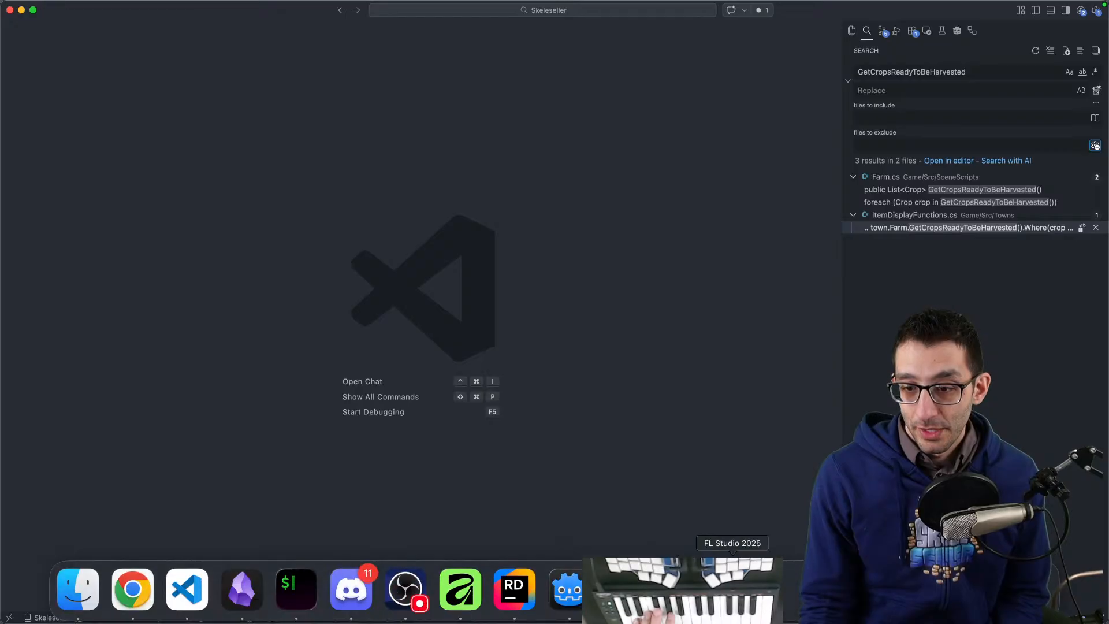
Step: Switch to FL Studio and play the opening of town_theme_4.flp while raising the system volume
left_click(678, 590)
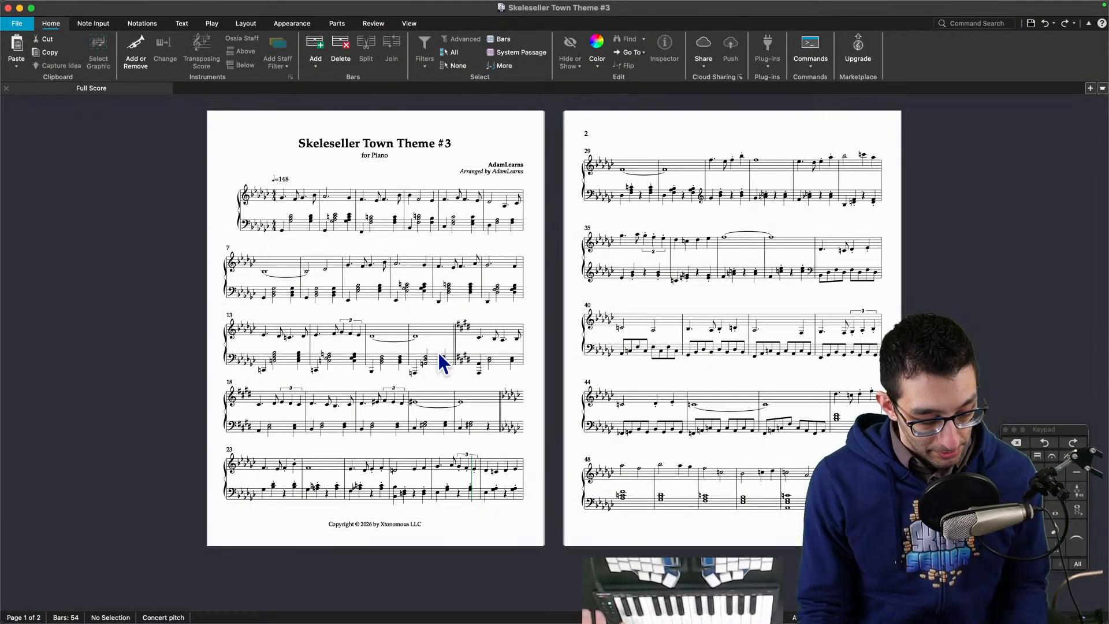
mouse_move(193, 603)
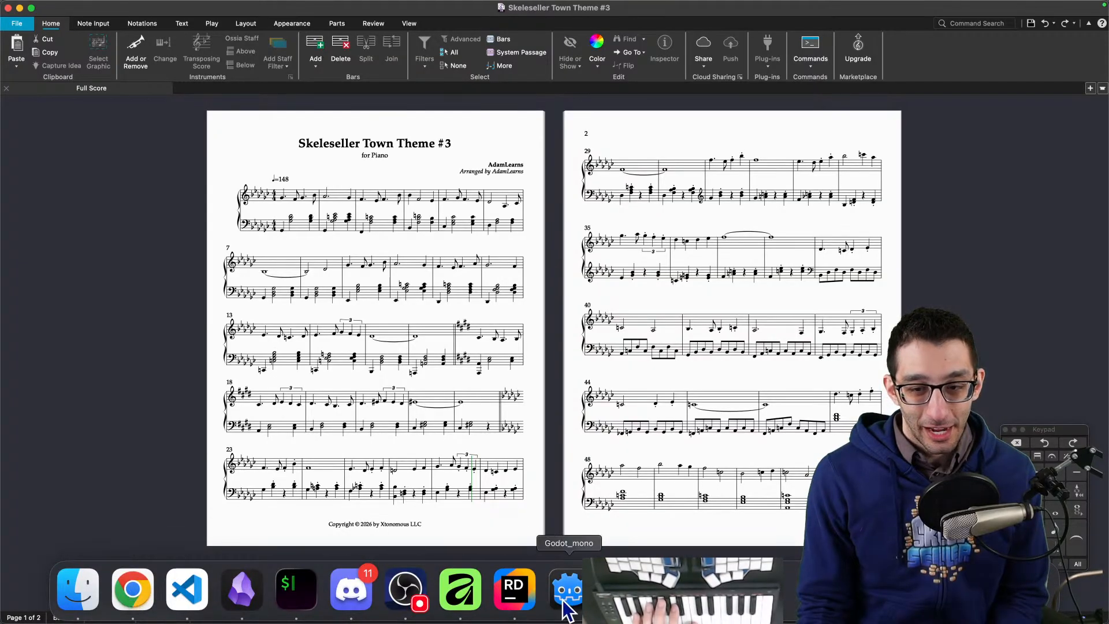
left_click(732, 589)
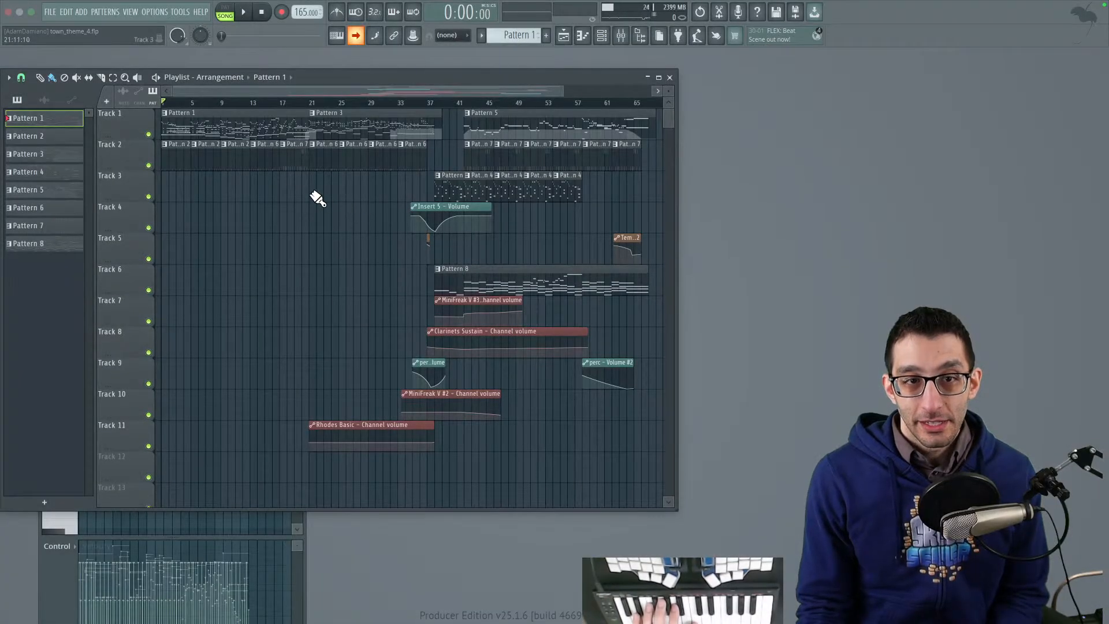
key("space")
key("XF86AudioRaiseVolume")
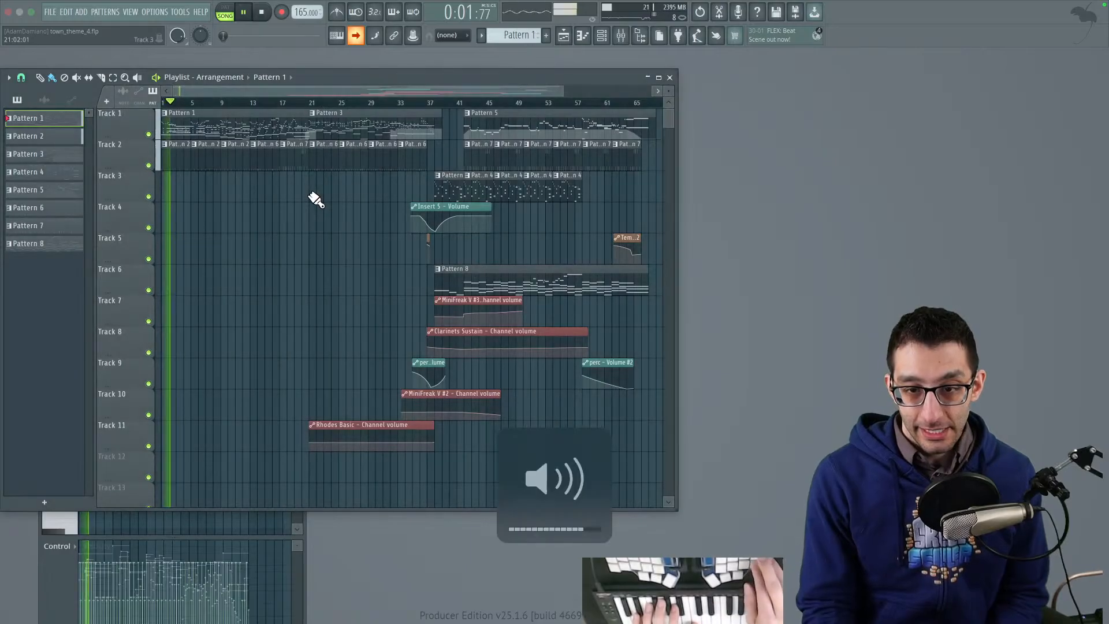
key("space")
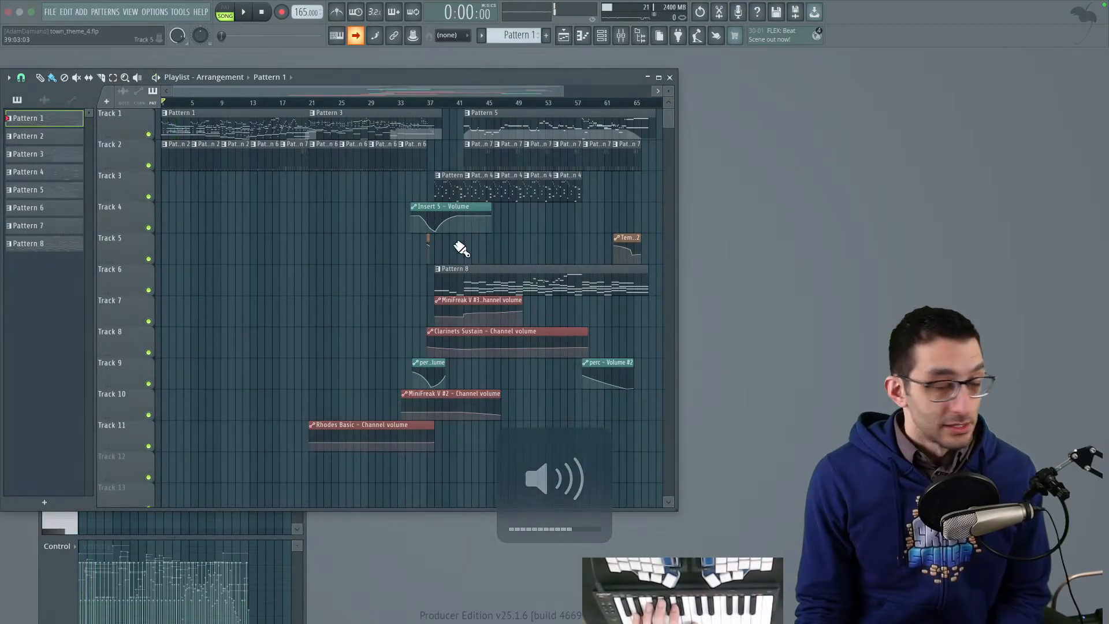
Step: Try AudioBox Go as the system sound output, and return the output to Proxy Audio Device
left_click(996, 8)
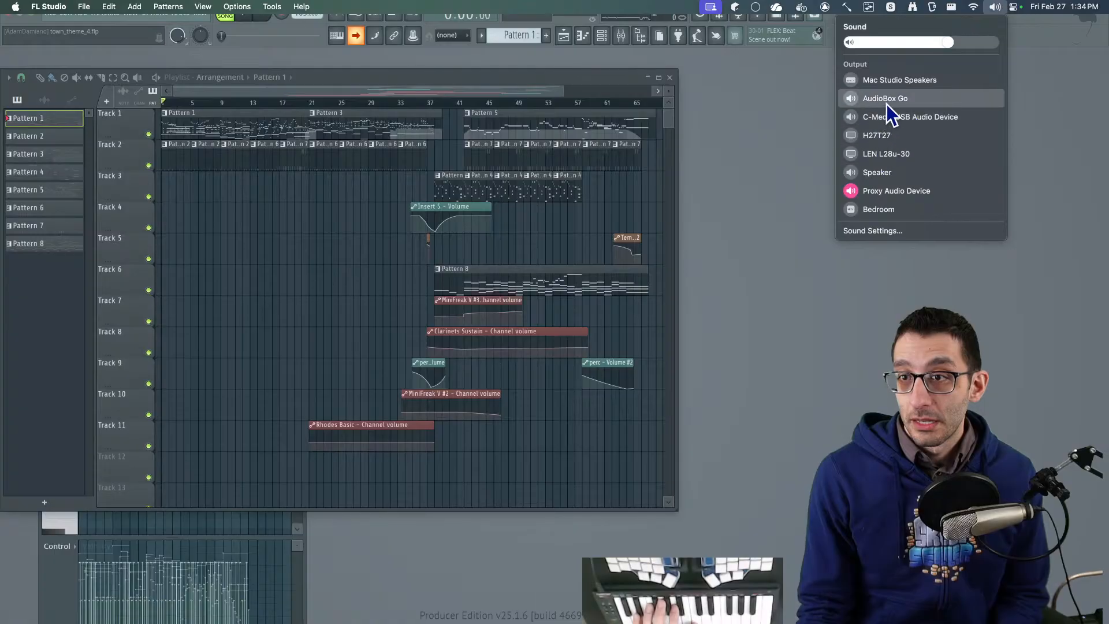
left_click(888, 99)
left_click(764, 151)
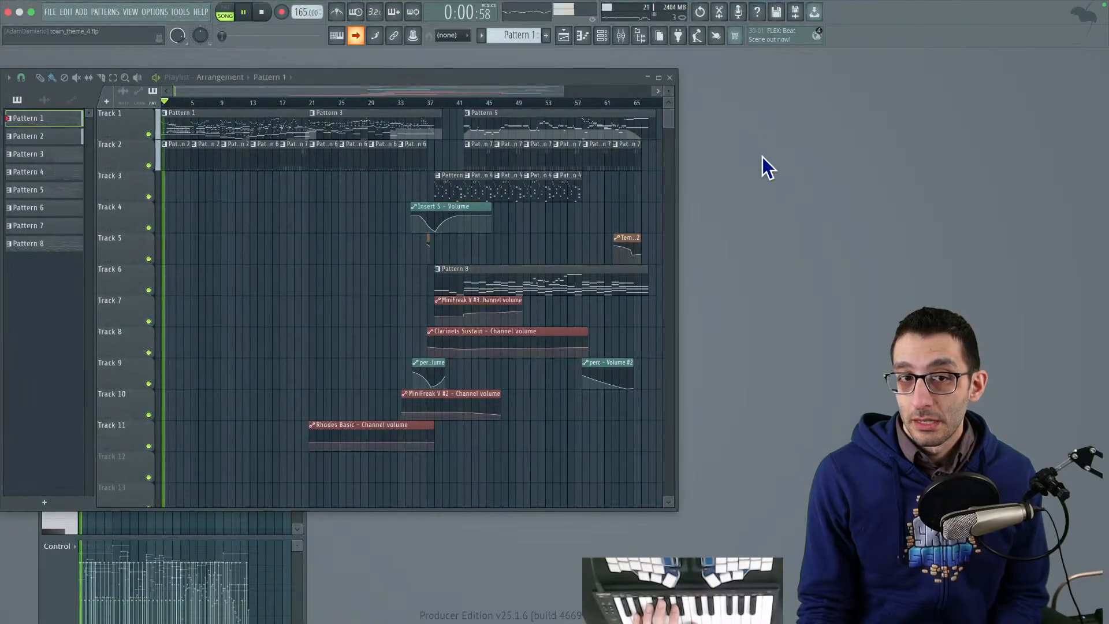
left_click(999, 7)
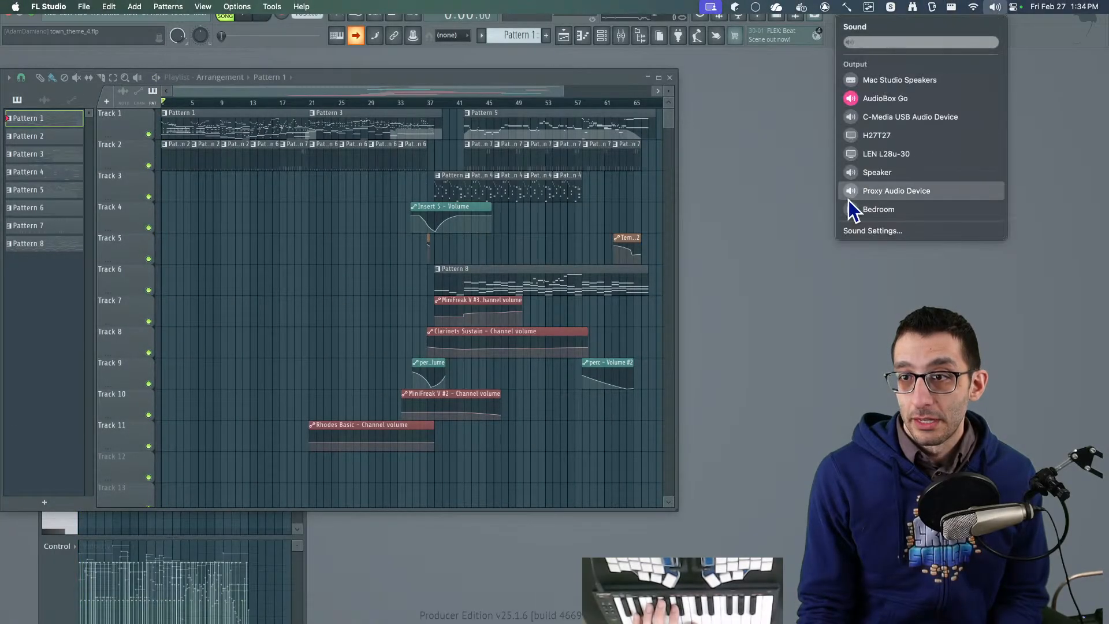
left_click(848, 192)
left_click(757, 186)
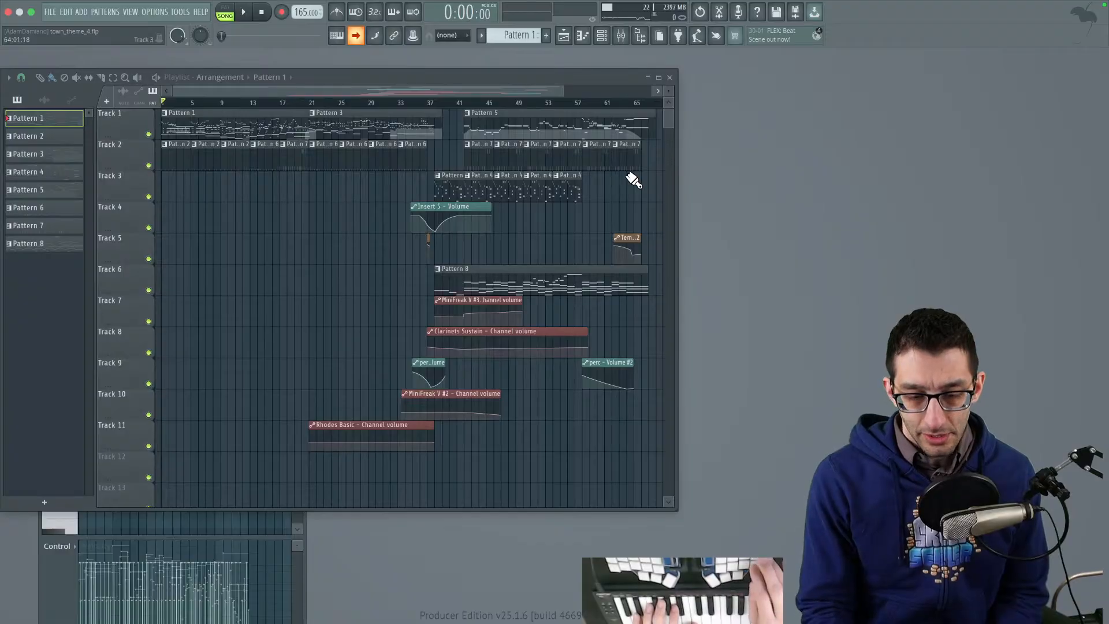
Step: Raise the system volume and check the available sound output devices
key("XF86AudioRaiseVolume")
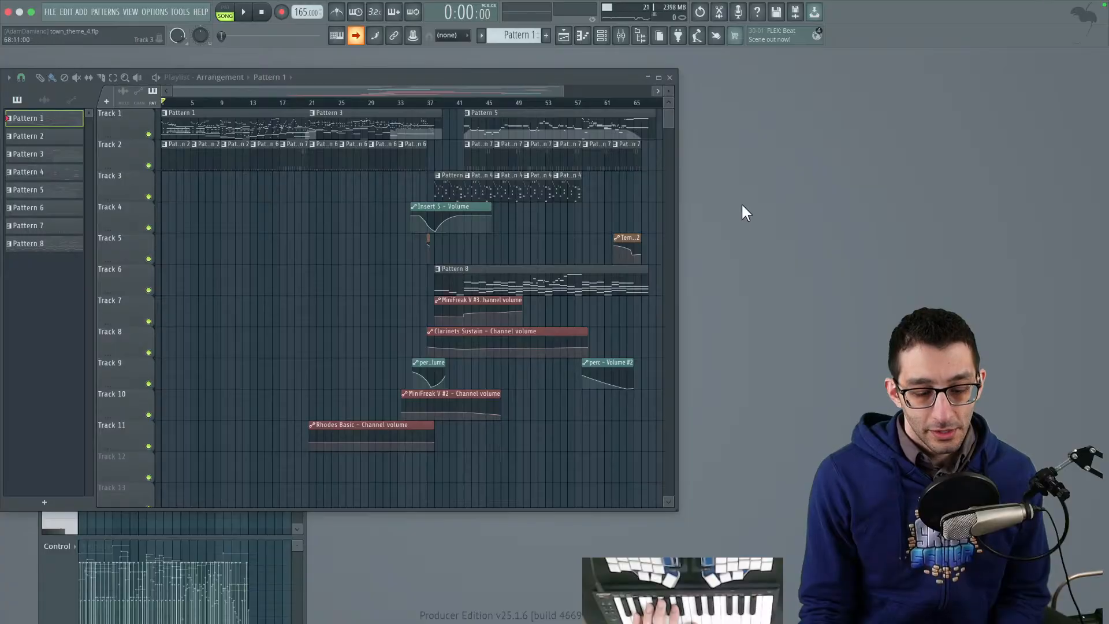
left_click(994, 7)
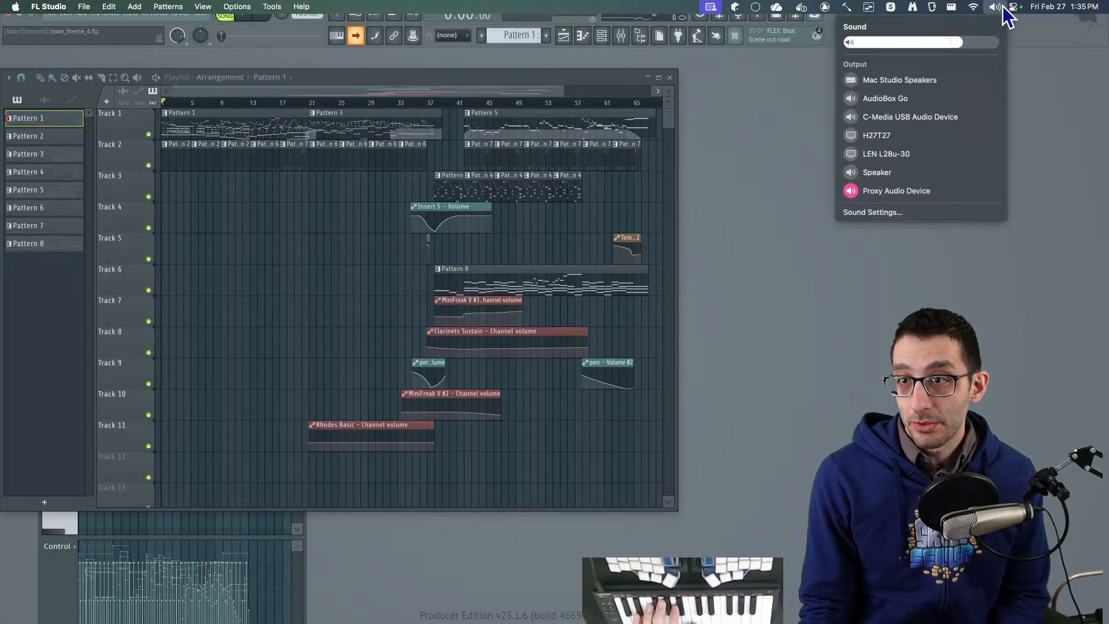
left_click(853, 116)
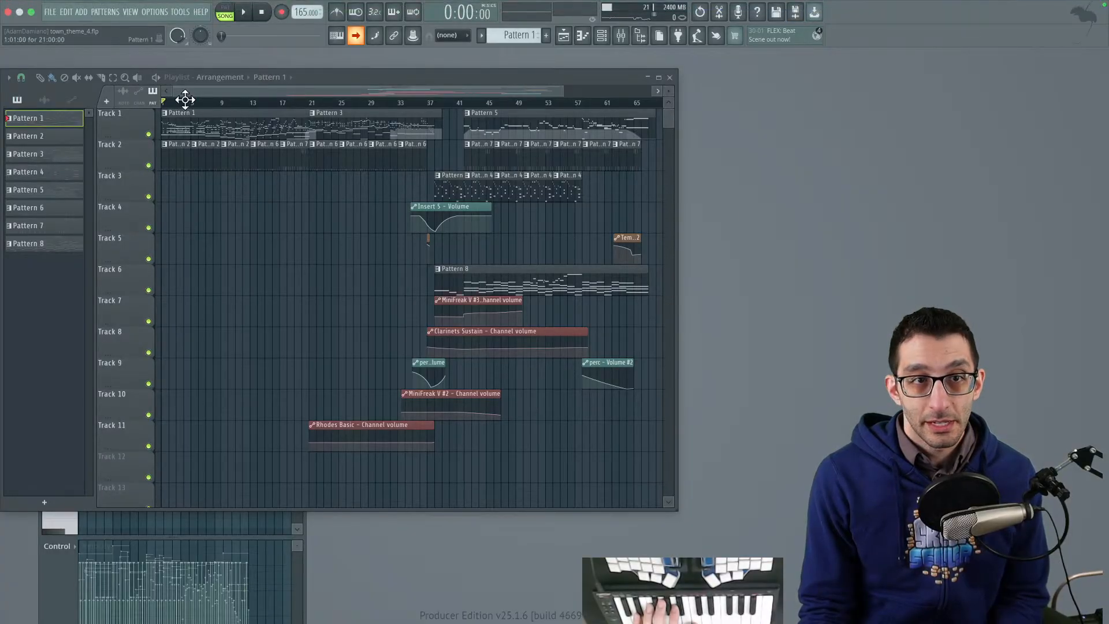
Step: Set FL Studio's audio input/output device to AudioBox Go
left_click(167, 13)
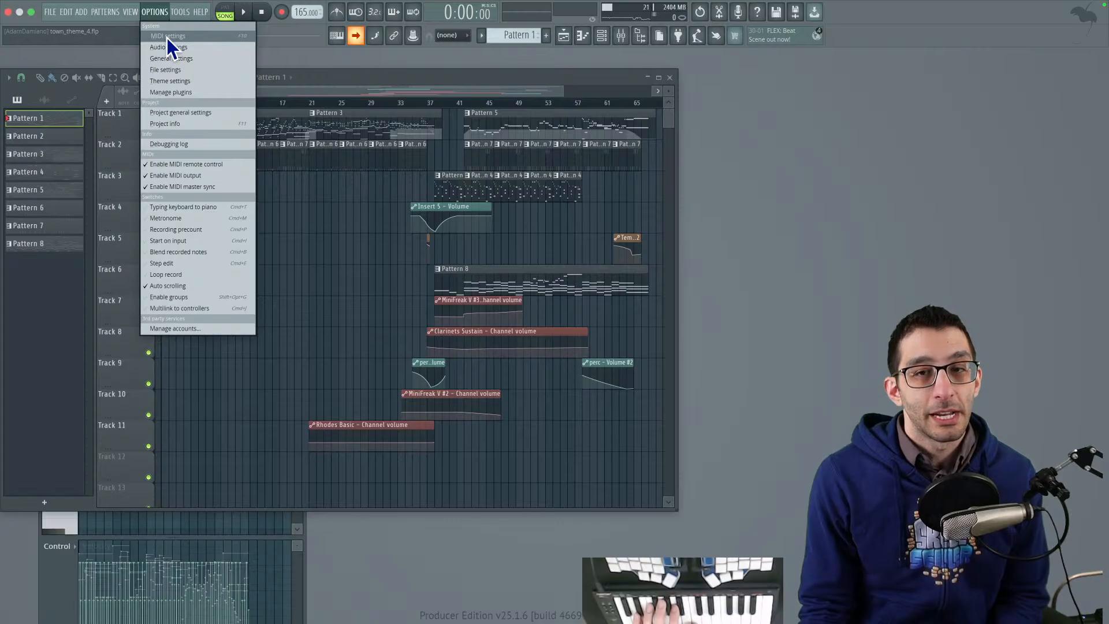
left_click(168, 47)
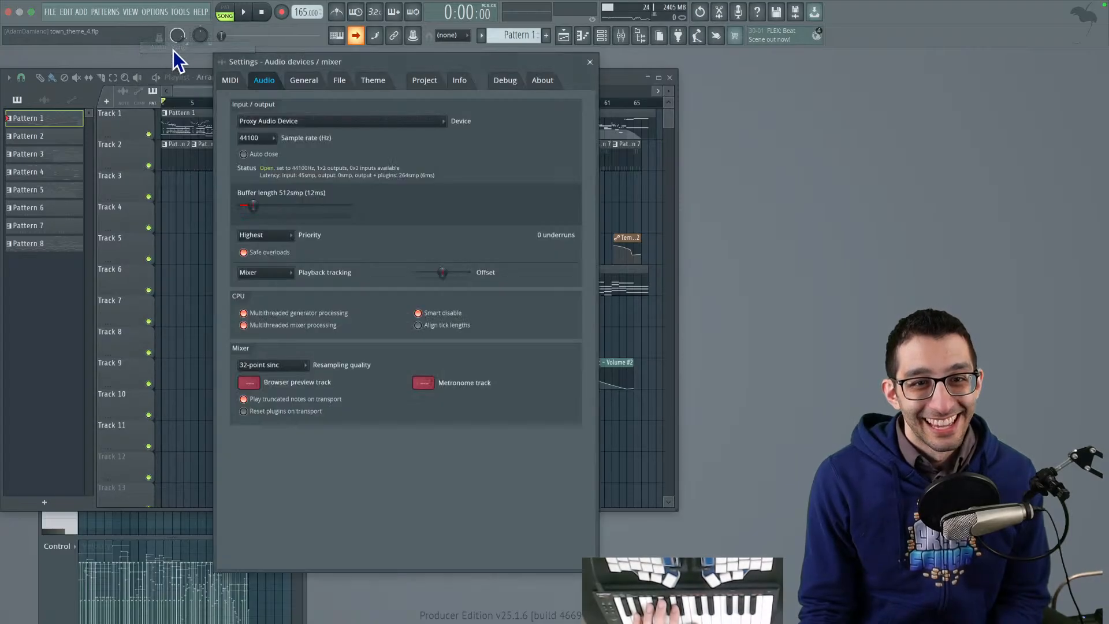
left_click(308, 121)
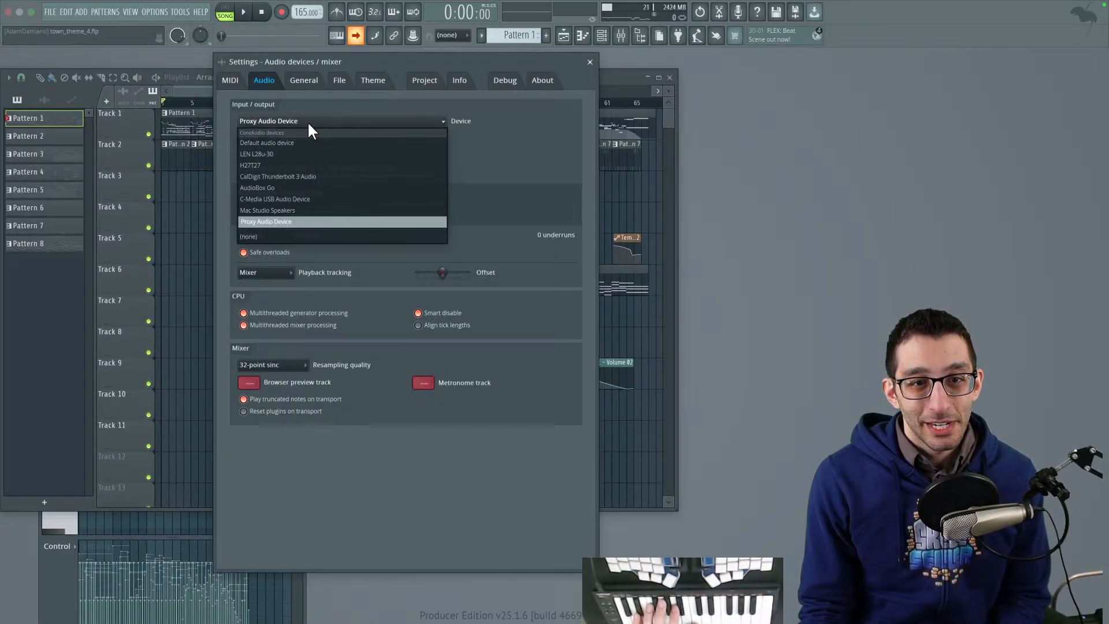
left_click(280, 188)
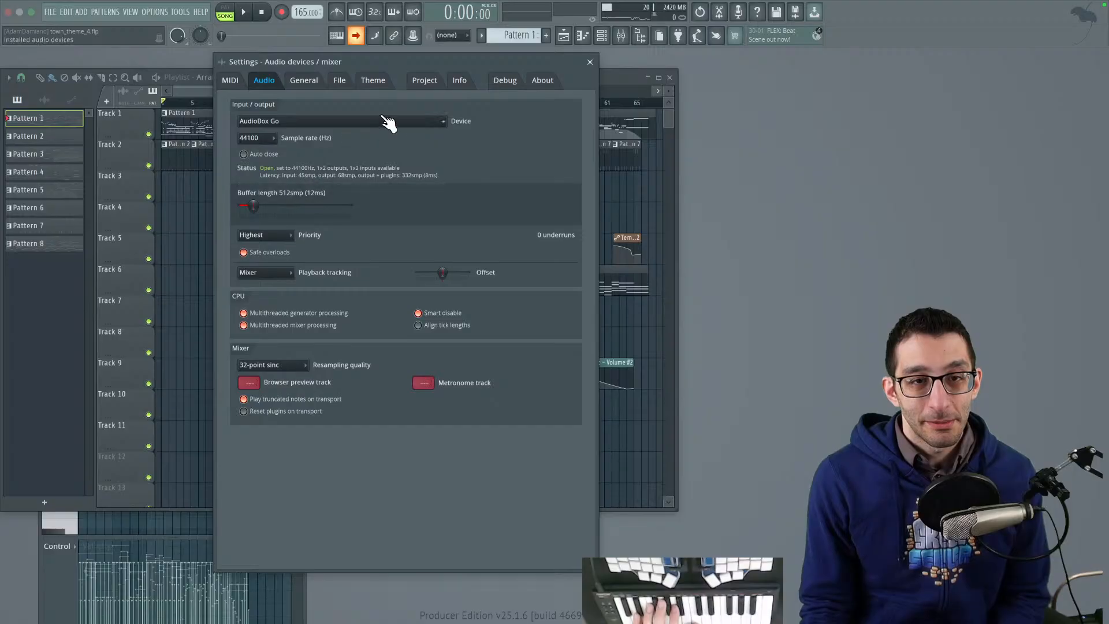
left_click(589, 62)
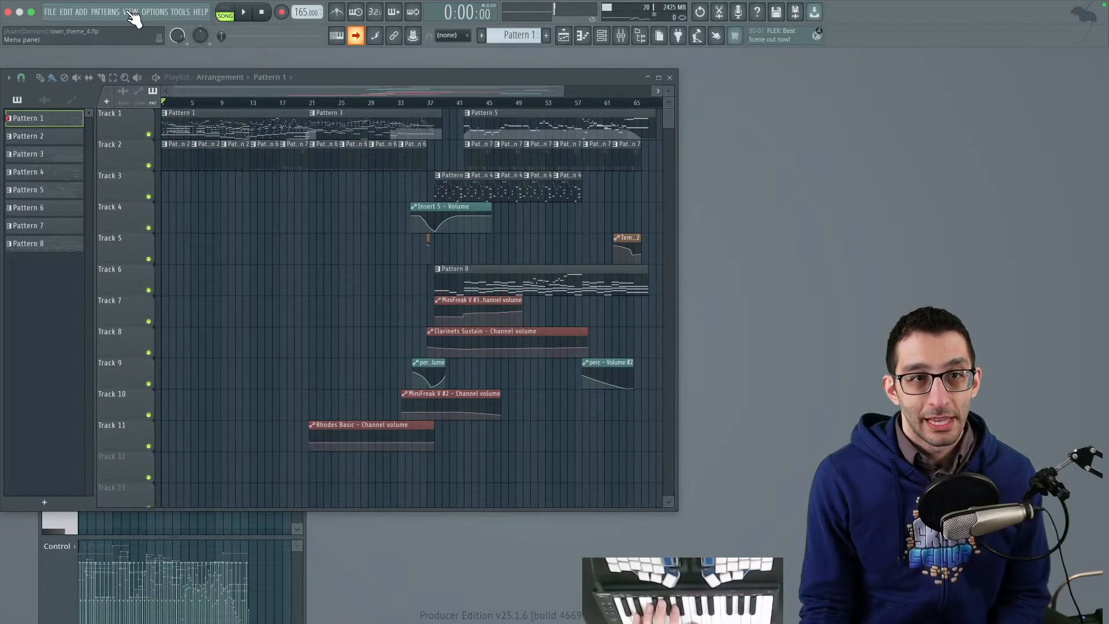
Step: Switch FL Studio's audio input/output device back to Proxy Audio Device
left_click(145, 10)
left_click(163, 45)
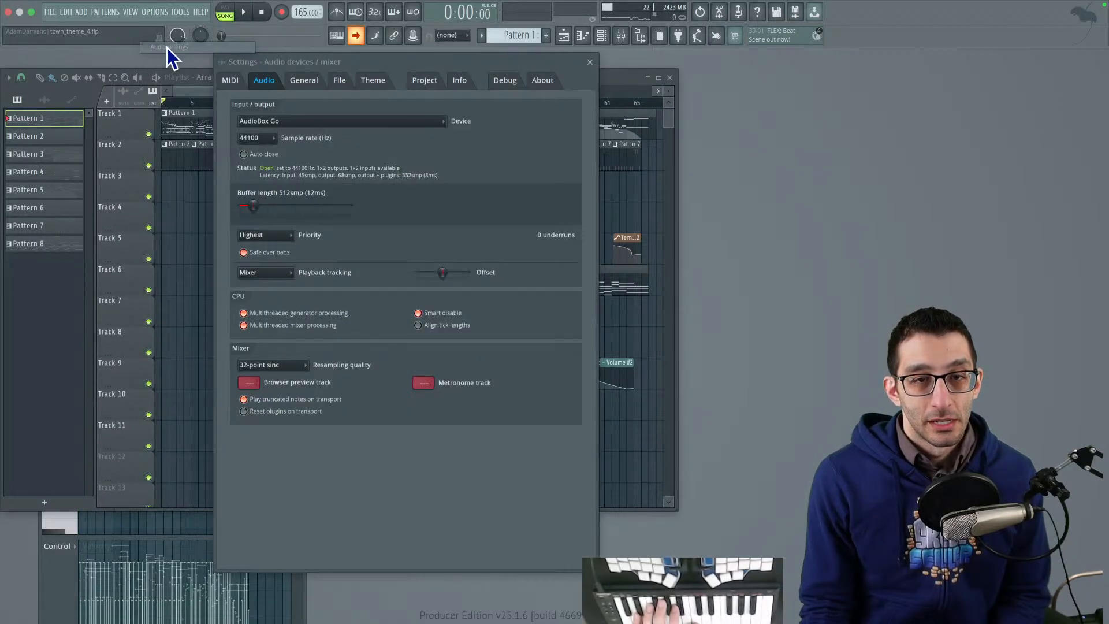
left_click(379, 121)
left_click(287, 212)
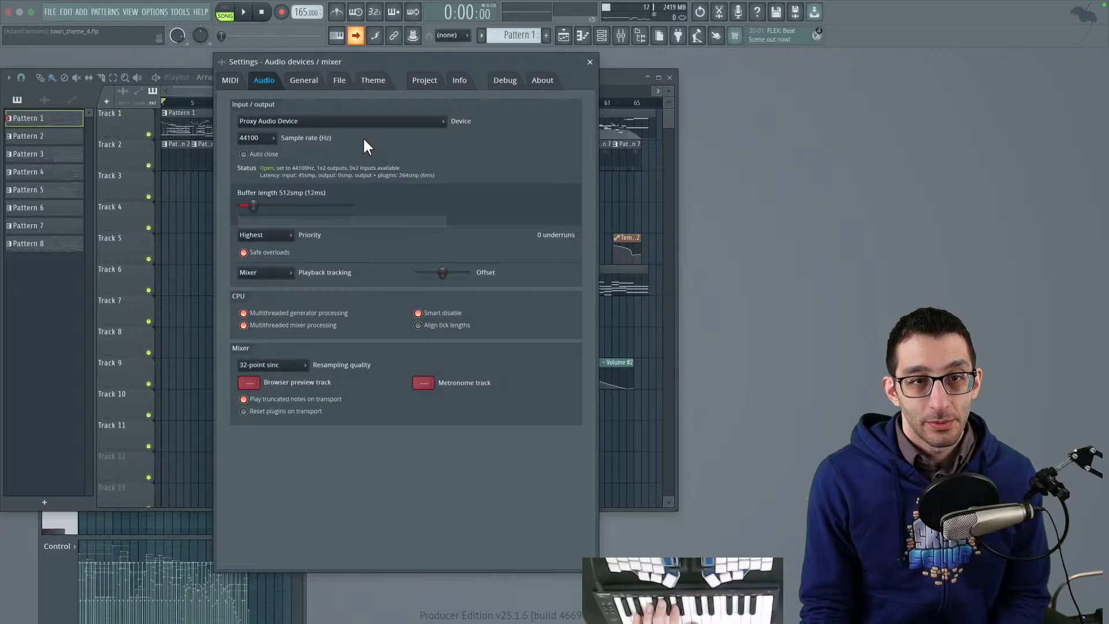
left_click(589, 62)
Step: Play a short stretch of the arrangement from about bar 22 to test the sound
left_click(327, 102)
key("space")
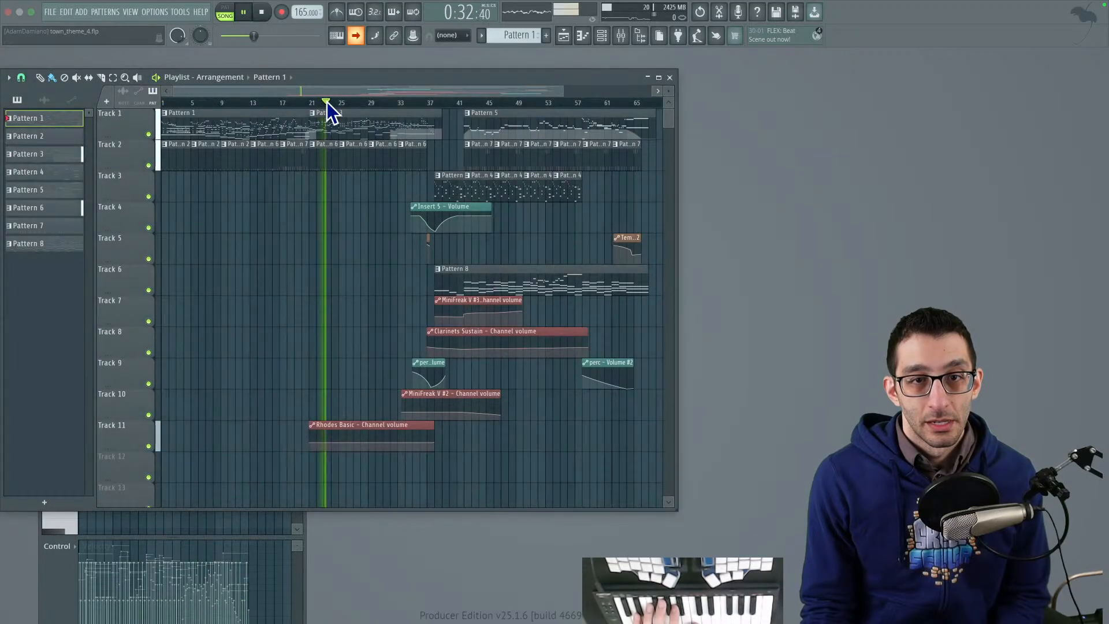
key("space")
Step: Open the recent project town_theme_5.flp without saving the changes to town_theme_4.flp
mouse_move(519, 583)
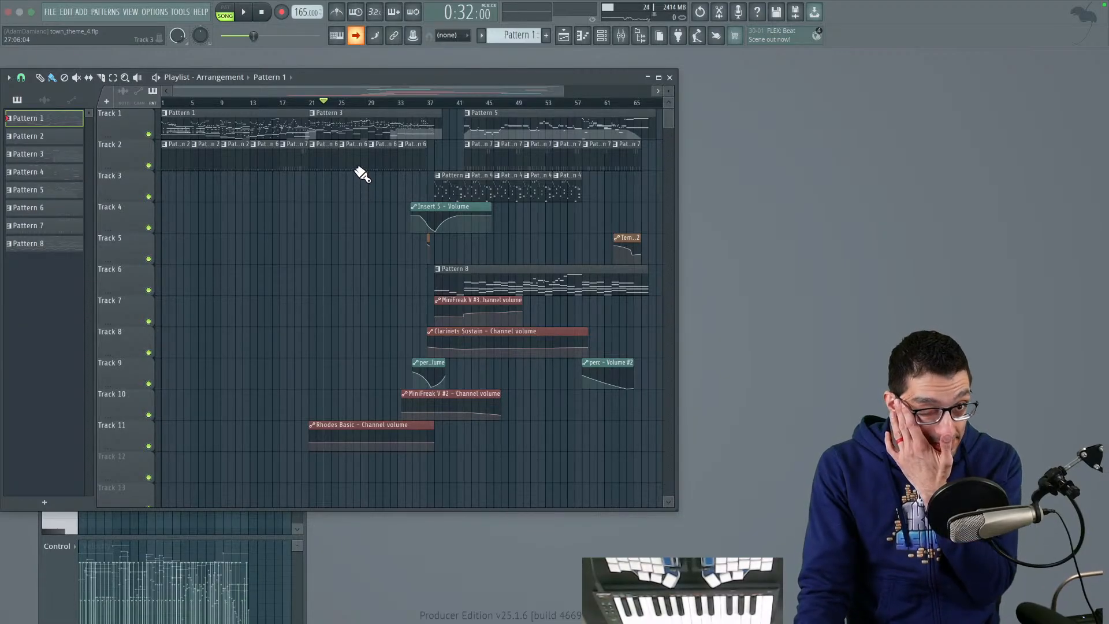
left_click(46, 12)
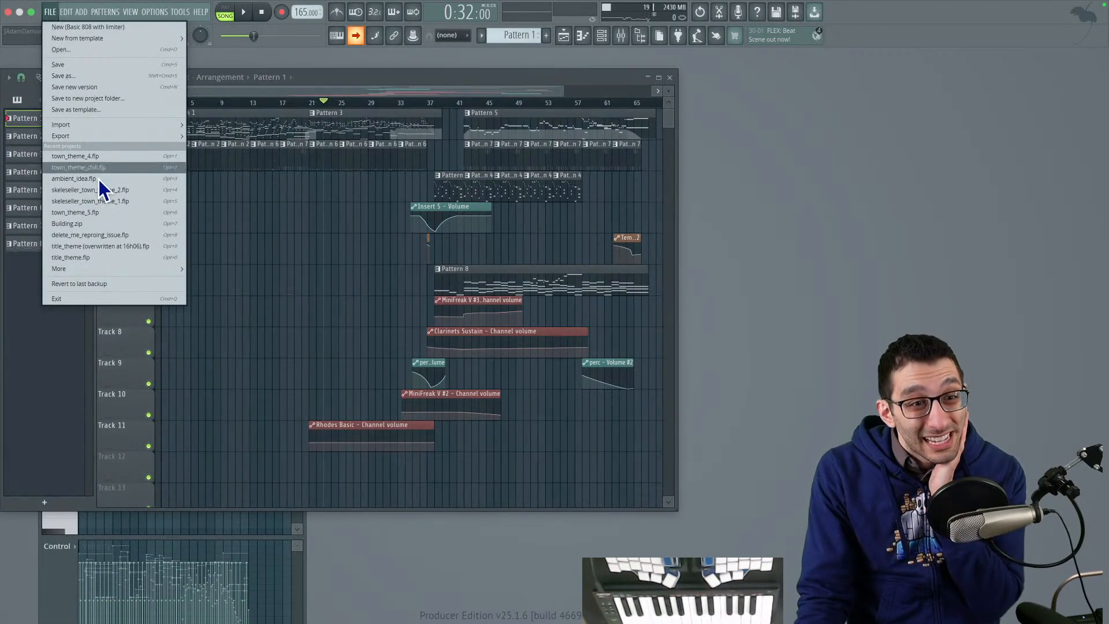
left_click(98, 210)
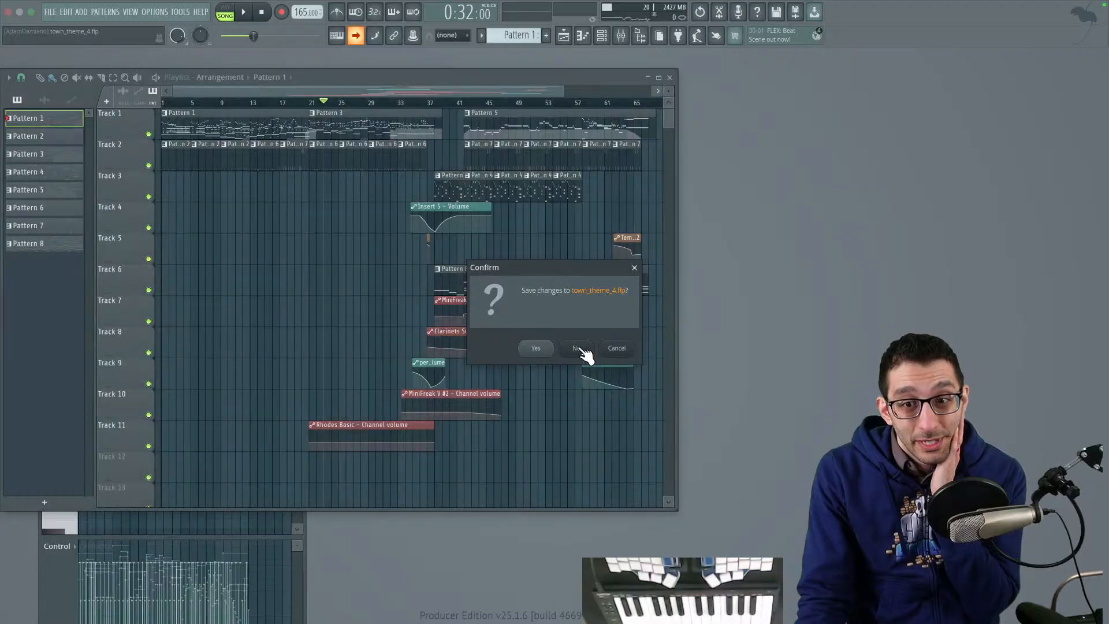
left_click(576, 348)
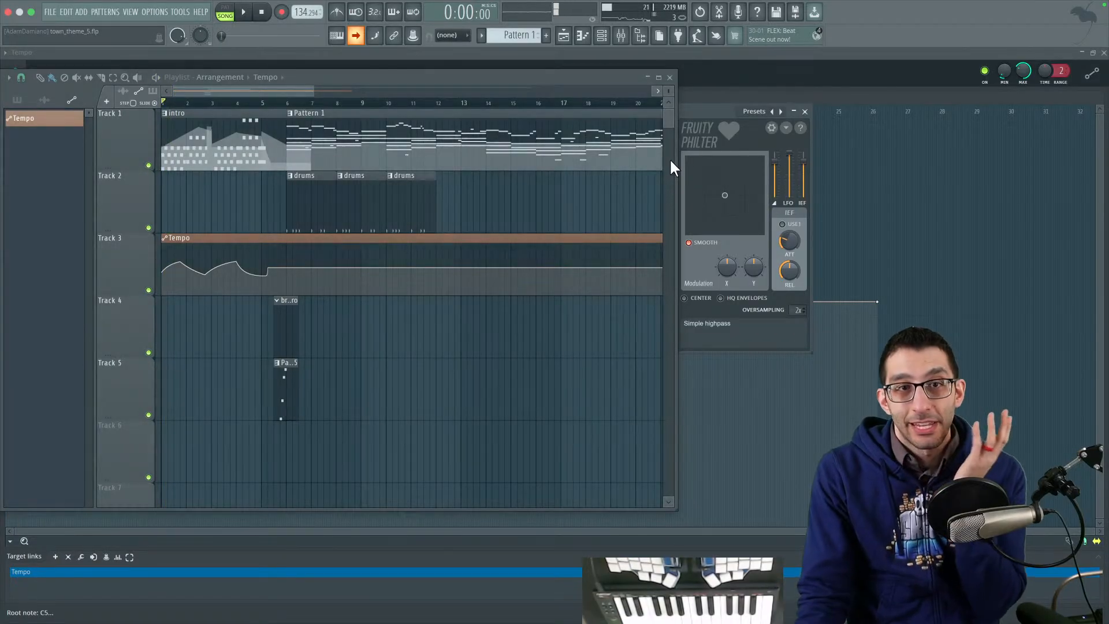
Step: Check the audio device and buffer settings in the newly opened project
left_click(149, 12)
left_click(161, 46)
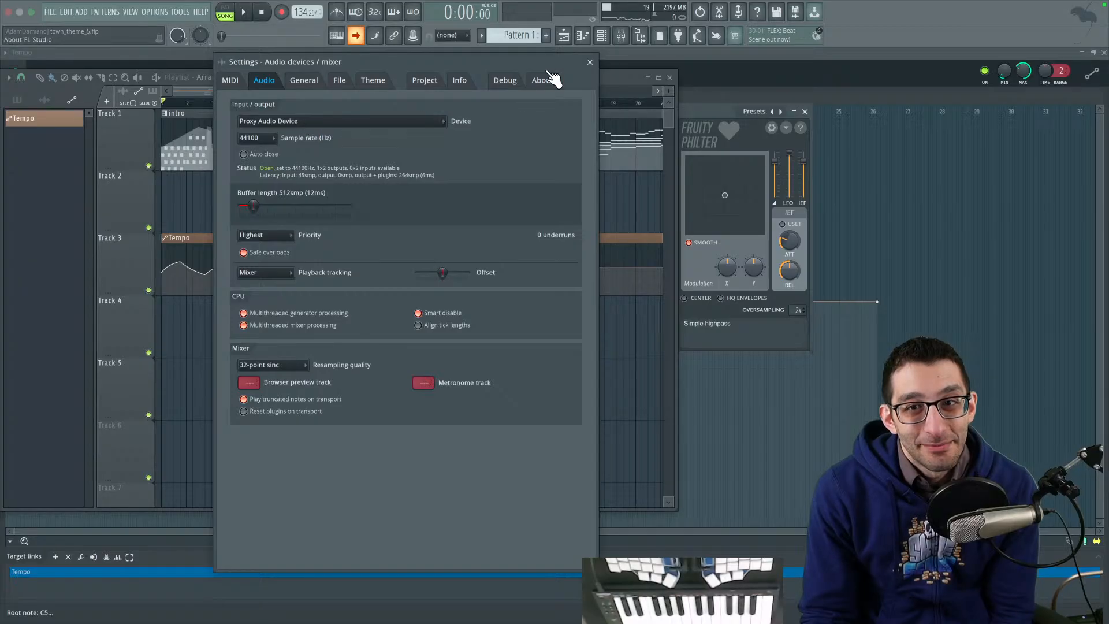
left_click(590, 61)
Step: Open the Proxy Audio Device Settings app and set the buffer size to 2048
mouse_move(678, 589)
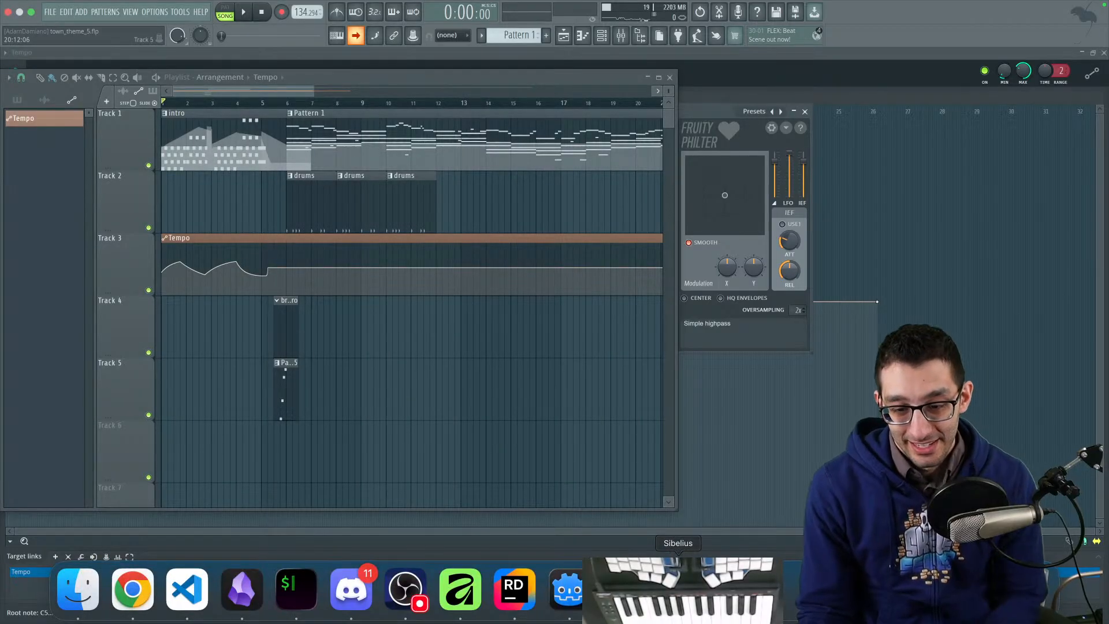
key("super+space")
type("pro")
key("Return")
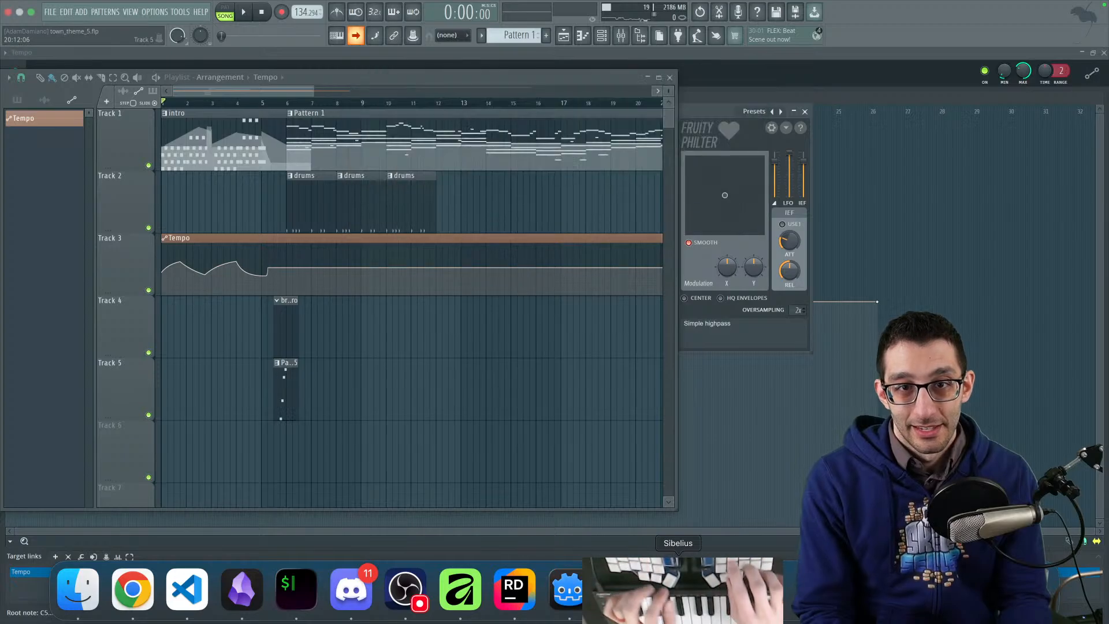
left_click(334, 353)
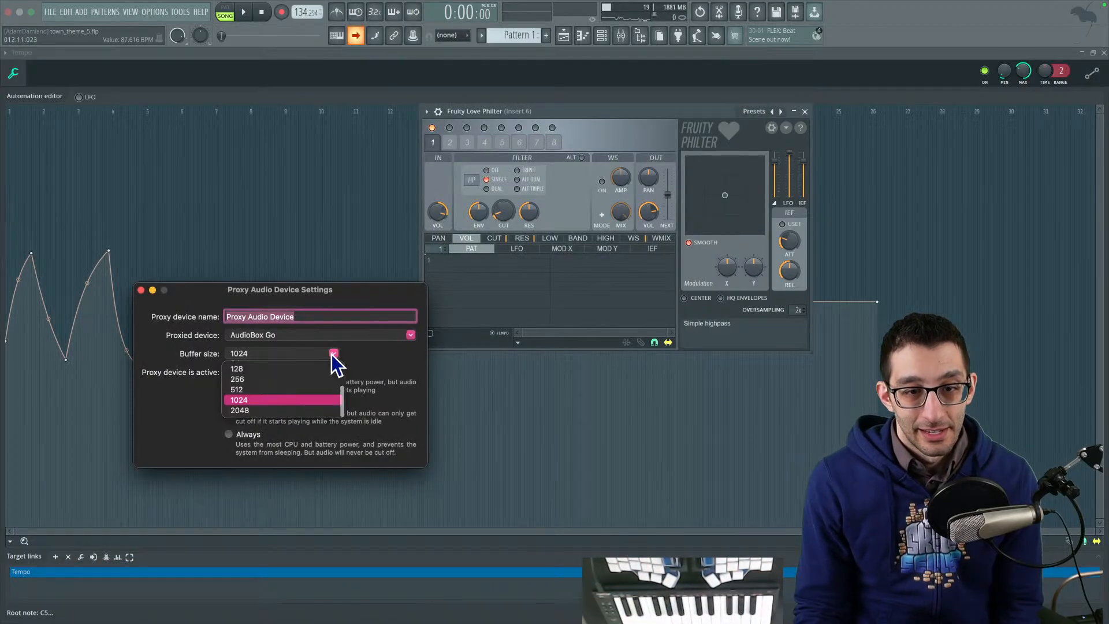
left_click(248, 411)
Step: Return to FL Studio and play the intro of town_theme_5.flp to test the sound
left_click(321, 54)
key("space")
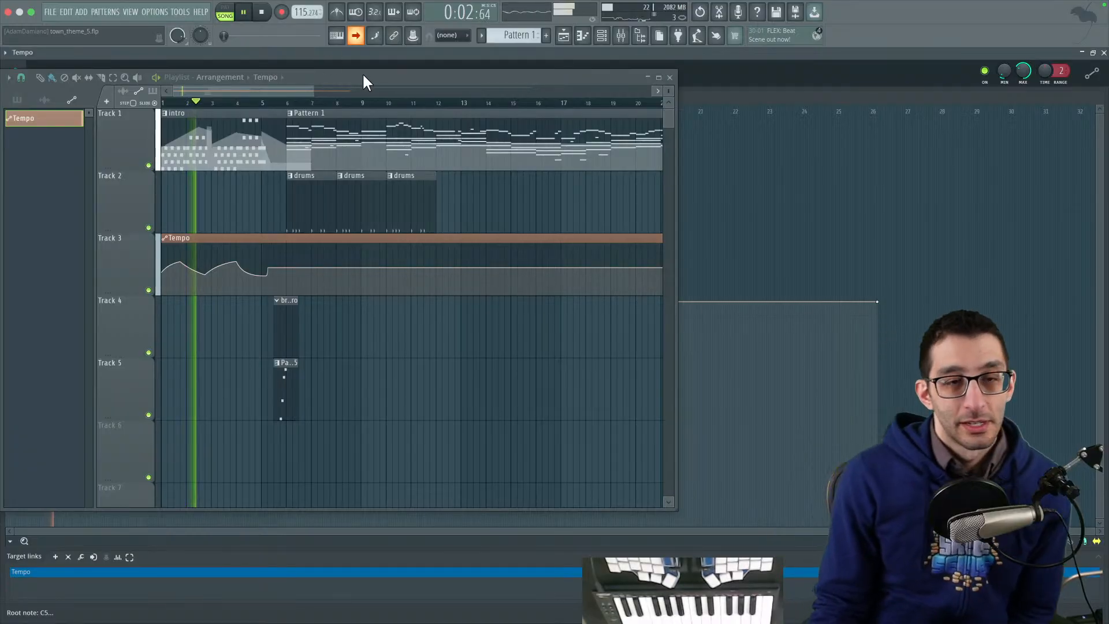
key("space")
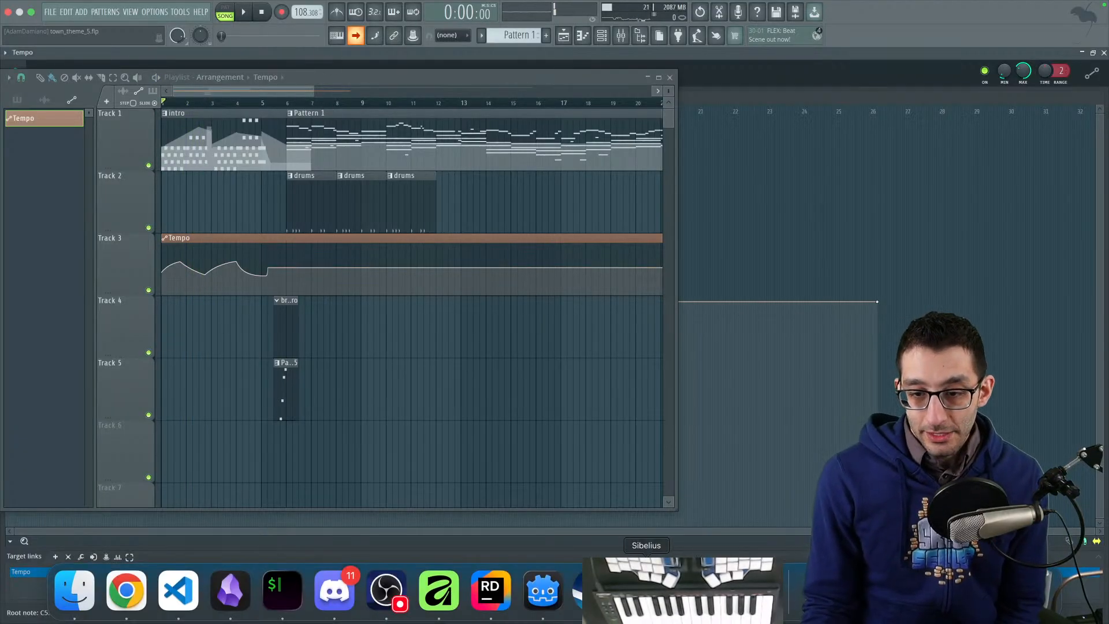
Step: Switch to Sibelius and create a new blank piano score
left_click(646, 589)
left_click(18, 25)
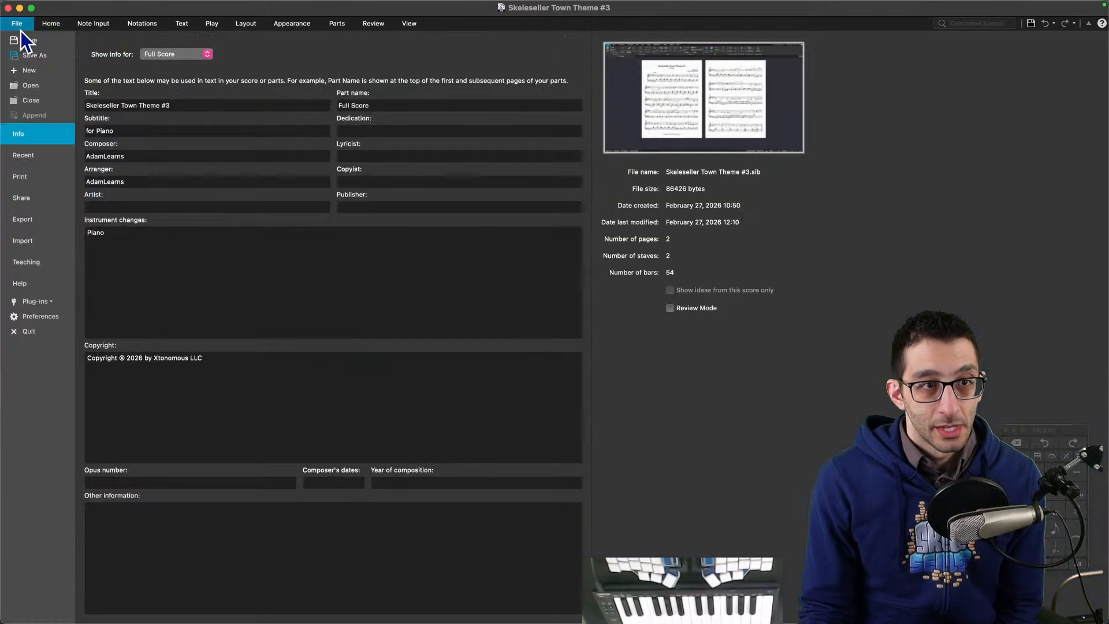
left_click(34, 70)
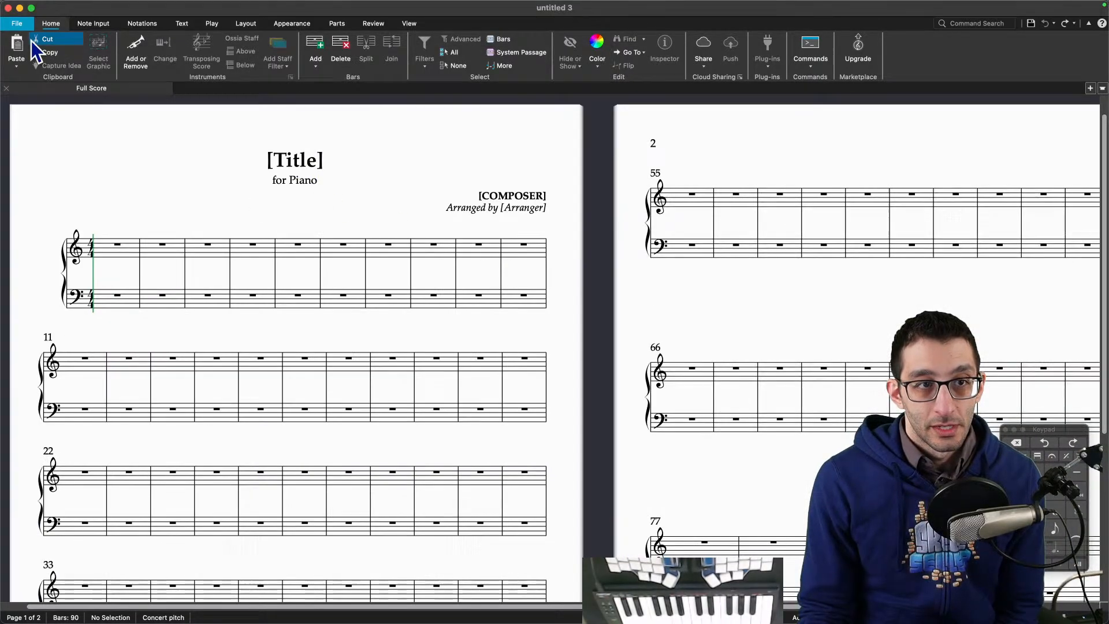
Step: Open the score's info, look up the naming in Skeleseller Town Theme #3.pdf, and enter the title Skeleseller Town Theme #5
left_click(21, 23)
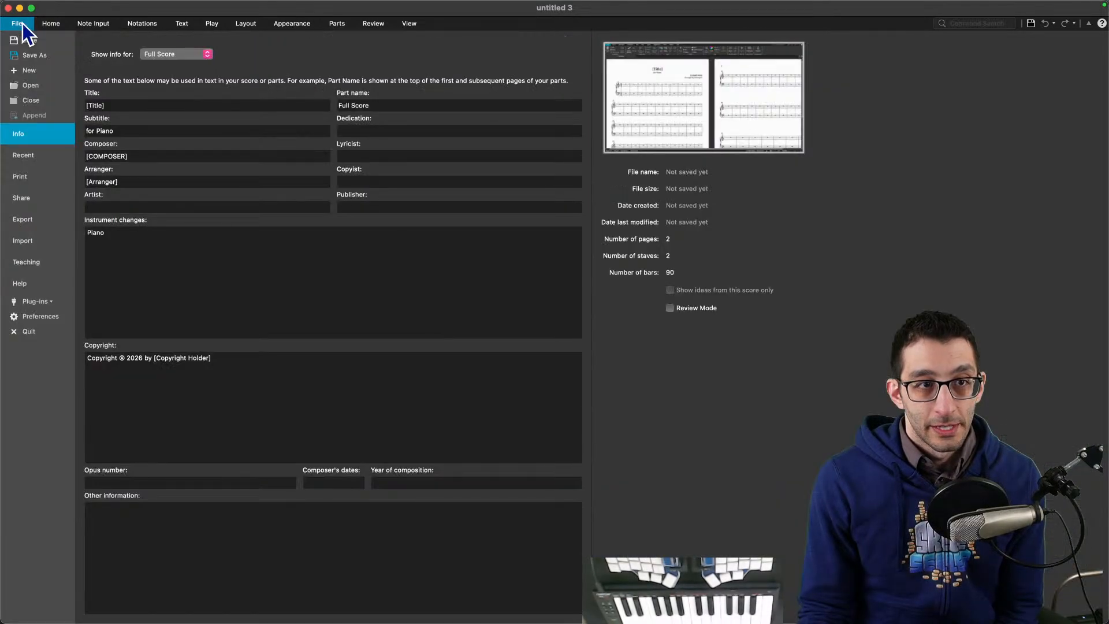
triple_click(122, 104)
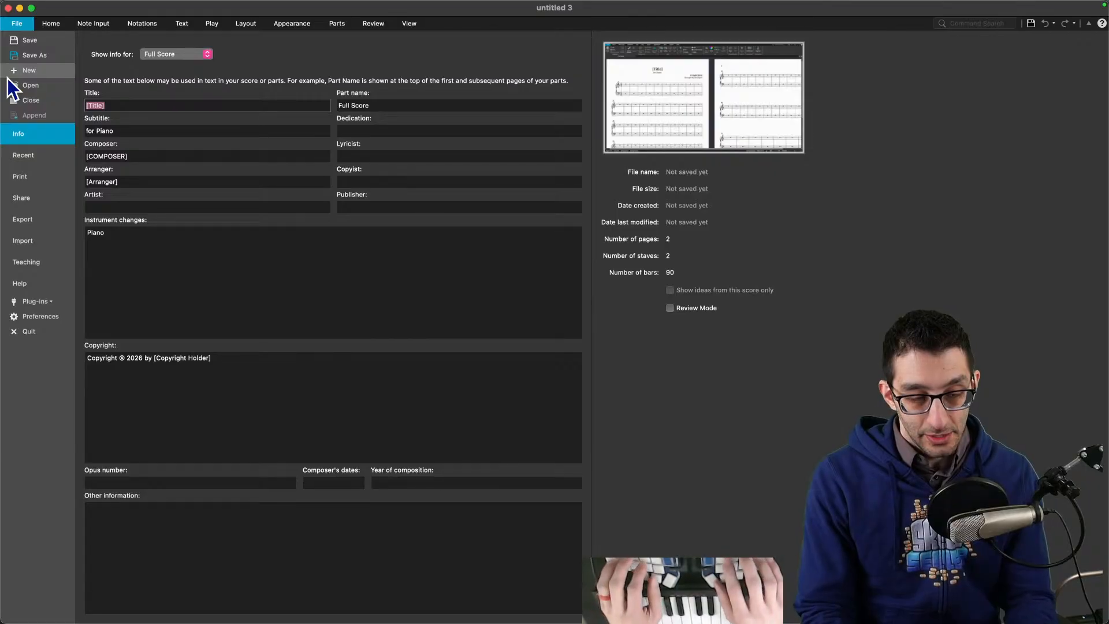
type("Skeleseller")
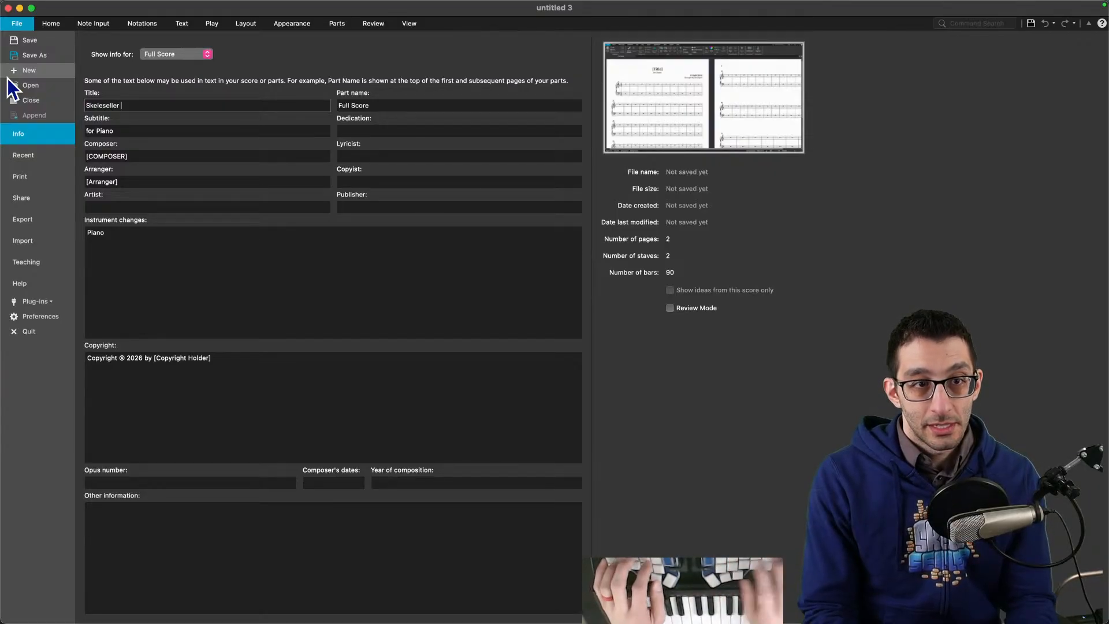
left_click(82, 591)
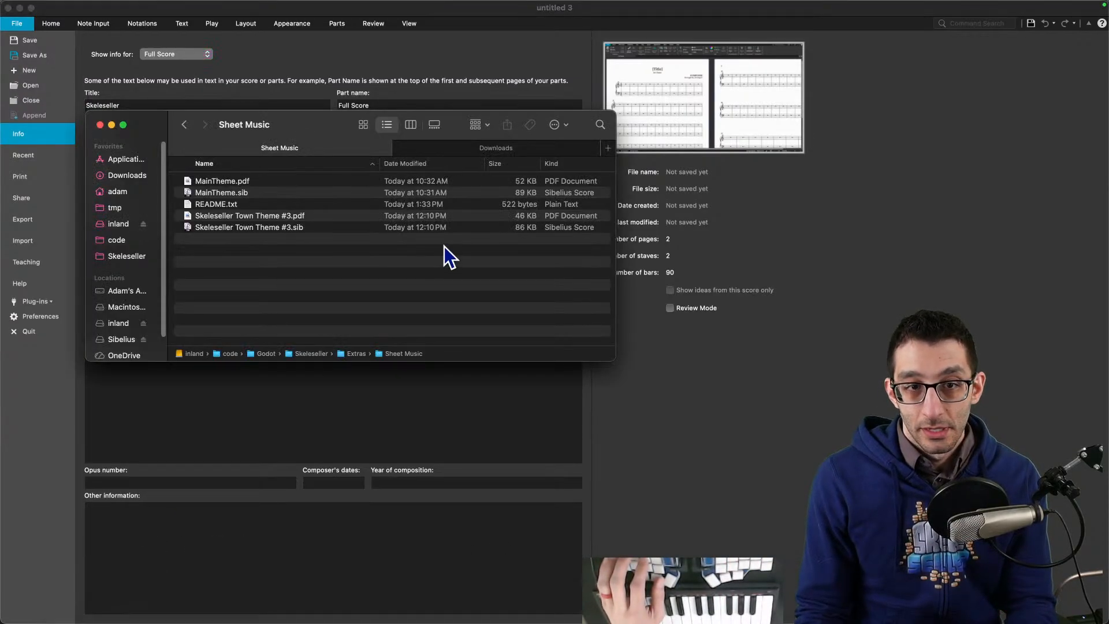
left_click(250, 217)
key("space")
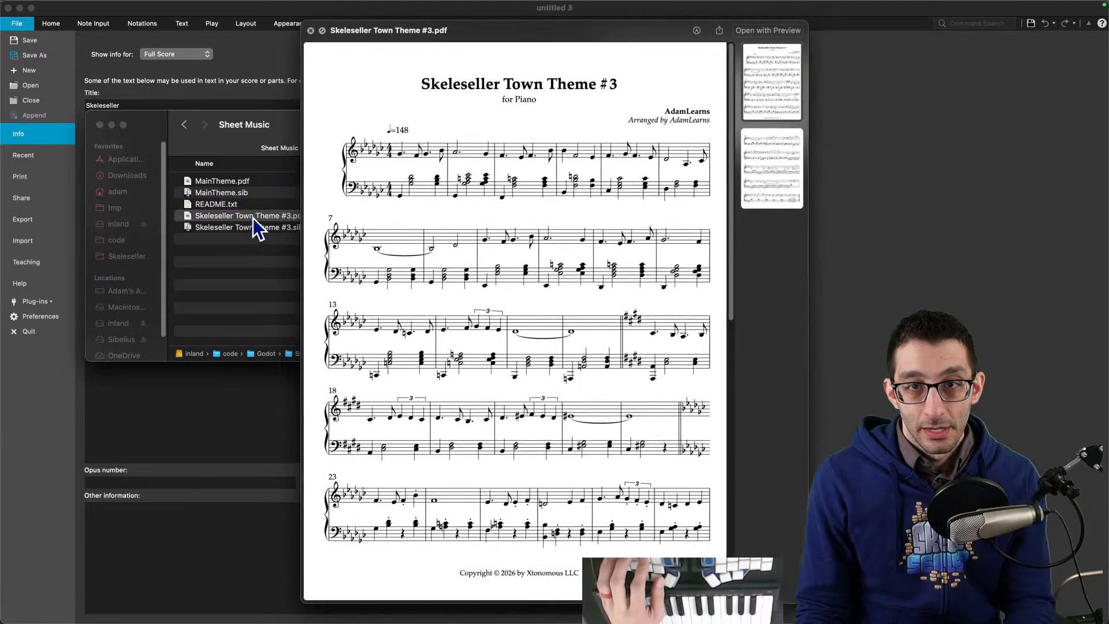
left_click(310, 30)
left_click(149, 97)
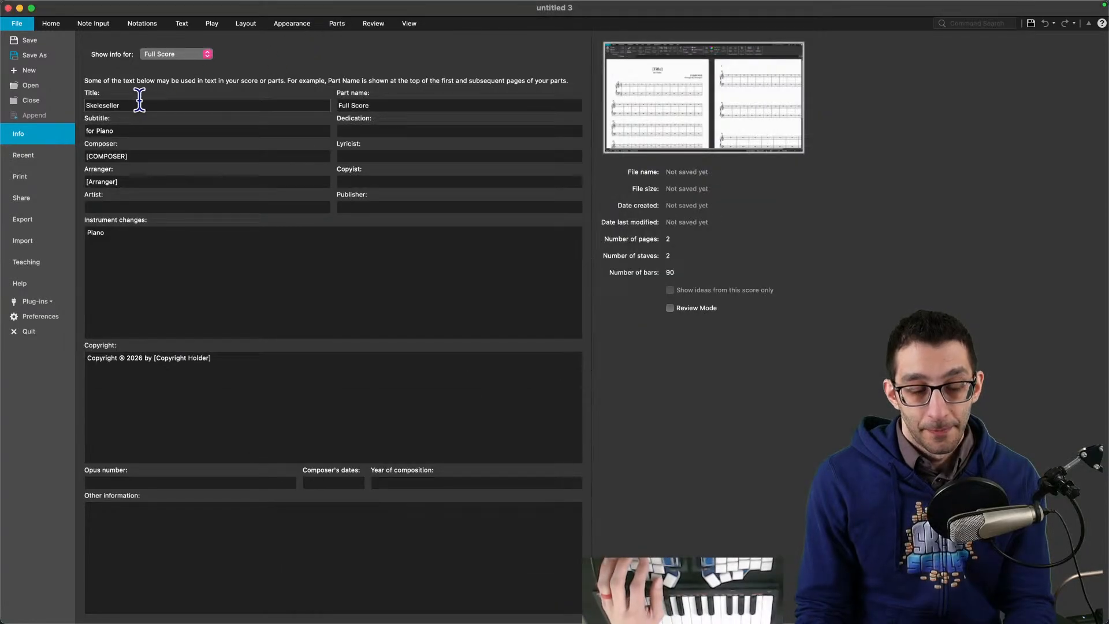
type("T")
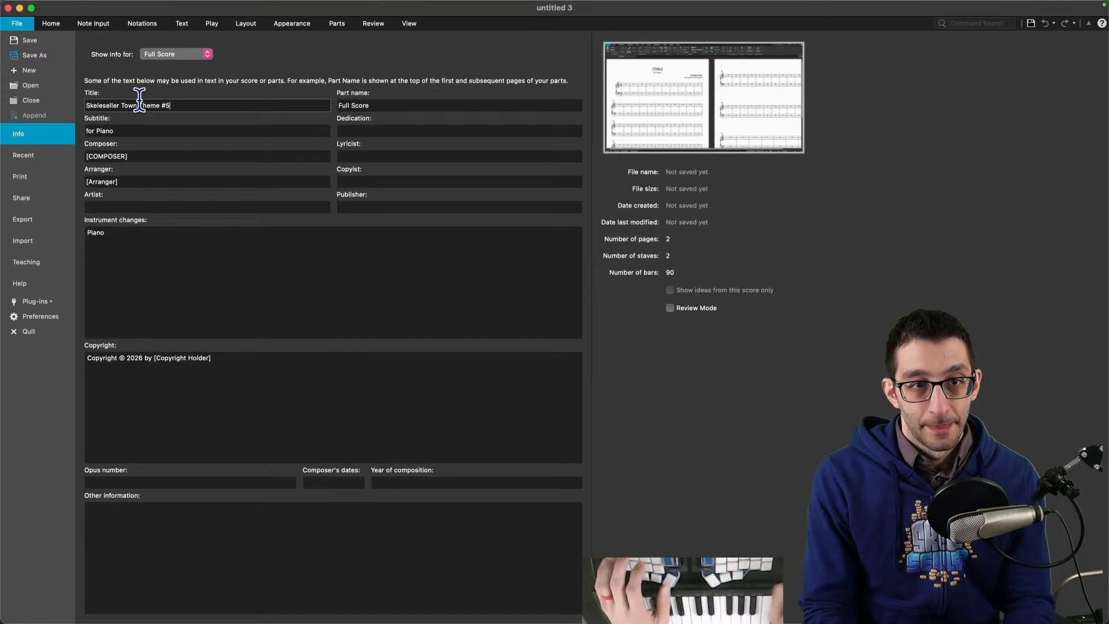
type("own Theme #5")
Step: Fill in the creator's handle as both the composer and the arranger of the score
left_click(164, 155)
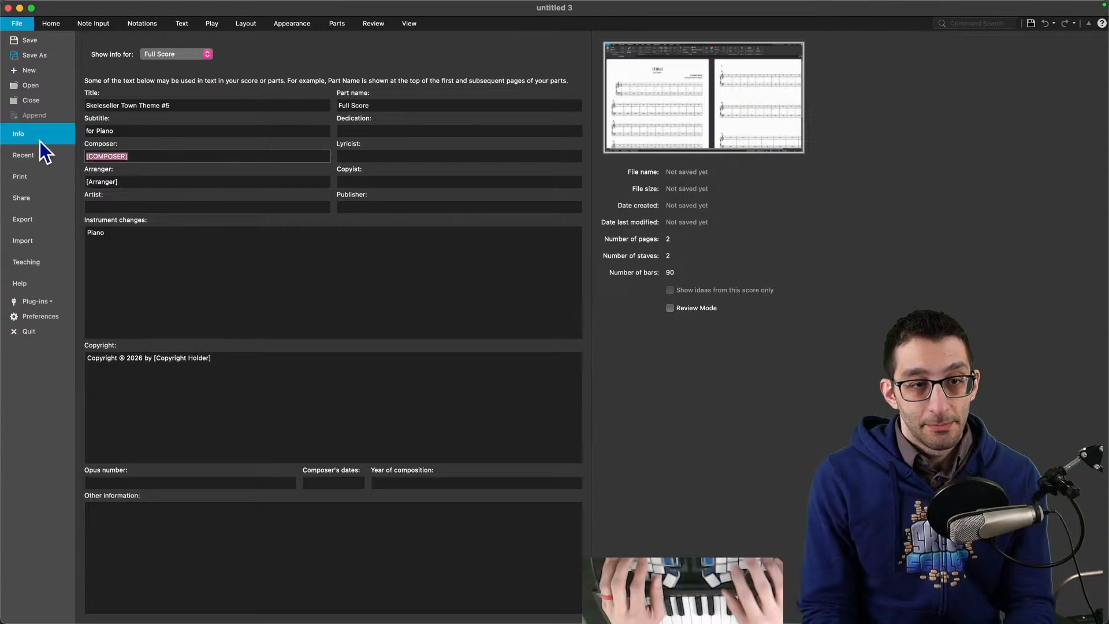
type("AdamLearns")
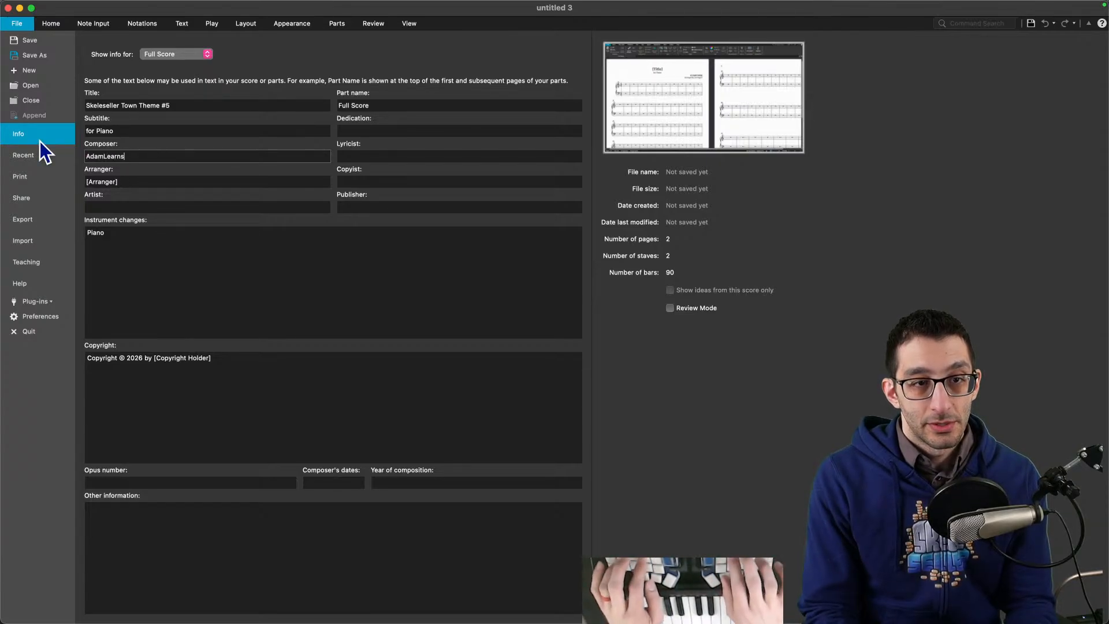
key("super+a")
key("super+c")
key("Tab")
key("Tab")
key("super+v")
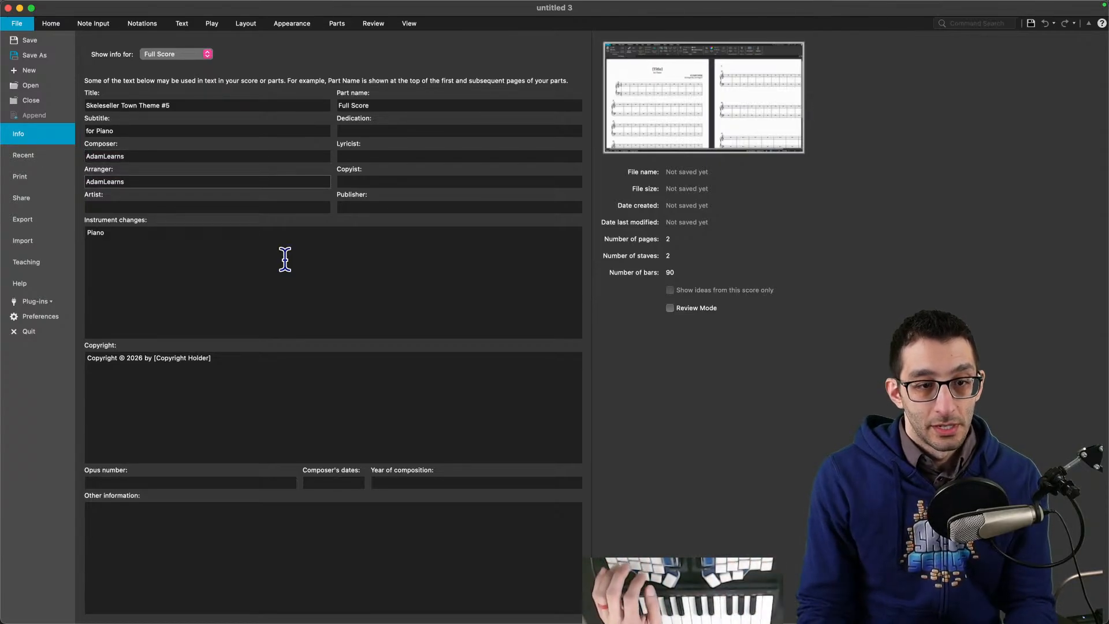
Step: Set the copyright line to "Copyright © 2026 by Xtonomous LLC" and return to the score
left_click_drag(211, 357, 153, 357)
type("Xtonomous LL")
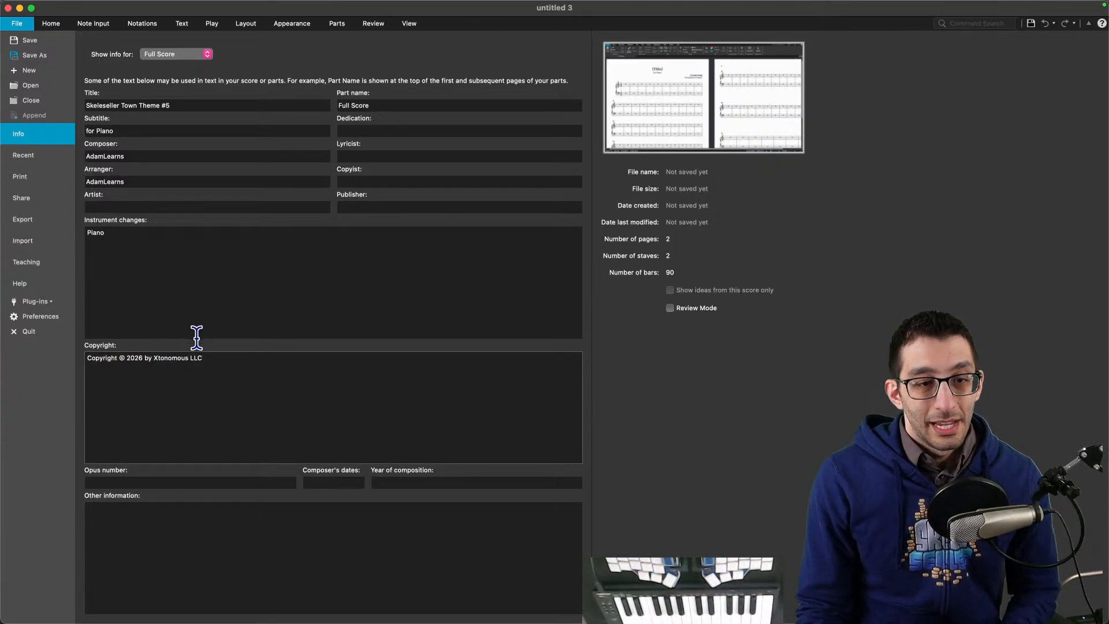
key("super+a")
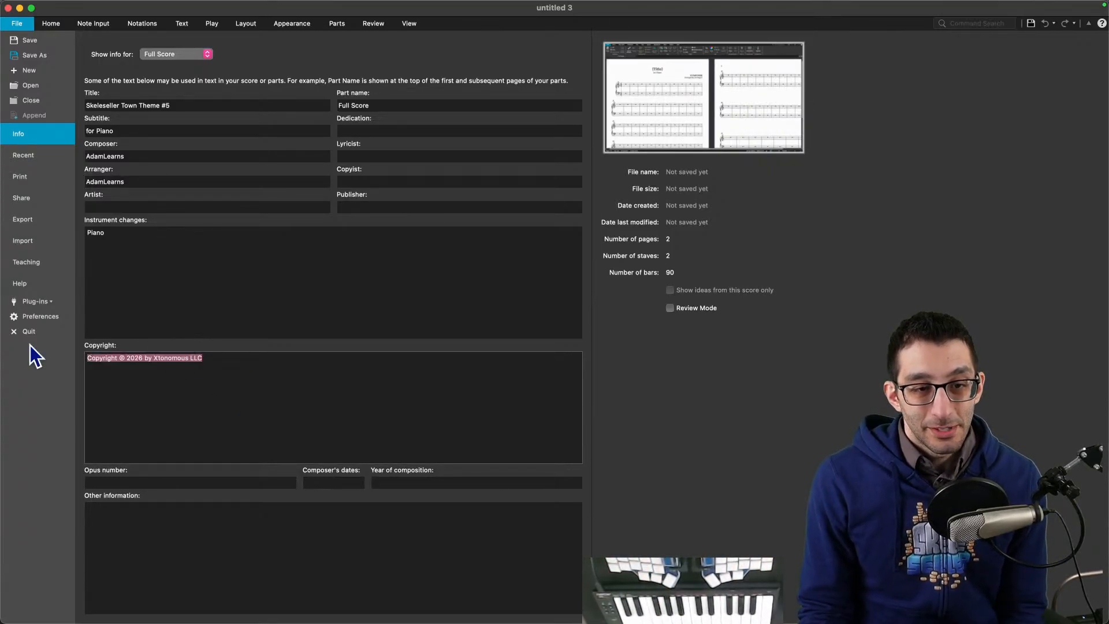
left_click(262, 376)
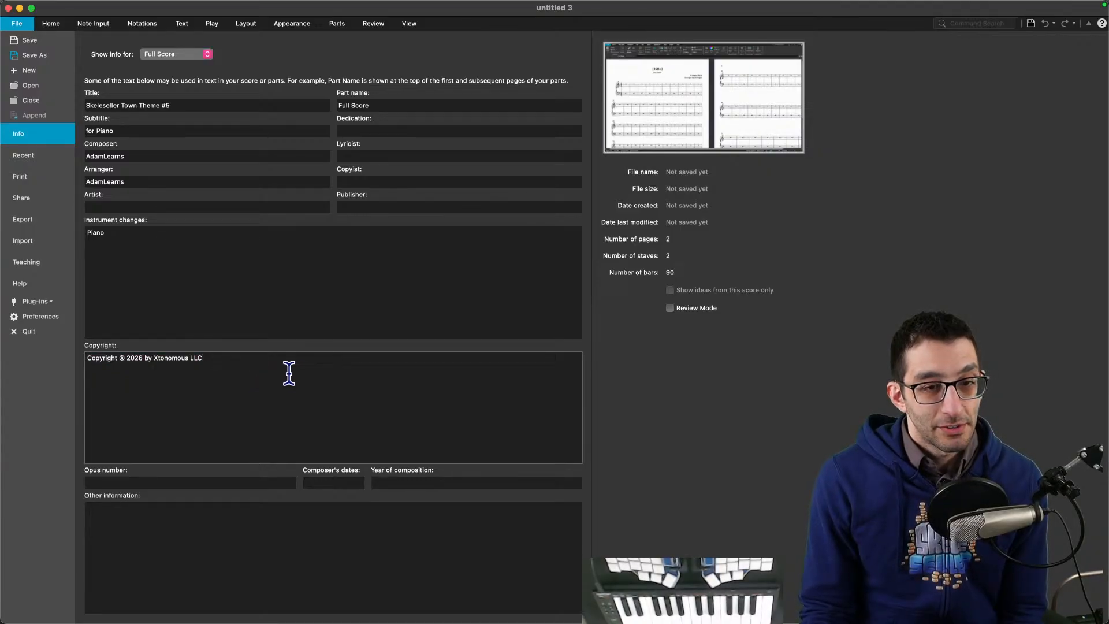
key("super+a")
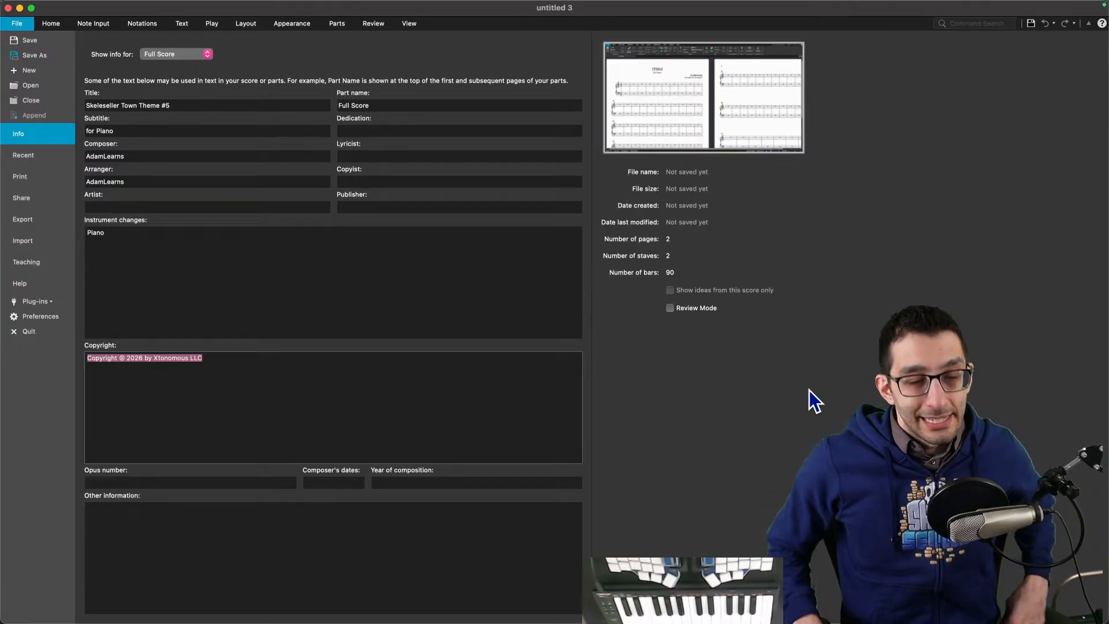
left_click(47, 24)
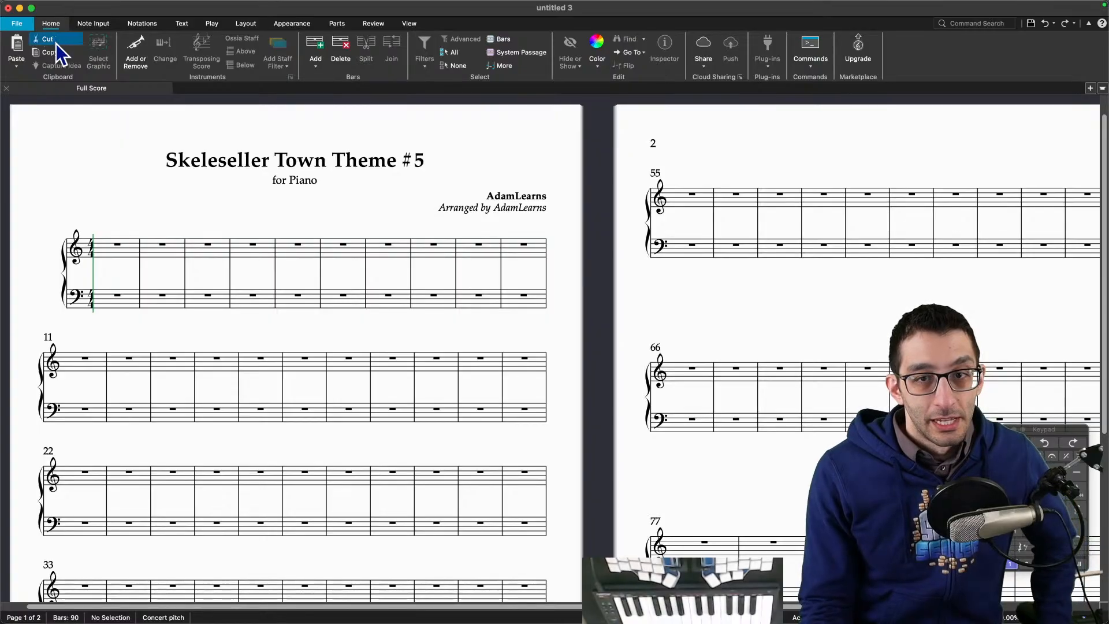
Step: Save the score as Skeleseller Town Theme #5.sib in the Skeleseller project's Sheet Music folder
left_click_drag(233, 213, 314, 325)
left_click(30, 25)
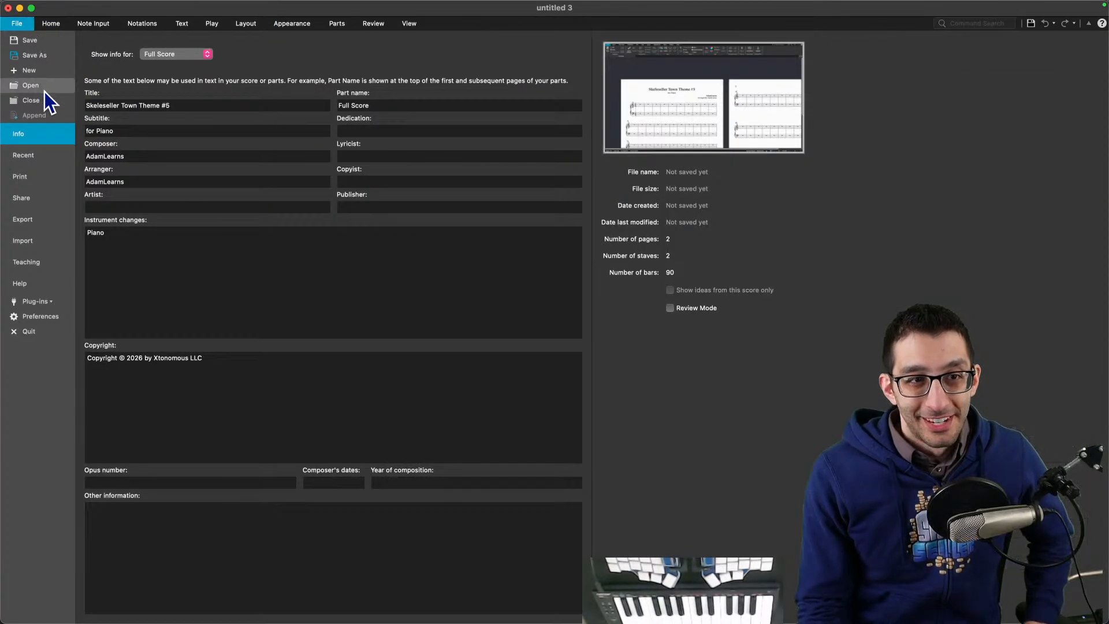
left_click(43, 57)
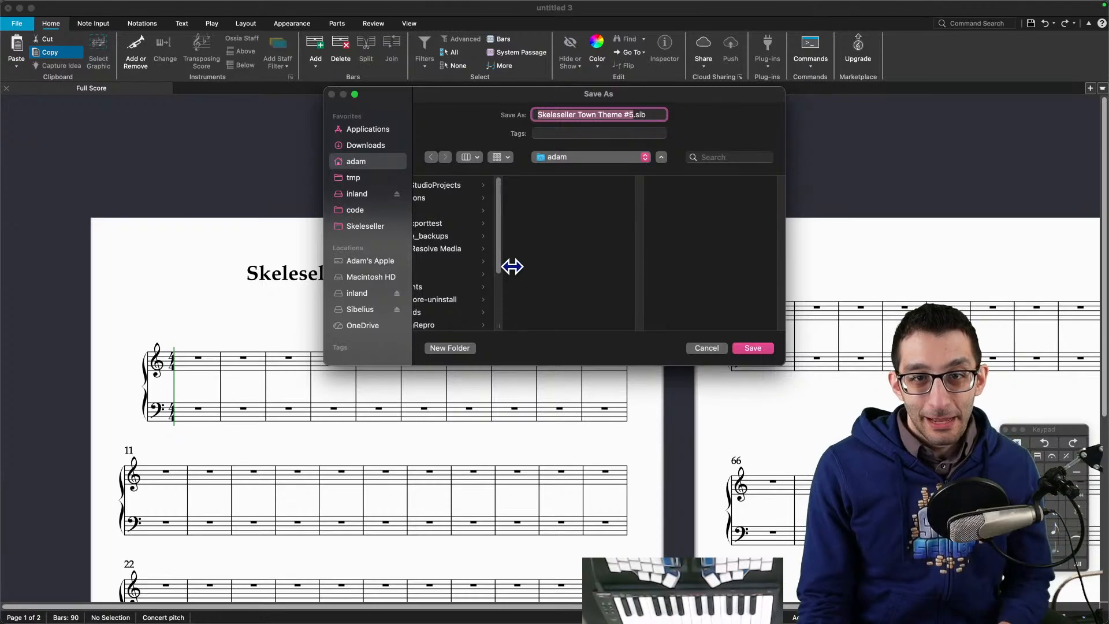
left_click(369, 226)
left_click(447, 186)
left_click(596, 188)
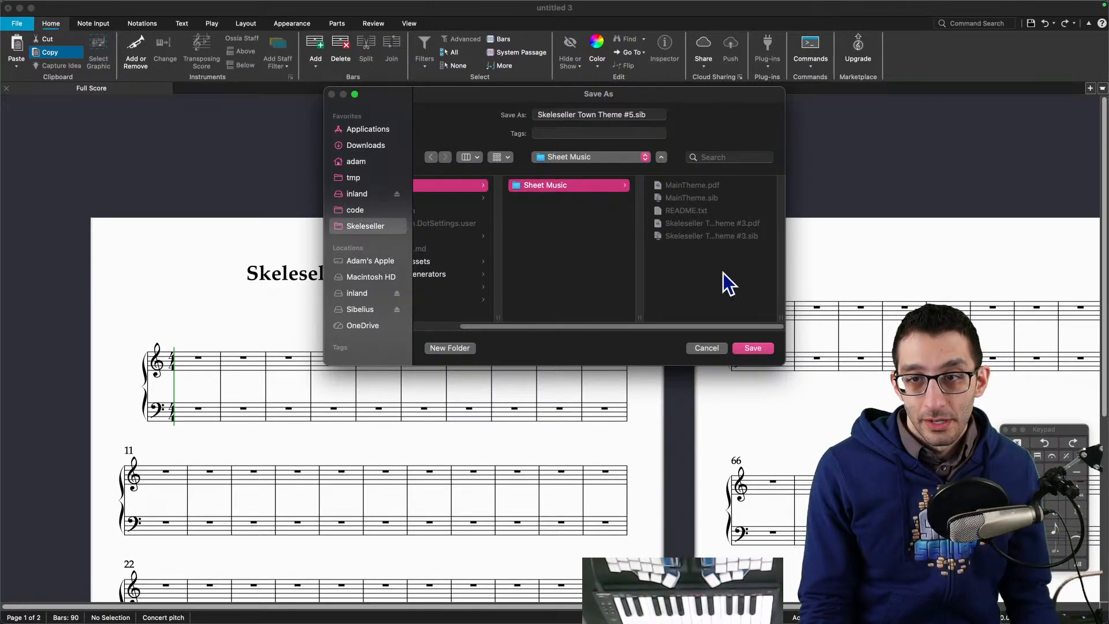
left_click(752, 347)
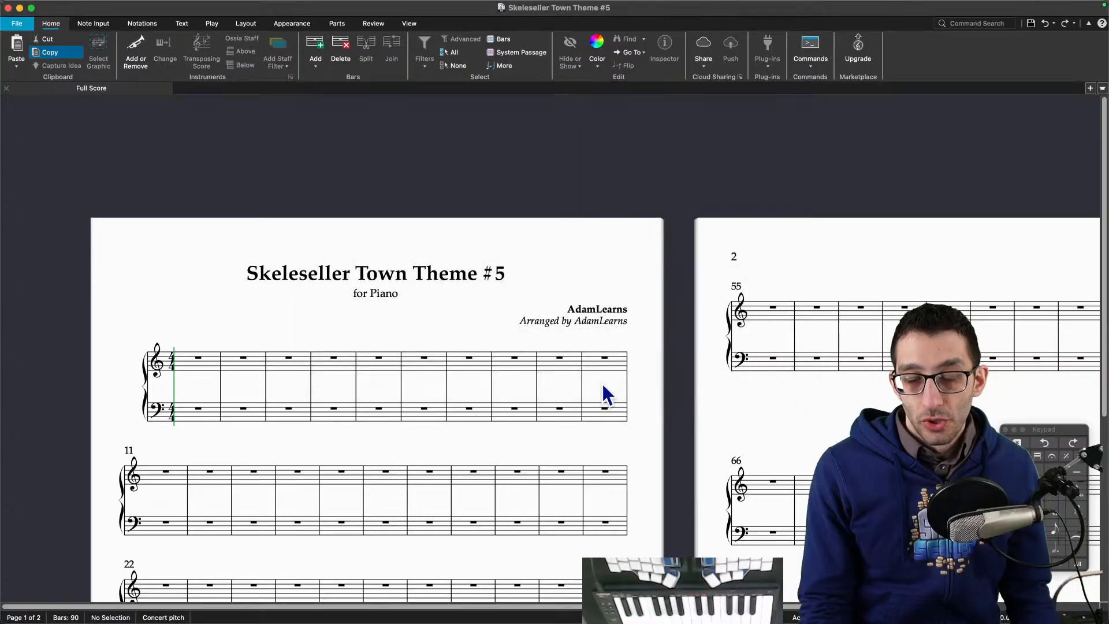
Step: Switch to FL Studio, open Pattern 1 in the piano roll, hide the playlist and maximize the piano roll
scroll(639, 408, "down", 3)
left_click(698, 594)
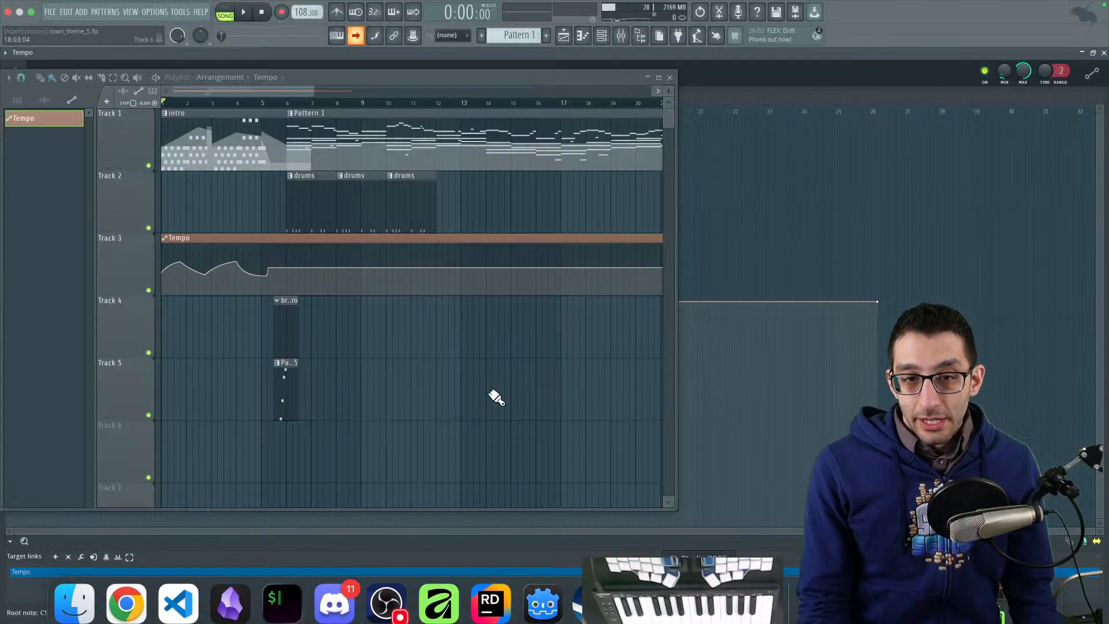
left_click(206, 142)
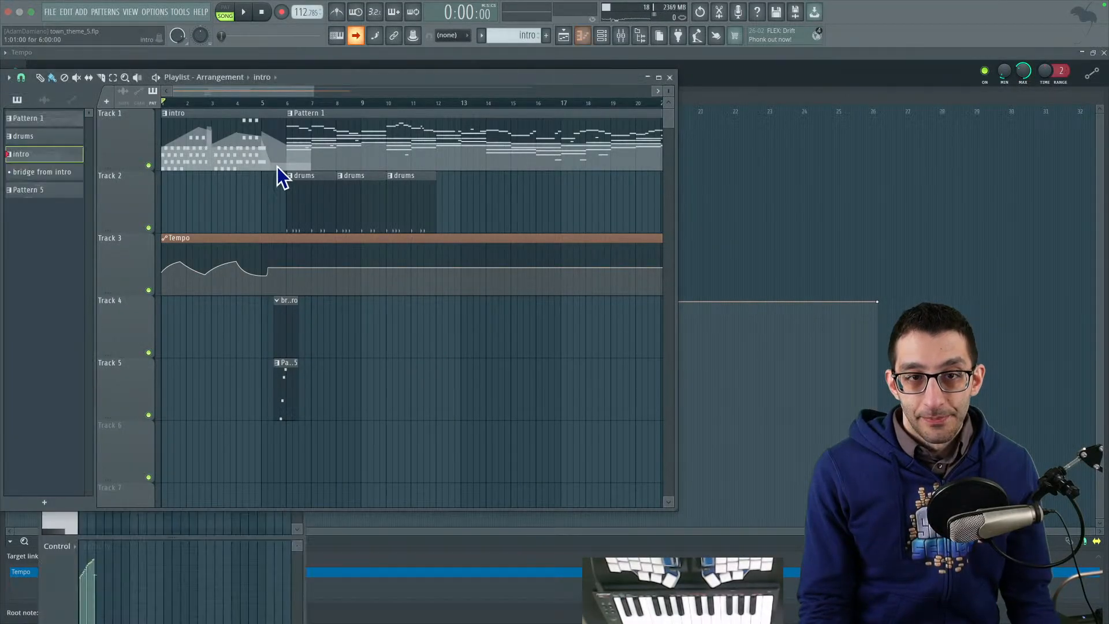
left_click(324, 154)
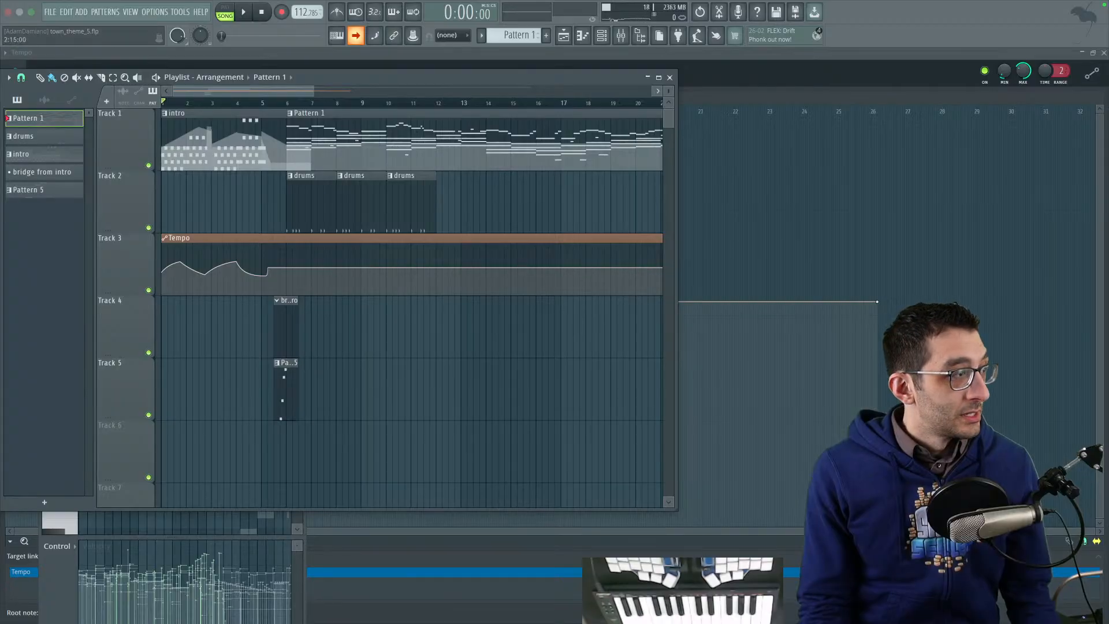
key("F5")
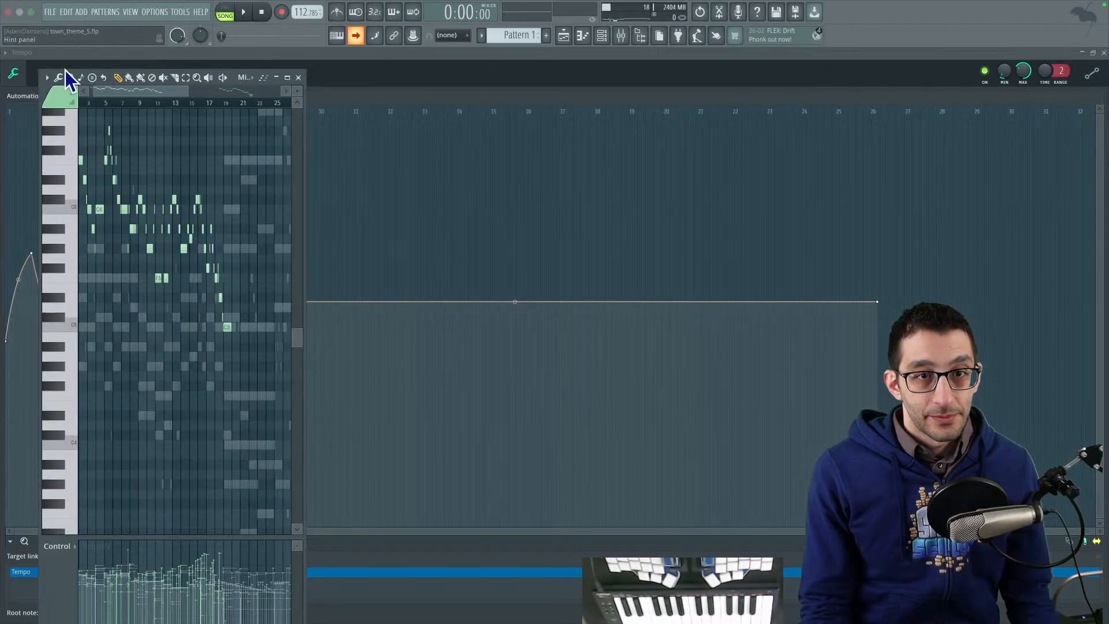
left_click(287, 78)
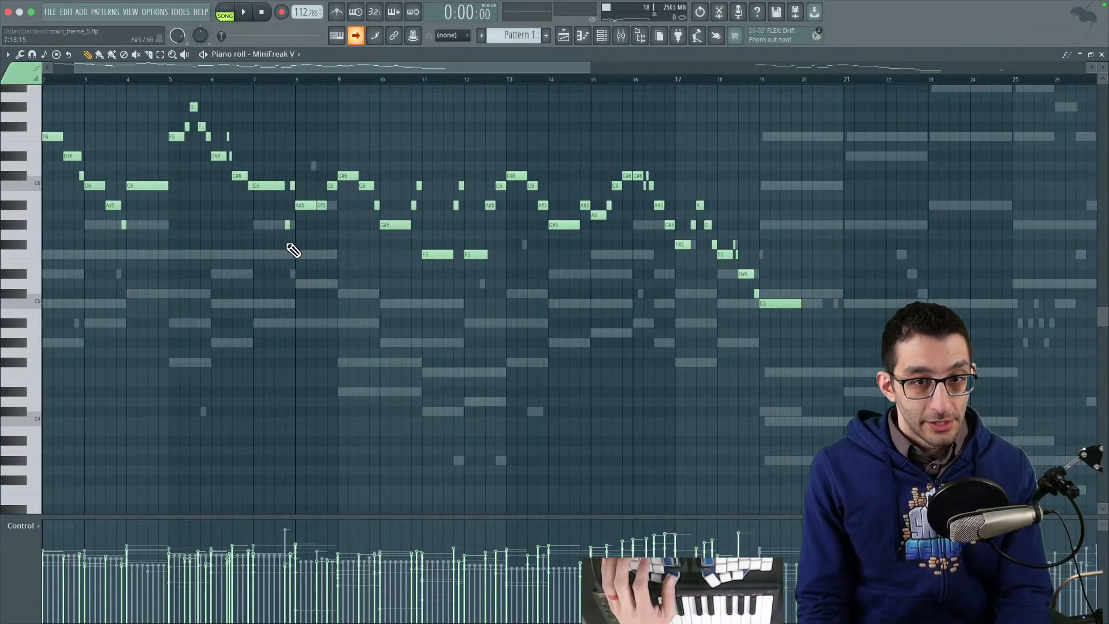
Step: Move the playback position to the start of Pattern 1 and play it briefly to test the sound
left_click_drag(224, 258, 290, 270)
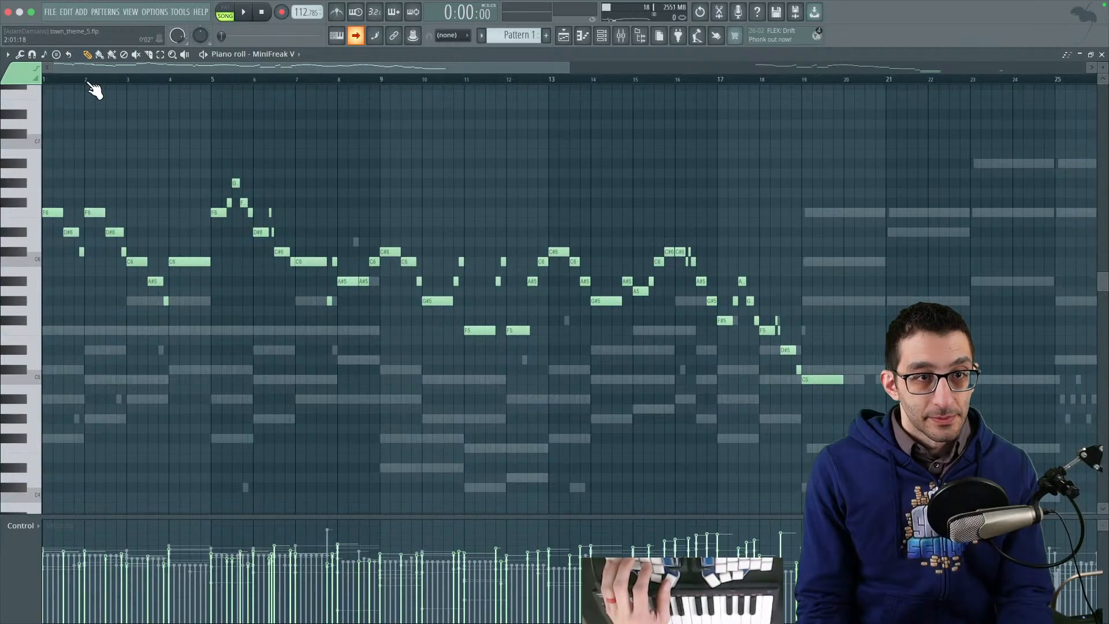
left_click_drag(86, 82, 19, 80)
key("space")
key("space")
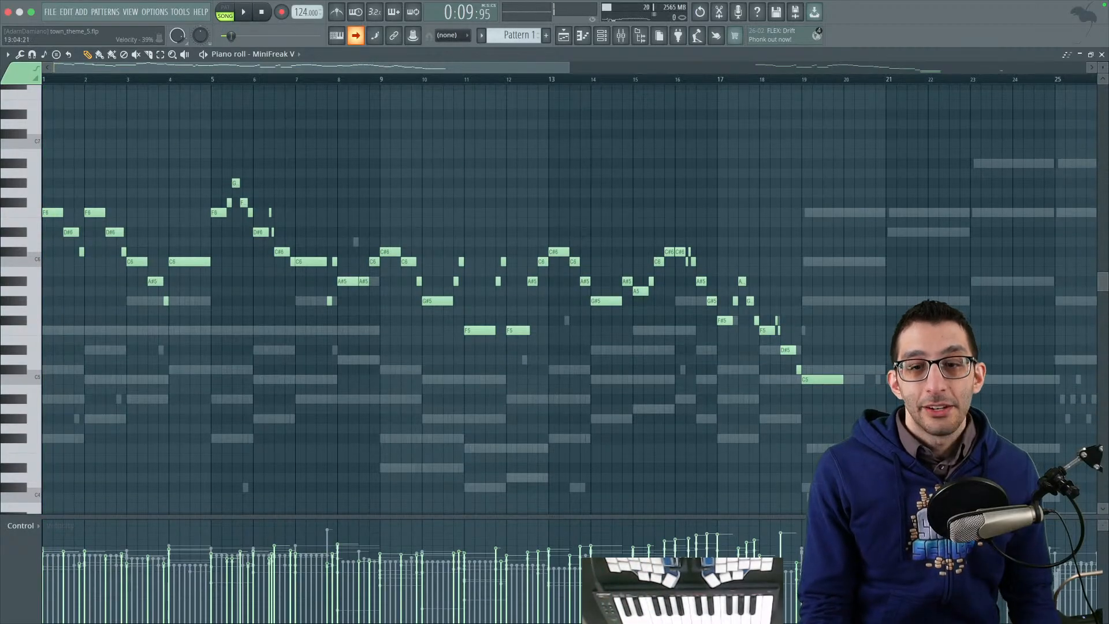
Step: In Proxy Audio Device Settings, set the proxy device to be active Always, keeping its name Proxy Audio Device
mouse_move(594, 619)
left_click(748, 600)
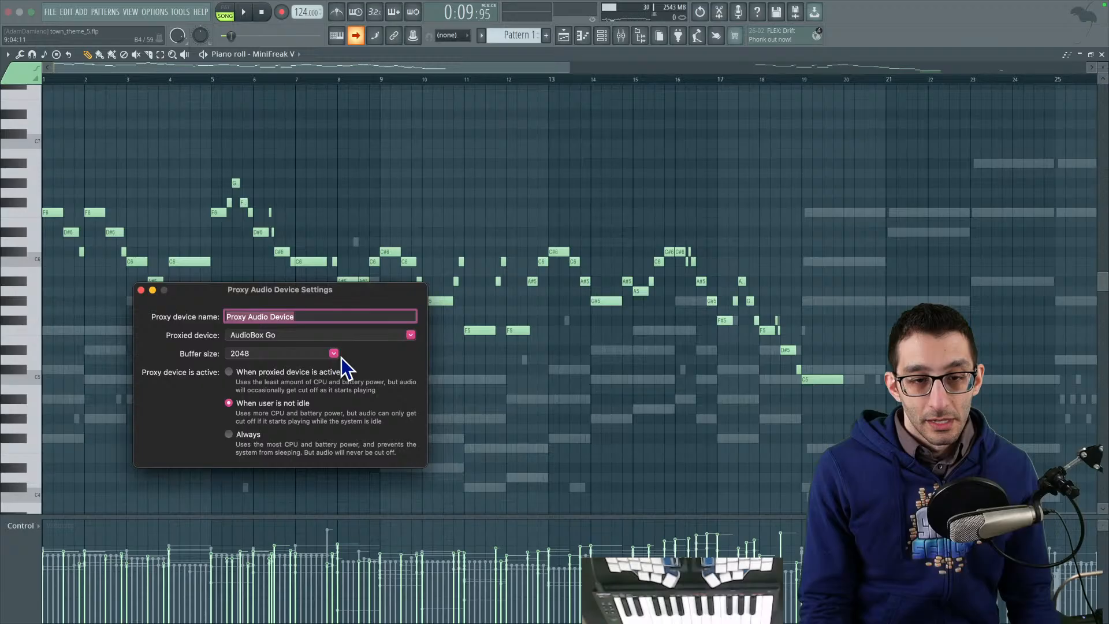
left_click(242, 436)
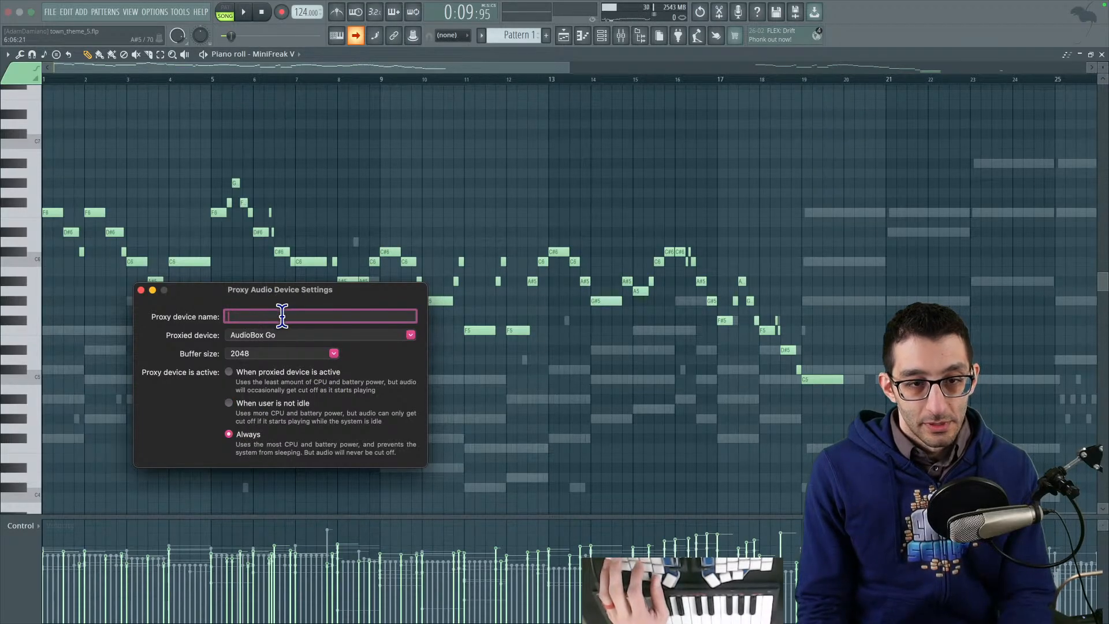
key("super+z")
Step: Return to FL Studio and replay the opening of Pattern 1 with the always-active proxy device
left_click(318, 56)
key("space")
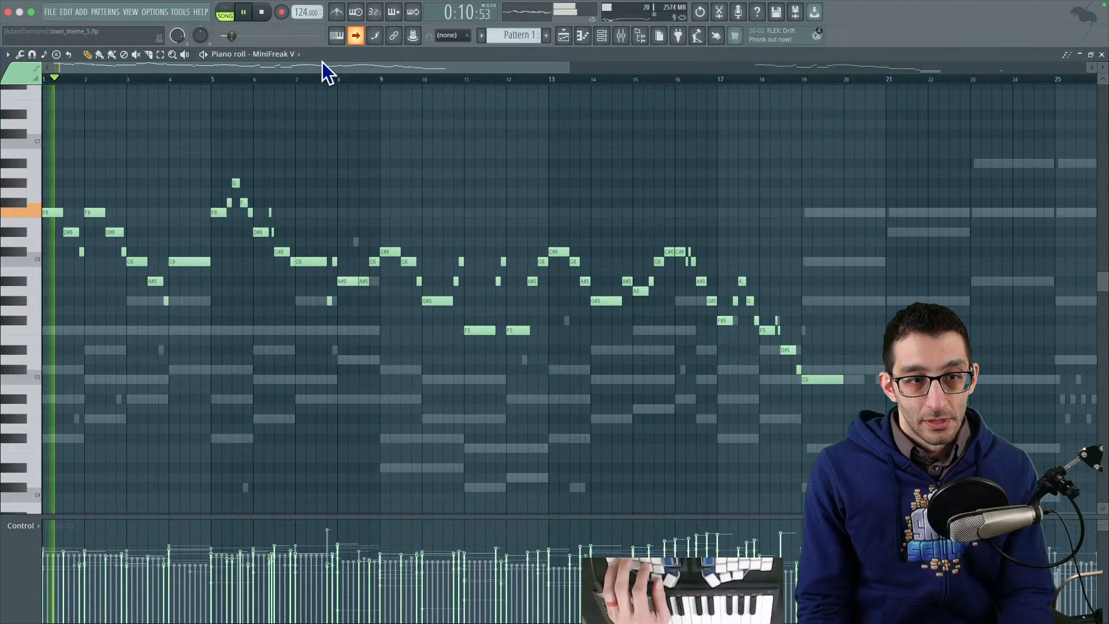
key("space")
Step: Switch to Proxy Audio Device Settings and set the buffer size to 1024
left_click(700, 606)
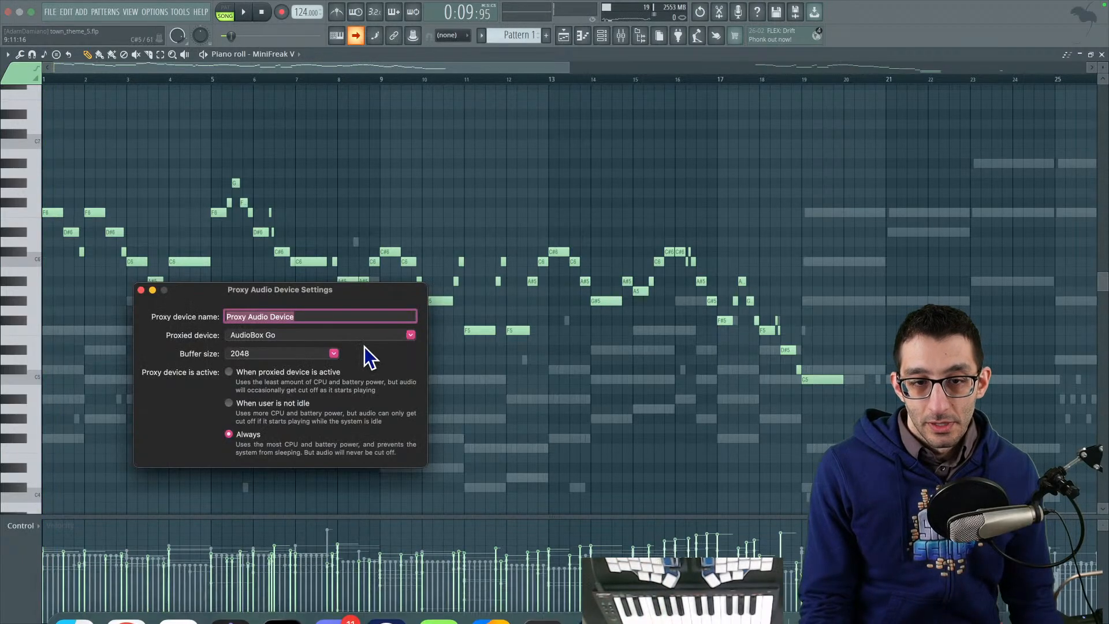
left_click(333, 353)
left_click(291, 400)
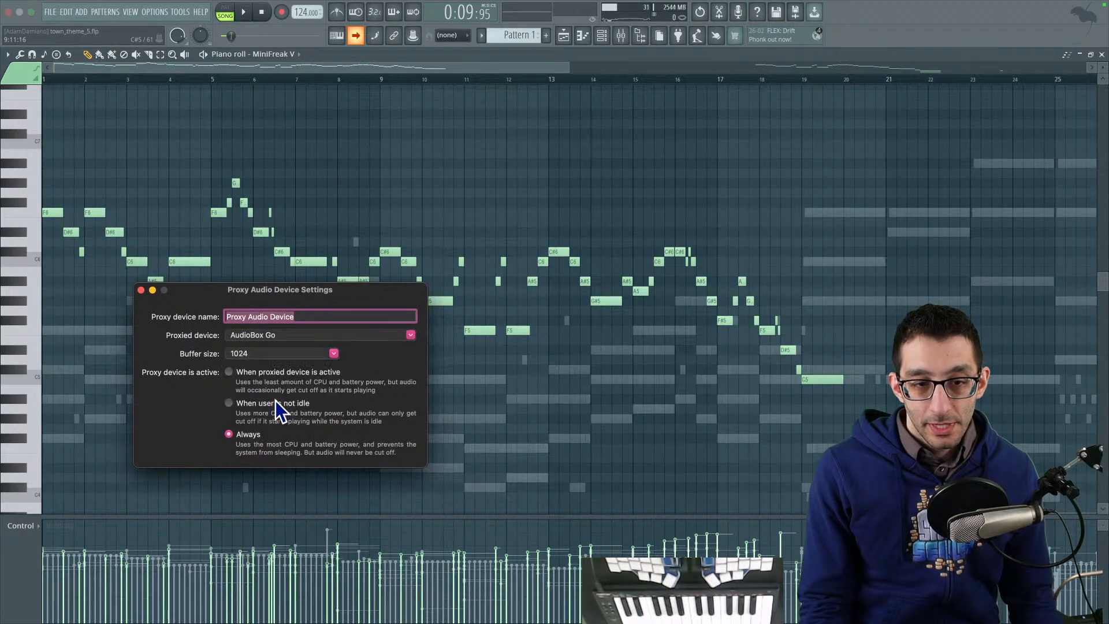
Step: Play Pattern 1 in FL Studio to test the 1024 buffer, and leave the piano roll for the Tempo automation editor
left_click(346, 61)
key("space")
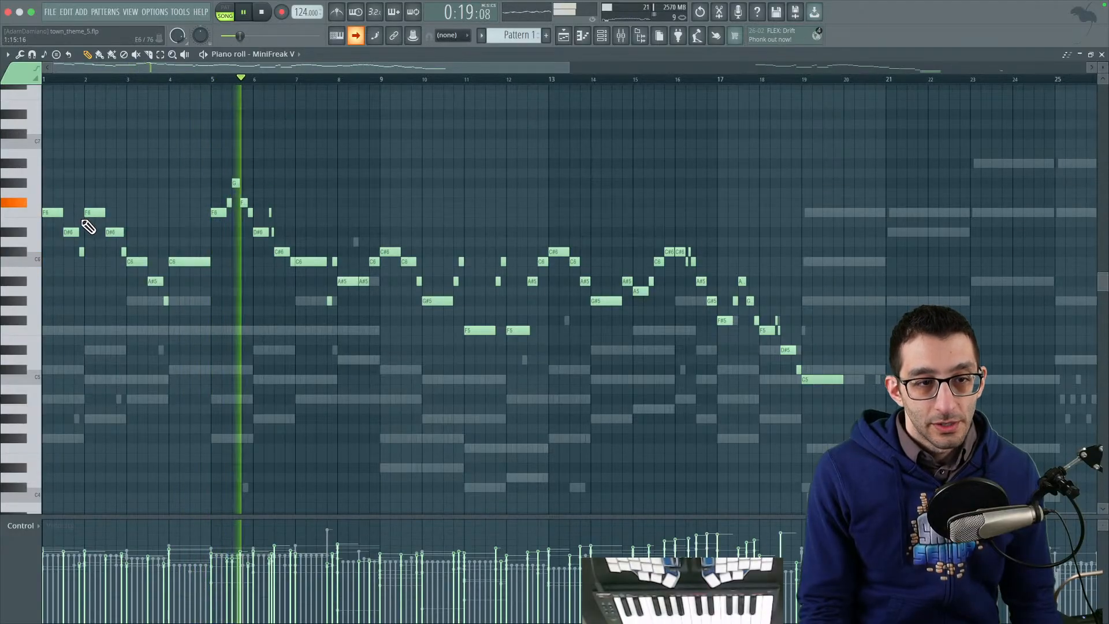
key("space")
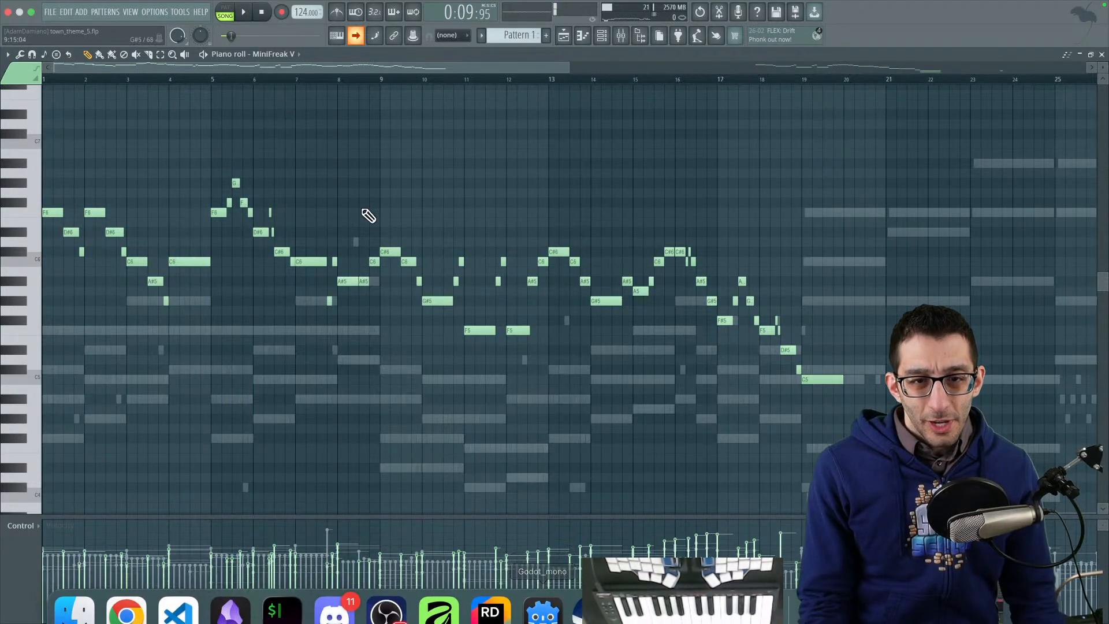
double_click(365, 54)
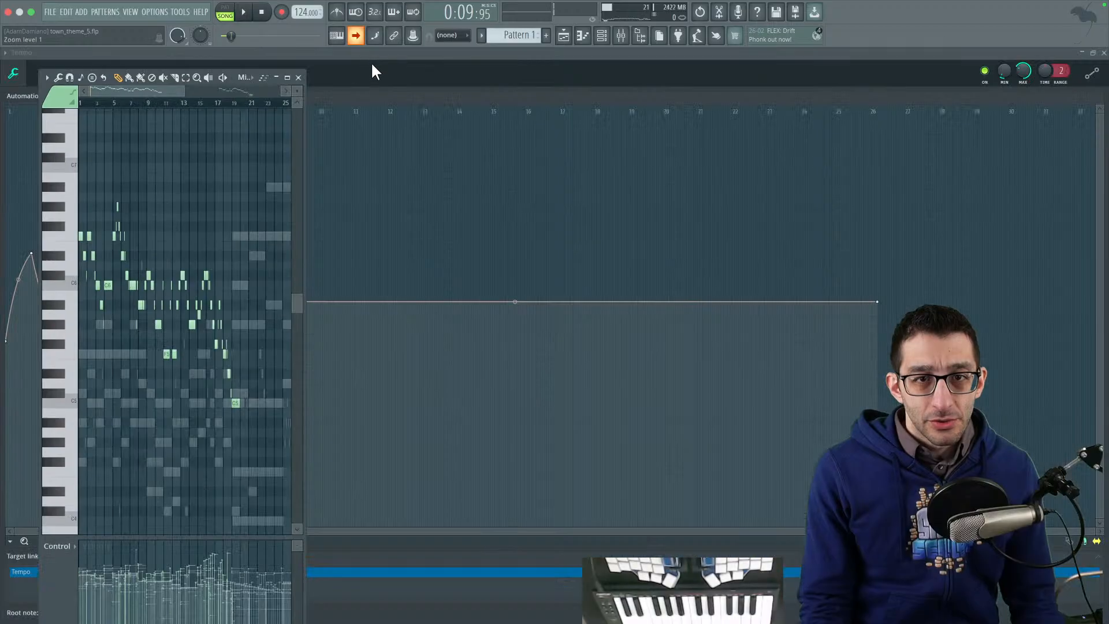
left_click(305, 106)
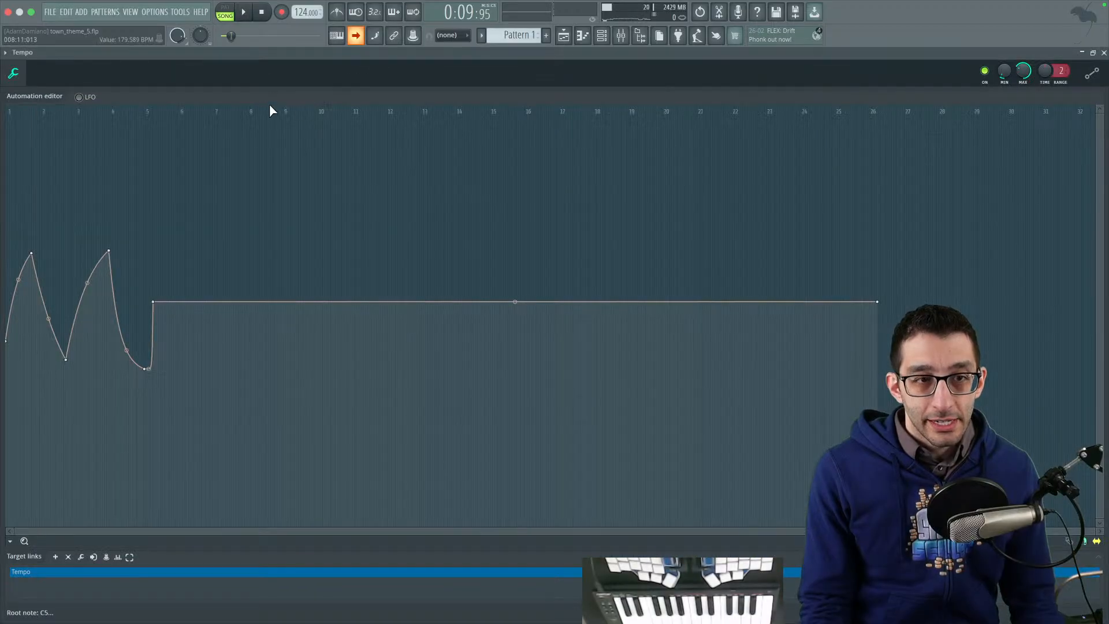
Step: Close the Tempo automation editor and examine the opening bars of the intro pattern's MiniFreak V notes in the piano roll
left_click(1103, 52)
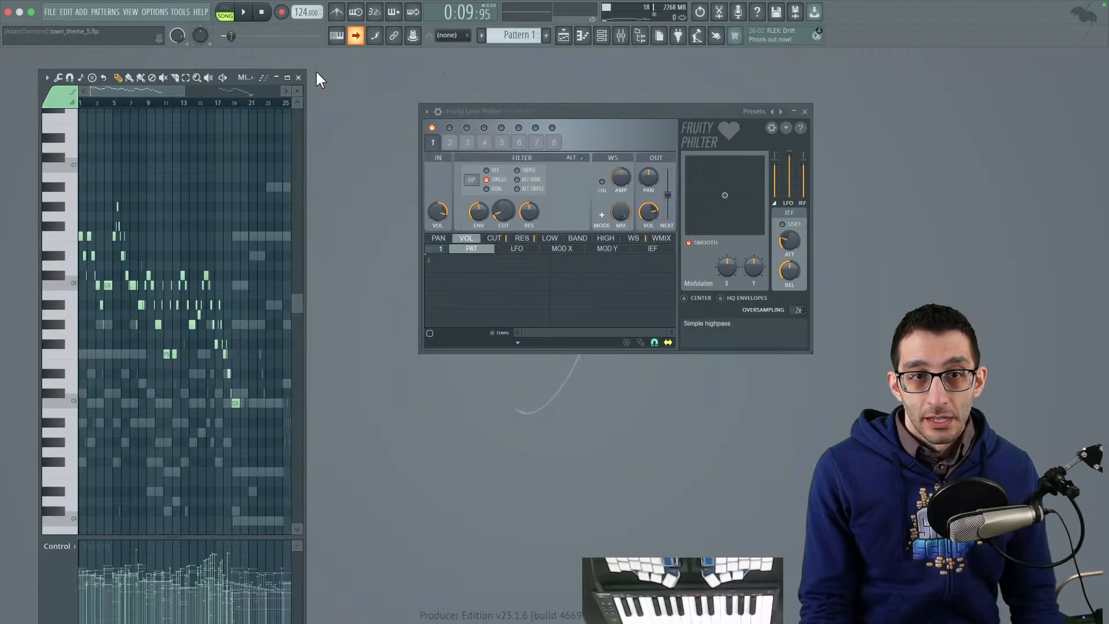
left_click_drag(299, 93, 860, 95)
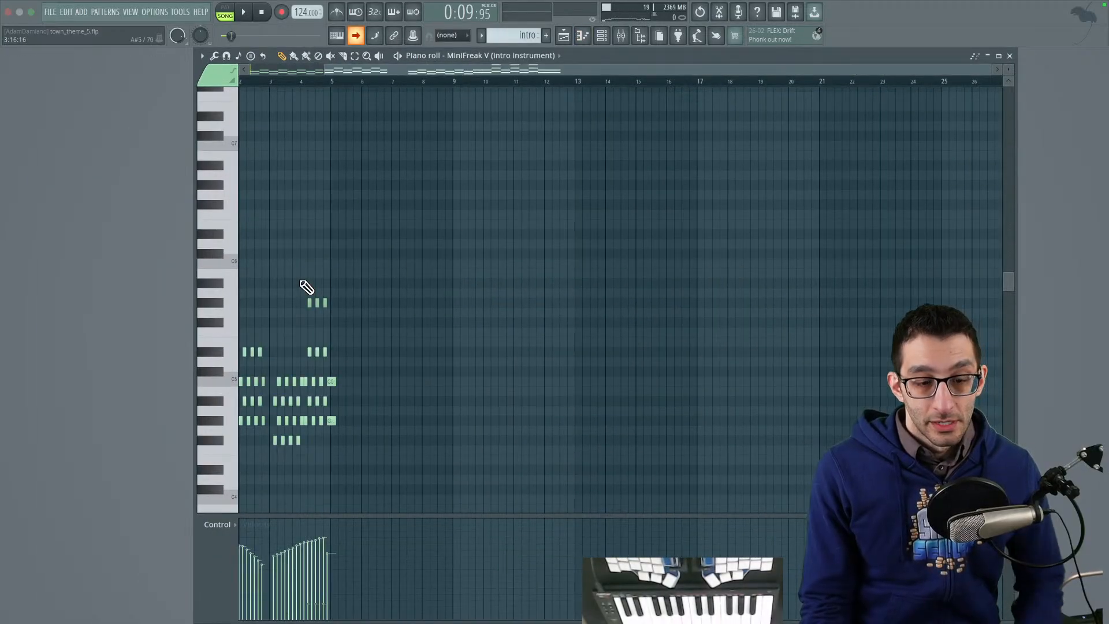
scroll(352, 383, "up", 6)
left_click_drag(350, 275, 792, 231)
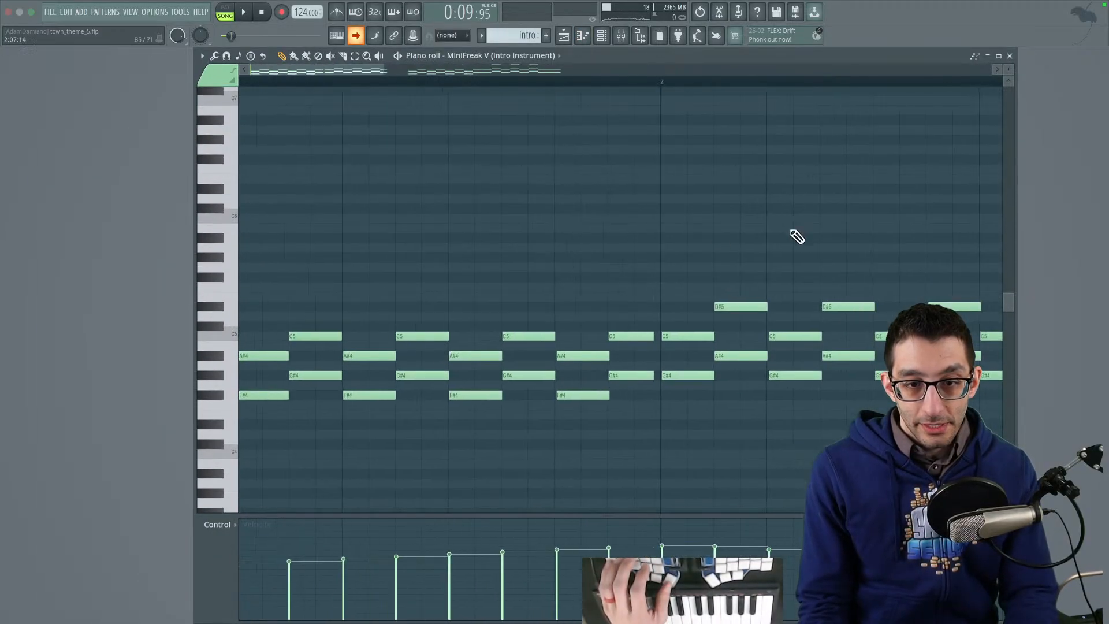
scroll(436, 279, "down", 5)
scroll(430, 267, "down", 1)
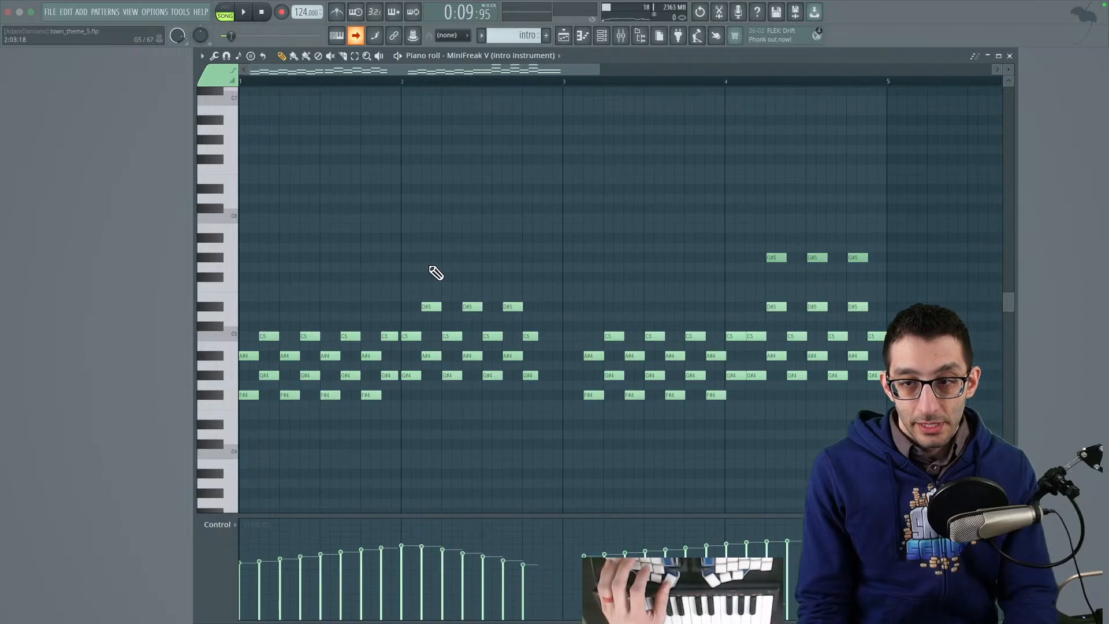
Step: Switch to Sibelius and find new MIDI input devices in the input preferences, accepting SE25 MIDI1 and SE25 MIDI2 as enabled keyboards
mouse_move(704, 619)
left_click(594, 590)
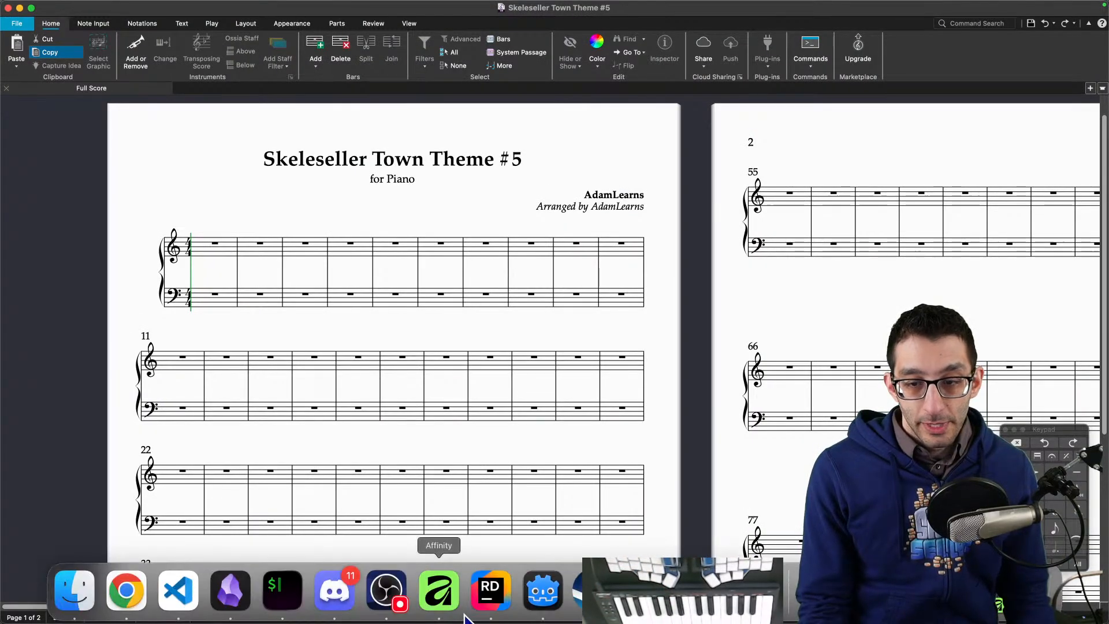
left_click_drag(237, 222, 236, 218)
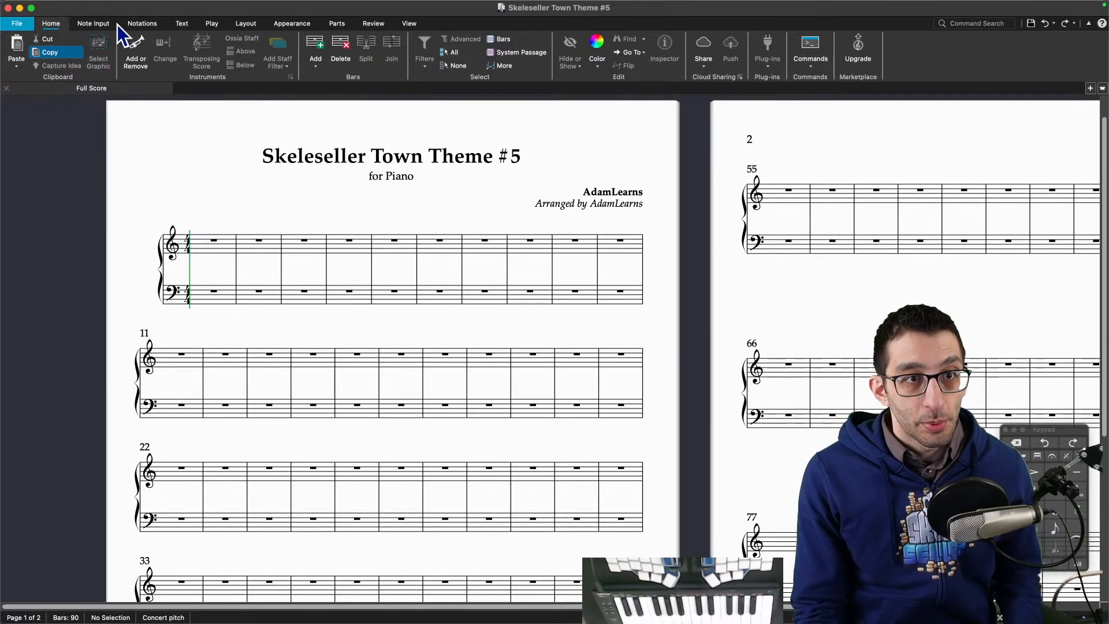
left_click(93, 23)
left_click(19, 56)
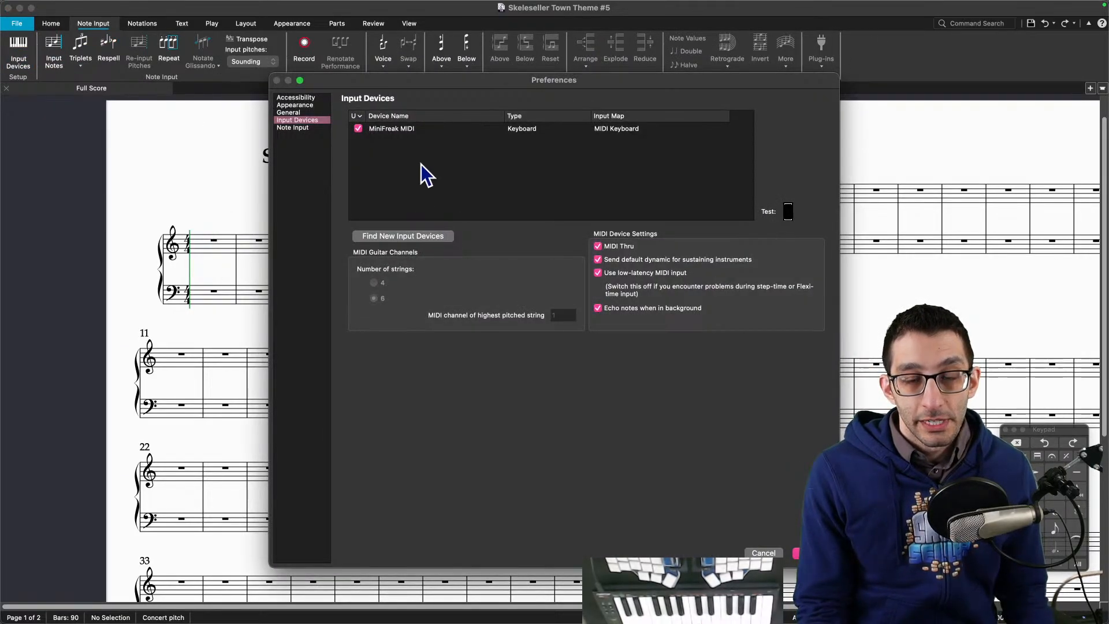
left_click(406, 236)
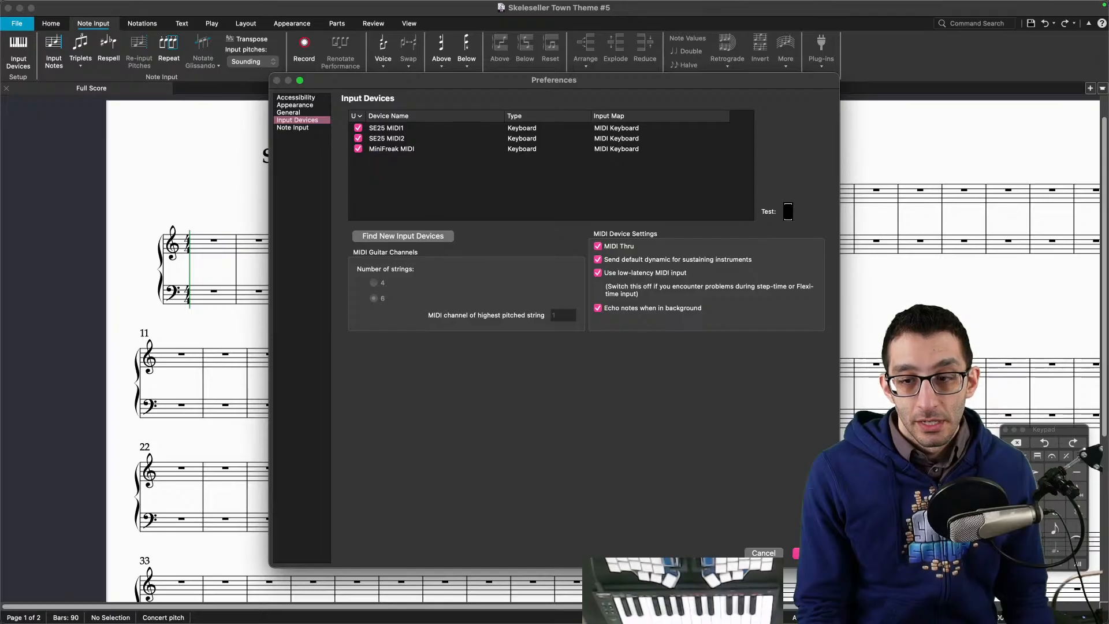
left_click(812, 552)
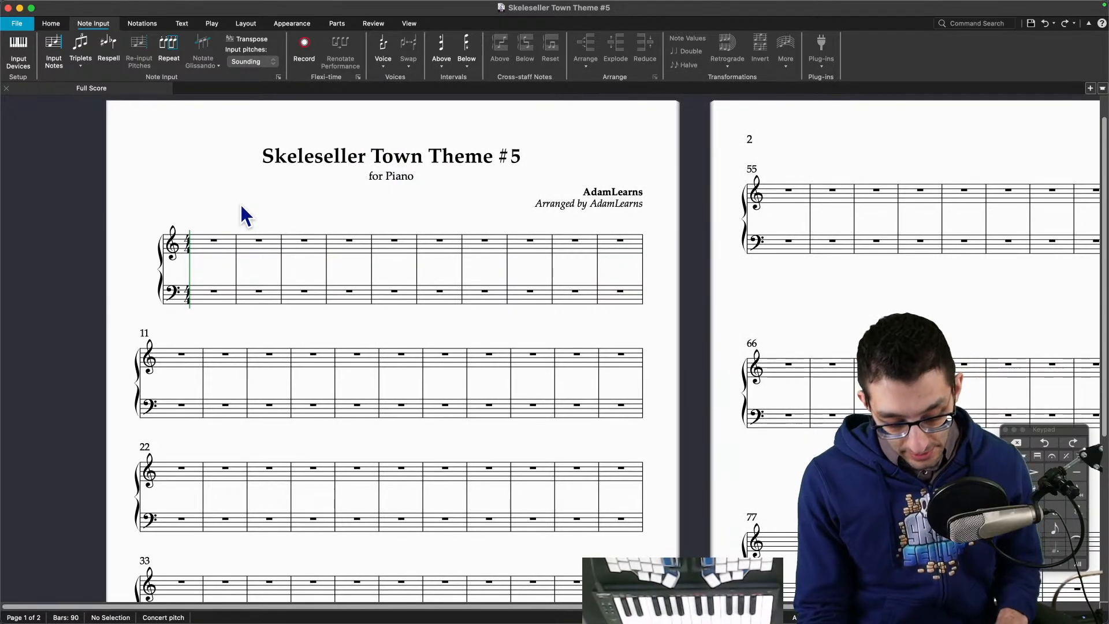
Step: Try entering notes from the MIDI keyboard in bar 1 of the upper piano staff, undo them, and clear the selection
left_click(205, 238)
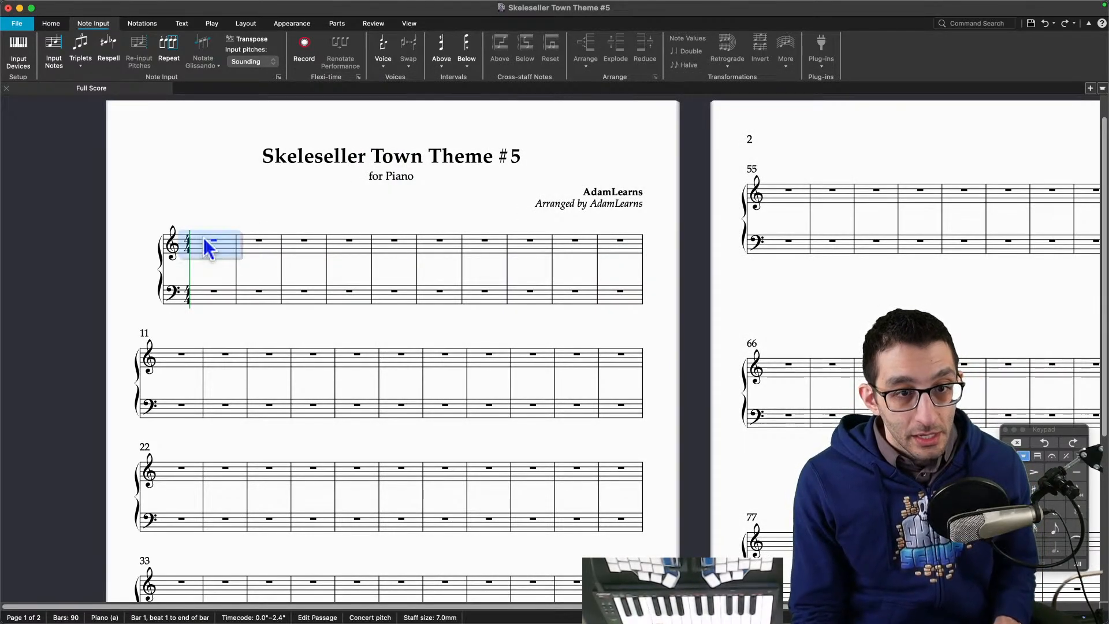
key("n")
key("super+z")
key("super+z")
key("super+z")
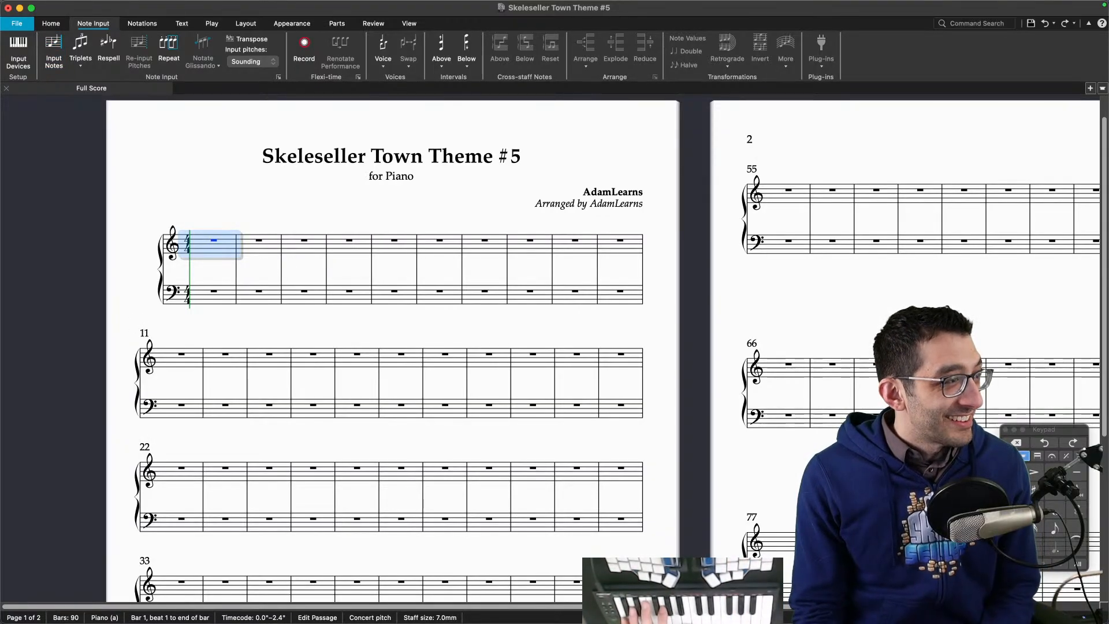
key("super+Tab")
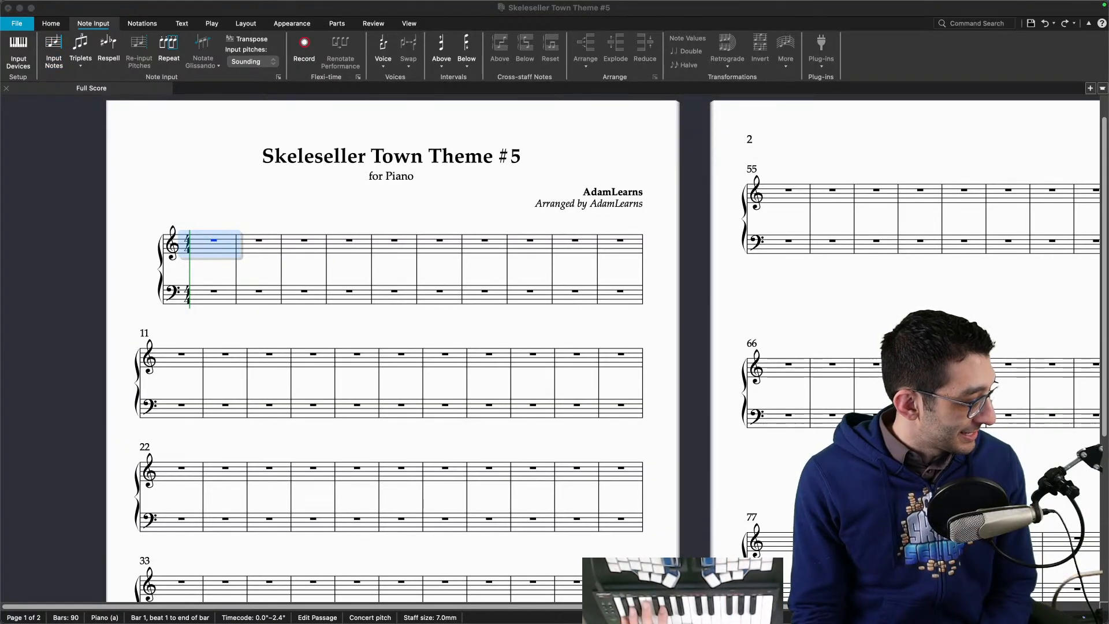
left_click(218, 208)
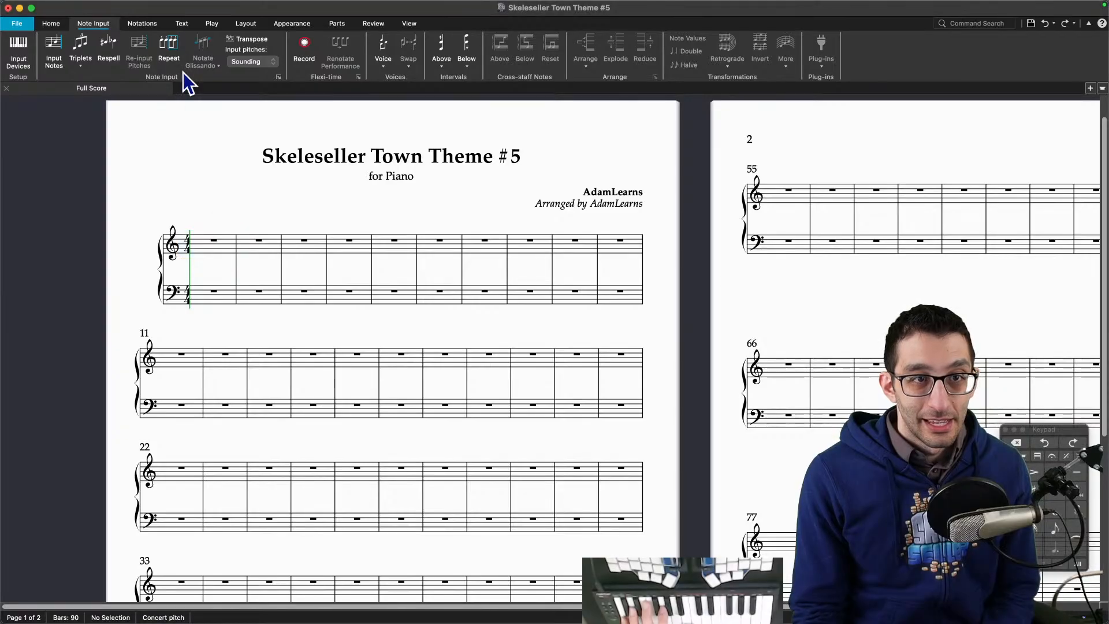
Step: Switch to Proxy Audio Device Settings, choose a different buffer size, and return to the Sibelius score
left_click(744, 594)
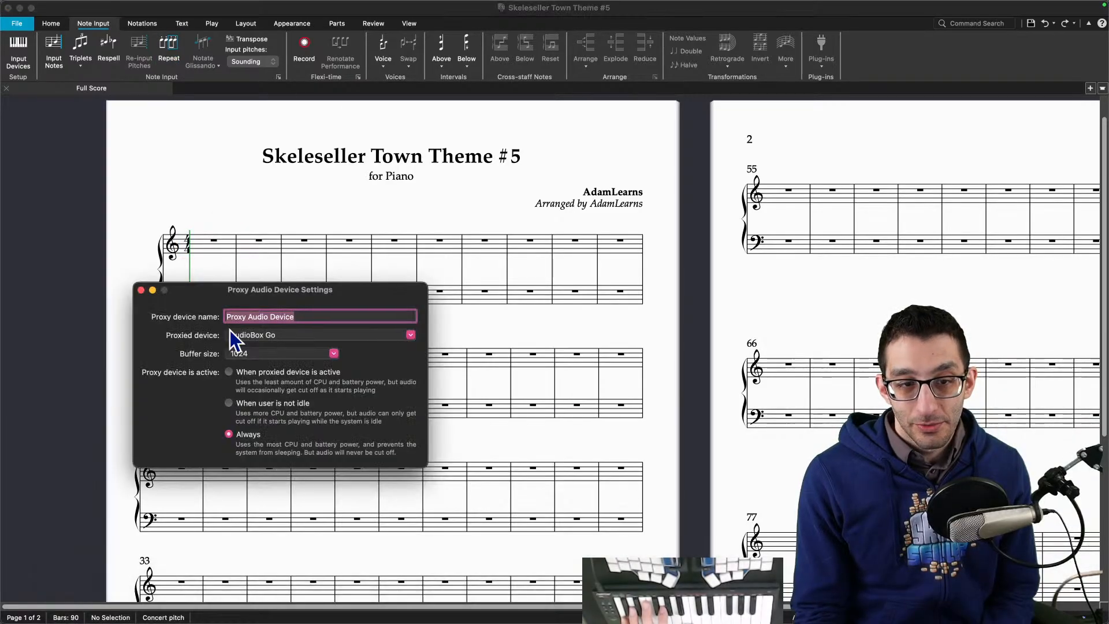
left_click(334, 354)
left_click(268, 394)
left_click(196, 199)
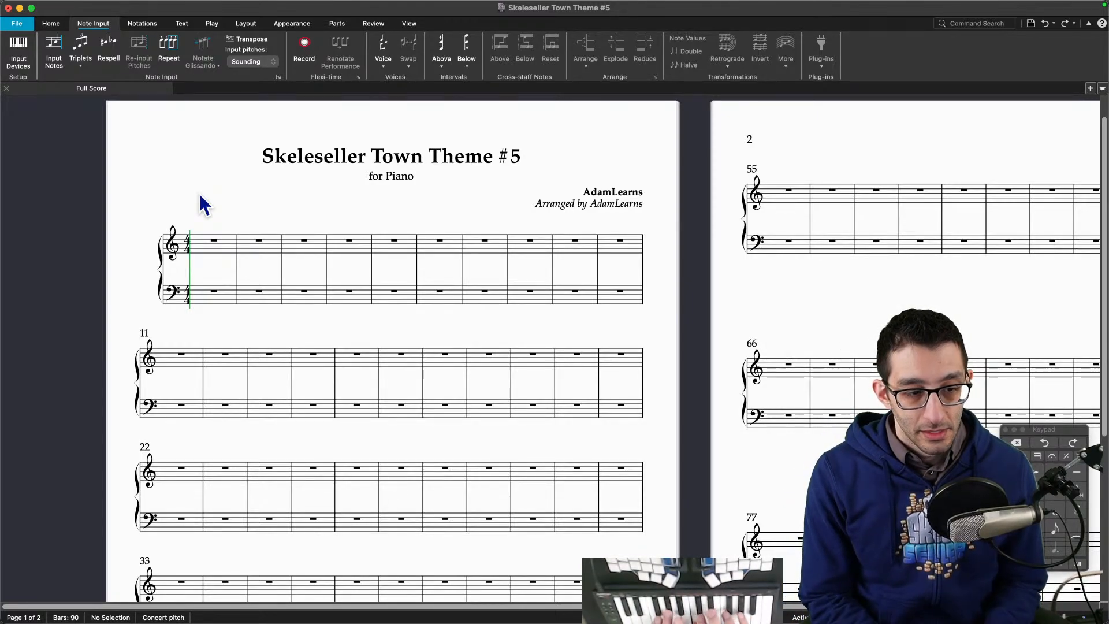
Step: Switch to FL Studio and disable the SE25 MIDI2 input in its MIDI settings
mouse_move(698, 620)
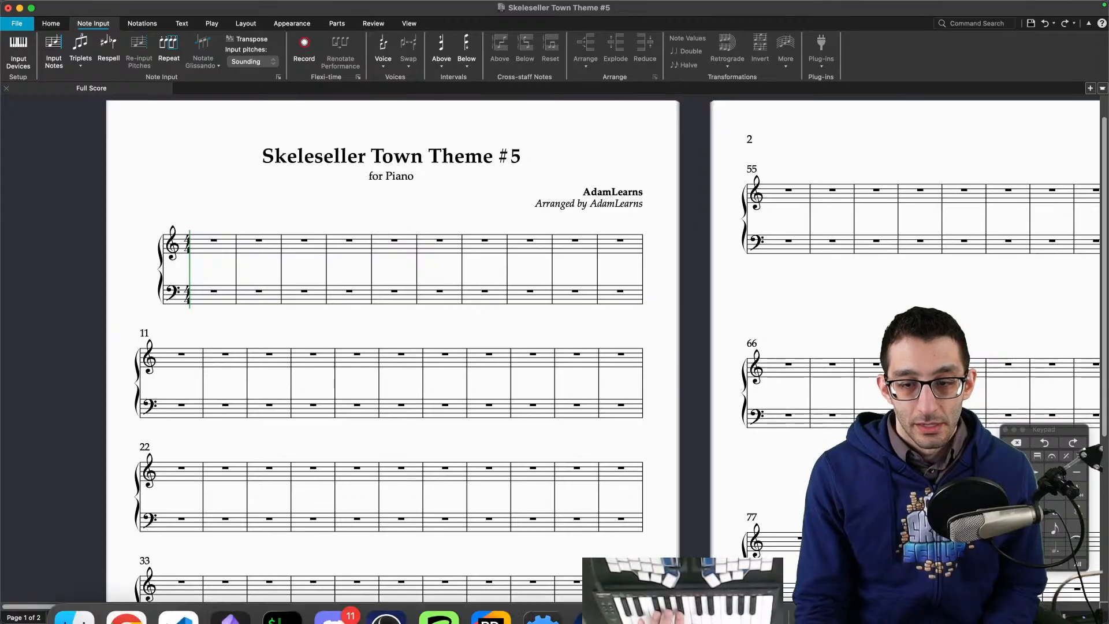
left_click(698, 589)
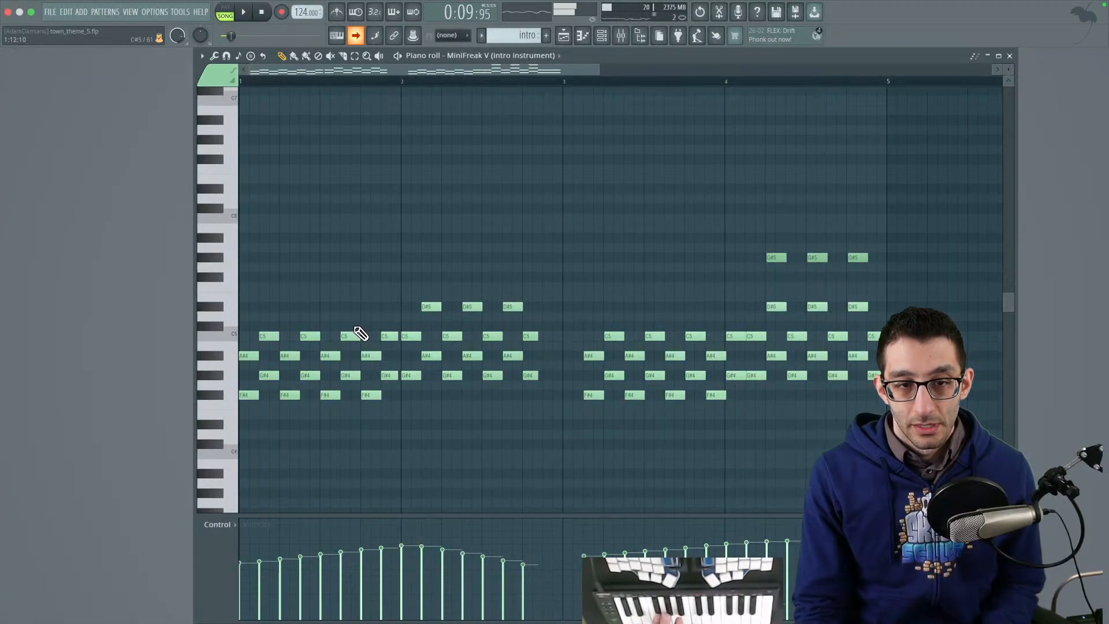
left_click(164, 12)
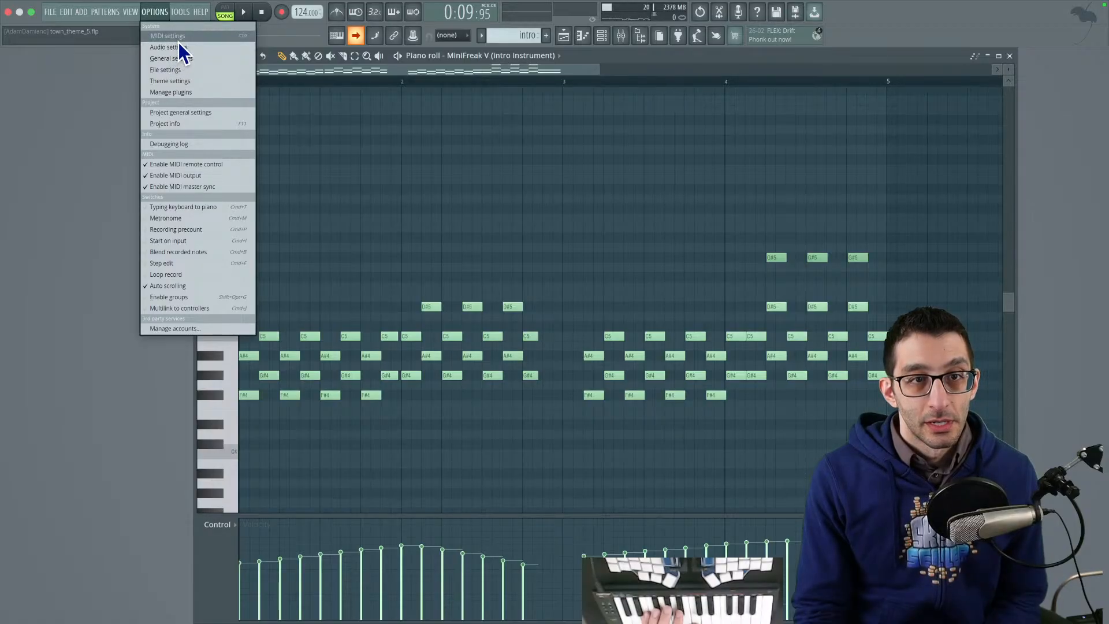
left_click(178, 41)
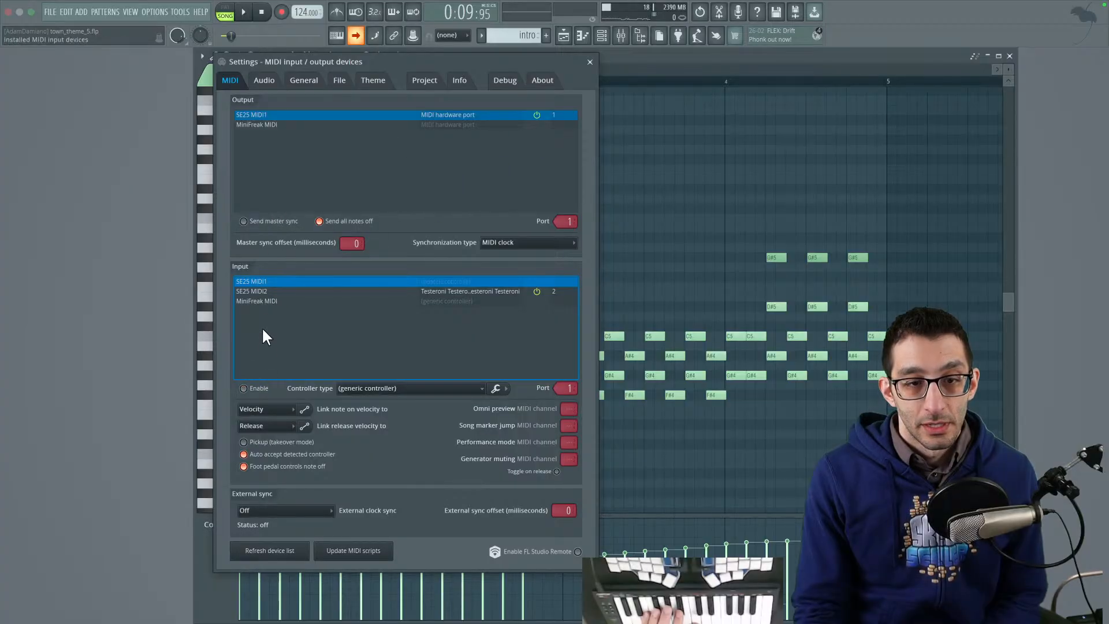
left_click(263, 292)
left_click(238, 388)
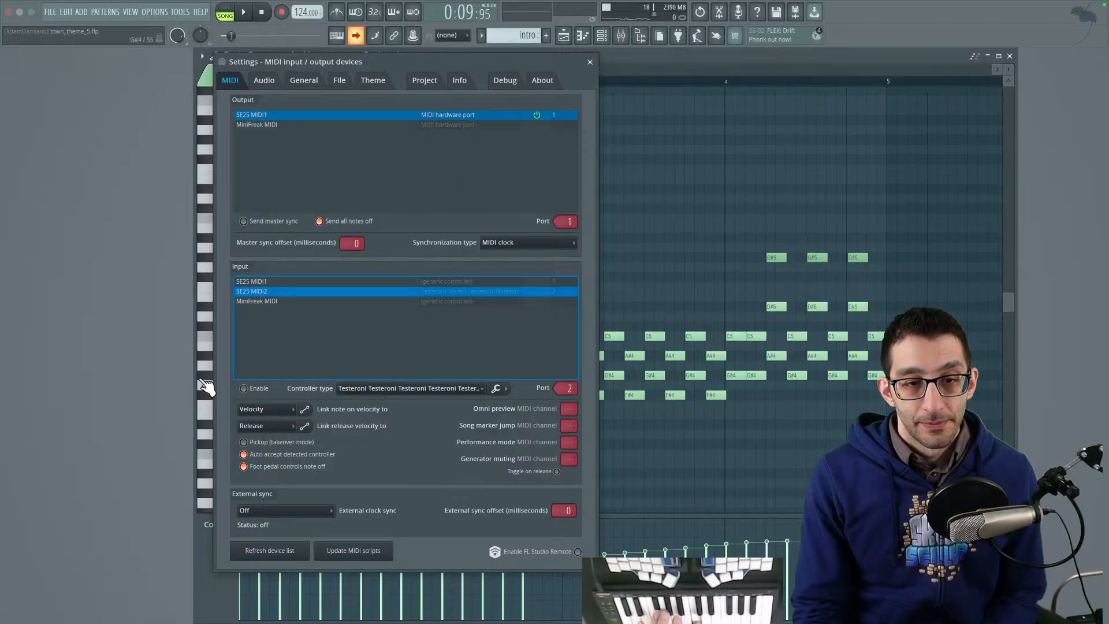
Step: Switch to Sibelius, test entering F#3 and C4 quarter-note chords in bar 1 of the upper staff, and undo them
mouse_move(547, 609)
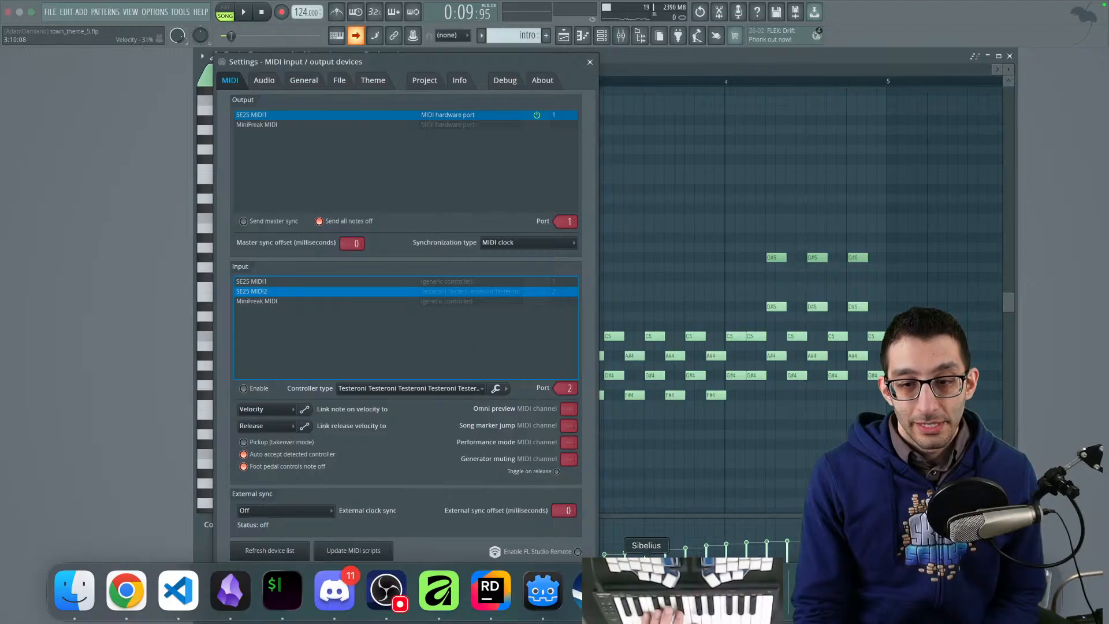
left_click(646, 589)
left_click(223, 238)
key("n")
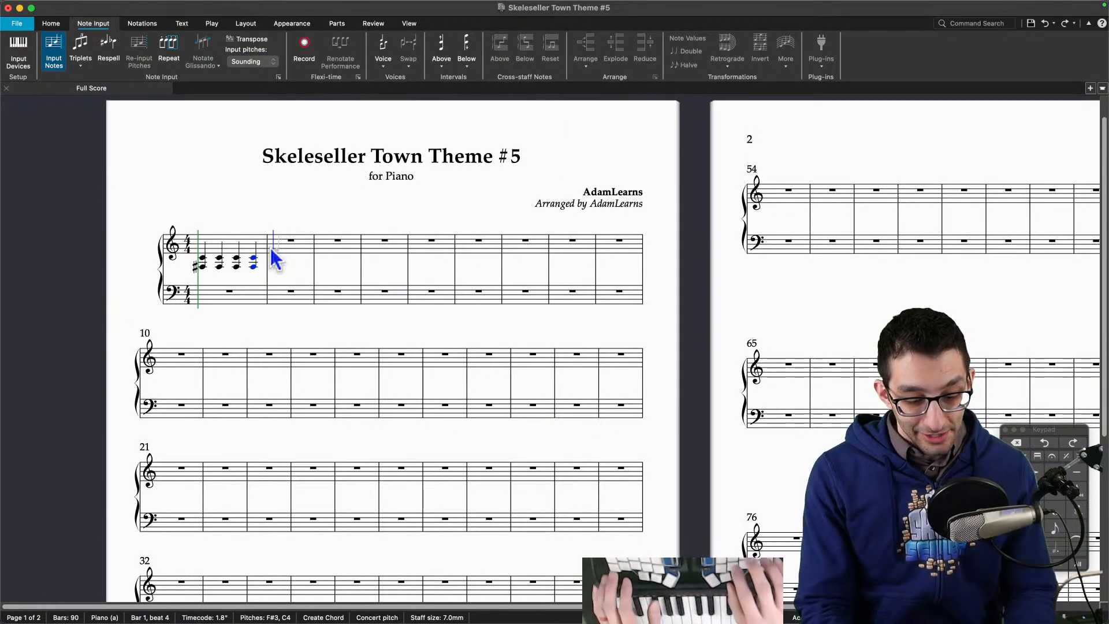
key("super+z")
key("super+z")
key("super+z")
key("super+z")
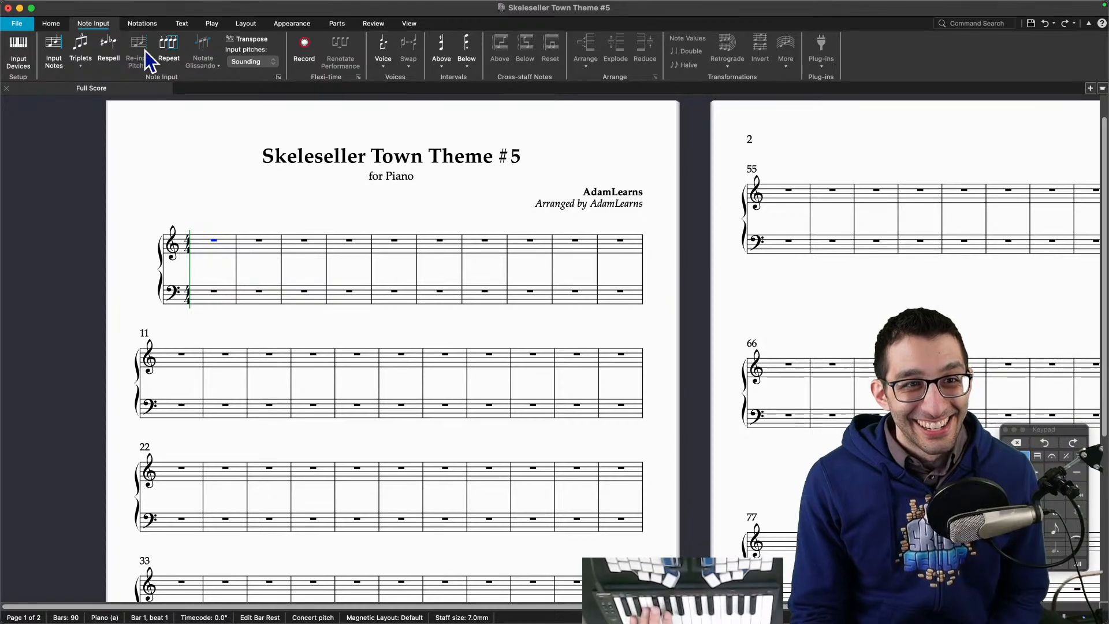
Step: Look for the score's audio playback settings, checking the available playback configurations and the Mixer
left_click(51, 23)
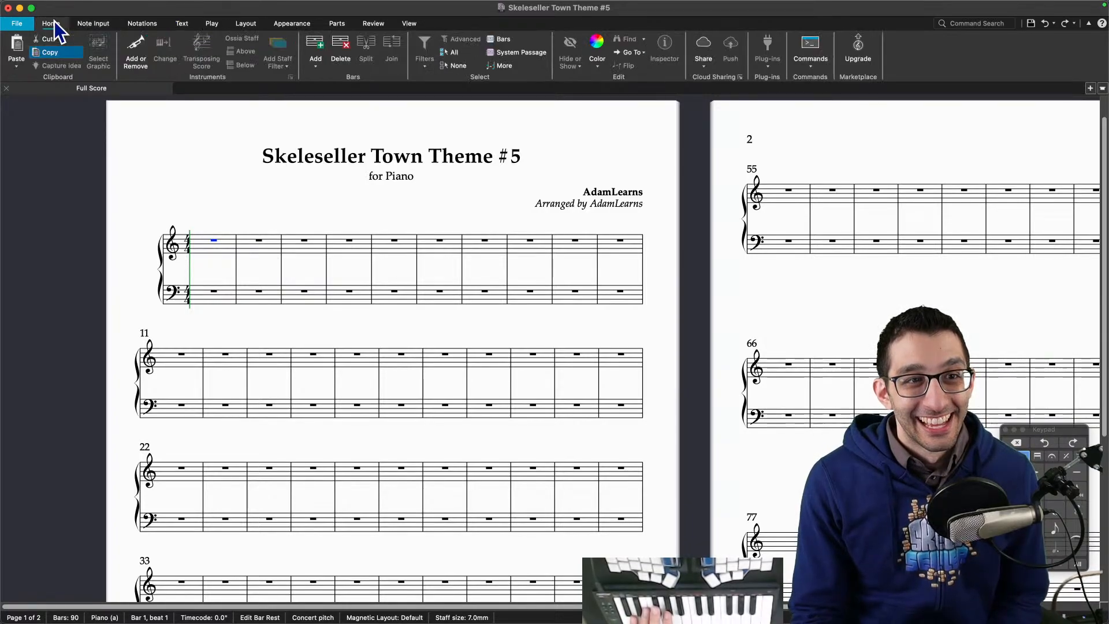
left_click(86, 26)
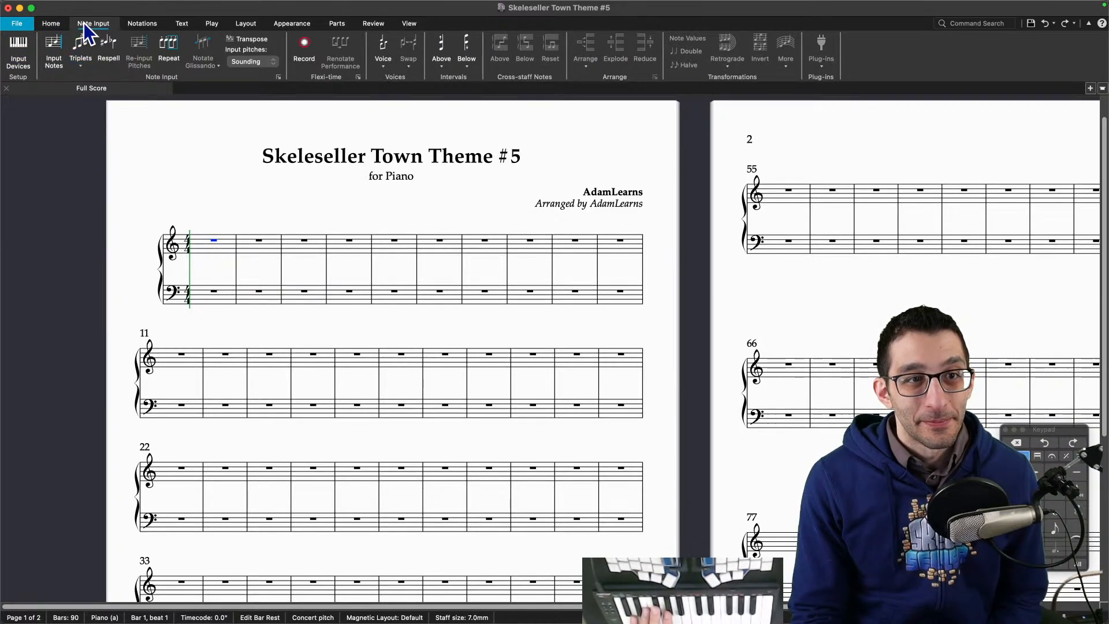
left_click(61, 23)
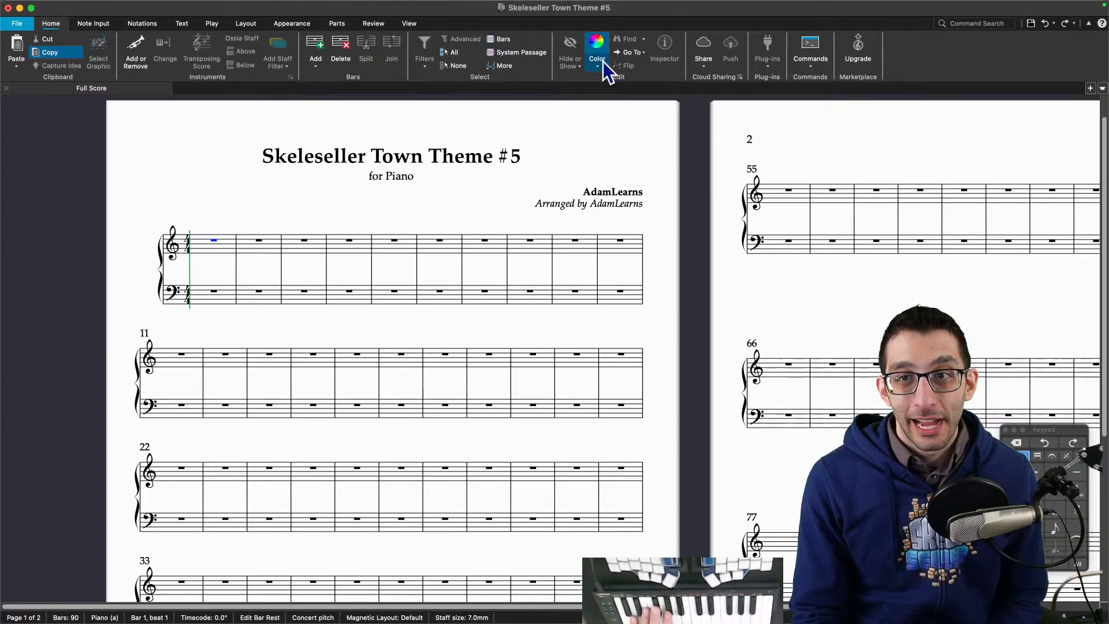
left_click(141, 24)
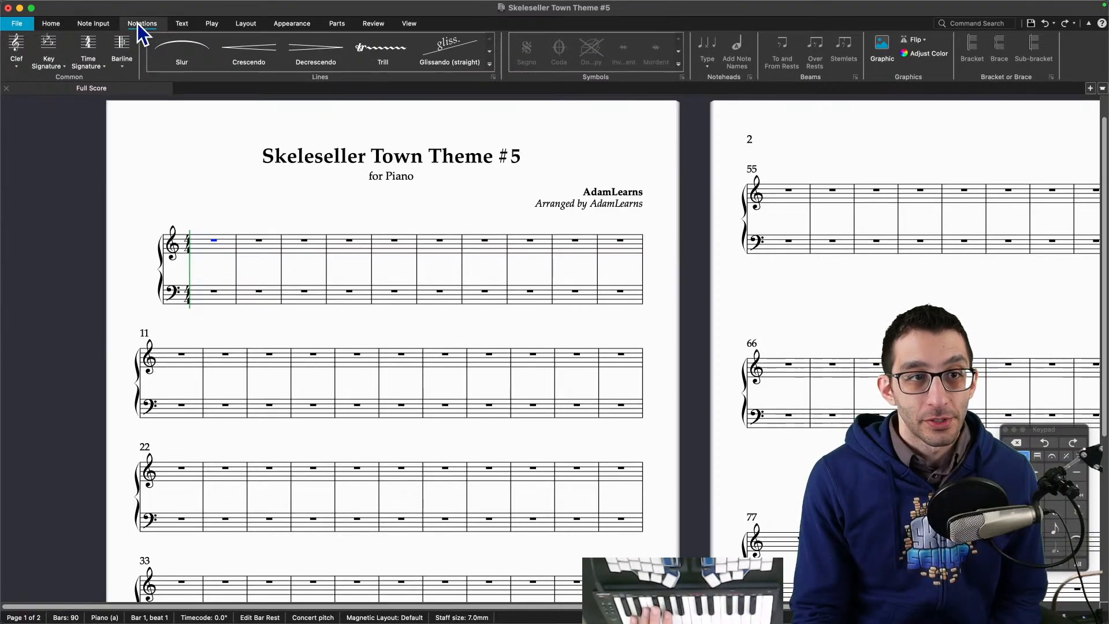
left_click(185, 24)
left_click(211, 25)
left_click(17, 65)
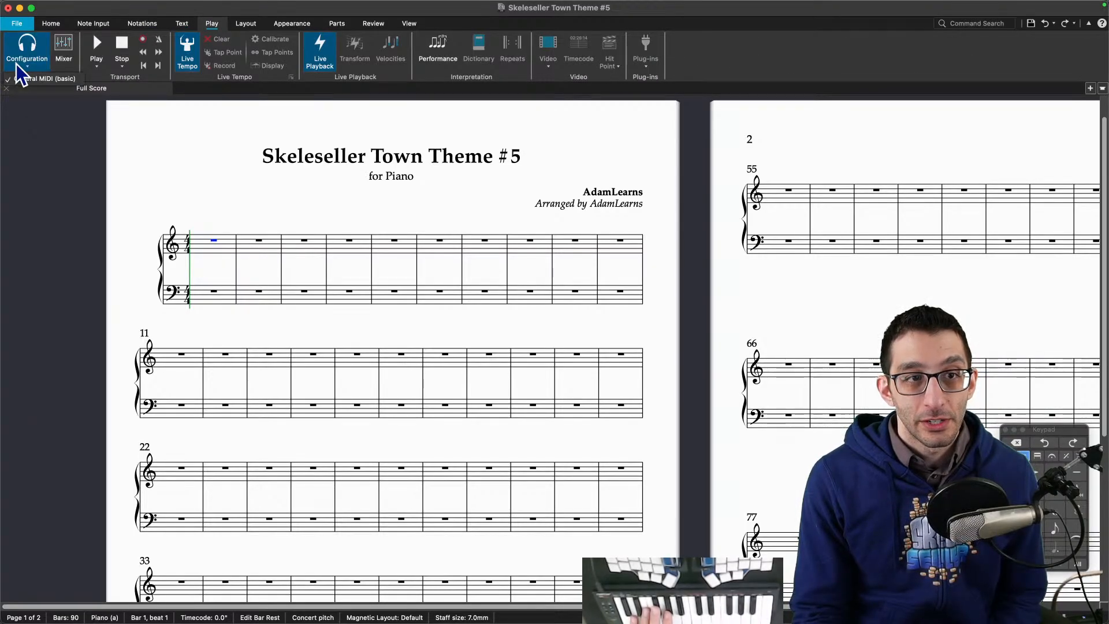
left_click(63, 55)
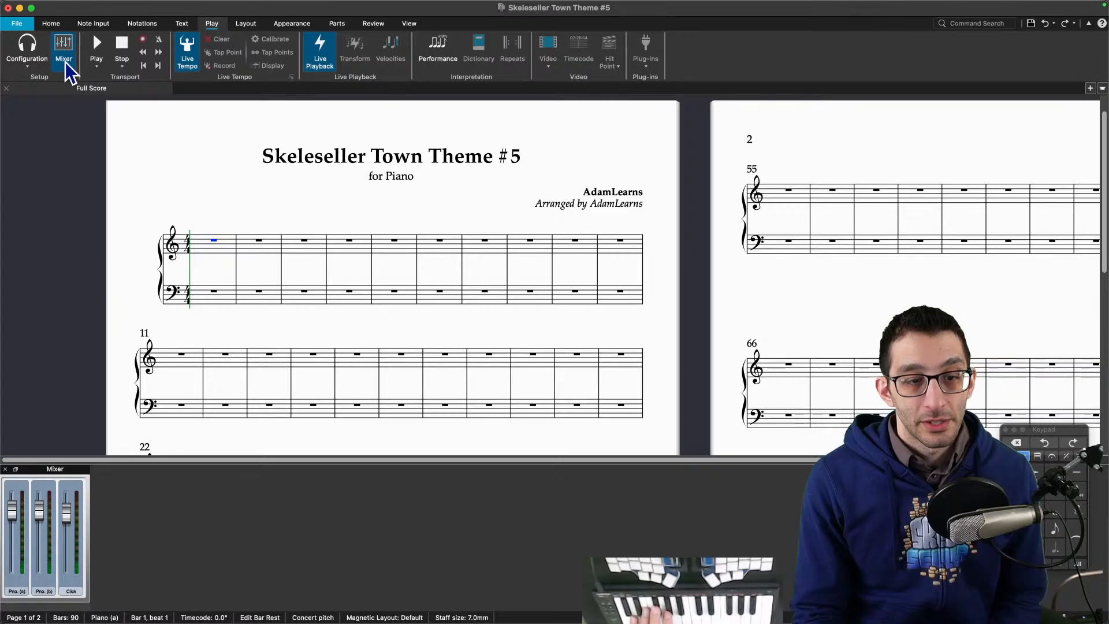
left_click(66, 63)
left_click(66, 62)
left_click(65, 63)
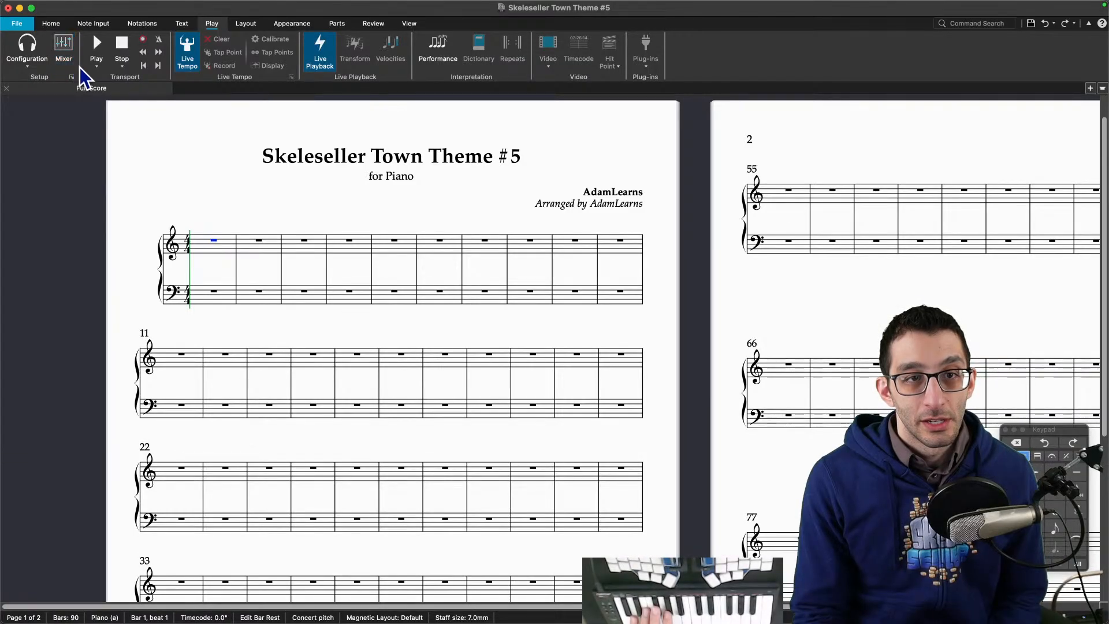
Step: Open the audio engine options of the playback devices and set the audio interface to Mac Studio Speakers (CoreAudio)
left_click(71, 77)
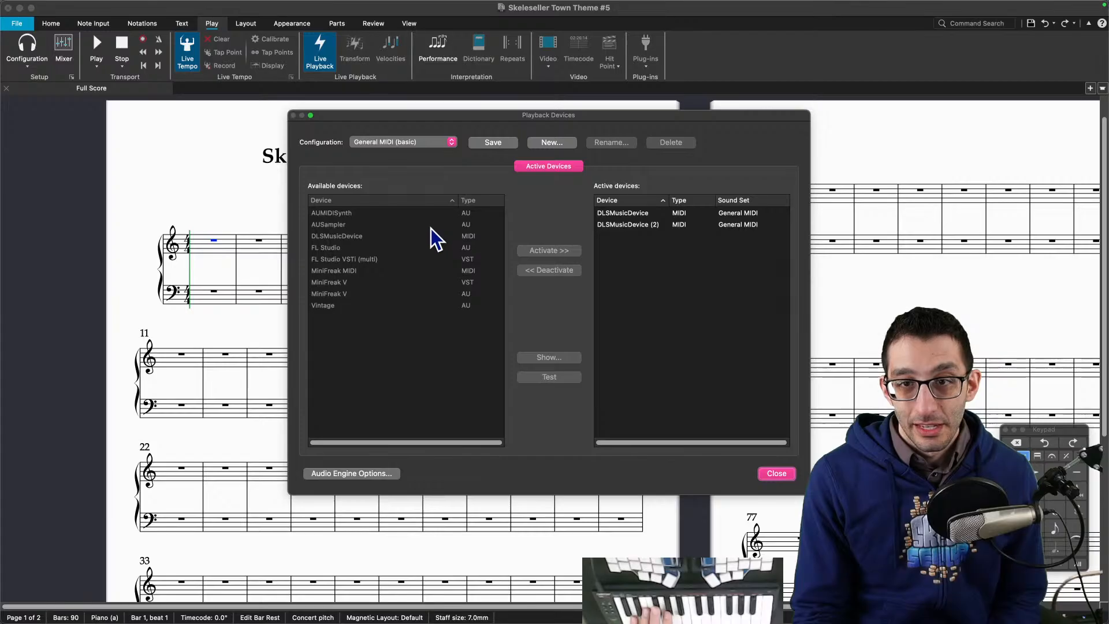
left_click_drag(447, 242, 647, 237)
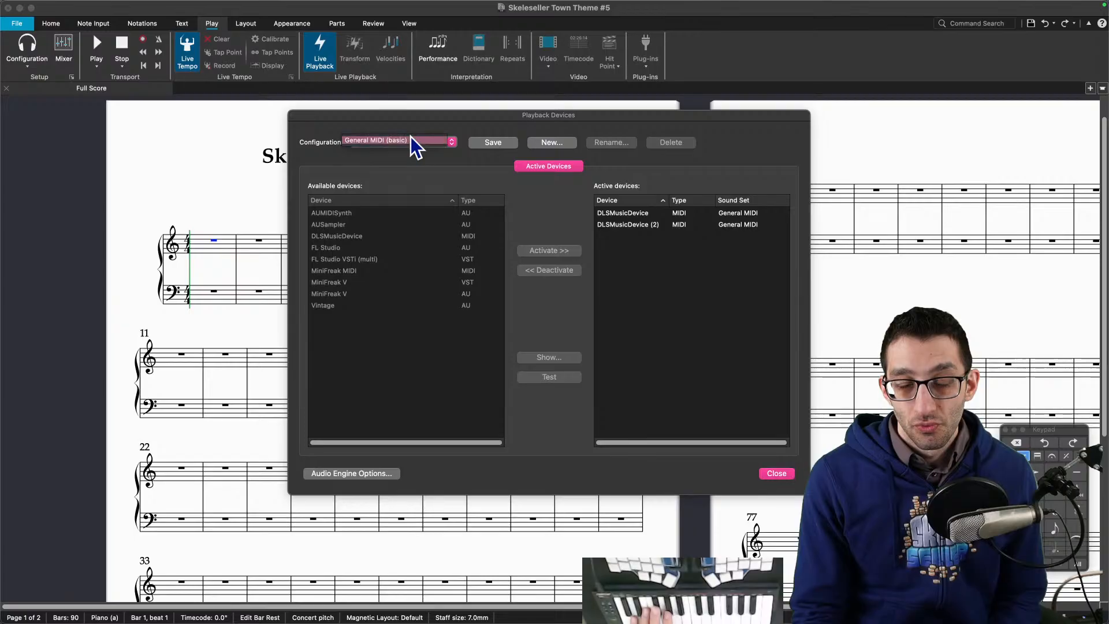
left_click(375, 476)
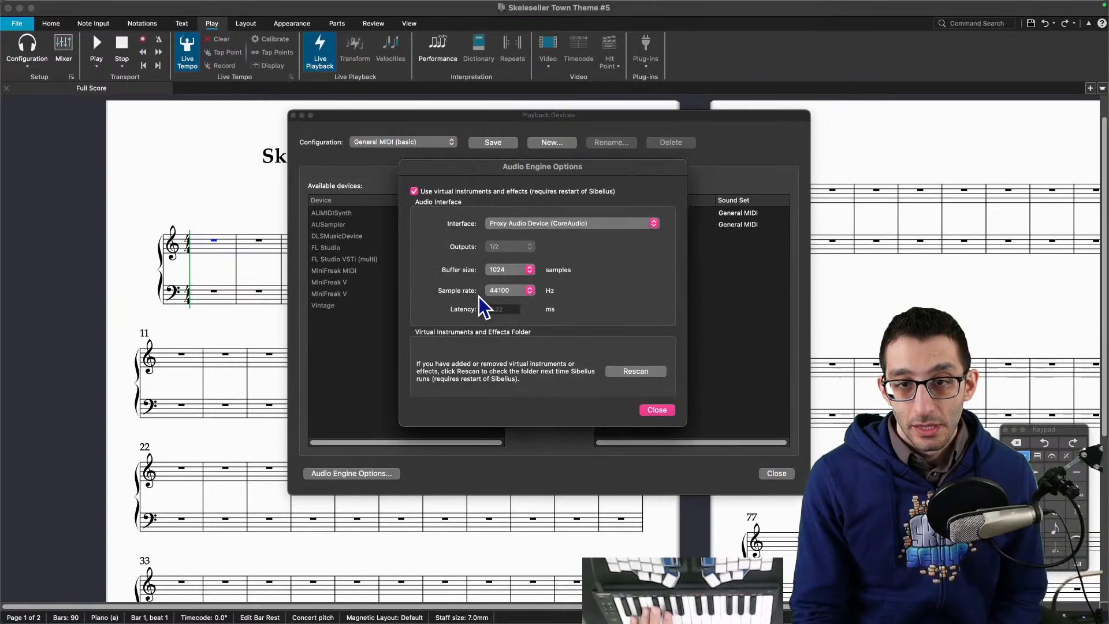
left_click(564, 226)
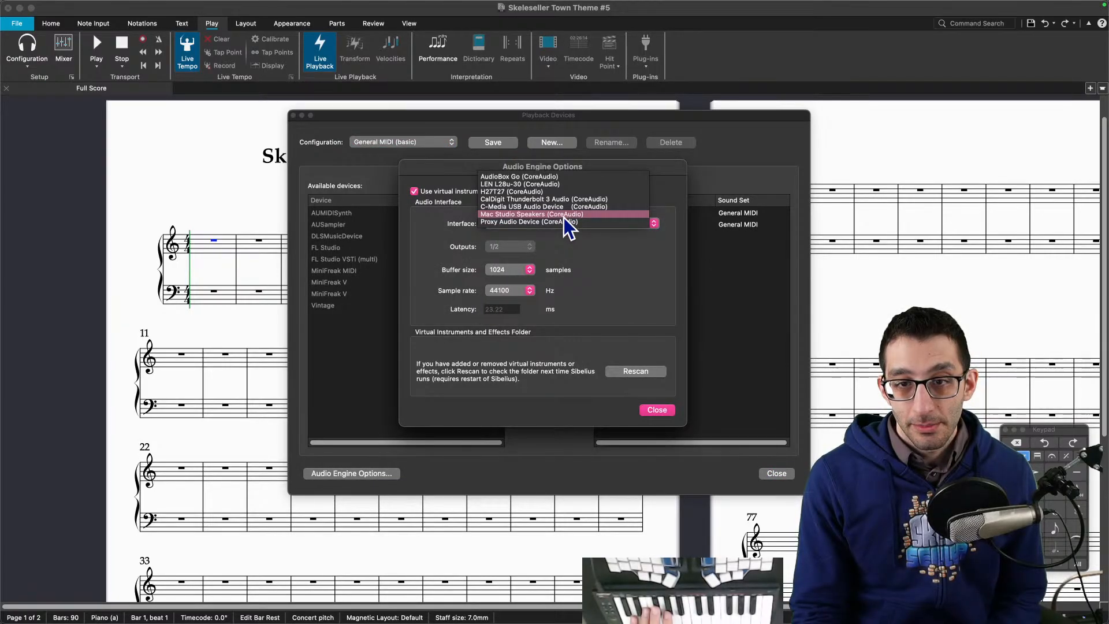
left_click(564, 216)
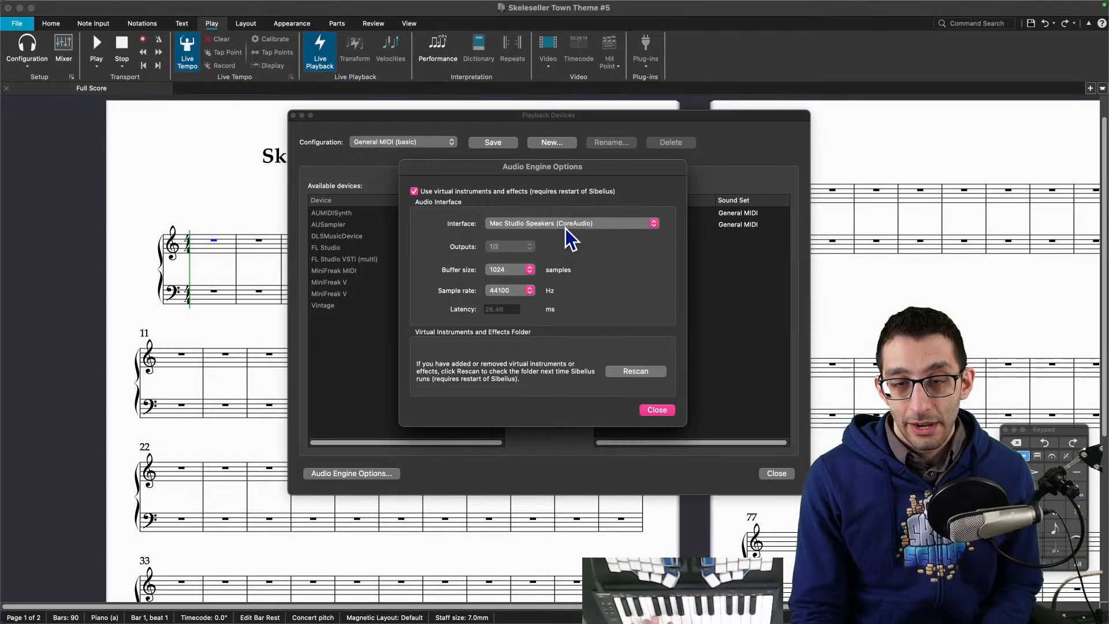
Step: Set the audio engine's interface to Proxy Audio Device (CoreAudio) and set the buffer size to 1024 in the Proxy Audio Device Settings app
left_click(565, 227)
left_click(554, 237)
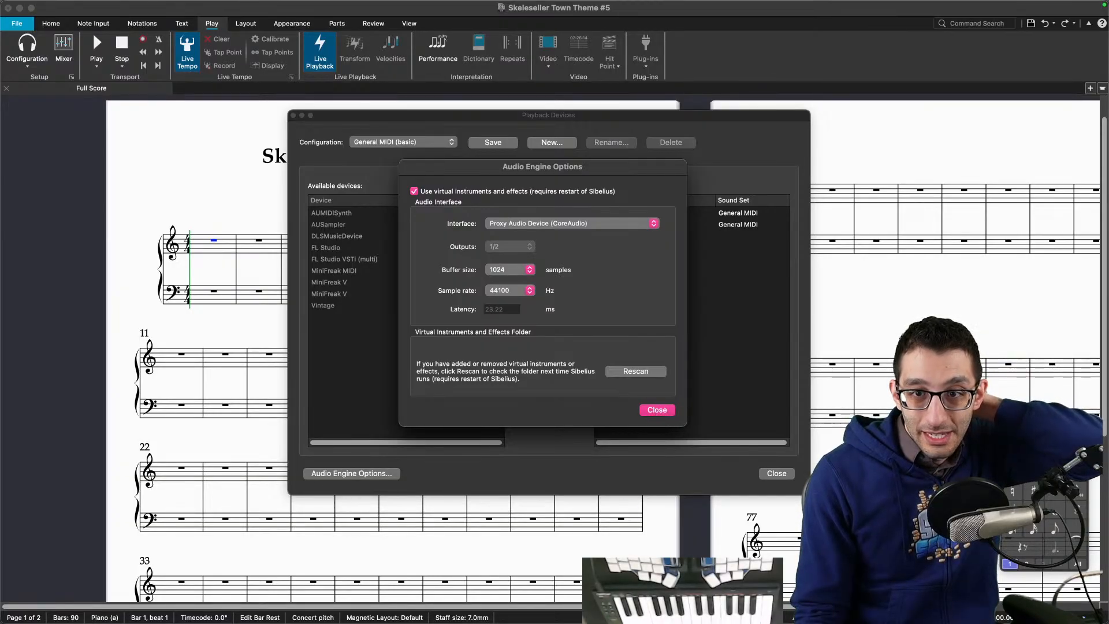
mouse_move(543, 620)
left_click(750, 591)
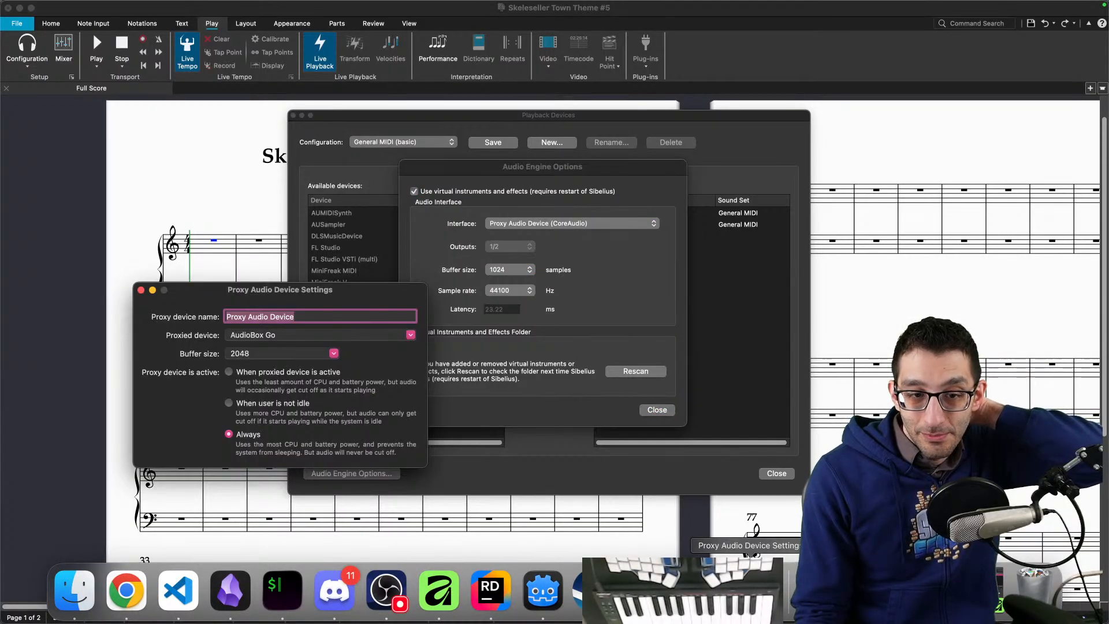
left_click(334, 353)
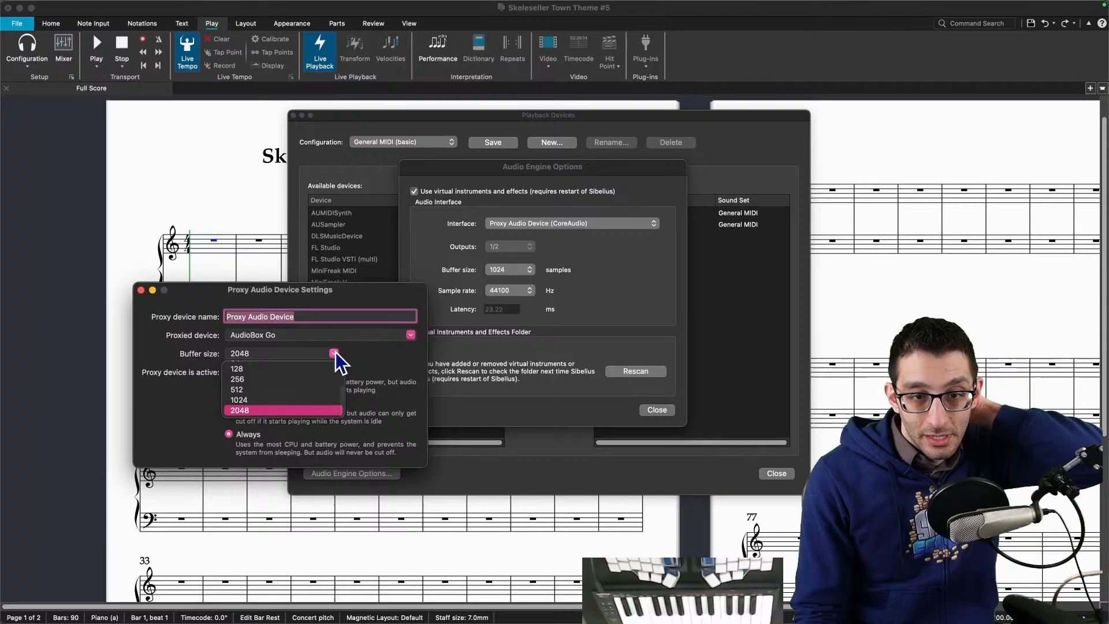
left_click(274, 400)
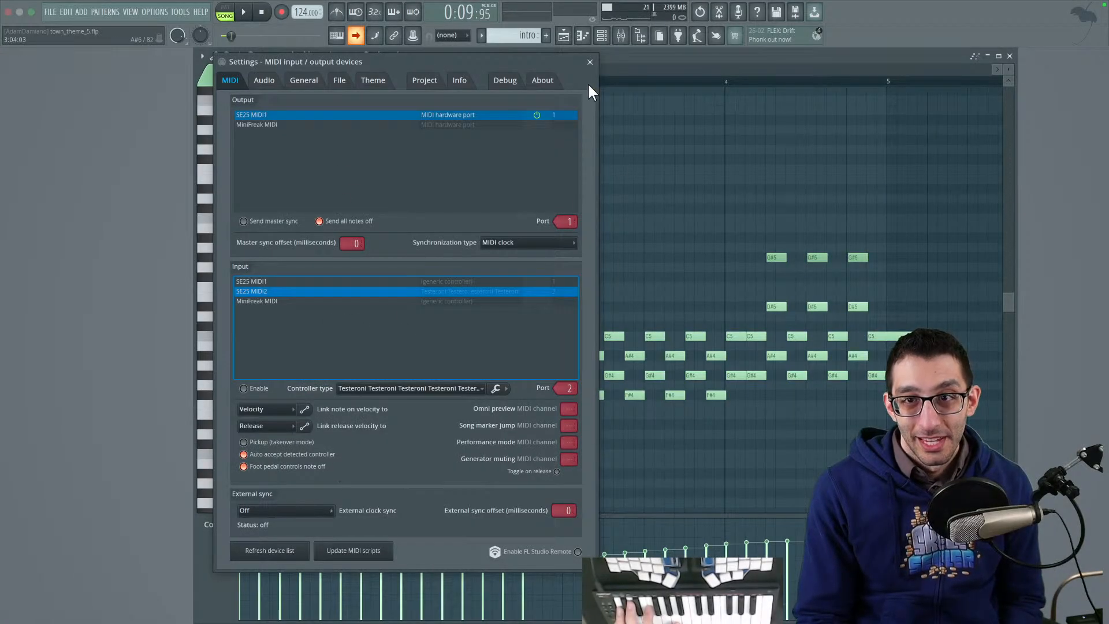
Step: Close FL Studio's MIDI settings, switch to Sibelius, and close the audio engine options and playback devices
left_click(589, 62)
key("space")
mouse_move(697, 601)
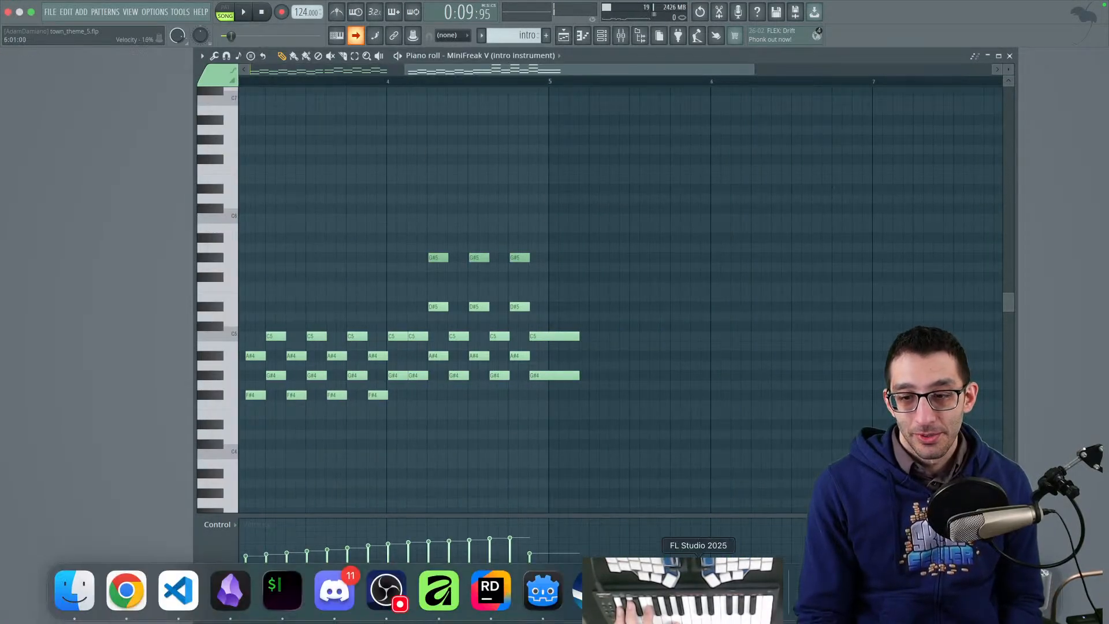
left_click(645, 593)
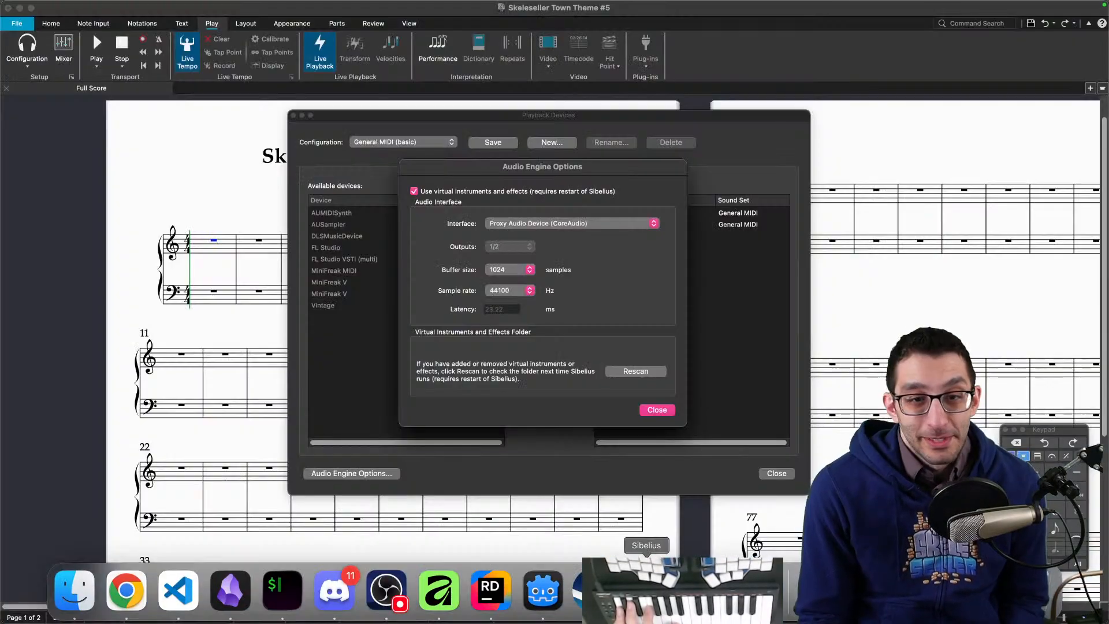
left_click(656, 410)
left_click(776, 473)
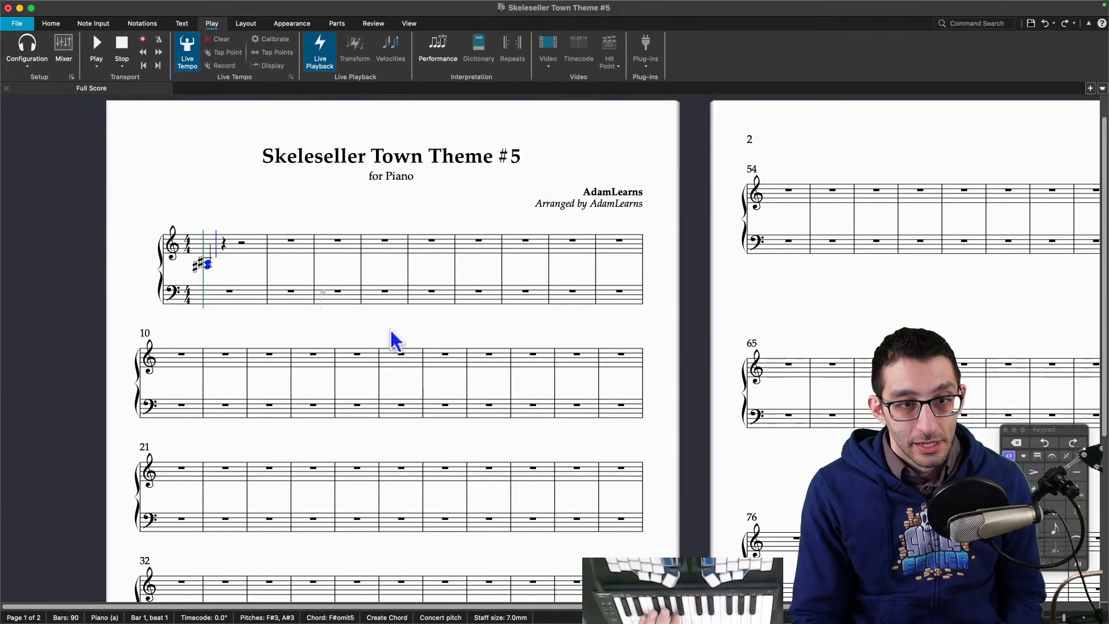
Step: Switch to FL Studio, view the start of the intro instrument in the piano roll, and return to Sibelius
mouse_move(511, 622)
left_click(700, 597)
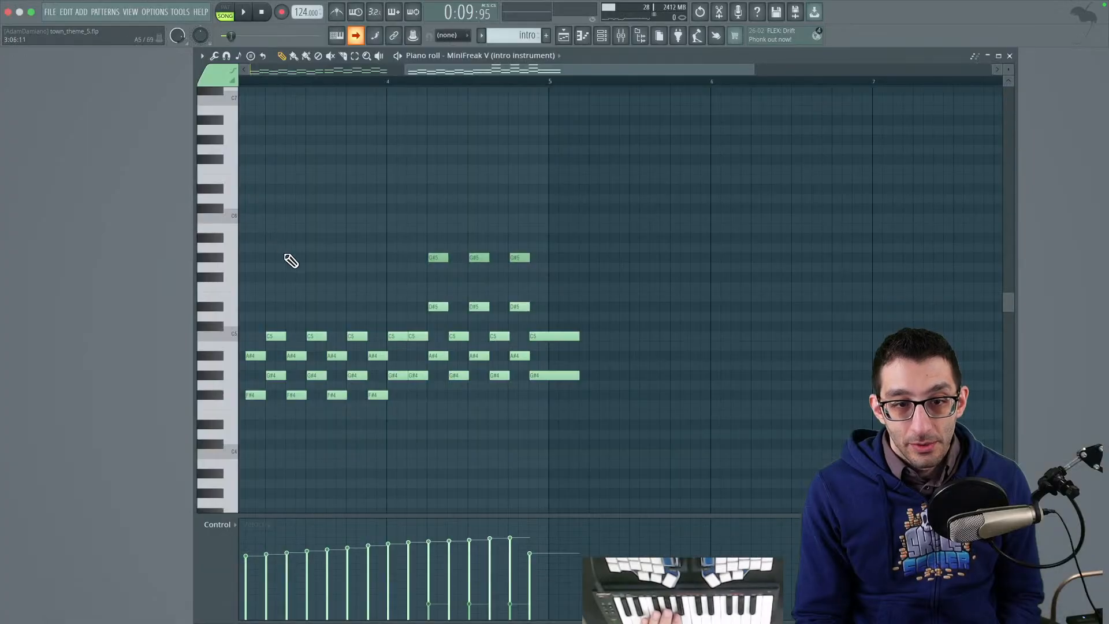
scroll(353, 260, "left", 3)
scroll(355, 261, "left", 5)
scroll(738, 255, "down", 1)
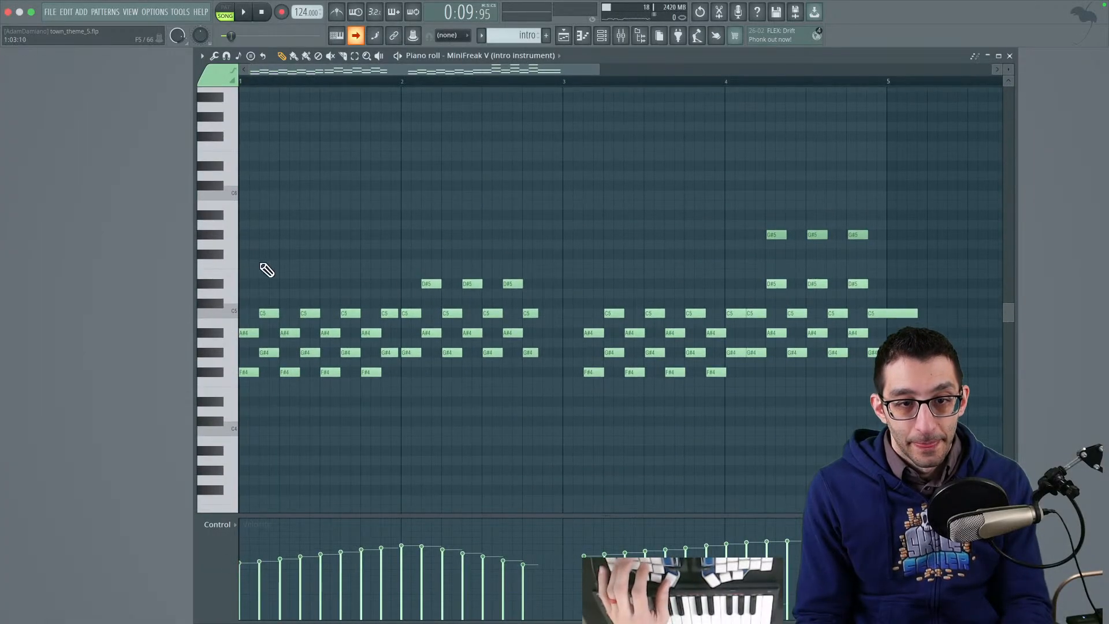
right_click(253, 258, "alt")
mouse_move(254, 258)
left_mouse_down()
mouse_move(241, 258)
mouse_move(271, 263)
left_mouse_up()
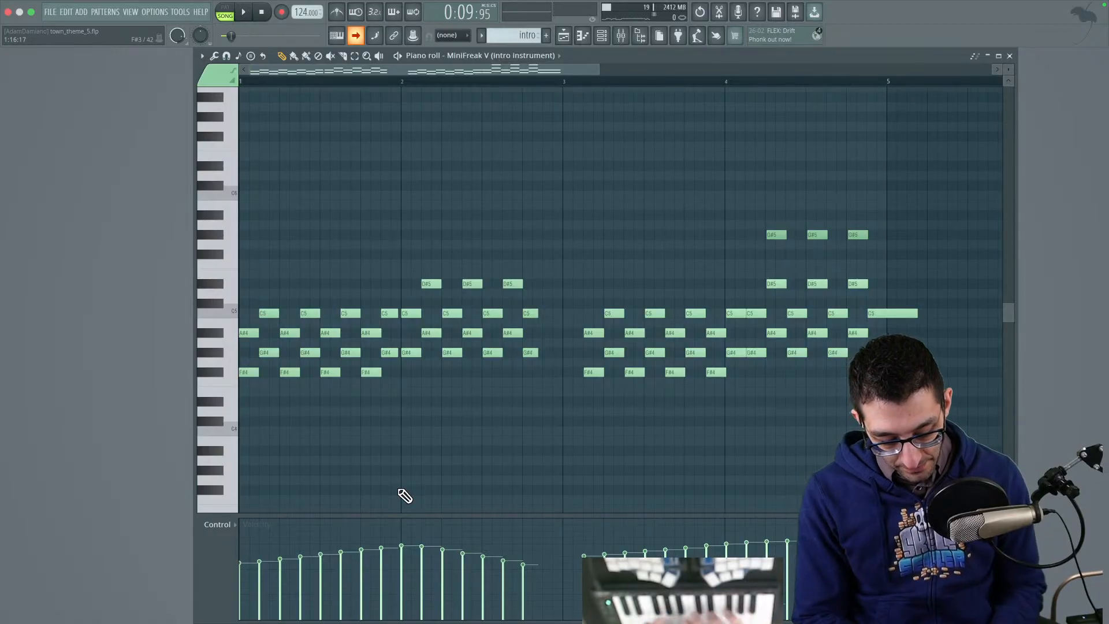
mouse_move(747, 618)
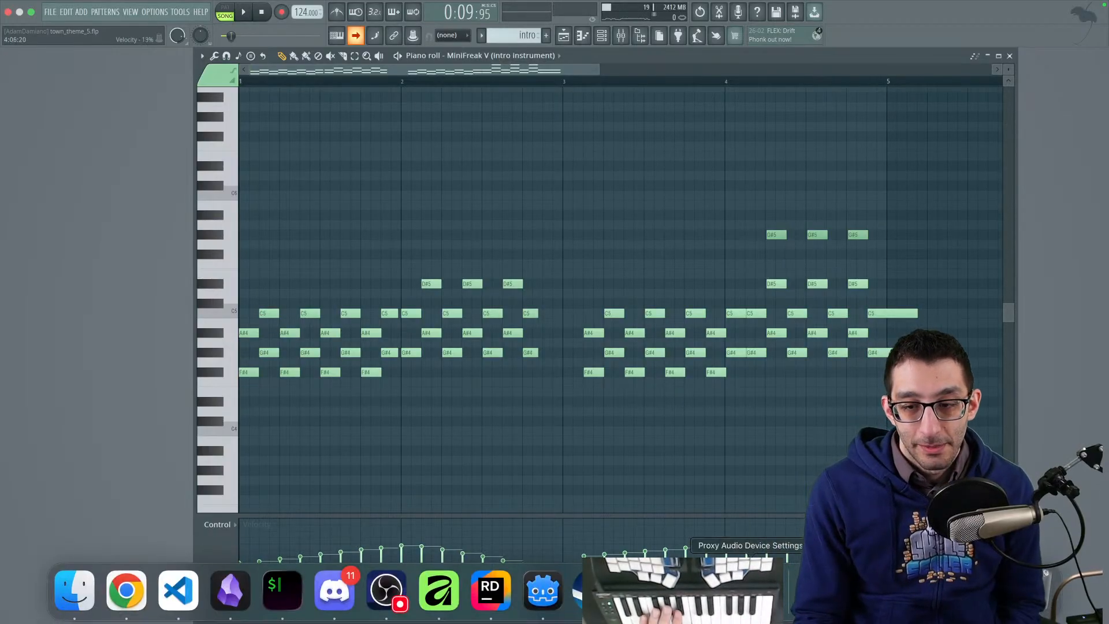
left_click(652, 592)
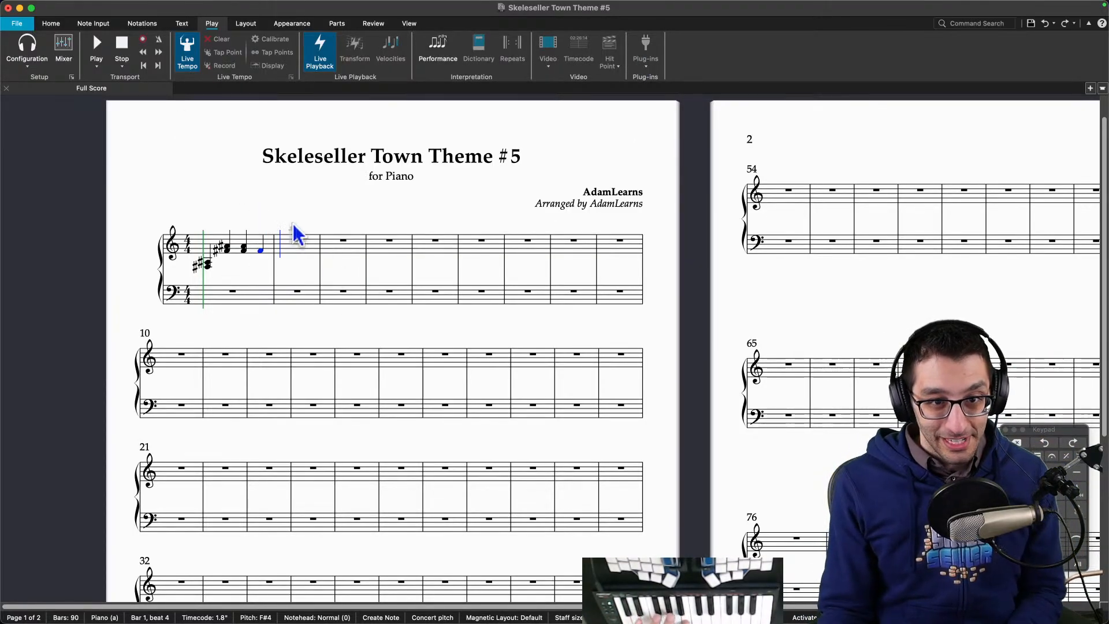
Step: Check the available system sound output and input devices
left_click(994, 7)
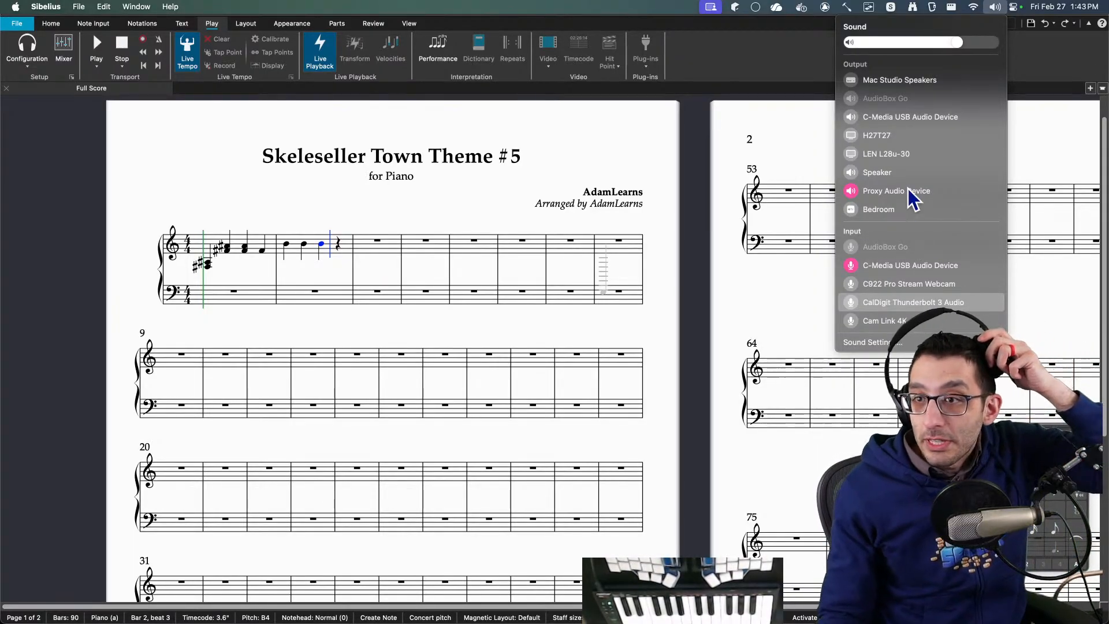
left_click(812, 63)
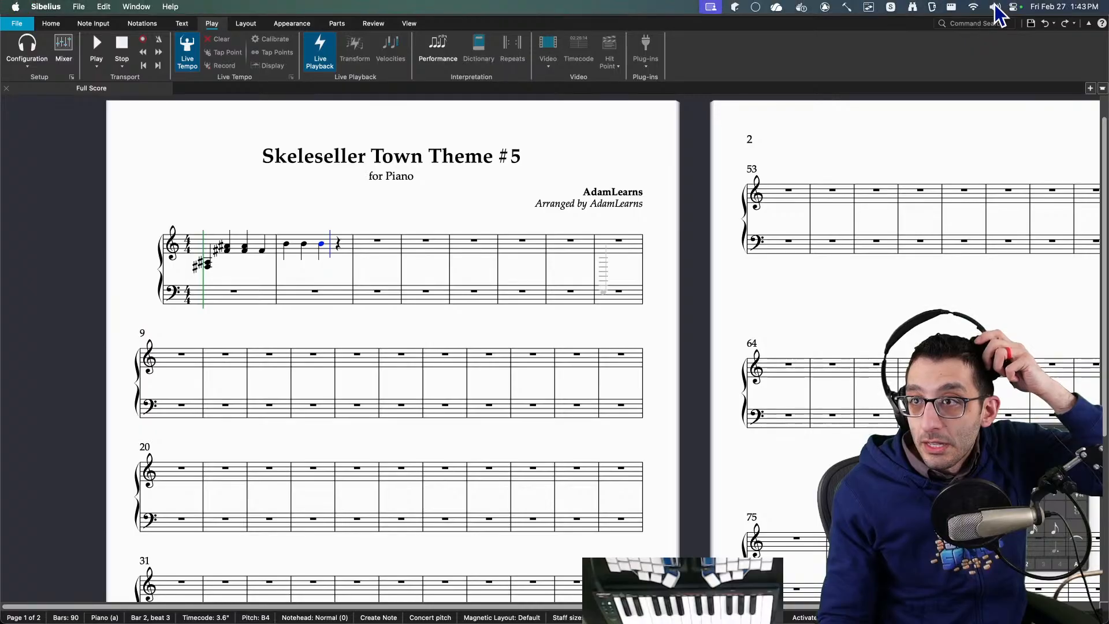
left_click(994, 6)
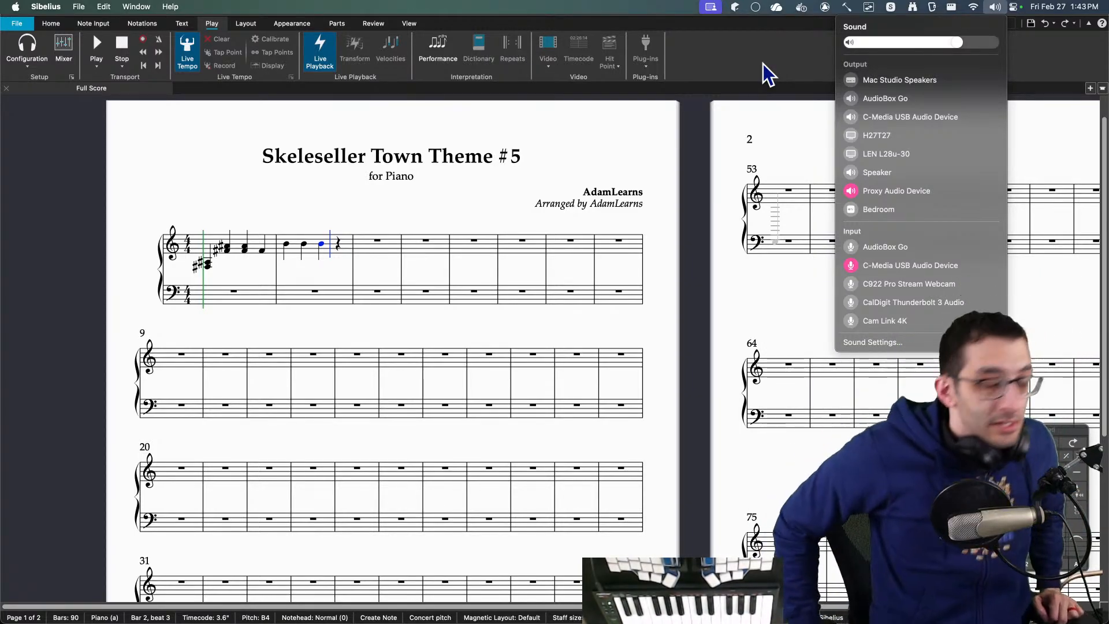
left_click(807, 30)
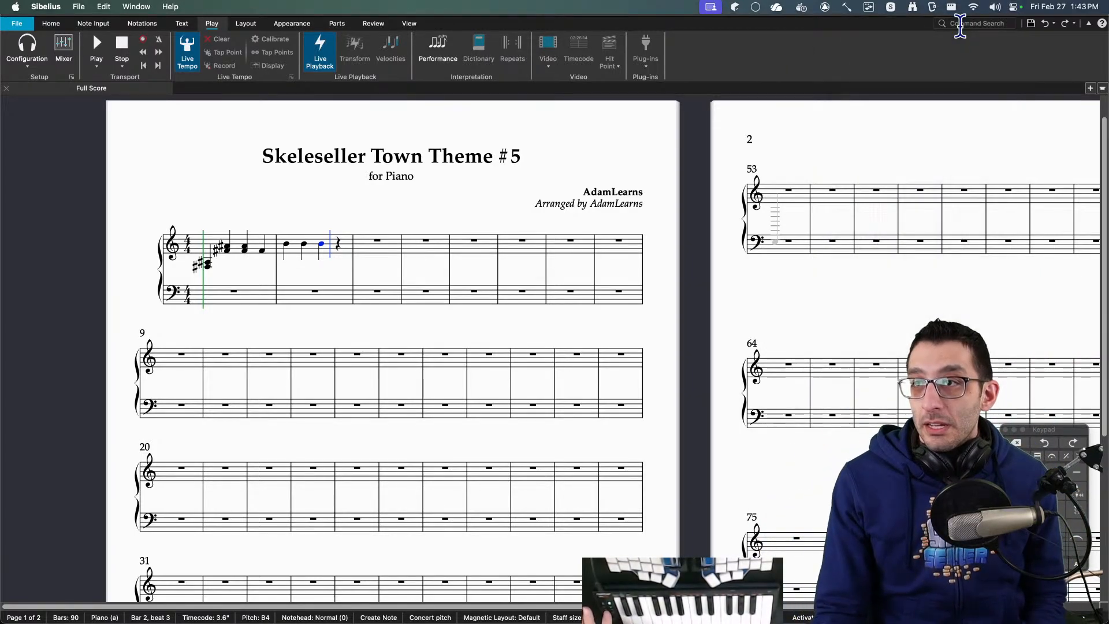
left_click(994, 7)
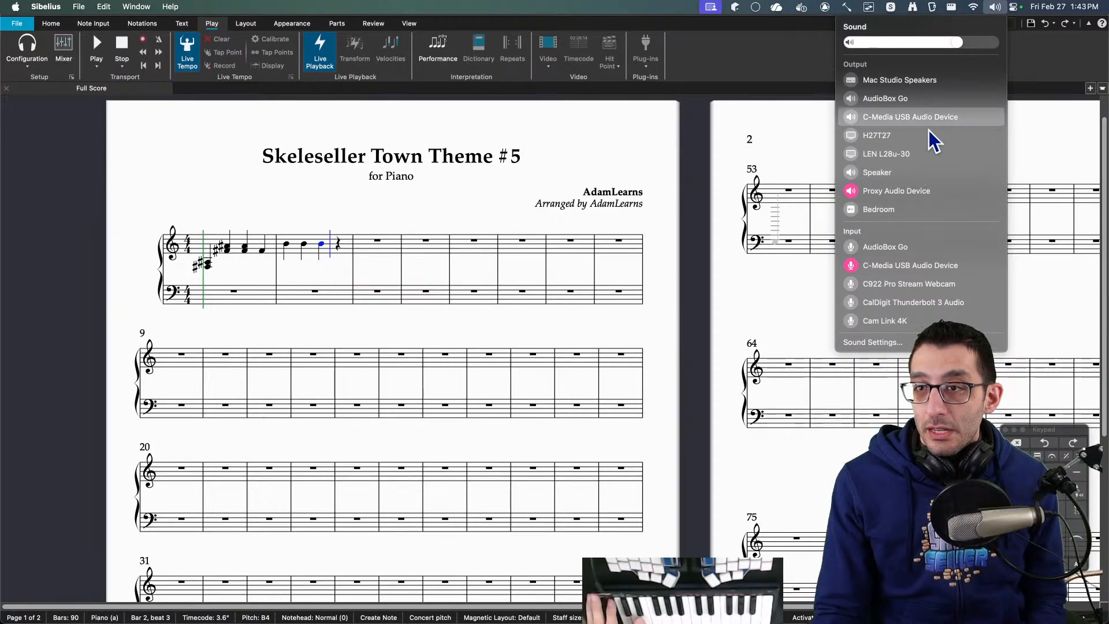
left_click(871, 176)
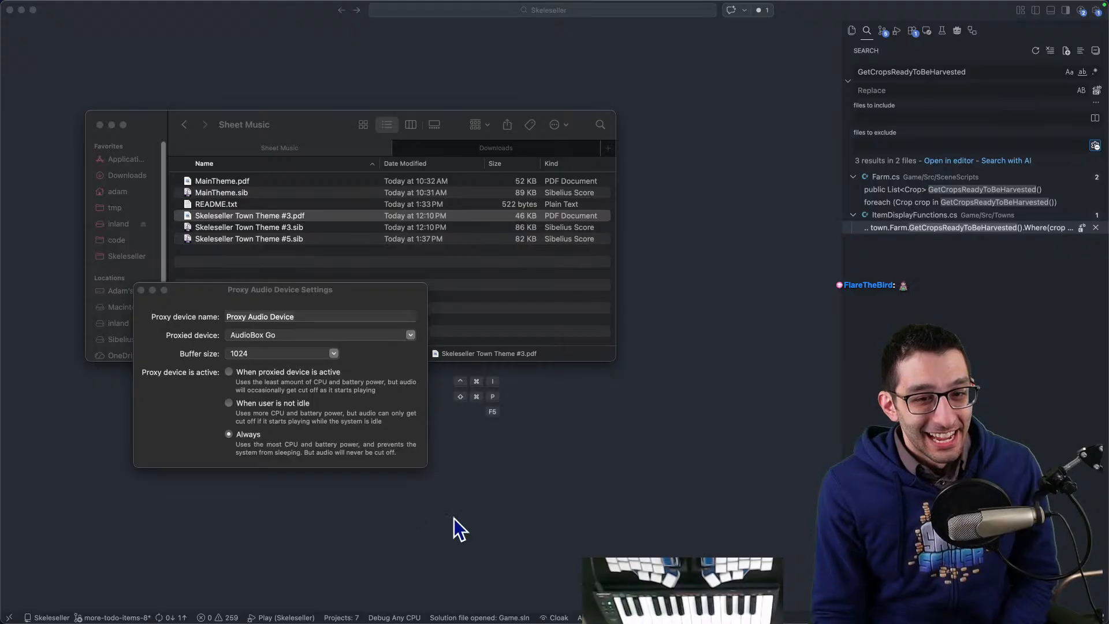
Step: Switch back to the Skeleseller Town Theme #5 score in Sibelius
left_click(784, 616)
left_click(563, 600)
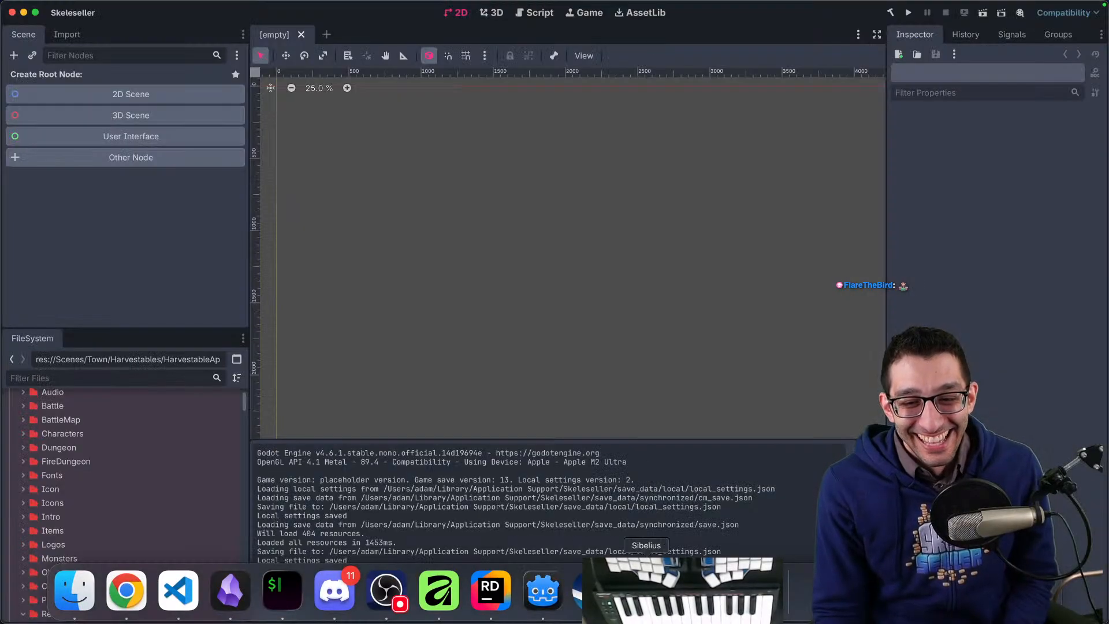
left_click(646, 601)
left_click(126, 604)
mouse_move(698, 619)
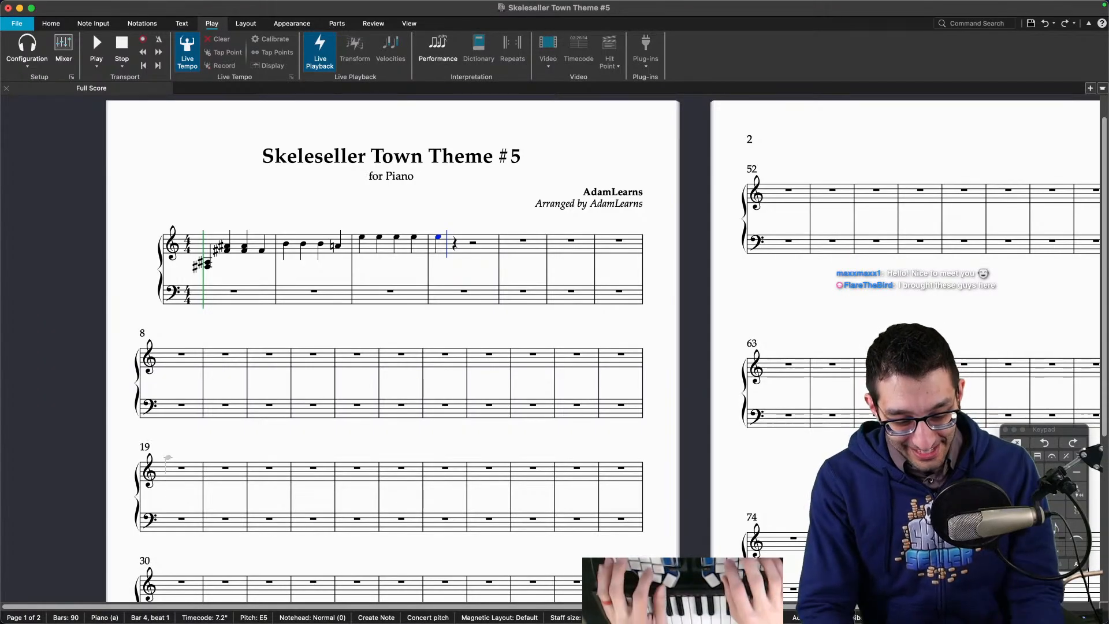
key("super+Tab")
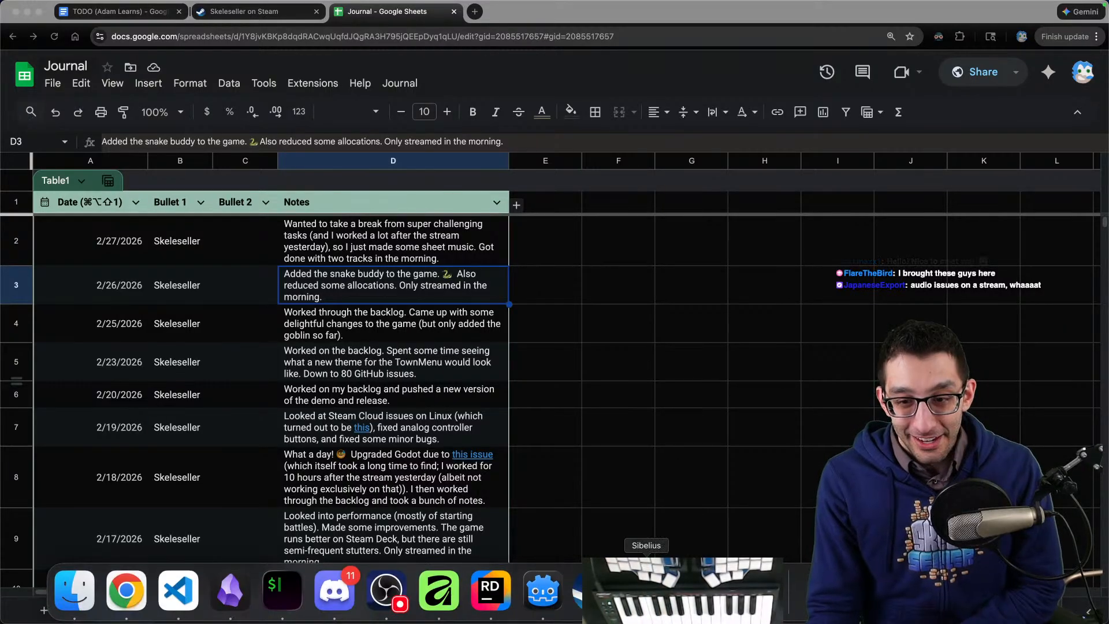
left_click(648, 601)
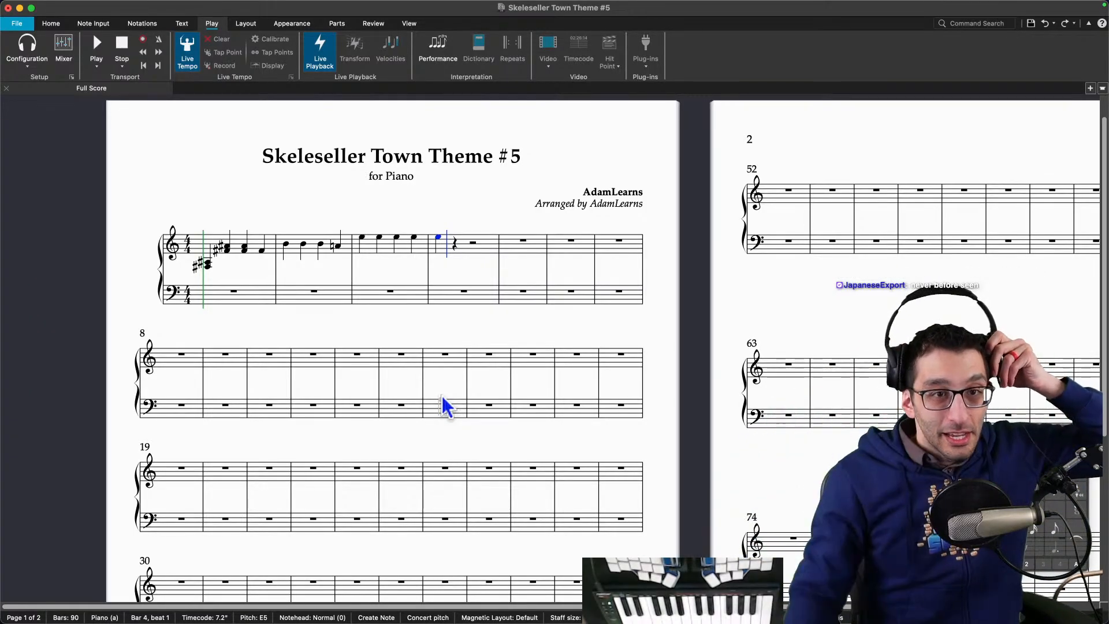
Step: Review the interface choices in the audio engine options, keep Proxy Audio Device (CoreAudio), and close the playback devices
left_click(72, 77)
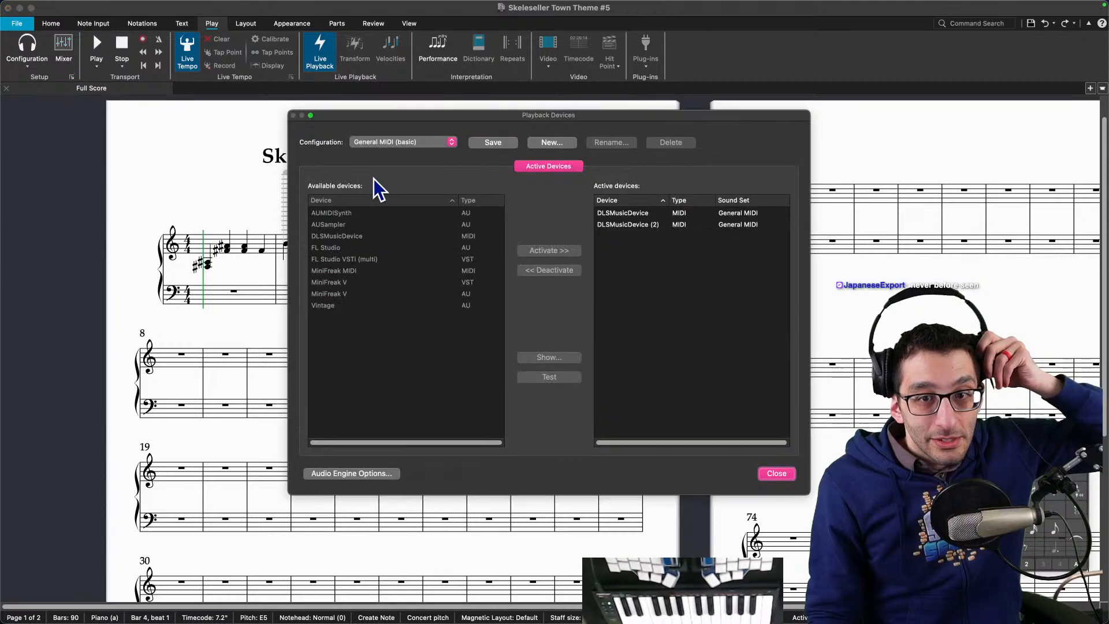
left_click(378, 477)
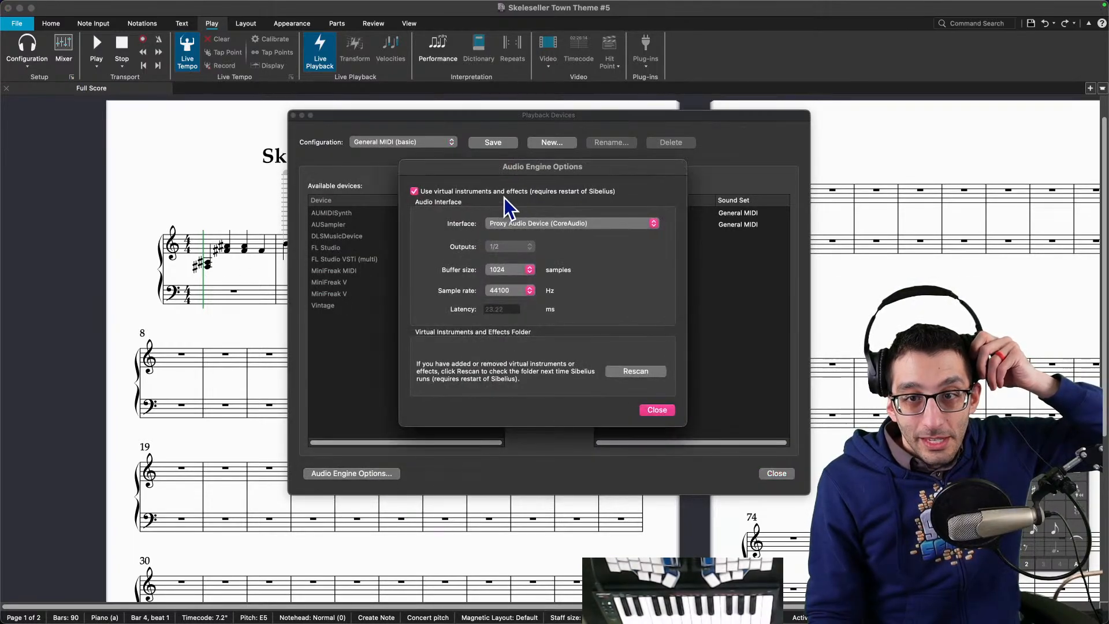
left_click(534, 223)
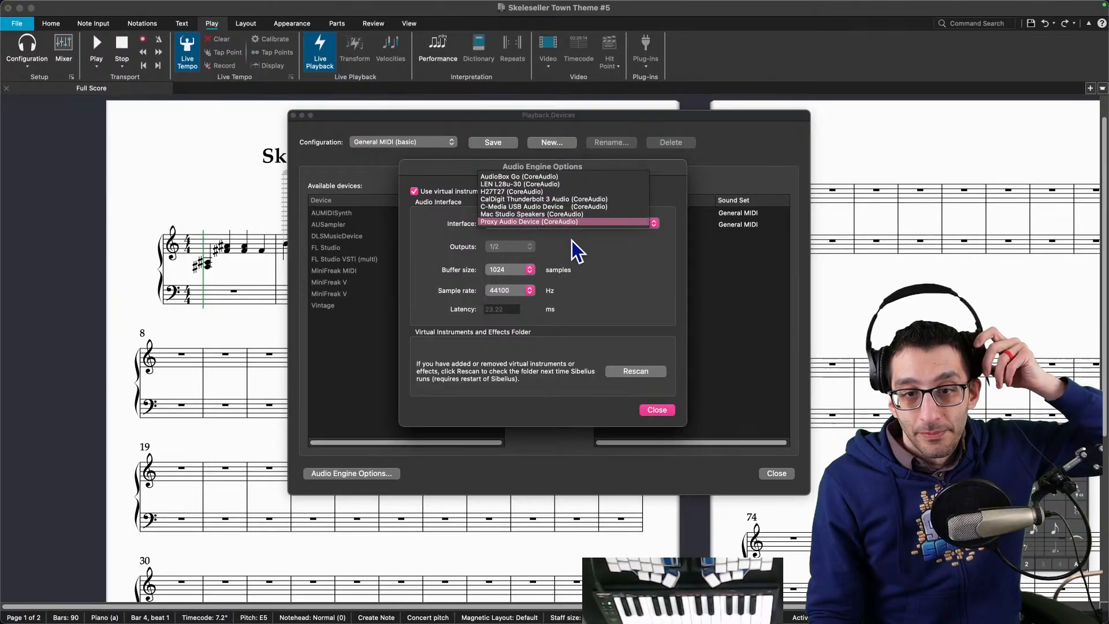
left_click(621, 265)
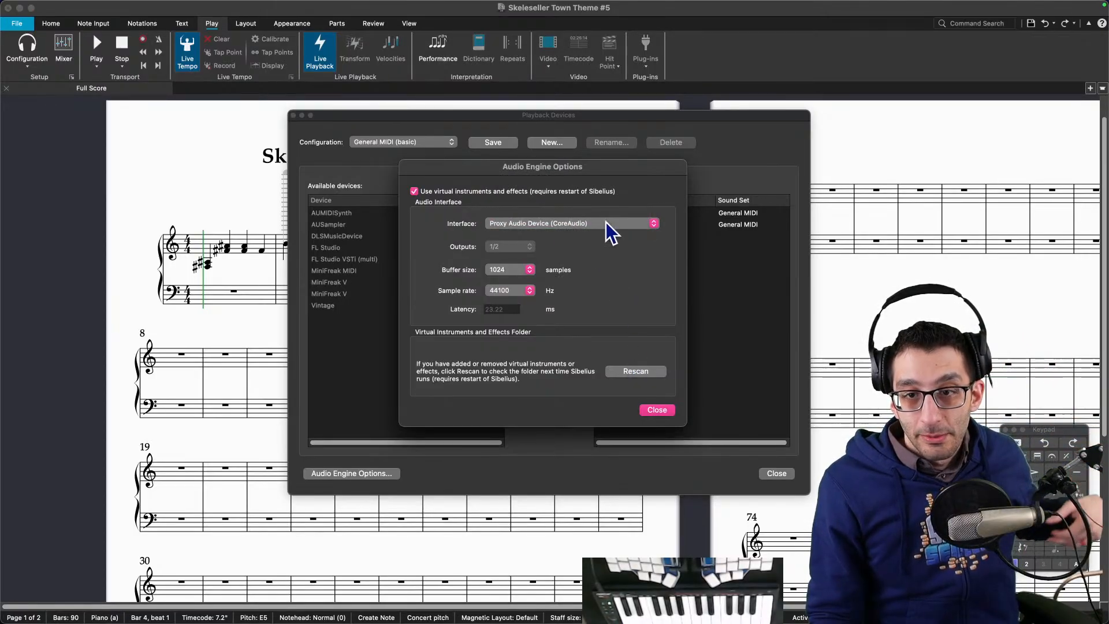
left_click(539, 224)
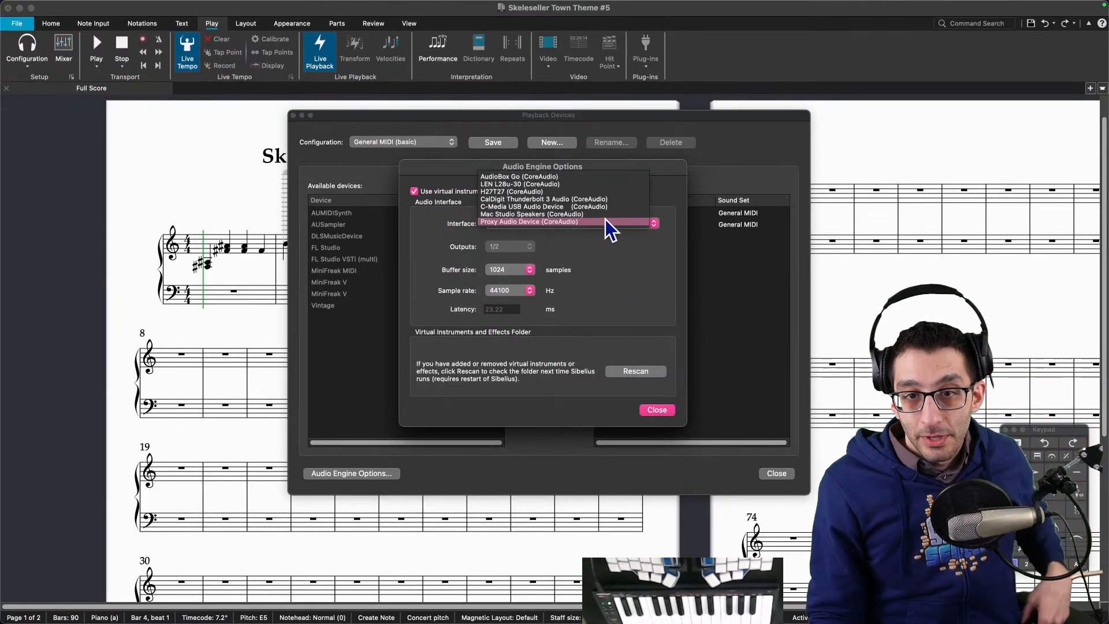
left_click(599, 415)
left_click(653, 410)
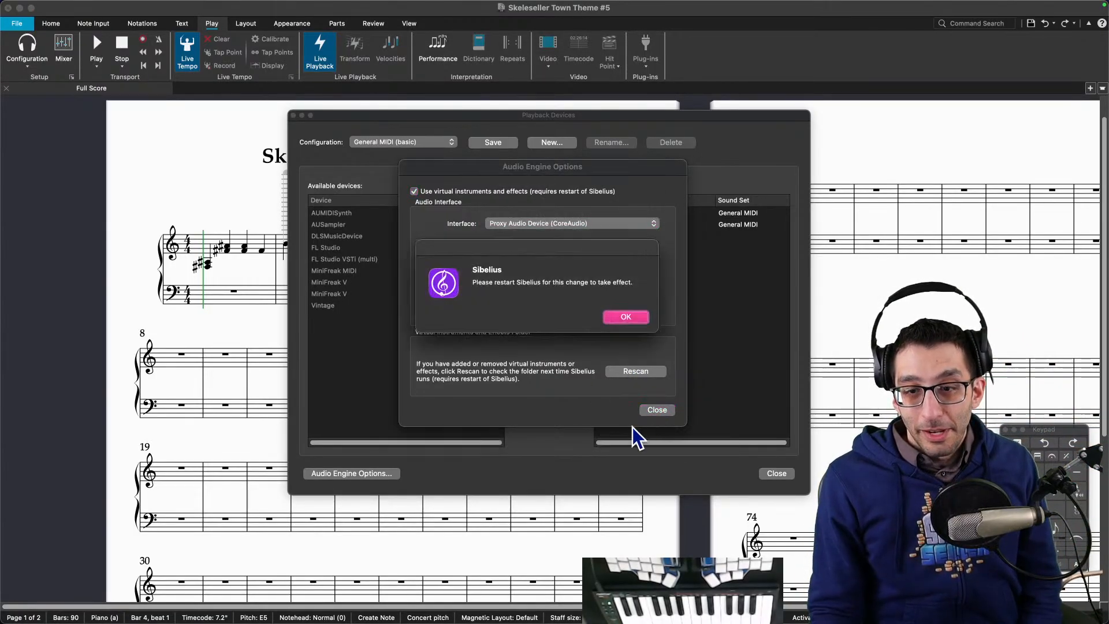
left_click(626, 317)
left_click(762, 474)
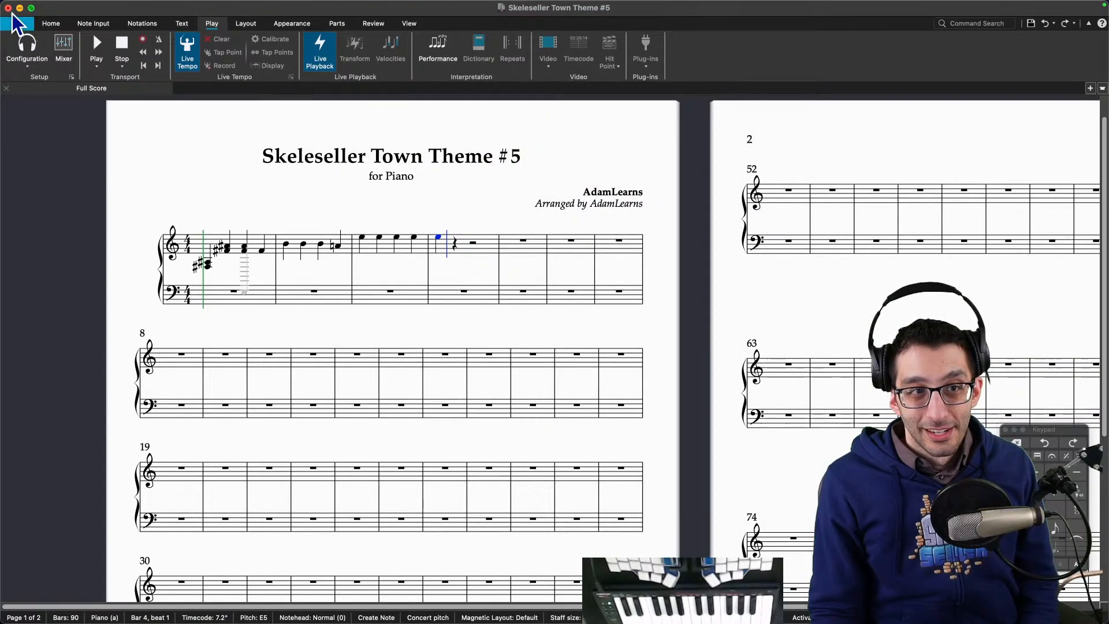
Step: Close the Town Theme #5 score with its changes saved, and close the Town Theme #3 score and the Quick Start window
left_click(8, 7)
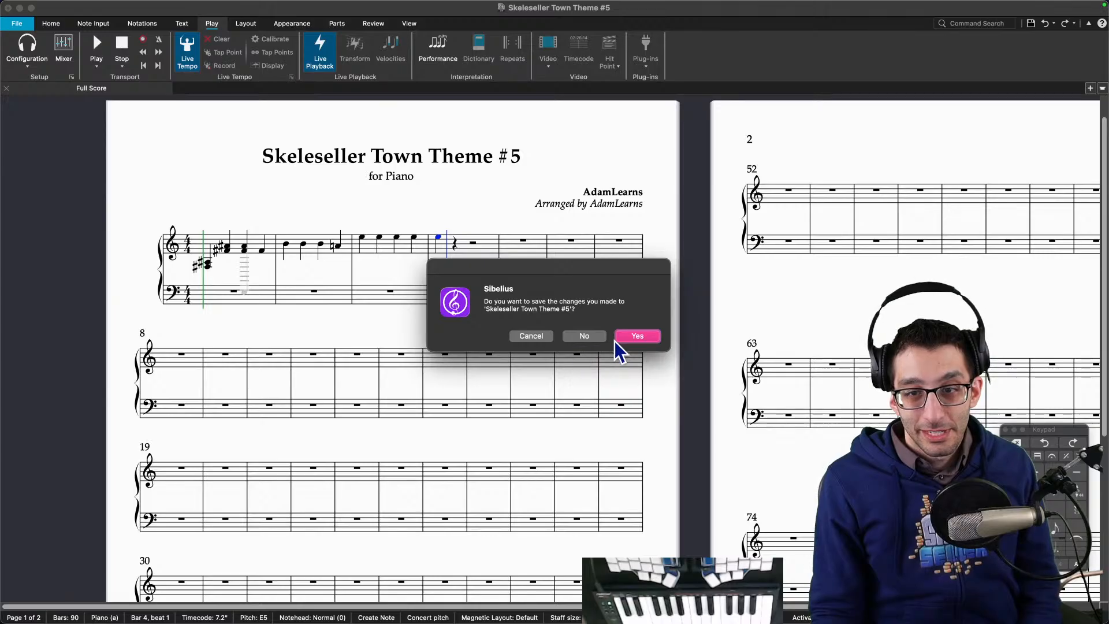
left_click(622, 338)
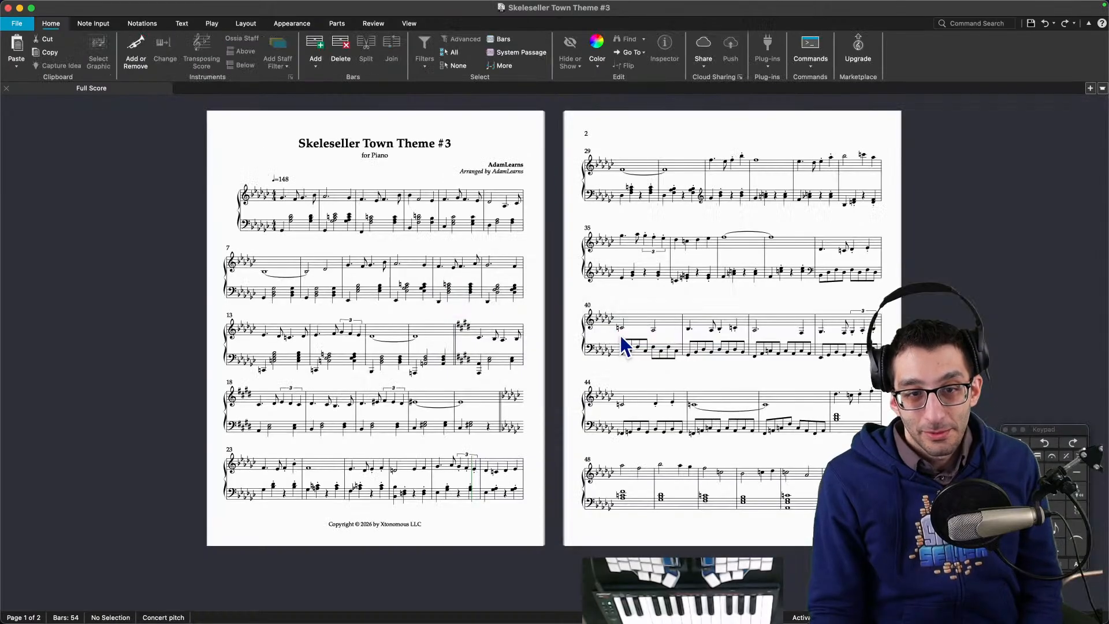
left_click(8, 8)
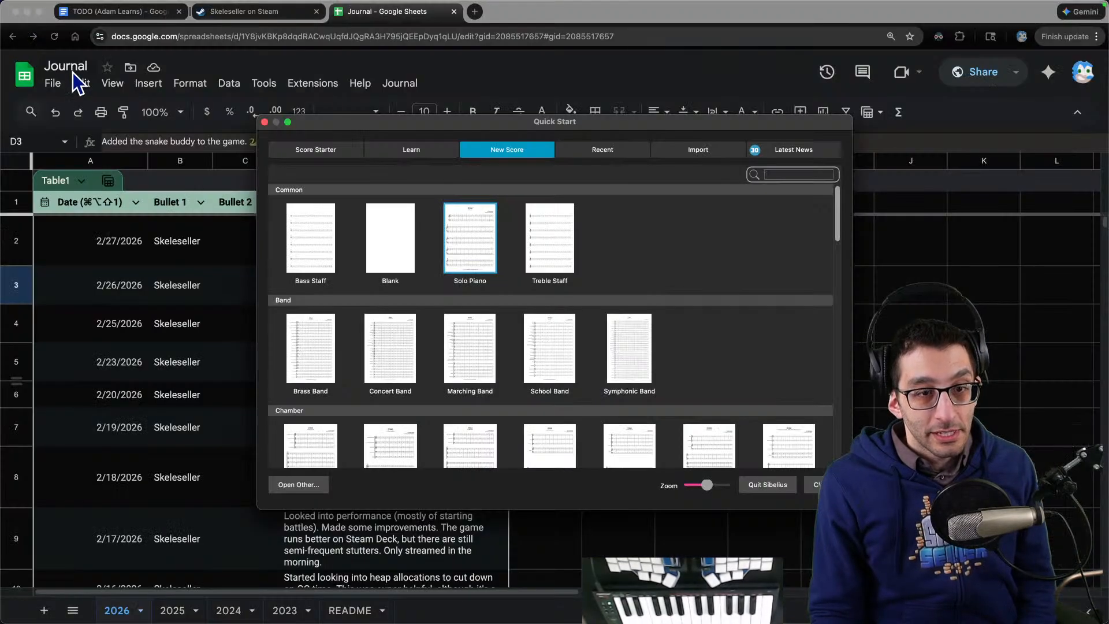
left_click(265, 123)
Step: Launch Sibelius again to apply the audio engine settings
mouse_move(646, 595)
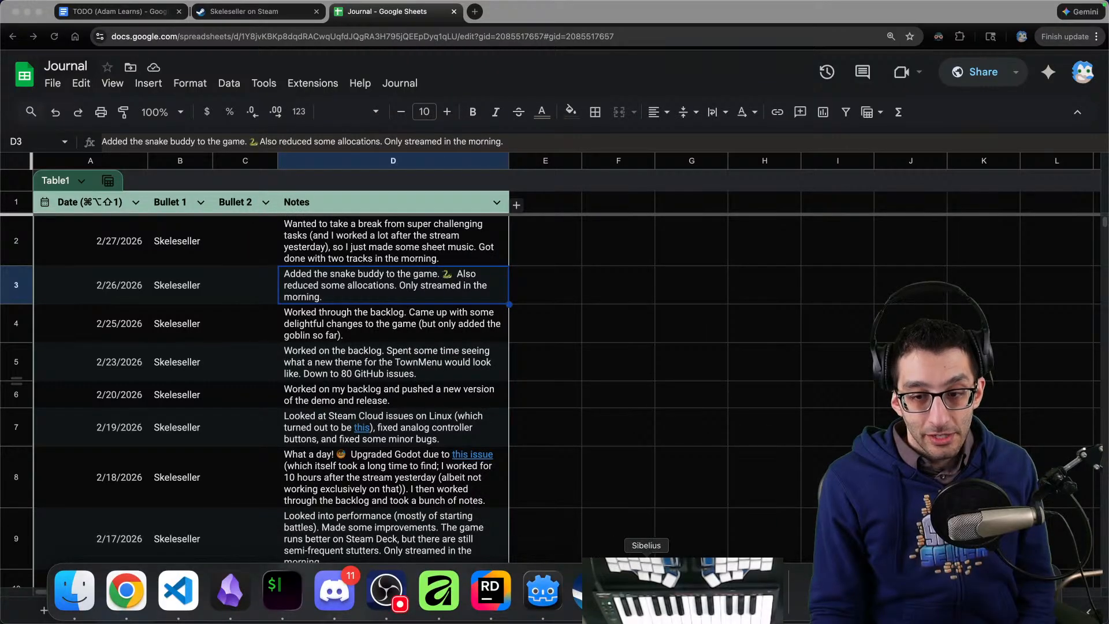
key("ctrl+Up")
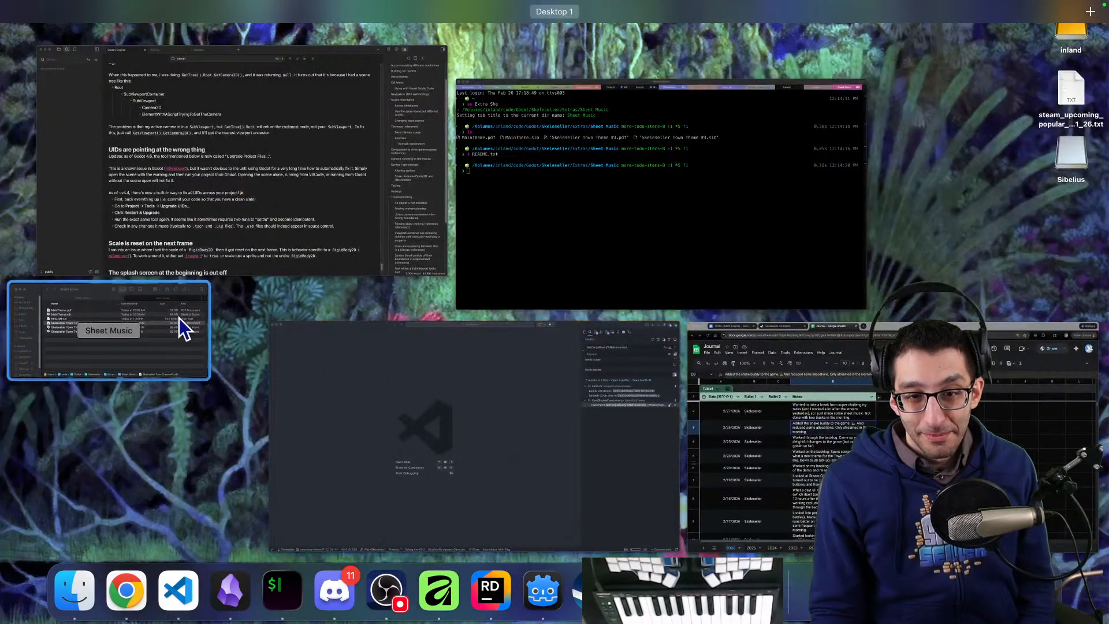
left_click(645, 592)
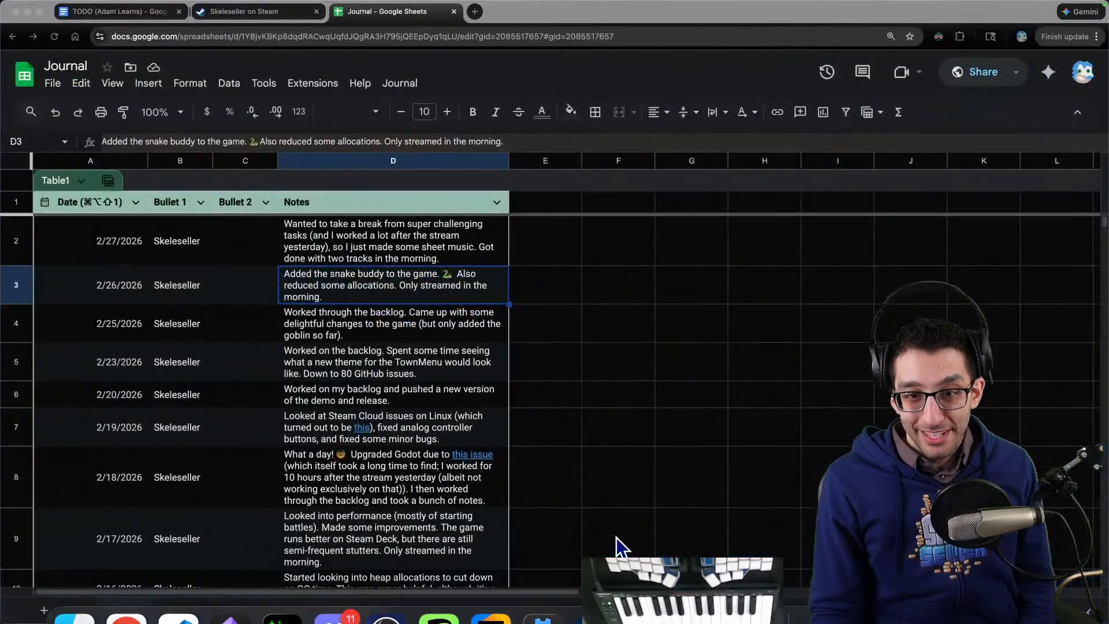
Step: Quit the running Sibelius application
right_click(645, 592)
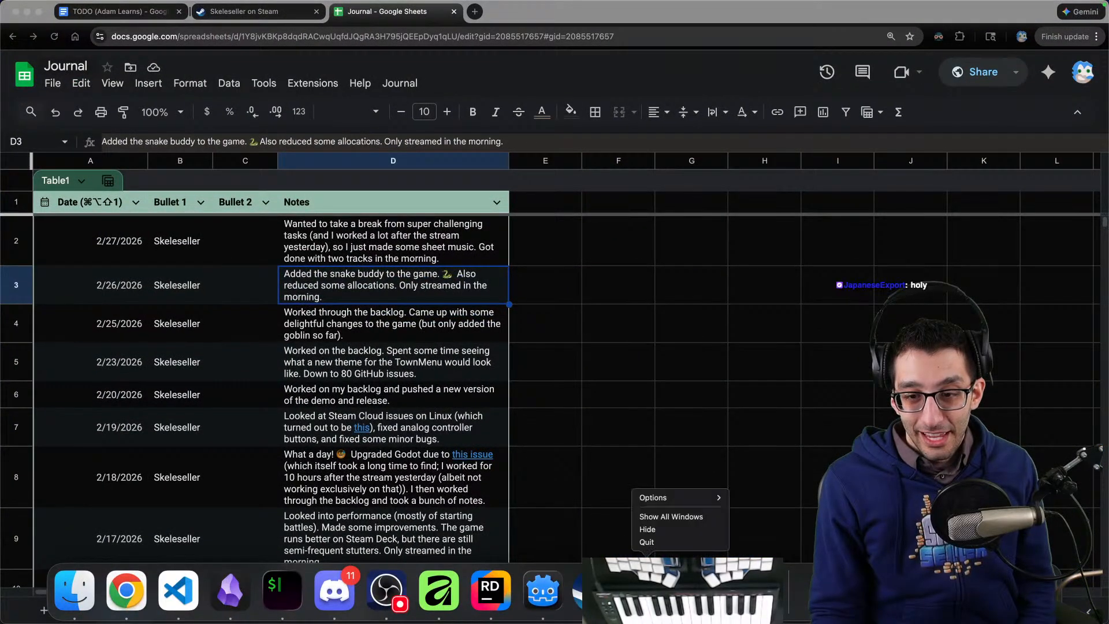
left_click(647, 538)
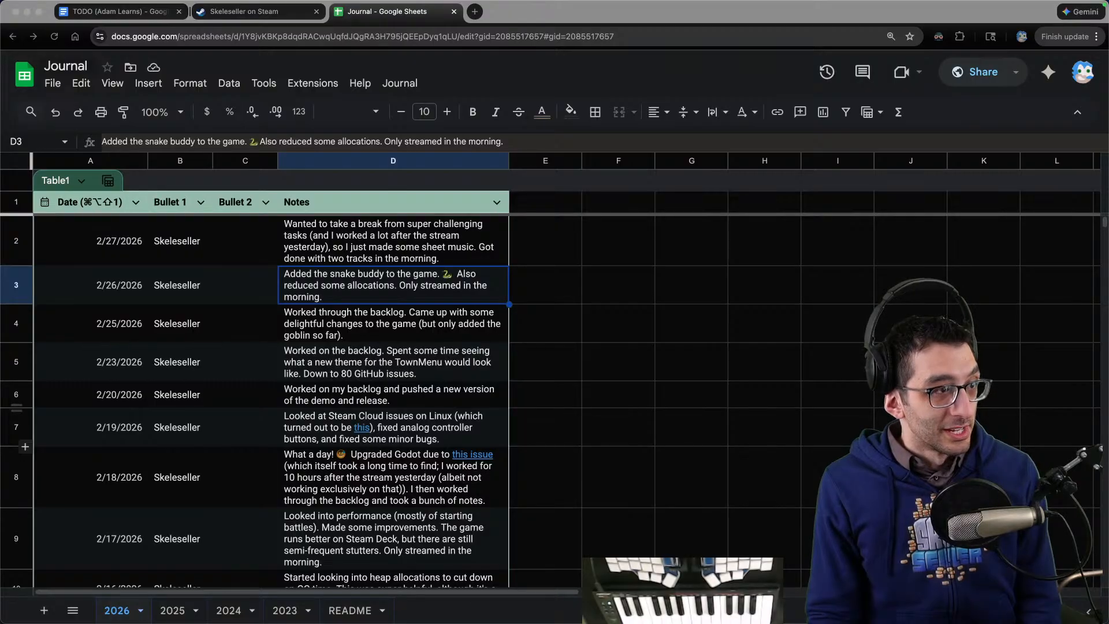
Step: Check the open windows and desktops for a Sibelius window
mouse_move(695, 620)
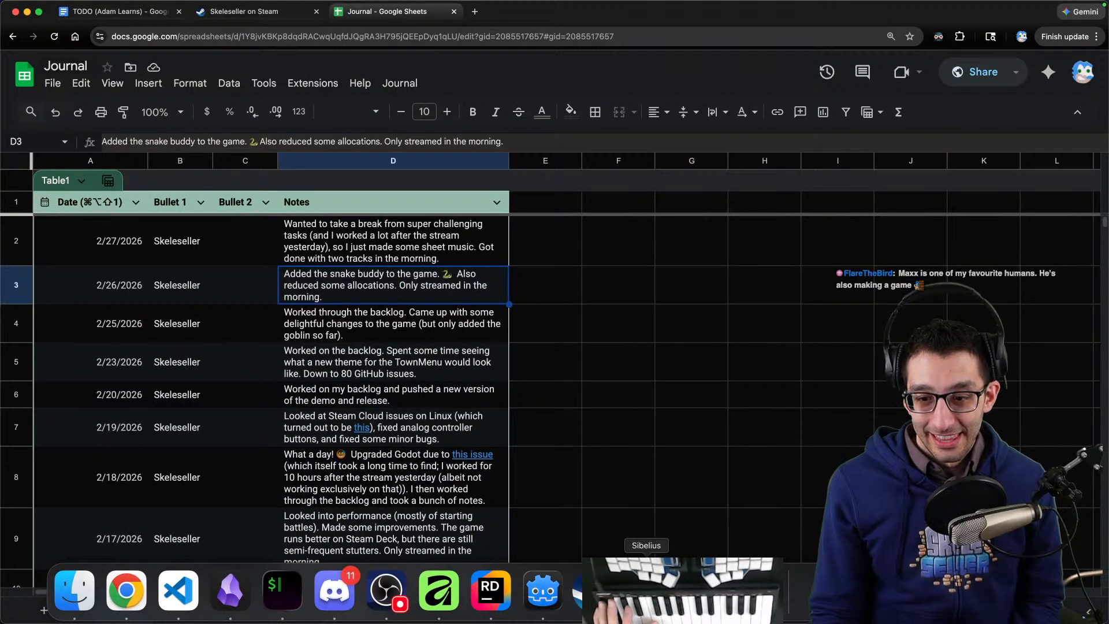
key("ctrl+Up")
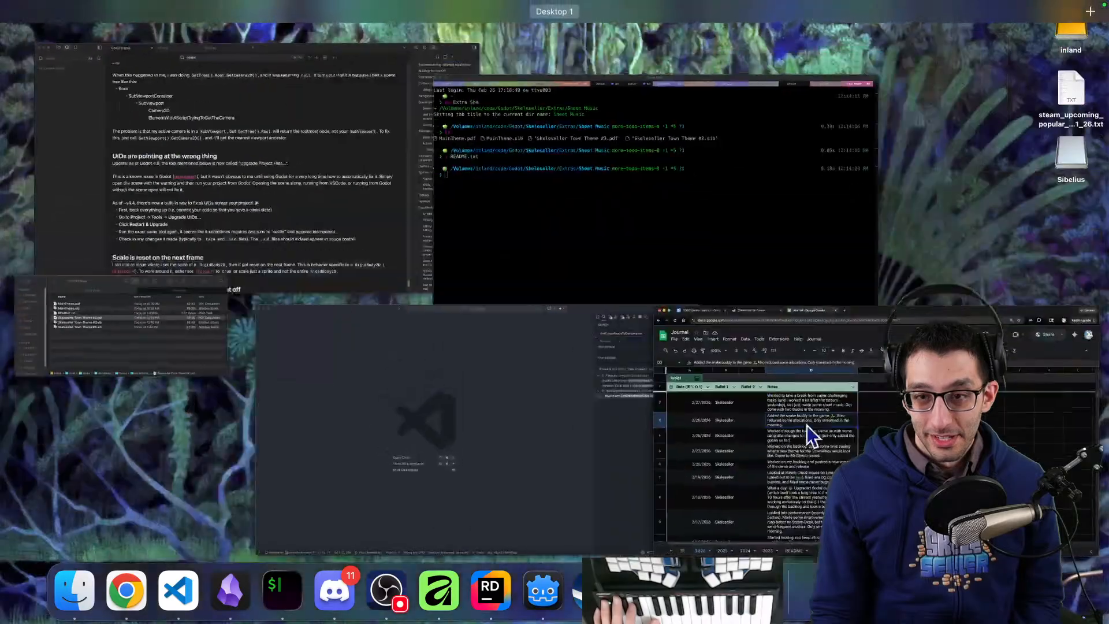
key("ctrl+Up")
mouse_move(646, 612)
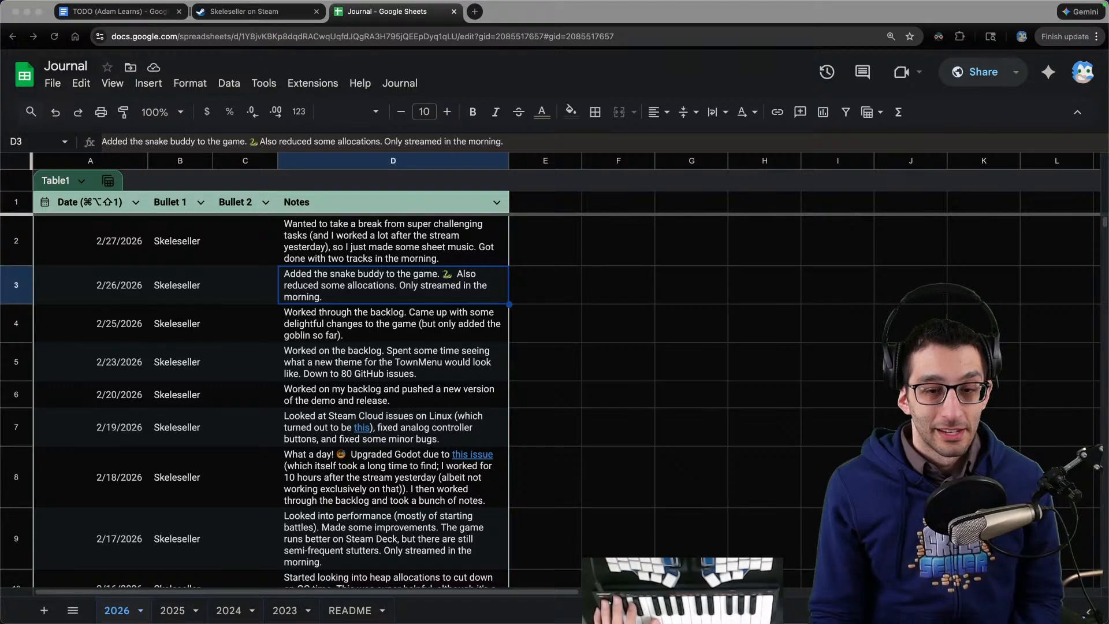
mouse_move(559, 613)
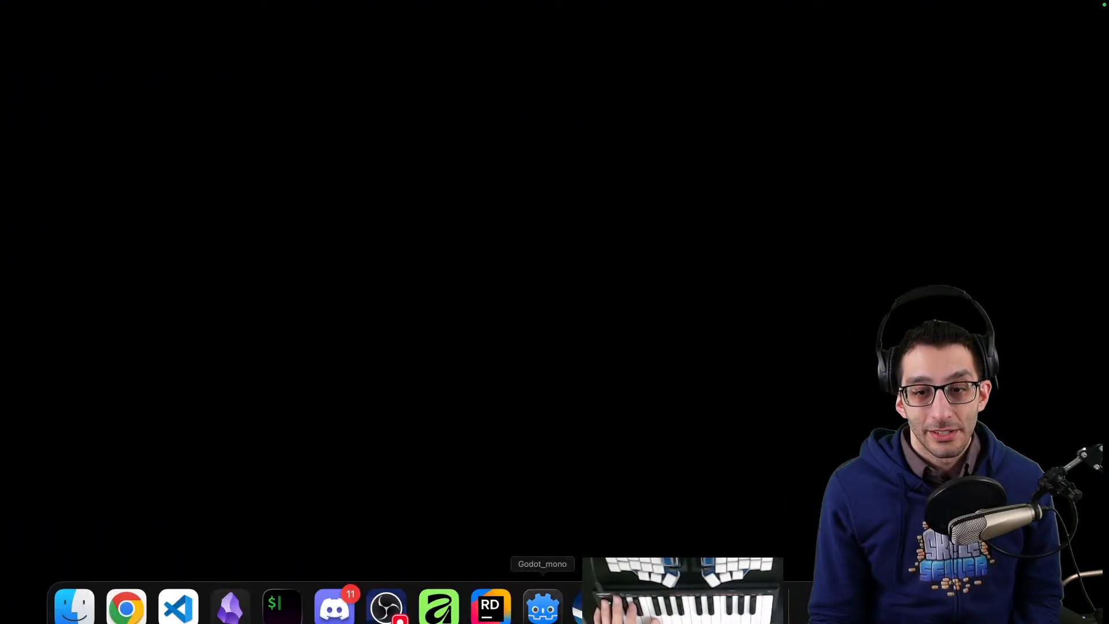
key("ctrl+Left")
key("ctrl+Up")
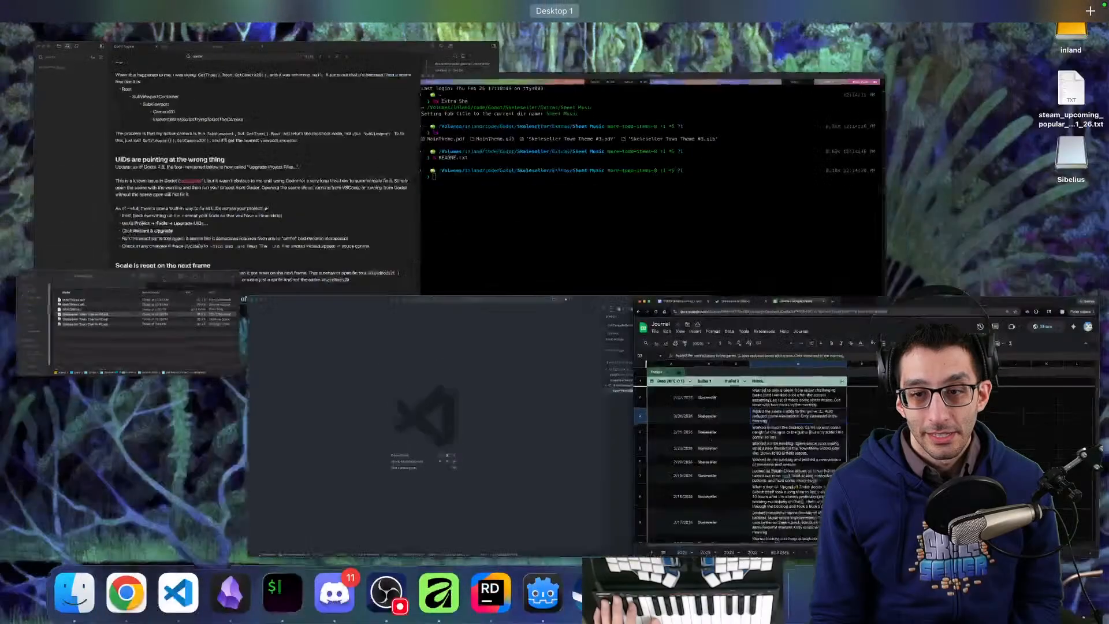
key("Escape")
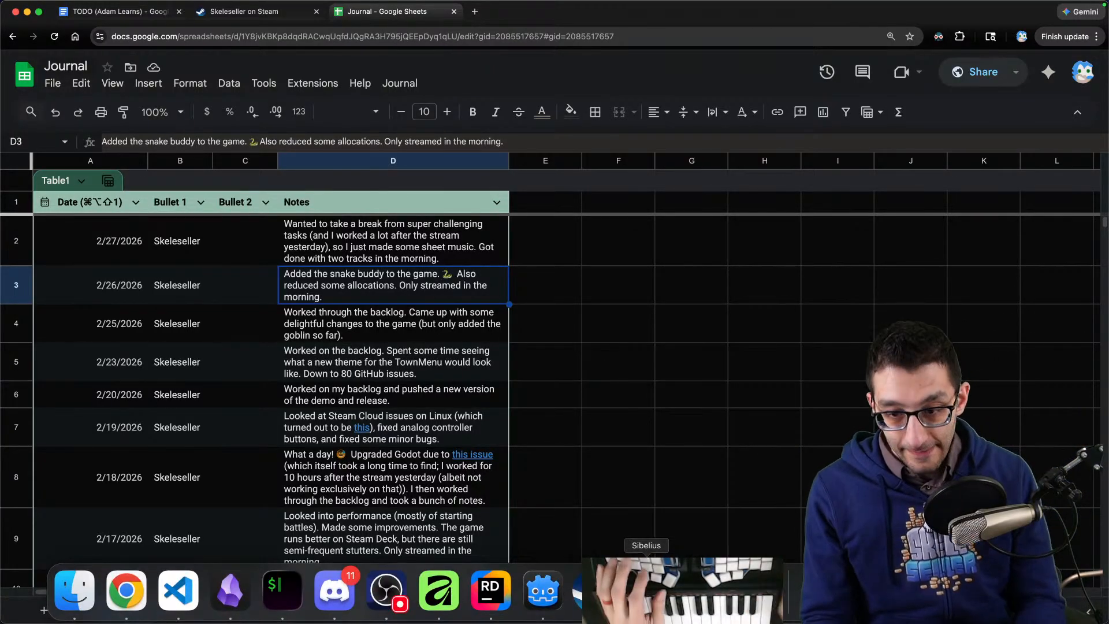
right_click(646, 595)
key("Escape")
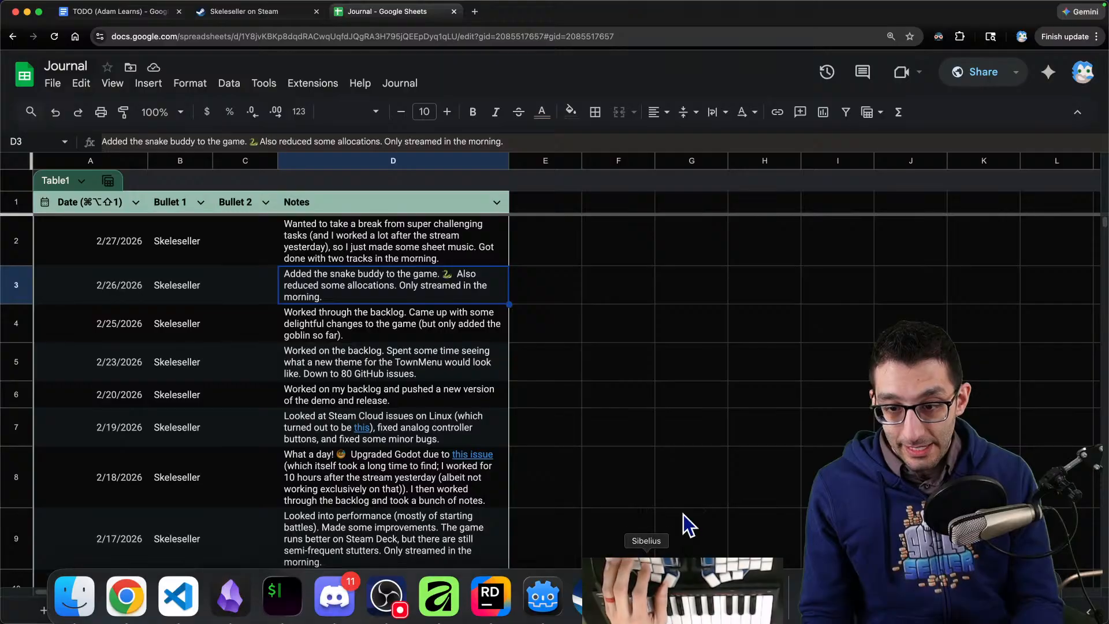
Step: Show the Skeleseller Steam page with its trailer playing, and tile the browser window to the left half
left_click(255, 16)
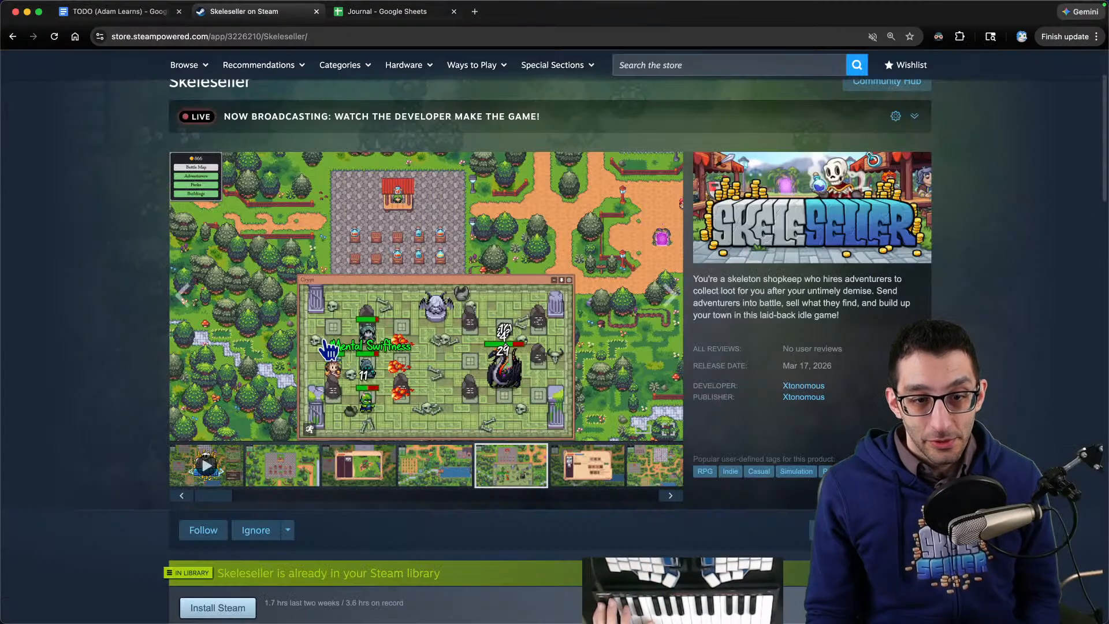
left_click(217, 484)
key("ctrl+alt+Left")
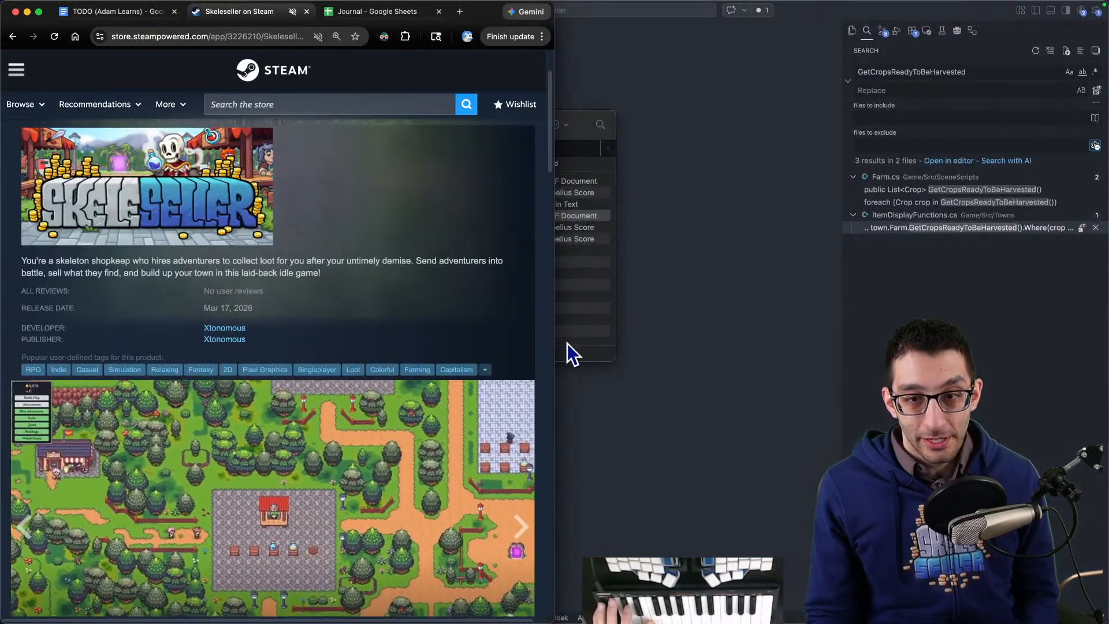
scroll(452, 329, "down", 5)
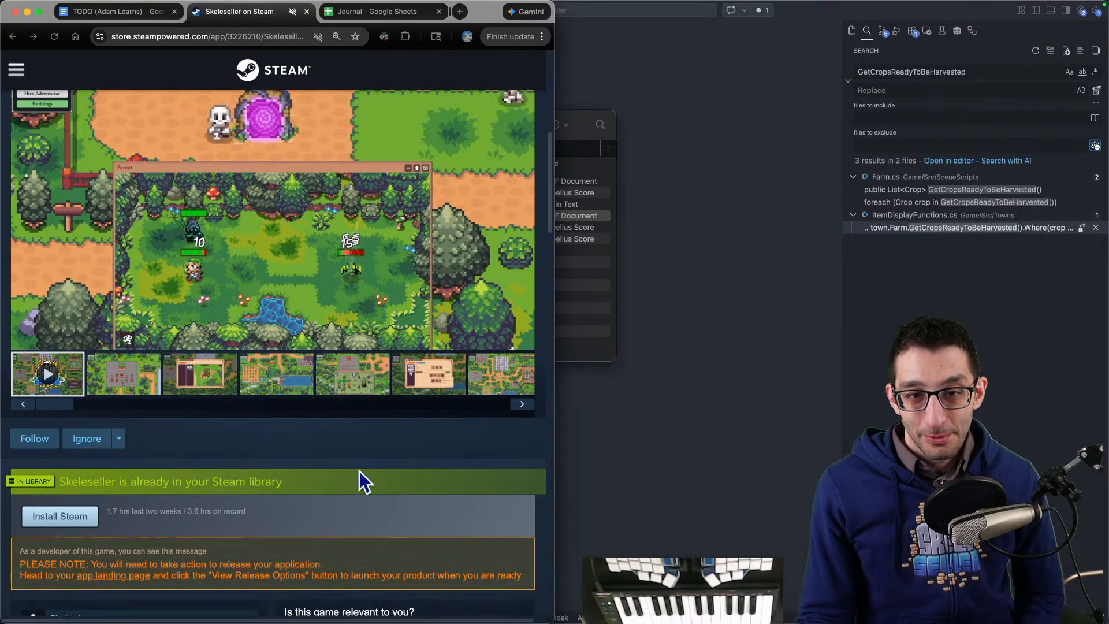
Step: Search the web for "sibelius logs" in a new browser window and examine the Soundcy article on Sibelius sound storage paths
key("super+n")
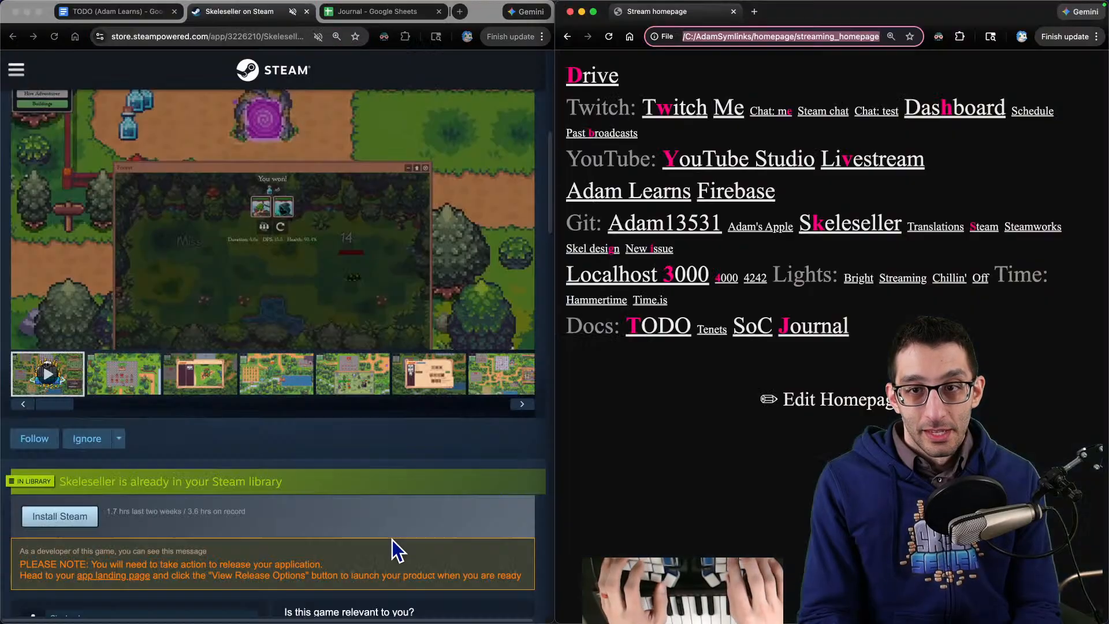
key("super+l")
type("sibeliu")
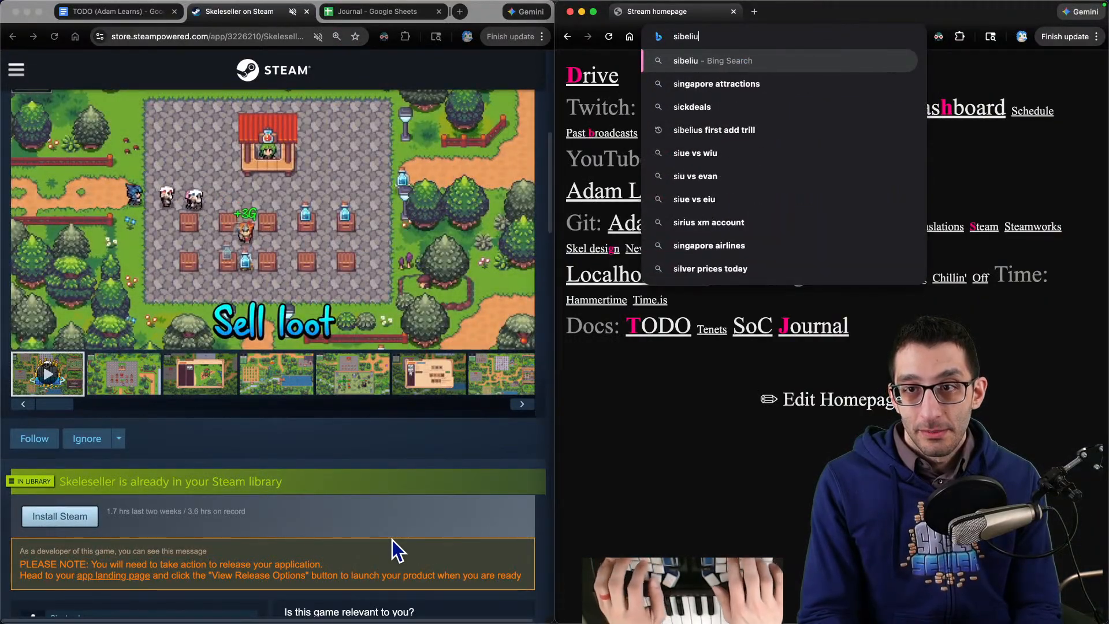
type("s logs")
key("Return")
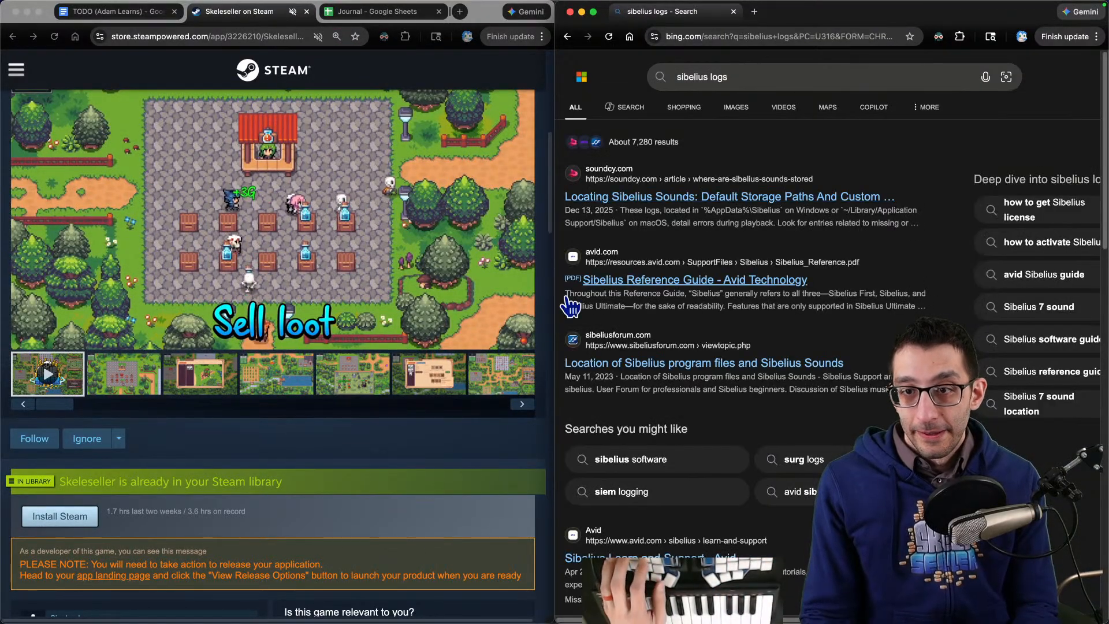
left_click(700, 198)
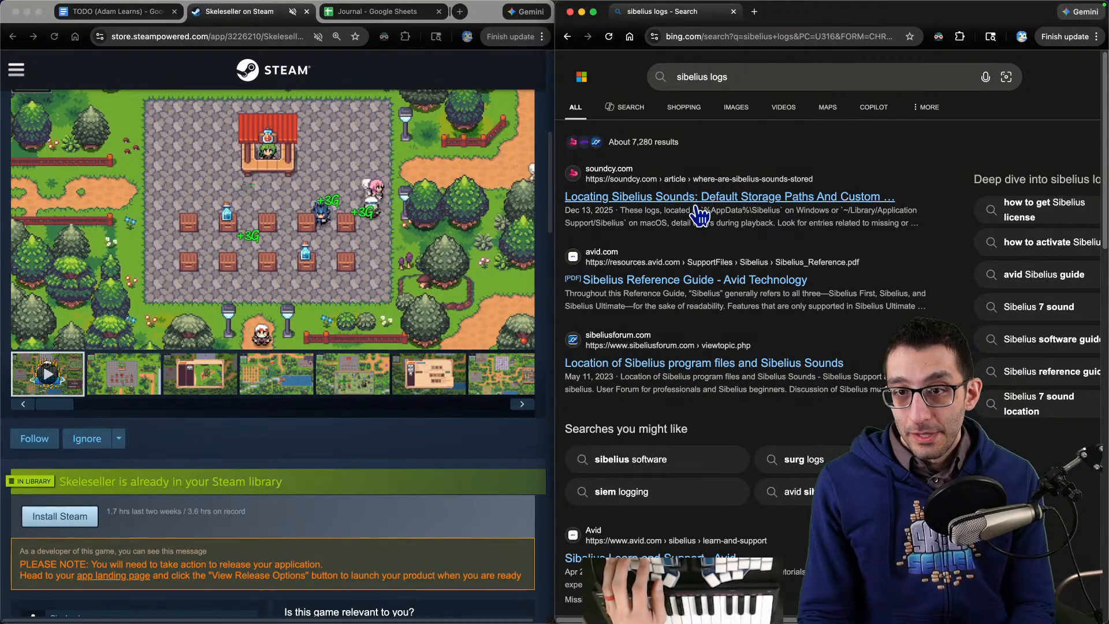
scroll(695, 237, "down", 8)
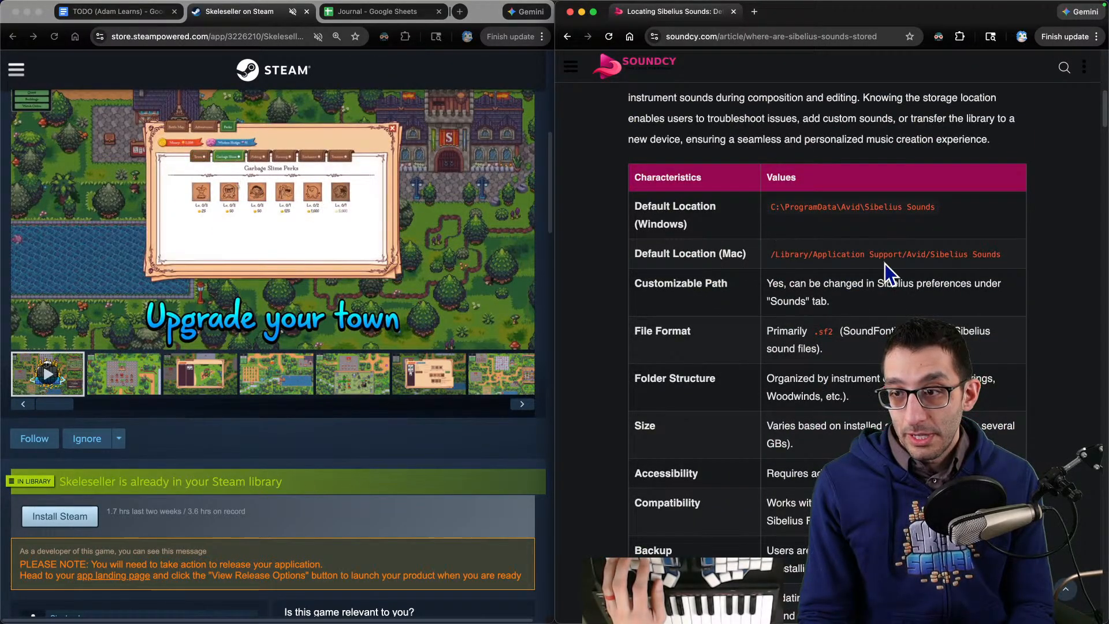
key("super+n")
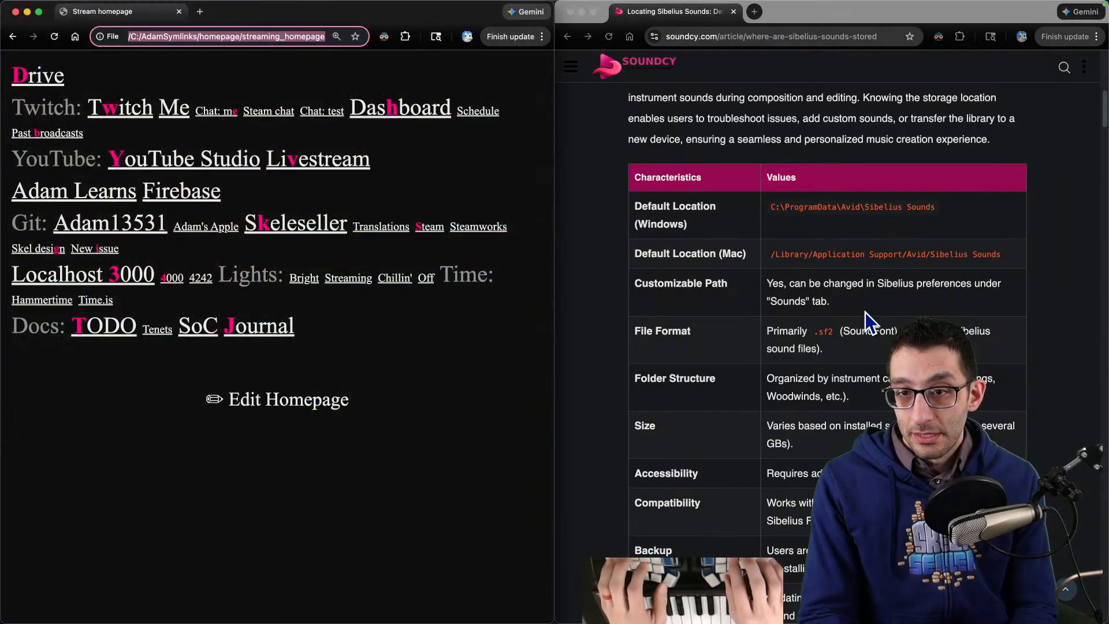
key("ctrl+alt+Right")
key("super+w")
Step: Switch to the terminal, tile it to the right half, and open a new tab
key("super+Tab")
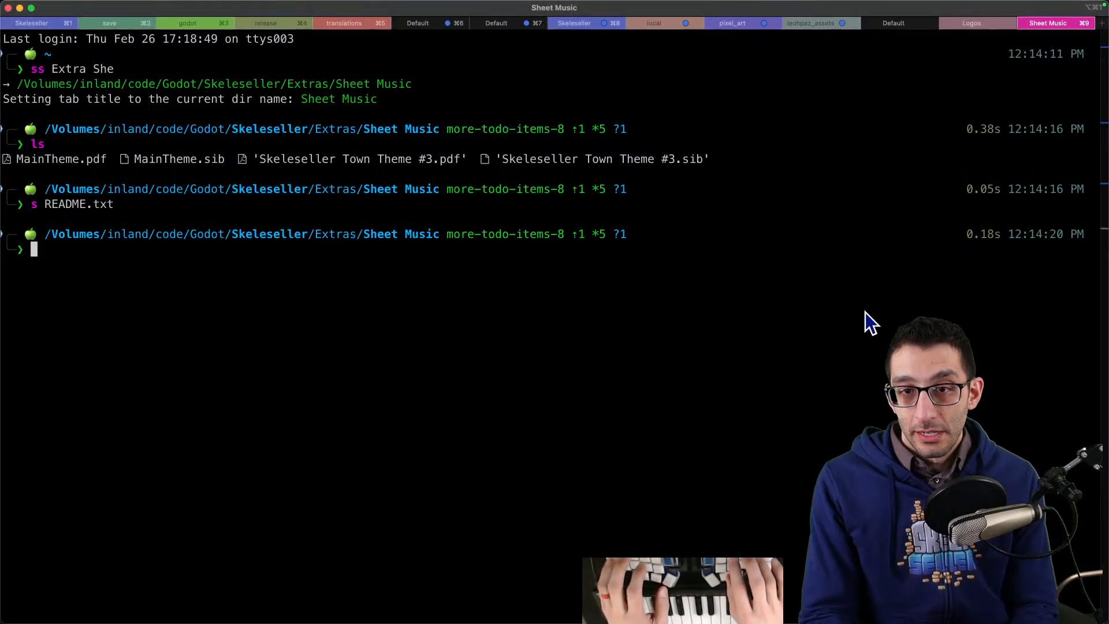
key("ctrl+alt+Right")
key("super+t")
Step: Change to the ~/Library/Application Support/Avid directory and list its contents
type("cd ~/Li")
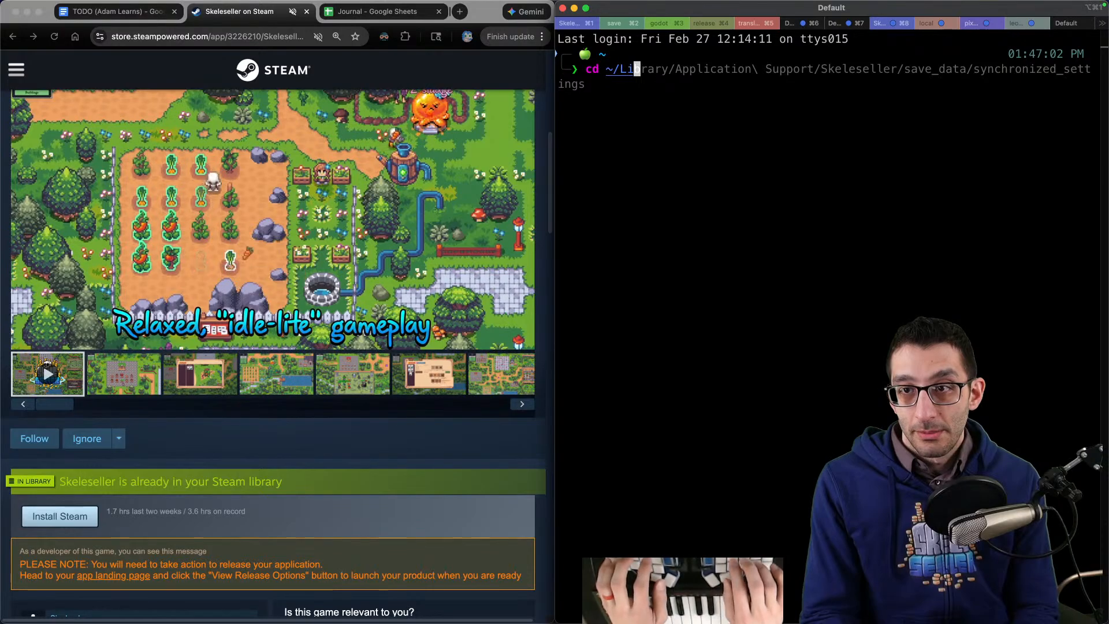
key("Tab")
key("Tab")
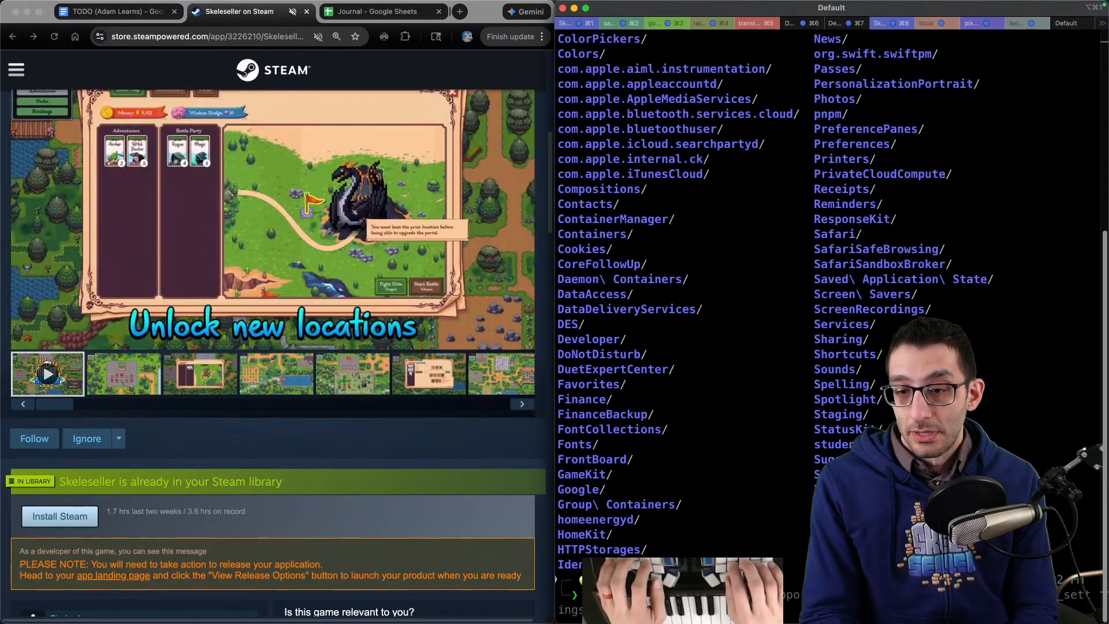
key("Tab")
key("Down")
key("Right")
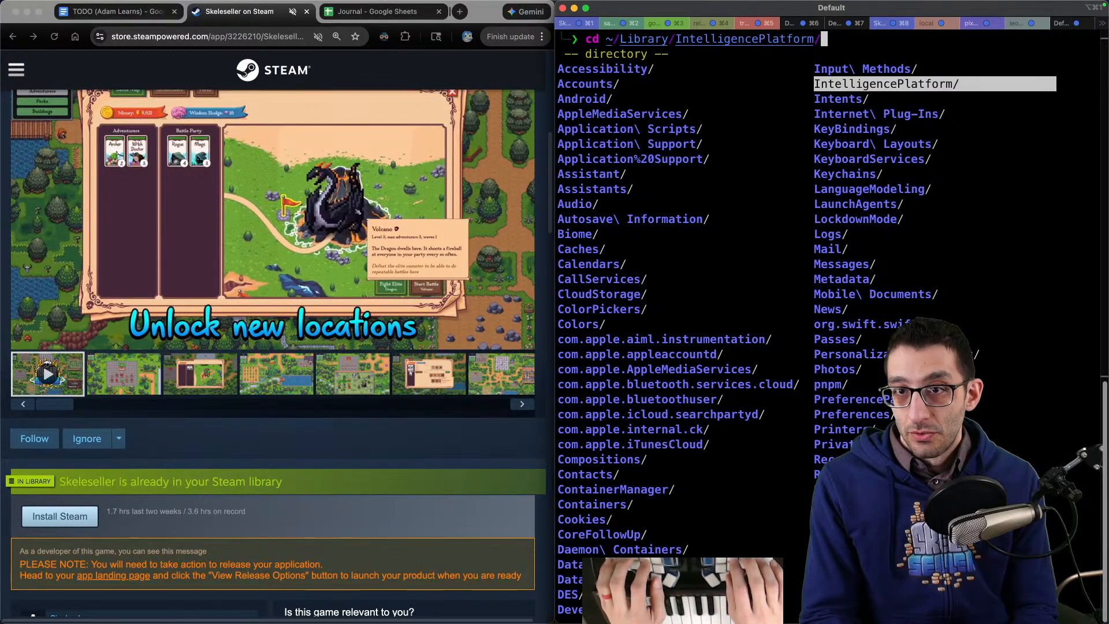
key("Left")
key("Down")
key("Down")
key("Down")
key("Down")
key("Return")
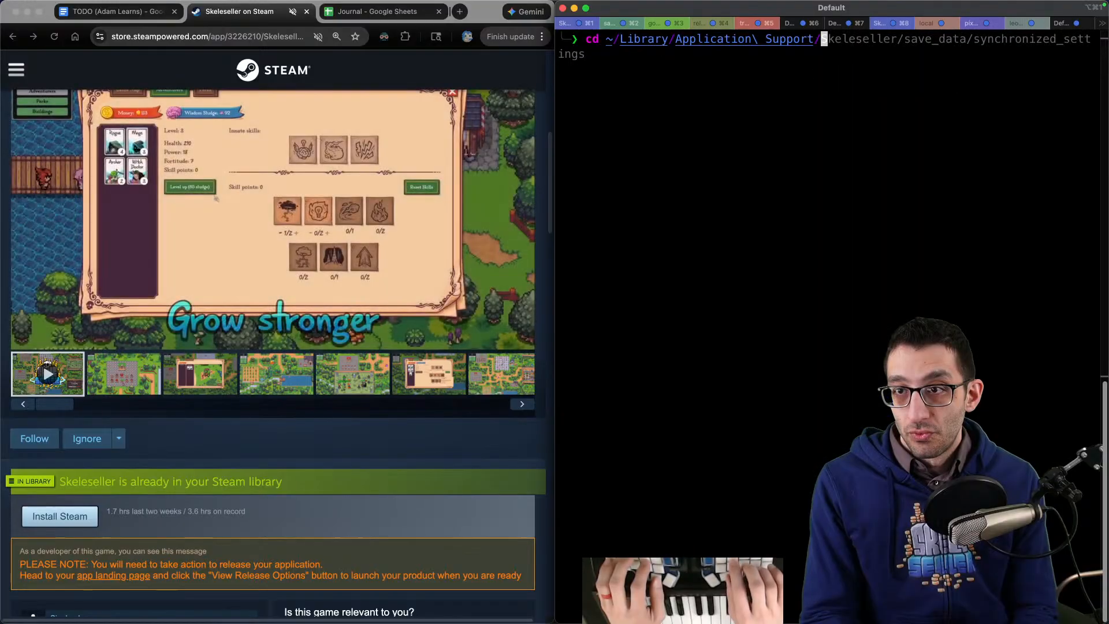
type("Avid/")
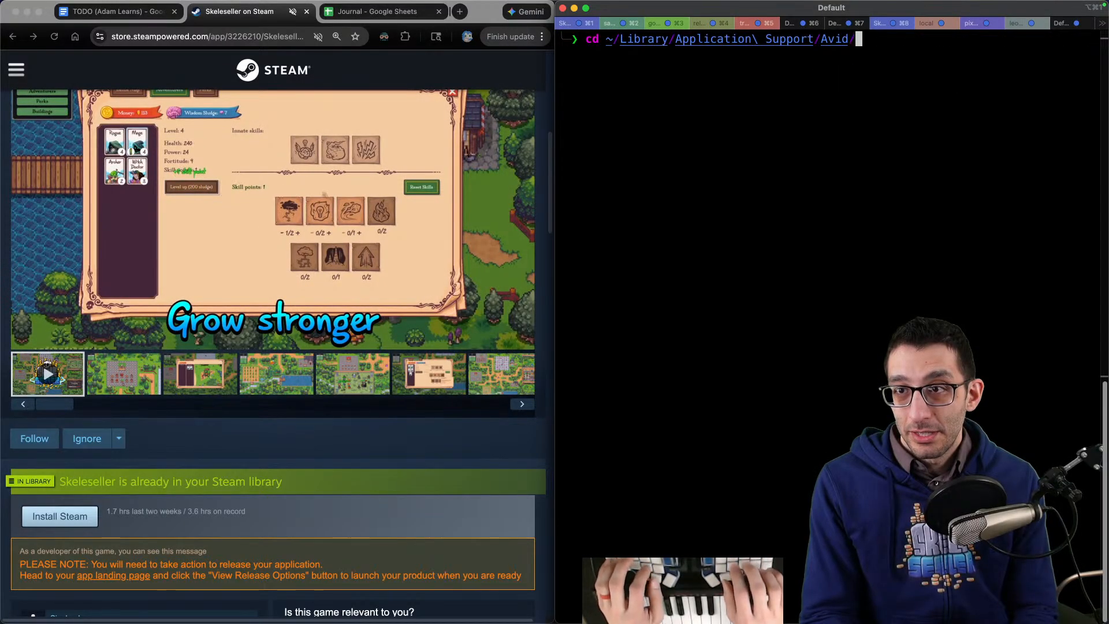
key("Return")
type("ls")
key("Return")
Step: Enter the "Sibelius 7 First" folder inside Avid and list its contents
type("cd Sibelius")
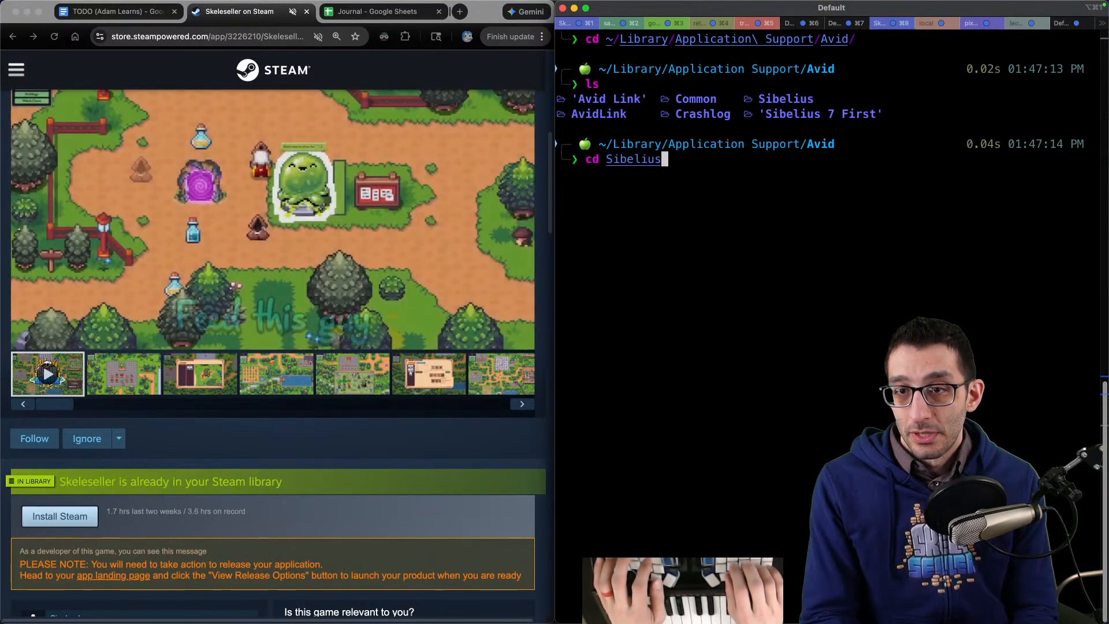
key("Tab")
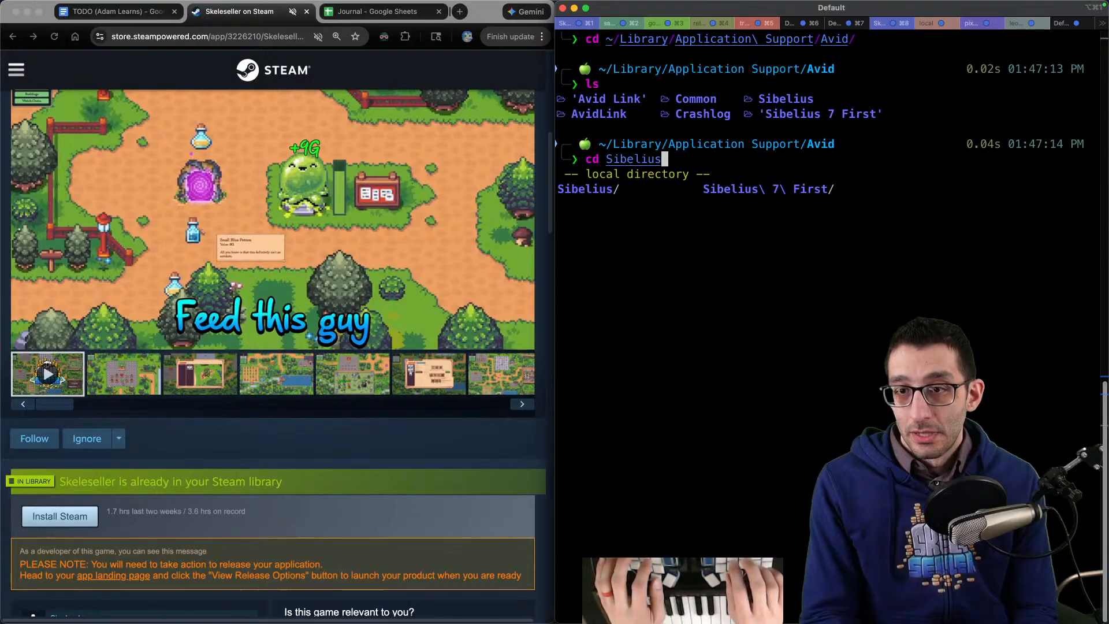
key("Tab")
key("Tab")
key("Return")
key("Return")
type("ls")
key("Return")
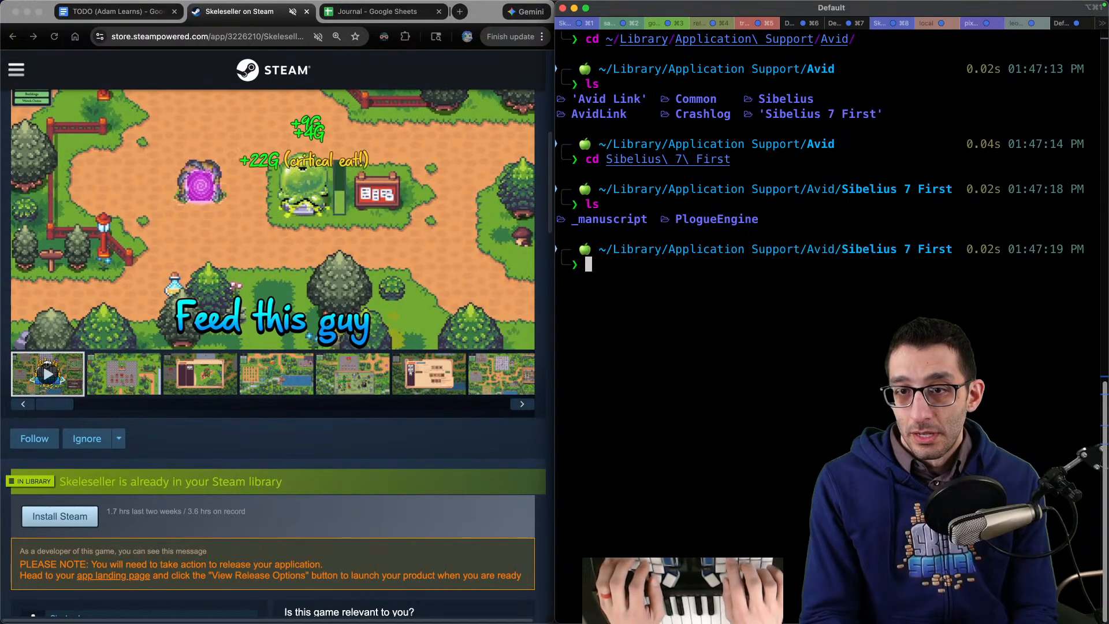
Step: Return to the Avid directory, enter the Sibelius folder, and list its contents
type("cd ..")
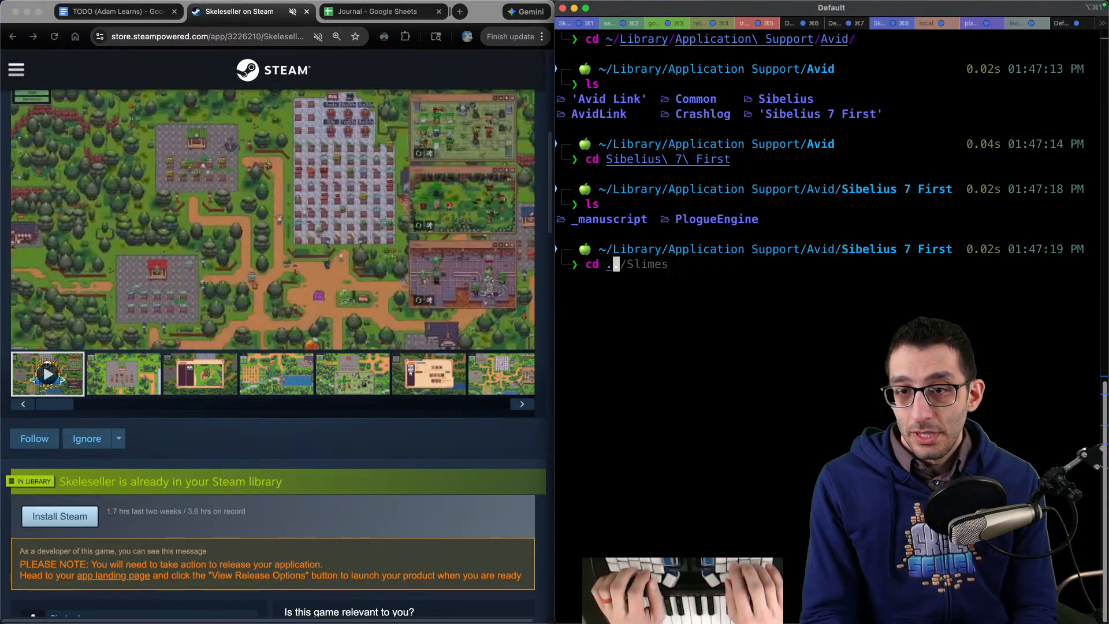
key("Return")
type("cd Sibelius")
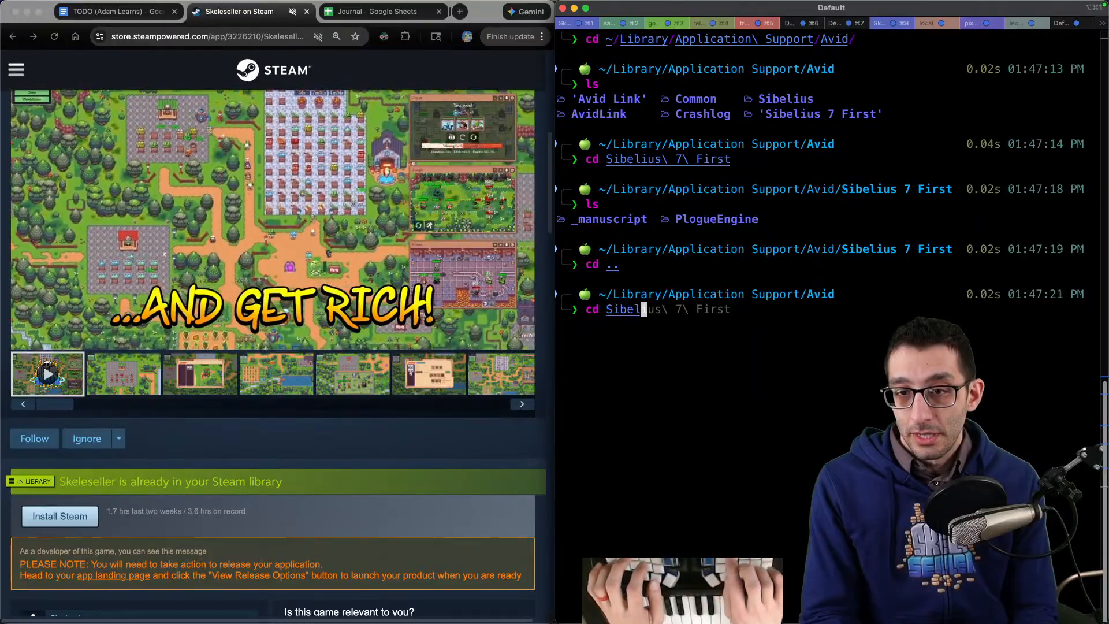
key("Return")
type("ls")
key("Return")
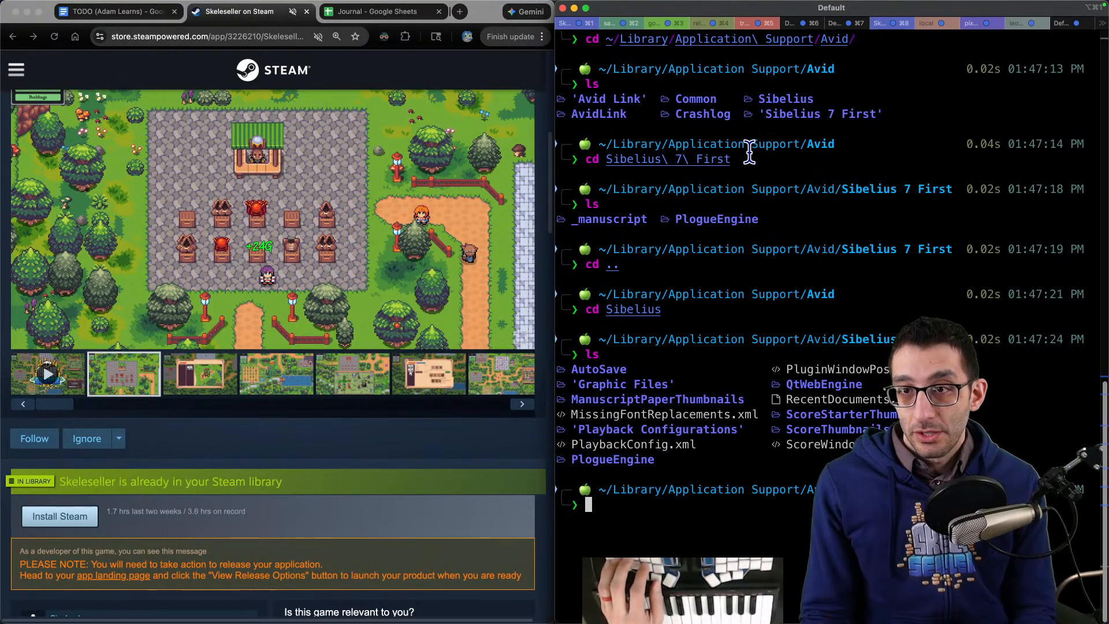
Step: Go back to the Avid directory, enter the Crashlog folder, and list its contents with ls and ls -al
key("Return")
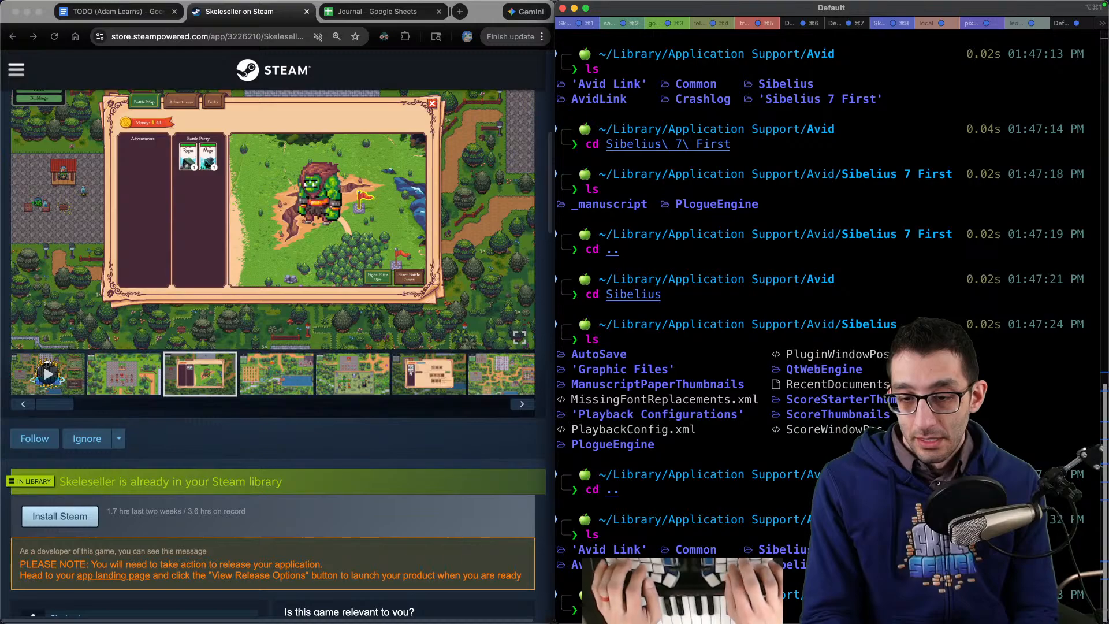
scroll(831, 323, "down", 4)
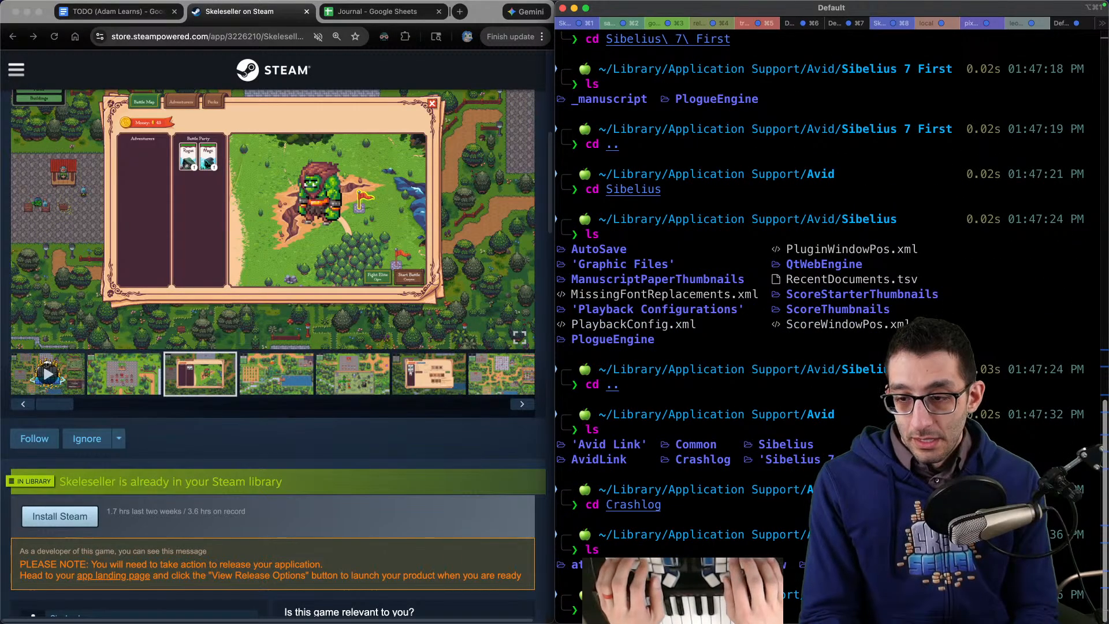
type("ls -al")
key("Return")
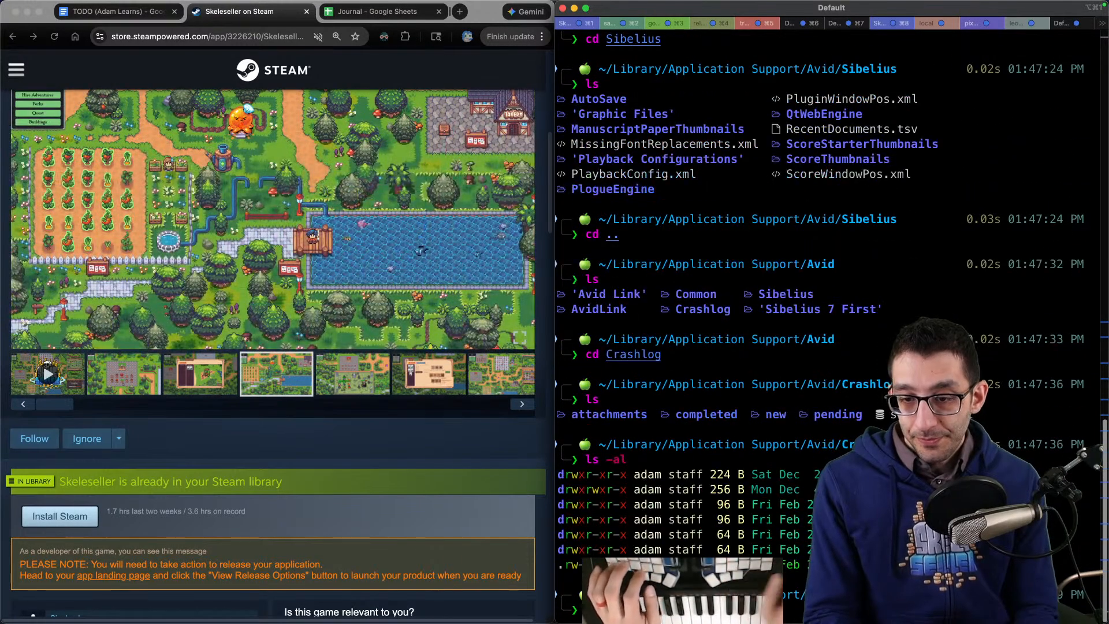
Step: Show the full directory tree of the Crashlog folder
mouse_move(676, 12)
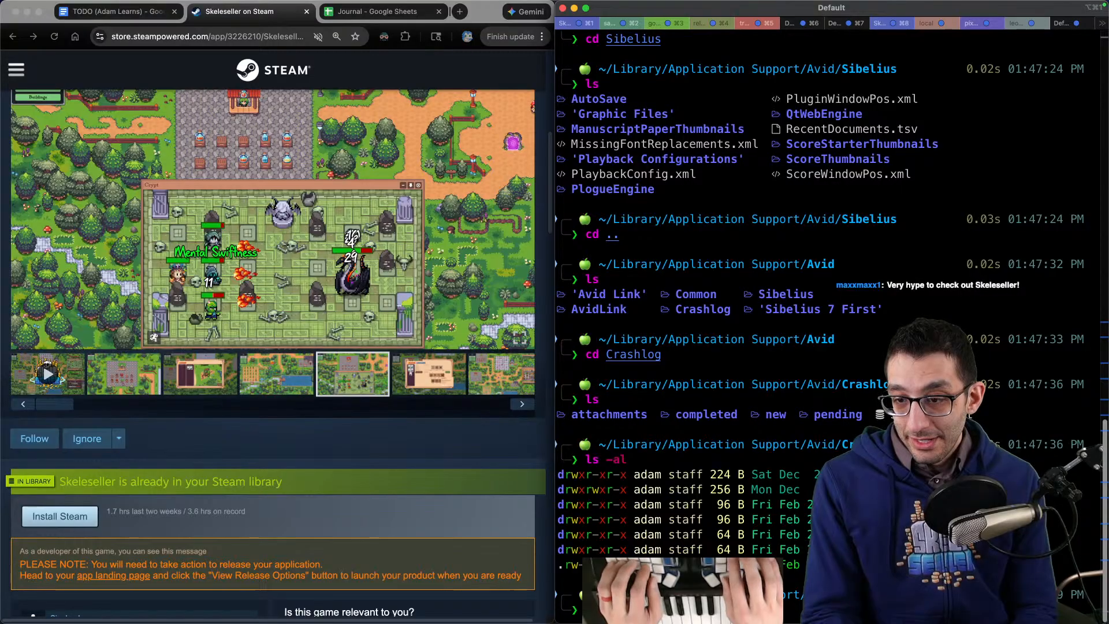
type("tree")
key("Return")
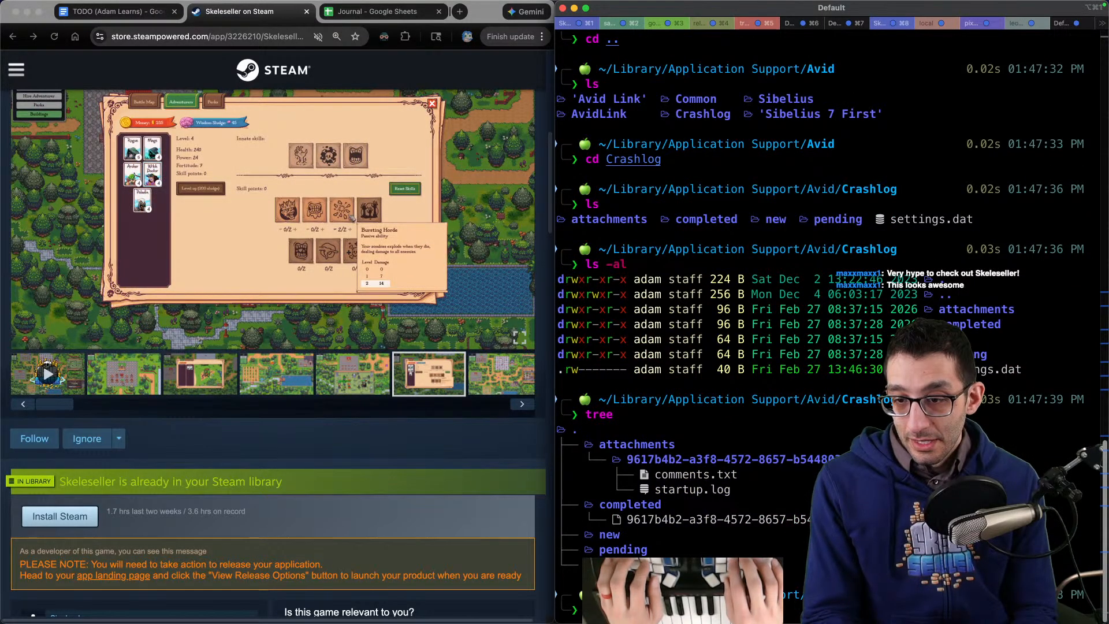
Step: Enter the attachments folder inside Crashlog and list its contents
double_click(655, 443)
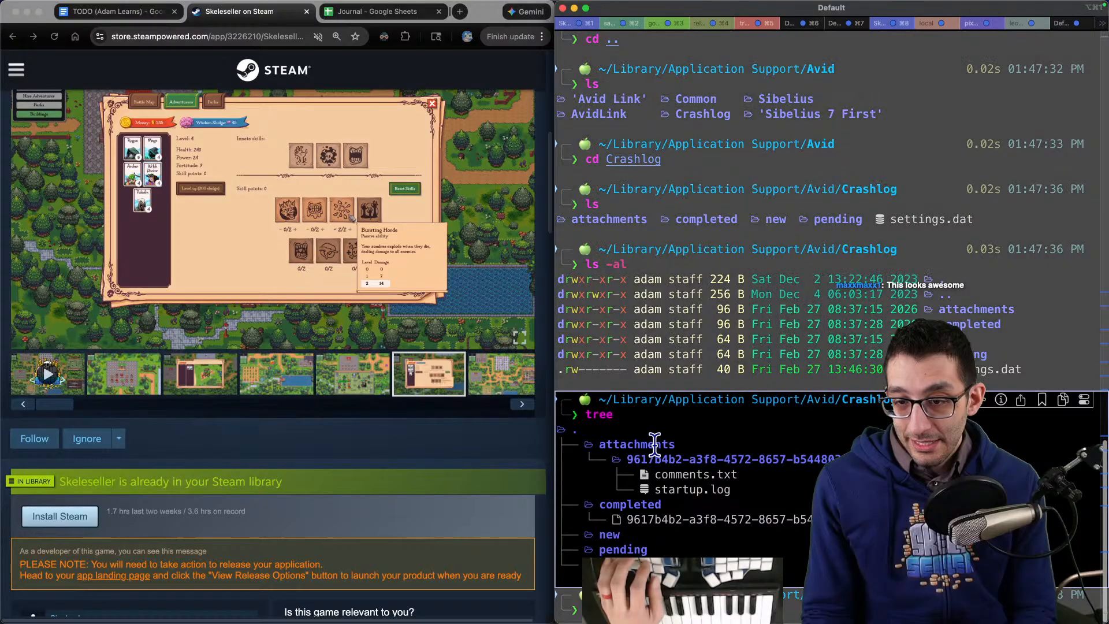
type("c")
key("Return")
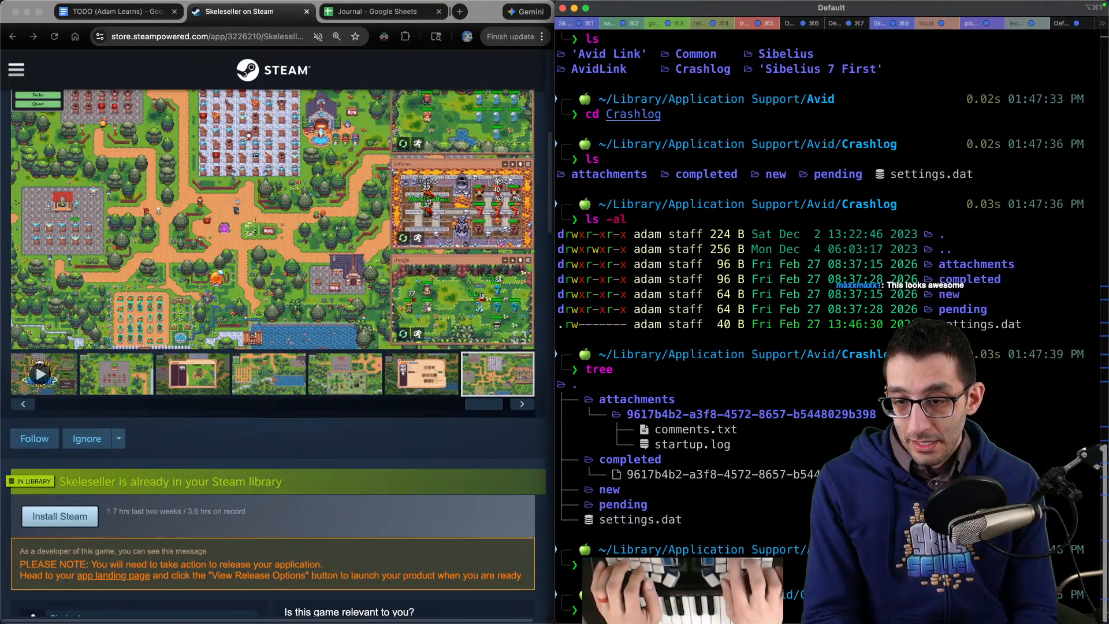
type("ls")
key("Return")
Step: Enter the crash report folder 9617b4b2-a3f8-4572-8657-b5448029b398 and list its contents with ls and ls -al
type("cd 9617b4b2-a3f8-4572-8657-b5448029b398")
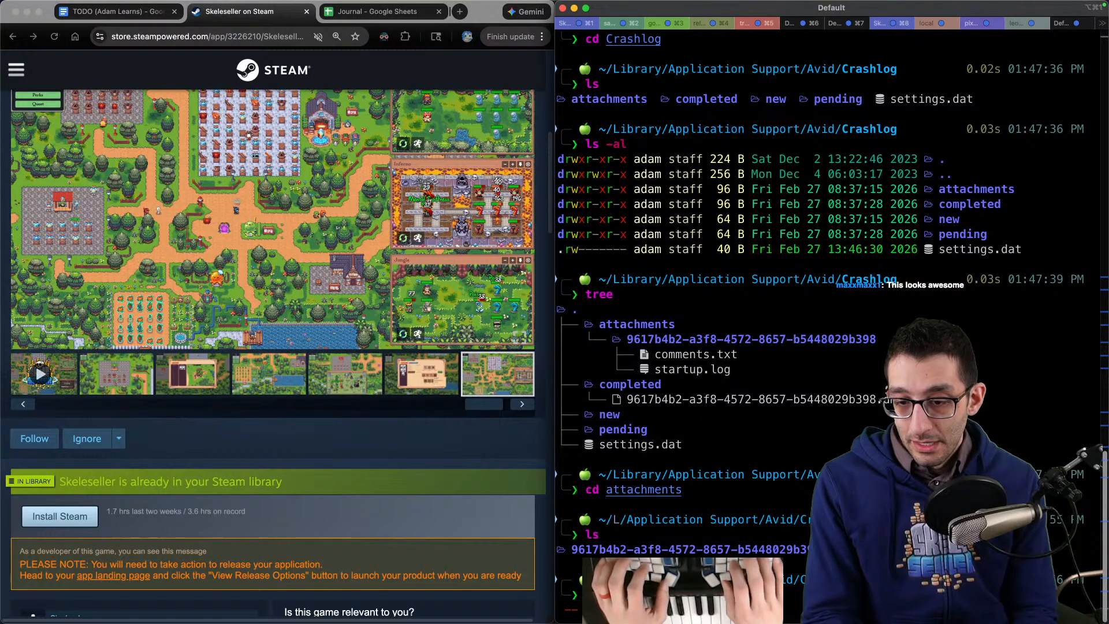
key("Return")
type("ls")
key("Return")
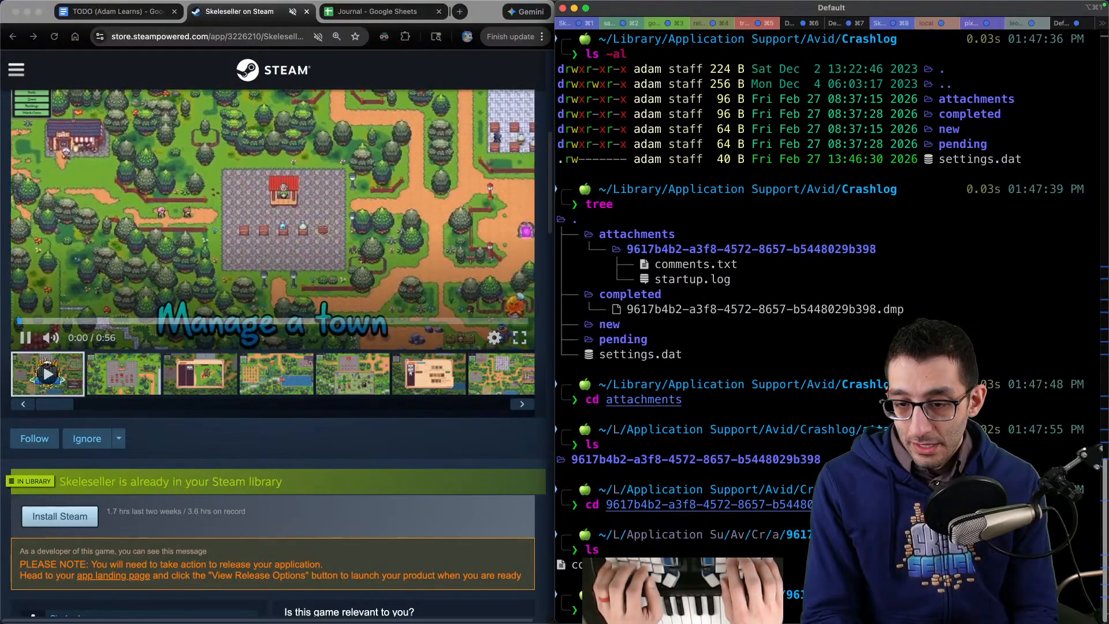
type("ls -al")
key("Return")
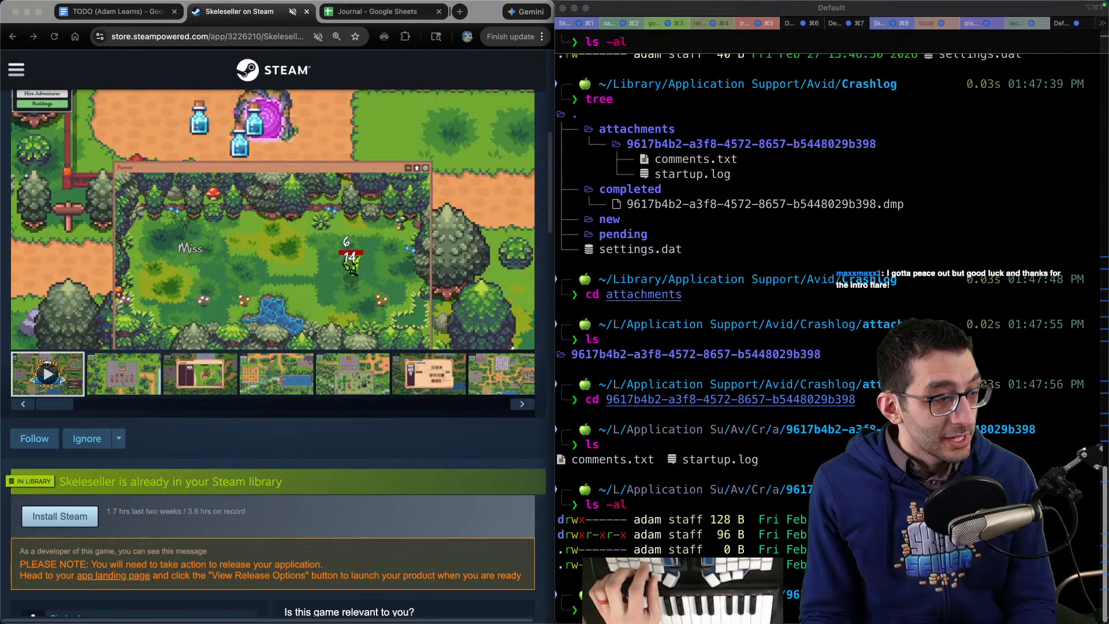
Step: Switch to Chrome and look over the TODO document and the Journal spreadsheet
key("super+Tab")
left_click(141, 17)
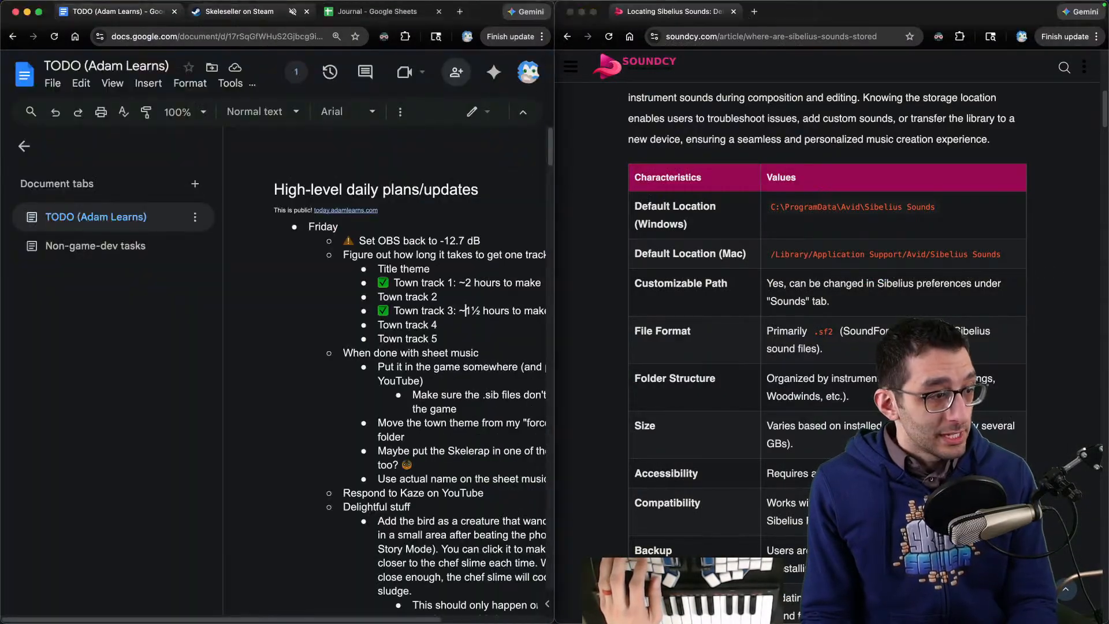
double_click(670, 141)
left_click(676, 155)
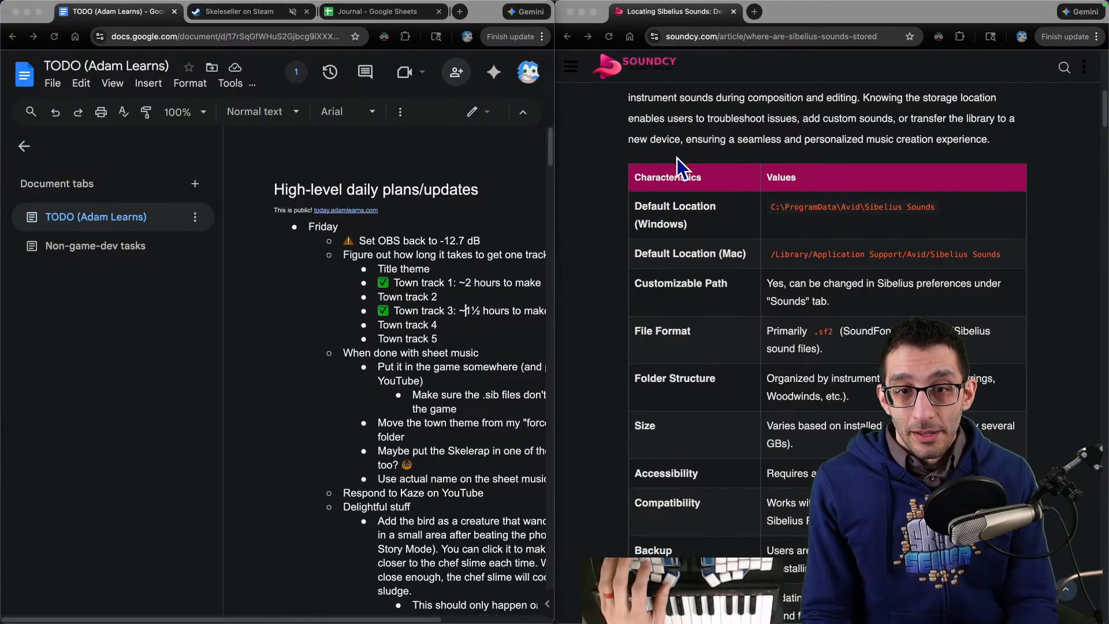
key("super+grave")
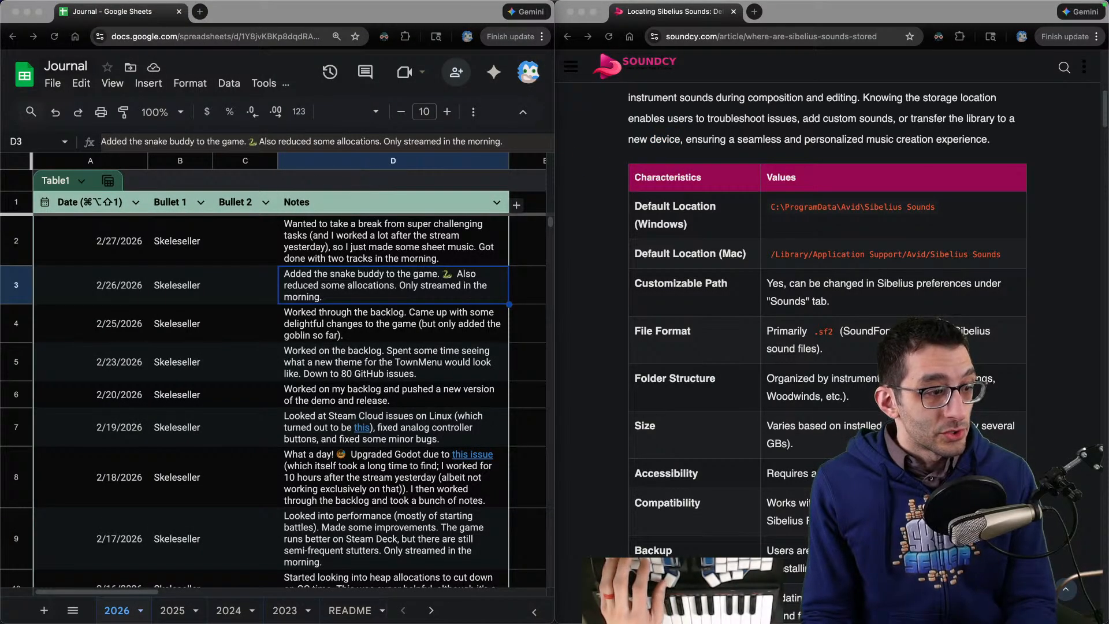
key("super+grave")
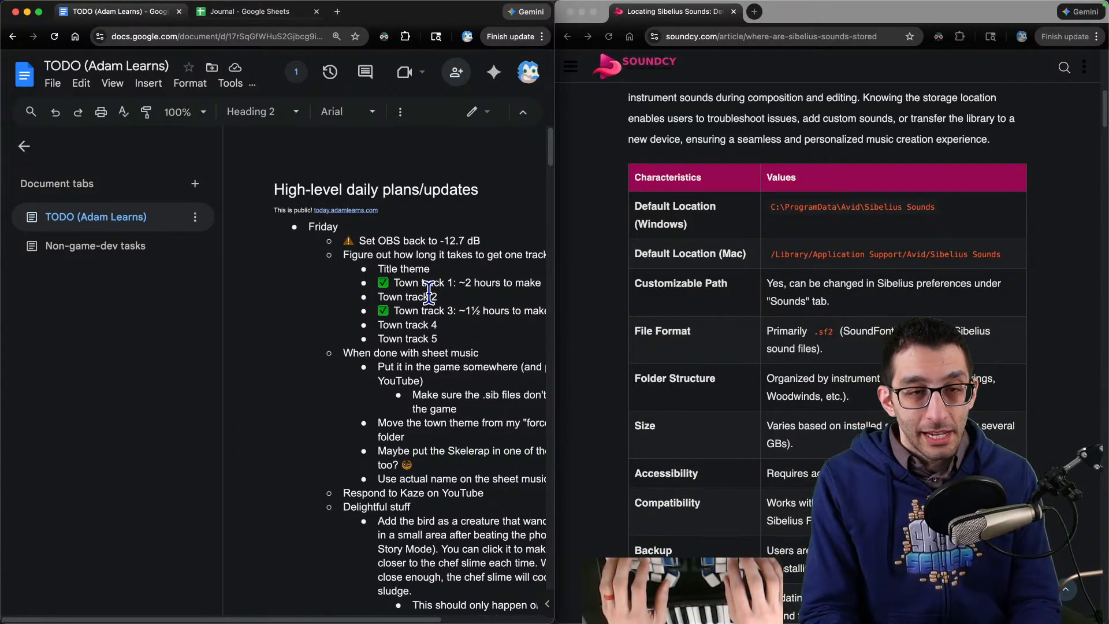
key("super+n")
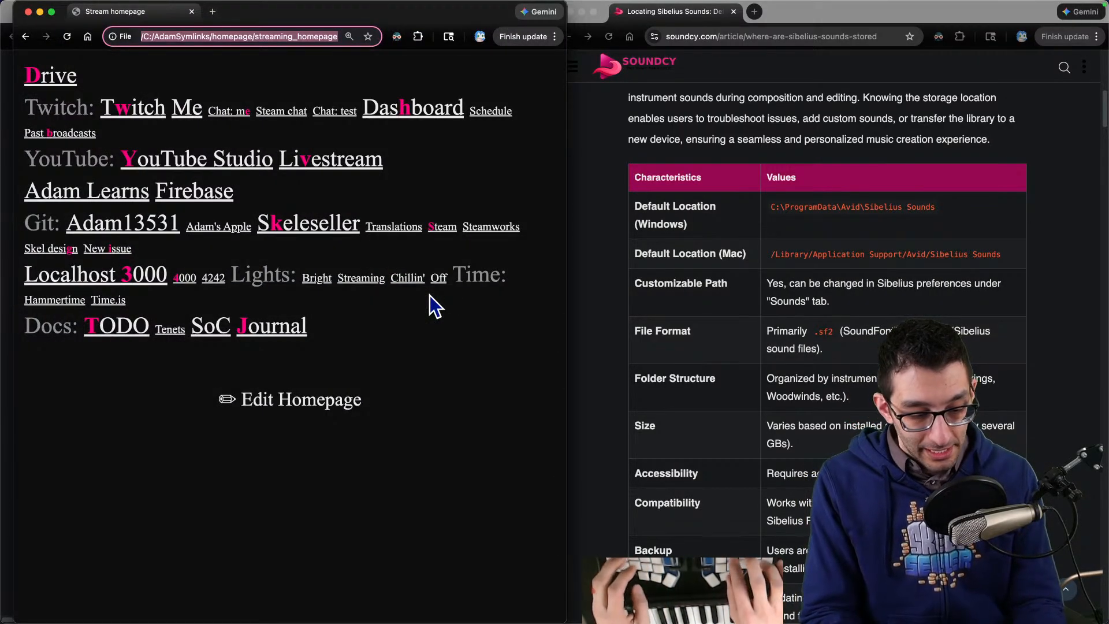
double_click(491, 433)
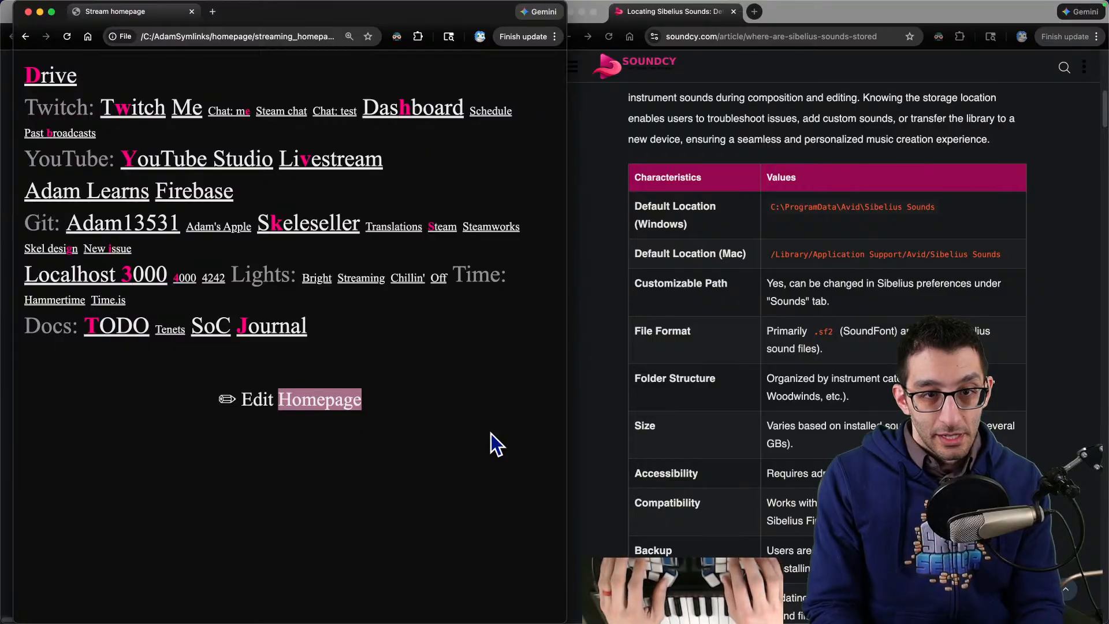
key("super+n")
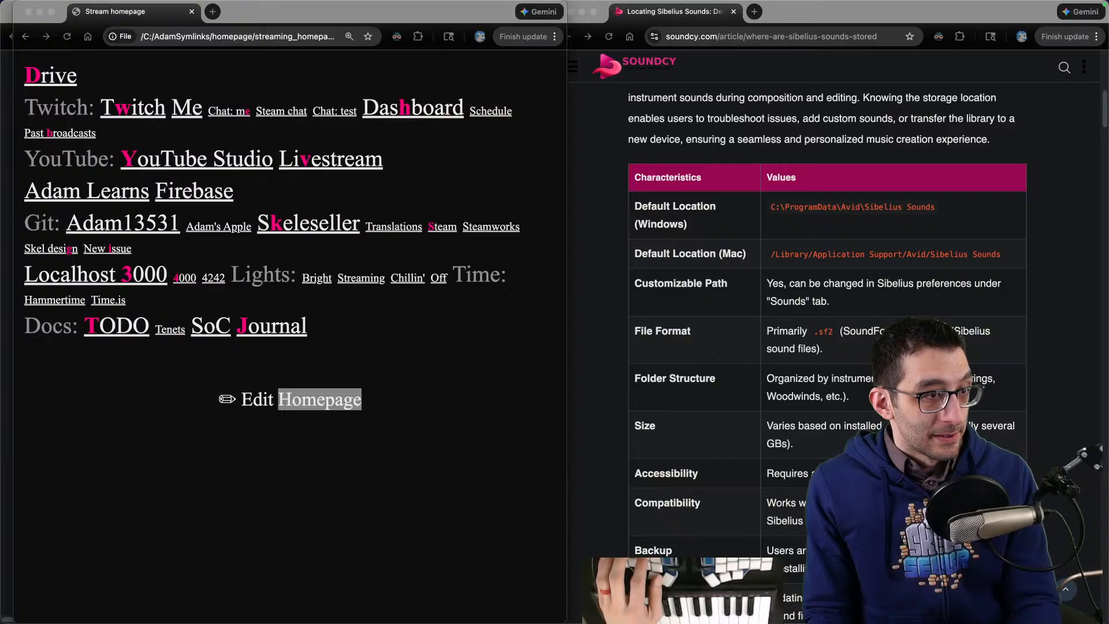
Step: Close the Soundcy article about Sibelius sound locations and the stream homepage window
left_click(866, 280)
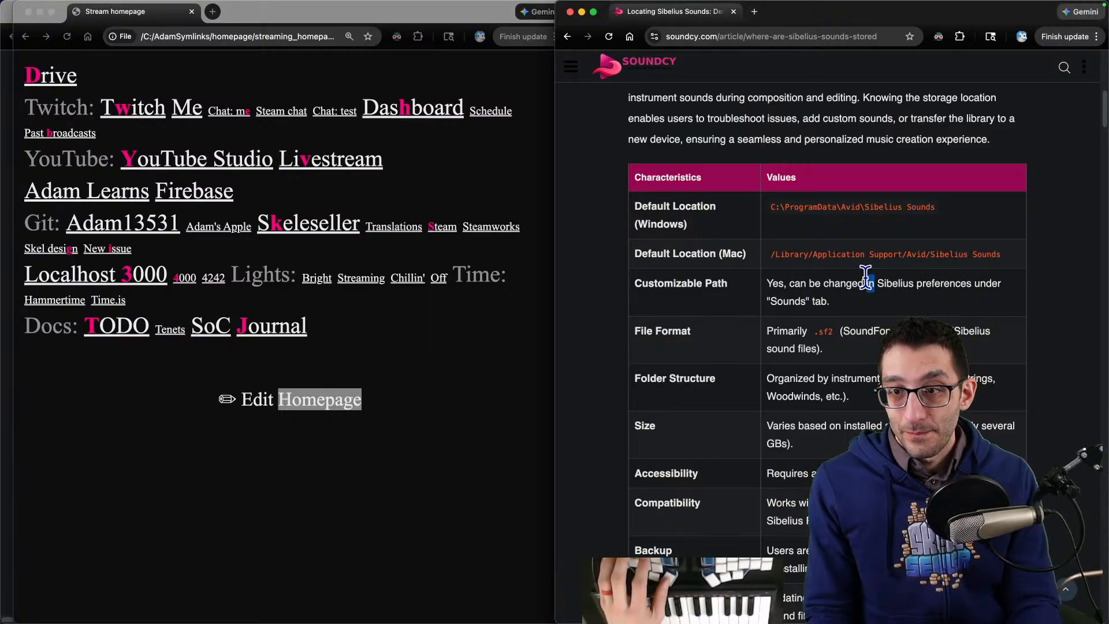
key("super+w")
left_click(419, 406)
key("ctrl+alt+Return")
key("super+w")
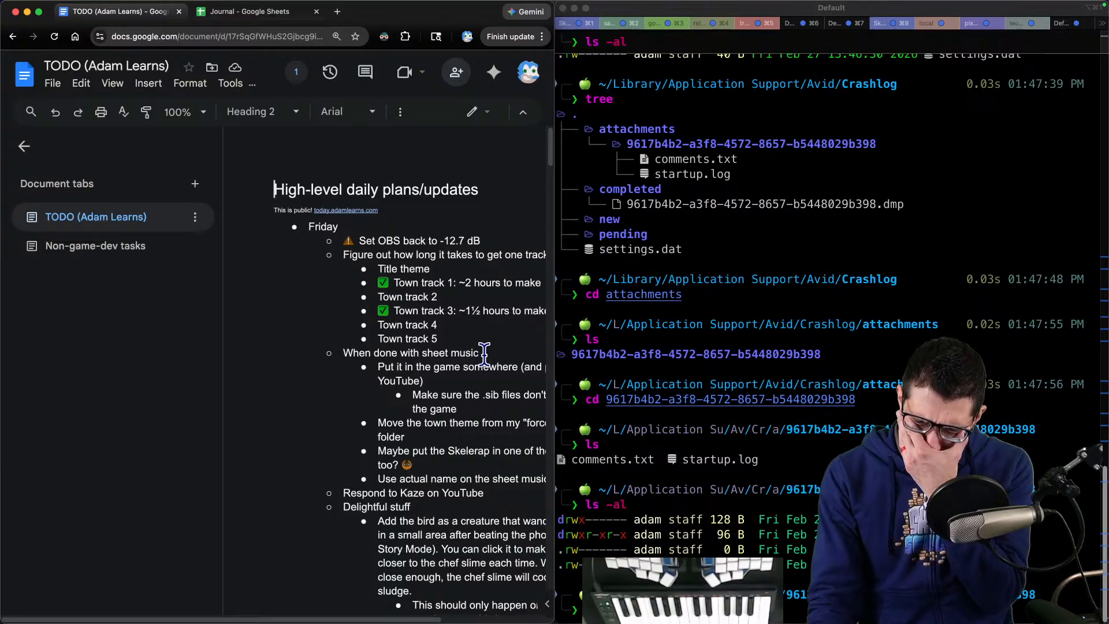
Step: Reveal Sibelius.app in the Applications folder in Finder and look through the neighbouring entries
mouse_move(595, 621)
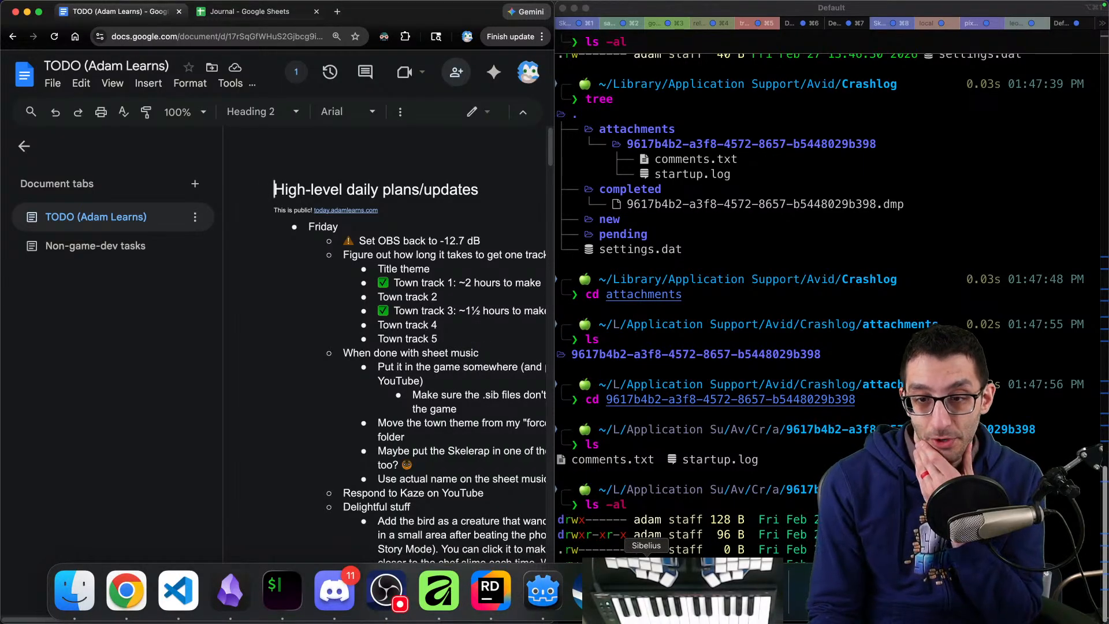
right_click(646, 589)
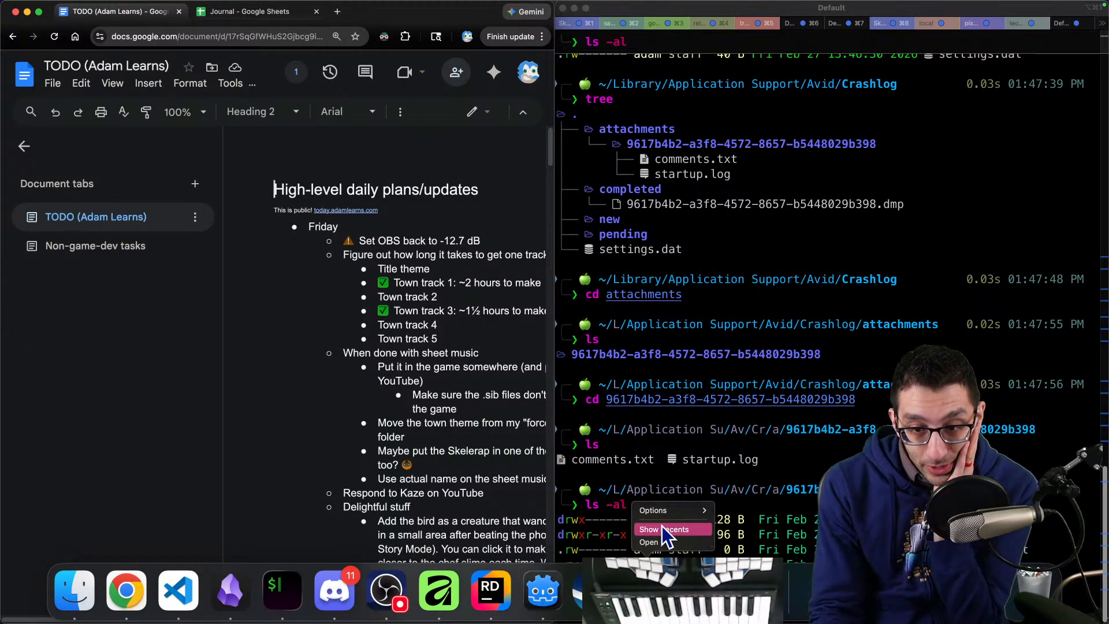
mouse_move(666, 512)
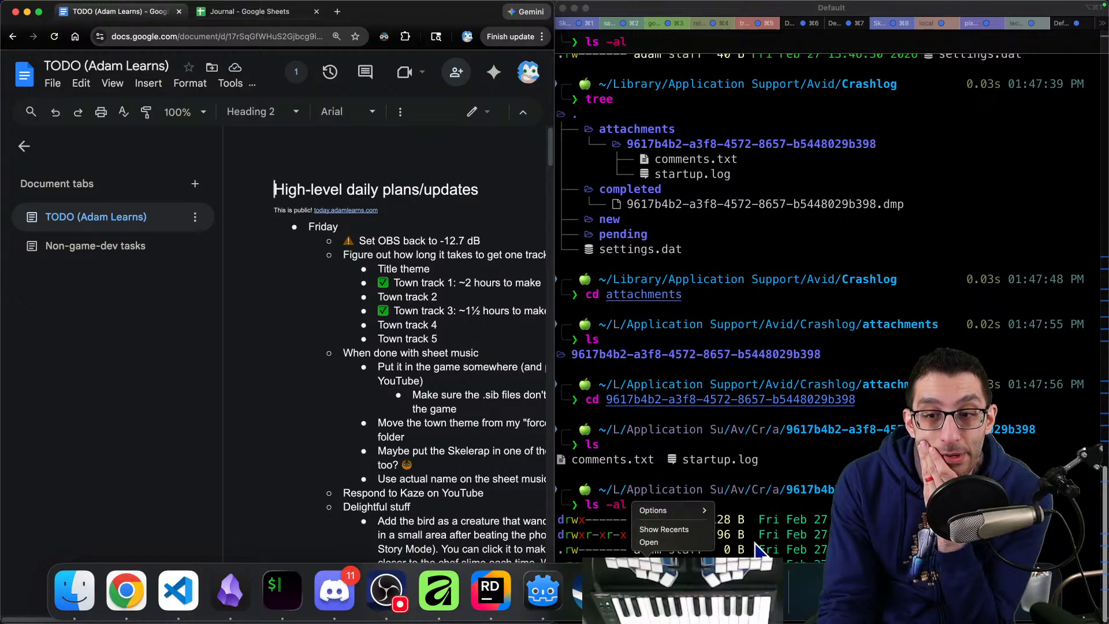
left_click(746, 536)
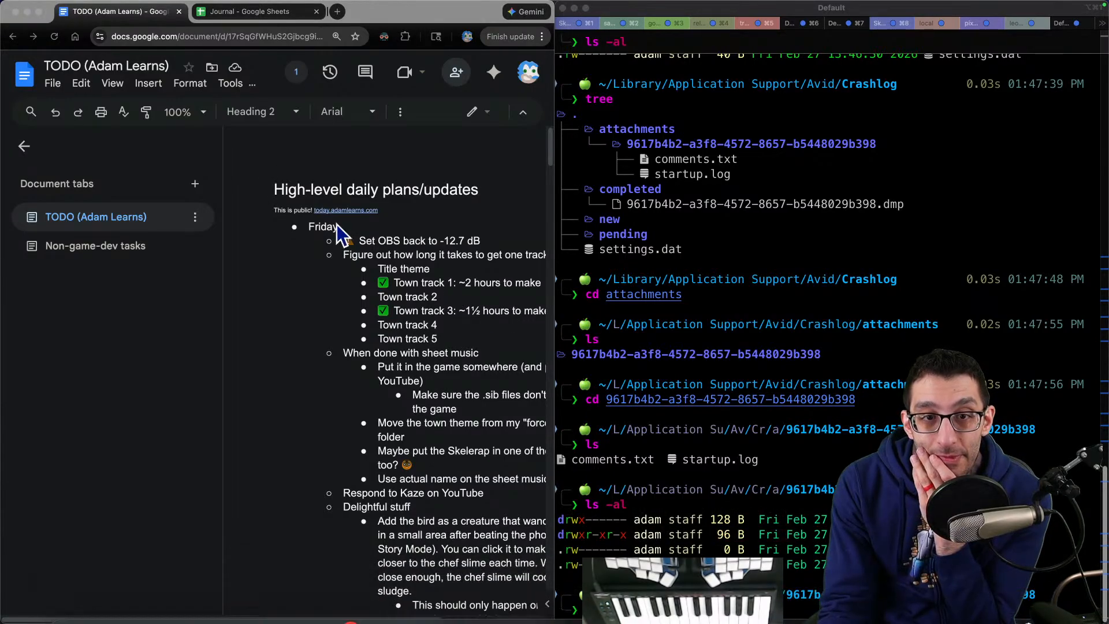
scroll(531, 321, "down", 4)
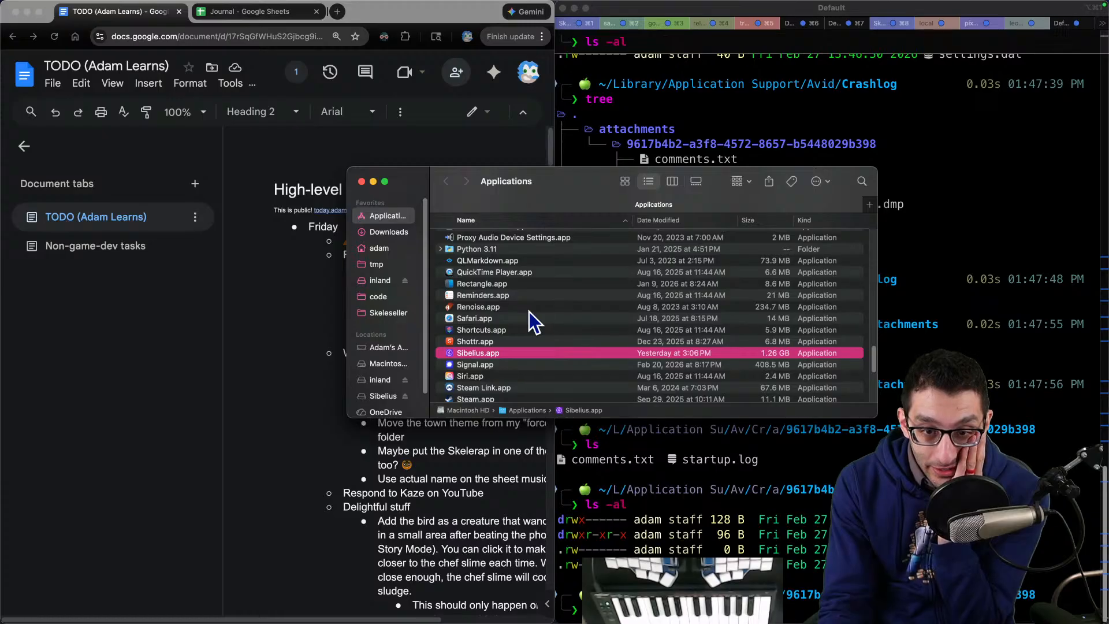
Step: Return to the terminal and go back up through attachments to the Crashlog directory, listing each folder's contents
left_click(665, 475)
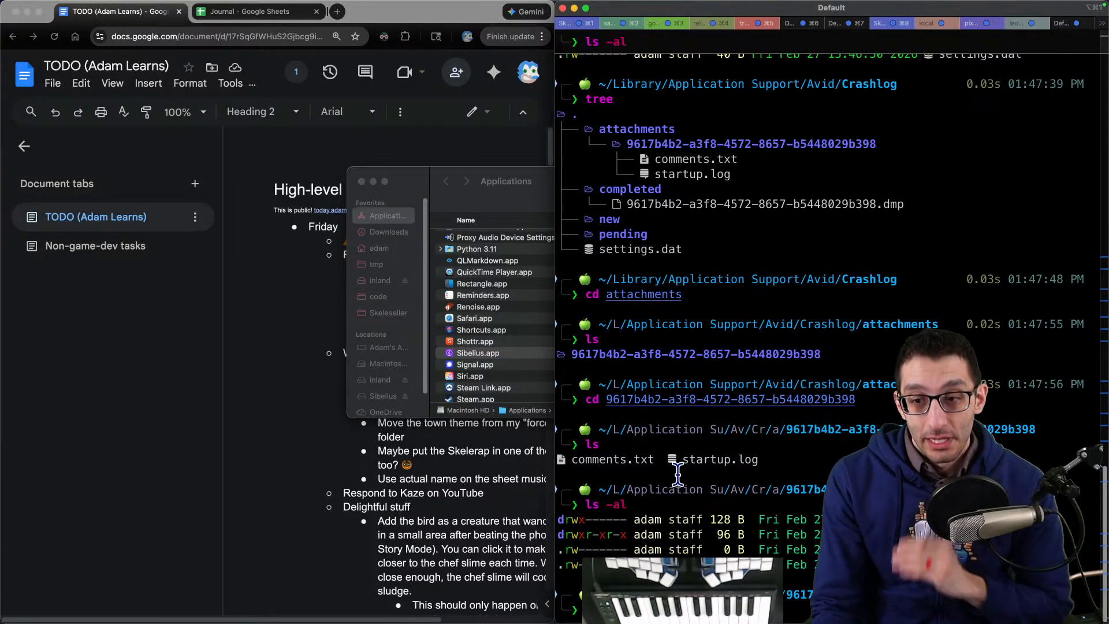
type("cd ..")
key("Return")
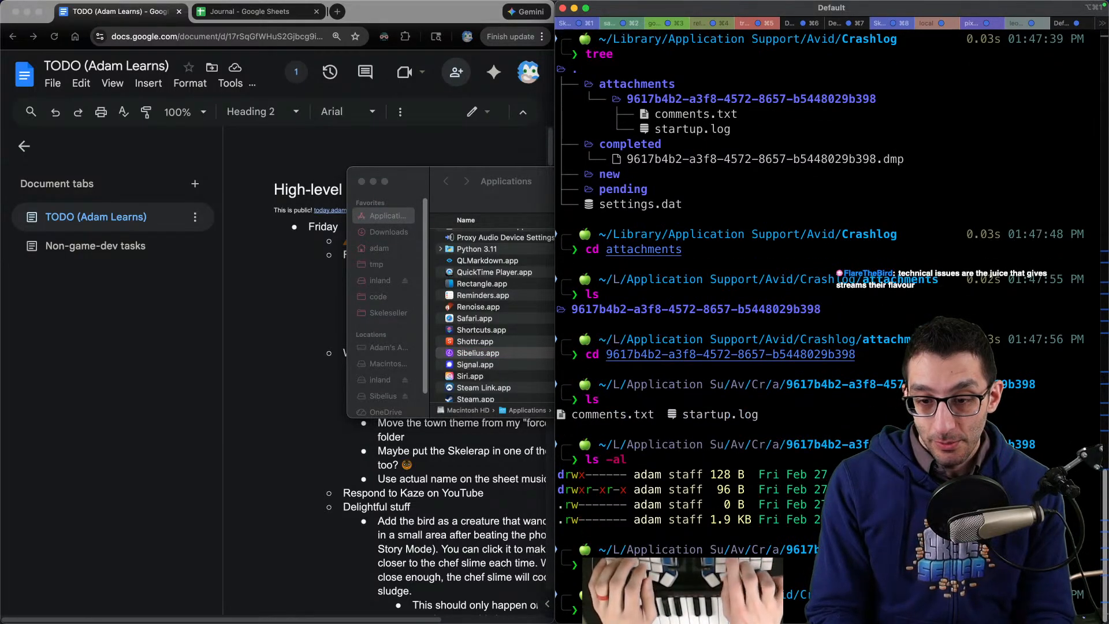
type("ls")
key("Return")
key("ctrl+alt+Return")
type("cd ..")
key("Return")
type("ls")
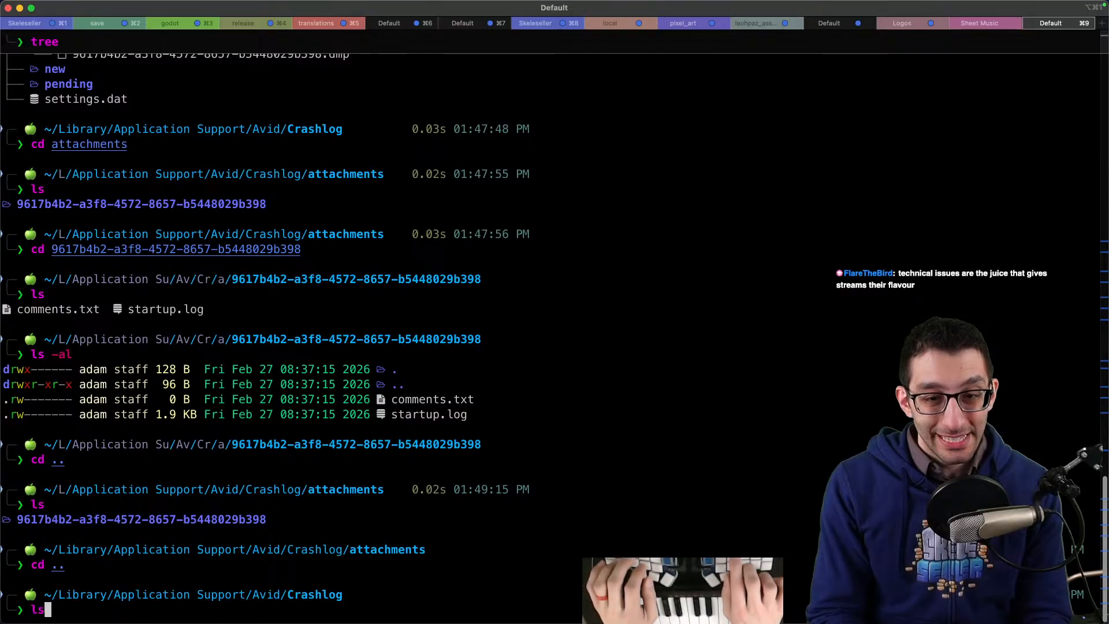
key("Return")
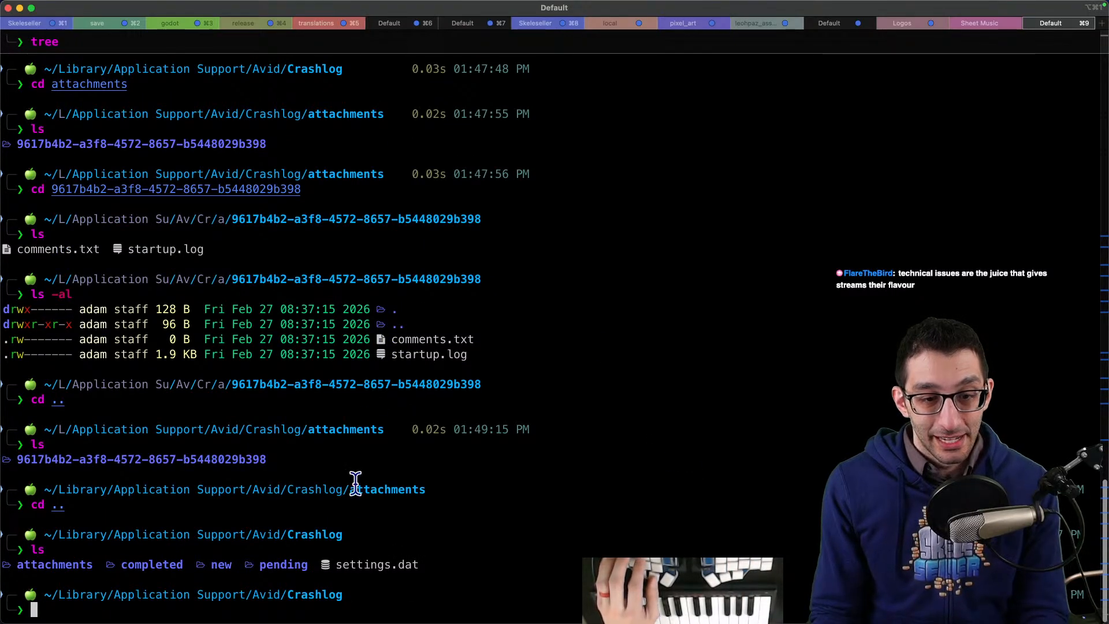
Step: List the Crashlog folder again and rename settings.dat to settings_old.dat
double_click(361, 564)
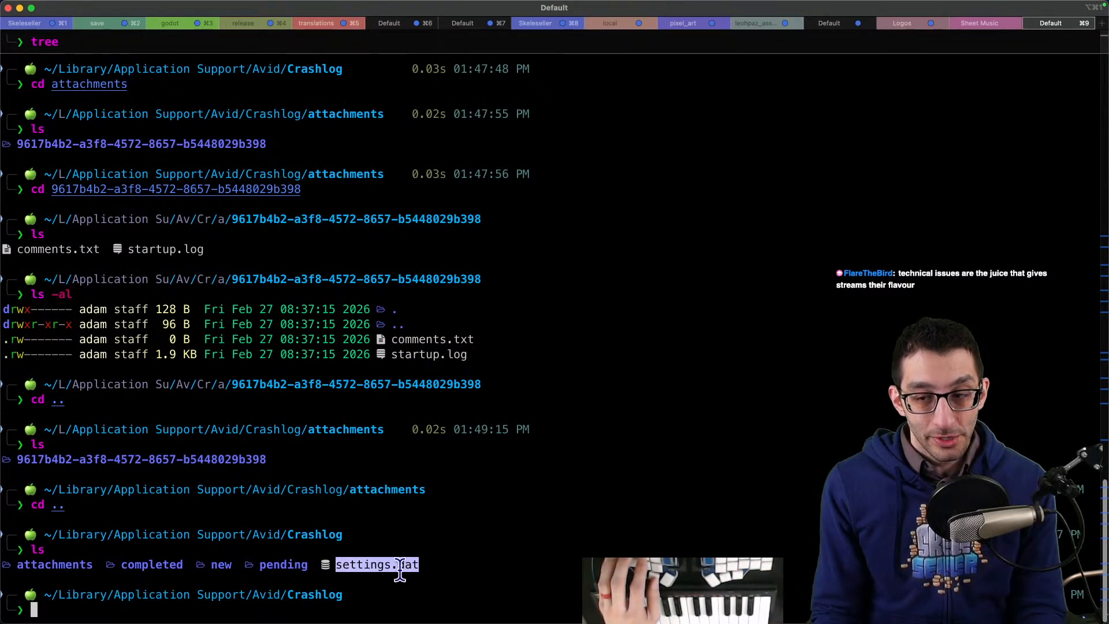
left_click_drag(425, 560, 470, 540)
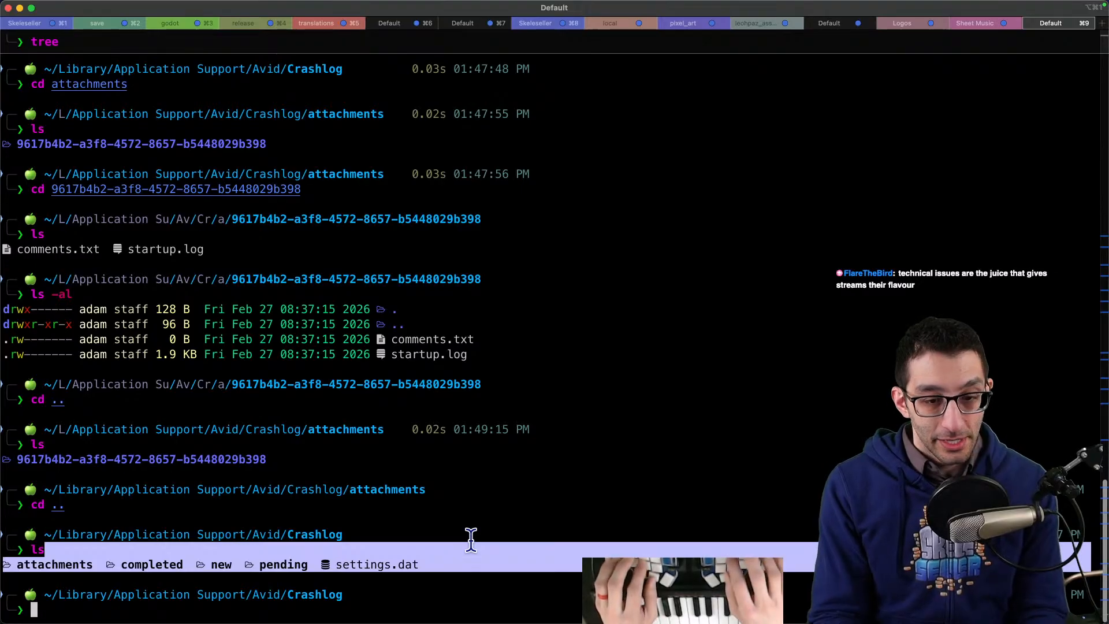
key("Escape")
type("s")
key("Return")
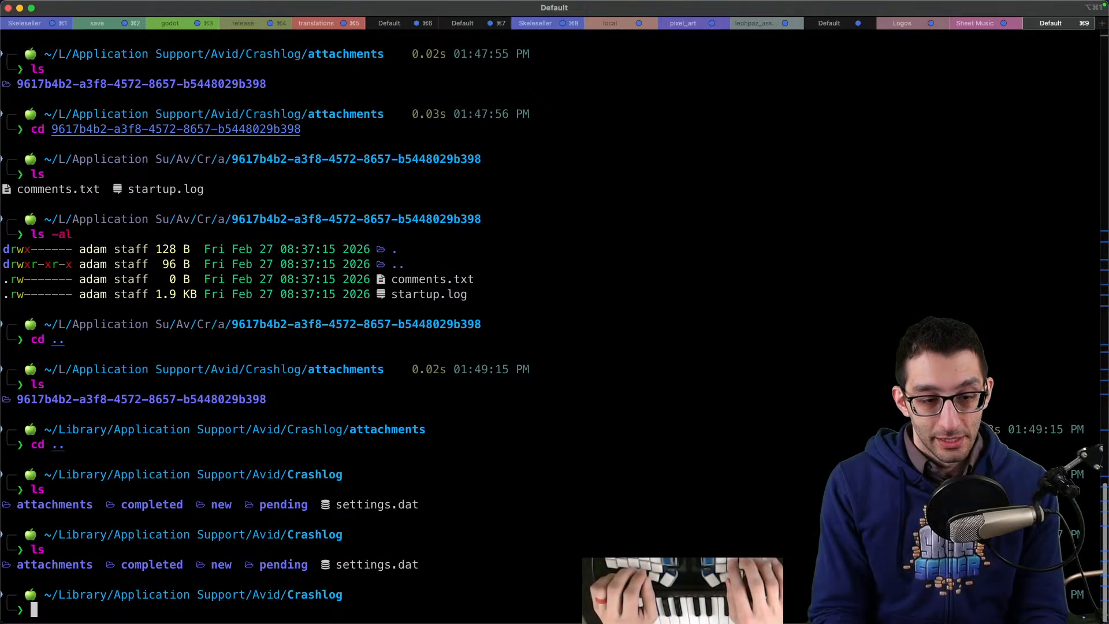
type("mv settings.dat")
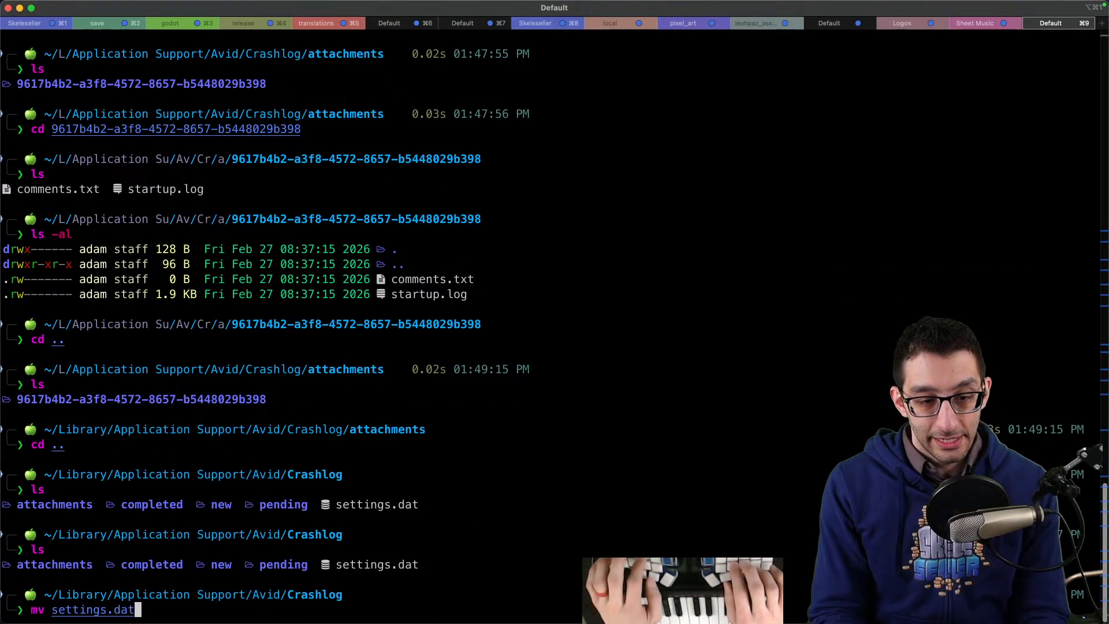
type(" settings<H_old.dat")
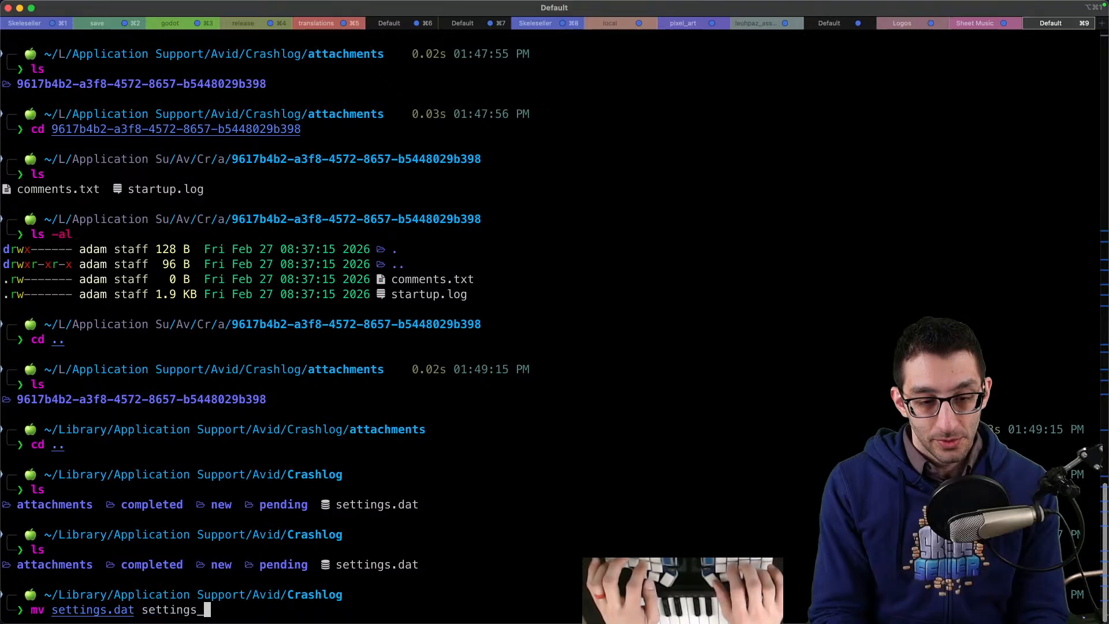
key("Return")
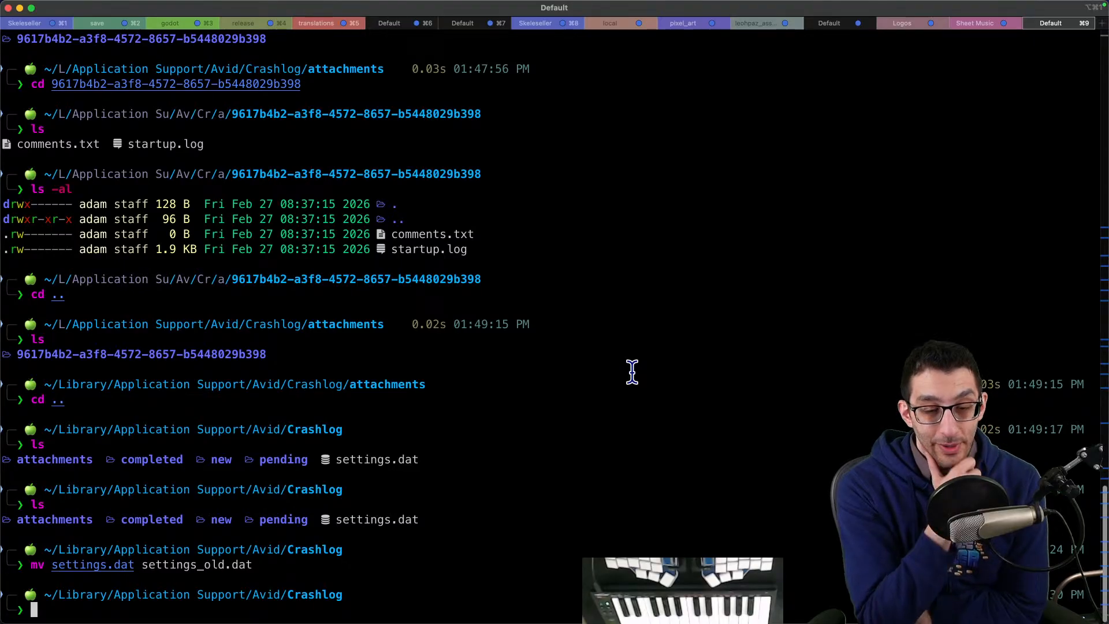
Step: Rename settings_old.dat back to settings.dat in Crashlog, accepting the overwrite, and list the folder before and after
mouse_move(453, 611)
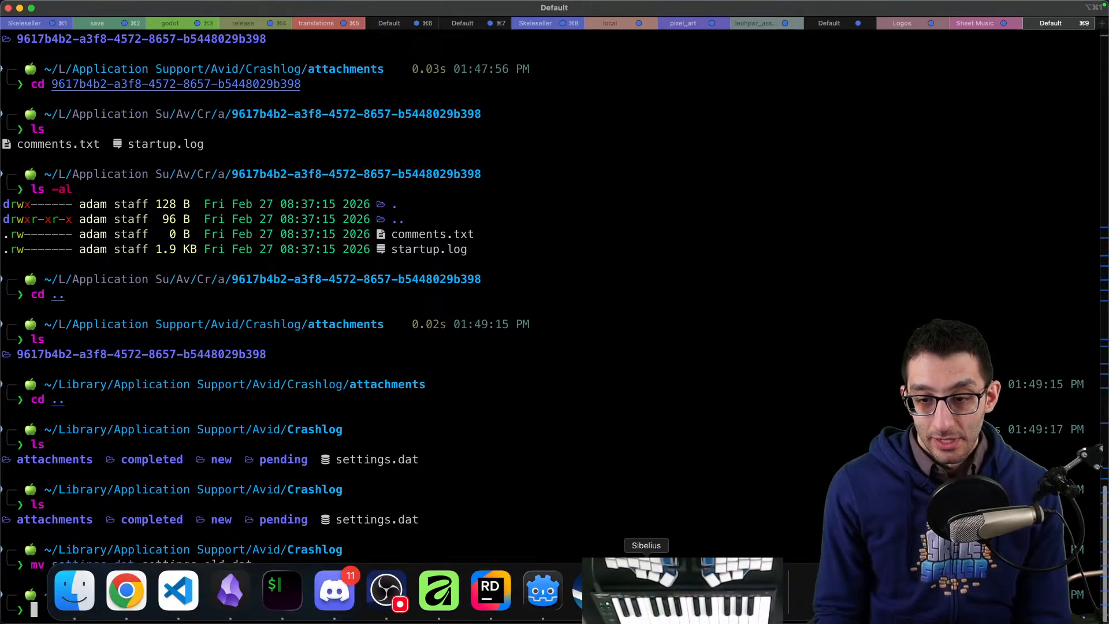
left_click(558, 495)
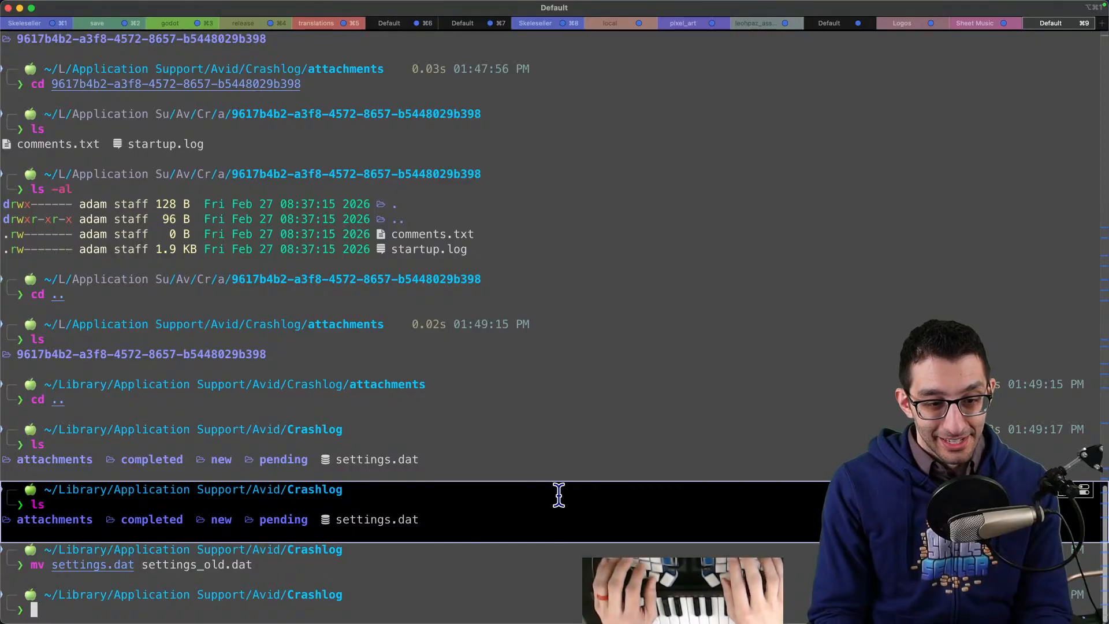
type("ls")
key("Return")
type("mv")
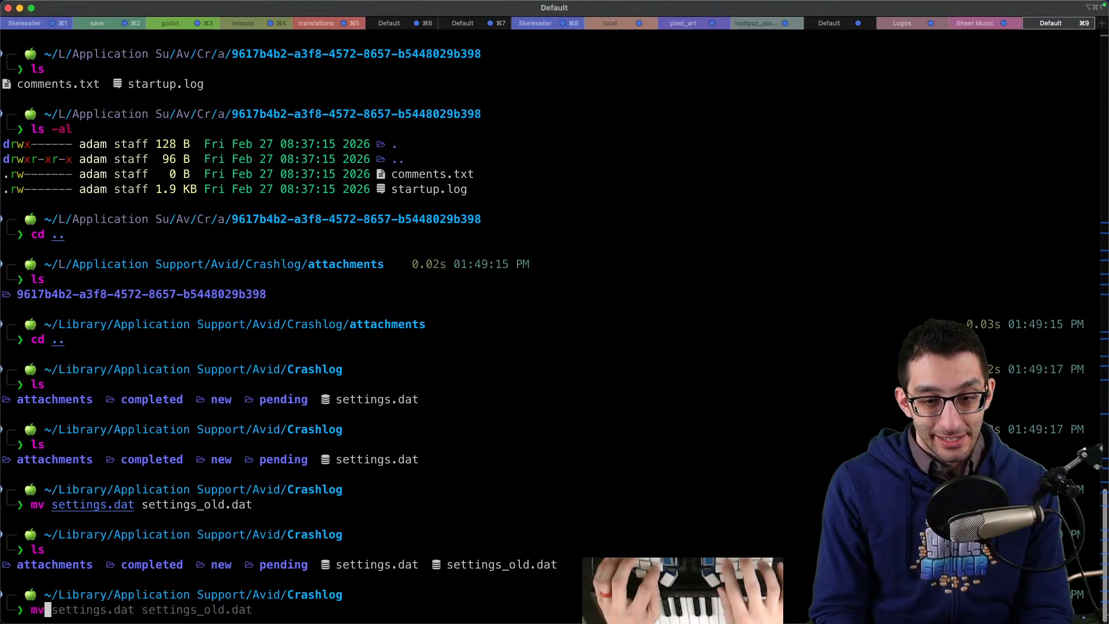
type(" settings_old.dat")
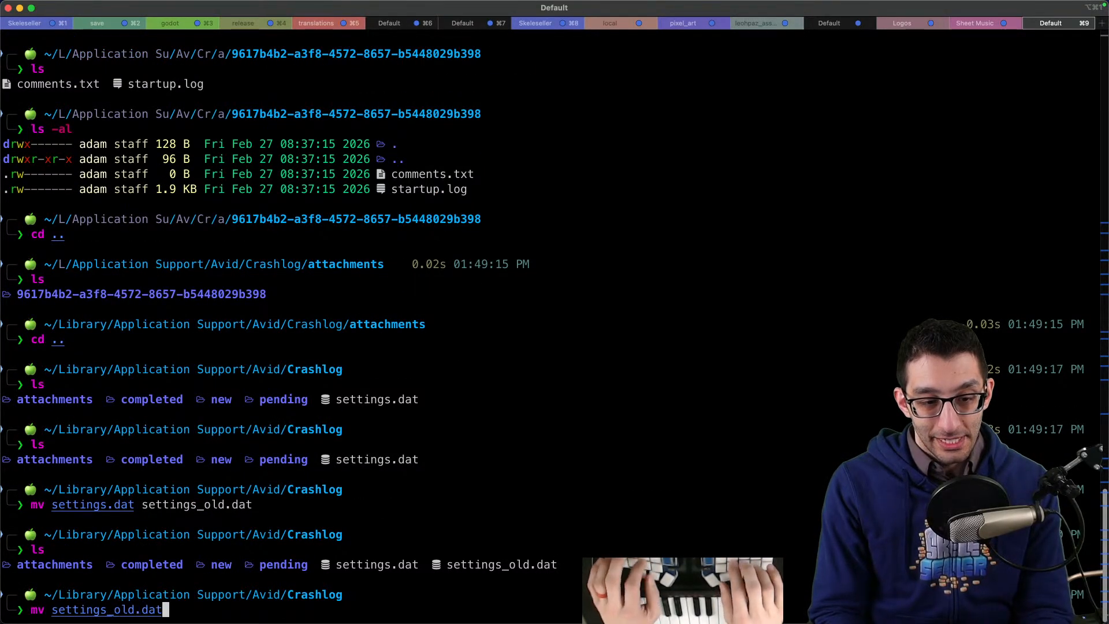
type(" settings.dat")
key("Return")
type("y/n [n]) y")
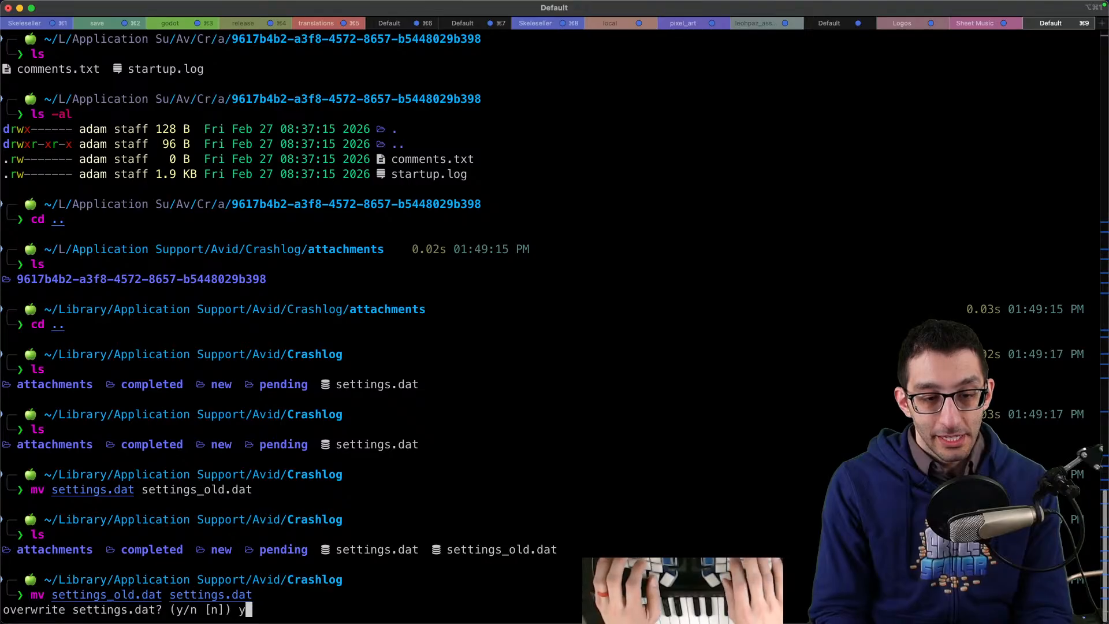
key("Return")
type("ls")
key("Return")
Step: Go up to the Avid directory and list its contents
type("cd ..")
key("Return")
type("ls")
key("Return")
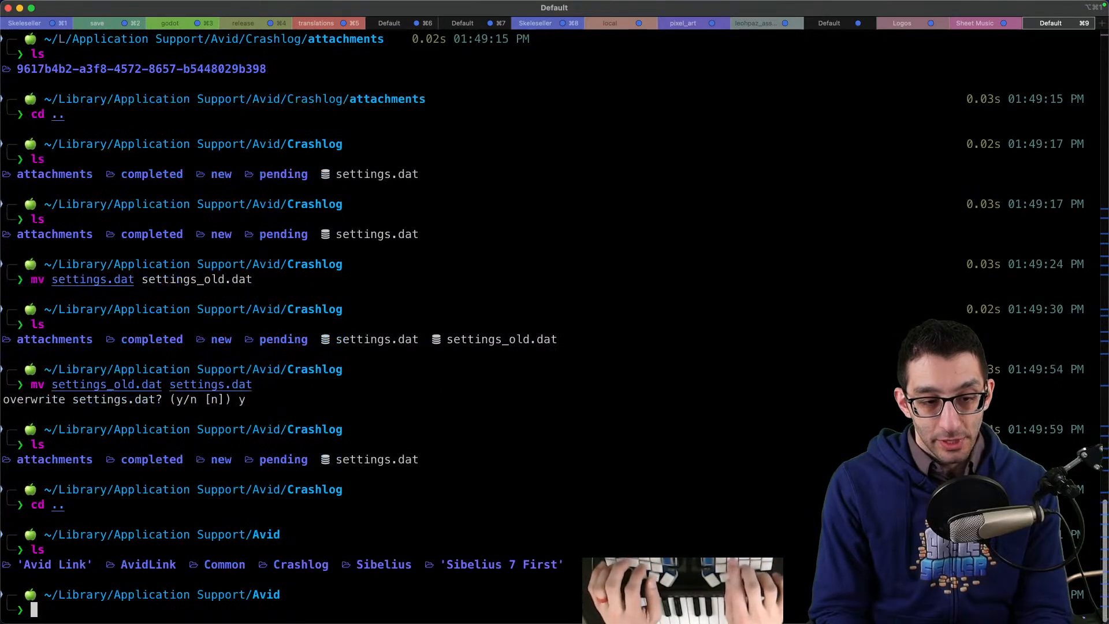
Step: List the contents of the Sibelius directory, go back up to Avid and list that directory again
type("cd Sibelius")
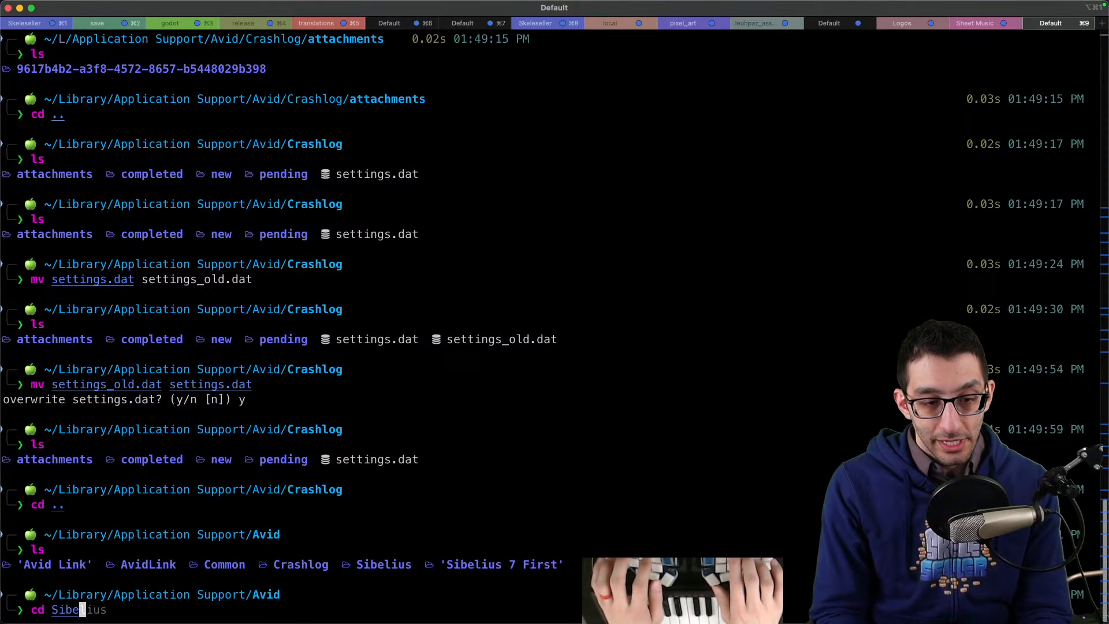
key("Return")
type("ls")
key("Return")
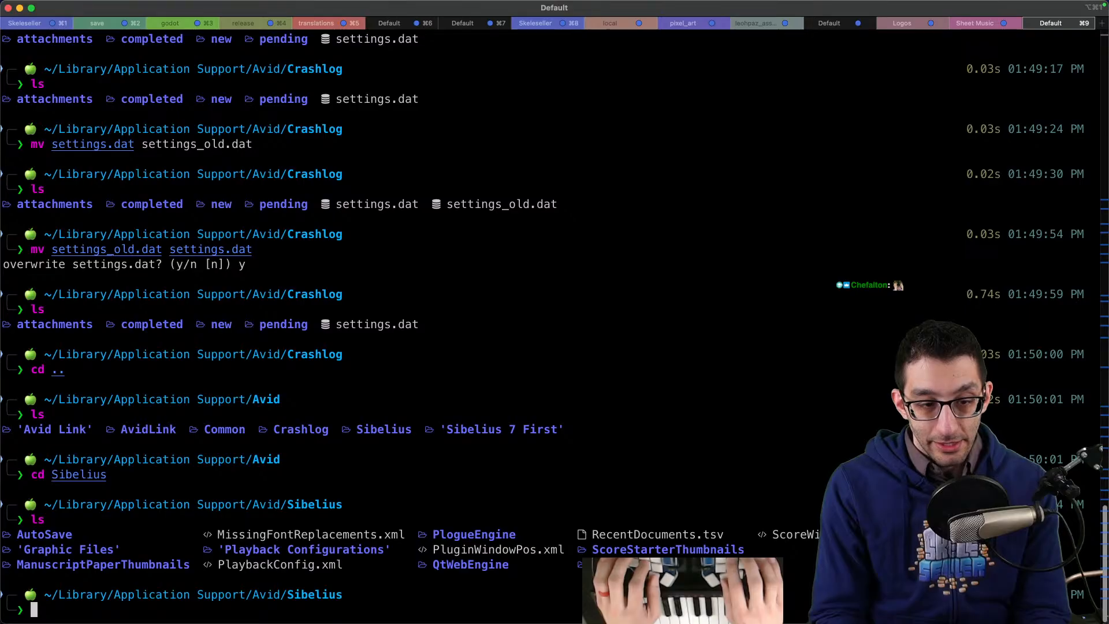
type("cd ..")
key("Return")
type("ls")
key("Return")
Step: List the contents of the Common directory and return to the Avid directory
type("c")
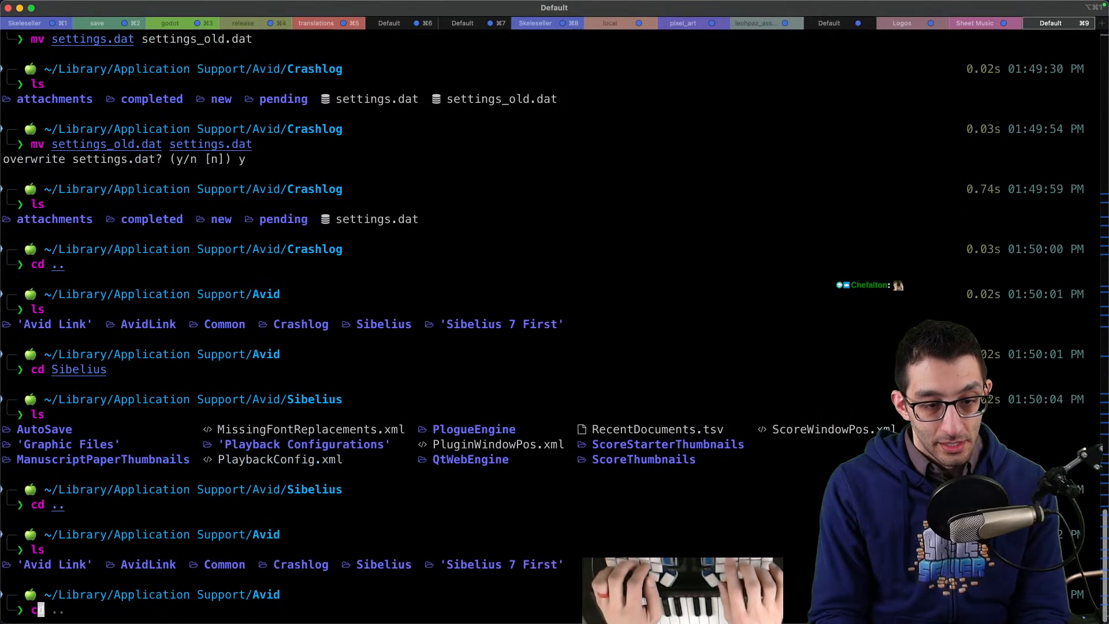
type("d Common")
key("Return")
type("ls")
key("Return")
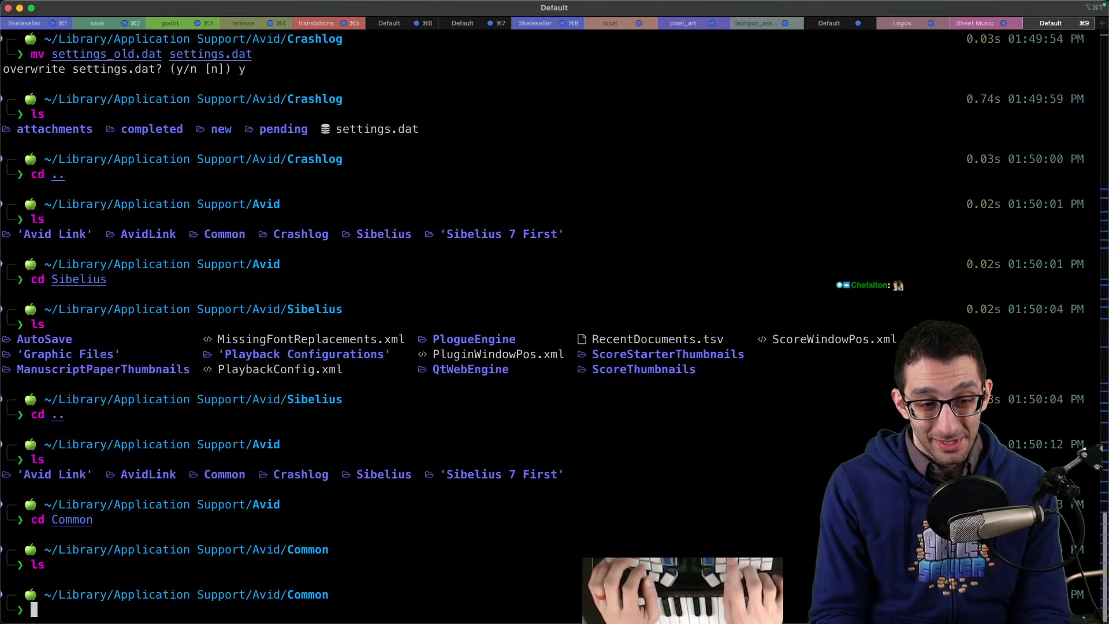
type("cd ..")
key("Return")
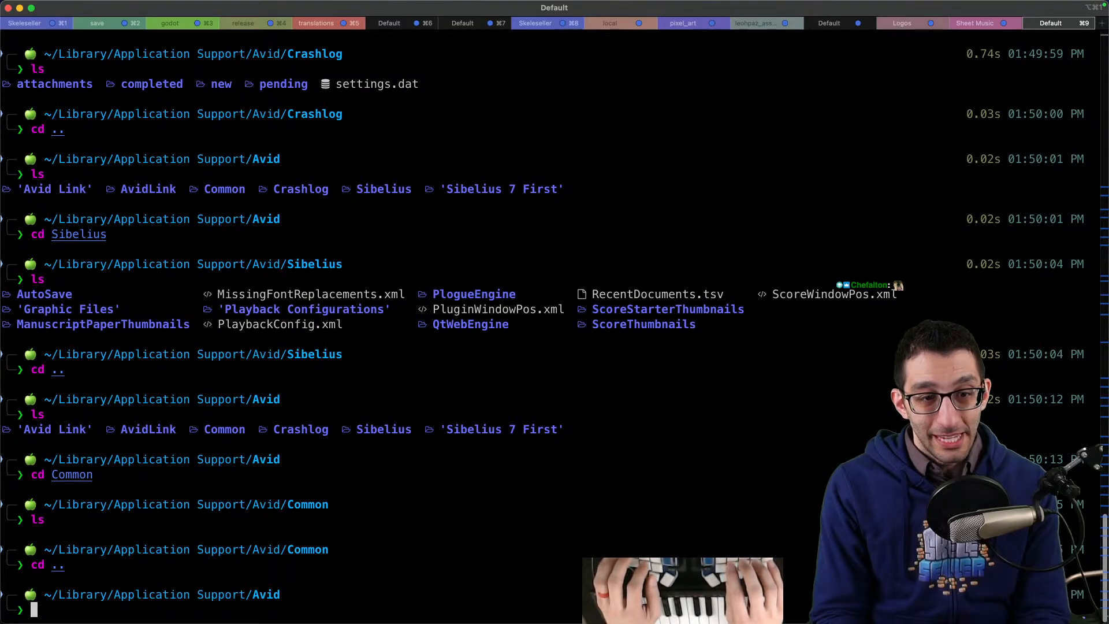
Step: Switch to Activity Monitor and search its memory and CPU process lists for "avis"
key("super+space")
type("activ")
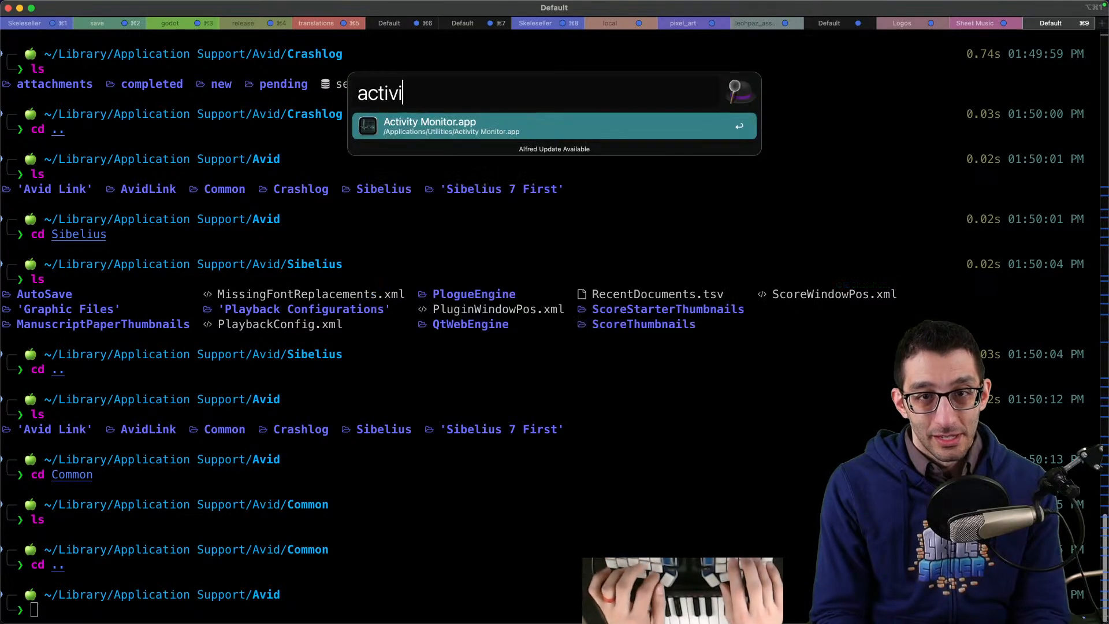
key("Return")
left_click(882, 15)
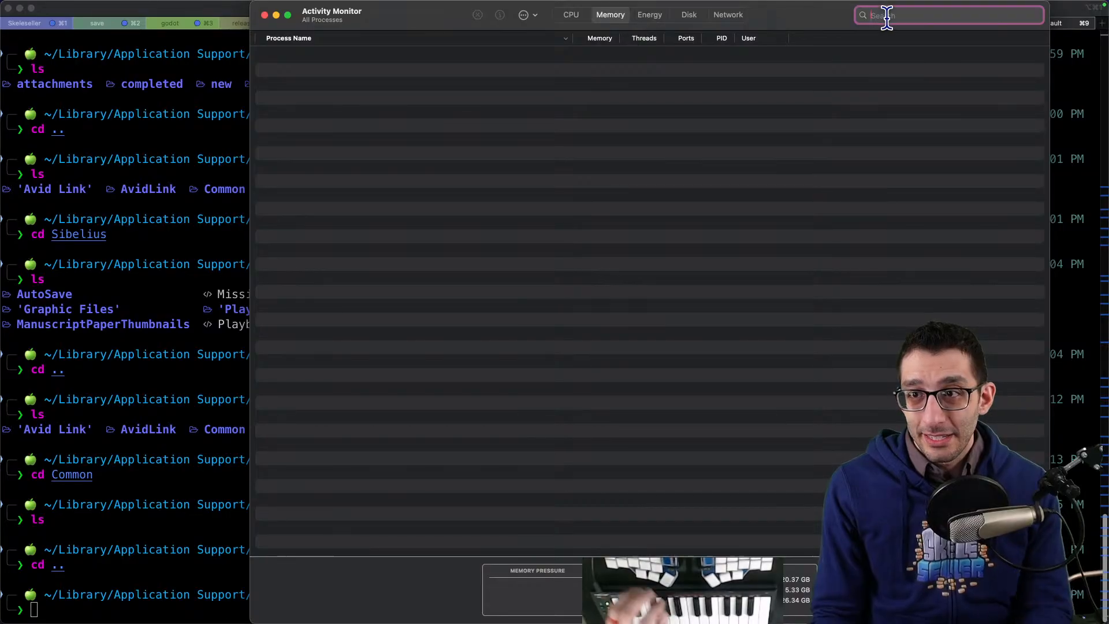
type("adi")
type("is")
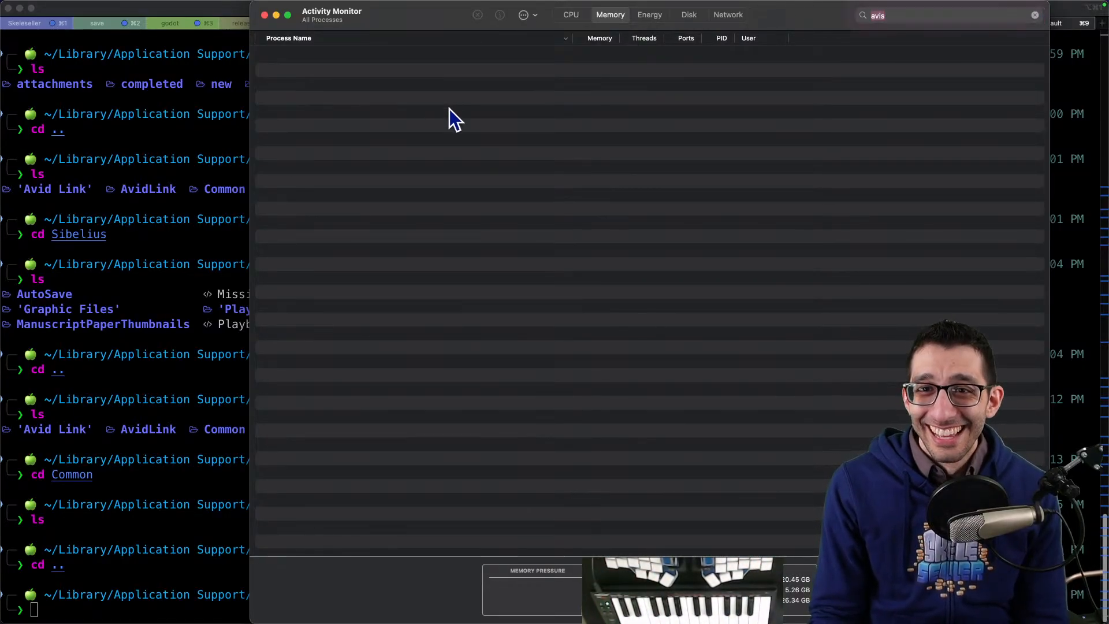
left_click(570, 16)
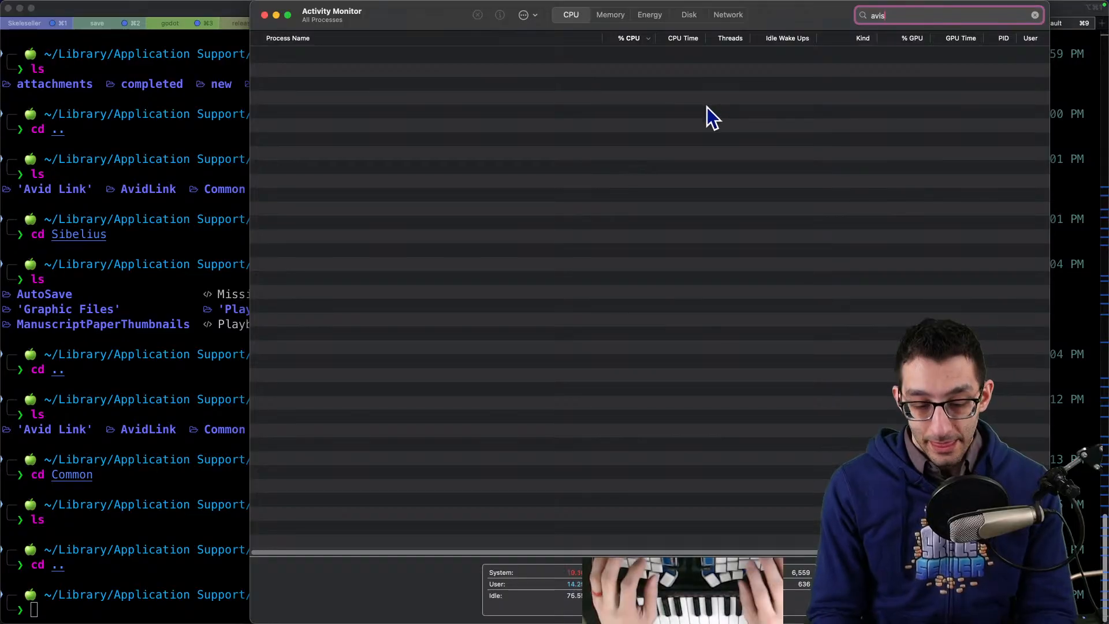
Step: Search the CPU process list for "sibel" and for "link"
key("BackSpace")
key("BackSpace")
key("BackSpace")
key("BackSpace")
type("sibel")
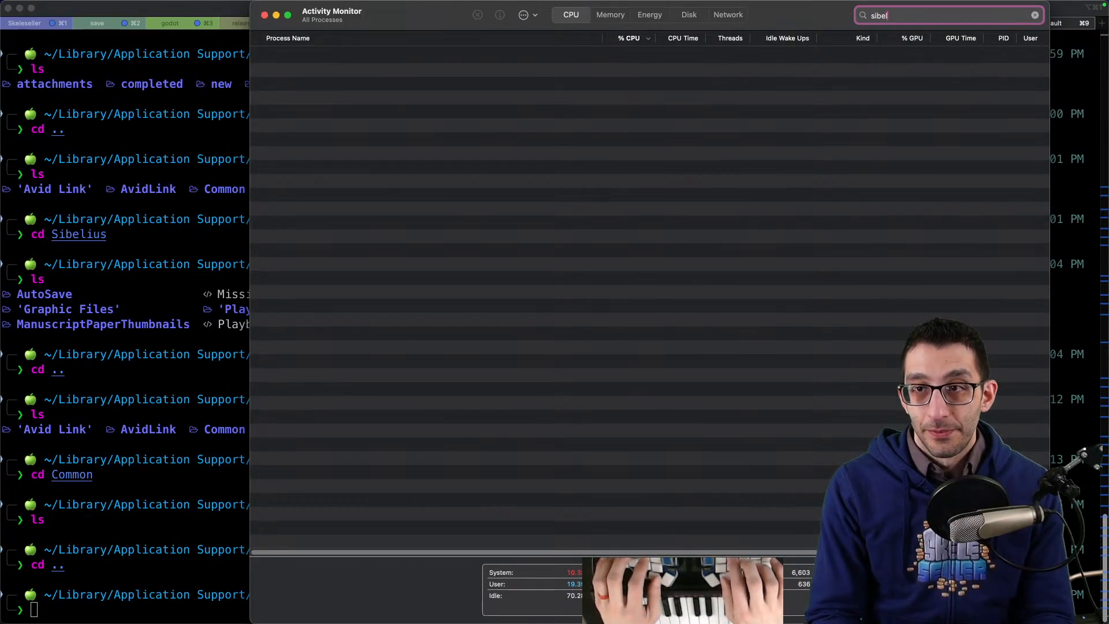
key("alt+BackSpace")
type("link")
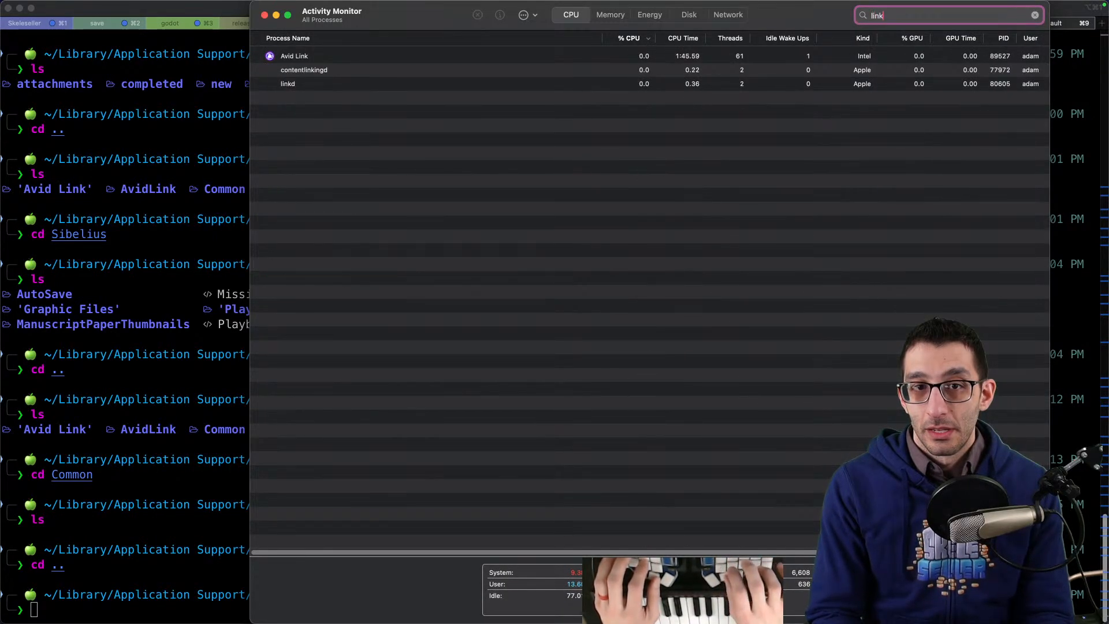
Step: Quit and force-quit the Avid Link process, and close the Activity Monitor window
left_click(298, 56)
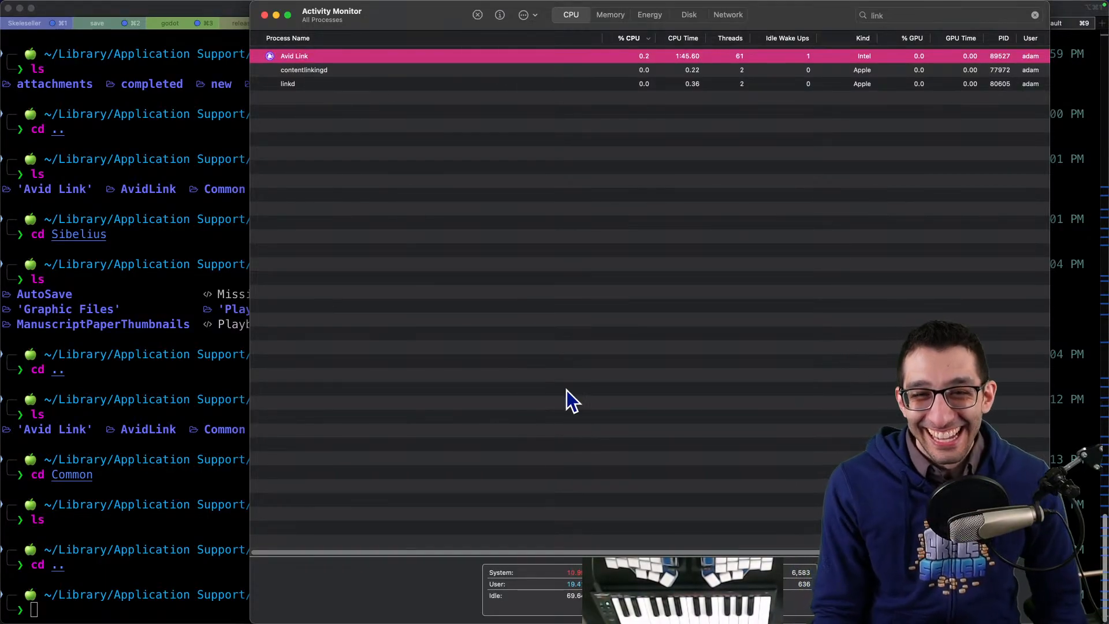
left_click(477, 16)
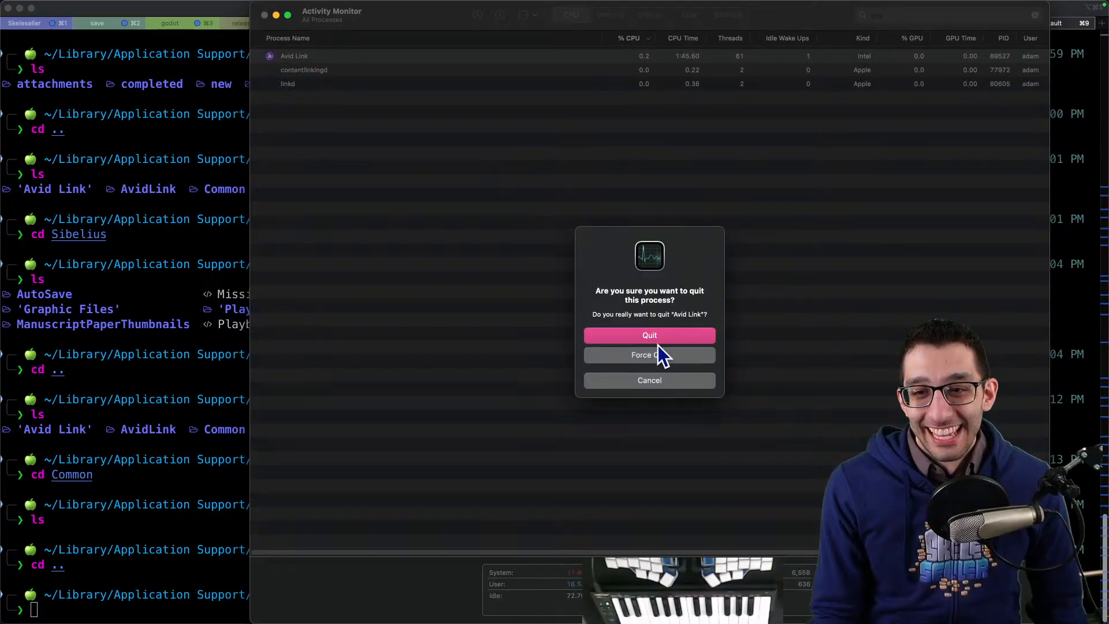
left_click(656, 338)
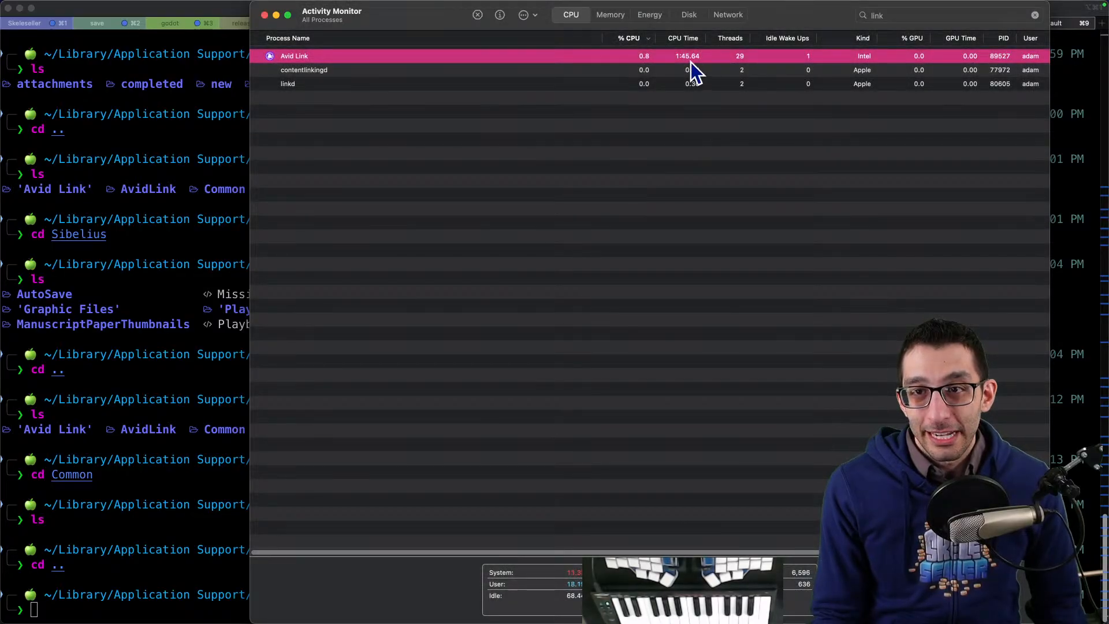
left_click(478, 15)
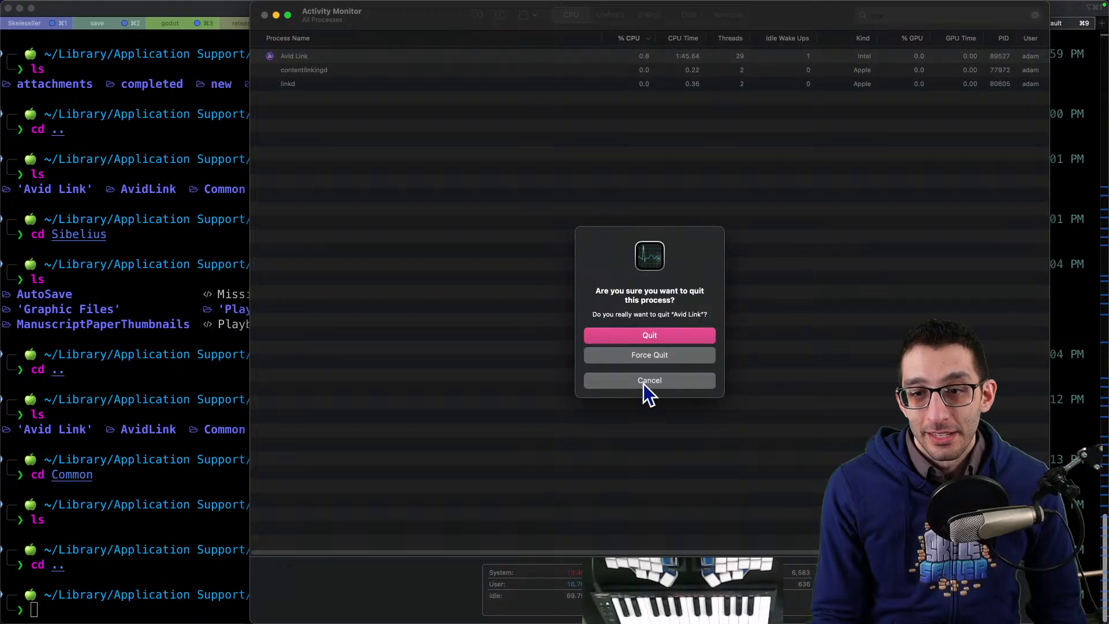
left_click(649, 358)
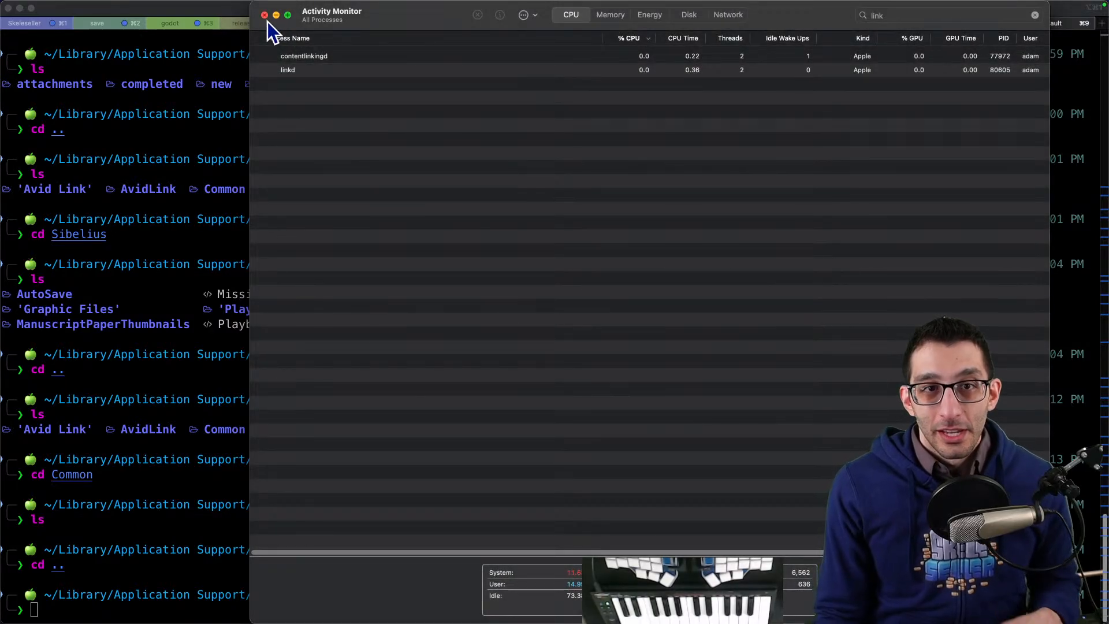
left_click(265, 15)
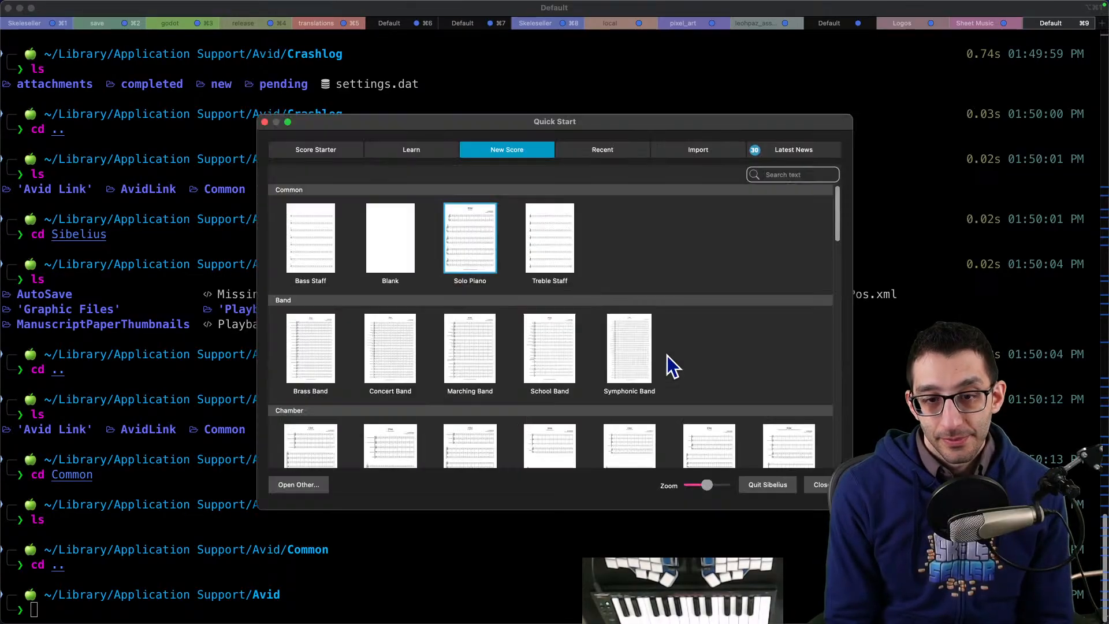
Step: Return to Activity Monitor and search the CPU process list for "sibeli"
key("ctrl+Up")
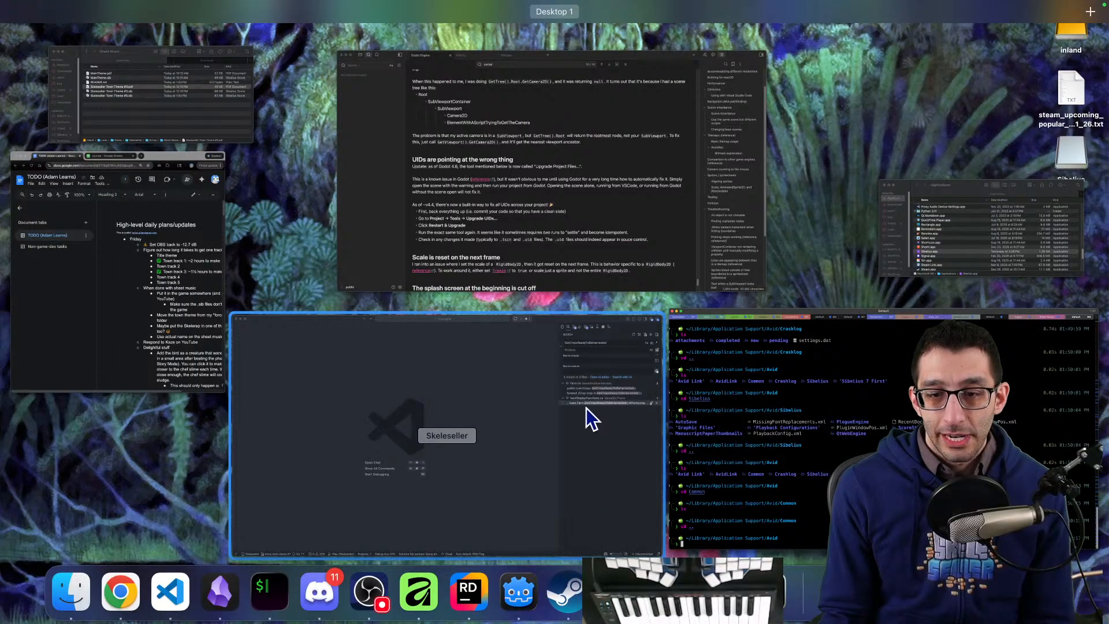
left_click(785, 613)
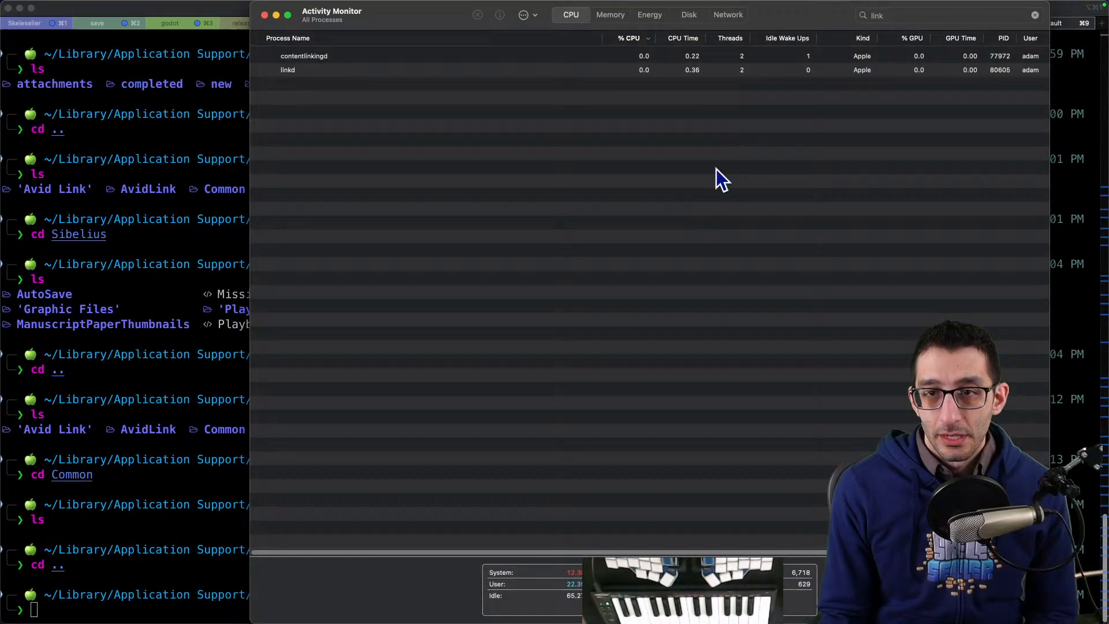
left_click(948, 16)
type("sibel")
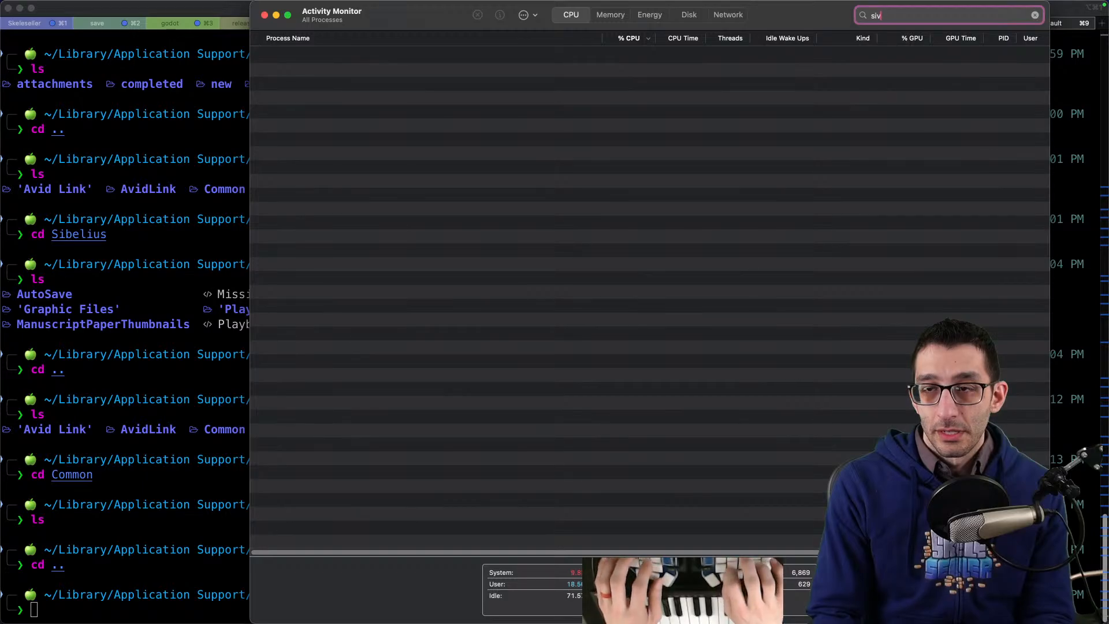
type("i")
Step: Launch Avid Link and deny it access to files on a removable volume
key("alt+space")
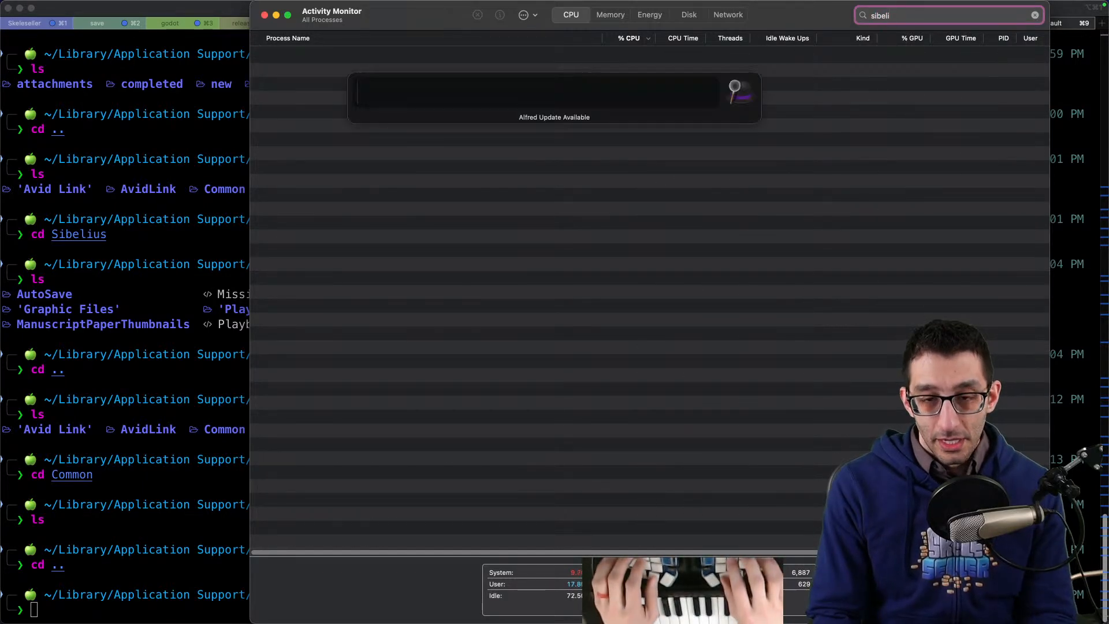
type("avid")
key("Return")
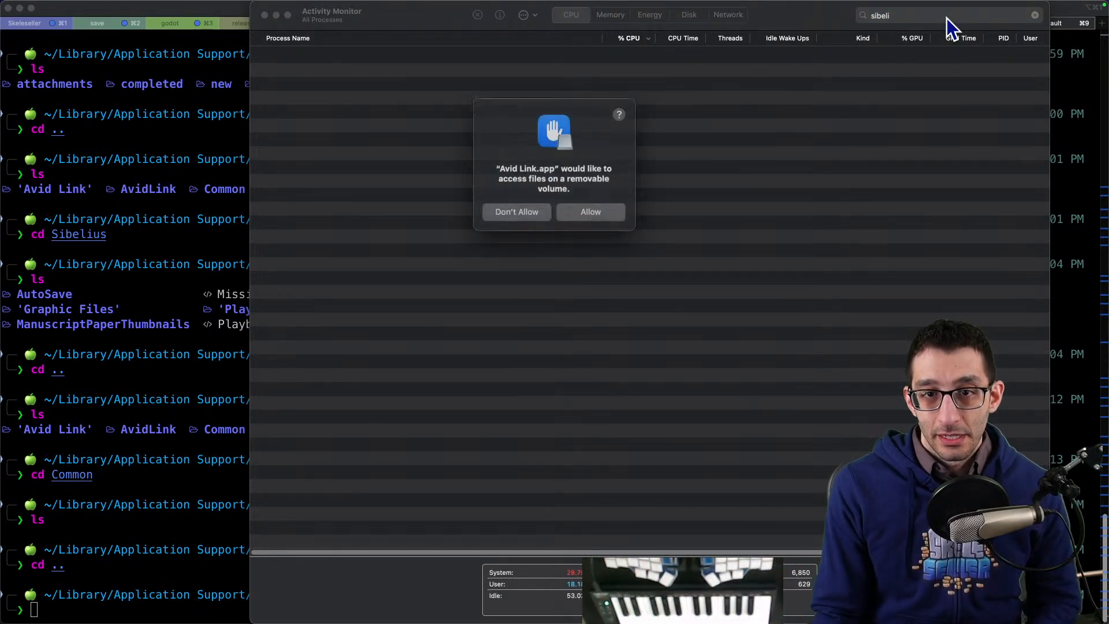
left_click(516, 206)
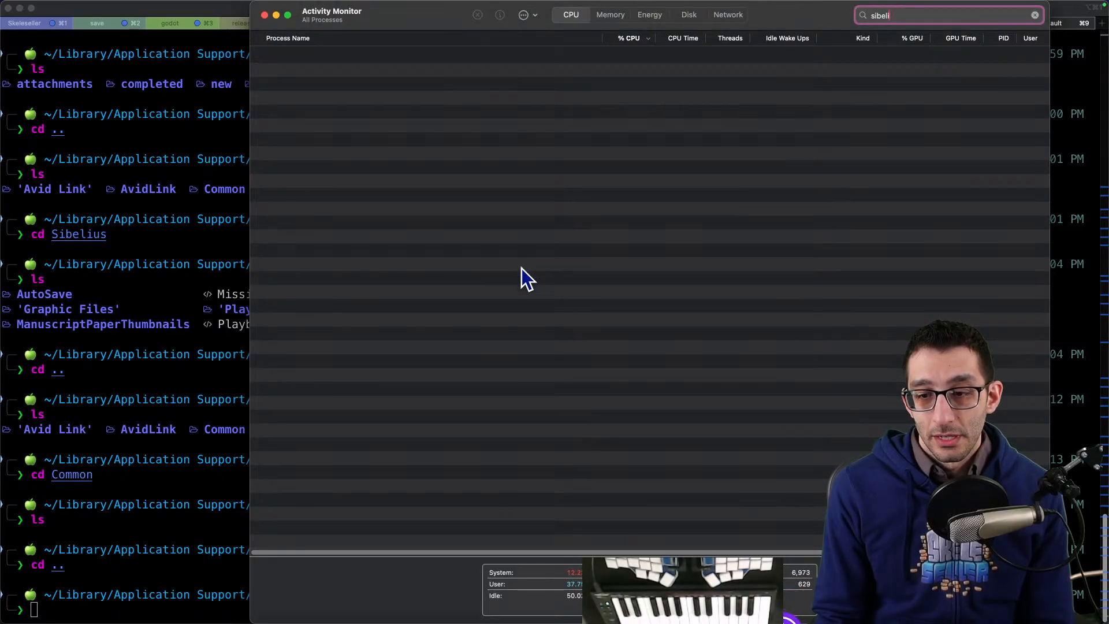
Step: Bring up the Avid Link window and decline both sharing usage data and storing the system credentials
left_click(784, 615)
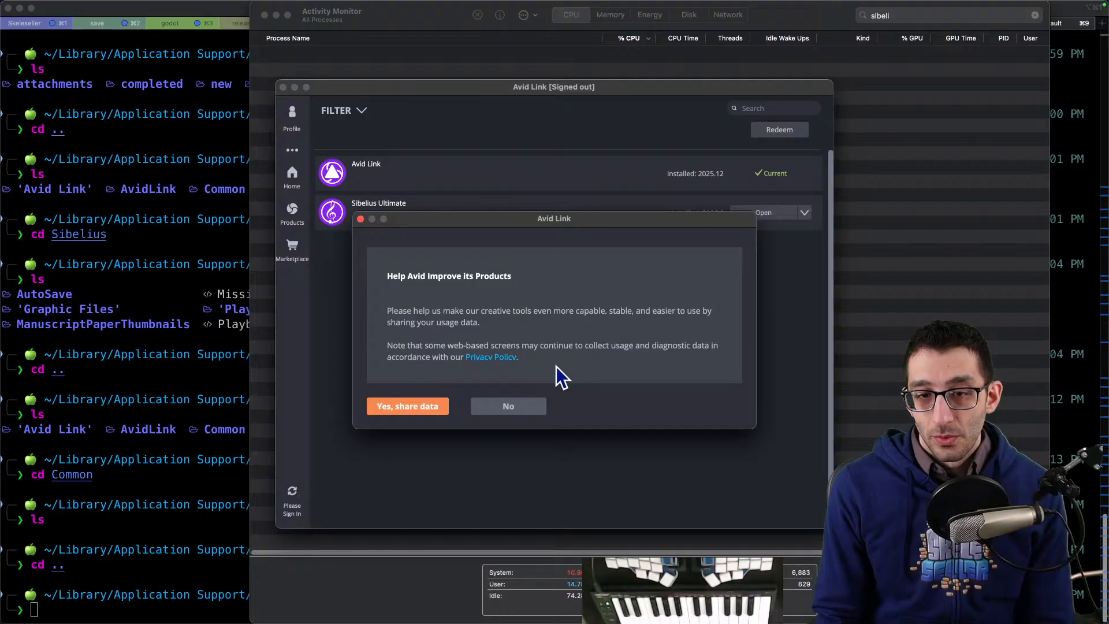
left_click(531, 406)
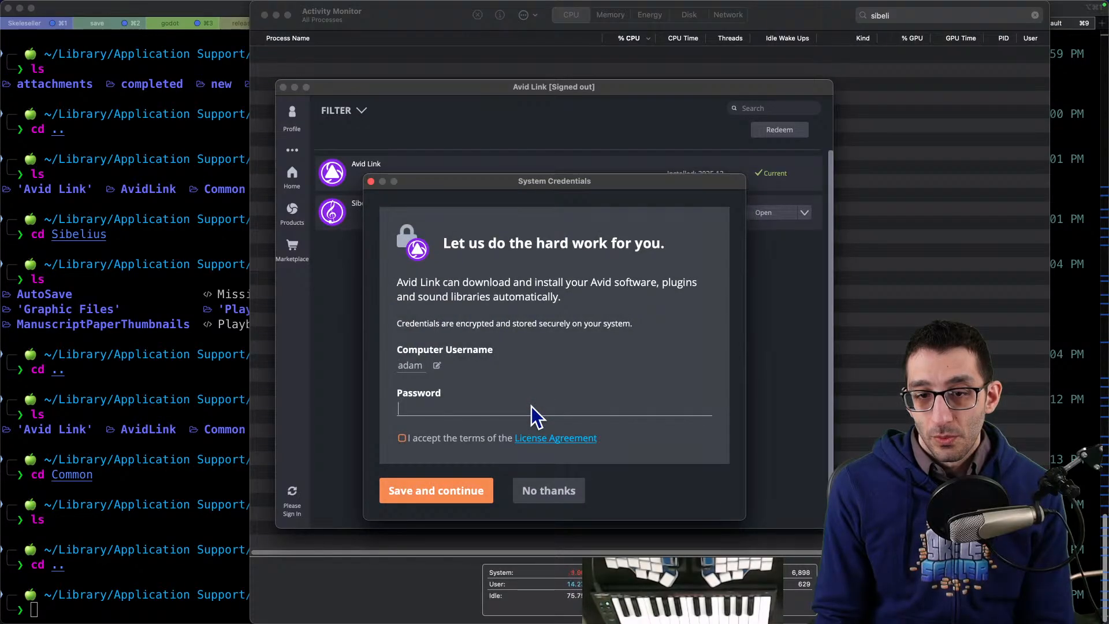
left_click(549, 490)
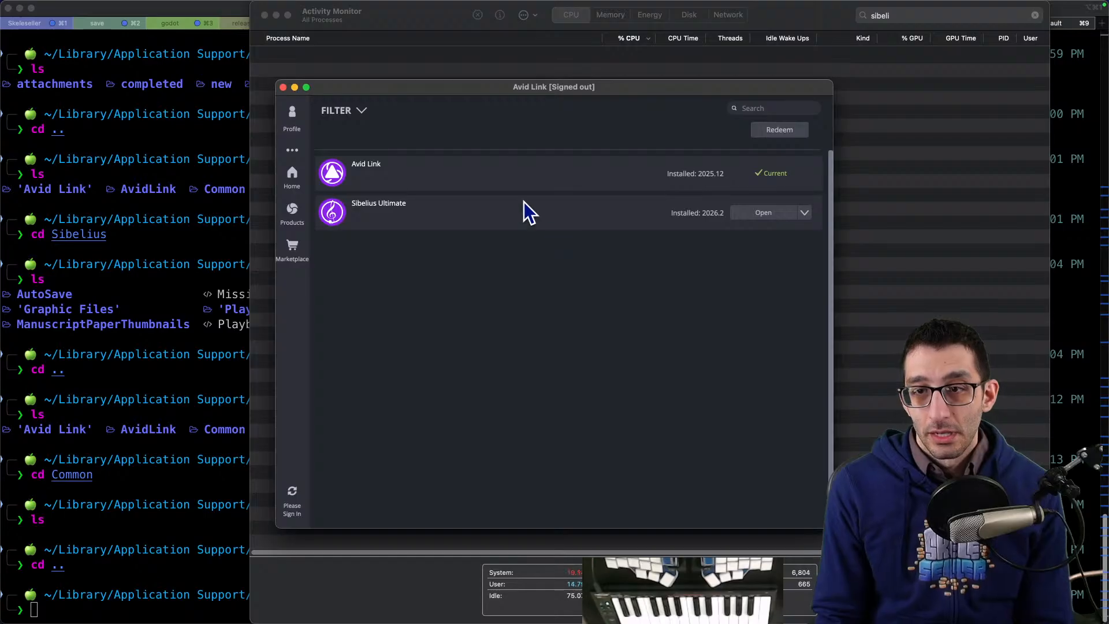
Step: Expand the Sibelius Ultimate options in Avid Link, and close the Activity Monitor and Avid Link windows
left_click(804, 213)
left_click(646, 227)
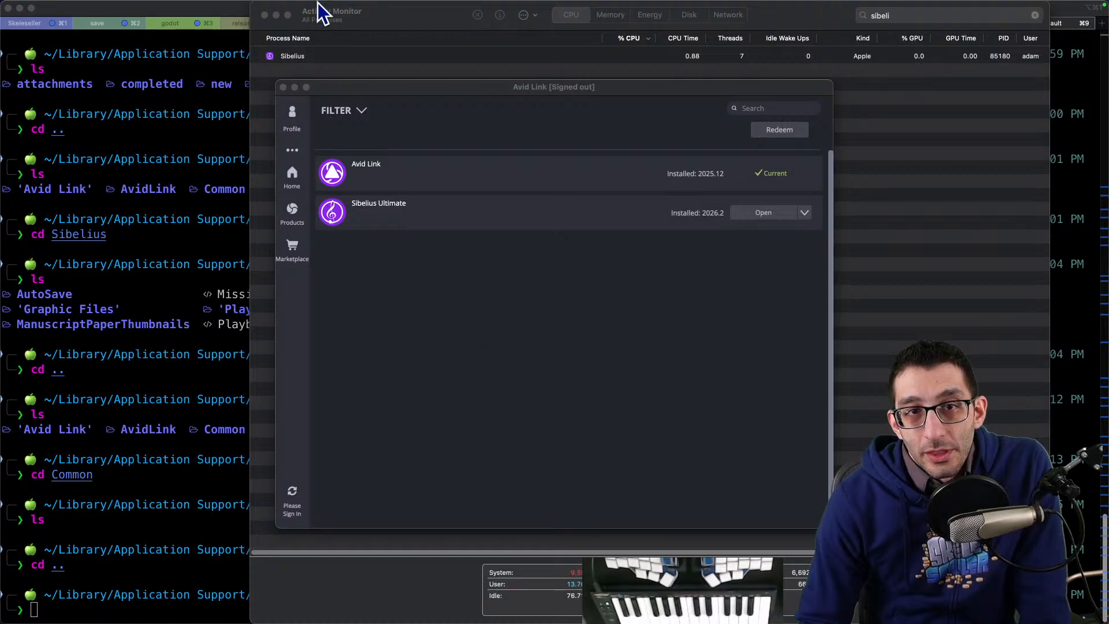
left_click(266, 16)
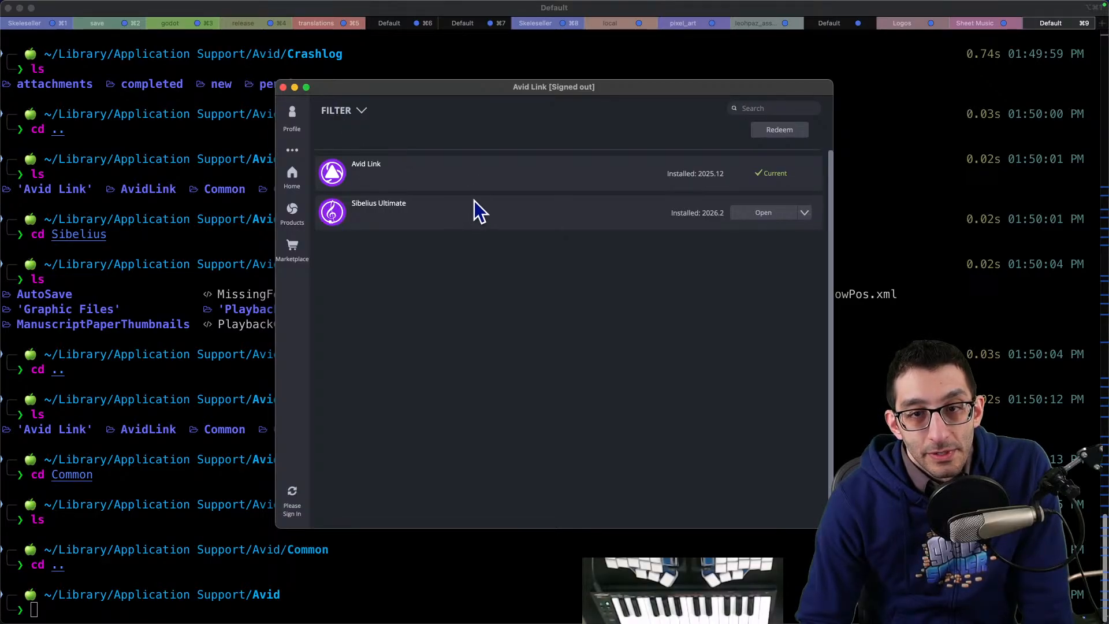
mouse_move(591, 612)
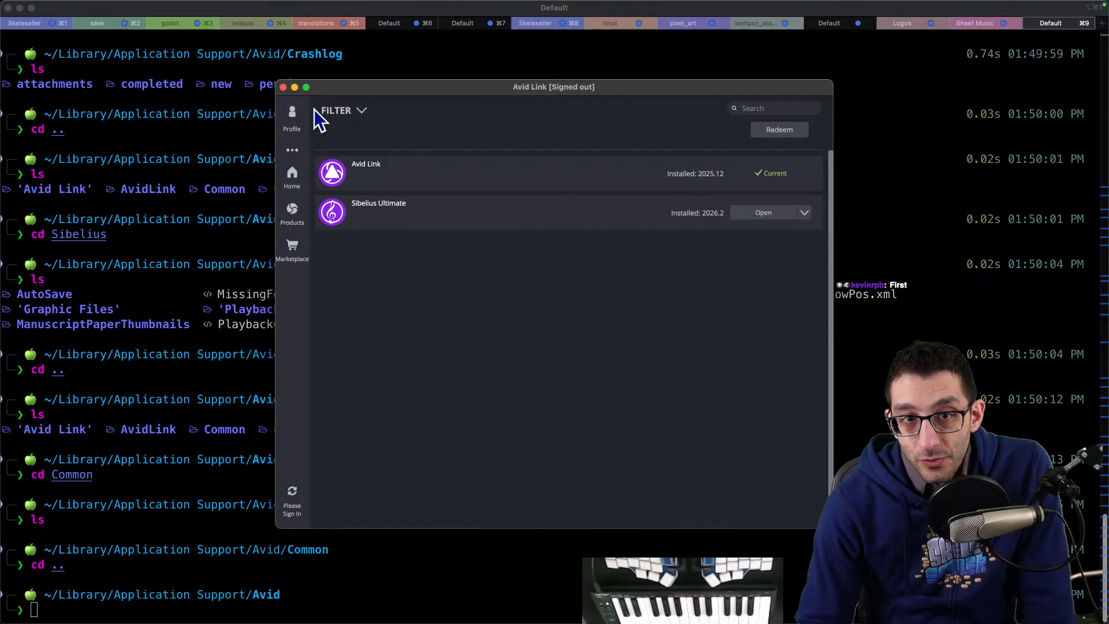
left_click(283, 87)
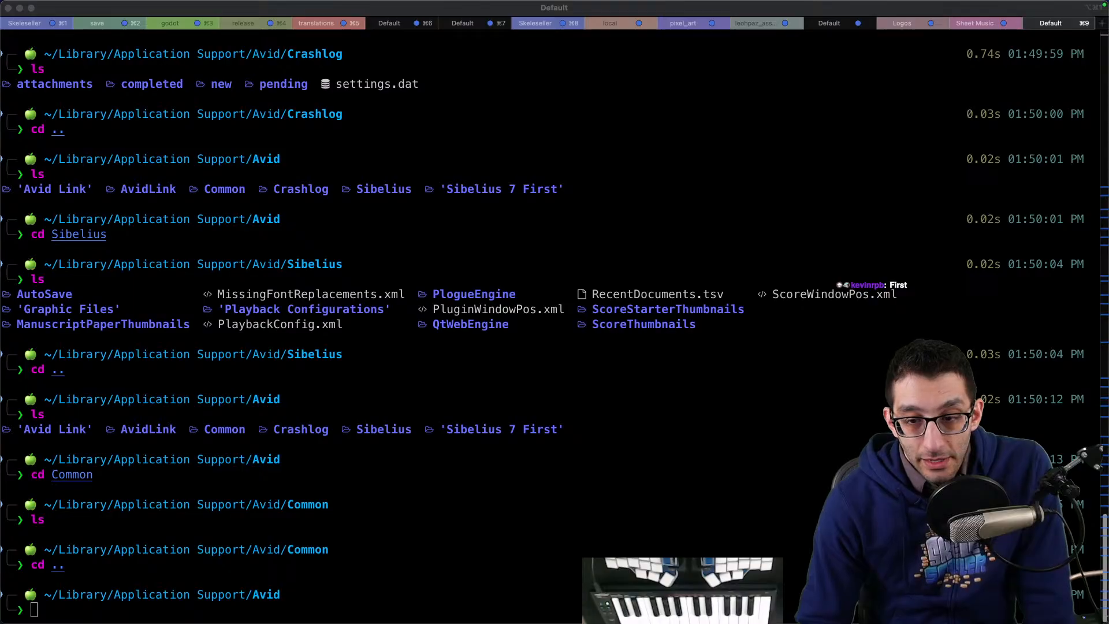
Step: Bring up Proxy Audio Device Settings and Activity Monitor, and quit Proxy Audio Device Settings
left_click(716, 595)
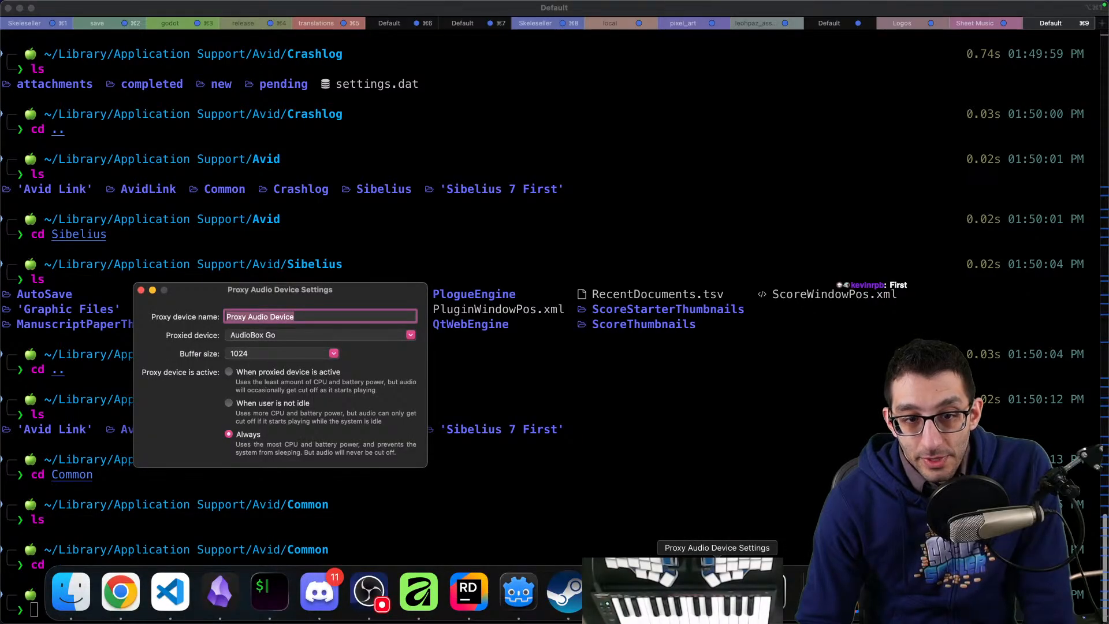
left_click(1027, 595)
right_click(717, 595)
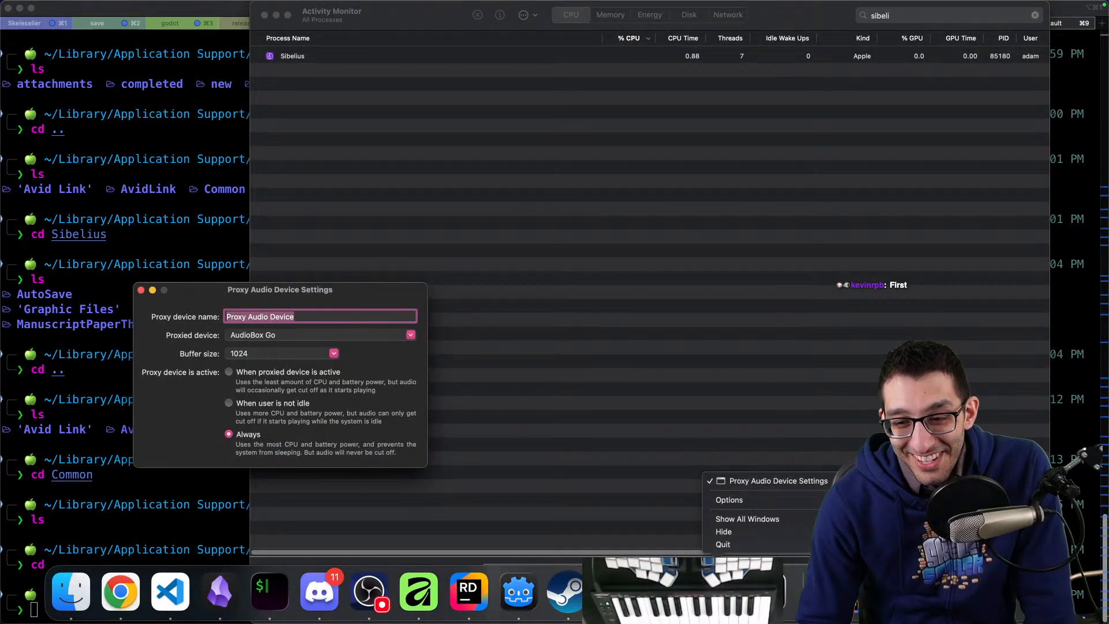
left_click(740, 544)
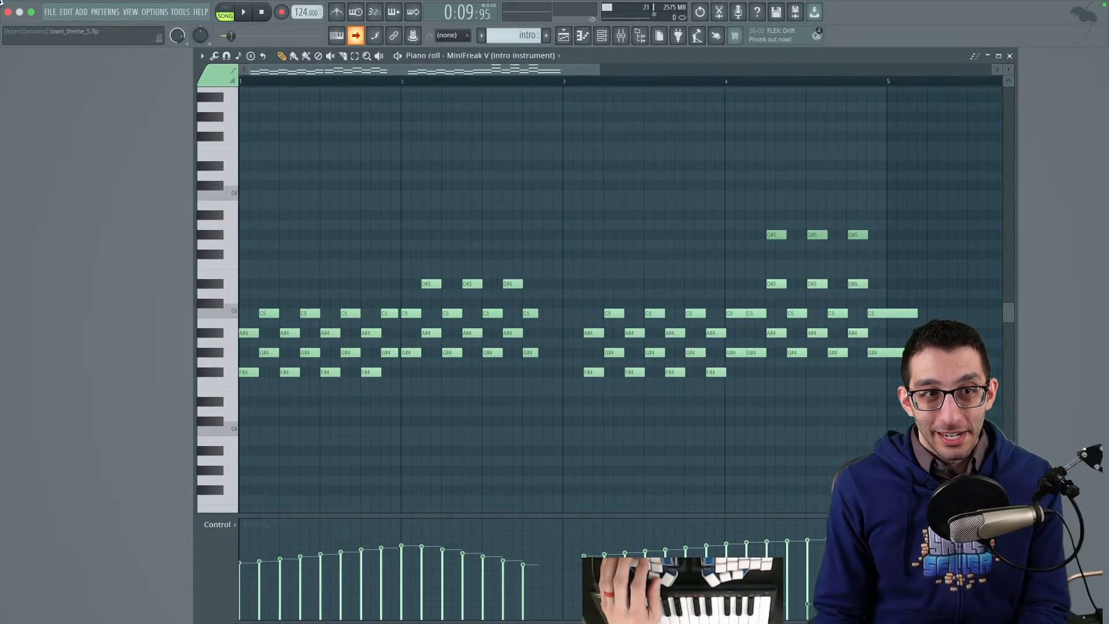
Step: Close the FL Studio window with the town_theme_5.flp project and return to Activity Monitor
left_click(17, 12)
left_click(579, 350)
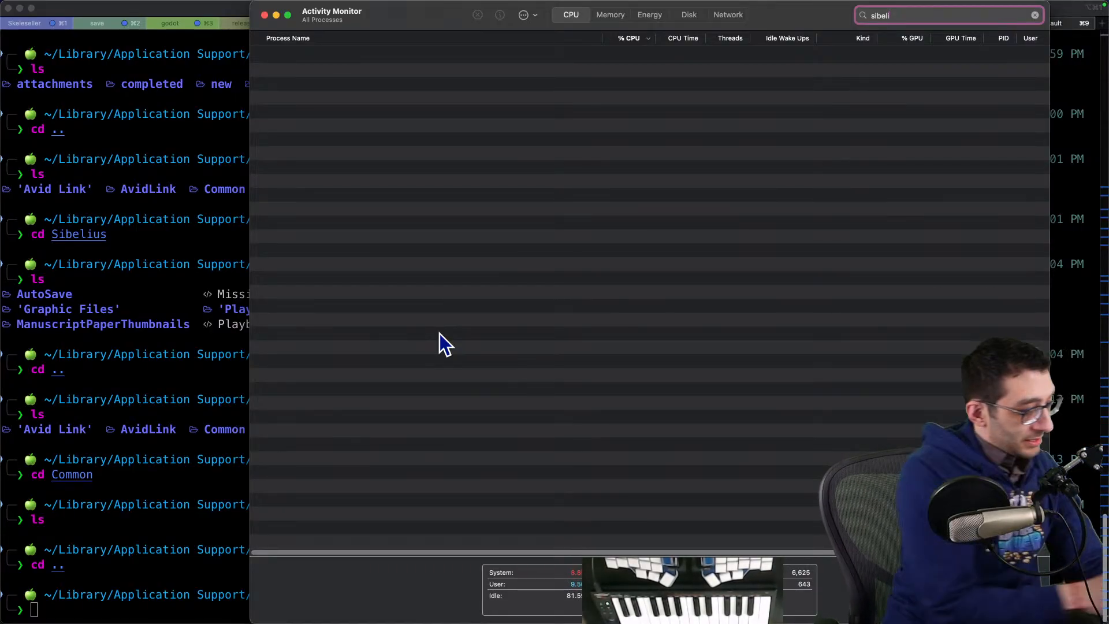
mouse_move(543, 617)
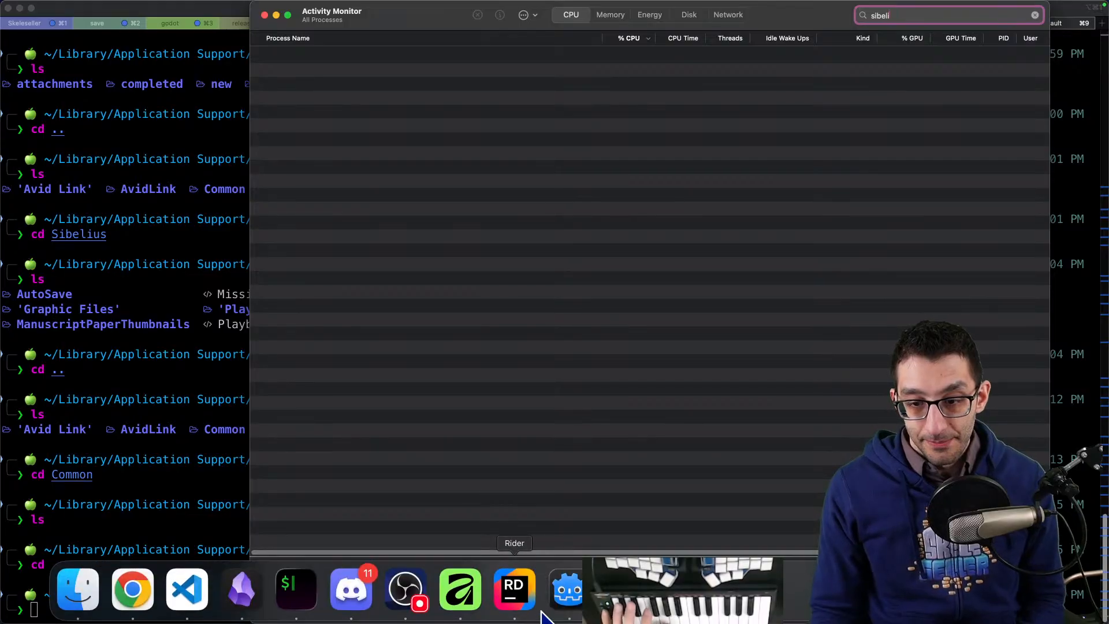
Step: Launch Sibelius again and close the Activity Monitor window
left_click(678, 589)
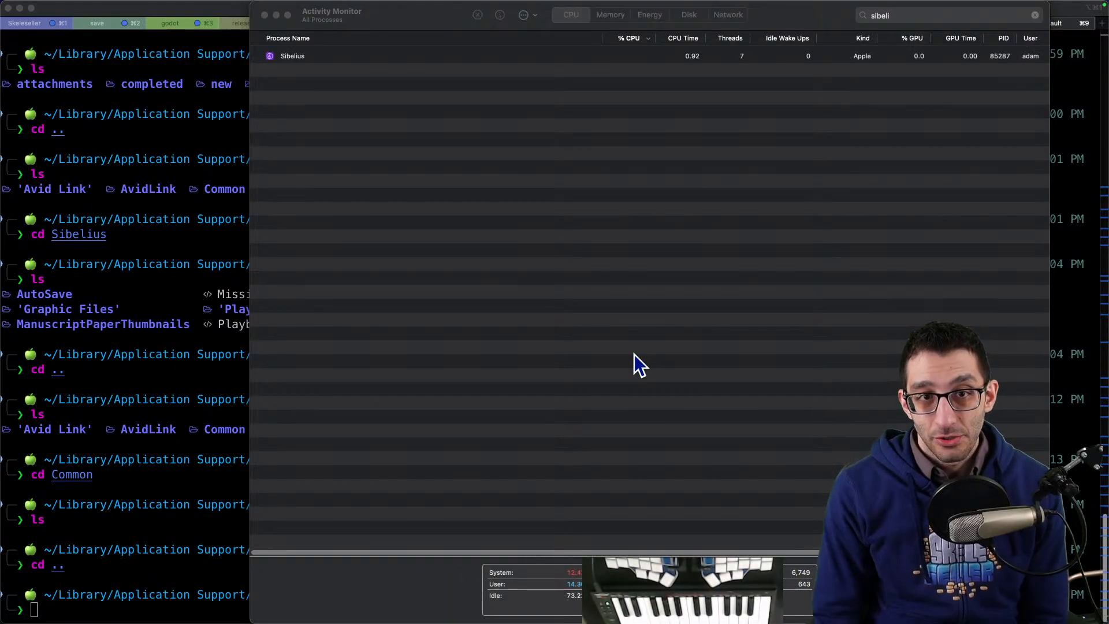
left_click(265, 15)
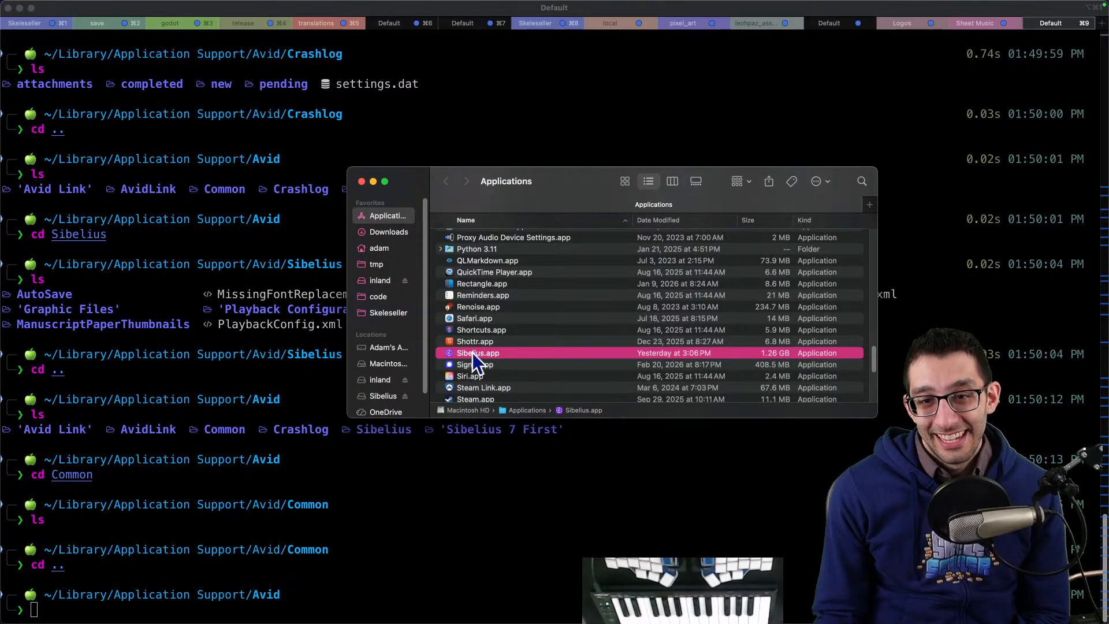
scroll(521, 400, "down", 5)
mouse_move(568, 606)
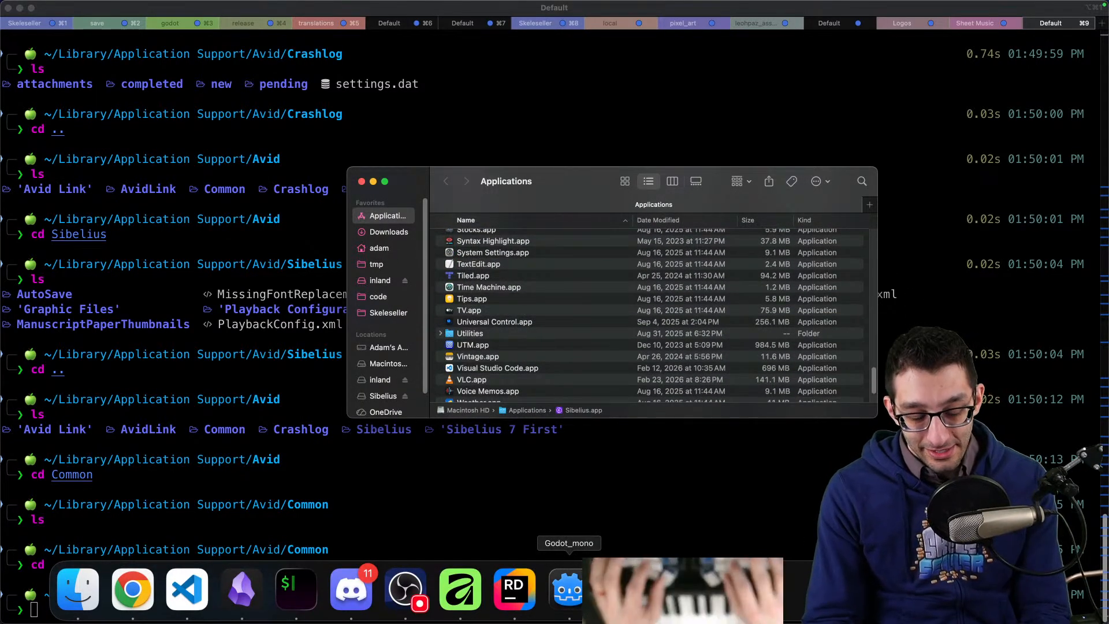
Step: Switch to Chrome, search the web for "sibelius won't open" in a new tab, and maximize the browser window
key("super+Tab")
key("super+t")
type("sibelius")
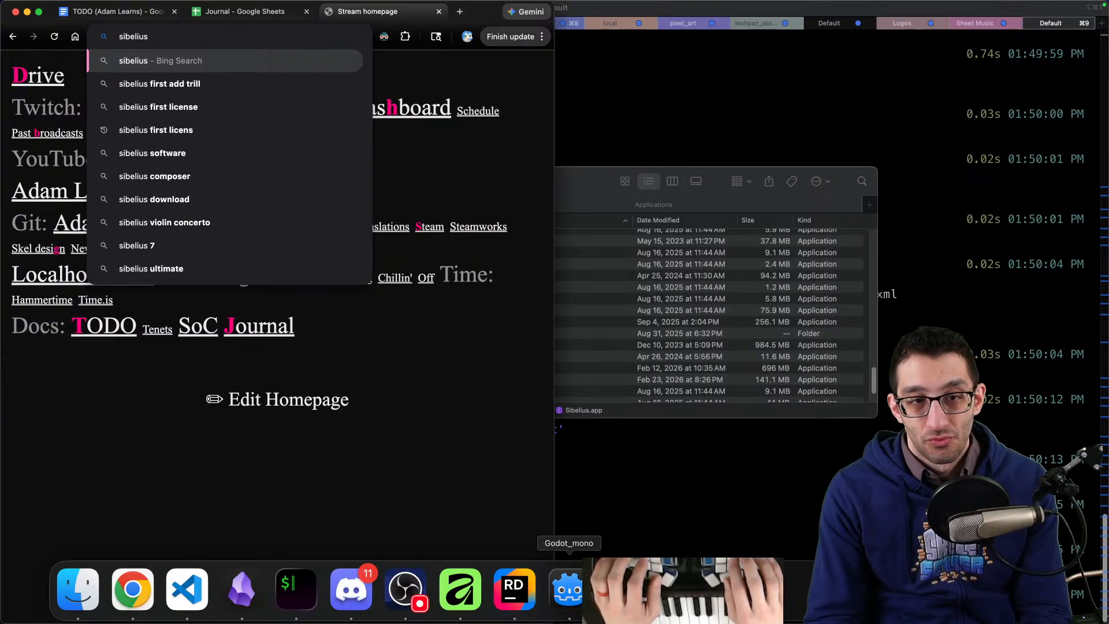
type(" won't open")
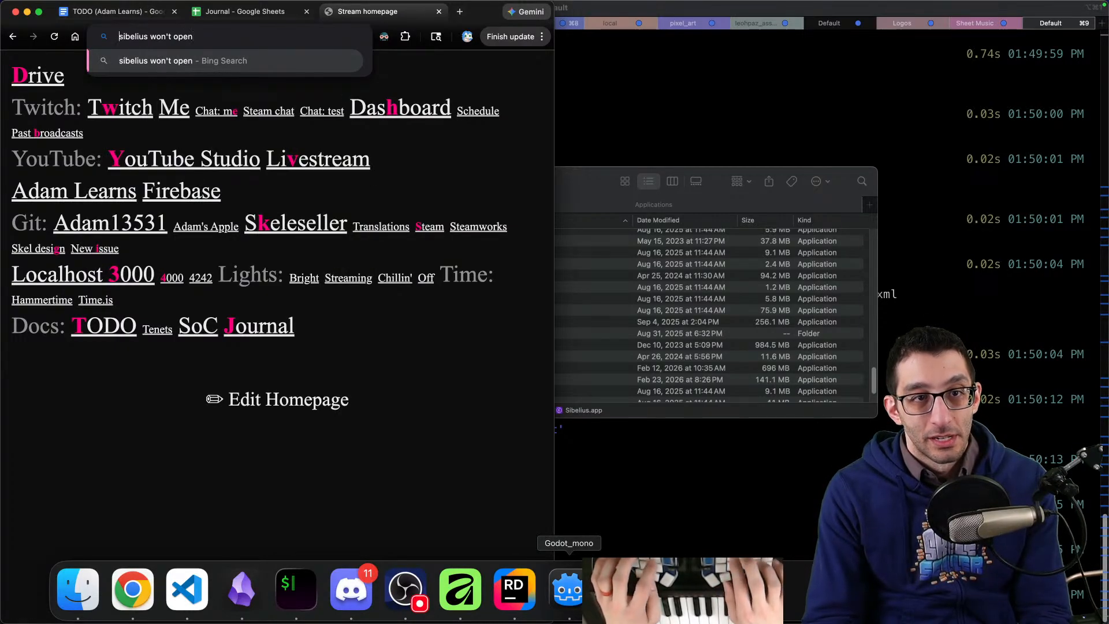
key("Return")
key("ctrl+alt+Return")
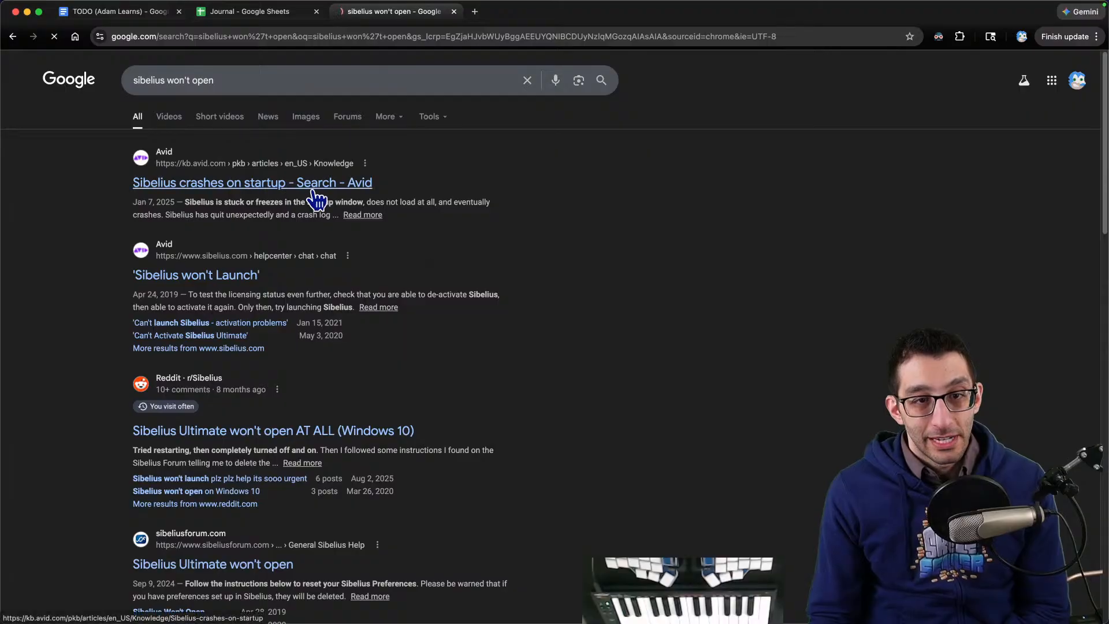
Step: Open the Avid article "Sibelius crashes on startup" and enlarge the page to 150%
left_click(316, 199)
scroll(507, 237, "down", 2)
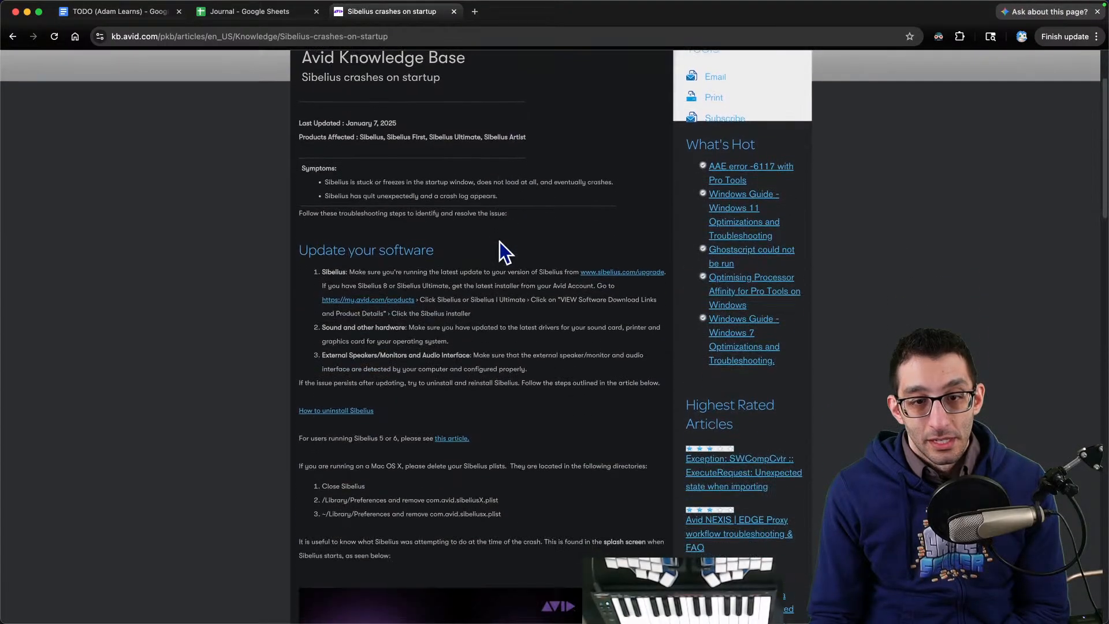
key("super+equal")
key("super+equal")
key("super+equal")
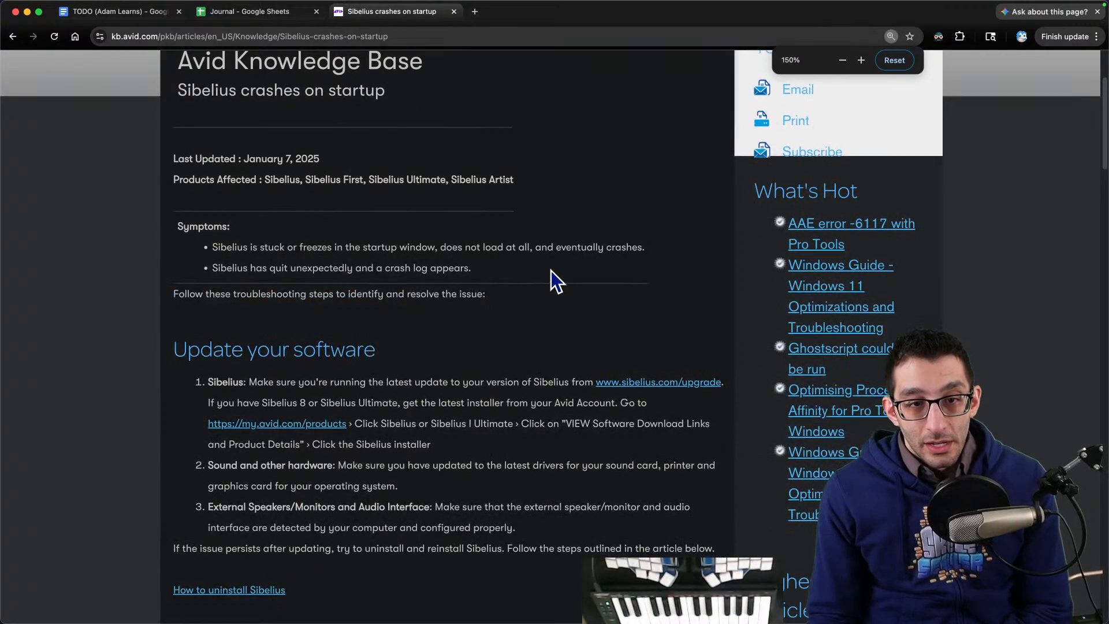
Step: Read the article's "Update your software" advice on Sibelius updates, sound hardware drivers and Mac plist removal
scroll(551, 270, "down", 2)
left_click_drag(208, 300, 645, 322)
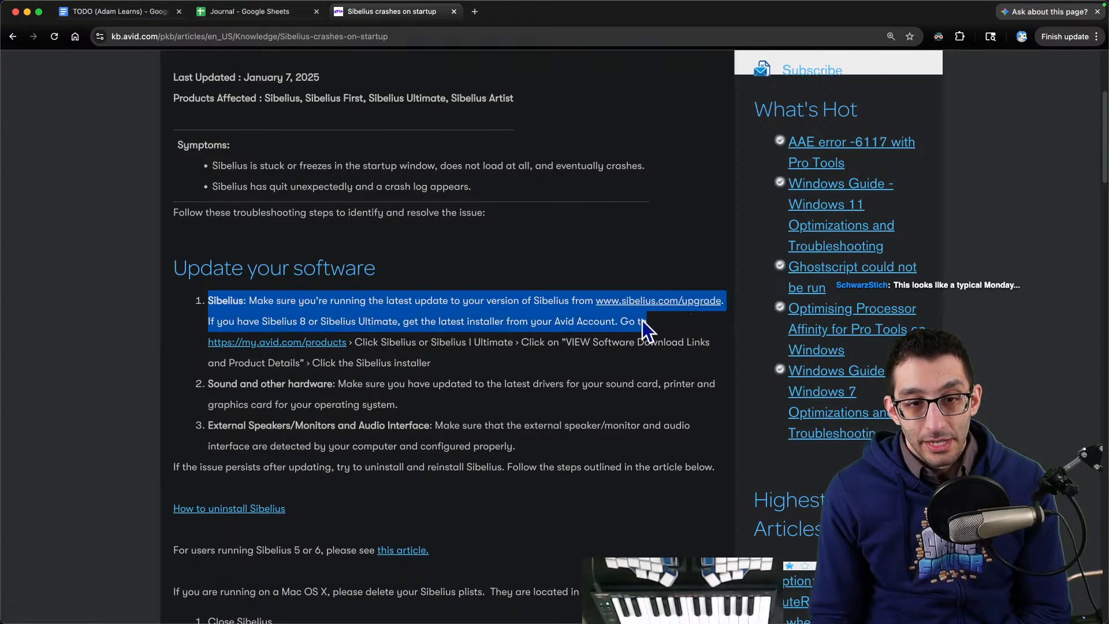
left_click(393, 331)
left_click_drag(209, 383, 643, 393)
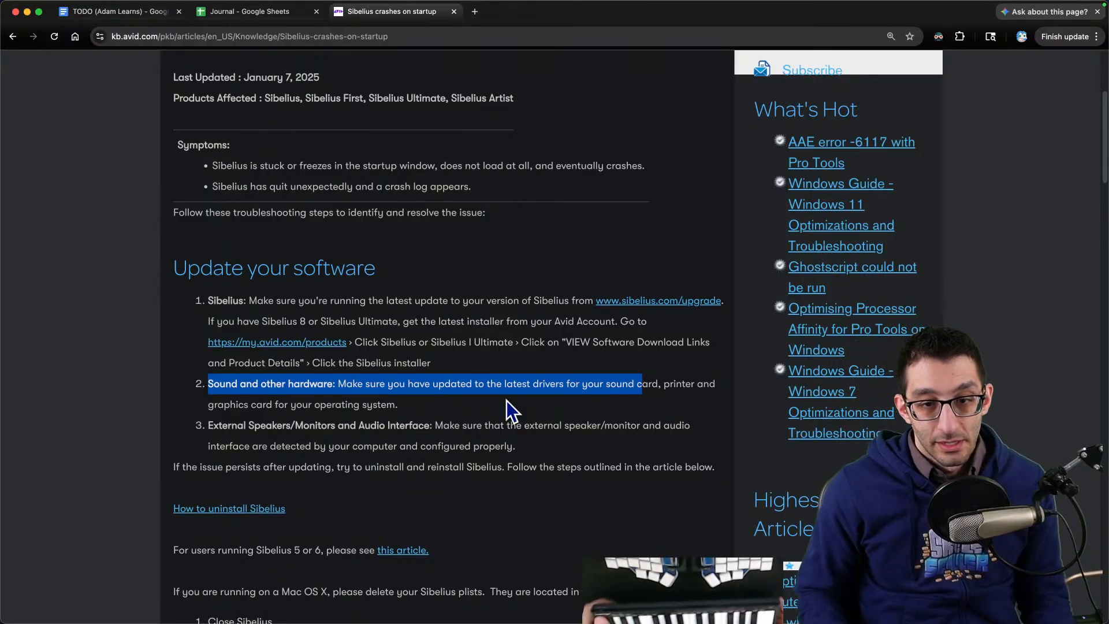
mouse_move(678, 589)
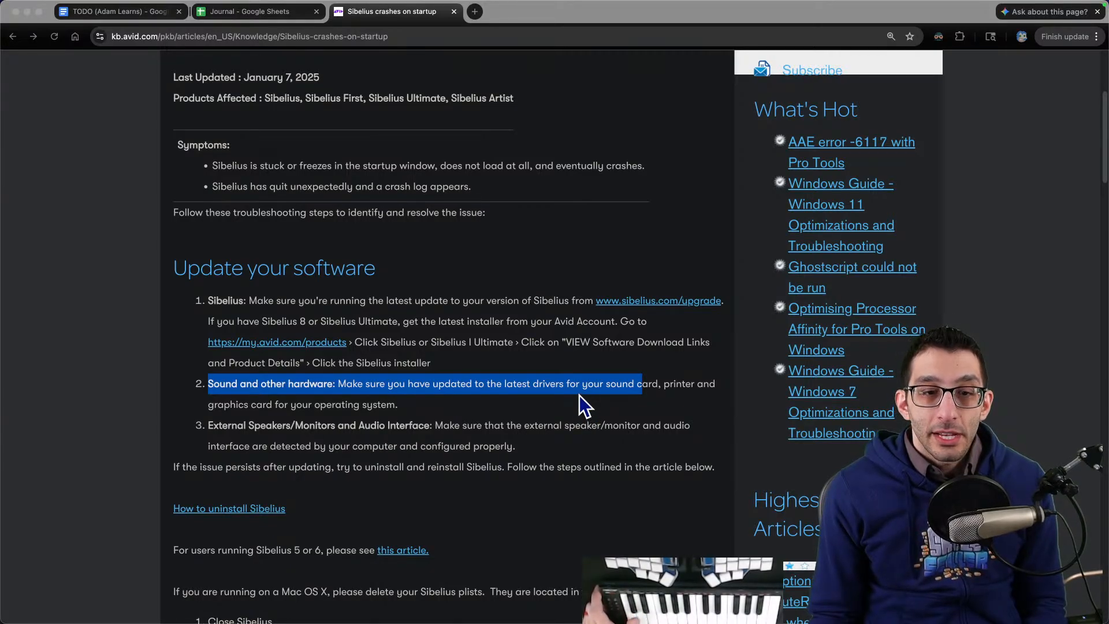
scroll(579, 395, "down", 3)
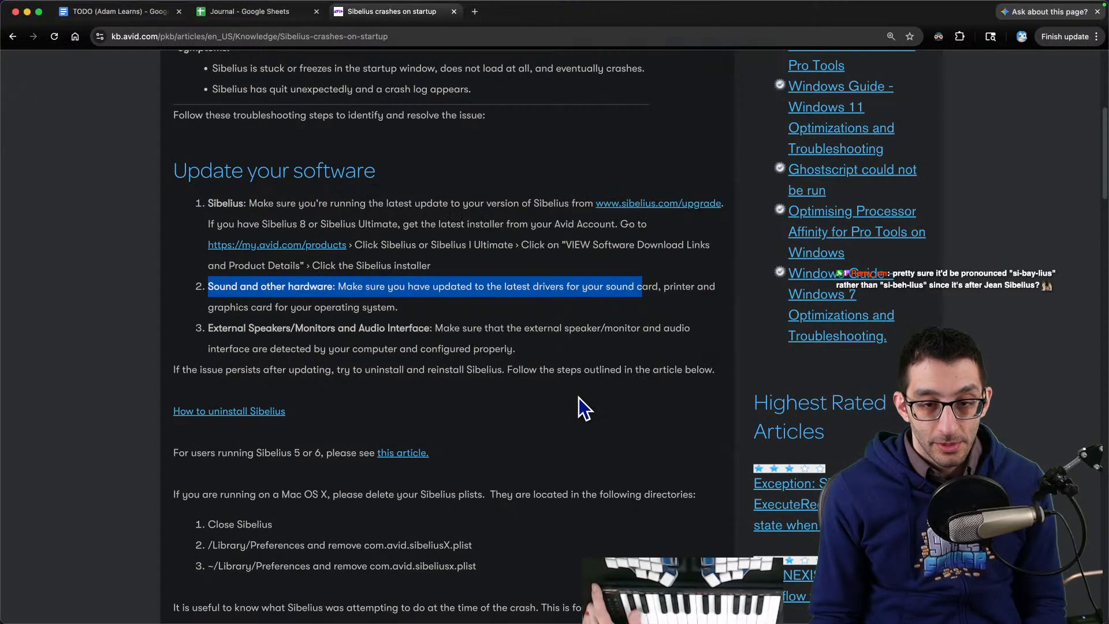
mouse_move(623, 598)
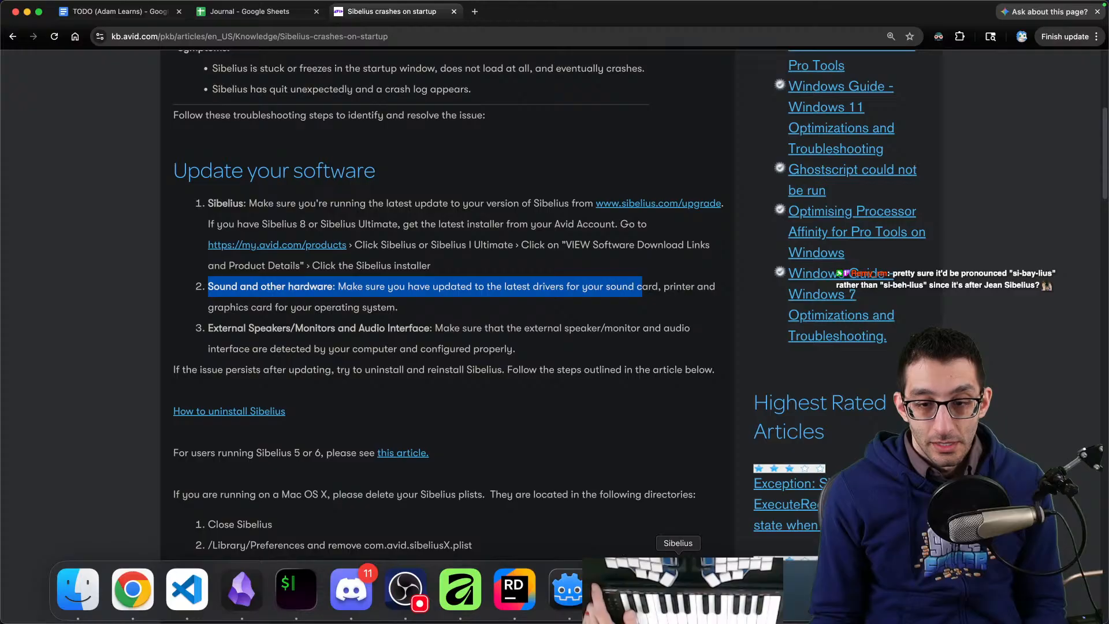
Step: Switch to the terminal, try to change to /Applications/Sibelius, and list the current folder
key("super+Tab")
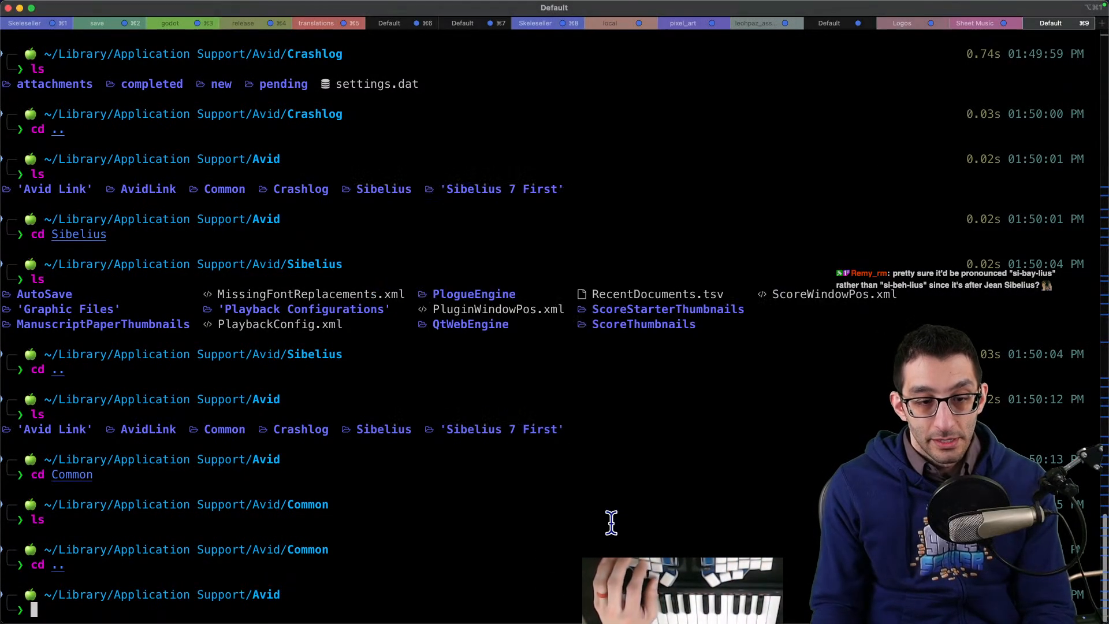
type("cd /Applications/")
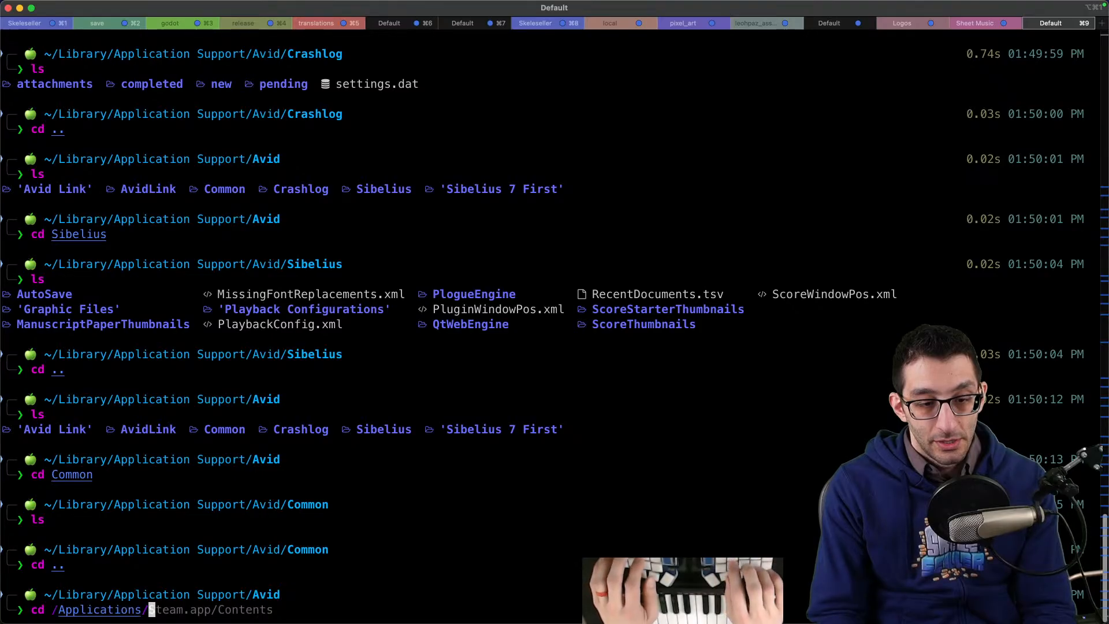
type("Sibelius")
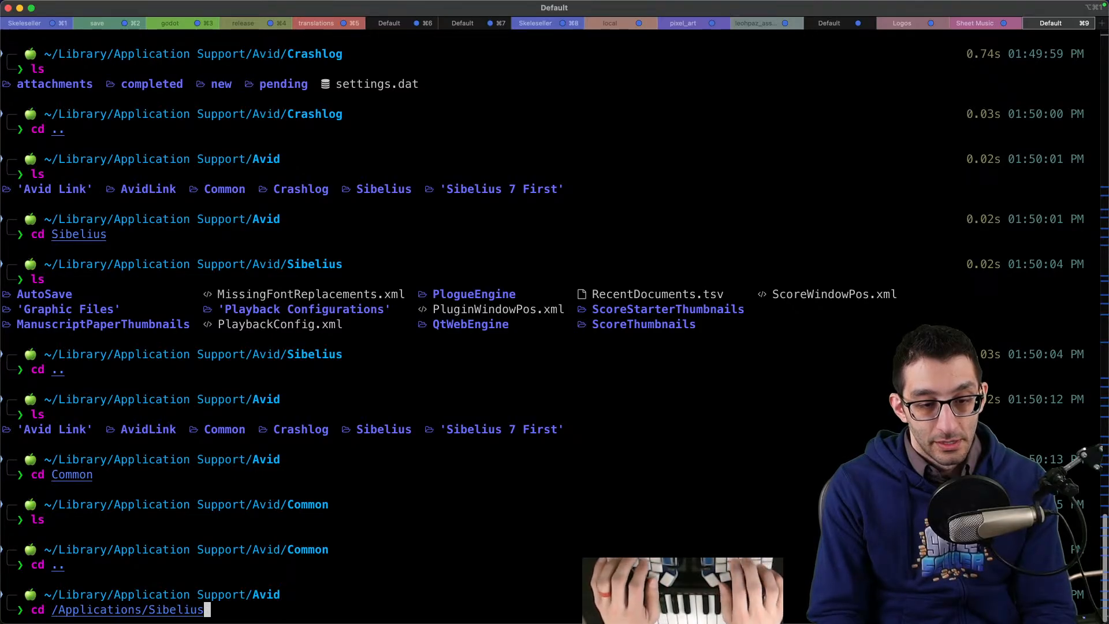
key("Return")
type("ls")
key("Return")
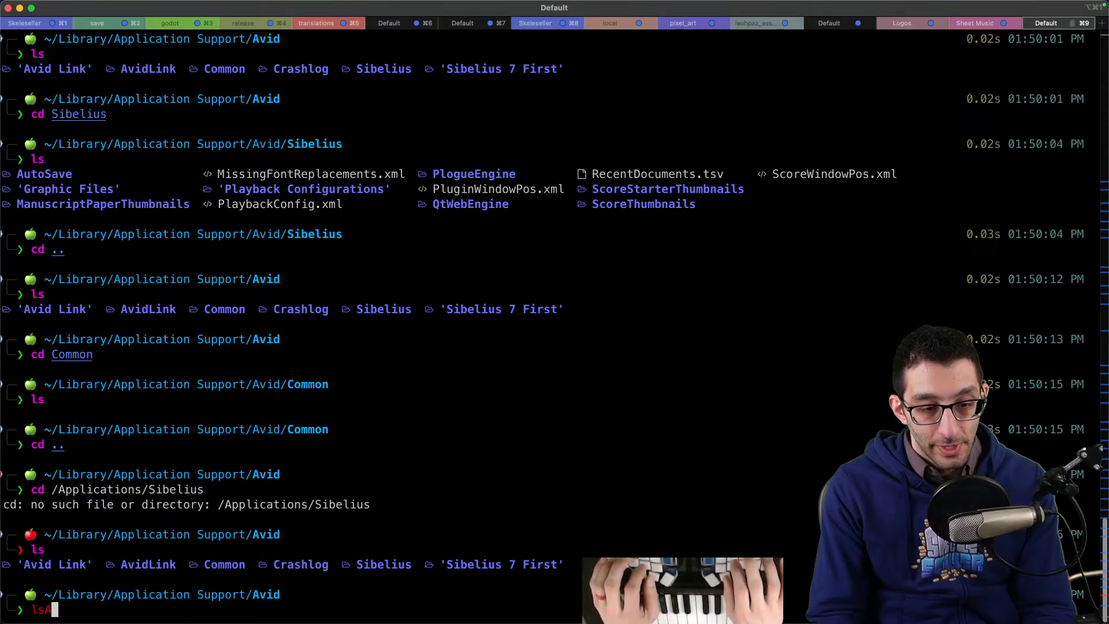
Step: Change to the /Applications directory and list its contents
type("cd /Applications")
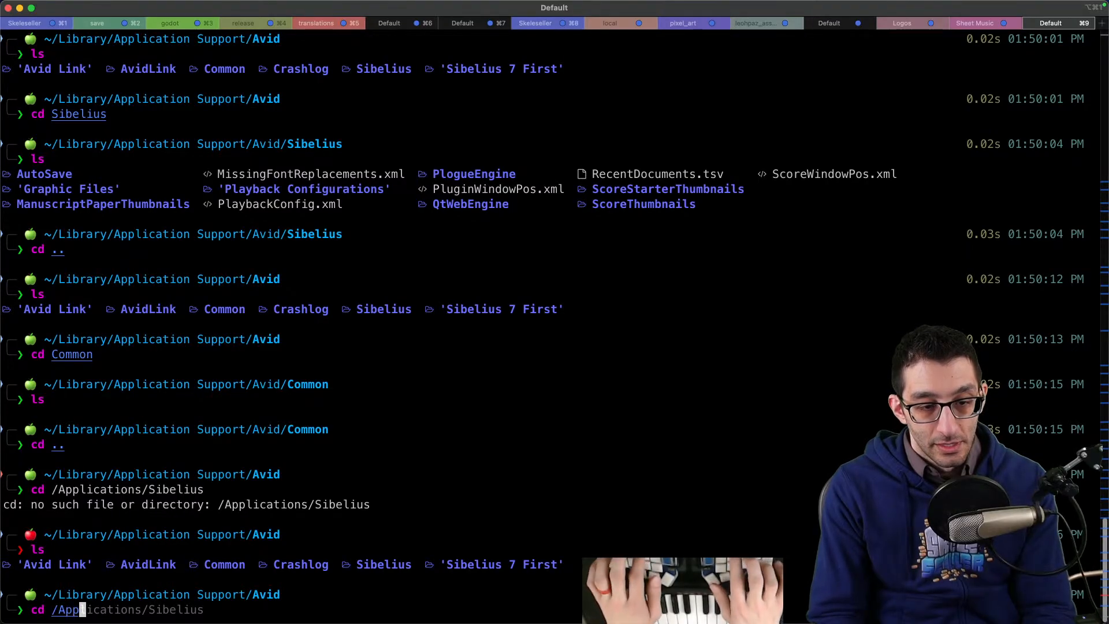
key("Return")
type("ls")
key("Return")
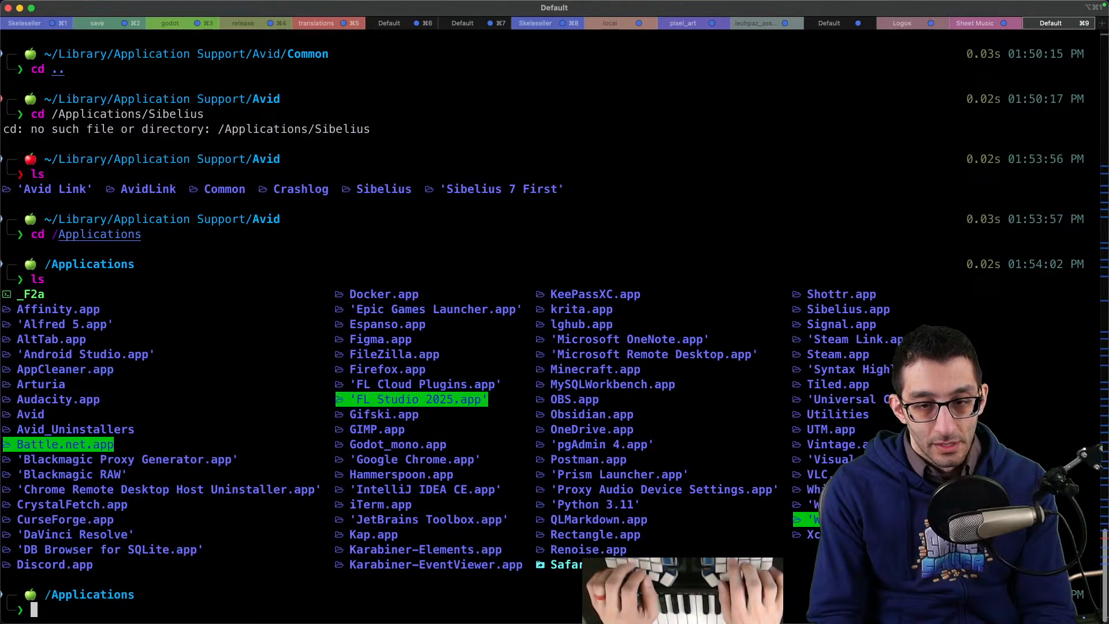
Step: Change into the Sibelius.app bundle and list its contents
type("cd Sibul")
key("BackSpace")
key("BackSpace")
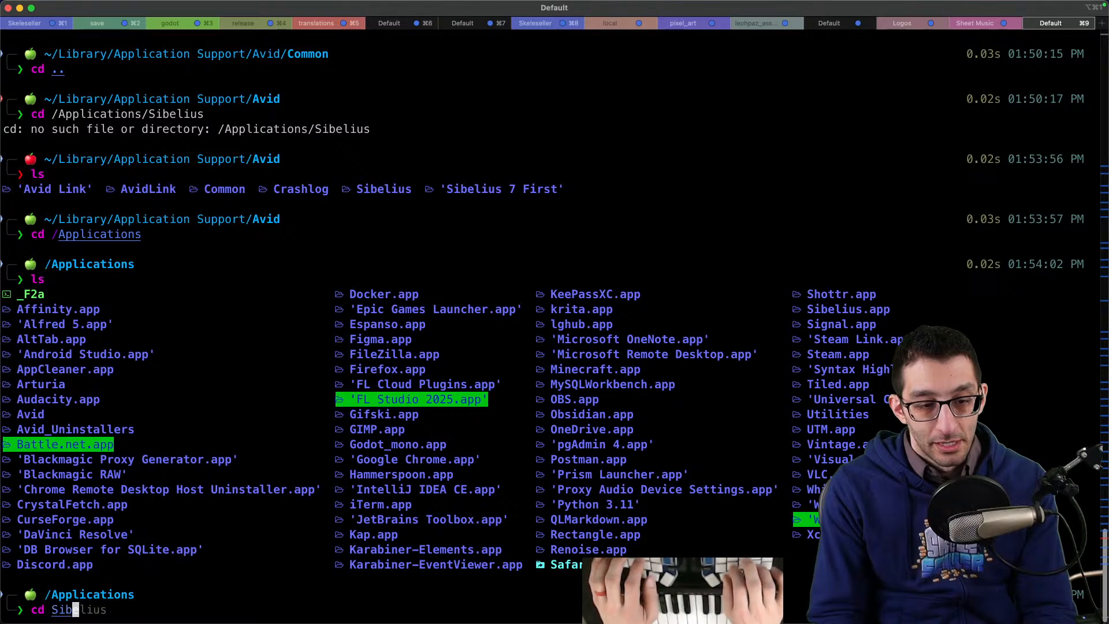
key("Return")
type("ls")
key("Return")
Step: Change into Contents/MacOS inside the Sibelius bundle and list the files there
type("cd ")
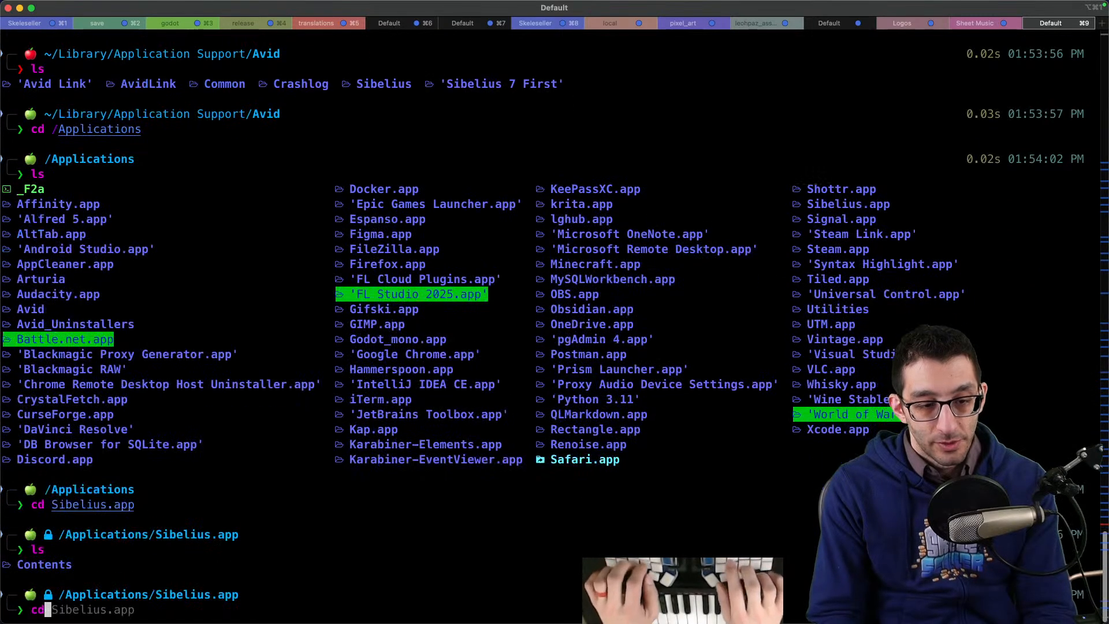
type("C")
key("Tab")
type("MacOS")
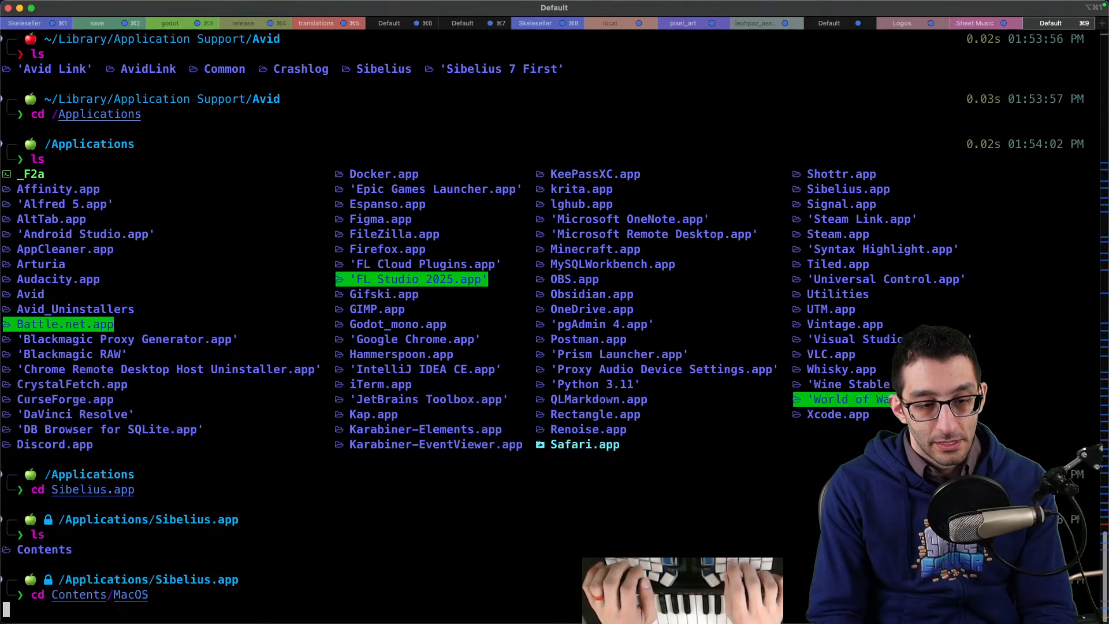
key("Return")
type("ls")
key("Return")
Step: Run the Sibelius executable directly from the terminal with ./Sibelius
type("./")
type("Sibe")
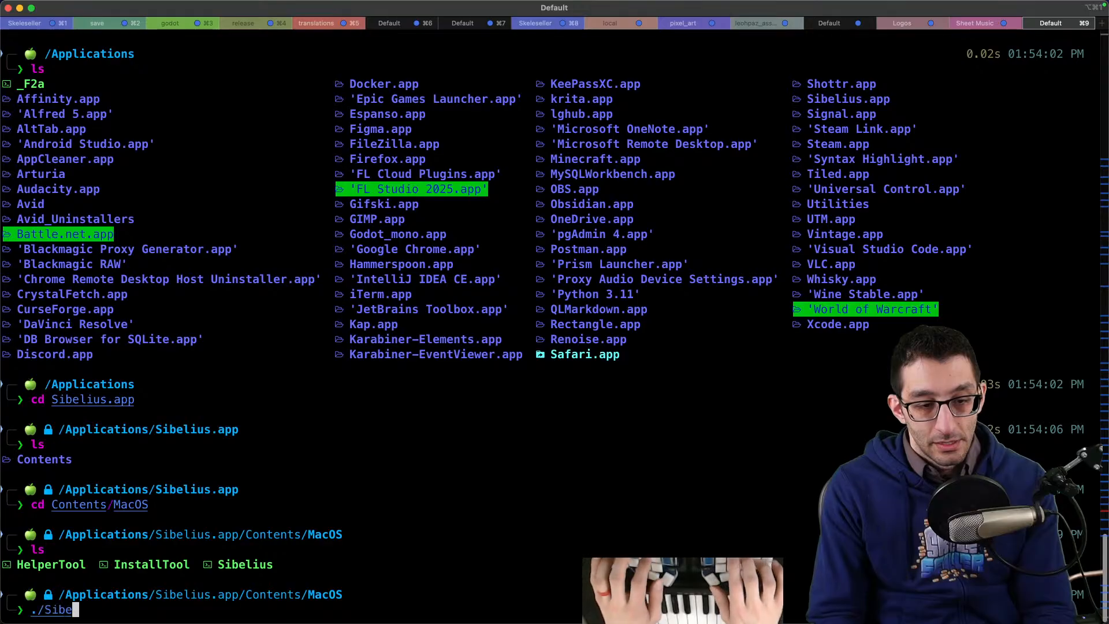
type("lius")
key("Return")
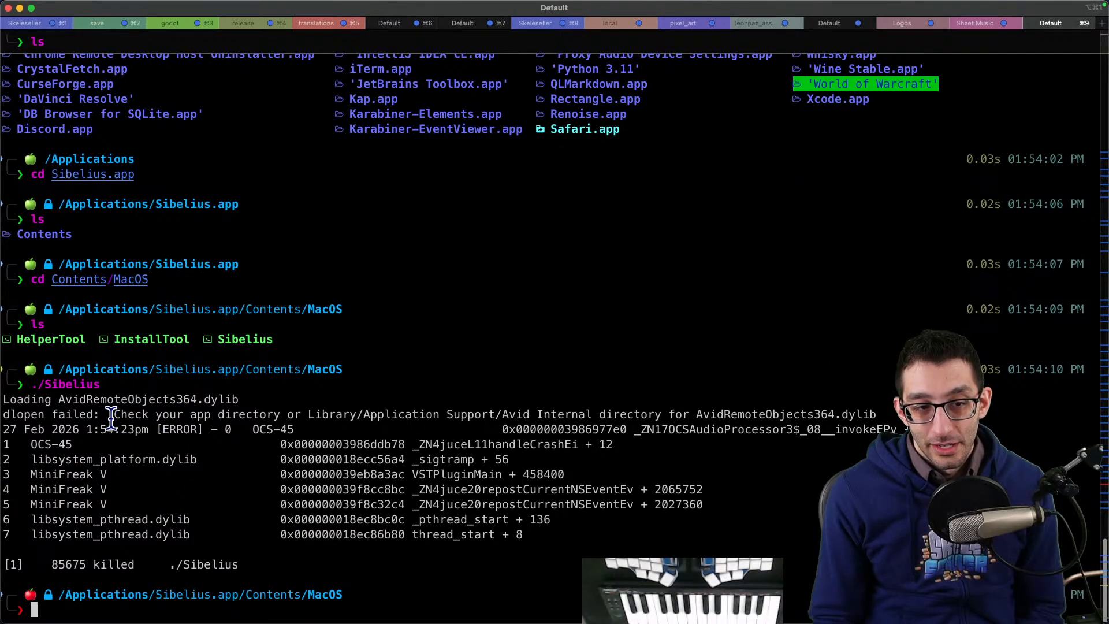
Step: Examine the dlopen error line in the Sibelius output, including the AvidRemoteObjects364.dylib file name
left_click_drag(112, 414, 849, 412)
double_click(846, 414)
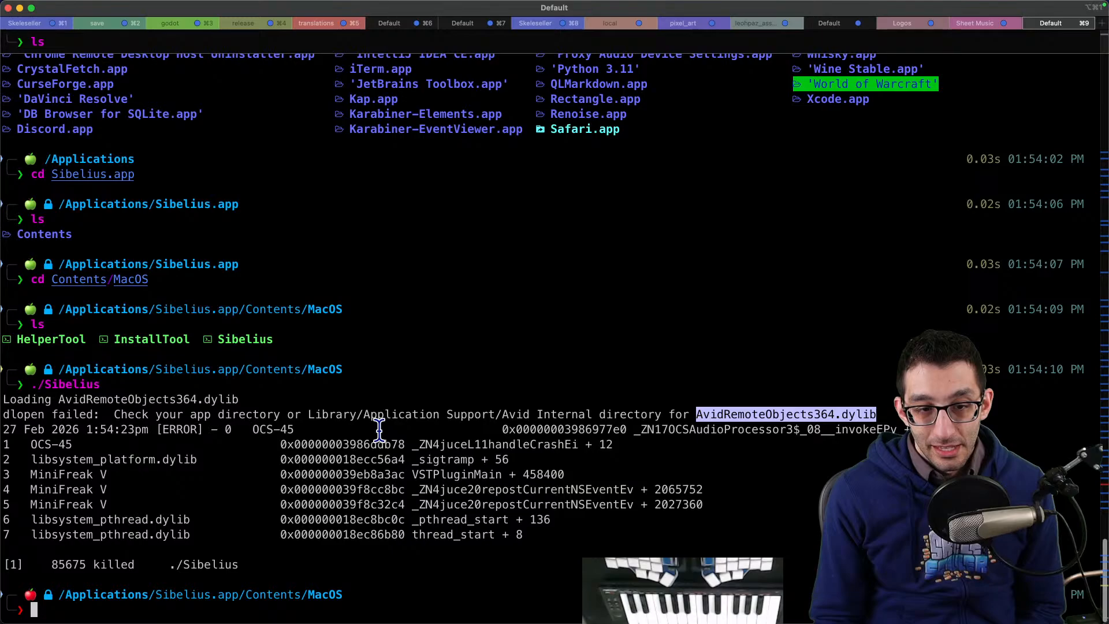
left_click(323, 444)
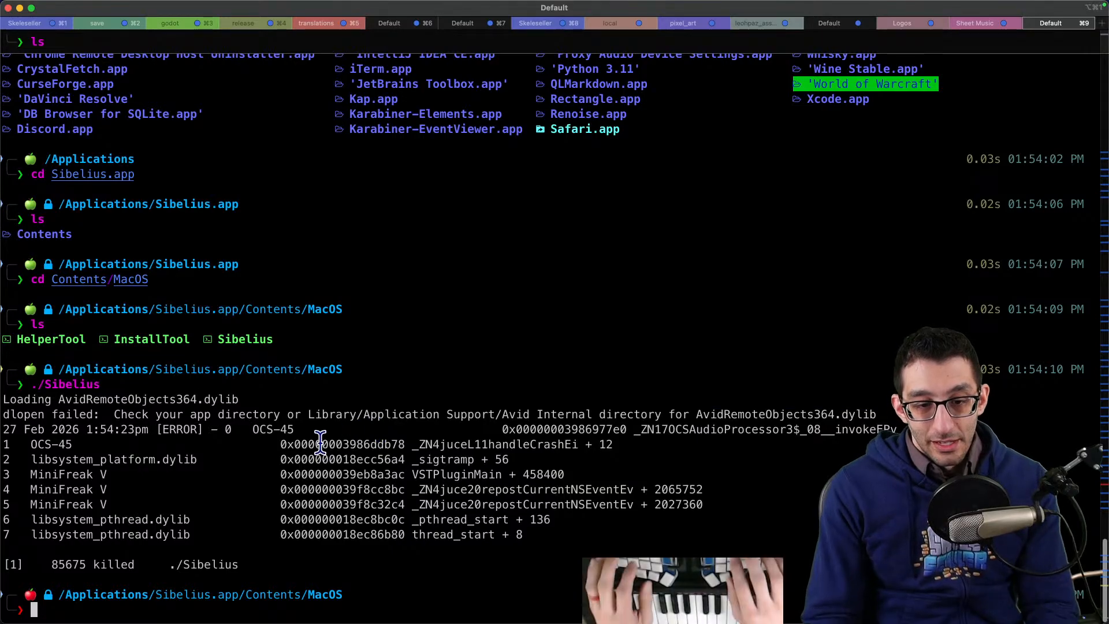
type("c")
key("BackSpace")
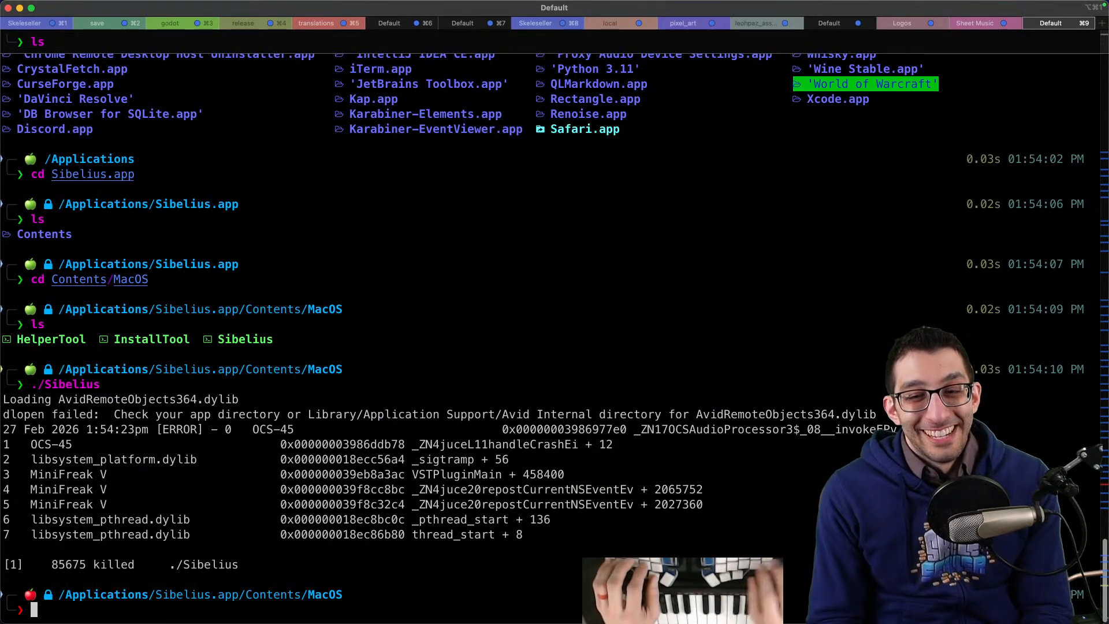
Step: Copy the "Check your app directory" error text about AvidRemoteObjects364.dylib and search for it in a new Chrome tab
left_click_drag(846, 408, 114, 414)
key("super+c")
key("super+Tab")
key("super+t")
key("super+v")
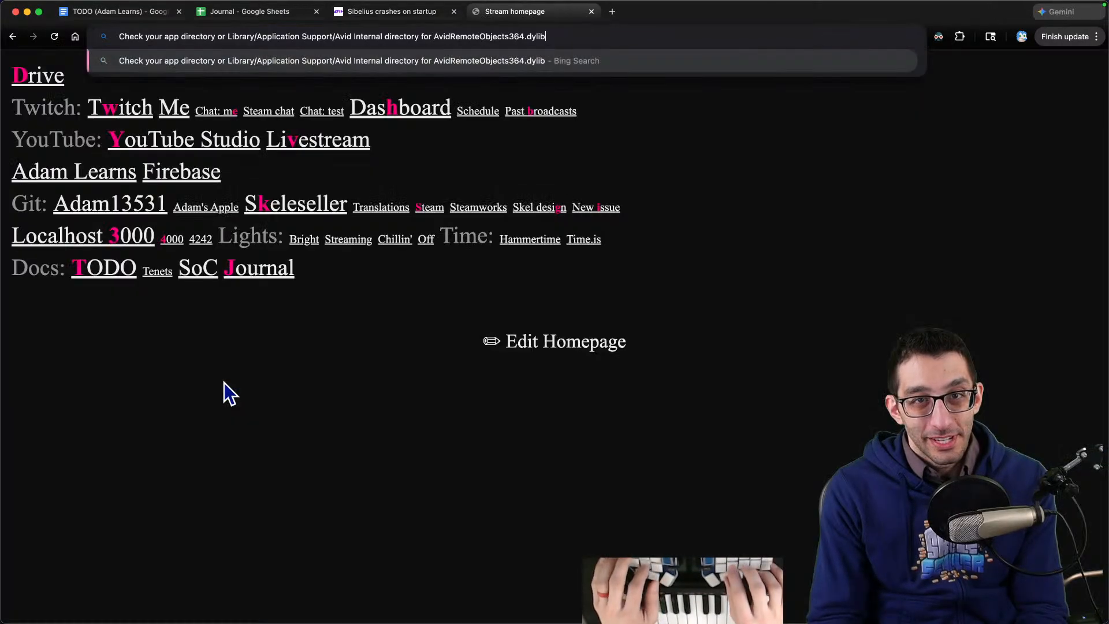
key("Return")
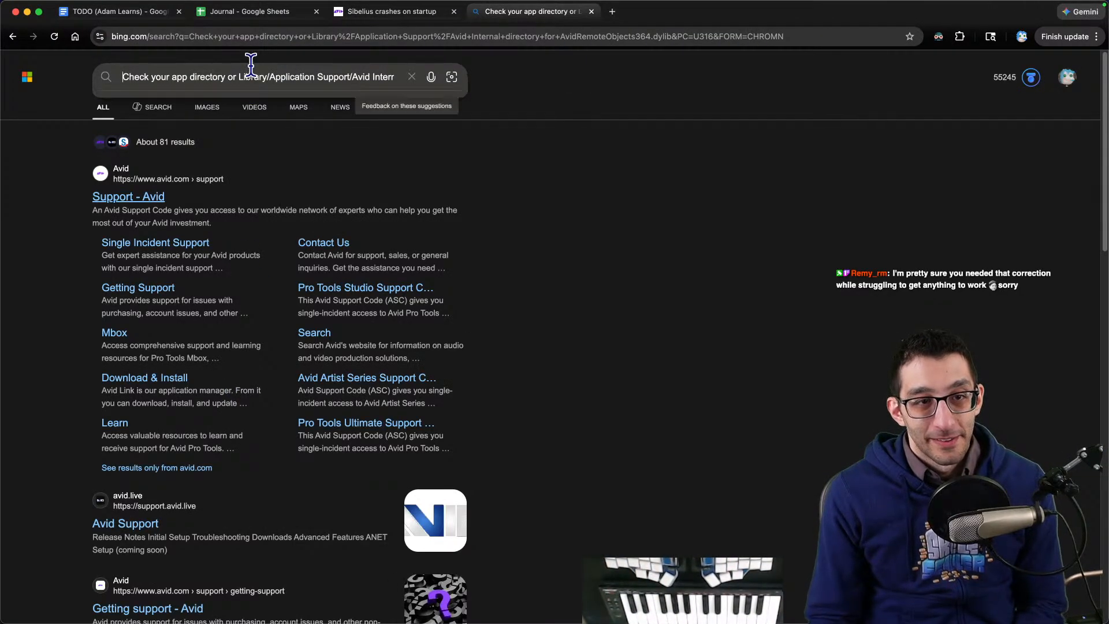
Step: Repeat the copied error text search on Google and decline the AI Mode offer
key("super+l")
type("g")
key("super+v")
key("Return")
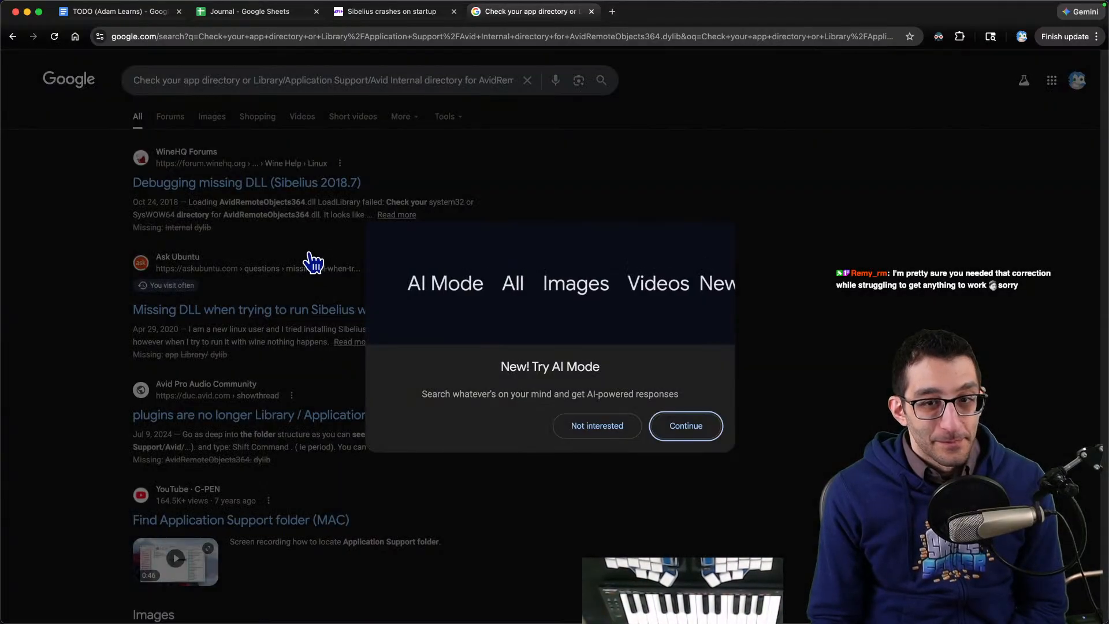
left_click(569, 425)
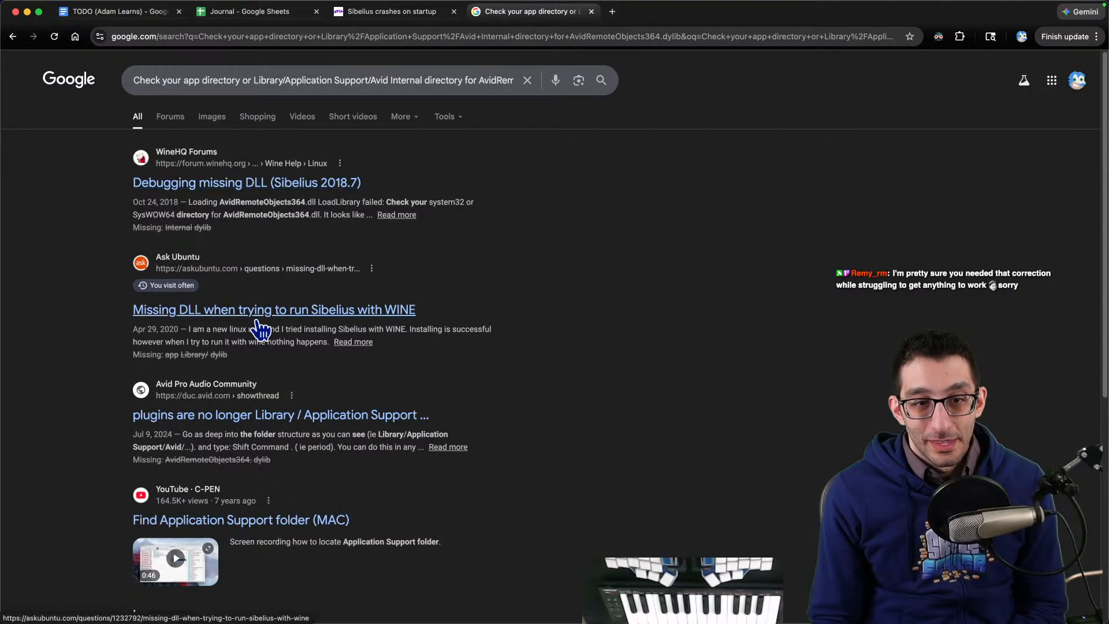
Step: Look through the Google results for the AvidRemoteObjects364.dylib error and select the page's web address
scroll(257, 426, "down", 3)
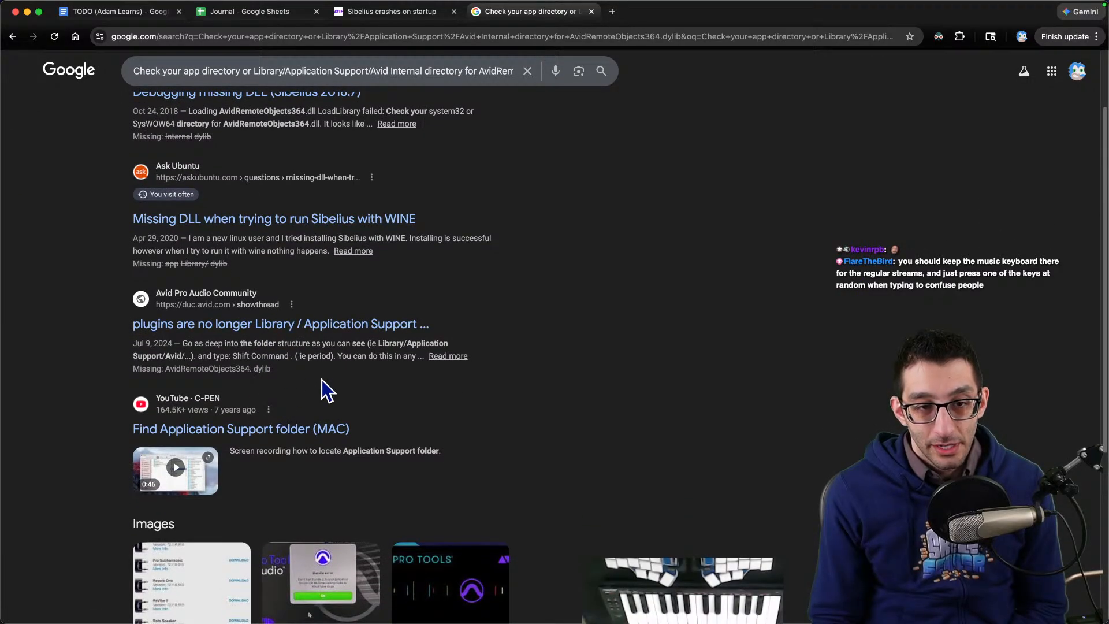
scroll(335, 339, "down", 5)
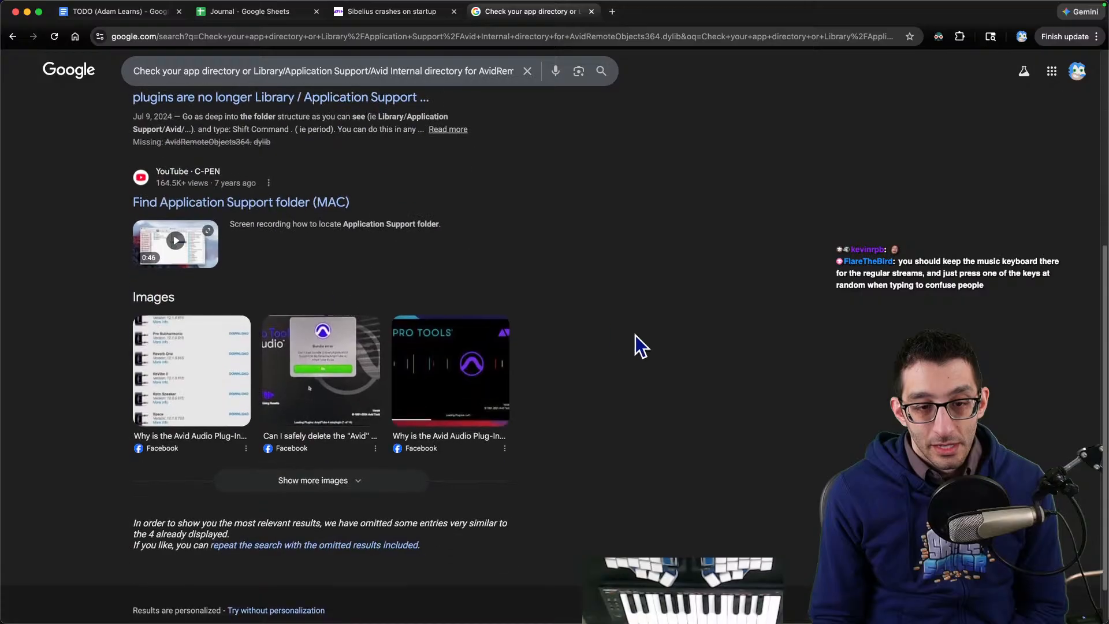
scroll(649, 333, "up", 7)
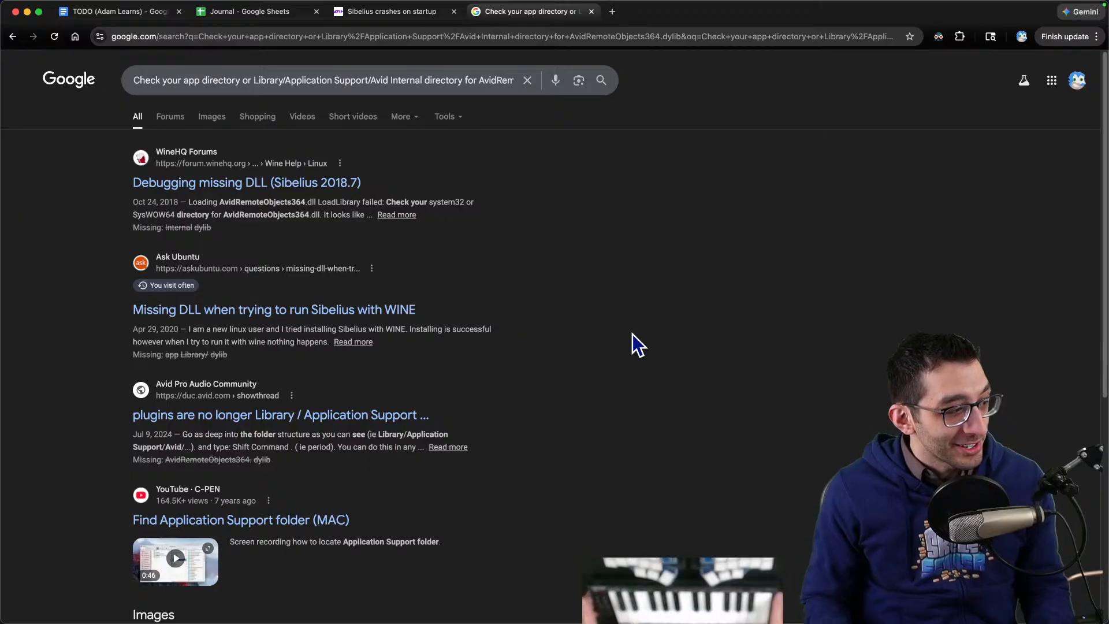
key("super+l")
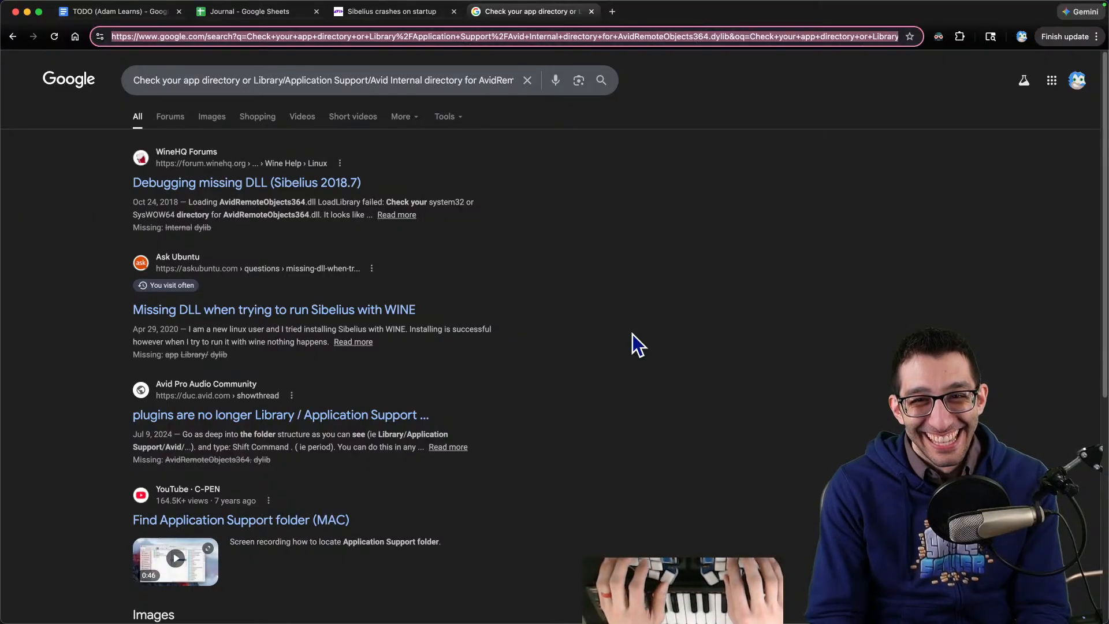
type("sigel")
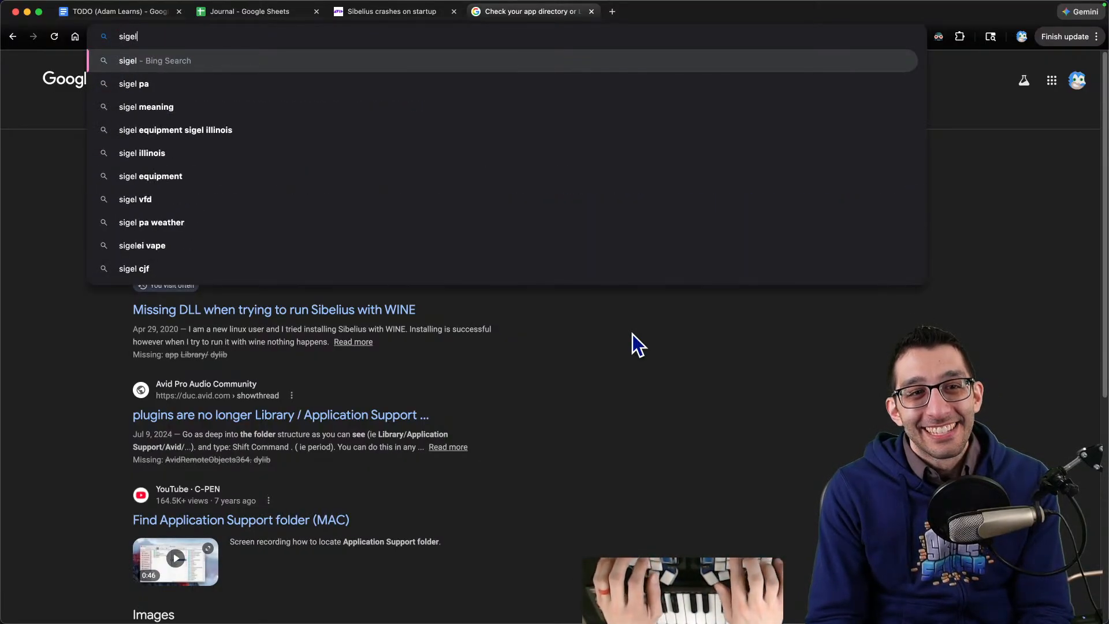
key("BackSpace")
key("BackSpace")
key("BackSpace")
type("belius f")
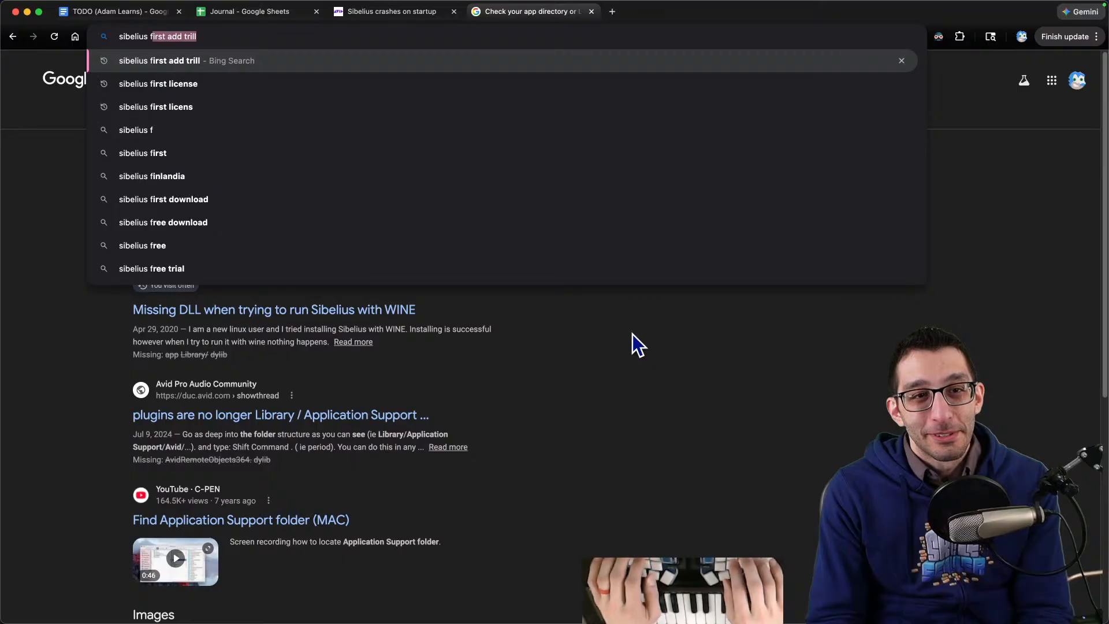
key("Return")
Step: Search Bing for "sibelius first" and open Avid's Sibelius First product page from the results
left_click(188, 76)
key("super+BackSpace")
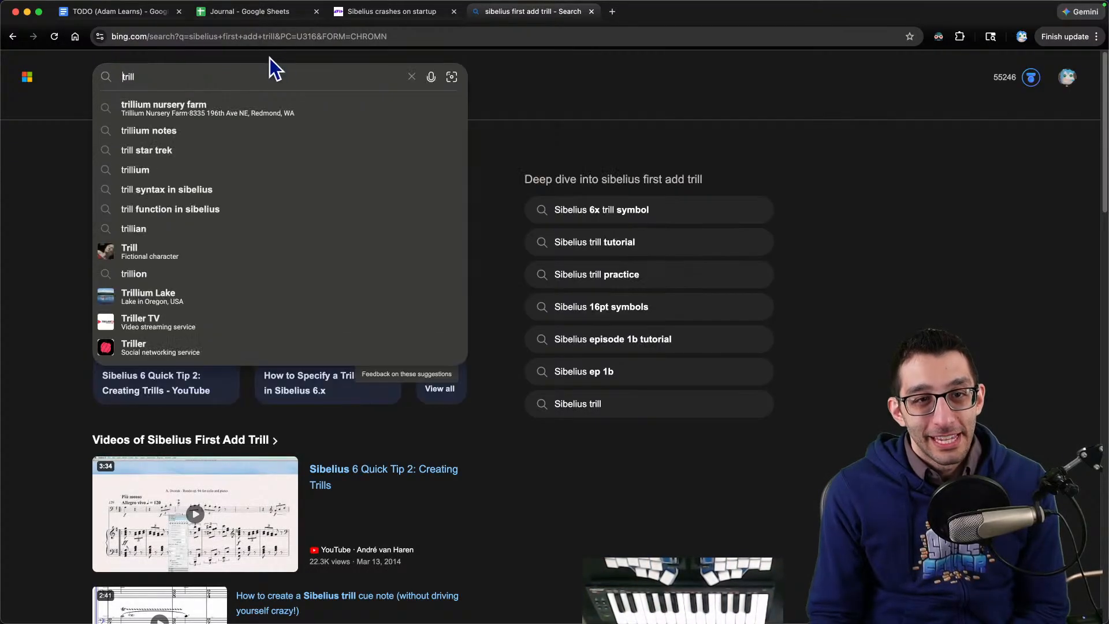
key("Delete")
key("Delete")
key("Delete")
key("Delete")
key("Delete")
type("si")
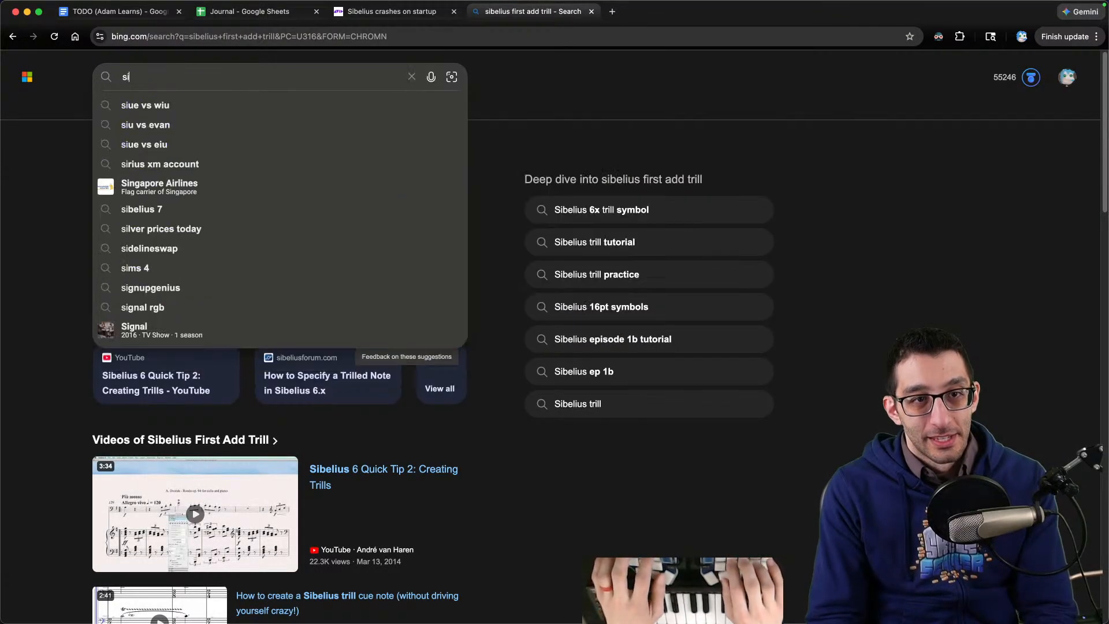
type("belius first")
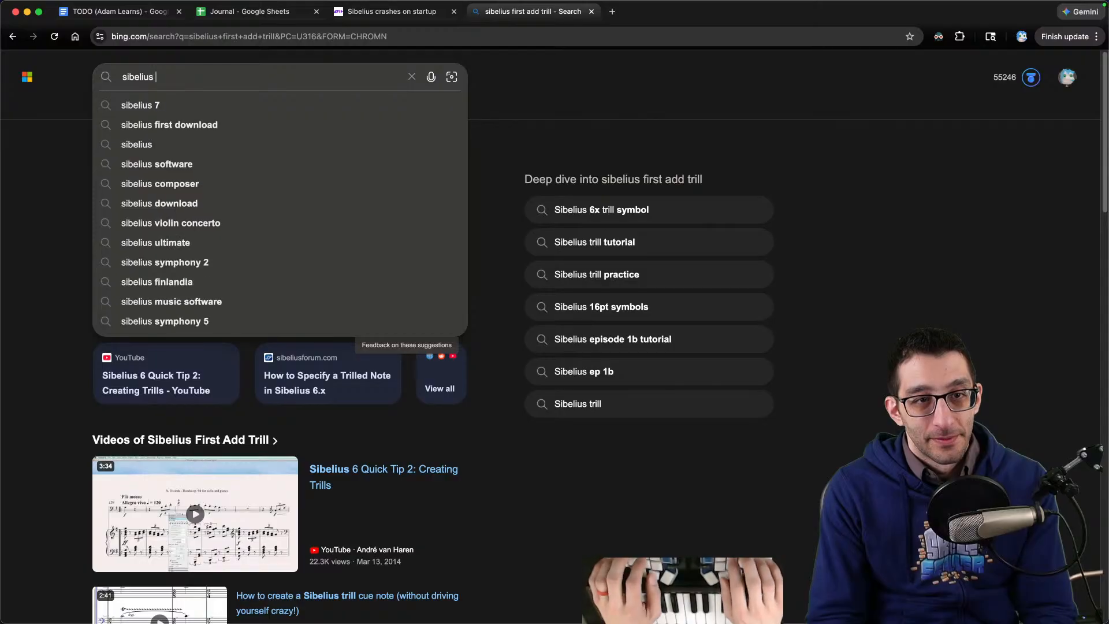
key("Return")
scroll(198, 235, "down", 6)
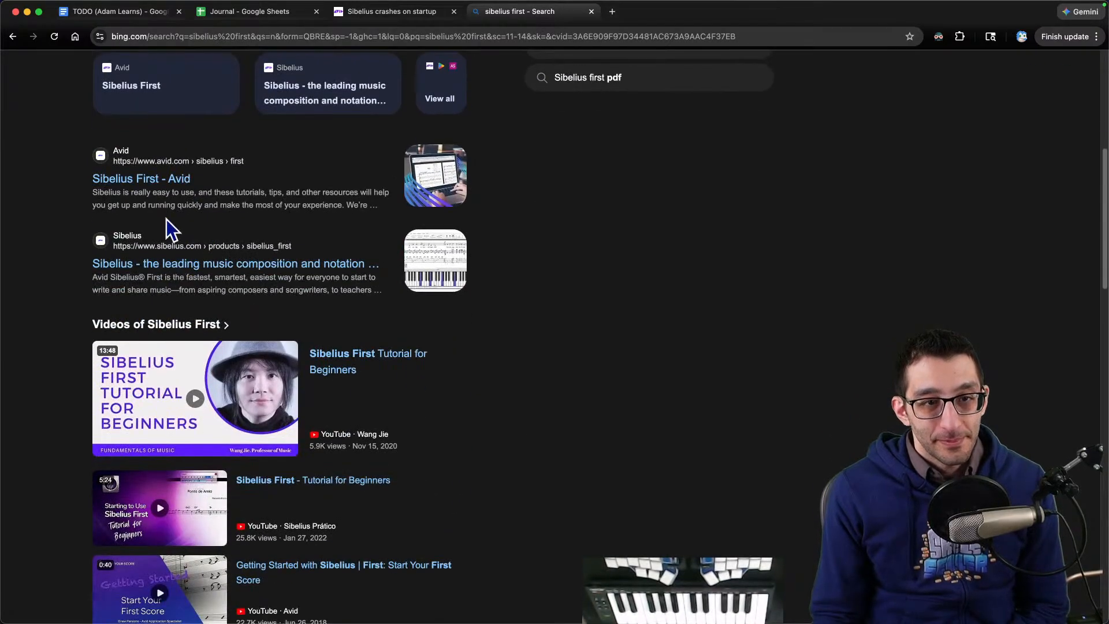
left_click(168, 182)
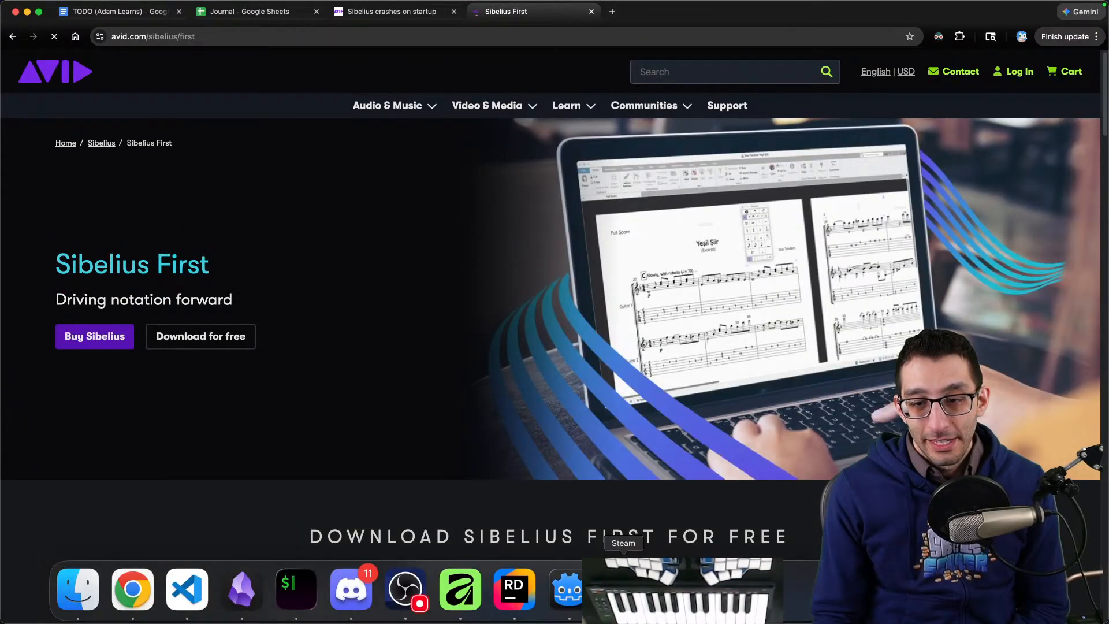
Step: Go to the free download section of the Sibelius First page
right_click(678, 589)
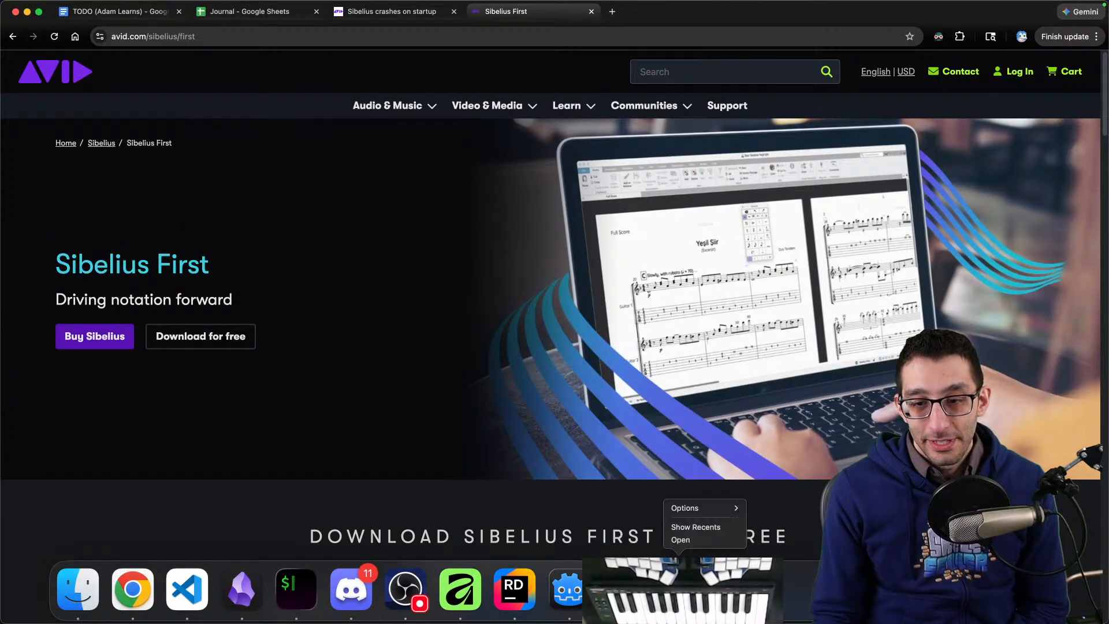
left_click(518, 432)
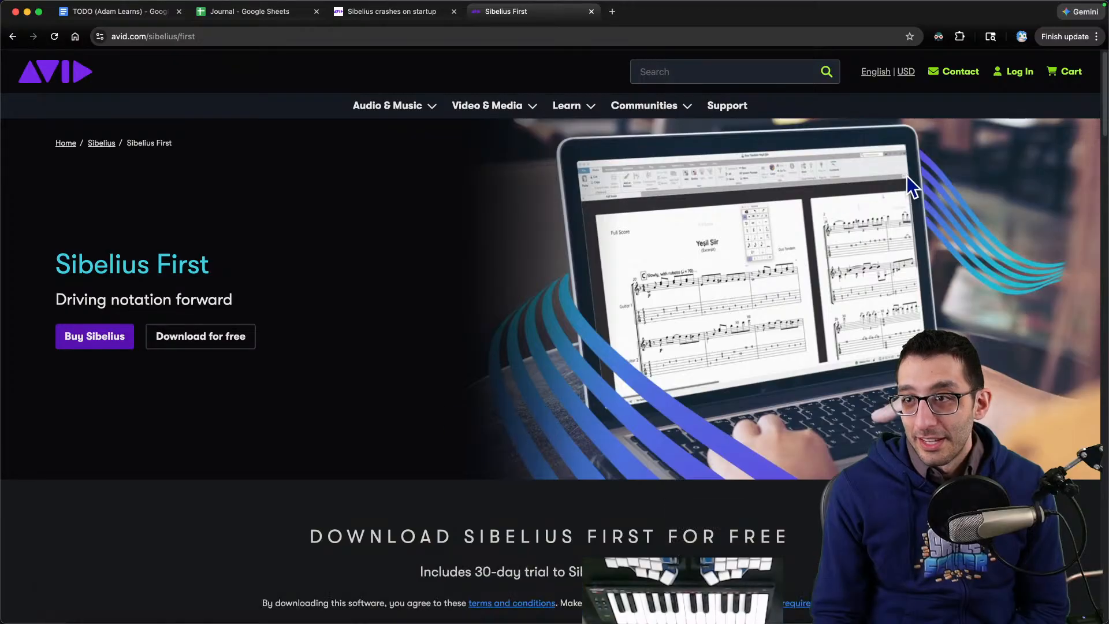
scroll(166, 242, "down", 2)
left_click(166, 238)
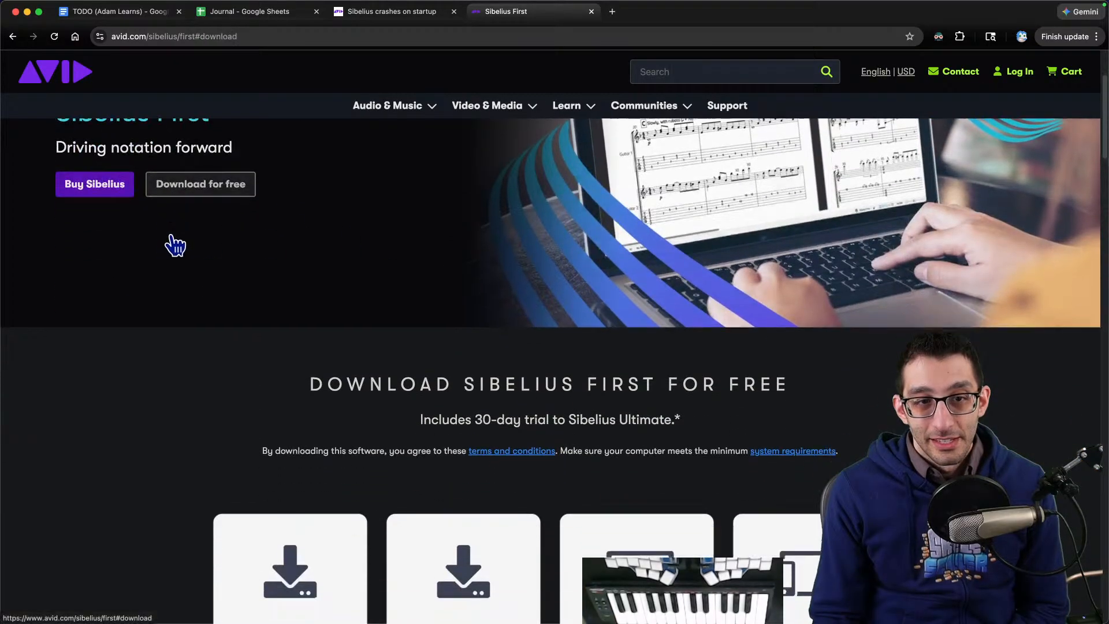
Step: Look through the Applications and Downloads folders in Finder, and return to the Sibelius First page in Chrome
left_click(75, 589)
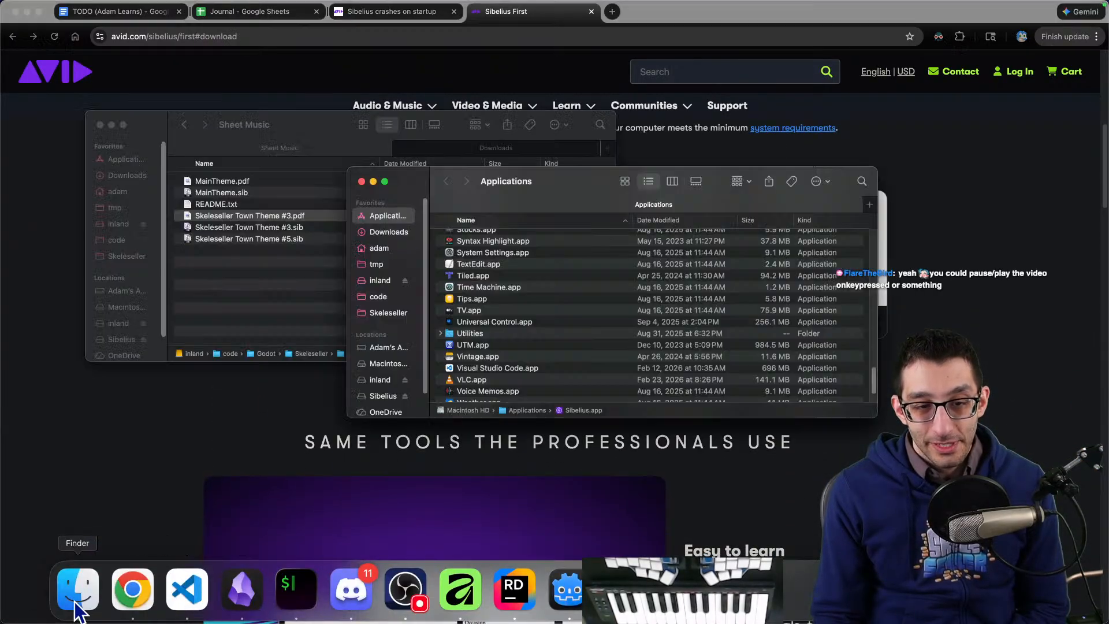
scroll(543, 275, "up", 1)
scroll(545, 271, "up", 10)
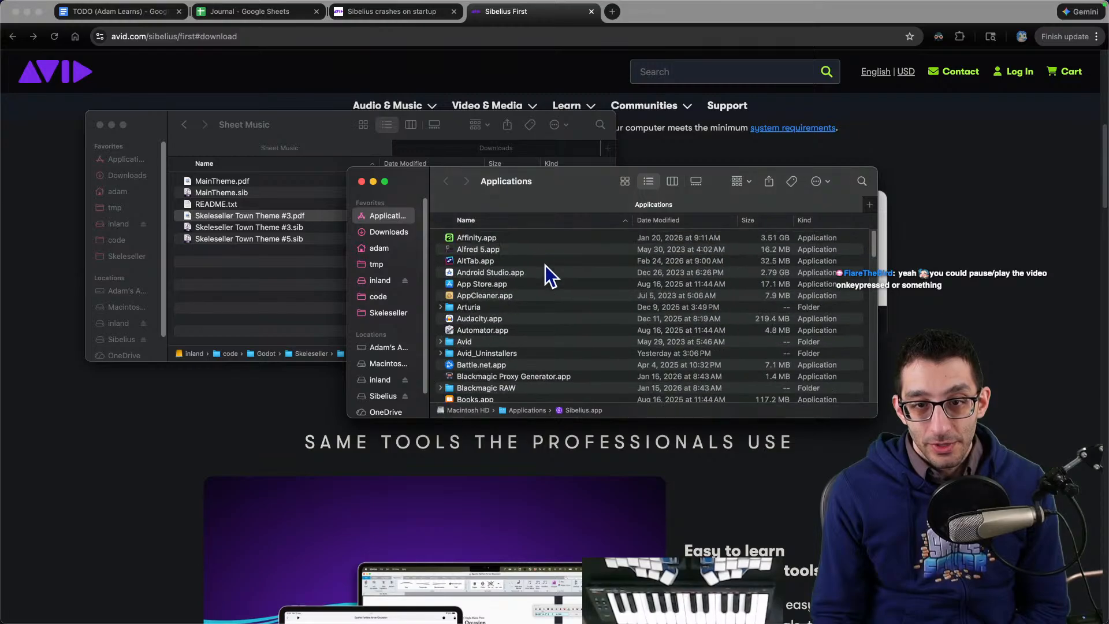
left_click(545, 265)
left_click(388, 231)
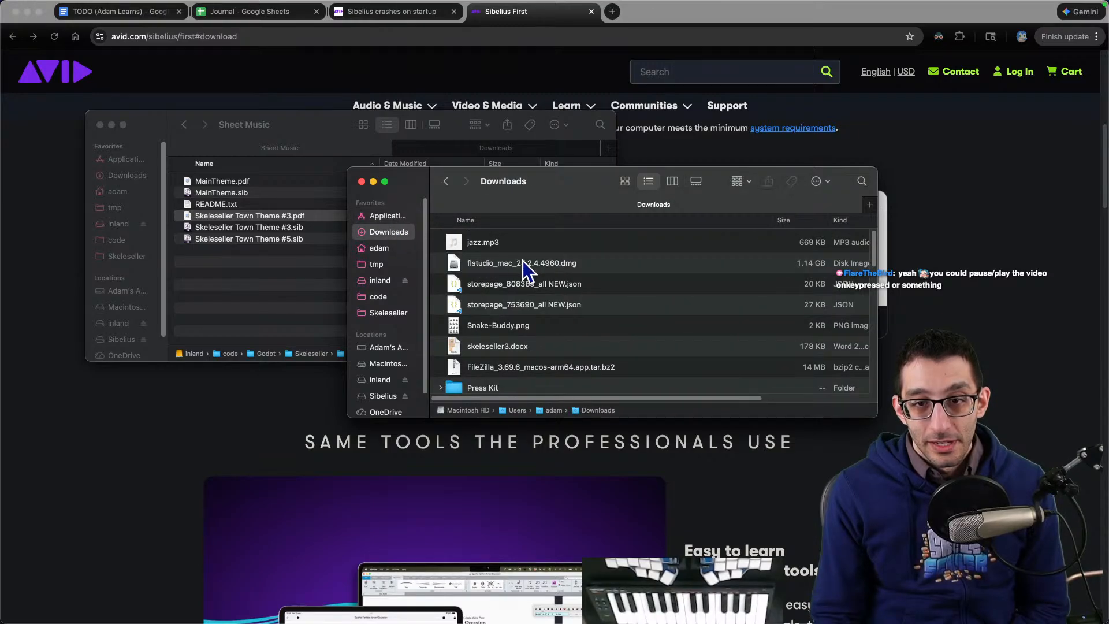
scroll(567, 324, "down", 5)
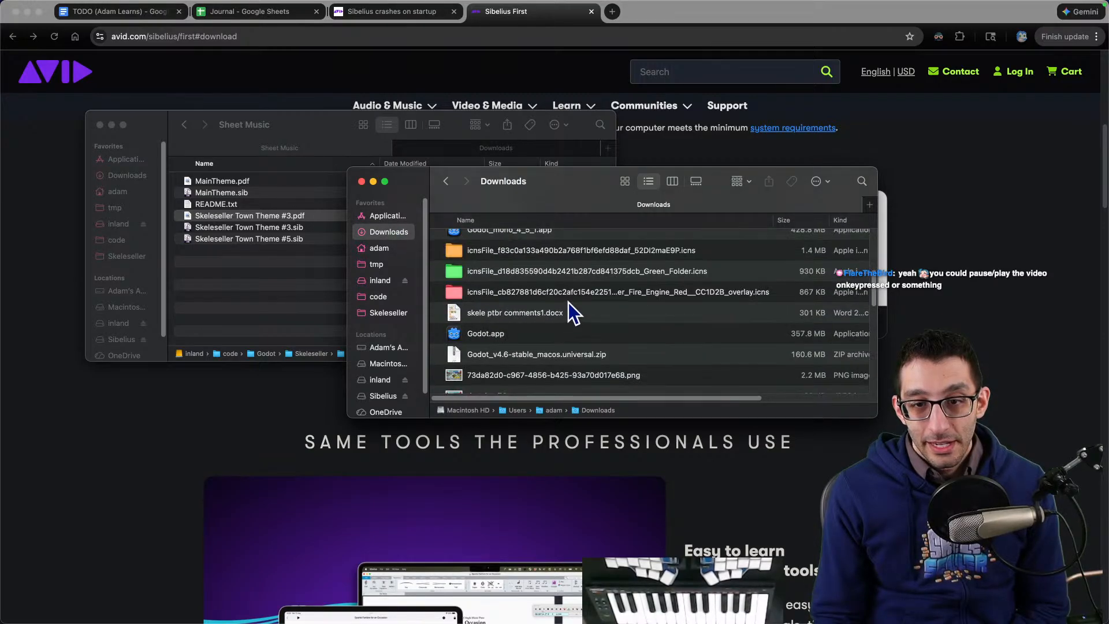
left_click(897, 294)
Step: Download the macOS disk image of Sibelius First and start Install Sibelius.pkg from it
left_click(274, 289)
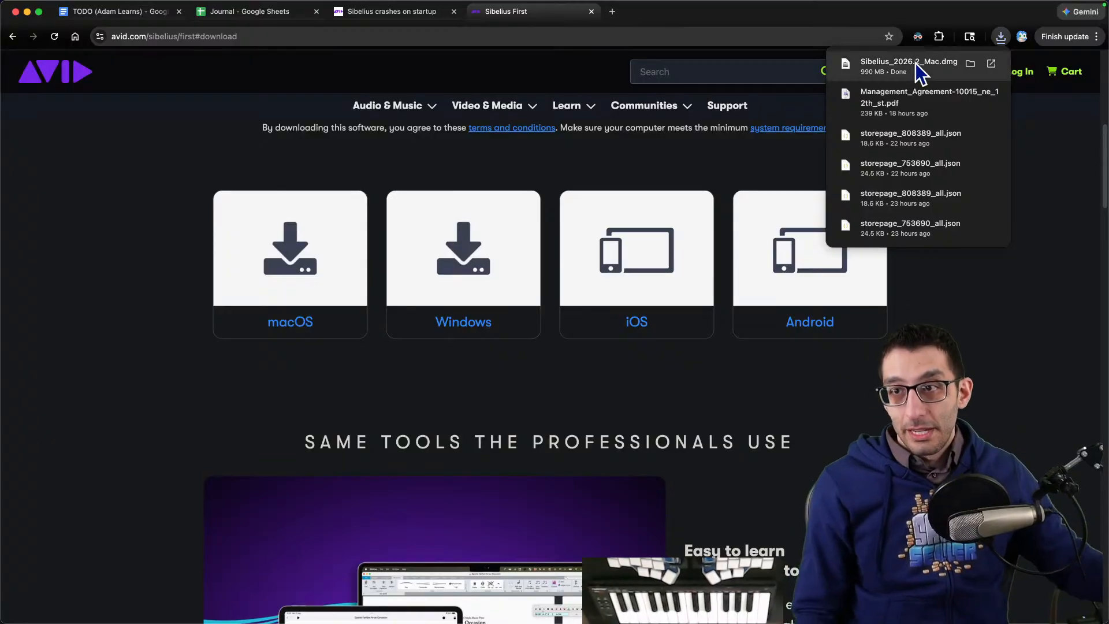
left_click(900, 73)
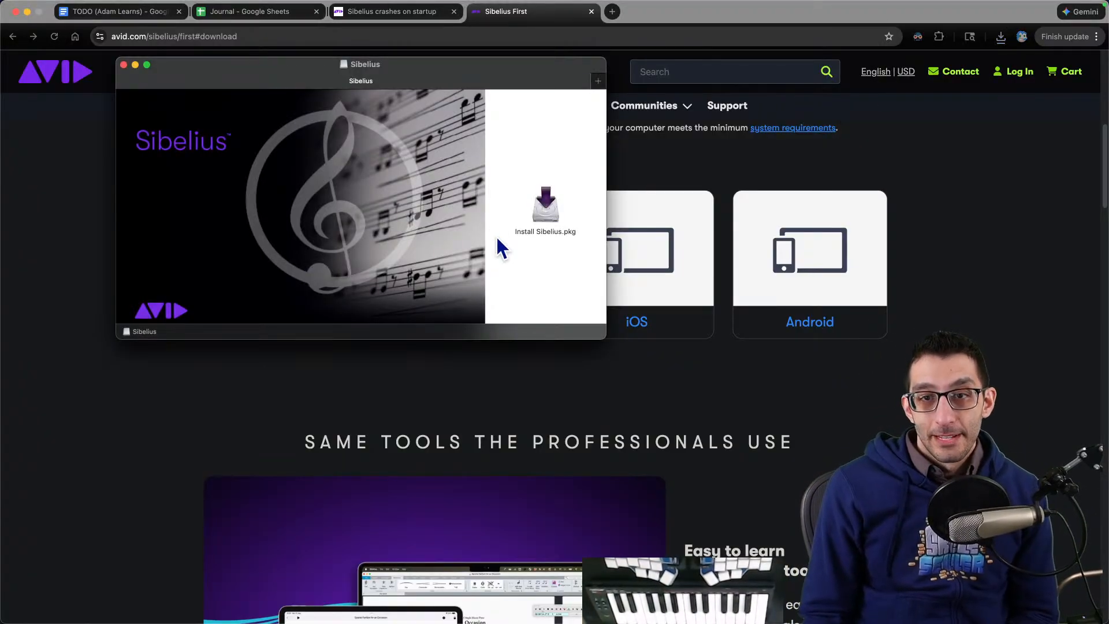
double_click(546, 216)
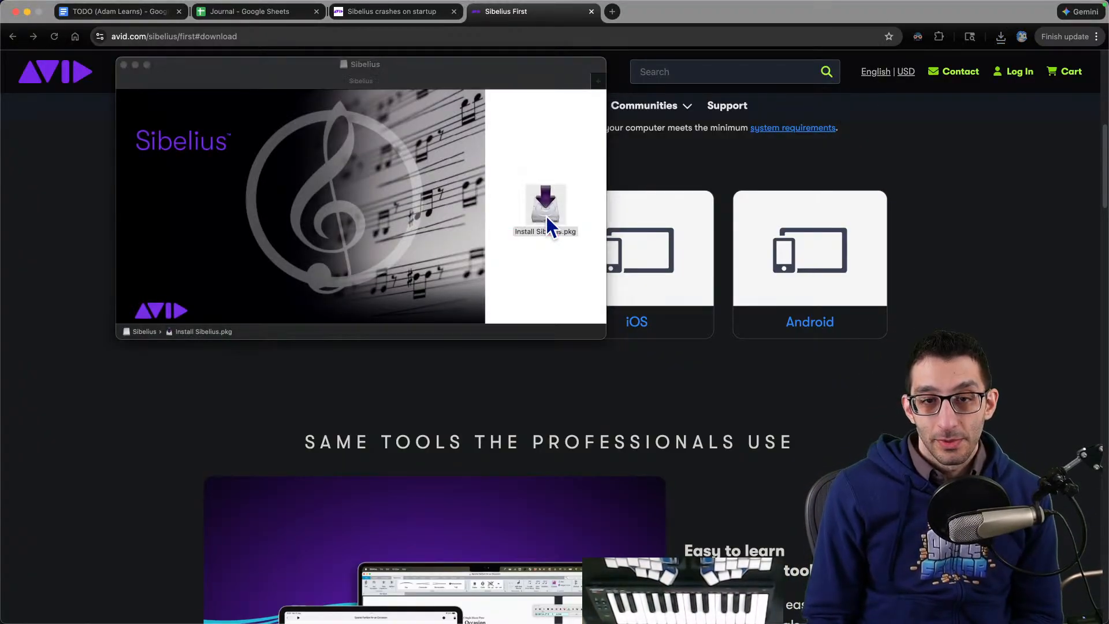
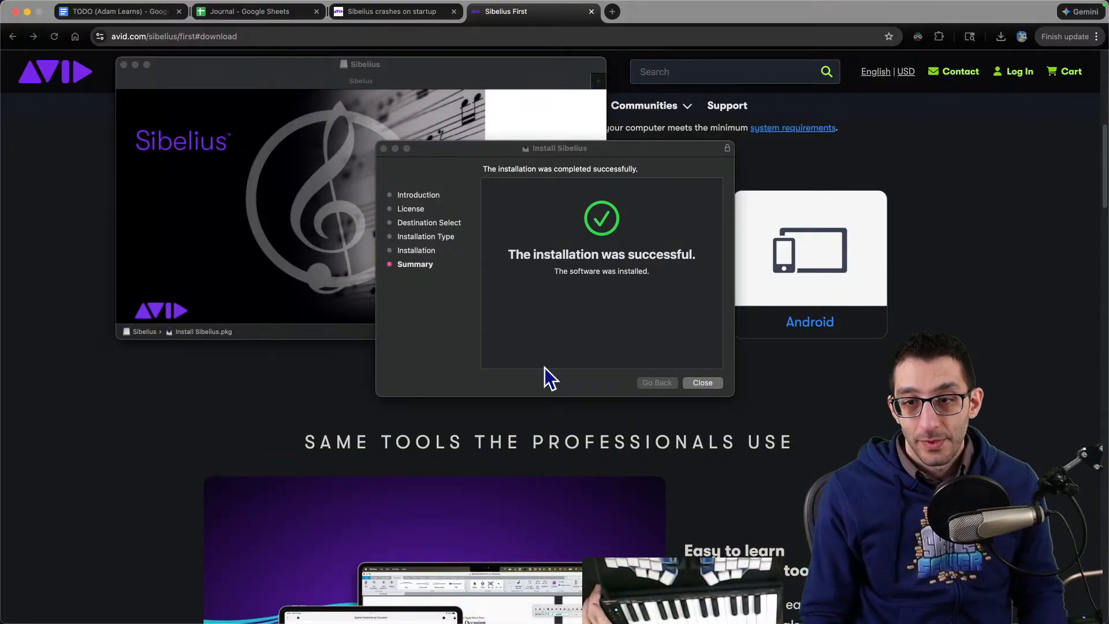
Step: Close the finished Sibelius installer, keeping its package and disk image, and close the disk image window
left_click(705, 383)
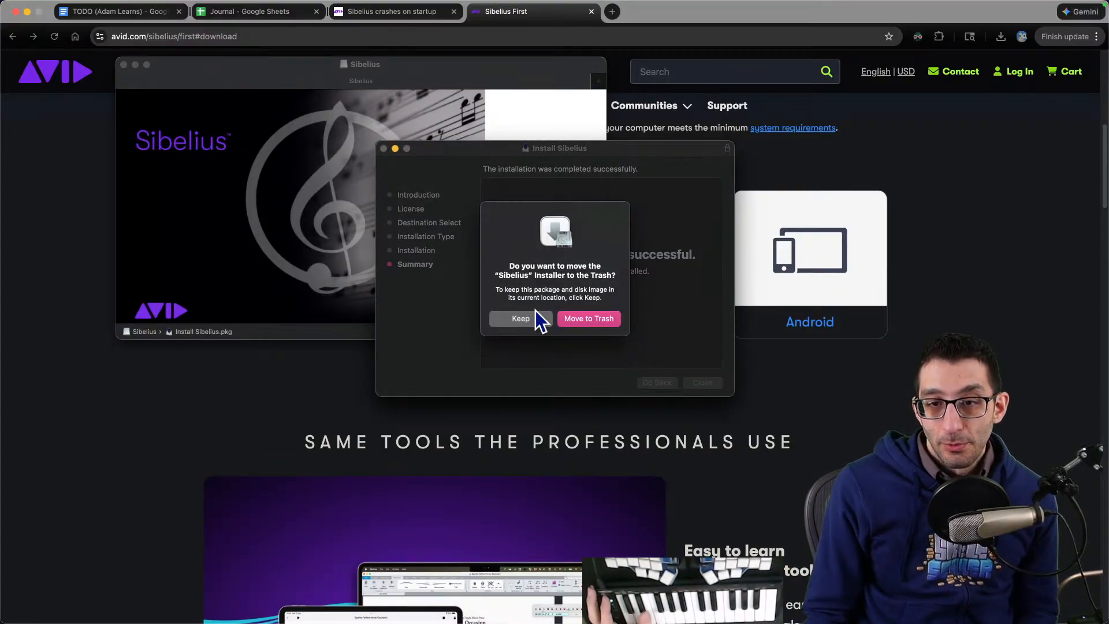
left_click(522, 320)
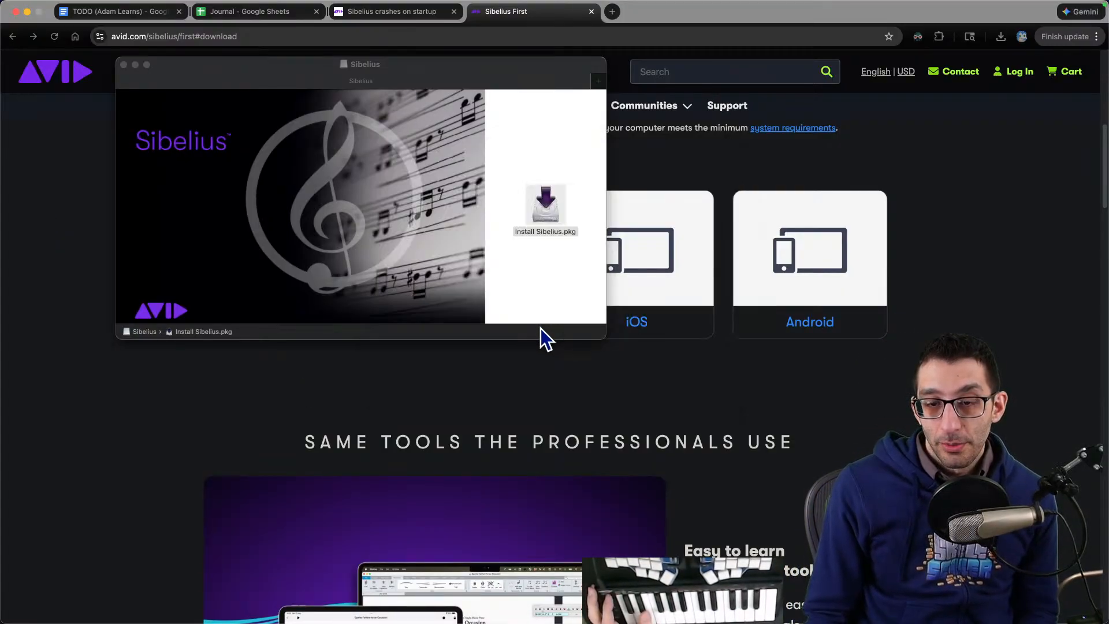
left_click(124, 64)
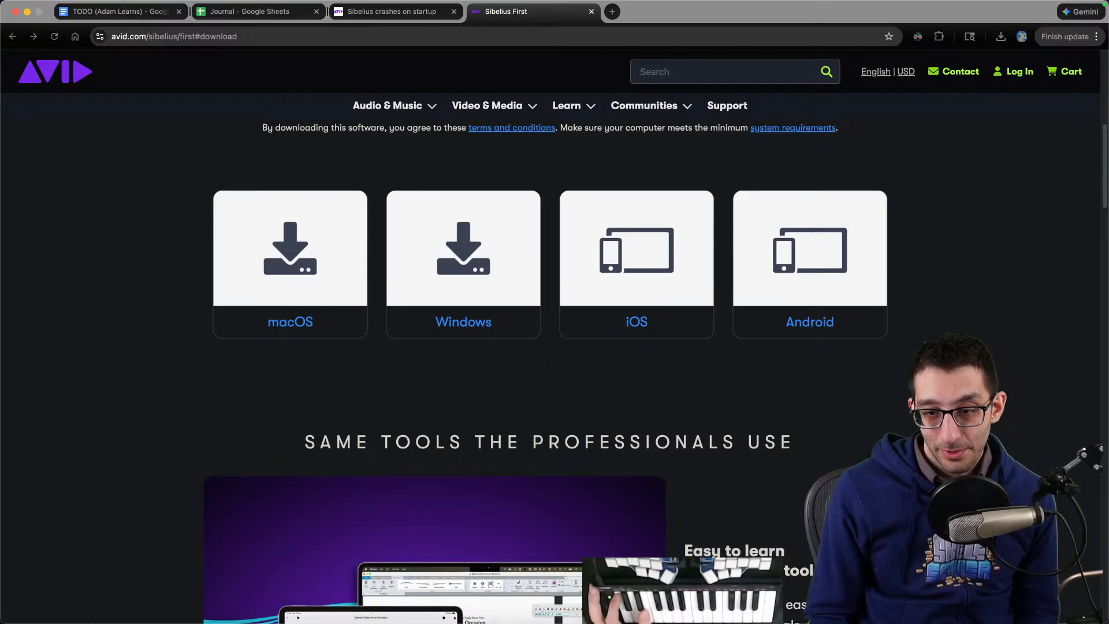
mouse_move(678, 589)
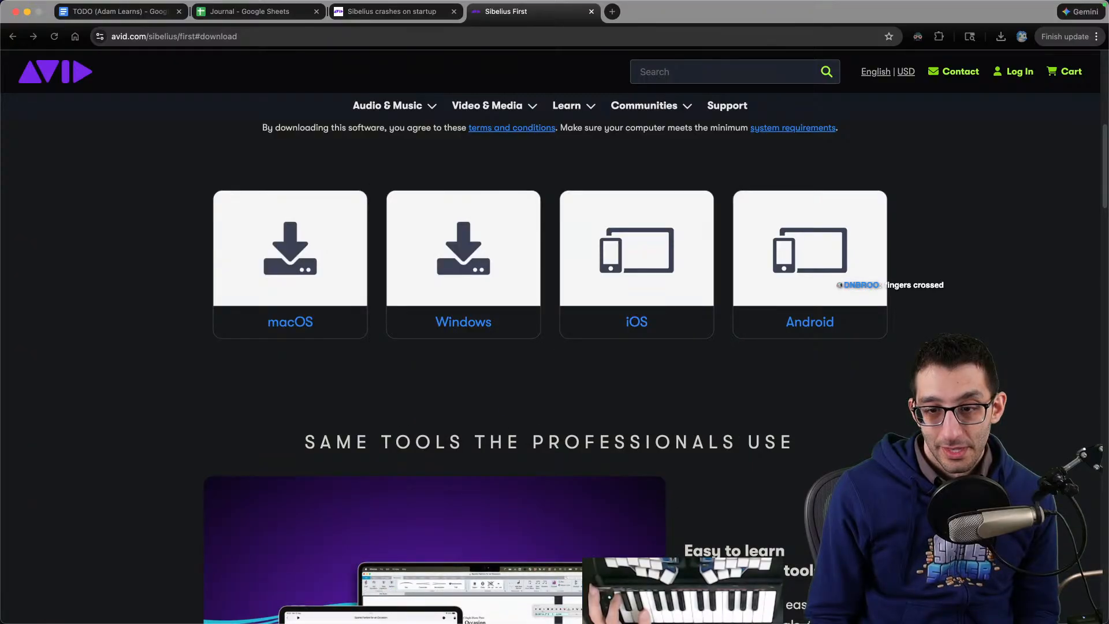
key("ctrl+Up")
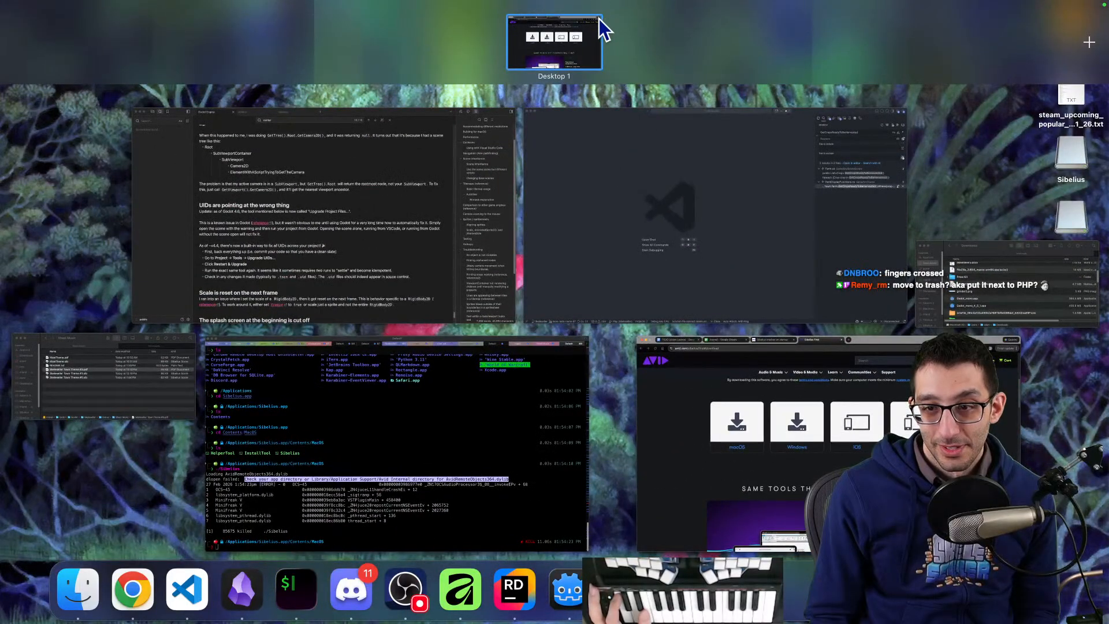
left_click(601, 29)
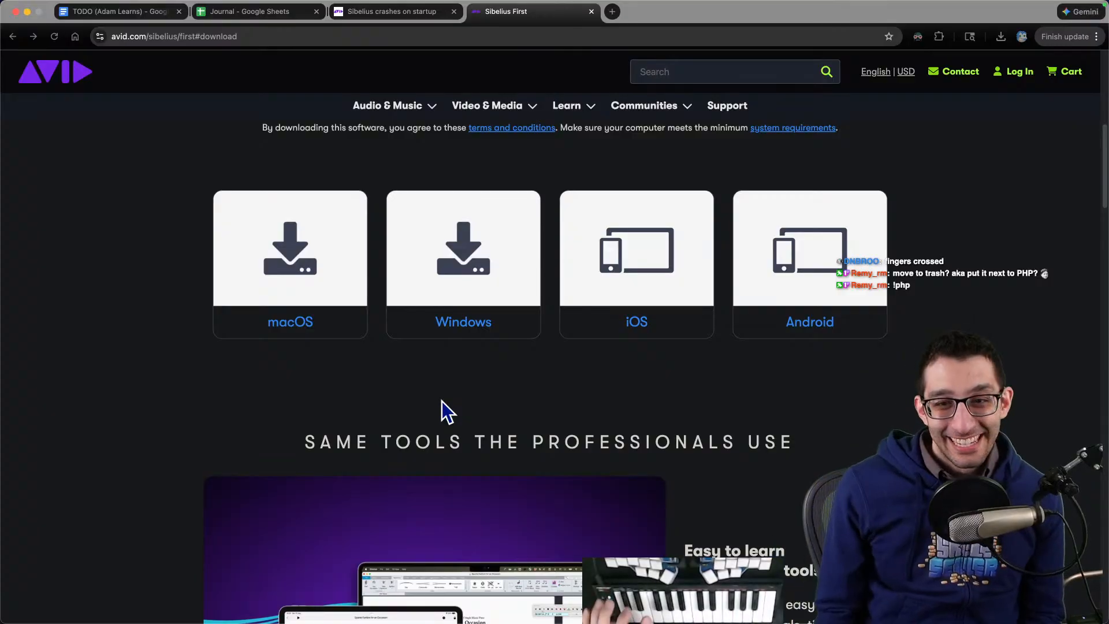
scroll(886, 393, "down", 15)
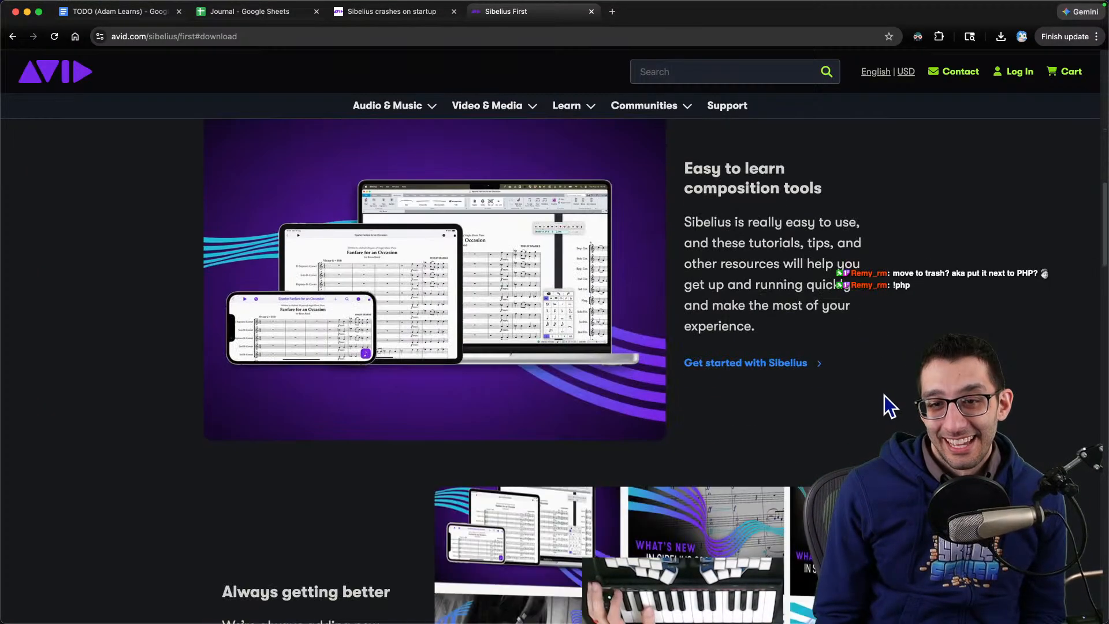
scroll(872, 394, "up", 20)
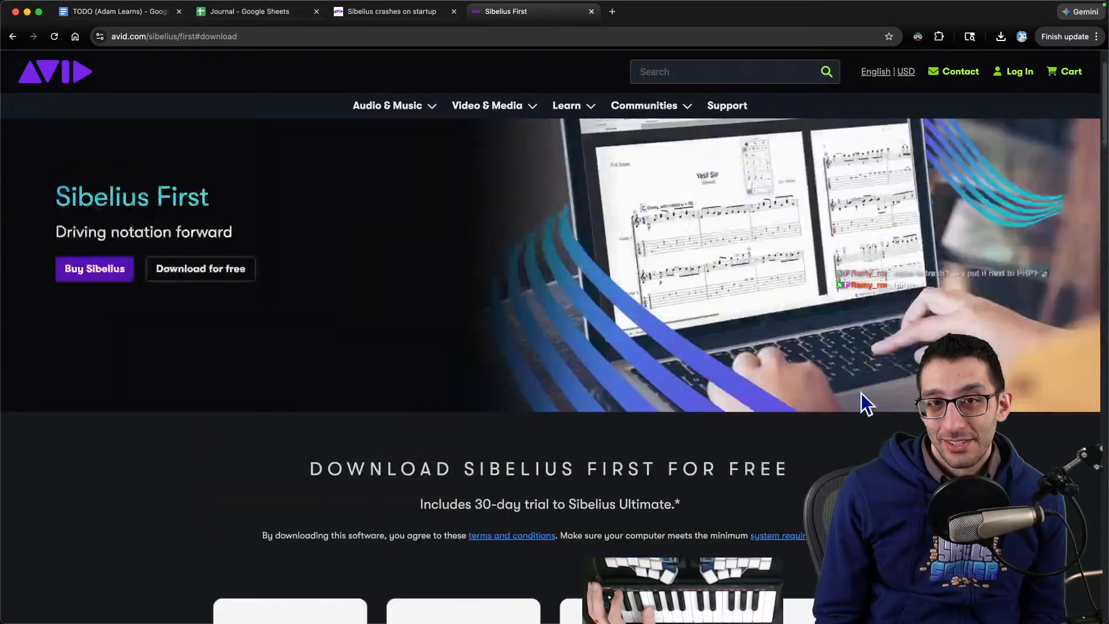
Step: Examine the "Update your software" section and the reinstall advice in Avid's "Sibelius crashes on startup" article
key("ctrl+shift+Tab")
left_click_drag(209, 203, 577, 264)
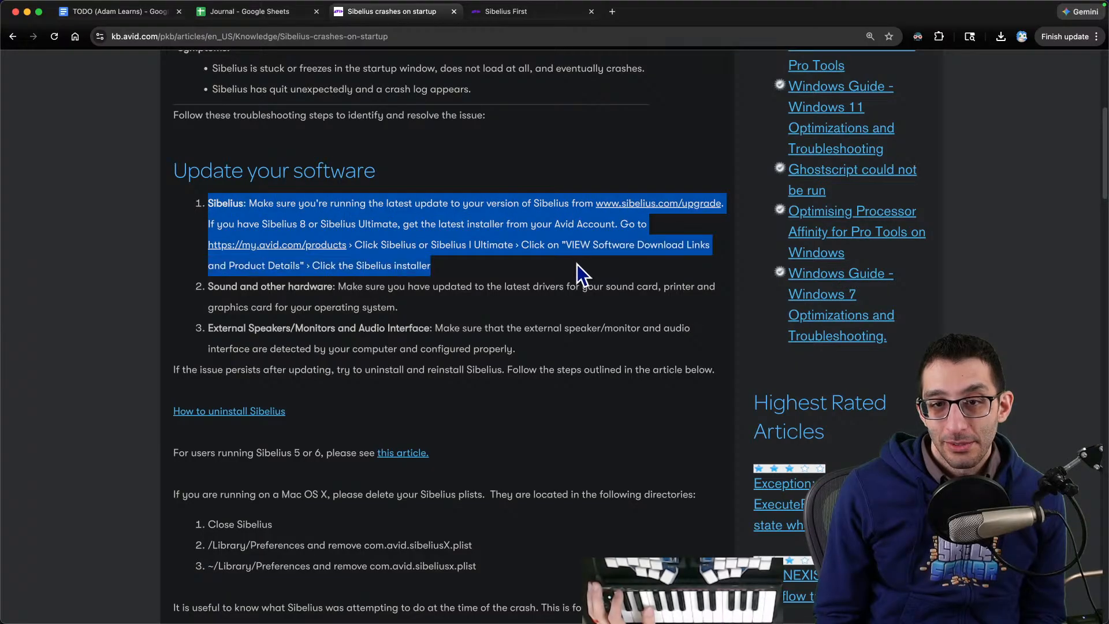
left_click(577, 264)
left_click_drag(209, 286, 697, 298)
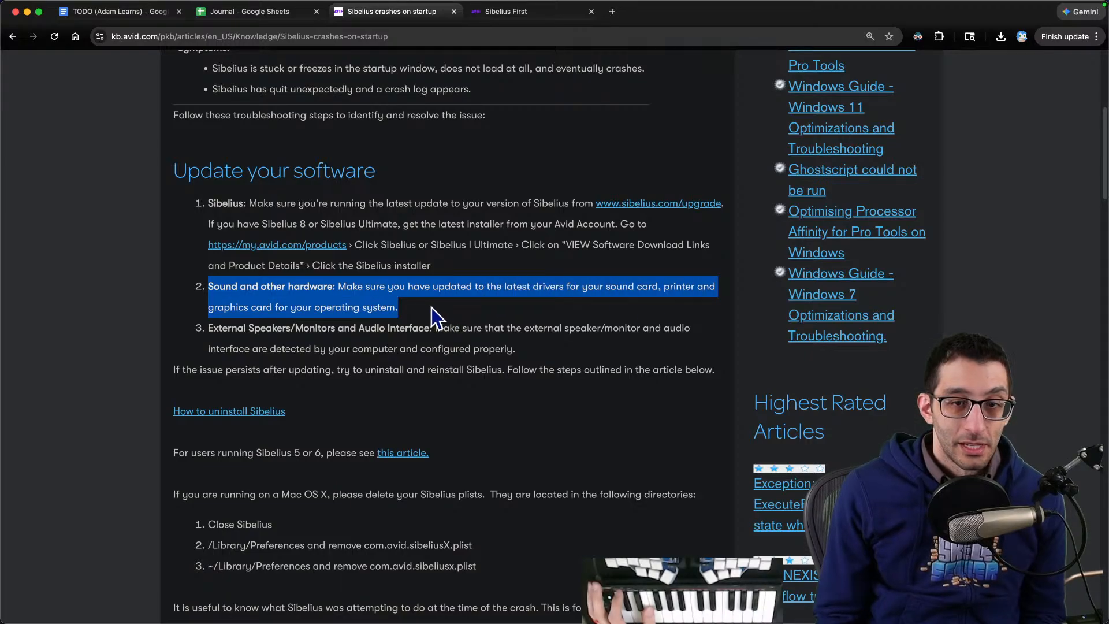
left_click_drag(295, 327, 525, 352)
left_click(552, 350)
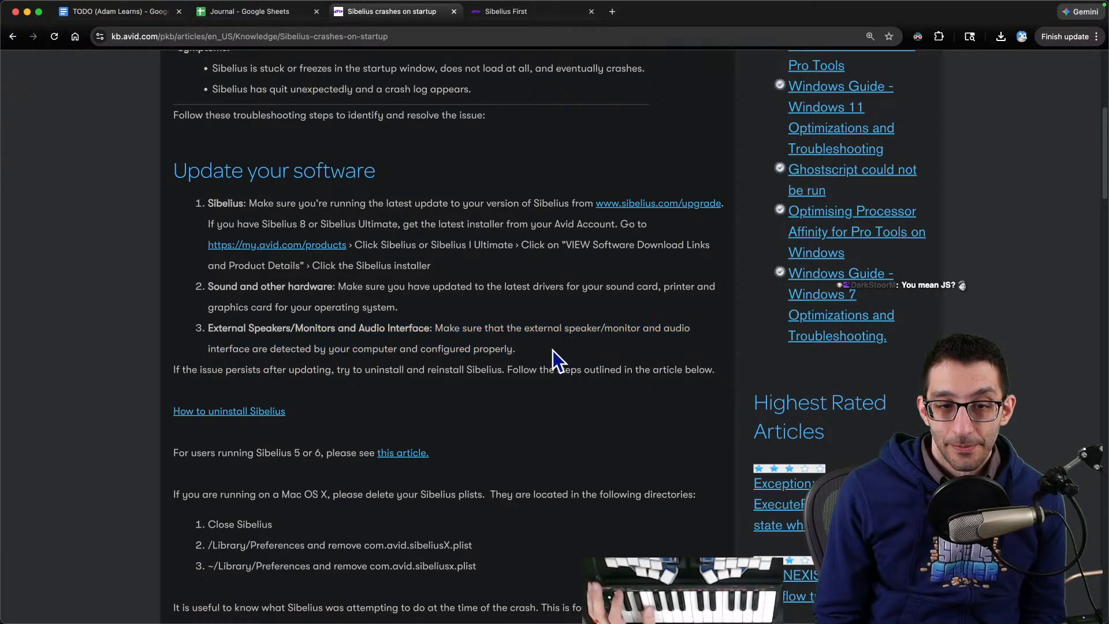
scroll(574, 325, "down", 3)
scroll(574, 324, "down", 3)
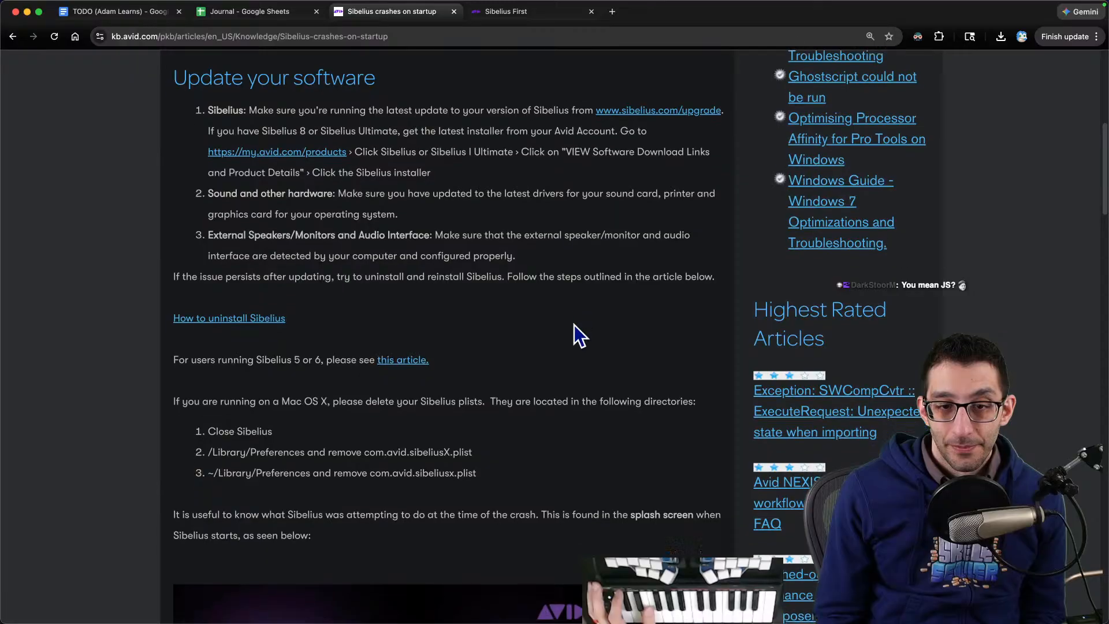
Step: Open the "How to uninstall Sibelius" article in a new tab and expand the Mac instructions for Sibelius 7.0 and later
left_click(219, 272, "super")
key("ctrl+Tab")
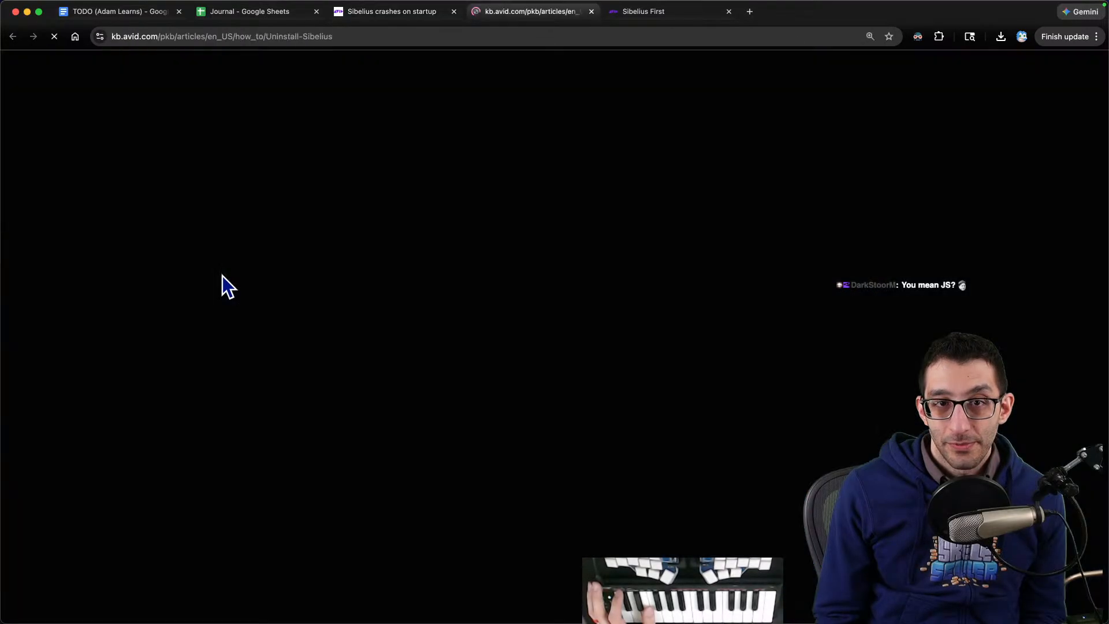
scroll(326, 247, "down", 5)
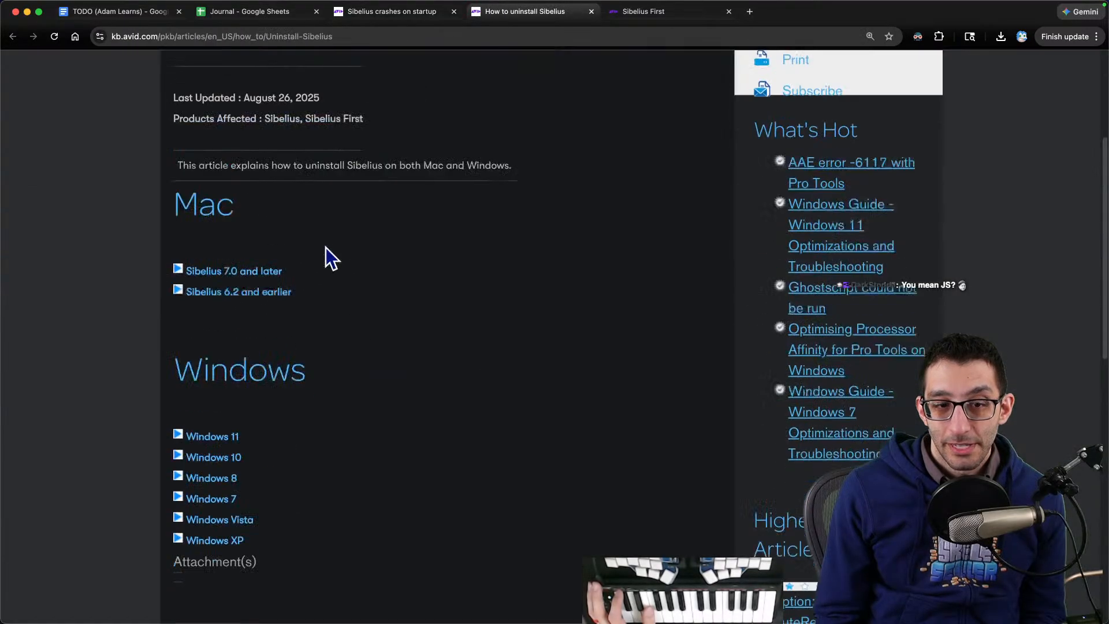
left_click(254, 262)
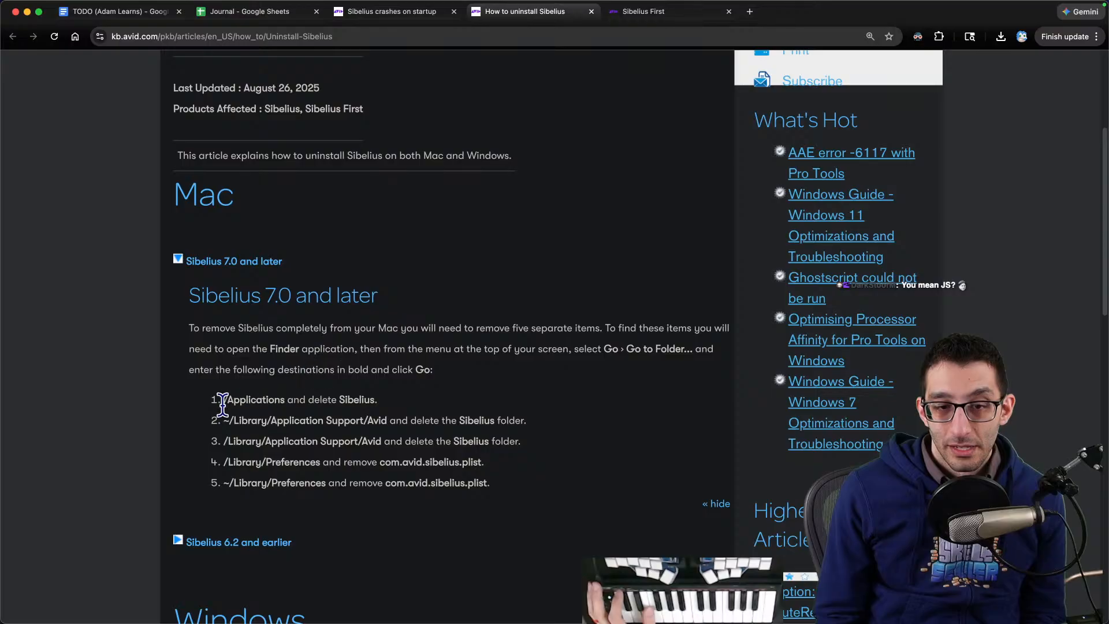
Step: Examine the first three Mac removal items, including the Sibelius folders under both Application Support/Avid locations
left_click_drag(218, 401, 420, 404)
left_click_drag(220, 421, 541, 436)
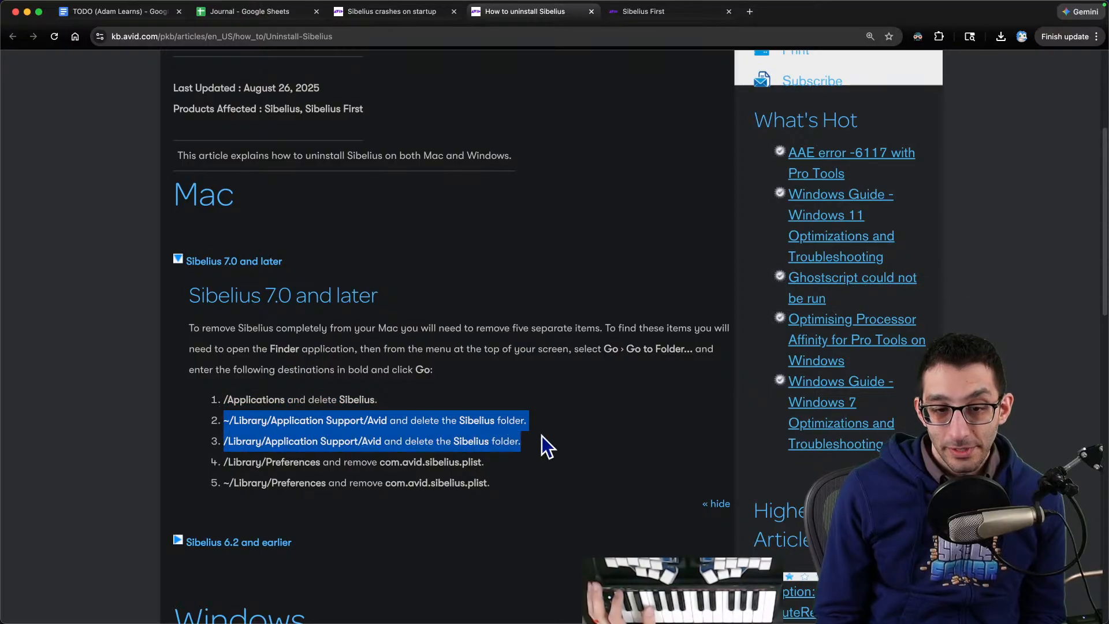
mouse_move(623, 586)
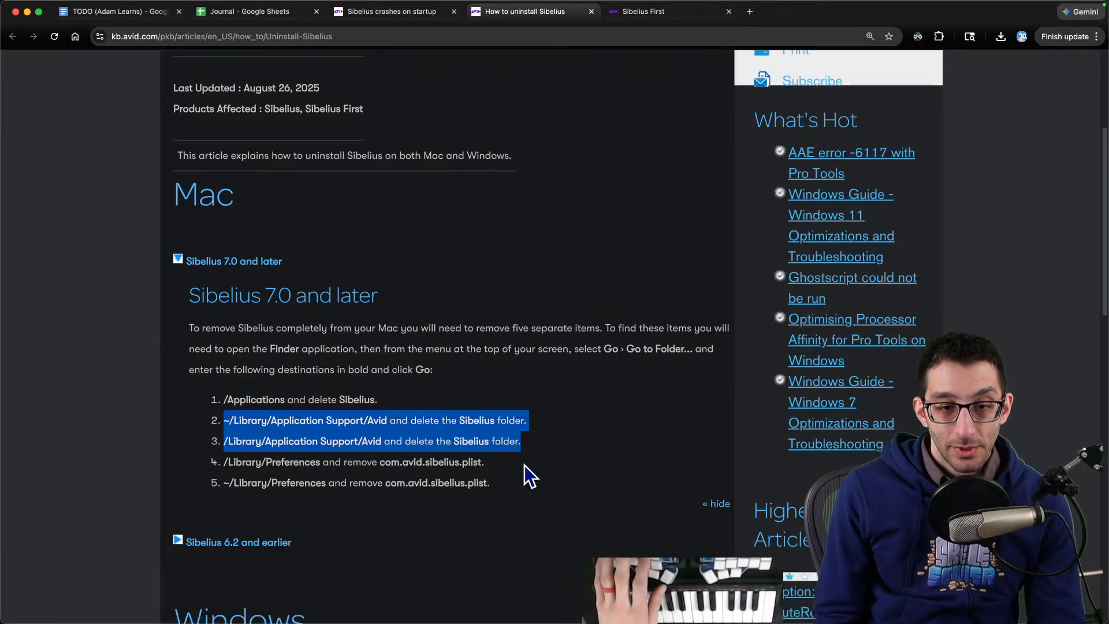
Step: Switch to the terminal and, in a new tab, list the contents of ~/Library/Application Support/Avid
key("super+Tab")
key("ctrl+alt+Right")
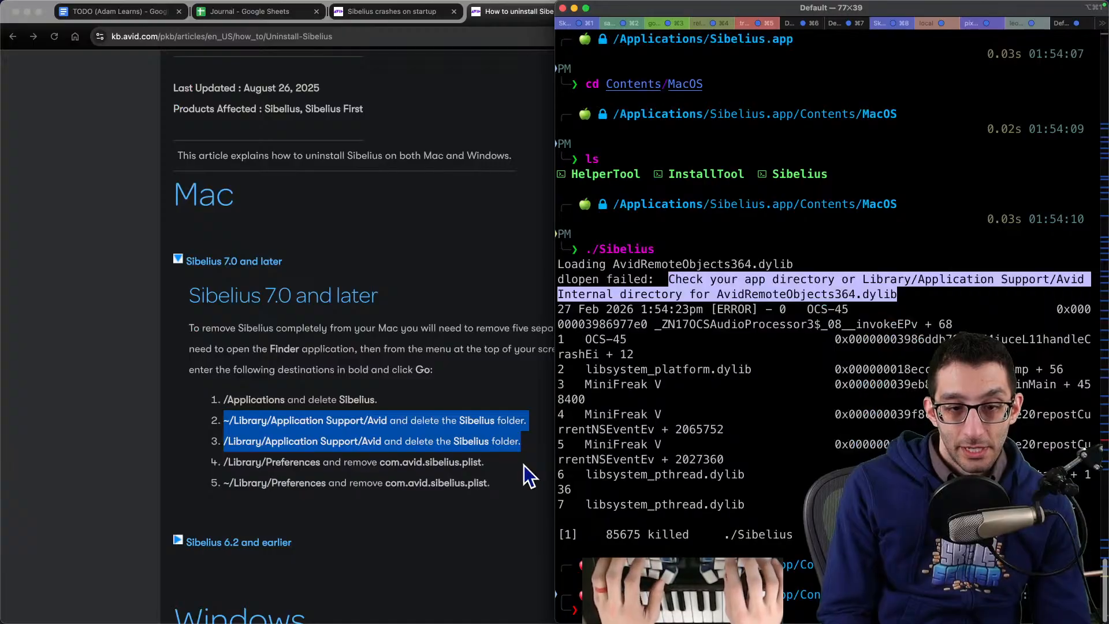
key("super+t")
type("cd ~/Library/Application\\ Support/Avid/")
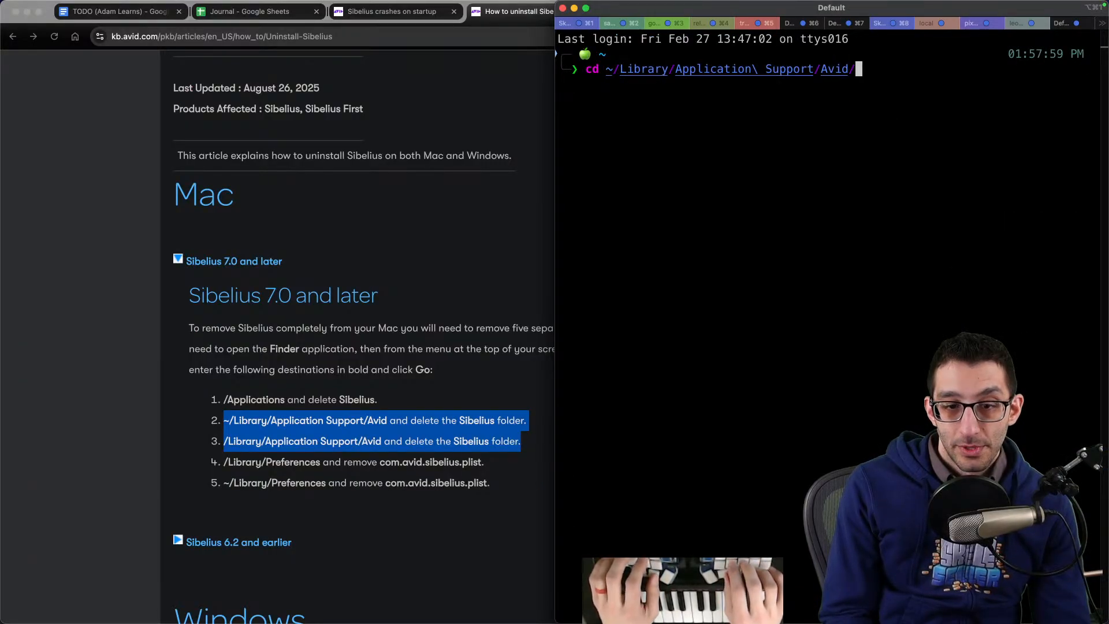
key("BackSpace")
key("Left")
key("Return")
type("ls")
key("Return")
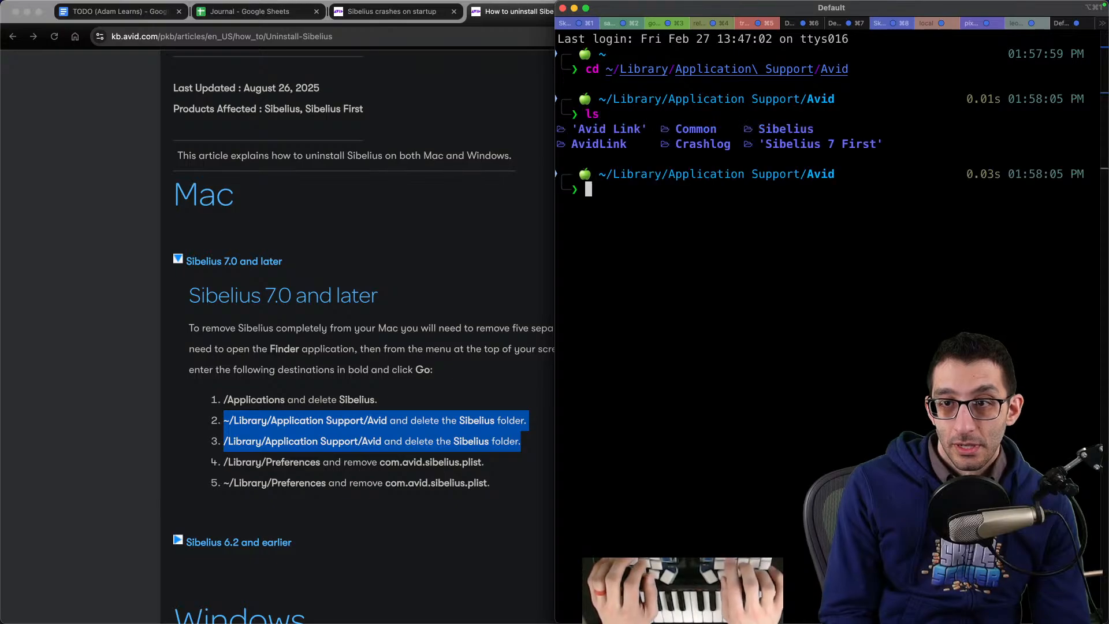
Step: Force-delete the Sibelius and Sibelius 7 First folders from ~/Library/Application Support/Avid
type("rm -rf Sibelius")
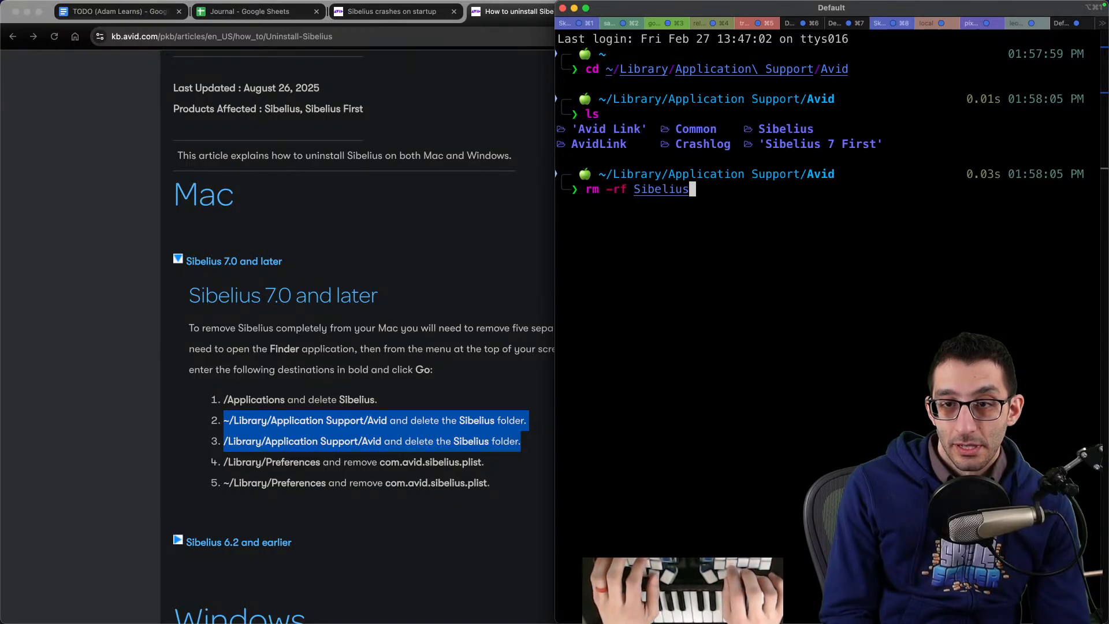
key("Return")
type("rm -rf S")
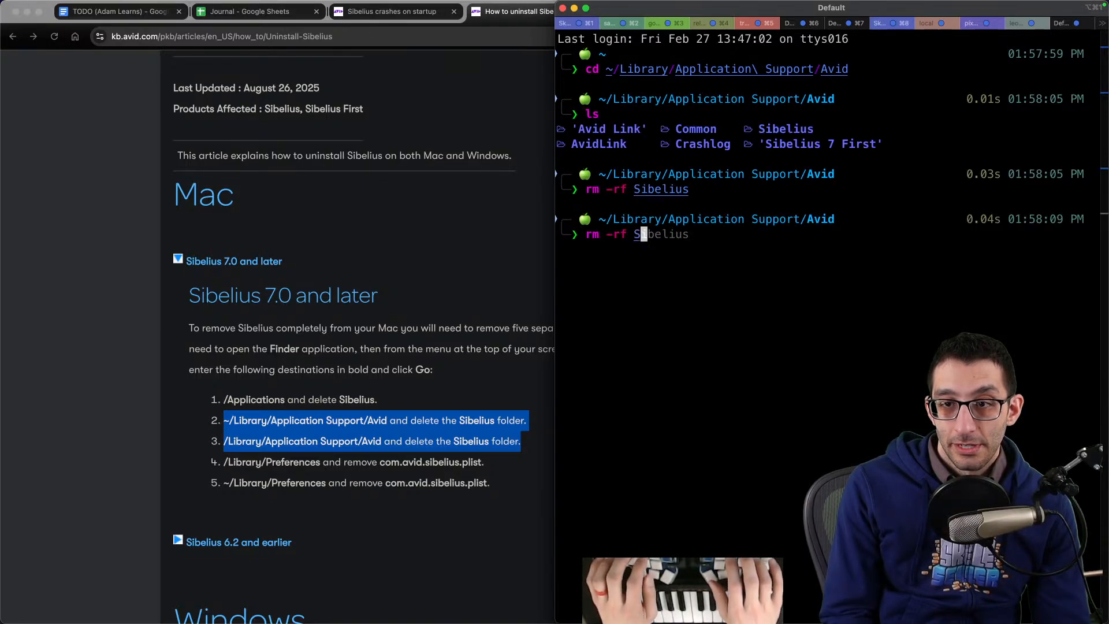
key("Tab")
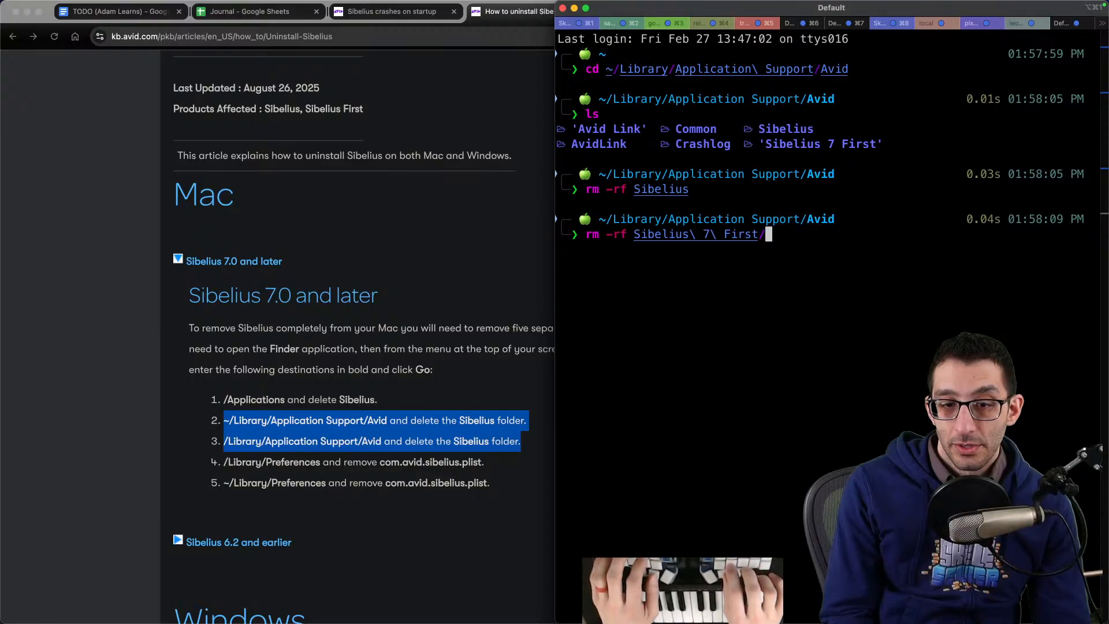
key("Return")
Step: Change the working directory to /Library/Preferences
type("cd /")
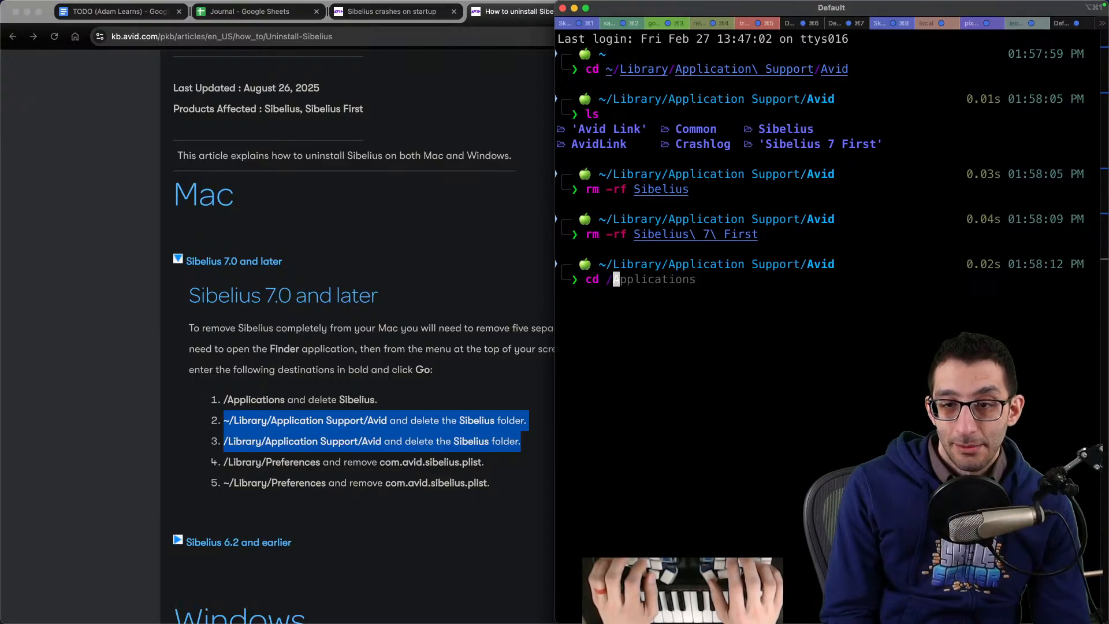
key("BackSpace")
type("~")
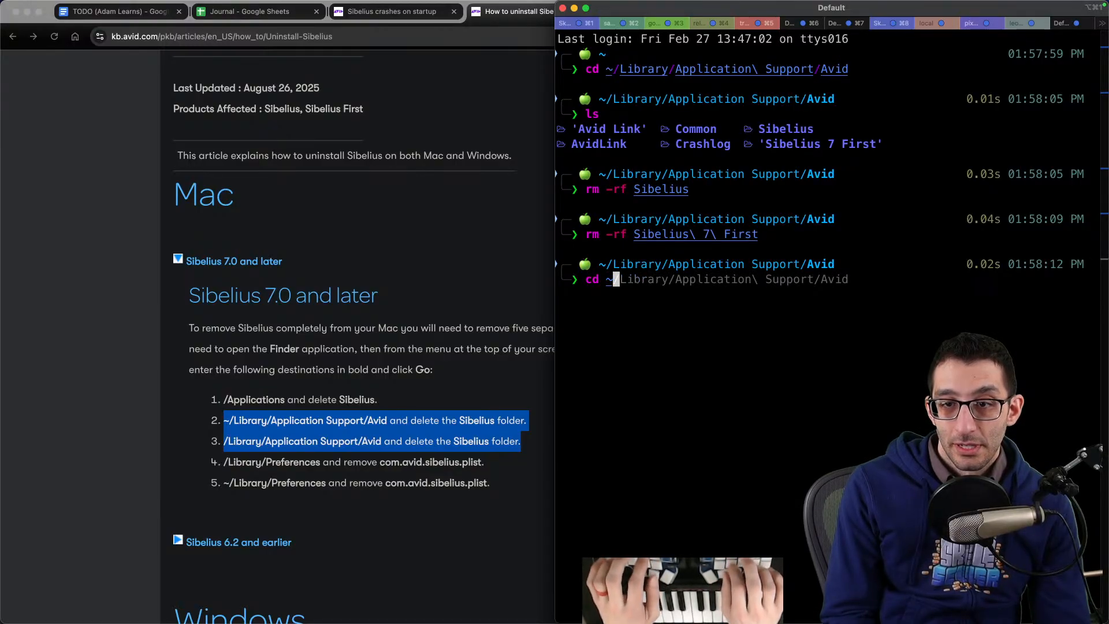
key("BackSpace")
type("/Library")
key("Return")
type("cs")
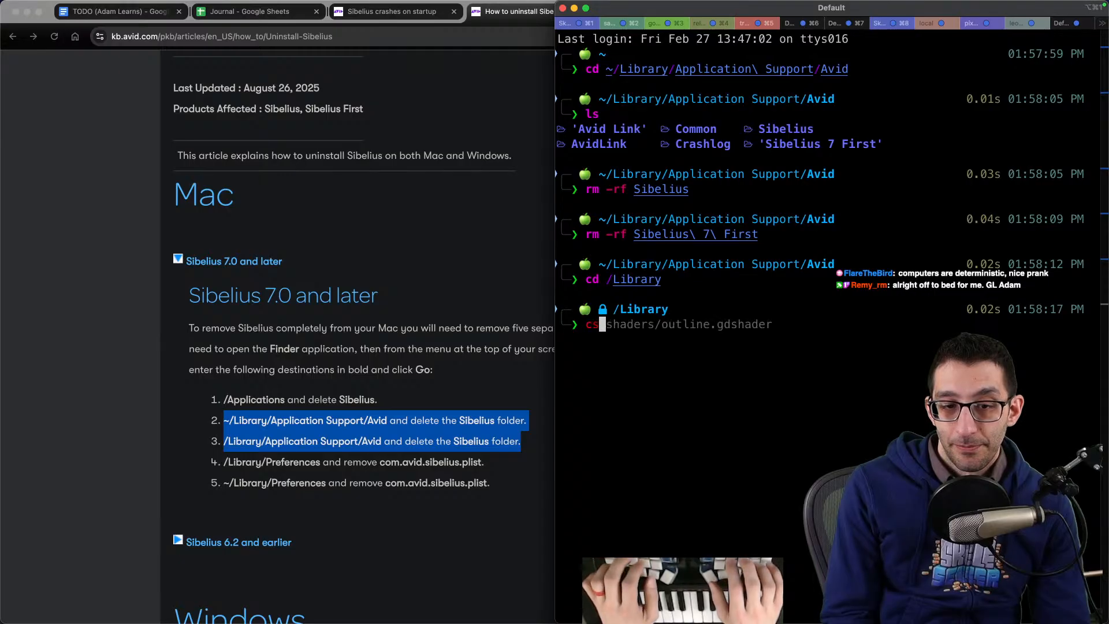
key("BackSpace")
type("d Prefenr")
key("Tab")
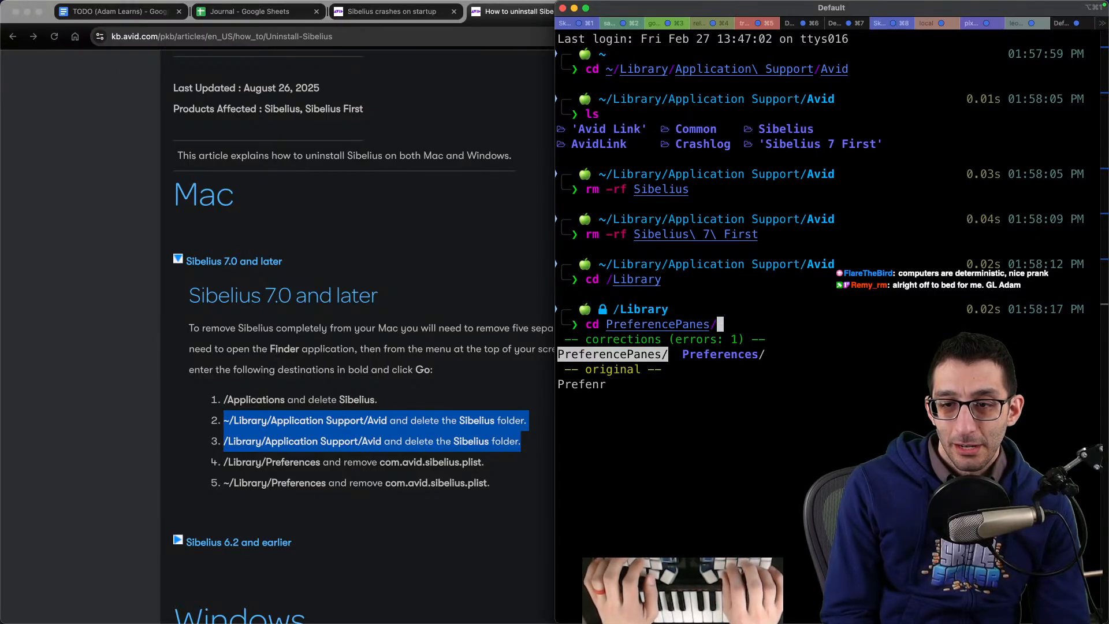
key("BackSpace")
key("BackSpace")
key("BackSpace")
key("BackSpace")
key("BackSpace")
key("BackSpace")
key("BackSpace")
key("BackSpace")
type("ces")
key("Return")
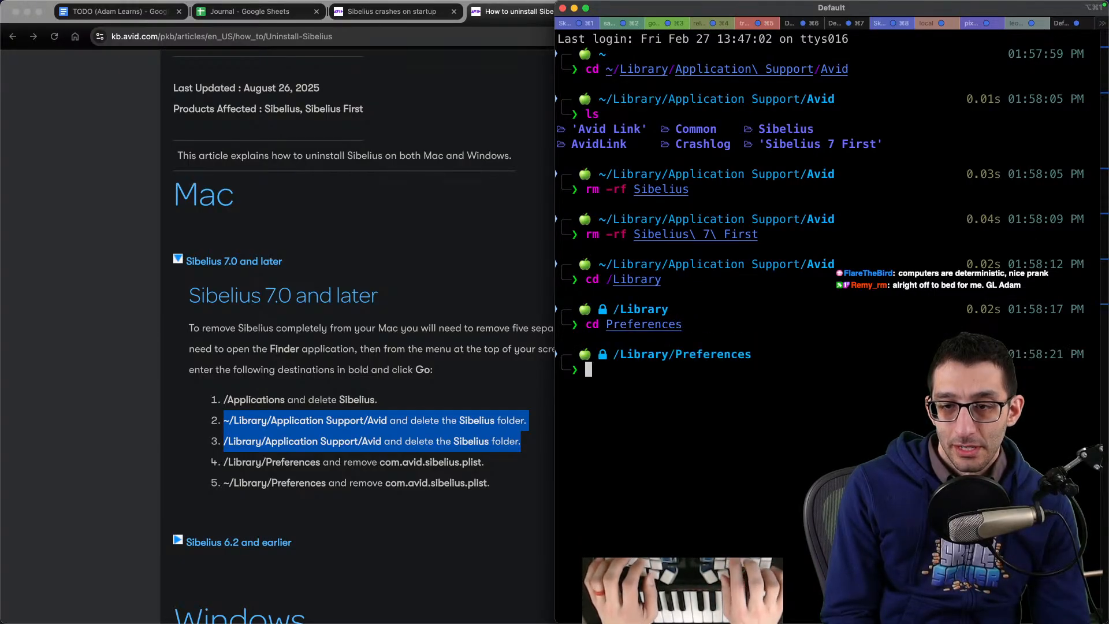
Step: List the files in /Library/Preferences and filter the listing for Sibelius
type("ls")
key("Return")
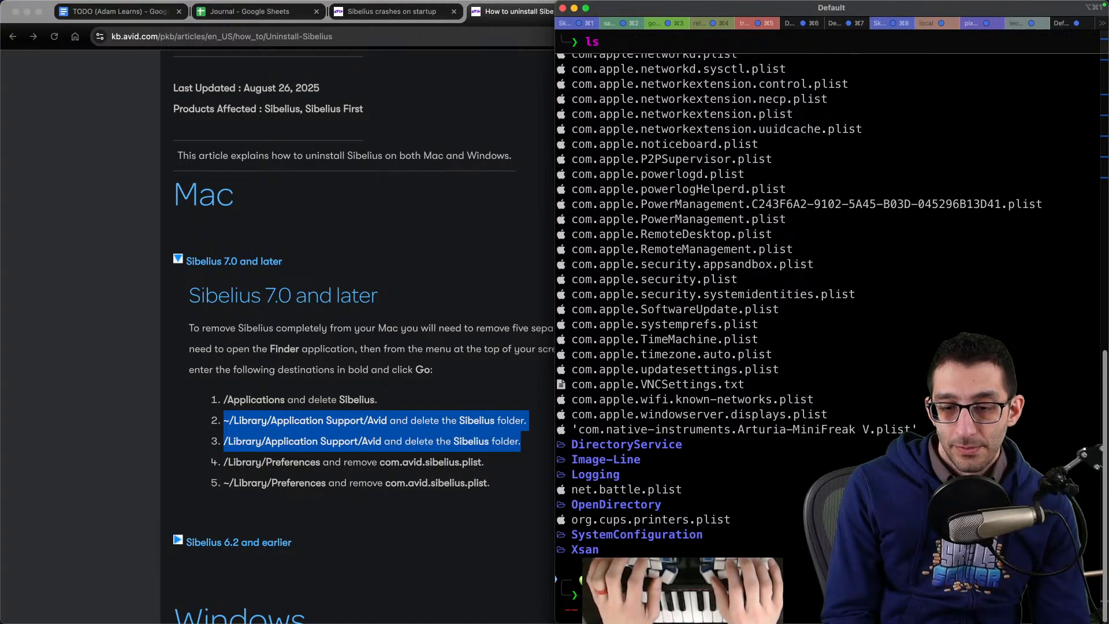
key("Return")
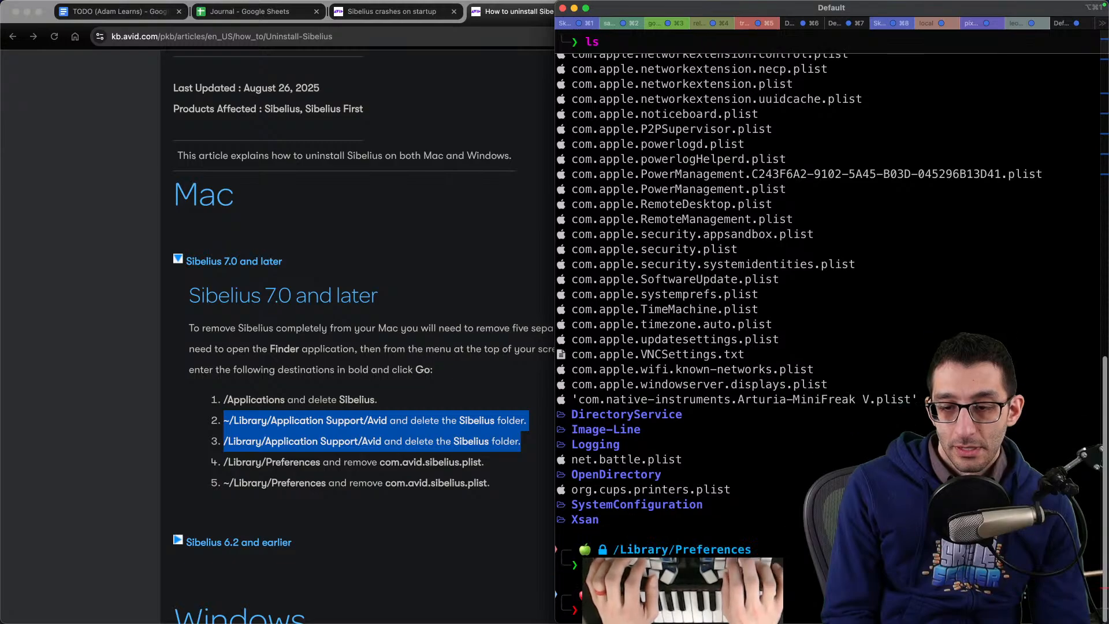
key("Return")
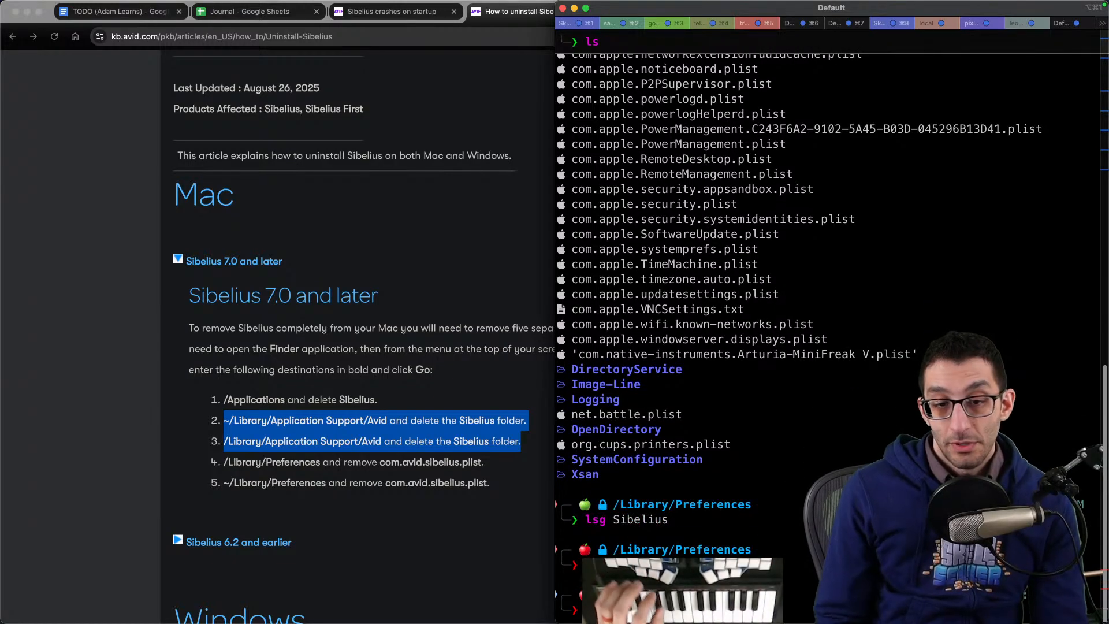
Step: Return to the uninstall article in the browser and expand the Mac instructions for Sibelius 7.0 and later again
left_click(496, 434)
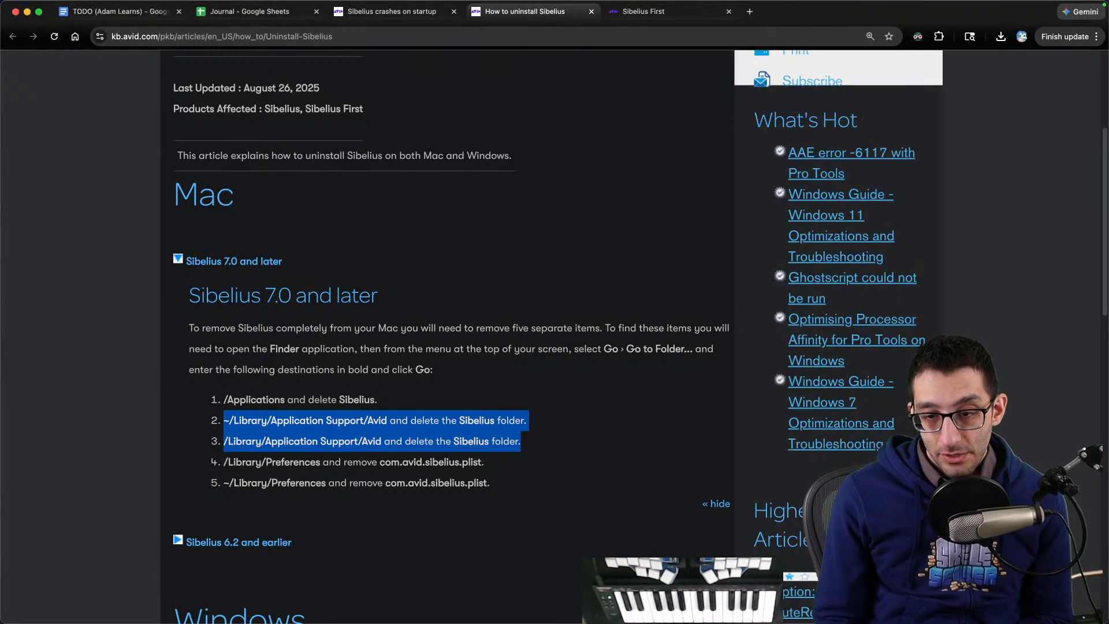
mouse_move(568, 620)
left_click(732, 589)
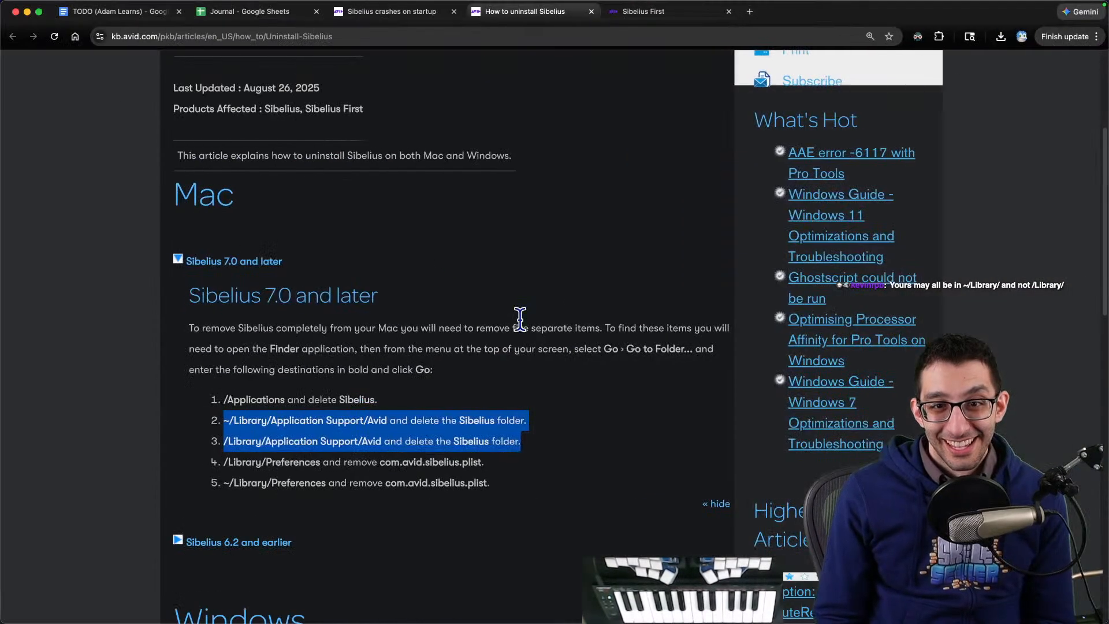
mouse_move(623, 613)
key("ctrl+Up")
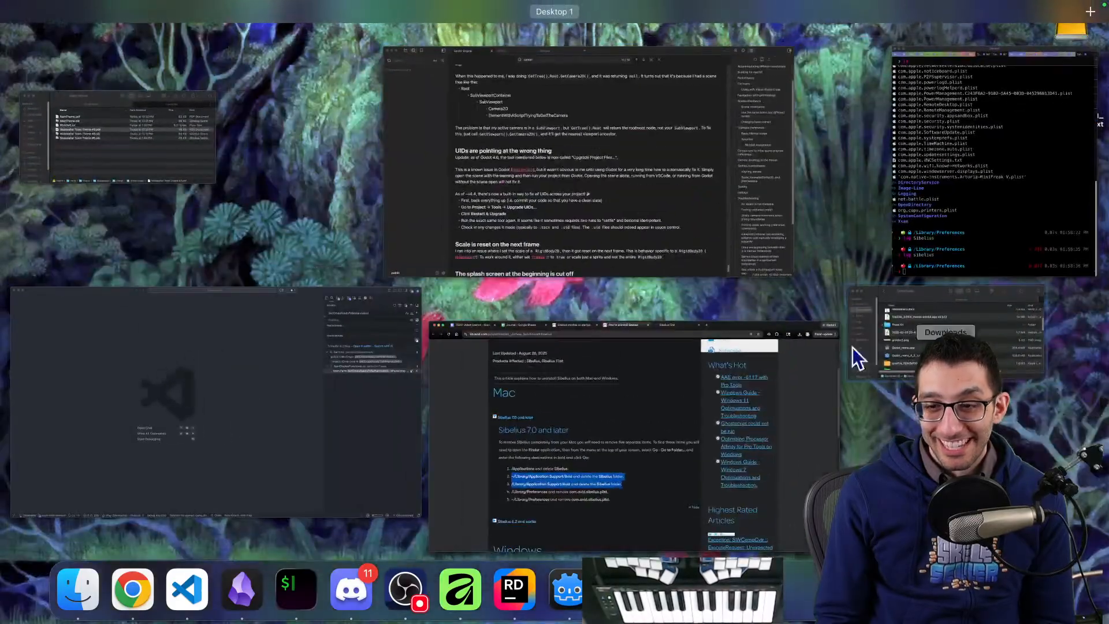
mouse_move(593, 5)
left_click(445, 337)
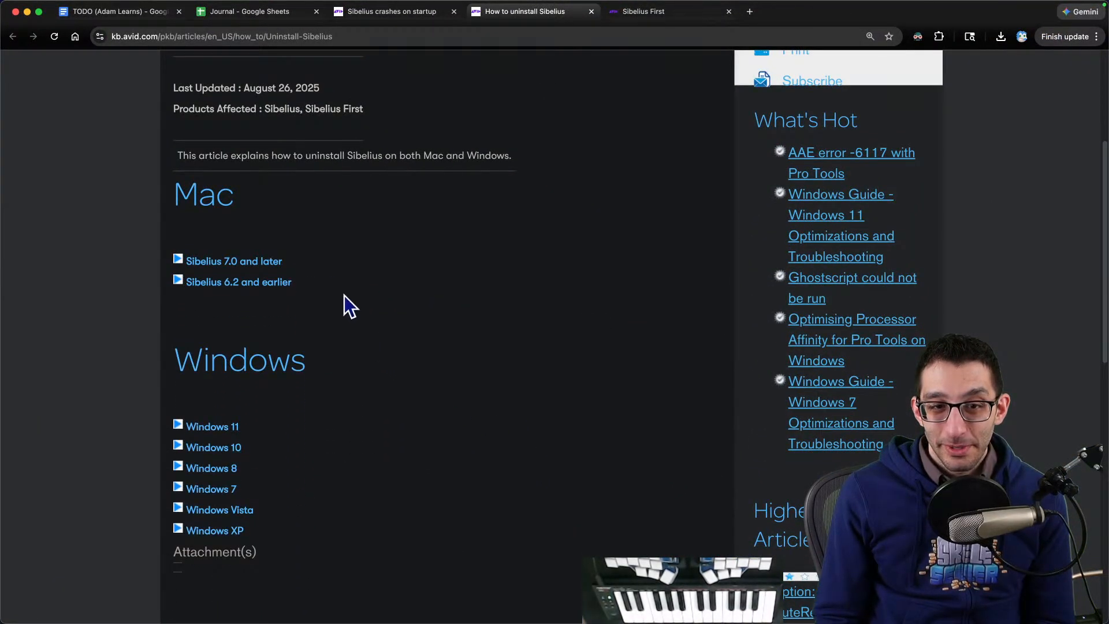
left_click(319, 265)
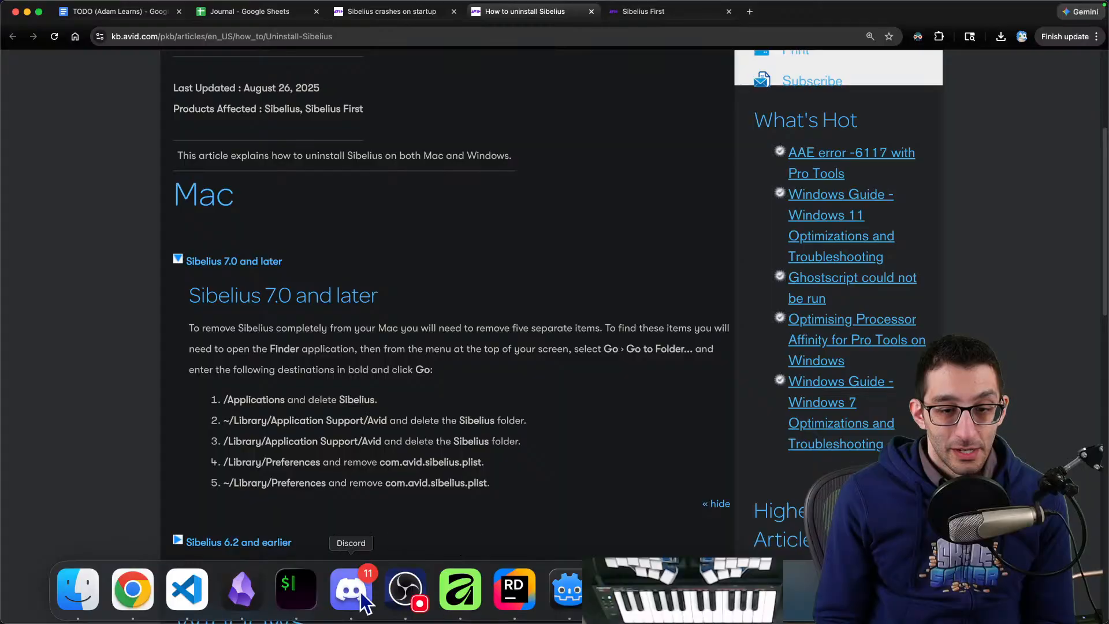
Step: Switch back to the terminal, list ~/Library and filter the listing for "sib"
left_click(296, 609)
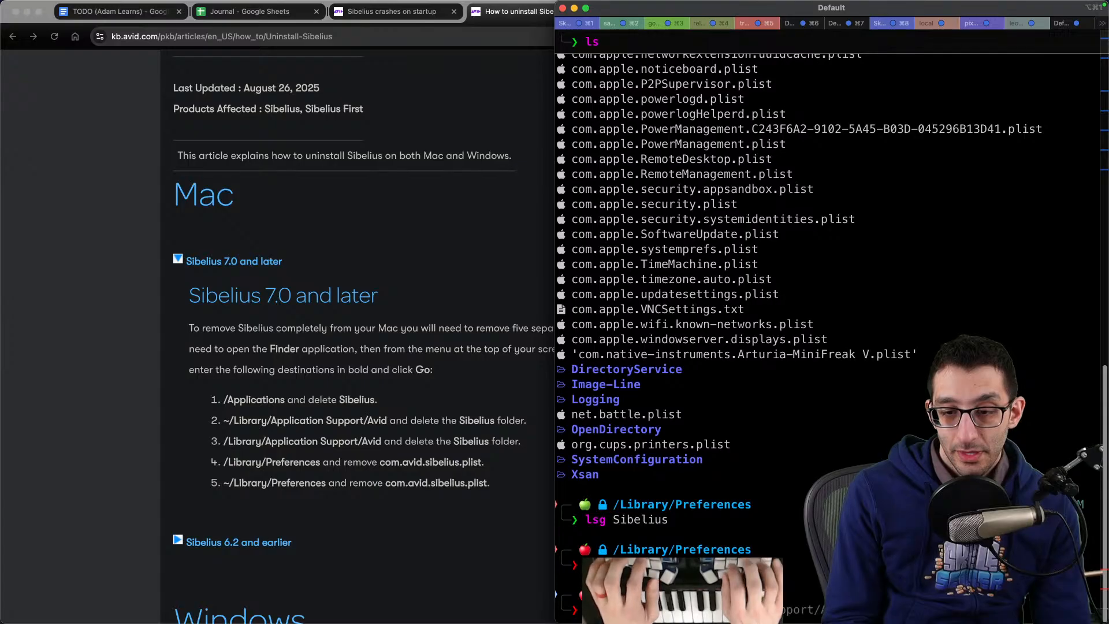
key("Return")
type("ls")
key("Return")
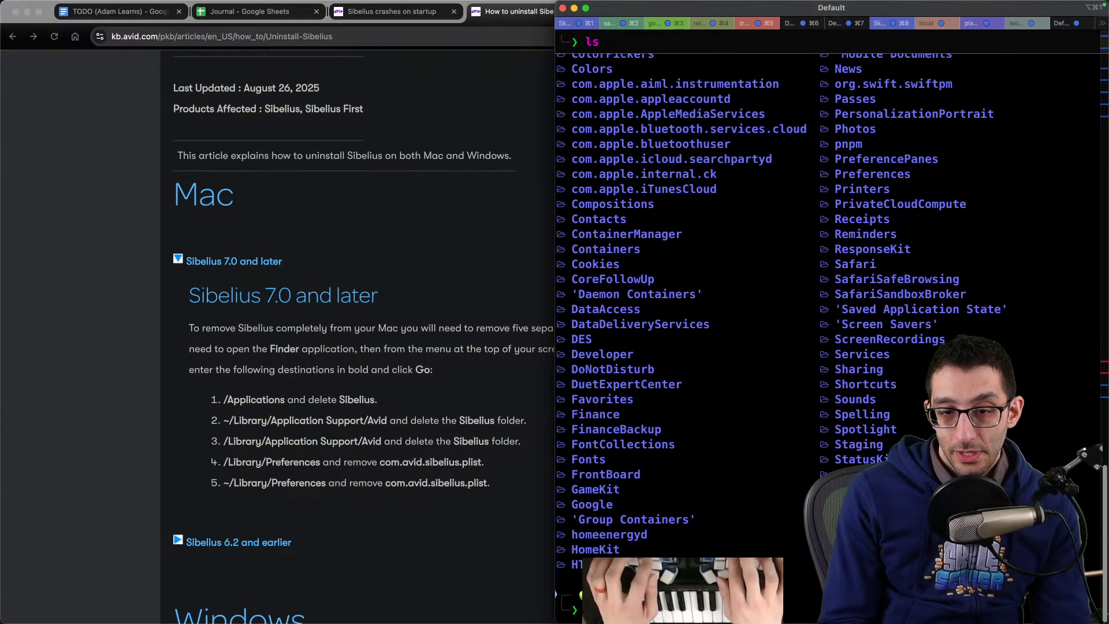
type("lsg sib")
key("Return")
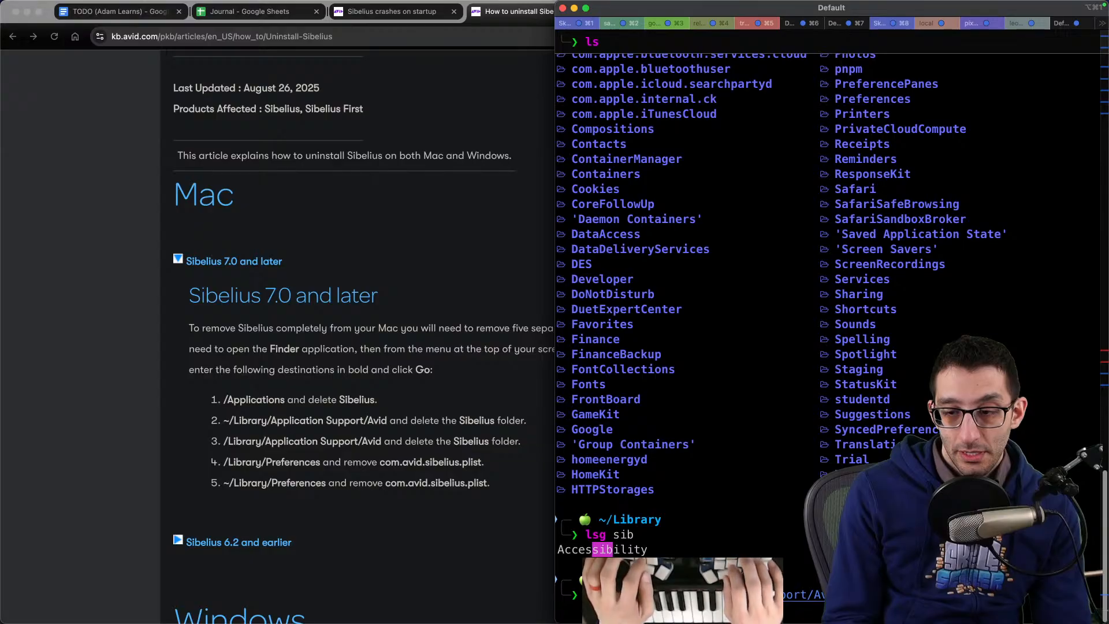
Step: Go to /Library/Application Support/Avid, list it, and force-delete its Sibelius and Sibelius 7 First folders
scroll(825, 335, "up", 3)
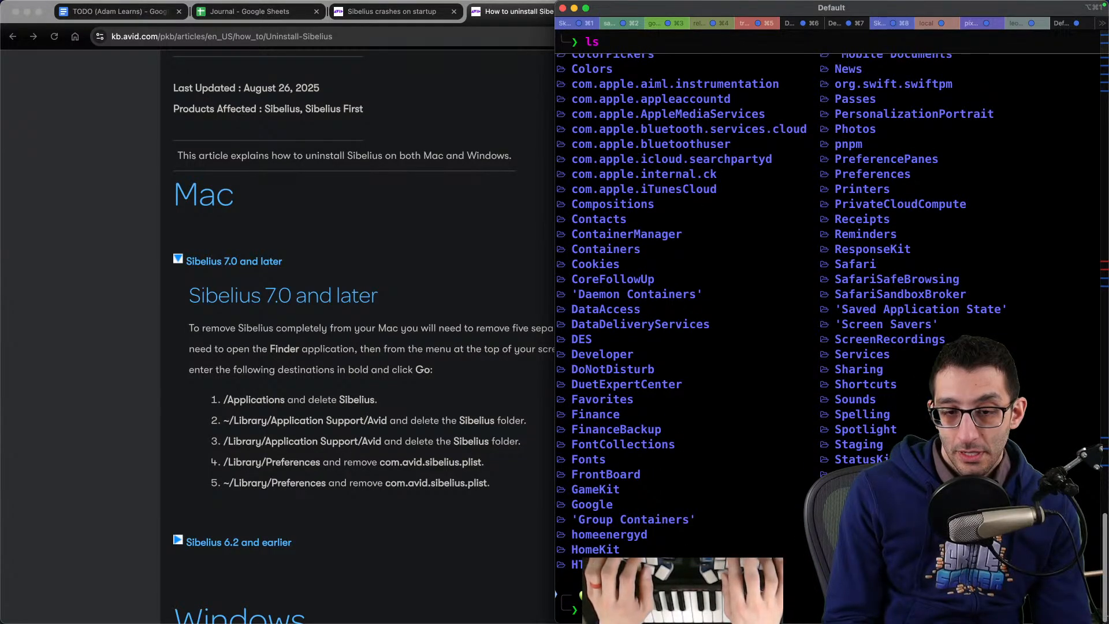
scroll(826, 335, "down", 3)
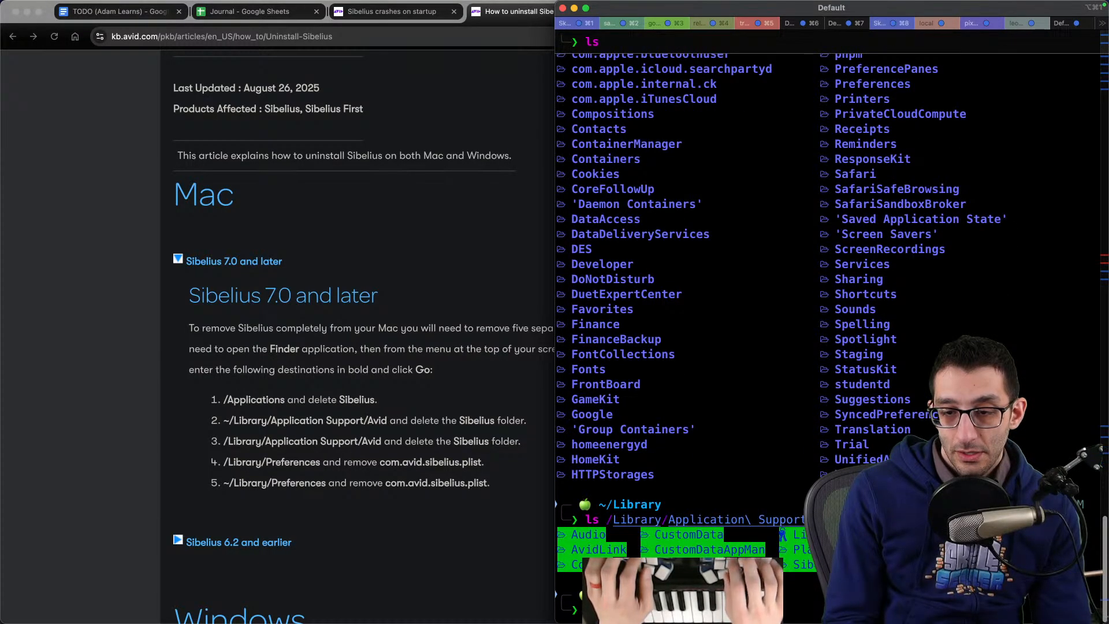
scroll(826, 335, "down", 4)
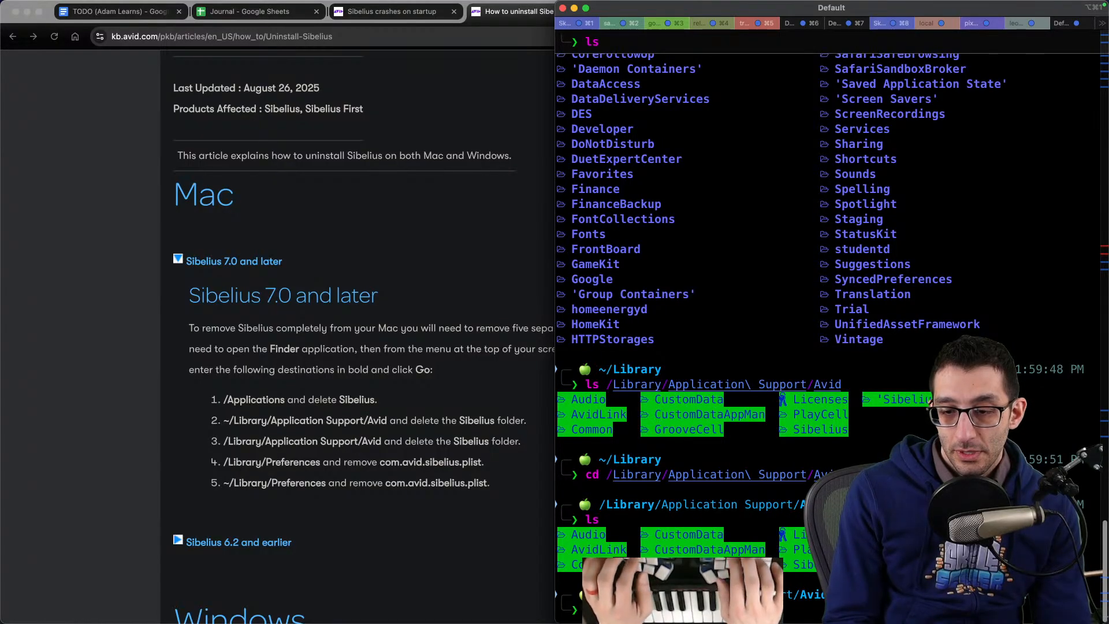
scroll(826, 335, "down", 2)
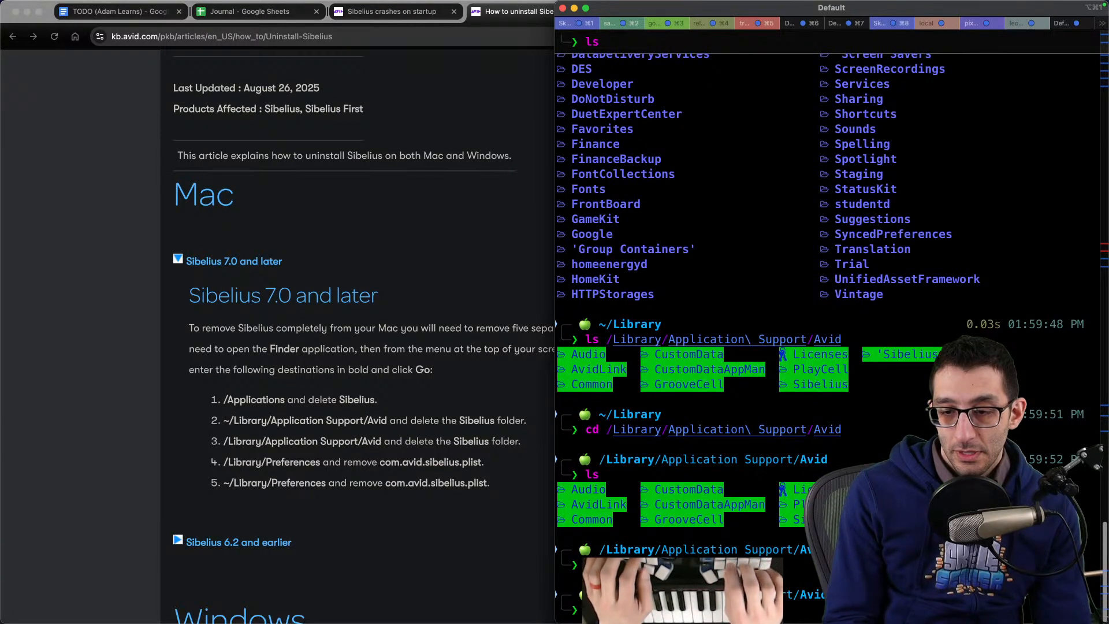
scroll(825, 335, "down", 2)
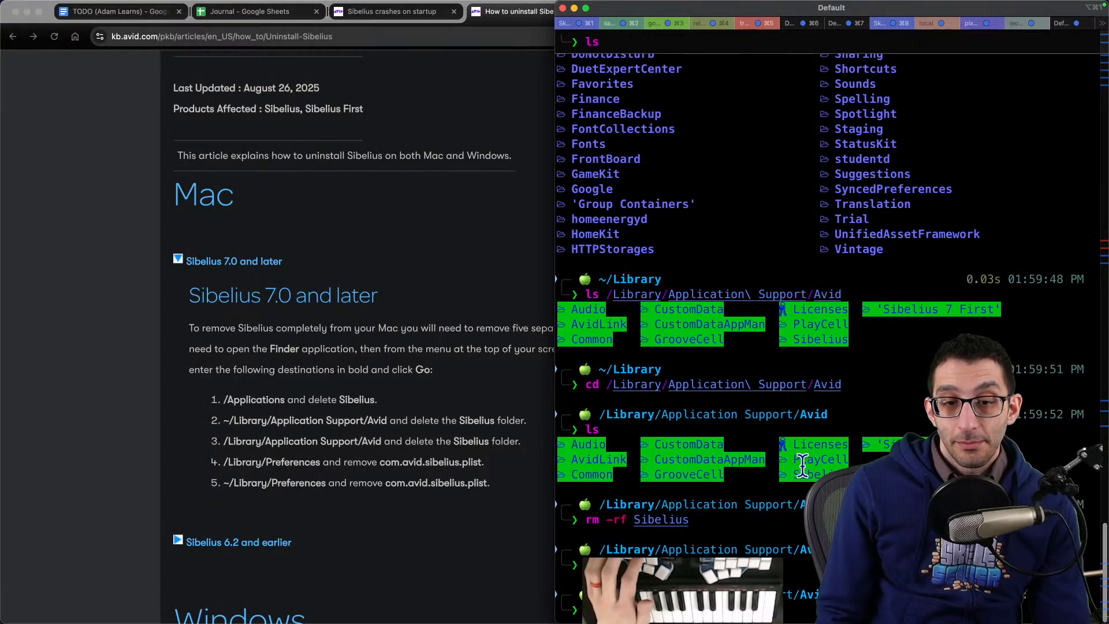
Step: Maximize the terminal window and rerun the forced removal commands in /Library/Application Support/Avid
left_click(801, 465)
key("ctrl+alt+Return")
key("Up")
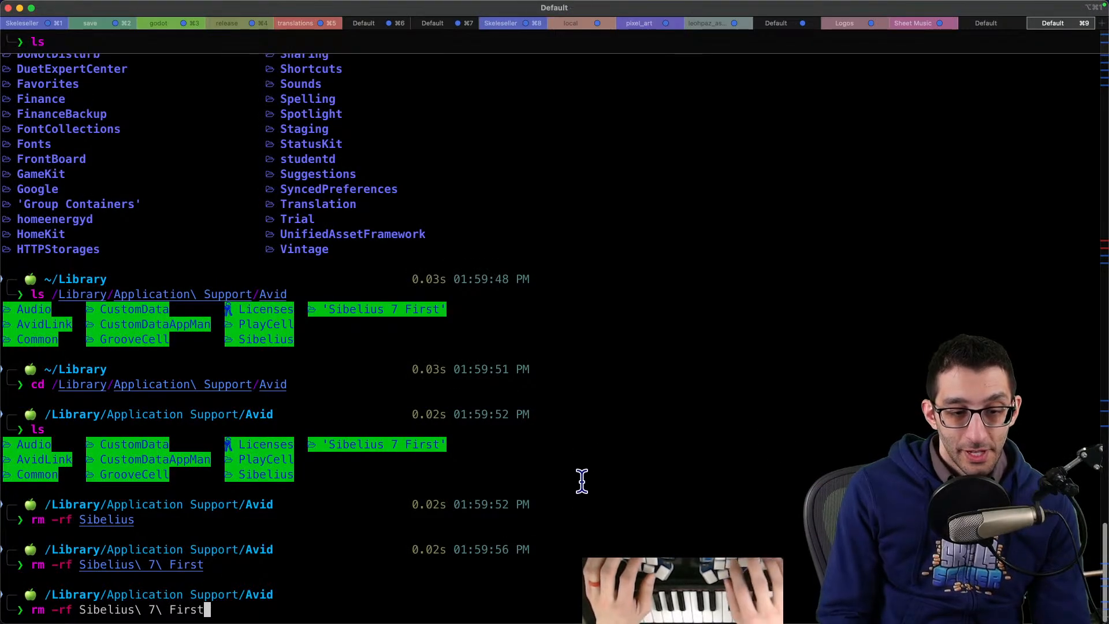
key("Return")
key("Up")
key("Up")
key("Return")
Step: Open a new terminal tab, go to ~/Library/Application Support/Avid and list its folders again
key("super+t")
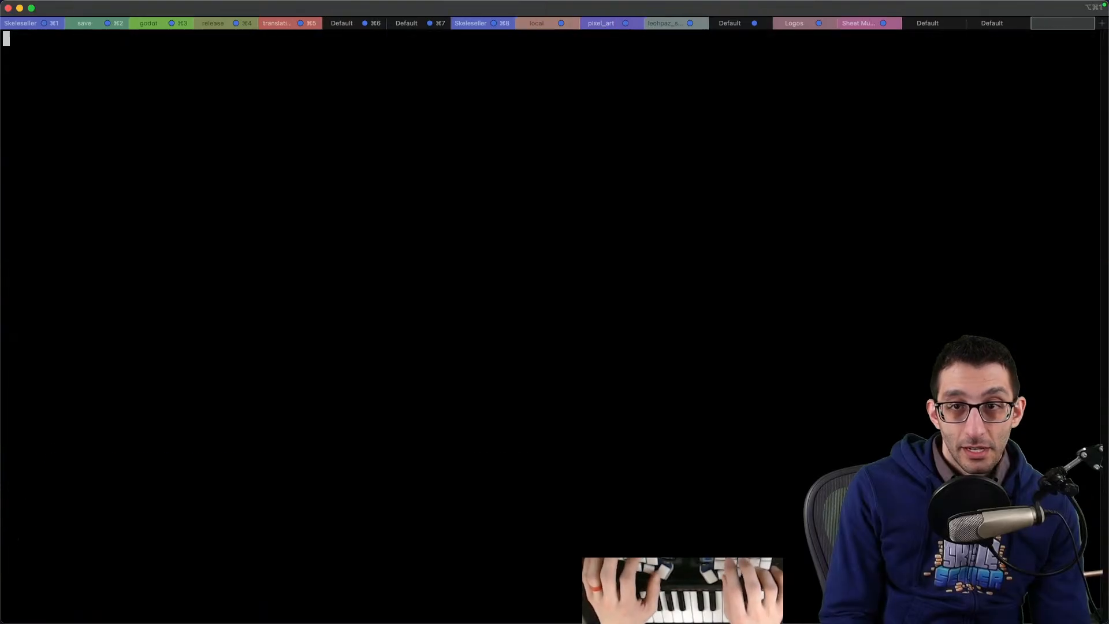
type("cd ~")
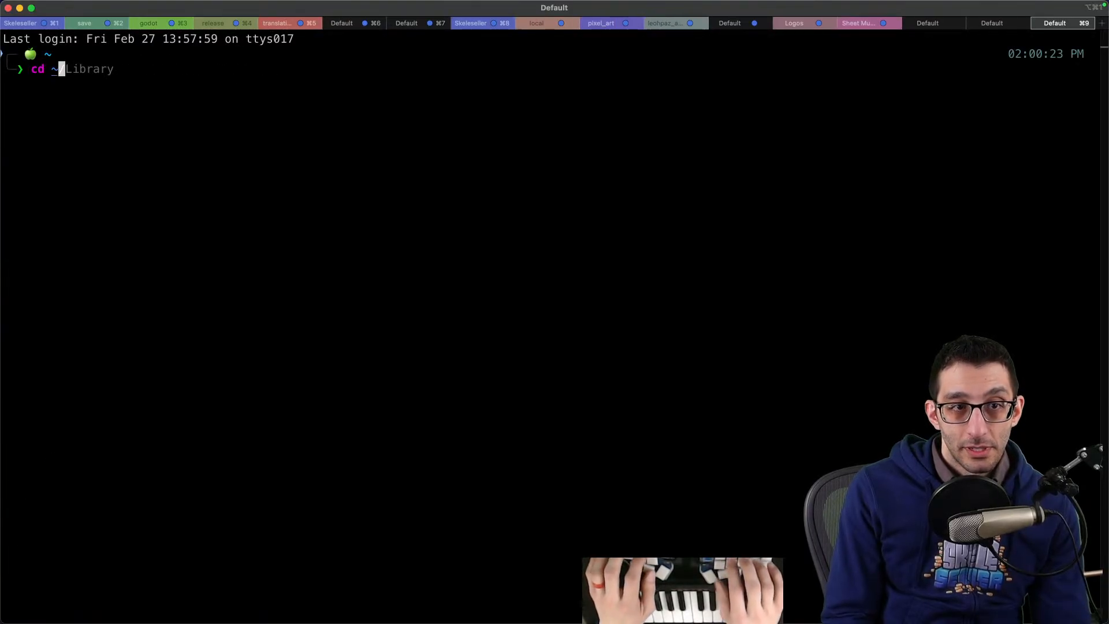
type("/Library")
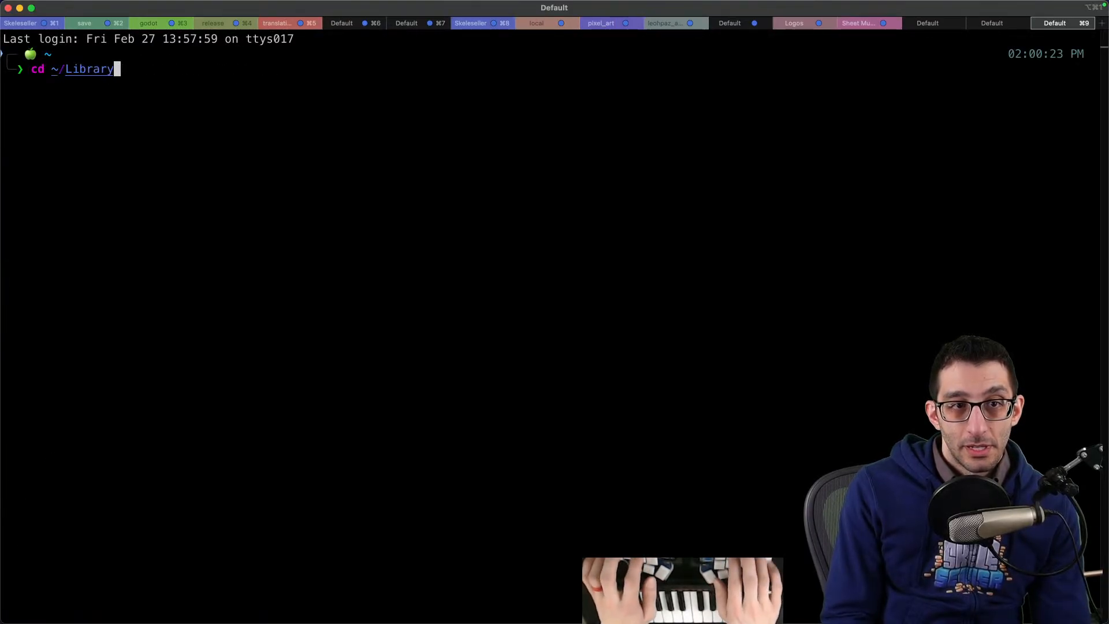
type("/")
key("Right")
key("Return")
type("ls")
key("Return")
Step: Force-delete the remaining Sibelius folder in ~/Library/Application Support/Avid
type("r")
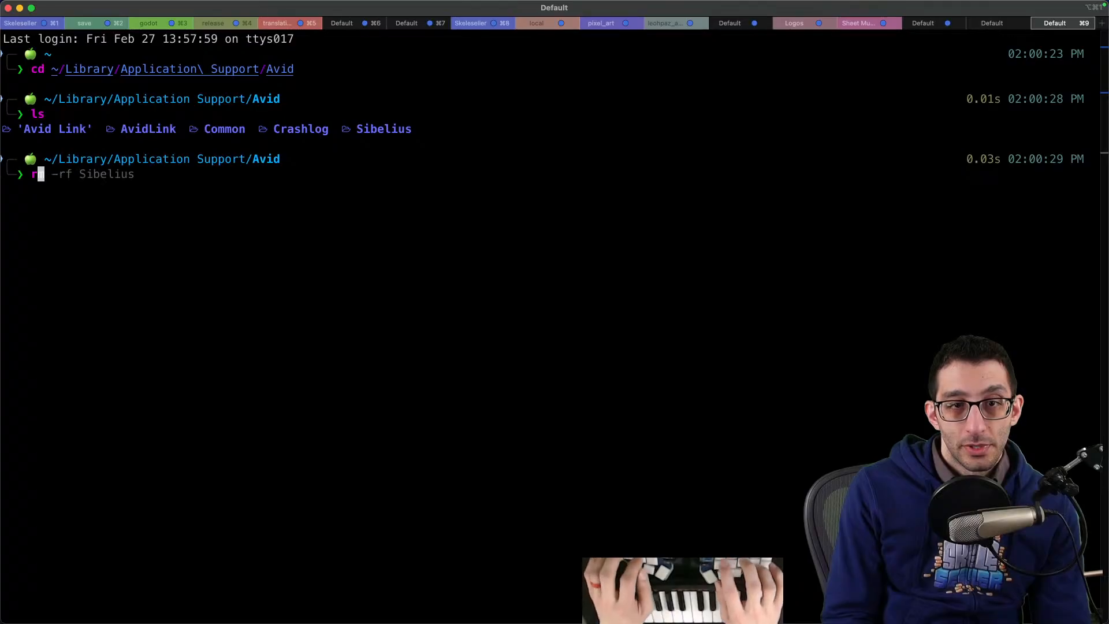
type("m -rf Sib")
key("Right")
key("Return")
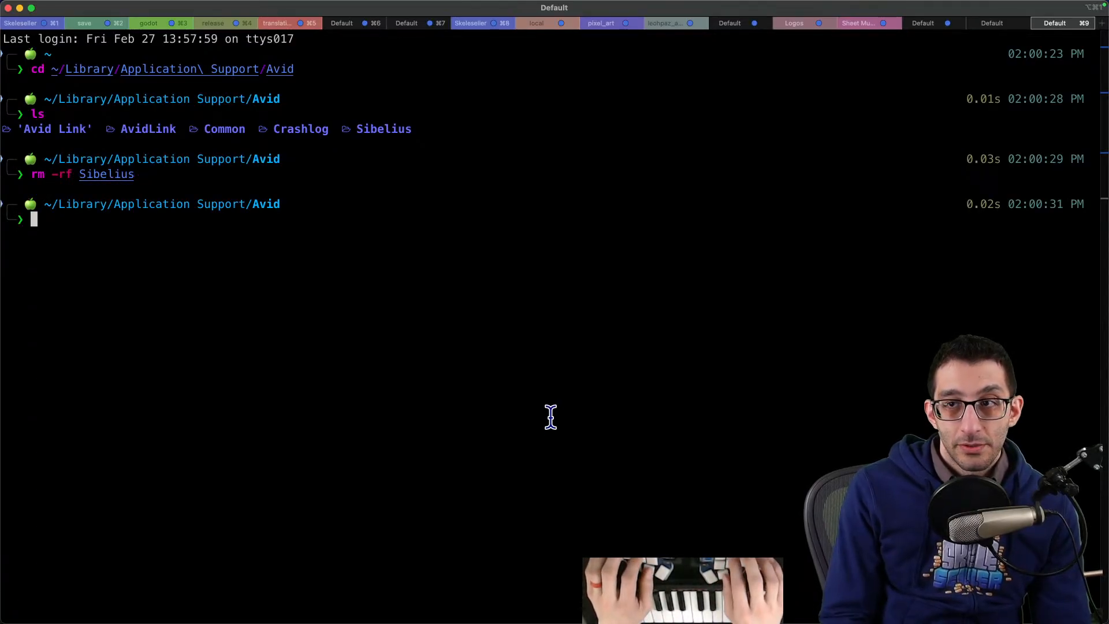
Step: Return to the terminal tab in /Applications/Sibelius.app/Contents/MacOS and try to run ./Sibelius again
key("super+shift+bracketleft")
key("super+shift+bracketleft")
key("Up")
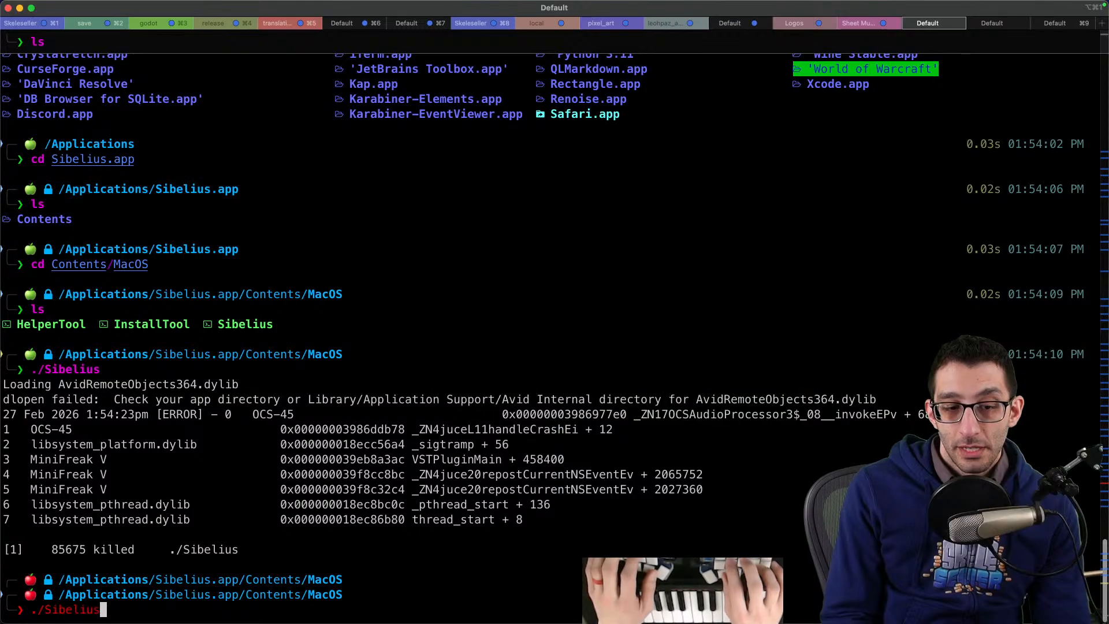
key("Return")
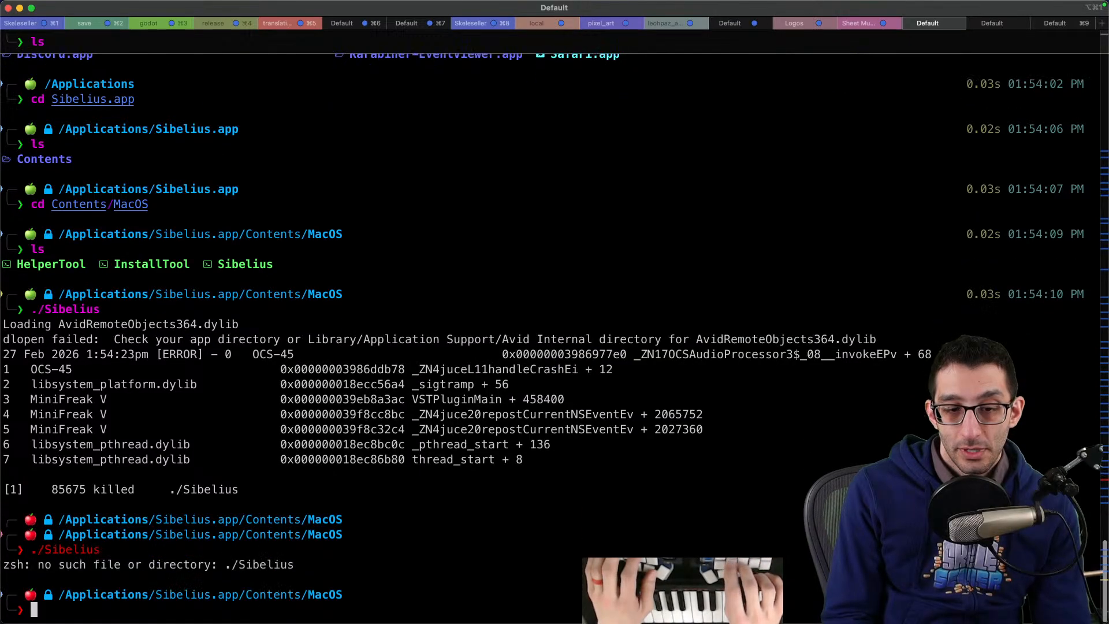
Step: Go up to the Contents folder and list it, return to MacOS and list its files
type("cd ..")
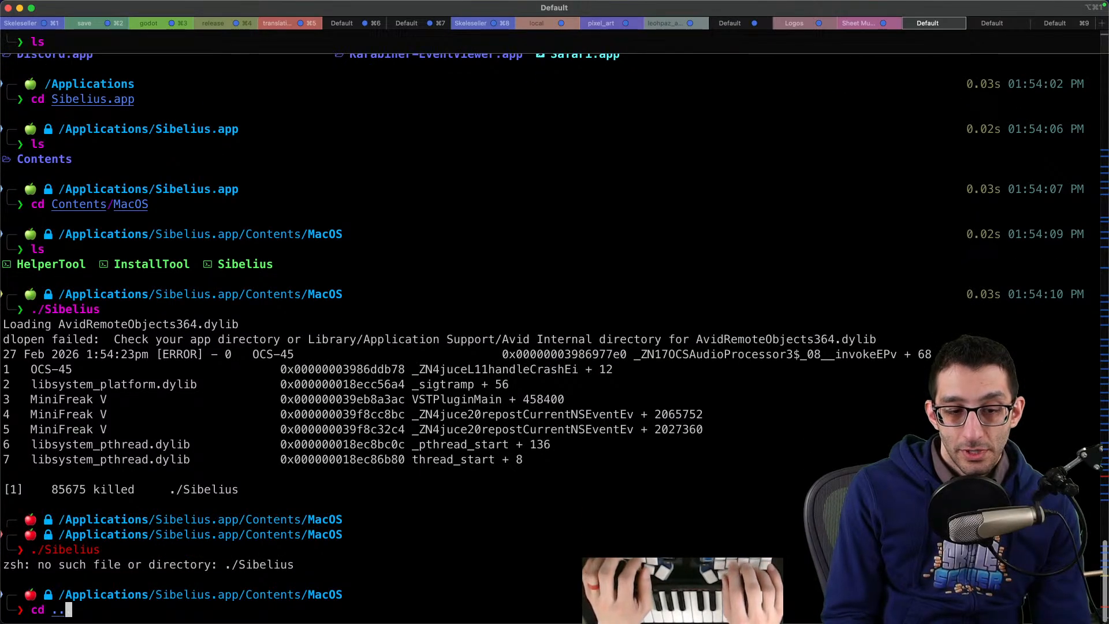
key("Return")
type("ls")
key("Return")
type("cd MacOS")
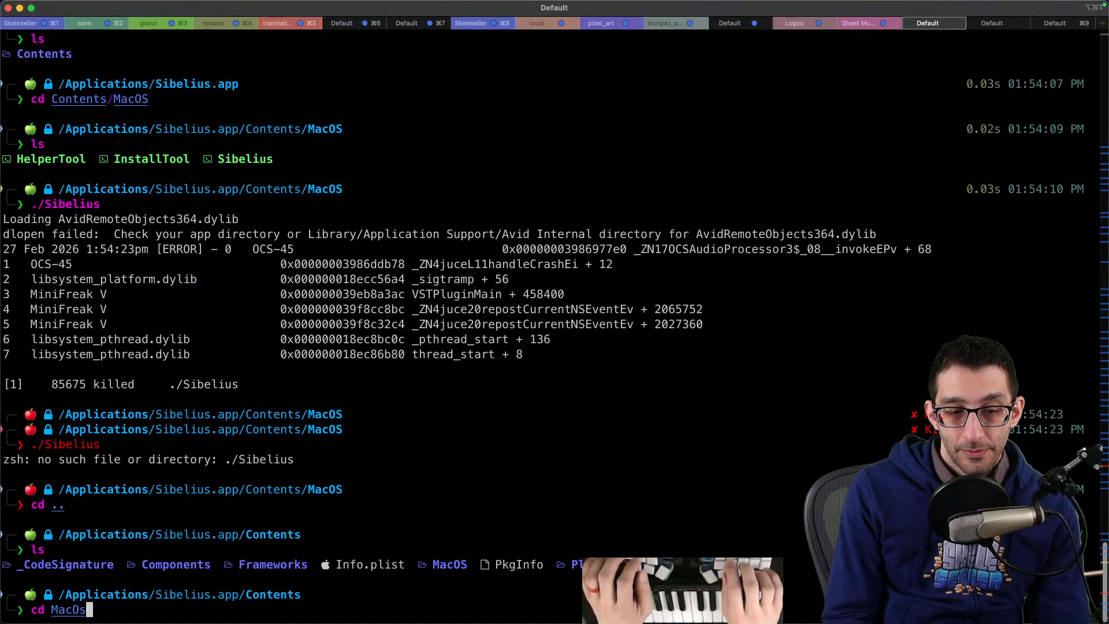
key("Return")
type("ls")
key("Return")
Step: Run ./Sibelius from the MacOS folder of the app bundle
type("./S")
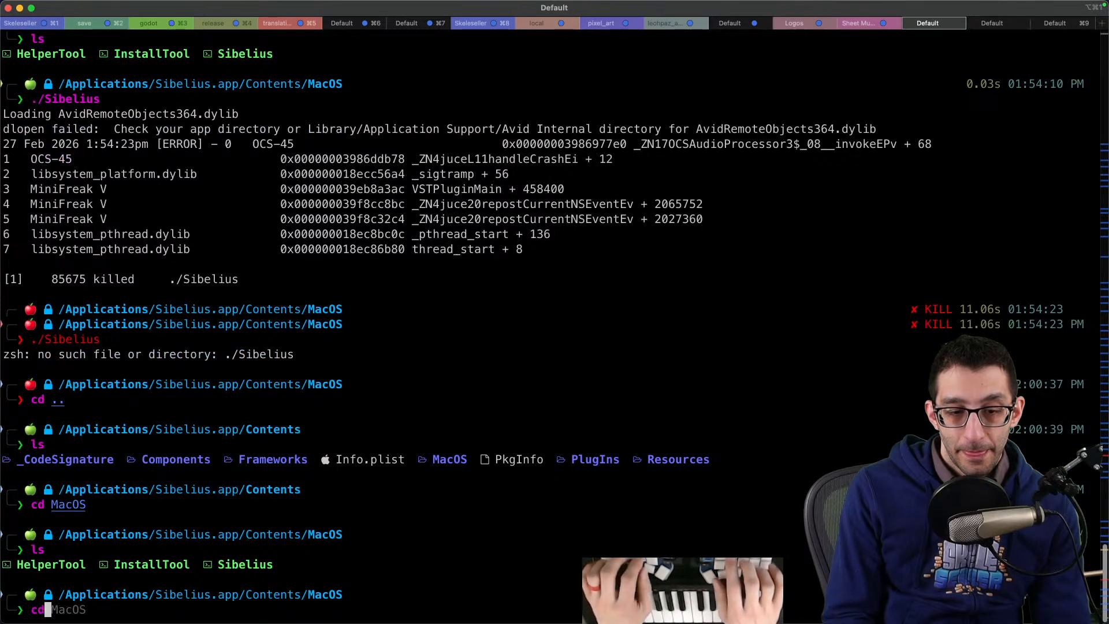
type("ibelius")
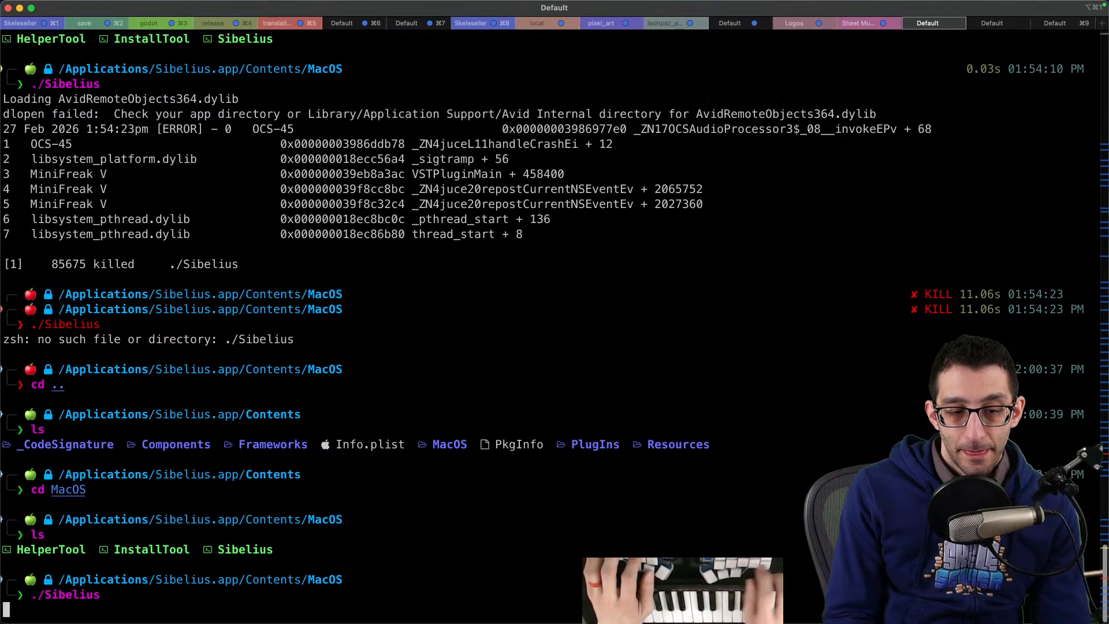
key("Return")
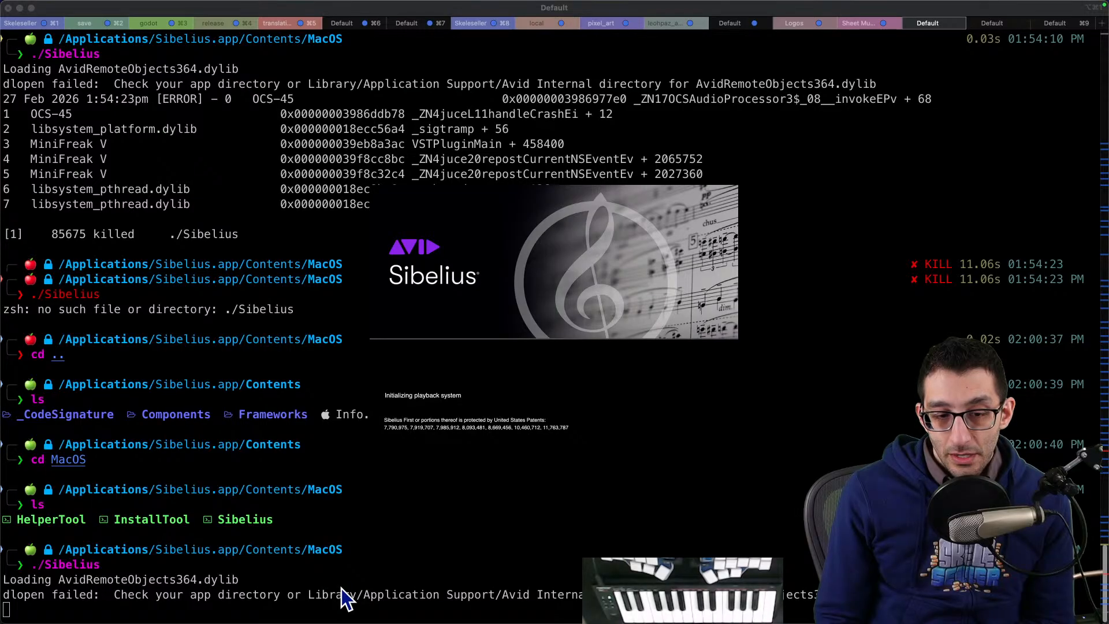
Step: Return to the terminal and read the launch output from its start, focusing on the duplicate-class crash warnings
key("ctrl+Right")
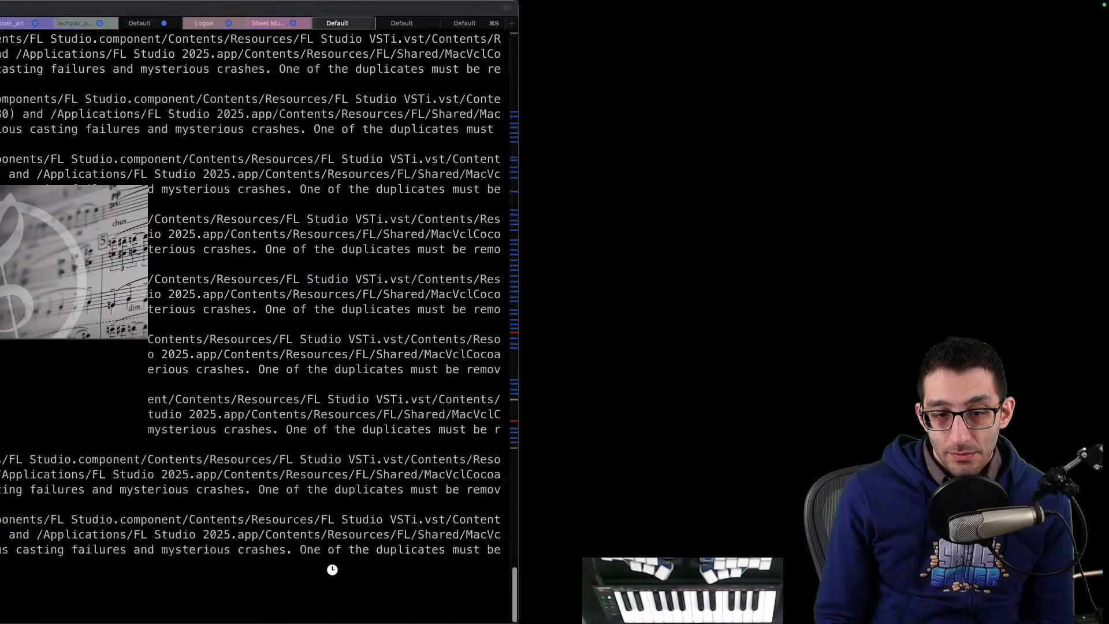
left_click(295, 595)
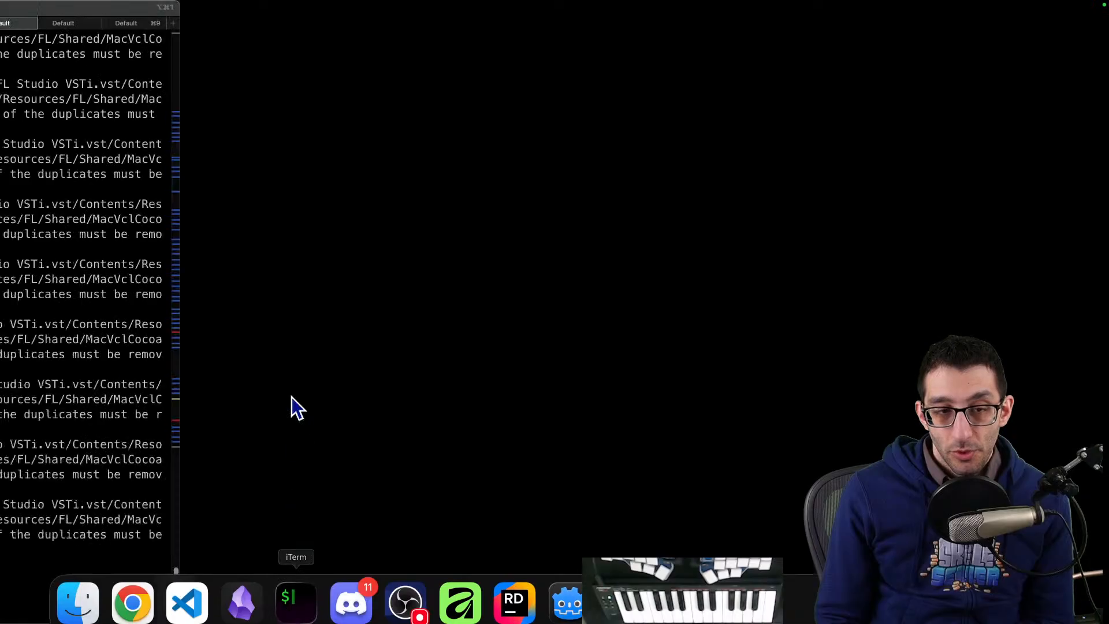
scroll(286, 341, "up", 5)
scroll(286, 341, "up", 10)
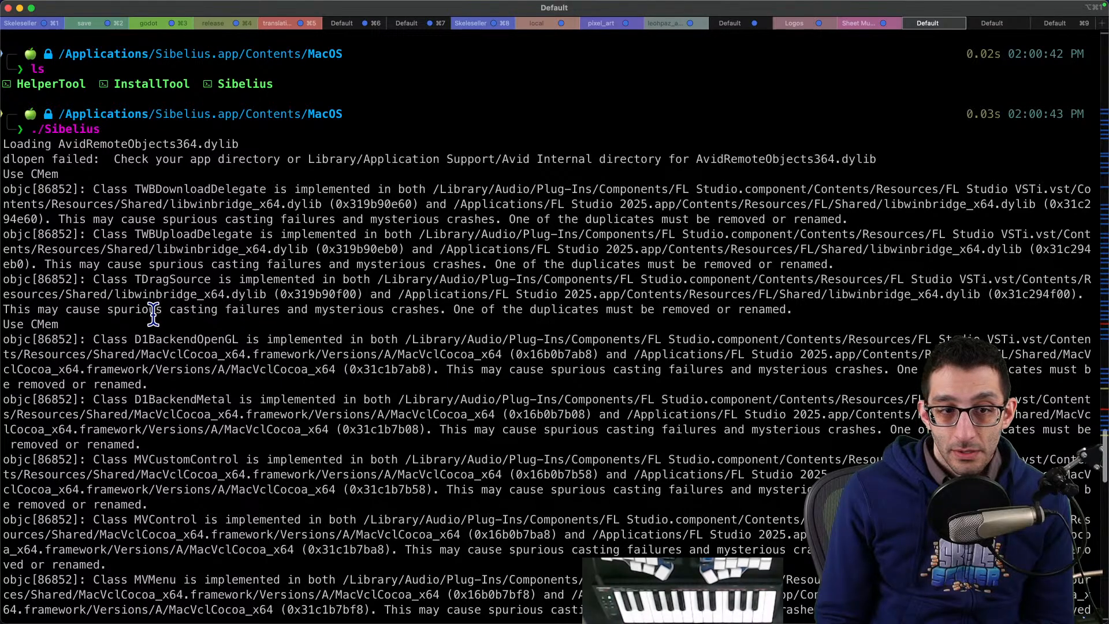
scroll(155, 318, "down", 2)
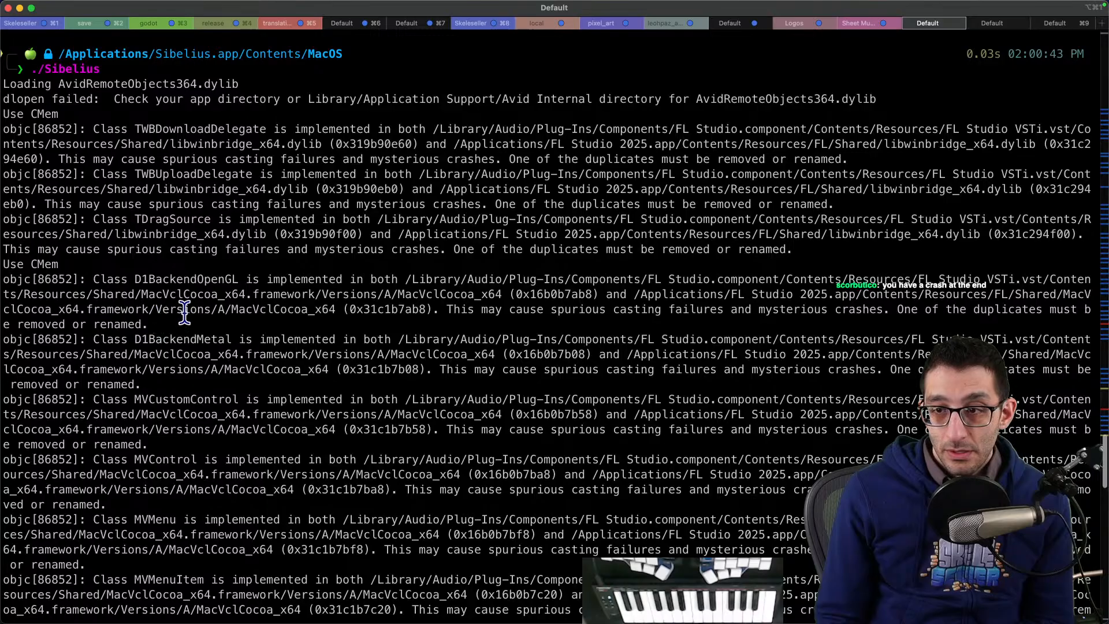
left_click_drag(419, 279, 1041, 277)
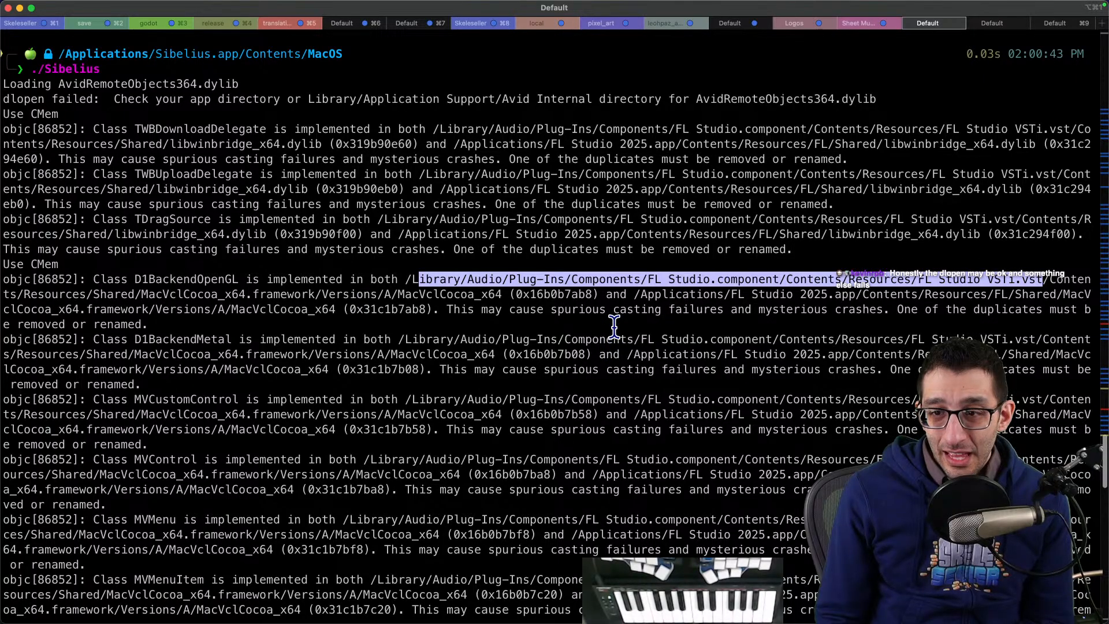
left_click_drag(441, 309, 889, 309)
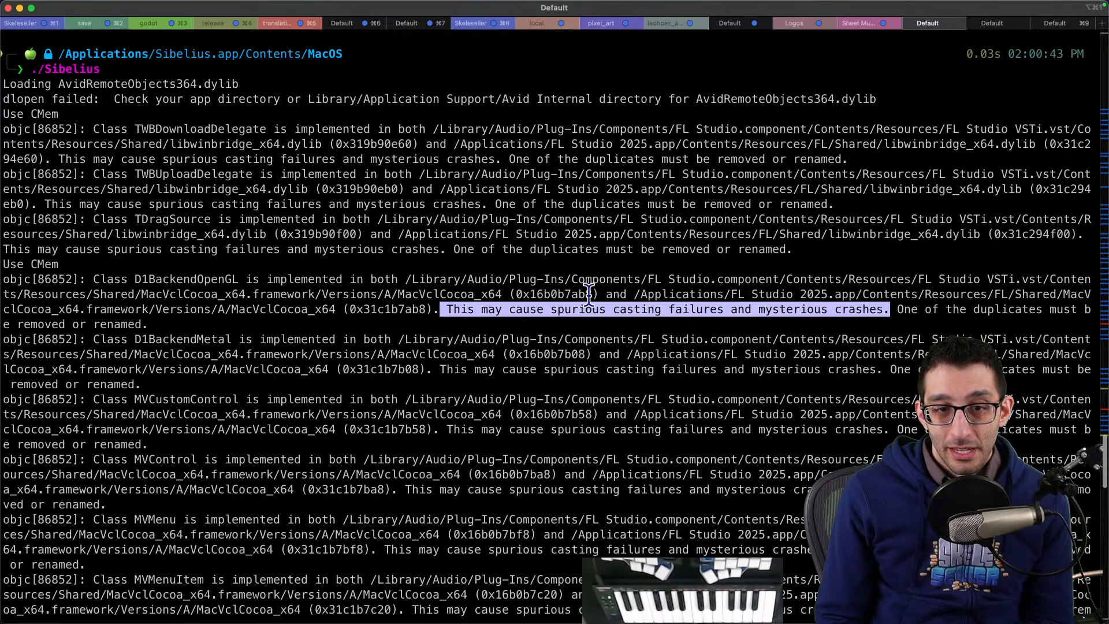
Step: Compare the FL Studio plug-in and application paths in the D1BackendOpenGL warning
double_click(243, 296)
left_click_drag(243, 296, 392, 333)
left_click(419, 310)
left_click_drag(408, 280, 795, 273)
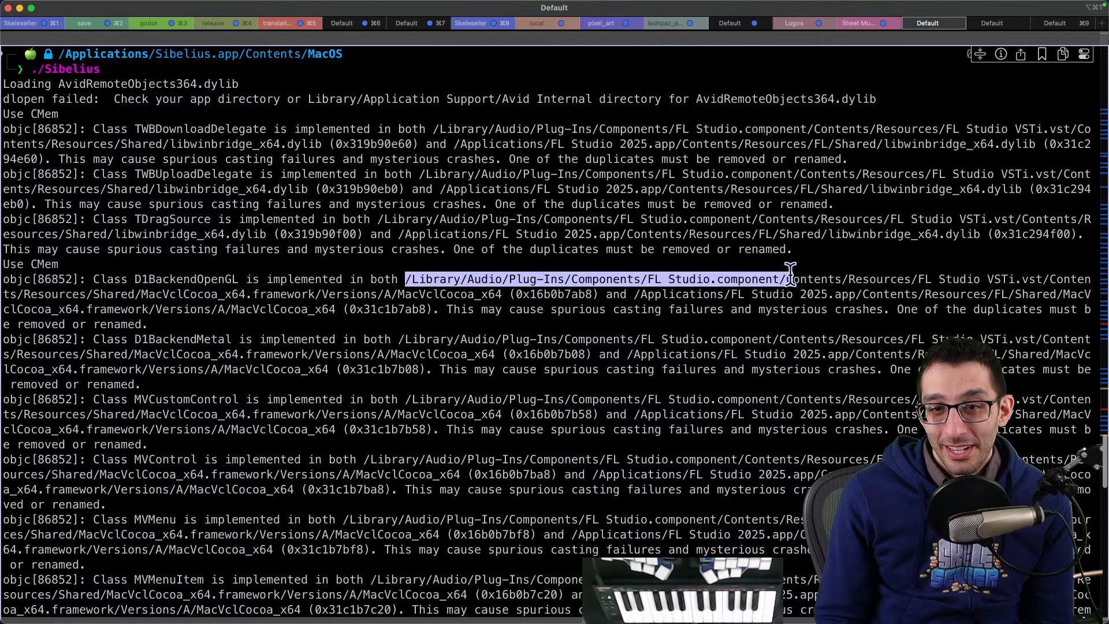
double_click(417, 276)
left_click(571, 279)
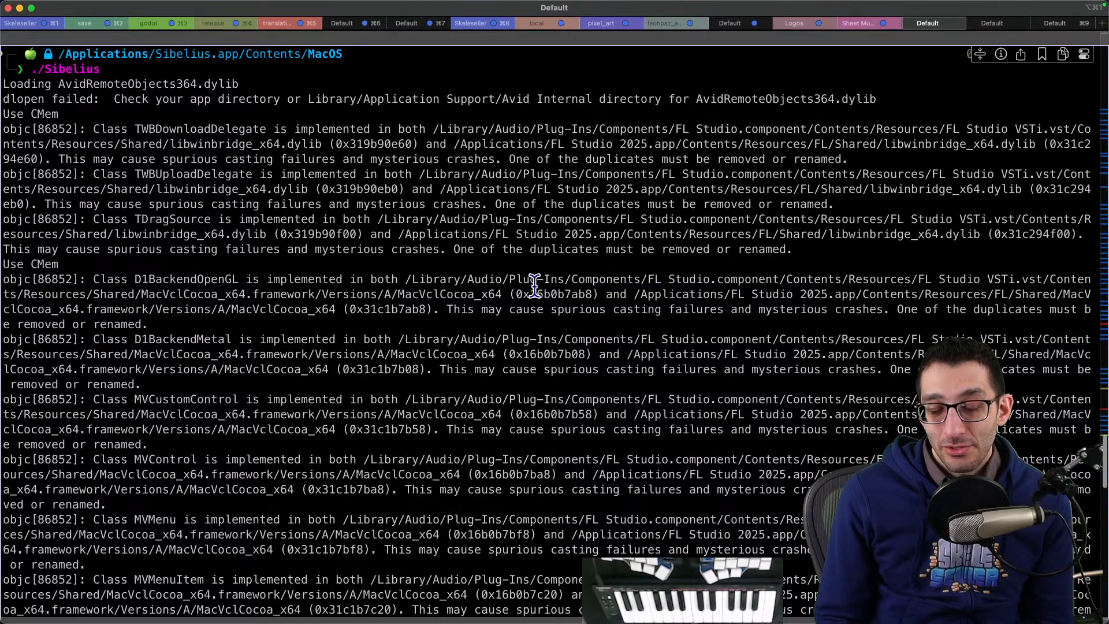
left_click_drag(407, 279, 580, 277)
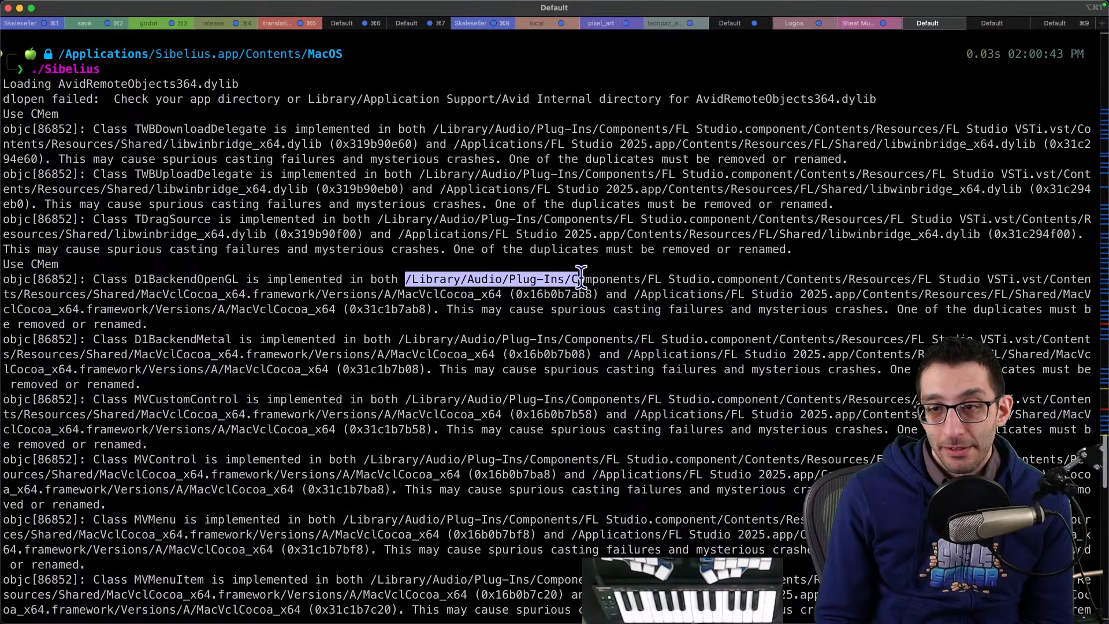
left_click_drag(932, 279, 1046, 276)
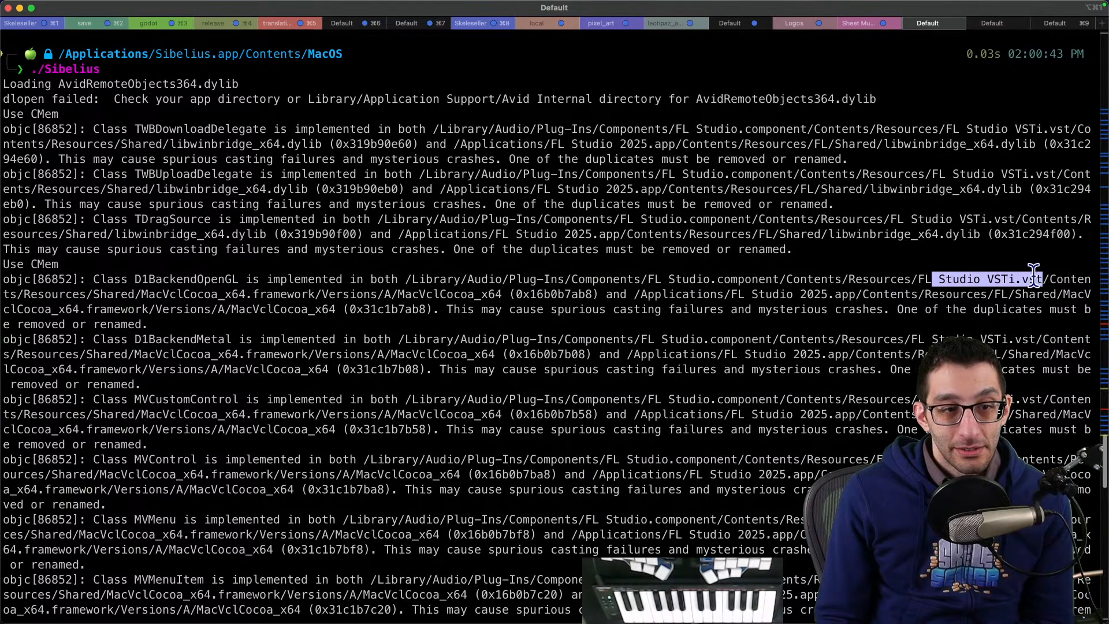
left_click_drag(115, 294, 504, 291)
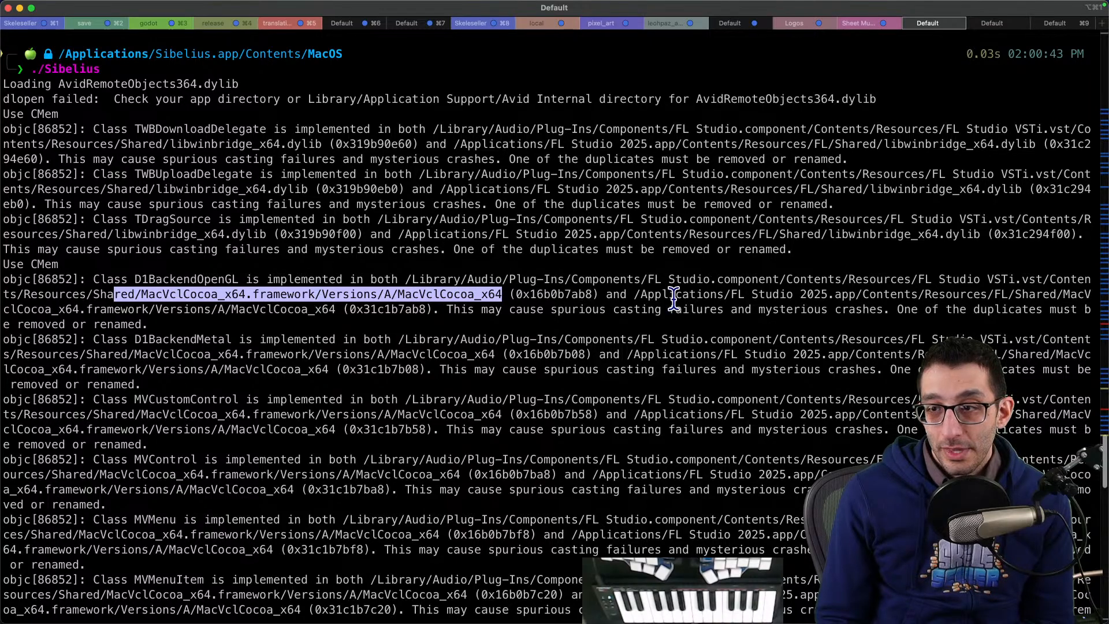
Step: Copy the full D1BackendOpenGL warning and paste it into a new untitled file in VS Code
triple_click(608, 279)
key("super+c")
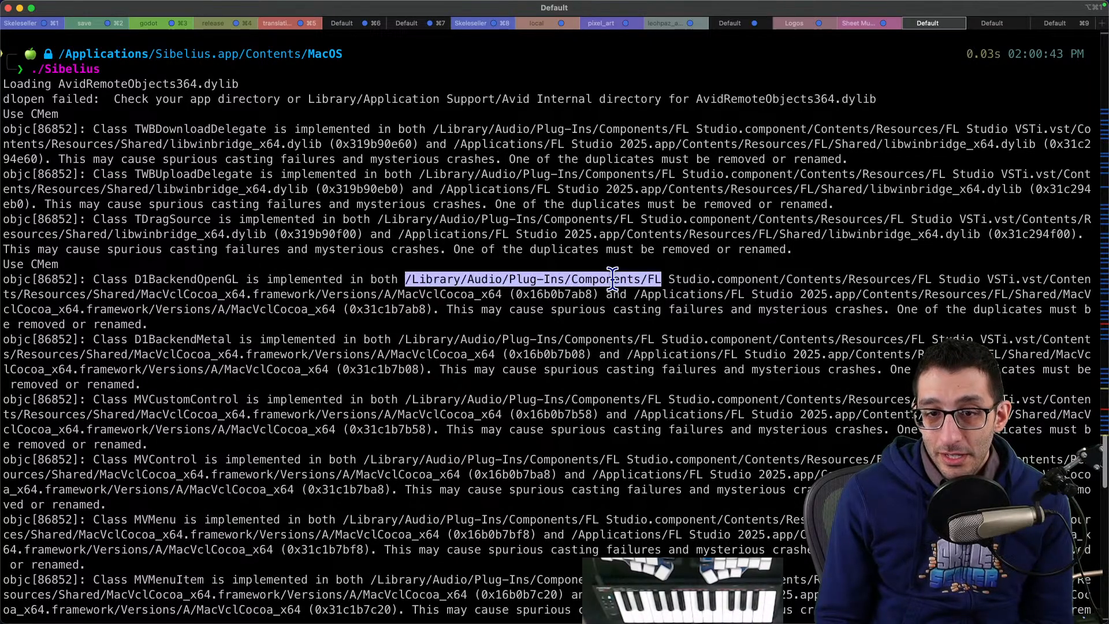
key("super+Tab")
key("super+n")
key("super+v")
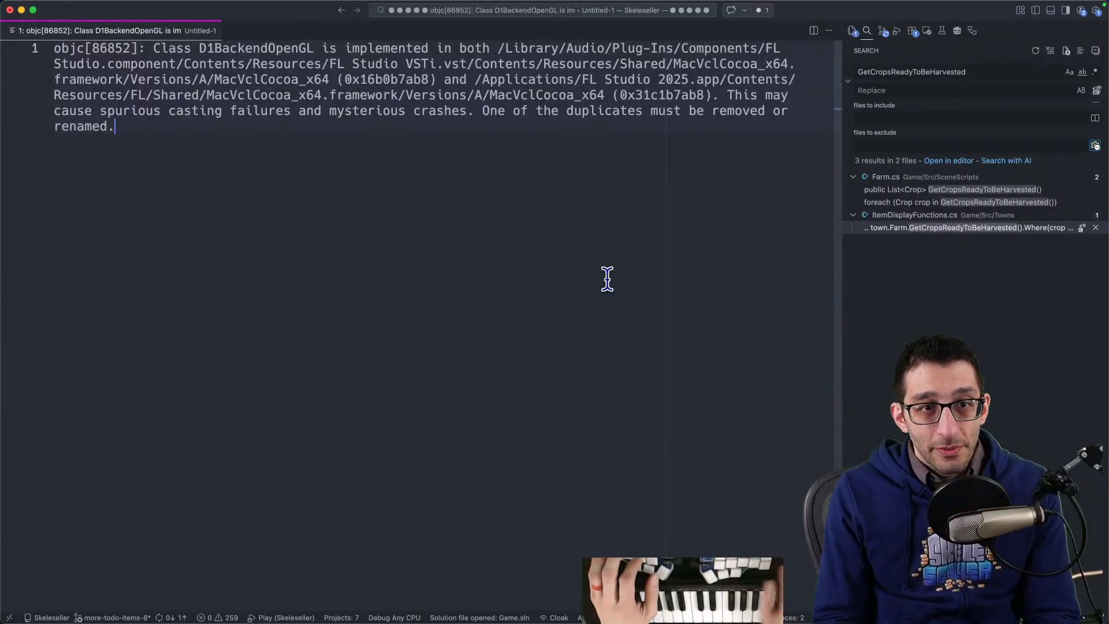
Step: Put the /Library and /Applications paths on separate lines, removing the "and" between them
left_click(502, 48)
key("Return")
key("Return")
key("Return")
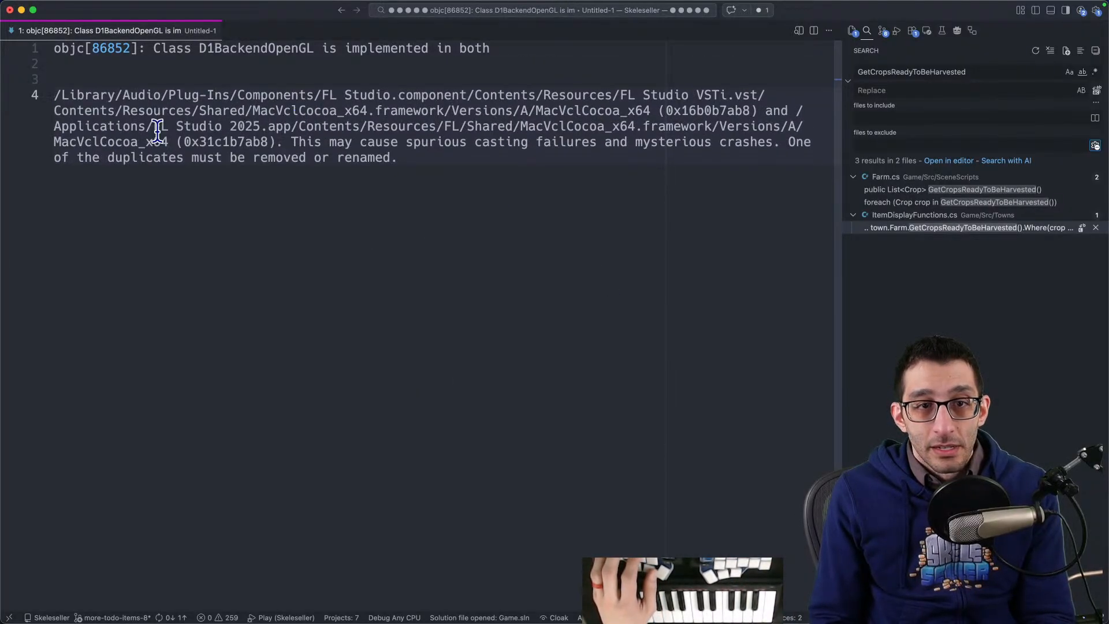
double_click(770, 110)
key("BackSpace")
key("BackSpace")
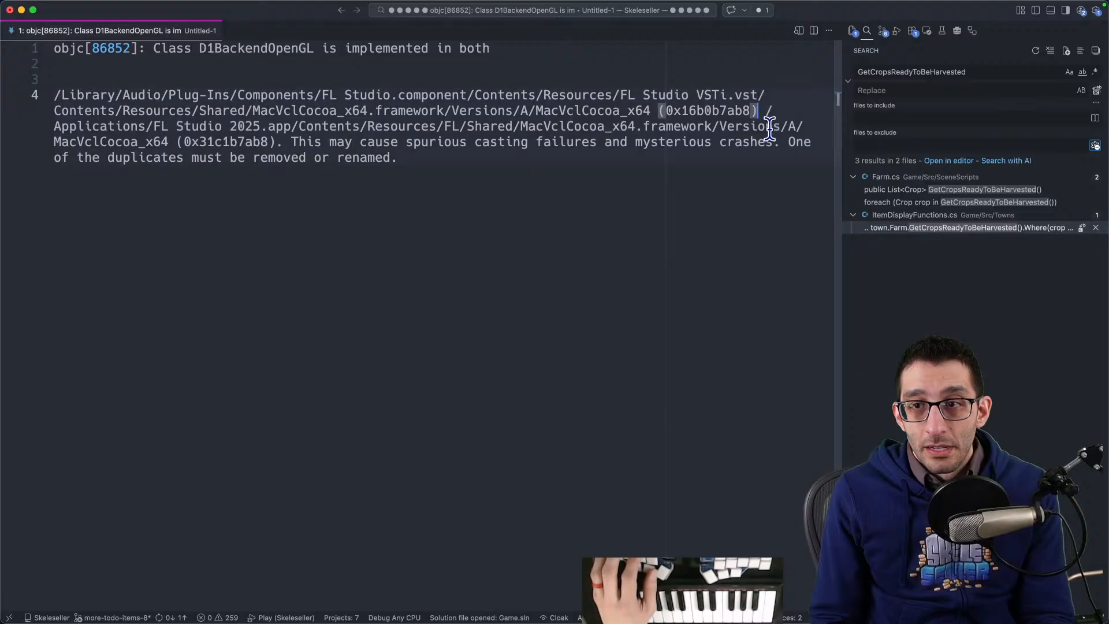
key("Delete")
key("Return")
key("Return")
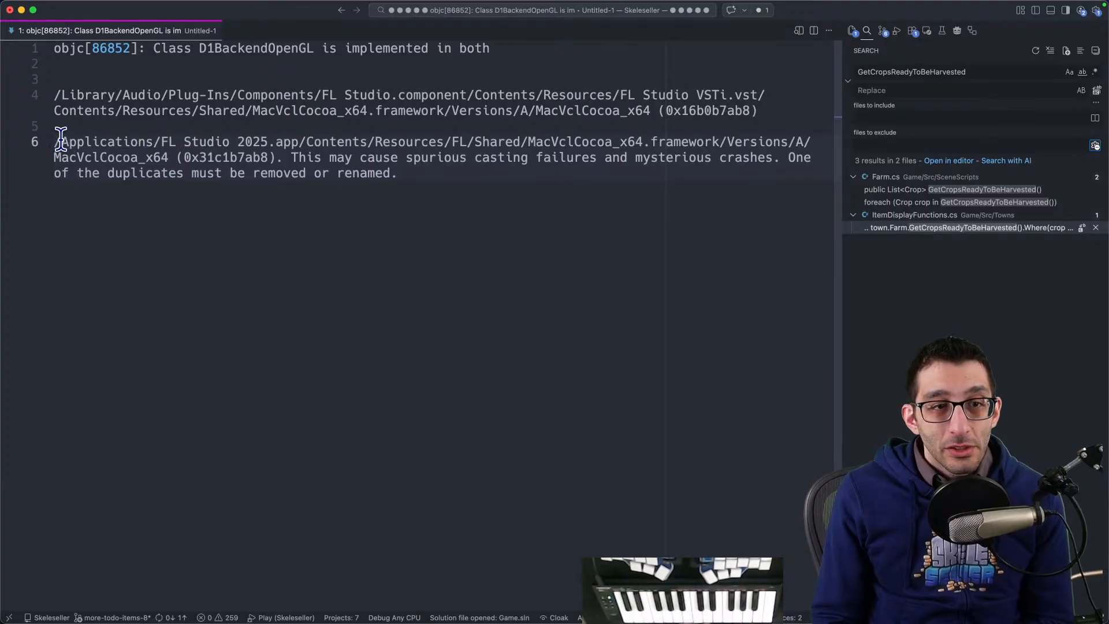
Step: Check the FL Studio 2025.app path and move the "This may cause spurious casting failures" text five lines below it
left_click_drag(54, 141, 306, 142)
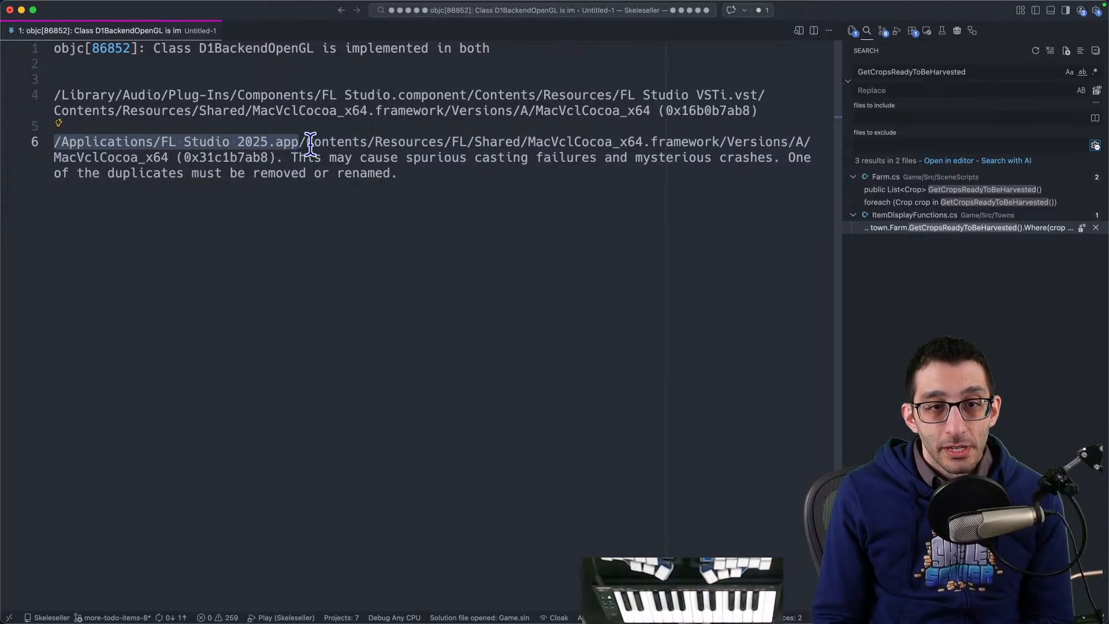
left_click(287, 158)
key("Return")
key("Return")
key("Return")
key("Return")
key("Return")
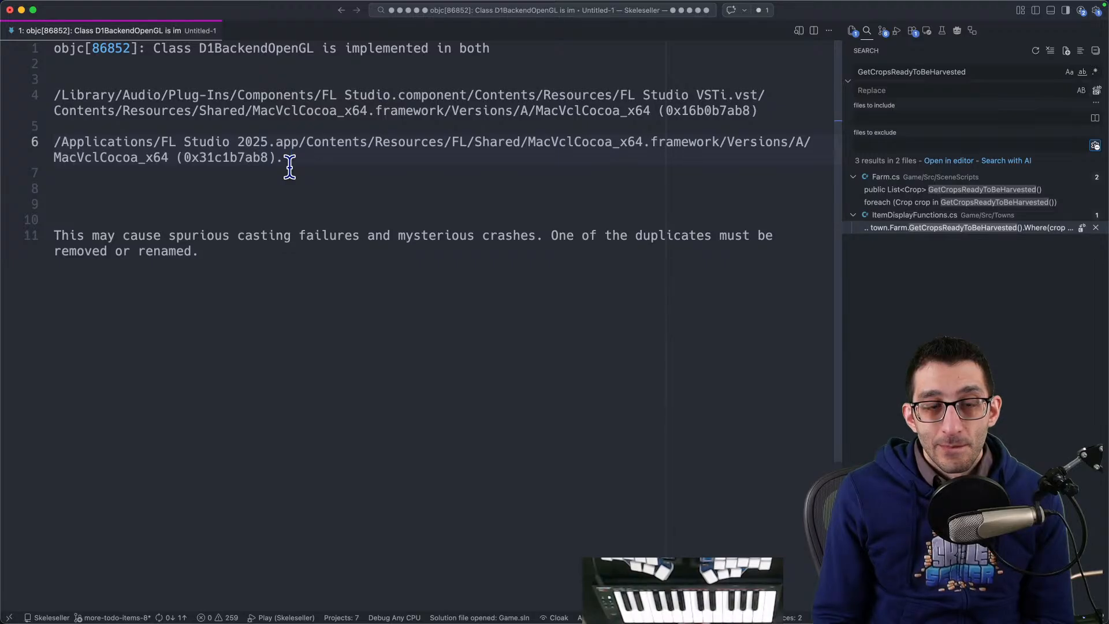
Step: Switch to Finder and rearrange the overlapping Downloads and Sheet Music windows, bringing Downloads to the front
mouse_move(138, 609)
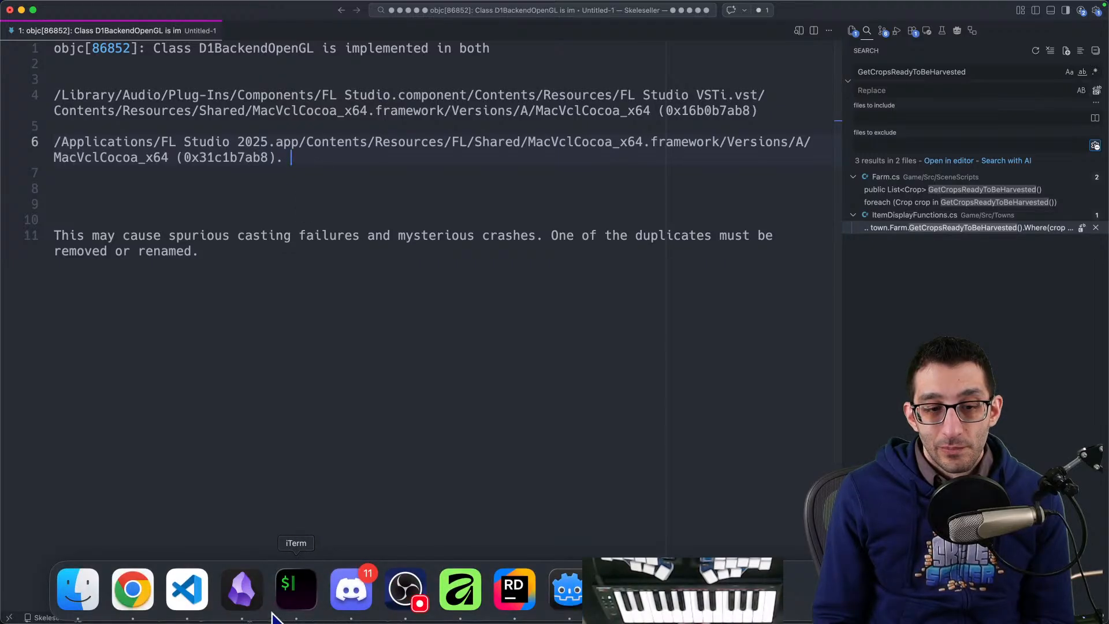
left_click(73, 602)
scroll(508, 283, "up", 3)
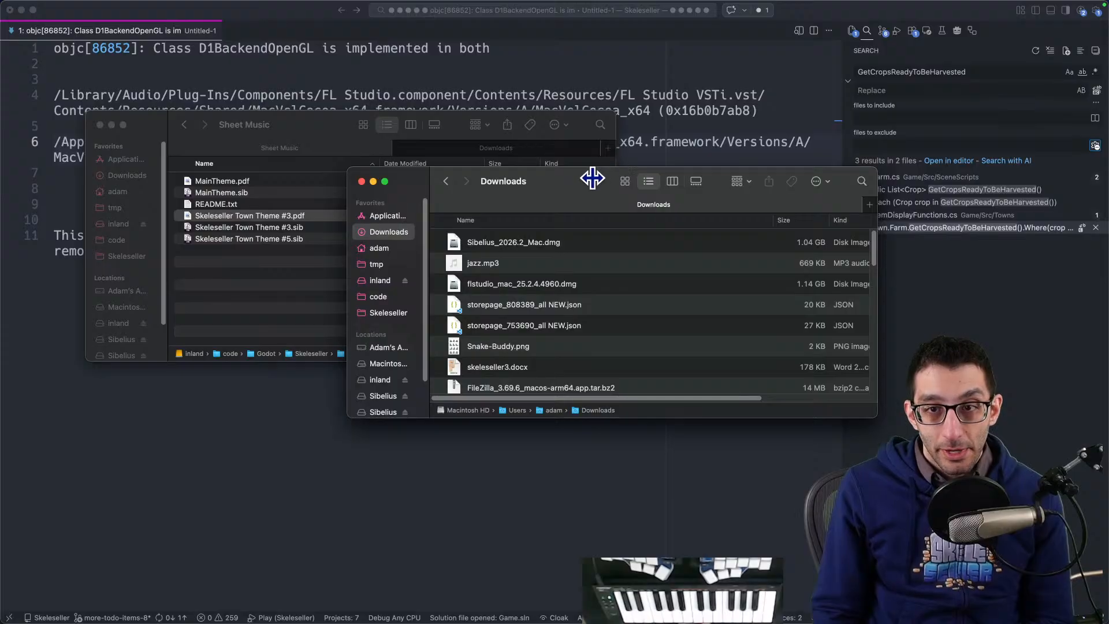
left_click_drag(594, 178, 285, 241)
left_click_drag(373, 123, 557, 251)
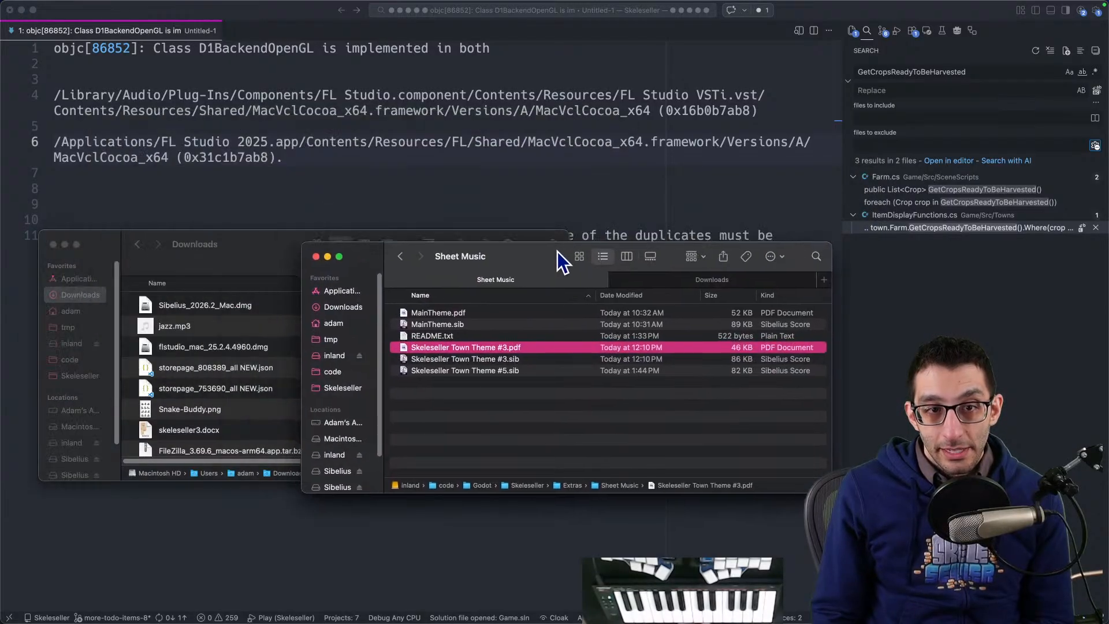
left_click_drag(254, 247, 272, 206)
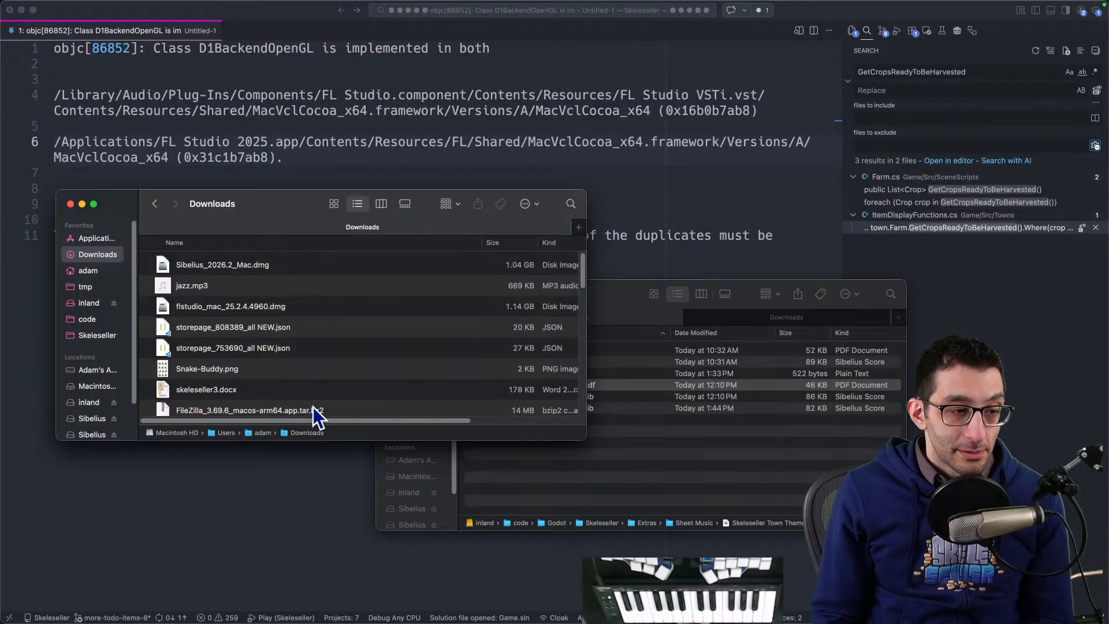
mouse_move(404, 623)
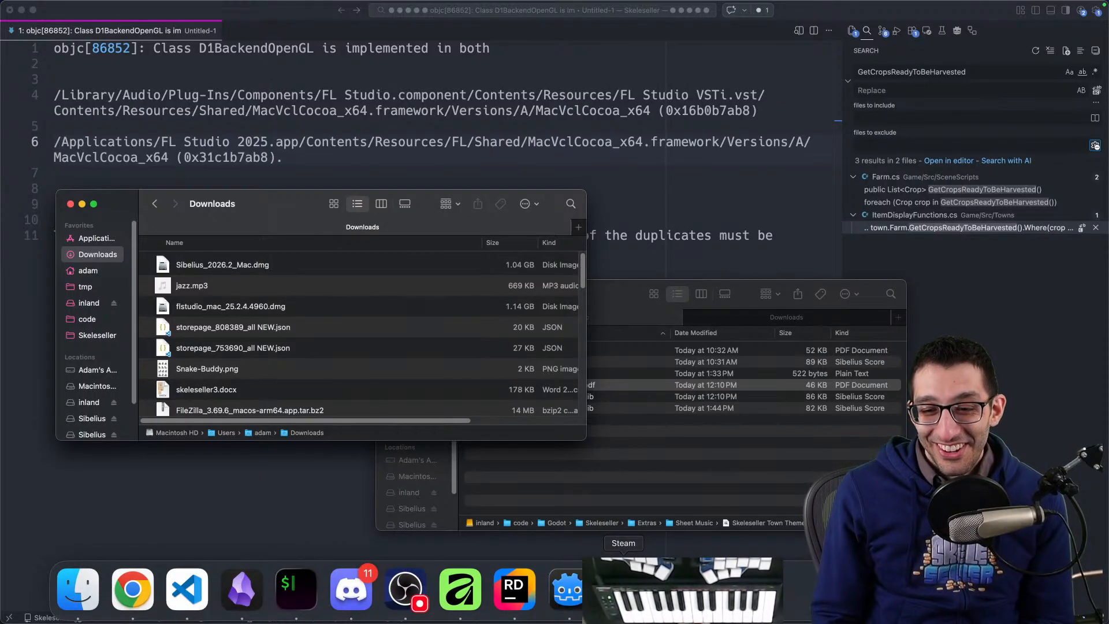
key("ctrl+Up")
mouse_move(569, 52)
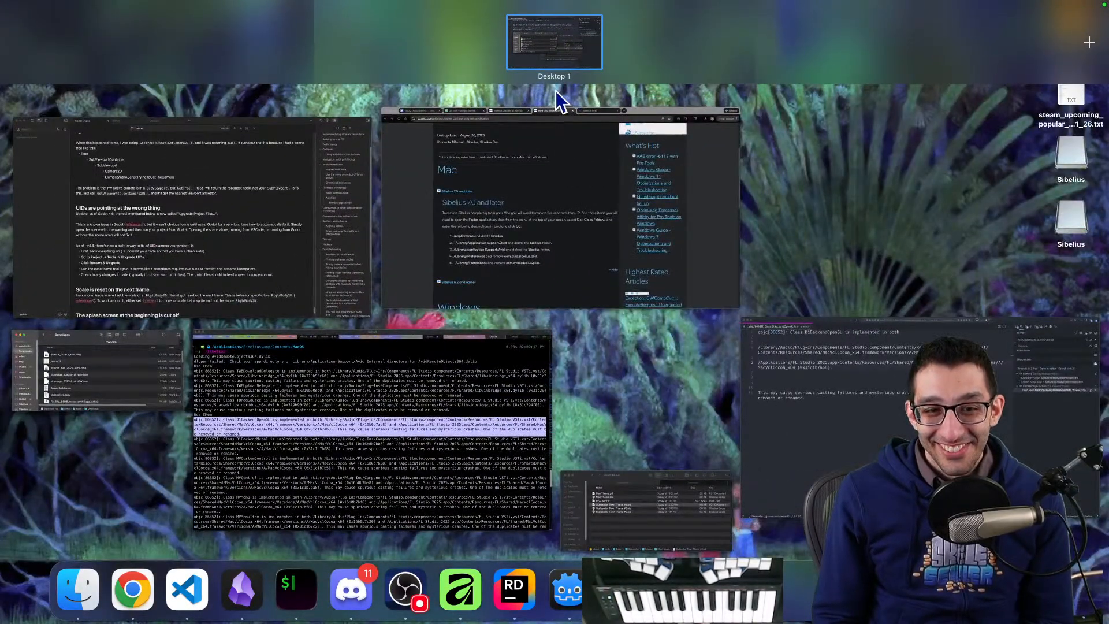
key("ctrl+Up")
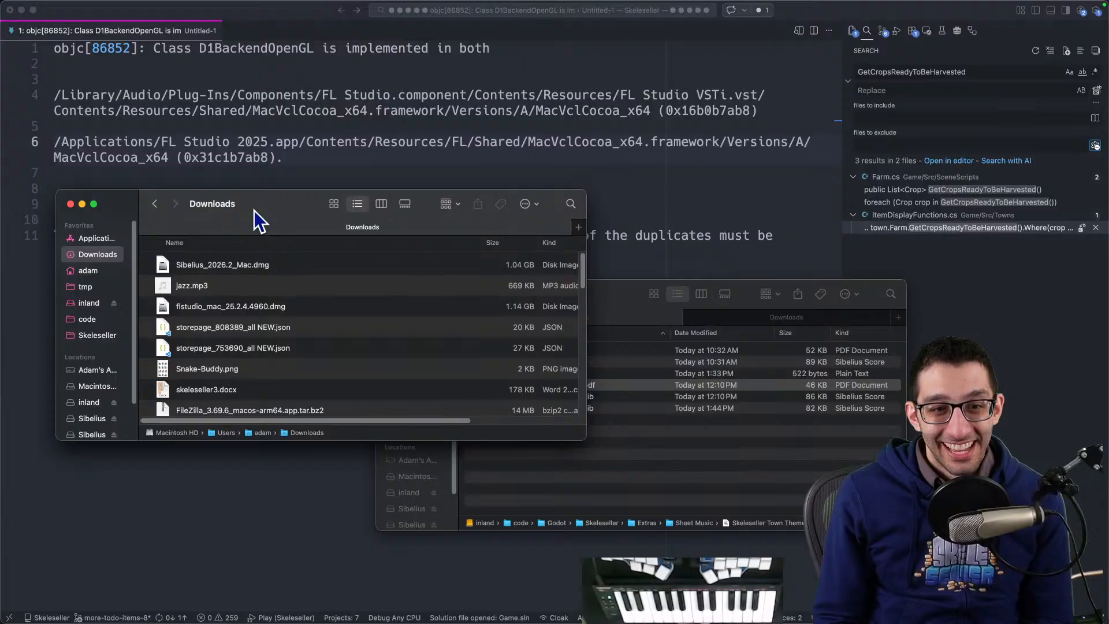
mouse_move(254, 210)
left_mouse_down()
mouse_move(269, 230)
mouse_move(251, 202)
left_mouse_up()
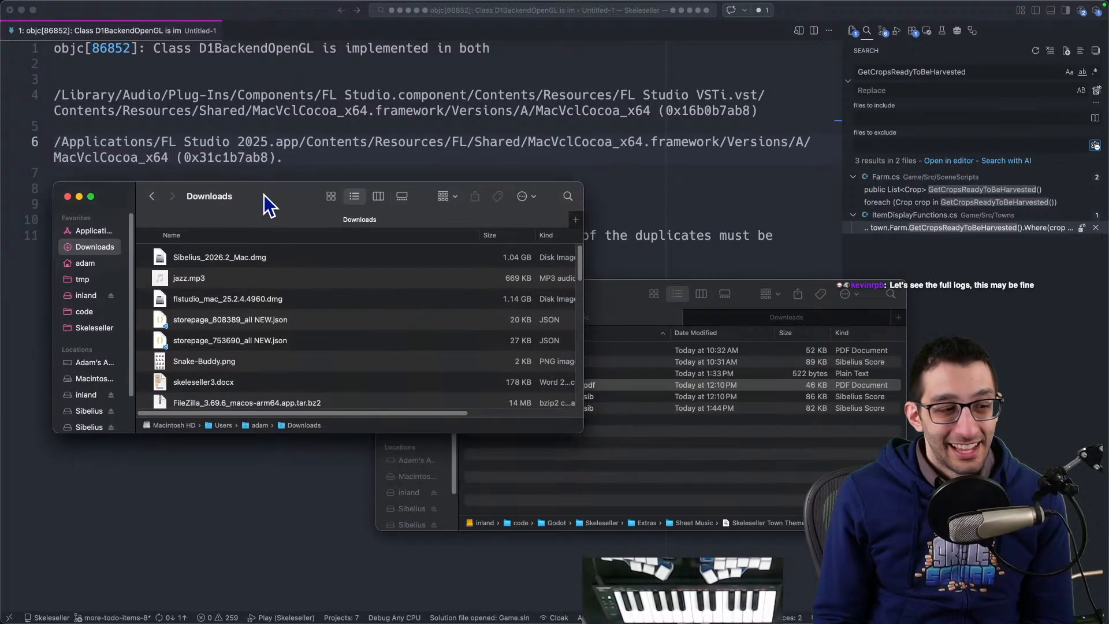
Step: Switch back to iTerm and examine the crash stack trace at the end of the ./Sibelius output, including its MiniFreak V lines
mouse_move(241, 607)
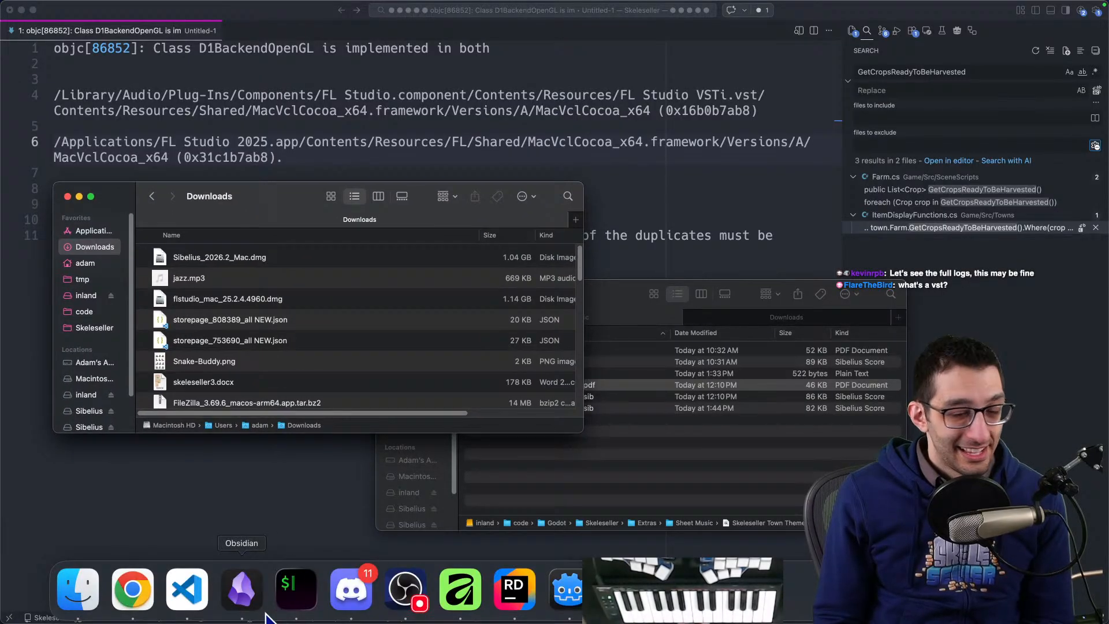
left_click(304, 604)
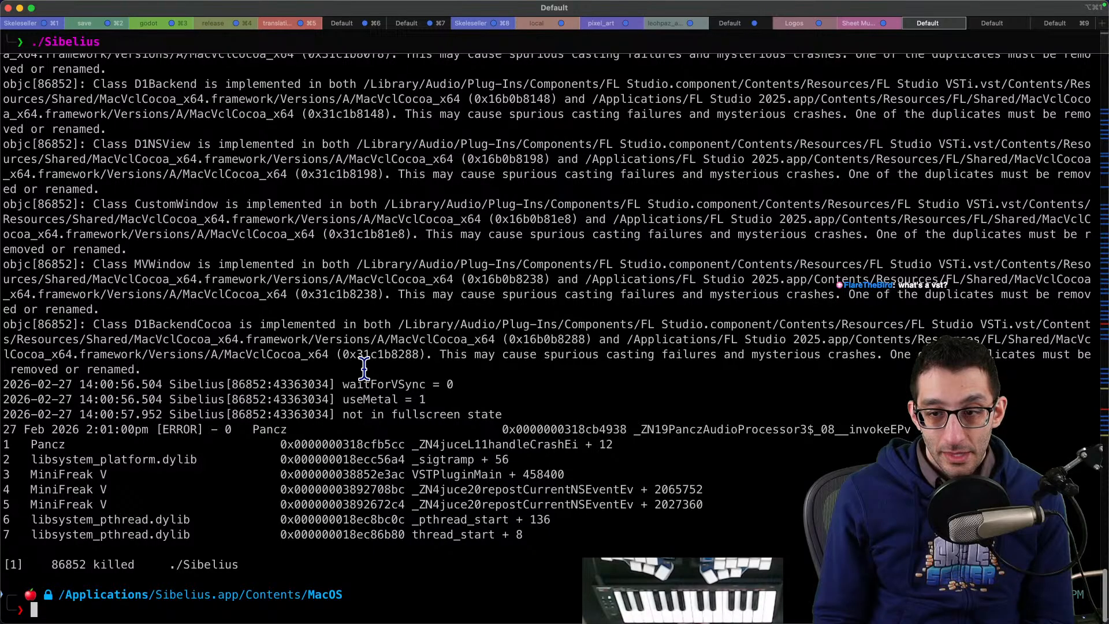
double_click(678, 429)
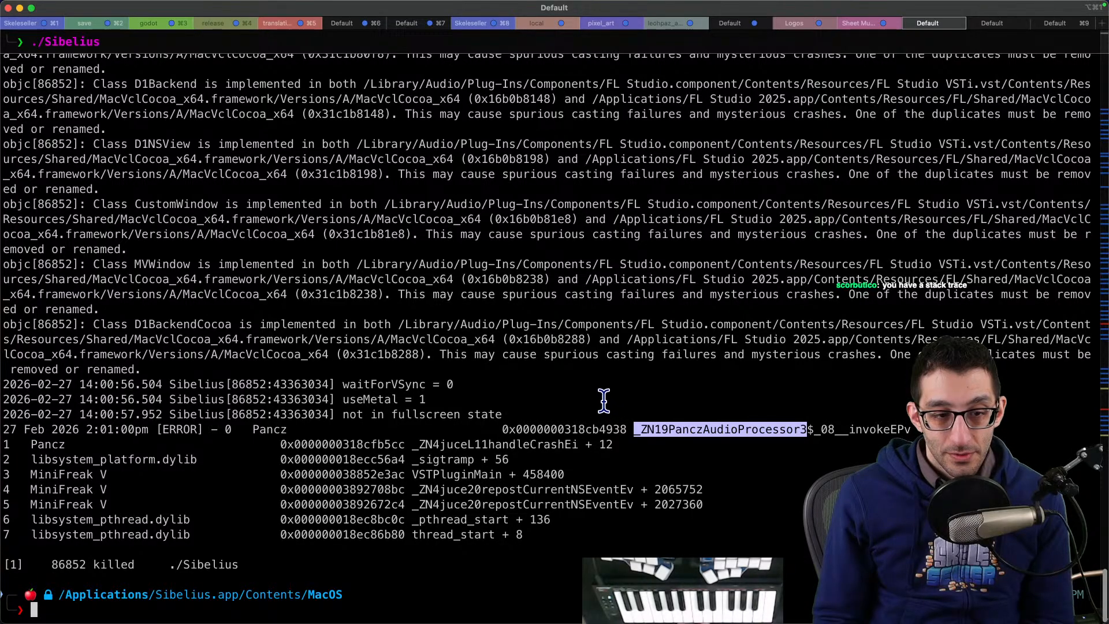
left_click_drag(93, 489, 3, 489)
left_click(117, 482)
left_click(152, 455)
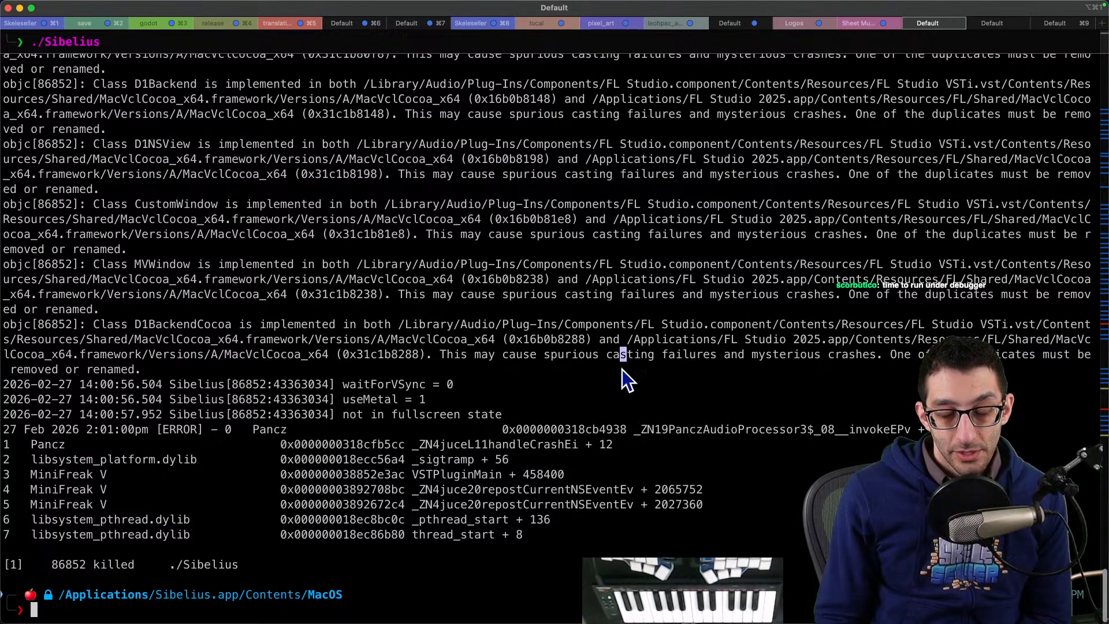
Step: Launch the Sibelius app again outside the terminal and wait for its Quick Start window
mouse_move(514, 589)
left_click(679, 595)
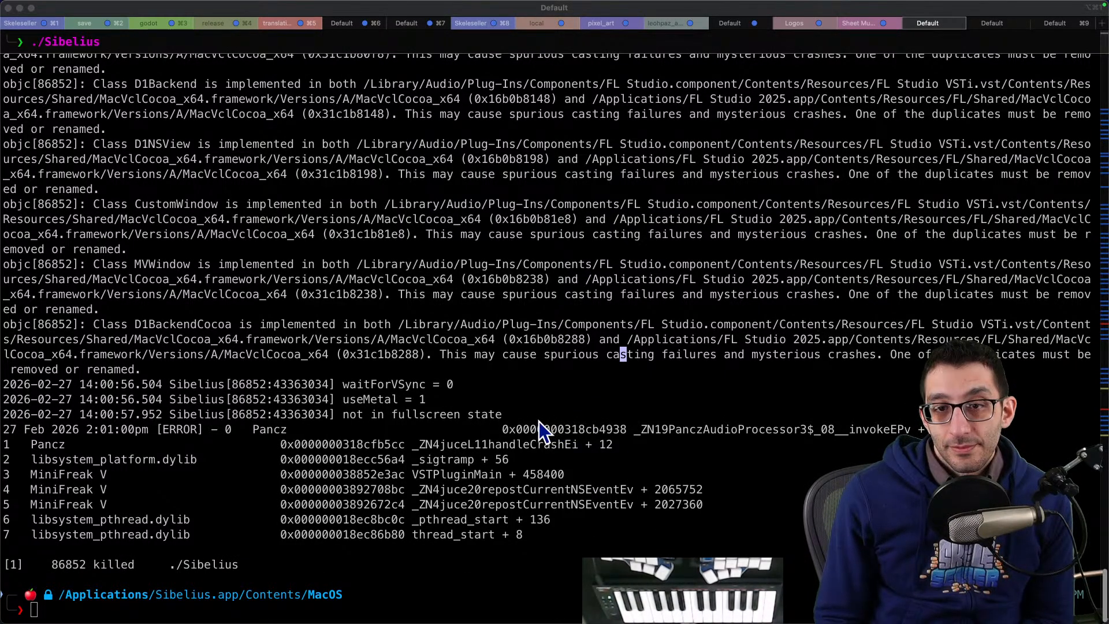
mouse_move(623, 621)
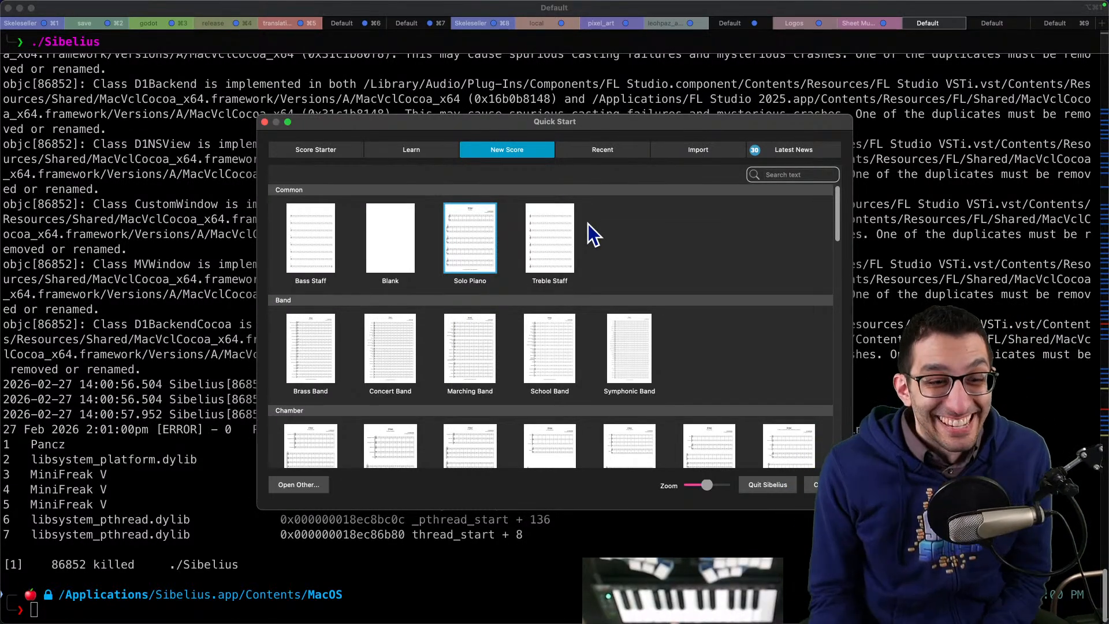
Step: Switch to the TODO document in Chrome and add a "Notes" bullet after the town track list, with a nested bullet beneath it
key("super+Tab")
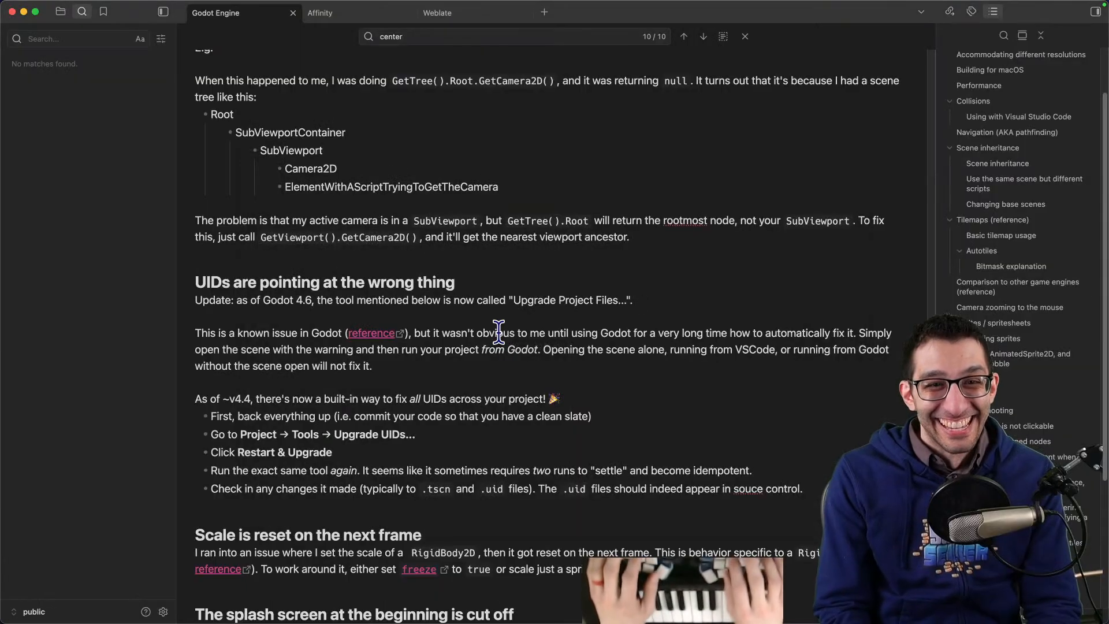
key("super+Tab")
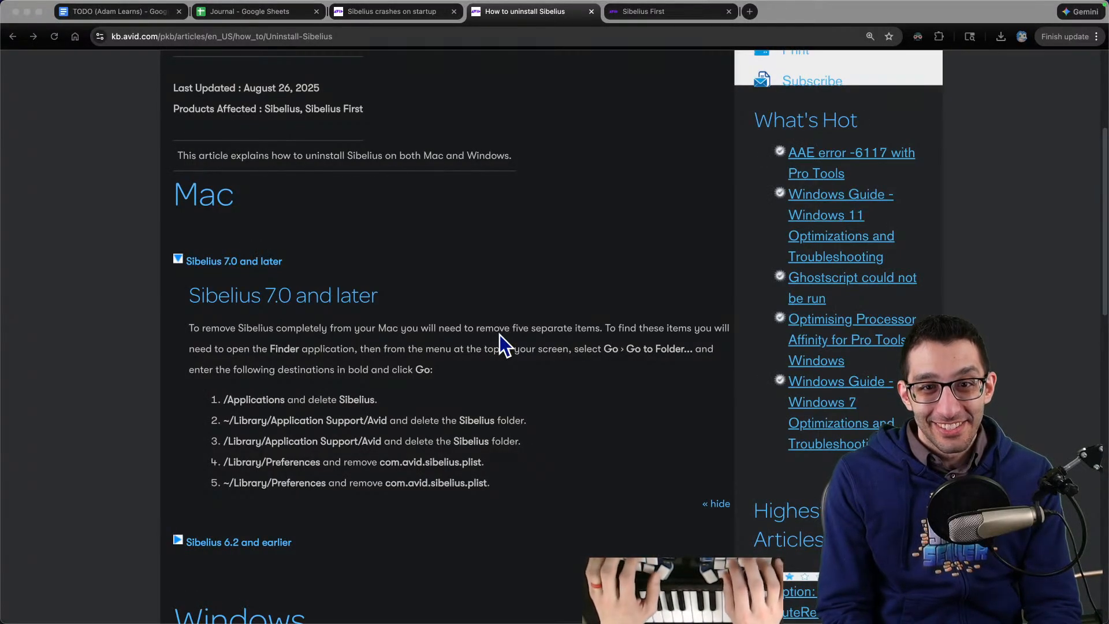
left_click(124, 10)
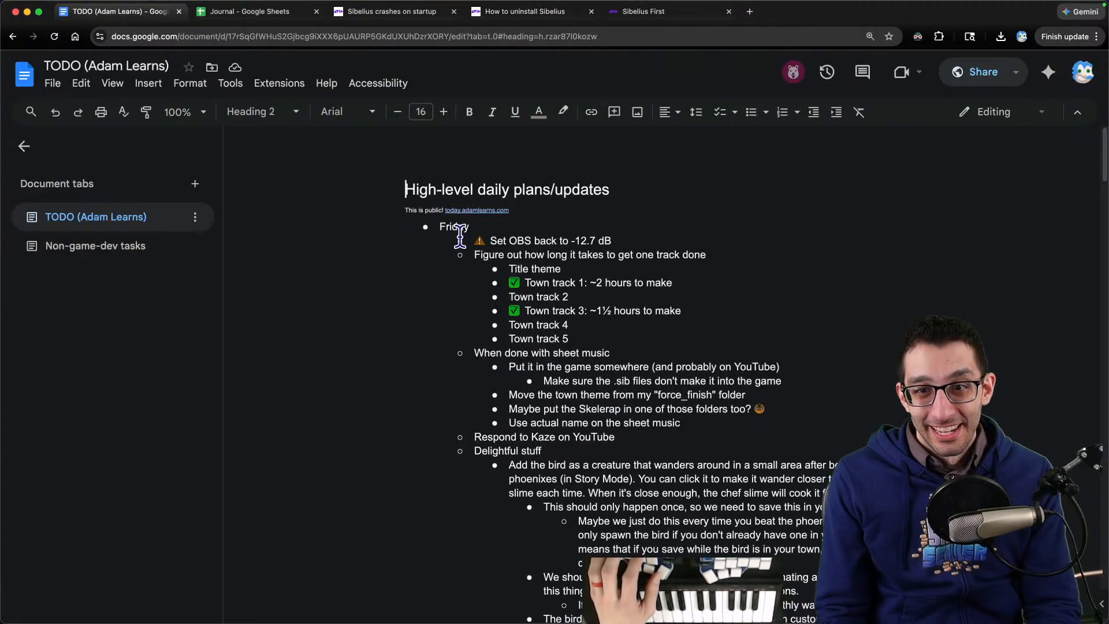
left_click(627, 335)
key("Return")
key("shift+Tab")
type("Notes")
key("Return")
key("Tab")
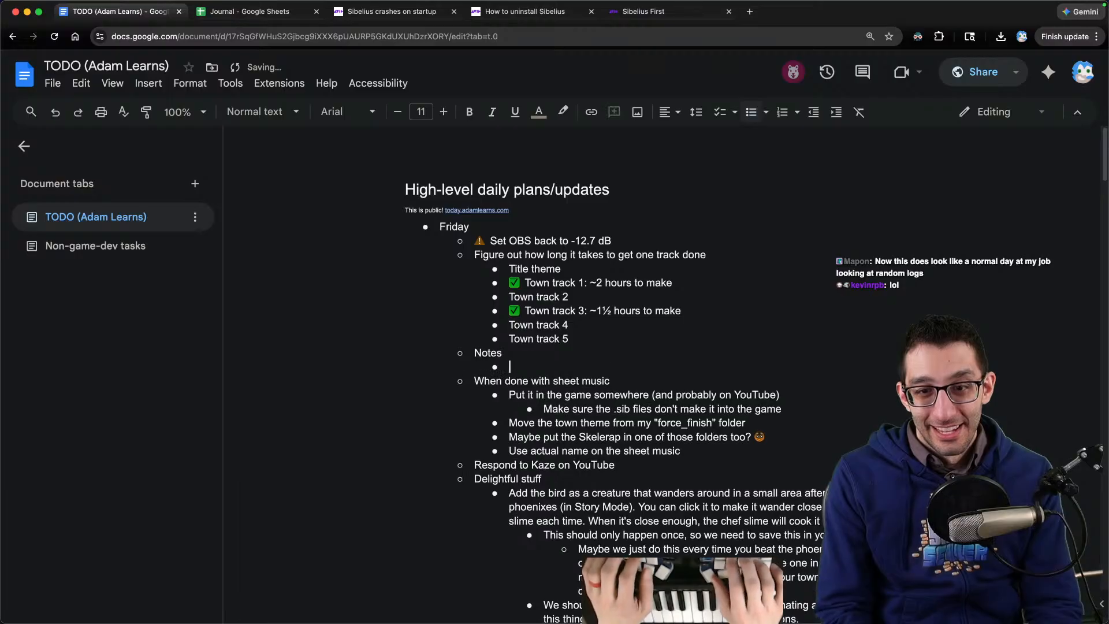
Step: Under Notes, enter "Sibelius won't open" and add a nested bullet about turning off the MiniFreak hardware
type("Sibelius won't op")
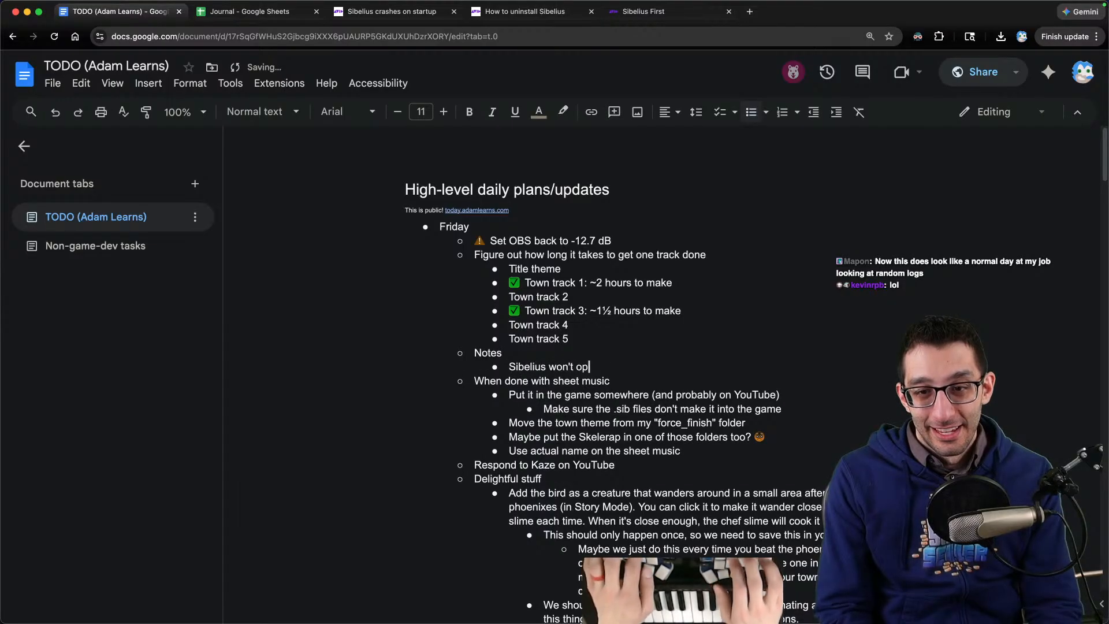
type("en")
key("Return")
key("Tab")
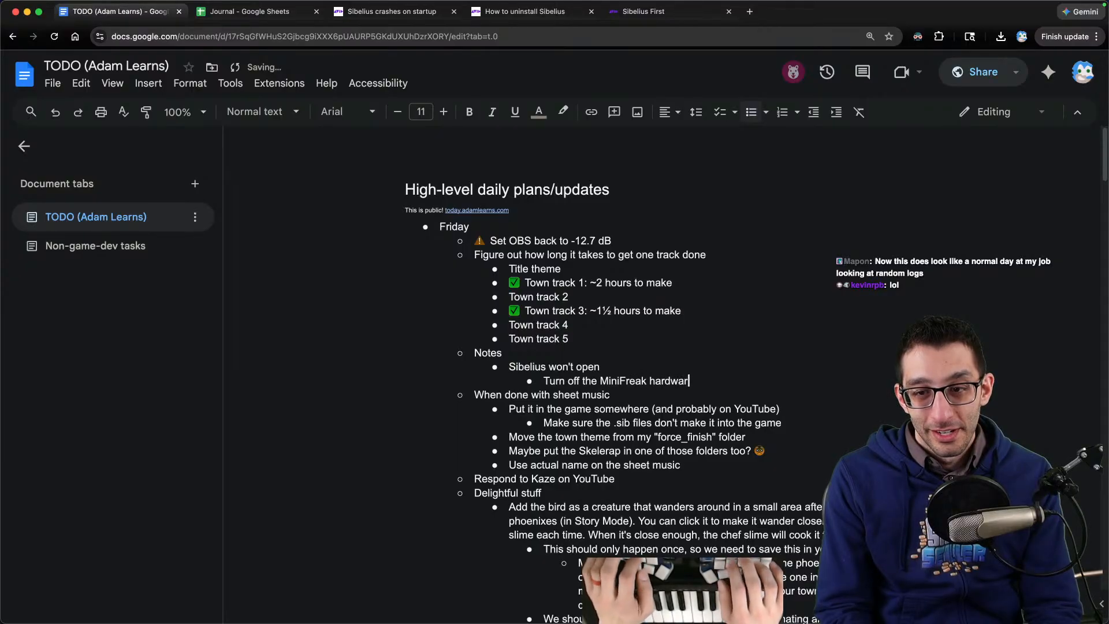
Step: Finish the note under "Sibelius won't open": "Turn off the MiniFreak hardware if it's attached to the computer. I have no idea why this is related."
type("e if it's attachehd to the")
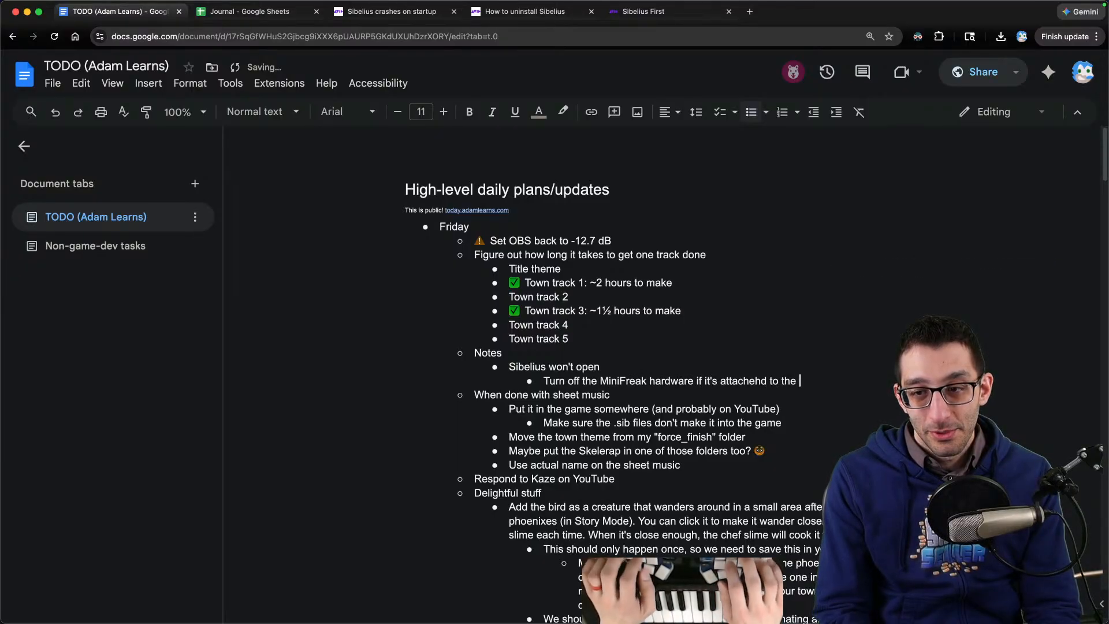
key("alt+Left")
key("Left")
key("Left")
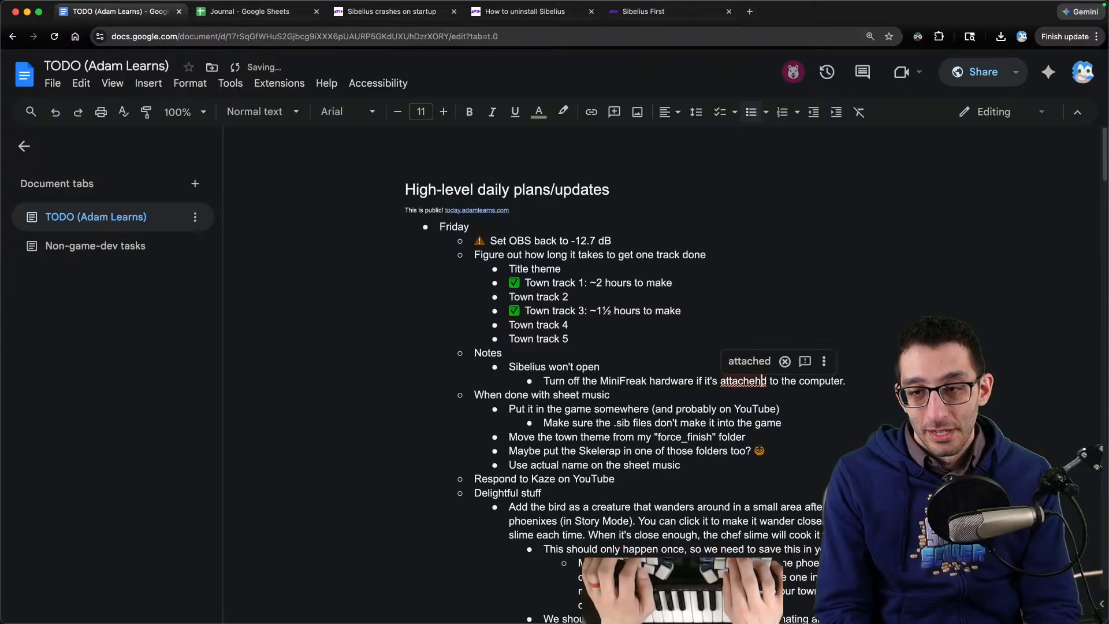
key("BackSpace")
key("super+Right")
type("ea w")
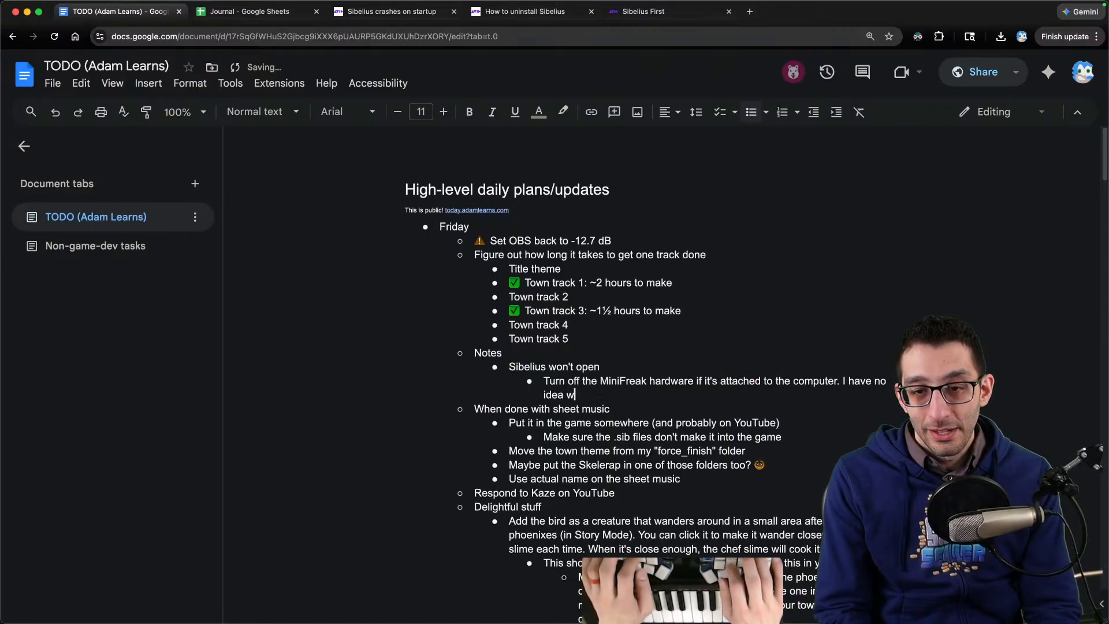
type("hy this is related.")
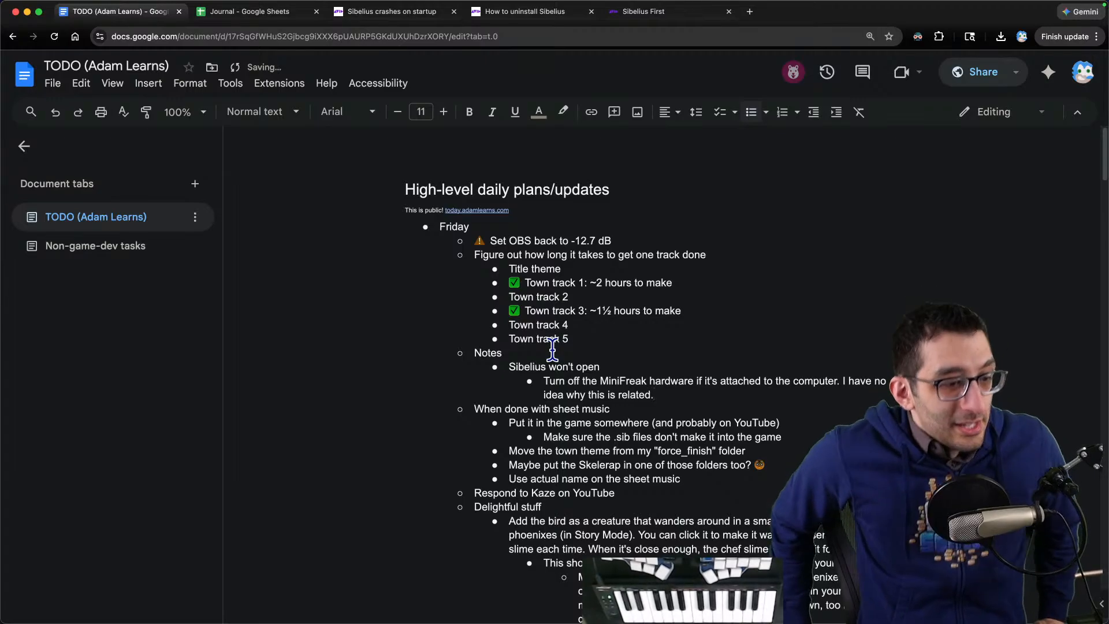
Step: Switch to Sibelius and enter five C quarter notes followed by four D quarter notes on the treble staff from bar 2
mouse_move(572, 618)
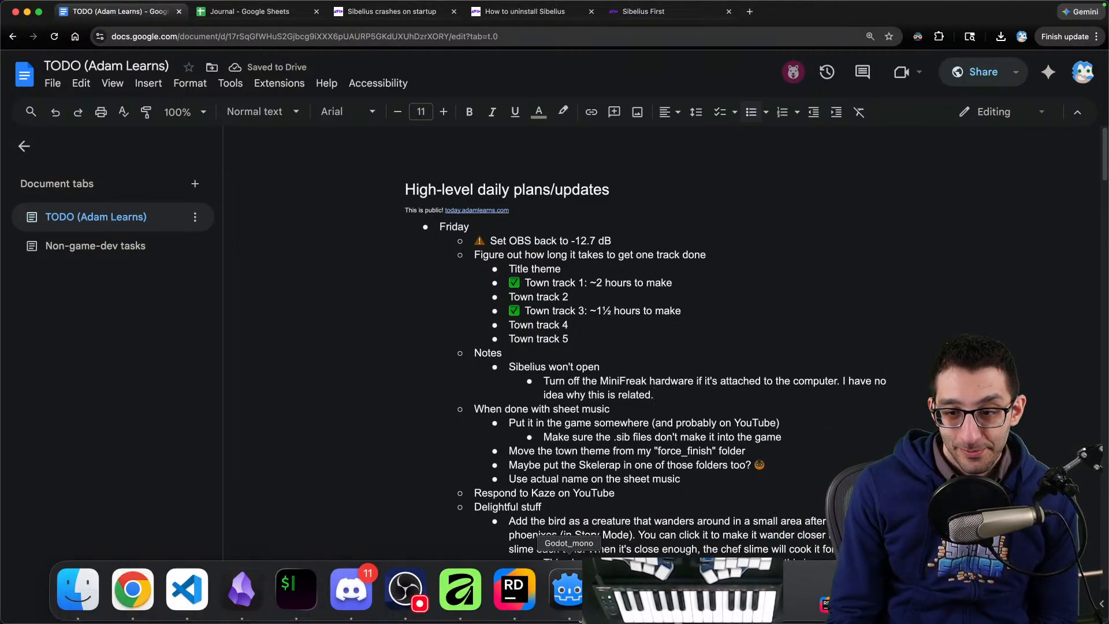
left_click(676, 588)
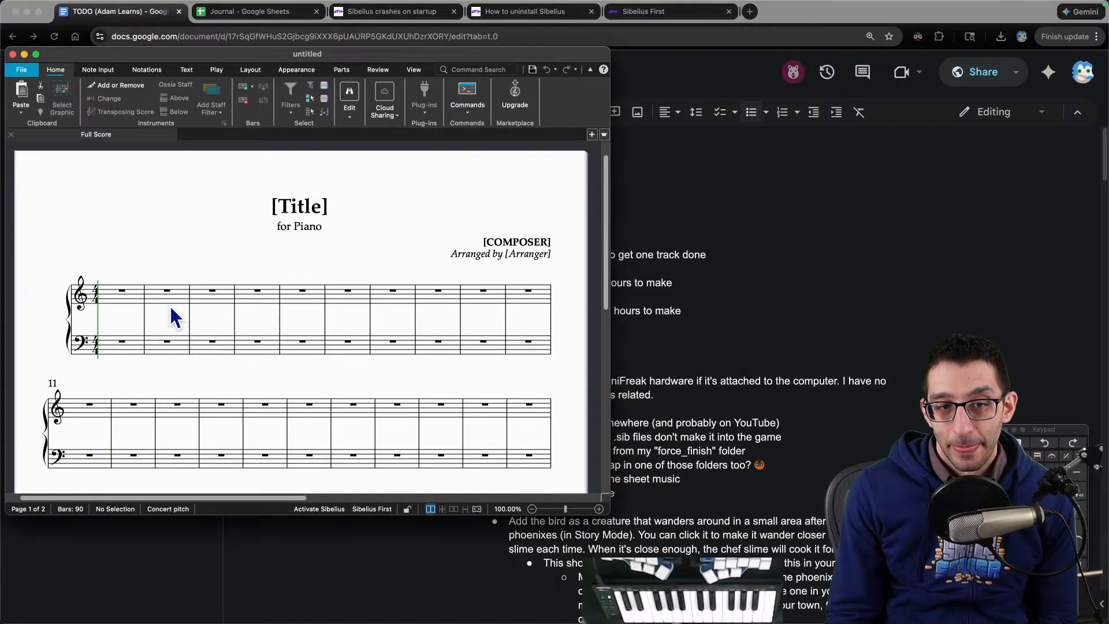
left_click(171, 308)
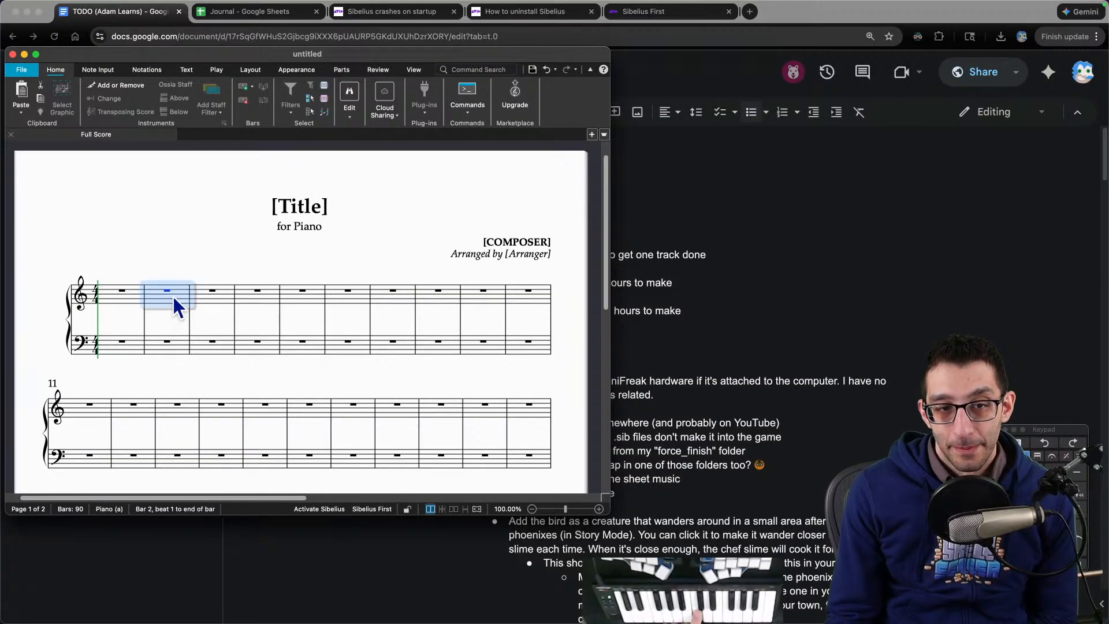
key("c")
key("c")
key("c")
key("c")
key("c")
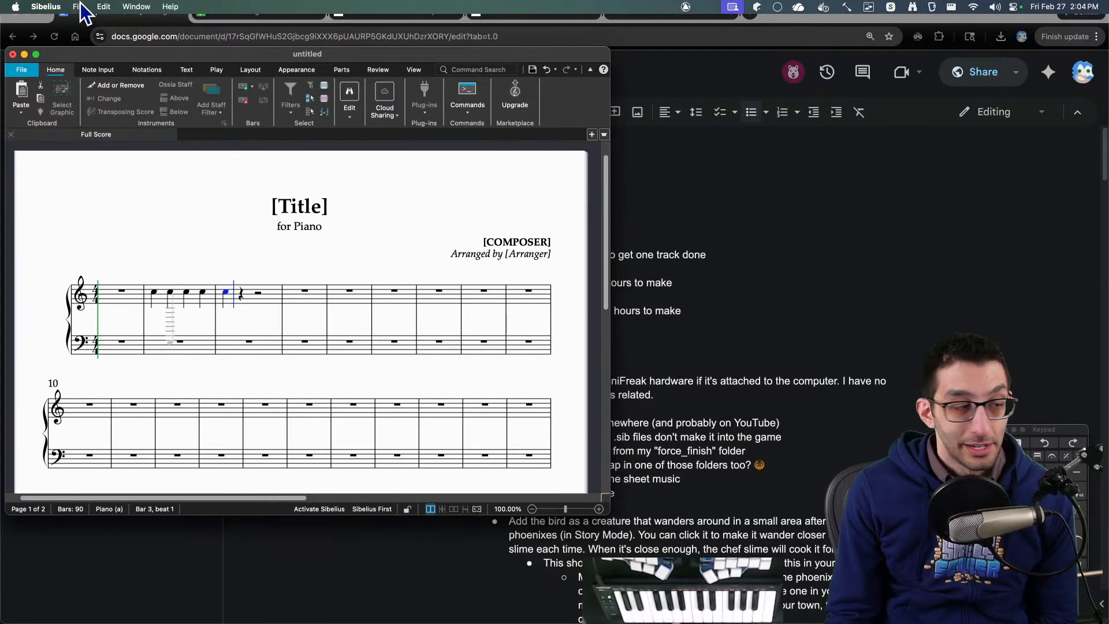
key("d")
key("d")
key("d")
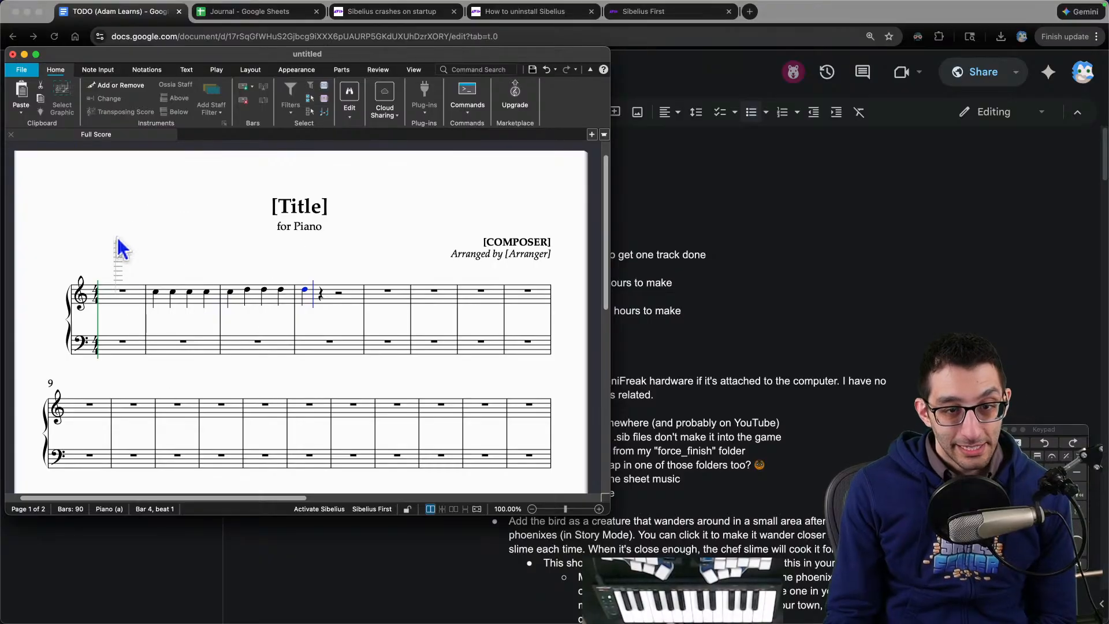
Step: Set the audio engine's interface to Proxy Audio Device (CoreAudio) in the playback device settings
left_click(118, 71)
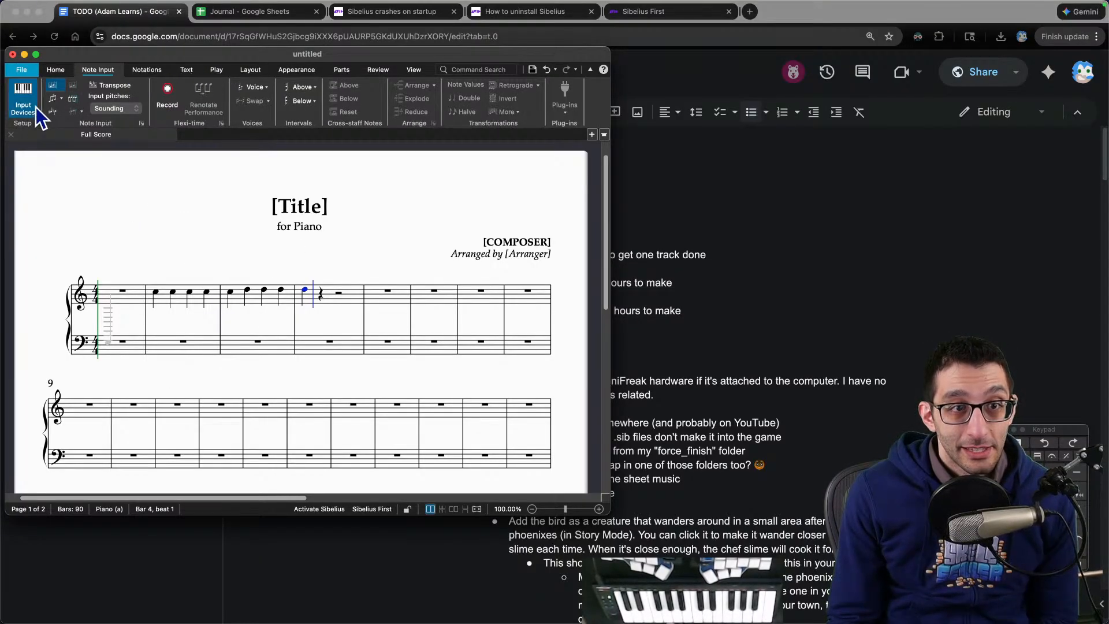
left_click(216, 70)
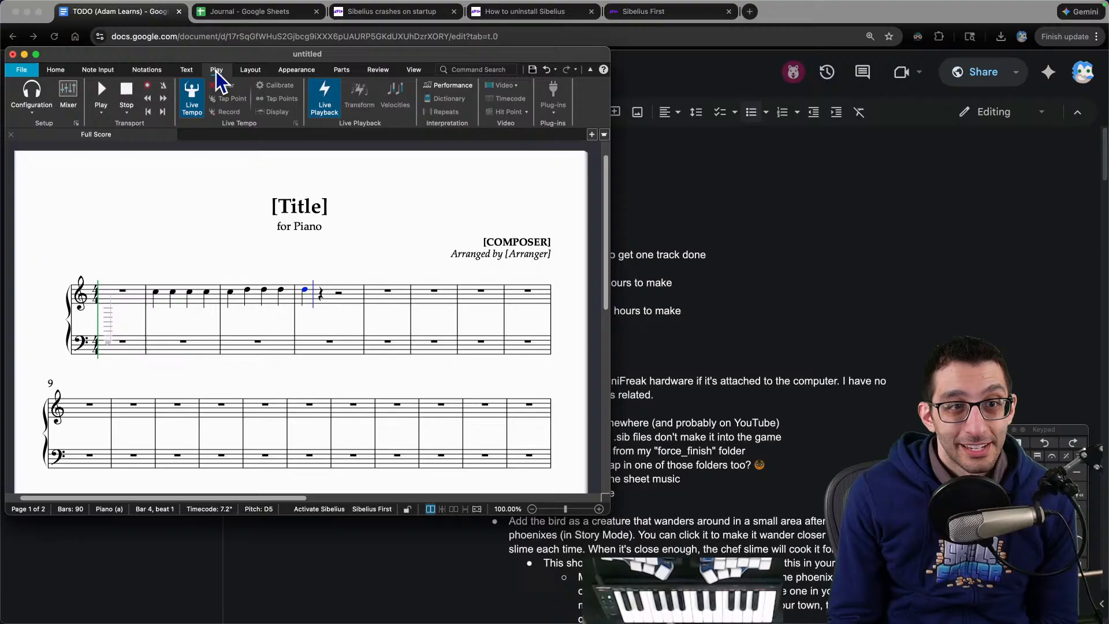
left_click(82, 124)
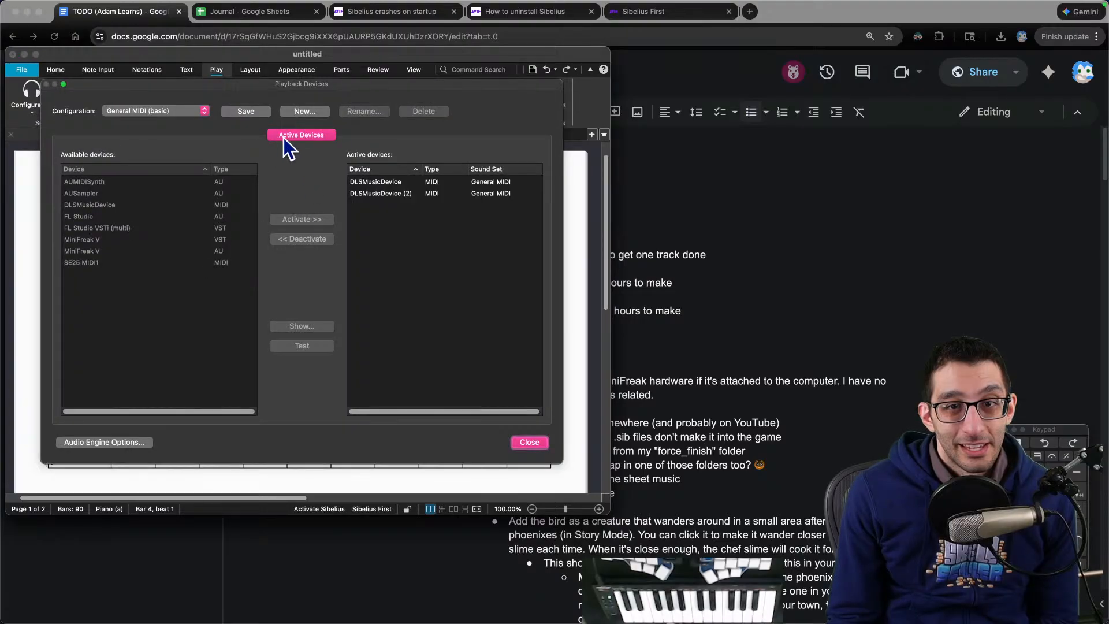
left_click(104, 442)
left_click(289, 192)
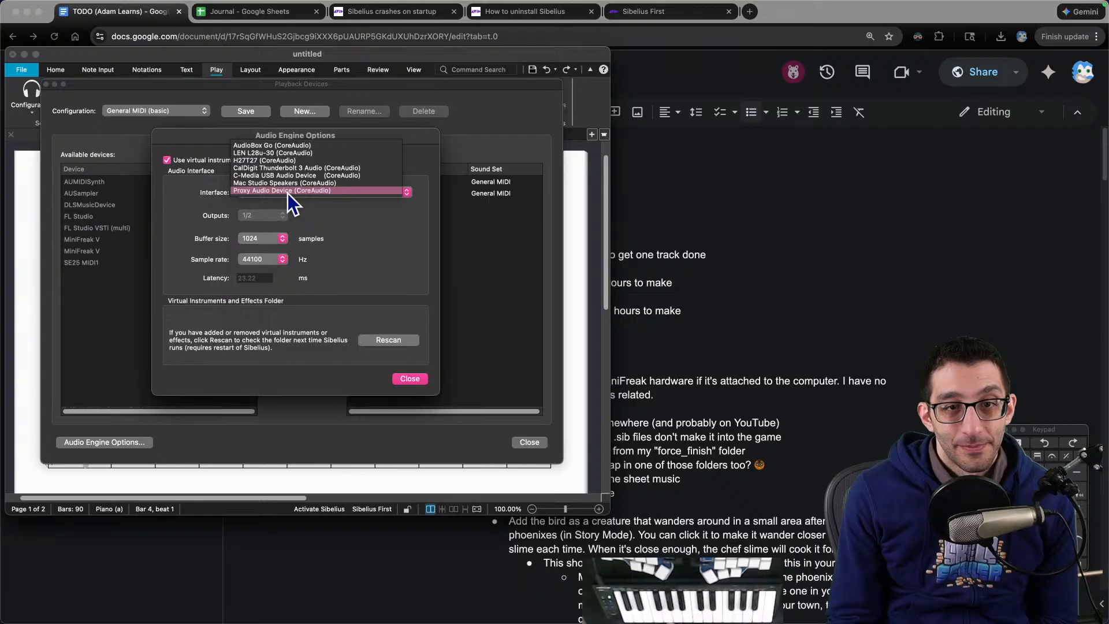
left_click(288, 192)
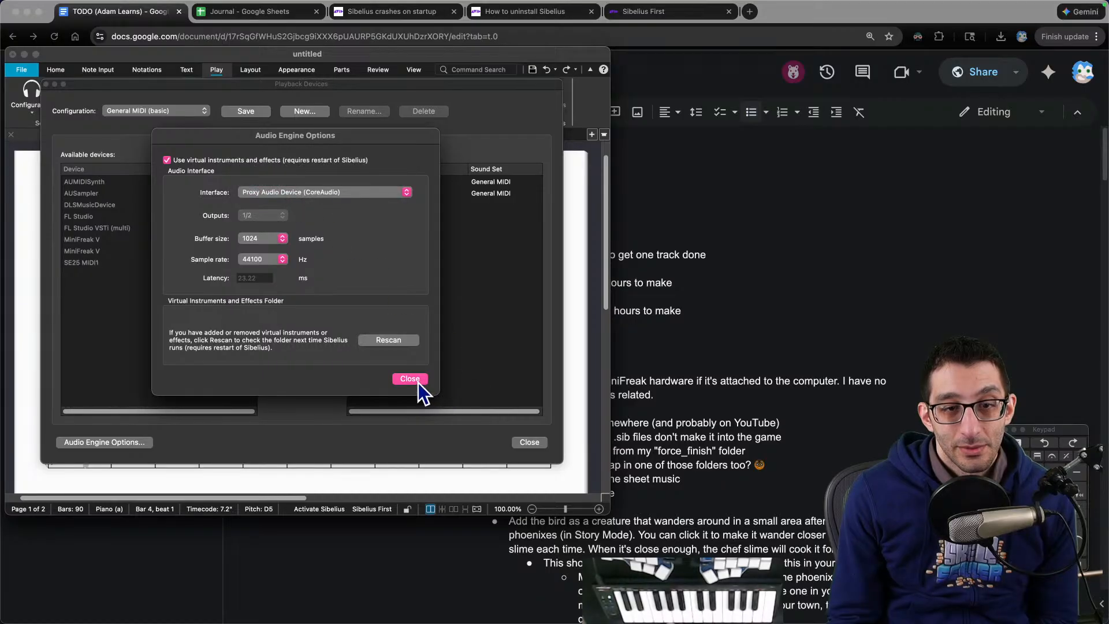
left_click(410, 379)
mouse_move(576, 622)
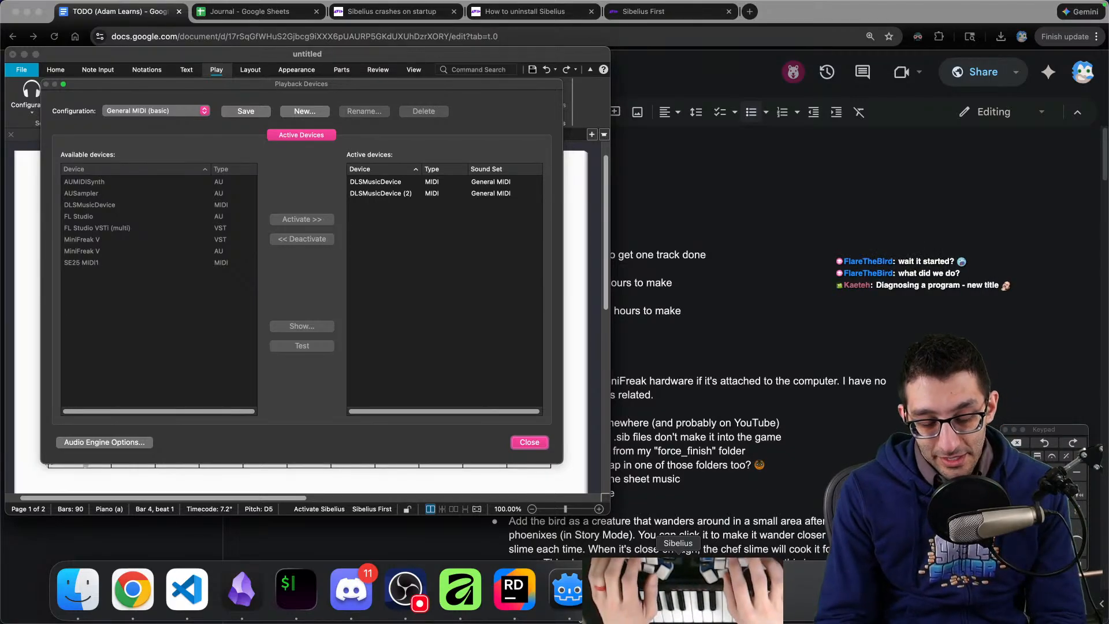
key("alt+space")
type("po")
key("BackSpace")
type("r")
key("Return")
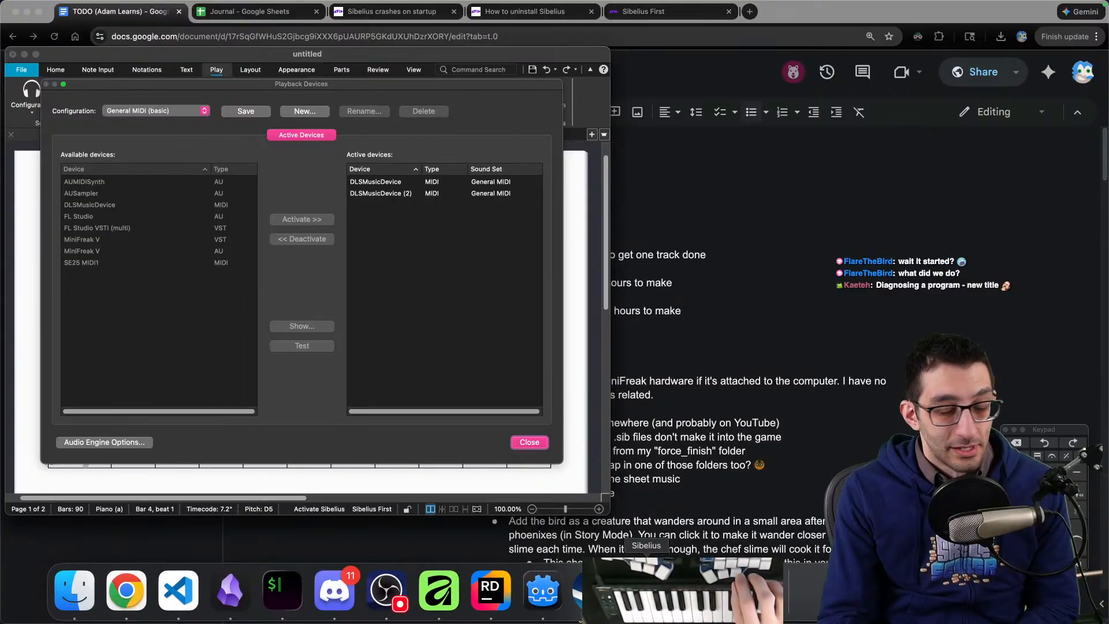
right_click(753, 589)
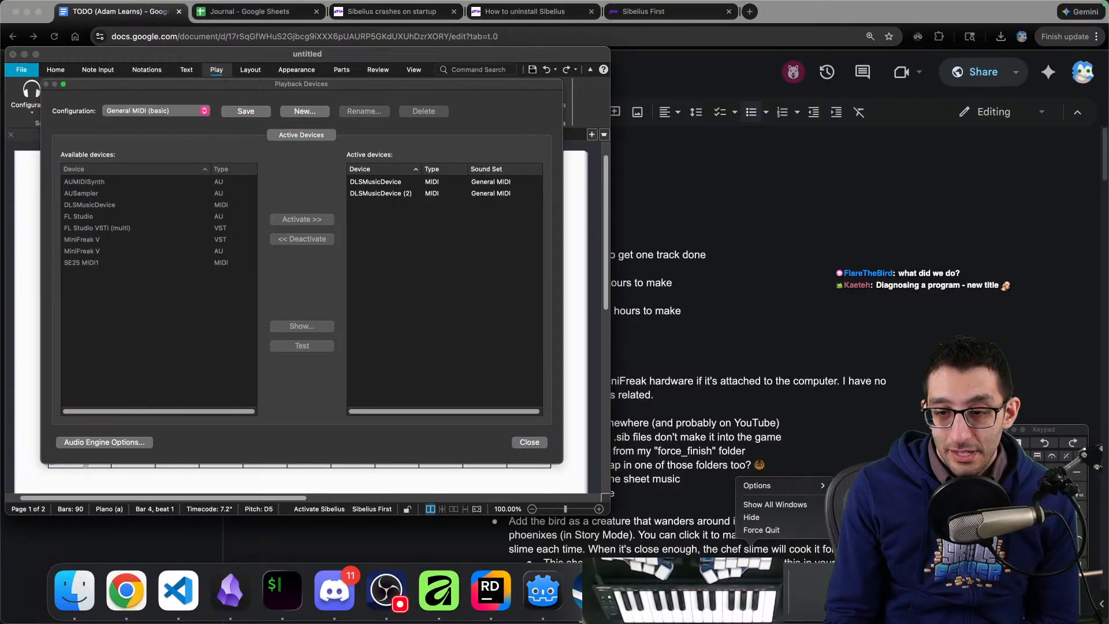
left_click(772, 531)
Step: Open Proxy Audio Device Settings, make the proxy device active when the user is not idle, and close Sibelius's Playback Devices dialog
key("alt+space")
type("proxy")
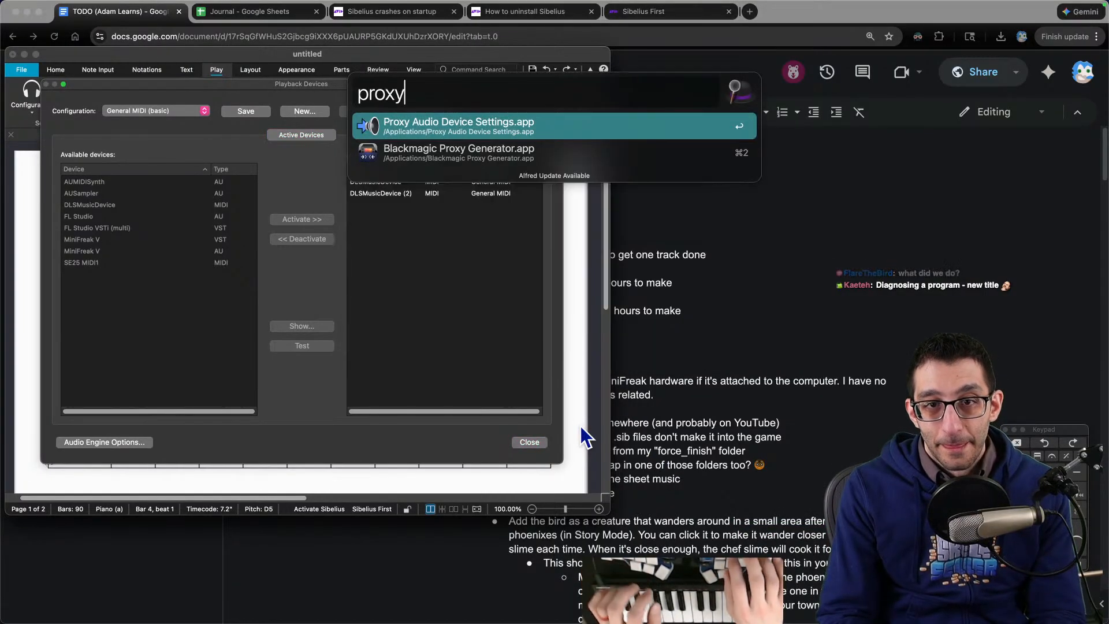
key("Return")
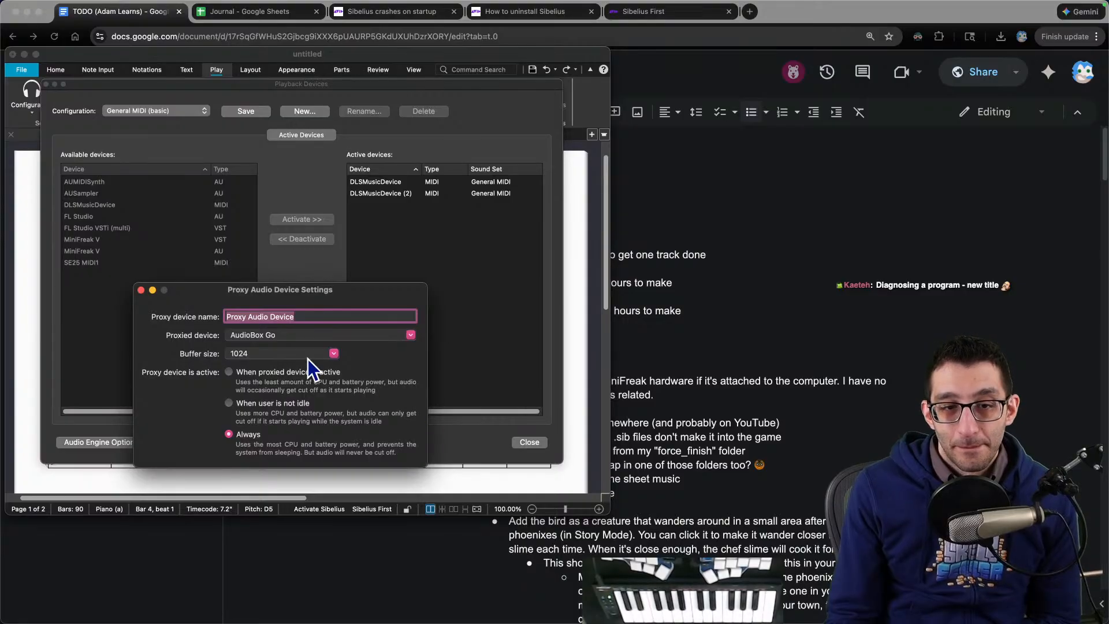
left_click_drag(311, 323, 782, 299)
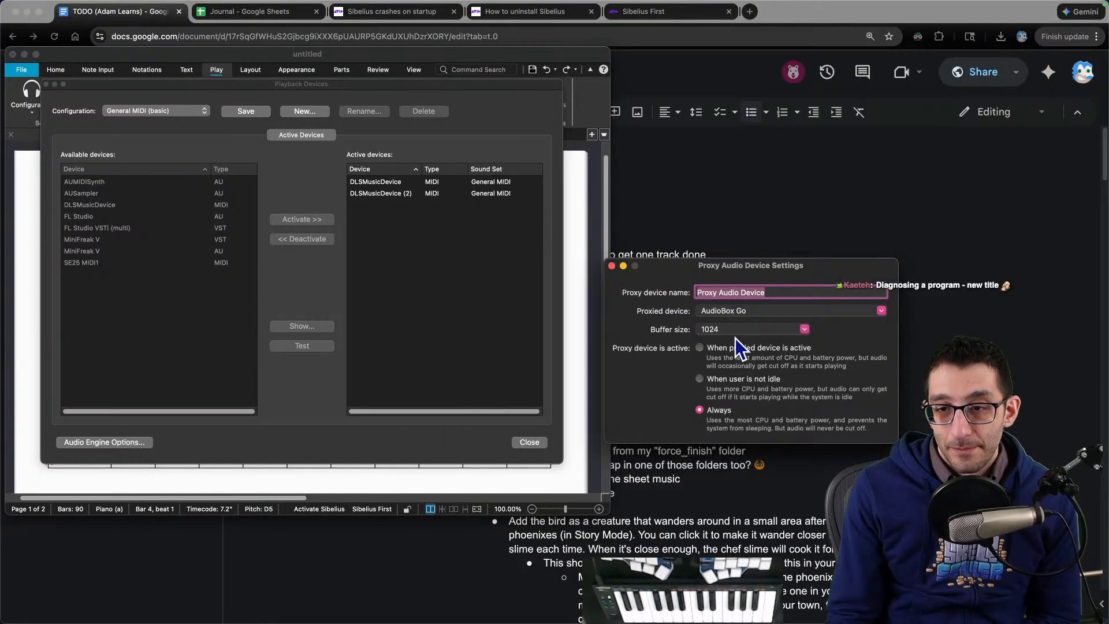
left_click(698, 379)
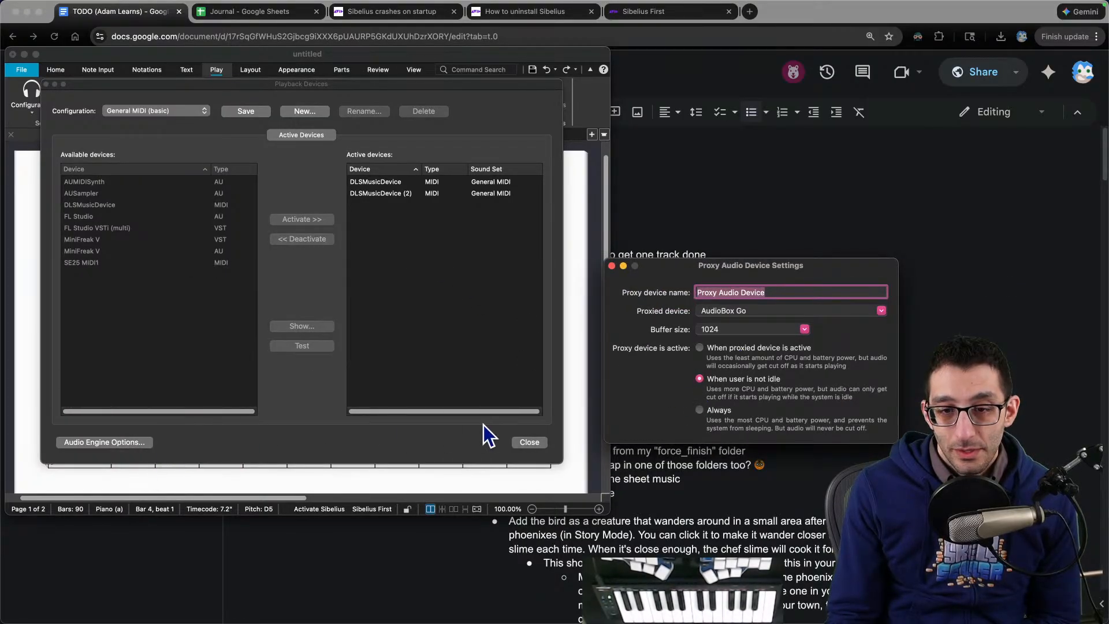
left_click(529, 441)
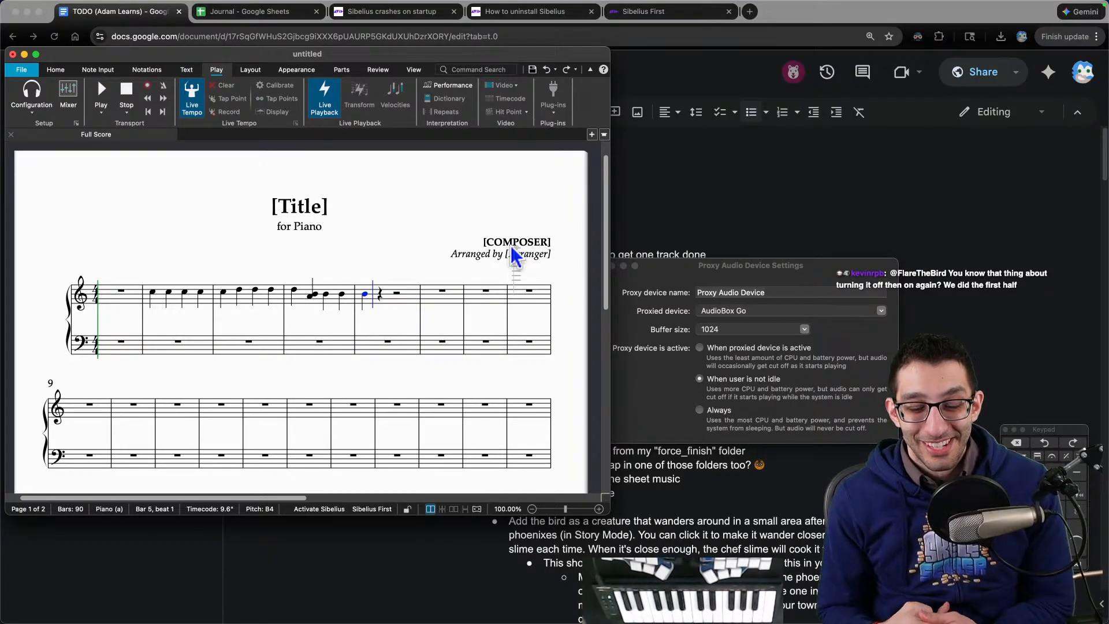
Step: Launch FL Studio, dismiss the welcome window and open the recent project town_theme_5.flp
key("super+space")
type("fl")
key("Return")
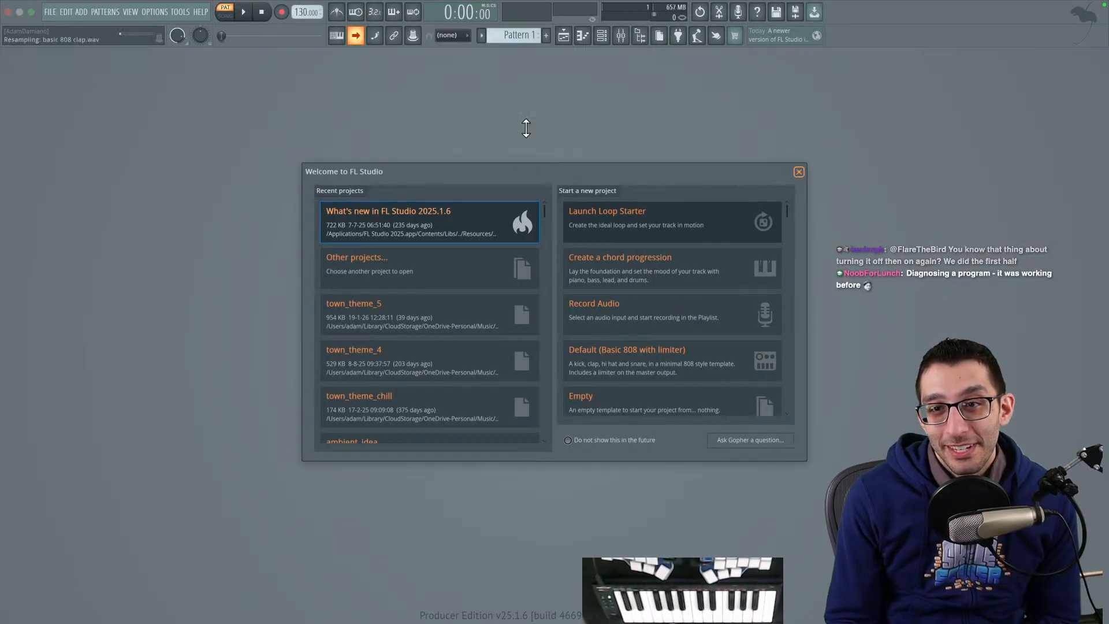
key("Escape")
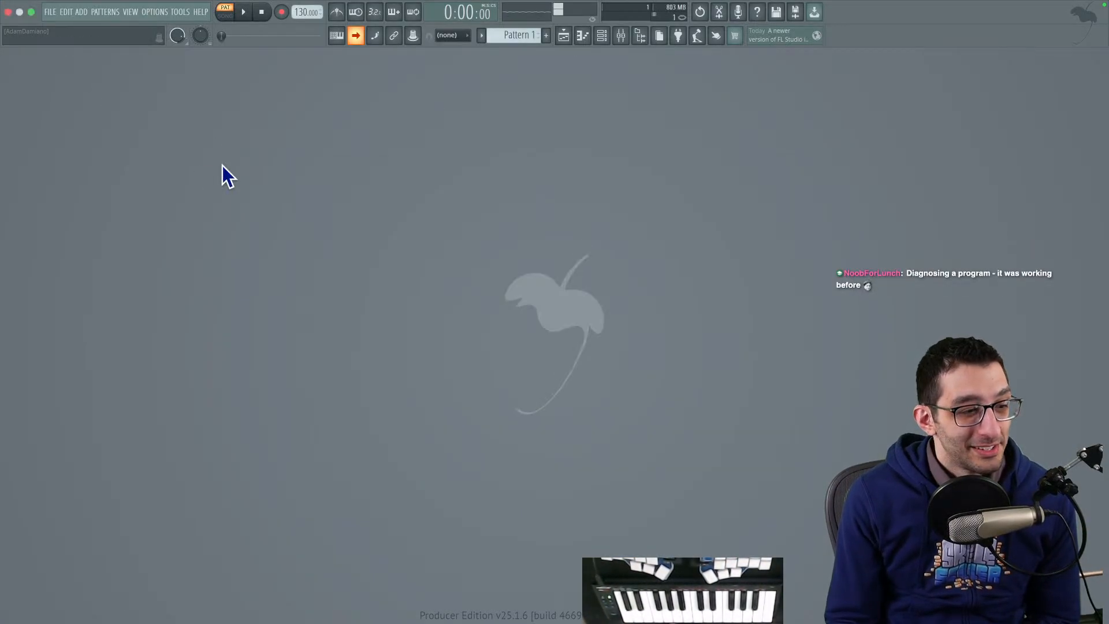
left_click(55, 9)
left_click(79, 158)
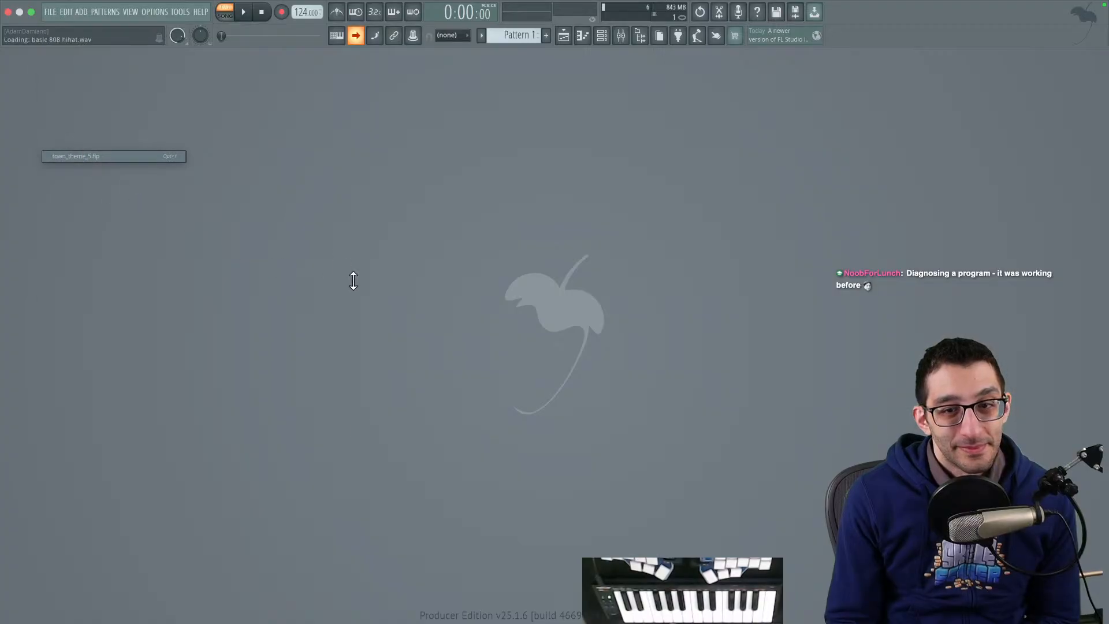
Step: Switch to Sibelius and open the Skeleseller Town Theme #5 score from Skeleseller's Extras/Sheet Music folder
left_click(618, 603)
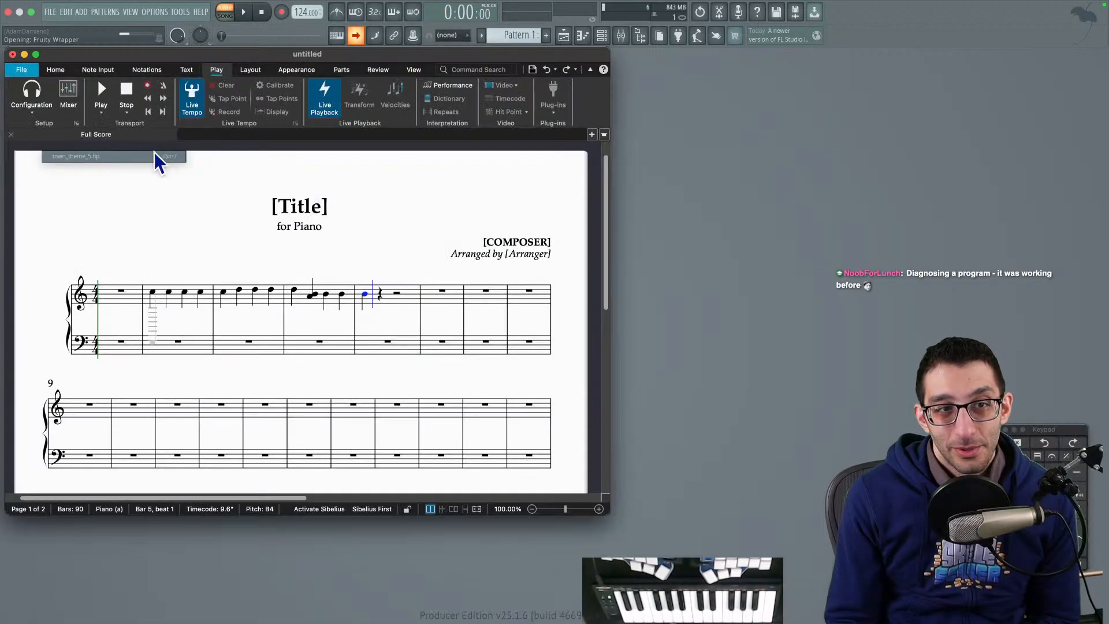
left_click(26, 72)
left_click(39, 134)
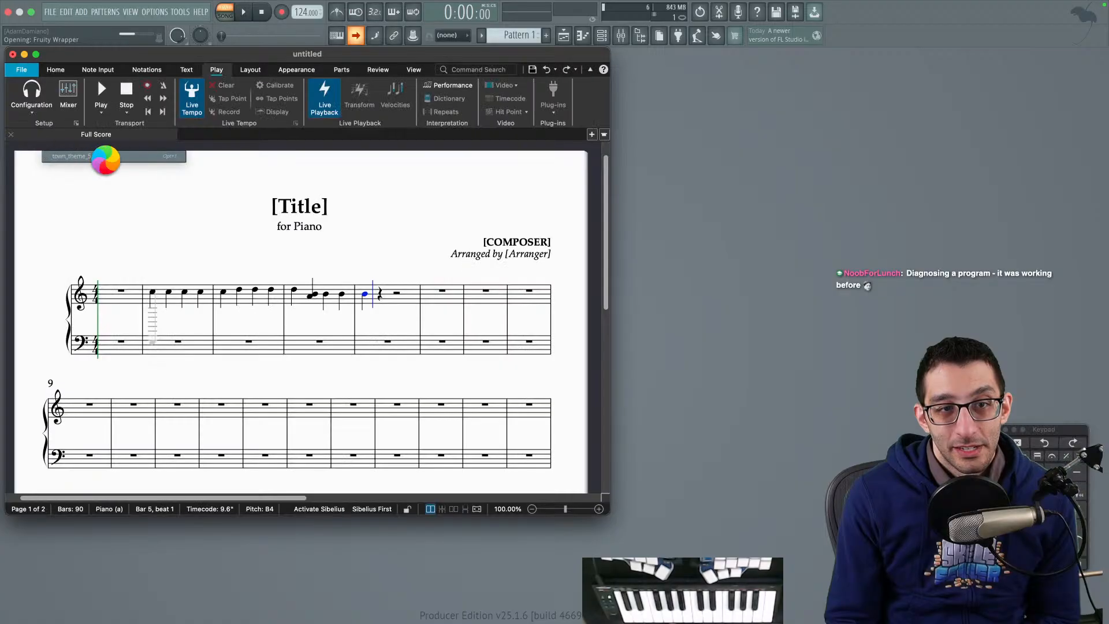
left_click(369, 215)
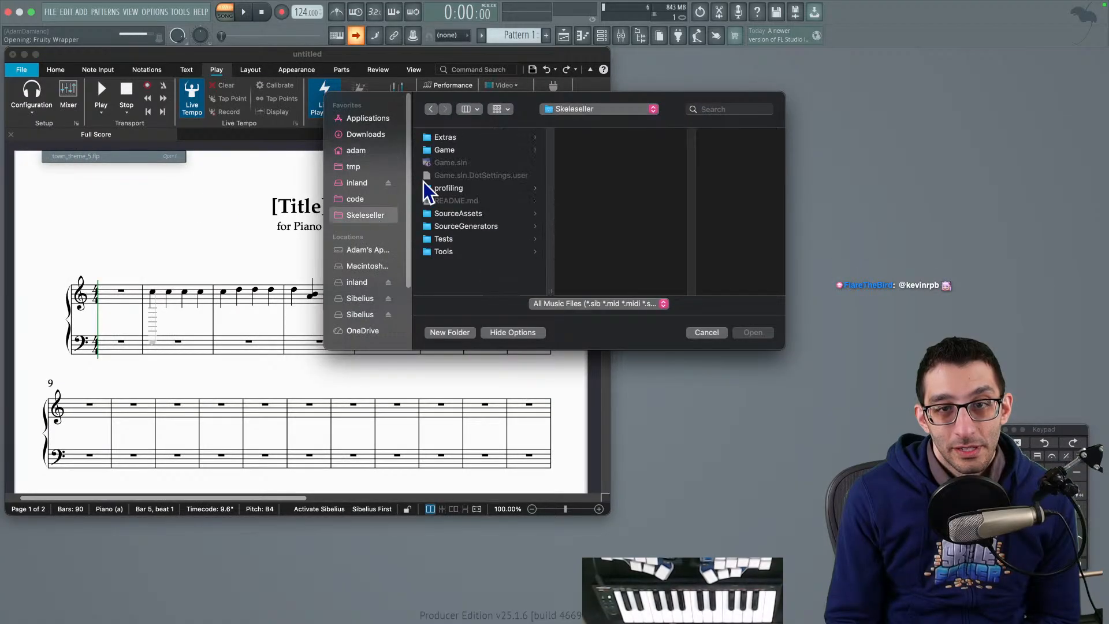
left_click(453, 138)
left_click(614, 140)
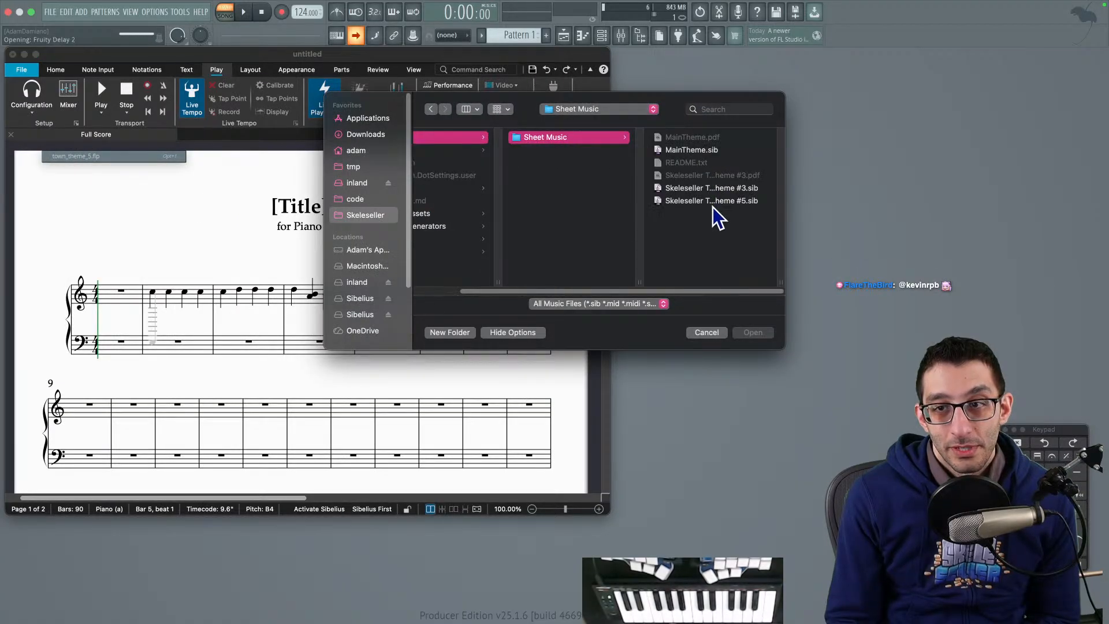
left_click(713, 202)
left_click(752, 332)
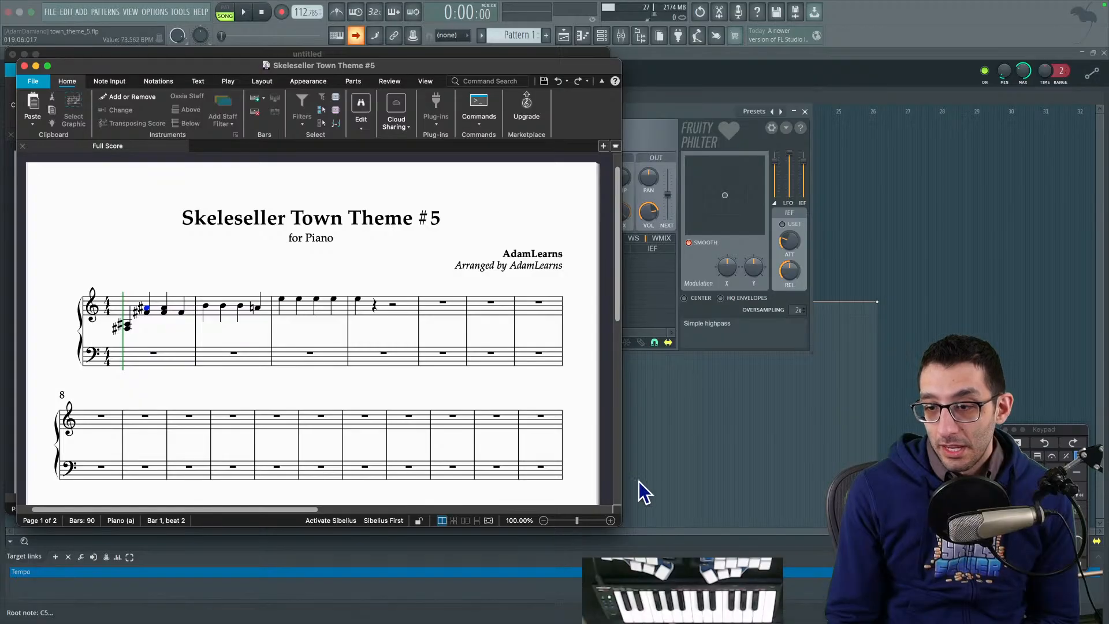
Step: Switch to Proxy Audio Device Settings and set the proxy device's buffer size to 2048
left_click(717, 595)
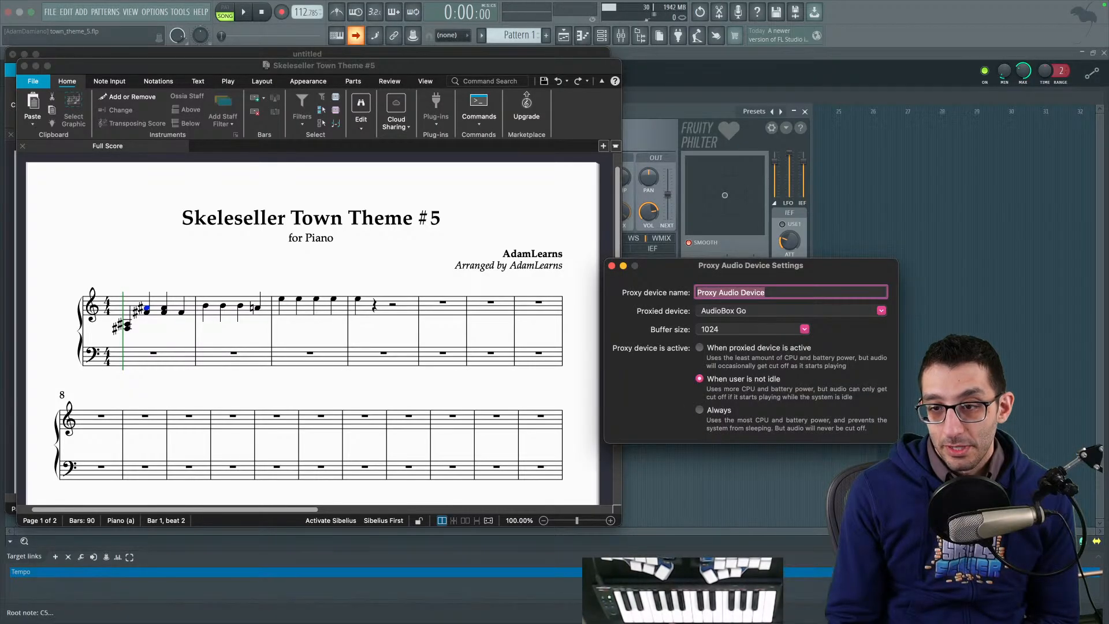
mouse_move(666, 612)
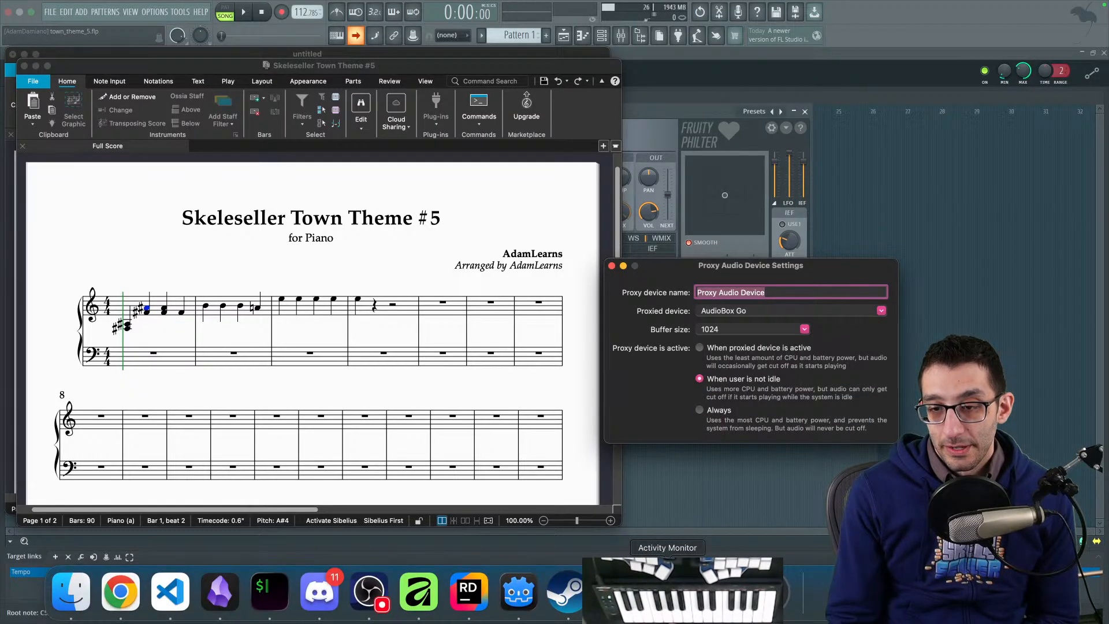
left_click(618, 592)
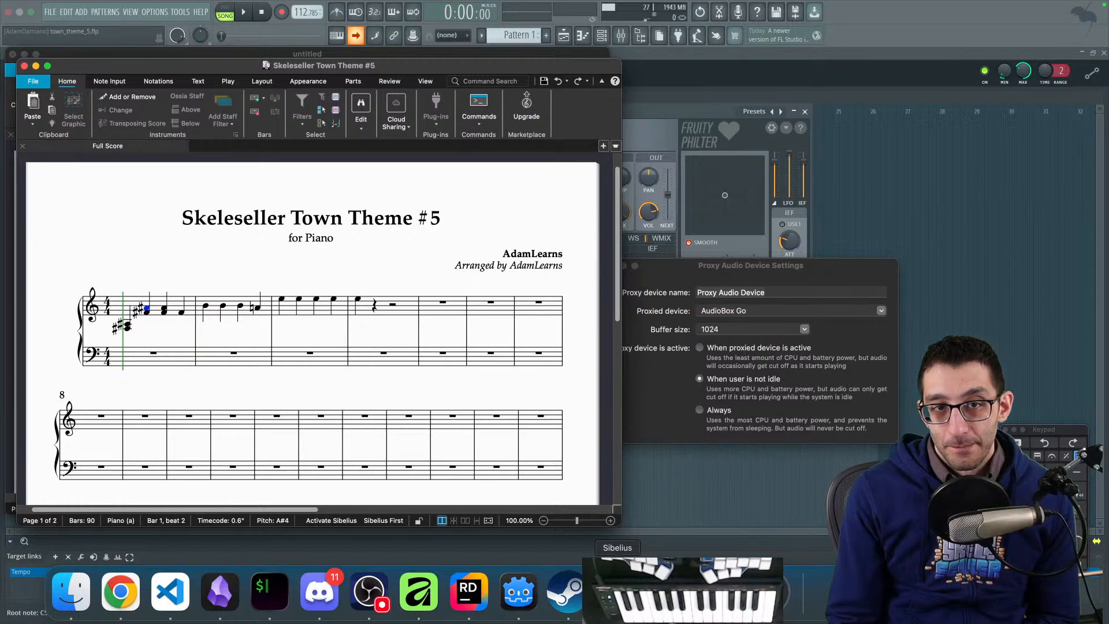
left_click(799, 334)
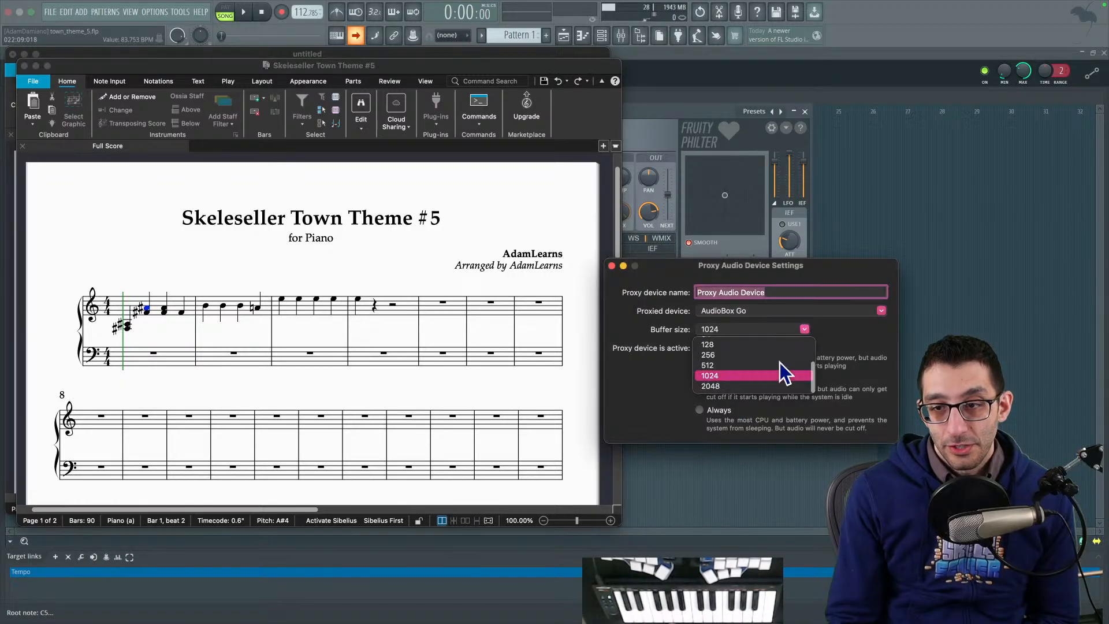
left_click(743, 385)
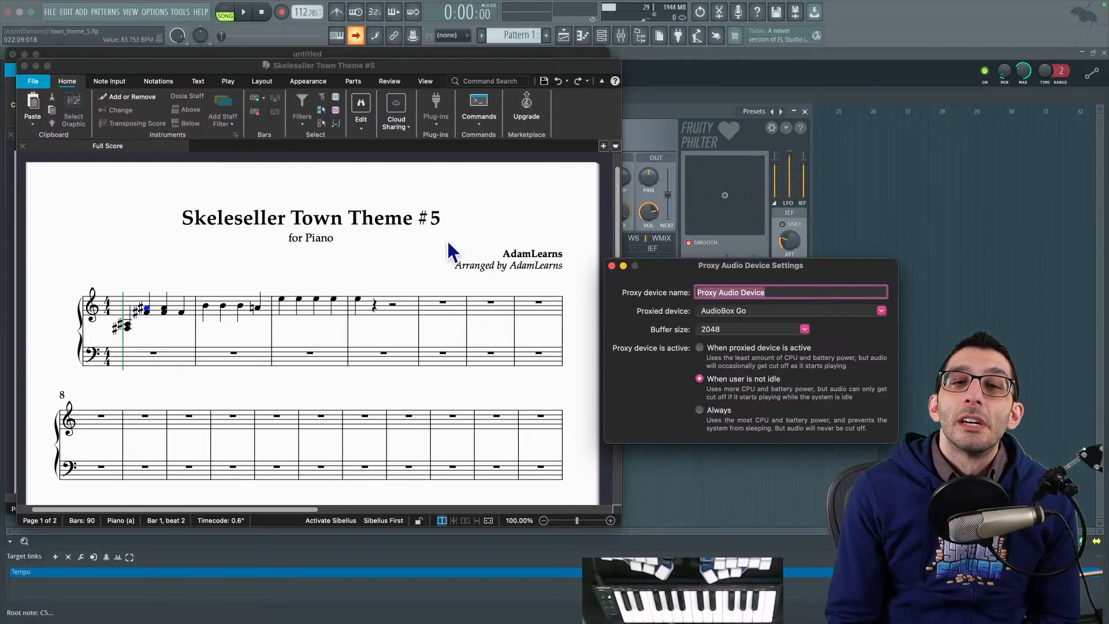
Step: Switch to FL Studio, restore the maximized Tempo automation window to its smaller size and move it aside
left_click(799, 63)
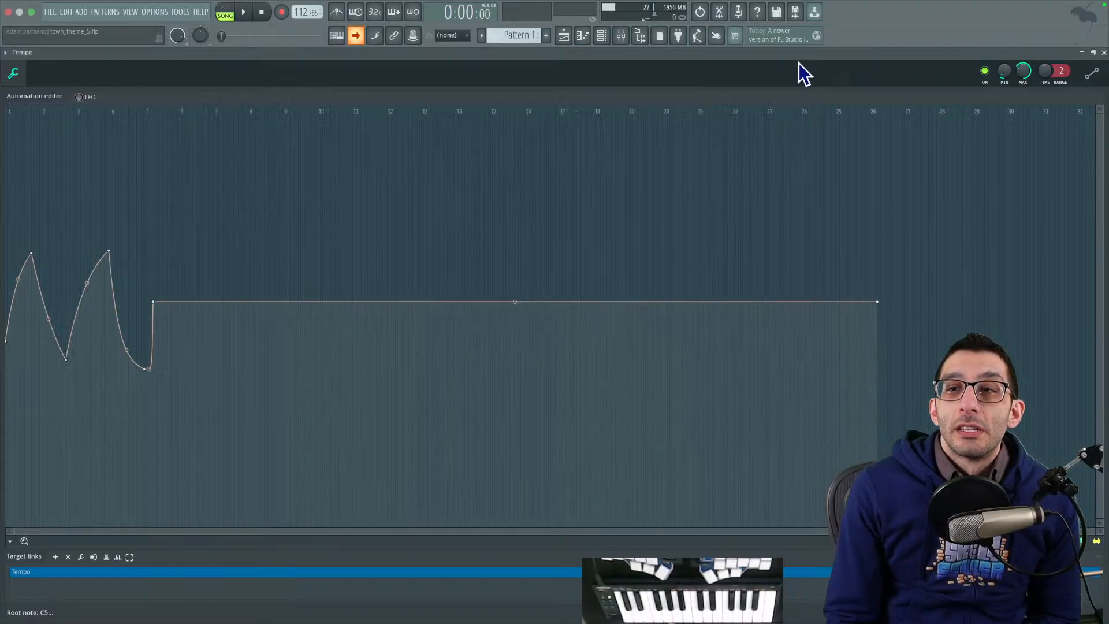
double_click(274, 51)
left_click_drag(398, 107, 588, 173)
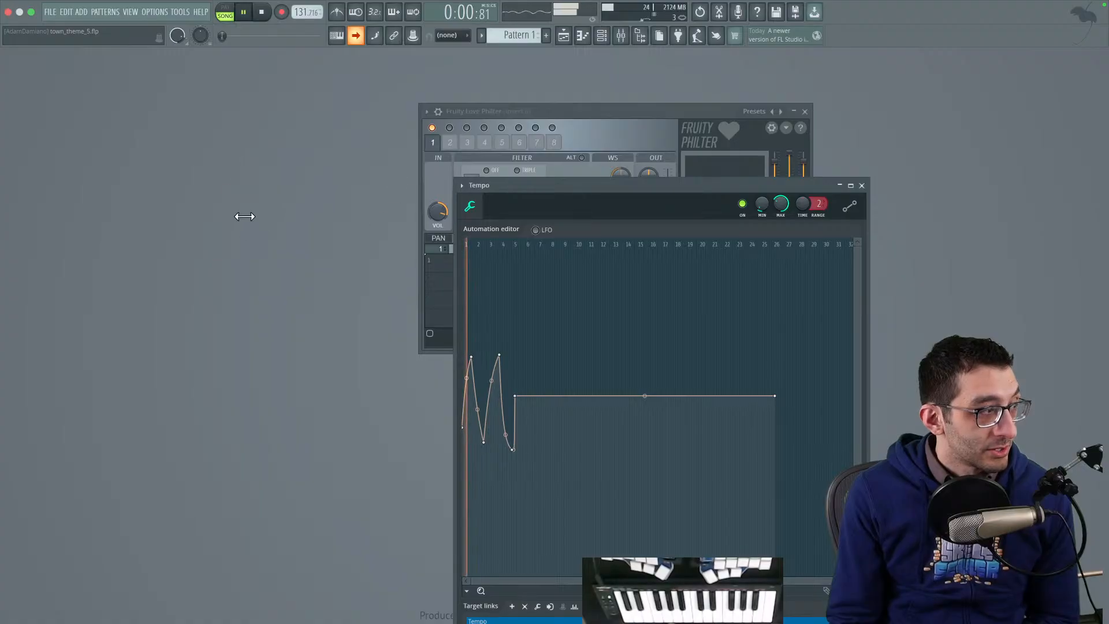
Step: Reset FL Studio's audio output by choosing no device, reselecting Proxy Audio Device, and closing the settings
left_click(155, 12)
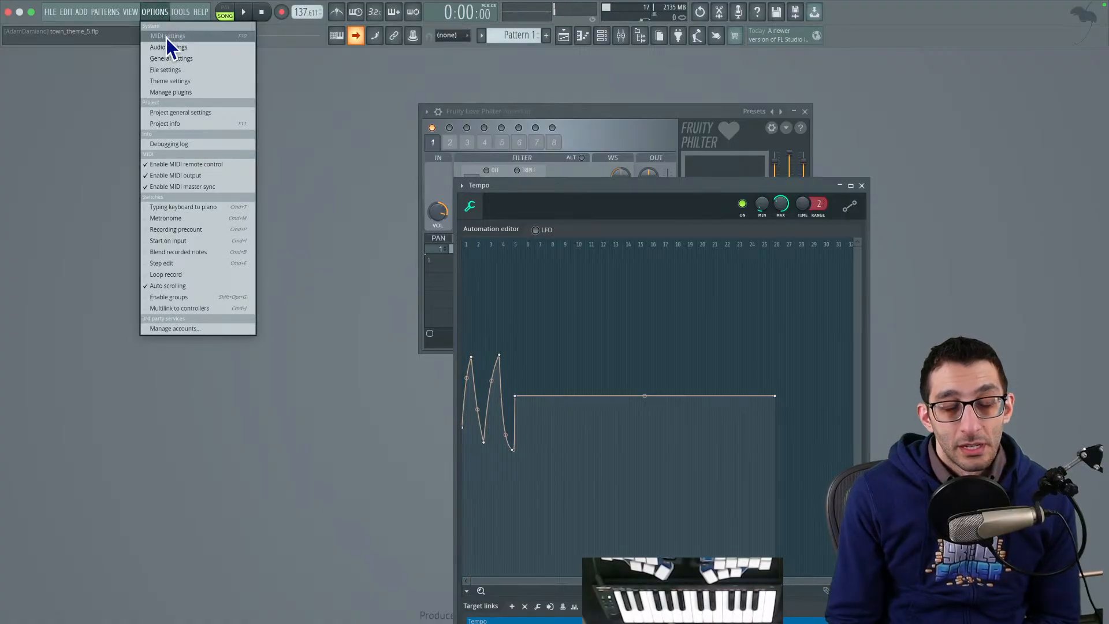
left_click(168, 48)
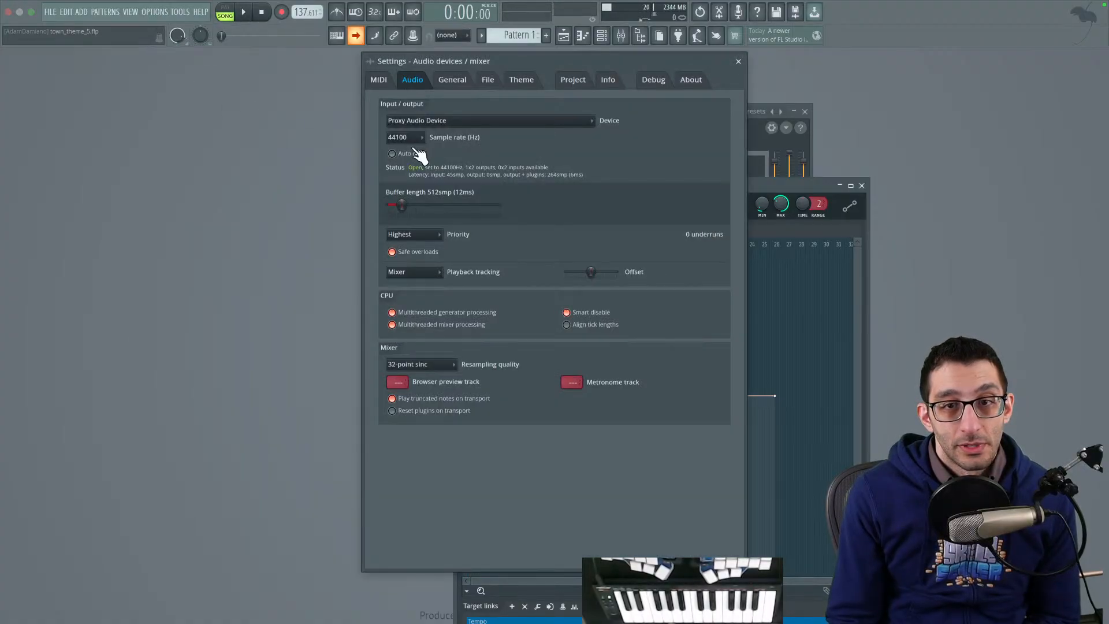
left_click(452, 120)
left_click(433, 234)
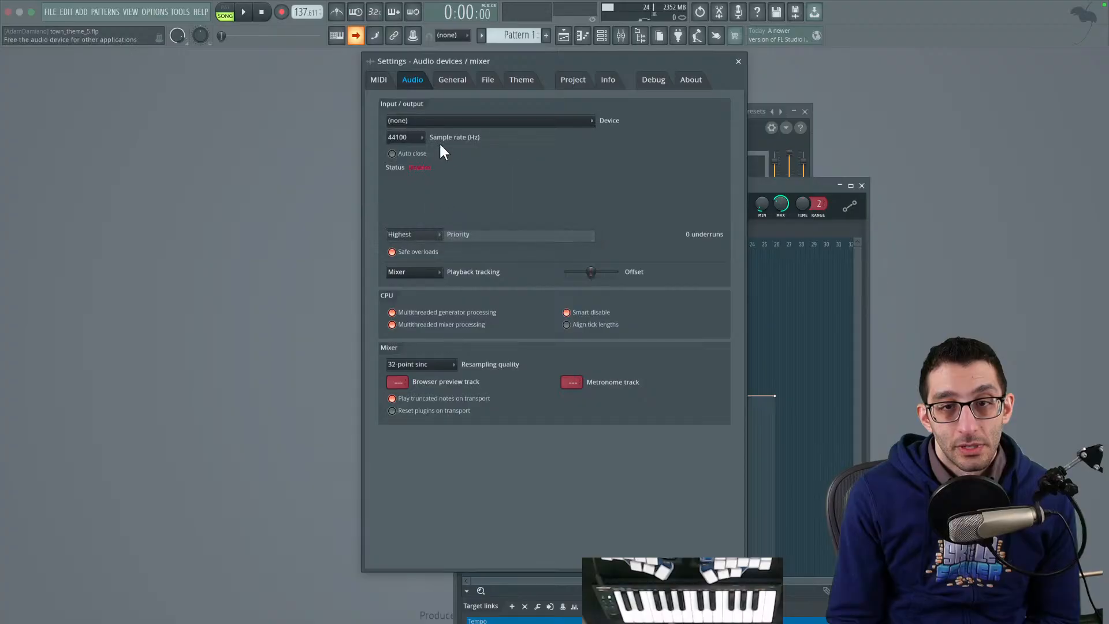
left_click(438, 120)
left_click(435, 222)
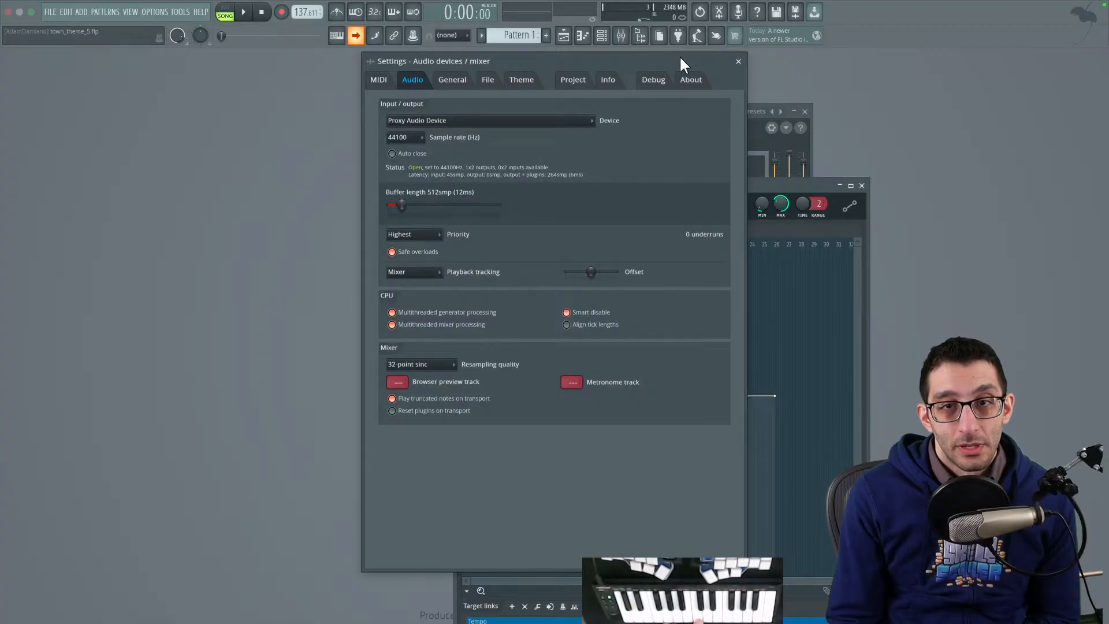
left_click(739, 61)
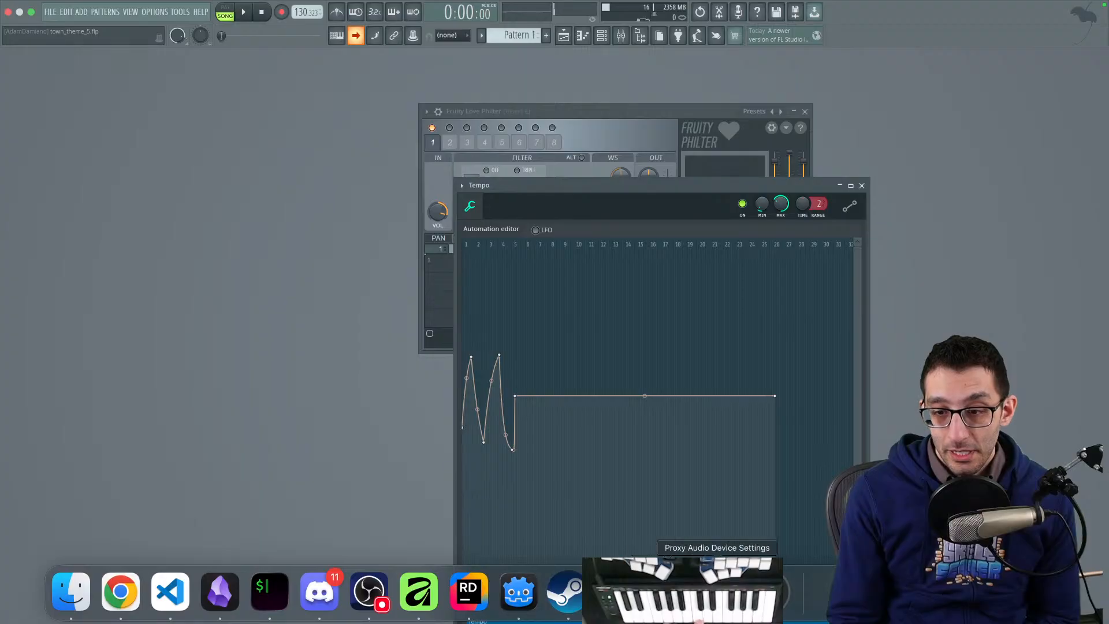
Step: Set the proxy device's buffer size to 1024 in Proxy Audio Device Settings and return to FL Studio
left_click(718, 590)
left_click(804, 330)
left_click(729, 375)
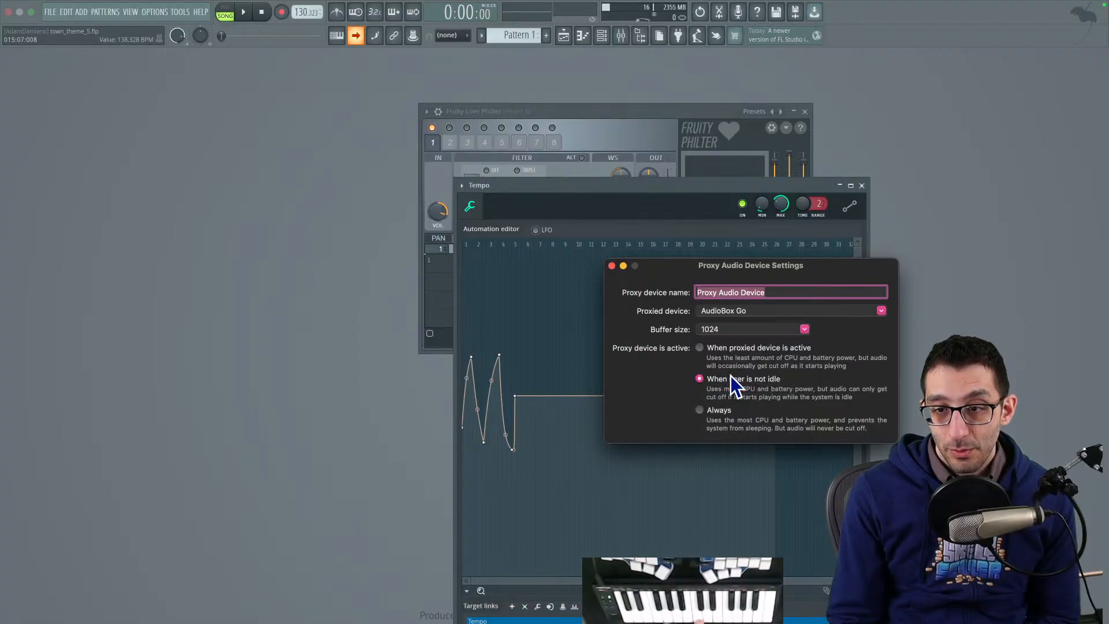
left_click(234, 316)
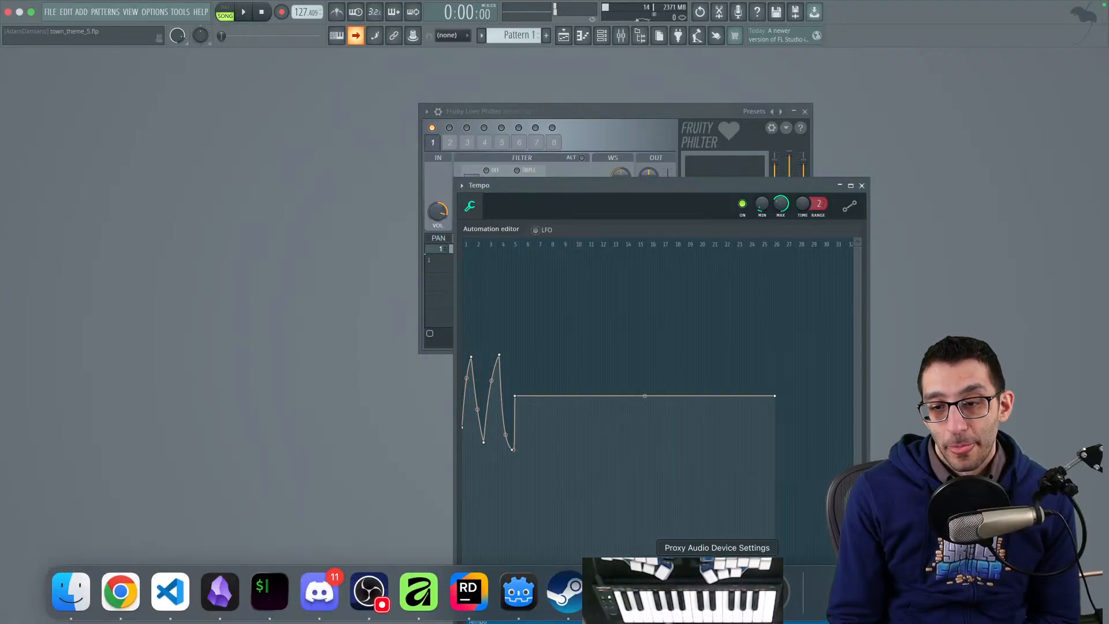
Step: Move the Proxy Audio Device Settings window aside, set its buffer size to 512, and test playback in FL Studio
left_click(718, 590)
left_click_drag(708, 270, 316, 124)
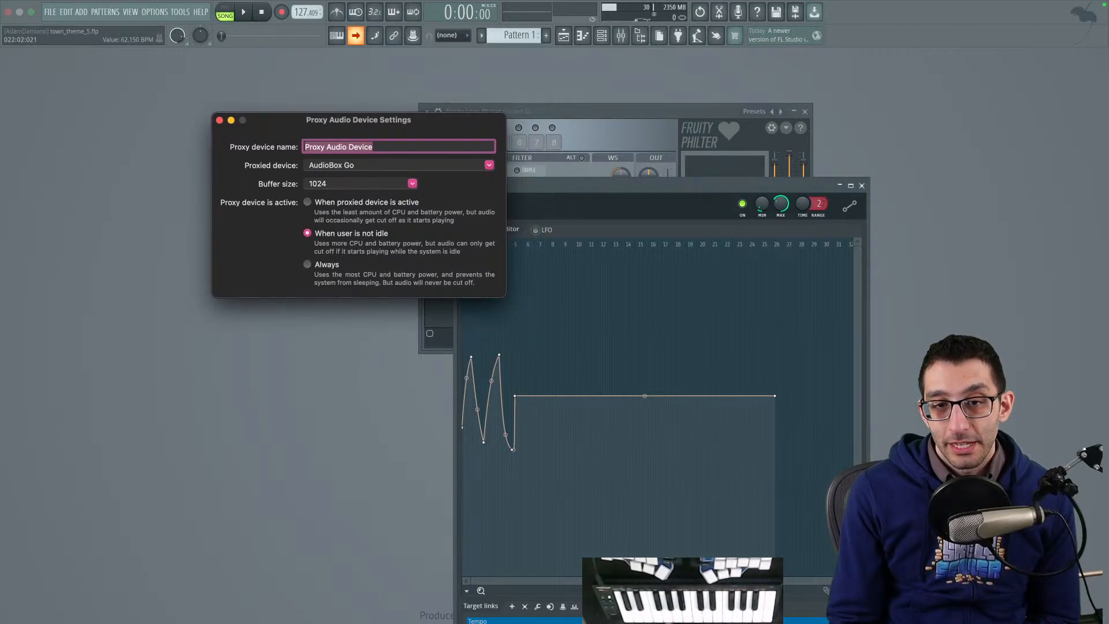
left_click(412, 183)
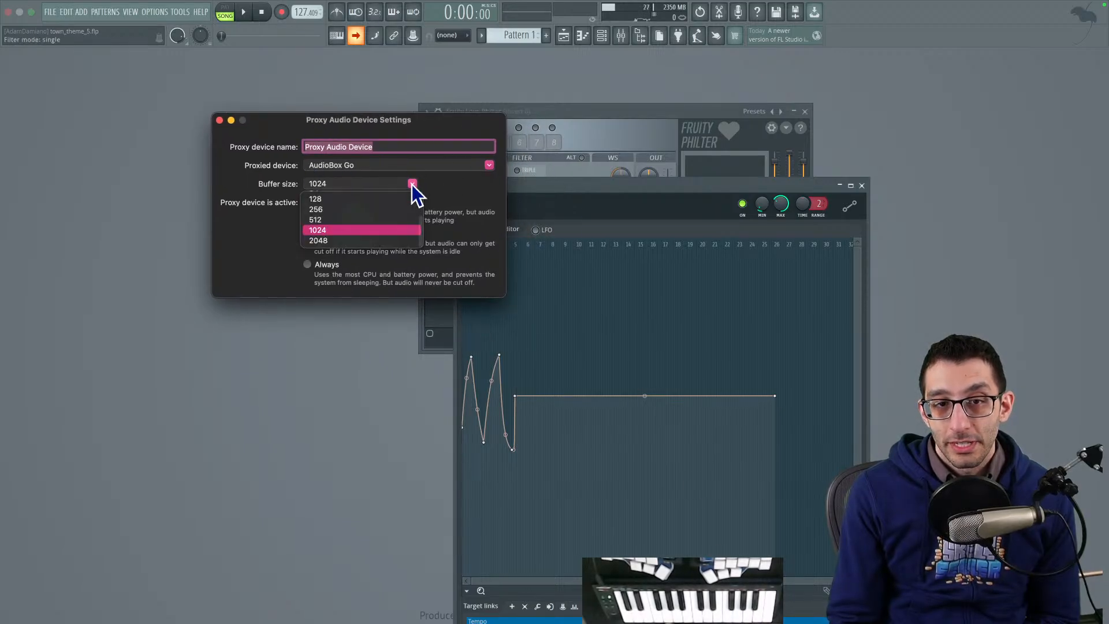
left_click(320, 220)
left_click(161, 165)
key("space")
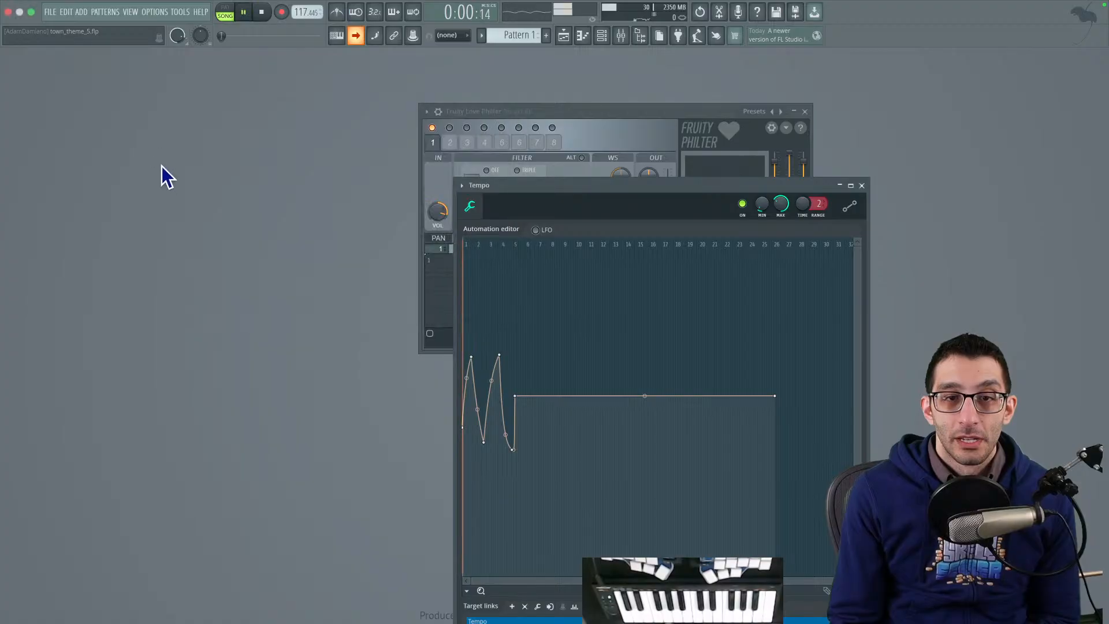
key("space")
Step: Check the Sibelius score, return to FL Studio and view the start of the MiniFreak V intro piano roll
left_click(618, 590)
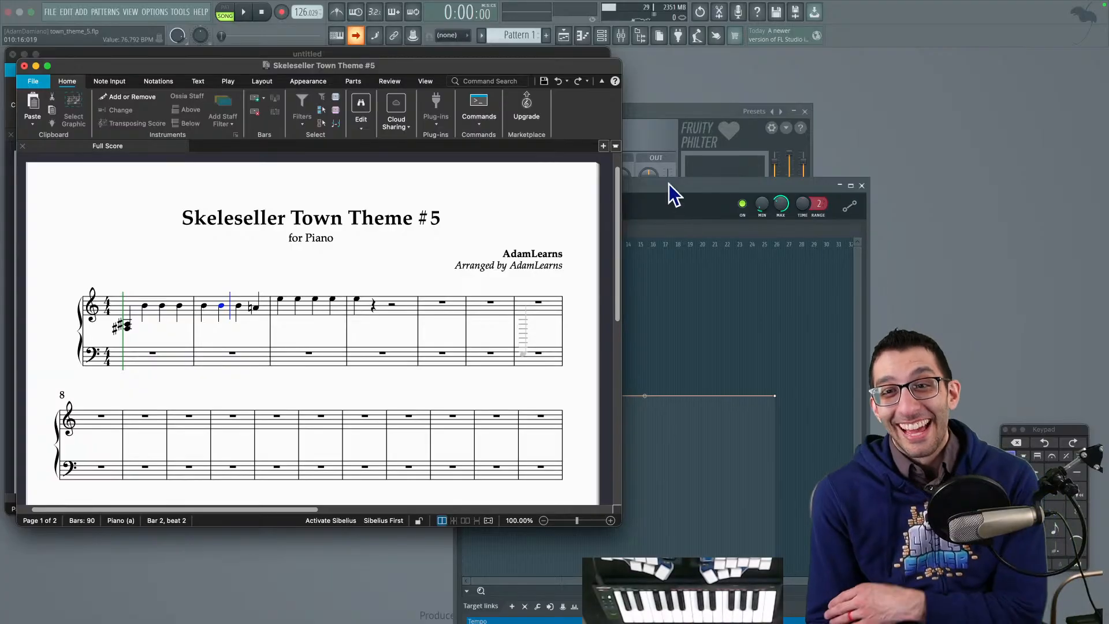
left_click(653, 119)
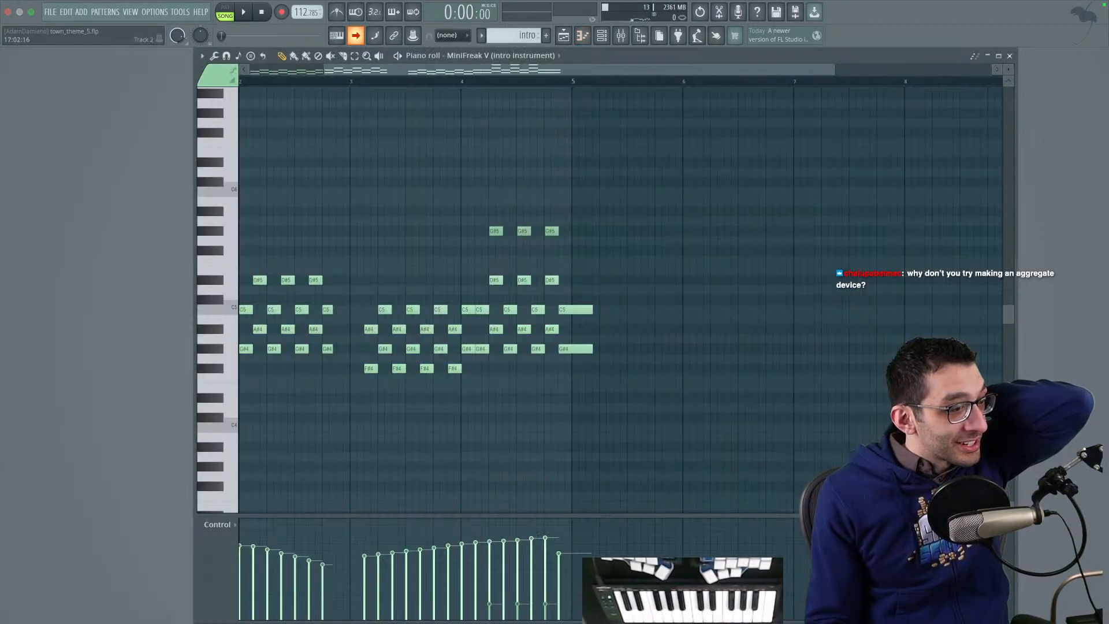
scroll(578, 423, "left", 3)
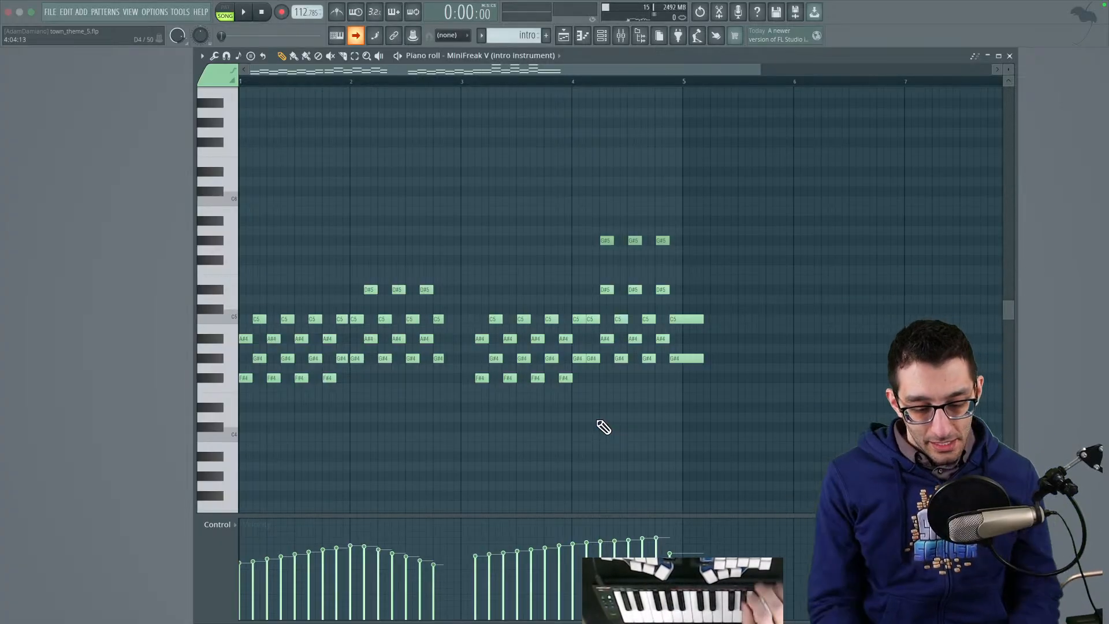
Step: Switch to Obsidian, search the notes for "aggregate" and read the Aggregate Device instructions in the FL Studio note
key("super+Tab")
key("super+o")
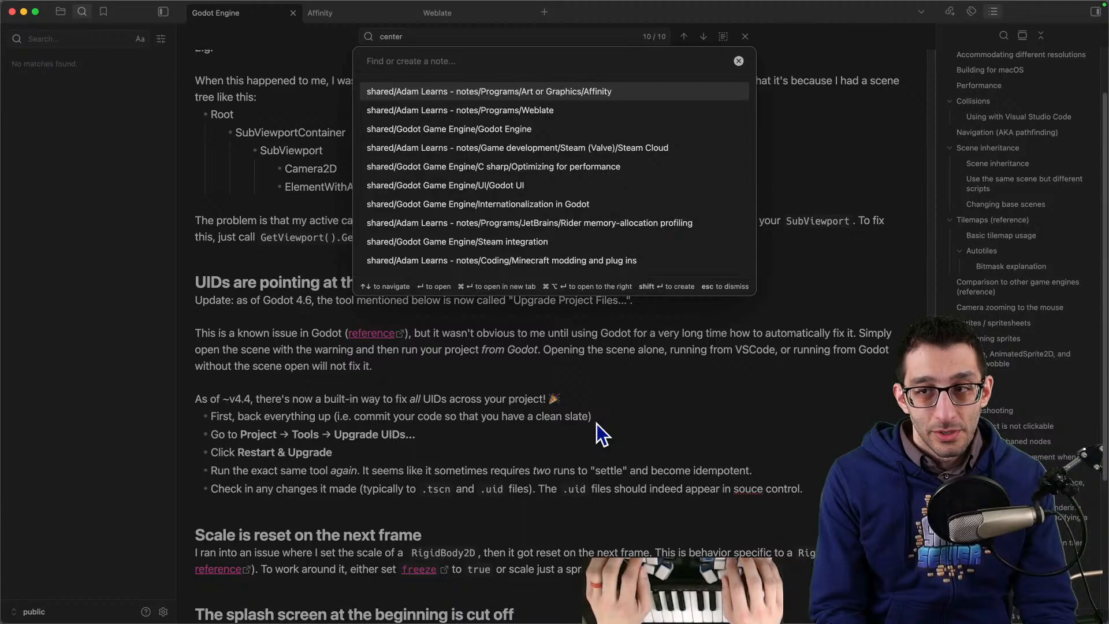
key("Escape")
key("super+shift+f")
type("aggre")
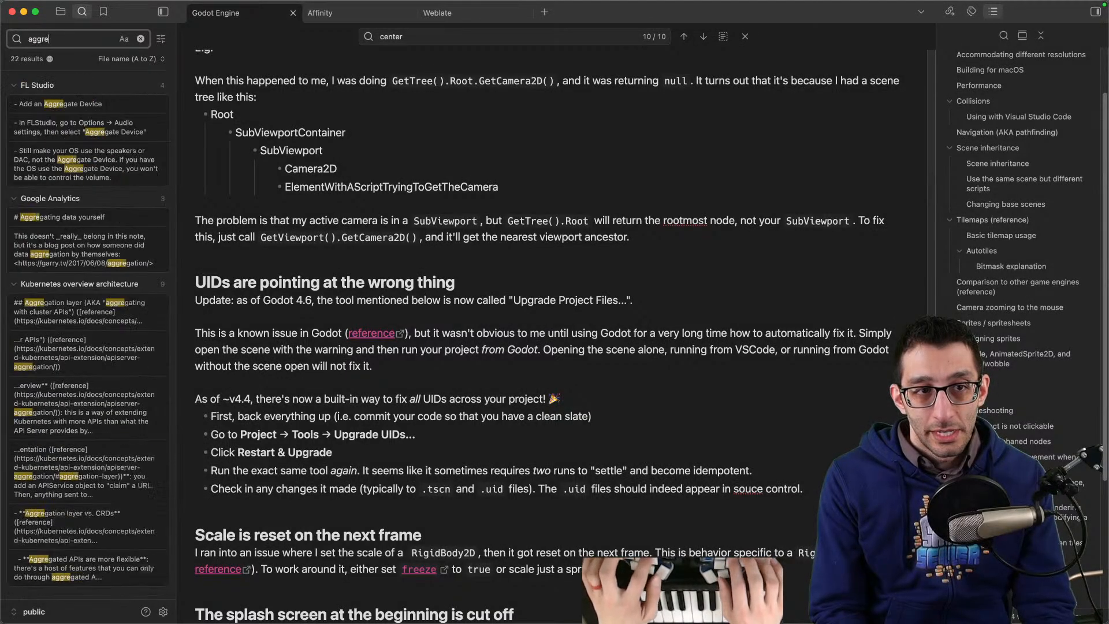
type("gate")
left_click(39, 101)
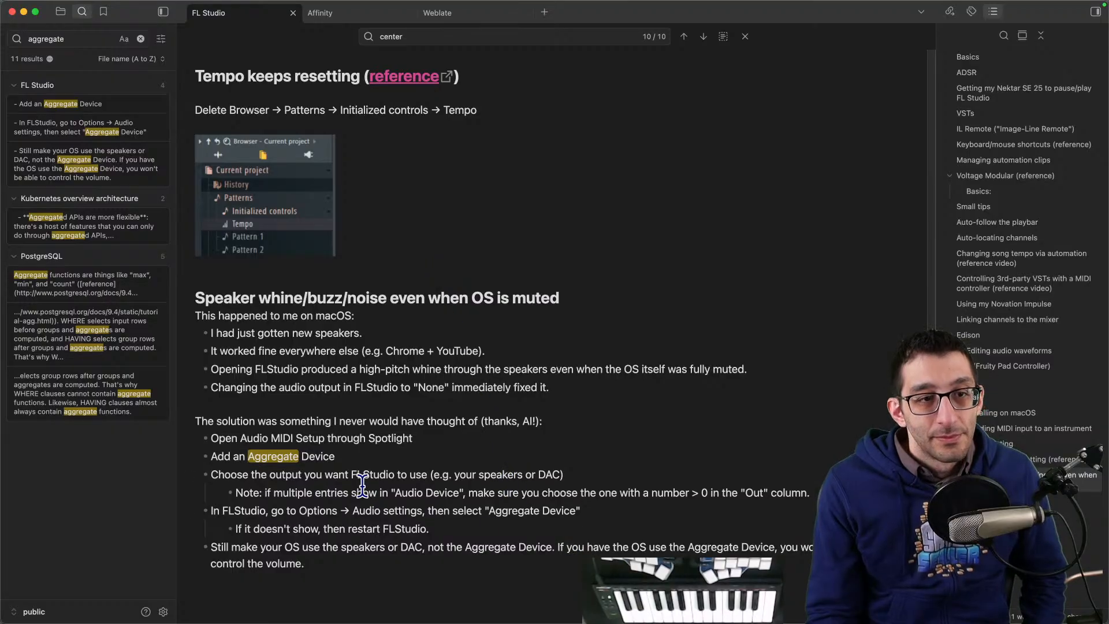
left_click(577, 596)
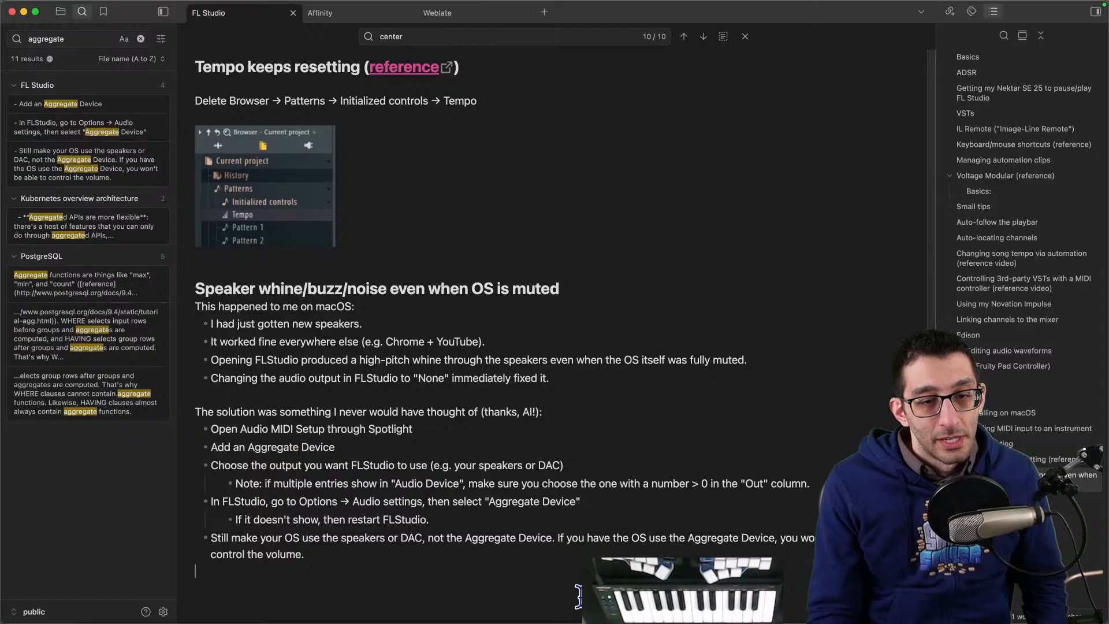
Step: Test playback of the intro in FL Studio, check the sound in Sibelius, and return to FL Studio
left_click(773, 589)
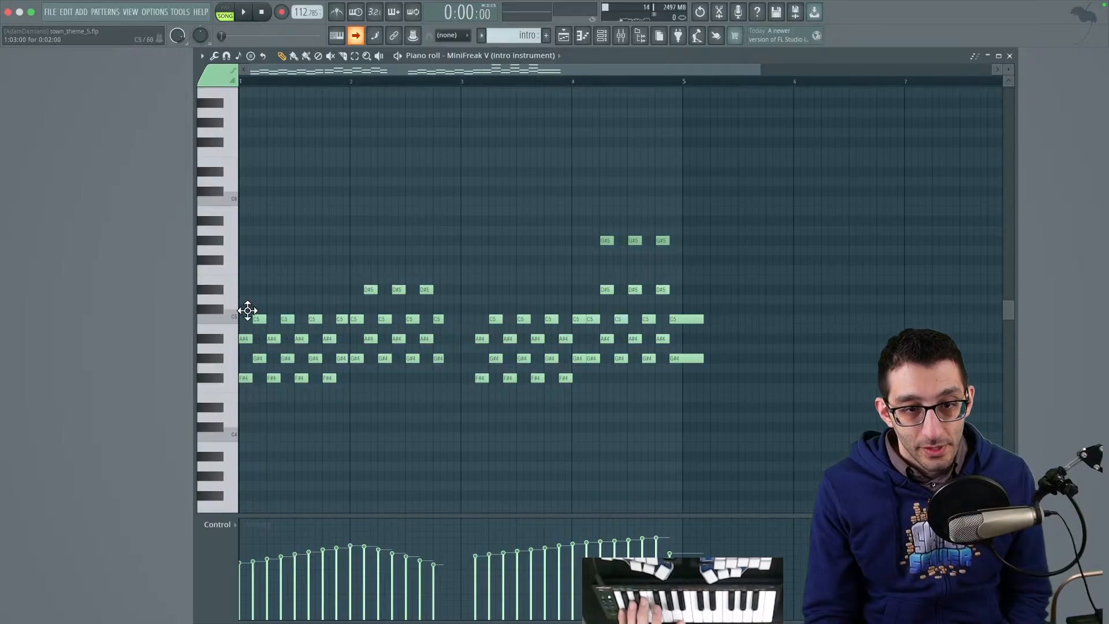
key("space")
key("space")
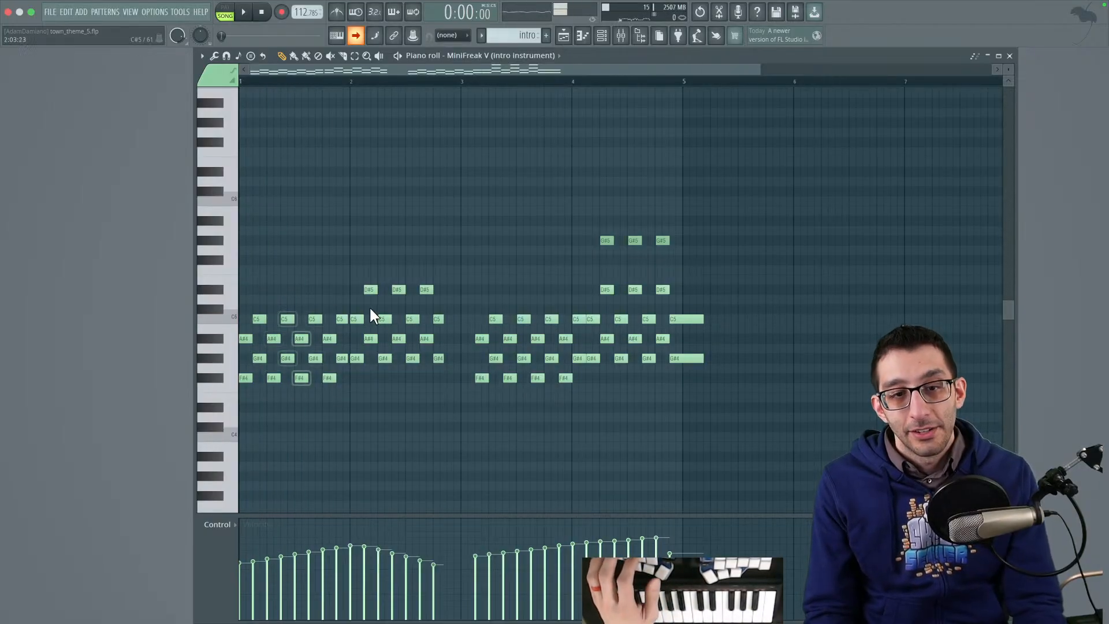
mouse_move(668, 619)
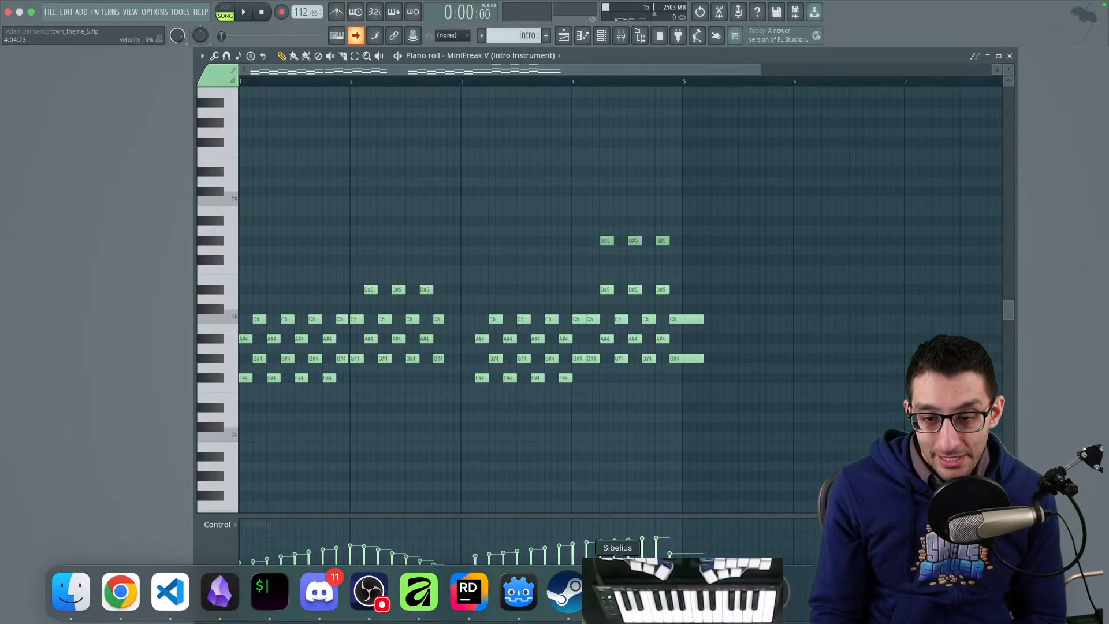
left_click(617, 592)
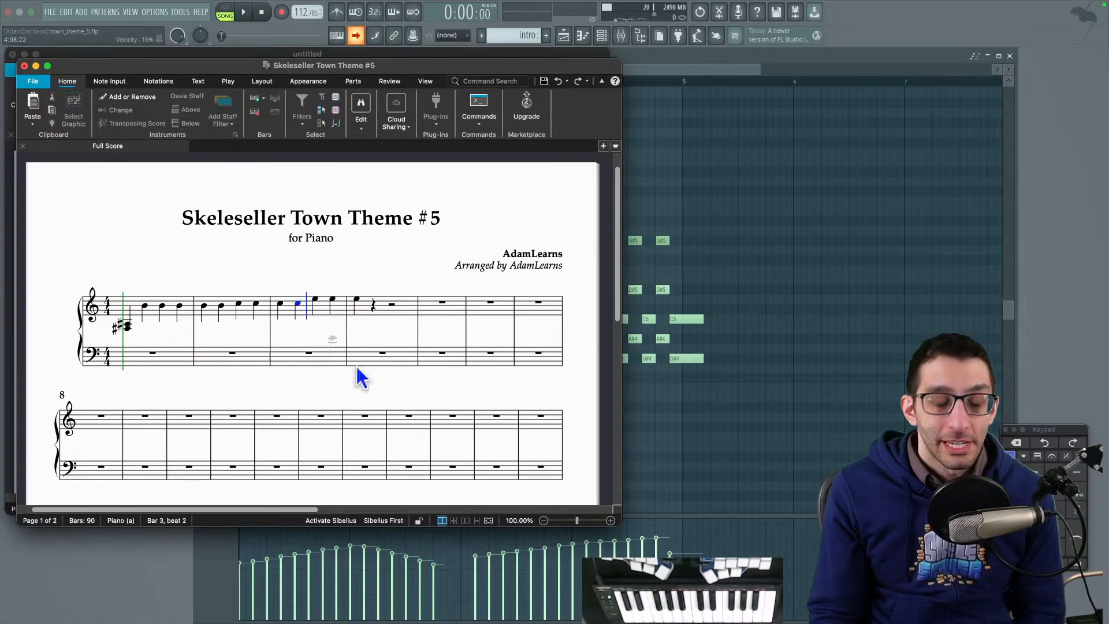
mouse_move(617, 595)
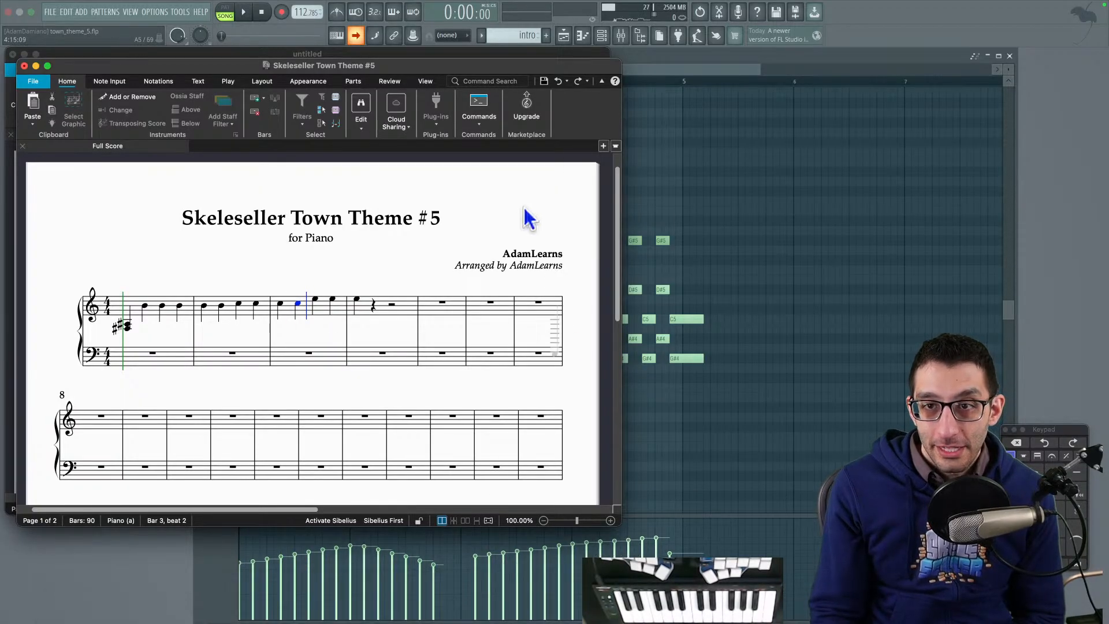
left_click(695, 61)
Step: Set FL Studio's audio device to Mac Studio Speakers, close the settings and test playback
left_click(143, 11)
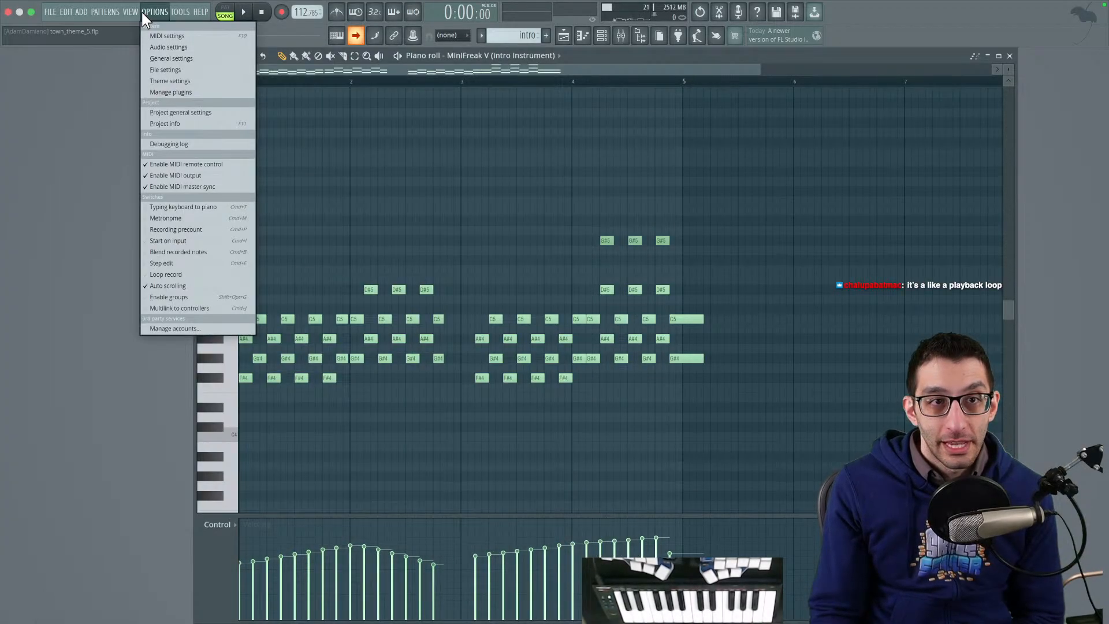
left_click(158, 47)
left_click(465, 119)
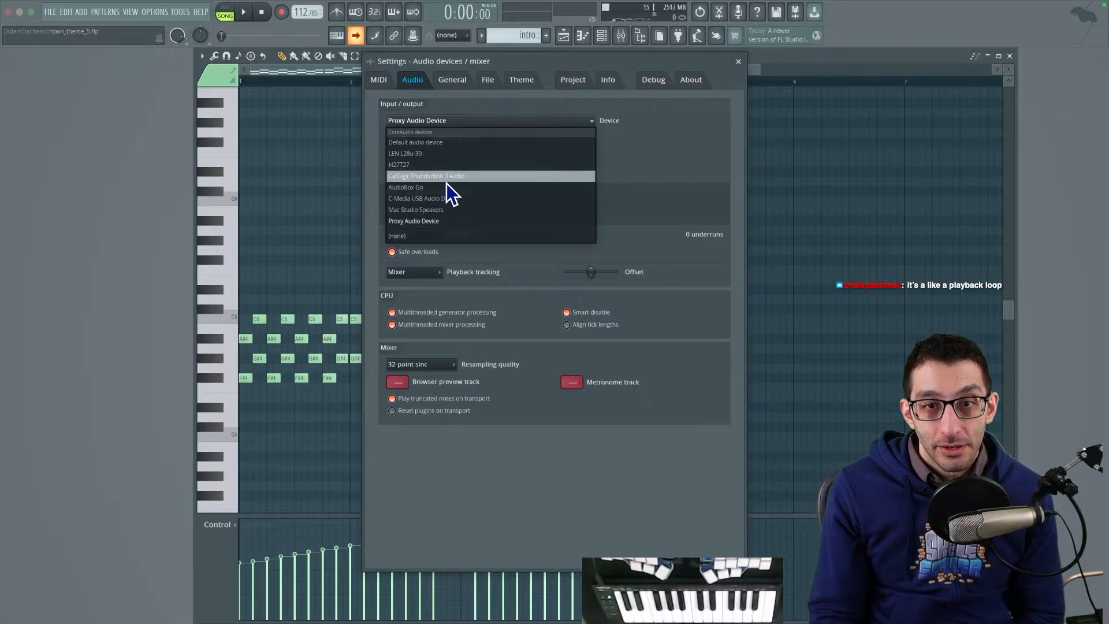
left_click(447, 211)
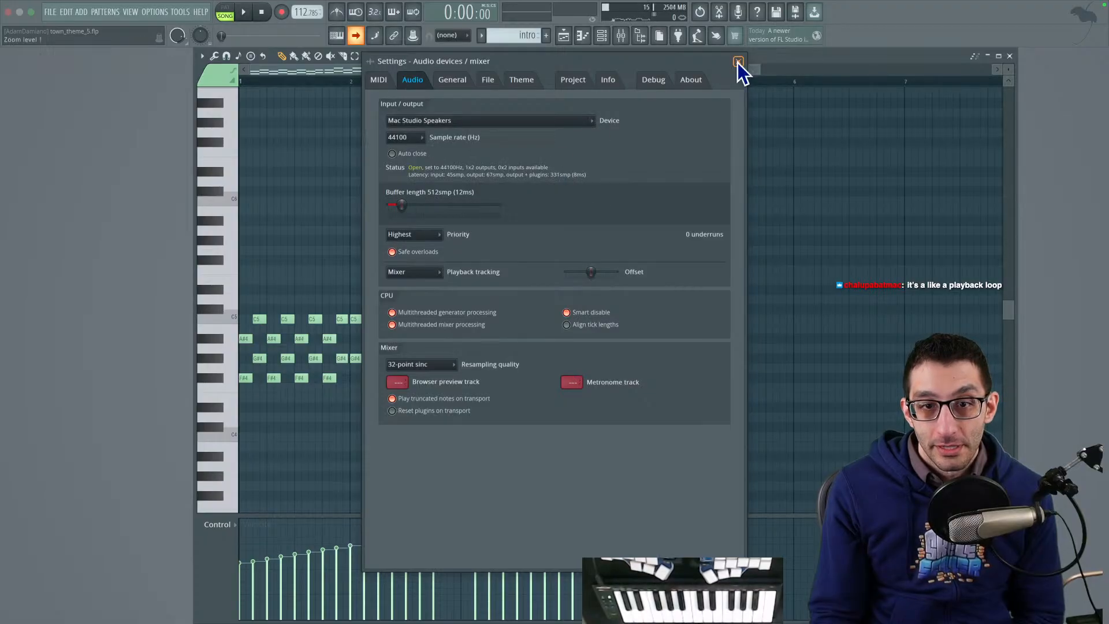
left_click(738, 61)
key("space")
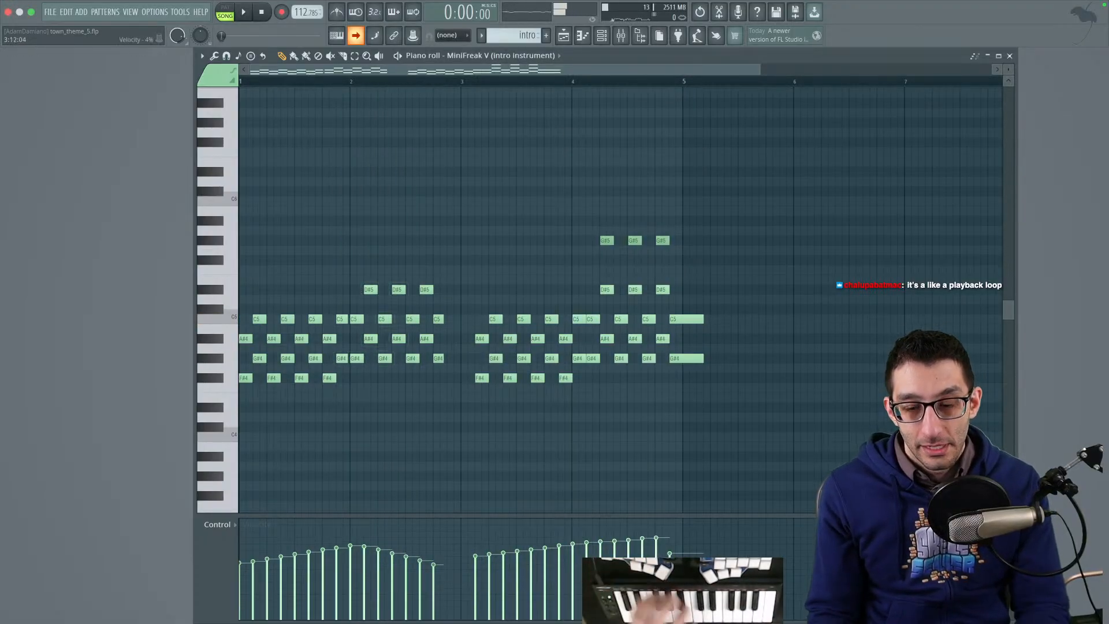
Step: Choose a larger buffer size in Proxy Audio Device Settings, checking the Sibelius score before and after, and return to FL Studio
left_click(615, 594)
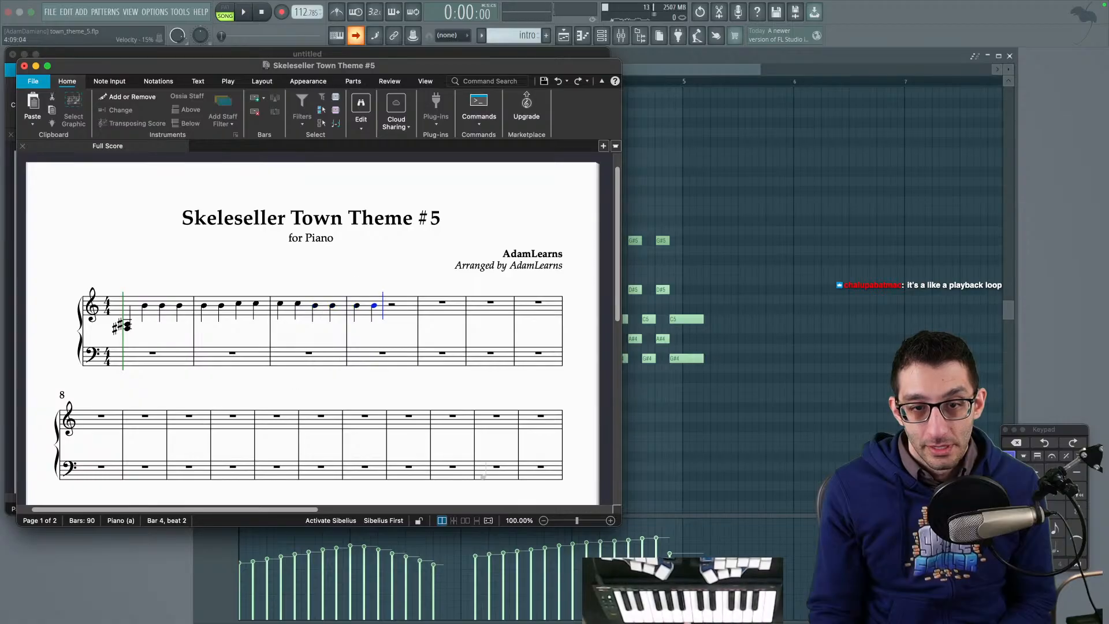
left_click(718, 598)
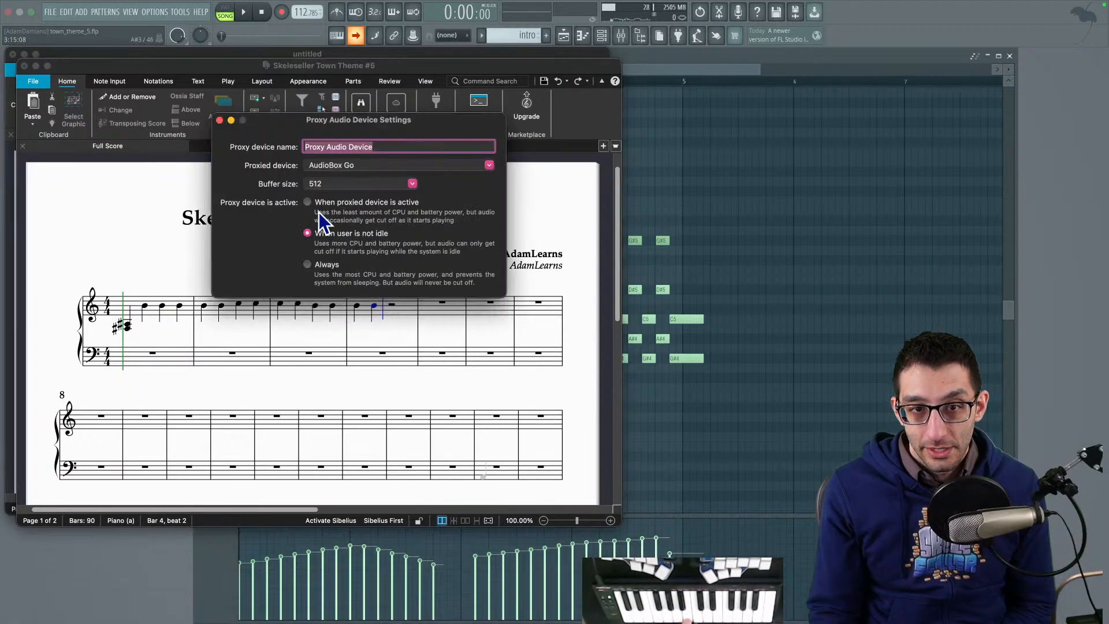
left_click(412, 183)
left_click(329, 239)
left_click(112, 227)
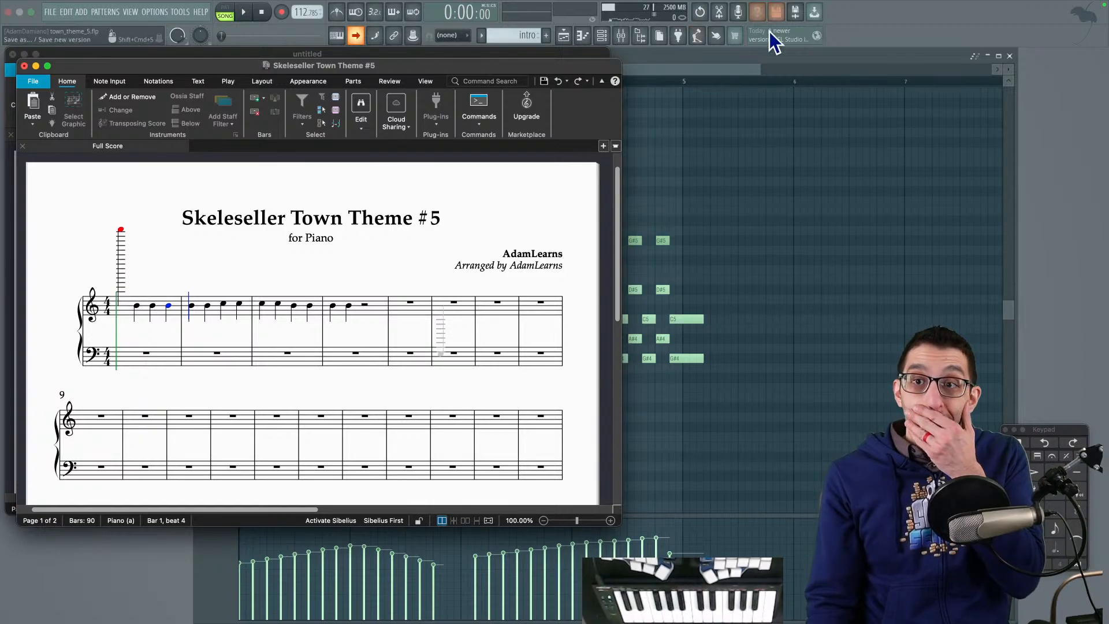
left_click(759, 56)
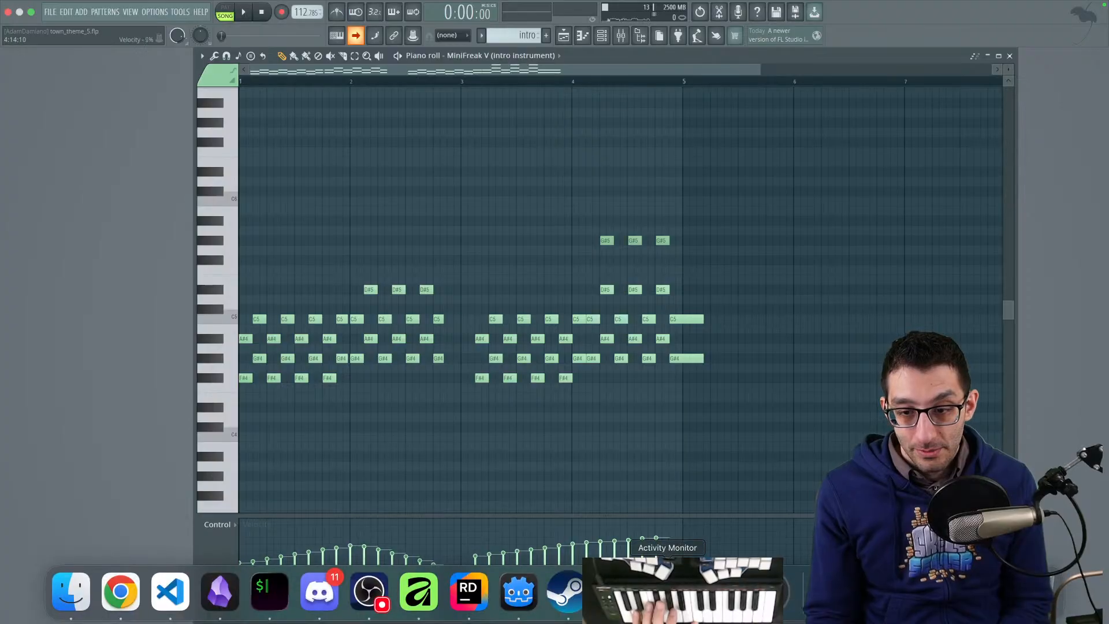
Step: Switch to the Sibelius score and set its audio engine interface to Mac Studio Speakers (CoreAudio)
left_click_drag(594, 58, 482, 78)
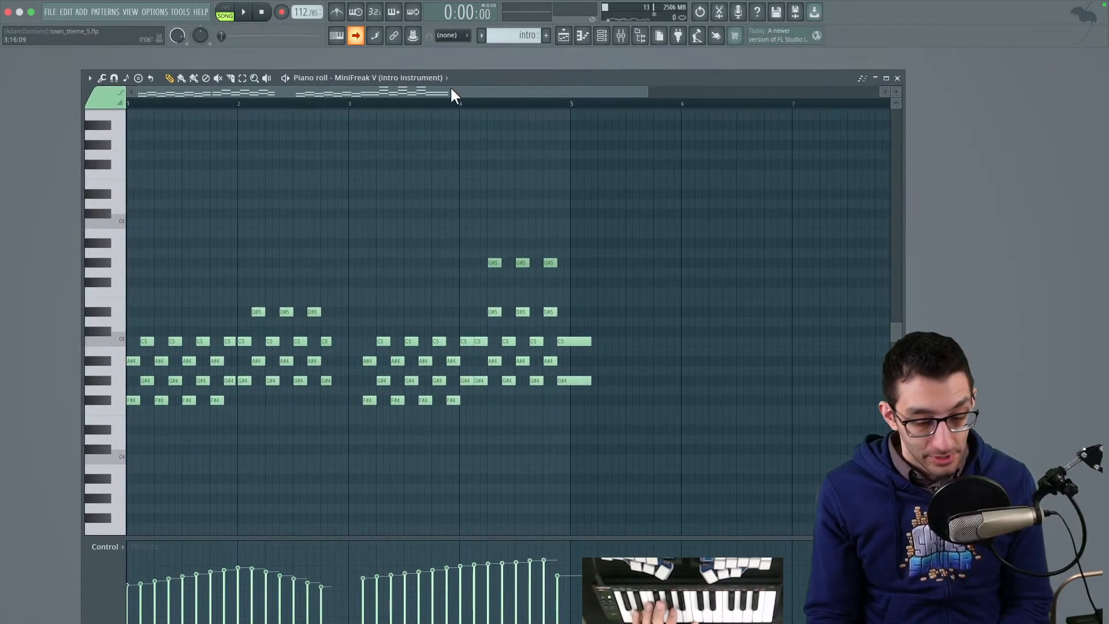
left_click(617, 592)
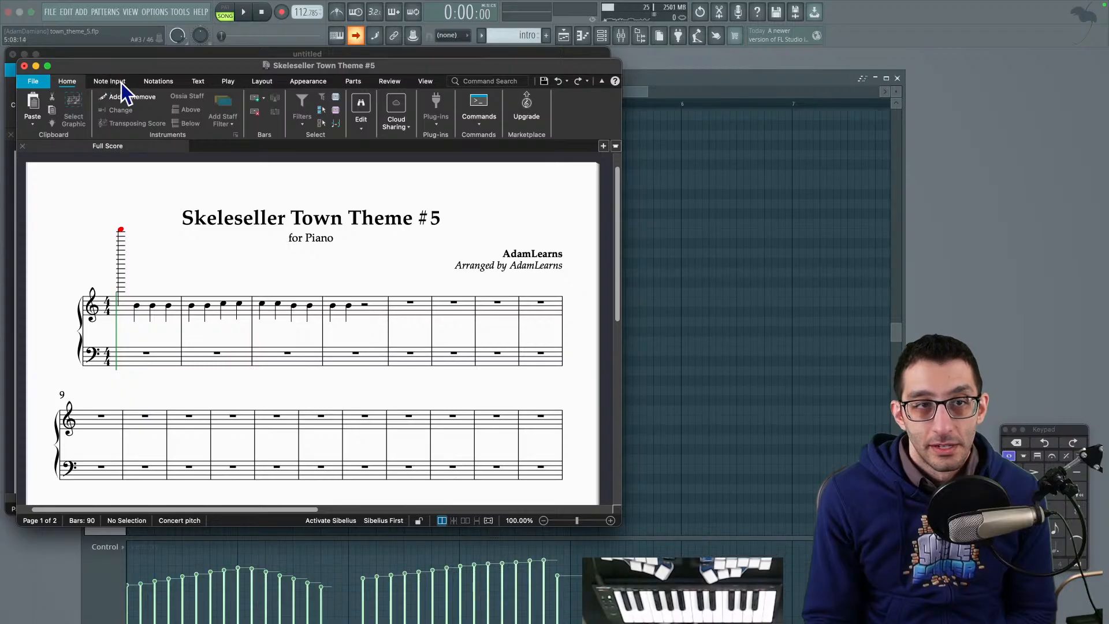
left_click(215, 81)
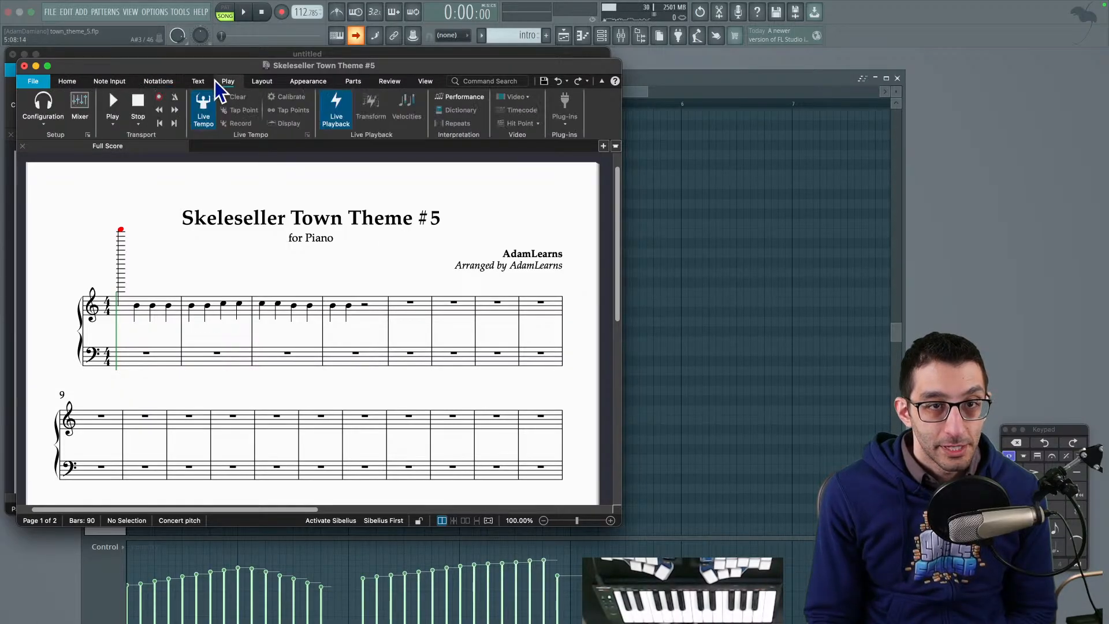
left_click(88, 135)
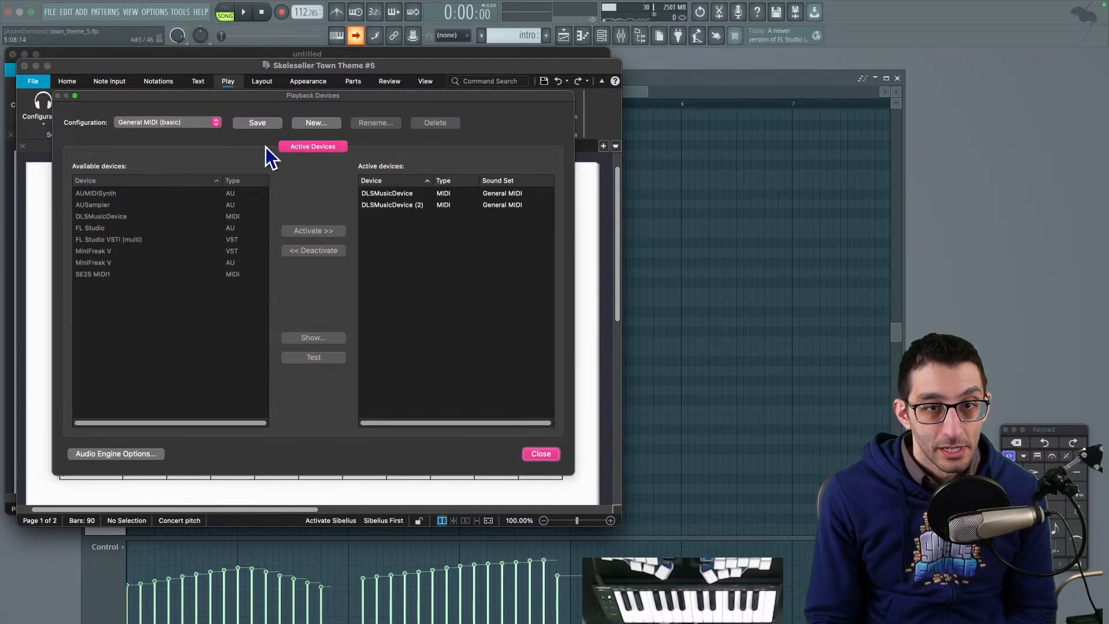
left_click(123, 452)
left_click(274, 203)
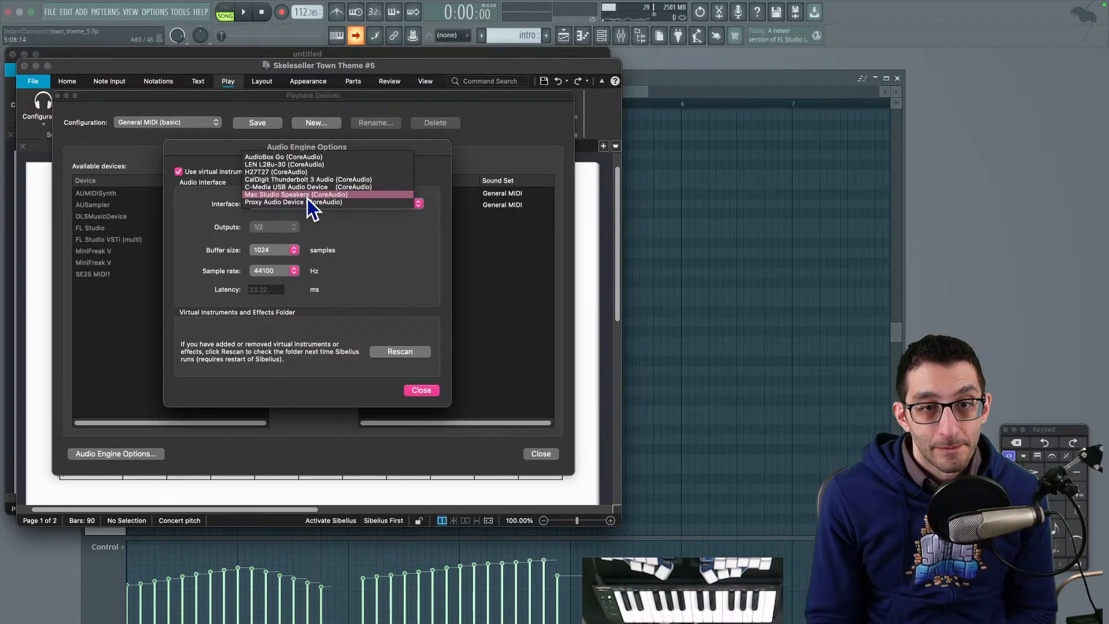
left_click(308, 196)
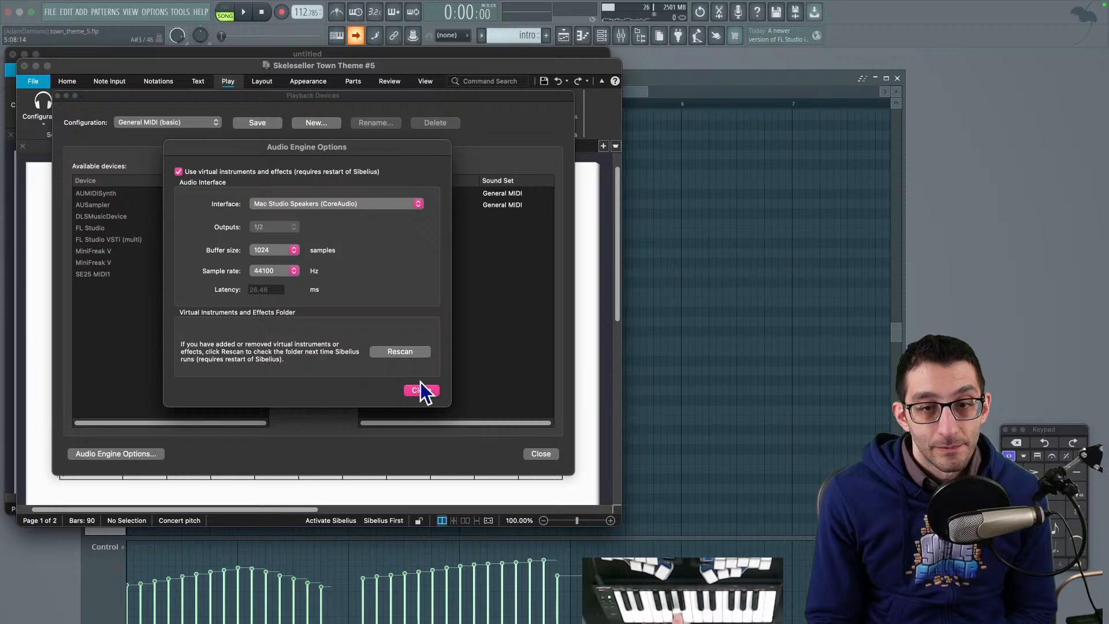
left_click(421, 389)
left_click(536, 457)
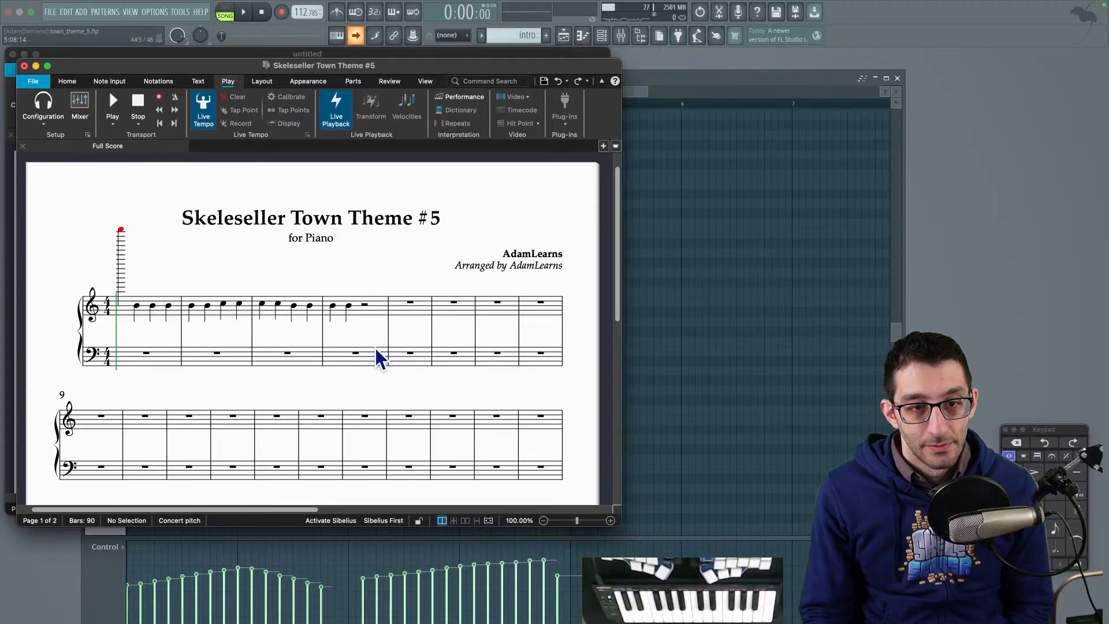
Step: Clear the notes from the first four bars of the treble staff
left_click(382, 322)
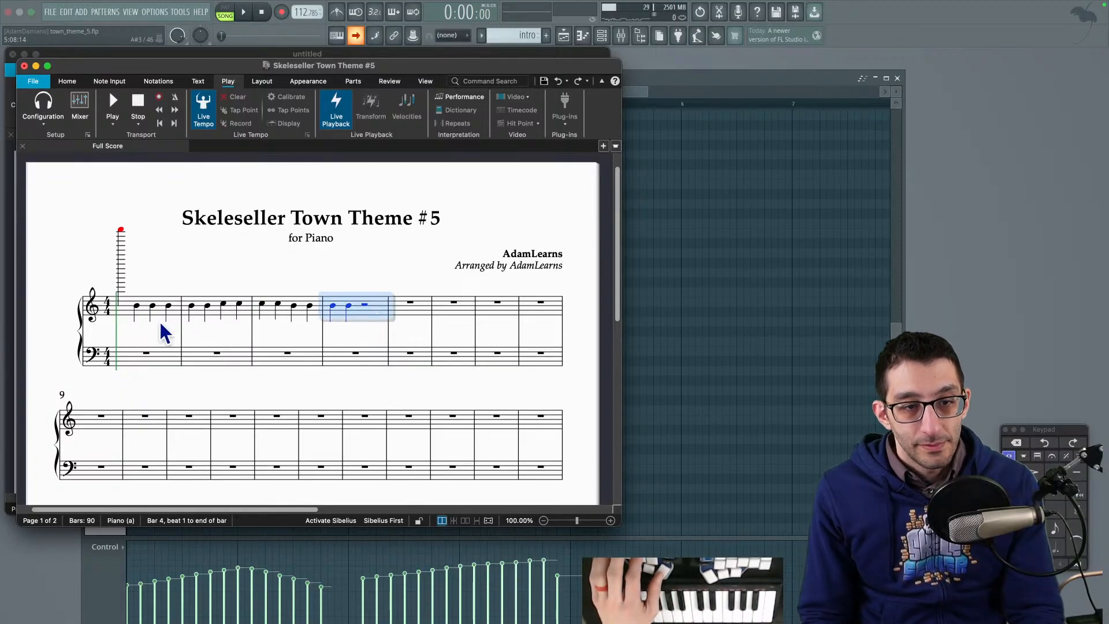
left_click(124, 312, "shift")
key("Delete")
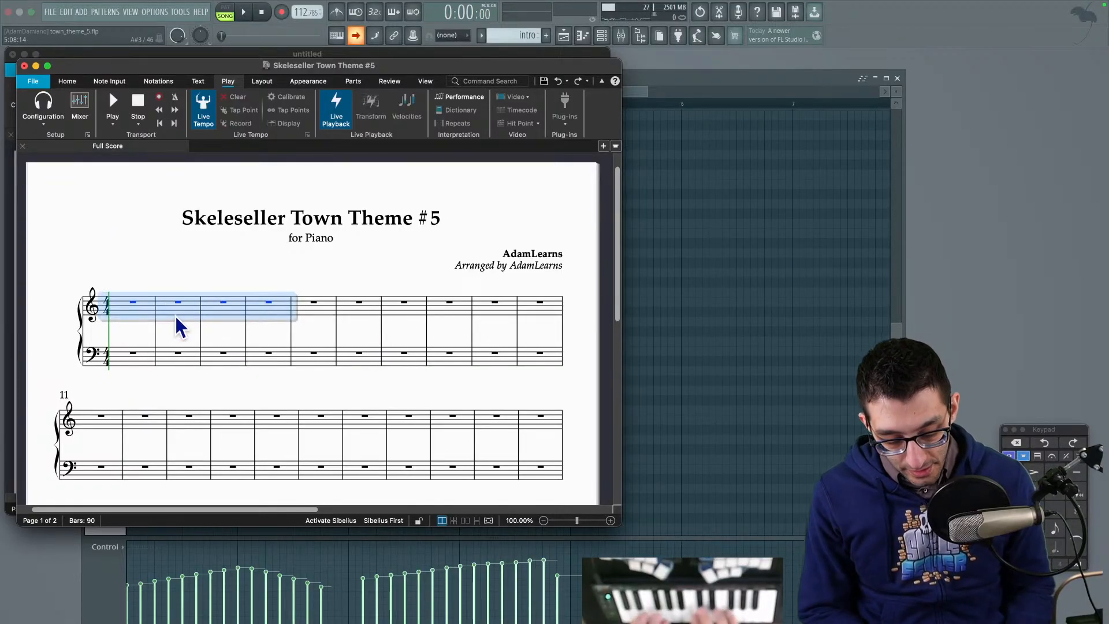
key("Escape")
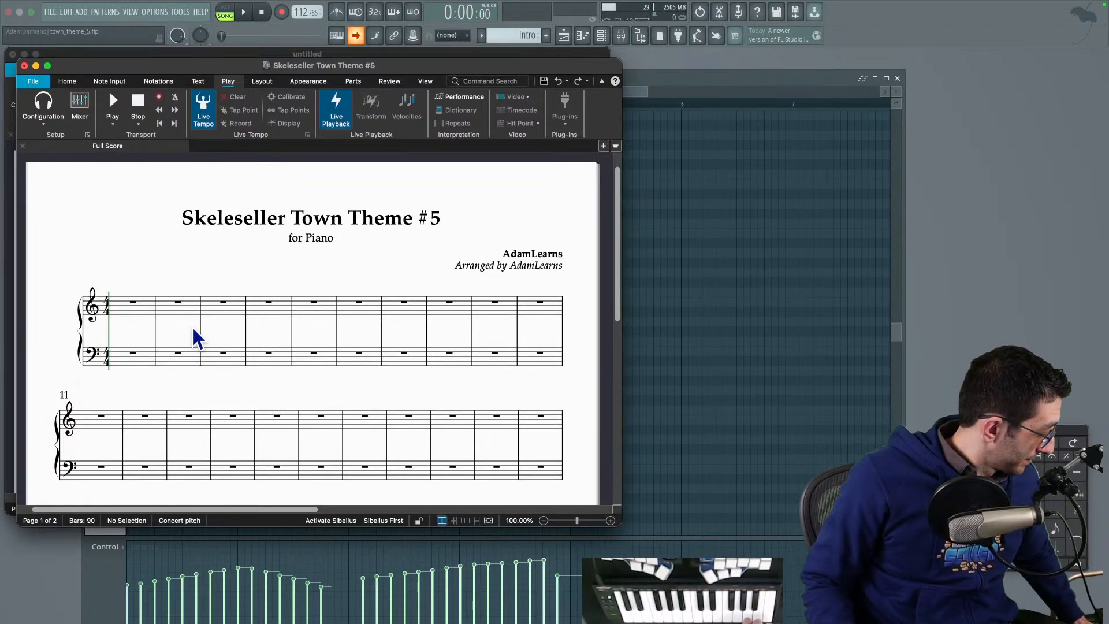
Step: Scan for new MIDI input devices in the Sibelius preferences and accept the settings
left_click(122, 83)
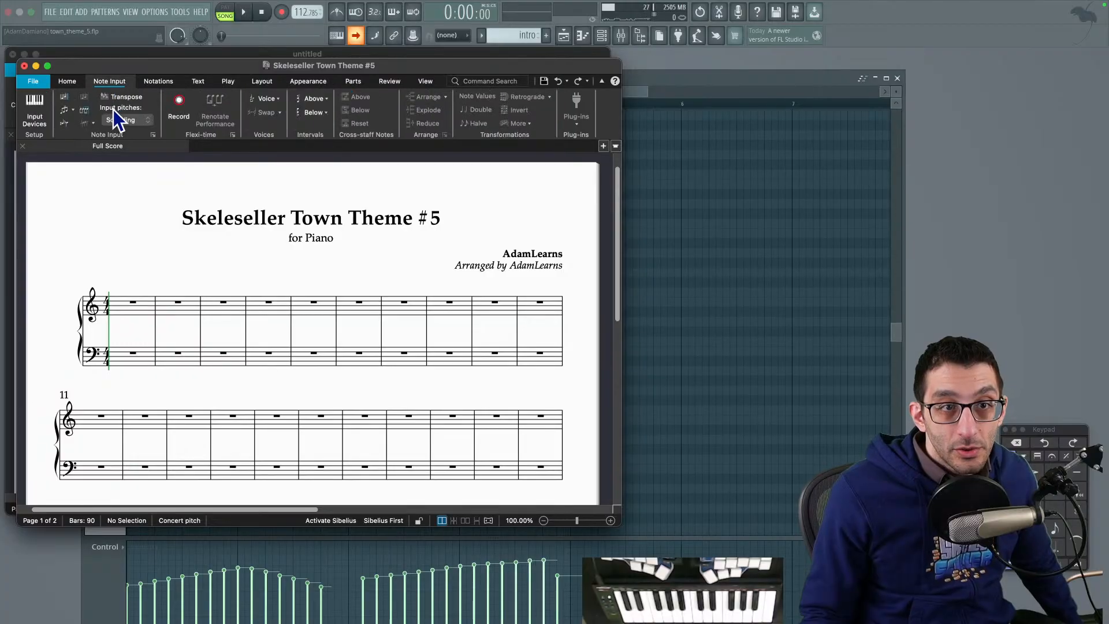
left_click(47, 124)
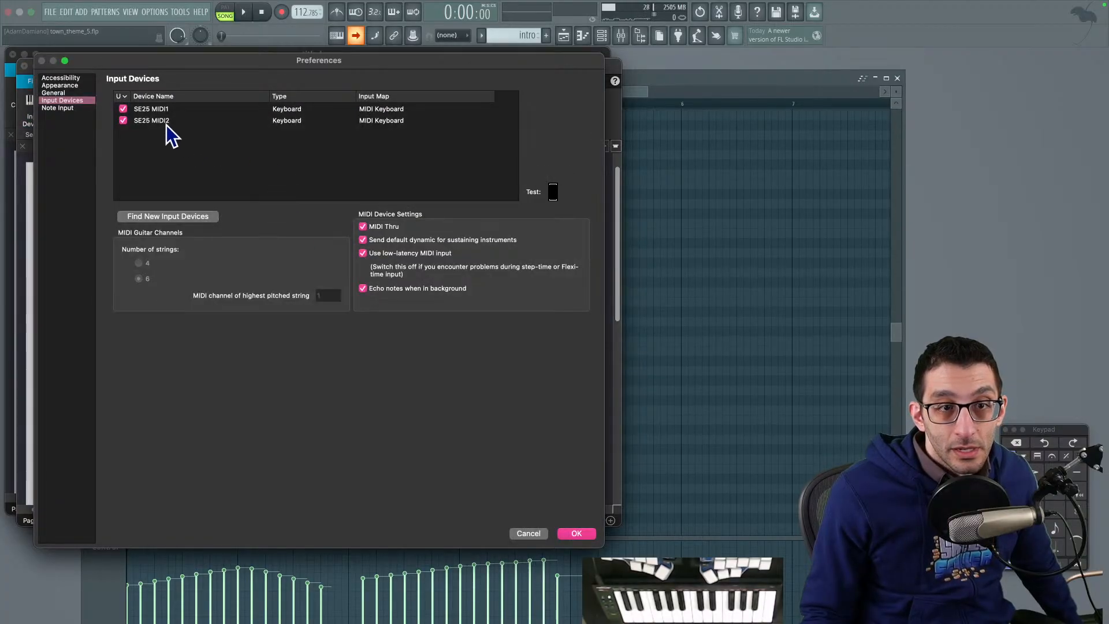
left_click(167, 216)
left_click(572, 532)
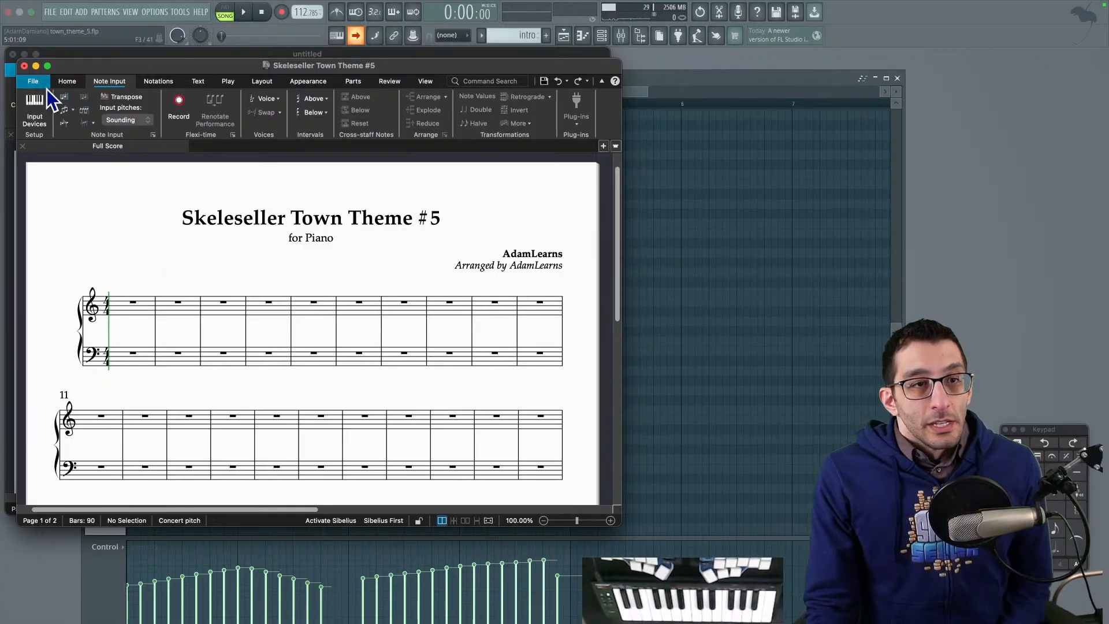
Step: Set the key signature to Gb major at the start of the score and select bar 1 of the treble staff
left_click(112, 314)
left_click(105, 307)
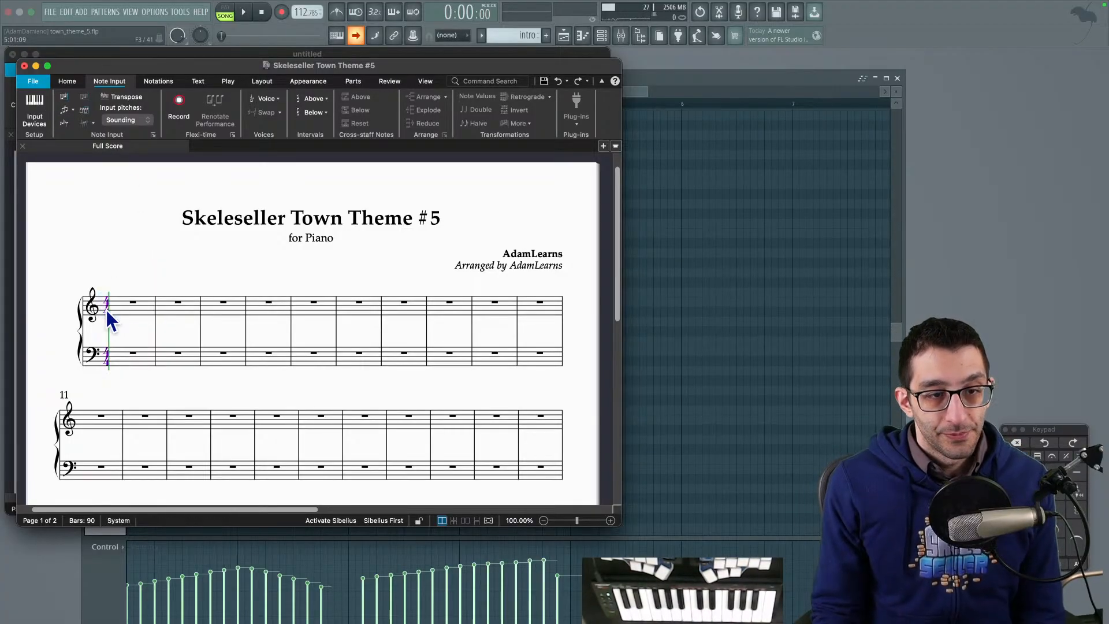
key("k")
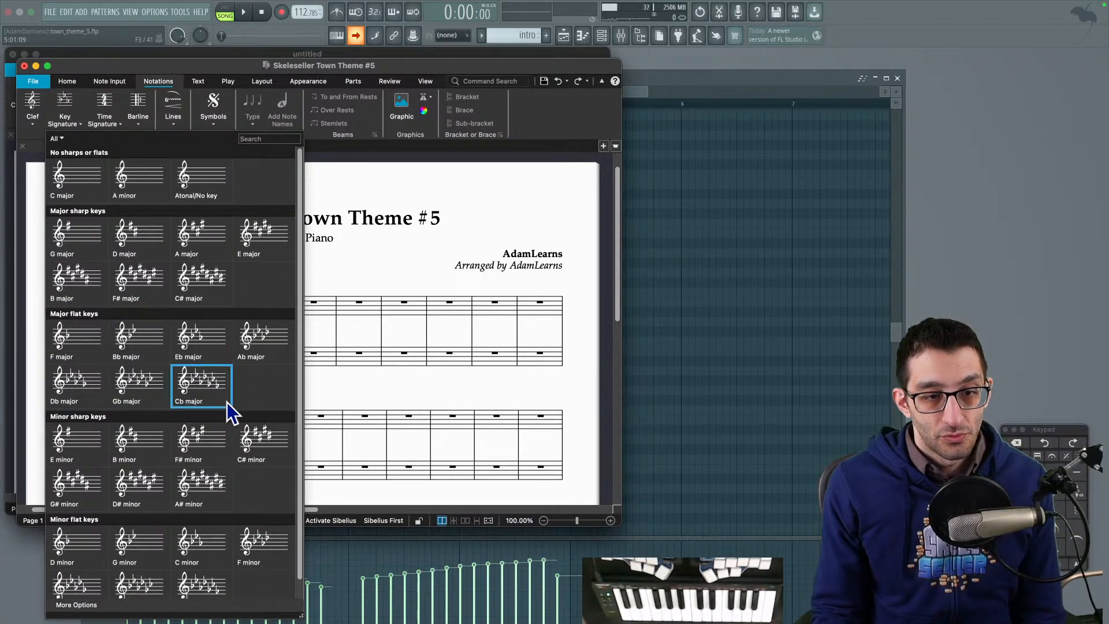
left_click(123, 398)
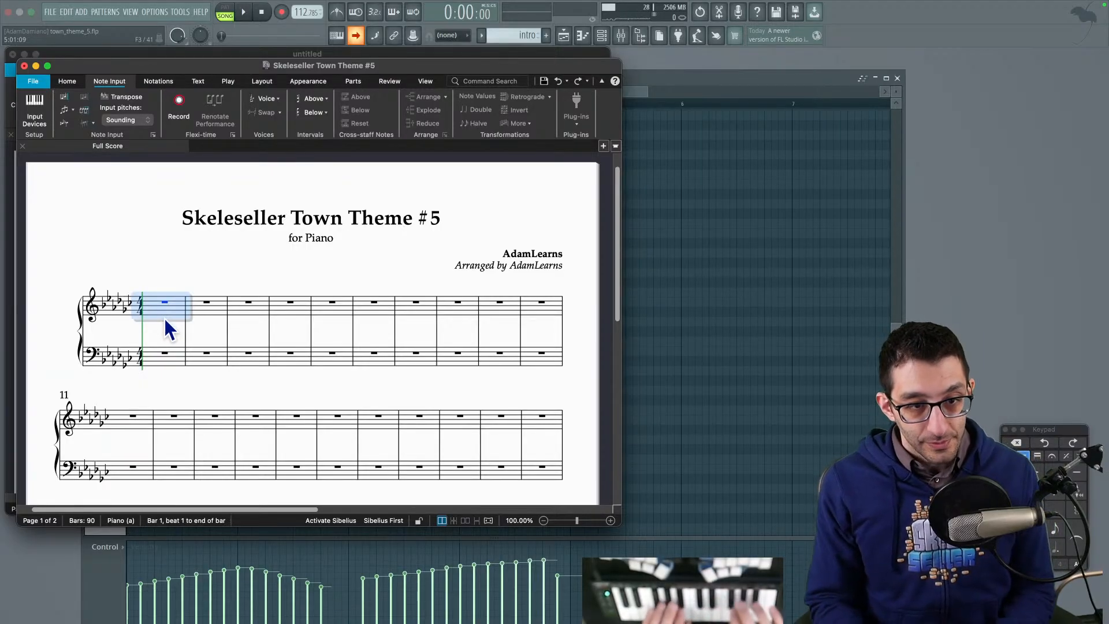
Step: Move the Keypad beside the score and enter eighth-note chords through bar 1 and into bar 2 of the treble staff
left_click_drag(1041, 429, 911, 170)
left_click(925, 270)
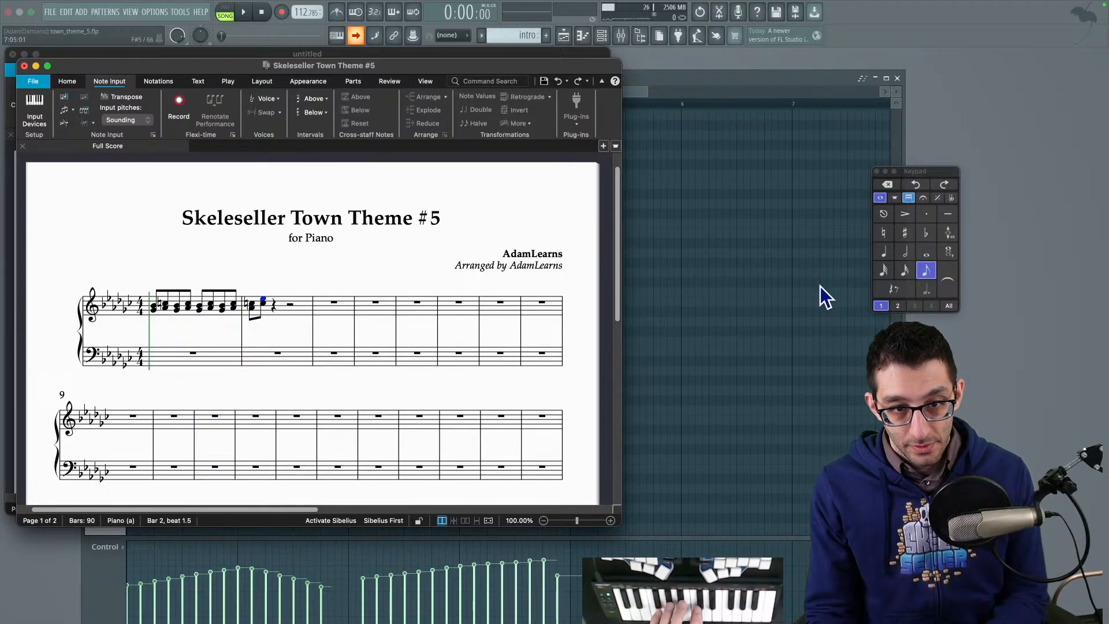
key("Escape")
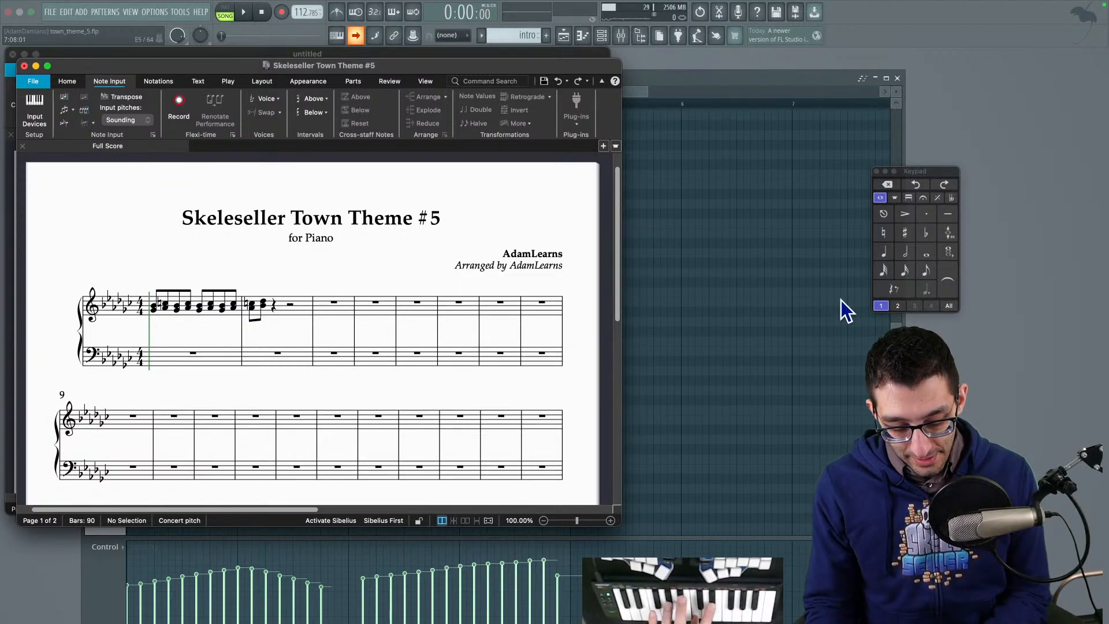
Step: Complete bar 2 of the treble staff with eighth-note chords, making the last chord on beat 4 a quarter note
left_click(254, 311)
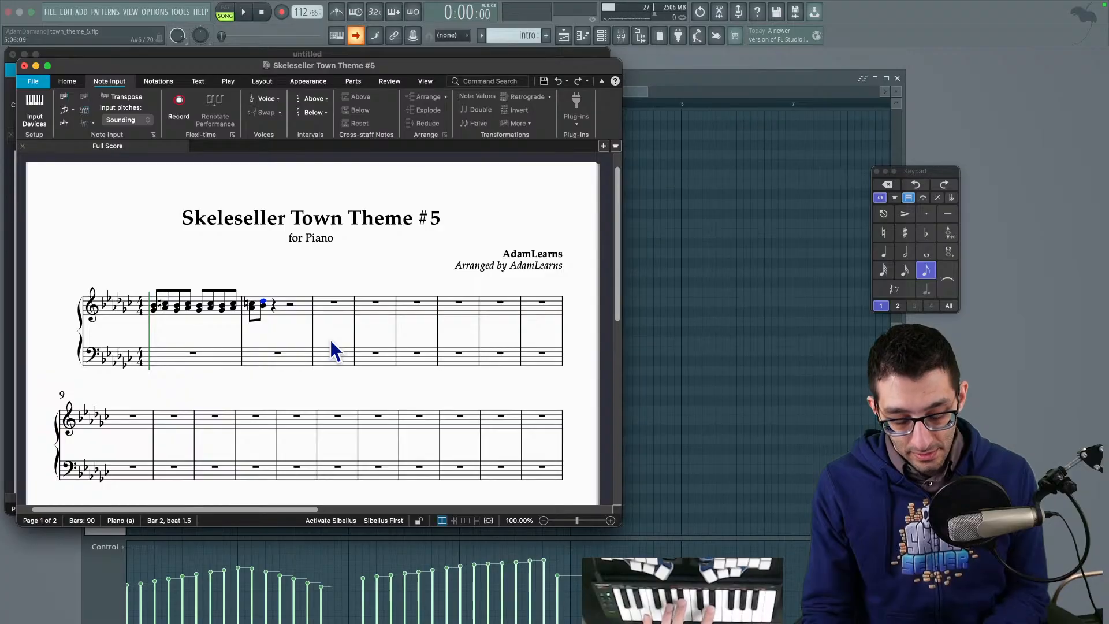
left_click(931, 270)
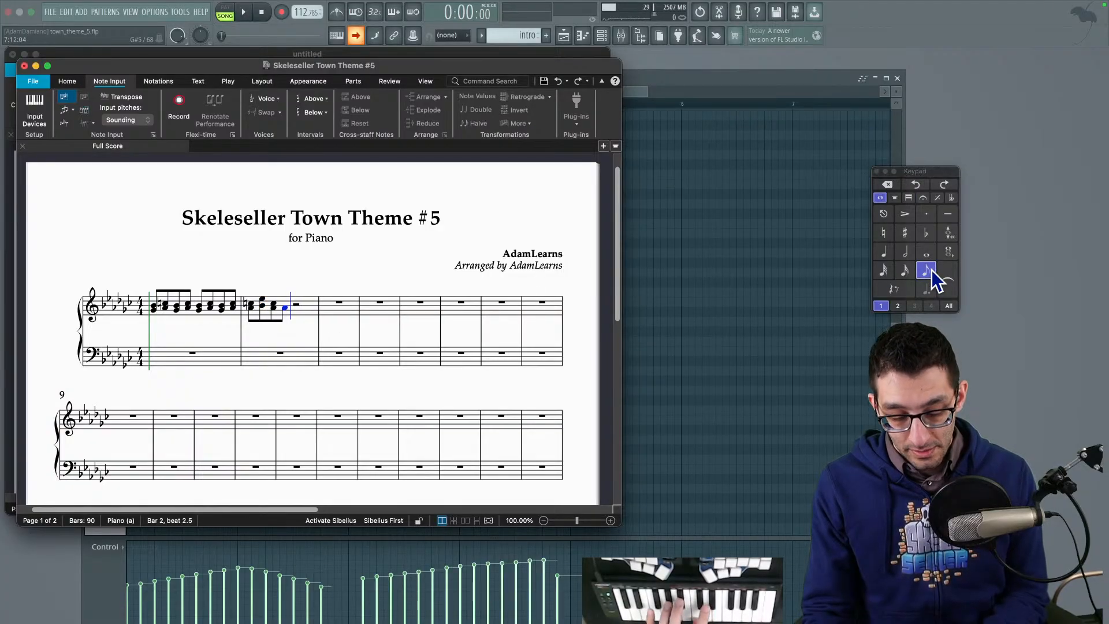
key("super+z")
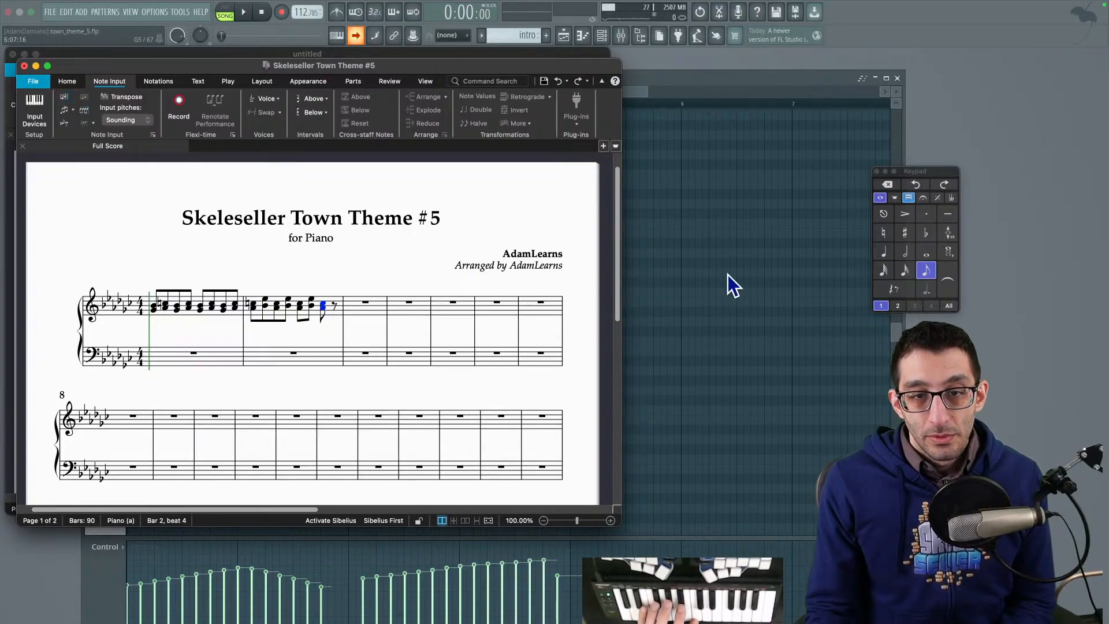
left_click(881, 252)
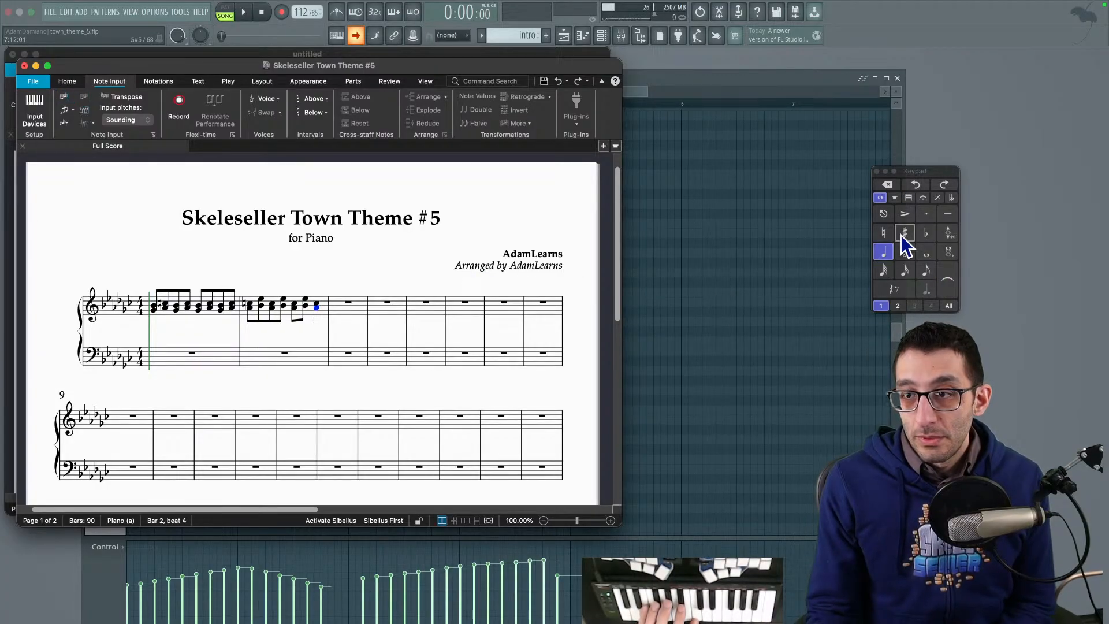
Step: Add a fermata to the quarter-note chord at the end of bar 2 and return to the common note values
left_click(923, 199)
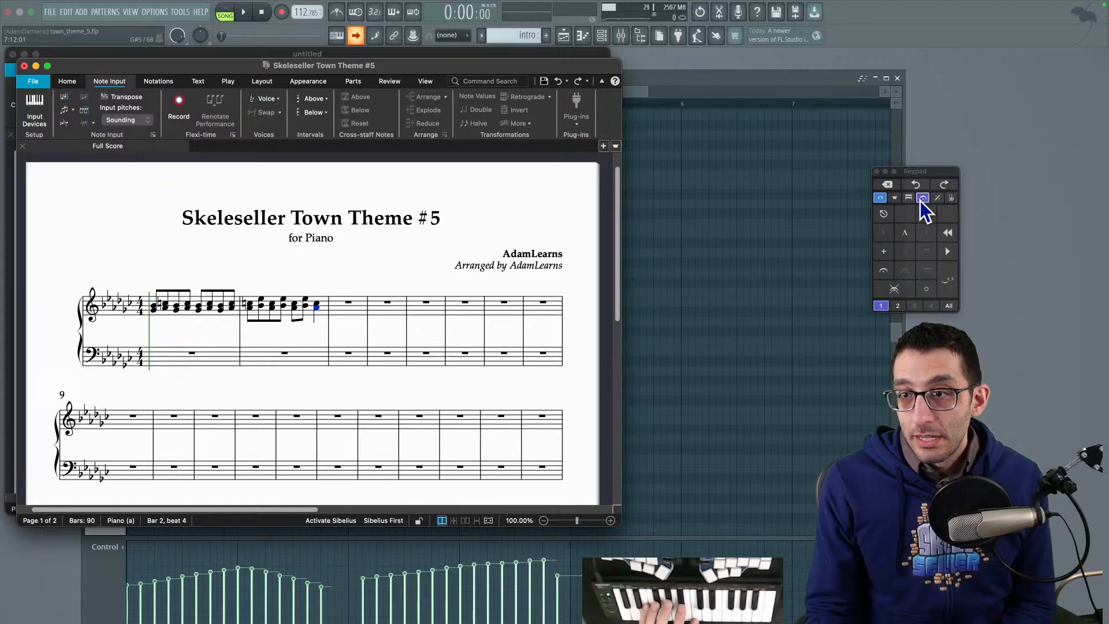
left_click(884, 271)
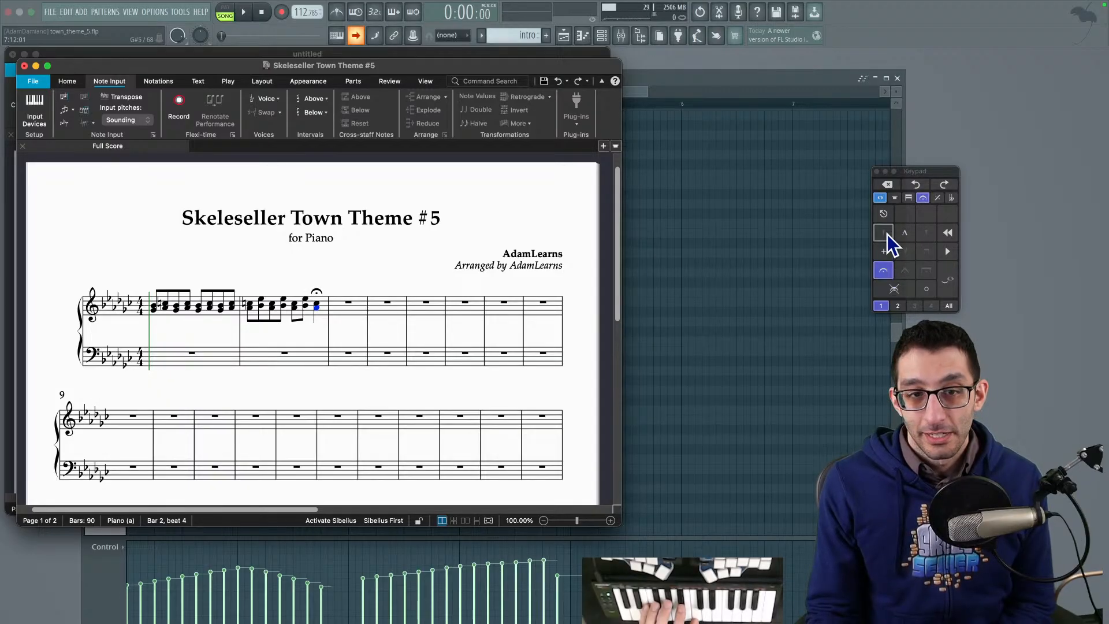
left_click(880, 198)
Step: Copy treble bars 1 and 2 into bars 3 and 4
left_click(348, 303)
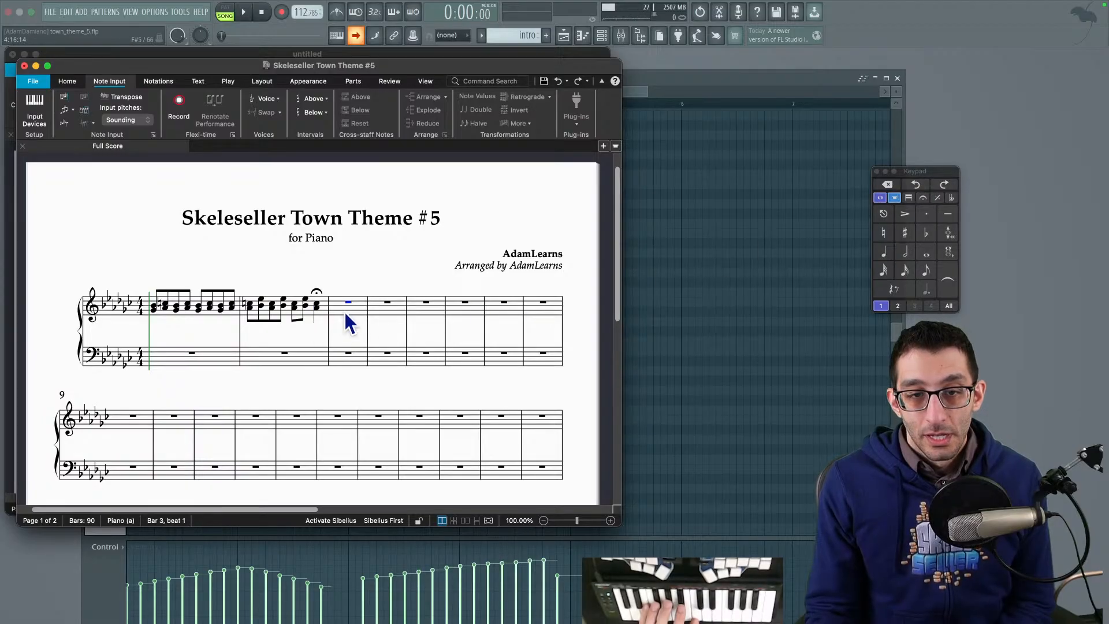
left_click(225, 313)
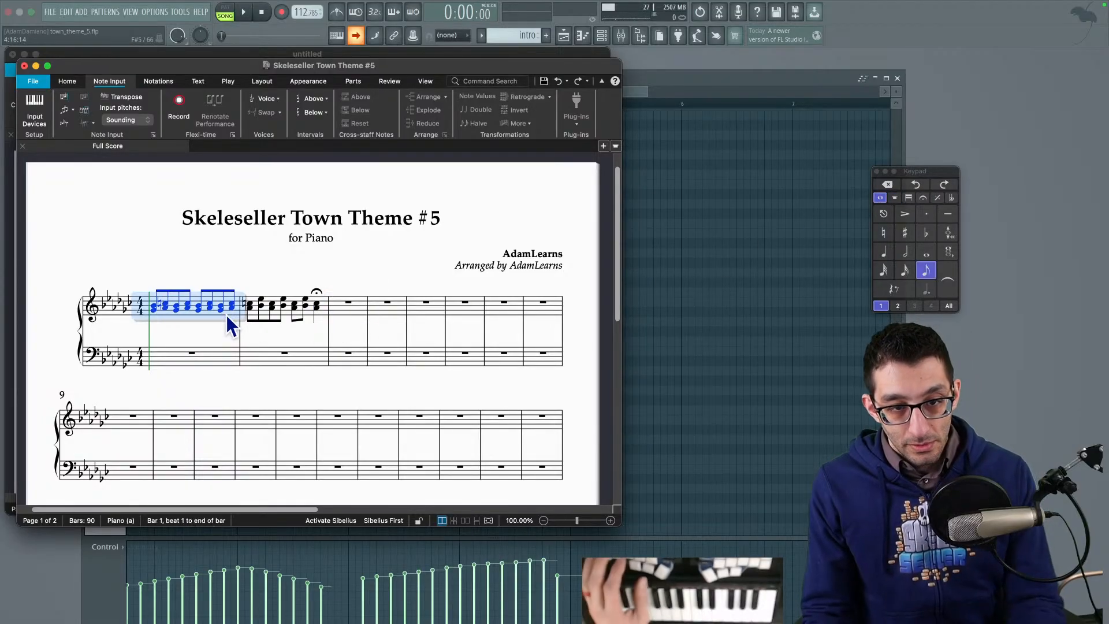
left_click(352, 312, "alt")
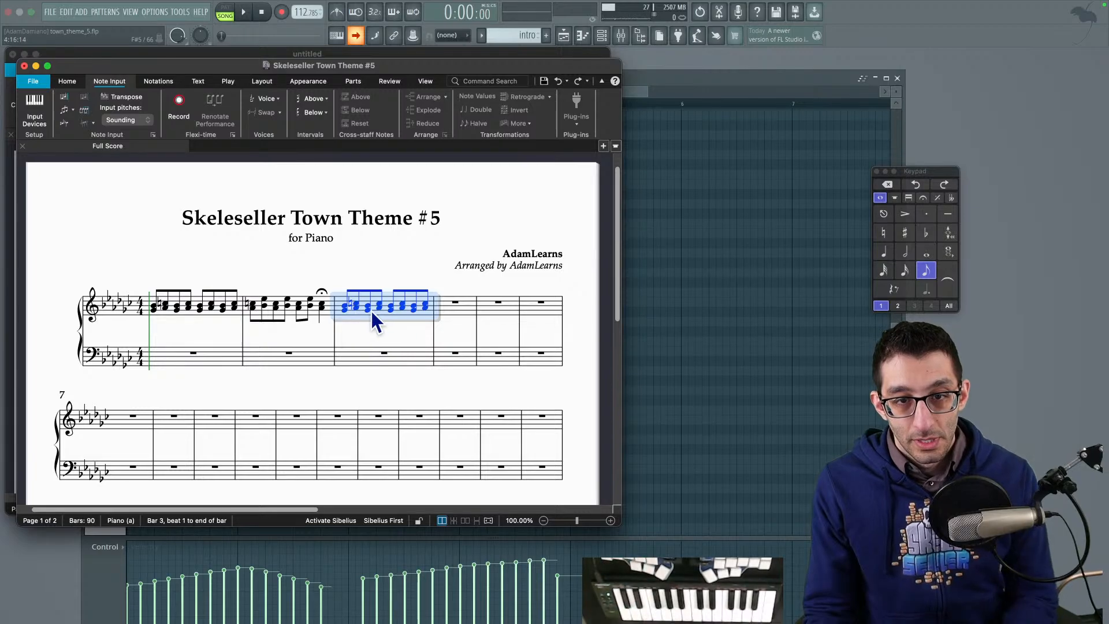
left_click(302, 311)
left_click(445, 309, "alt")
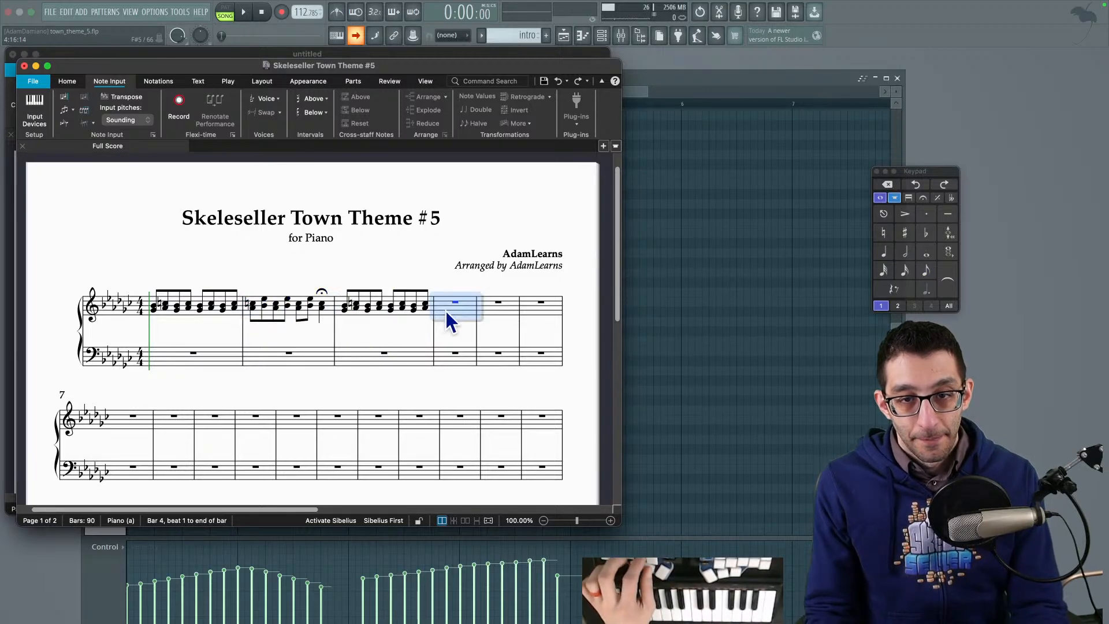
Step: Add a higher third note on top of the bar 4 chords at beats 1.5, 2.5 and 3.5
left_click(452, 300)
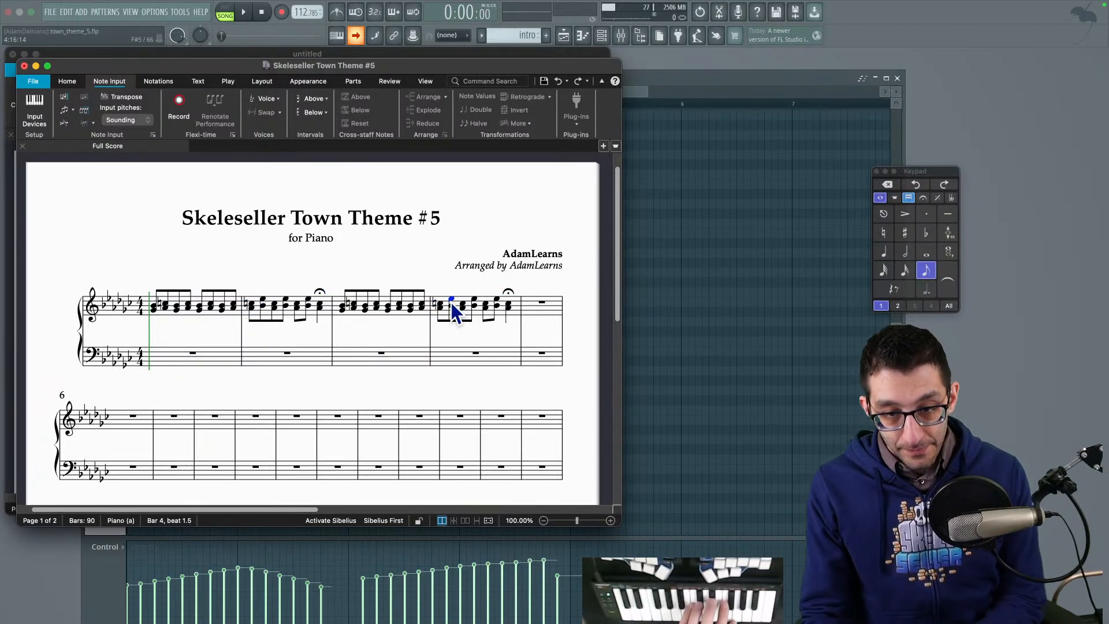
key("Escape")
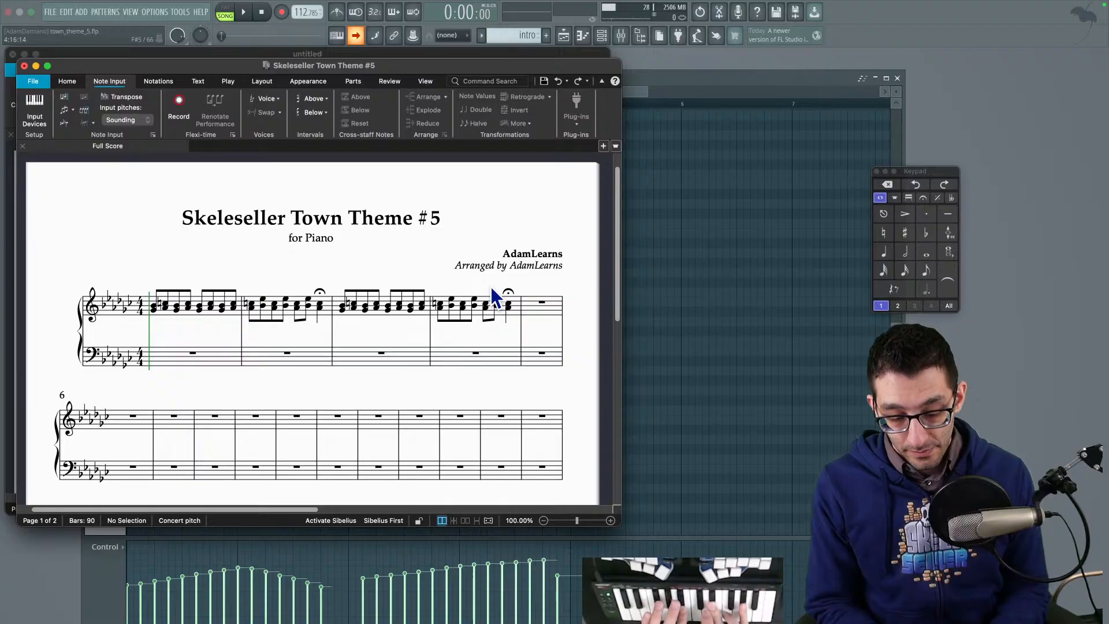
left_click(454, 305)
key("Escape")
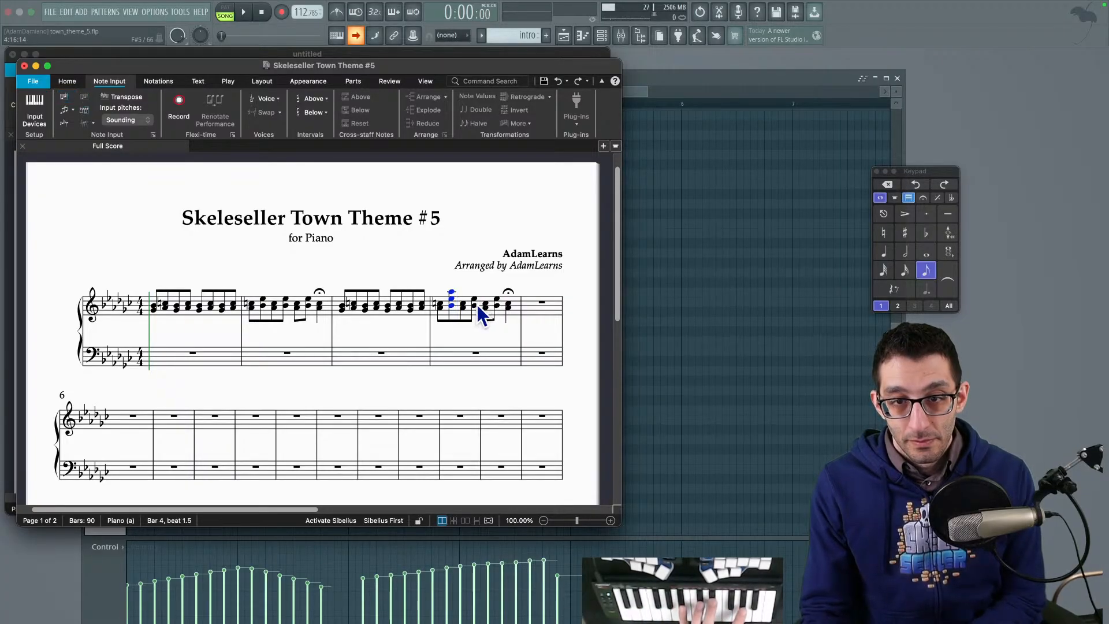
left_click(475, 299)
key("Escape")
left_click(497, 301)
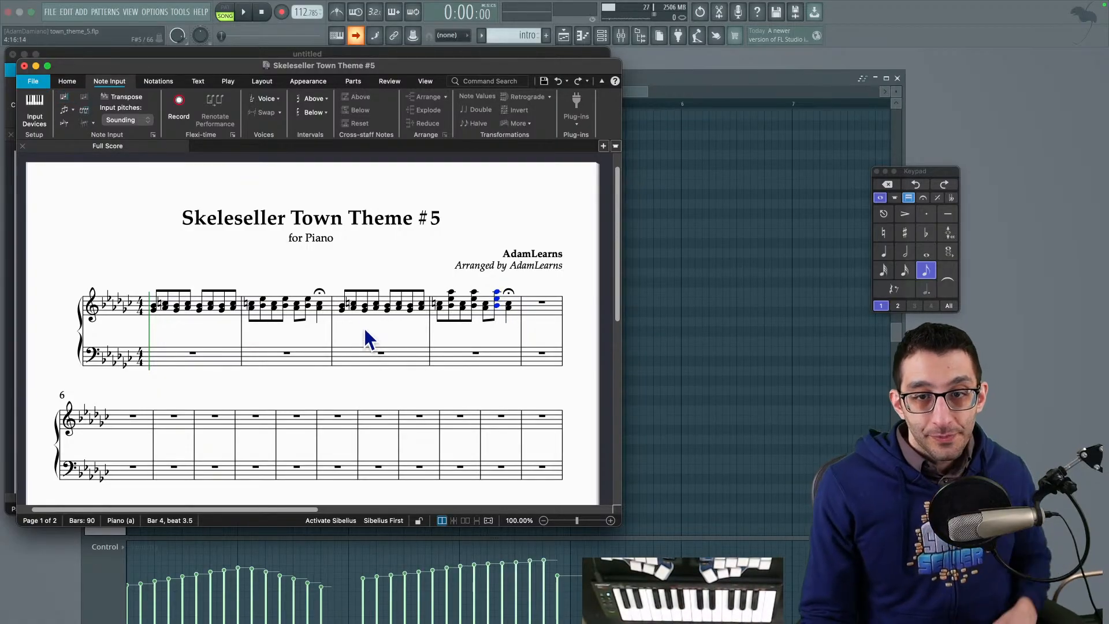
key("Escape")
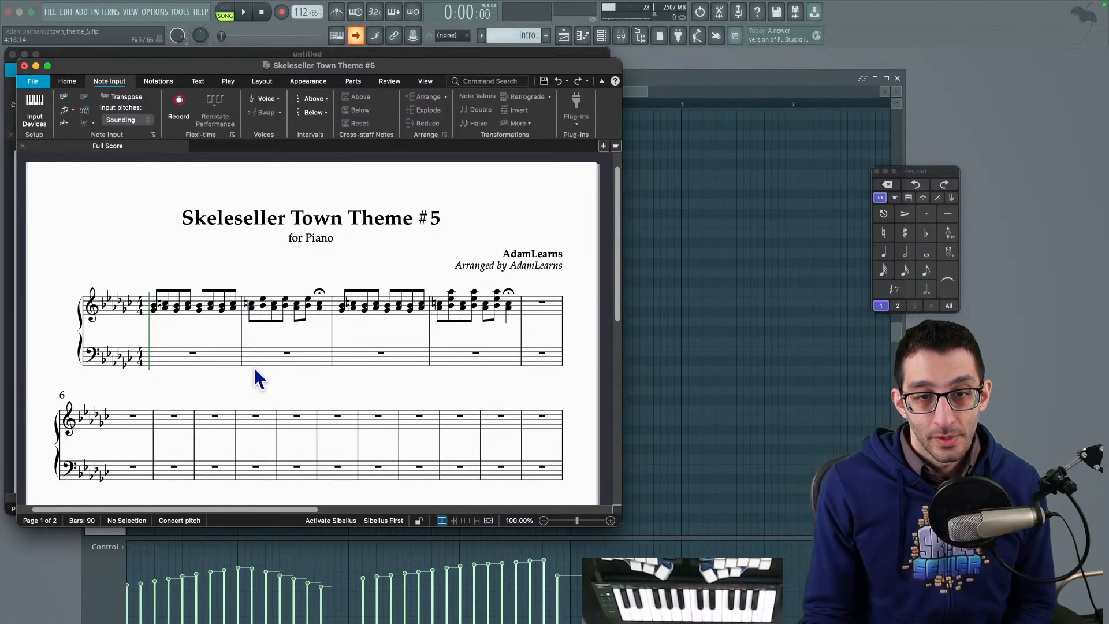
Step: Add a crescendo hairpin under treble bar 1 and a decrescendo hairpin under treble bar 2
left_click(192, 313)
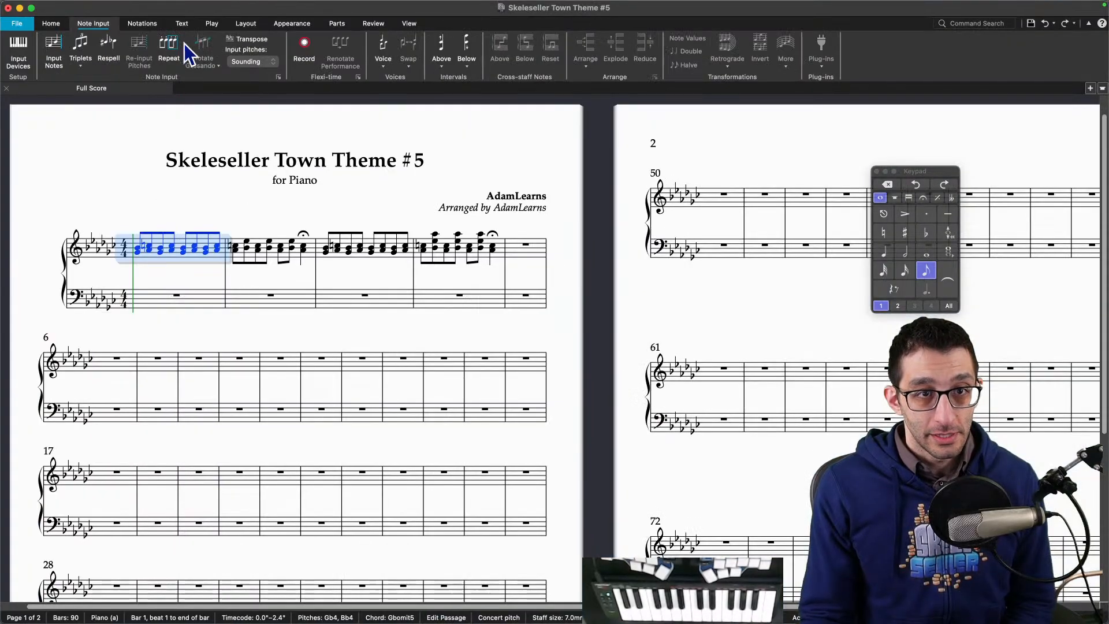
left_click(144, 25)
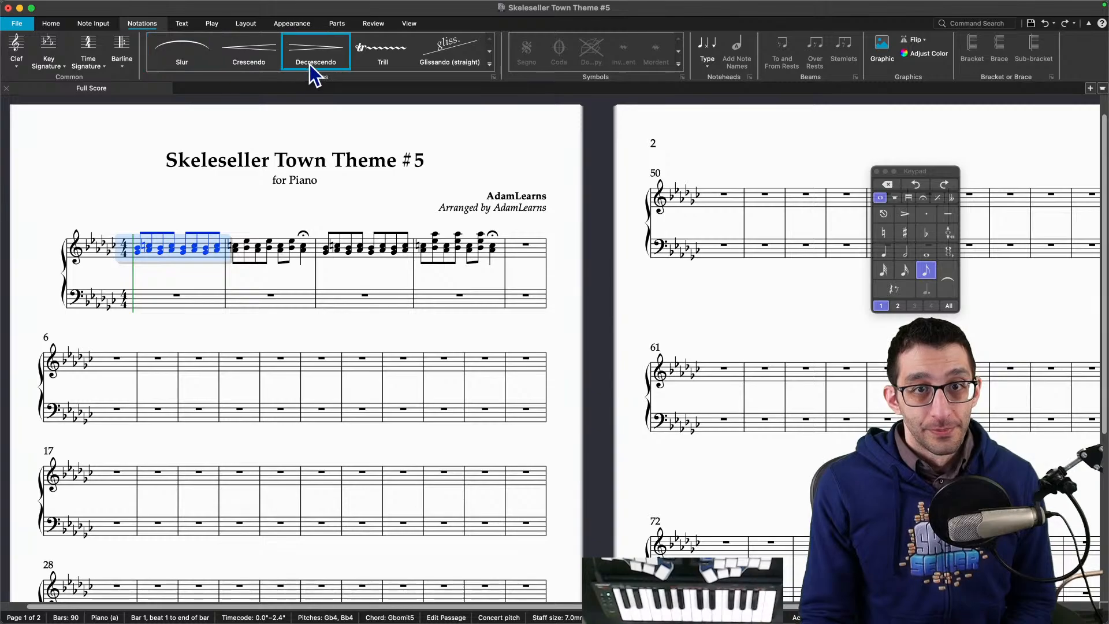
left_click(263, 55)
left_click(310, 254)
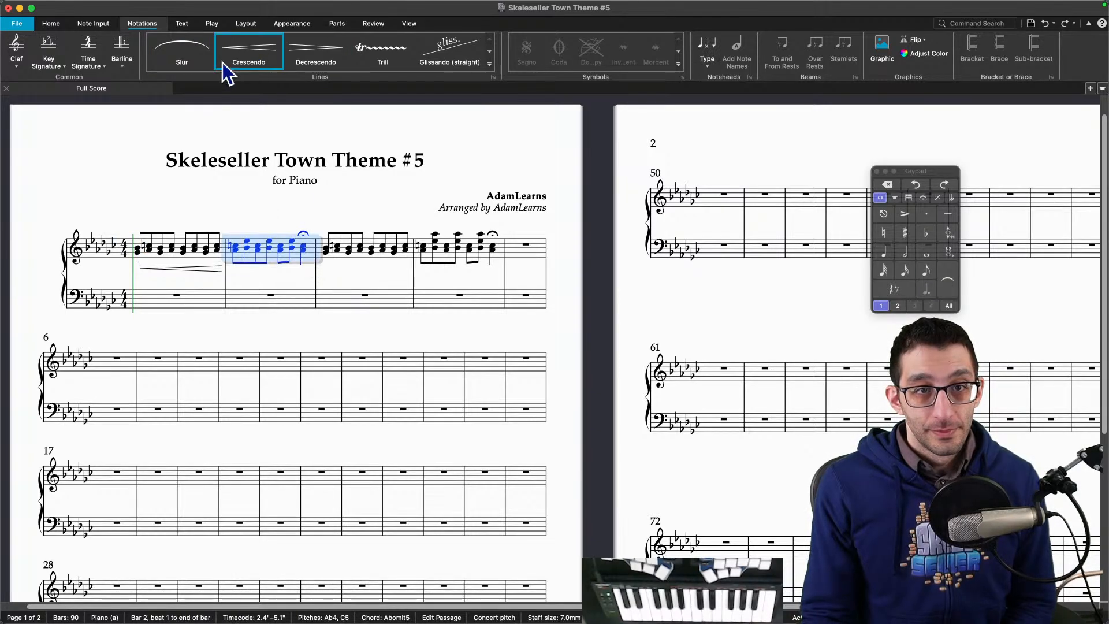
left_click(319, 56)
Step: Add a crescendo hairpin under treble bar 3 and a decrescendo hairpin under treble bar 4
left_click(382, 255)
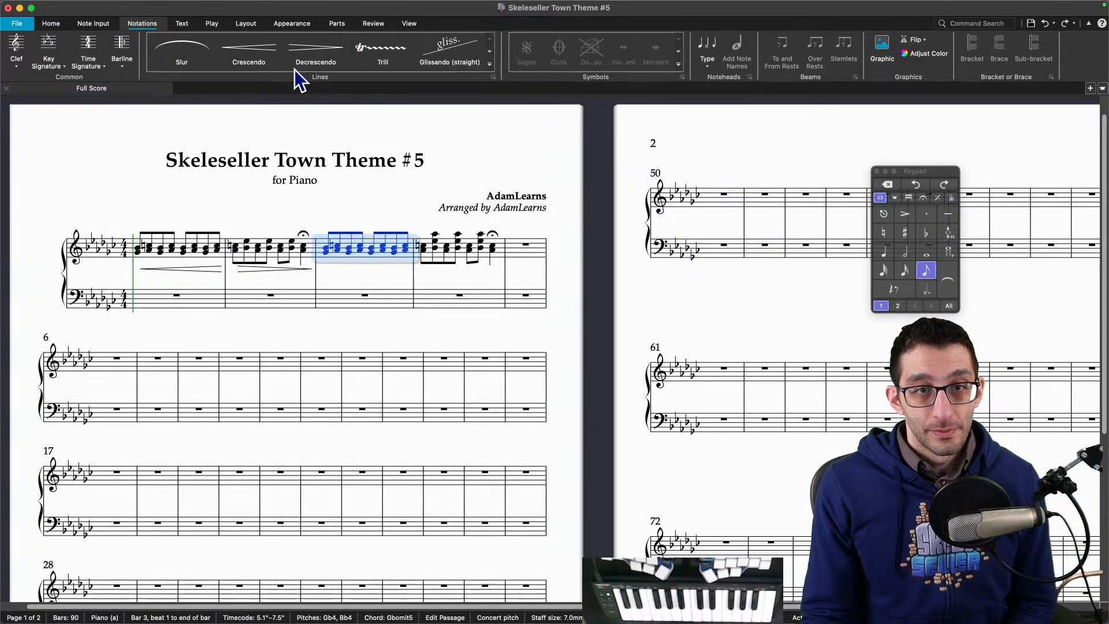
left_click(262, 61)
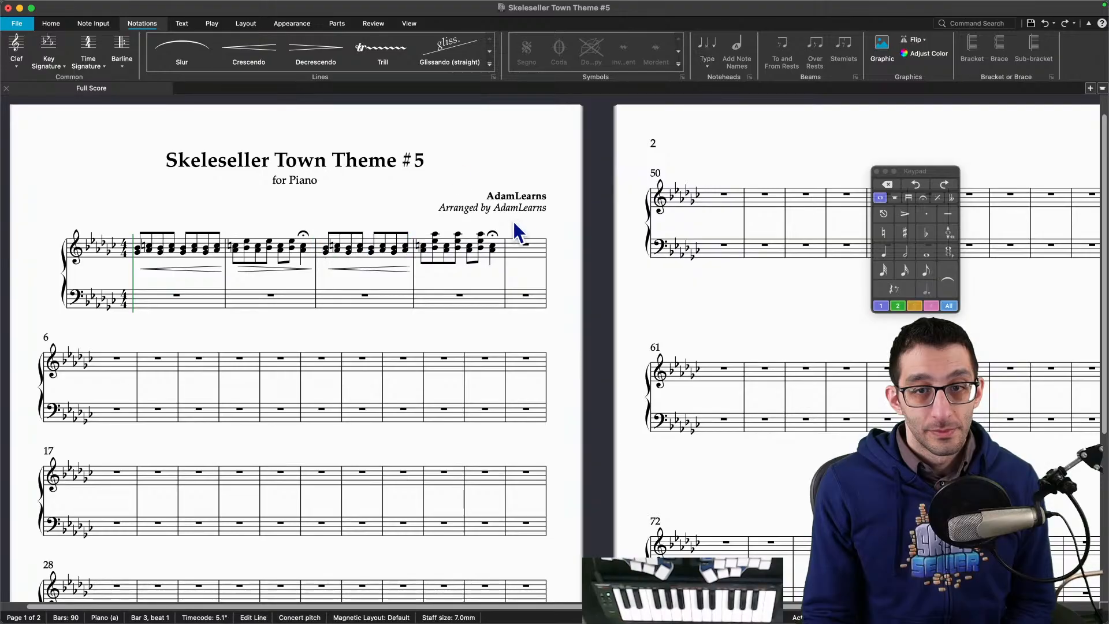
left_click(504, 248)
left_click(330, 64)
left_click(388, 128)
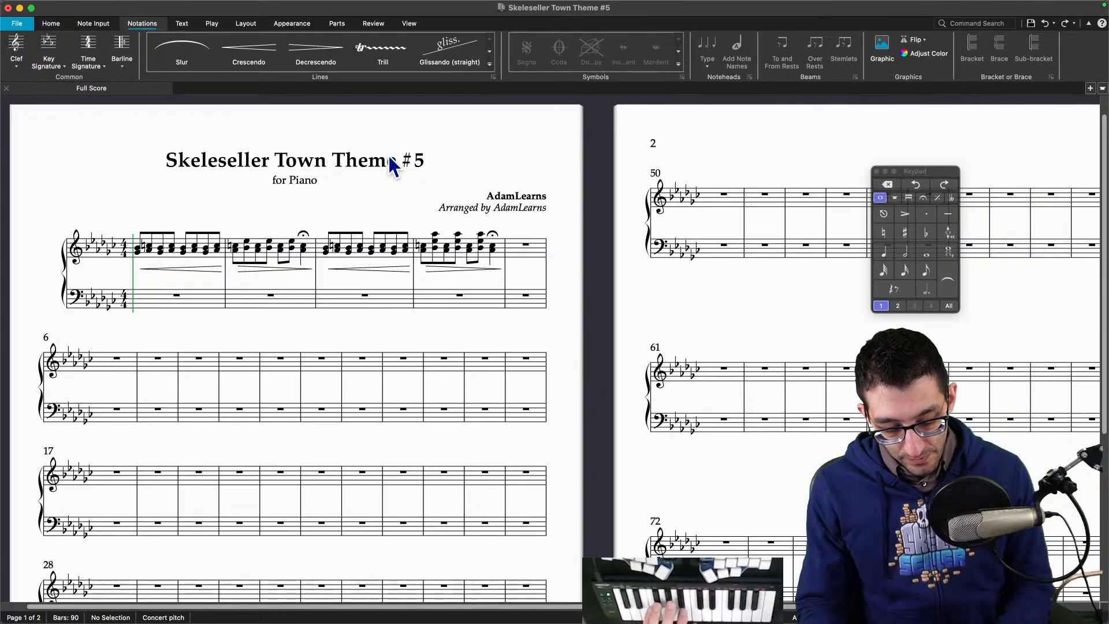
Step: Audition the rising notes in FL Studio's Pattern 5 piano roll, returning to Sibelius when done
mouse_move(468, 621)
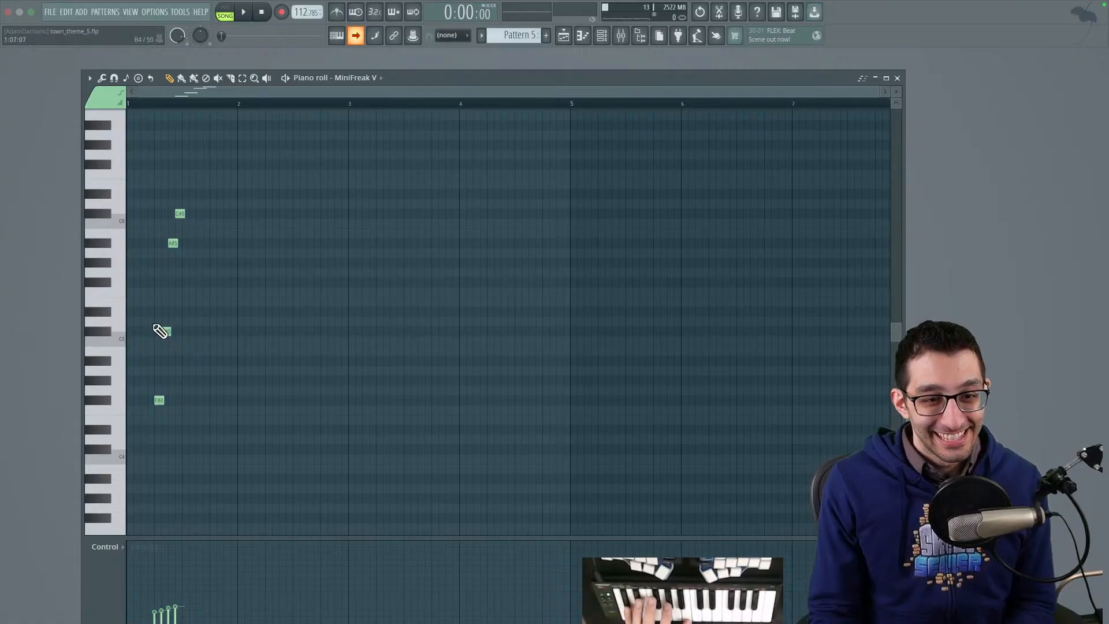
left_click_drag(126, 355, 173, 351)
left_click(618, 595)
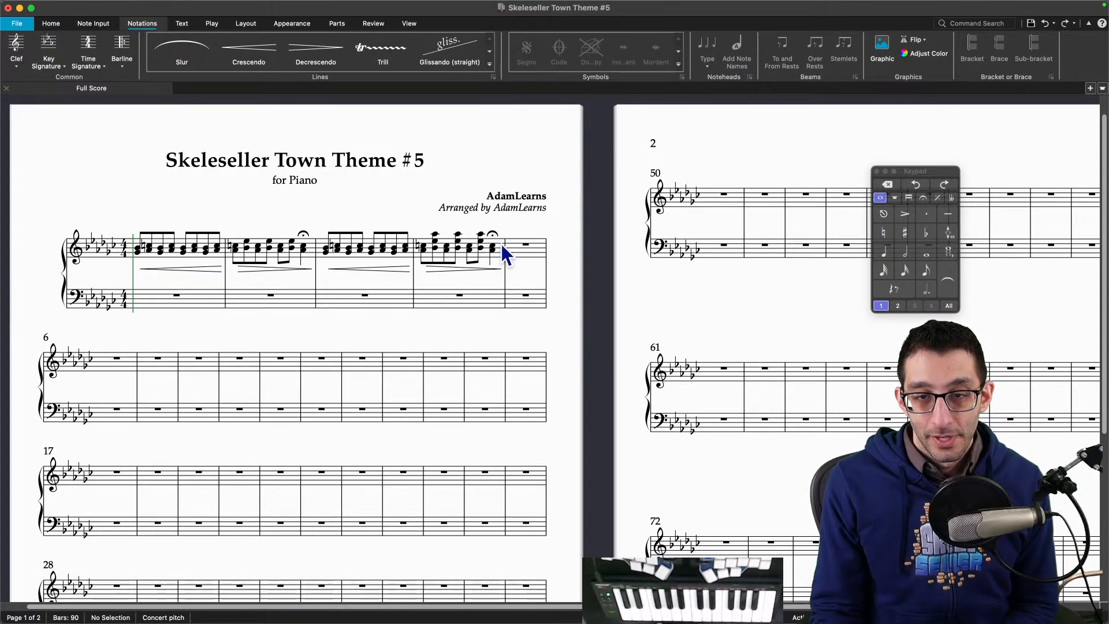
Step: Enter a quarter-note F5 at the start of treble bar 5 and try to put a grace note on that beat
left_click(513, 256)
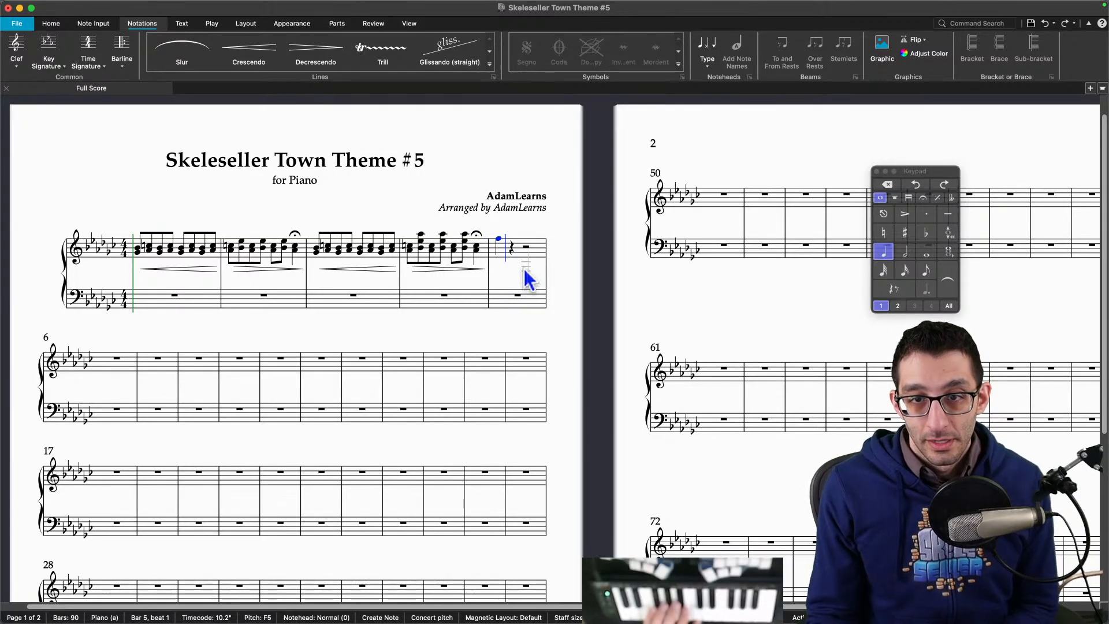
key("Escape")
key("Escape")
left_click(499, 239)
left_click(909, 197)
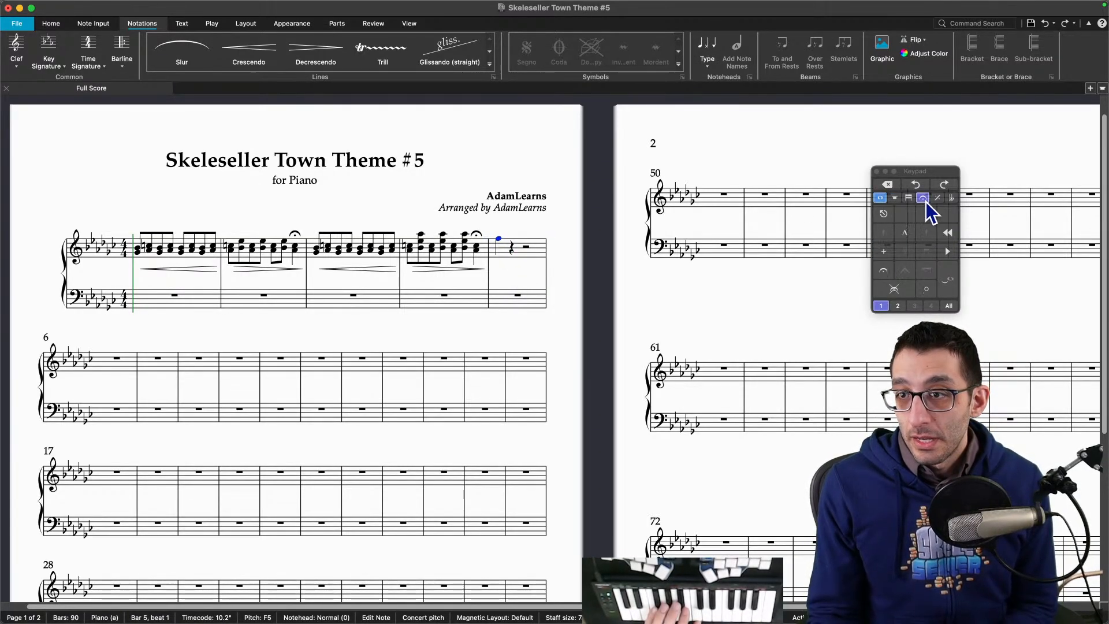
left_click(895, 198)
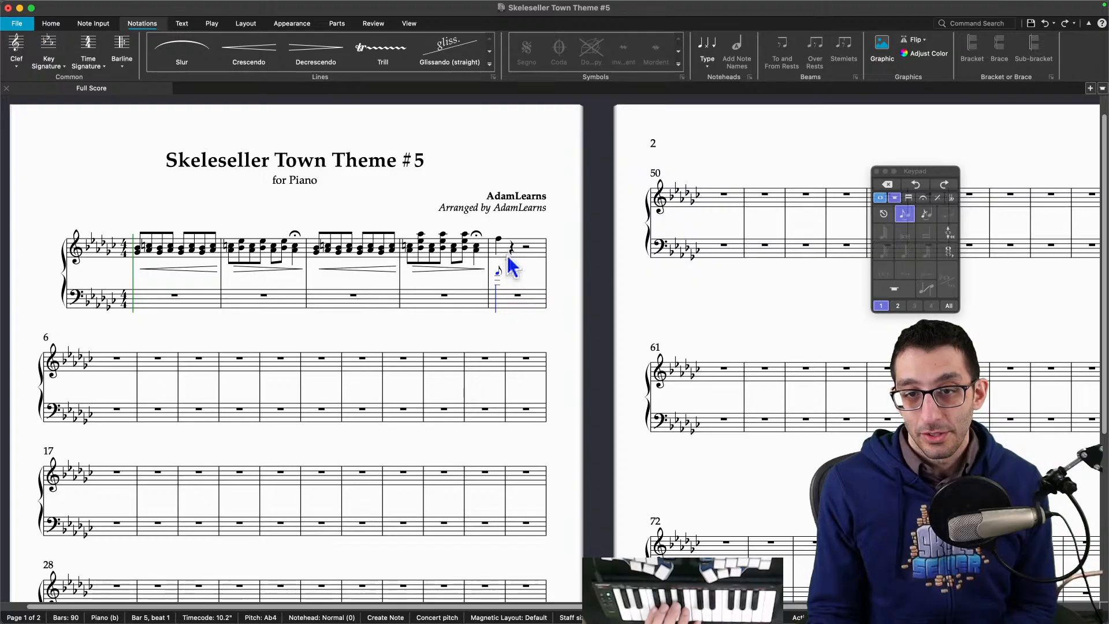
key("Escape")
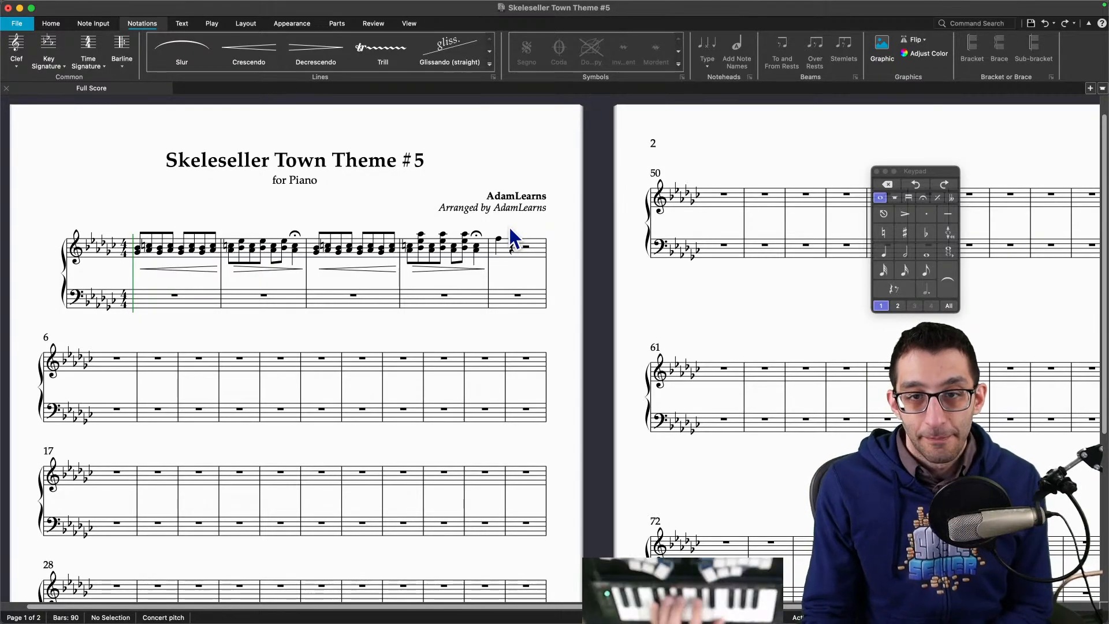
Step: Replace the first note of treble bar 5 with a quarter-note Gb3 and add Db4 above it
left_click(499, 240)
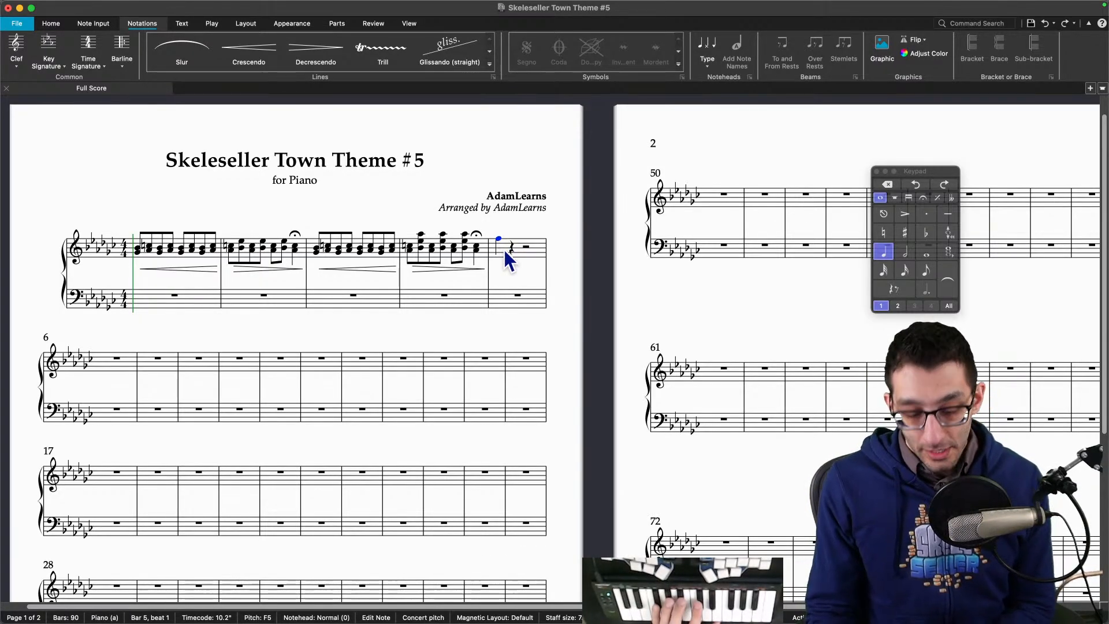
key("n")
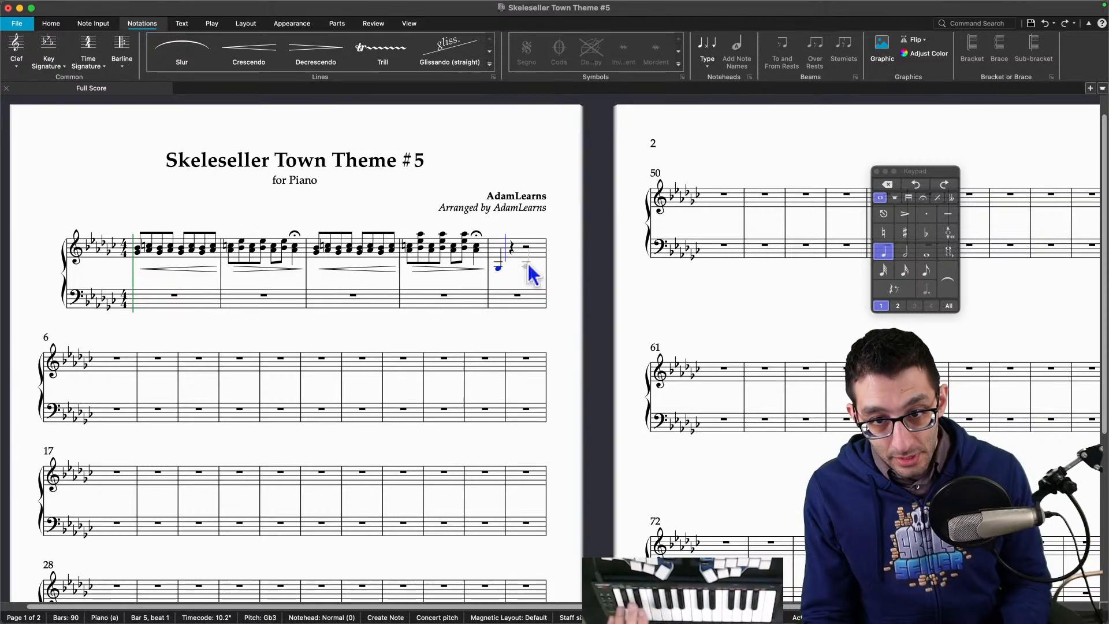
key("g")
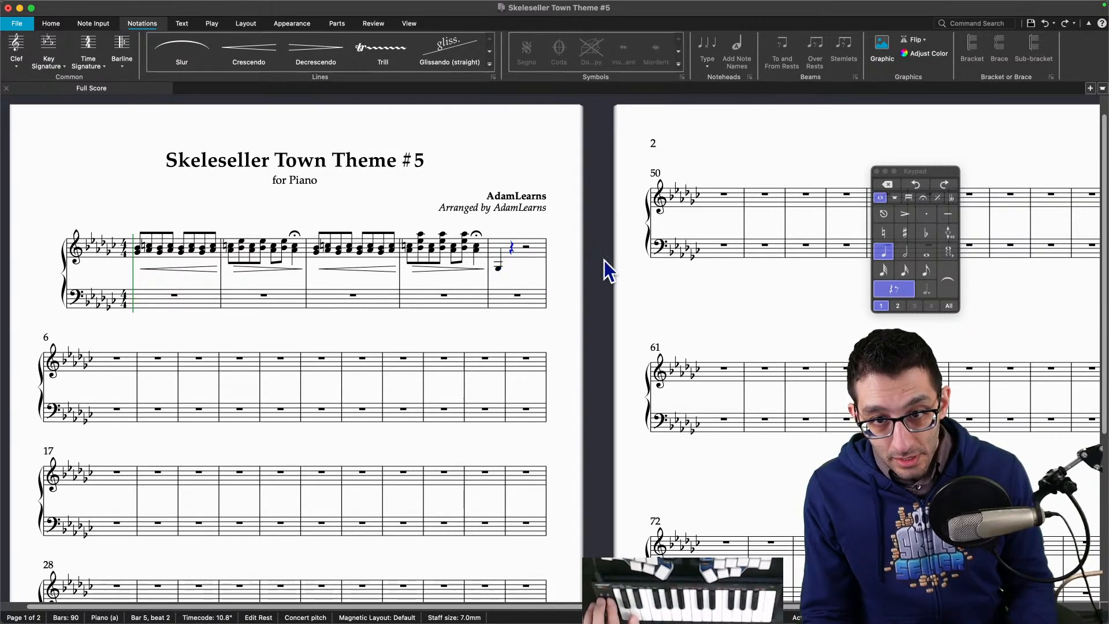
key("Left")
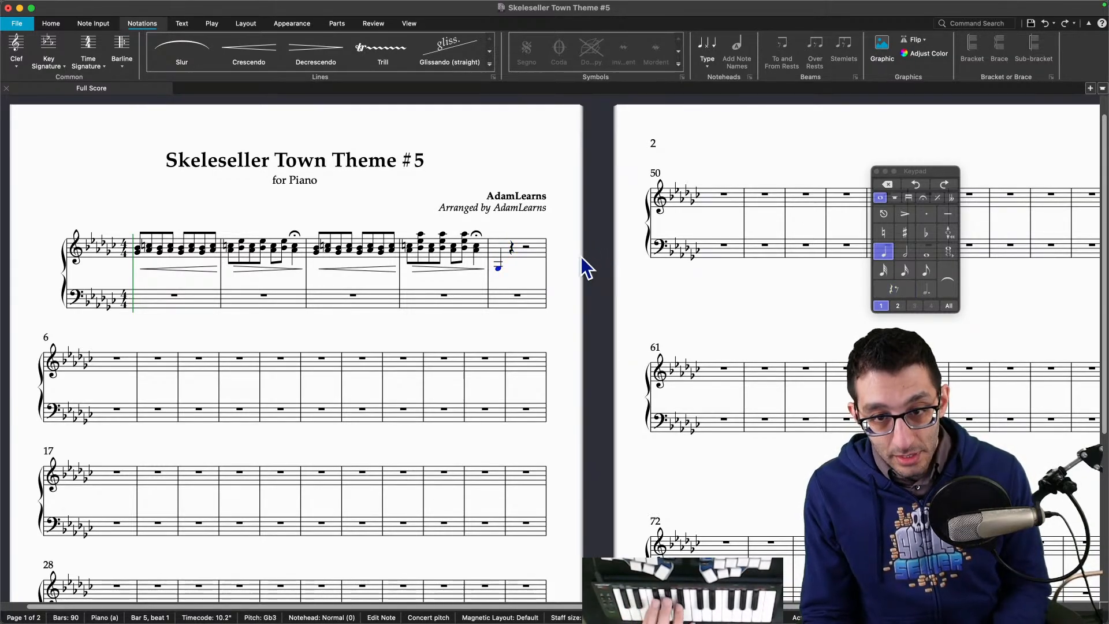
key("5")
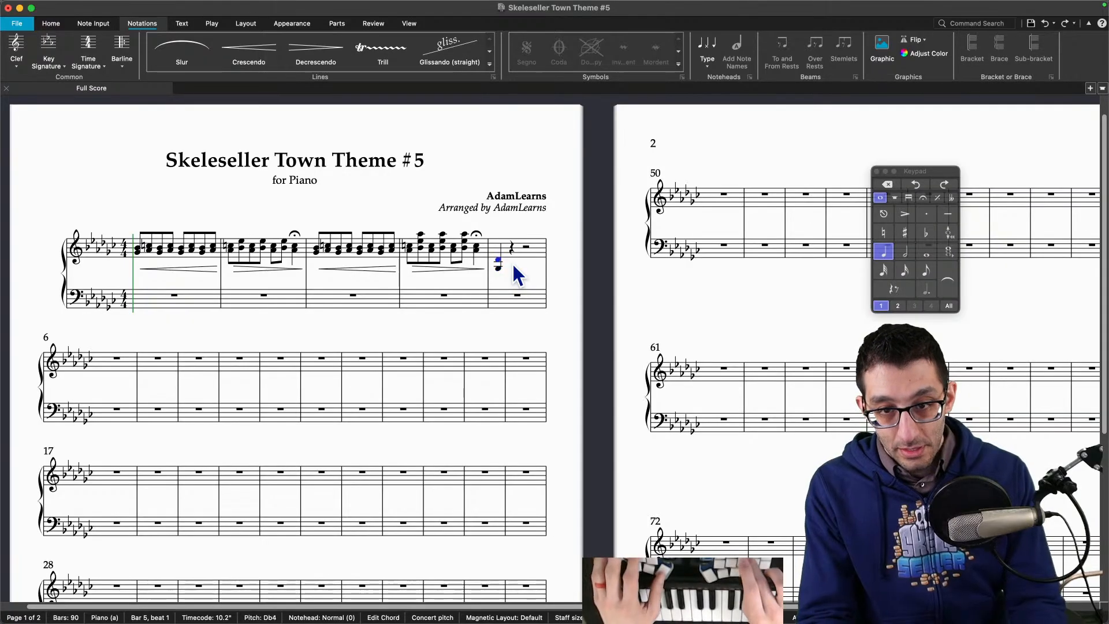
Step: Switch to FL Studio and scrub through the four Pattern 5 notes to check the chord's pitches
mouse_move(563, 603)
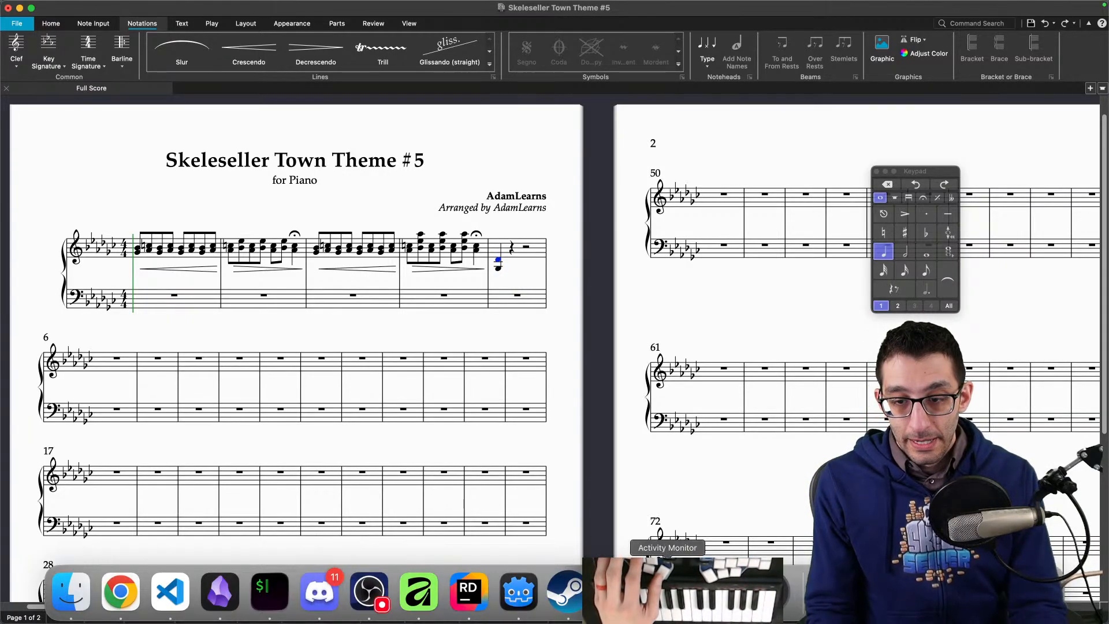
left_click(667, 592)
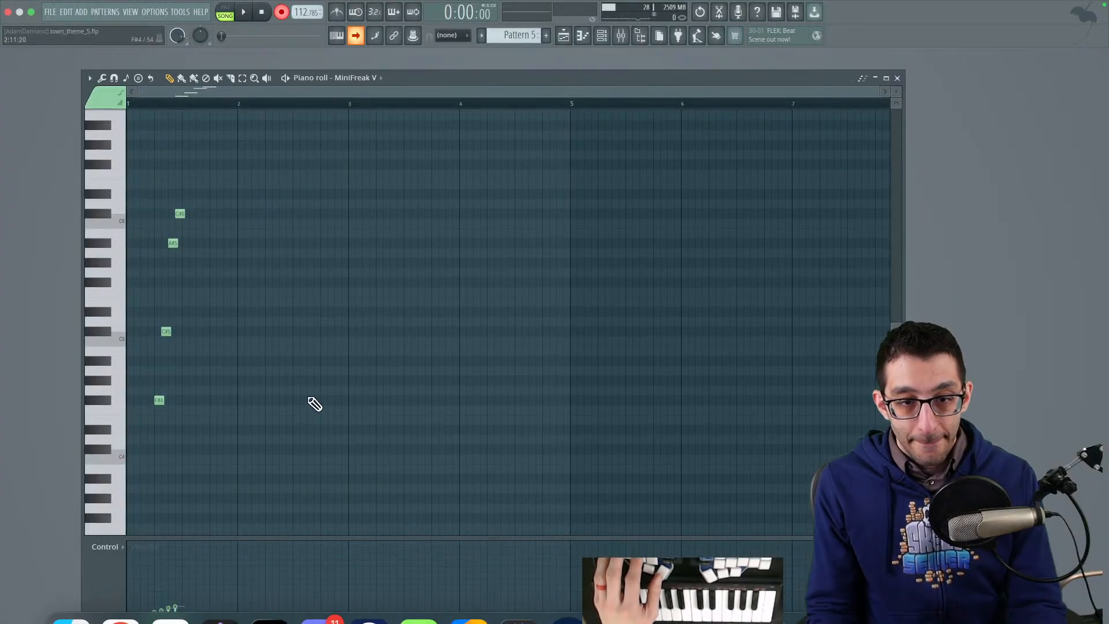
right_click(144, 383, "alt")
left_click_drag(144, 383, 167, 383)
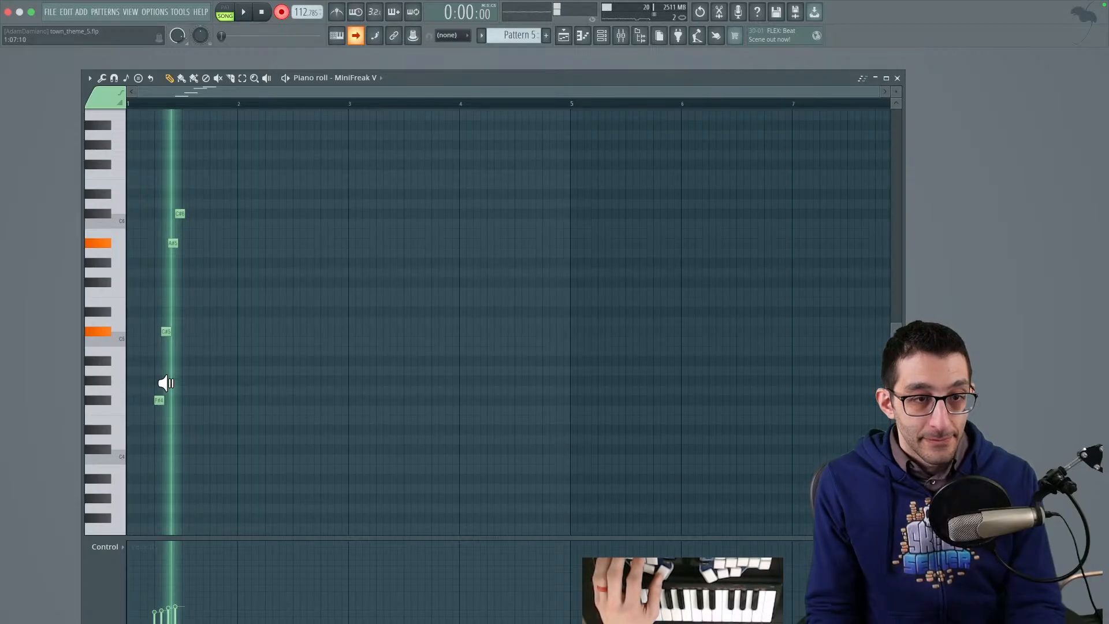
left_click_drag(167, 383, 173, 383)
mouse_move(519, 606)
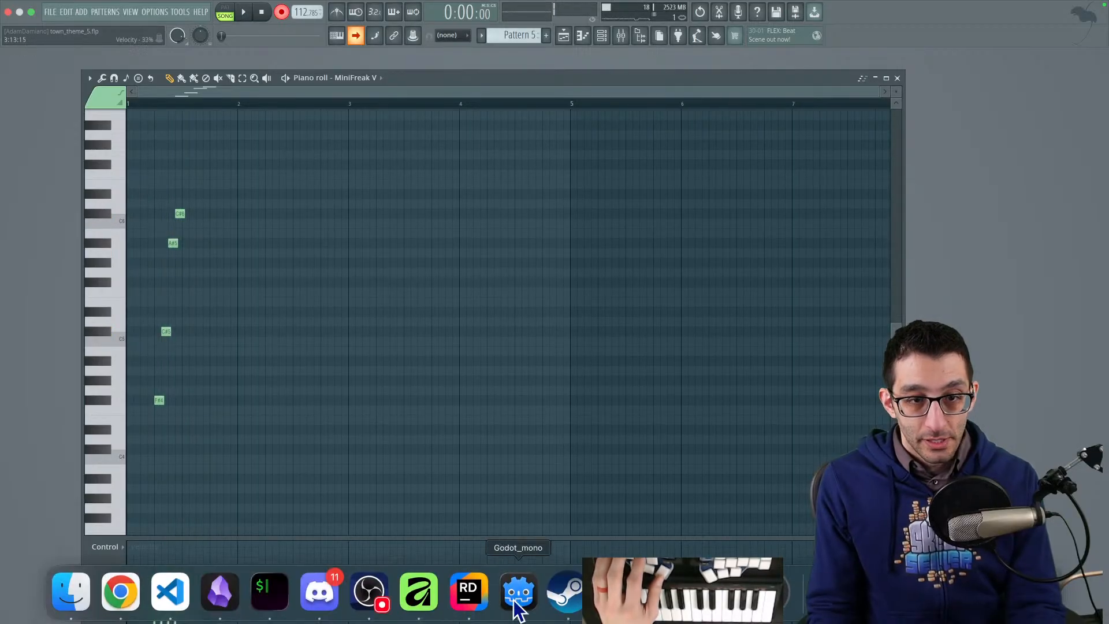
Step: Switch back to Sibelius and stack Bb4, Db5 and F5 on top of the bar 5 chord
left_click(617, 592)
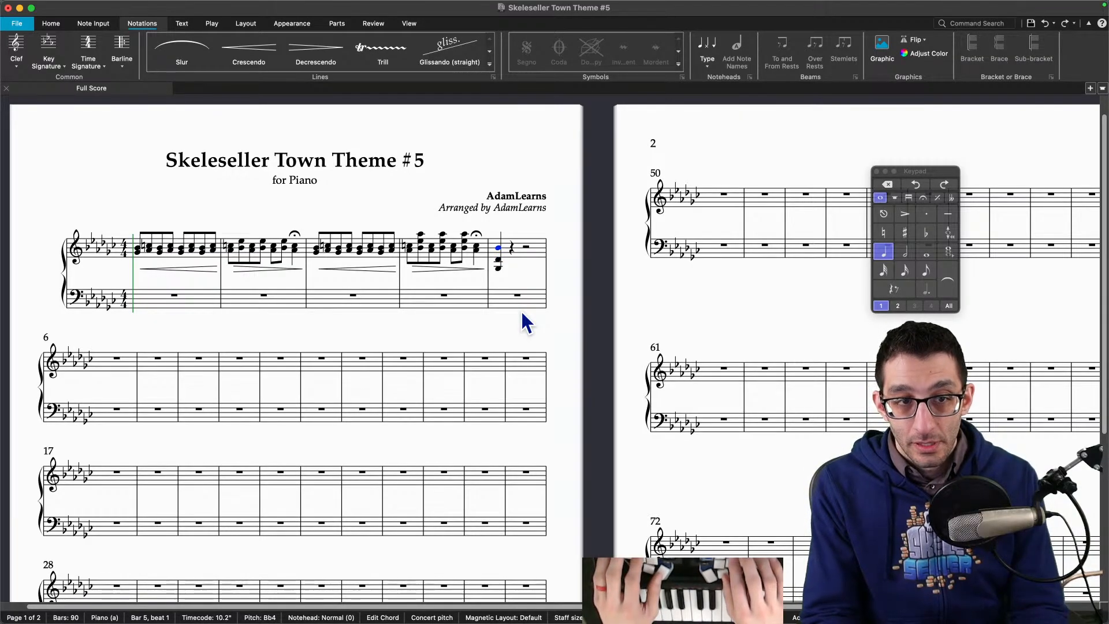
key("shift+d")
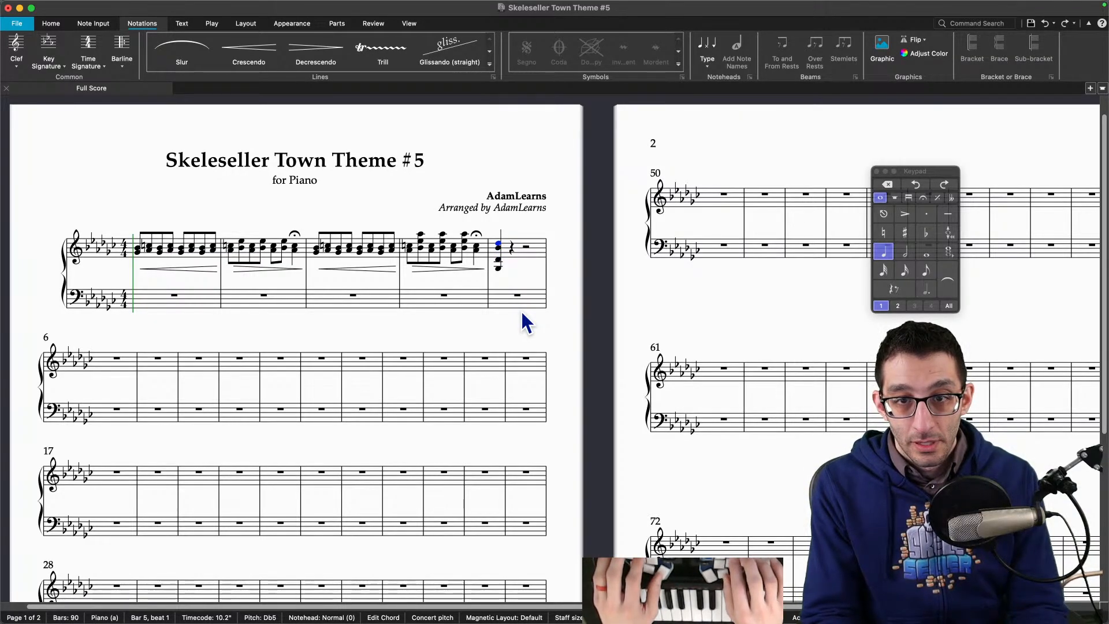
key("shift+f")
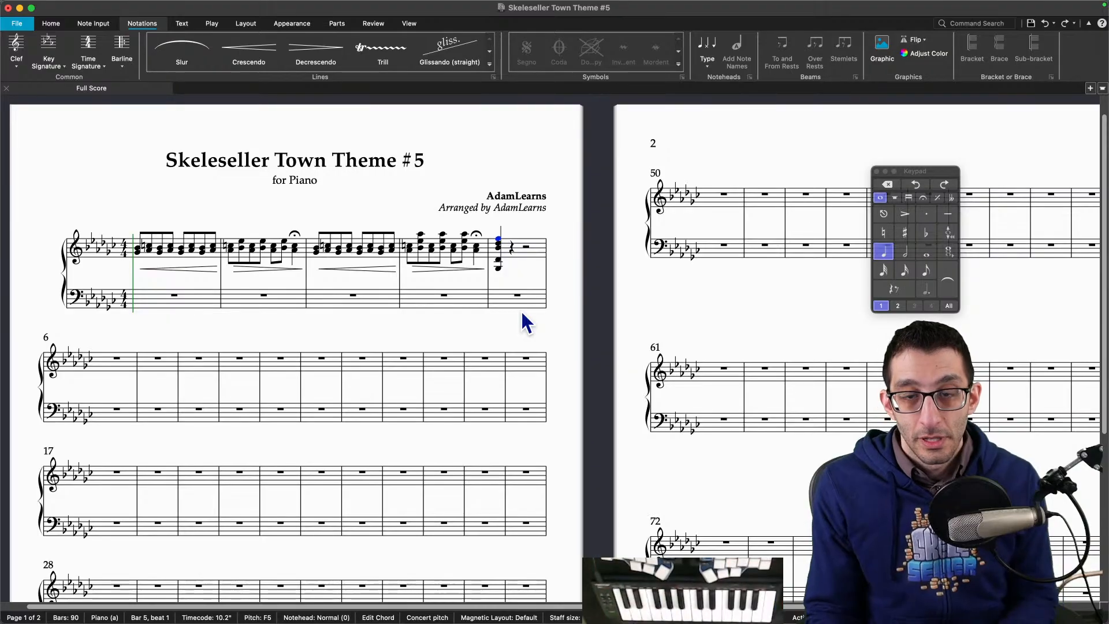
Step: Apply an arpeggio line to the whole quarter-note chord at the start of treble bar 5
left_click(500, 251, "shift")
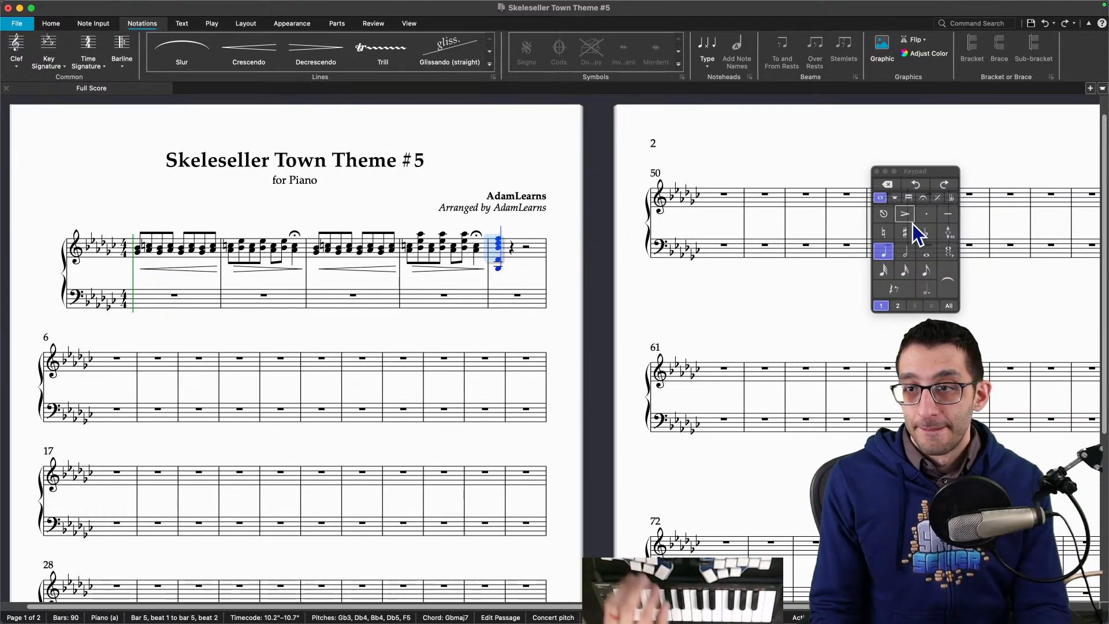
left_click(922, 198)
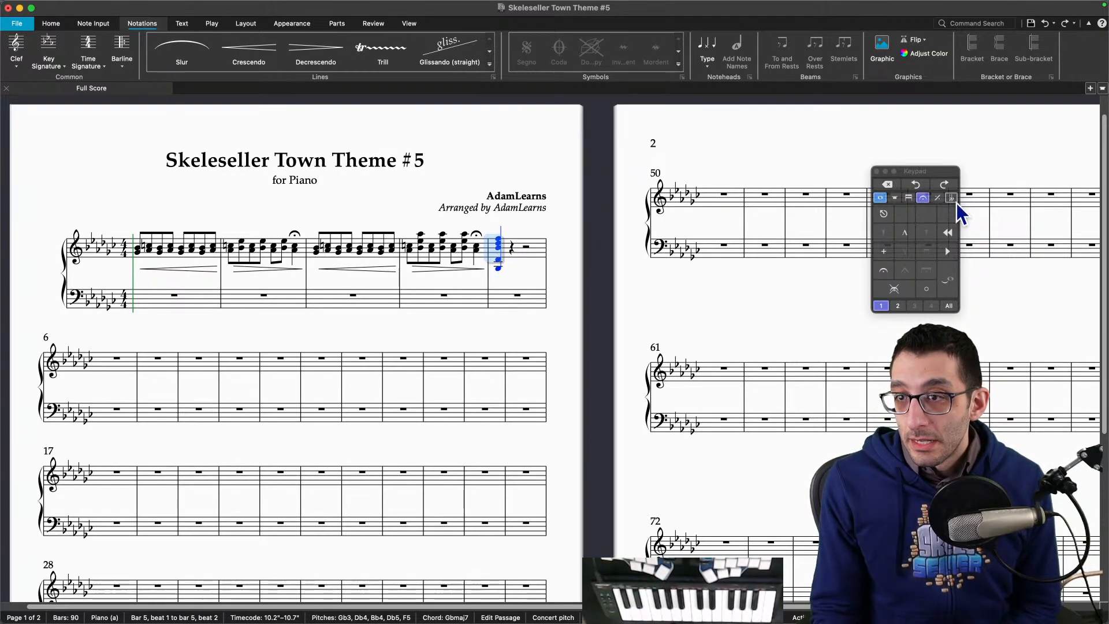
left_click(937, 198)
left_click(905, 214)
left_click(527, 216)
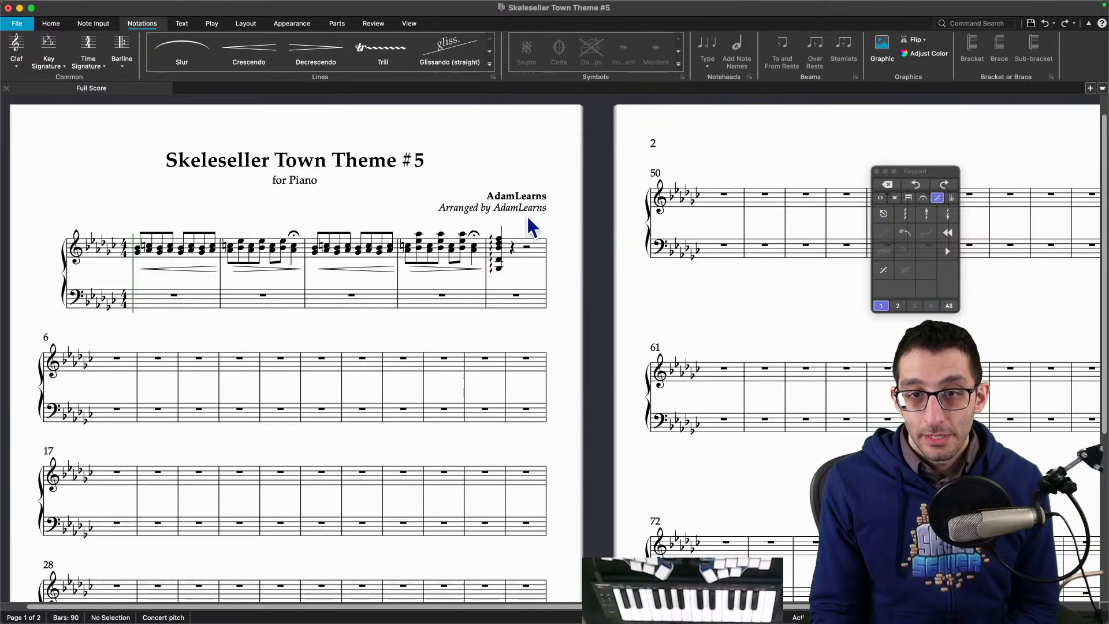
left_click(500, 240)
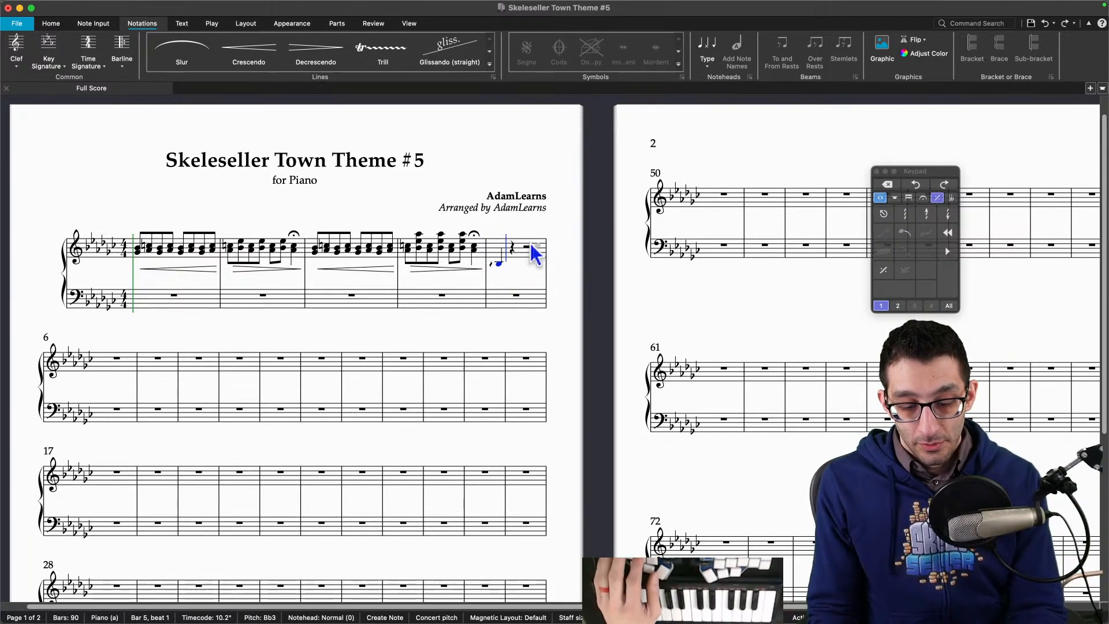
key("Escape")
key("super+z")
Step: Play back the arpeggiated chord in bar 5 to hear how the roll sounds
left_click(500, 239)
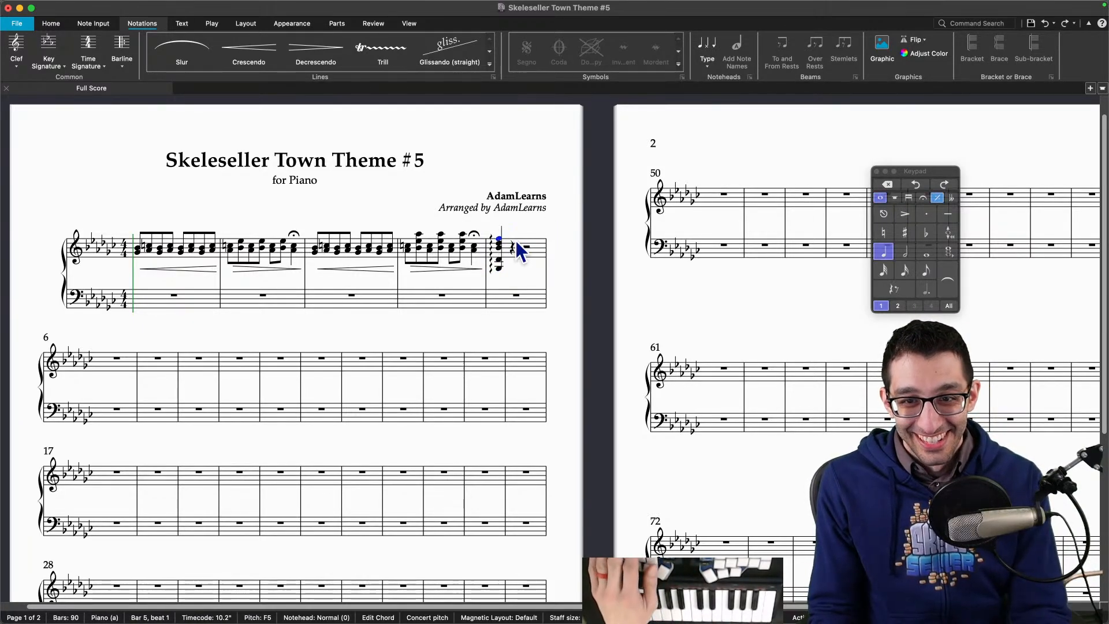
key("p")
key("Escape")
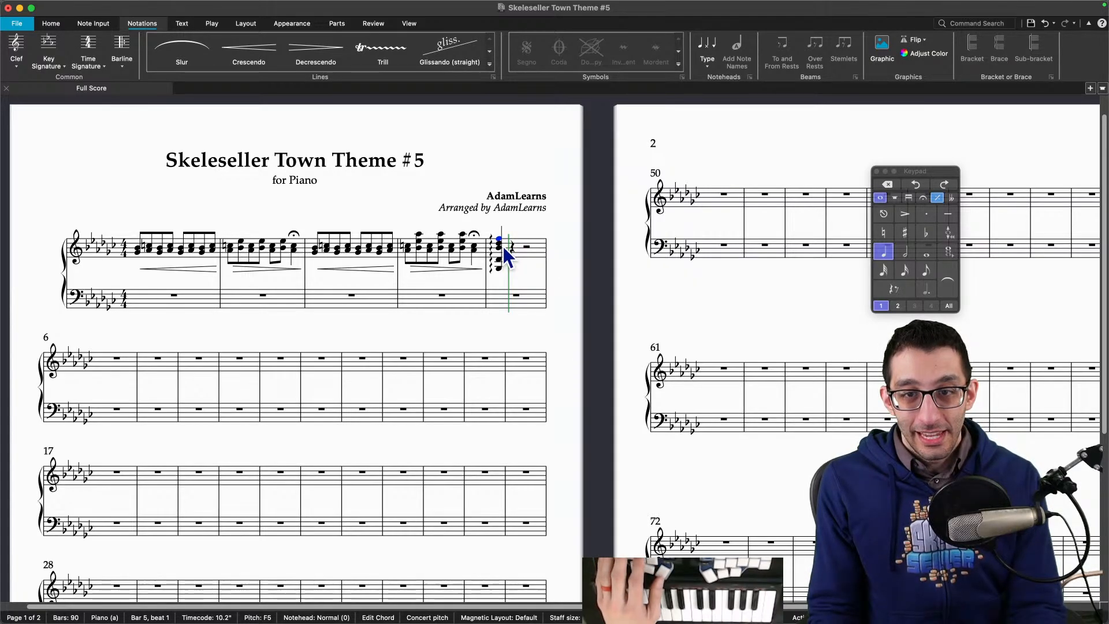
key("alt+Down")
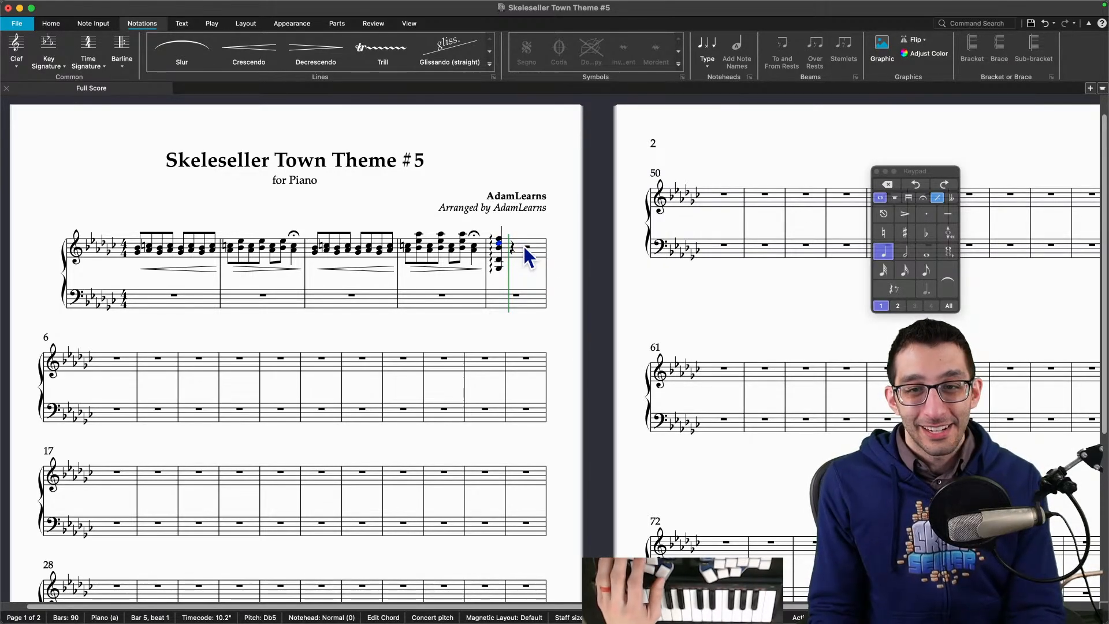
key("Escape")
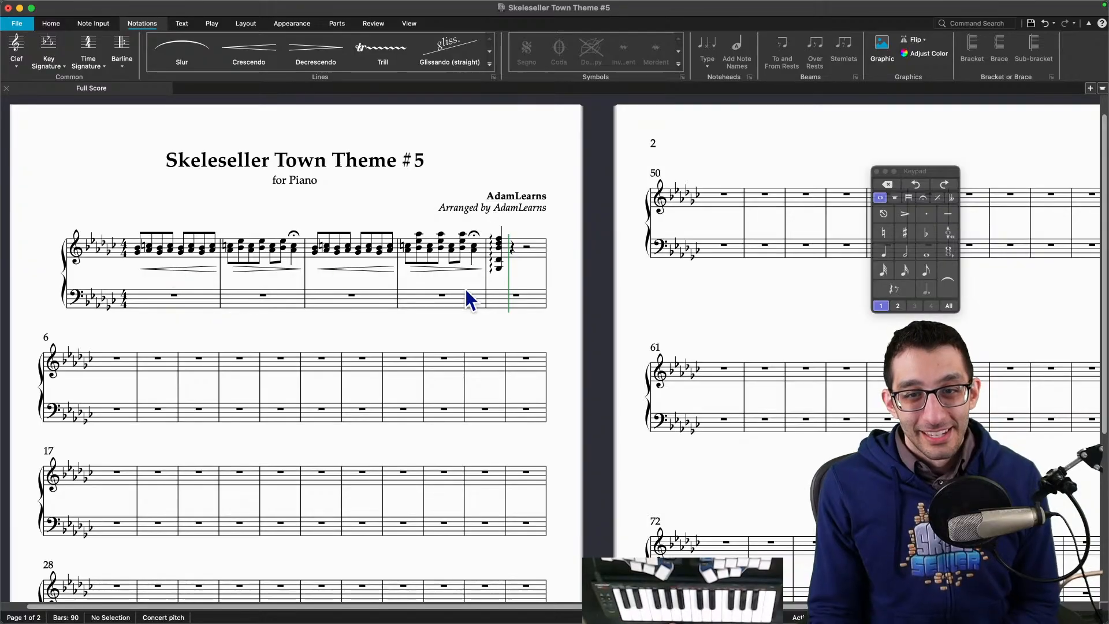
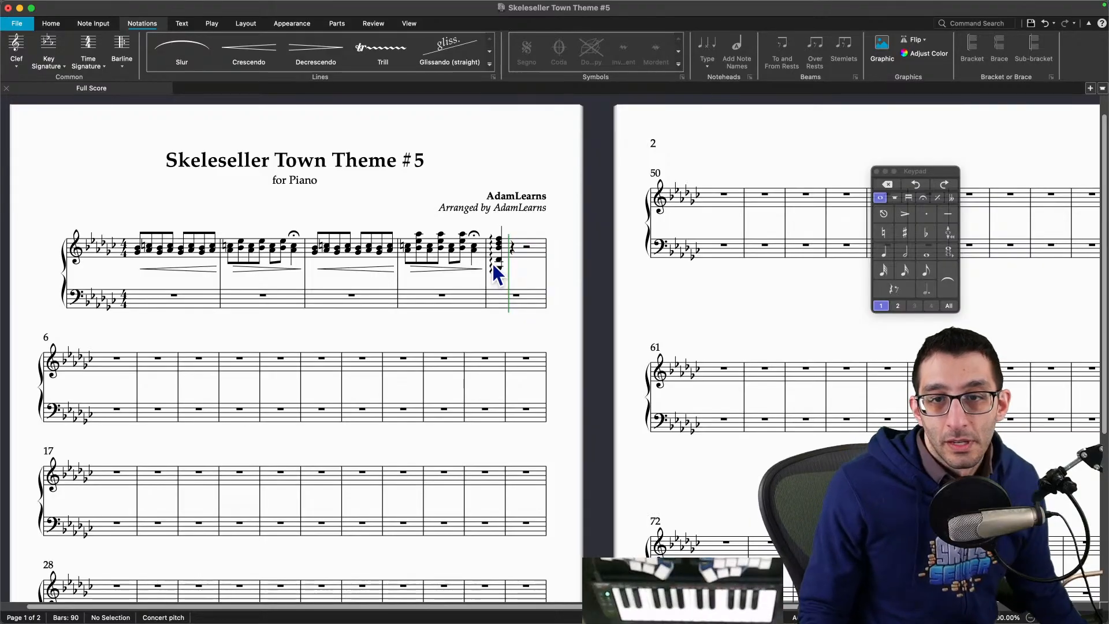
Step: Enter a rising and falling run of seven eighth notes in bar 5 of the bass staff
left_click(492, 293)
left_click(922, 272)
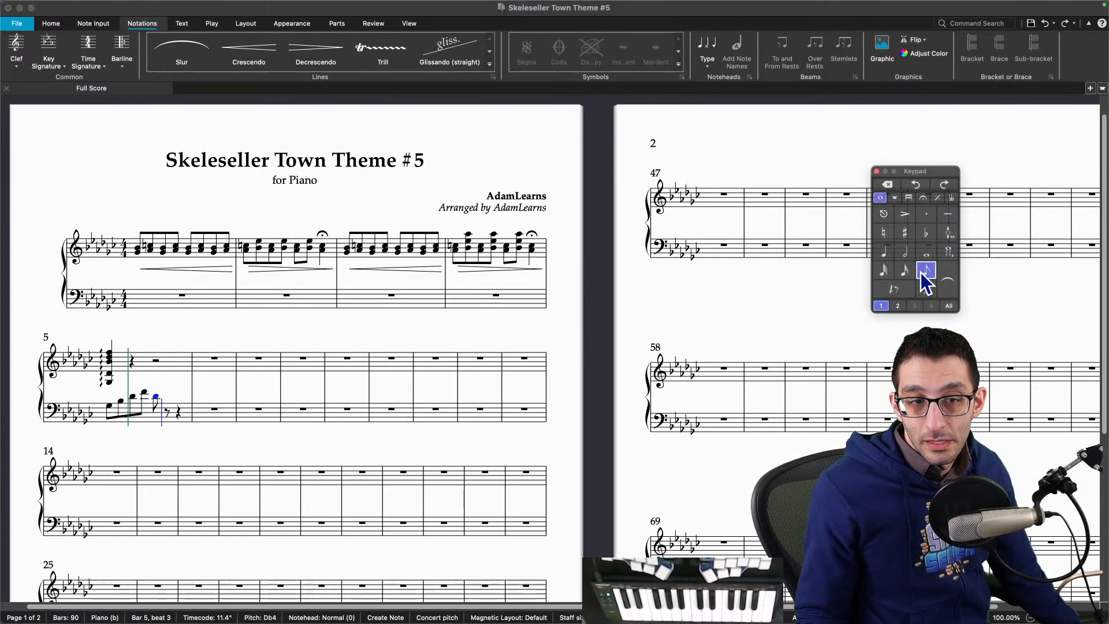
key("Escape")
key("Right")
key("Right")
key("Right")
key("Right")
key("Right")
key("Right")
key("Right")
key("Right")
key("Right")
key("Right")
key("Right")
key("Right")
key("Right")
key("Right")
key("Right")
key("Right")
key("Right")
key("Right")
key("Right")
key("Right")
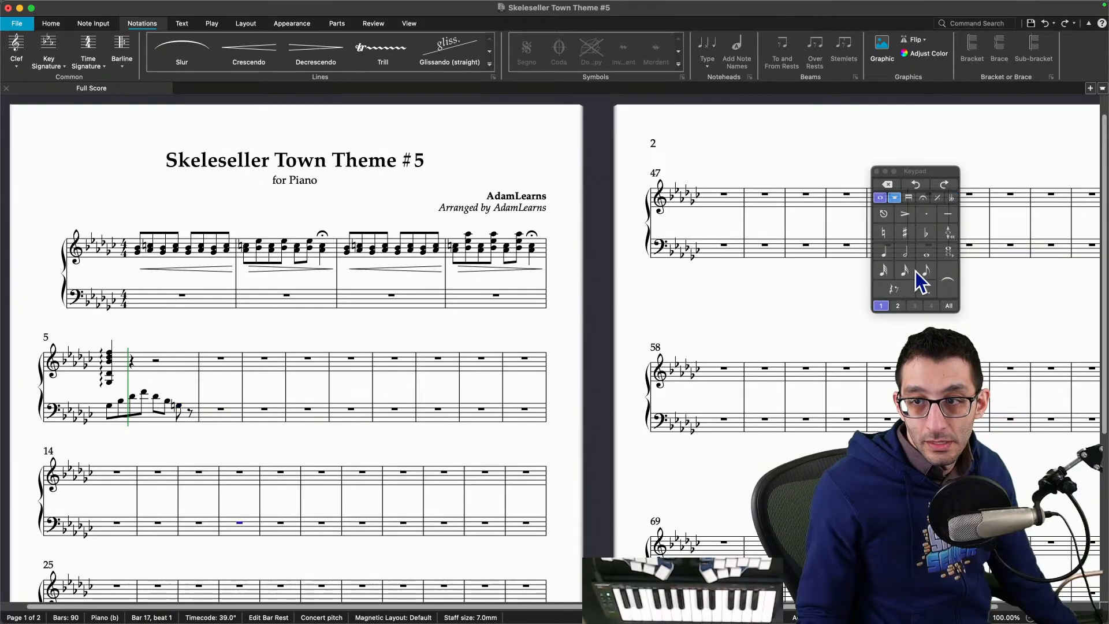
left_click(923, 272)
key("Right")
key("Right")
key("Right")
key("Right")
key("Right")
key("Right")
key("Right")
key("Right")
key("Right")
key("Right")
key("Right")
key("Right")
key("Right")
key("Right")
key("Right")
key("Escape")
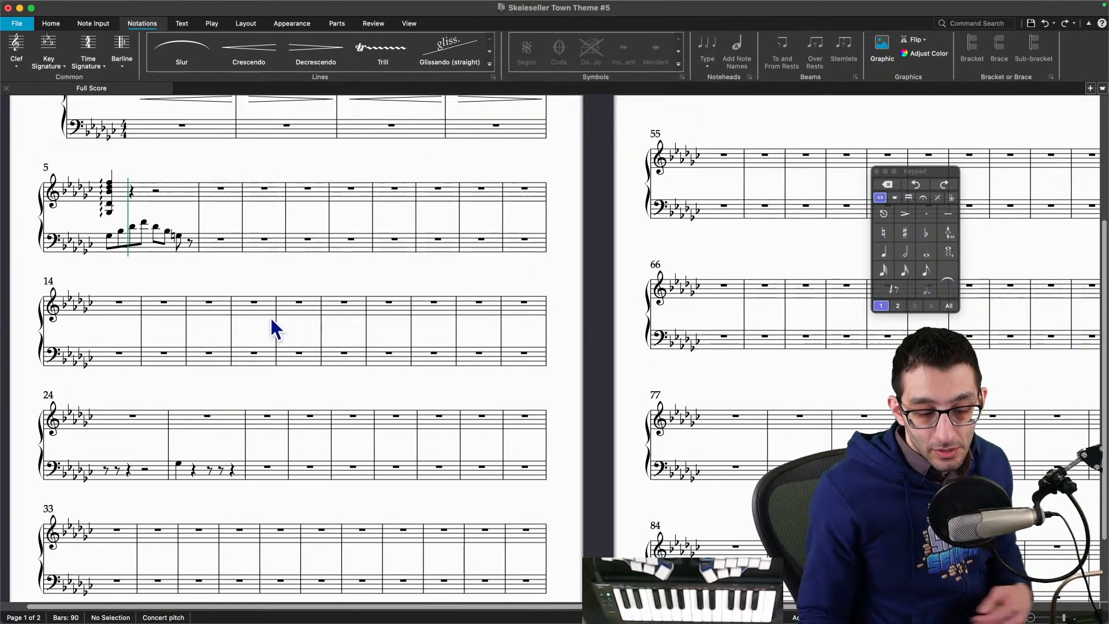
Step: Undo the stray rests and note entered around bars 24 and 25 and the natural on the last bass note of bar 5
left_click(921, 185)
left_click(921, 185)
left_click(921, 185)
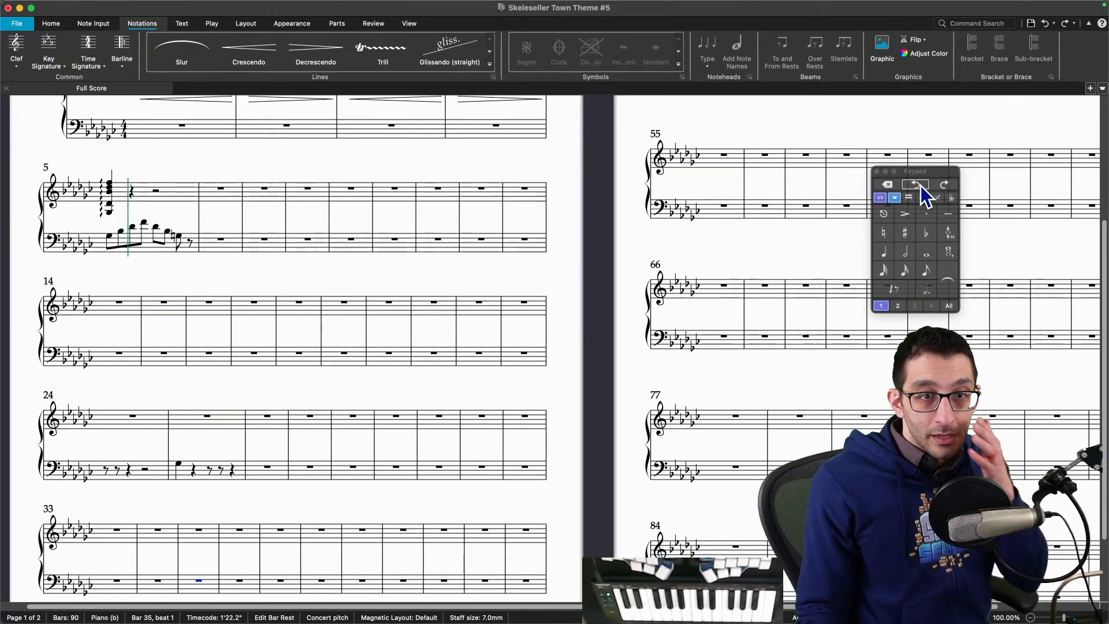
left_click(921, 186)
left_click(920, 185)
left_click(921, 186)
left_click(920, 186)
left_click(920, 185)
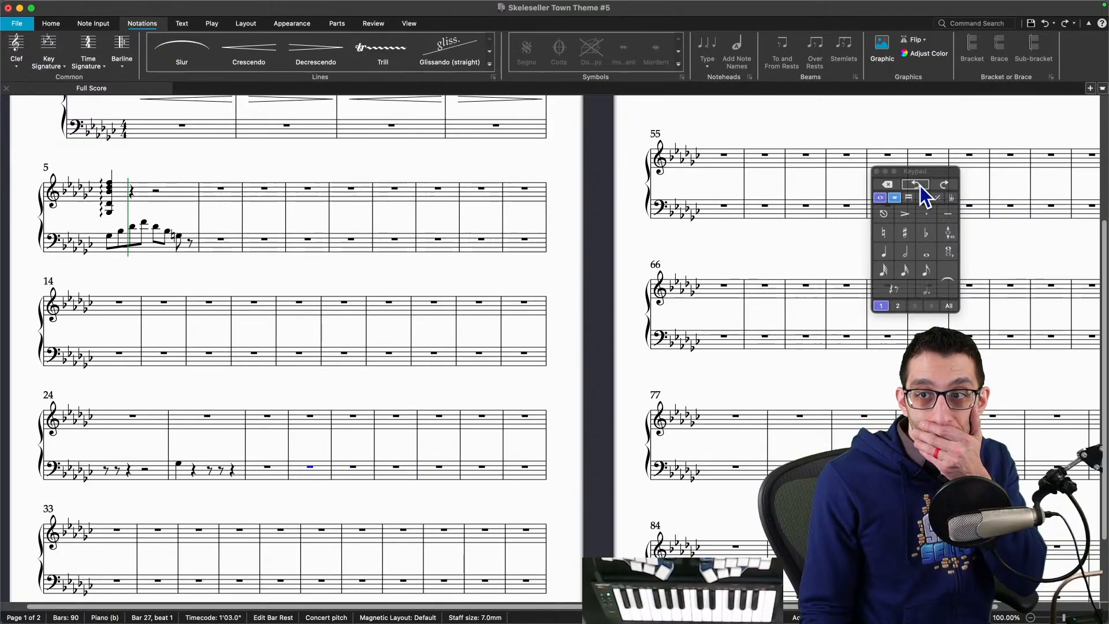
left_click(920, 186)
left_click(920, 185)
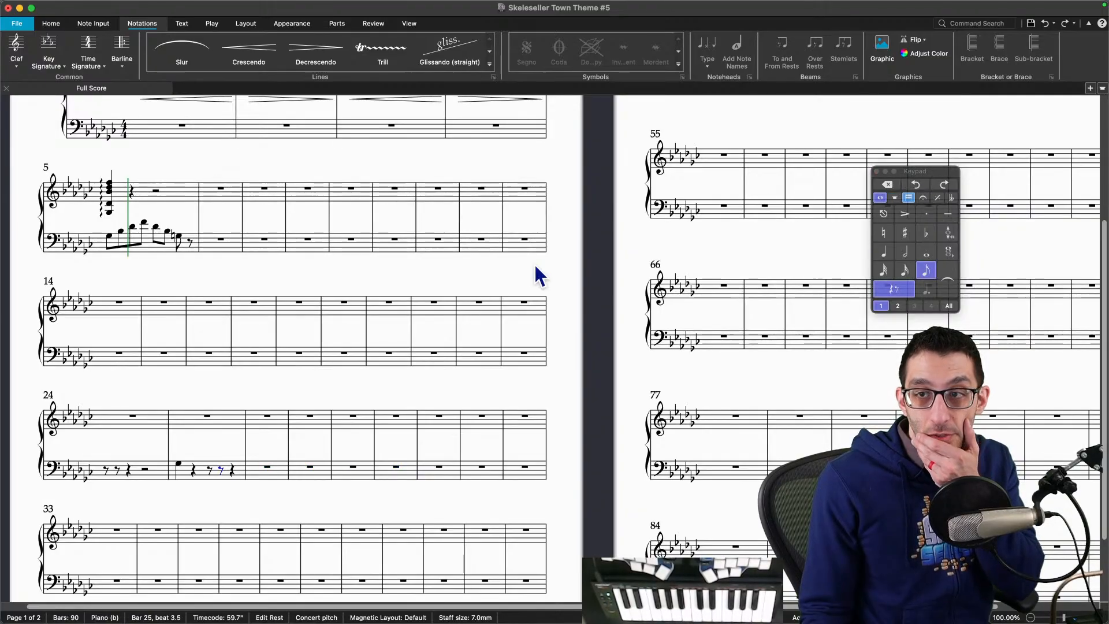
left_click(915, 189)
left_click(915, 189)
left_click(914, 189)
left_click(914, 189)
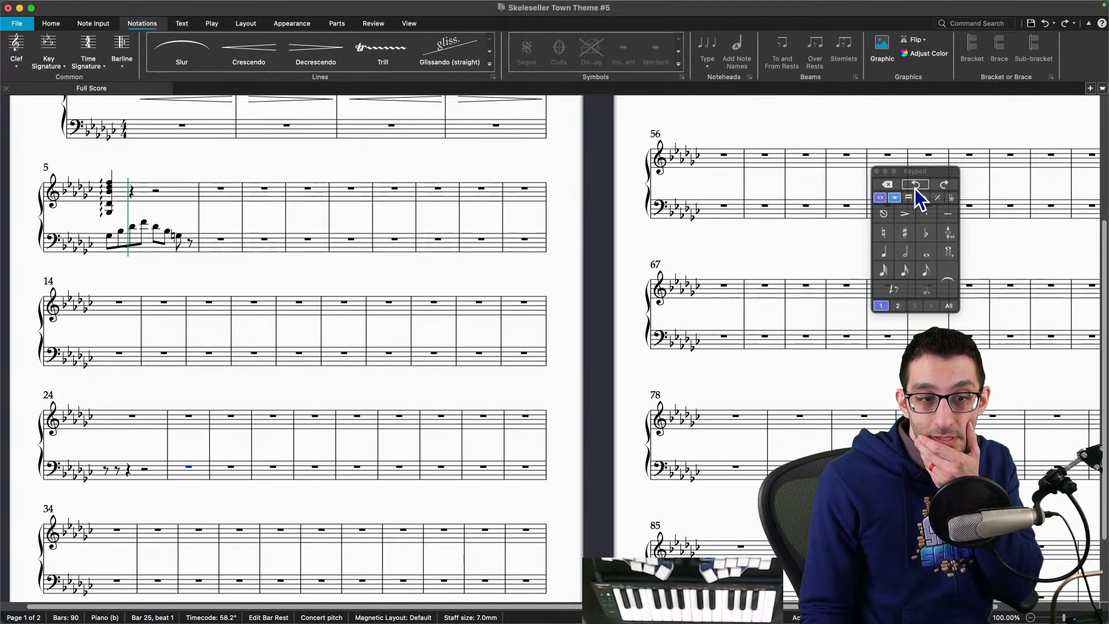
left_click(914, 189)
left_click(915, 189)
left_click(915, 188)
left_click(915, 188)
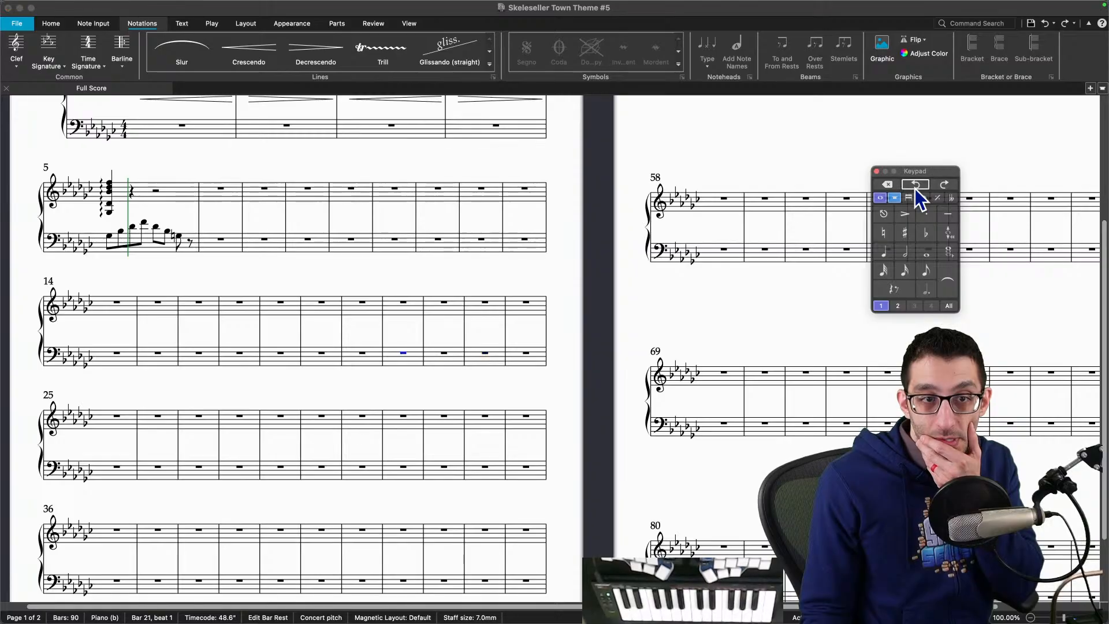
left_click(915, 189)
left_click(915, 189)
left_click(915, 189)
left_click(915, 189)
left_click(915, 189)
left_click(915, 189)
left_click(915, 189)
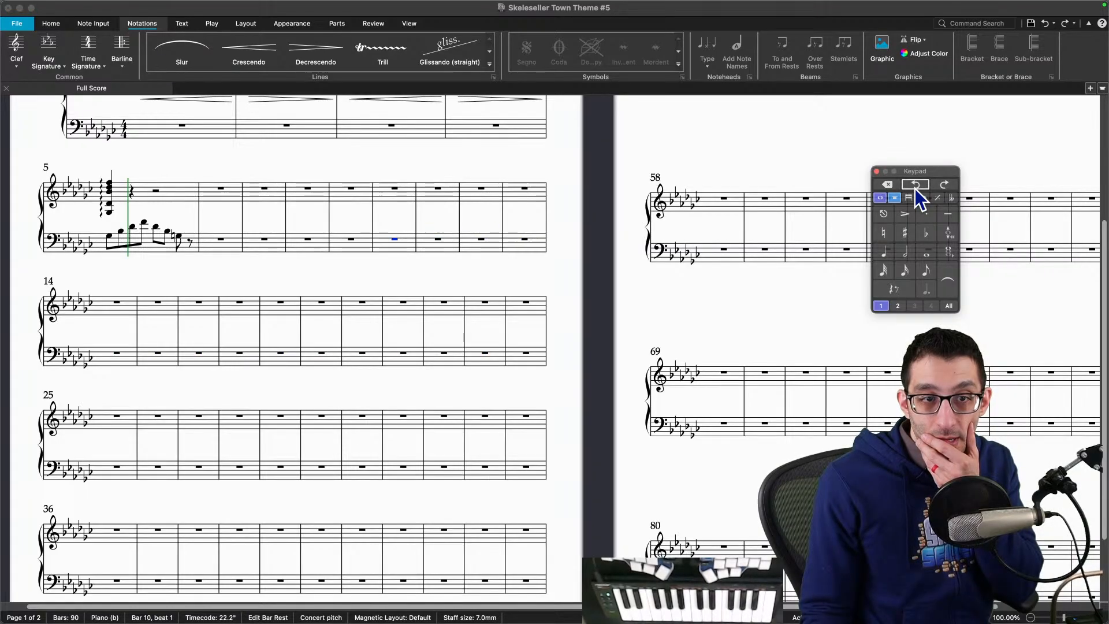
left_click(915, 189)
left_click(915, 189)
left_click(915, 189)
left_click(915, 188)
left_click(915, 189)
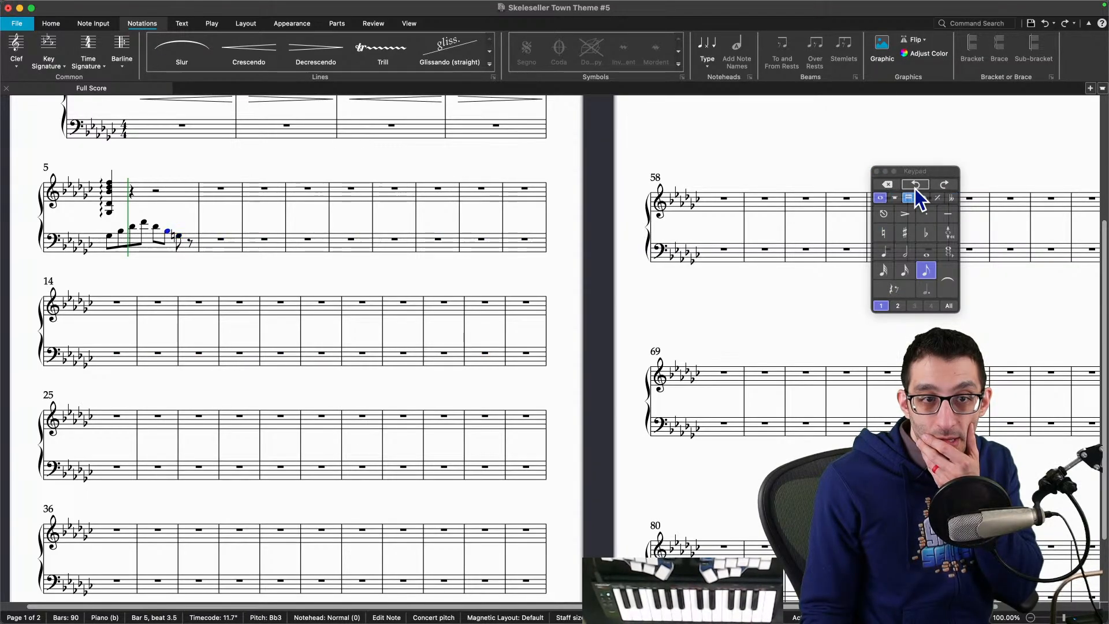
left_click(915, 188)
left_click(914, 189)
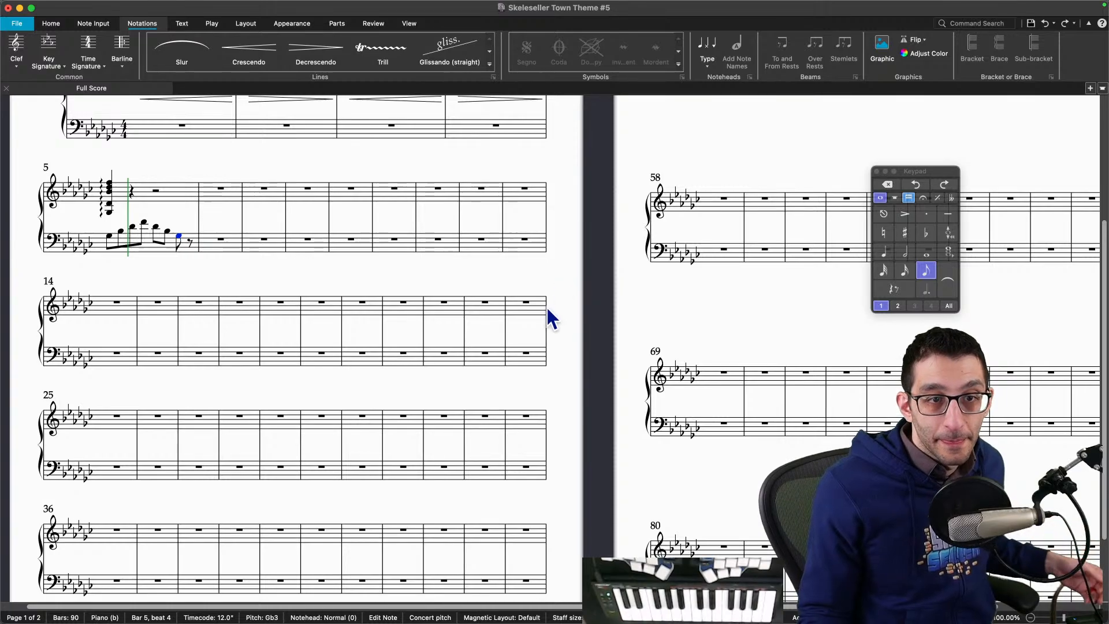
Step: Try changing the eighth note on beat 3.5 of bass bar 5 to Gb3
key("Escape")
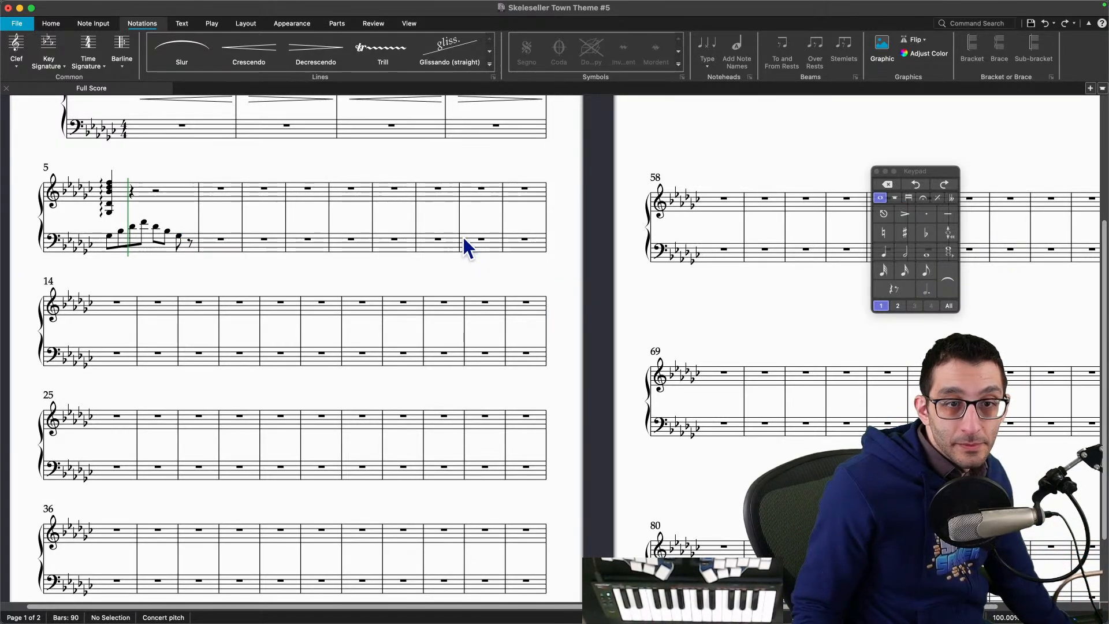
left_click(179, 233)
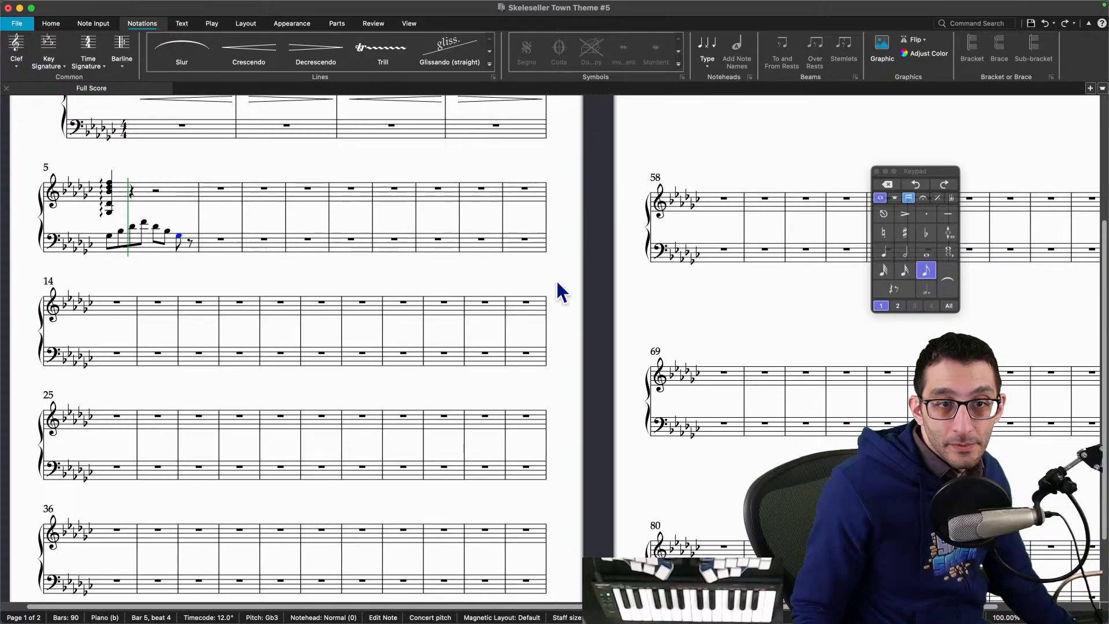
key("Left")
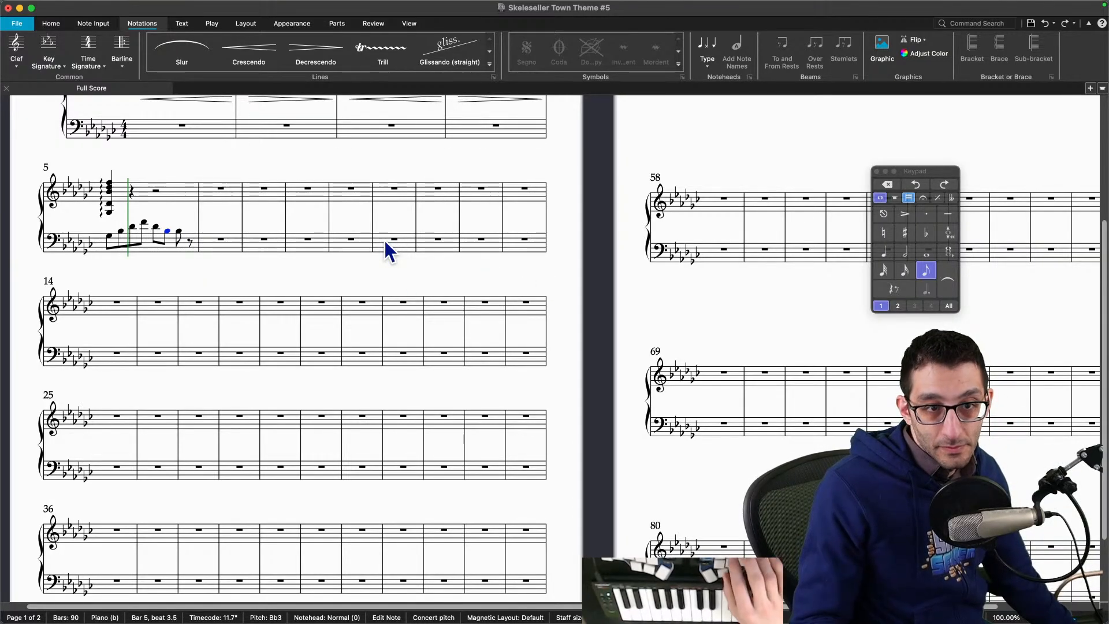
key("n")
key("Escape")
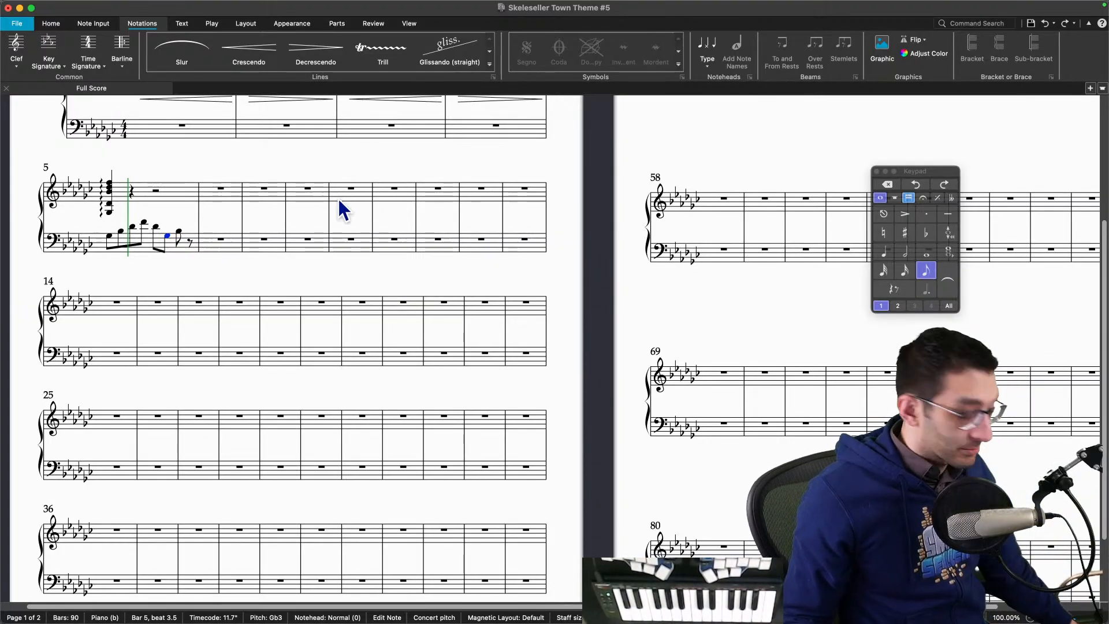
Step: Re-enter bass bar 5 after its opening Gb as eighth notes Bb, Db, F, Db, Bb, Gb and Bb
key("Left")
key("Left")
key("Left")
key("Left")
key("Left")
key("n")
key("b")
key("d")
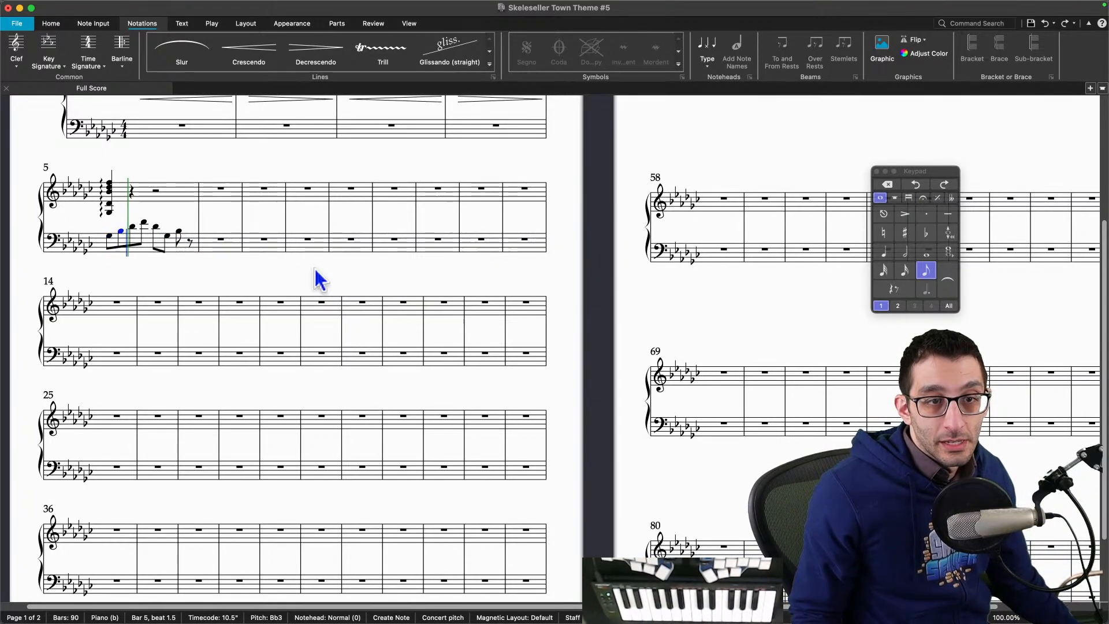
key("f")
key("d")
key("b")
key("g")
key("b")
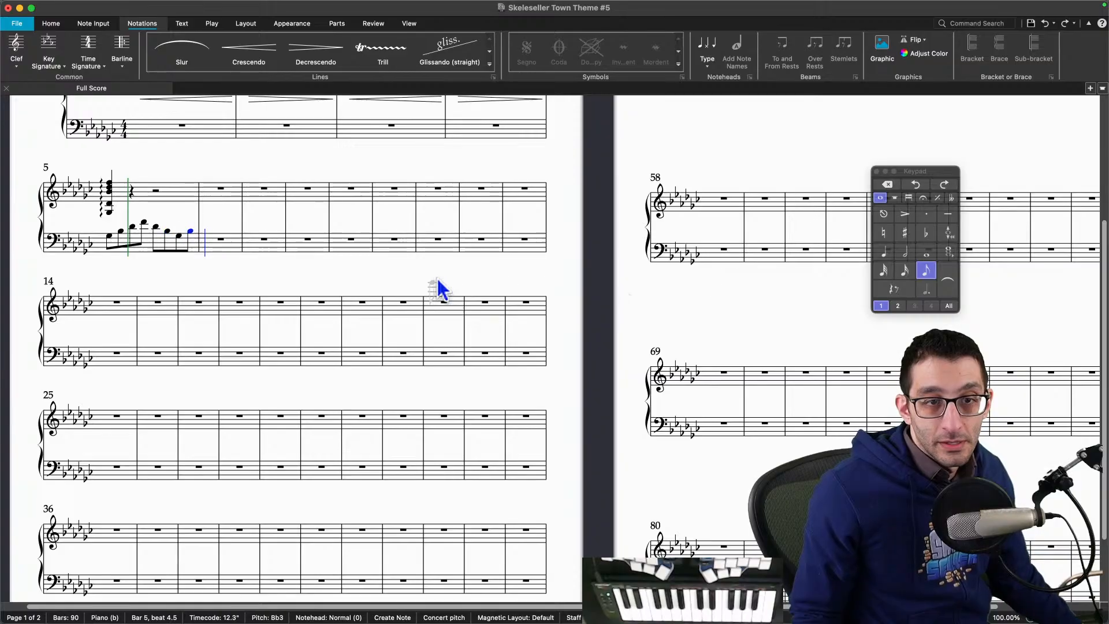
Step: Enter Ab, C natural, Eb, F, Eb and C natural as quarter notes from the start of bass bar 6
key("Right")
key("n")
key("a")
key("c")
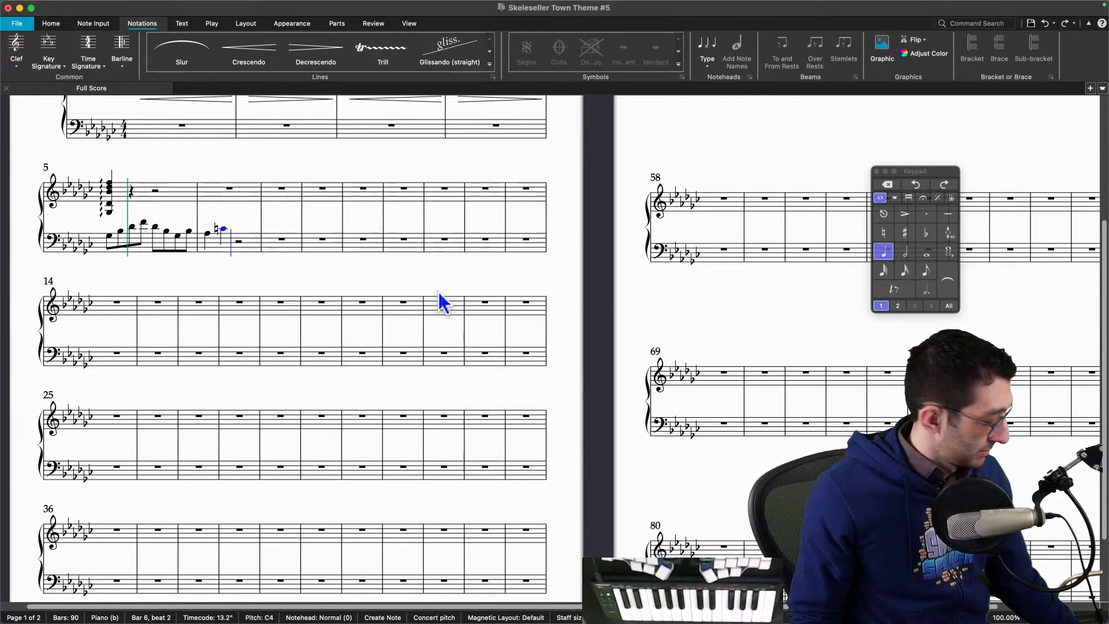
key("e")
key("f")
key("e")
key("c")
key("Left")
key("Left")
key("Left")
key("Left")
key("Left")
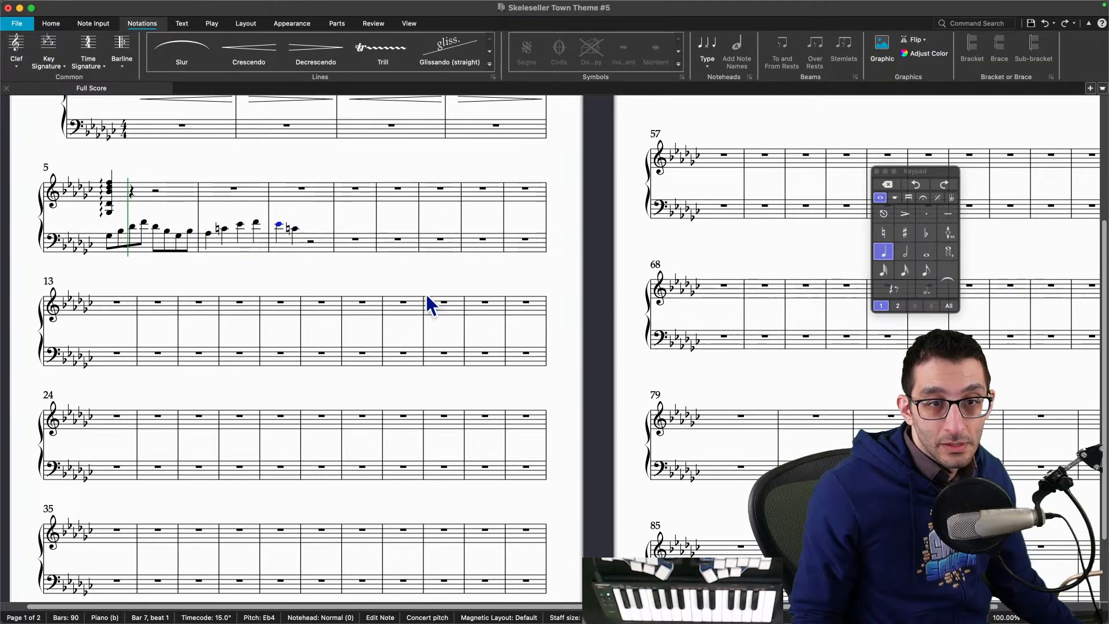
Step: Shorten the opening Ab of bass bar 6 to an eighth and fill the bar with eighths C natural, Eb, F, Eb, C, Ab, C
left_click(923, 276)
key("n")
key("c")
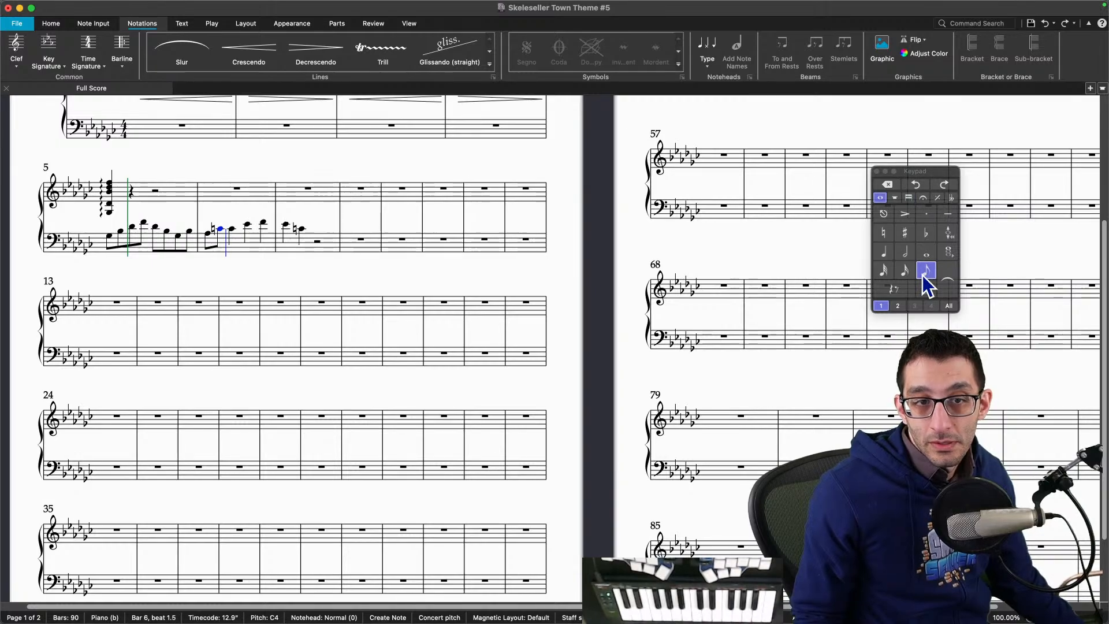
key("e")
key("f")
key("e")
key("c")
key("a")
key("c")
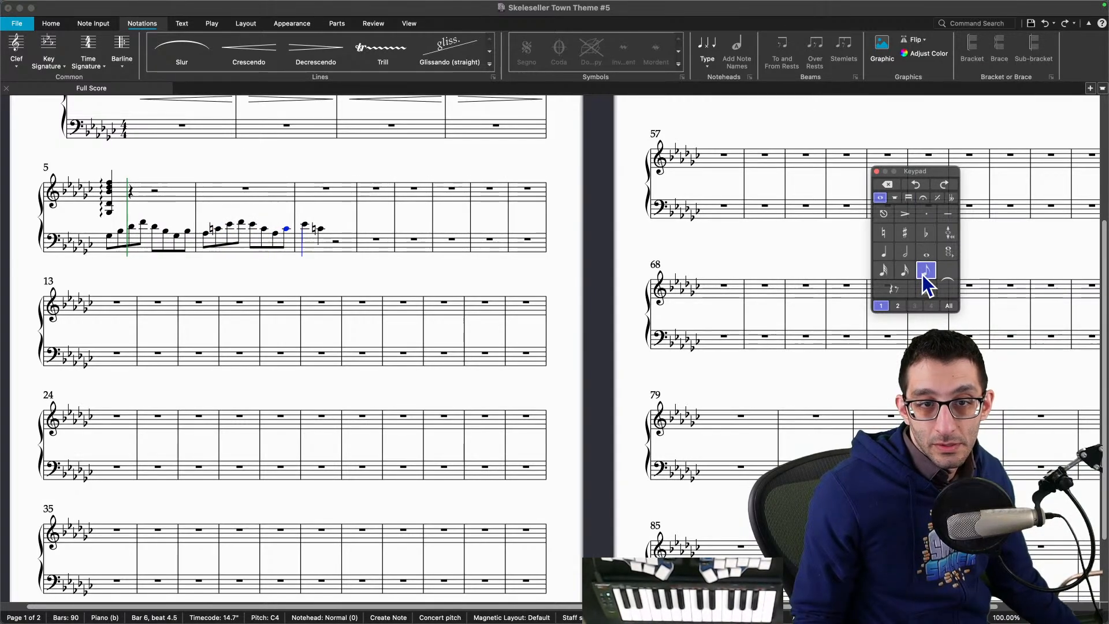
Step: Fill bass bar 7 with eighth notes Bb, C natural, F, Ab, F, C natural, Bb and C natural
key("a")
key("c")
key("f")
key("a")
key("f")
key("c")
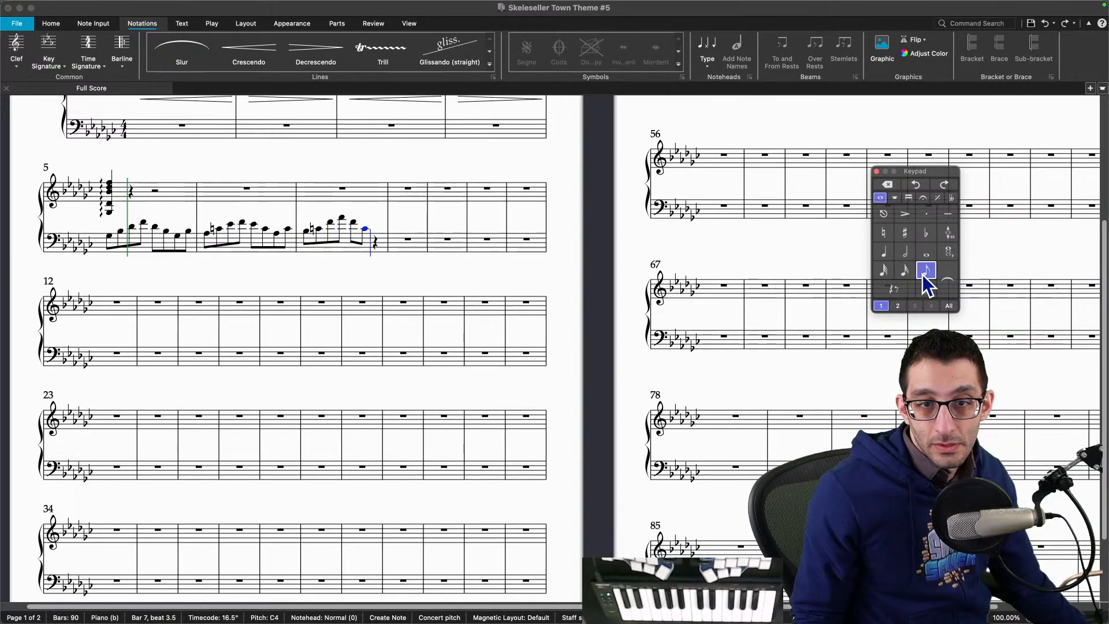
key("b")
key("c")
Step: Fill bass bar 8 with eighth notes Db, F, Ab, C natural, Ab, F, Db and F, and end note entry
key("d")
key("f")
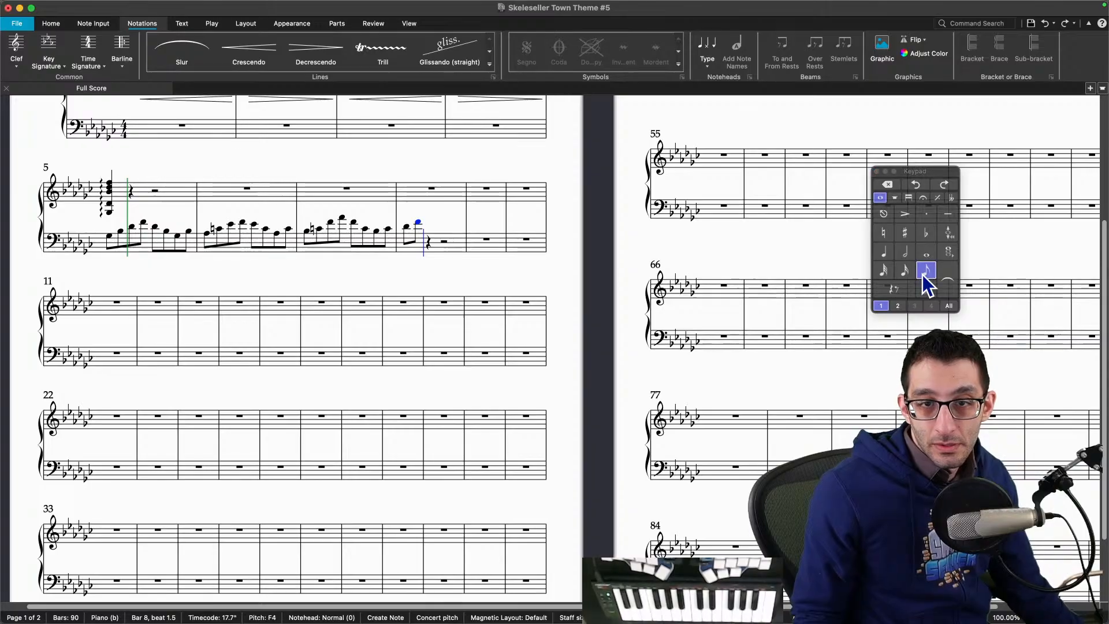
key("a")
key("c")
key("a")
key("f")
key("d")
key("f")
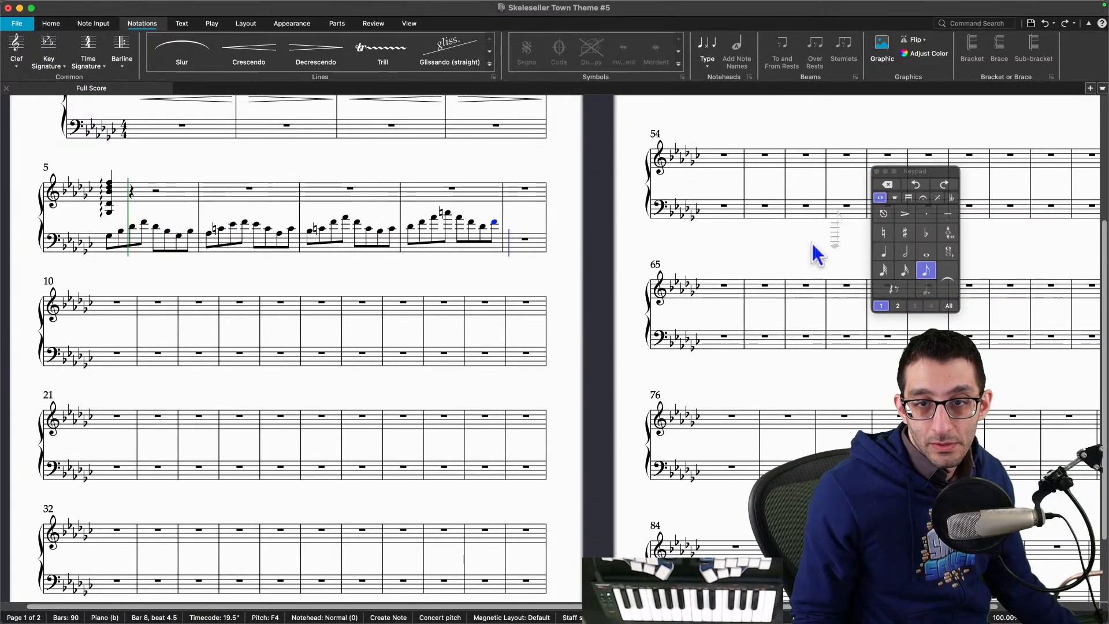
key("Escape")
key("Escape")
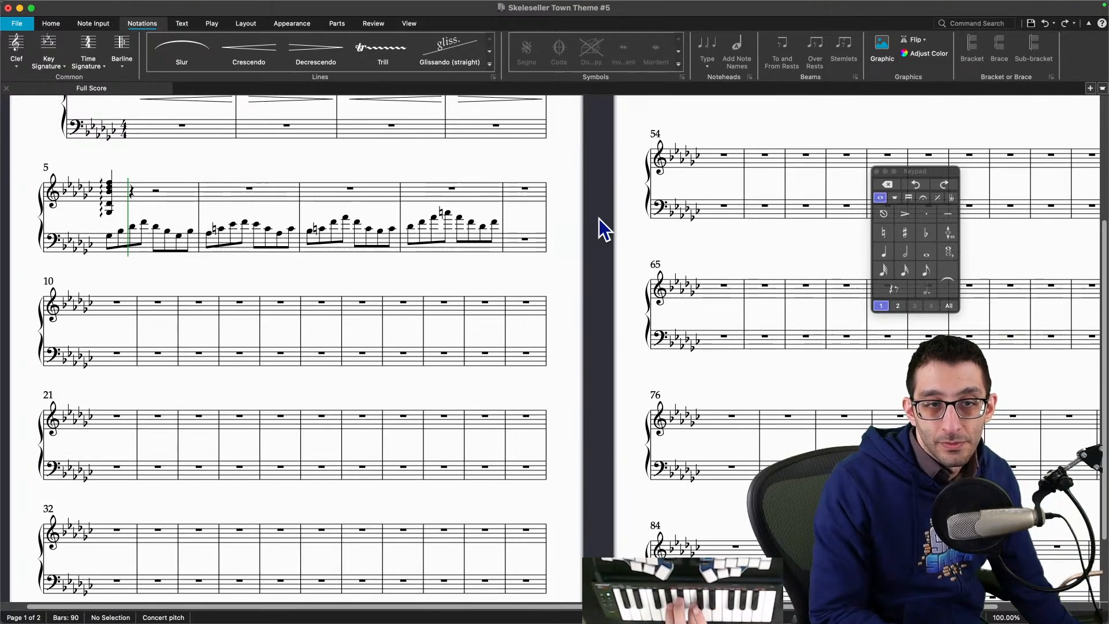
Step: Lengthen the arpeggiated chord at the start of treble bar 5 to a half note
left_click(113, 185)
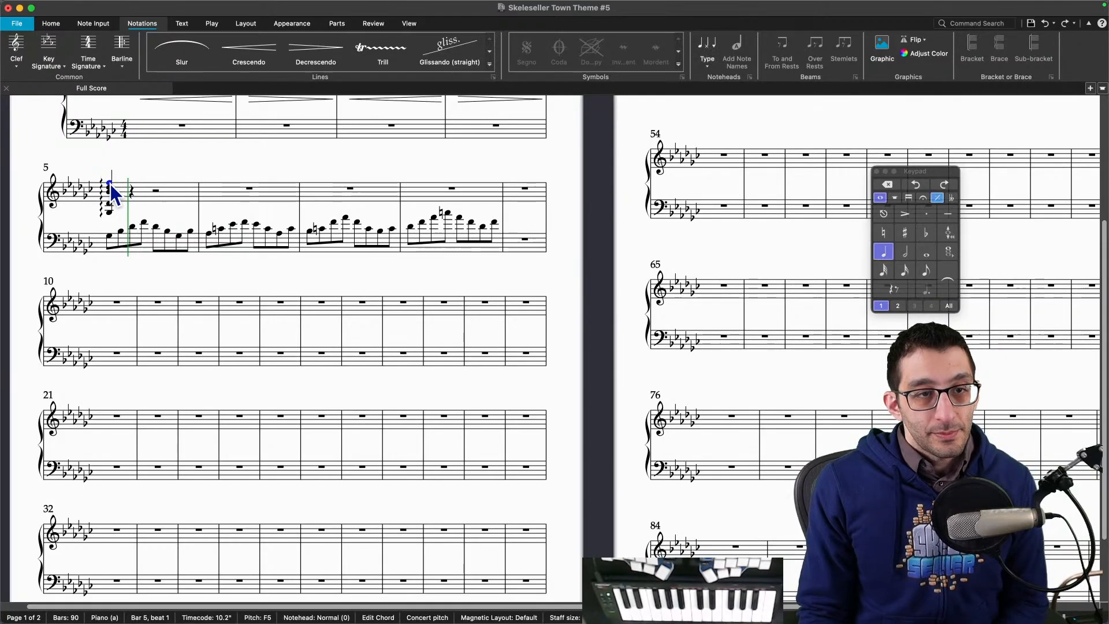
left_click_drag(221, 160, 317, 254)
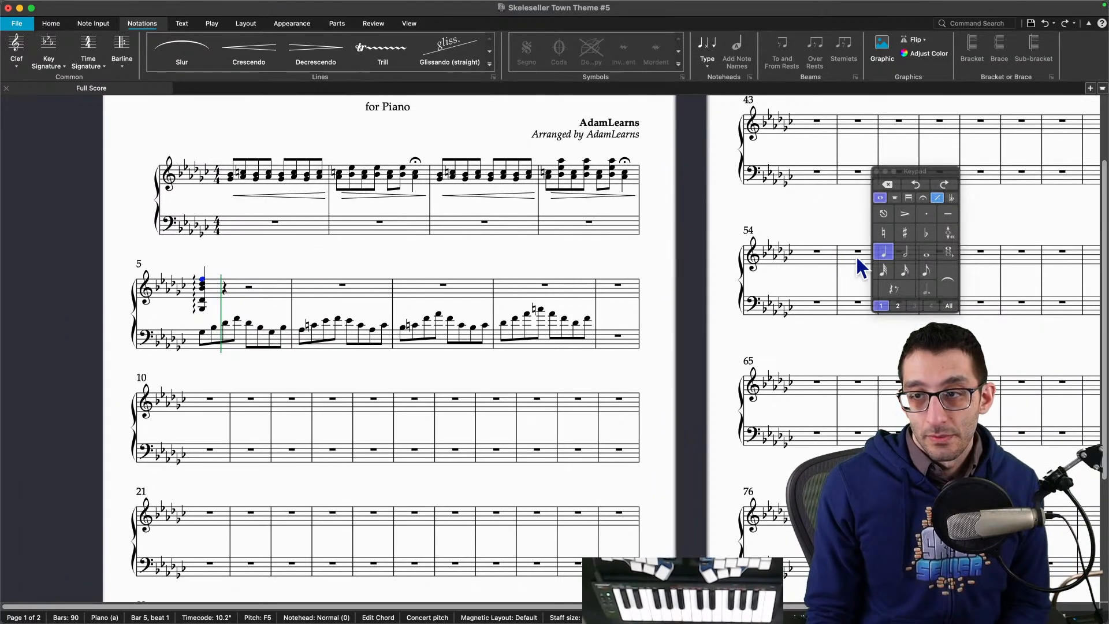
left_click(902, 255)
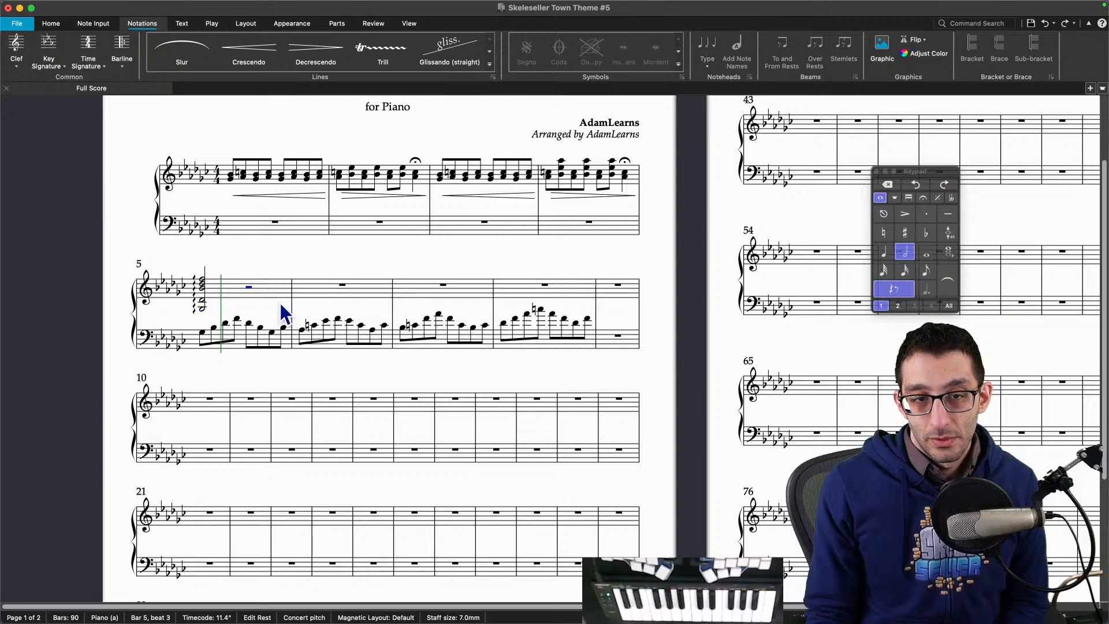
Step: Complete treble bar 5 with a dotted quarter note Eb5 and an eighth note Db5
key("Right")
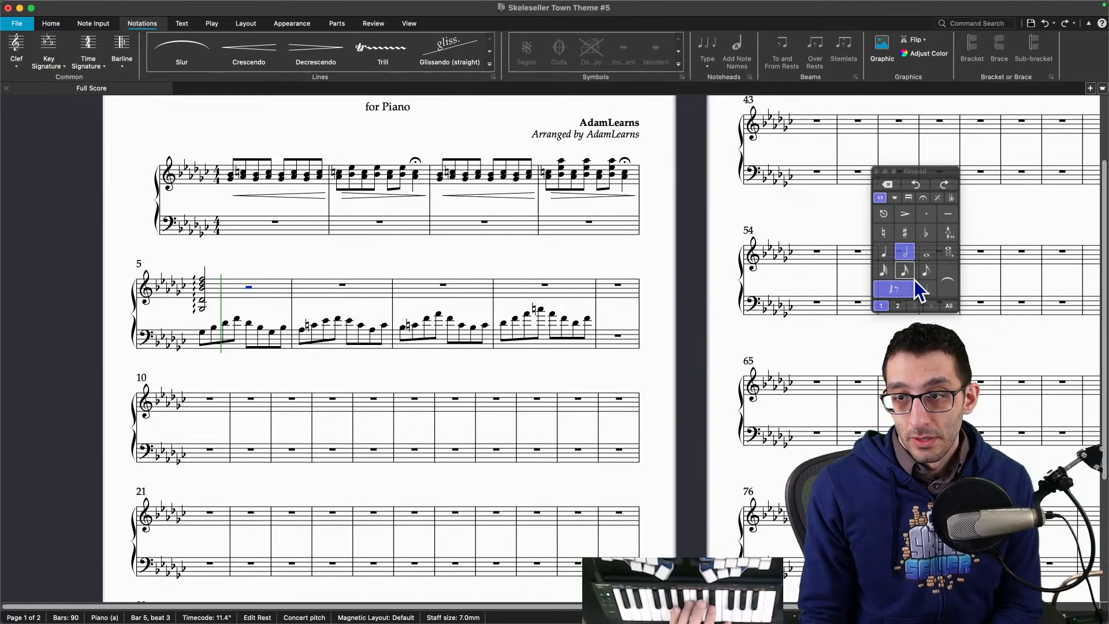
left_click(927, 290)
key("Right")
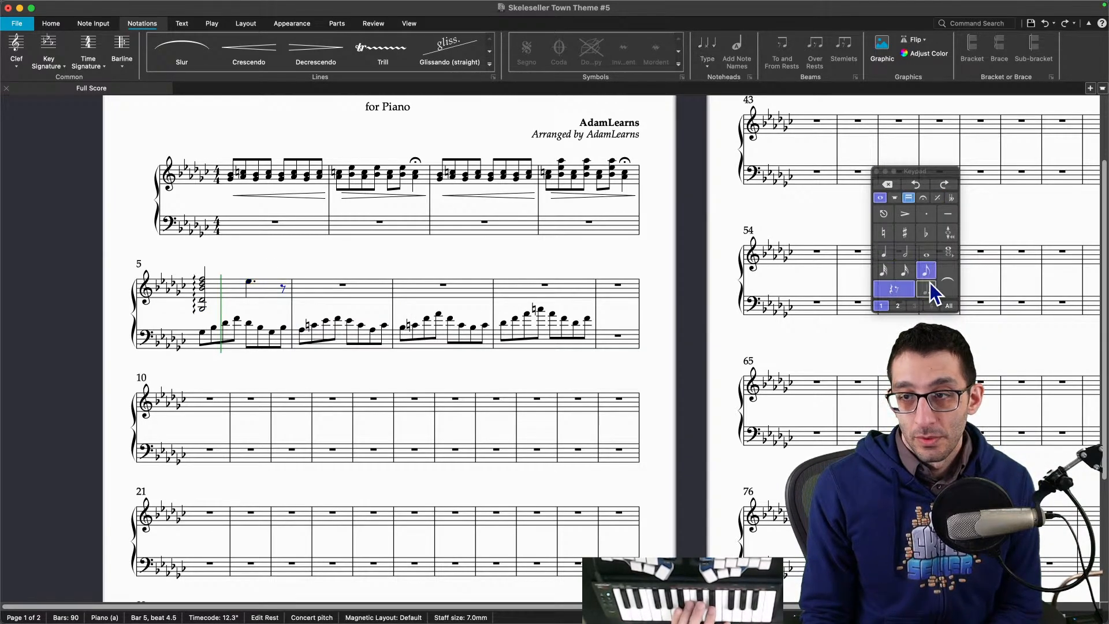
key("Right")
Step: Fill treble bar 6 with a half note F5, a dotted quarter Eb5 and an eighth Db5
left_click(905, 251)
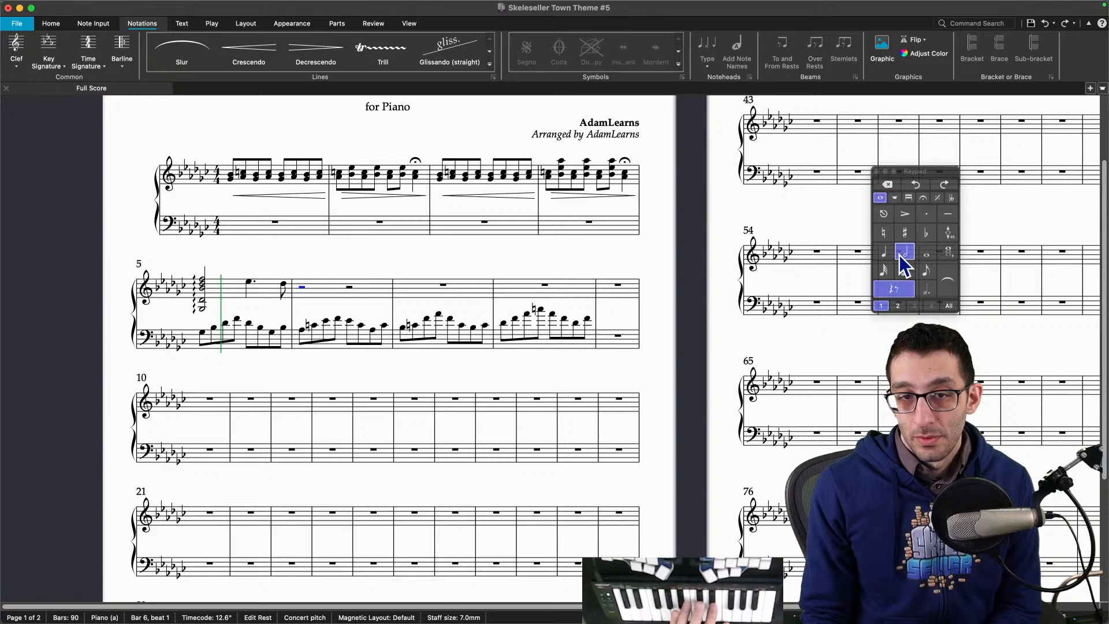
key("Right")
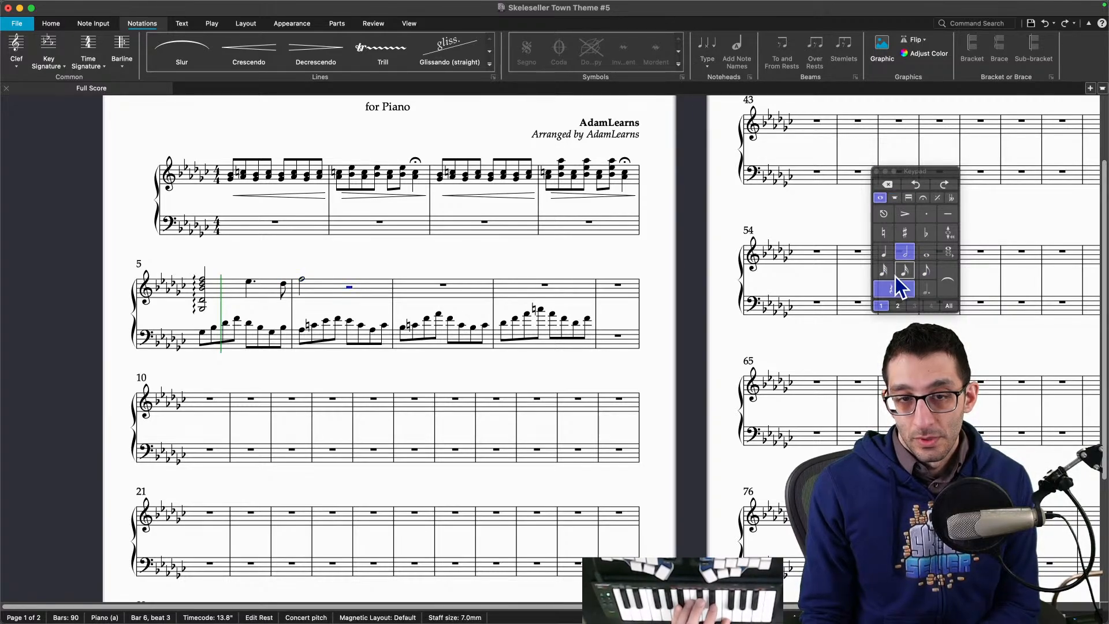
left_click(892, 258)
key("Left")
key("Right")
left_click(926, 290)
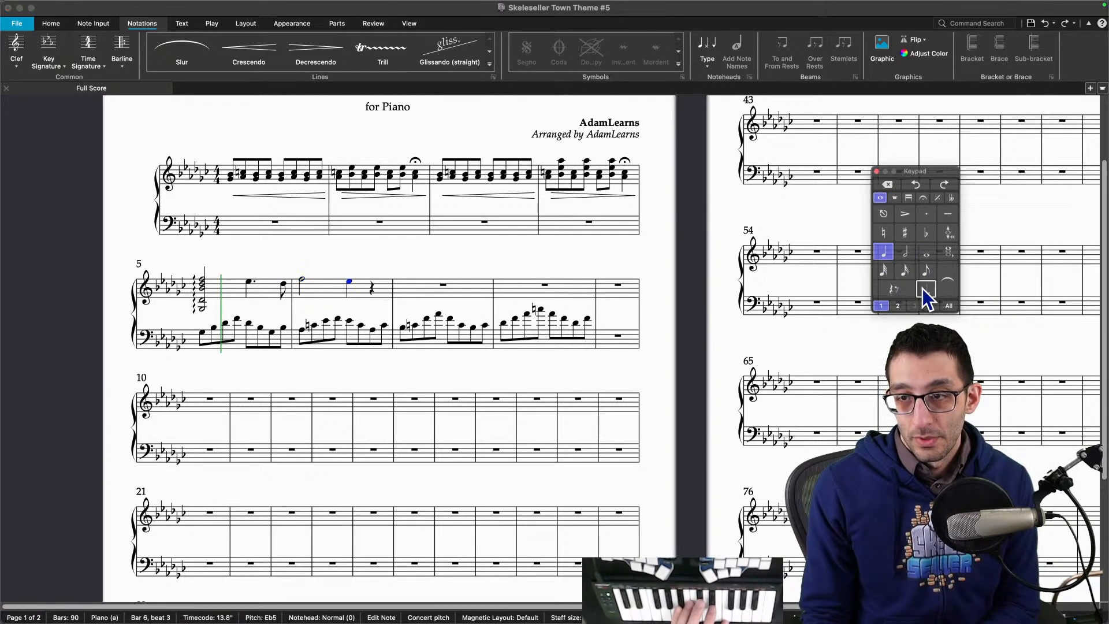
key("Right")
Step: Fill treble bar 7 with a half note C natural, a dotted quarter Bb4 and an eighth Ab4
left_click(900, 254)
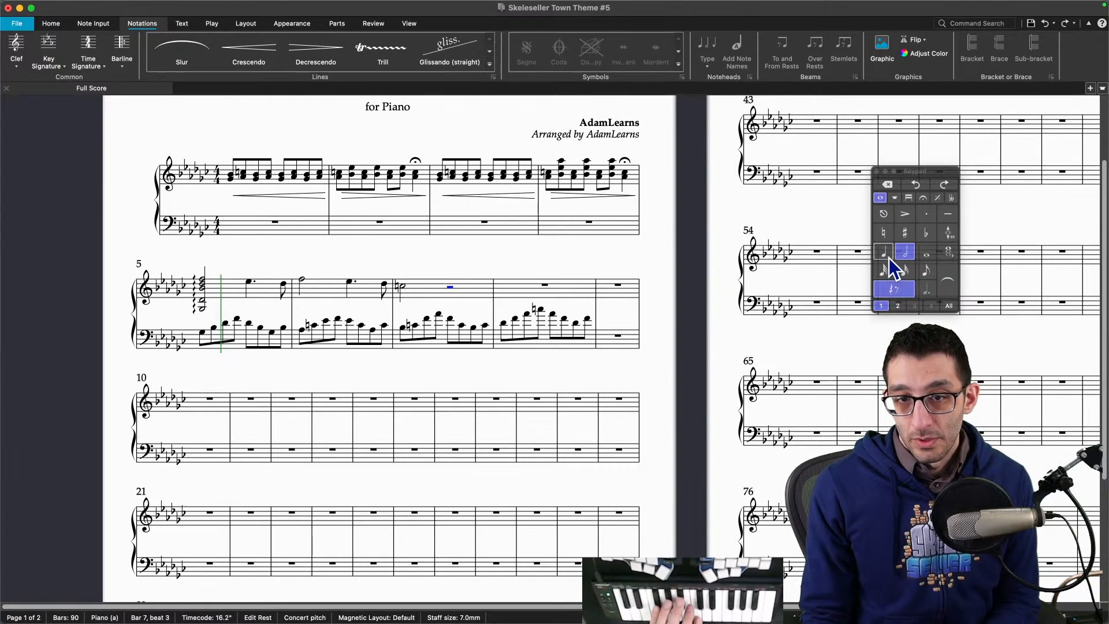
left_click(883, 254)
key("Left")
key("Right")
left_click(924, 291)
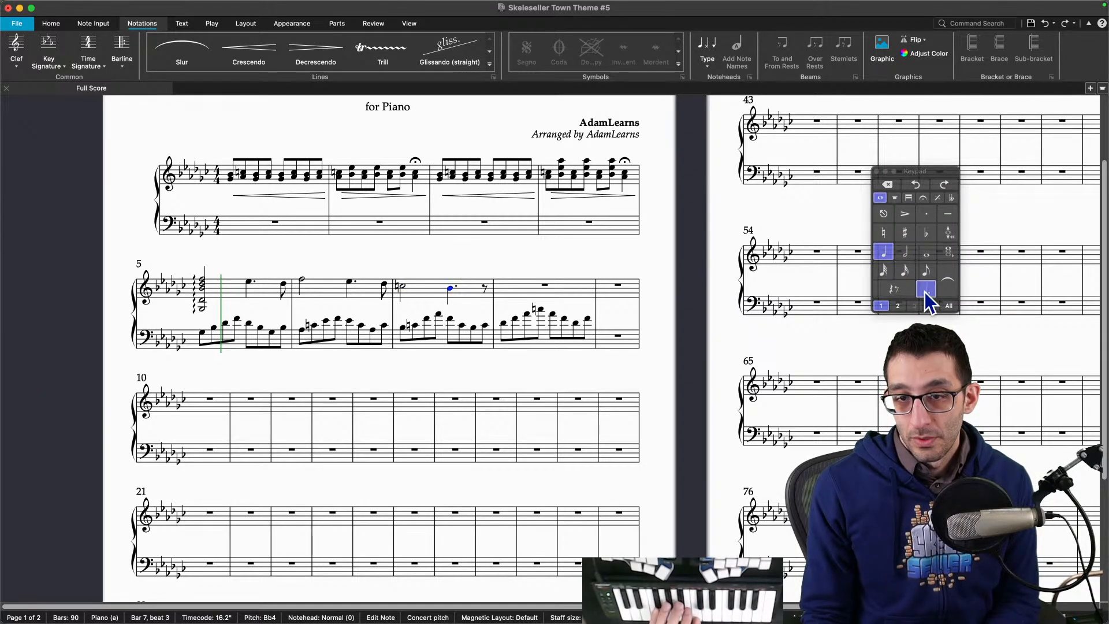
key("Right")
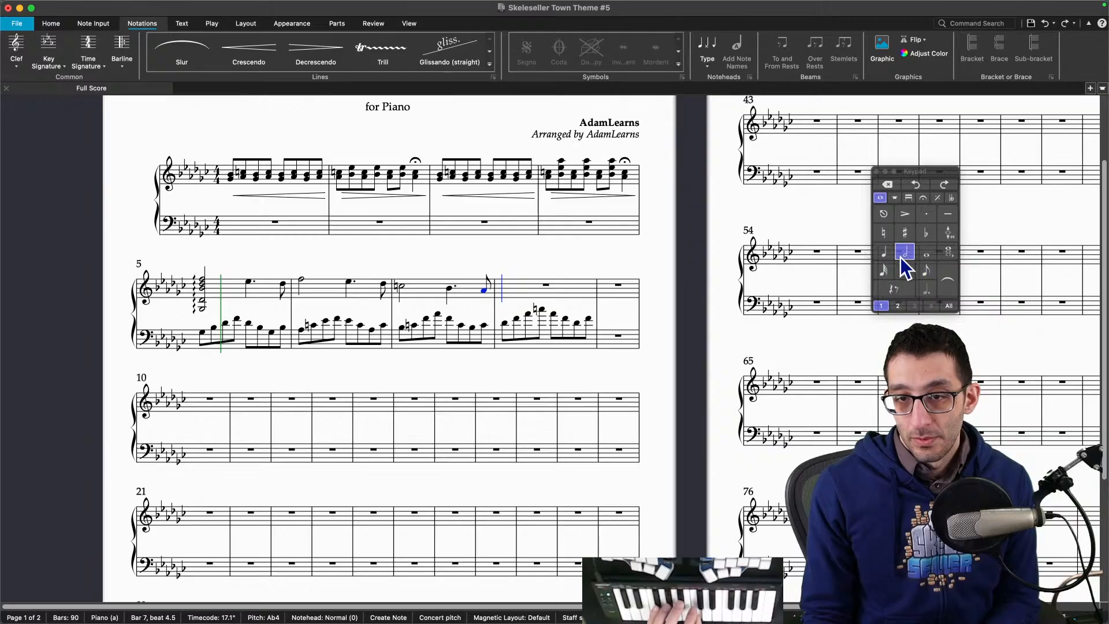
Step: Enter a whole note C natural in treble bar 8 and select the empty treble bar 9
left_click(902, 254)
left_click(925, 254)
left_click(628, 287)
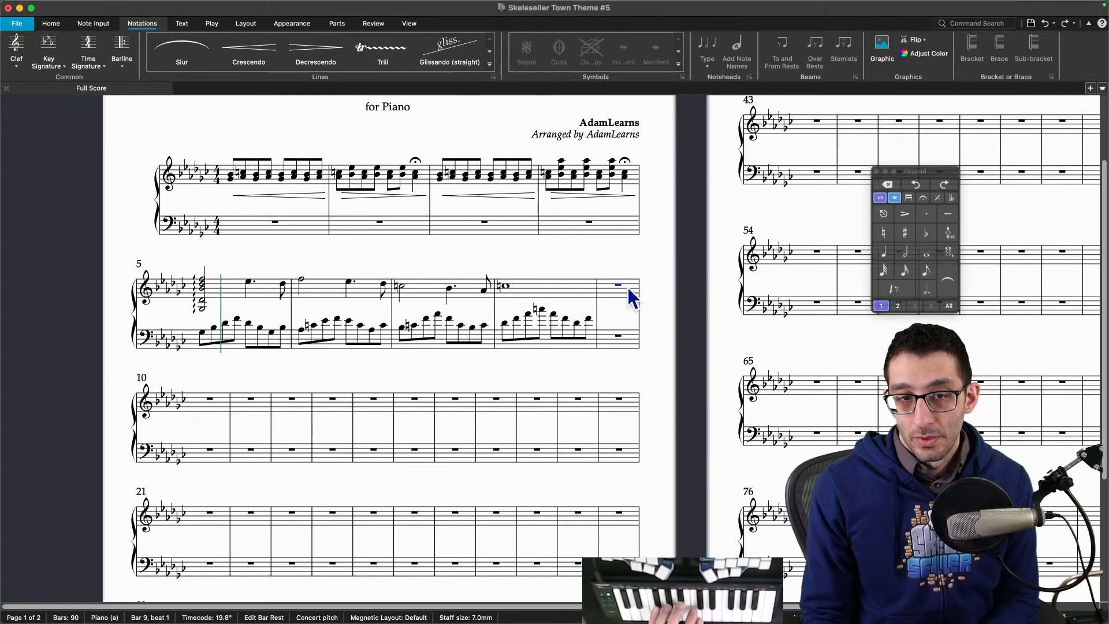
Step: Enter a dotted quarter note F5, an eighth note Gb5 and a quarter note Ab5 in treble bar 9
key("Right")
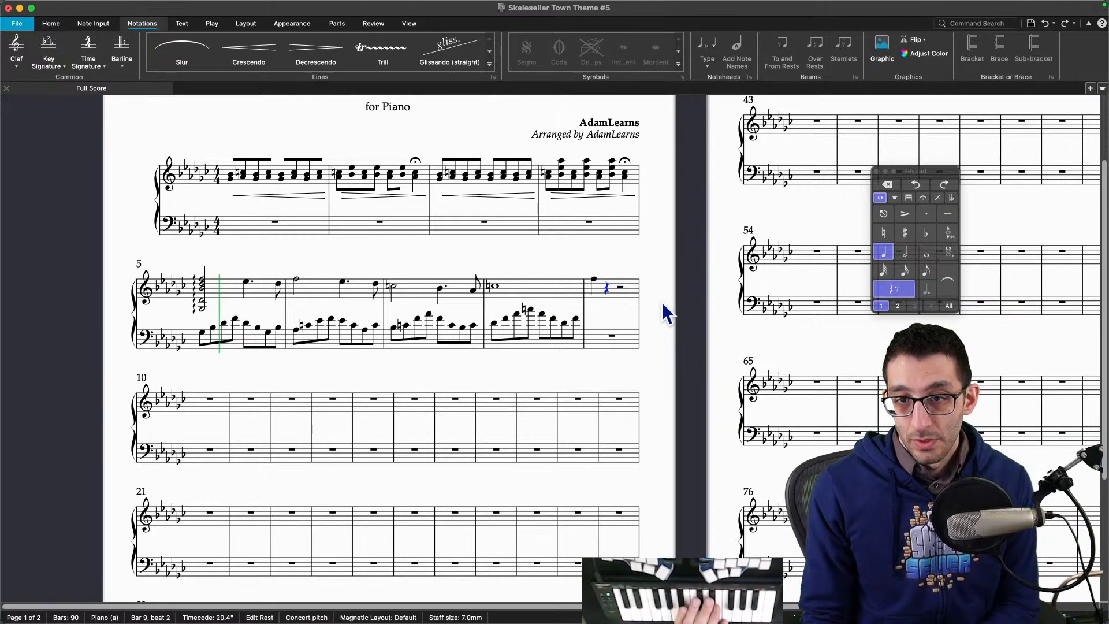
key("Left")
left_click(924, 271)
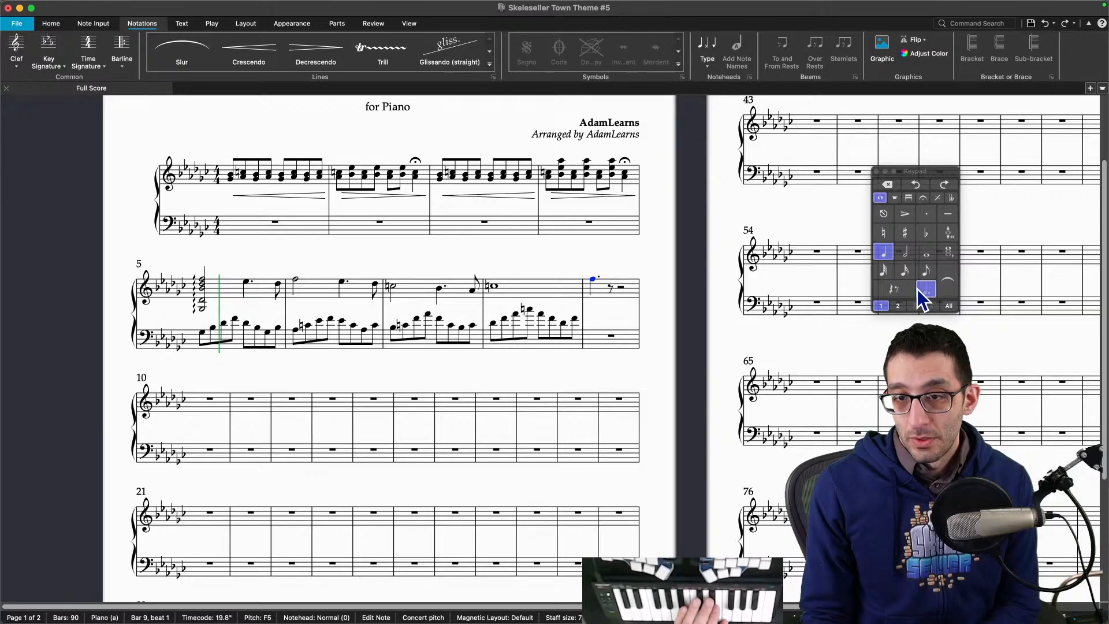
left_click(893, 288)
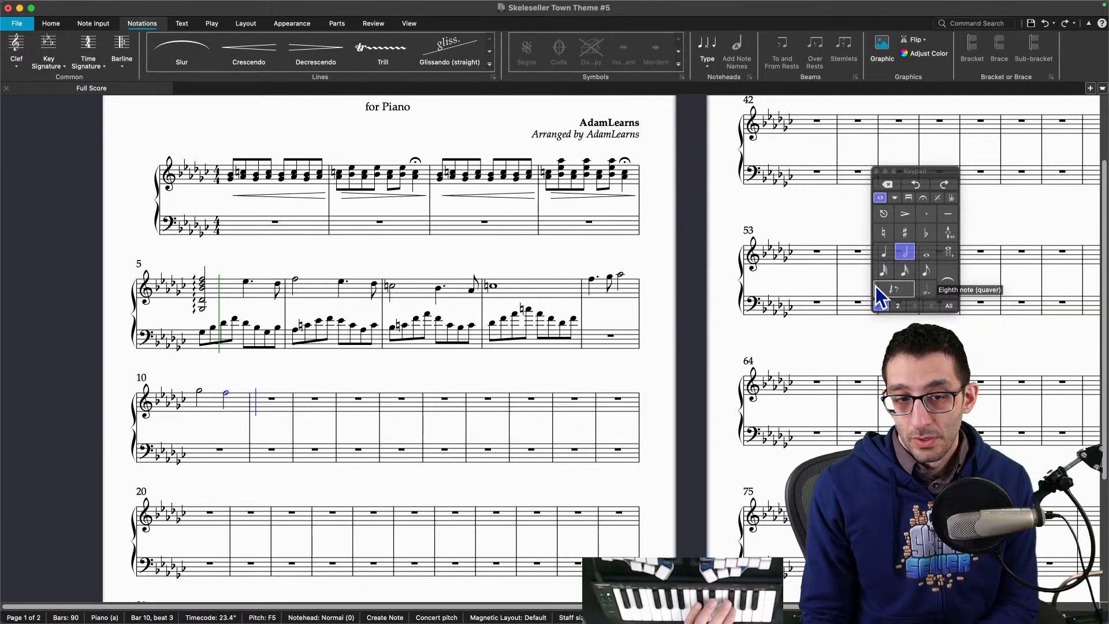
key("Left")
key("Left")
left_click(883, 251)
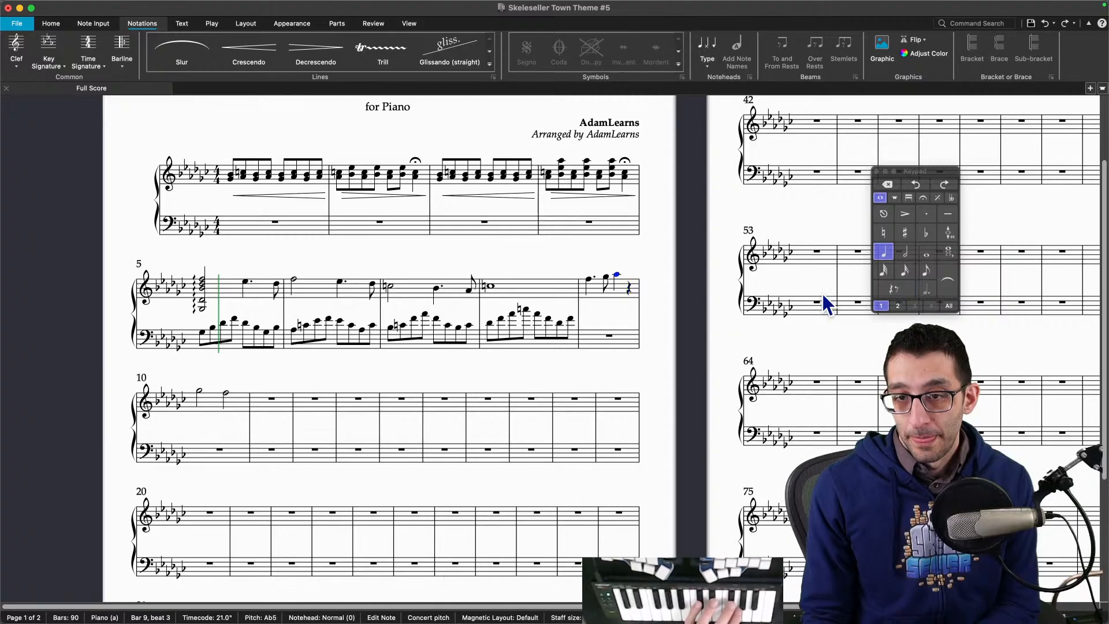
Step: Make the Ab5 in treble bar 9 start a quarter-note triplet continuing with Gb5 and F5, and begin bar 10 with a half note Eb5
key("shift+Right")
key("super+3")
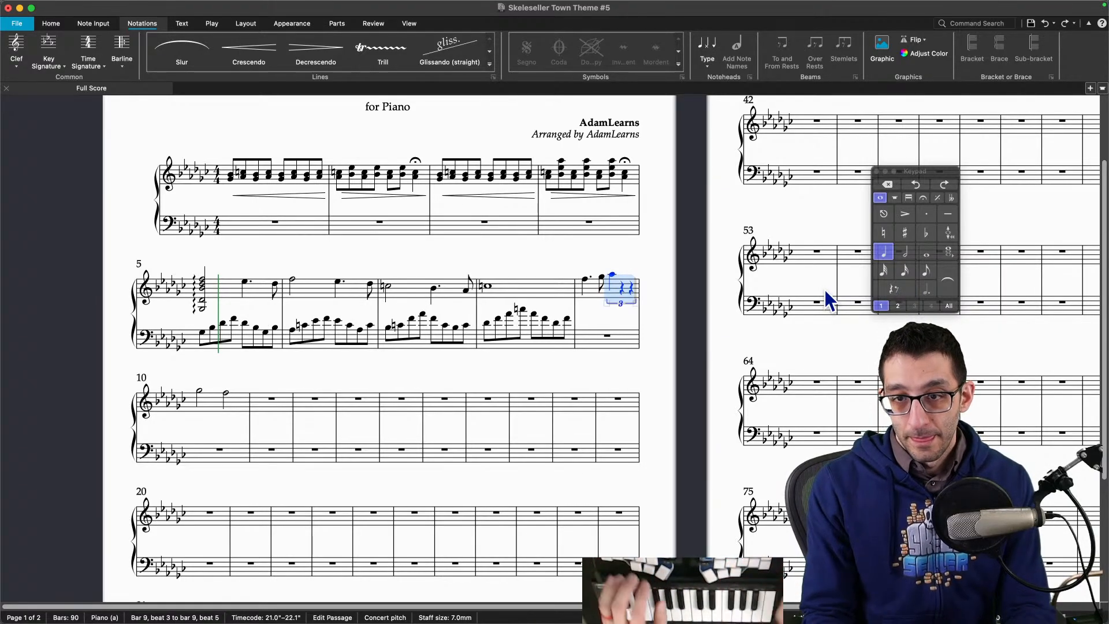
key("Left")
key("Right")
key("Right")
key("Right")
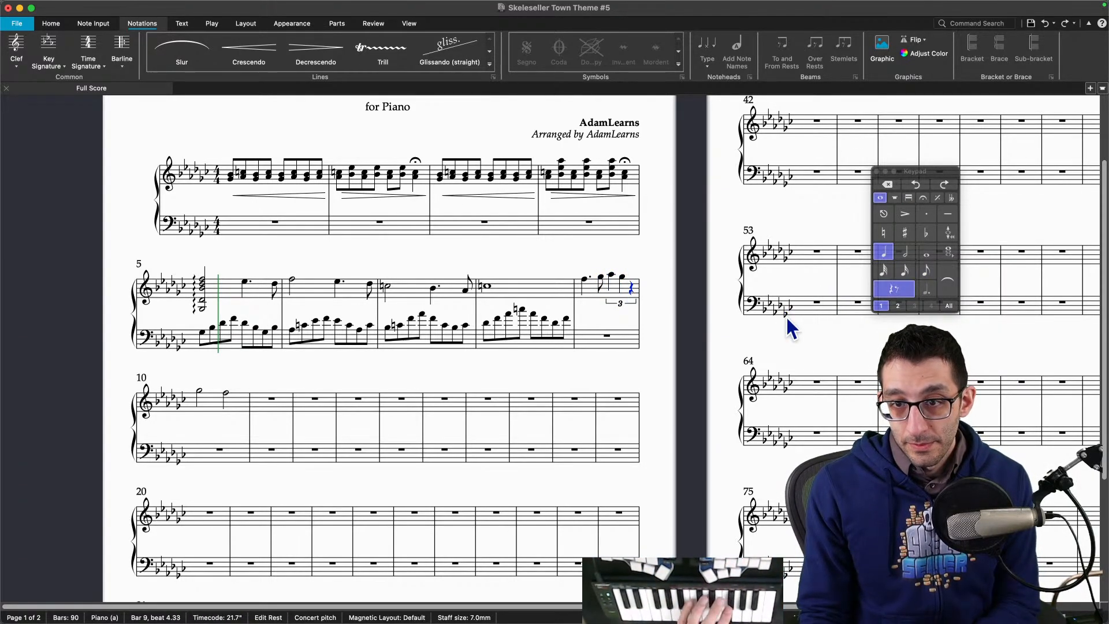
key("Right")
key("Left")
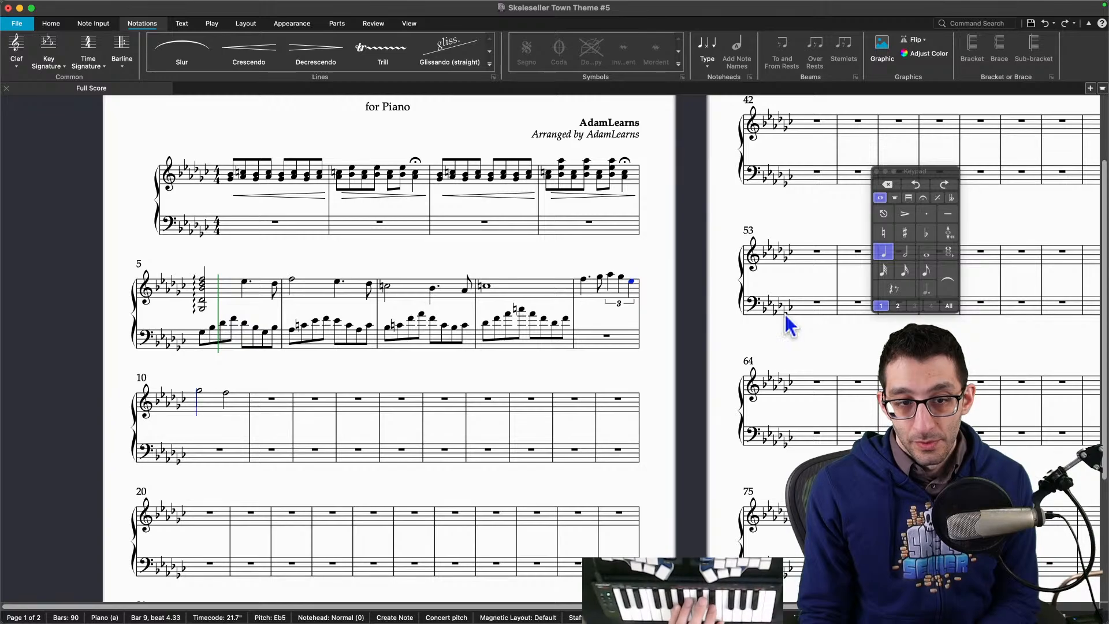
key("Right")
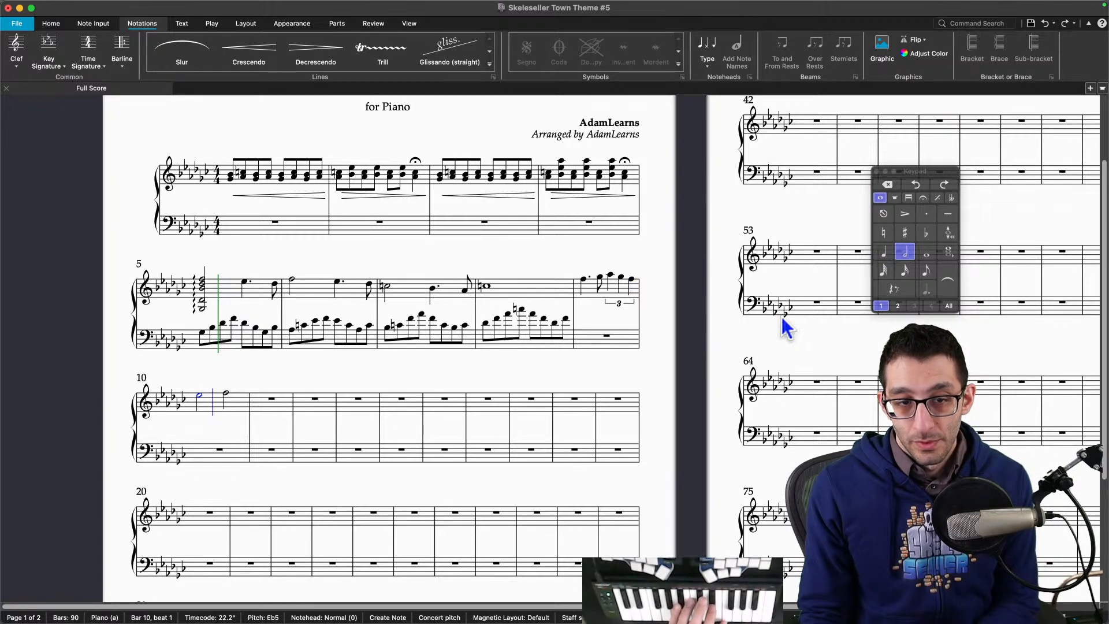
key("Escape")
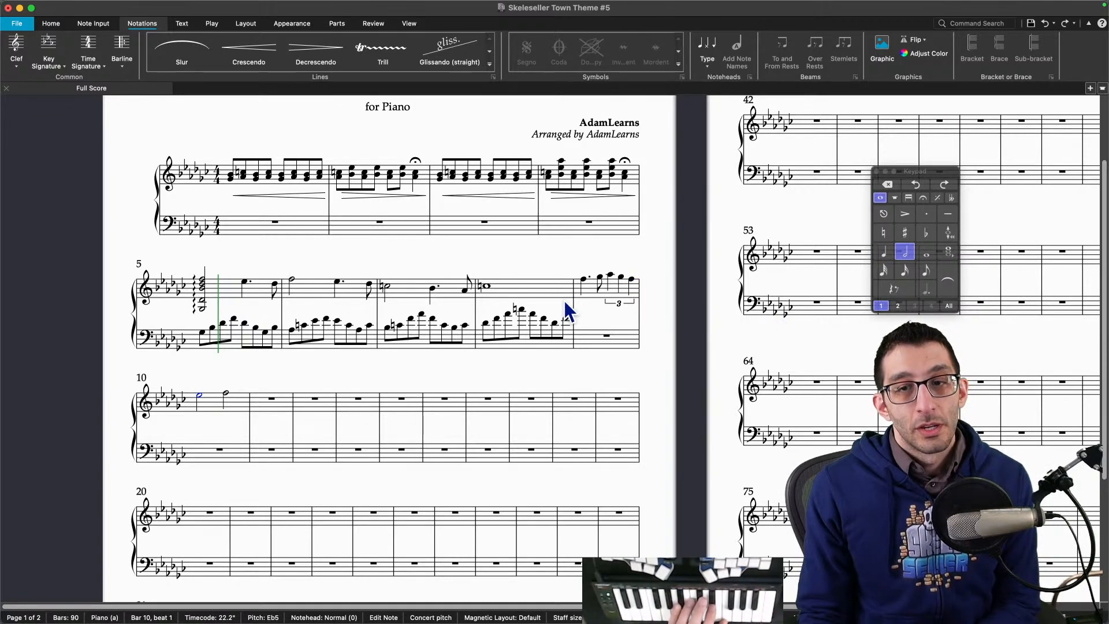
key("Escape")
Step: Play back the score from the treble chord at the start of bar 5 to check the melody
left_click(203, 280)
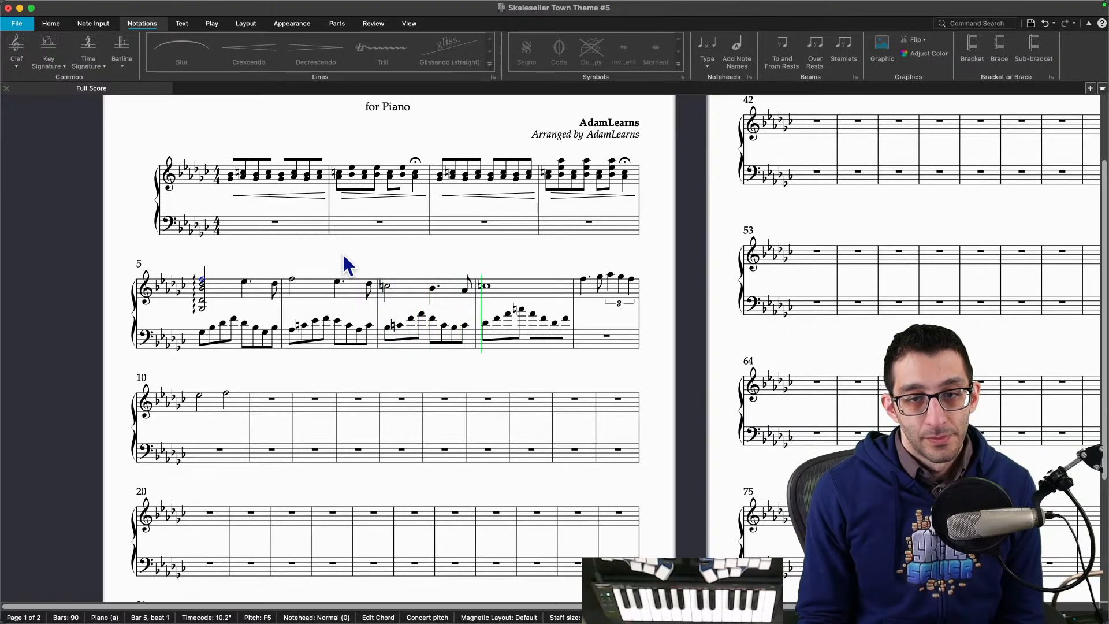
key("space")
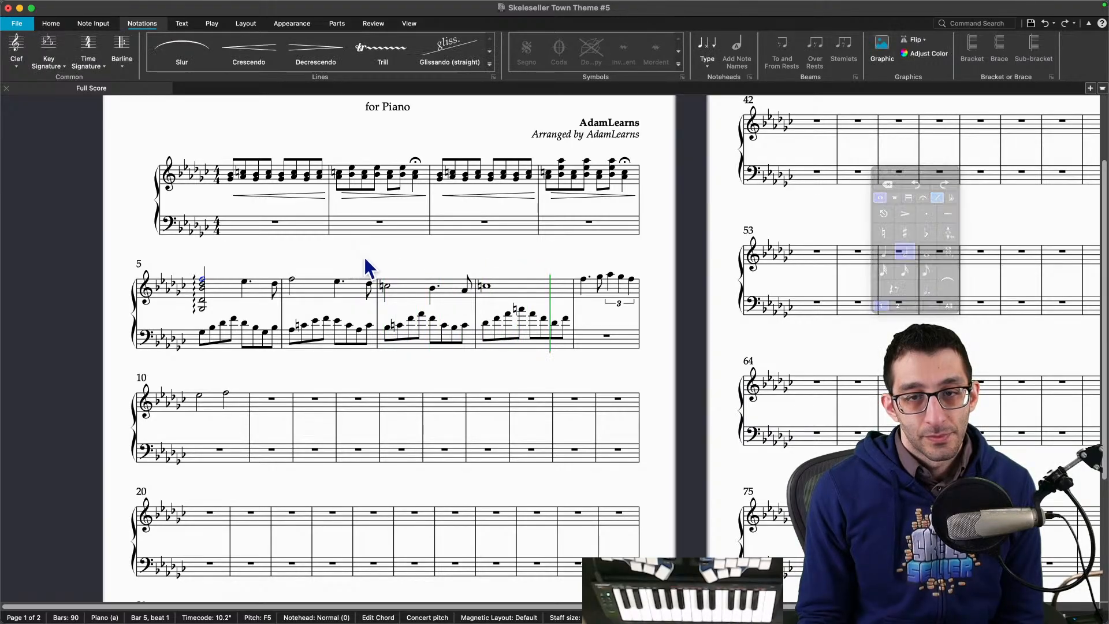
key("space")
key("space")
key("Escape")
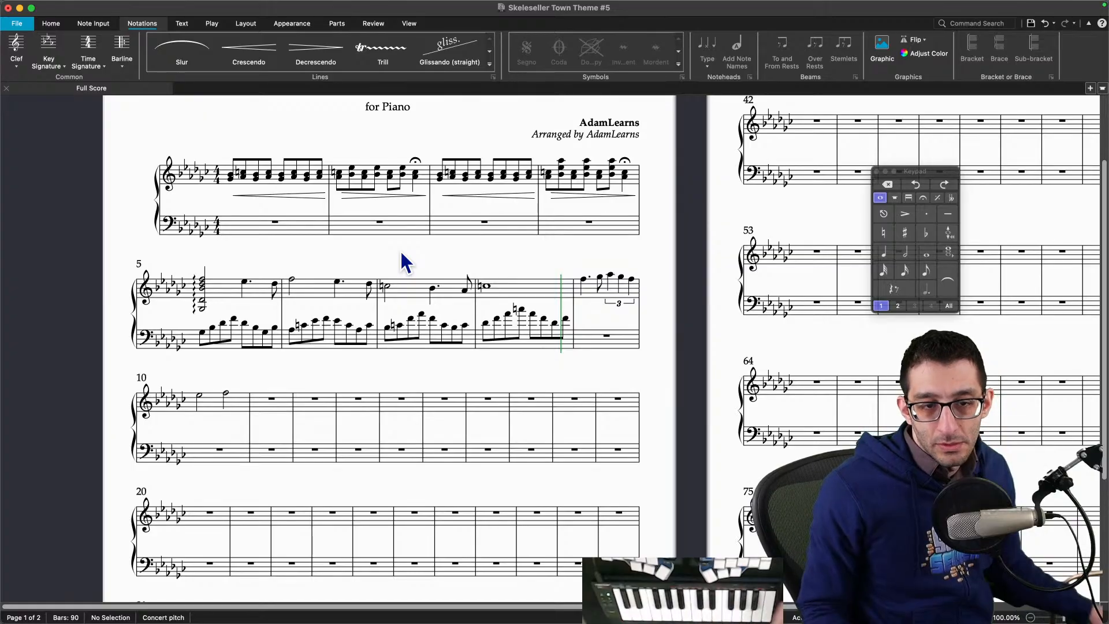
Step: Shorten the Eb5 at the start of treble bar 10 to a dotted quarter note
left_click(199, 402)
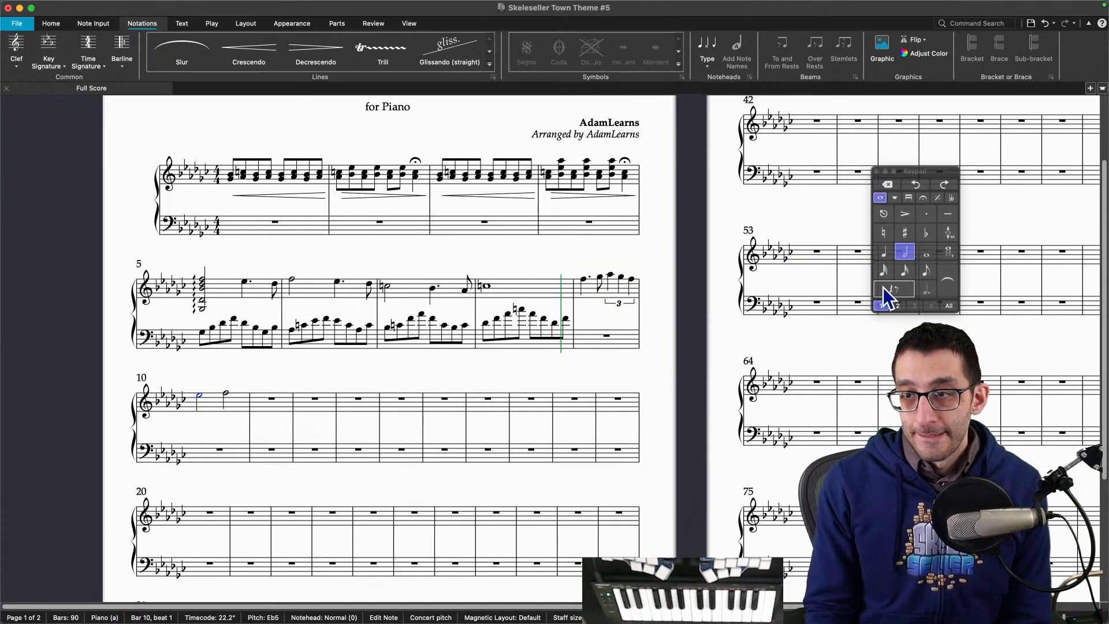
left_click(925, 288)
left_click(918, 286)
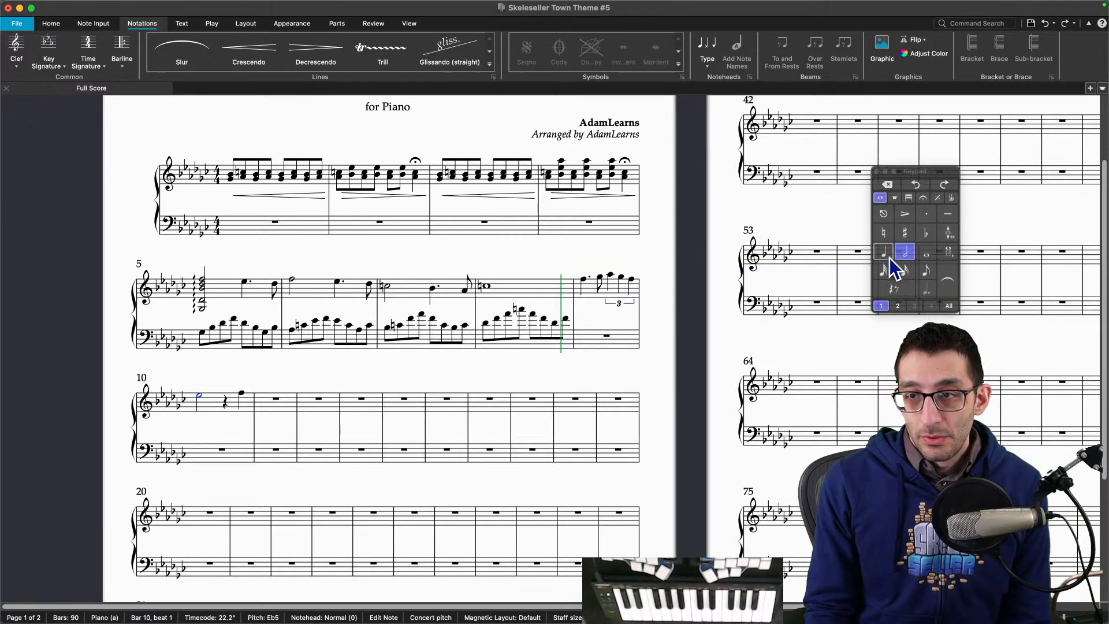
left_click(885, 254)
left_click(928, 286)
key("Right")
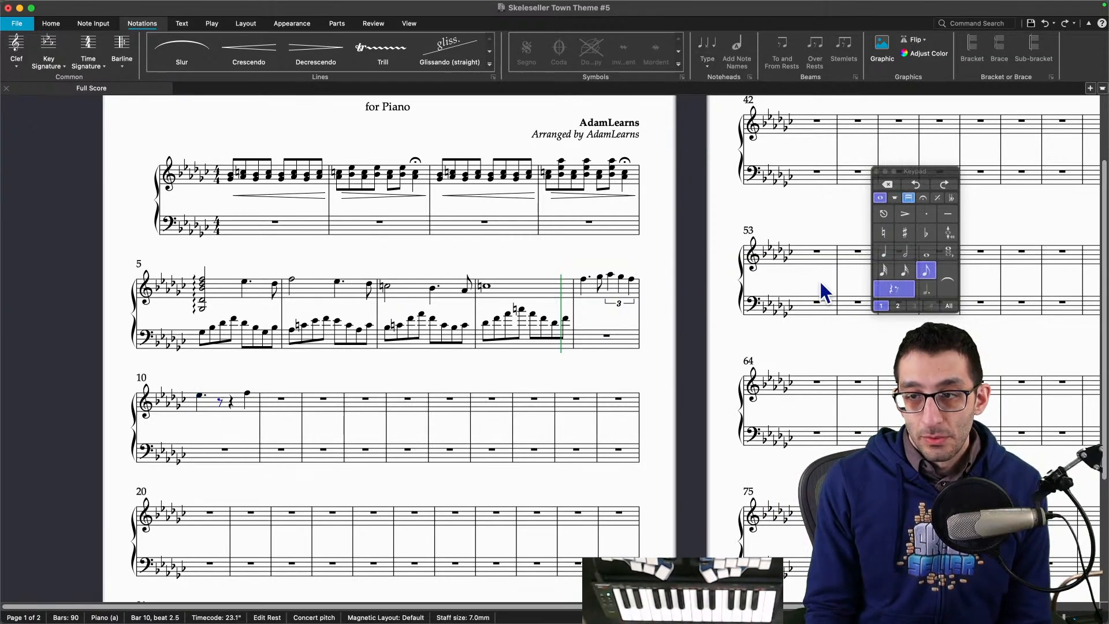
Step: Follow the dotted quarter in treble bar 10 with sixteenth notes F5 and Eb5
left_click(905, 273)
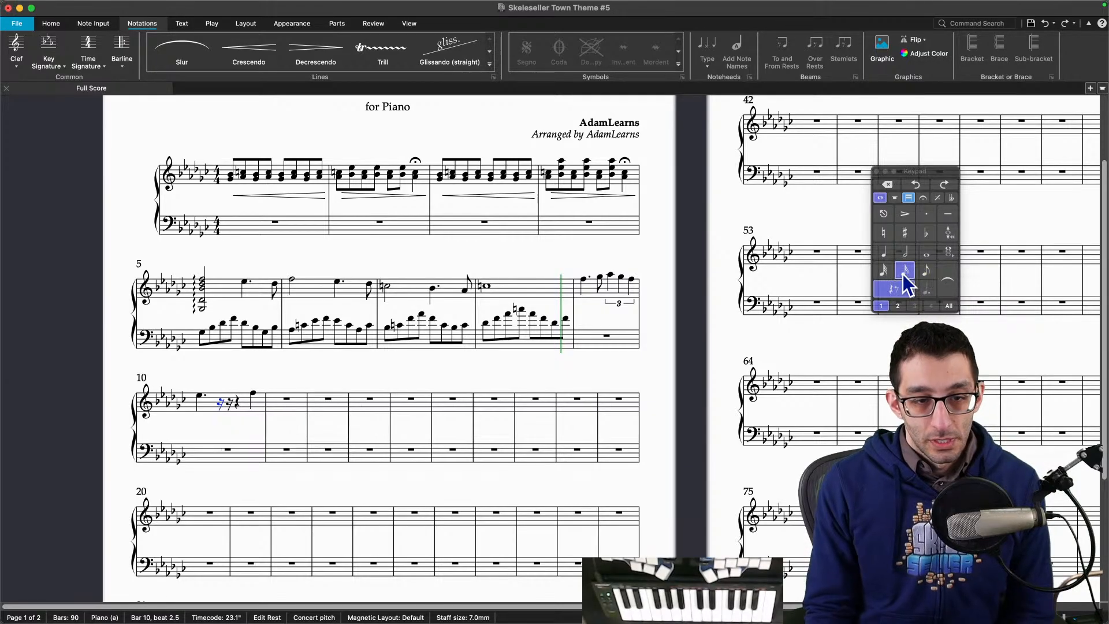
key("Left")
key("Left")
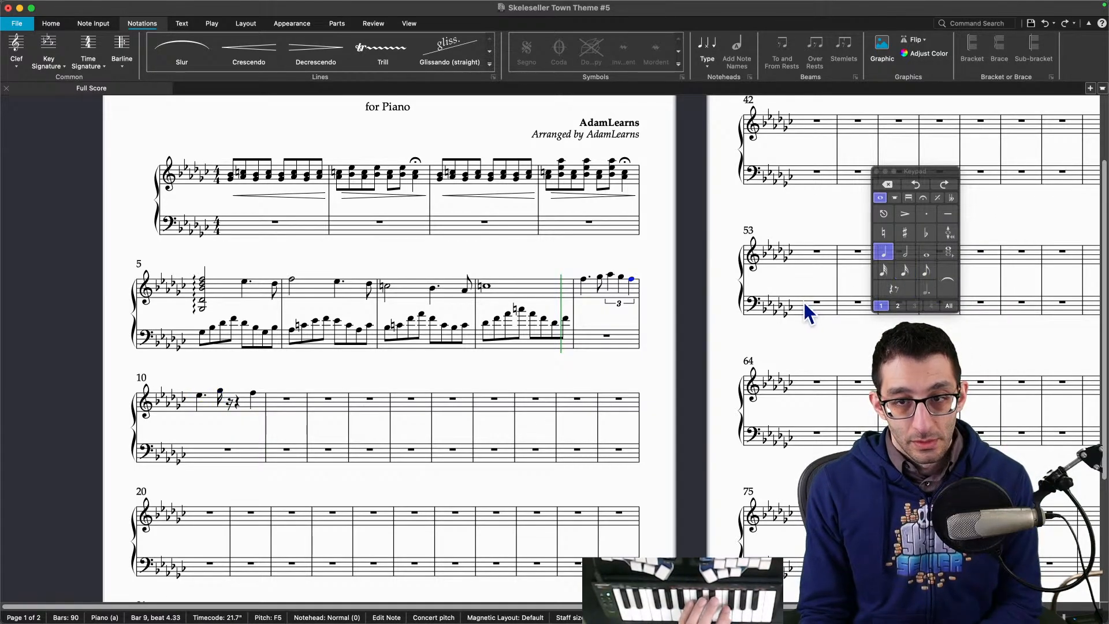
key("Right")
key("Left")
key("Left")
key("Left")
key("Right")
key("Right")
key("Right")
key("Right")
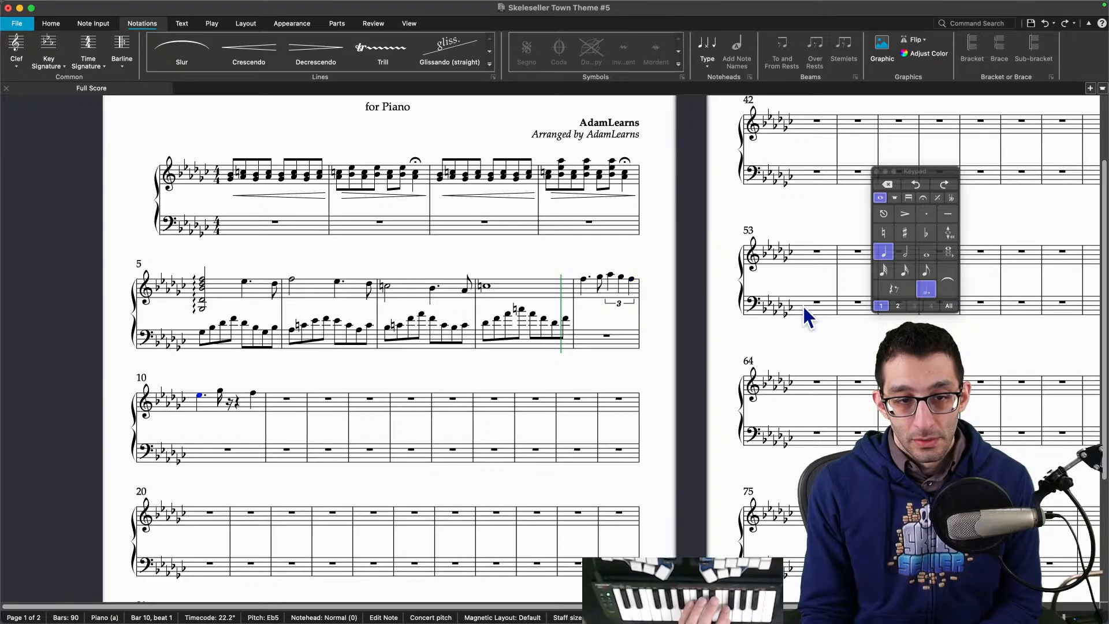
key("n")
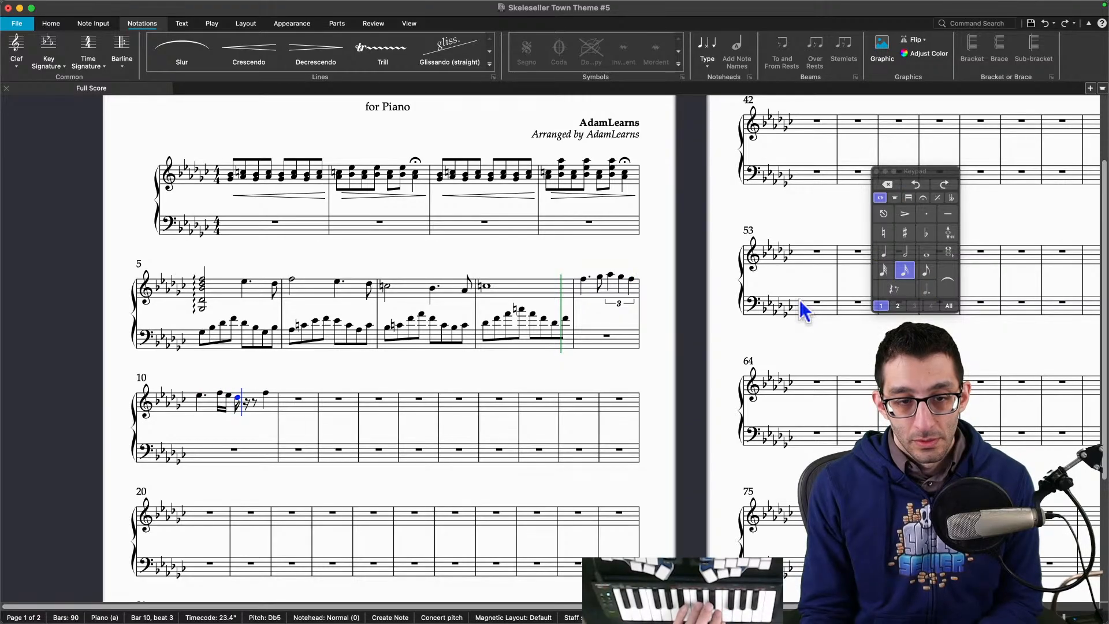
Step: Complete treble bar 10 with a dotted quarter note Db5 and an eighth note C natural
key("Escape")
left_click(885, 252)
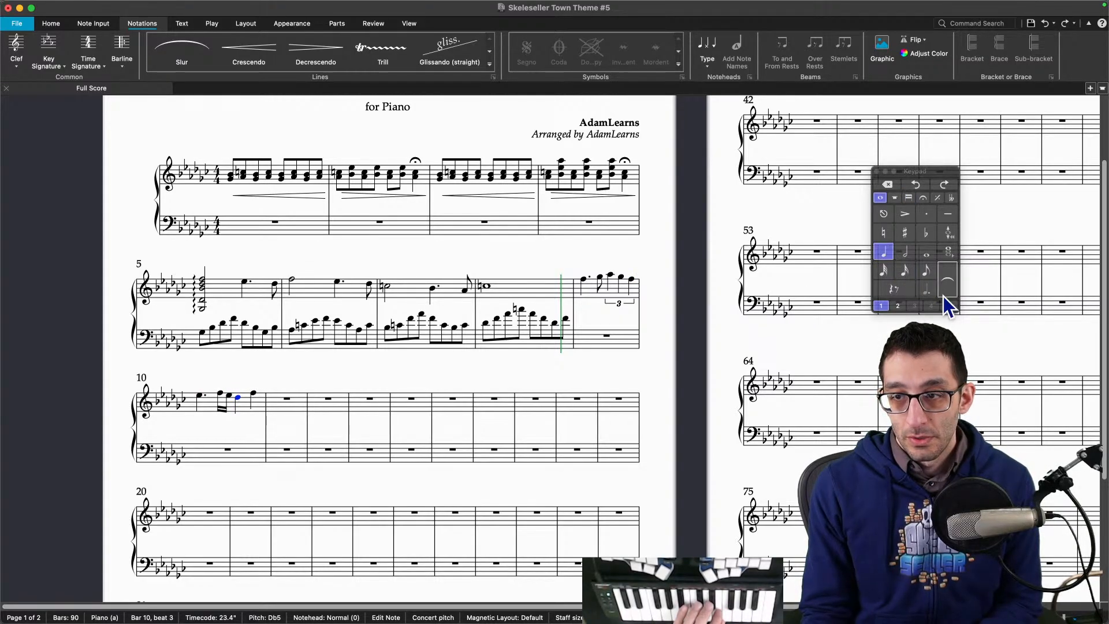
left_click(926, 289)
key("n")
key("3")
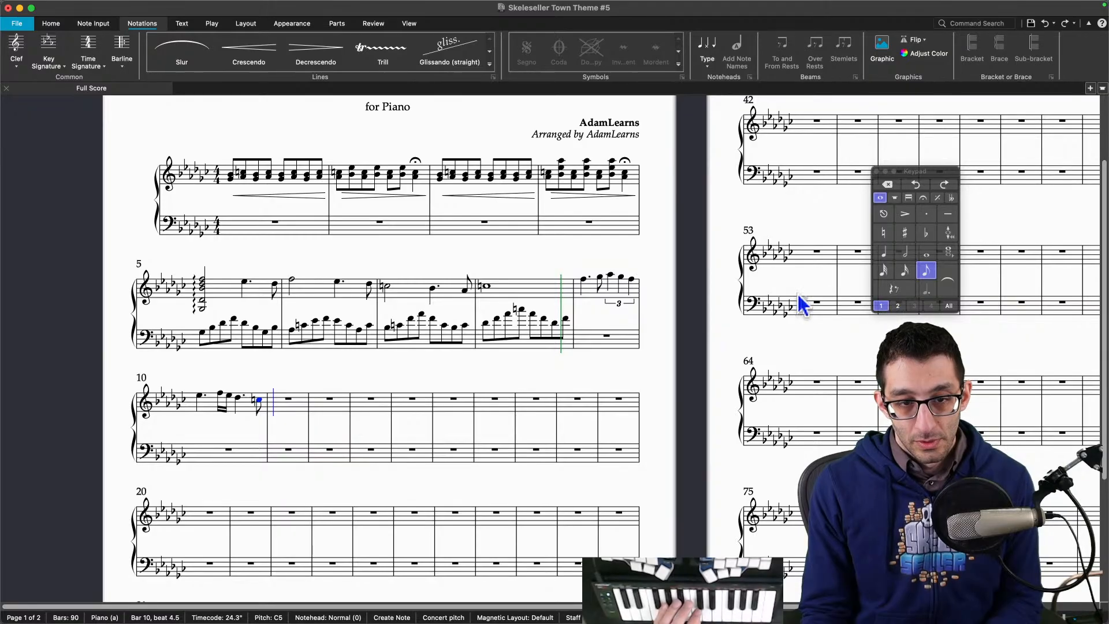
key("Escape")
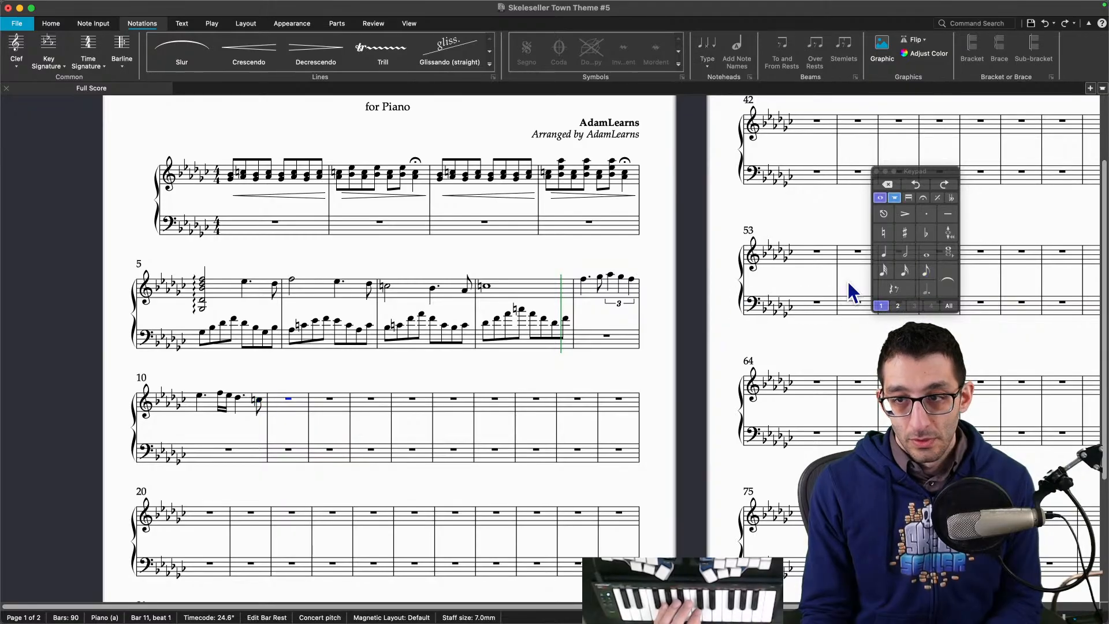
Step: Enter a half note C natural in treble bar 11 followed by an eighth note Bb4
left_click(903, 254)
left_click(923, 293)
key("Right")
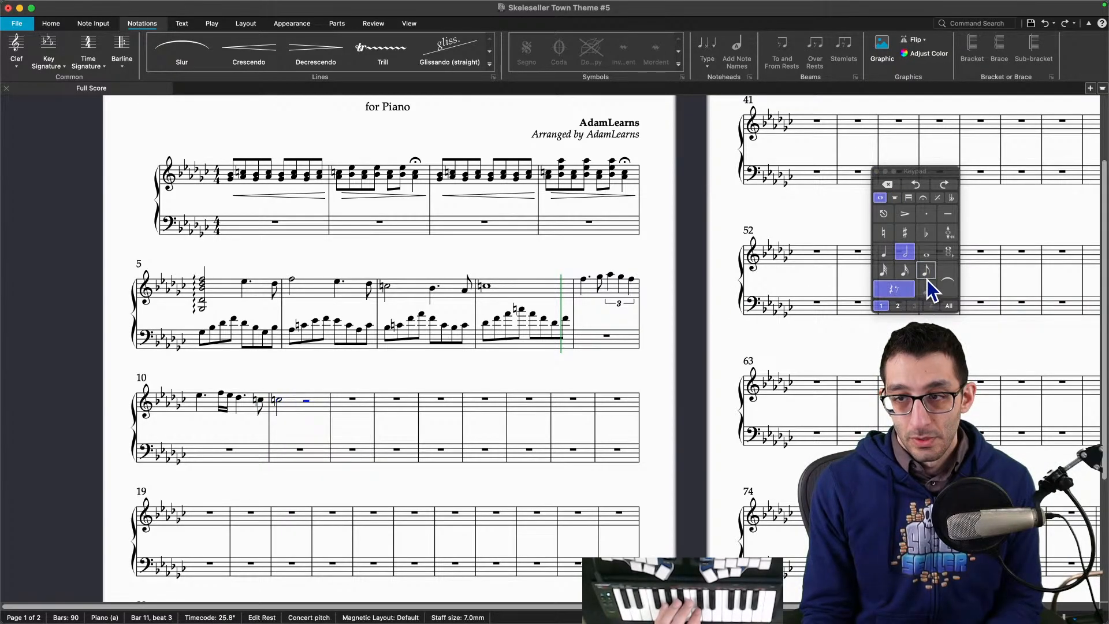
left_click(926, 274)
key("Left")
key("Right")
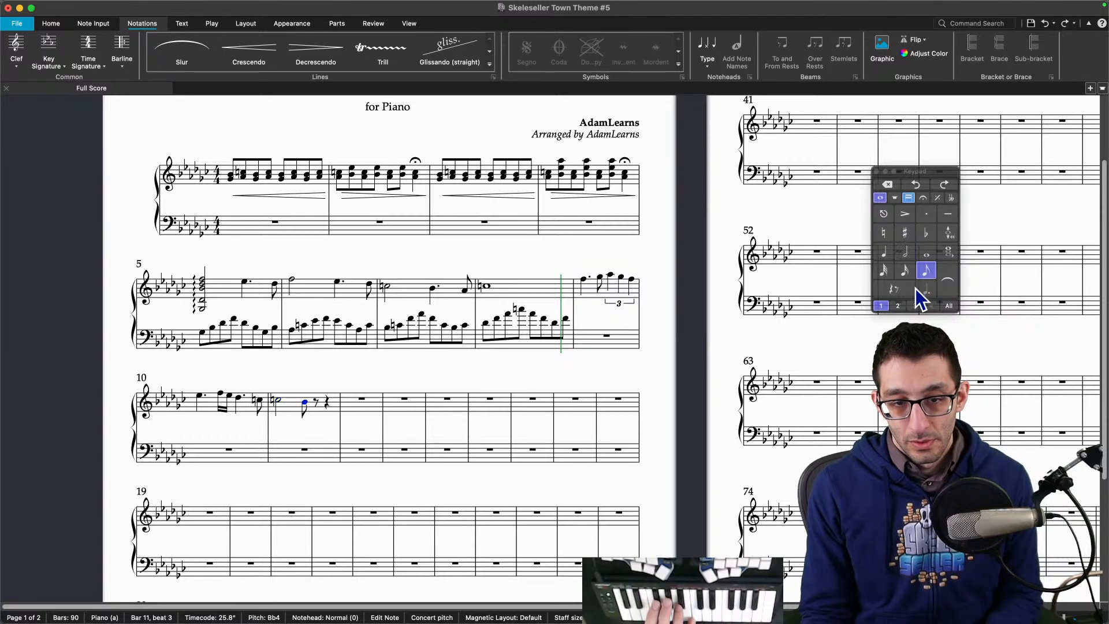
Step: Lengthen the C natural in treble bar 11 to a dotted half and complete the bar with two eighth notes ending on C5
key("Left")
key("Left")
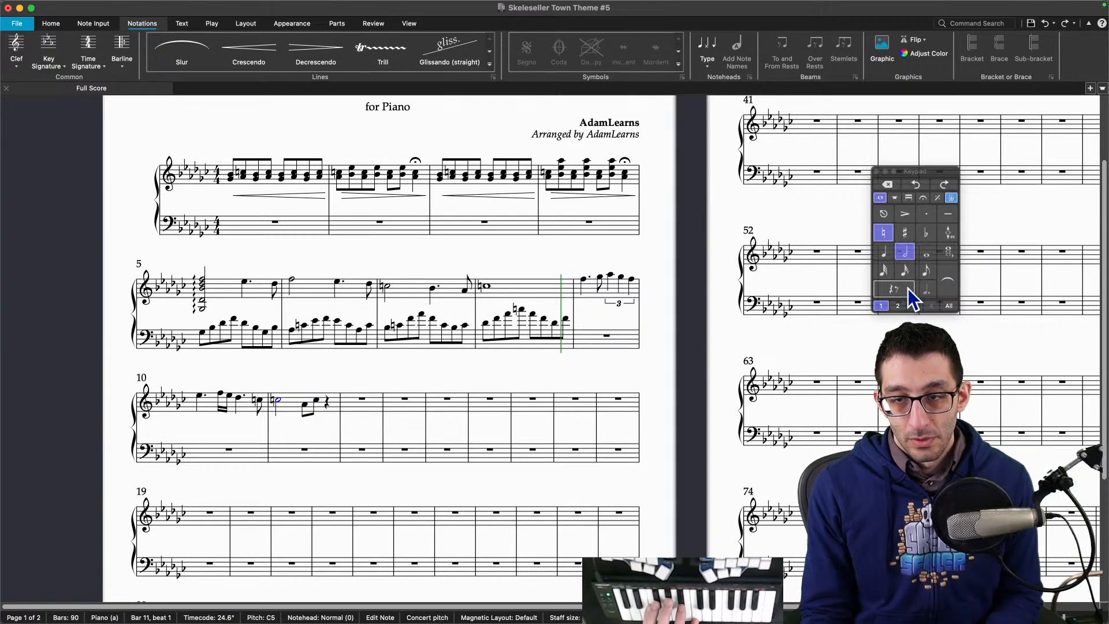
left_click(927, 289)
key("Right")
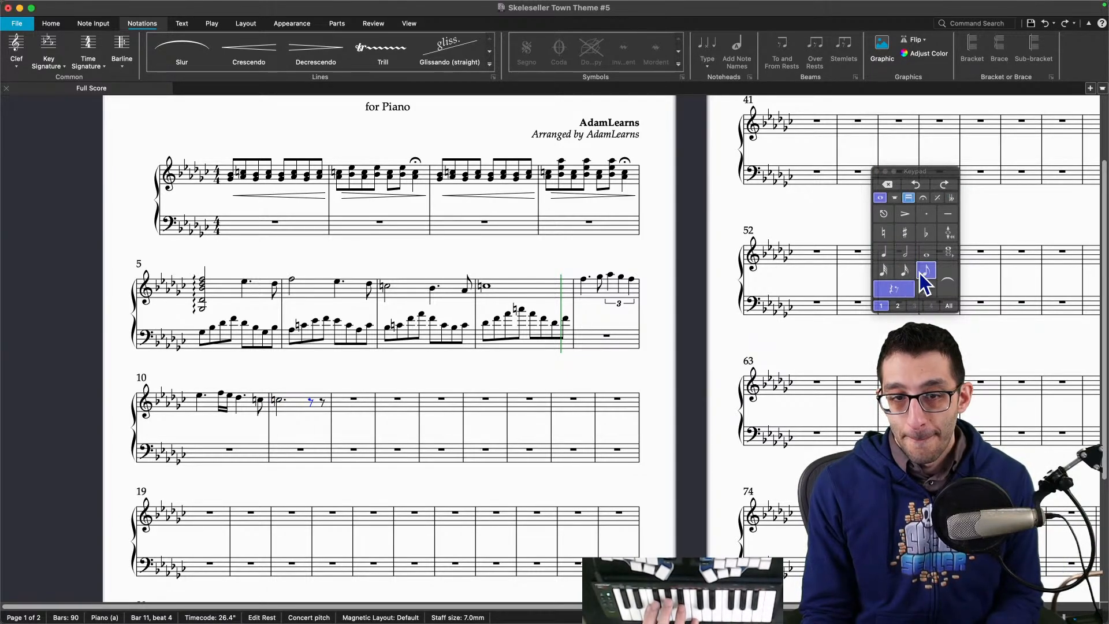
left_click(924, 271)
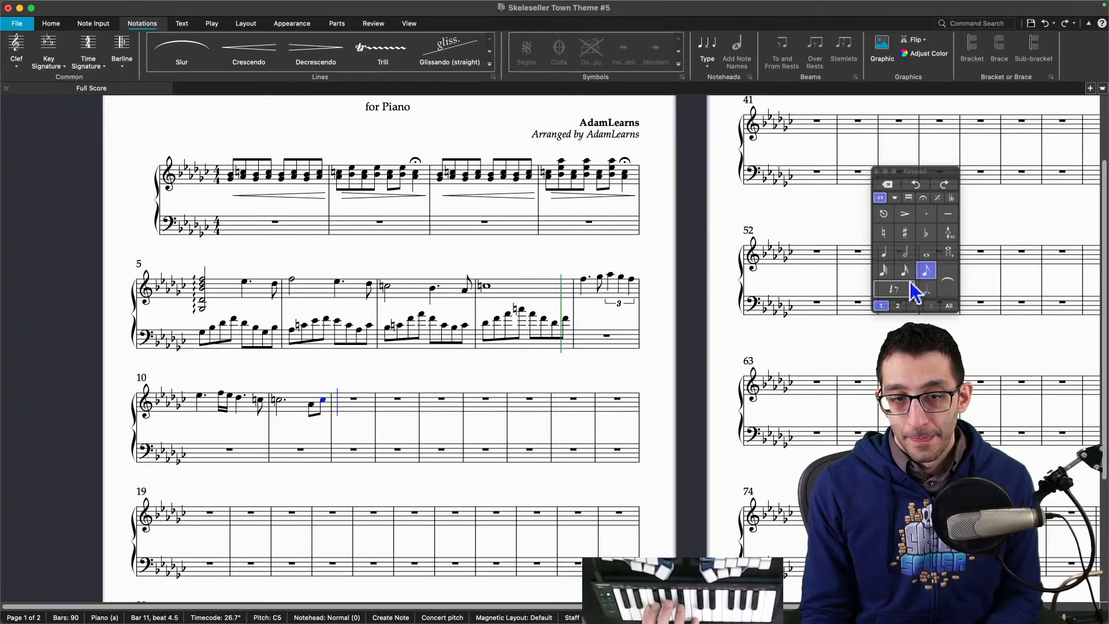
key("Escape")
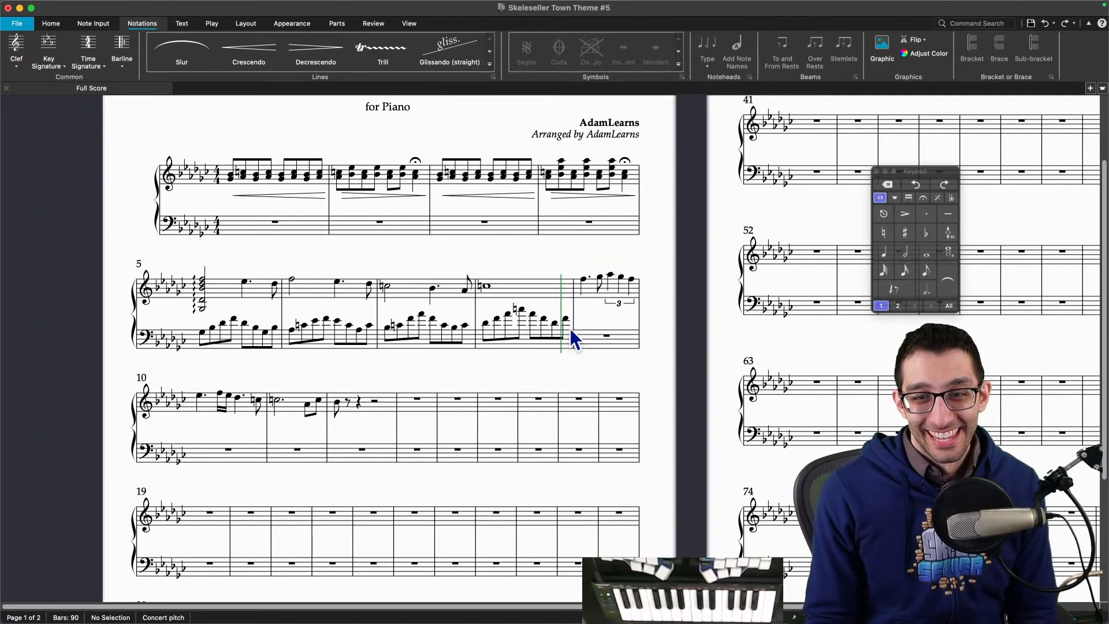
Step: Play back bar 5 from the first bass note and from the lowest note of the rolled treble chord
left_click(200, 333)
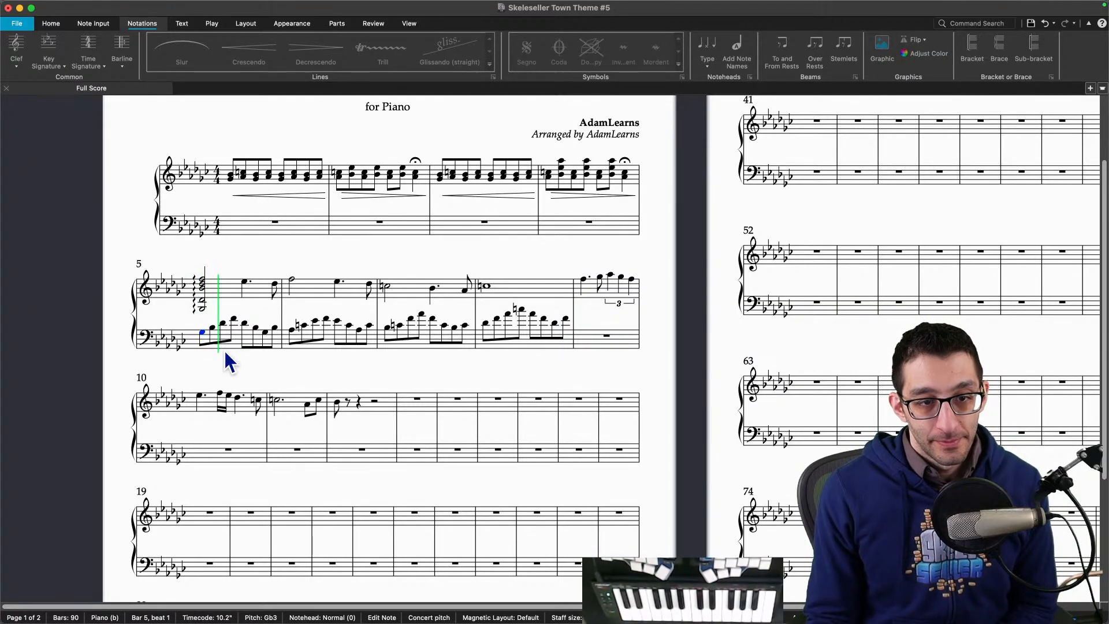
key("p")
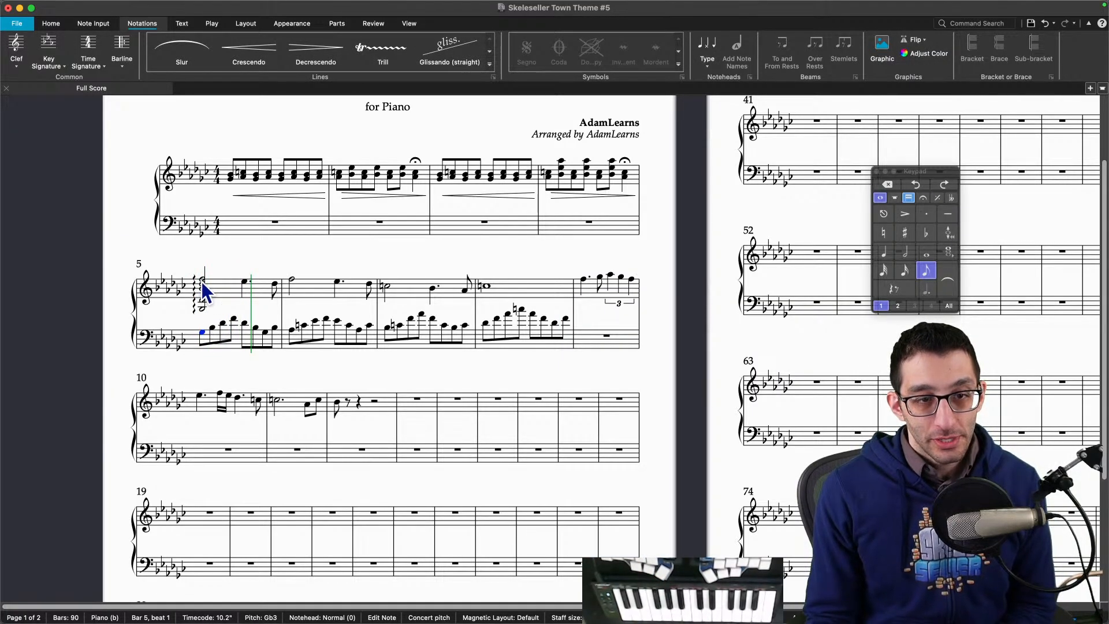
left_click(202, 313)
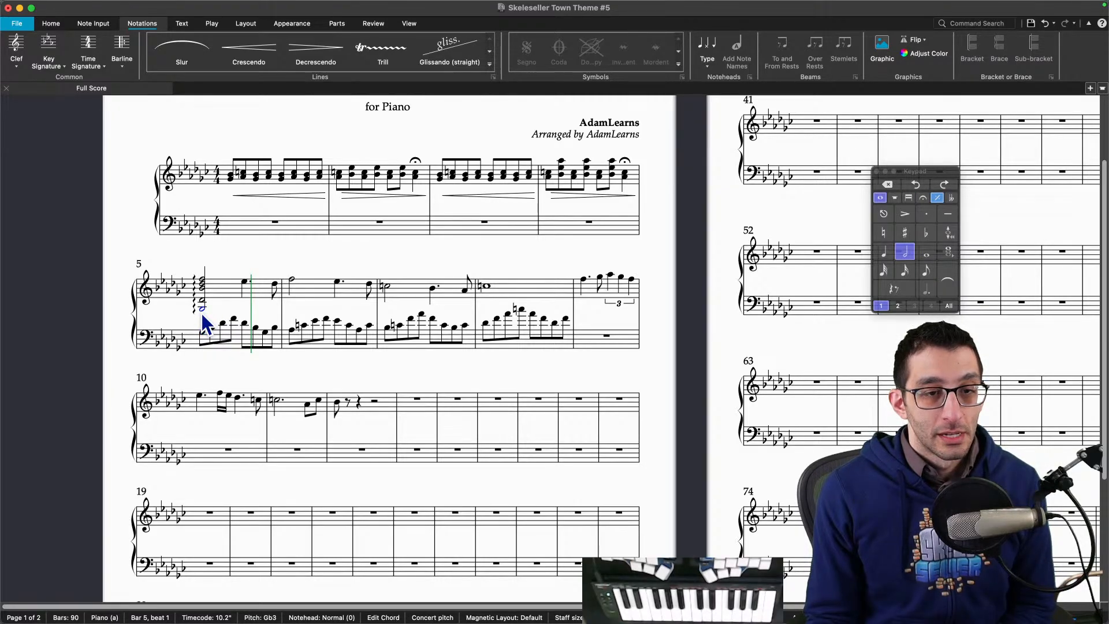
key("p")
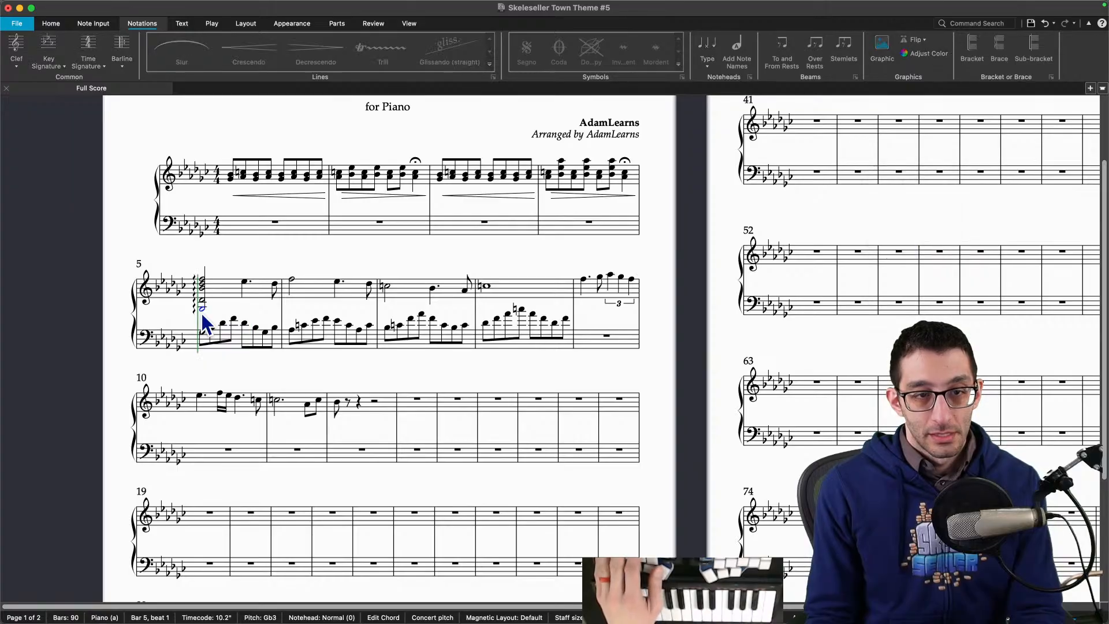
key("space")
Step: Select the whole rolled chord in treble bar 5 and check the options available for its arpeggio line
key("shift+super+a")
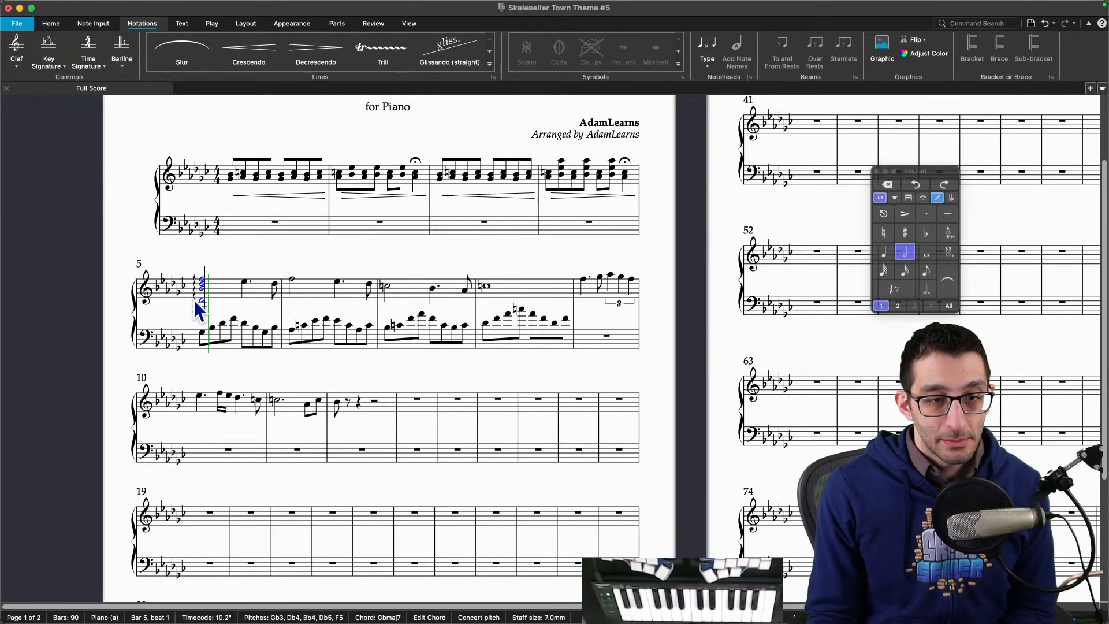
right_click(192, 298)
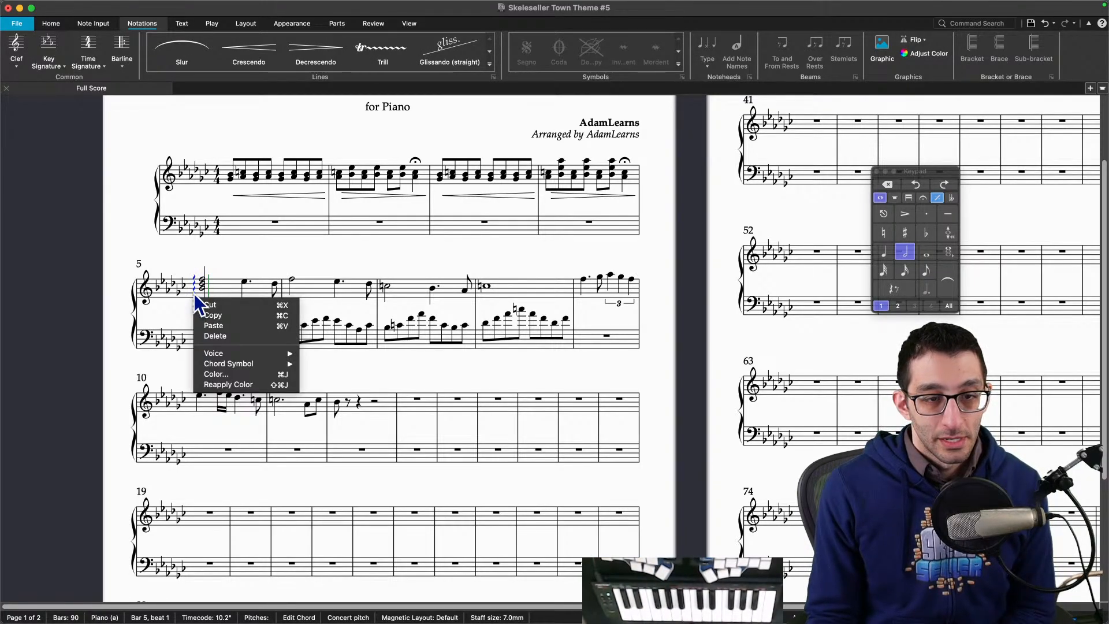
key("Escape")
left_click(202, 286)
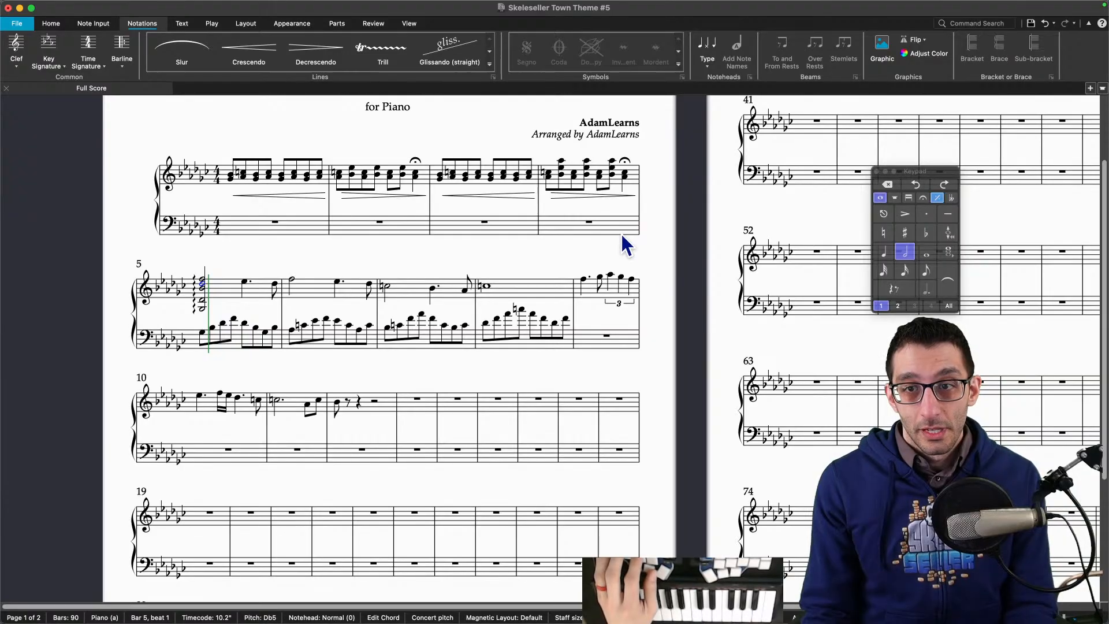
Step: Try adding a single bar directly after bar 5
left_click(223, 299)
left_click(95, 23)
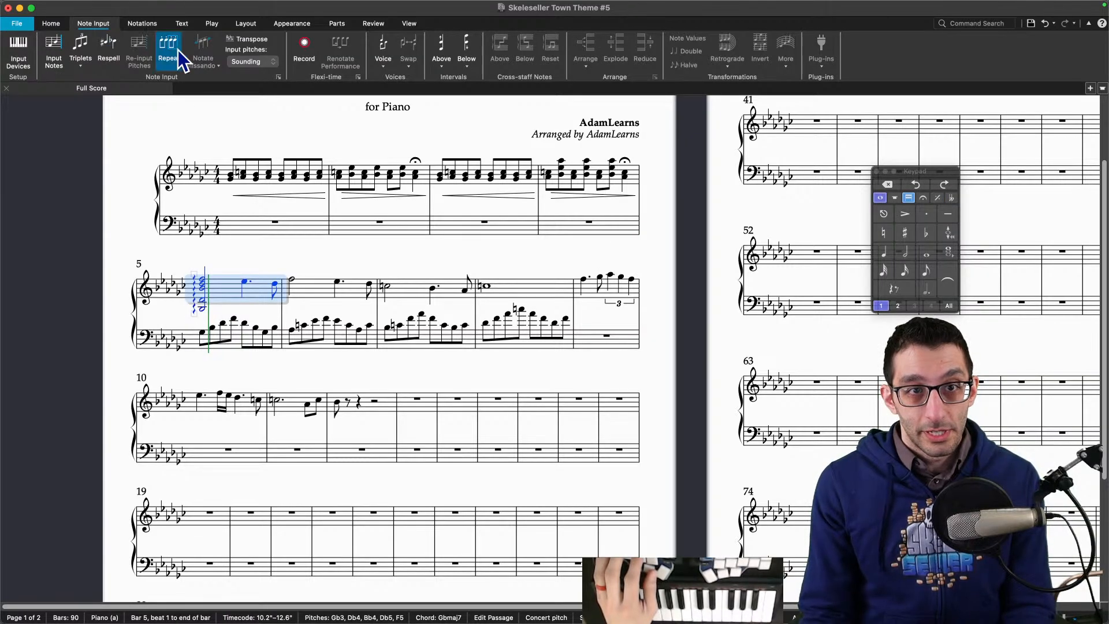
left_click(51, 23)
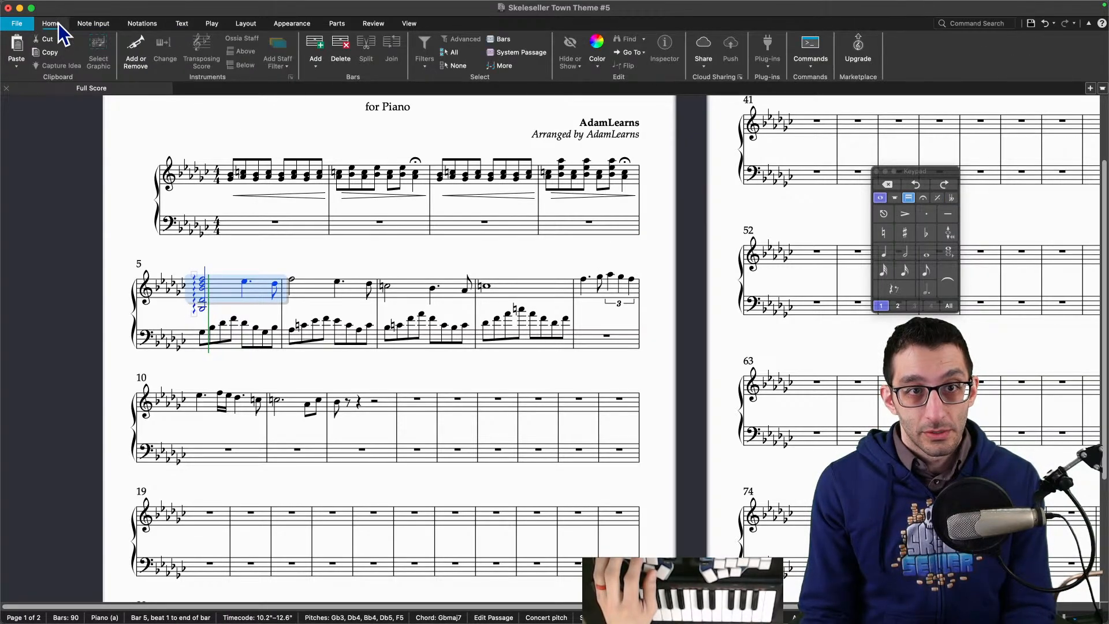
left_click(317, 62)
left_click(345, 89)
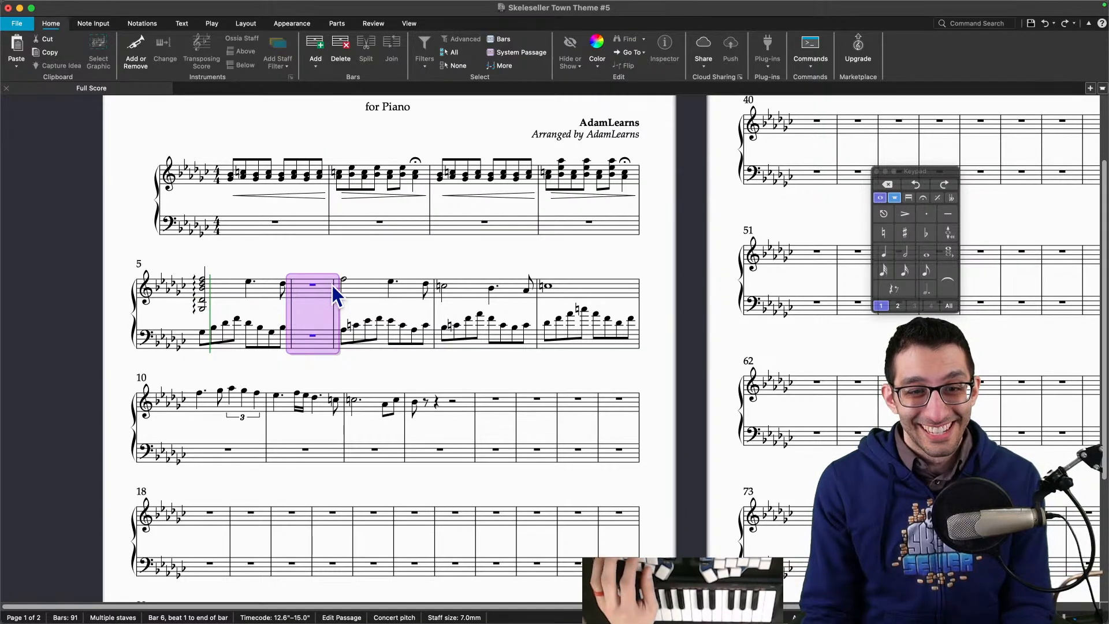
key("super+z")
Step: Add a single empty bar after bar 4
left_click(638, 178)
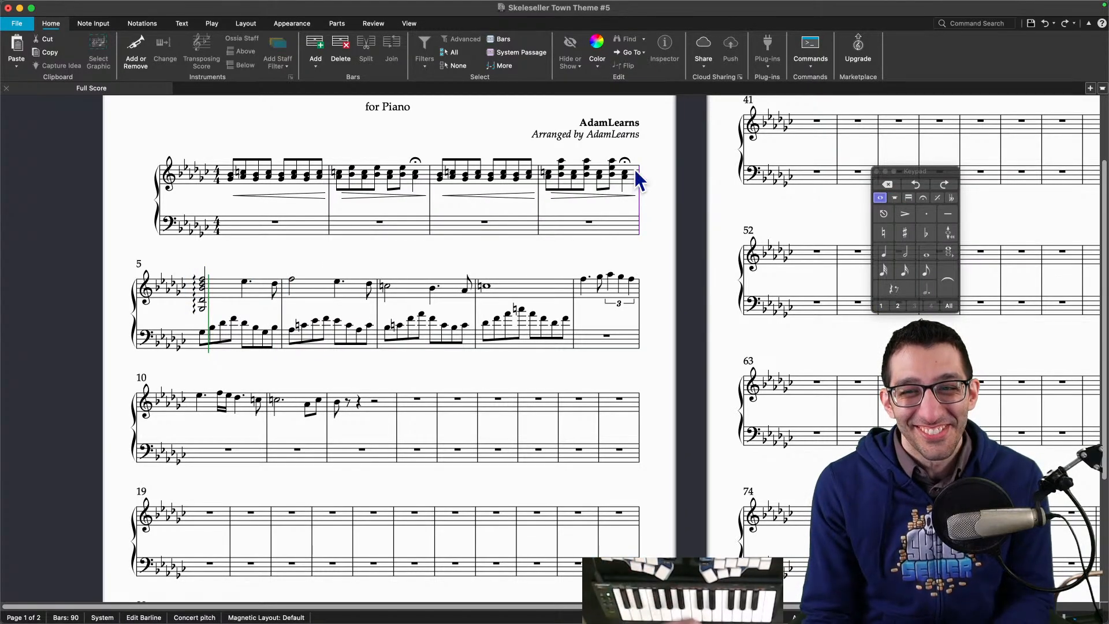
left_click(633, 184)
left_click(316, 66)
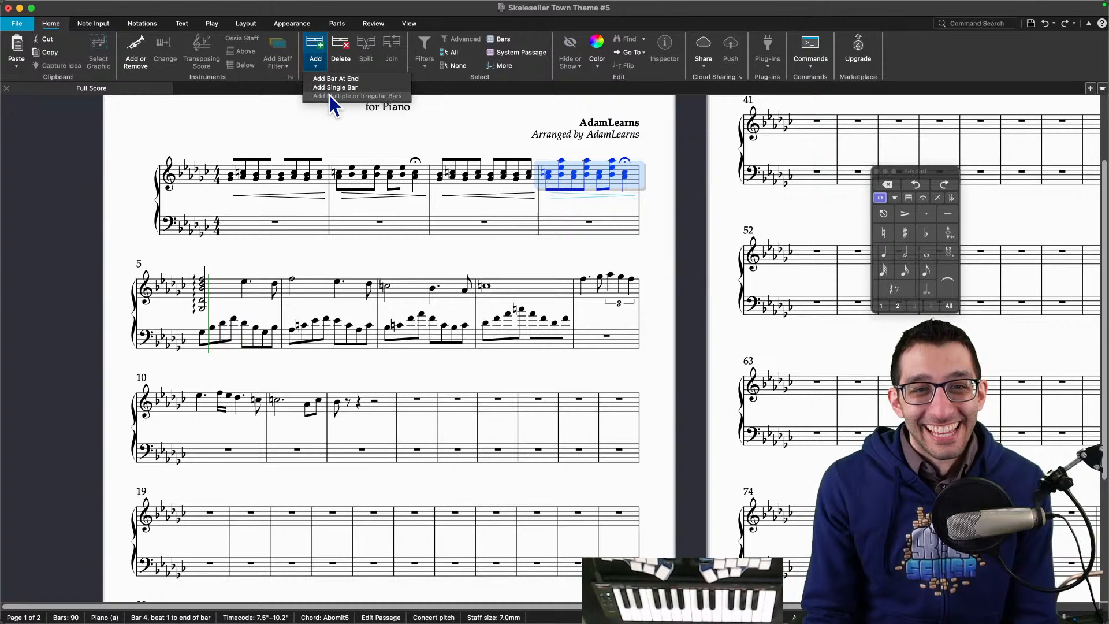
left_click(344, 89)
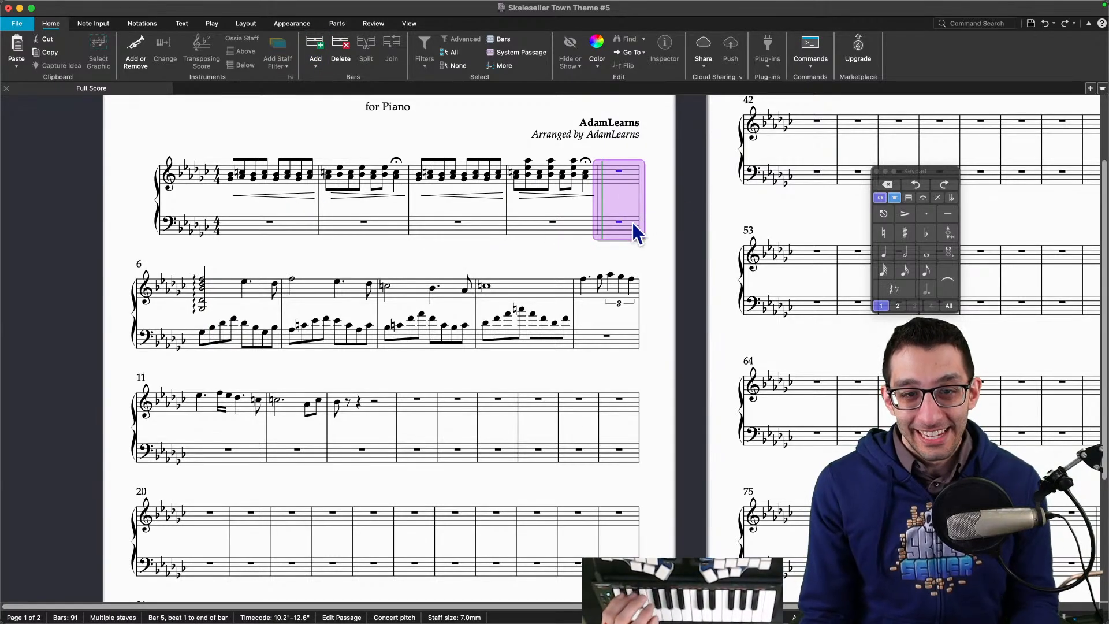
Step: Copy the rolled chord from treble bar 6 into treble bar 5 and shorten it to a single quarter-note chord
left_click(203, 286)
left_click(204, 311, "shift")
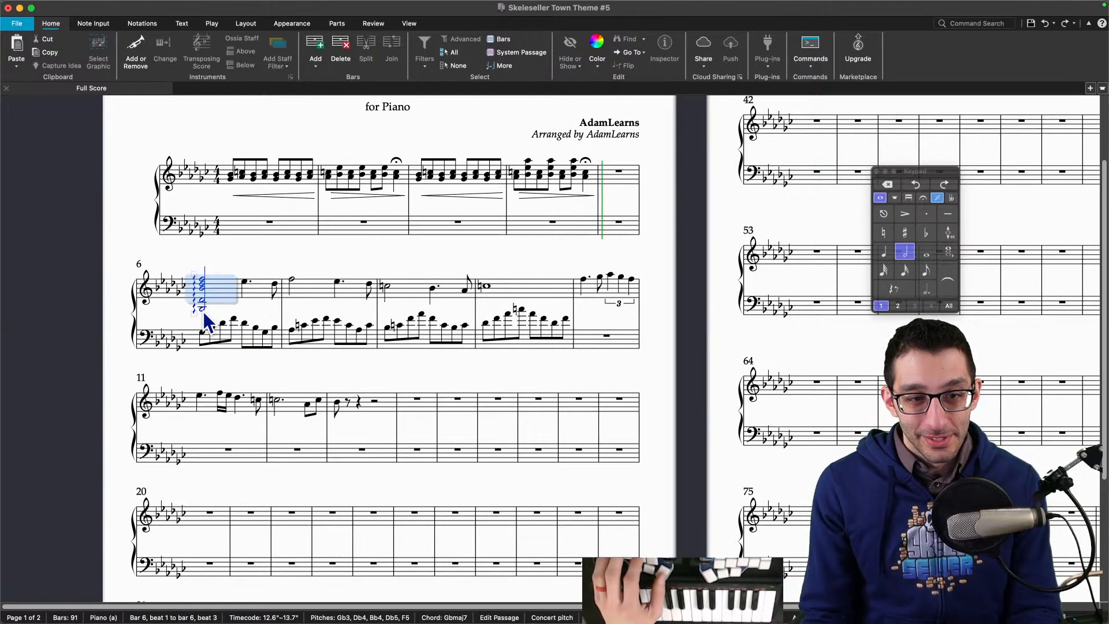
left_click(619, 179)
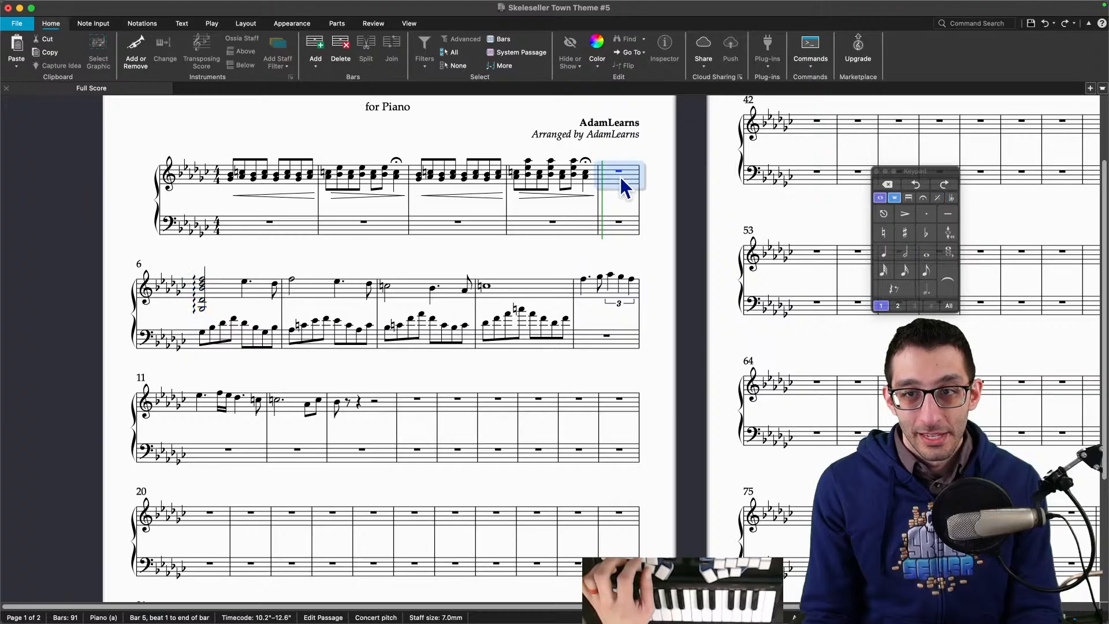
key("super+v")
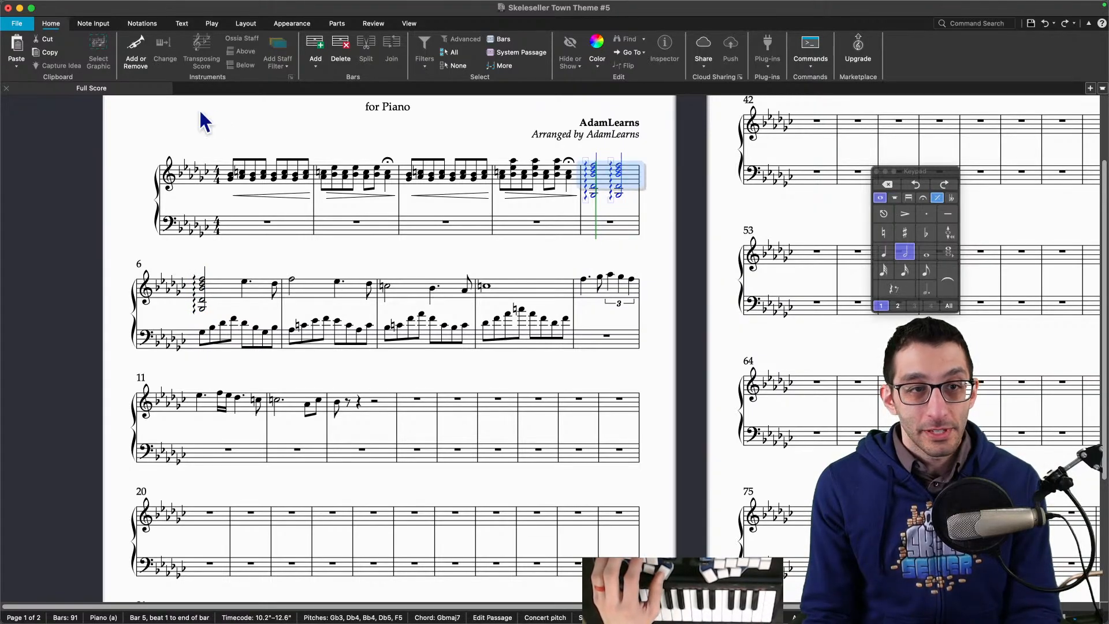
left_click(621, 169)
left_click(593, 195)
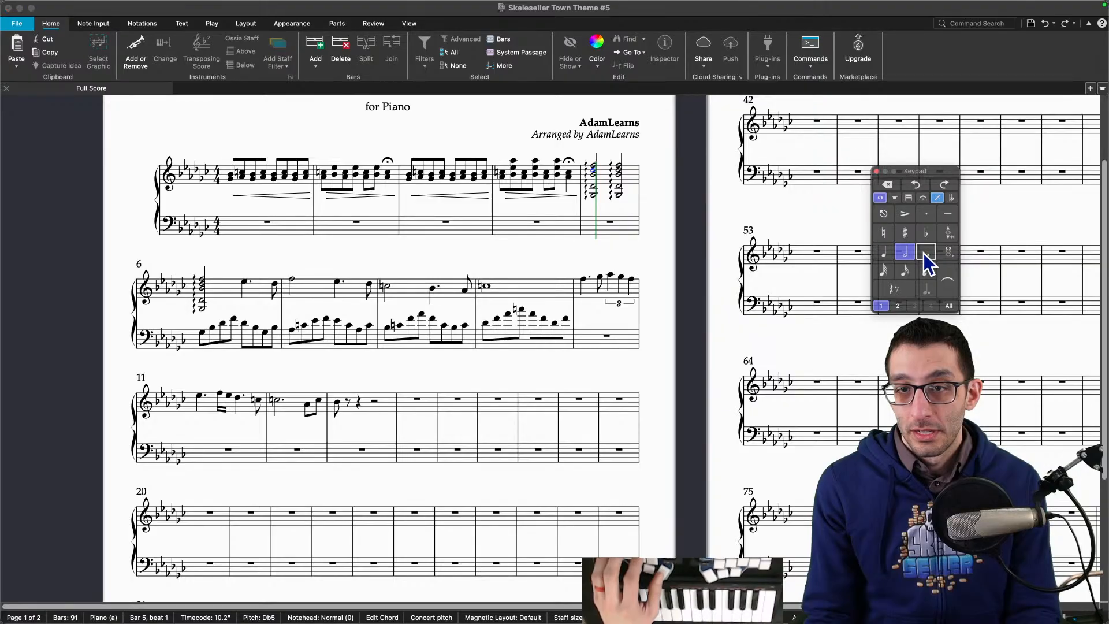
left_click(926, 253)
left_click(883, 252)
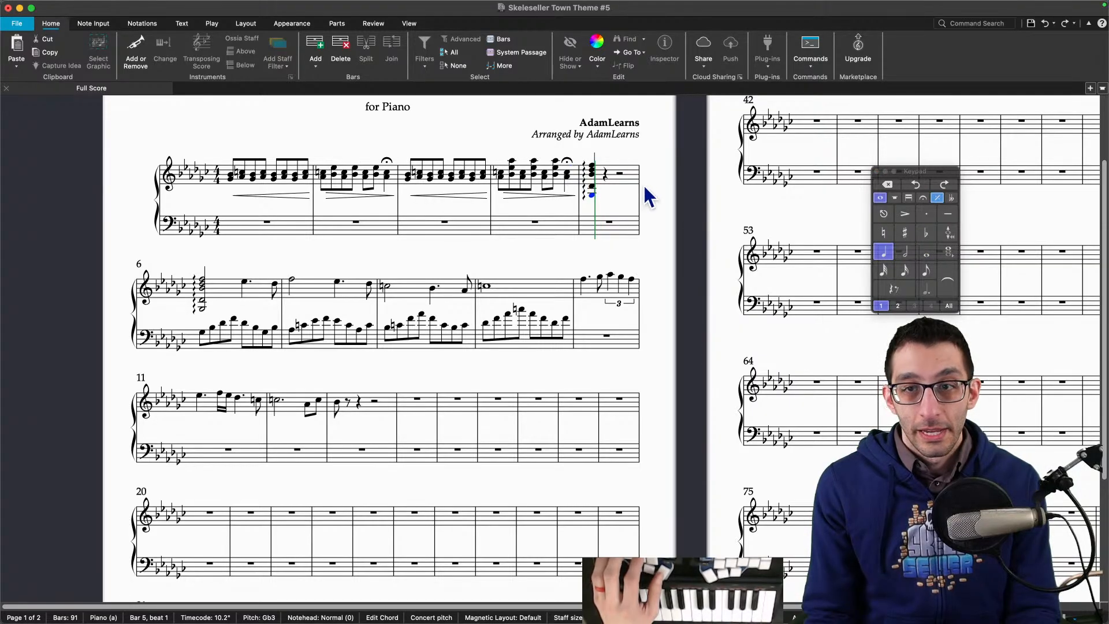
Step: Try to give bar 5 a custom time signature with numerator 1
left_click(611, 182)
key("l")
key("t")
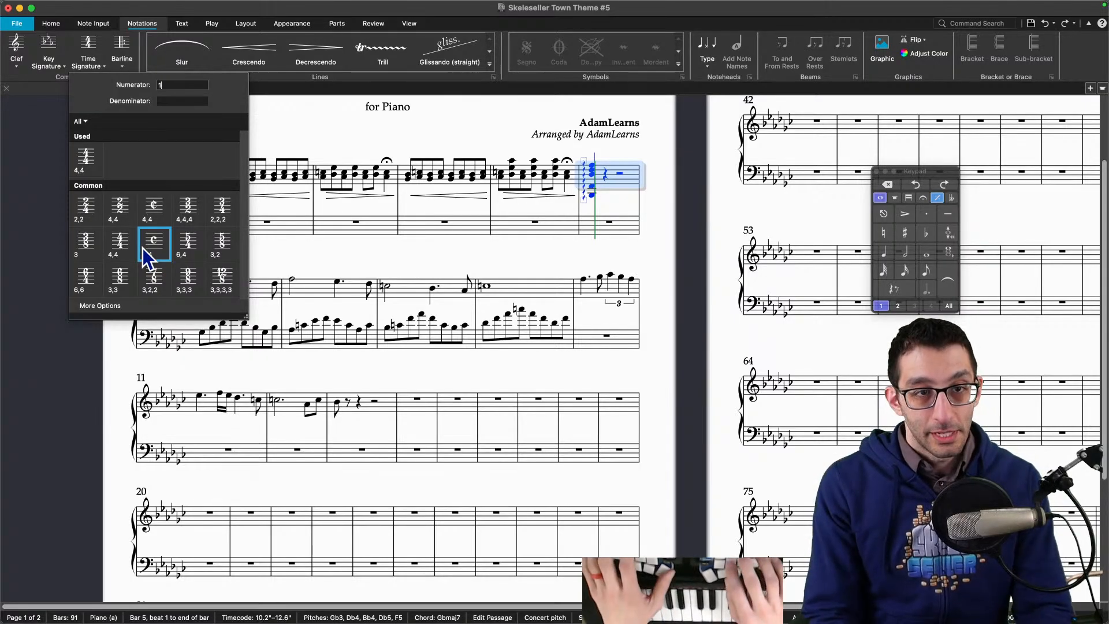
type("1")
left_click(193, 102)
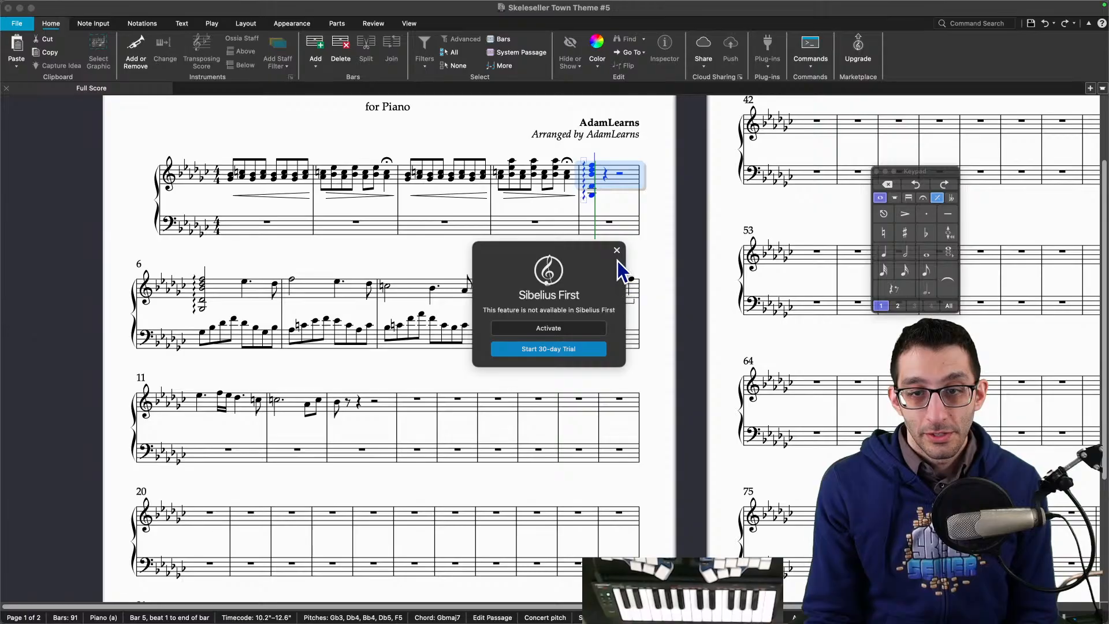
left_click(618, 251)
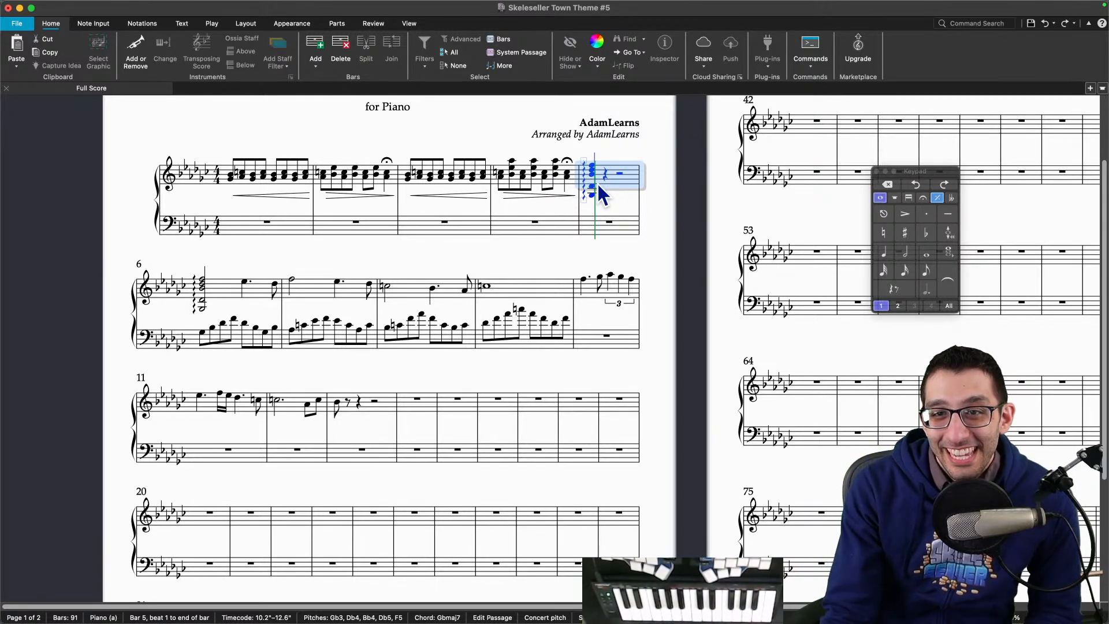
key("Escape")
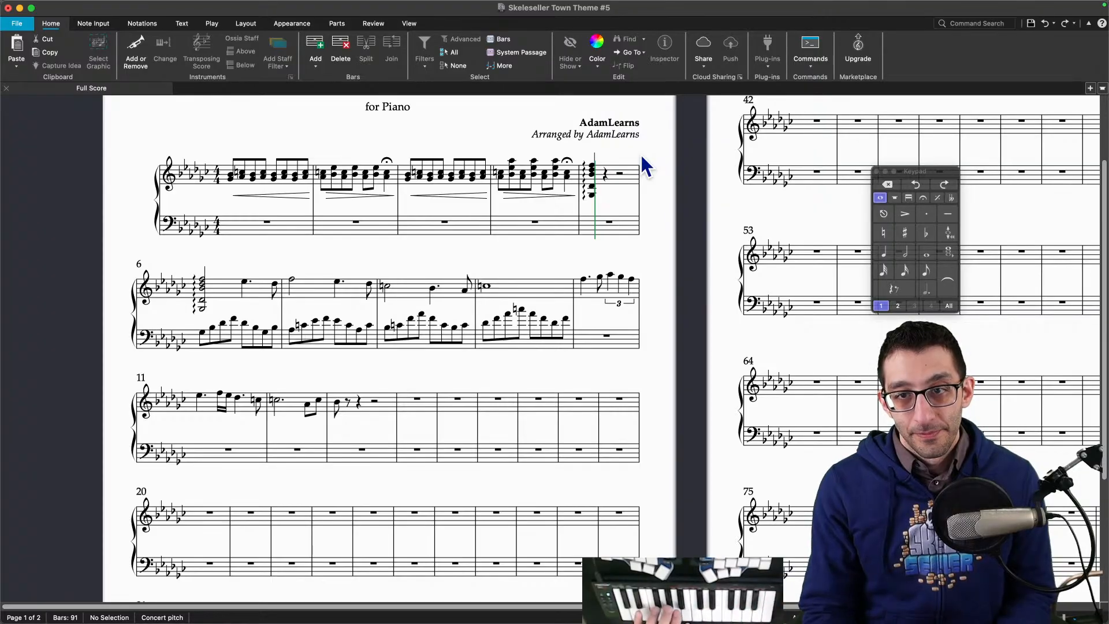
Step: Fill treble bar 5 with four quarter rests by replacing the rolled chord and splitting the half rest on beat 3
left_click(592, 166)
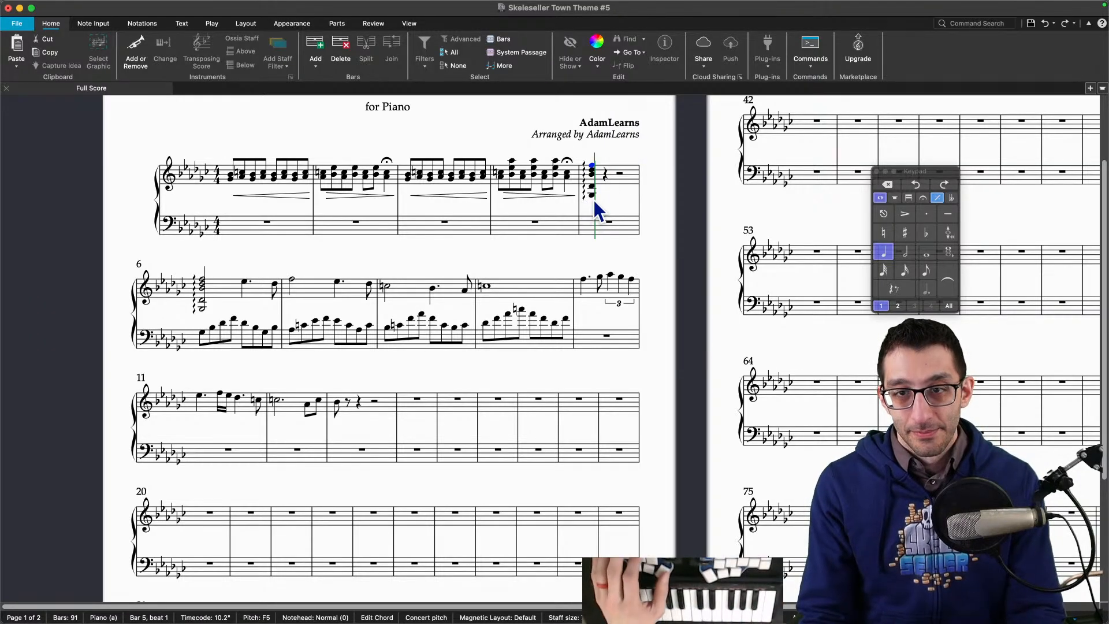
left_click(592, 198, "shift")
key("0")
left_click(619, 175)
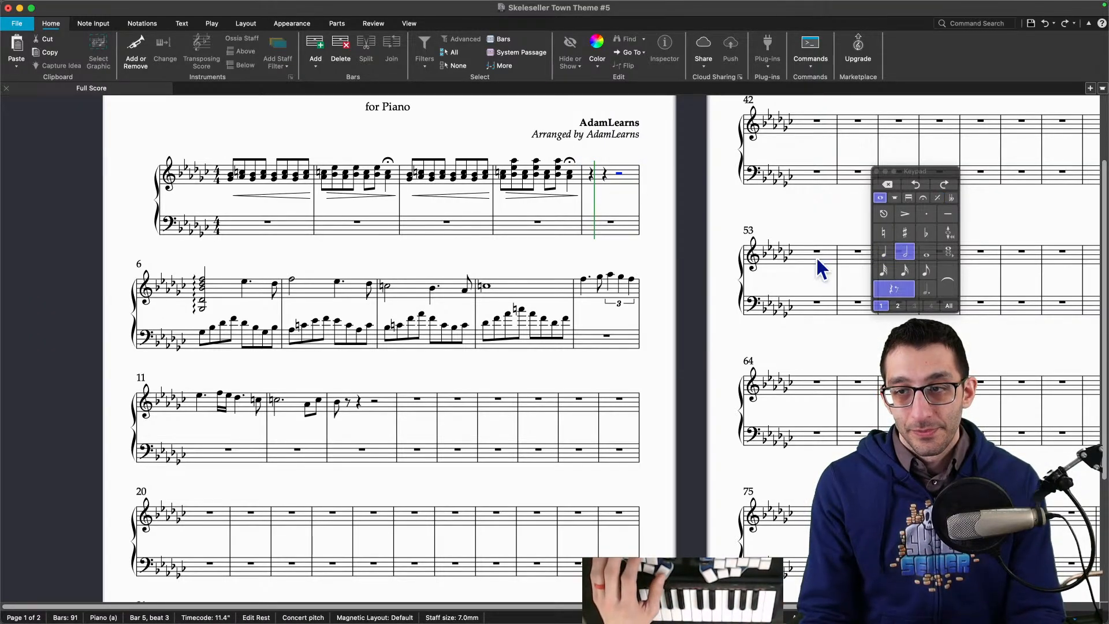
left_click(926, 270)
left_click(618, 174)
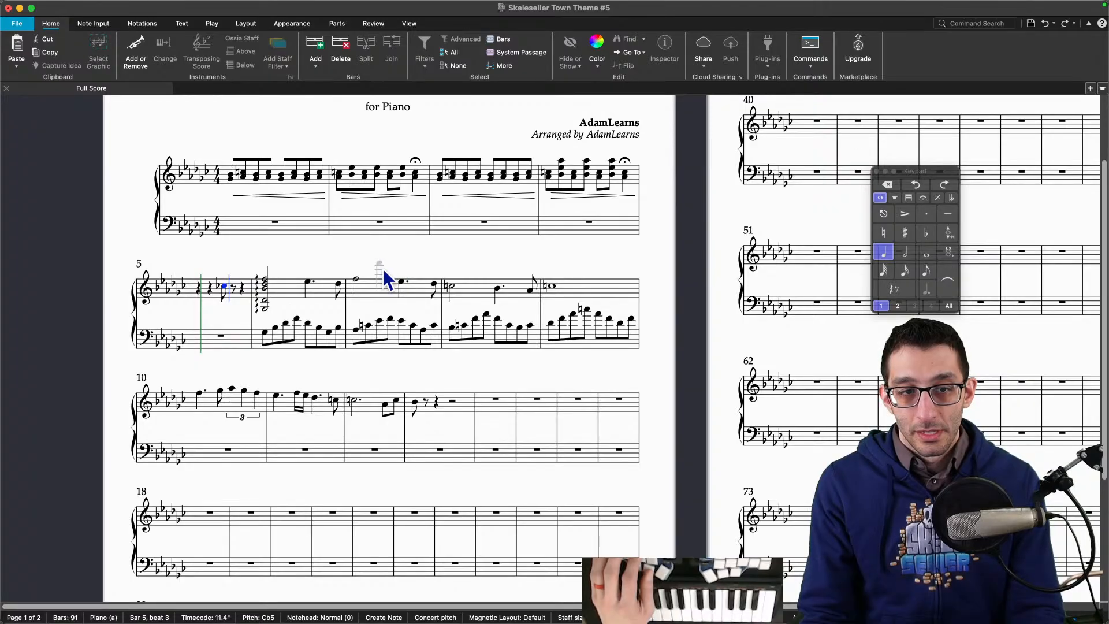
key("Escape")
left_click(879, 254)
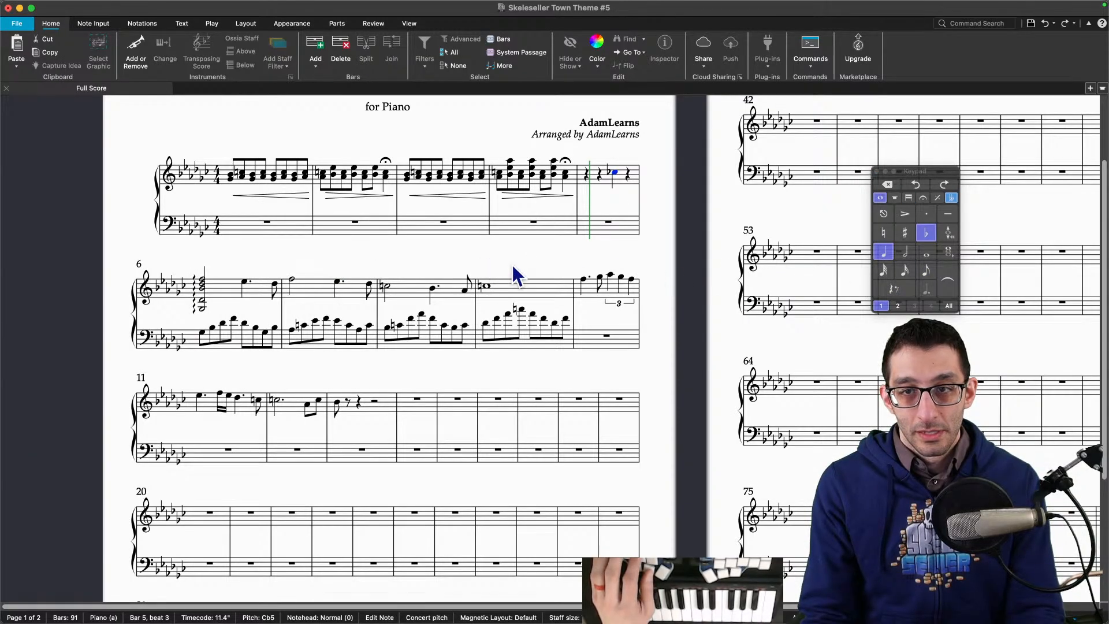
key("0")
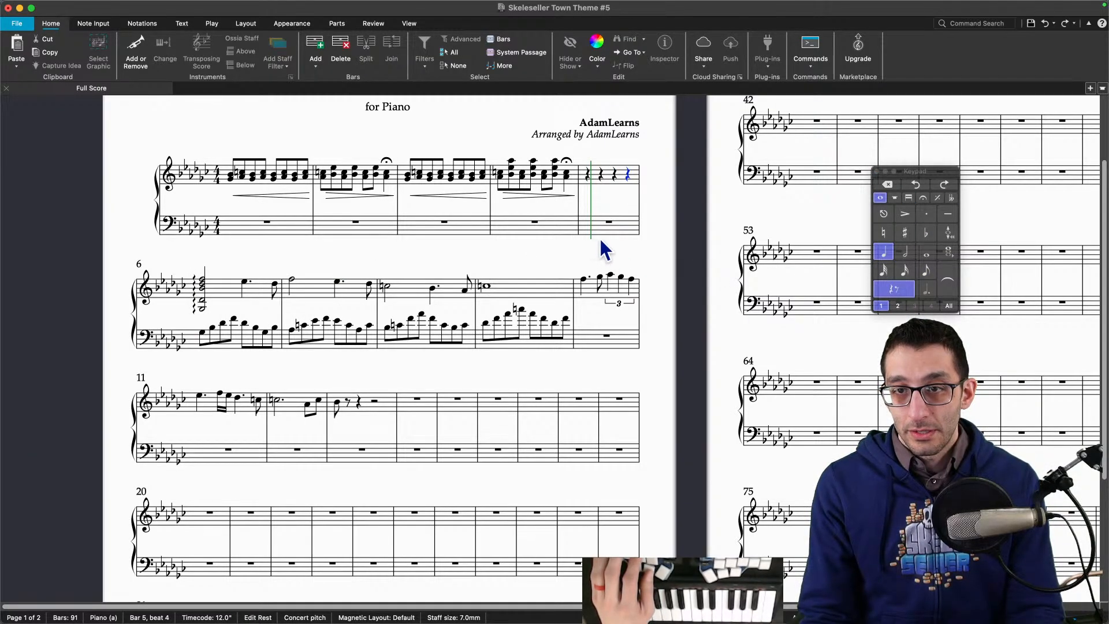
Step: Enter four ascending sixteenth notes Gb3, Db4, Bb4 and Db5 on beat 4 of treble bar 5
left_click(905, 271)
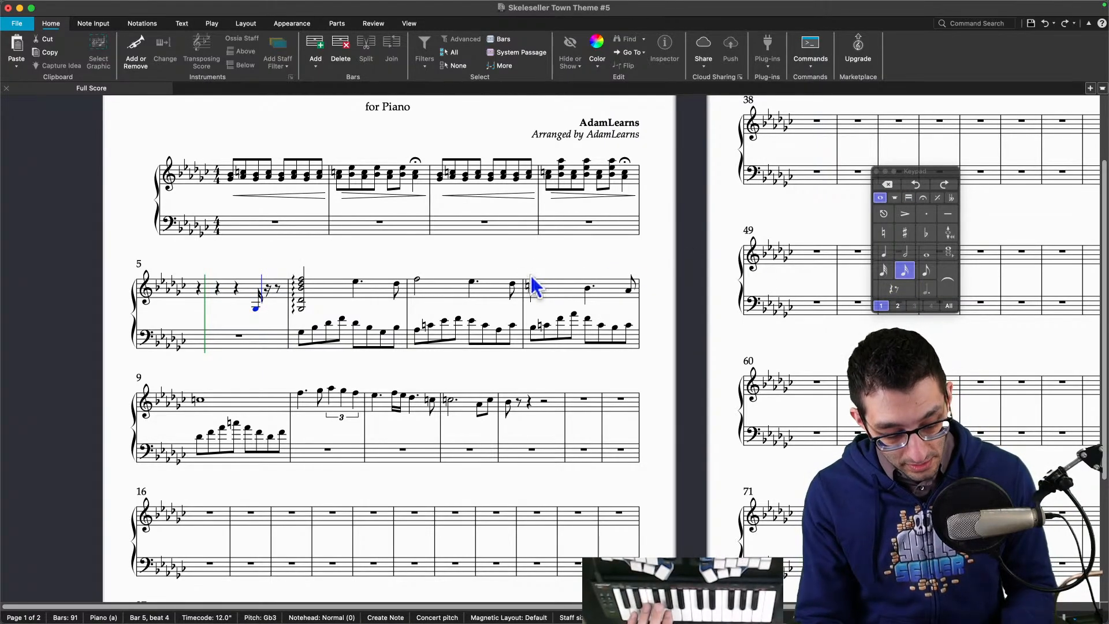
key("Right")
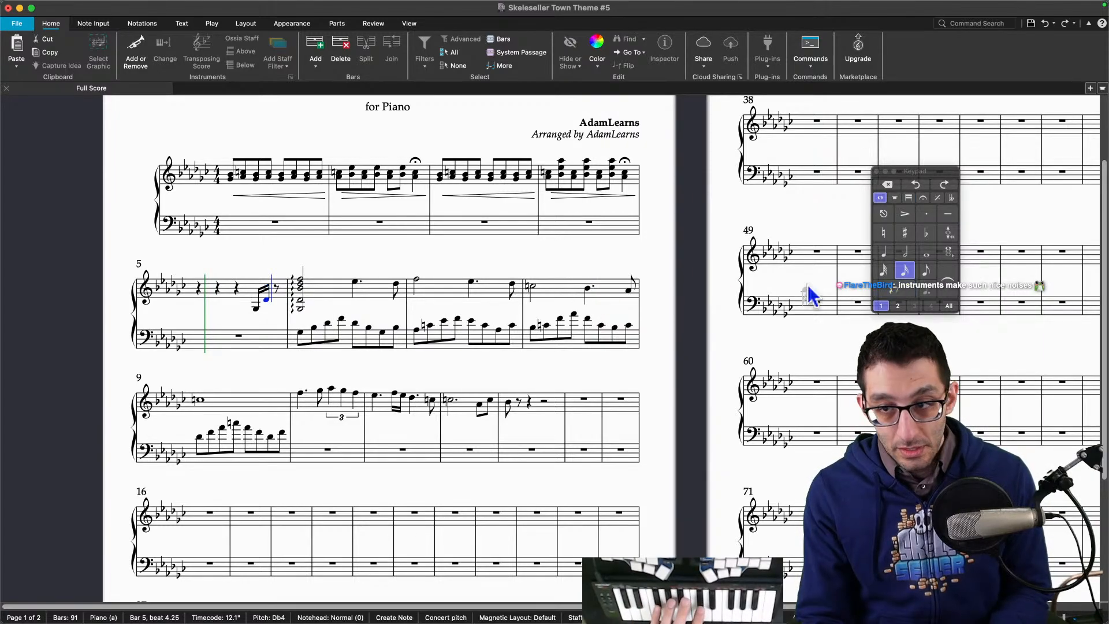
left_click(901, 272)
key("Right")
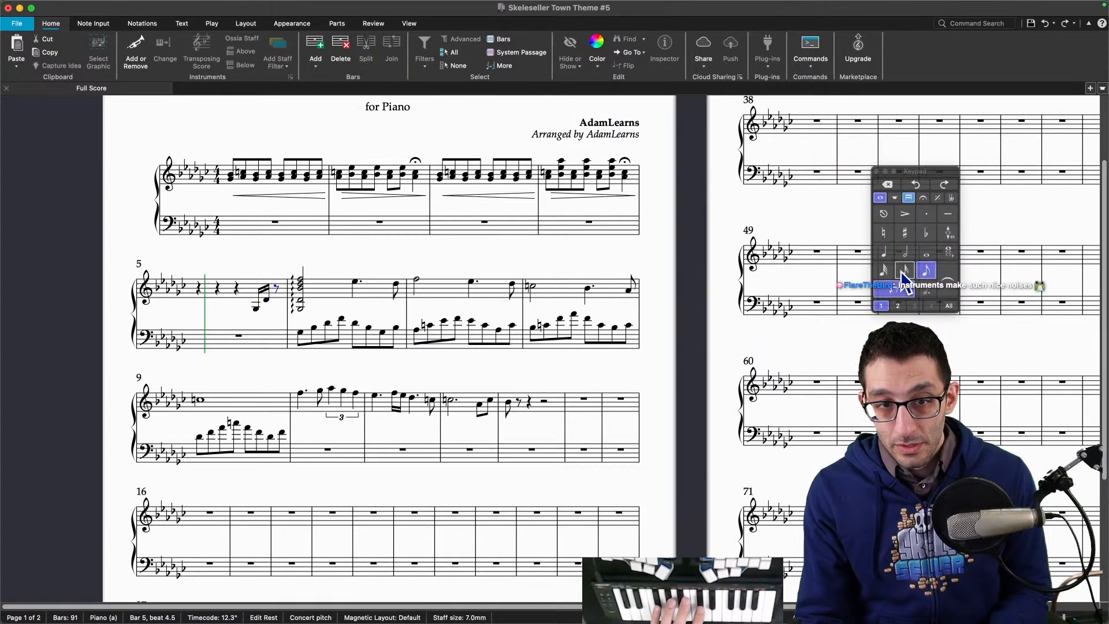
left_click(901, 272)
key("Right")
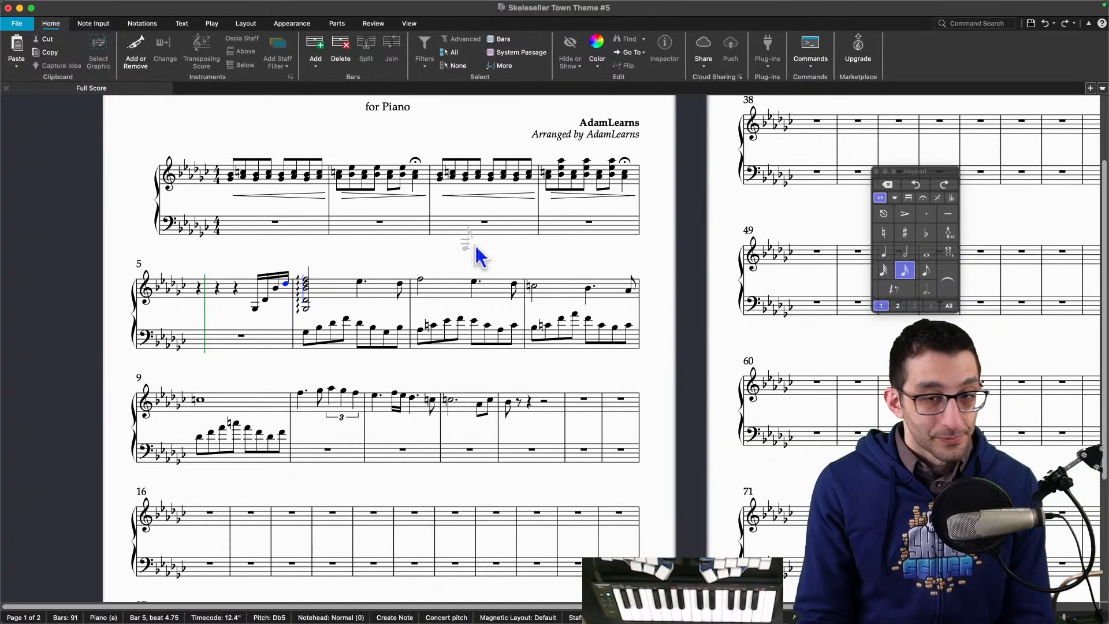
key("Escape")
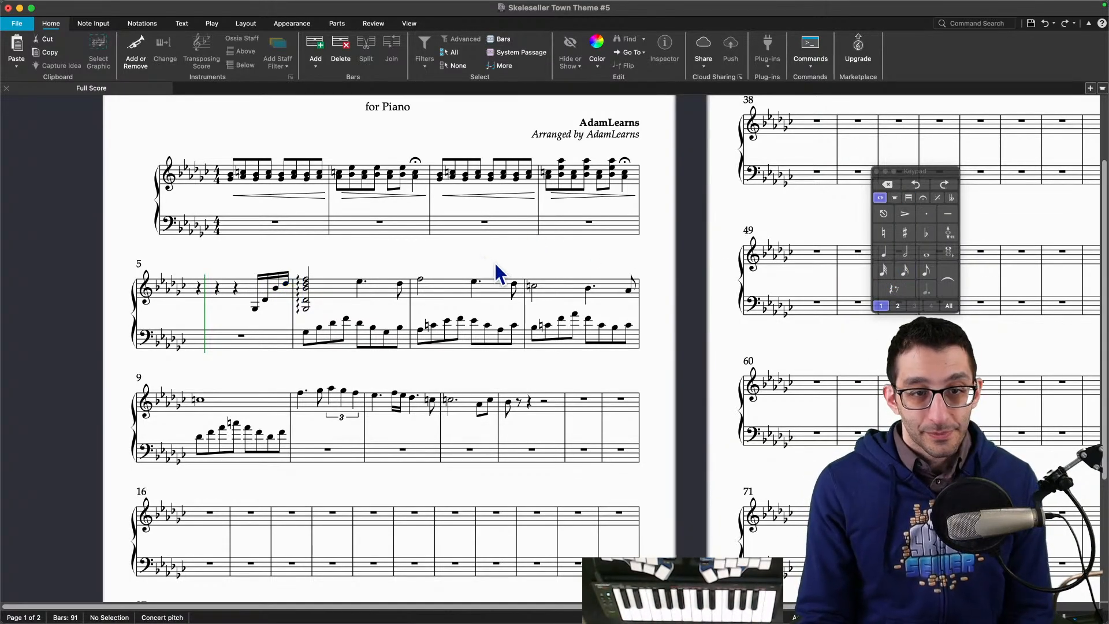
Step: Reduce the rolled chord at the start of treble bar 6 to a plain F5 half note, removing its arpeggio line
left_click(305, 307)
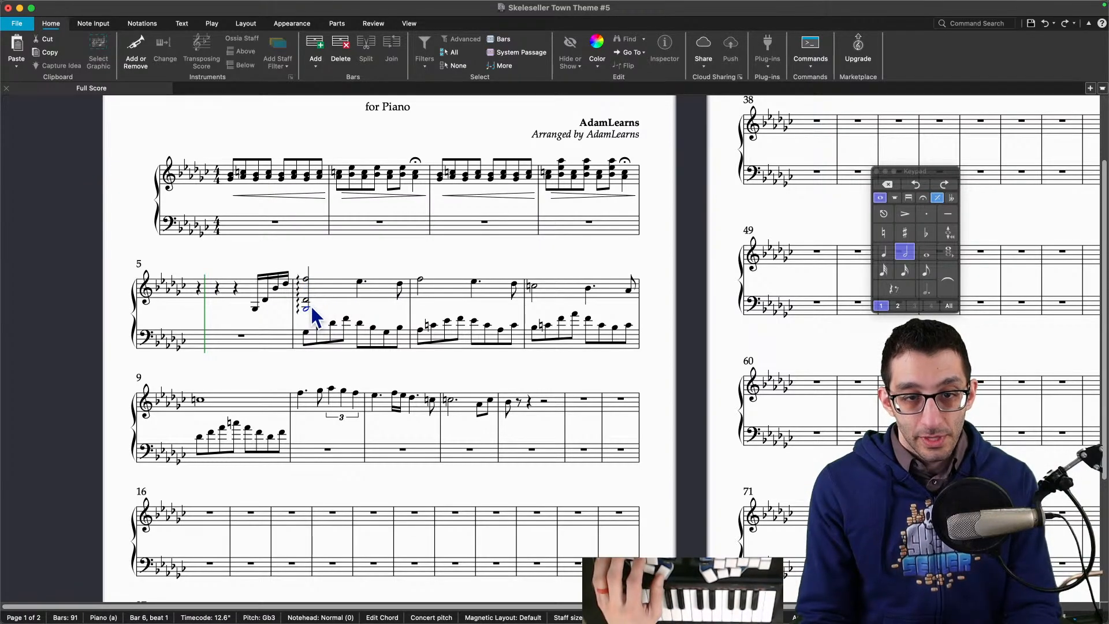
key("Delete")
left_click(300, 278)
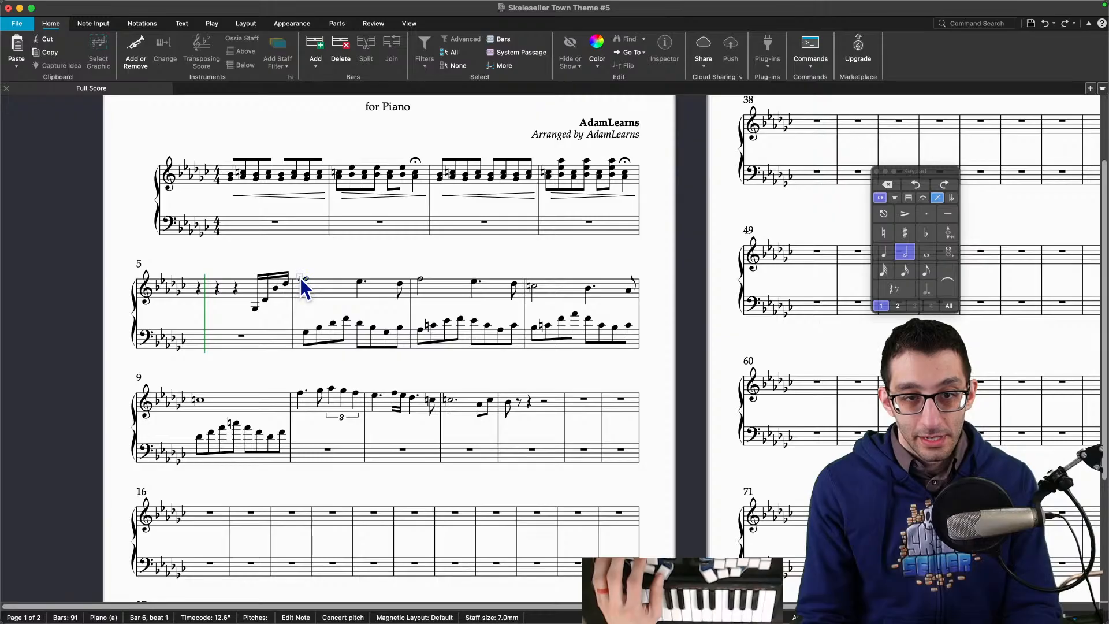
left_click(306, 280)
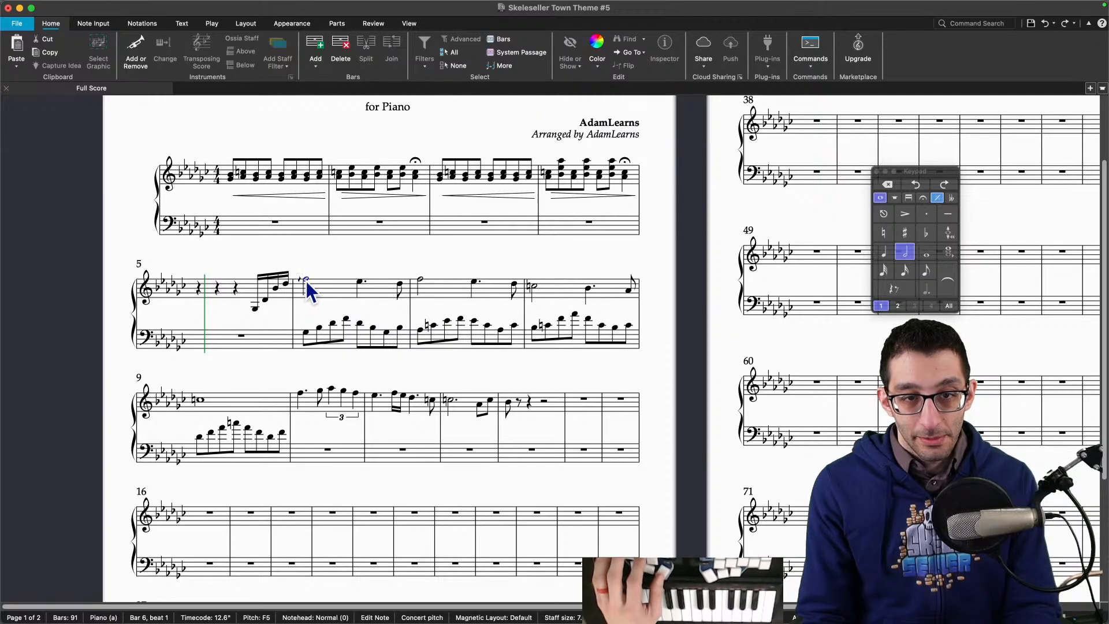
left_click(922, 198)
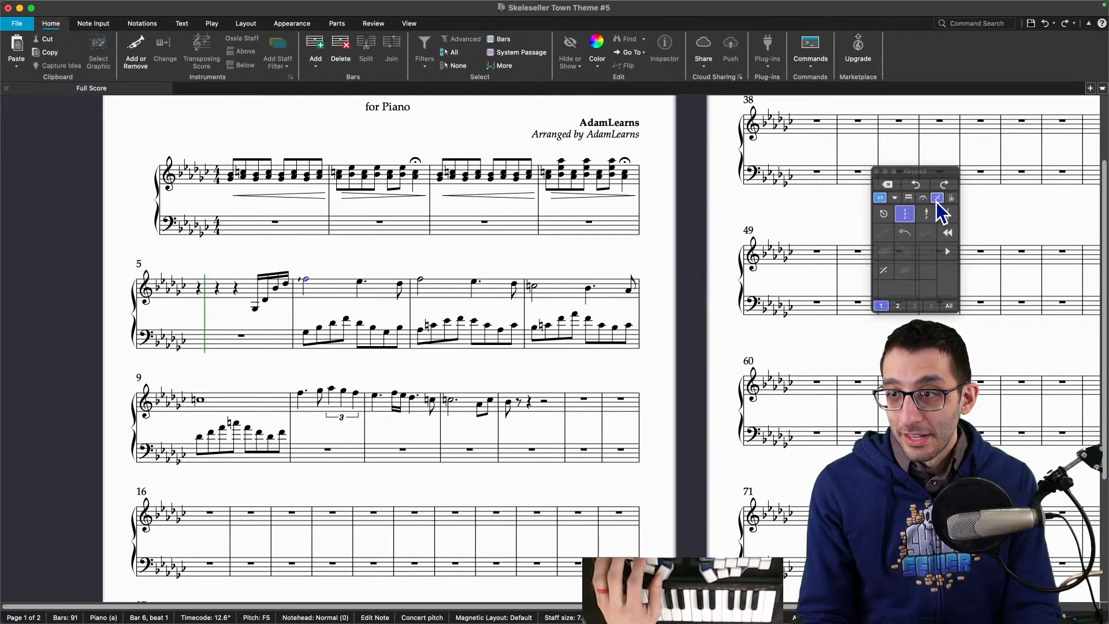
left_click(880, 198)
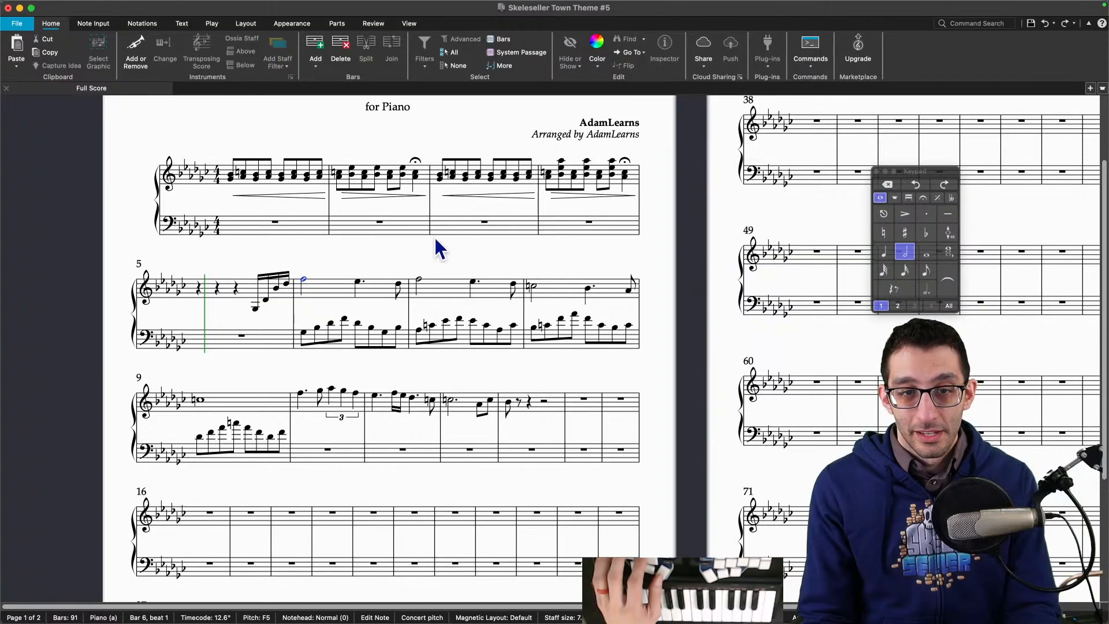
Step: Play back the sixteenth-note run from beat 4 of bar 5 into bar 6
left_click(252, 308)
key("space")
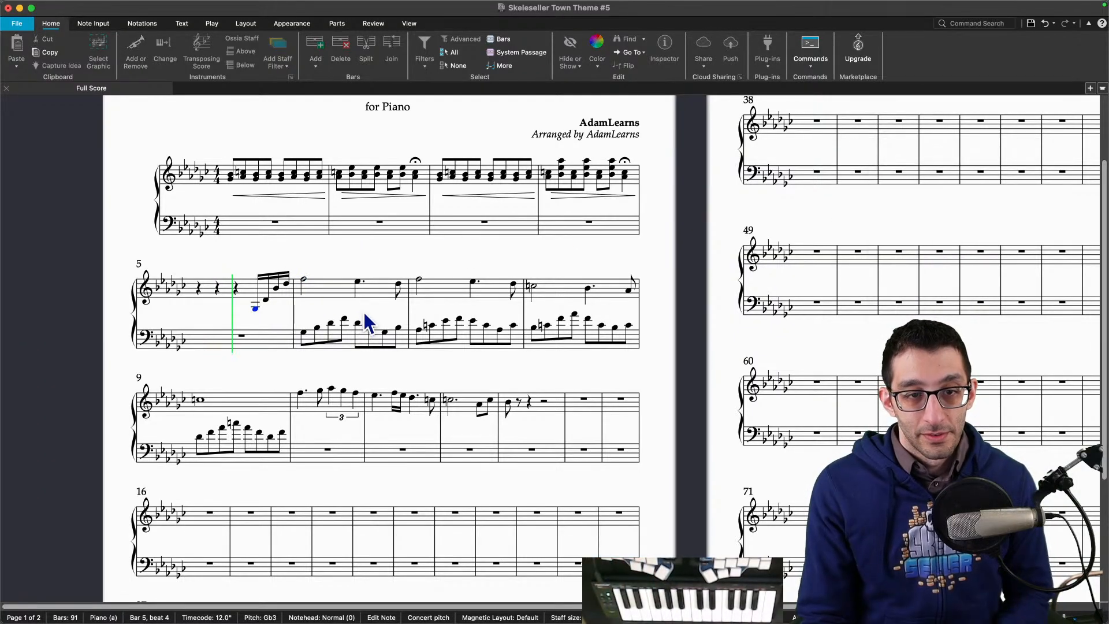
key("space")
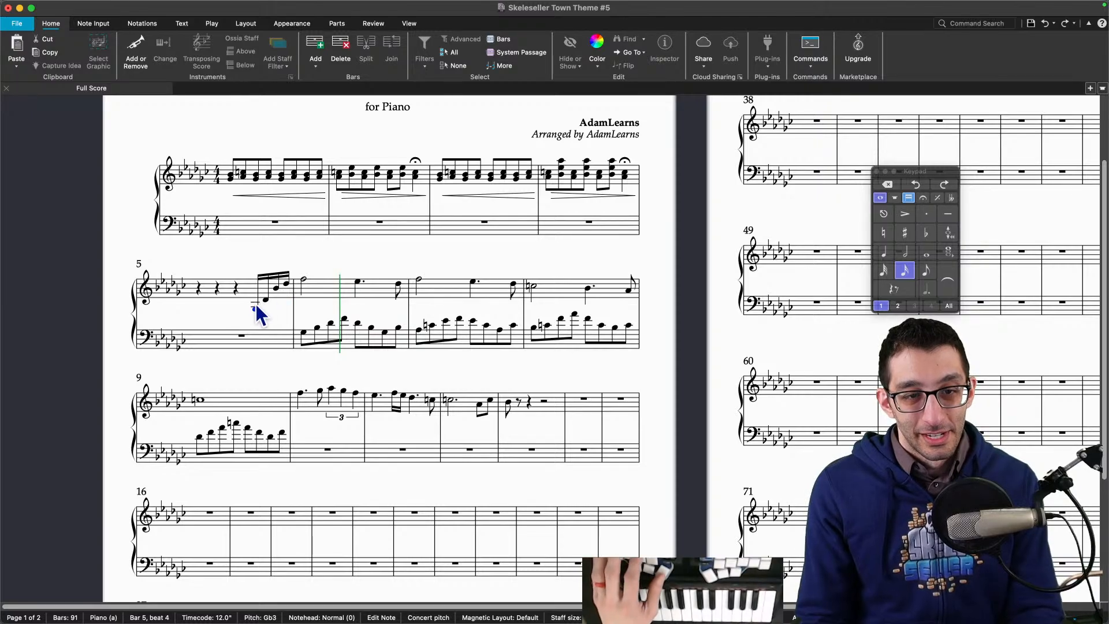
Step: Change the four sixteenth notes on beat 4 of treble bar 5 to thirty-second notes
key("Escape")
left_click(261, 291)
left_click(252, 310)
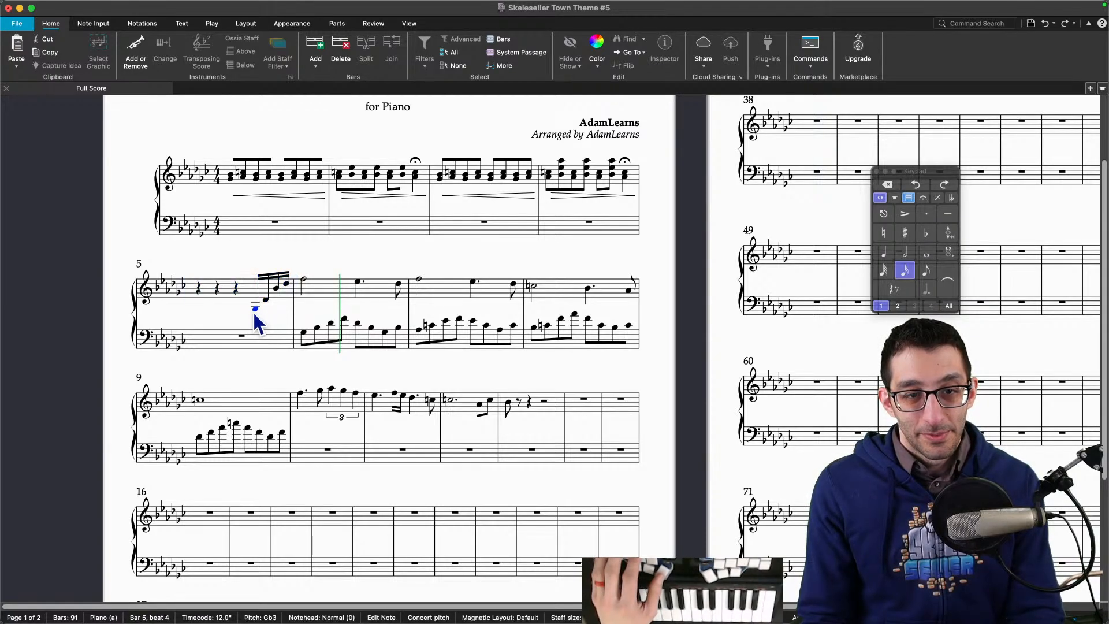
left_click(286, 285, "shift")
left_click(882, 270)
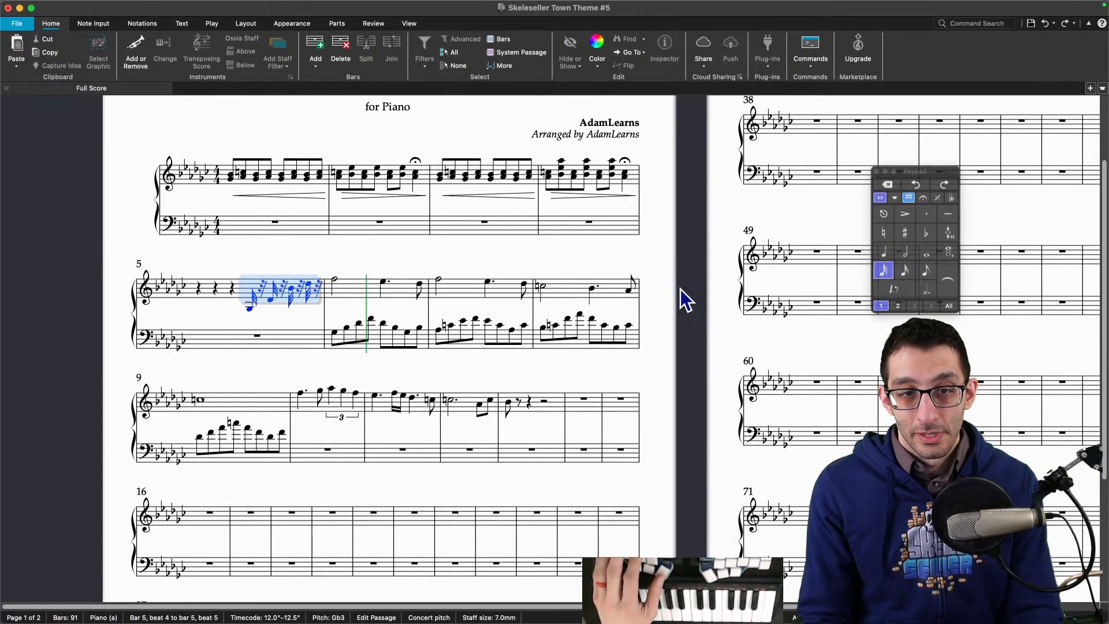
Step: Enter Gb3, Db4, Bb4 and Db5 as consecutive thirty-second notes in the second half of beat 4 in treble bar 5
left_click(309, 284)
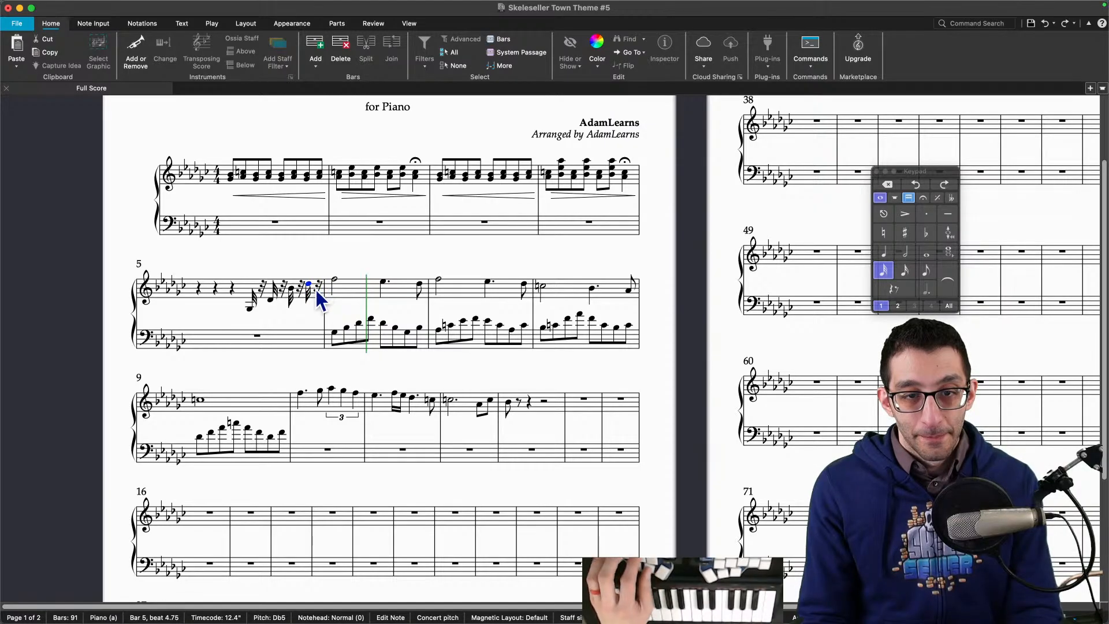
left_click(317, 289)
key("d")
left_click(307, 286)
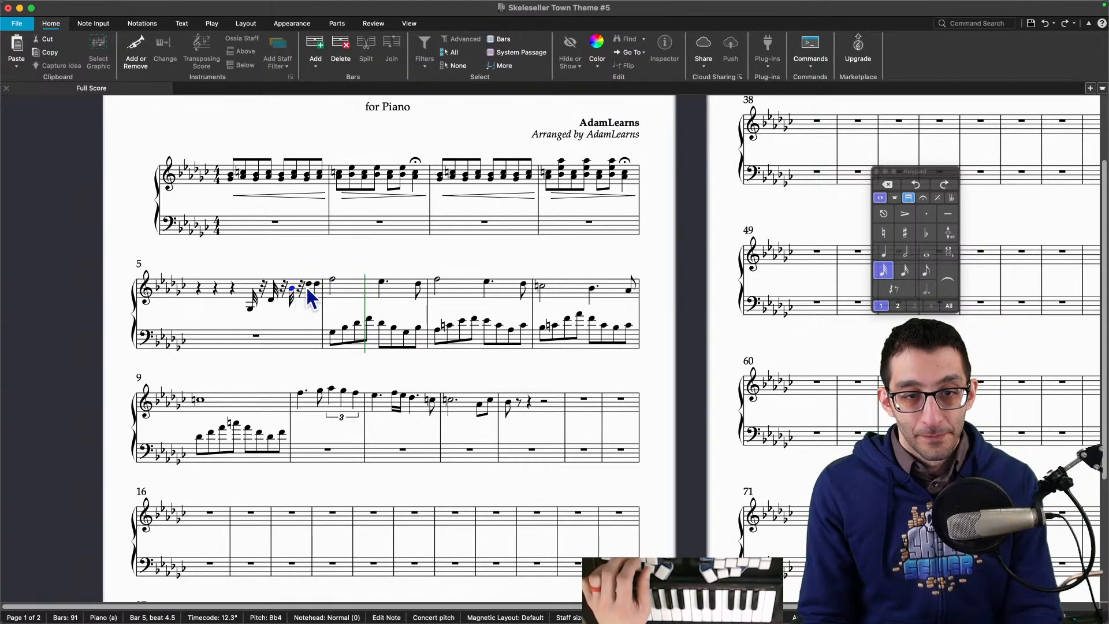
key("b")
left_click(272, 299)
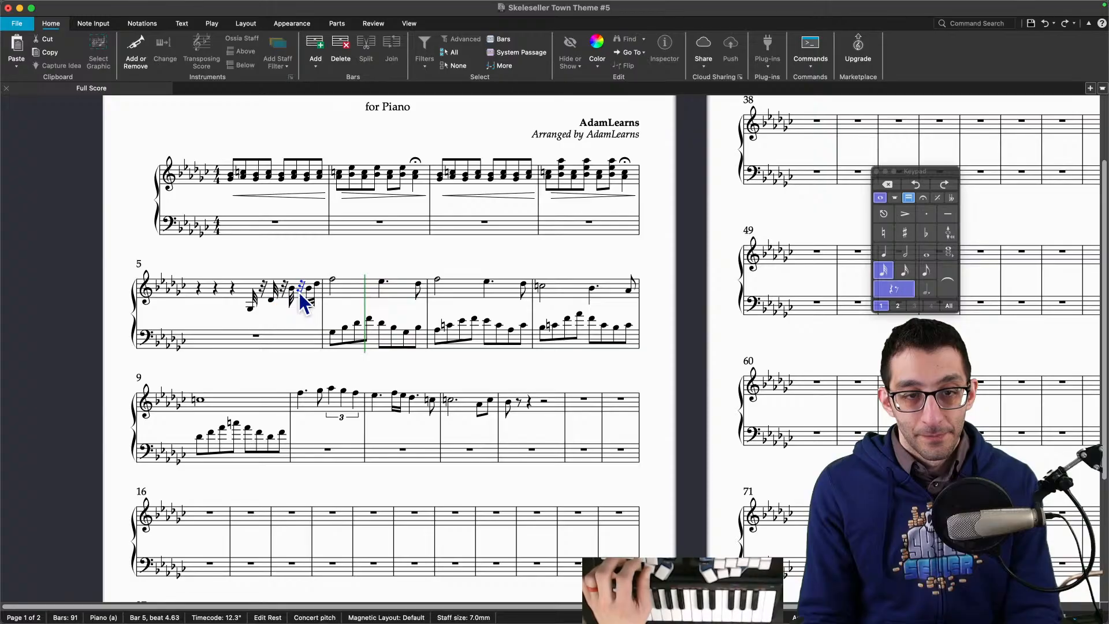
left_click(249, 308)
left_click(293, 290, "alt")
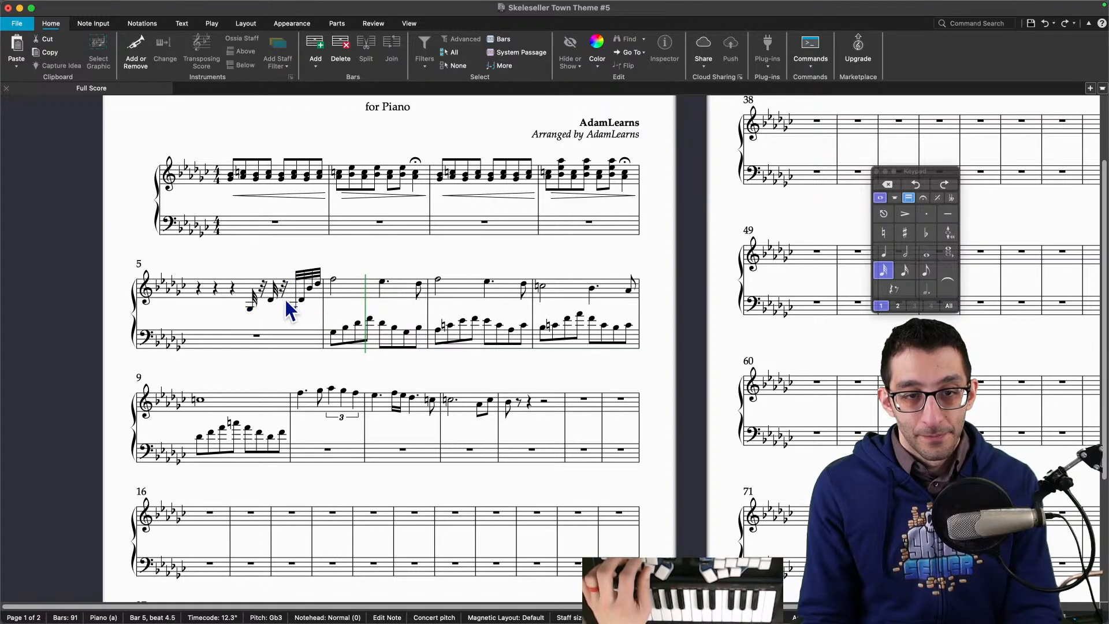
key("Escape")
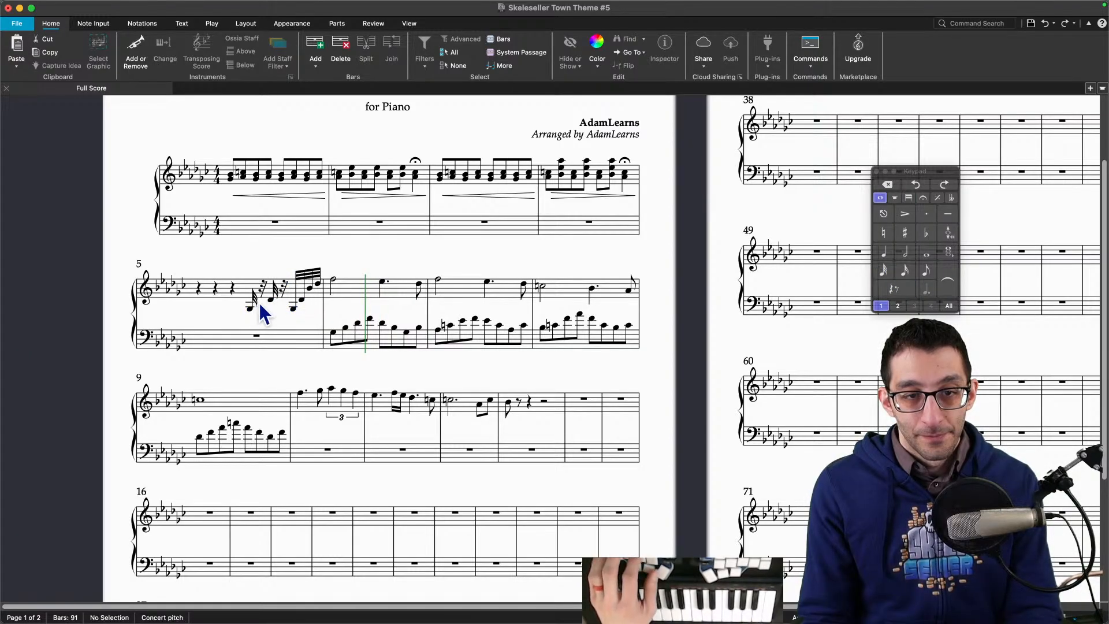
Step: Replace the leftover notes and rests in the first half of beat 4 of treble bar 5 with an eighth rest
left_click(917, 273)
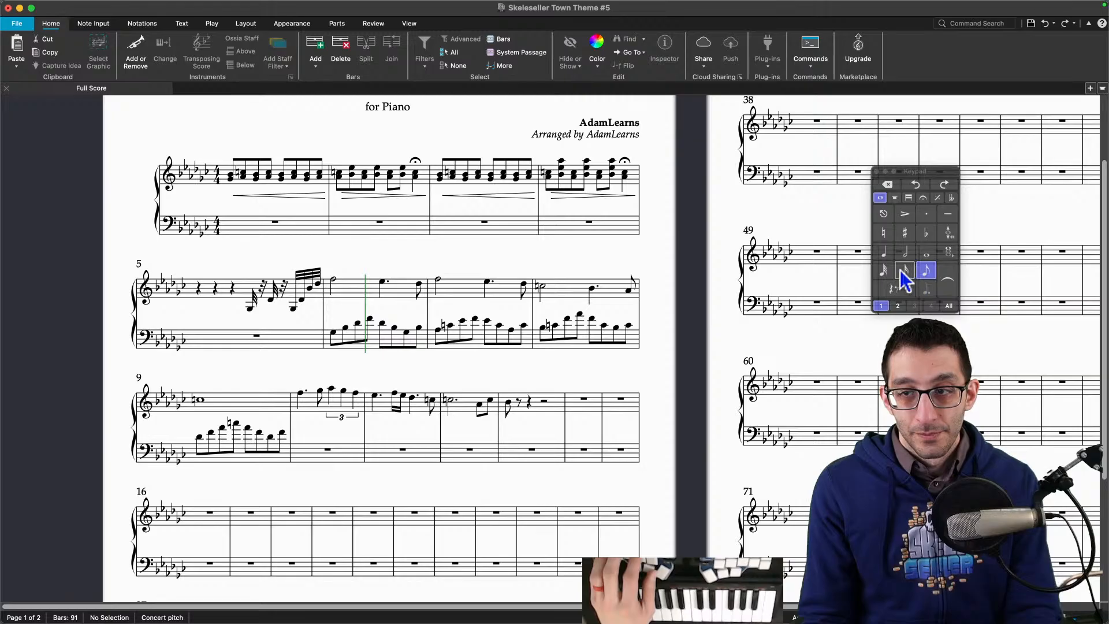
left_click(251, 311)
key("Escape")
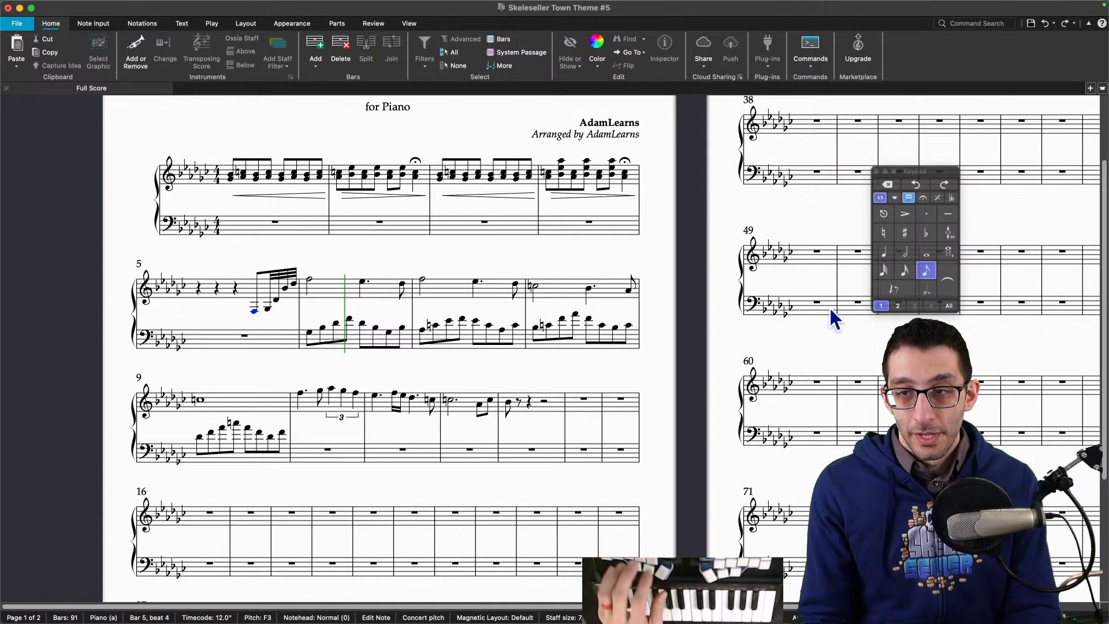
left_click(893, 288)
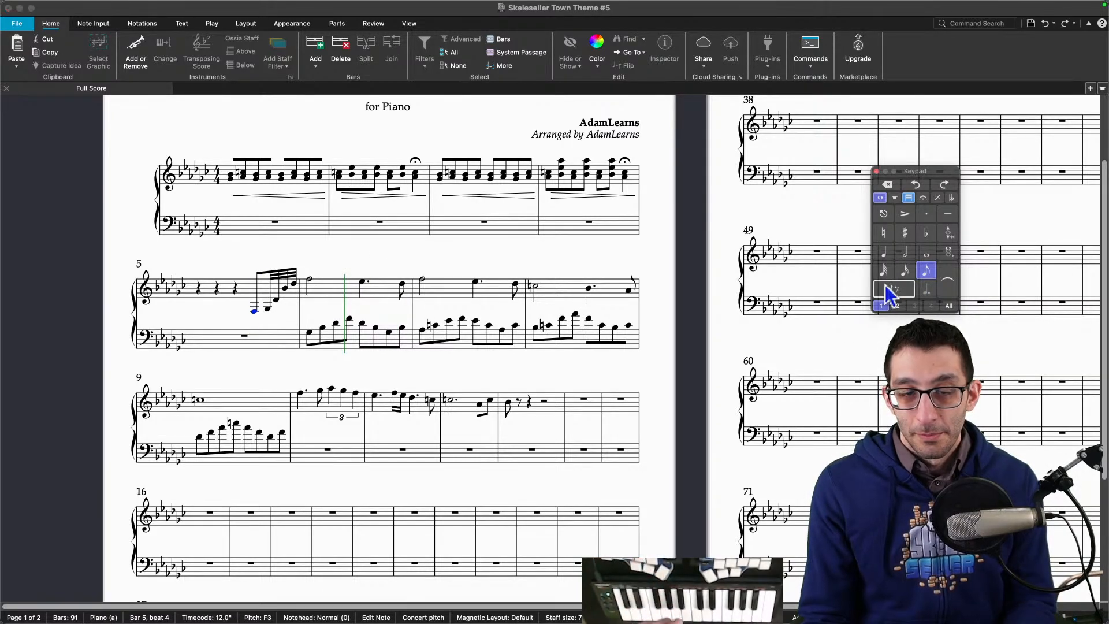
Step: Play back the score from the start of bar 5 through the thirty-second-note run into the following bars
left_click(199, 287)
key("p")
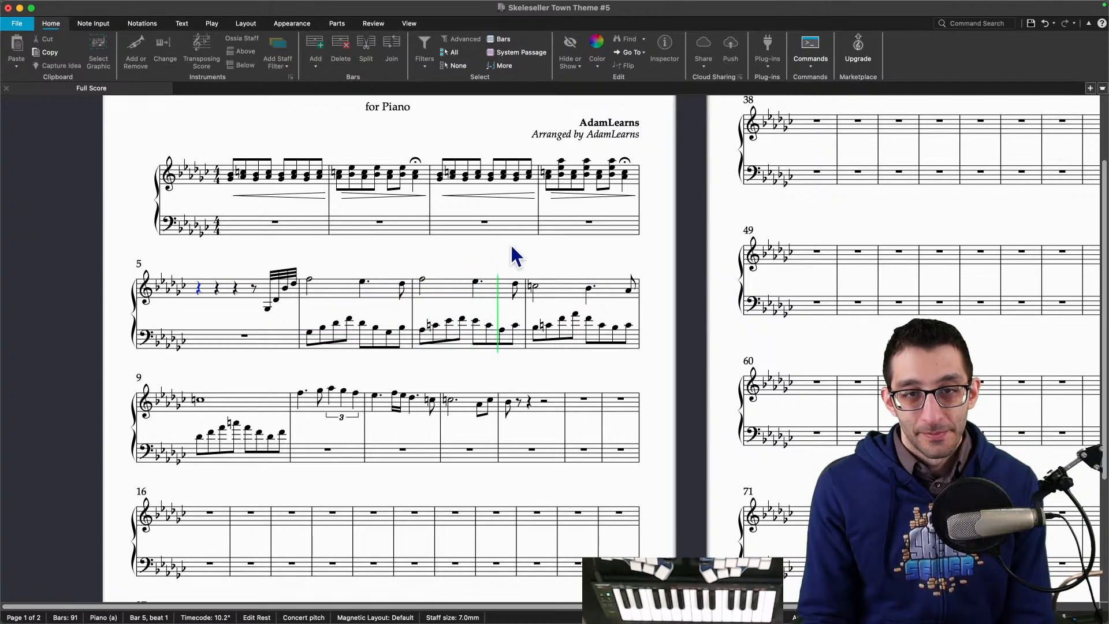
key("space")
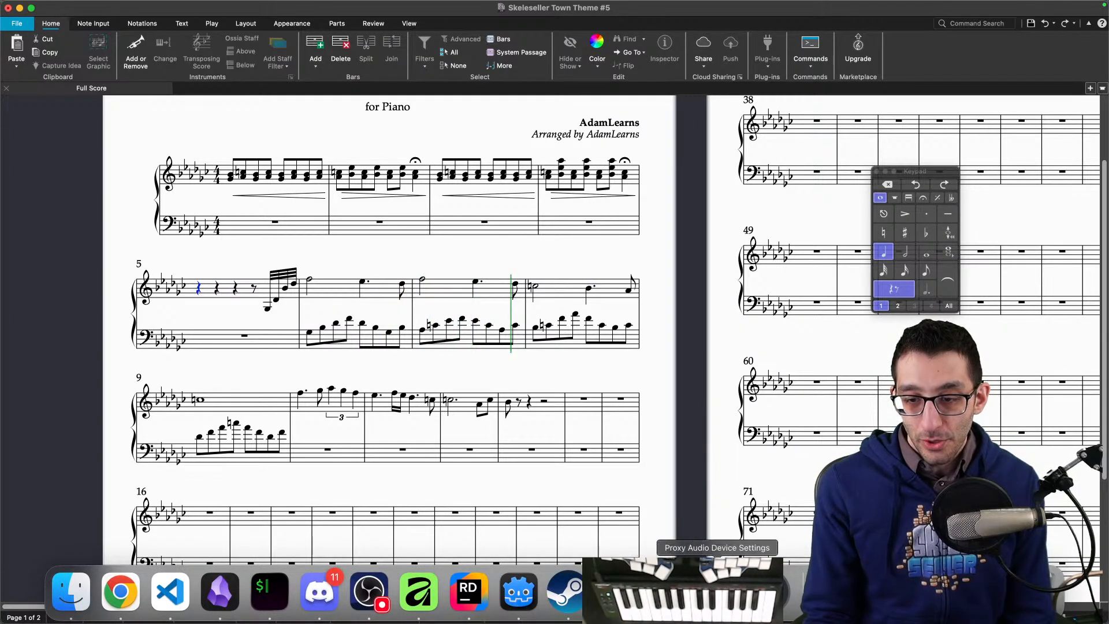
Step: Look up the project tempo in FL Studio, switch back to Sibelius and place a metronome mark text above beat 1 of bar 1
left_click(766, 591)
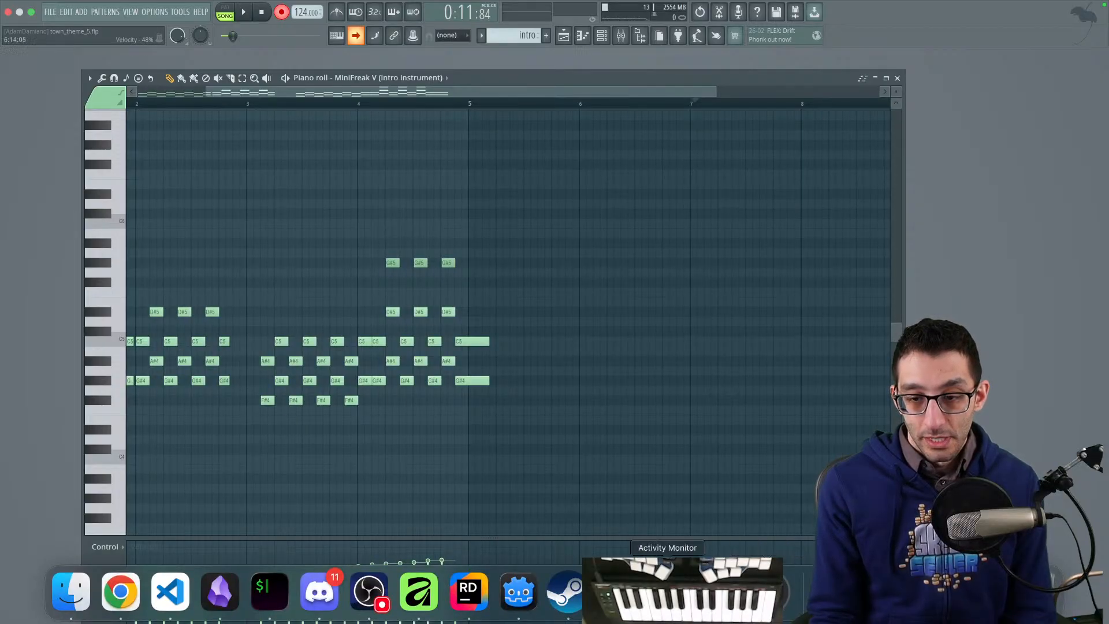
left_click(617, 591)
left_click(180, 24)
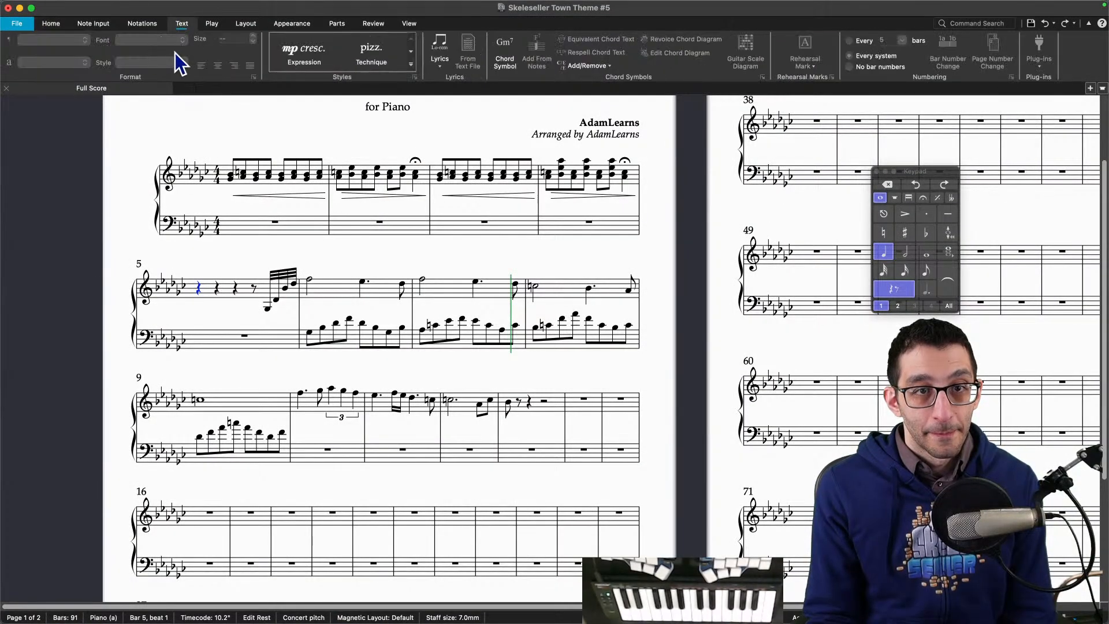
key("super+e")
key("Escape")
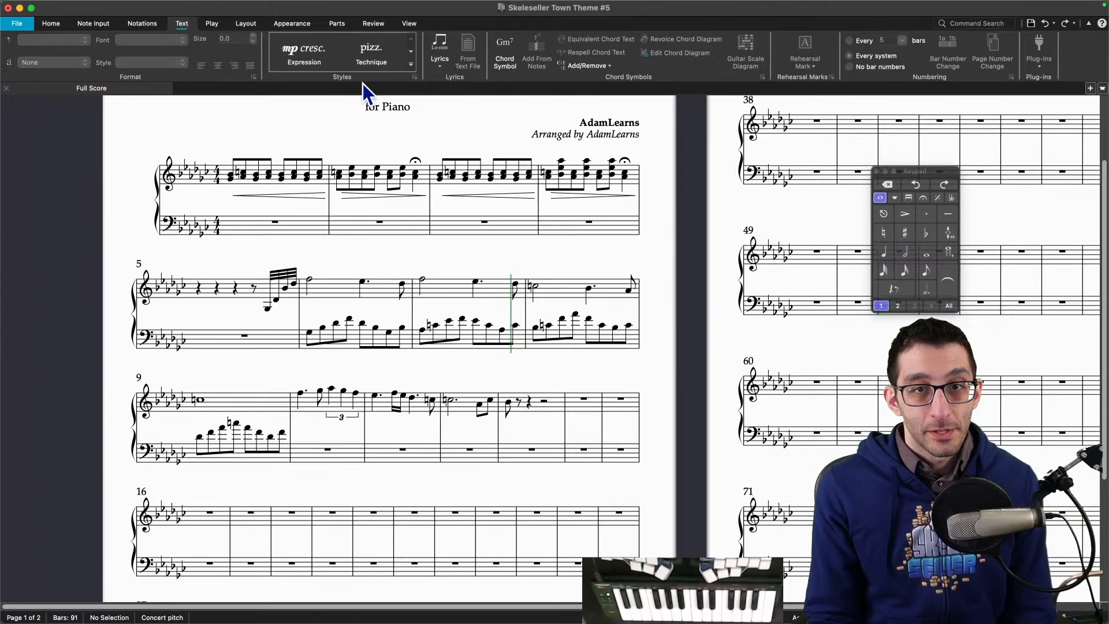
left_click(411, 65)
key("Escape")
left_click(411, 66)
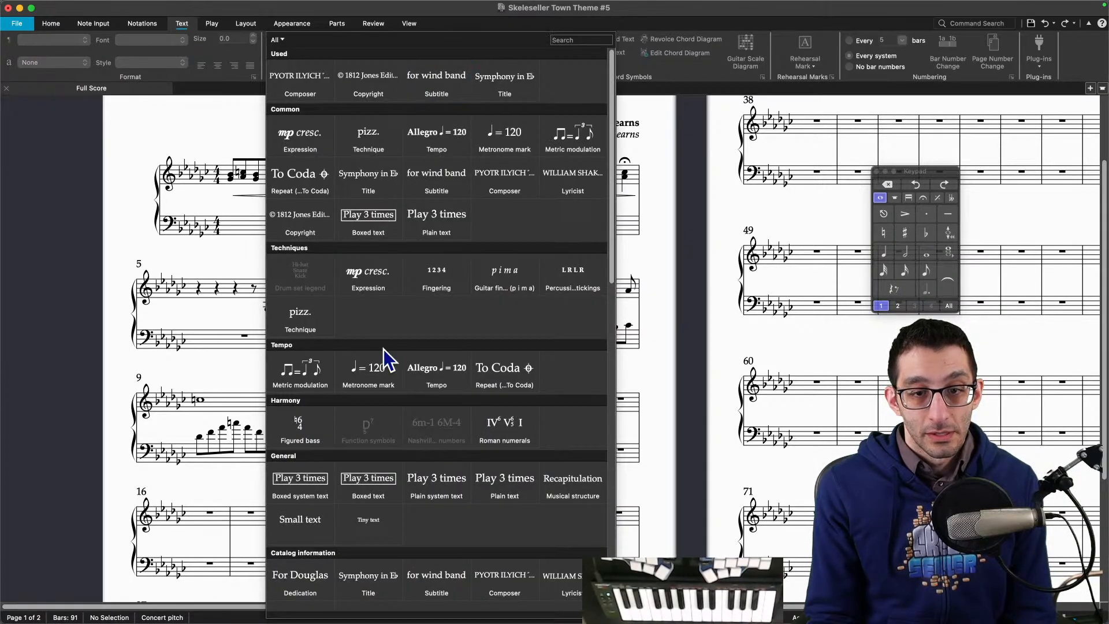
left_click(386, 388)
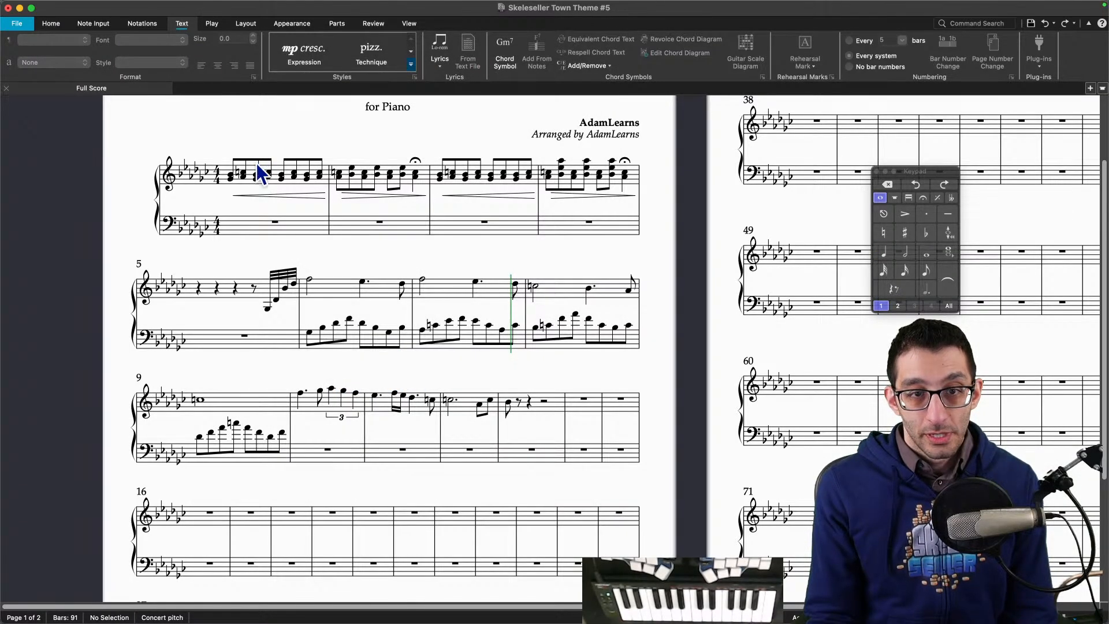
left_click(229, 148)
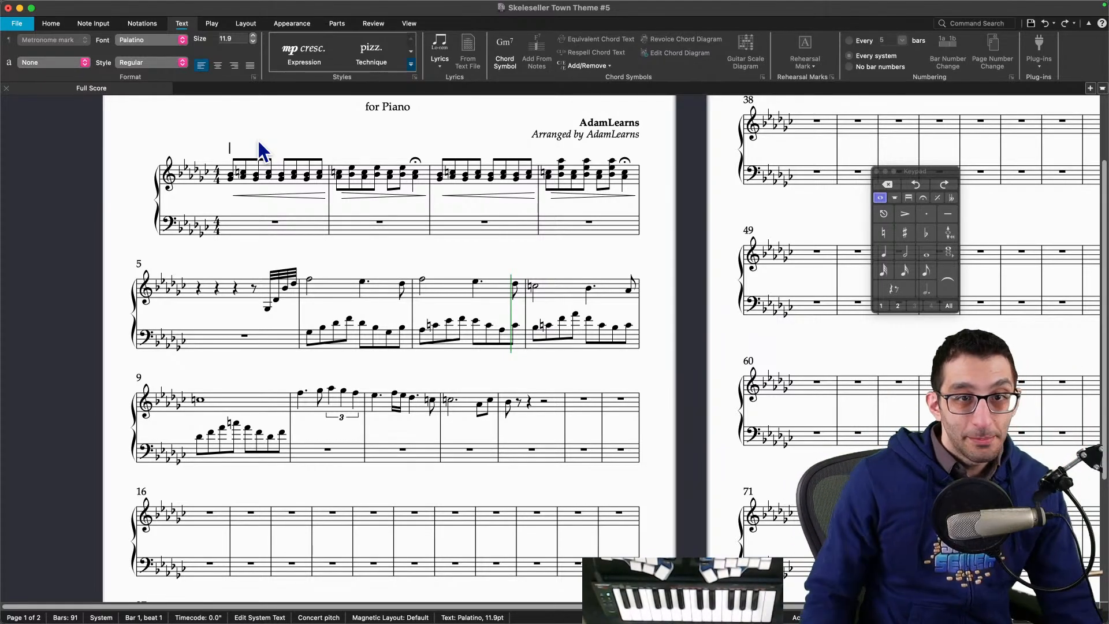
Step: Fill in the metronome mark as quarter note =124
right_click(231, 148)
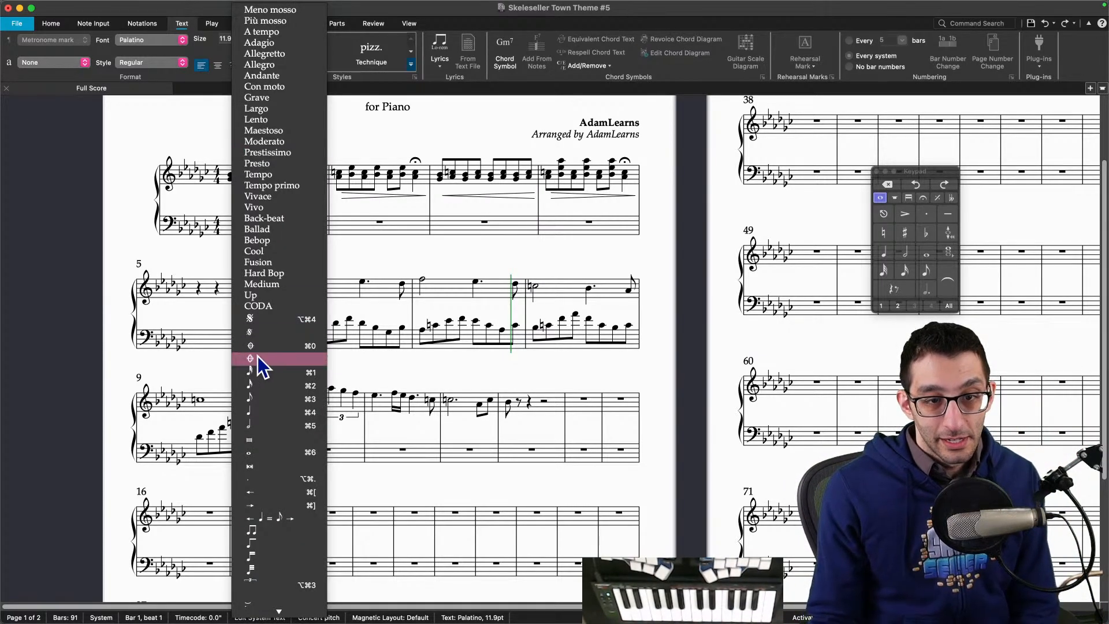
left_click(274, 412)
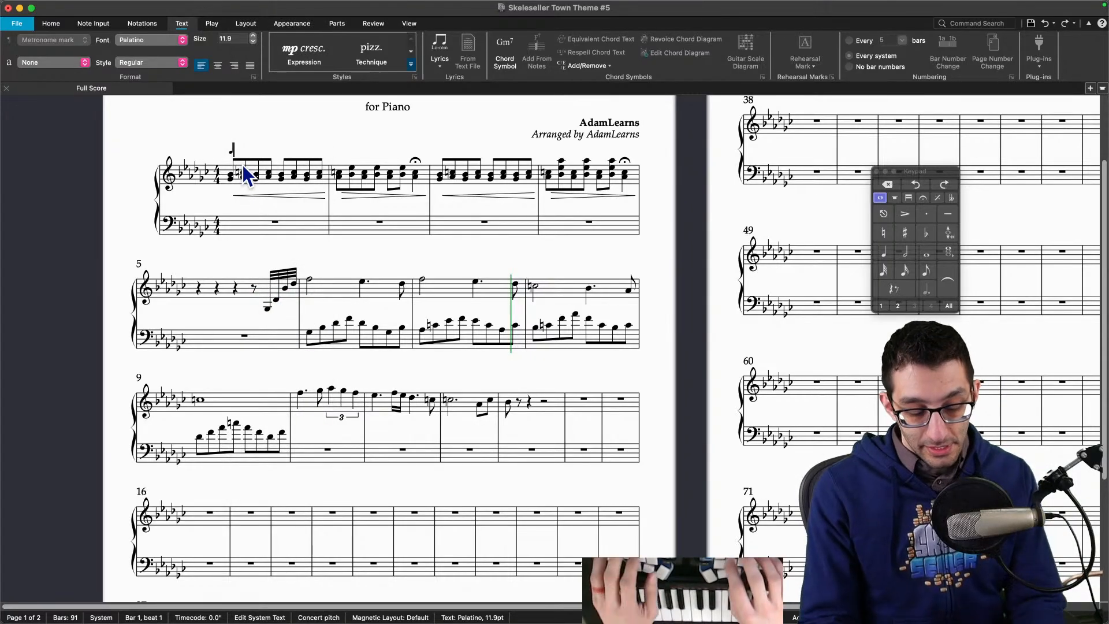
type("=124")
key("Escape")
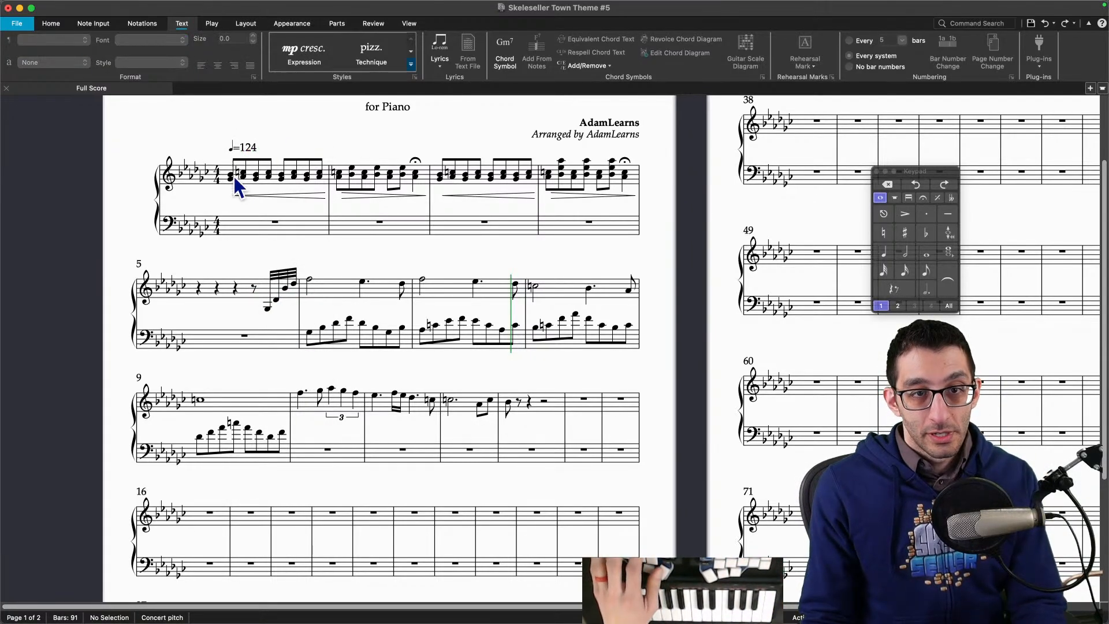
Step: Play back the opening bars from bar 1 at the new tempo
left_click(231, 175)
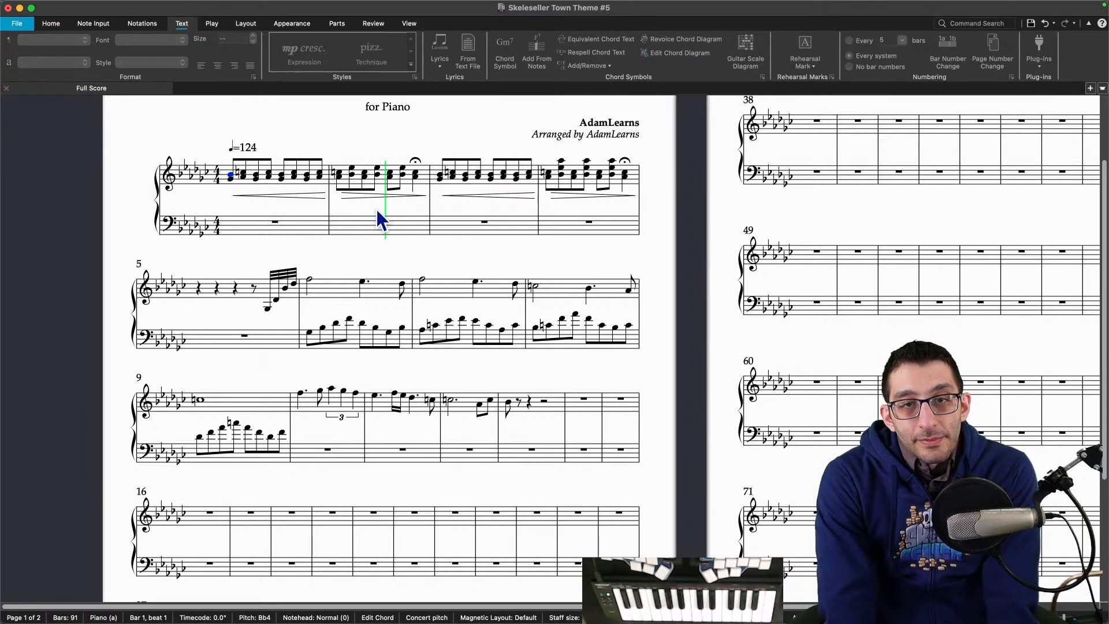
key("space")
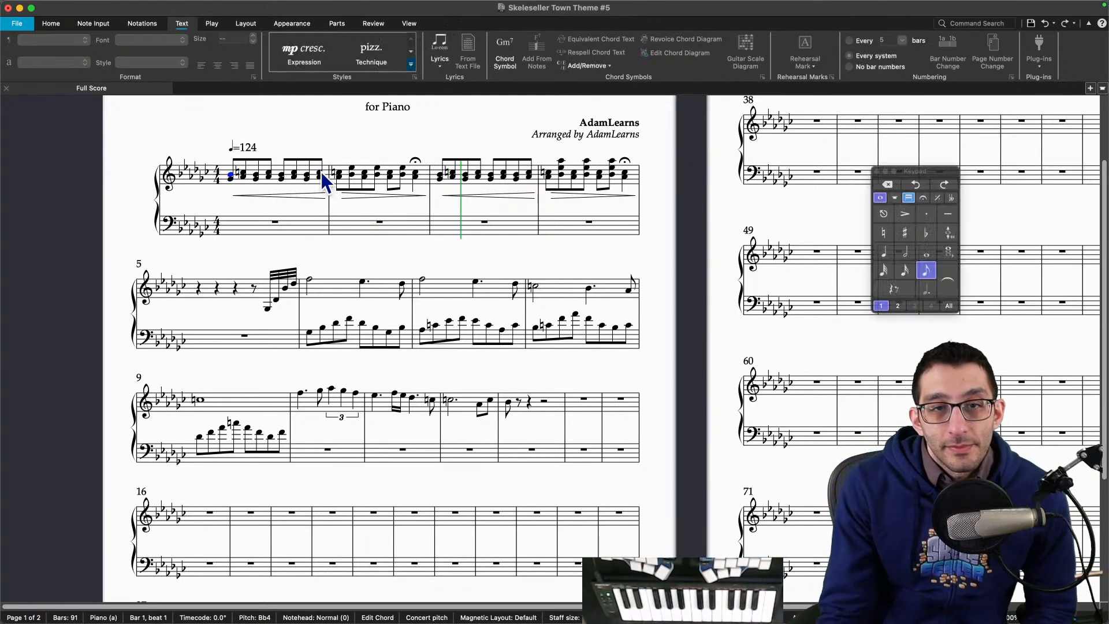
Step: Add a slur spanning all the treble notes of bars 1 and 2
left_click(317, 171, "shift")
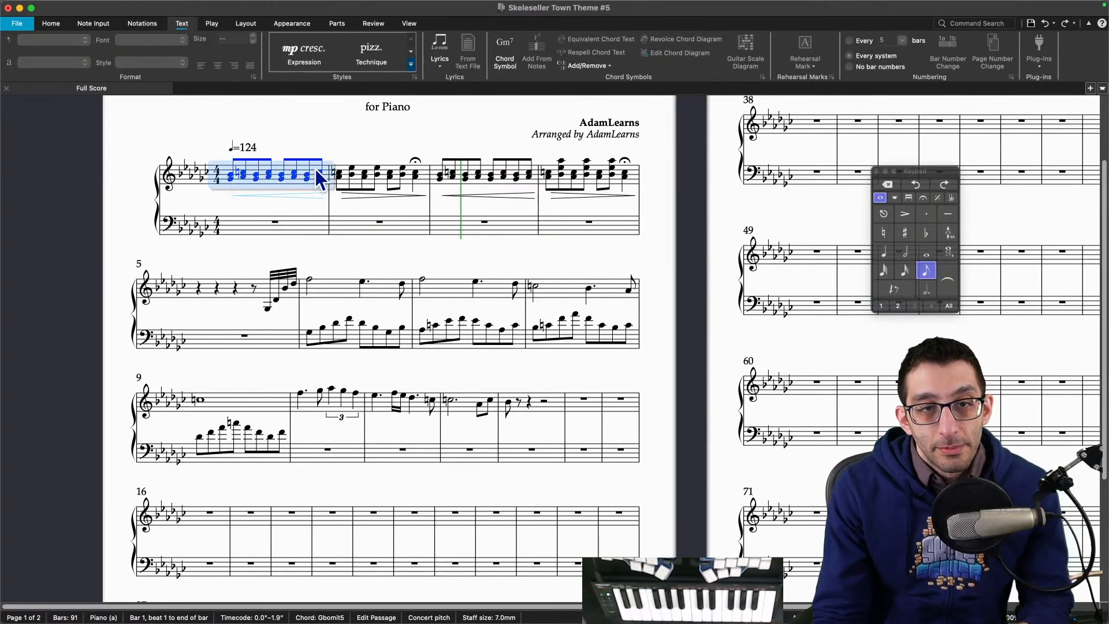
left_click(424, 175, "shift")
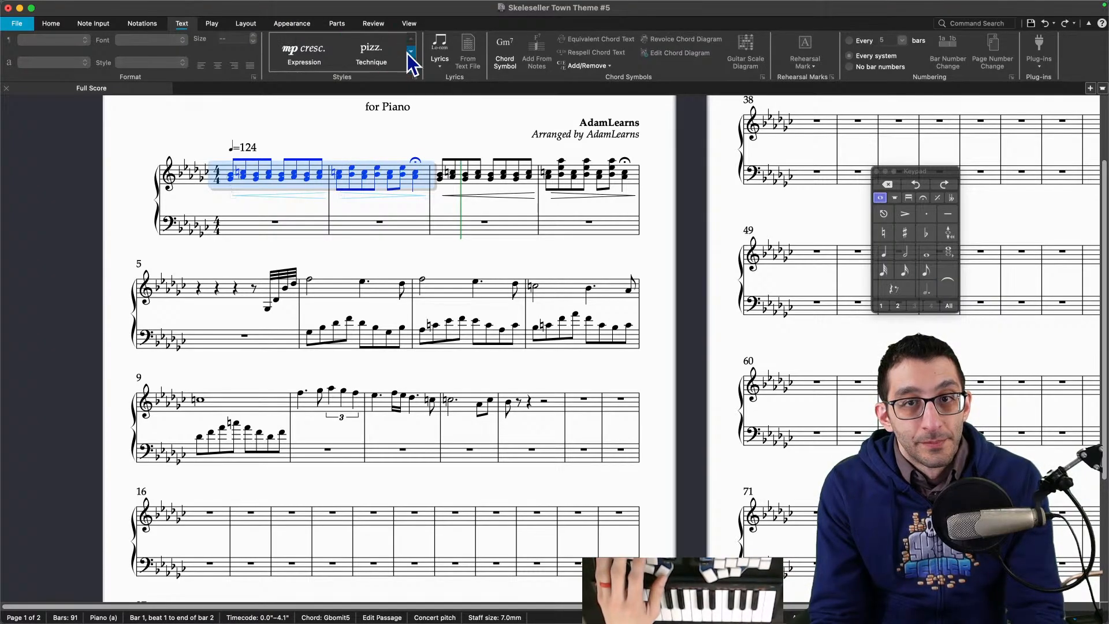
left_click(254, 24)
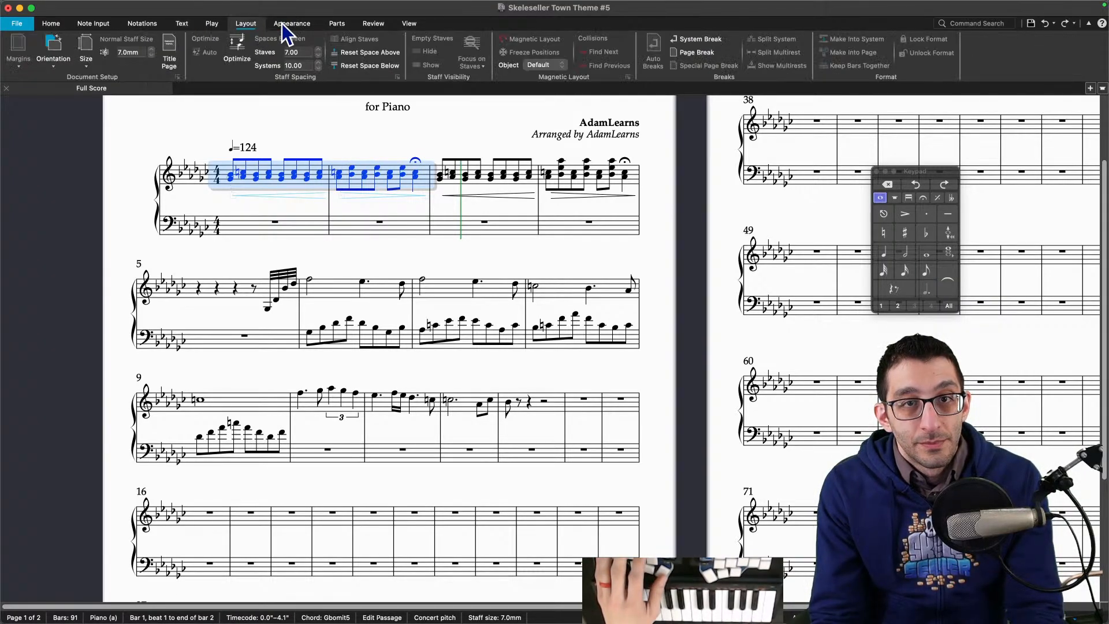
left_click(211, 25)
left_click(333, 25)
left_click(373, 25)
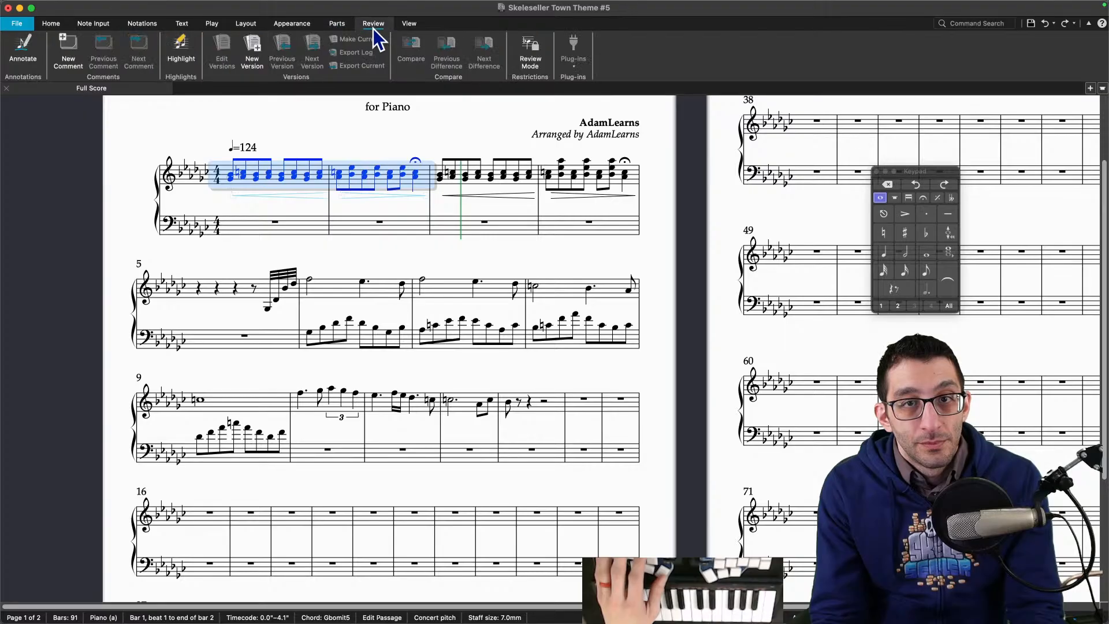
left_click(249, 24)
left_click(181, 24)
left_click(144, 24)
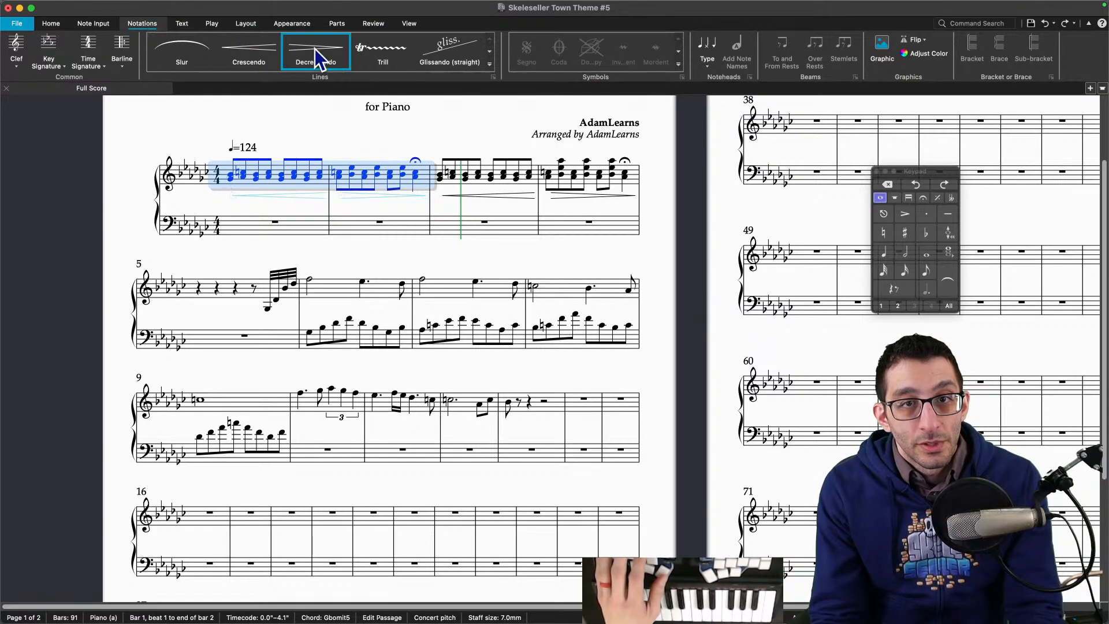
left_click(489, 64)
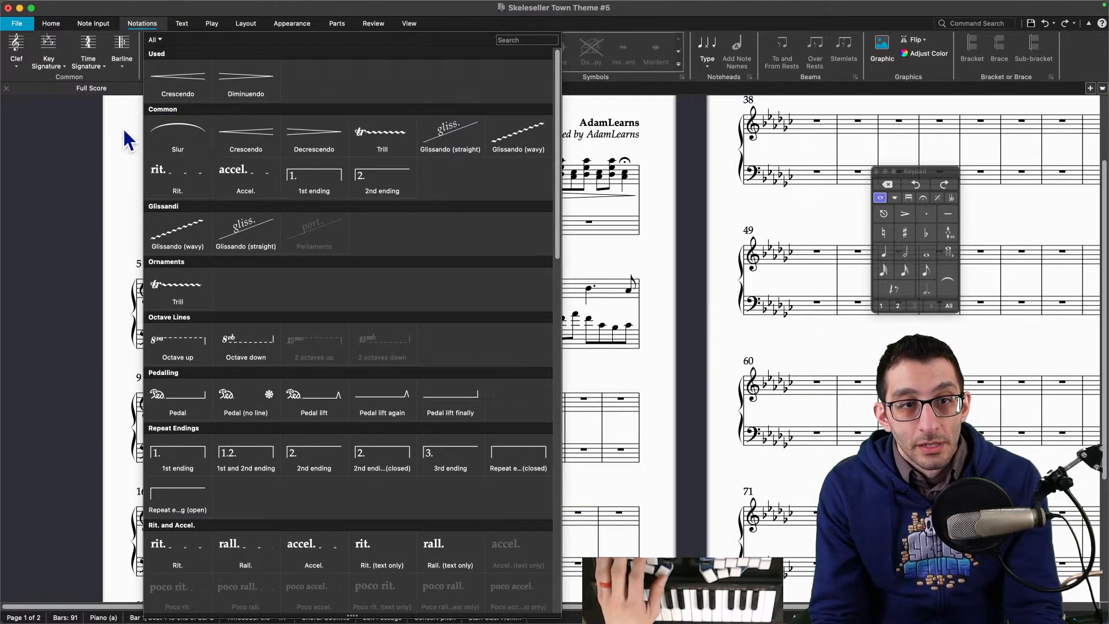
left_click(177, 134)
Step: Add a slur across treble bar 3 and play back the score from bar 1
left_click(476, 176)
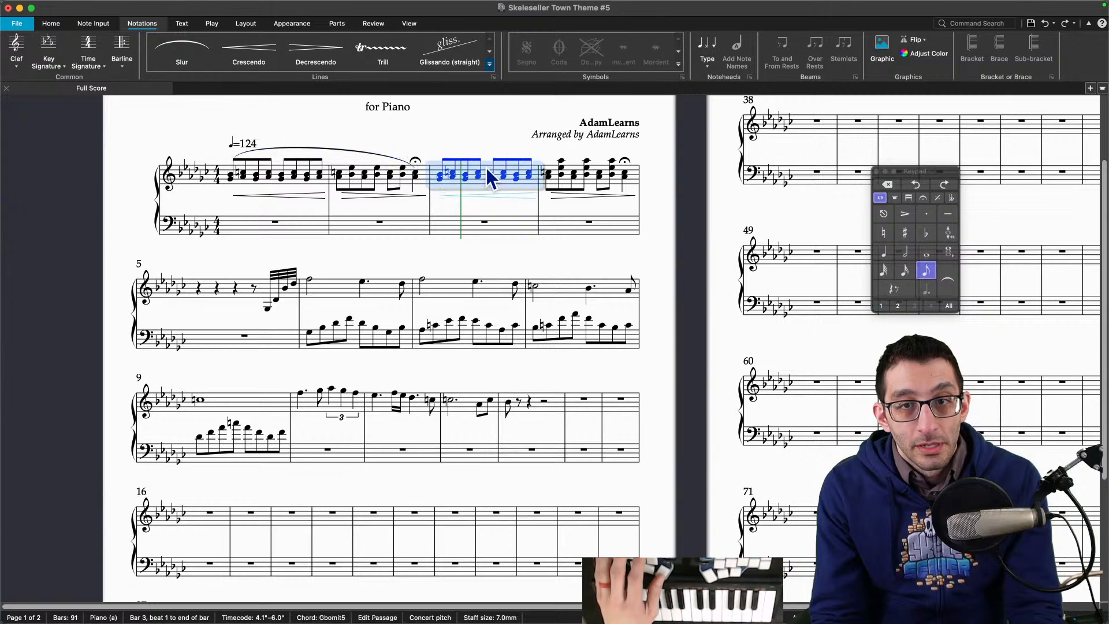
left_click(181, 49)
left_click(229, 175)
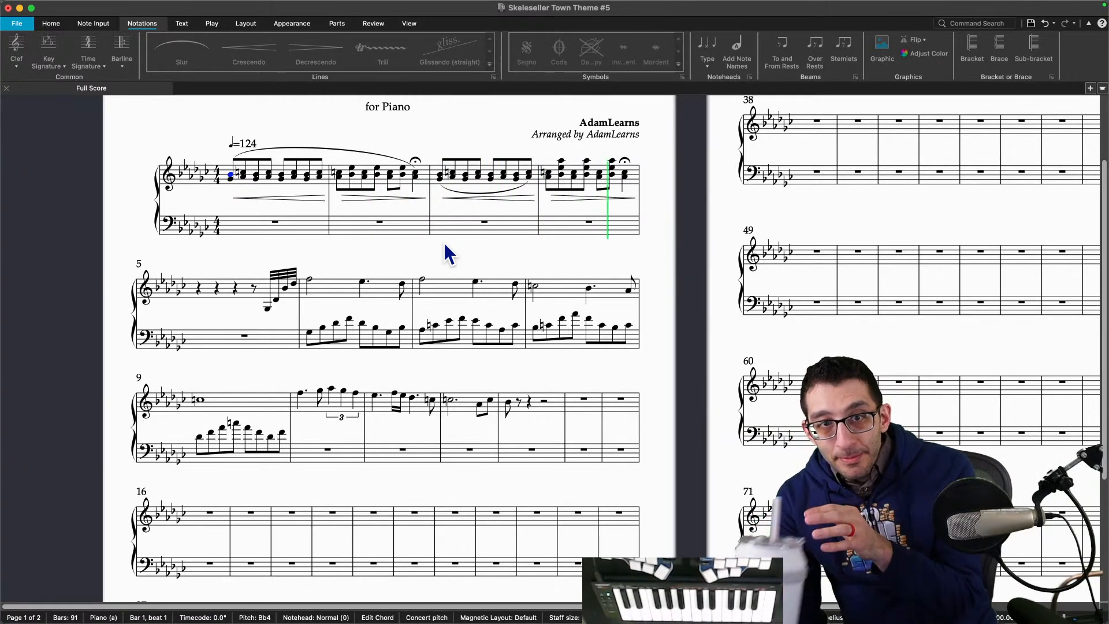
key("space")
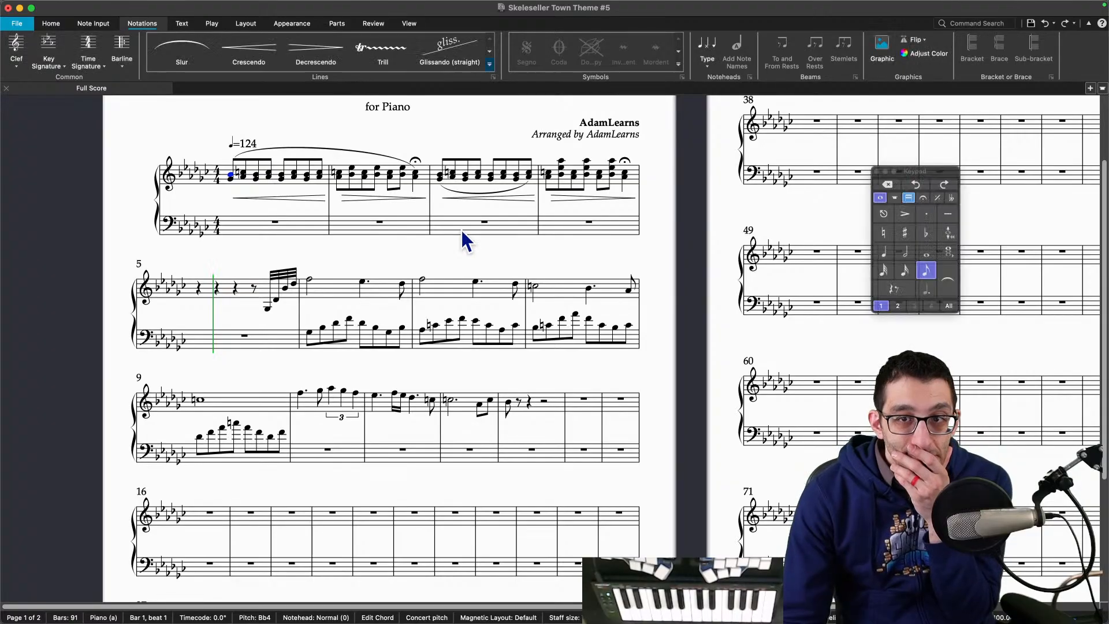
Step: Delete the slur under treble bar 3
left_click(631, 172)
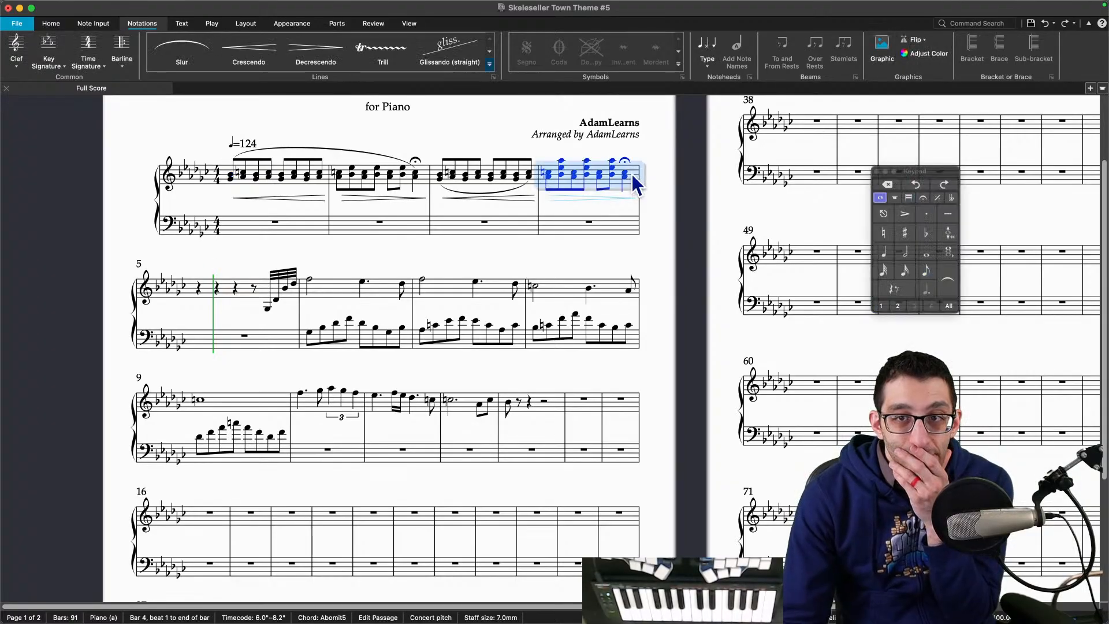
left_click(483, 192)
key("Delete")
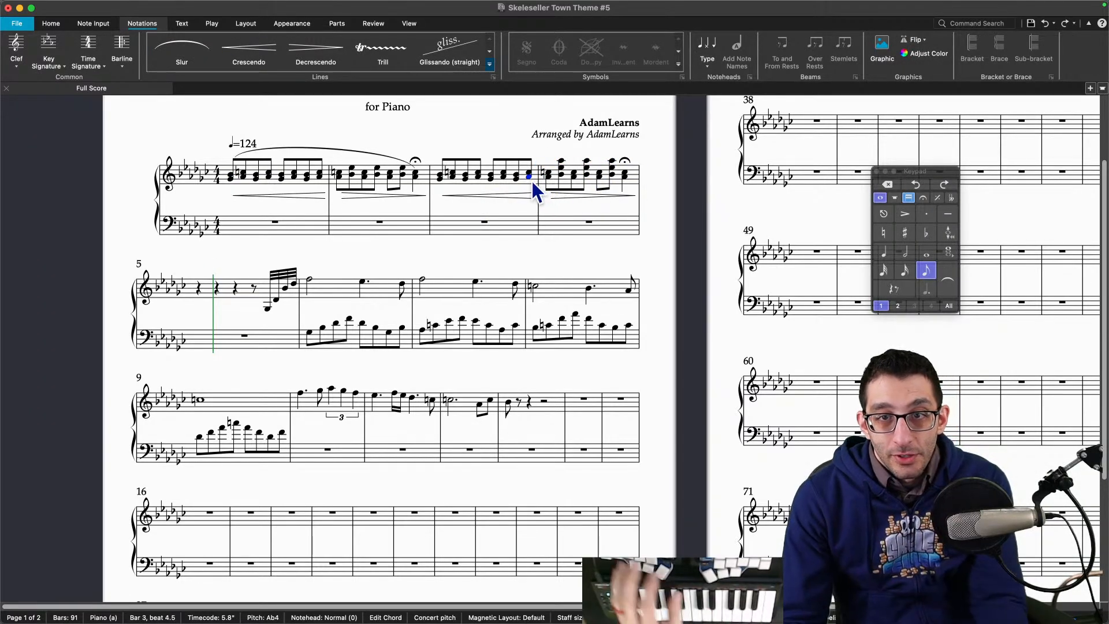
Step: Add a slur spanning the treble notes of bars 3 and 4, and play back the score from bar 6
left_click(542, 171)
left_click(532, 183)
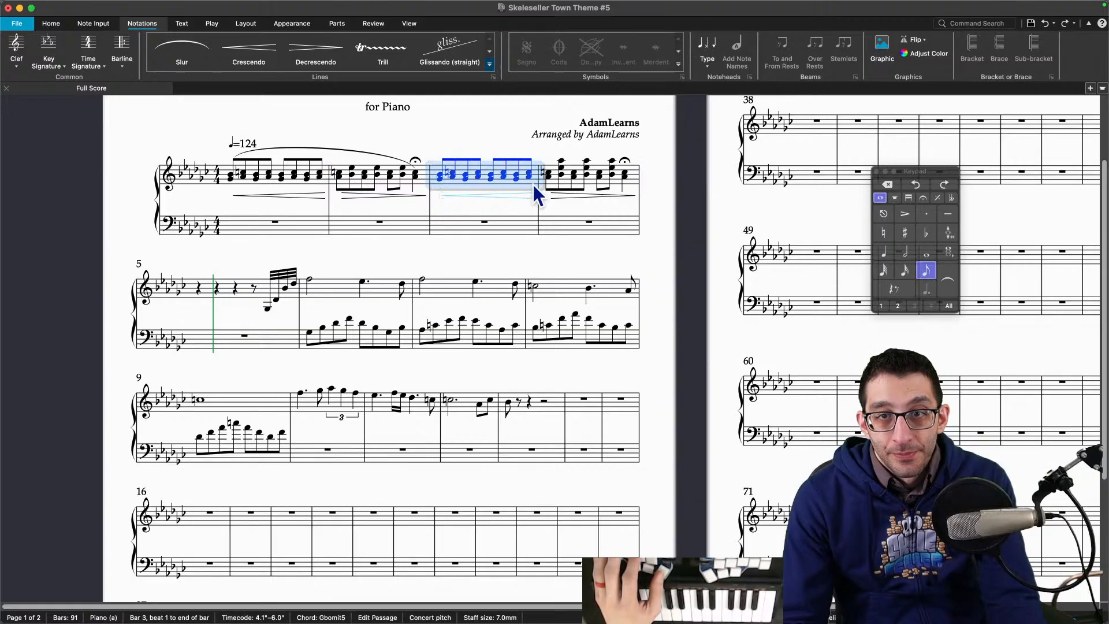
left_click(628, 181, "shift")
left_click(183, 54)
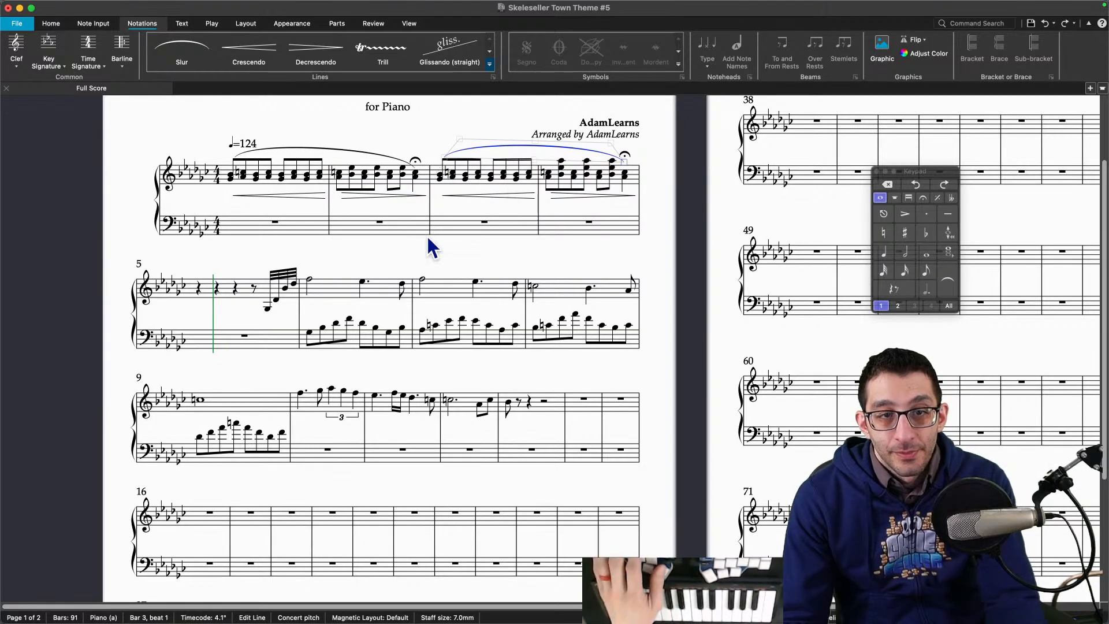
left_click(195, 289)
left_click(310, 280)
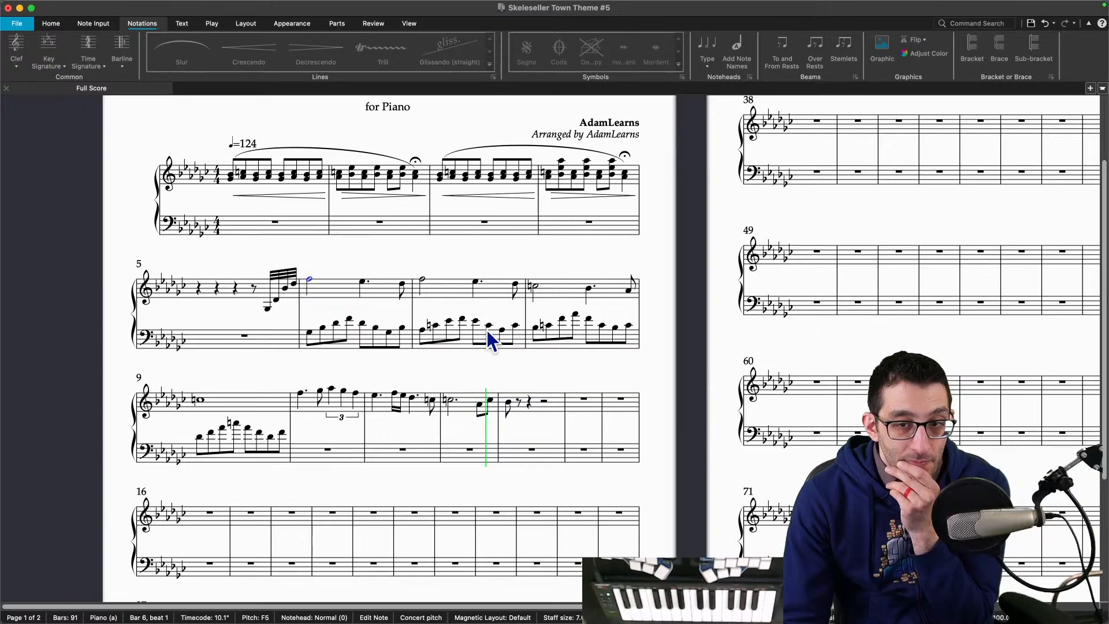
Step: Fill treble bar 13 with a half-note B-flat 4, a quarter-note B-flat 4 and a quarter-note C natural
left_click(508, 401)
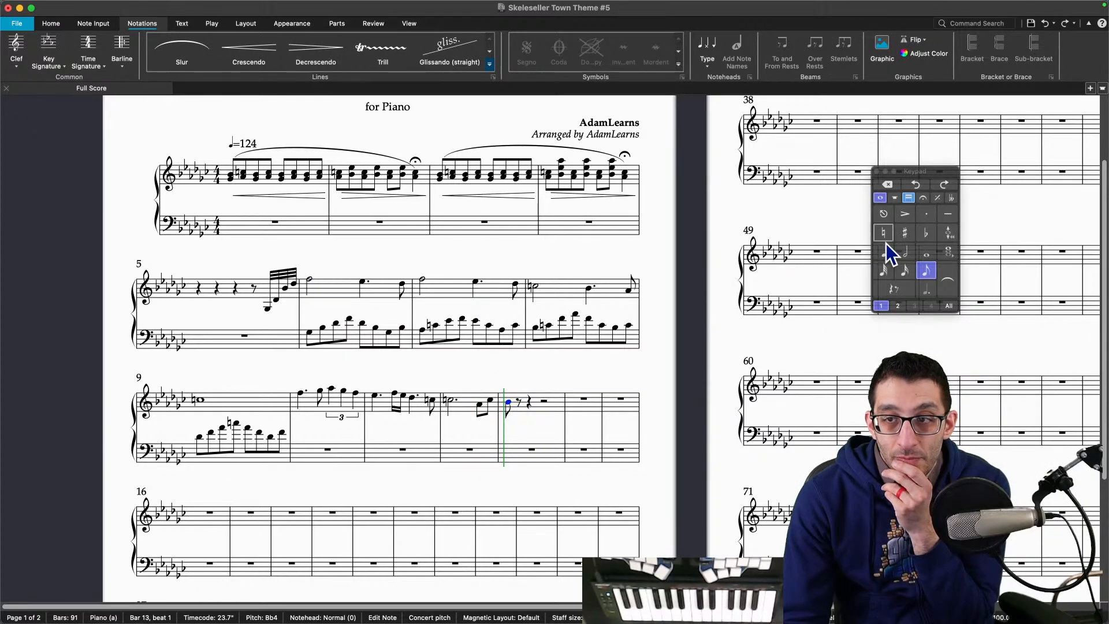
left_click(904, 253)
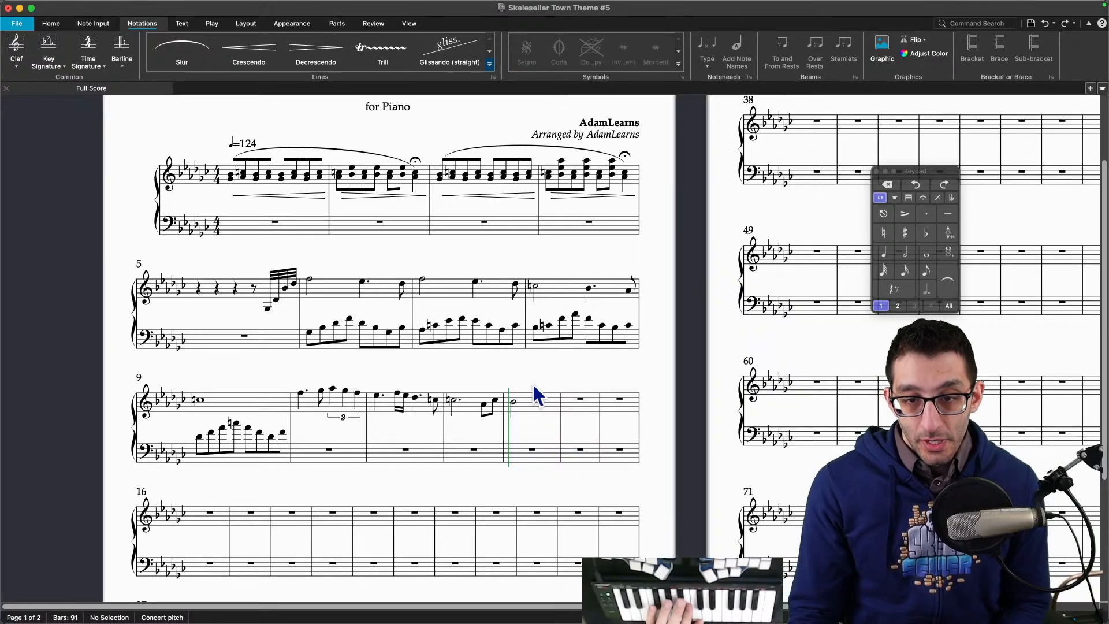
left_click(537, 401)
left_click(884, 254)
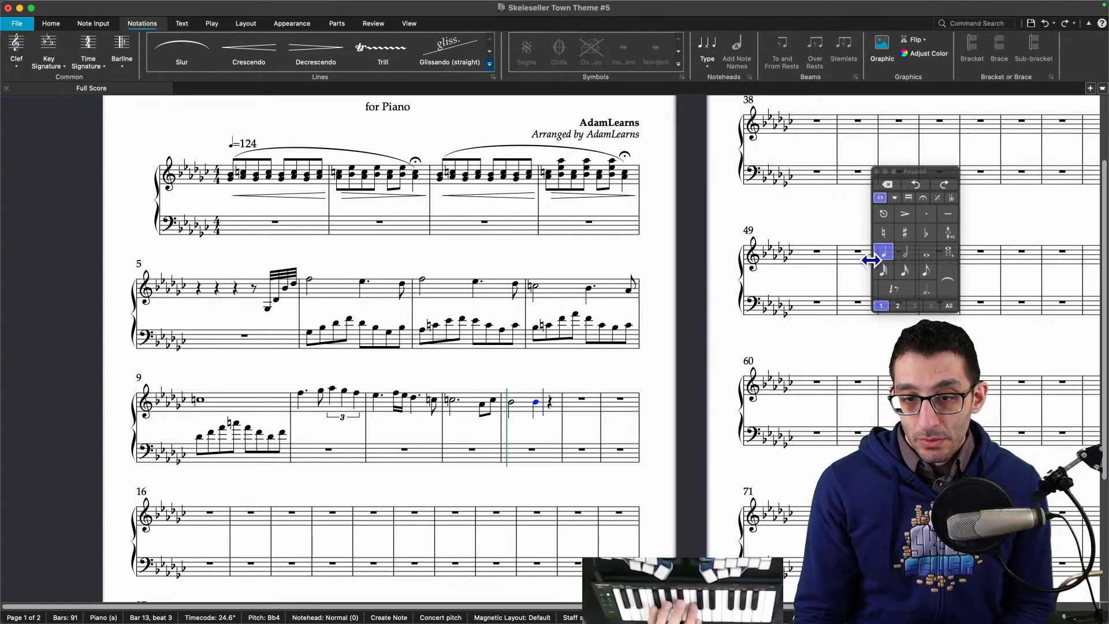
Step: Enter a half-note D-flat 5 followed by a dotted quarter note in treble bar 14
left_click(902, 256)
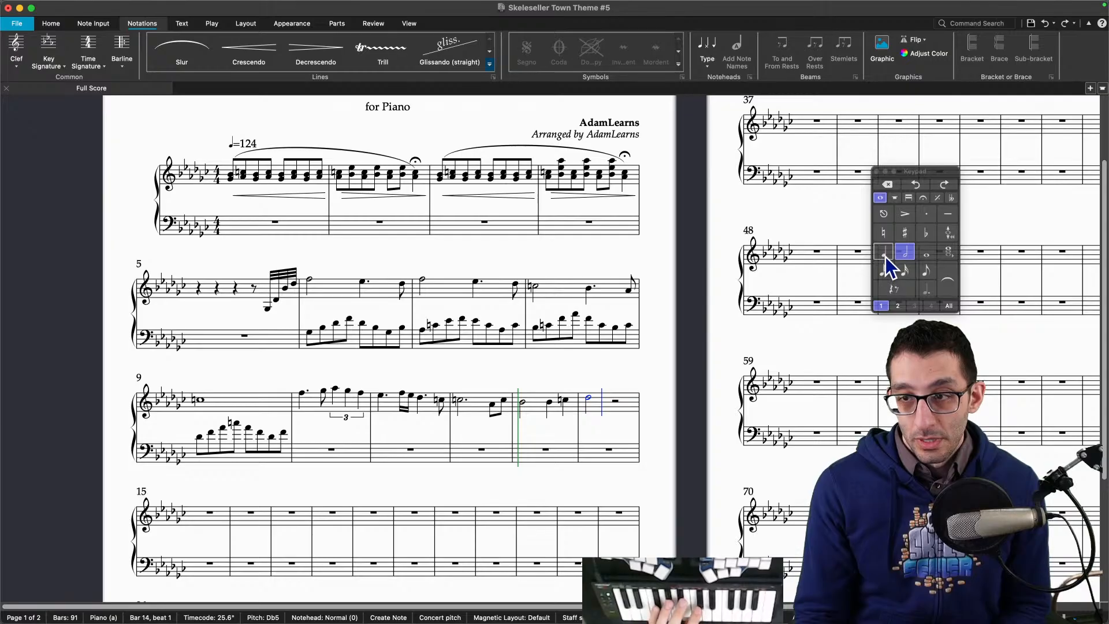
left_click(884, 254)
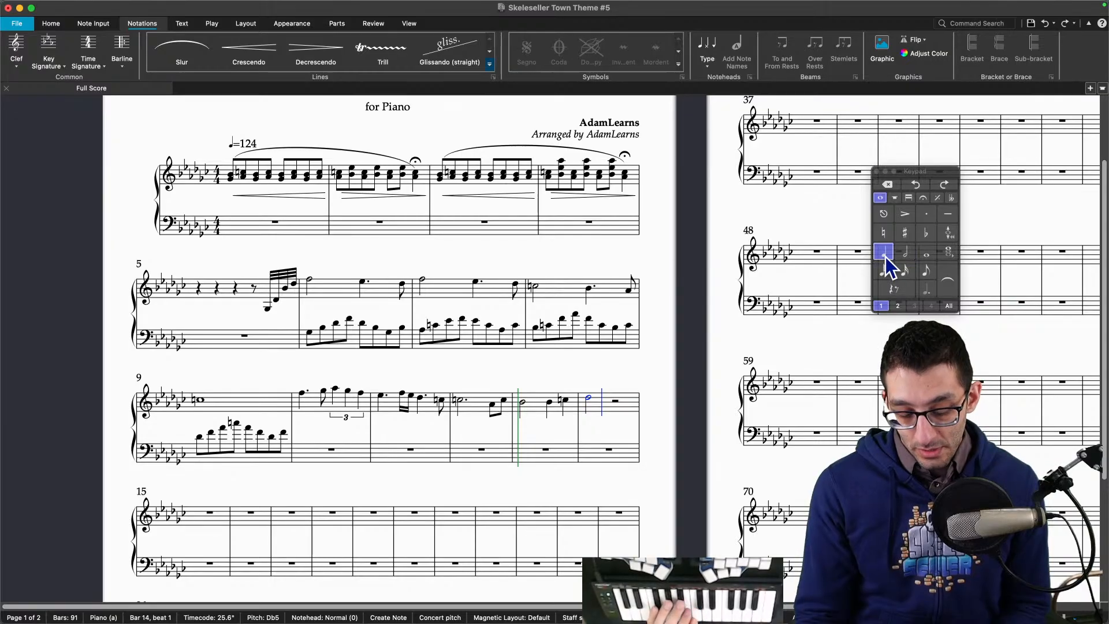
left_click(926, 290)
key("Left")
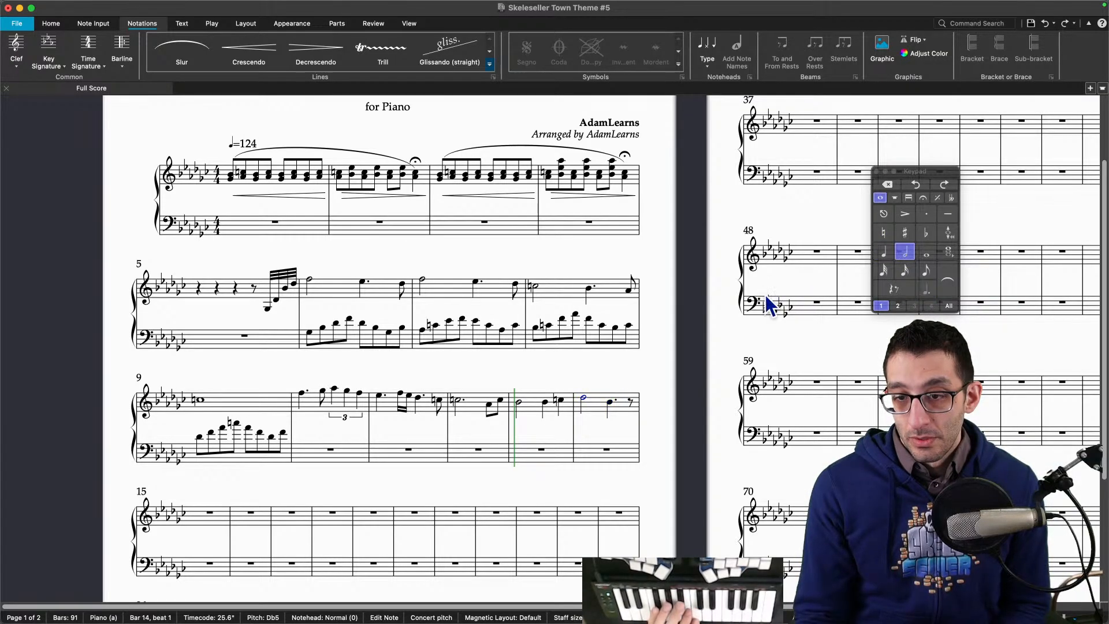
Step: Set the dotted quarter in treble bar 14 to C natural and complete the bar with an eighth note
key("Right")
key("Right")
key("Left")
key("Left")
key("Right")
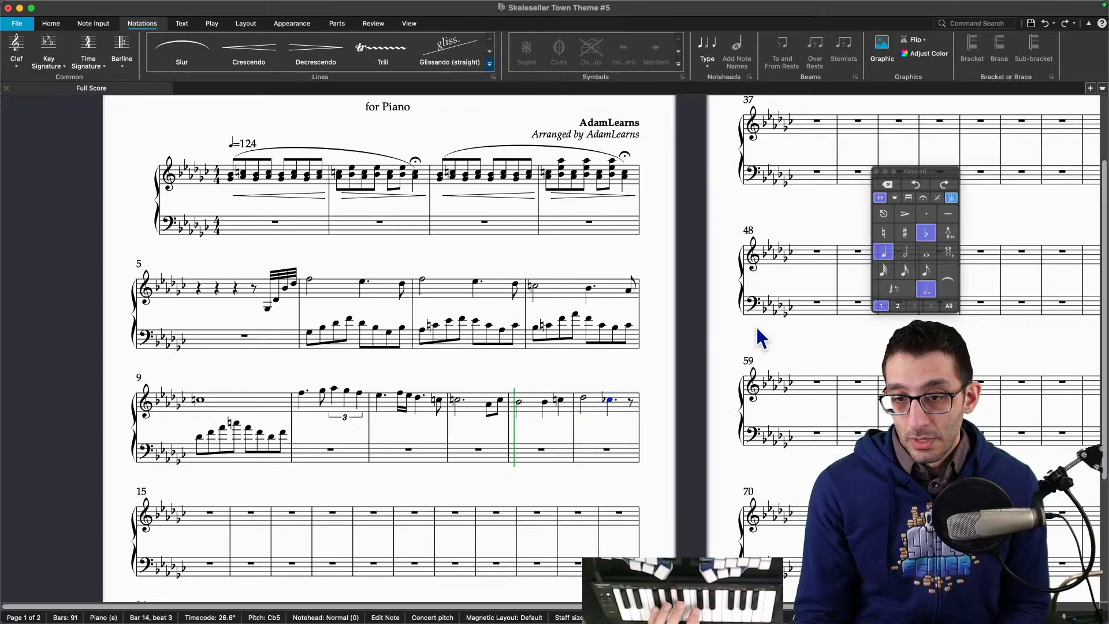
key("Right")
key("Right")
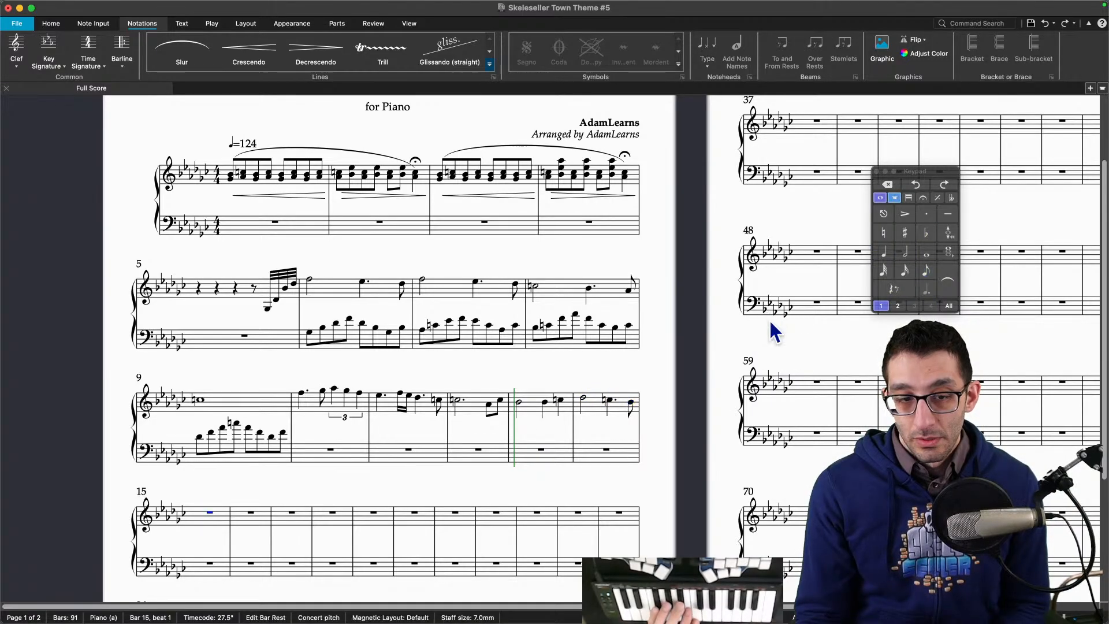
key("Left")
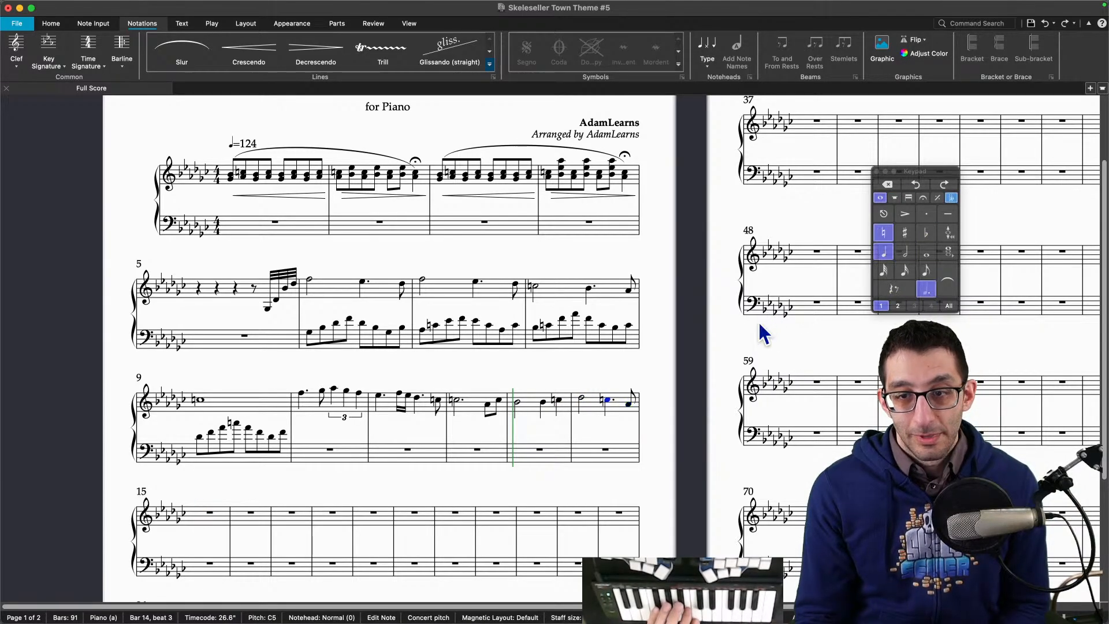
key("Right")
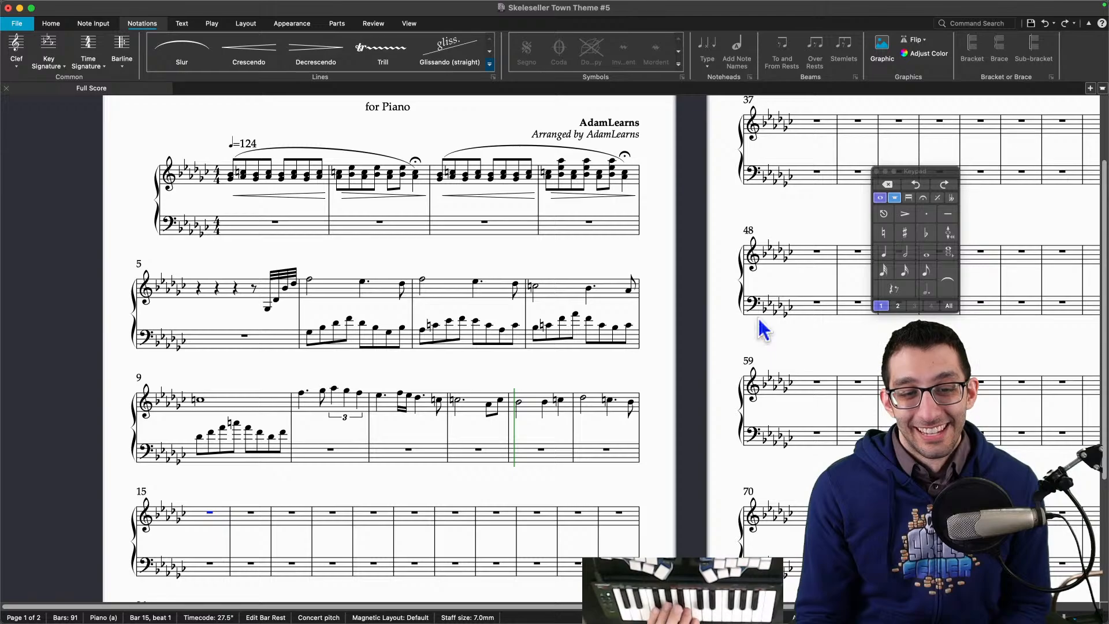
Step: Fill treble bar 15 with a dotted half-note A-flat 4 and the eighth notes B-flat 4 and C natural 5
key("4")
key("a")
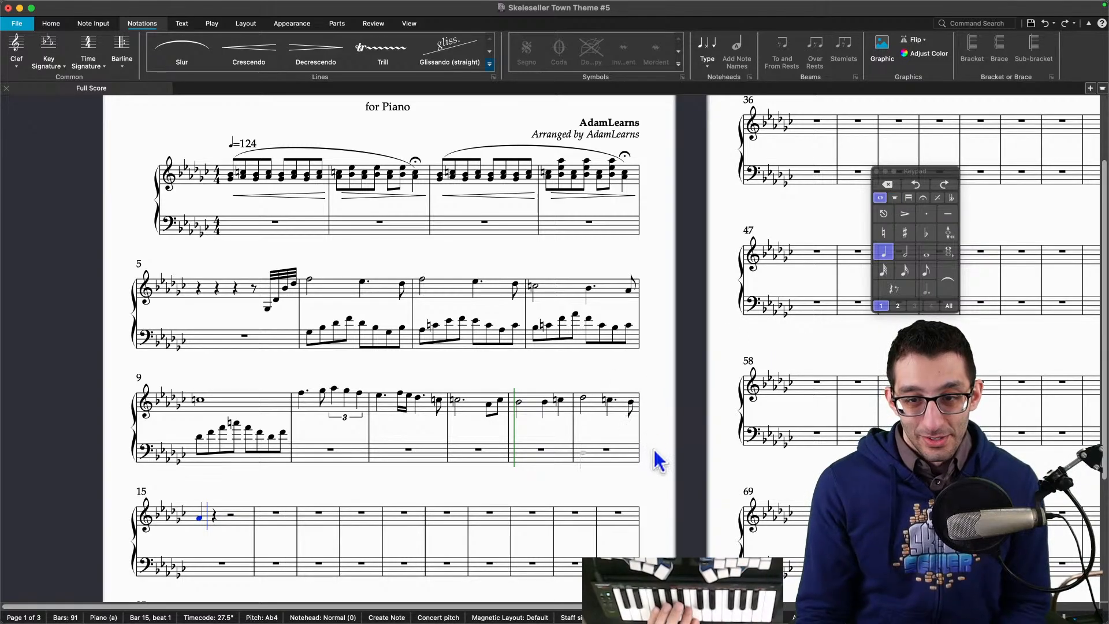
left_click(199, 518)
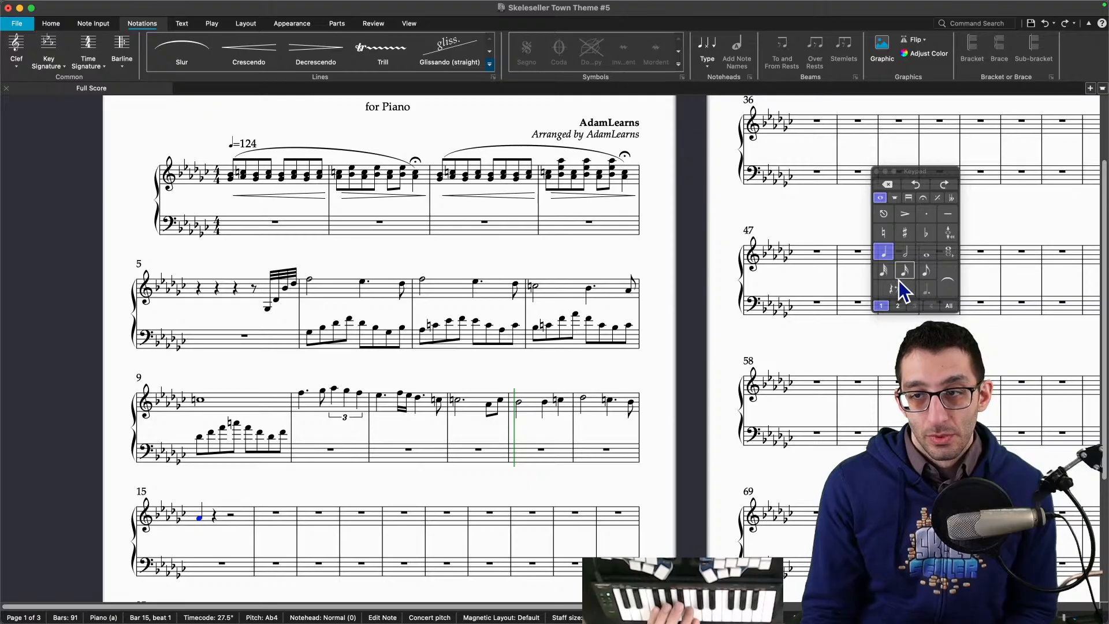
left_click(906, 256)
left_click(925, 288)
key("Right")
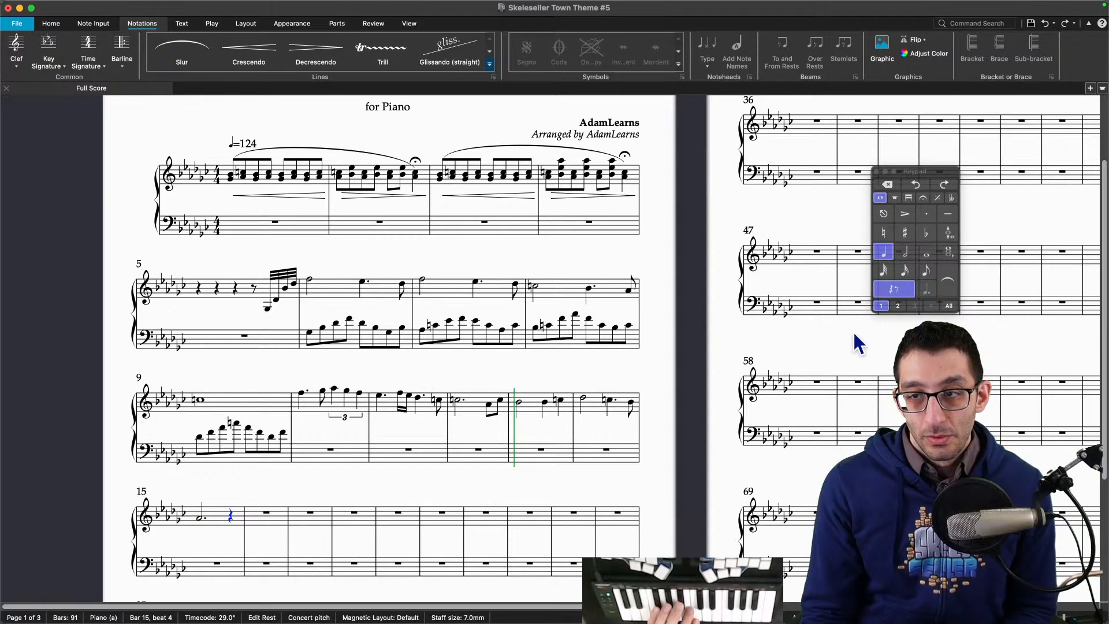
left_click(925, 269)
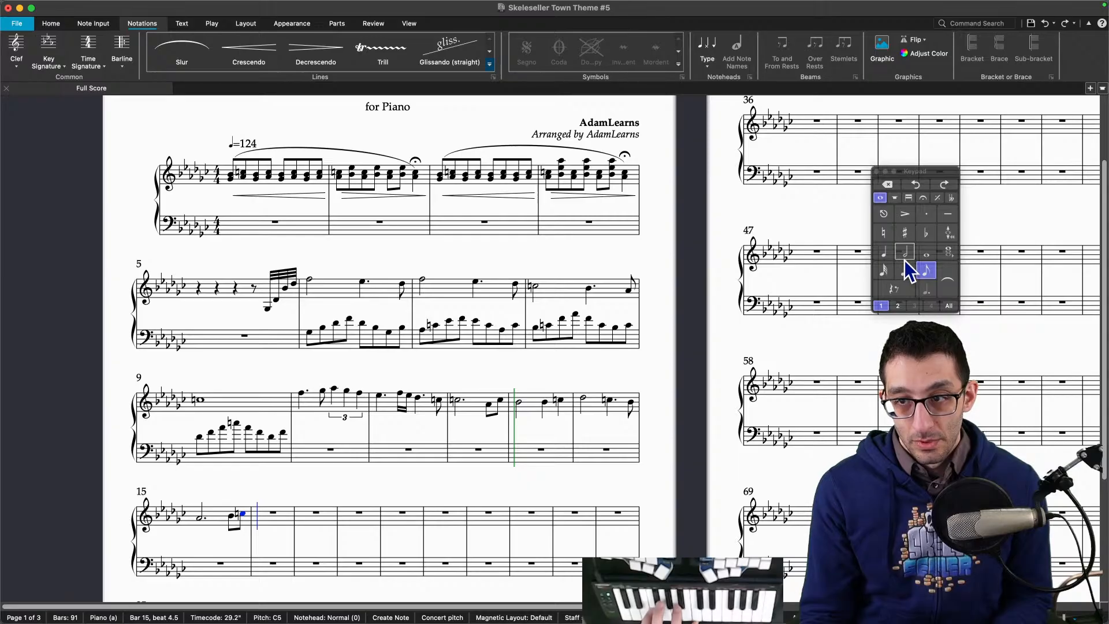
Step: Fill treble bar 16 with a dotted half-note F4 and the eighth notes B-flat 4 and C natural 5
left_click(904, 258)
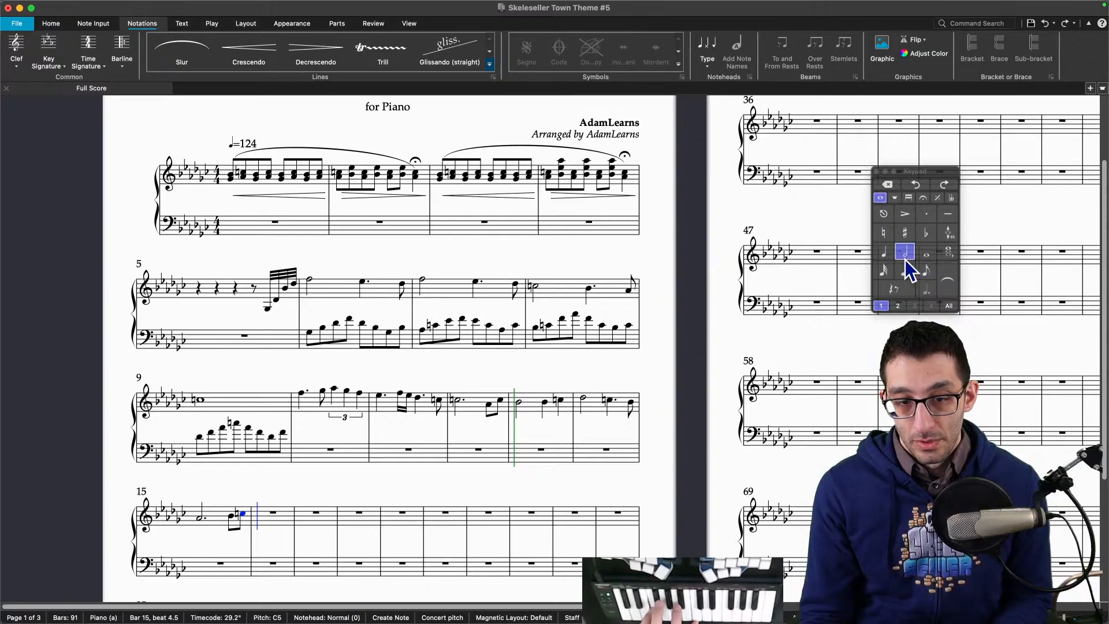
left_click(923, 291)
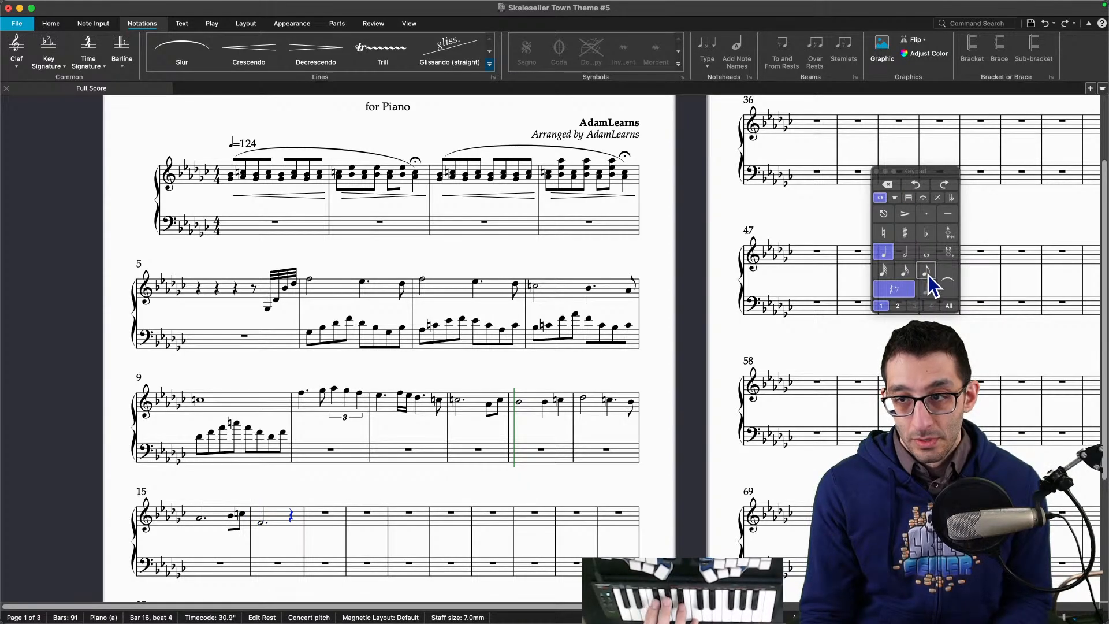
left_click(924, 272)
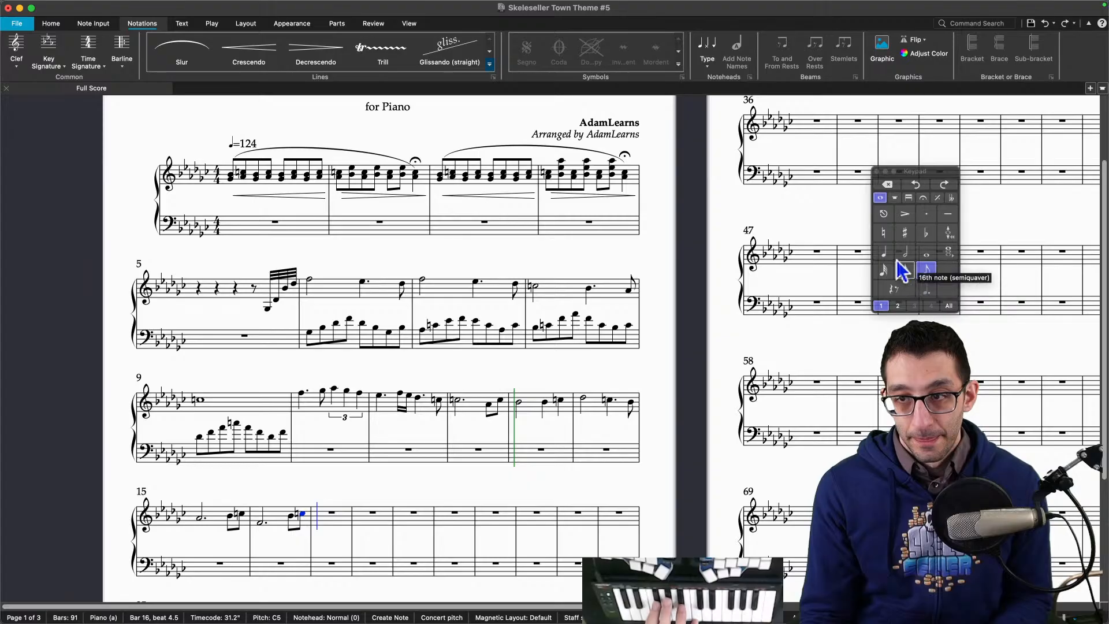
Step: Enter a dotted half-note F4 on beat 1 of treble bar 17 and finish note entry
left_click(905, 253)
left_click(924, 286)
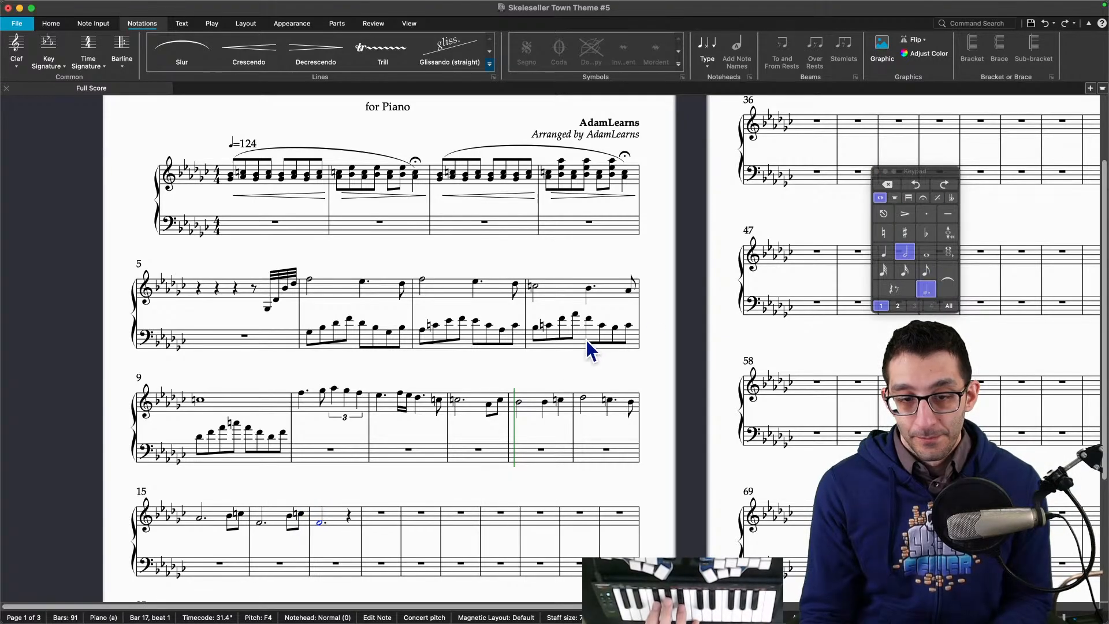
key("Escape")
Step: Try copying the bass pattern of bar 6 into bass bars 9 and 10
left_click_drag(470, 371, 425, 176)
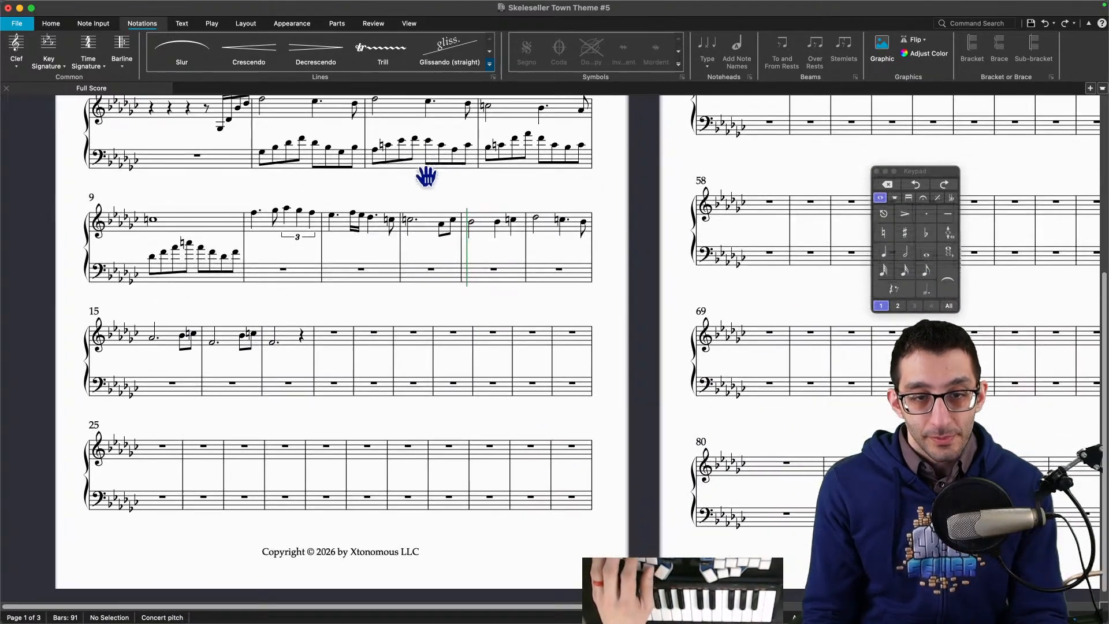
left_click(349, 167)
key("super+c")
left_click(231, 278)
key("super+v")
left_click(267, 276)
key("super+v")
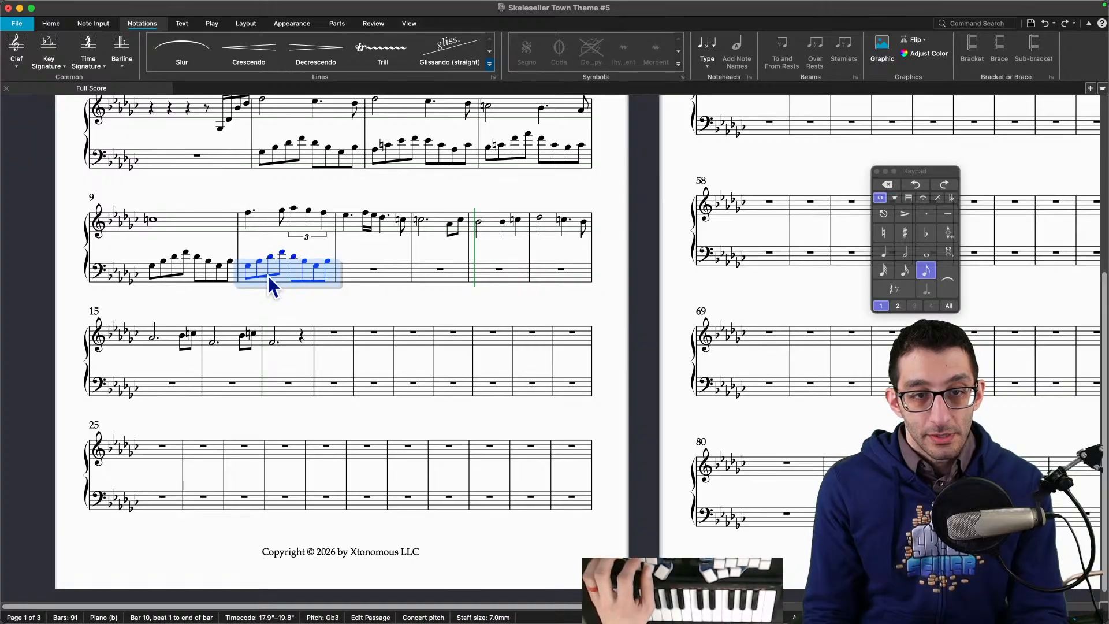
key("super+z")
key("d")
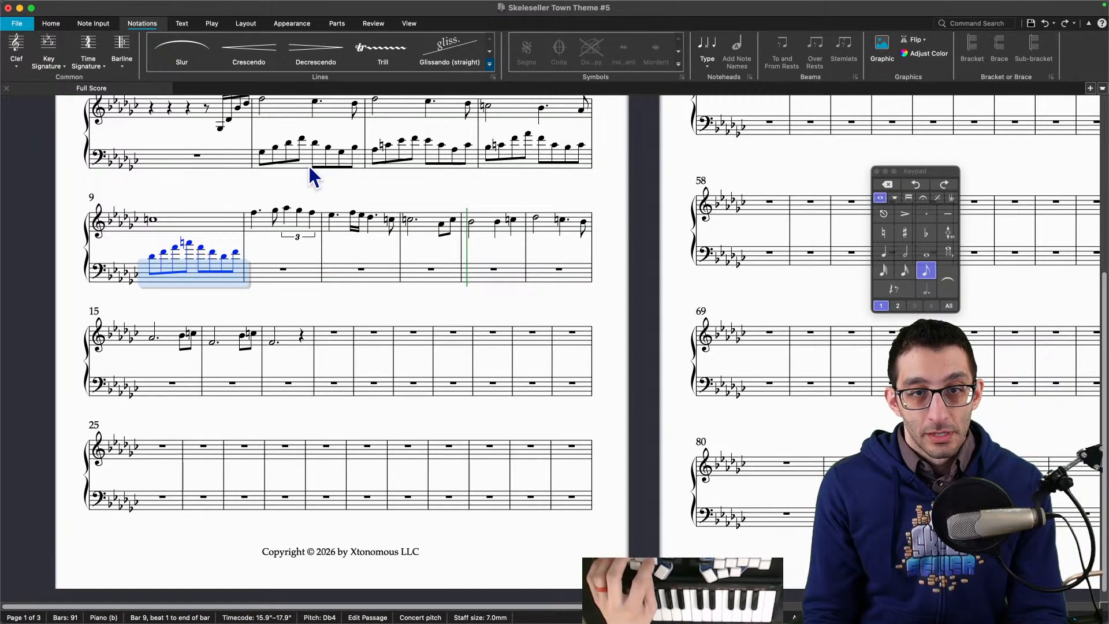
Step: Copy the bass notes of bars 6 to 9 into the bass staff starting at bar 10
left_click(307, 164)
left_click(241, 271, "shift")
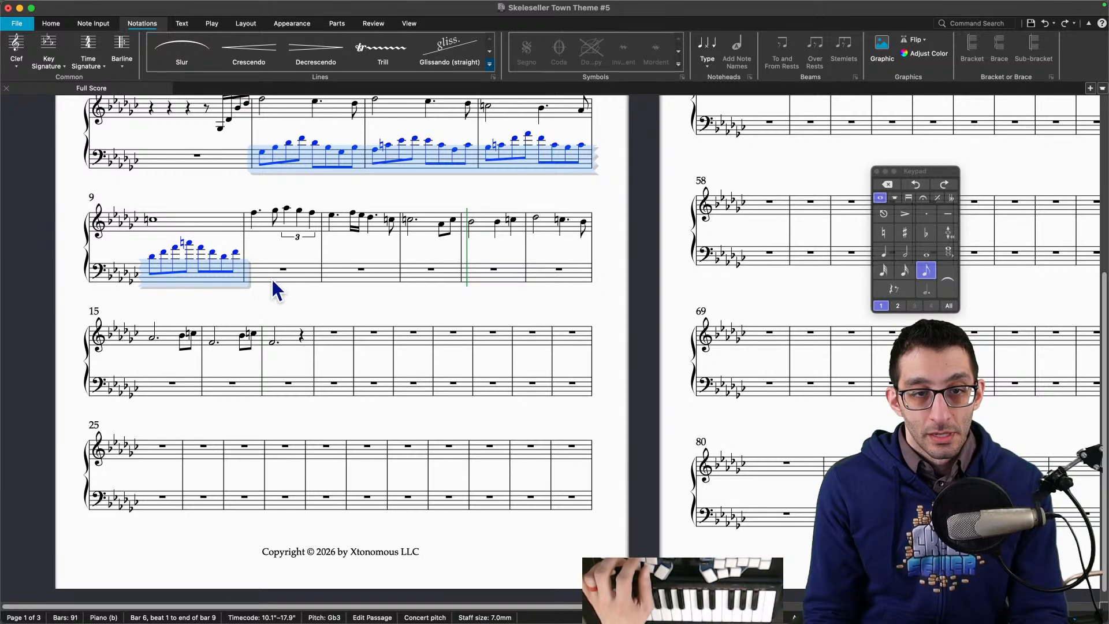
left_click(271, 277)
key("super+v")
Step: Play back the score from bar 10 to check the melody against the copied bass
left_click(264, 213)
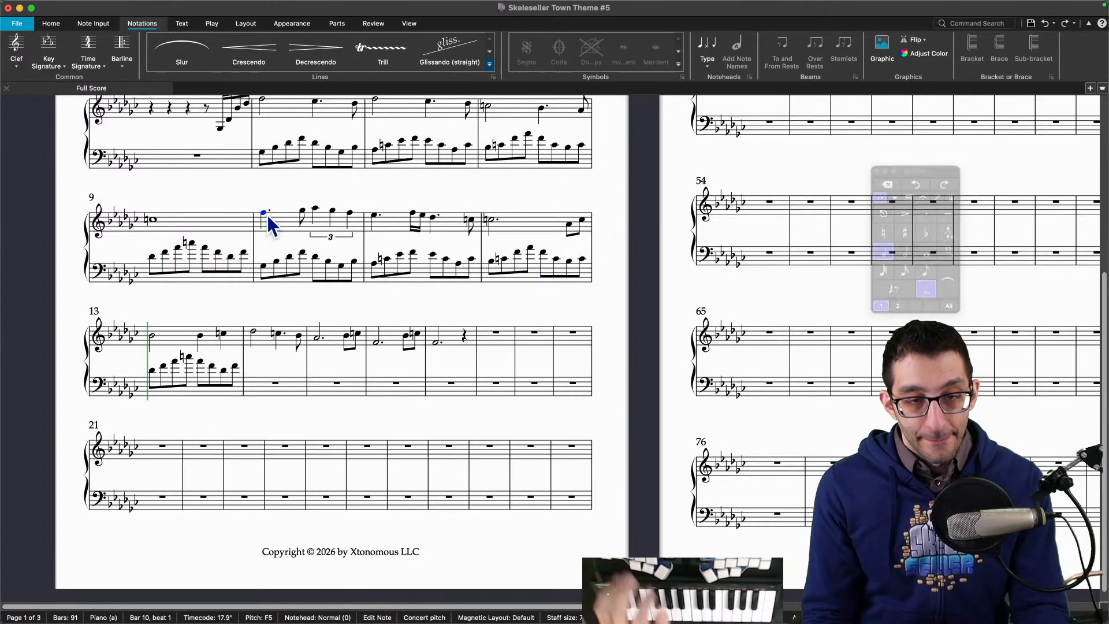
key("space")
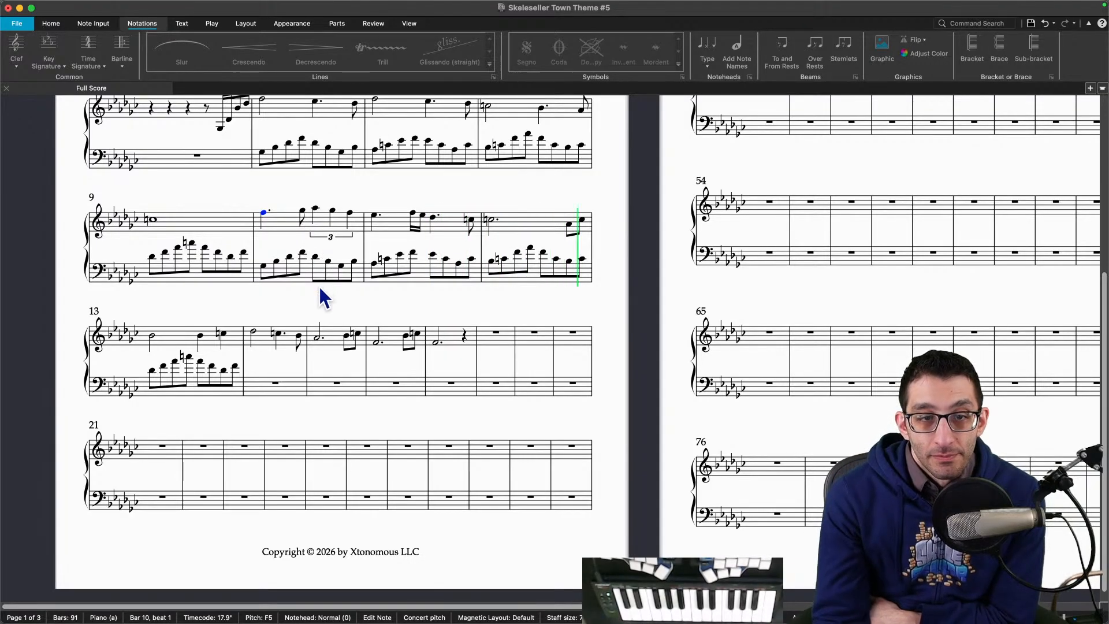
key("space")
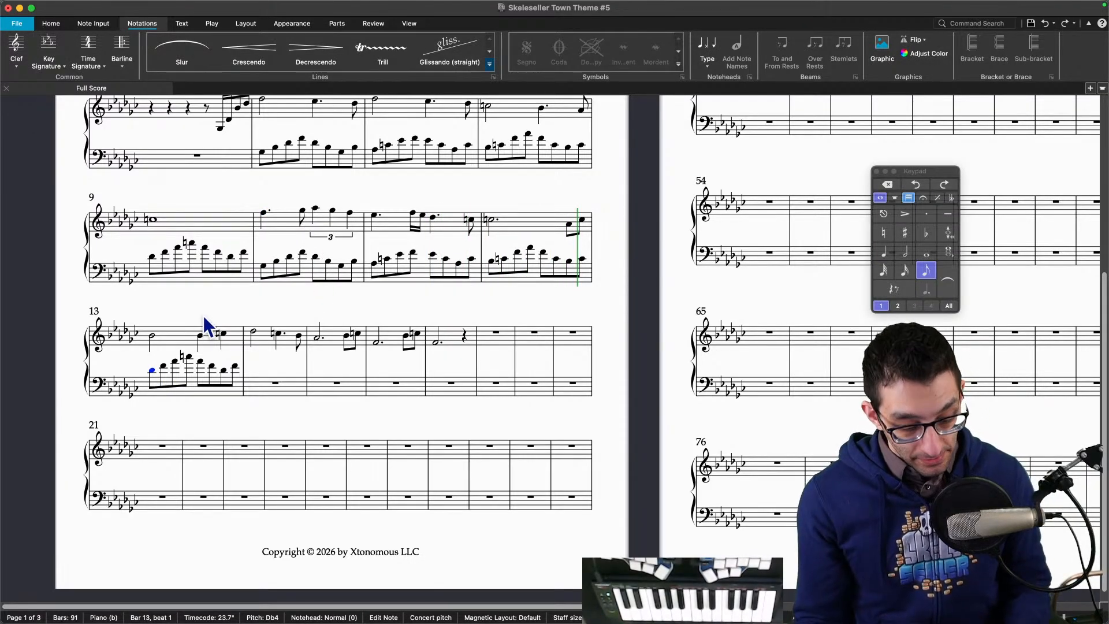
left_click(219, 312)
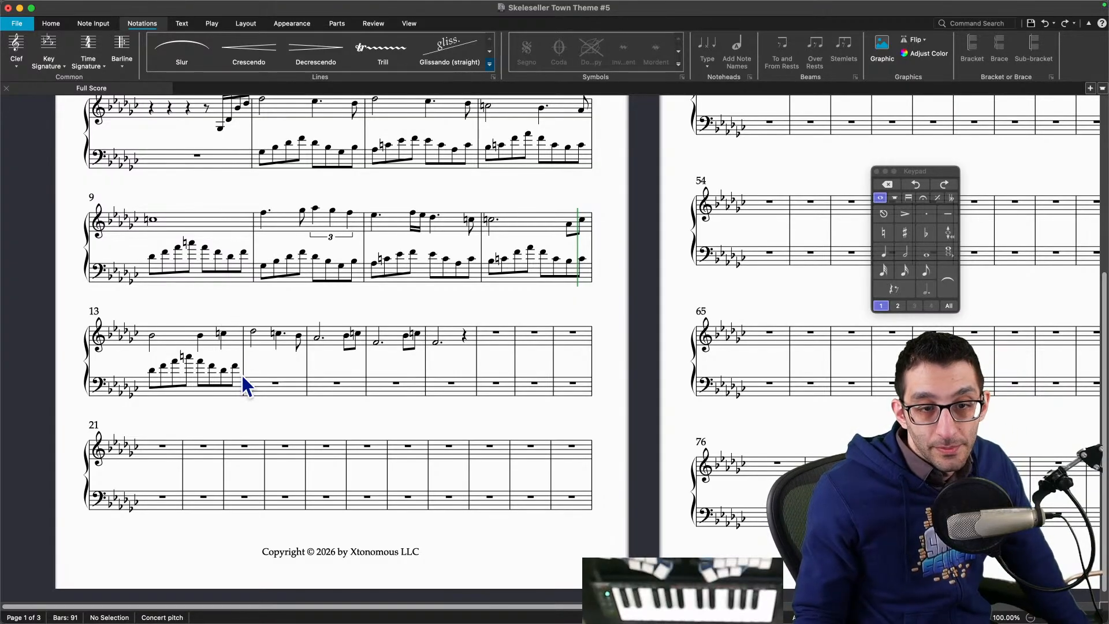
Step: Enter the eighth notes B-flat 3 and D natural 4 on the first beat of bass bar 14
left_click(263, 395)
key("b")
key("Left")
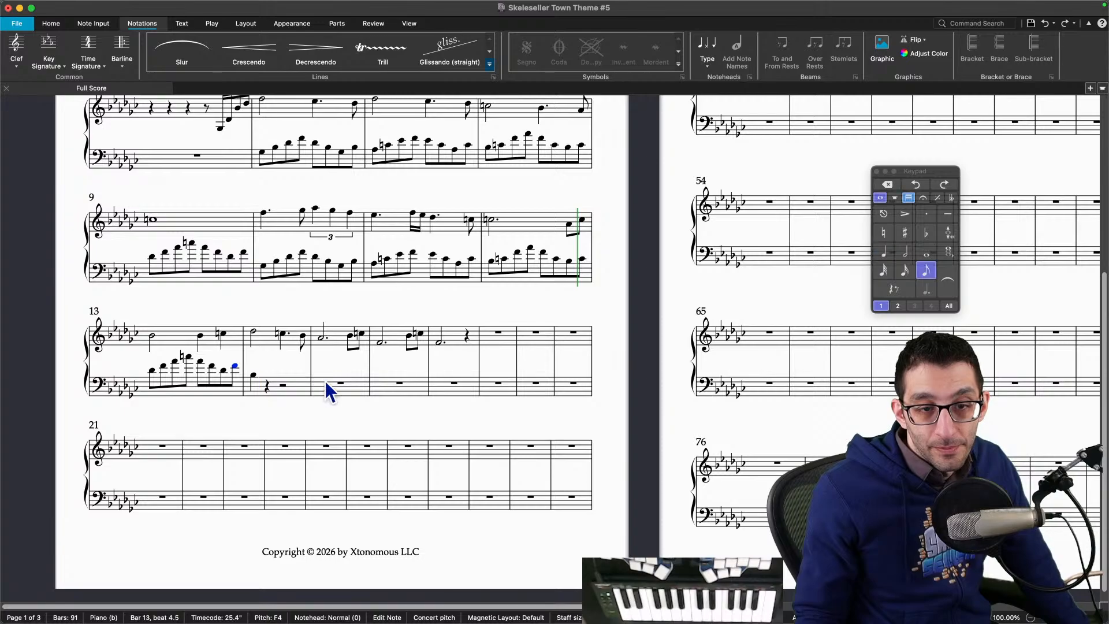
key("Right")
left_click(920, 272)
key("f")
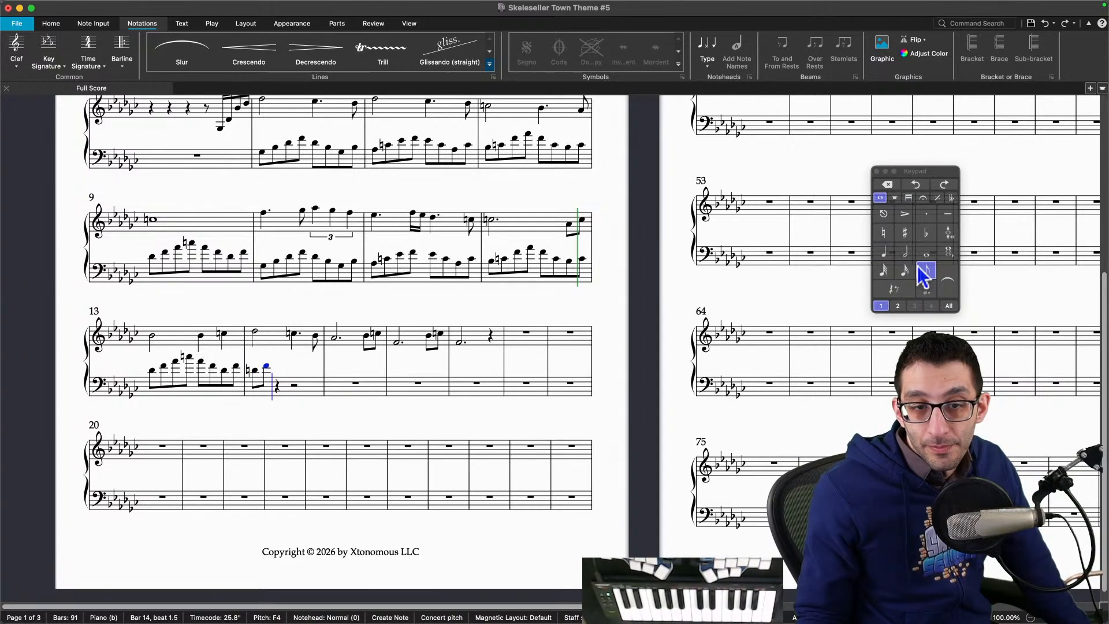
left_click(931, 274)
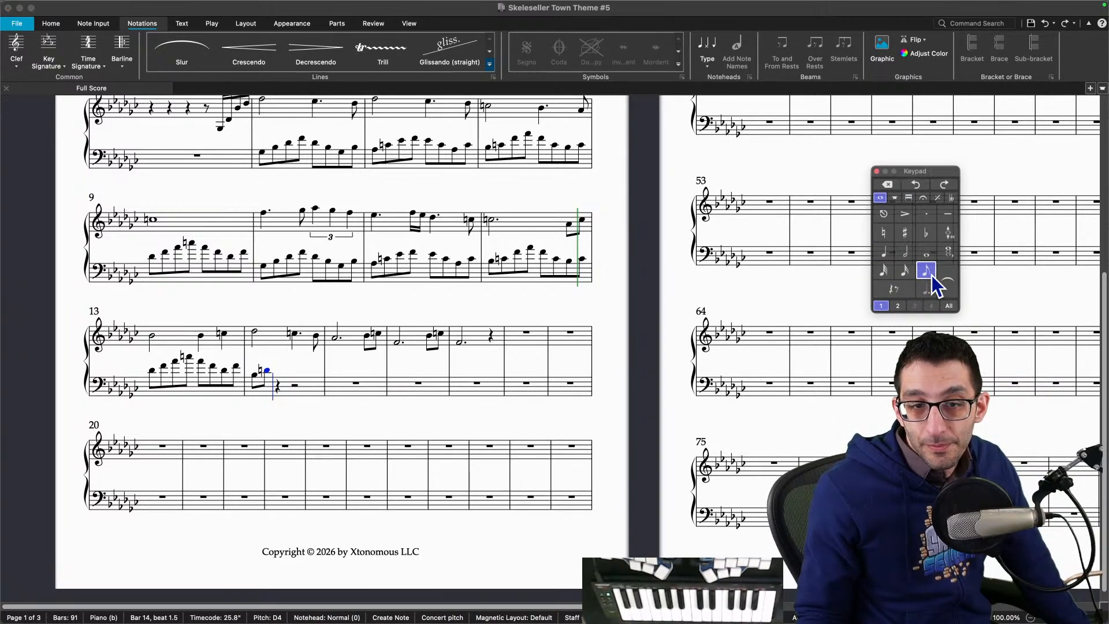
Step: Complete bass bar 14 with the eighth notes F, D, B-flat, D, F and D
left_click(931, 274)
key("b")
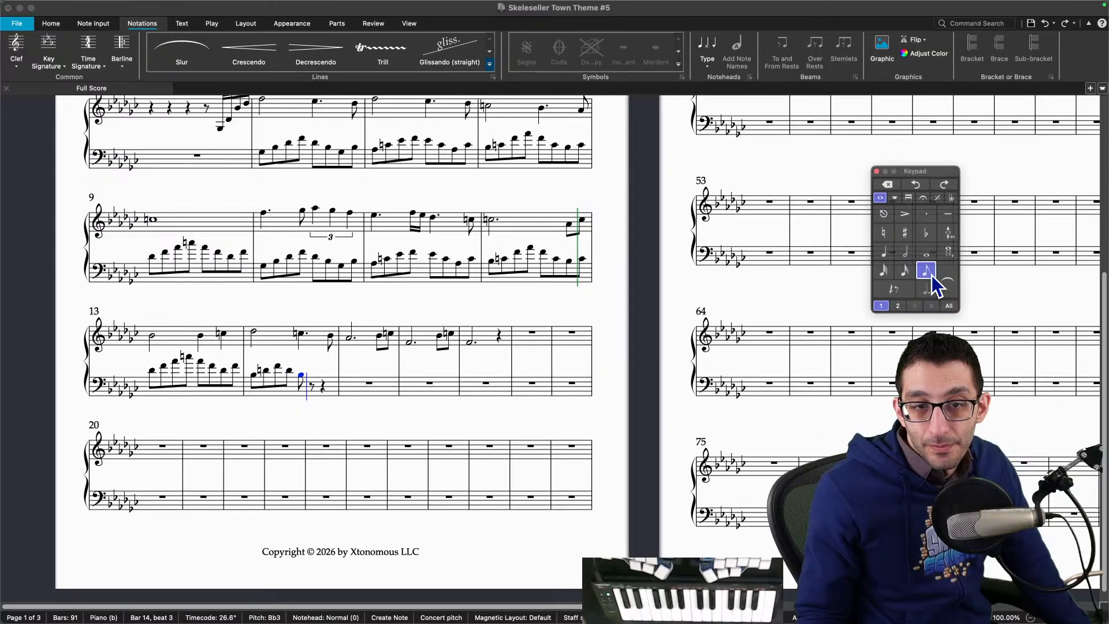
key("d")
key("f")
key("d")
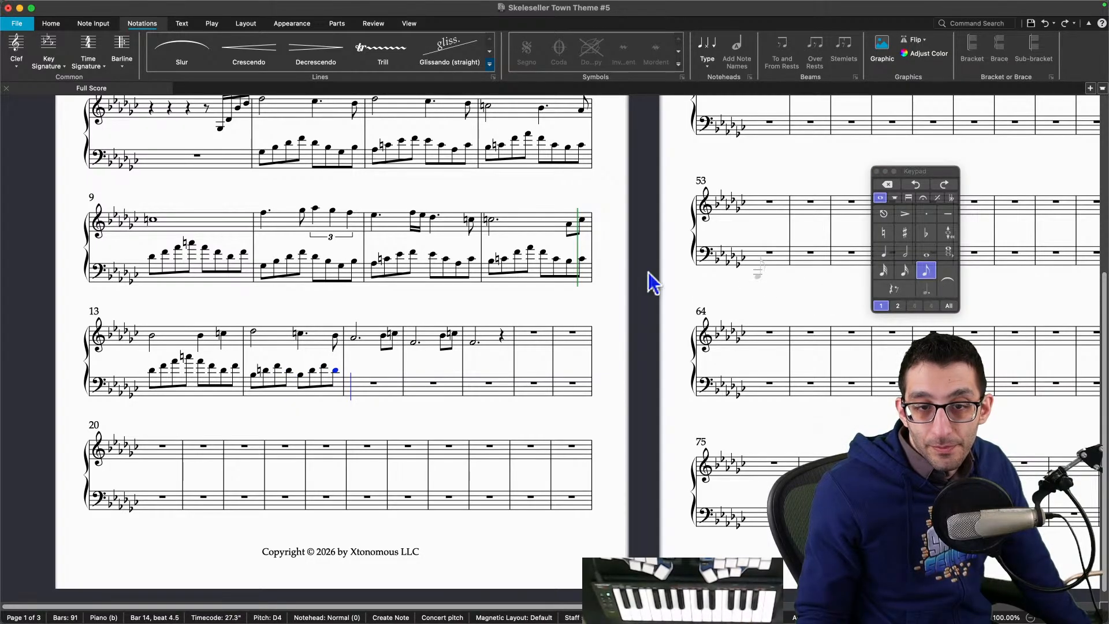
key("Escape")
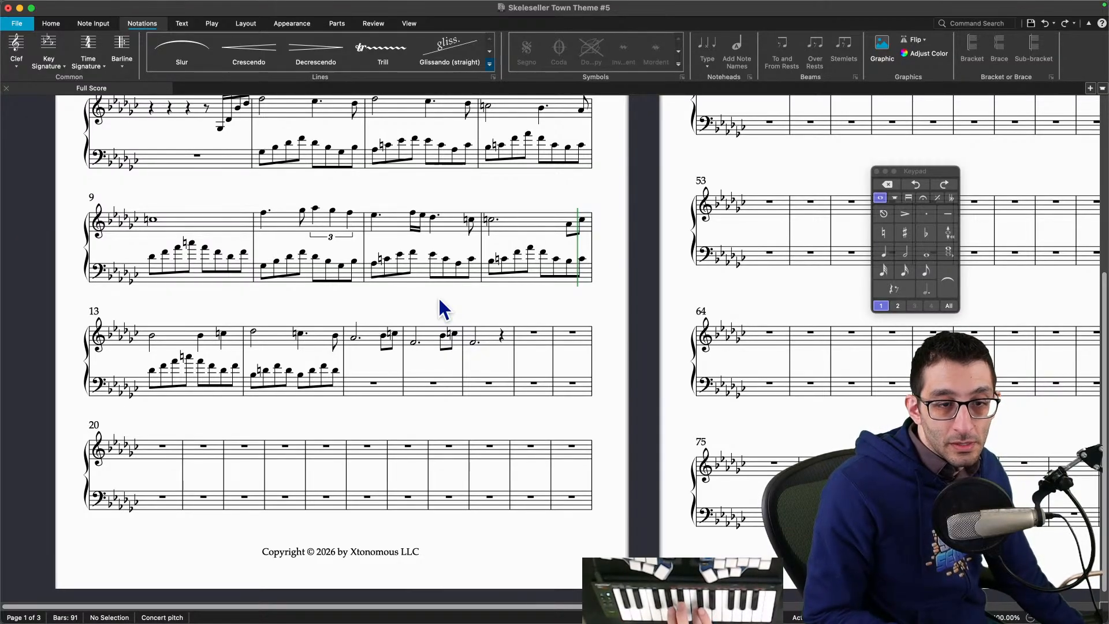
Step: Copy the bass notes of bar 14 over the existing bass notes of bar 13
left_click(338, 389)
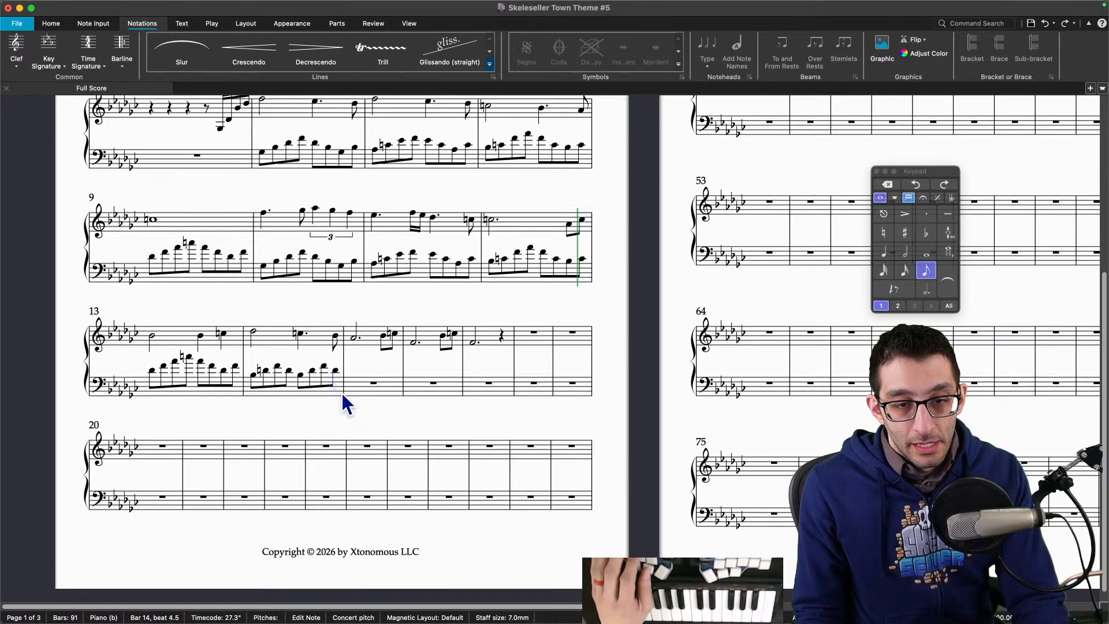
left_click(341, 392)
left_click(338, 393)
key("super+c")
left_click(237, 391)
key("super+v")
key("Escape")
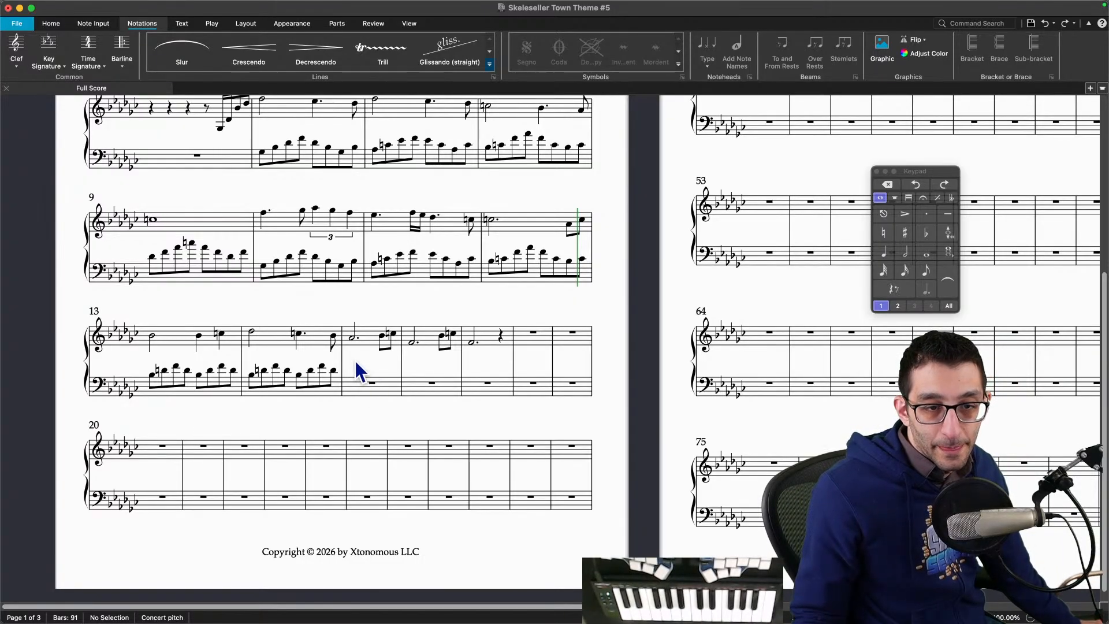
Step: Fill bass bar 15 with the eighth notes E-flat, G-flat, B-flat, D-flat, B-flat, G-flat, E-flat and G-flat
left_click(371, 386)
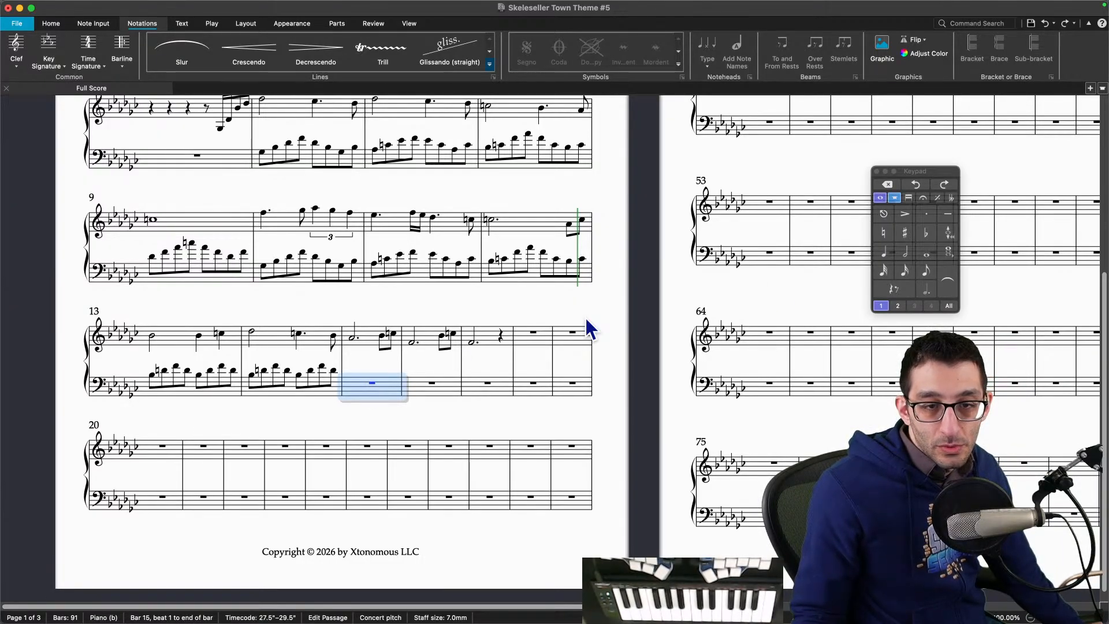
left_click(924, 272)
key("e")
key("g")
key("b")
key("d")
key("b")
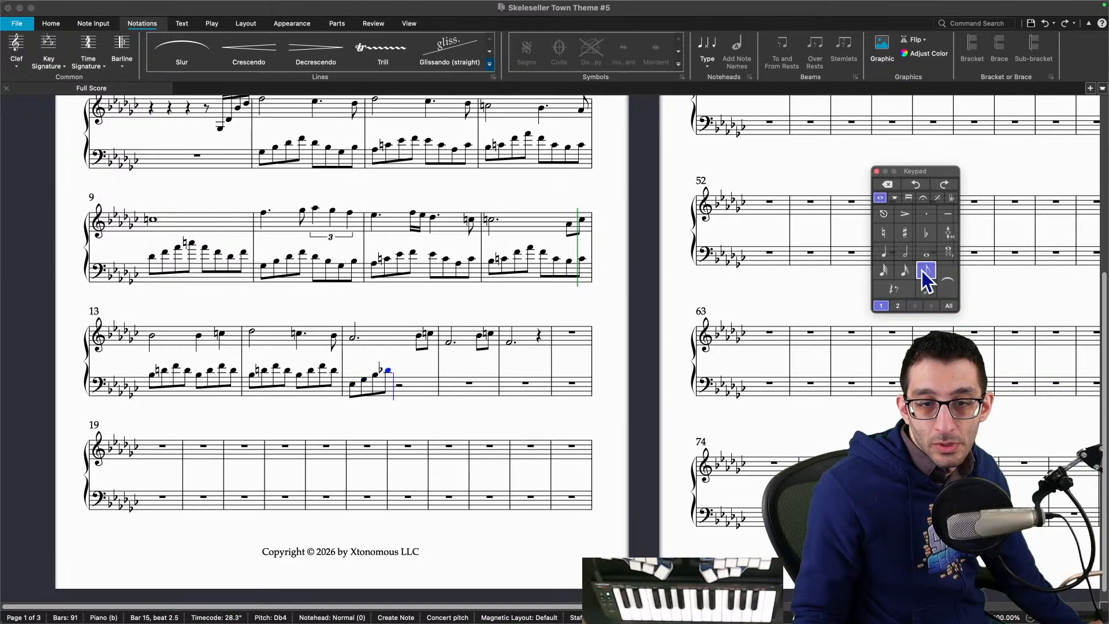
key("g")
key("e")
key("g")
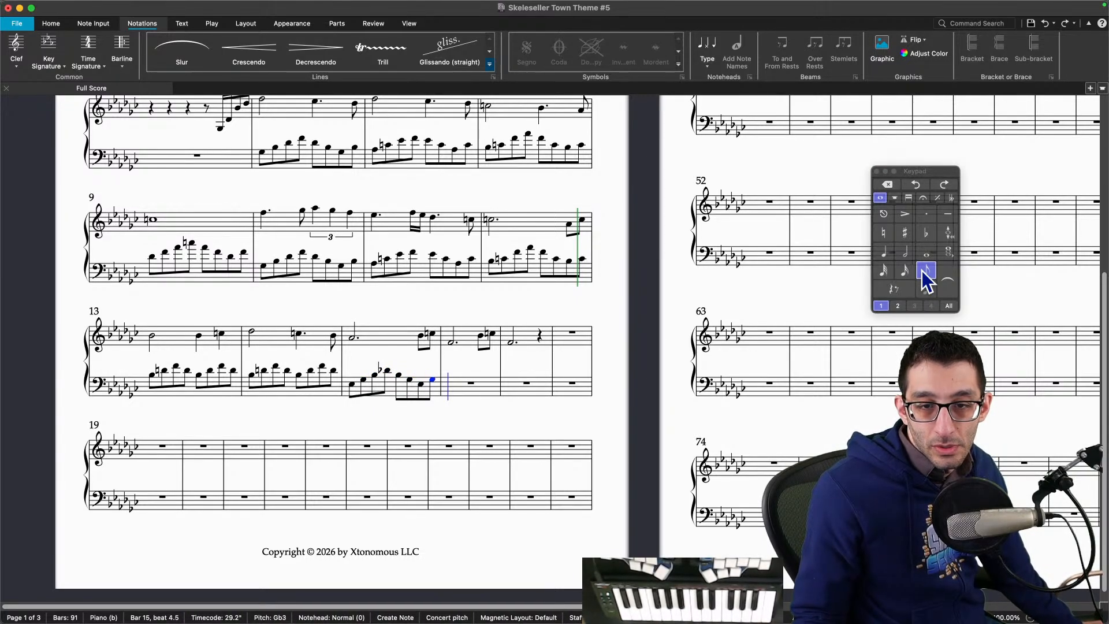
Step: Continue the broken-chord eighth notes through bass bars 16 to 18, using C natural in bars 16 and 17 and D natural in bar 18
key("e")
key("g")
key("b")
key("d")
key("b")
key("g")
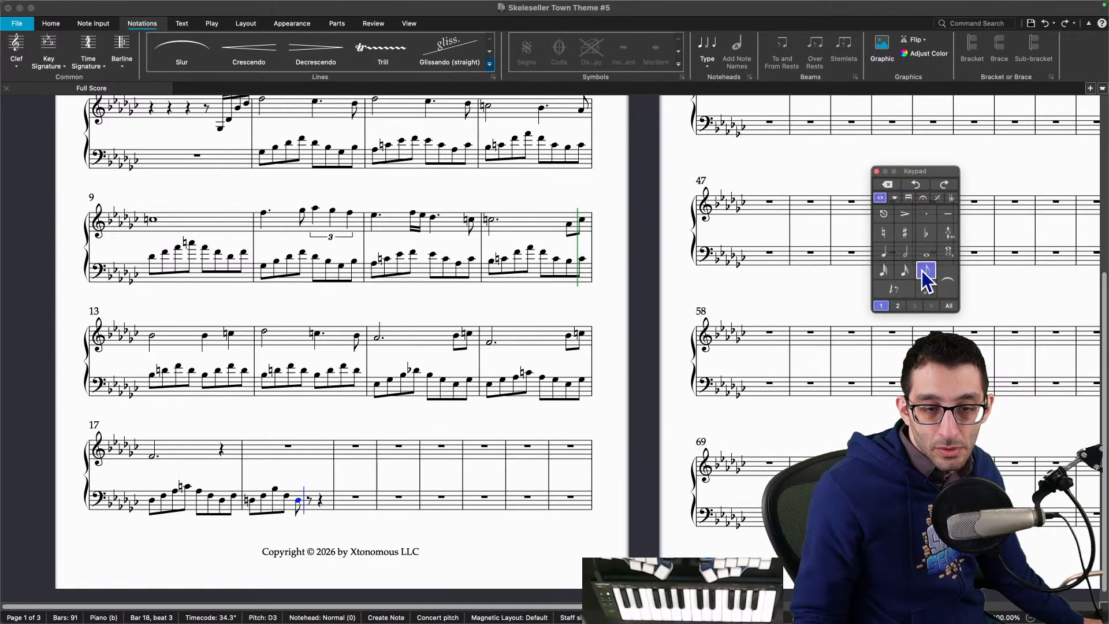
key("Escape")
key("Escape")
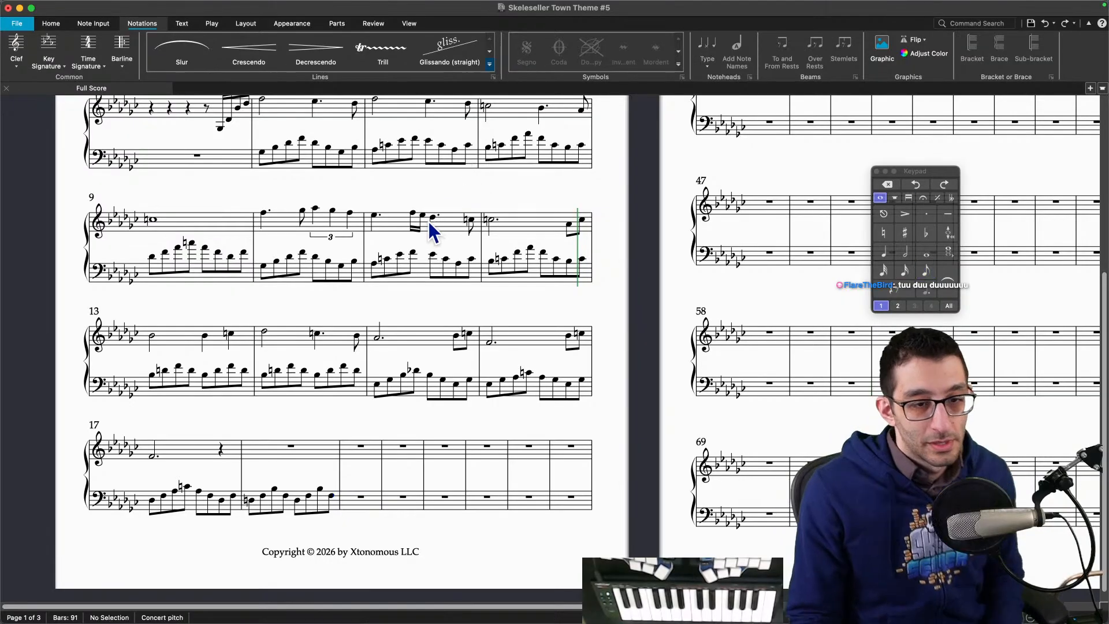
Step: Play back the score from the pickup notes at the end of bar 5 to check their rhythm
left_click_drag(497, 317, 463, 334)
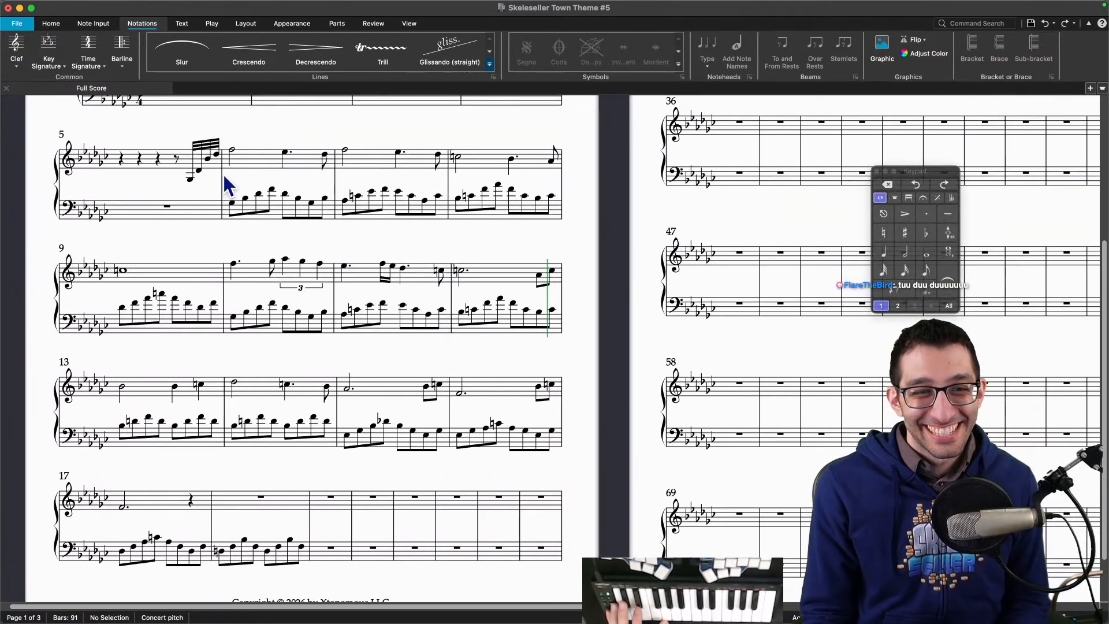
left_click(190, 180)
key("space")
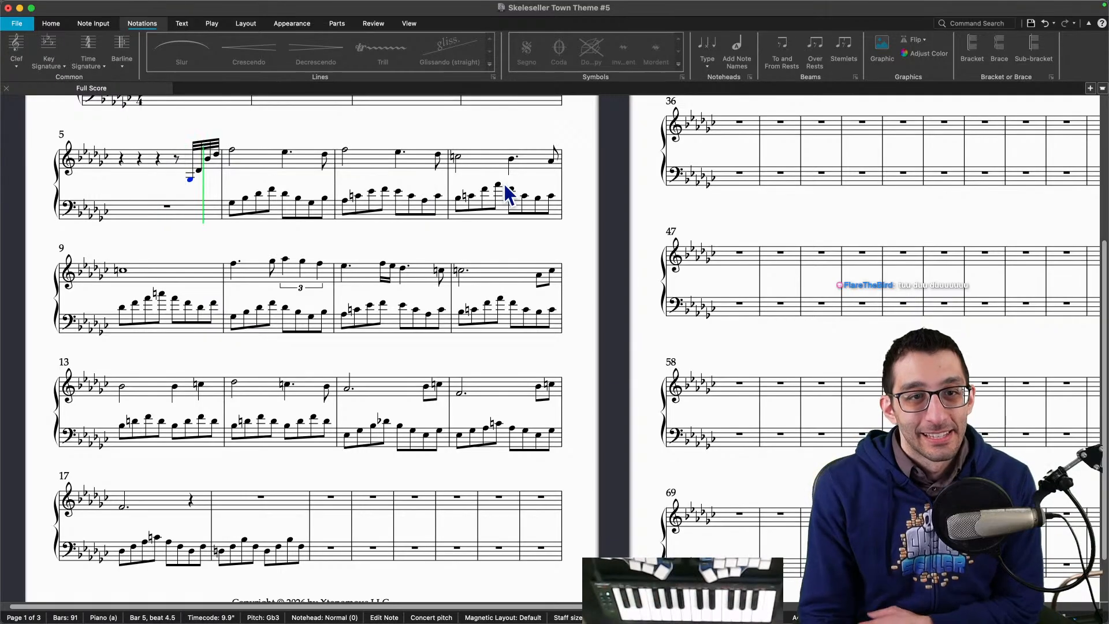
key("space")
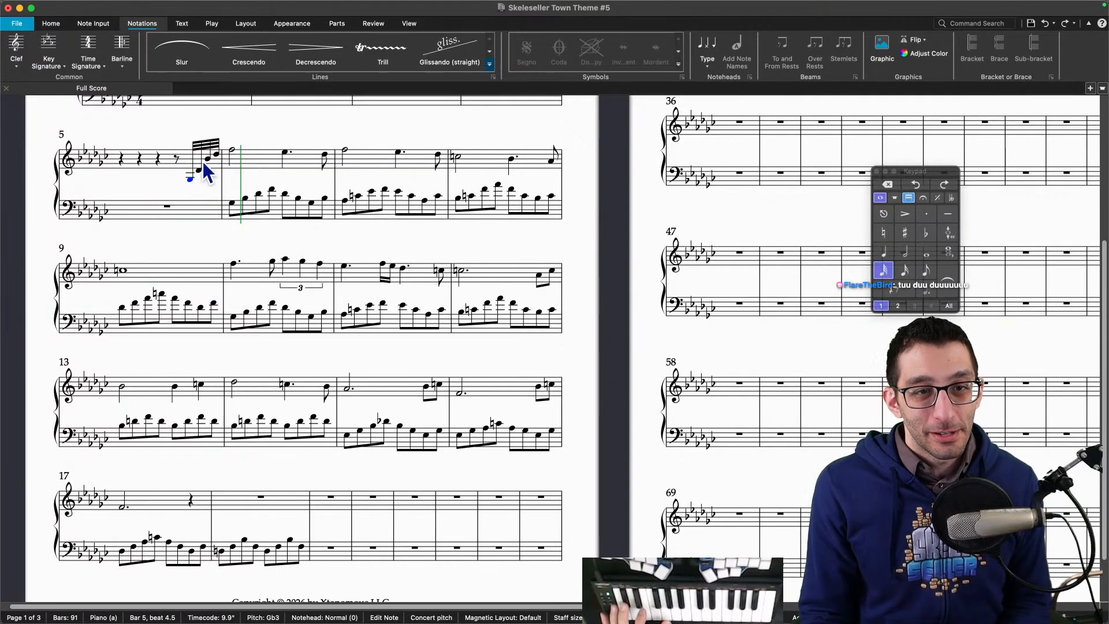
Step: Change the rest and the pickup notes on beat 4 of treble bar 5 to sixteenth-note values
left_click(176, 161)
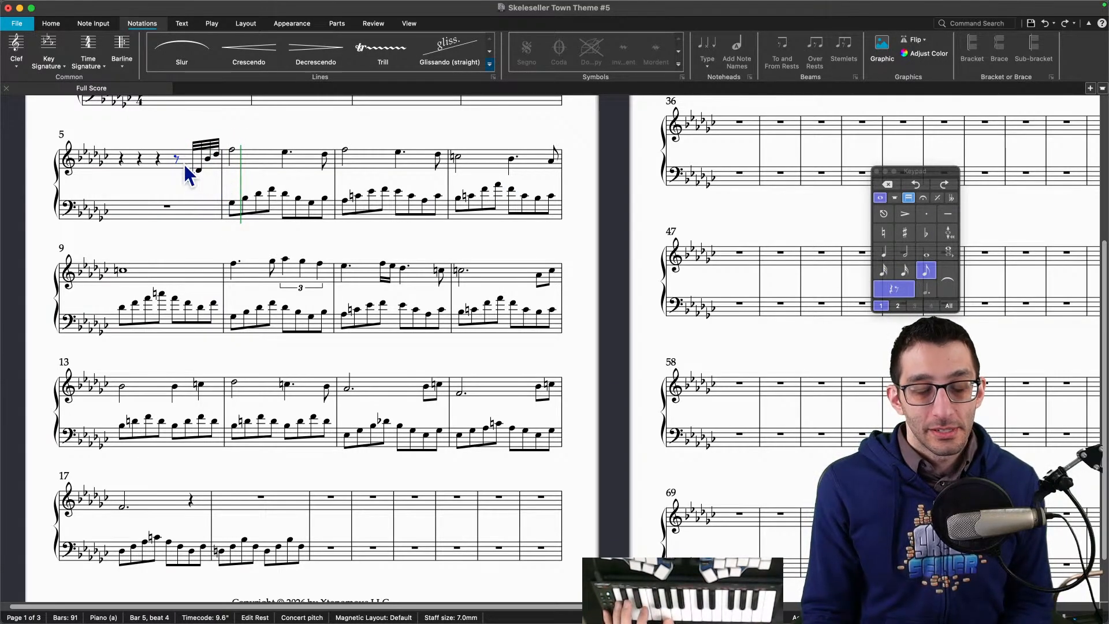
left_click(911, 273)
key("Right")
key("Right")
left_click(909, 273)
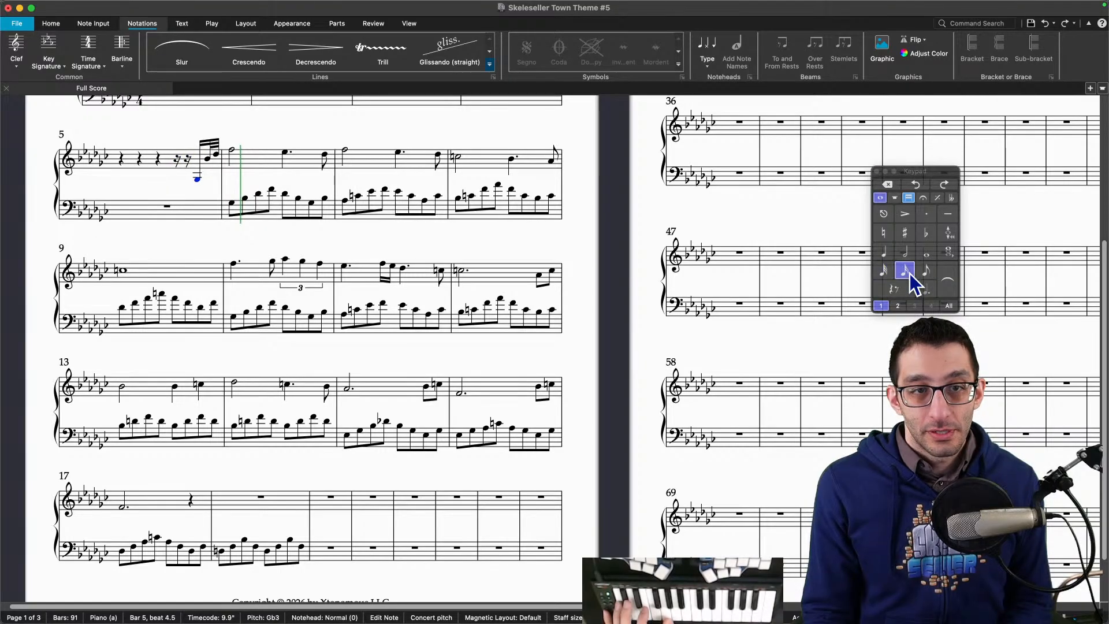
key("Right")
left_click(909, 273)
key("Left")
key("Left")
key("Left")
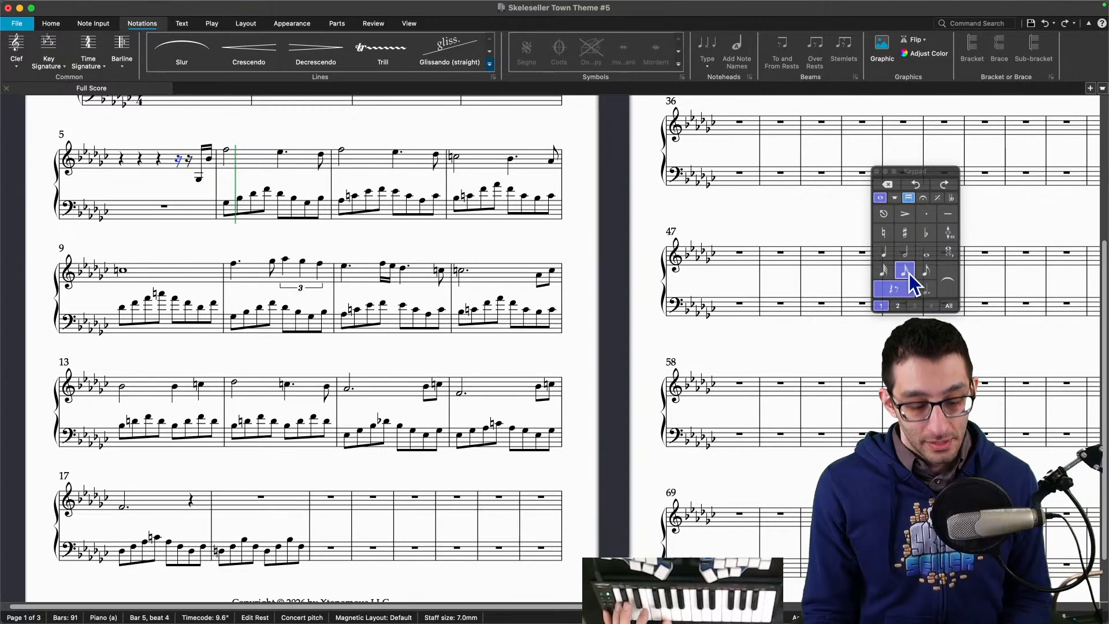
Step: Set the four sixteenth notes on beat 4 of treble bar 5 to G-flat, D-flat, B-flat and D-flat, rising from G-flat 3 to D-flat 5
key("g")
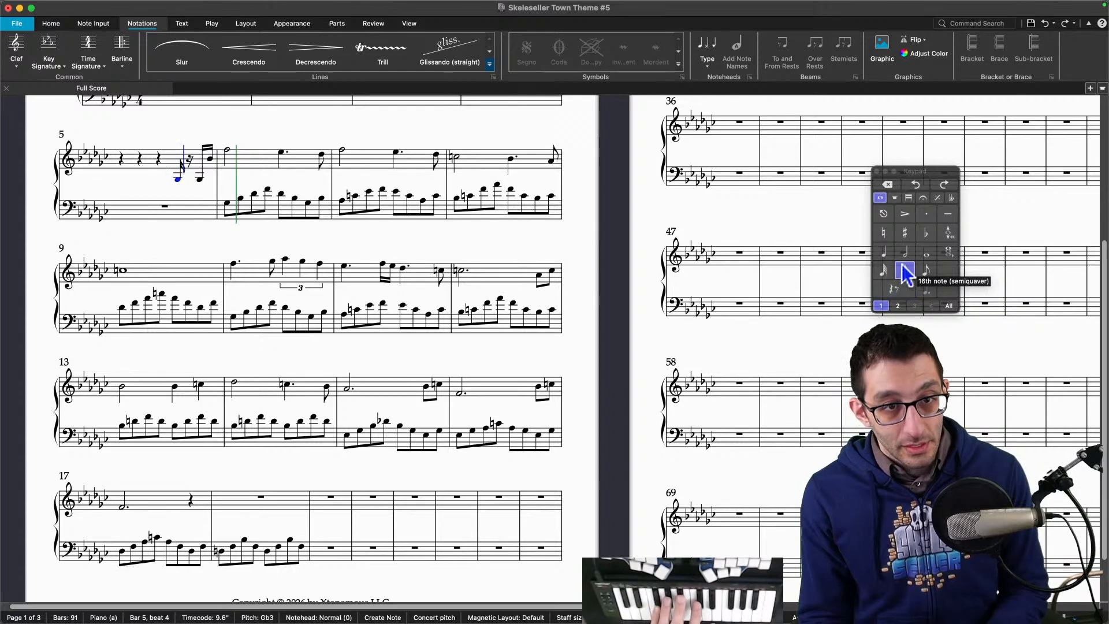
key("d")
key("Right")
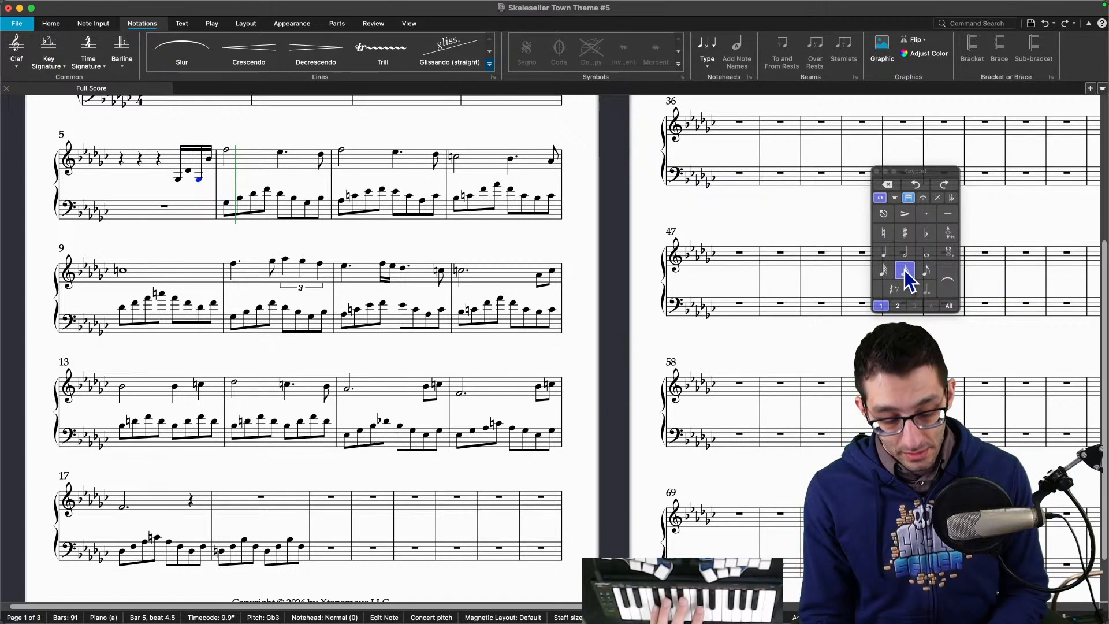
key("b")
key("Right")
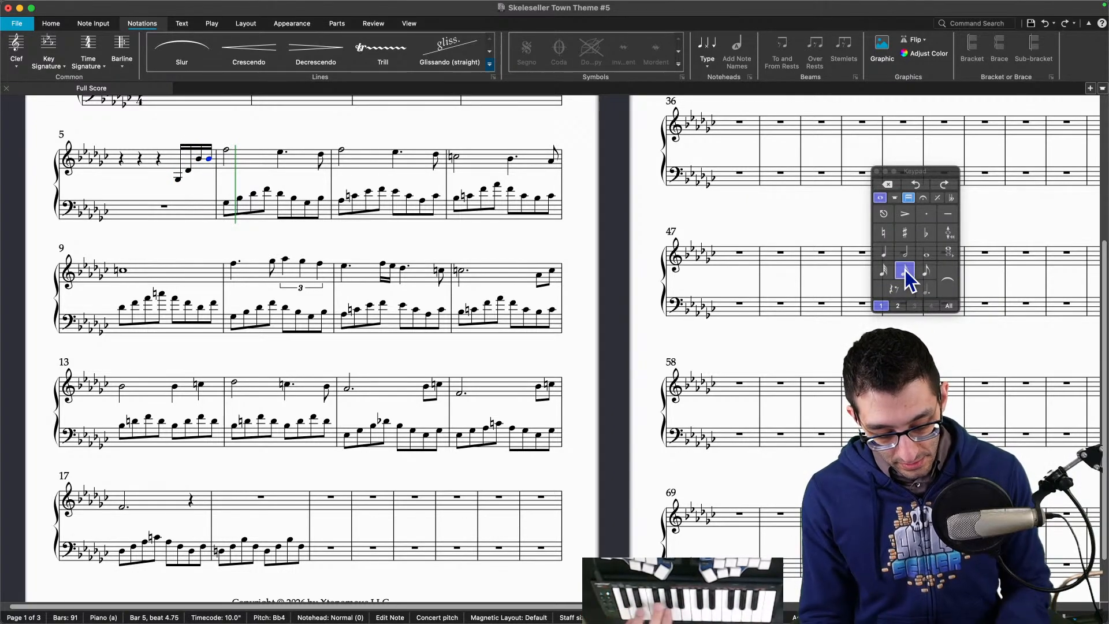
key("d")
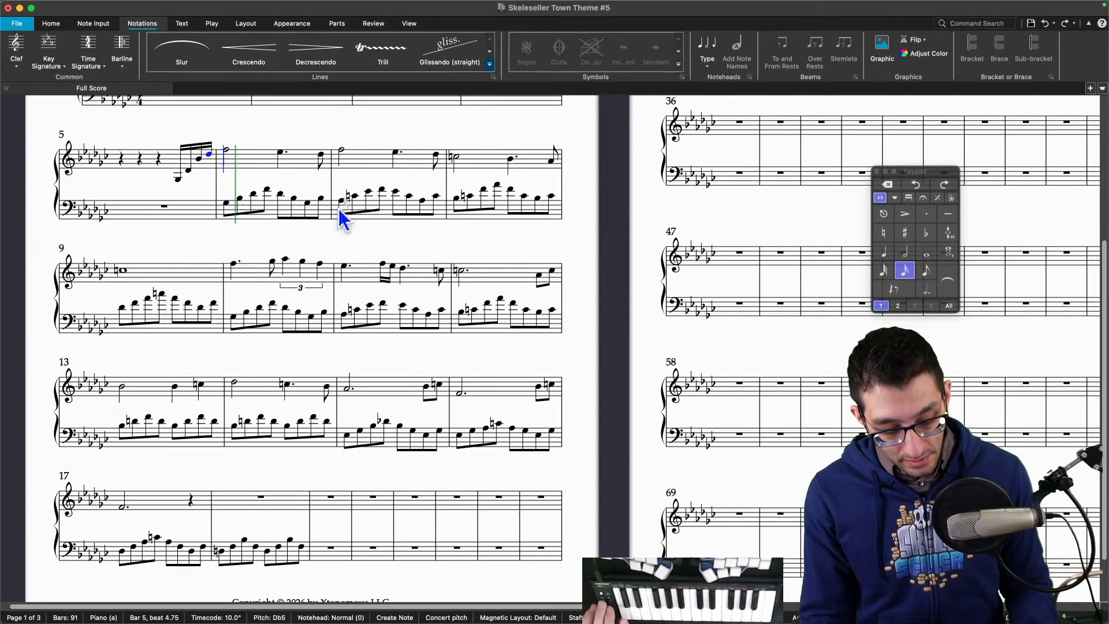
key("Escape")
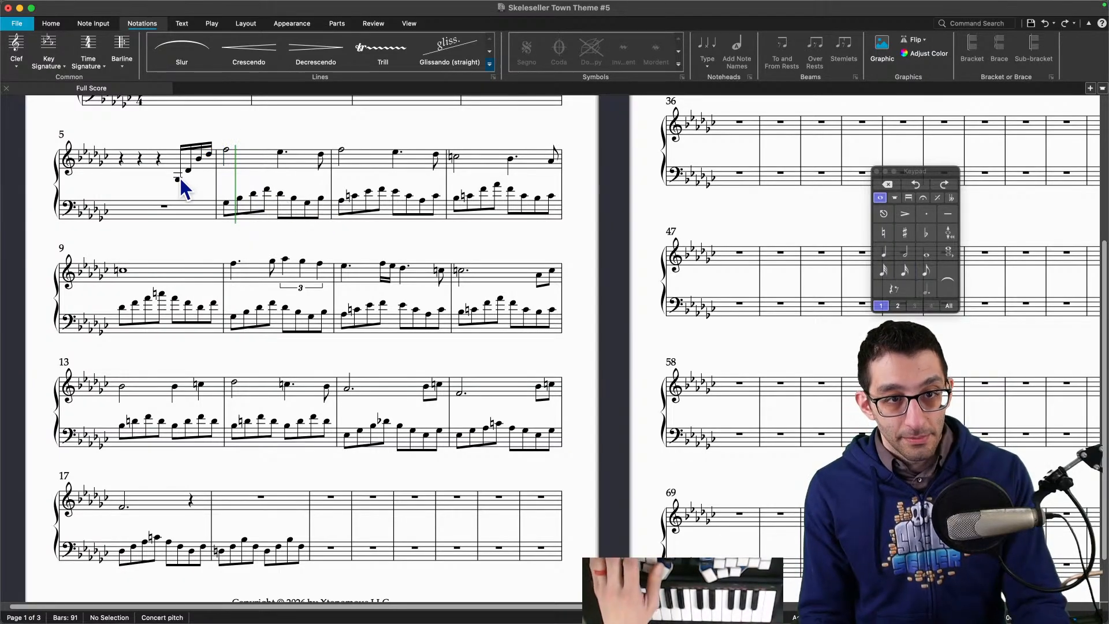
Step: Play back the score from the sixteenth-note pickup in bar 5 to check the melody against the bass
left_click(17, 23)
left_click(51, 23)
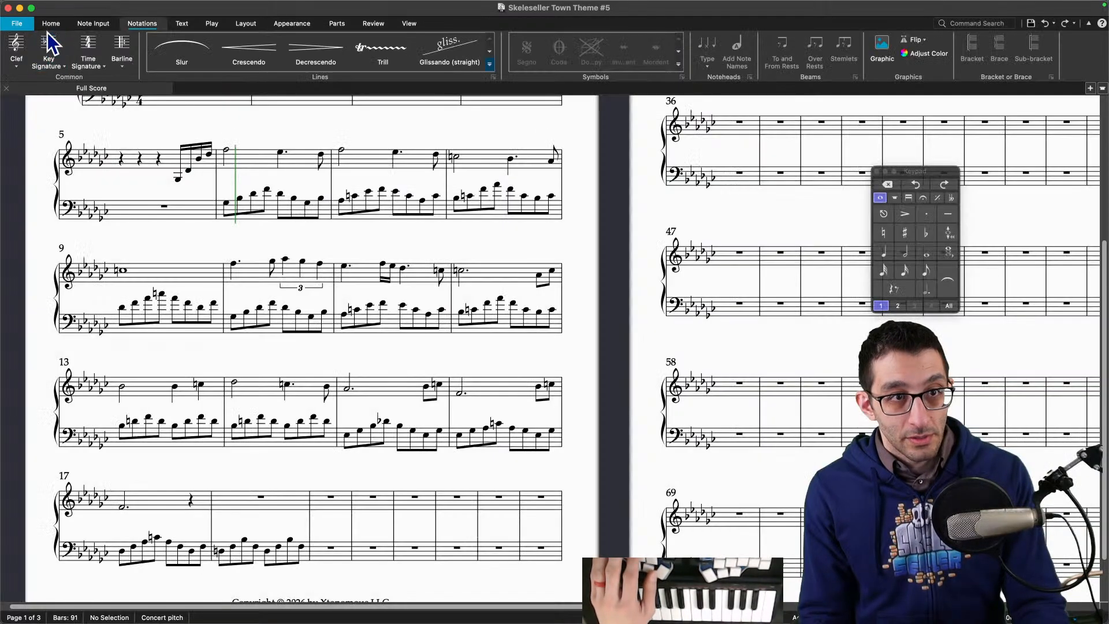
left_click(178, 180)
key("space")
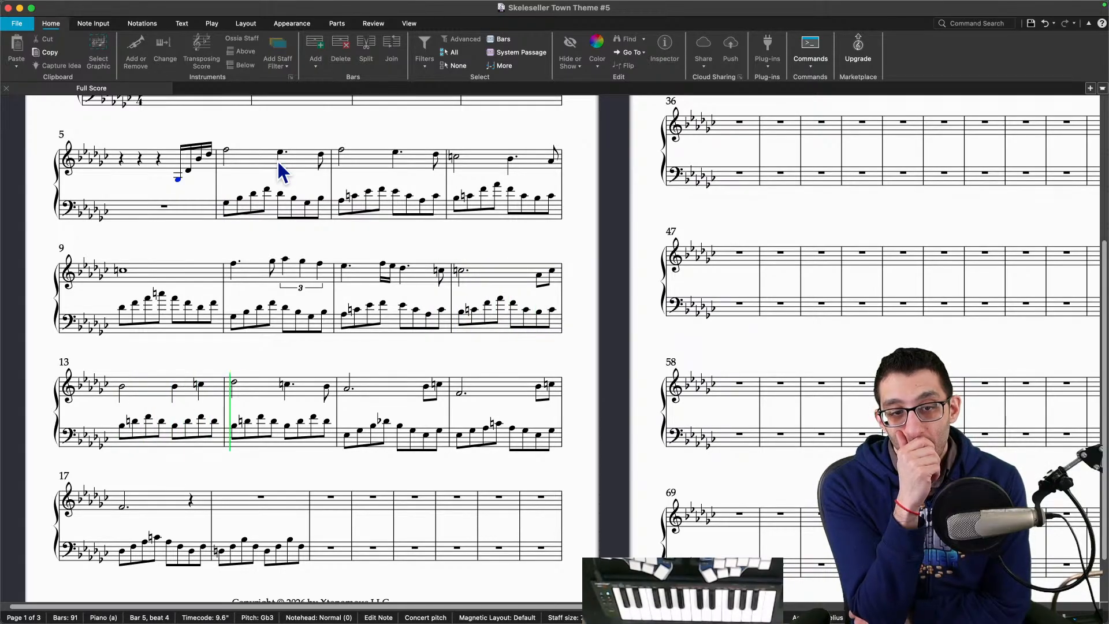
key("super+alt+k")
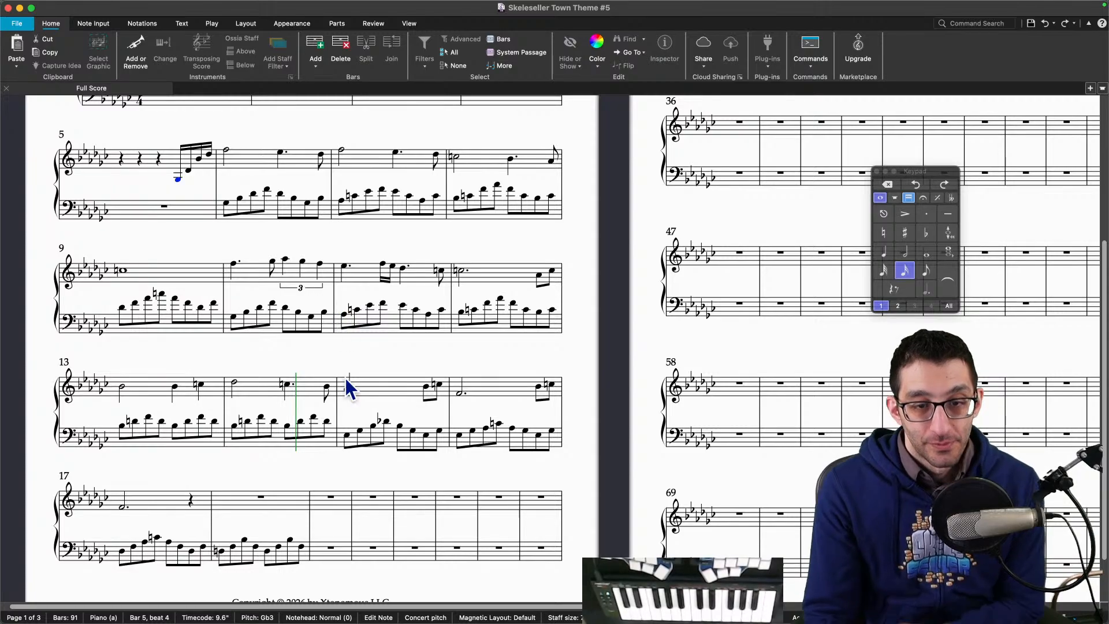
Step: Move the bass notes of bars 15 to 18 one bar earlier, replacing the contents of bass bar 14
left_click(393, 438)
left_click(310, 556, "shift")
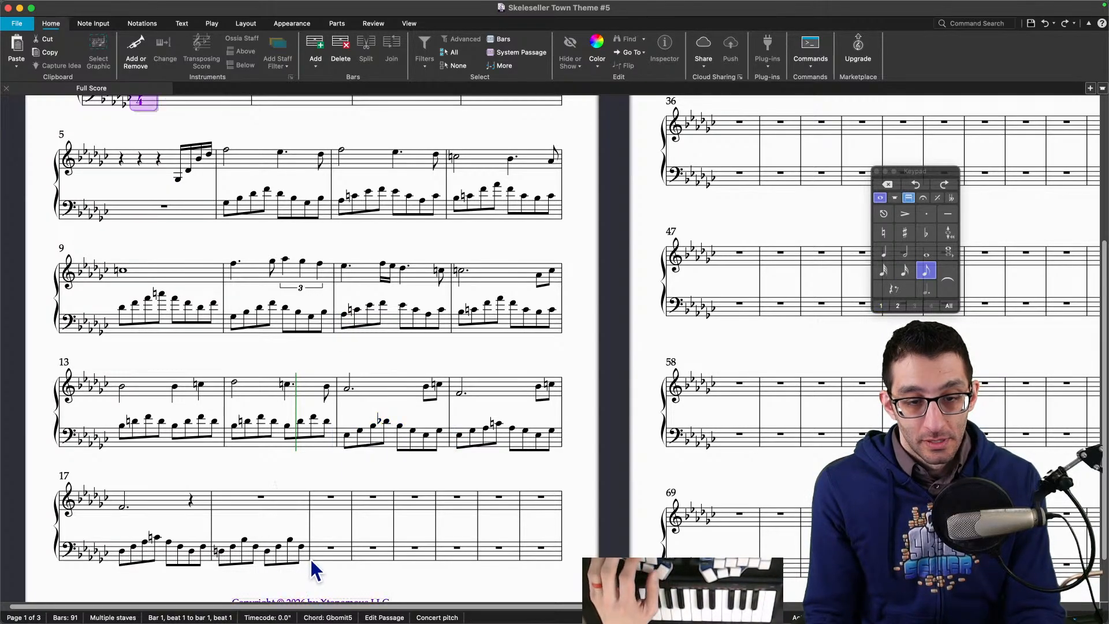
left_click(387, 441)
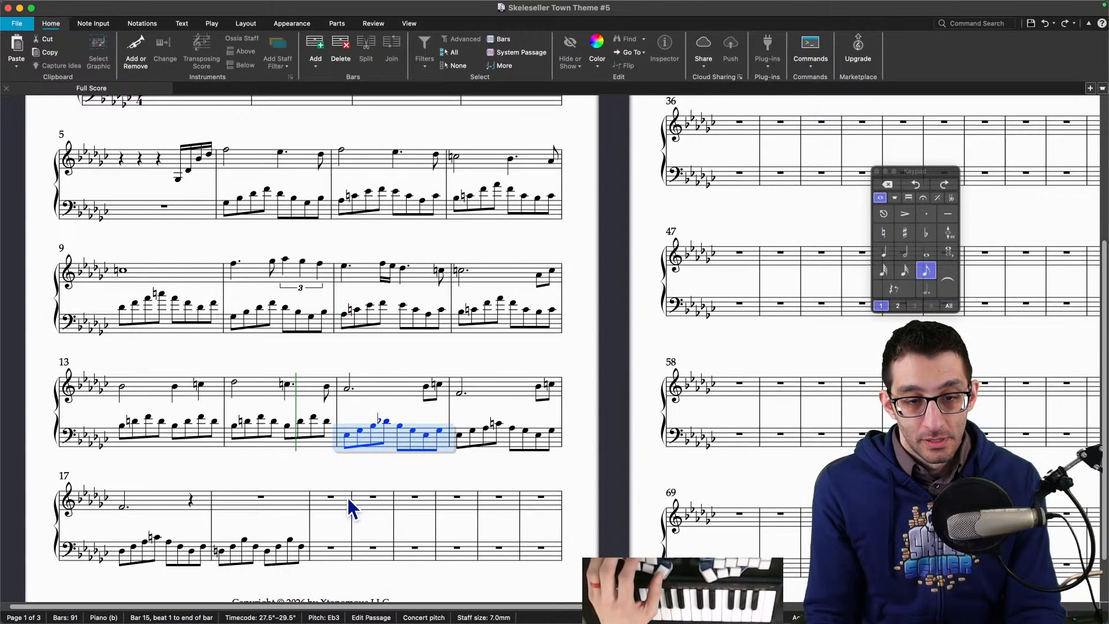
left_click(305, 555, "shift")
key("super+x")
left_click(310, 442)
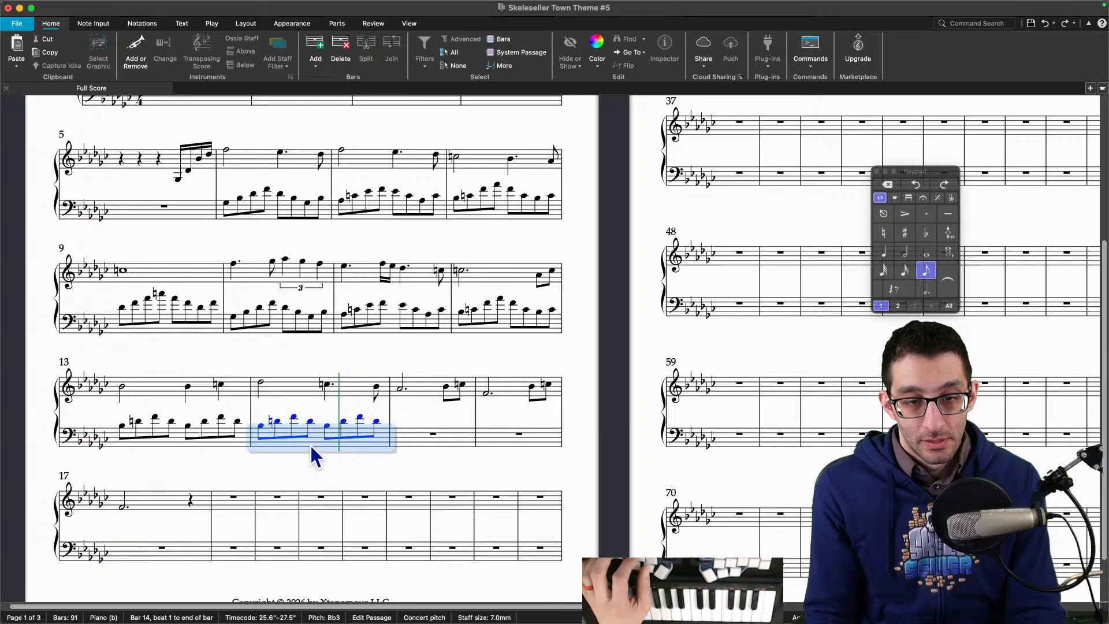
key("super+v")
Step: Play back the score from the C natural on beat 4 of bar 13 to check the shifted bass
left_click(201, 384)
key("p")
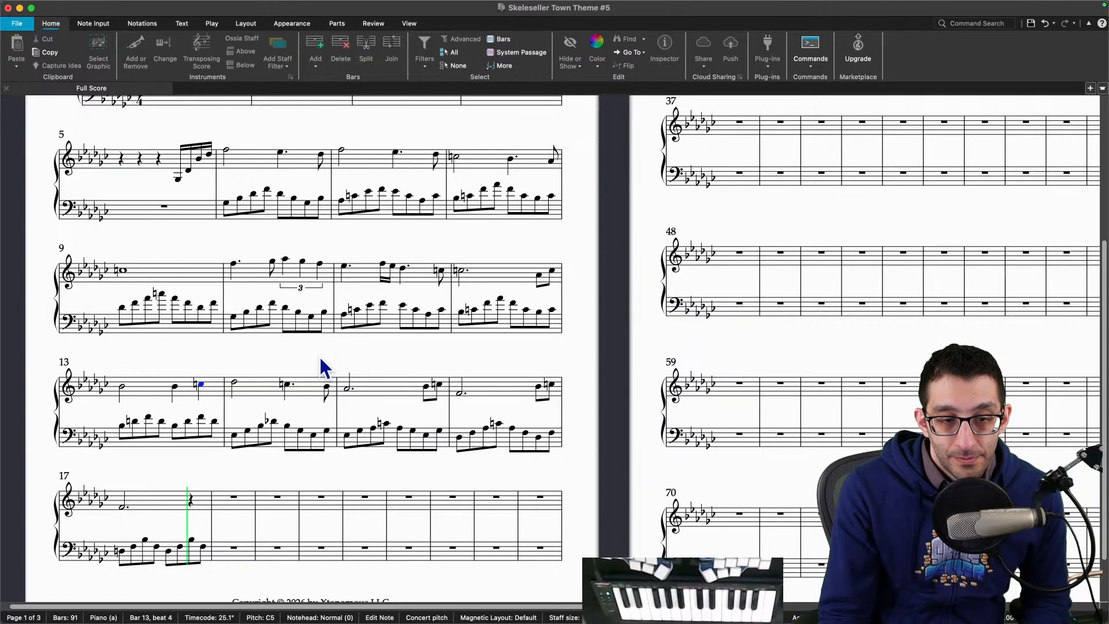
key("space")
key("Escape")
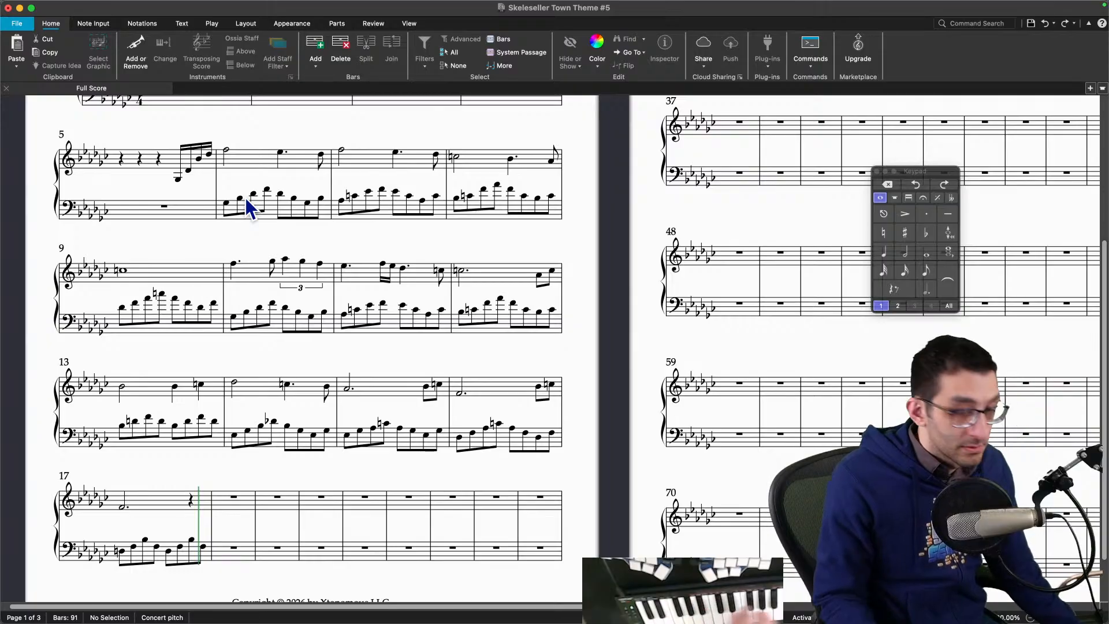
Step: Enter a broken-chord accompaniment of eighth notes in bass bars 18 and 19
left_click(231, 558)
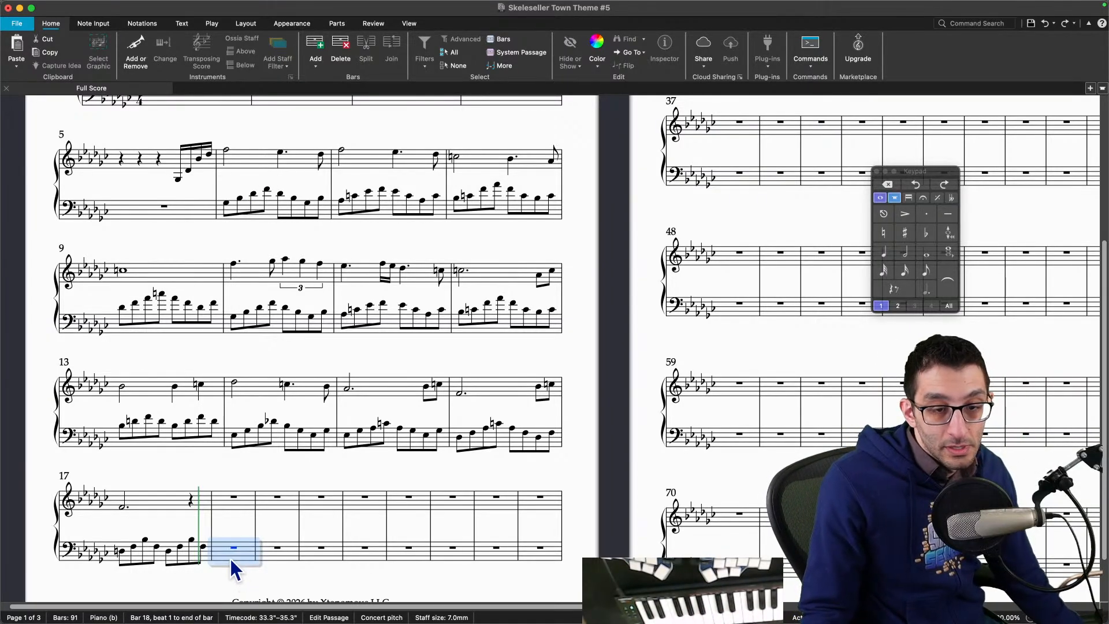
left_click(926, 270)
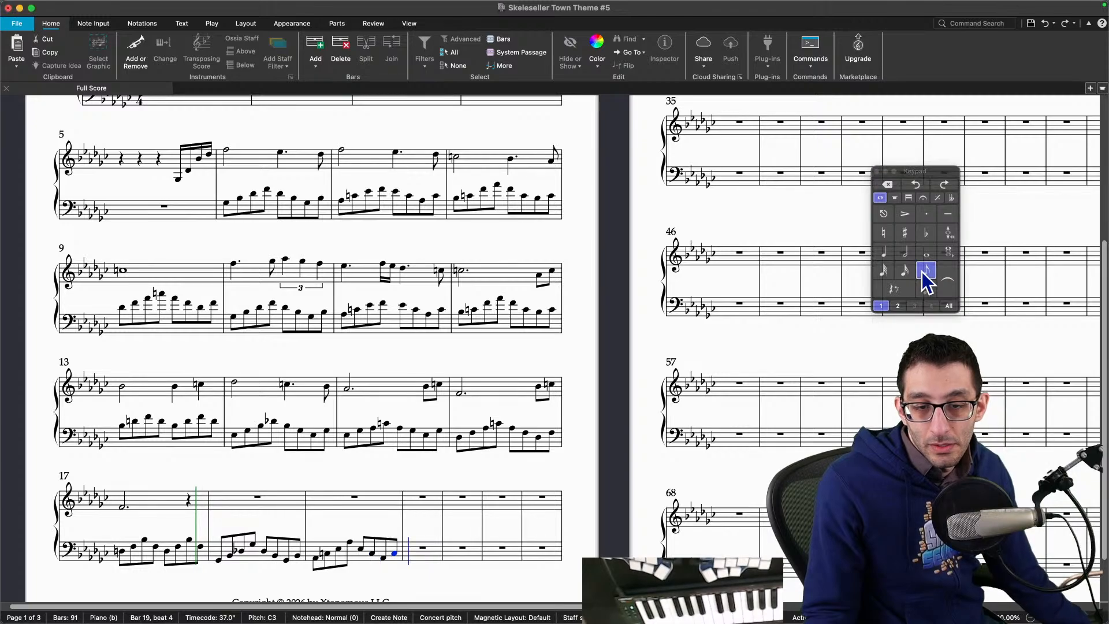
key("Escape")
key("Escape")
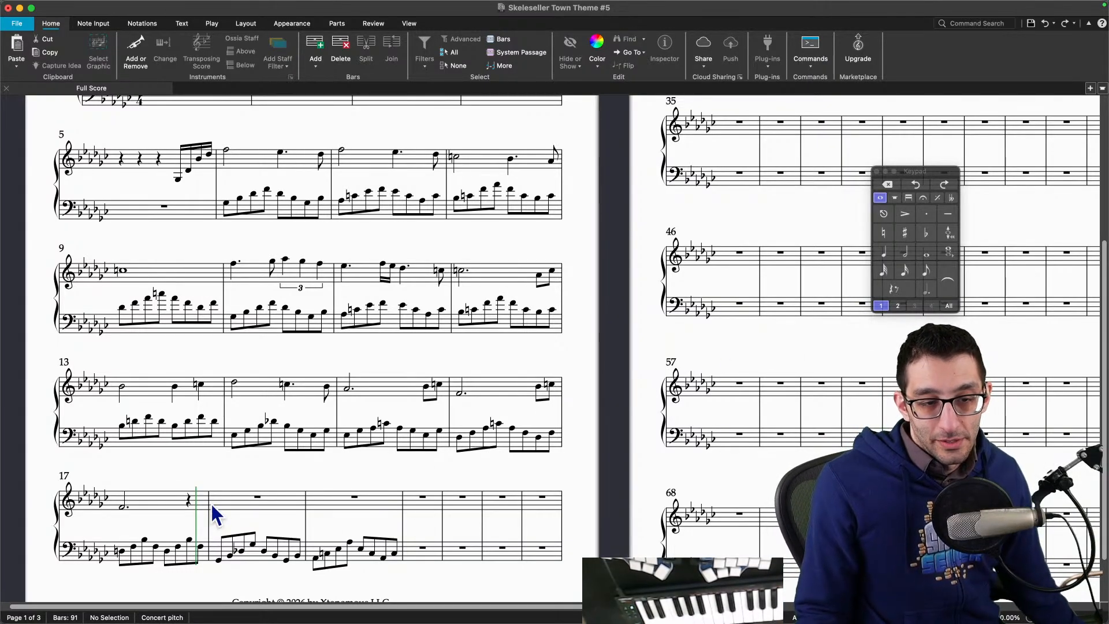
left_click_drag(260, 470, 315, 400)
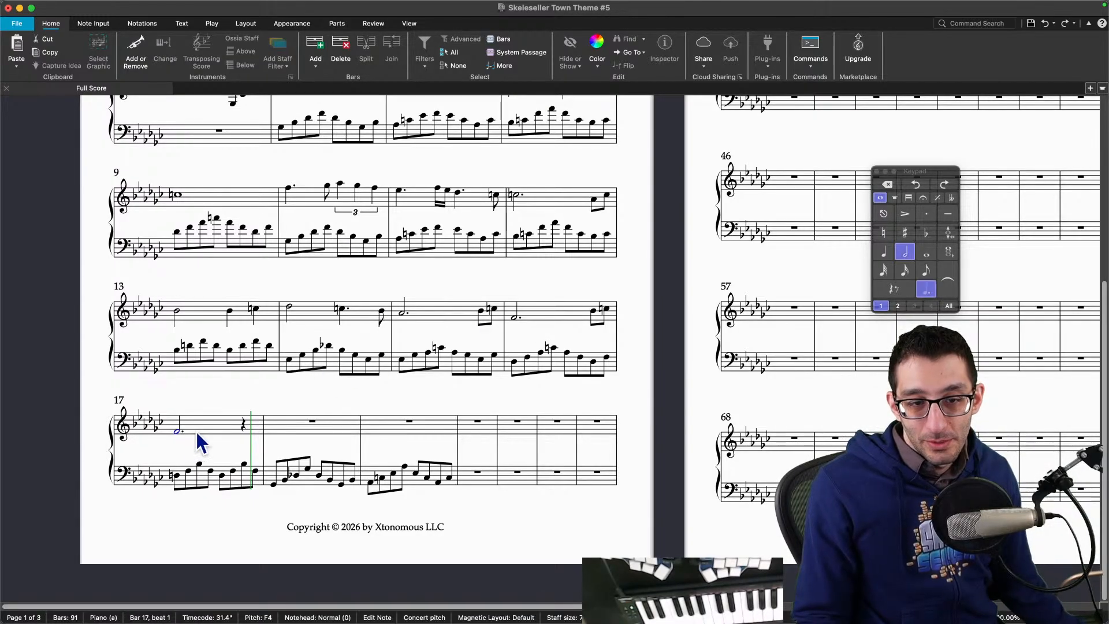
left_click(240, 429)
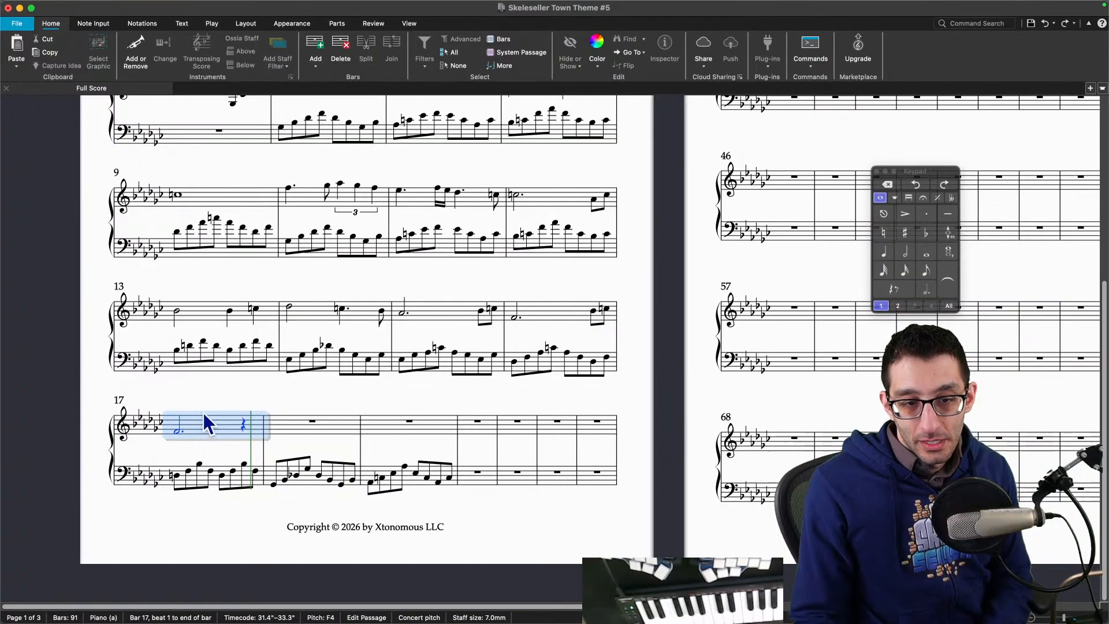
key("Escape")
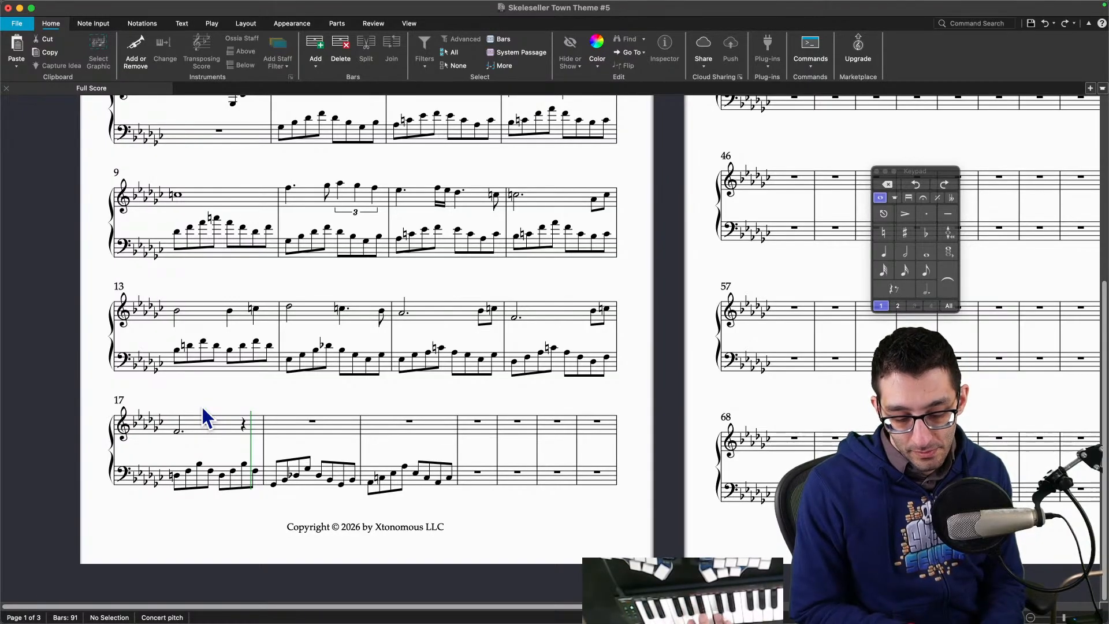
left_click(249, 419)
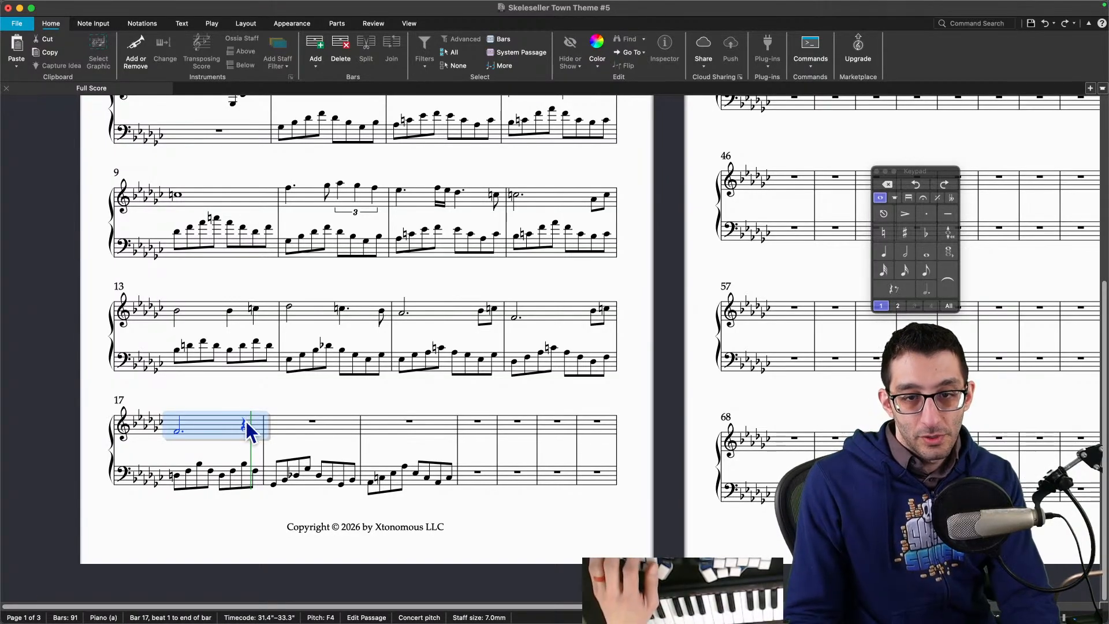
left_click(177, 430)
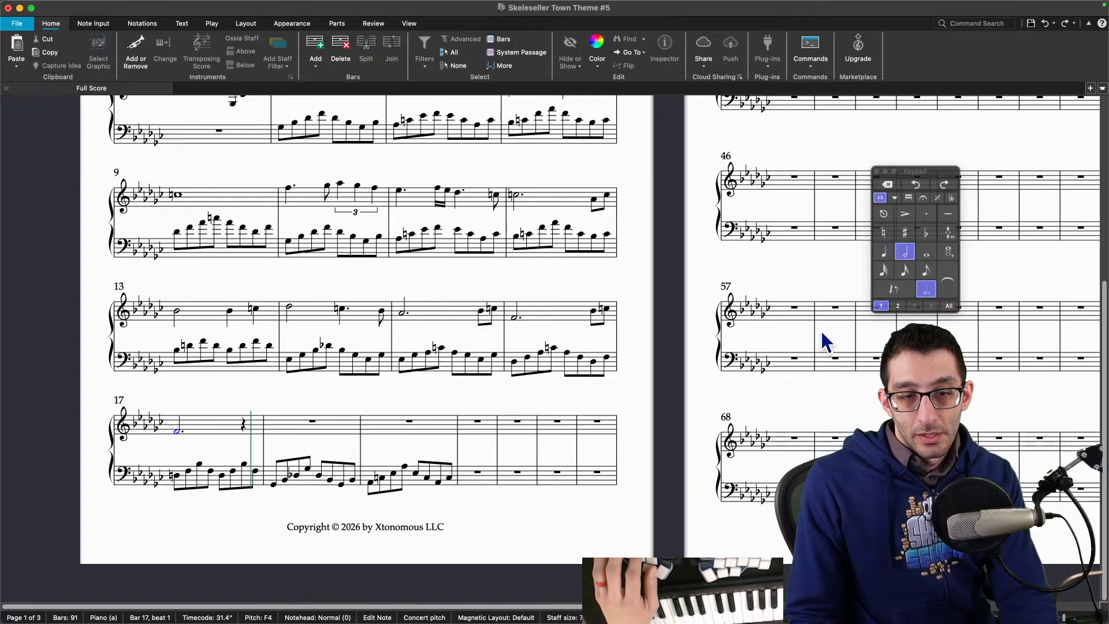
left_click(656, 308)
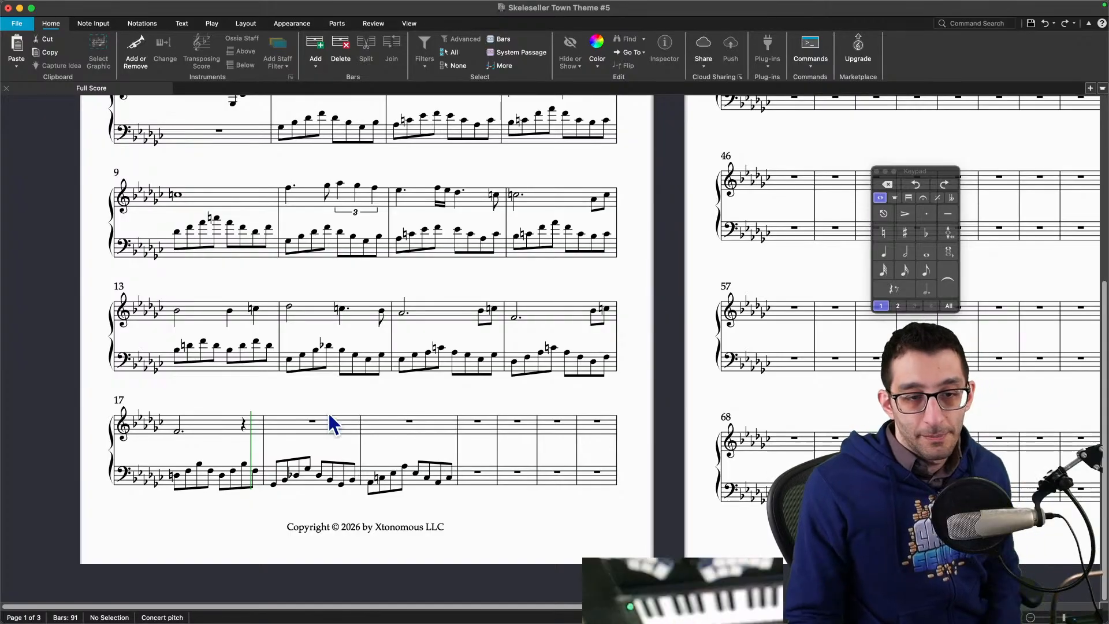
Step: Shorten the F in treble bar 17 to a half note and add quarter notes B flat and C natural on beats 3 and 4
left_click(177, 430)
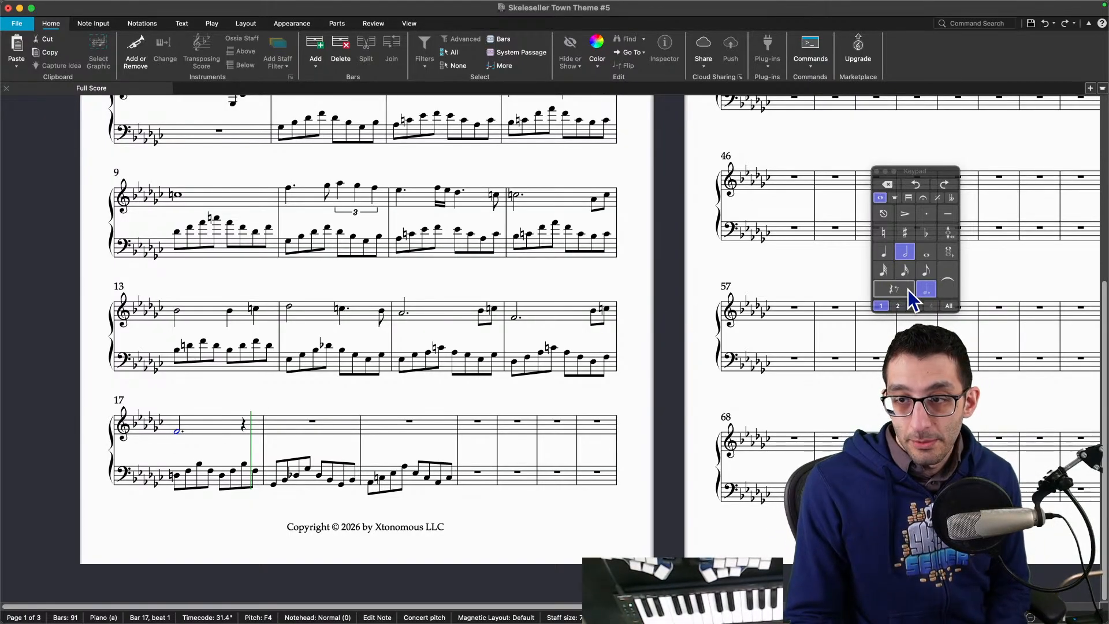
left_click(924, 290)
left_click(222, 418)
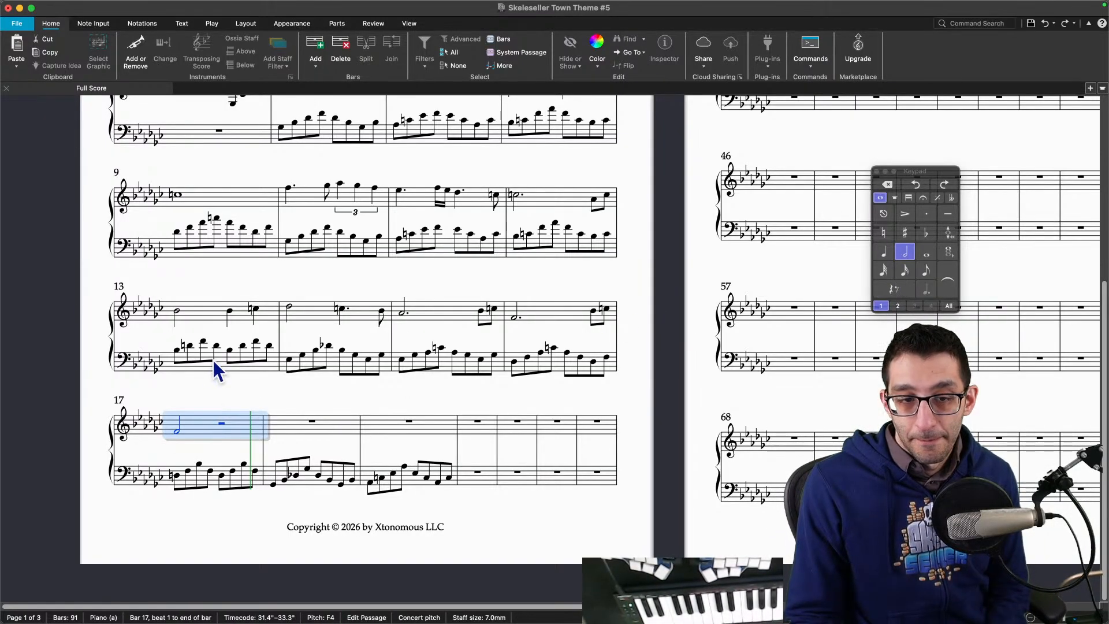
left_click(221, 423)
left_click(883, 252)
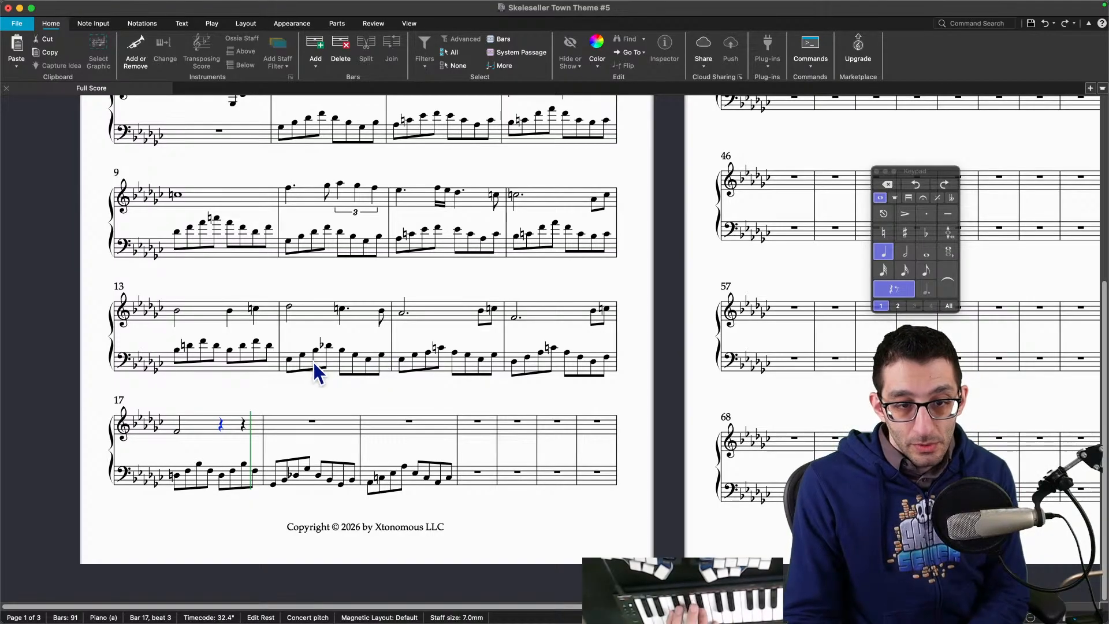
Step: Enter a half note D flat, a dotted quarter C natural and an eighth note B flat in treble bar 18
left_click(904, 251)
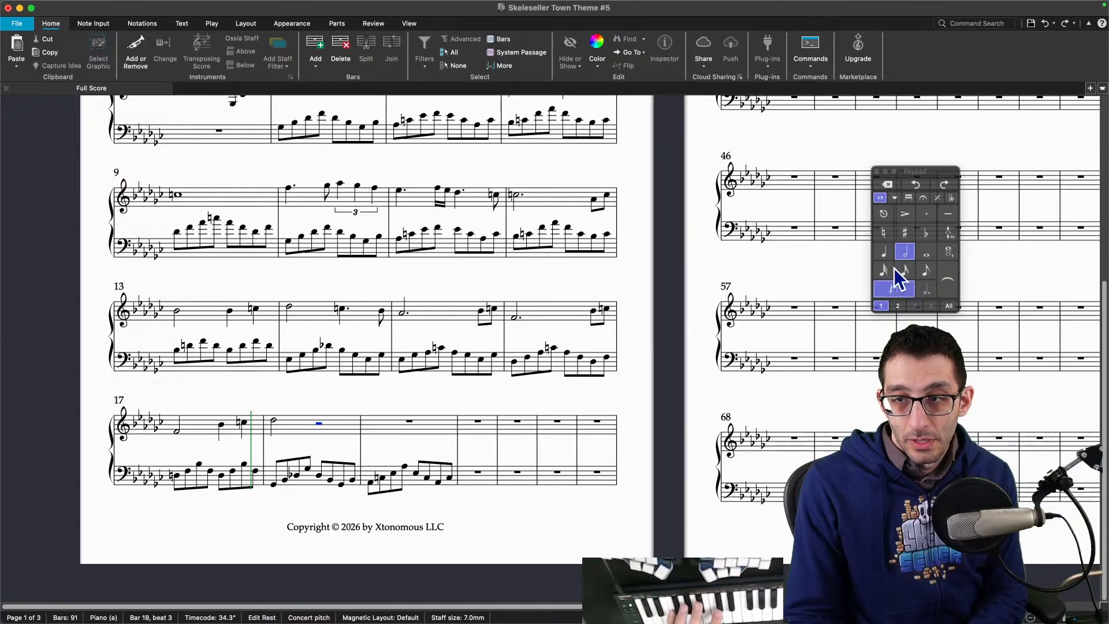
left_click(884, 251)
left_click(925, 289)
key("Escape")
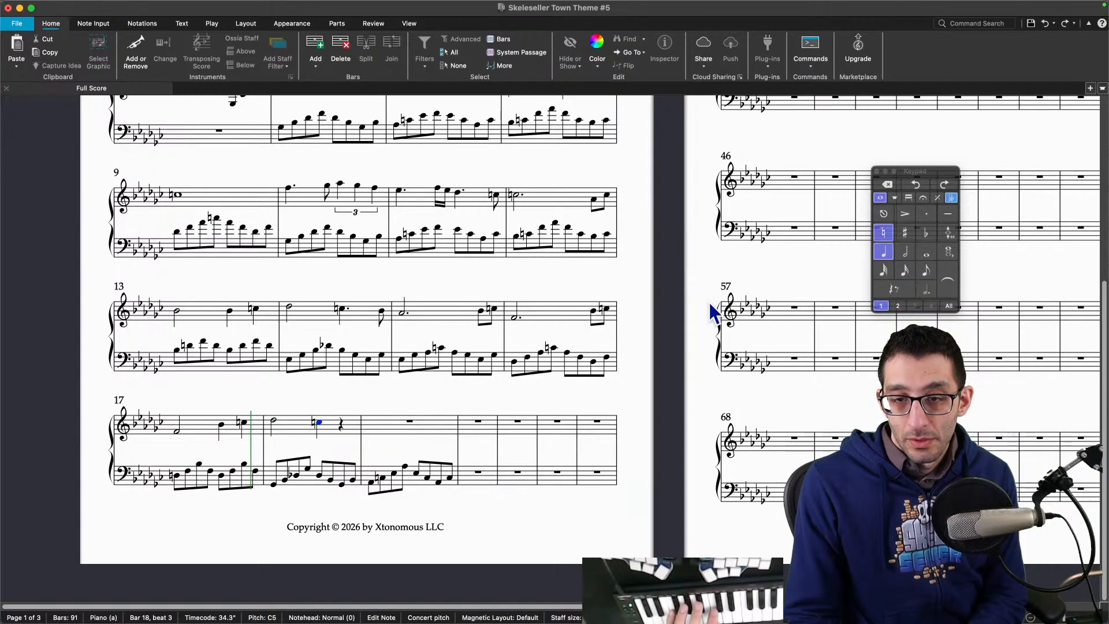
left_click(927, 291)
key("Right")
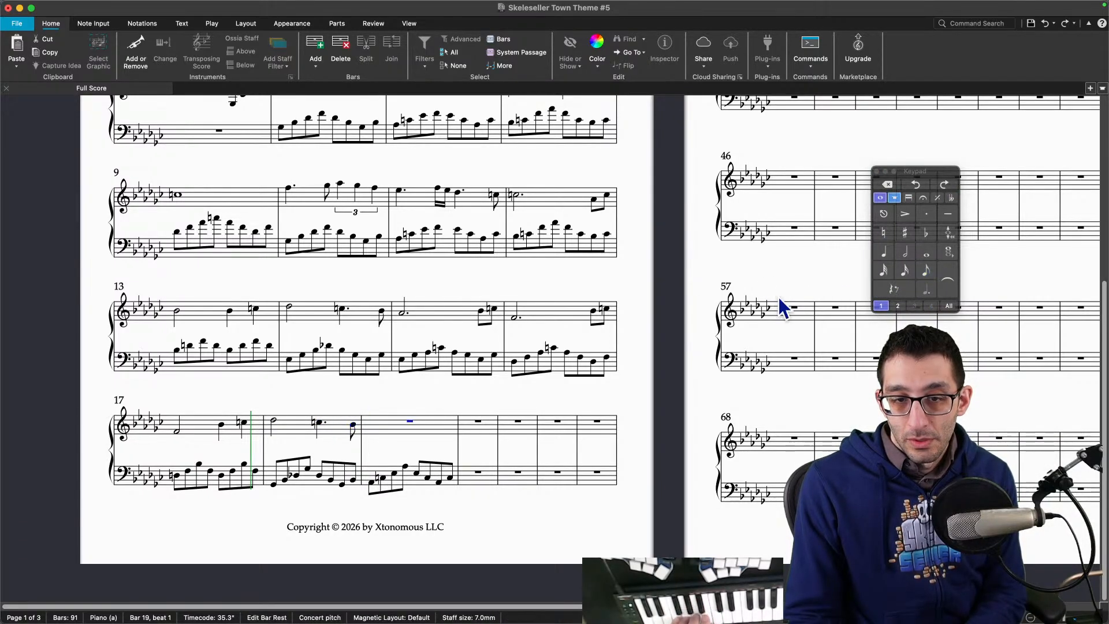
Step: Fill treble bar 19 with a dotted half note A flat and a quarter note B flat
key("4")
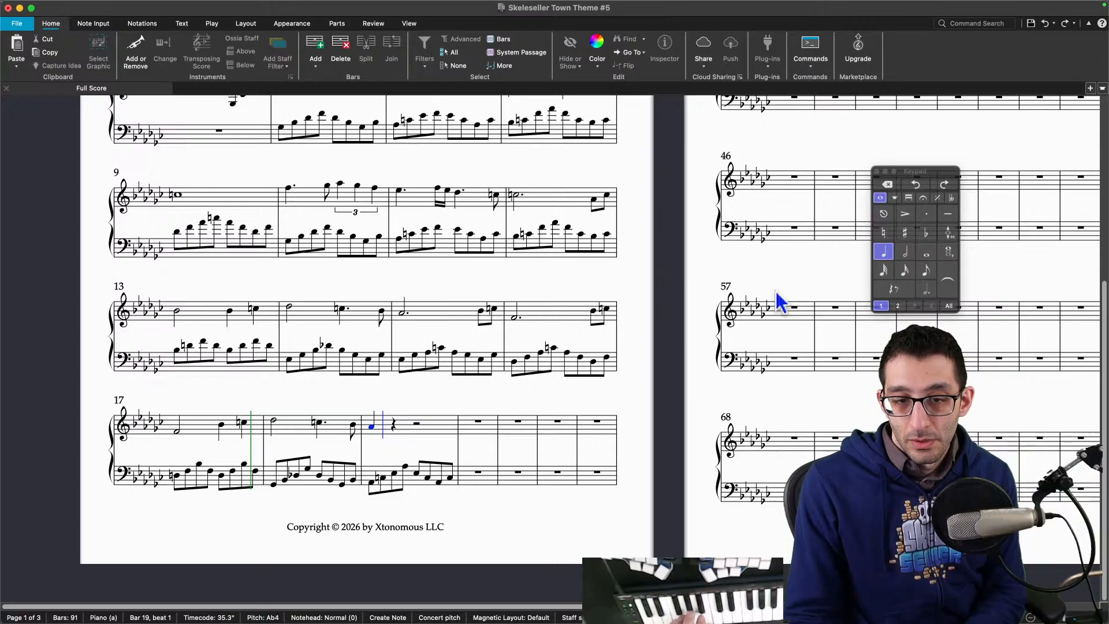
key("Escape")
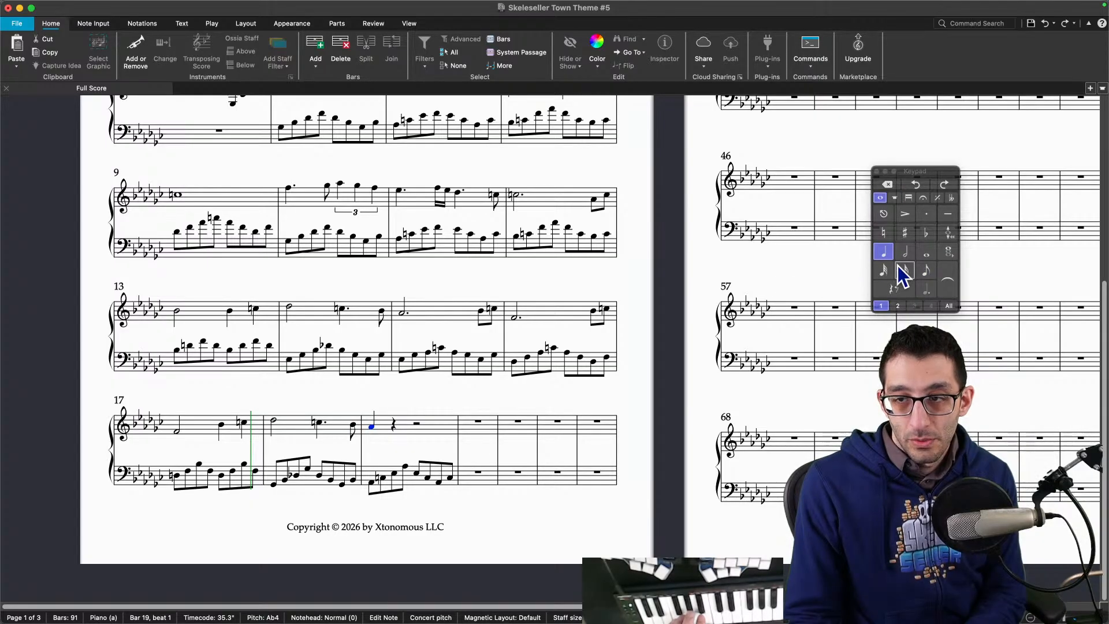
left_click(904, 252)
left_click(926, 289)
key("Right")
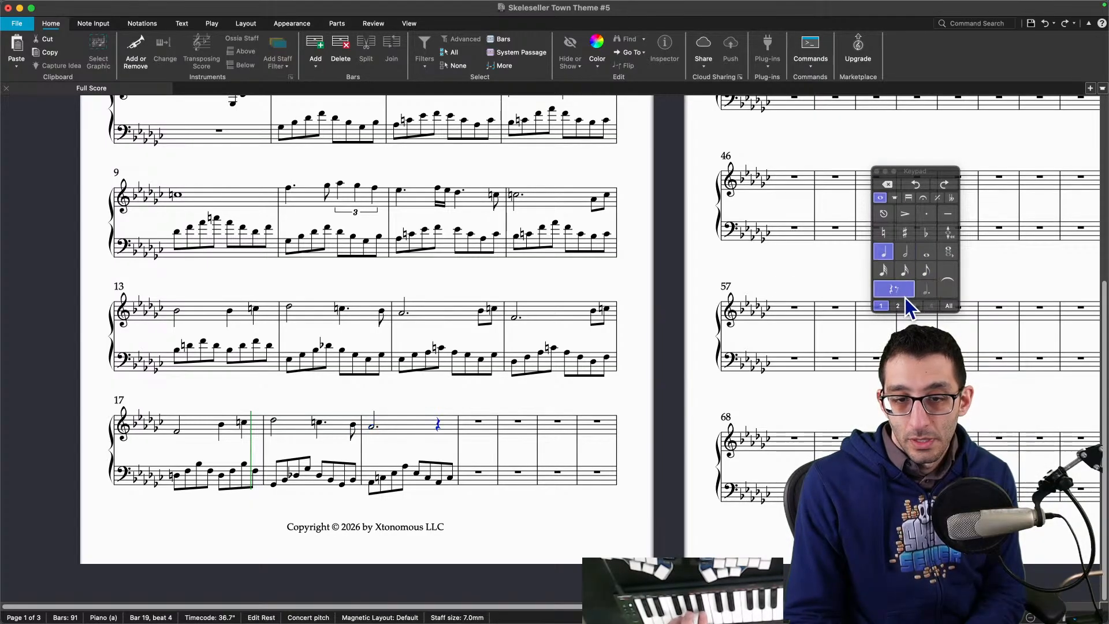
key("Right")
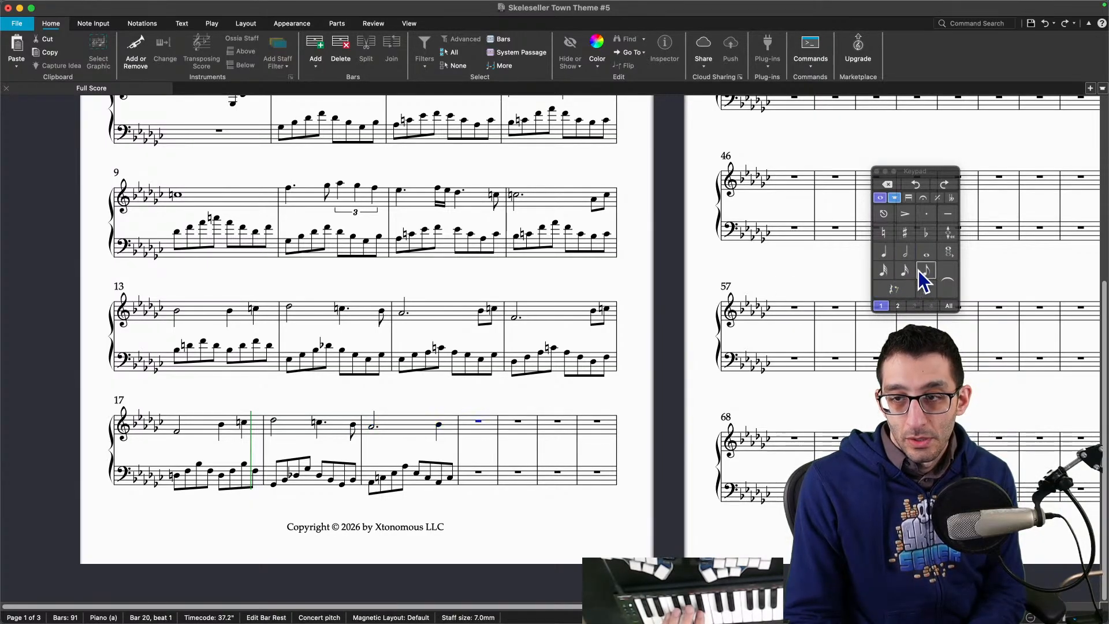
Step: Enter a dotted quarter A natural, eighth B flat, and quarters C natural and D flat in treble bar 20, plus a quarter D flat starting bar 21
left_click(888, 258)
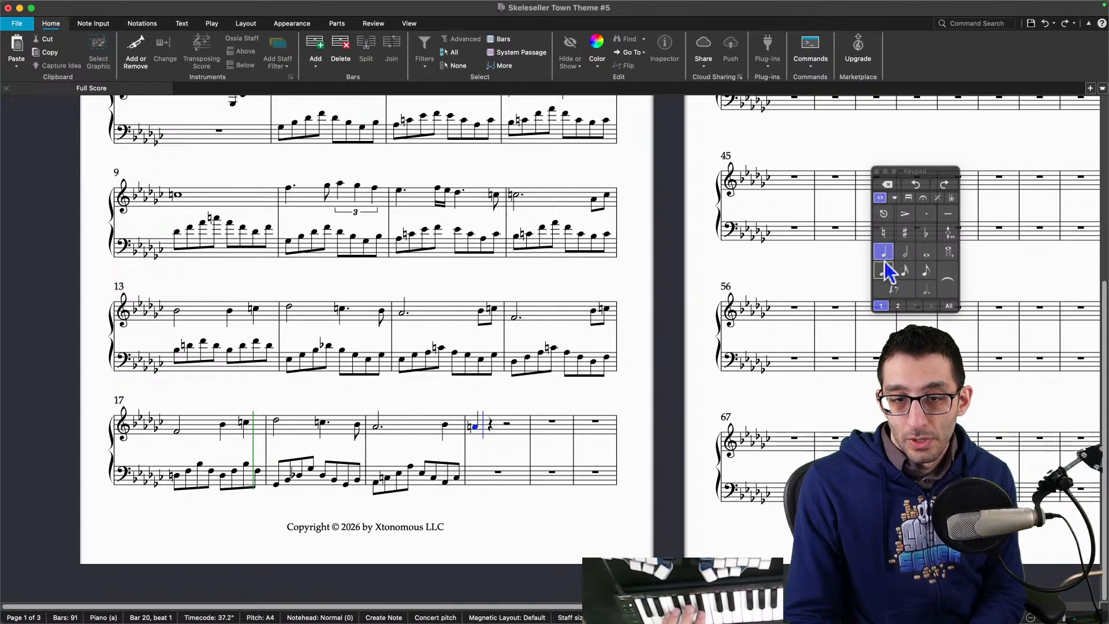
left_click(926, 288)
left_click(926, 291)
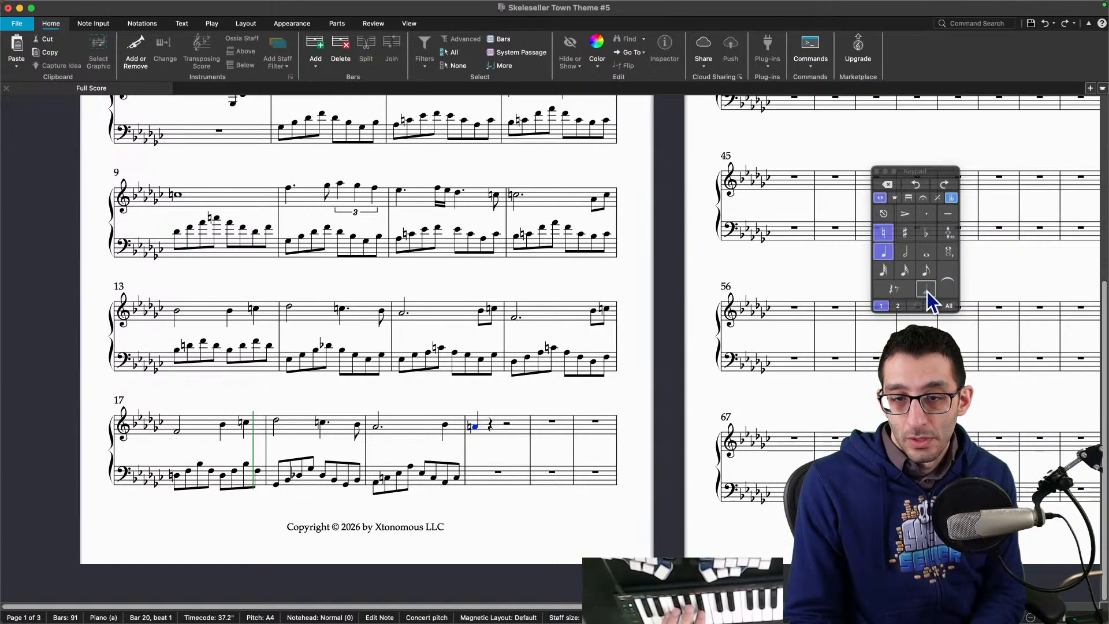
left_click(927, 291)
key("Right")
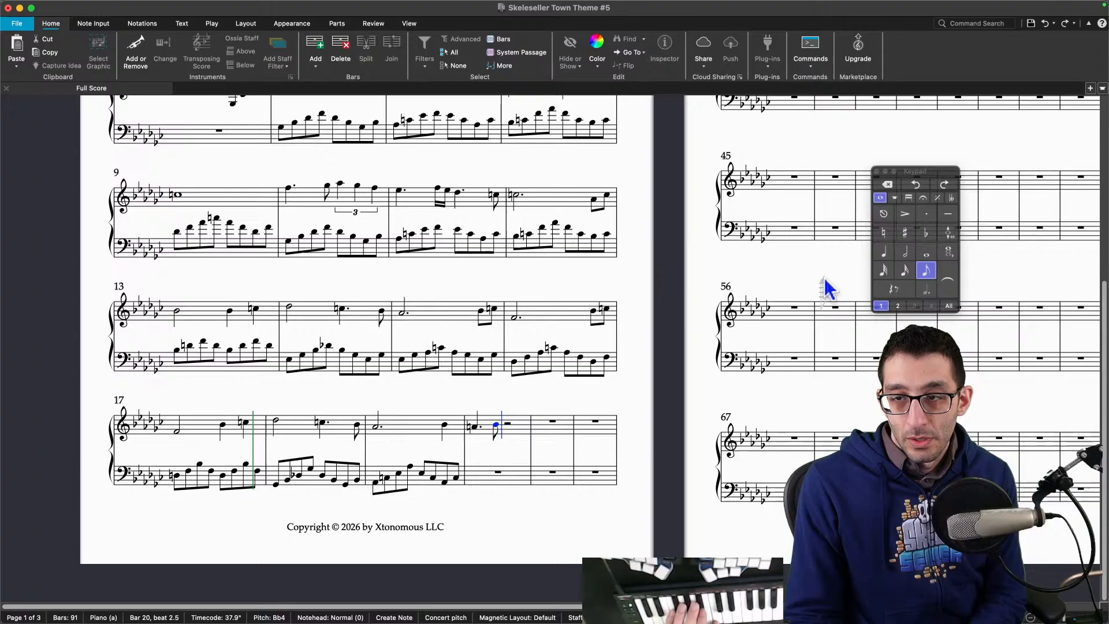
left_click(883, 258)
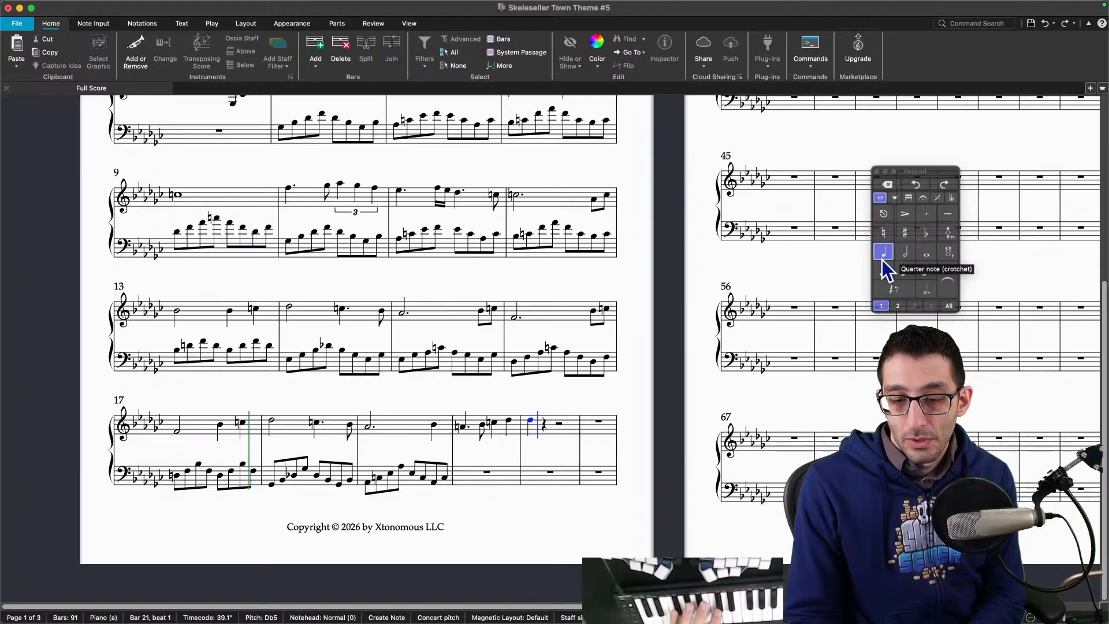
Step: Complete treble bar 21 with an eighth-note triplet C natural, D flat, C natural on beat 2 and quarter notes B flat and A flat
key("0")
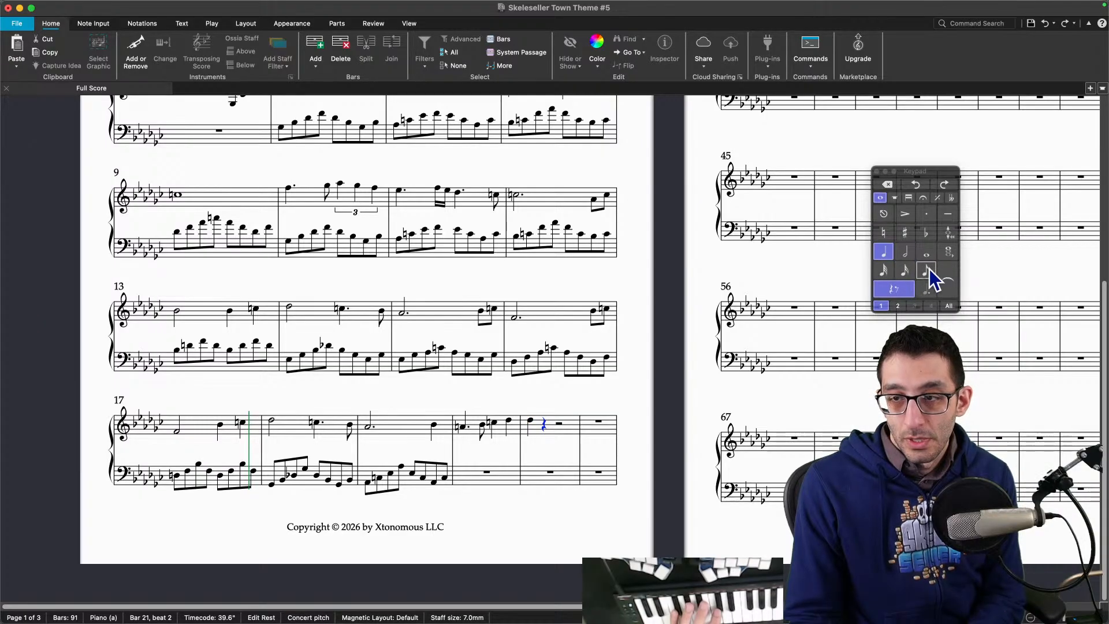
left_click(927, 272)
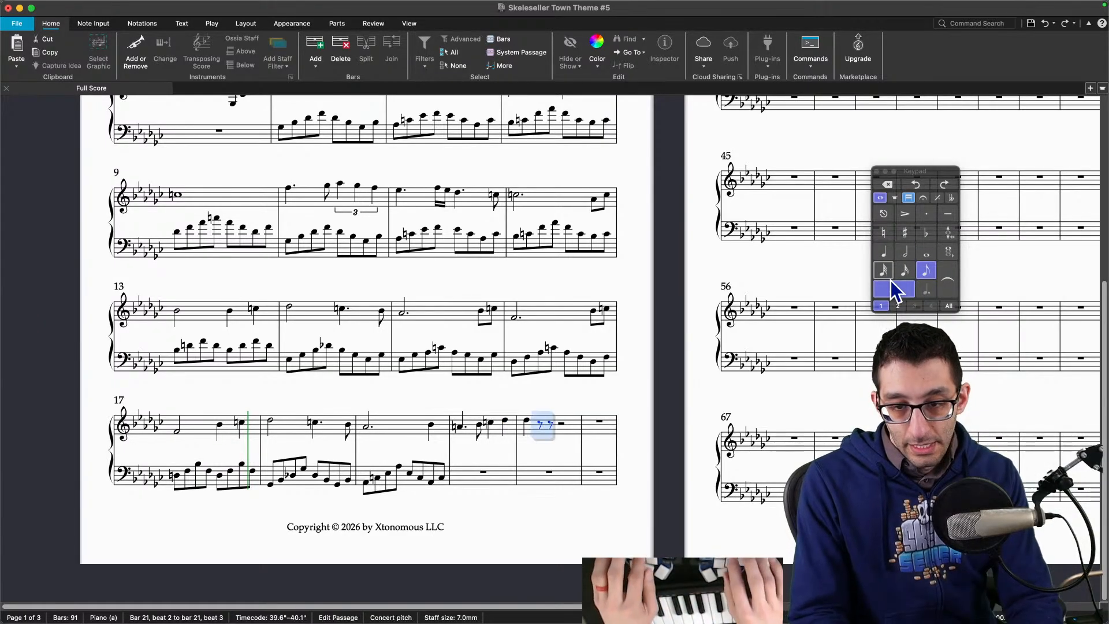
key("ctrl+3")
key("Left")
key("Left")
key("Right")
key("Right")
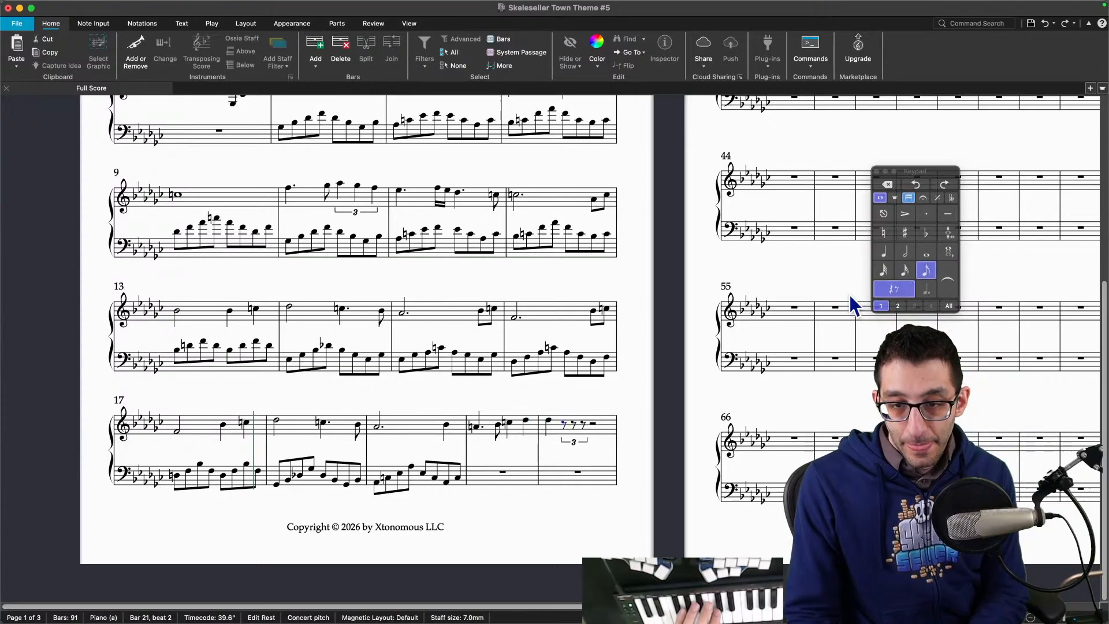
key("n")
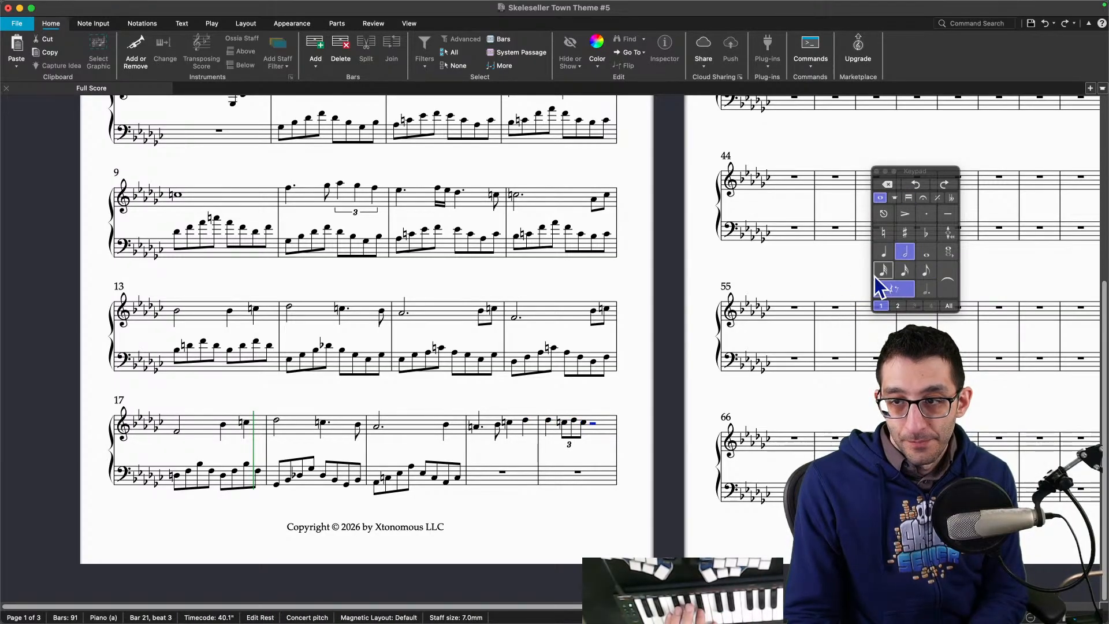
left_click(883, 252)
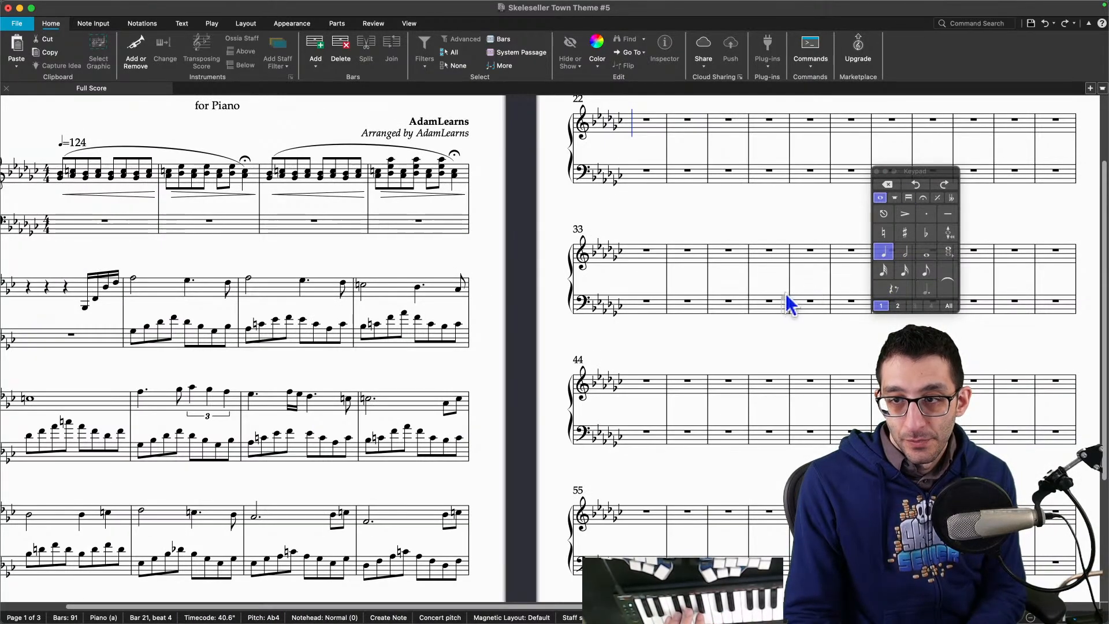
key("Right")
Step: Enter a dotted quarter note G flat and an eighth note A flat in the first half of treble bar 22
left_click(885, 257)
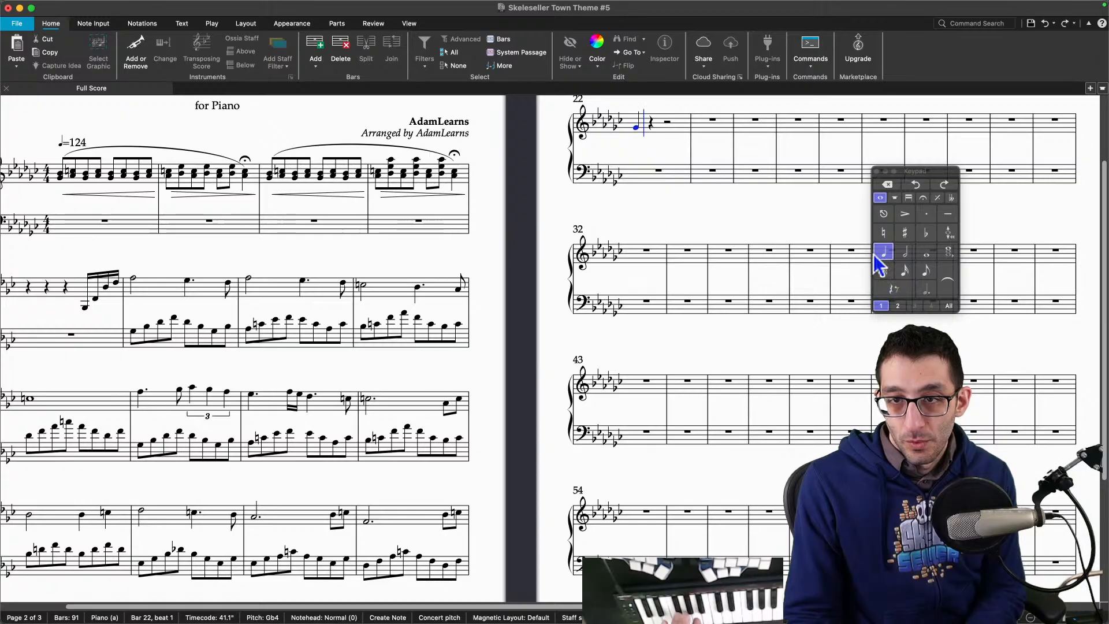
left_click(893, 288)
left_click(925, 289)
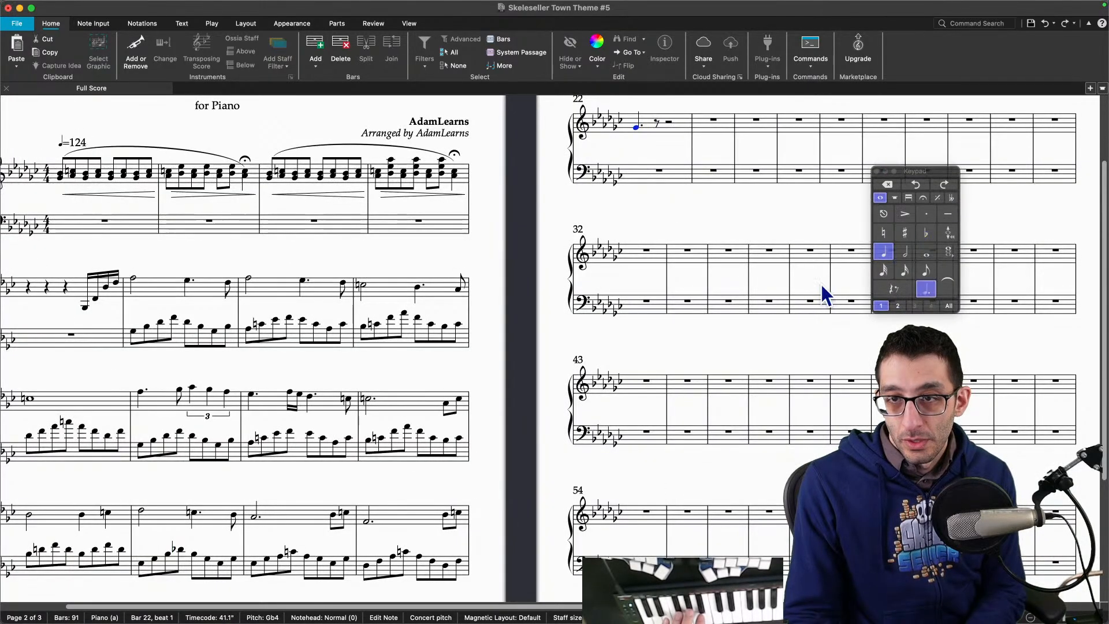
key("Right")
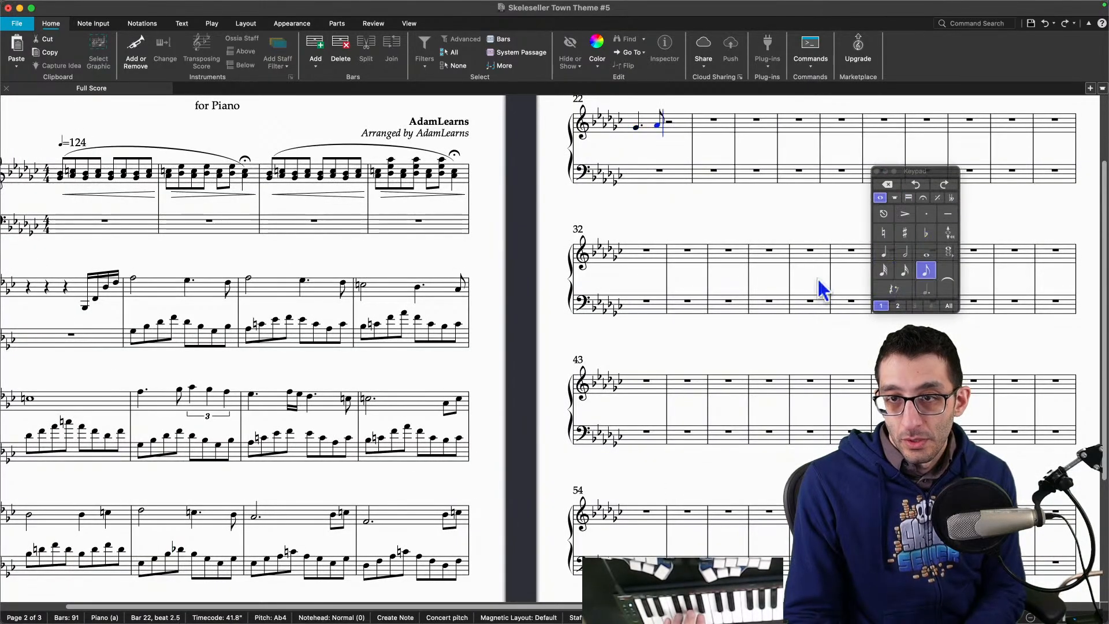
Step: Enter a quarter-note triplet B flat, A flat, G flat on beat 3 of treble bar 22
left_click(885, 256)
key("Right")
left_click(878, 255)
key("Right")
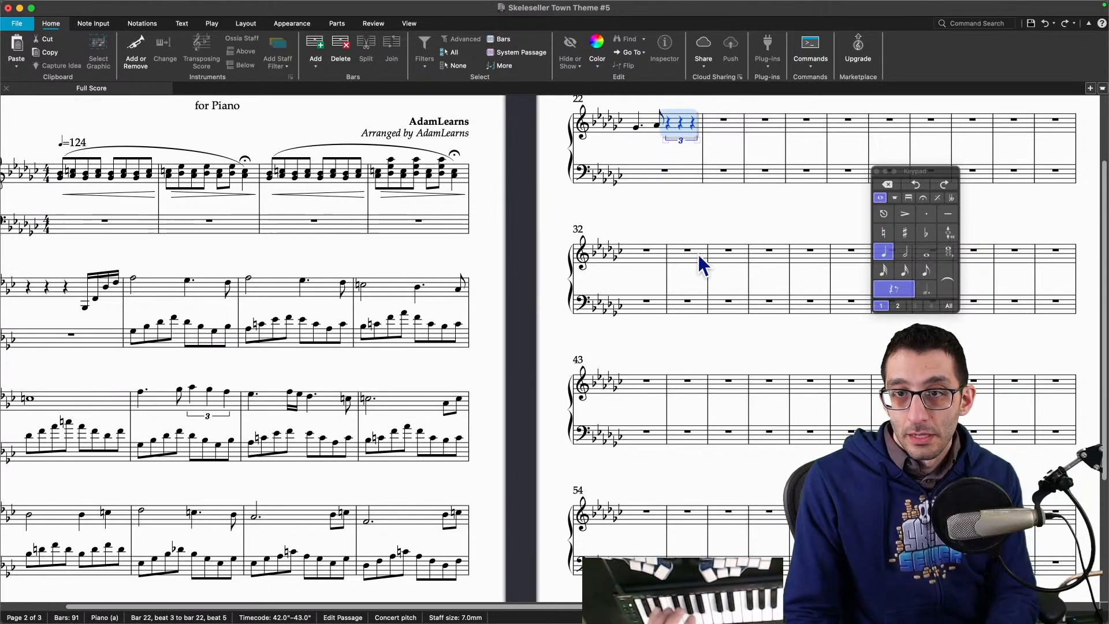
key("Left")
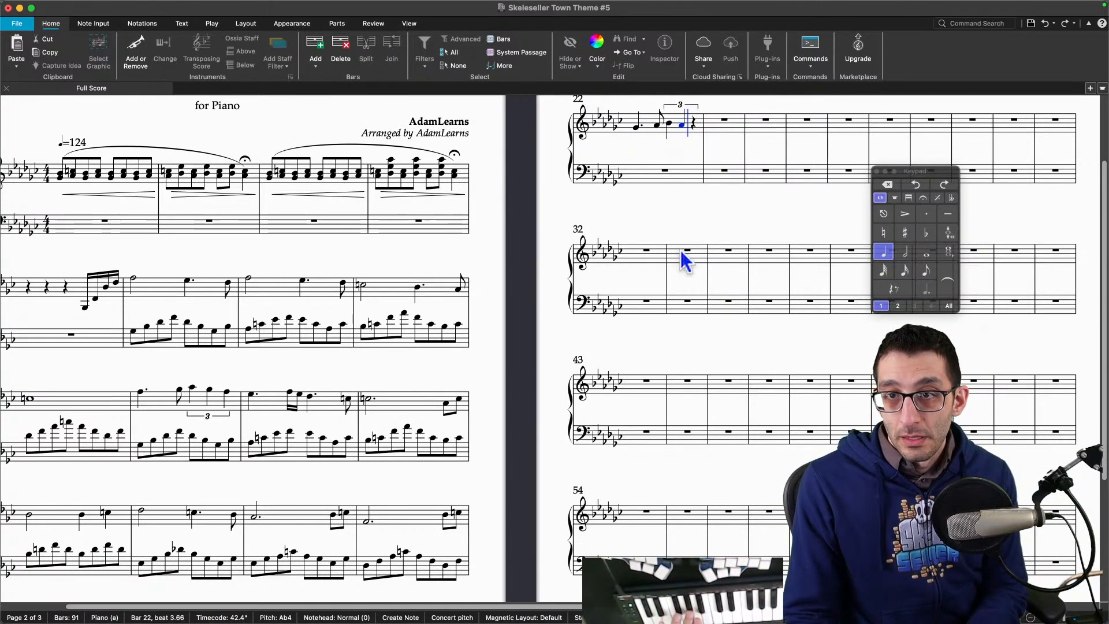
key("Escape")
Step: Play back the score from the A natural in bar 20 to check the new melody through bar 22
left_click_drag(513, 410, 577, 167)
scroll(549, 243, "down", 5)
left_click_drag(566, 287, 535, 307)
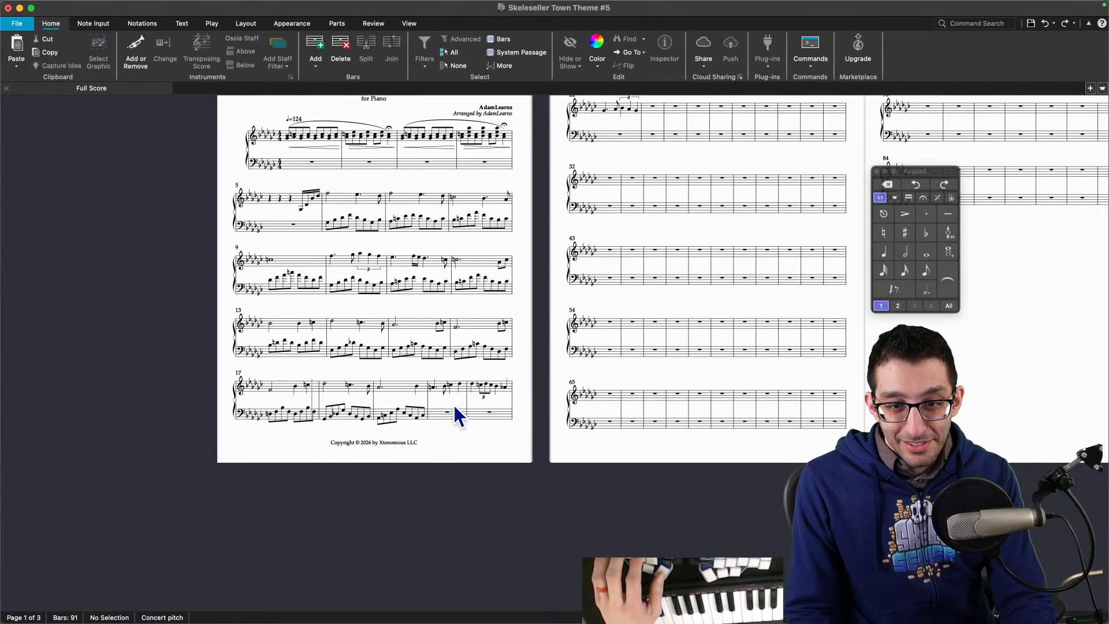
left_click(432, 387)
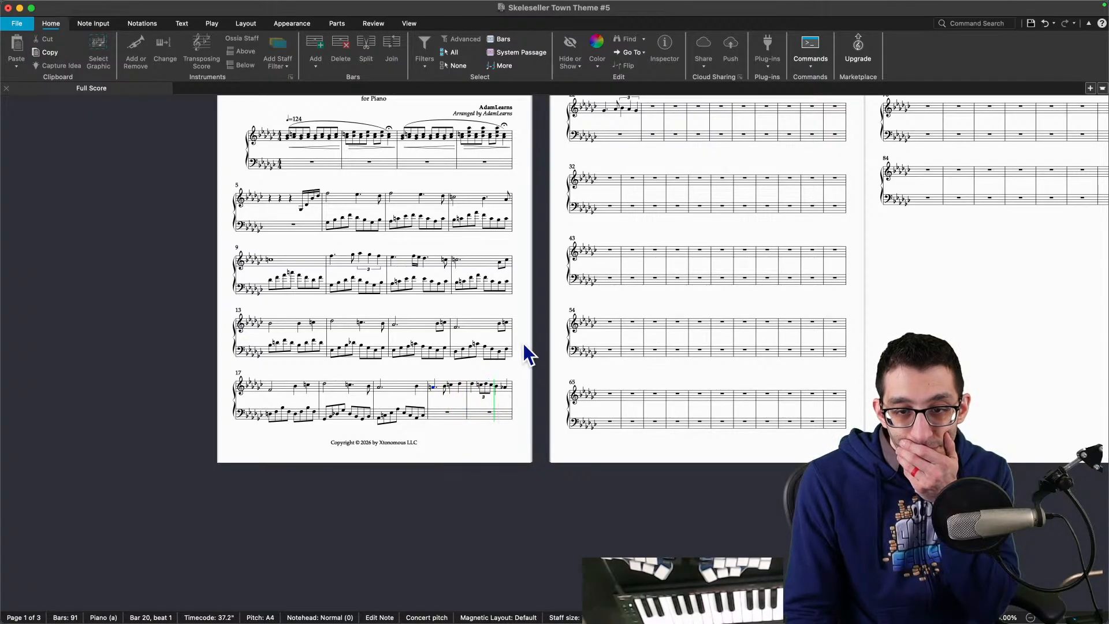
left_click_drag(525, 354, 370, 476)
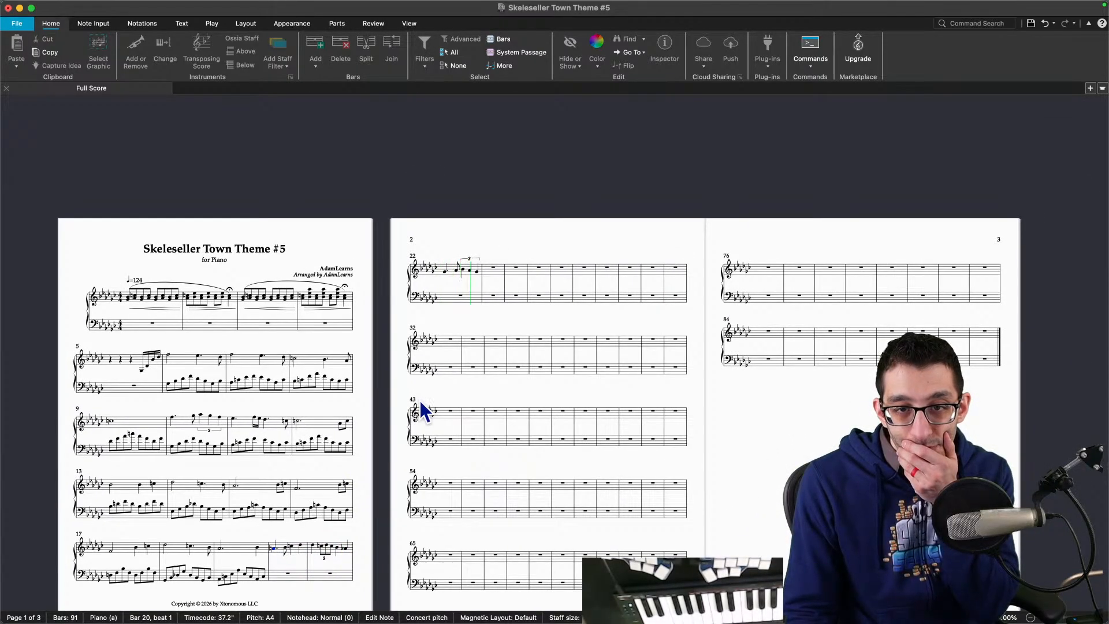
key("space")
scroll(479, 315, "up", 5)
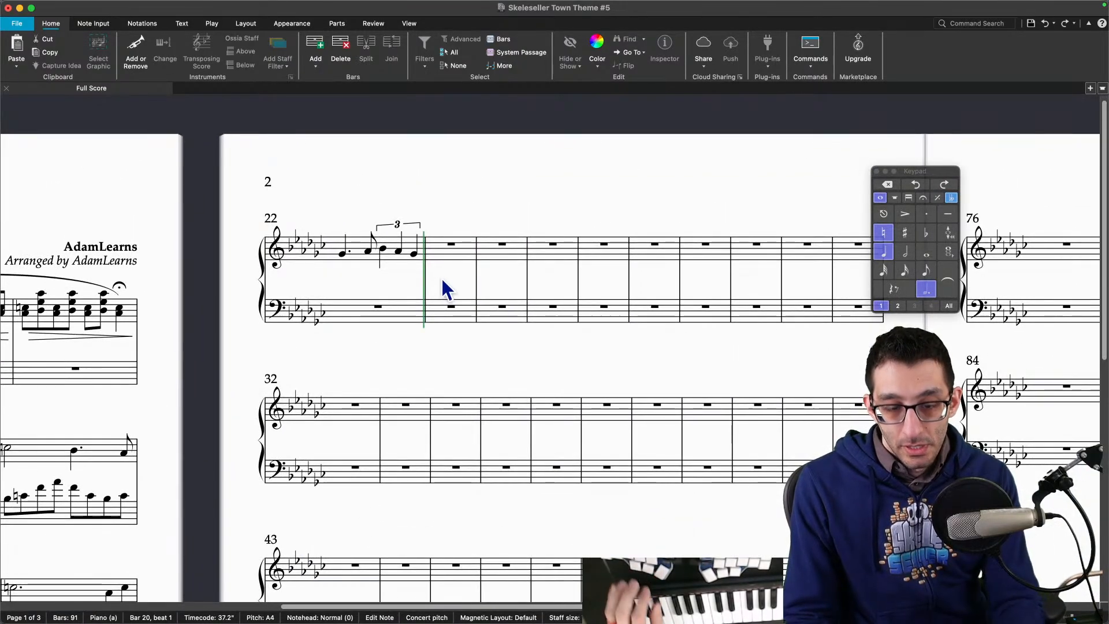
key("n")
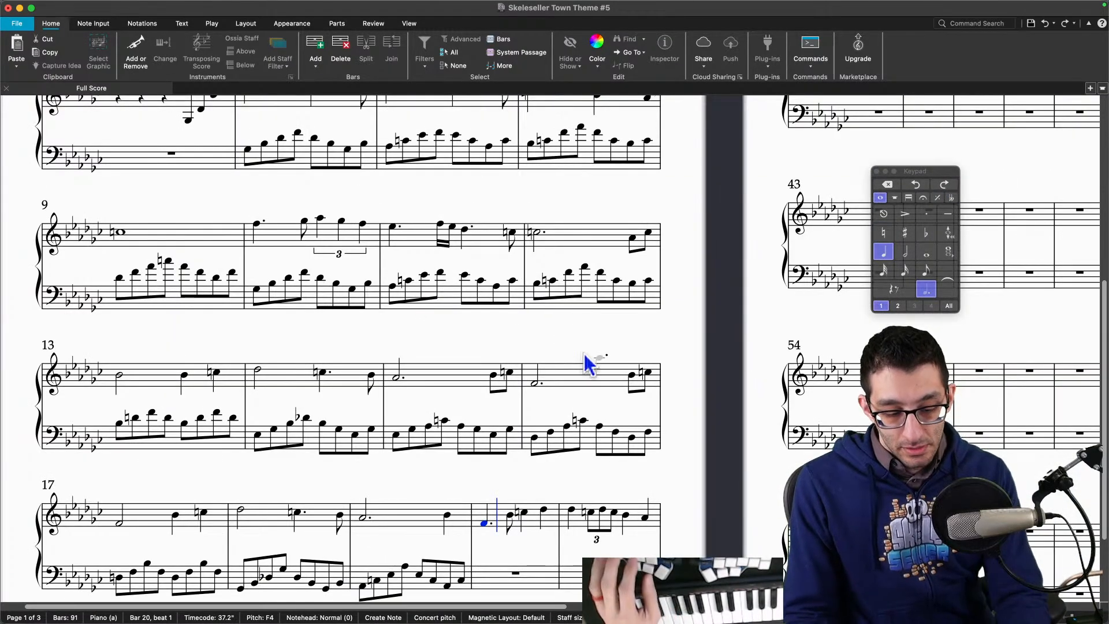
key("super+z")
Step: Enter a dotted quarter note F followed by sixteenth notes G flat and F in treble bar 23
left_click_drag(716, 321, 278, 558)
left_click_drag(537, 146, 473, 206)
left_click(466, 193)
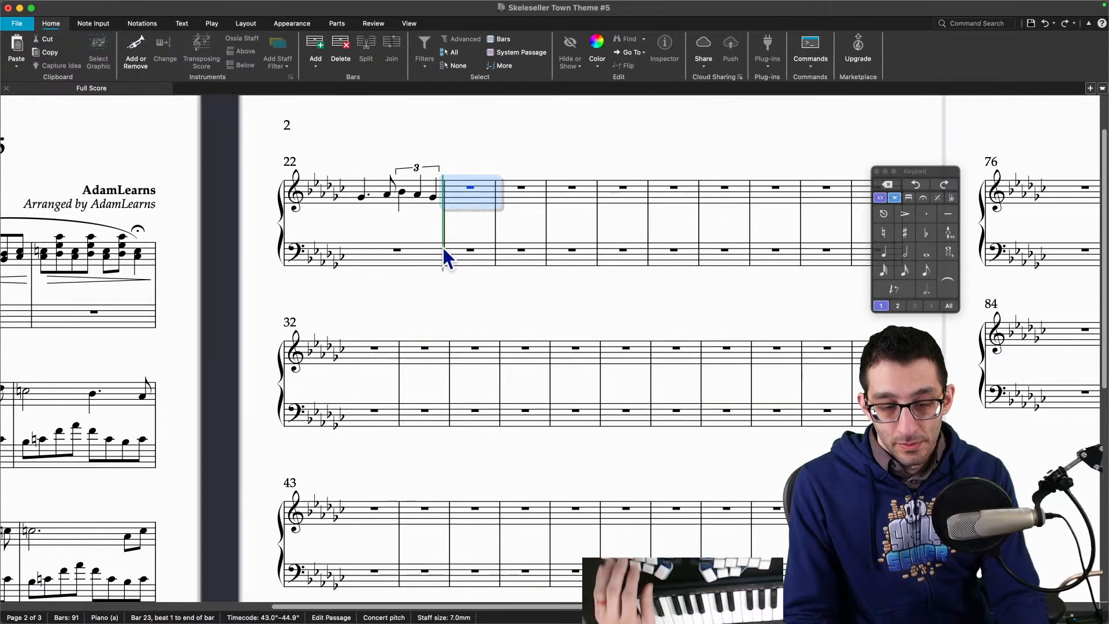
key("f")
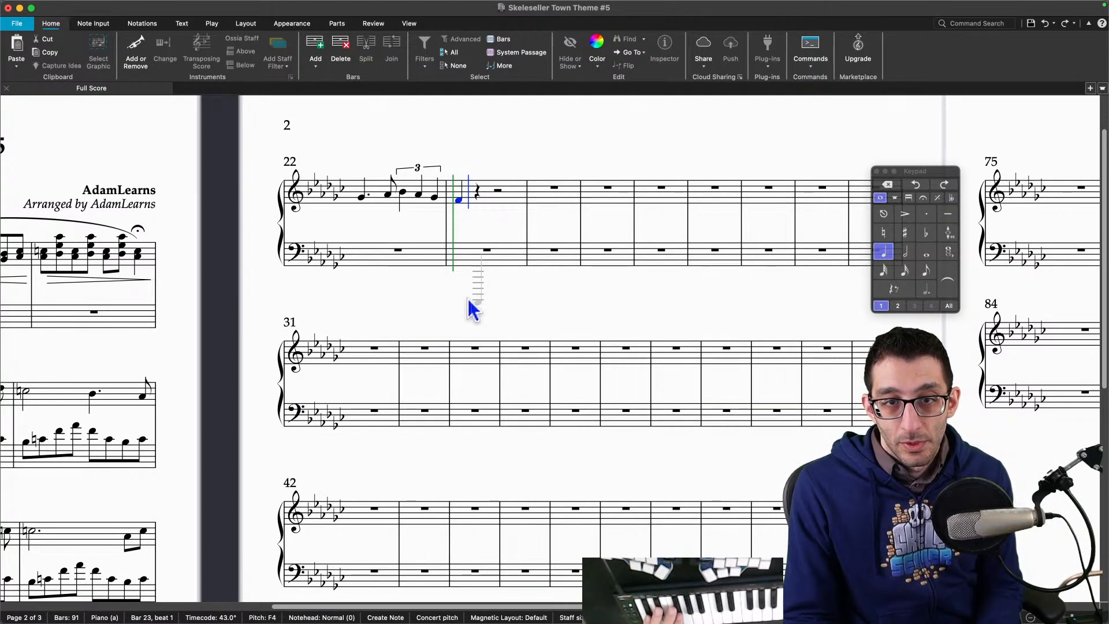
key("Escape")
left_click(932, 295)
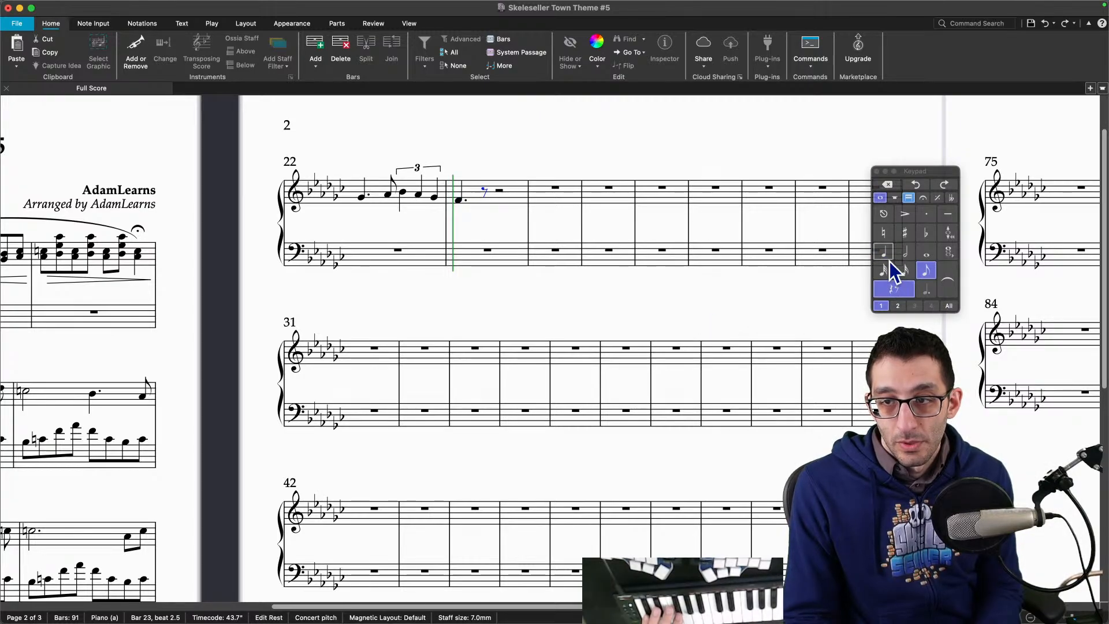
left_click(904, 269)
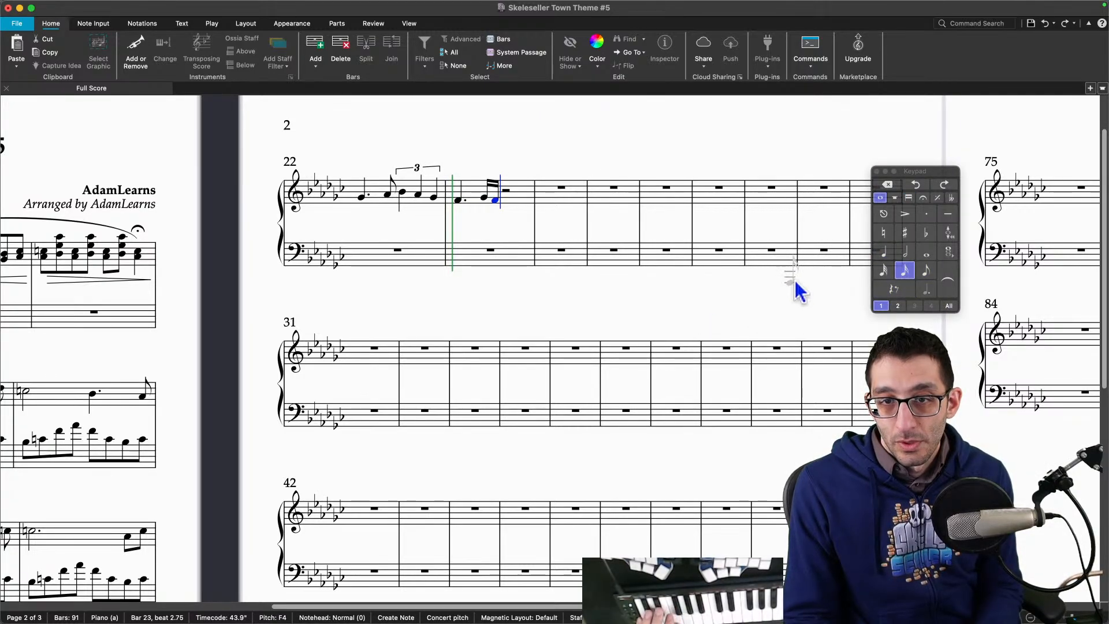
Step: Complete treble bar 23 with a dotted quarter note E flat on beat 3 and an eighth note D flat
key("Right")
key("4")
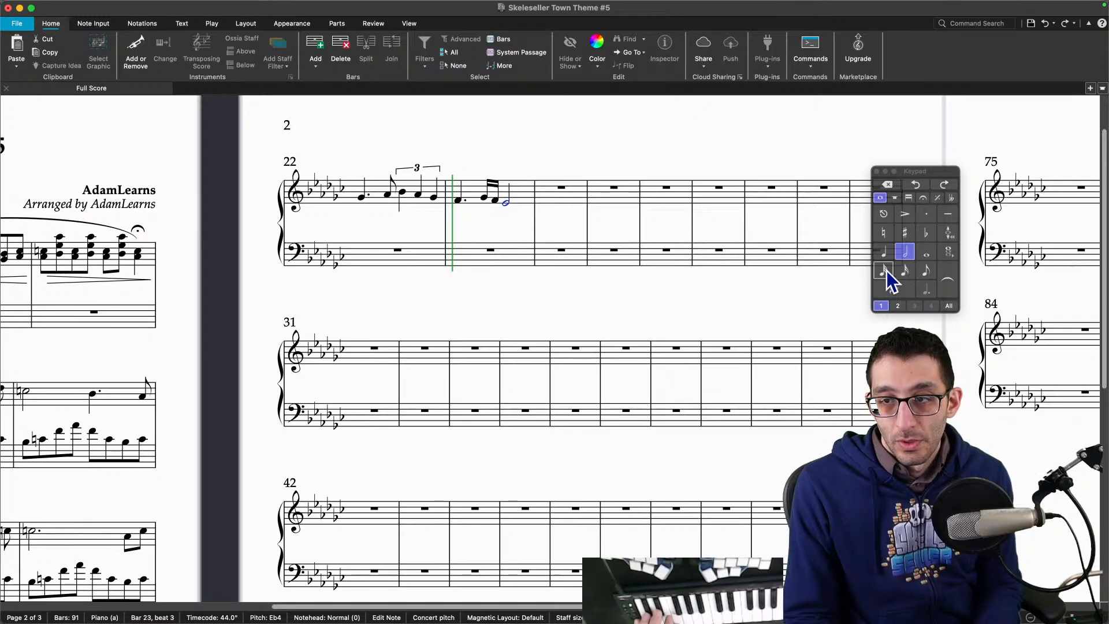
left_click(929, 288)
key("Right")
key("Right")
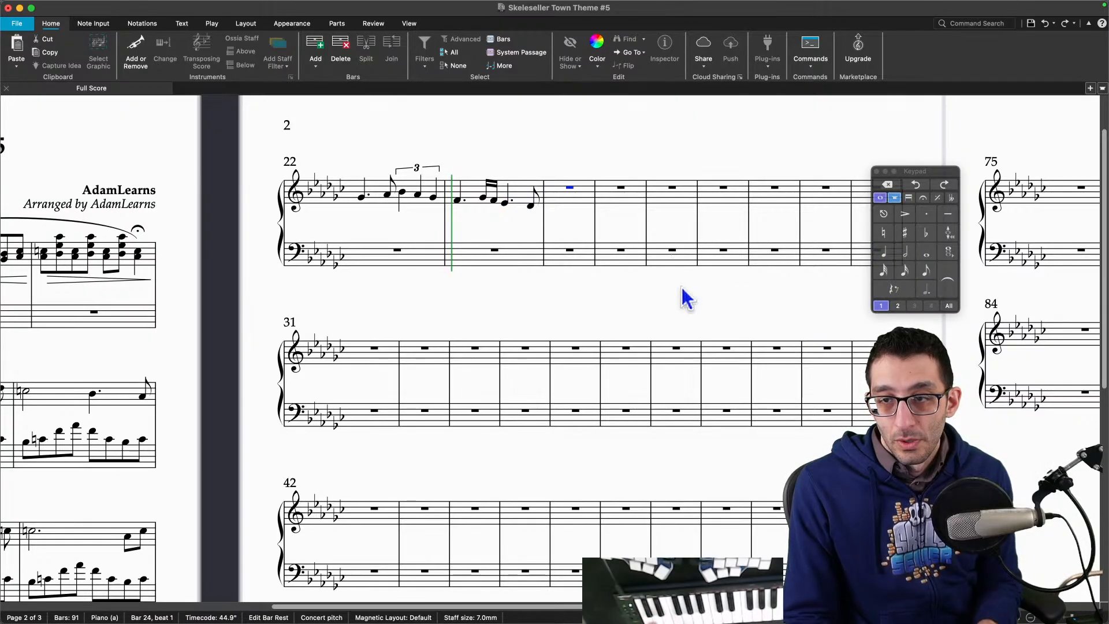
Step: Enter a quarter note C natural on beat 1 of treble bar 24
key("Escape")
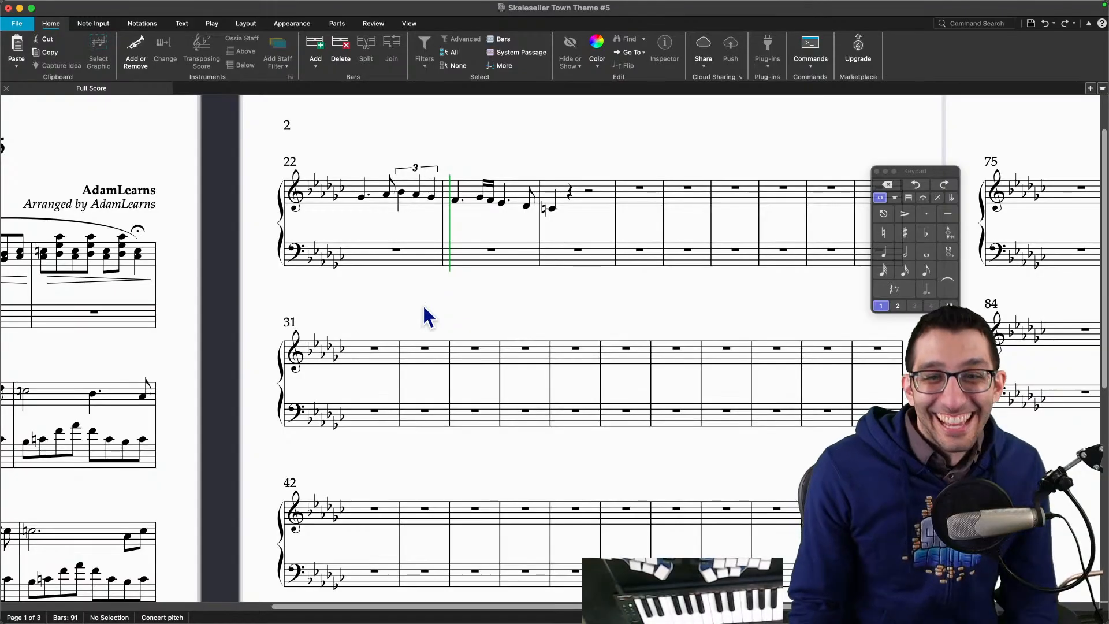
Step: Examine the broken-chord bass on the first page up to bar 19, including the bar 14 passage
left_click_drag(426, 314, 573, 219)
key("super+minus")
key("super+minus")
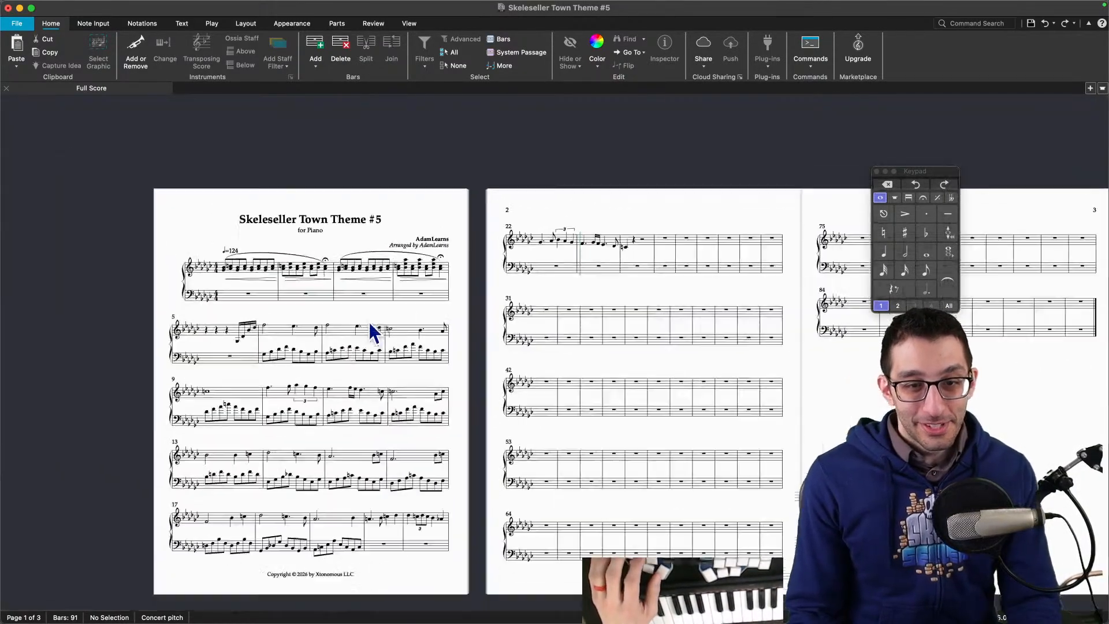
left_click_drag(465, 384, 478, 357)
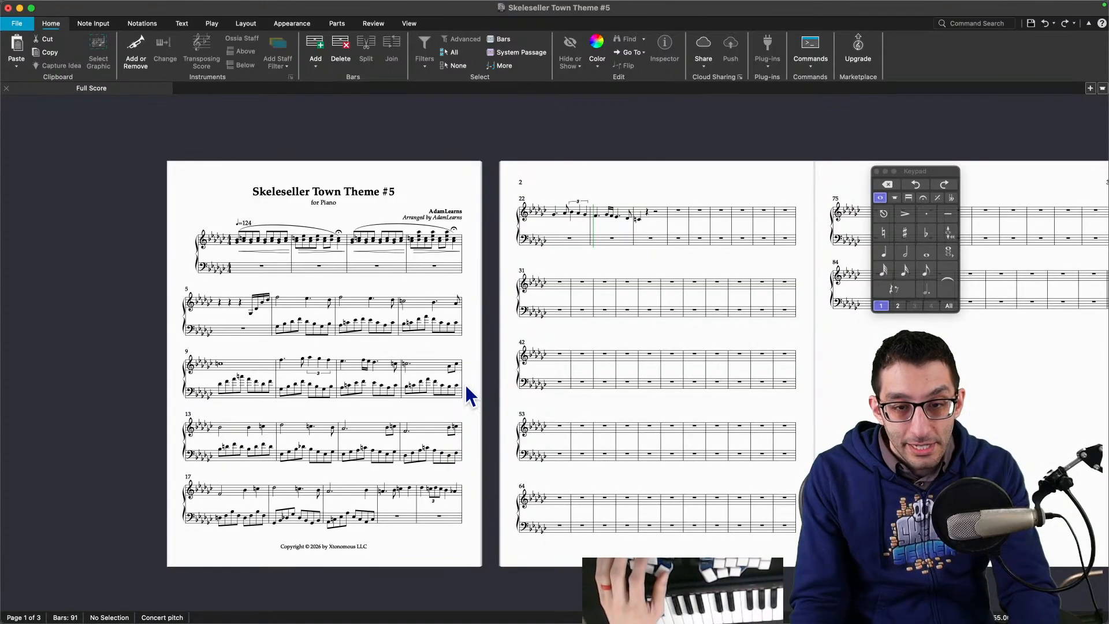
scroll(466, 386, "up", 5)
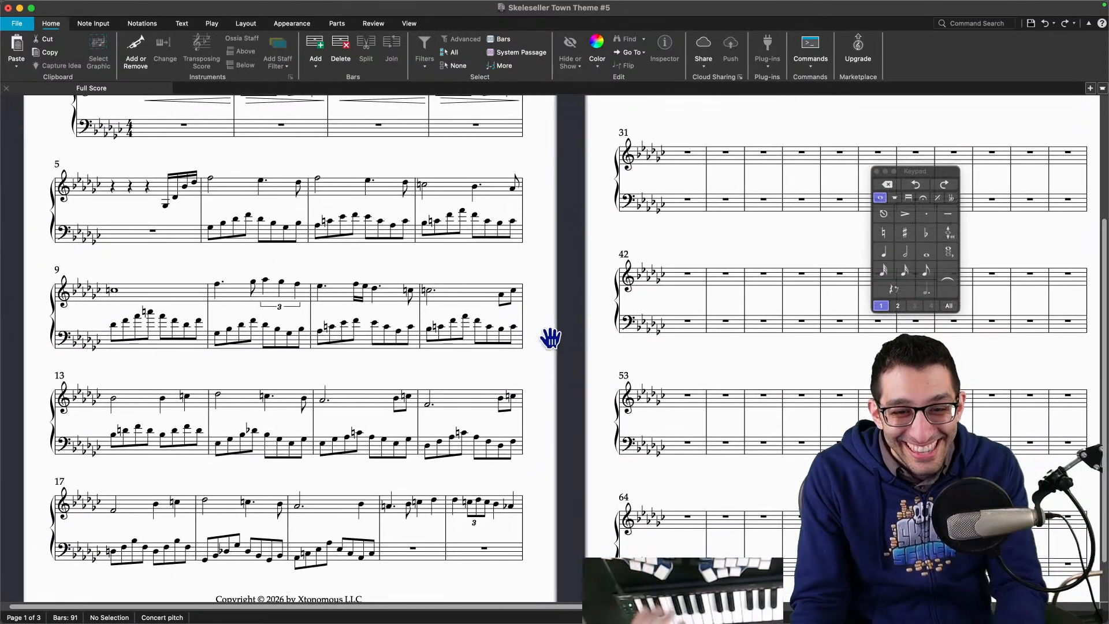
left_click_drag(550, 338, 581, 308)
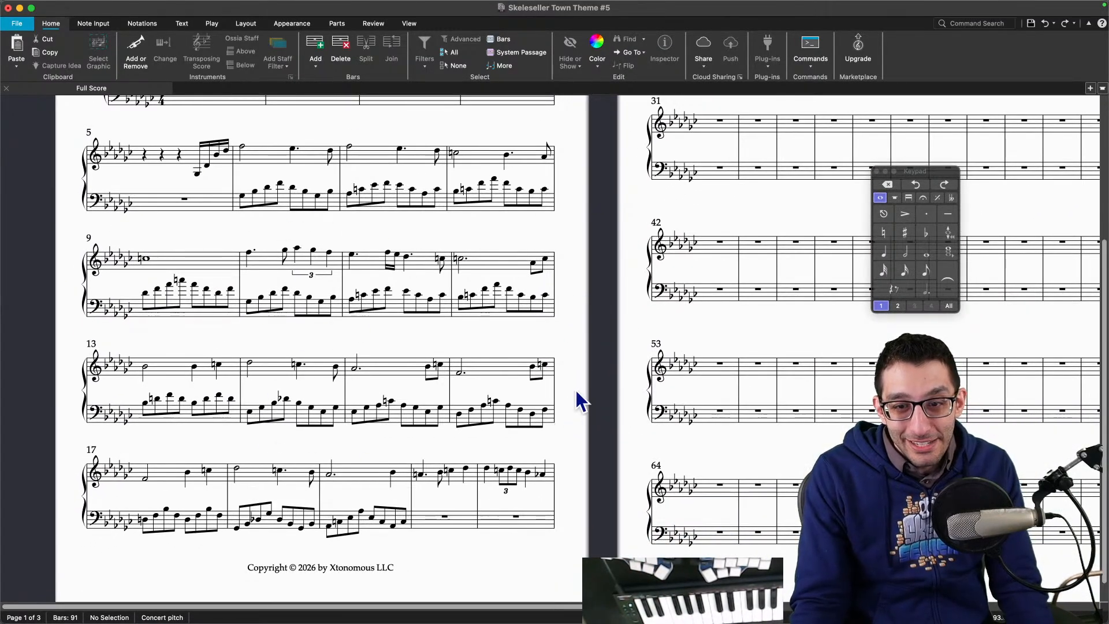
left_click_drag(576, 393, 630, 260)
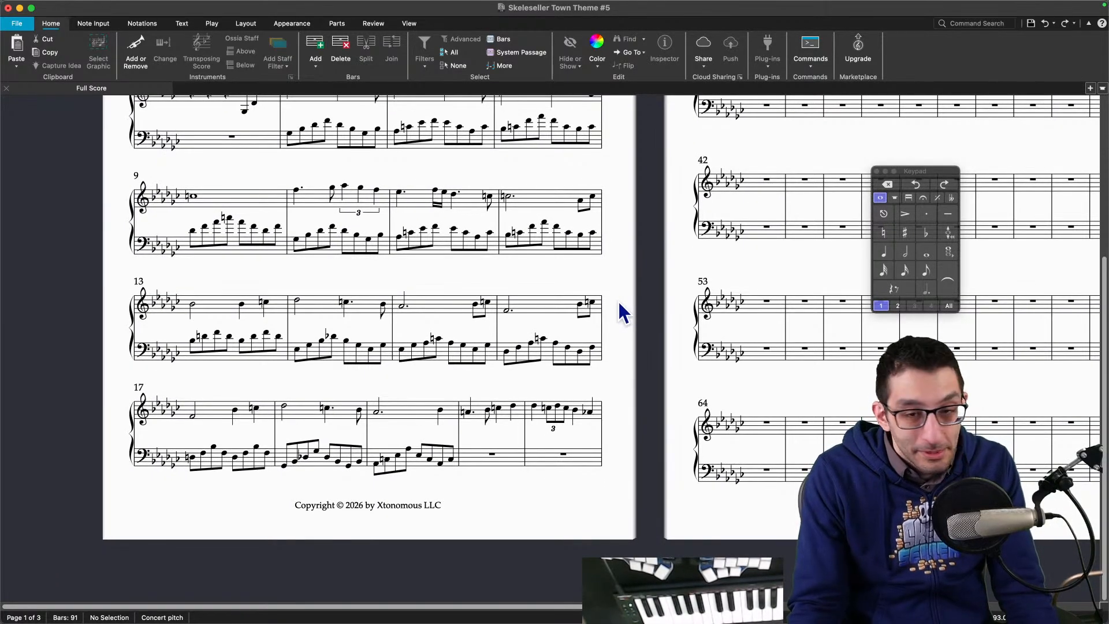
left_click_drag(609, 285, 604, 244)
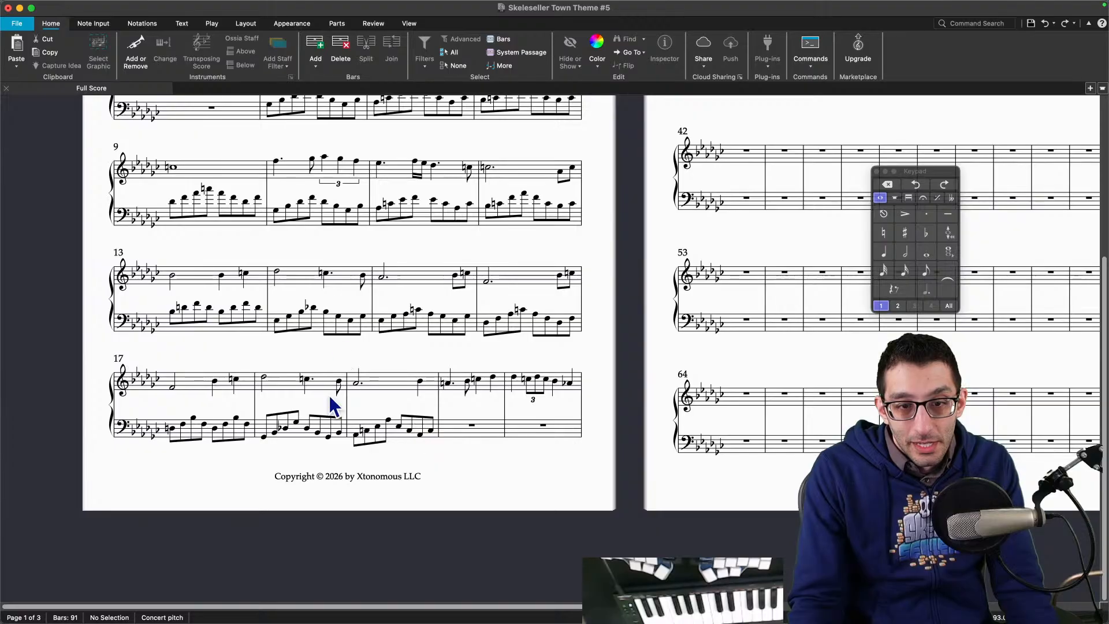
left_click(272, 319)
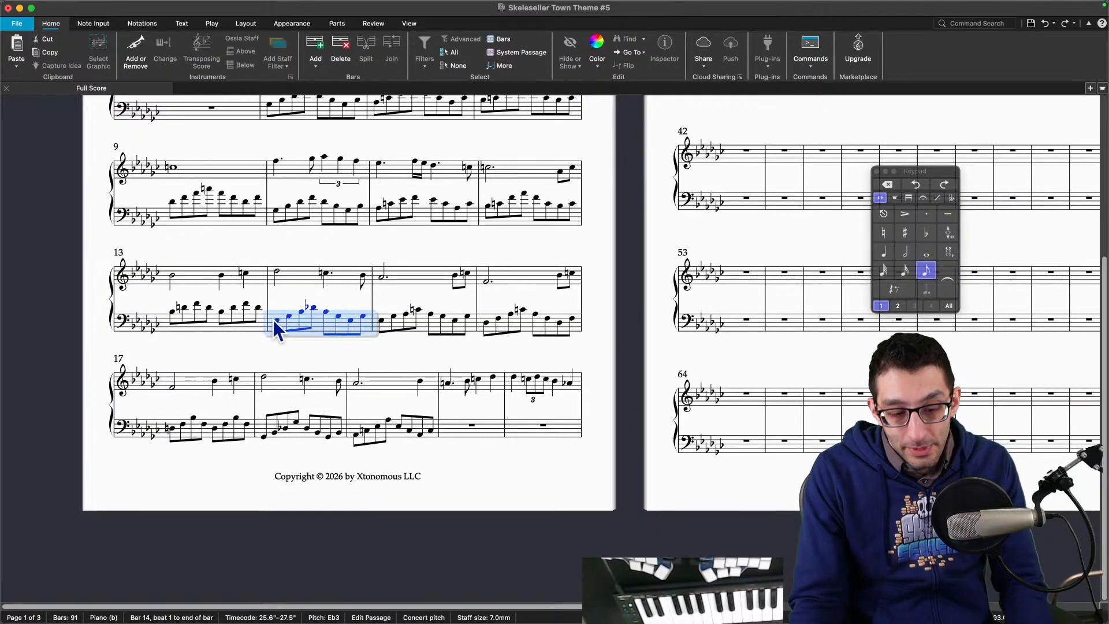
key("Escape")
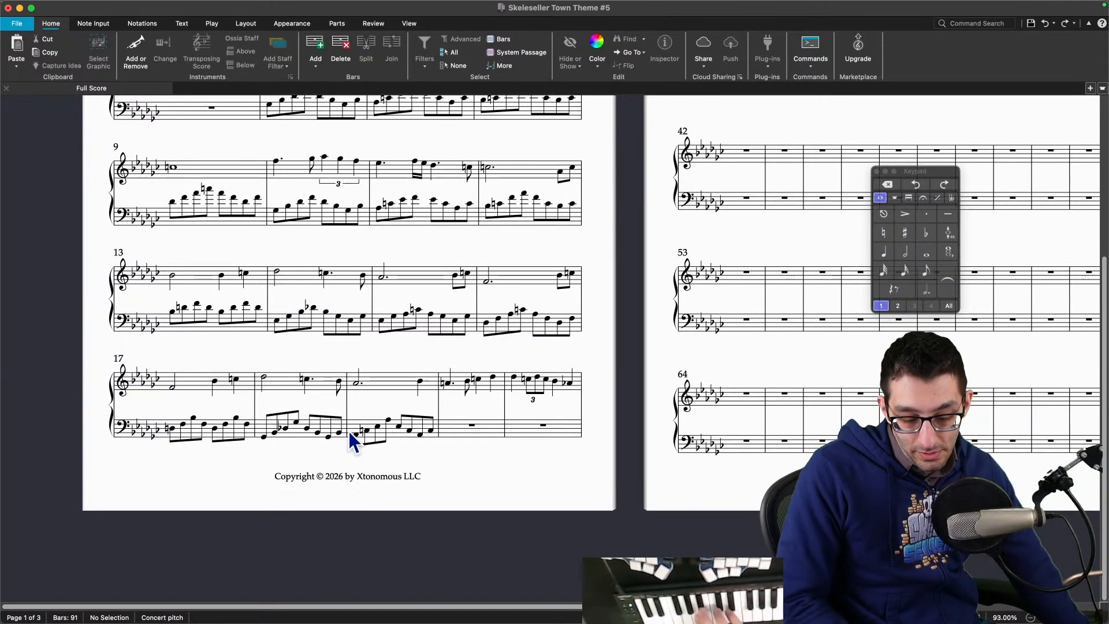
Step: Change the fourth eighth note of bass bar 19, on beat 2.5, to G flat
left_click(391, 437)
key("Left")
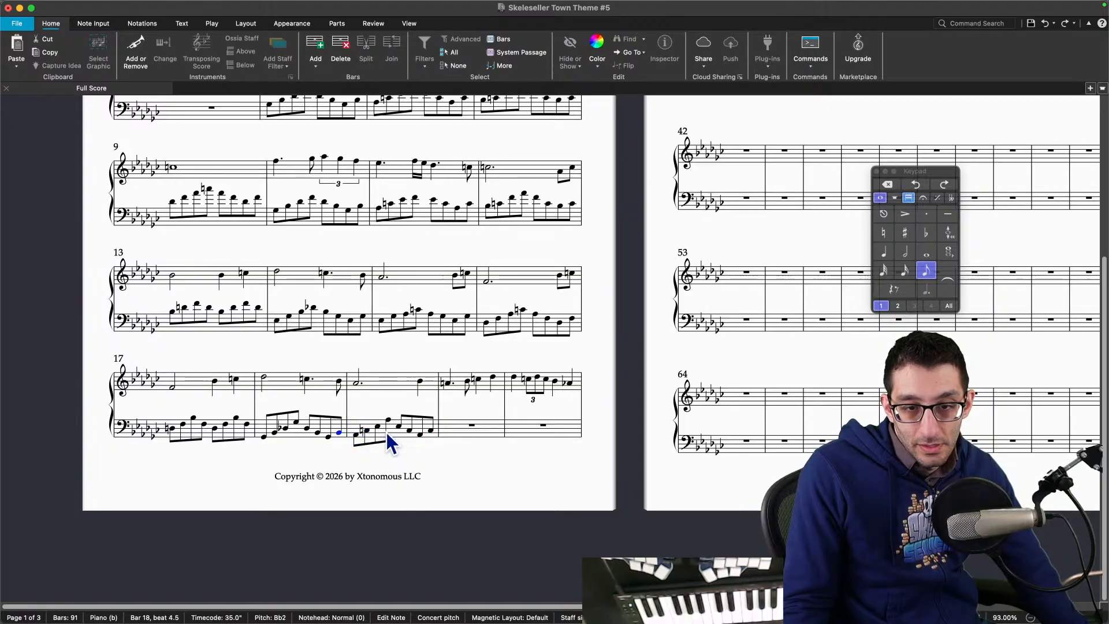
key("Right")
key("Right")
key("Left")
key("Right")
key("Right")
key("Right")
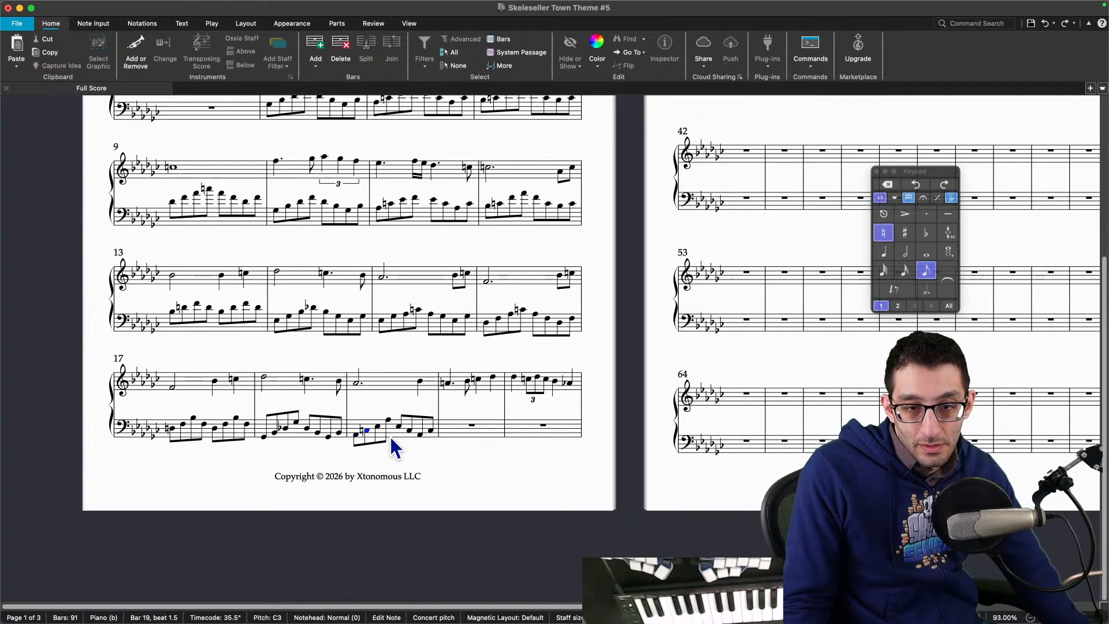
key("g")
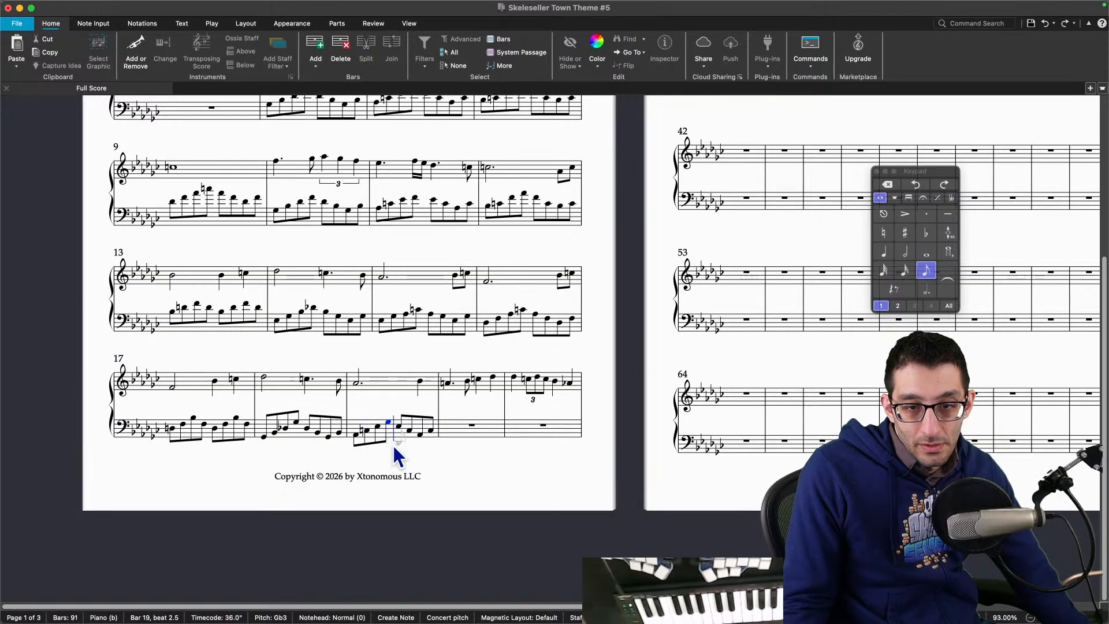
Step: Fill the bass staff from bar 20 through bar 23 with eighth-note broken chords, ending on C natural
key("Right")
key("Right")
key("Right")
key("Right")
key("Right")
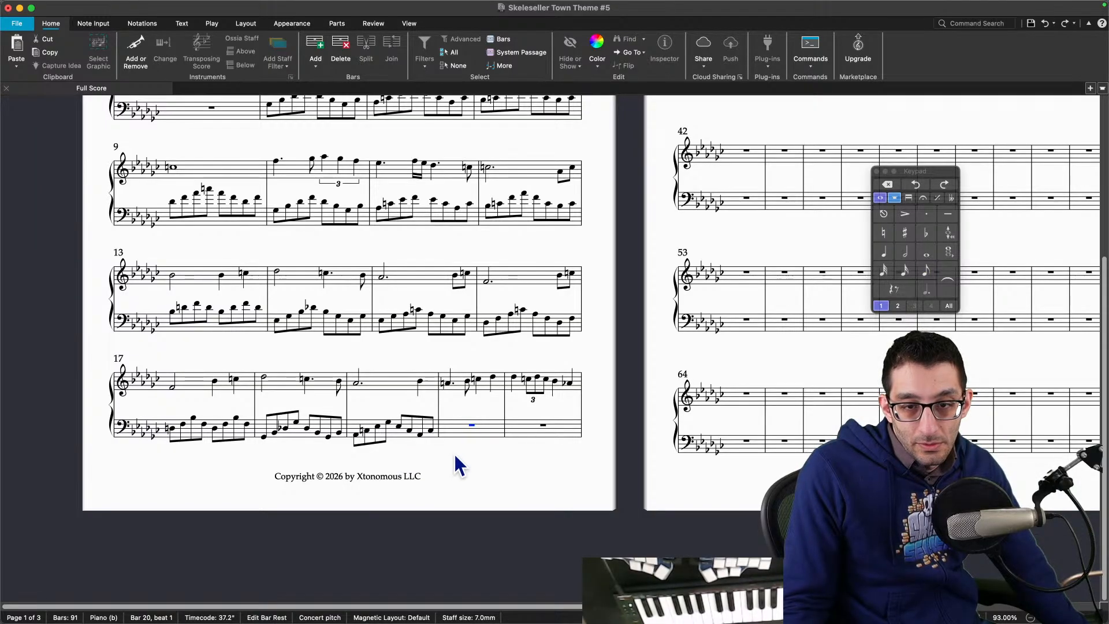
left_click(925, 270)
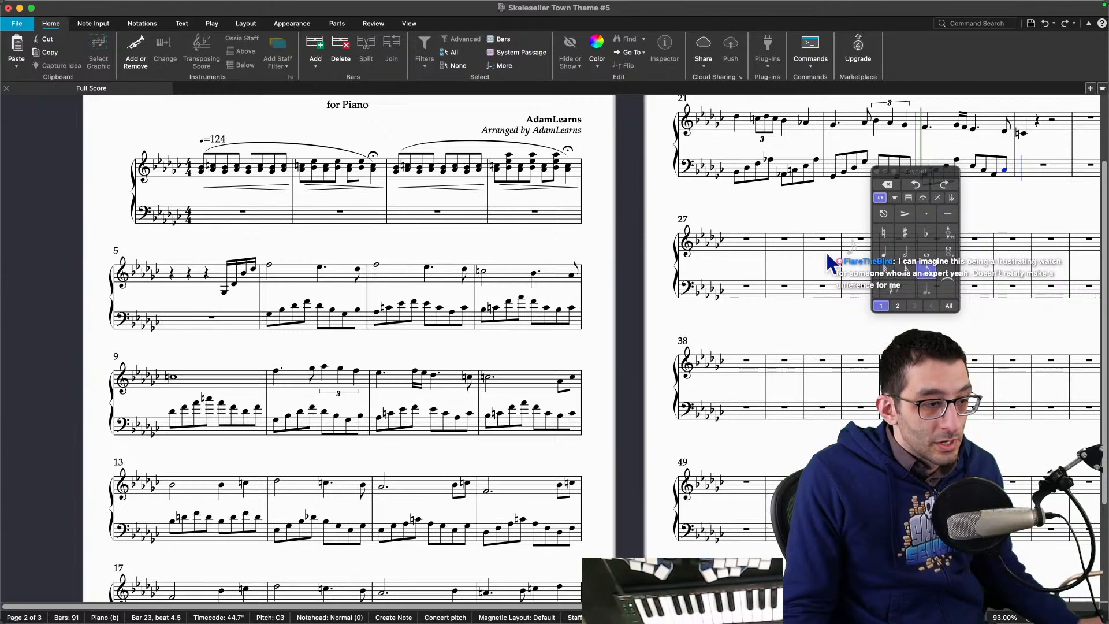
Step: Clear the note selection and save the Skeleseller Town Theme #5 score
key("Escape")
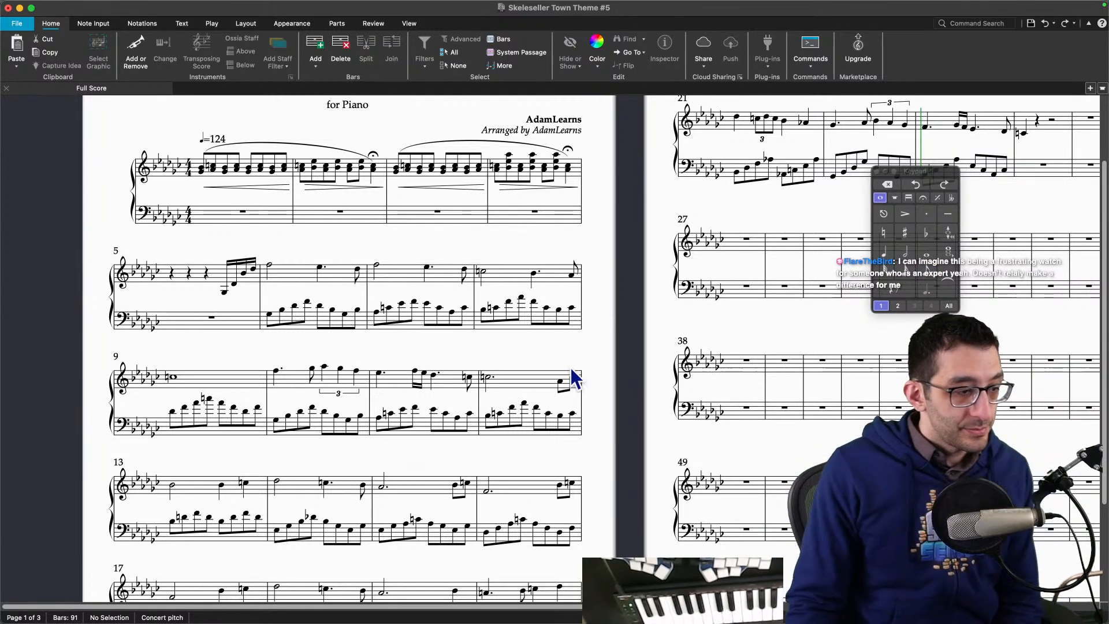
left_click_drag(592, 462, 611, 268)
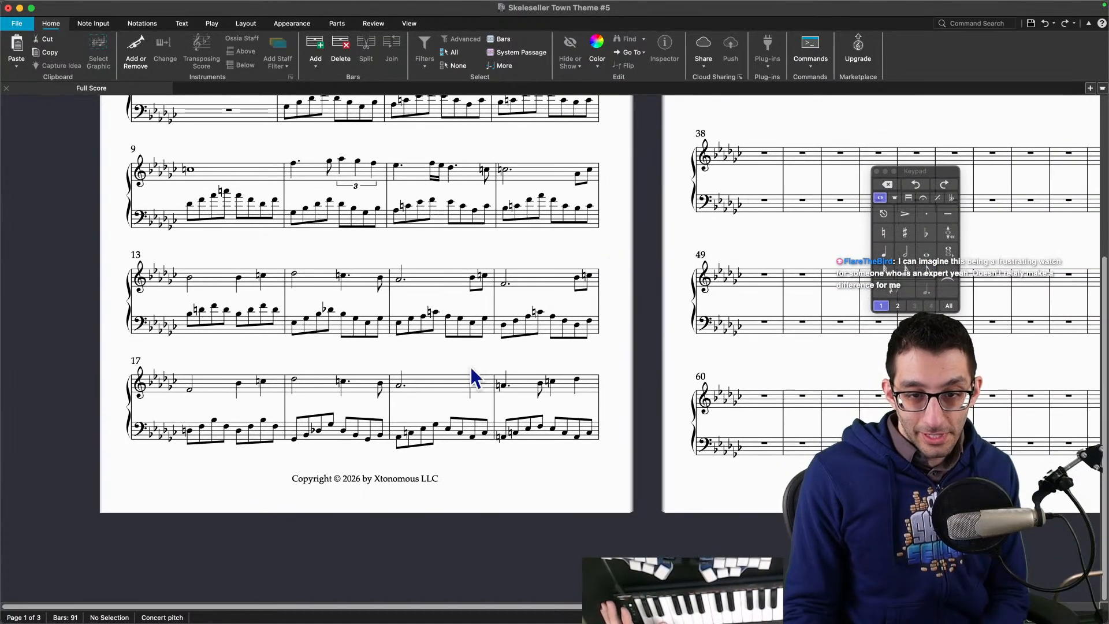
left_click_drag(337, 371, 335, 438)
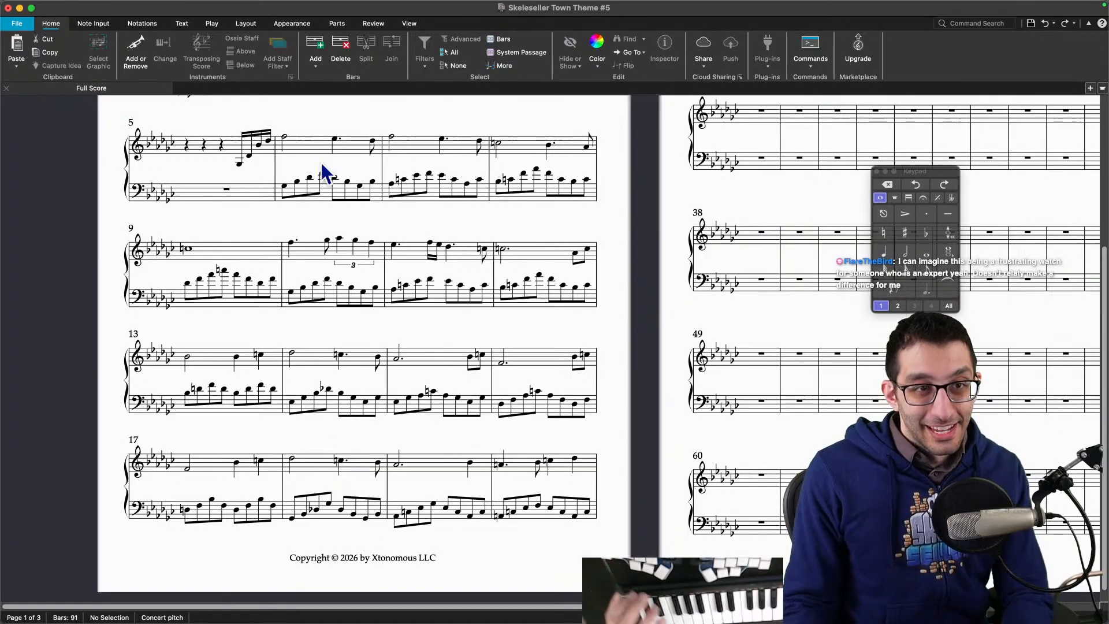
left_click(17, 25)
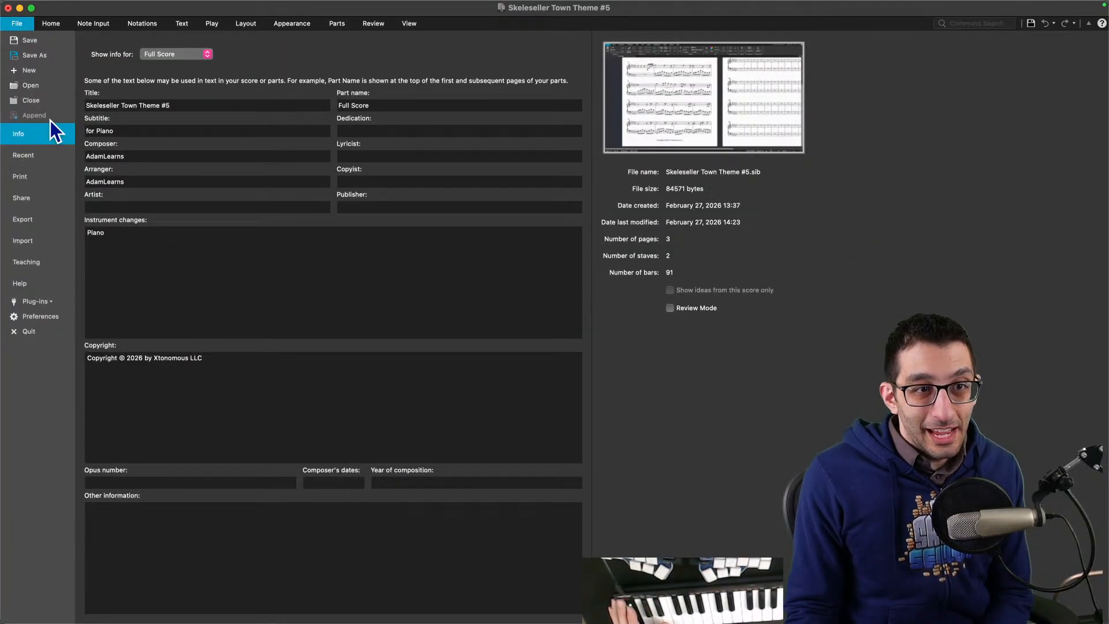
left_click(48, 43)
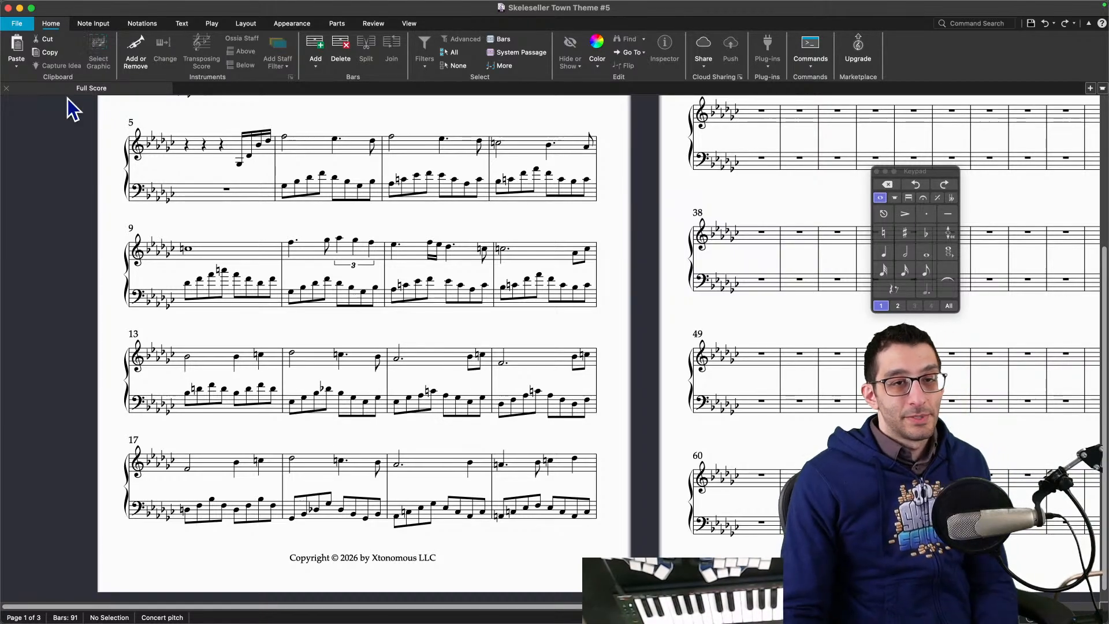
Step: Play the score back from the first chord of bar 1 and stop playback on the system starting at bar 17
left_click_drag(71, 198, 114, 384)
left_click(259, 231)
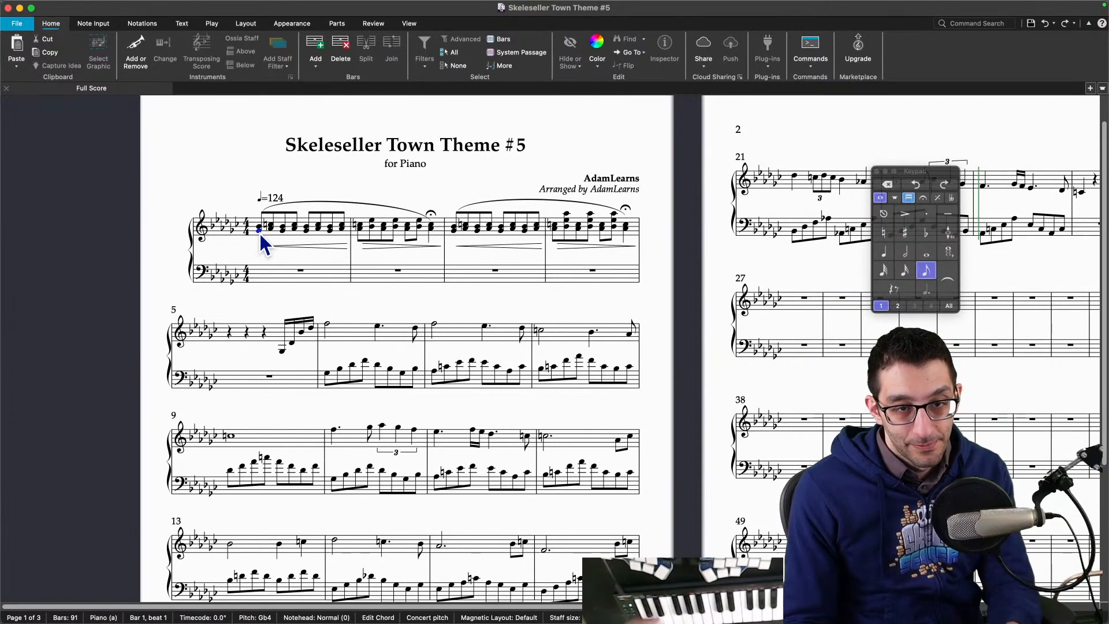
key("super+alt+k")
key("space")
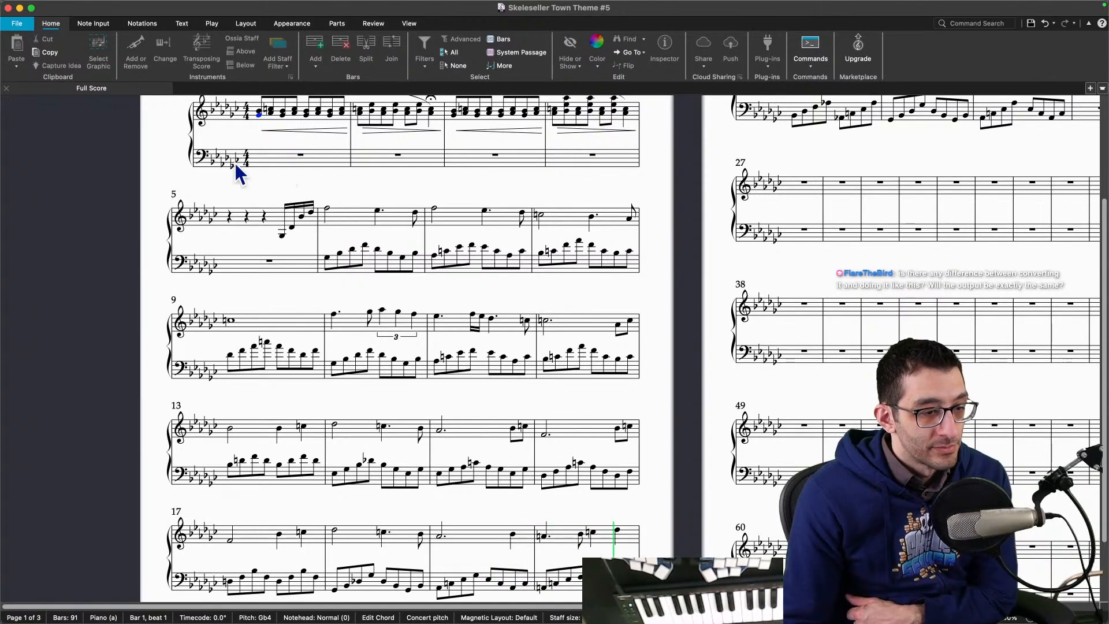
key("space")
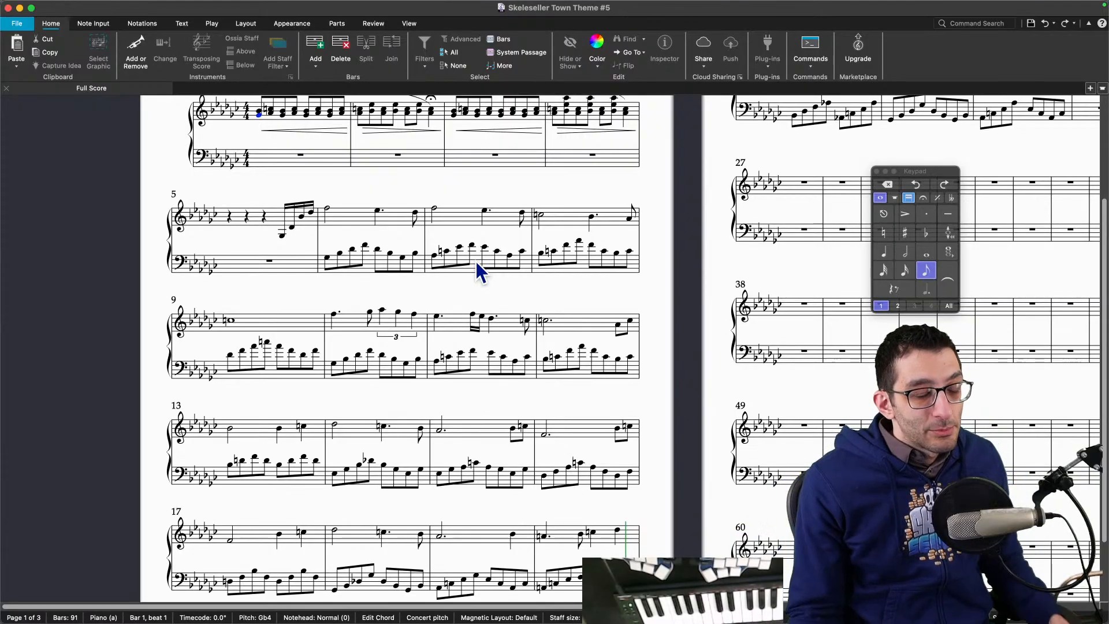
Step: Check the treble notes in bar 18, and play the passage from the first note of bar 17
scroll(646, 335, "down", 3)
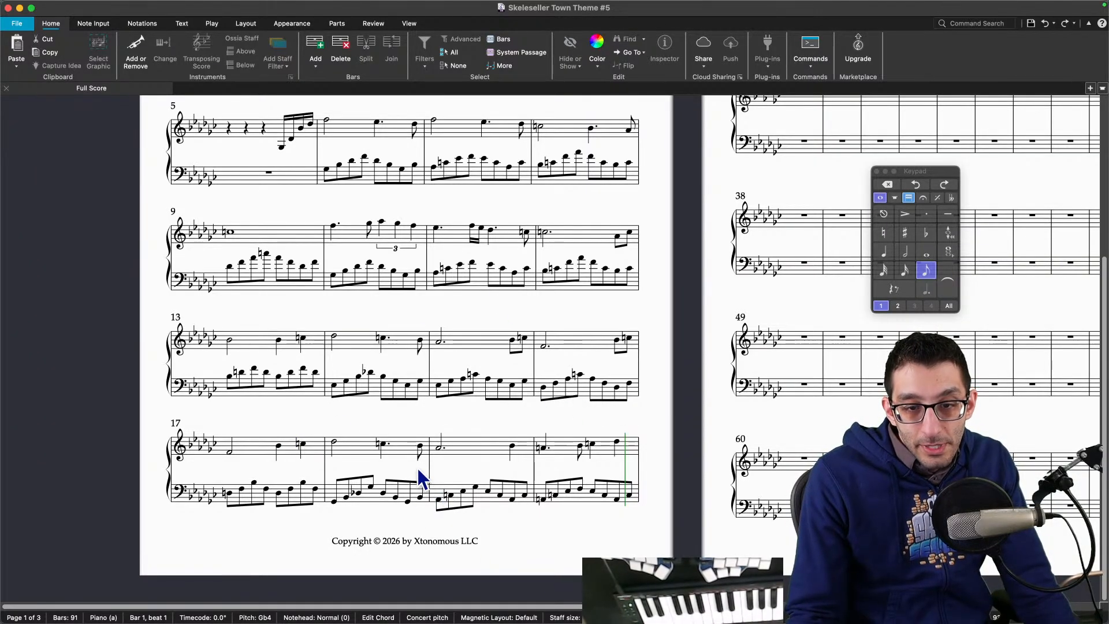
left_click(420, 446)
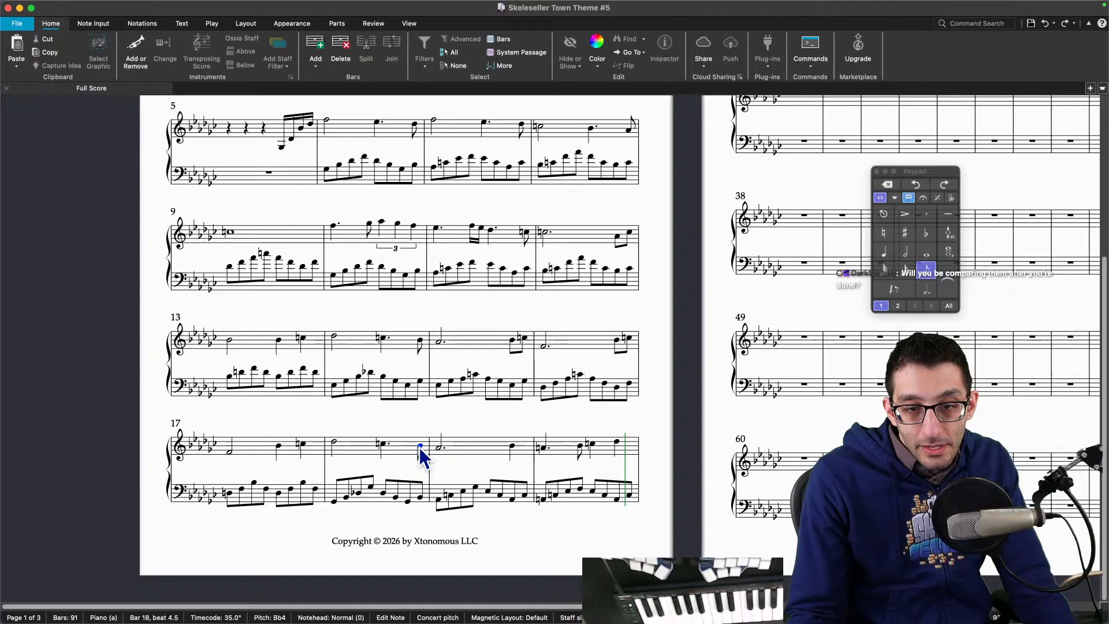
left_click(383, 445)
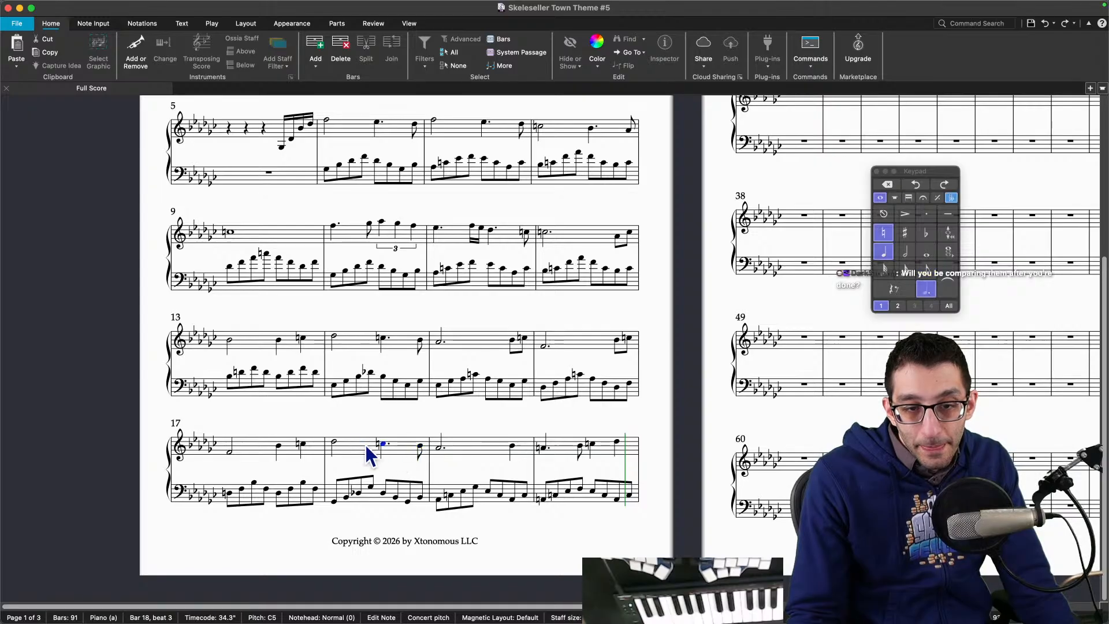
left_click(228, 452)
key("p")
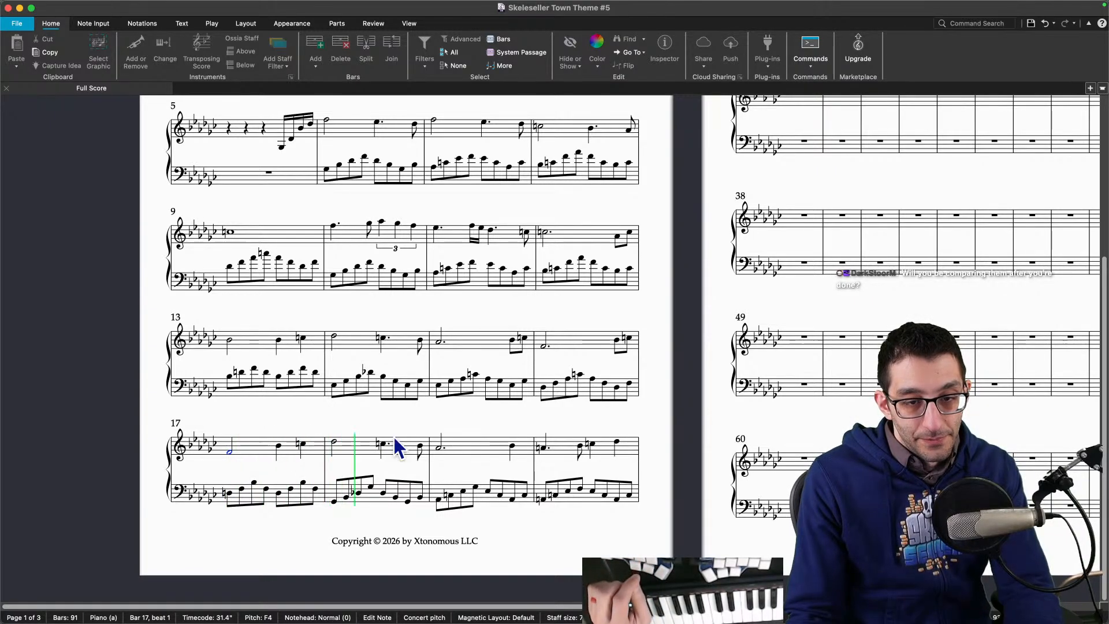
key("space")
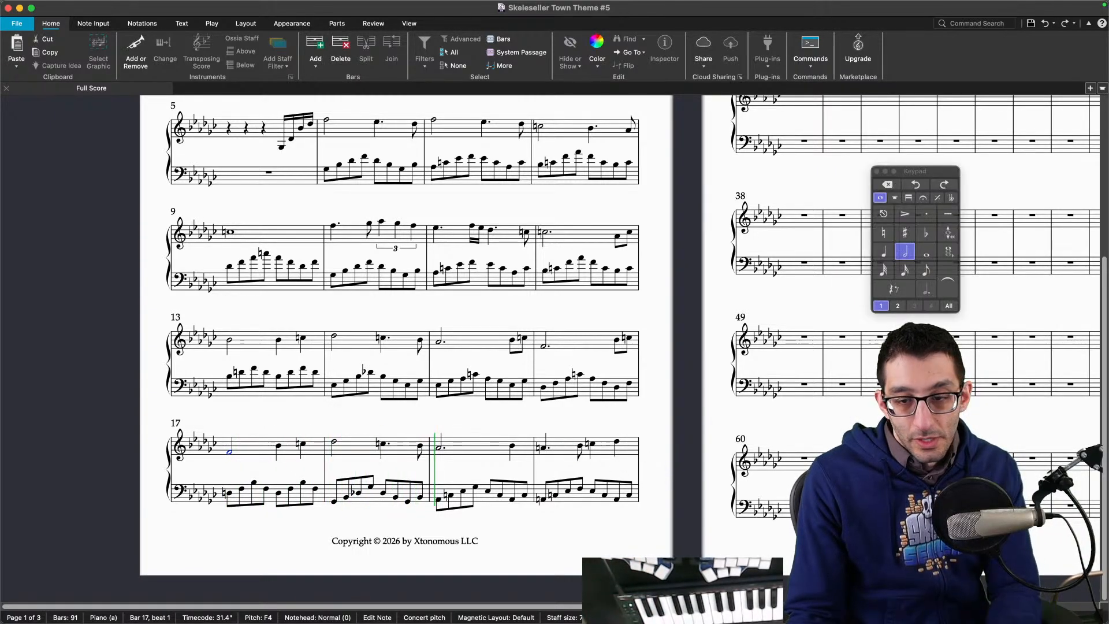
Step: Switch to FL Studio to check the town_theme_5 project, and compare it with the bars entered in the Sibelius score
left_click(722, 597)
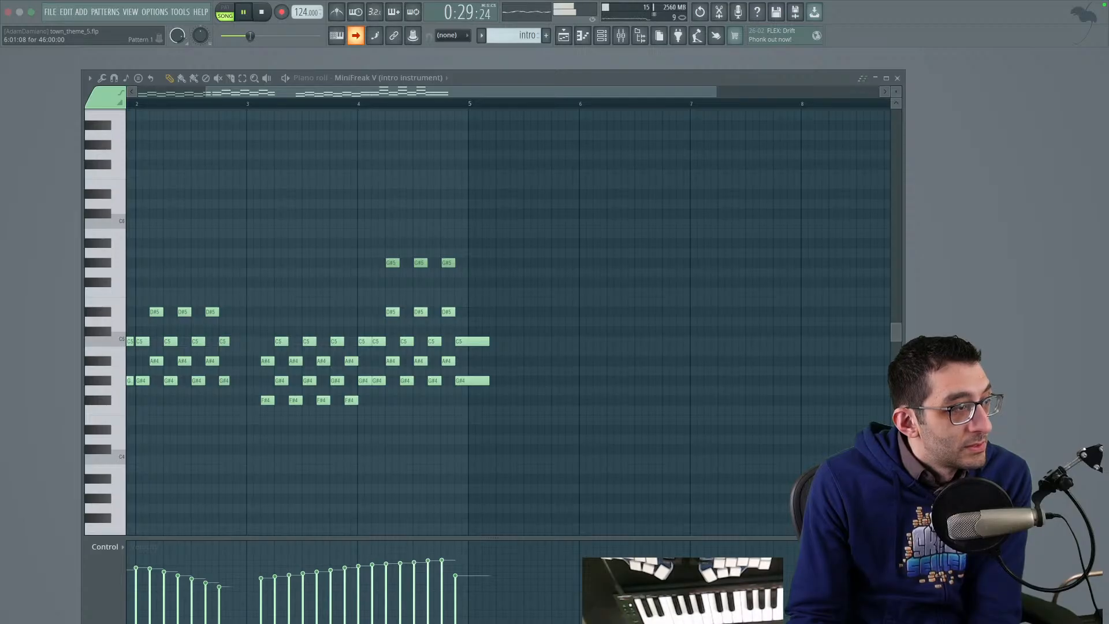
mouse_move(238, 620)
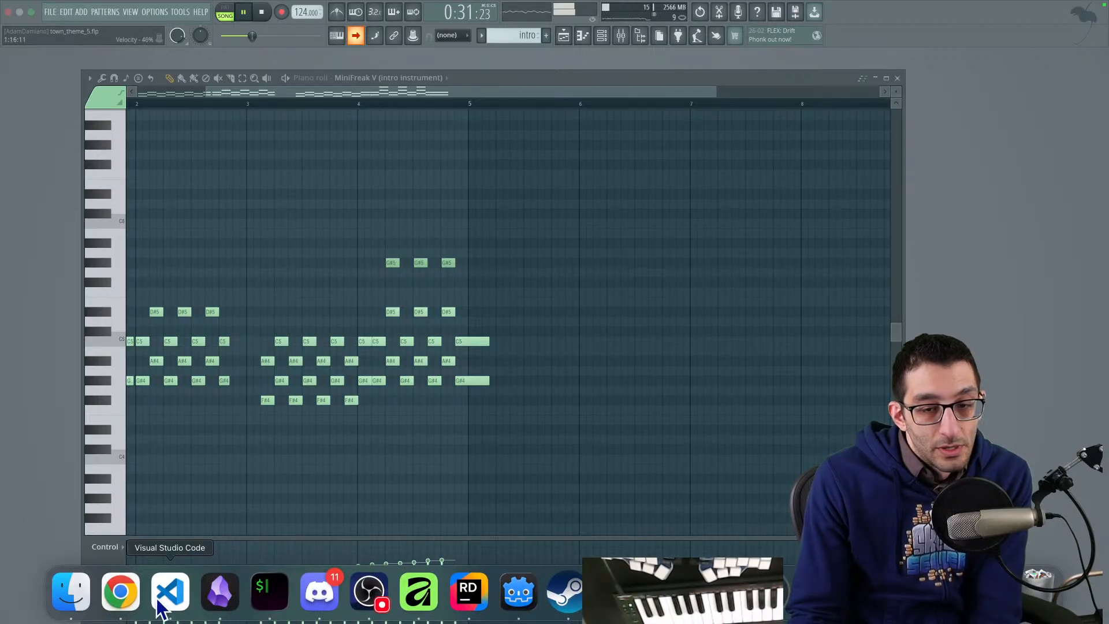
key("super+Tab")
left_click_drag(453, 409, 370, 355)
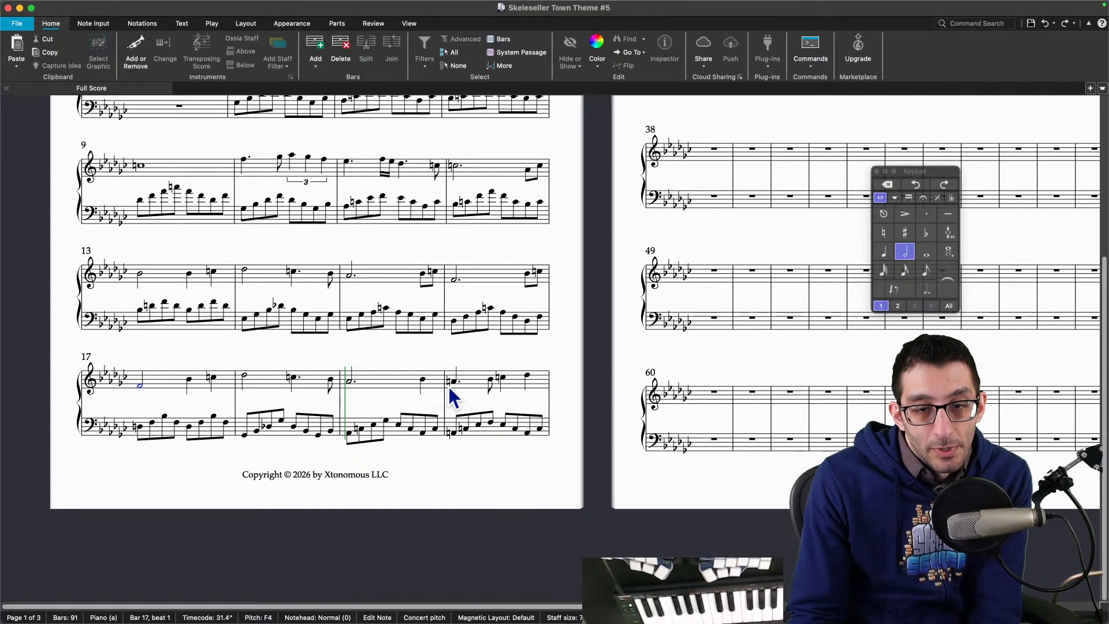
left_click_drag(571, 310, 224, 605)
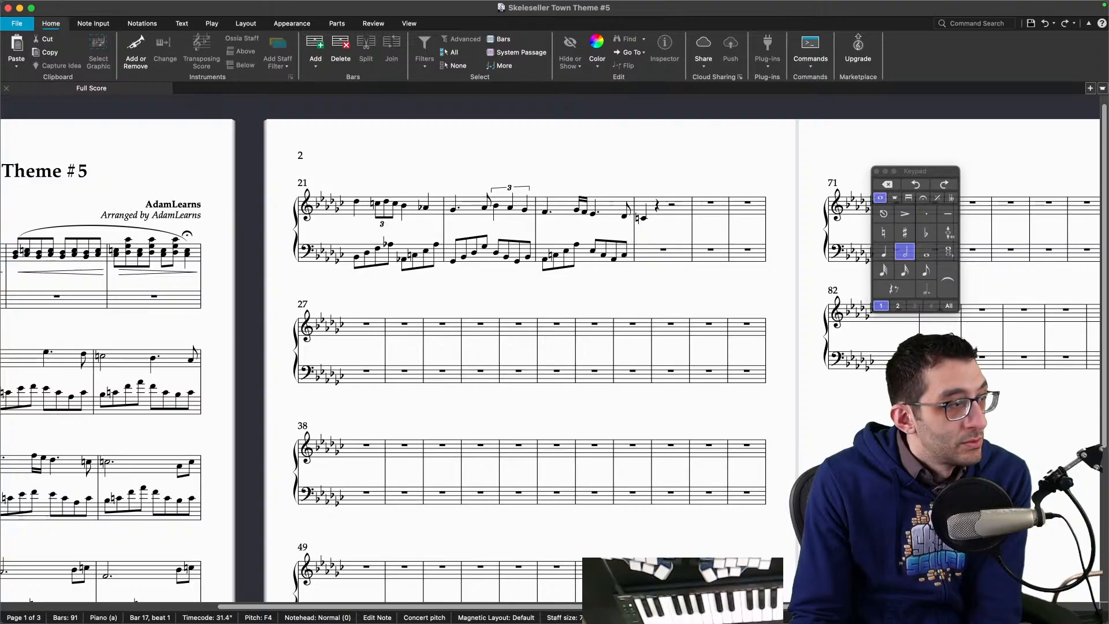
key("super+Tab")
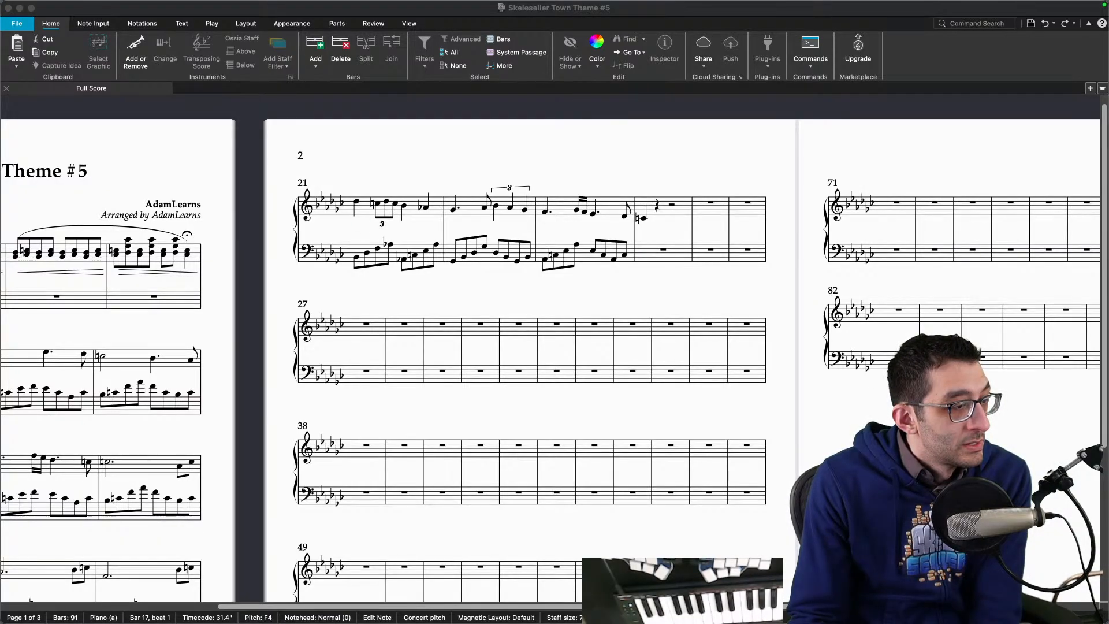
left_click(382, 148)
scroll(453, 324, "down", 5)
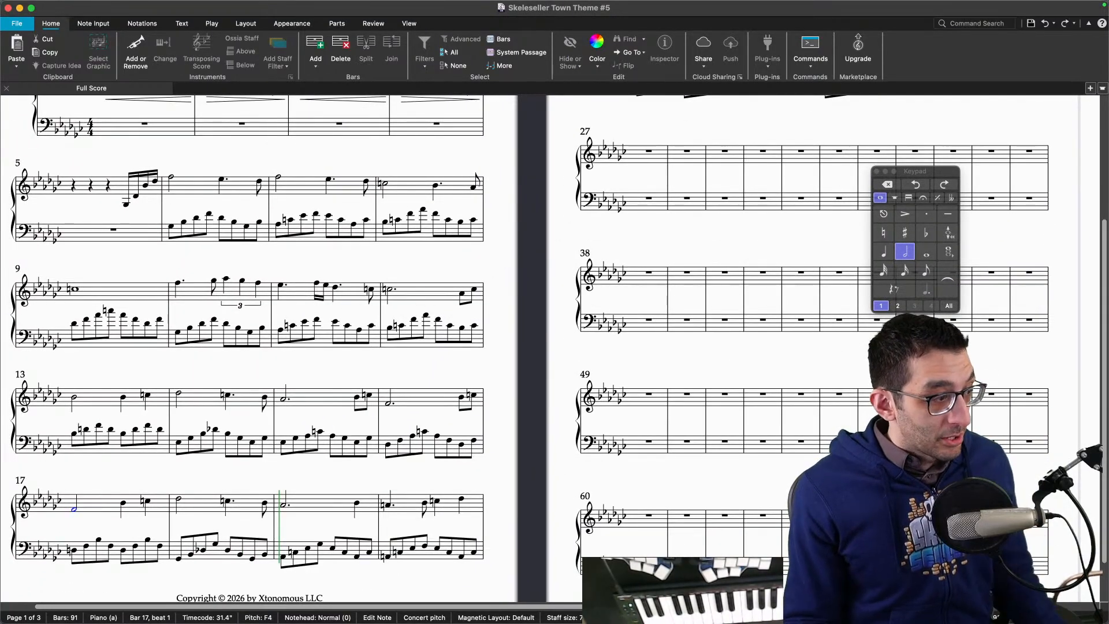
Step: Switch to Chrome and search the web for "ossia composition" in a new browser tab
key("super+Tab")
key("super+Tab")
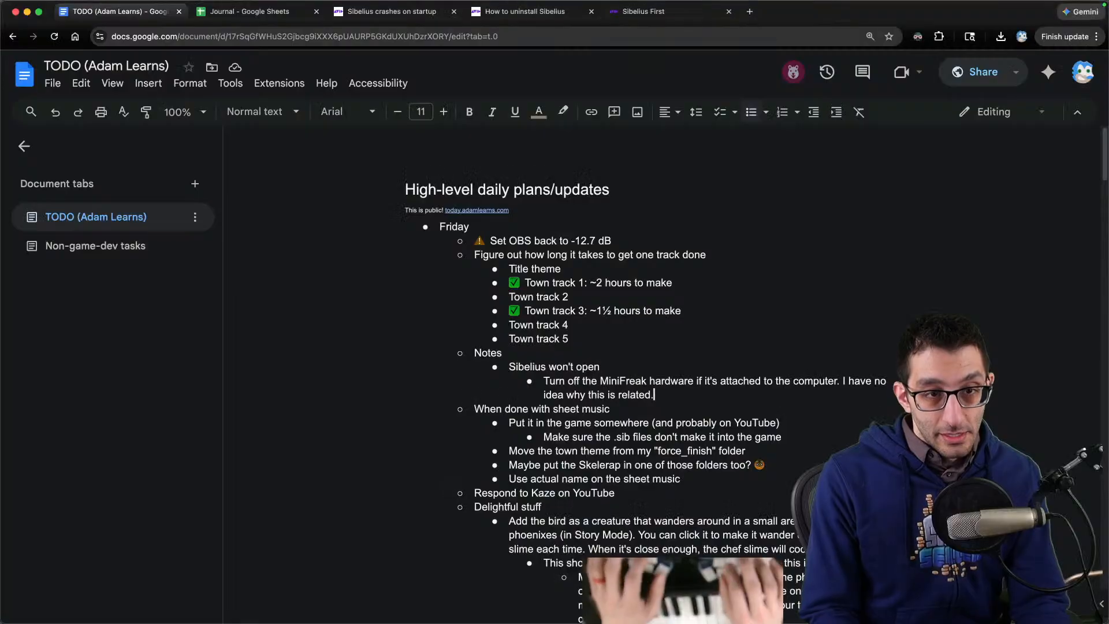
key("super+t")
type("ossia c")
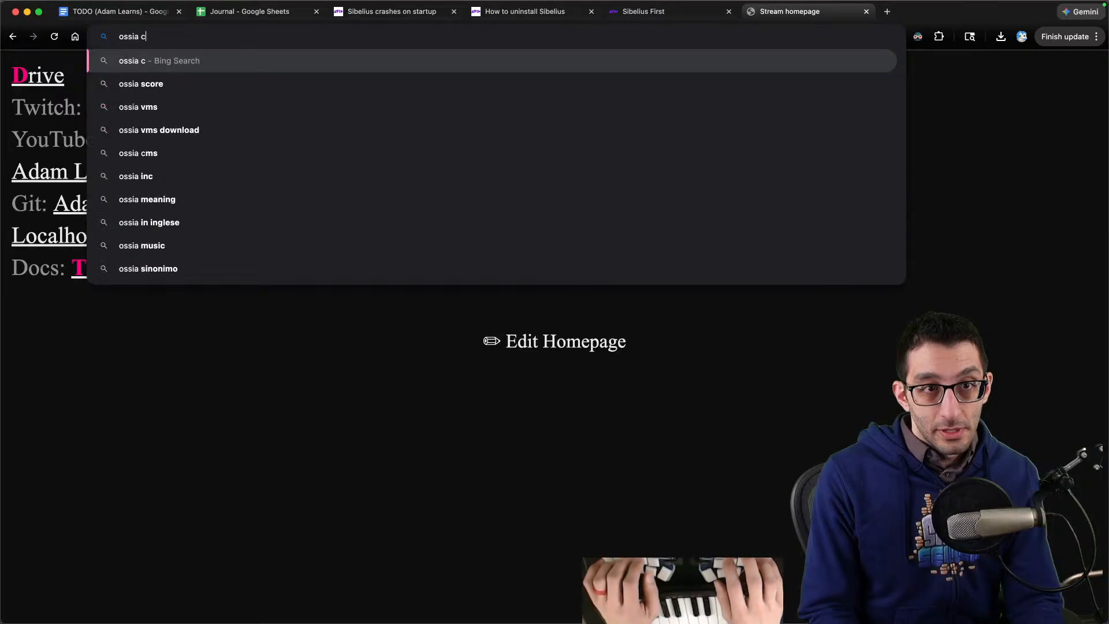
type("omposition")
key("Return")
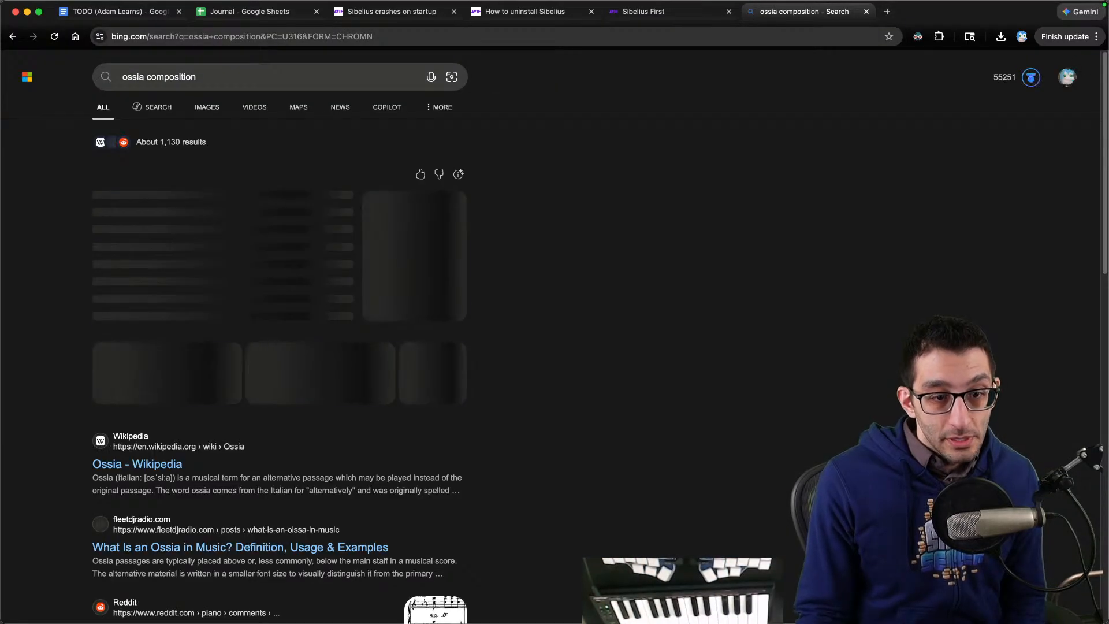
Step: Open the Wikipedia article on Ossia and read its definition and notation example
left_click(121, 465)
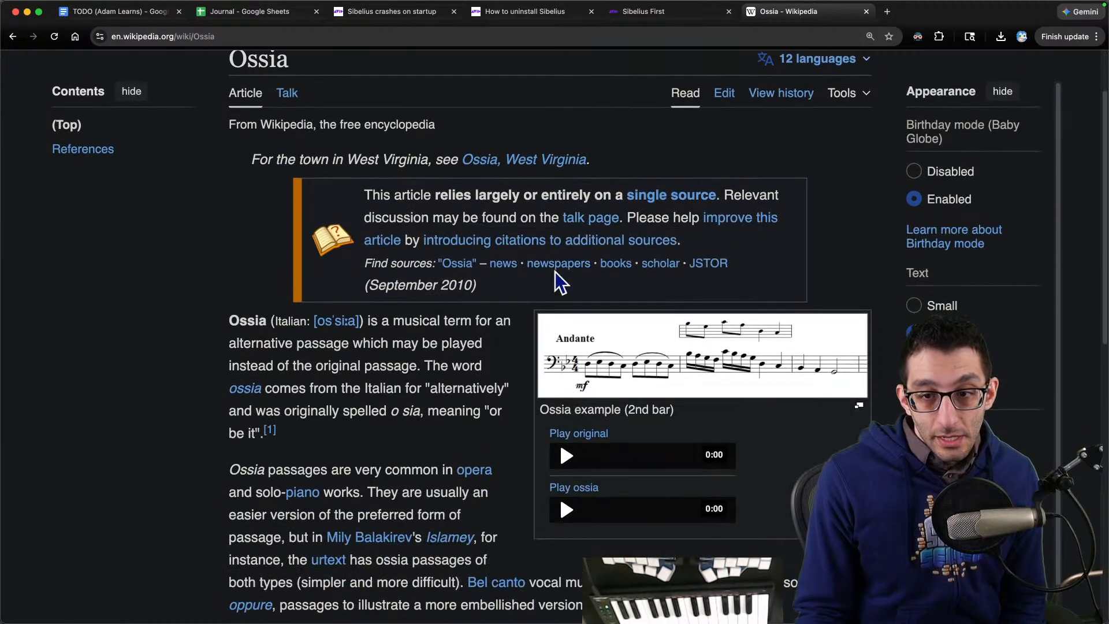
scroll(378, 320, "down", 1)
scroll(427, 338, "down", 1)
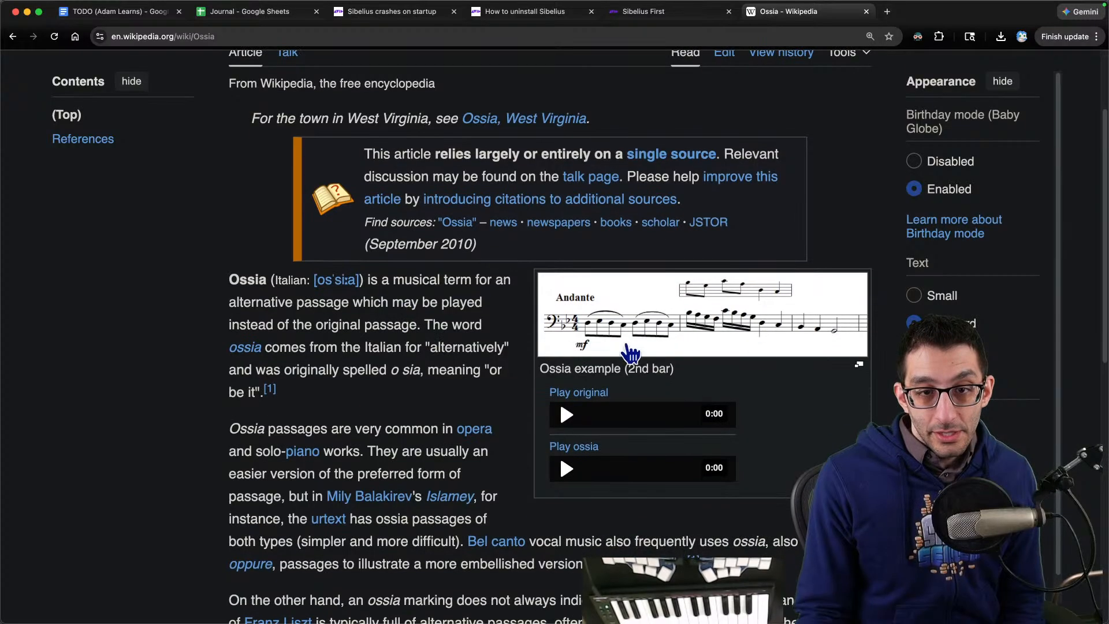
scroll(462, 329, "down", 1)
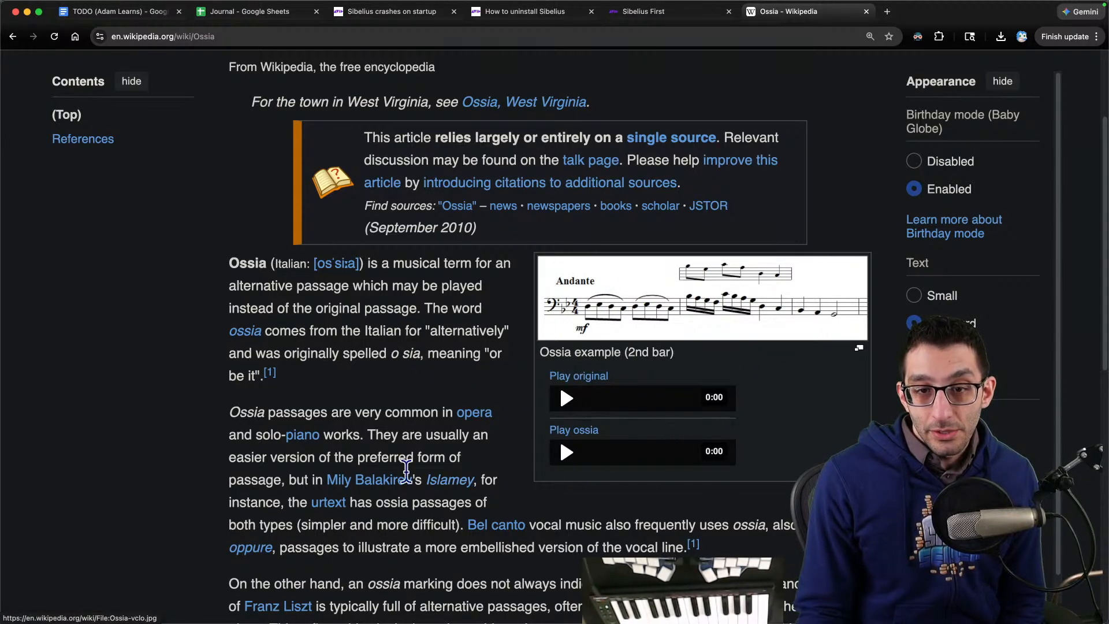
Step: Leave the Ossia article and switch back through FL Studio to the Sibelius score
key("super+1")
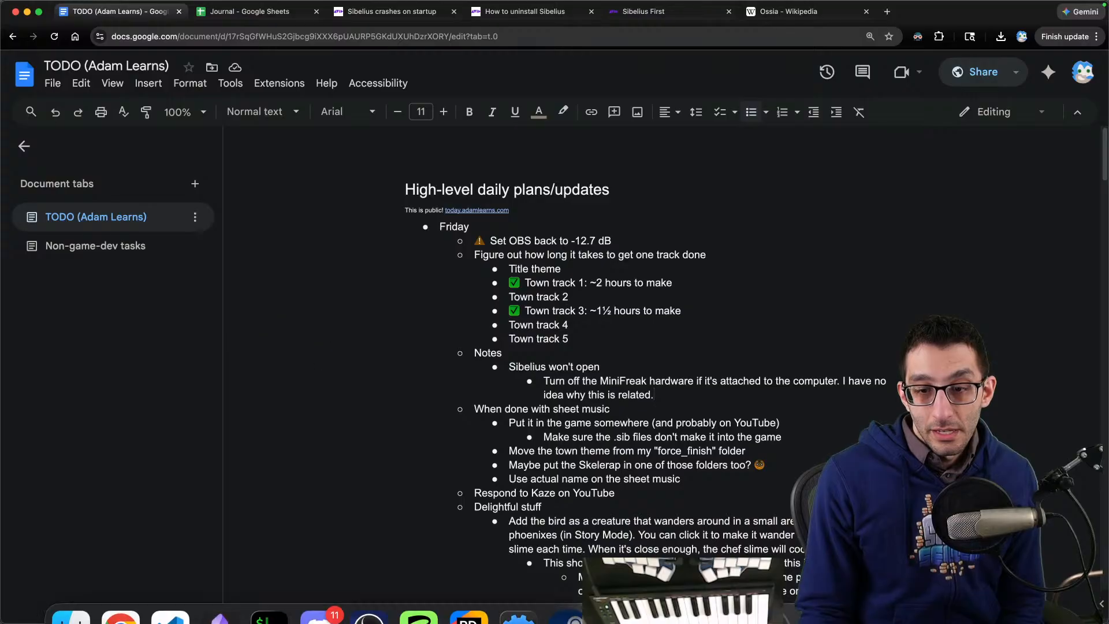
left_click(767, 592)
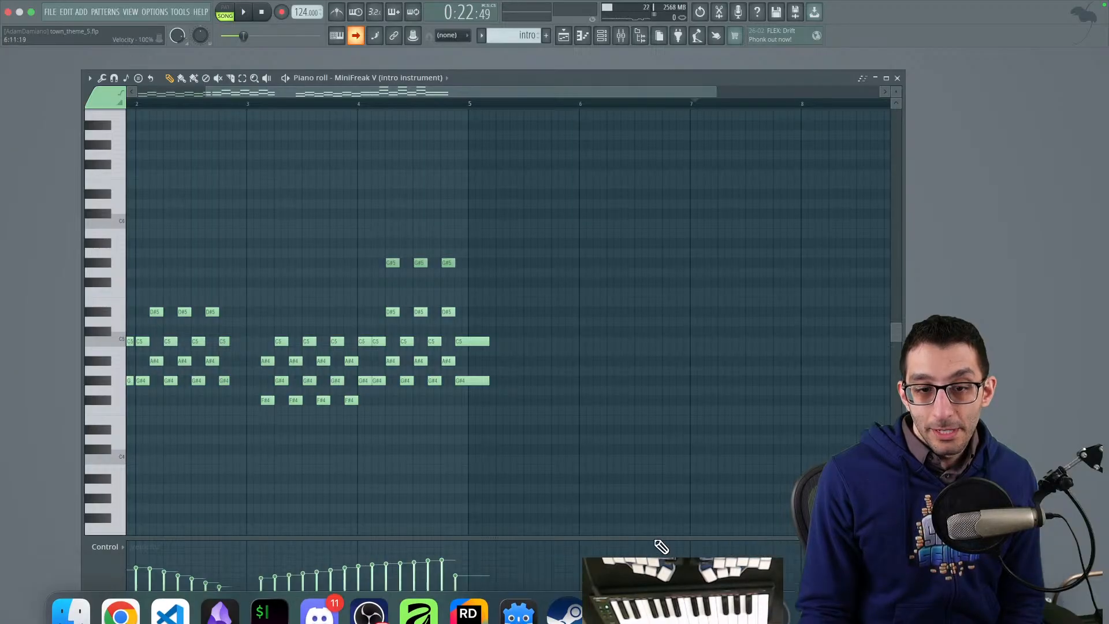
left_click(618, 590)
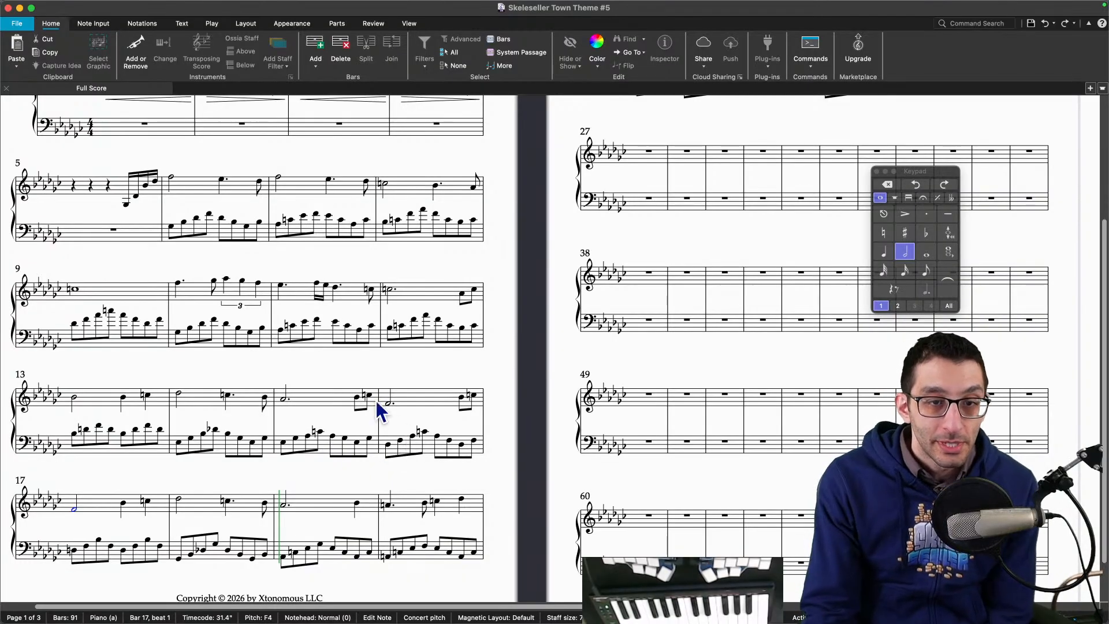
Step: Play the score from the first sixteenth note on beat 4 of bar 5, and stop playback in bar 9
left_click_drag(518, 309, 527, 374)
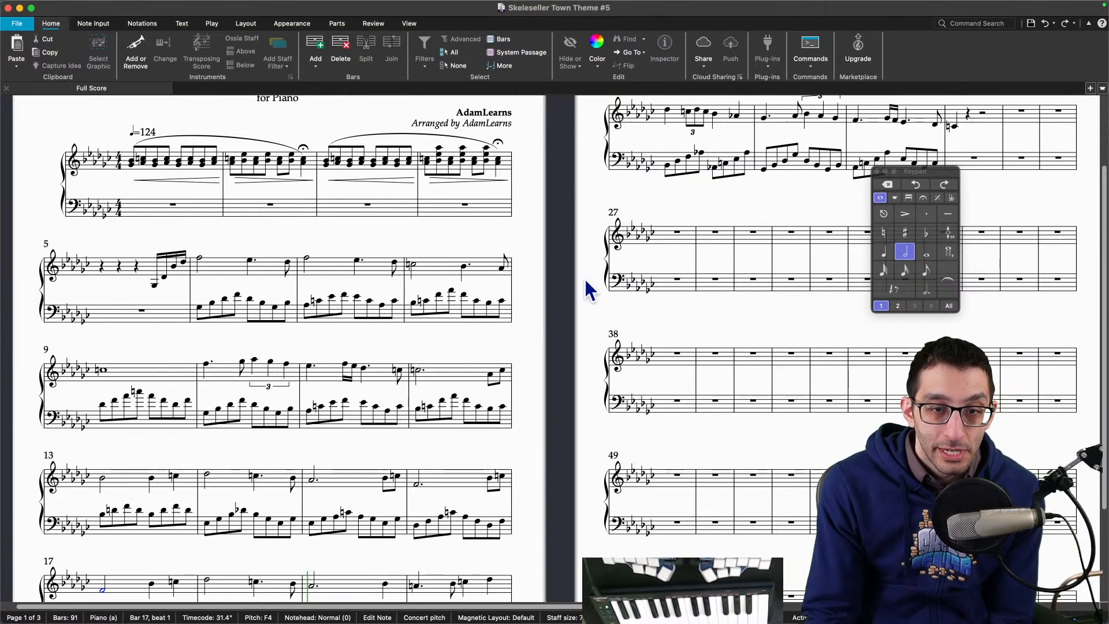
left_click_drag(557, 410, 514, 358)
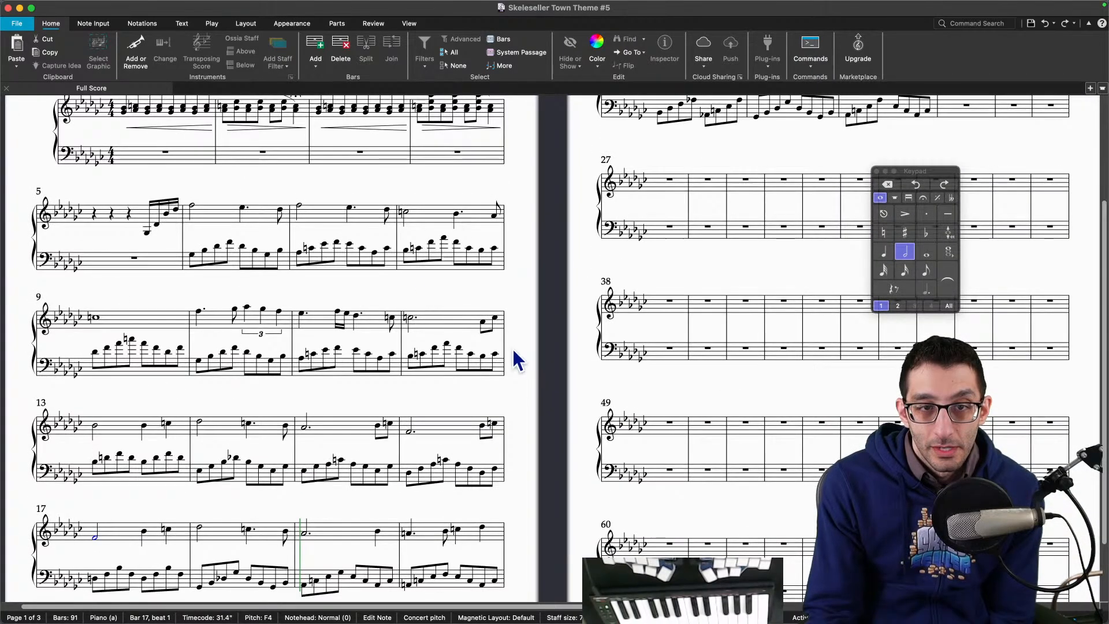
left_click(148, 234)
key("p")
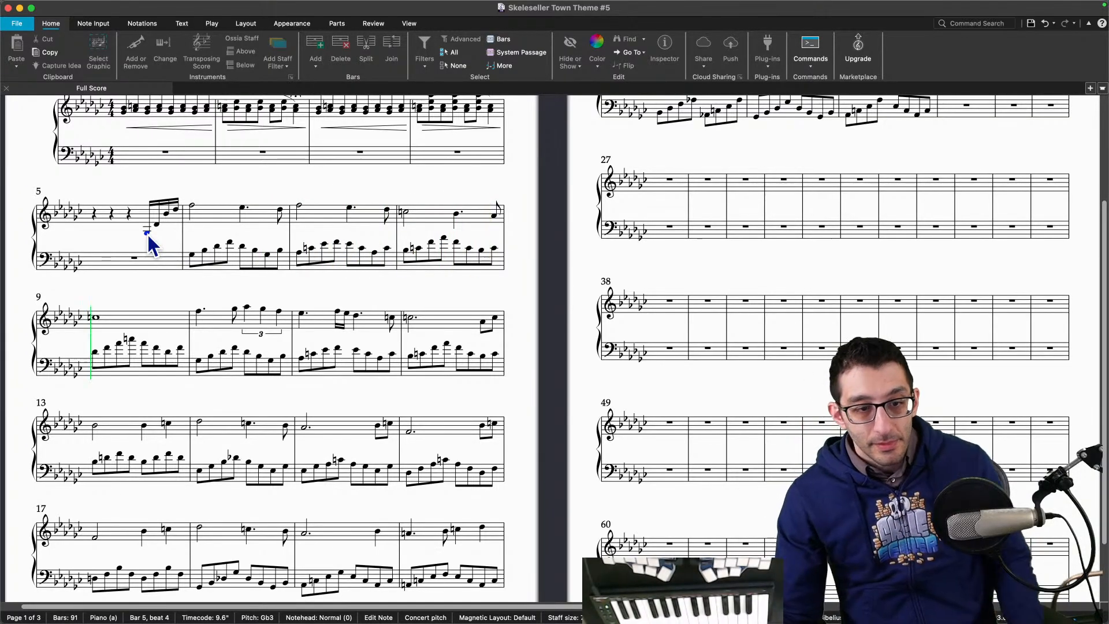
key("space")
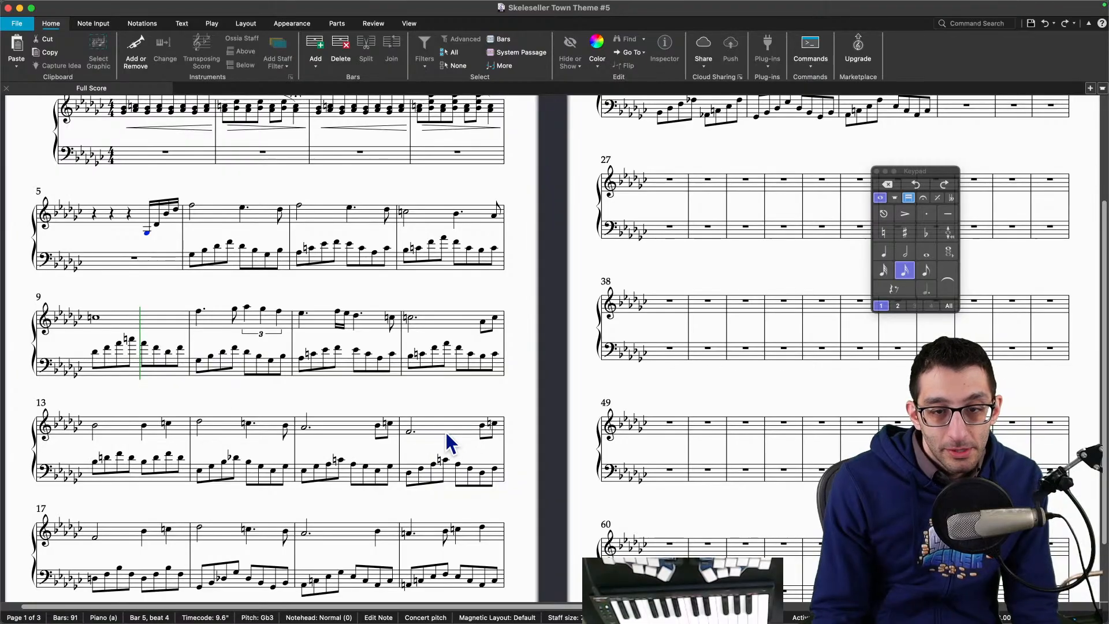
Step: Play the score from the dotted half note in bar 16 to bar 24, and move the Keypad clear of the music on page 2
left_click(409, 430)
key("space")
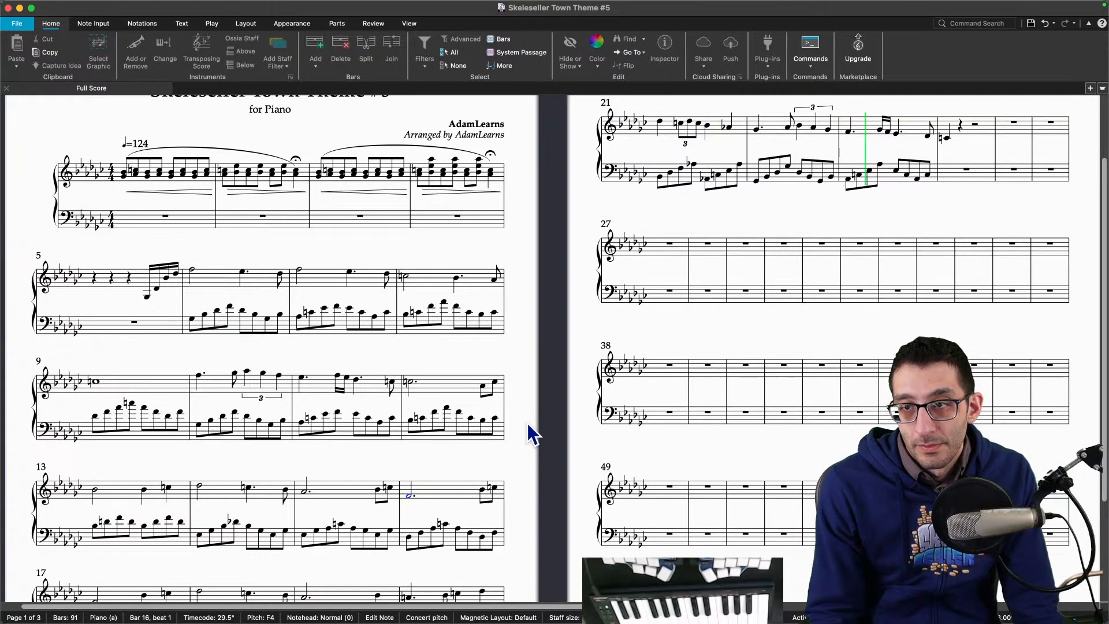
key("space")
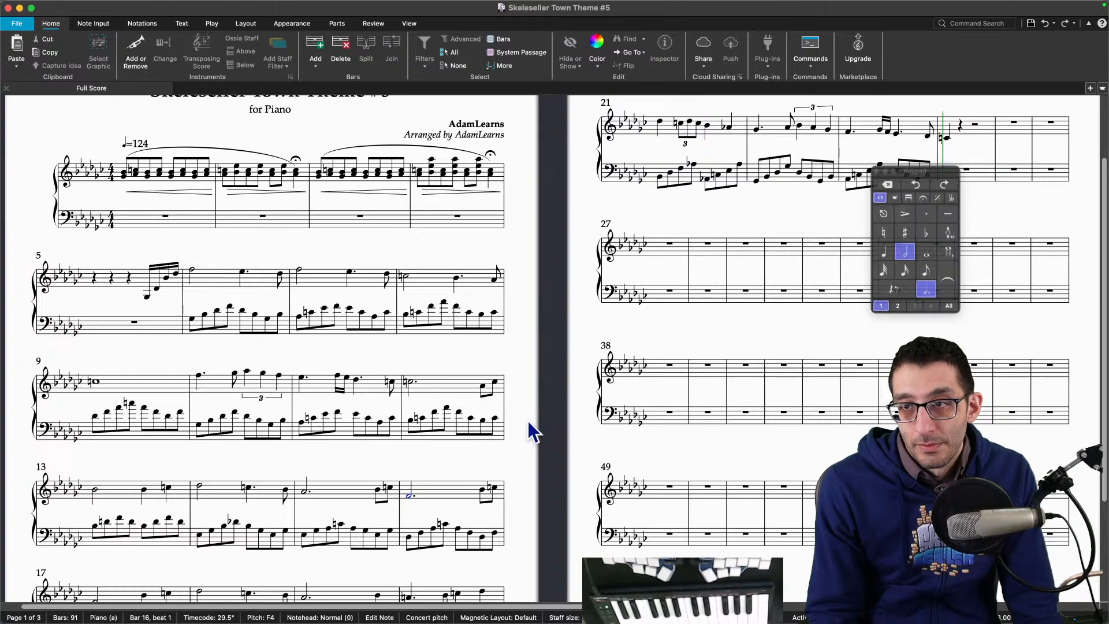
left_click_drag(931, 173, 540, 351)
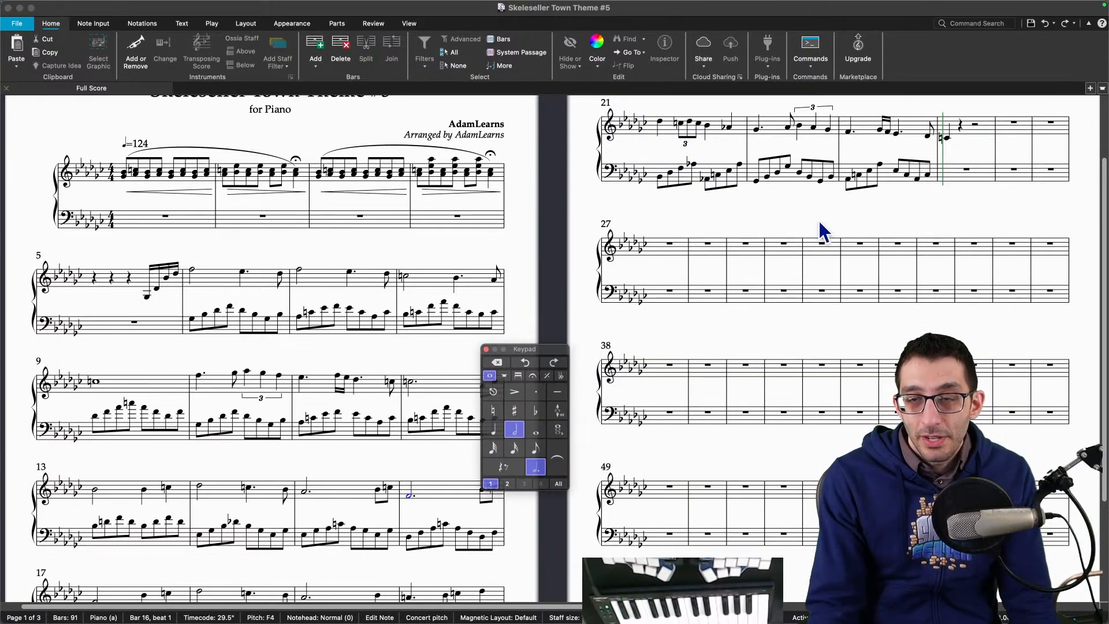
Step: Undo the stray notes and chords entered in bars 17 and 18, and clear the selection
left_click_drag(860, 201, 381, 243)
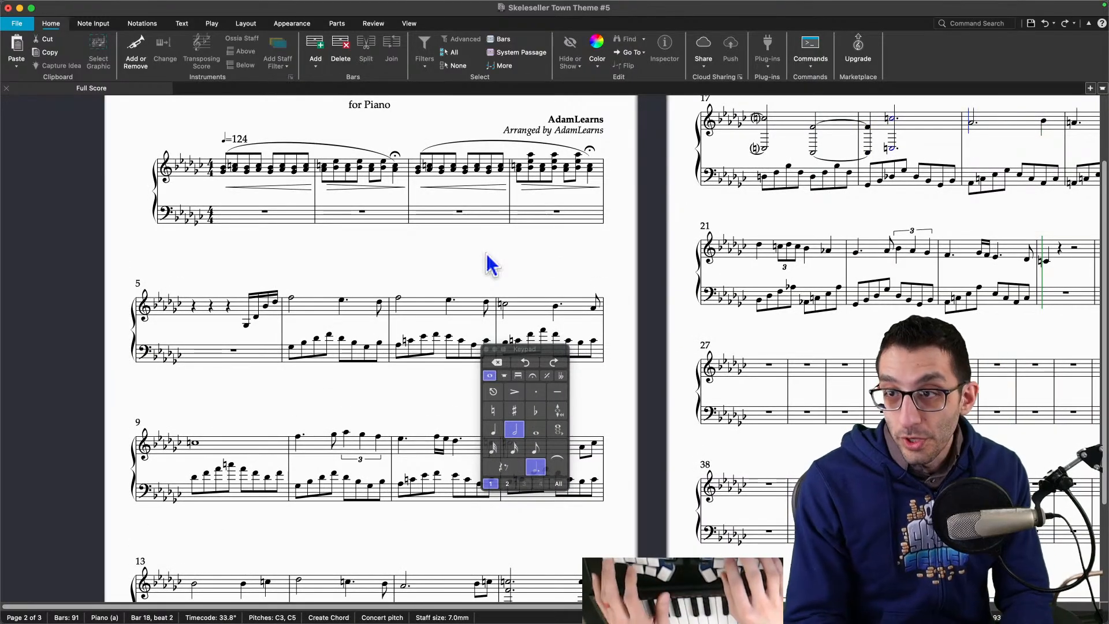
key("super+z")
key("super+z")
key("super+z")
scroll(490, 264, "down", 2)
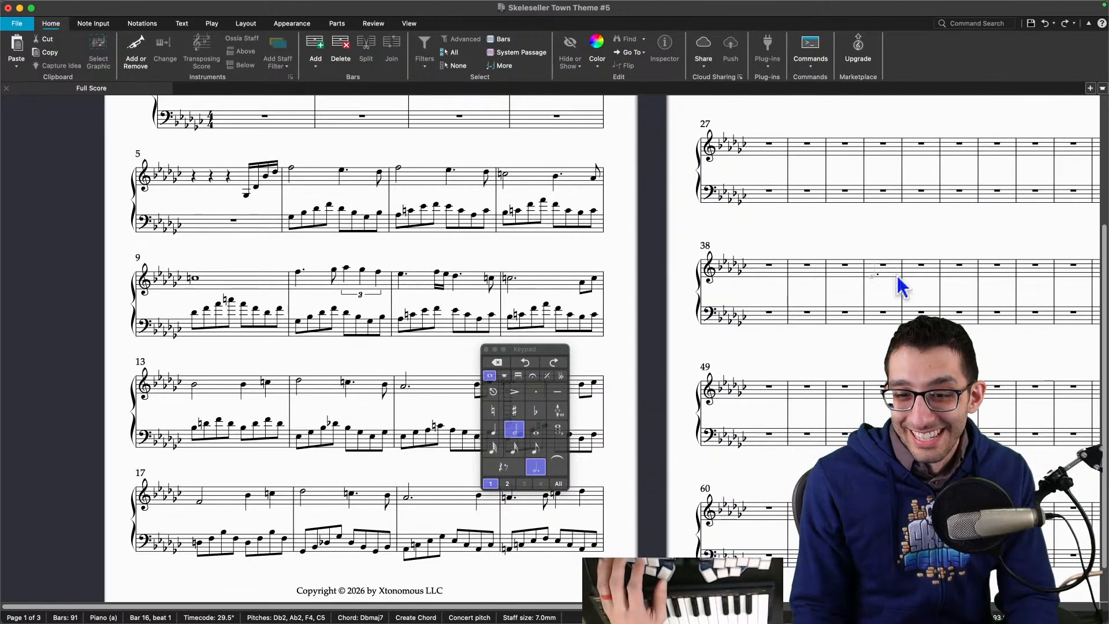
key("Escape")
scroll(591, 339, "up", 5)
scroll(591, 339, "right", 8)
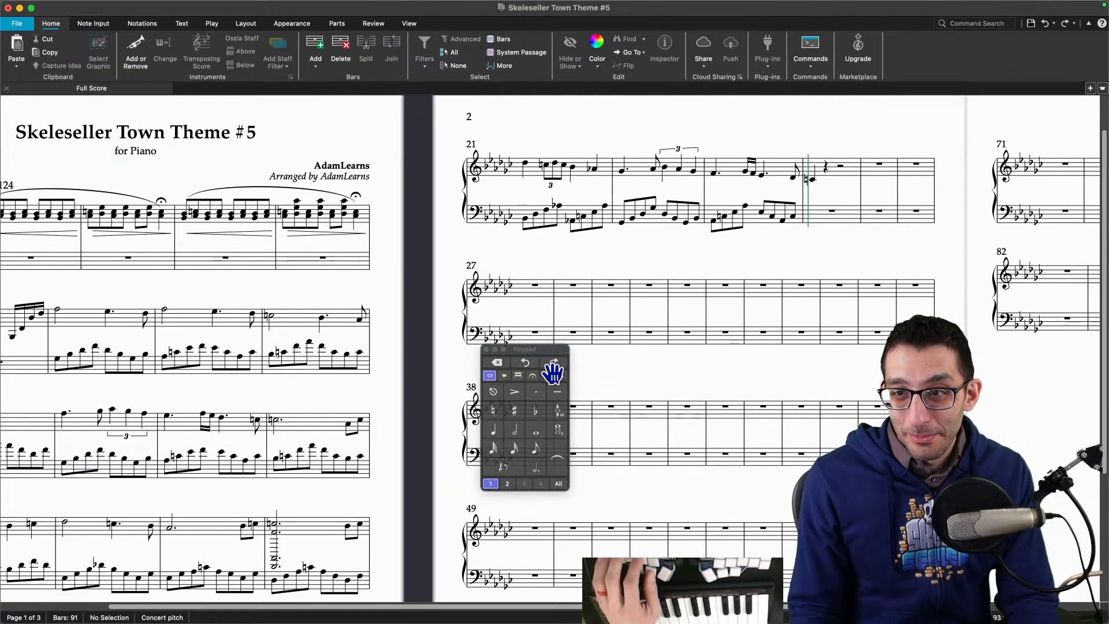
left_click_drag(653, 260, 670, 284)
key("super+alt+k")
key("super+alt+k")
key("super+alt+k")
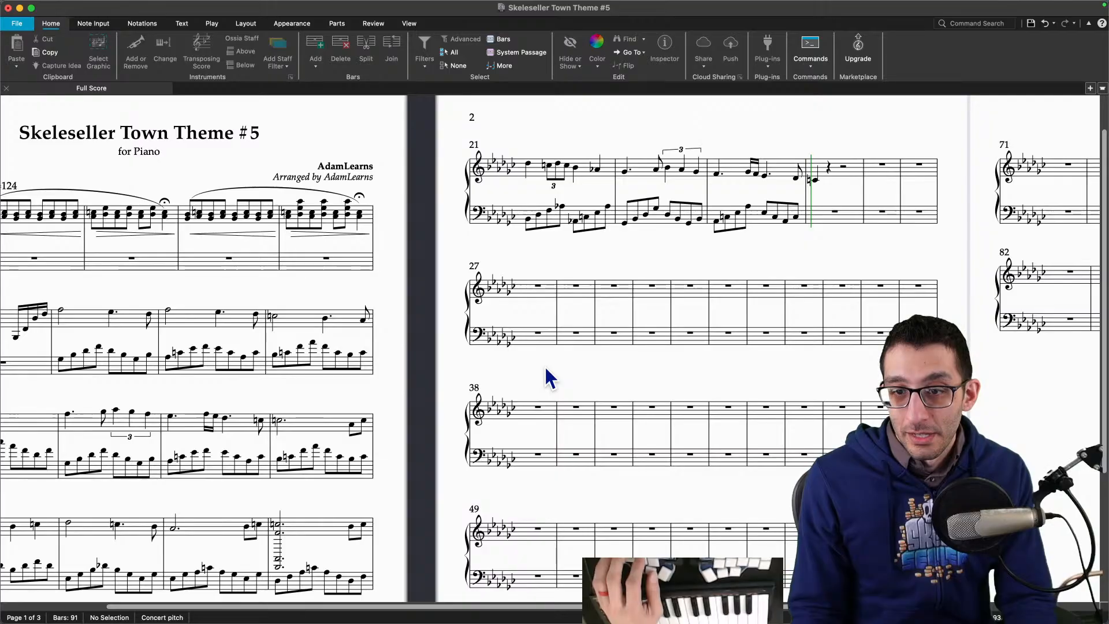
key("super+alt+k")
Step: Undo the remaining stray chord on beat 1 of bar 16 and return to bar 24 on page 2
left_click_drag(460, 320, 585, 89)
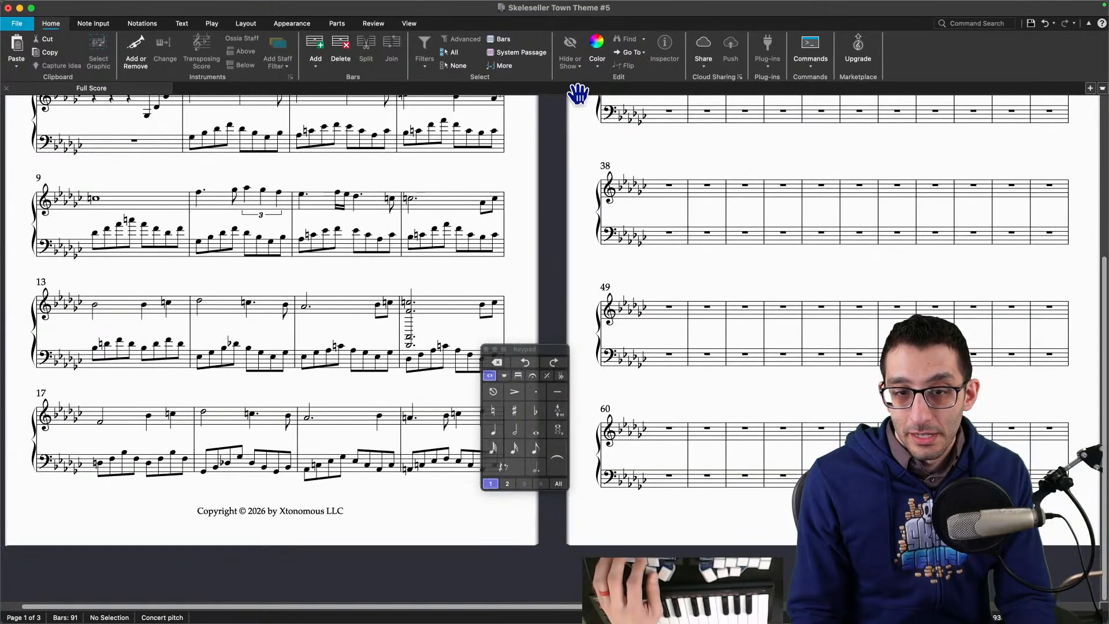
left_click(525, 362)
left_click(525, 362)
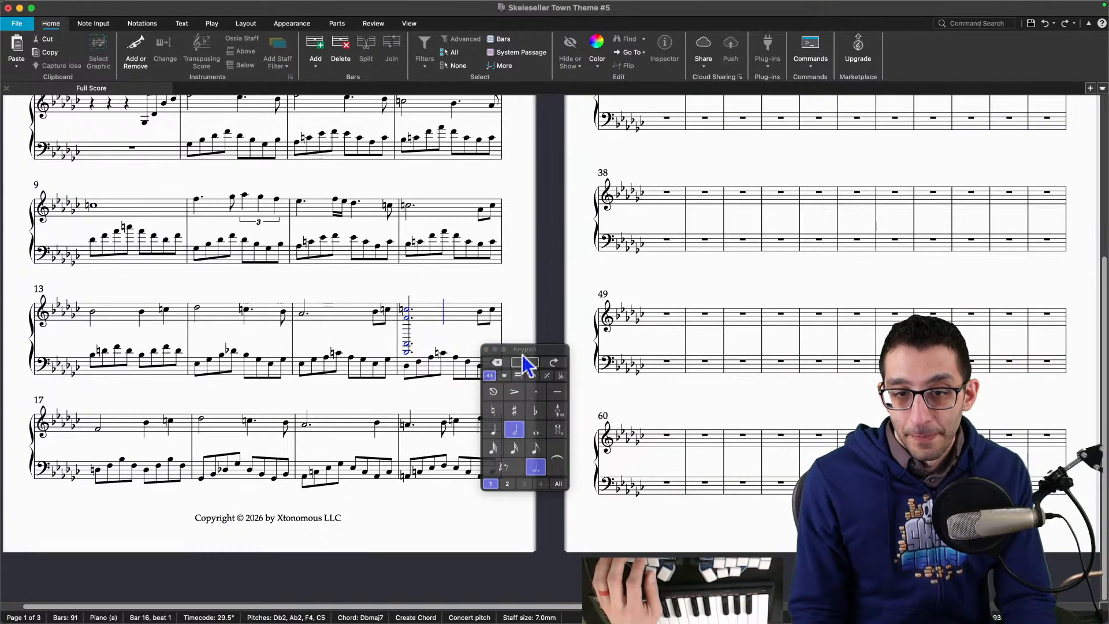
key("Escape")
left_click_drag(509, 312, 201, 550)
left_click(635, 204)
key("Escape")
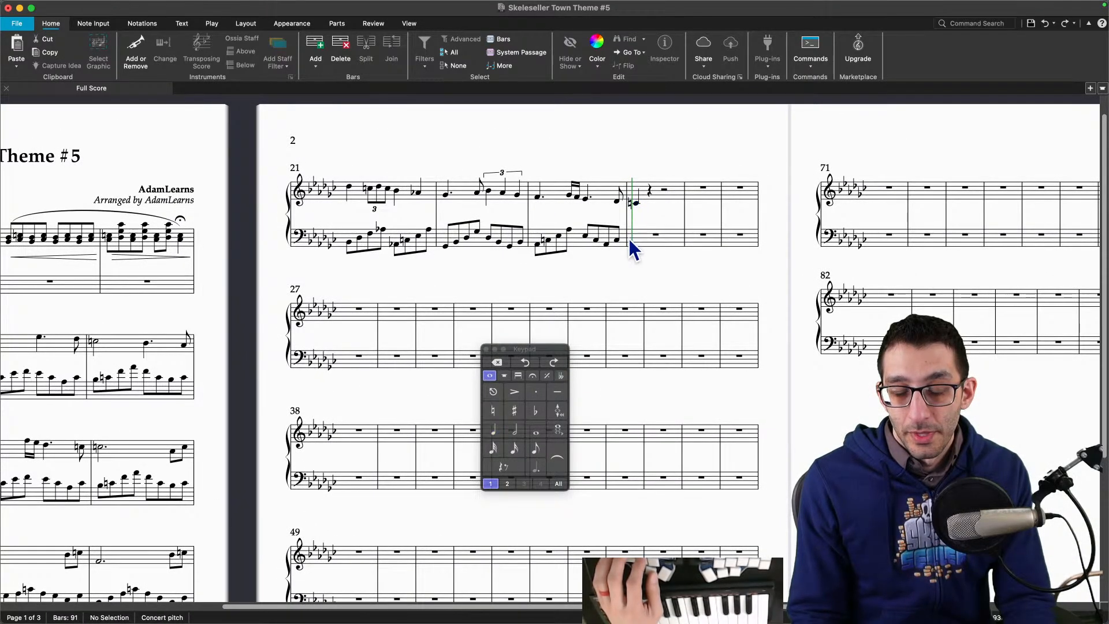
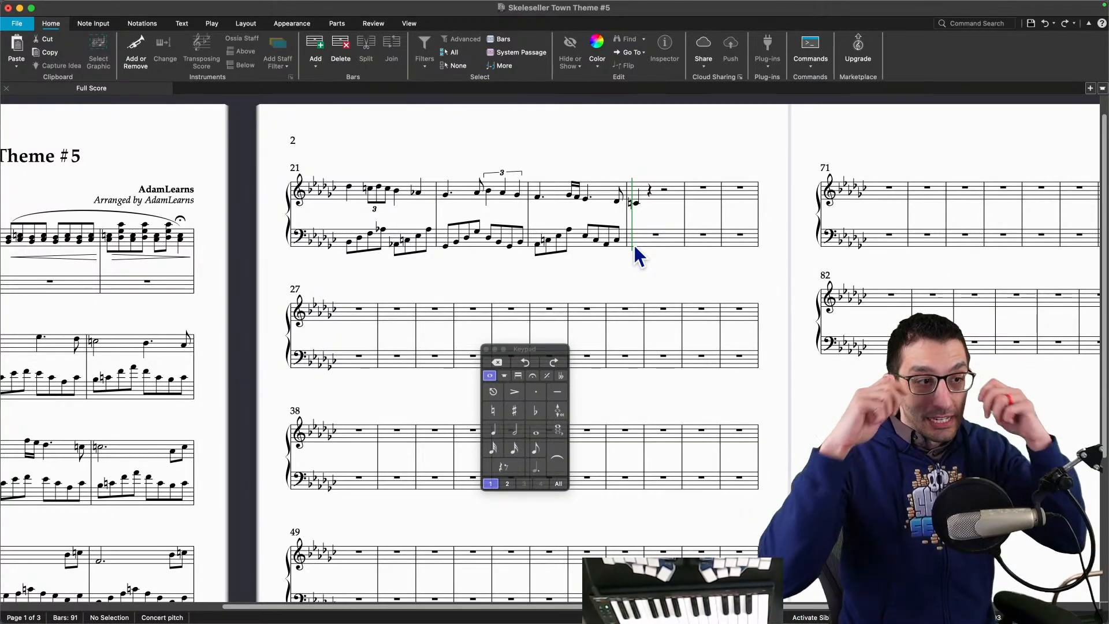
key("super+Tab")
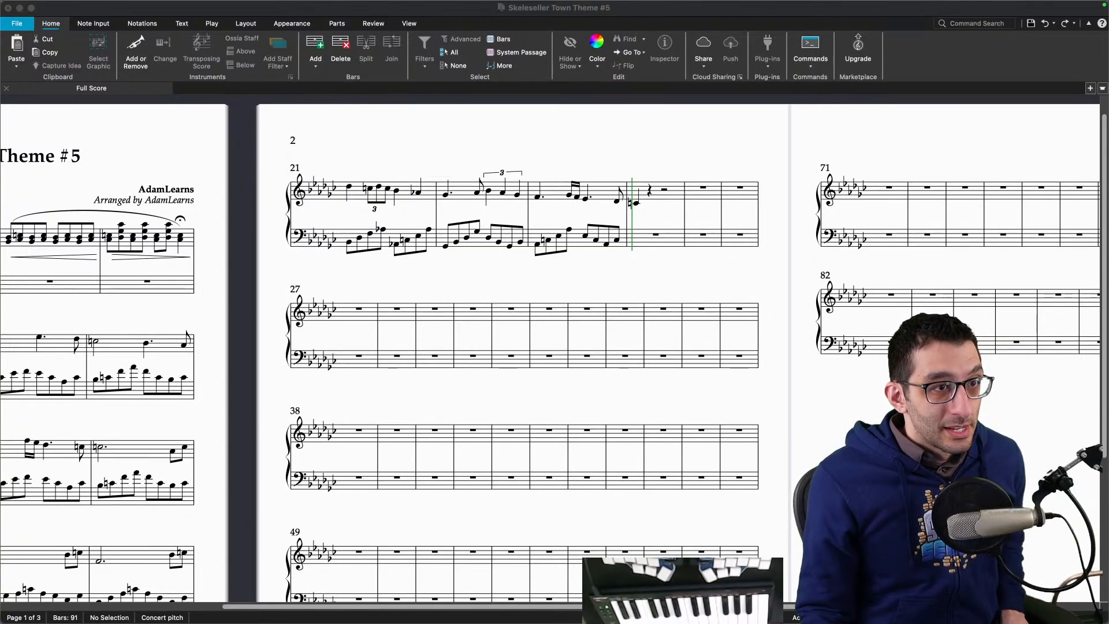
left_click(345, 297)
left_click_drag(344, 297, 300, 292)
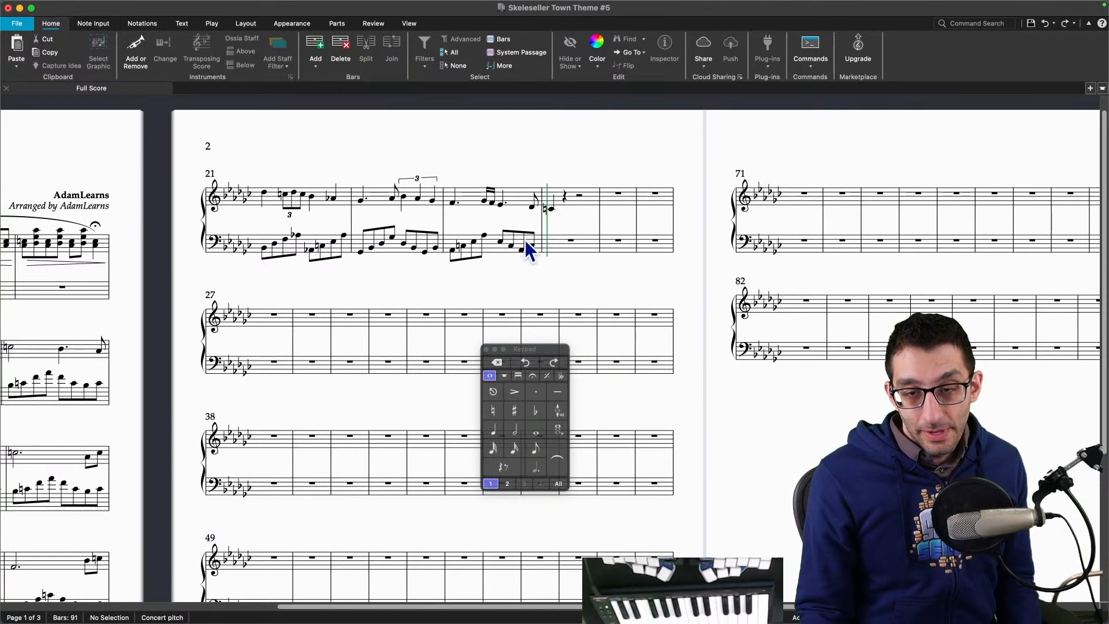
Step: Shorten the treble C natural opening bar 24 to an eighth note and enter the eighth-note pattern from there into bar 26
left_click(550, 209)
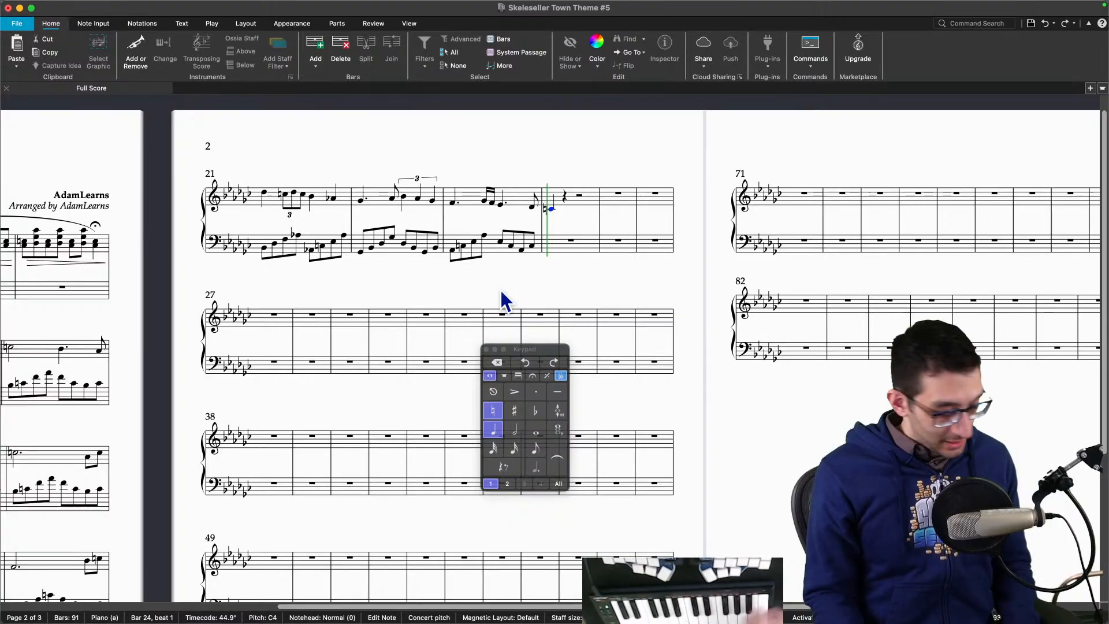
key("n")
key("Escape")
key("Escape")
left_click(550, 209)
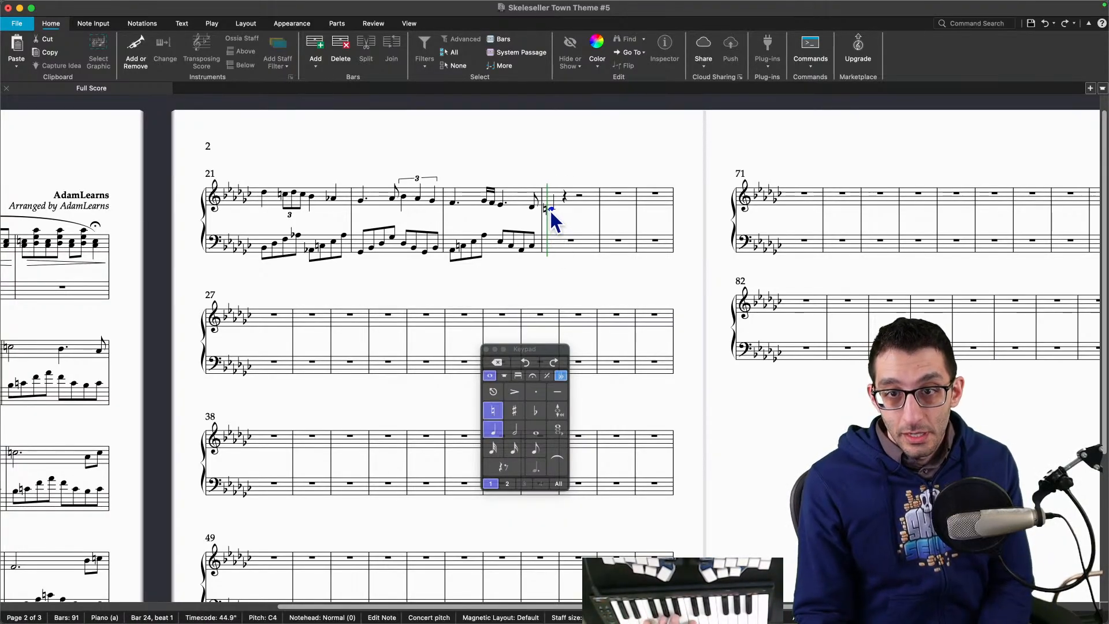
left_click(536, 448)
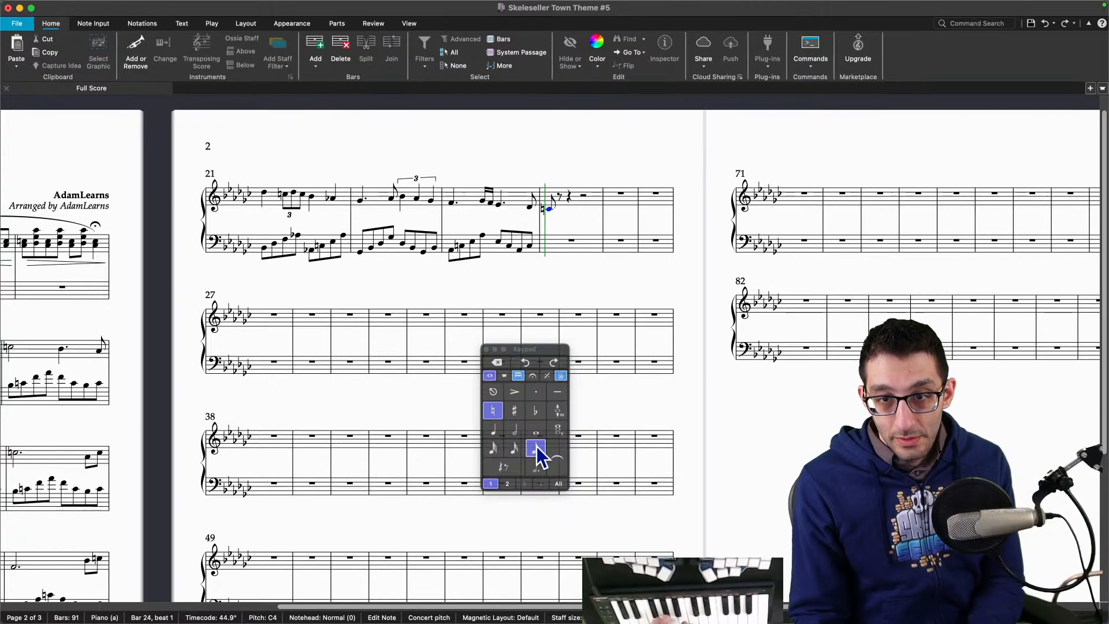
key("n")
left_click(536, 450)
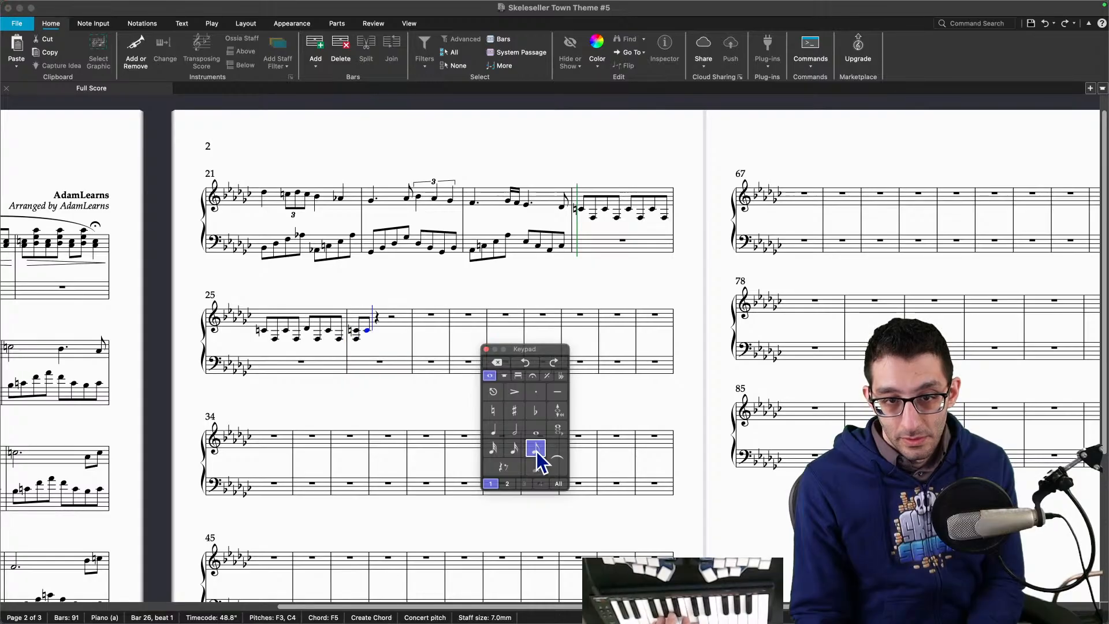
Step: Re-enter the treble eighth notes from beat 1 of bar 26 and continue them through the first note of bar 31
key("Escape")
key("Left")
key("Left")
key("Left")
key("Left")
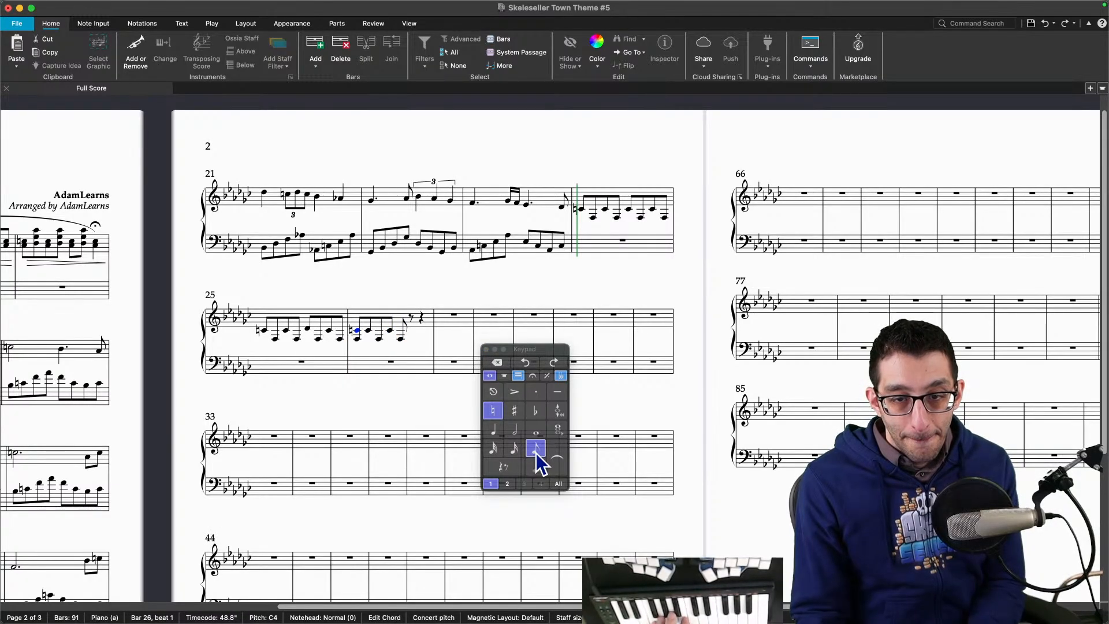
key("n")
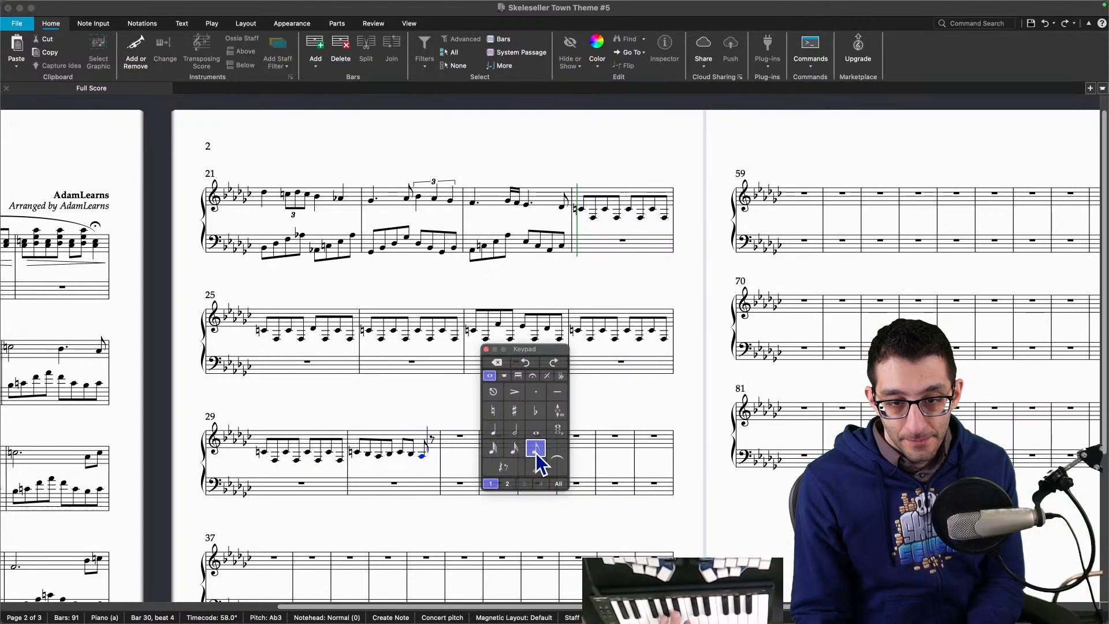
key("Escape")
Step: Move the Keypad clear of the bars on page 2 and enter a D-flat 2 eighth note opening the bass staff of bar 24
left_click_drag(517, 351, 774, 227)
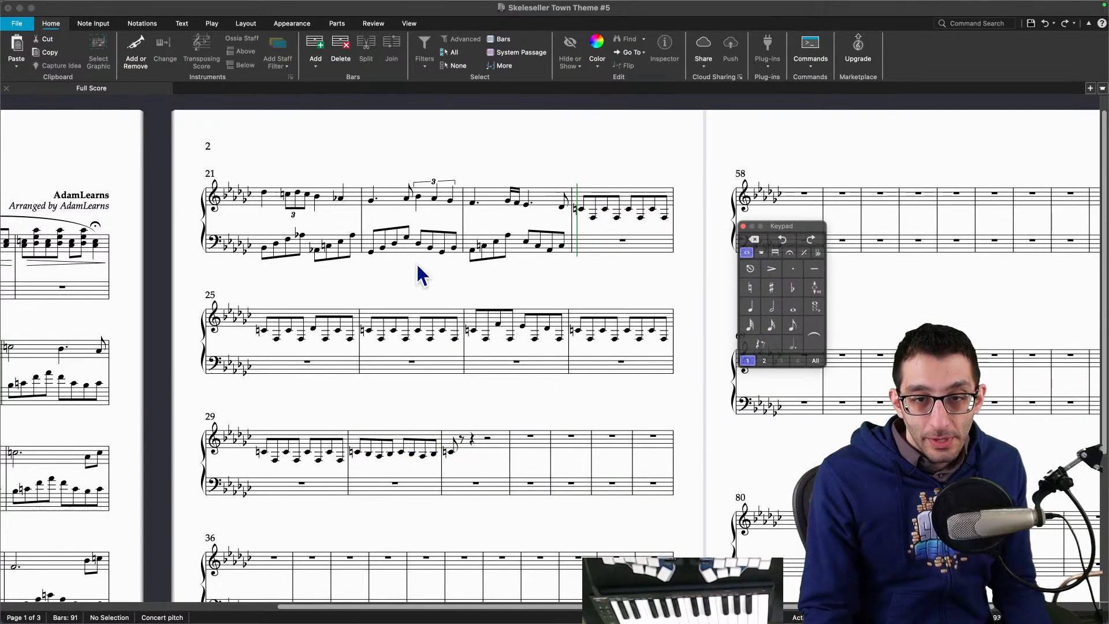
left_click_drag(561, 277, 544, 240)
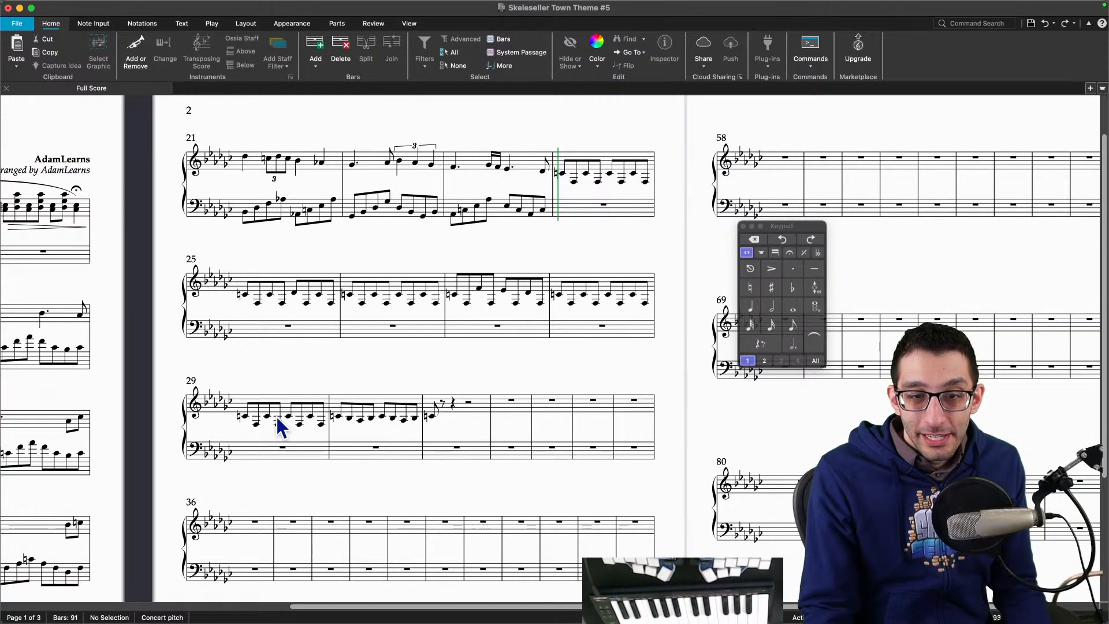
left_click_drag(806, 232, 760, 236)
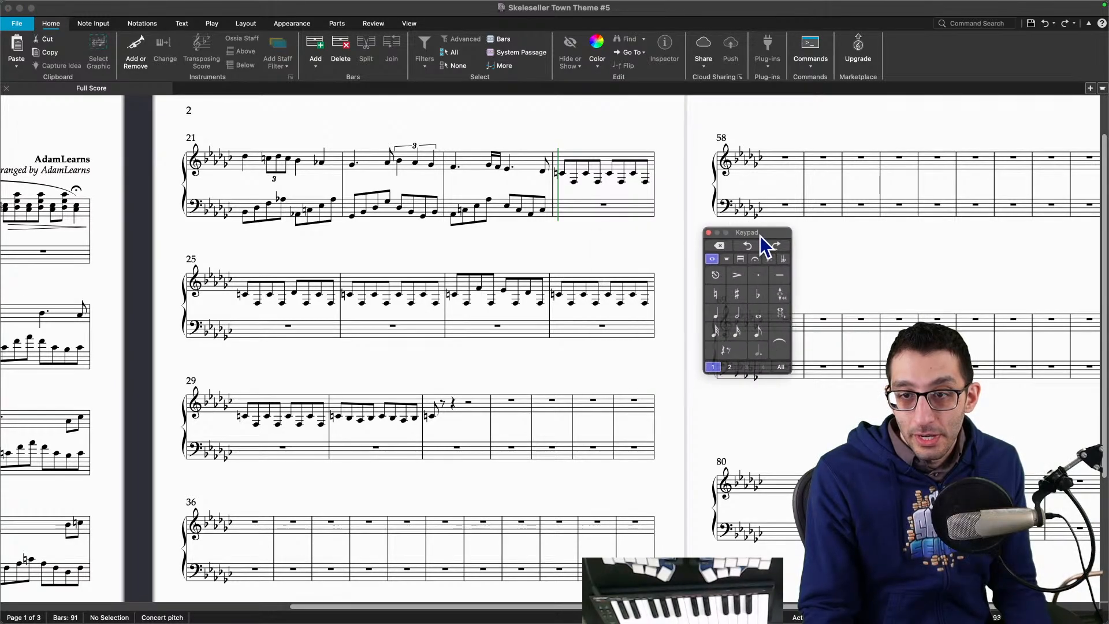
left_click(569, 214)
key("n")
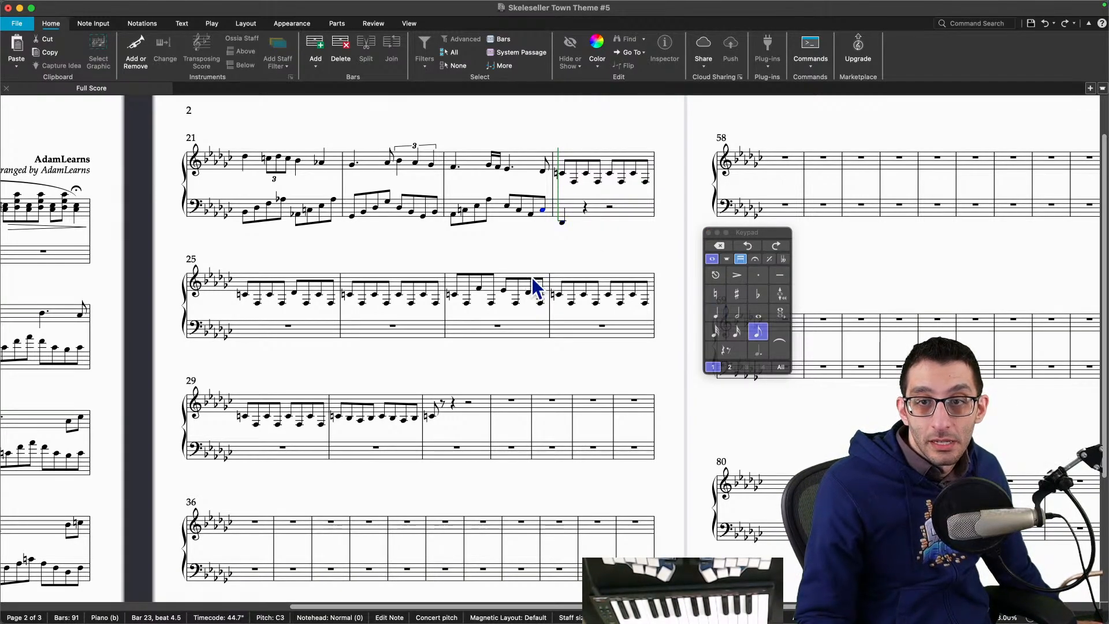
key("Escape")
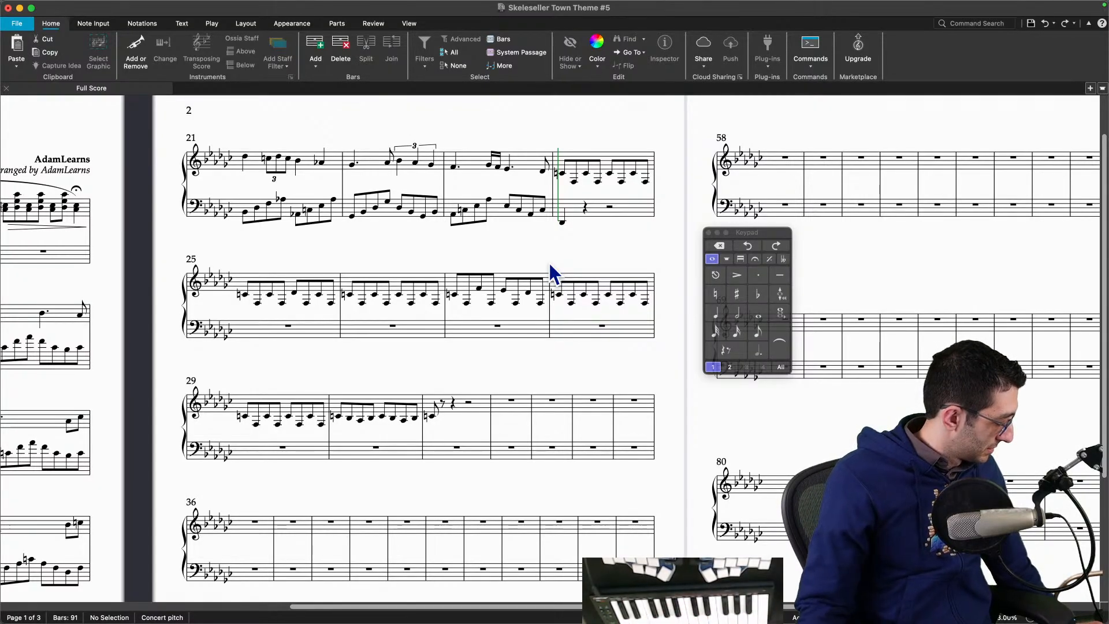
left_click(563, 222)
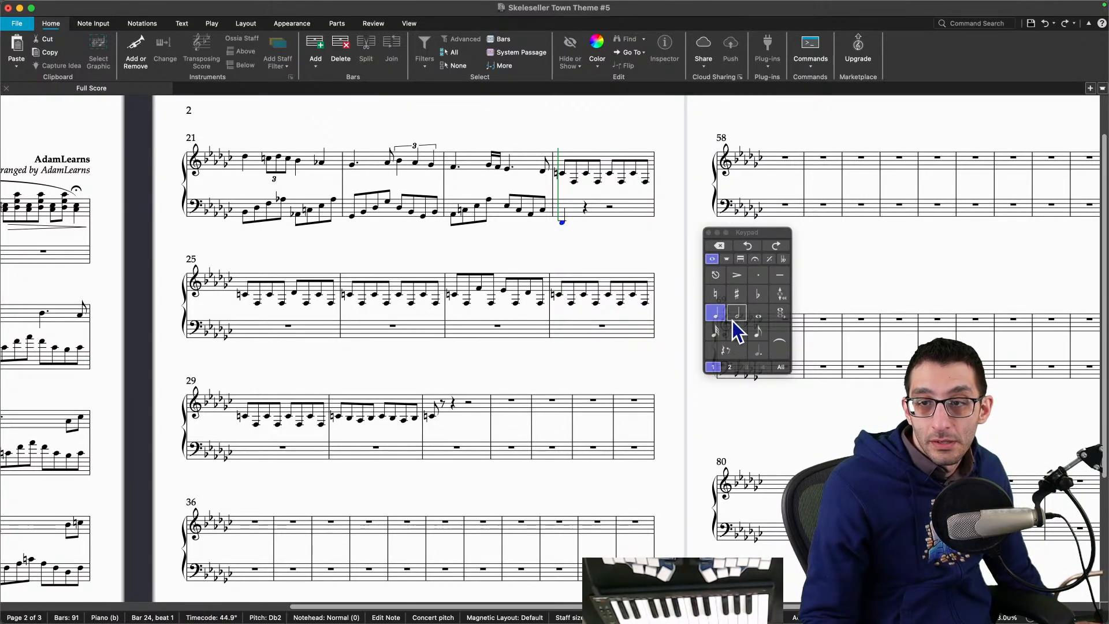
left_click(757, 330)
Step: Fill the rest of bar 24's bass staff with alternating A-flat 2 and C3 eighth notes
key("Right")
key("a")
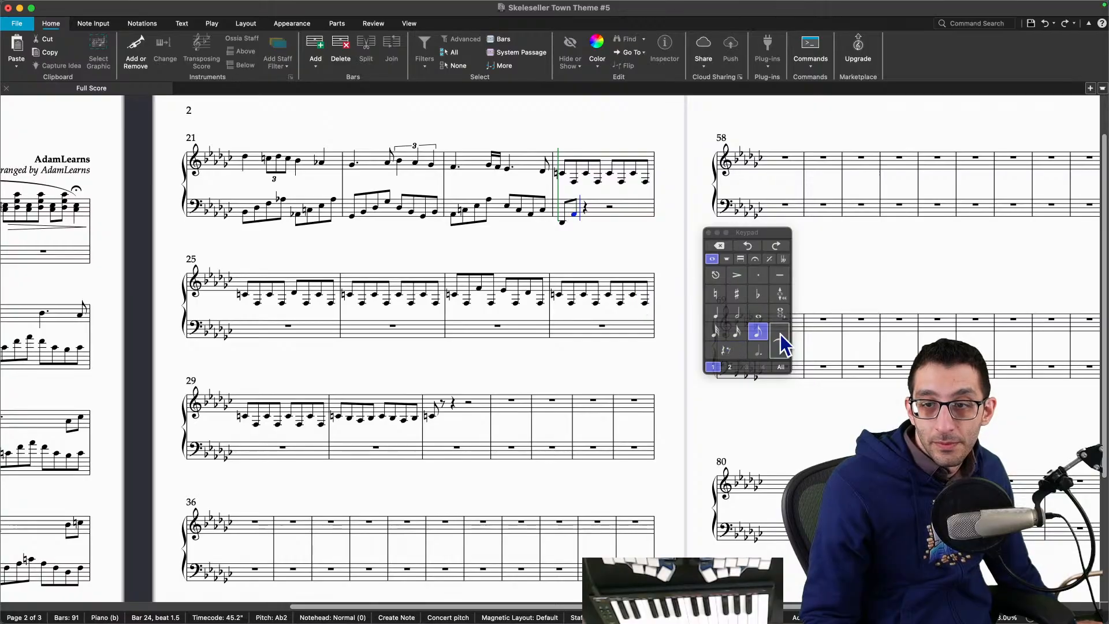
key("c")
key("a")
key("c")
key("a")
key("c")
key("a")
Step: Enter bar 25's bass eighth notes as a low D-flat followed by alternating A-flat and C
key("d")
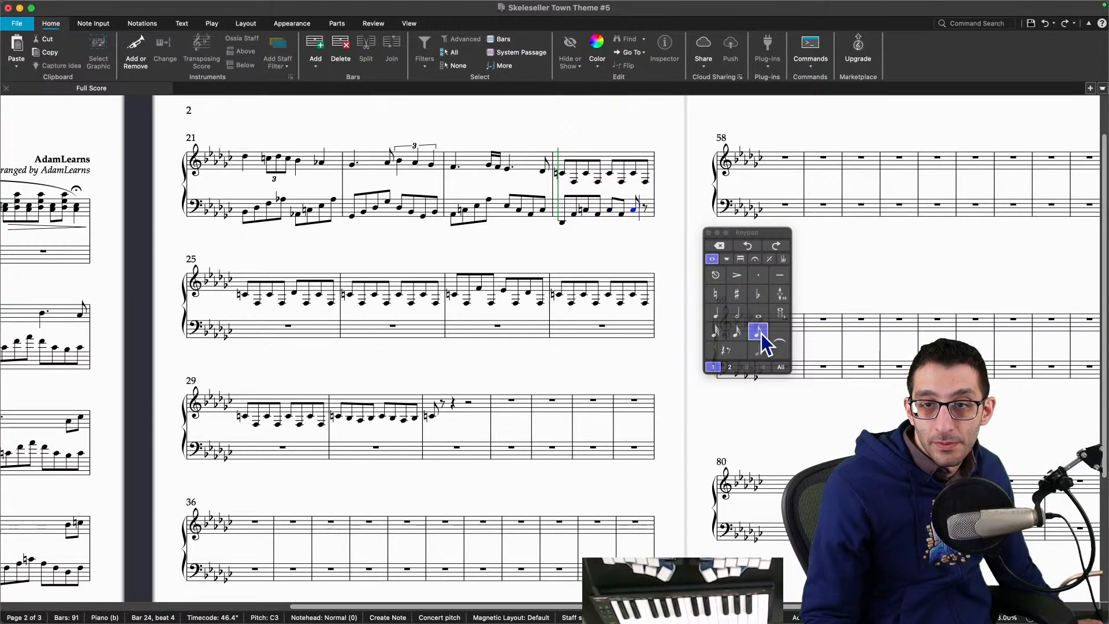
key("a")
key("c")
key("a")
key("c")
key("a")
key("c")
key("a")
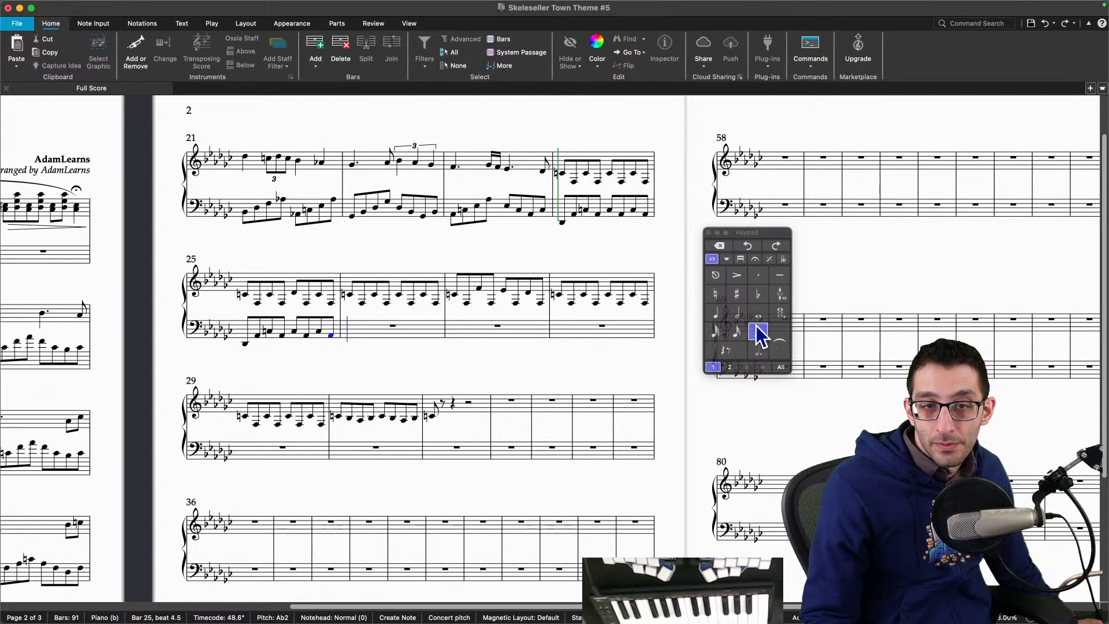
left_click(685, 316)
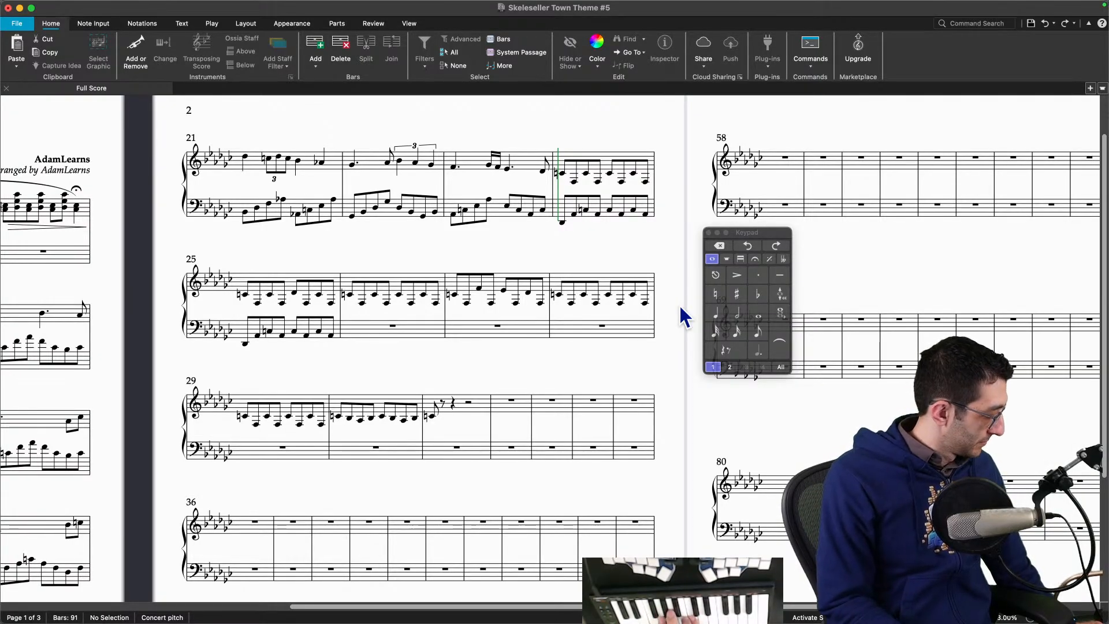
Step: Enter the bass eighth notes from bar 26 through the first note of bar 31, redoing them from beat 4 of bar 27
left_click(354, 334)
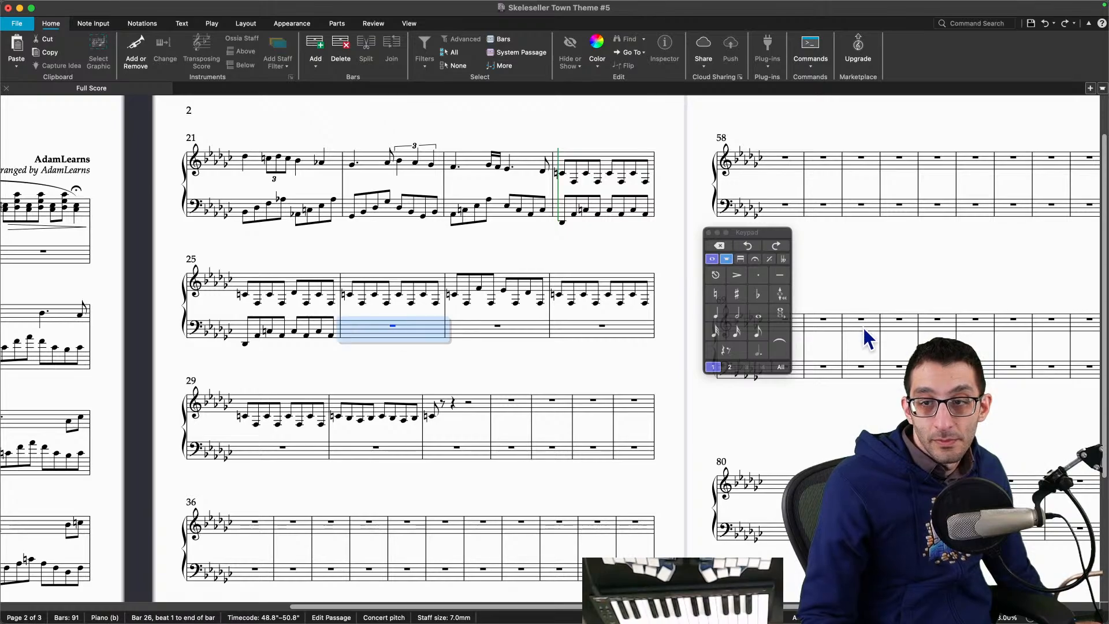
left_click(765, 337)
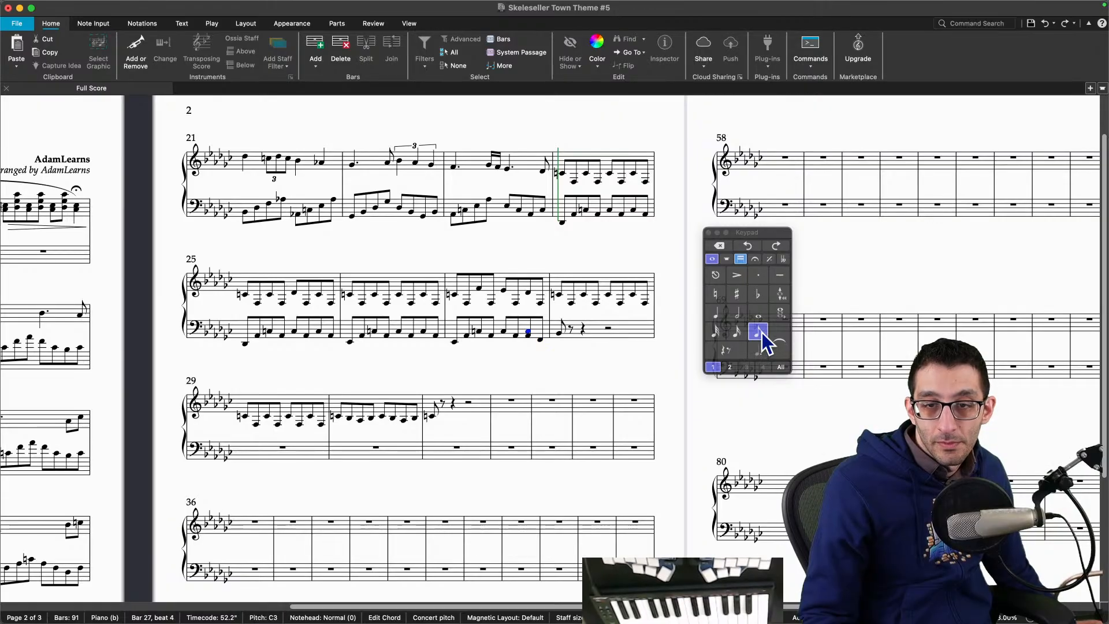
key("Left")
key("Right")
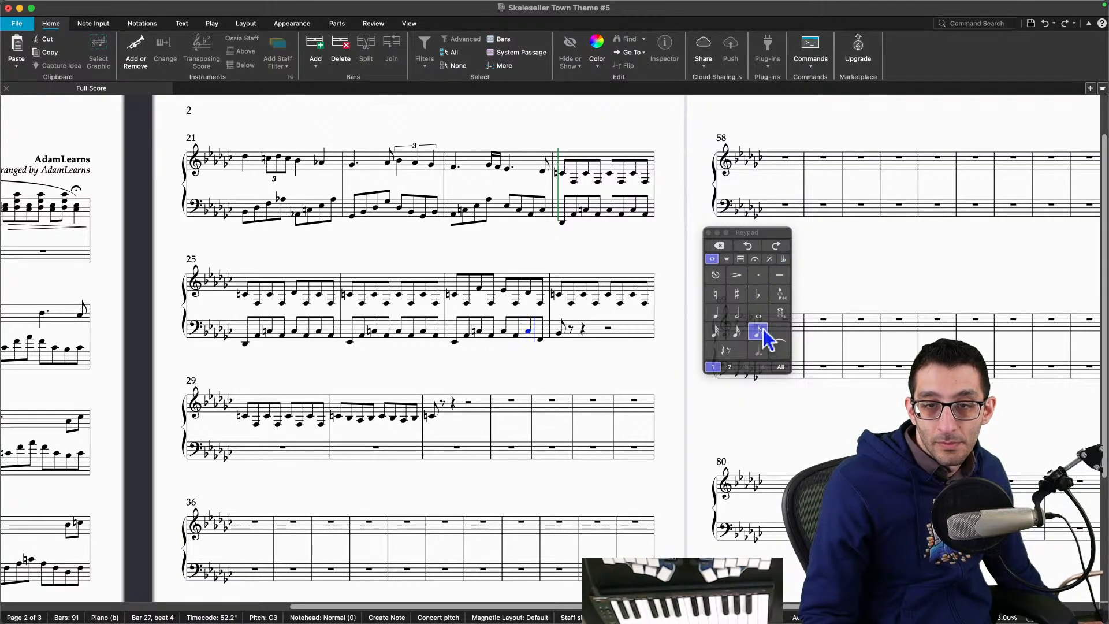
left_click(764, 334)
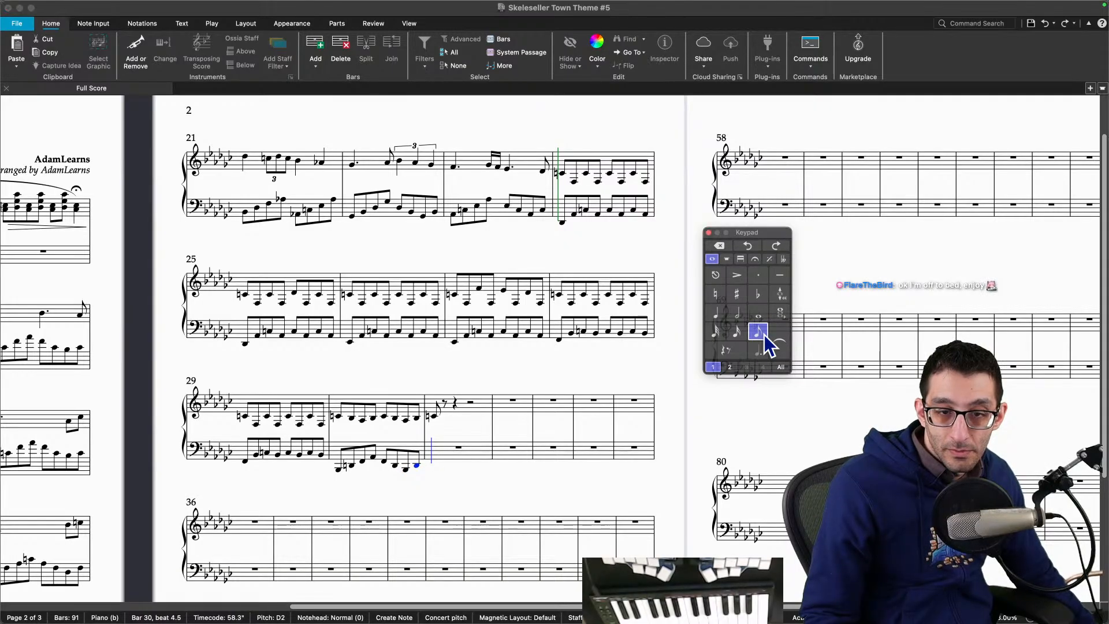
key("Escape")
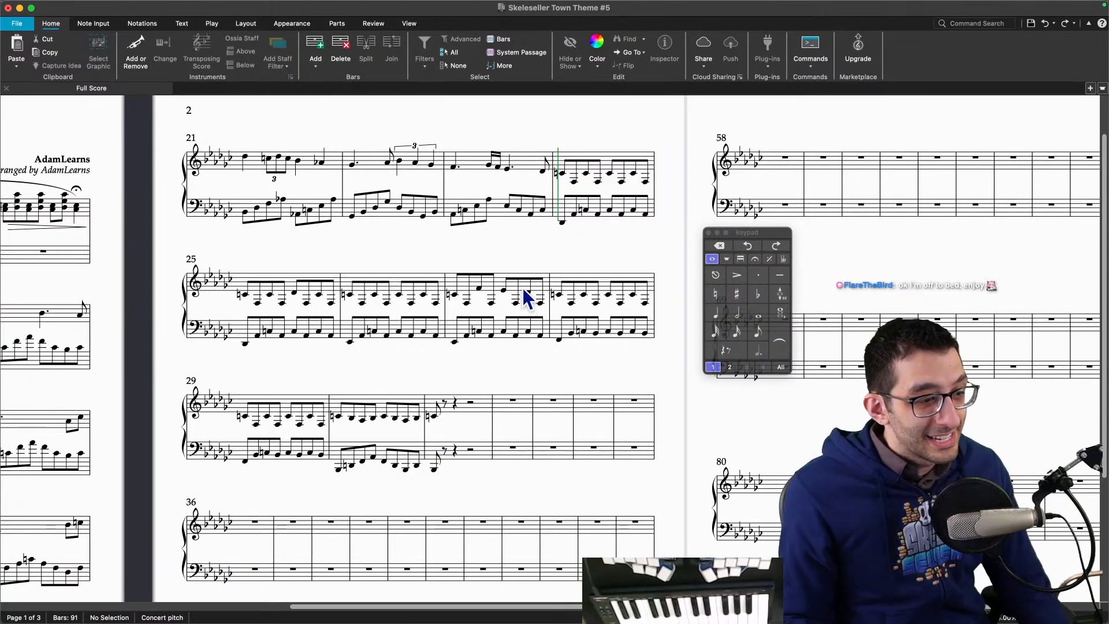
key("super+Tab")
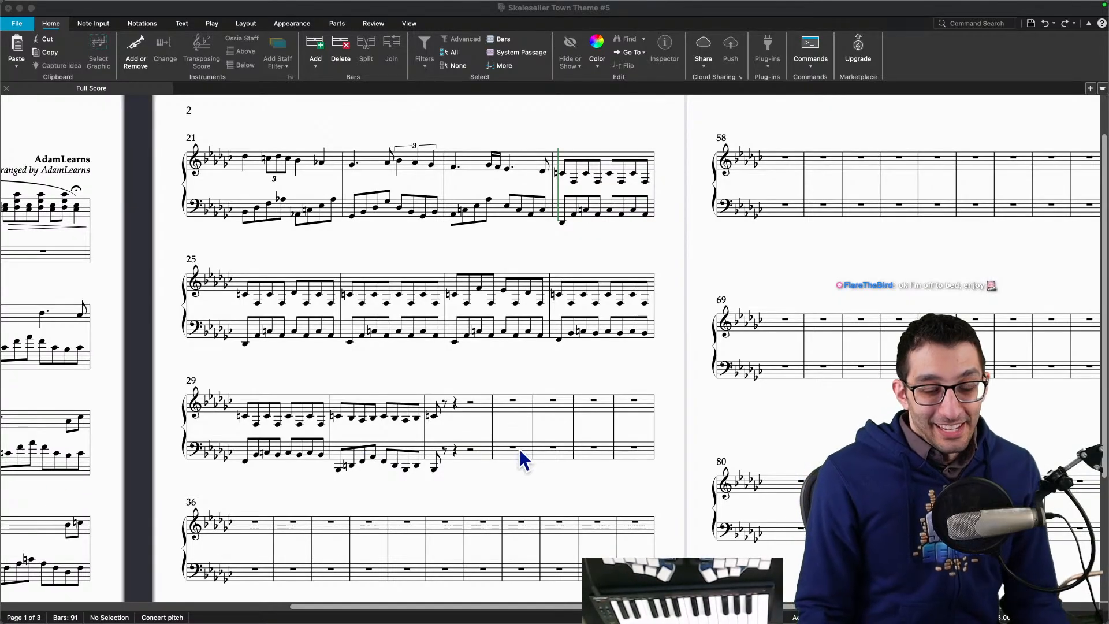
mouse_move(318, 373)
left_mouse_down()
mouse_move(710, 323)
mouse_move(104, 297)
mouse_move(263, 415)
mouse_move(337, 339)
mouse_move(322, 363)
left_mouse_up()
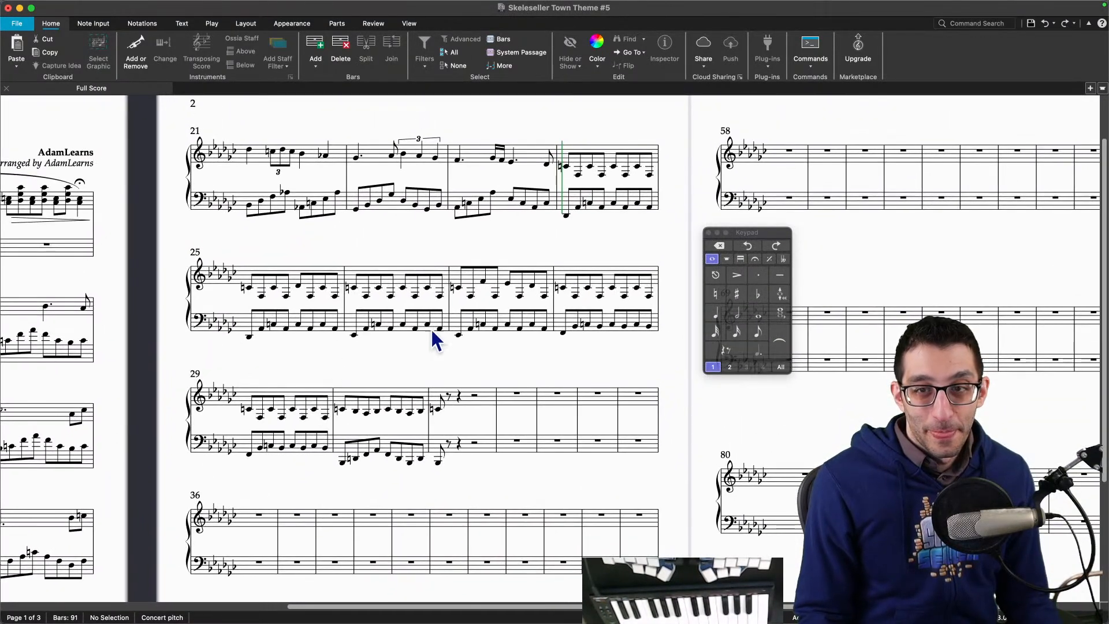
left_click(567, 168)
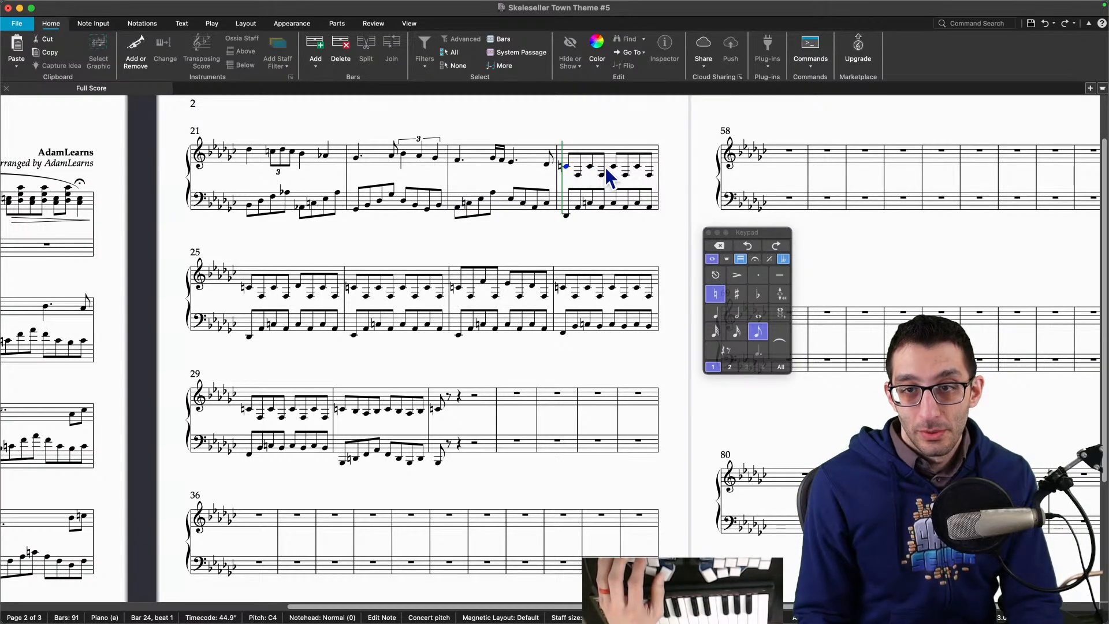
key("Escape")
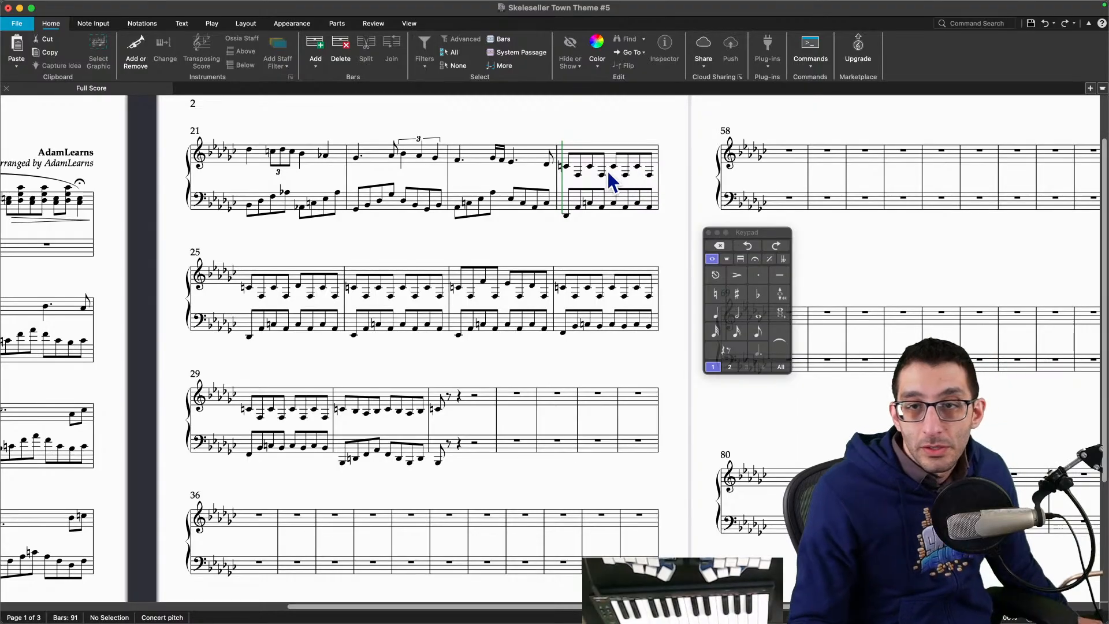
Step: Add tenuto marks to the treble notes on beat 1 of bars 24, 25 and 26 and beat 3 of bar 25
left_click(566, 166)
left_click(779, 276)
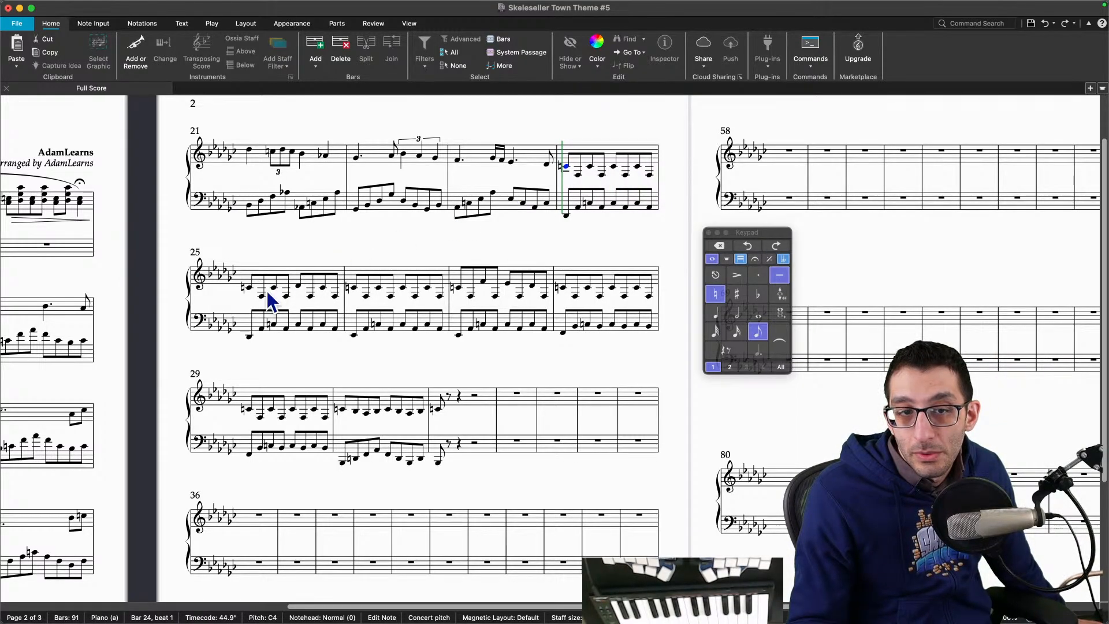
left_click(249, 288)
left_click(780, 276)
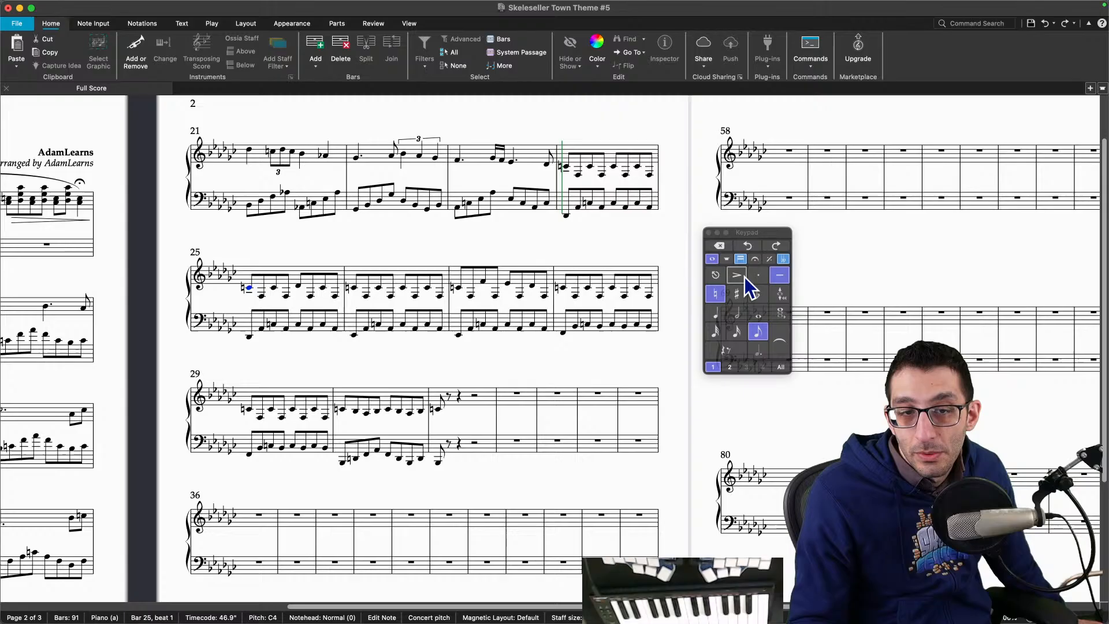
left_click(297, 287)
left_click(780, 277)
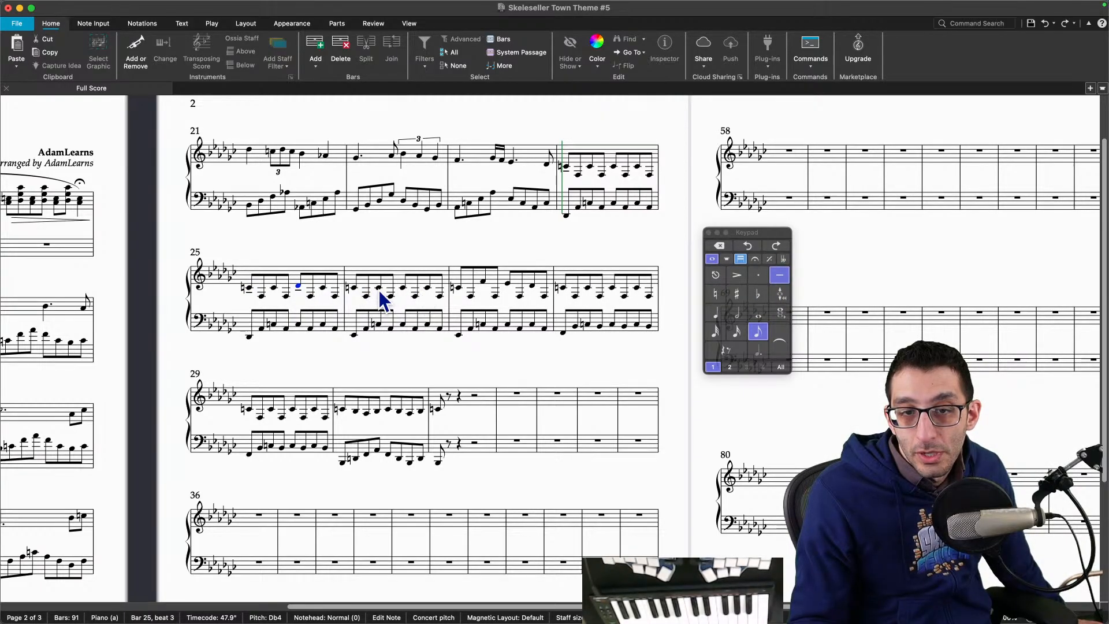
left_click(354, 288)
left_click(780, 276)
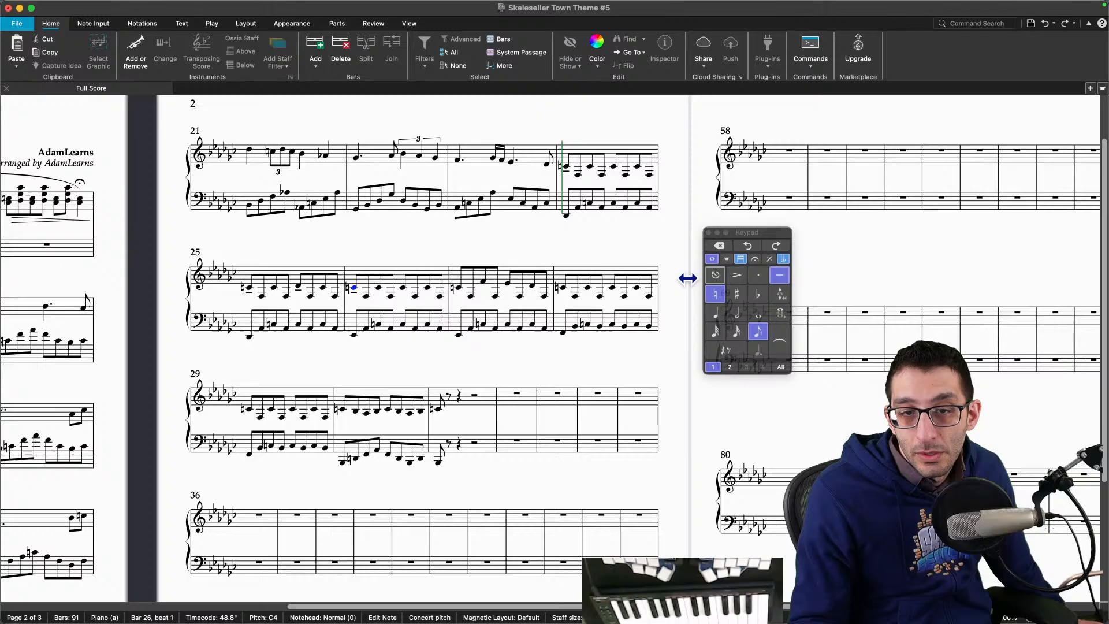
Step: Add tenuto marks to the treble notes on all four beats of bar 27 and on beat 1 of bars 28 and 29
left_click(460, 288)
left_click(779, 275)
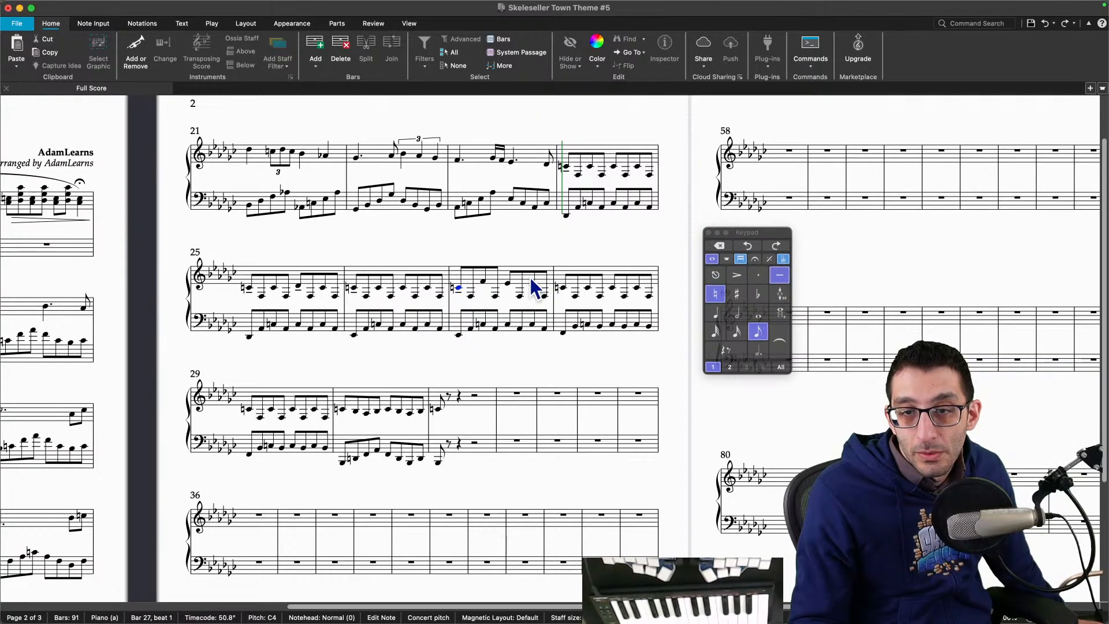
left_click(484, 282)
left_click(779, 275)
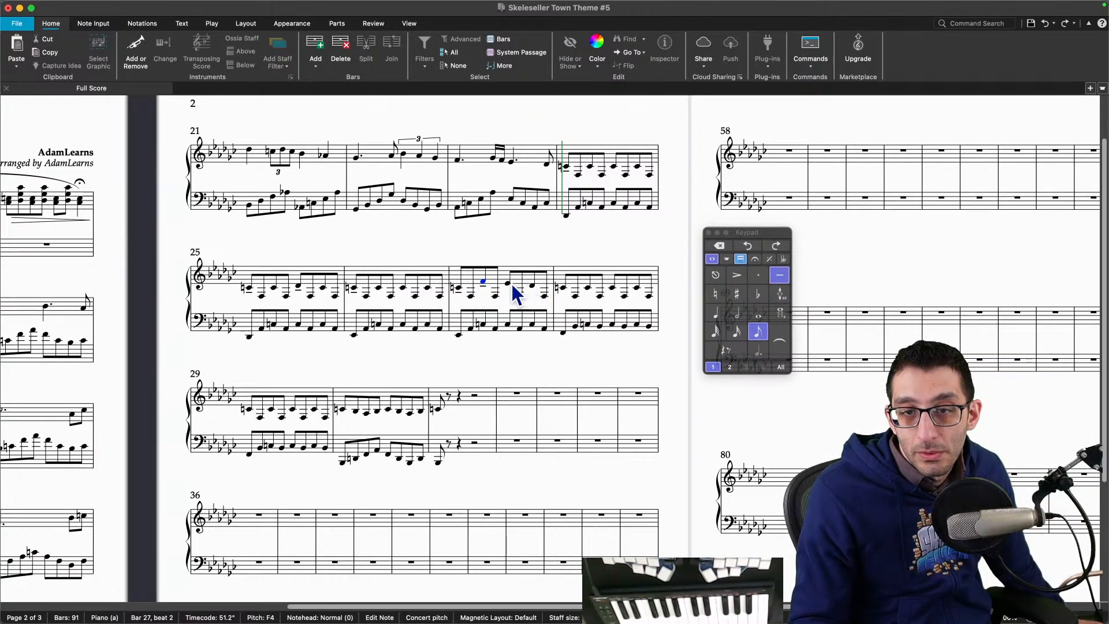
left_click(510, 284)
left_click(780, 275)
left_click(532, 285)
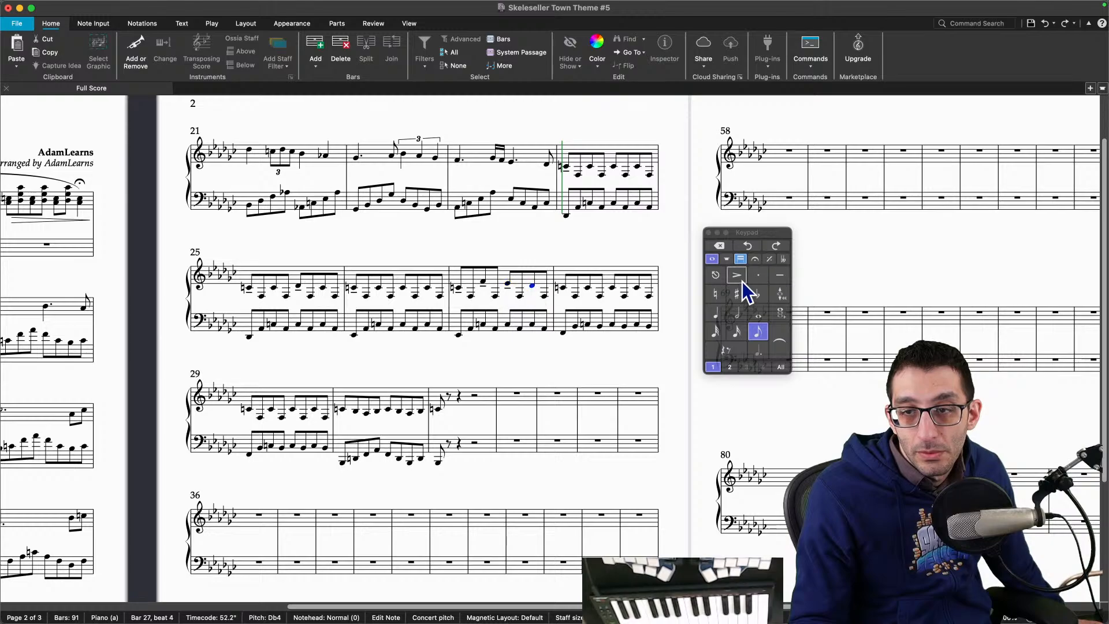
left_click(779, 275)
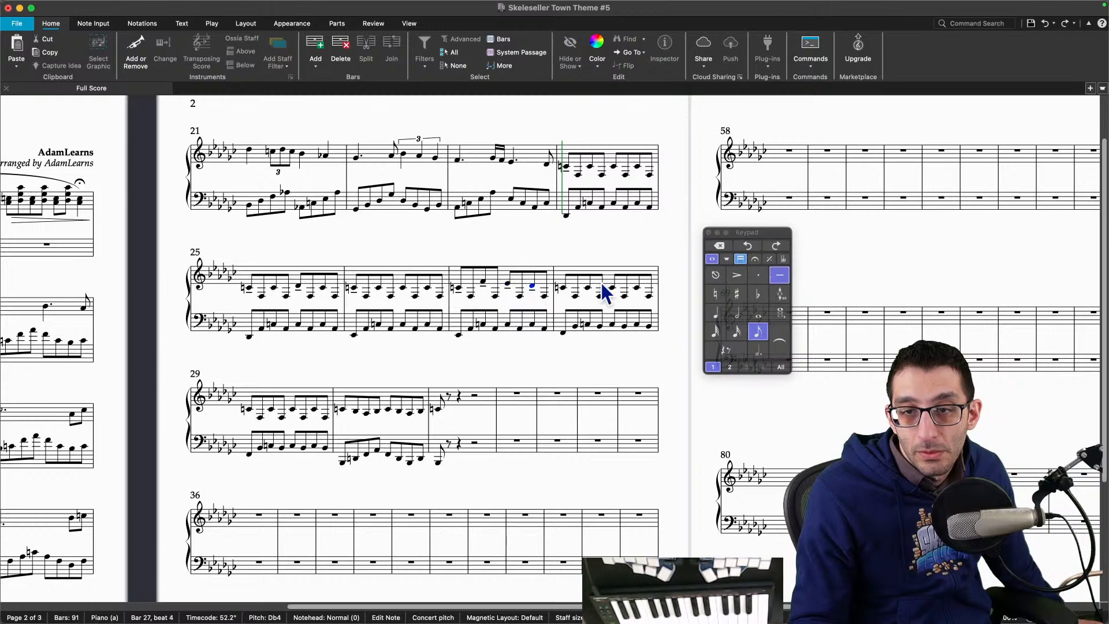
left_click(562, 288)
left_click(249, 409)
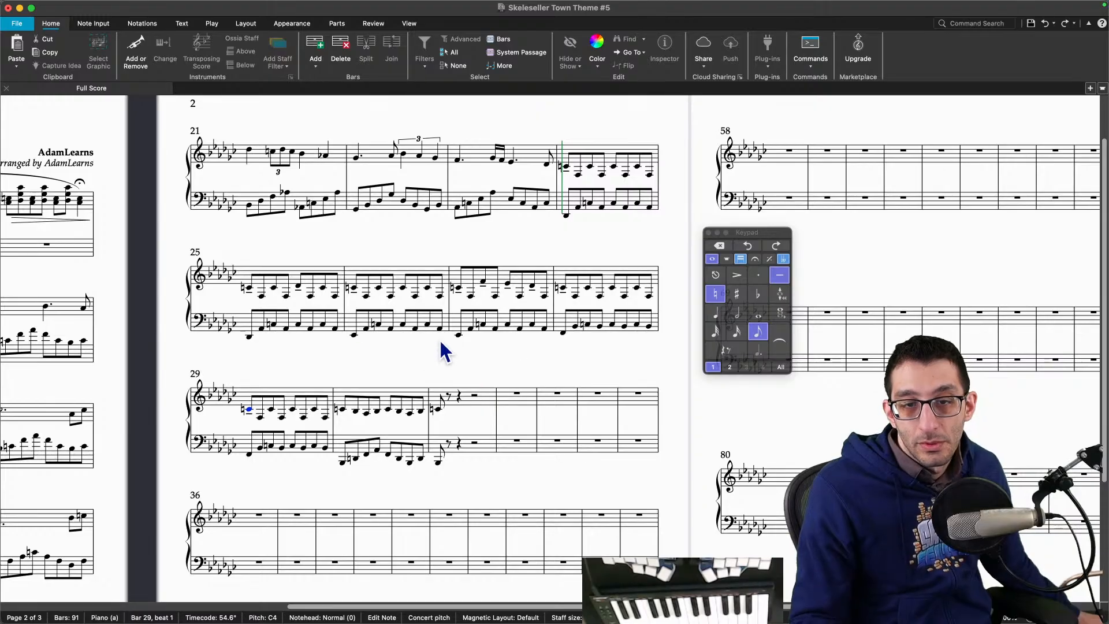
Step: Switch to the browser, read Wikipedia's Tenuto article including its Notation section, and return to the score in Sibelius
key("super+Tab")
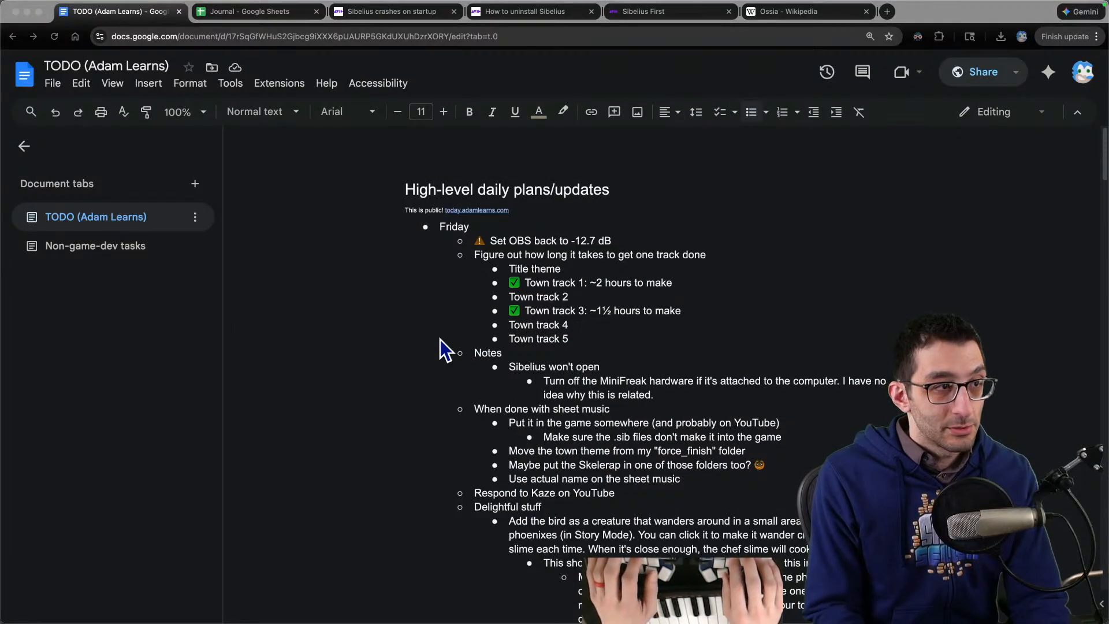
key("super+t")
type("w")
key("Tab")
type("tenuto")
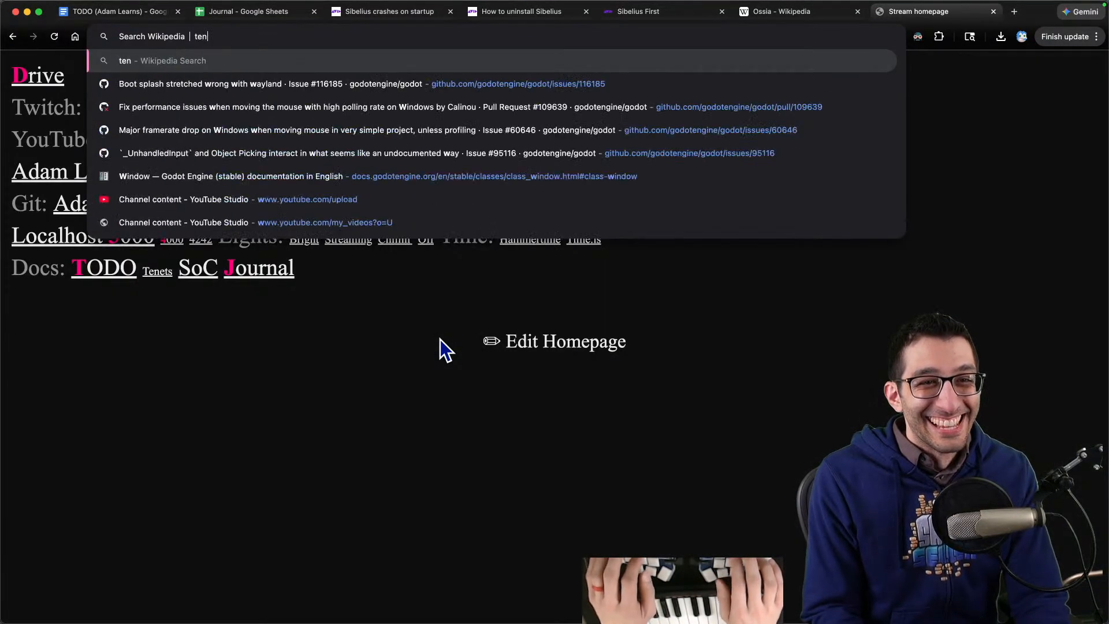
key("Return")
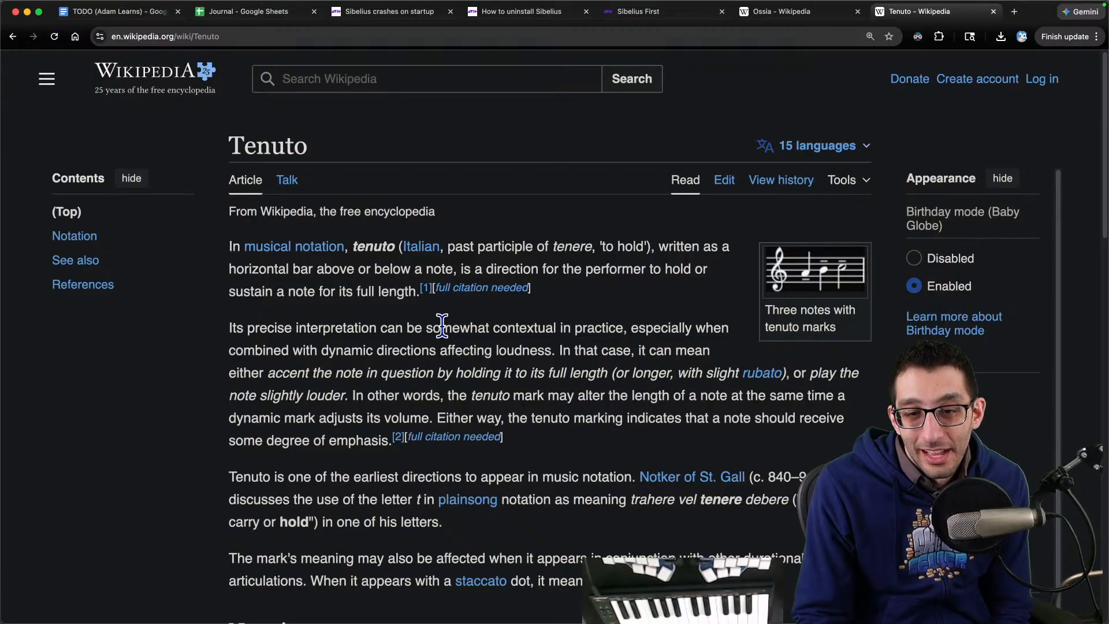
scroll(442, 325, "down", 10)
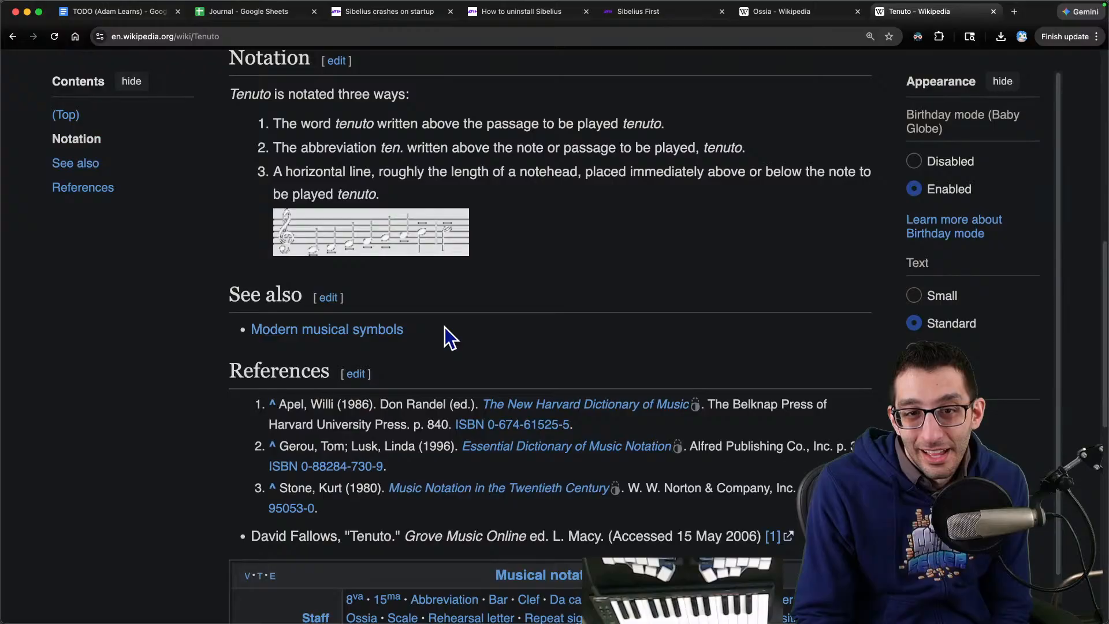
scroll(444, 326, "up", 10)
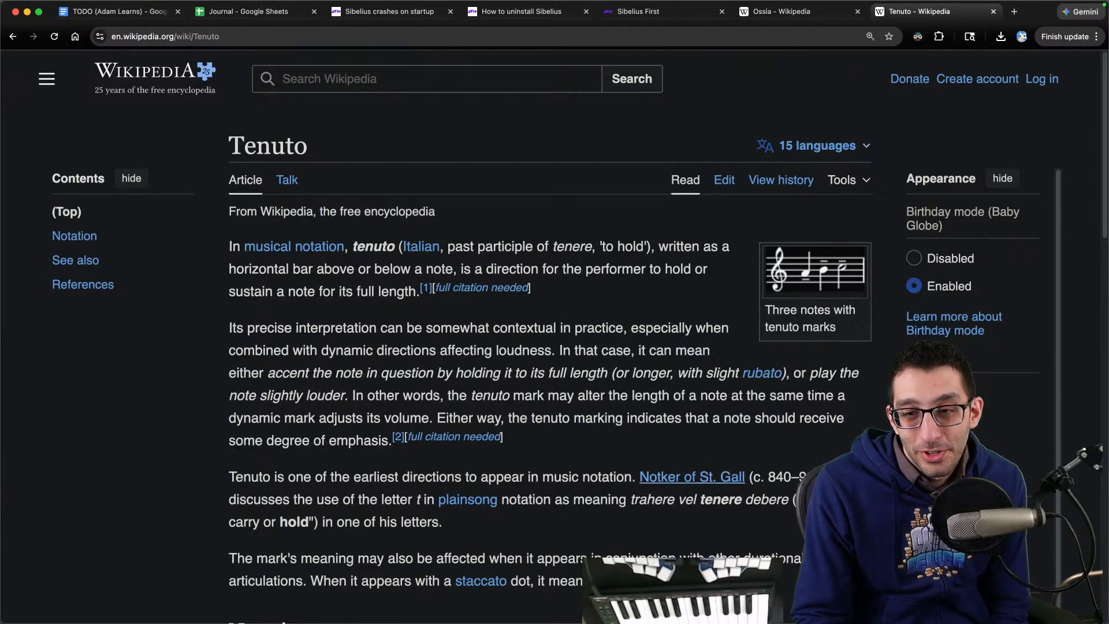
mouse_move(767, 619)
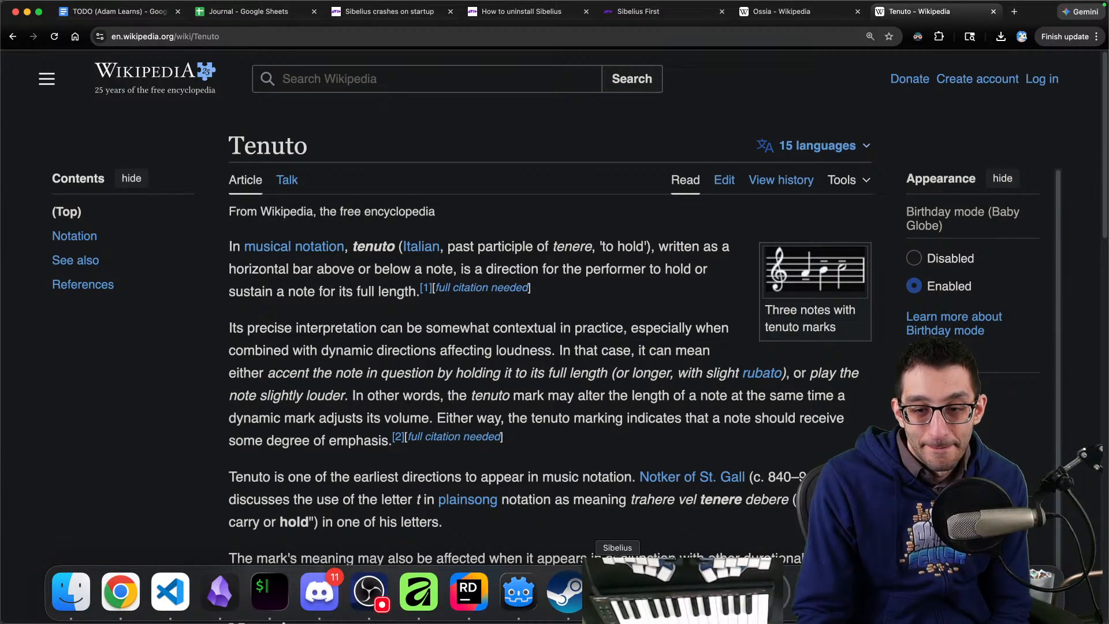
left_click(617, 591)
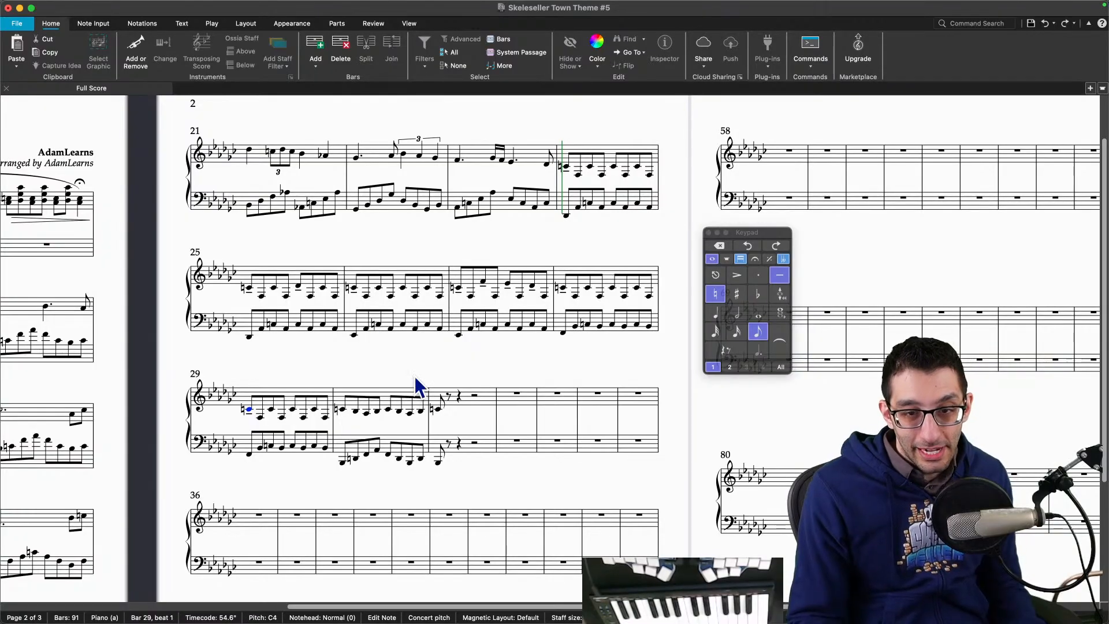
key("Escape")
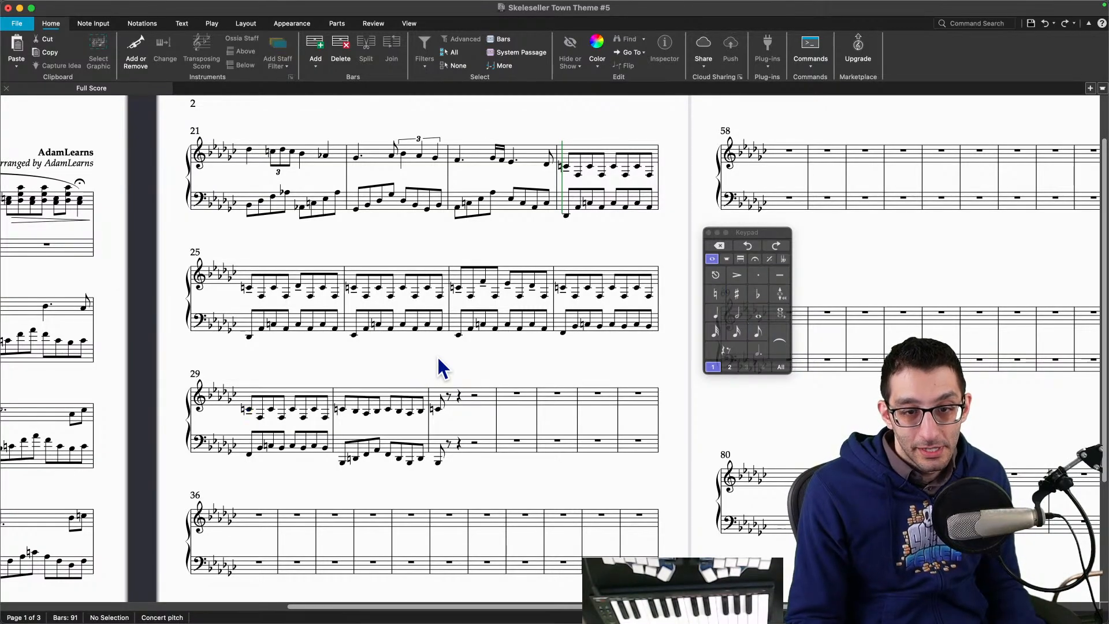
Step: Complete bar 31 with a C4 half note plus F4 and B-flat 4 quarter notes in the treble, and bar 30's bass figure repeated
left_click(438, 410)
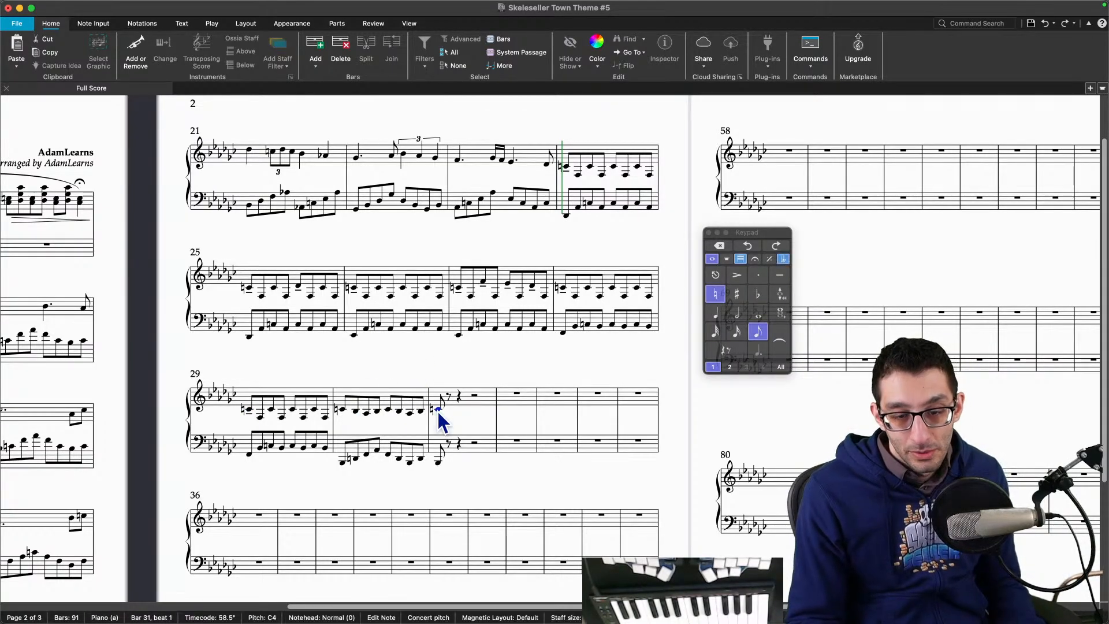
left_click(737, 312)
key("Right")
left_click(717, 318)
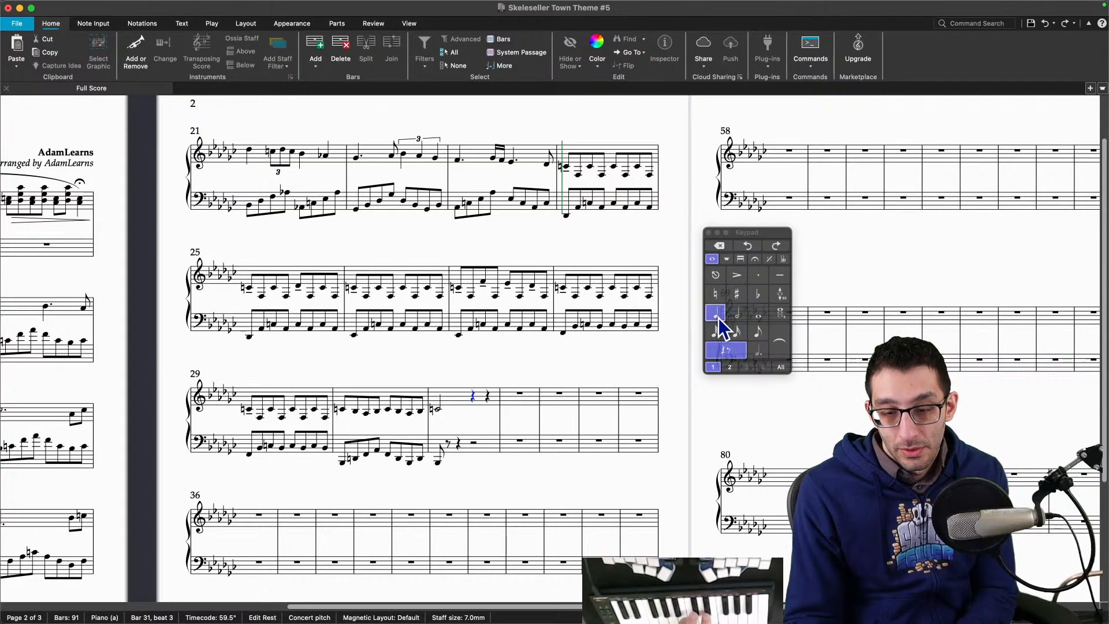
left_click(718, 317)
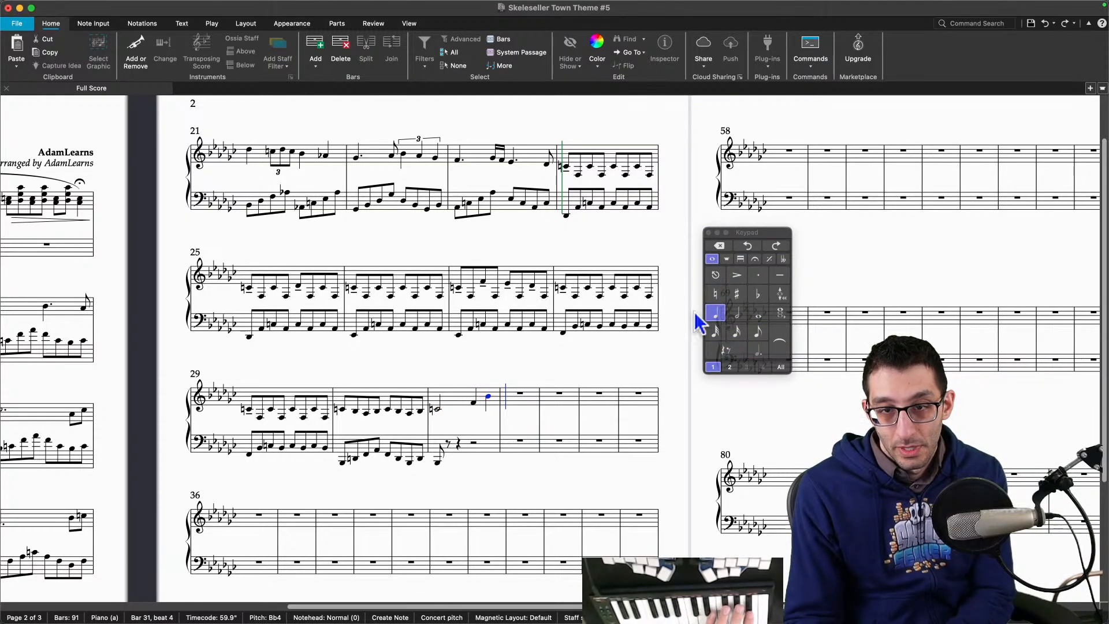
key("Escape")
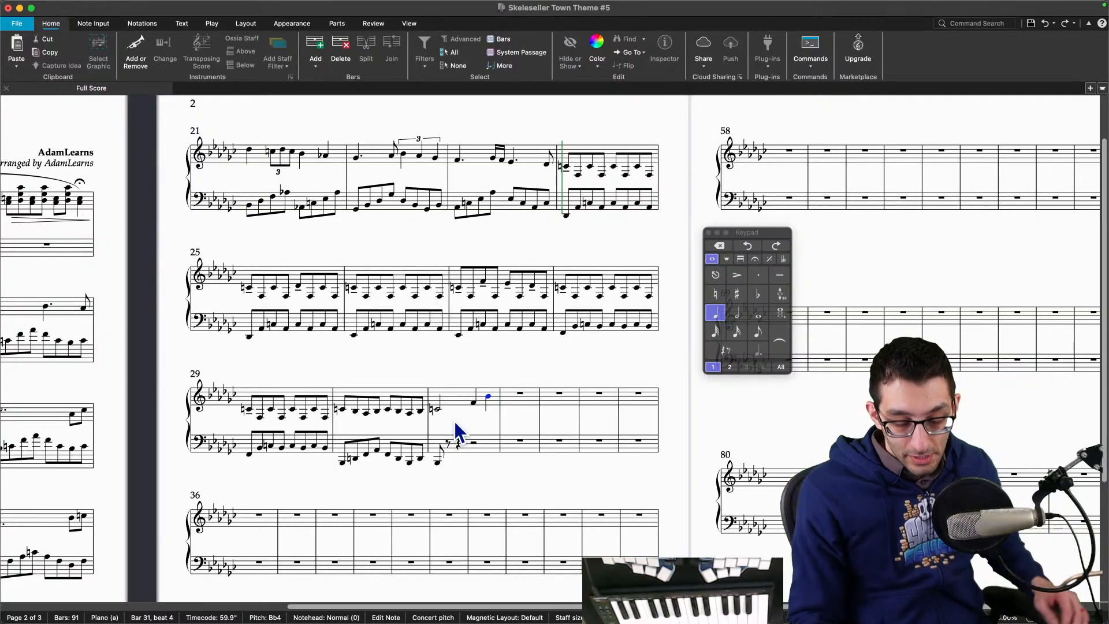
key("Escape")
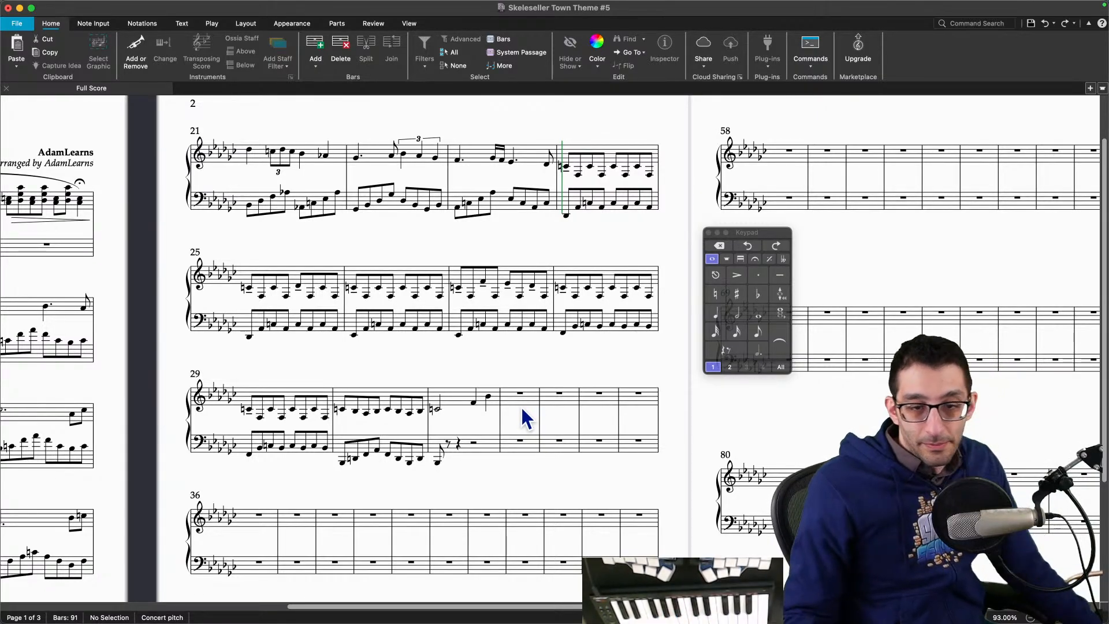
left_click(421, 451)
key("r")
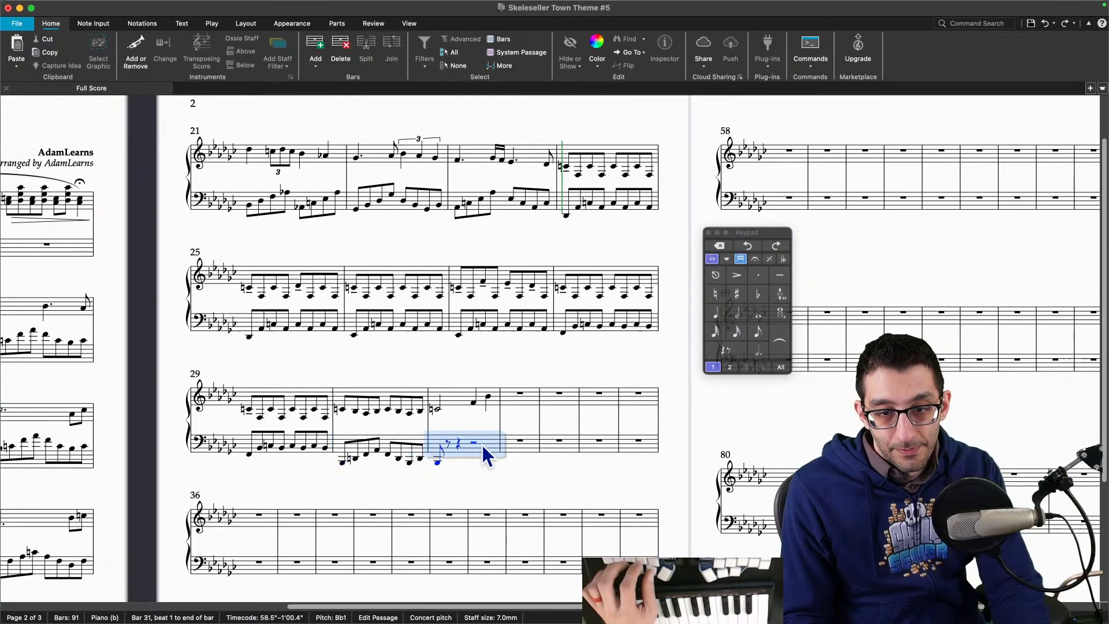
Step: Repeat both staves of bars 24–31 into bars 32–39 and transpose the copy up an octave
left_click(569, 161)
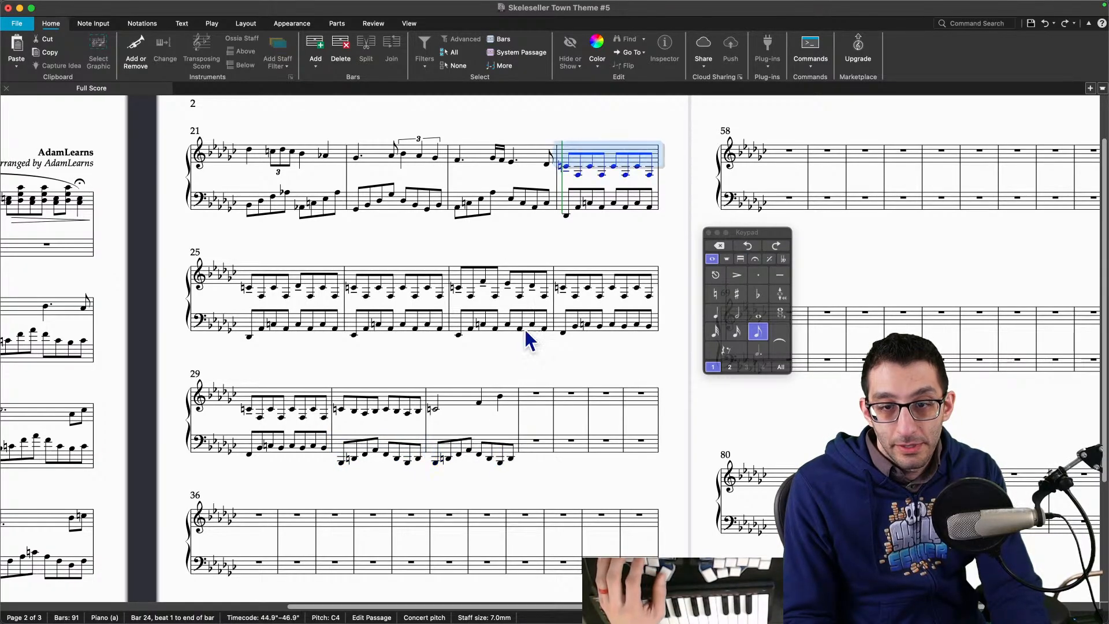
left_click(510, 440, "shift")
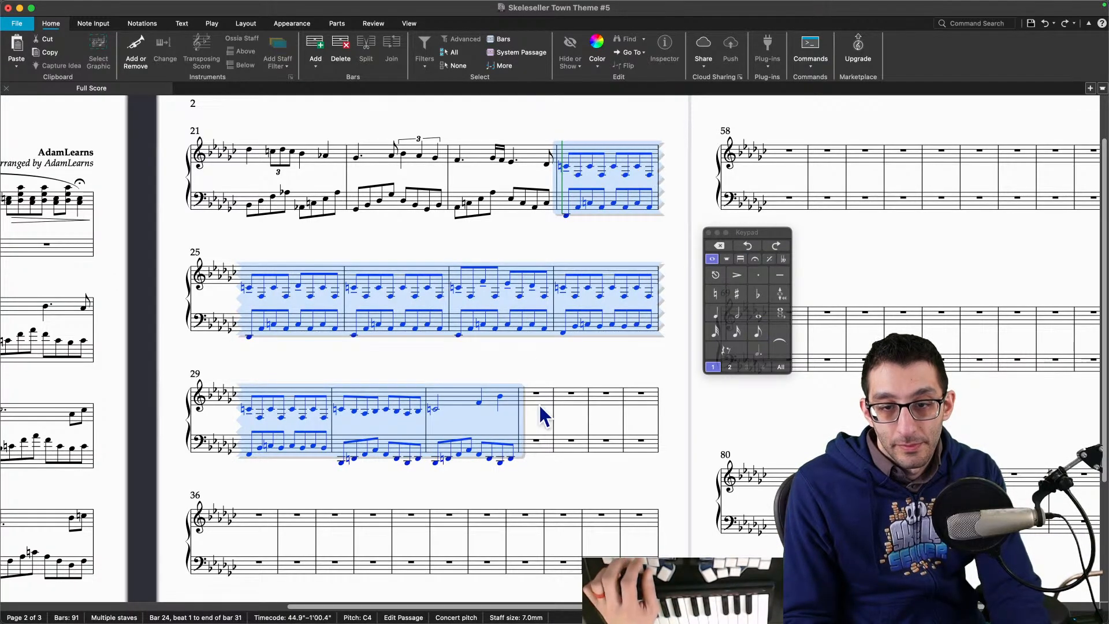
key("r")
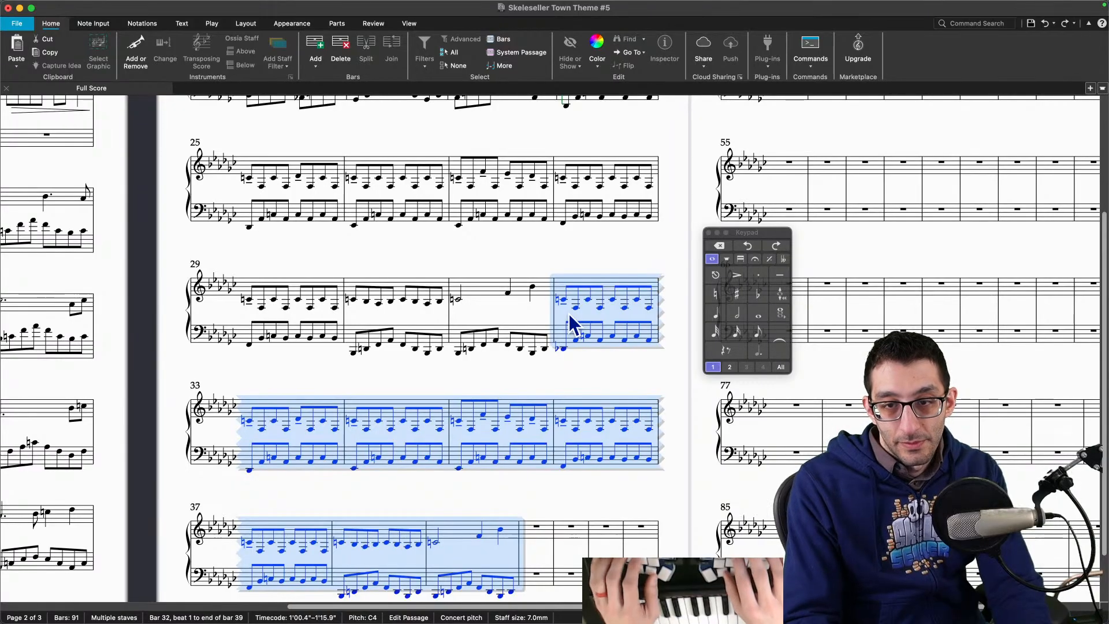
key("super+Up")
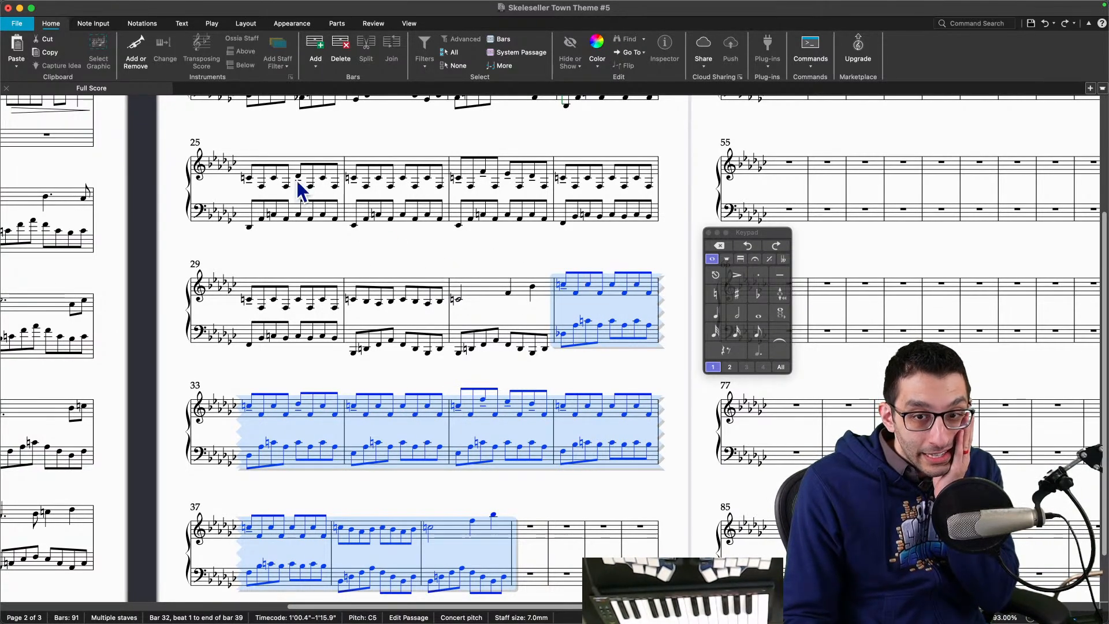
left_click(556, 258)
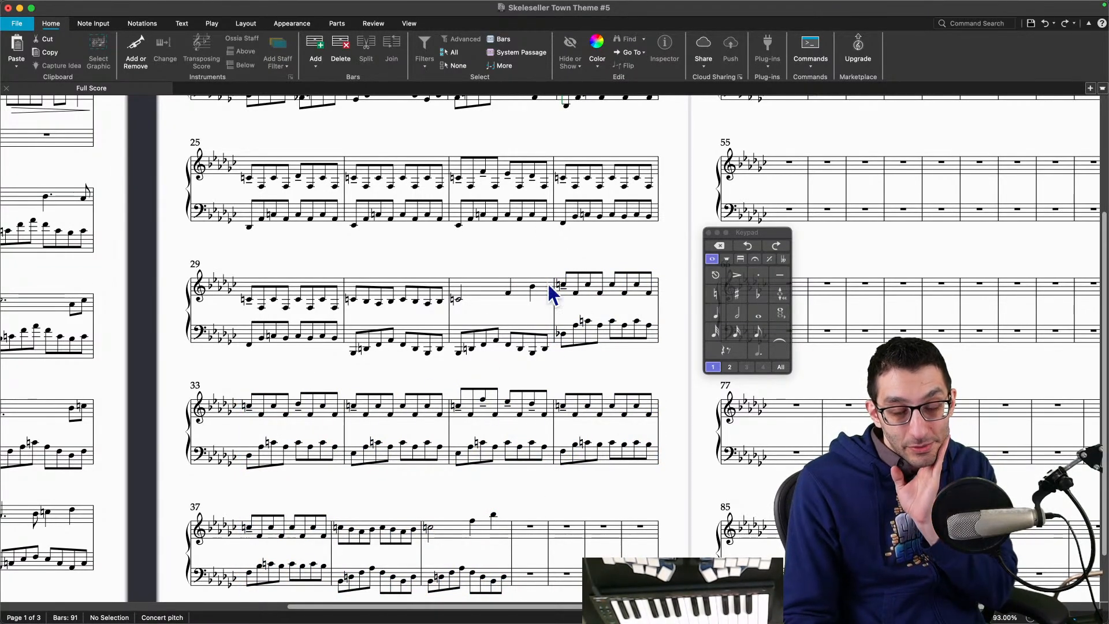
Step: Play the score back from the first treble note of bar 31 into bar 39 to check the repeated passage
left_click_drag(589, 254, 549, 236)
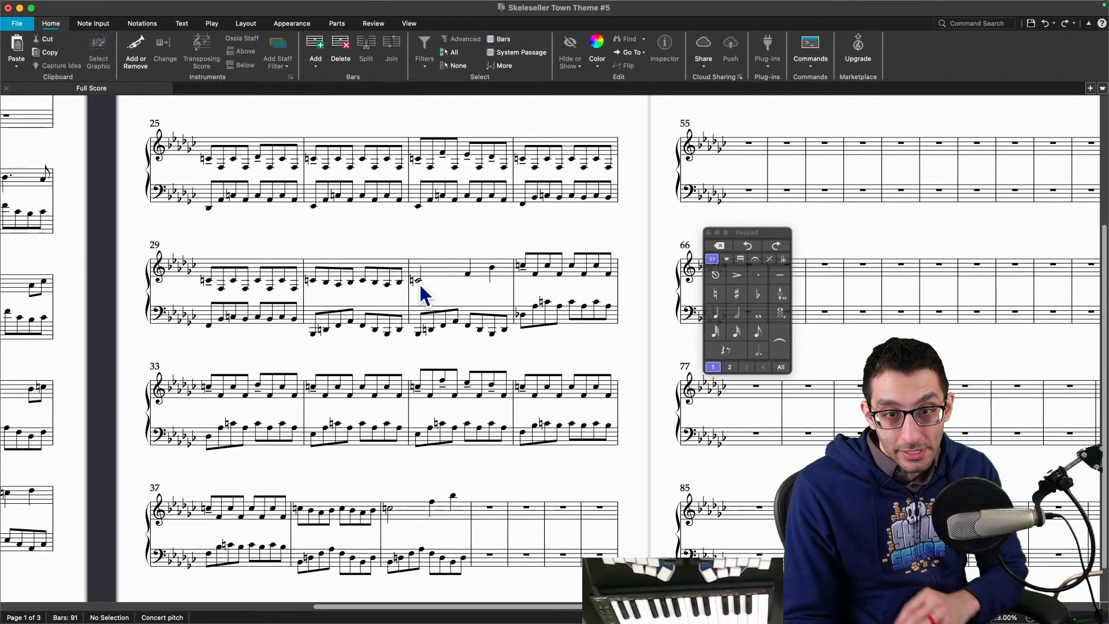
left_click(419, 281)
key("p")
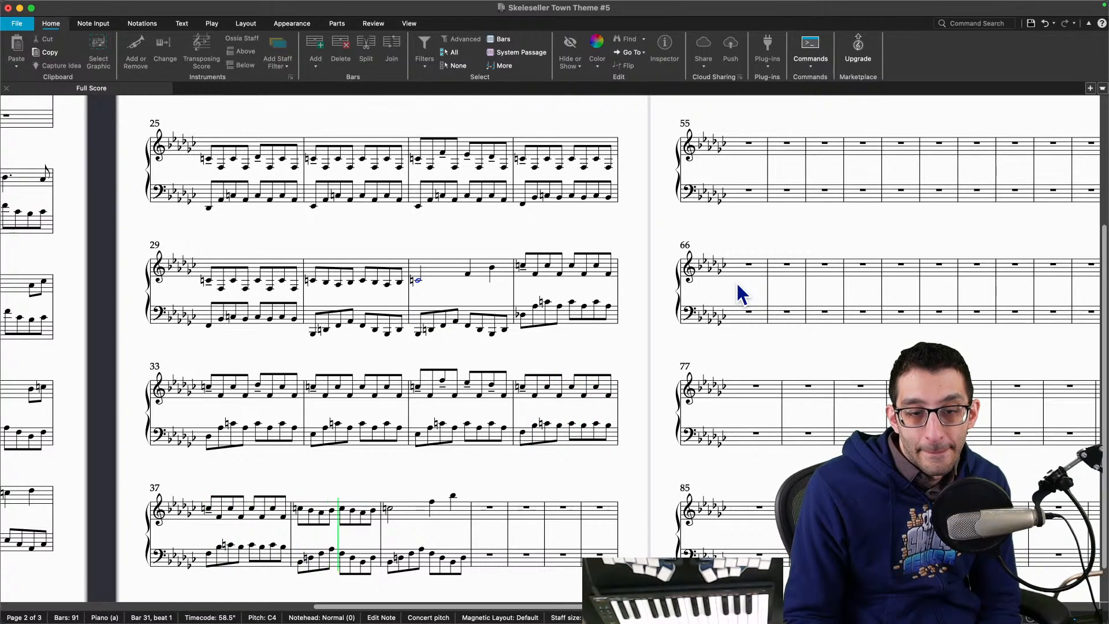
key("space")
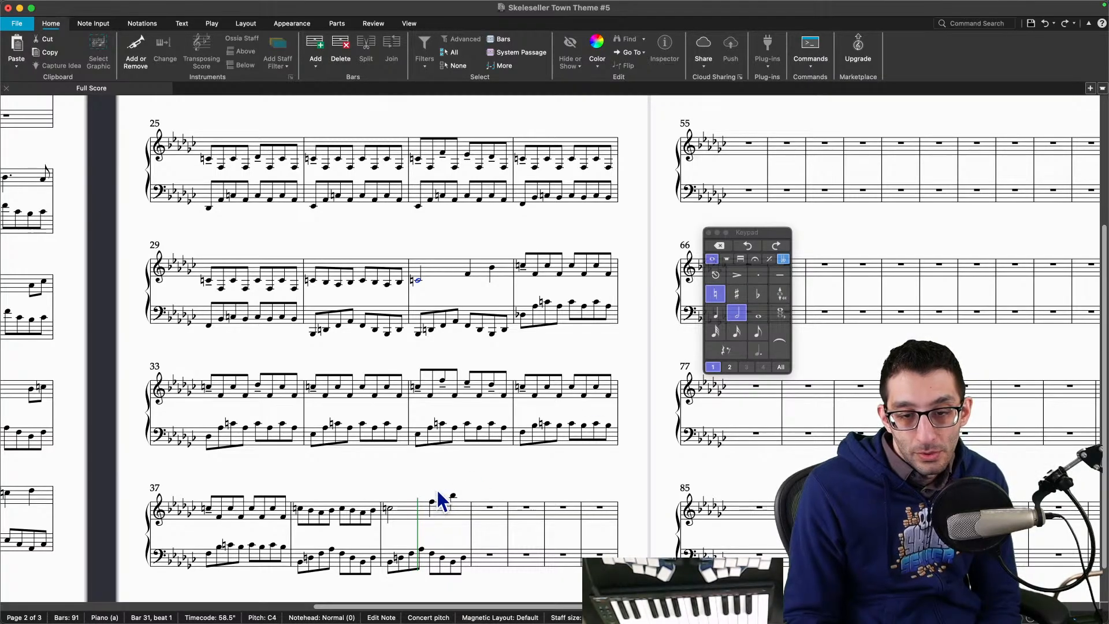
Step: Replace the treble quarter notes on beats 3 and 4 of bar 39 with B-flat 4 and C5
key("Escape")
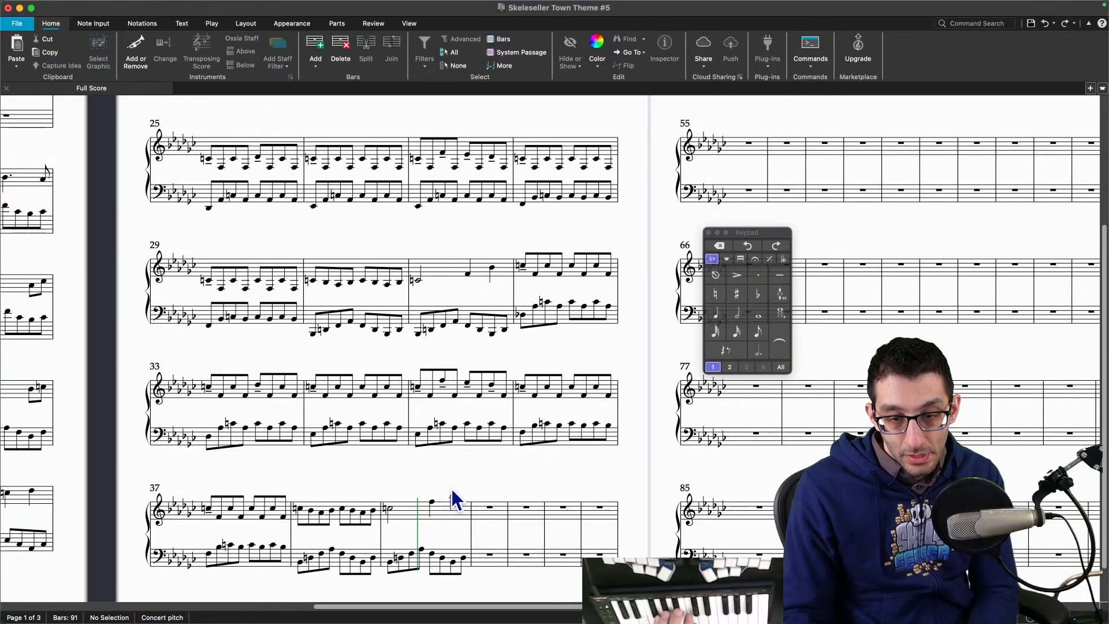
left_click(432, 506)
left_click(455, 510)
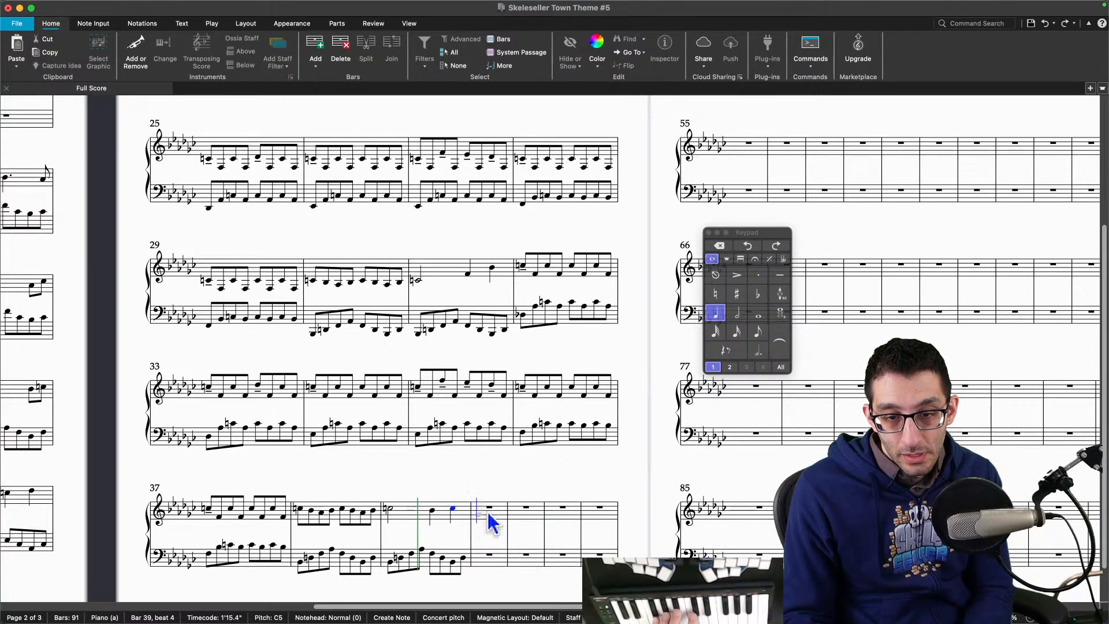
key("Escape")
key("Escape")
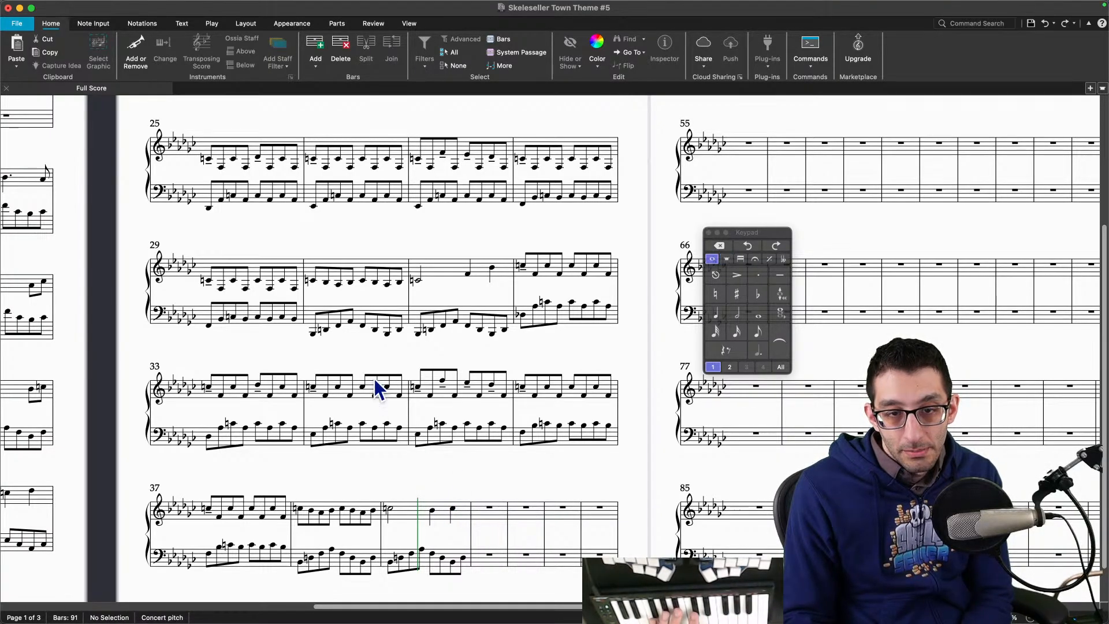
left_click_drag(364, 362, 809, 352)
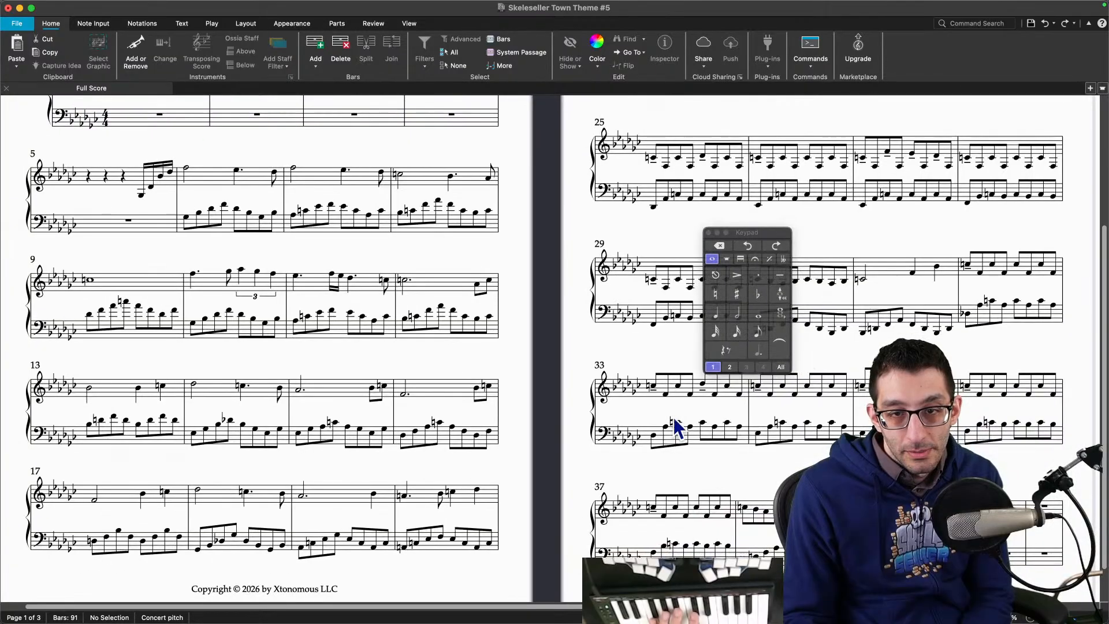
Step: Copy the treble melody of bars 14–17 into the treble staff of bars 40–43
left_click_drag(553, 459, 577, 448)
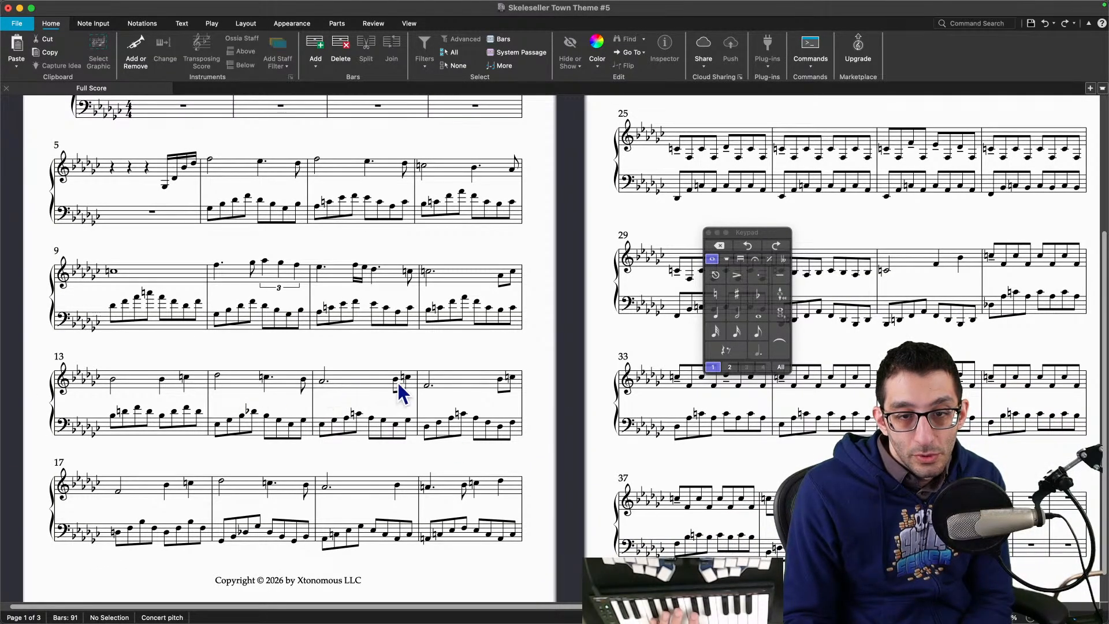
left_click(247, 381)
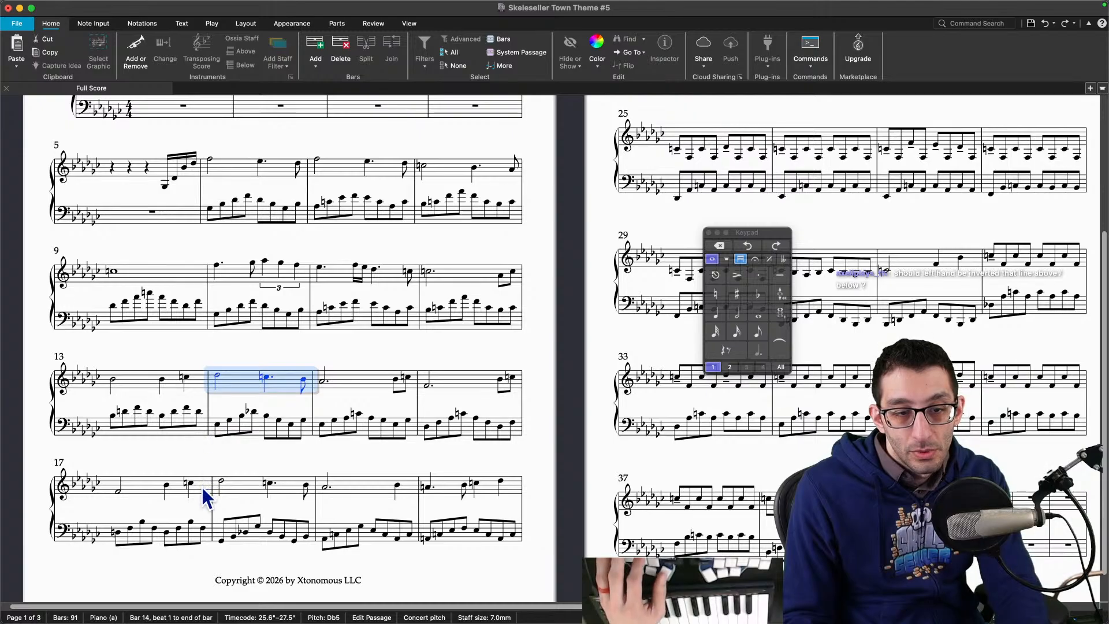
left_click(223, 487, "shift")
left_click_drag(564, 445, 154, 354)
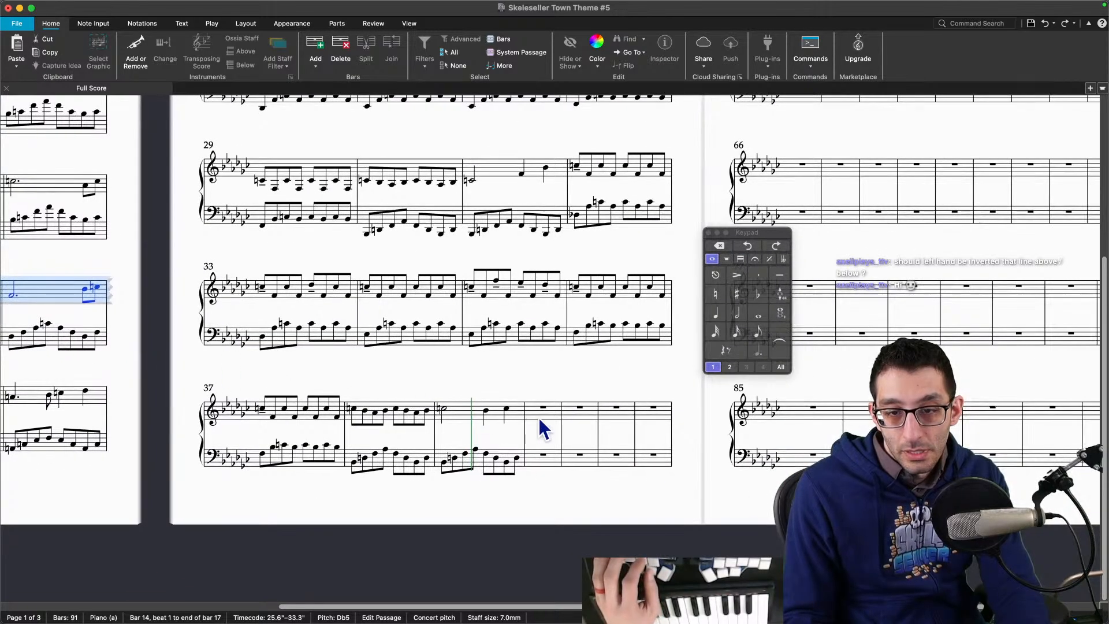
left_click(539, 417, "alt")
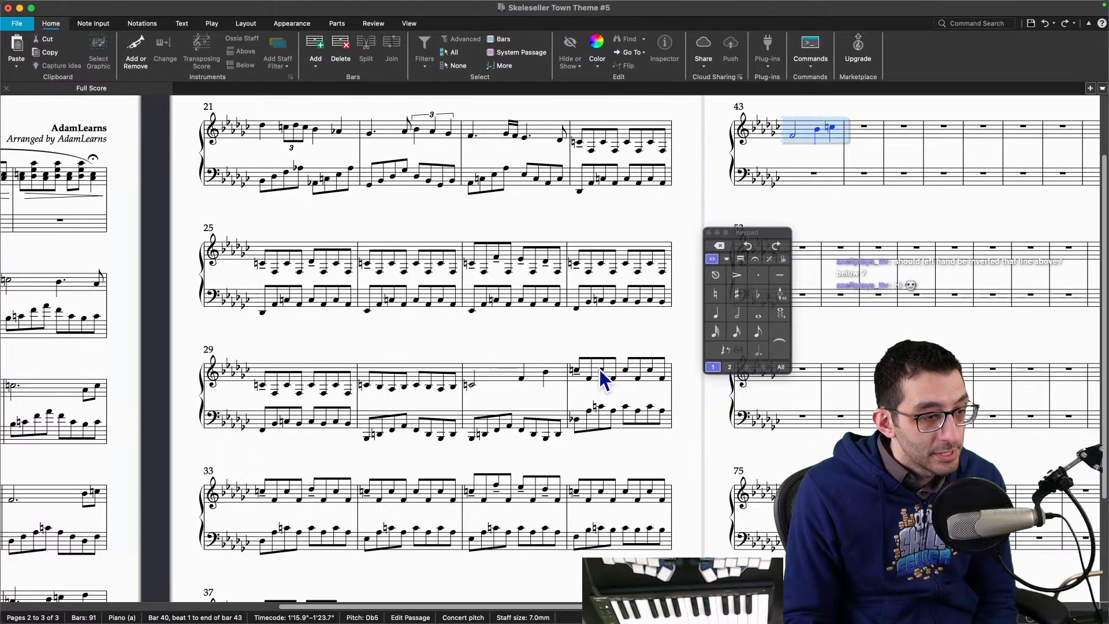
key("Escape")
left_click_drag(714, 414, 613, 310)
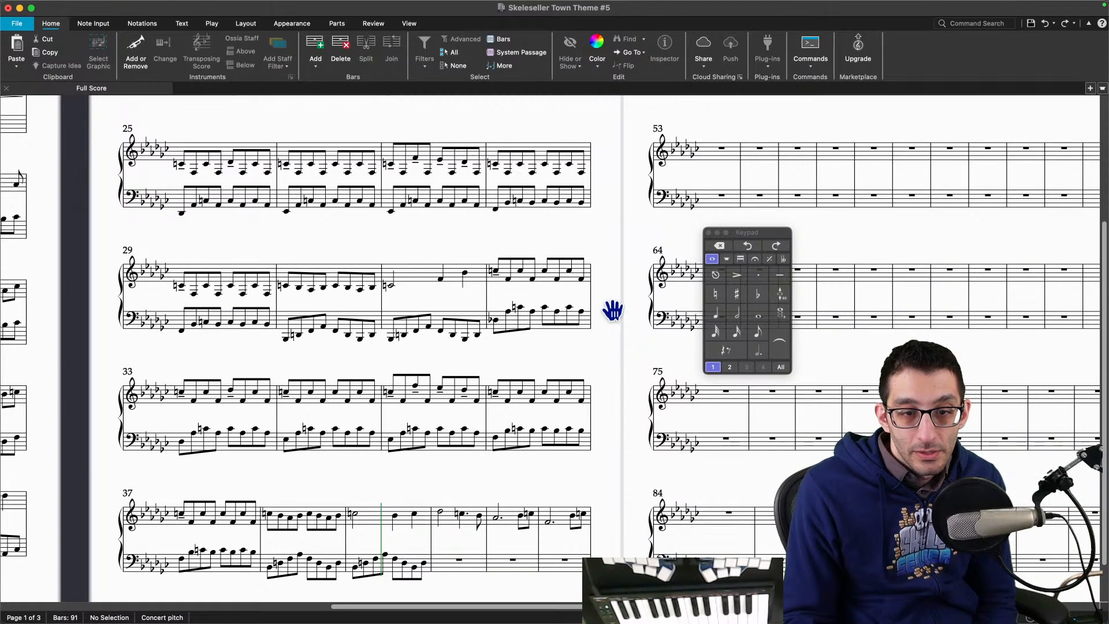
left_click_drag(613, 310, 614, 317)
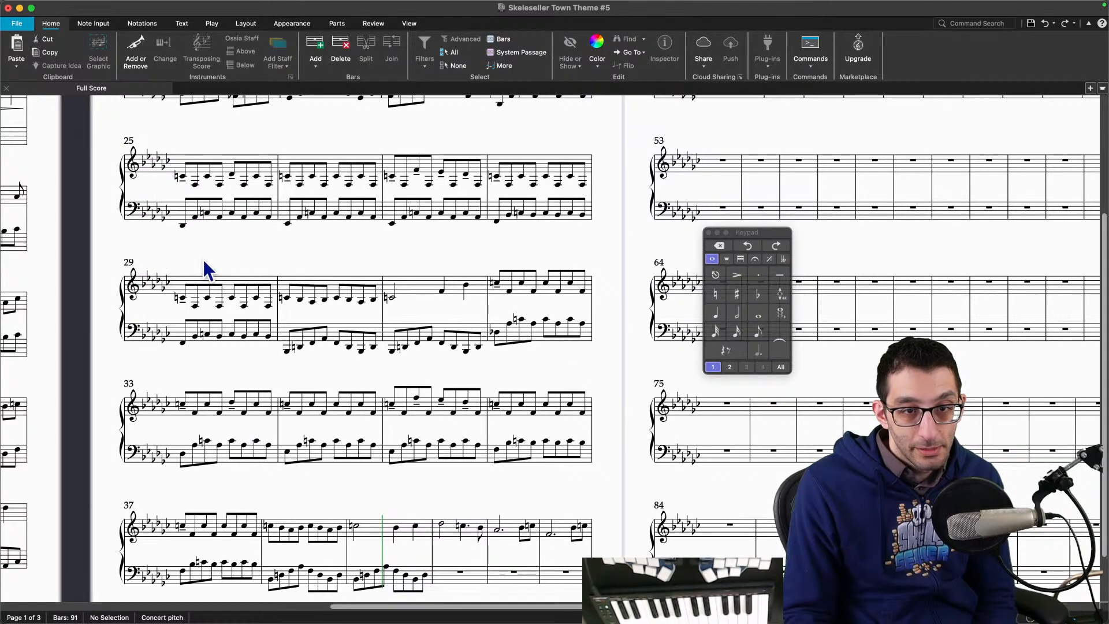
left_click_drag(379, 280, 475, 287)
key("super+minus")
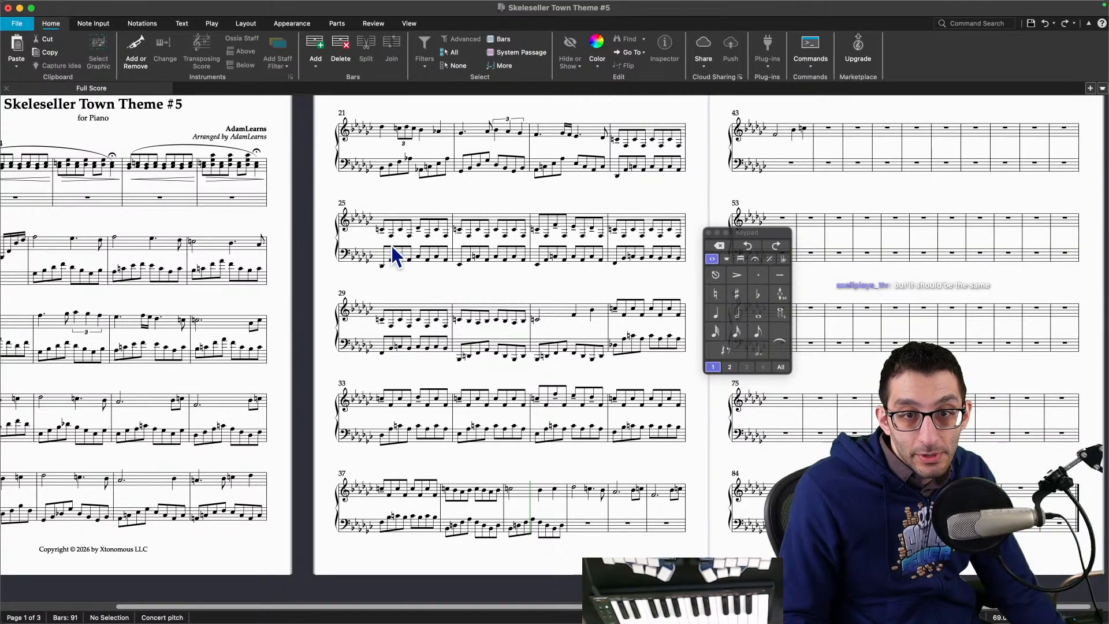
left_click(414, 254)
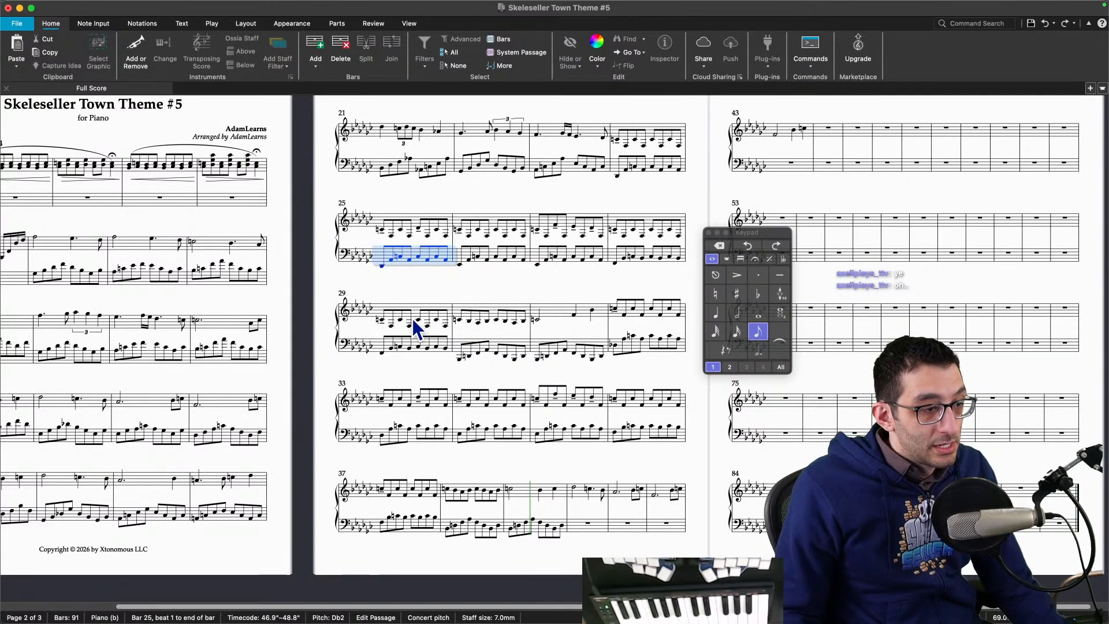
key("Escape")
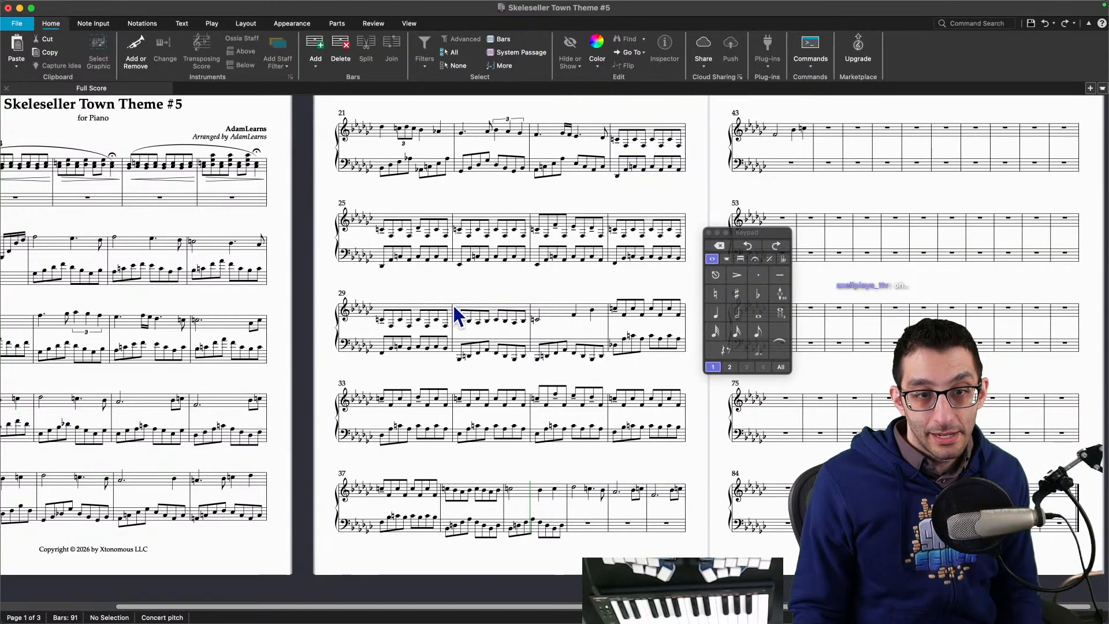
key("super+equal")
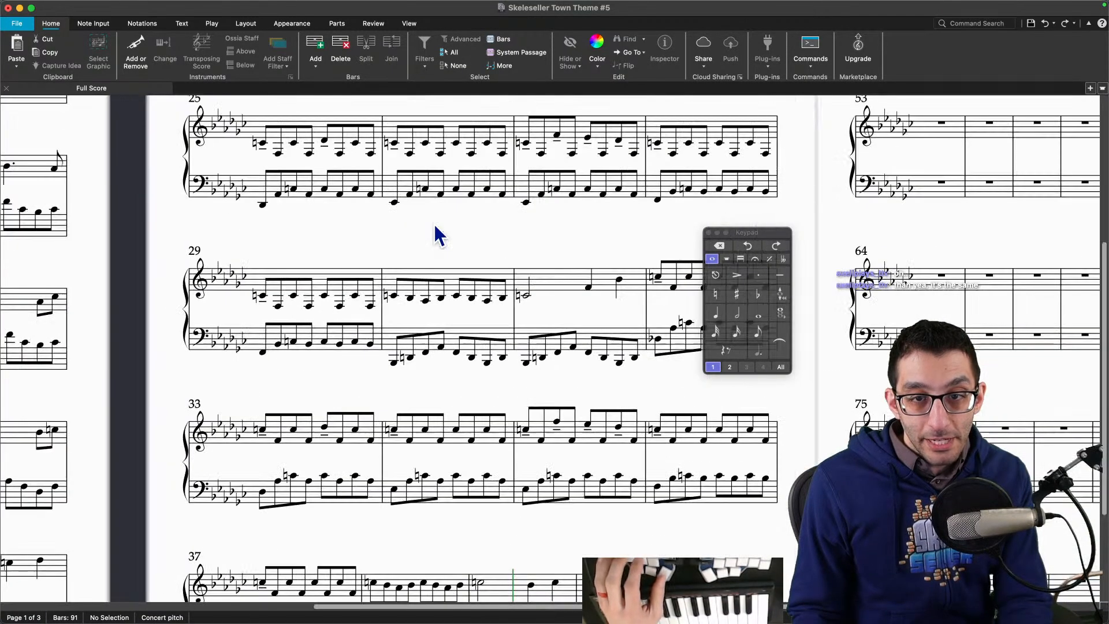
Step: Try to move the beam of the second eighth-note group in treble bar 25 below its noteheads
left_click(363, 138)
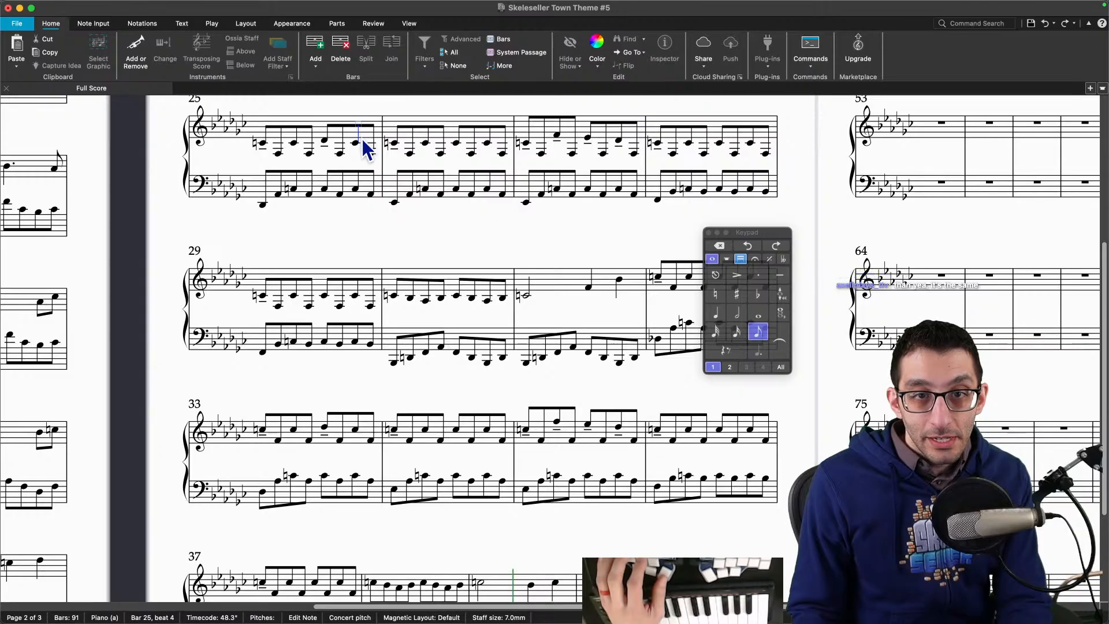
left_click_drag(370, 126, 369, 158)
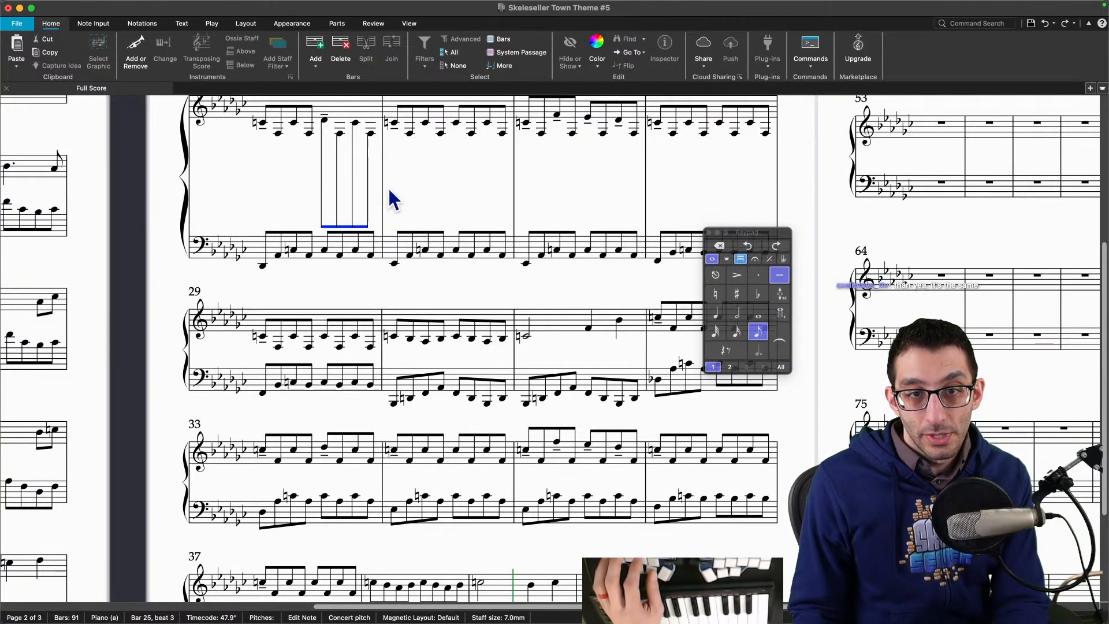
key("super+z")
left_click(484, 260)
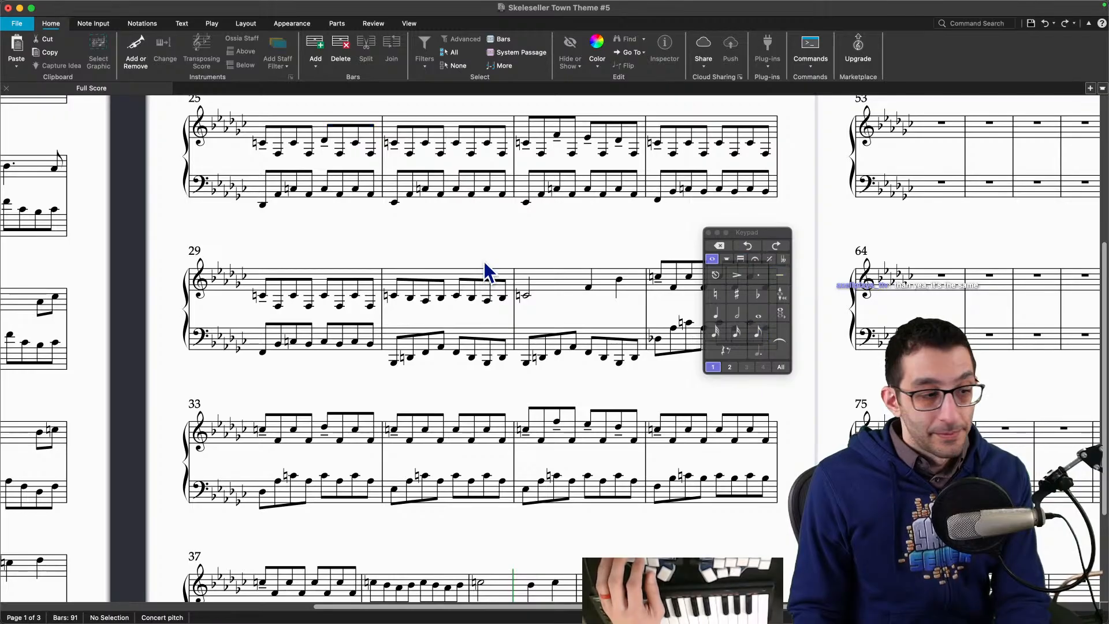
Step: Enter eighth notes in bass bar 40: E-flat 3 followed by seven repeated G-flat 3, B-flat 3 and D-flat 4 chords
key("super+minus")
left_click_drag(474, 268, 370, 226)
key("super+plus")
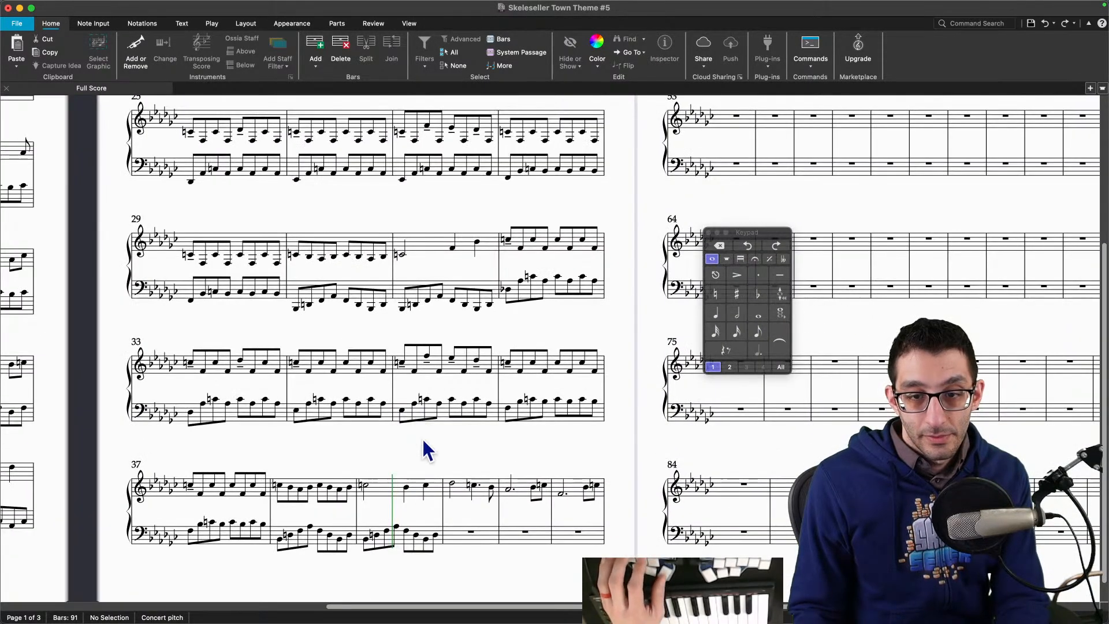
left_click_drag(422, 438, 440, 372)
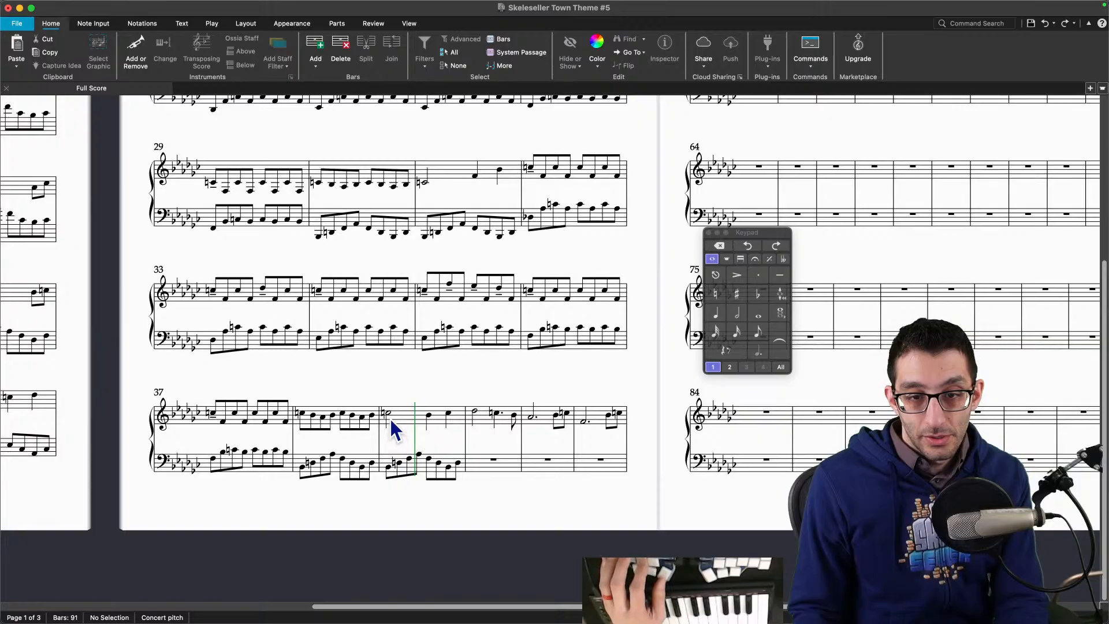
left_click_drag(376, 378, 646, 367)
left_click_drag(289, 376, 516, 381)
scroll(474, 366, "right", 10)
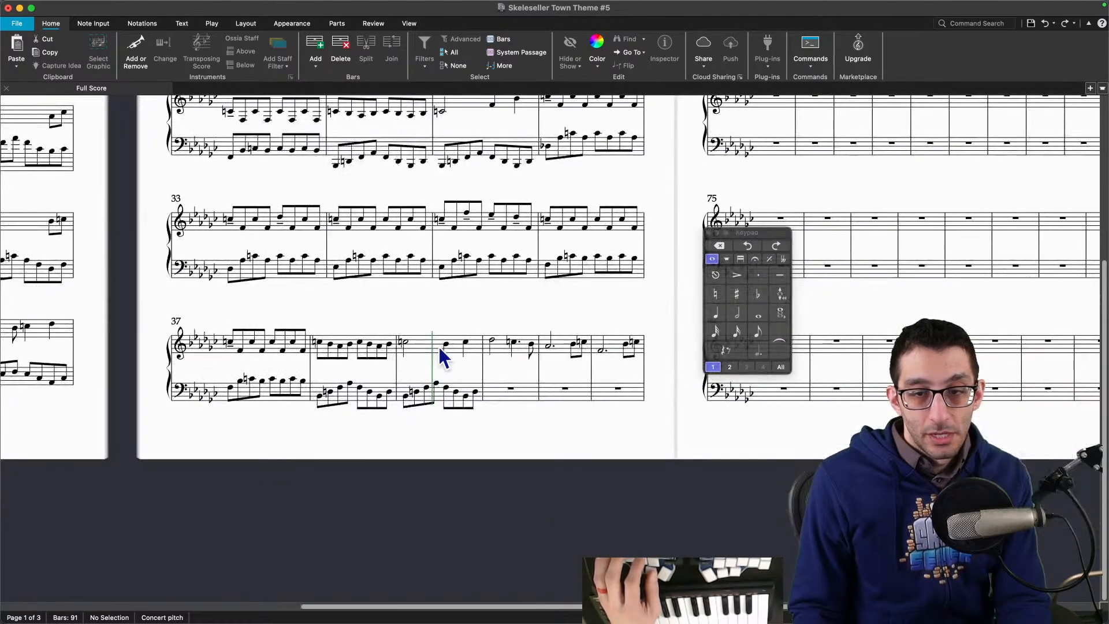
scroll(404, 323, "down", 3)
left_click(366, 360)
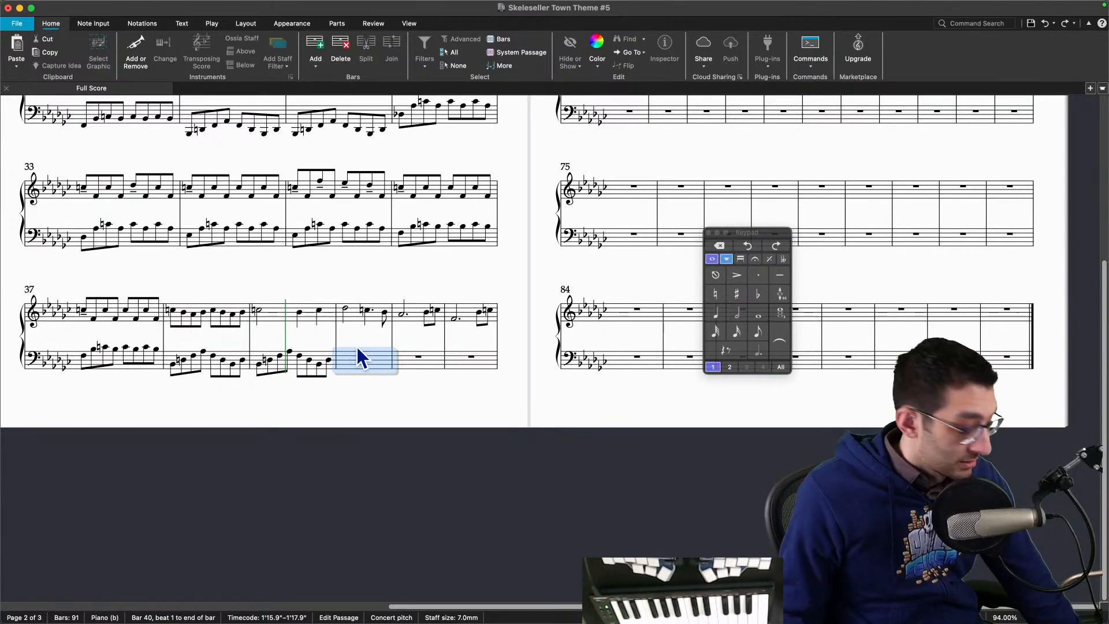
key("0")
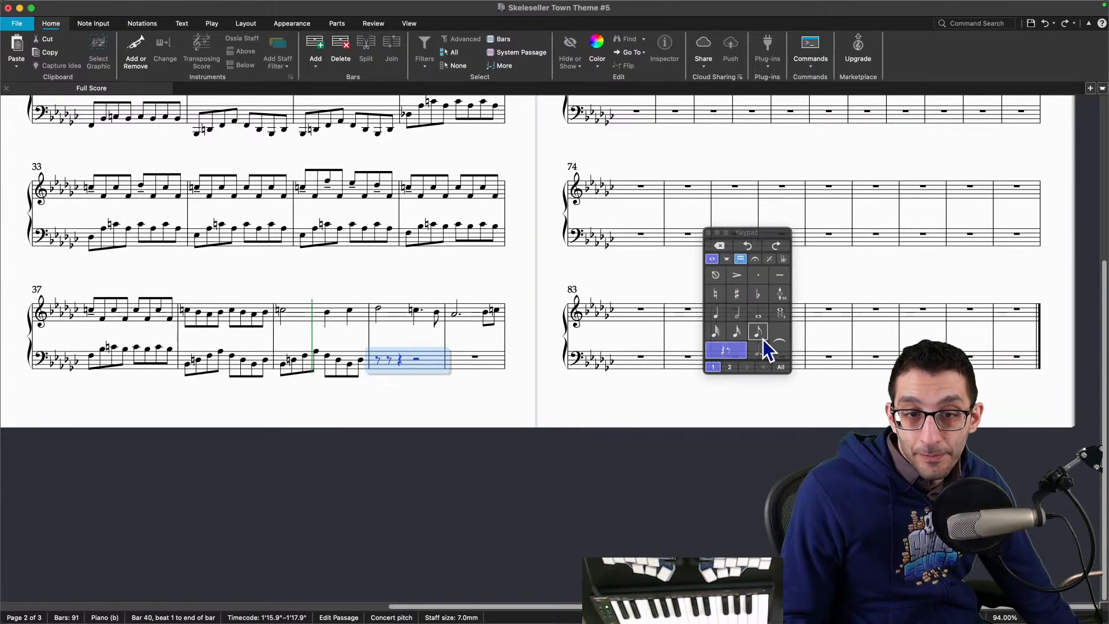
key("n")
left_click(763, 339)
left_click(762, 339)
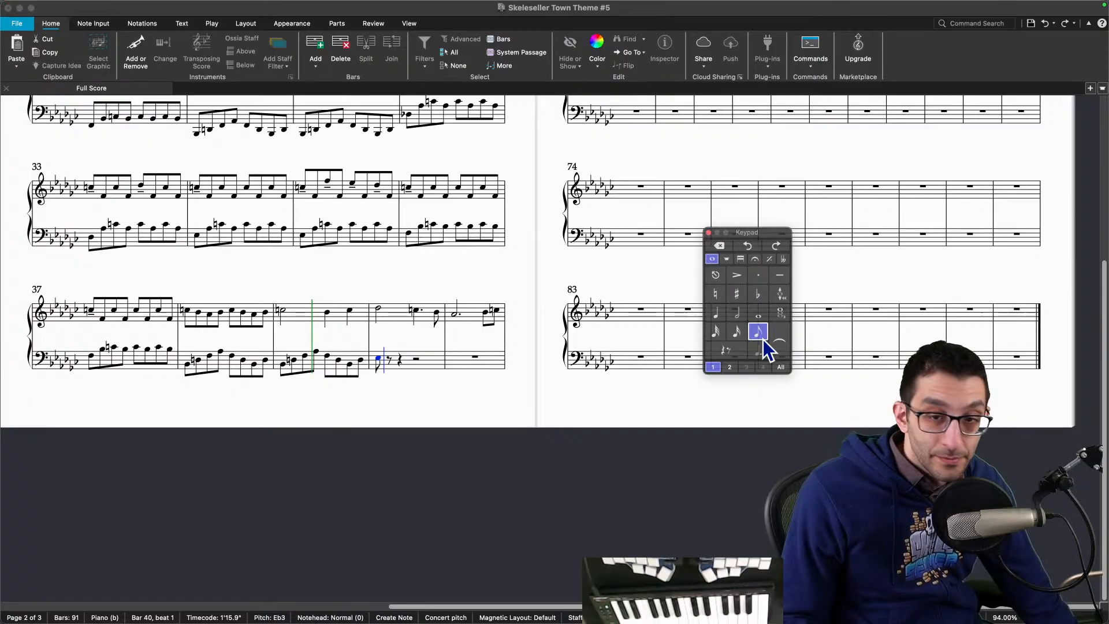
left_click(763, 339)
left_click(763, 339)
left_click(763, 339)
left_click(762, 339)
left_click(763, 339)
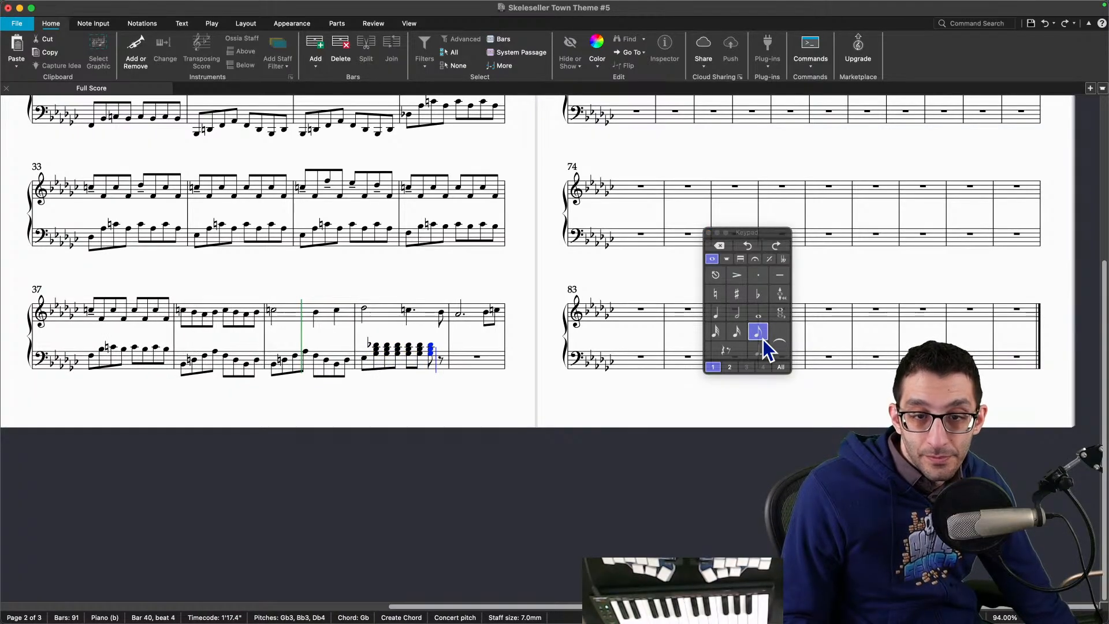
Step: Fill bass bar 41 with eighth notes: E-flat 3 followed by repeated G-flat 3, A-flat 3 and C4 chords
left_click(763, 339)
left_click(763, 339)
left_click(763, 339)
left_click(763, 339)
left_click(763, 339)
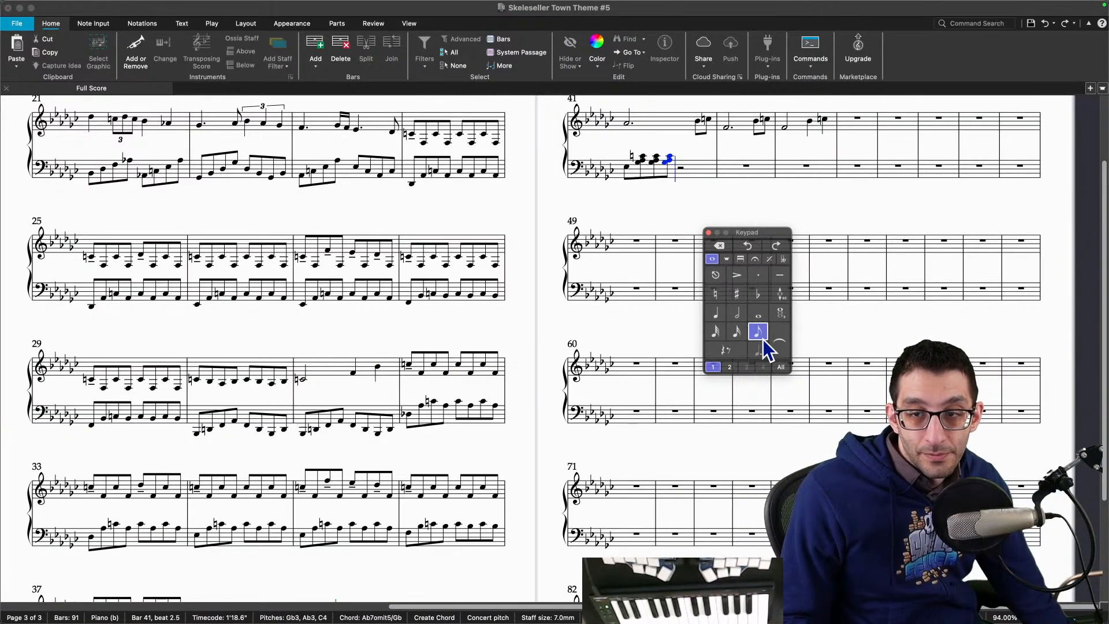
left_click(763, 339)
Step: Fill bass bars 42–43 with eighth notes: D-flat 3 plus F3–A-flat 3–C4 chords, then D-natural 3 plus F3–B-flat 3 chords
left_click(763, 339)
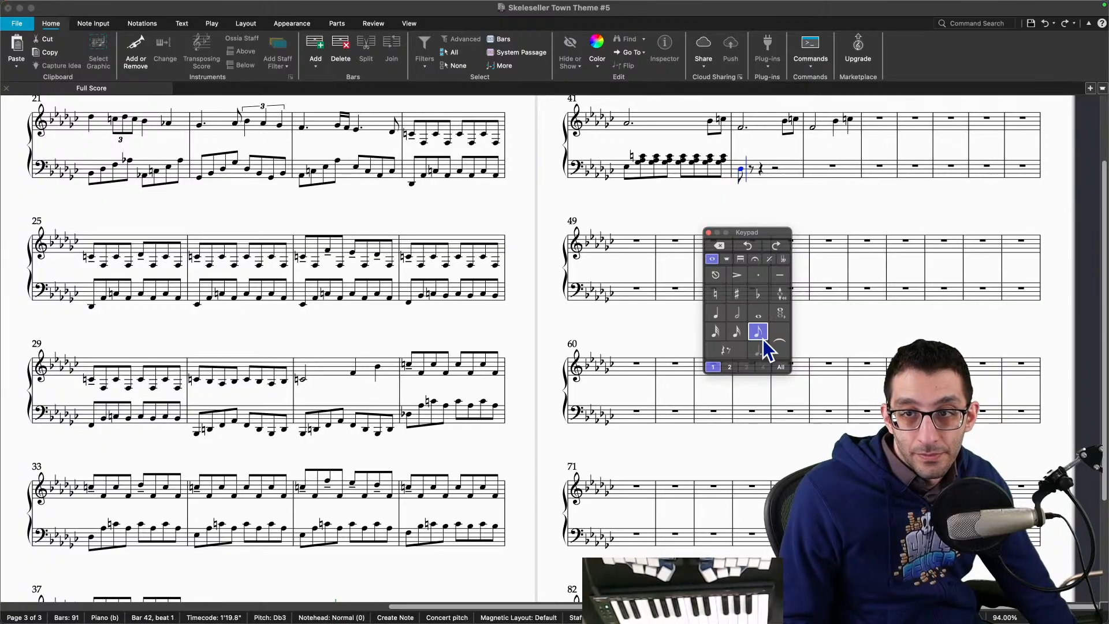
key("r")
key("r")
key("r")
key("r")
key("r")
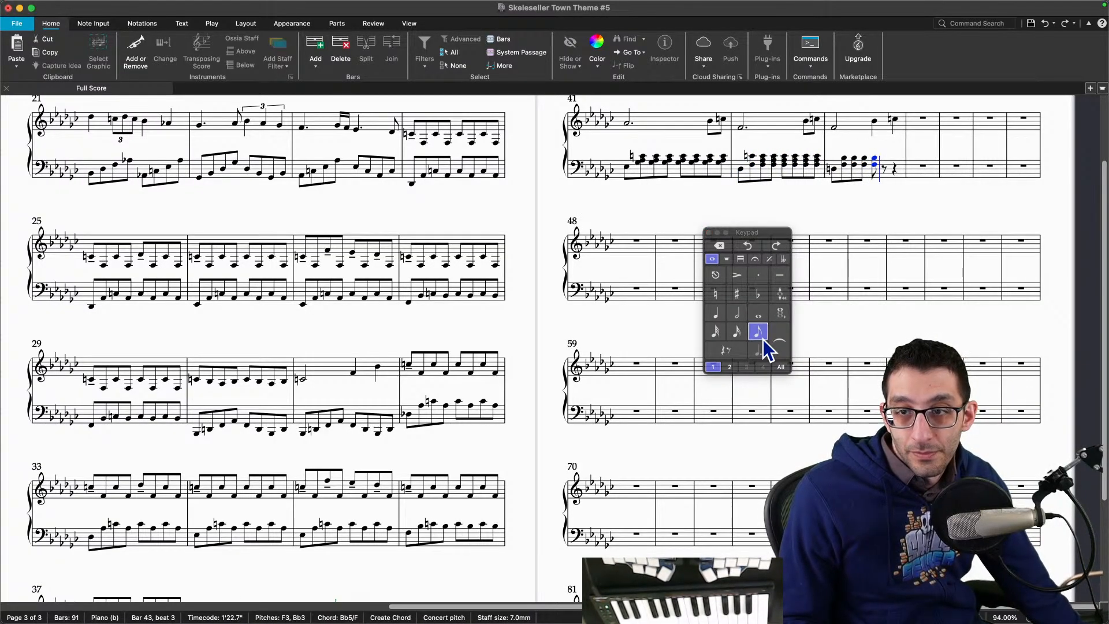
key("r")
key("Escape")
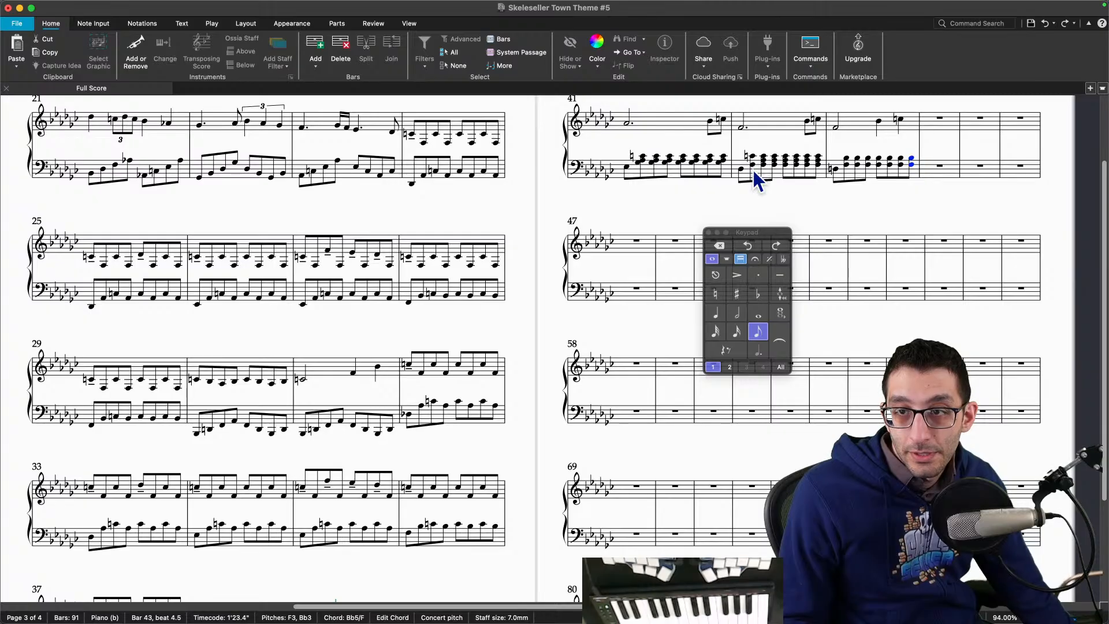
key("Escape")
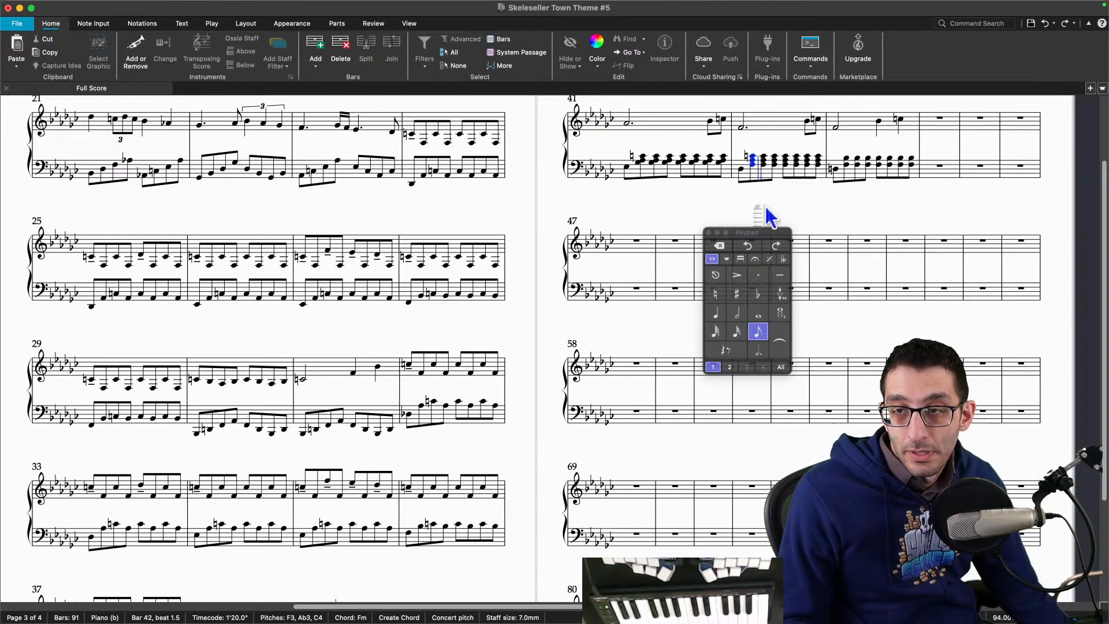
Step: Play the score back from the first treble note of bar 39 through bar 43 to check the new passage
scroll(596, 362, "down", 4)
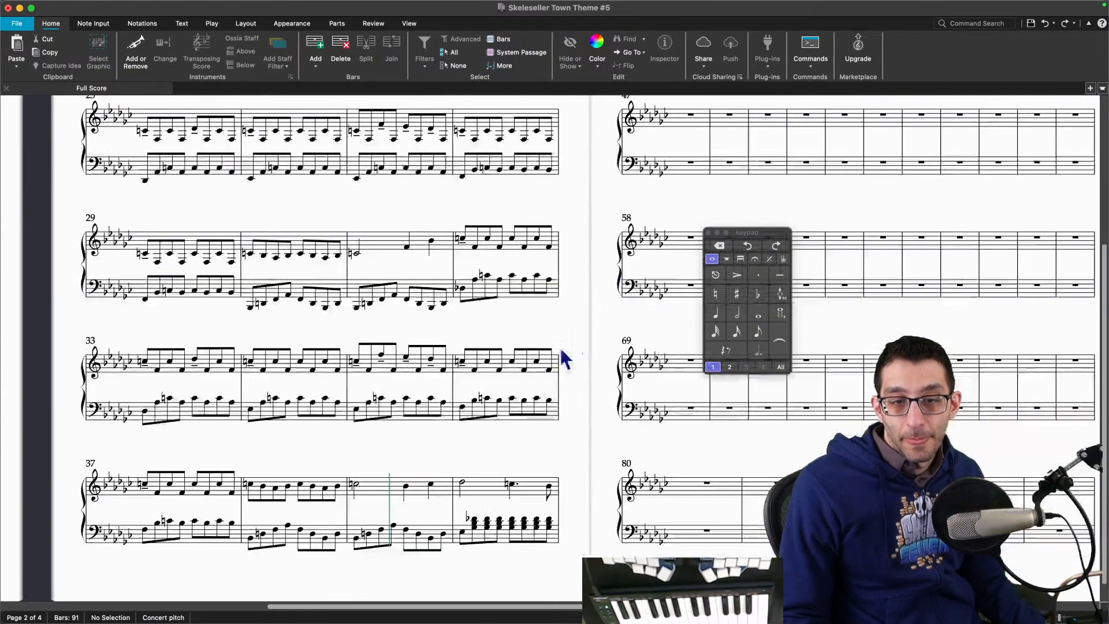
left_click(355, 485)
key("p")
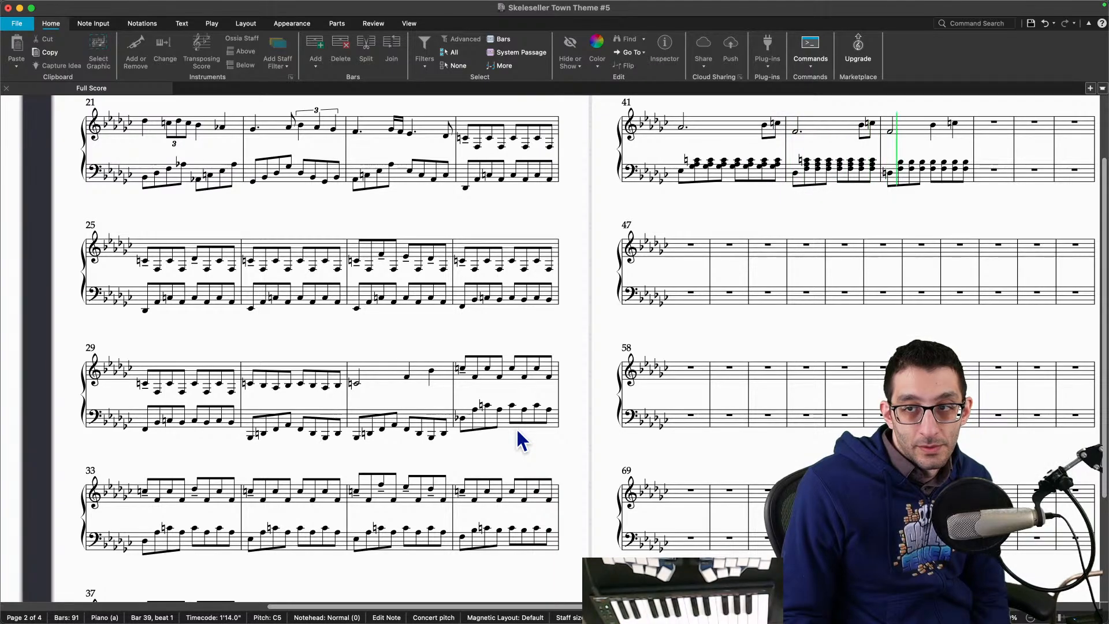
key("space")
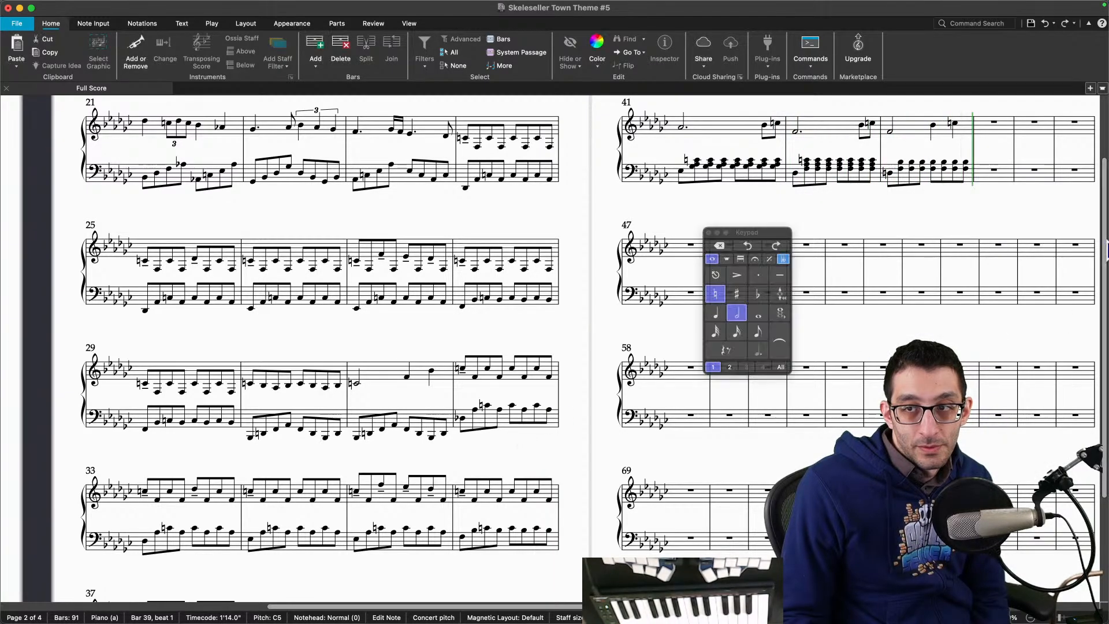
left_click(884, 192)
Step: Fill bass bars 44–45 with eighth notes: G-flat 2 plus three-note chords, then A-flat 2 plus C3–E-flat 3–A-flat 3 chords
left_click_drag(939, 208, 633, 212)
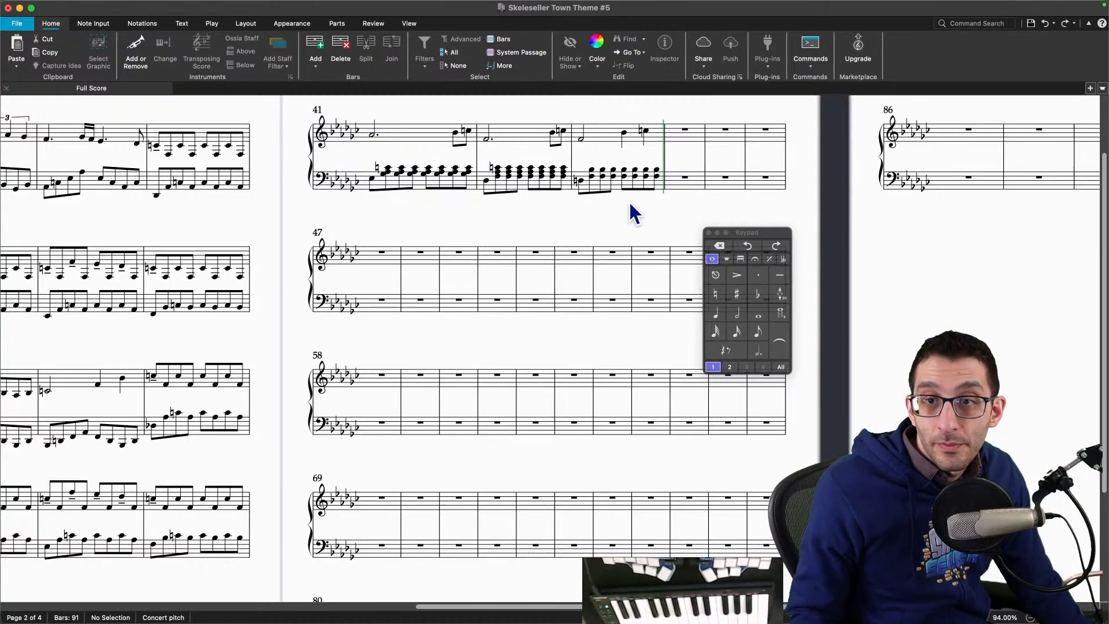
left_click(685, 180)
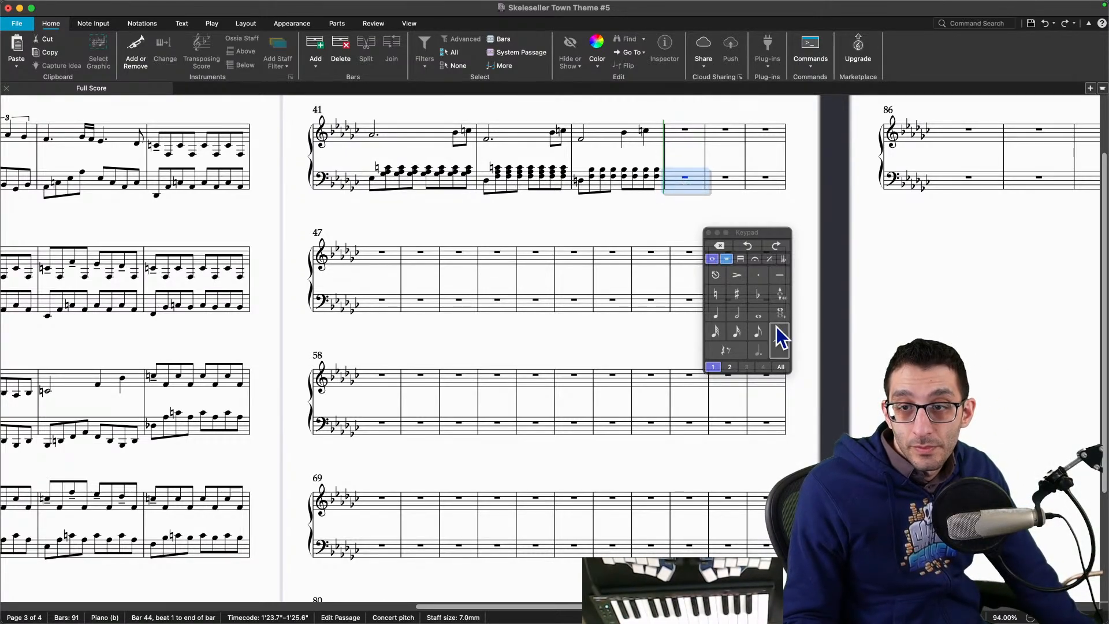
left_click(760, 335)
left_click(763, 337)
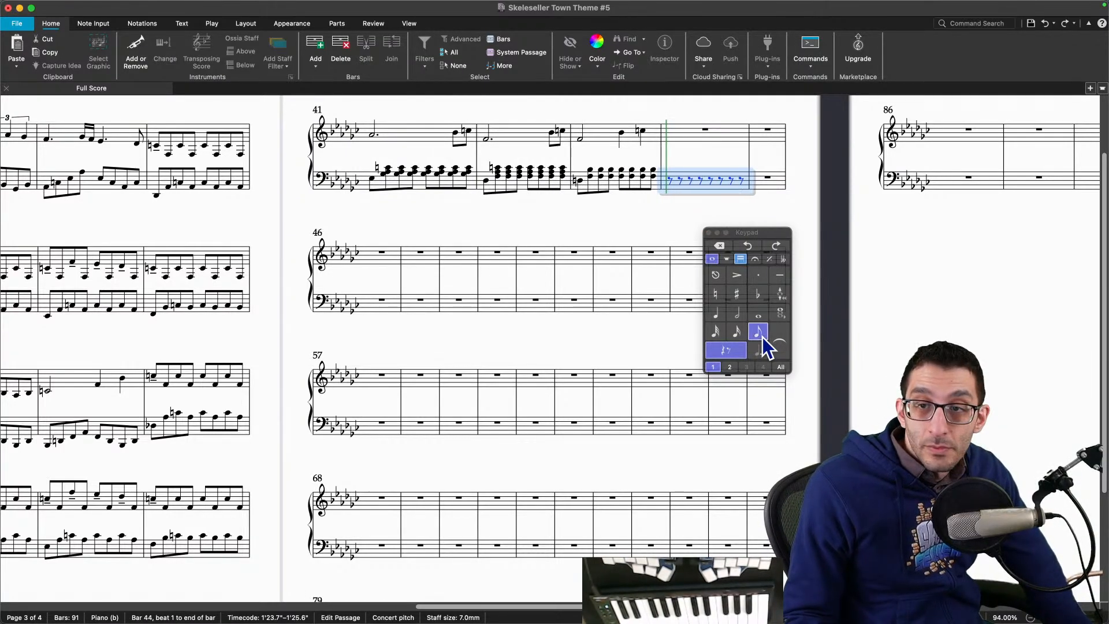
key("Escape")
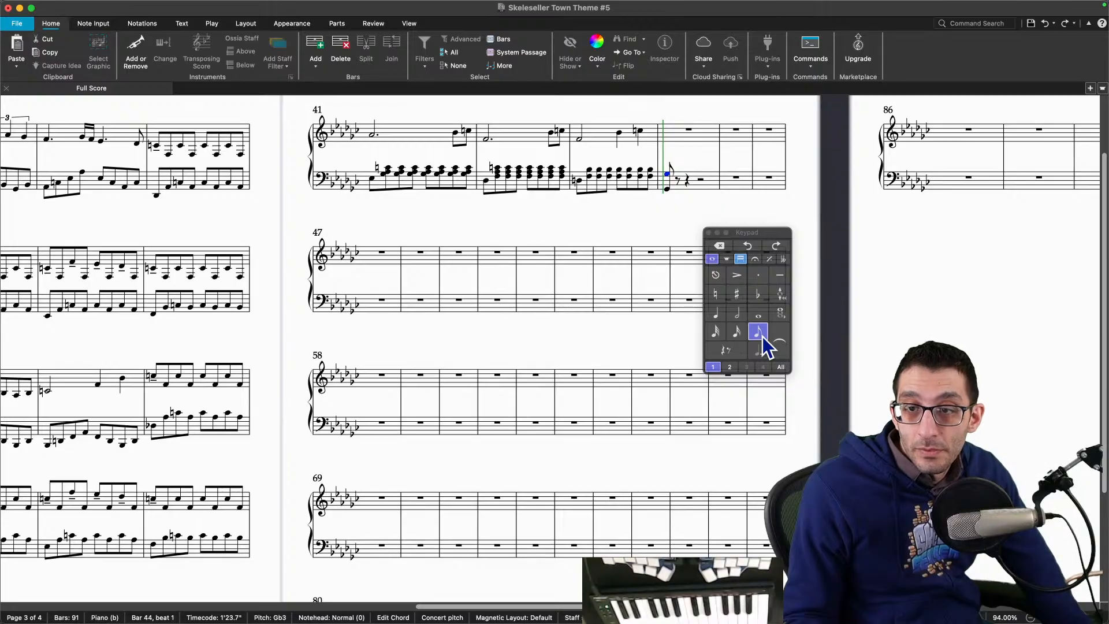
key("Delete")
key("n")
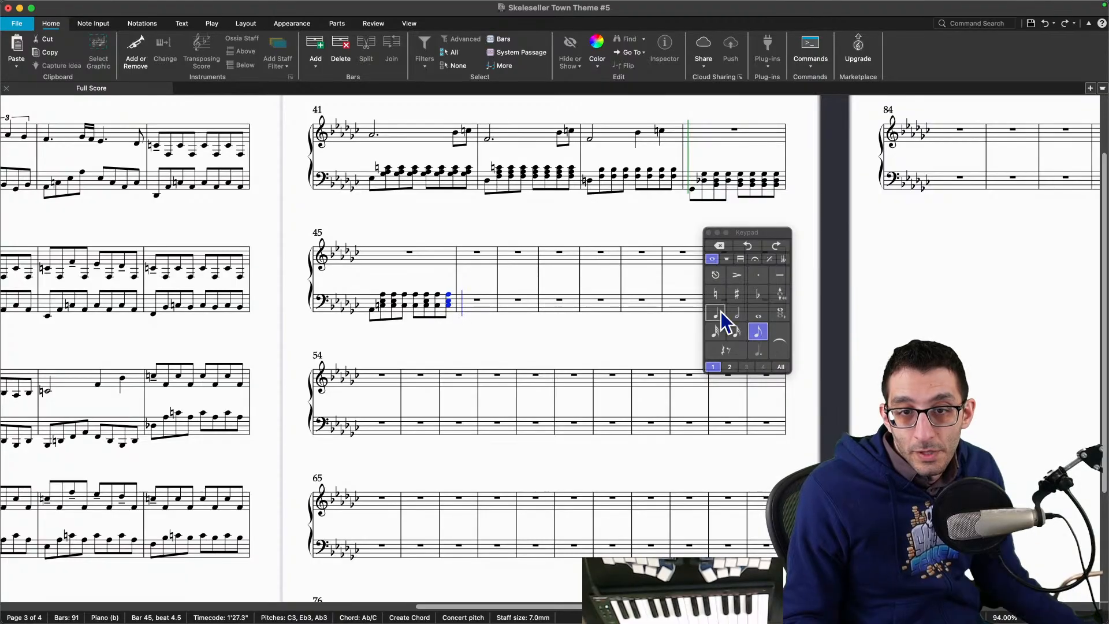
key("Escape")
left_click(404, 305)
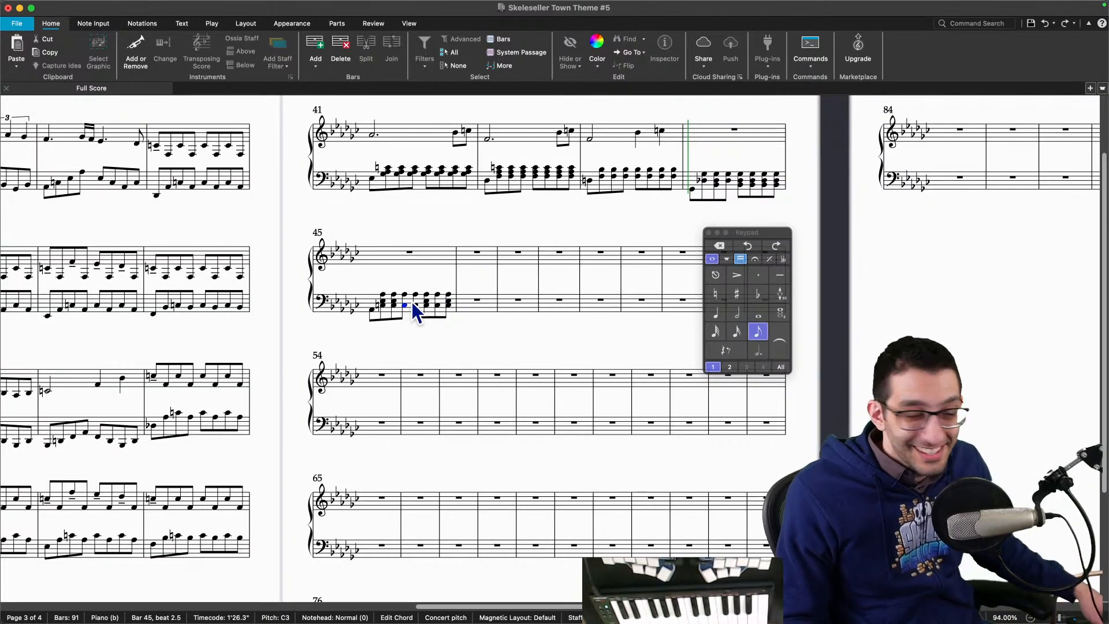
left_click(437, 304)
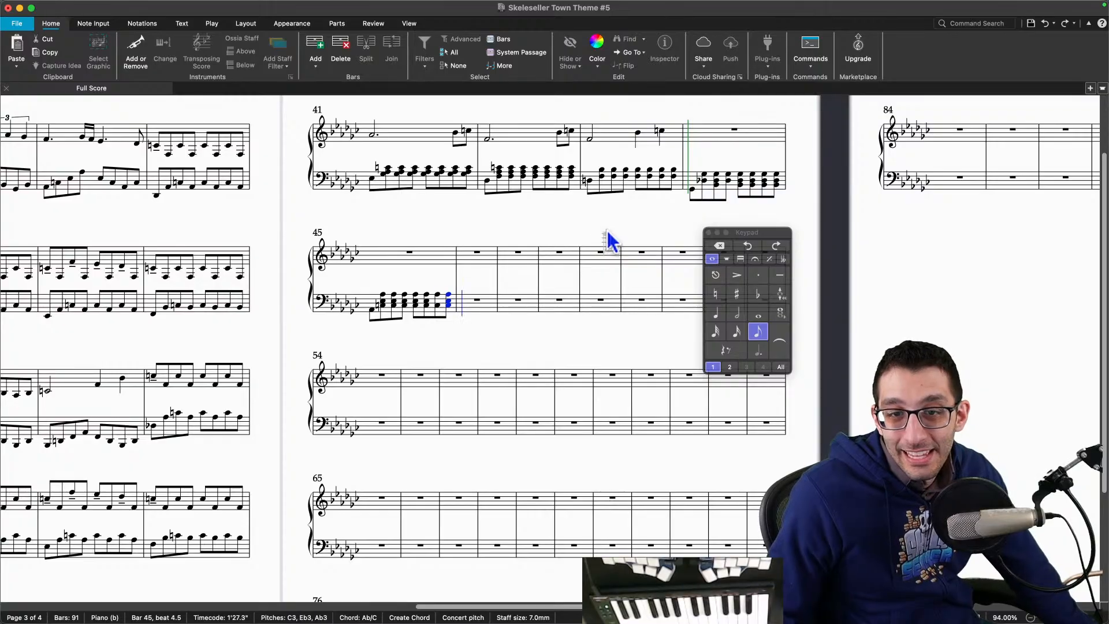
Step: Flip the stems of the first beamed group of eighth notes in bass bar 44 so they point upward
key("Left")
key("Left")
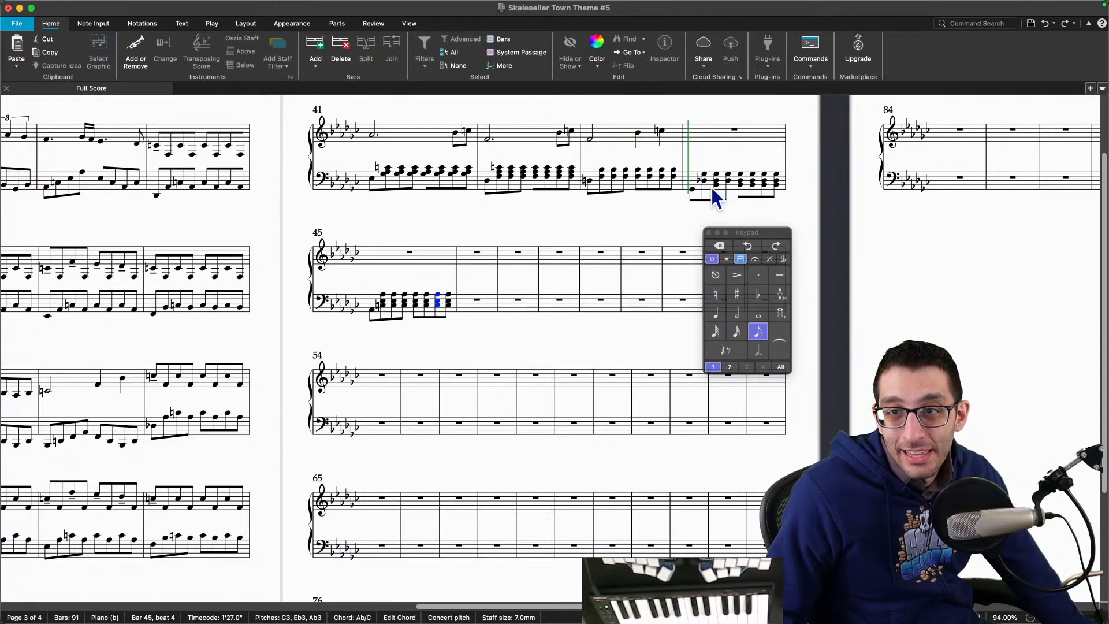
left_click(705, 181)
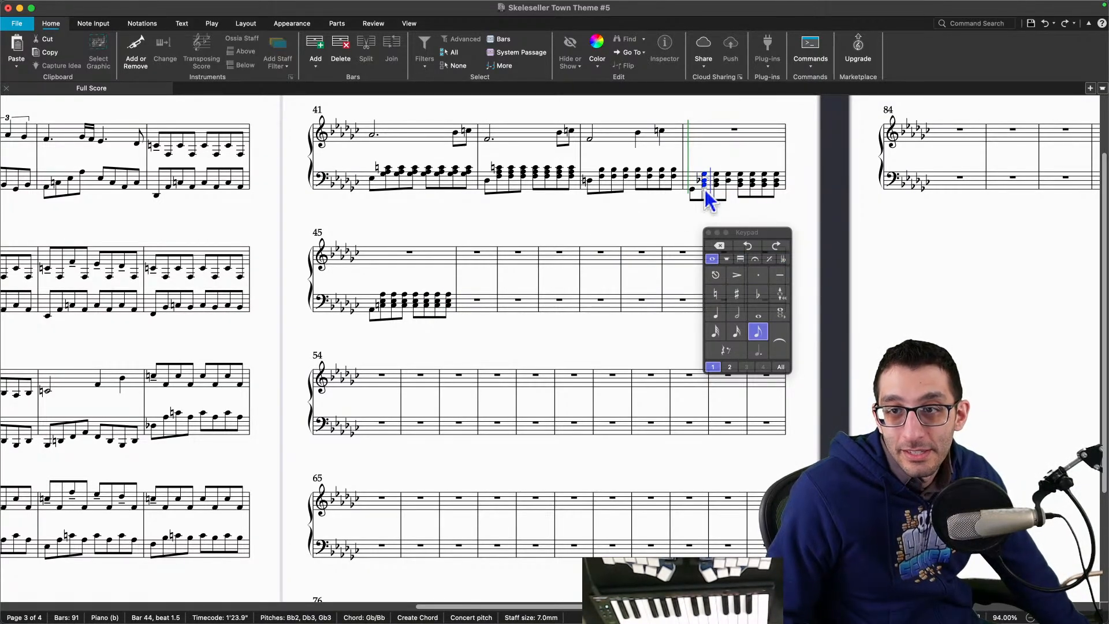
key("Right")
key("Right")
key("Escape")
key("Escape")
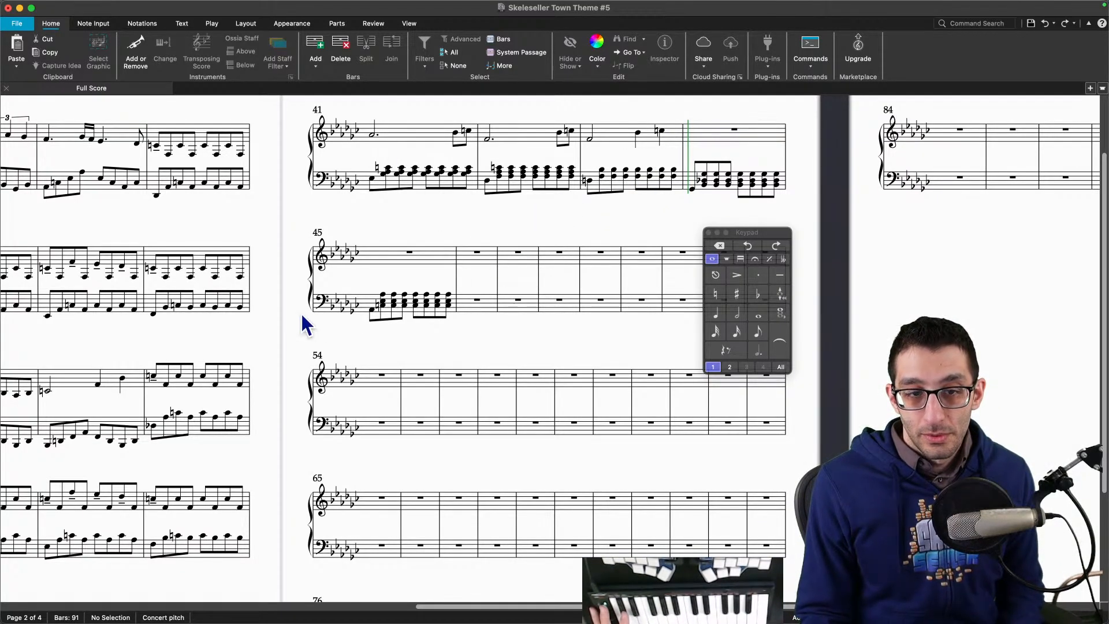
Step: Copy the treble melody of bars 18–19 into treble bars 44–45
left_click_drag(304, 325, 898, 129)
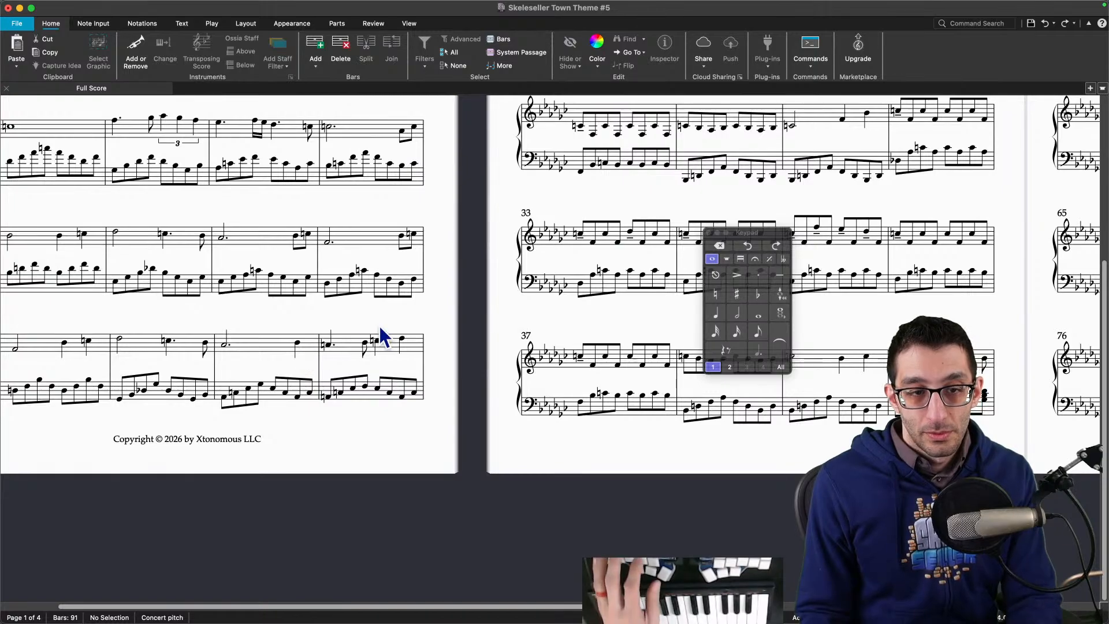
left_click_drag(277, 324, 317, 361)
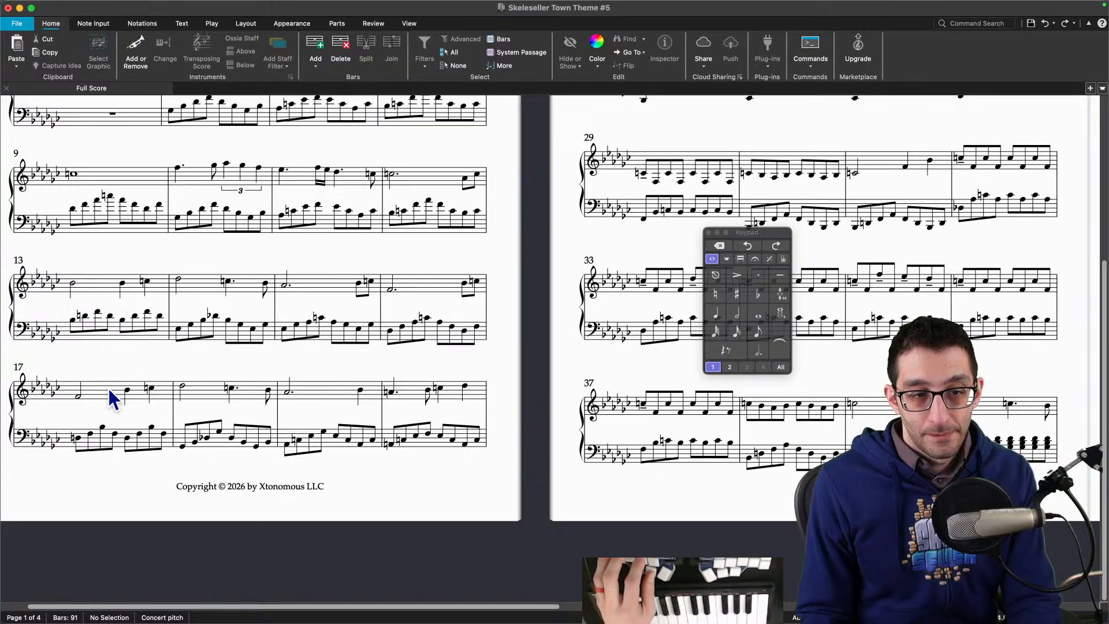
left_click(211, 398)
left_click(319, 403, "shift")
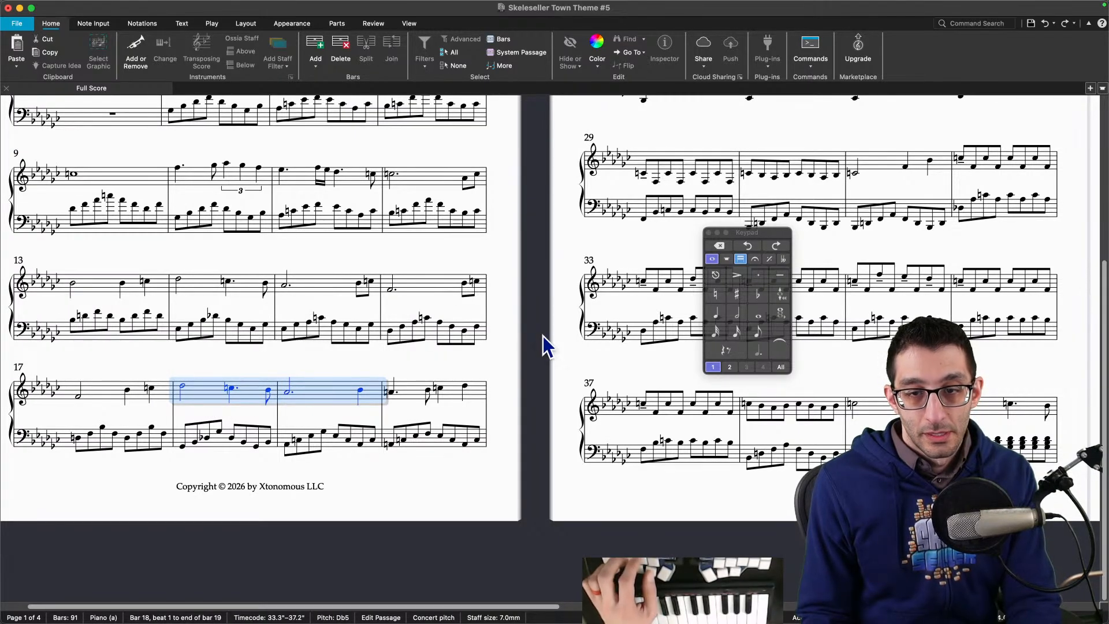
left_click_drag(685, 298, 633, 300)
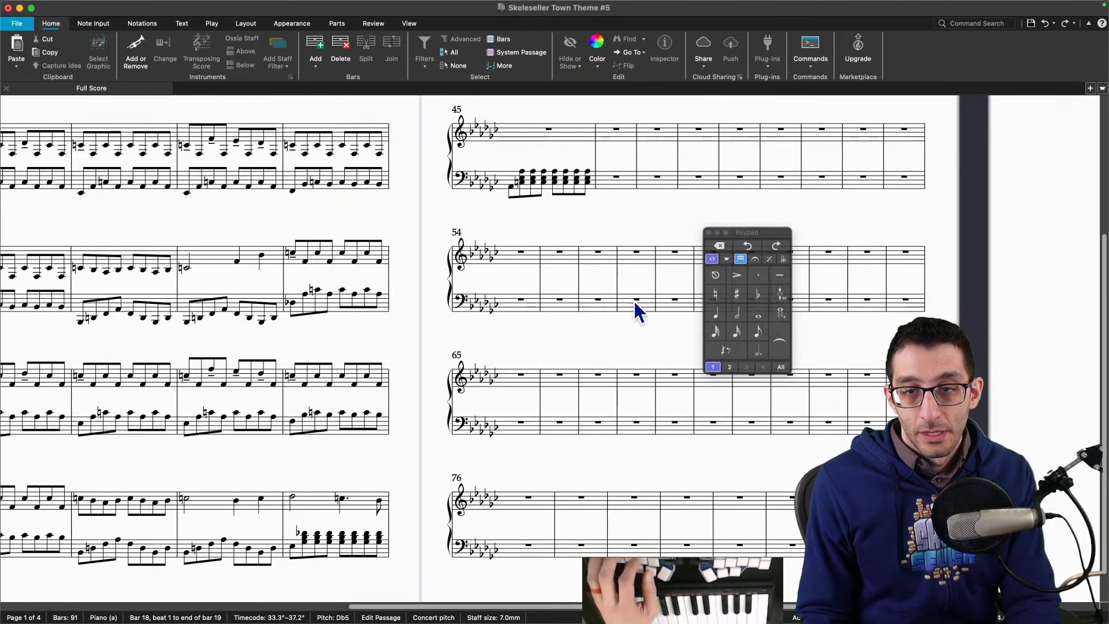
left_click_drag(601, 234, 280, 312)
left_click_drag(543, 114, 488, 247)
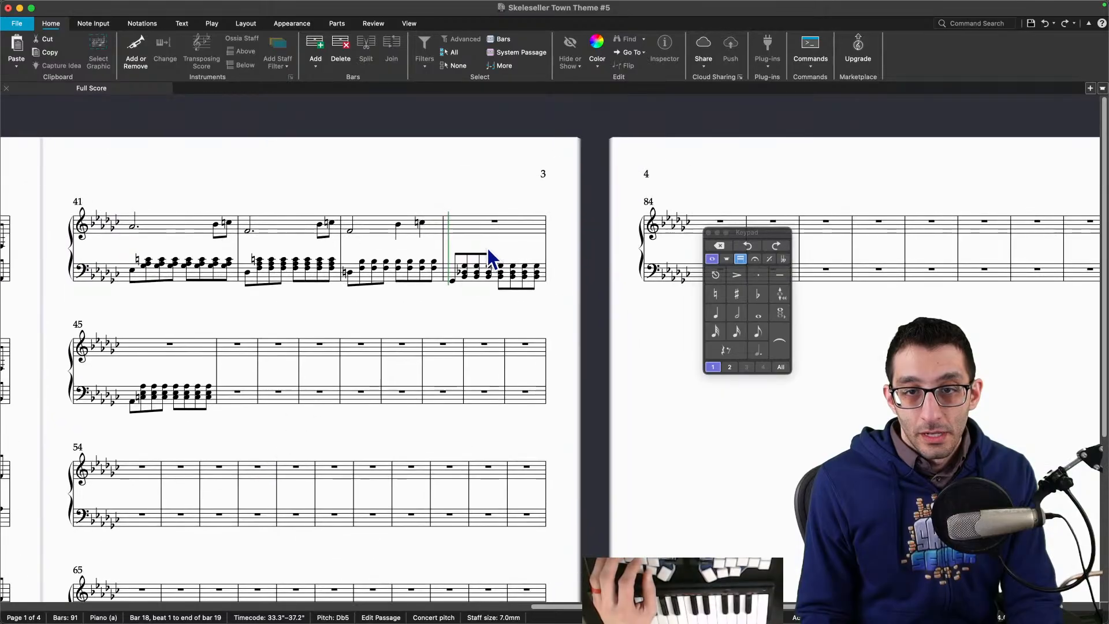
left_click(478, 227, "alt")
Step: Play back the pasted melody from bar 44 and lower the last treble note of bar 45 to G-flat 4
left_click(453, 220)
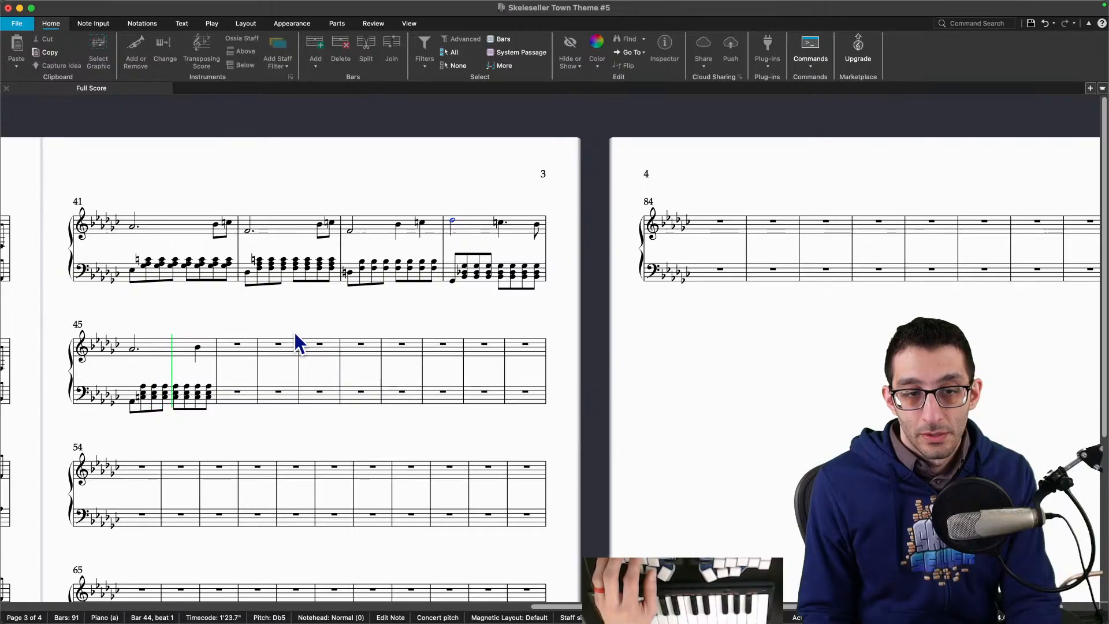
left_click(198, 347)
key("Down")
key("Down")
key("Down")
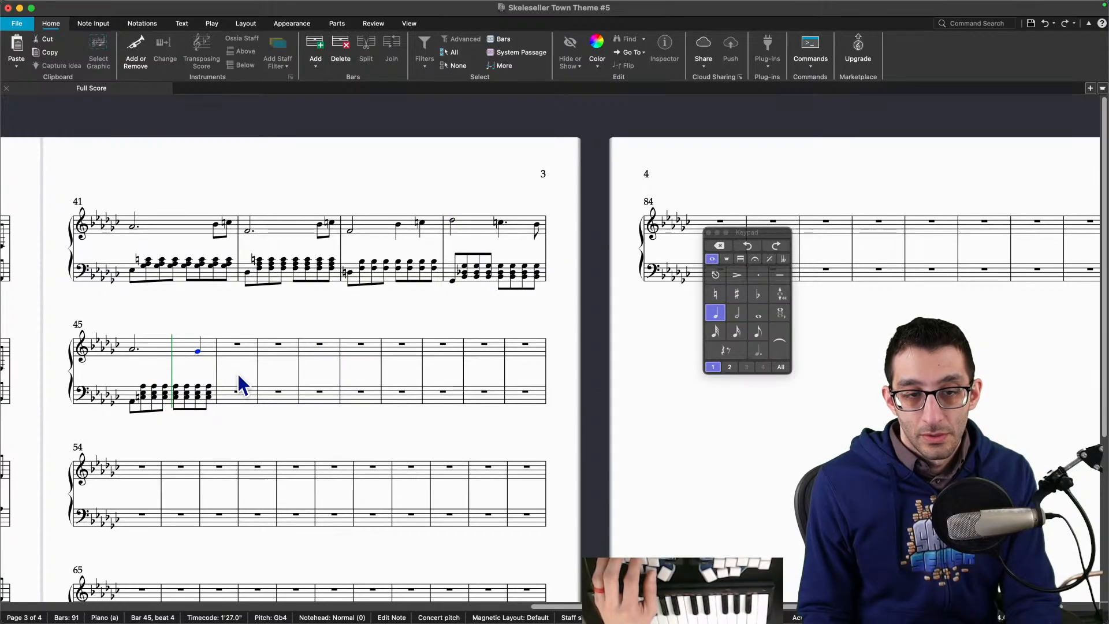
key("super+z")
key("Escape")
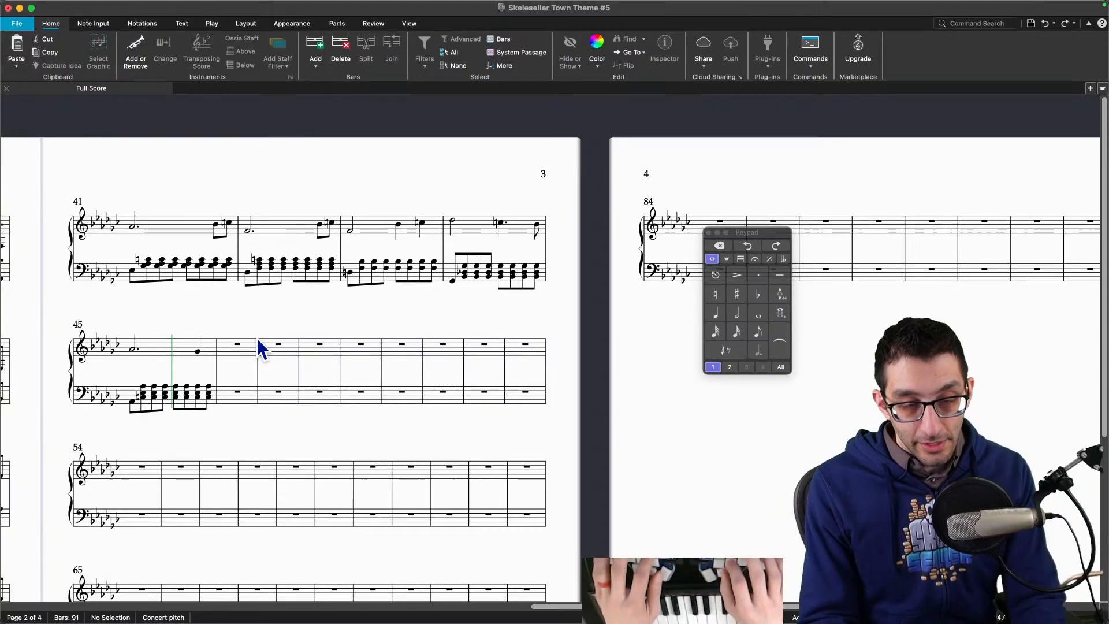
Step: Switch to the web browser and run an image search for "ocean etude chopin"
key("super+Tab")
key("super+t")
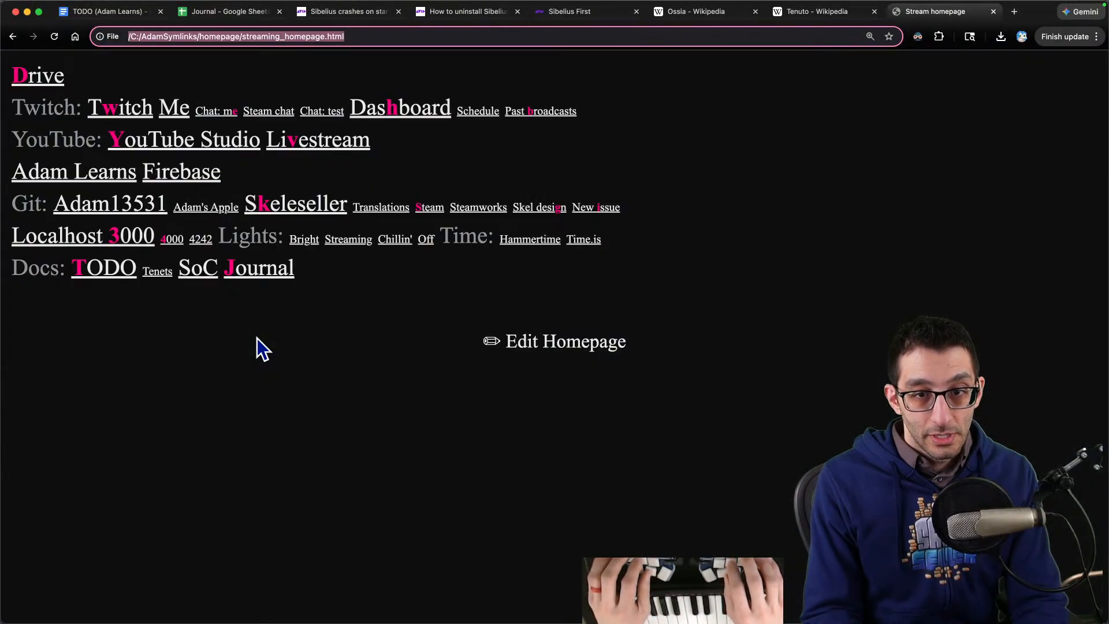
type("ocean et")
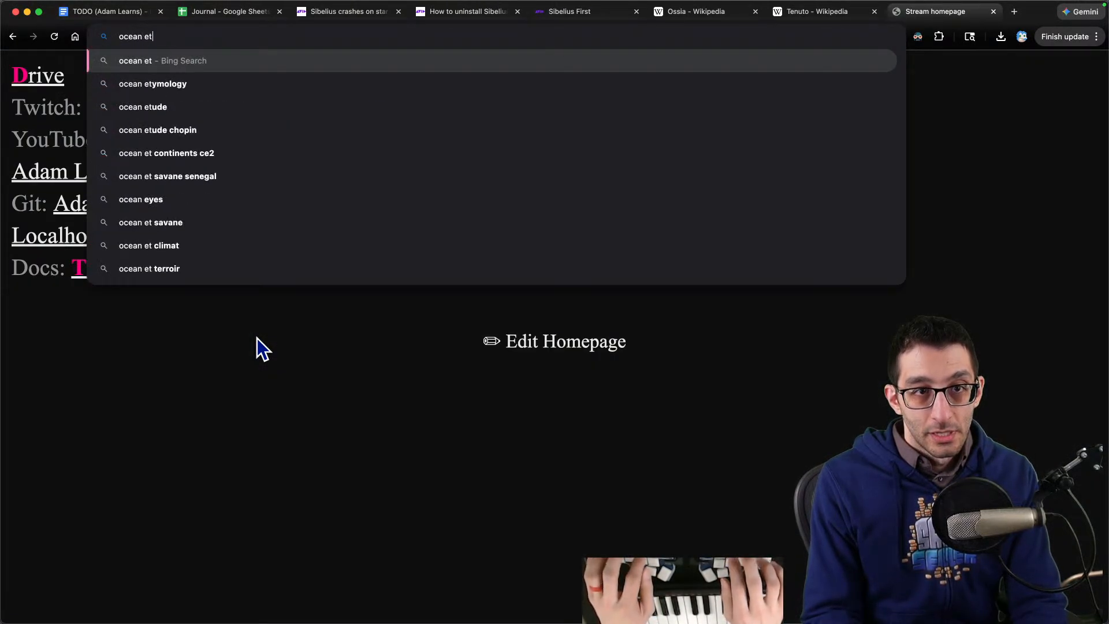
type("ude chopin")
key("Return")
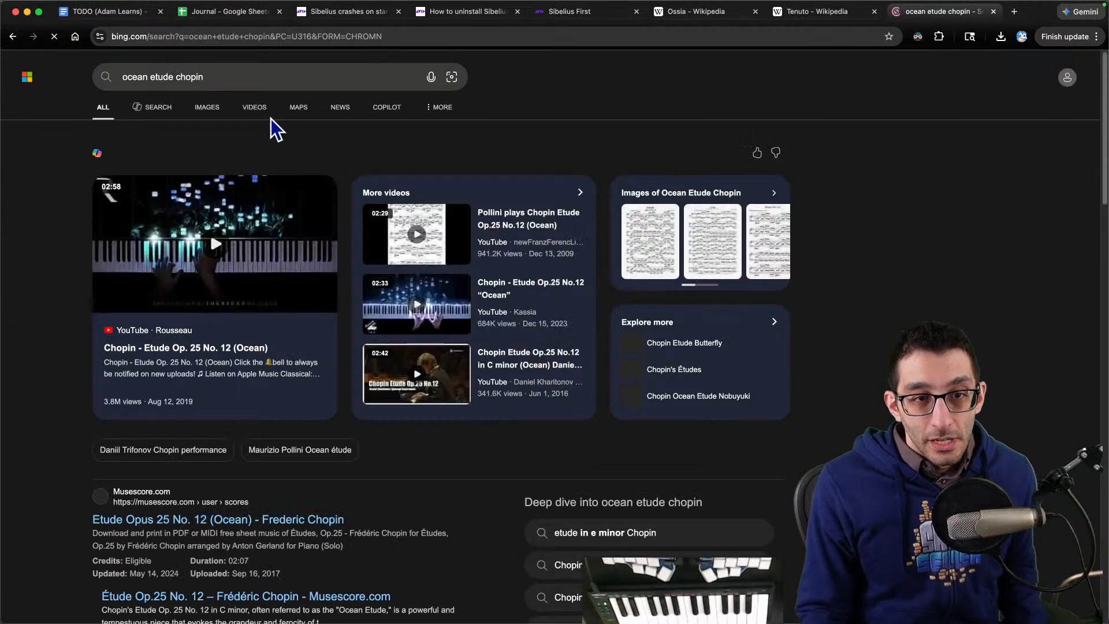
left_click(208, 116)
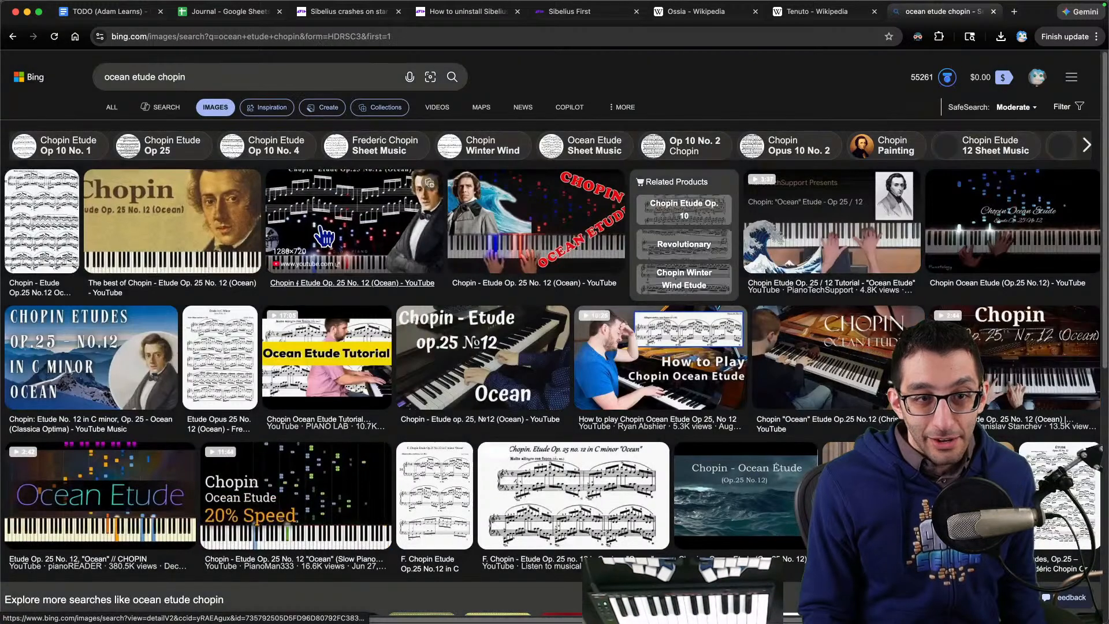
Step: View the sheet music image of Chopin's Etude Op.25 No.12 at full size in a separate tab, and return to Sibelius
left_click(134, 199)
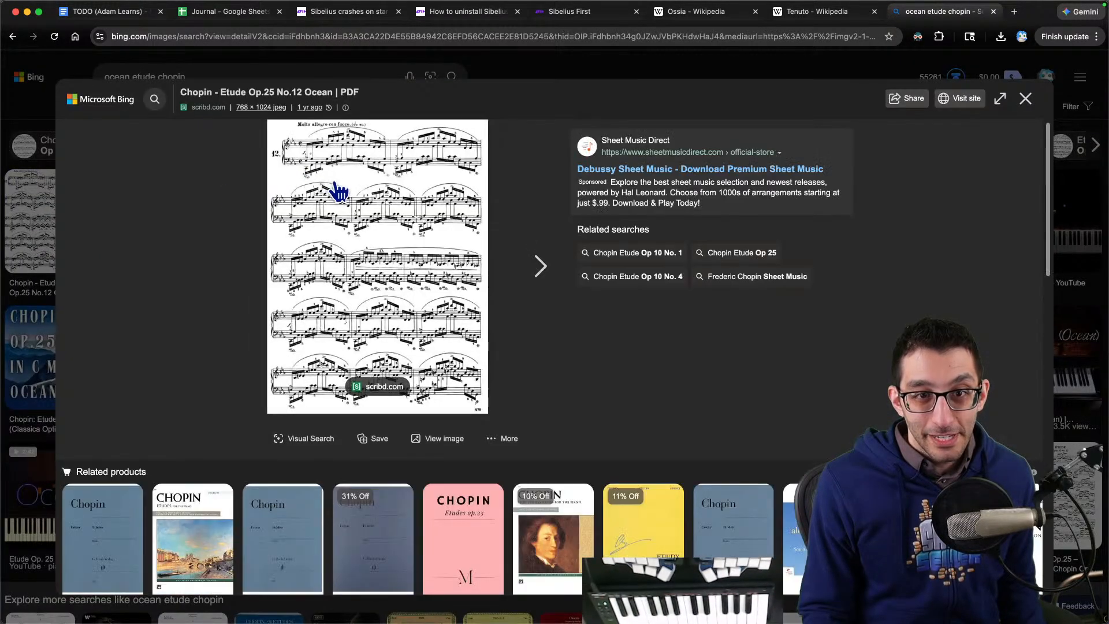
right_click(341, 189)
left_click(369, 199)
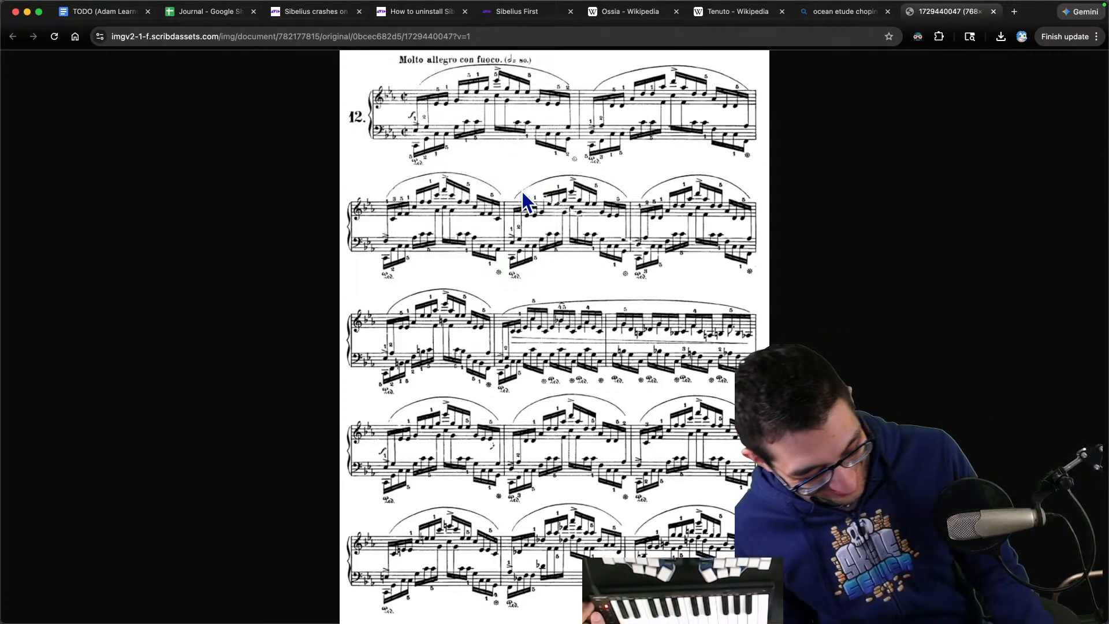
key("ctrl+shift+Tab")
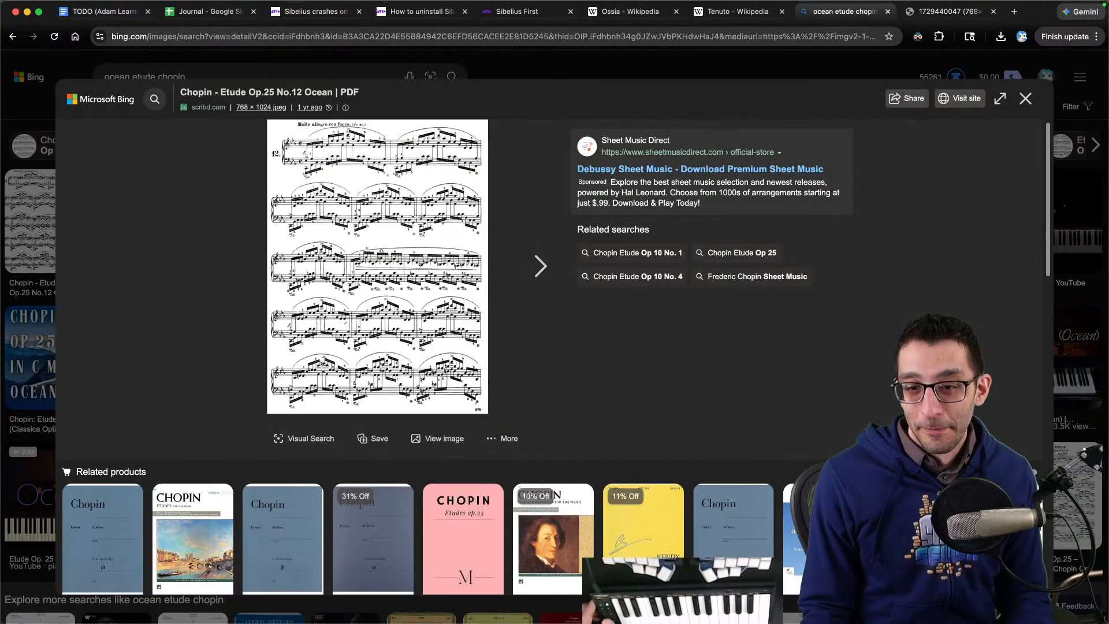
left_click(618, 589)
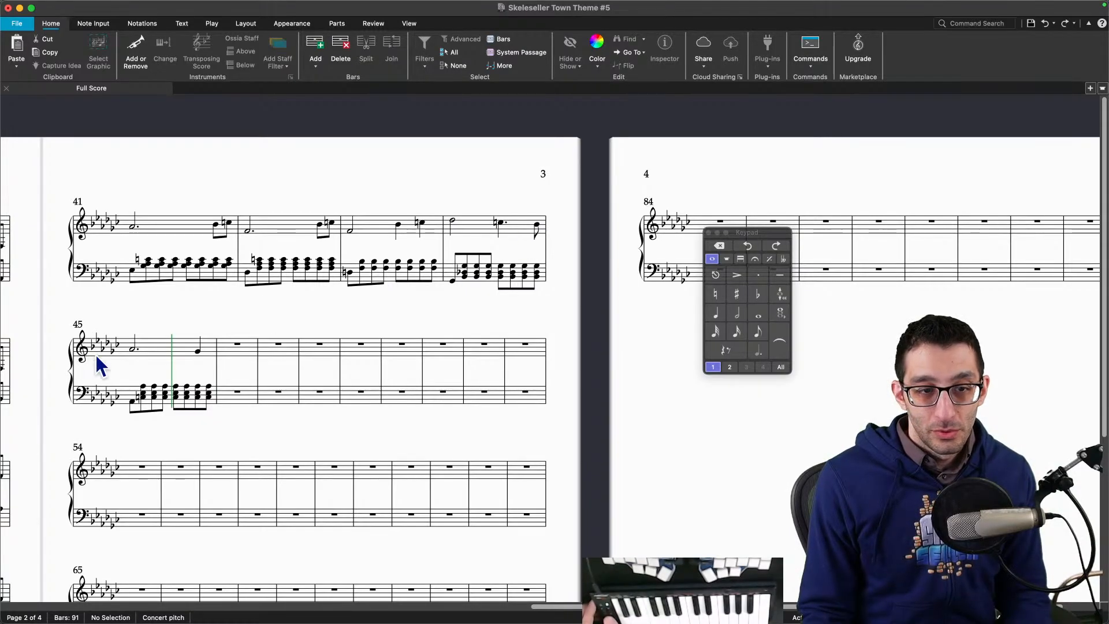
left_click(225, 350)
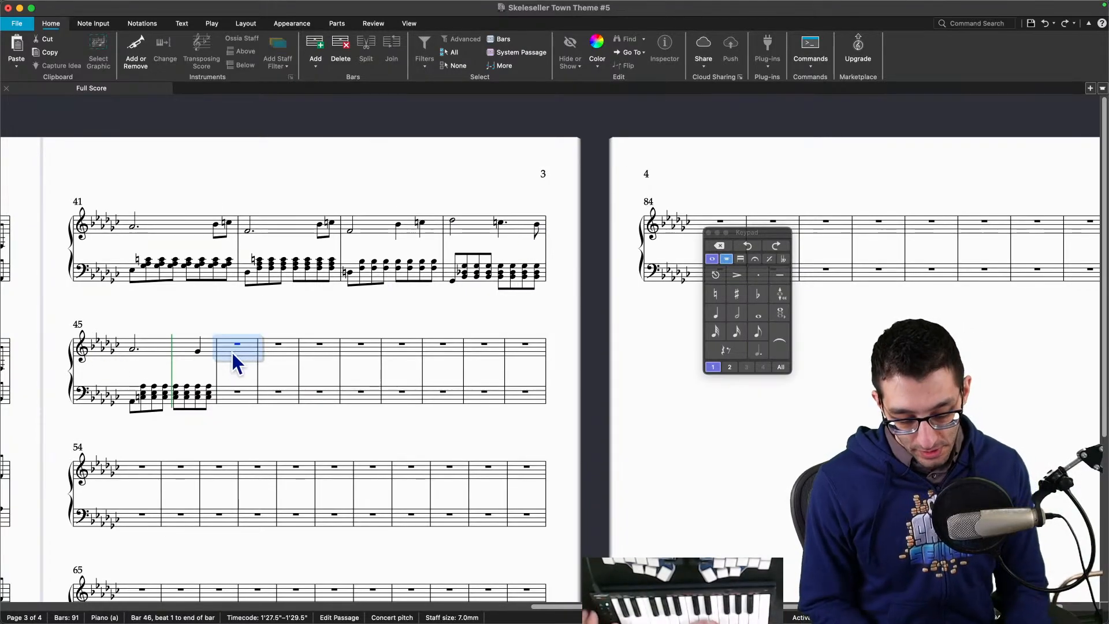
key("Escape")
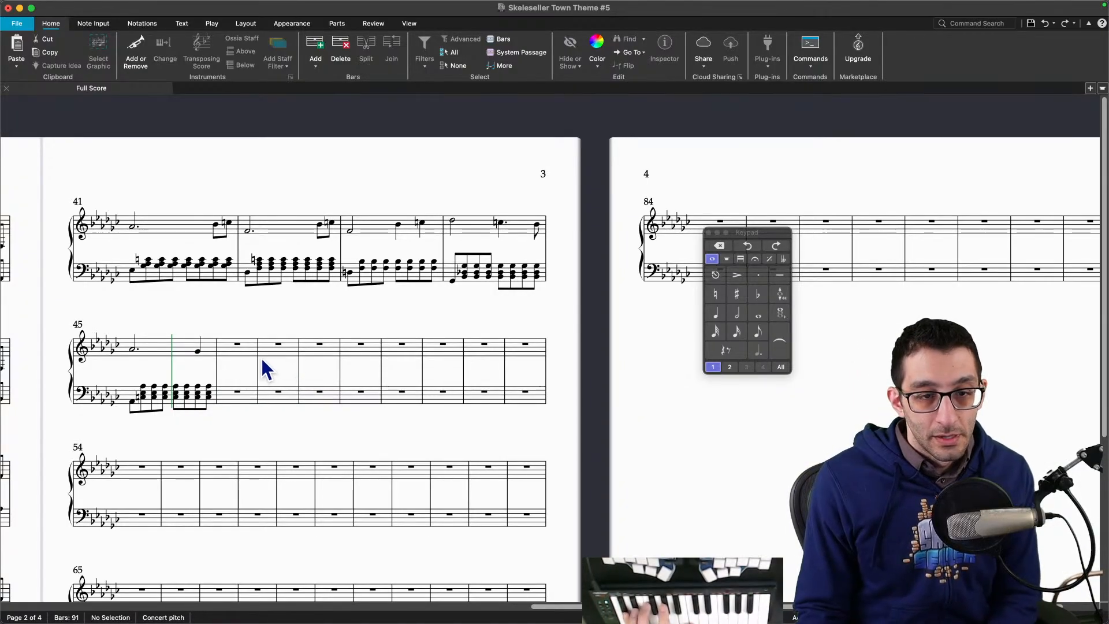
left_click(230, 351)
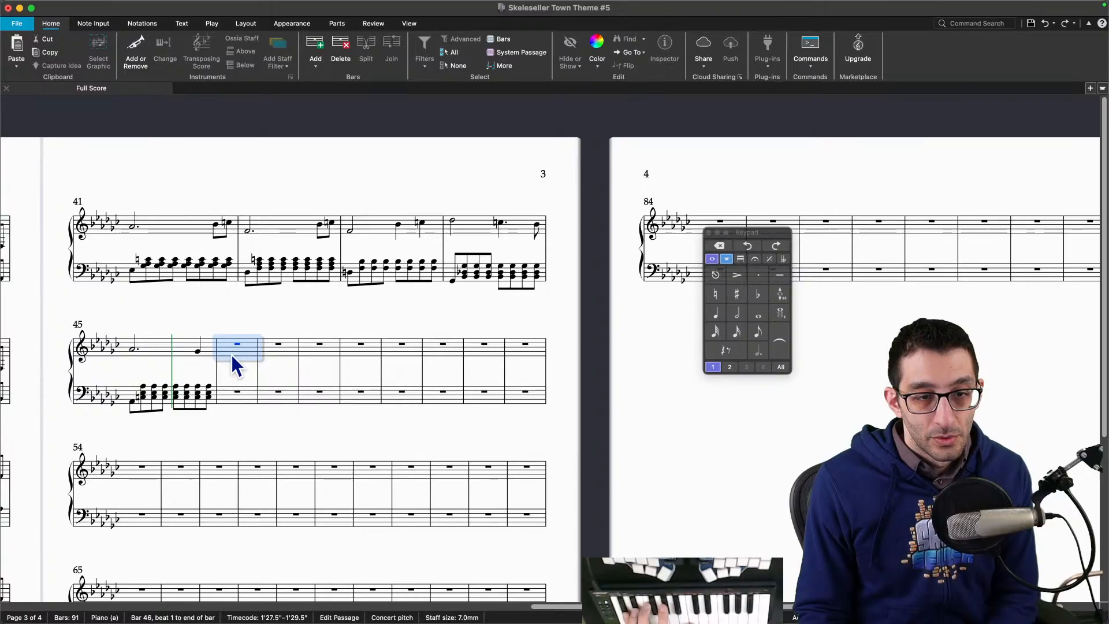
key("Escape")
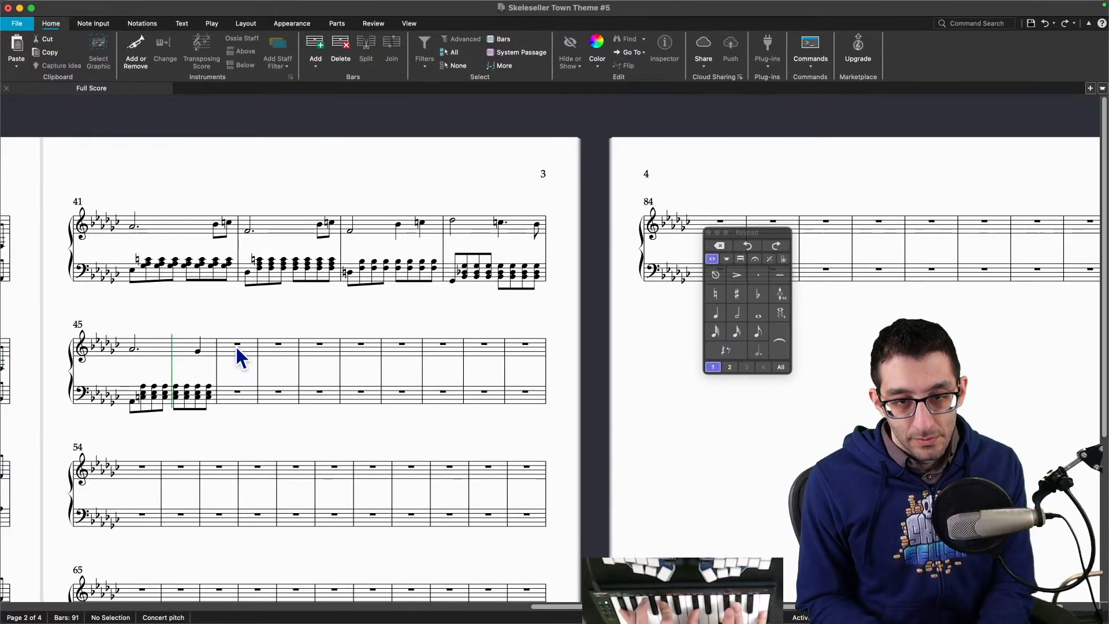
Step: Enter treble quarter notes F5, D-flat 5, C-natural 5 and D-flat 5 in bar 46, plus a four-note chord topped by D-flat 6 starting bar 47
left_click(231, 351)
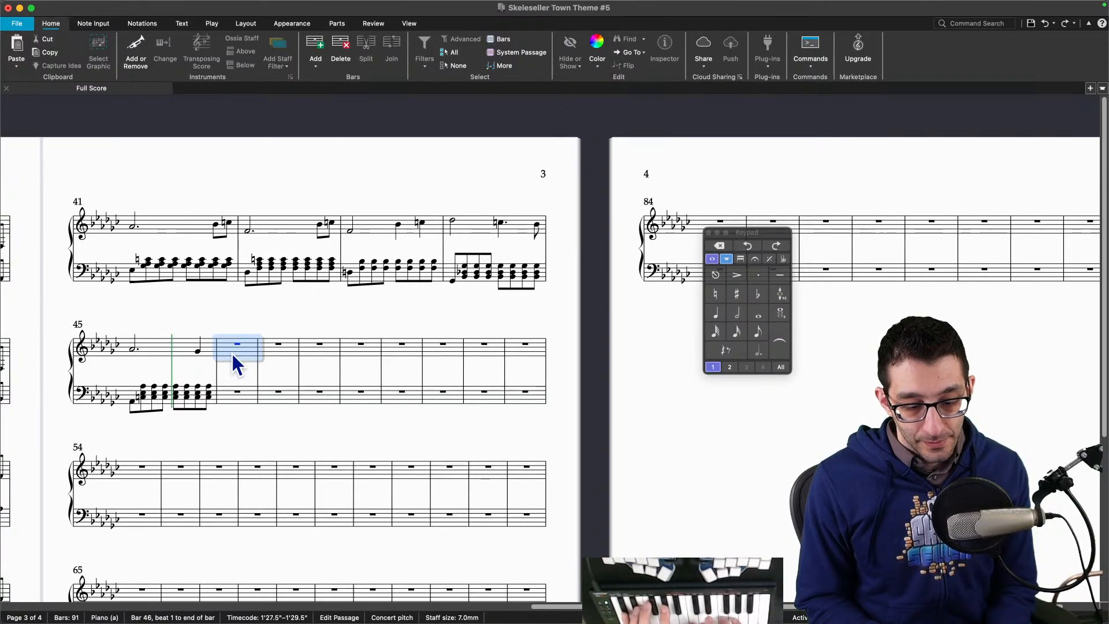
left_click(714, 312)
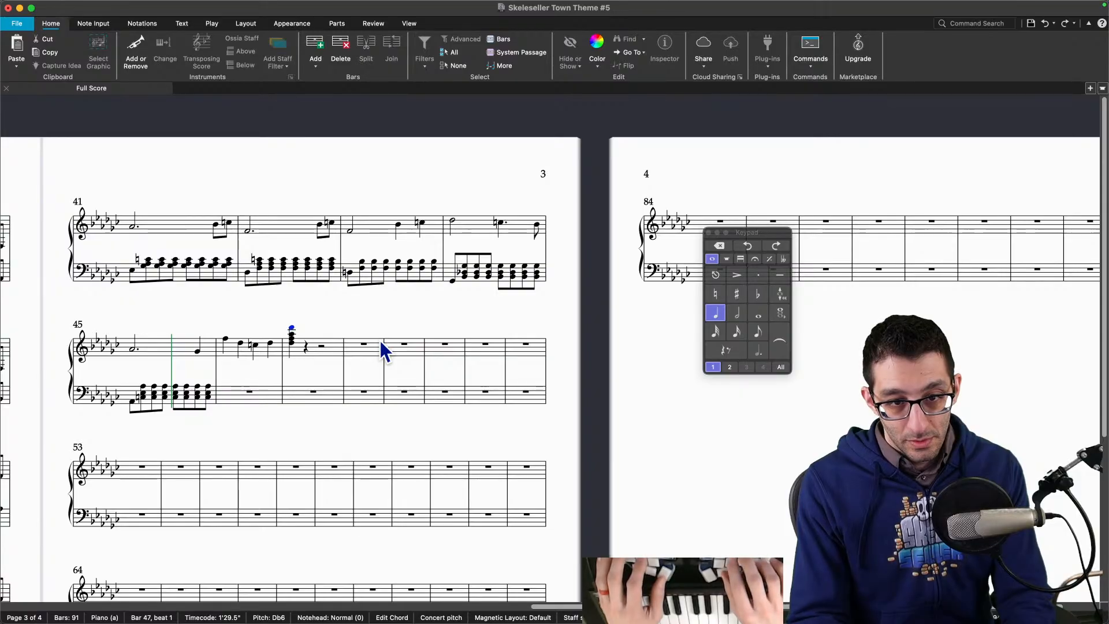
key("Escape")
Step: Begin bass bar 46 with eighth notes D-flat 3 and F3
scroll(262, 330, "up", 2)
scroll(263, 330, "left", 2)
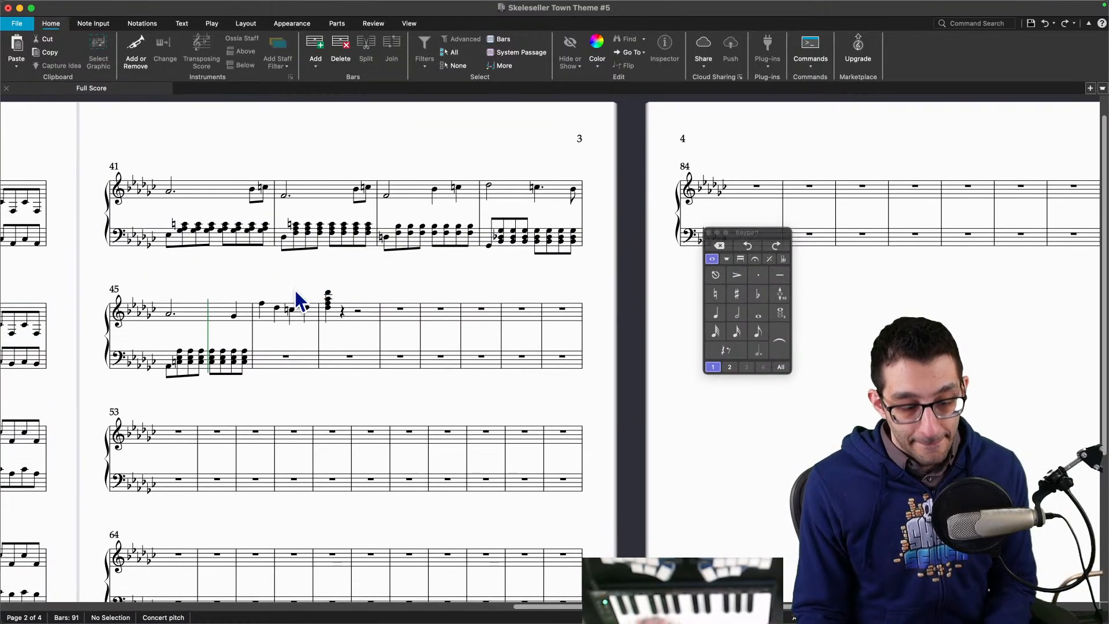
left_click(292, 343)
left_click(761, 334)
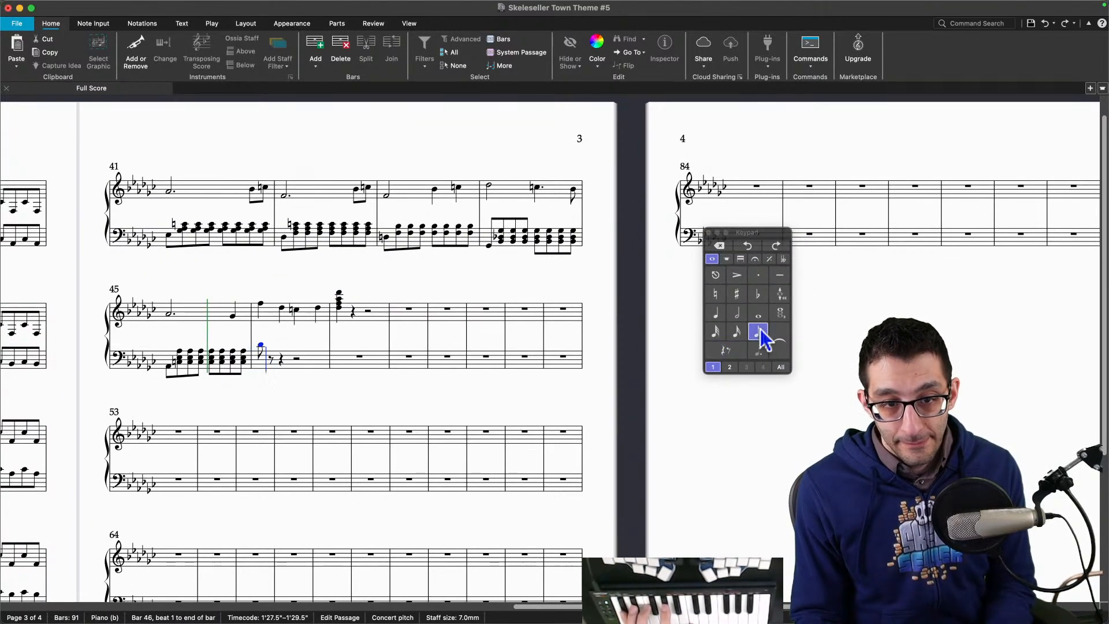
key("Down")
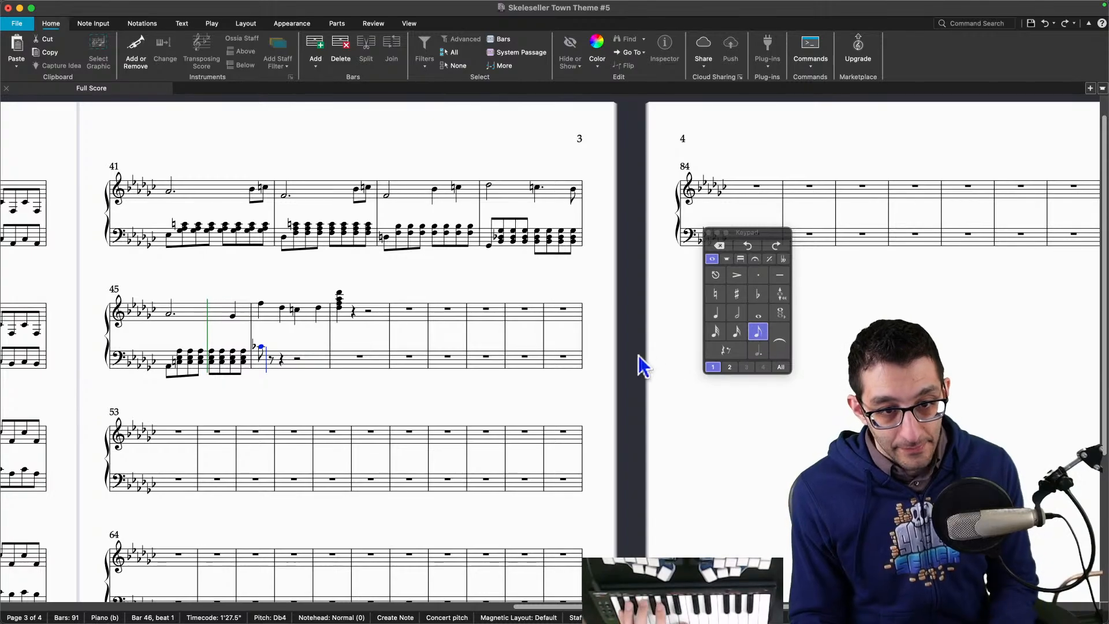
key("Up")
key("super+Down")
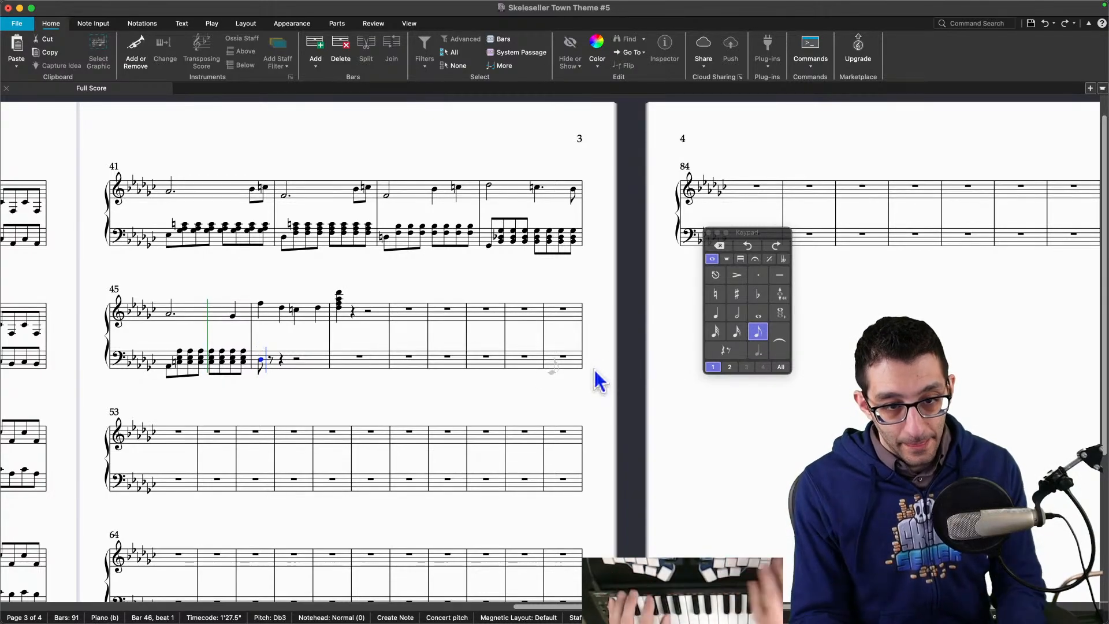
key("Right")
left_click(757, 336)
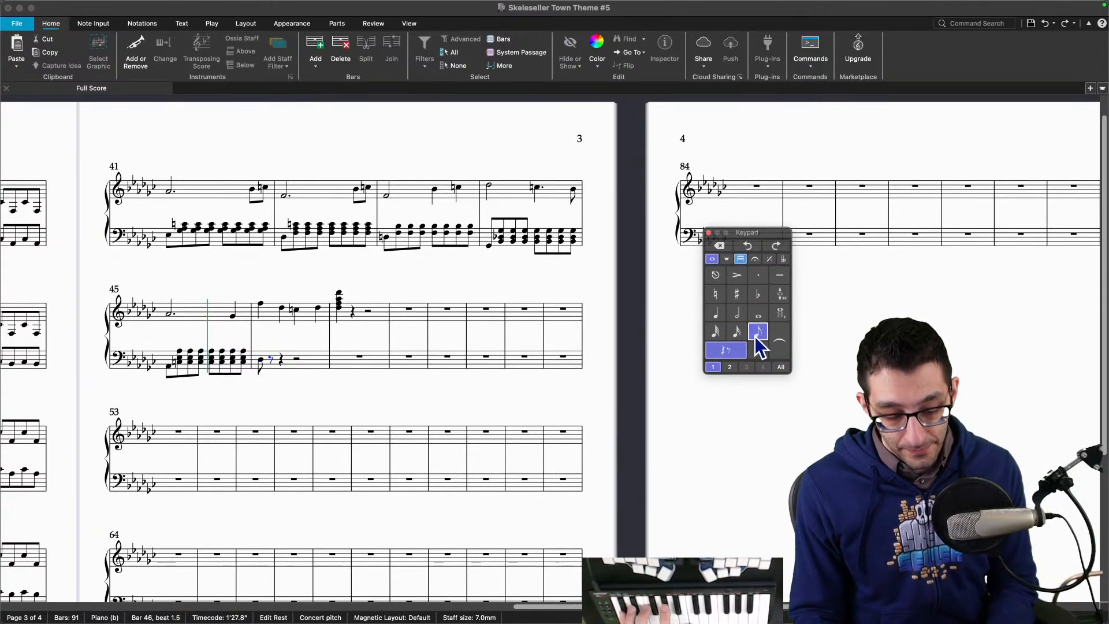
left_click(598, 322)
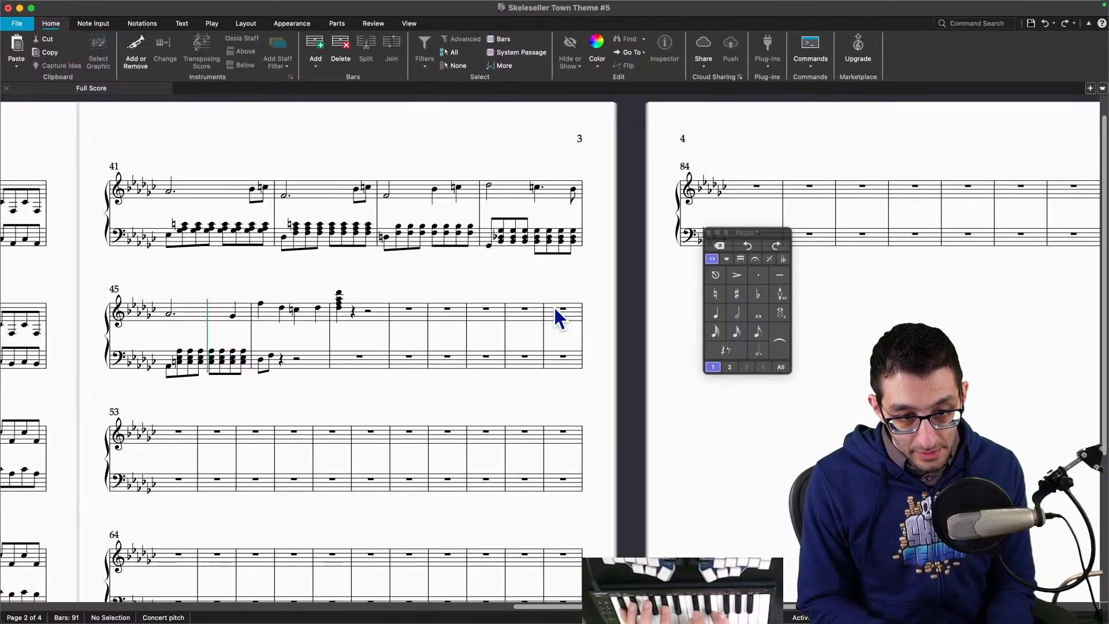
Step: Move the treble notes of bar 46 and the opening chord of bar 47 down one octave
left_click(312, 322)
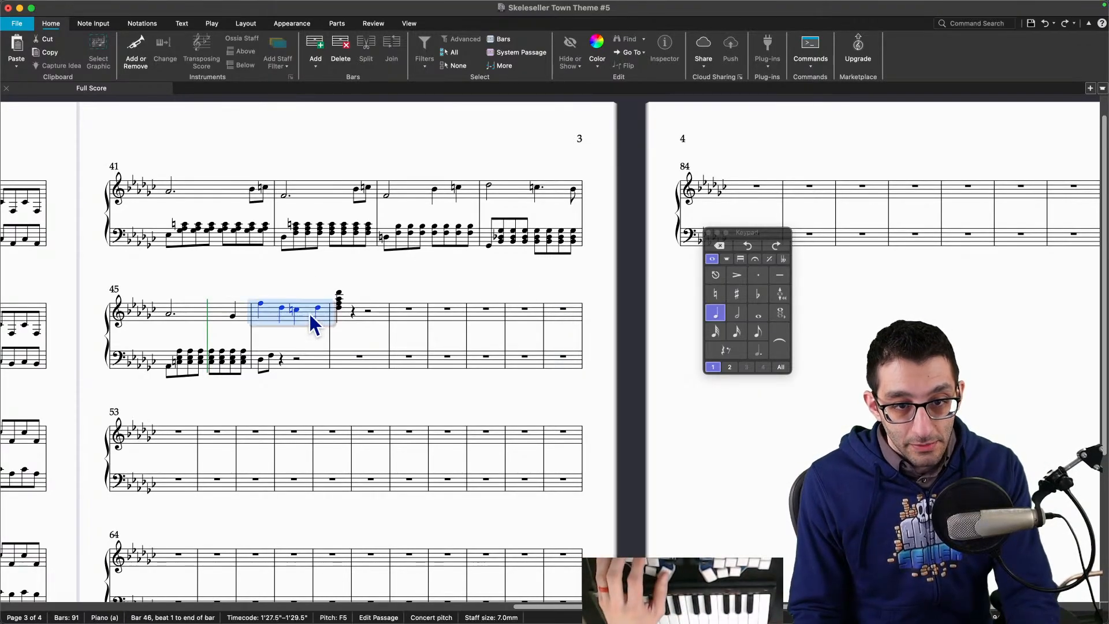
key("Escape")
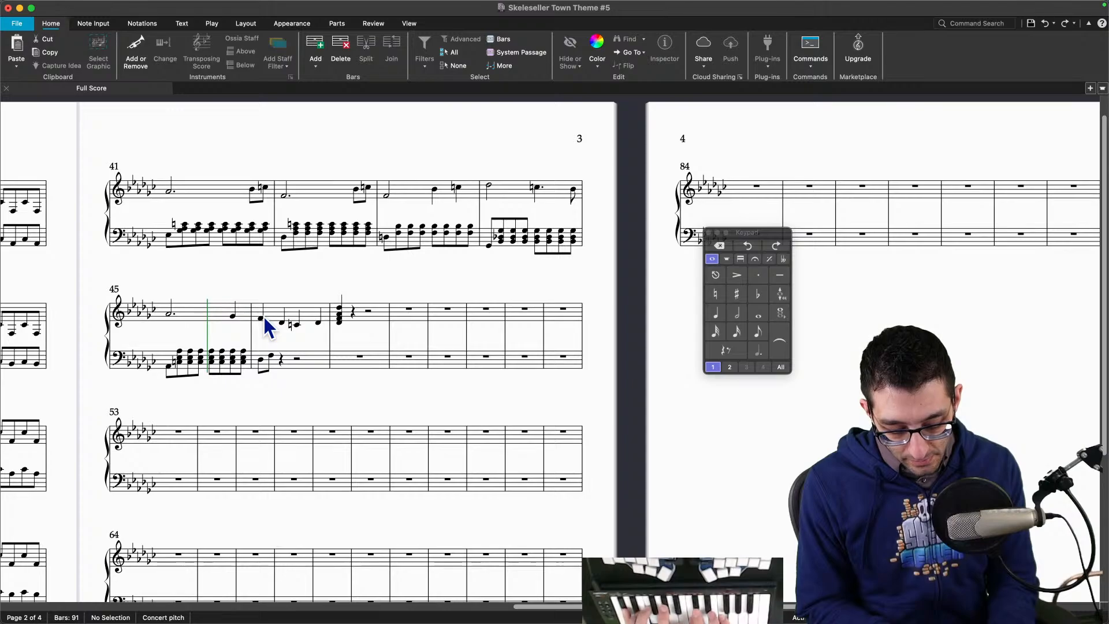
Step: Complete the first half of bass bar 46 as eighth notes D-flat 3, A-flat 3, F3 and A-flat 3
left_click(262, 360)
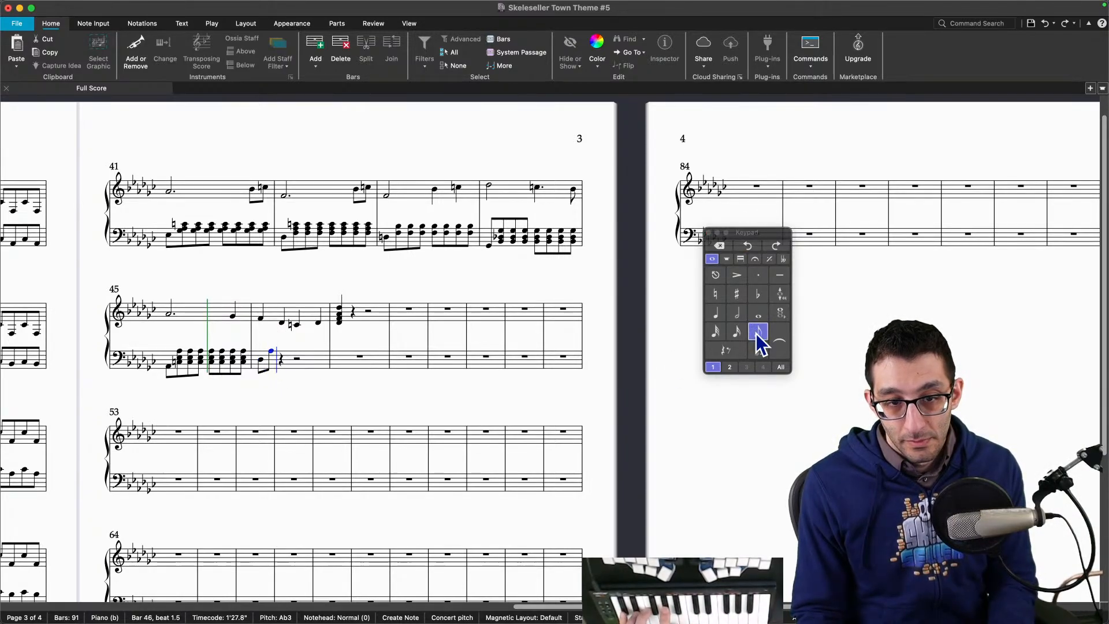
key("a")
key("a")
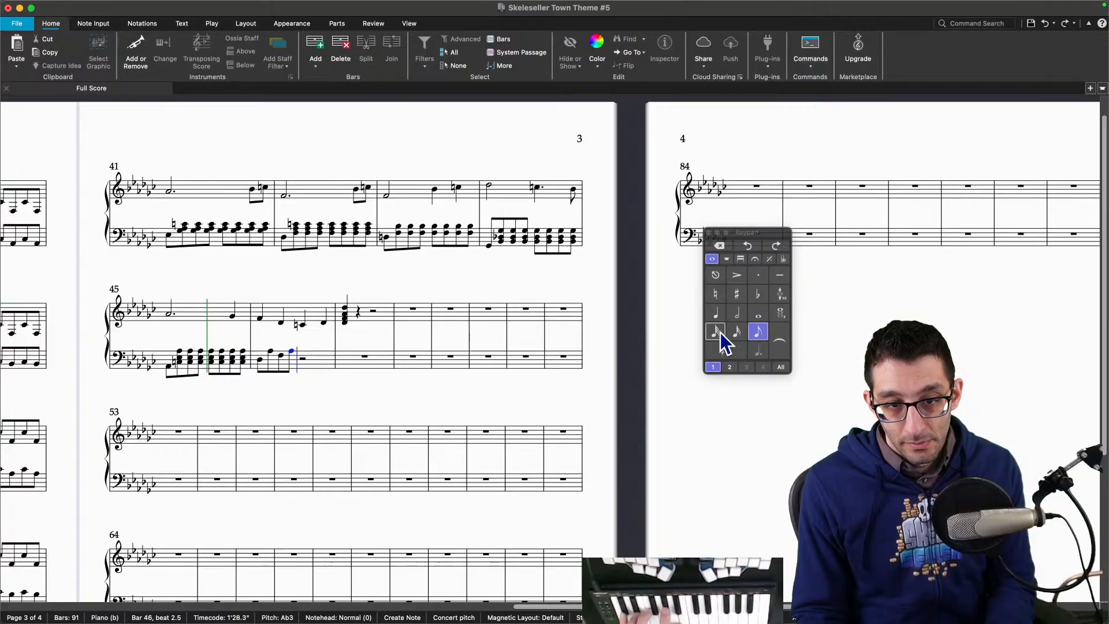
key("Escape")
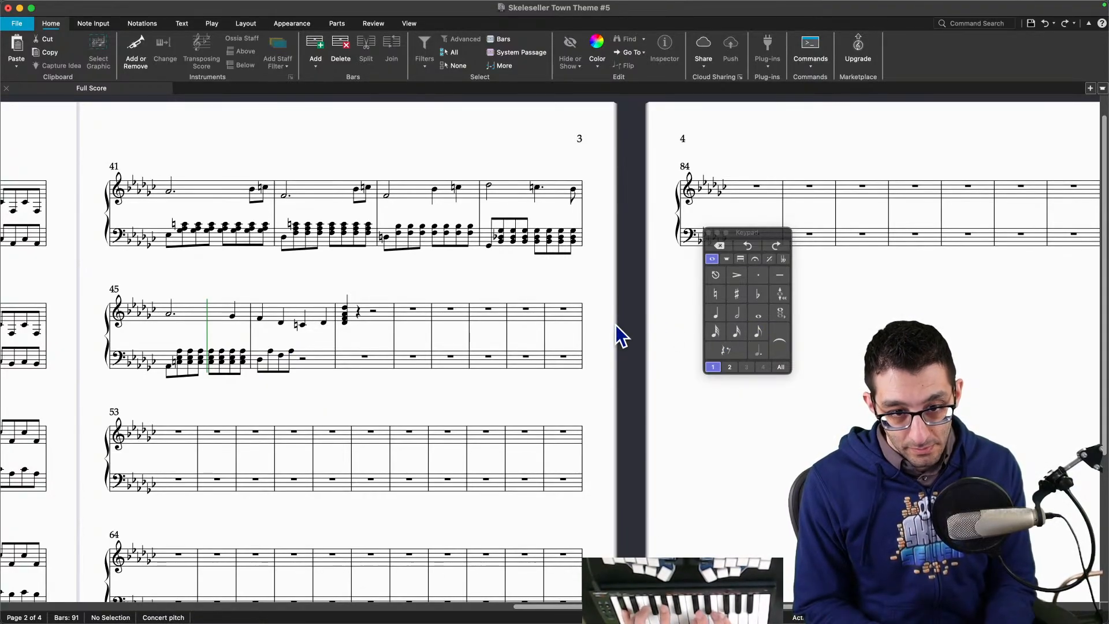
Step: Finish bass bar 46 with eighth notes C-natural 4, A-flat 3, F3 and A-flat 3, plus an eighth-note chord opening bar 47
left_click(303, 358)
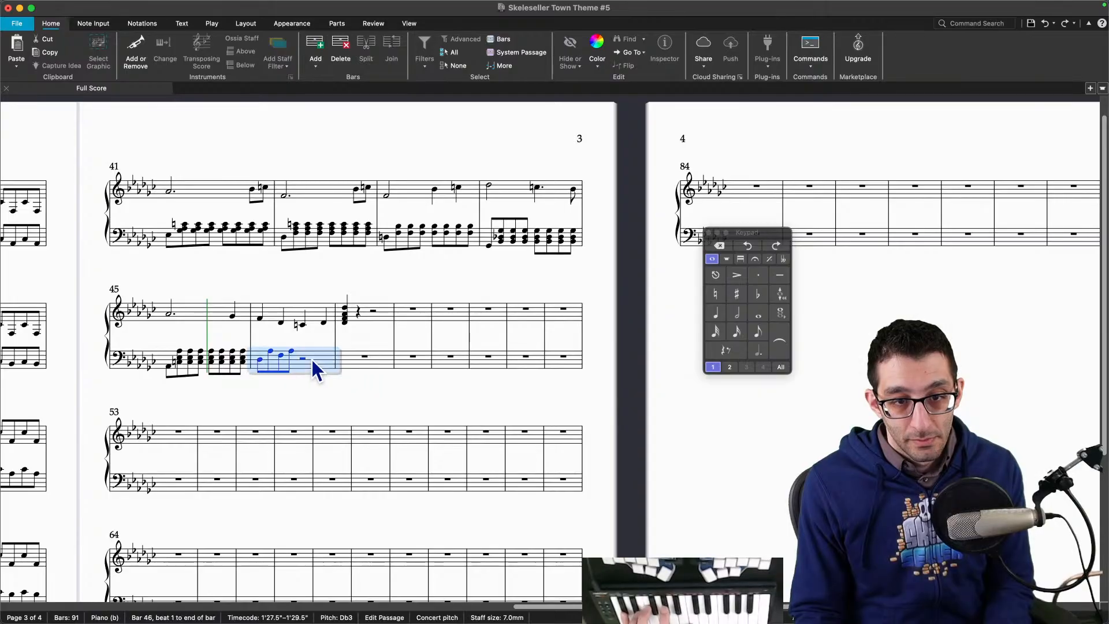
left_click(757, 332)
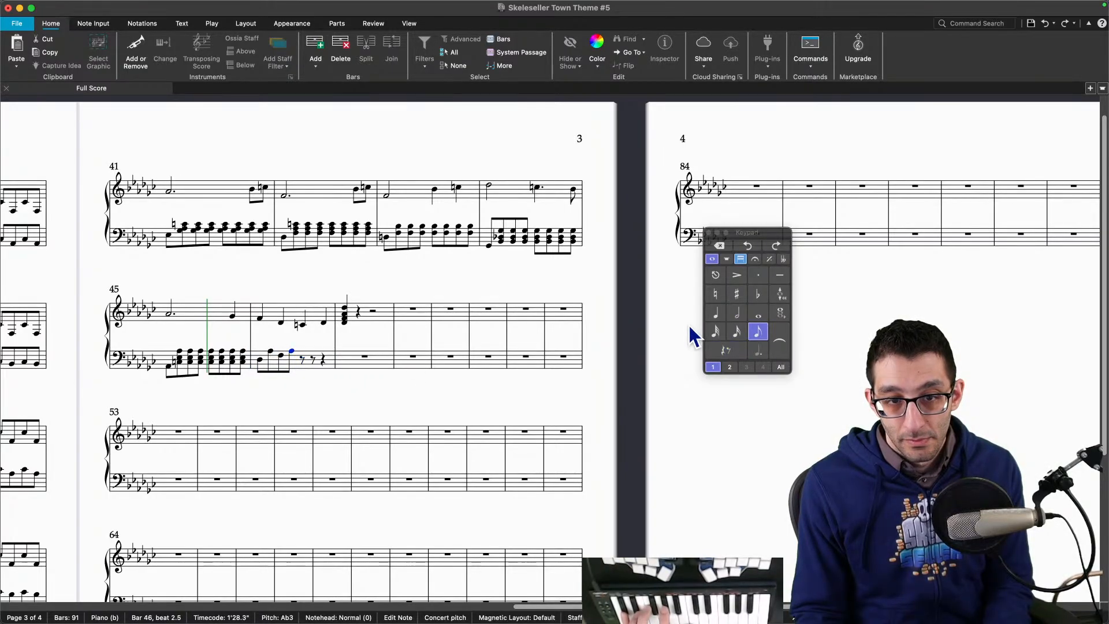
key("Right")
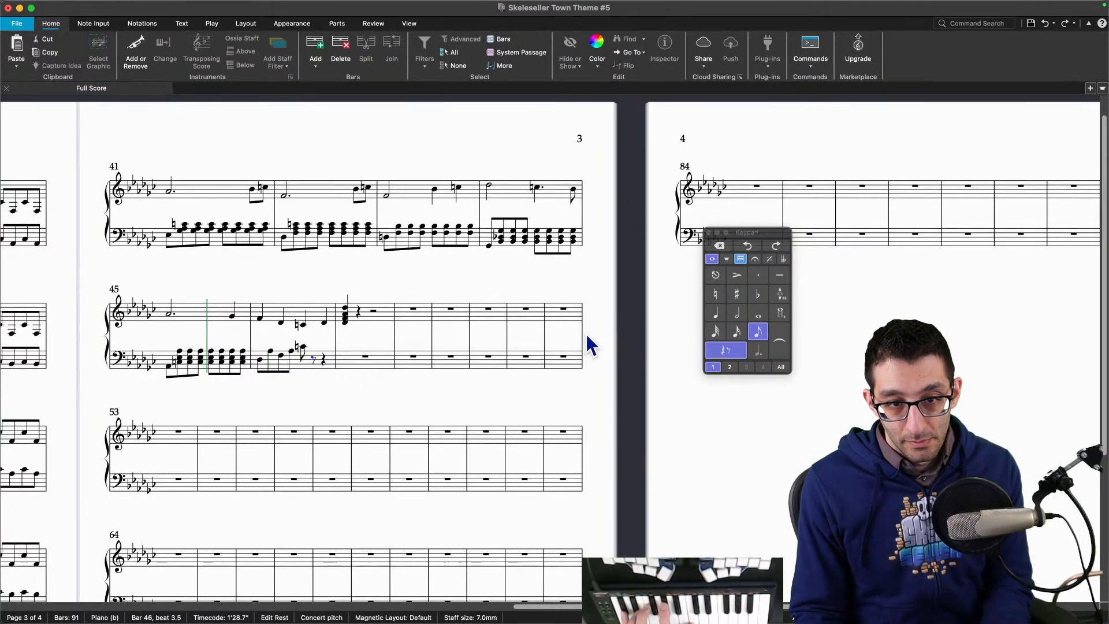
left_click(759, 333)
left_click(758, 332)
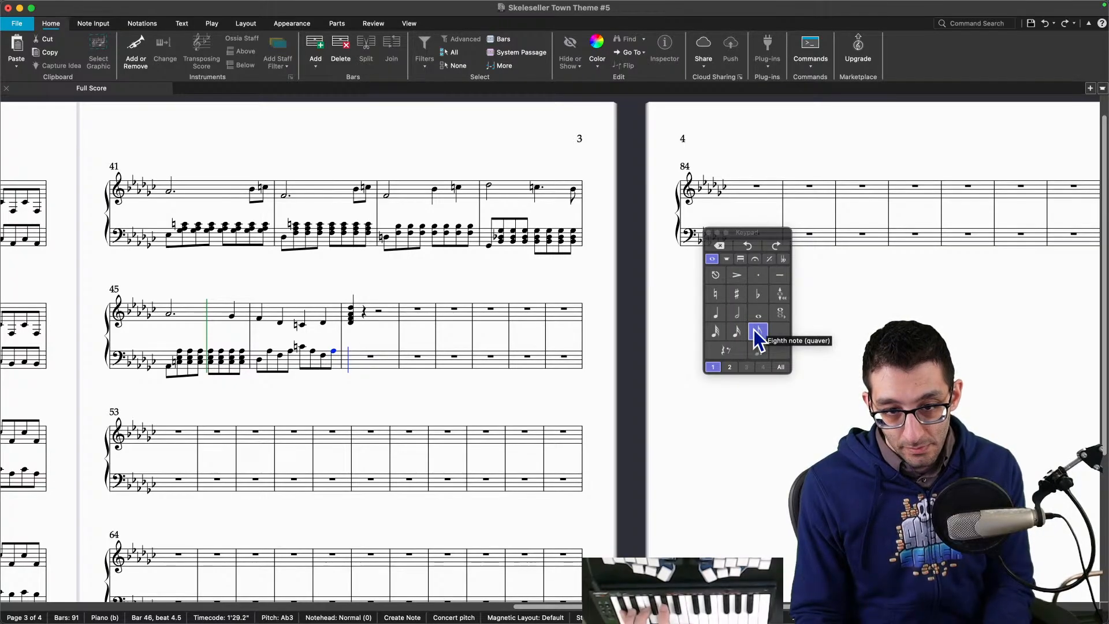
key("Escape")
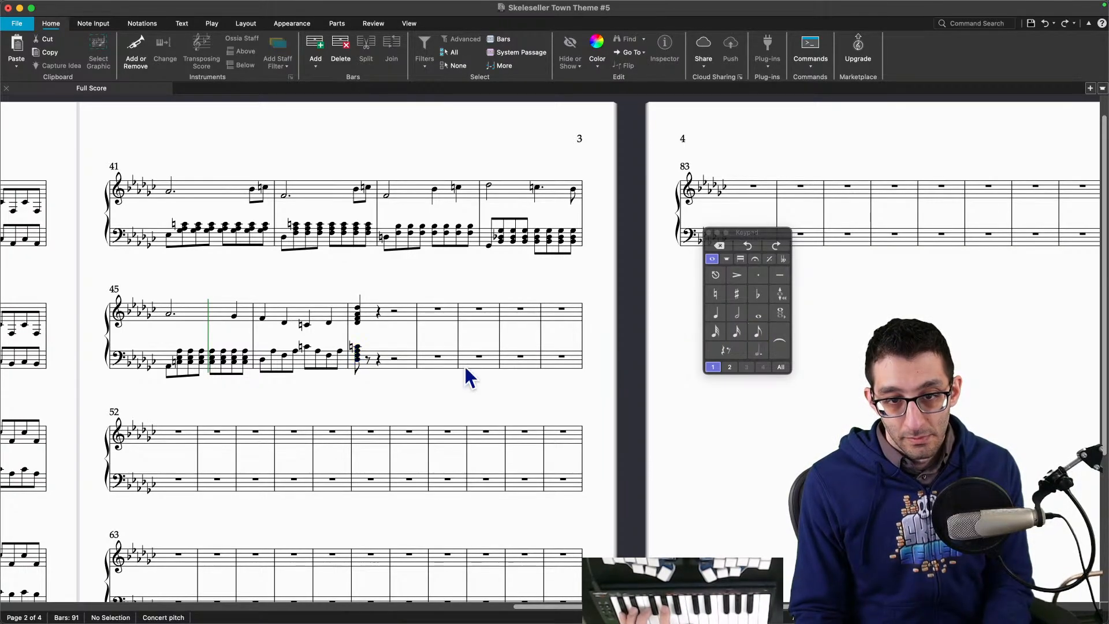
Step: Change the treble and bass chords in bar 47 to whole notes and add arpeggio lines to both
left_click(358, 315)
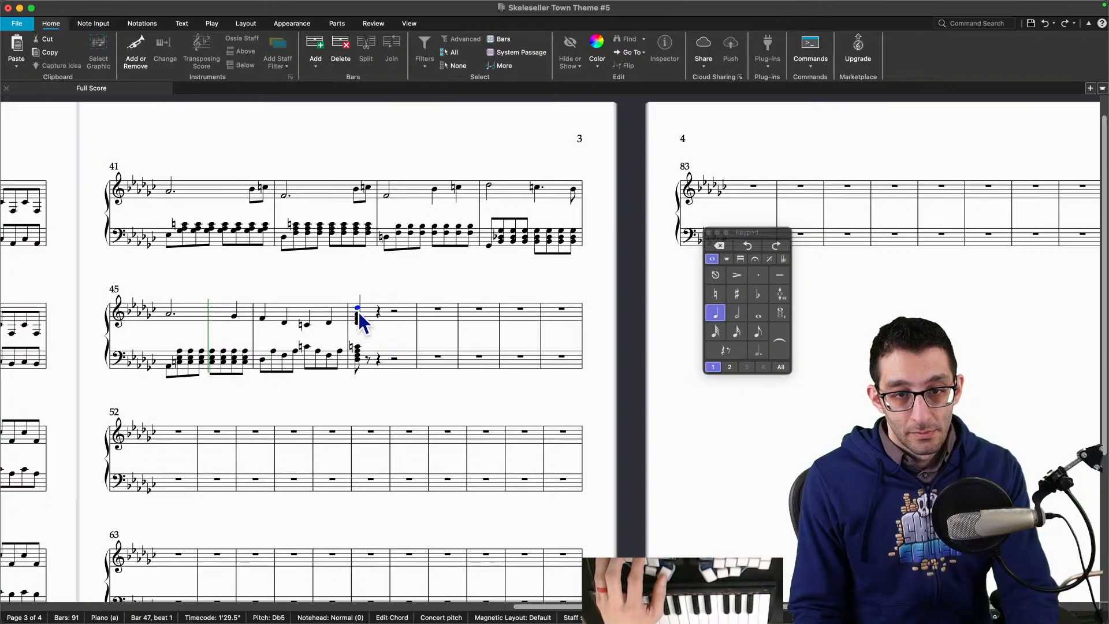
left_click(356, 351, "shift")
left_click(758, 312)
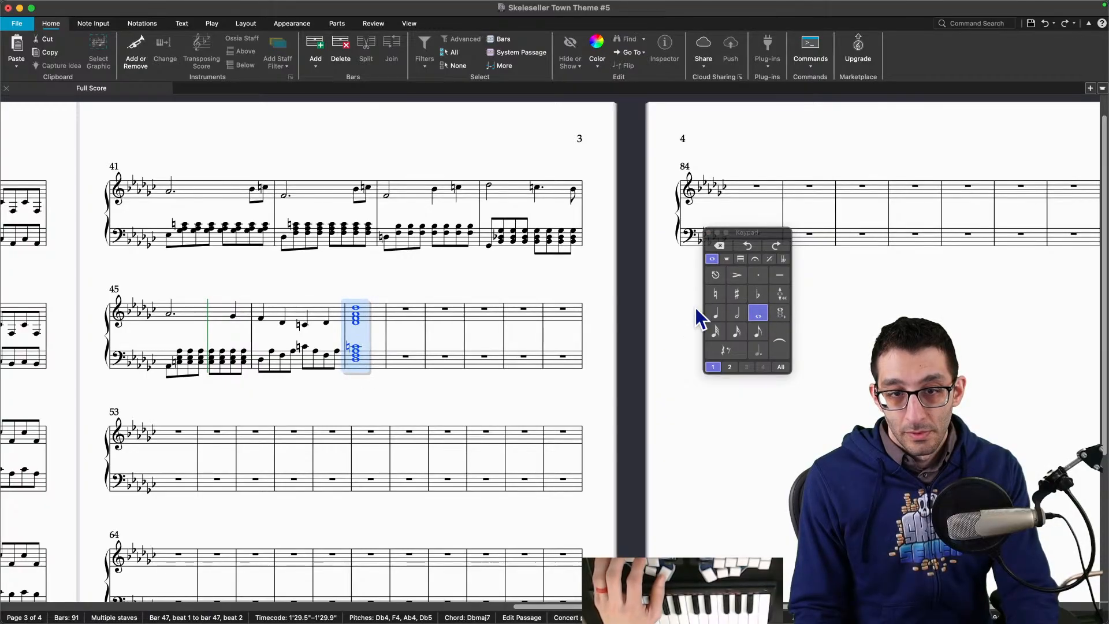
left_click(769, 258)
left_click(736, 275)
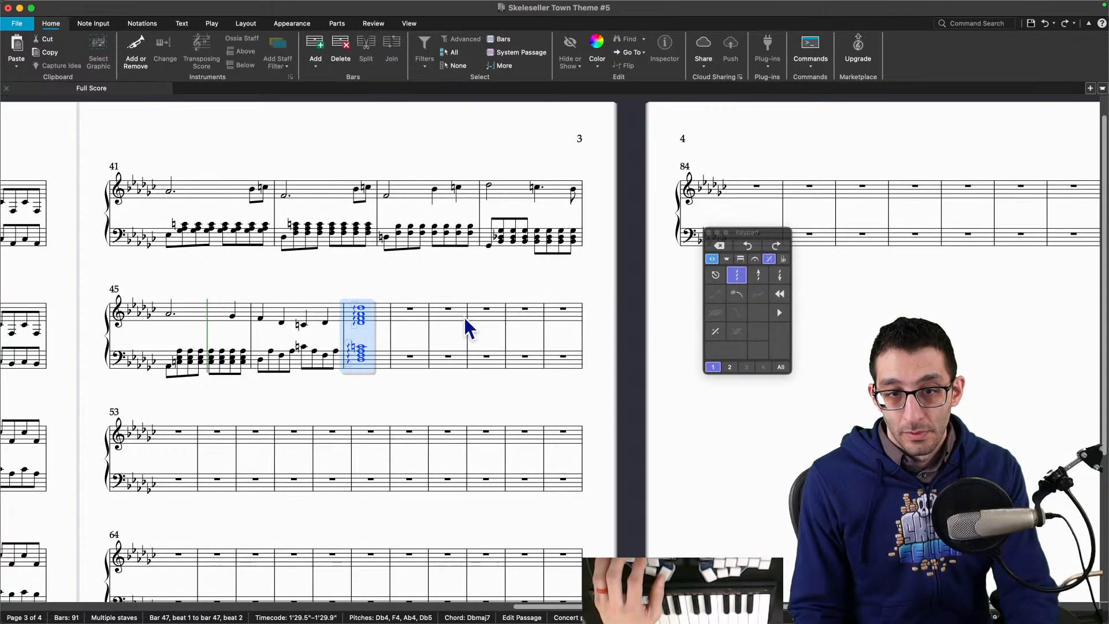
key("Escape")
Step: Delete the empty bars from 48 through 91 so the score ends at bar 47
left_click(416, 315)
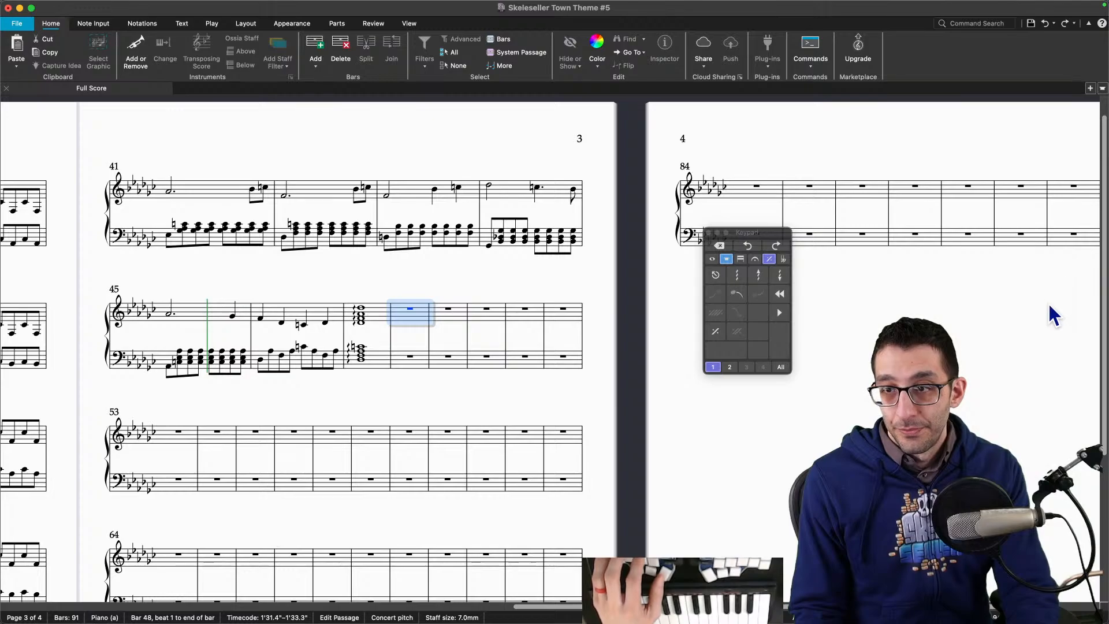
scroll(1048, 303, "right", 5)
left_click(886, 216, "shift")
right_click(887, 217)
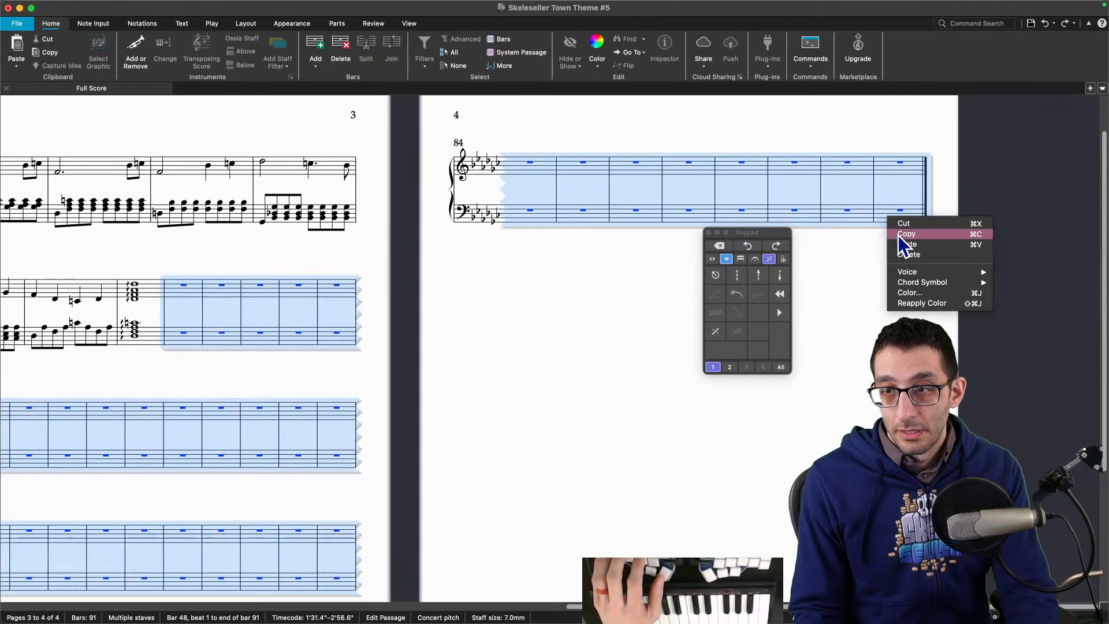
left_click(898, 235)
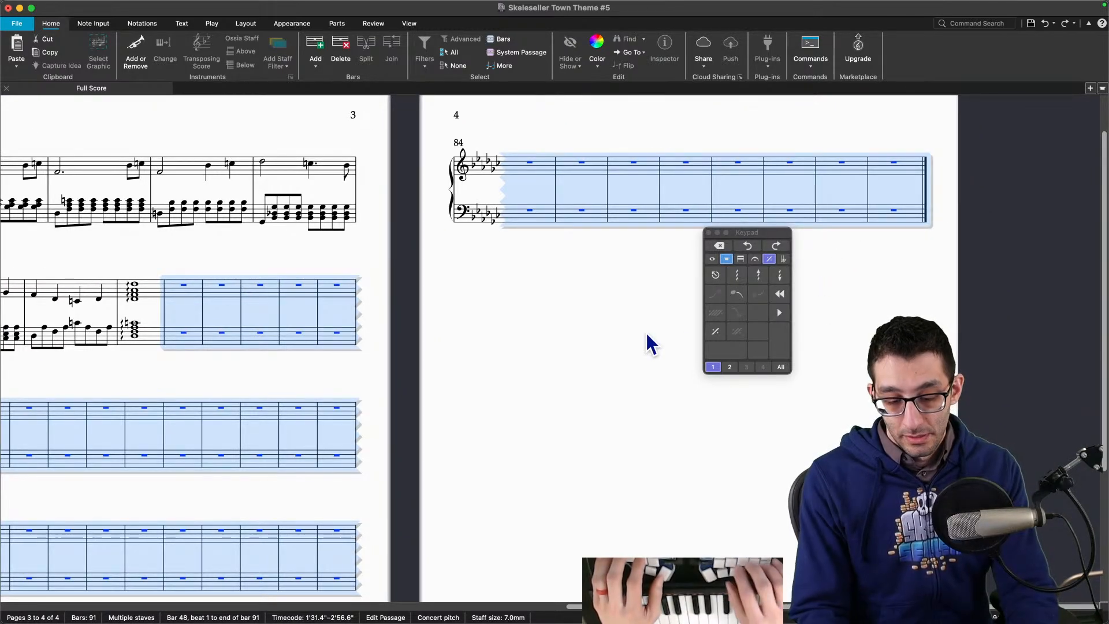
key("super+BackSpace")
key("Return")
Step: Play back the opening of the score from the first treble chord in bar 1
left_click_drag(330, 430, 516, 438)
scroll(432, 430, "down", 5)
left_click_drag(419, 424, 512, 390)
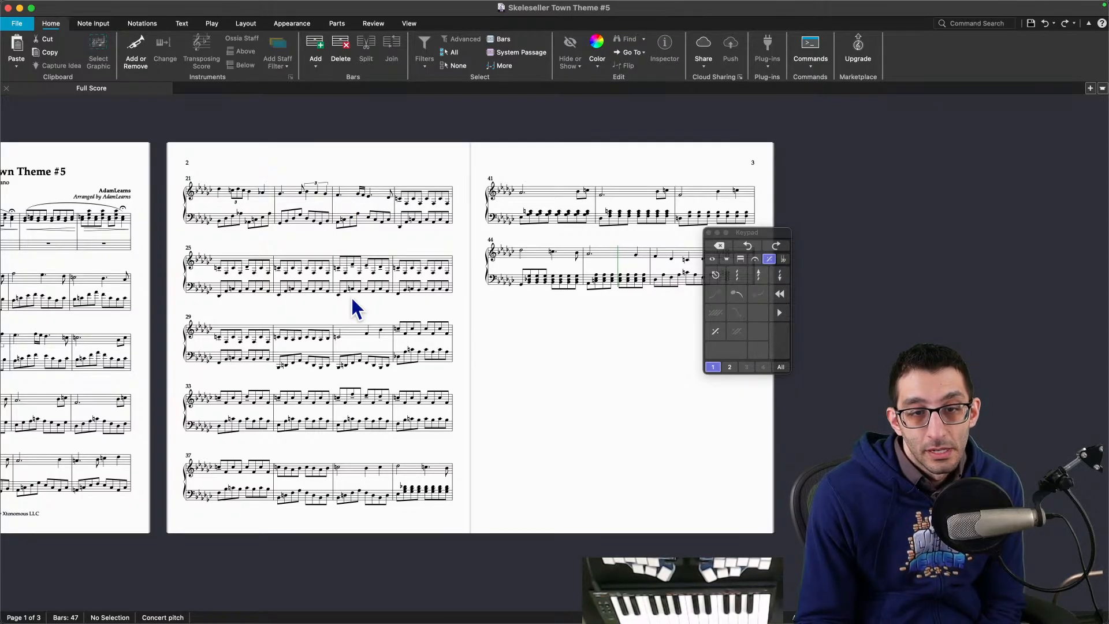
left_click_drag(237, 322, 426, 307)
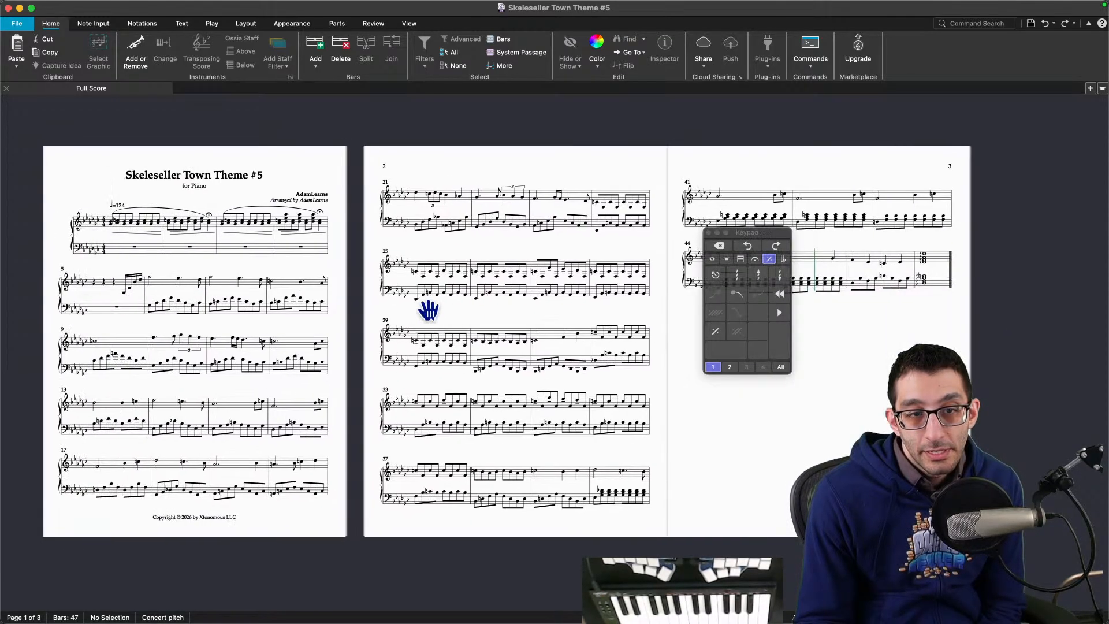
left_click(111, 225)
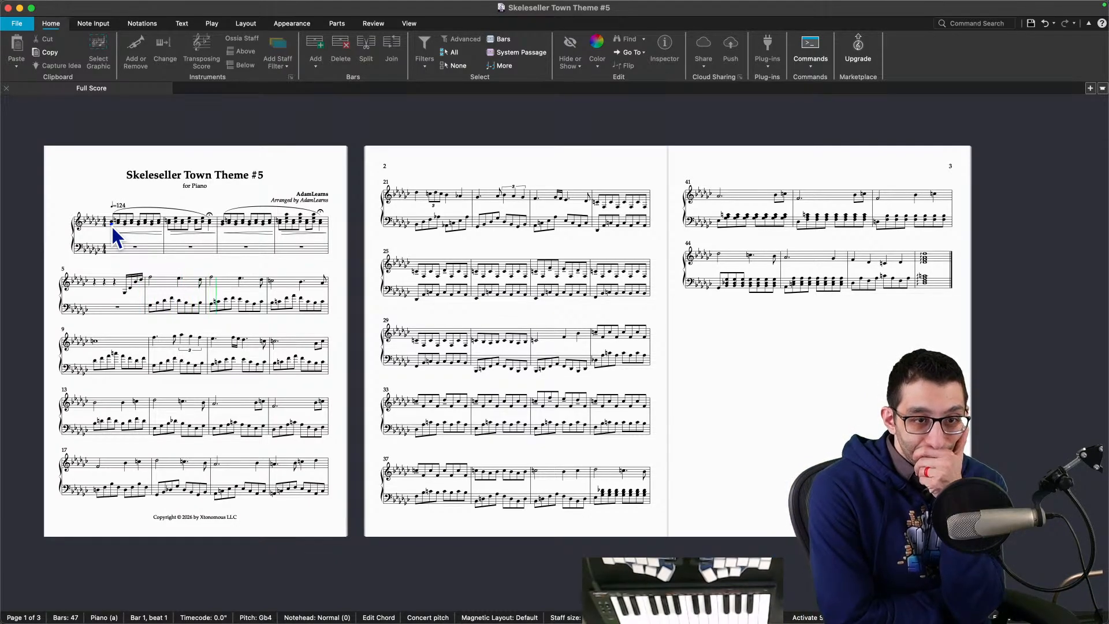
key("super+alt+k")
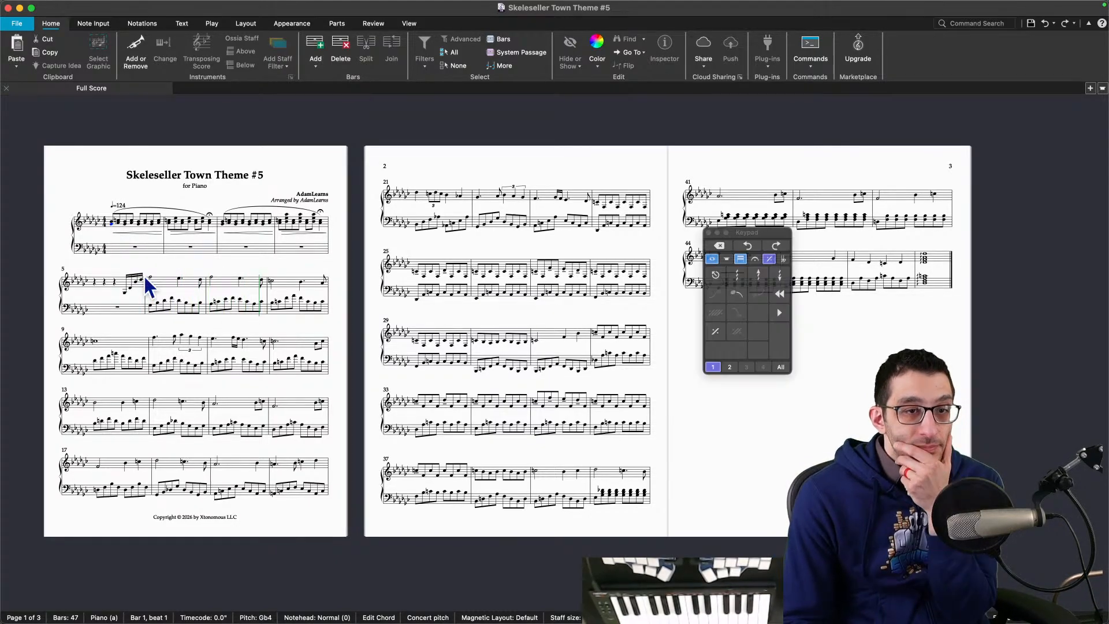
Step: Replace the three treble quarter rests in bar 5 with one dotted half rest
left_click(97, 283)
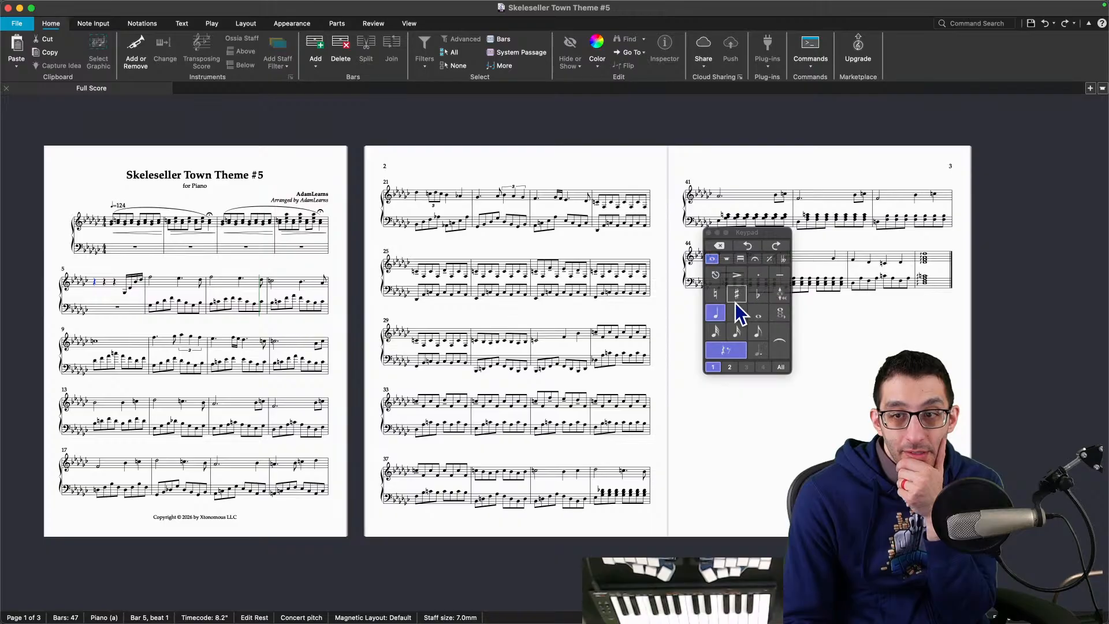
left_click(736, 312)
left_click(758, 350)
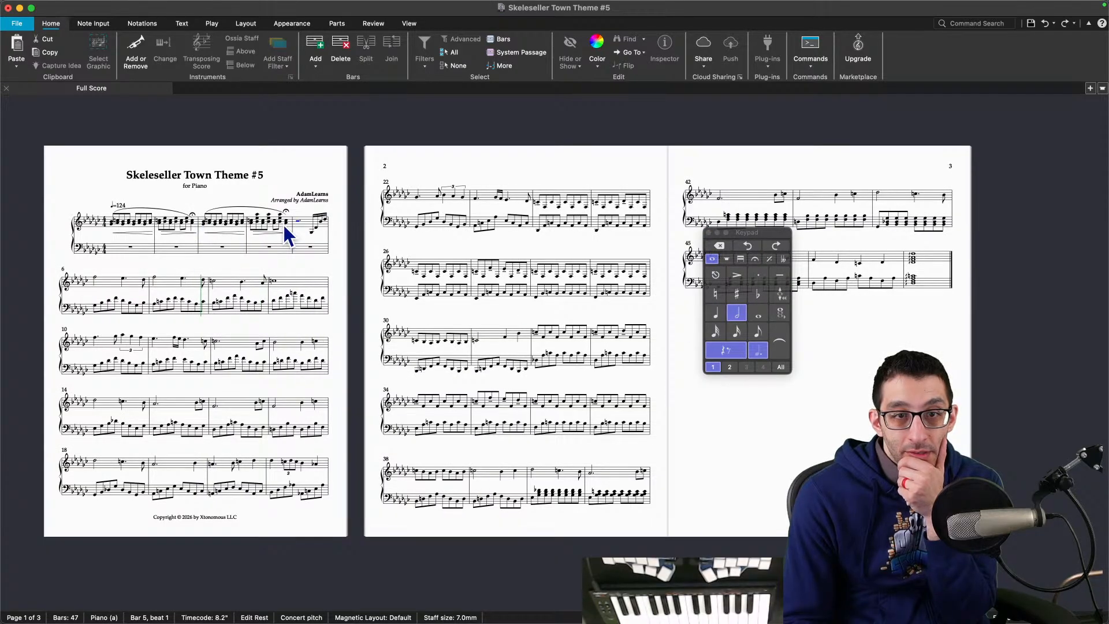
Step: Play back from the sixteenth-note run on beat 4 of bar 5
left_click(312, 233)
key("p")
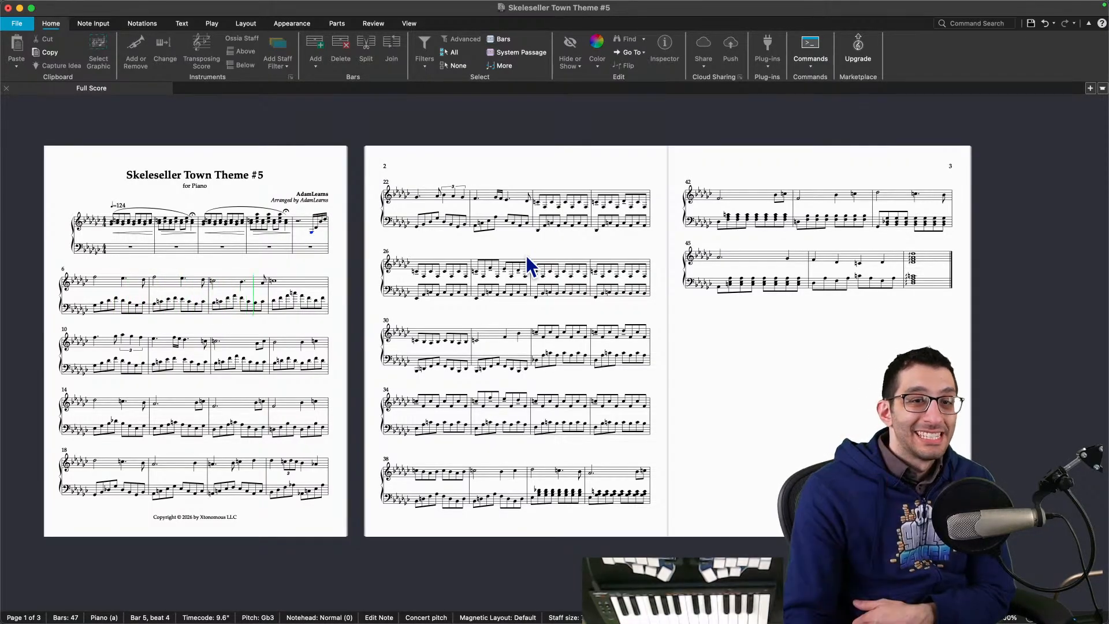
key("Escape")
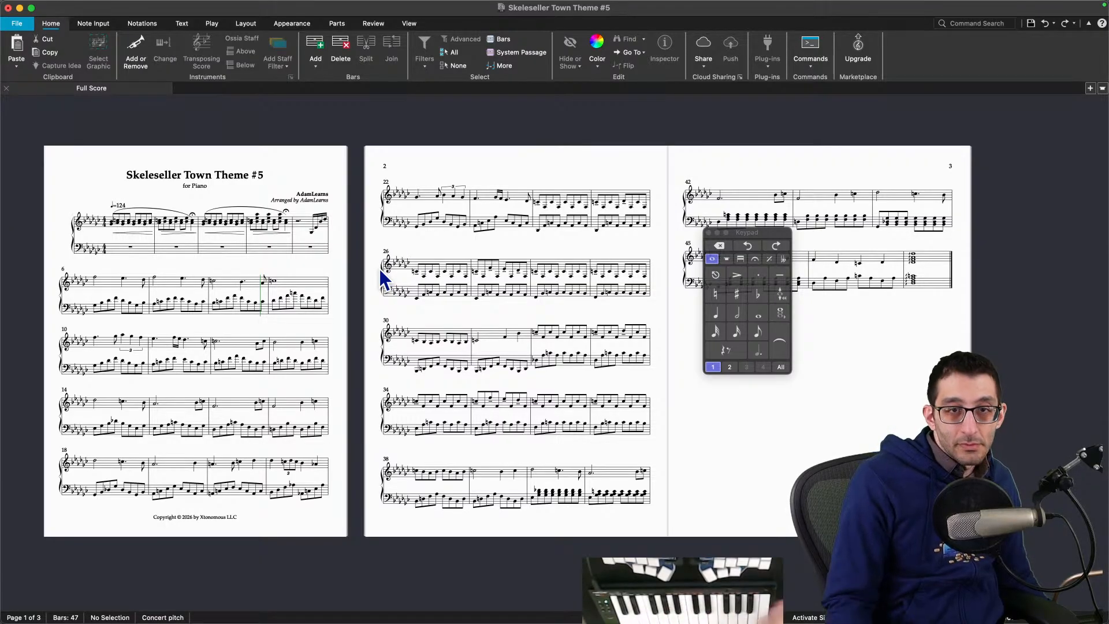
Step: Add G-flat 4 and B-flat 4 below the treble F5 opening bar 6, and two chord notes below the F5 opening bar 7
left_click(97, 280)
left_click(96, 277)
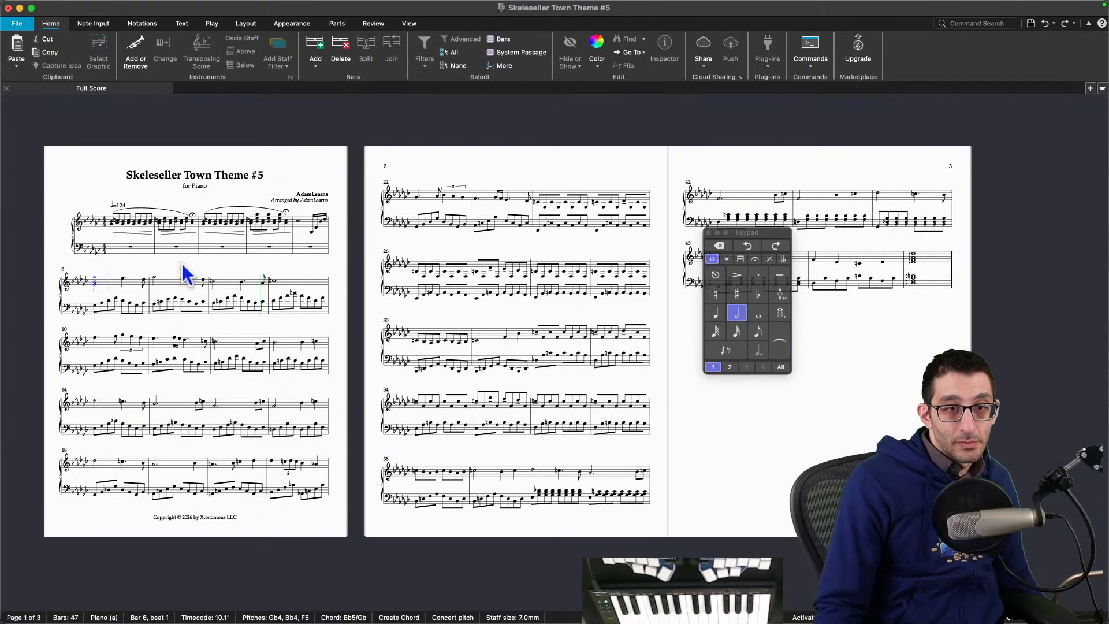
key("Escape")
left_click(155, 278)
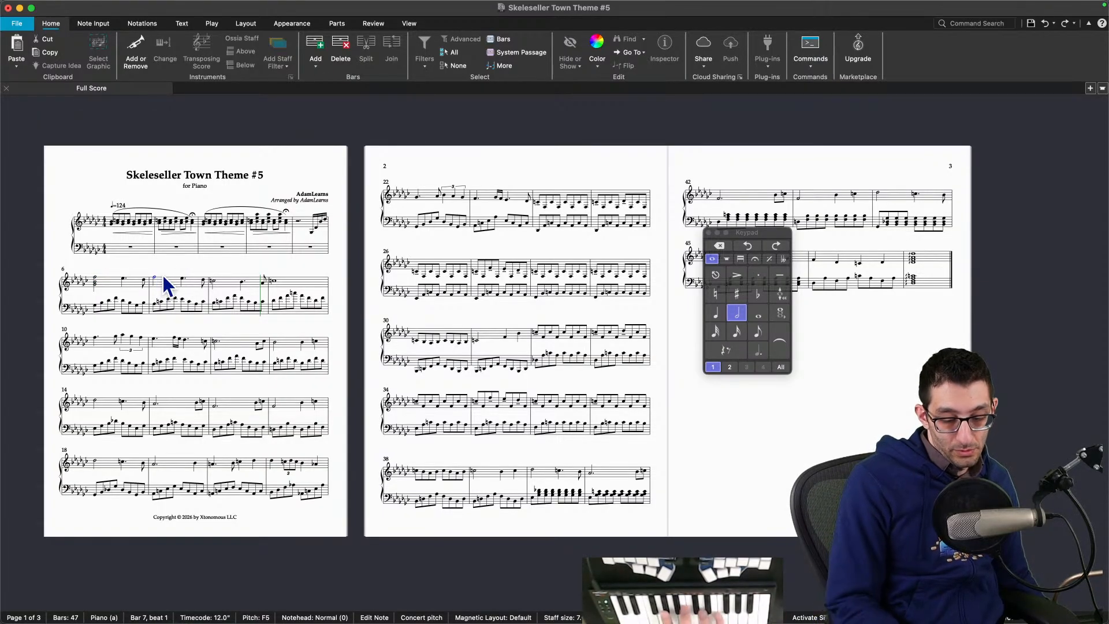
key("Escape")
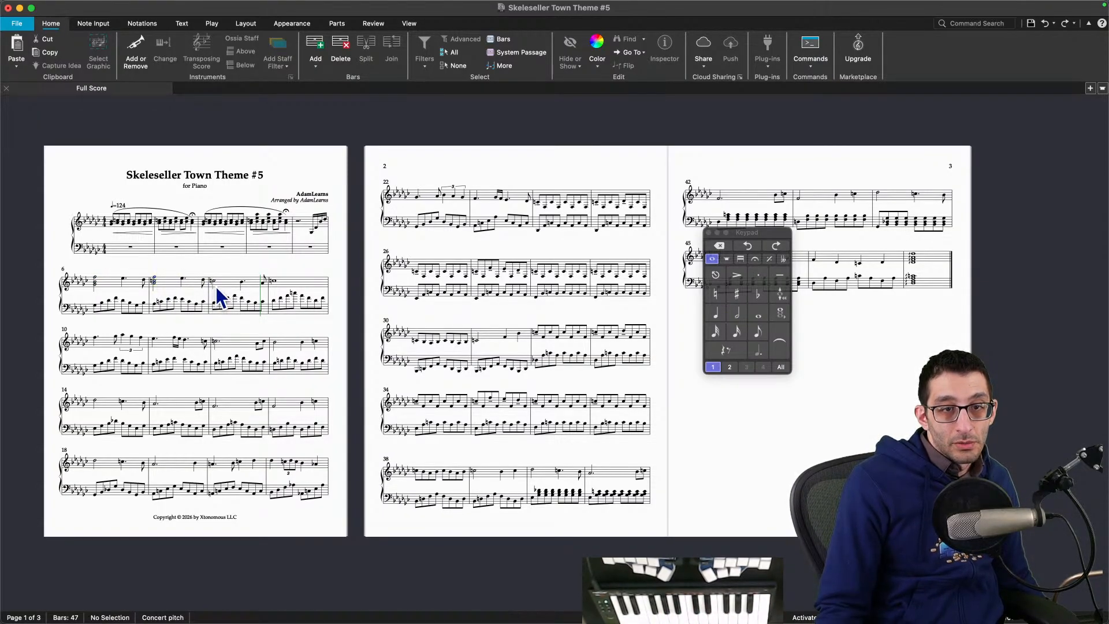
Step: Turn the dotted quarter F5 opening treble bar 10 into a chord by adding B-flat 4 and D-flat 5
left_click(96, 338)
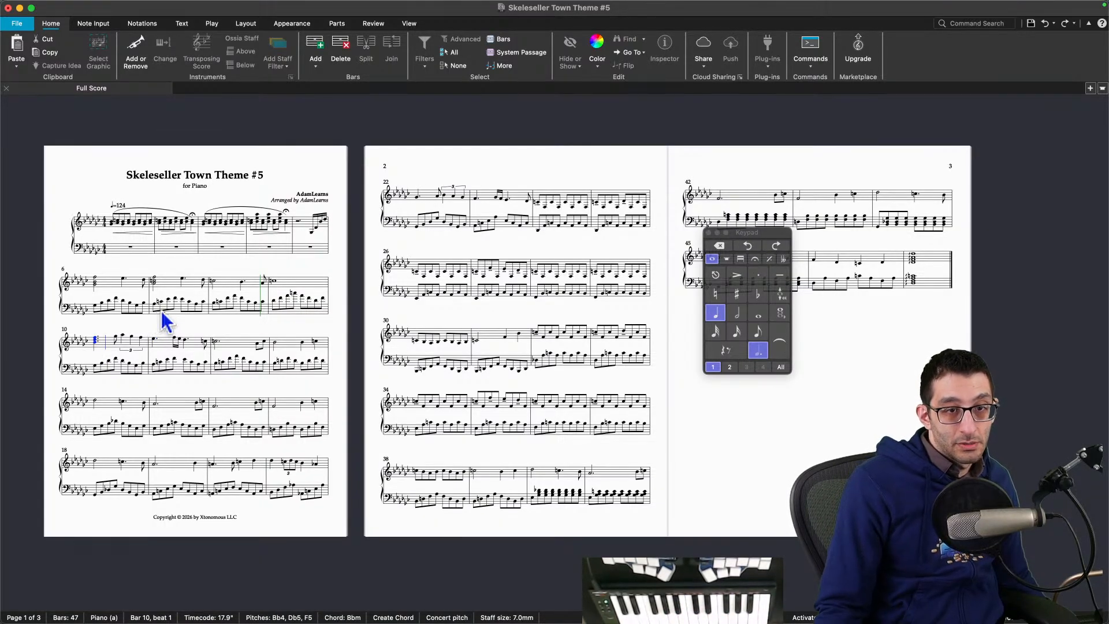
key("Escape")
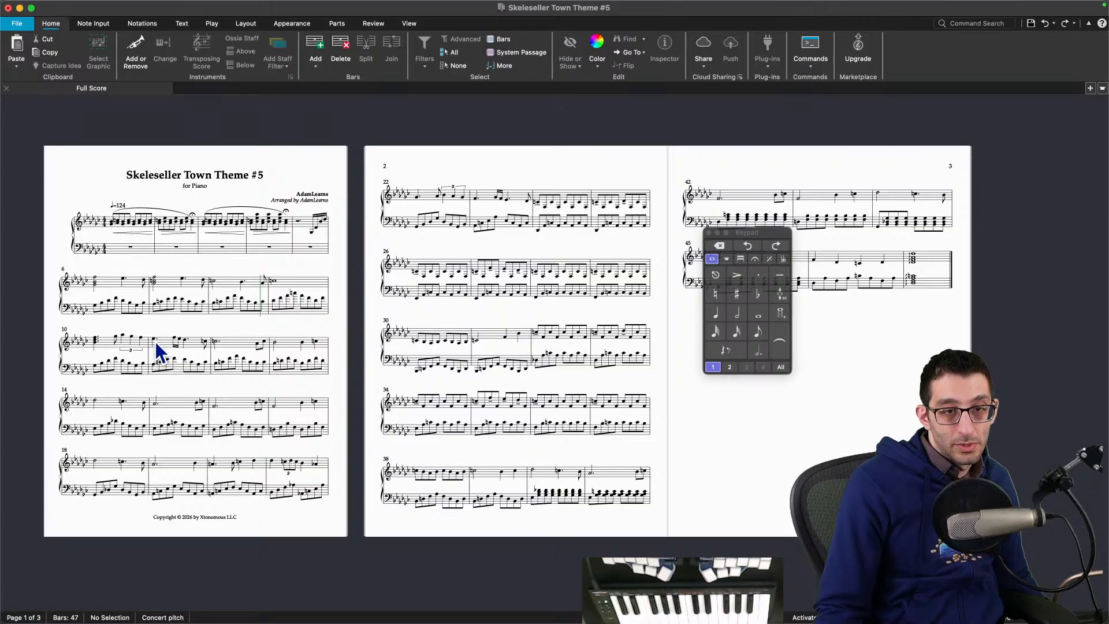
left_click(154, 339)
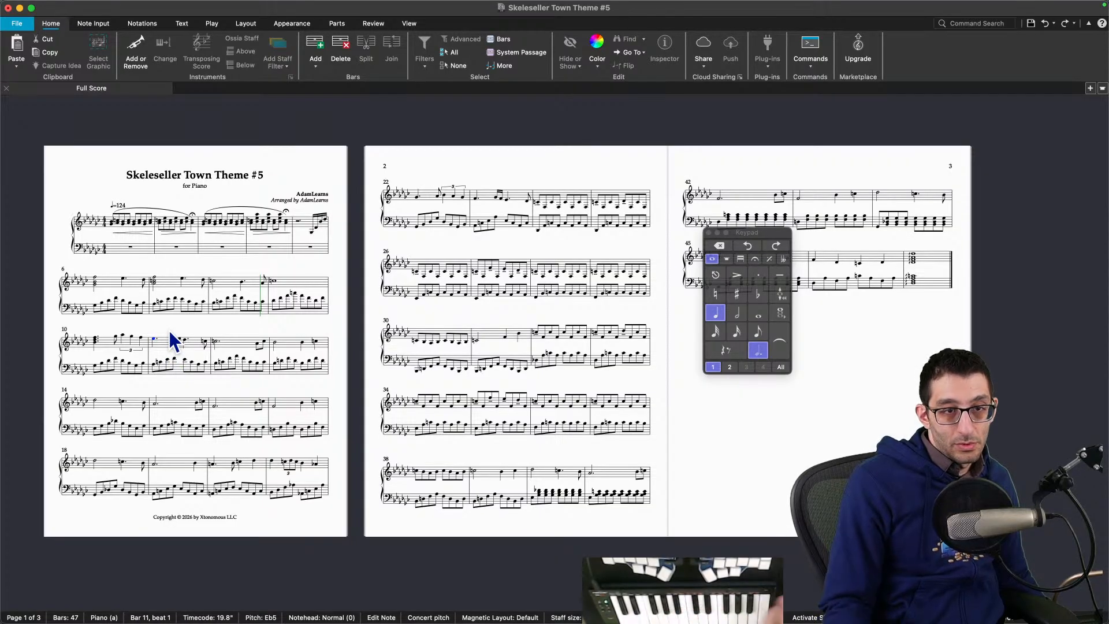
key("Escape")
Step: Play back the newly added chords from beat 4 of bar 5 at a larger zoom, and clear the selection
left_click(311, 232)
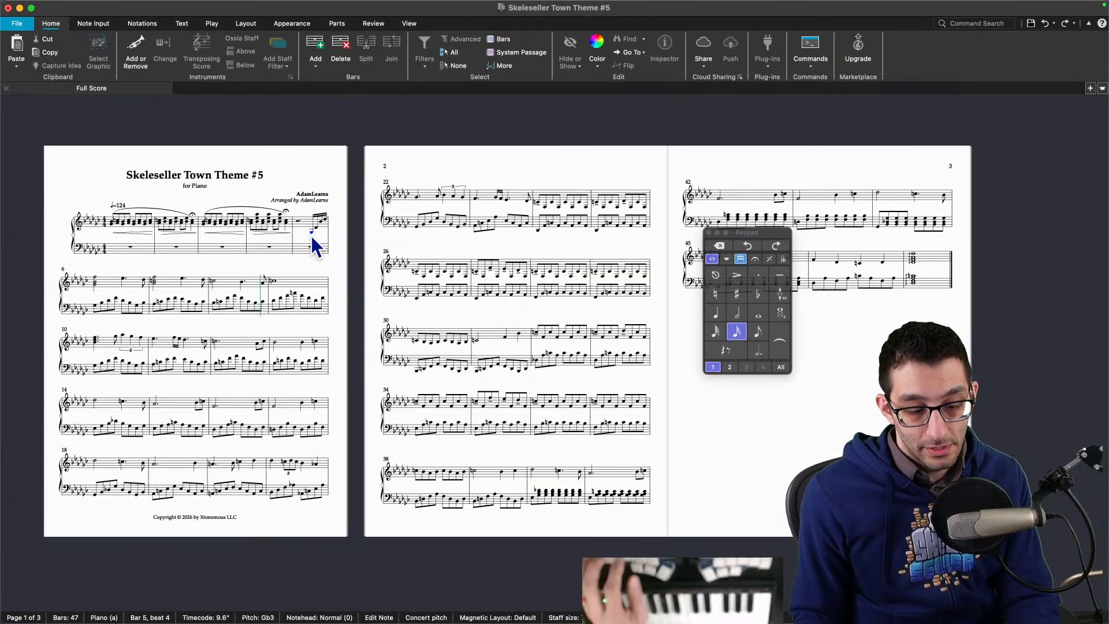
key("super+equal")
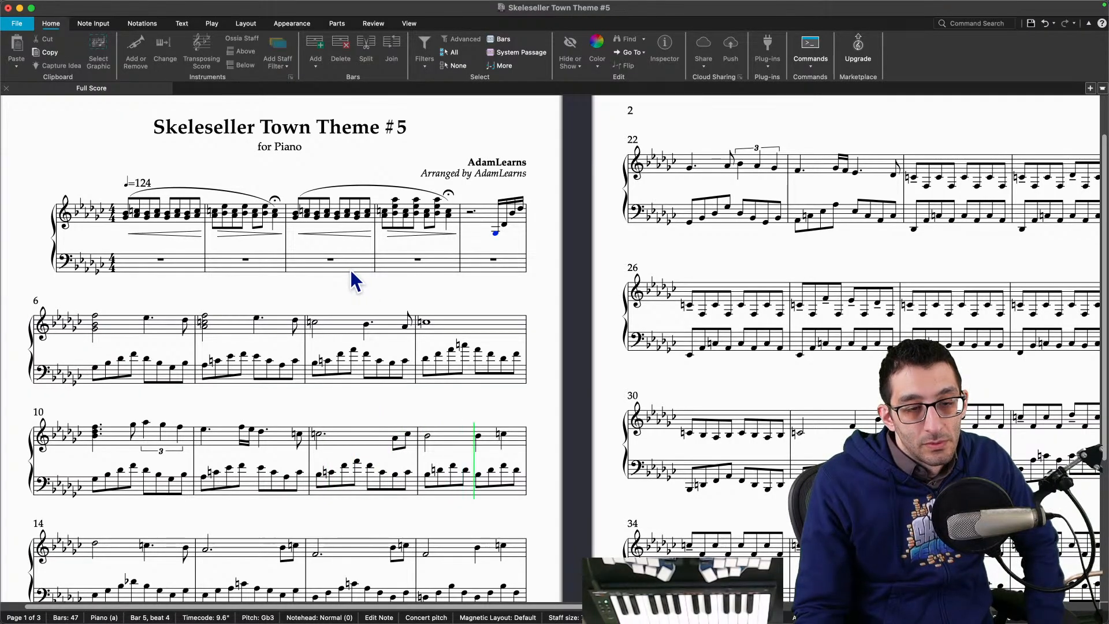
key("space")
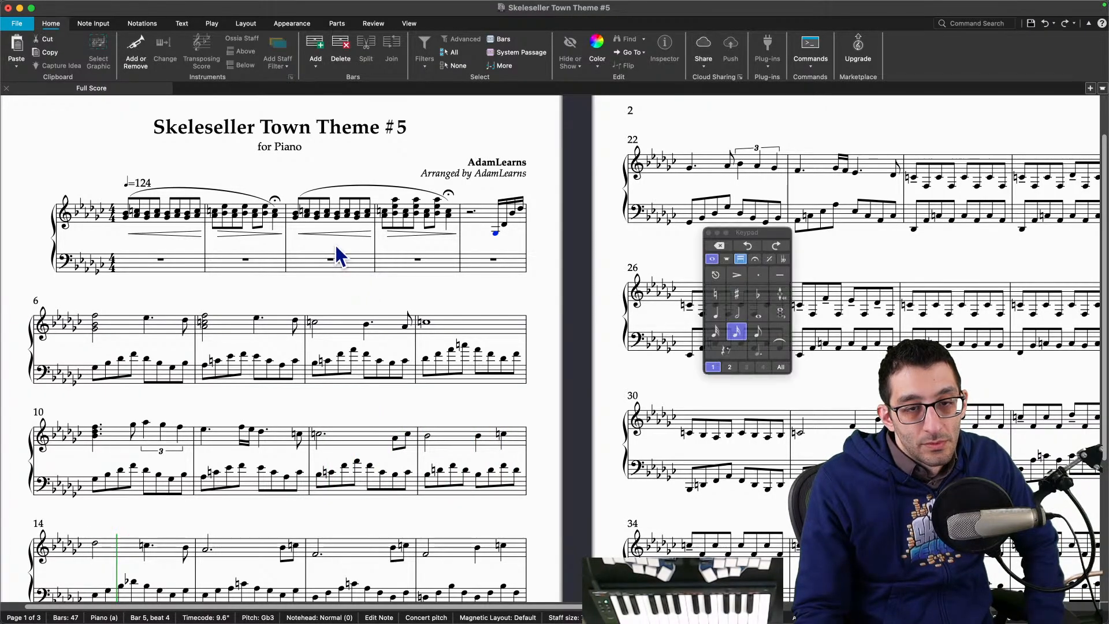
left_click(336, 245)
Step: Add A-flat 4 and C5 below the dotted quarter E-flat 5 that opens treble bar 11
left_click_drag(356, 273, 377, 229)
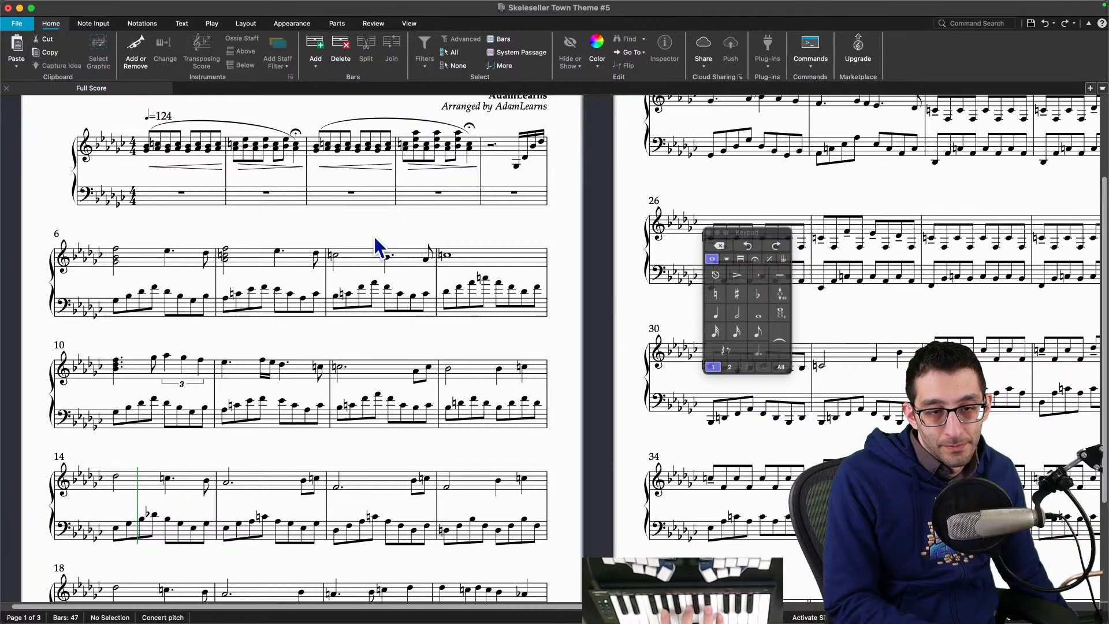
left_click(227, 364)
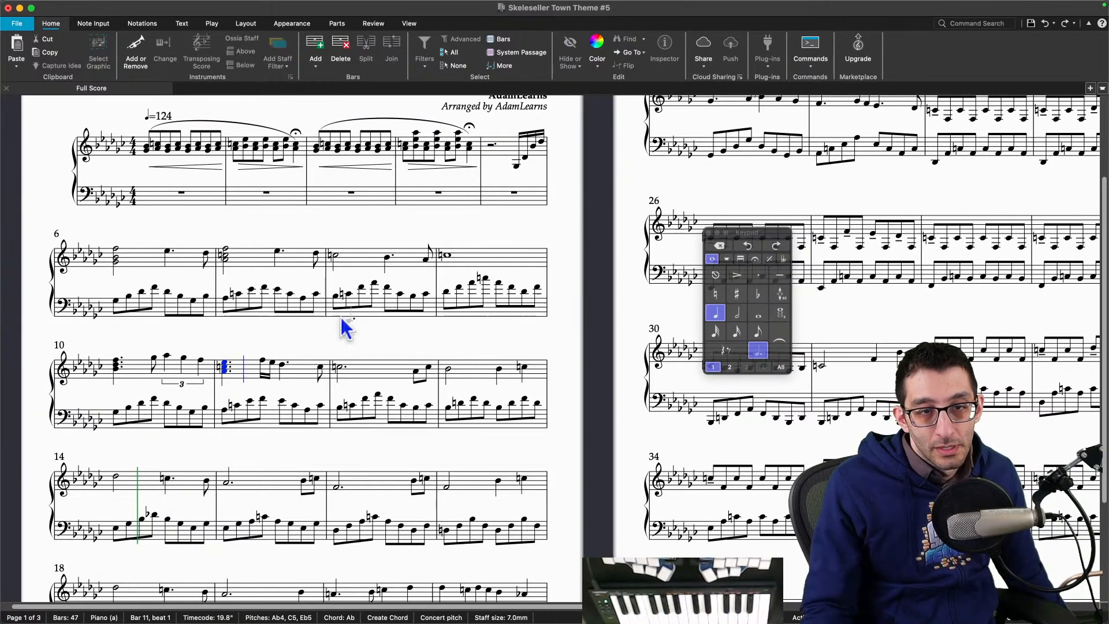
key("Escape")
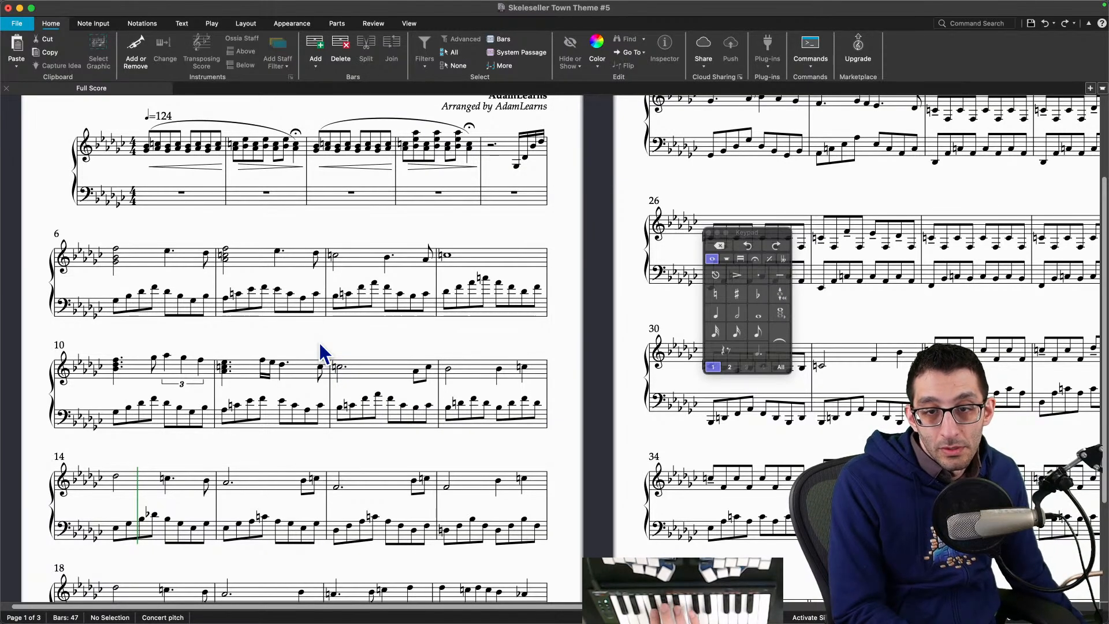
Step: Add F4 below the half note B-flat 4 that opens treble bar 13
left_click(450, 374)
left_click(450, 371)
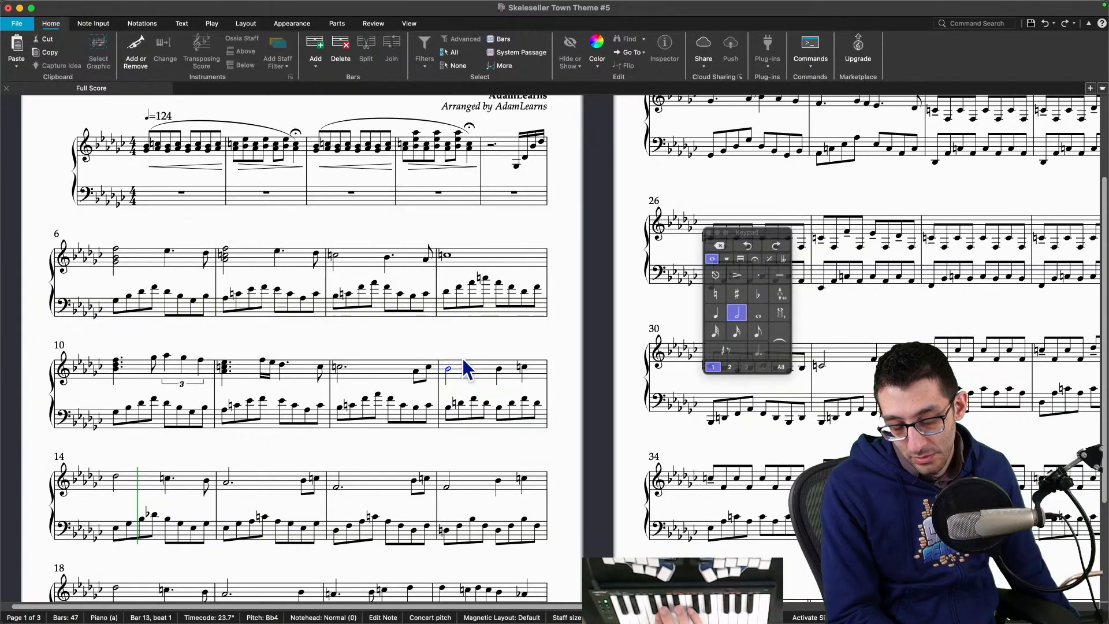
key("Escape")
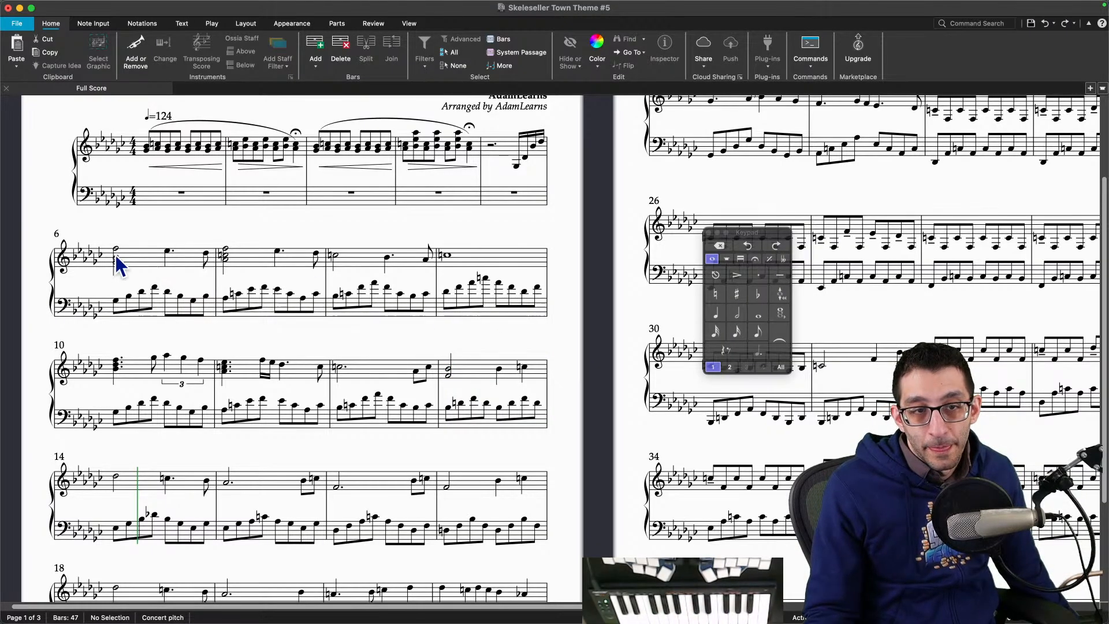
Step: Add F4 below the C5 notes that open treble bars 8, 9 and 12
left_click(336, 258)
left_click(446, 258)
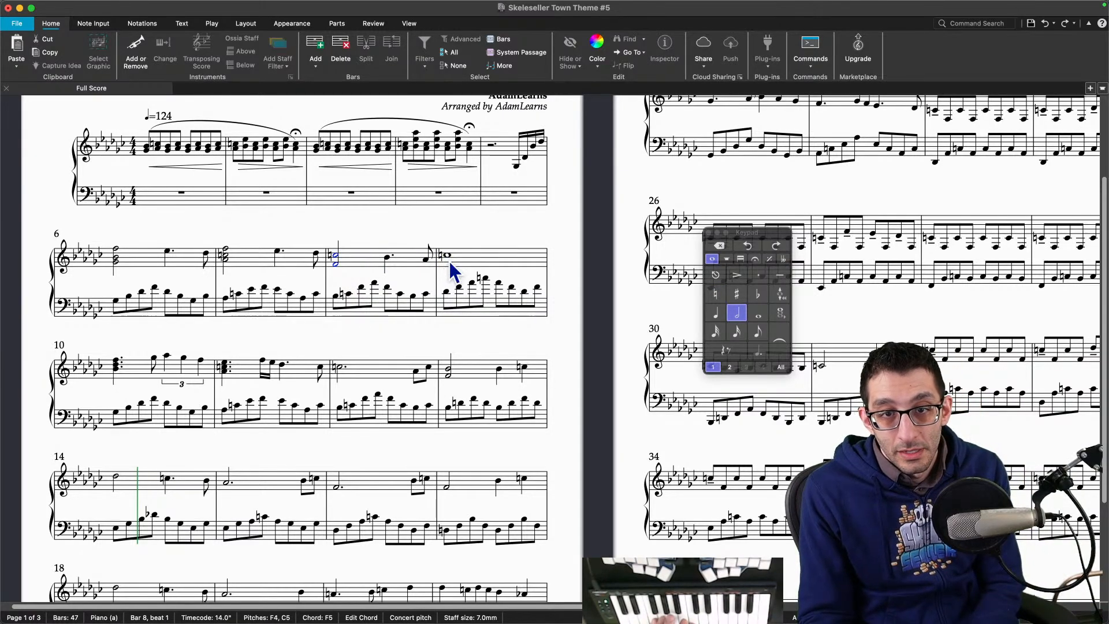
key("Escape")
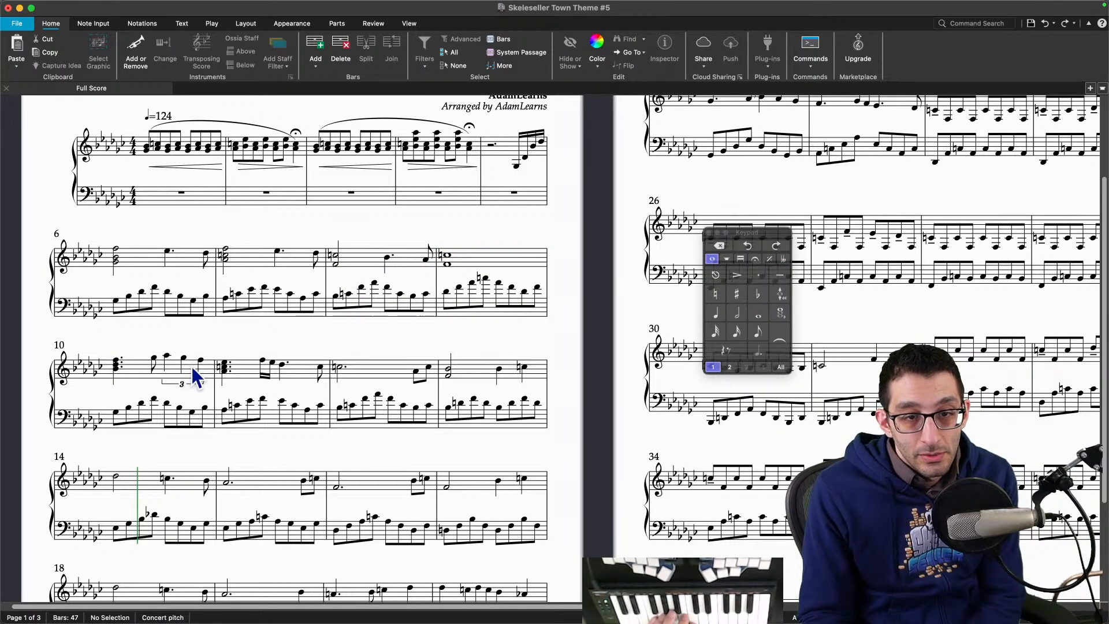
left_click(340, 368)
key("shift+5")
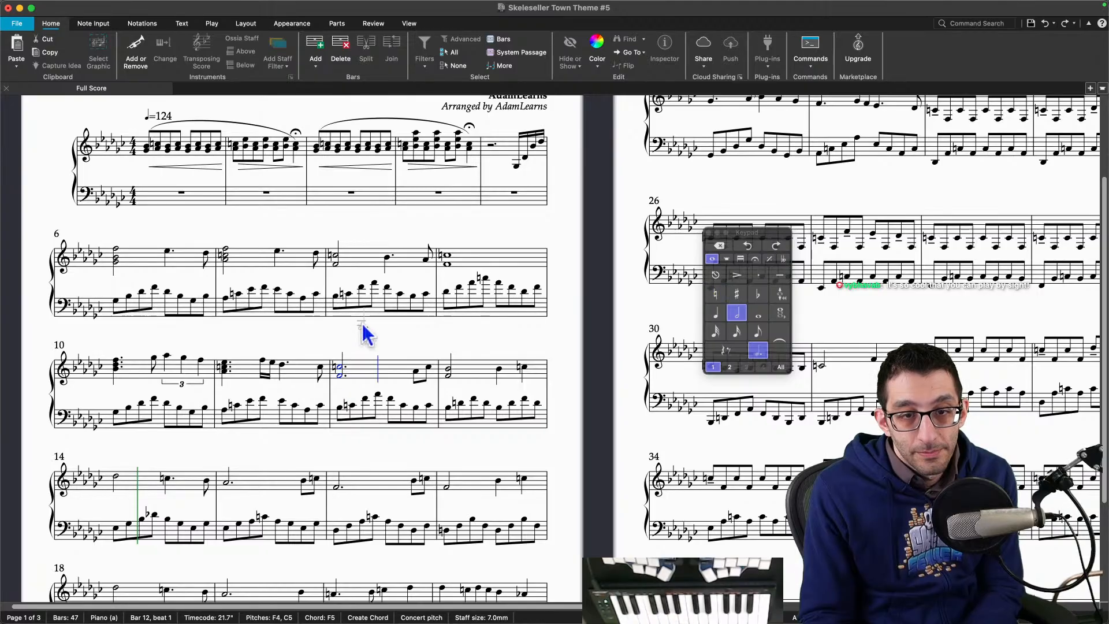
key("Escape")
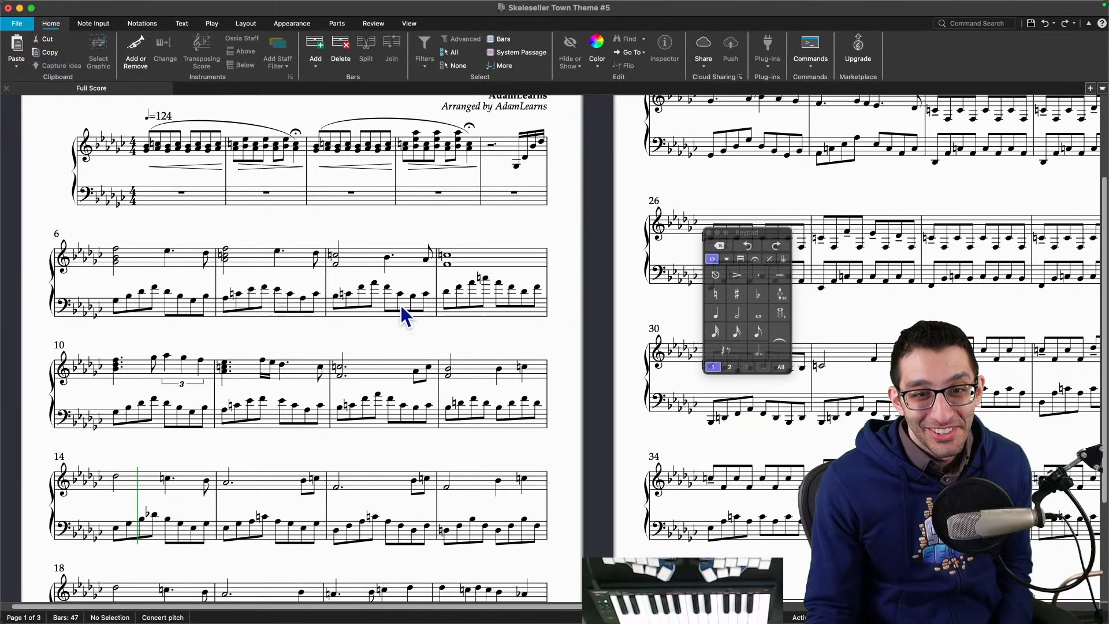
Step: Play back the harmonized passage from the G-flat 3 on beat 4 of bar 5, and clear the selection
left_click_drag(368, 245, 390, 237)
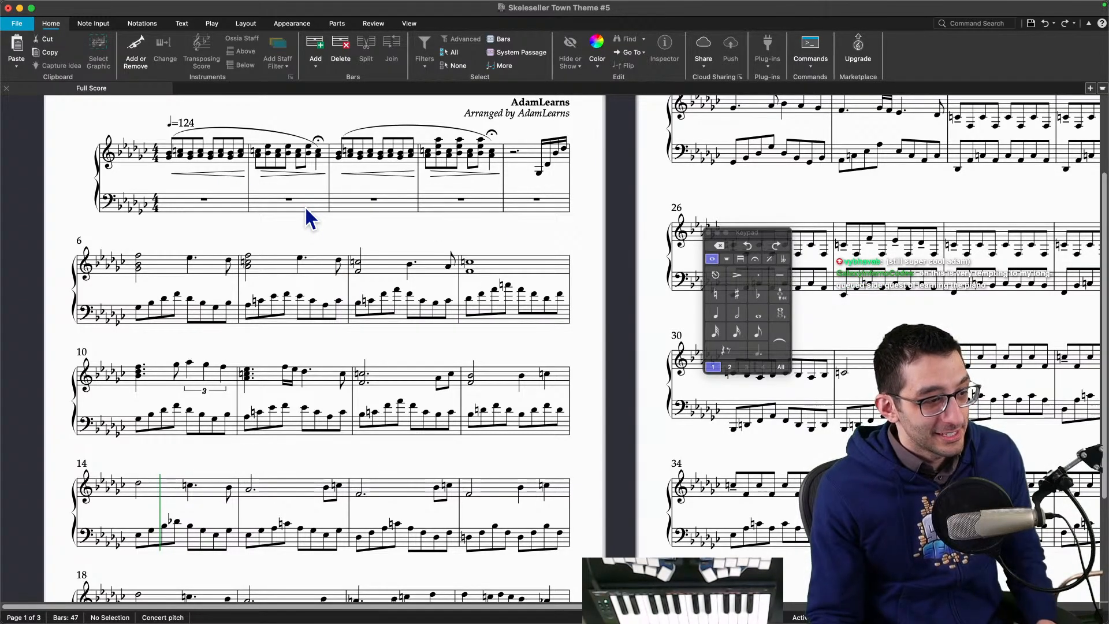
left_click(539, 174)
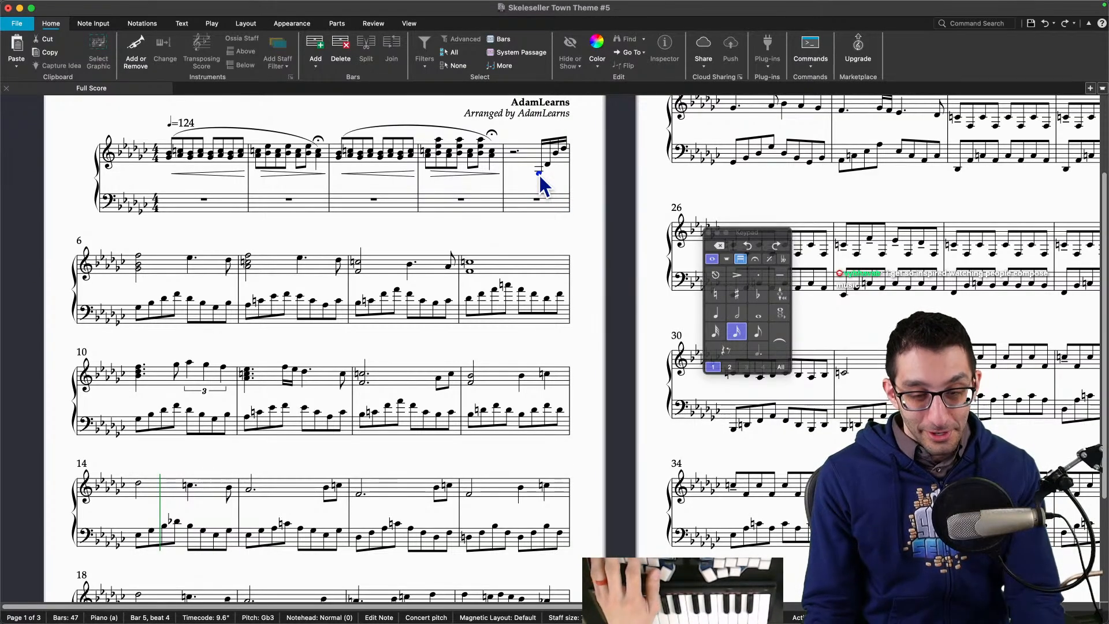
key("space")
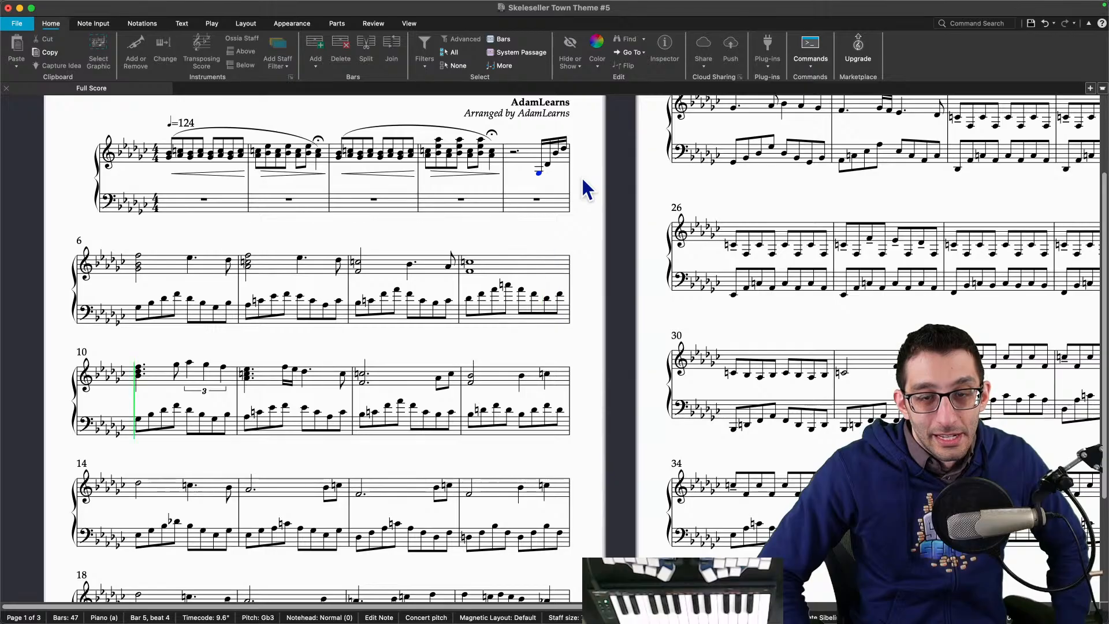
key("space")
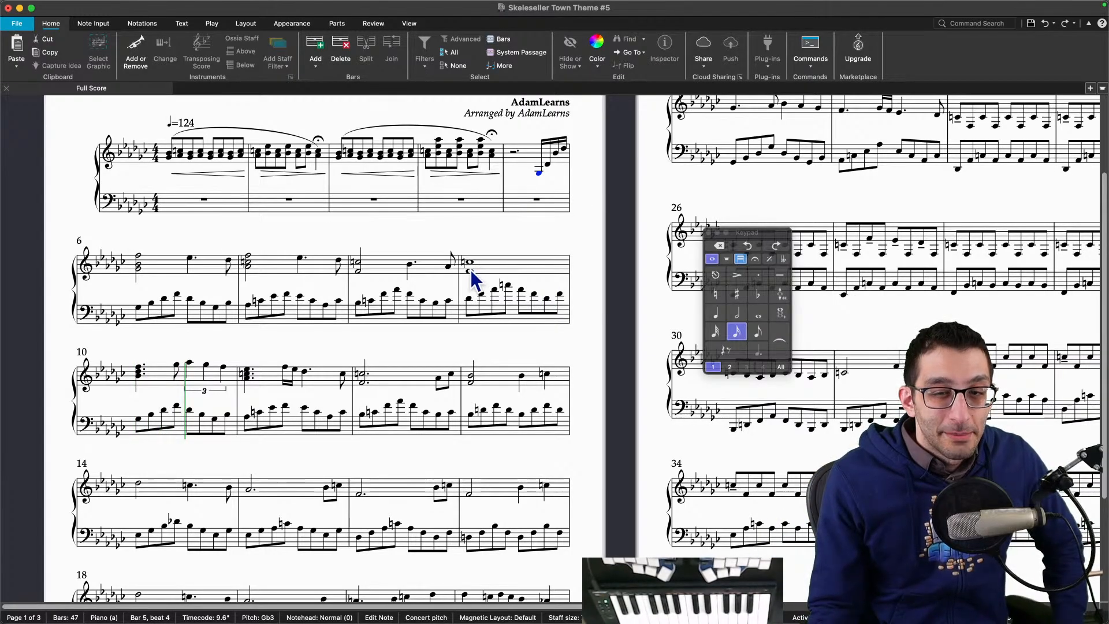
key("Escape")
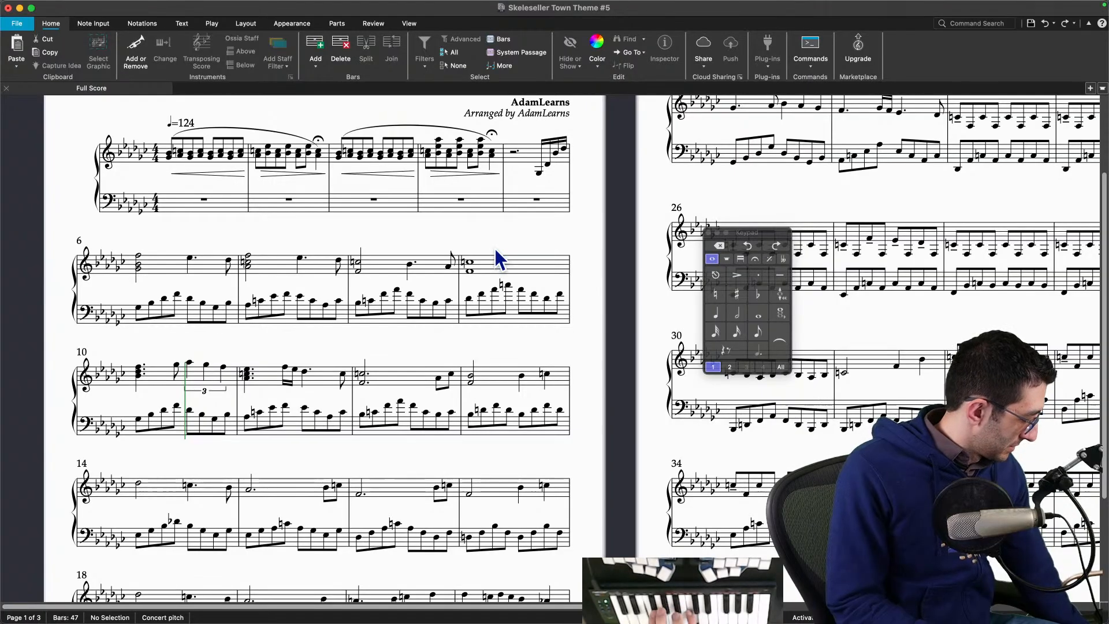
Step: Change the lower chord note to A-flat 4 in the chords opening treble bars 8 and 12
left_click(358, 266)
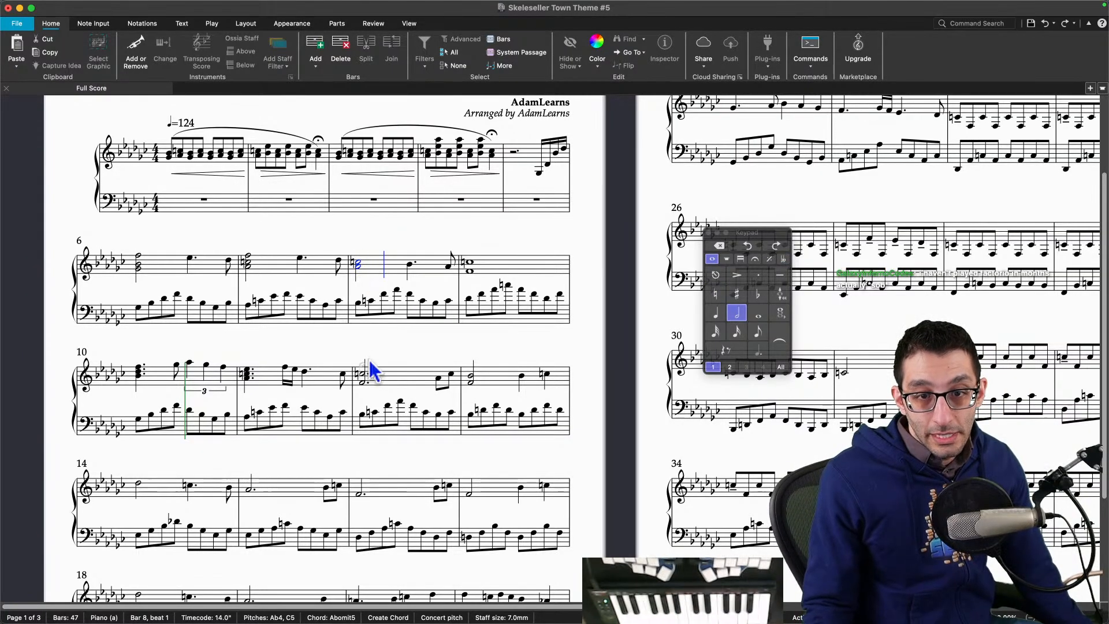
left_click(365, 374)
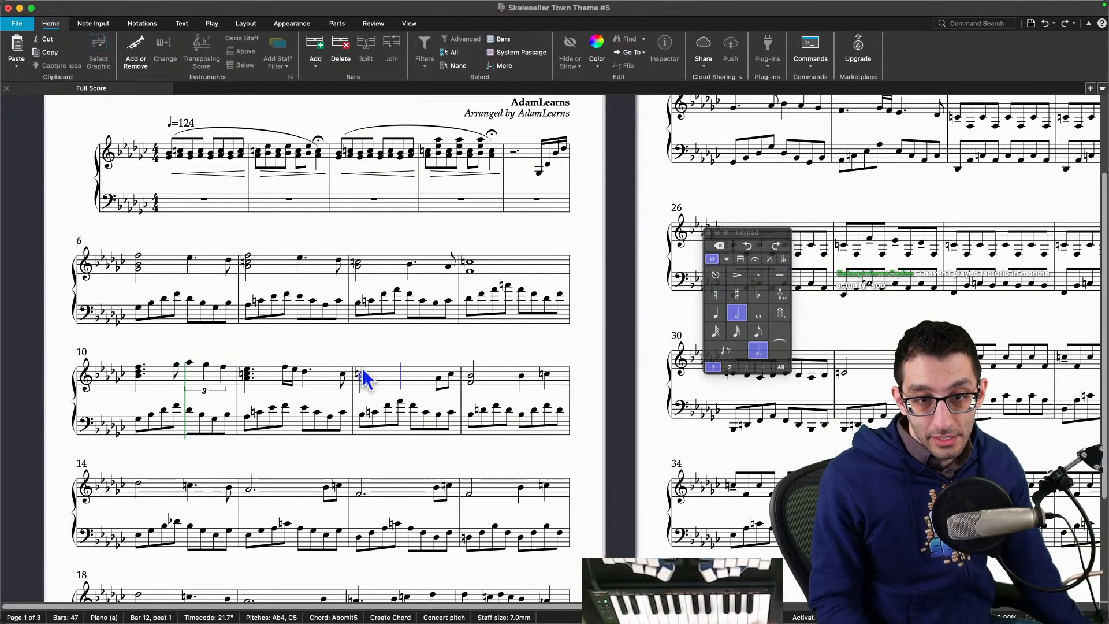
key("Escape")
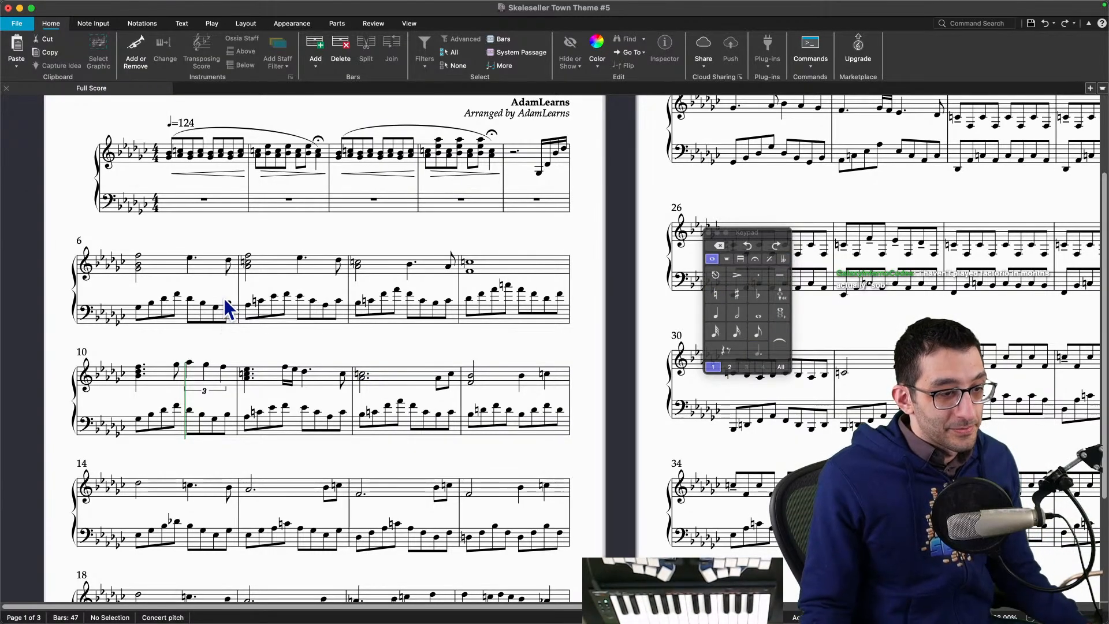
Step: Play back the score from the chord opening bar 6, and again from the chord opening bar 7
left_click(139, 267)
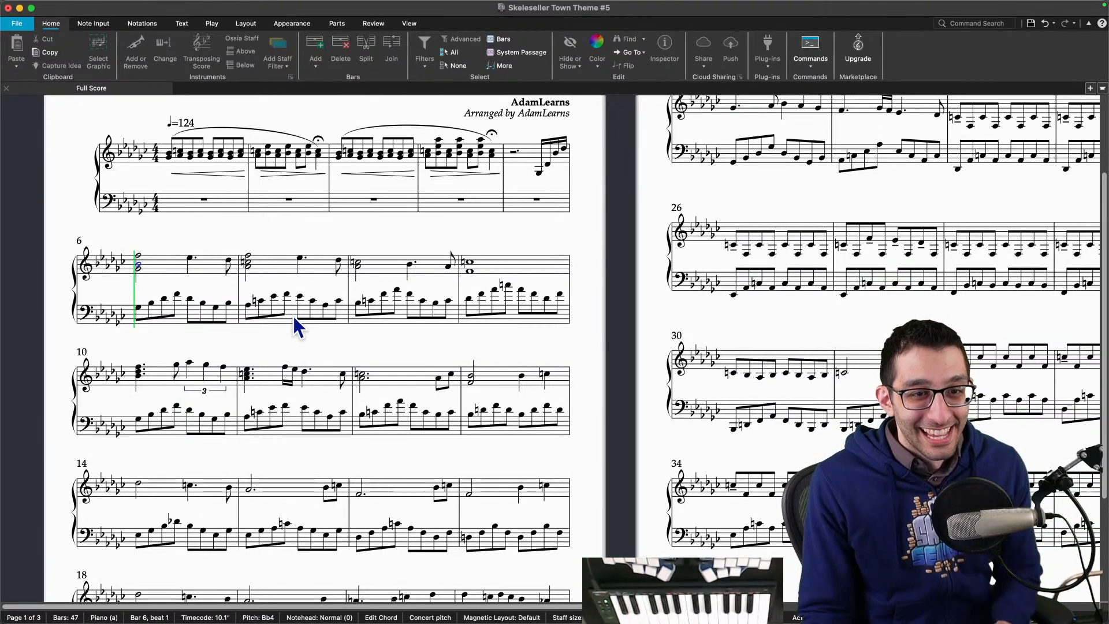
key("p")
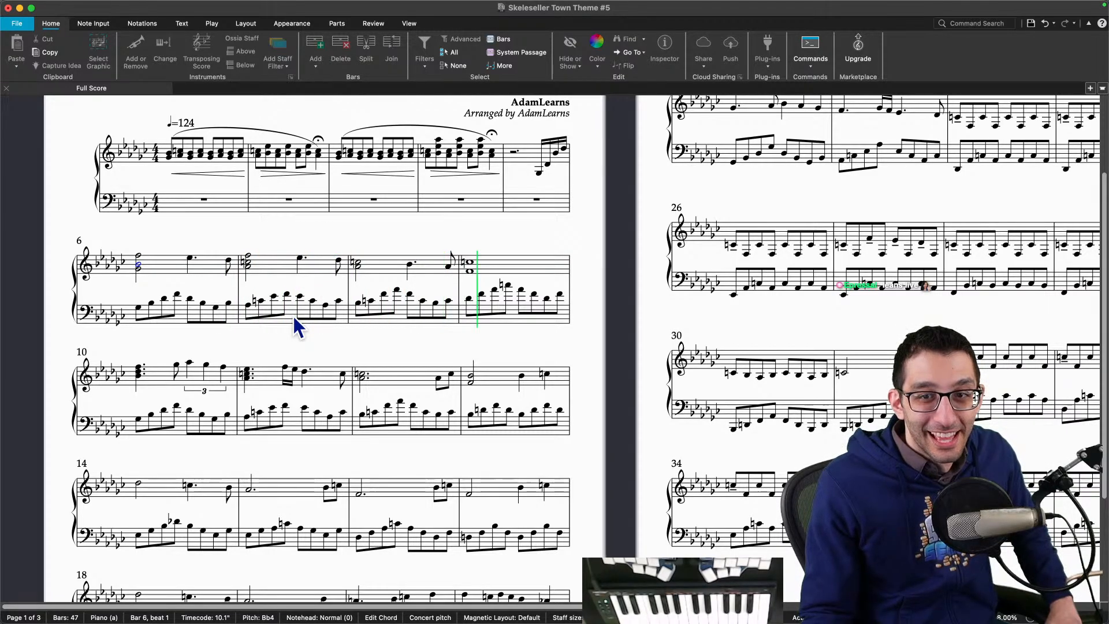
key("space")
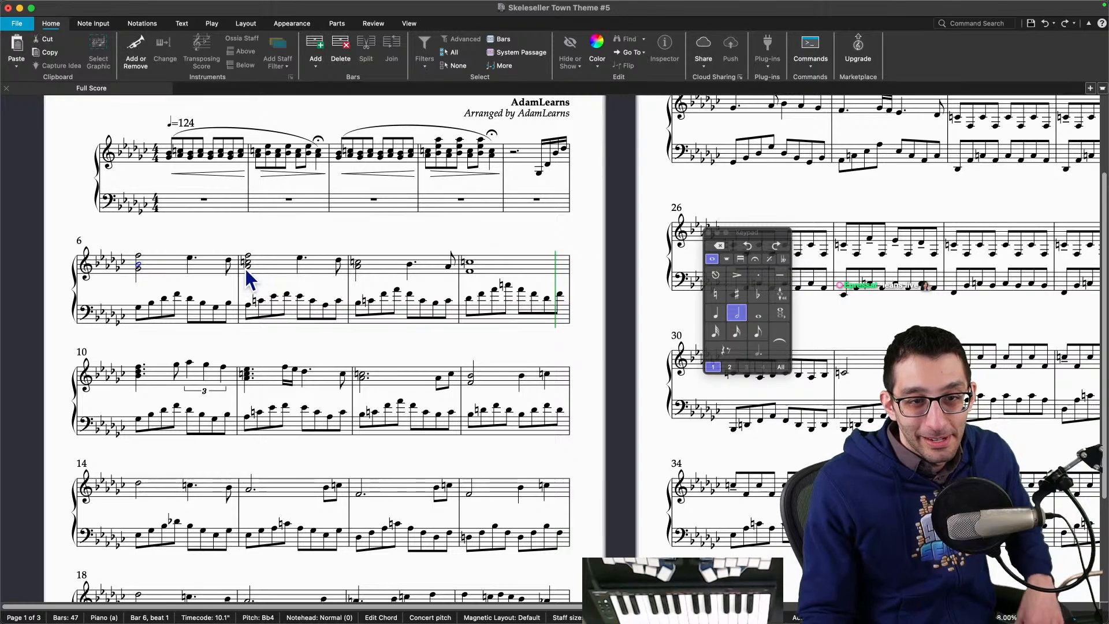
key("Escape")
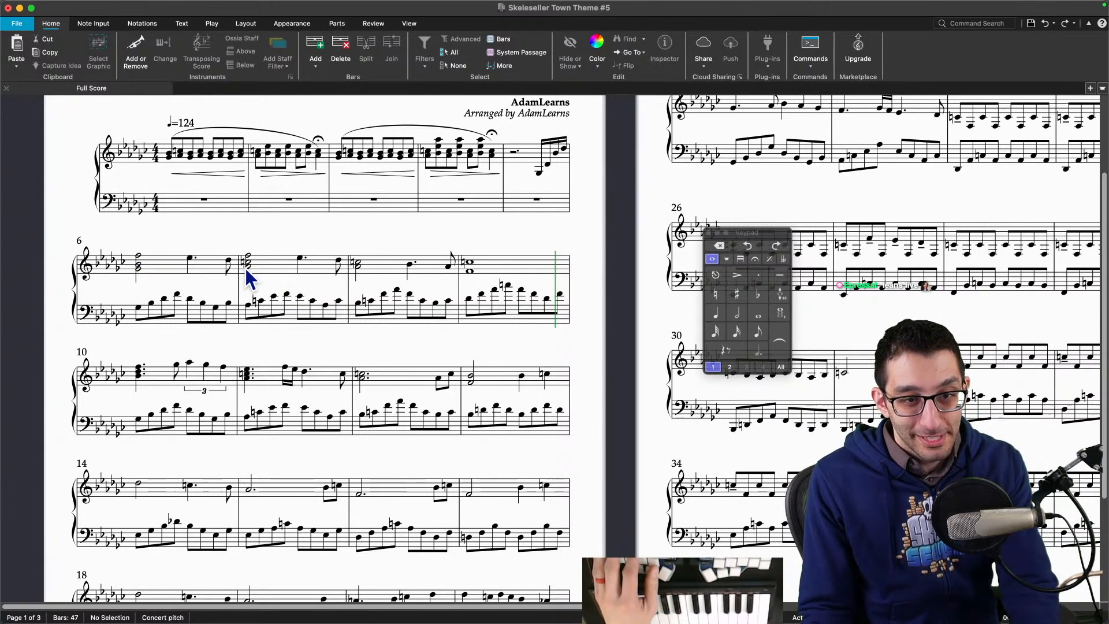
left_click(246, 264)
key("space")
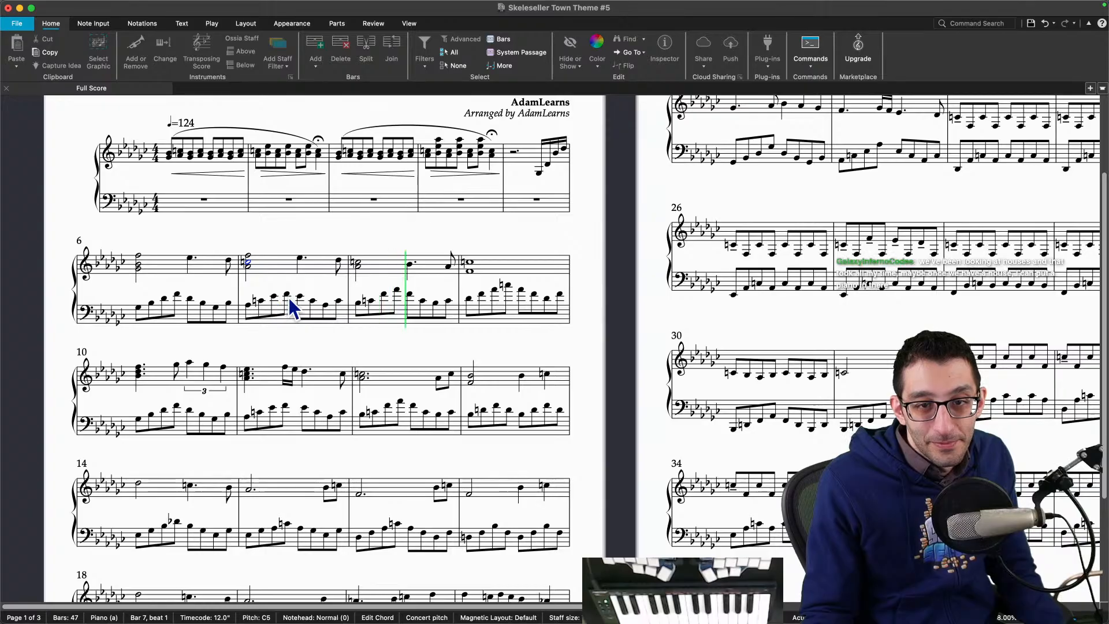
key("space")
key("Escape")
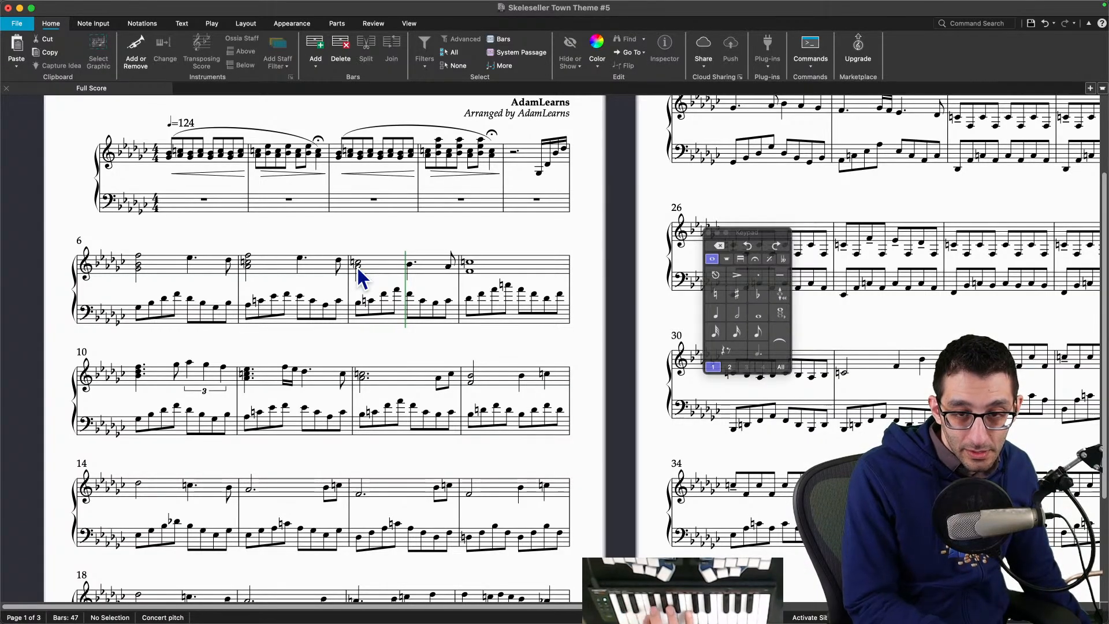
Step: Set the lower note of the chords opening treble bars 8 and 12 to F4
left_click(358, 264)
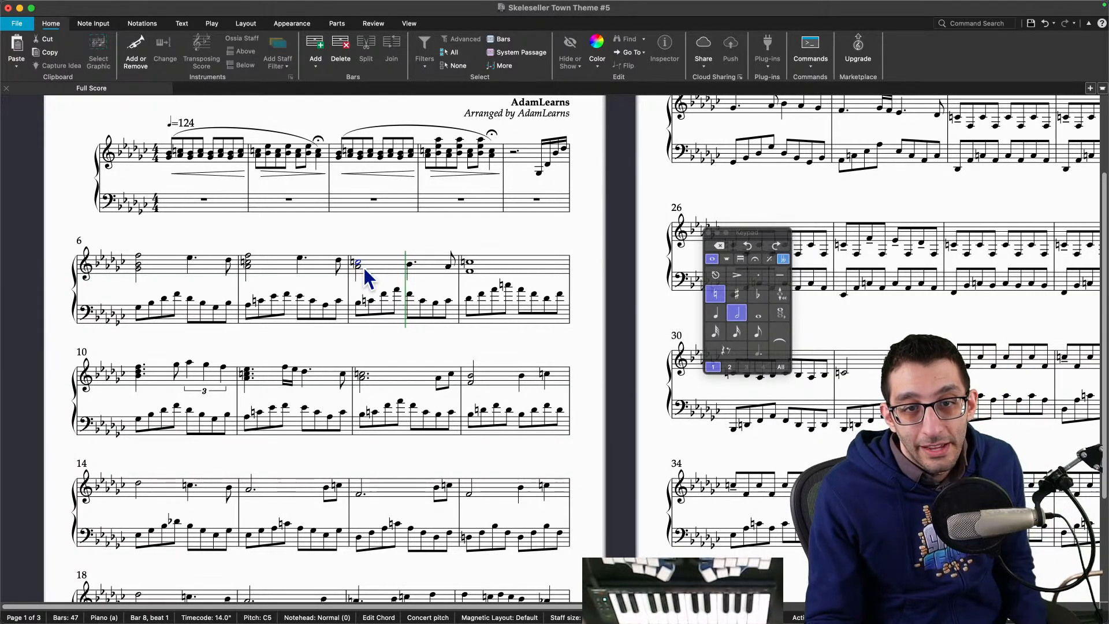
left_click(364, 380)
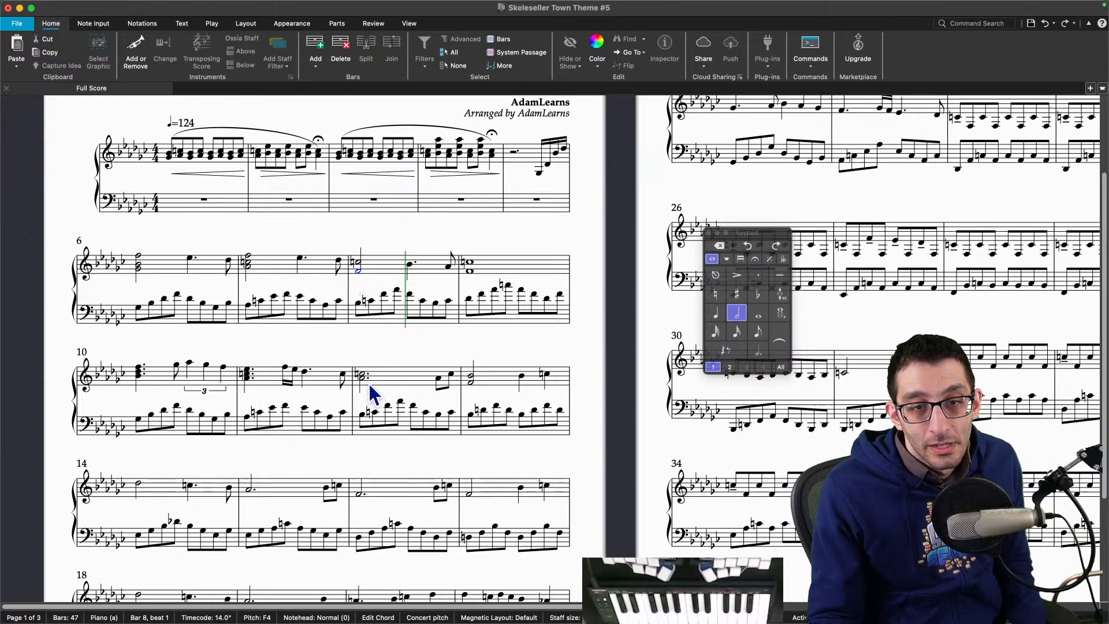
key("Escape")
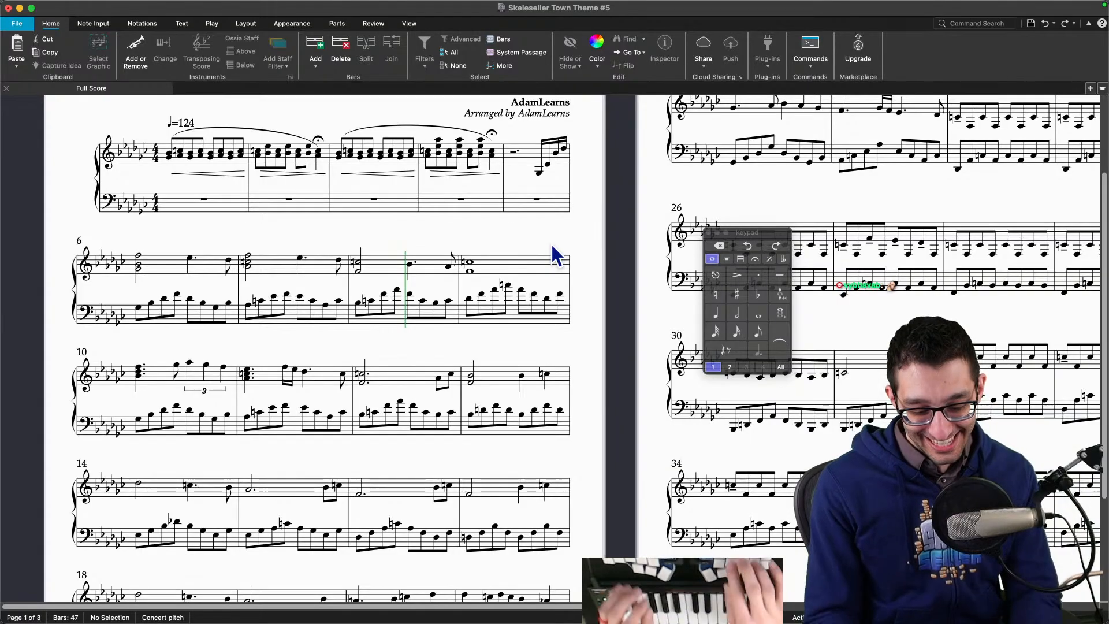
Step: Save the score
key("super+s")
left_click(17, 23)
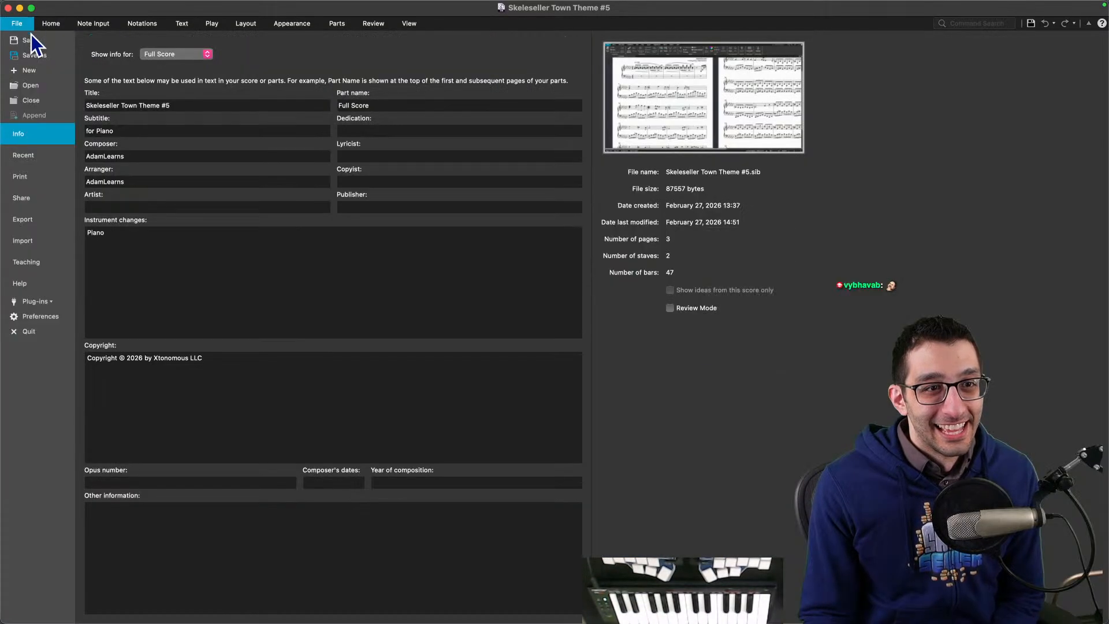
left_click(37, 43)
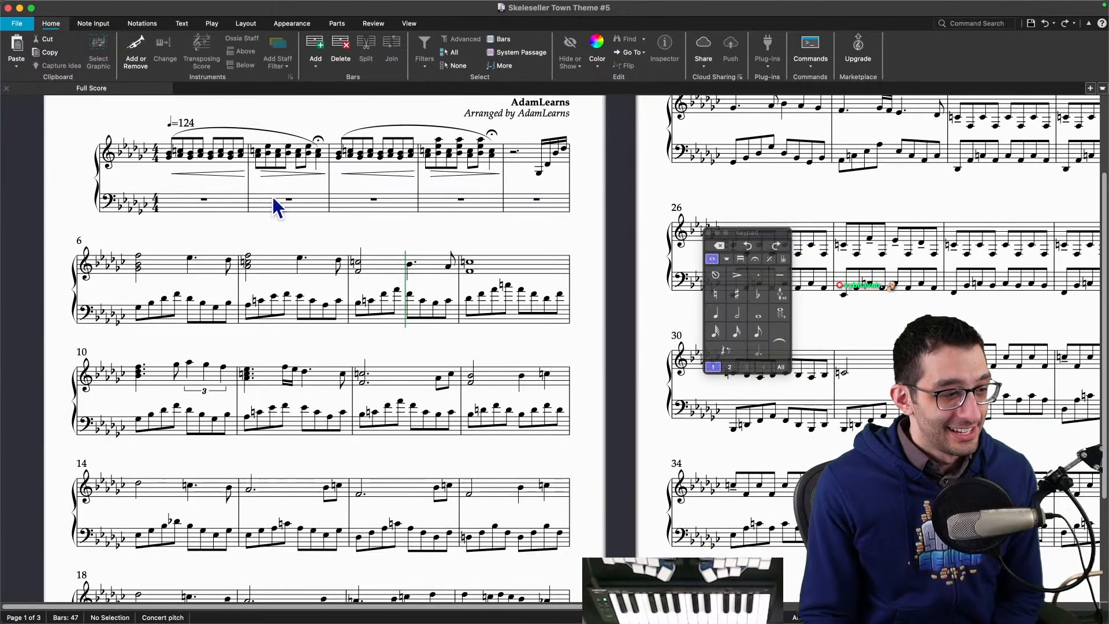
Step: Play back the piece from the chord opening bar 10, and again from the D-flat 5 opening bar 40 through the final bar
left_click_drag(462, 360, 463, 250)
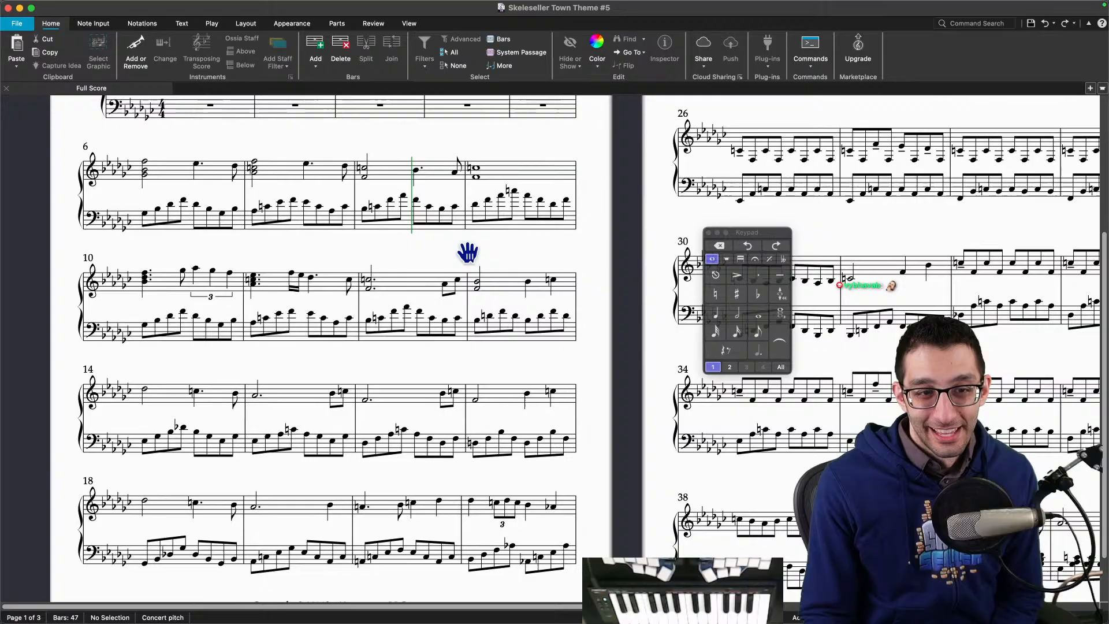
left_click(145, 278)
key("p")
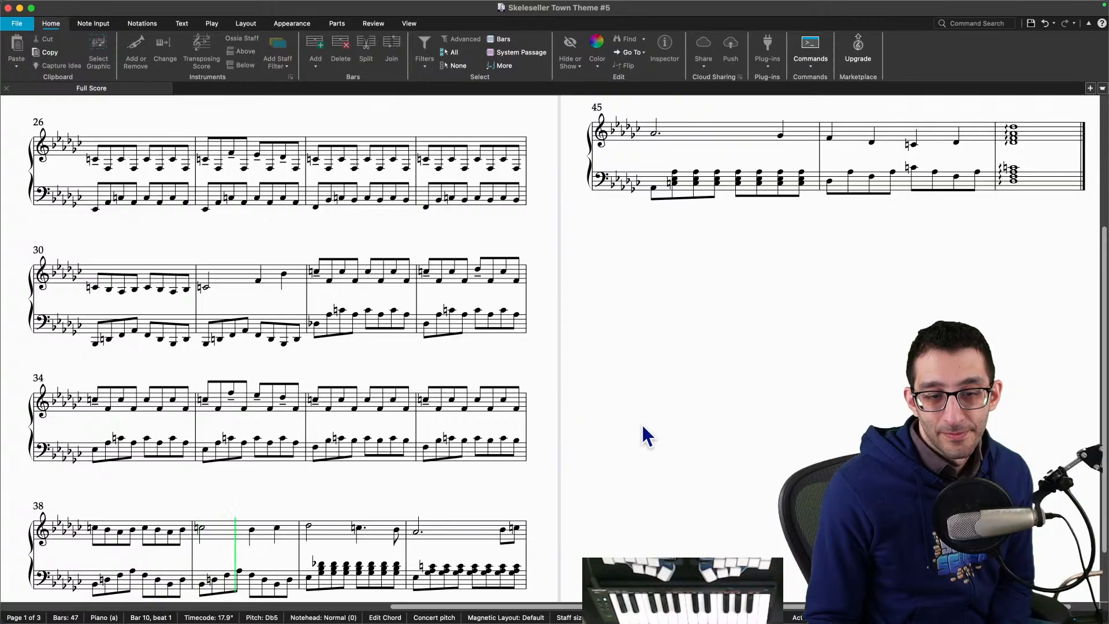
left_click_drag(641, 426, 655, 292)
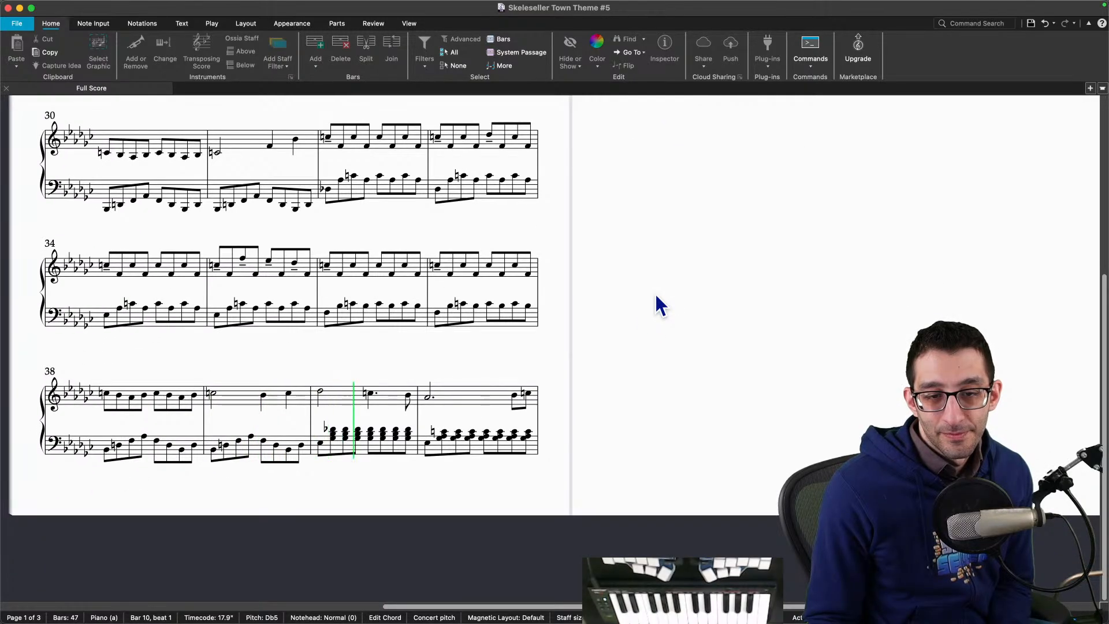
key("space")
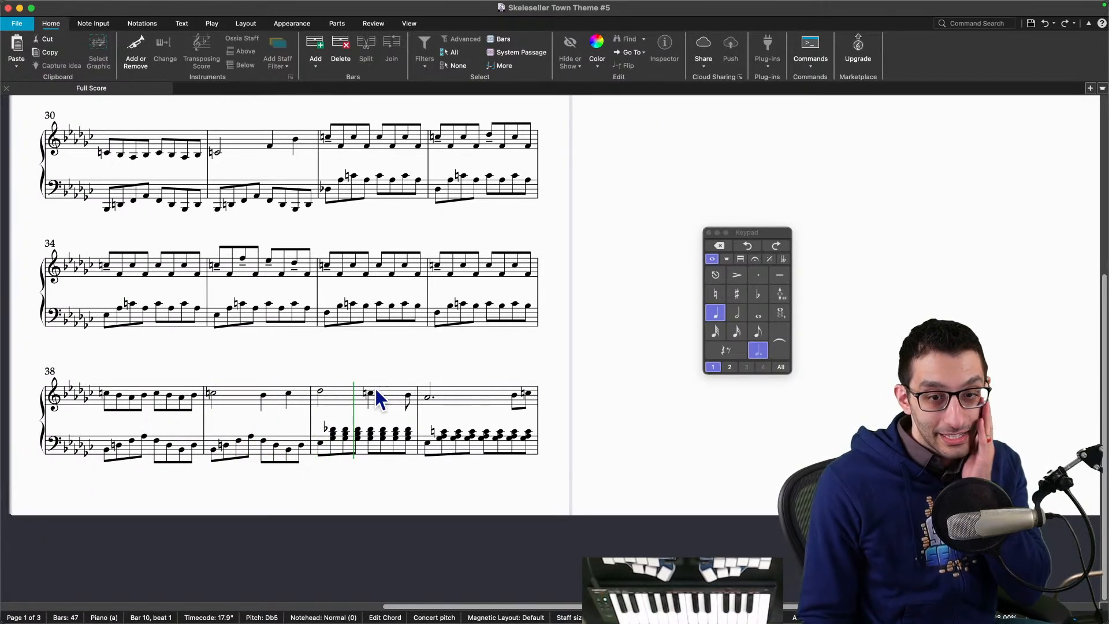
left_click(321, 393)
key("space")
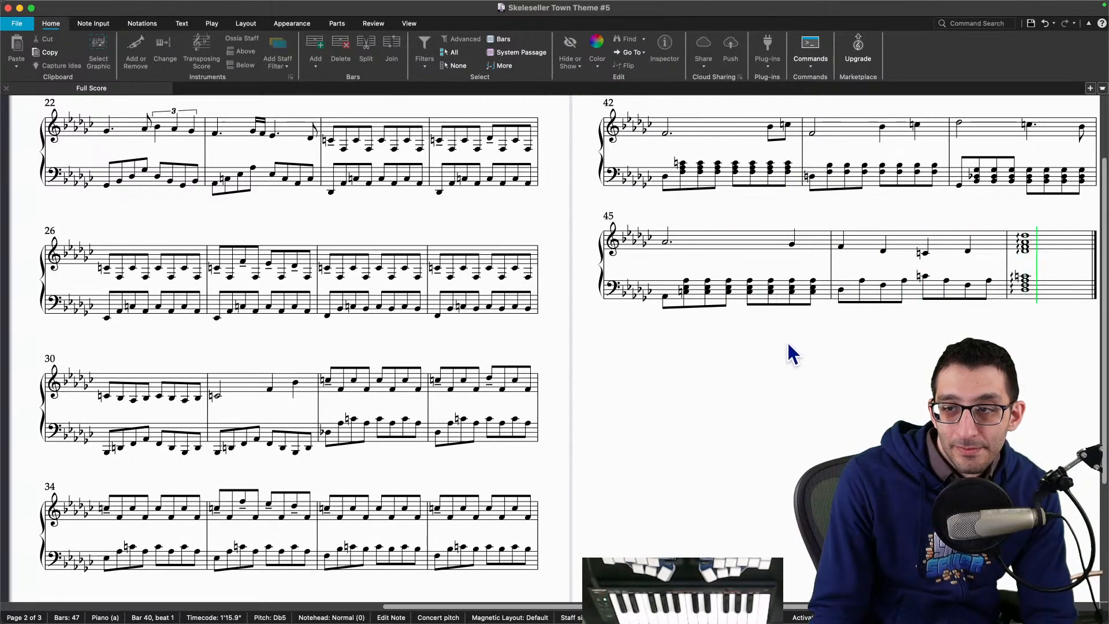
Step: Add a dashed rit. line spanning bars 46 and 47 at the end of the piece
left_click_drag(837, 396, 502, 372)
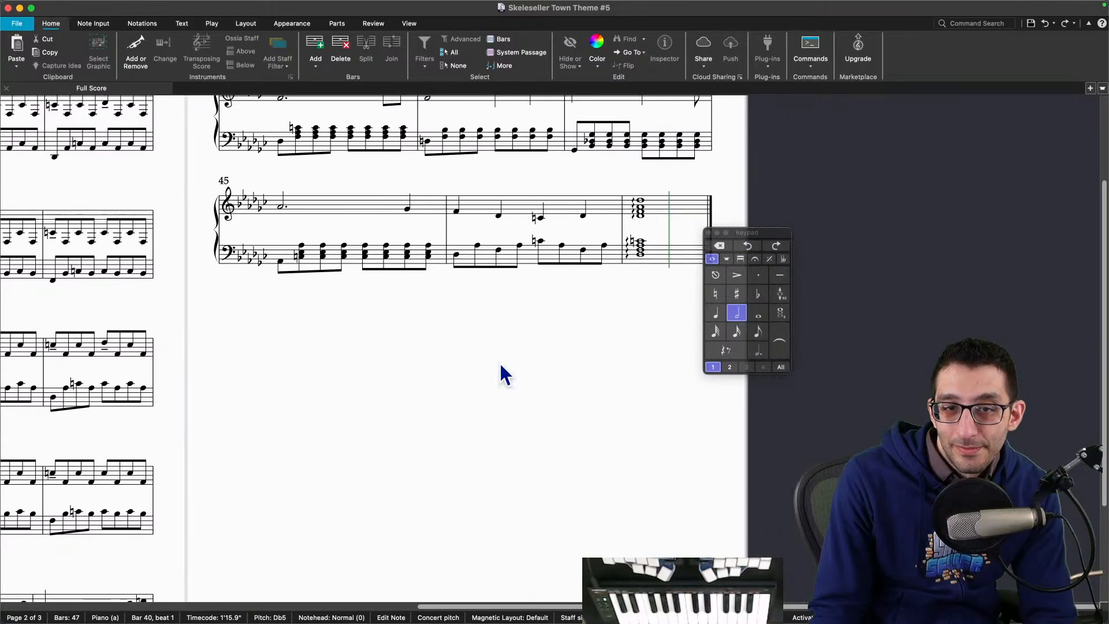
scroll(379, 278, "up", 2)
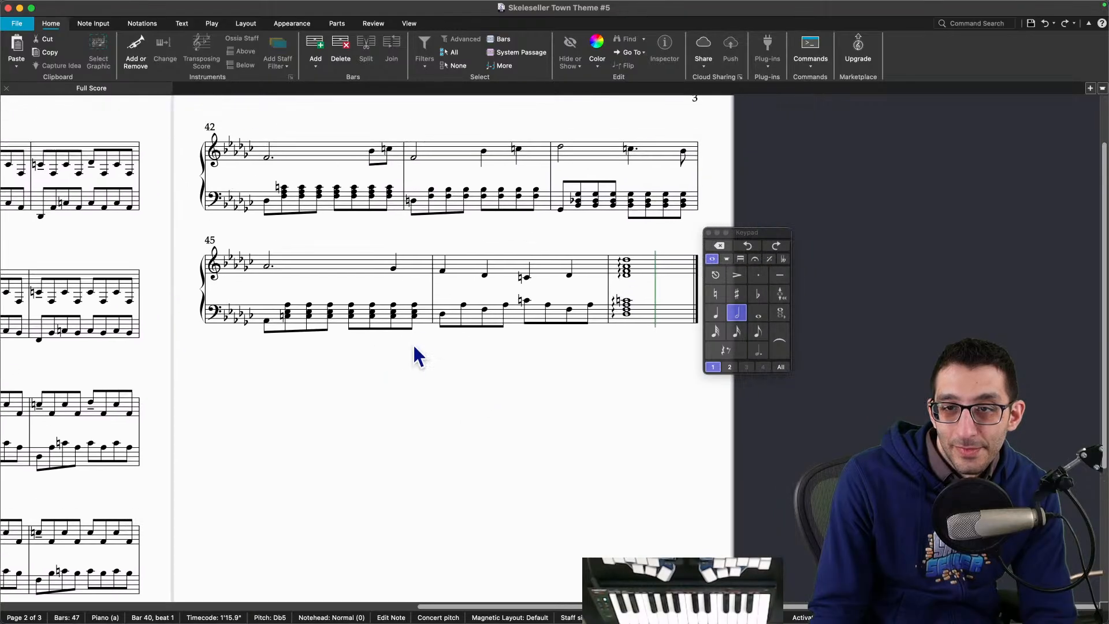
left_click(460, 264)
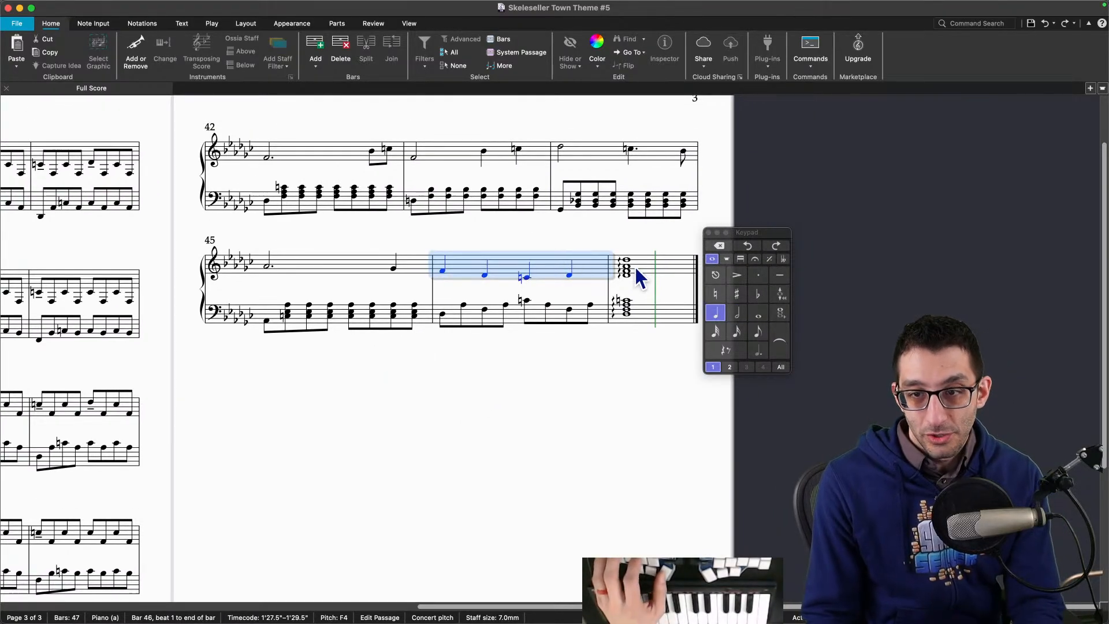
left_click(674, 319, "shift")
left_click(182, 23)
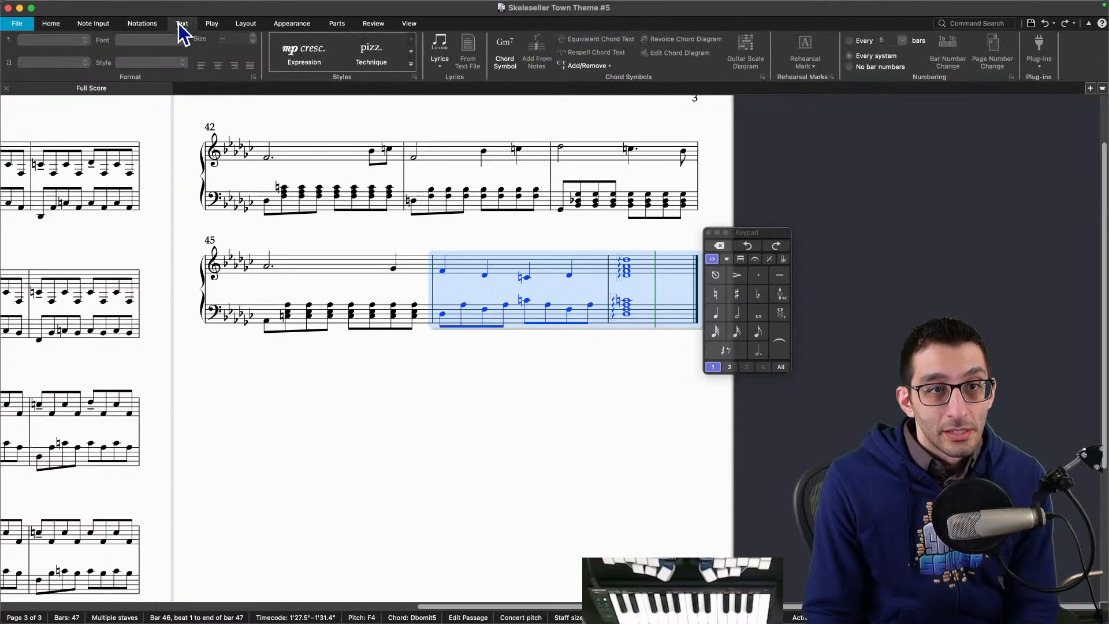
left_click(411, 65)
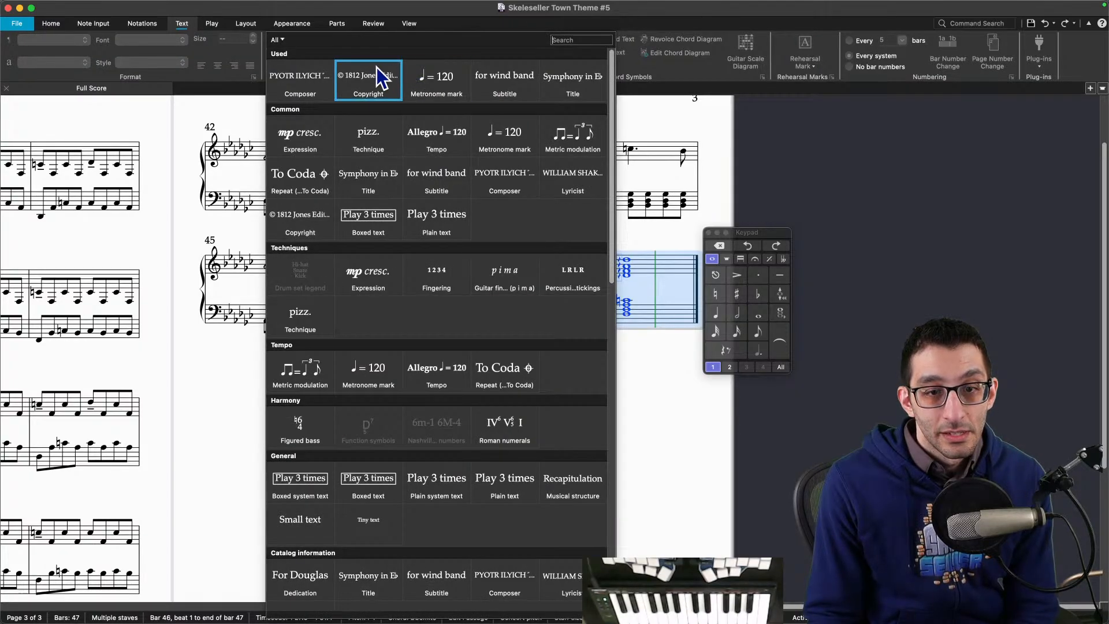
left_click(142, 23)
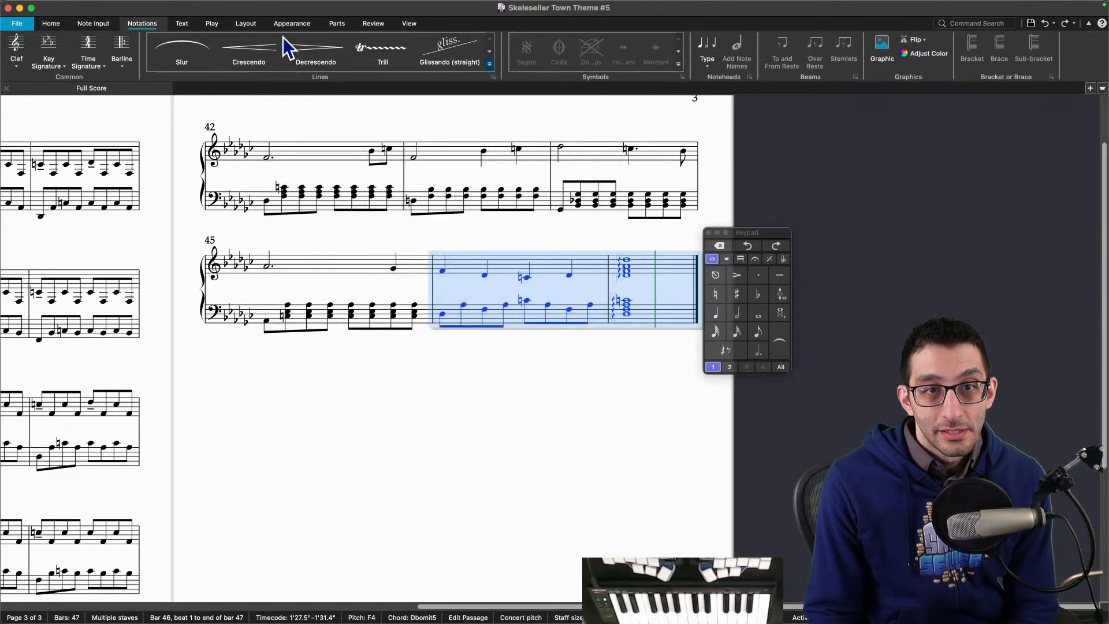
left_click(489, 65)
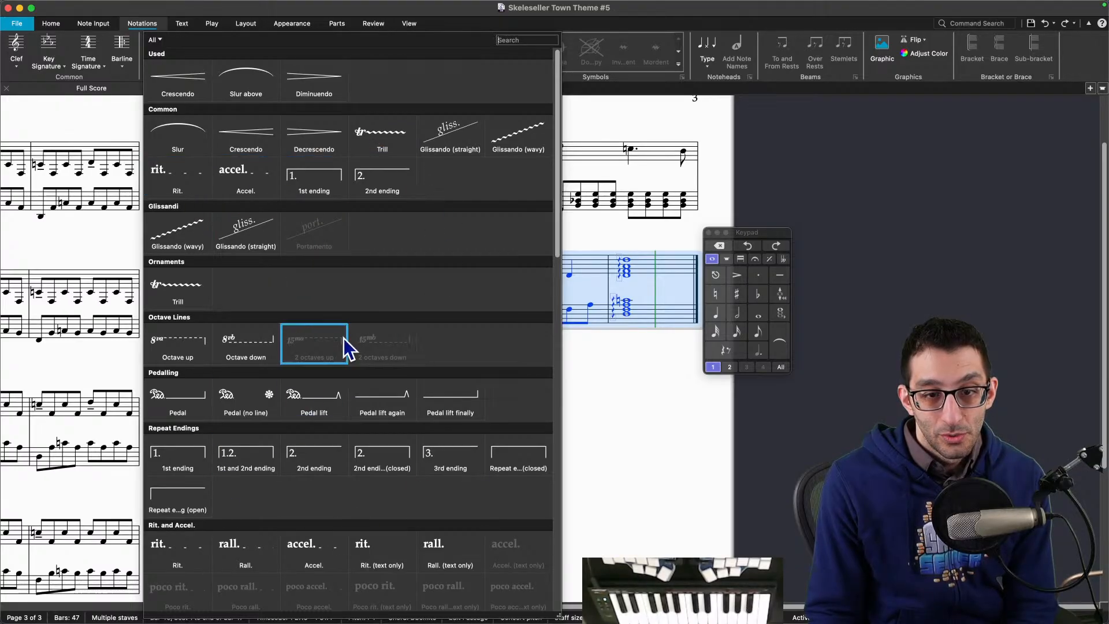
scroll(410, 515, "down", 3)
scroll(410, 507, "down", 3)
left_click(196, 384)
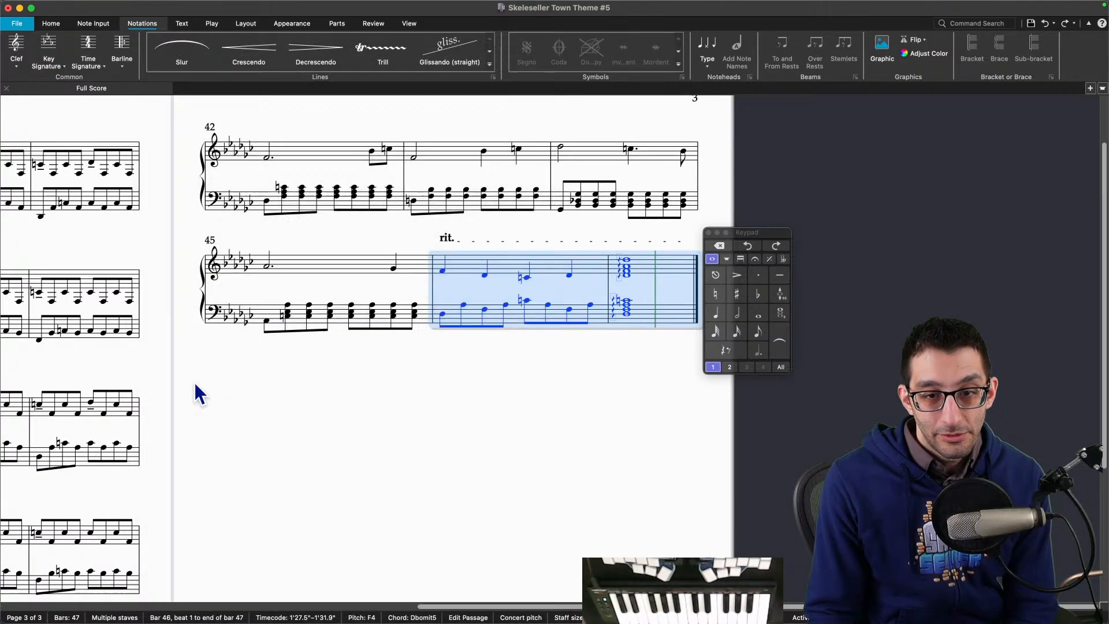
left_click(470, 372)
Step: Play back the ending from the dotted half note opening bar 45 through the final chord
left_click(268, 265)
key("space")
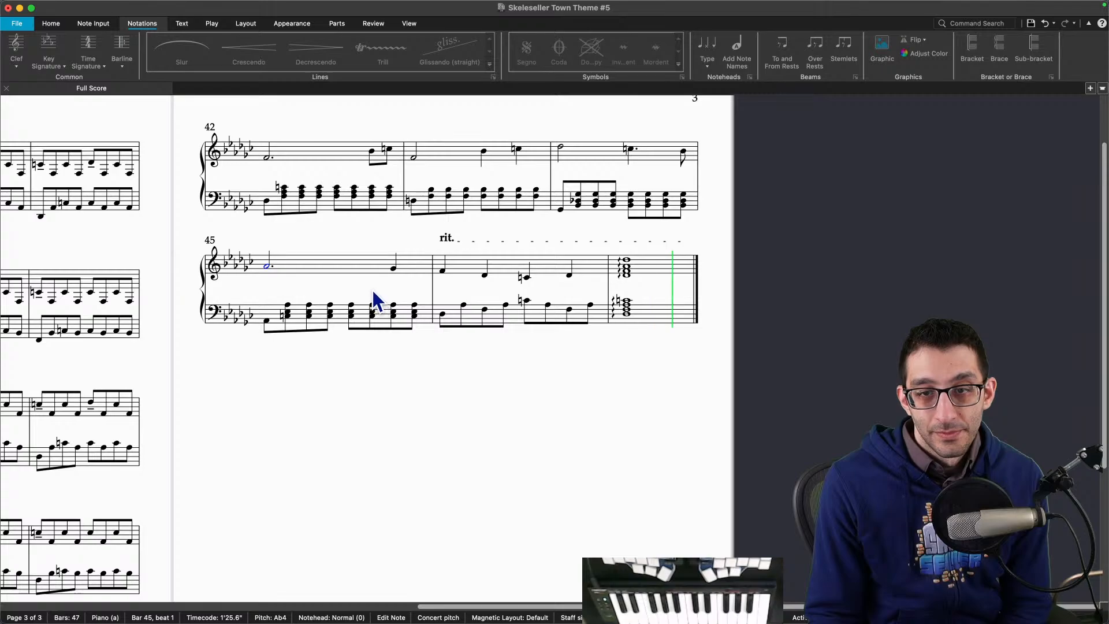
key("space")
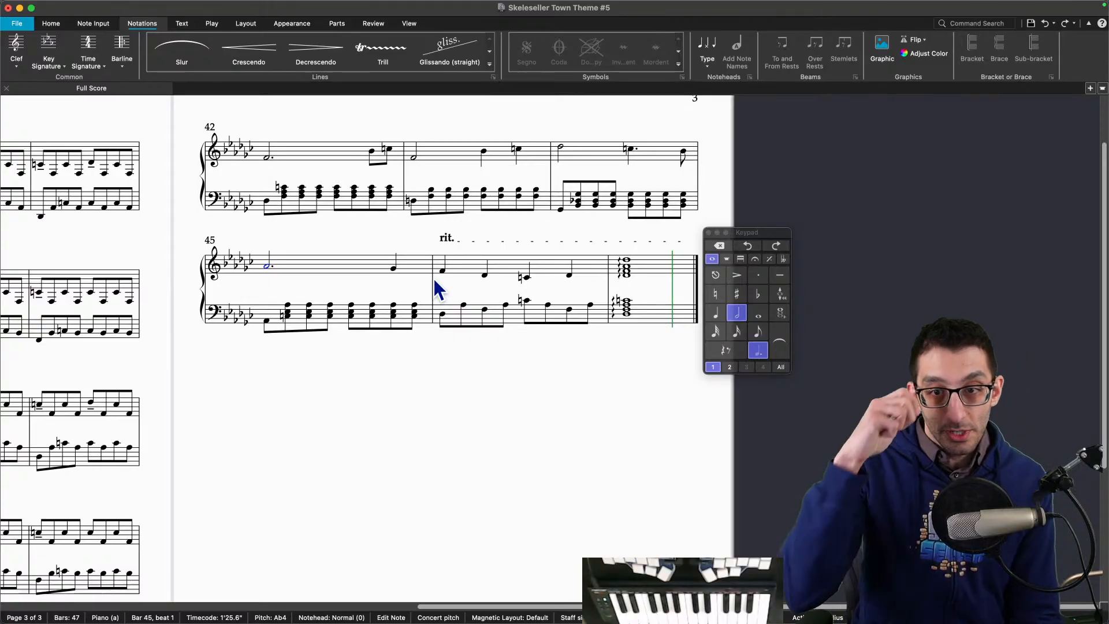
Step: Look over the score from the title page through pages 2 and 3 with nothing selected
scroll(413, 346, "left", 10)
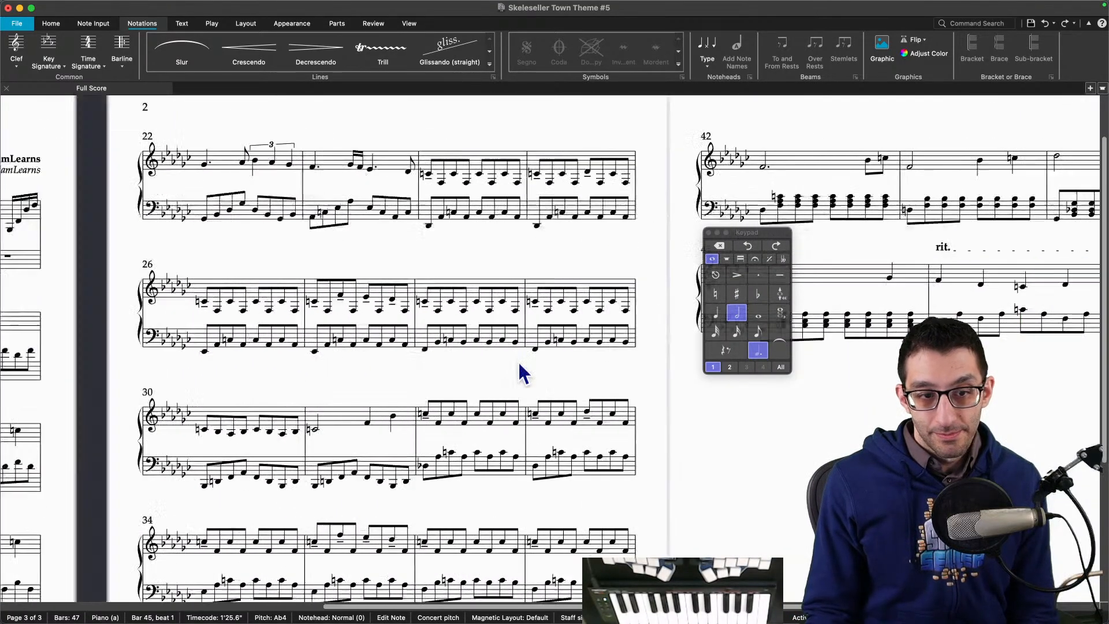
left_click_drag(451, 364, 843, 359)
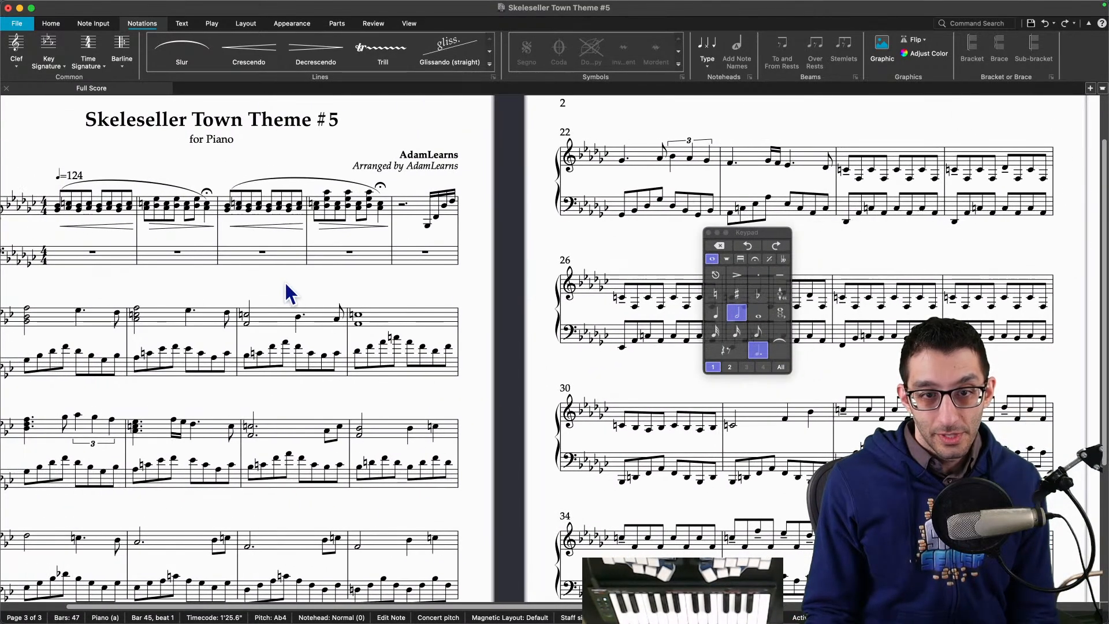
left_click_drag(274, 279, 417, 297)
left_click_drag(472, 322, 416, 317)
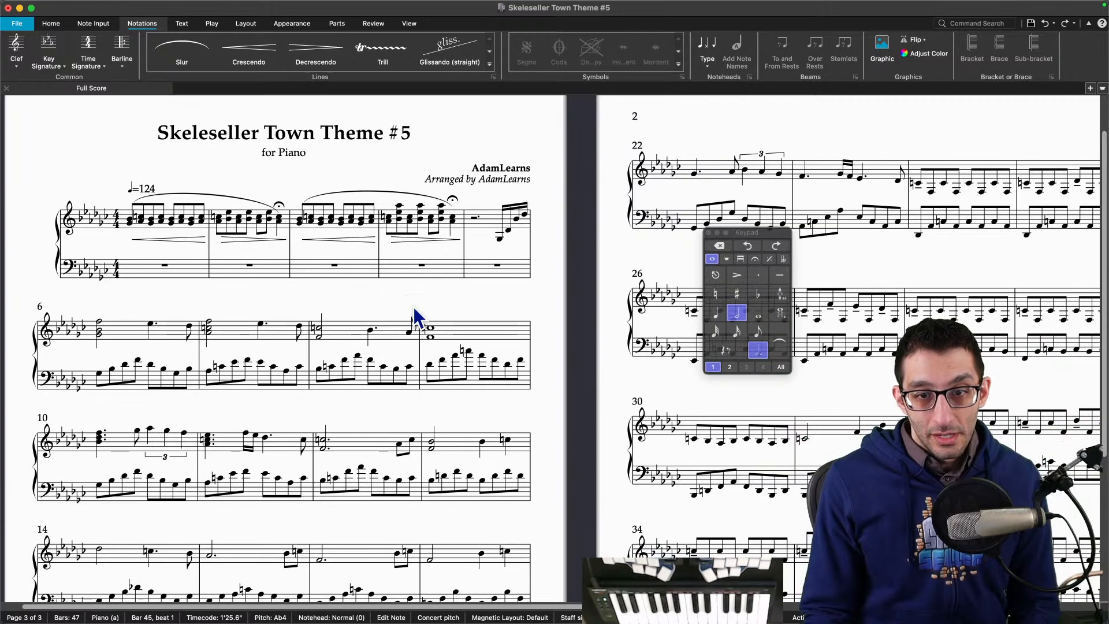
left_click(15, 24)
left_click(32, 40)
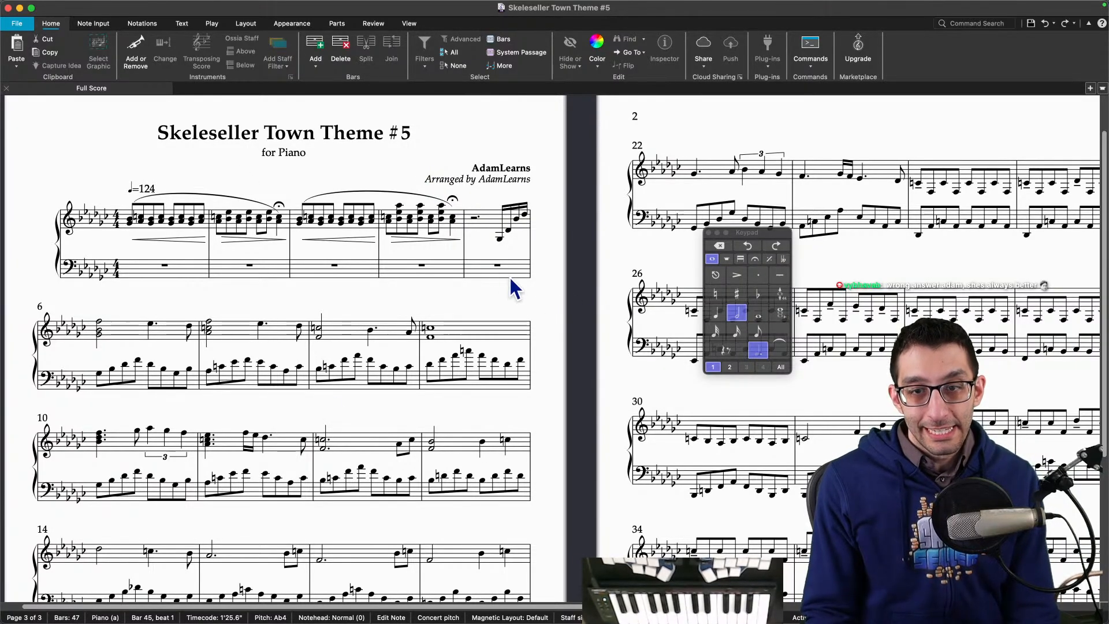
scroll(505, 280, "down", 2)
scroll(505, 280, "right", 3)
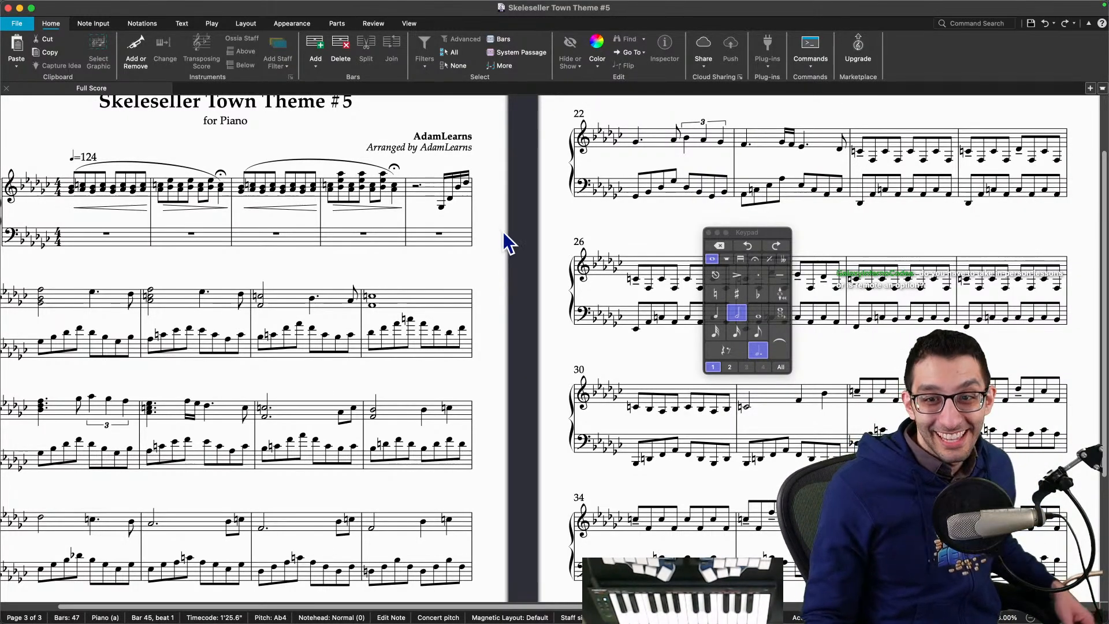
key("Escape")
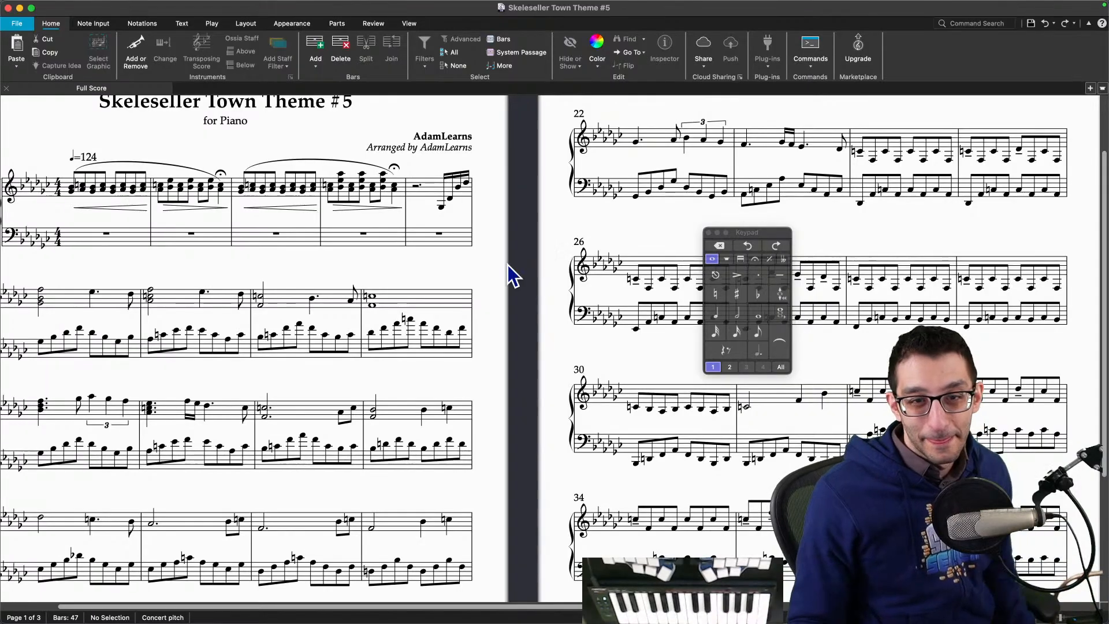
left_click_drag(415, 280, 543, 283)
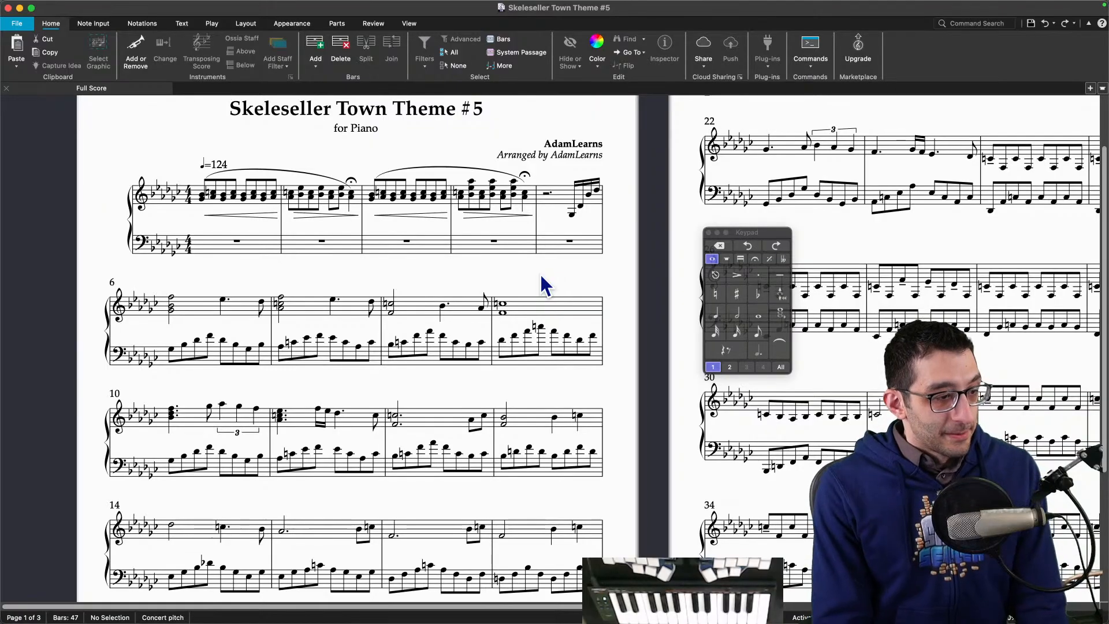
left_click_drag(539, 273, 176, 229)
left_click_drag(427, 301, 292, 376)
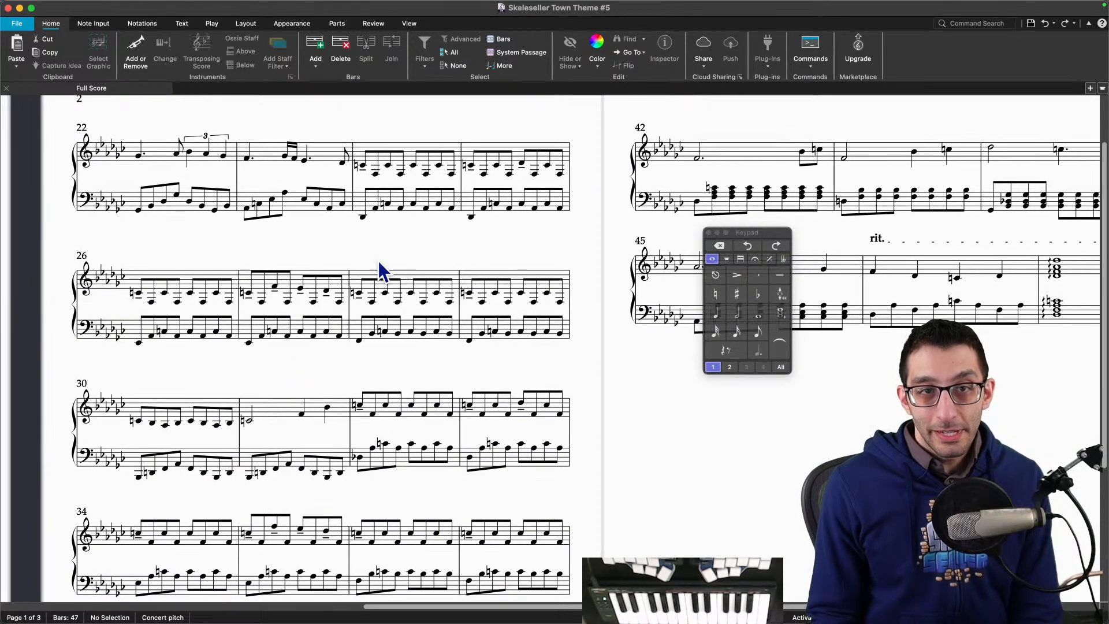
Step: Browse the available line styles, from the common lines down to the hairpin, guitar and bracket groups
left_click(183, 24)
left_click(213, 24)
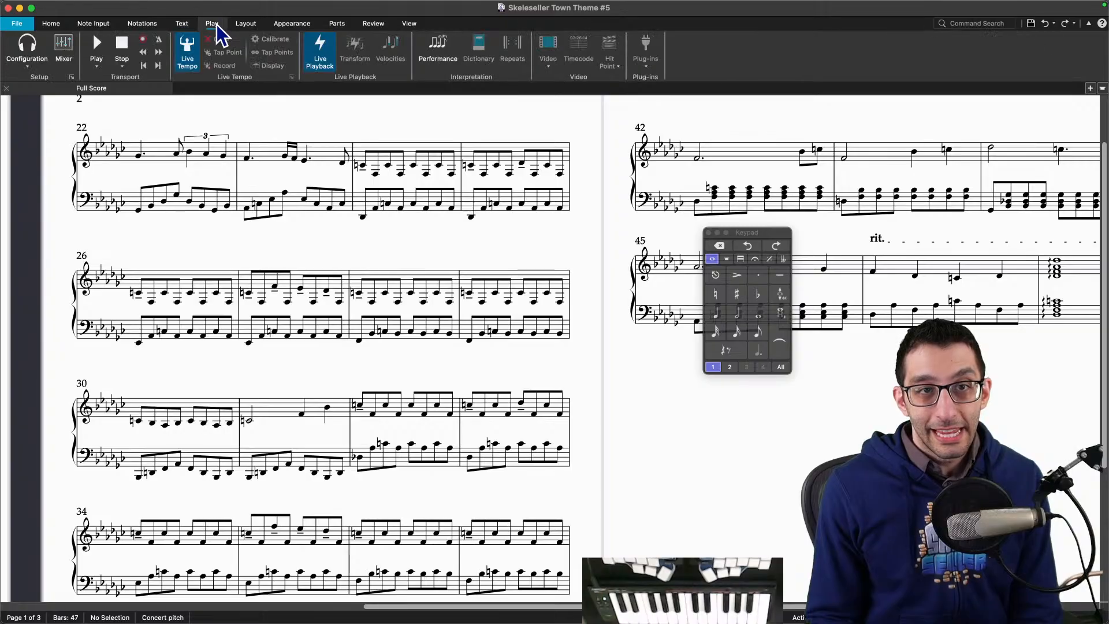
left_click(240, 26)
left_click(283, 26)
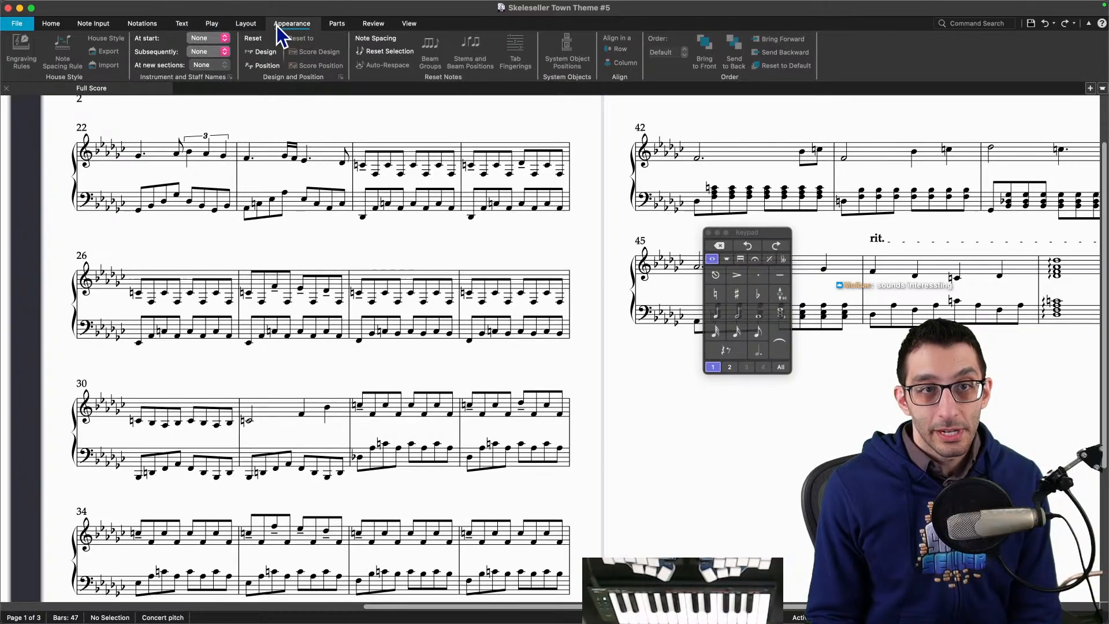
left_click(143, 24)
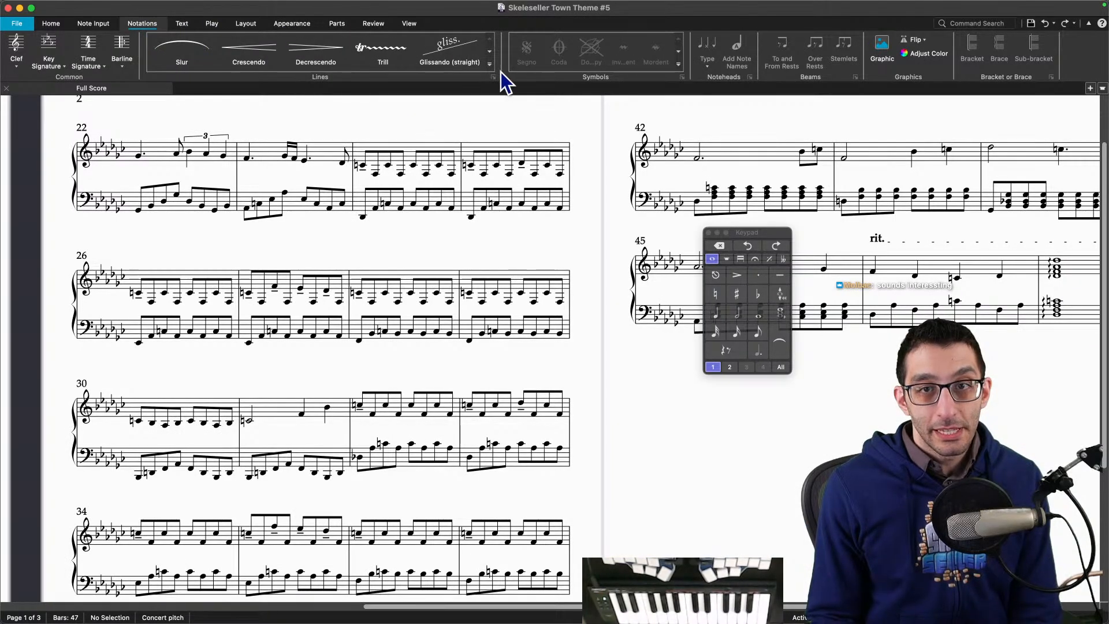
left_click(498, 79)
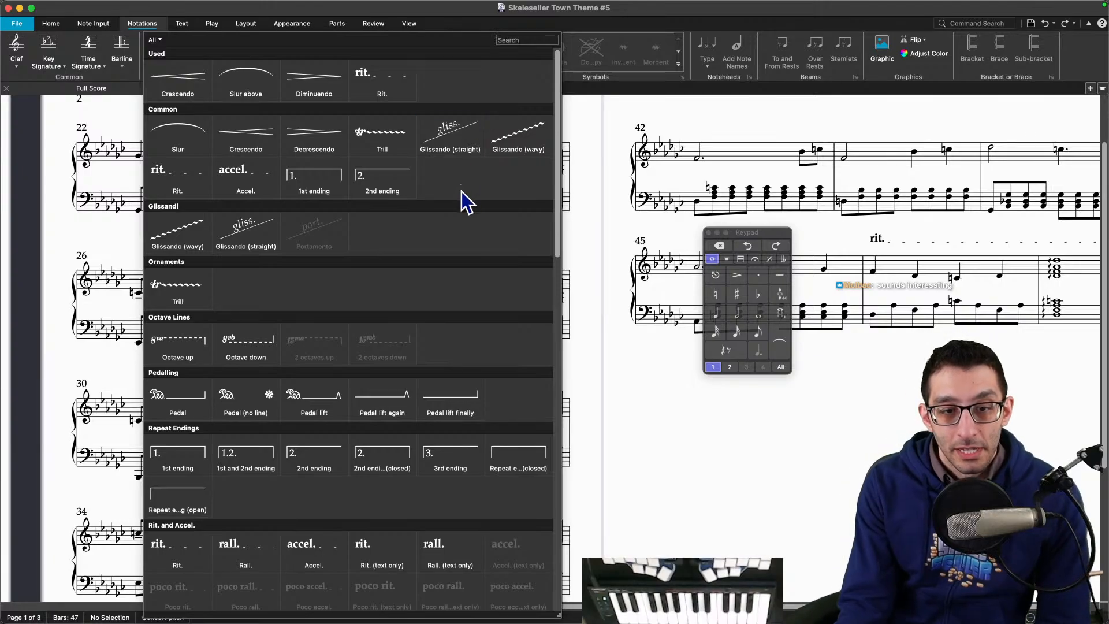
scroll(462, 190, "down", 4)
scroll(462, 191, "down", 10)
scroll(431, 218, "up", 9)
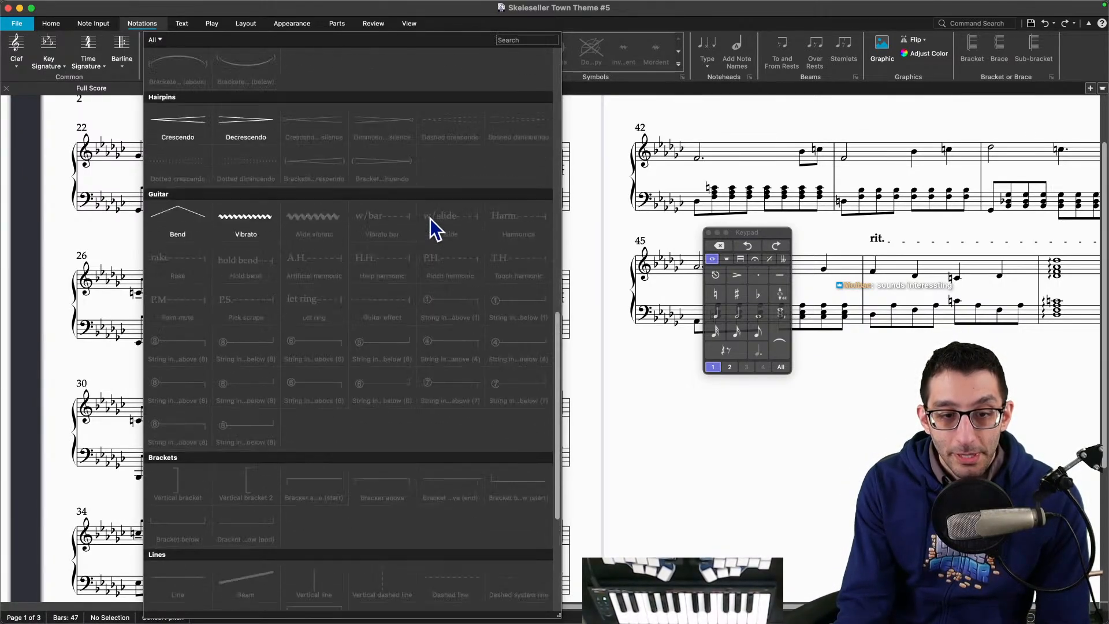
scroll(431, 218, "up", 5)
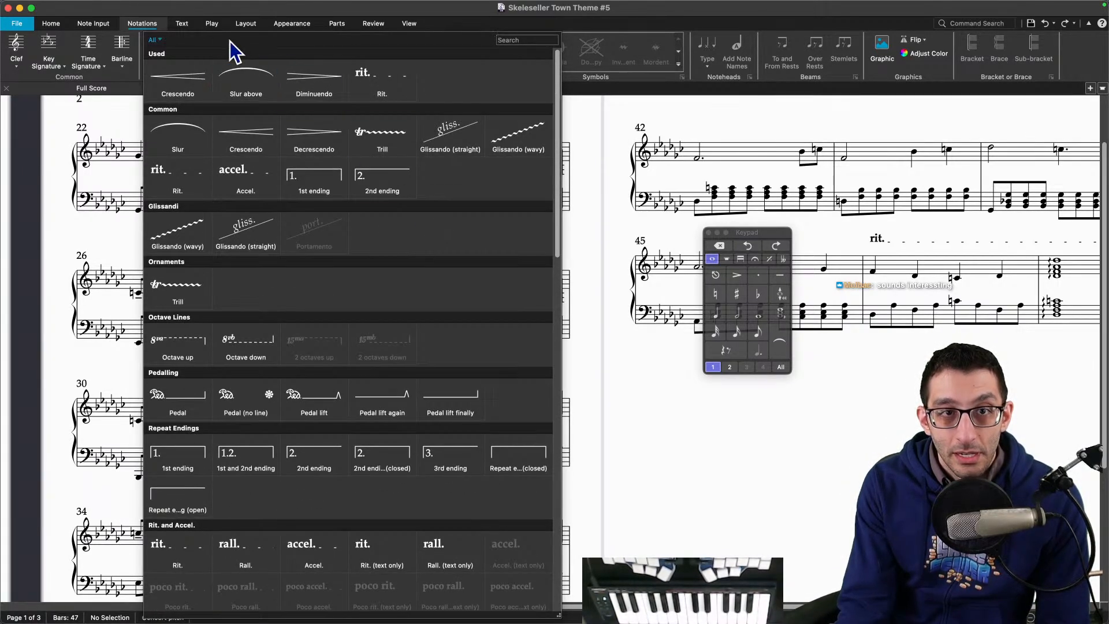
Step: Browse the available text styles, including the technique, tempo, harmony and general groups
left_click(216, 28)
left_click(214, 26)
left_click(236, 26)
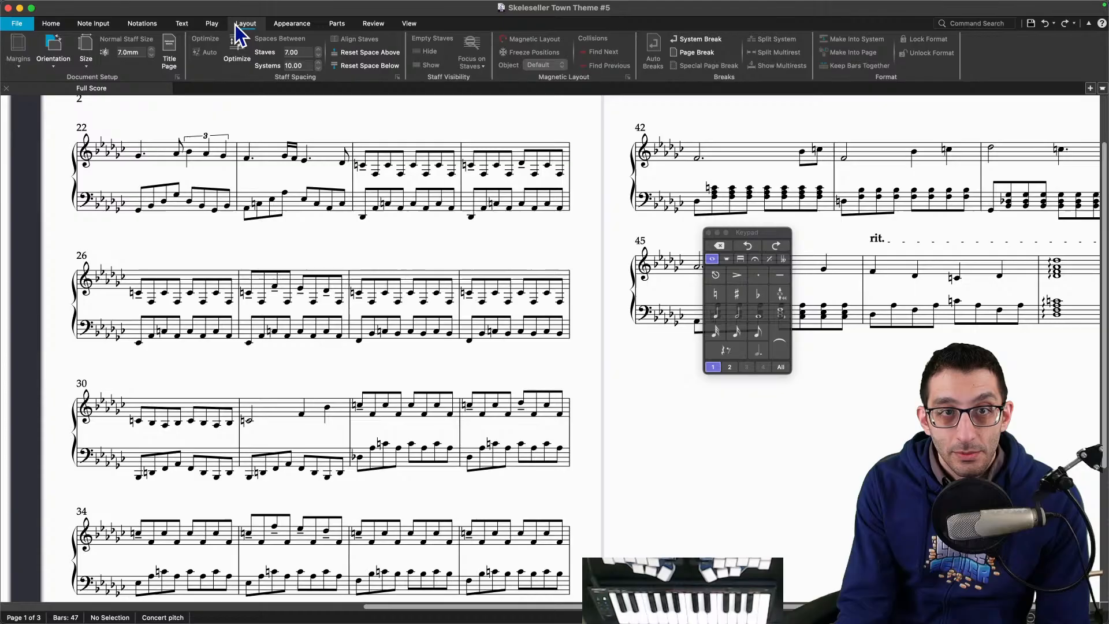
left_click(184, 25)
left_click(408, 65)
scroll(422, 104, "down", 10)
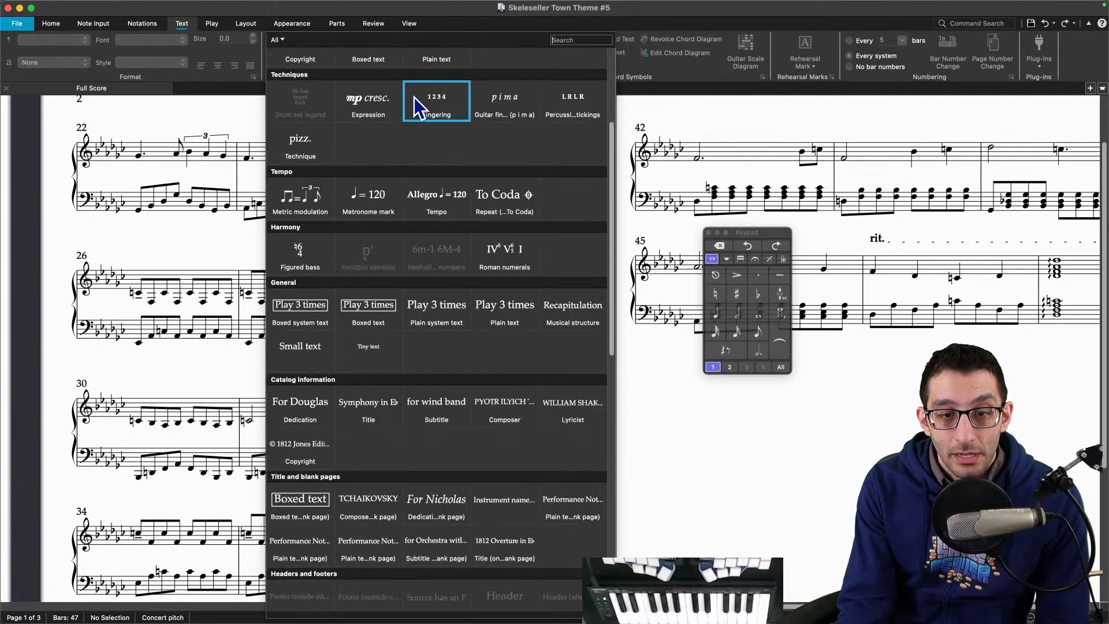
Step: Examine the available notation symbols and barline types, and recheck the pedalling and repeat ending lines
left_click(94, 23)
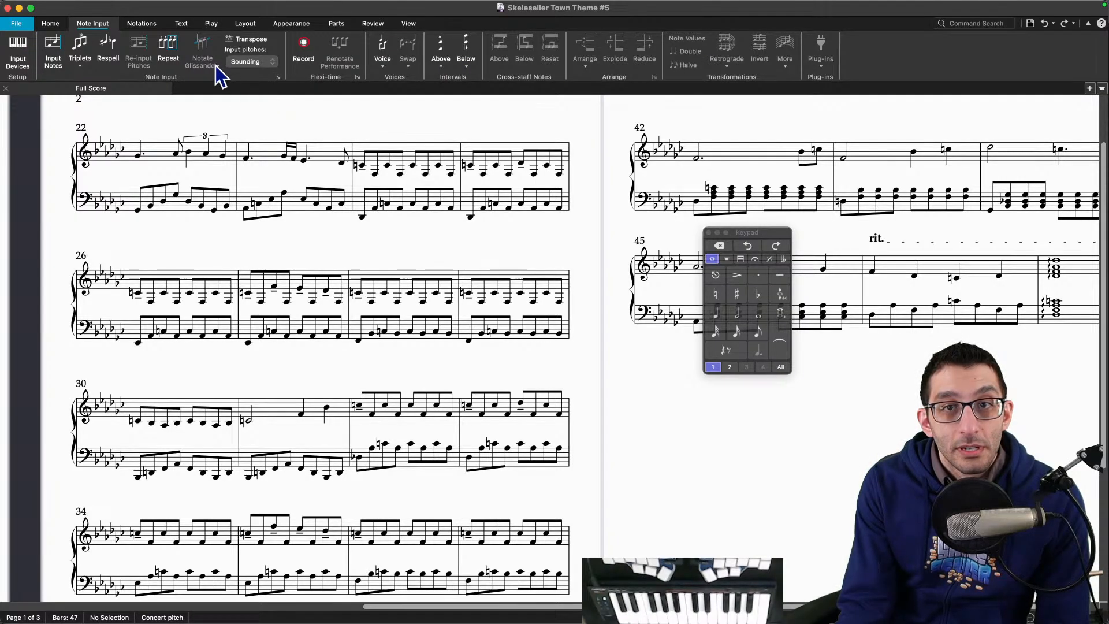
left_click(147, 24)
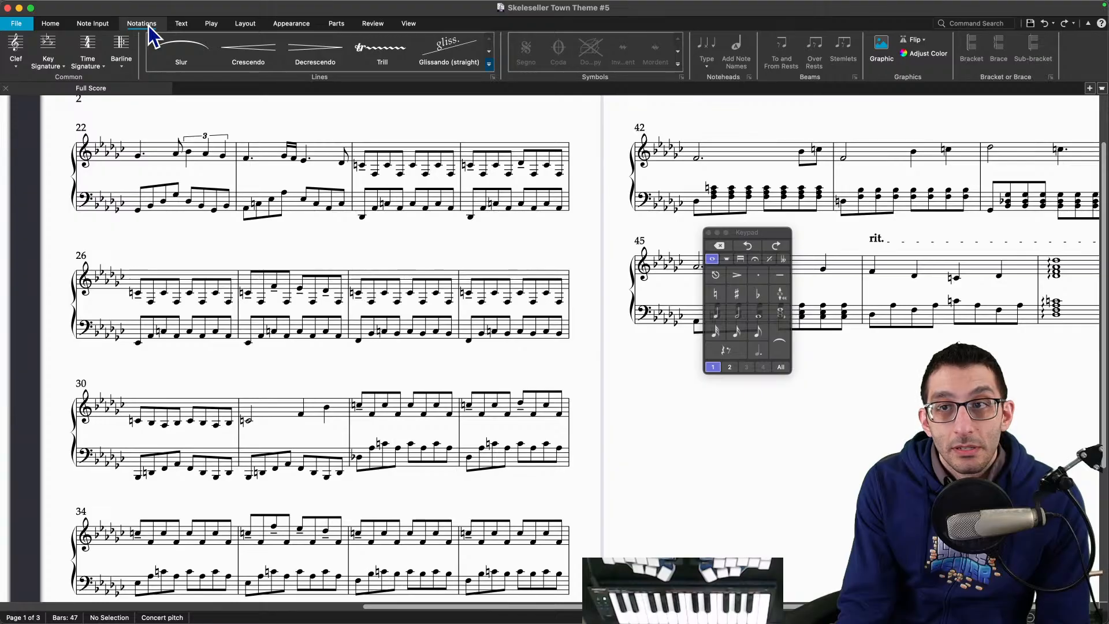
left_click(677, 63)
scroll(647, 150, "down", 15)
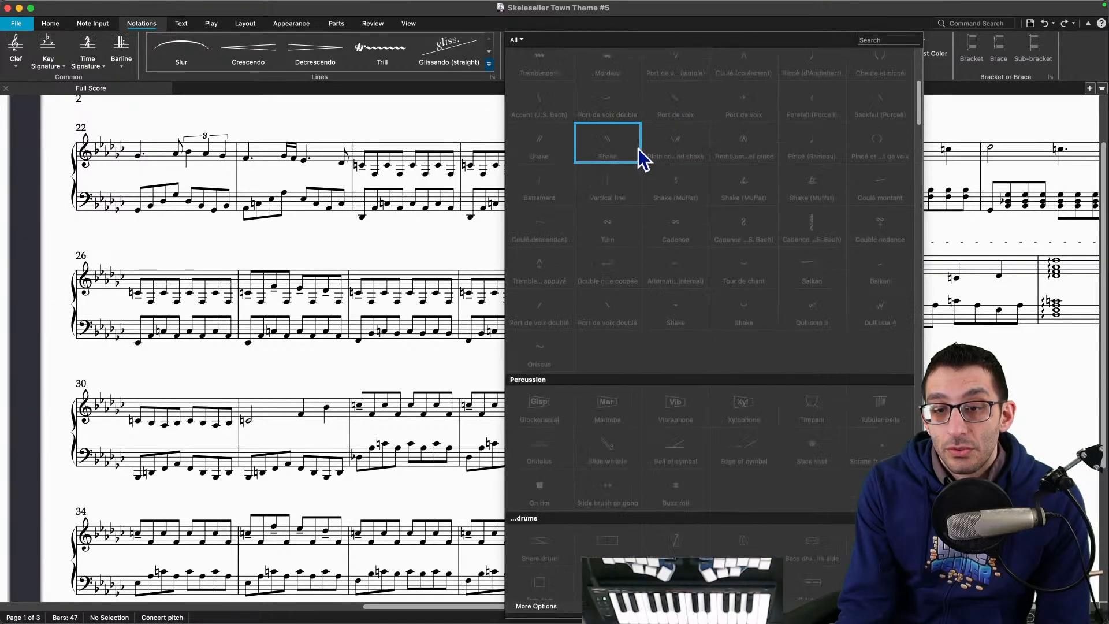
scroll(624, 145, "up", 15)
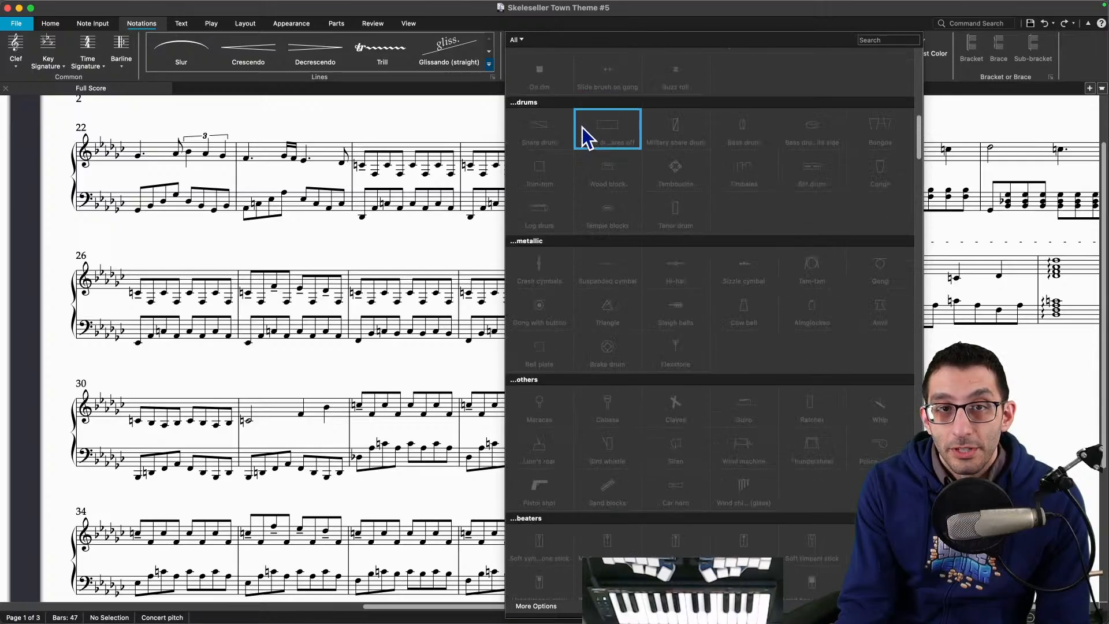
left_click(244, 108)
left_click(128, 70)
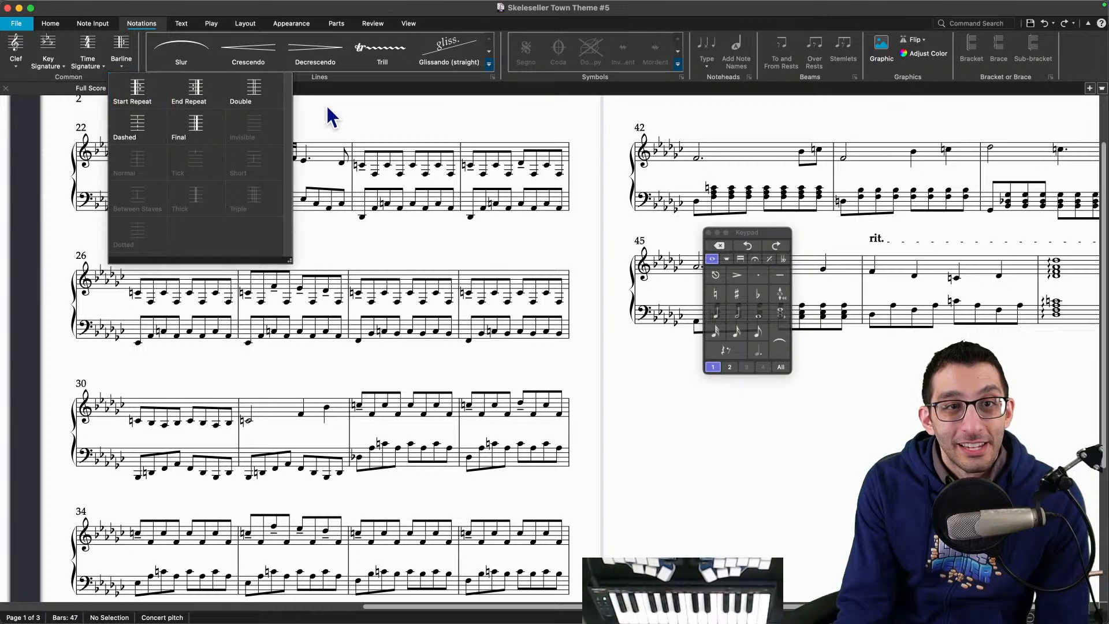
left_click(384, 114)
left_click(488, 64)
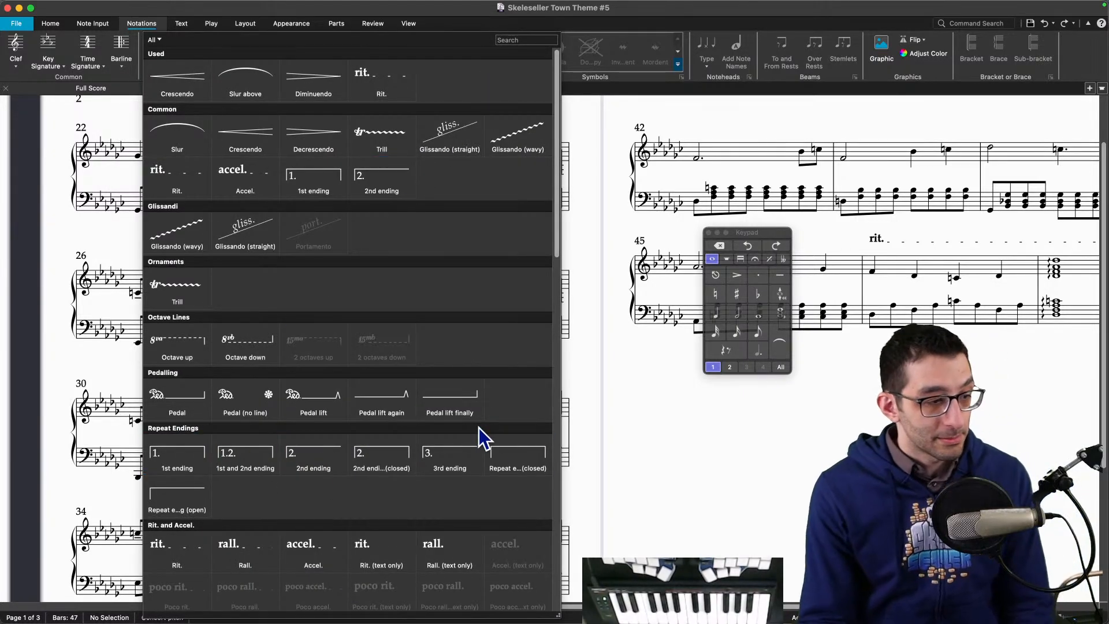
left_click(578, 413)
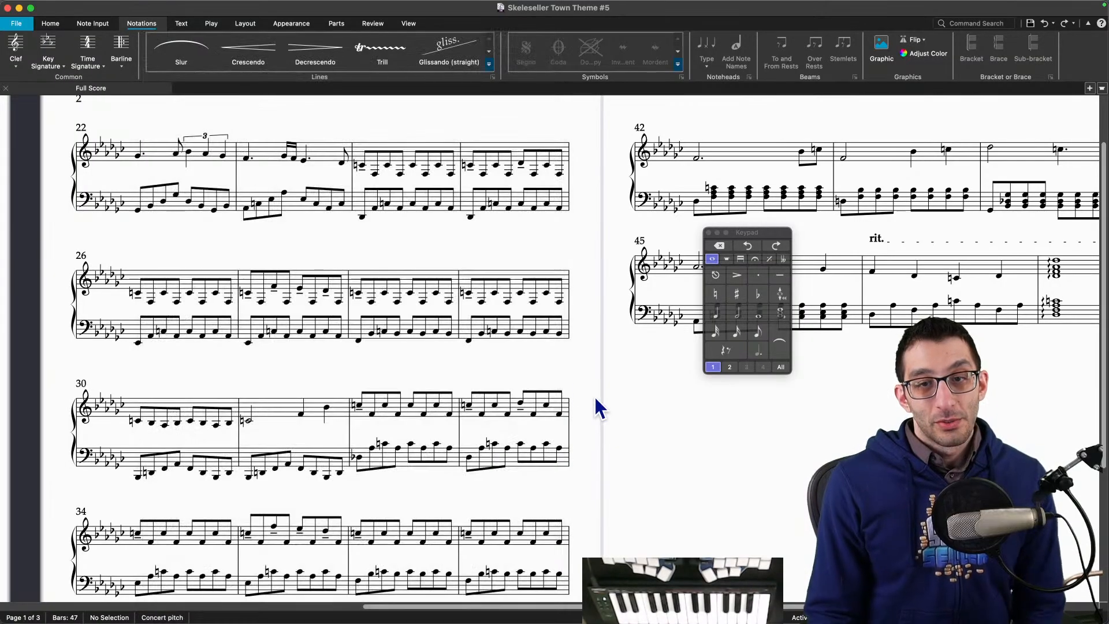
mouse_move(467, 383)
left_mouse_down()
mouse_move(482, 322)
mouse_move(473, 374)
left_mouse_up()
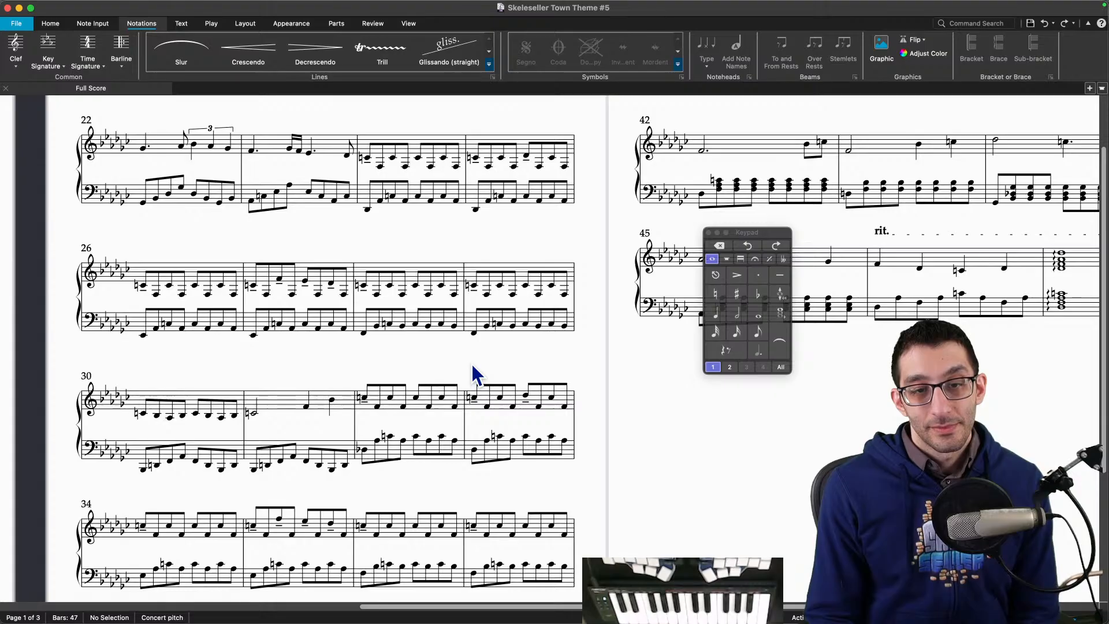
left_click_drag(473, 375, 480, 206)
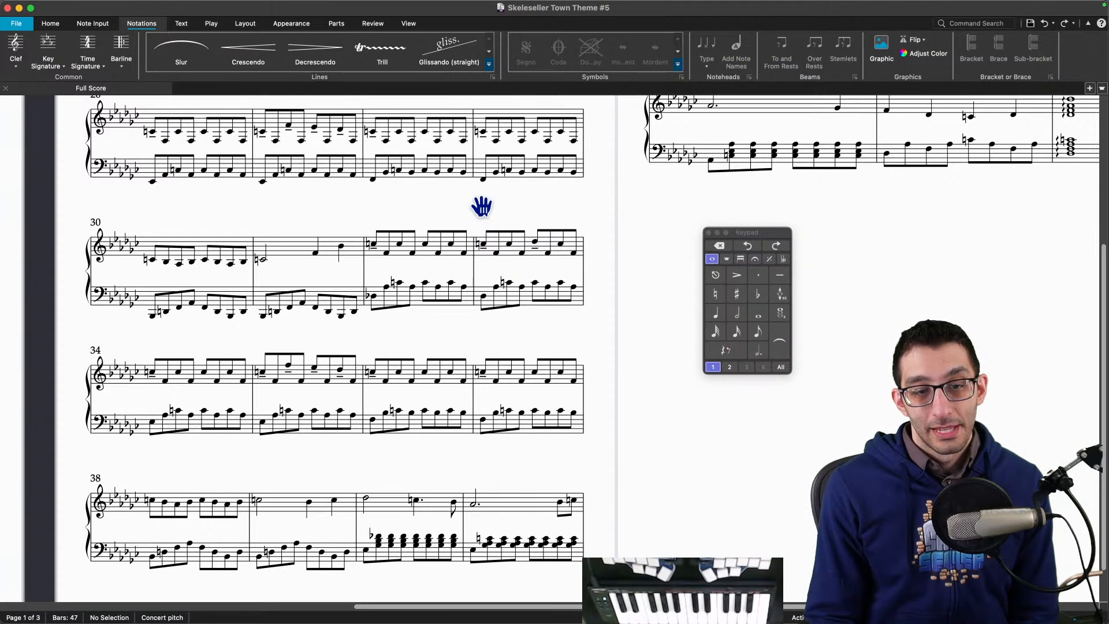
left_click_drag(481, 206, 486, 375)
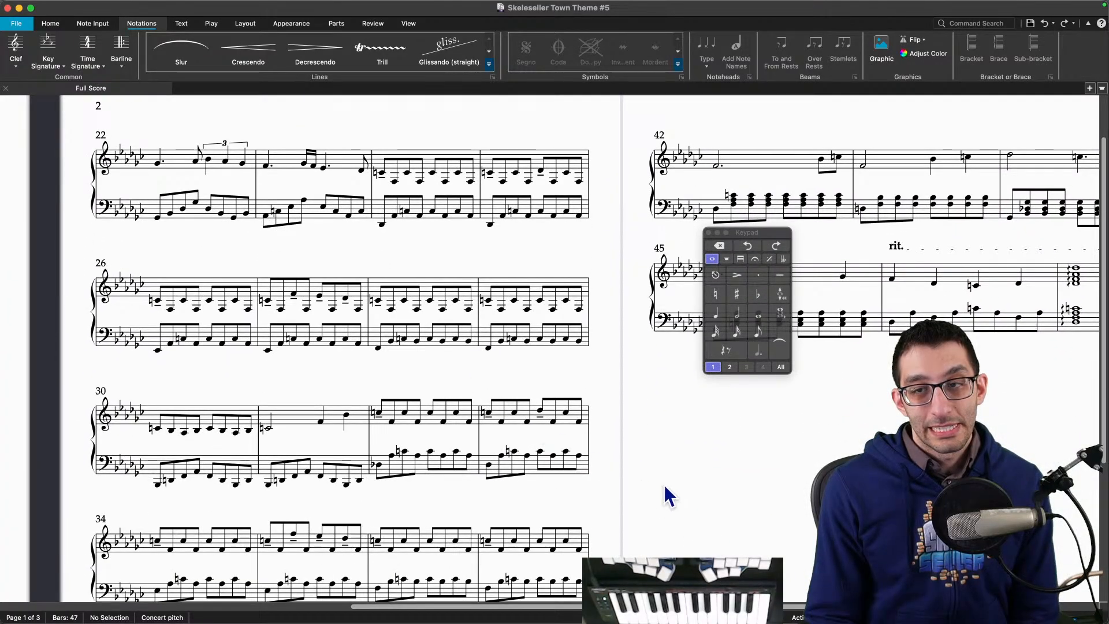
left_click_drag(144, 251, 736, 265)
left_click_drag(670, 321, 37, 218)
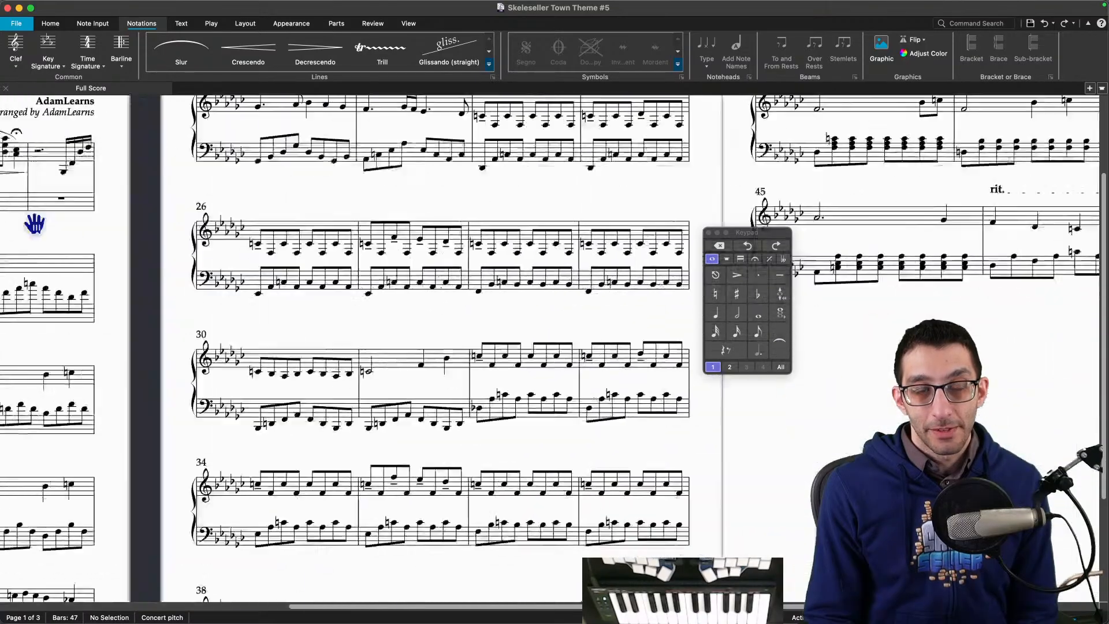
left_click_drag(376, 312, 735, 290)
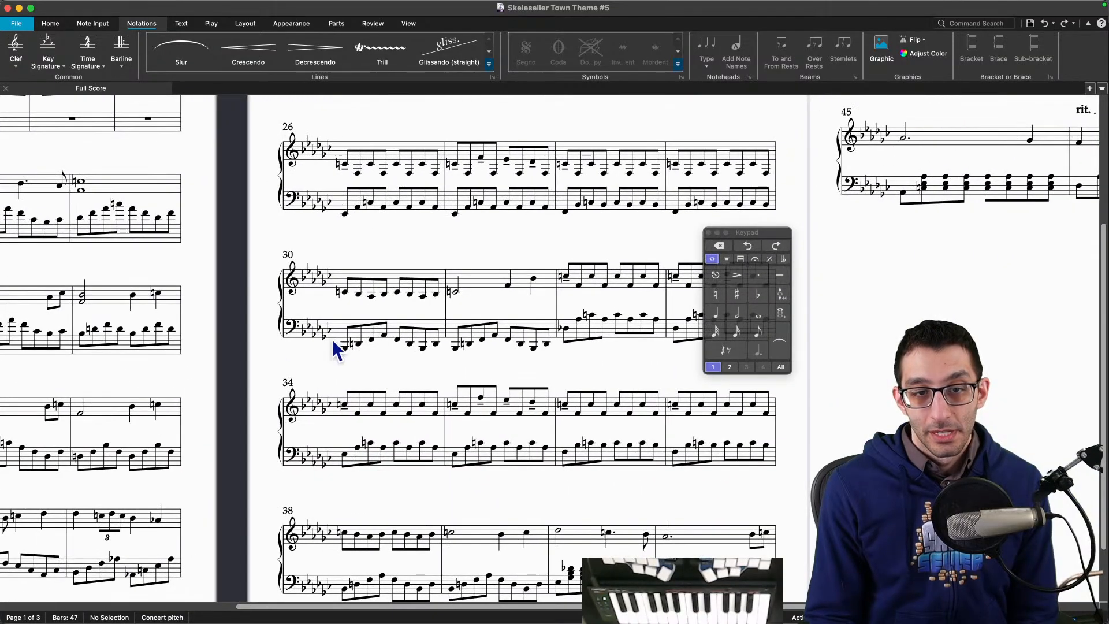
left_click_drag(339, 346, 638, 545)
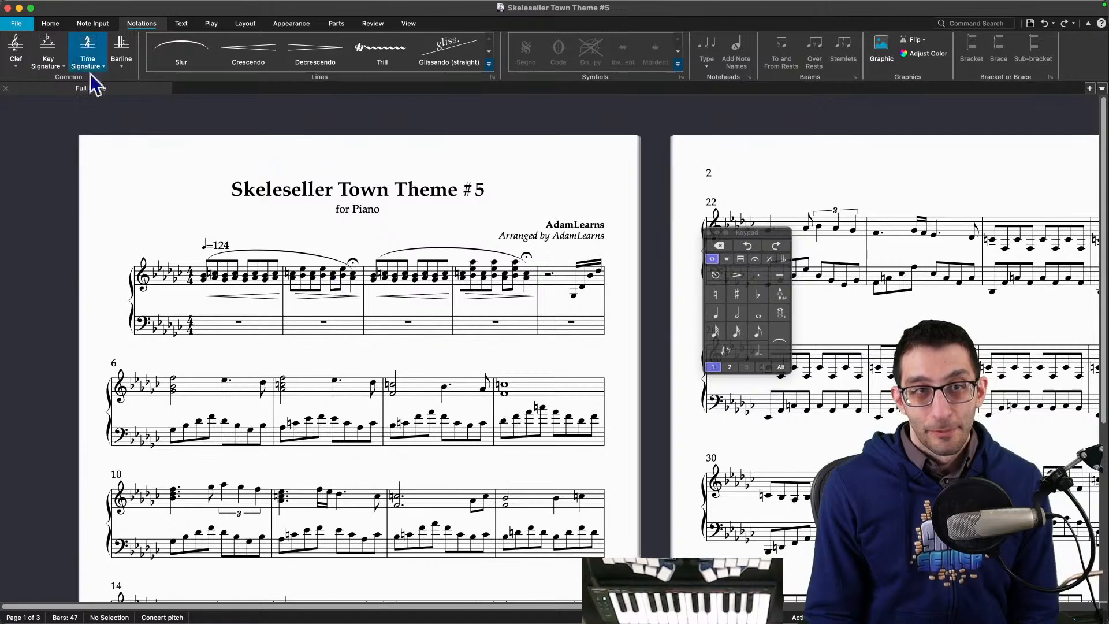
Step: Save the full score as the PDF file Skeleseller Town Theme #5 in the Sheet Music folder, using the print dialog's PDF output
left_click(19, 22)
key("Escape")
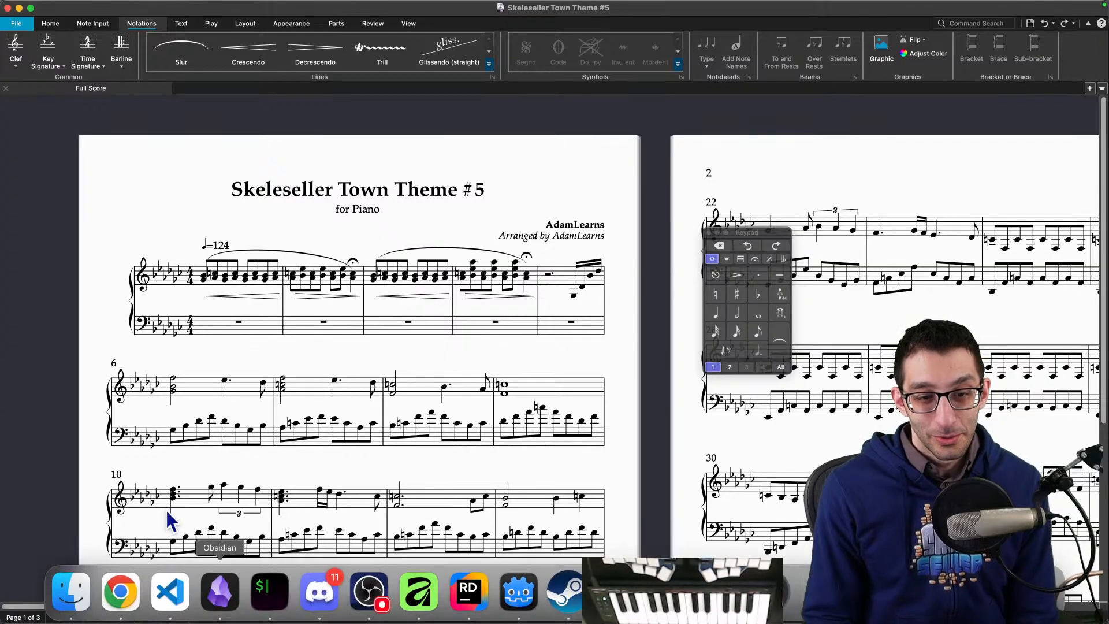
left_click(18, 23)
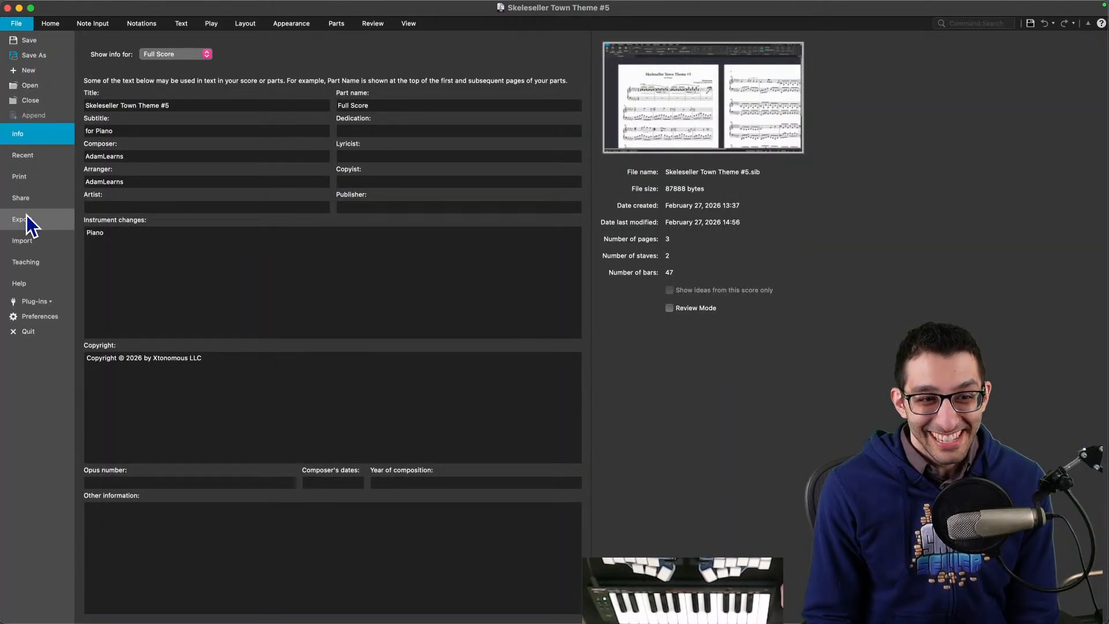
left_click(27, 180)
left_click(146, 601)
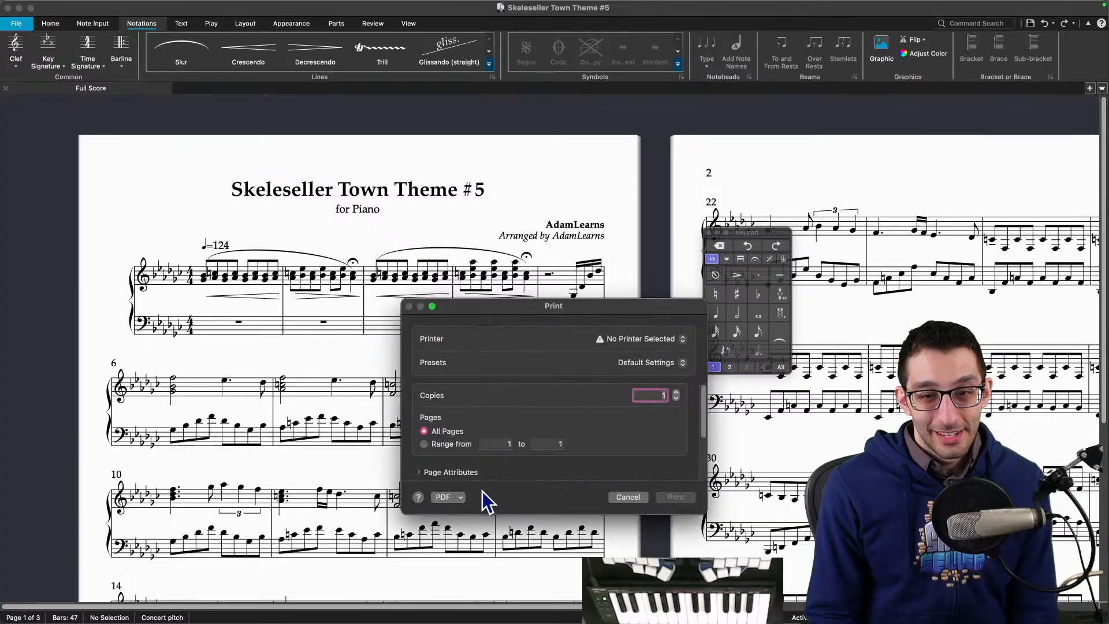
left_click(445, 498)
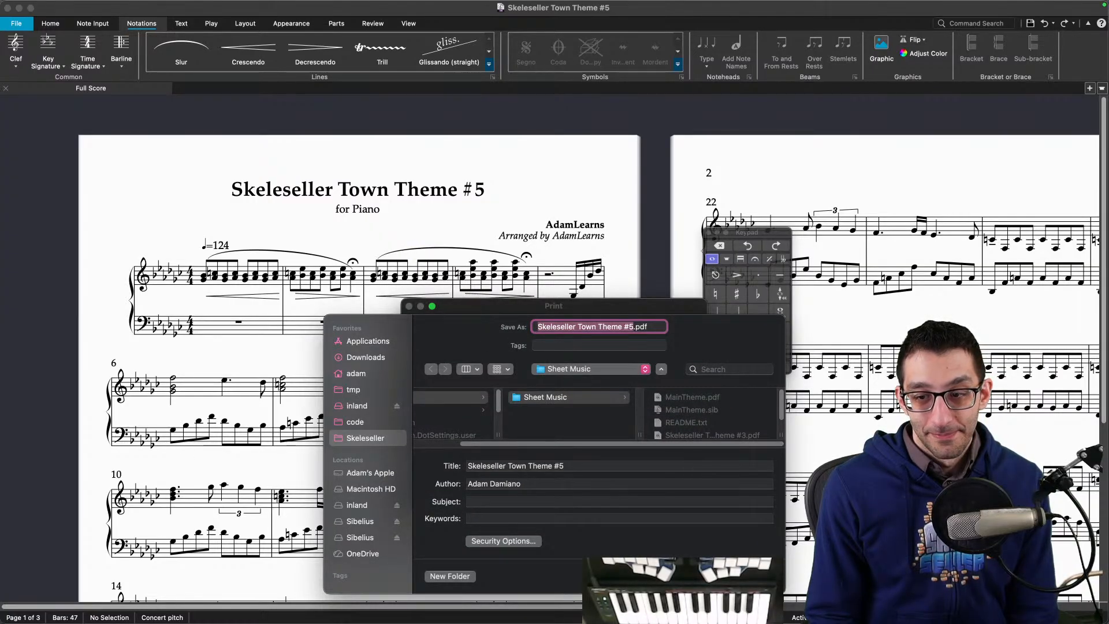
key("Return")
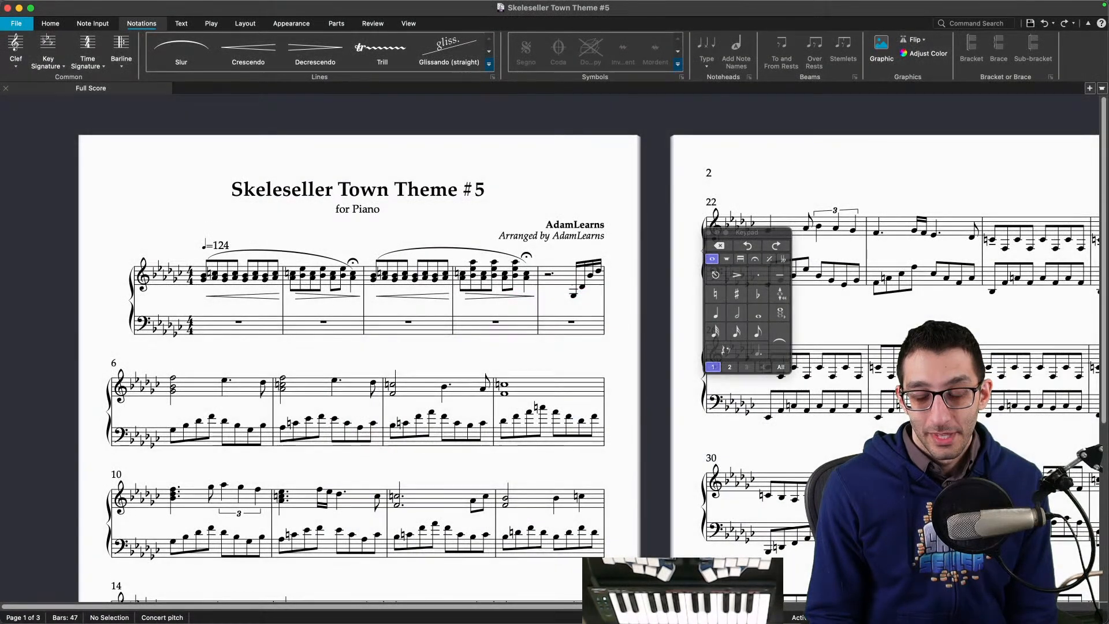
Step: Switch to Finder and check the Sheet Music folder for the exported Skeleseller Town Theme #5 PDF
mouse_move(533, 621)
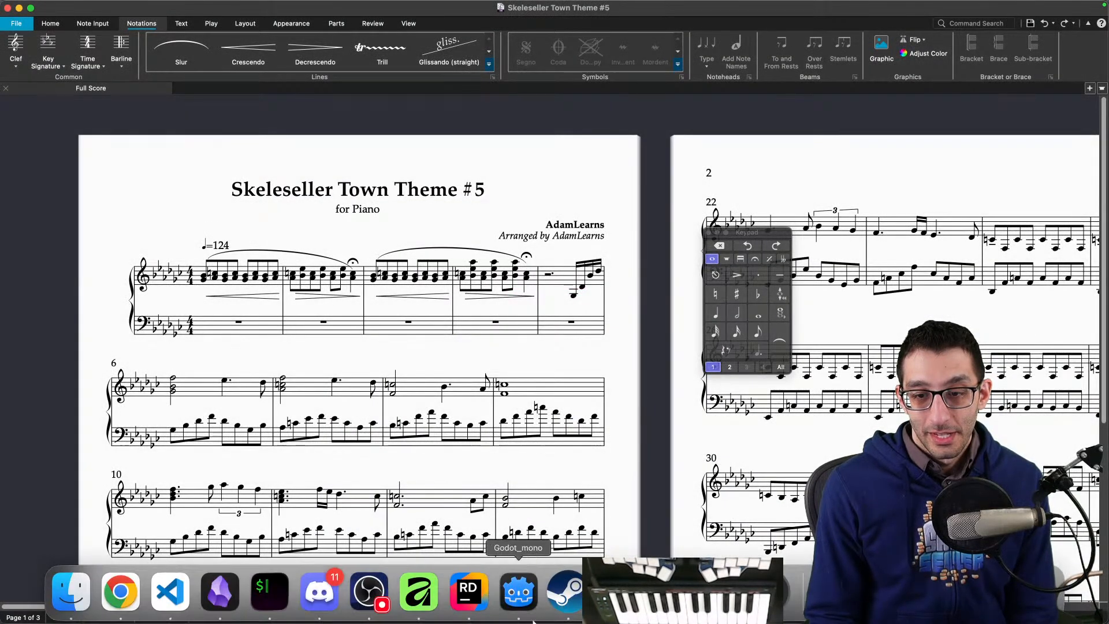
left_click(71, 591)
left_click(693, 440)
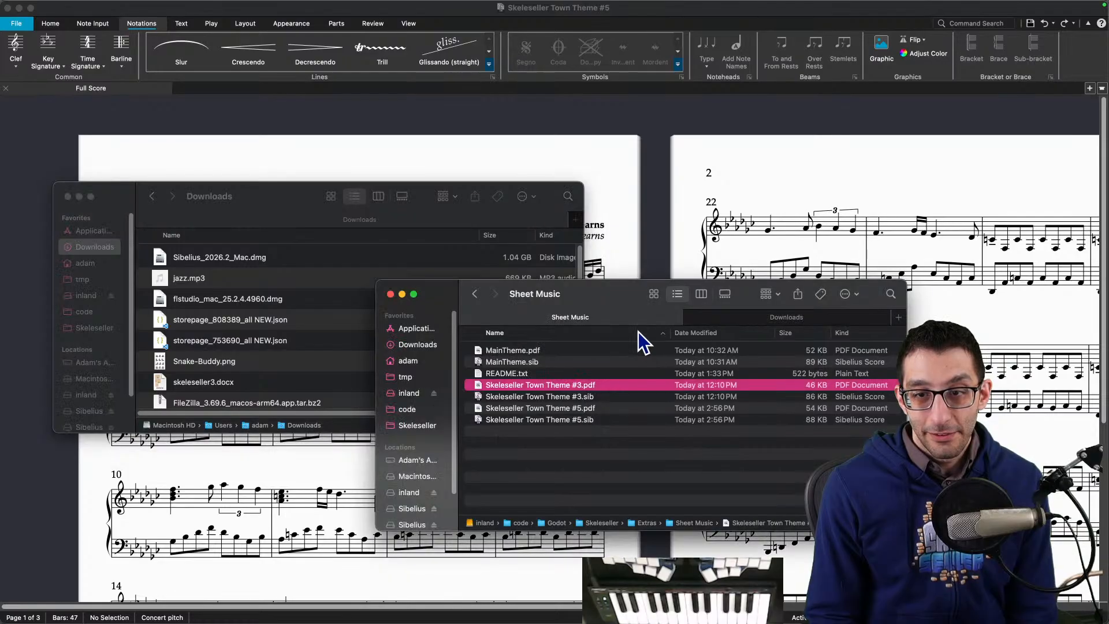
left_click_drag(629, 301, 350, 129)
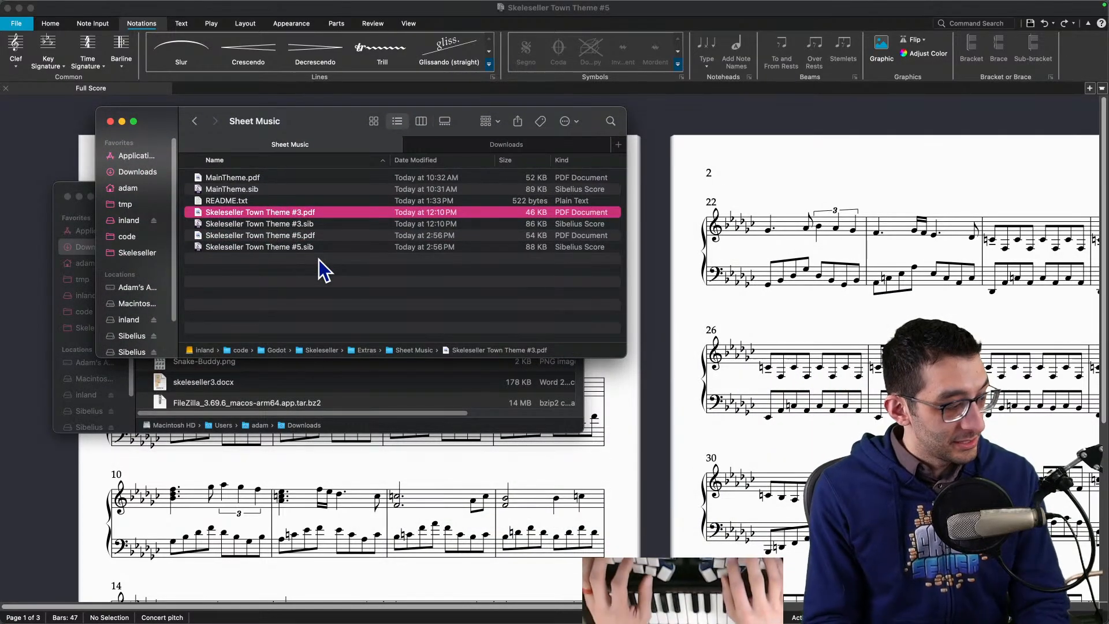
Step: In the browser's TODO document, mark Town track 5 with ✅ and append ": ~1 hour (really ~80 minutes with technical difficulties)"
key("super+Tab")
key("super+1")
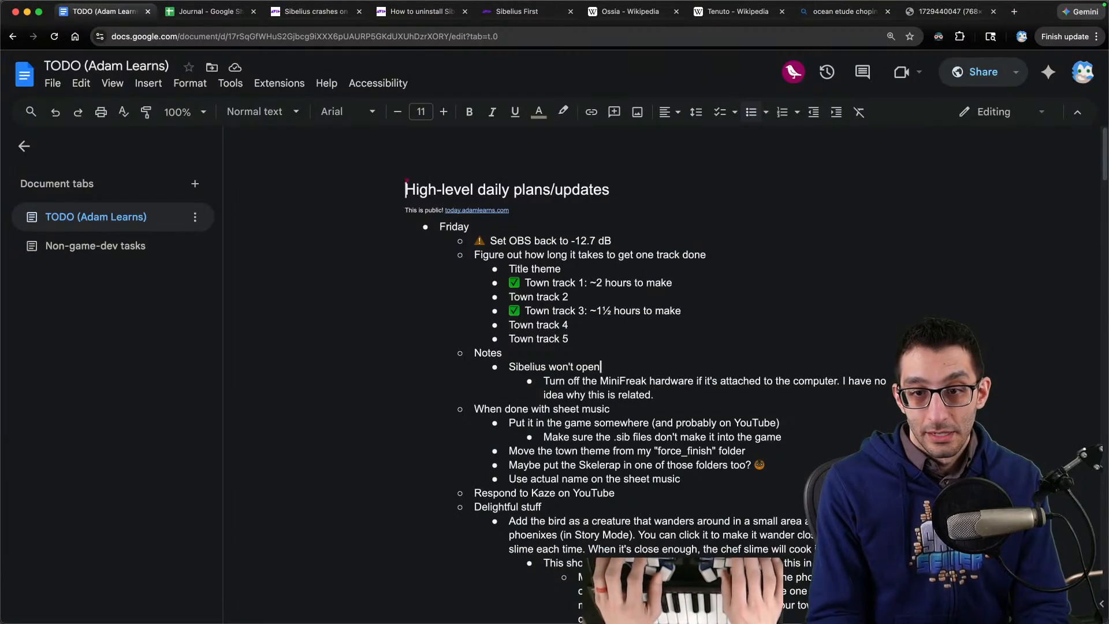
key("Up")
type("✅")
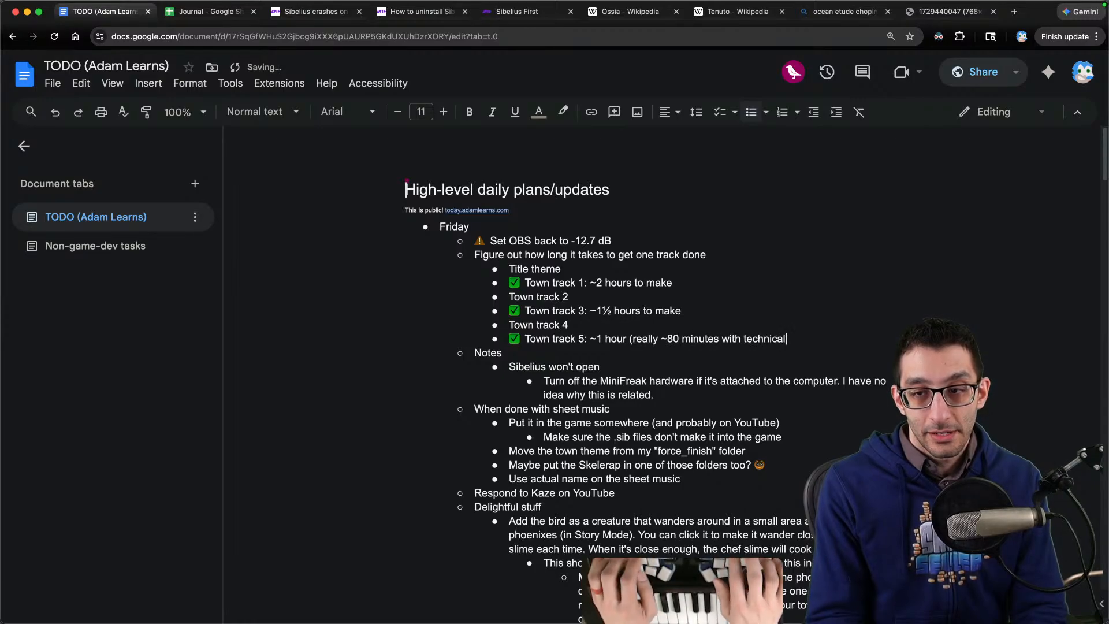
type("difficulties")
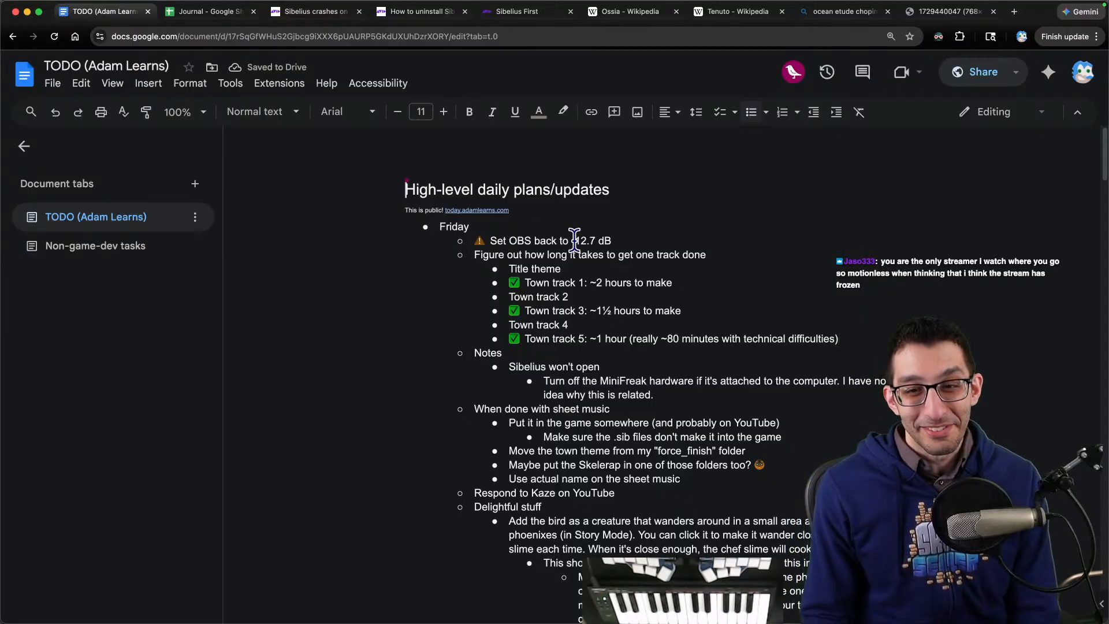
left_click(623, 324)
left_click(639, 304)
left_click(659, 274)
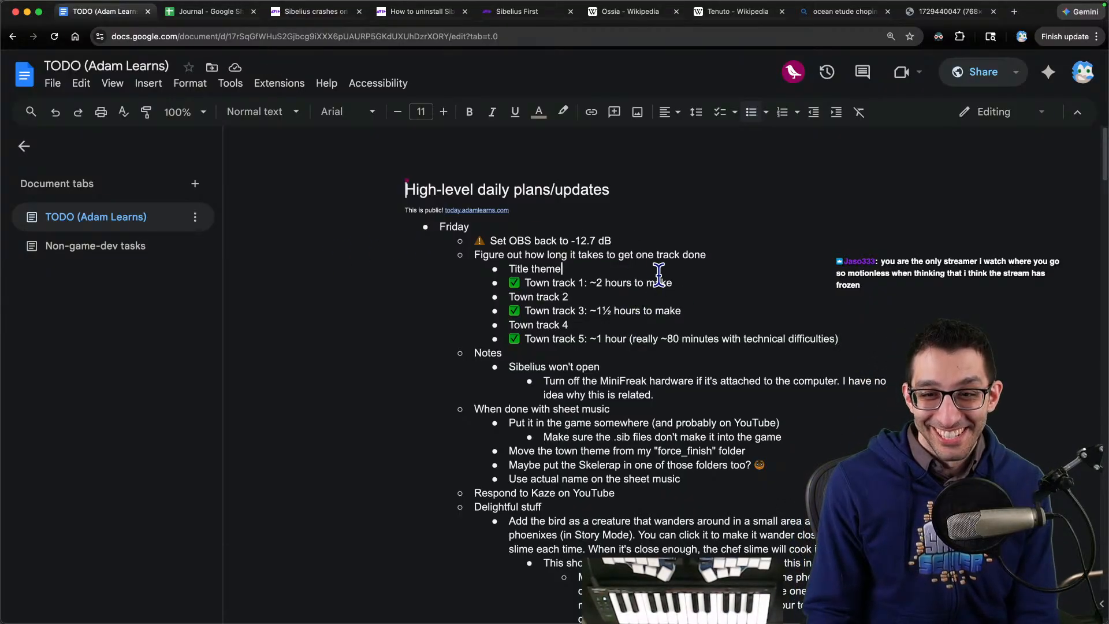
Step: Switch to FL Studio and open the title_theme project from the title_theme folder
key("super+Tab")
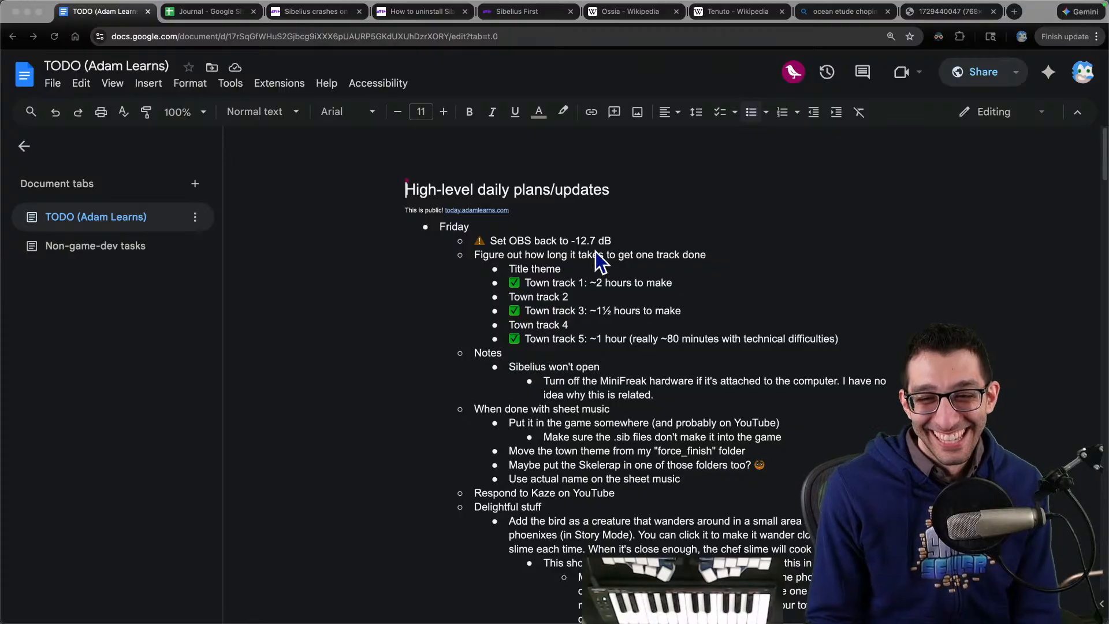
left_click(601, 266)
left_click(759, 592)
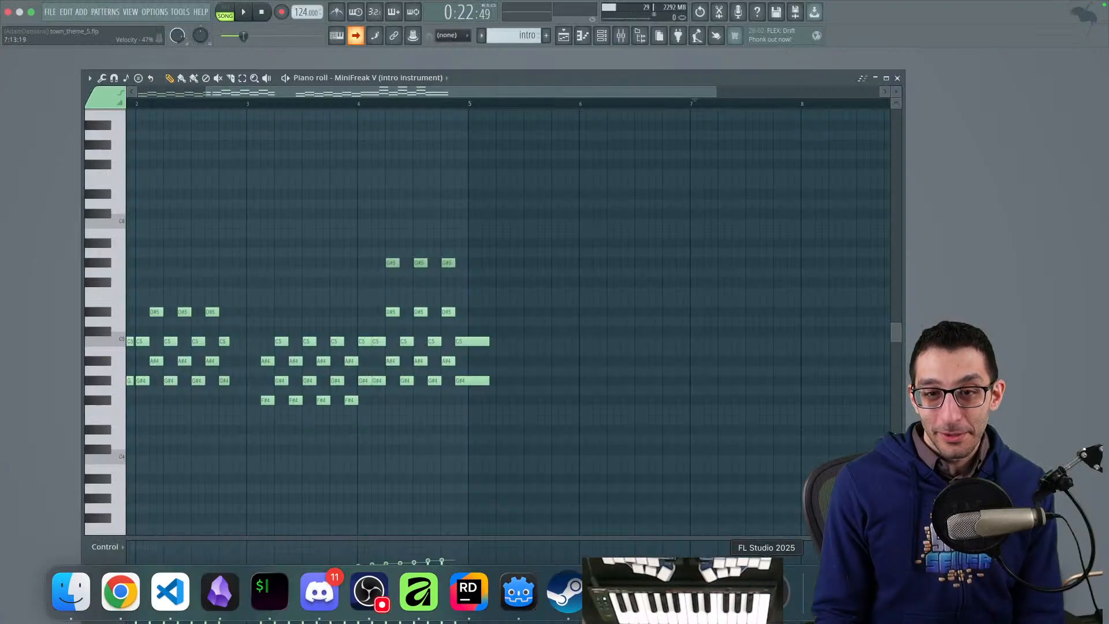
left_click(55, 17)
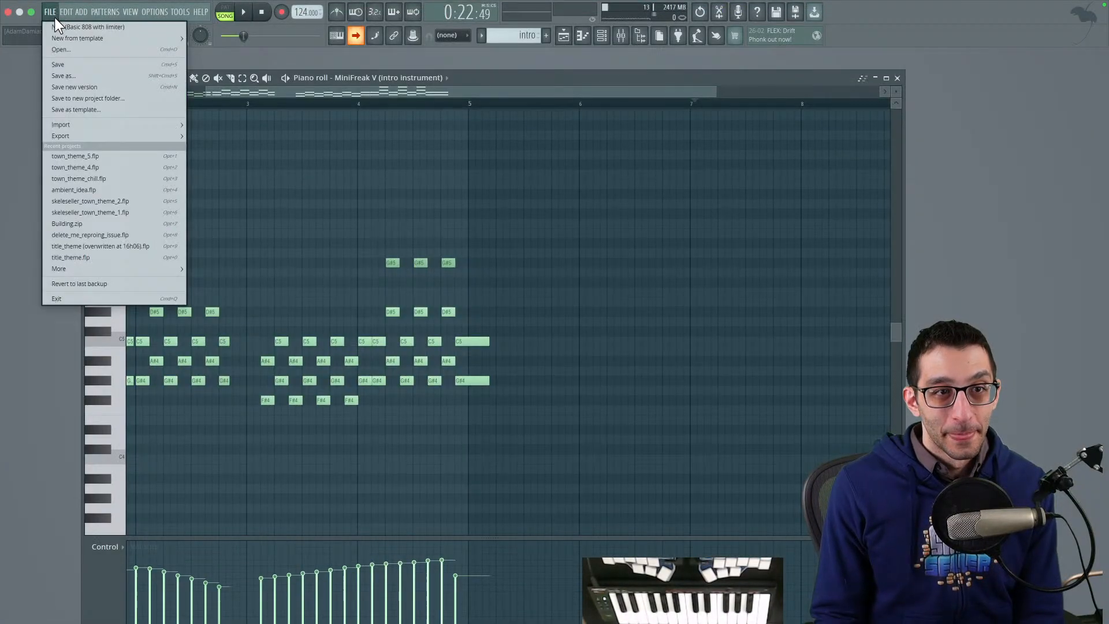
left_click(59, 49)
key("Return")
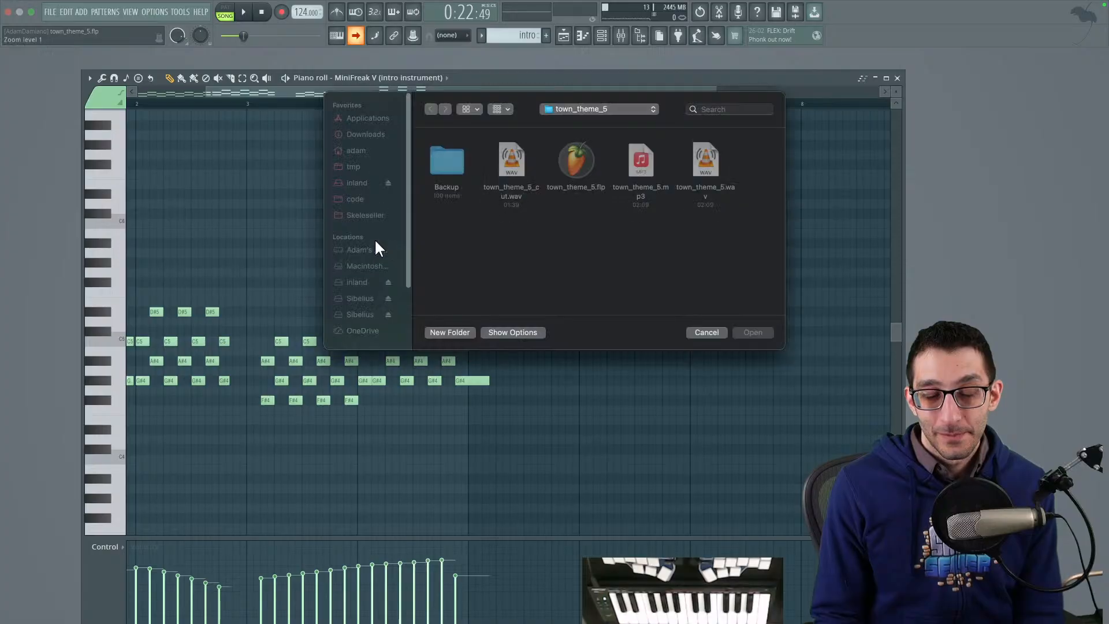
key("super+Up")
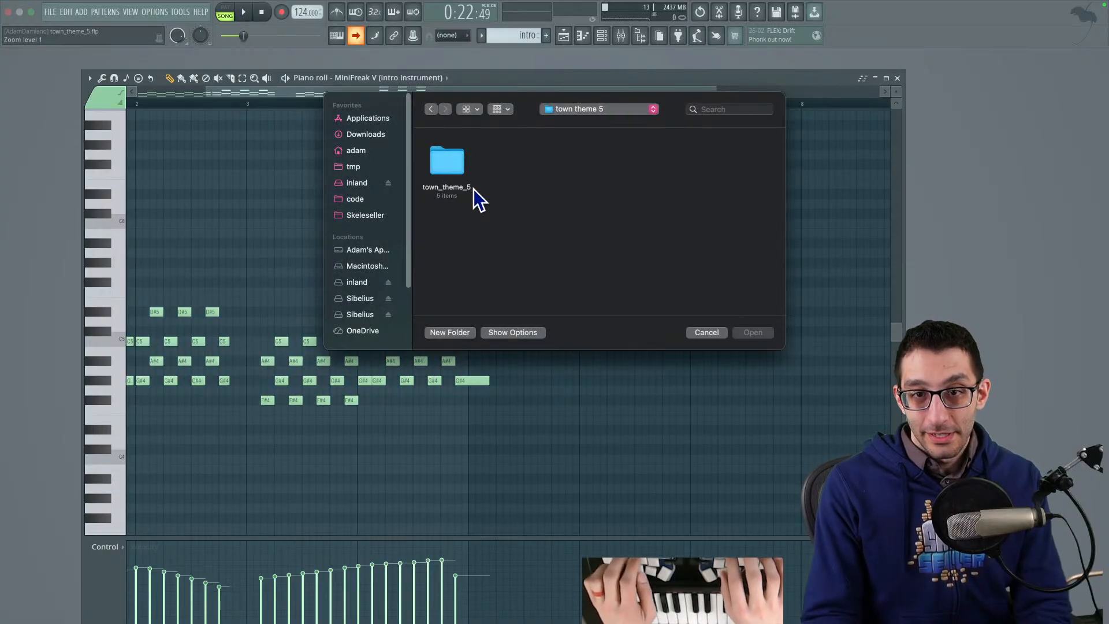
double_click(684, 168)
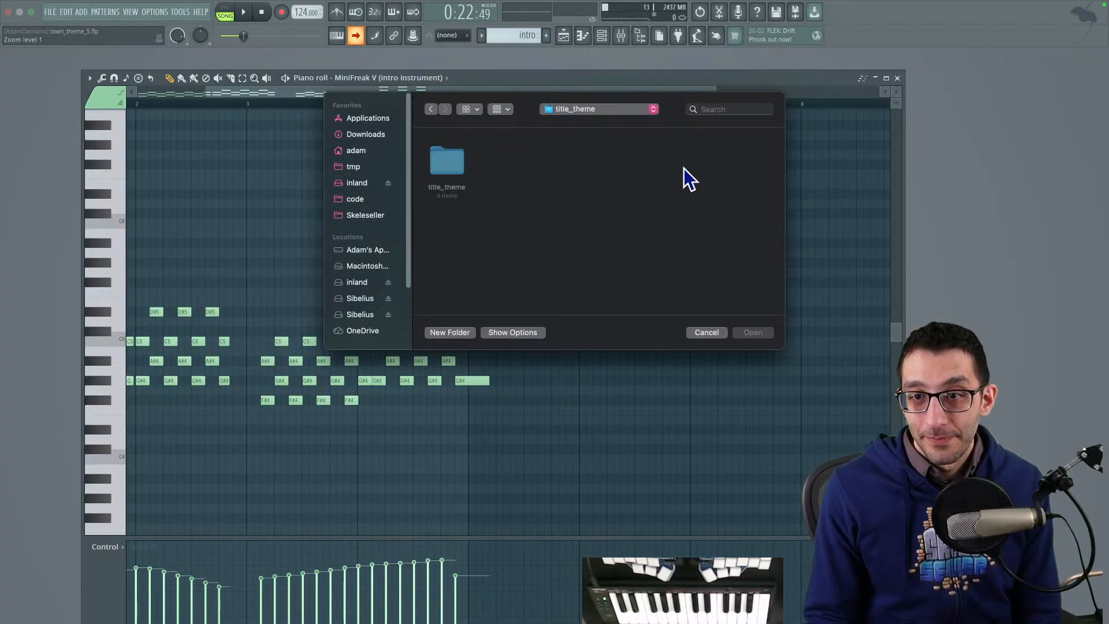
left_click(458, 169)
left_click(504, 169)
double_click(504, 169)
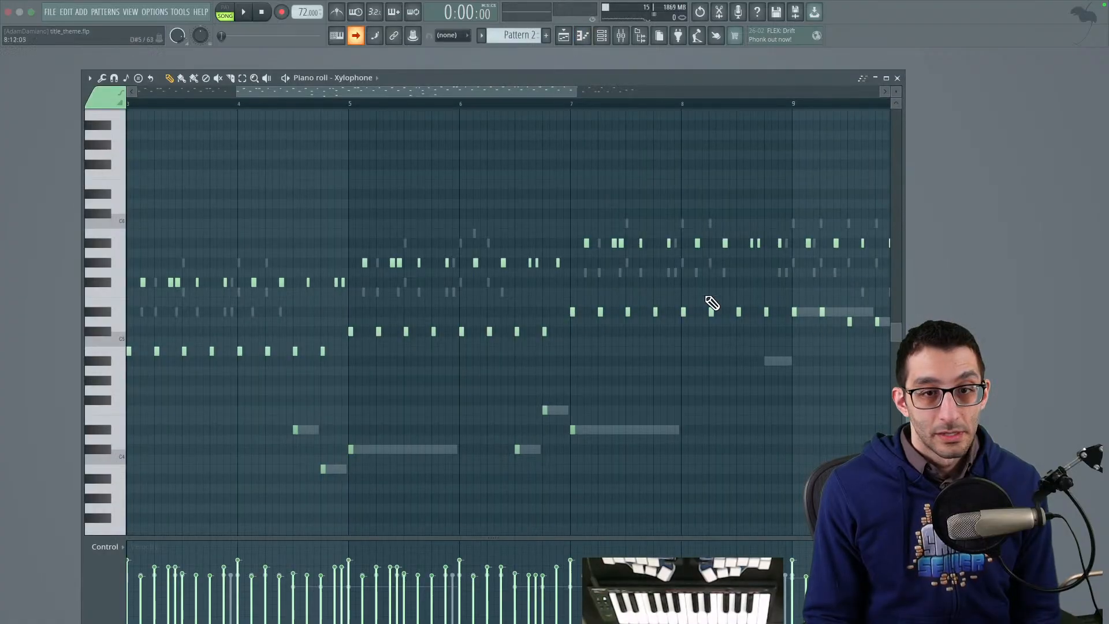
Step: Examine the Xylophone notes of Pattern 2 in the piano roll, around bars 4 to 10
scroll(548, 245, "up", 1)
left_click_drag(548, 245, 687, 248)
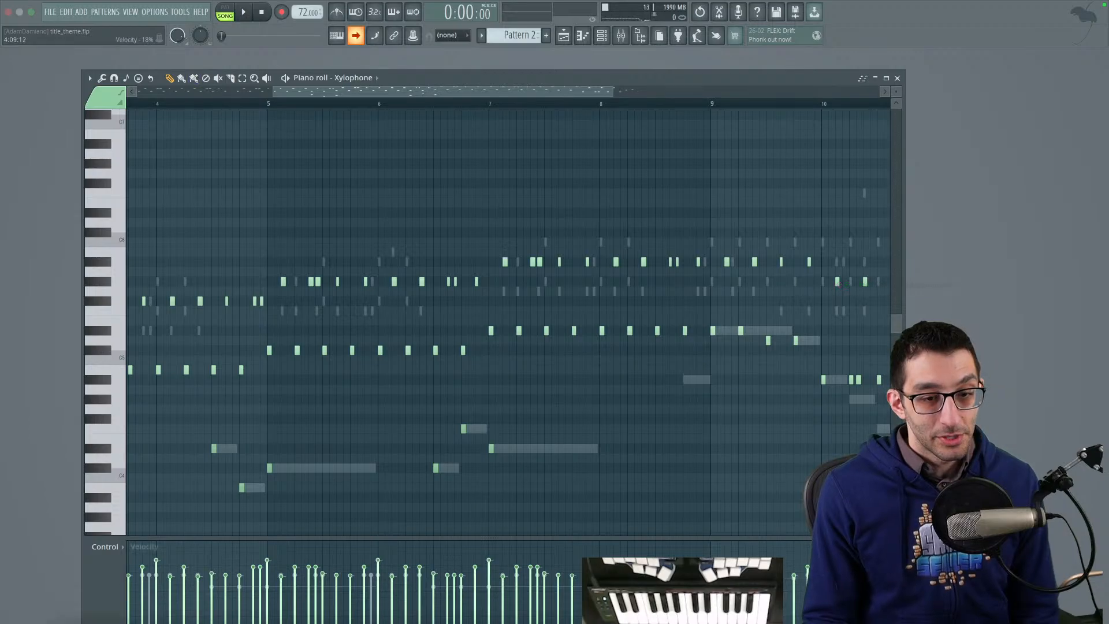
mouse_move(175, 606)
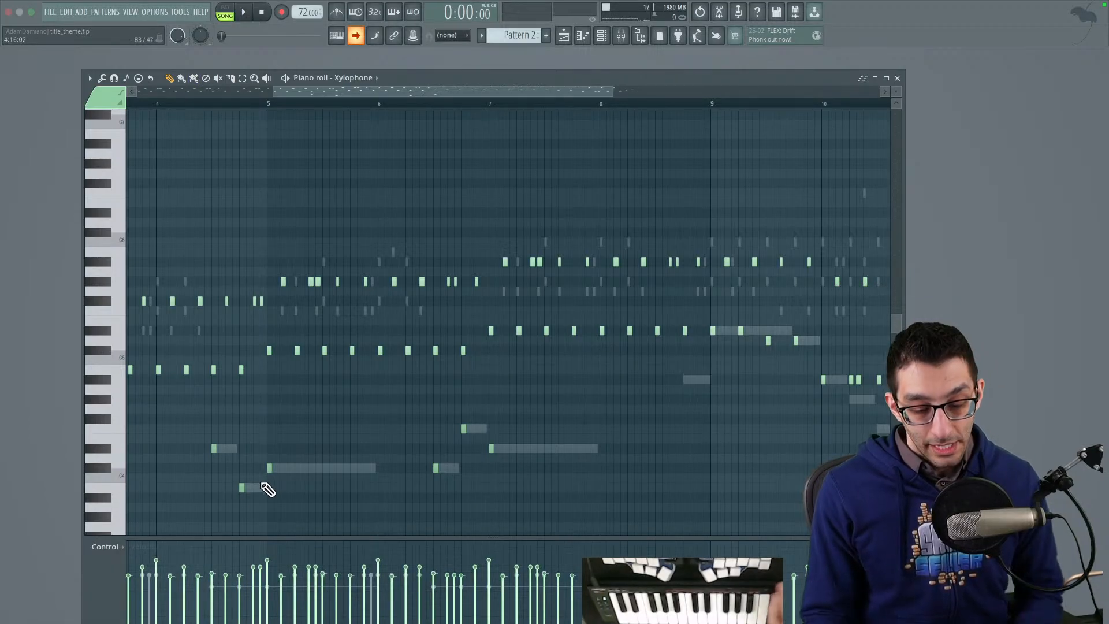
Step: Switch to the browser, search images for "chopin etude thirds" and open the Etude No. 18 sheet music result
key("super+Tab")
key("super+t")
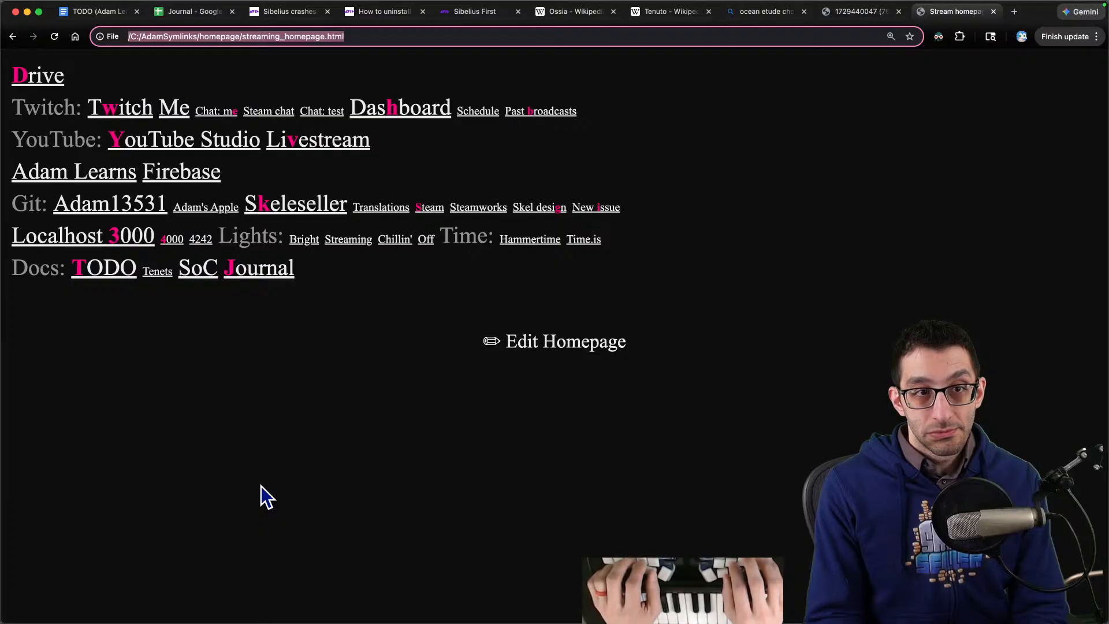
type("chopin etude thirds")
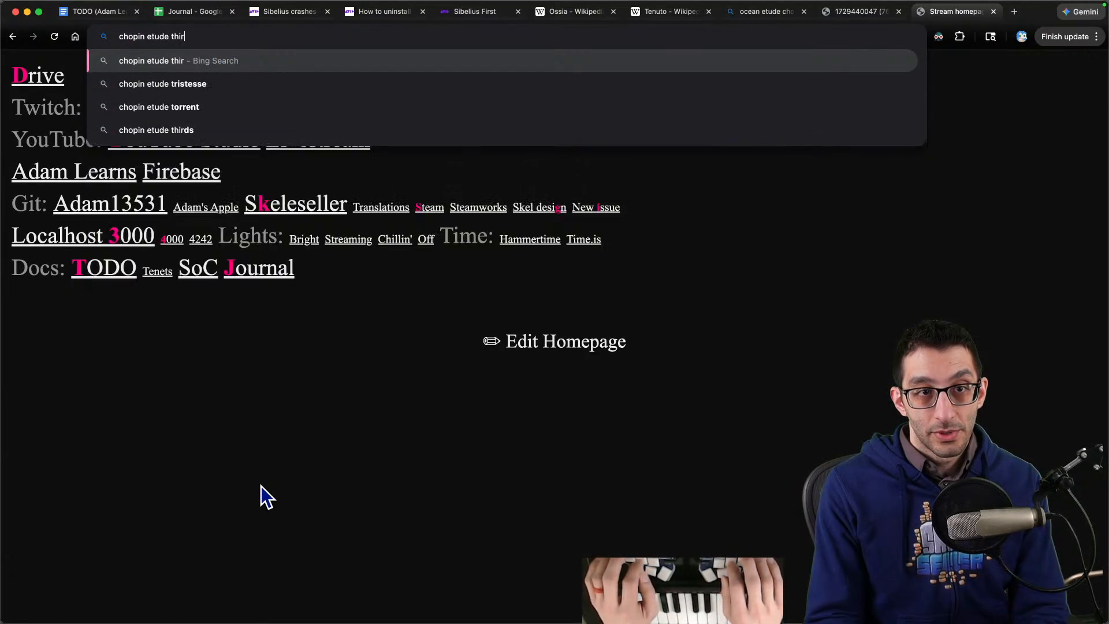
key("Return")
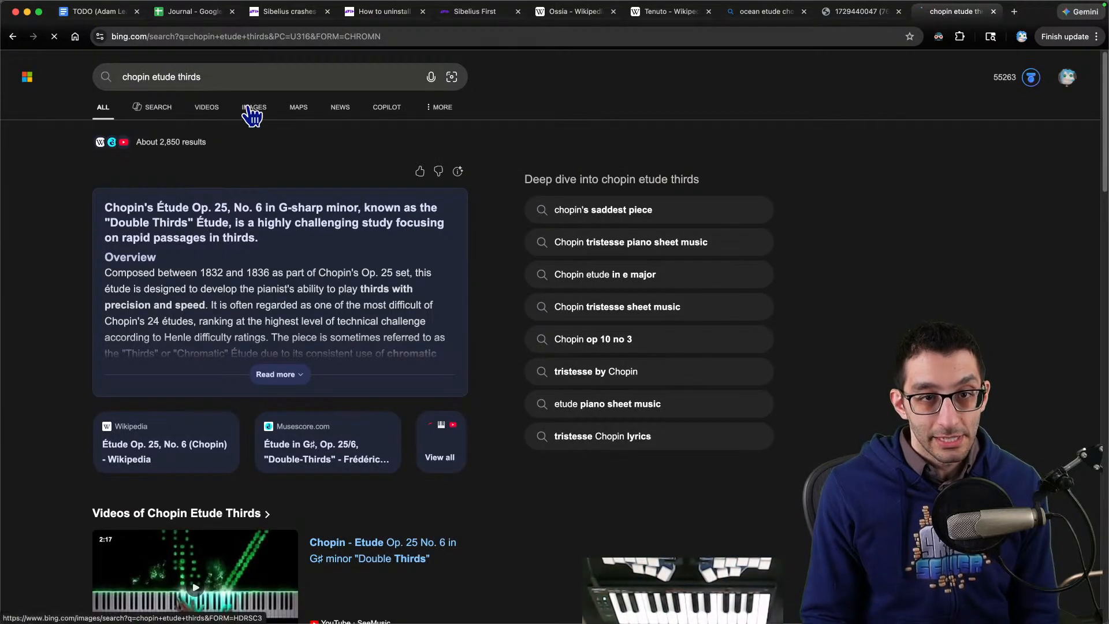
left_click(249, 109)
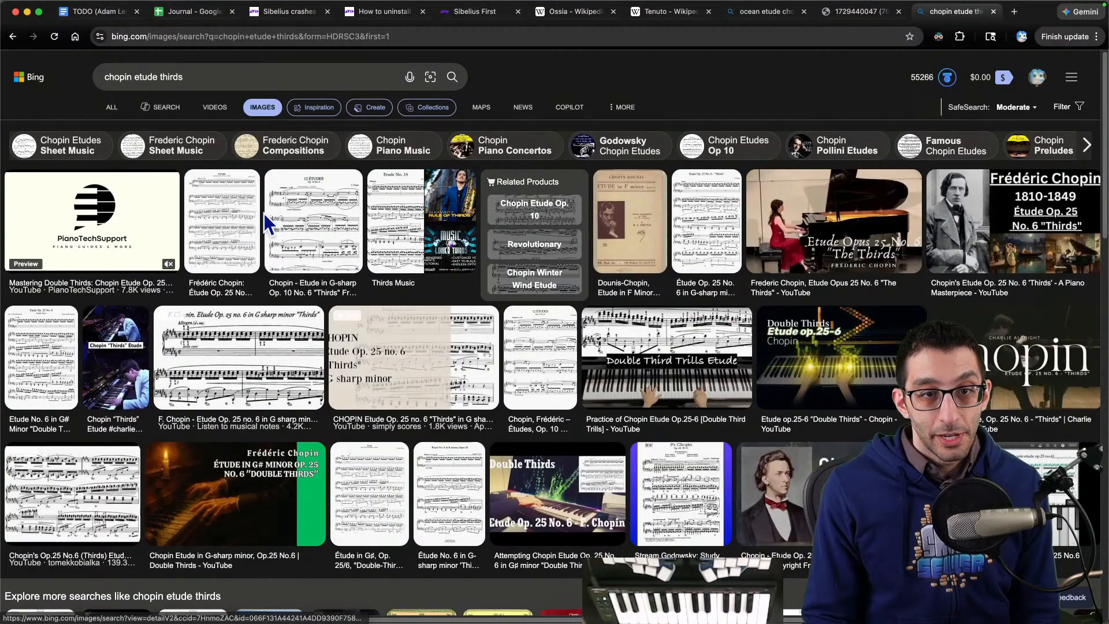
left_click(401, 224)
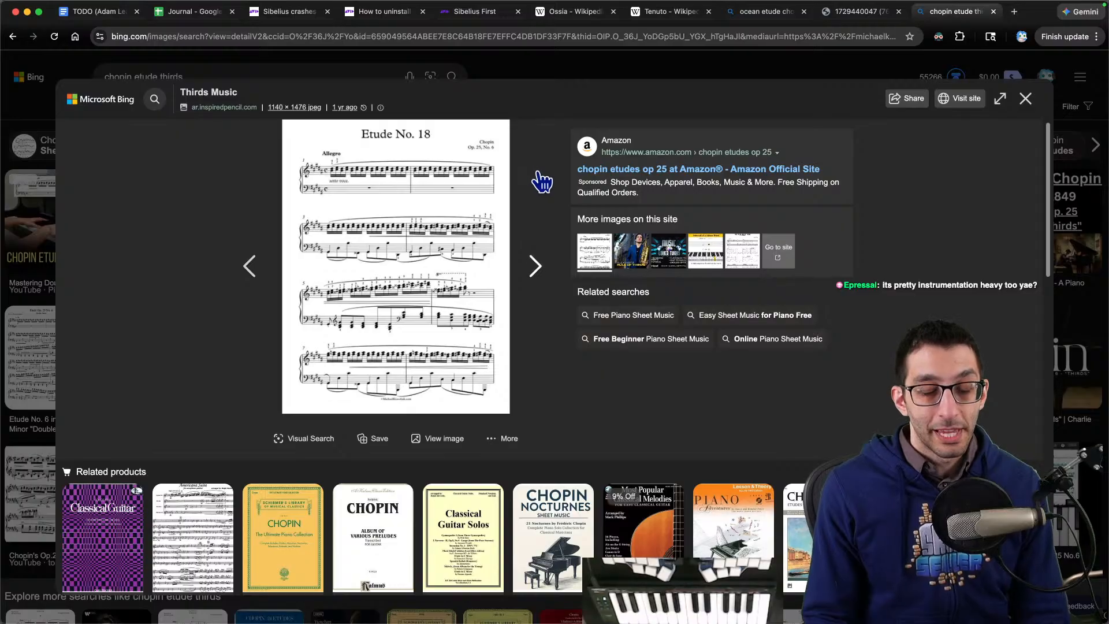
Step: Close the thirds étude search and the Ocean étude image page, and return to the TODO document
key("super+w")
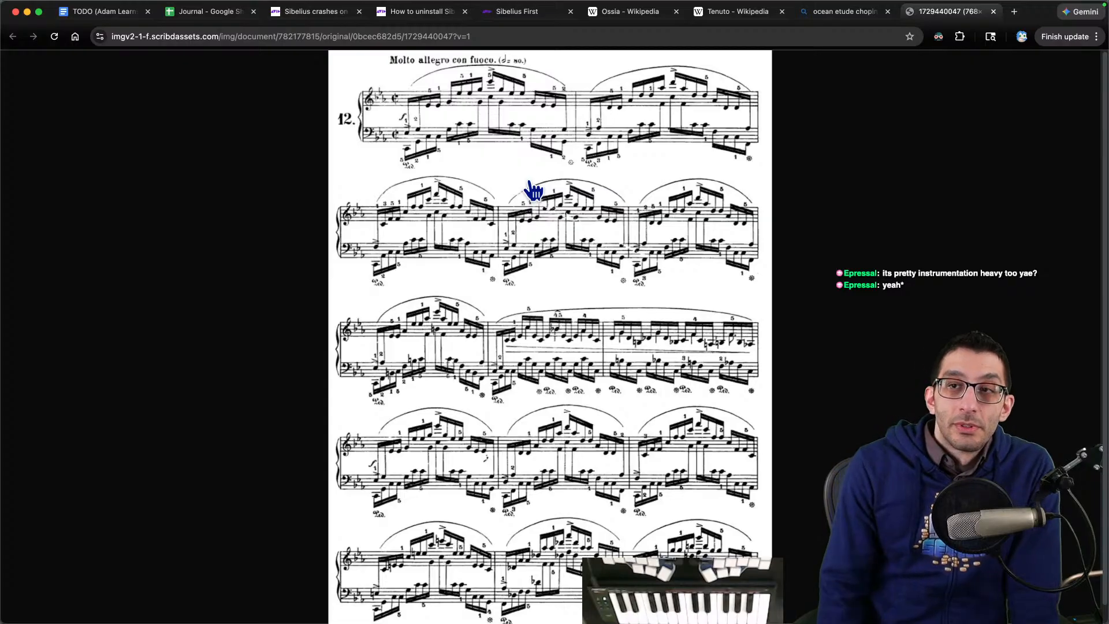
key("super+w")
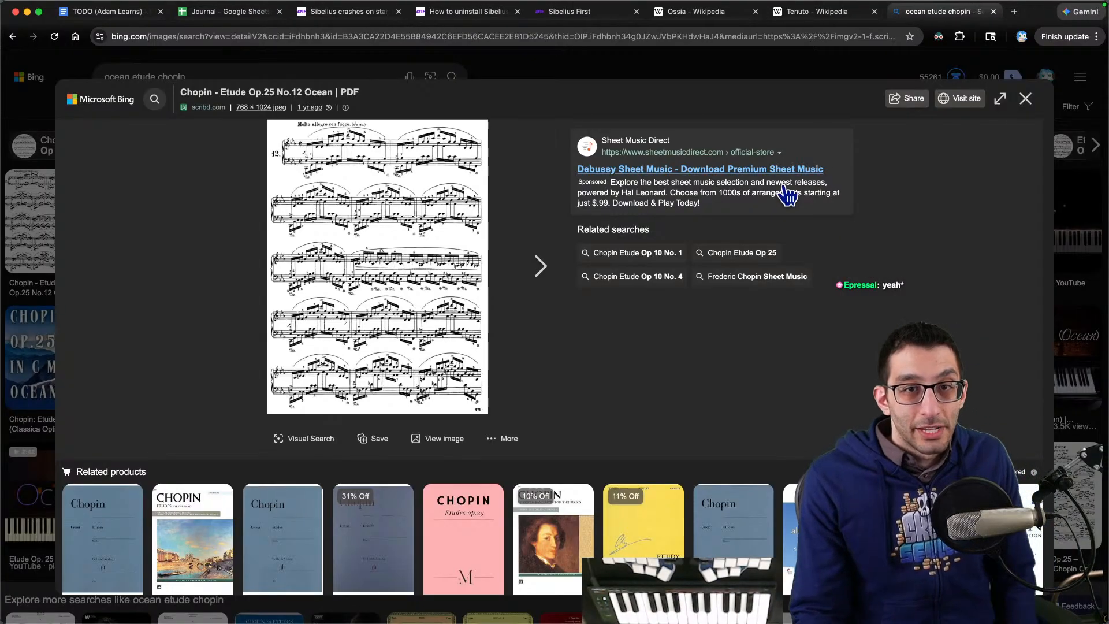
key("super+1")
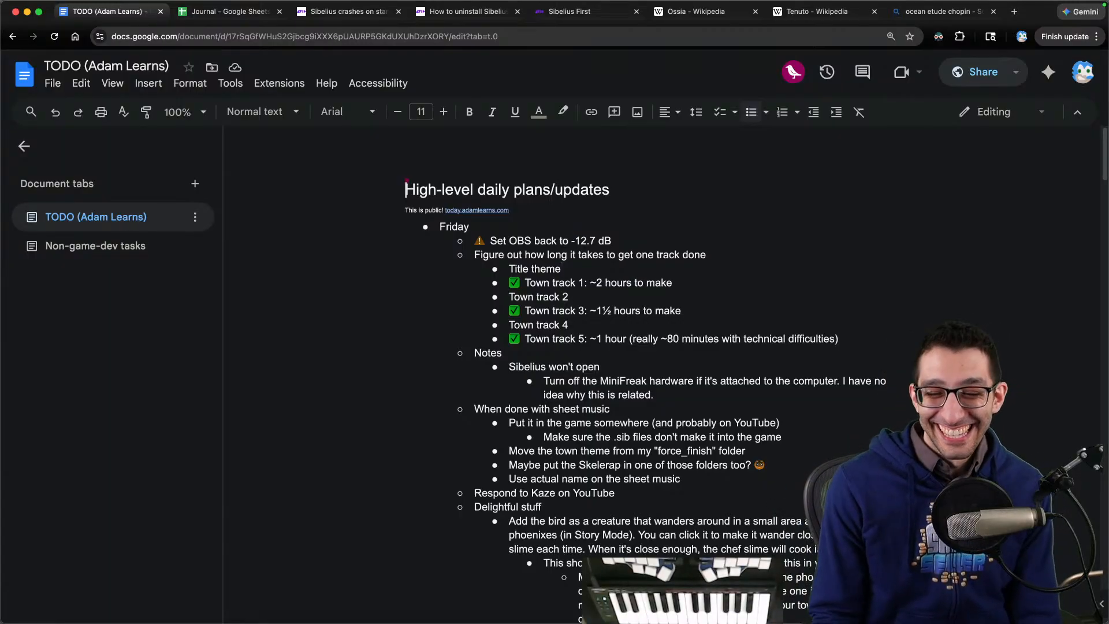
Step: Switch back to FL Studio and examine the opening bars of the Xylophone part in the piano roll
mouse_move(617, 607)
left_click(763, 594)
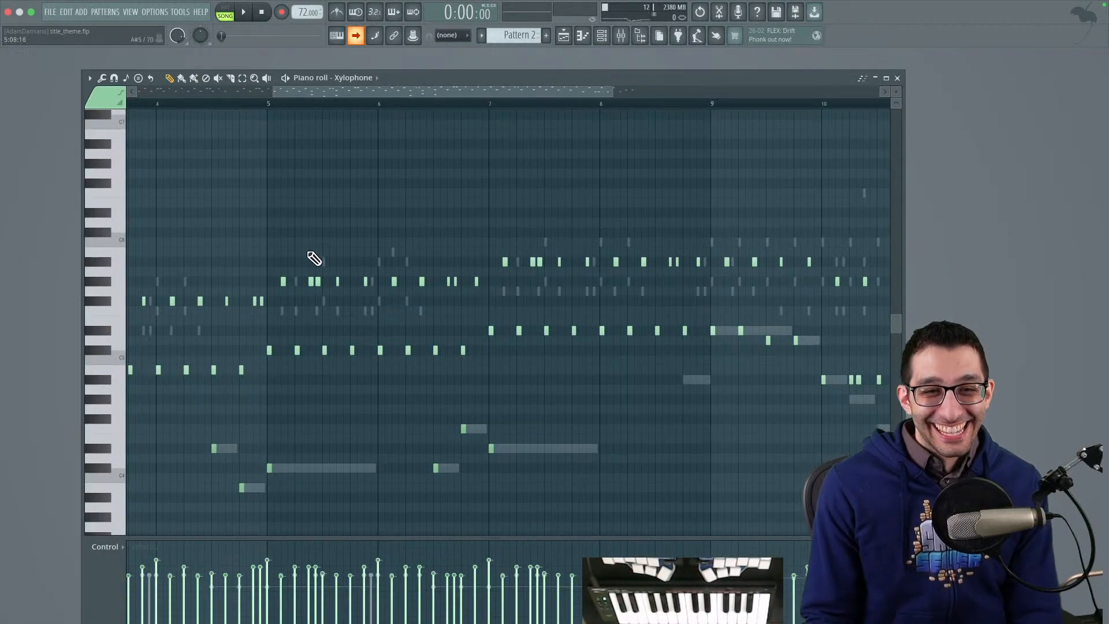
scroll(314, 258, "left", 6)
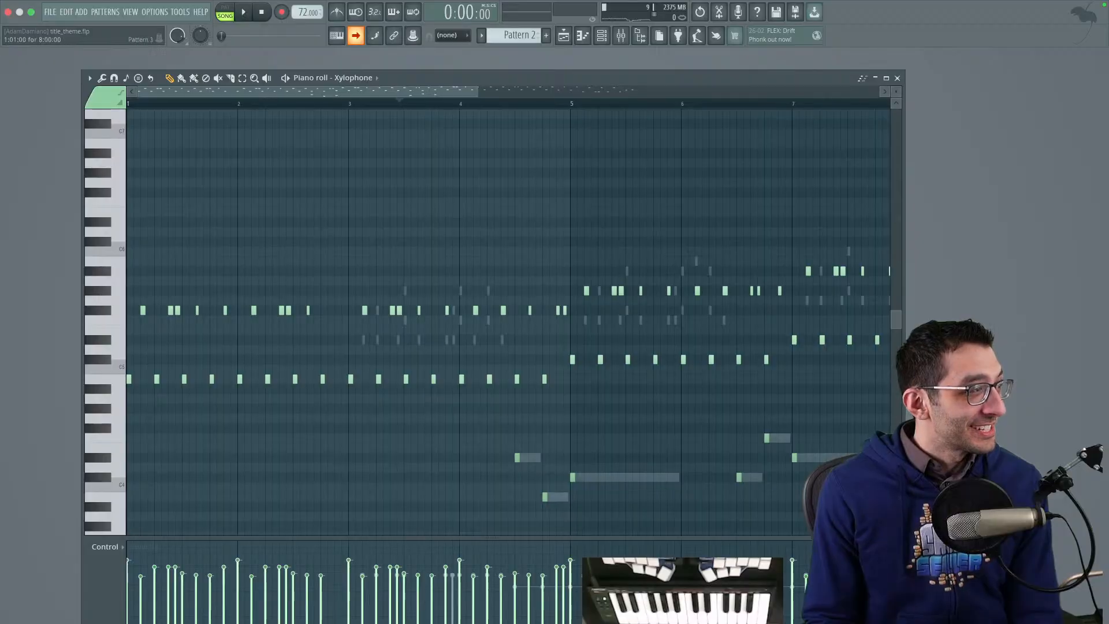
Step: Open the Playlist and play the title theme arrangement from the start through Pattern 3, stopping near its end
key("F5")
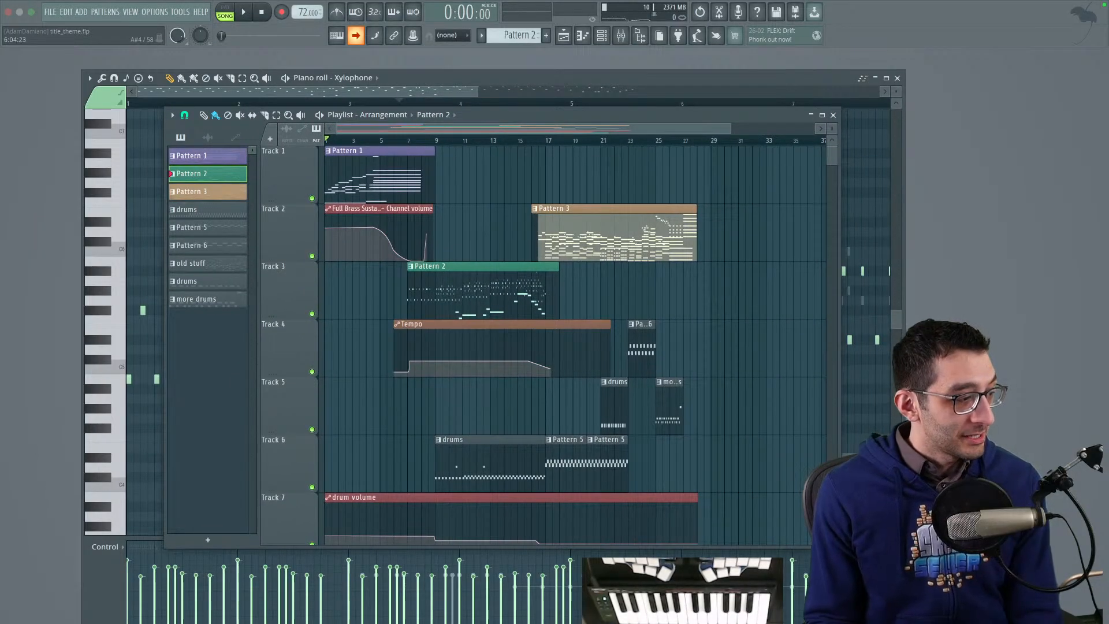
key("space")
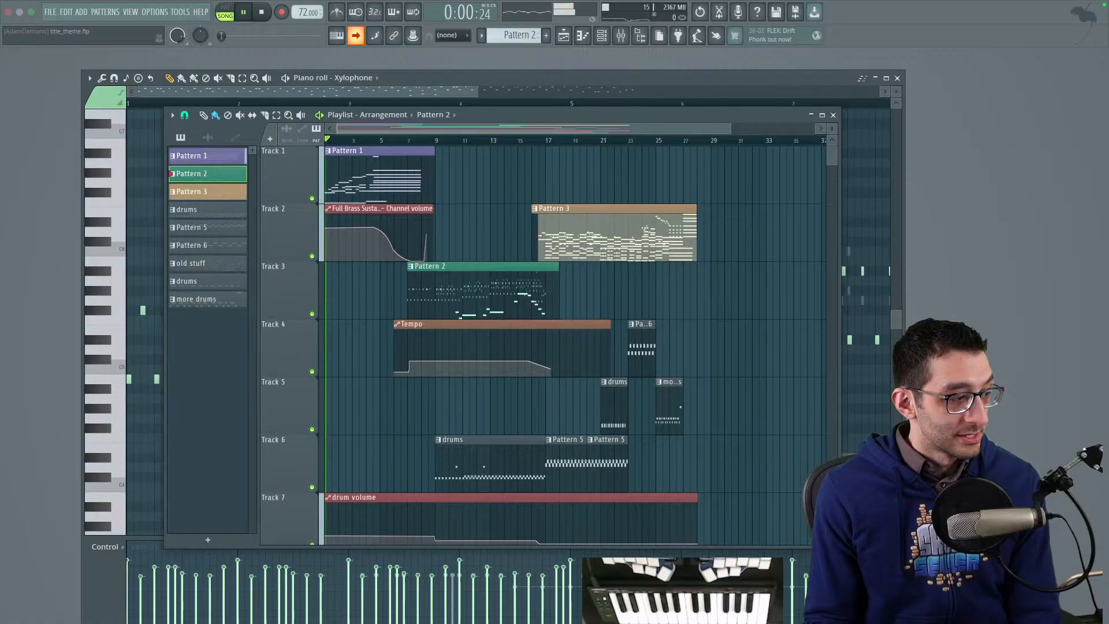
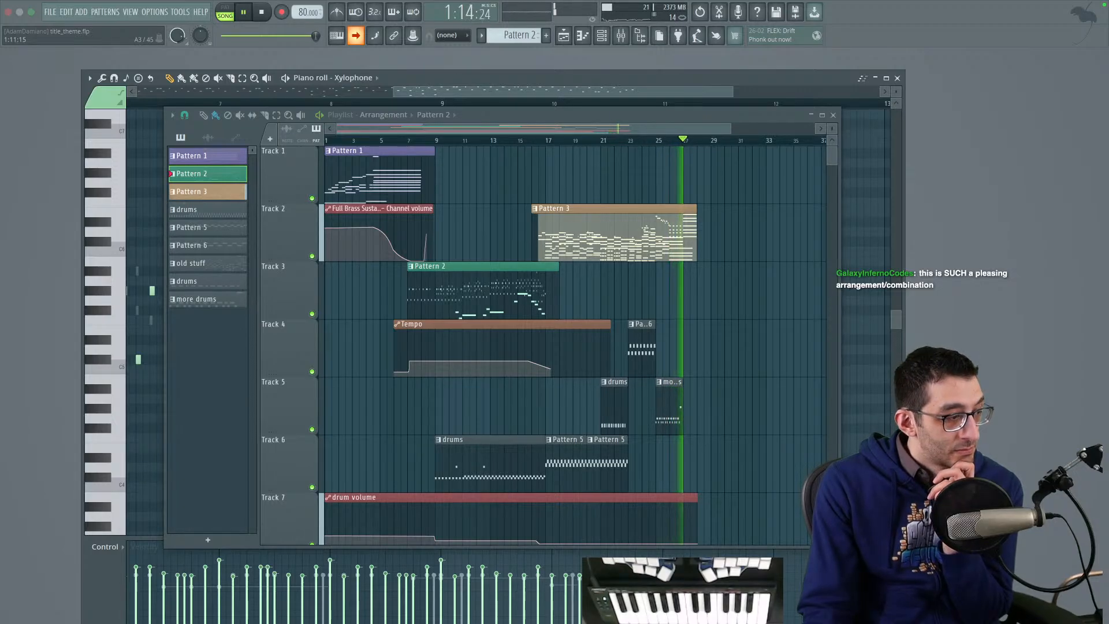
left_click(263, 14)
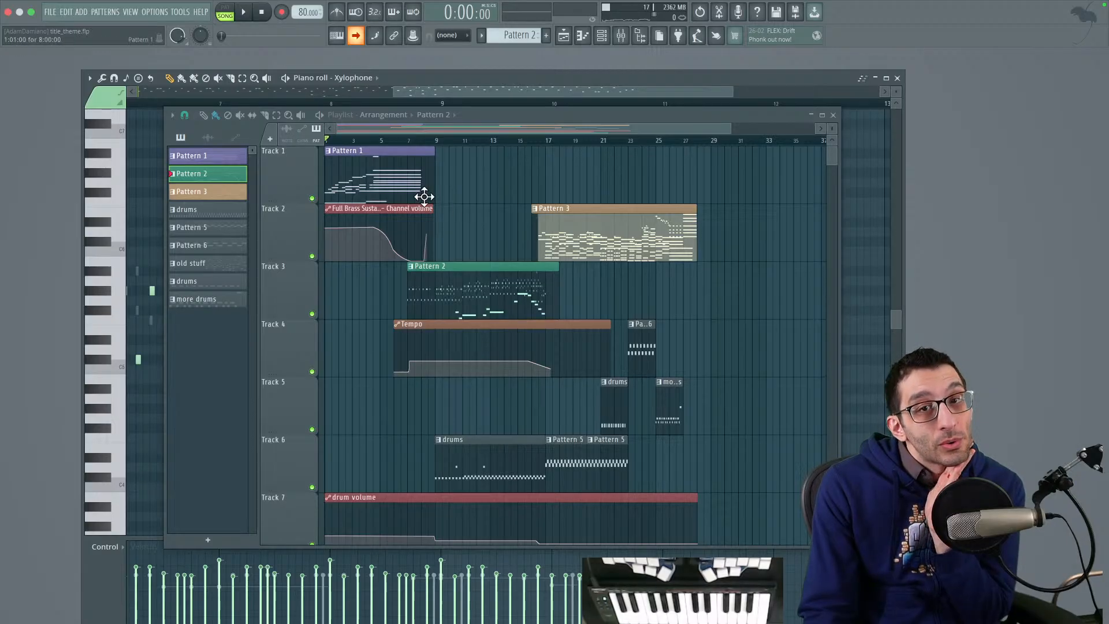
Step: Maximize the Playlist to view all tracks, open Pattern 1's Clarinets Sustain piano roll, and reposition the piano roll window
mouse_move(409, 10)
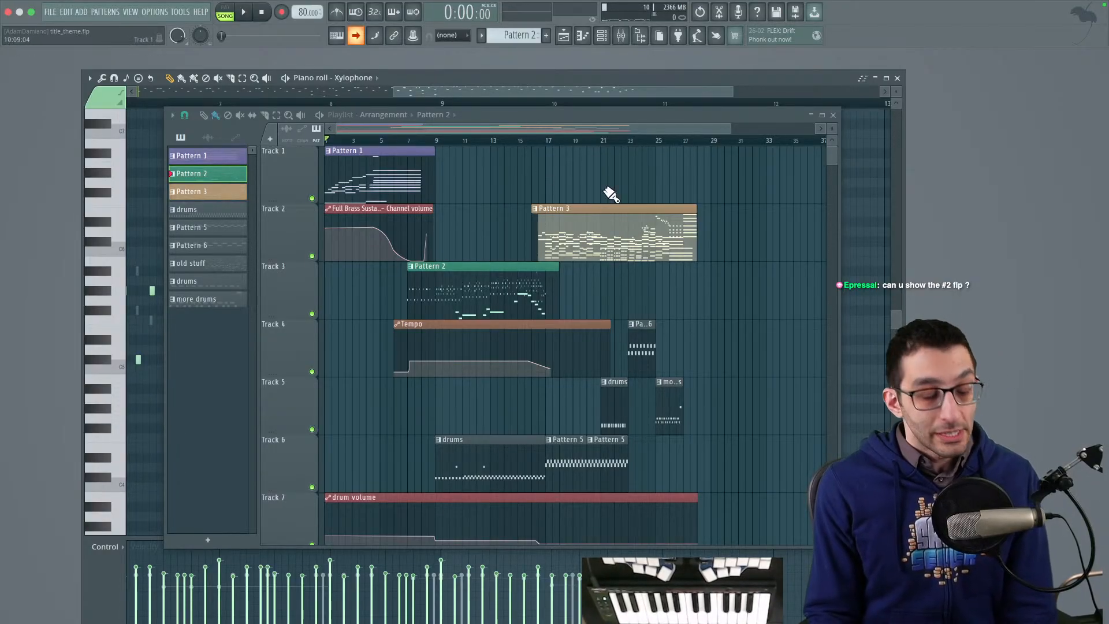
left_click_drag(524, 112, 446, 78)
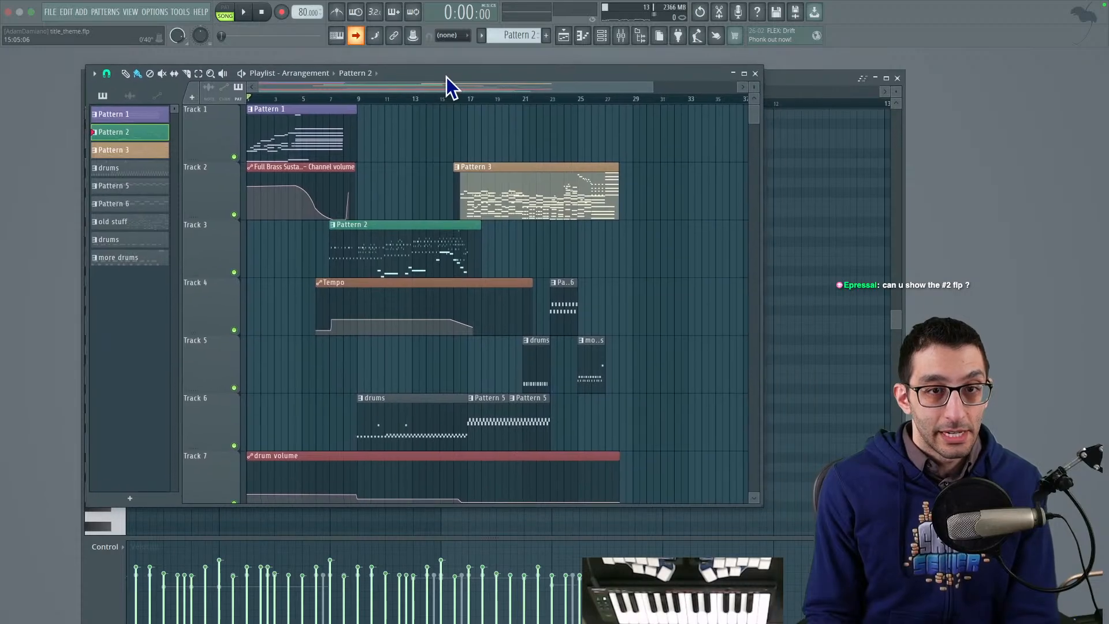
double_click(446, 78)
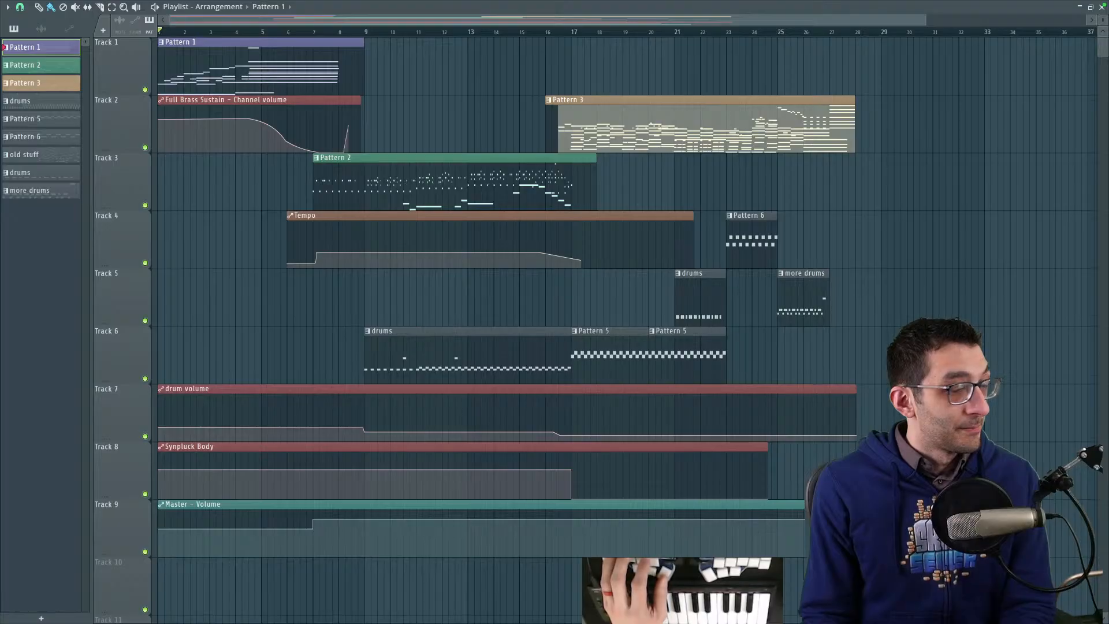
double_click(446, 8)
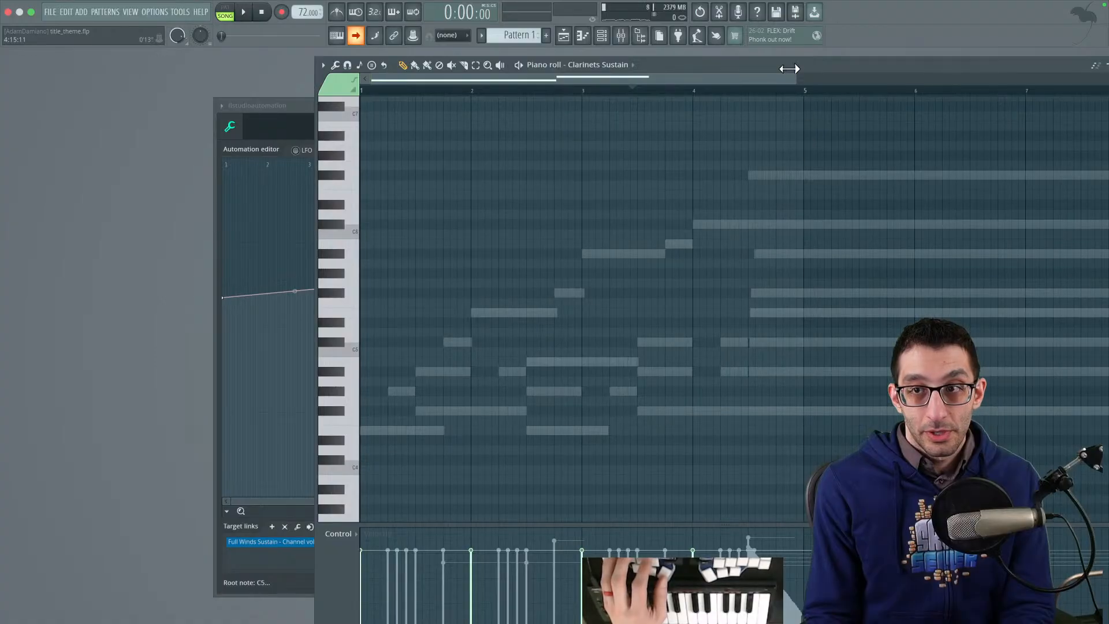
left_click_drag(789, 69, 559, 61)
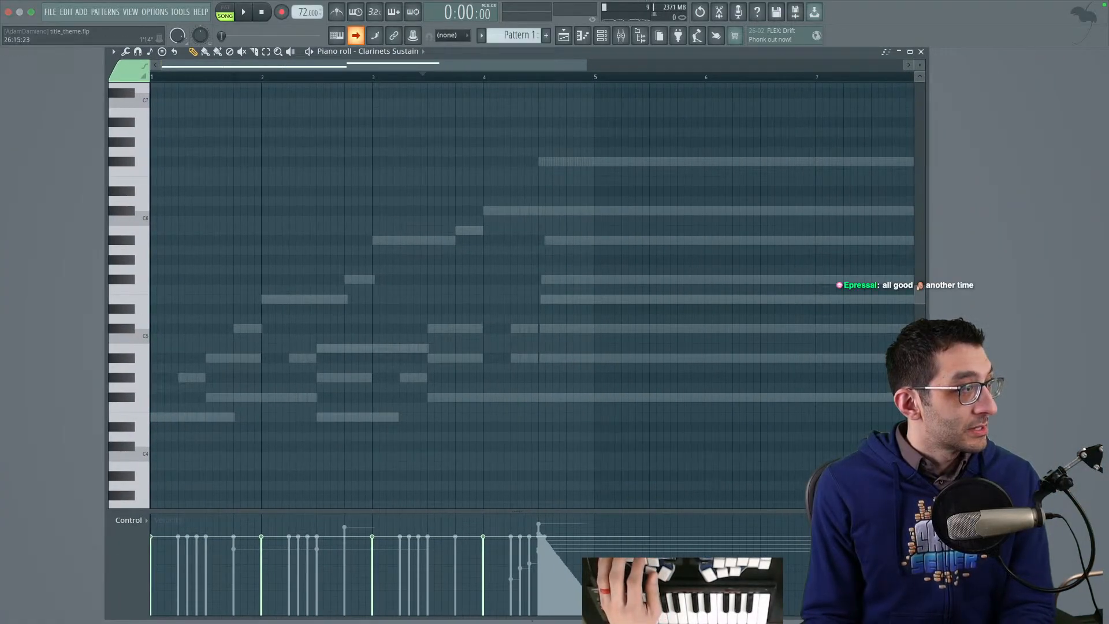
Step: Examine Pattern 1's notes instrument by instrument in the piano roll, comparing Full Winds Sustain, Violas Sustain and Drums Menu
key("F7")
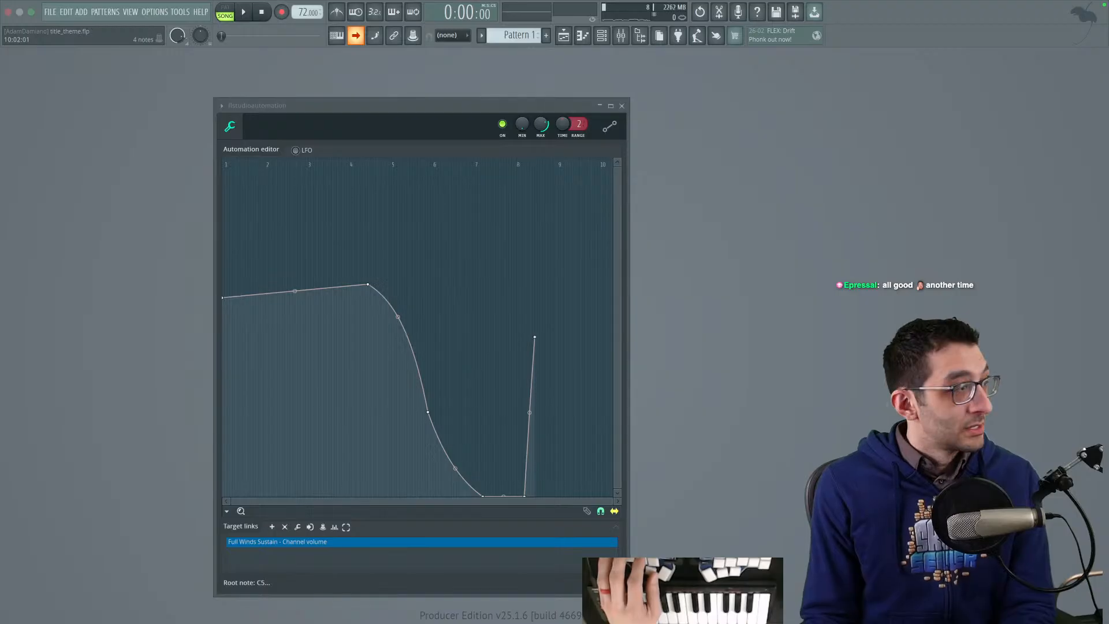
key("F7")
key("Down")
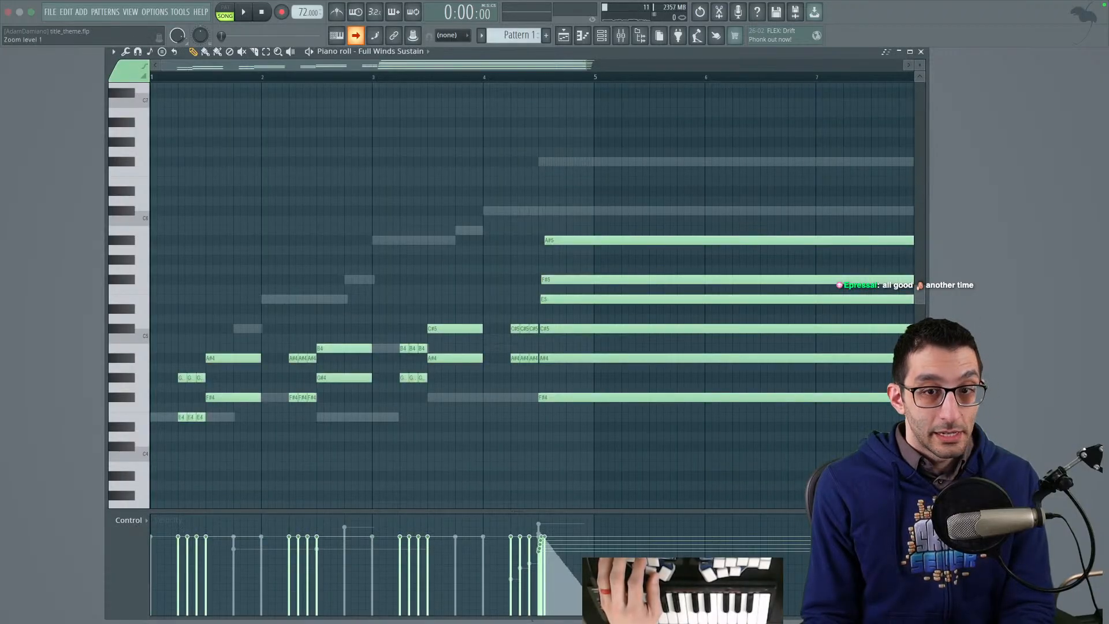
key("Down")
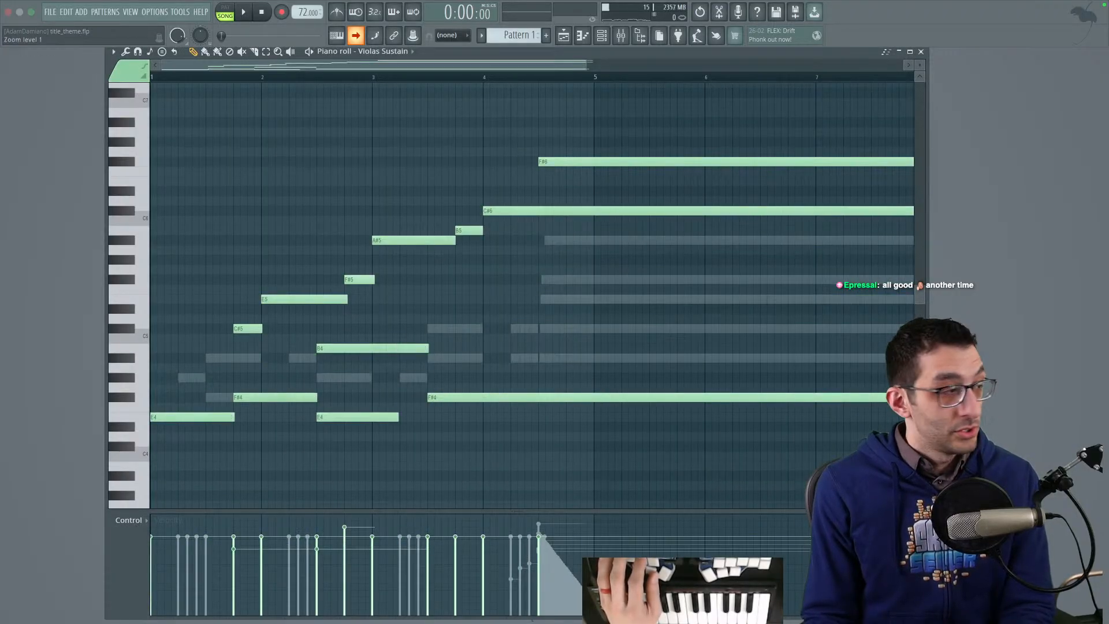
key("Down")
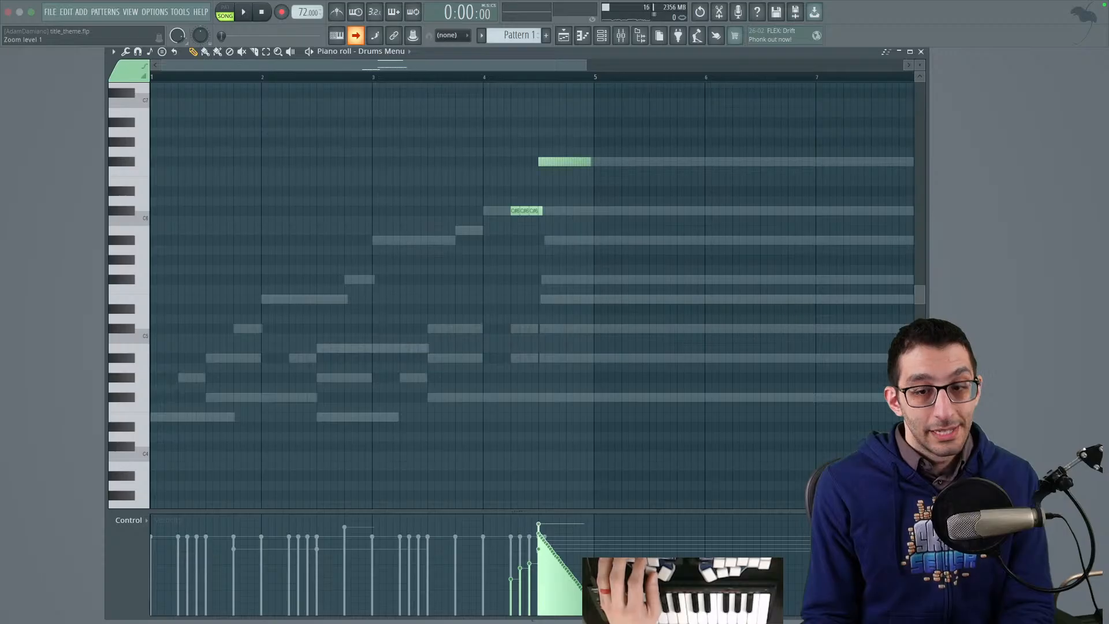
key("Up")
key("Up")
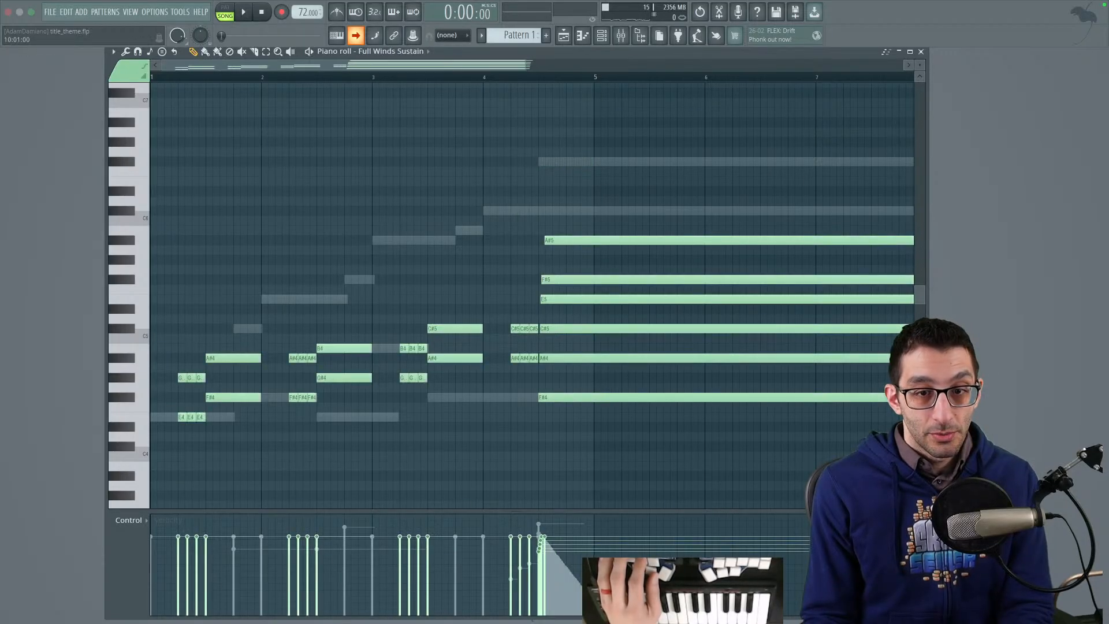
key("Down")
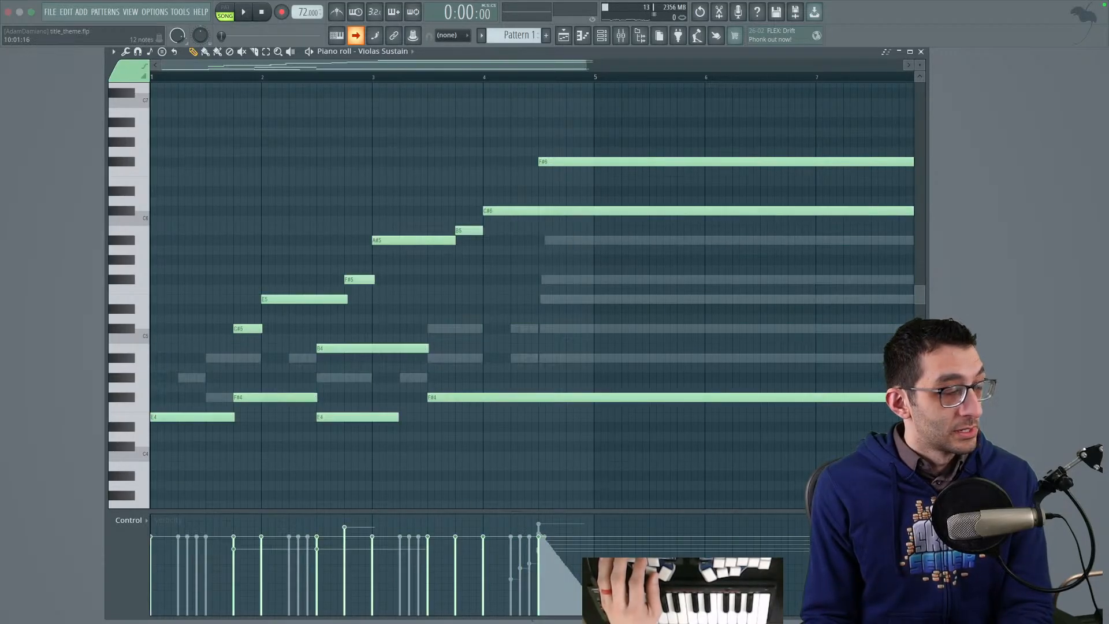
key("Up")
key("Down")
key("Up")
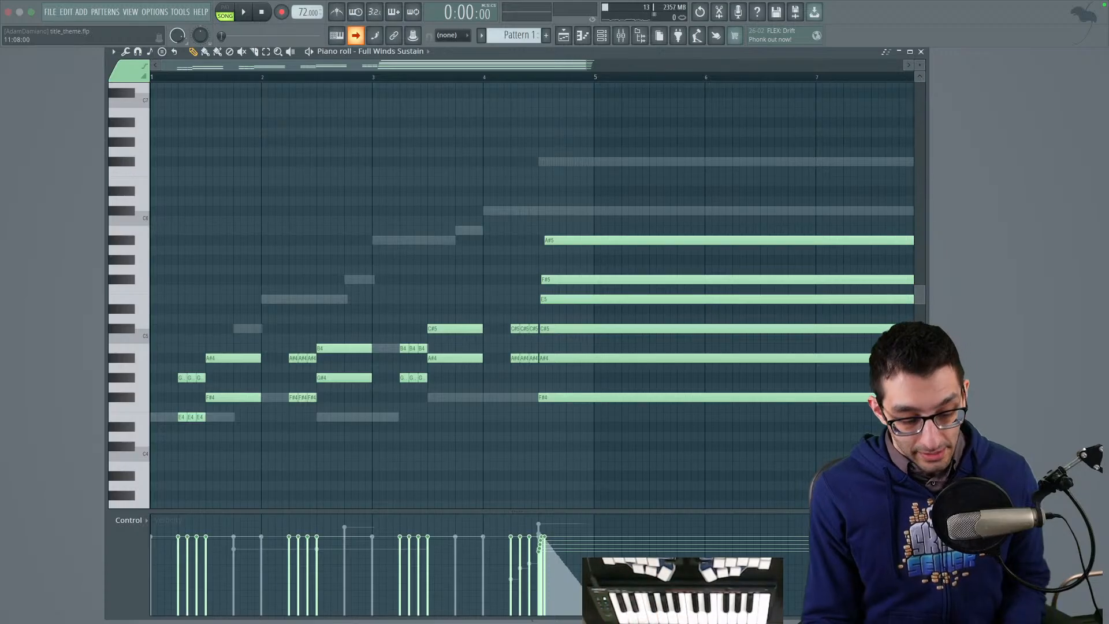
Step: Switch to Sibelius and create a new score from the Solo Piano template
left_click(618, 600)
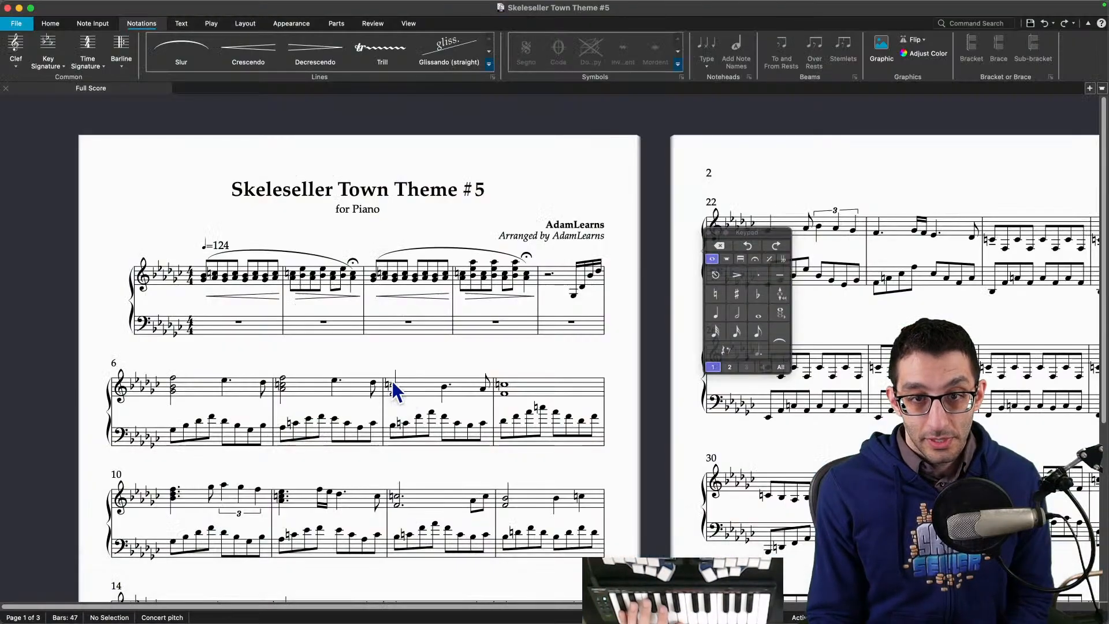
left_click(25, 23)
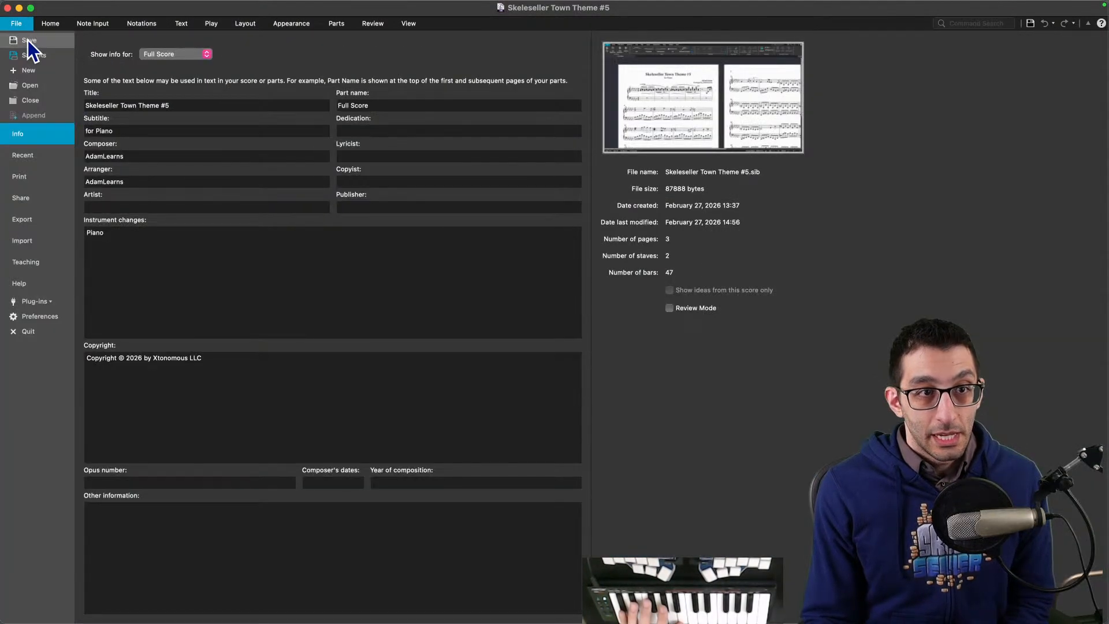
left_click(27, 72)
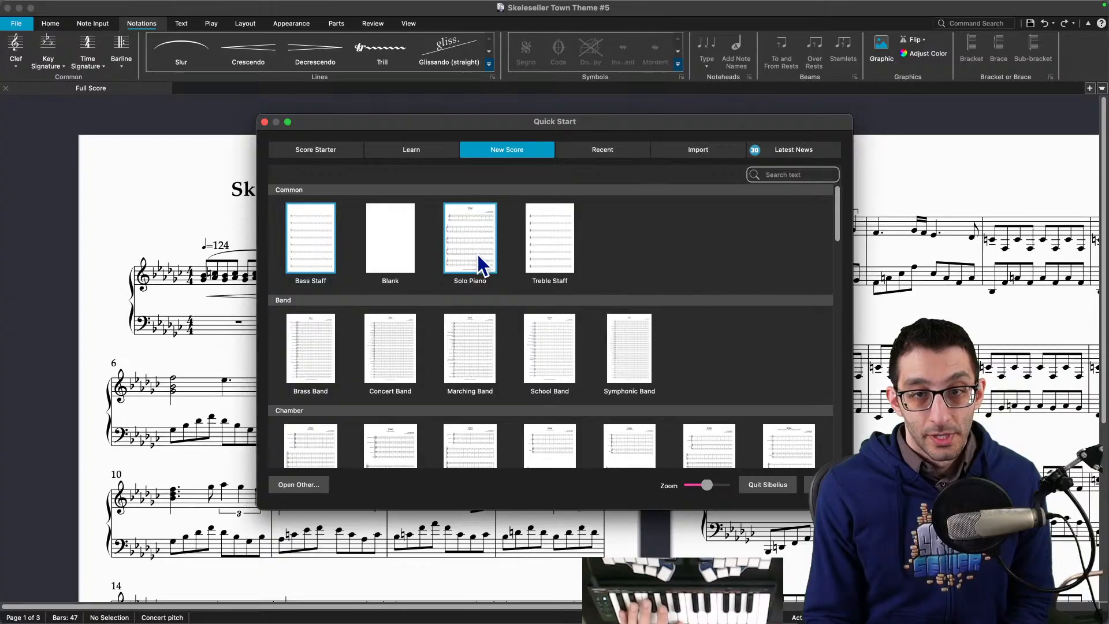
double_click(477, 254)
Step: In the new score's info, set the title to "Skeleseller Title Screen" and enter the creator's name as composer and arranger
double_click(299, 208)
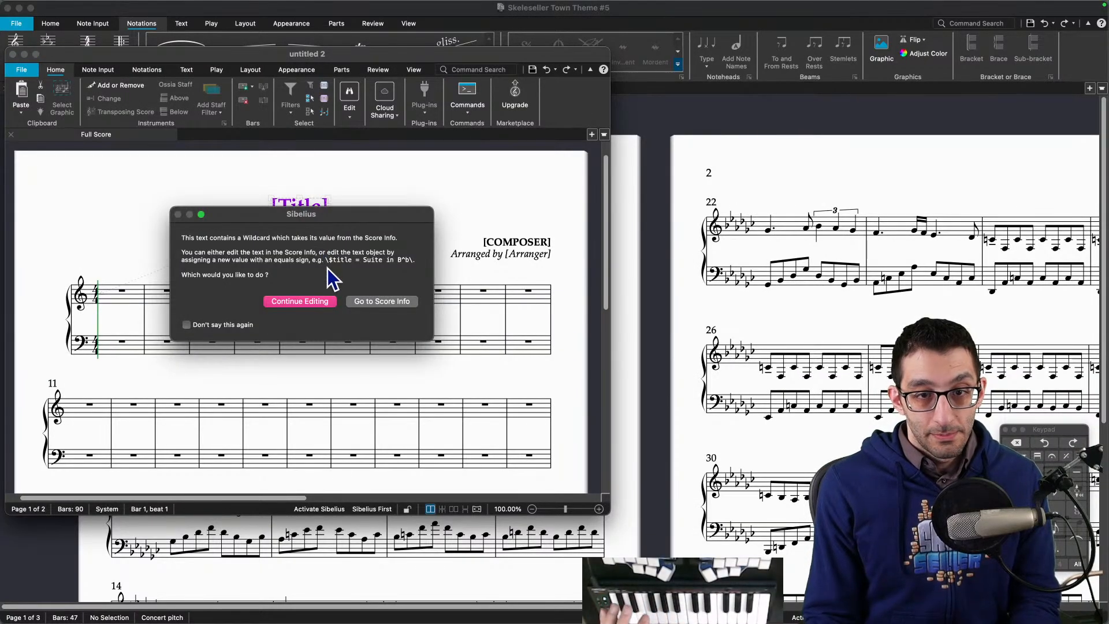
left_click(372, 302)
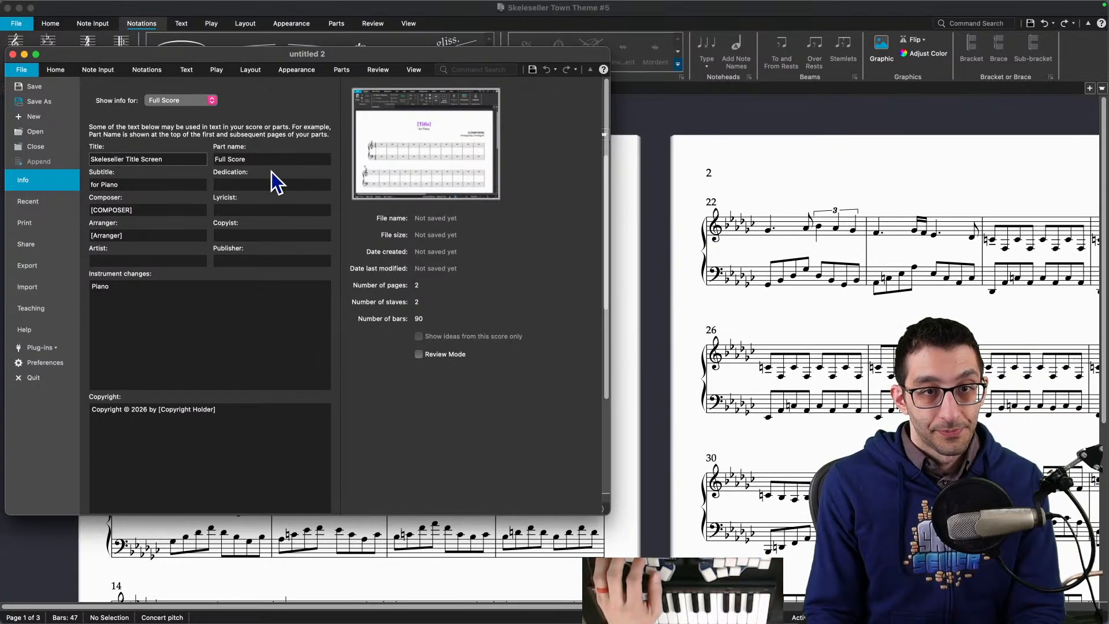
triple_click(147, 208)
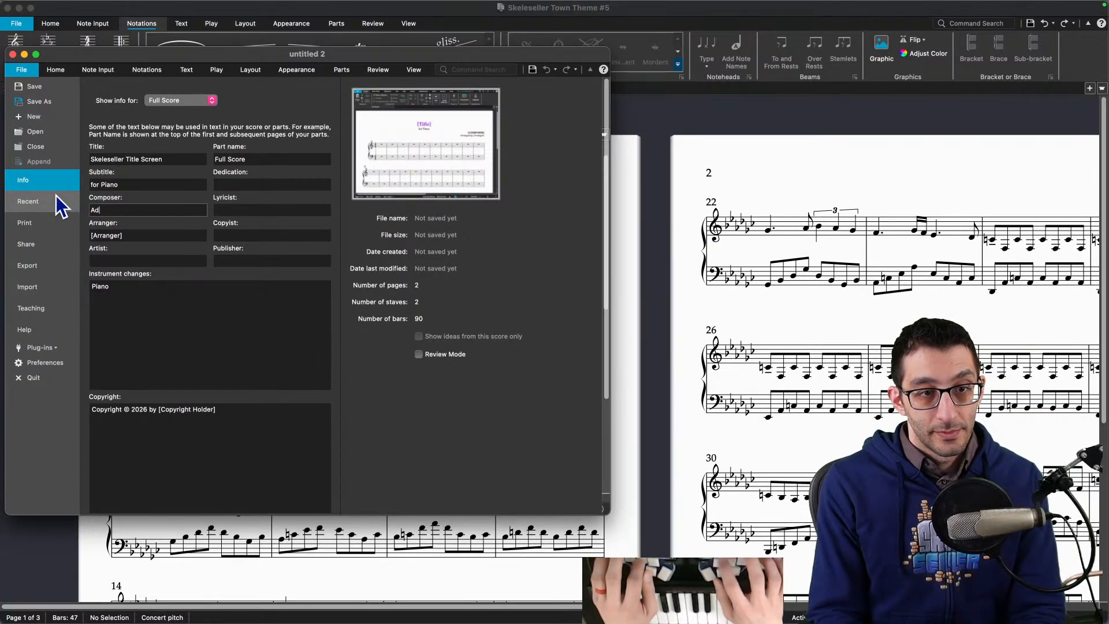
type("AdamLearns")
key("super+a")
key("super+c")
key("Tab")
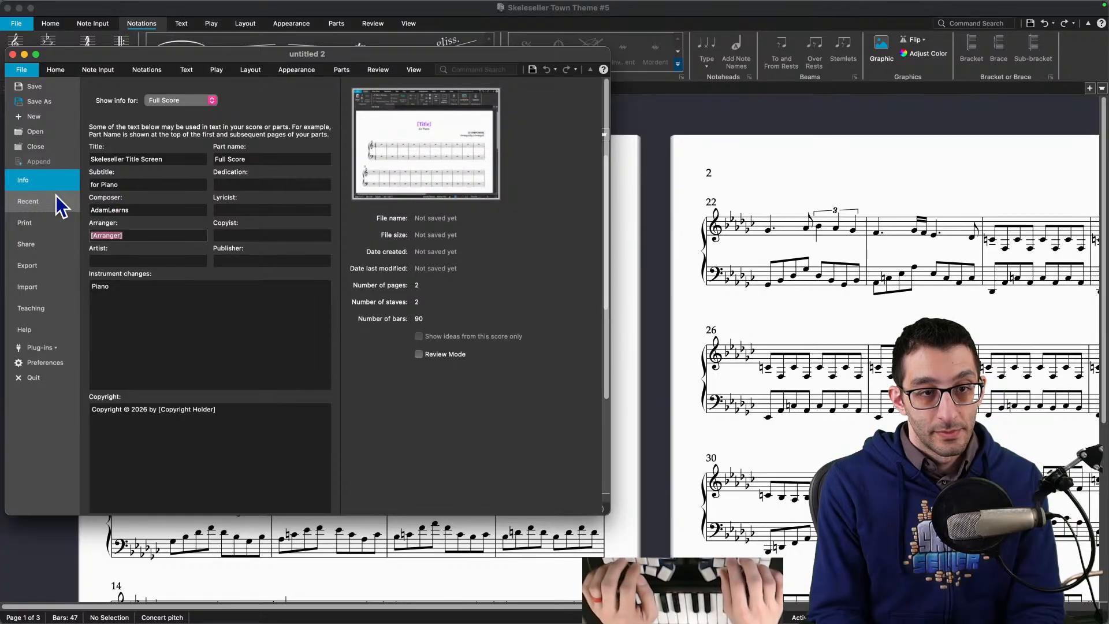
key("super+v")
Step: Set the score's copyright notice to "Copyright © 2026 by Xtonomous LLC"
key("Tab")
key("Tab")
key("Tab")
scroll(57, 195, "down", 2)
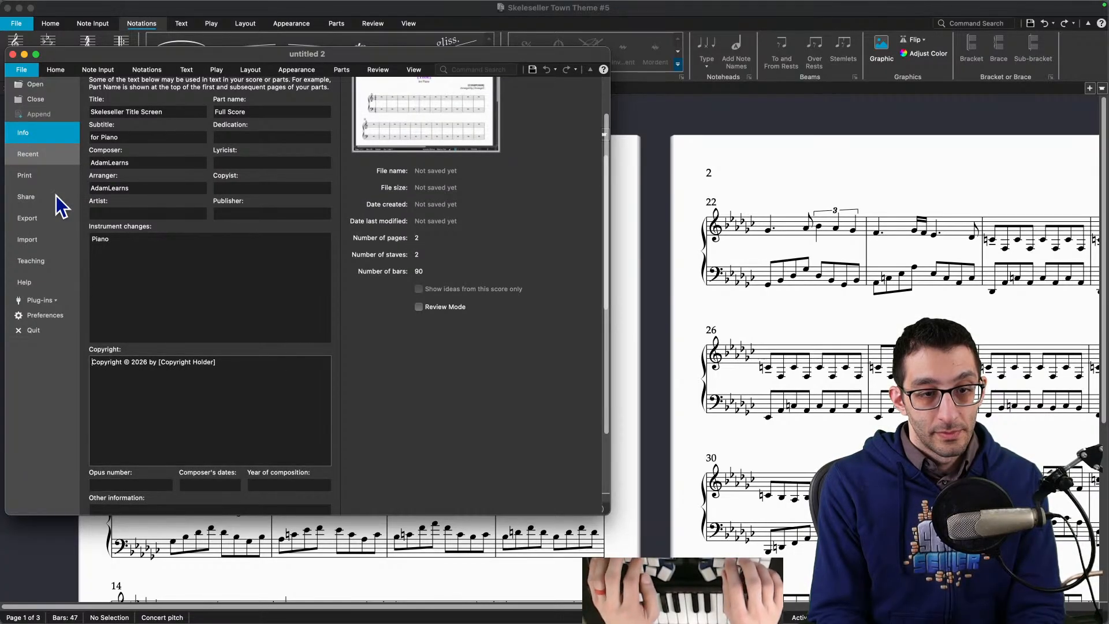
type("Xtonomous LLC")
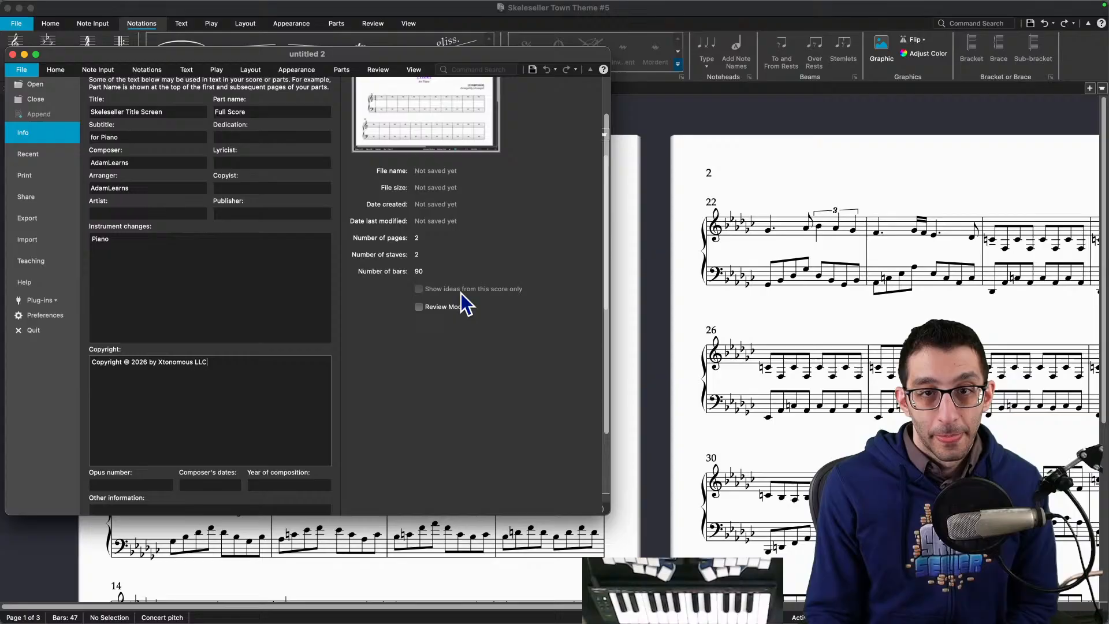
Step: Save the new score as Skeleseller Title Screen.sib inside the Skeleseller folder
scroll(493, 296, "up", 2)
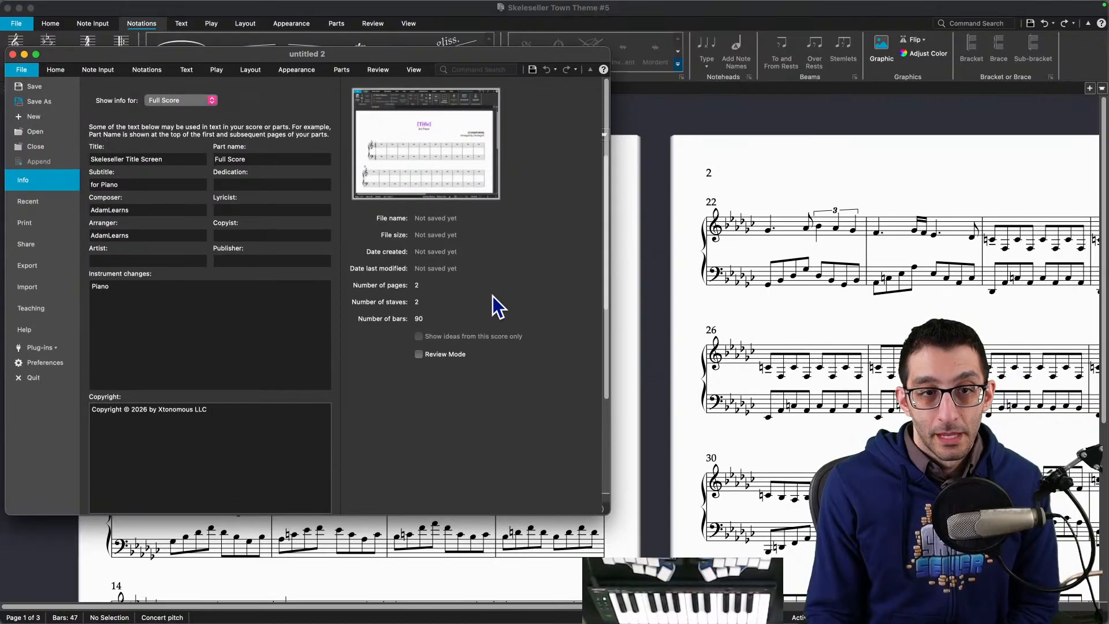
scroll(511, 393, "down", 5)
scroll(508, 381, "up", 5)
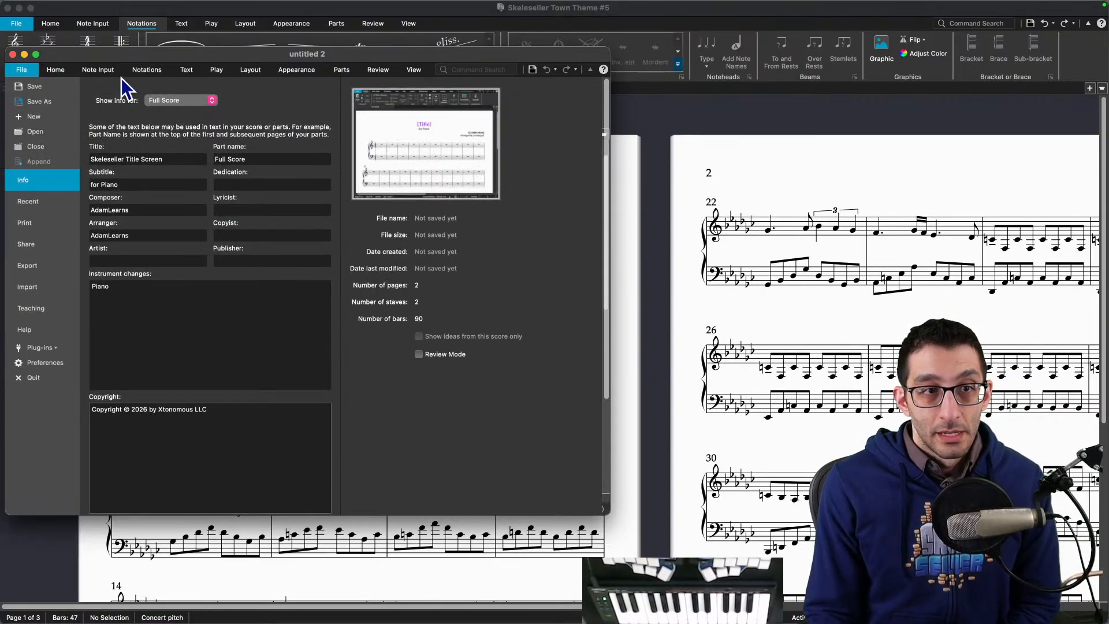
left_click(33, 88)
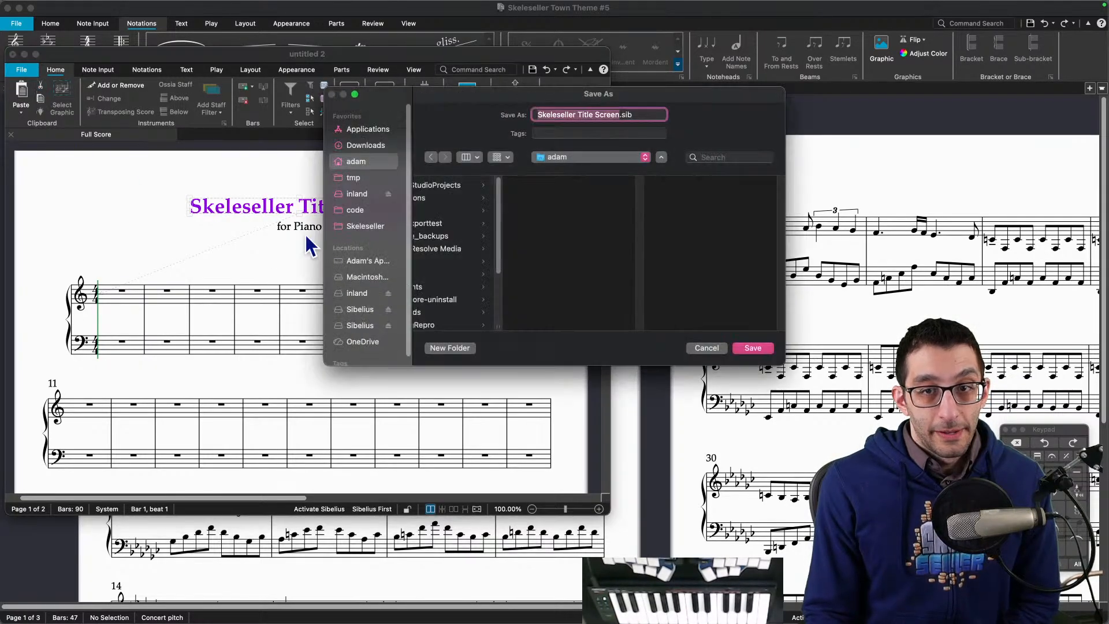
left_click(367, 228)
left_click(445, 185)
left_click(595, 183)
left_click(752, 347)
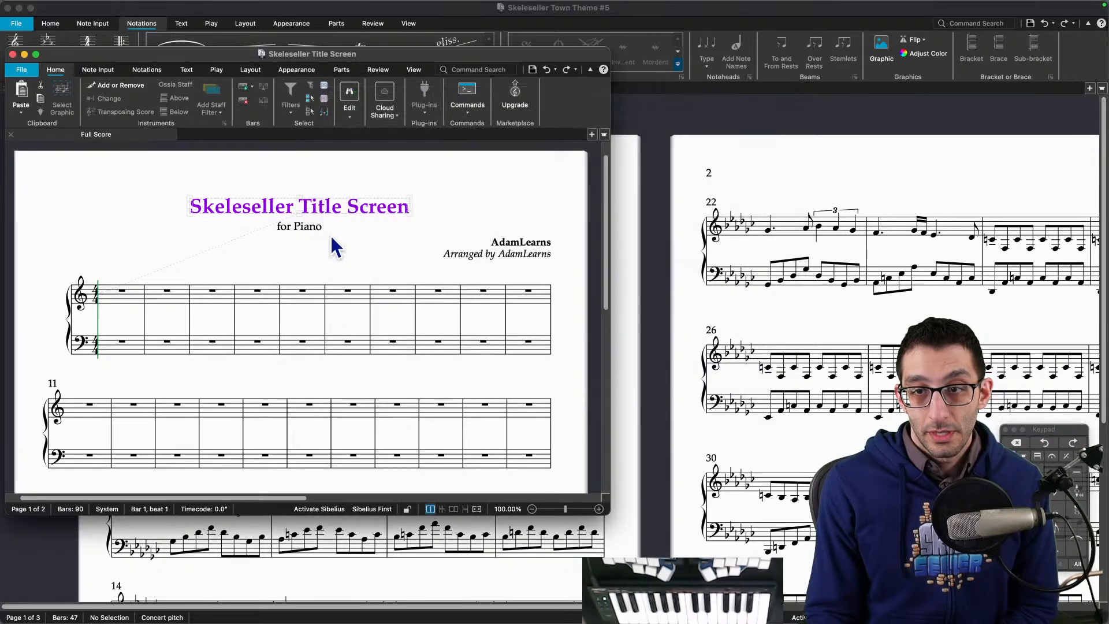
Step: Maximize the Skeleseller Title Screen score window and deselect its title text
key("ctrl+alt+Return")
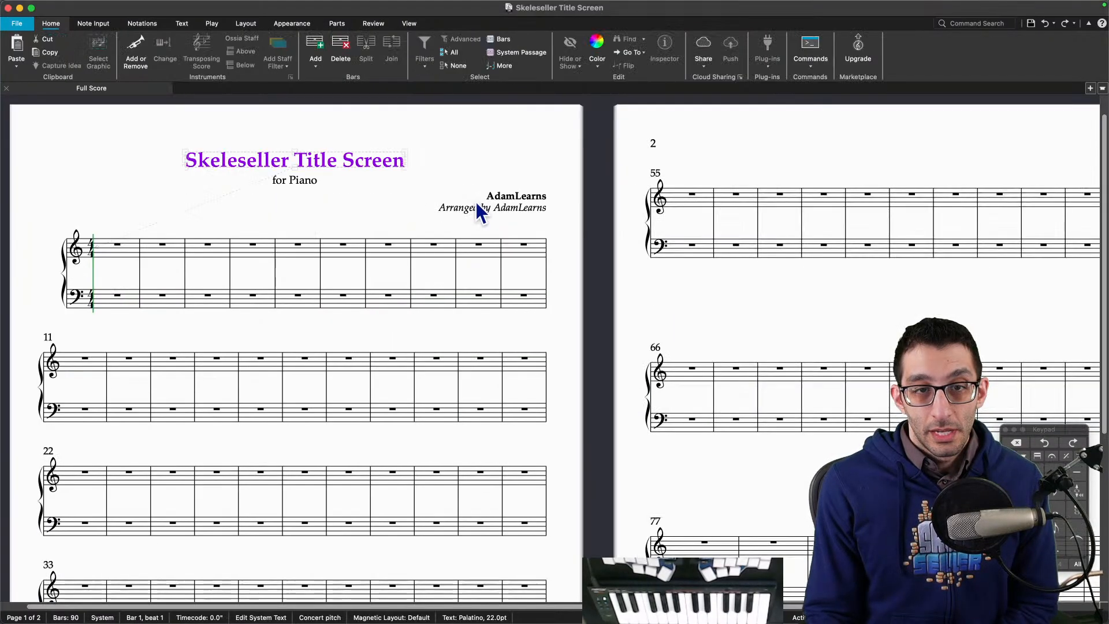
mouse_move(619, 619)
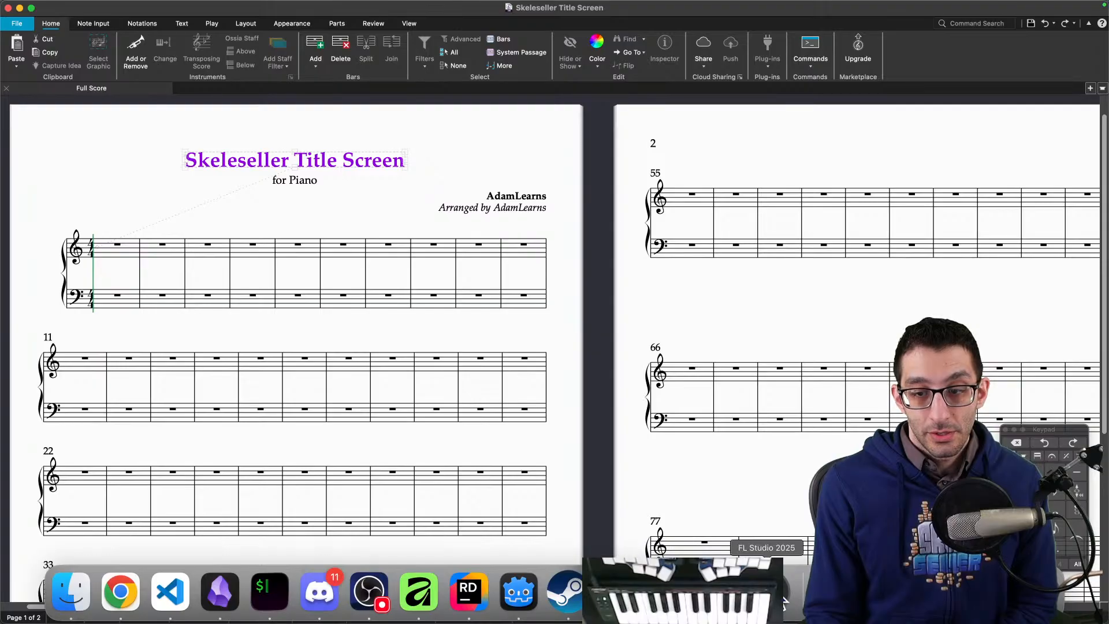
left_click(767, 594)
left_click(619, 597)
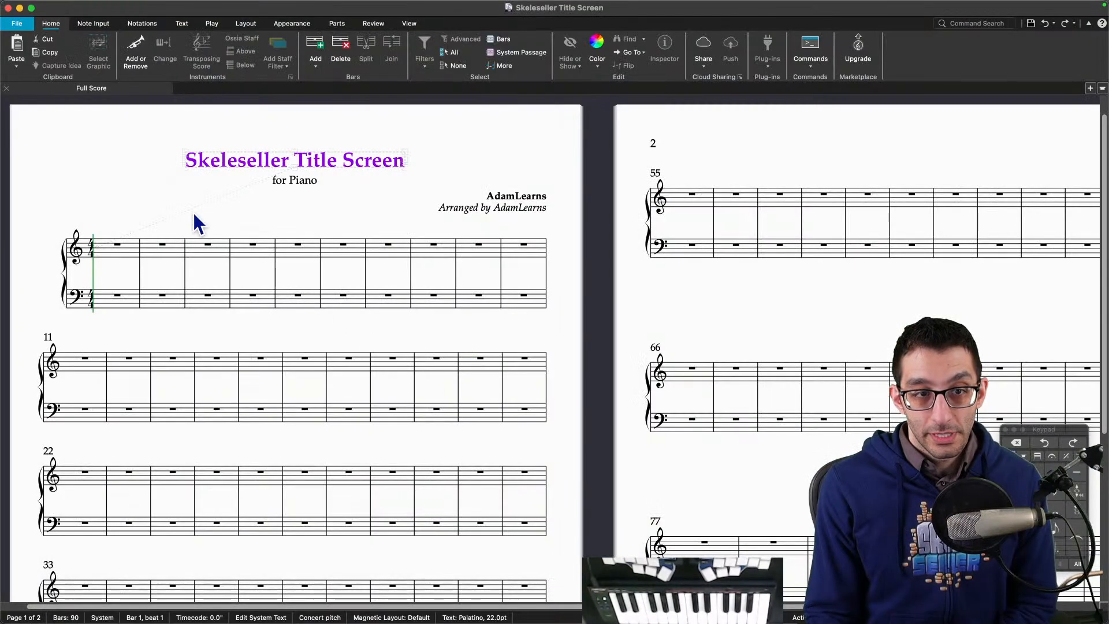
left_click(190, 211)
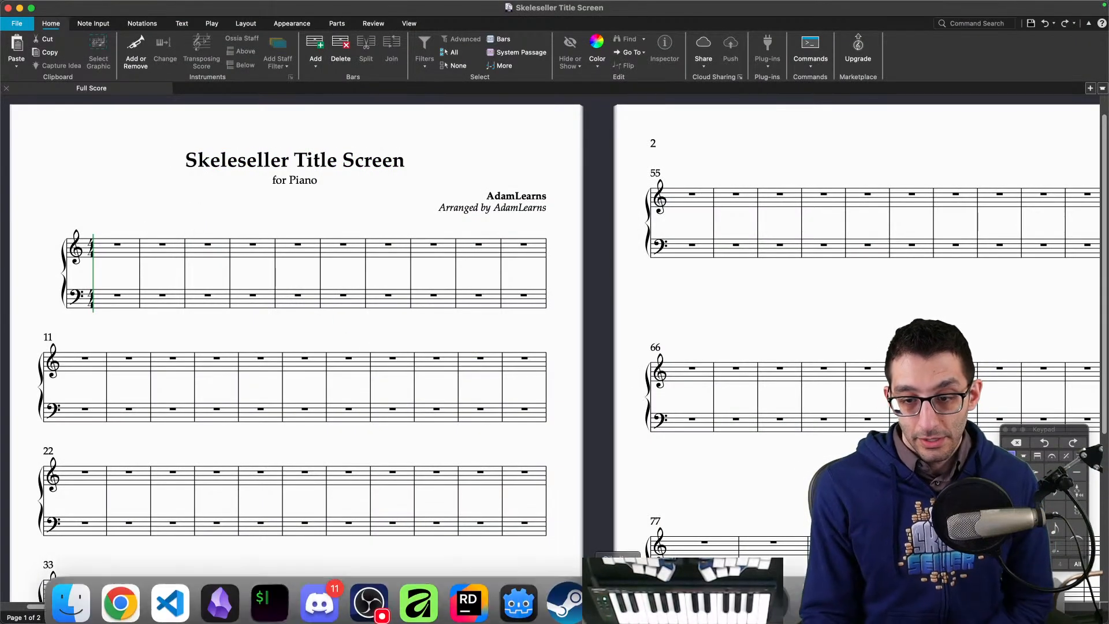
Step: Switch to FL Studio and examine Pattern 1's Full Winds Sustain and Violas Sustain notes, including the lower register
left_click(767, 595)
scroll(340, 266, "down", 1)
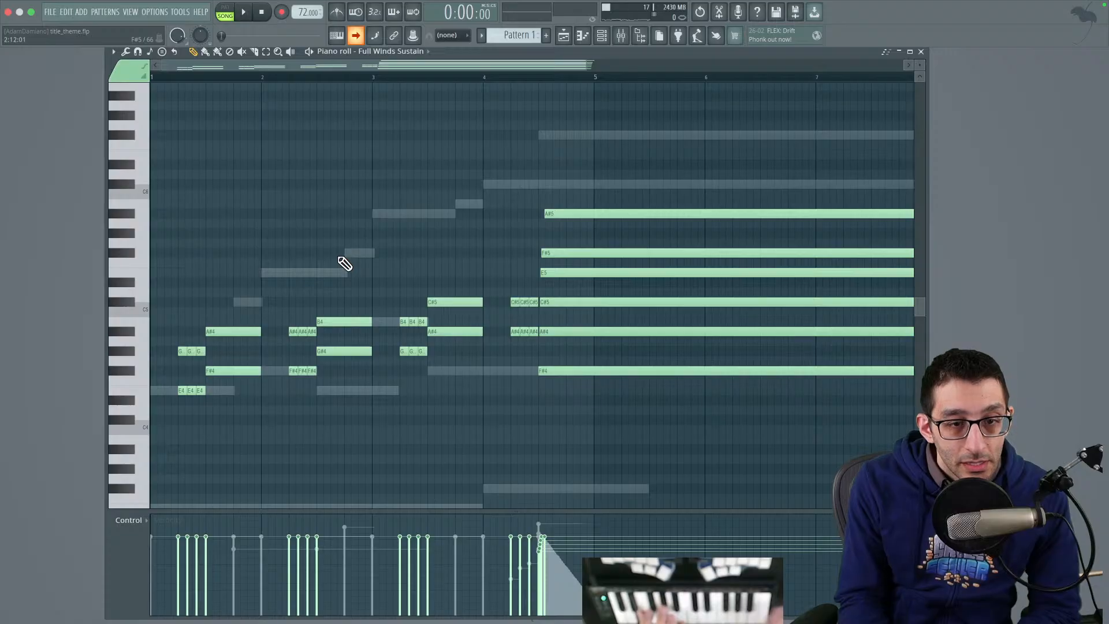
left_click_drag(202, 324, 223, 335)
scroll(289, 311, "down", 4)
scroll(306, 263, "up", 2)
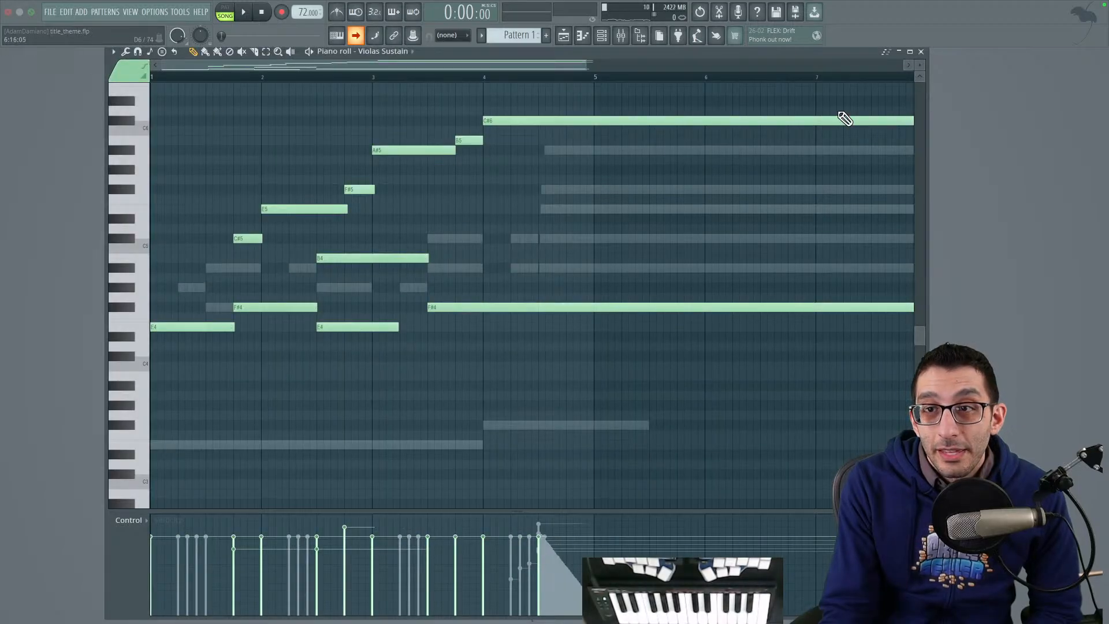
Step: Try pasting all of the Full Winds Sustain notes into the Violas Sustain piano roll, and undo the change
left_click(889, 54)
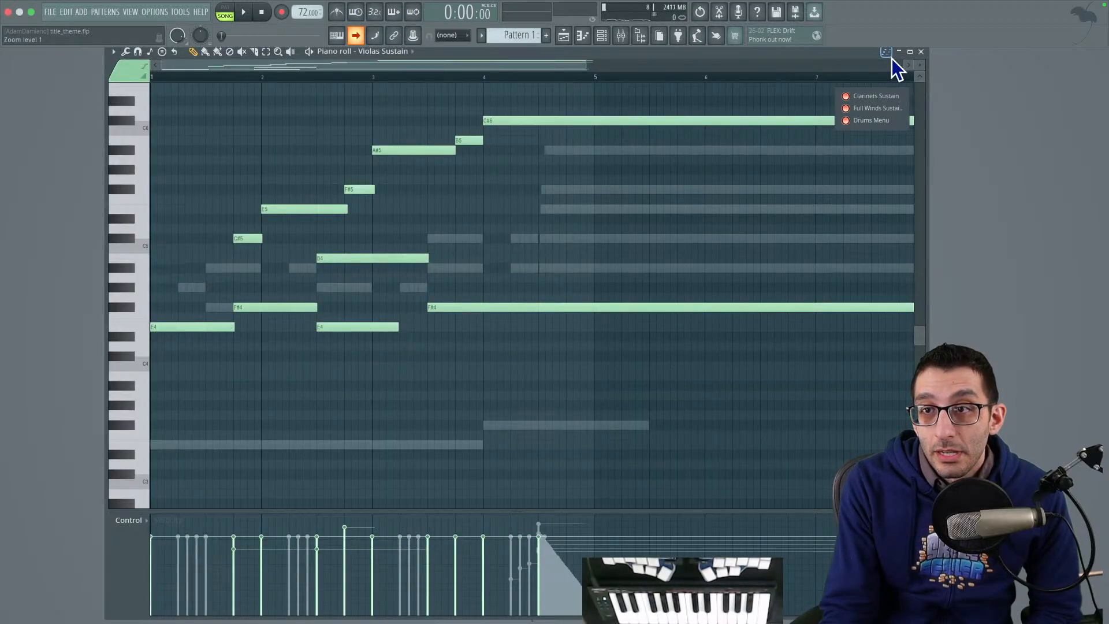
left_click(891, 57)
left_click_drag(799, 52, 795, 61)
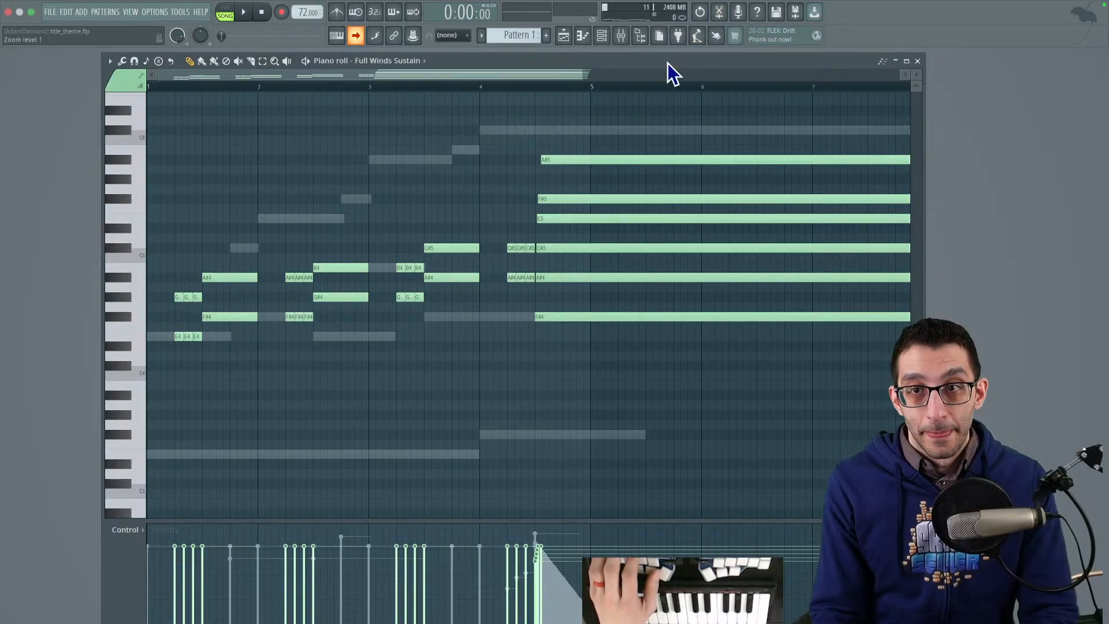
key("ctrl+a")
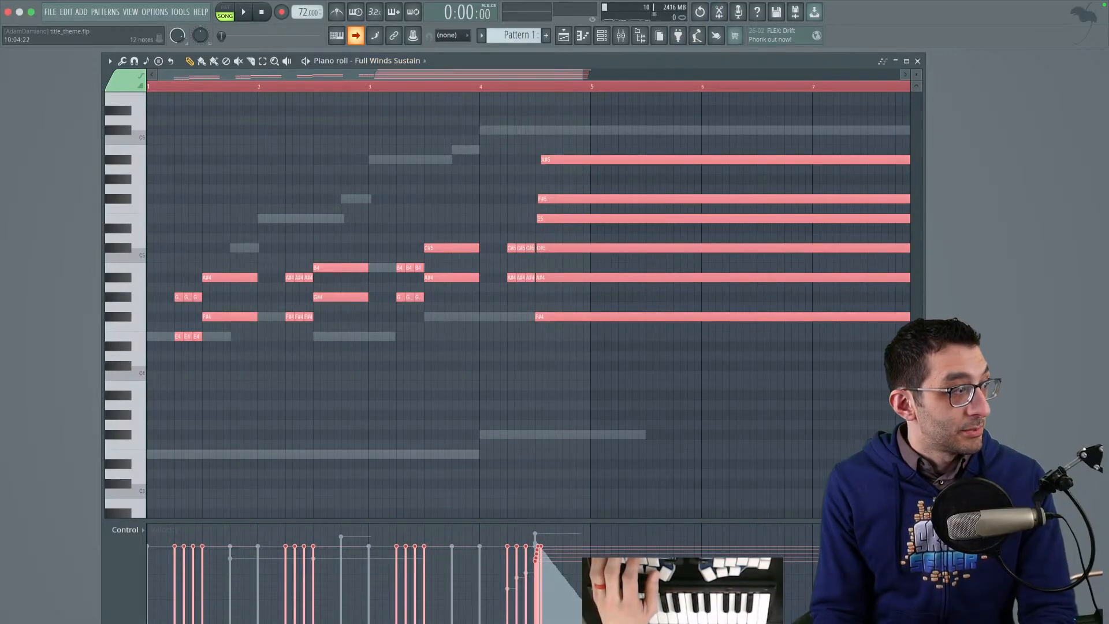
key("ctrl+v")
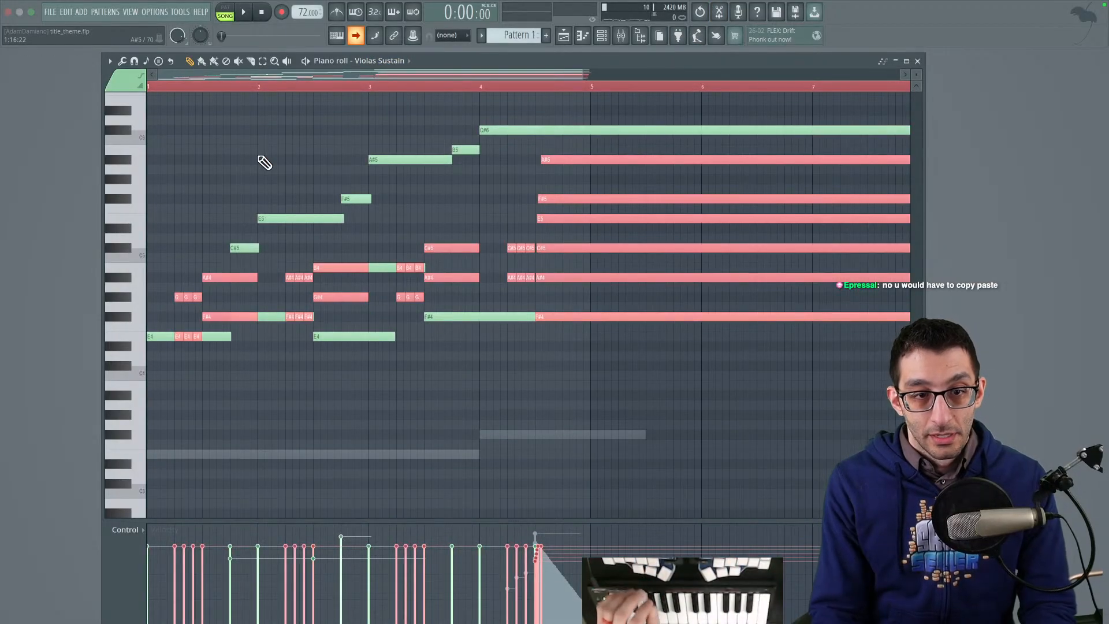
scroll(421, 215, "up", 2)
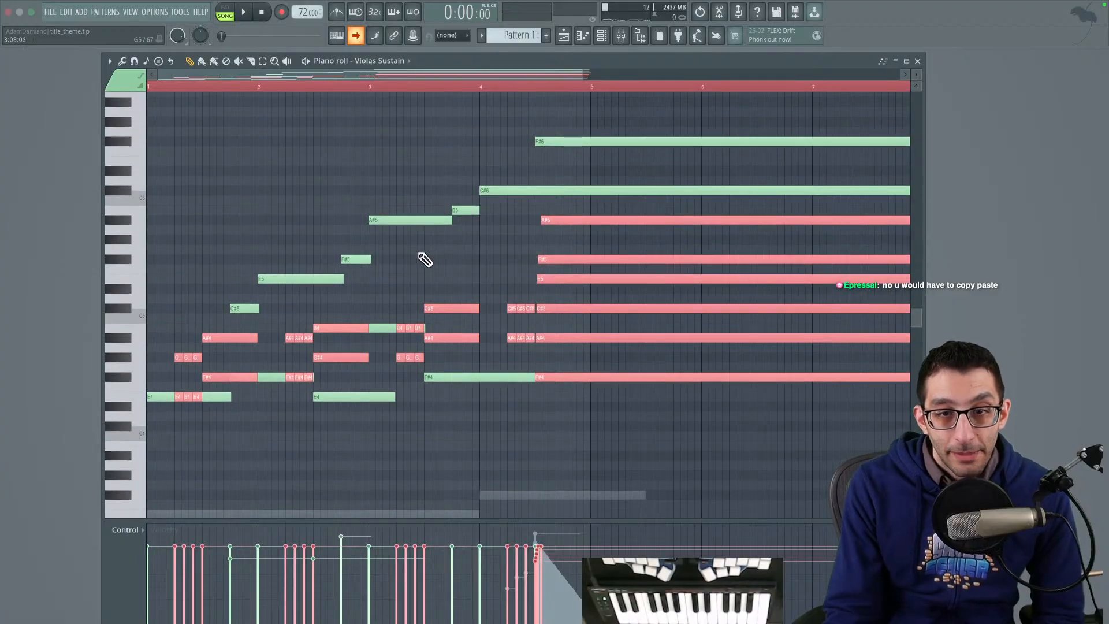
key("ctrl+d")
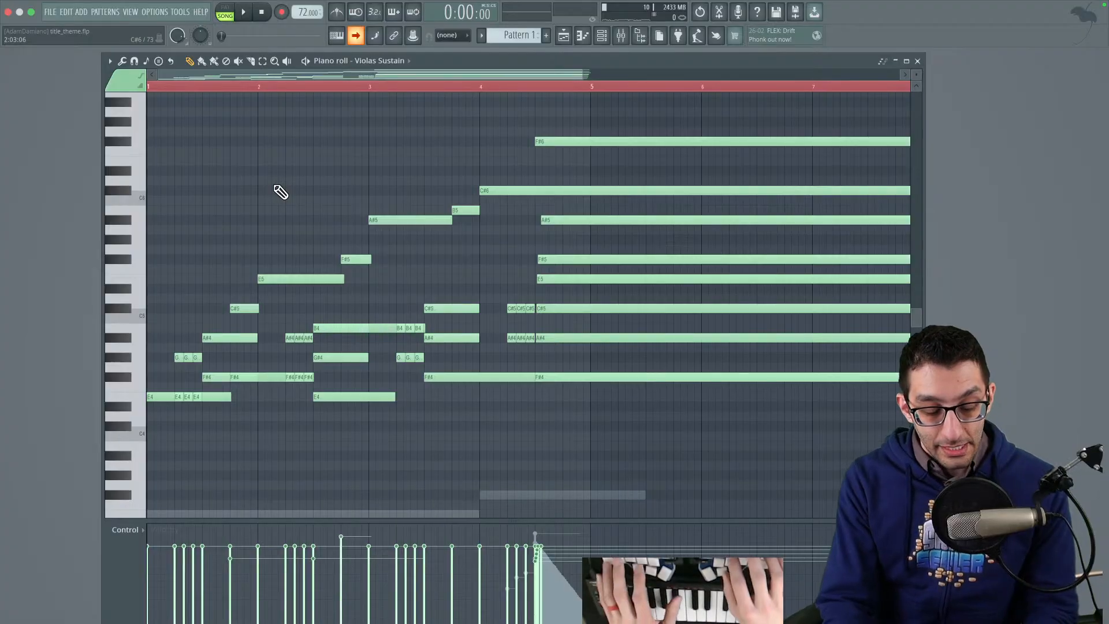
key("super+z")
key("super+z")
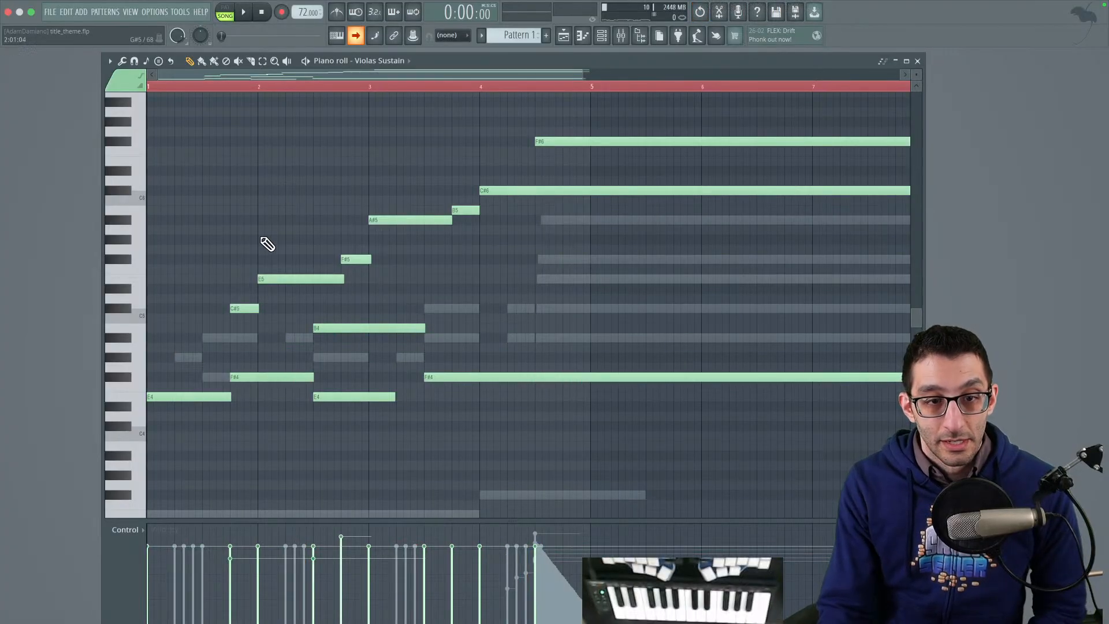
Step: Play Pattern 1 from its beginning in the Violas Sustain piano roll, and replay its opening to check the rhythm
scroll(277, 219, "down", 3)
left_click(188, 88)
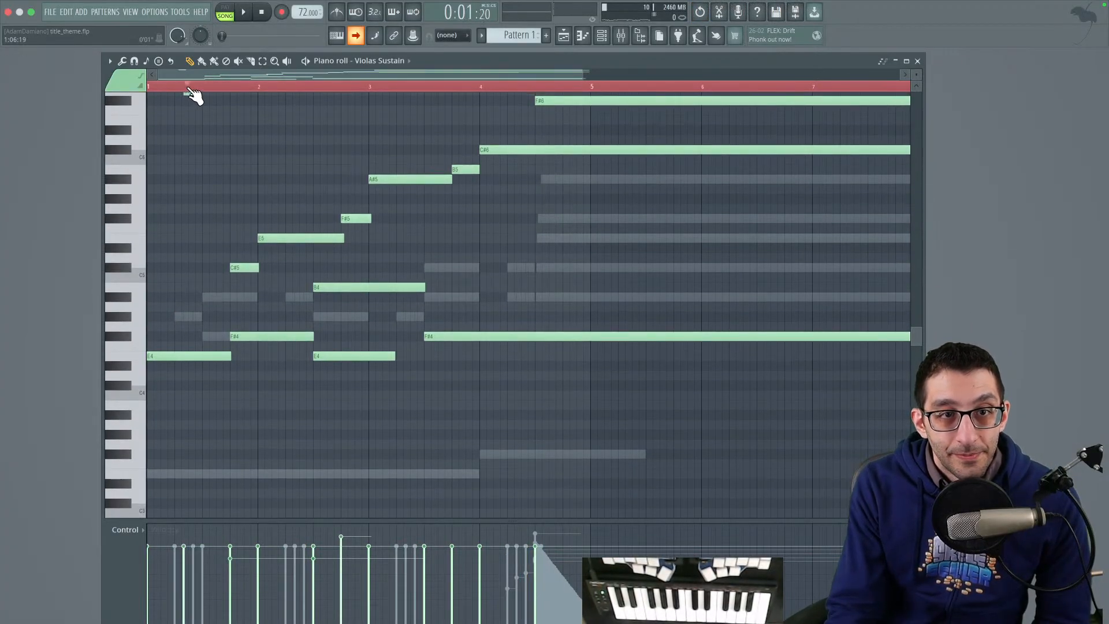
left_click(148, 88)
key("space")
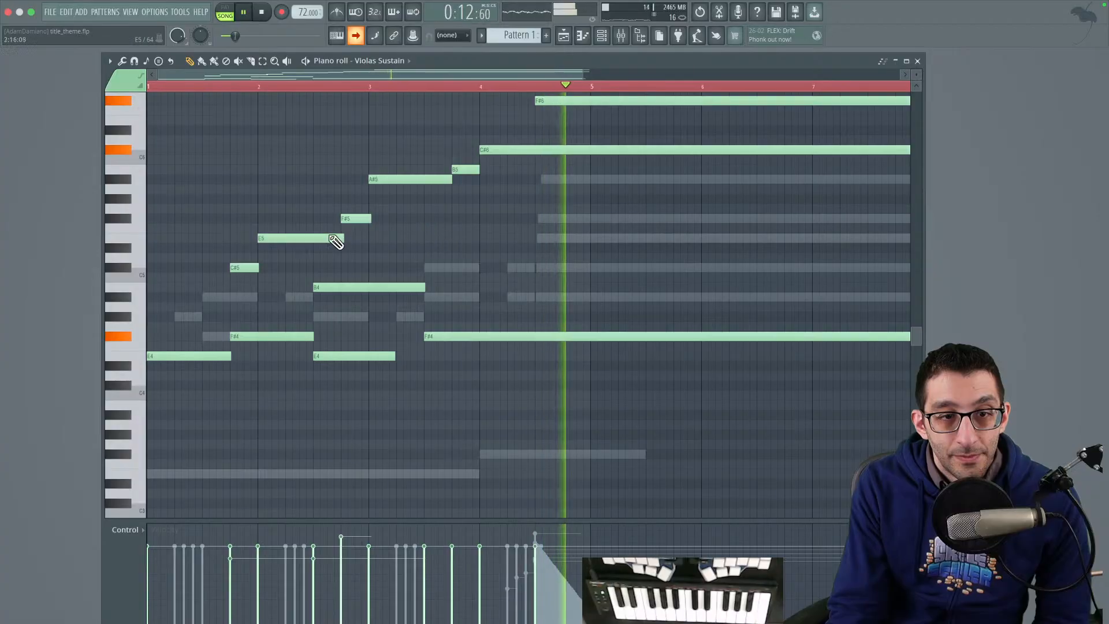
key("space")
scroll(168, 87, "up", 1)
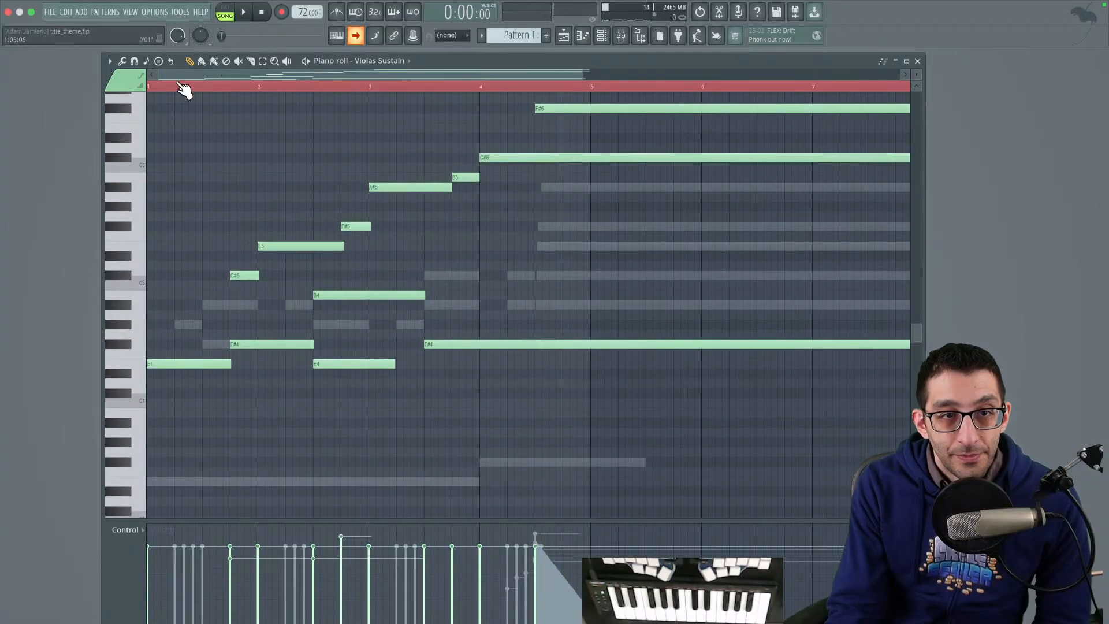
key("space")
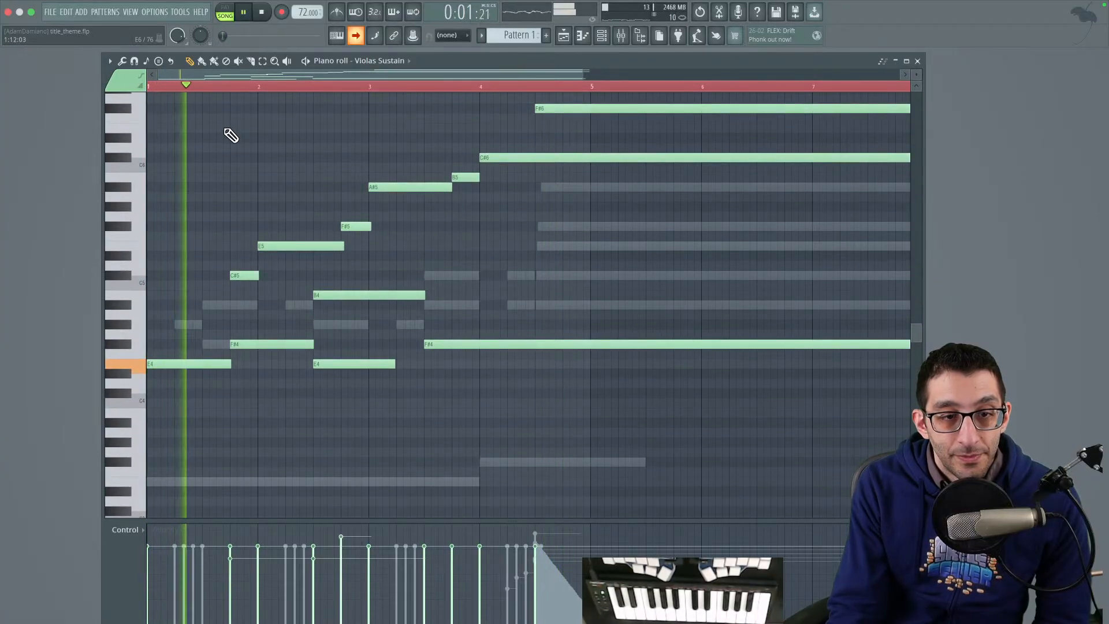
key("space")
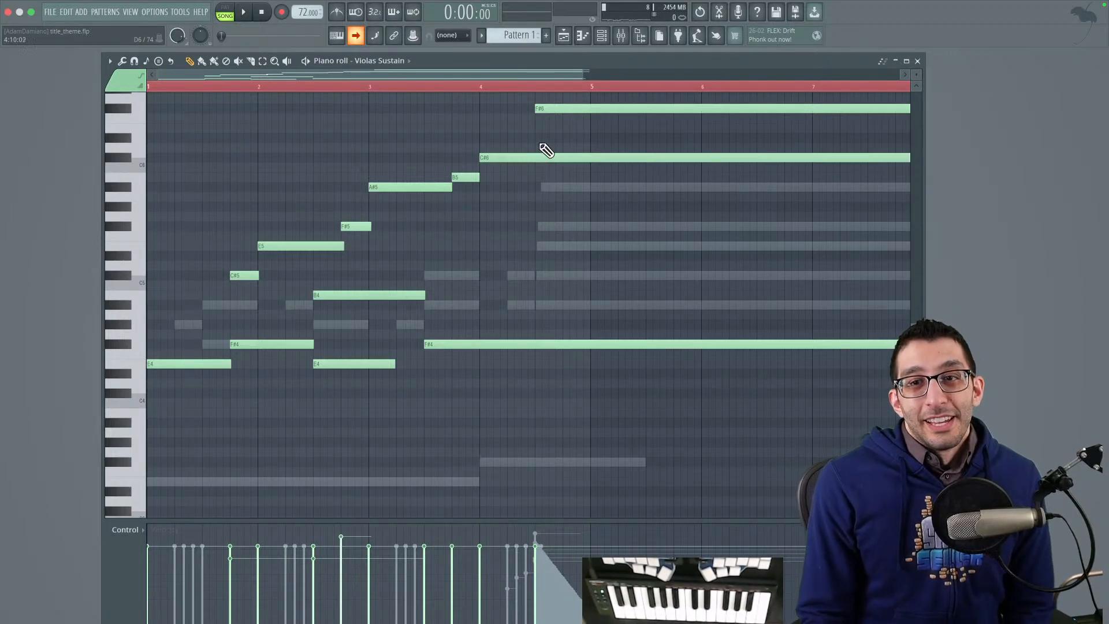
Step: Switch to Sibelius and apply an E major key signature at bar 1 of the Skeleseller Title Screen score
left_click_drag(480, 61, 408, 61)
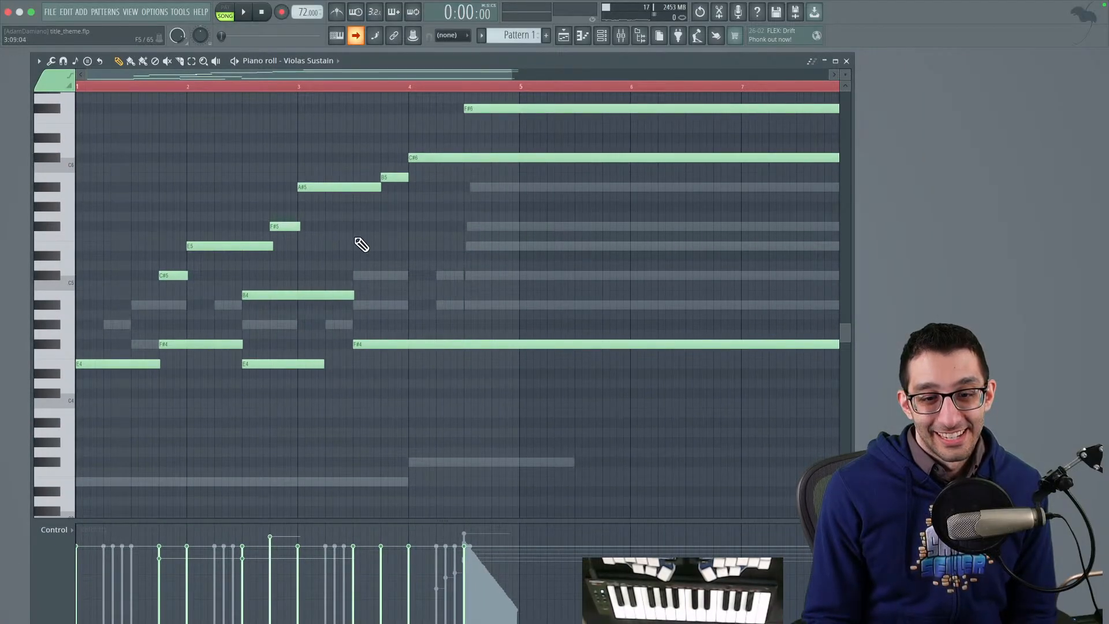
mouse_move(667, 601)
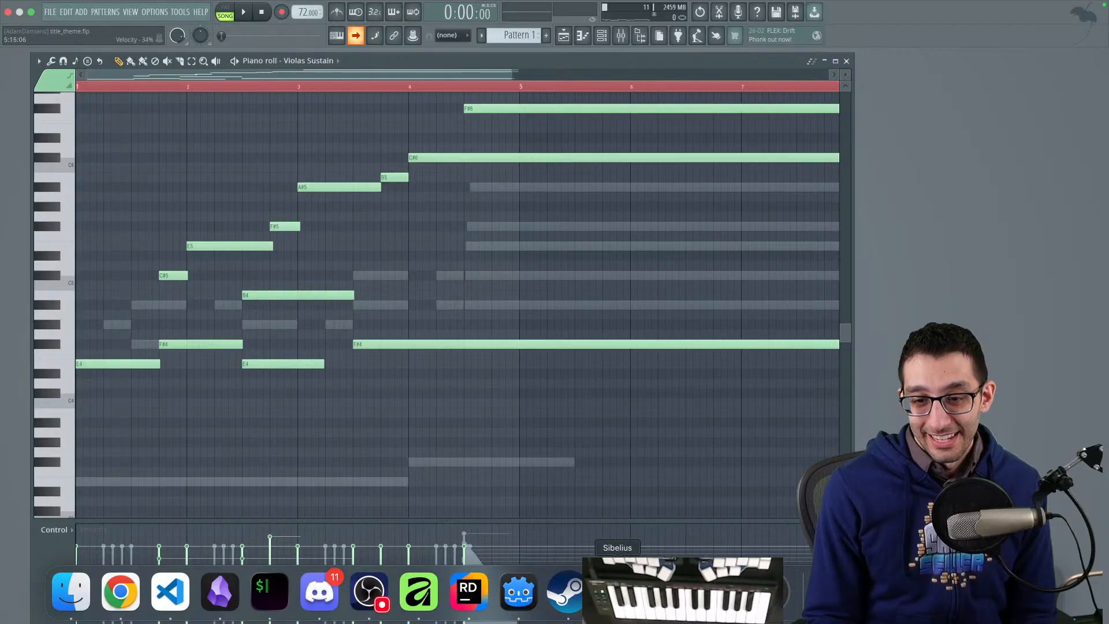
left_click(617, 591)
left_click(98, 244)
key("k")
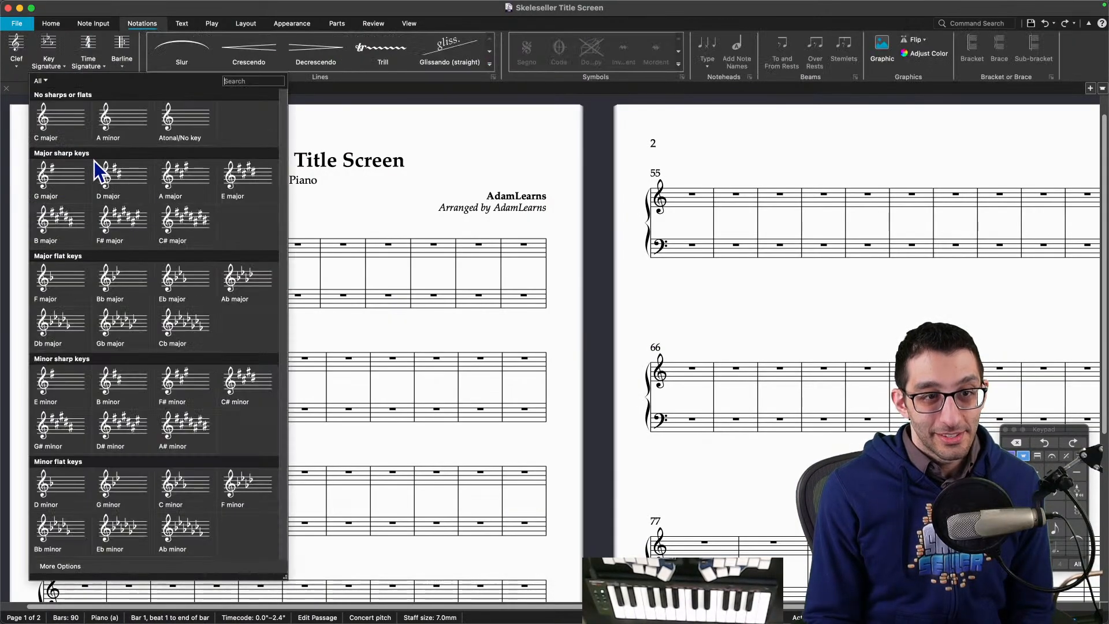
left_click(251, 181)
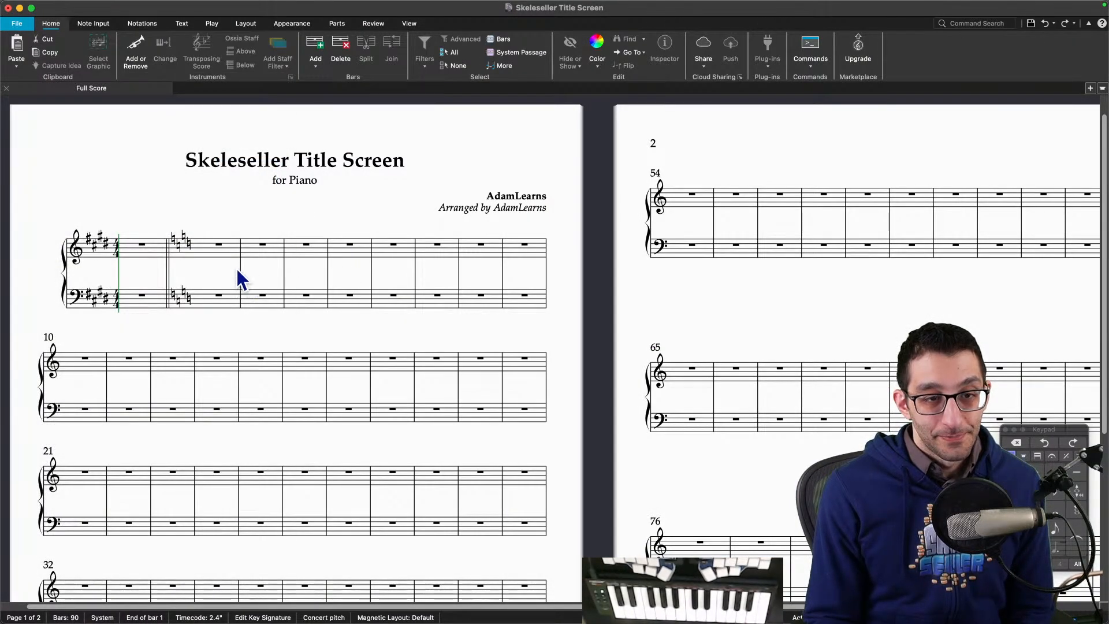
Step: Delete the cancelling key signature and the double barline after bar 1, so E major covers the whole score
left_click(184, 242)
key("Delete")
left_click(170, 258)
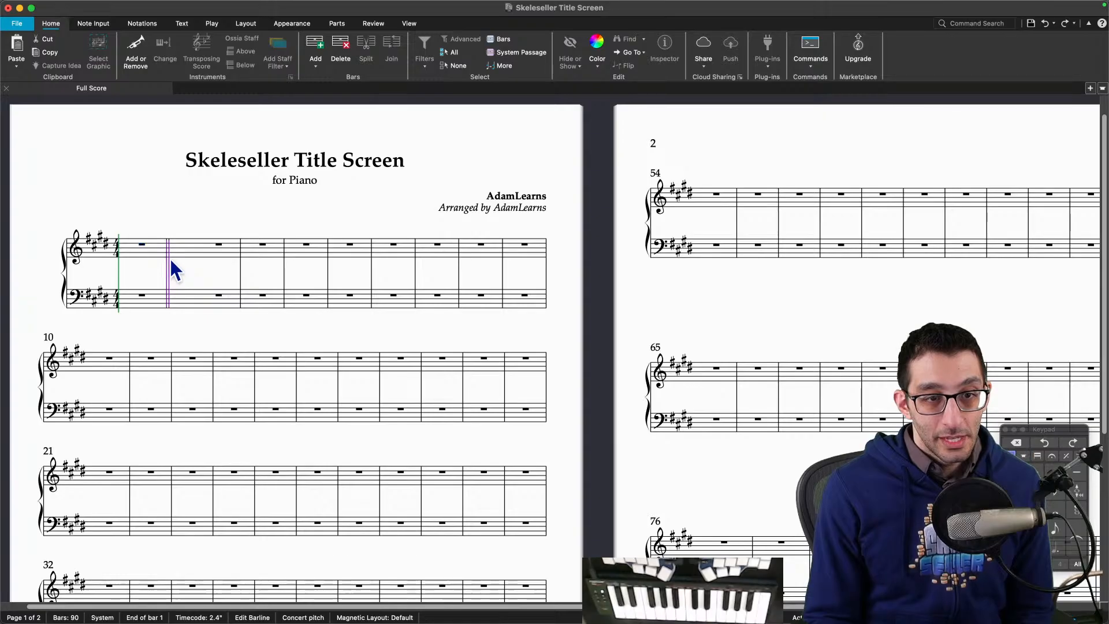
key("Delete")
left_click_drag(163, 224, 204, 200)
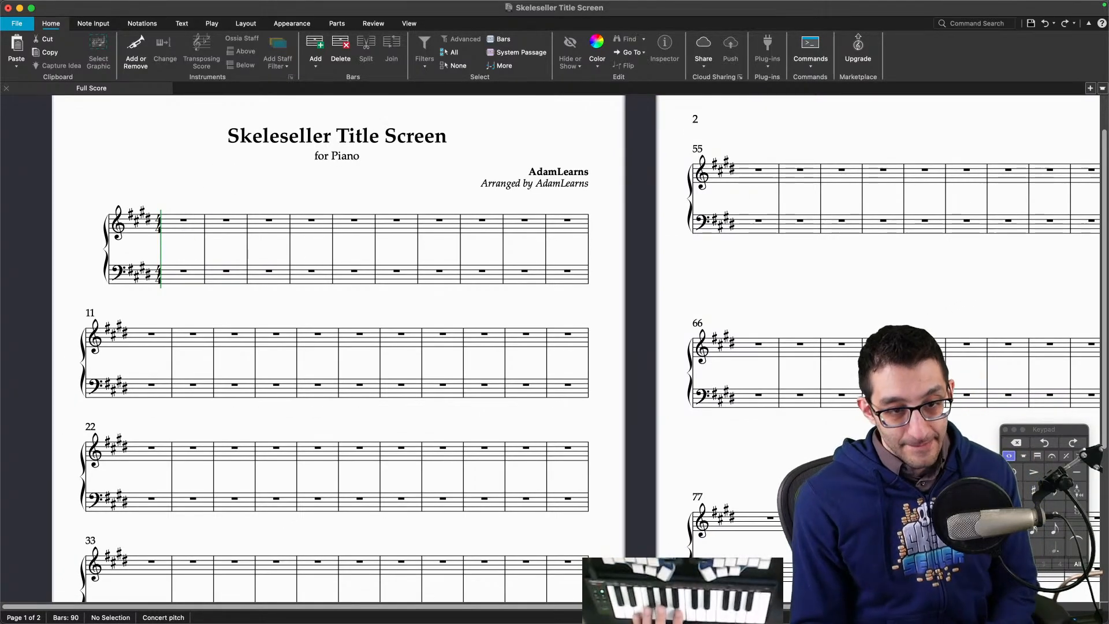
Step: Enter a quarter note E3 on beat 1 of the bass staff's first bar
mouse_move(308, 621)
left_click(172, 280)
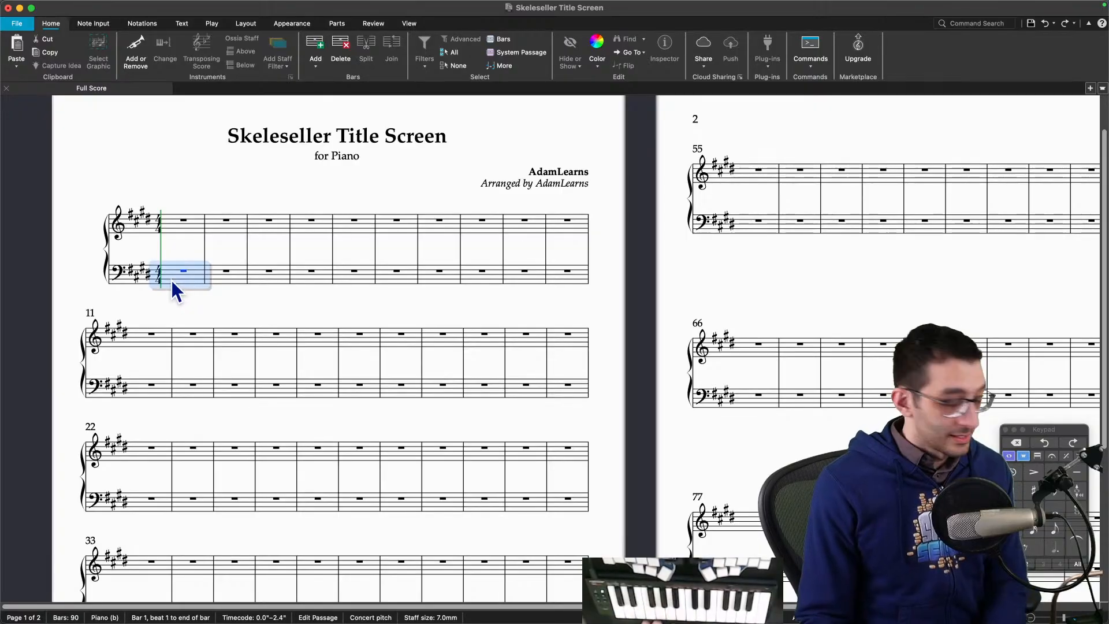
key("e")
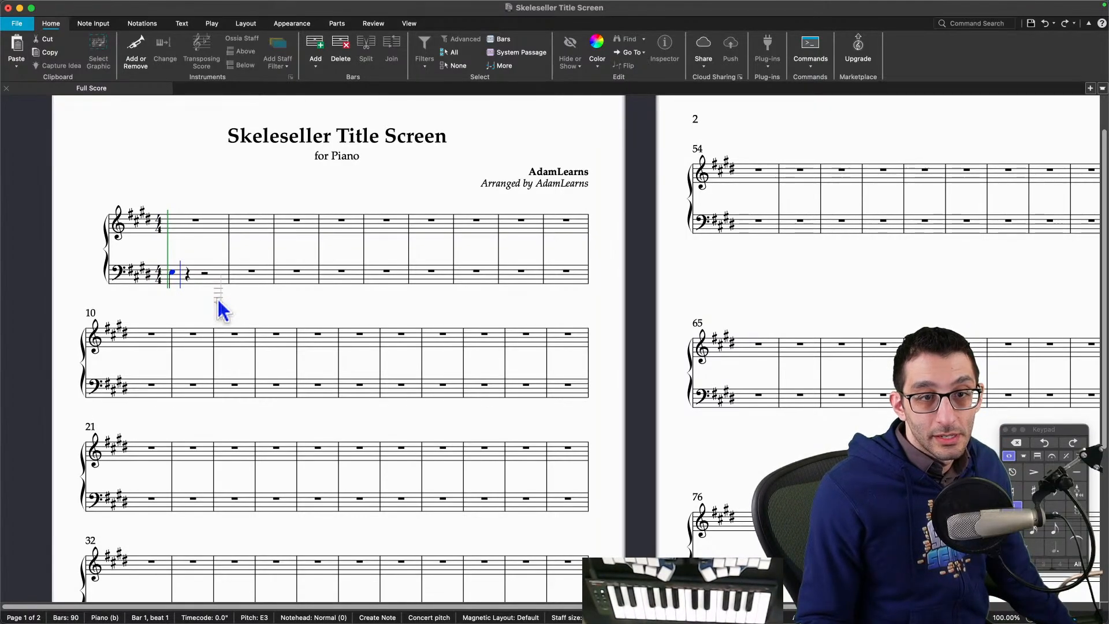
key("Escape")
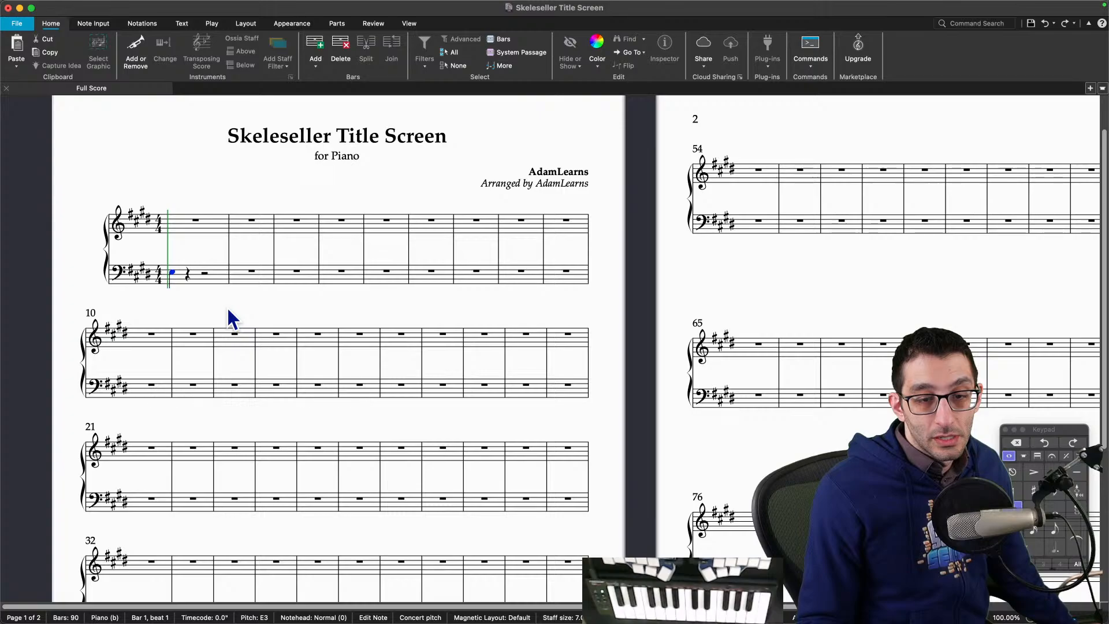
Step: Create an eighth-note triplet on beat 2 of the bass staff's first bar and fill it with three G#3–B3 chords
key("Right")
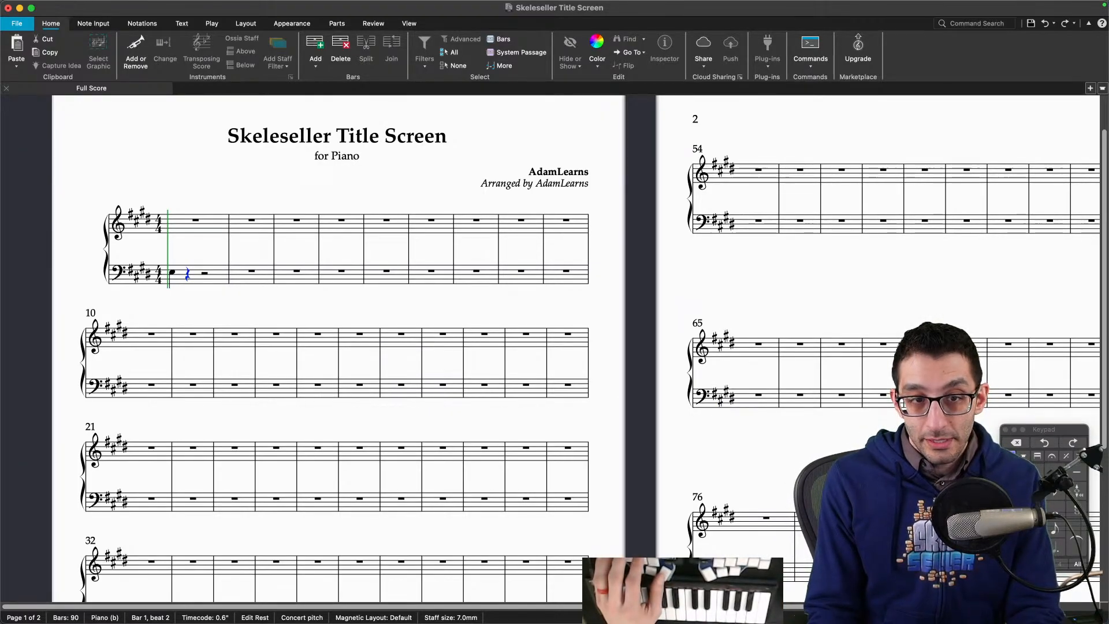
left_click(1054, 530)
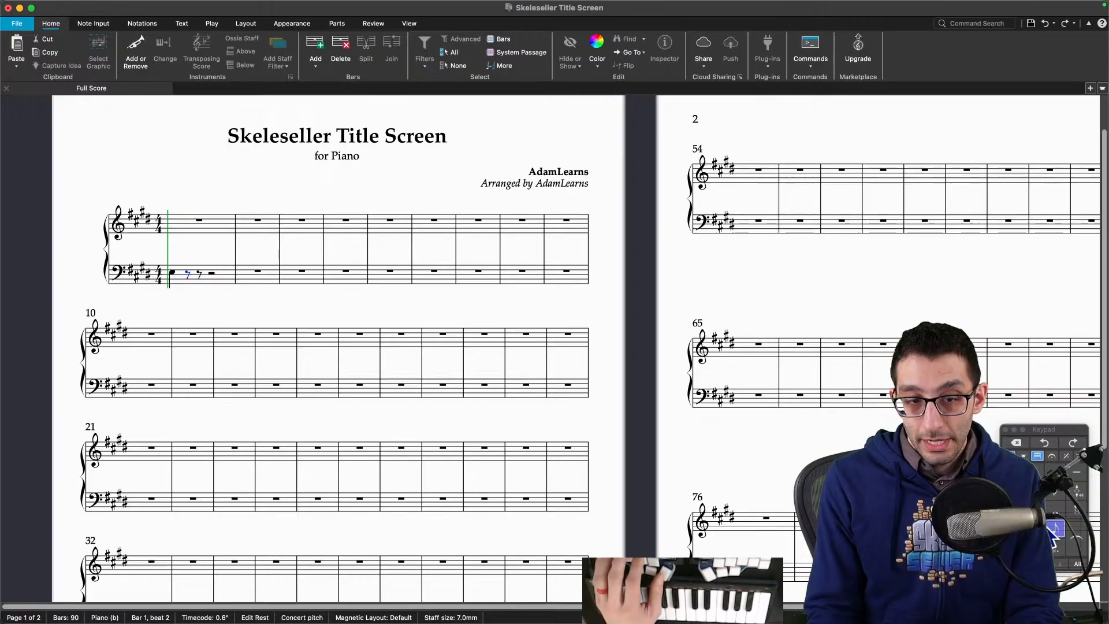
left_click(1055, 534)
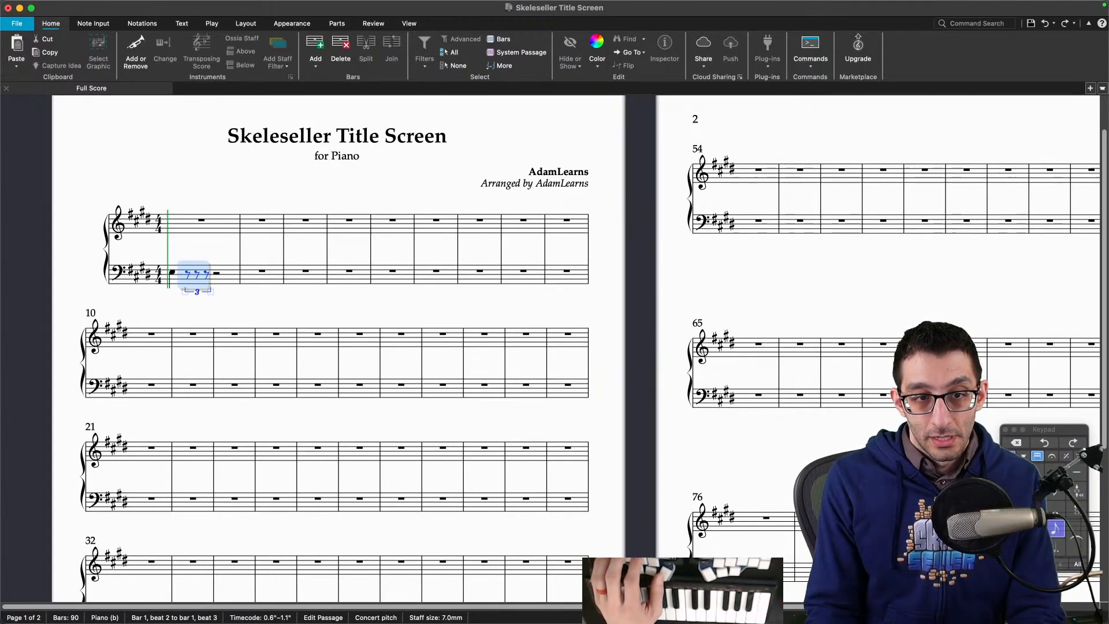
key("Left")
key("Right")
key("Right")
key("Right")
key("Right")
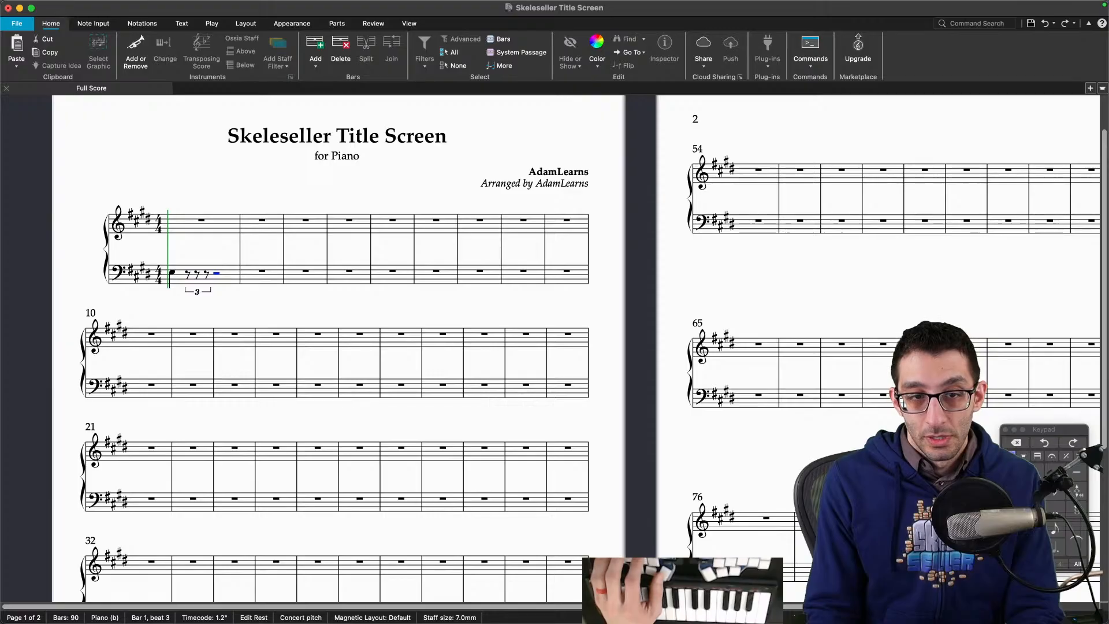
key("Left")
key("Left")
key("Left")
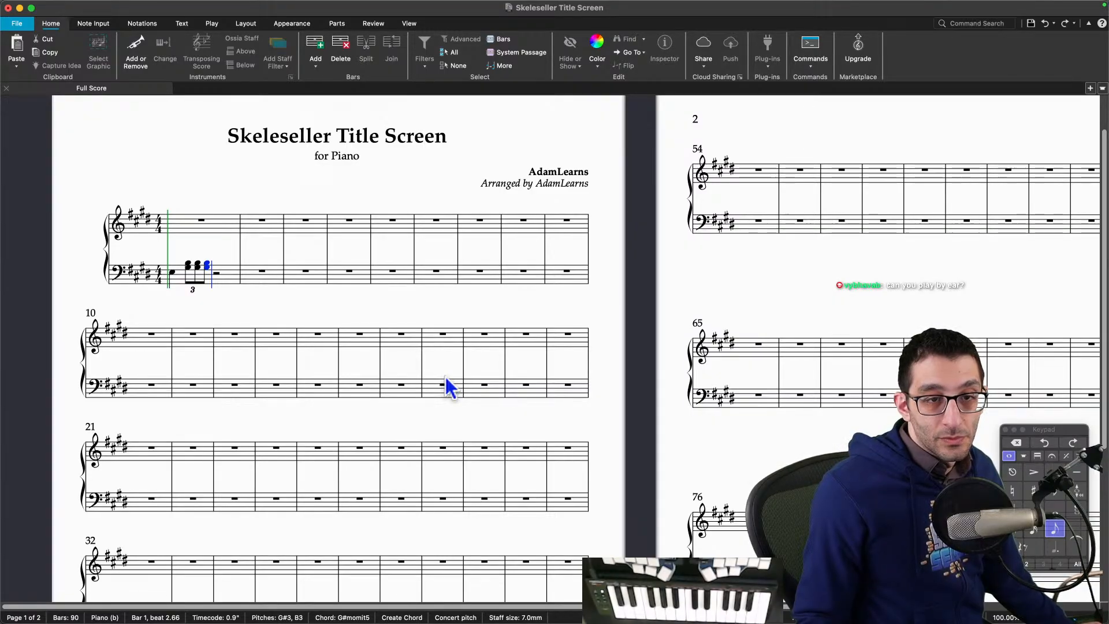
Step: Finish the bass staff's first bar by making the beat 3 chord with A#3 on top a half note
key("Escape")
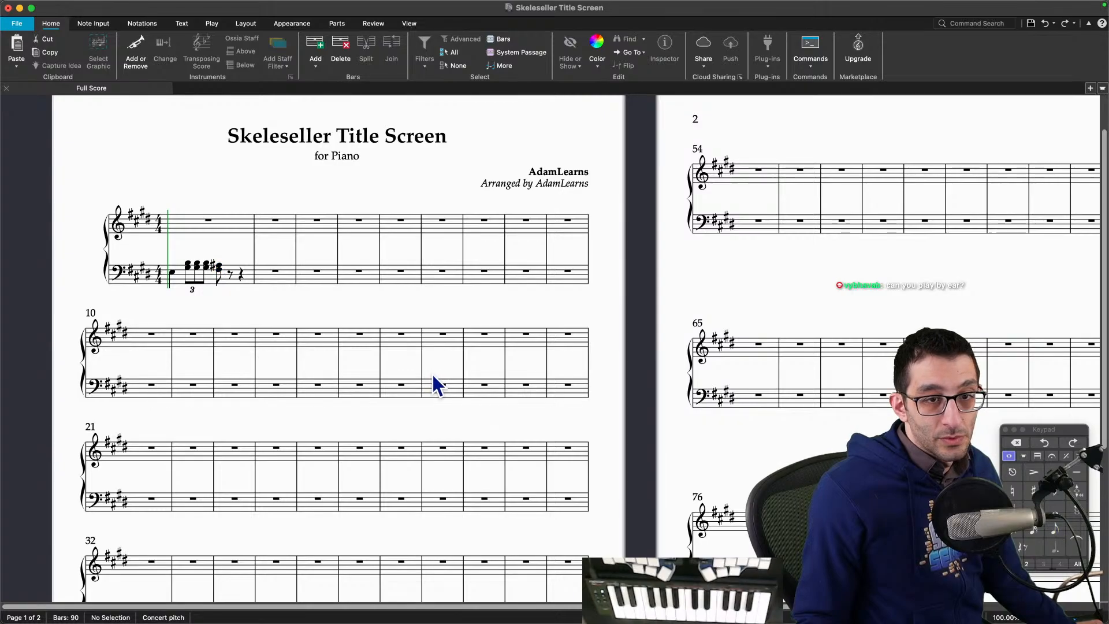
left_click(219, 265)
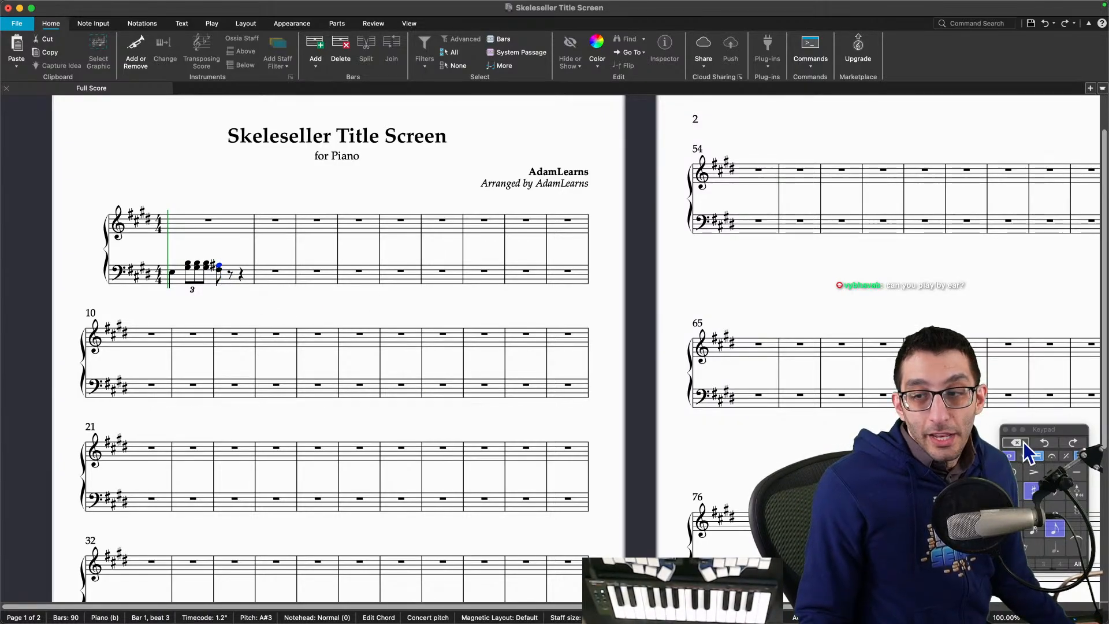
key("6")
key("Escape")
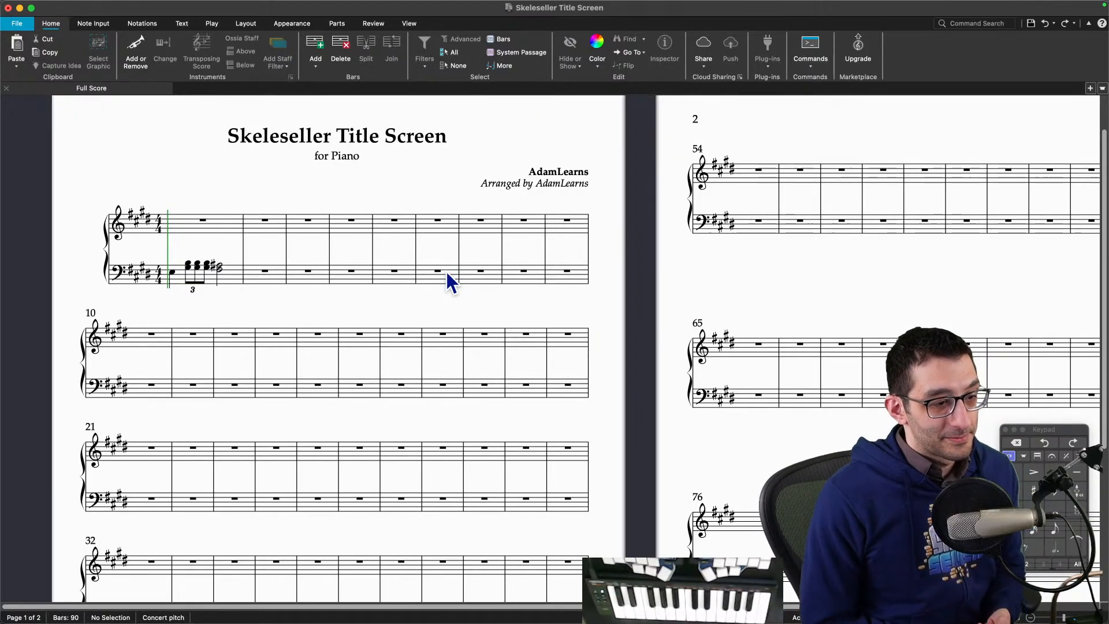
Step: Play back bar 1 of the score, and switch to FL Studio to examine Pattern 1's Clarinets Sustain and Full Winds Sustain notes
left_click(172, 273)
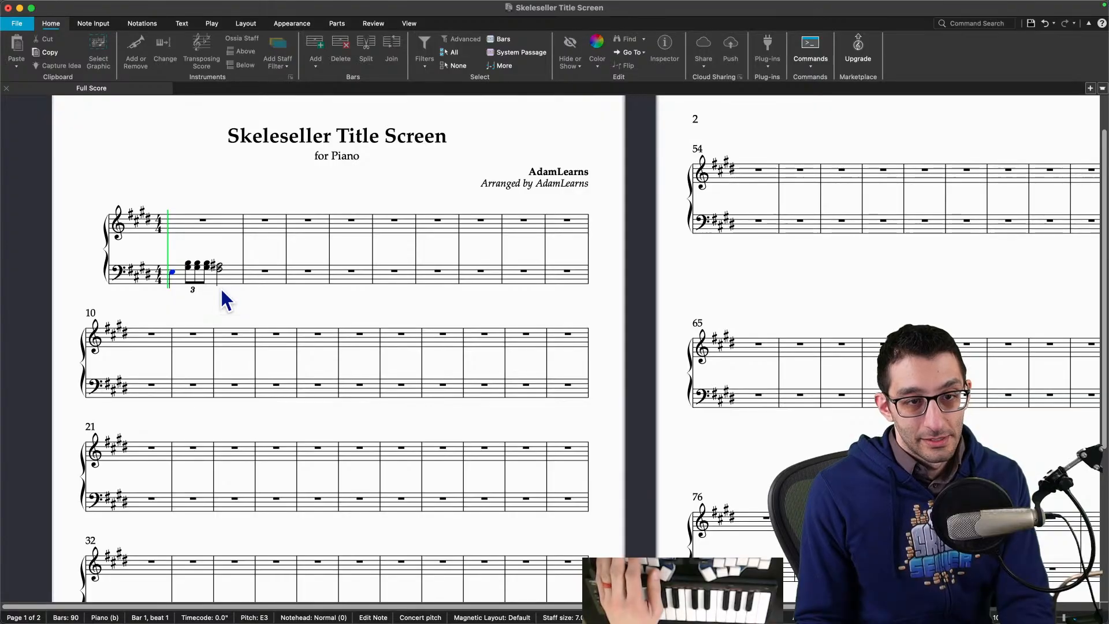
key("space")
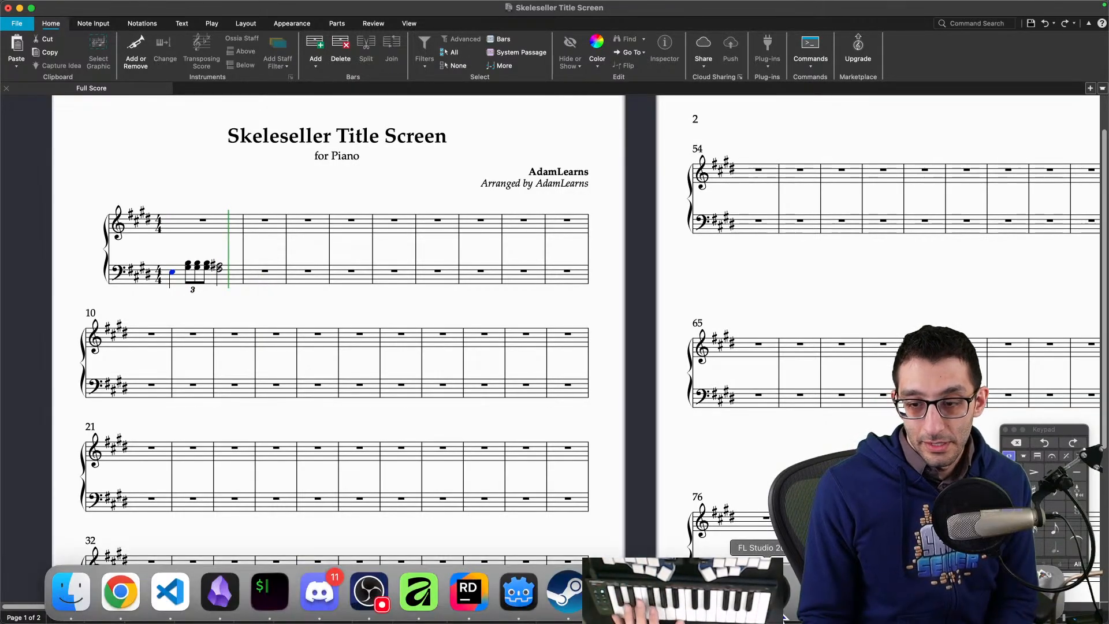
left_click(780, 606)
scroll(299, 240, "down", 5)
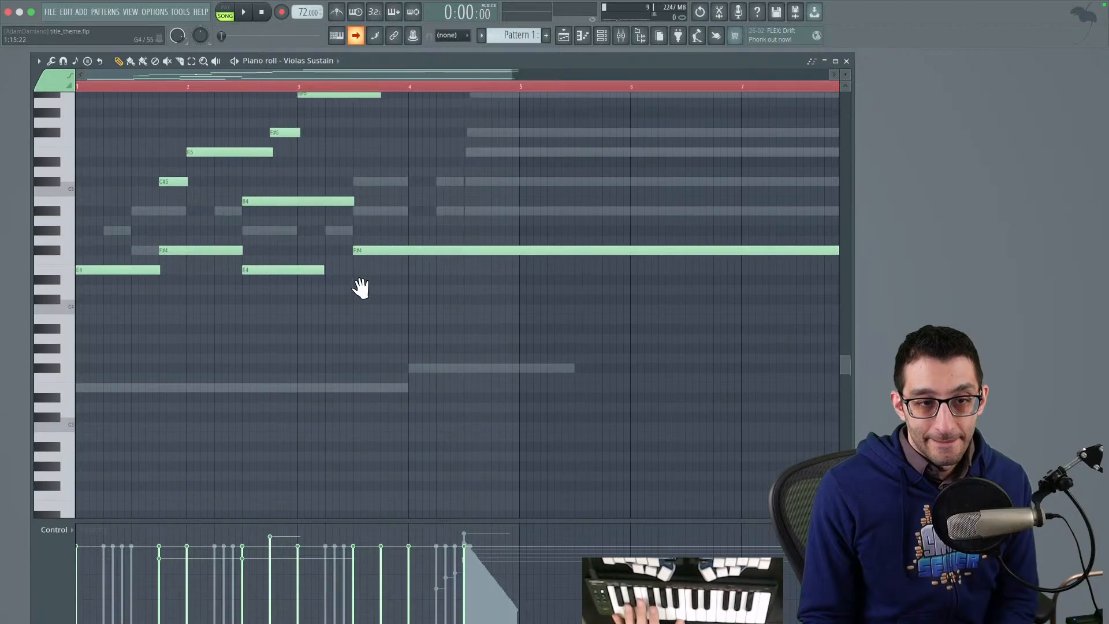
scroll(304, 298, "up", 3)
right_click(79, 449)
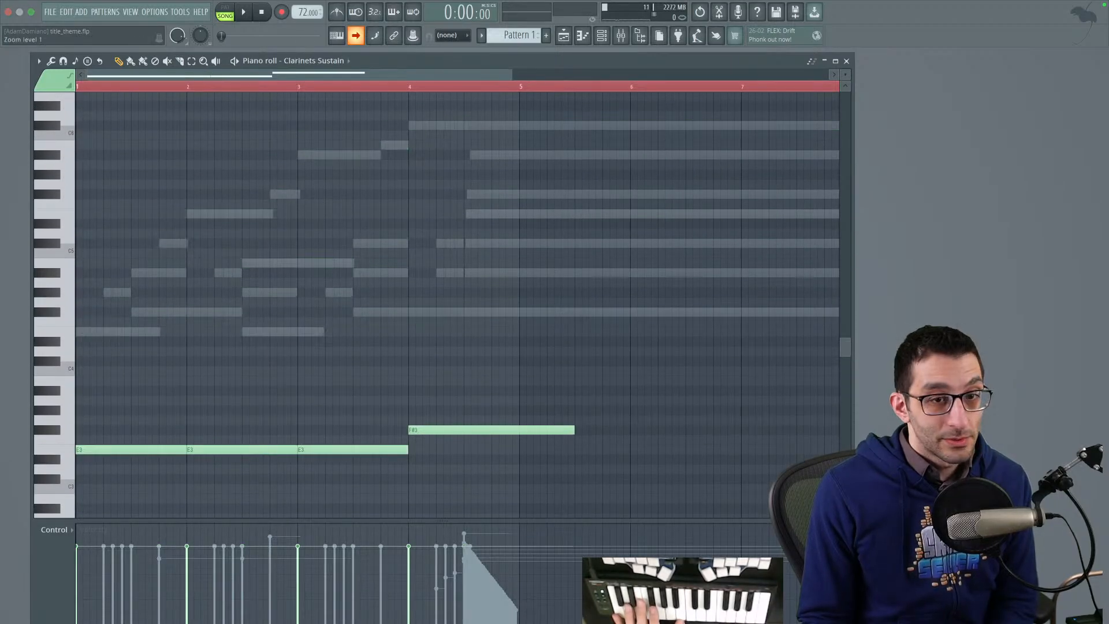
scroll(59, 191, "down", 5)
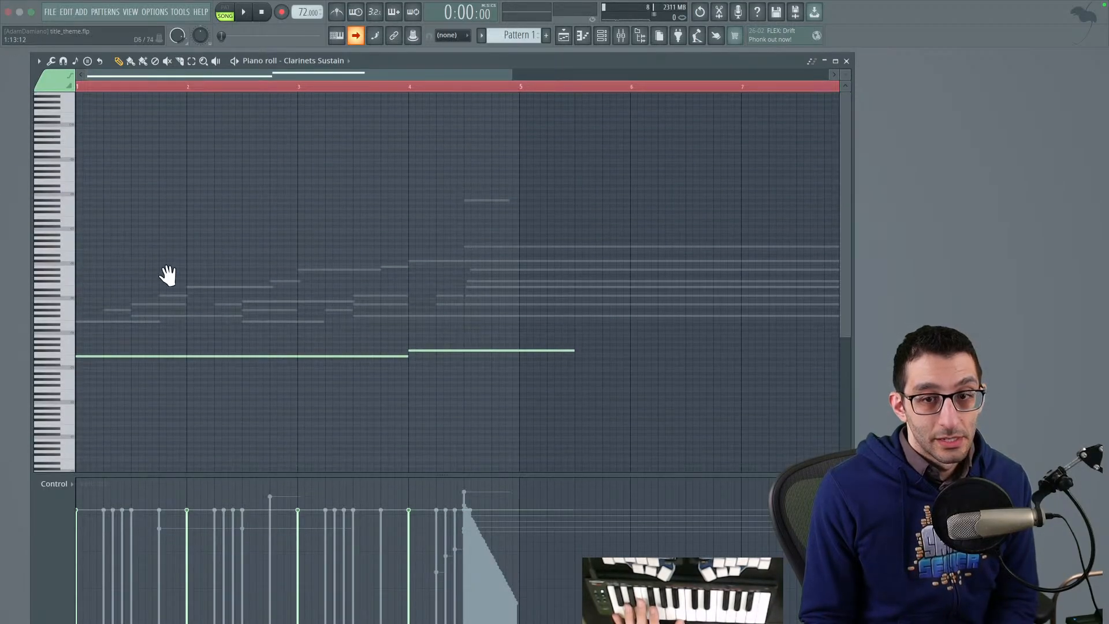
key("Down")
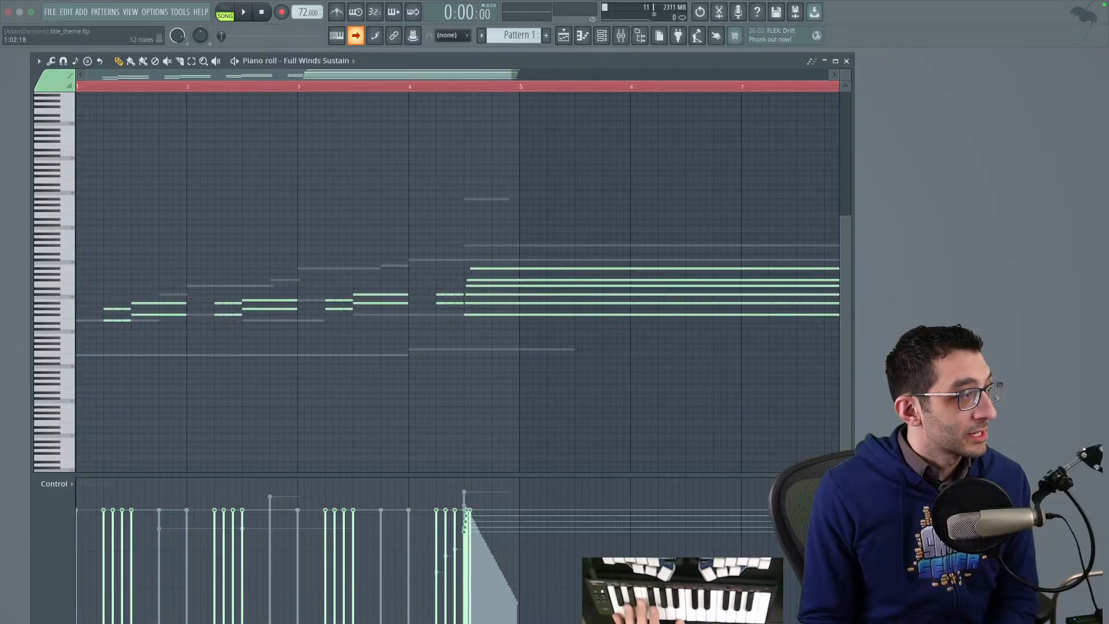
Step: Examine the pitches of the Full Winds Sustain notes in the first bar of Pattern 1
scroll(65, 222, "up", 5)
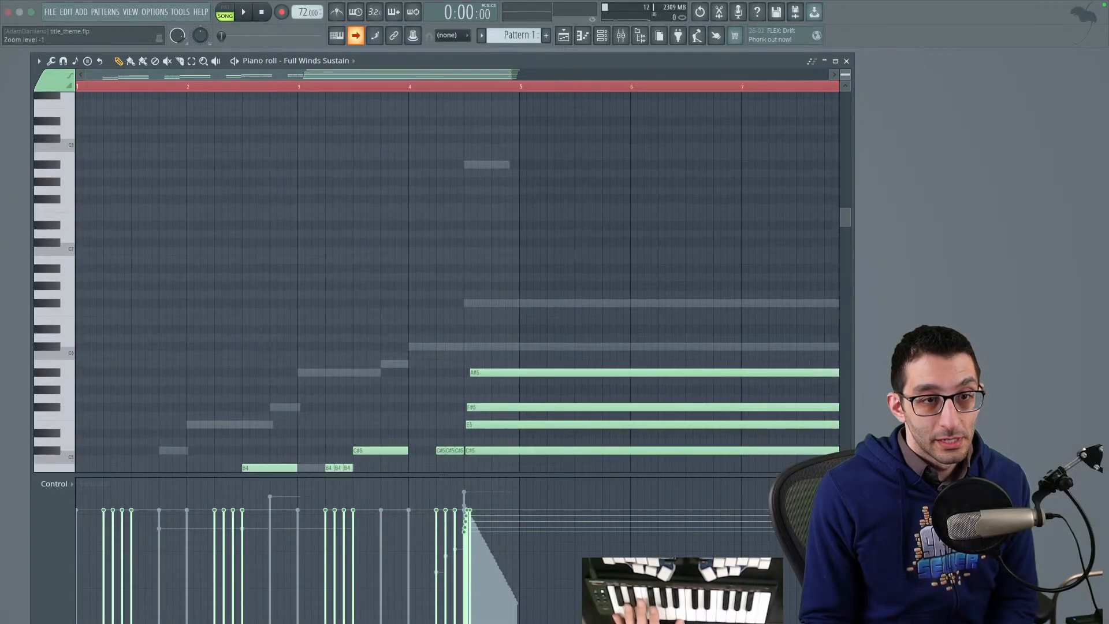
scroll(255, 225, "down", 3)
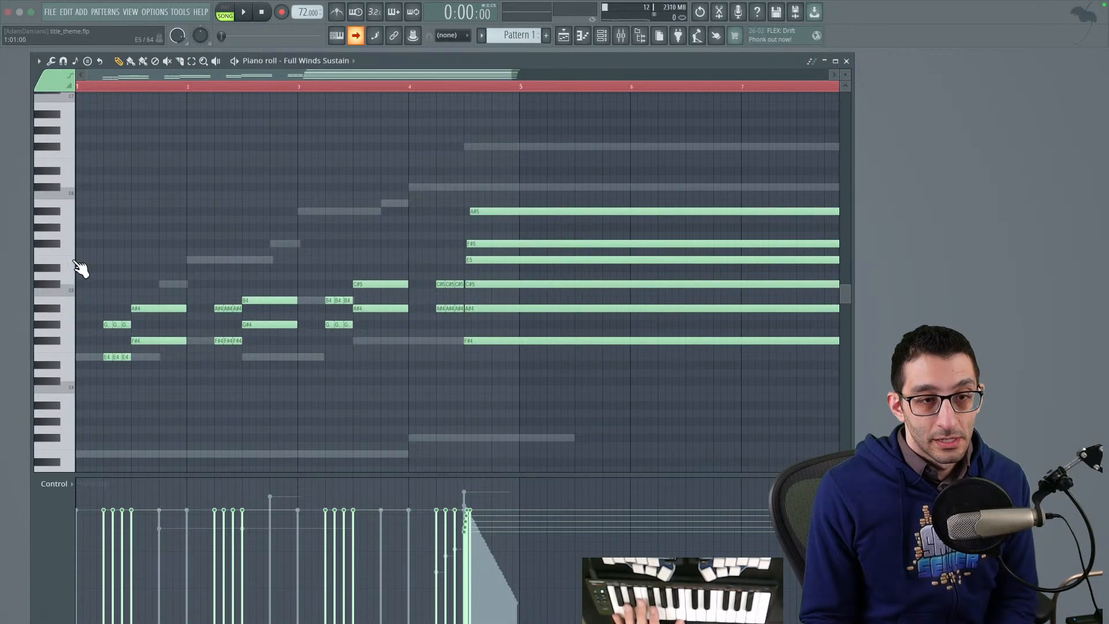
scroll(79, 268, "up", 3)
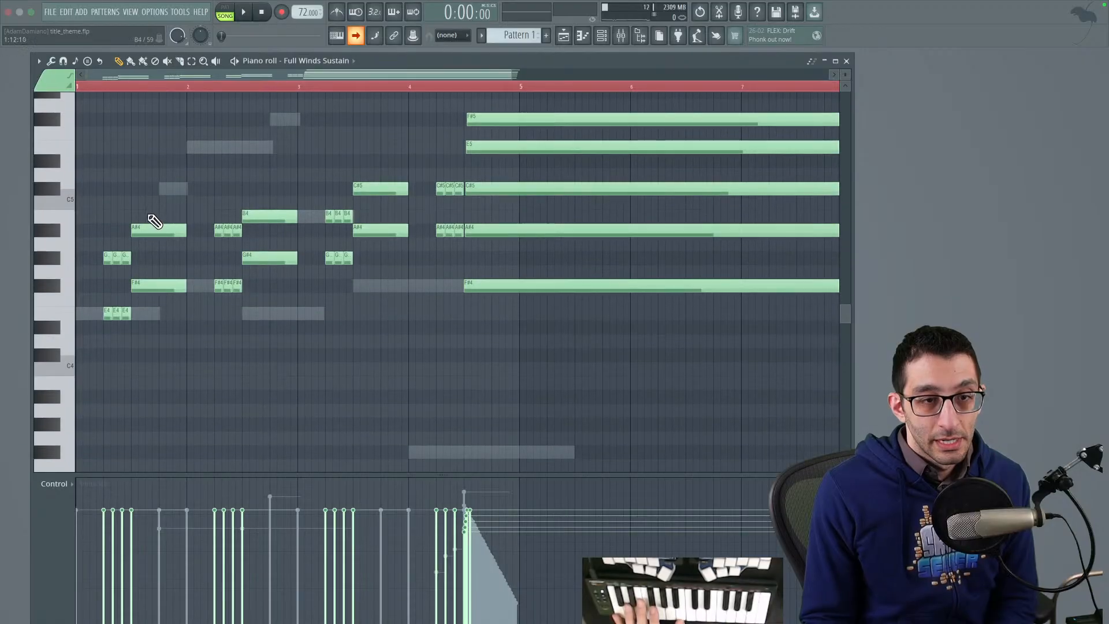
left_click_drag(93, 277, 161, 287)
mouse_move(468, 606)
Step: Switch to Sibelius and re-enter the bass staff's beat 2 triplet as three E4–G#4 chords, followed by an eighth-note F#4–A#4 chord on beat 3
left_click(667, 606)
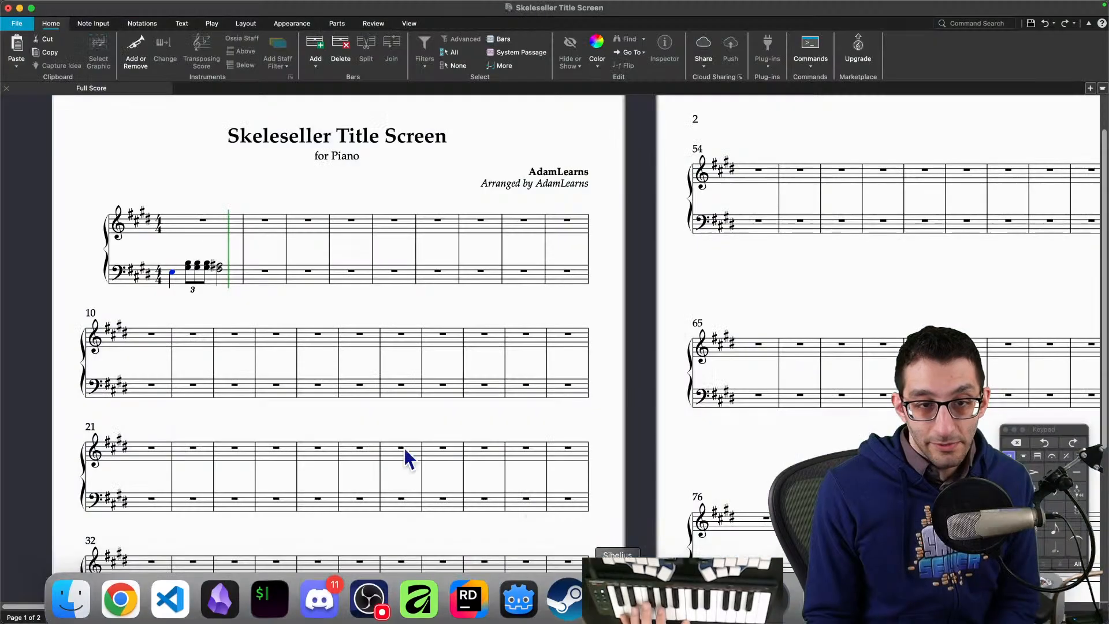
left_click(191, 268)
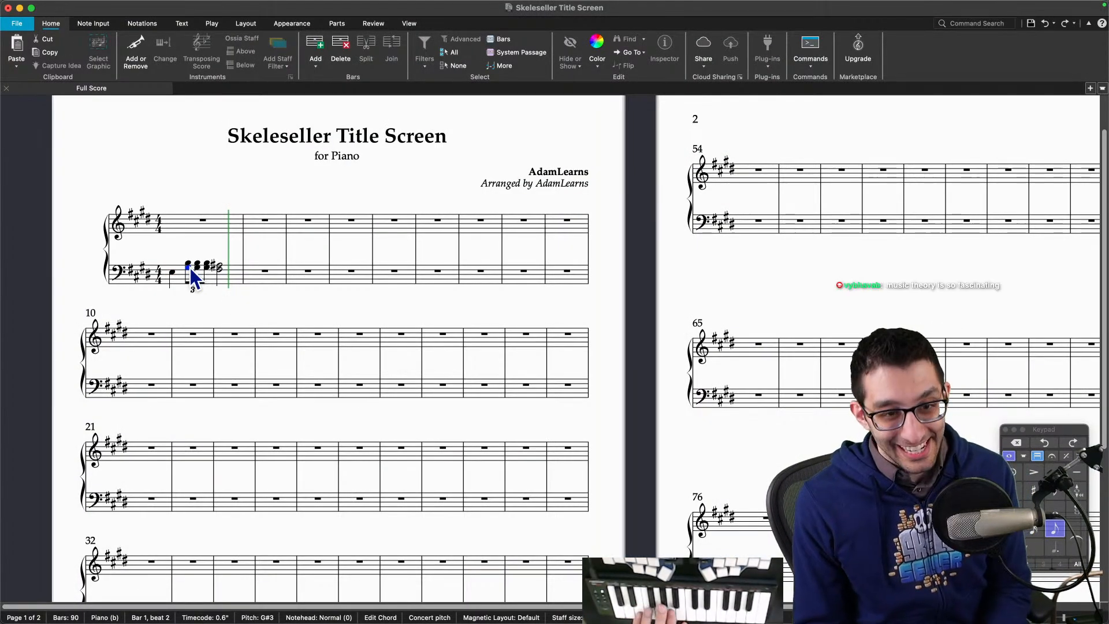
key("n")
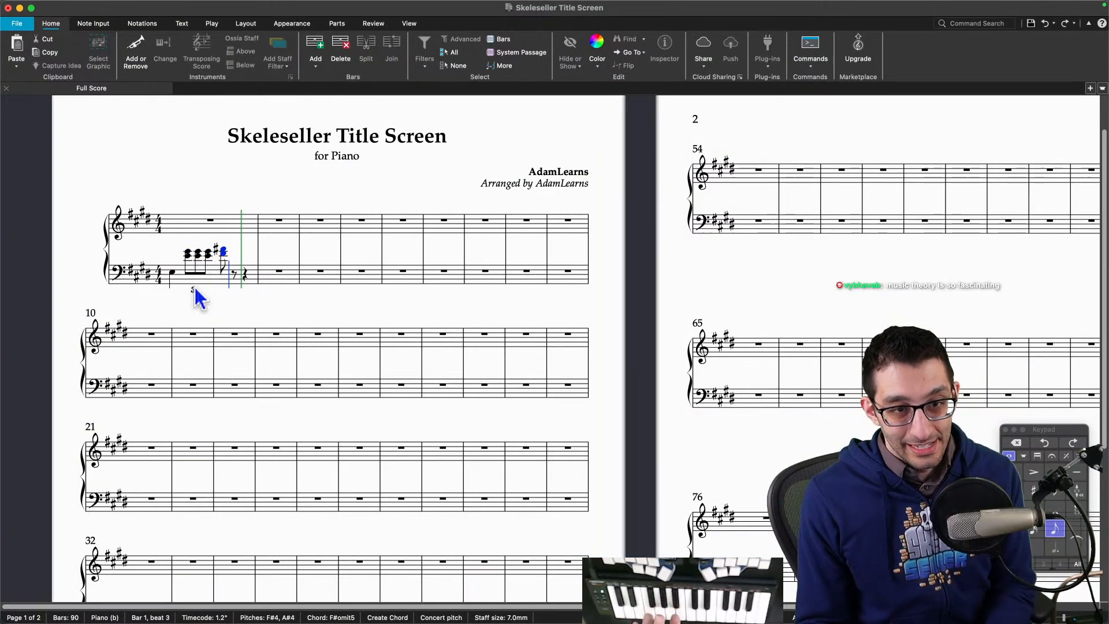
Step: Transpose the triplet chords and the beat 3 chord in the bass staff's first bar down an octave
key("shift+Left")
key("shift+Left")
key("shift+Left")
key("super+Down")
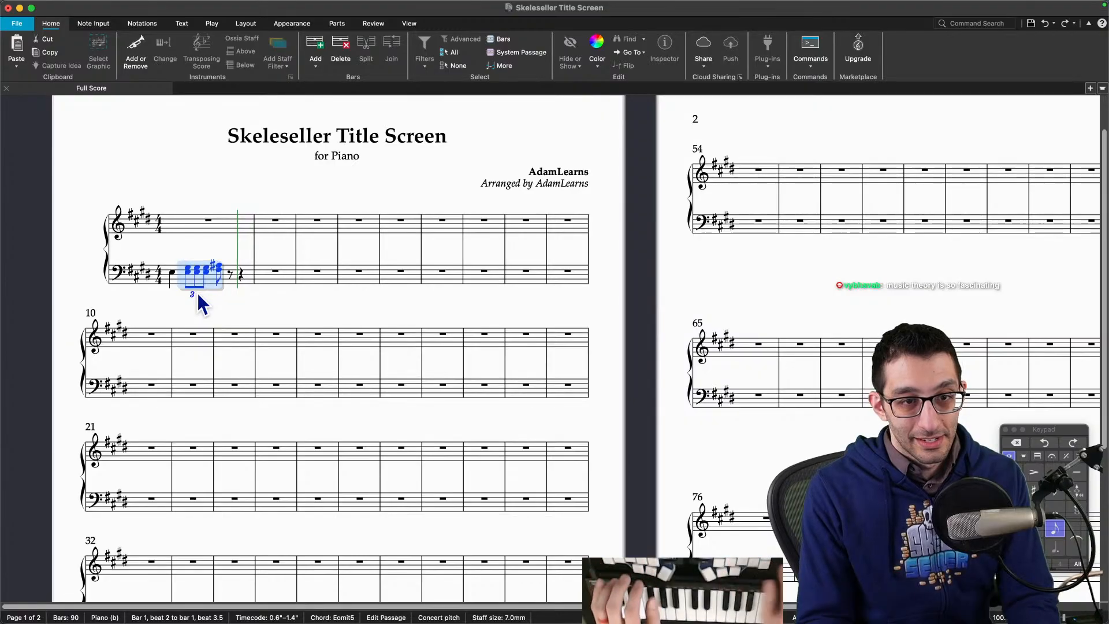
left_click(228, 249)
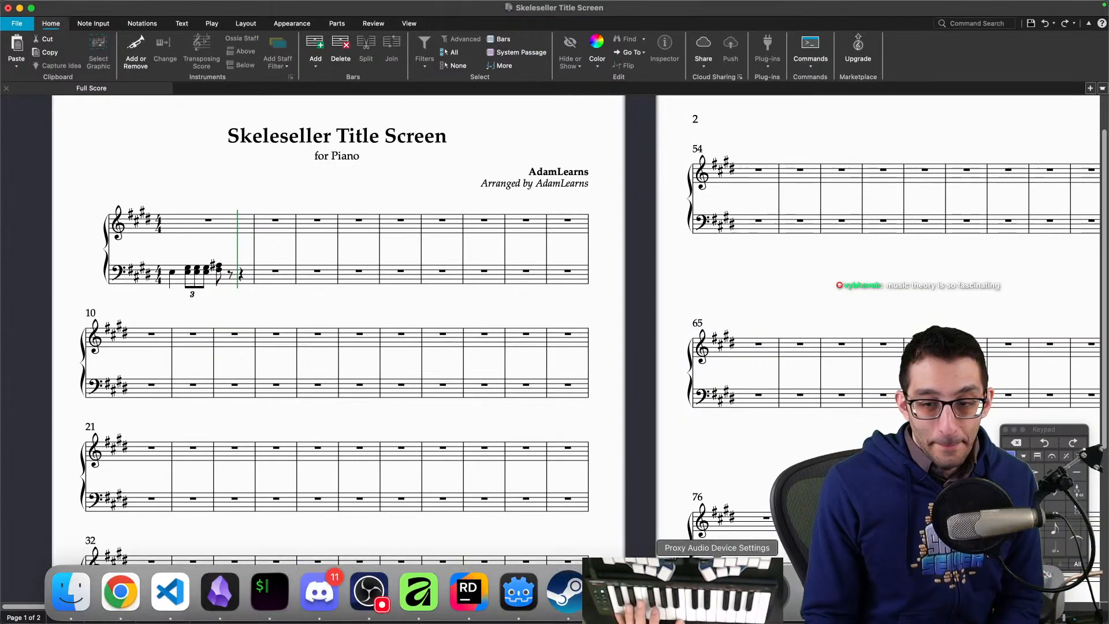
Step: Check the F#–A# chord's length in FL Studio, and make the beat 3 chord in Sibelius a quarter note
left_click(790, 607)
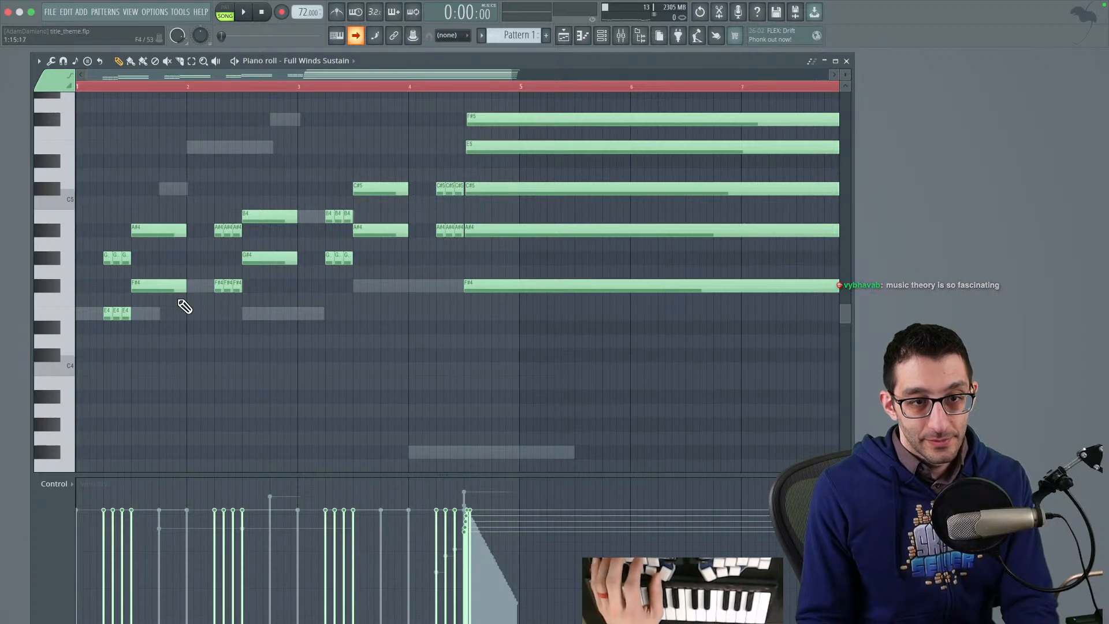
left_click_drag(207, 296, 257, 307)
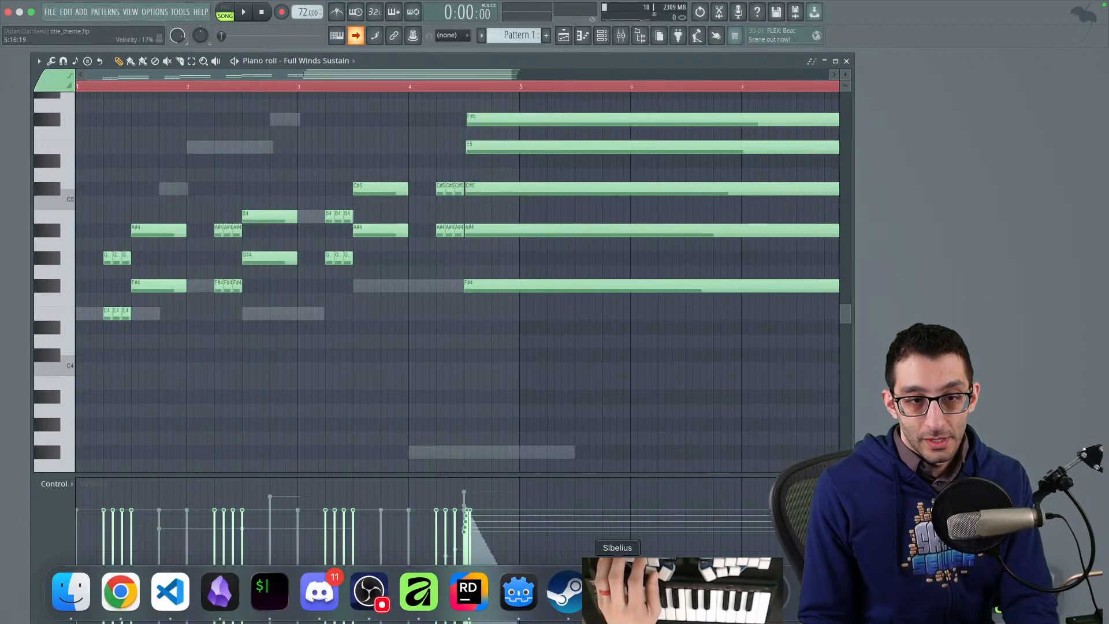
left_click(617, 592)
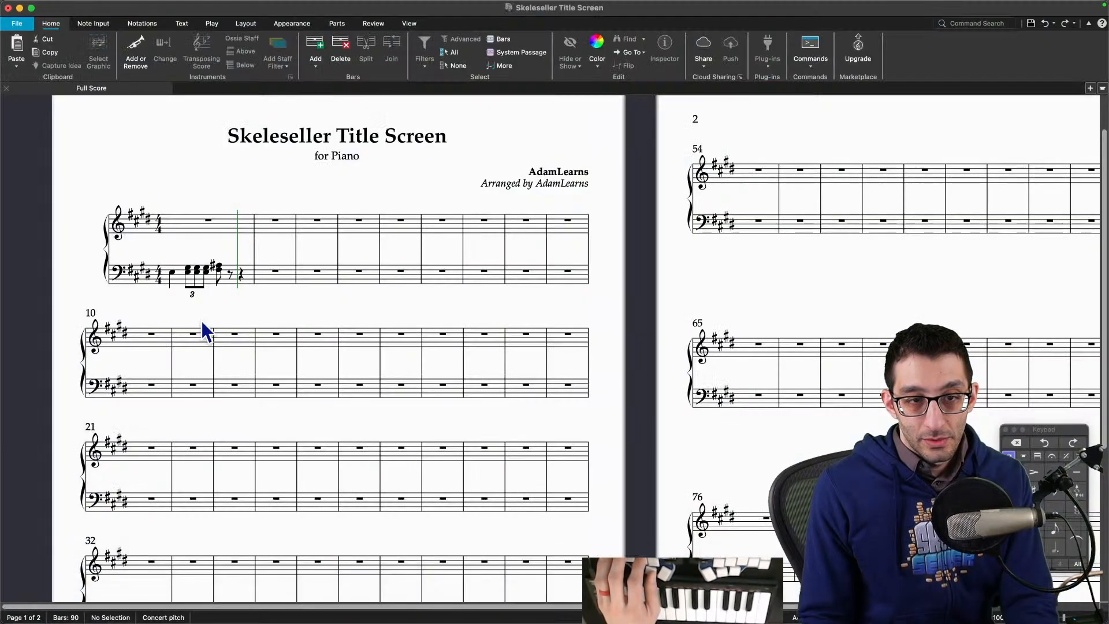
left_click(221, 267)
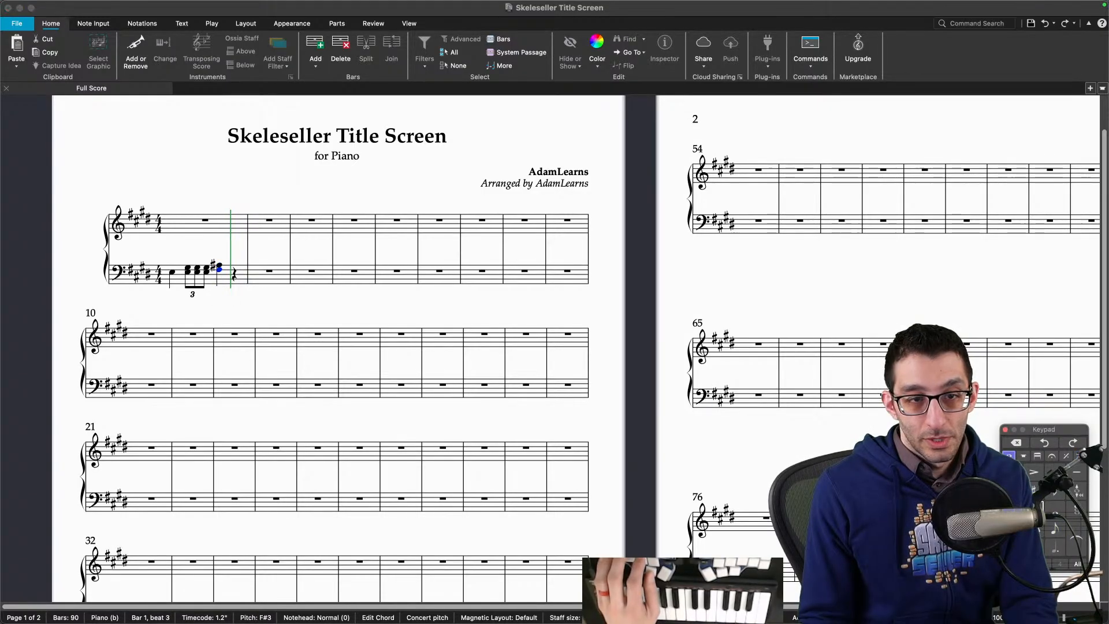
Step: Copy bass bar 1 into bar 2 and rewrite it with F#3–A#3 triplet chords and a G#3–B3 half-note chord
left_click(236, 281)
left_click(269, 278, "alt")
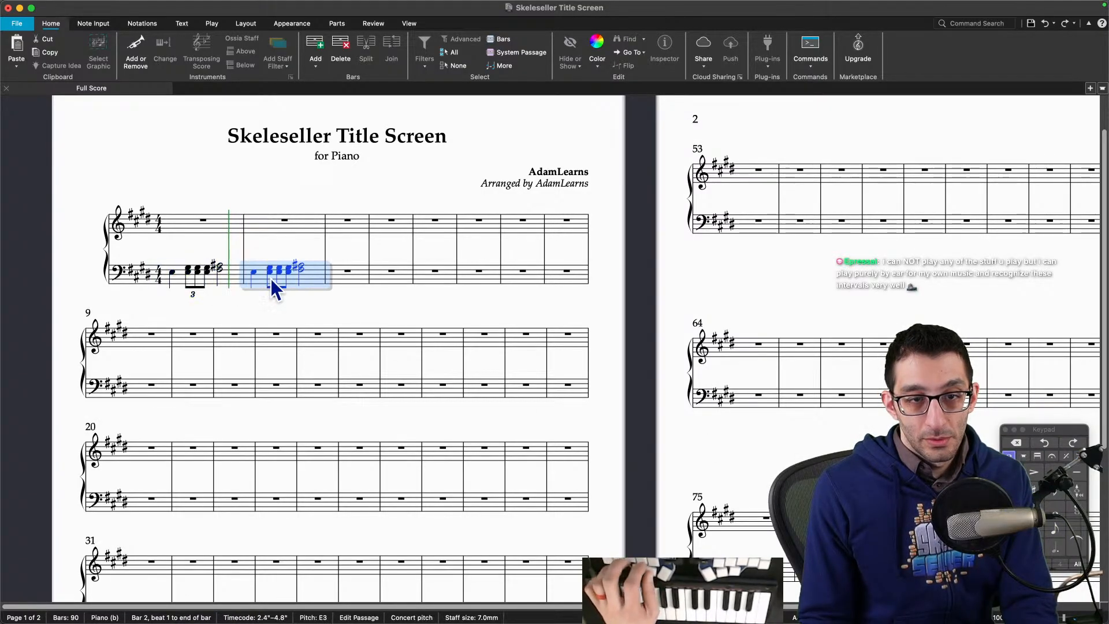
left_click(269, 275)
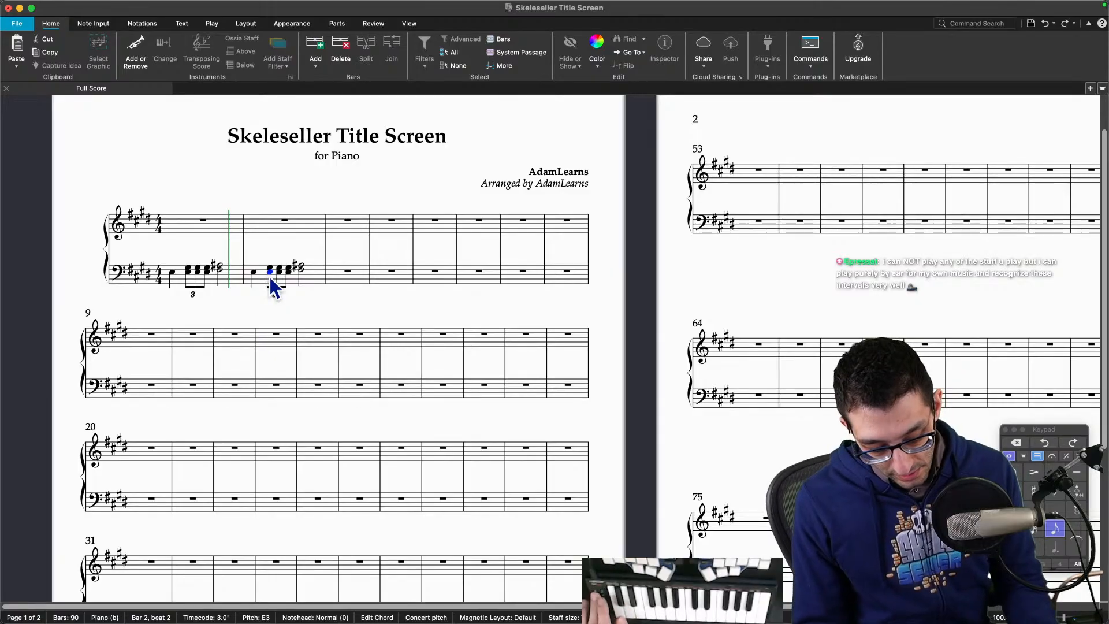
key("n")
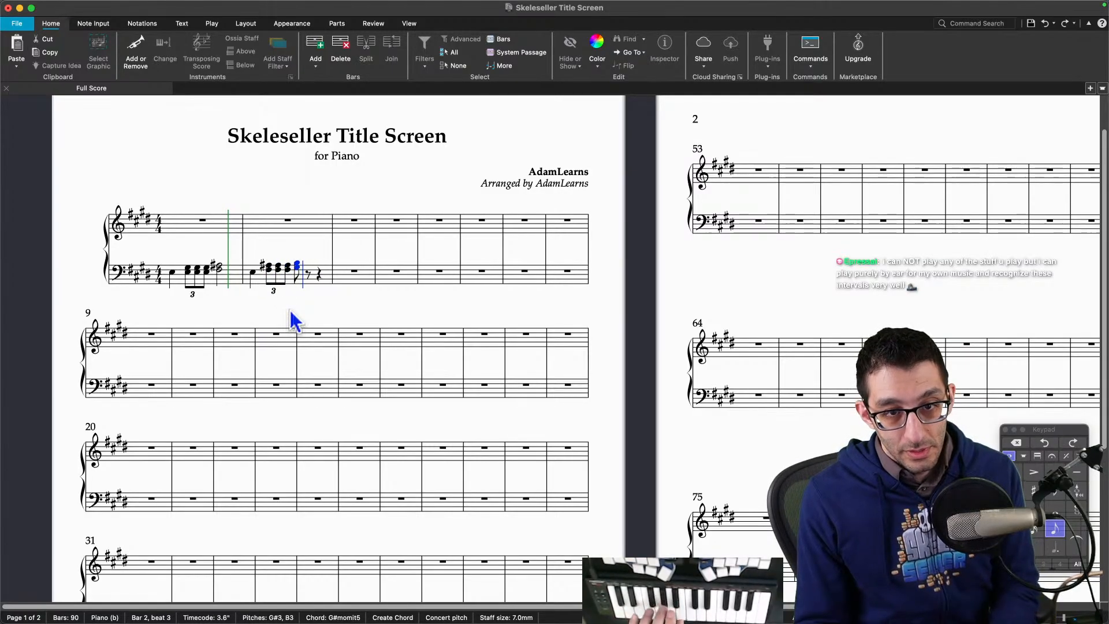
key("Escape")
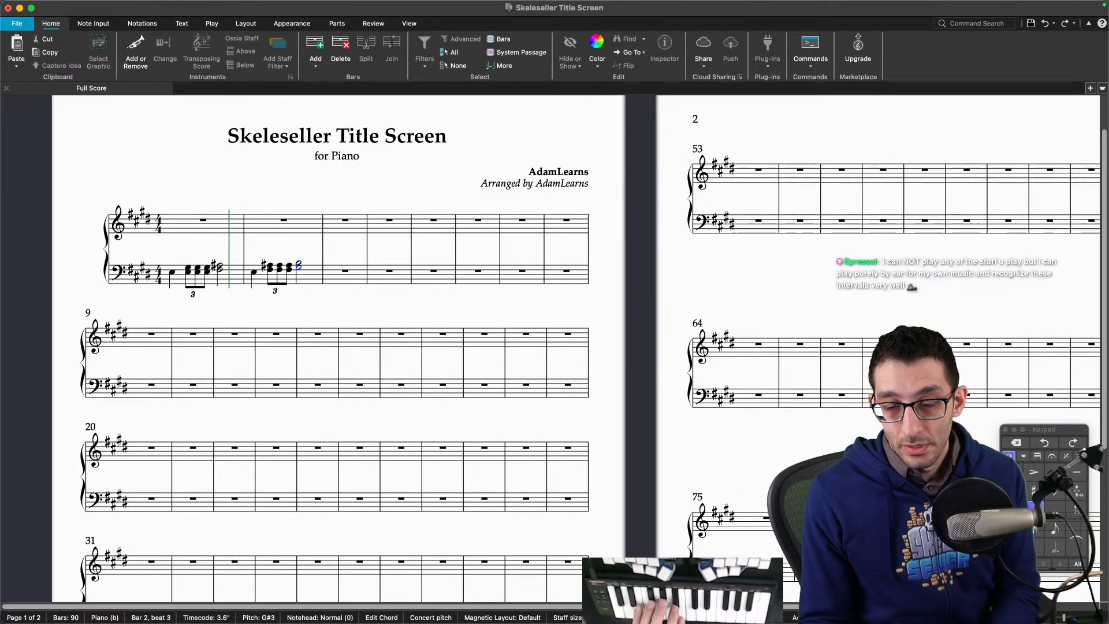
Step: Check the FL Studio piano roll, and in Sibelius copy bass bar 2 to bar 3 with G#3–B3 triplets and an A#3–C#4 half note
left_click(763, 595)
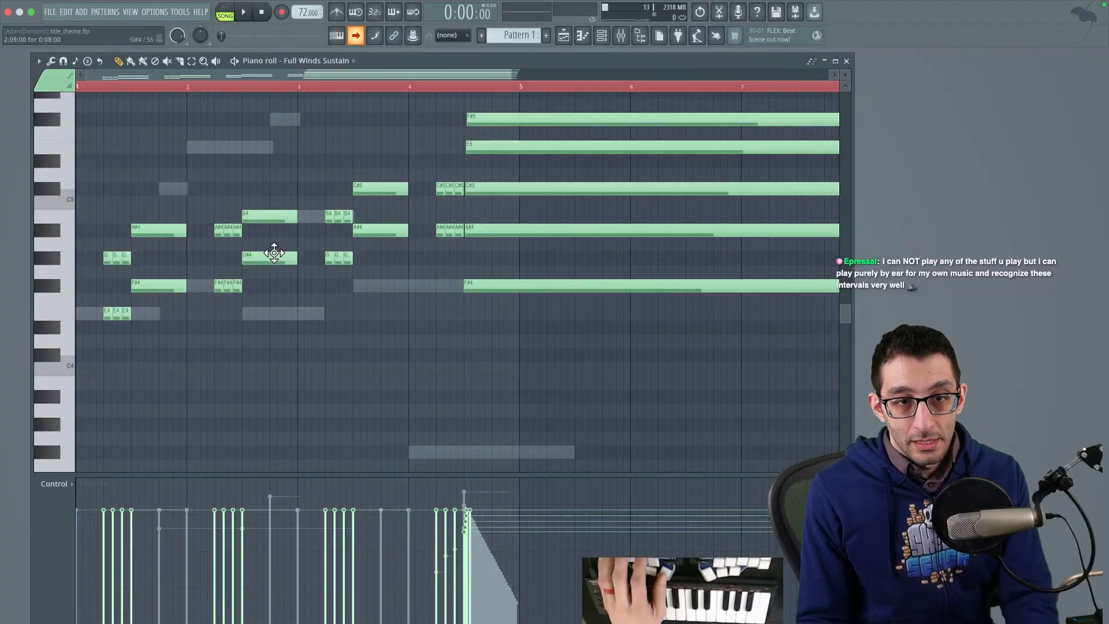
left_click_drag(265, 255, 358, 266)
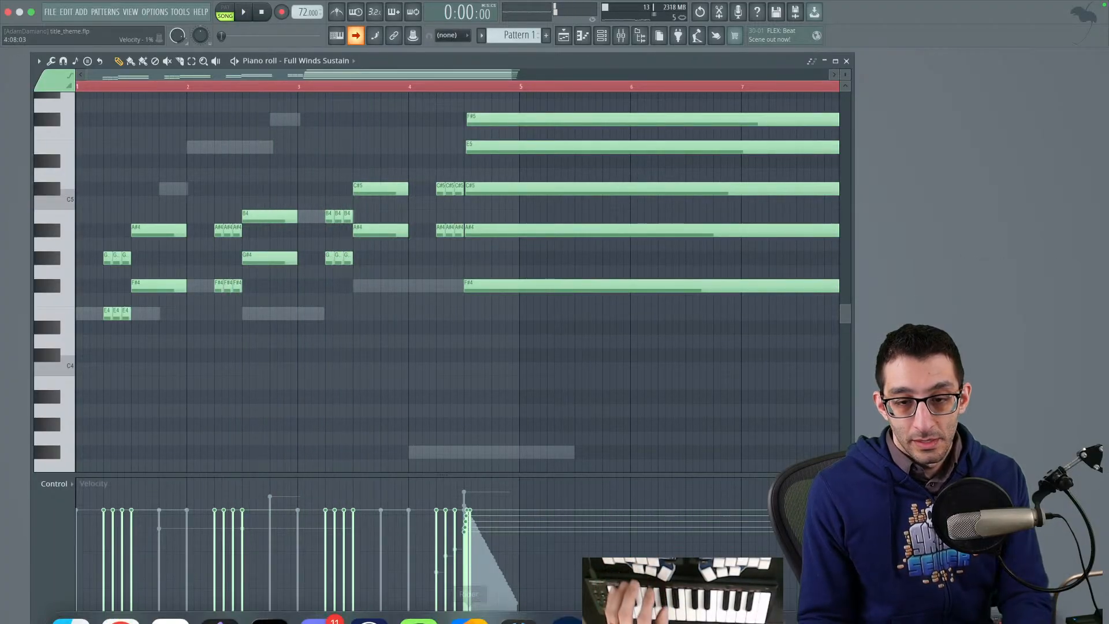
left_click(613, 594)
left_click(314, 274)
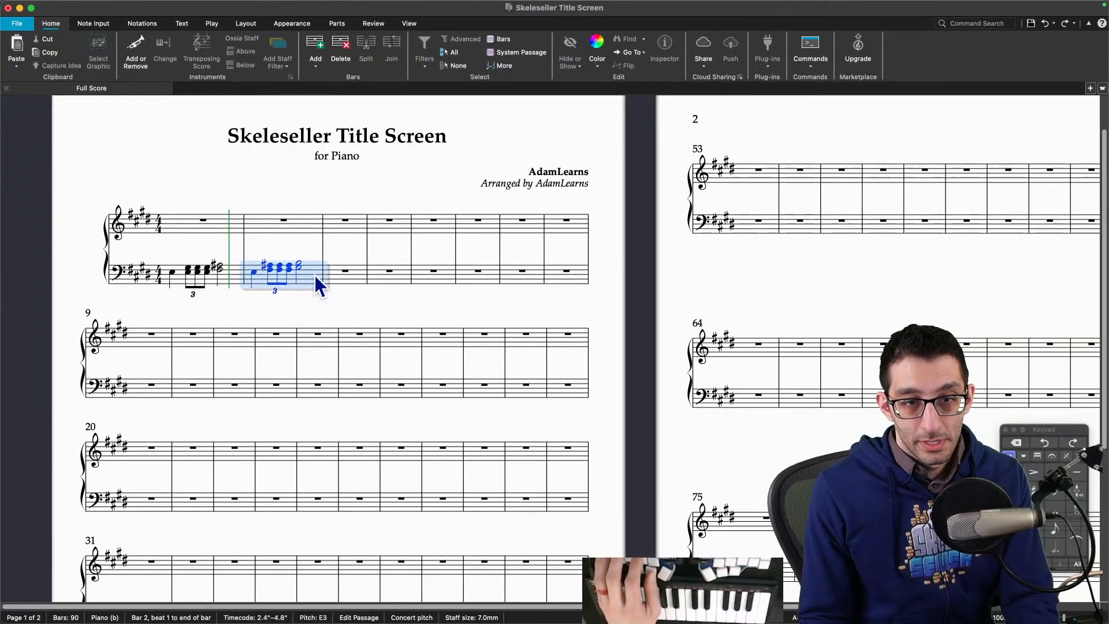
left_click(351, 278, "alt")
left_click(343, 271)
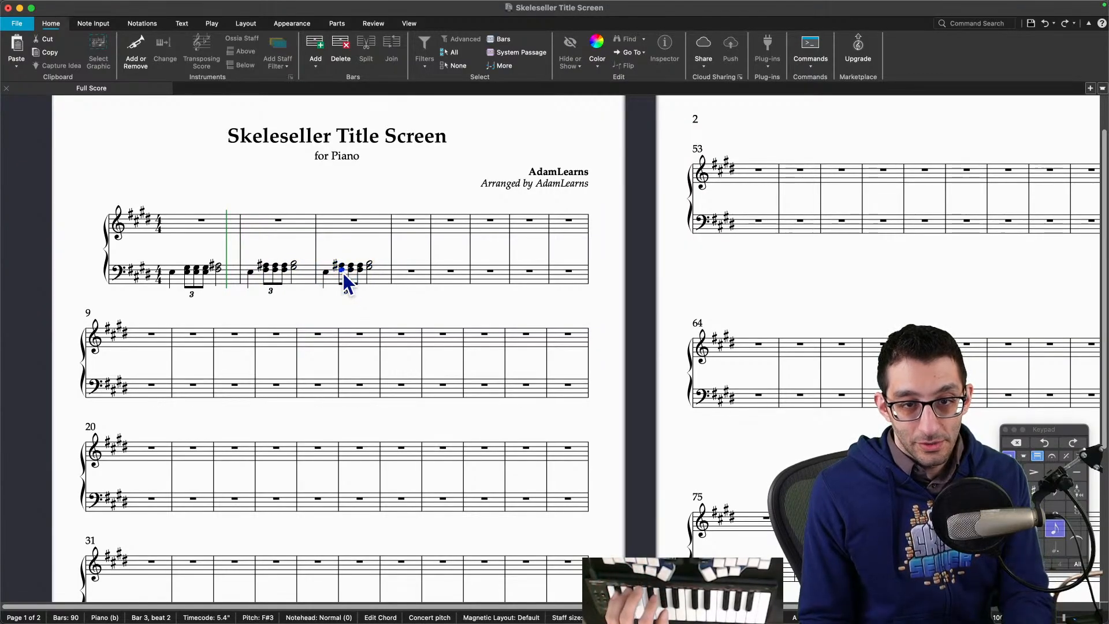
key("n")
key("Right")
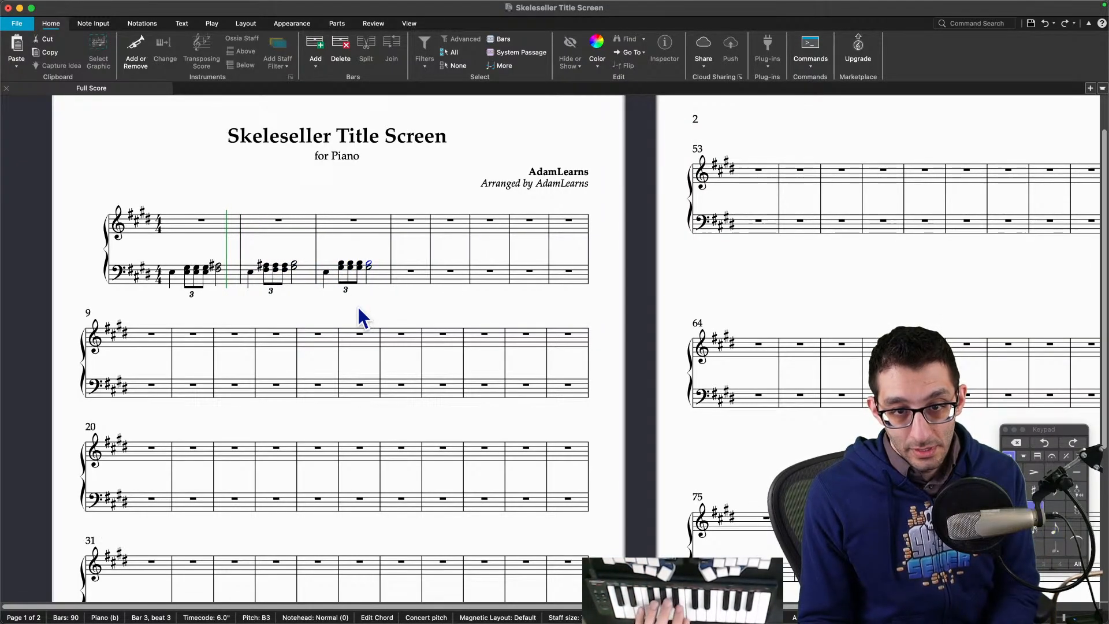
Step: Check the FL Studio piano roll, and in Sibelius repeat bass bar 3 into bar 4 with its triplet changed to A#3–C#4 chords
mouse_move(617, 612)
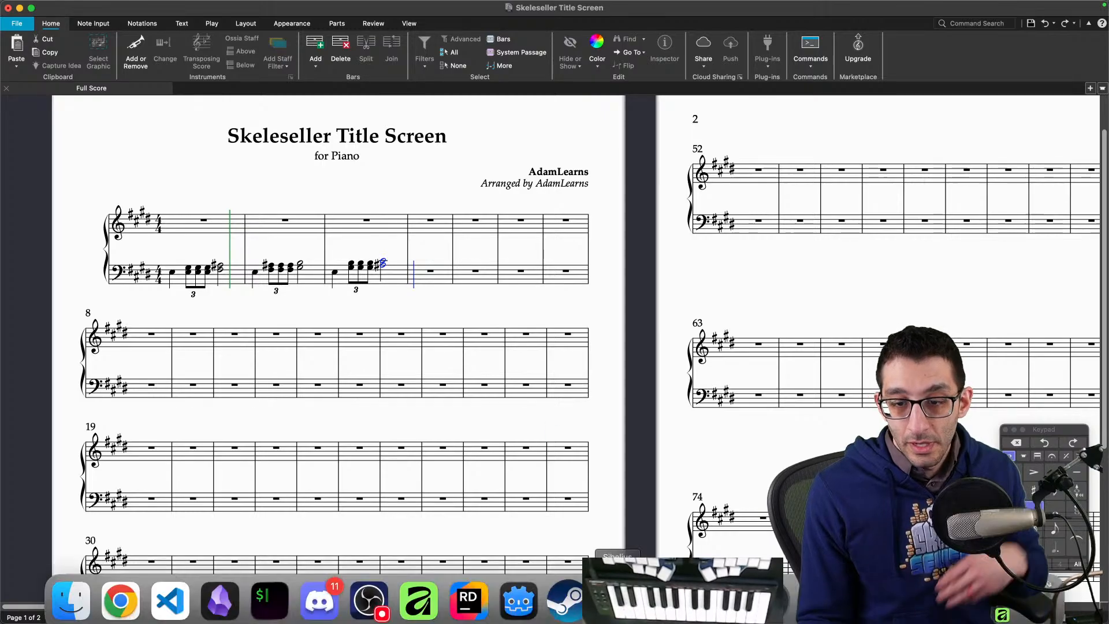
left_click(717, 593)
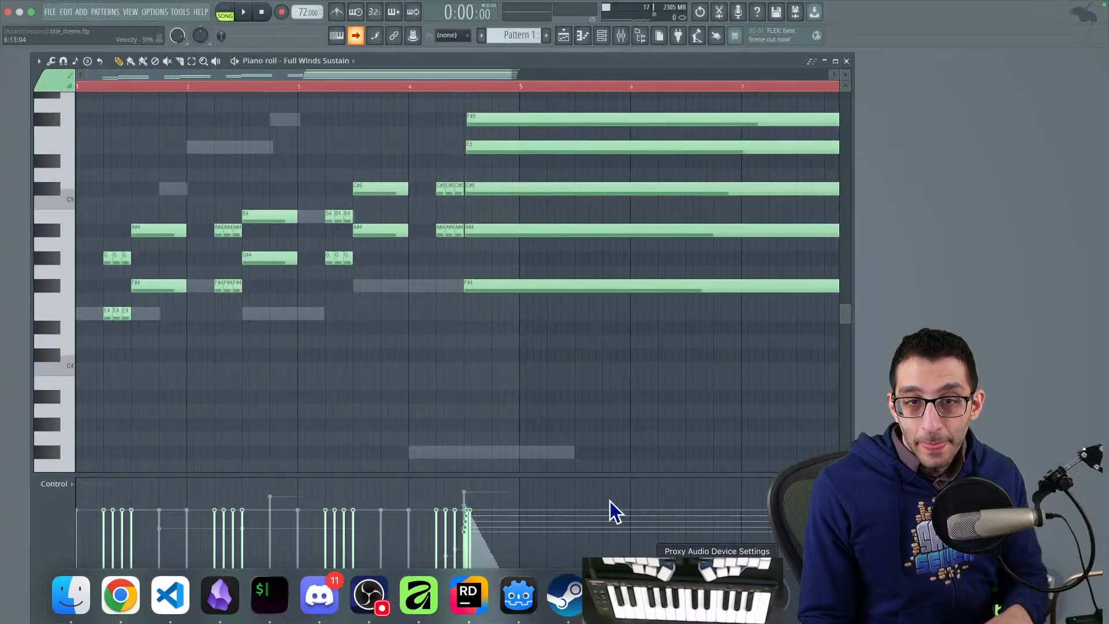
left_click_drag(332, 258, 487, 271)
mouse_move(518, 600)
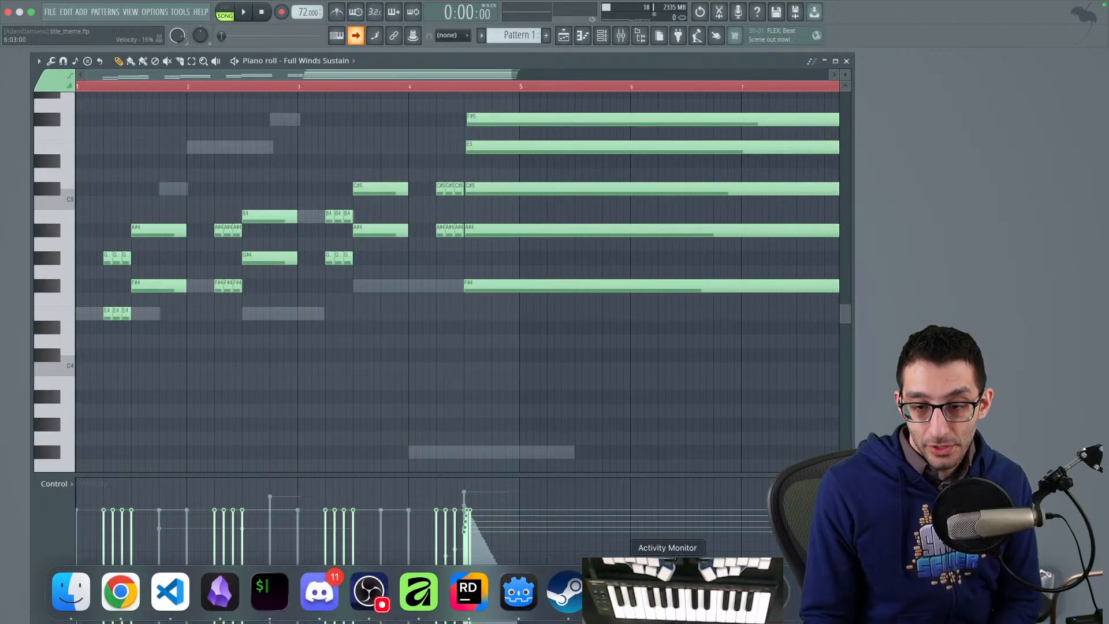
left_click(618, 591)
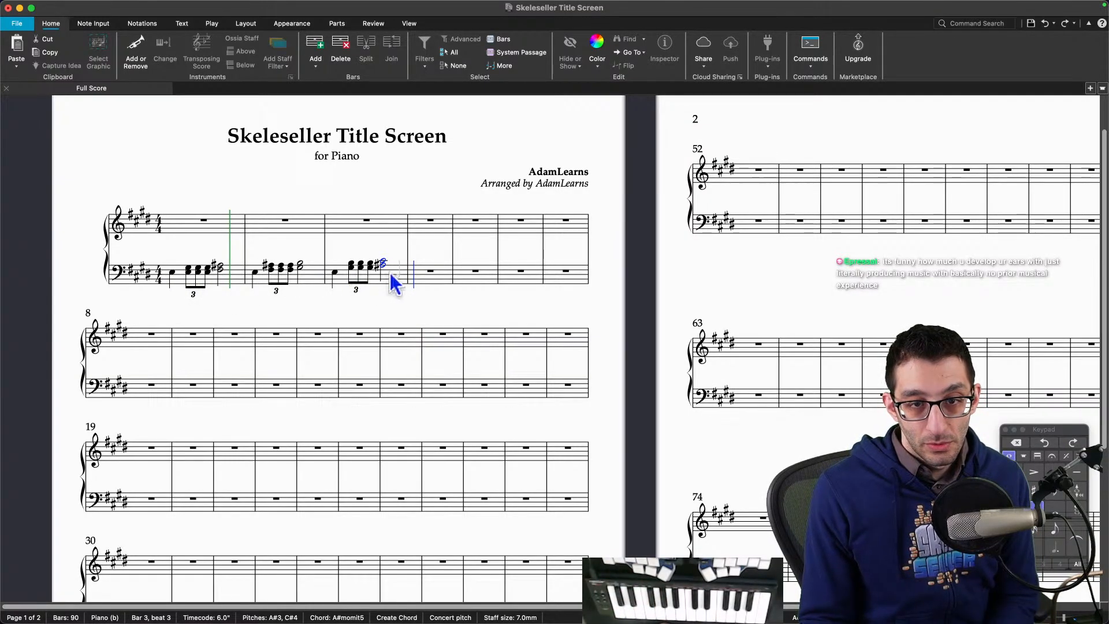
left_click(403, 287)
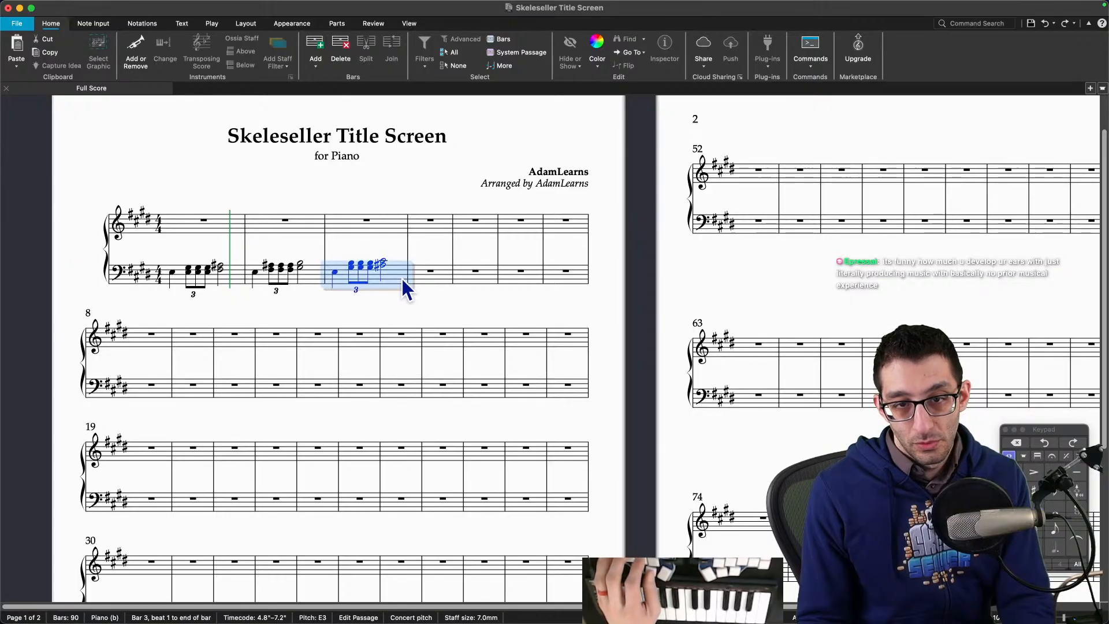
key("r")
key("Left")
key("Right")
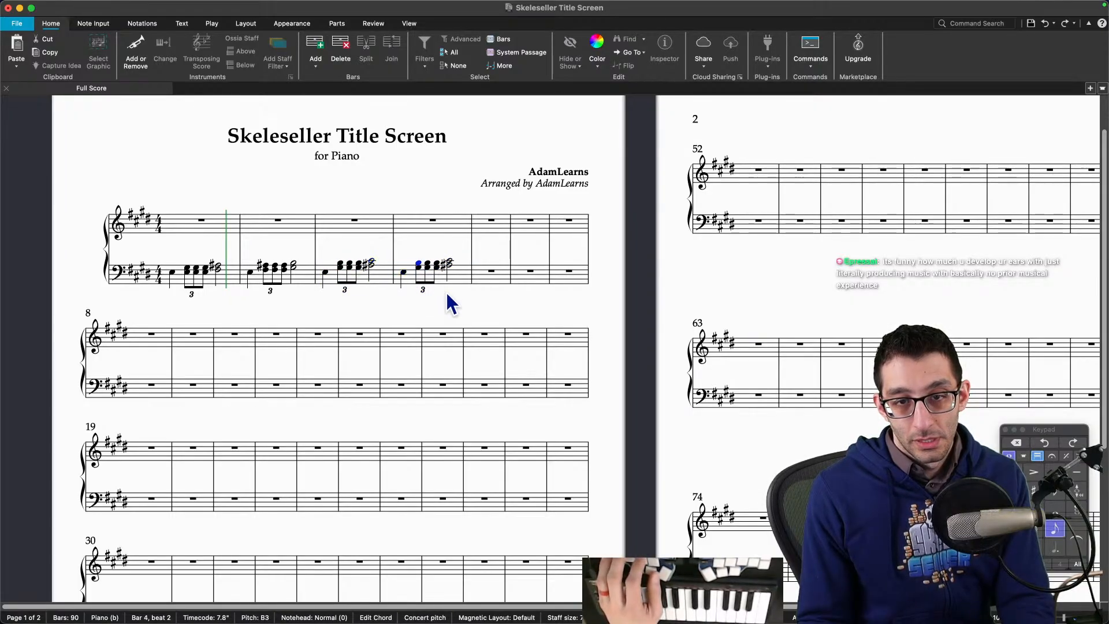
key("n")
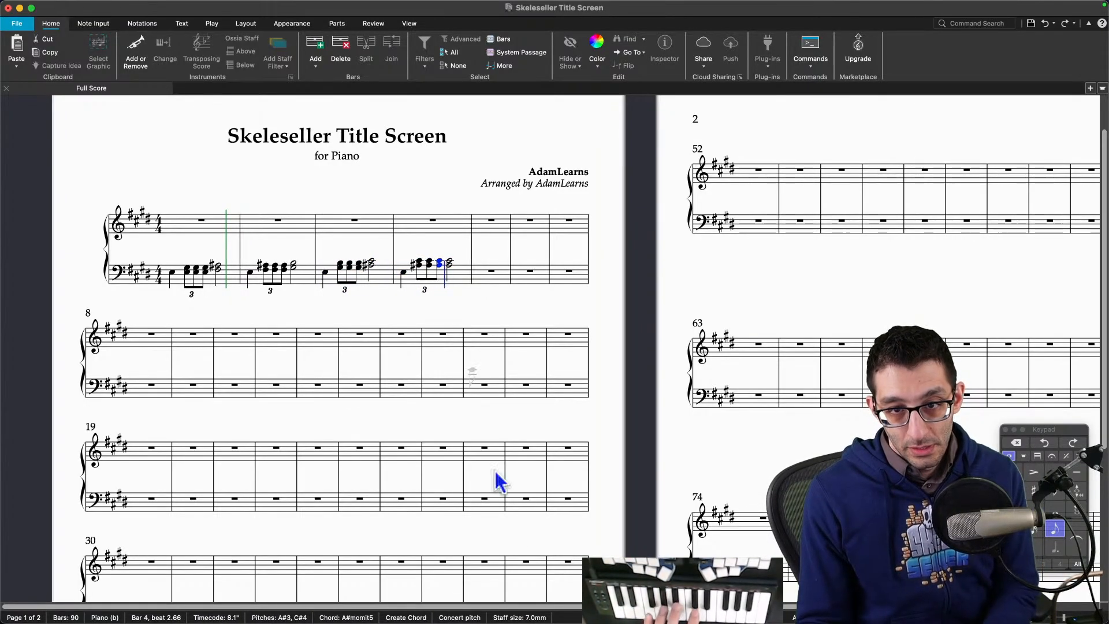
Step: Examine the pitches of the long sustained chord in FL Studio's Full Winds Sustain piano roll, and return to Sibelius
mouse_move(667, 598)
left_click(766, 595)
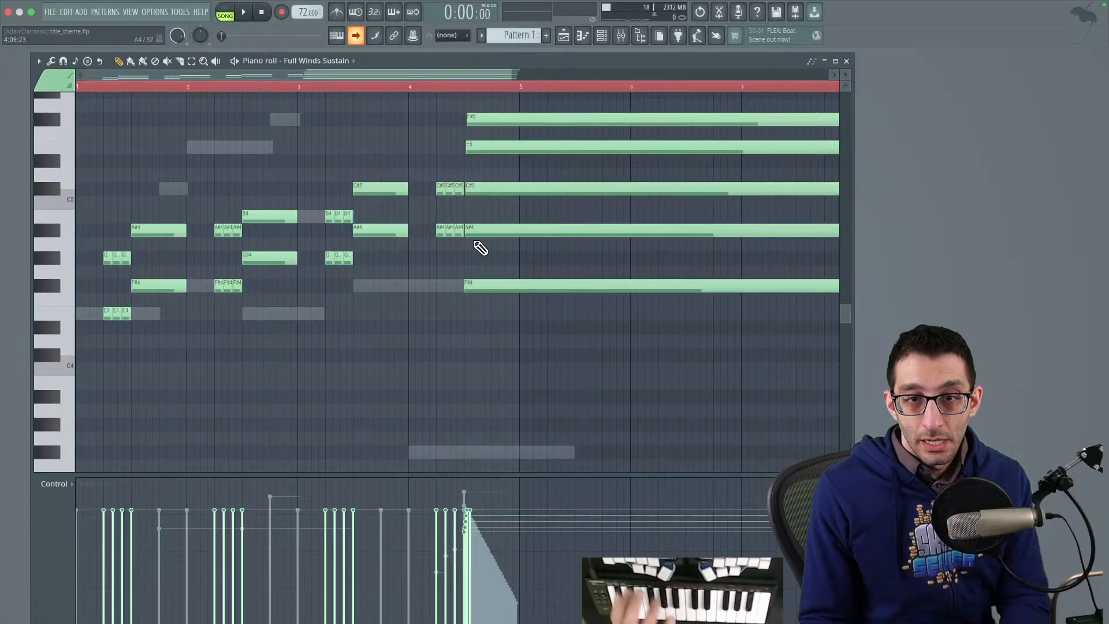
scroll(522, 276, "up", 3)
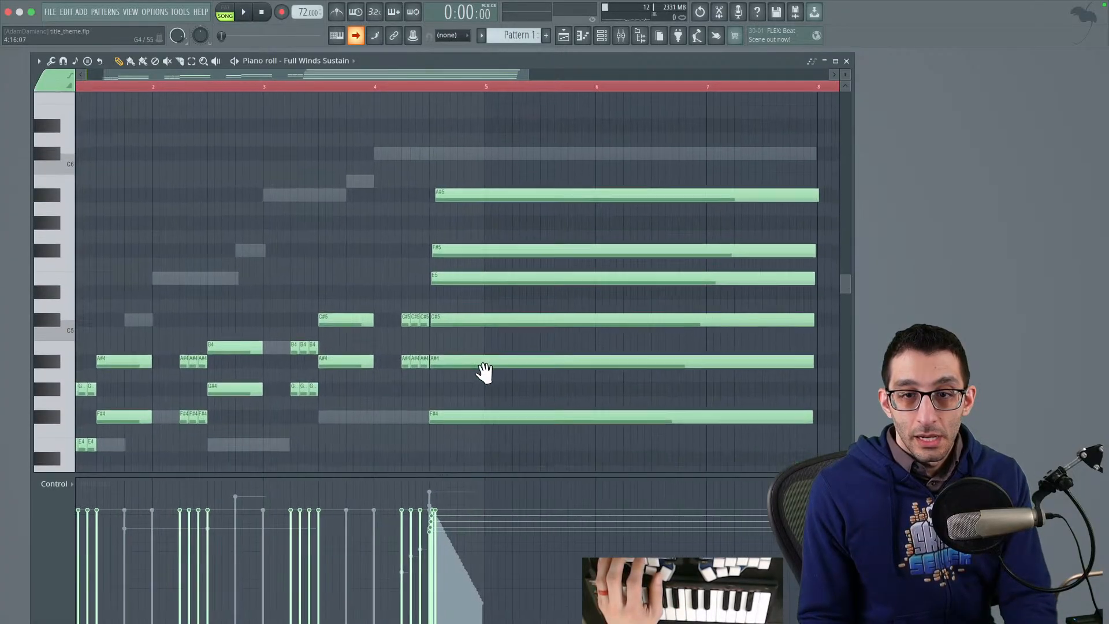
scroll(564, 292, "up", 2)
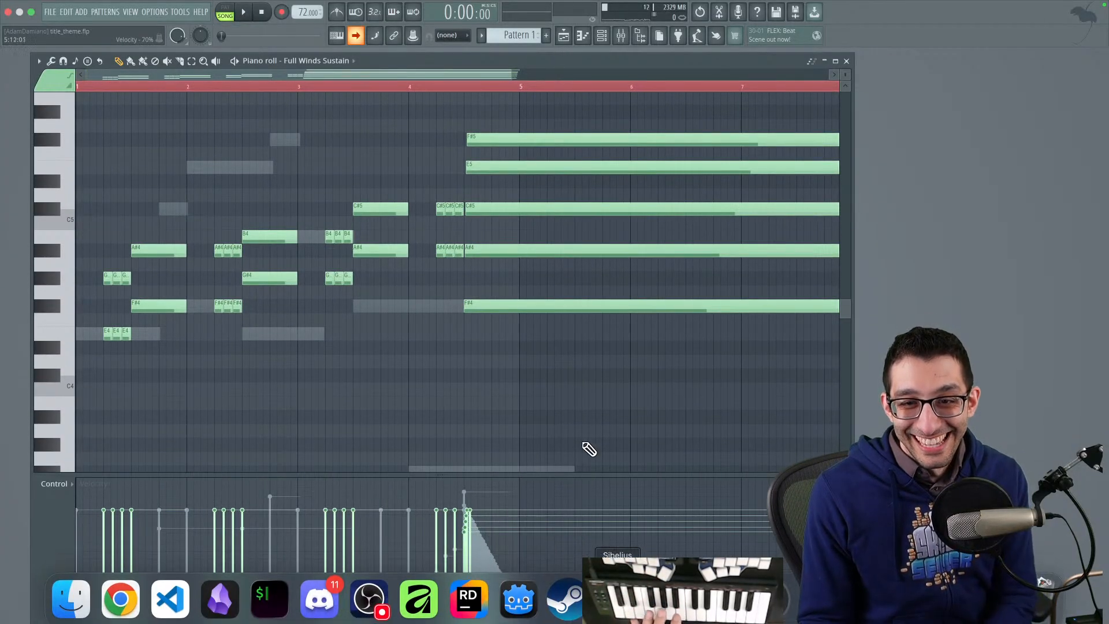
scroll(577, 444, "right", 2)
scroll(539, 434, "down", 2)
scroll(538, 434, "left", 2)
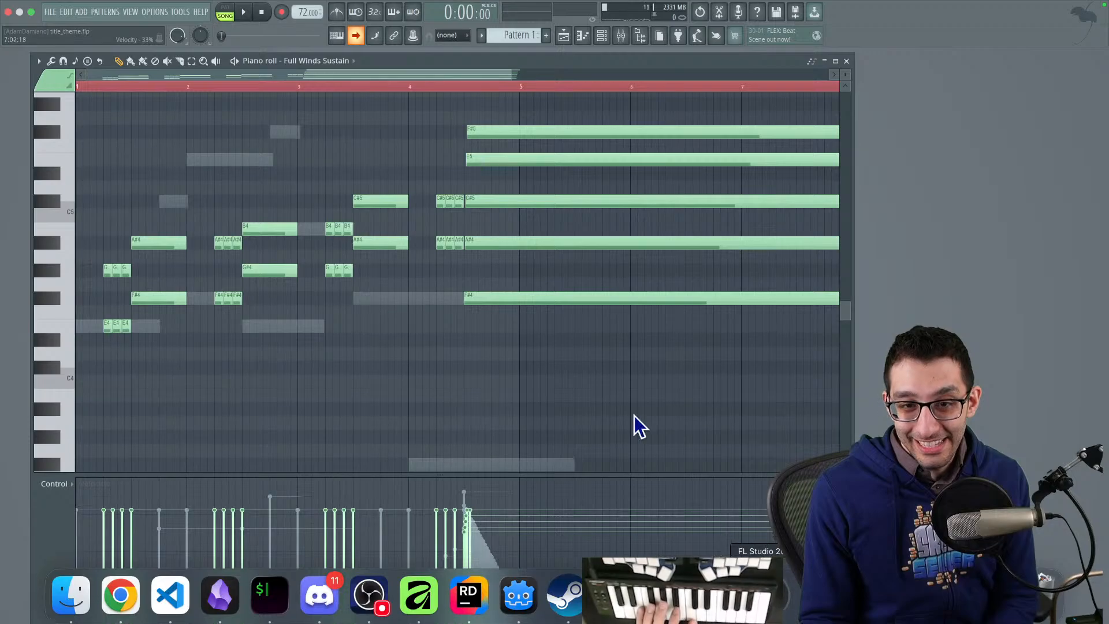
left_click(624, 590)
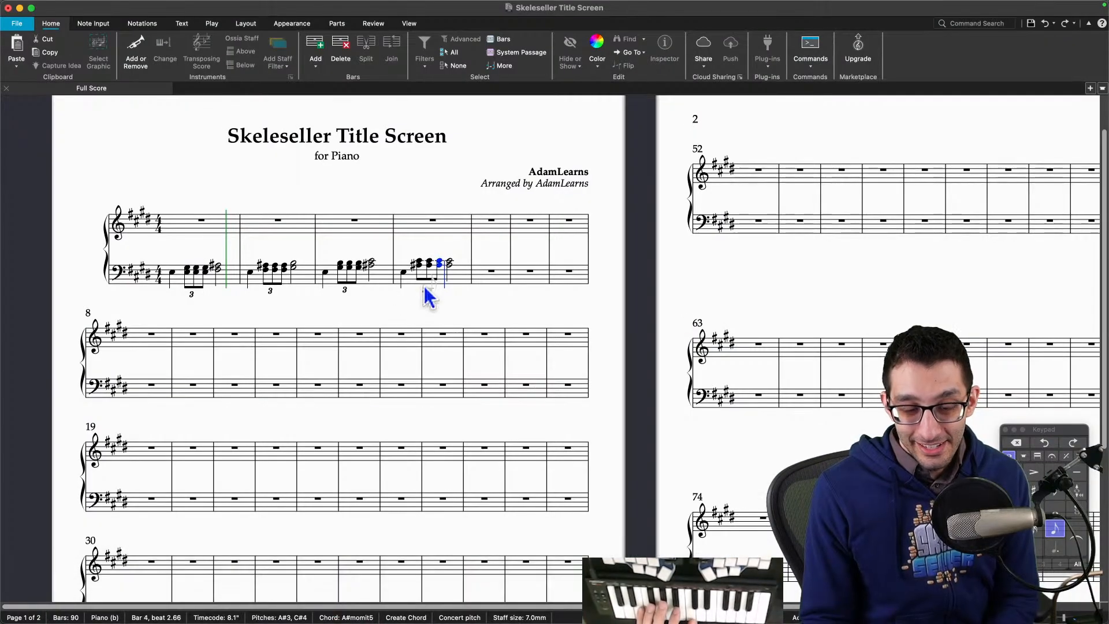
Step: Enter a stacked quarter-note chord built on F#3 at the start of bass bar 5 and delete the stray A#3 on beat 2
left_click(481, 283)
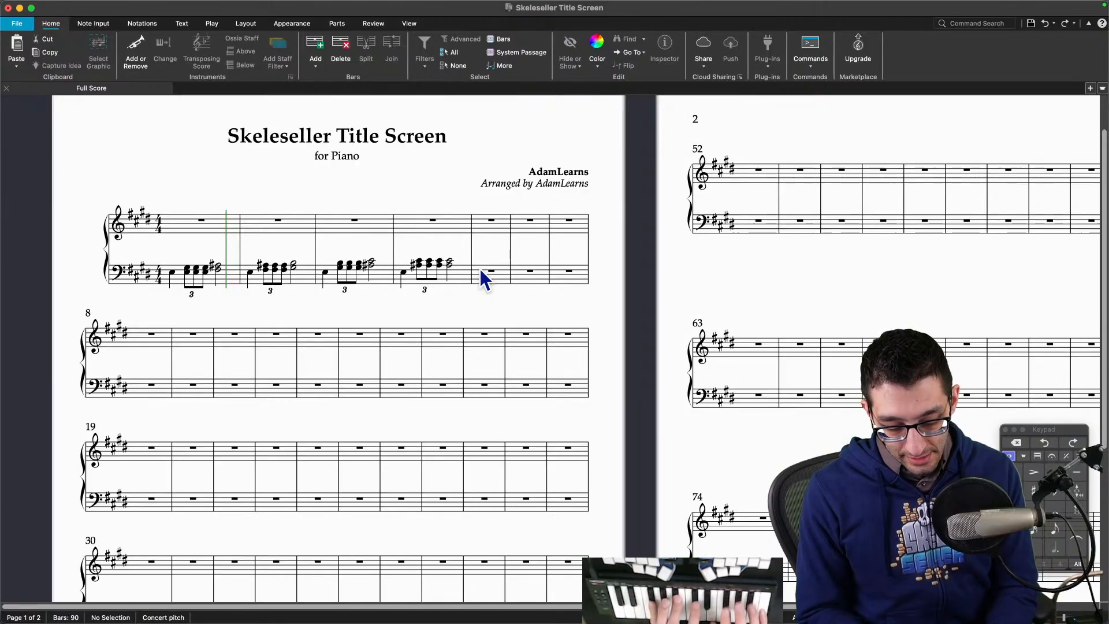
left_click(479, 273)
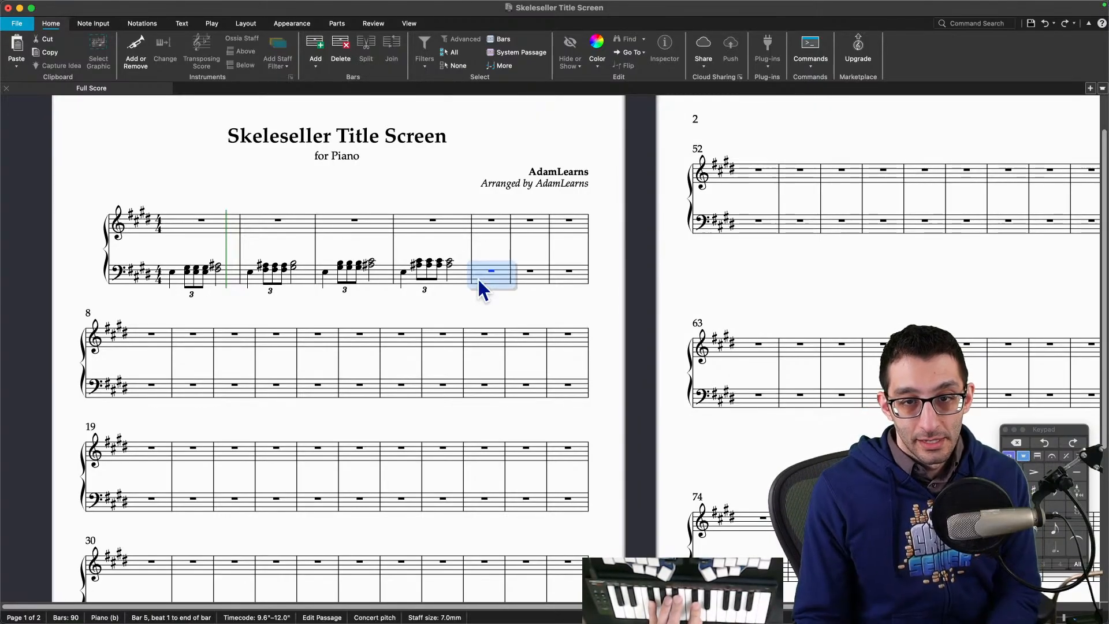
key("n")
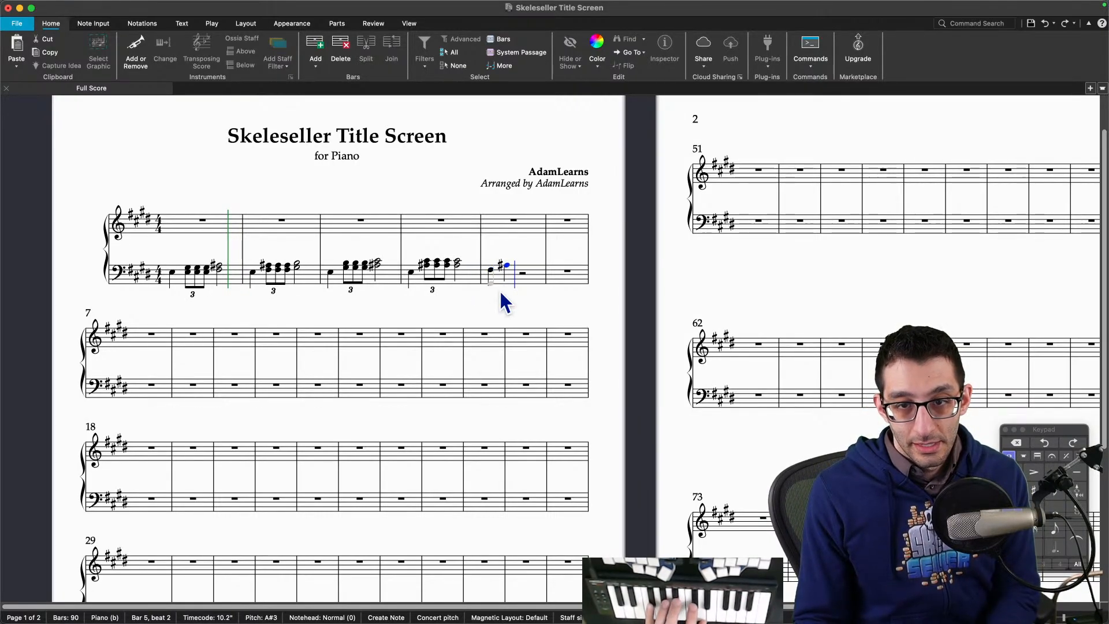
key("Left")
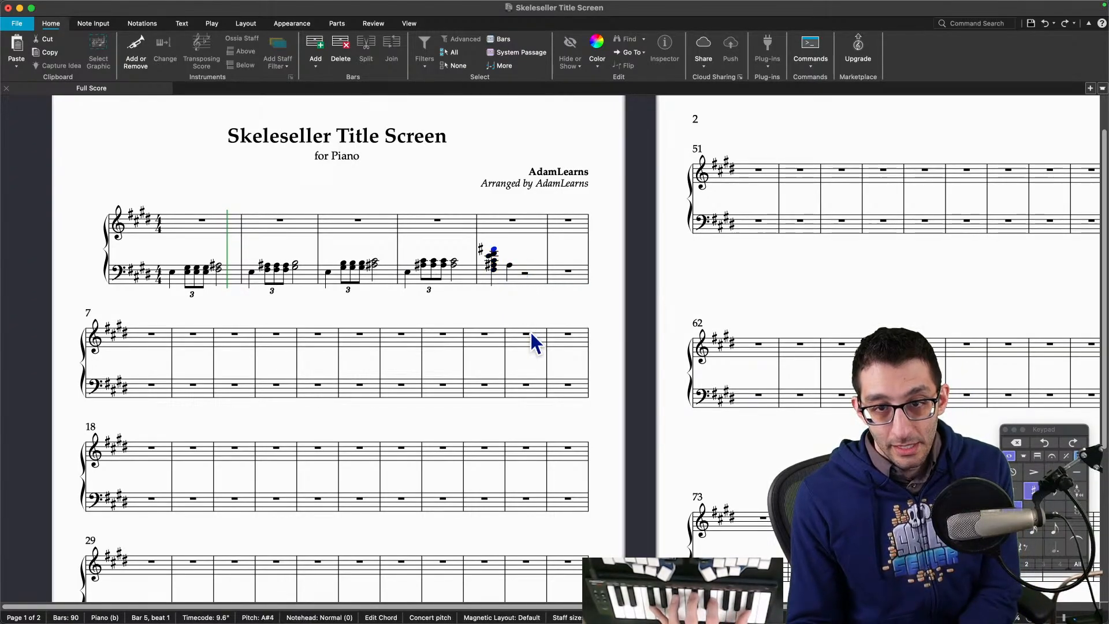
key("Right")
key("Delete")
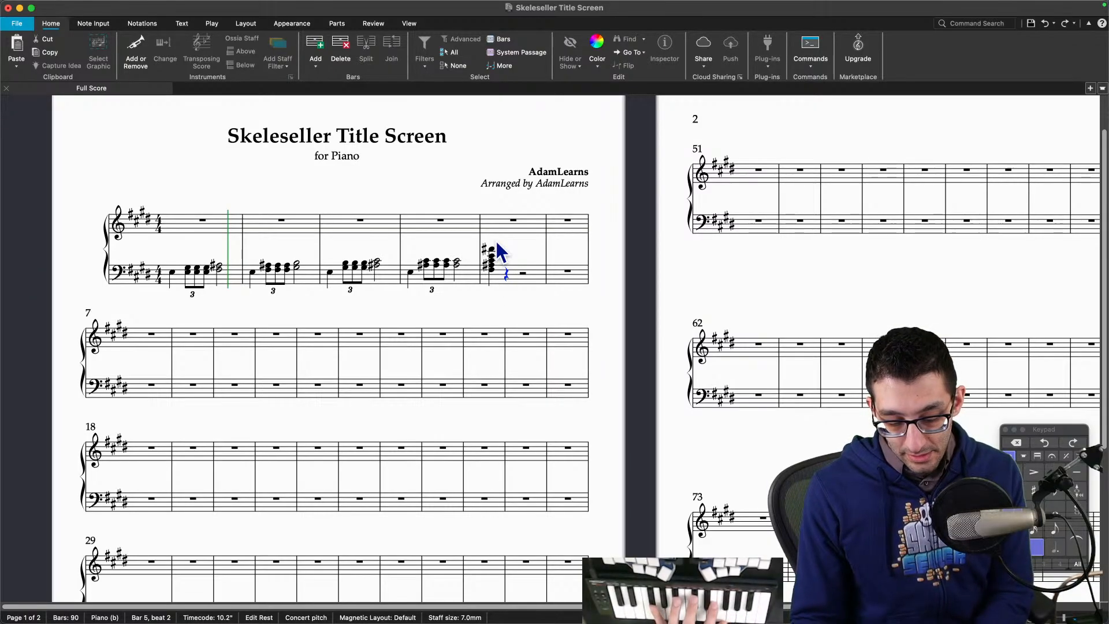
Step: Remove the top A#4 from the bass-staff chord at the start of bar 5
key("Escape")
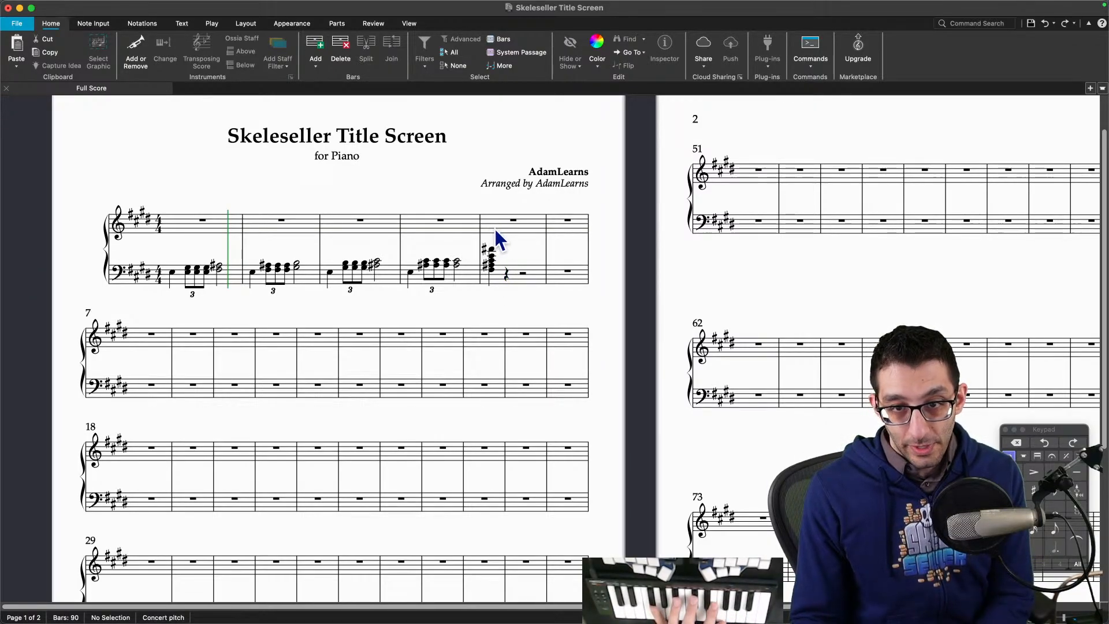
left_click(493, 250)
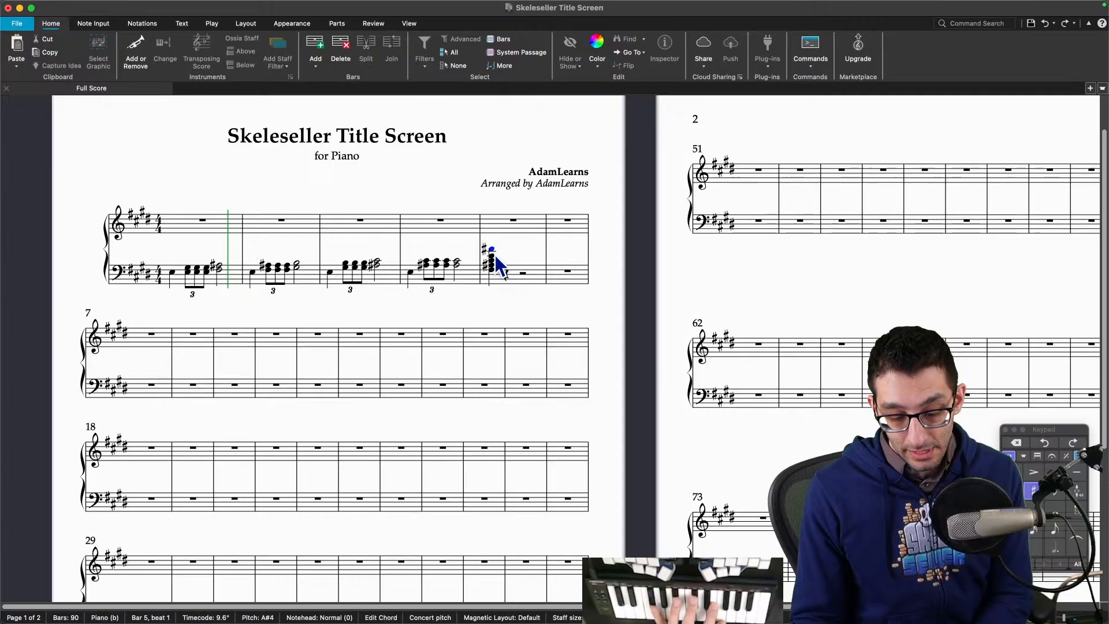
key("Delete")
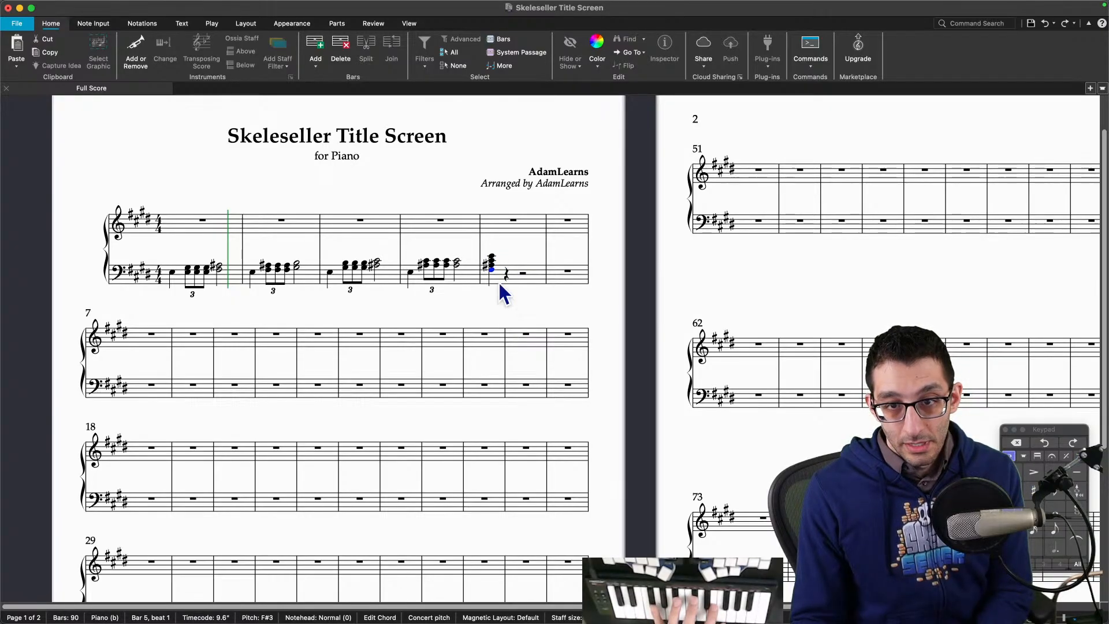
left_click(492, 255)
Step: Check the sustained chord in FL Studio, and in Sibelius enter F#4, A#4, C#5 and A#5 as a chord on beat 1 of treble bar 5
left_click(492, 227)
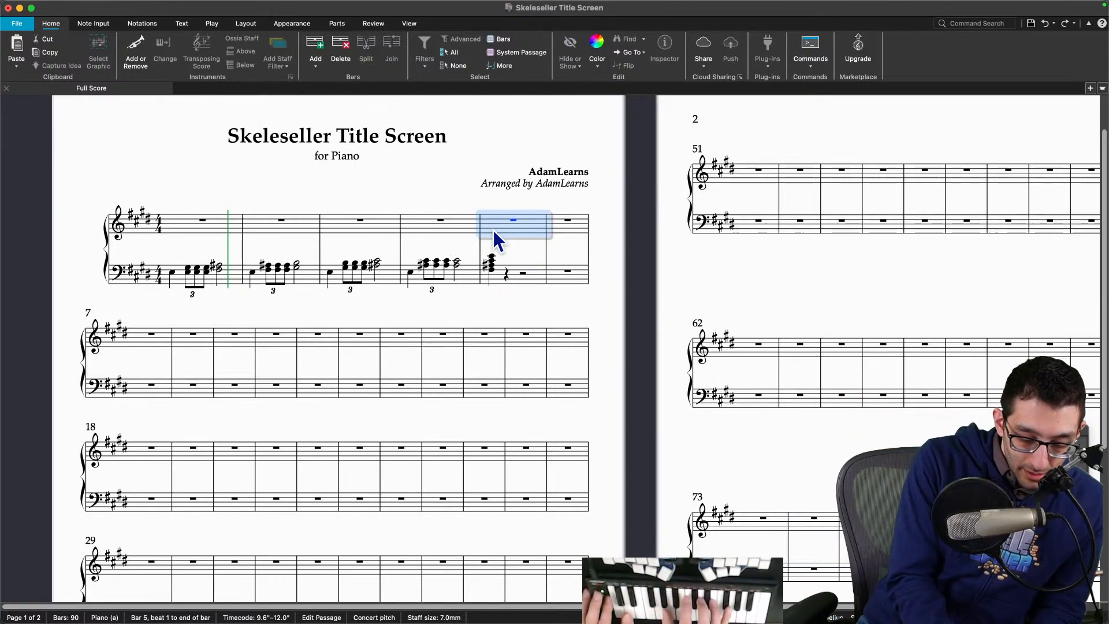
mouse_move(667, 622)
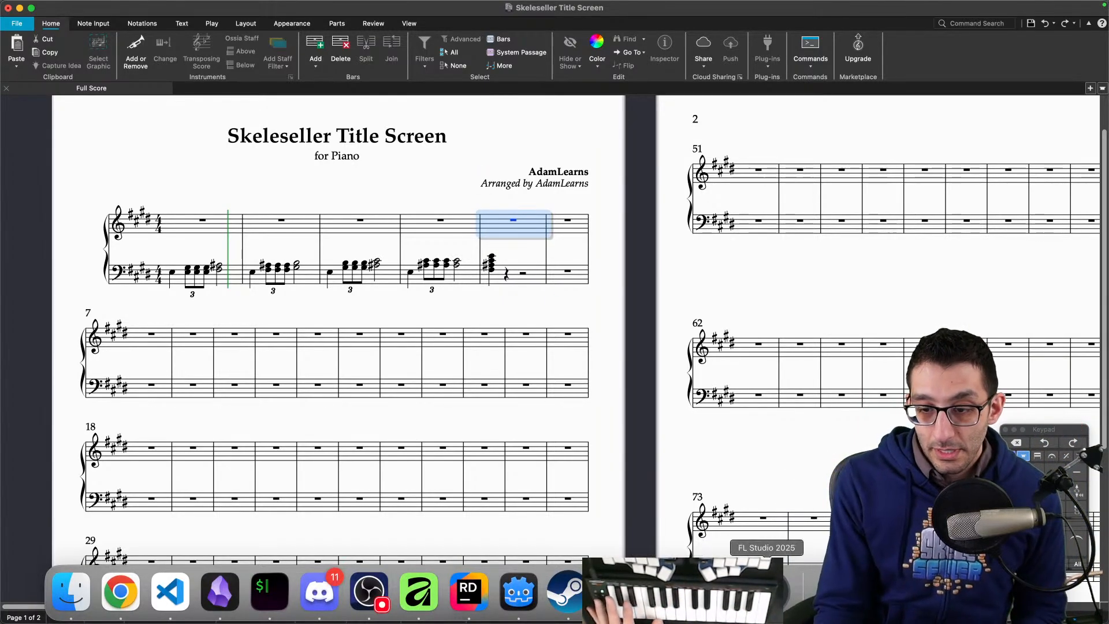
left_click(766, 589)
scroll(376, 307, "up", 3)
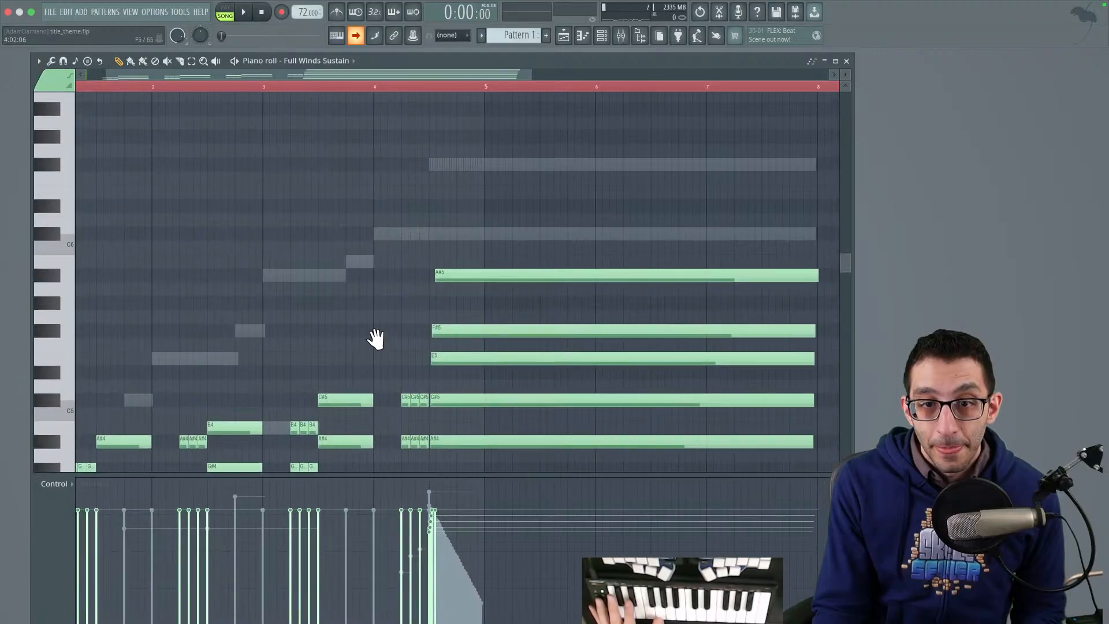
scroll(375, 338, "down", 3)
mouse_move(618, 618)
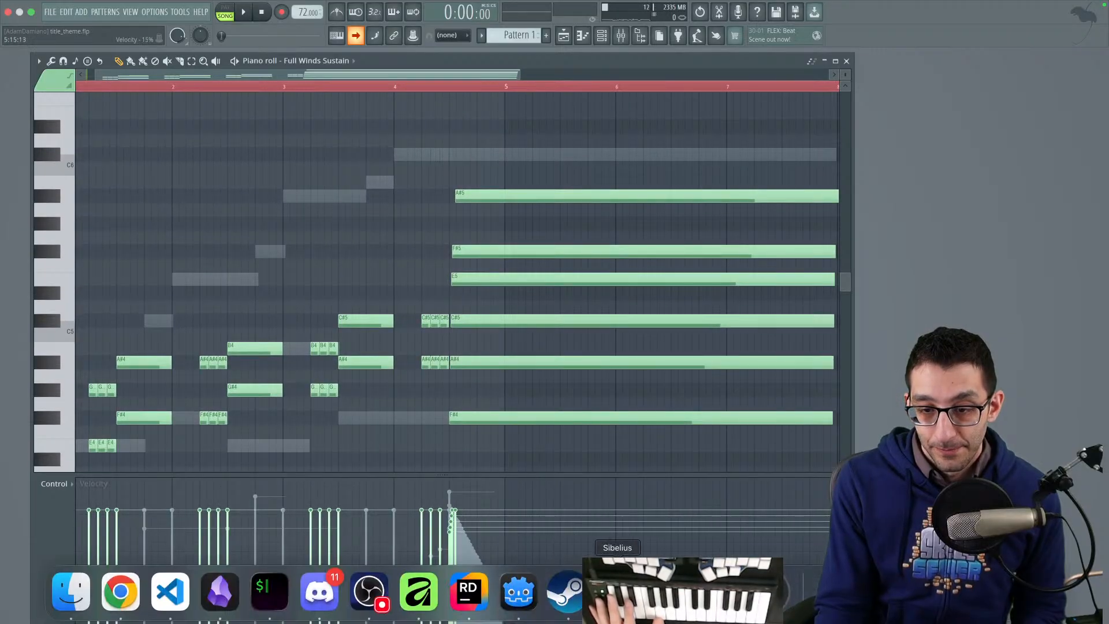
left_click(617, 595)
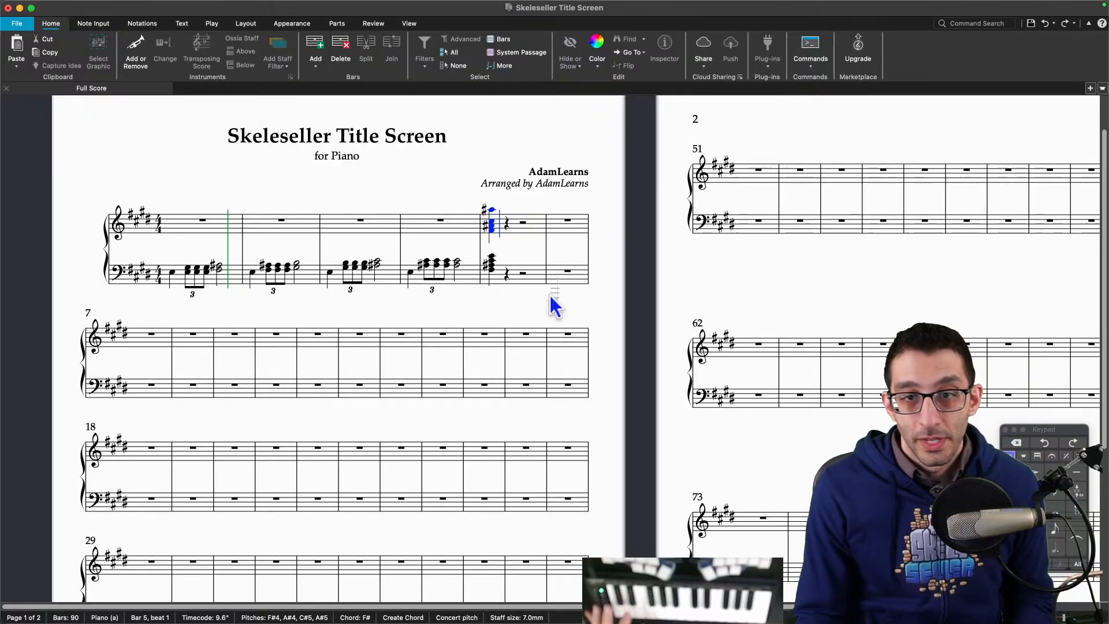
Step: Add an arpeggio line to the treble and bass chords on beat 1 of bar 5
left_click(494, 265, "shift")
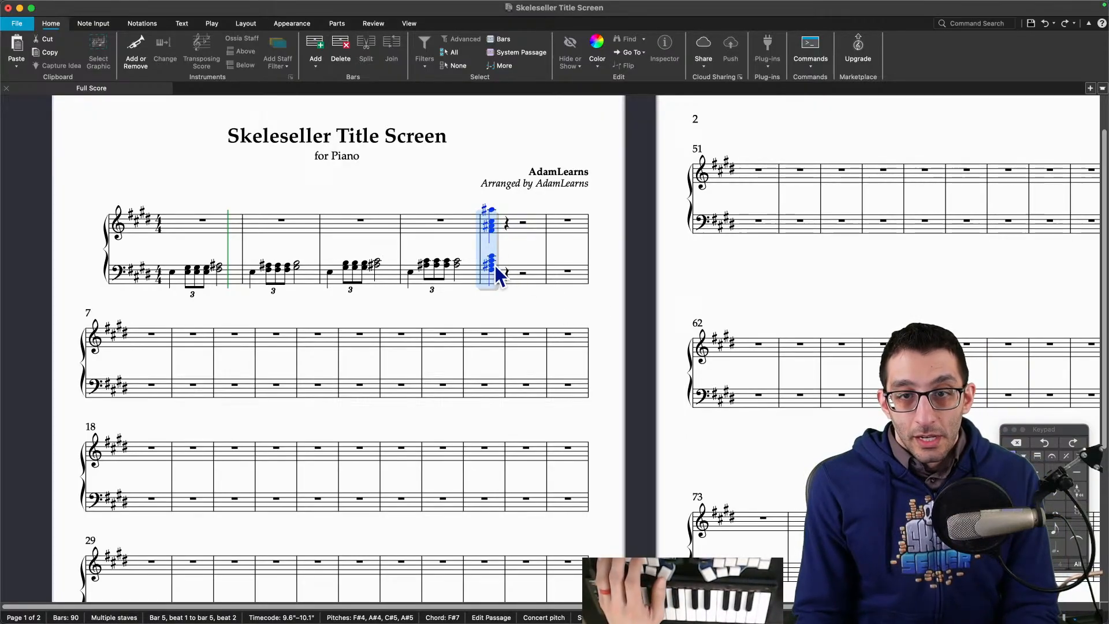
left_click(1062, 457)
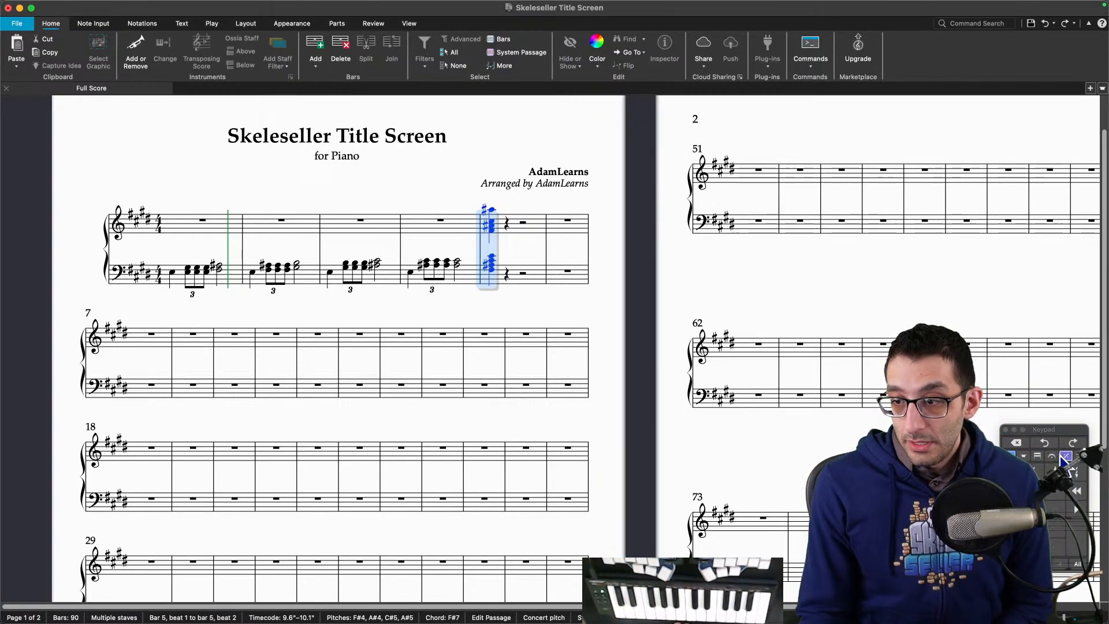
left_click(1043, 472)
left_click(371, 308)
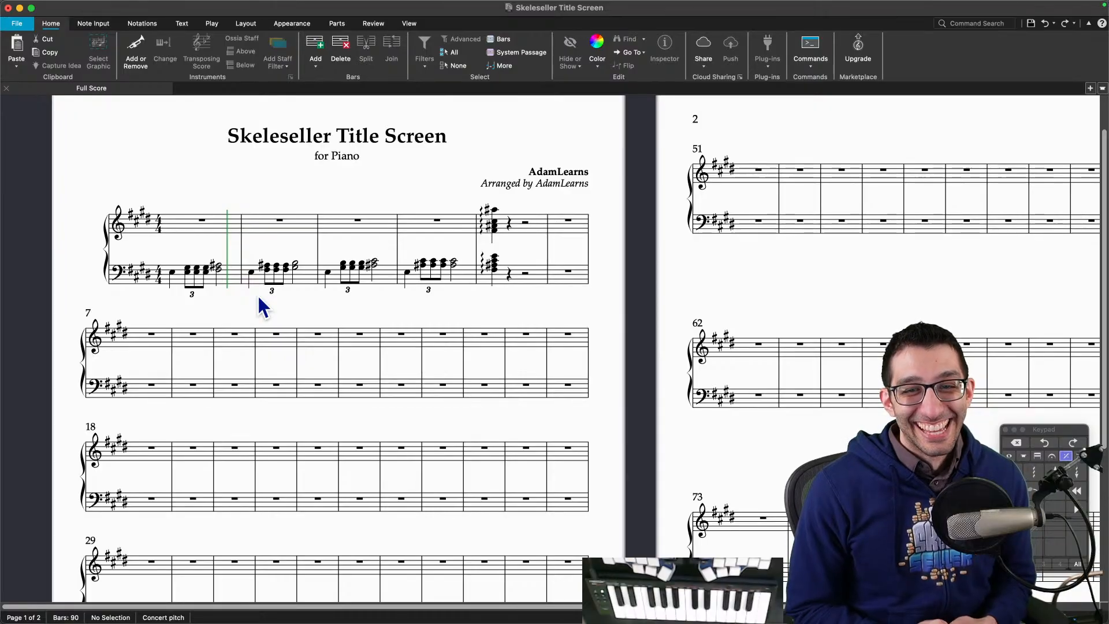
Step: Switch to FL Studio, examine the Full Winds Sustain piano roll and play it from the start, and return to Sibelius
left_click(172, 272)
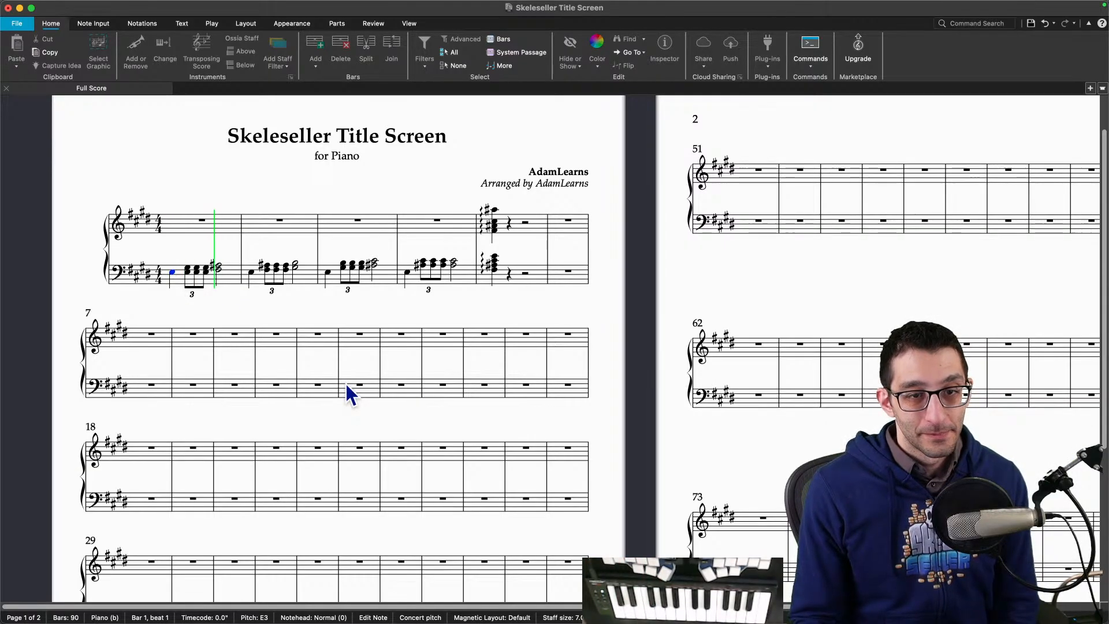
mouse_move(468, 589)
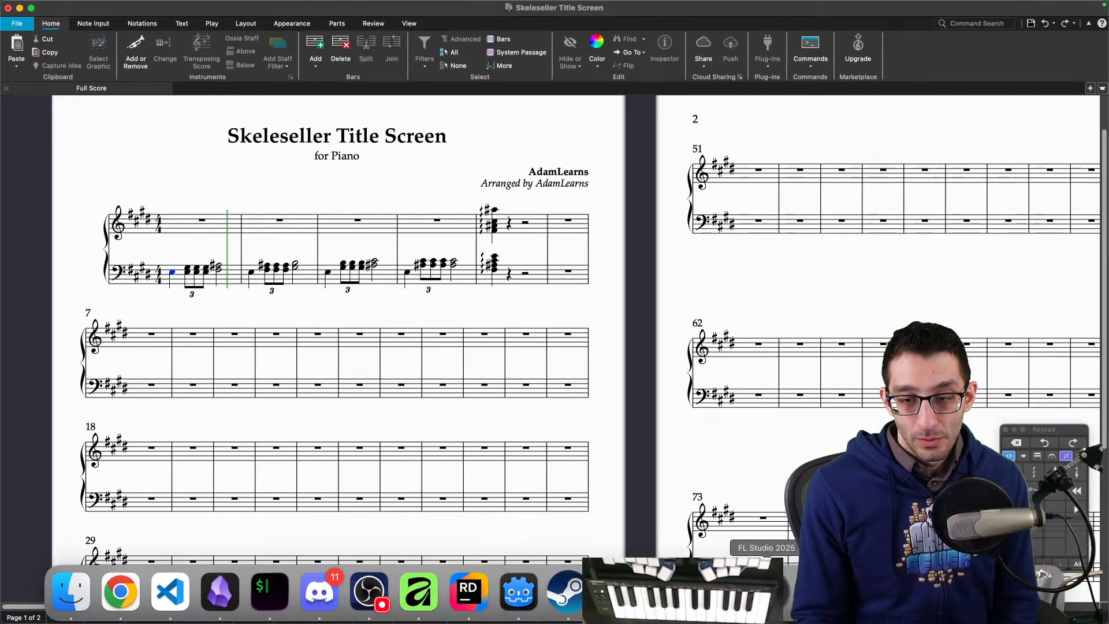
left_click(753, 589)
scroll(314, 346, "down", 4)
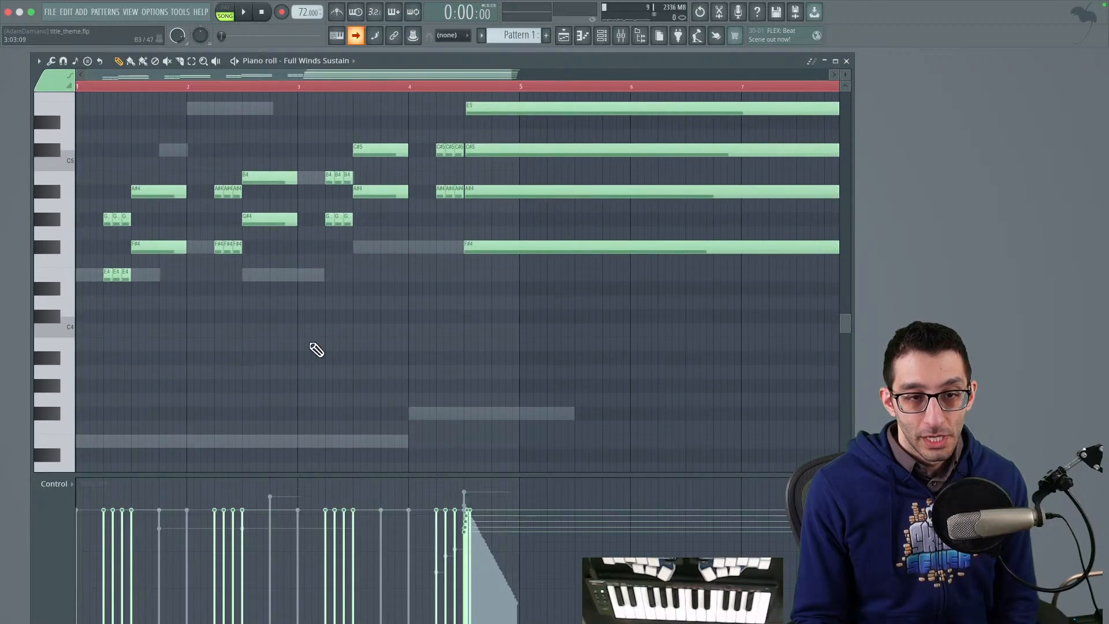
scroll(510, 453, "up", 5)
scroll(404, 452, "up", 8)
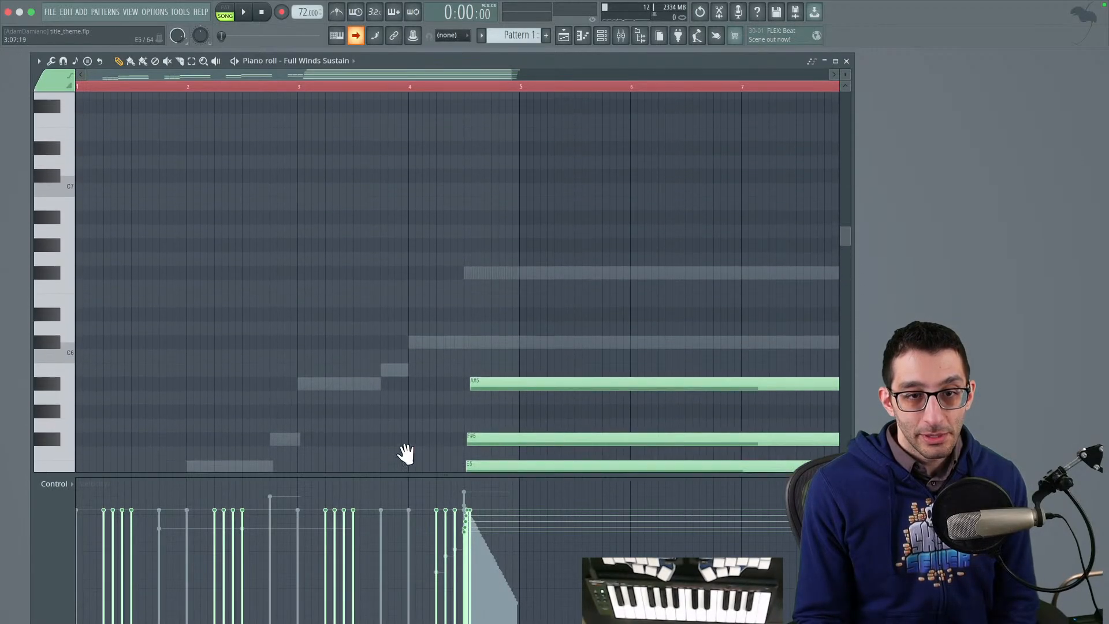
scroll(436, 369, "down", 7)
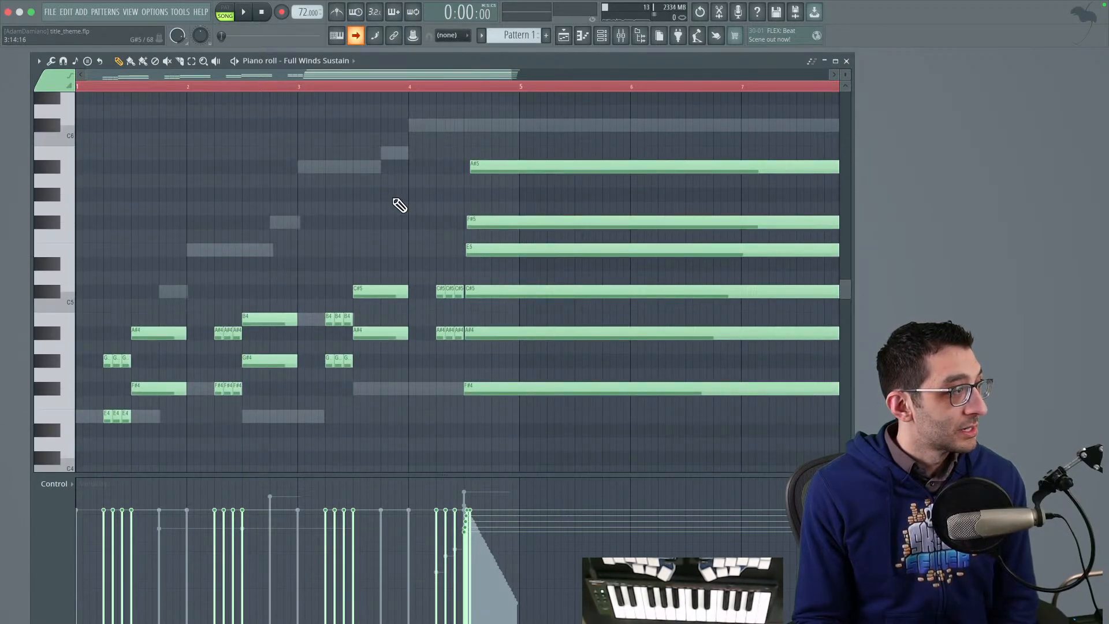
left_click_drag(100, 89, 79, 89)
key("space")
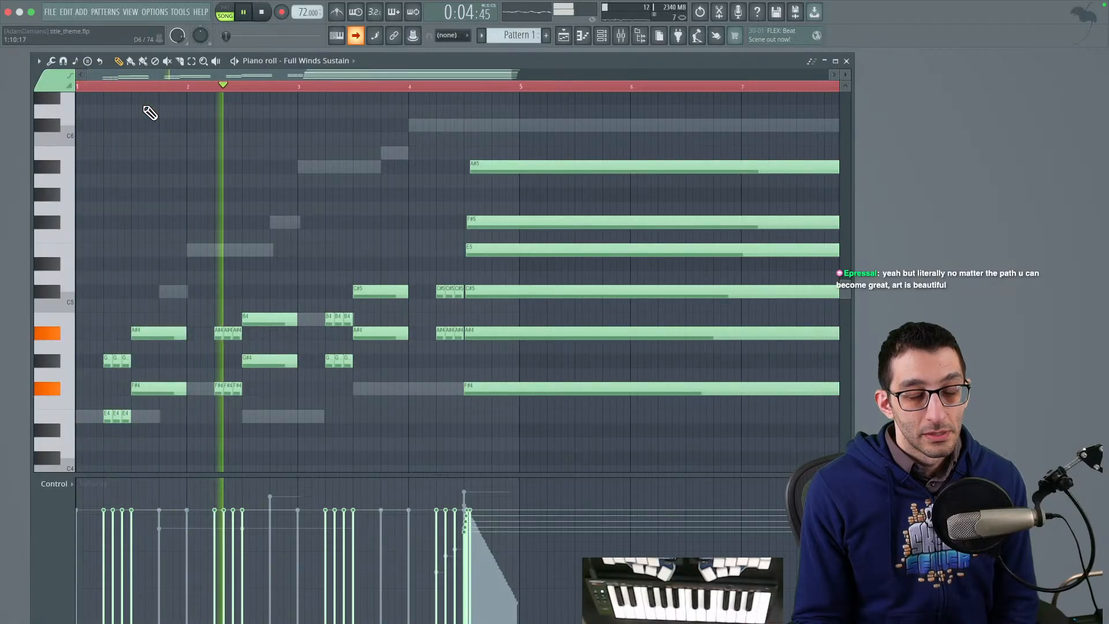
key("space")
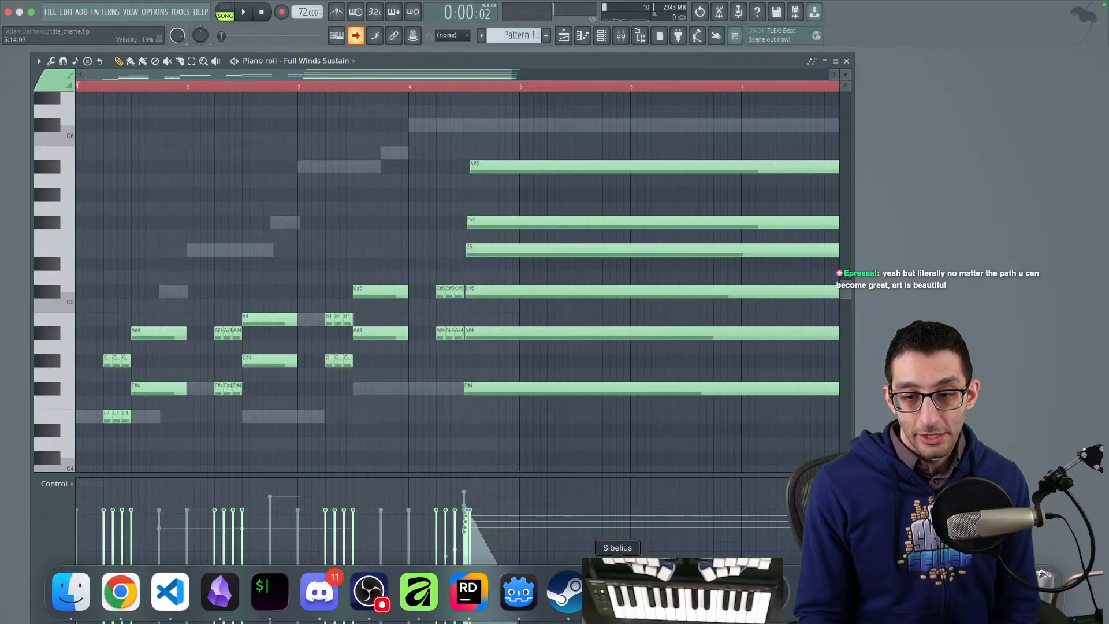
left_click(617, 595)
Step: Add E2 an octave below the bass-staff E3 on beat 1 of bars 1 to 4
left_click(172, 273)
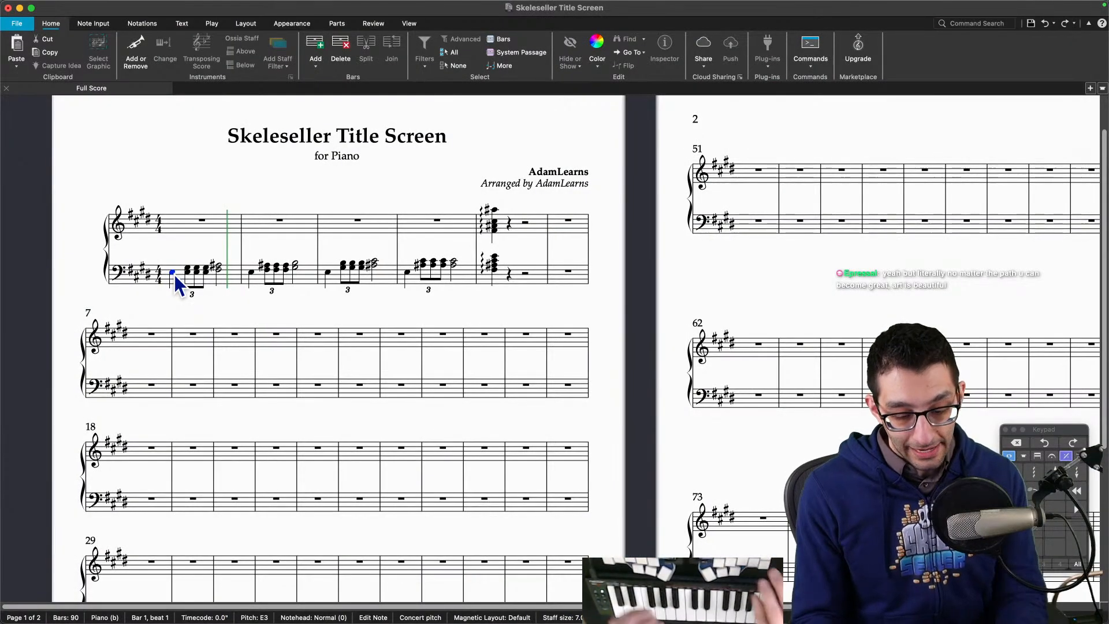
key("shift+8")
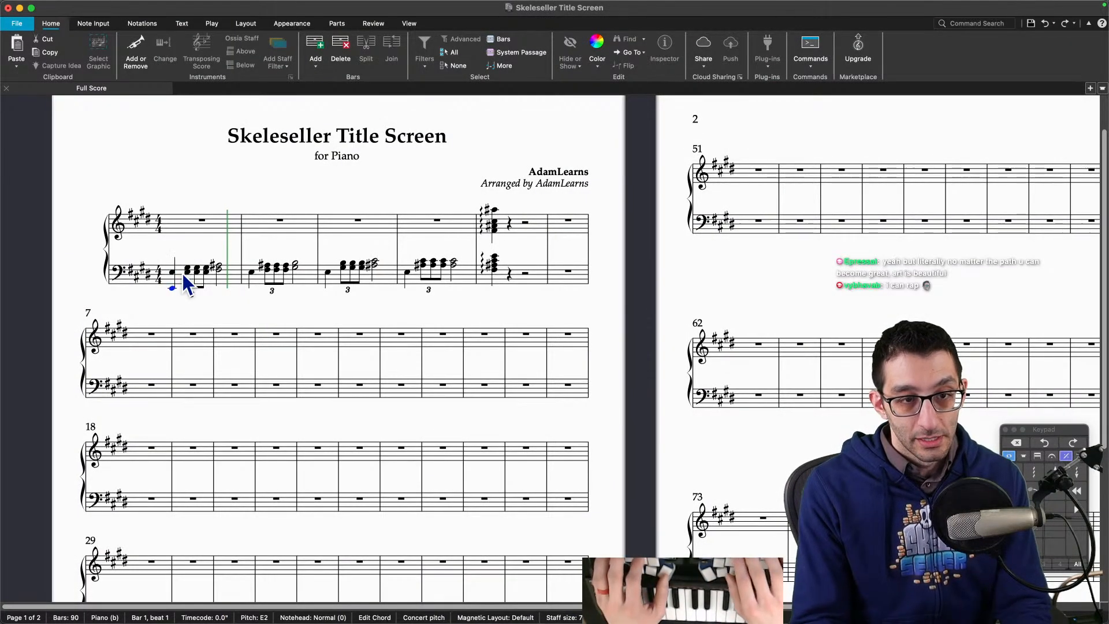
left_click(252, 272)
key("shift+8")
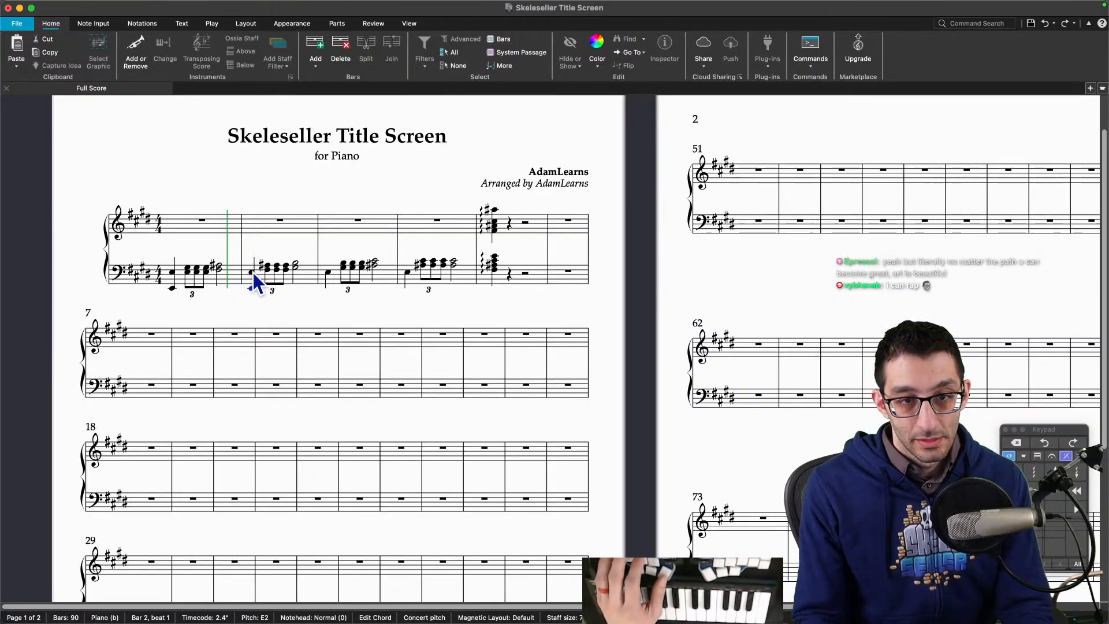
left_click(326, 272)
double_click(327, 273)
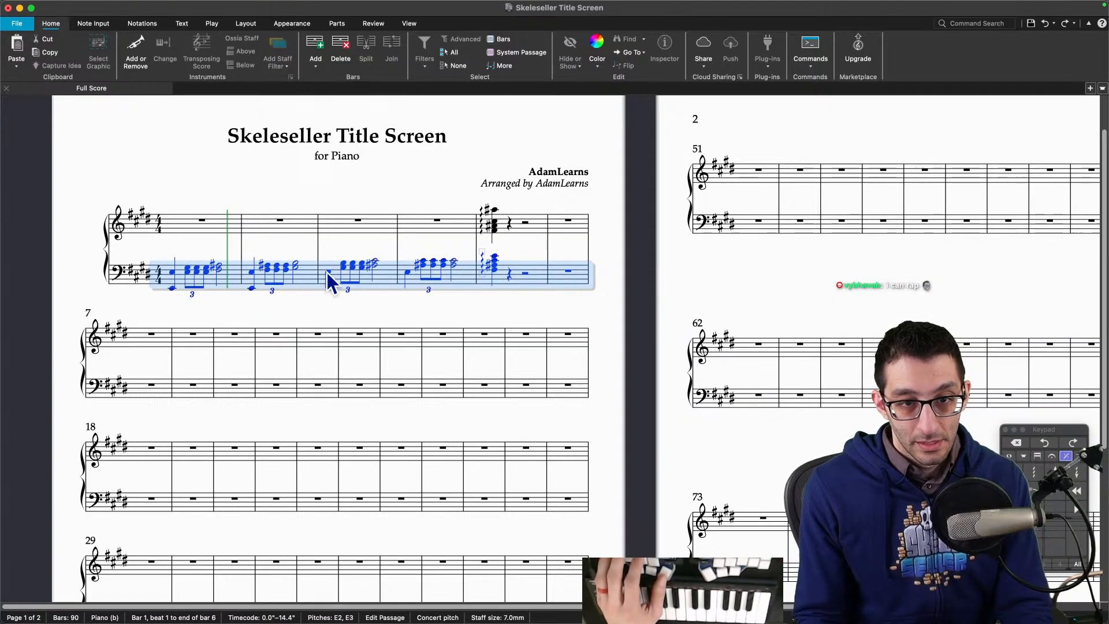
left_click(326, 272)
key("shift+8")
left_click(407, 272)
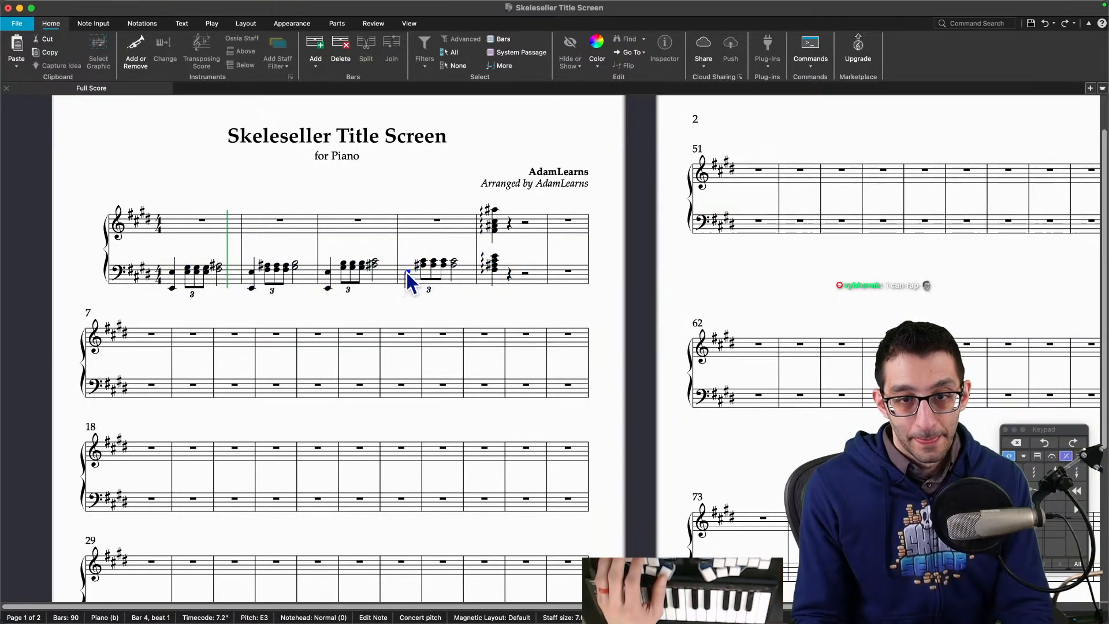
key("shift+8")
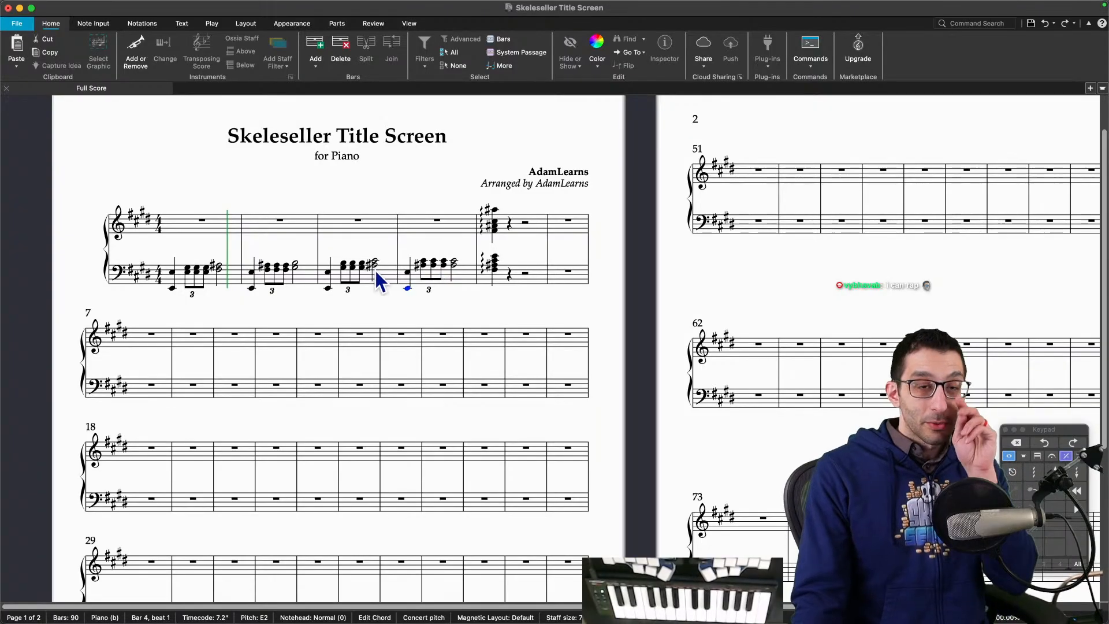
key("Escape")
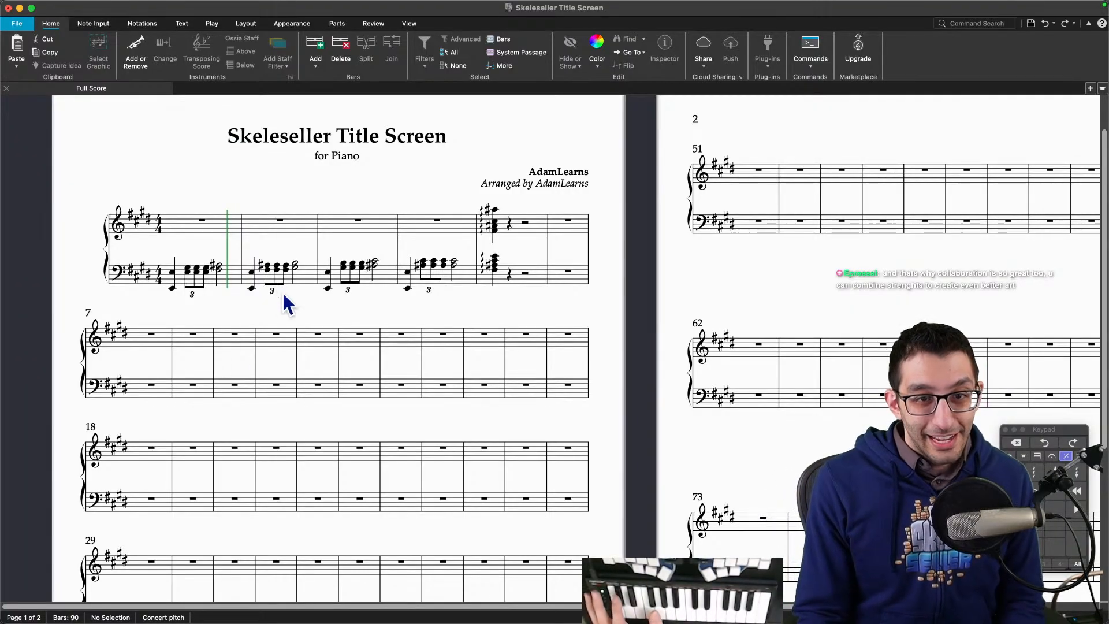
Step: Copy bass bar 1 into the treble staff an octave higher and delete the lower E3 from its beat 1
left_click(231, 289)
left_click(195, 229, "alt")
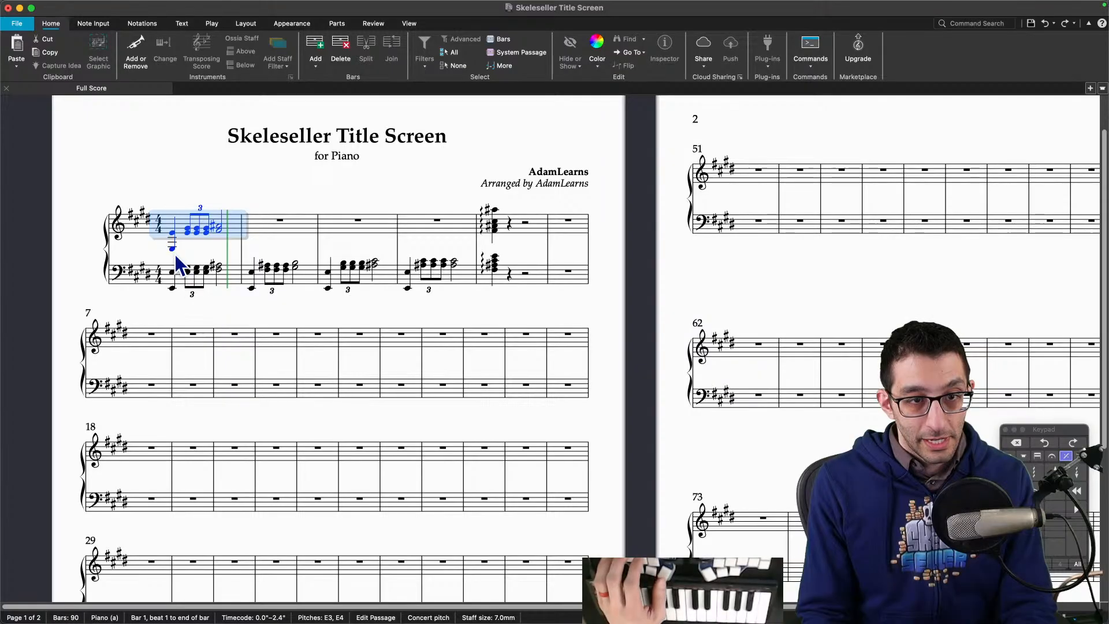
left_click(173, 249)
key("Delete")
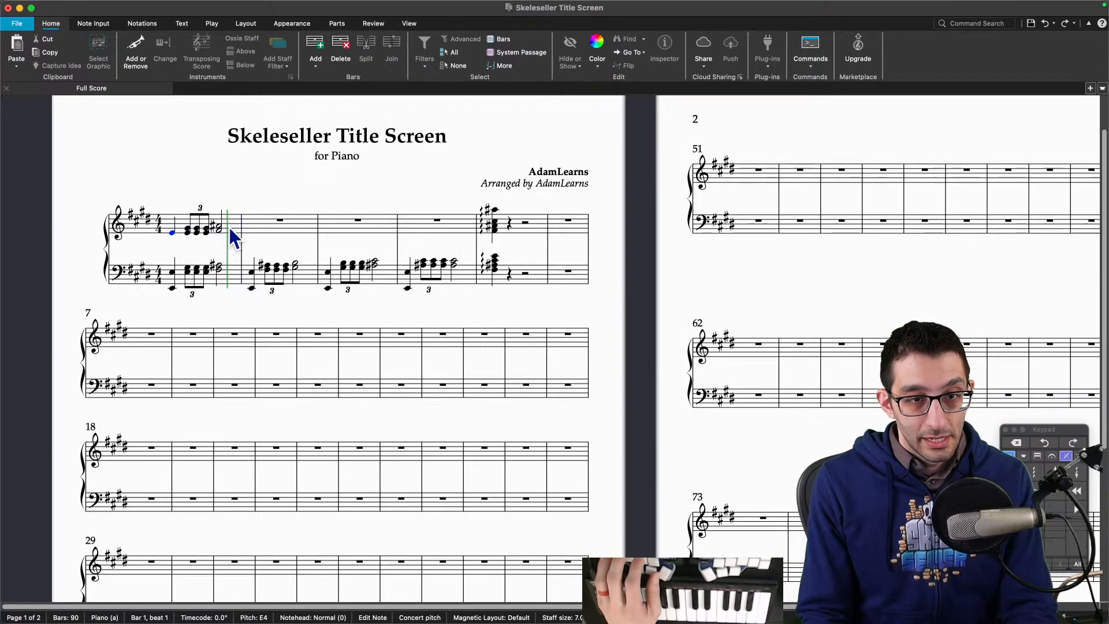
Step: Shorten the chord on beat 3 of treble bar 1 to a quarter note, and enter quarter notes C#5 on beat 4 and E5 starting bar 2
left_click(219, 227)
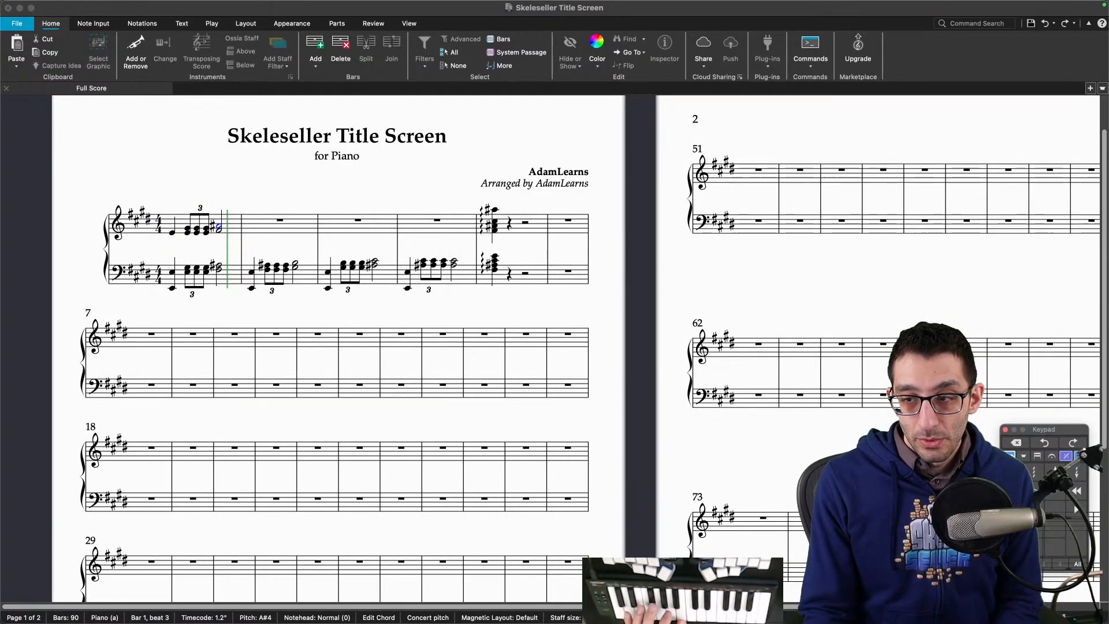
left_click(1009, 456)
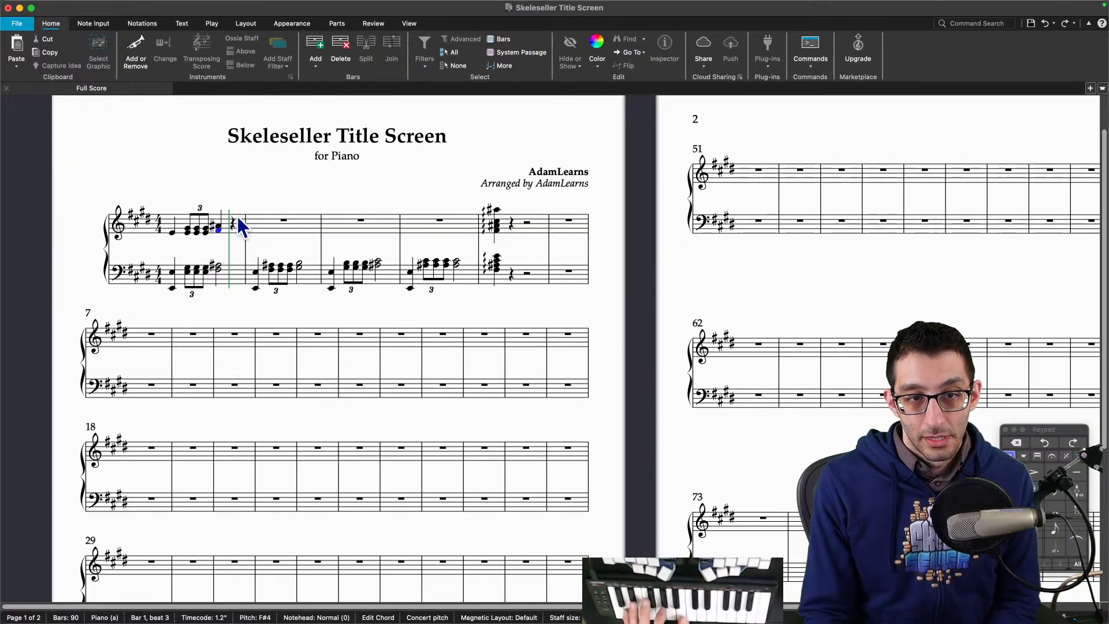
left_click(233, 222)
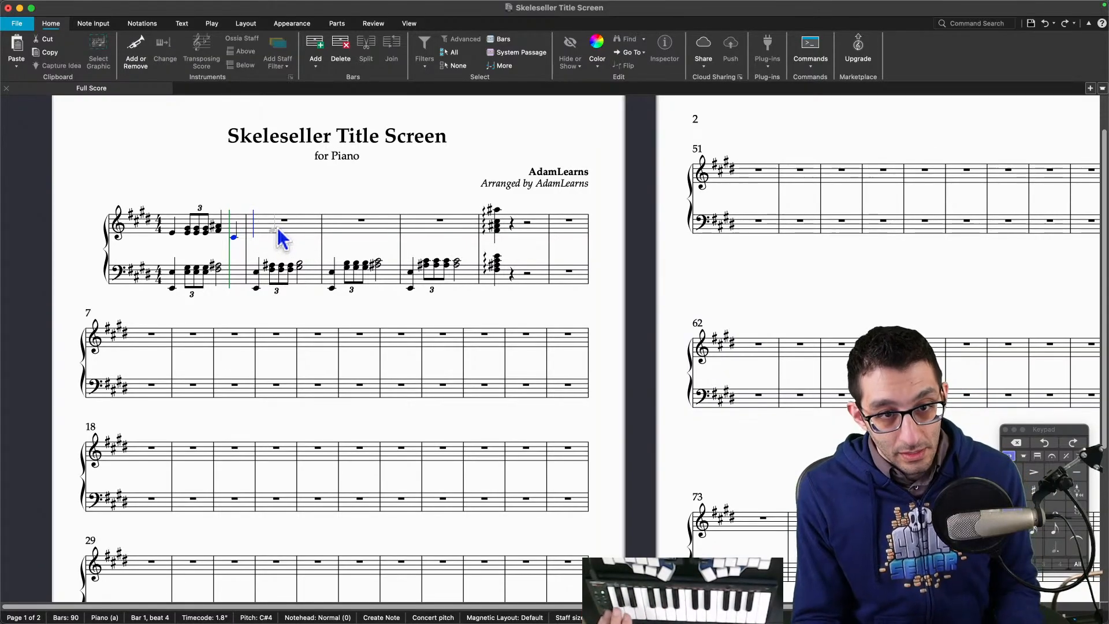
key("Escape")
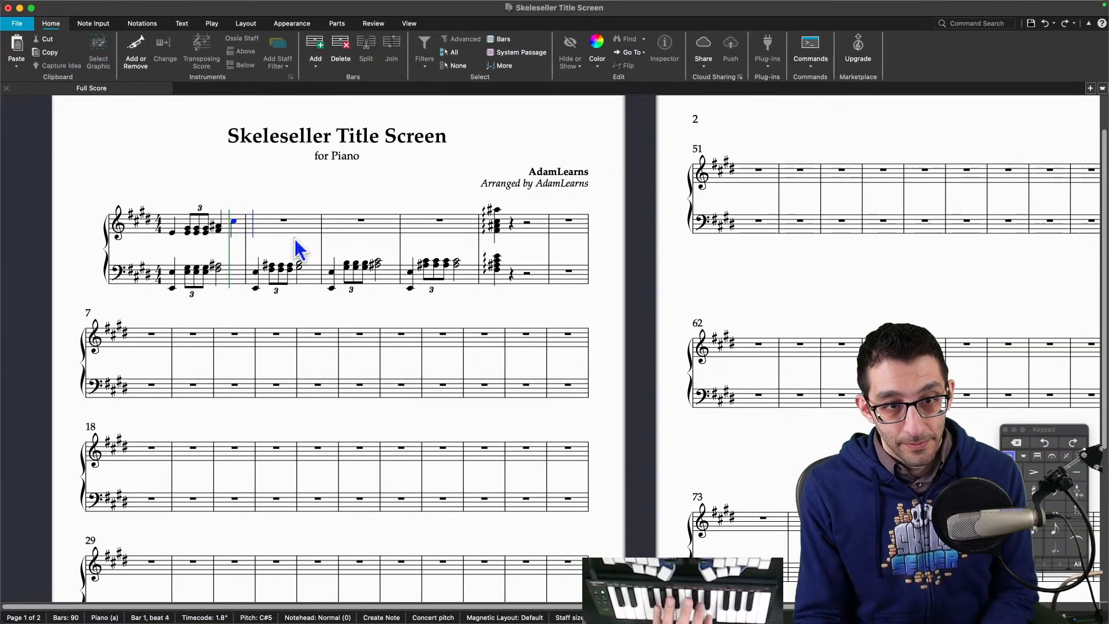
key("Escape")
key("Escape")
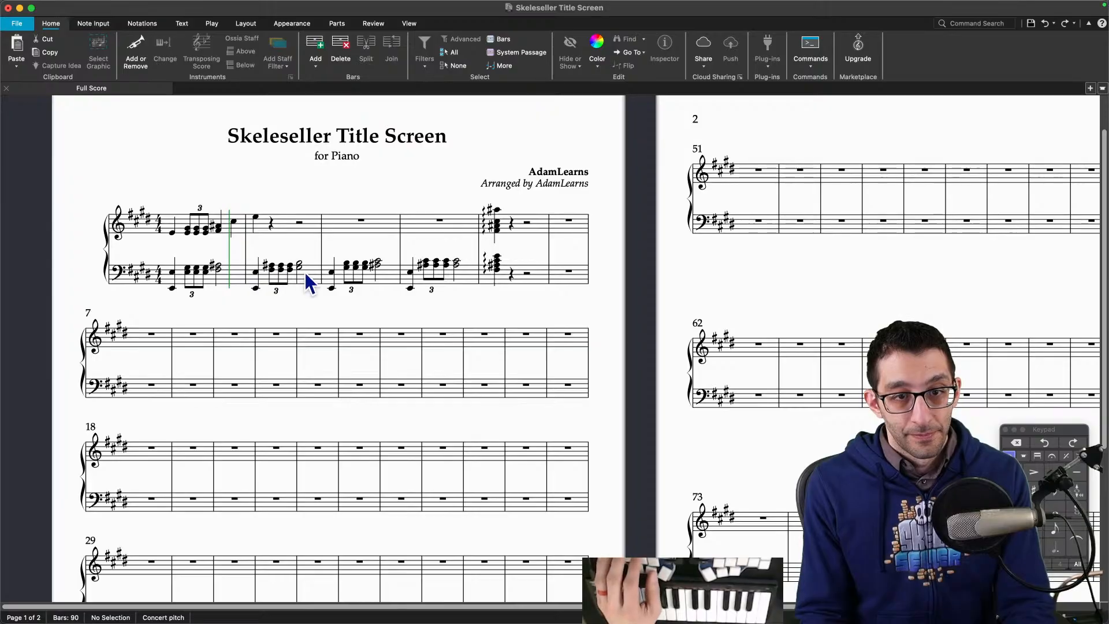
Step: Copy the bass chords from bar 2 beats 2 to 4 and all of bars 3 and 4 into the treble staff an octave higher
left_click_drag(273, 271, 296, 271)
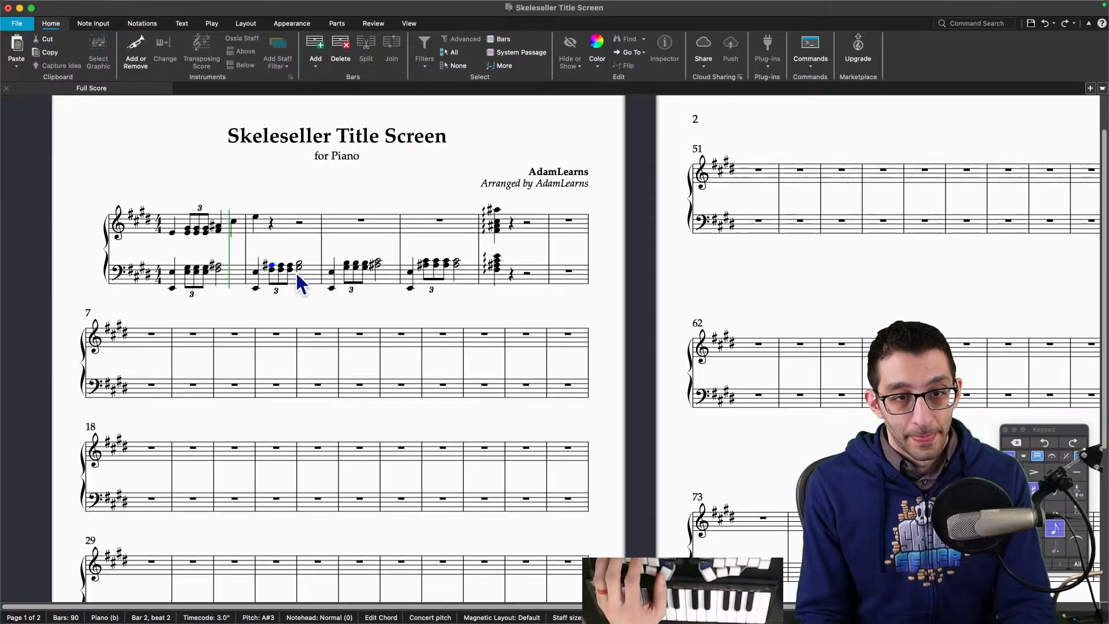
left_click(270, 226, "alt")
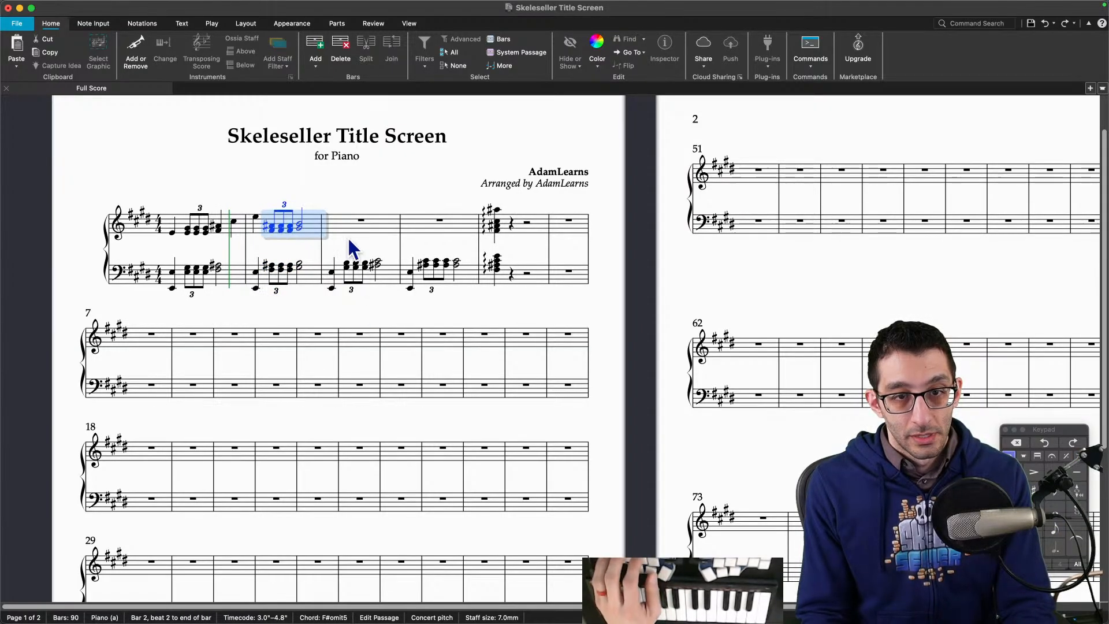
left_click(388, 280)
left_click(386, 229, "alt")
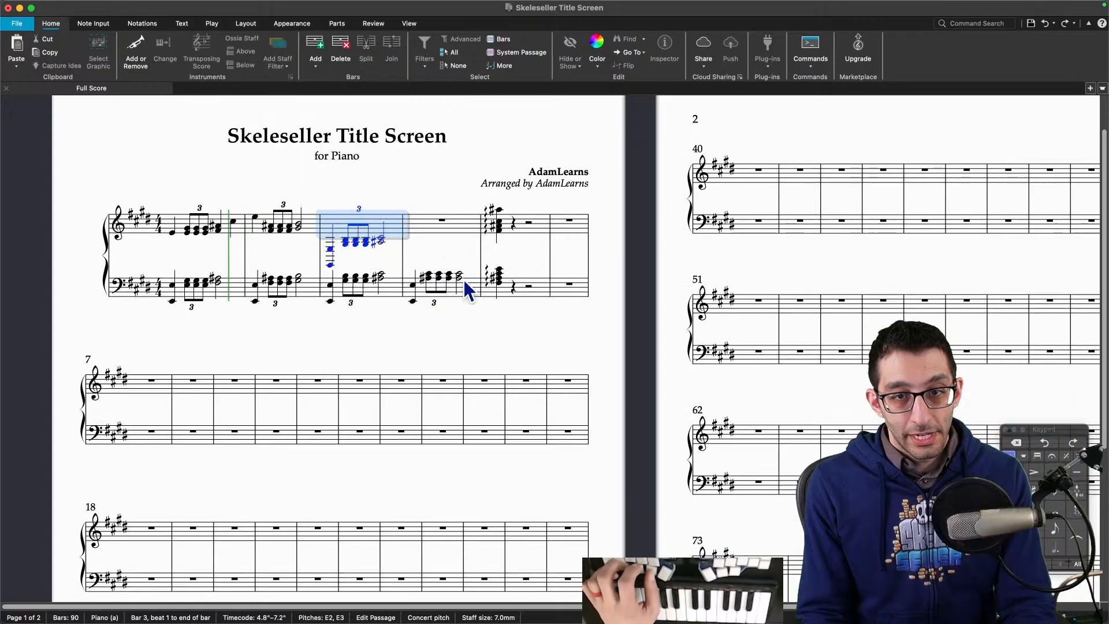
left_click(462, 278)
left_click(428, 242, "alt")
left_click(338, 220, "shift")
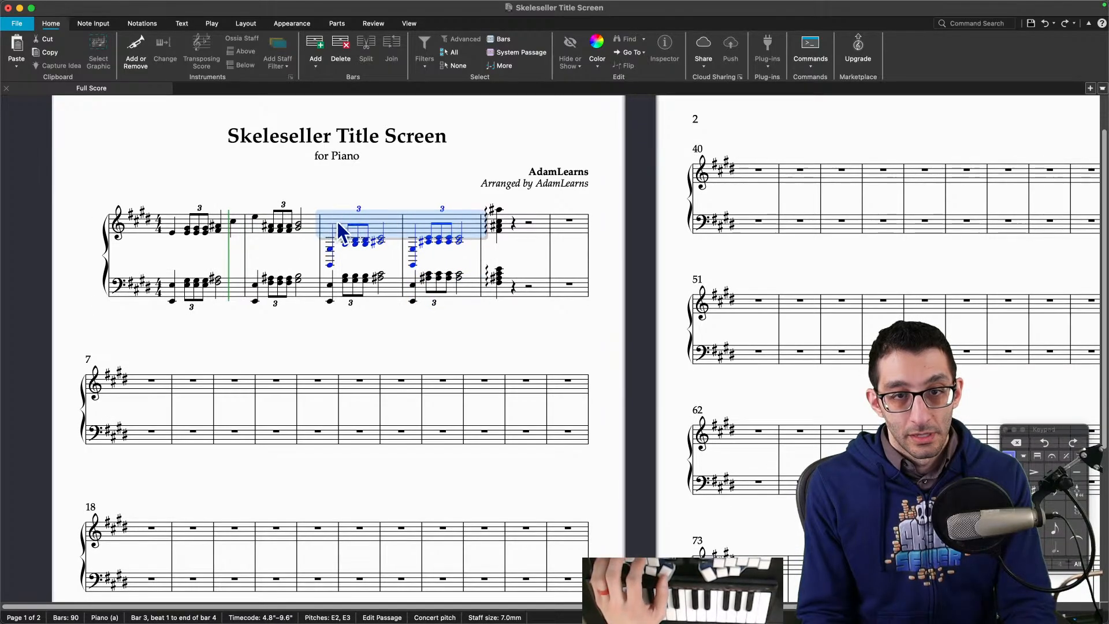
key("super+Up")
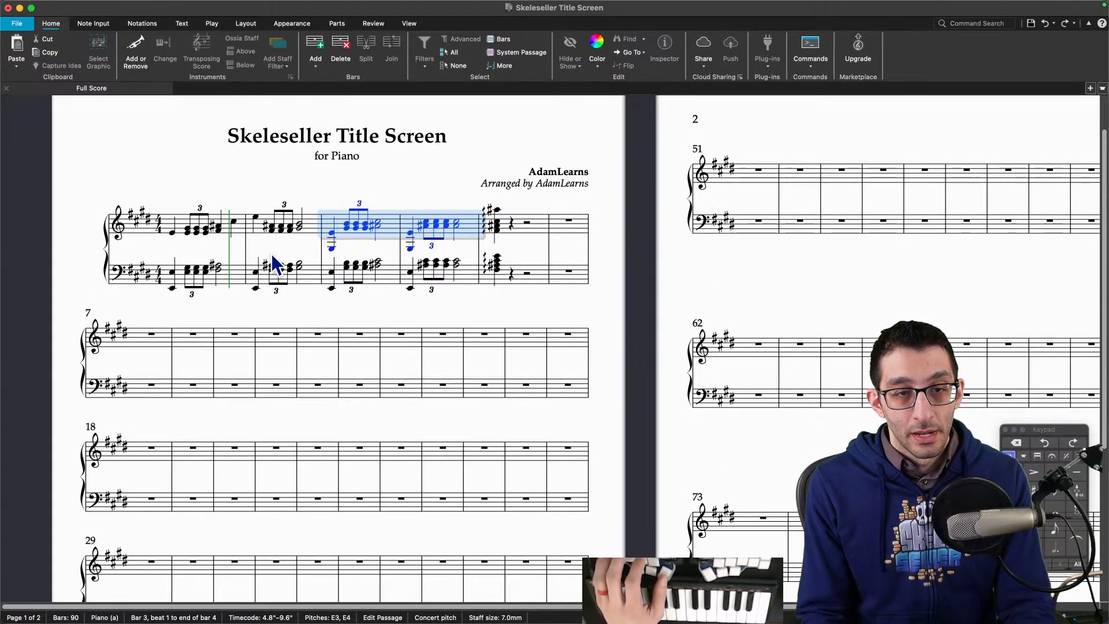
key("Escape")
Step: Switch to FL Studio, examine the rising melody in the Violas Sustain piano roll, and return to Sibelius
left_click(419, 591)
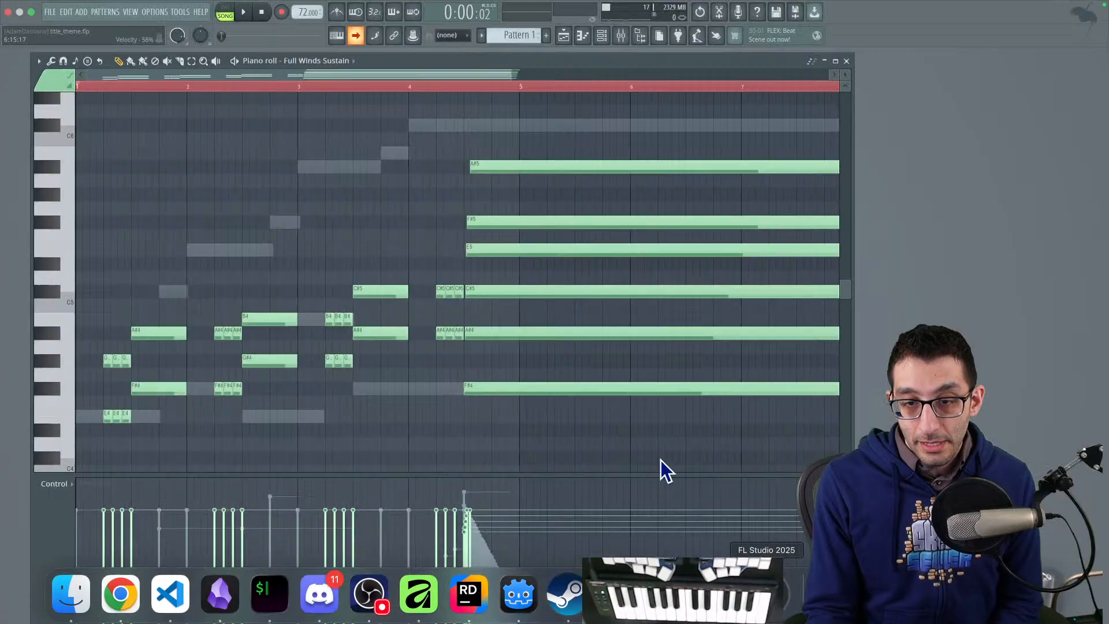
scroll(301, 185, "down", 1)
scroll(271, 208, "up", 2)
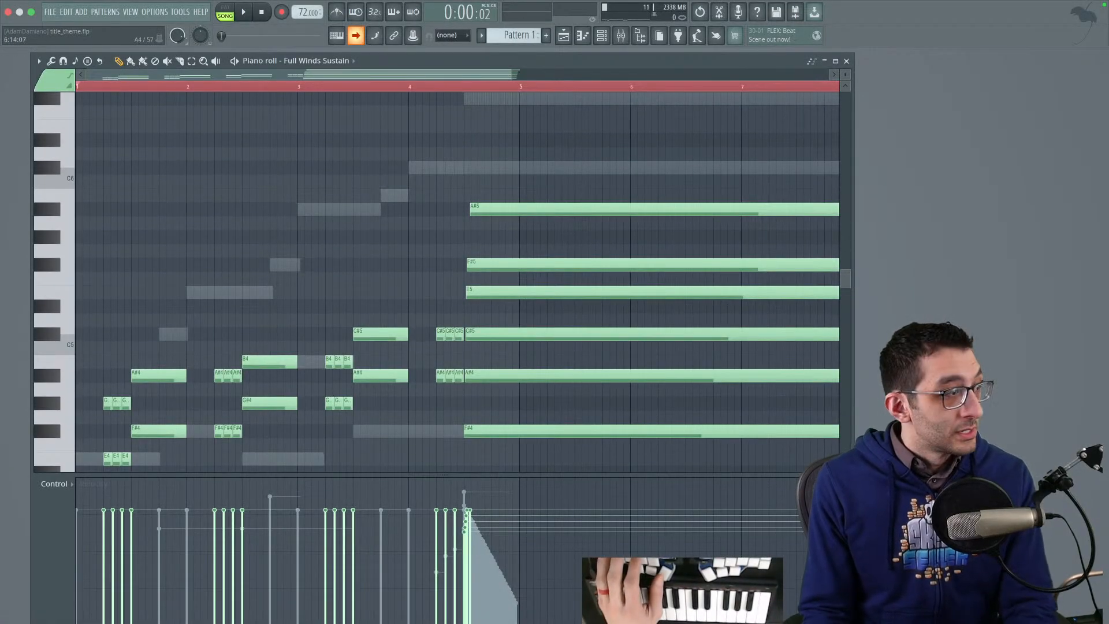
right_click(174, 334)
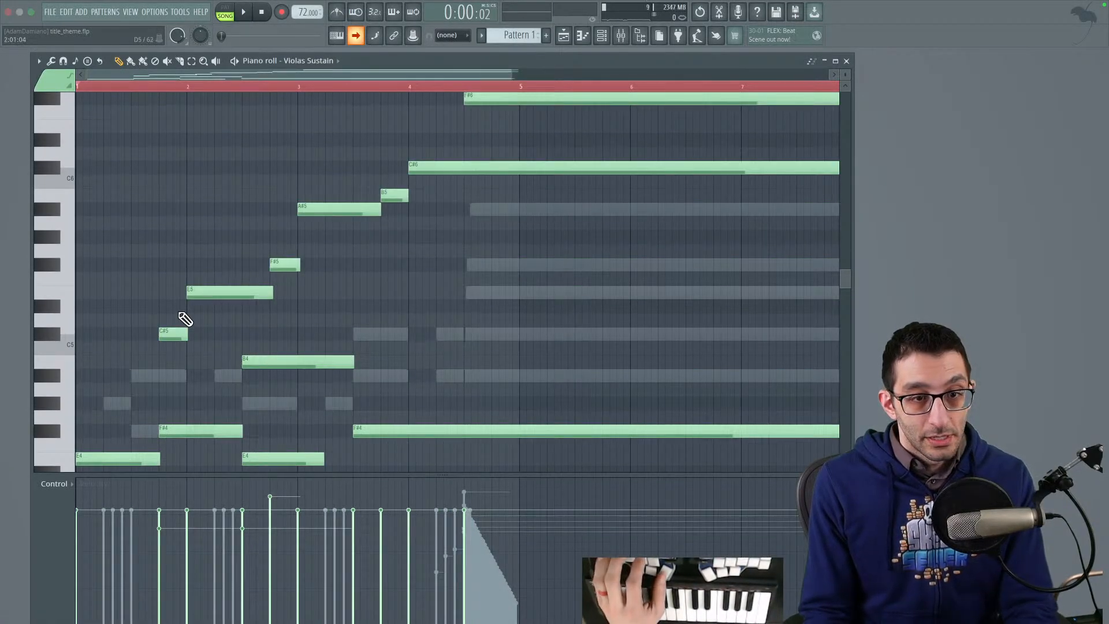
left_click_drag(160, 309, 195, 310)
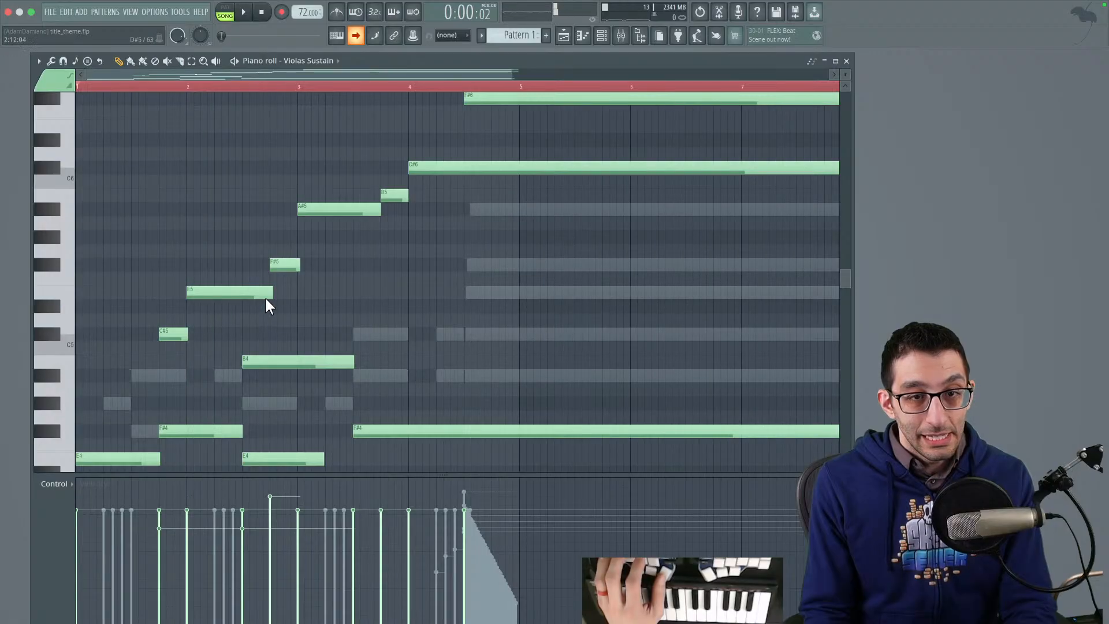
left_click_drag(268, 302, 314, 279)
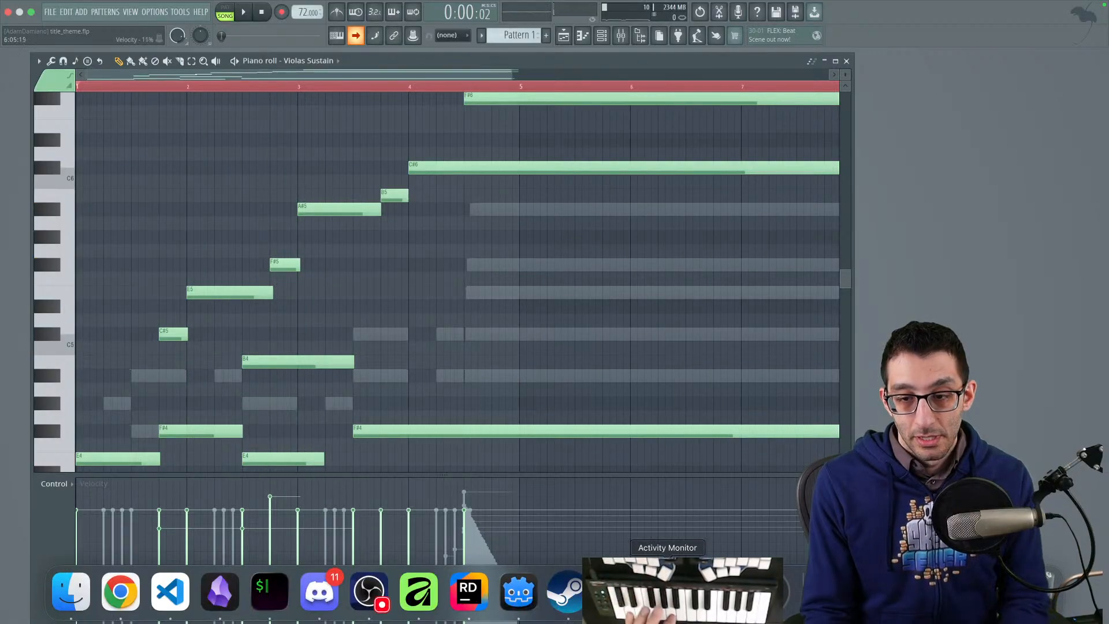
left_click(616, 592)
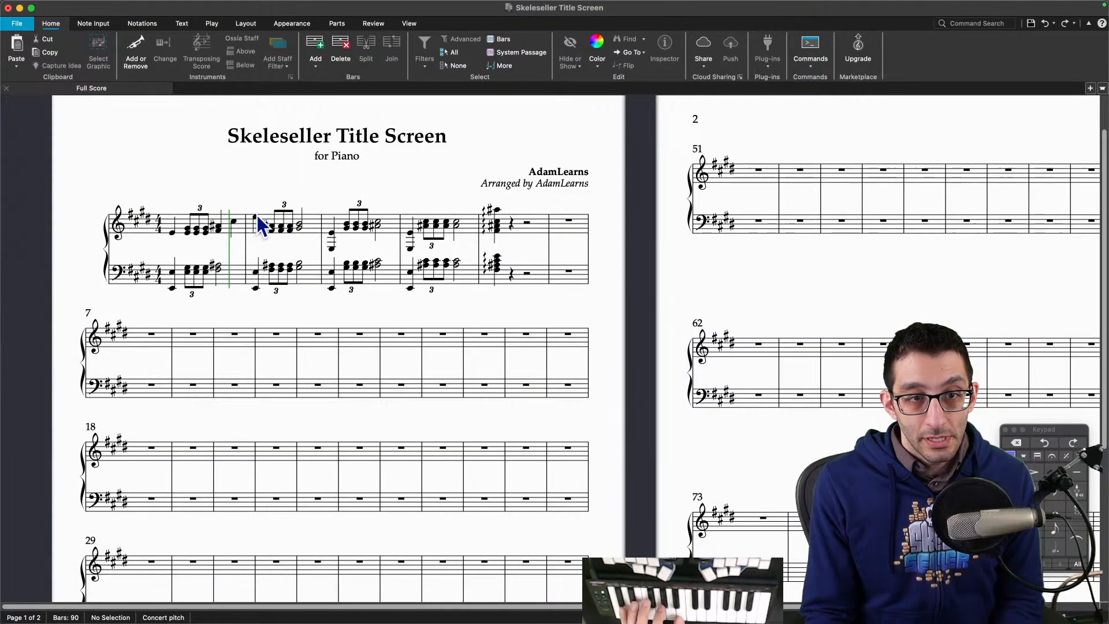
Step: Shorten the beat 3 chords of treble bars 2 and 3 to quarter notes, and enter F#5 on bar 2 beat 4 and A#5 starting bar 3
left_click(306, 228)
left_click(299, 228)
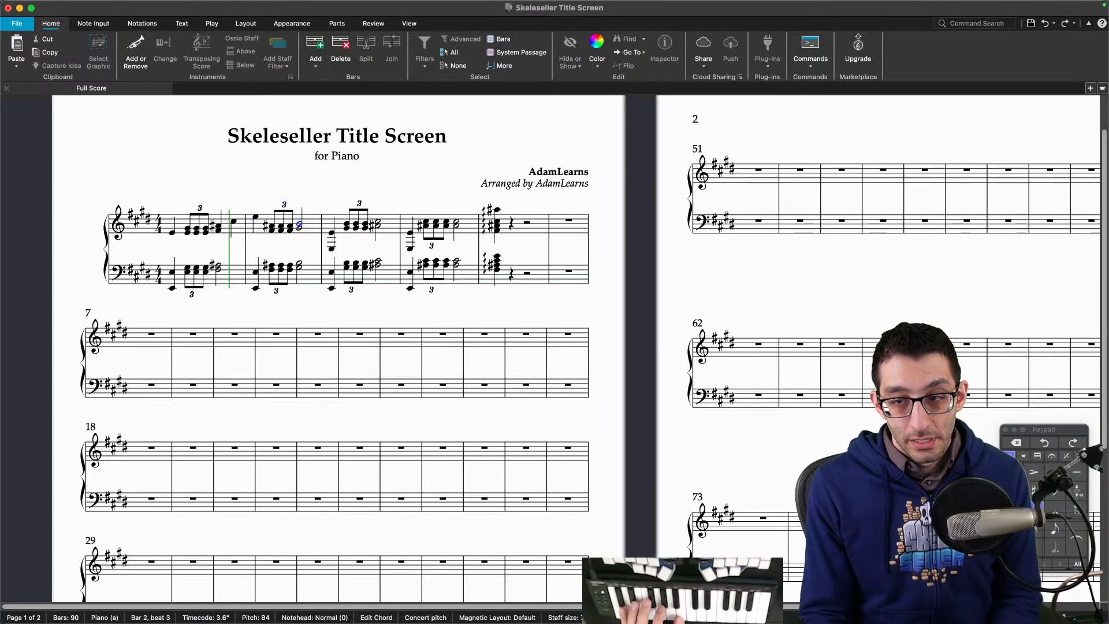
key("4")
left_click(379, 224)
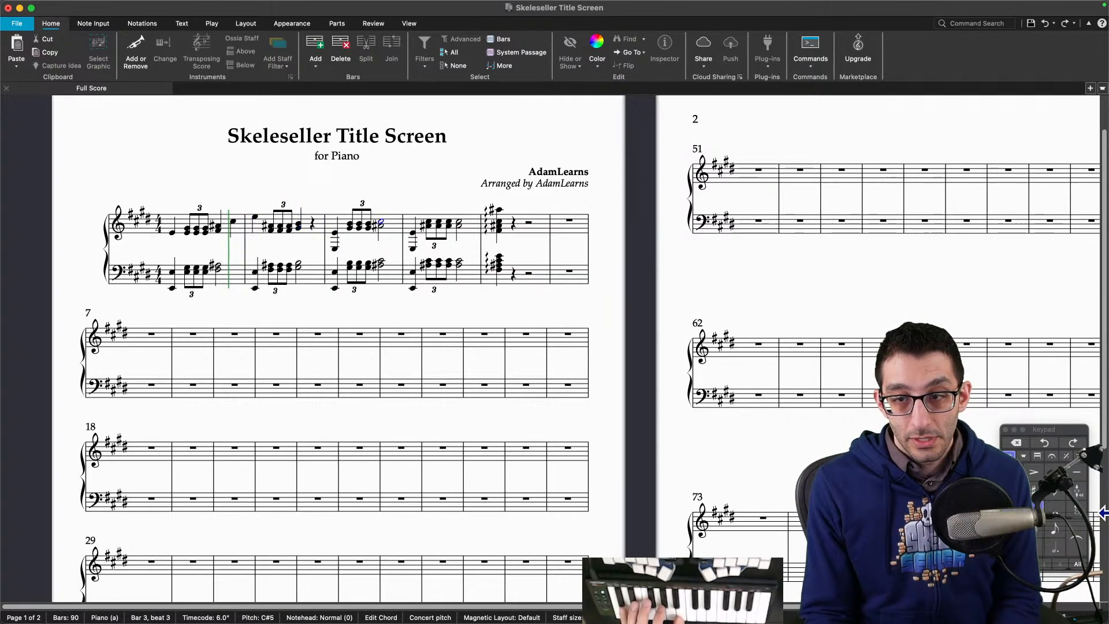
key("4")
left_click(313, 224)
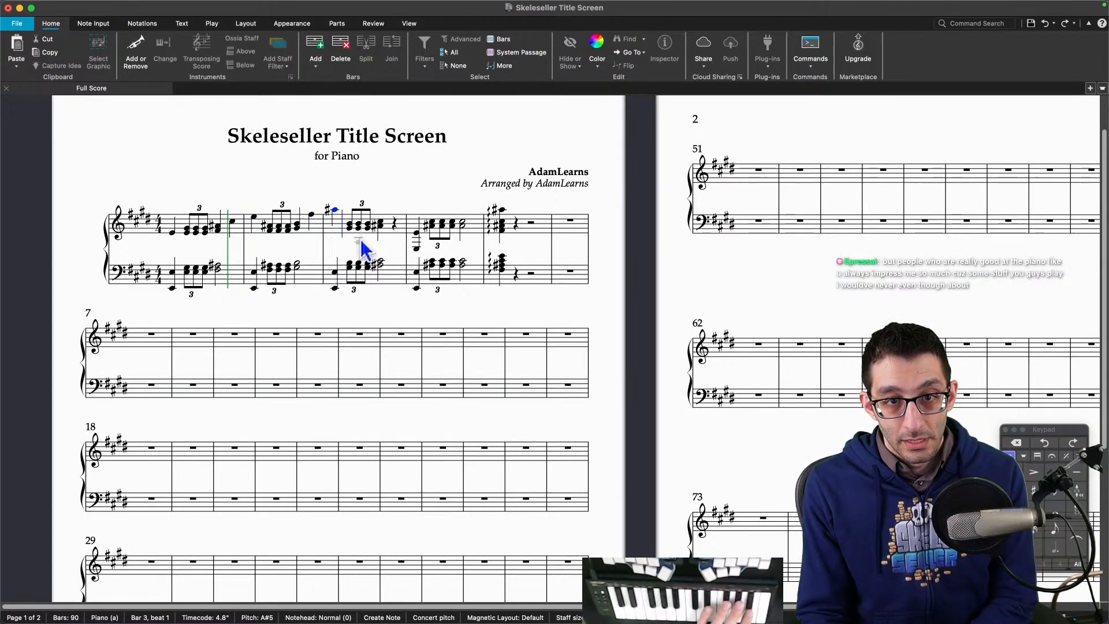
Step: Check the end of the viola melody in FL Studio, and in Sibelius enter quarter notes B5 on treble bar 3 beat 4 and C#6 starting bar 4
key("Right")
key("Right")
key("Right")
key("Right")
key("Right")
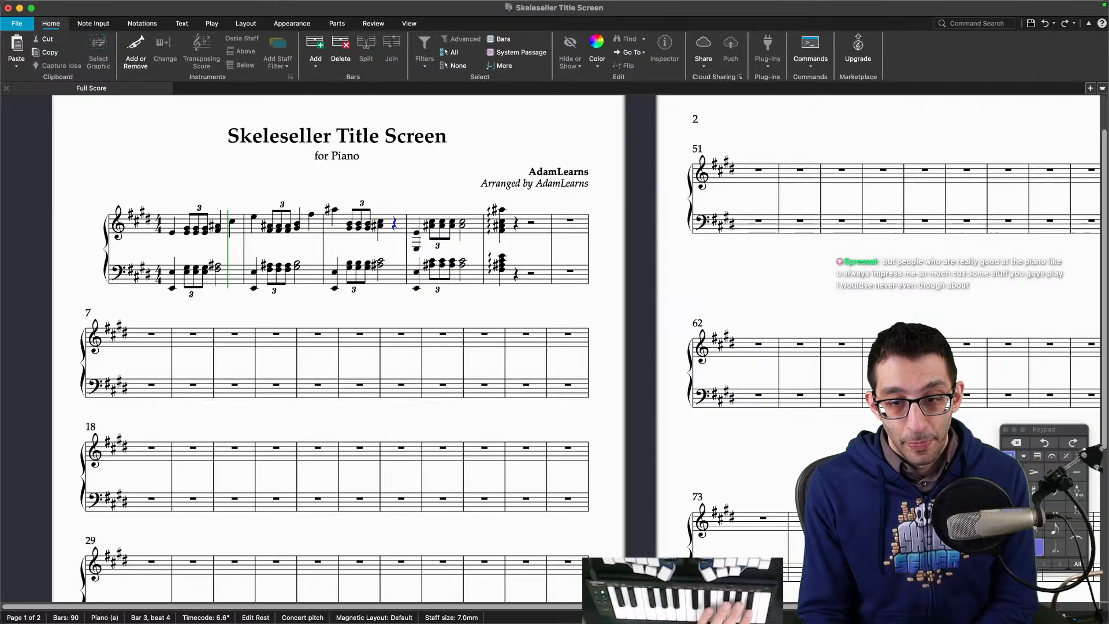
left_click(767, 590)
scroll(460, 256, "up", 5)
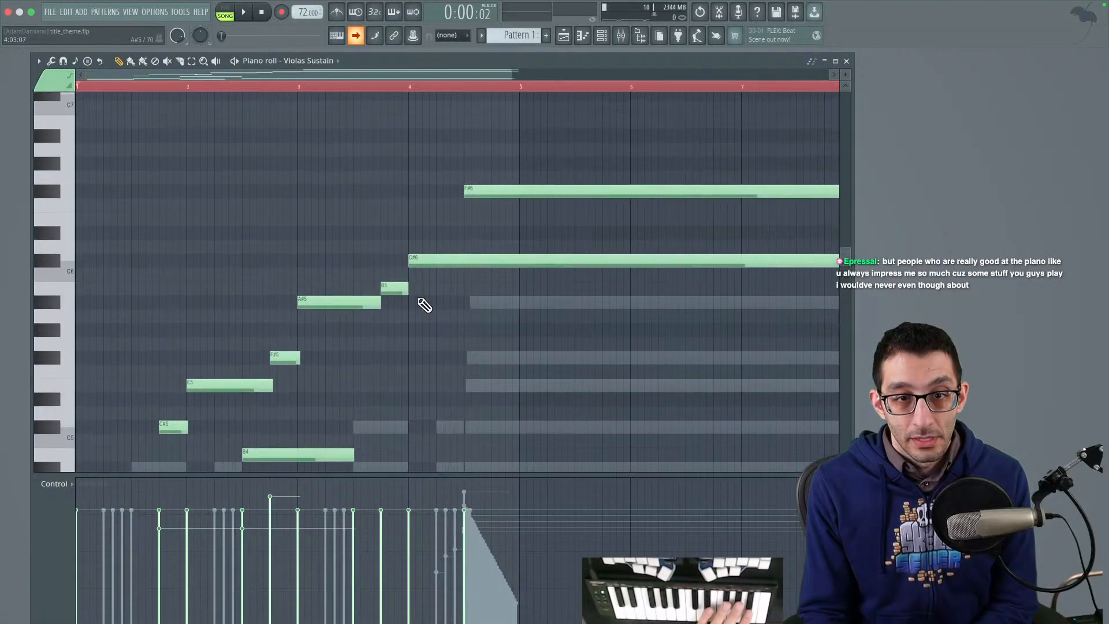
left_click(419, 258)
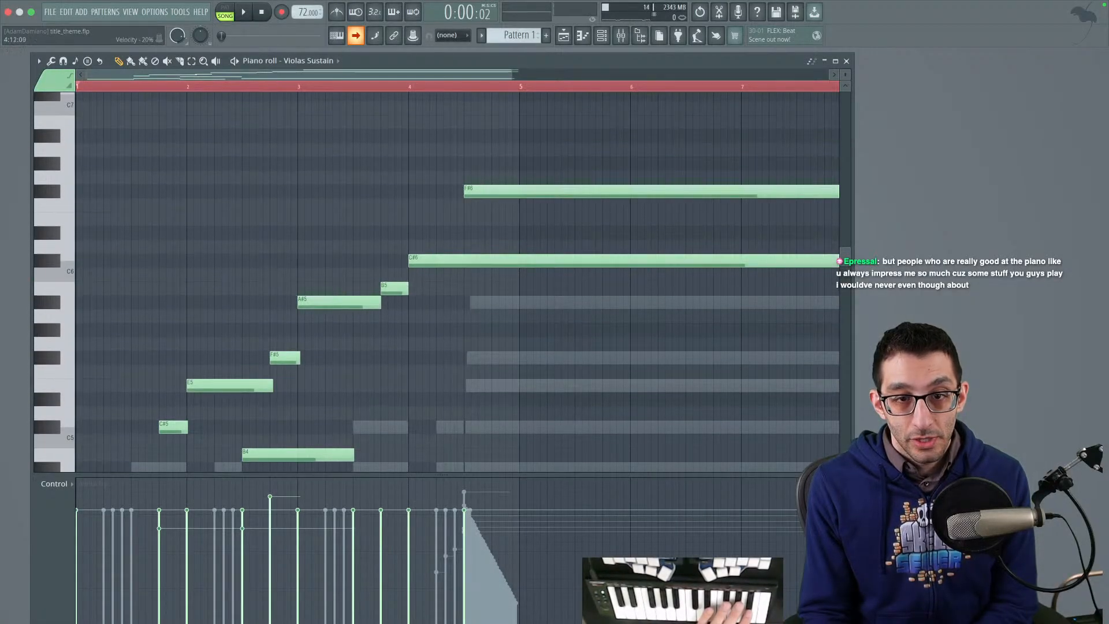
left_click(614, 590)
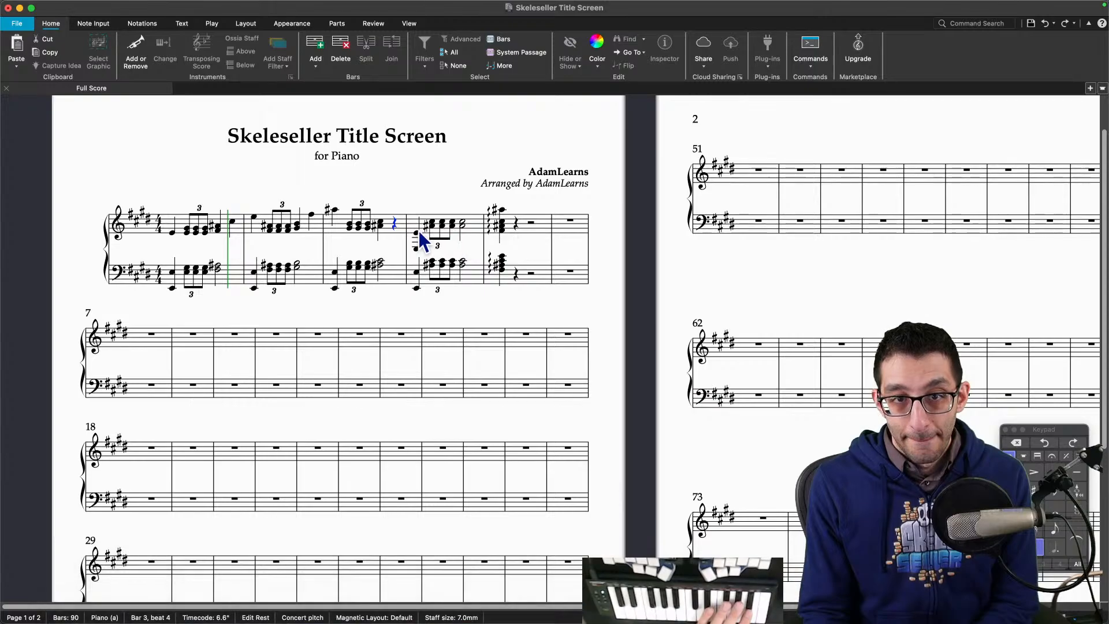
key("b")
key("b")
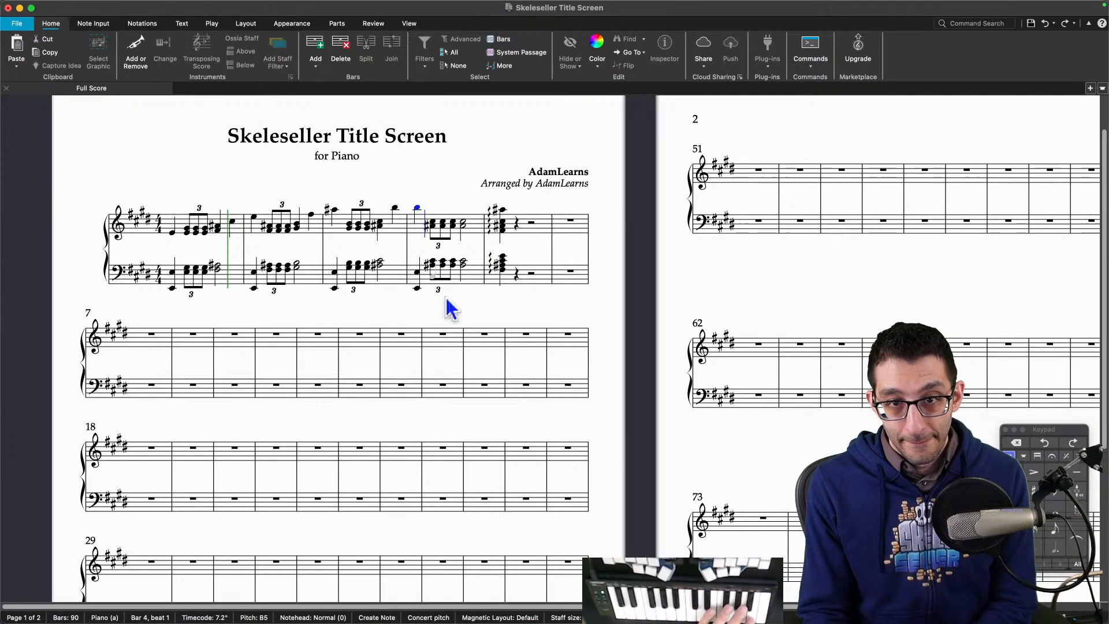
key("Escape")
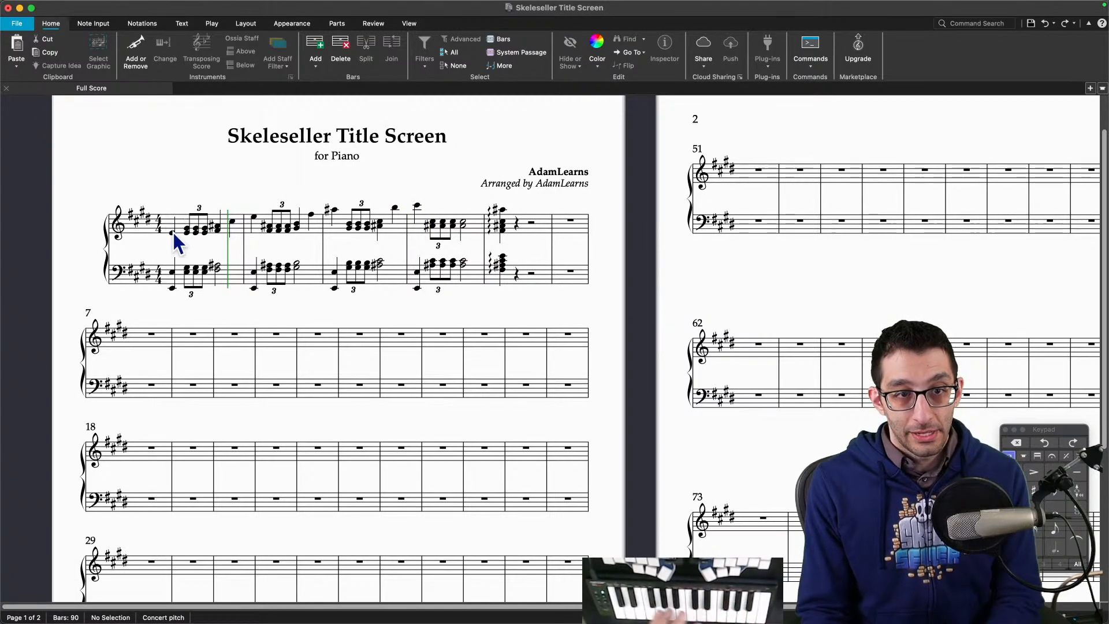
Step: Play back the score from the start of bar 1 to check the entered melody
left_click(173, 232)
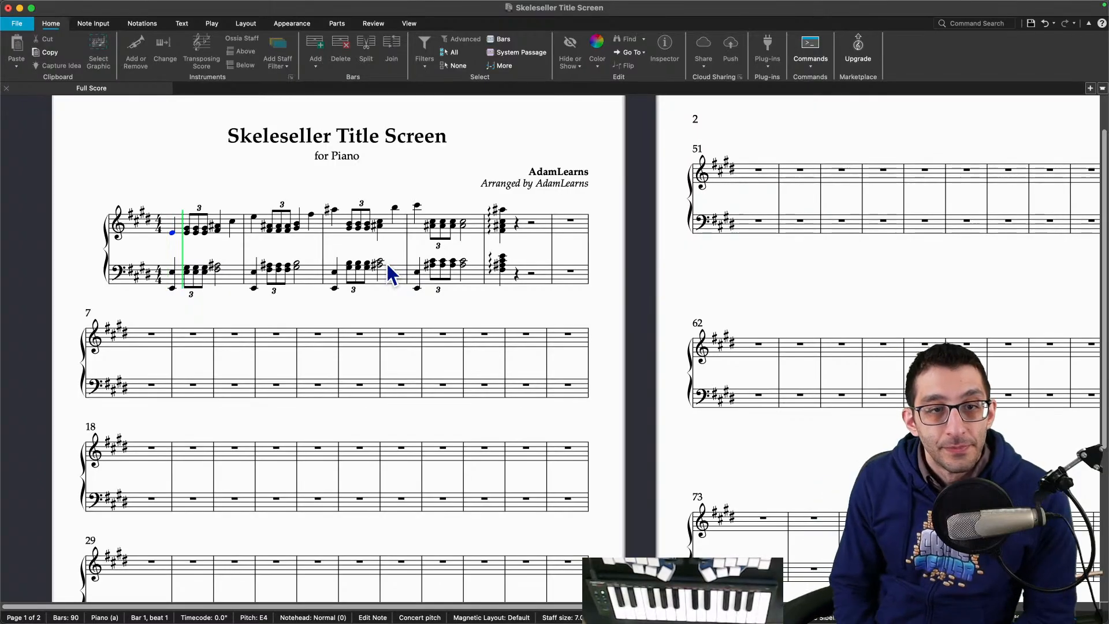
key("space")
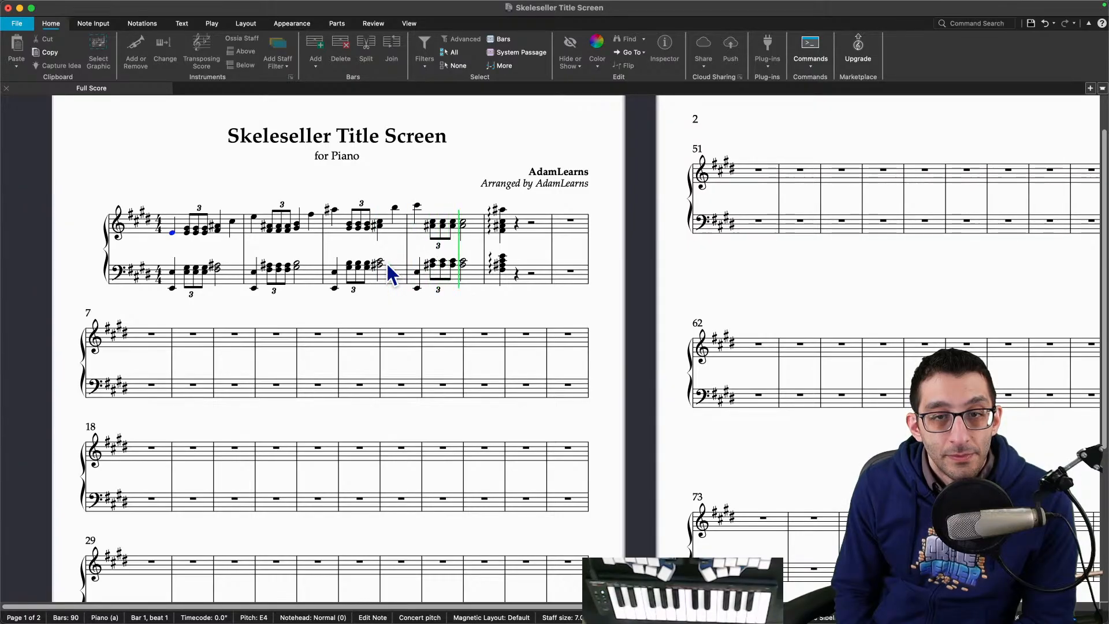
key("space")
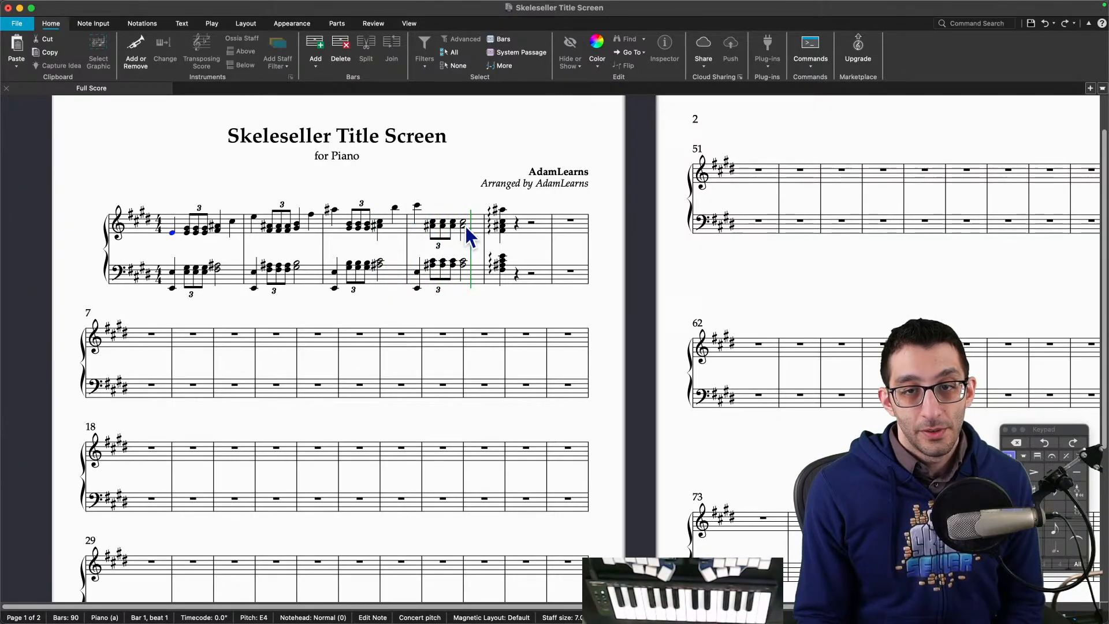
Step: Copy bar 5's arpeggiated chords in both staves to bar 4 beat 3 as half notes tied into bar 5
left_click(502, 227)
left_click(501, 269, "shift")
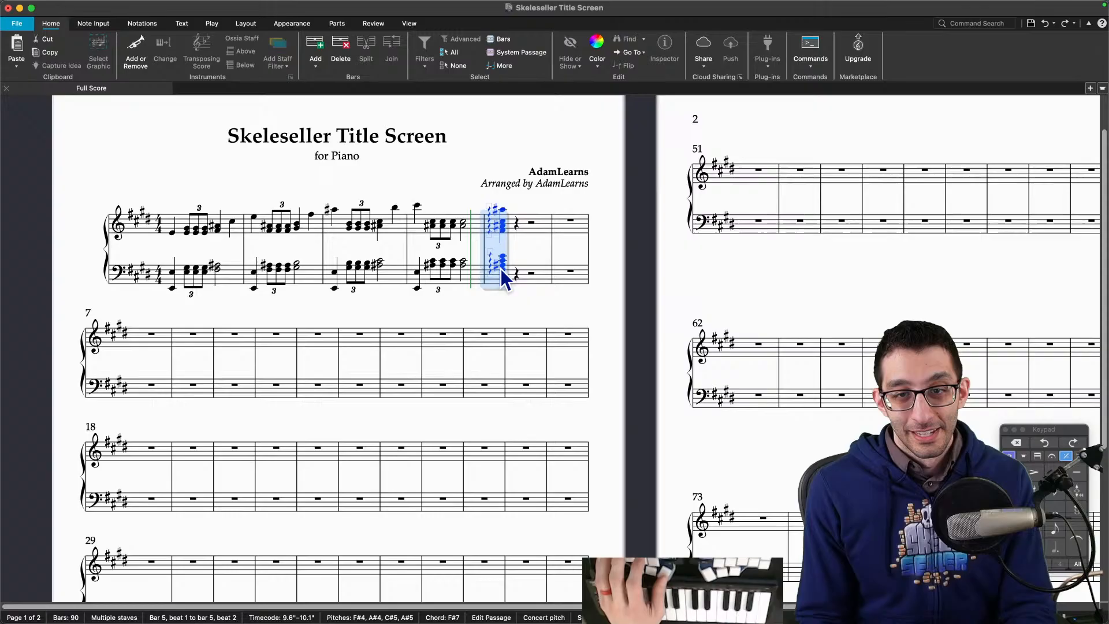
left_click(462, 226)
key("super+v")
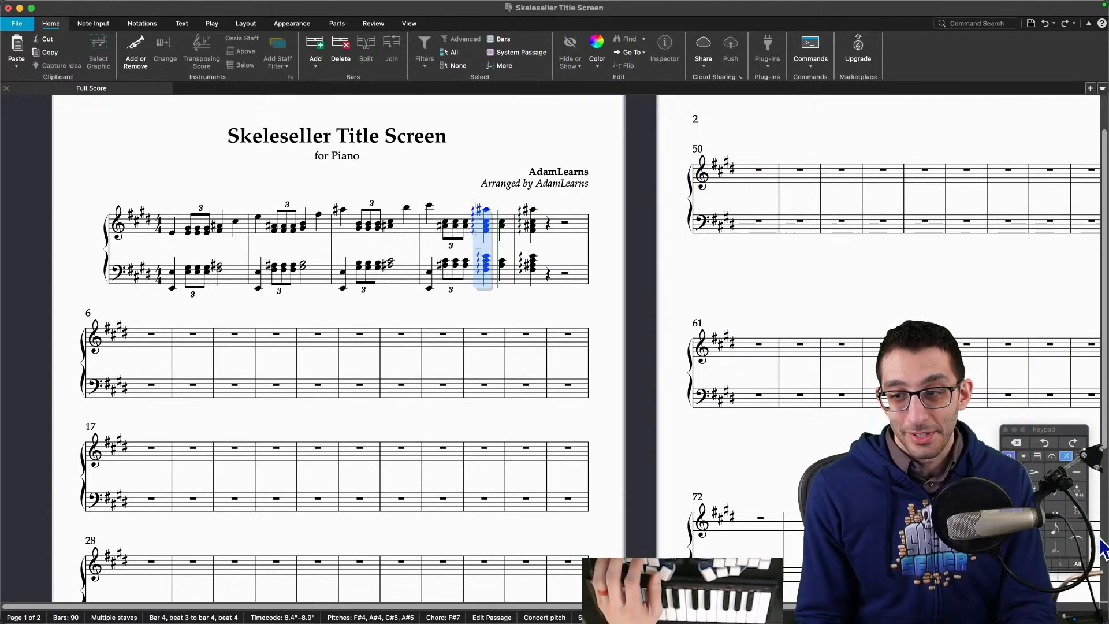
key("5")
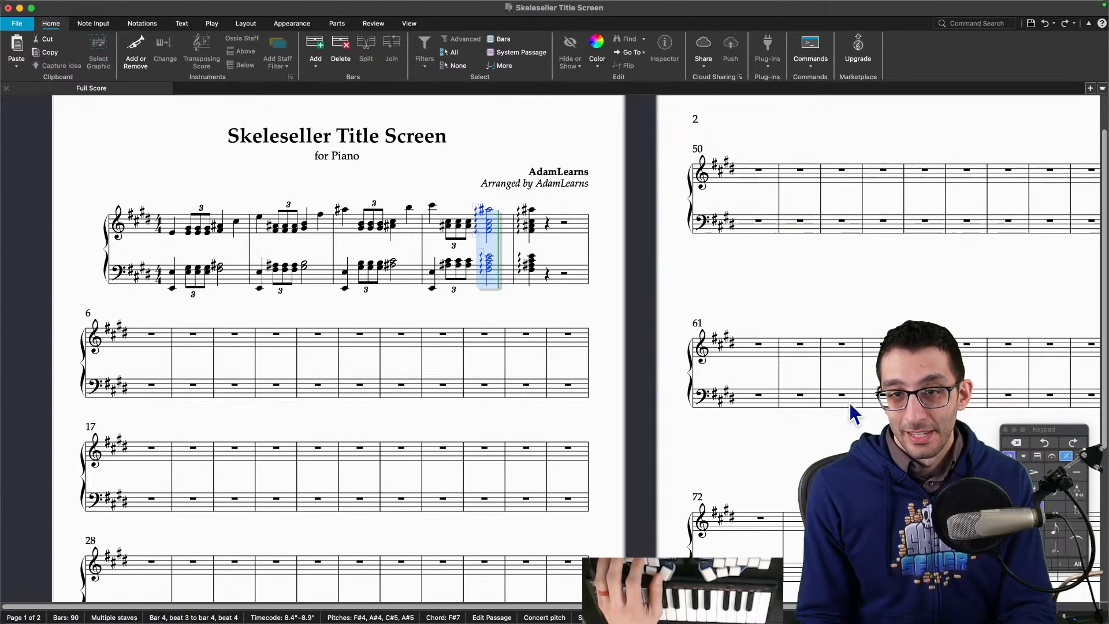
key("Return")
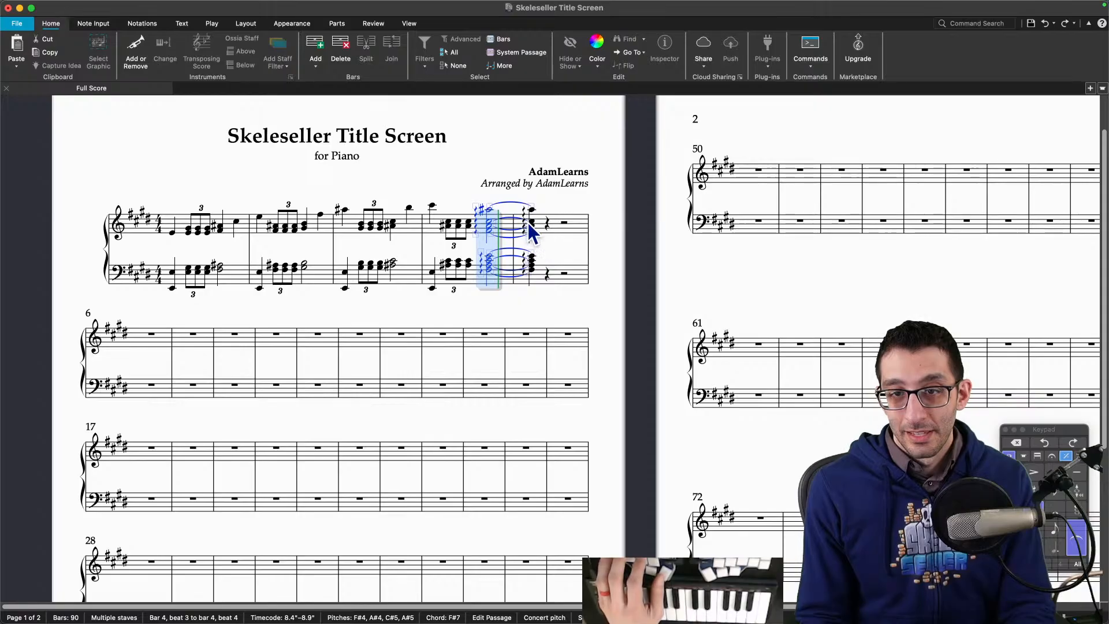
Step: Lengthen the tied chords in bar 5 of both staves to whole notes and remove their arpeggio lines
left_click(522, 264)
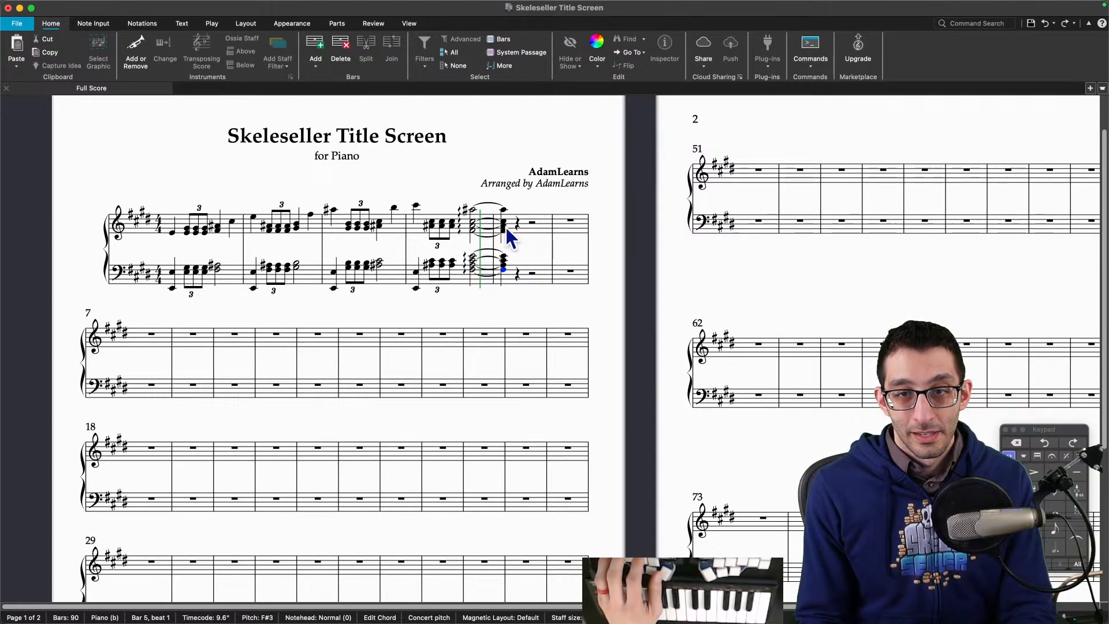
left_click(505, 226, "shift")
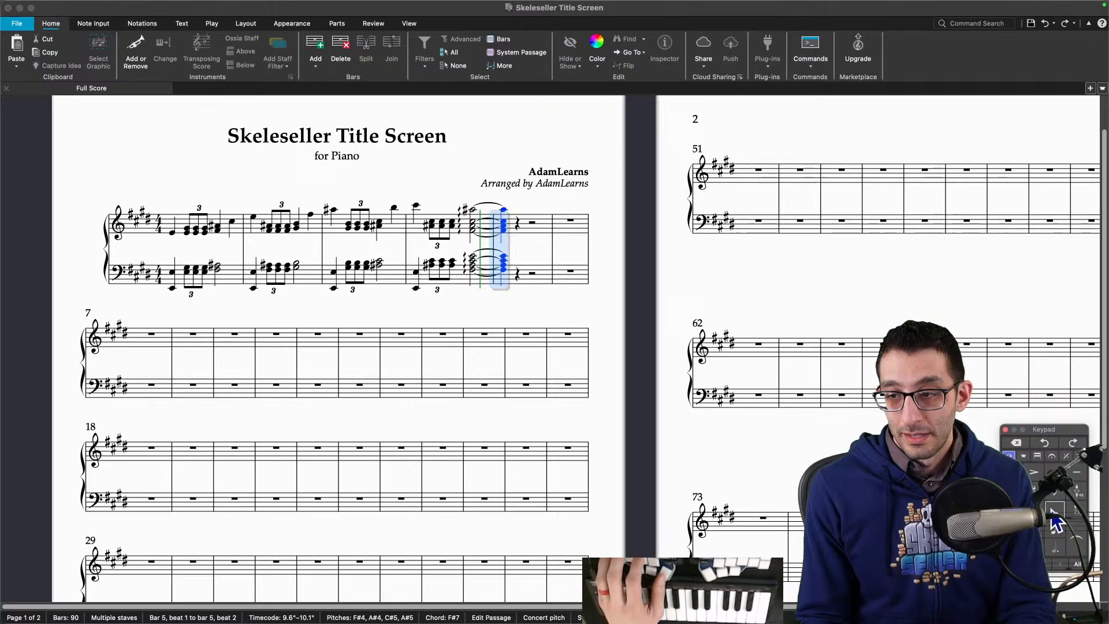
key("KP_5")
Step: Play the passage from bar 1 to hear the sustained ending chords
left_click(172, 232)
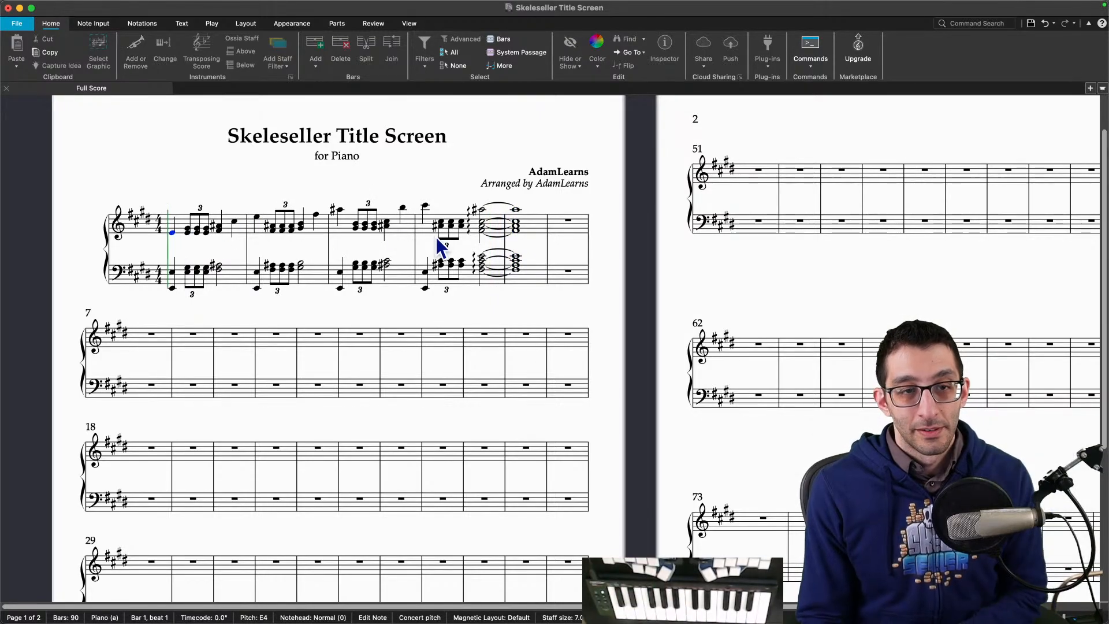
key("space")
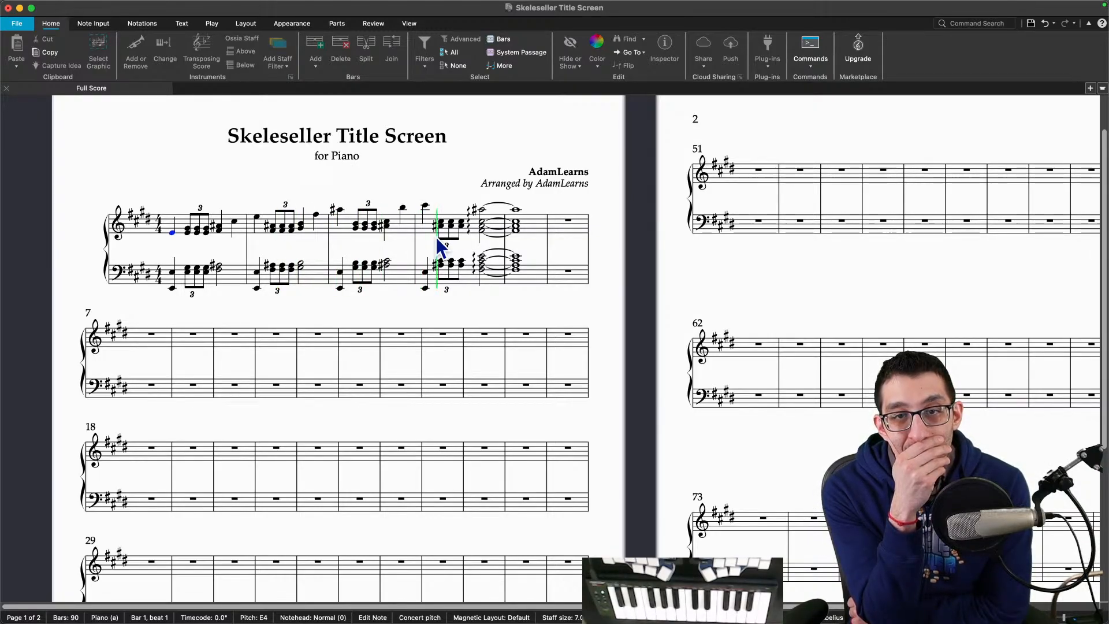
key("space")
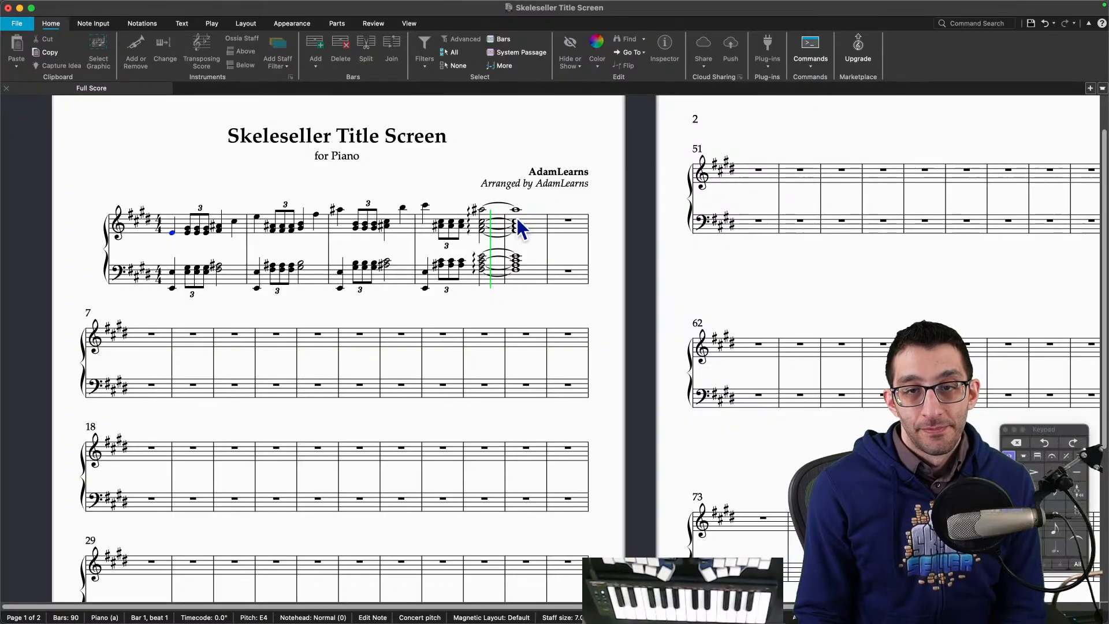
Step: Transpose the tied treble chords from bar 4 beat 3 through bar 5 up an octave
left_click(489, 230)
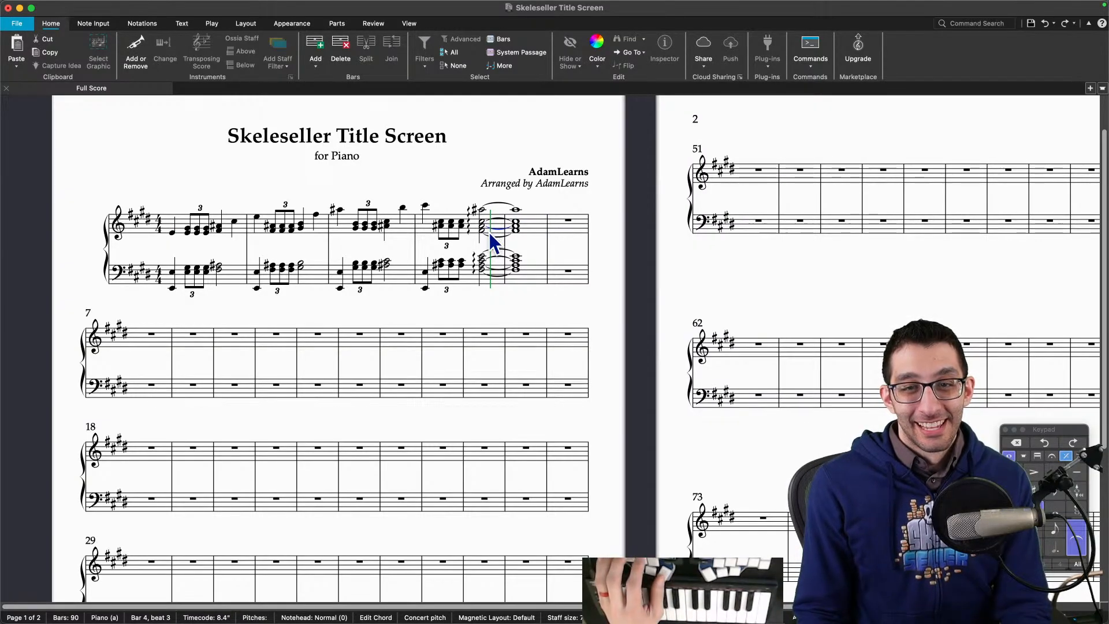
left_click(483, 221)
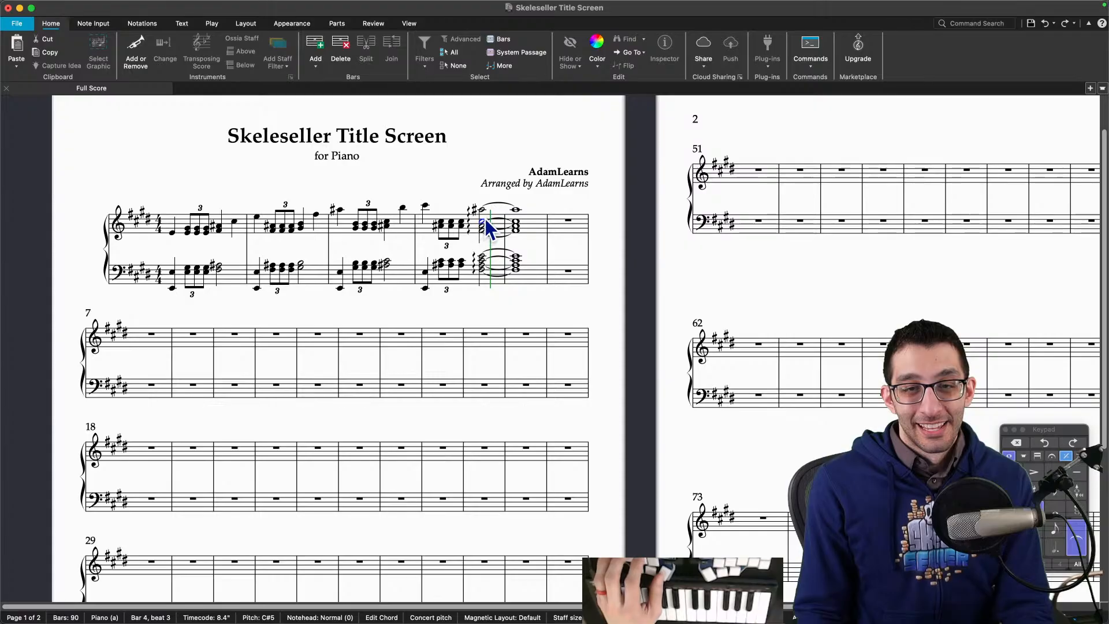
left_click(482, 210)
left_click(482, 230, "shift")
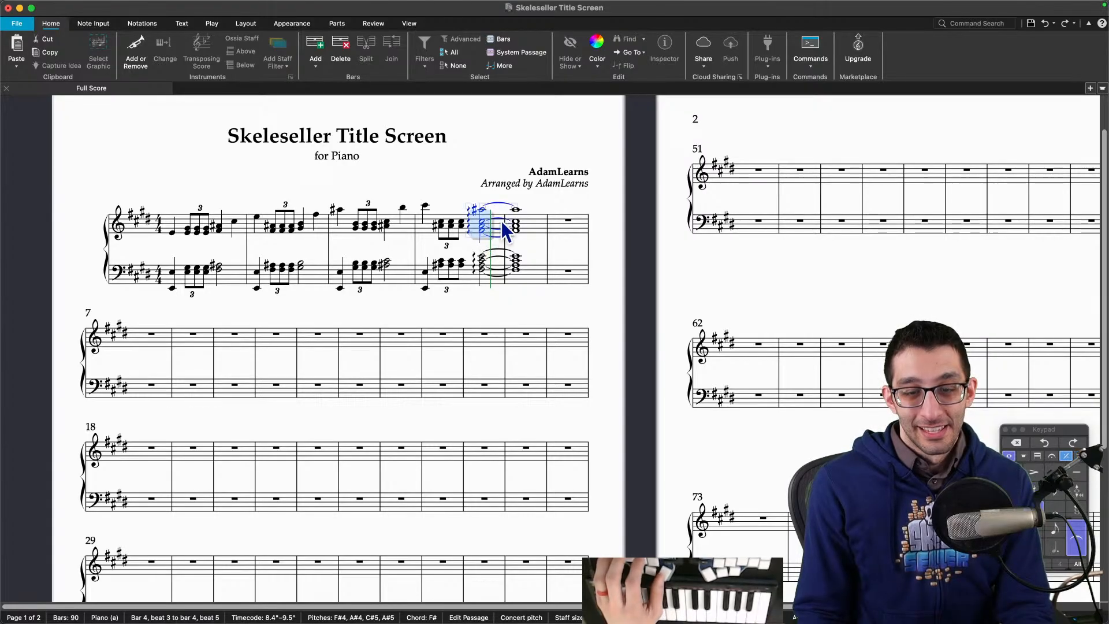
key("super+Up")
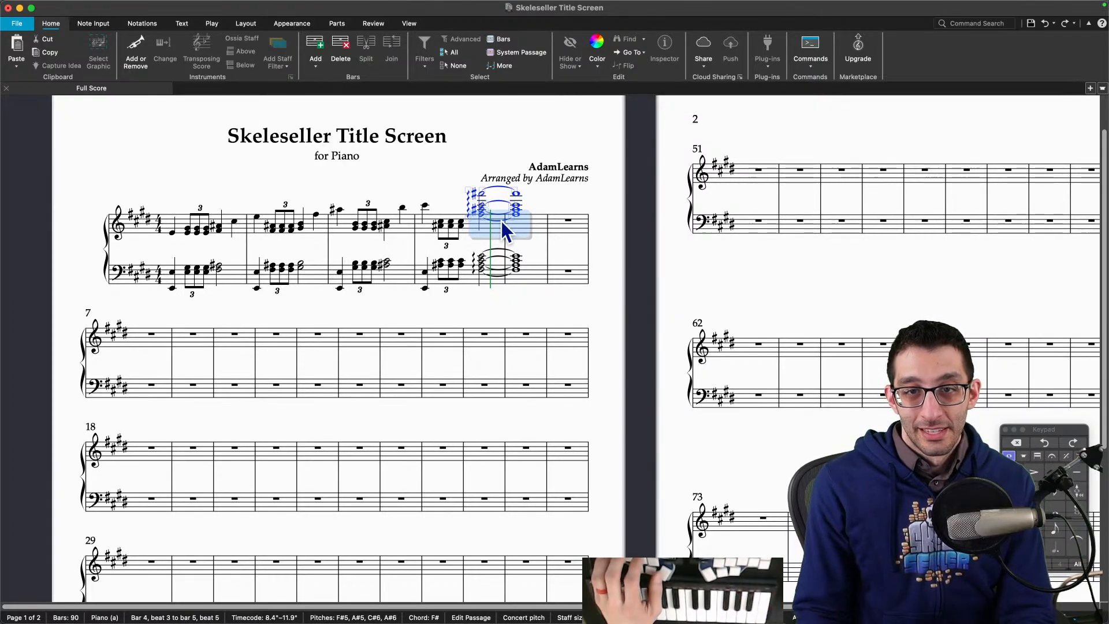
Step: Add F#4 to the treble chords on bar 4 beat 3 and in bar 5, and lower their tied F#5 to B4
left_click(480, 256)
key("alt+Up")
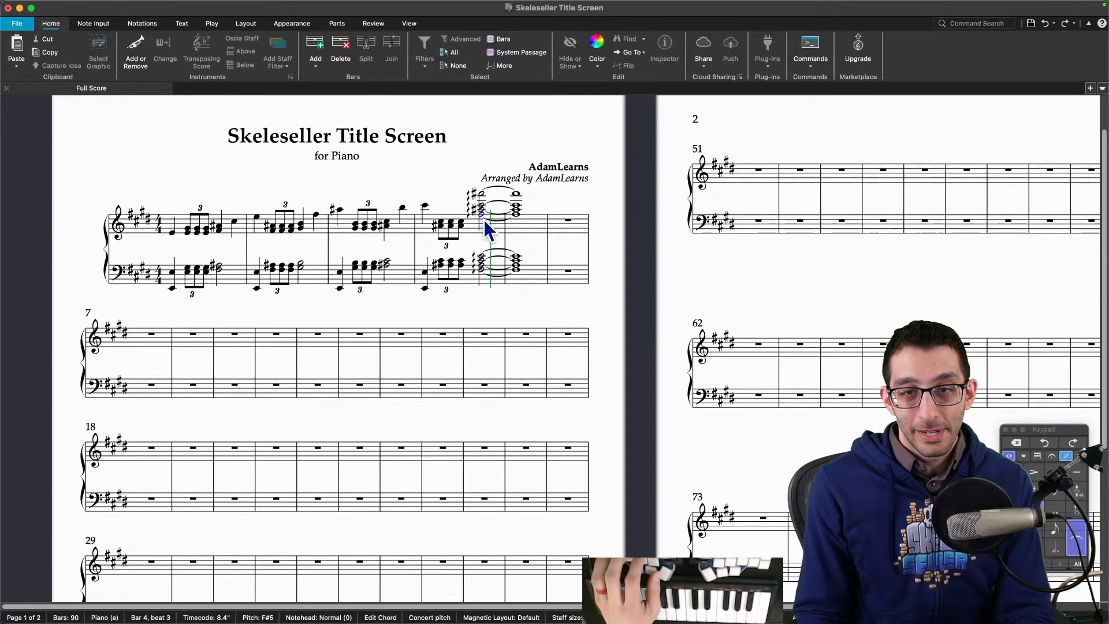
key("alt+Up")
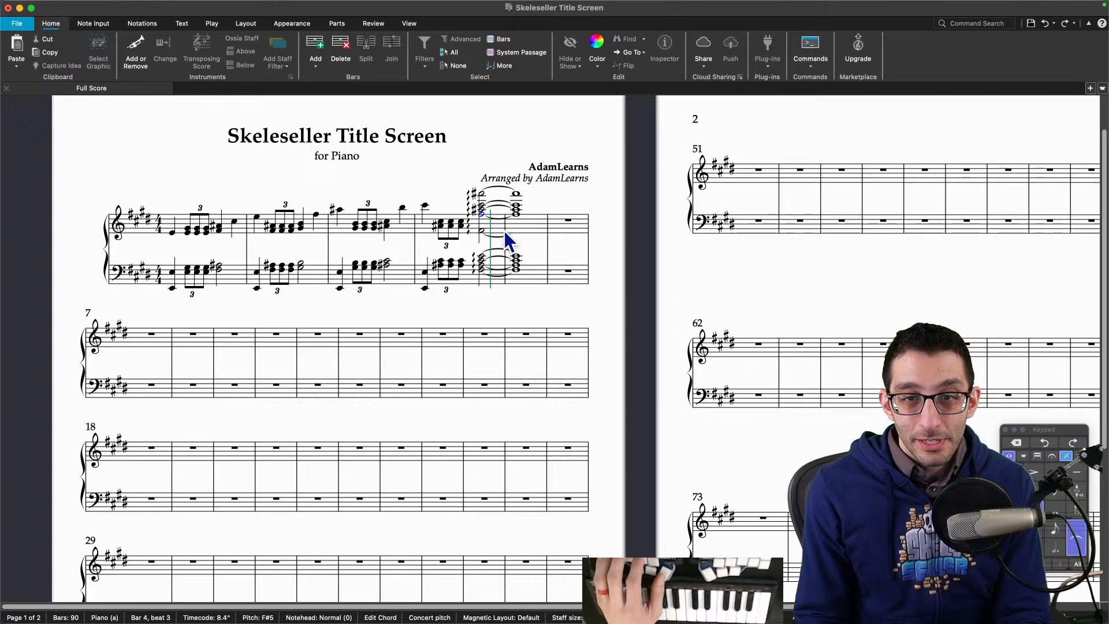
key("Down")
key("Down")
key("Down")
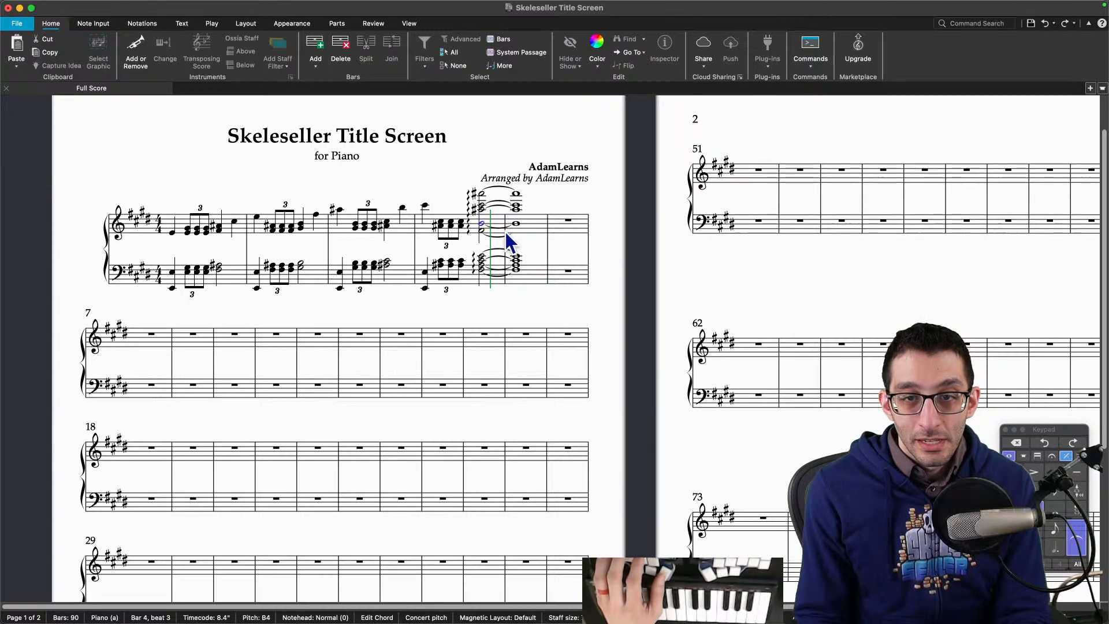
left_click(515, 231)
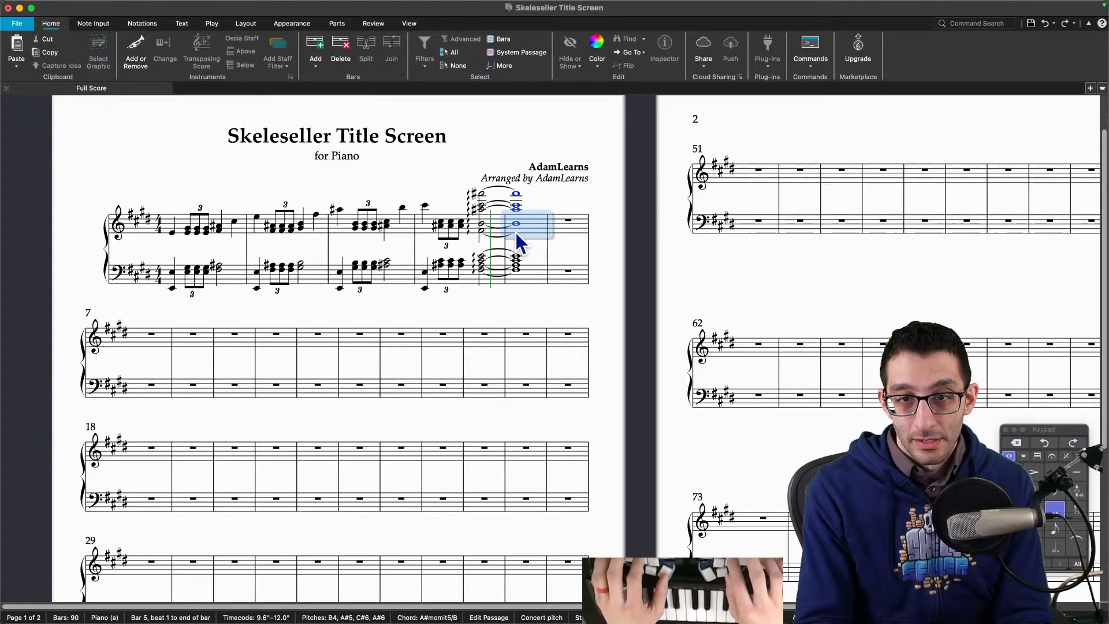
key("shift+4")
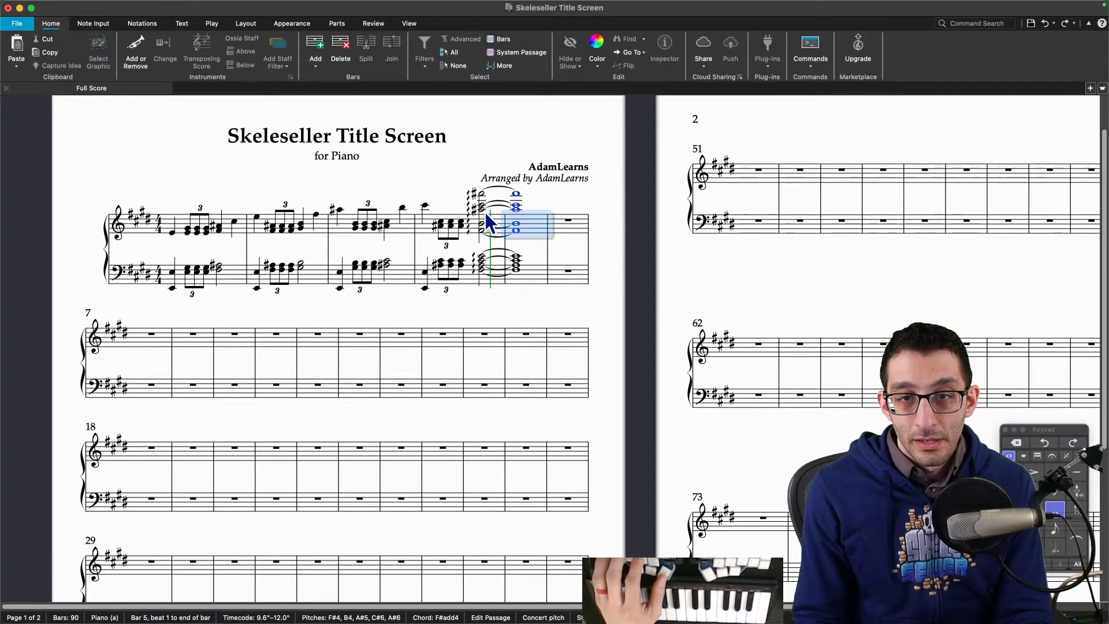
Step: Play back from bar 4, and change the B4 in the tied treble chords to C#5
left_click(425, 206)
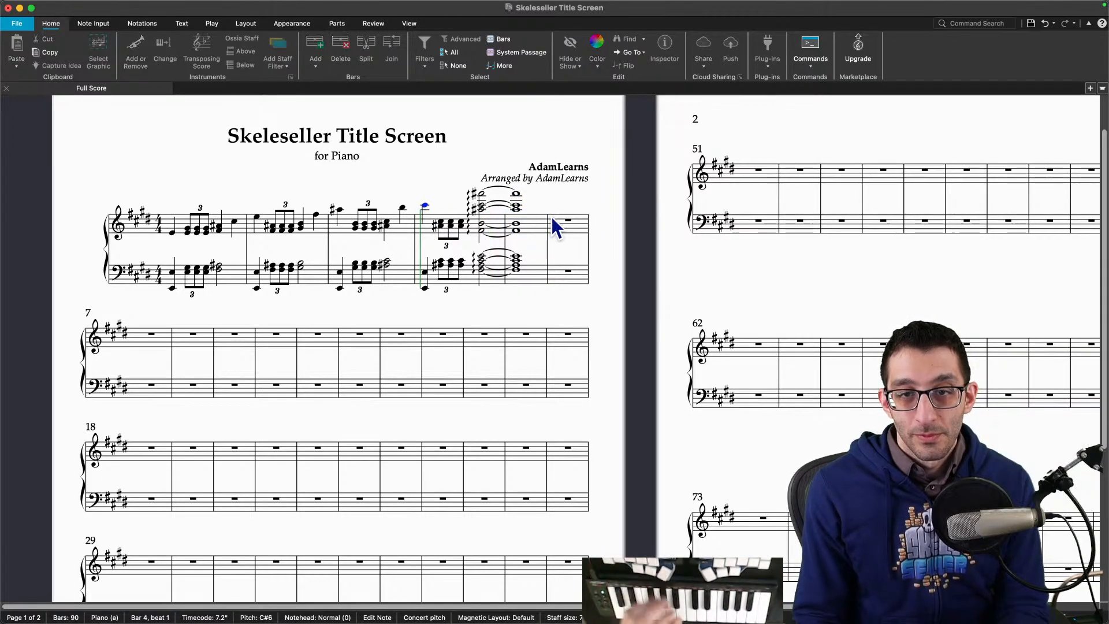
key("space")
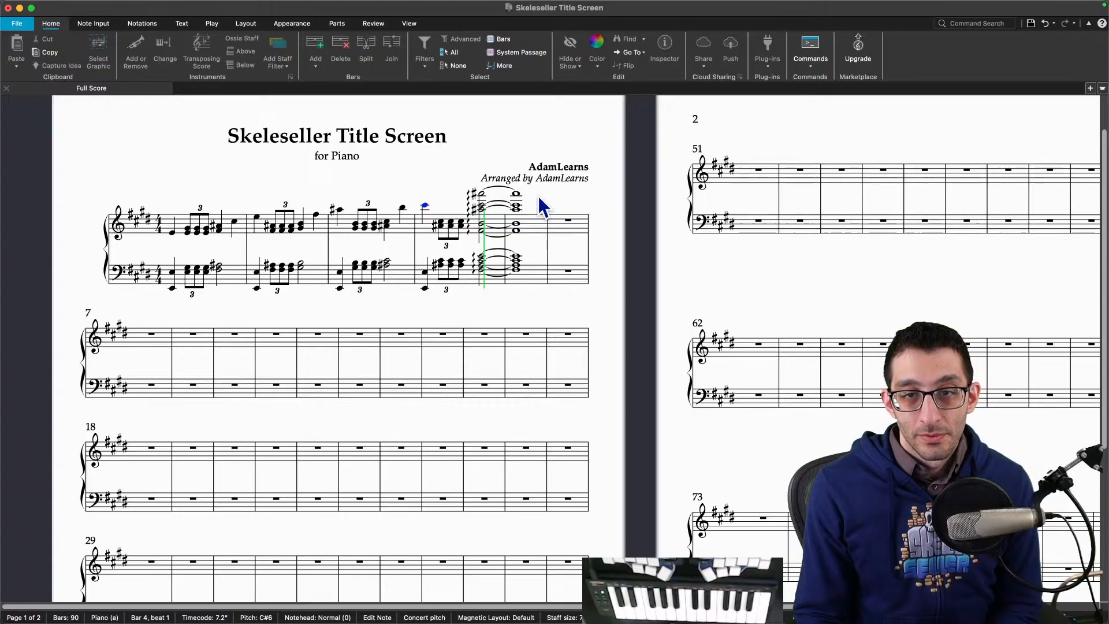
left_click(482, 228)
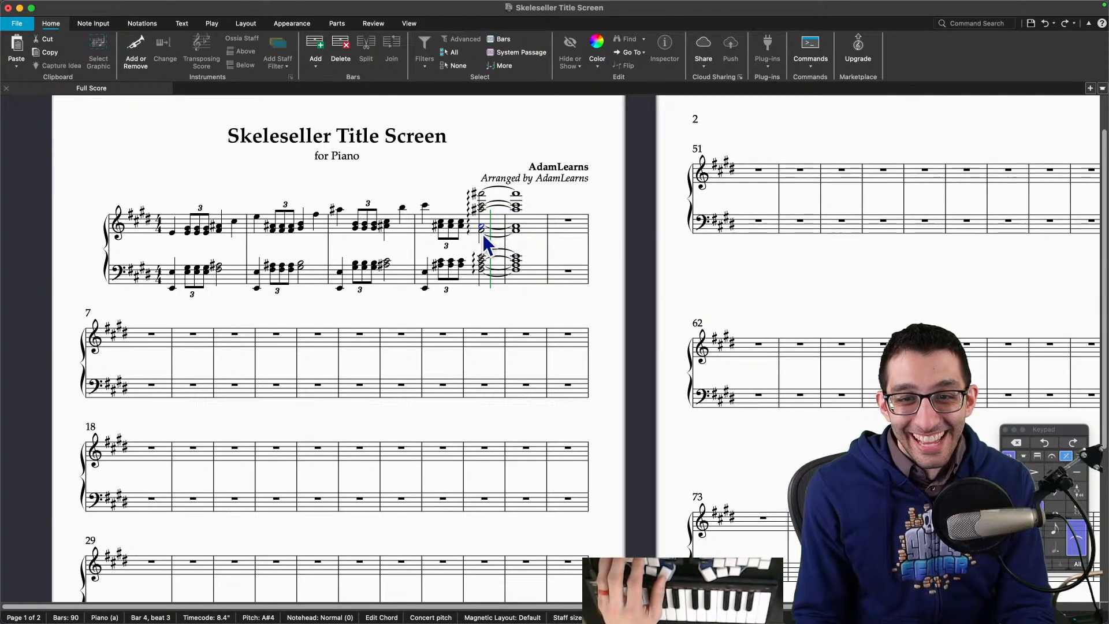
key("Up")
key("Up")
key("Up")
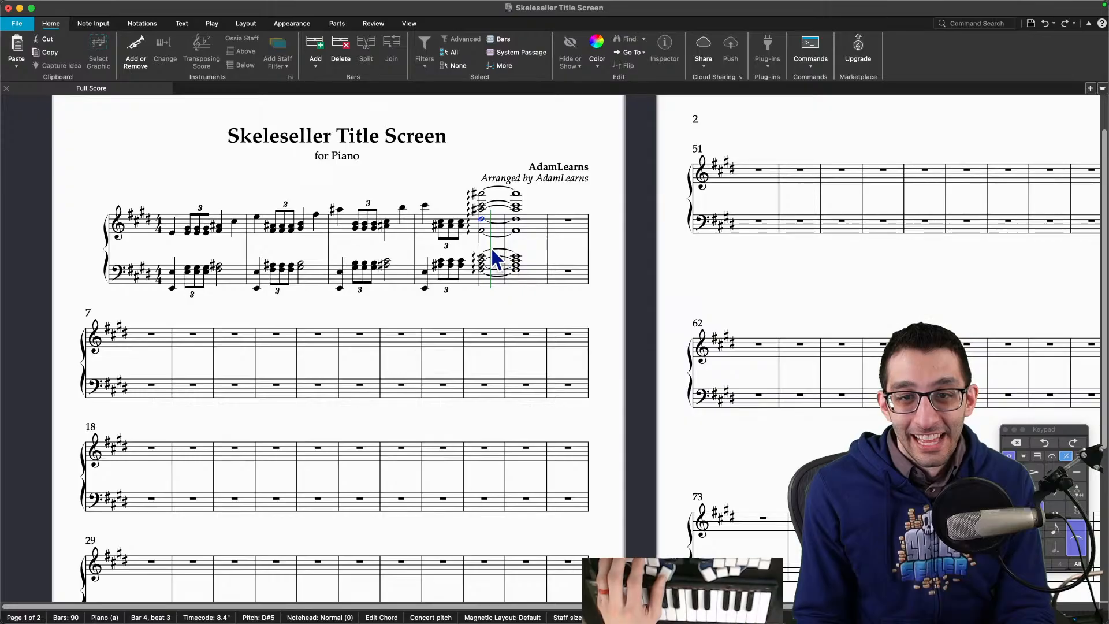
left_click(482, 206)
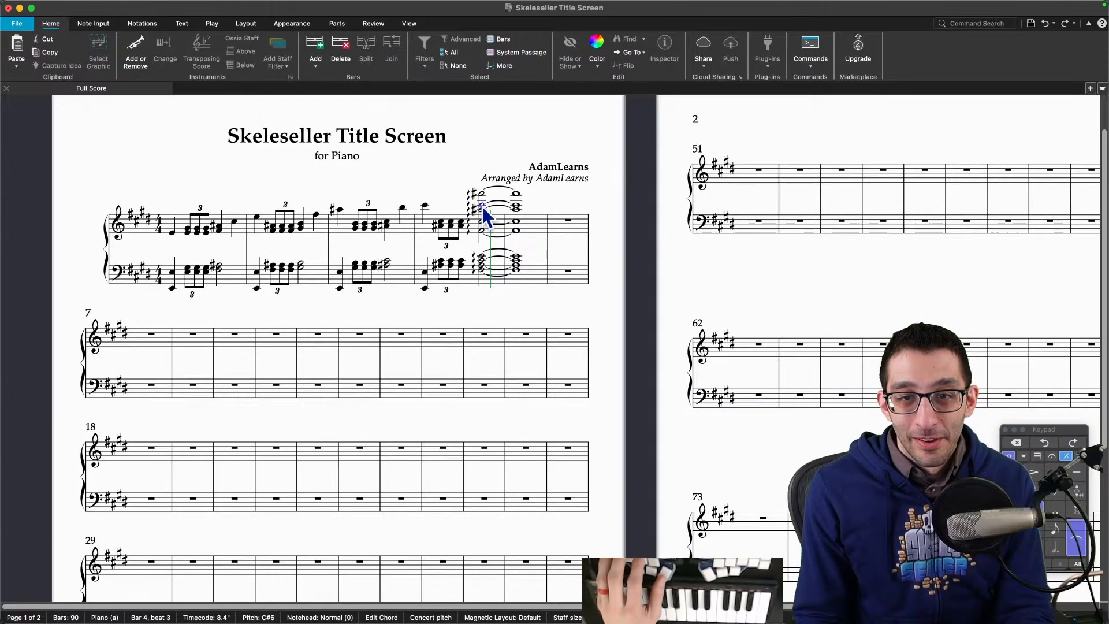
Step: Clear the chord selection and play the score from bar 1 through the ending chords in bar 5
left_click(518, 217, "shift")
key("Escape")
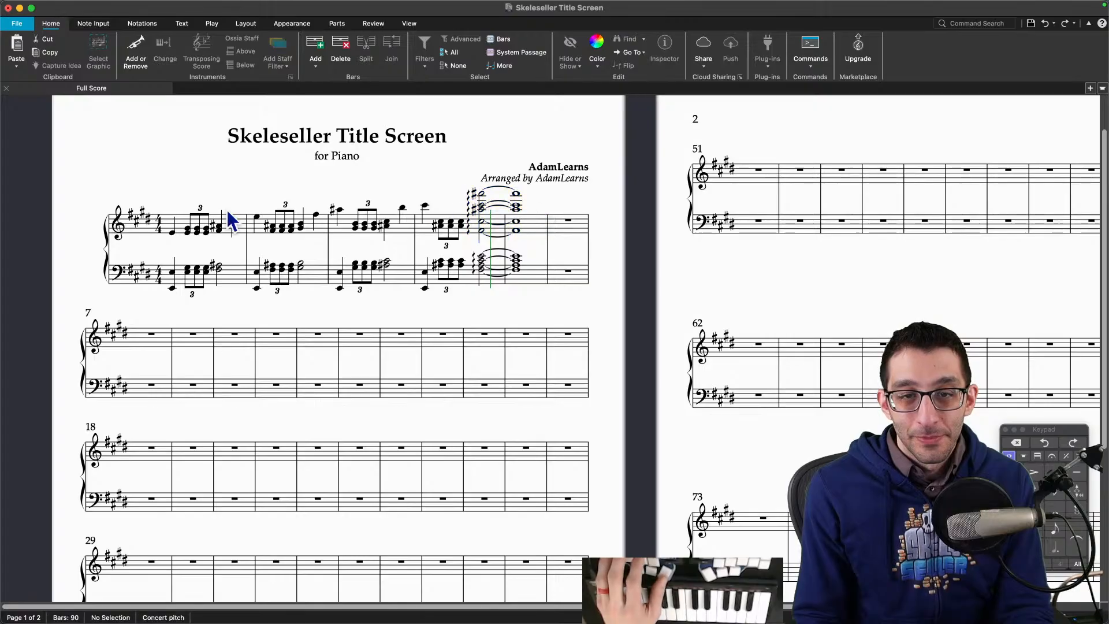
left_click(173, 231)
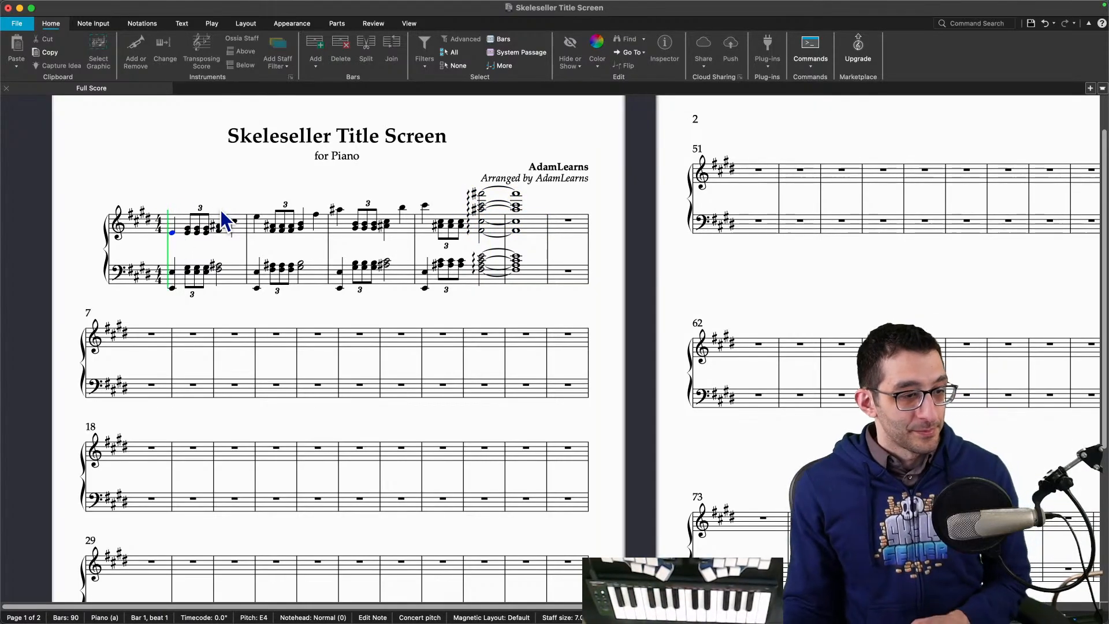
key("space")
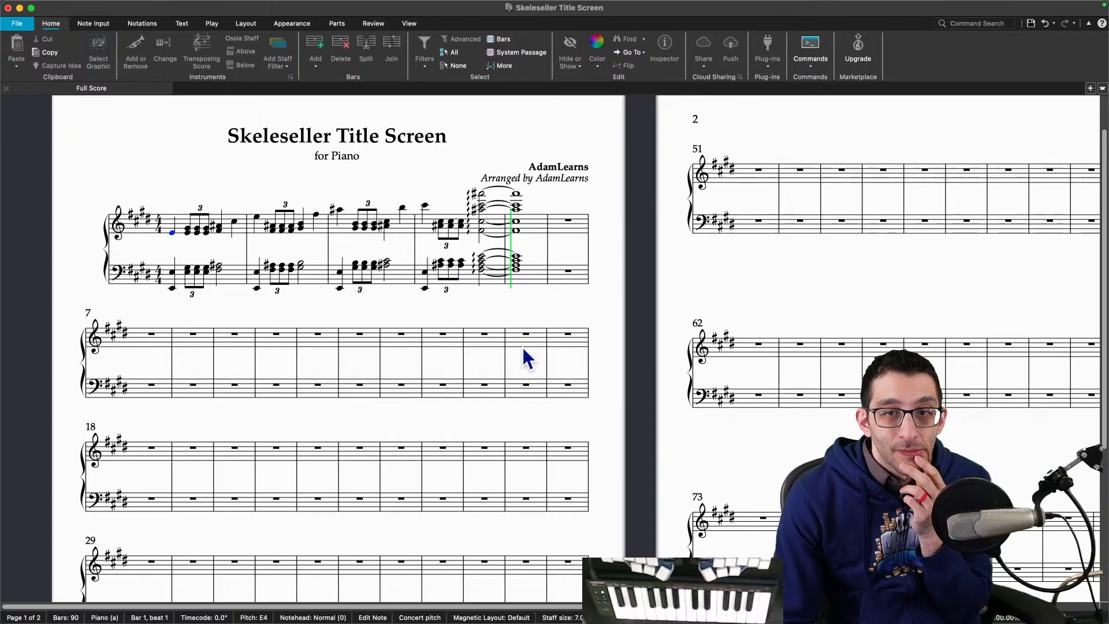
Step: Switch to FL Studio and compare the sustained ending notes of the Violas Sustain and Full Winds Sustain parts
left_click(703, 604)
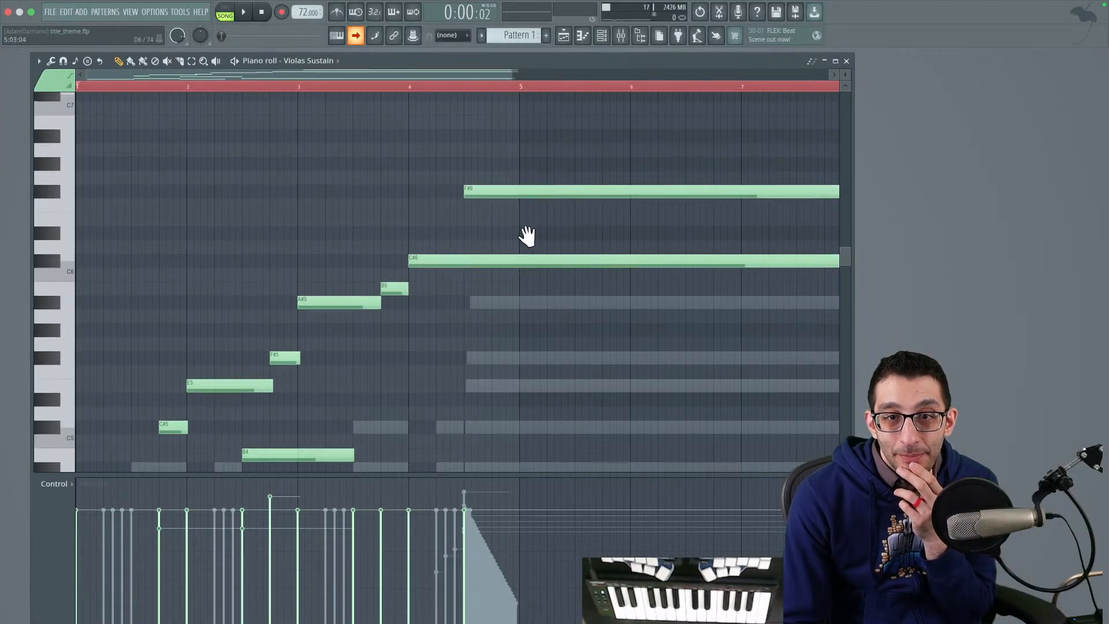
left_click_drag(525, 235, 274, 317)
mouse_move(373, 231)
left_mouse_down()
mouse_move(418, 277)
mouse_move(418, 366)
mouse_move(513, 61)
mouse_move(448, 234)
left_mouse_up()
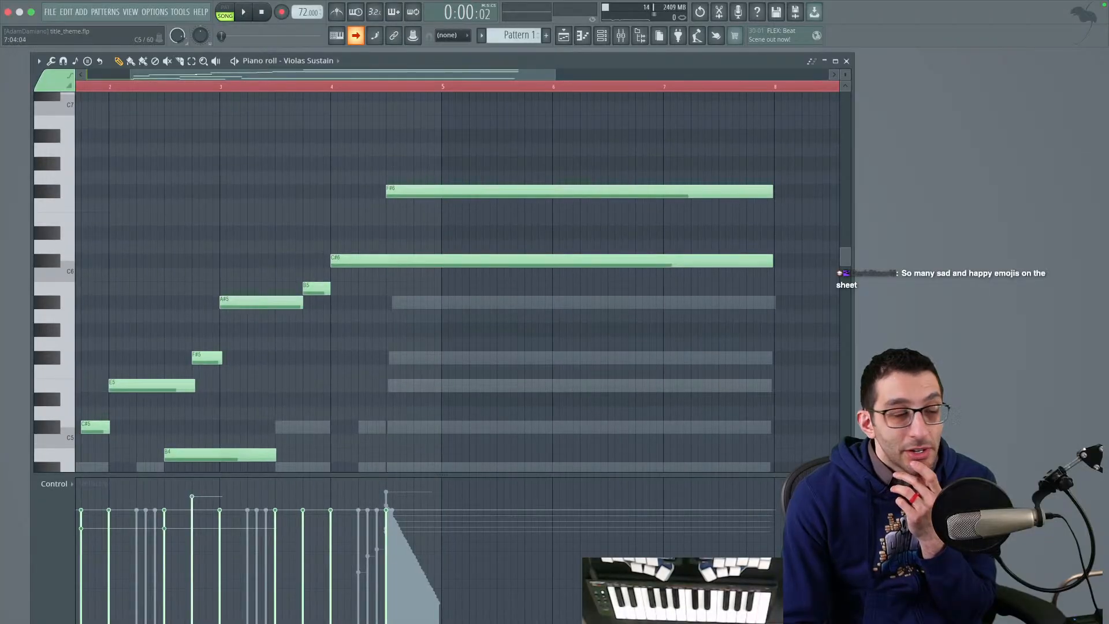
right_click(94, 466)
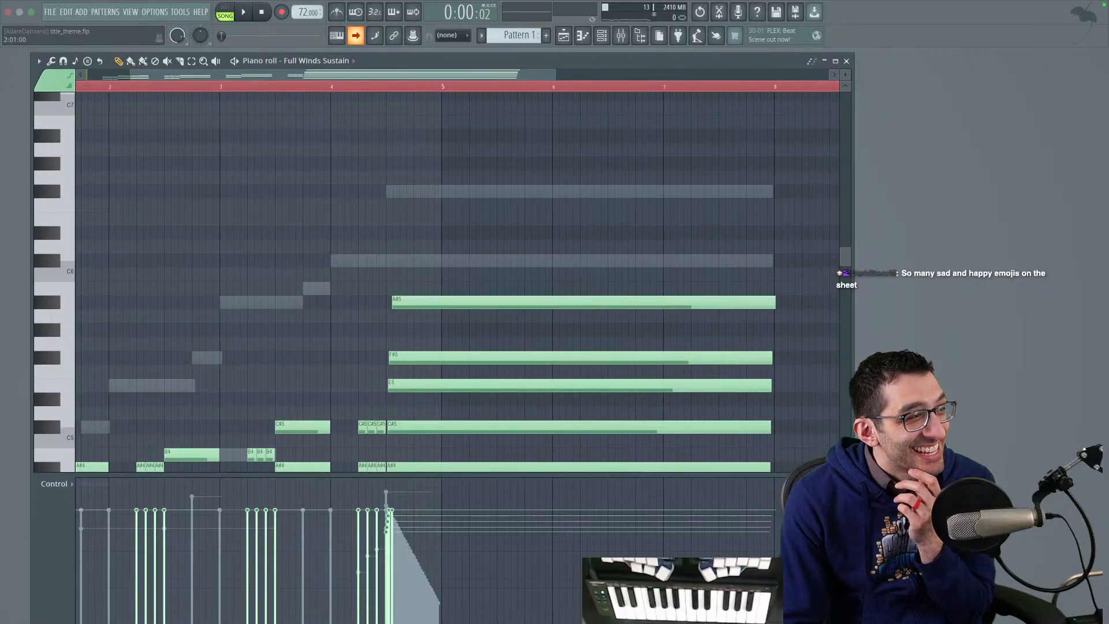
right_click(297, 302)
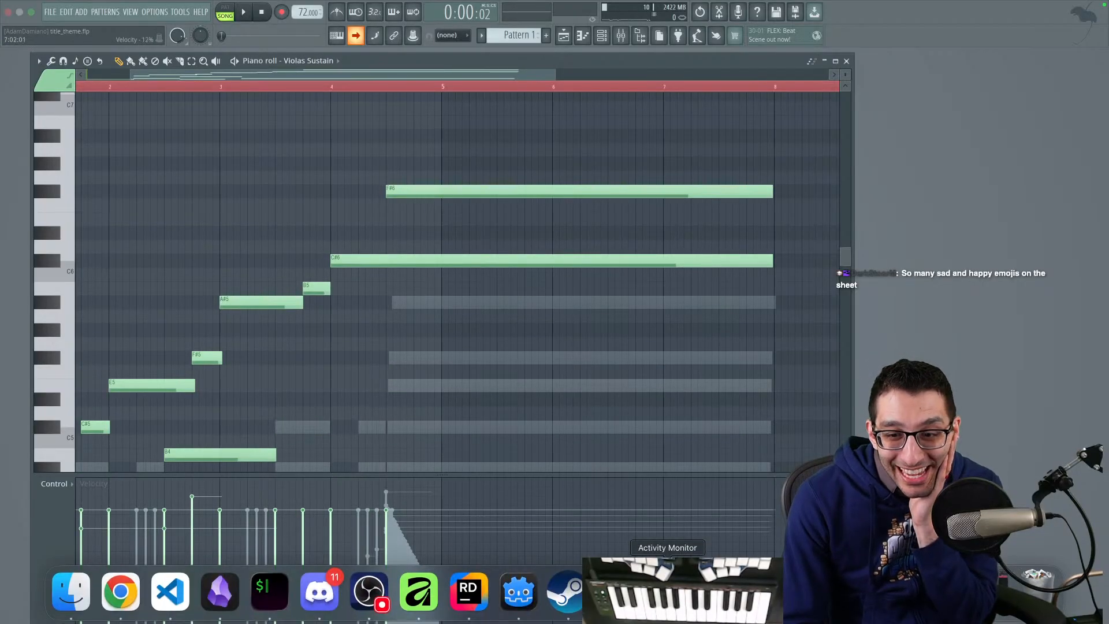
Step: Switch back to Sibelius and delete A#6 from the treble chords on bar 4 beat 3 and in bar 5
left_click(650, 603)
left_click(483, 195)
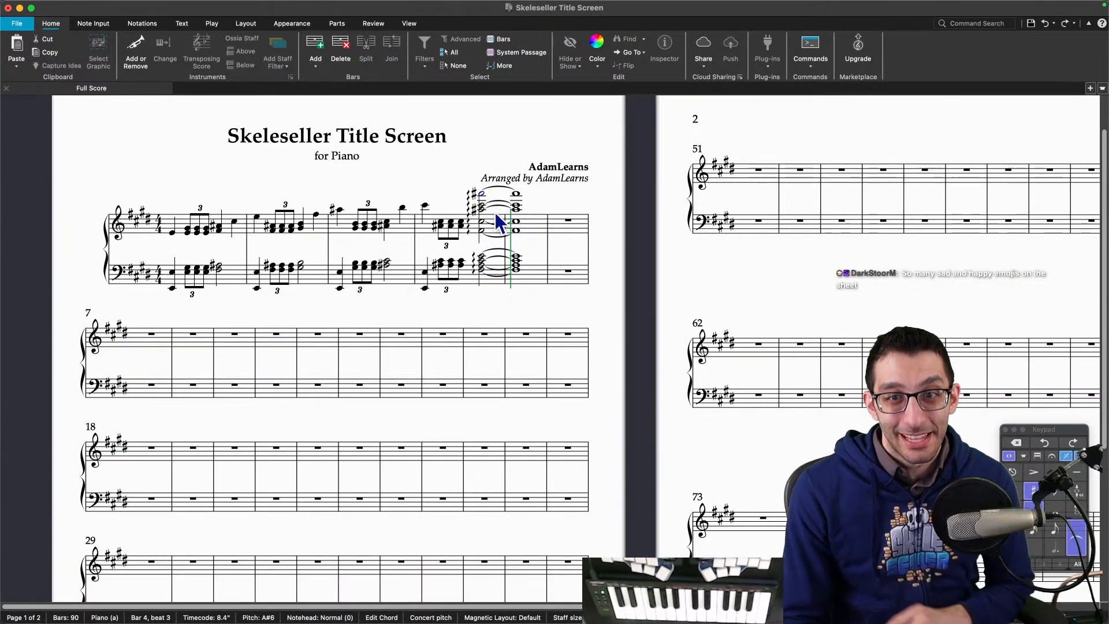
key("Delete")
left_click(517, 194)
key("Delete")
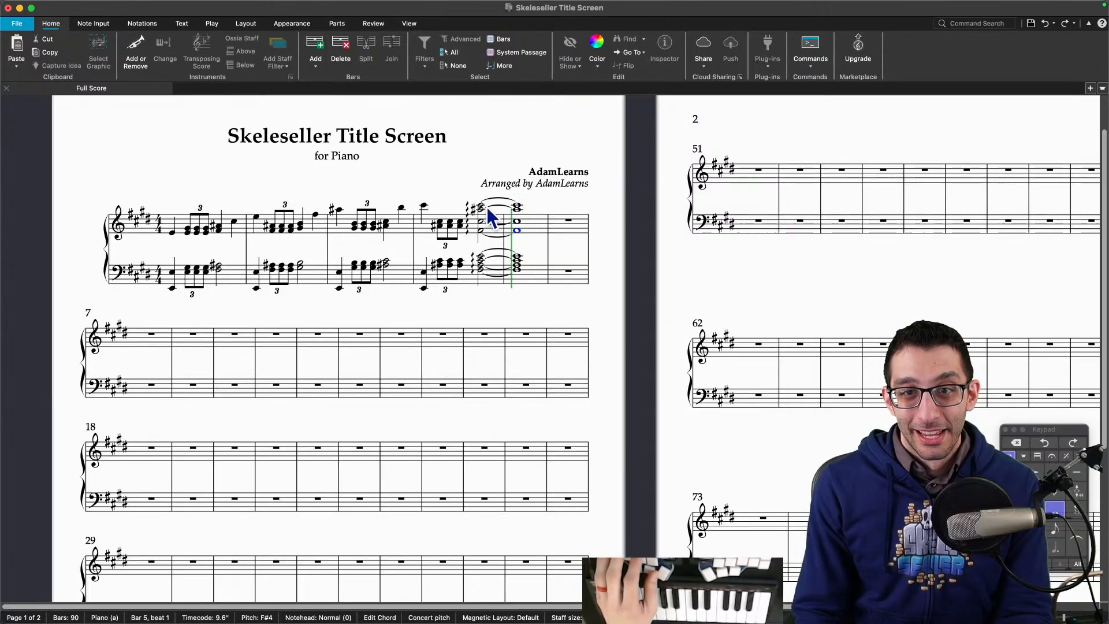
Step: Display the on-screen piano keyboard and raise the C#6 in the tied ending treble chords to F#6
left_click(482, 210)
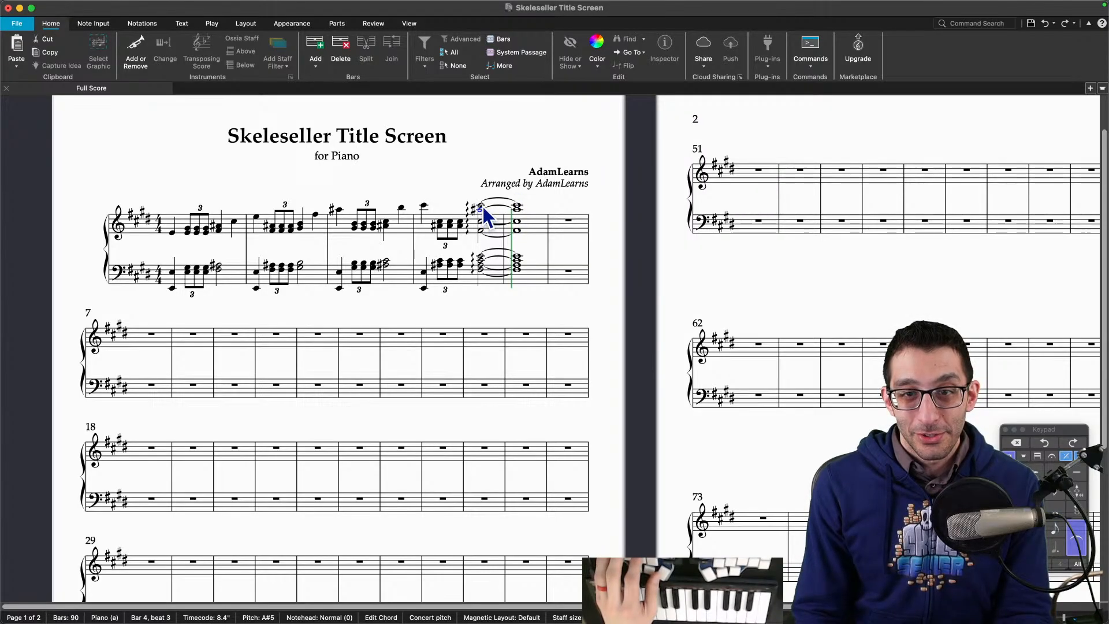
left_click(481, 205)
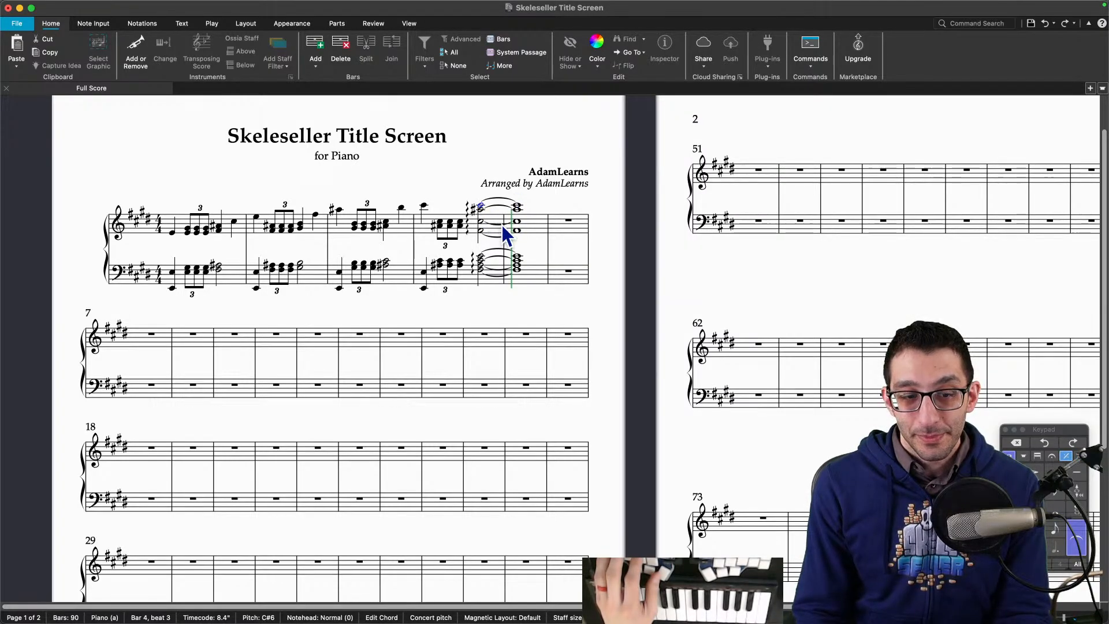
key("Up")
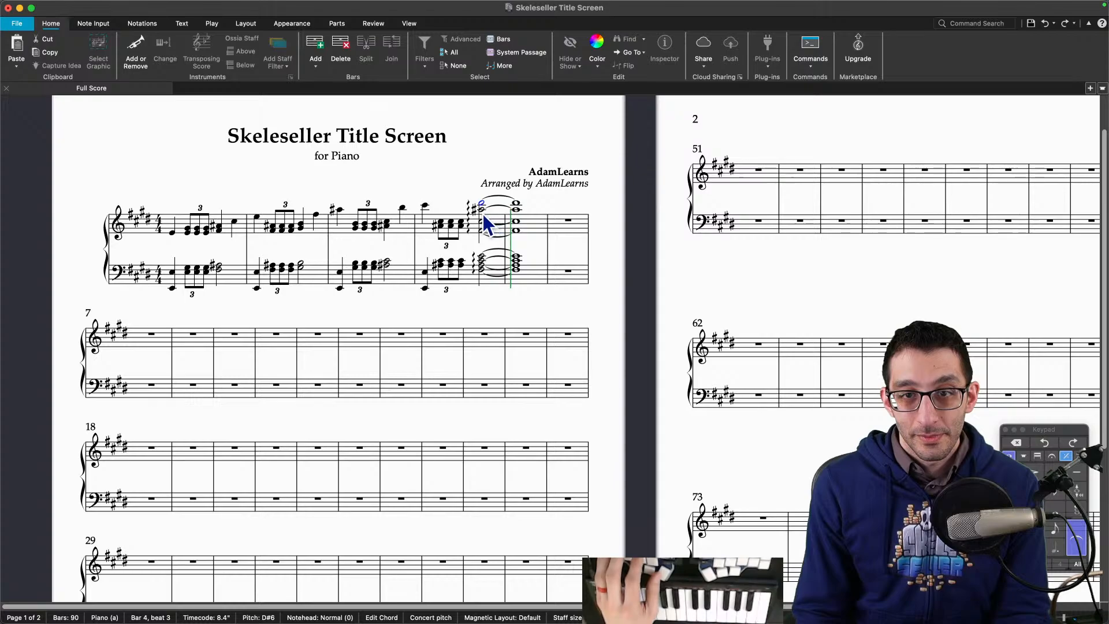
left_click(408, 25)
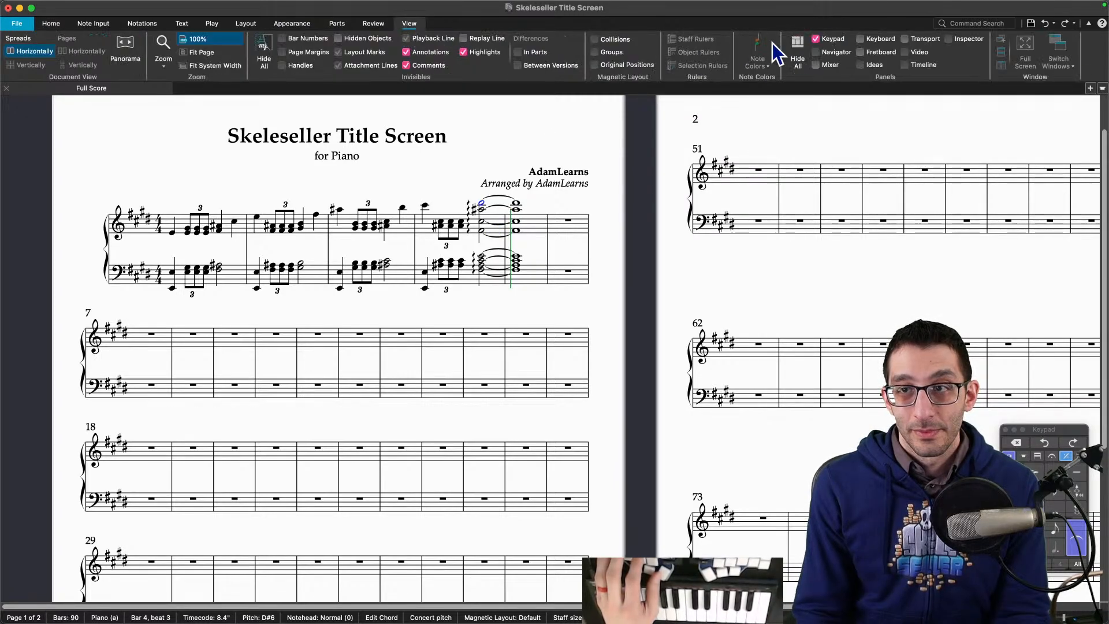
left_click(869, 40)
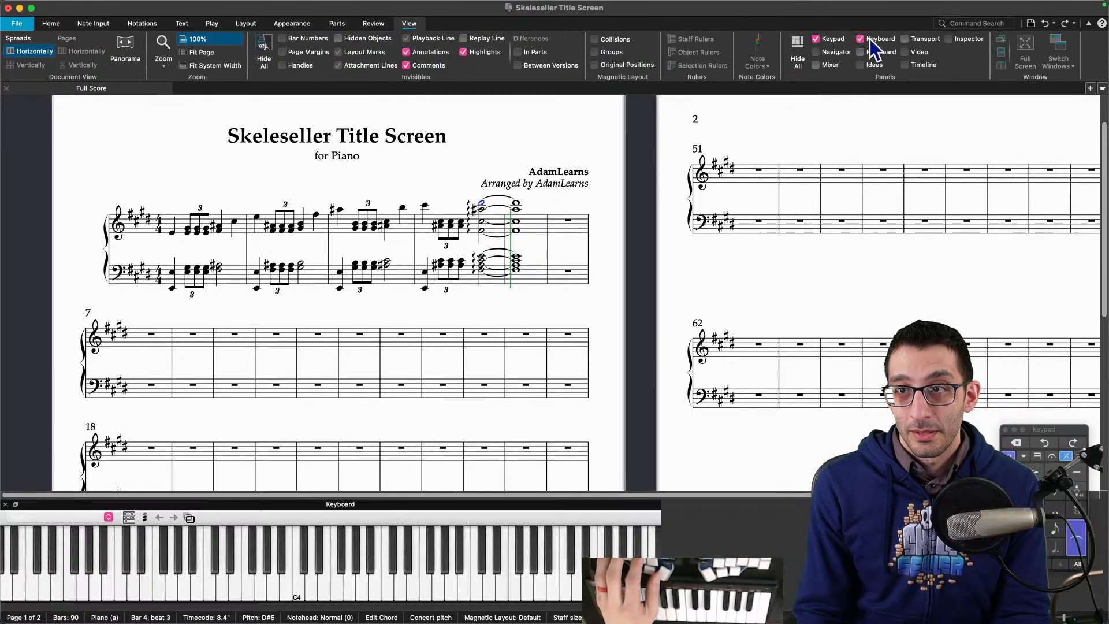
double_click(482, 223)
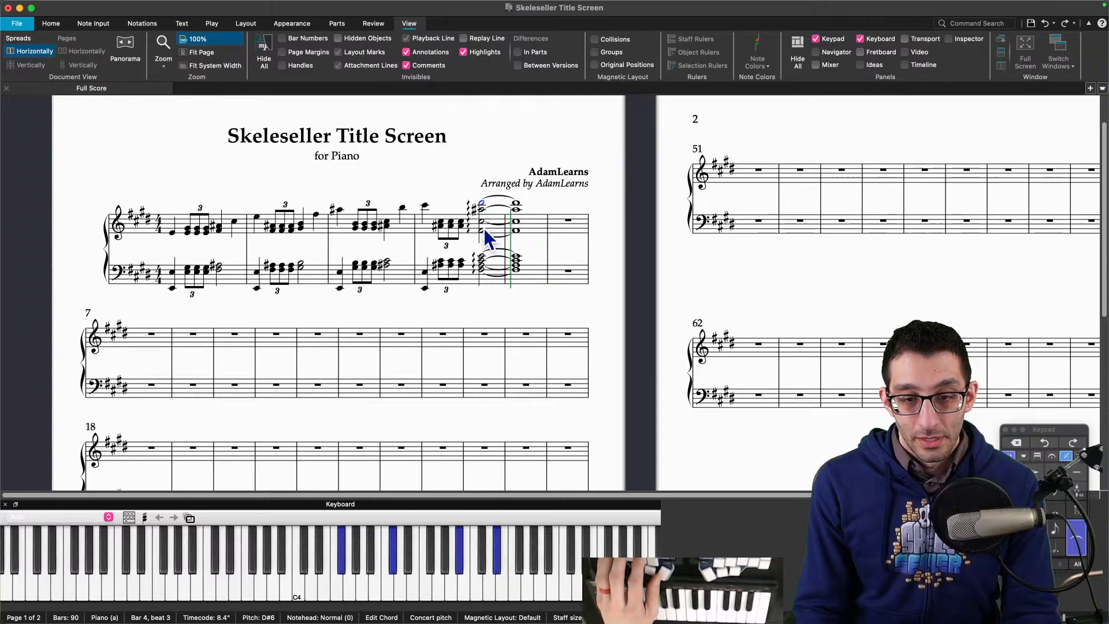
key("Up")
key("Up")
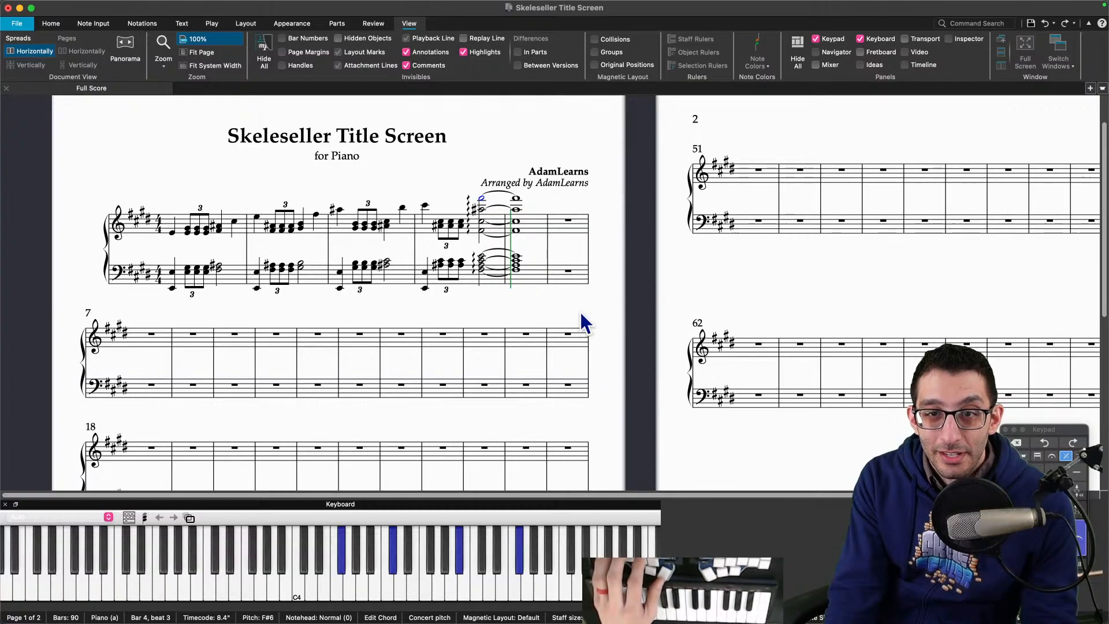
Step: Play the score from bar 1 to hear the revised top note of the ending chords
left_click(172, 232)
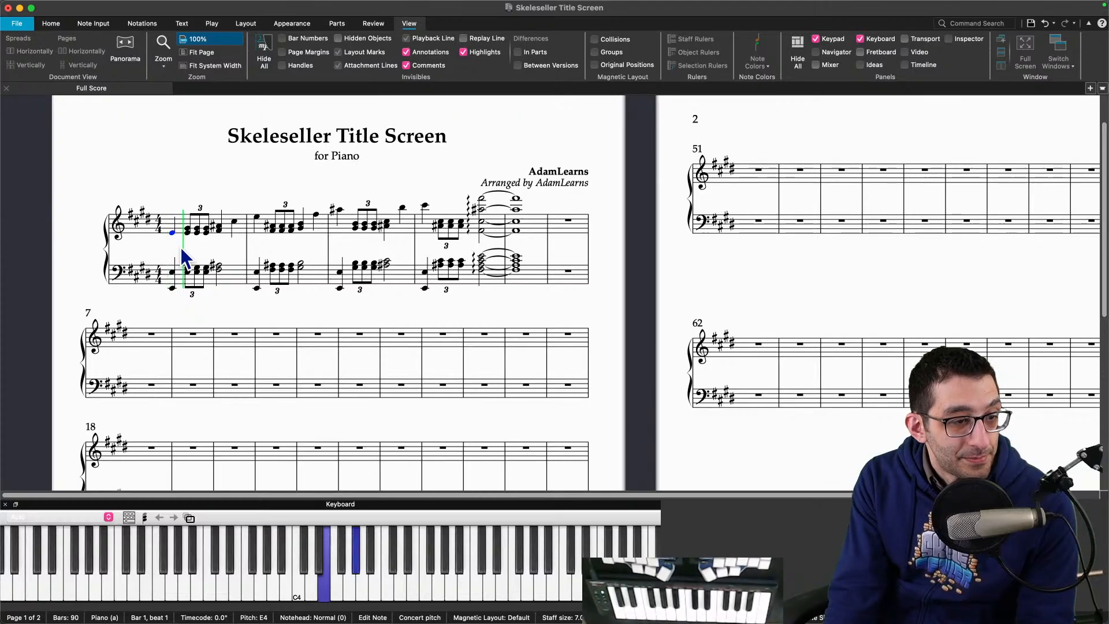
key("space")
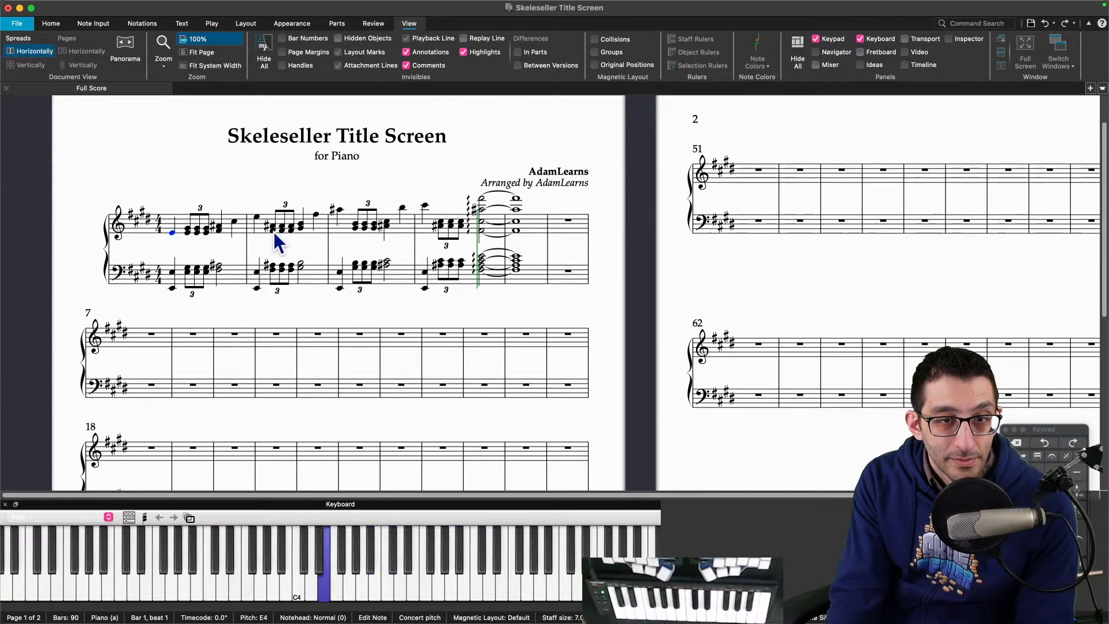
Step: Add lower octaves to the treble melody notes C#5 on bar 1 beat 4 and E5 on bar 2 beat 1
left_click(234, 223)
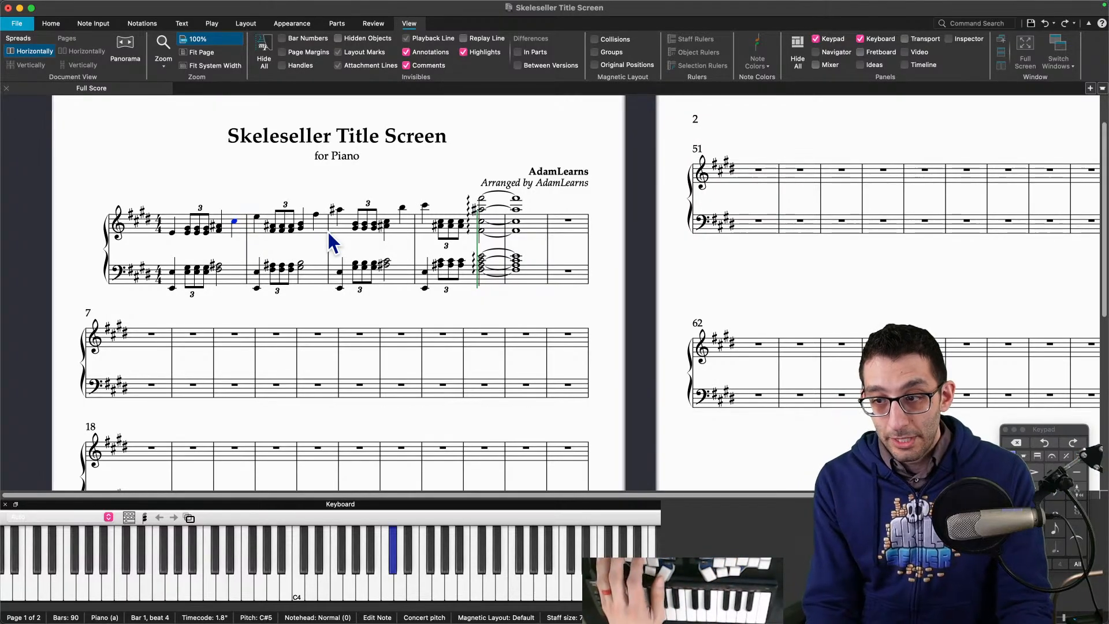
left_click(241, 226)
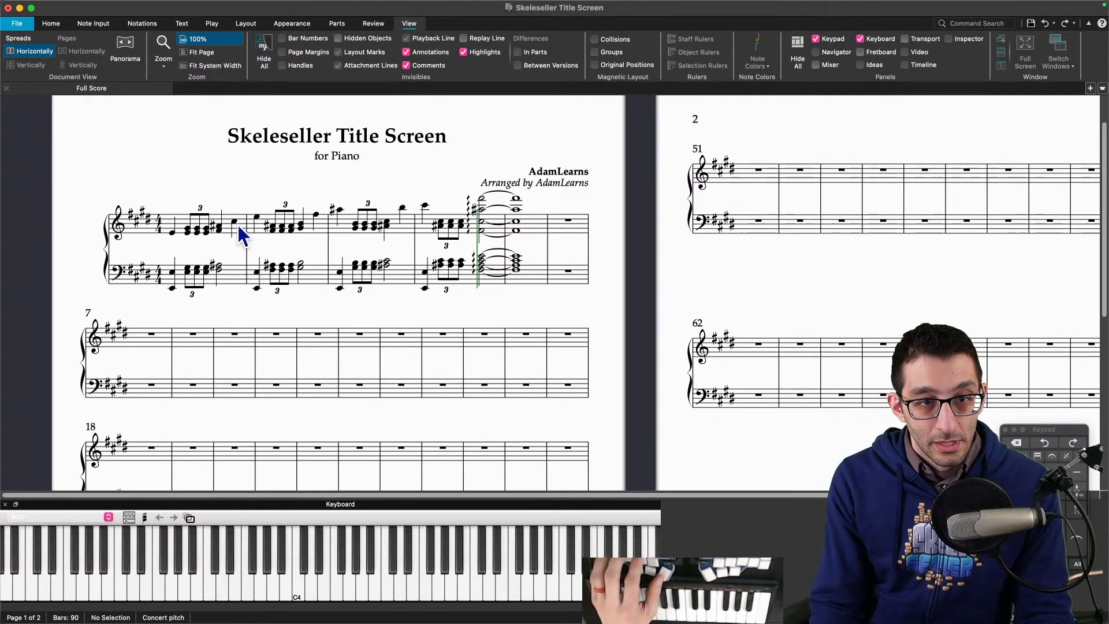
left_click(236, 232)
key("Right")
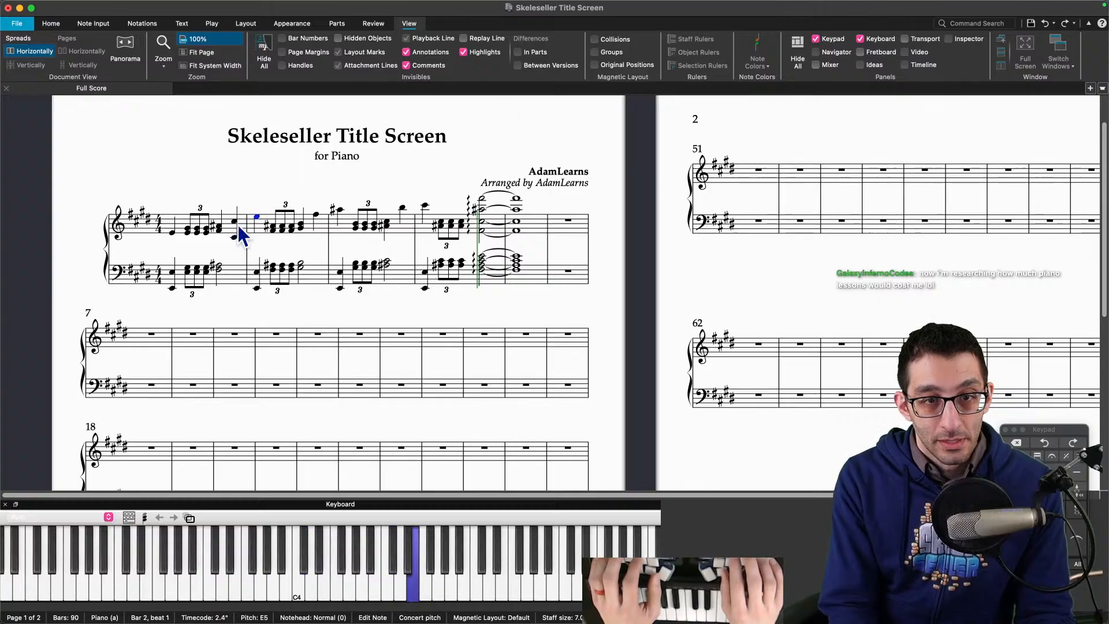
key("shift+8")
key("Right")
key("Right")
key("Right")
key("Right")
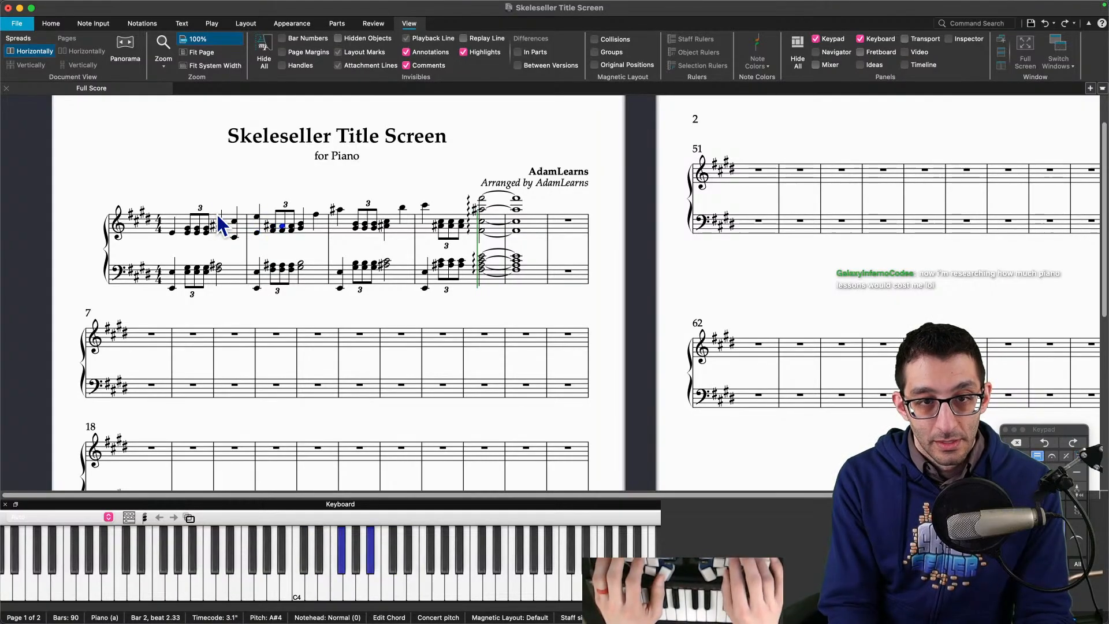
Step: Double the treble melody notes on bar 2 beat 4, bar 3 beats 1 and 4, and bar 4 beat 1 an octave below
key("Right")
key("shift+8")
key("Right")
key("shift+8")
key("Right")
key("Right")
key("Right")
key("Right")
key("Right")
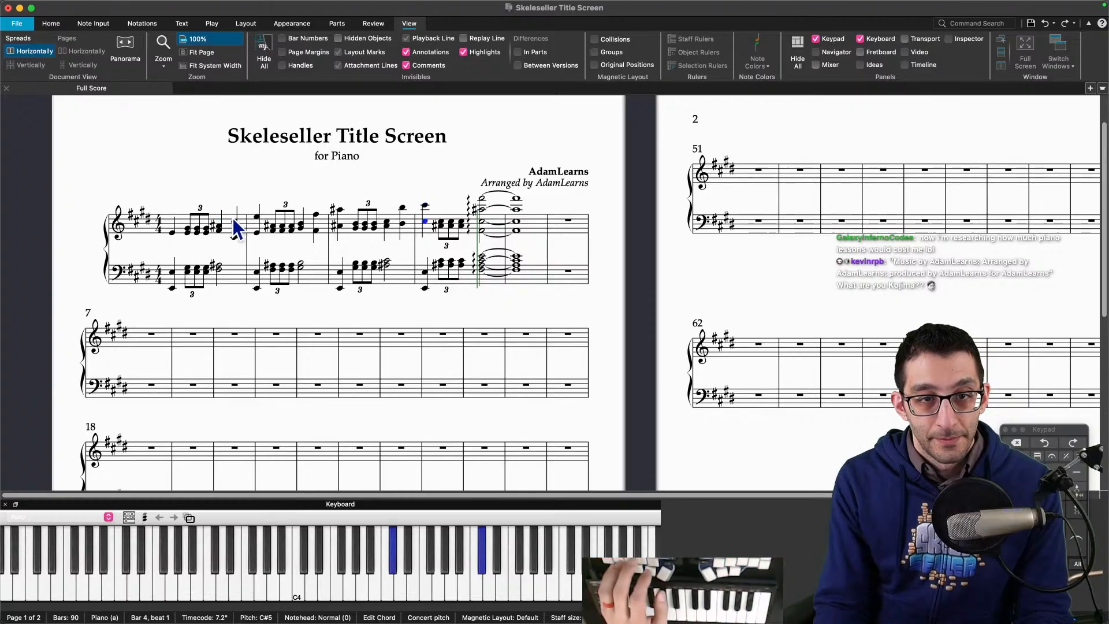
Step: Play the score from bar 1, and add C#5 to the treble octave on bar 3 beat 1
left_click(173, 232)
key("p")
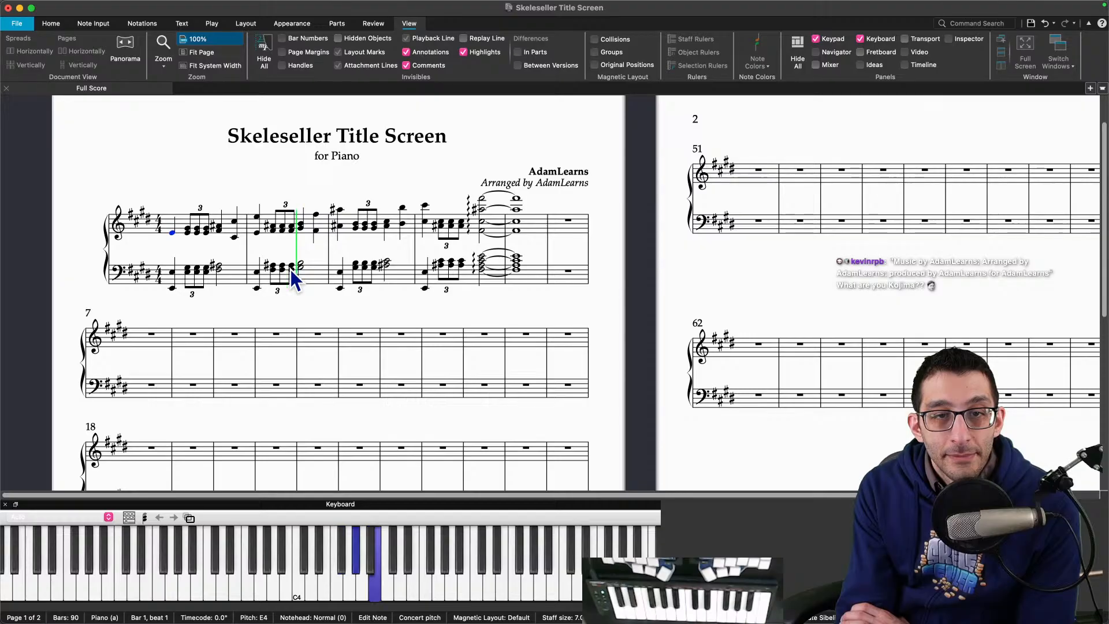
key("space")
left_click(339, 224)
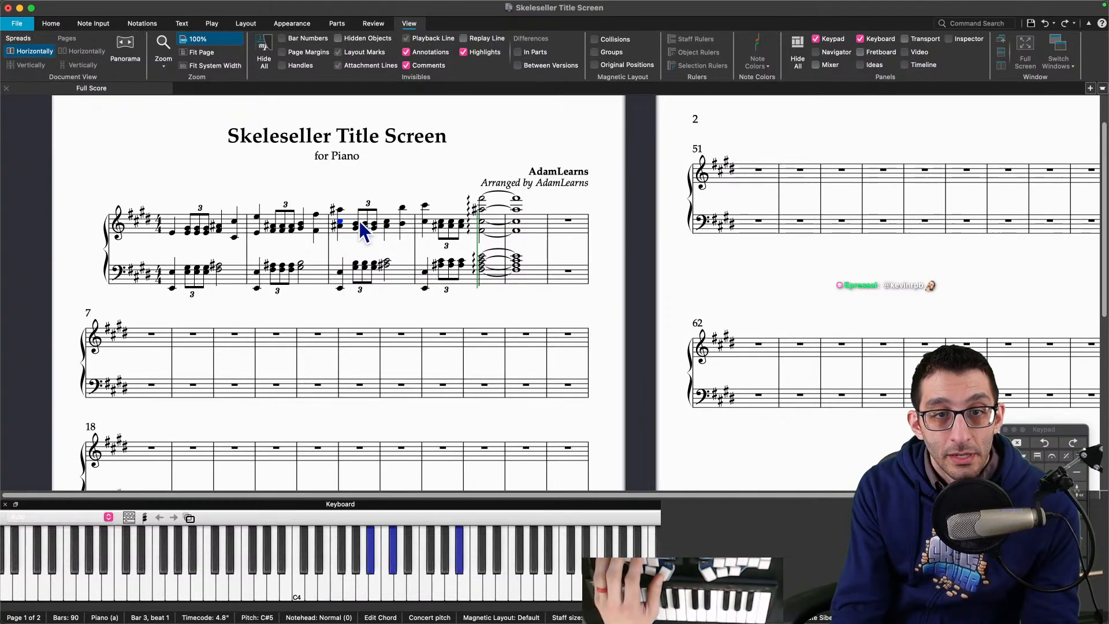
Step: Play back from bar 2 beat 4 to hear the fuller chord on bar 3 beat 1
left_click(316, 215)
key("p")
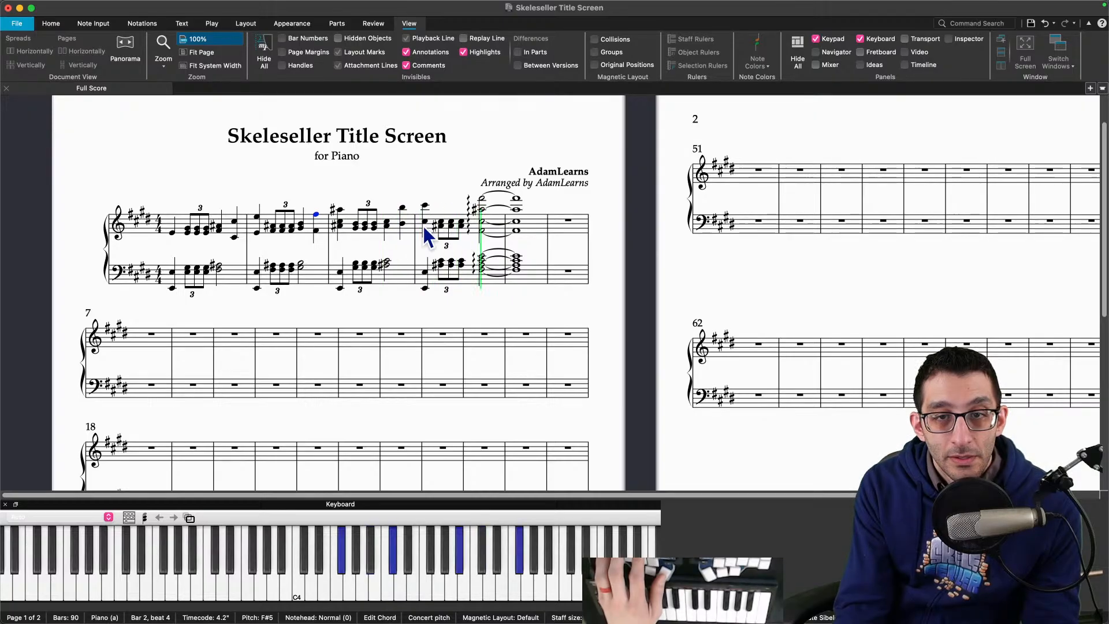
key("space")
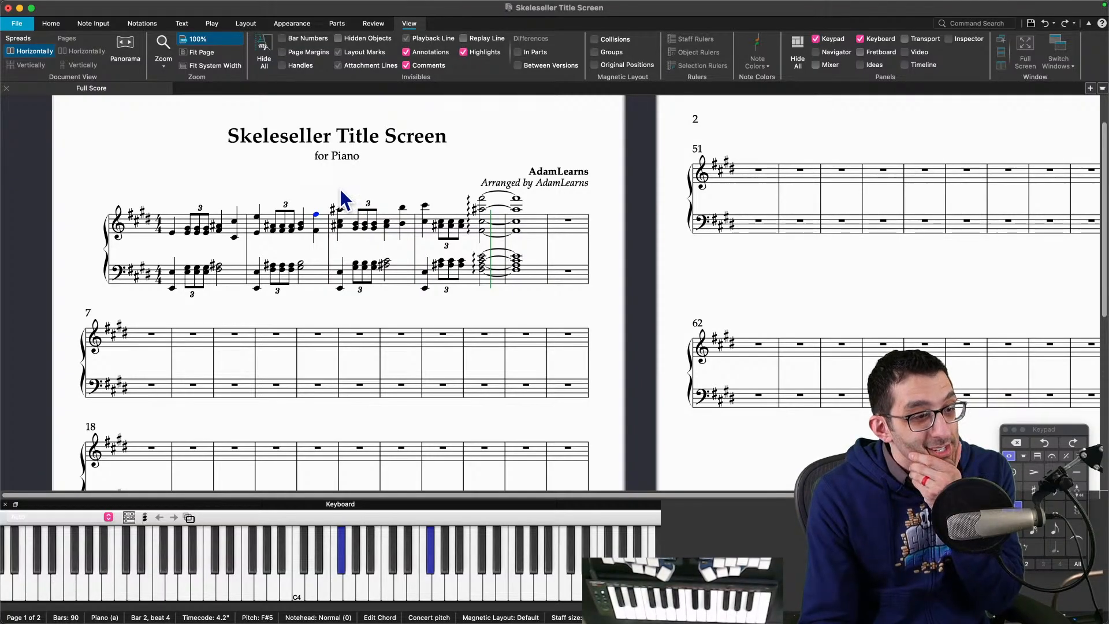
left_click(277, 188)
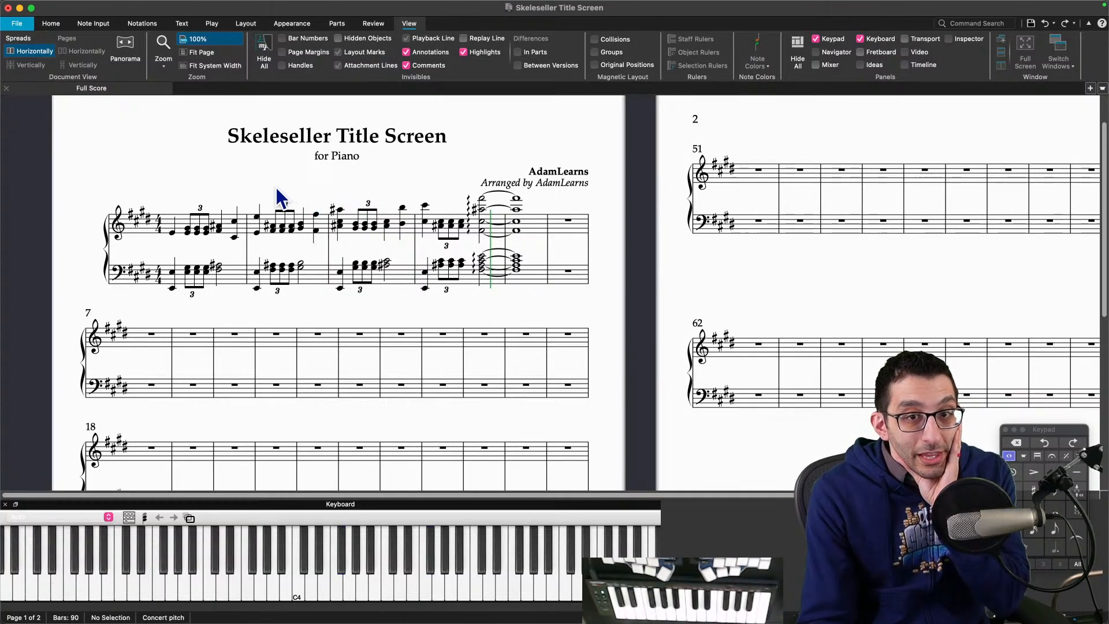
left_click(173, 233)
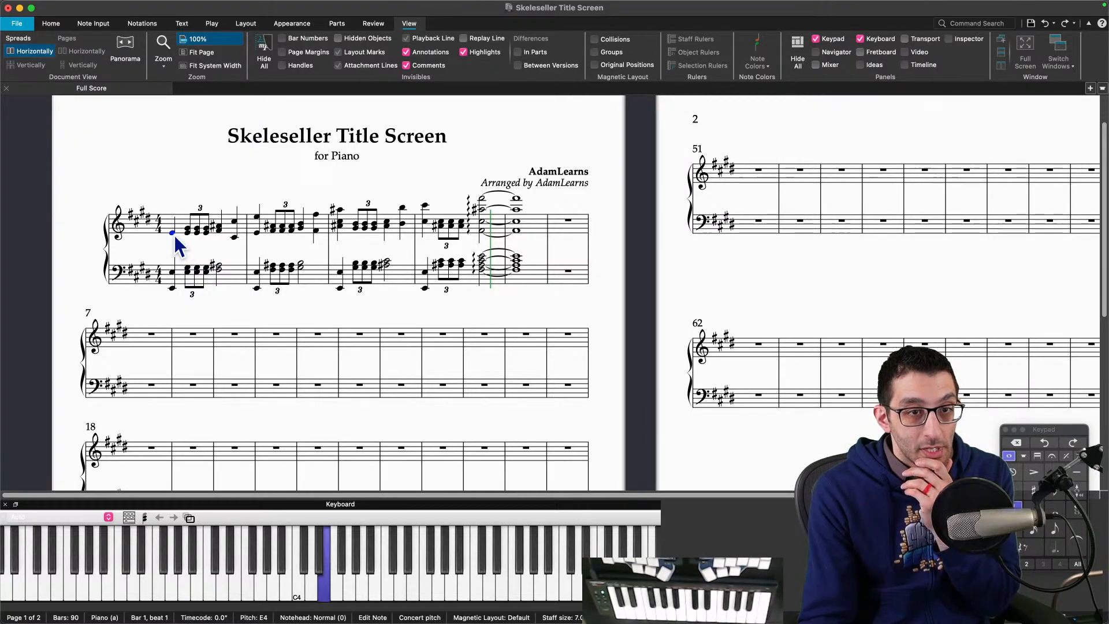
left_click(171, 202)
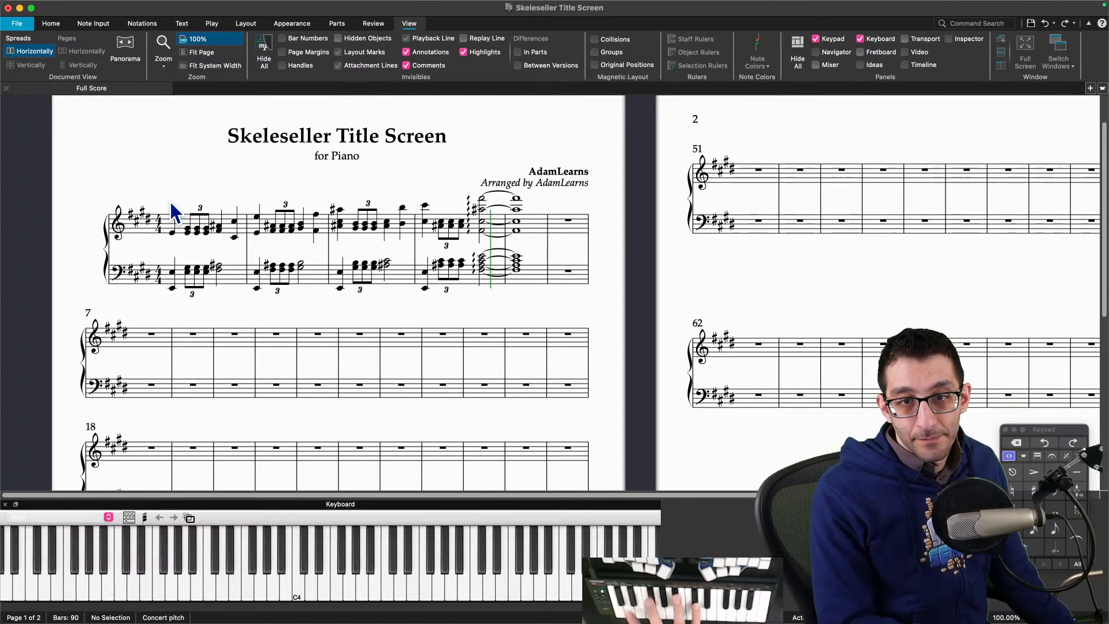
Step: Add A#5 to the treble chord on bar 4 beat 1, and play the score from bar 1 into bar 5
left_click(425, 210)
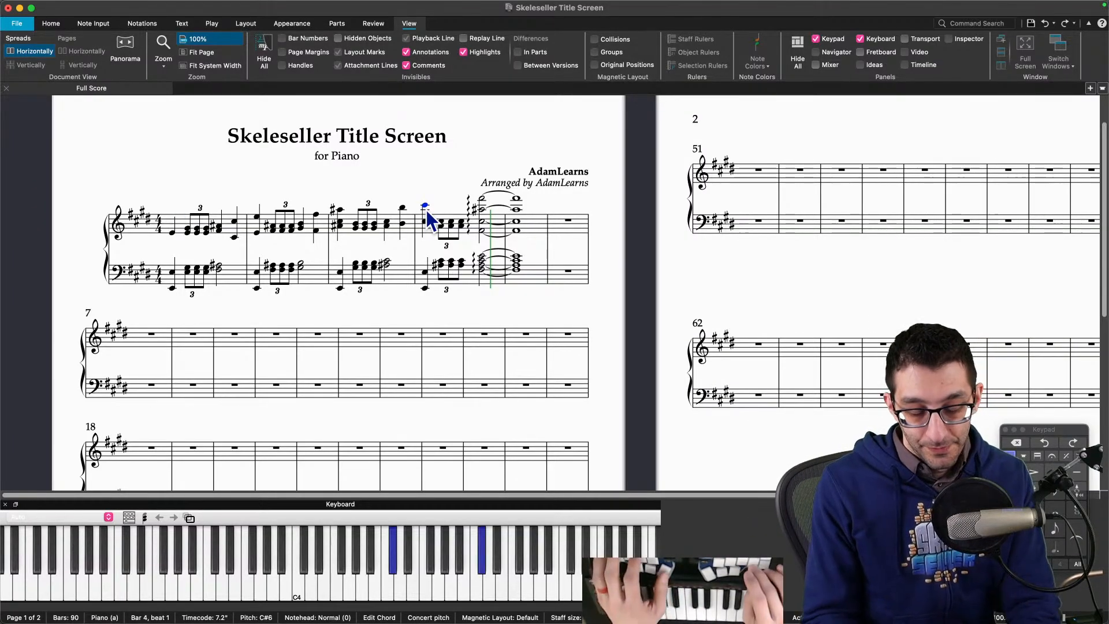
left_click(1037, 495)
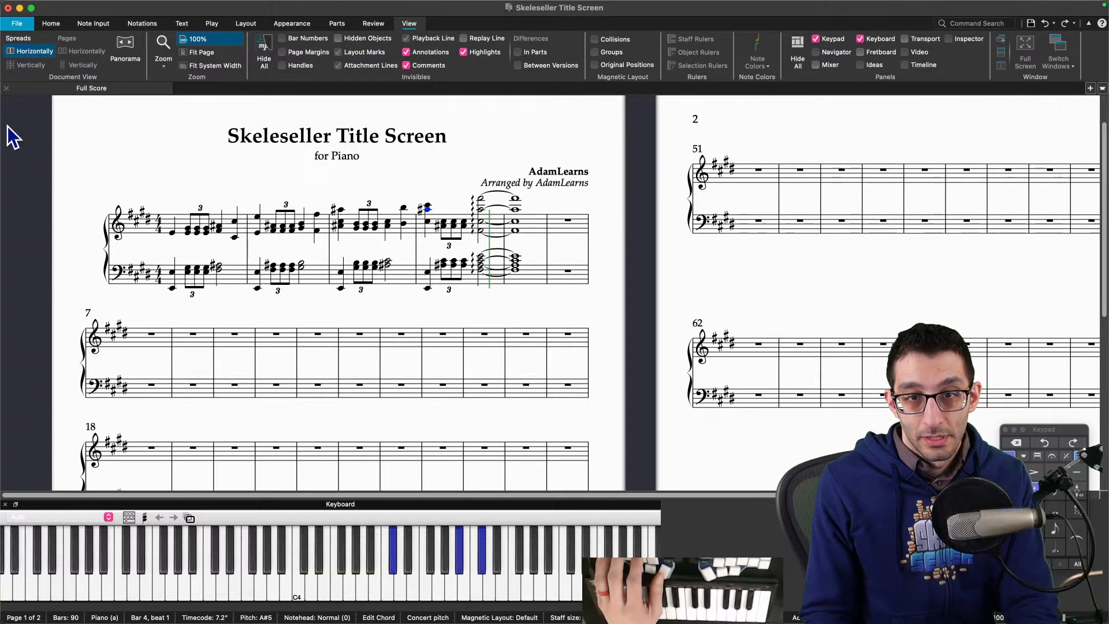
left_click(172, 232)
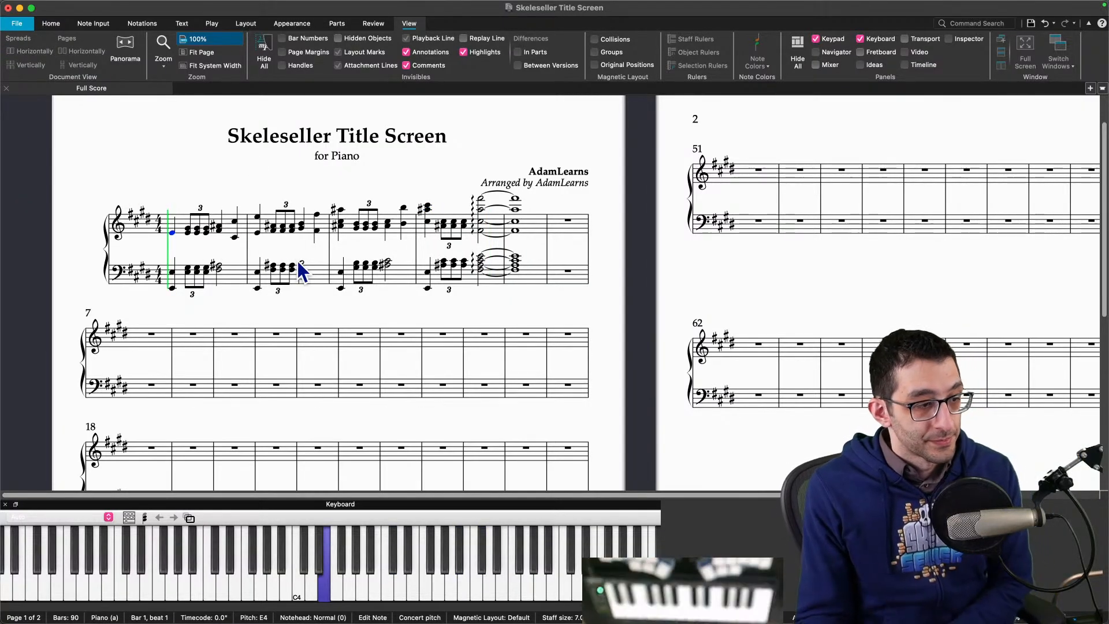
key("space")
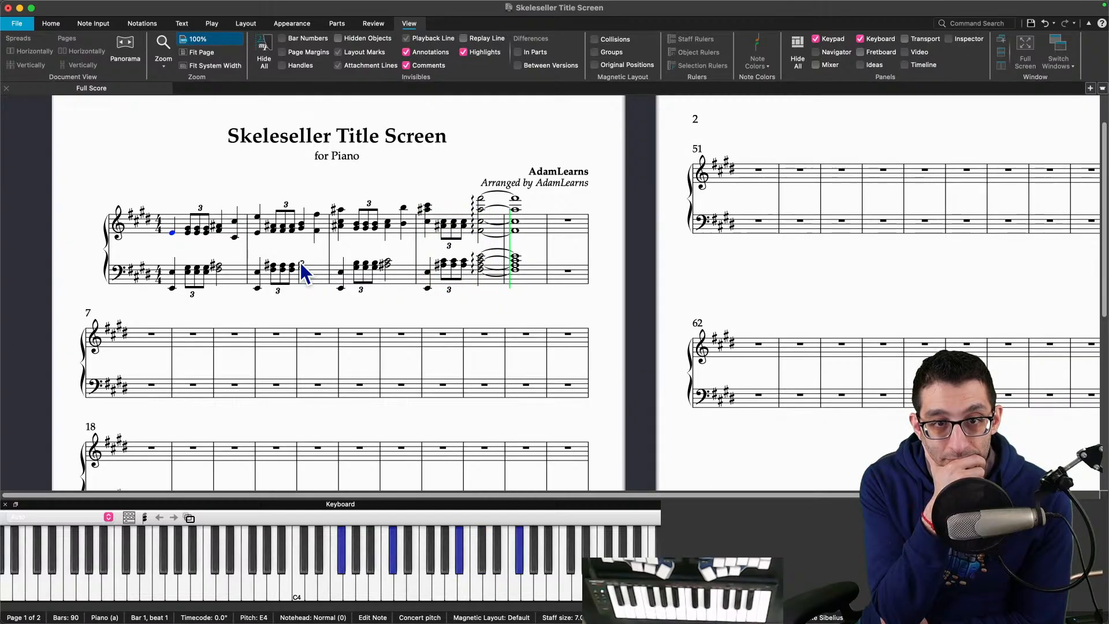
key("space")
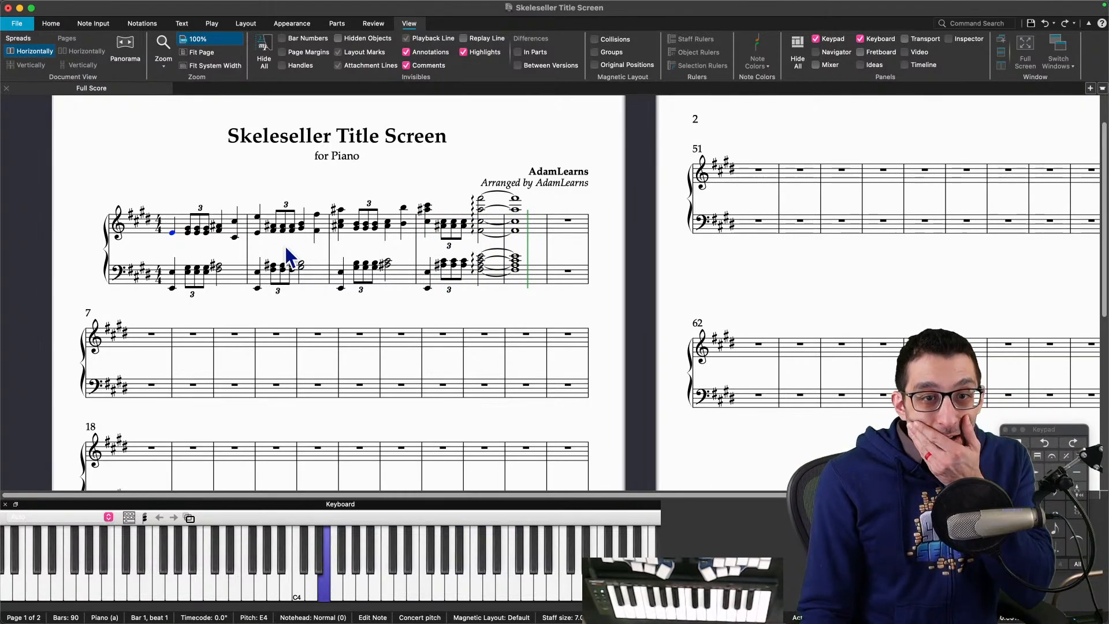
Step: Try adding an inner note to the treble octave on bar 2 beat 1, and play the score from bar 1
key("Escape")
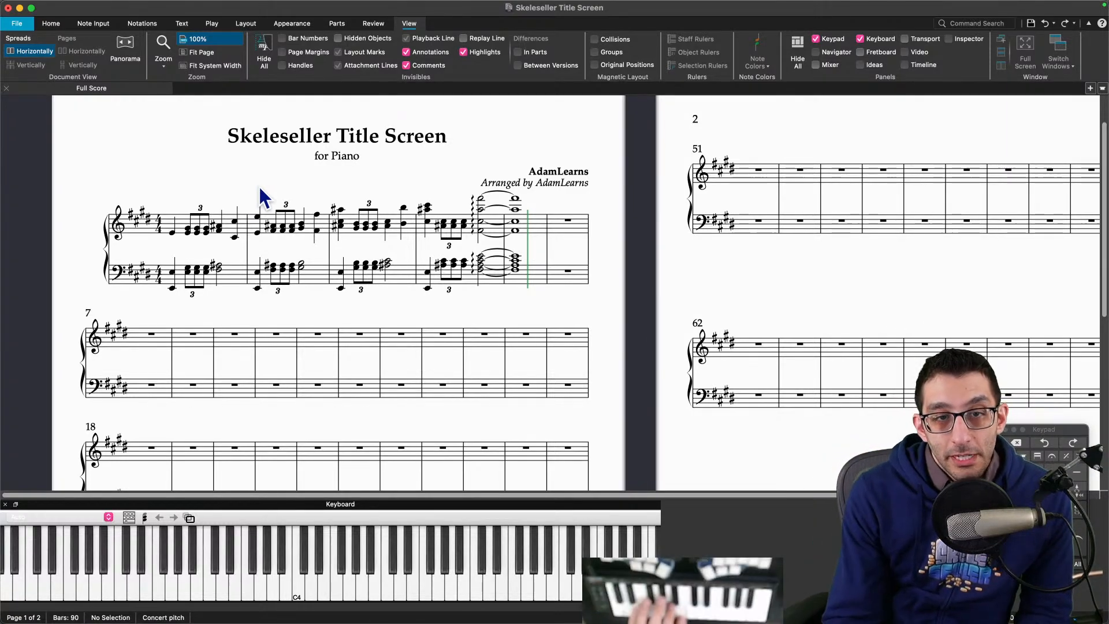
left_click(259, 220)
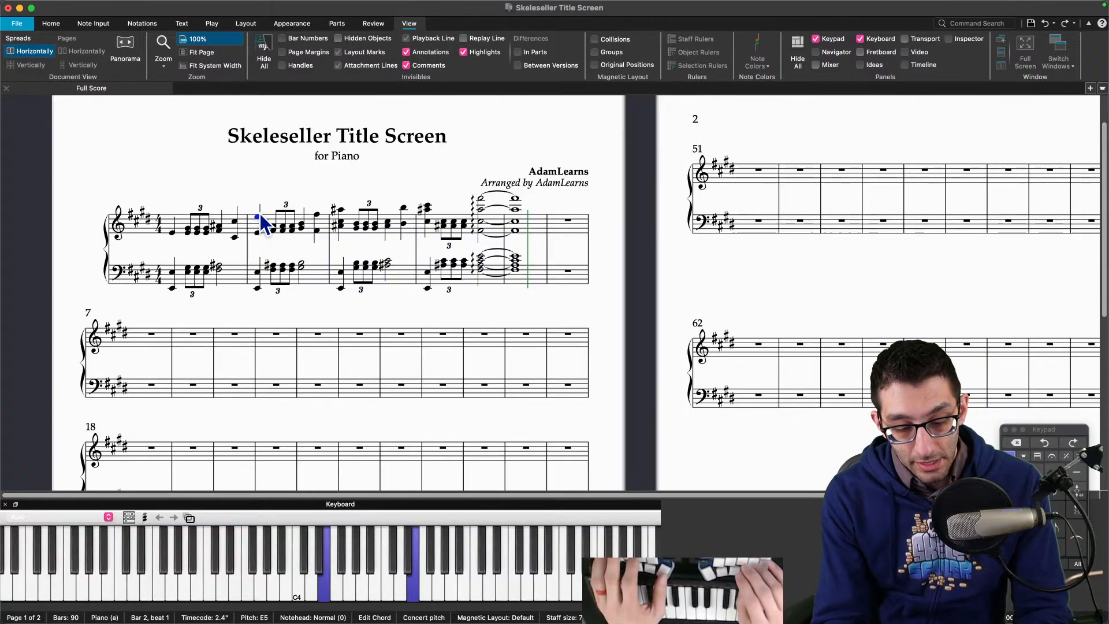
left_click(258, 219)
left_click(172, 232)
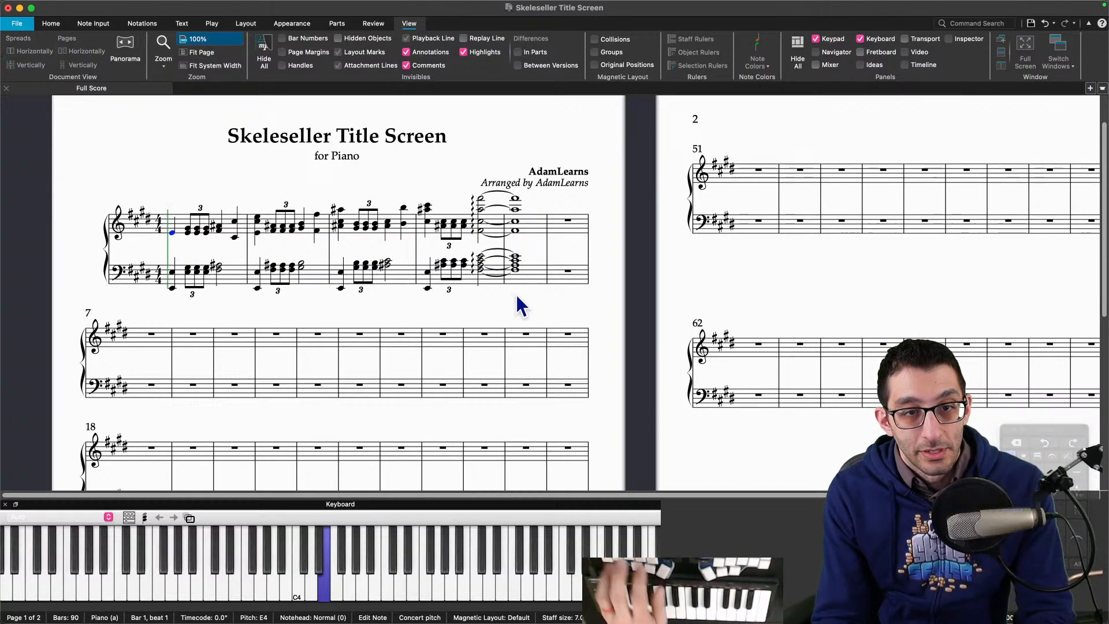
key("space")
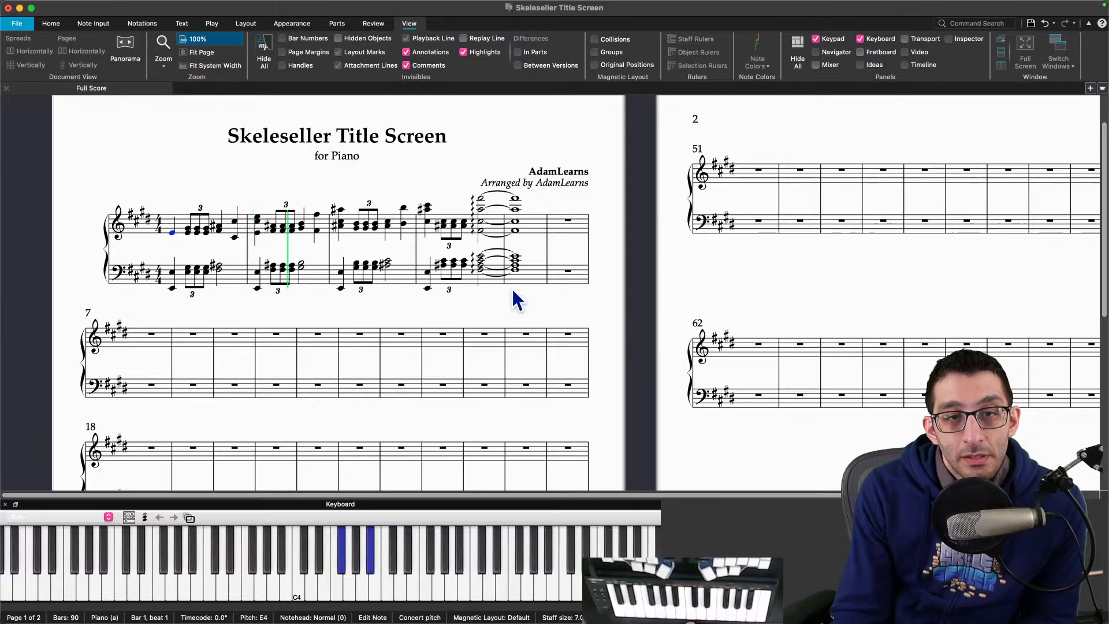
left_click(257, 232)
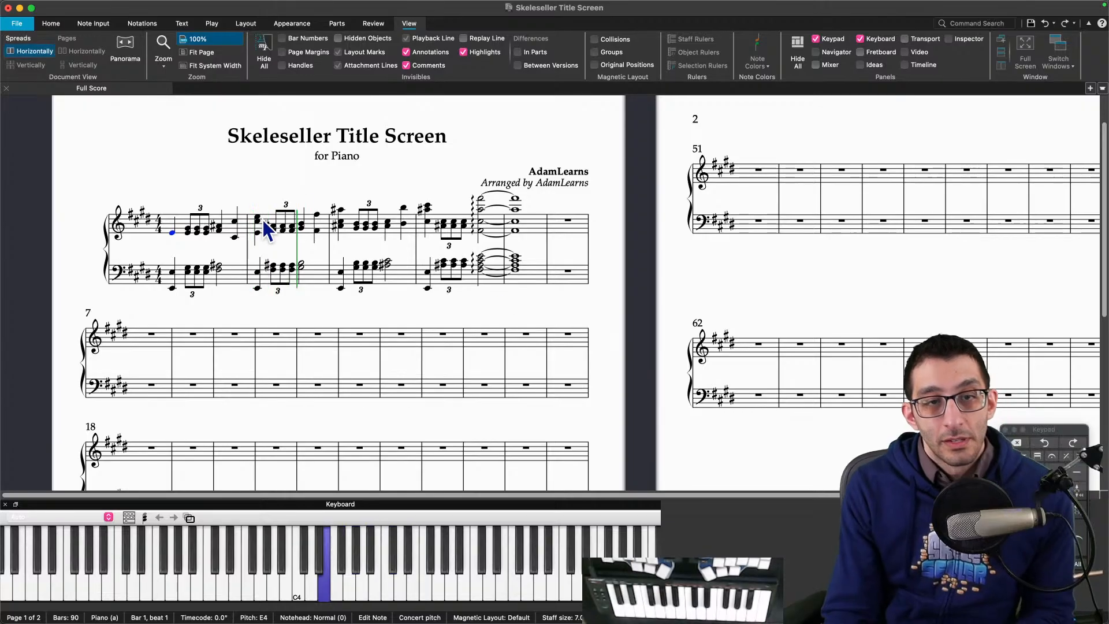
Step: Delete the lower octave notes from the treble on bar 1 beat 4 and bar 2 beat 1, and play the score from bar 1
left_click(174, 234)
key("space")
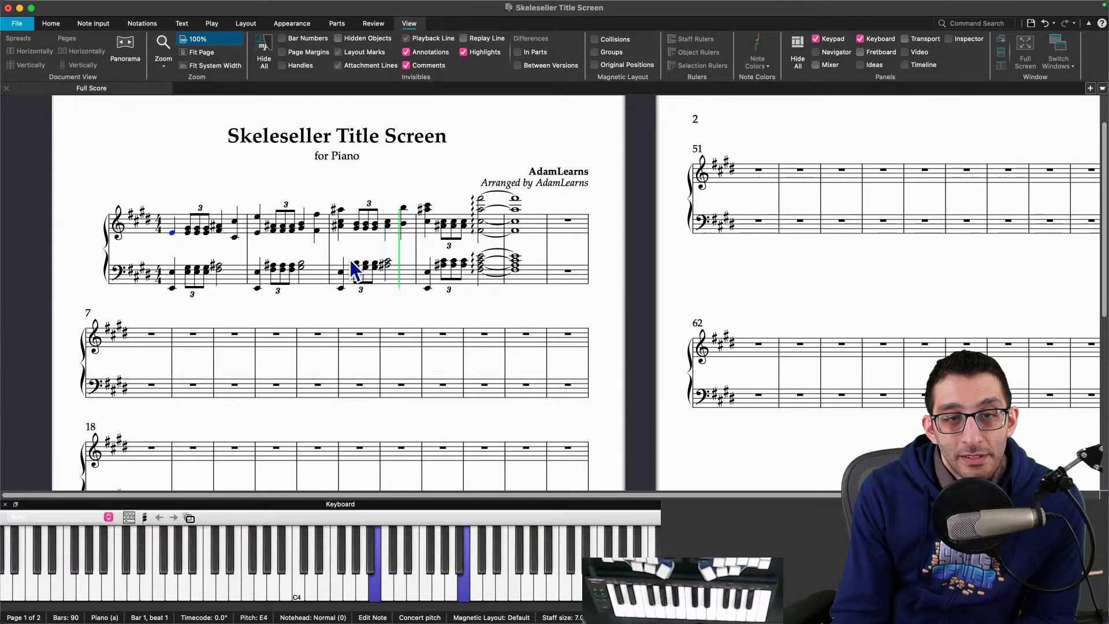
left_click(235, 237)
key("Delete")
left_click(258, 232)
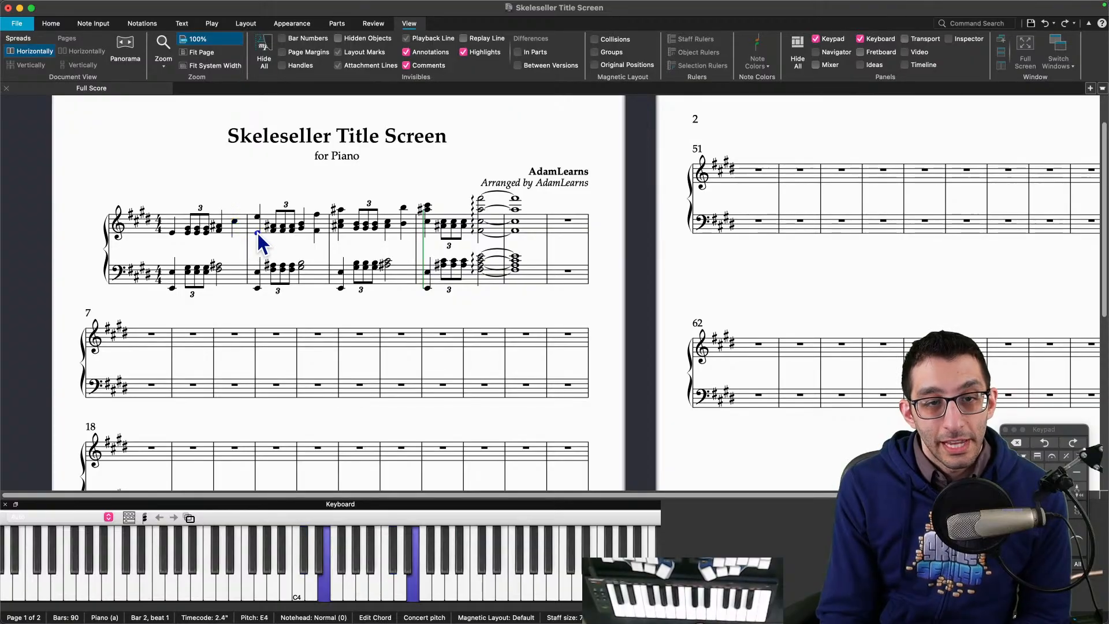
key("Delete")
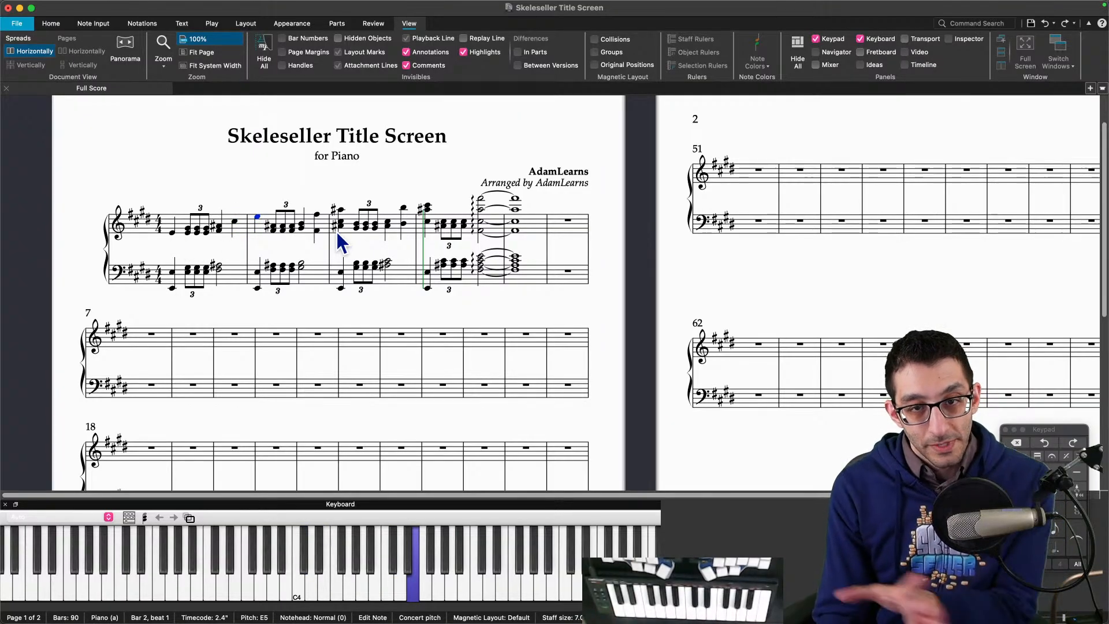
left_click(172, 232)
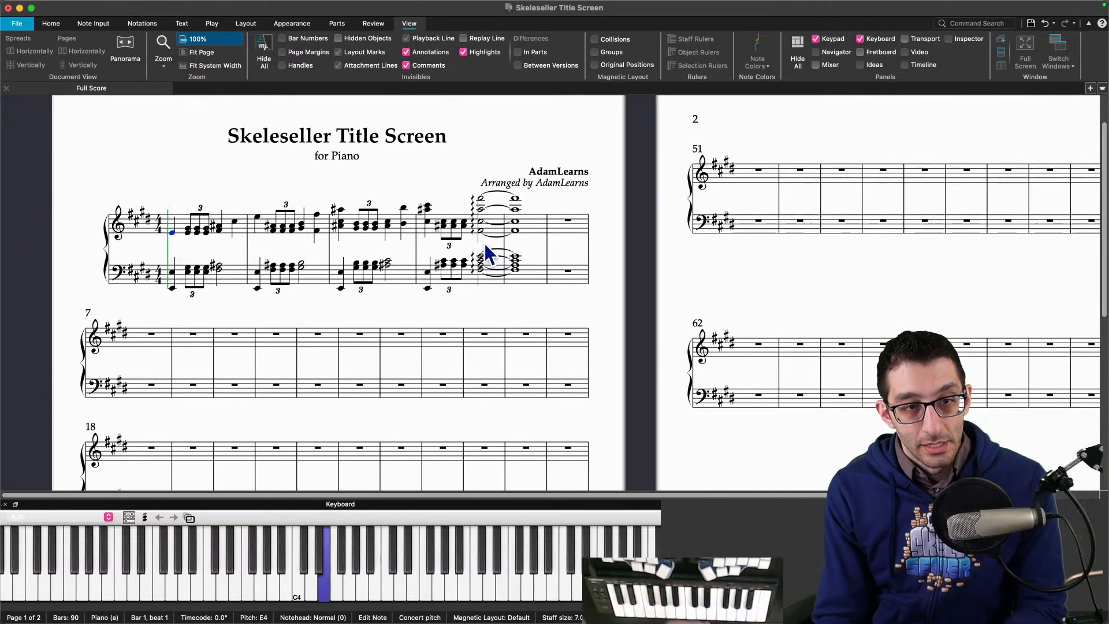
key("p")
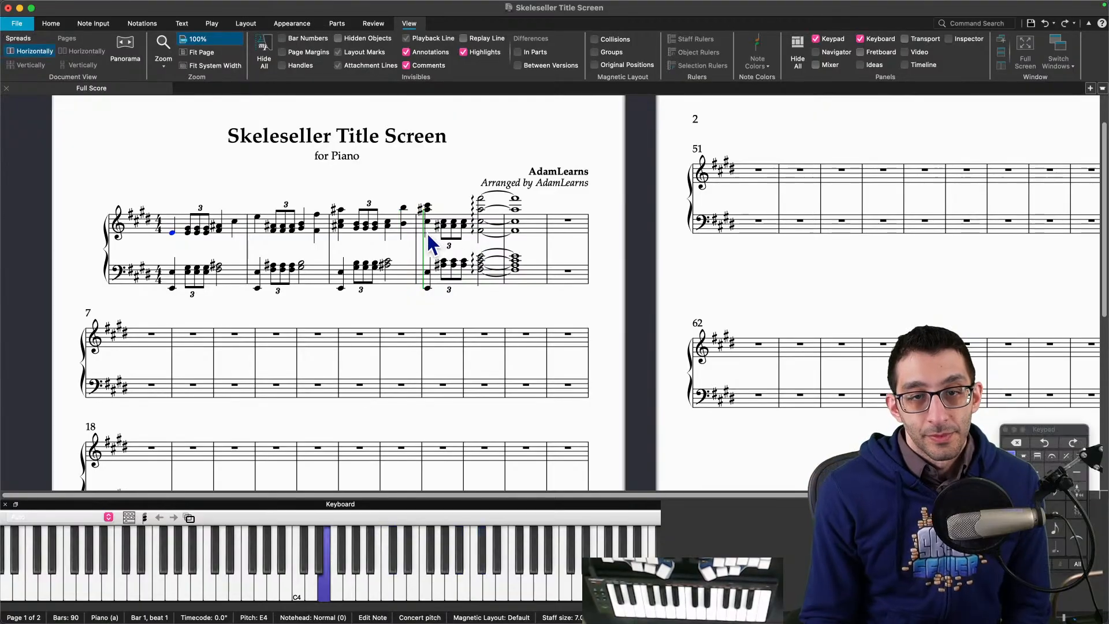
Step: Add E5 to the treble octave on bar 3 beat 4, and play back from bar 3 into bar 5
left_click(405, 224)
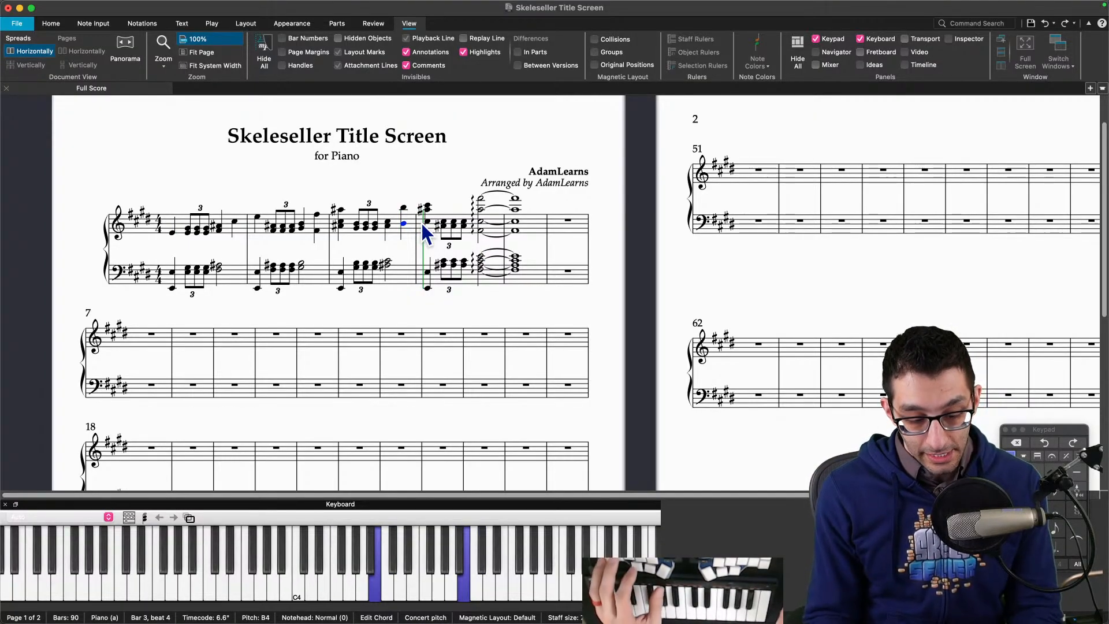
key("shift+e")
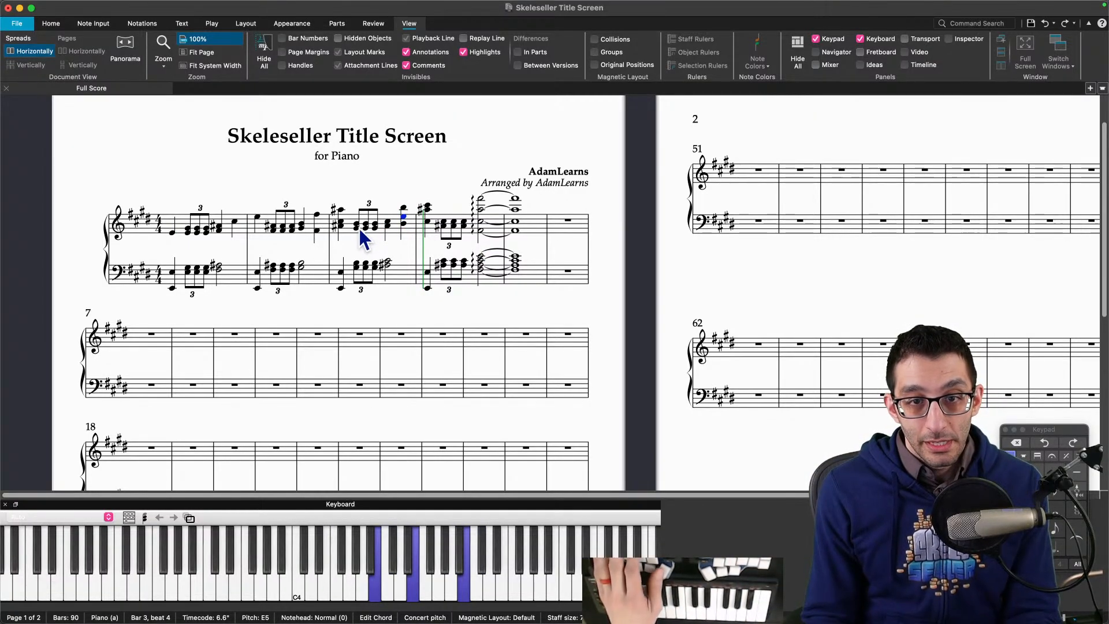
left_click(342, 225)
key("space")
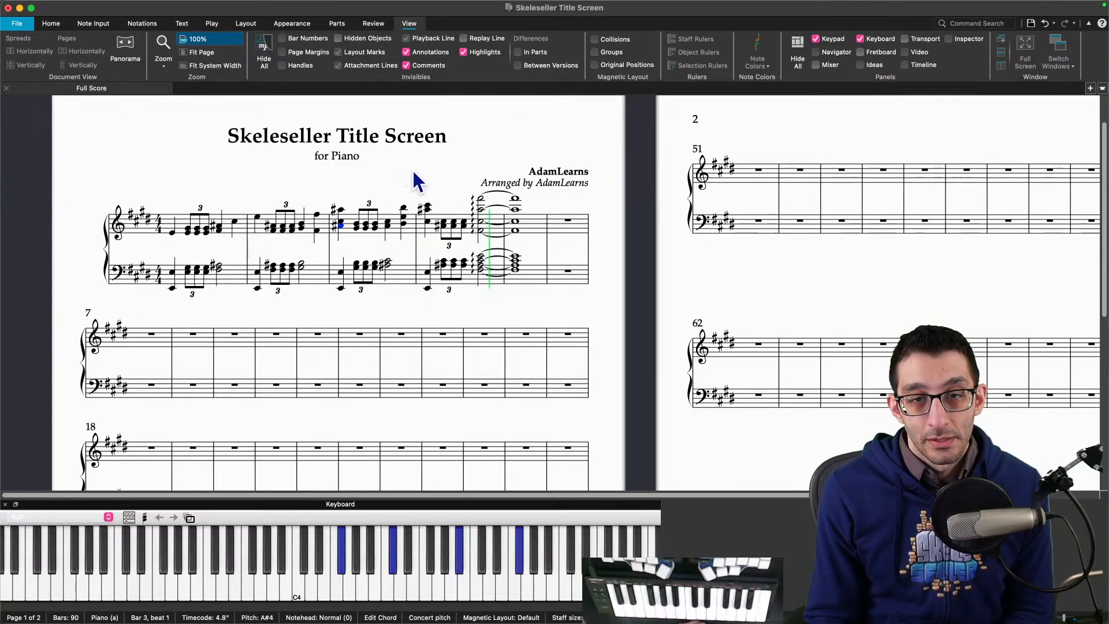
key("space")
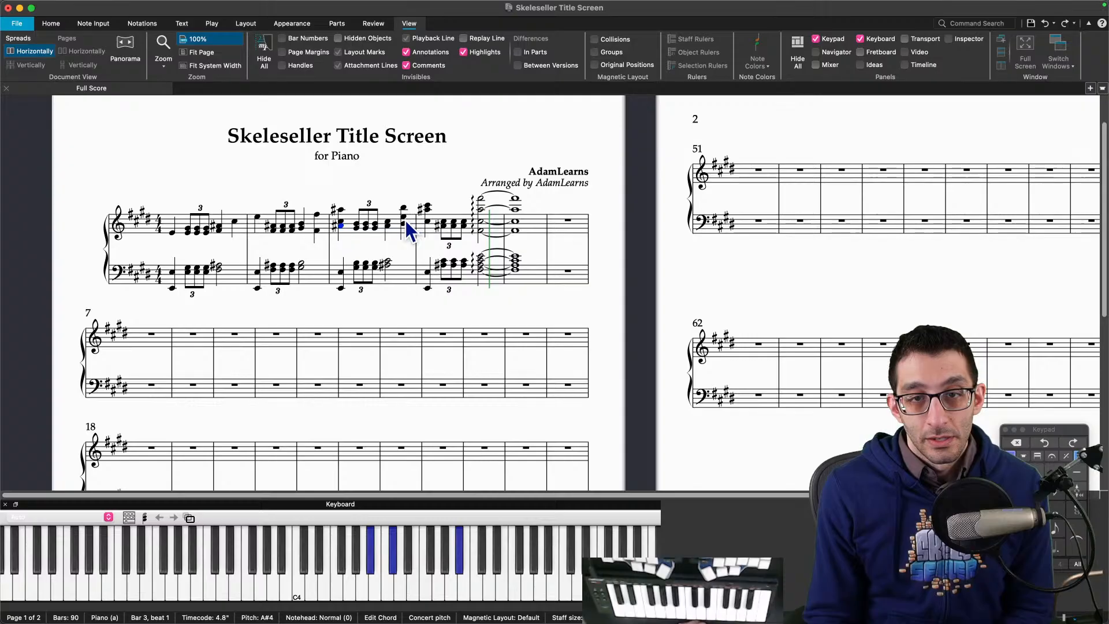
Step: Raise the inner note of the treble chord on bar 3 beat 4 to F#5, and play back from bar 3
left_click(405, 217)
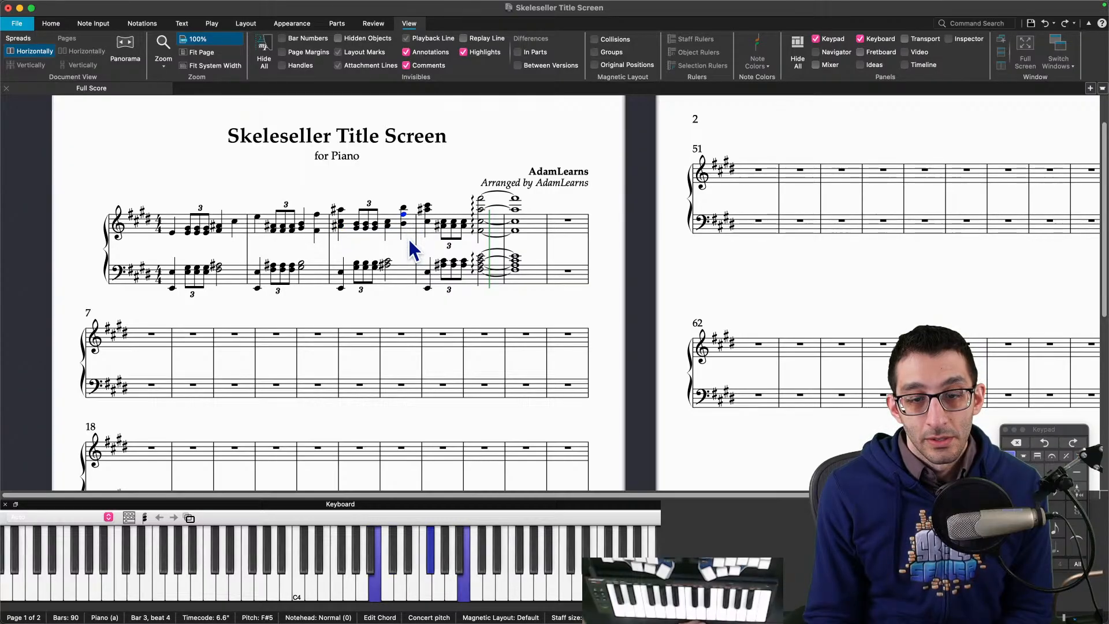
left_click(388, 223)
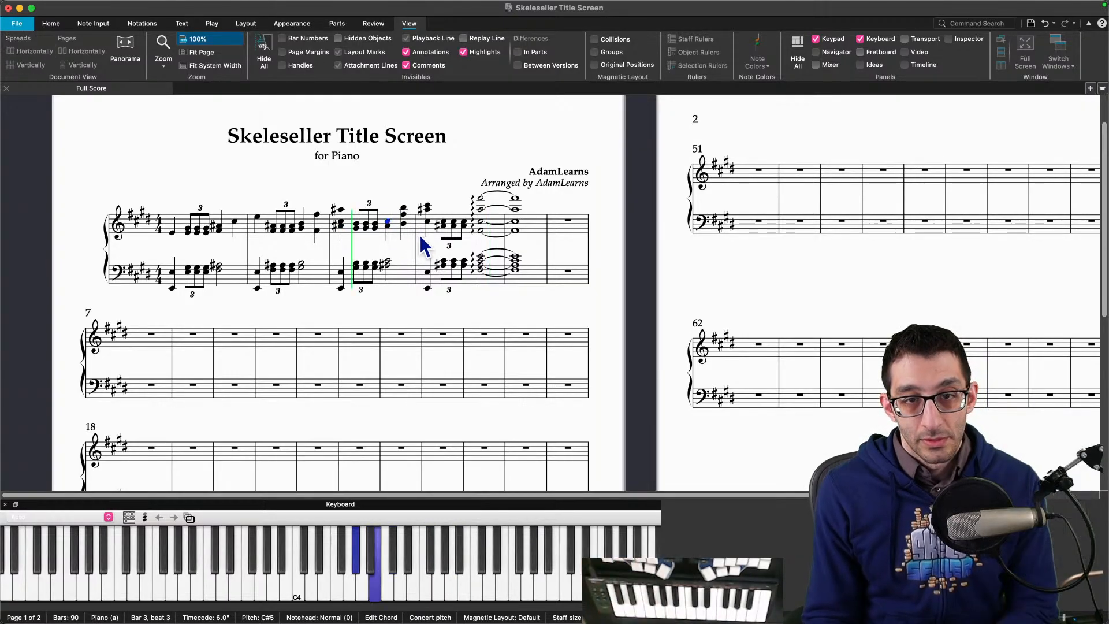
key("space")
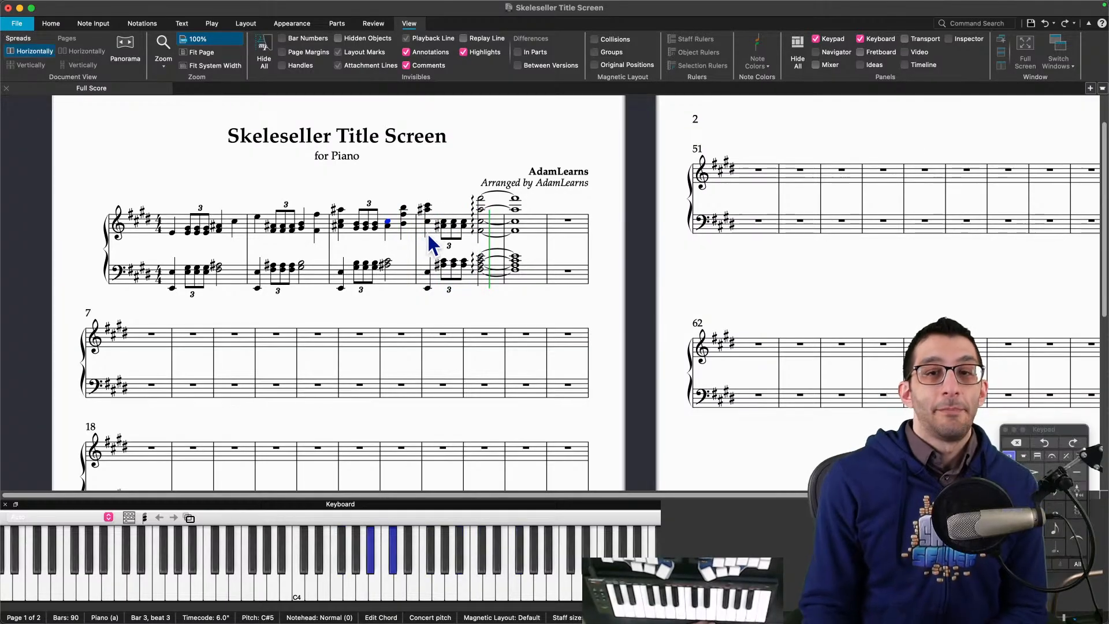
key("space")
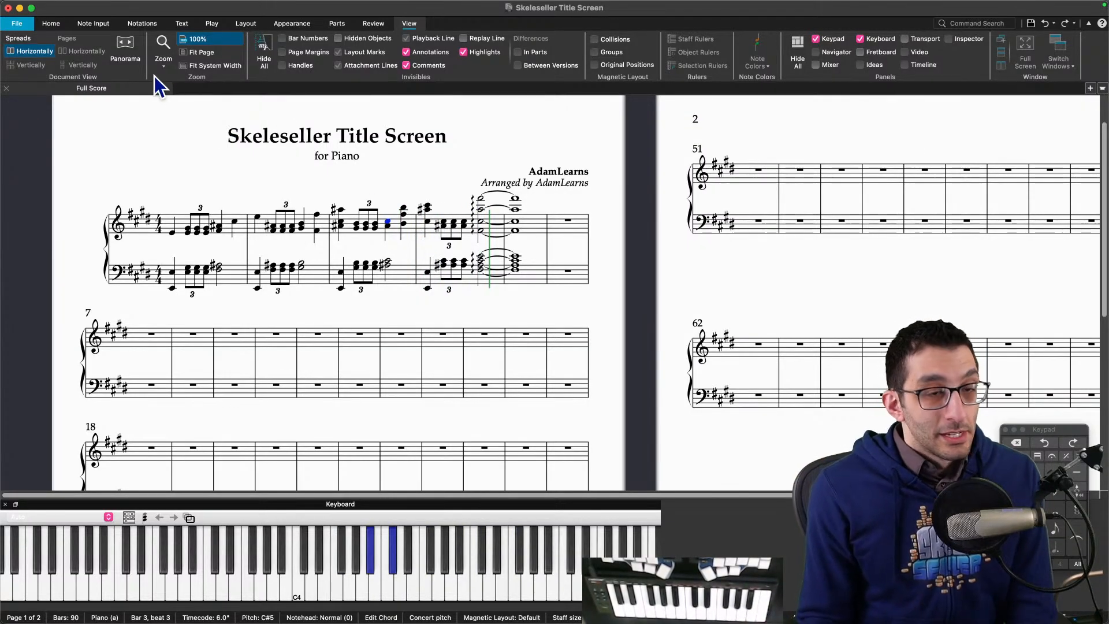
Step: Save the score and switch to FL Studio
left_click(20, 24)
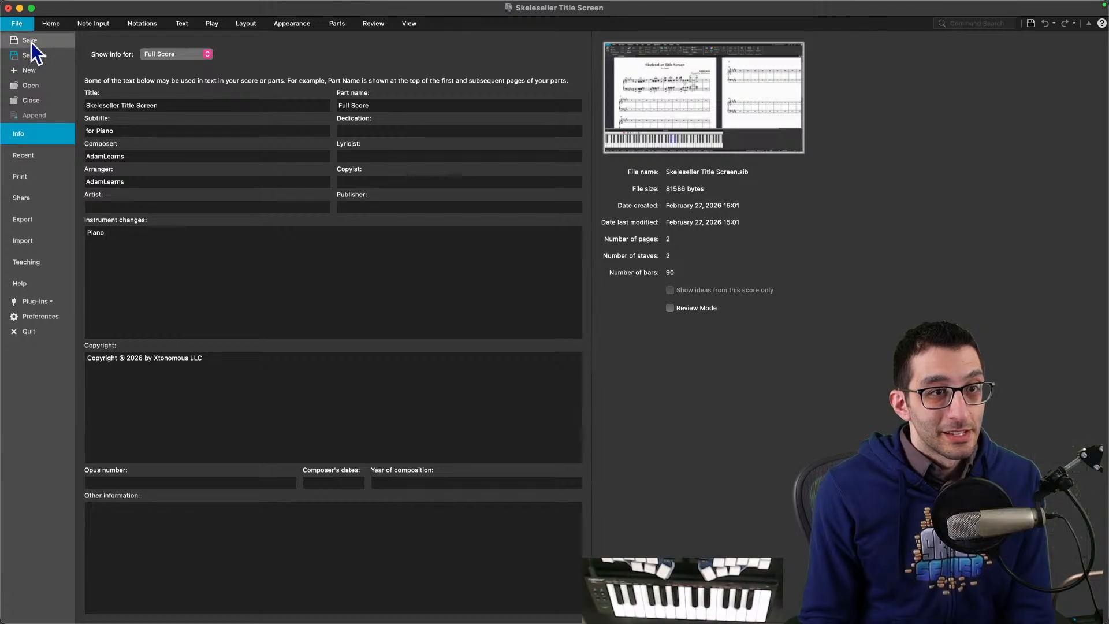
left_click(52, 24)
mouse_move(469, 589)
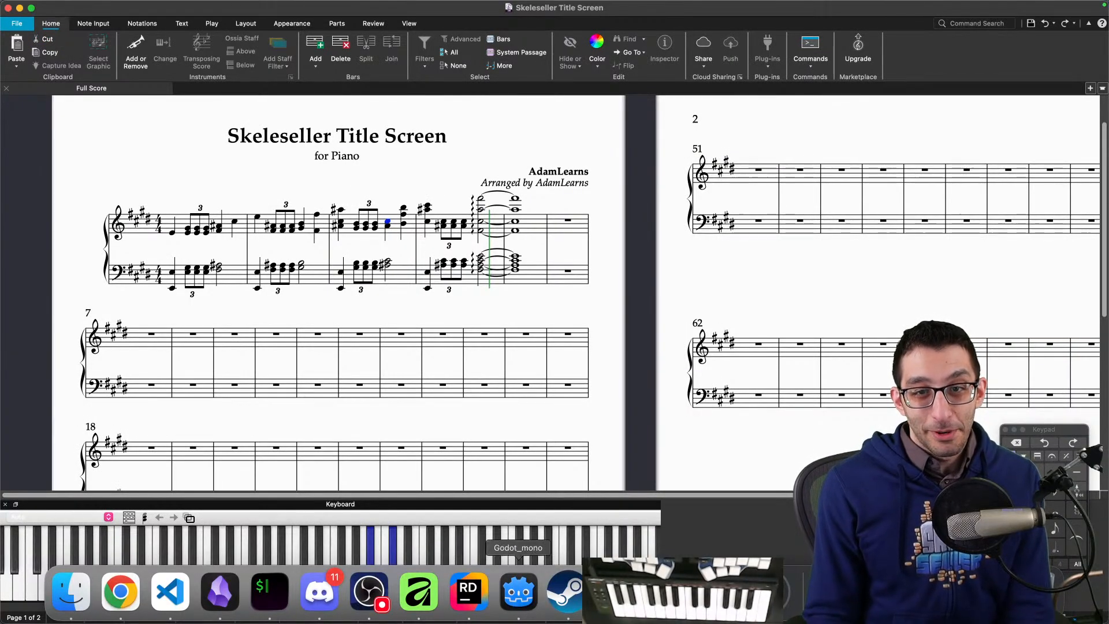
left_click(821, 590)
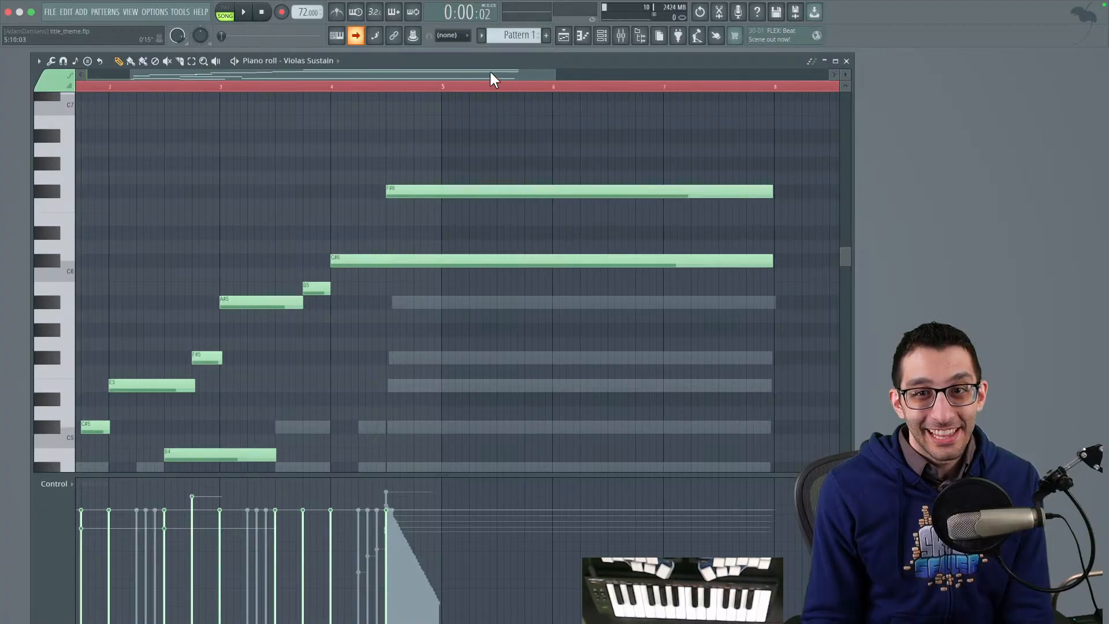
Step: Play back Pattern 2 while viewing its Xylophone notes, and bring up the Synpluck Body notes in the piano roll
left_click_drag(490, 72, 541, 66)
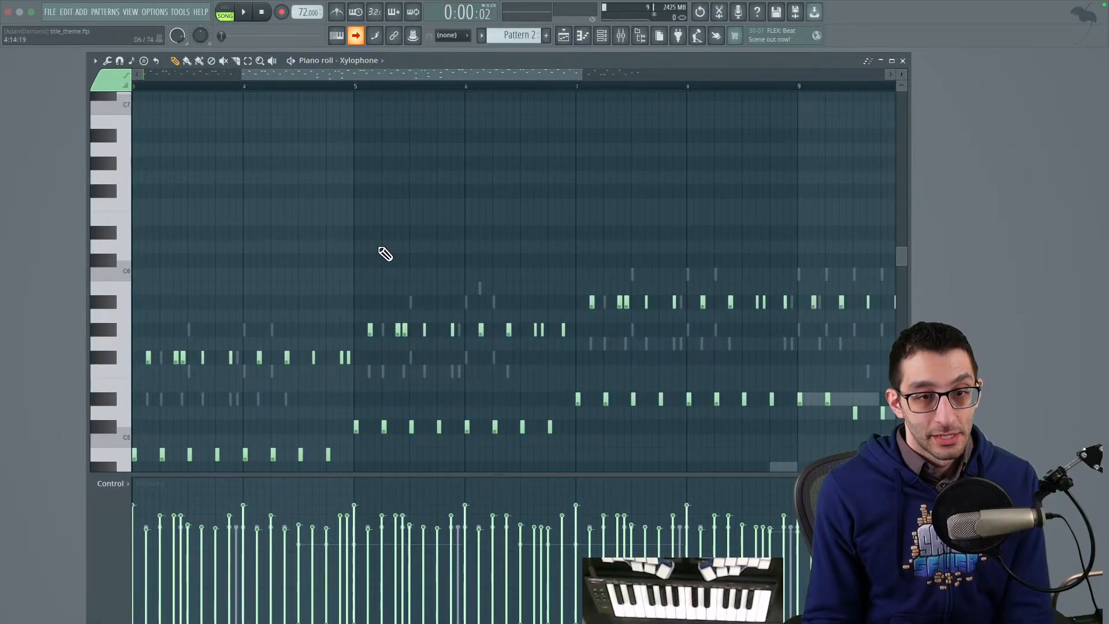
left_click_drag(381, 250, 515, 157)
key("space")
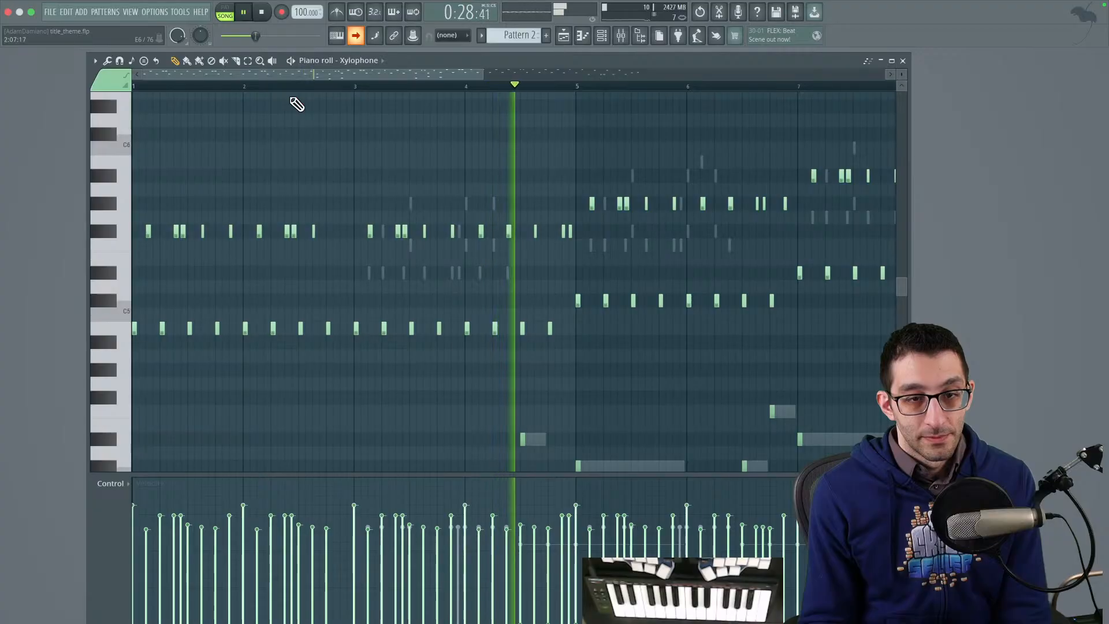
key("space")
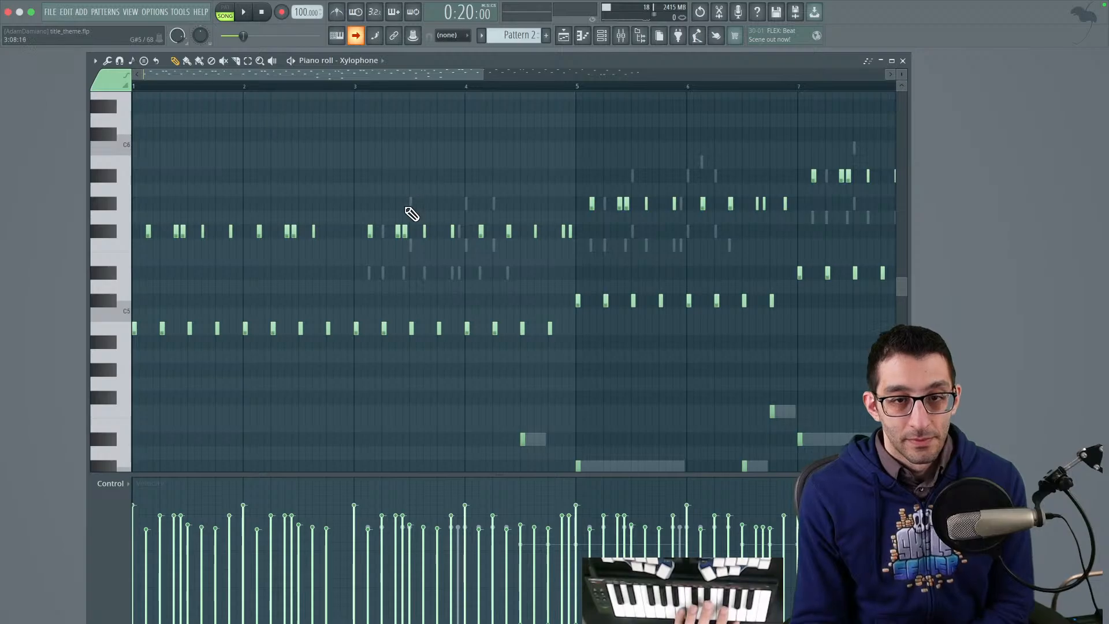
right_click(424, 272)
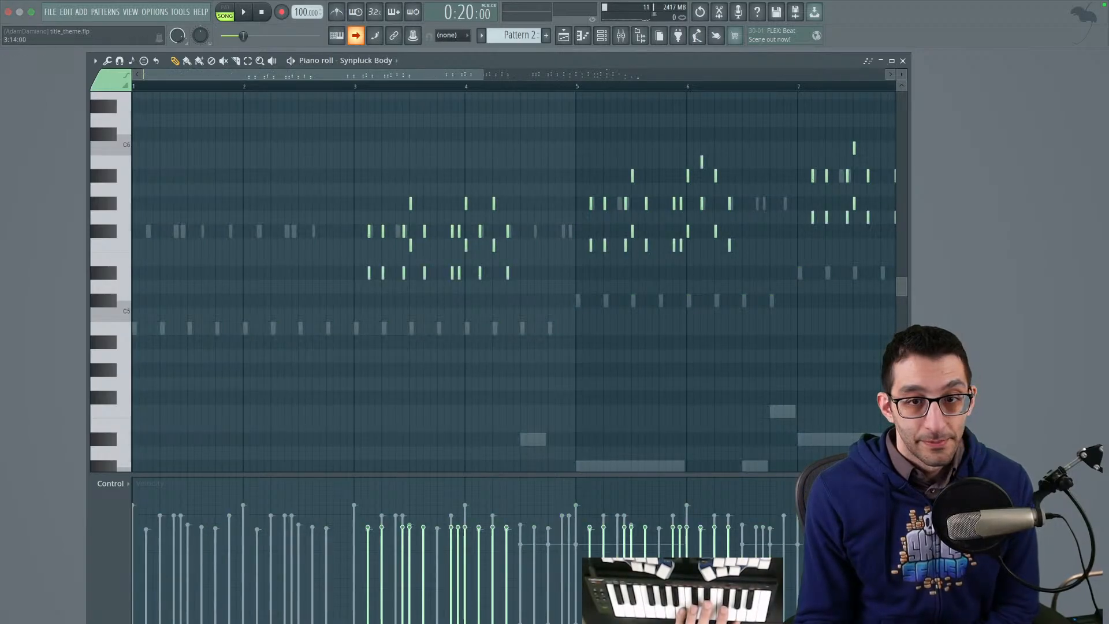
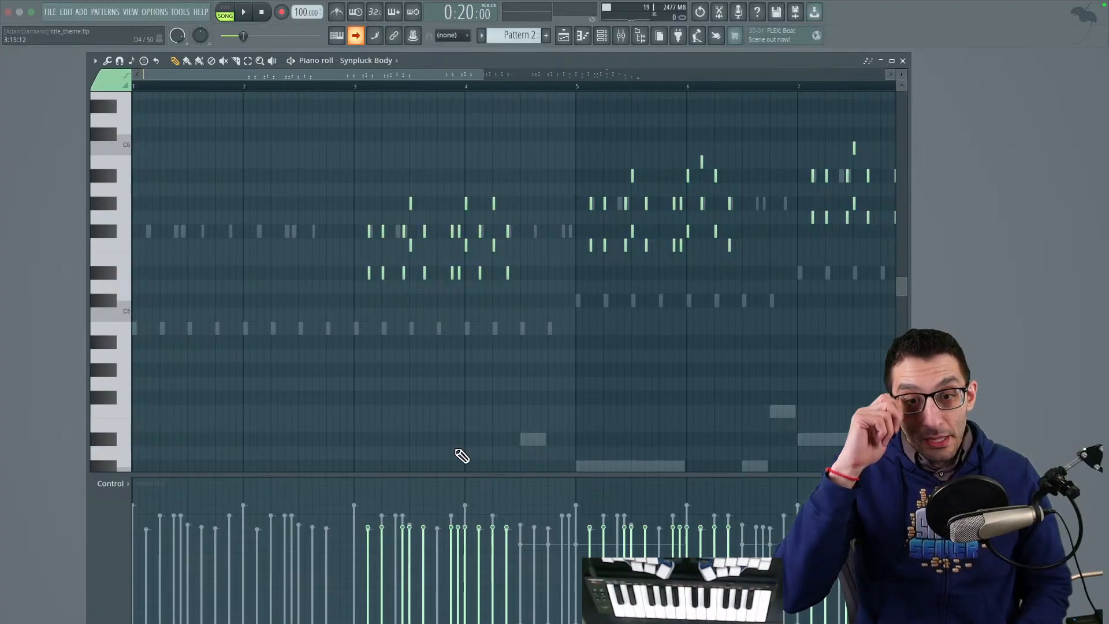
Step: Switch to Chrome and open the Bot Land OST video in a new tab with the "ost" search command
left_click(141, 594)
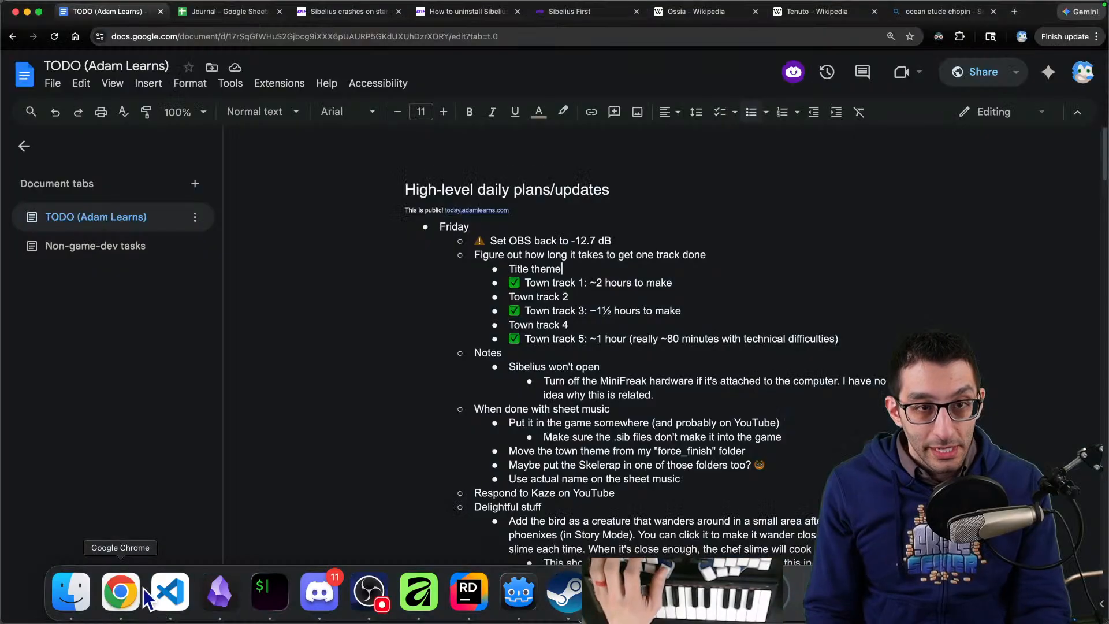
key("super+t")
type("a ost")
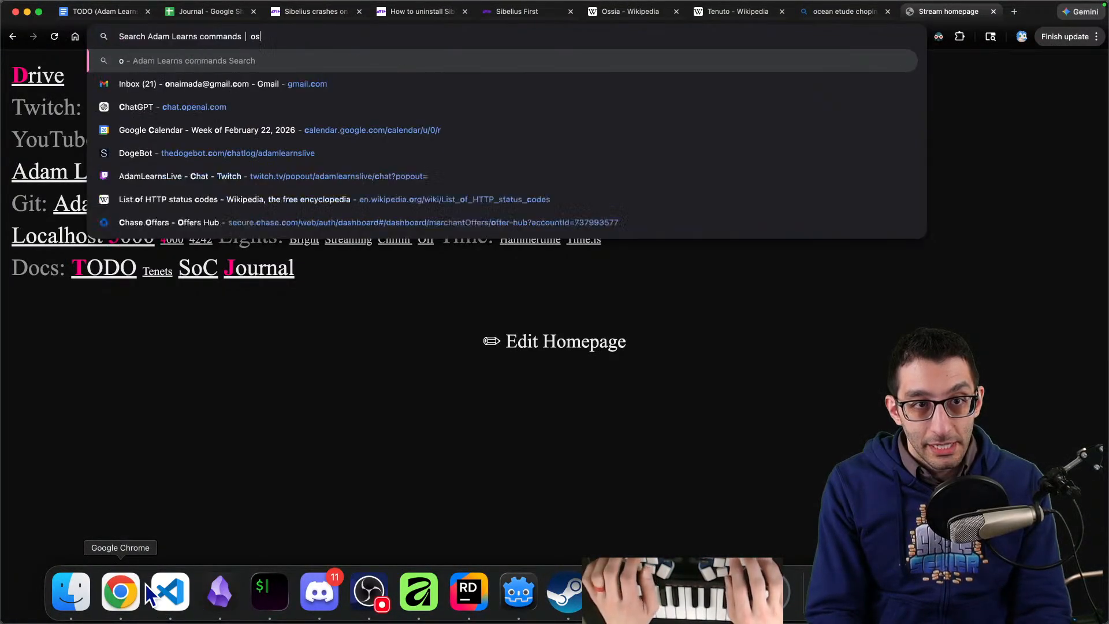
key("Return")
left_click(526, 259)
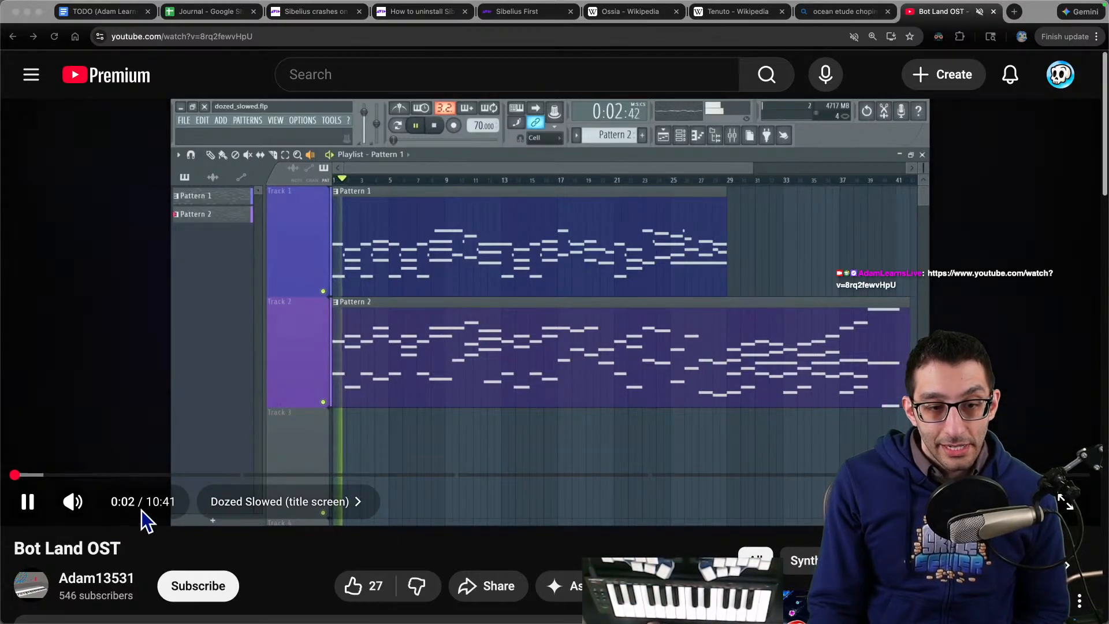
Step: Unmute the video's tab and play the Bot Land OST from the beginning
key("super+l")
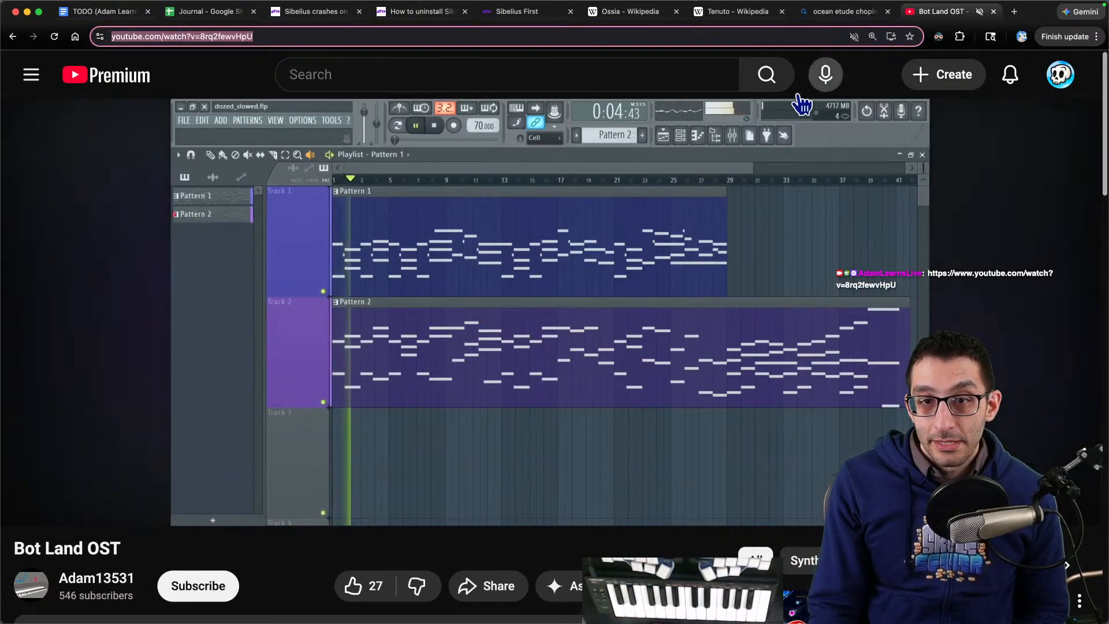
left_click(537, 241)
right_click(927, 14)
left_click(953, 115)
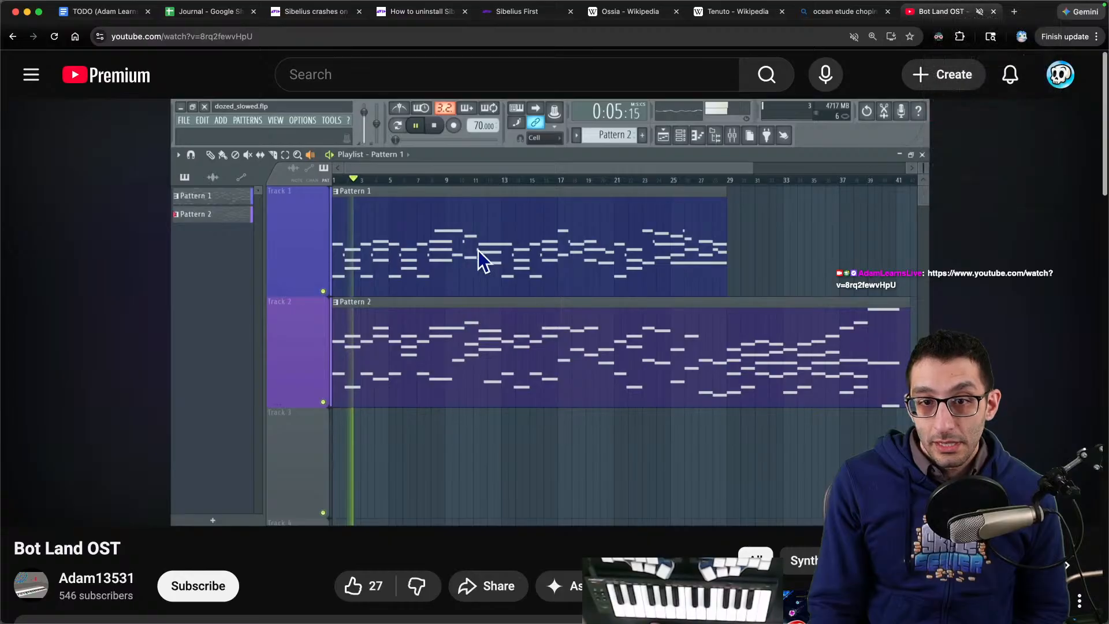
left_click_drag(54, 469, 5, 477)
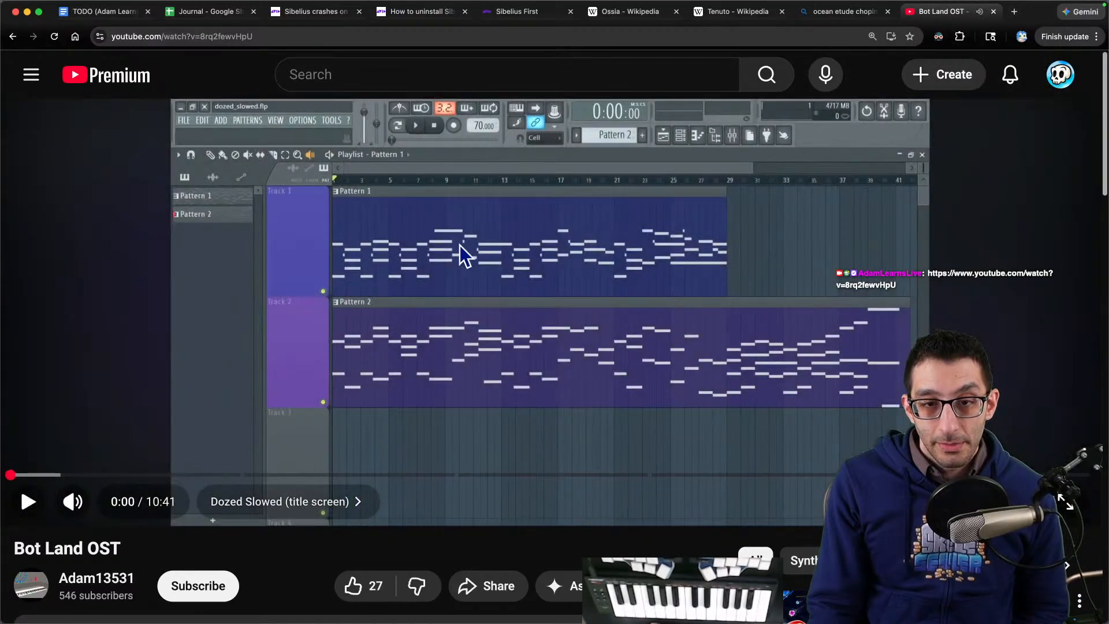
left_click(491, 305)
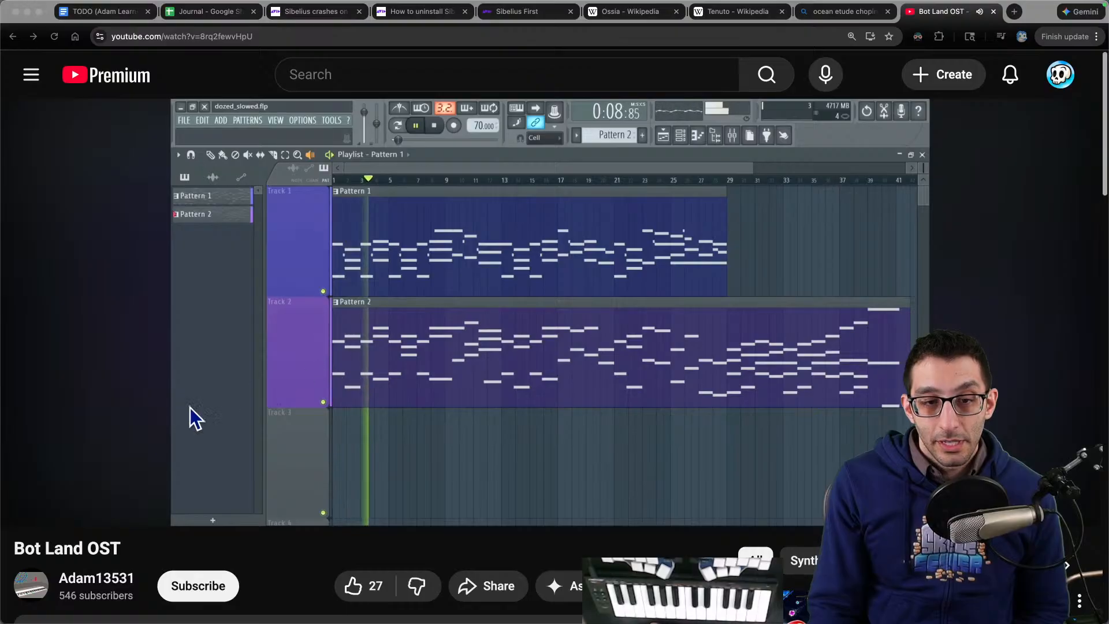
Step: Show the Bot Land OST video's chapter list and look through its tracks
left_click(101, 538)
left_click(321, 518)
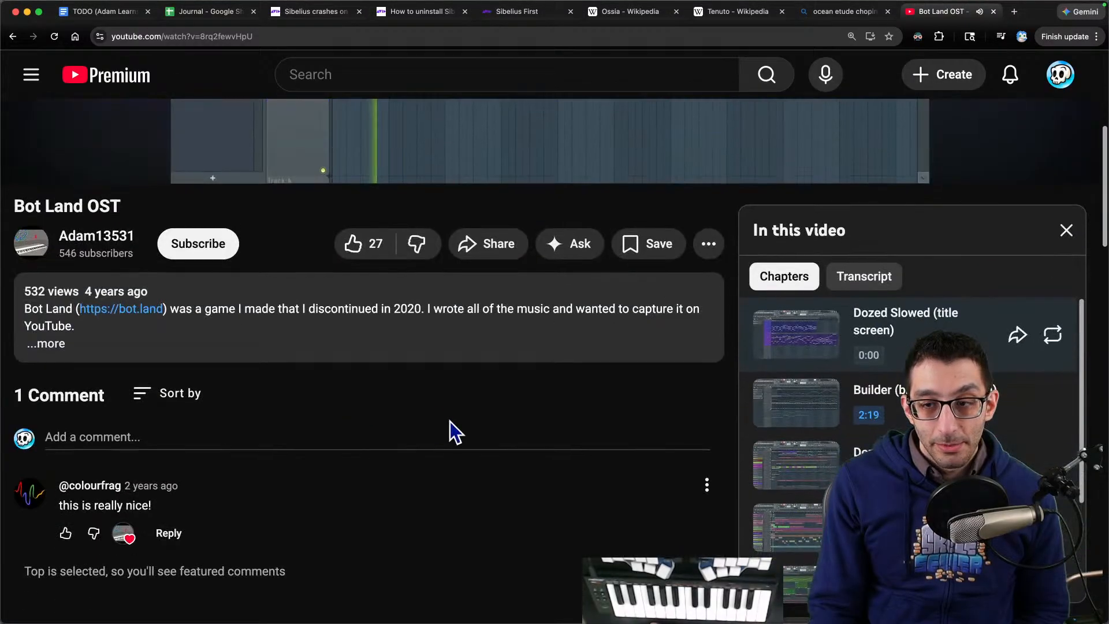
scroll(913, 404, "down", 3)
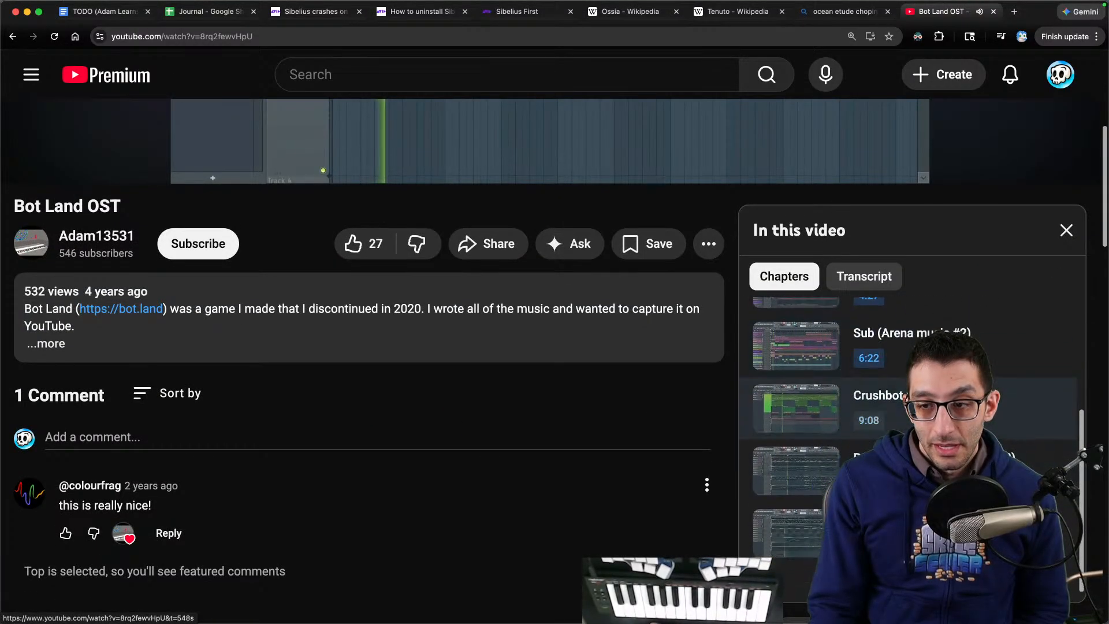
Step: Pause the Bot Land OST video, and close its tab and the ocean etude search tab
scroll(904, 416, "up", 3)
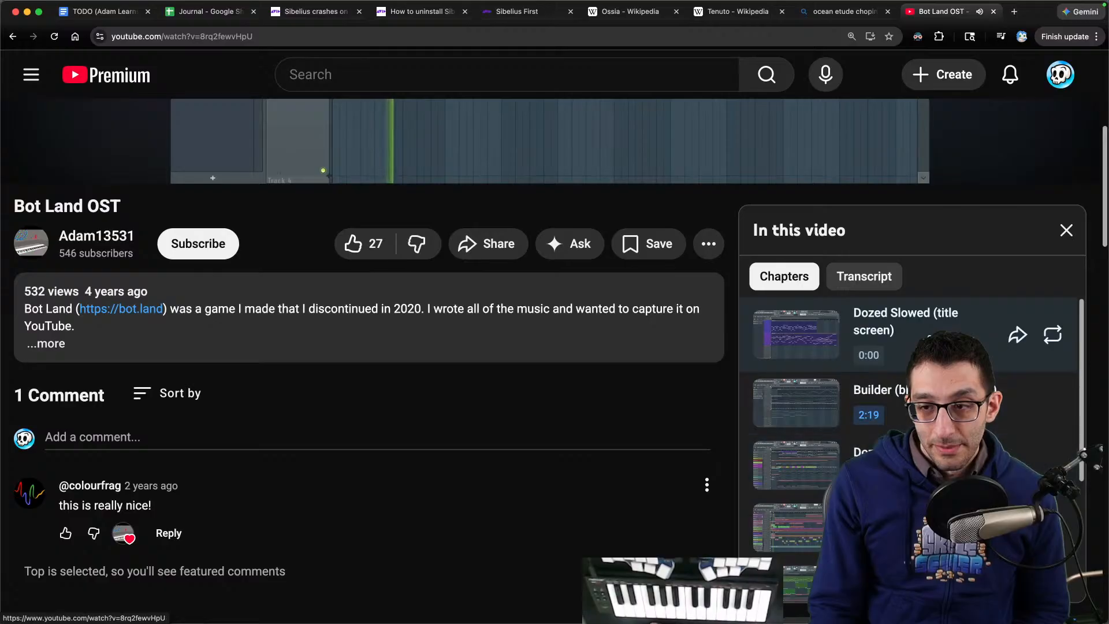
scroll(903, 416, "up", 5)
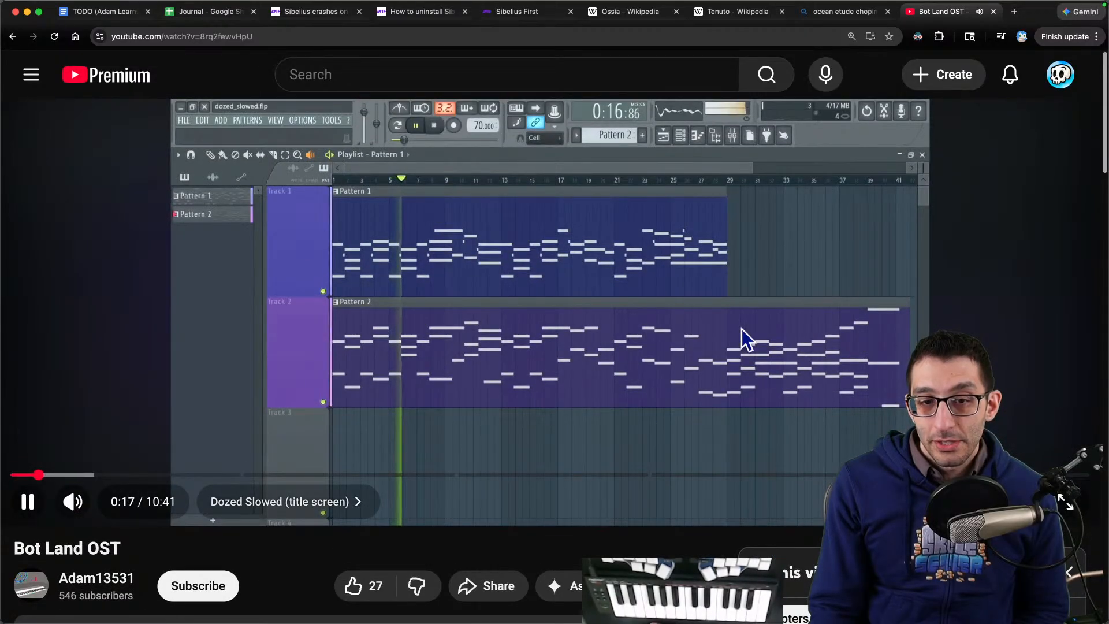
left_click(350, 415)
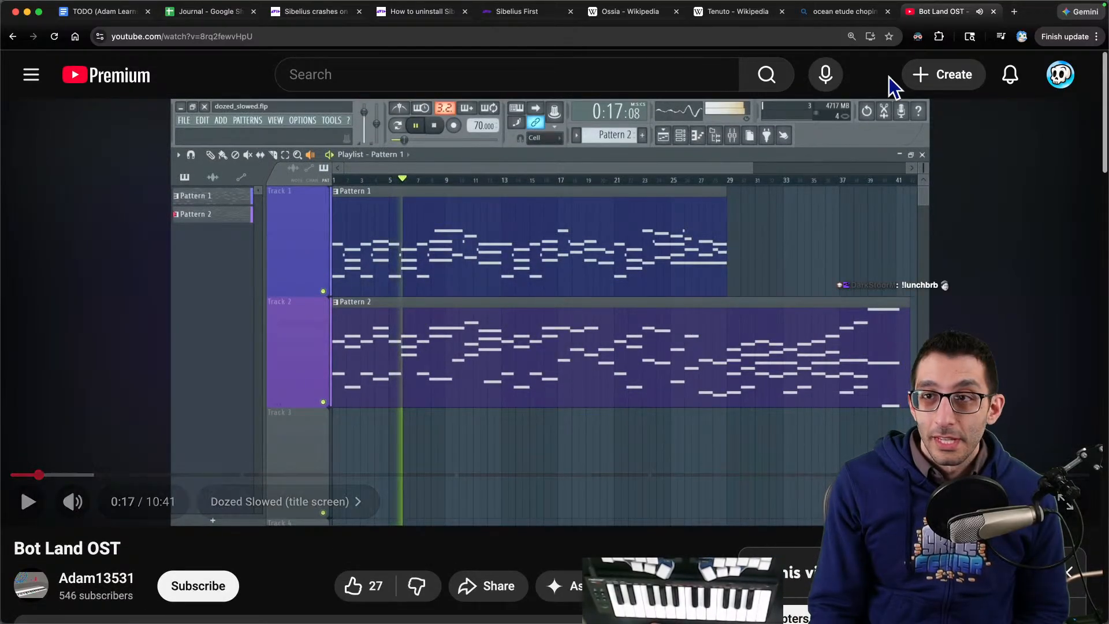
middle_click(935, 17)
key("super+w")
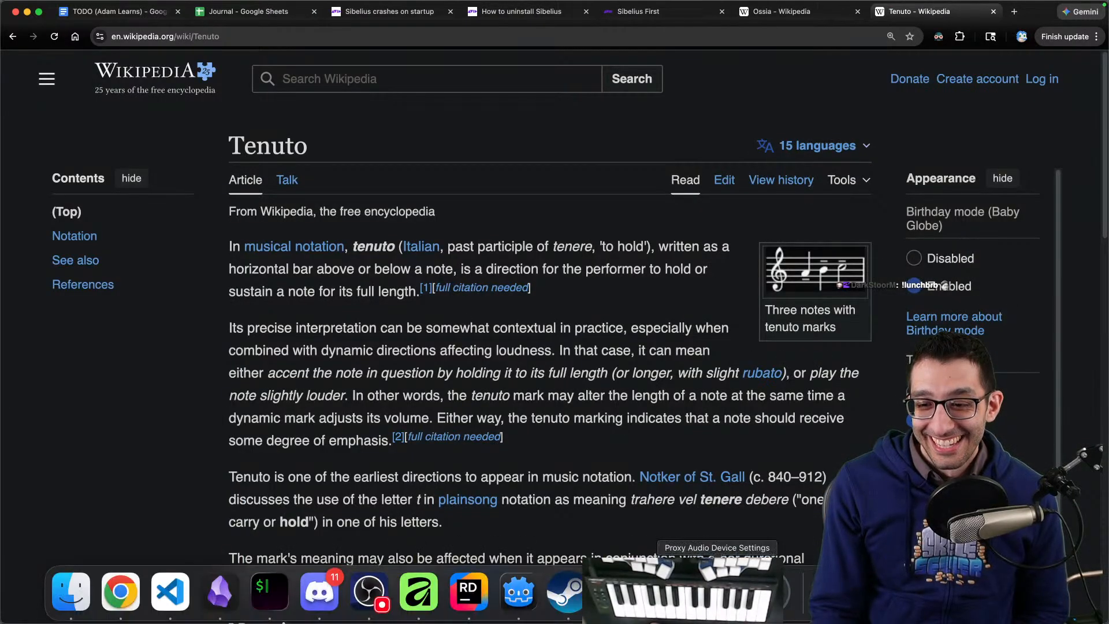
Step: Switch to Sibelius and play back the score from the rolled chord on beat 3 of bar 4
left_click(618, 592)
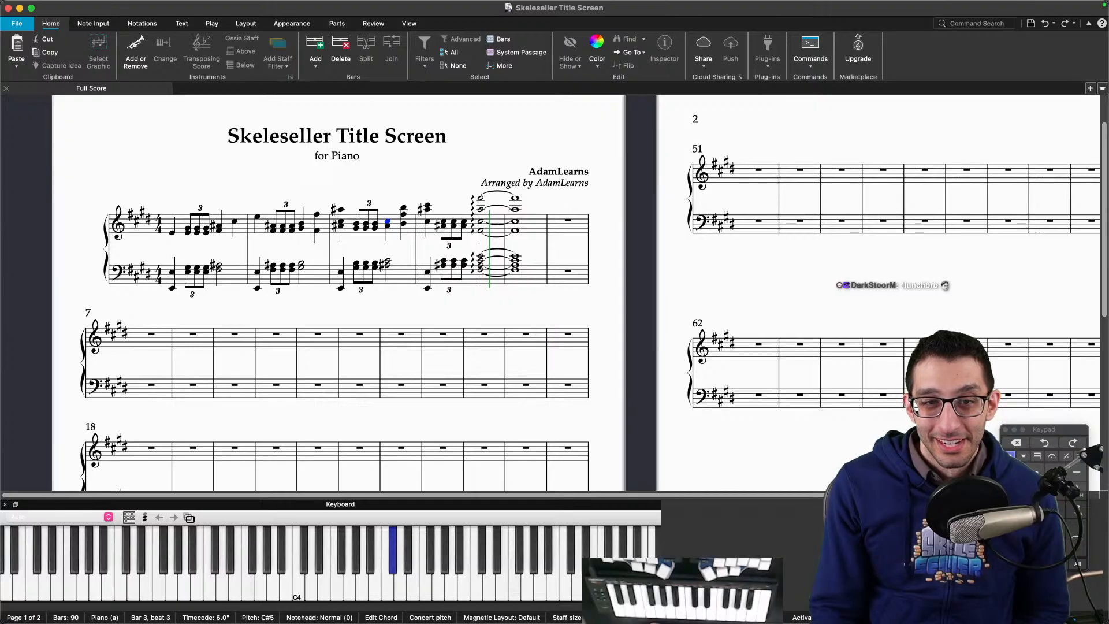
left_click(527, 281)
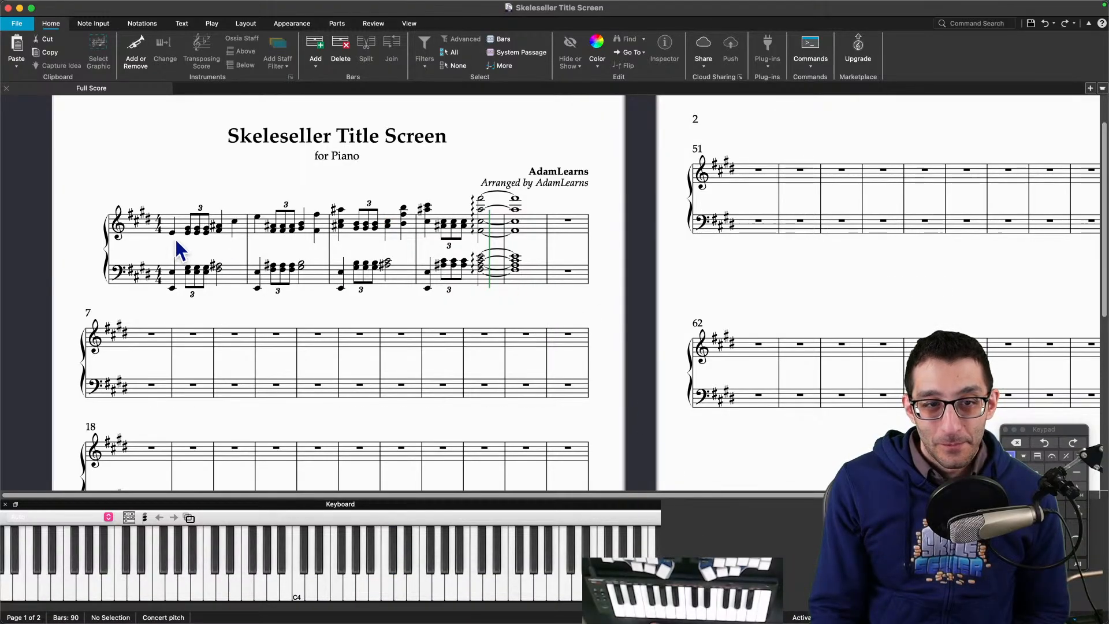
left_click(480, 224)
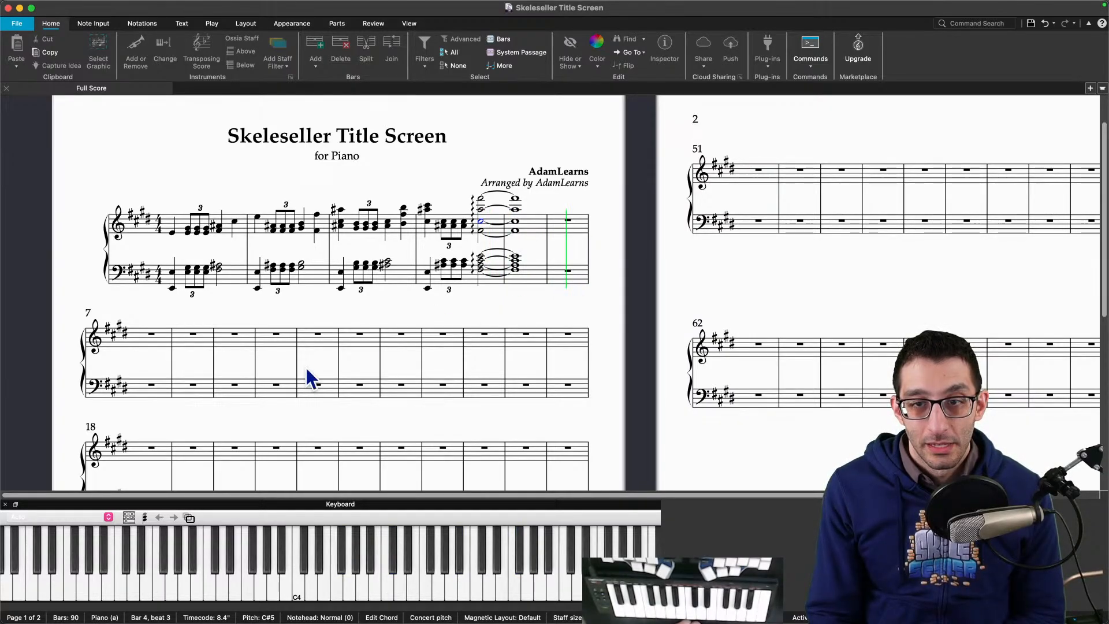
key("space")
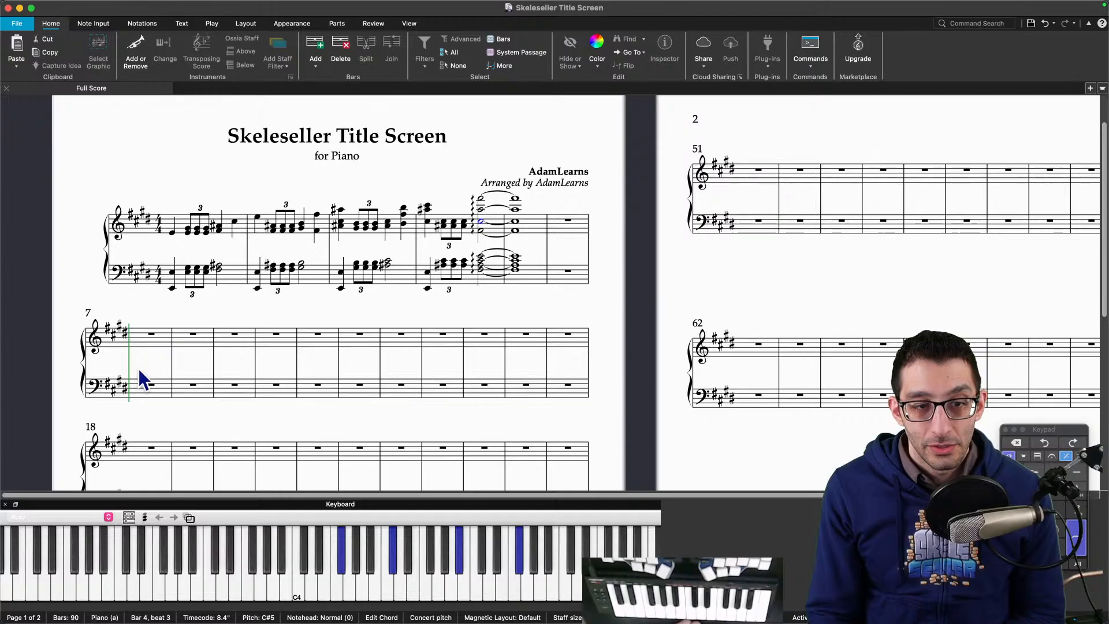
Step: Enter a quarter-note B2 on beat 1 of bar 7 in the bass staff
left_click(143, 388)
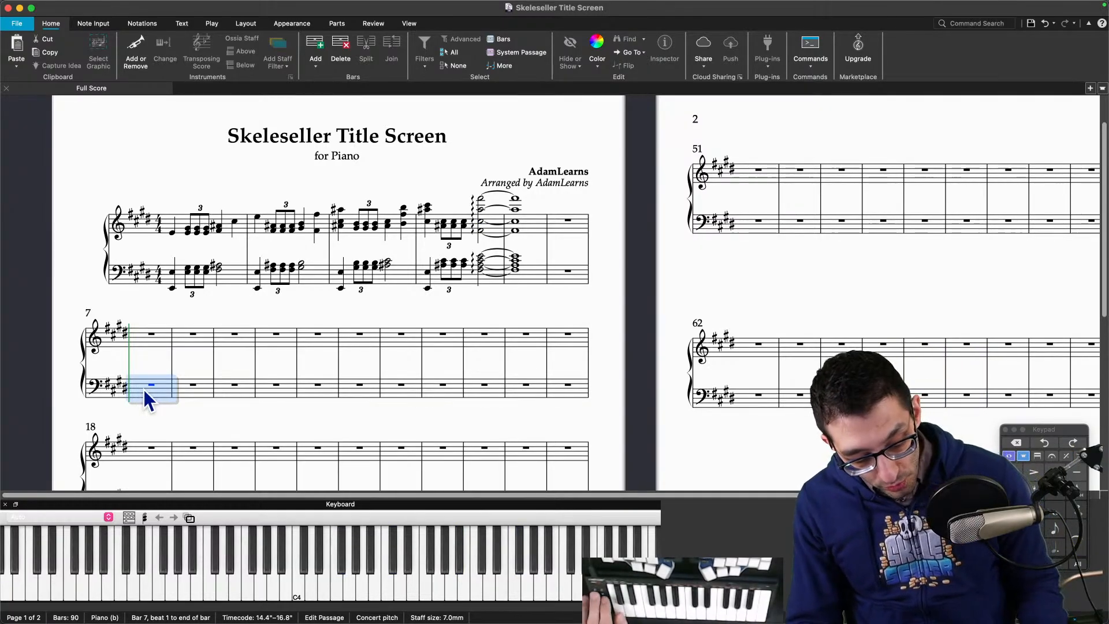
key("super+z")
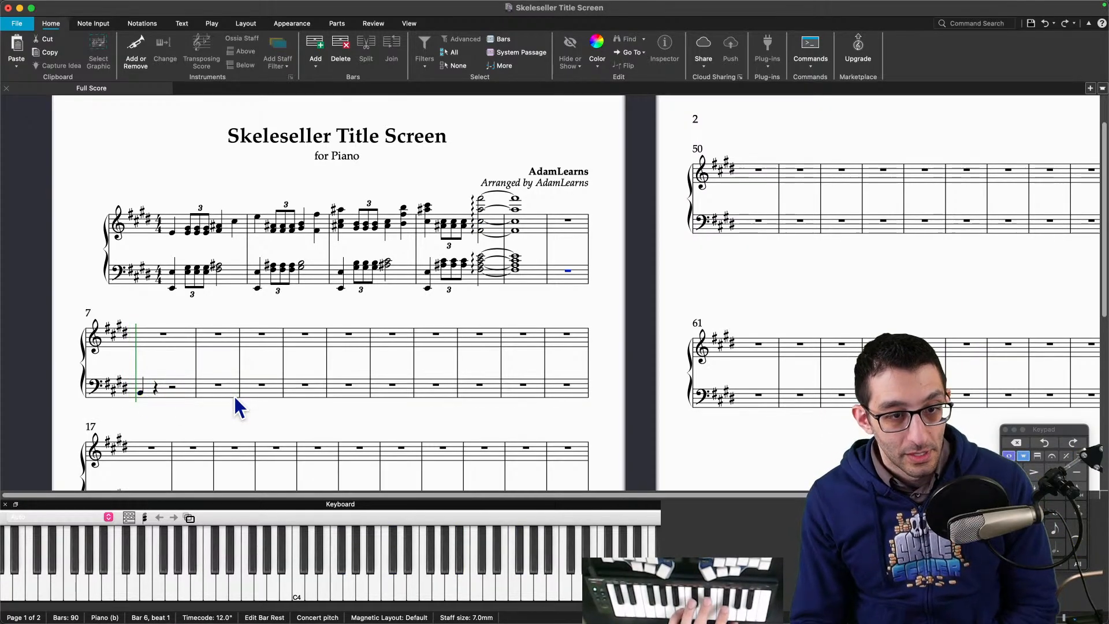
key("Right")
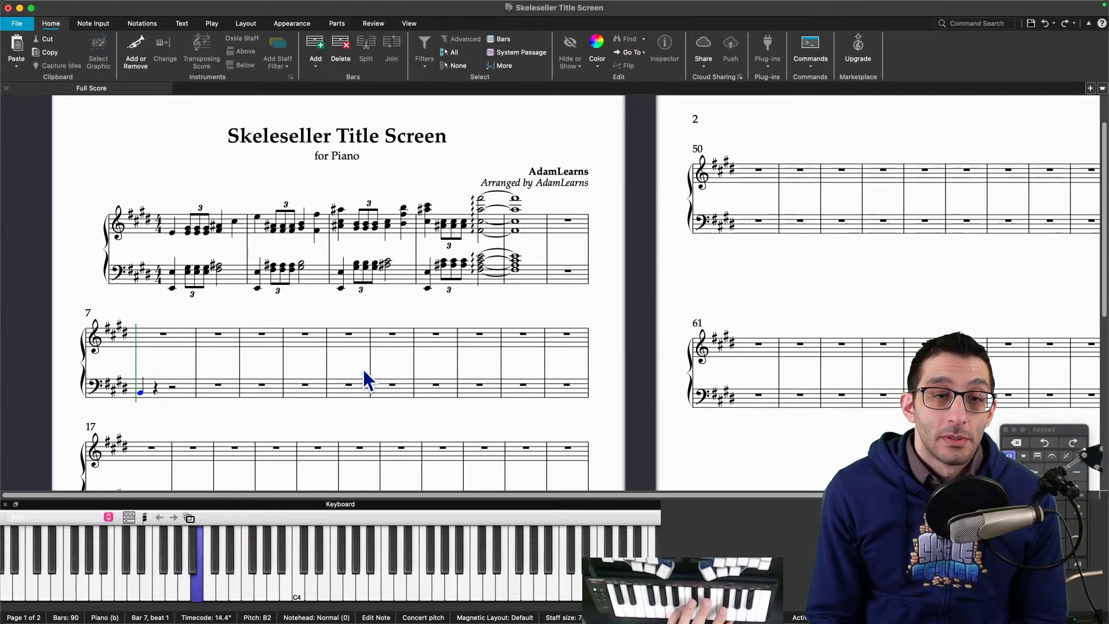
Step: Switch to FL Studio and play the song from the start of the Pattern 2 section, viewing the Synpluck Body notes
mouse_move(675, 601)
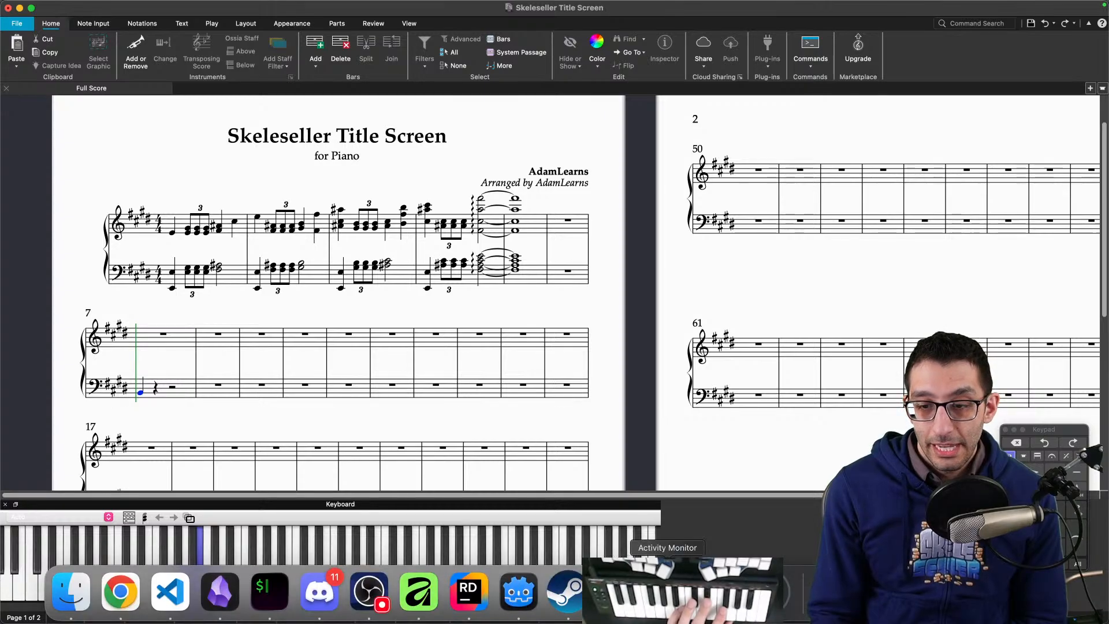
left_click(766, 590)
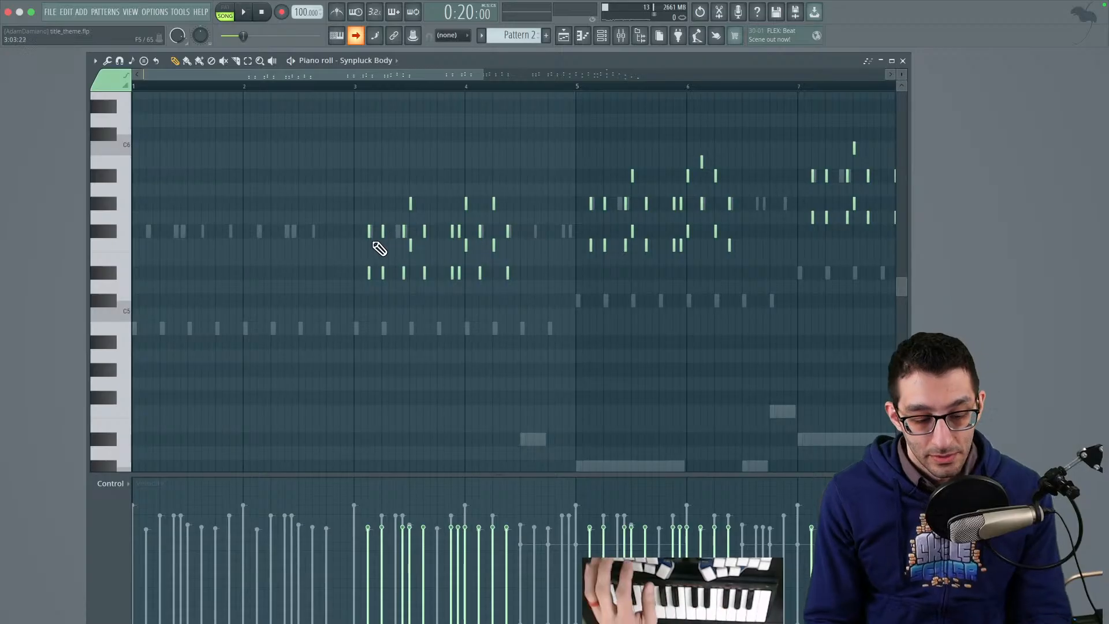
scroll(205, 206, "up", 1)
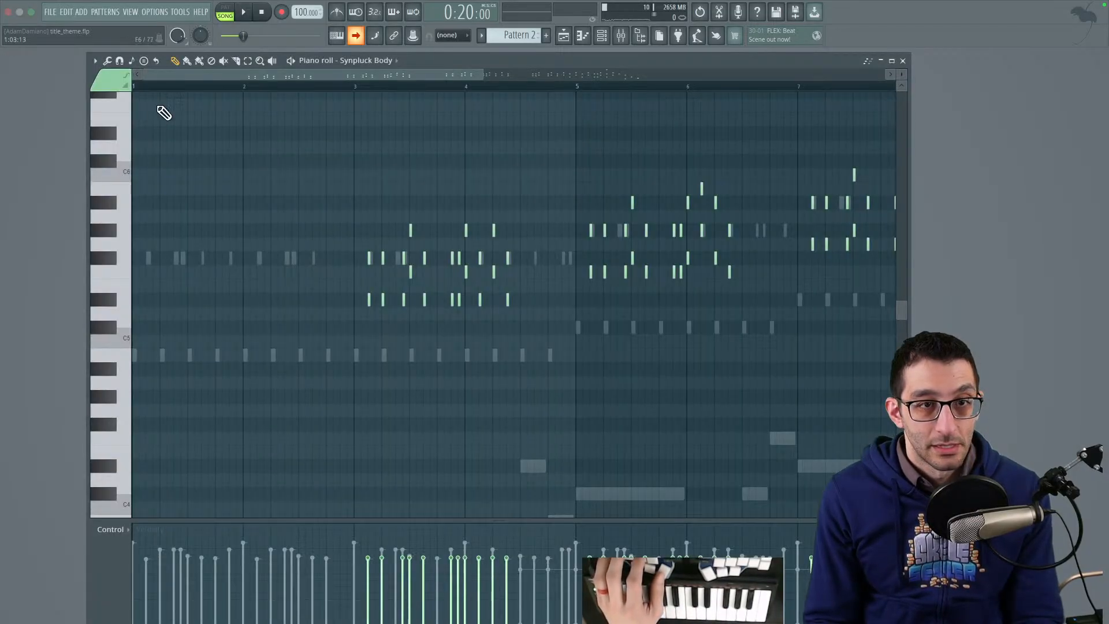
key("space")
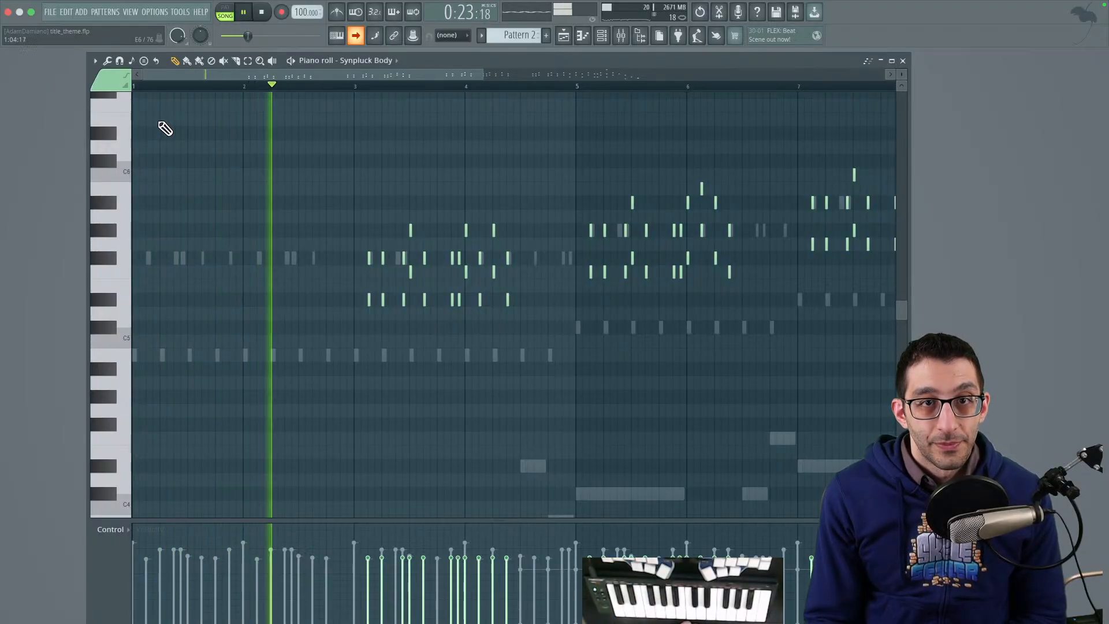
key("space")
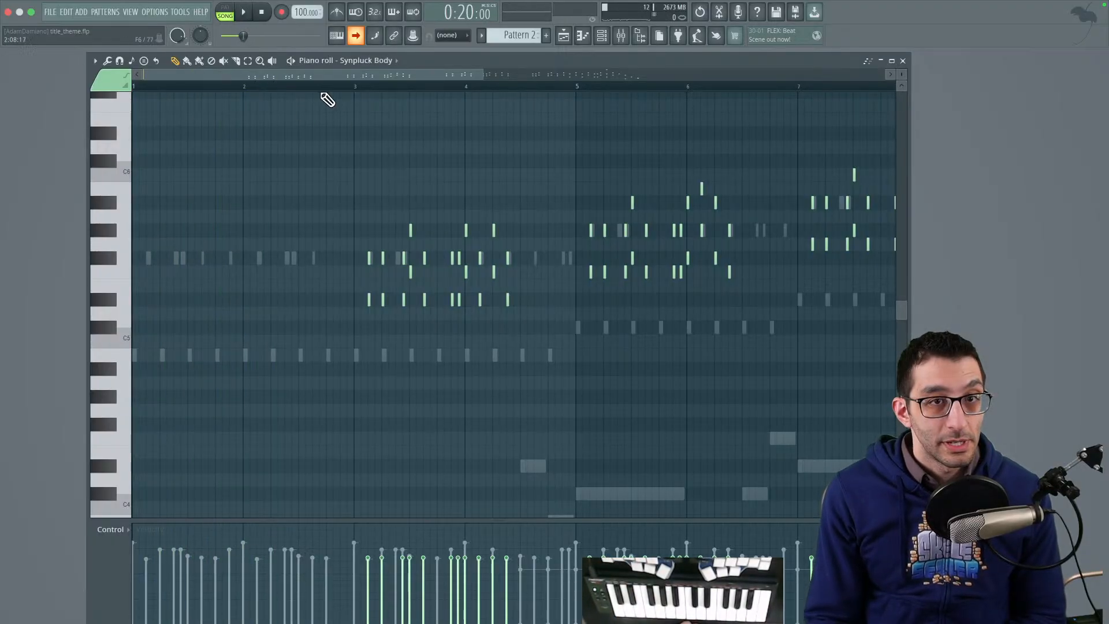
Step: Move the piano roll aside, return the song to its start, and briefly play the opening to check its tempo
left_click_drag(483, 61, 836, 129)
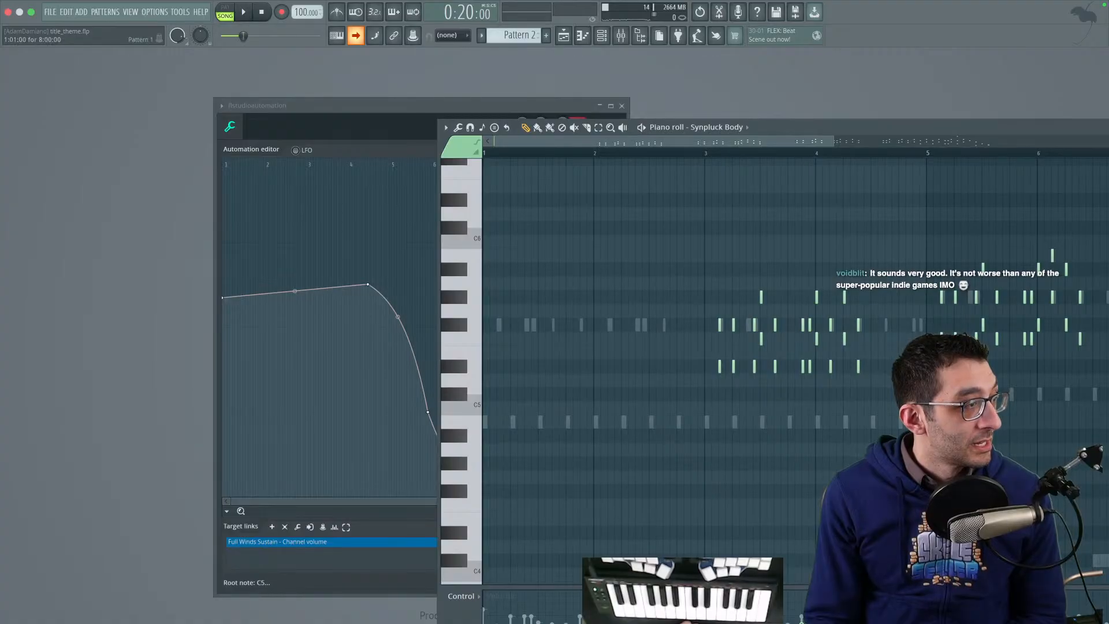
left_click(226, 36)
key("space")
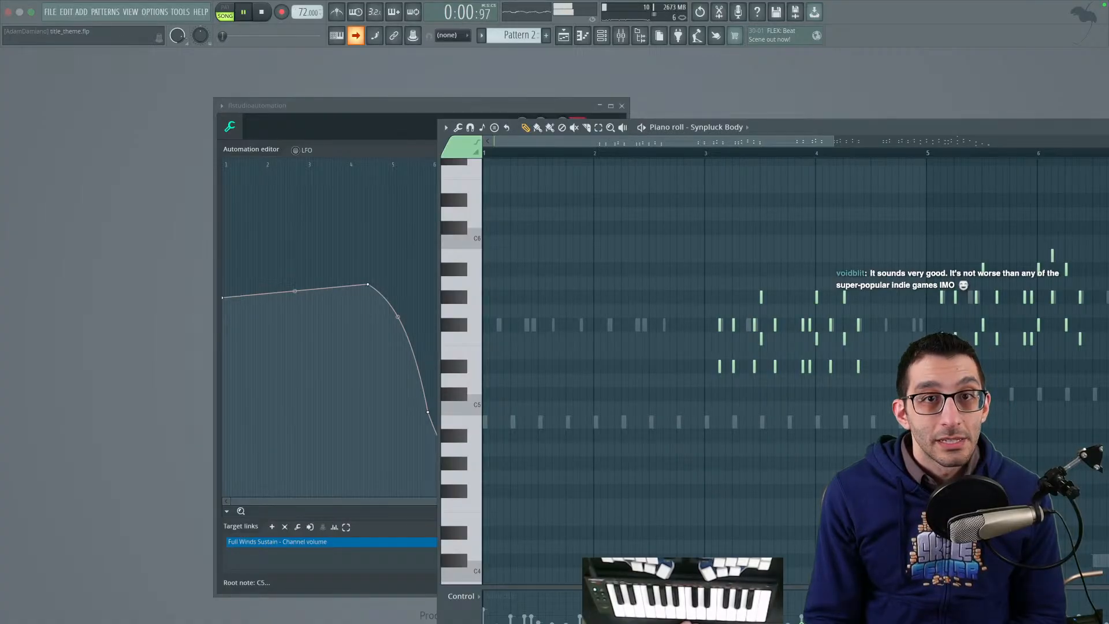
key("space")
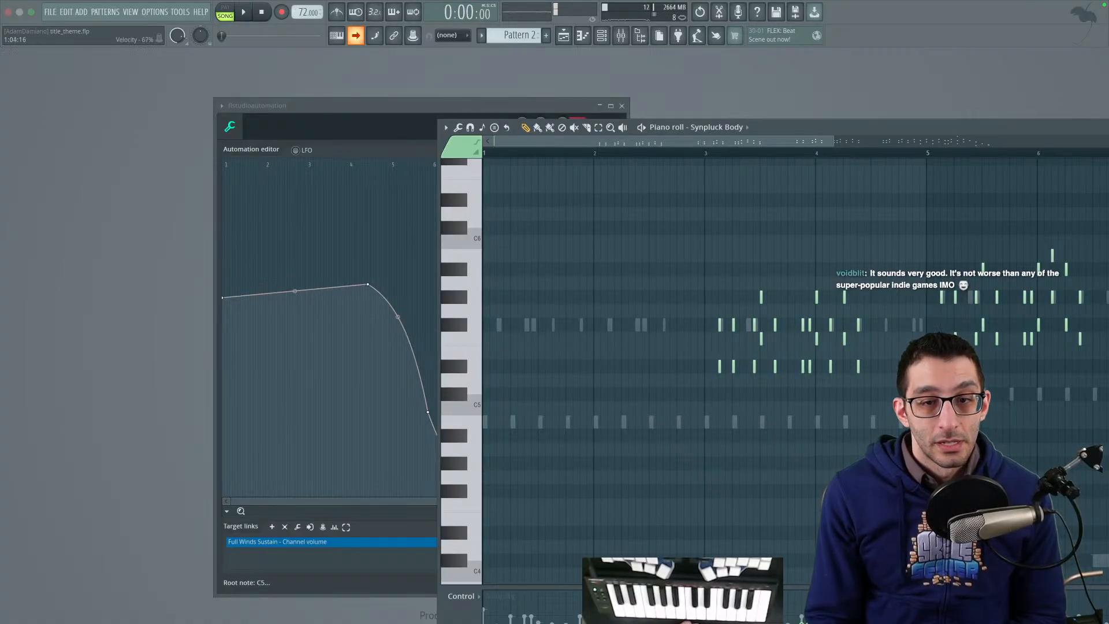
Step: Switch to Sibelius and add a metronome mark of quarter note = 72 above the start of bar 1
mouse_move(279, 603)
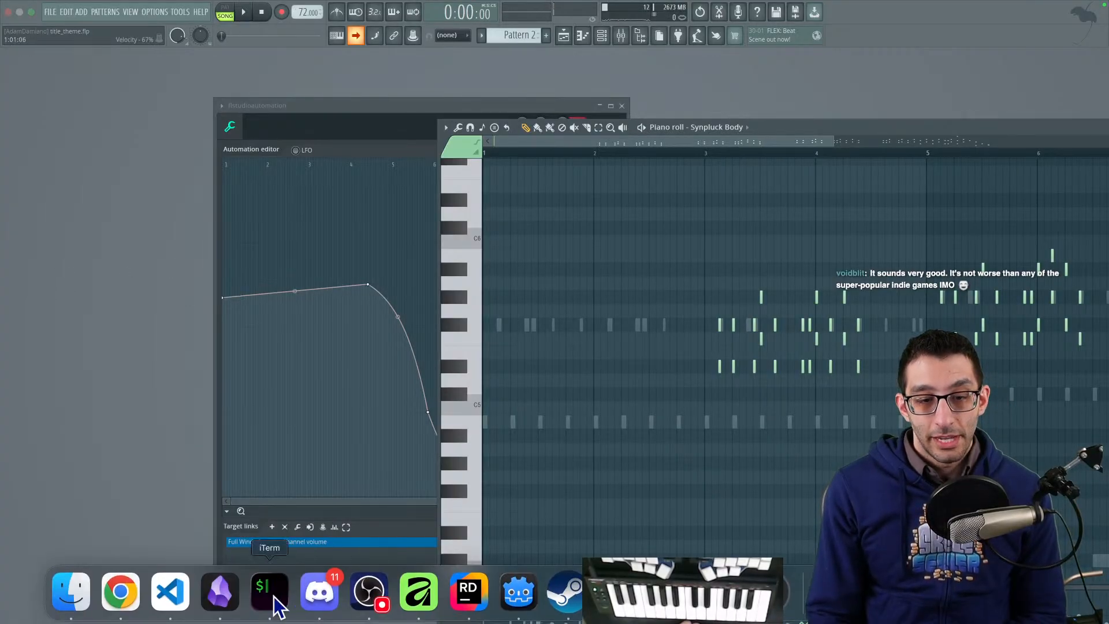
left_click(120, 591)
left_click(617, 591)
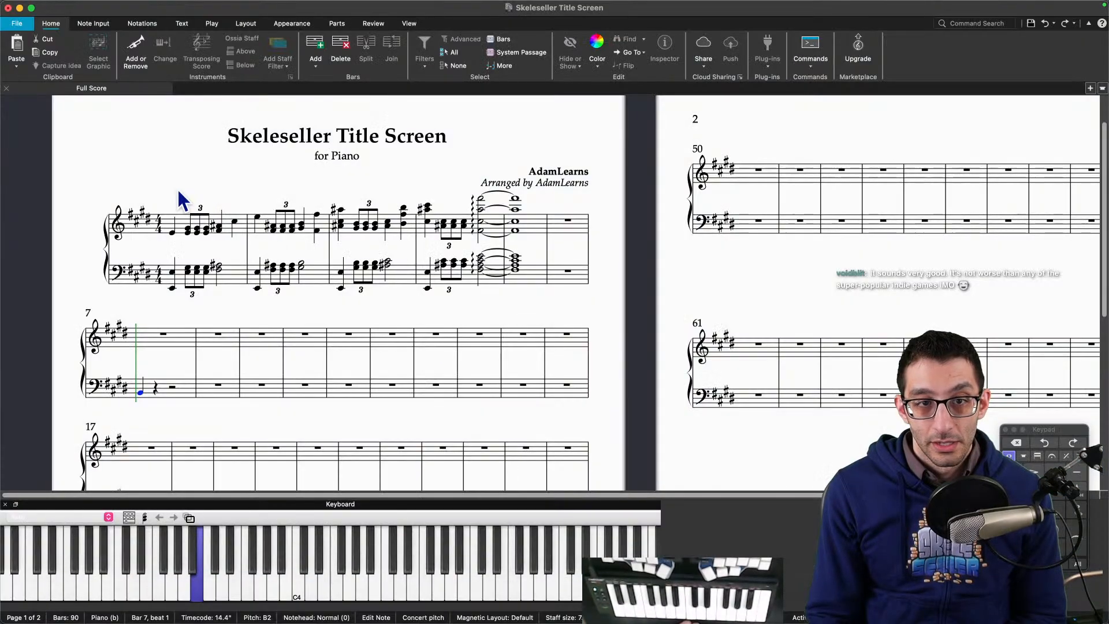
key("Escape")
left_click(182, 23)
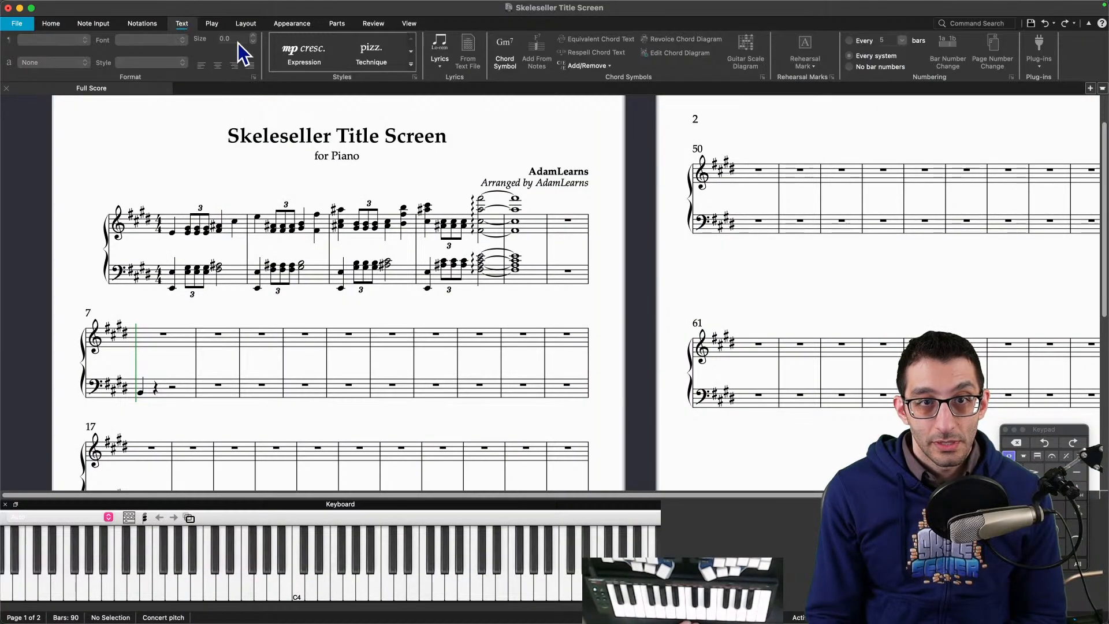
left_click(411, 64)
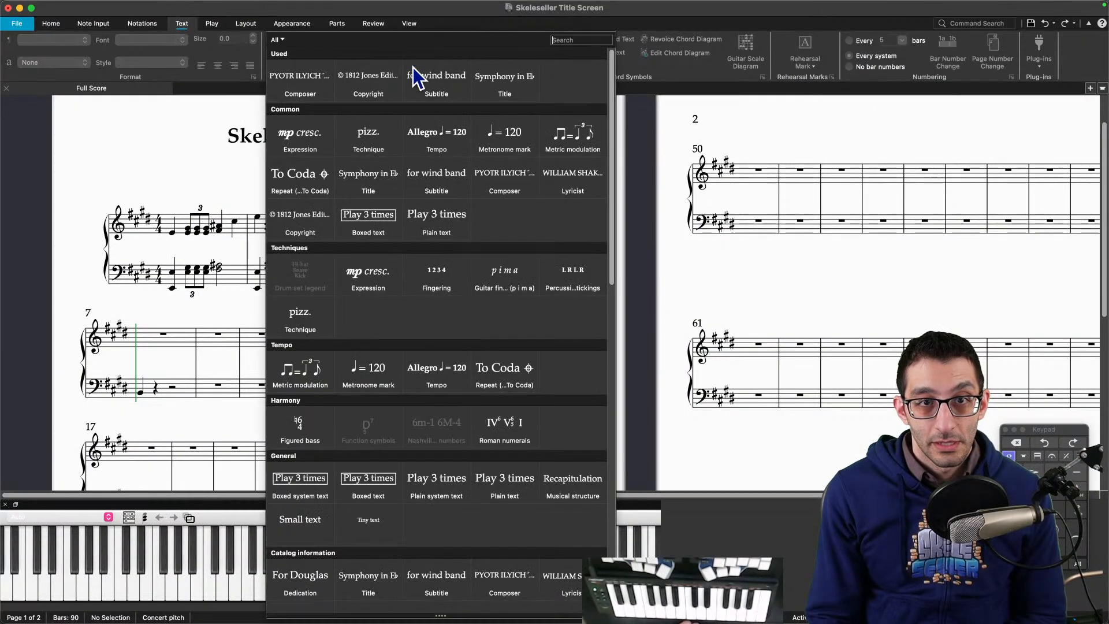
left_click(375, 390)
left_click(173, 202)
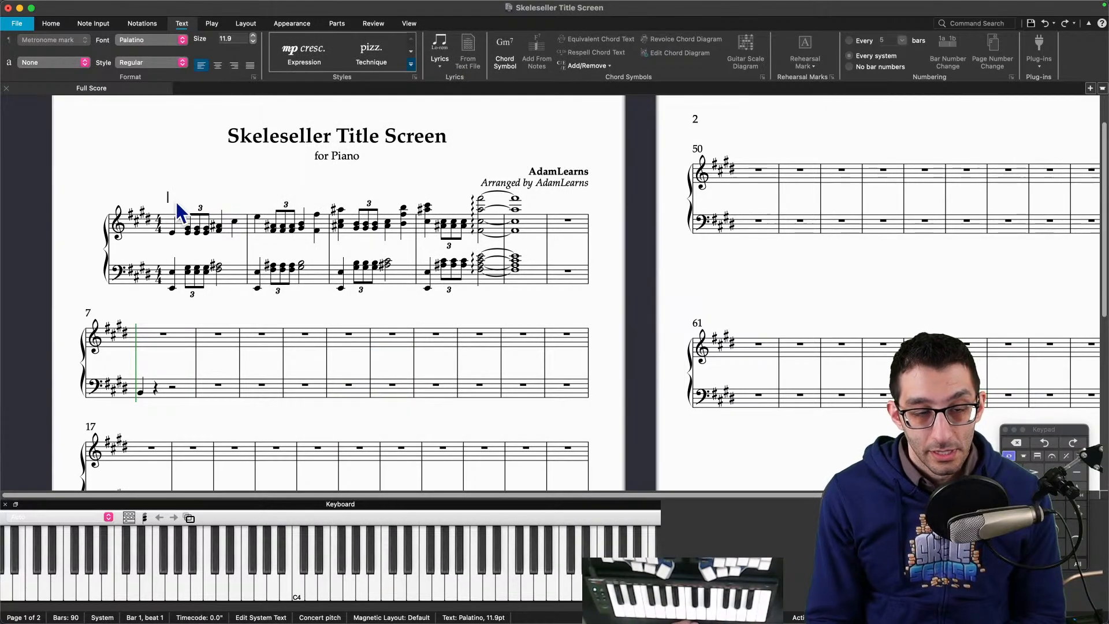
right_click(164, 195)
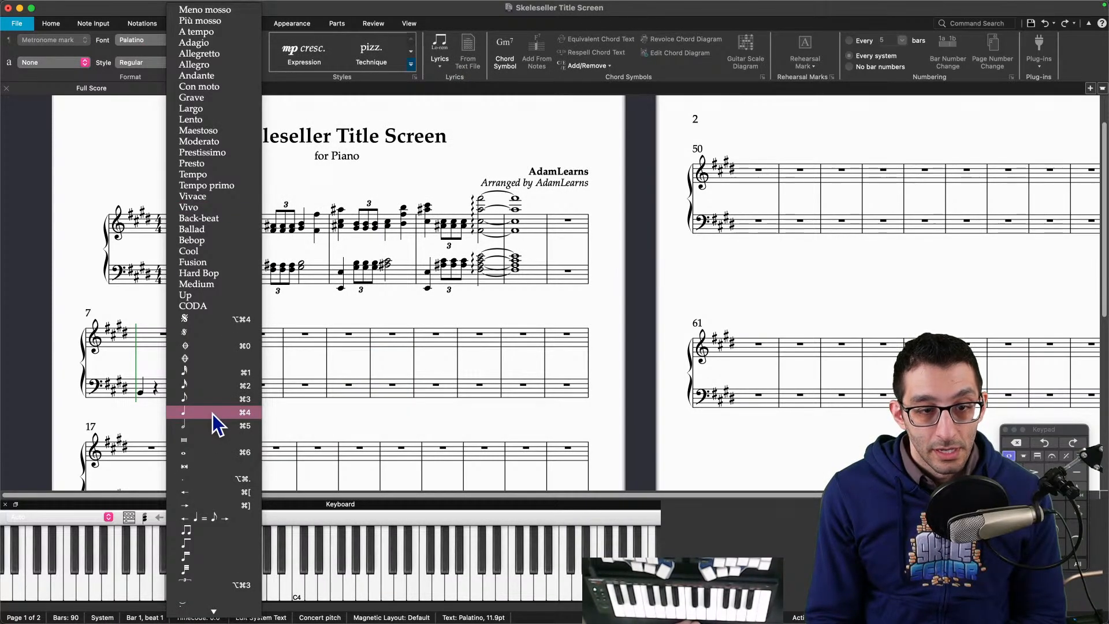
left_click(212, 413)
type("=722")
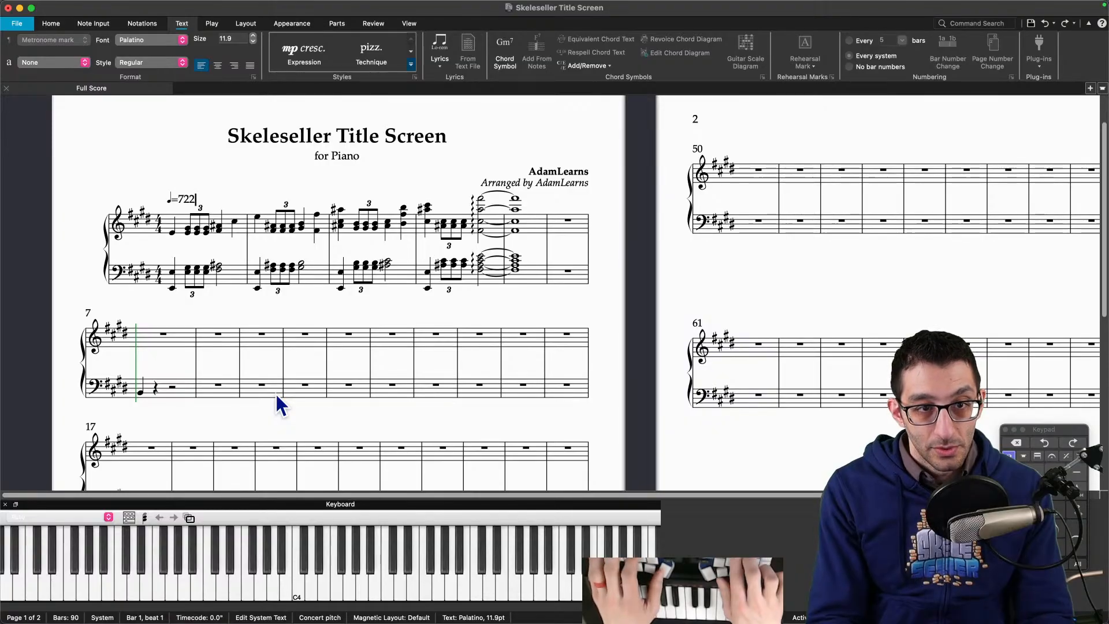
key("BackSpace")
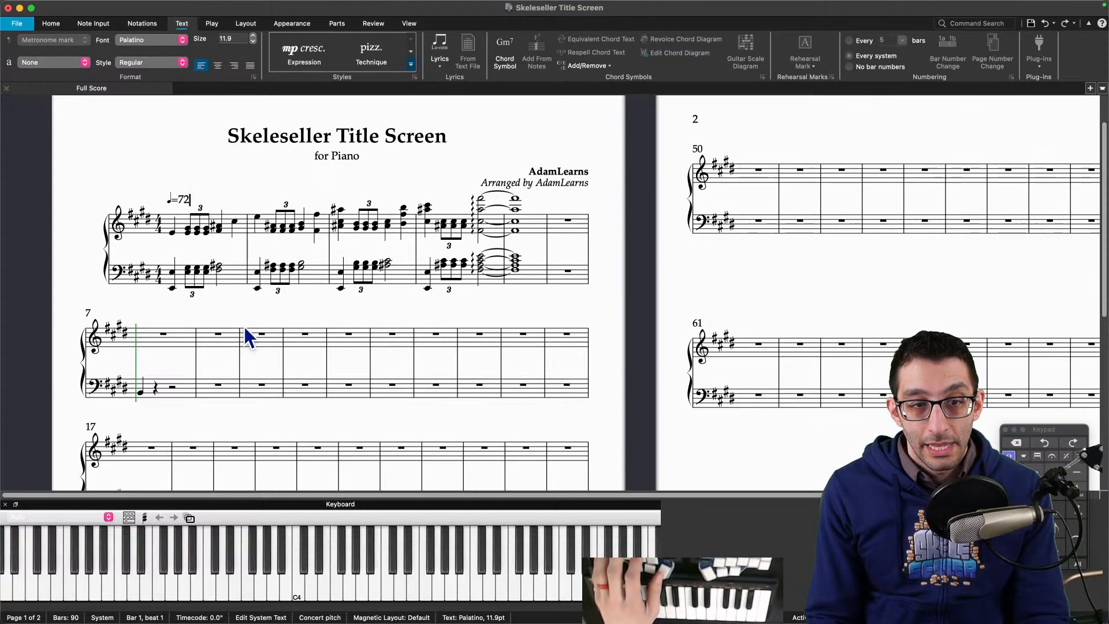
key("Escape")
key("Escape")
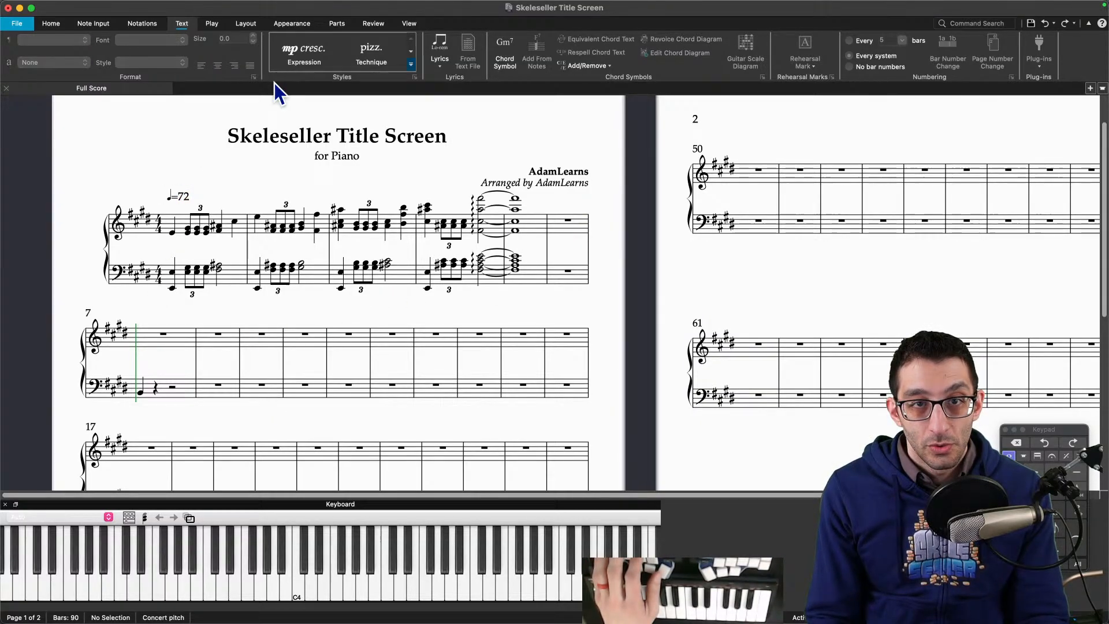
Step: Add a metronome mark of quarter note = 100 above the start of bar 7
left_click(411, 64)
left_click(356, 367)
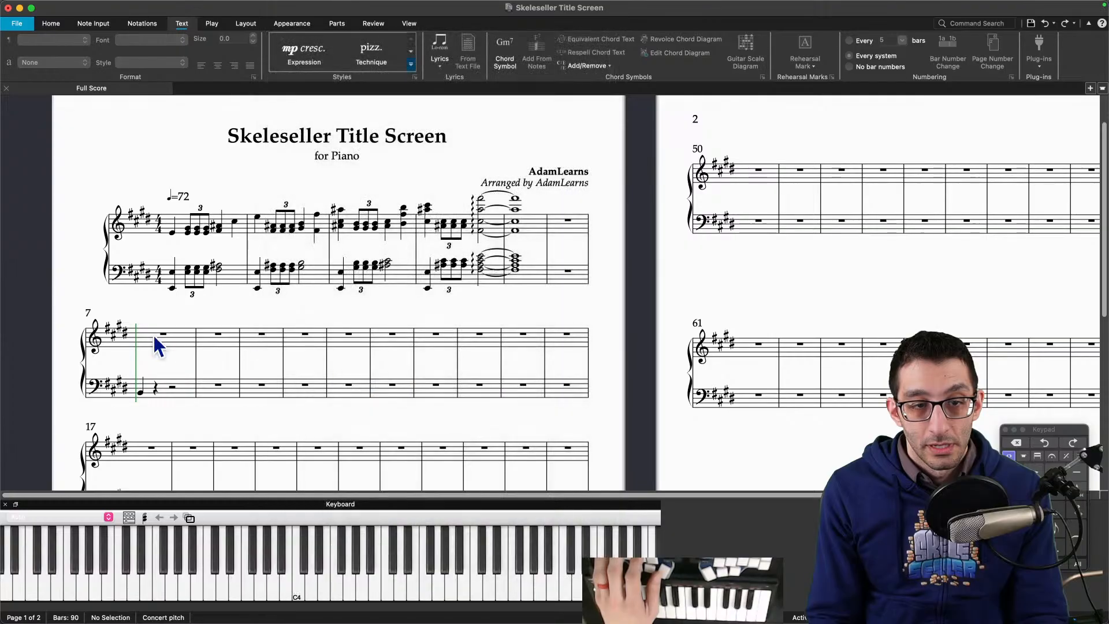
left_click(134, 324)
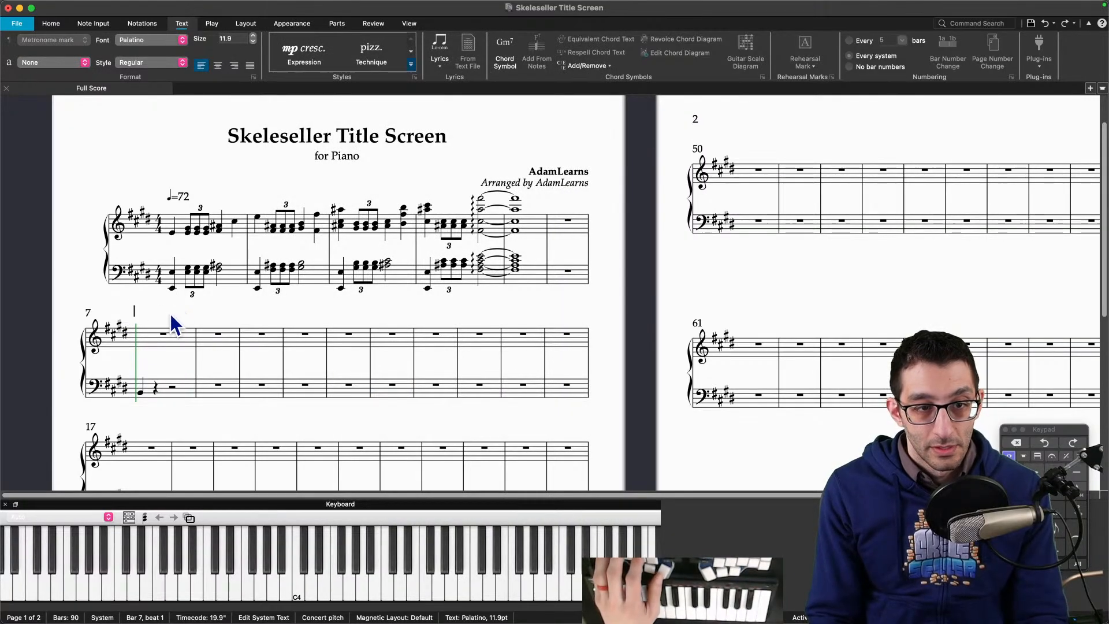
right_click(137, 313)
left_click(177, 410)
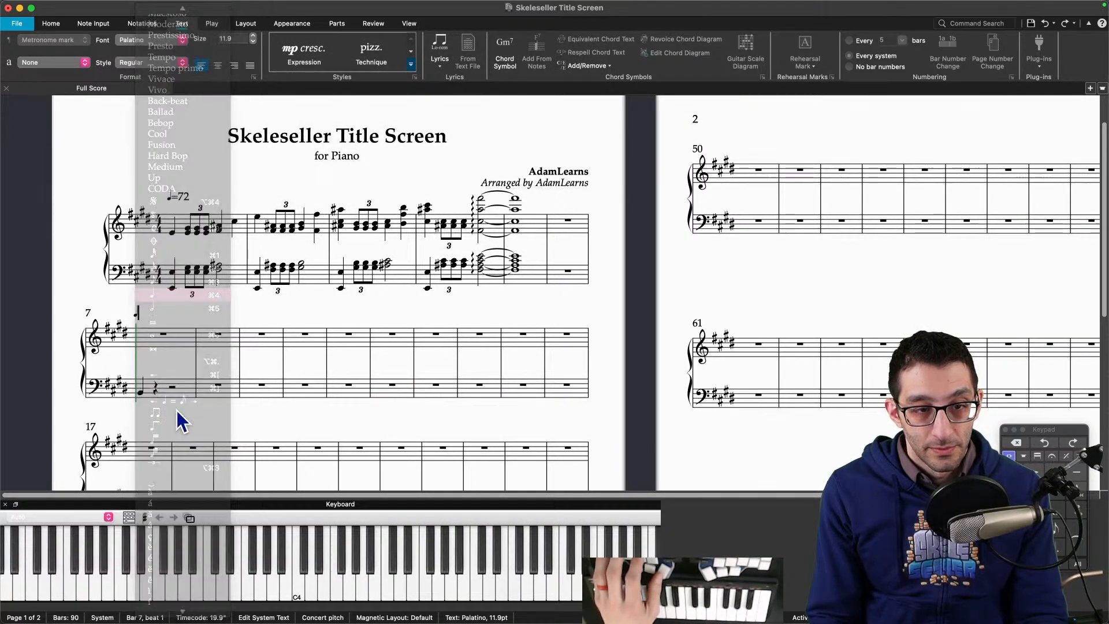
type("100")
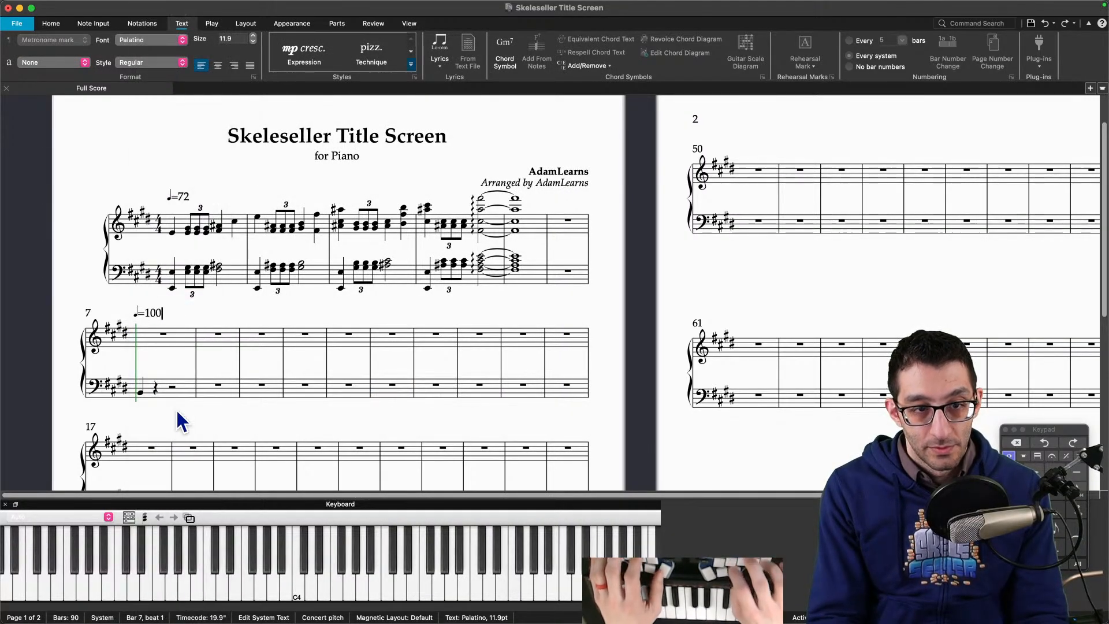
left_click(142, 392)
key("3")
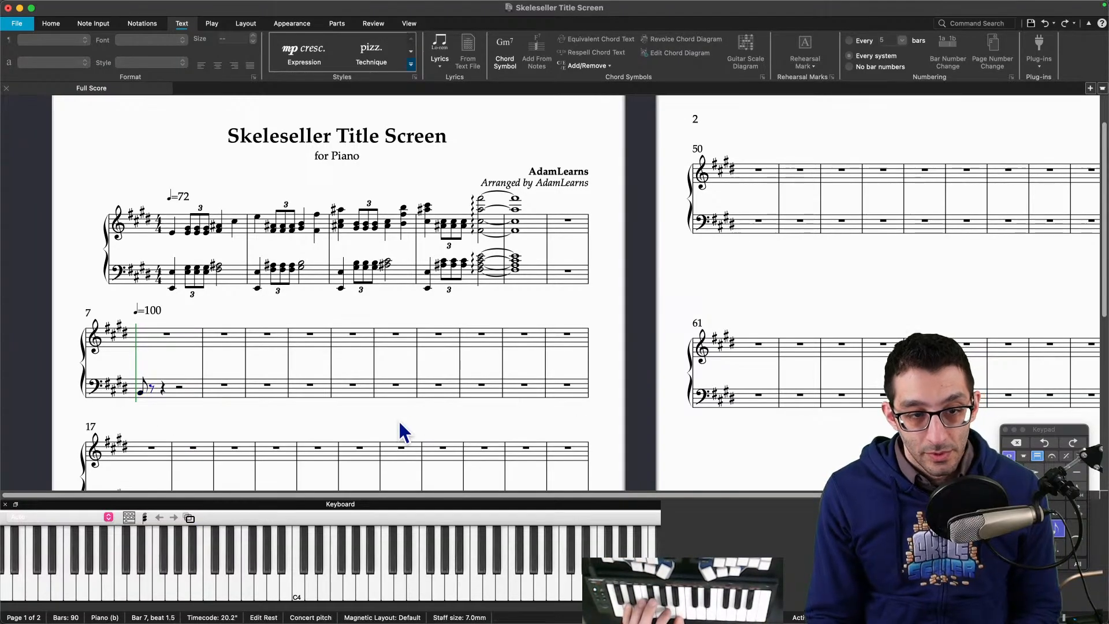
key("super+z")
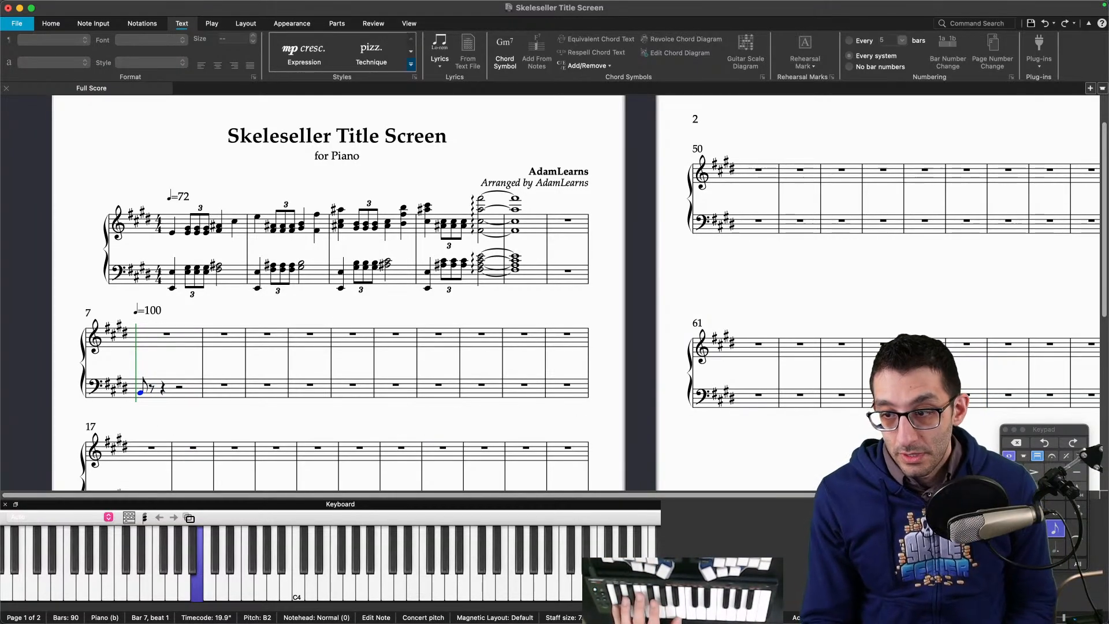
Step: Enter bar 7's bass line as quarter notes B2, F#3, B2 followed by two F#3 eighth notes
key("n")
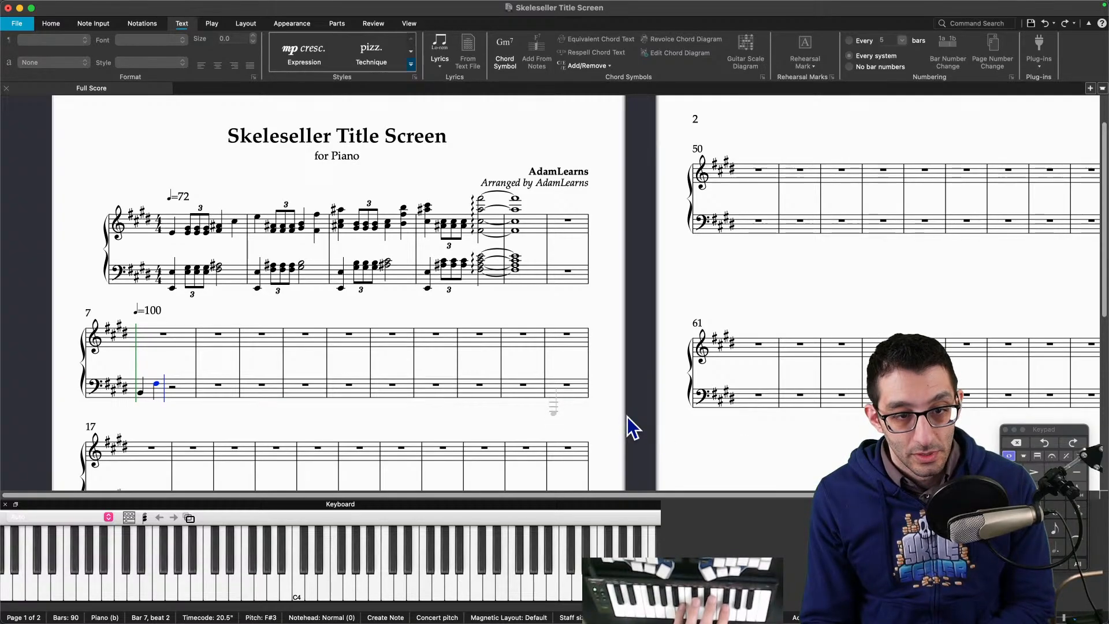
key("Escape")
key("n")
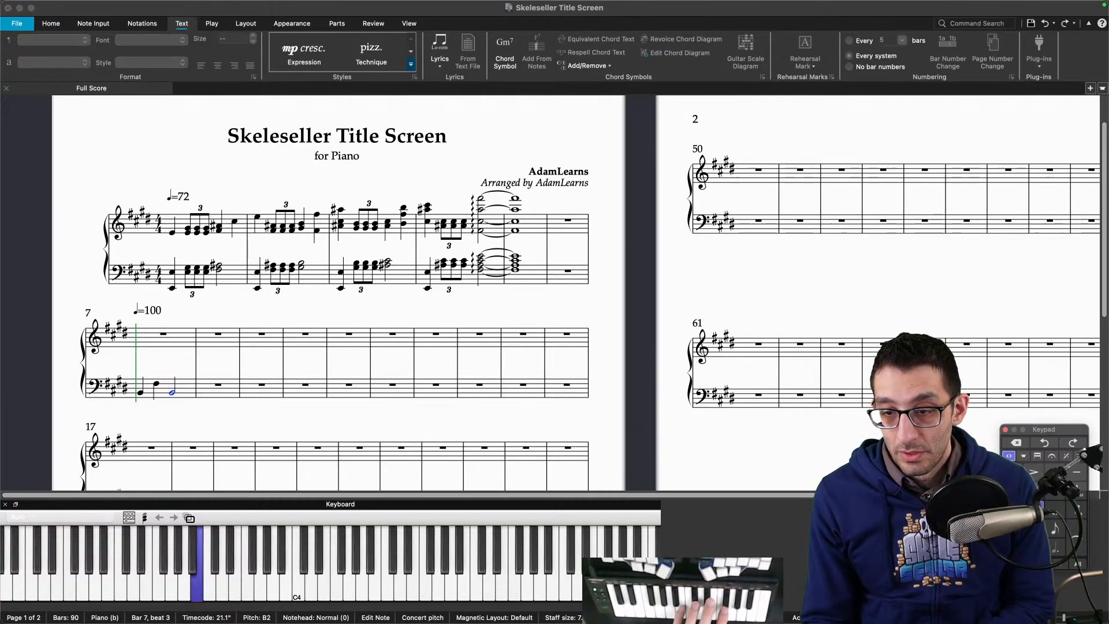
key("Escape")
left_click(1052, 531)
key("n")
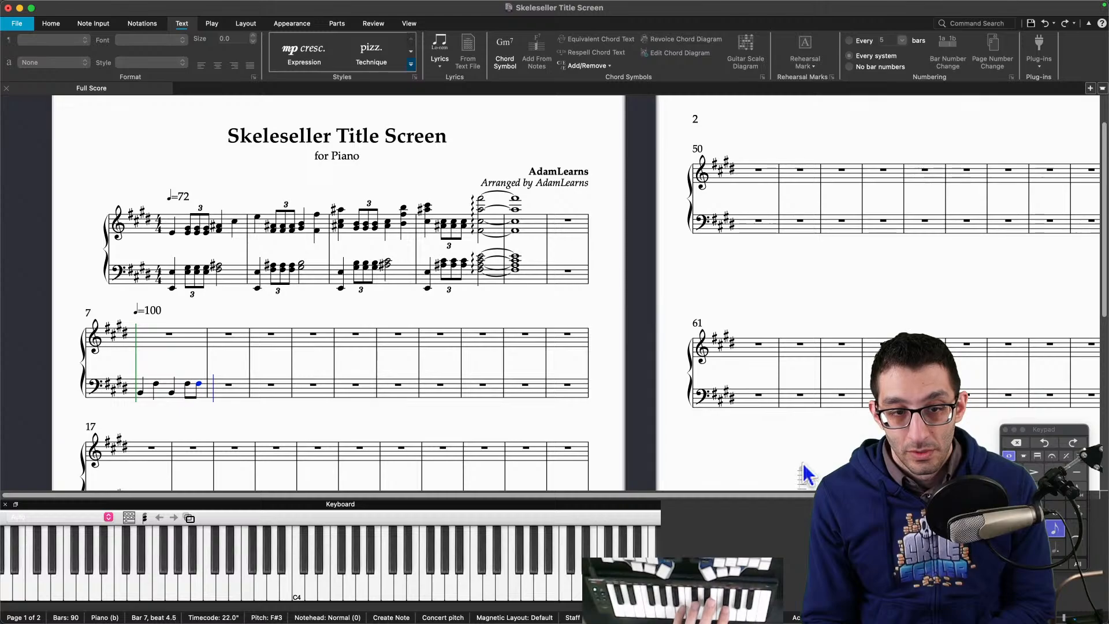
Step: Switch to FL Studio and play the opening of the Pattern 2 section to check the bass rhythm
left_click(760, 602)
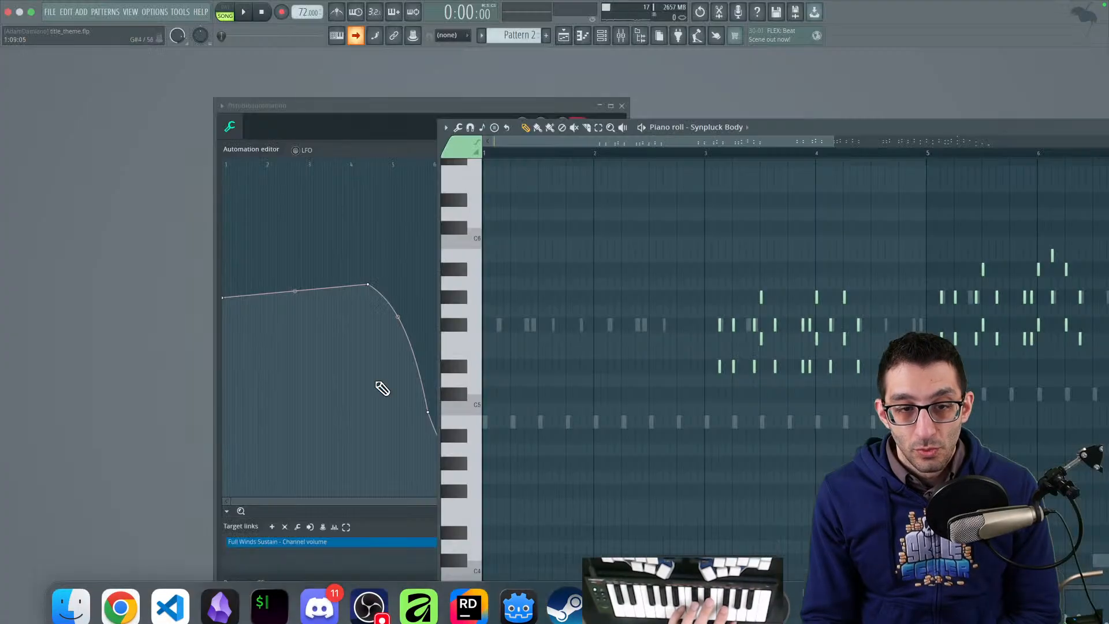
left_click(492, 154)
key("space")
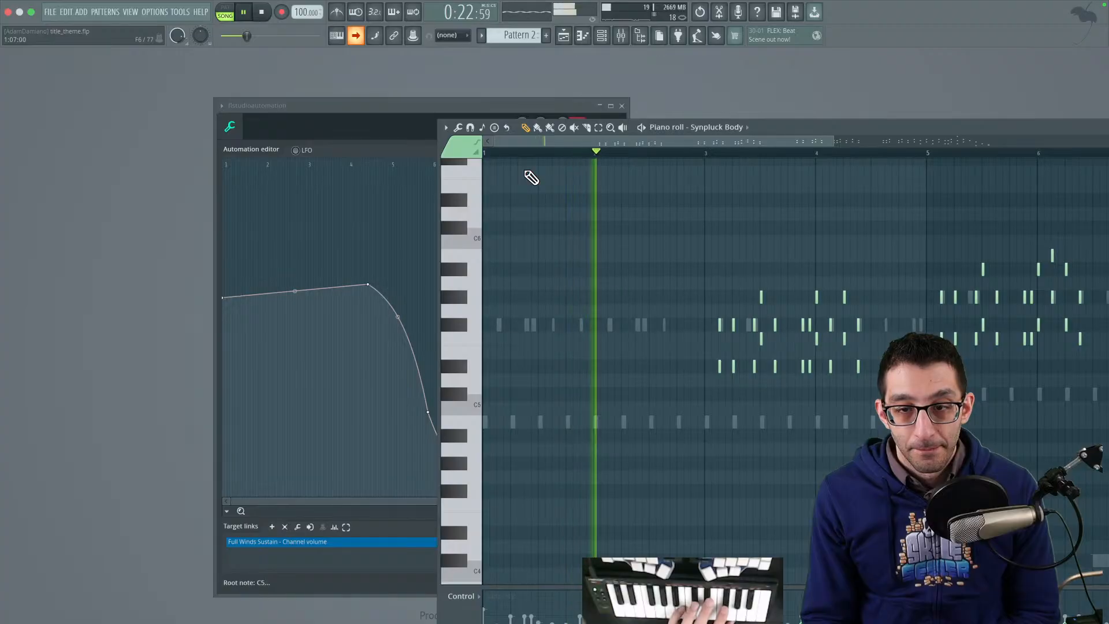
key("space")
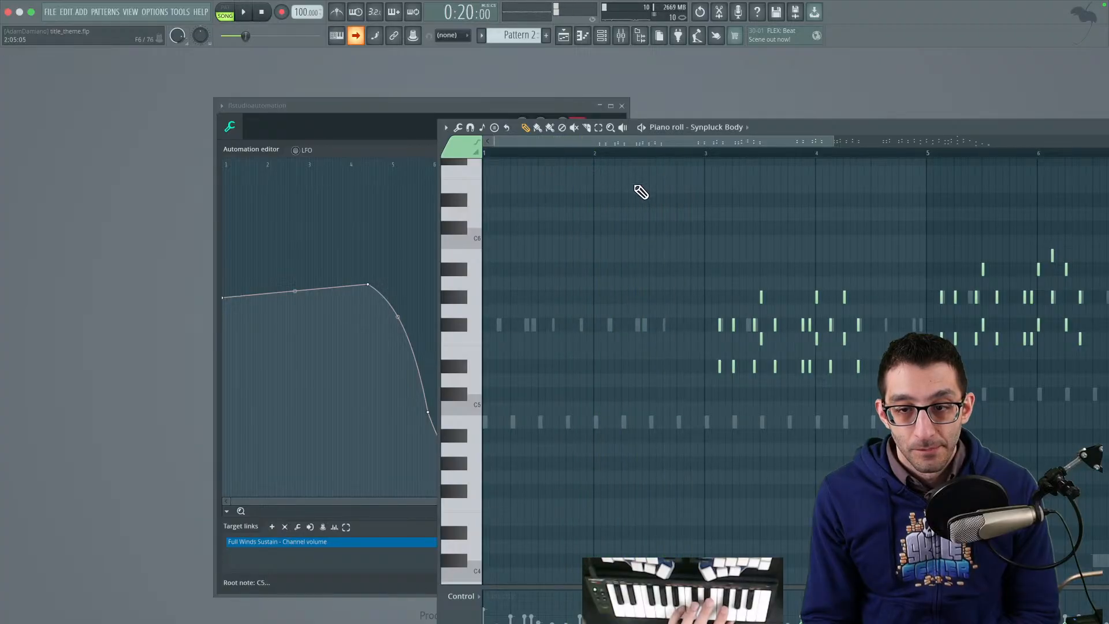
mouse_move(786, 616)
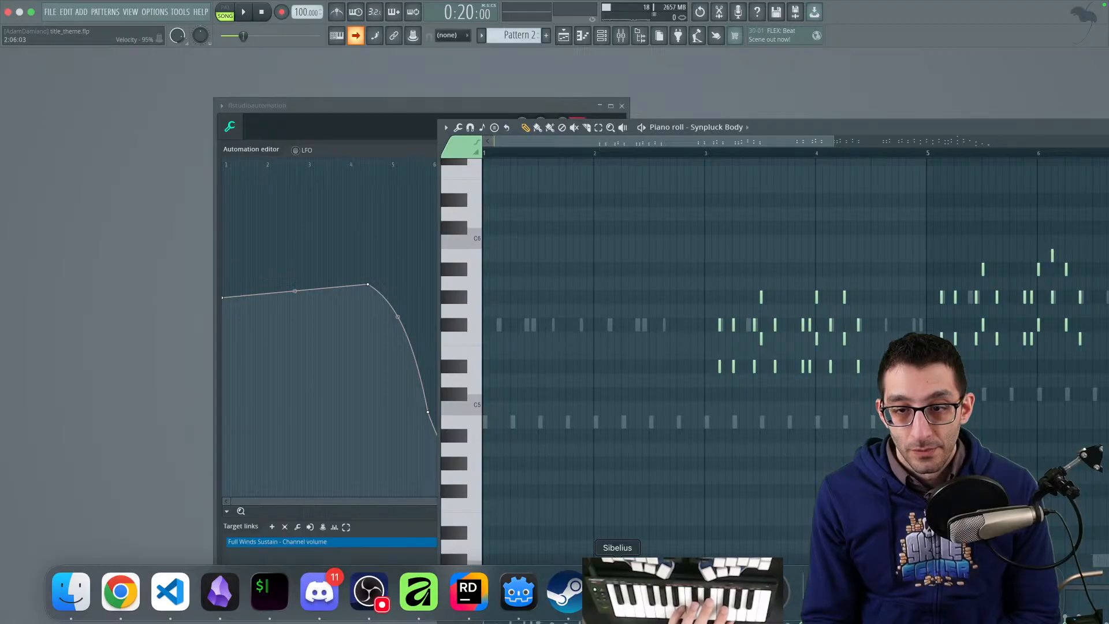
Step: In Sibelius, continue the alternating B2 and F#3 quarter-note bass through bar 10 beat 3, ending bar 9 with two F#3 eighth notes
left_click(617, 590)
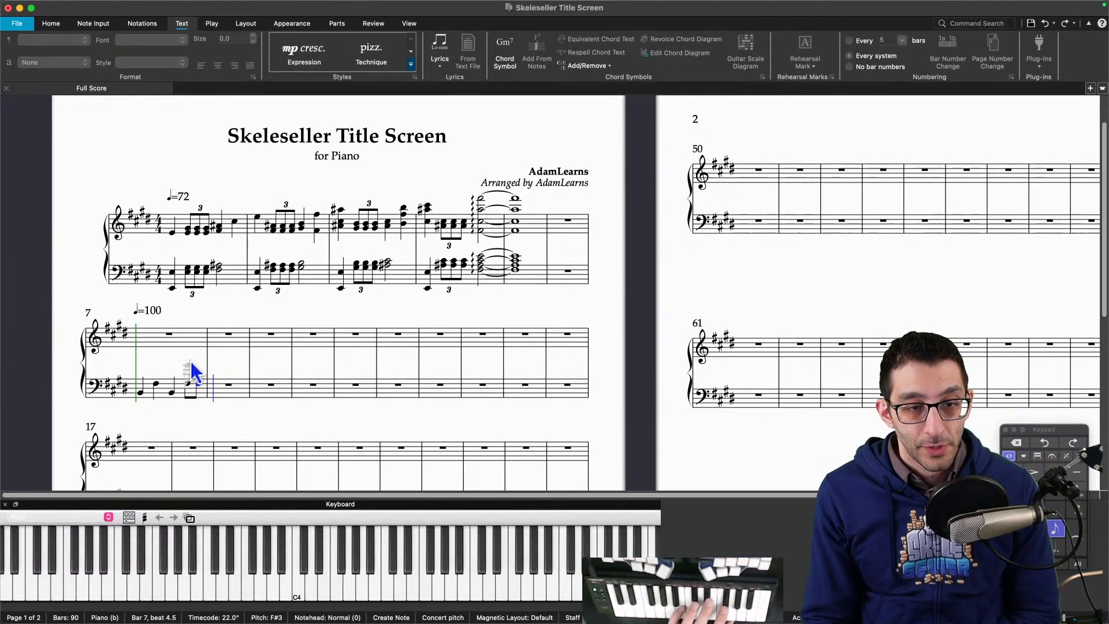
key("Escape")
left_click(229, 391)
key("n")
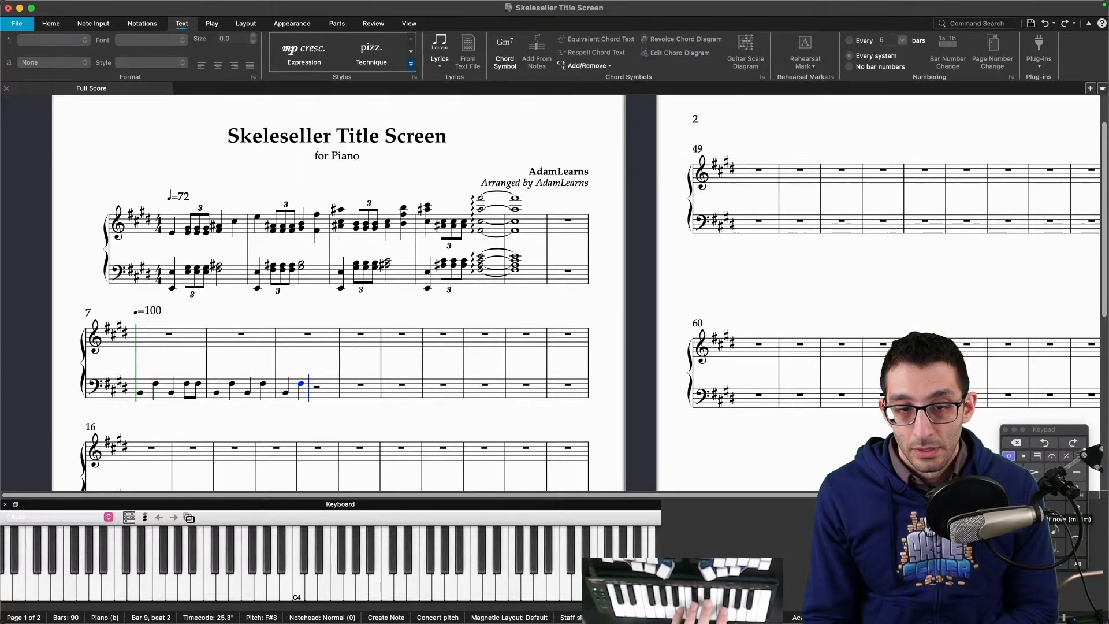
key("3")
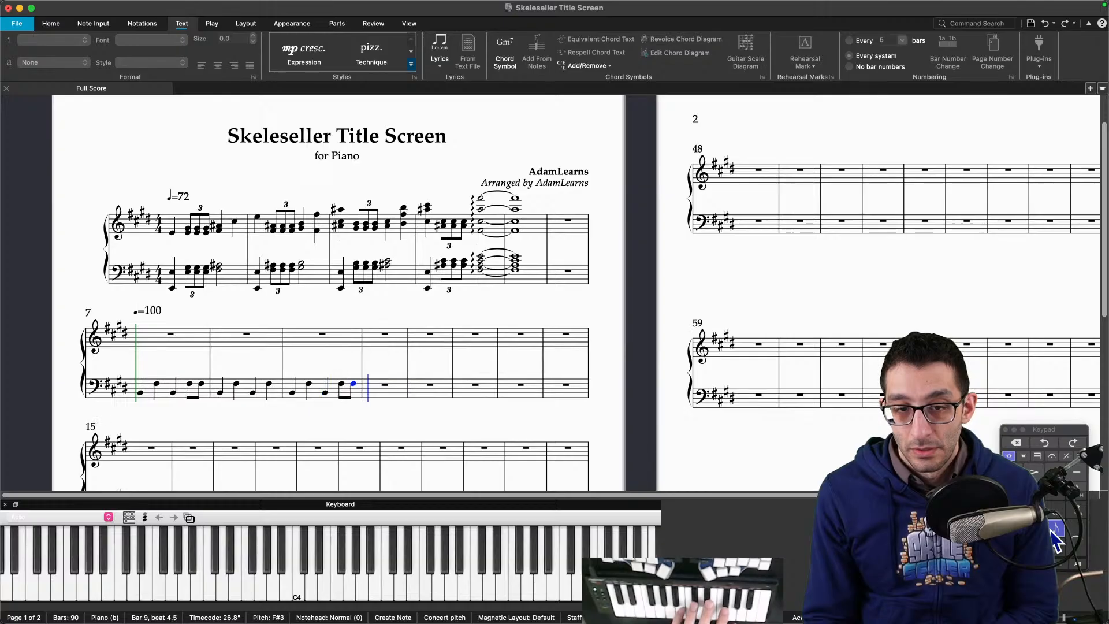
key("4")
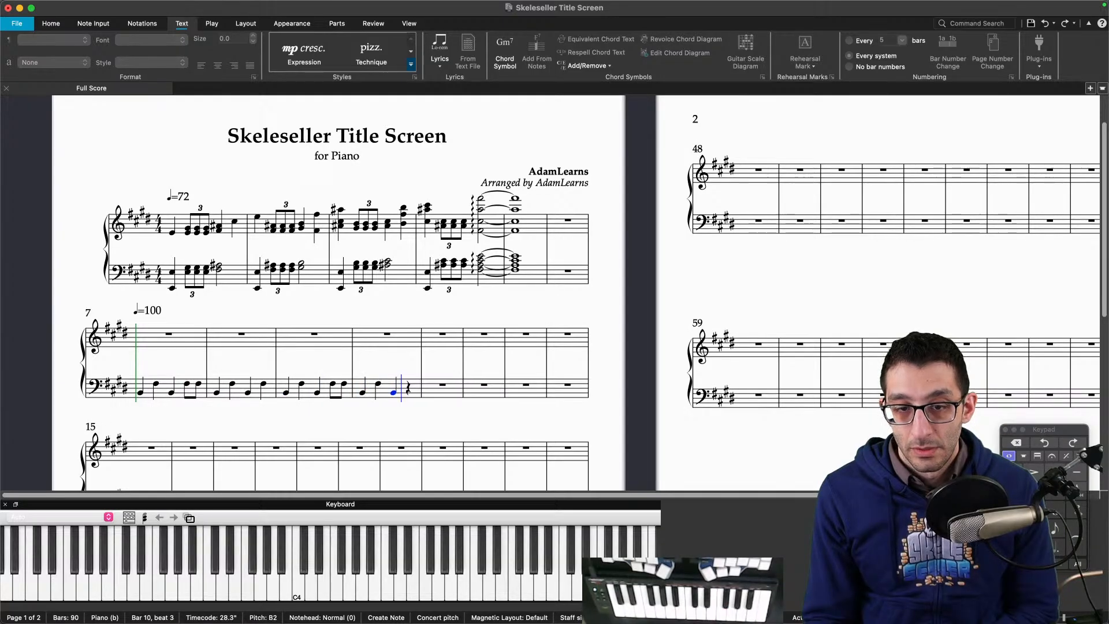
key("Escape")
key("Escape")
Step: Play back the score from the first note of bar 1 into the bass line at bar 8
left_click_drag(442, 312, 458, 243)
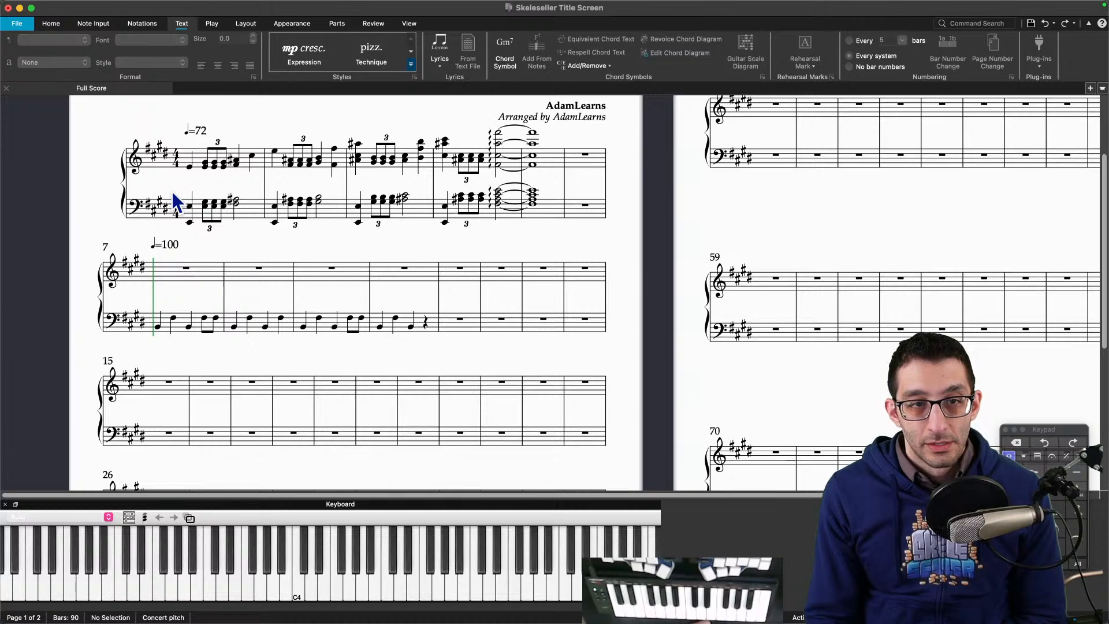
left_click(190, 167)
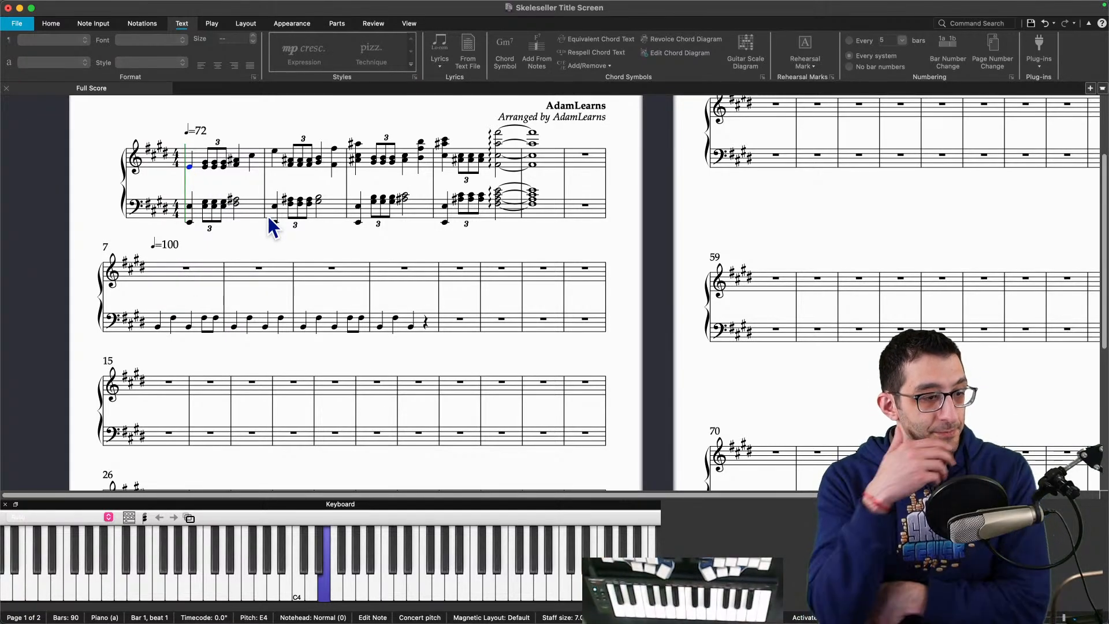
key("p")
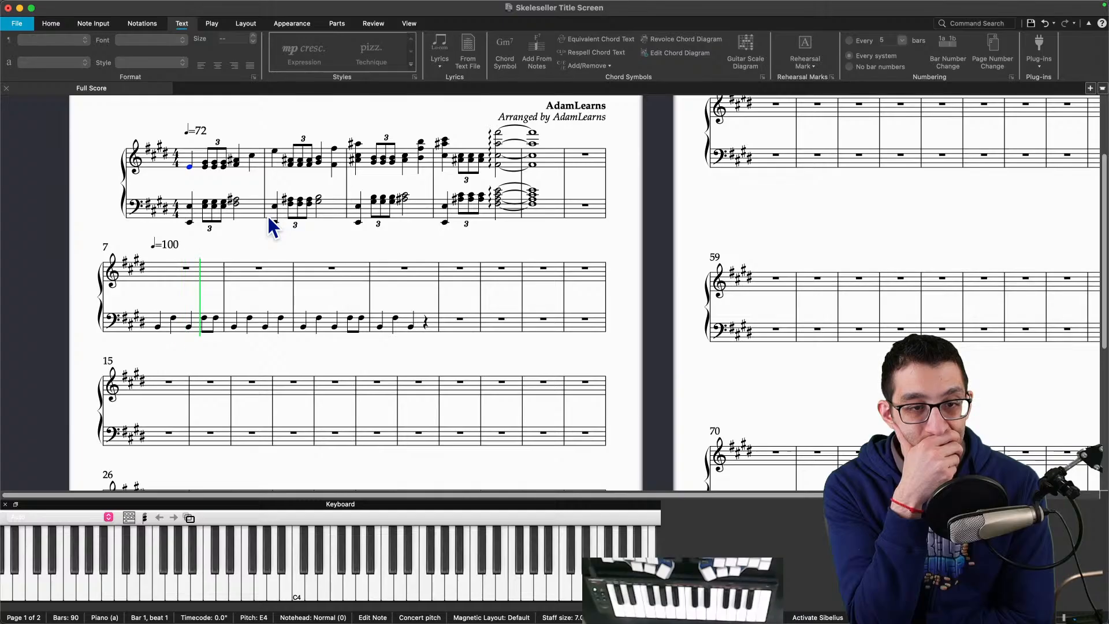
key("space")
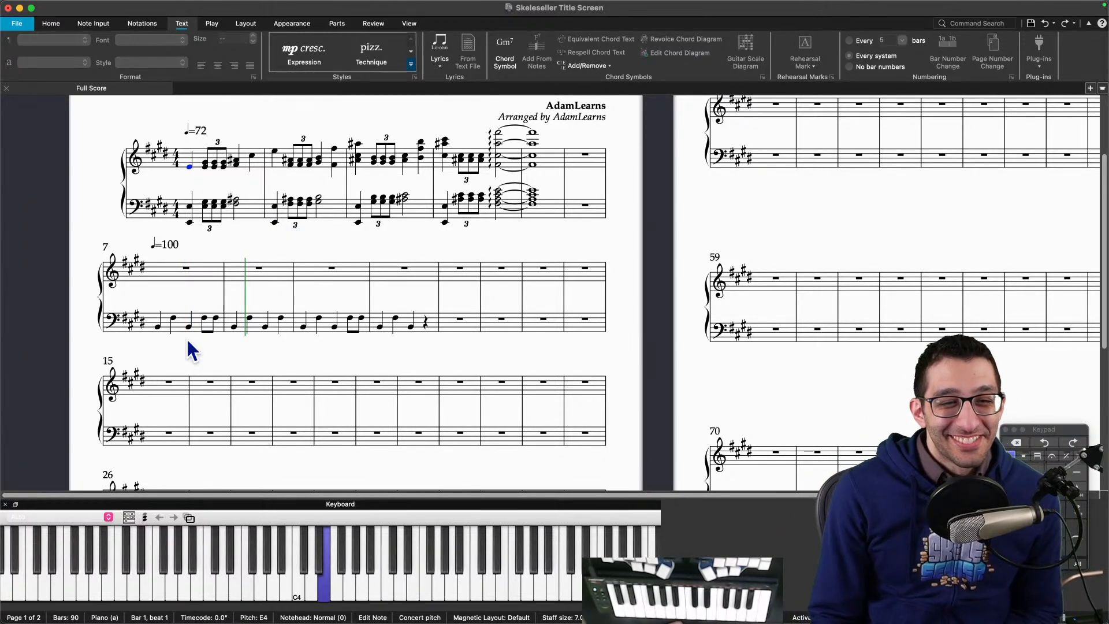
Step: Switch to FL Studio and examine the song tempo and note spacing in the Synpluck Body piano roll
mouse_move(668, 612)
left_click(823, 604)
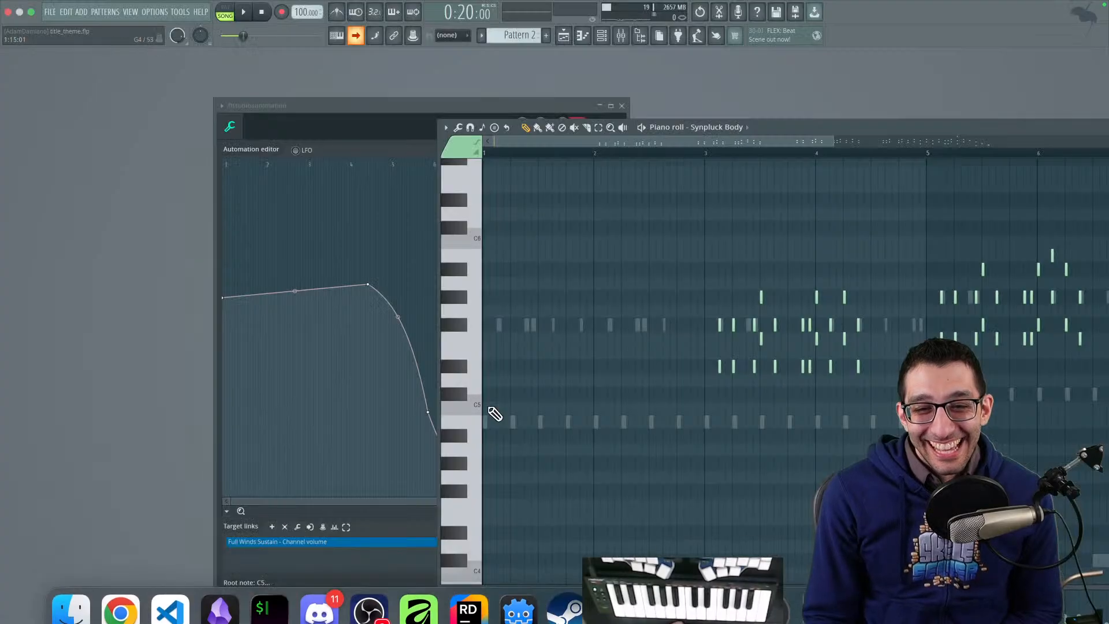
scroll(759, 291, "down", 1)
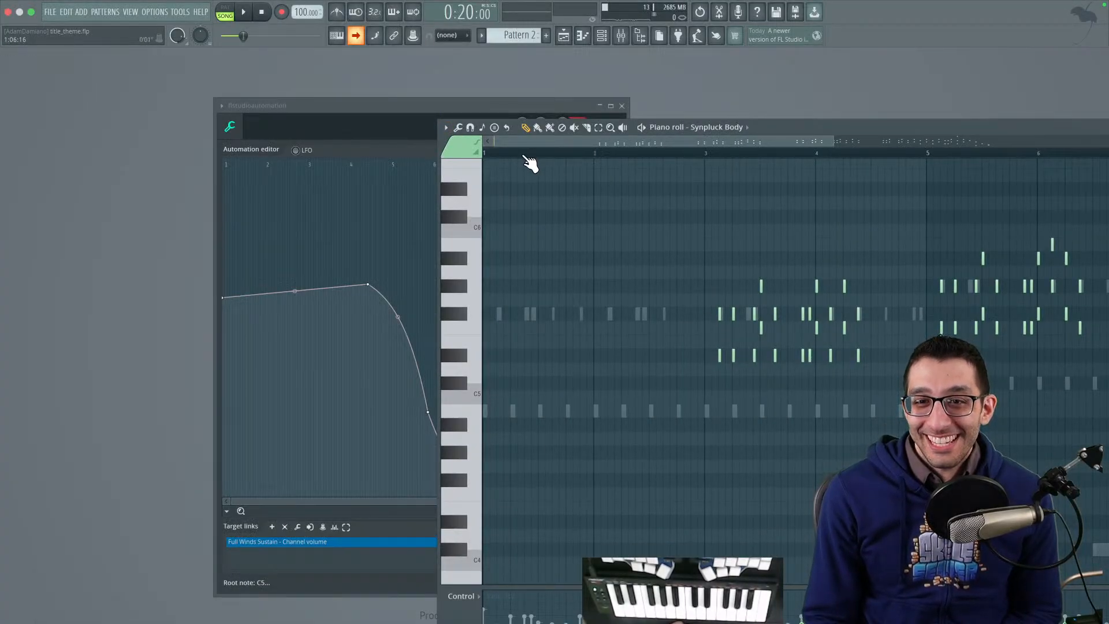
Step: In Sibelius, try a metronome mark of quarter note = 200 at bar 7 and play back from there
left_click(614, 600)
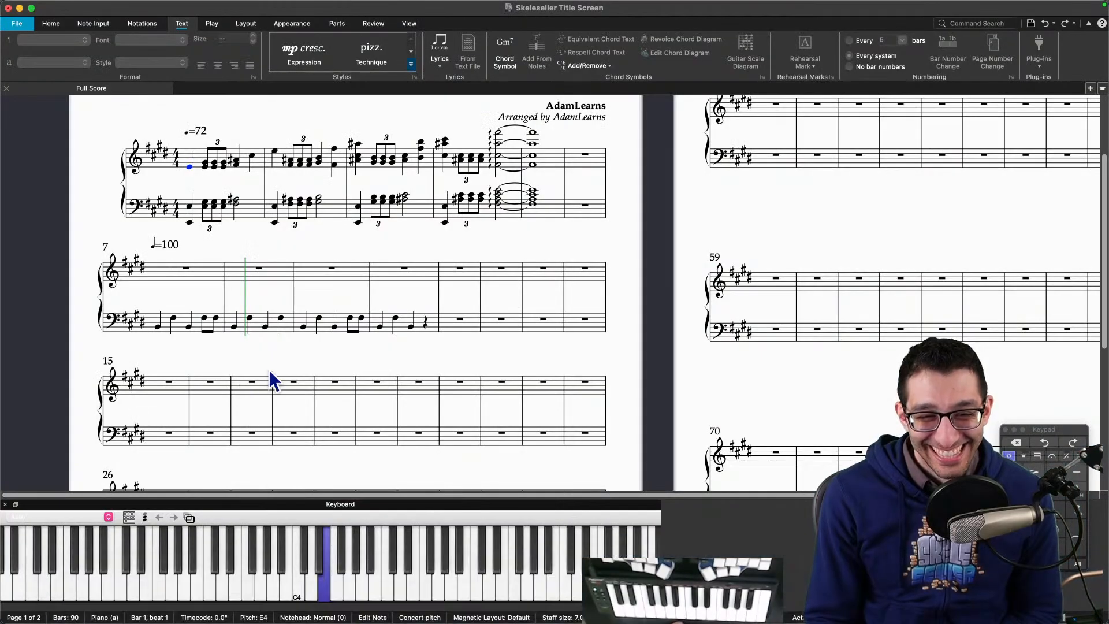
double_click(171, 250)
key("BackSpace")
key("BackSpace")
key("BackSpace")
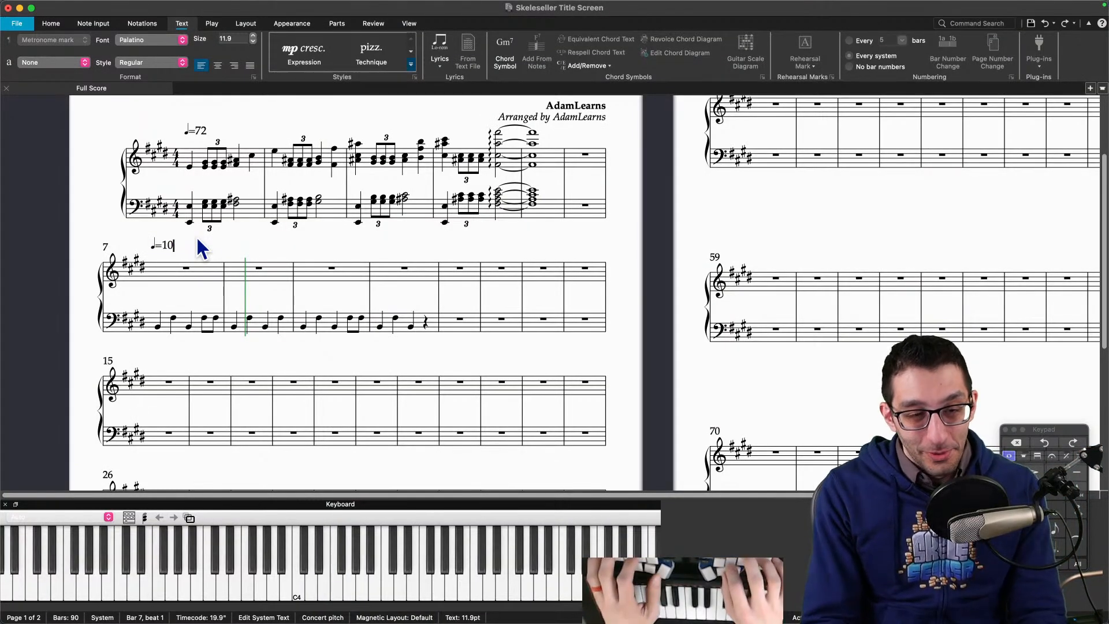
type("200")
key("Escape")
left_click(158, 327)
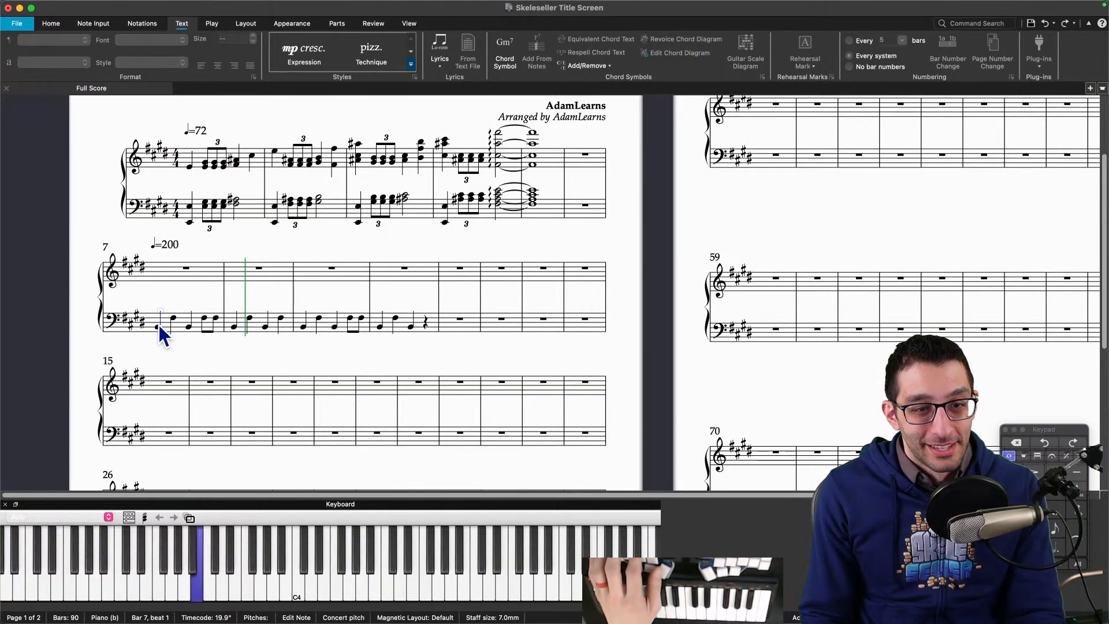
key("p")
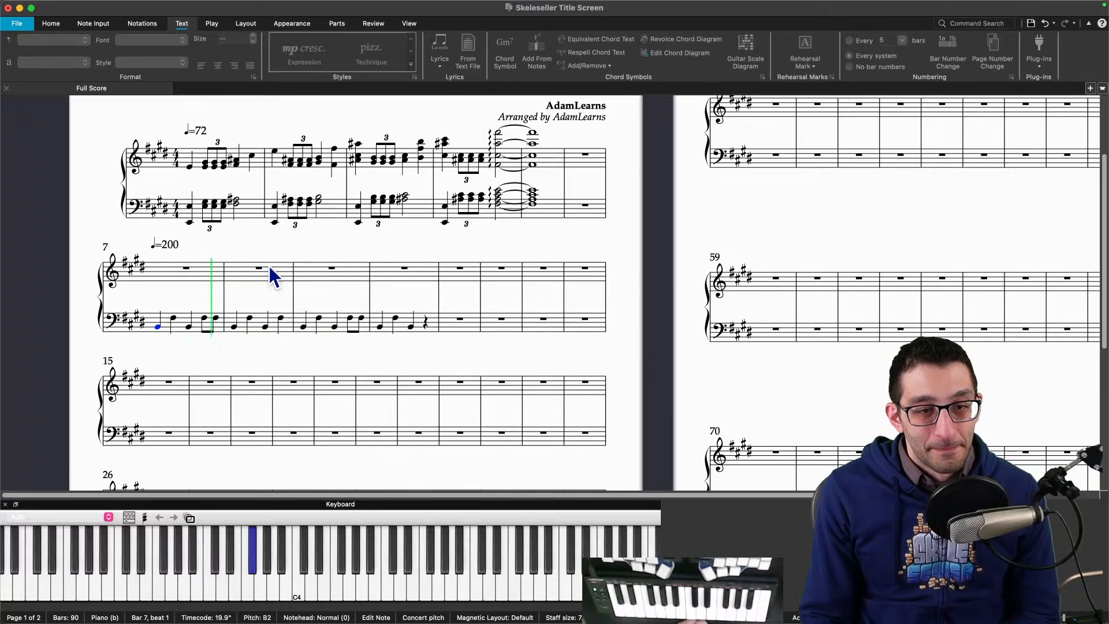
Step: Restore the bar 7 metronome mark to quarter note = 100
double_click(172, 246)
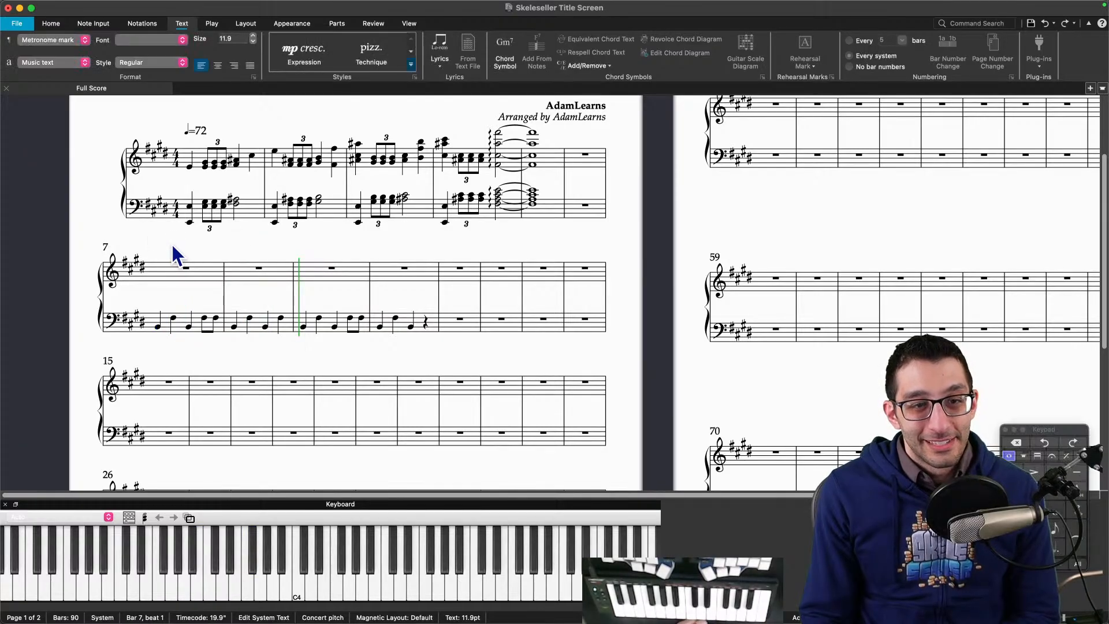
key("BackSpace")
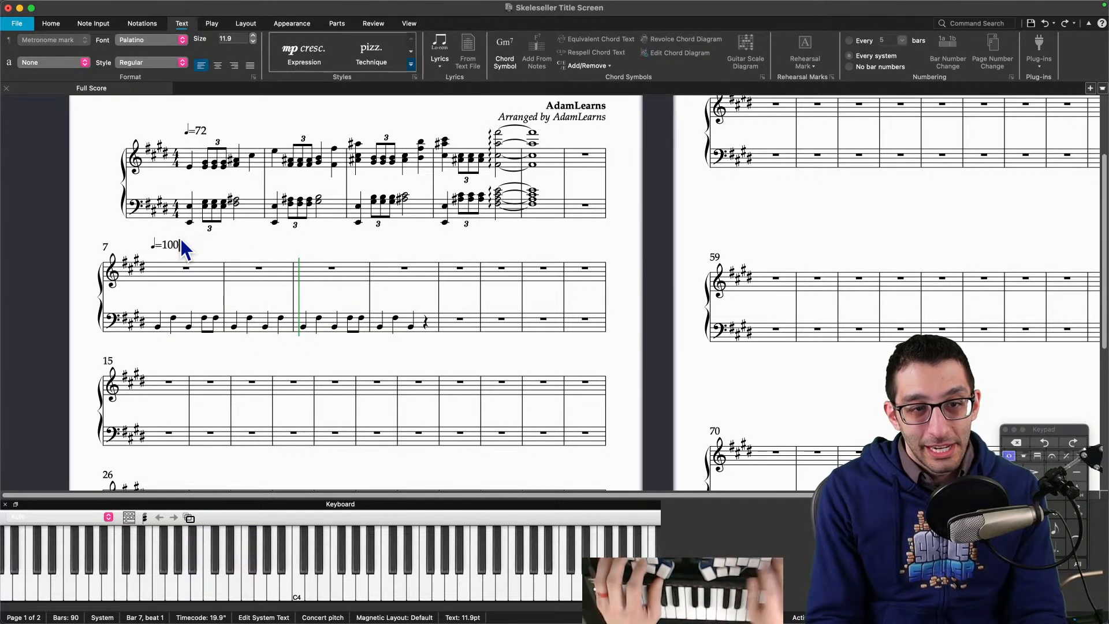
left_click(224, 238)
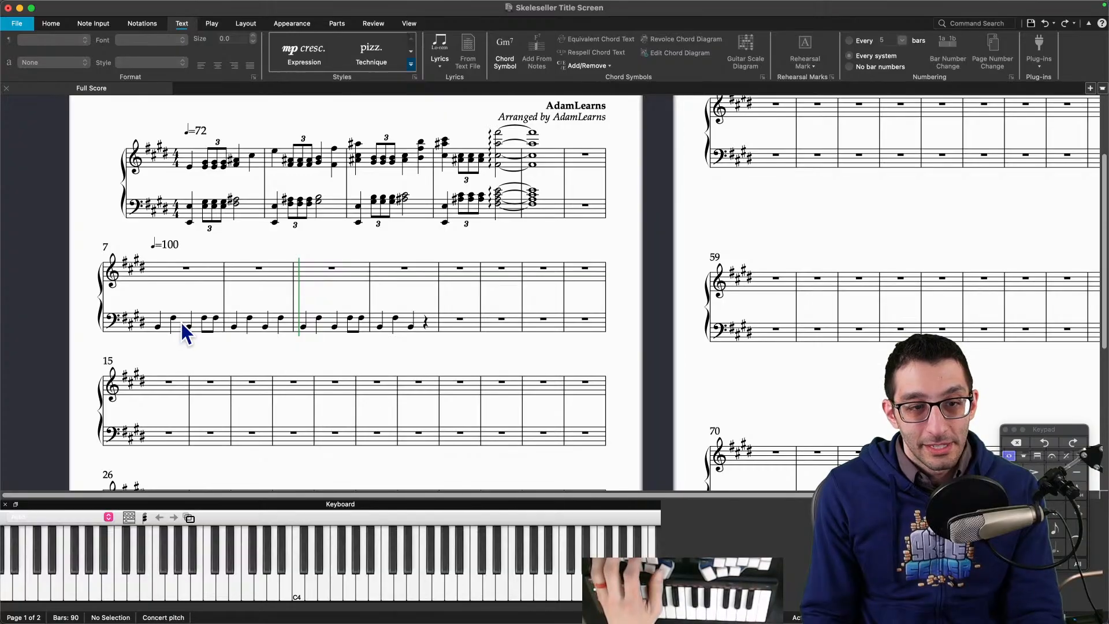
Step: Rewrite bar 7's bass line in alternating B2 and F#3 eighth notes, with two F#3 sixteenths on the second half of beat 2
left_click(157, 327)
left_click(1051, 537)
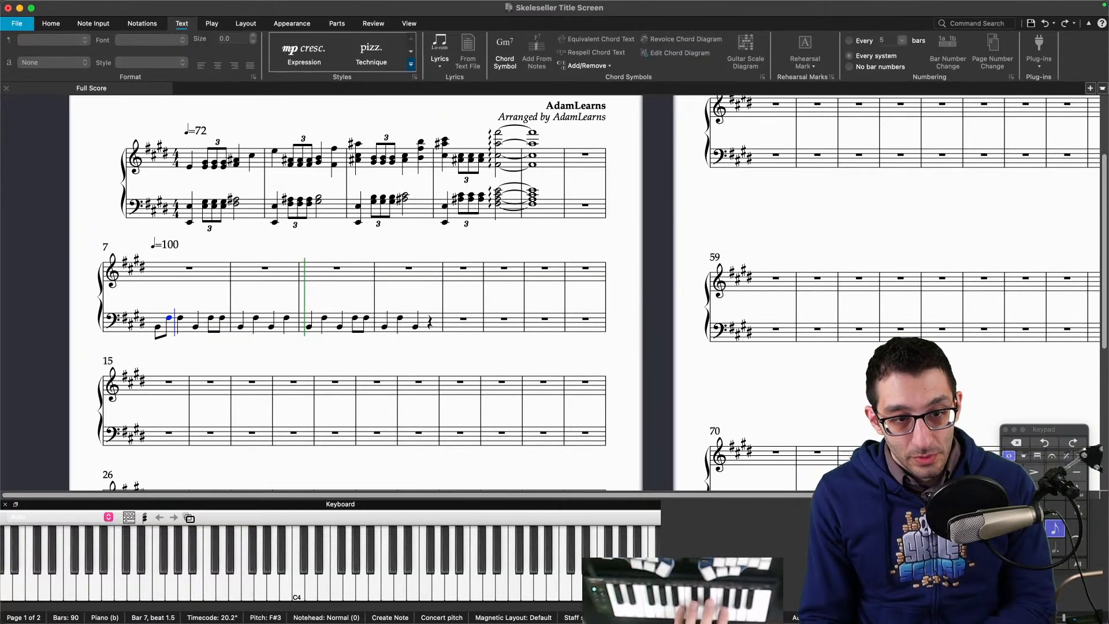
key("Right")
left_click(1059, 534)
left_click(1034, 530)
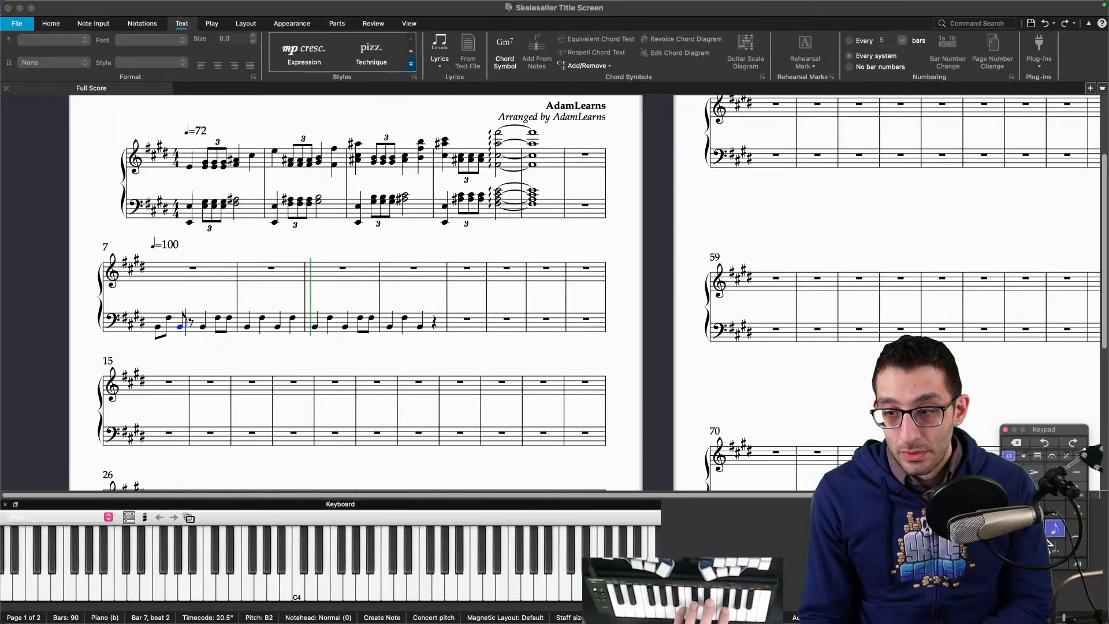
left_click(1053, 529)
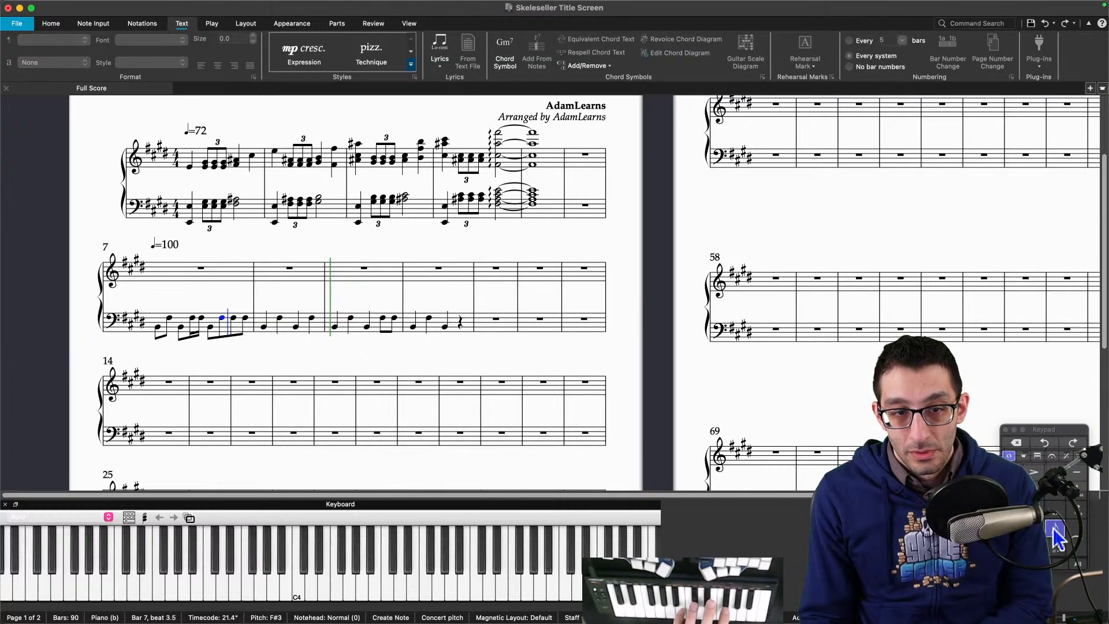
left_click(1054, 534)
Step: Rewrite bar 8's bass line with the same B2 and F#3 eighth and sixteenth rhythm, ending on a B2 eighth note and eighth rest
left_click(1056, 535)
left_click(1057, 538)
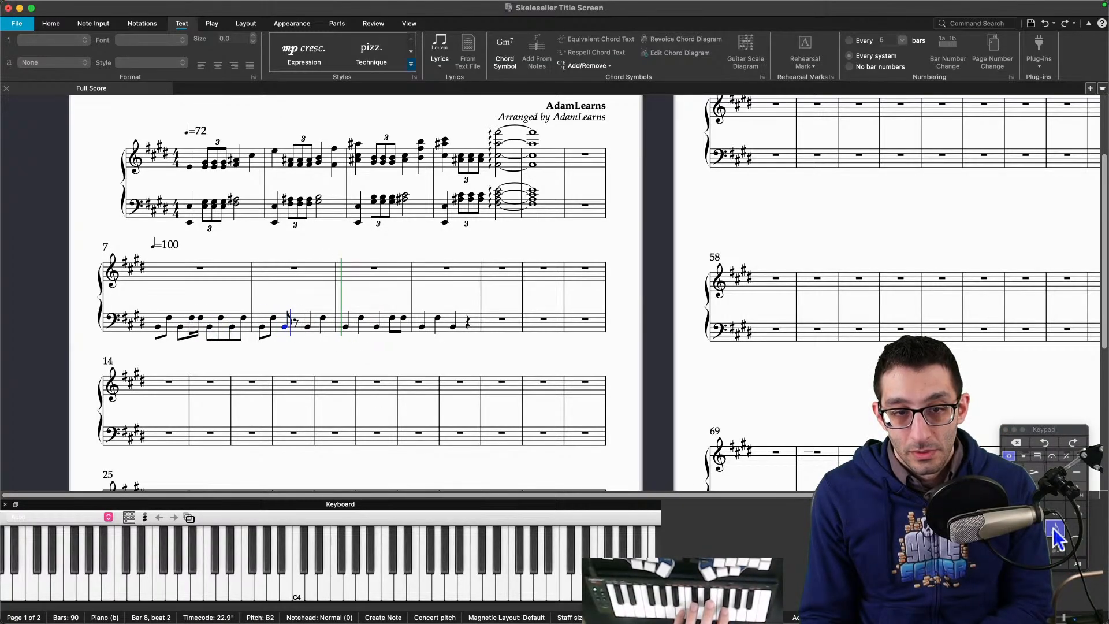
left_click(1034, 531)
left_click(1054, 530)
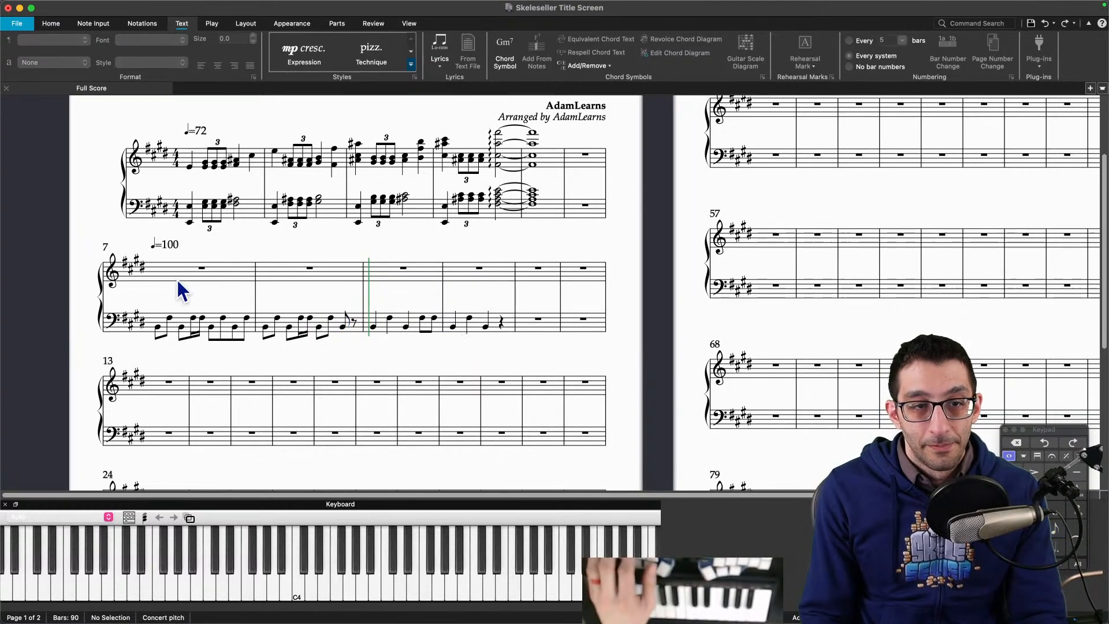
Step: Move the quarter note = 100 metronome mark from bar 7 to above the empty bar 6
left_click(170, 250)
left_click_drag(167, 248, 583, 138)
key("Escape")
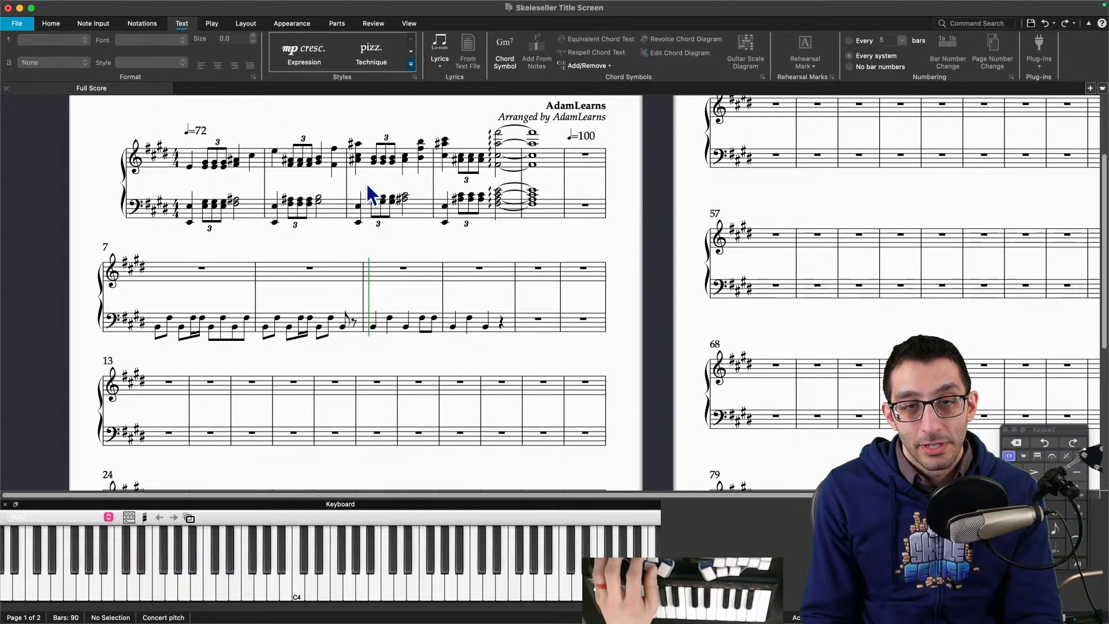
Step: Play back the rewritten bass line from the first note of bar 7
left_click(158, 327)
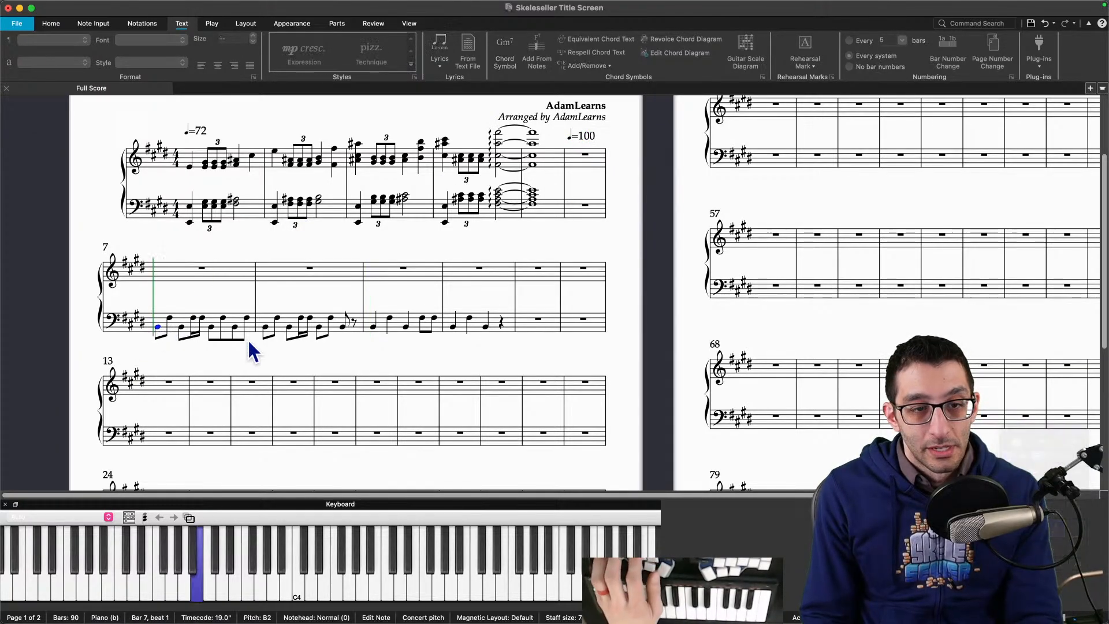
key("p")
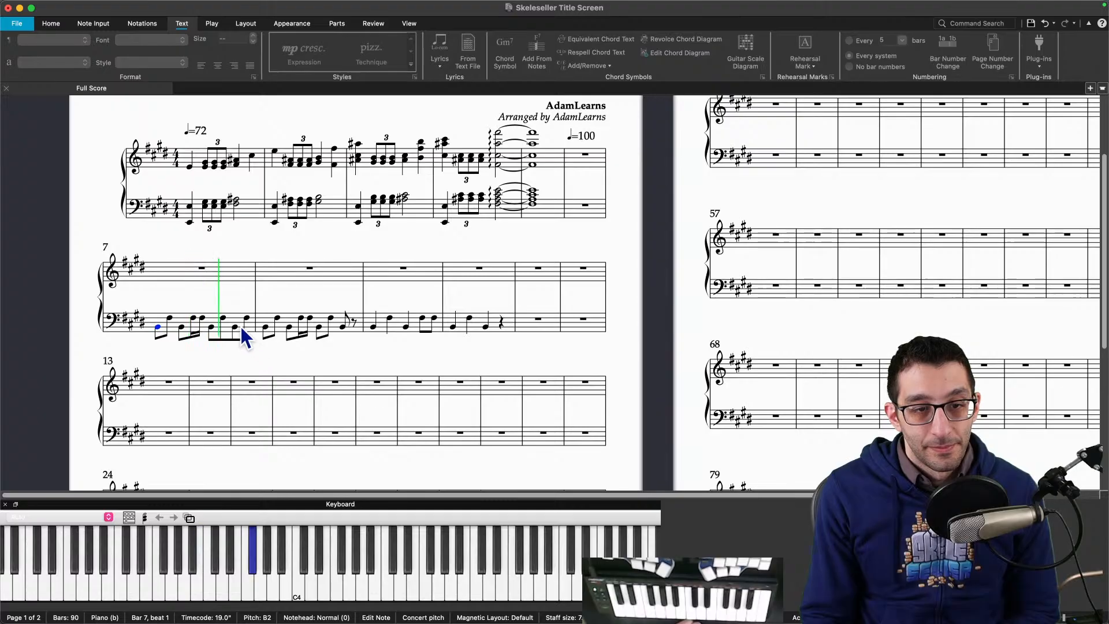
key("space")
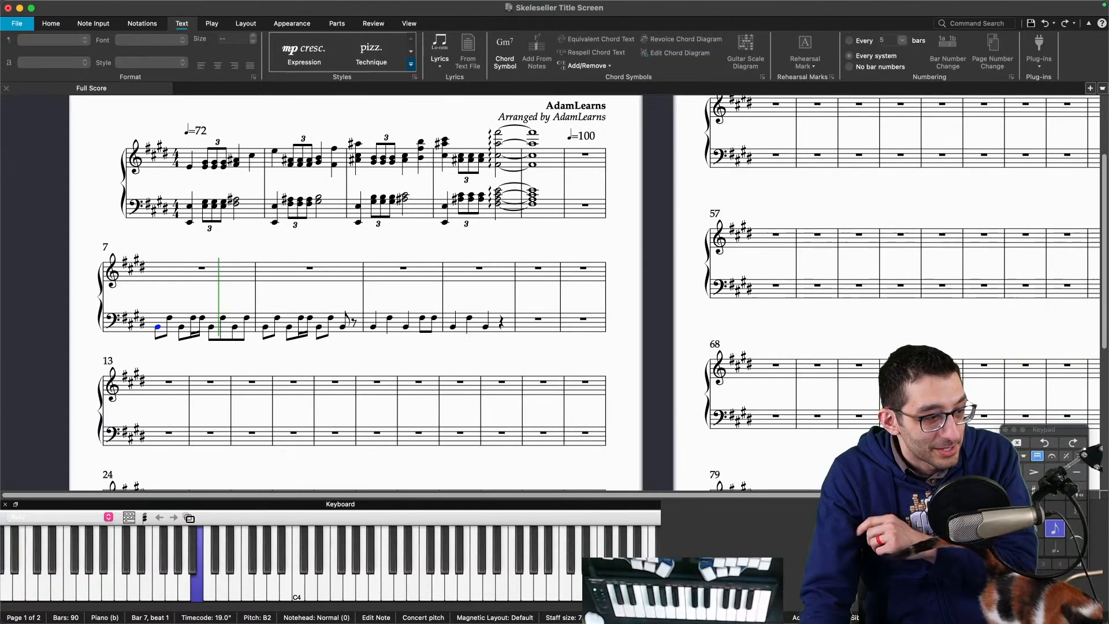
Step: Switch to FL Studio and maximize the Xylophone piano roll to examine the bass pattern from bar 1
key("super+Tab")
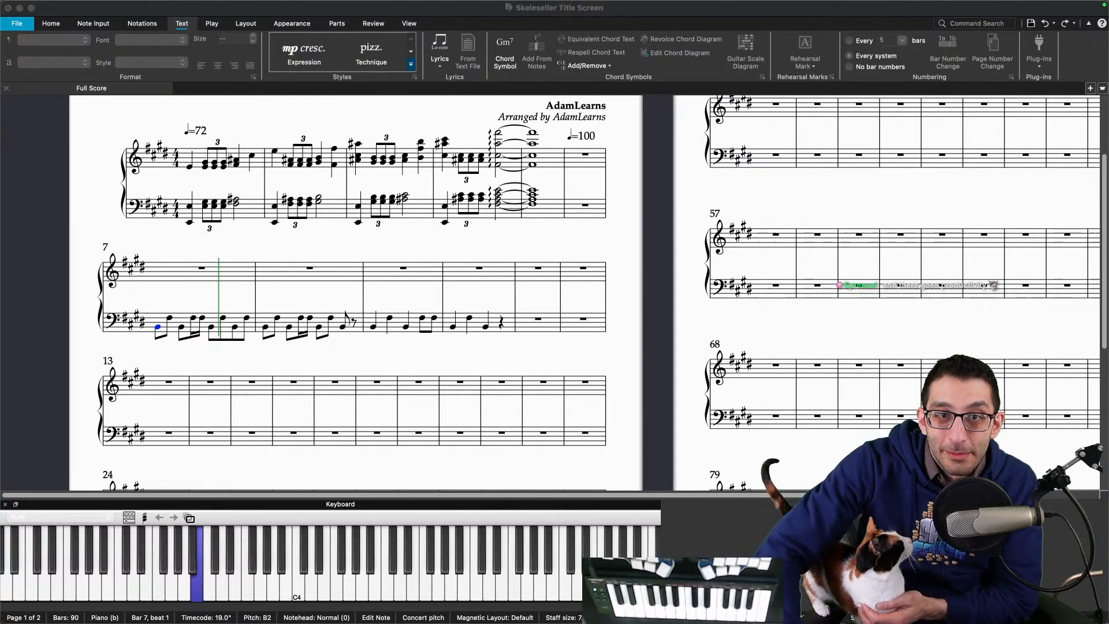
mouse_move(609, 12)
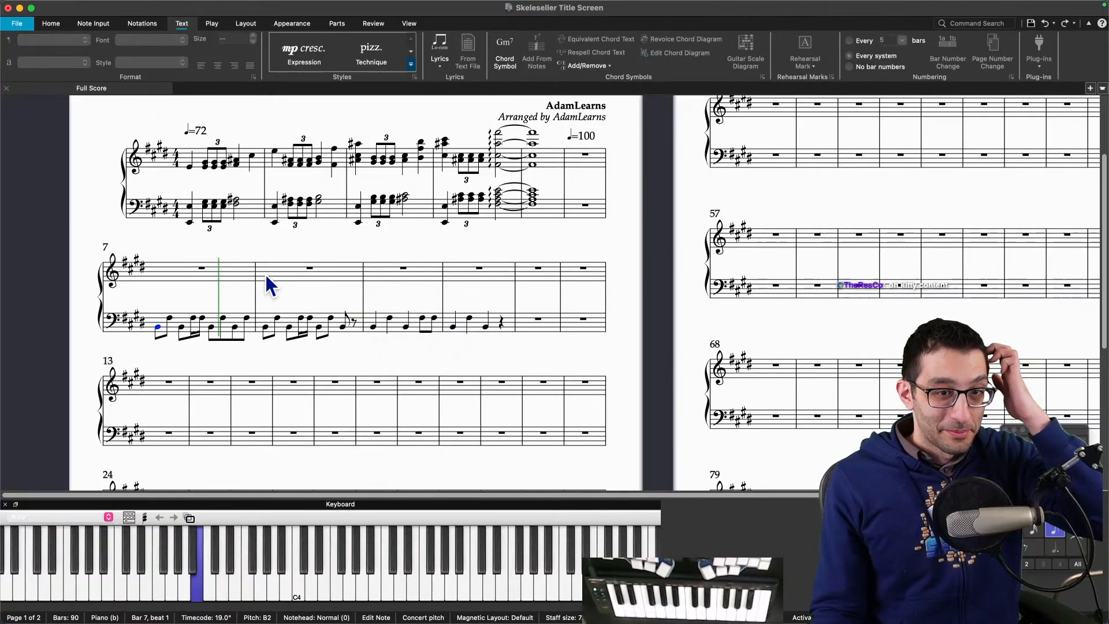
left_click(264, 252)
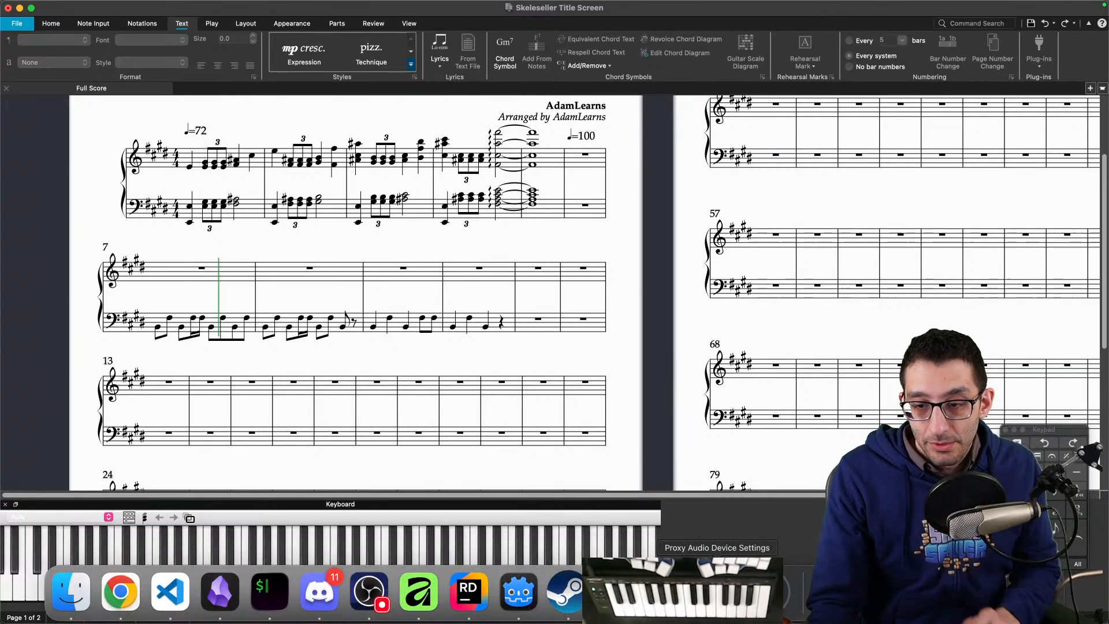
left_click(713, 595)
left_click_drag(659, 349, 614, 343)
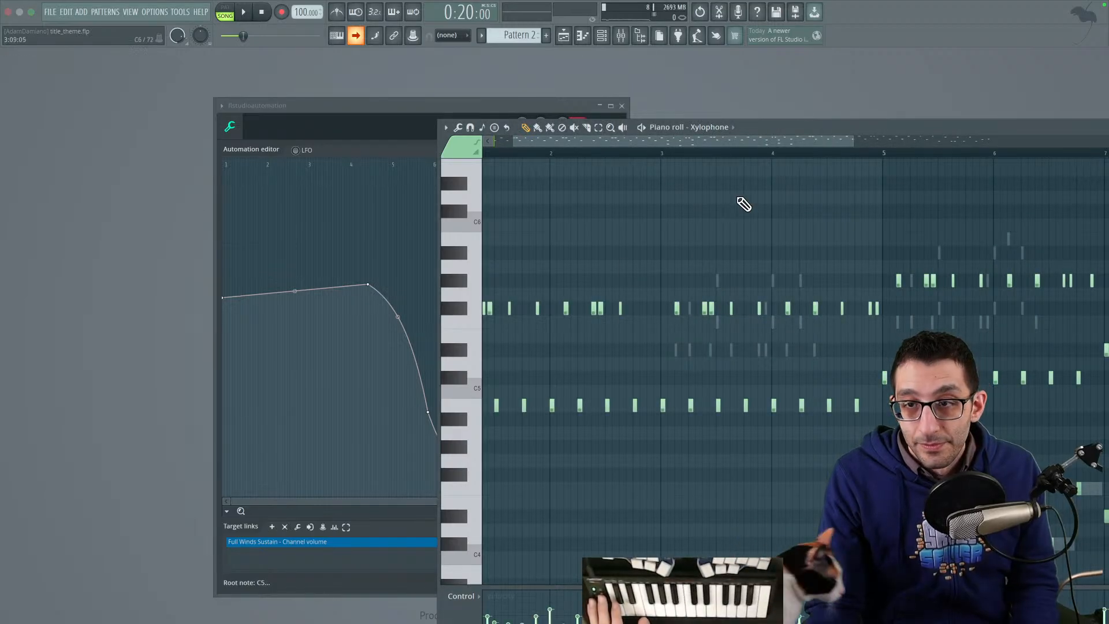
double_click(791, 131)
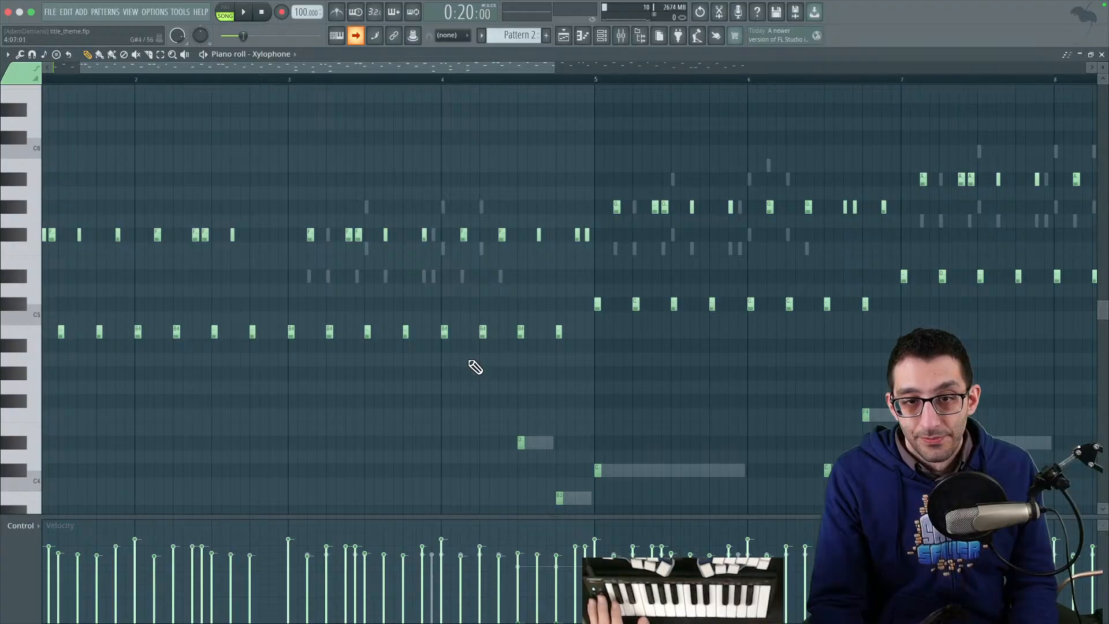
scroll(307, 319, "left", 2)
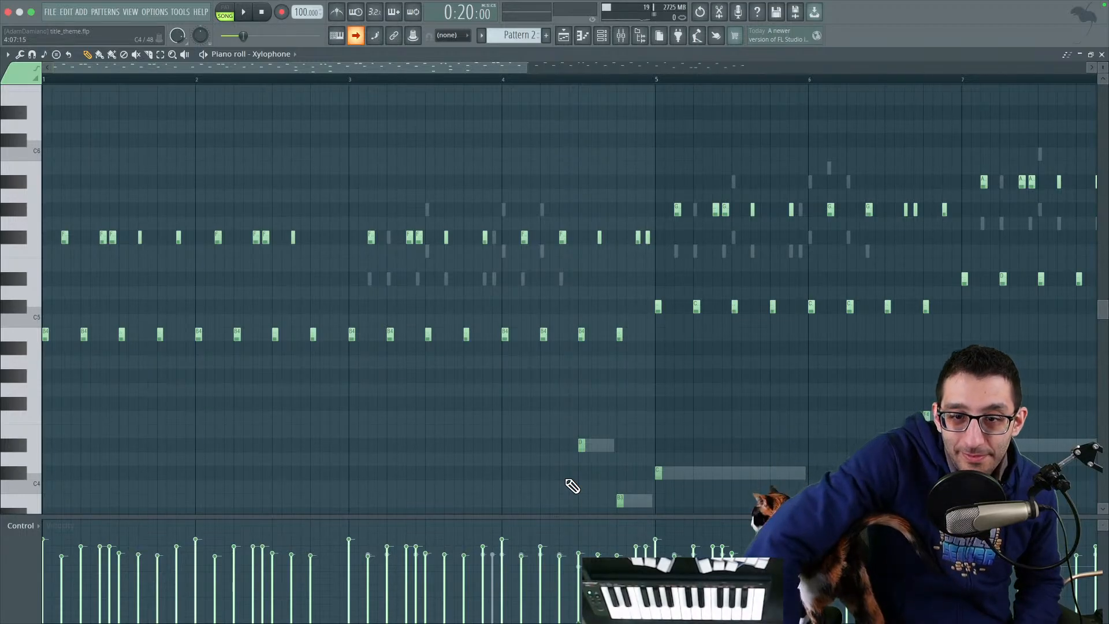
Step: Return to Sibelius and clear the old bass notes from bars 9 and 10
left_click(617, 595)
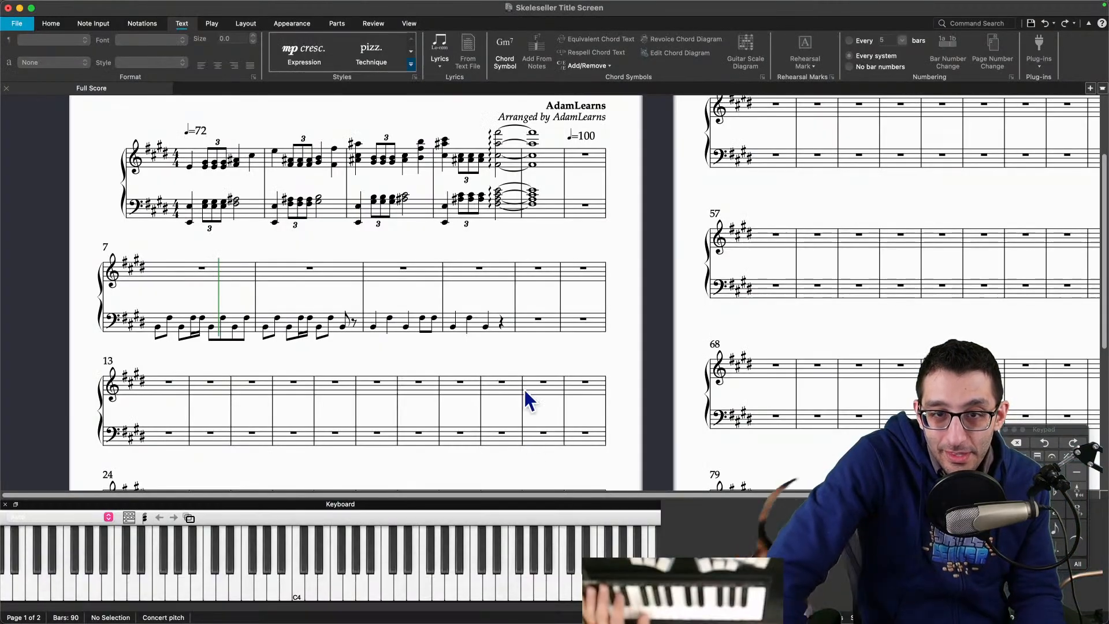
left_click(402, 321)
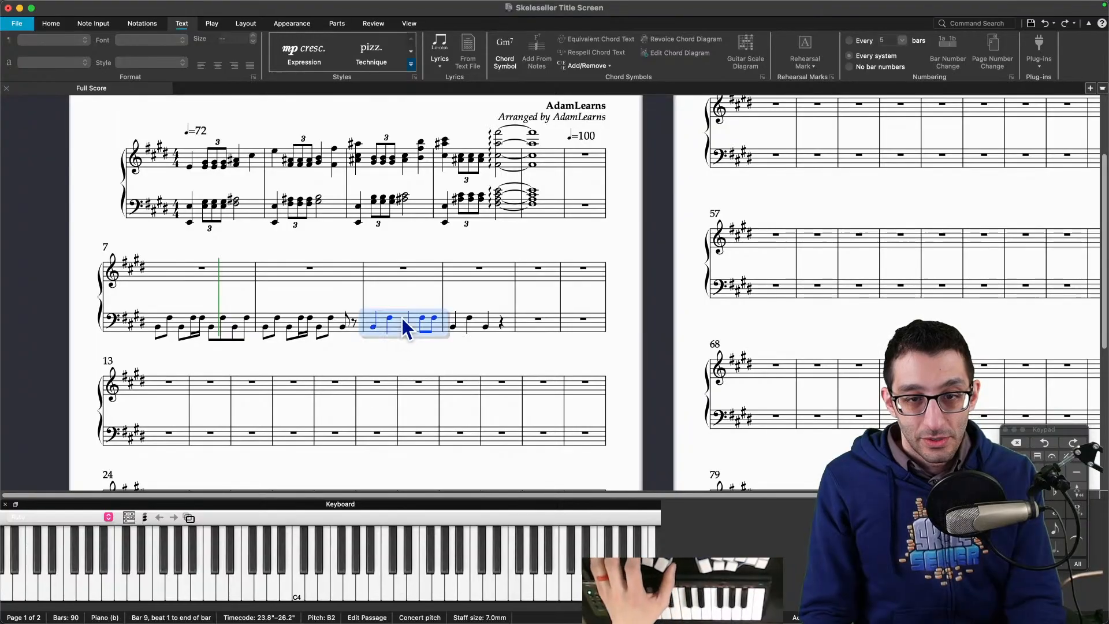
key("Delete")
left_click(455, 317)
key("Delete")
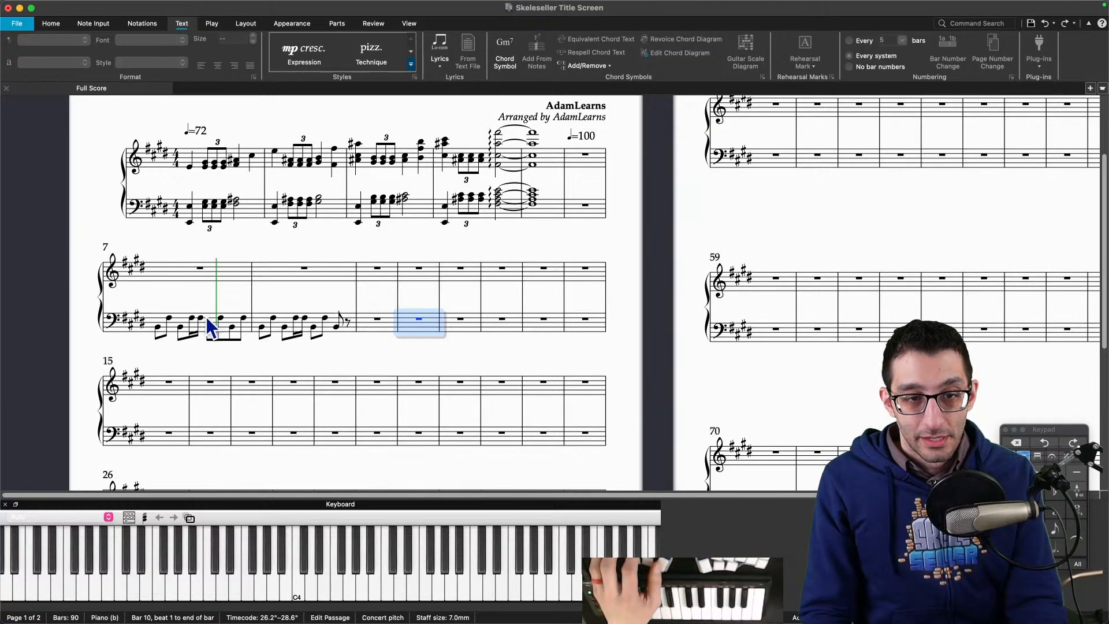
Step: Copy the bass passage of bars 7 and 8 into bars 9 and 10
left_click(215, 323)
left_click(352, 324, "shift")
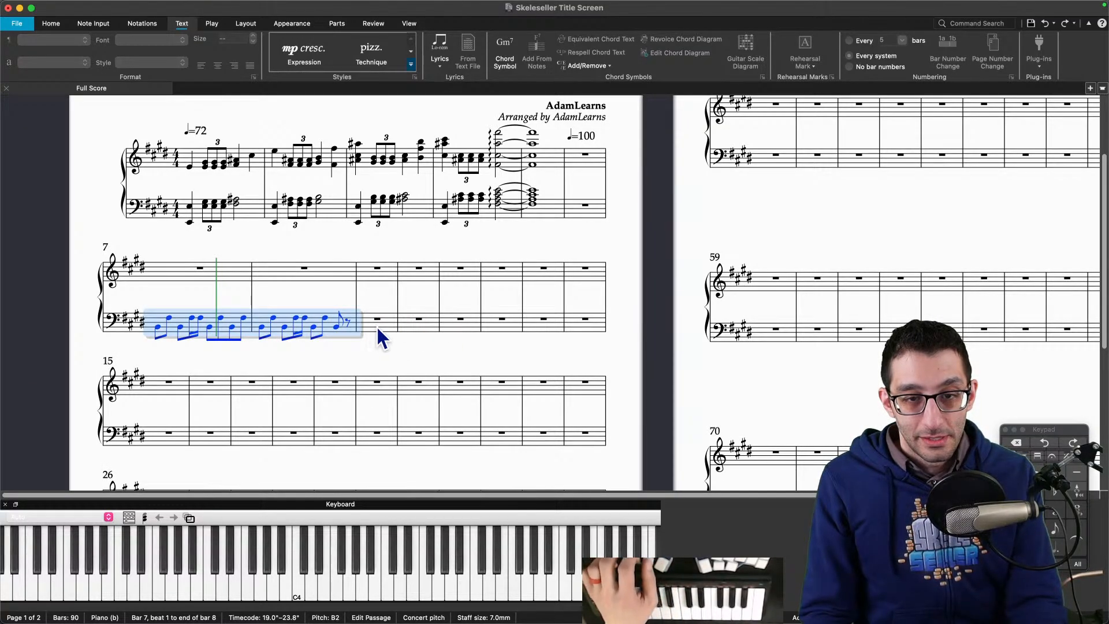
left_click(379, 326)
key("super+v")
Step: In bar 10's bass, merge beat 2's F#3 sixteenths into one eighth note and fill the final eighth rest with two F#3 sixteenths
left_click(504, 319)
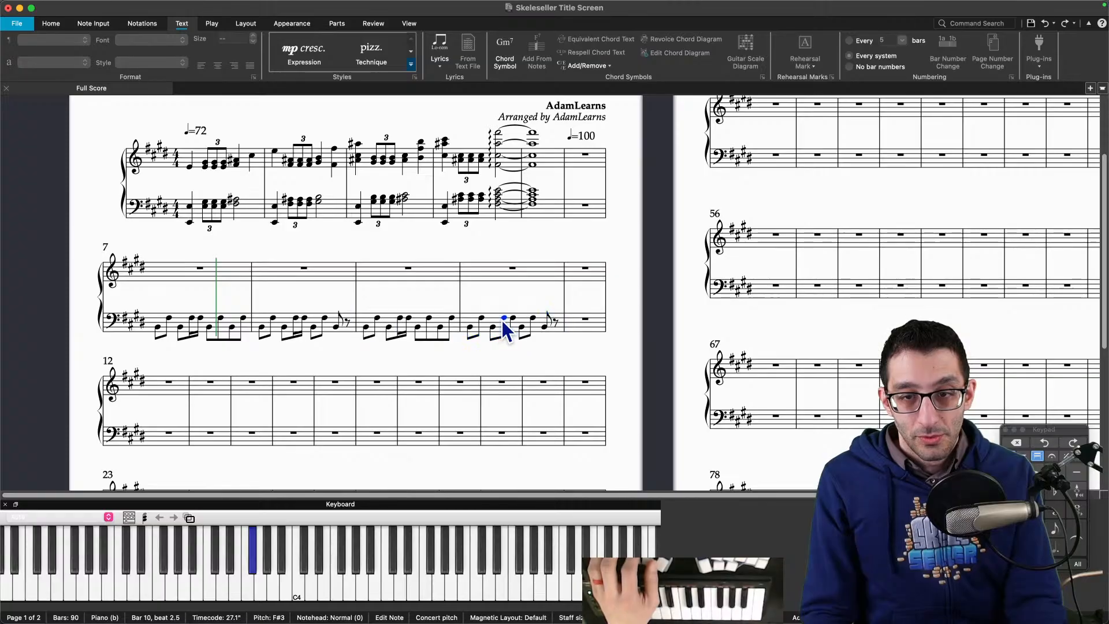
left_click(544, 325)
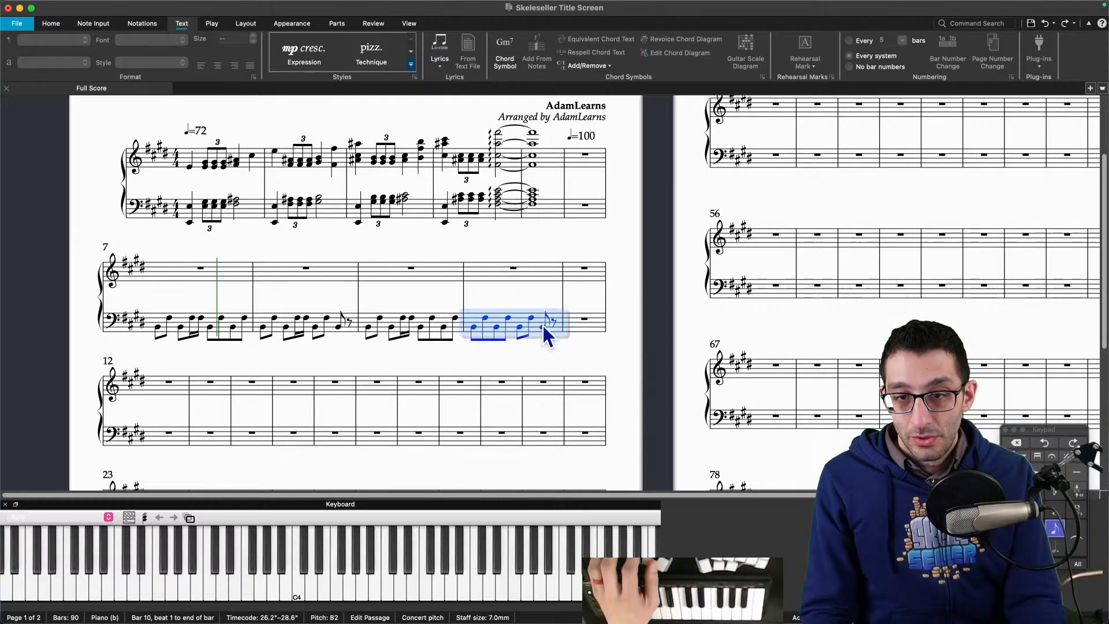
key("Right")
key("Left")
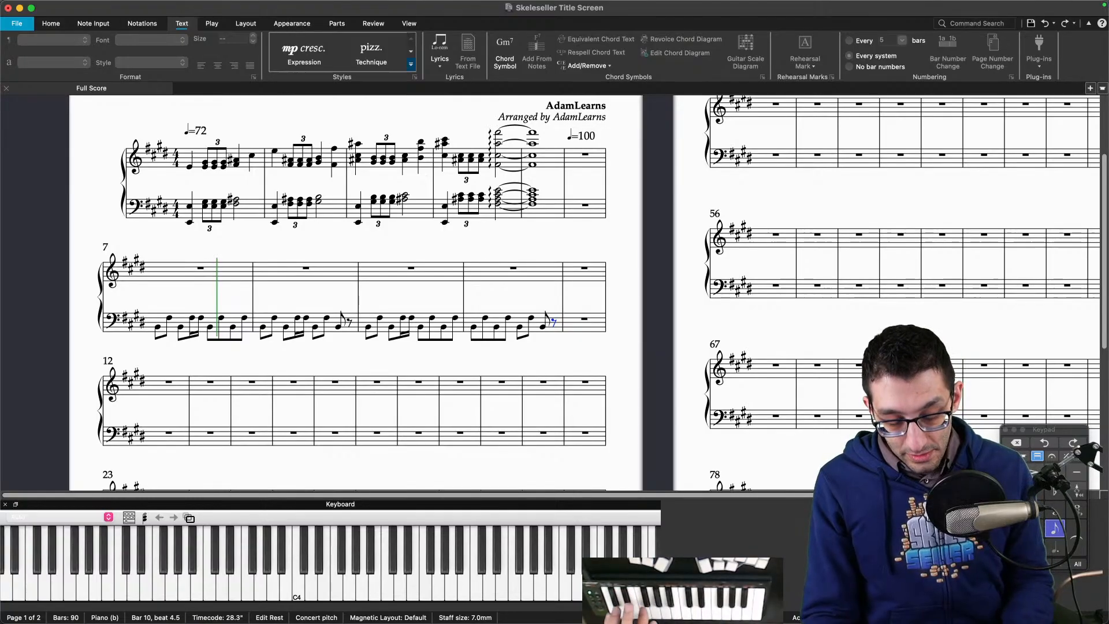
key("Escape")
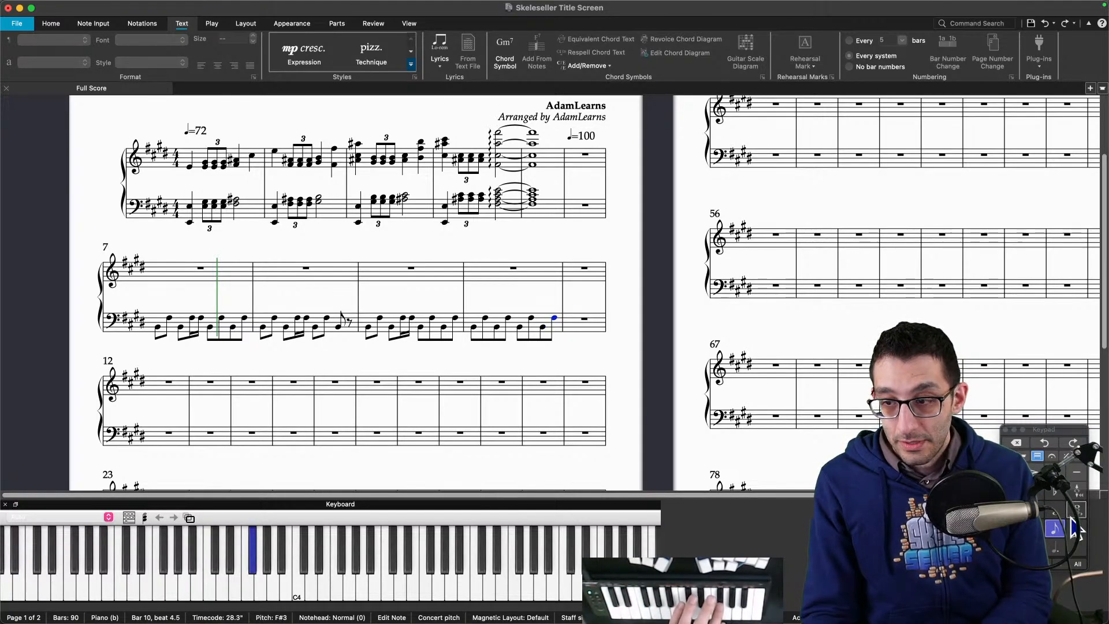
left_click(1032, 528)
key("Left")
key("Right")
key("Right")
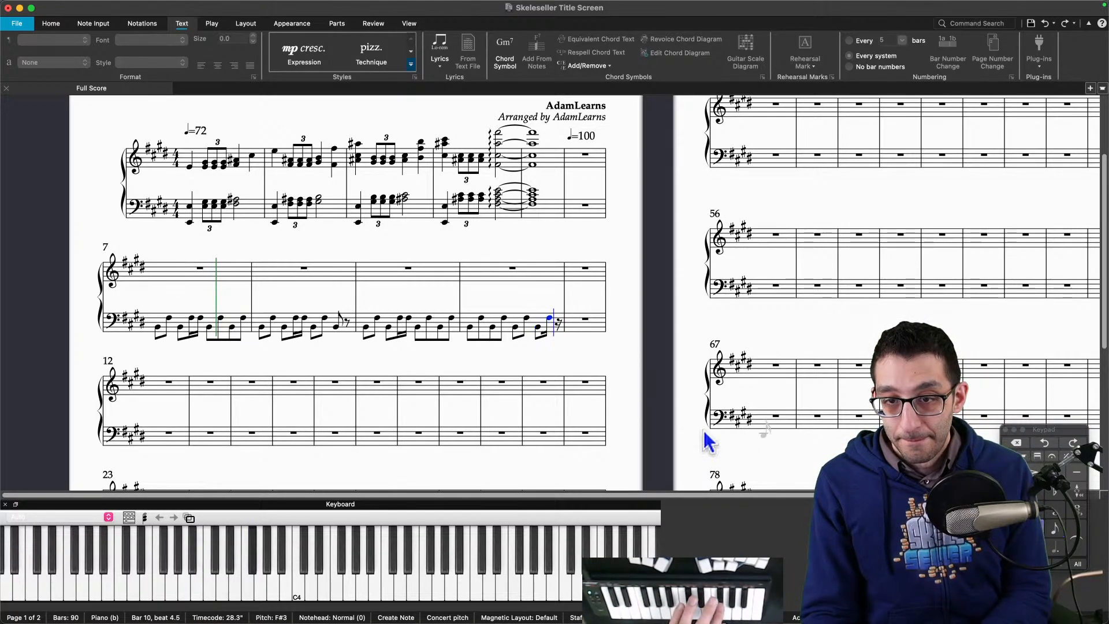
left_click(371, 354)
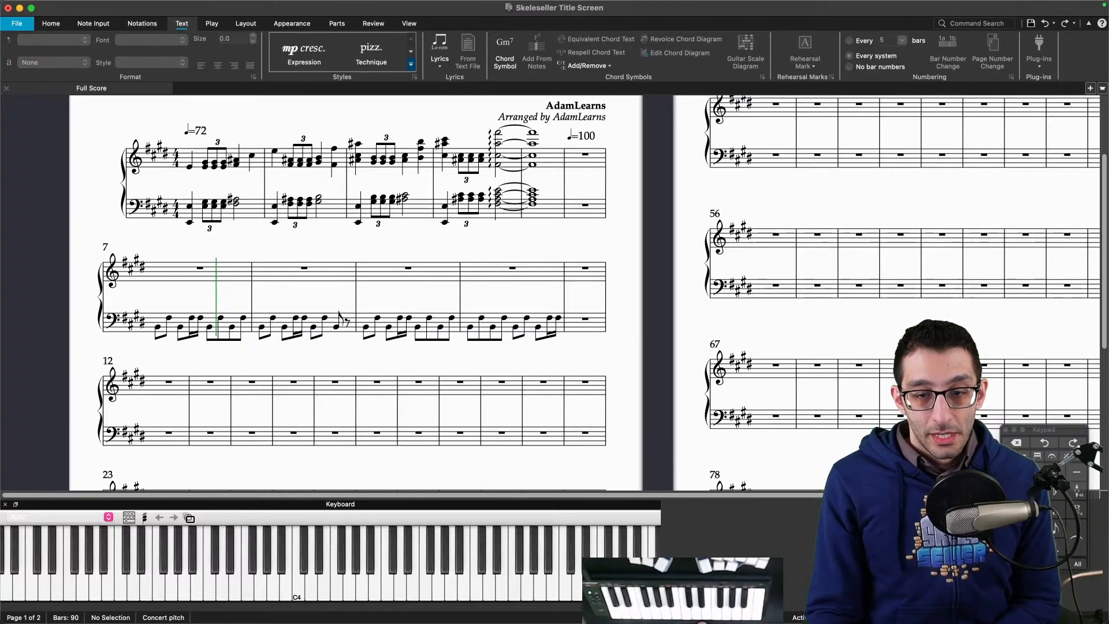
Step: Switch to FL Studio and examine the Xylophone pattern across bars 3 to 9
mouse_move(668, 613)
left_click(770, 593)
left_click_drag(413, 272, 242, 262)
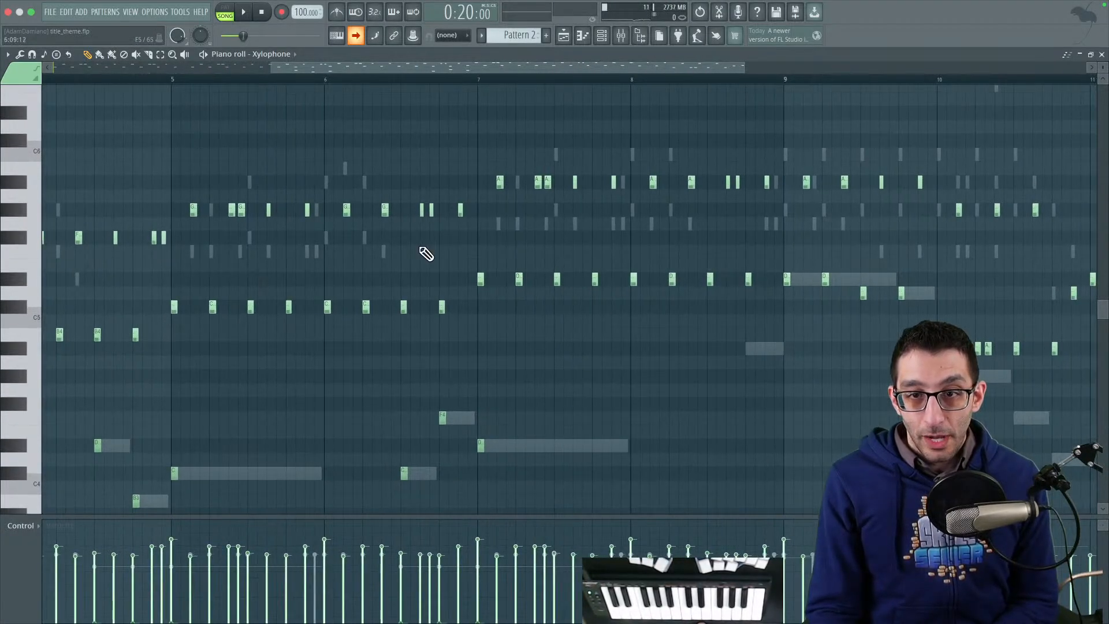
left_click_drag(425, 253, 752, 243)
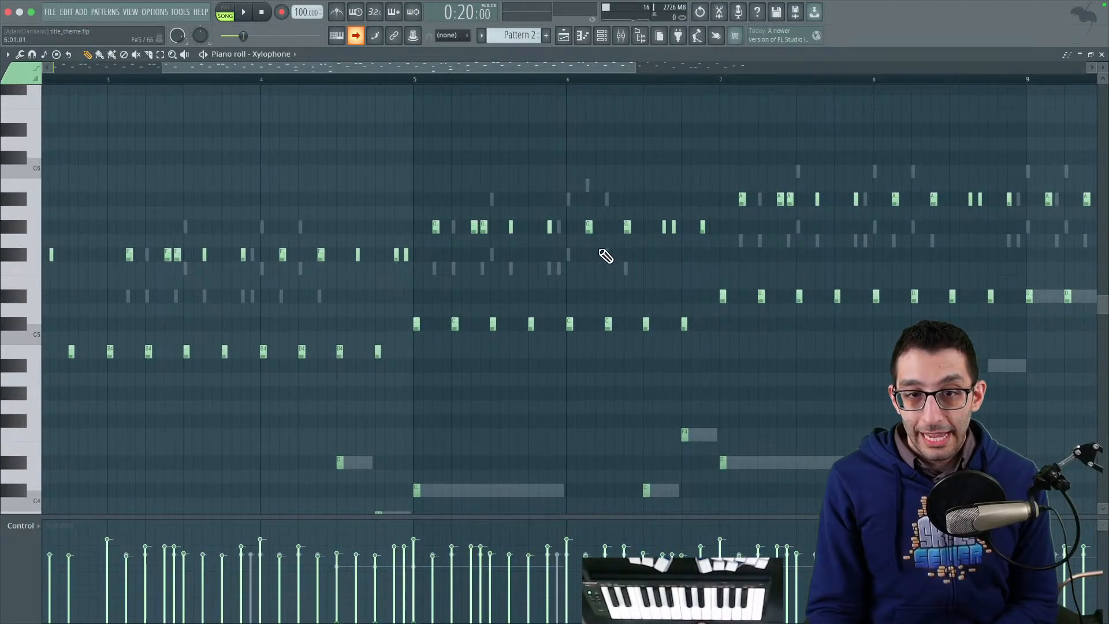
Step: Back in Sibelius, copy bass bars 9 and 10 into bars 11 and 12 and raise the copy one step to C#3 and G#3
mouse_move(669, 612)
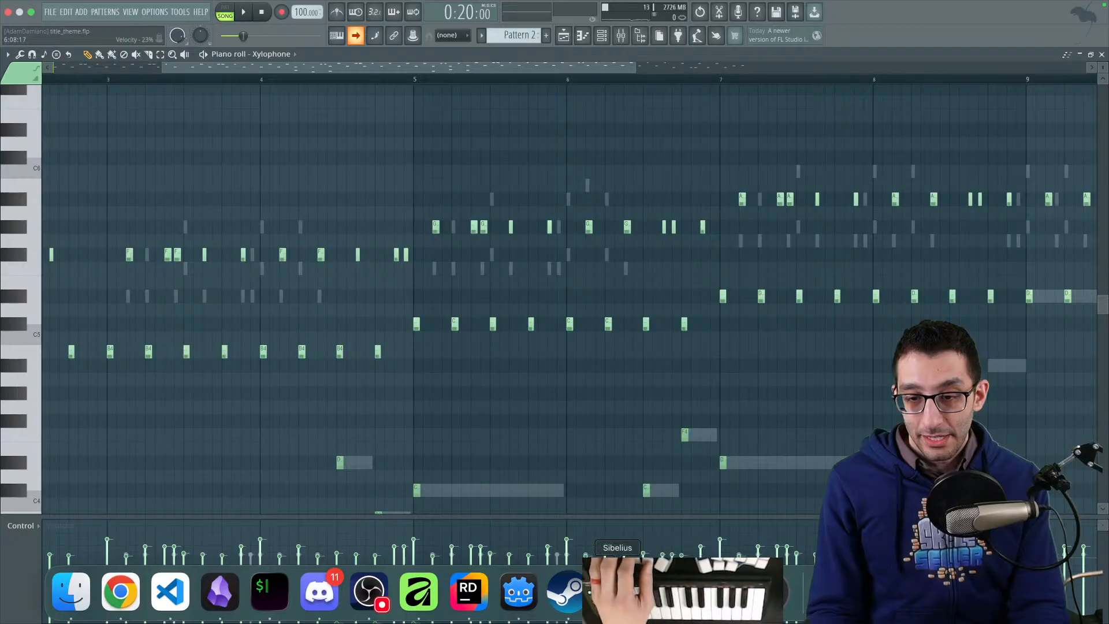
left_click(617, 592)
left_click(544, 320)
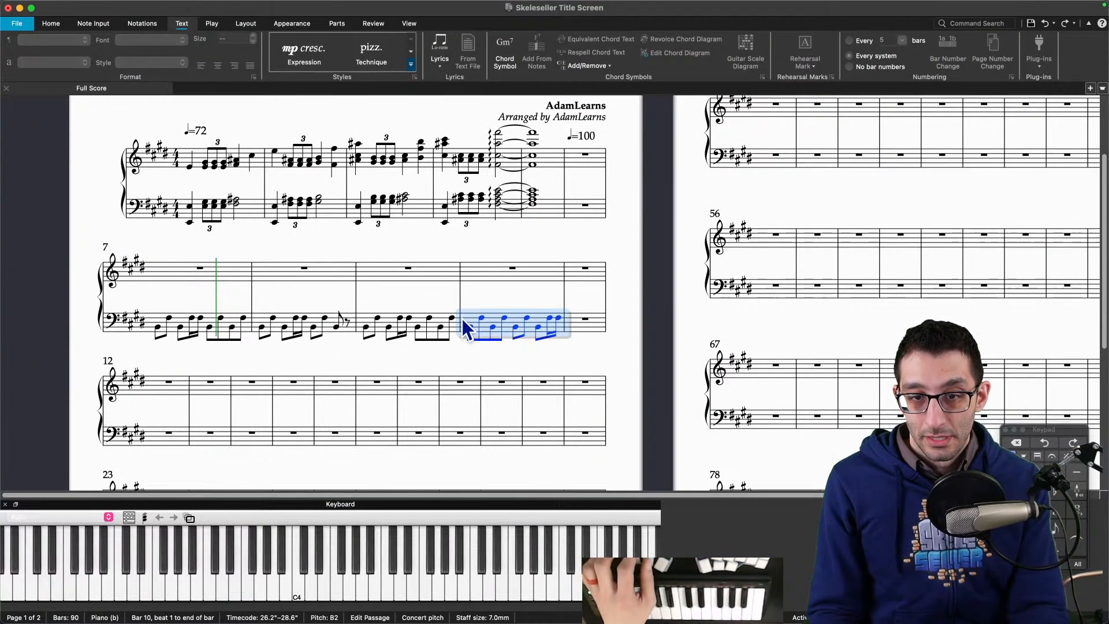
left_click_drag(462, 319, 443, 319)
left_click(580, 325, "alt")
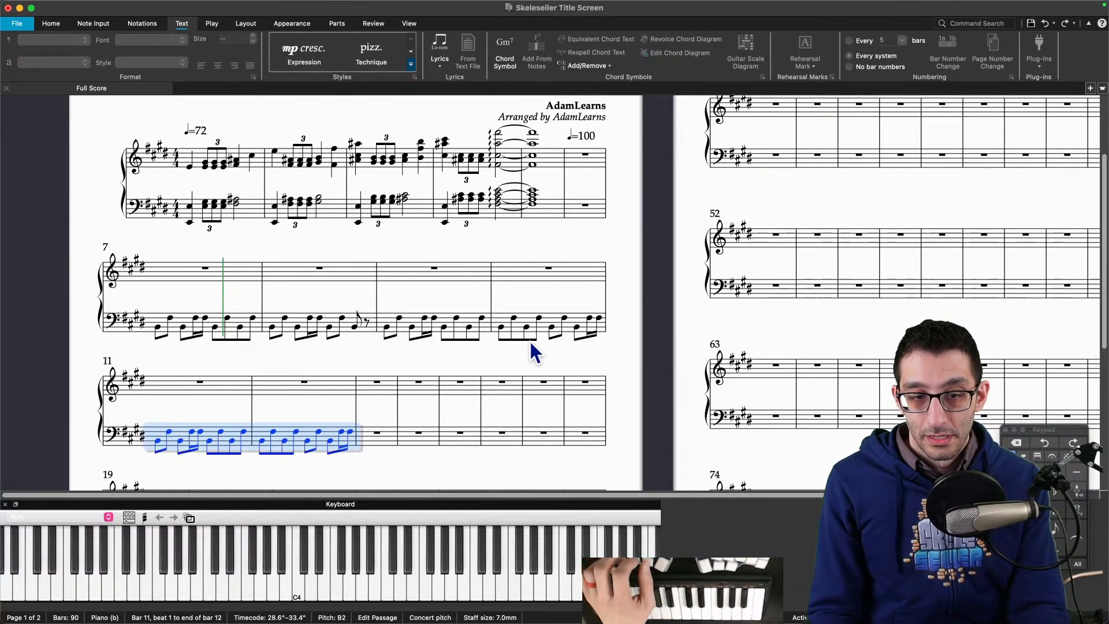
Step: Change bar 12's bass so beat 3 ends with two G#3 sixteenths and the bar closes on a single G#3 eighth note
left_click(319, 430)
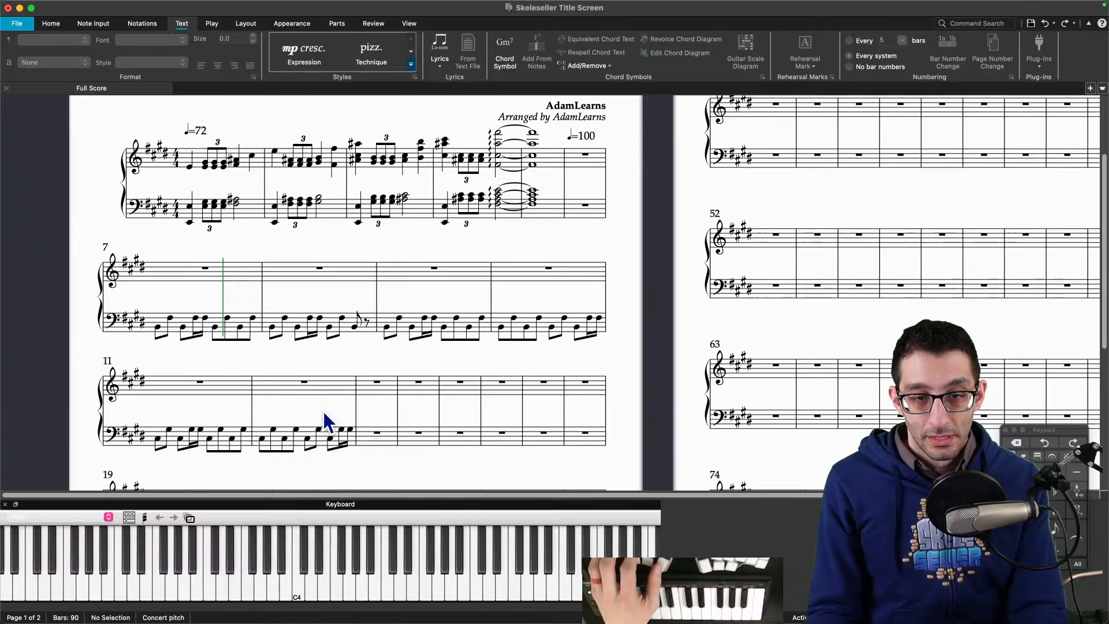
key("Delete")
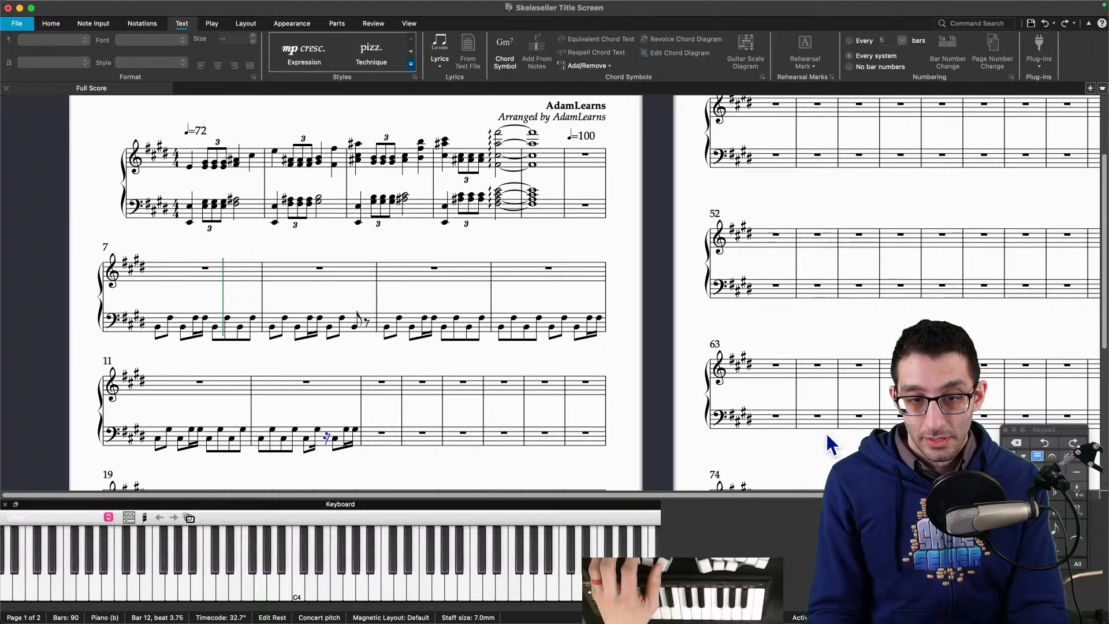
key("Right")
key("Right")
key("3")
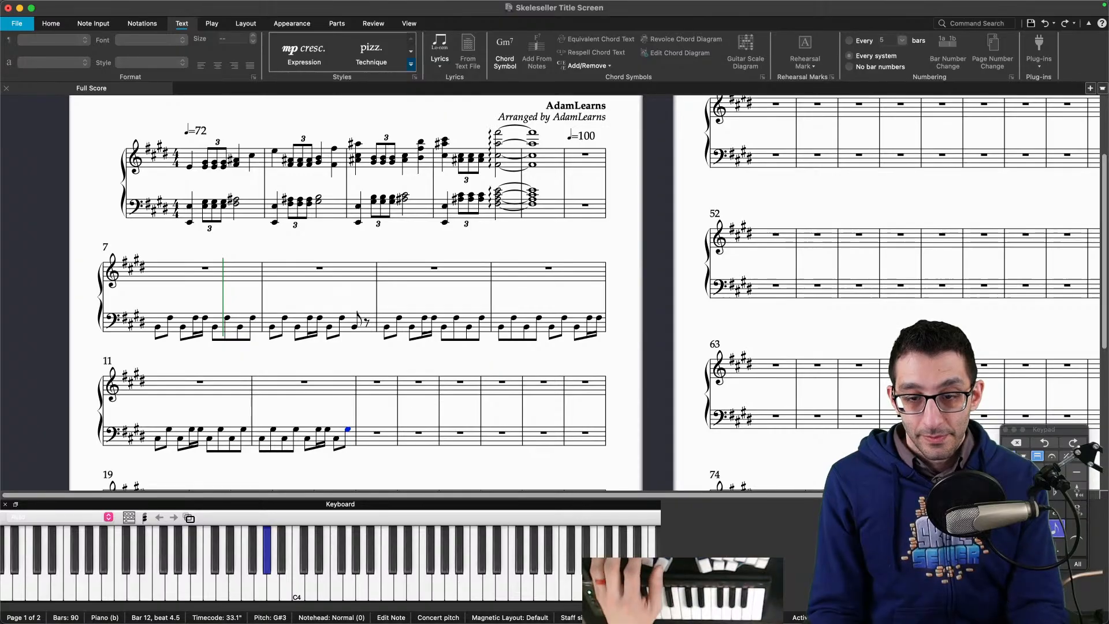
Step: Check bars 6 to 11 in FL Studio, and in Sibelius repeat bass bar 12 into bar 13, raised to start on E3
left_click(716, 595)
mouse_move(633, 275)
left_mouse_down()
mouse_move(232, 311)
mouse_move(243, 297)
mouse_move(350, 303)
left_mouse_up()
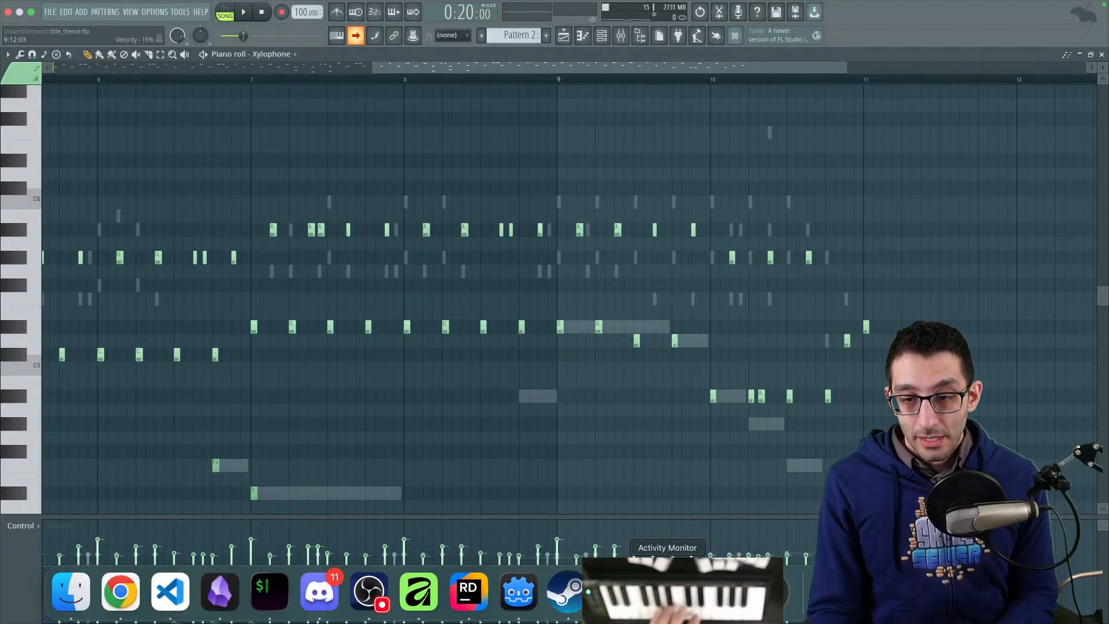
left_click(618, 592)
left_click(350, 439)
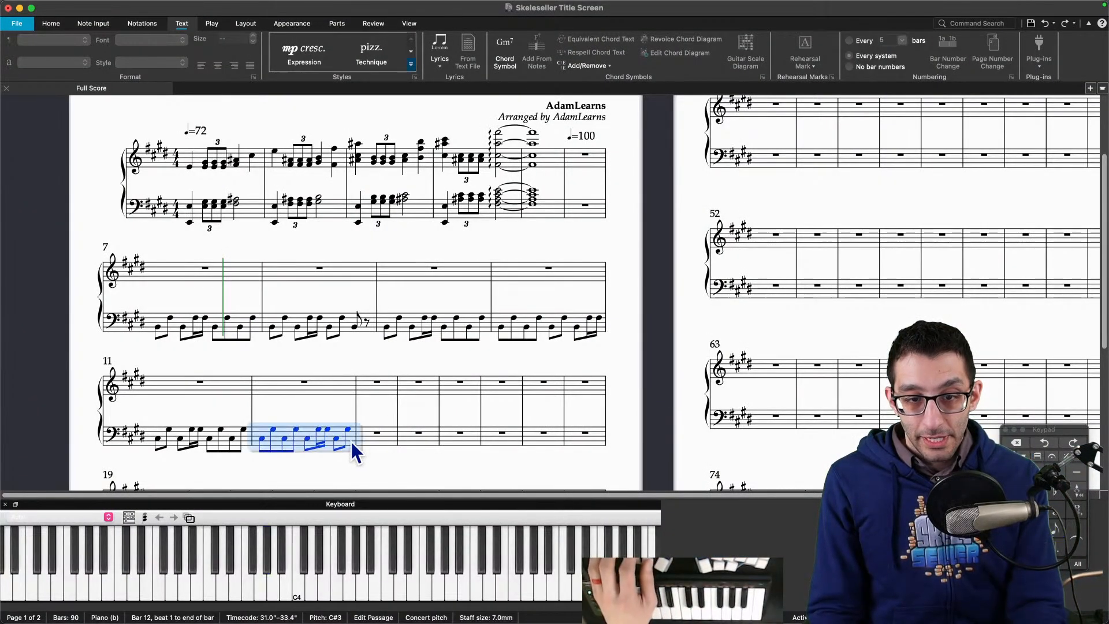
key("r")
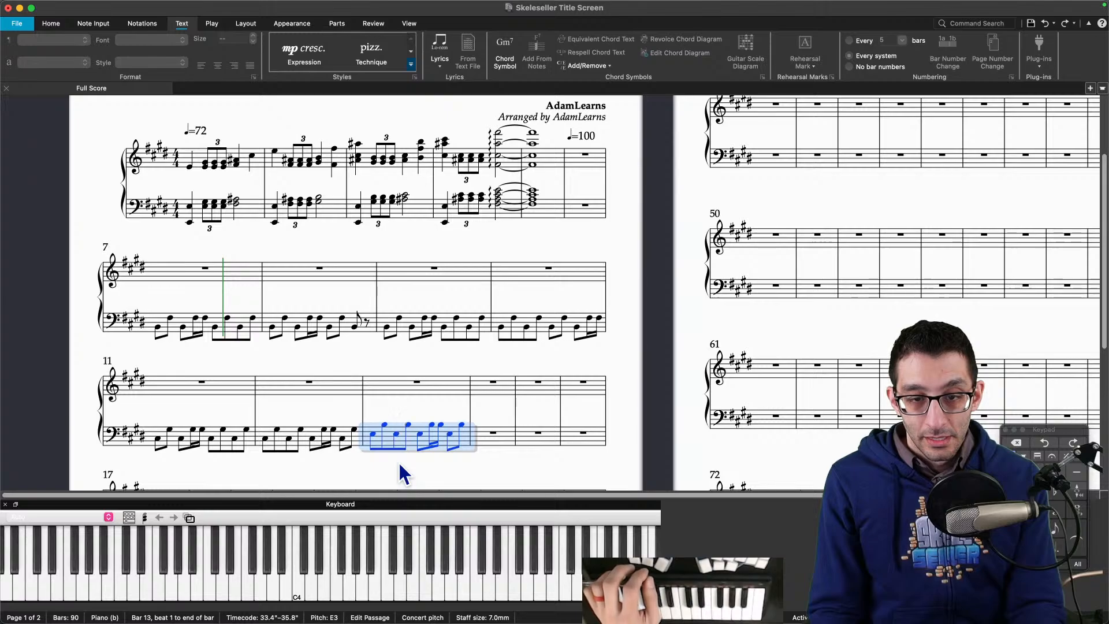
Step: Audition the short repeated notes late in bar 6 in FL Studio and compare them with bass bar 12 in Sibelius
left_click(674, 594)
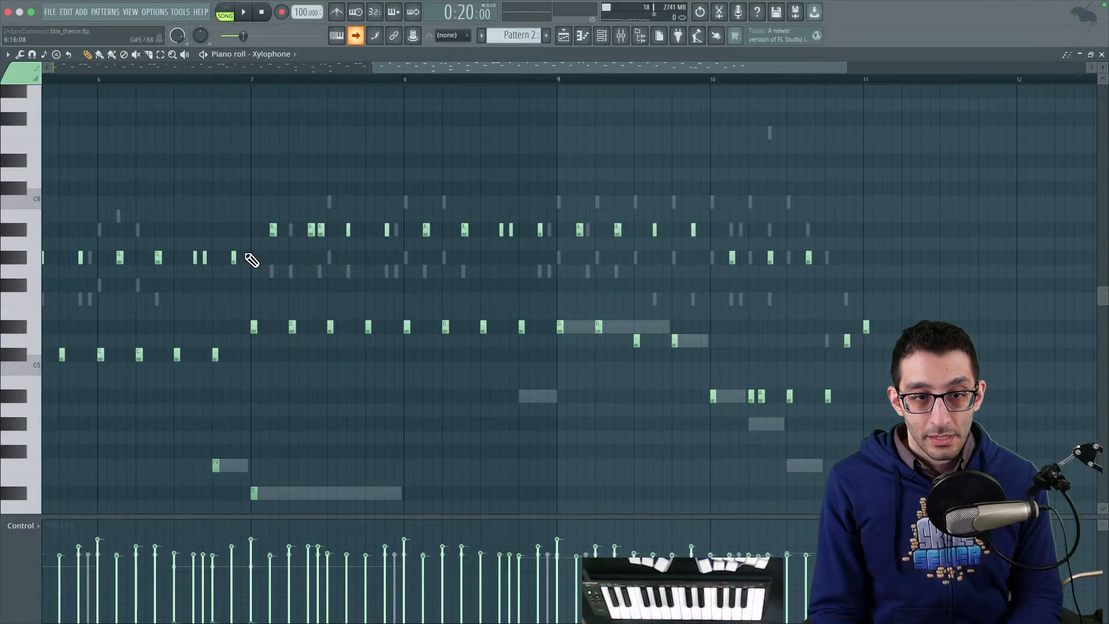
right_click(174, 269, "alt")
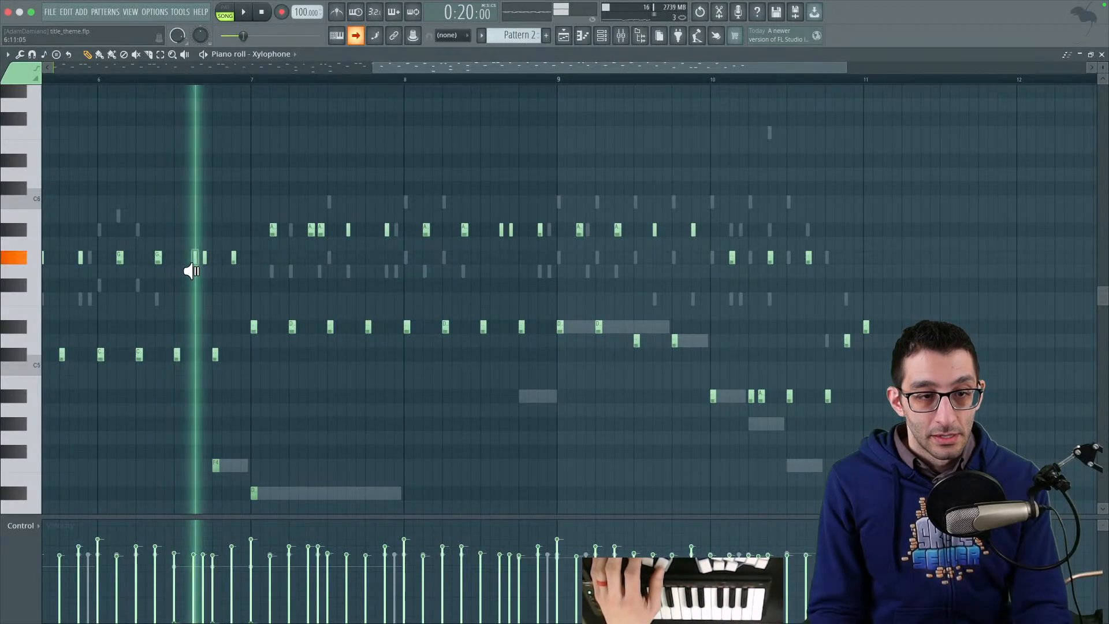
mouse_move(617, 591)
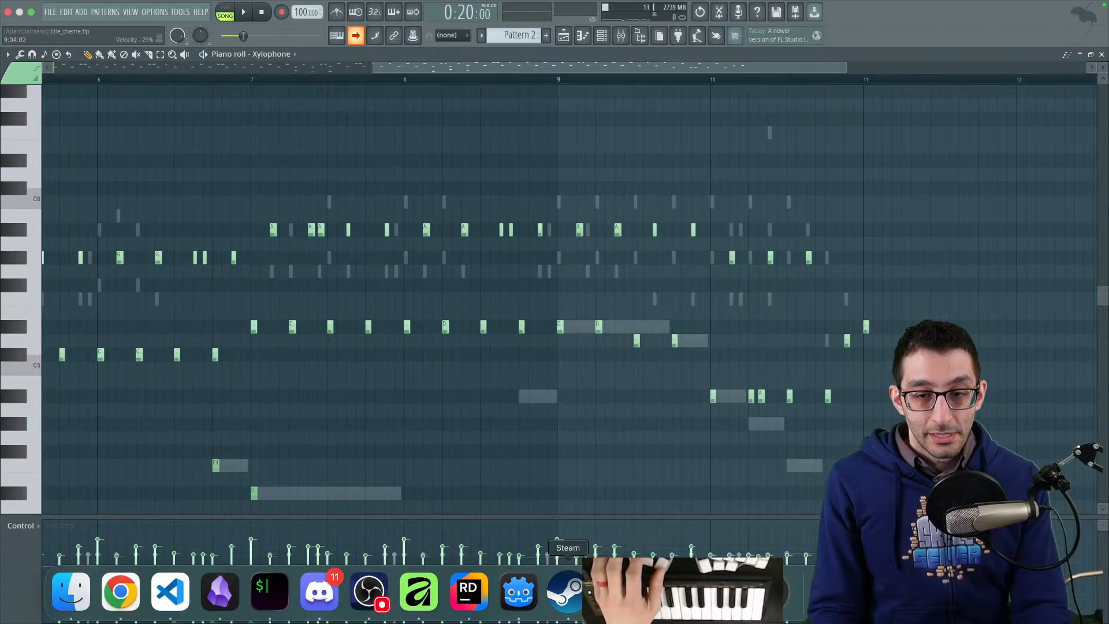
left_click(617, 591)
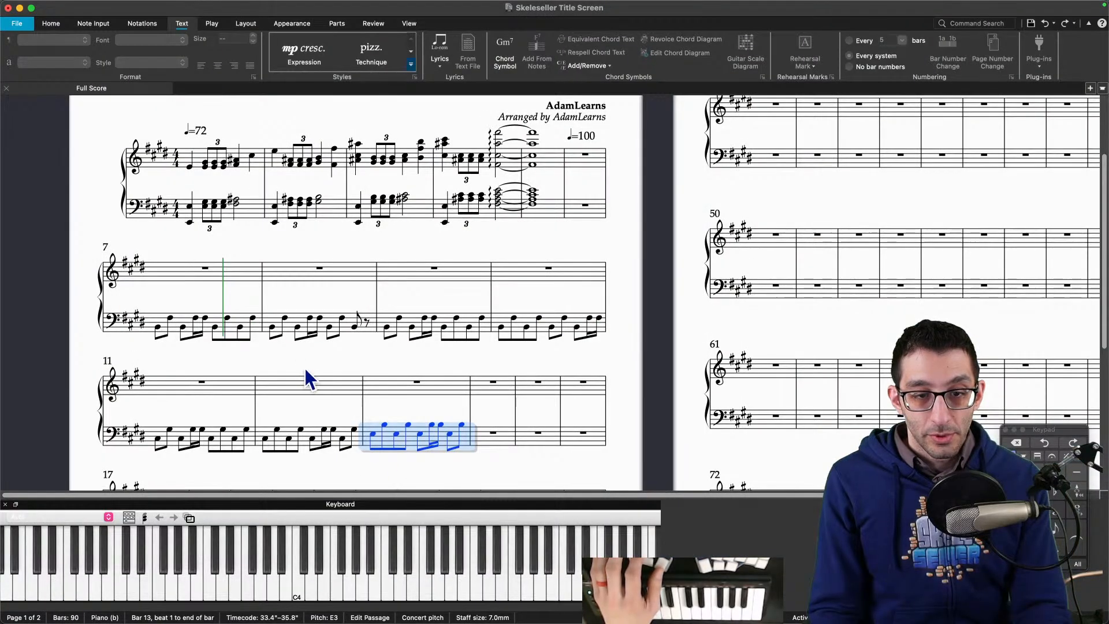
left_click(286, 429)
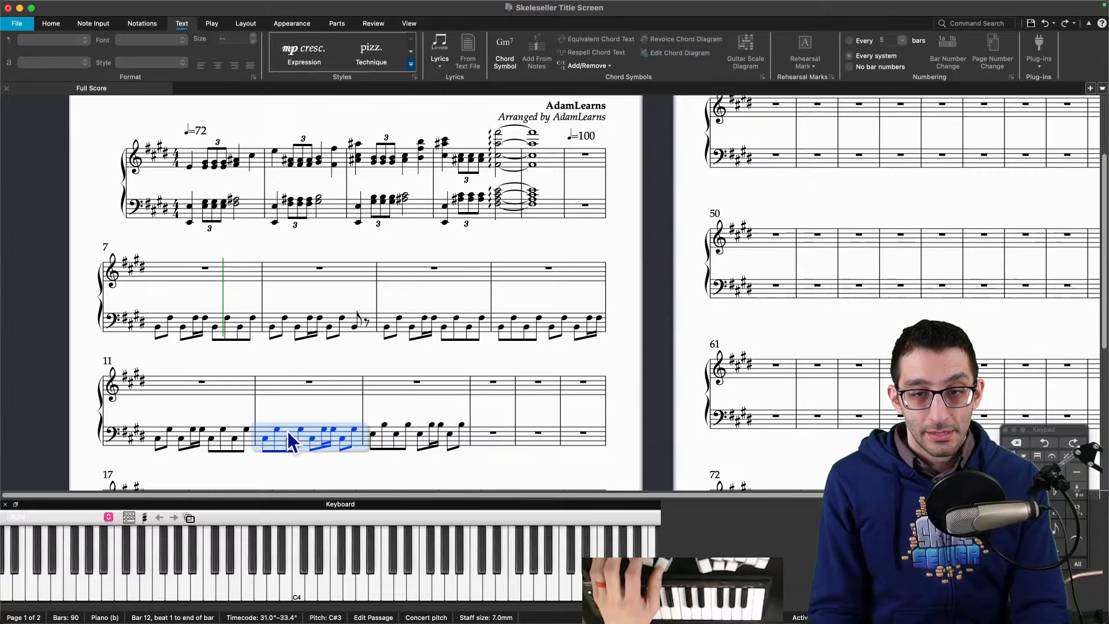
Step: Switch to FL Studio and compare the low repeated notes of the xylophone part across bars 3 to 9
mouse_move(766, 592)
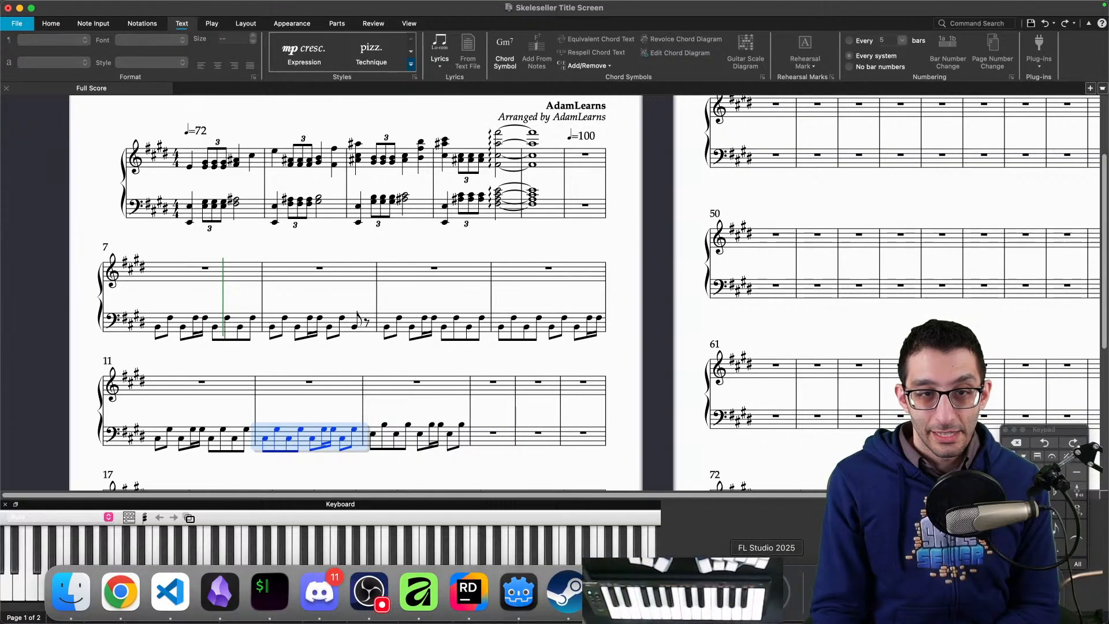
left_click(766, 592)
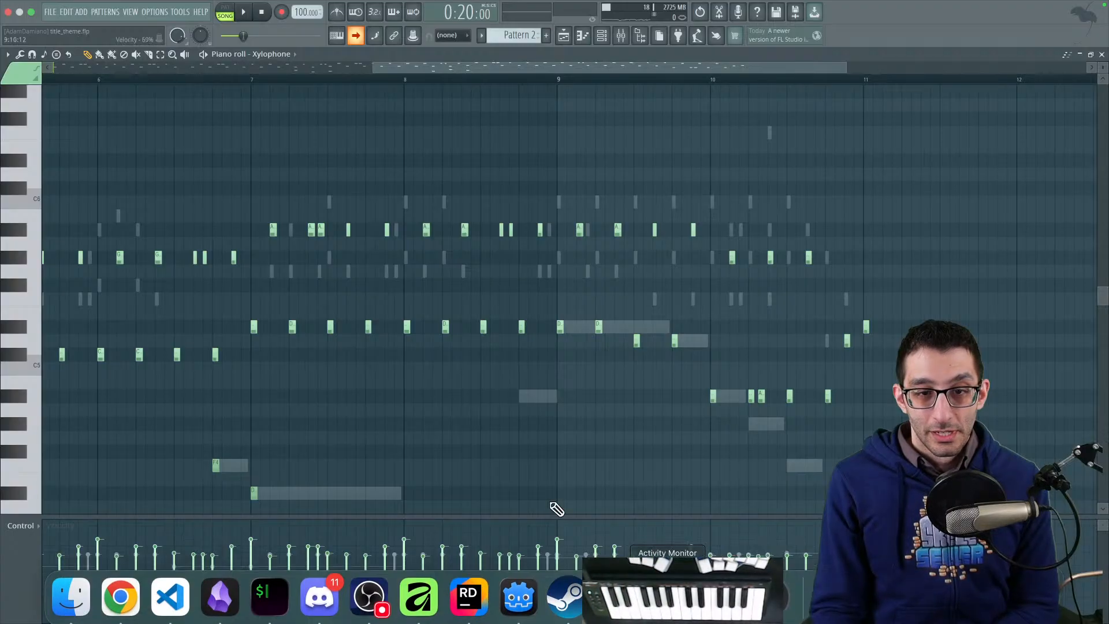
scroll(624, 329, "left", 10)
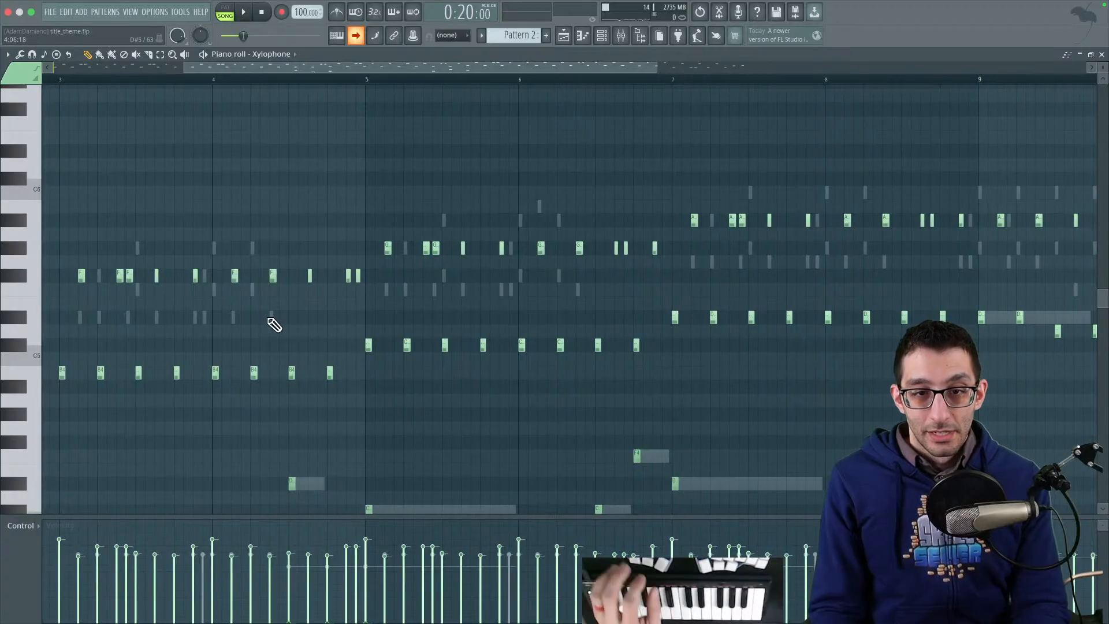
left_click_drag(366, 302, 399, 303)
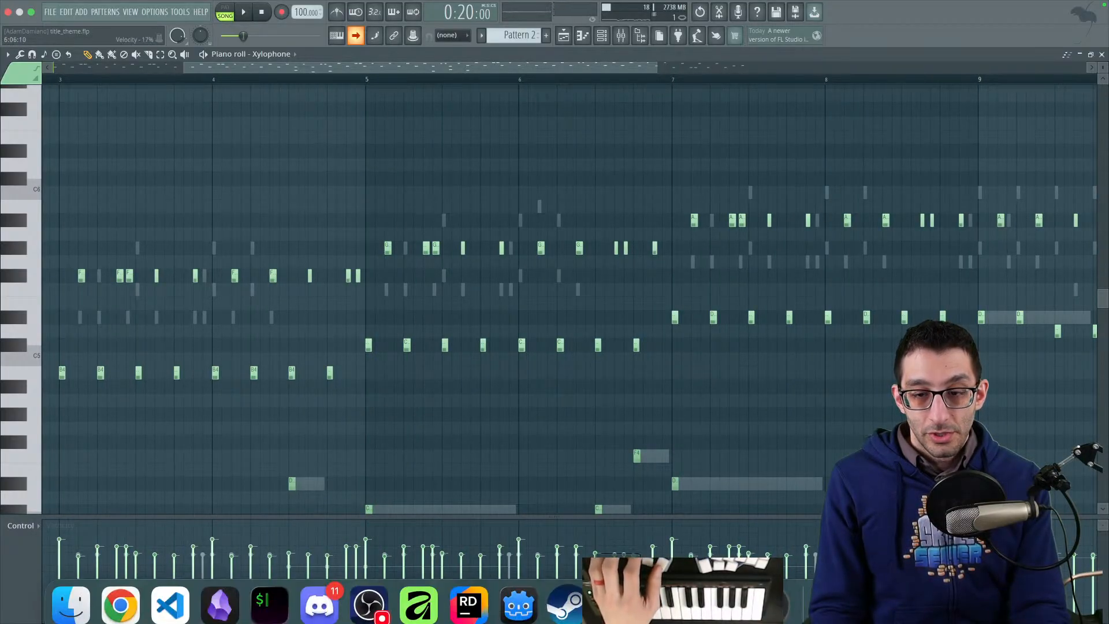
left_click(671, 298)
left_click_drag(671, 298, 832, 309)
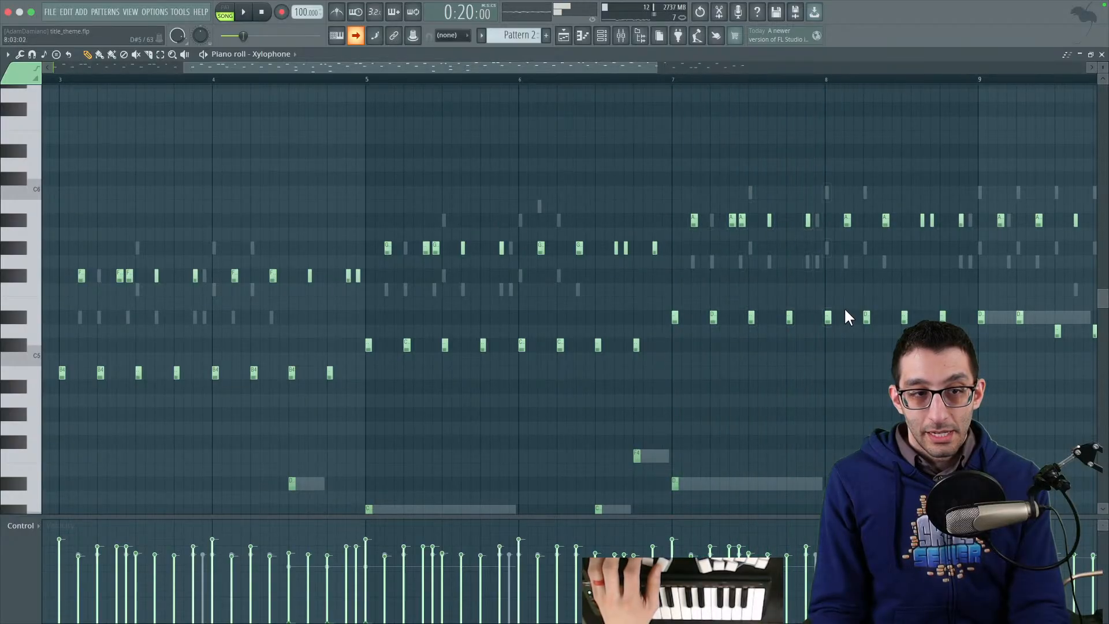
scroll(844, 308, "left", 5)
scroll(963, 314, "right", 5)
scroll(963, 314, "down", 1)
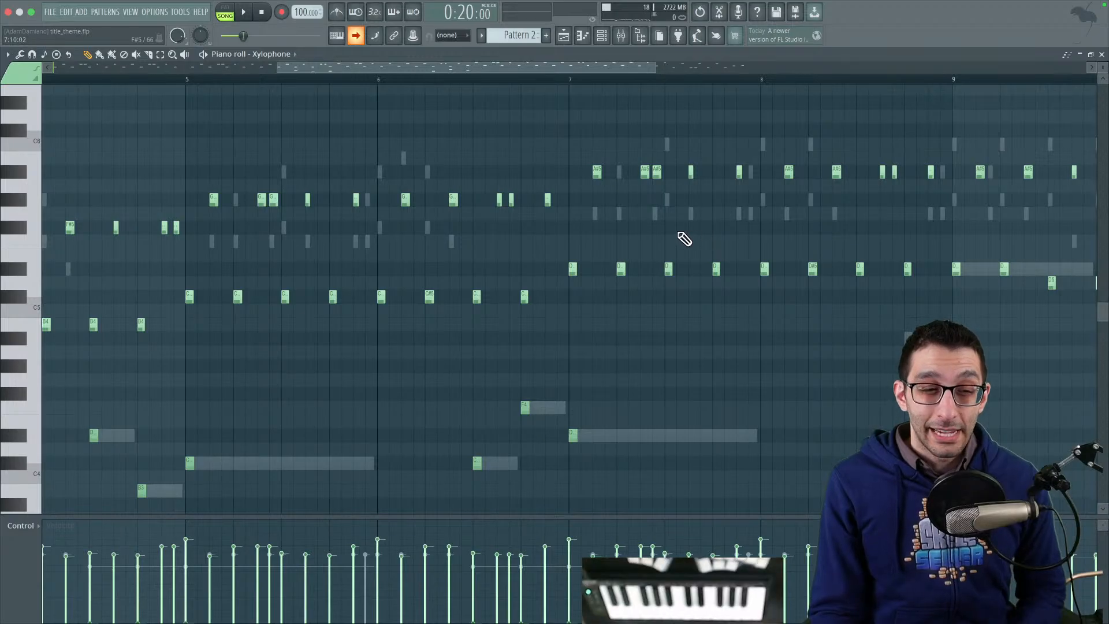
mouse_move(667, 594)
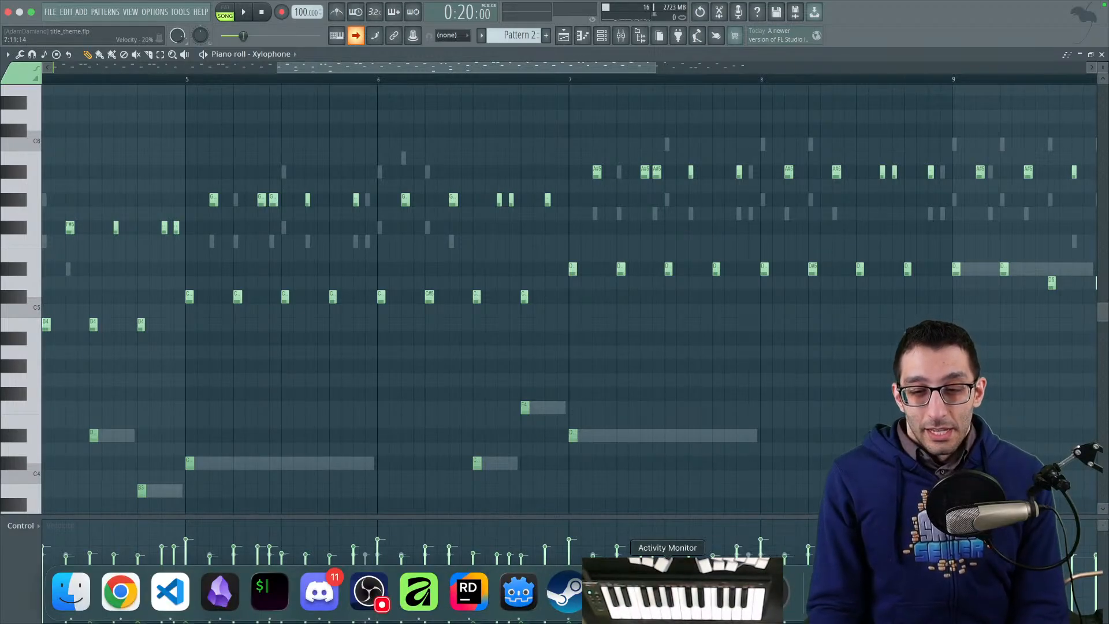
Step: Back in Sibelius, lower the whole bass passage of bar 13 by a semitone so it starts on Eb3
left_click(776, 592)
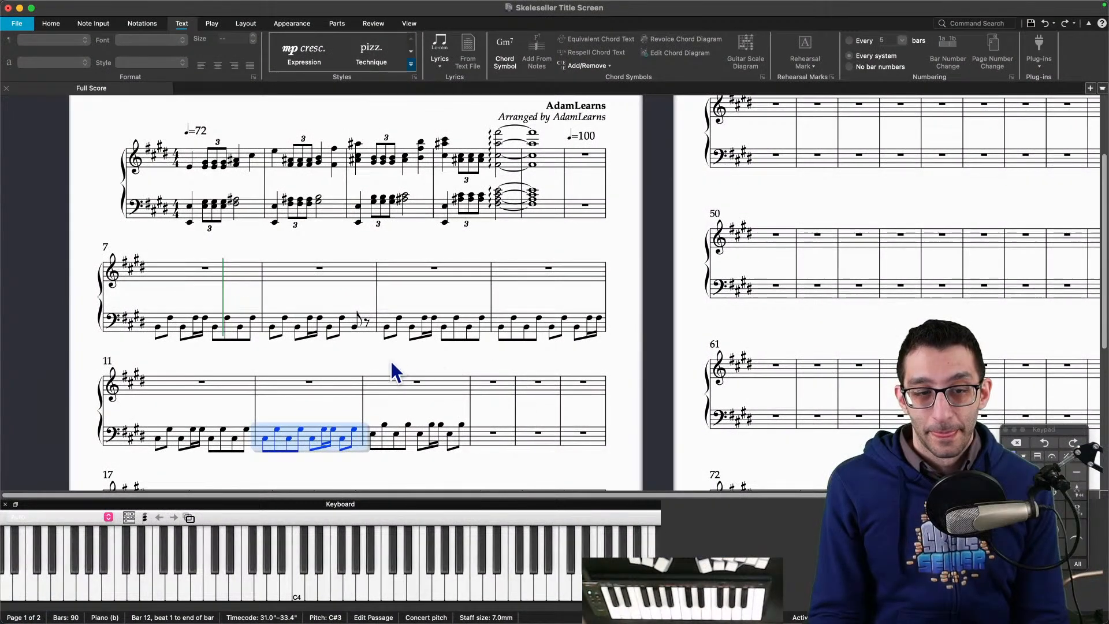
left_click(373, 434)
key("Down")
left_click(463, 428, "shift")
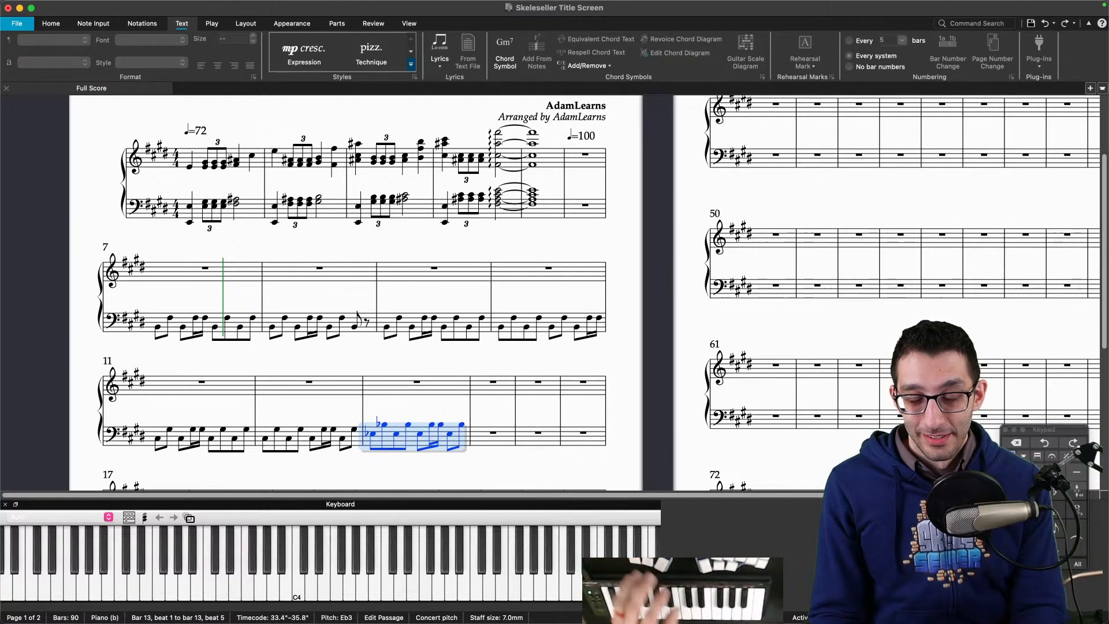
Step: Check bars 8 to 11 in FL Studio, delete the stray long note drawn in bar 9, and return to Sibelius with nothing selected
left_click(803, 604)
left_click_drag(633, 355, 454, 364)
left_click_drag(542, 363, 411, 366)
left_click_drag(526, 324, 393, 322)
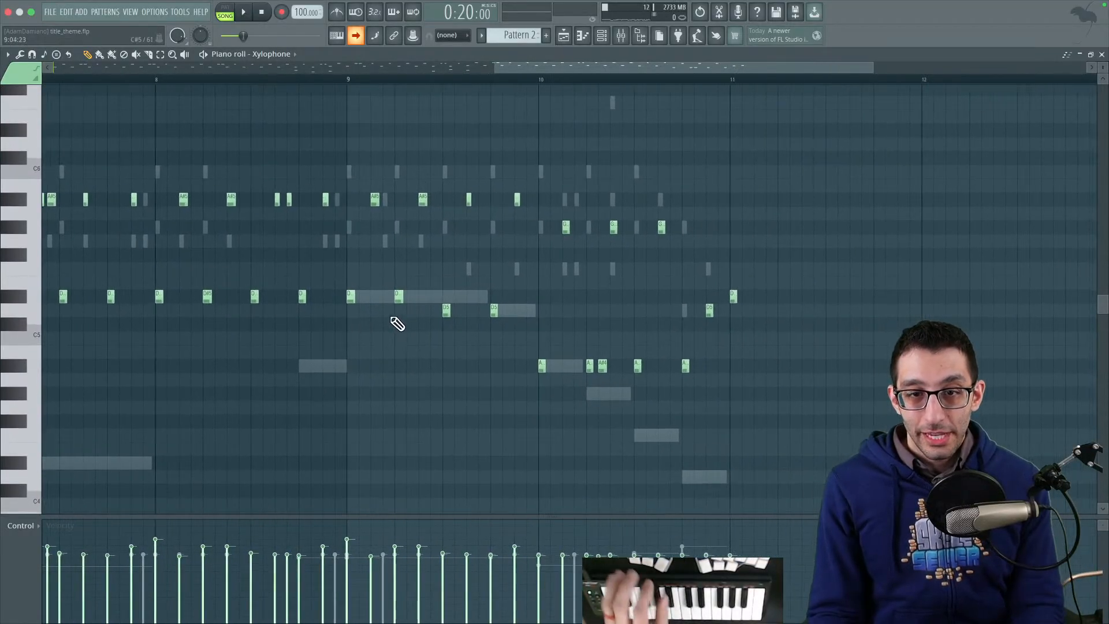
left_click(383, 338)
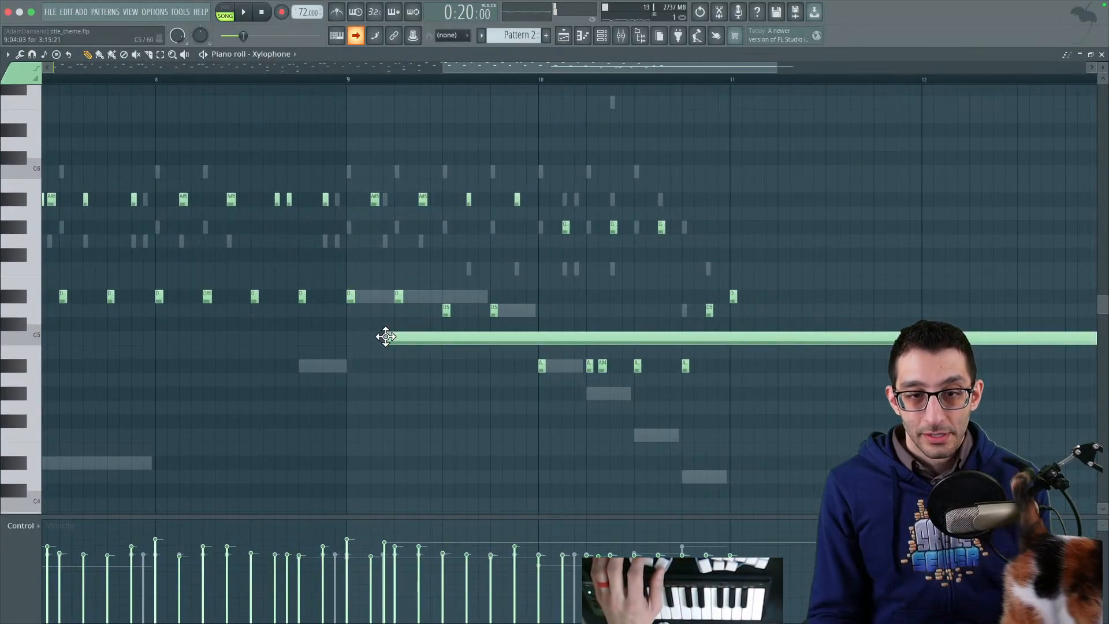
right_click(383, 336)
mouse_move(585, 614)
left_click(617, 598)
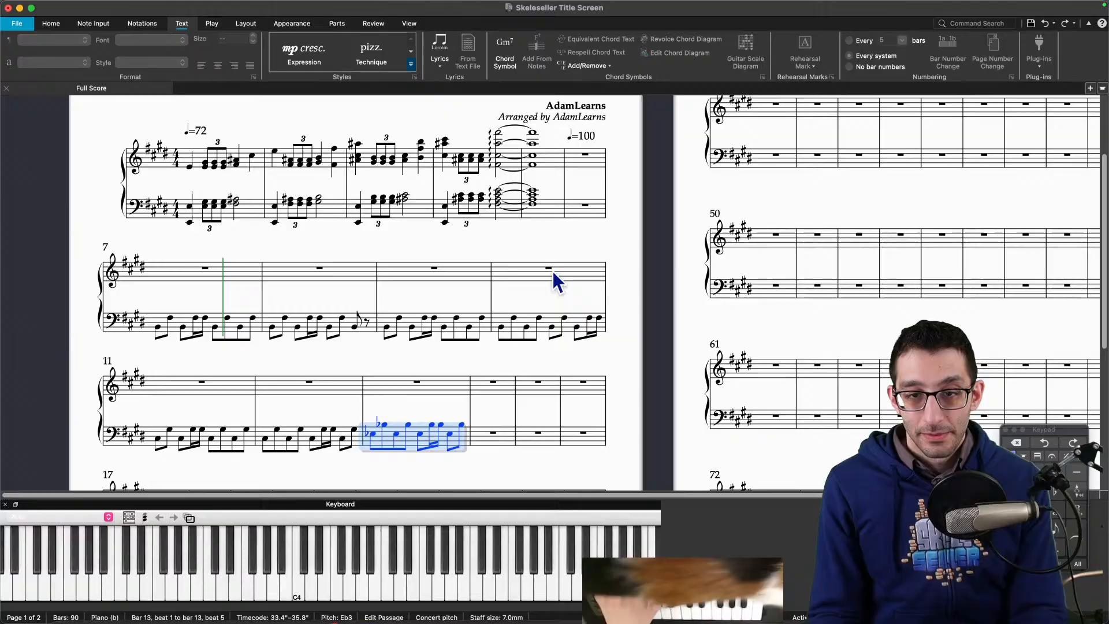
left_click(575, 242)
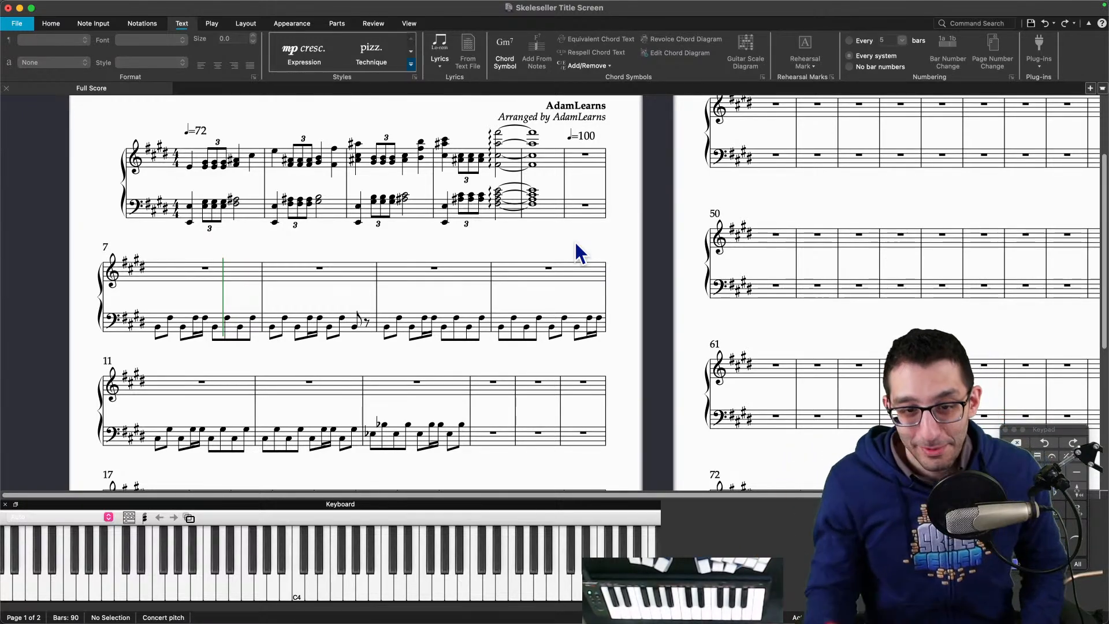
Step: Study the low xylophone notes of bar 9 in FL Studio's piano roll
mouse_move(664, 621)
left_click(768, 592)
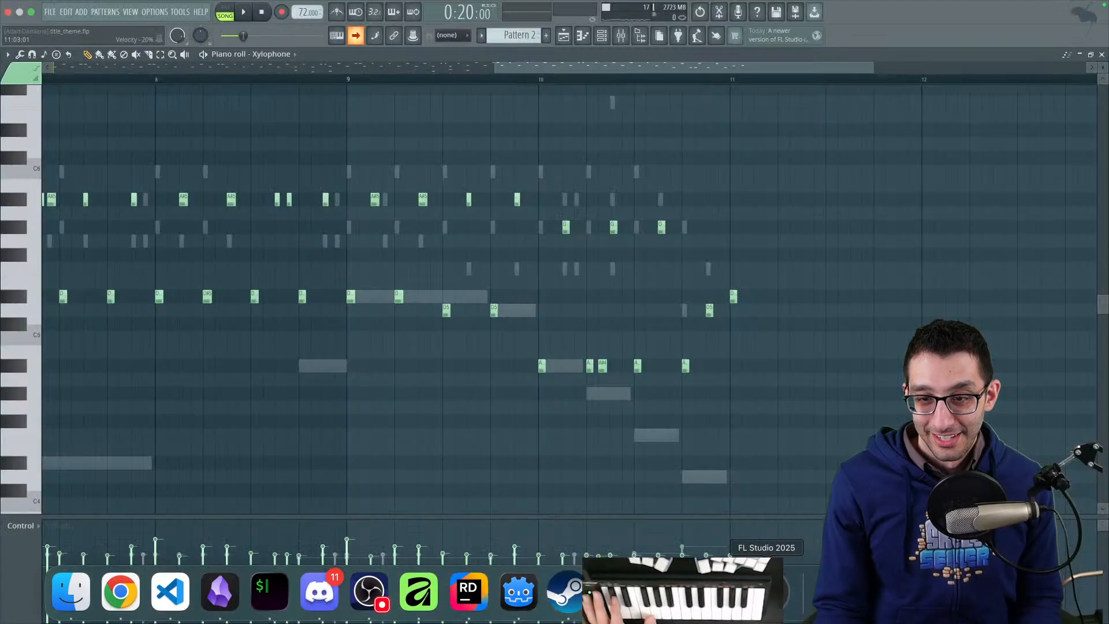
scroll(514, 272, "right", 2)
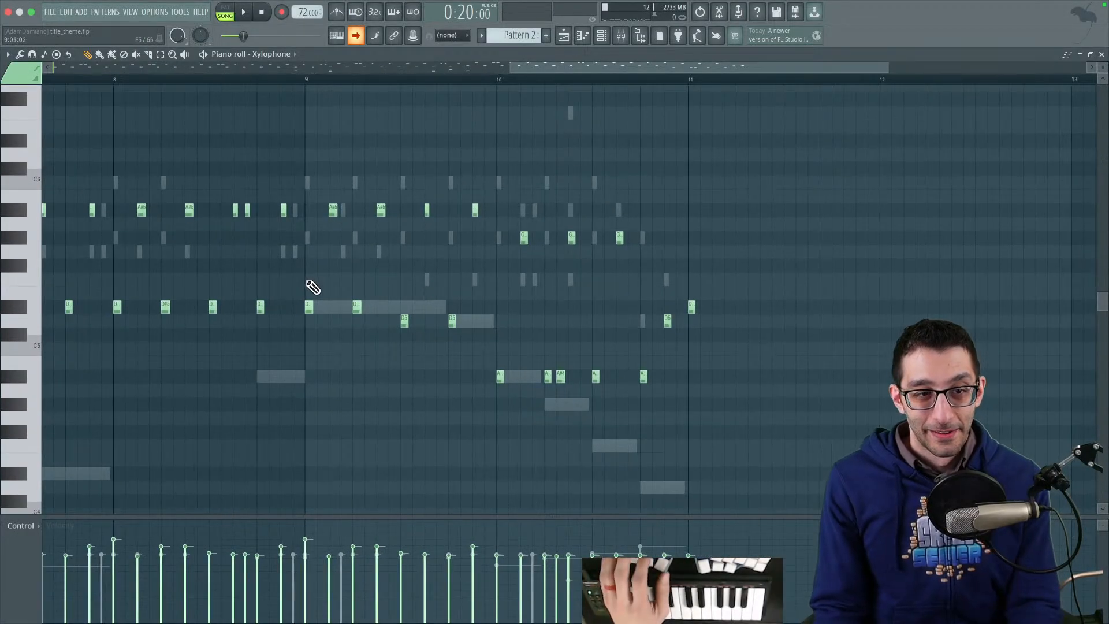
left_click_drag(306, 283, 471, 292)
mouse_move(536, 621)
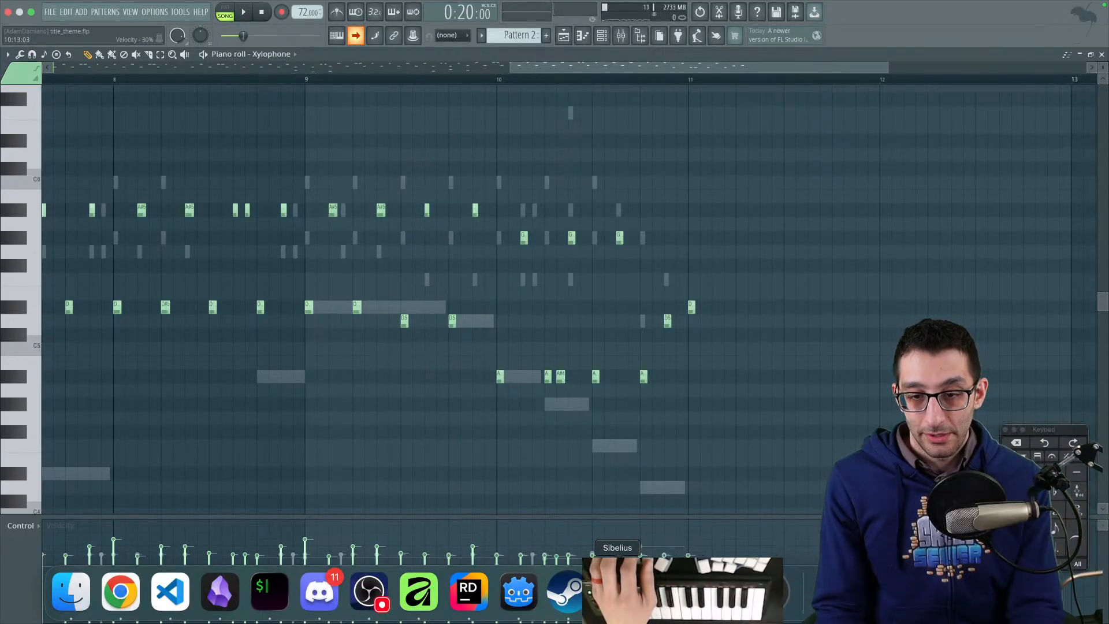
Step: In Sibelius, fill bass bar 14 with eighth notes alternating D#3 and A#3, using D natural 3 from beat 3 and checking against FL Studio
left_click(614, 591)
left_click_drag(533, 441, 395, 287)
left_click(378, 296)
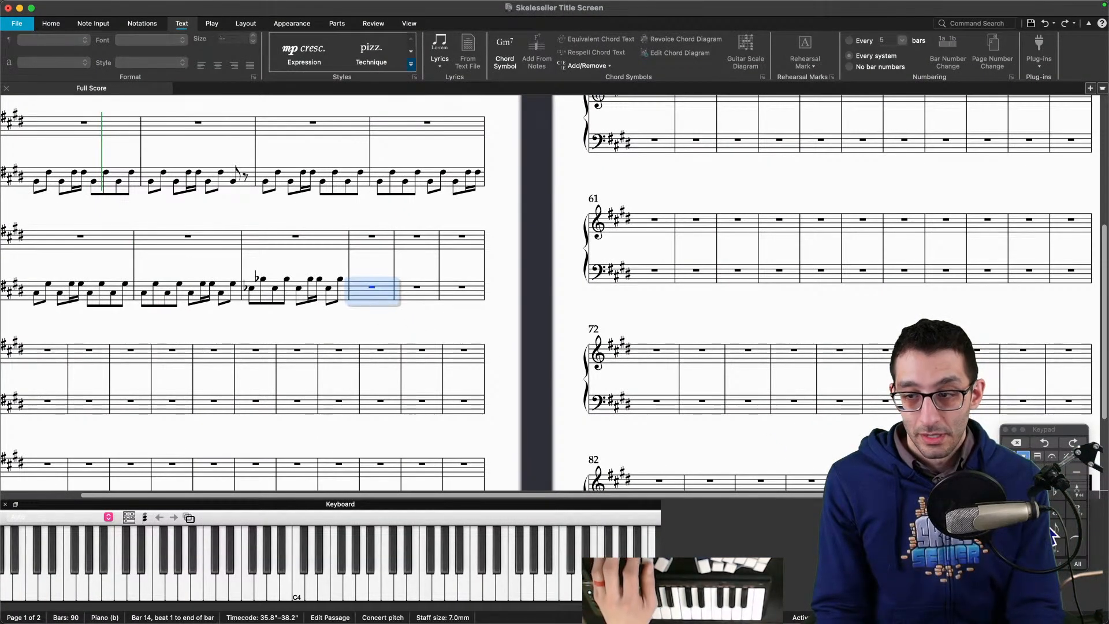
left_click(1058, 530)
left_click(1058, 530)
left_click(1054, 526)
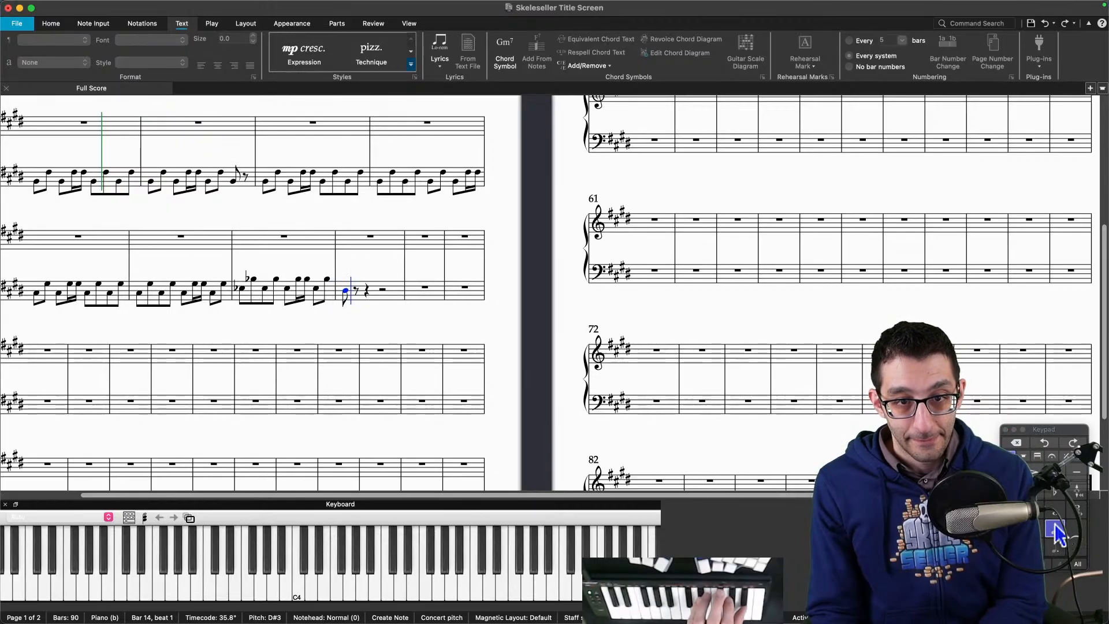
left_click(1056, 526)
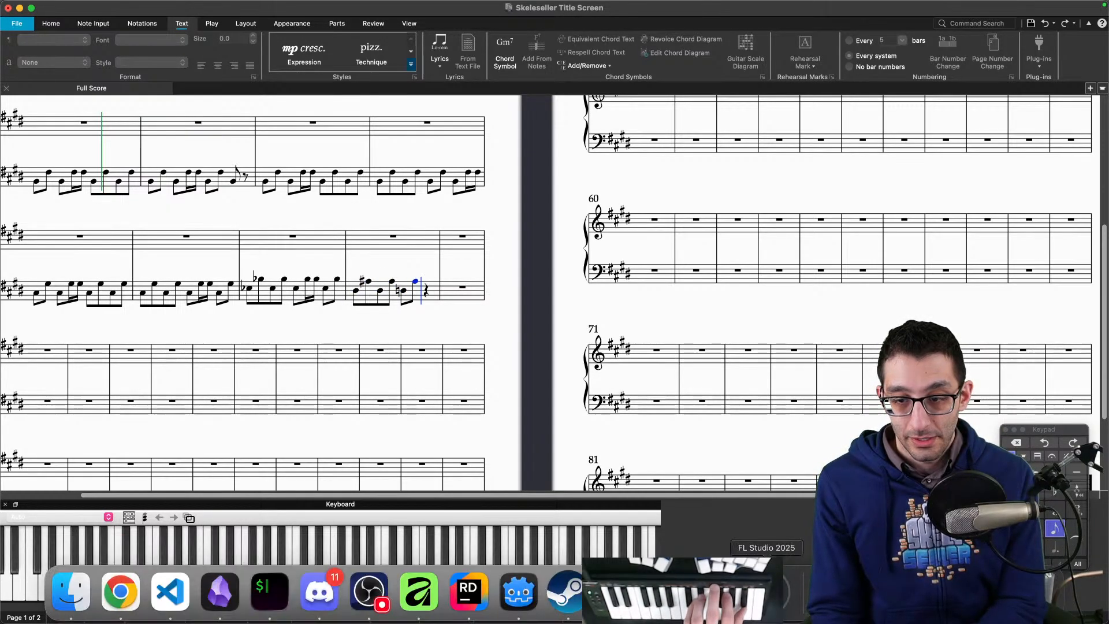
left_click(753, 595)
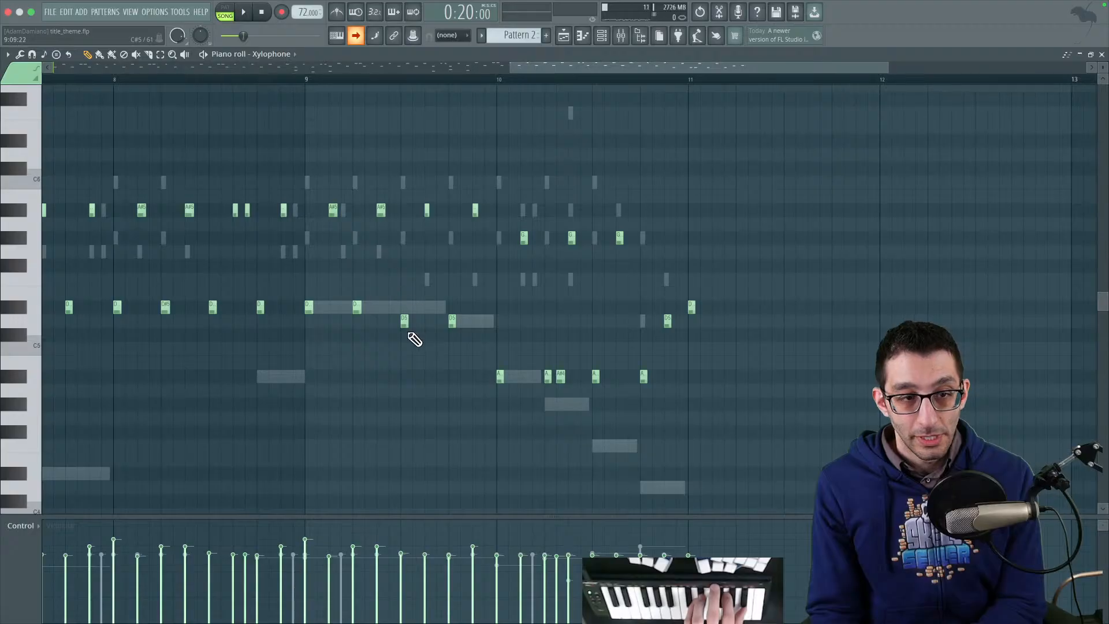
left_click(618, 594)
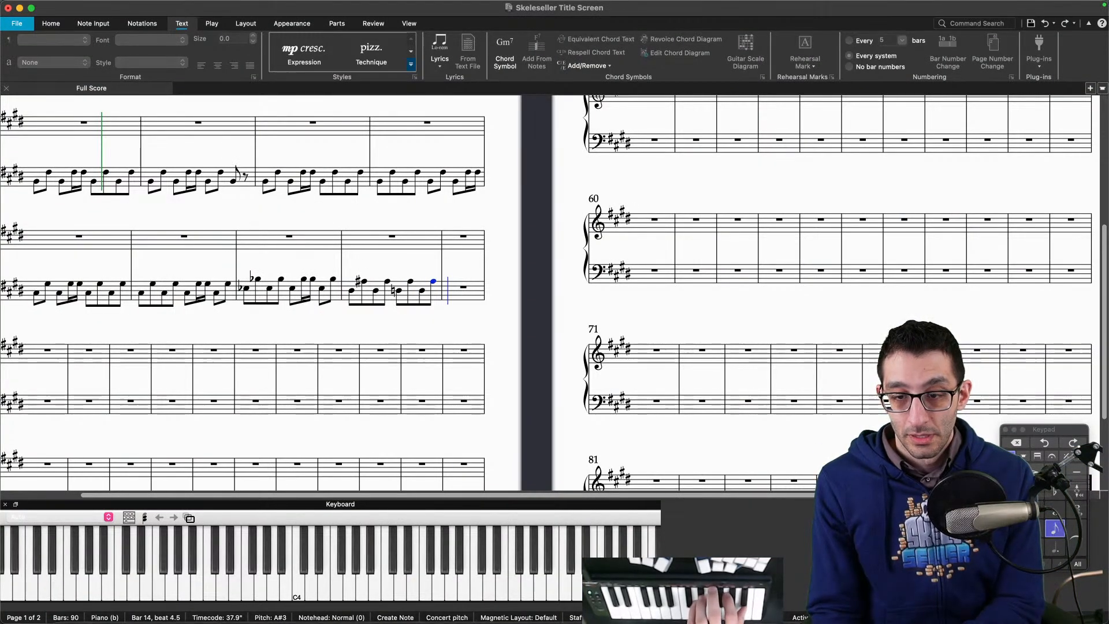
Step: Following bar 10 in FL Studio, start Sibelius bass bar 15 with A#2 and G#3 eighths, two A#2 sixteenths and a G#3 eighth
left_click(753, 595)
left_click_drag(492, 343, 523, 346)
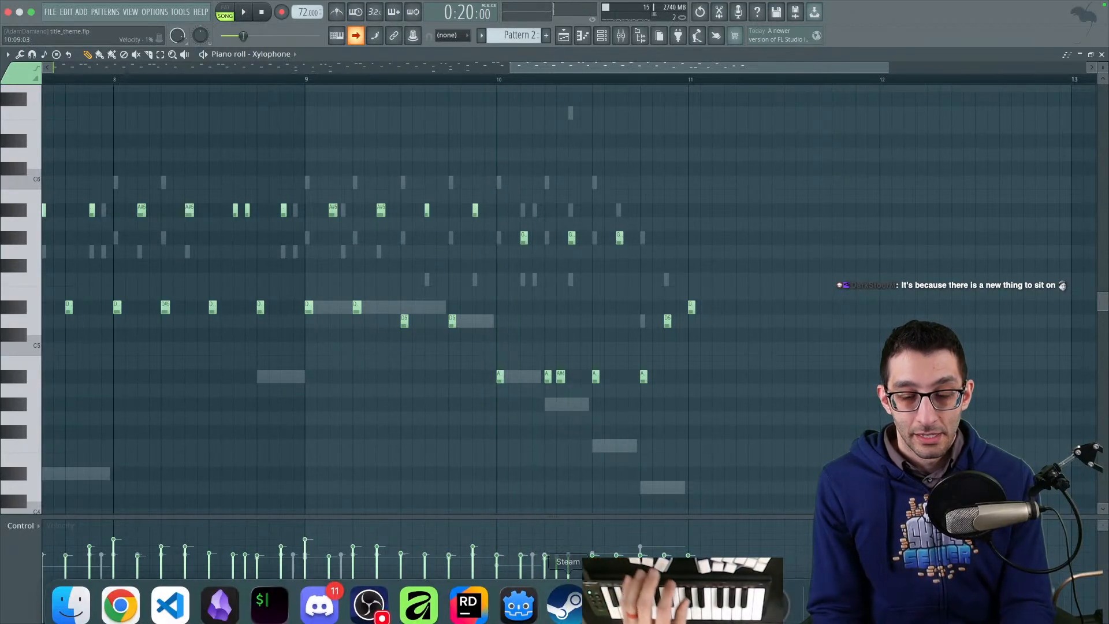
left_click(614, 596)
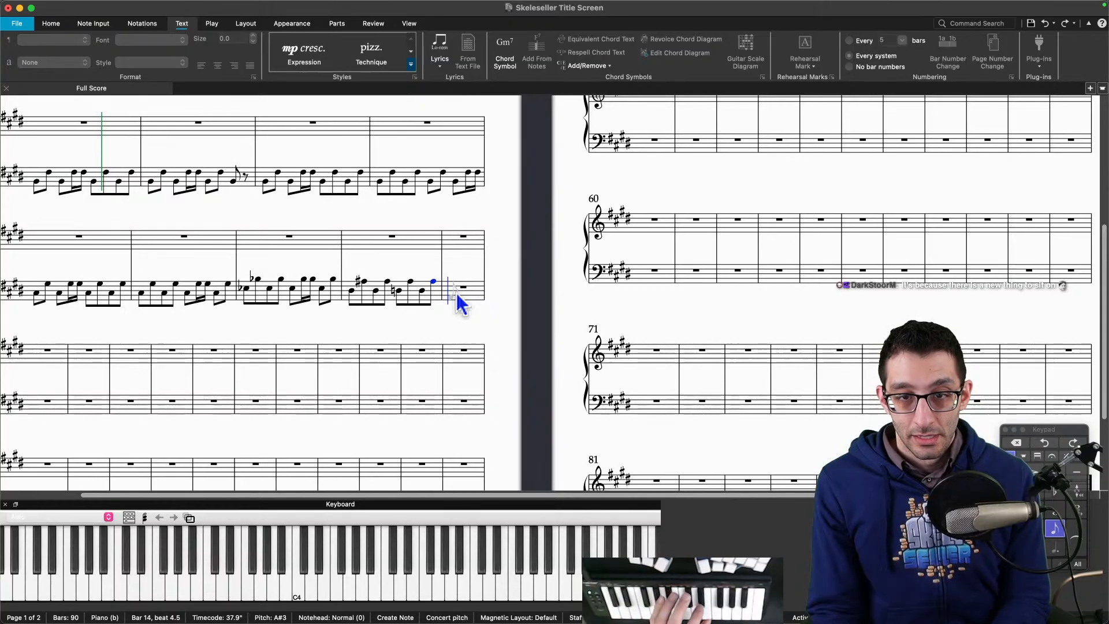
key("Escape")
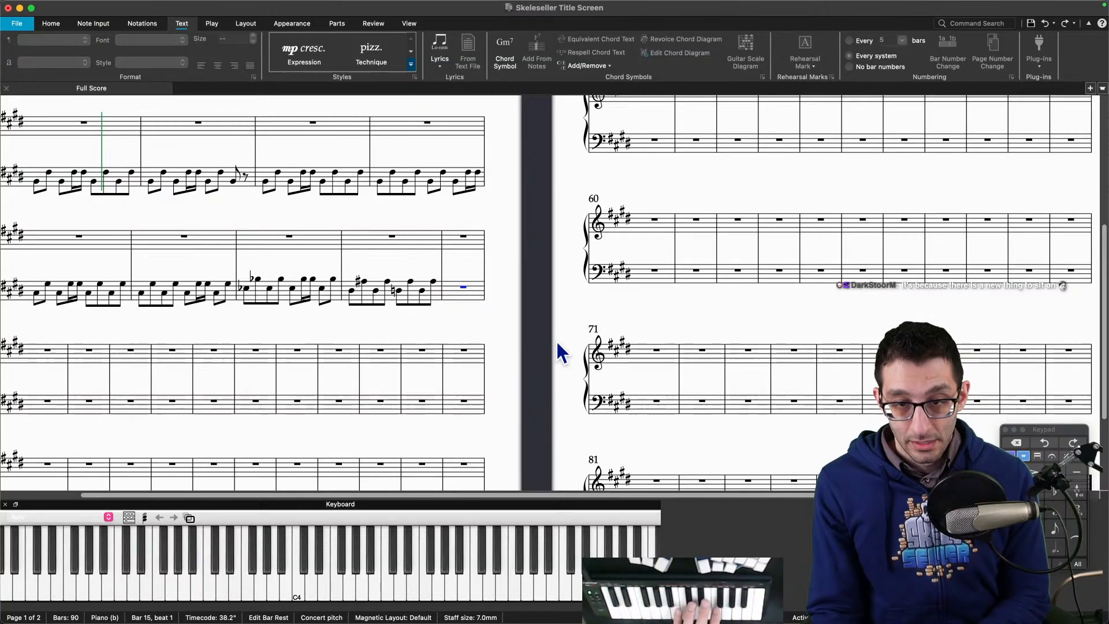
left_click(1050, 531)
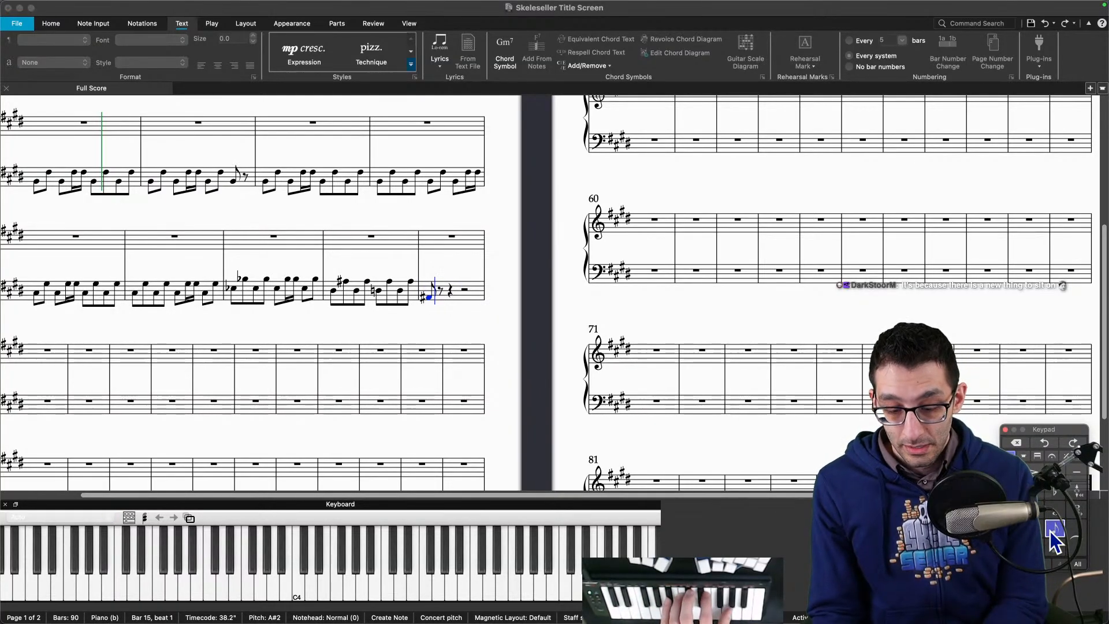
mouse_move(717, 621)
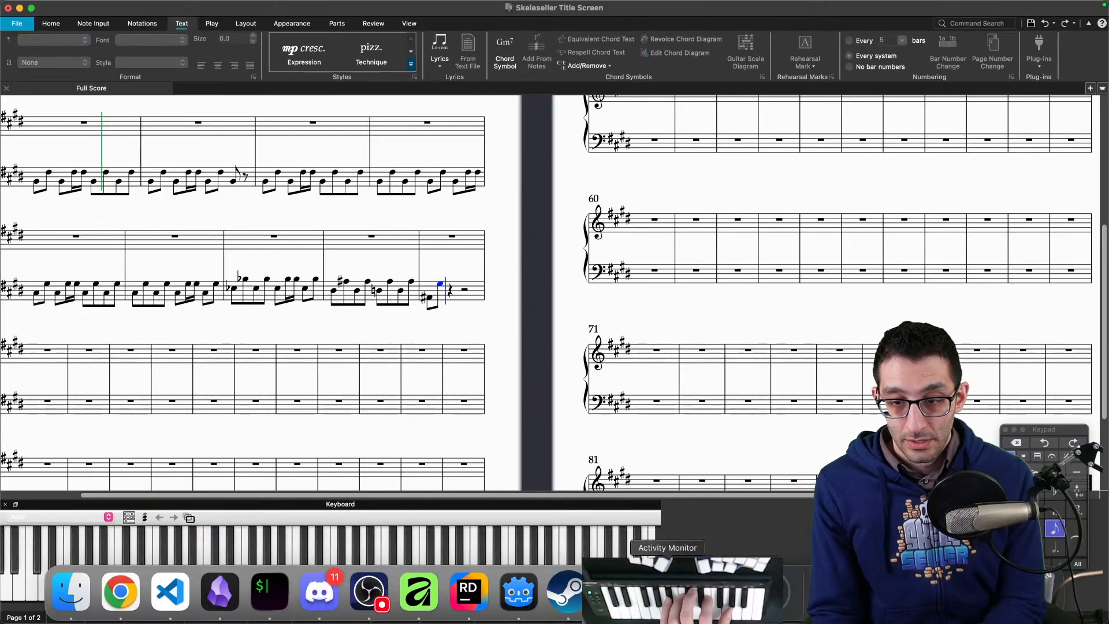
left_click(767, 594)
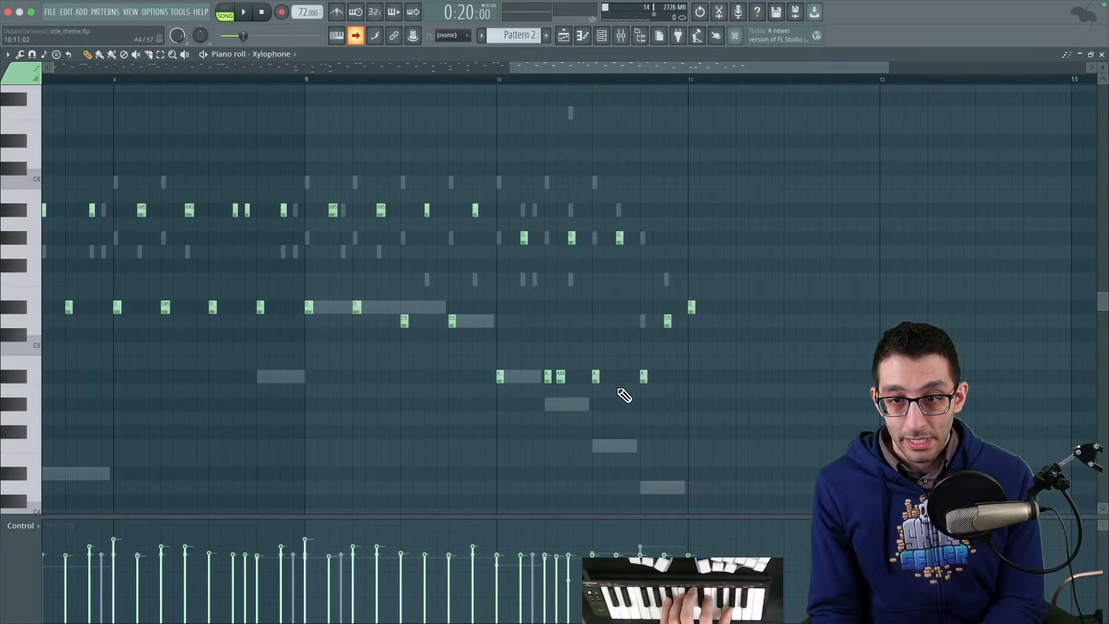
left_click(616, 595)
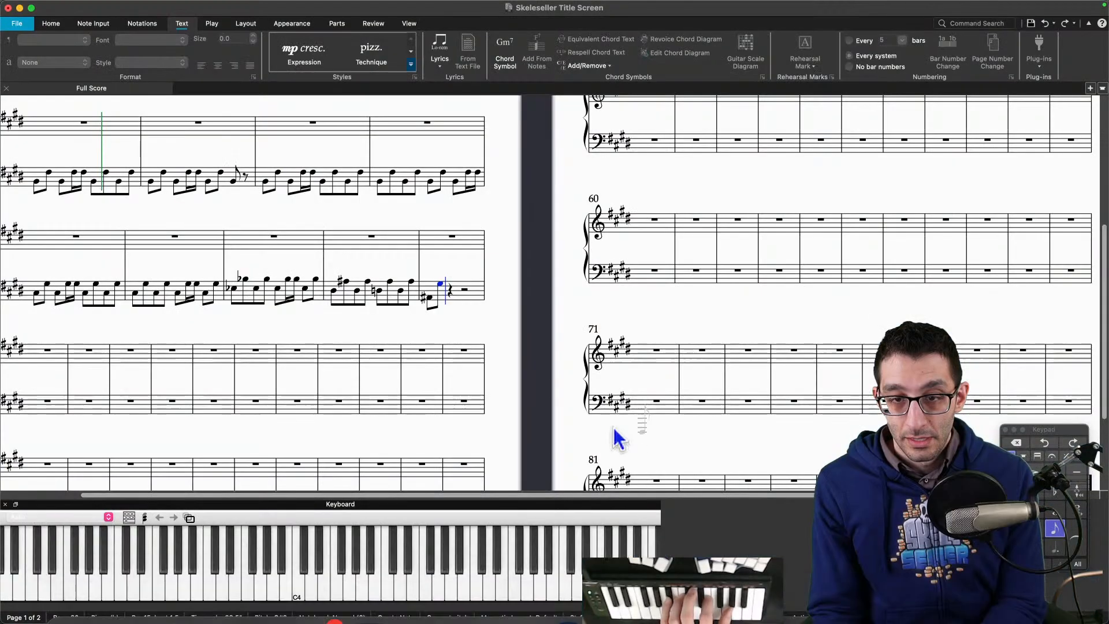
key("2")
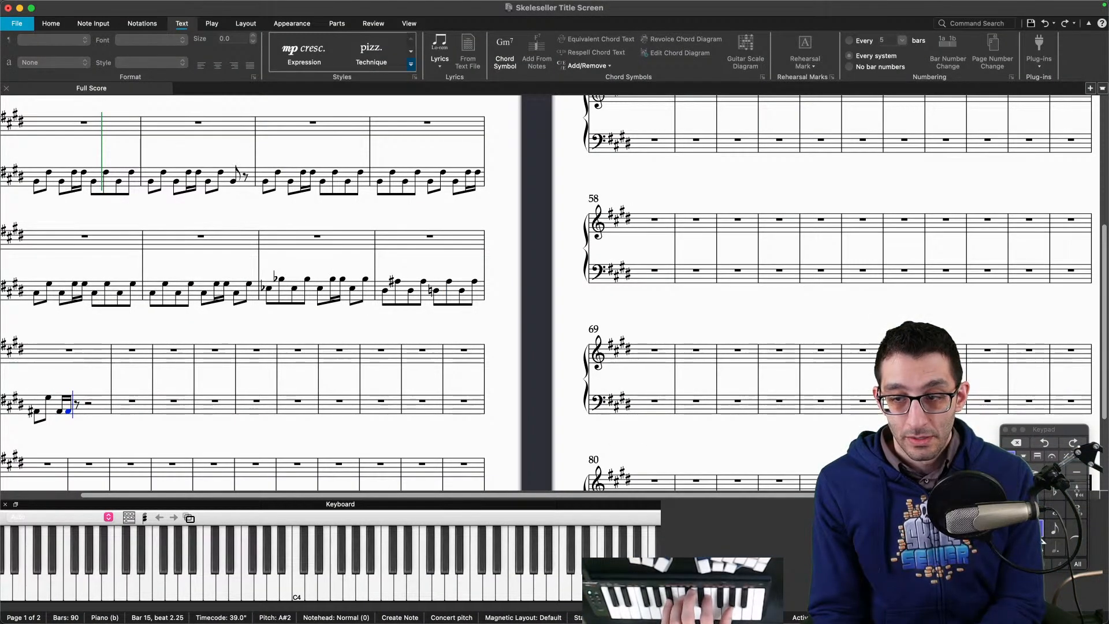
left_click(1054, 537)
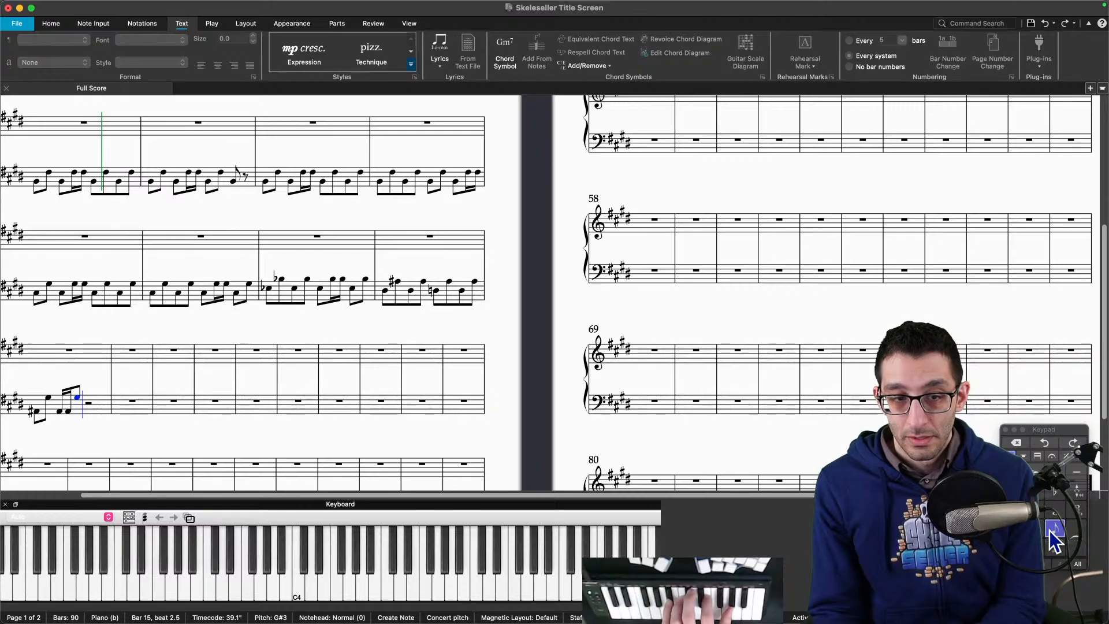
Step: Recheck bar 10 in FL Studio and complete bass bar 15 in Sibelius with A#2, G#3, A#2 and D natural 3 eighth notes
left_click(761, 598)
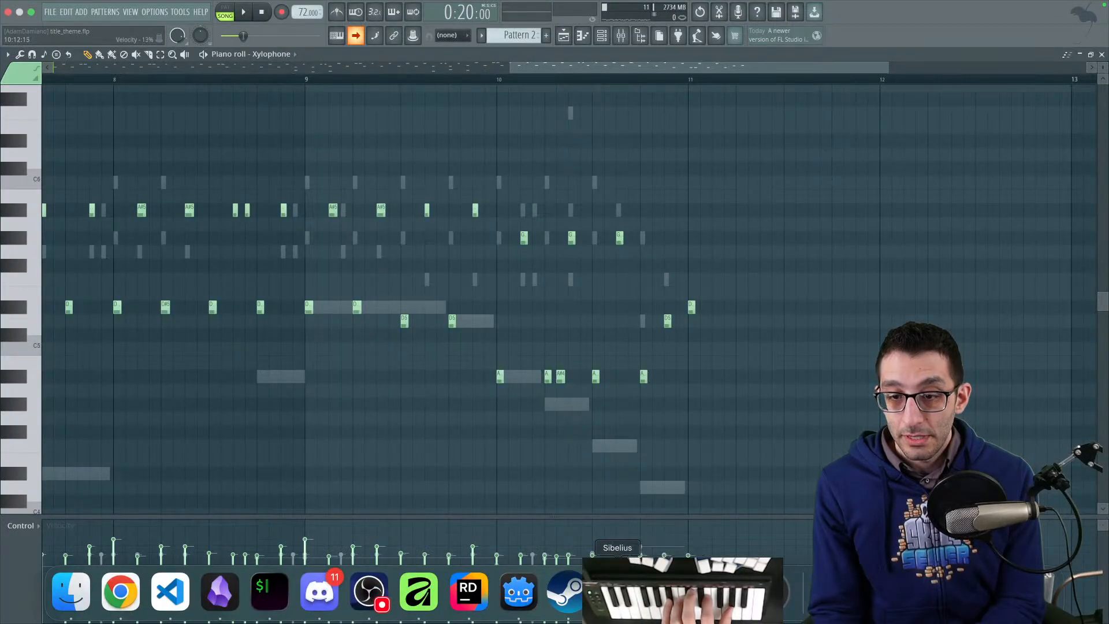
left_click(618, 595)
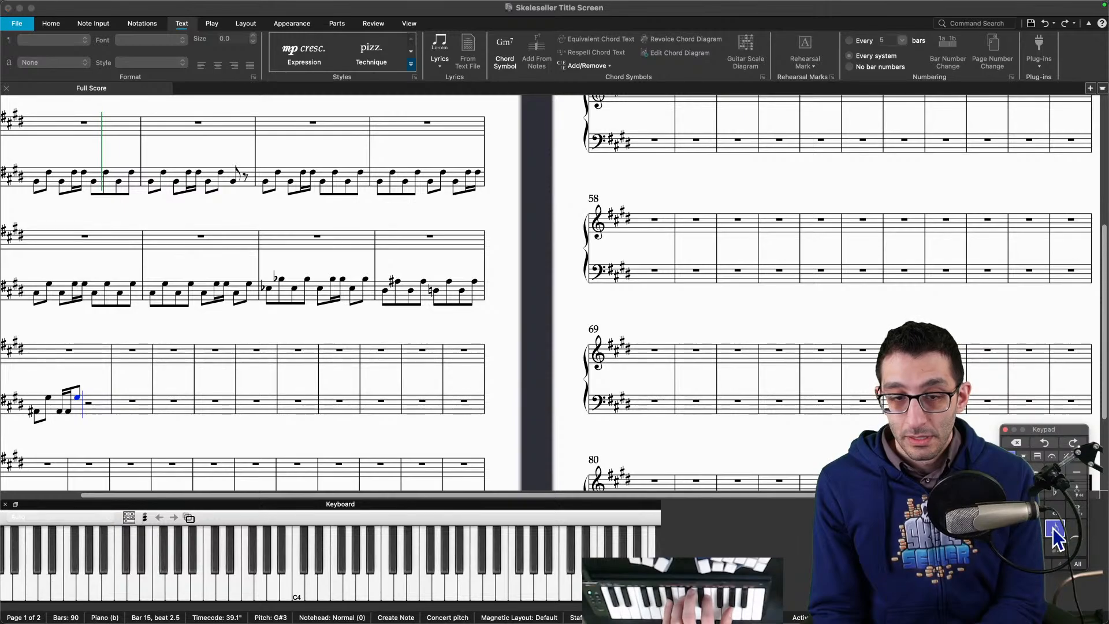
left_click(764, 596)
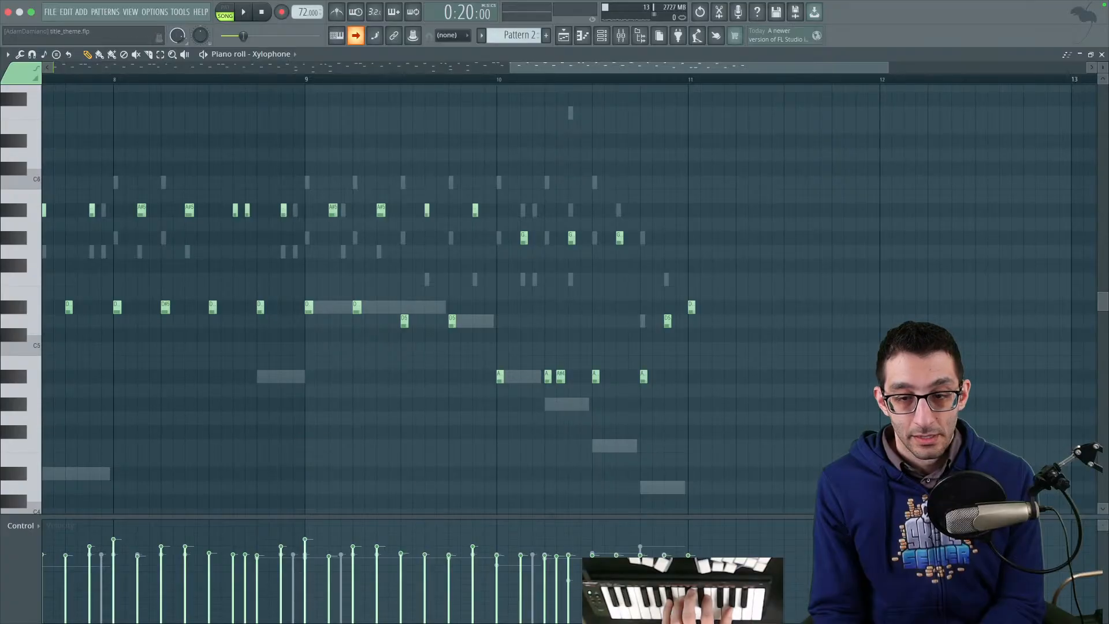
left_click(616, 595)
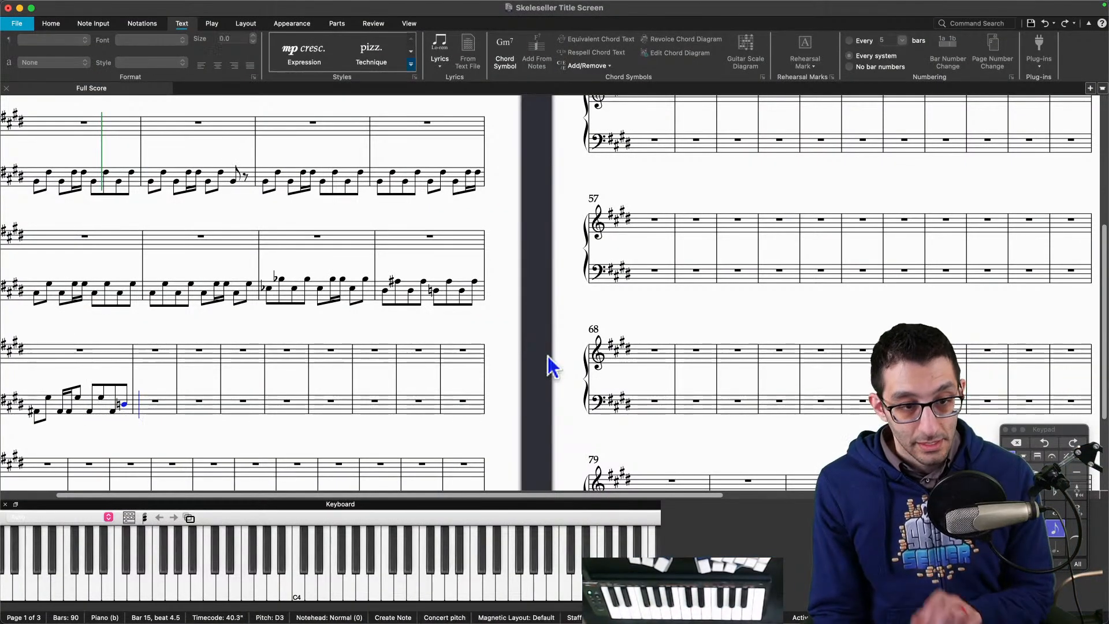
key("Escape")
left_click_drag(260, 334, 364, 367)
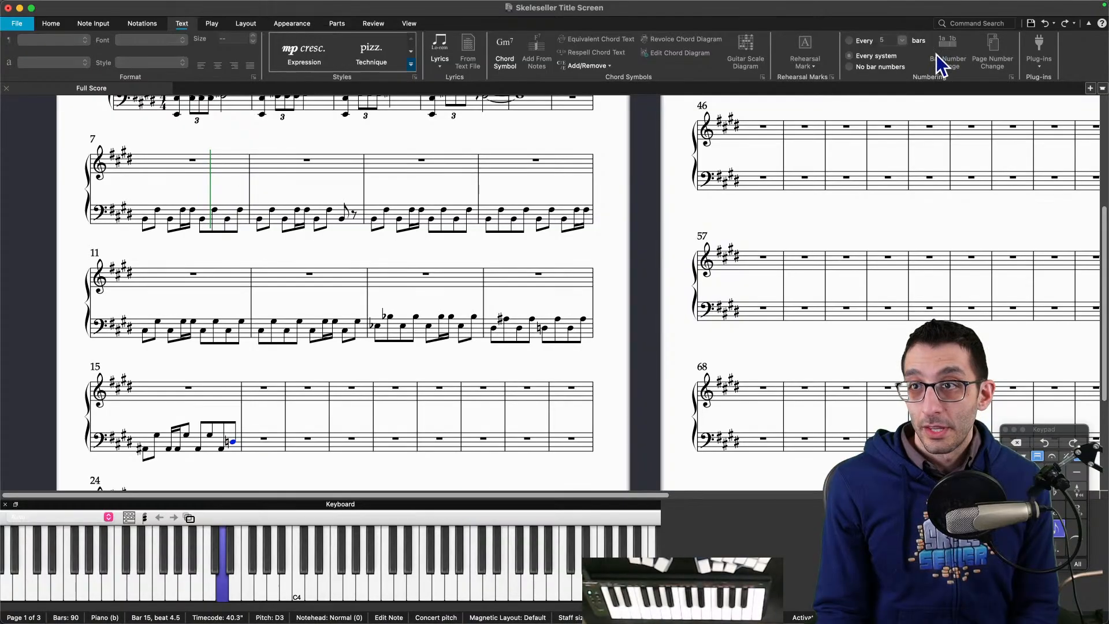
Step: Hide the on-screen Keyboard panel so more of the score is visible
left_click(408, 23)
left_click(861, 38)
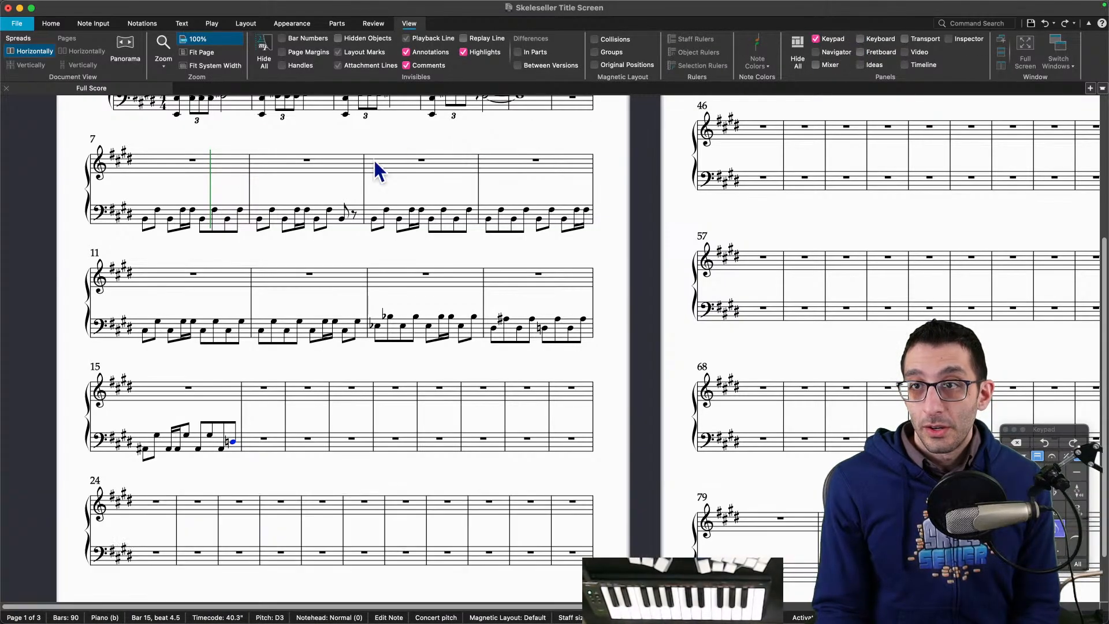
left_click_drag(636, 283, 628, 330)
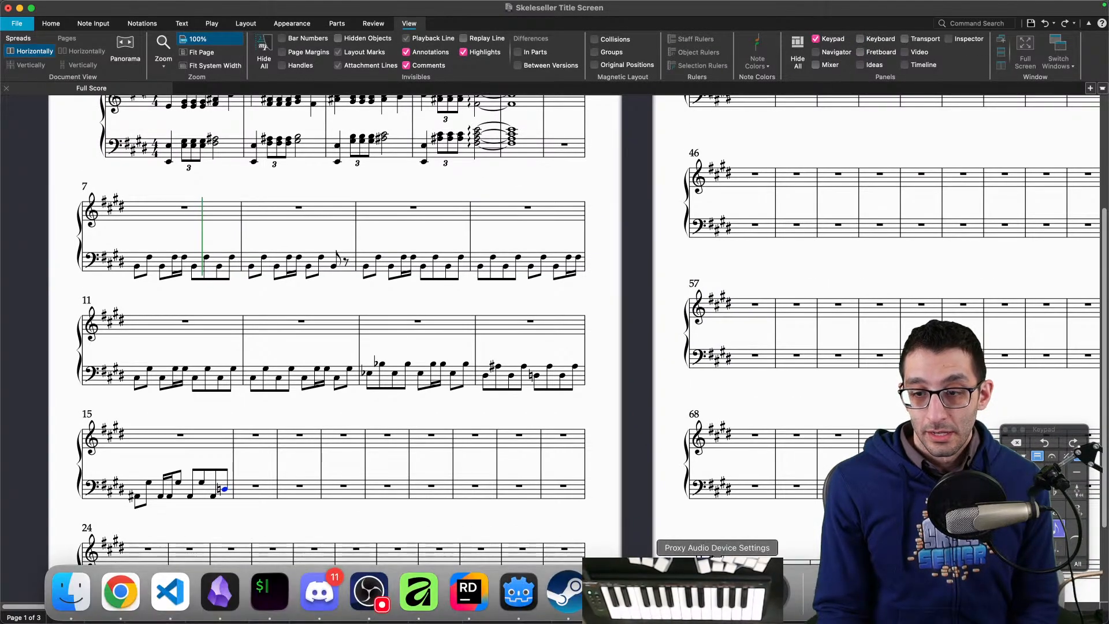
Step: Switch to FL Studio and examine the Synpluck Body notes in the piano roll around bars 4 to 8
left_click(716, 589)
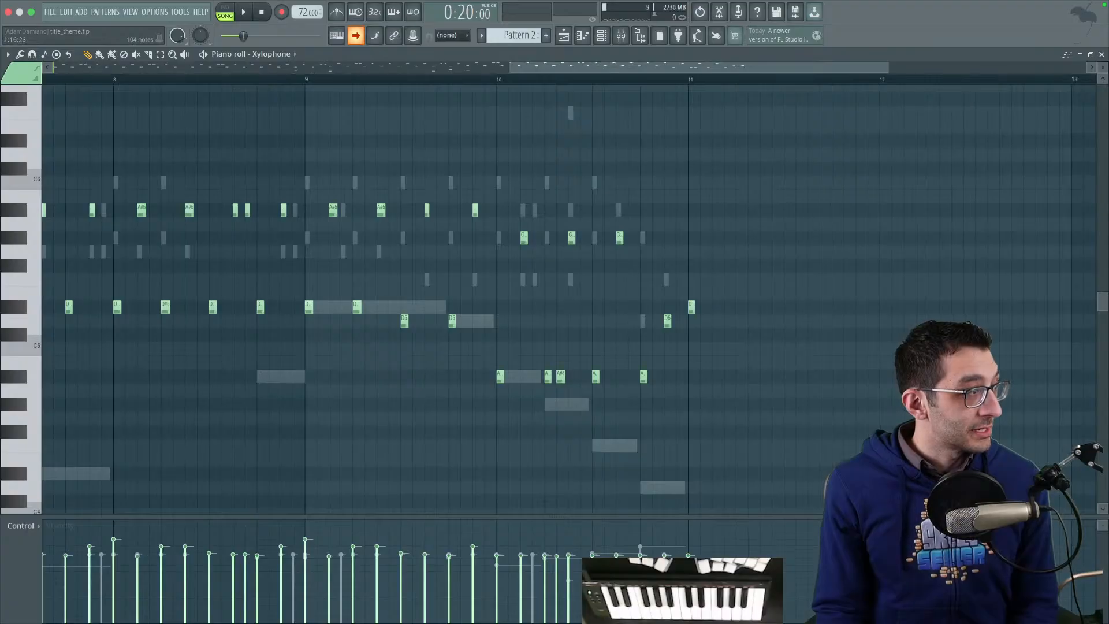
scroll(235, 312, "left", 15)
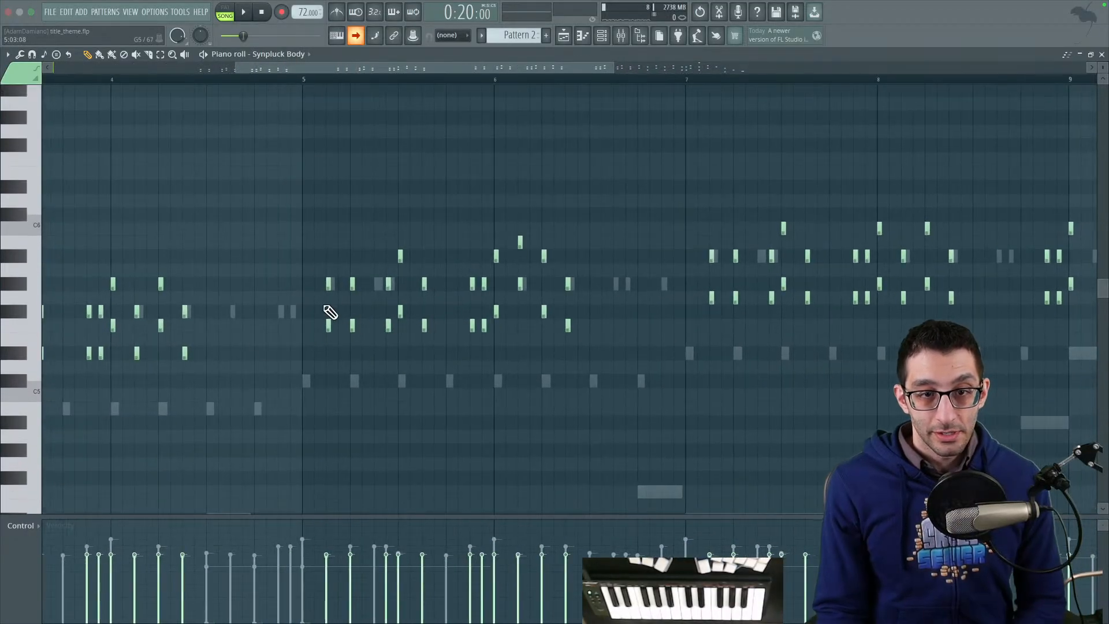
left_click_drag(238, 337, 634, 347)
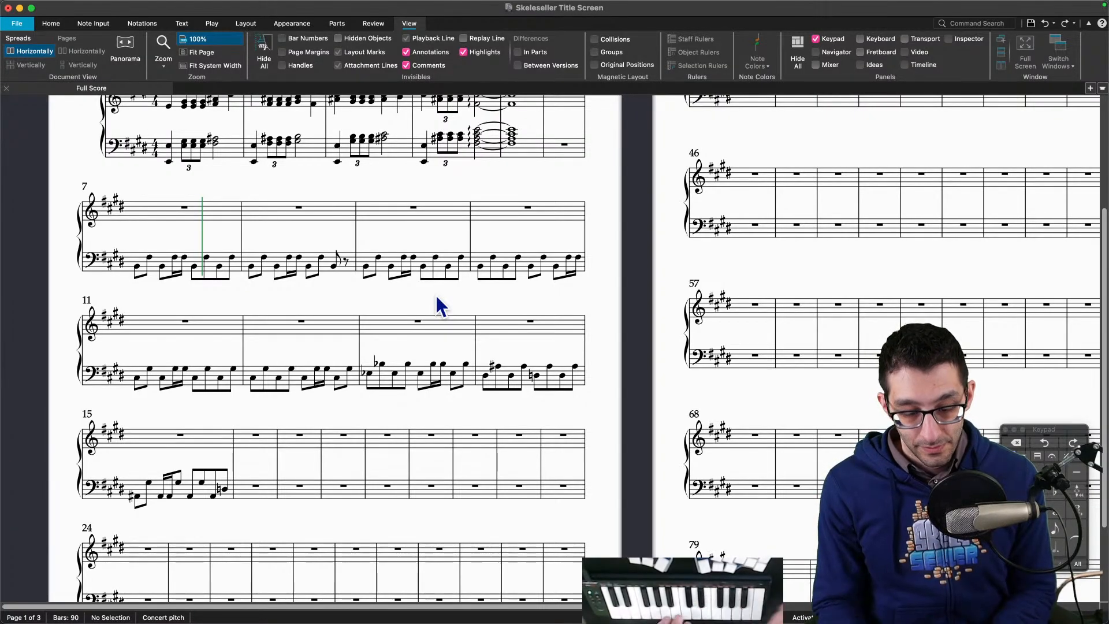
Step: In Sibelius, split treble bar 7 into eighth rests and enter a D#4 and F#4 eighth-note chord at beat 1.5
left_click_drag(215, 183, 276, 261)
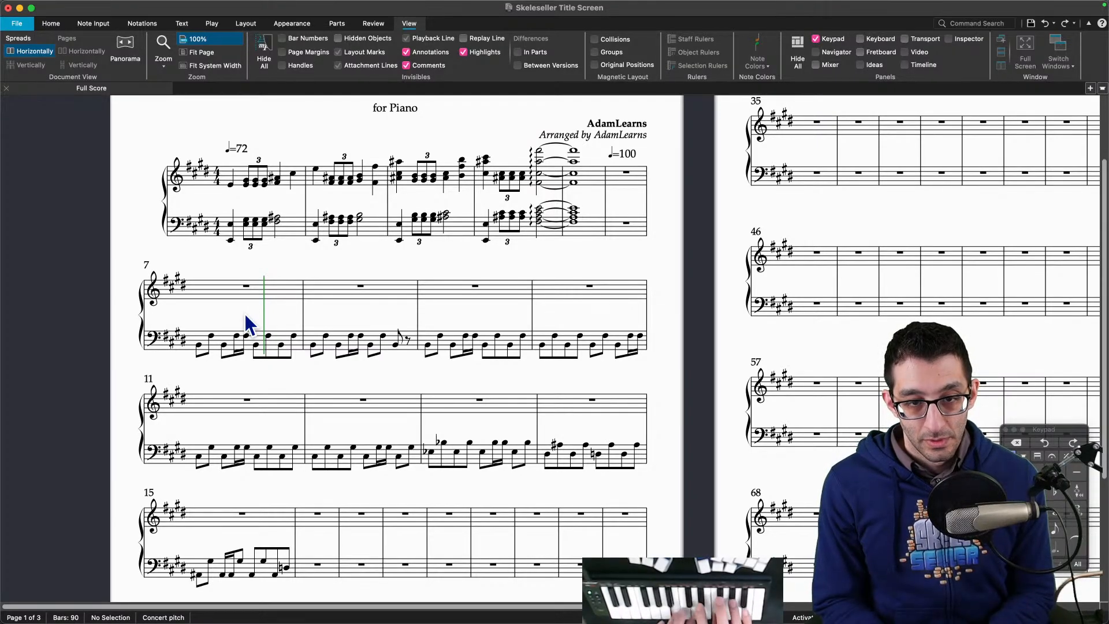
left_click(213, 291)
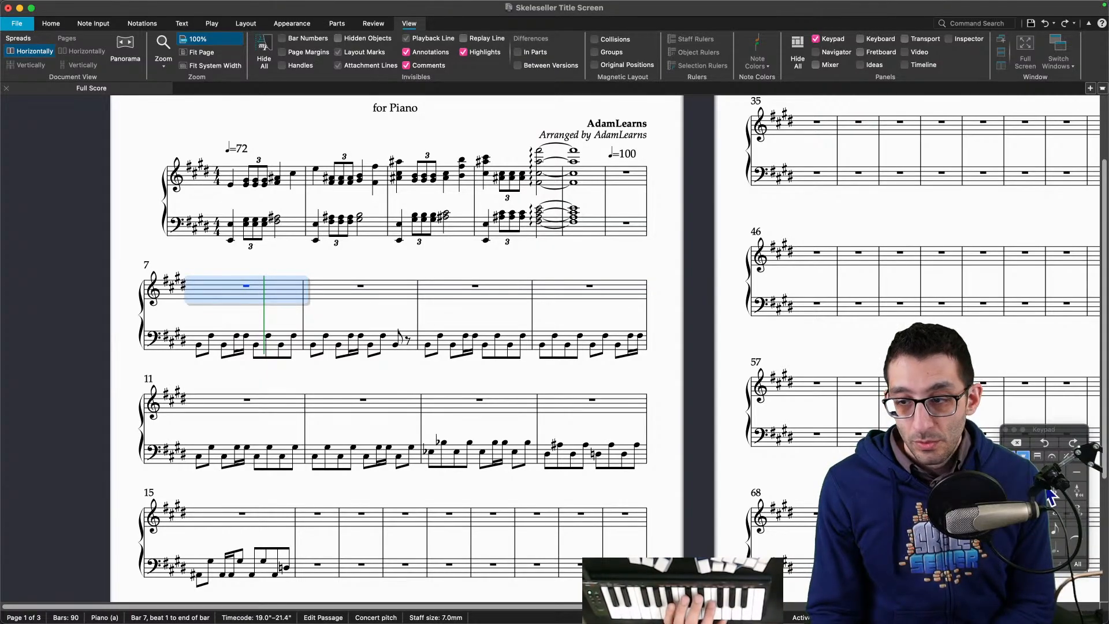
left_click(1054, 529)
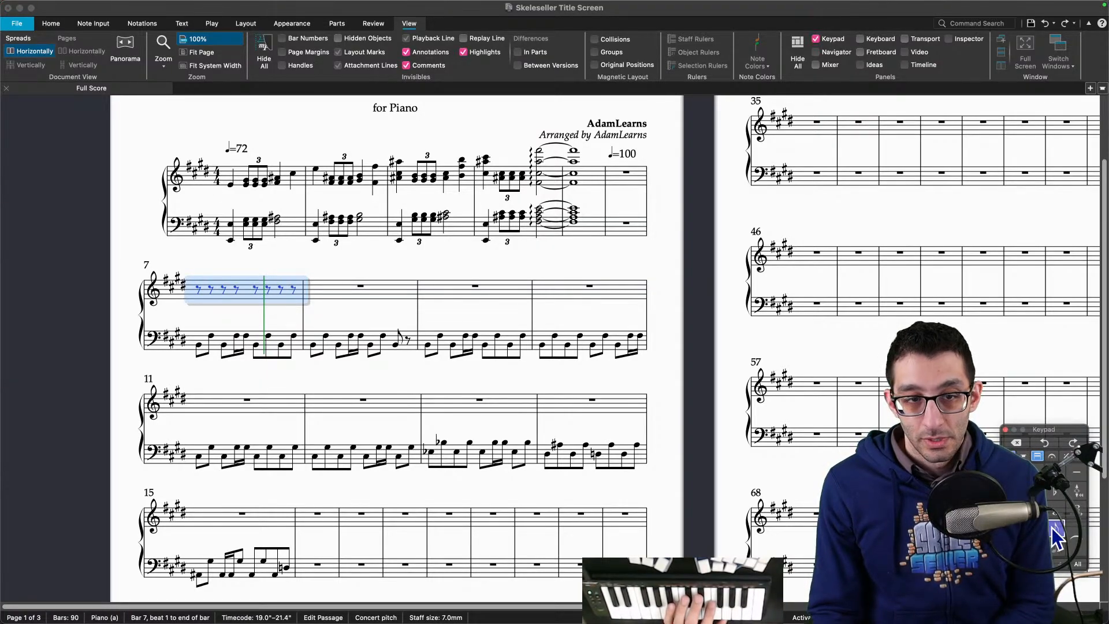
left_click(210, 289)
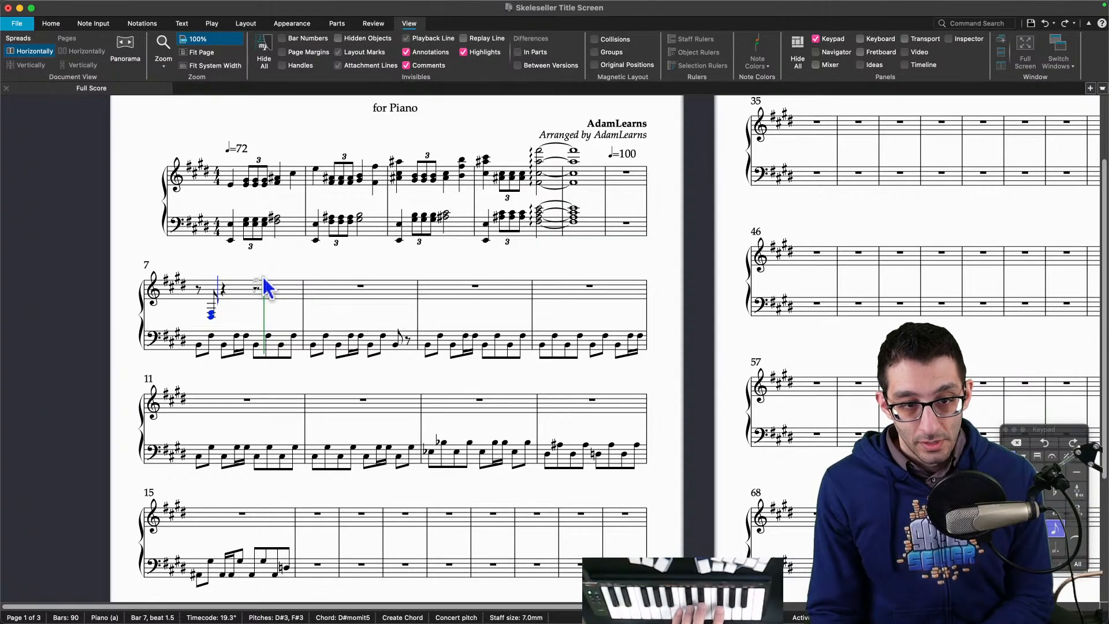
key("super+Up")
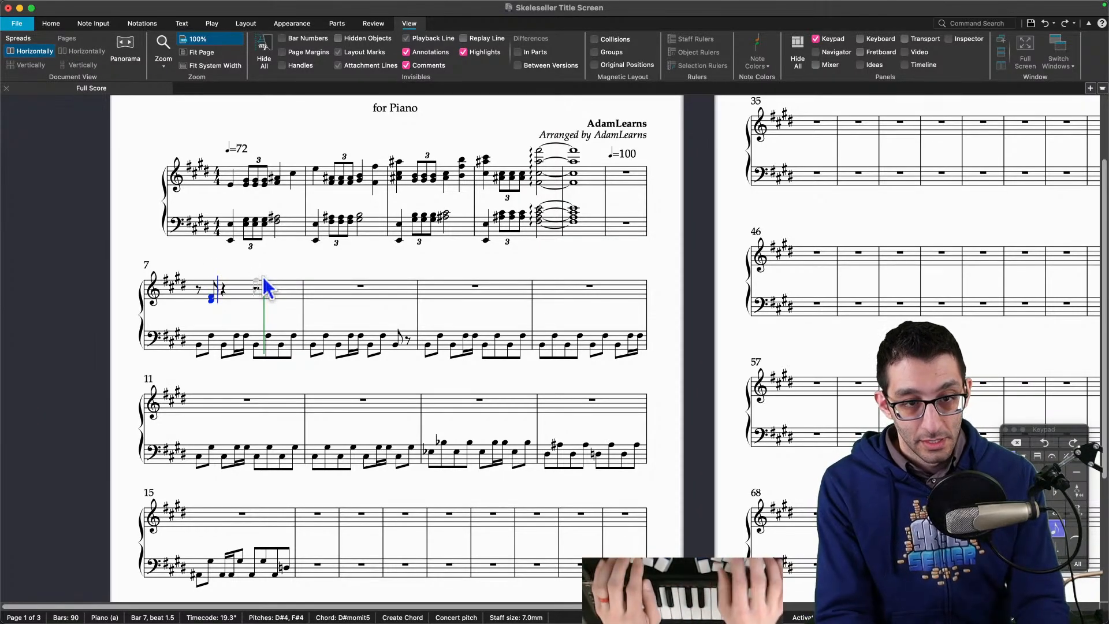
Step: Continue treble bar 7 with dotted-eighth and sixteenth D#4–F#4 chords on beat 2, then an eighth-note E#4–G#4 chord on beat 3
key("4")
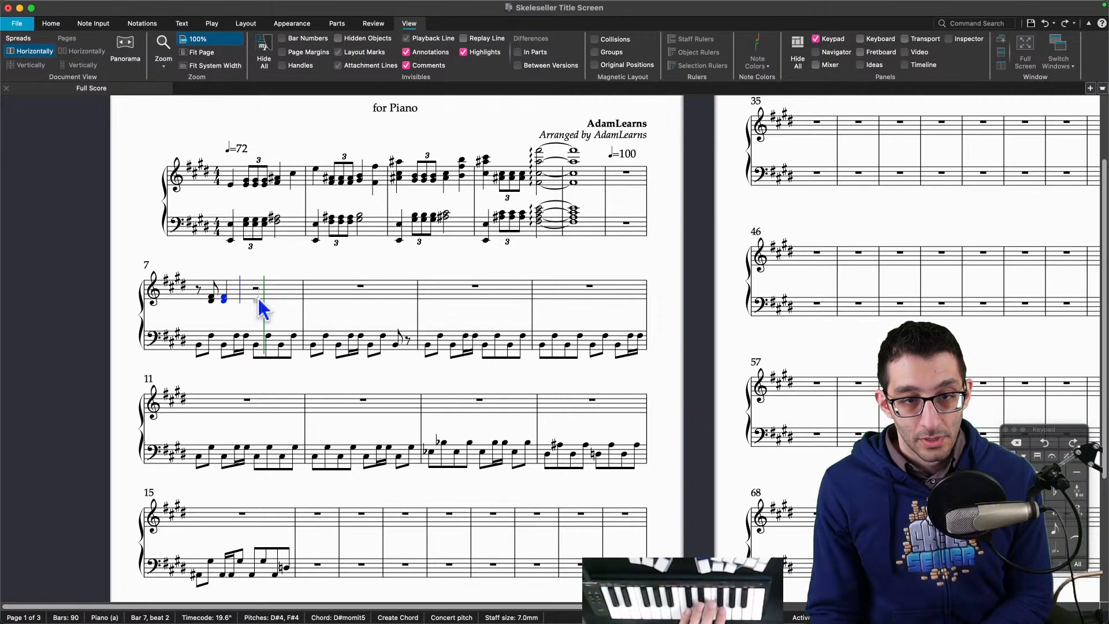
key("Escape")
key("Escape")
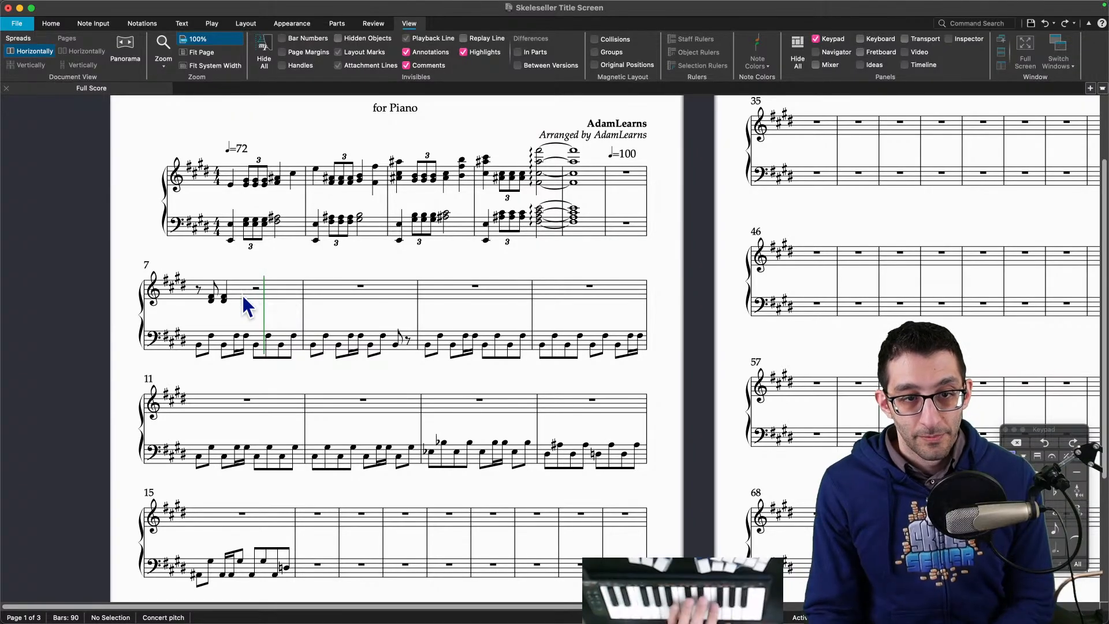
left_click(223, 297)
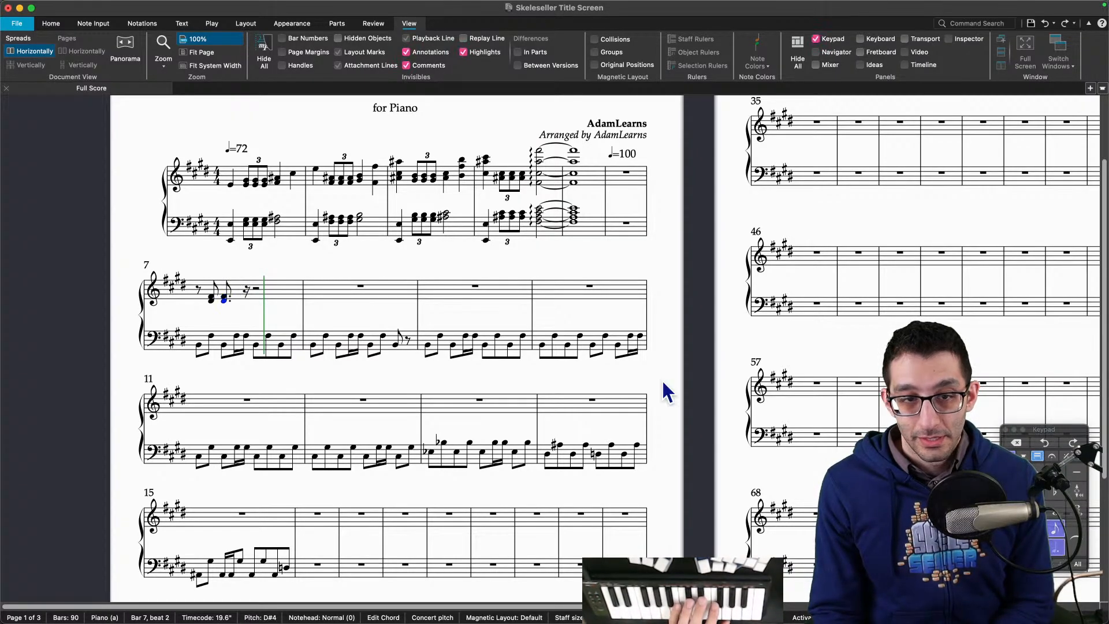
key("period")
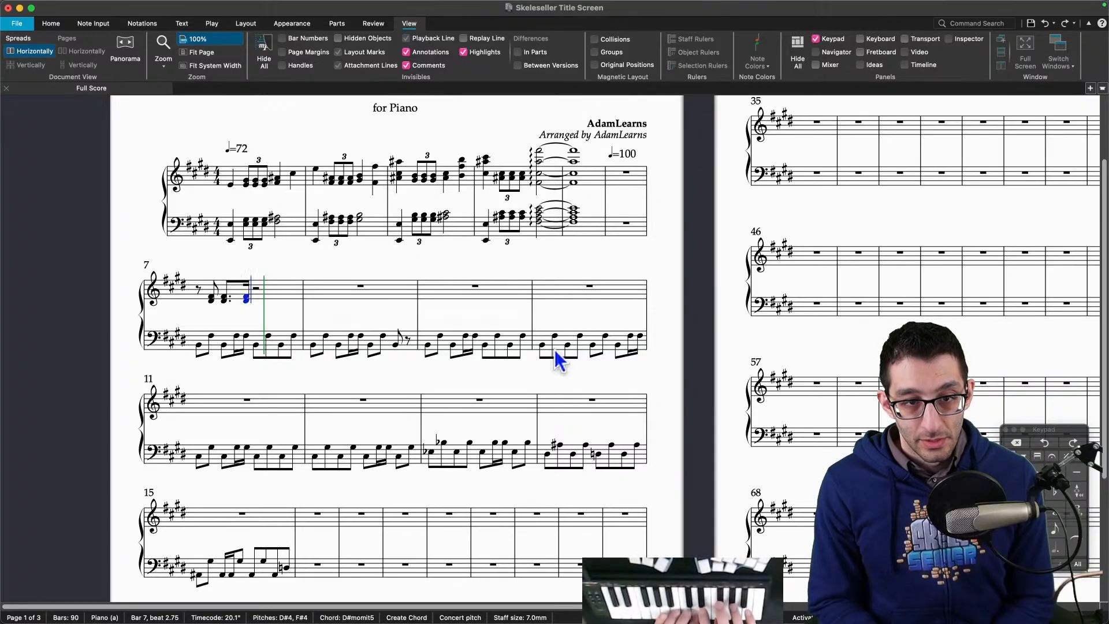
key("Left")
key("Right")
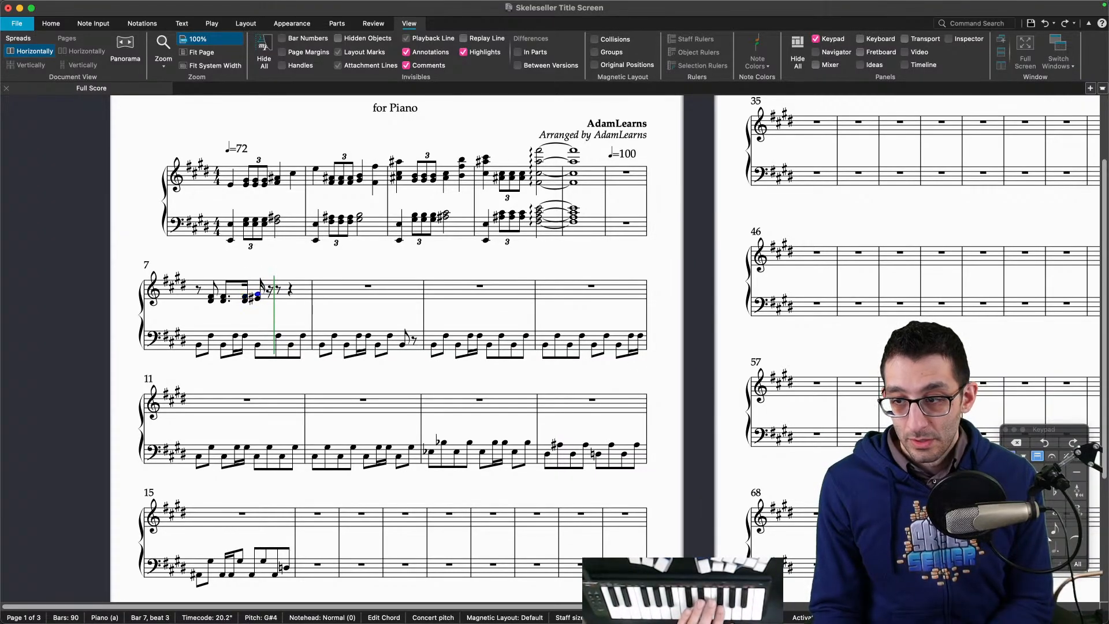
left_click(1055, 529)
Step: Try a quarter-note D#4–F#4 chord on beat 4 of treble bar 7
key("Right")
key("Right")
key("Right")
left_click(283, 290)
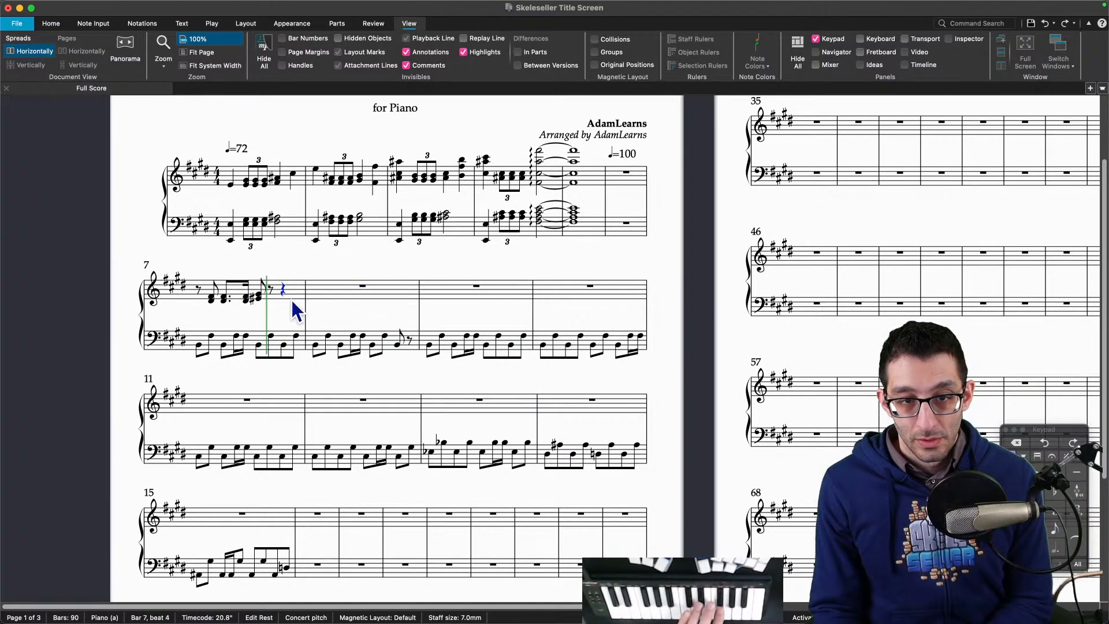
key("Escape")
key("Escape")
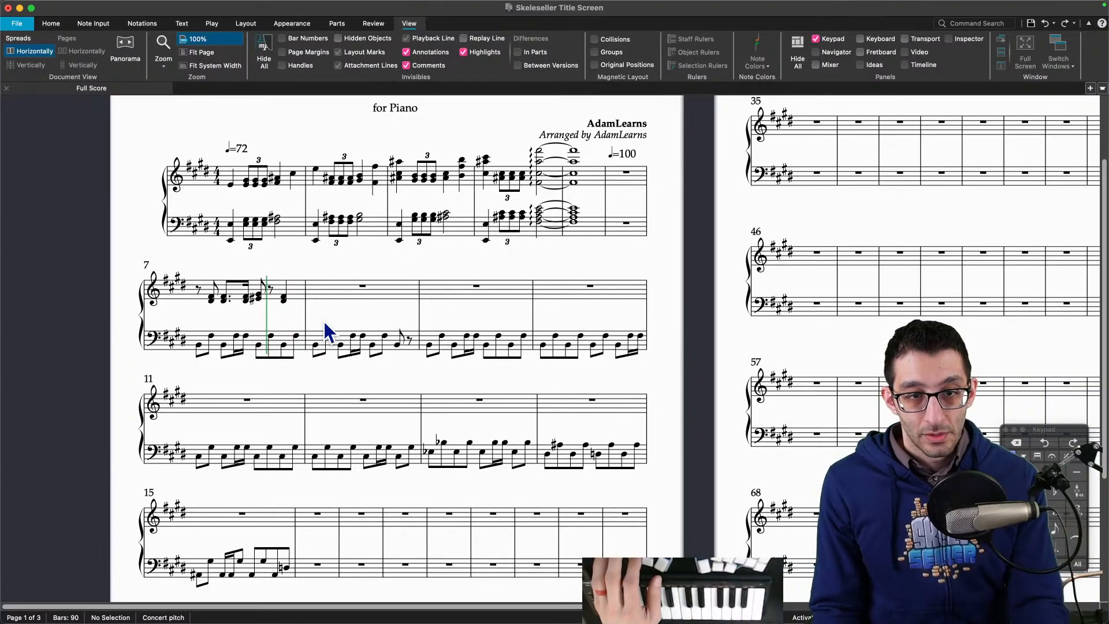
Step: Play the score back from the first bass note of bar 7 to check the new chords
left_click(208, 347)
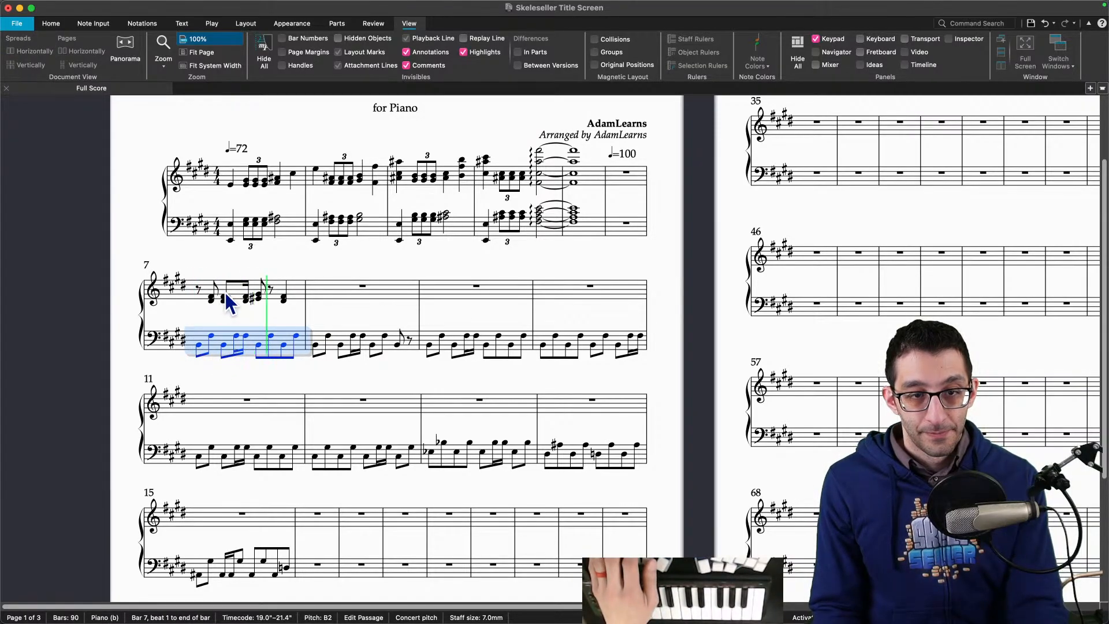
left_click(199, 346)
key("p")
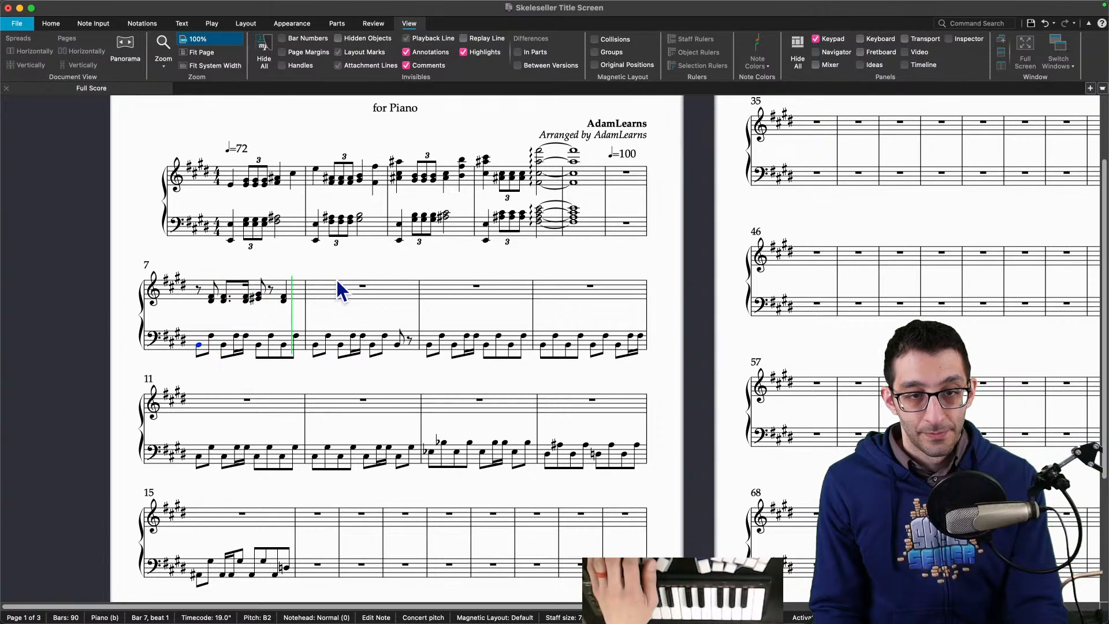
Step: Enter an eighth-note D#4–F#4 chord at beat 3.5 of treble bar 7 and delete the chord on beat 4
left_click(272, 291)
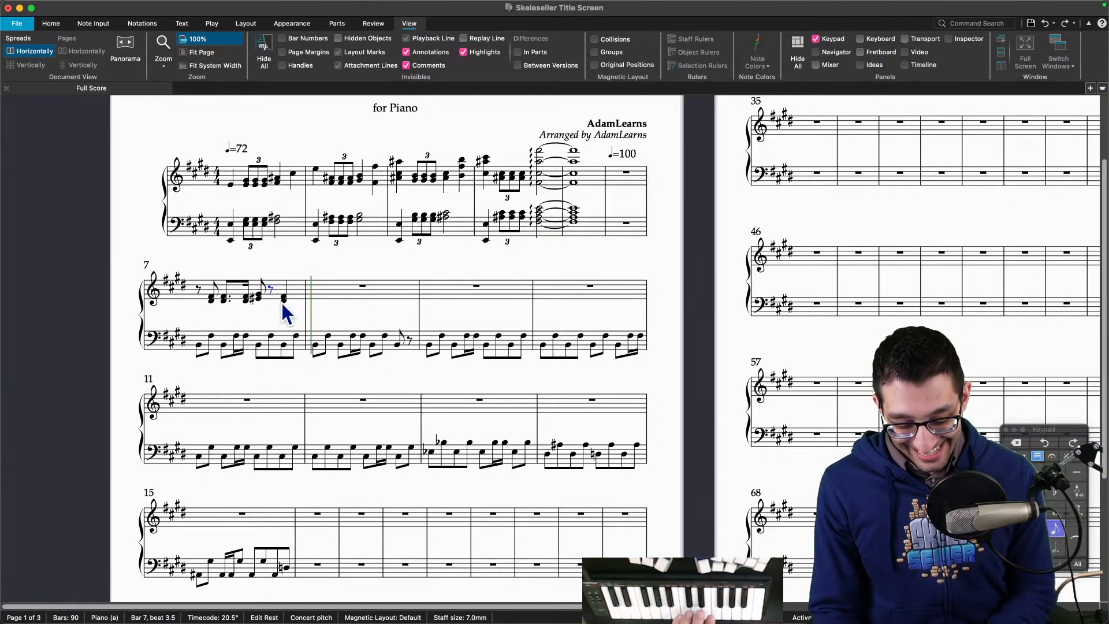
left_click(283, 297)
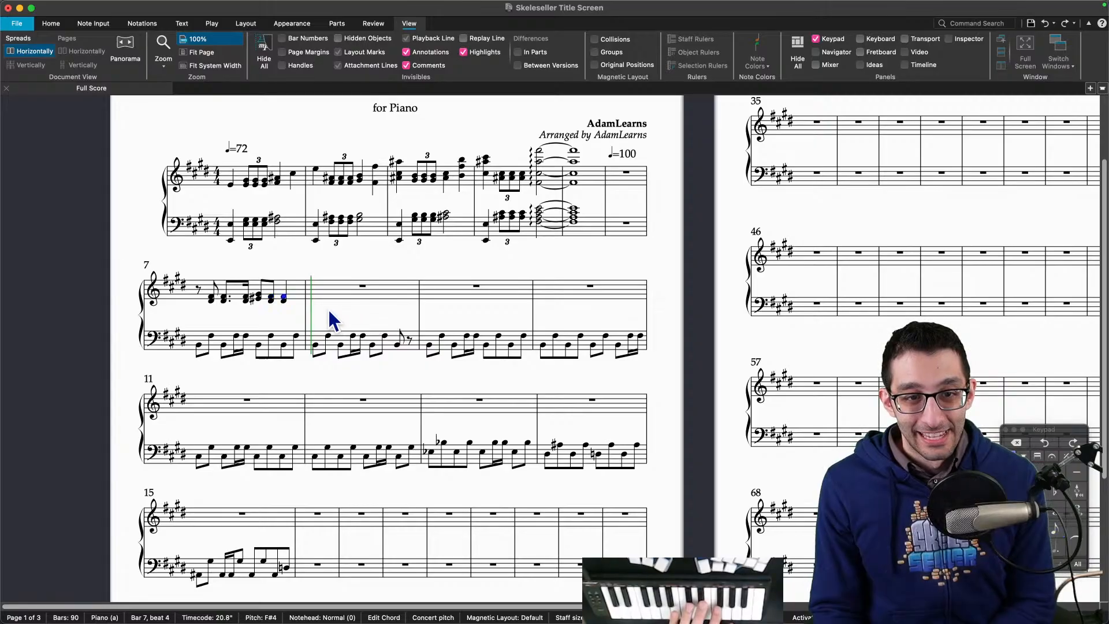
key("Delete")
key("Delete")
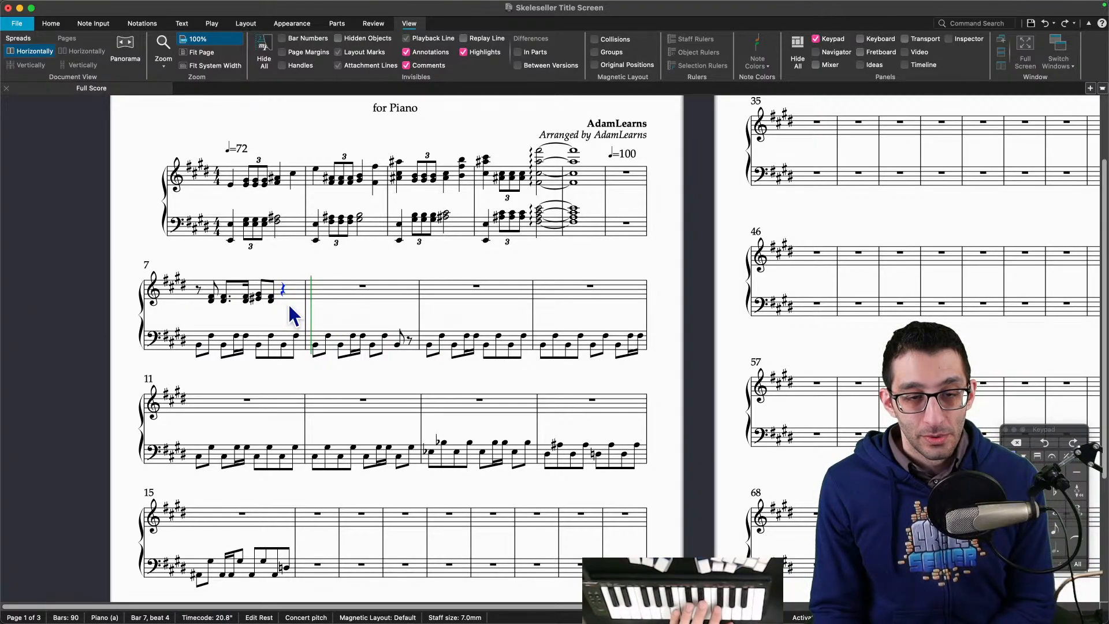
Step: Finish beat 4 of treble bar 7 with an eighth rest and two sixteenth-note D#4–F#4 chords
left_click(273, 265)
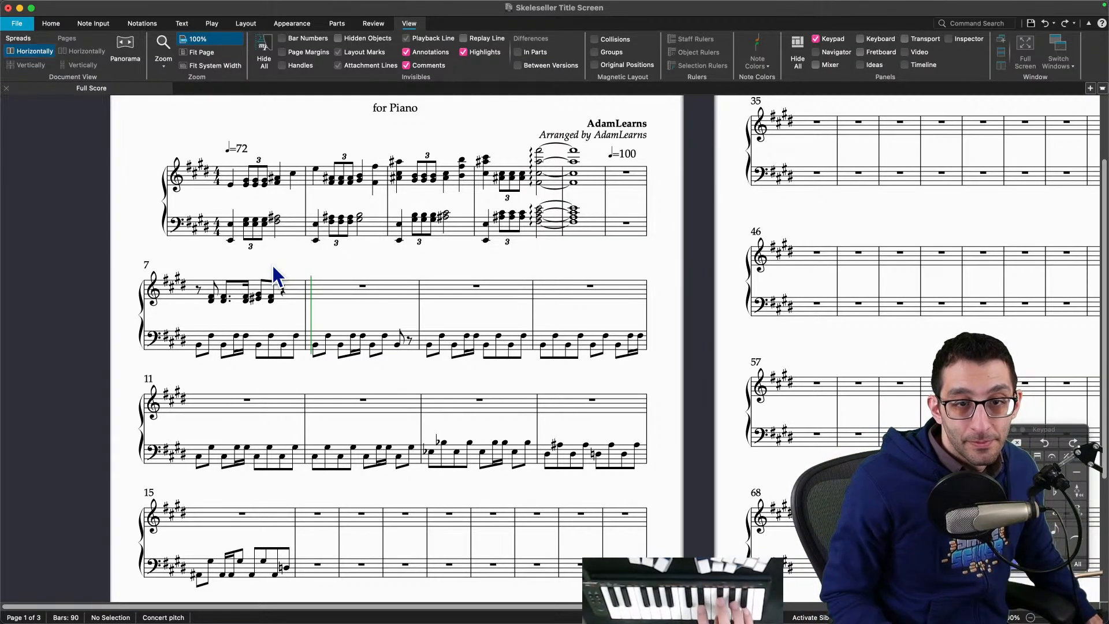
left_click(282, 292)
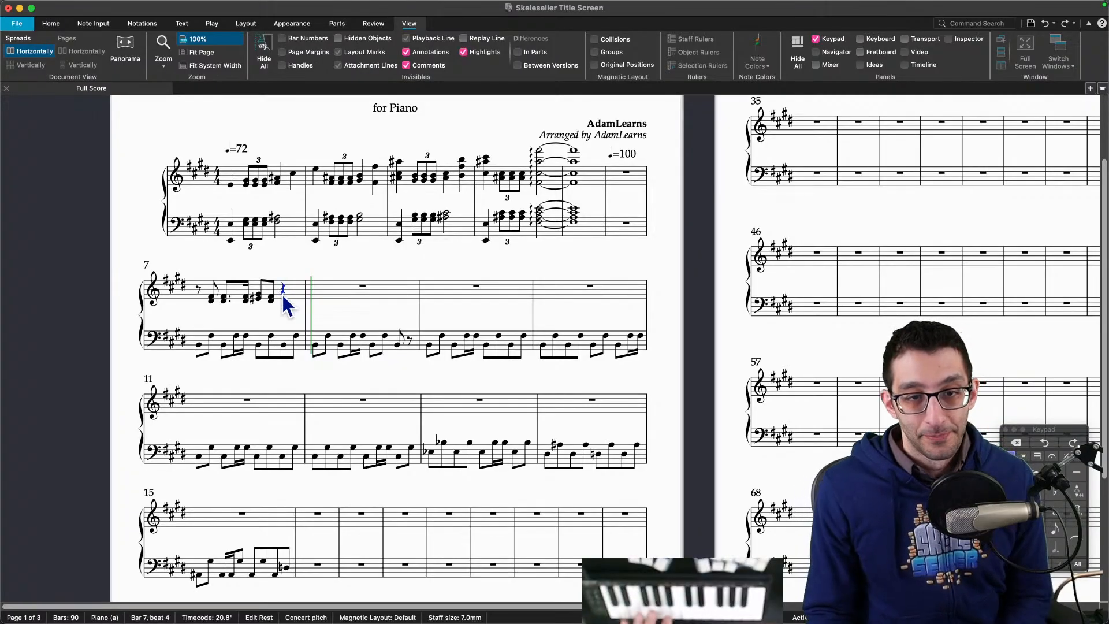
left_click(1057, 531)
left_click(296, 291)
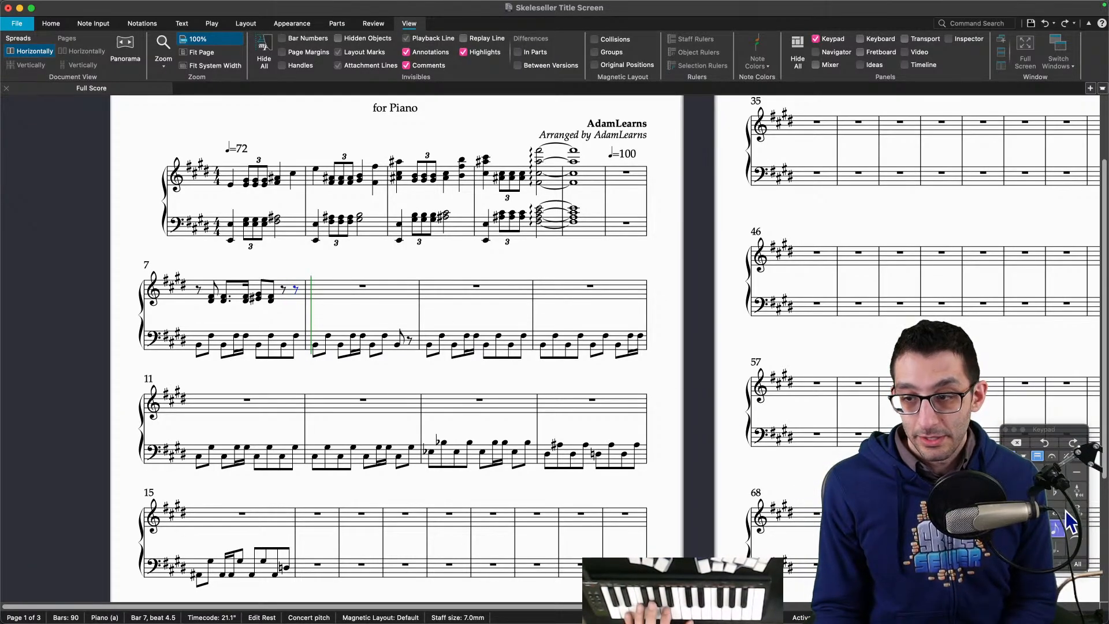
left_click(1036, 530)
left_click(305, 290)
key("Left")
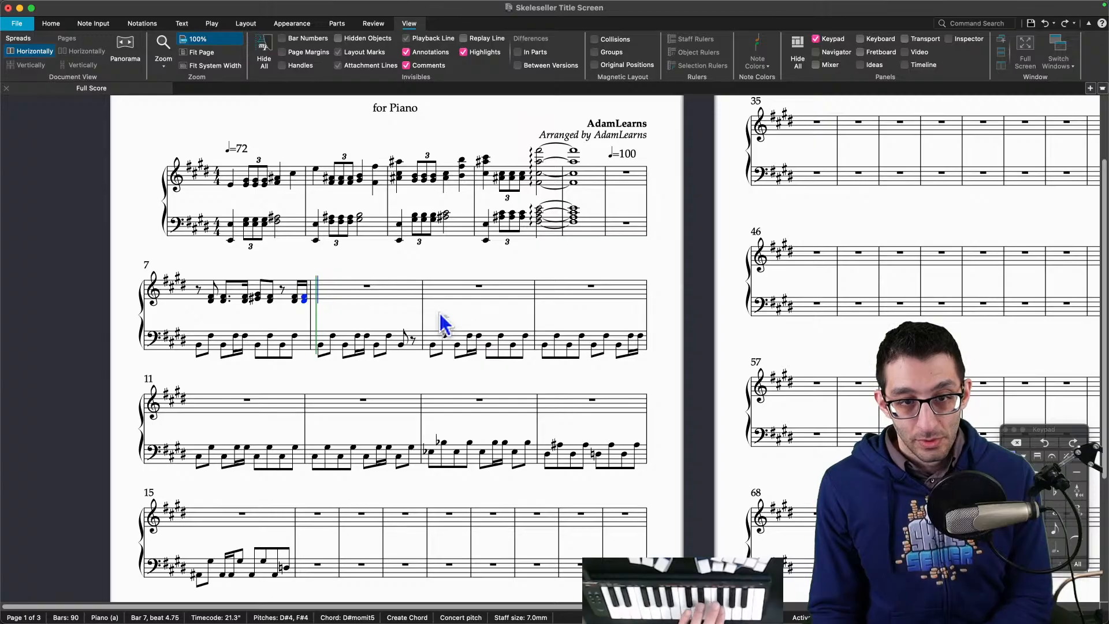
Step: Fill the first two beats of treble bar 8 with eighth-note chords alternating E#4–G#4 and D#4–F#4
key("4")
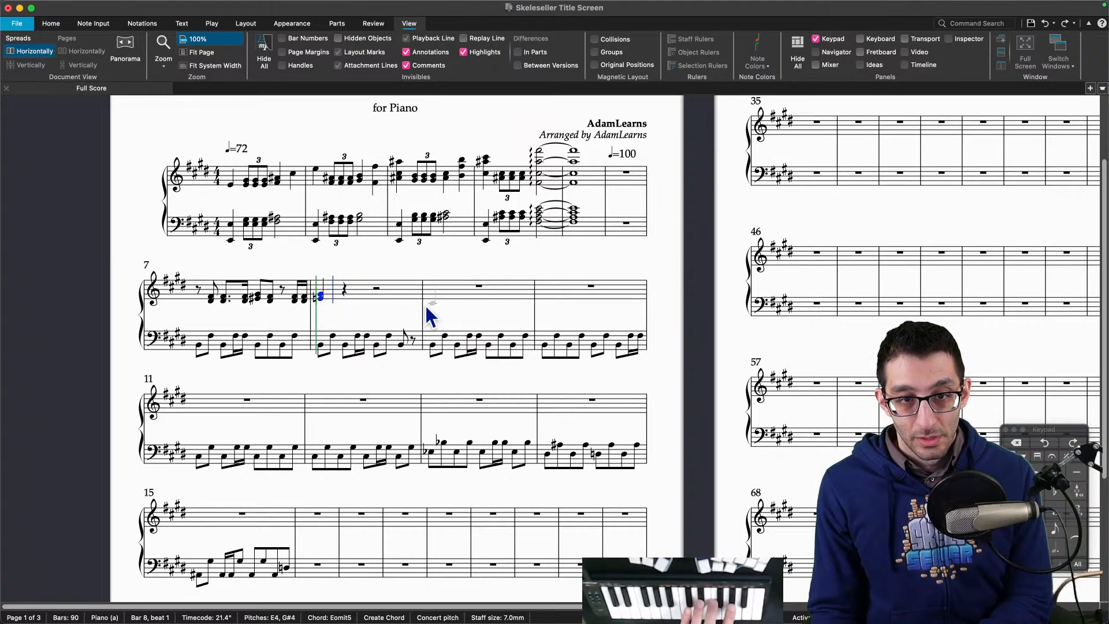
key("Escape")
key("Escape")
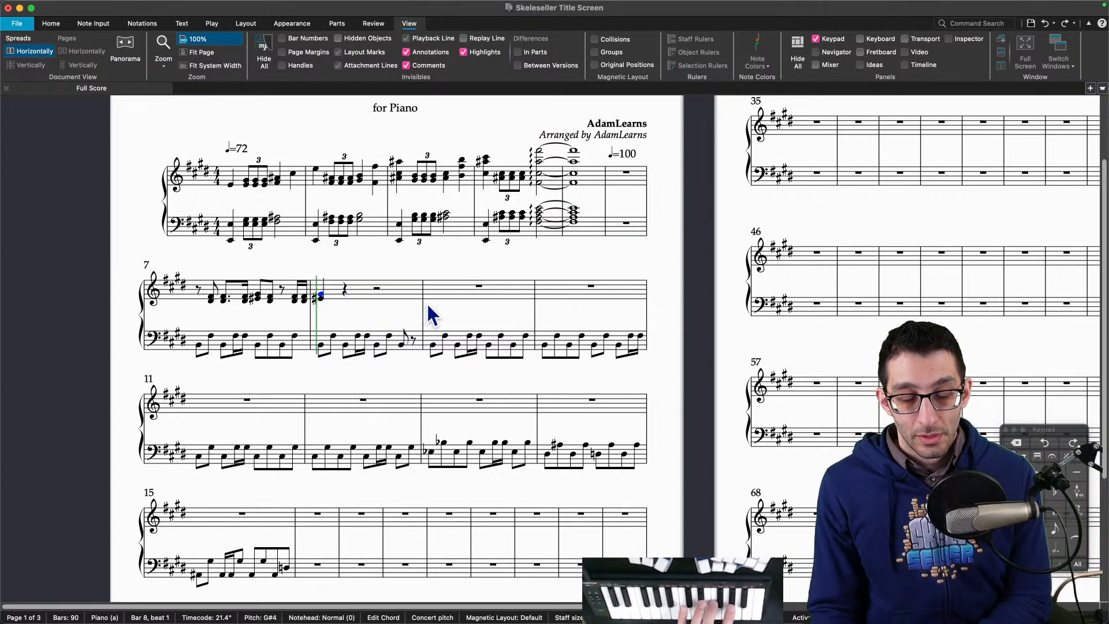
key("Escape")
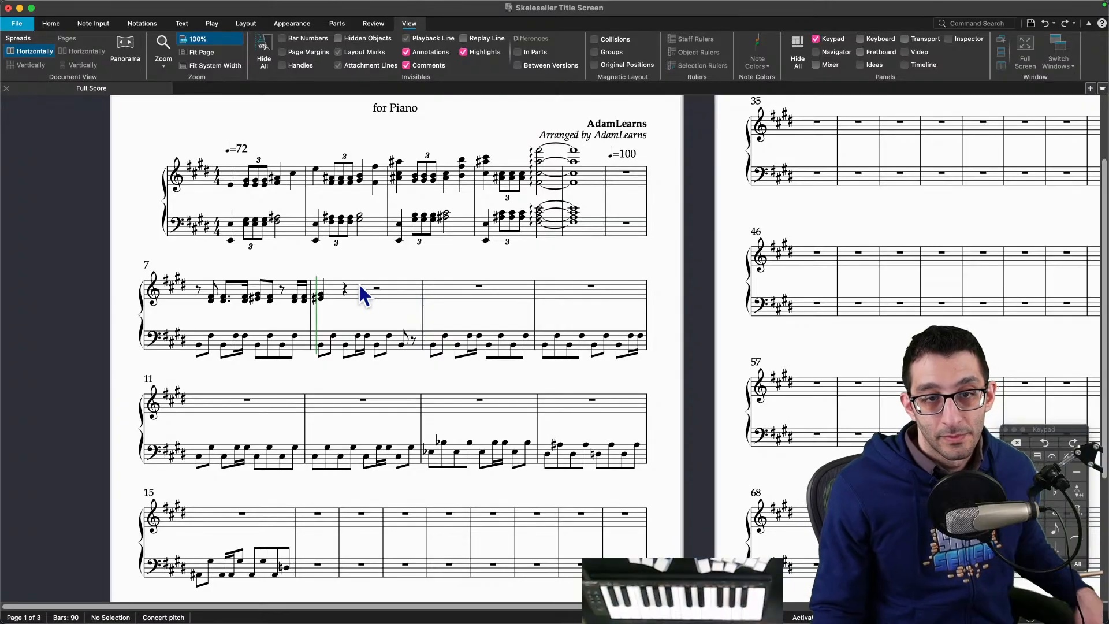
left_click(321, 296)
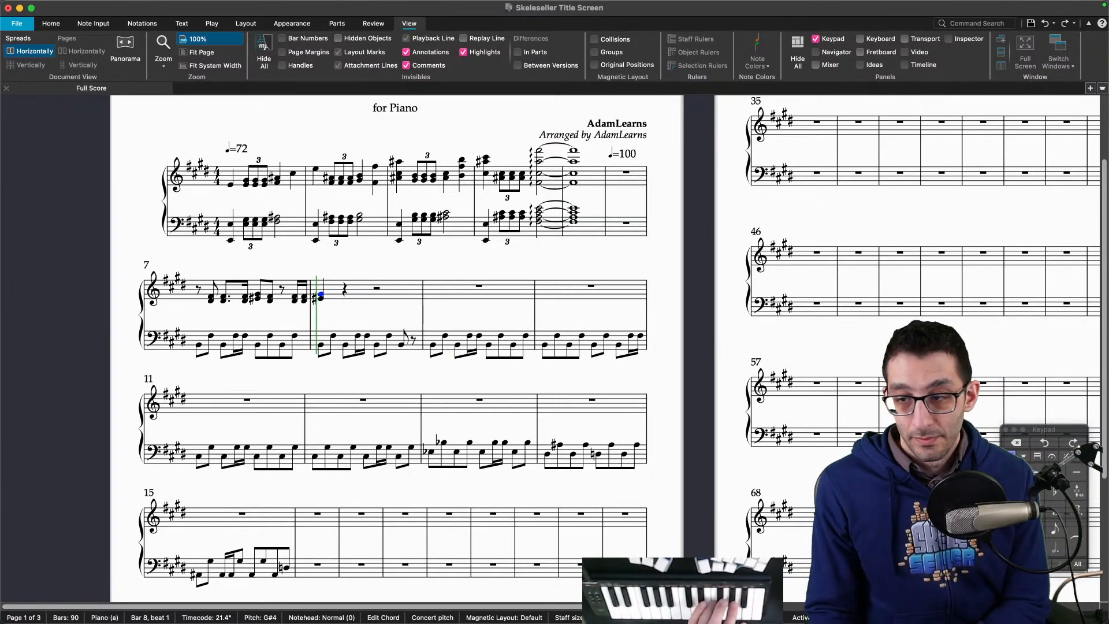
left_click(1052, 528)
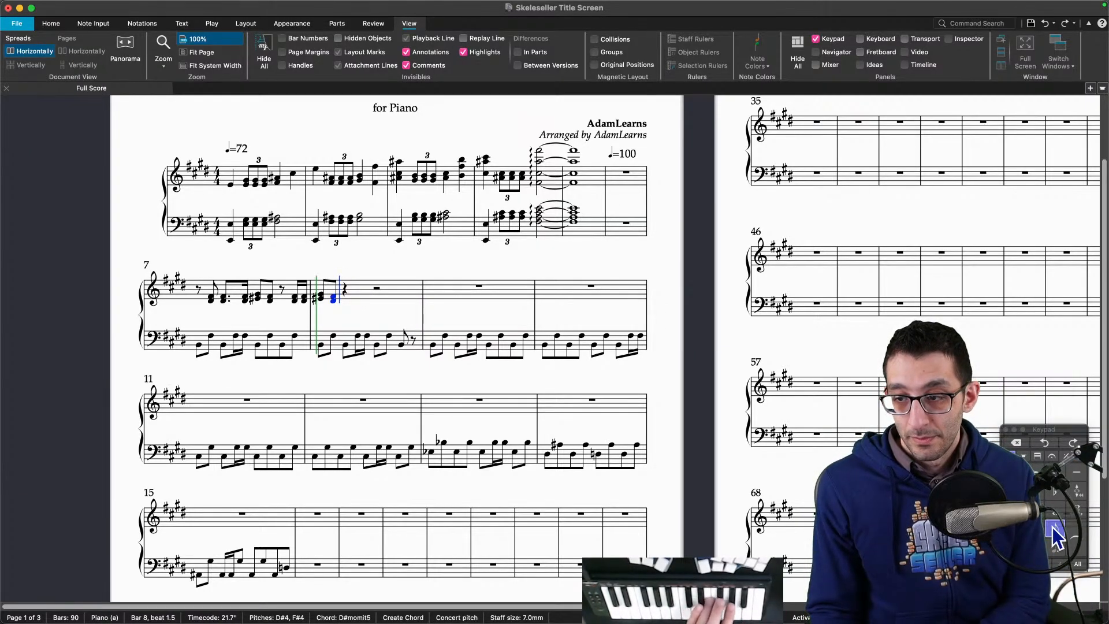
key("Escape")
key("Escape")
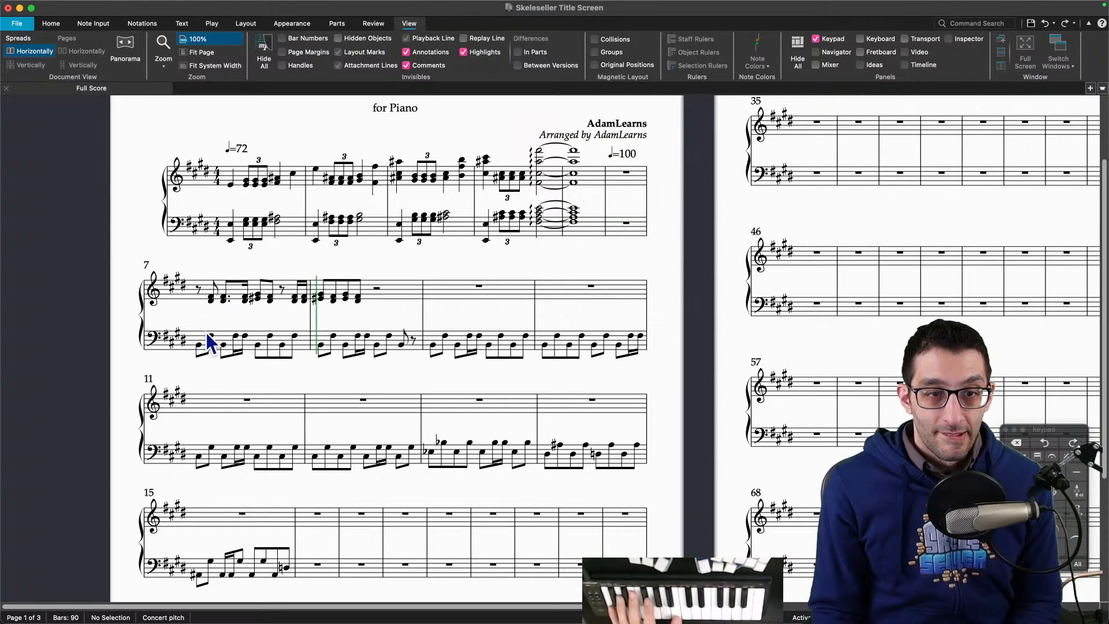
Step: Play back from the start of bar 7 to hear the chords with the bass line
left_click(199, 346)
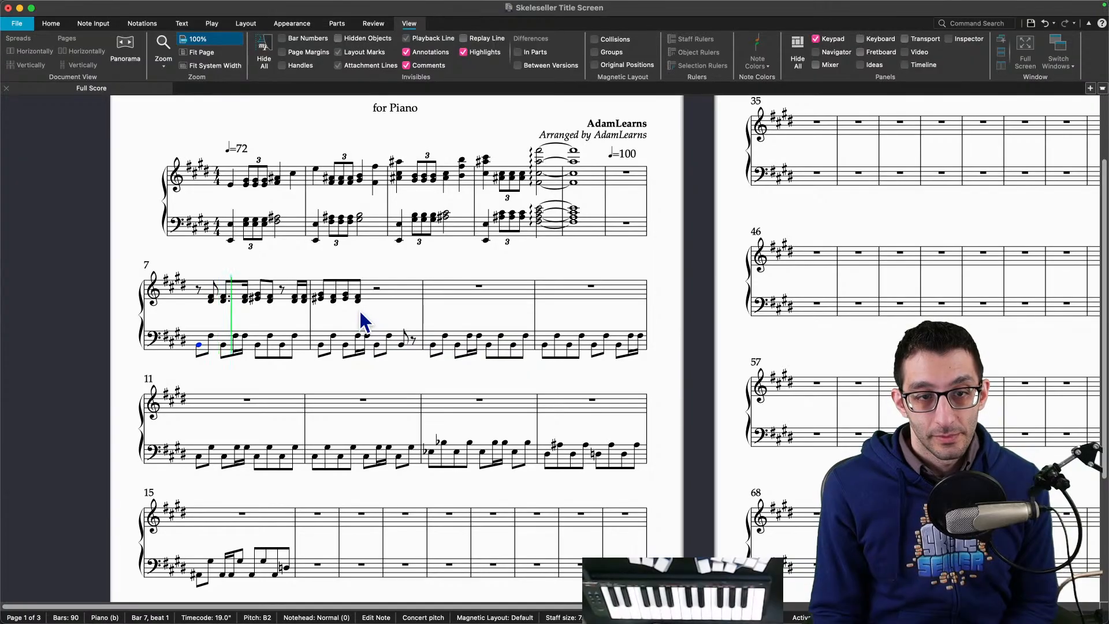
key("space")
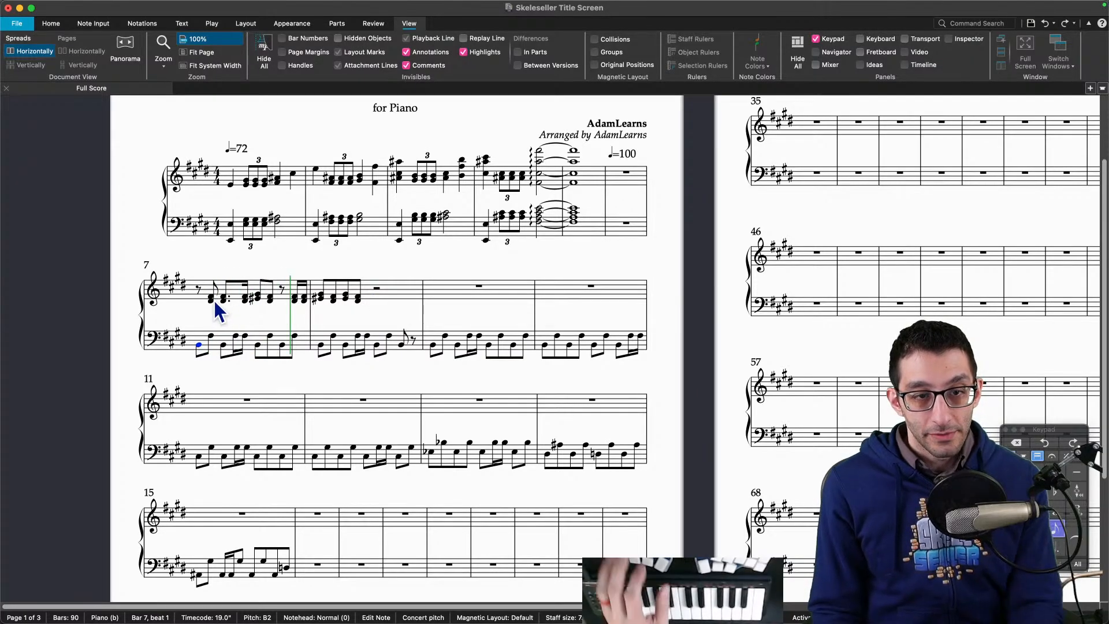
key("Escape")
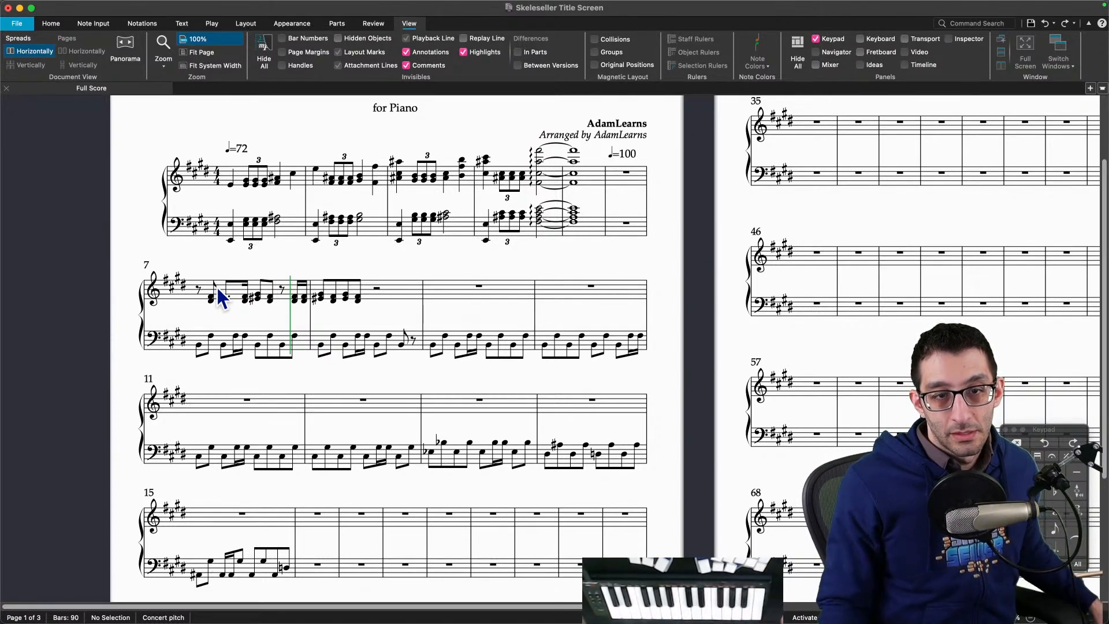
Step: Add staccato articulations to all the chords in treble bar 7
left_click(288, 287)
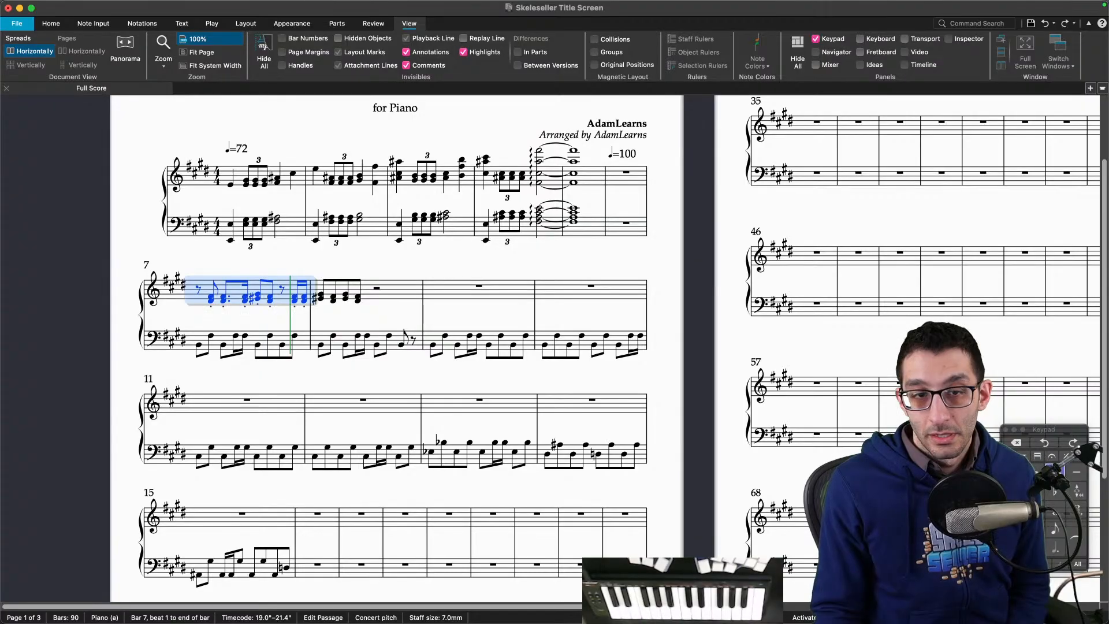
left_click(403, 260)
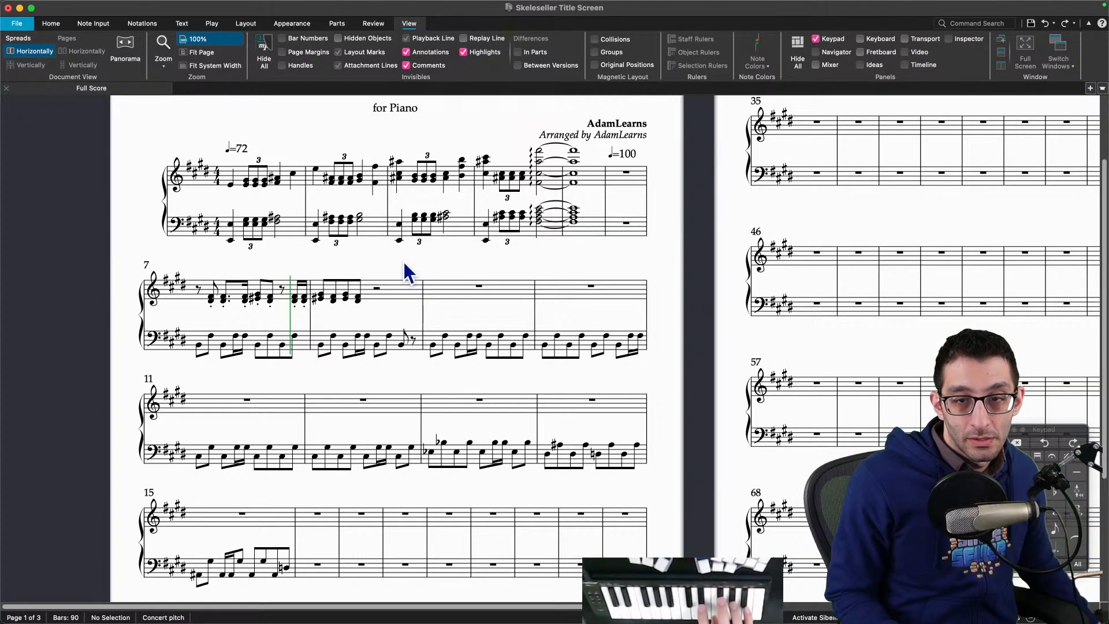
Step: Delete the surplus bars 9 and 10 that repeat the earlier bass pattern
left_click(533, 344)
left_click(538, 341)
left_click(530, 345, "shift")
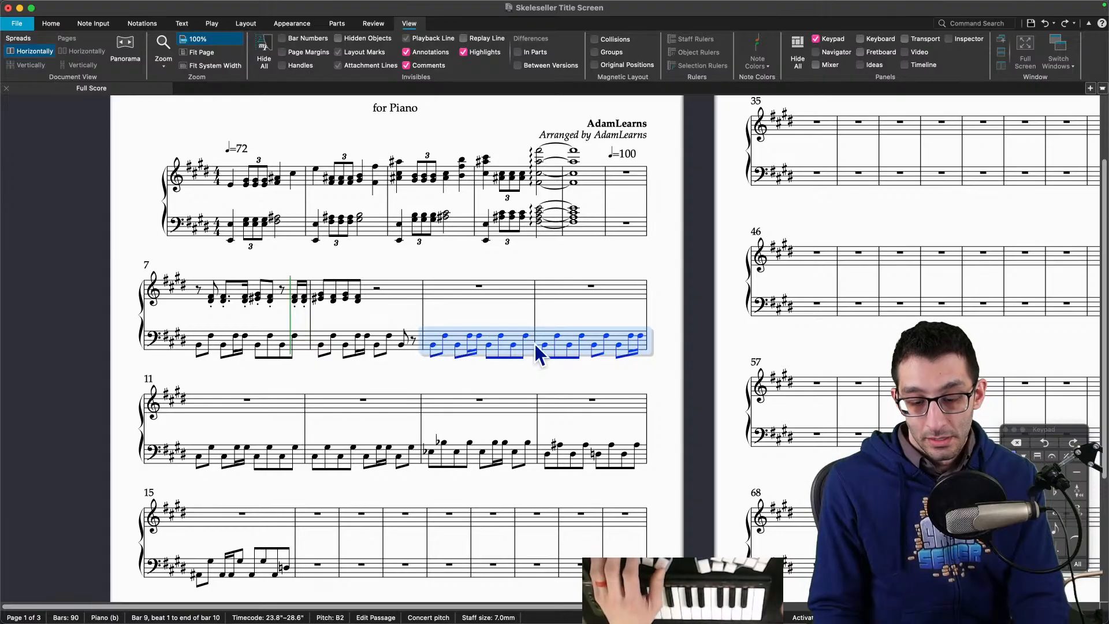
key("super+BackSpace")
key("Return")
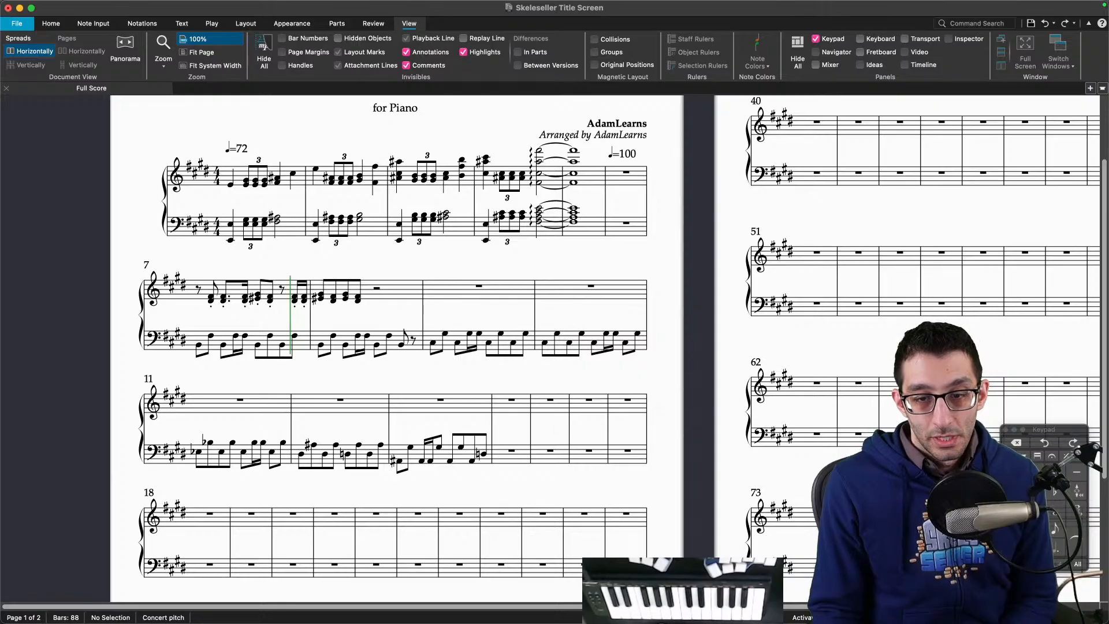
Step: Switch to FL Studio and play the Synpluck Body pattern from bar 3 to hear the first two chord phrases
left_click(753, 597)
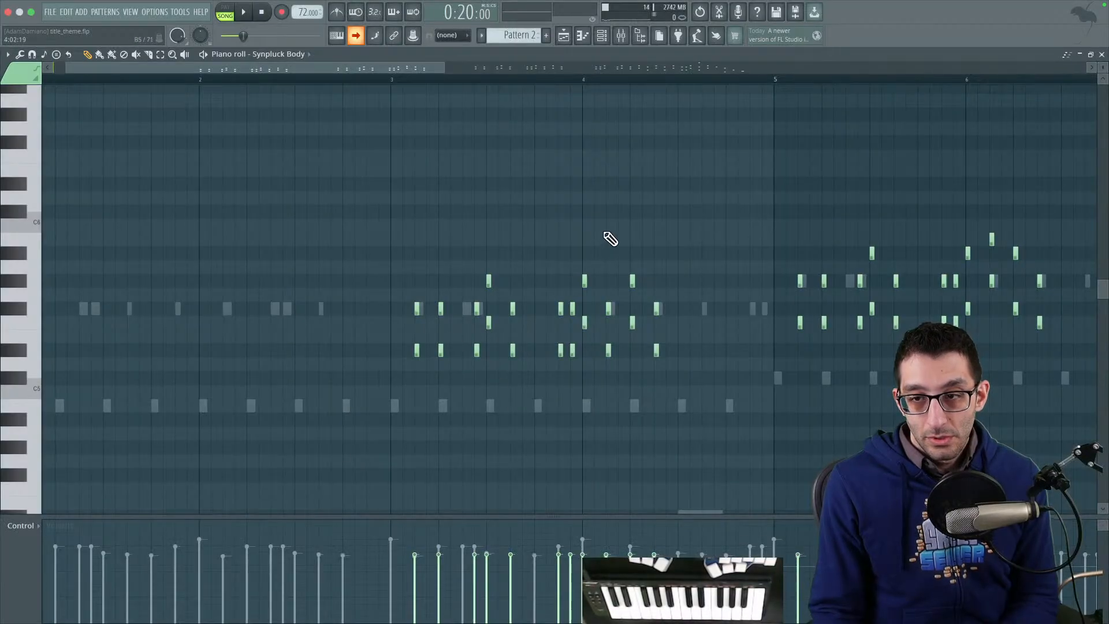
left_click_drag(596, 224, 412, 212)
left_click_drag(214, 255, 247, 259)
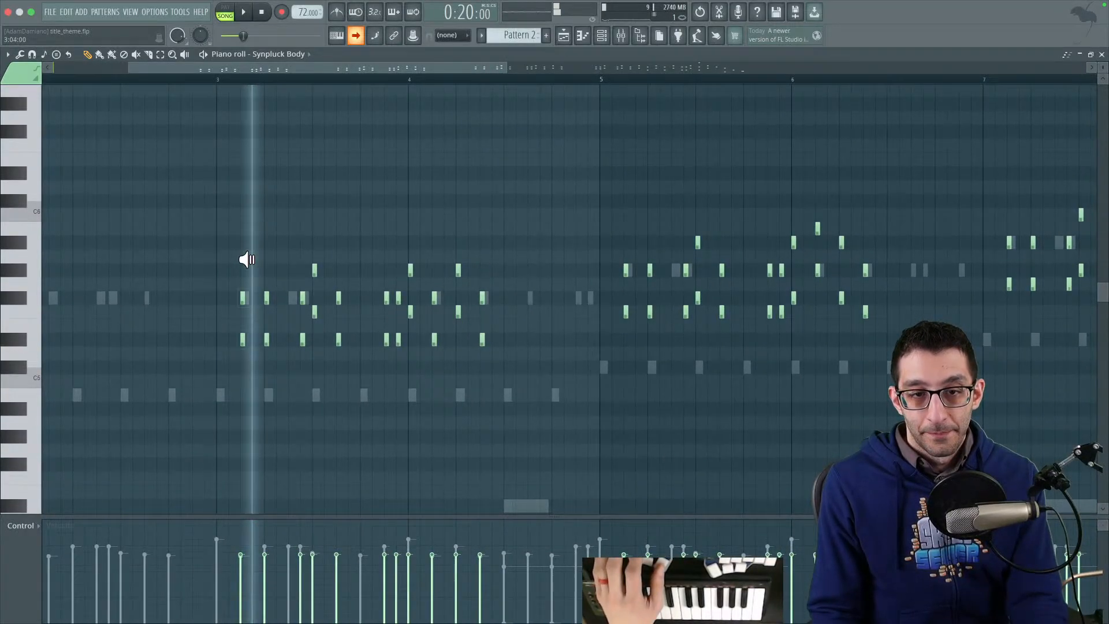
left_click(226, 81)
key("space")
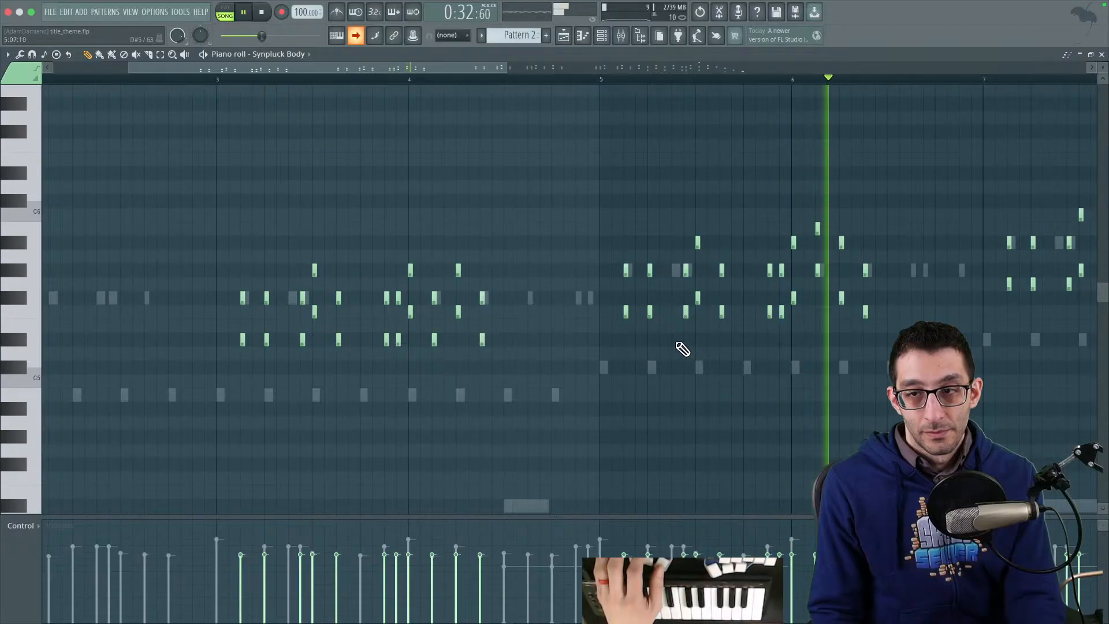
key("space")
Step: Switch back to Sibelius, copy the treble passage of bars 7–8 to bars 9–10 and raise it one diatonic step
left_click(620, 592)
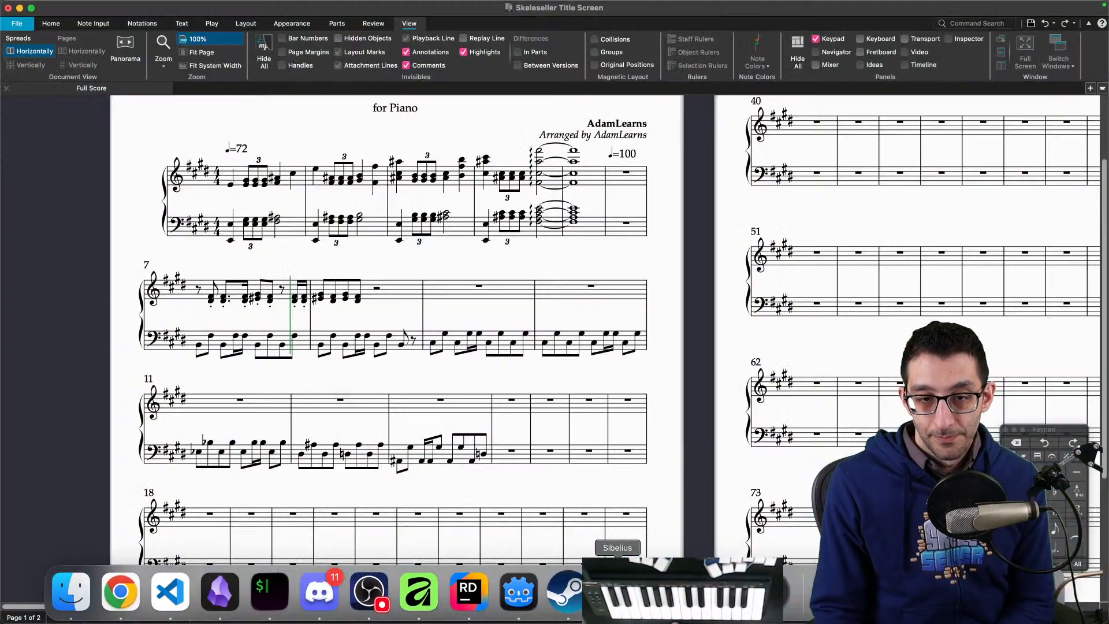
left_click(206, 286)
left_click(401, 294, "shift")
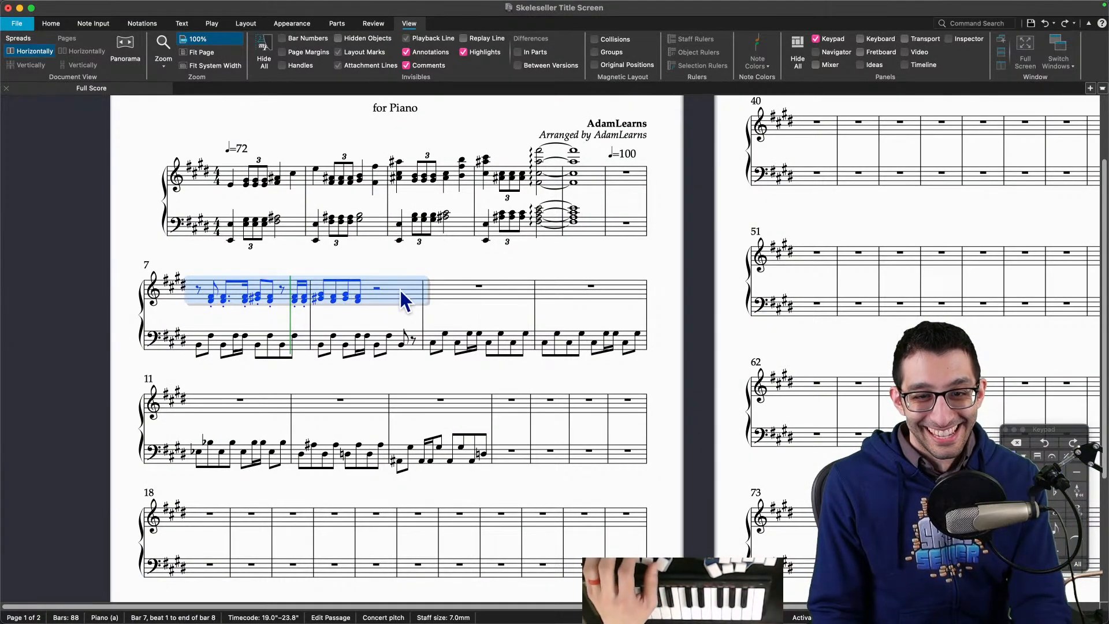
left_click(452, 297, "alt")
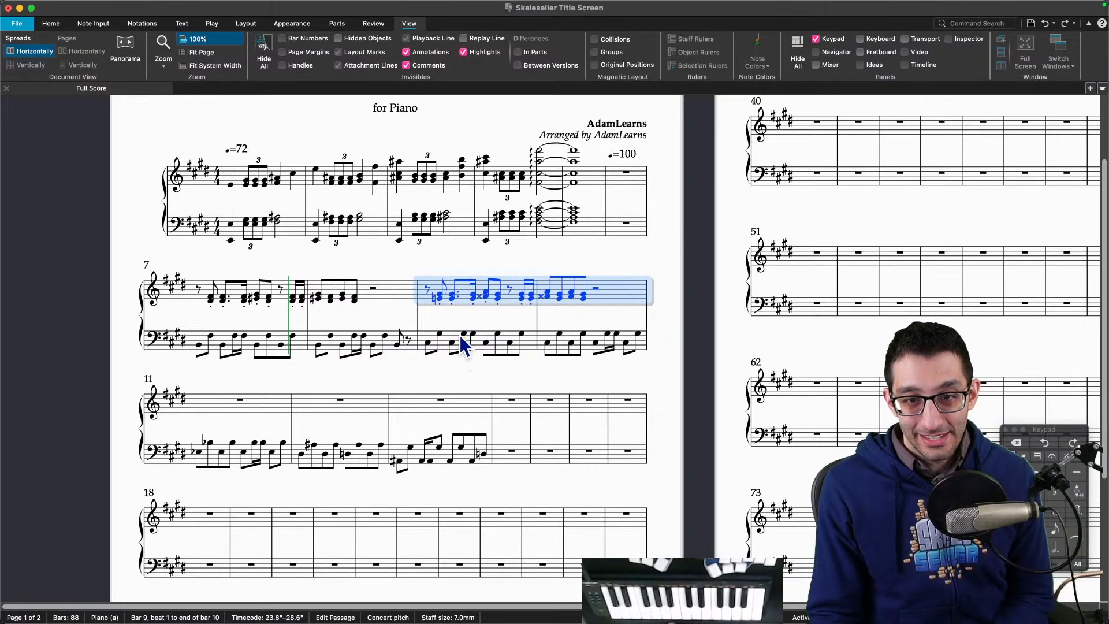
key("Escape")
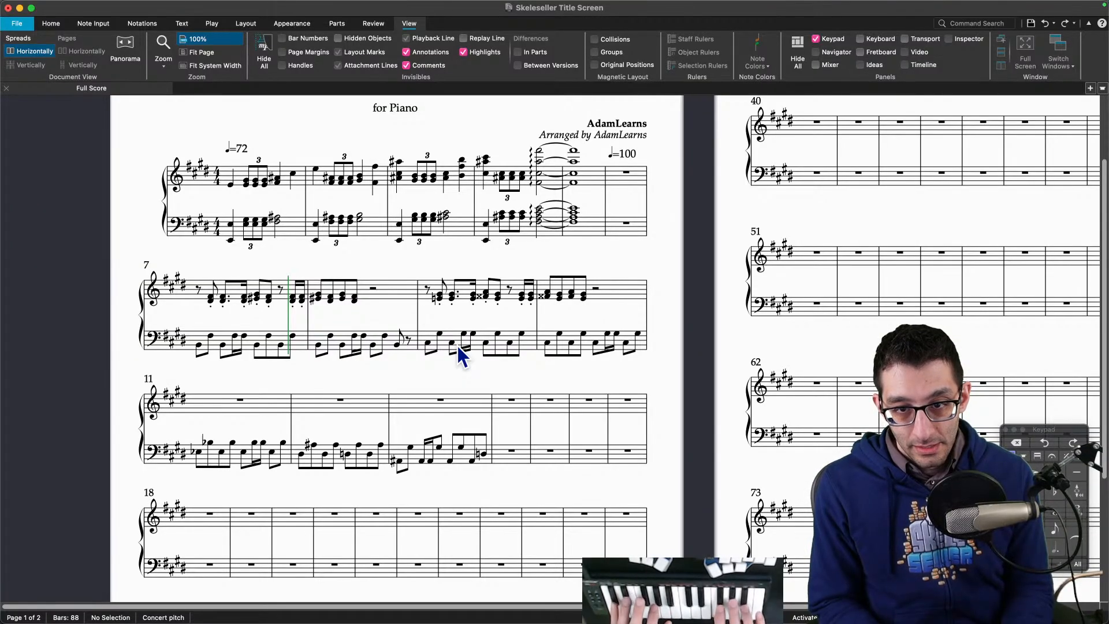
Step: Correct the chords of treble bar 9 to E#4–G#4, with F#4–A#4 on beat 3 and a rest on beat 4
left_click(437, 296)
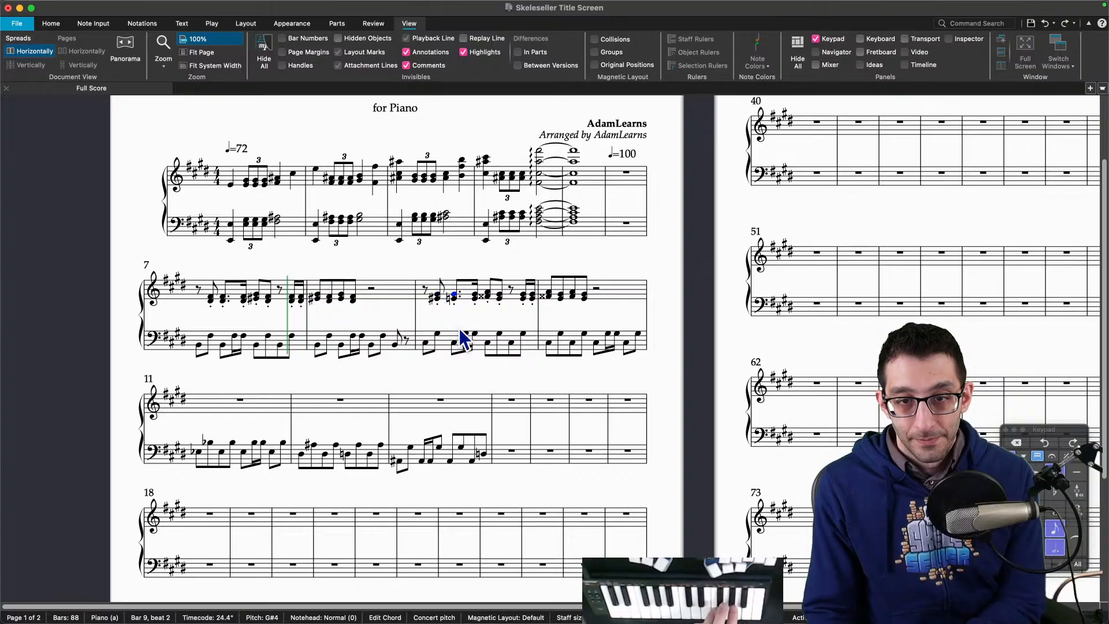
key("Escape")
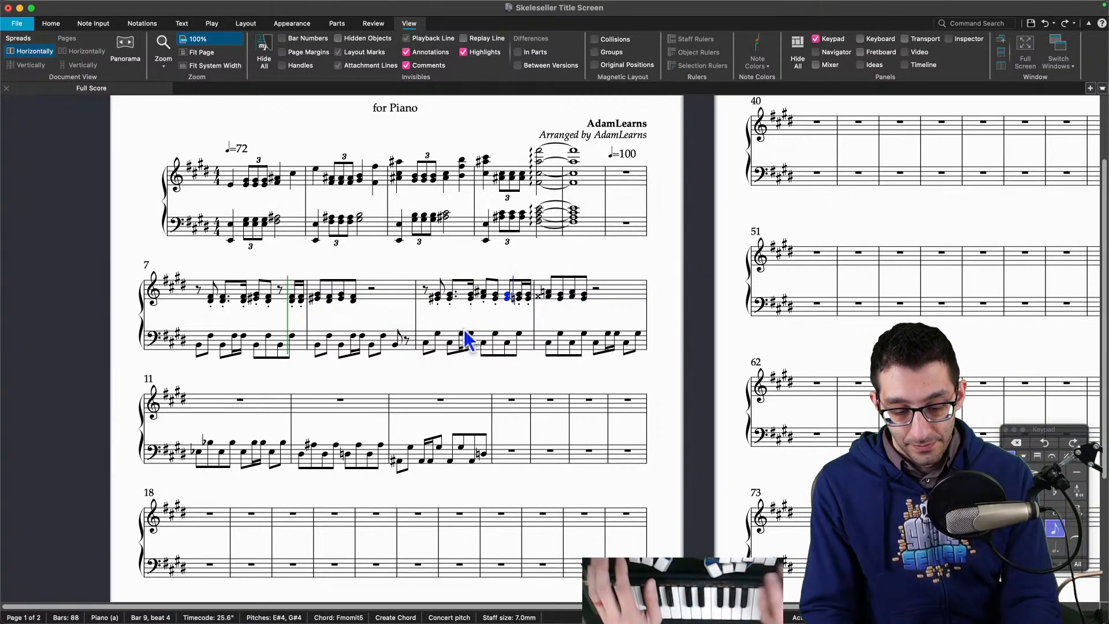
key("Delete")
key("Right")
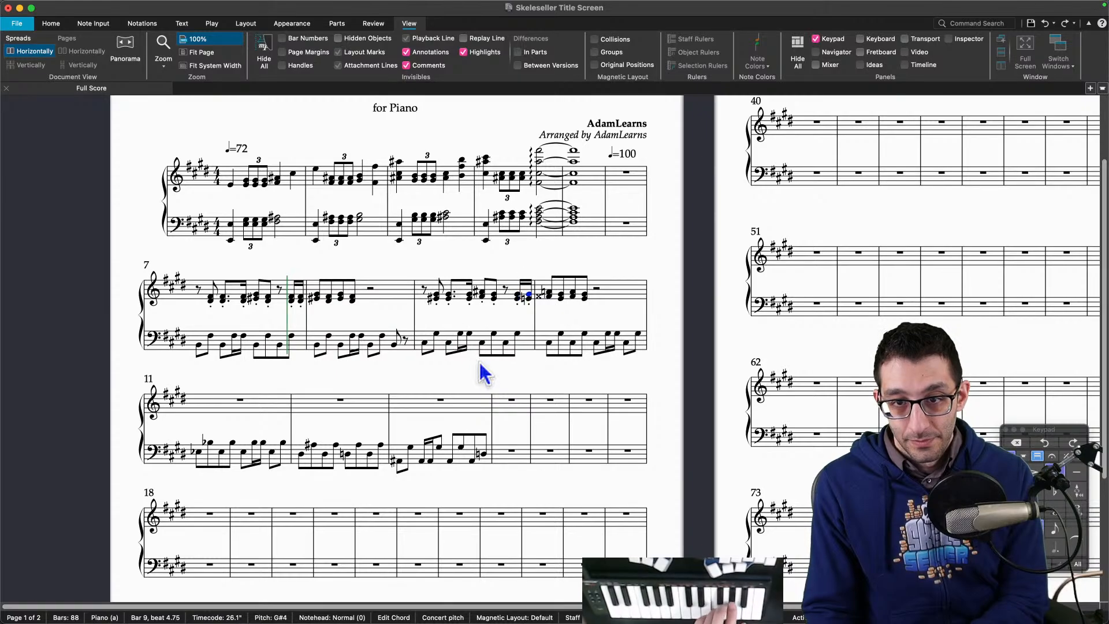
Step: Correct the four chords of treble bar 10, starting with F#4–A#4 and ending with E#4–G#4
key("Right")
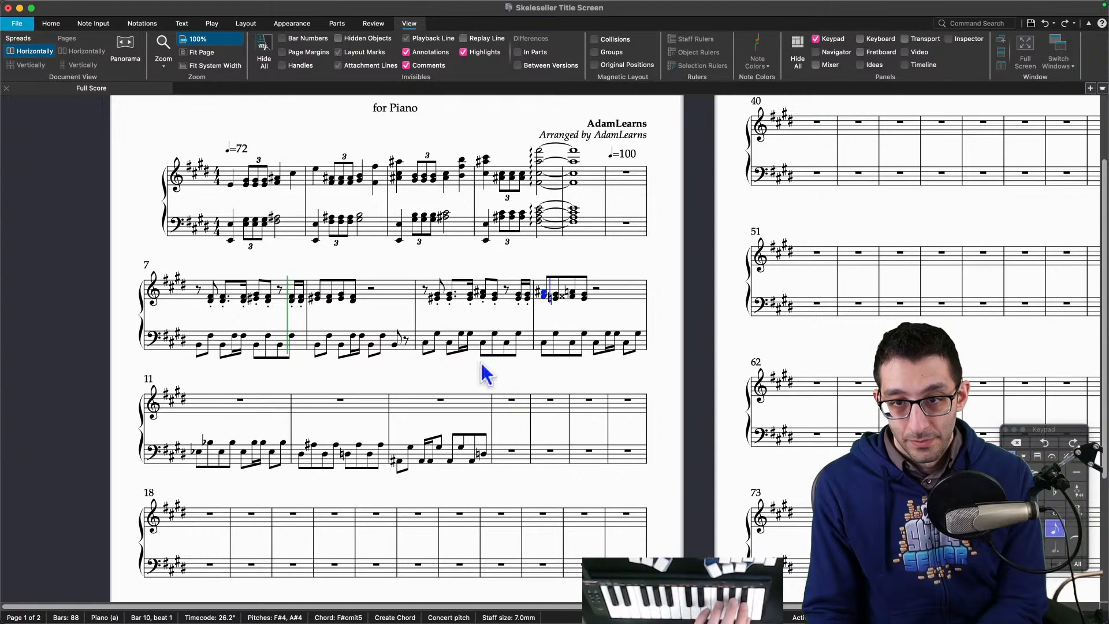
key("Right")
key("Right")
key("Escape")
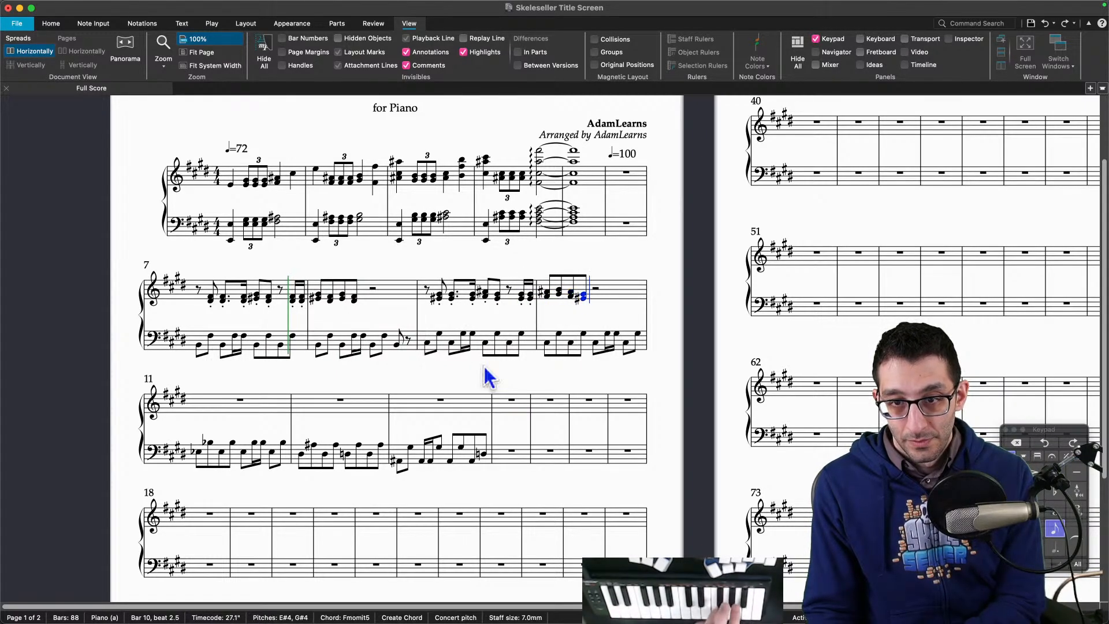
Step: Play back from the first chord of bar 9 to hear the corrected passage
left_click(441, 295)
key("p")
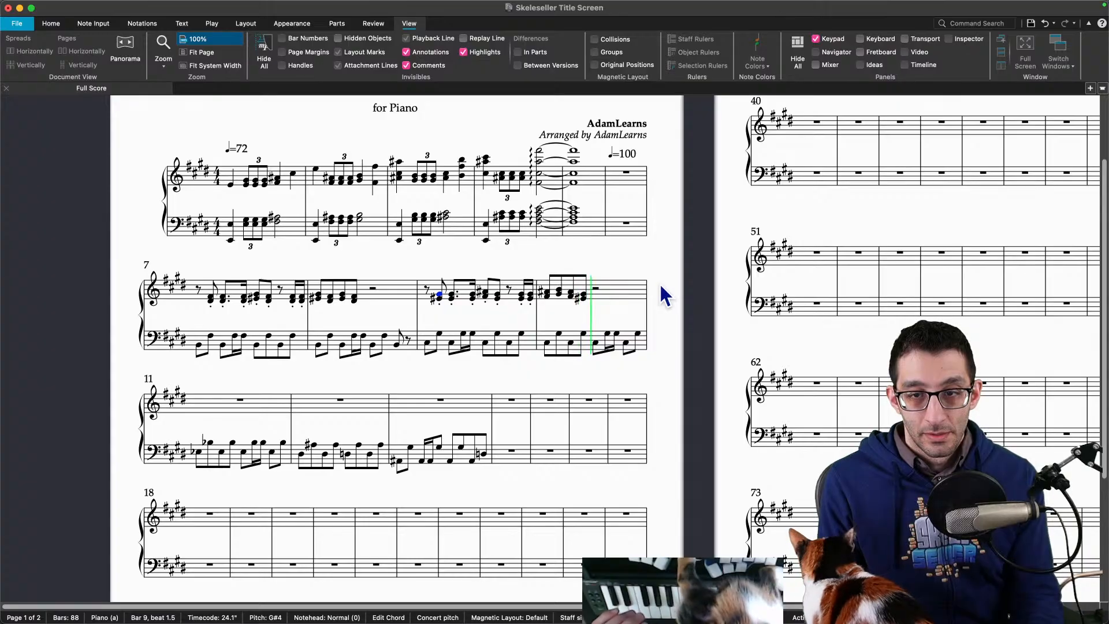
key("space")
key("Escape")
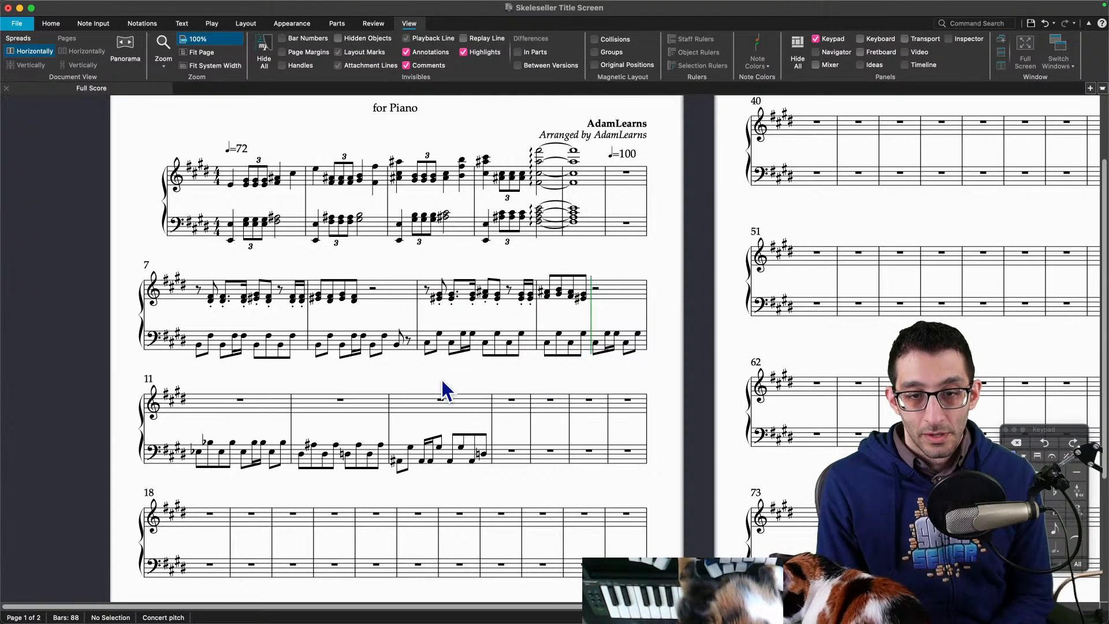
Step: Switch to FL Studio and play the Synpluck Body pattern from bar 7 to hear the next chord phrase
scroll(442, 380, "down", 2)
left_click(757, 593)
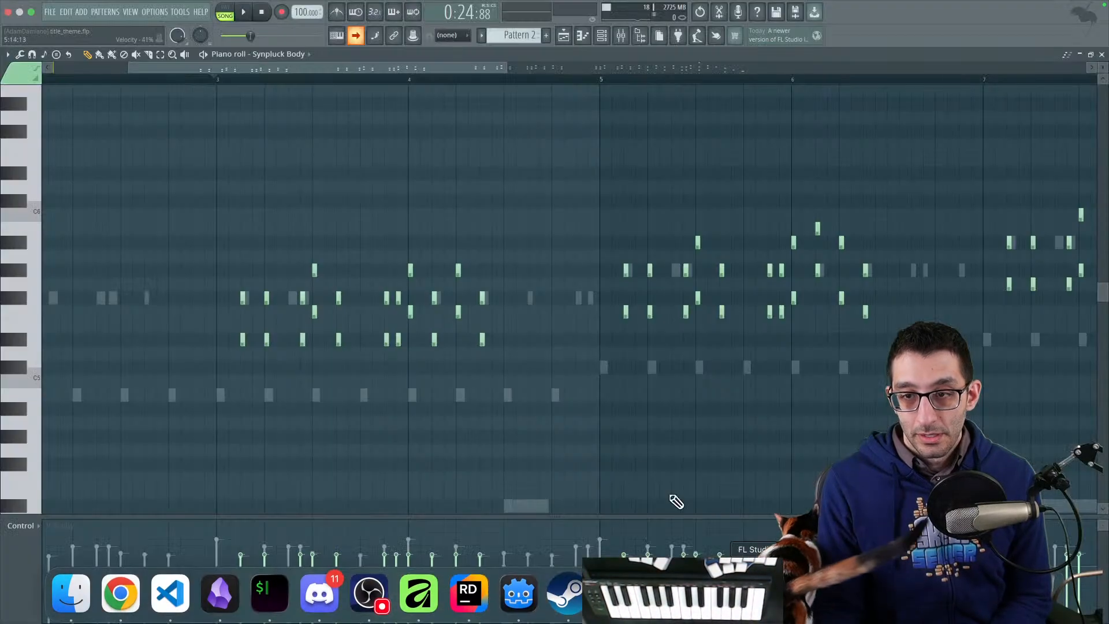
scroll(483, 379, "right", 6)
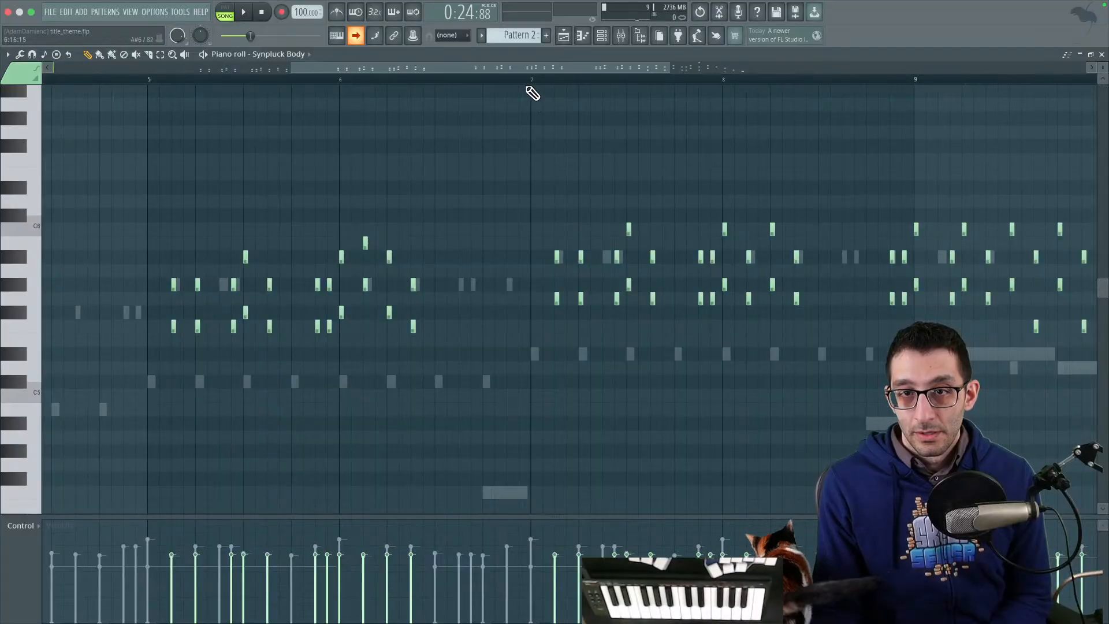
left_click(527, 79)
key("space")
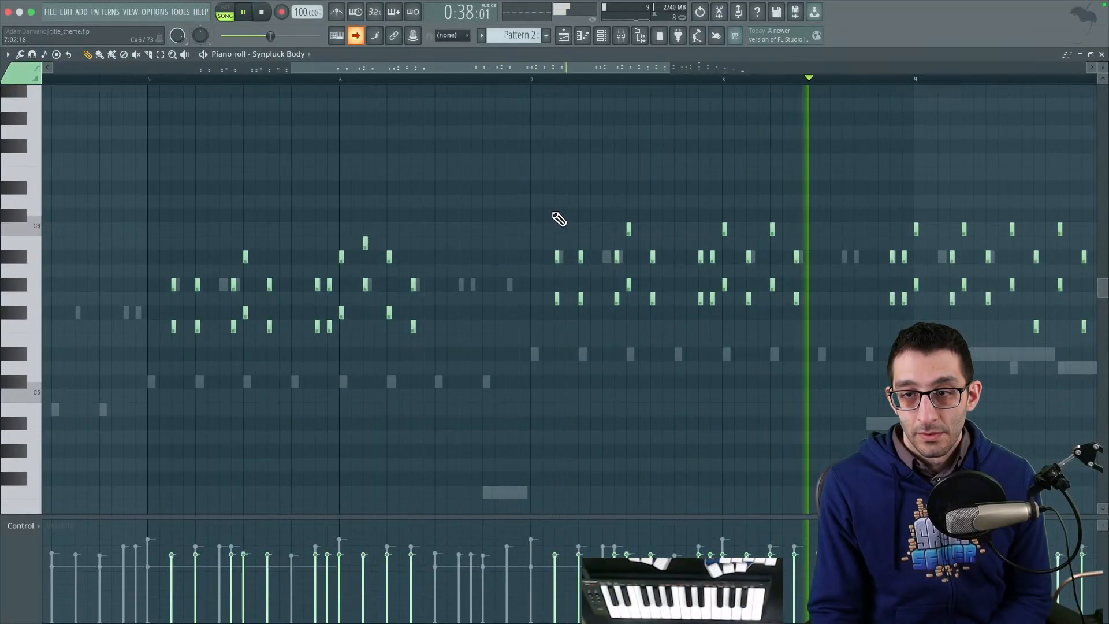
key("space")
Step: Switch back to Sibelius, copy the treble passage of bars 7–8 to bars 11–12 and raise it one diatonic step
left_click(617, 592)
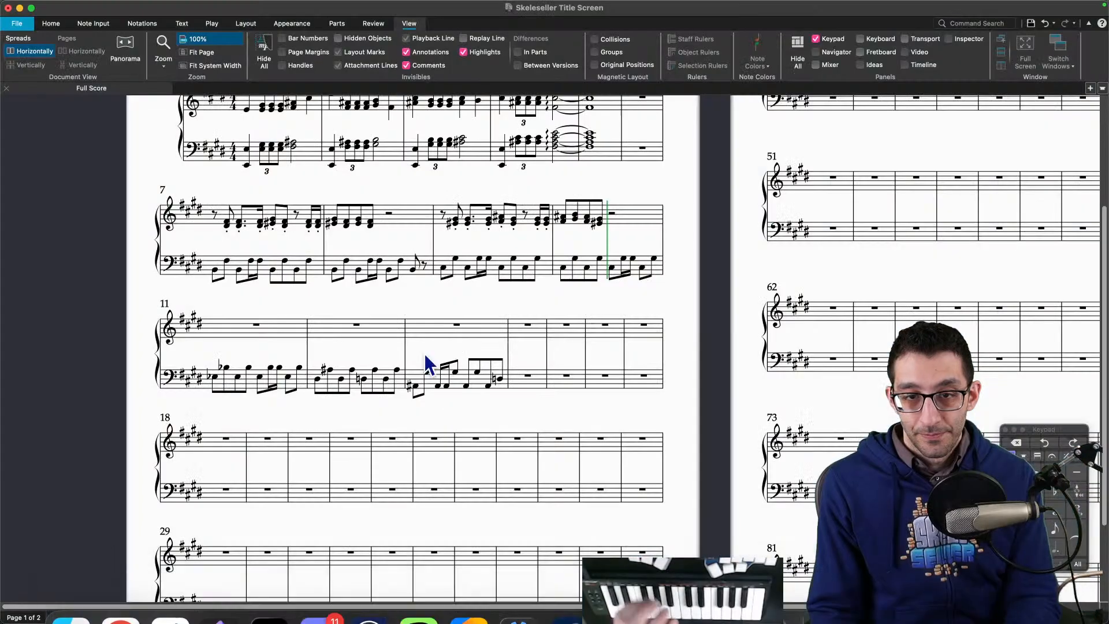
left_click_drag(272, 223, 228, 221)
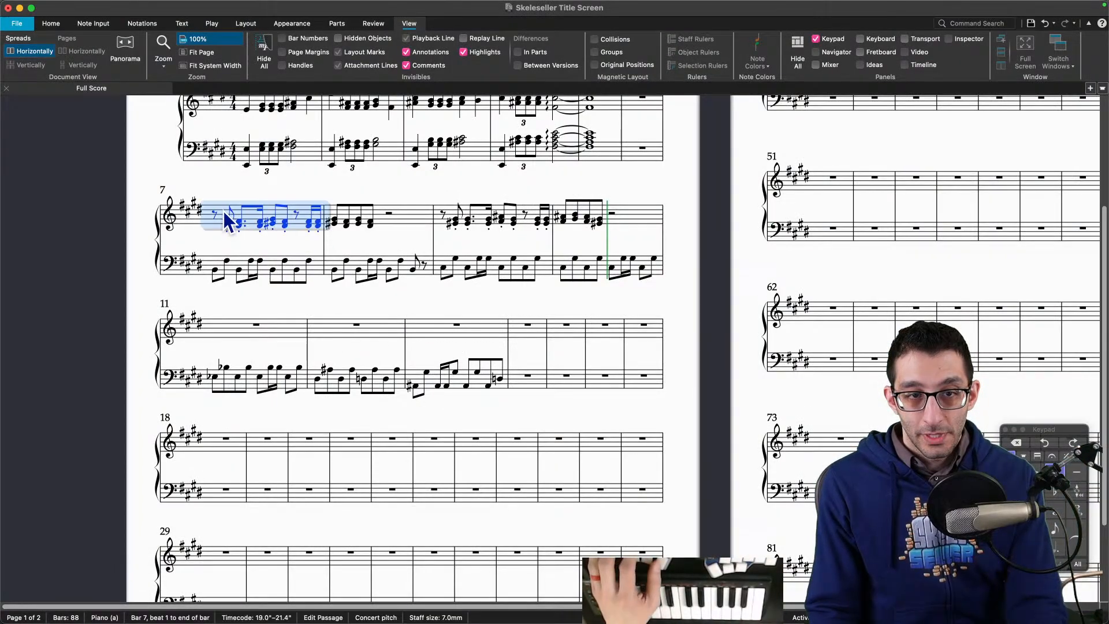
left_click(419, 228, "shift")
left_click(289, 343)
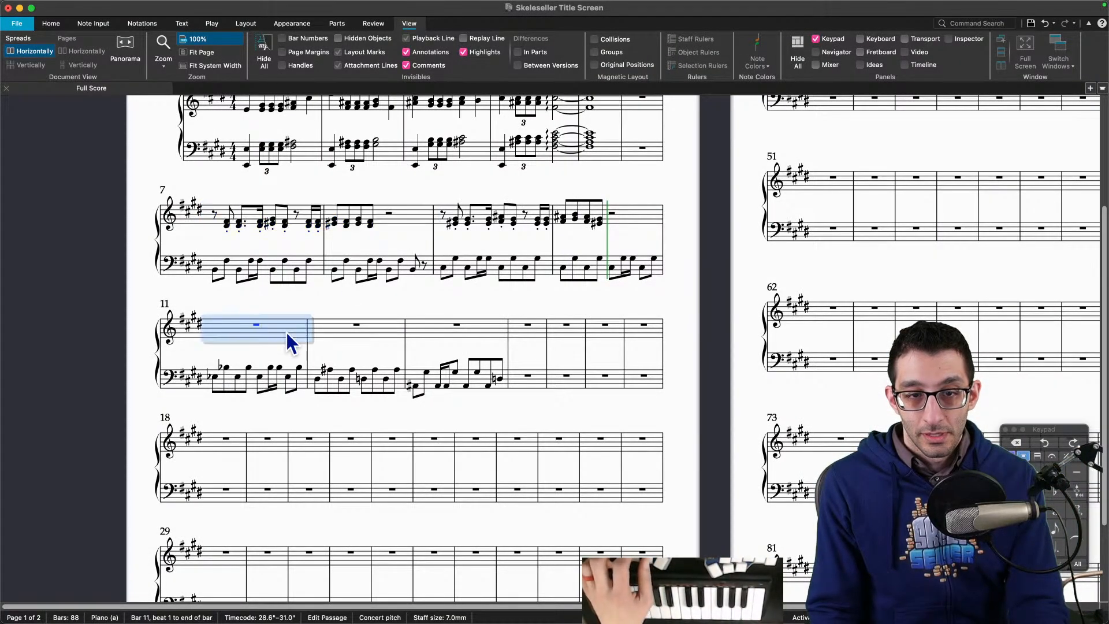
key("super+v")
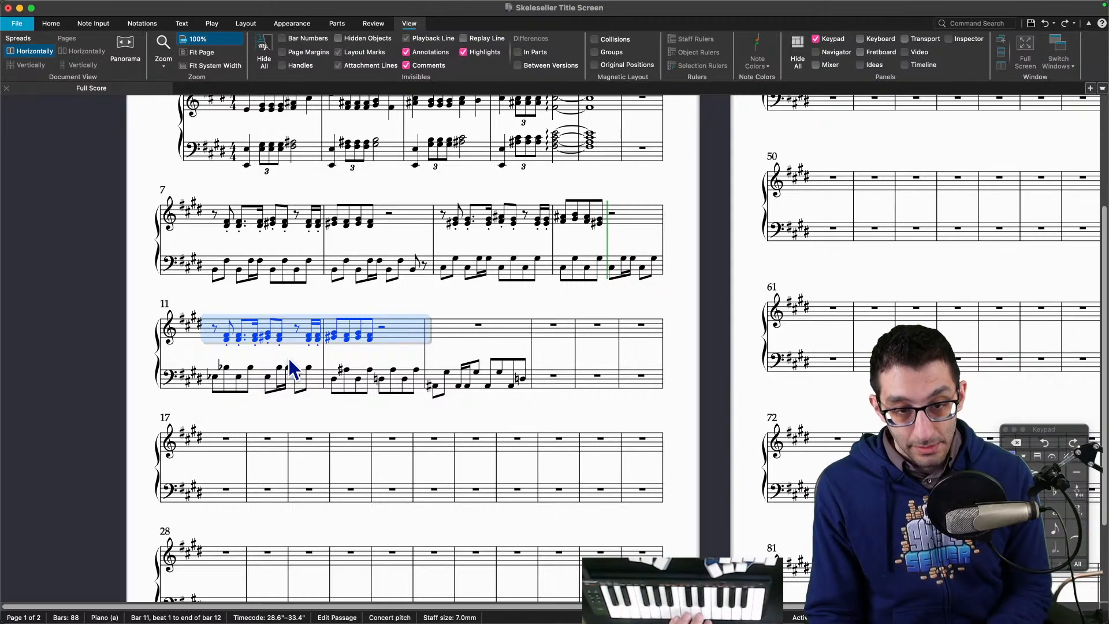
key("Up")
key("Up")
key("Down")
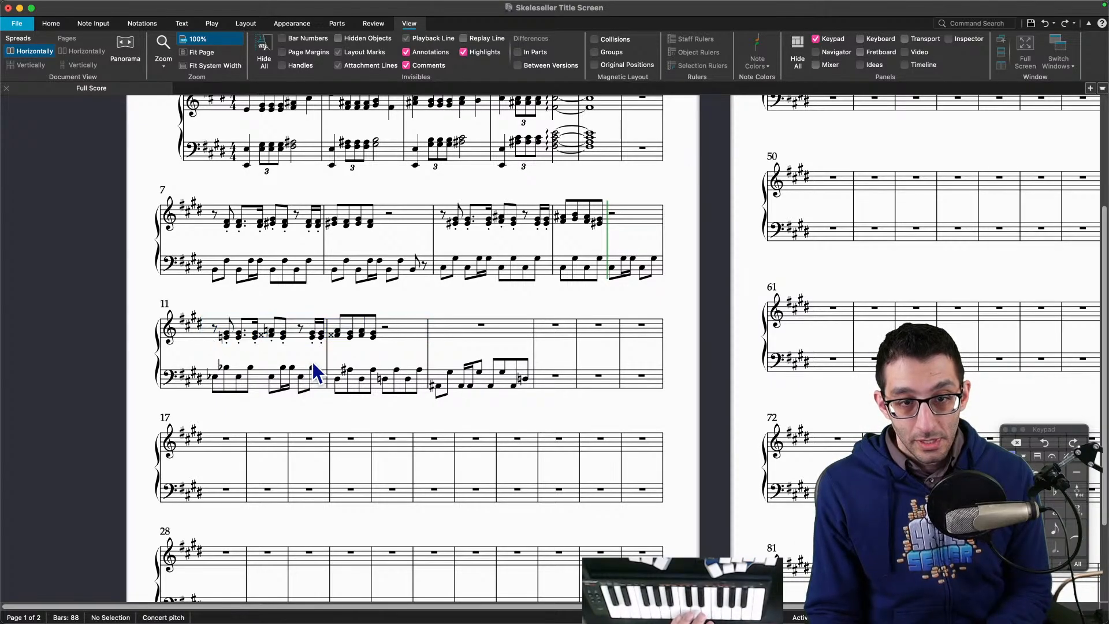
key("Escape")
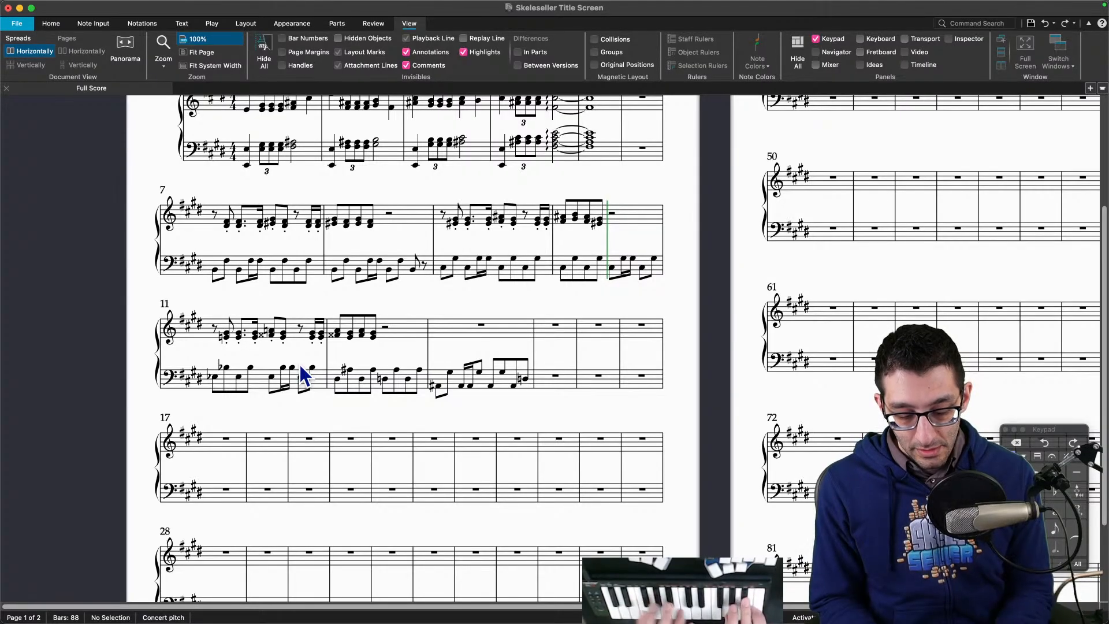
Step: Raise the treble passage in bars 11–12 two more diatonic steps, and undo a trial G4–A#4 chord at beat 1.5 of bar 11
left_click(376, 333)
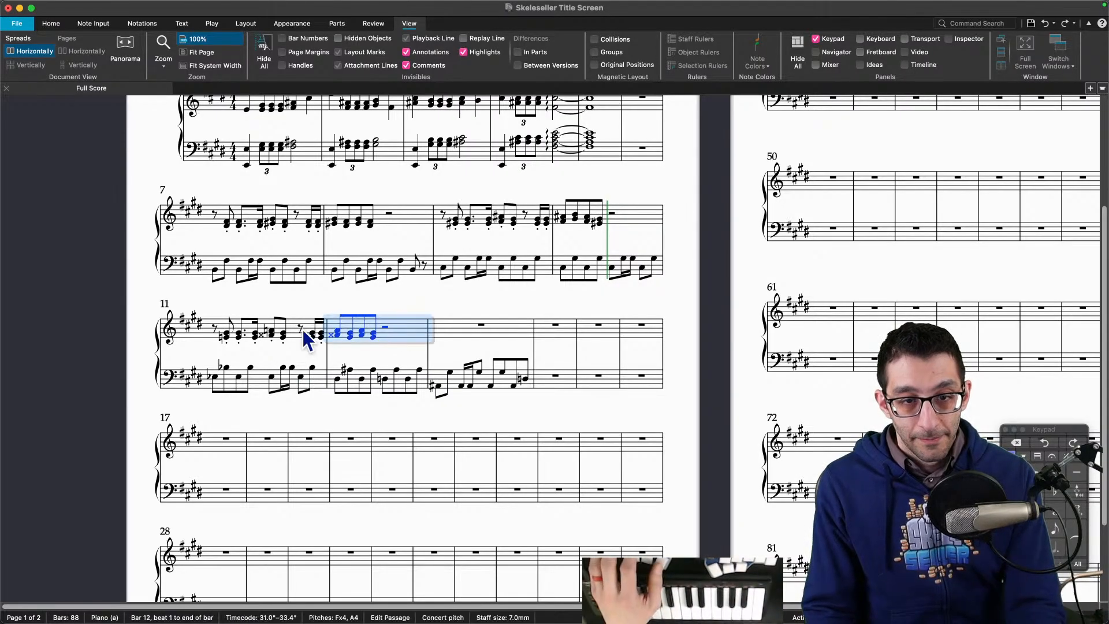
left_click(300, 332, "shift")
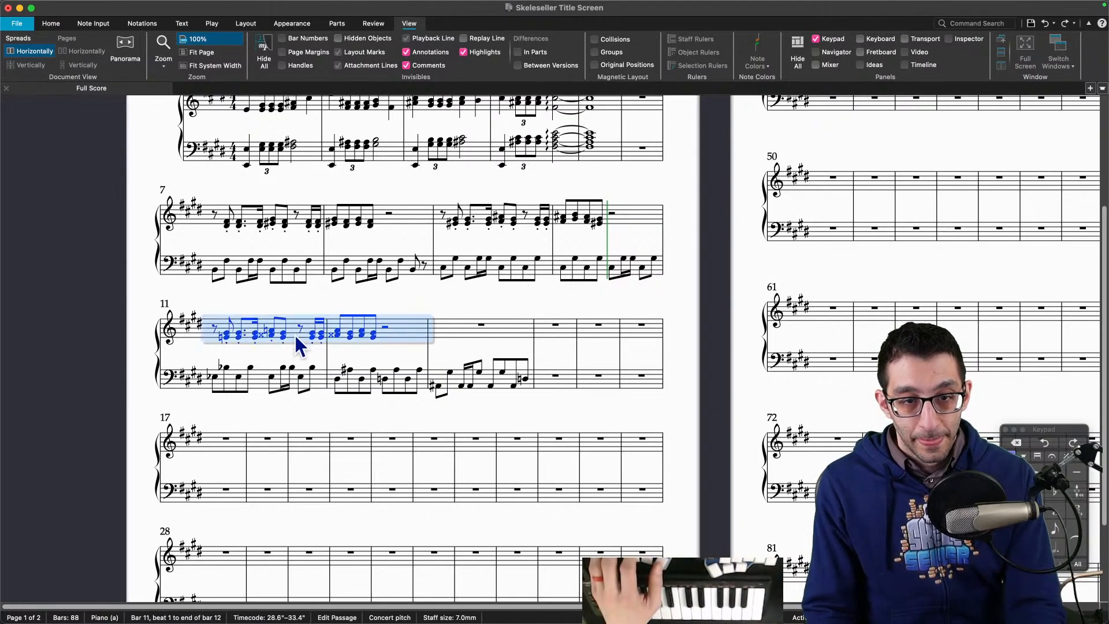
left_click(227, 329)
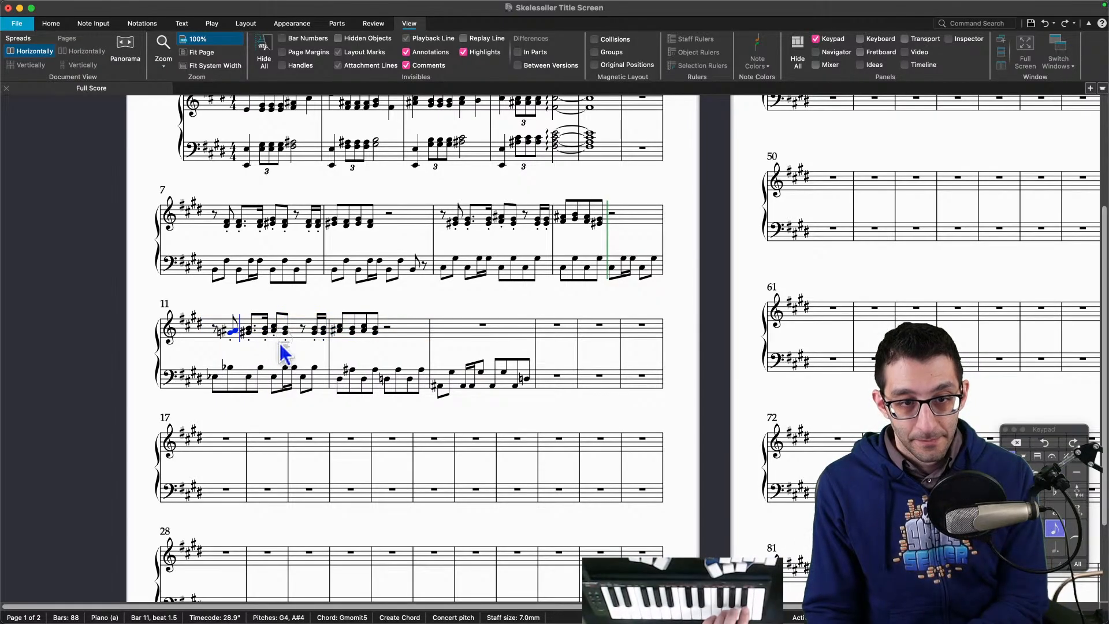
key("super+z")
key("Escape")
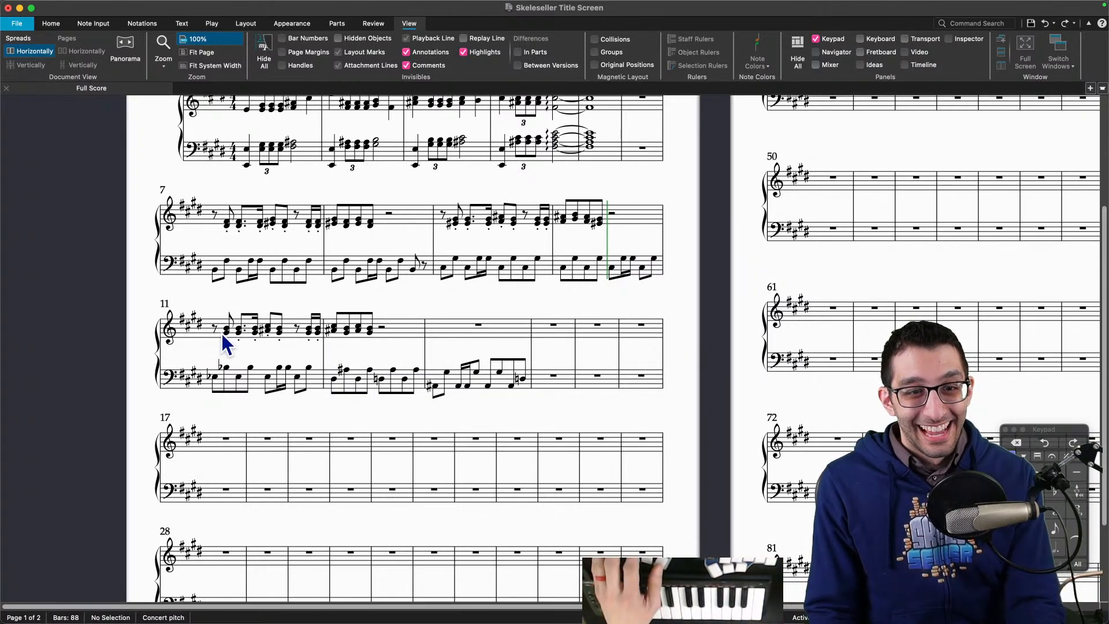
Step: Apply a Db major key signature to both staves from bar 11 to the end of the score at bar 88
left_click(206, 333)
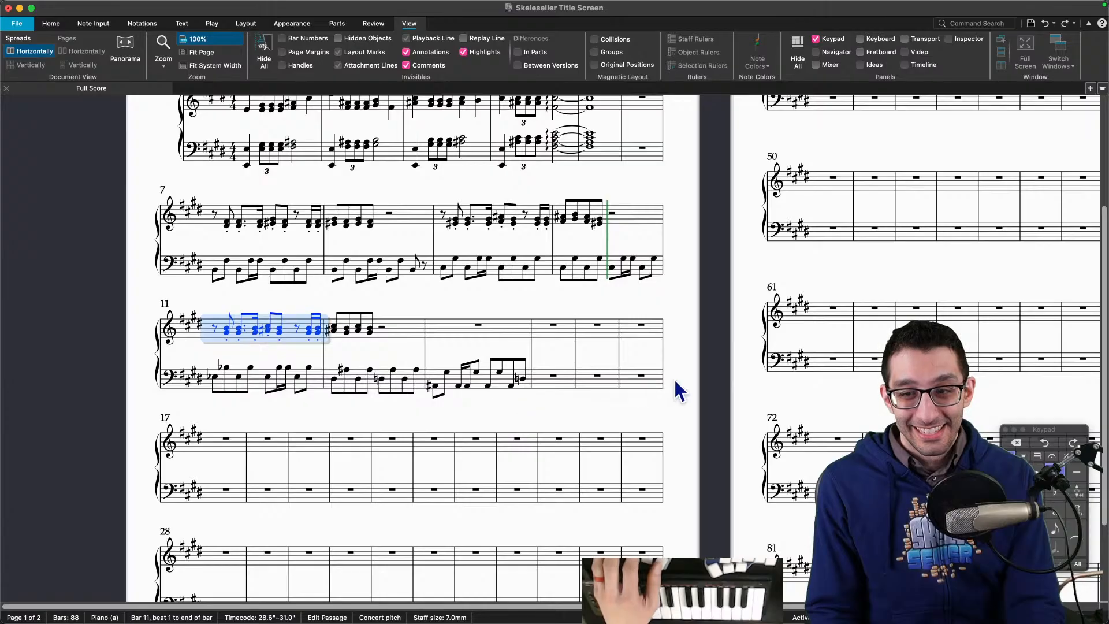
scroll(725, 385, "down", 5)
left_click(735, 471, "shift")
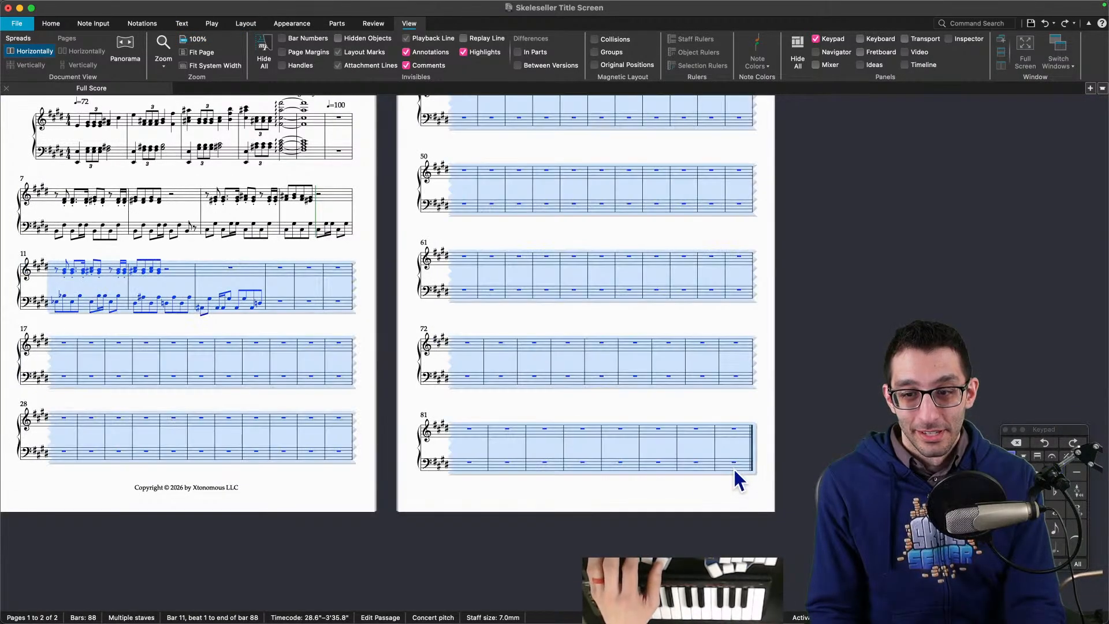
scroll(354, 340, "up", 2)
scroll(354, 341, "left", 3)
left_click(103, 25)
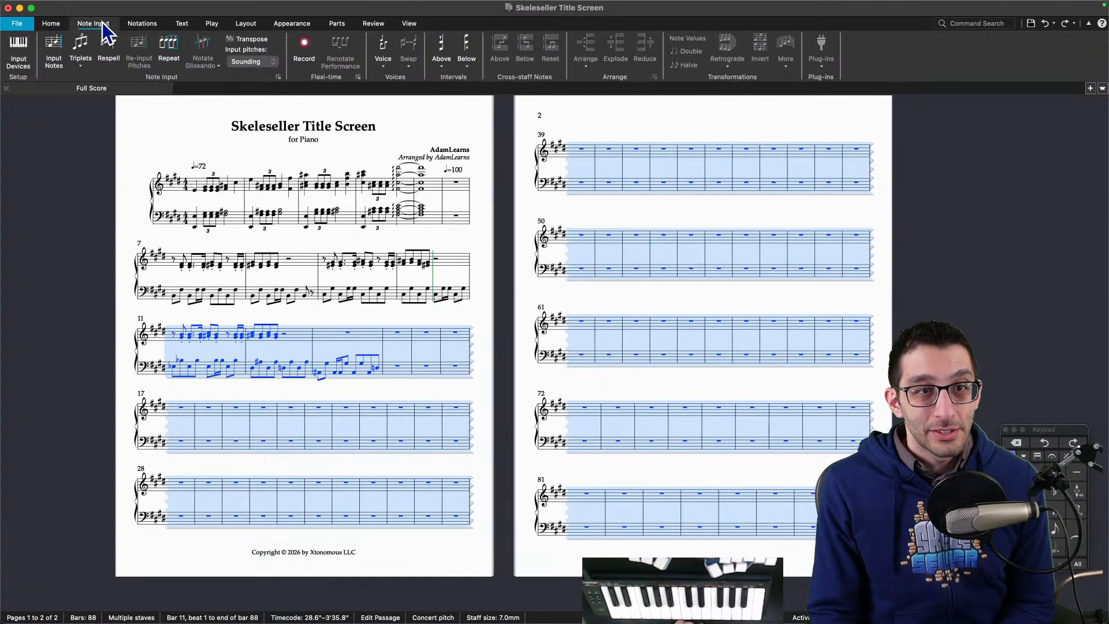
left_click(141, 24)
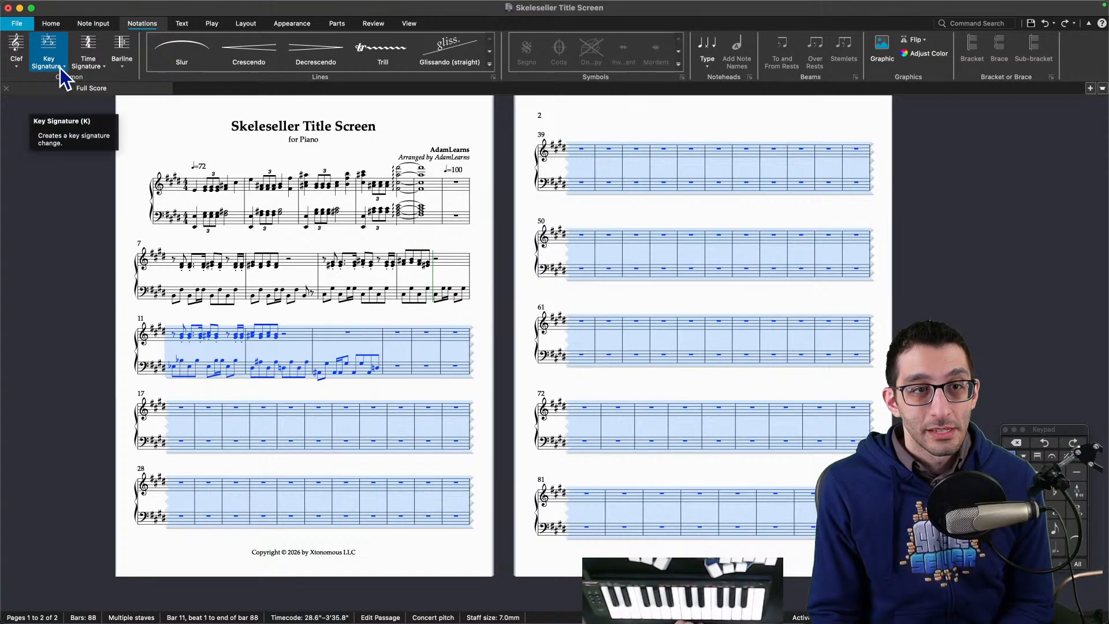
left_click(49, 52)
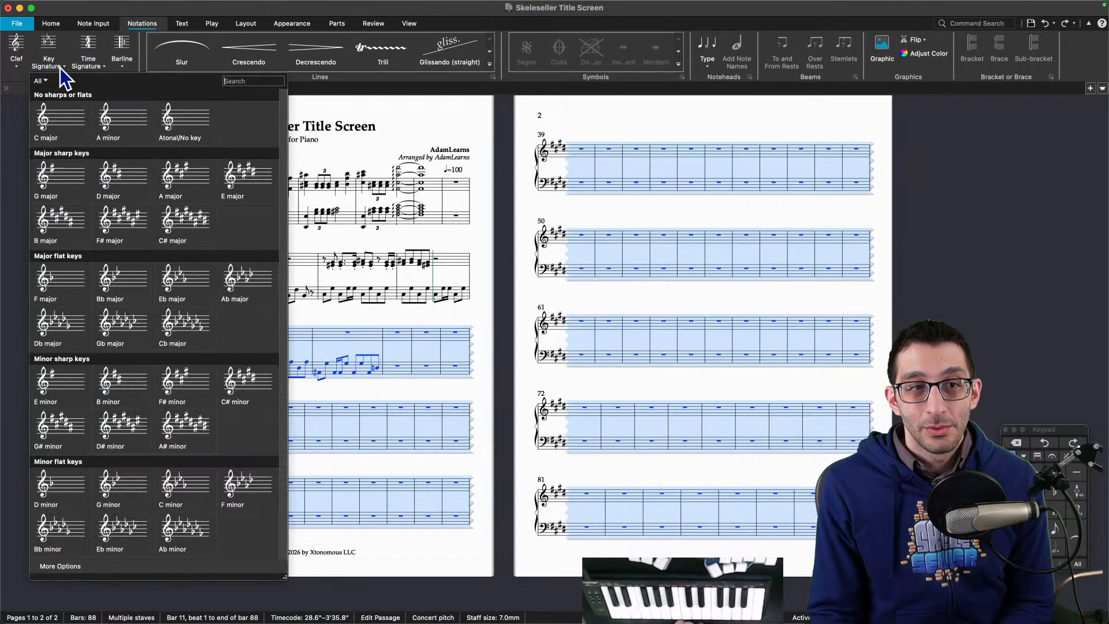
left_click(78, 335)
scroll(196, 352, "up", 5)
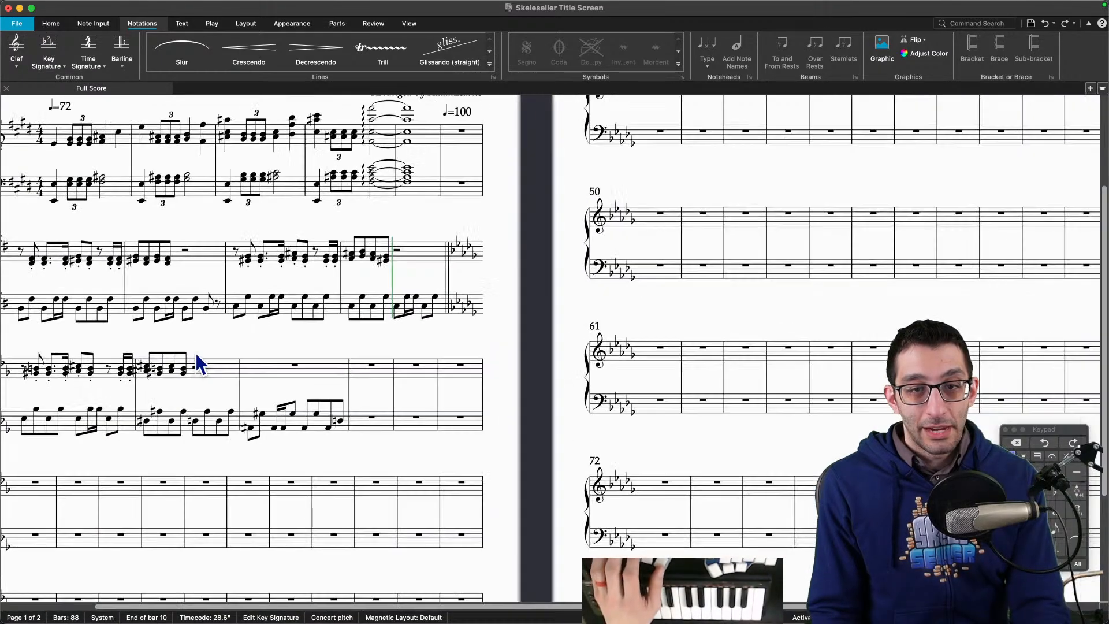
scroll(529, 310, "left", 3)
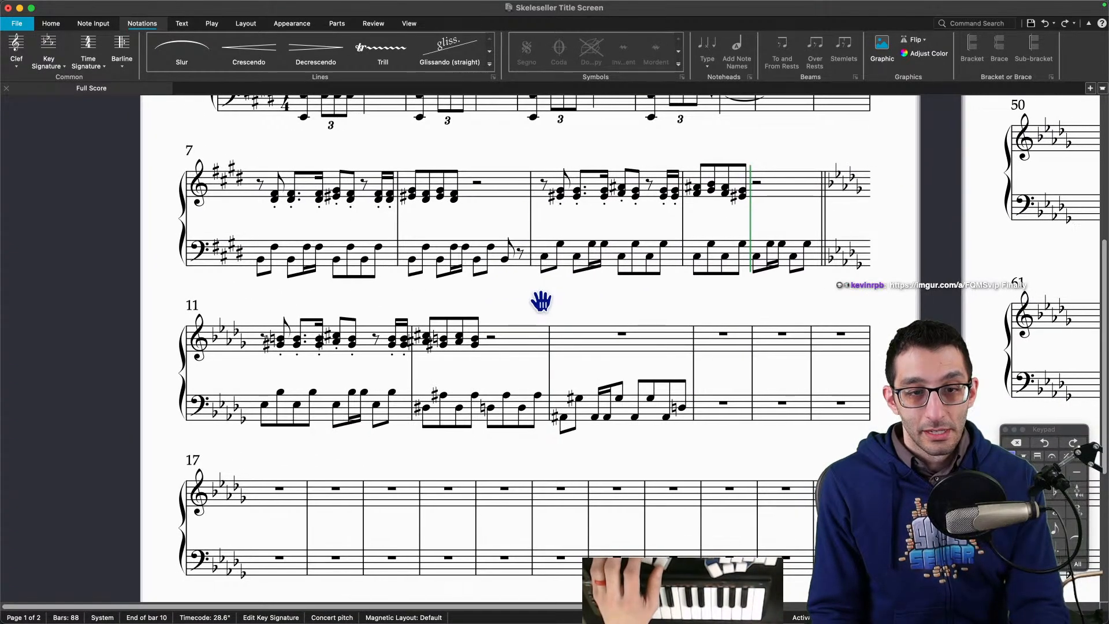
Step: Switch to the TODO document in Google Chrome and add a top-level bullet "WEEKEND" above the Friday entry
key("super+Tab")
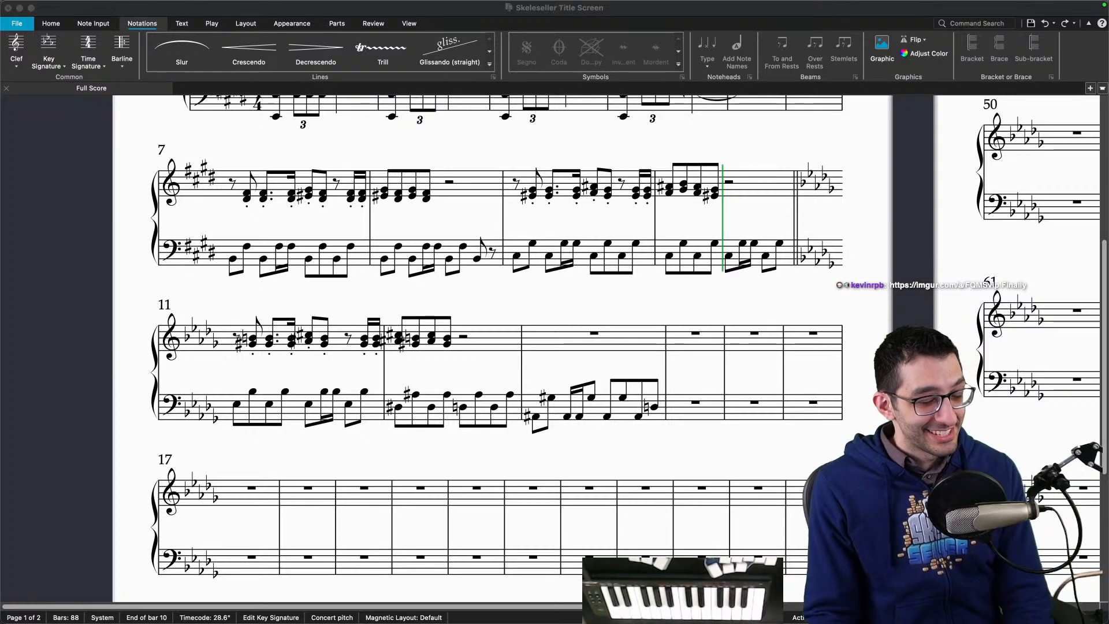
left_click(488, 307)
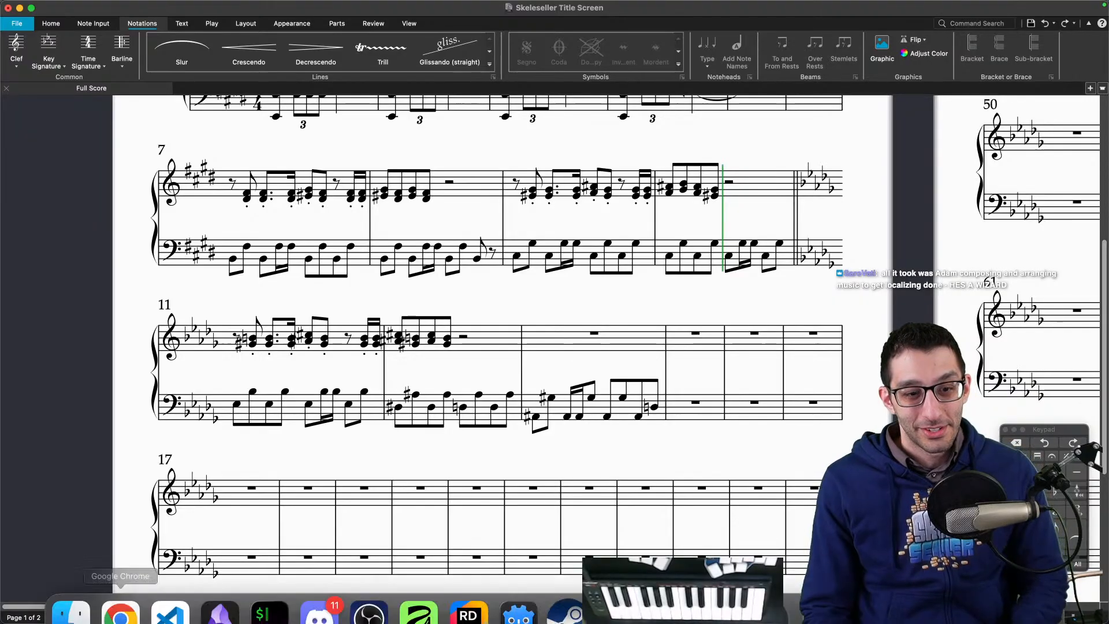
left_click(121, 604)
left_click(130, 12)
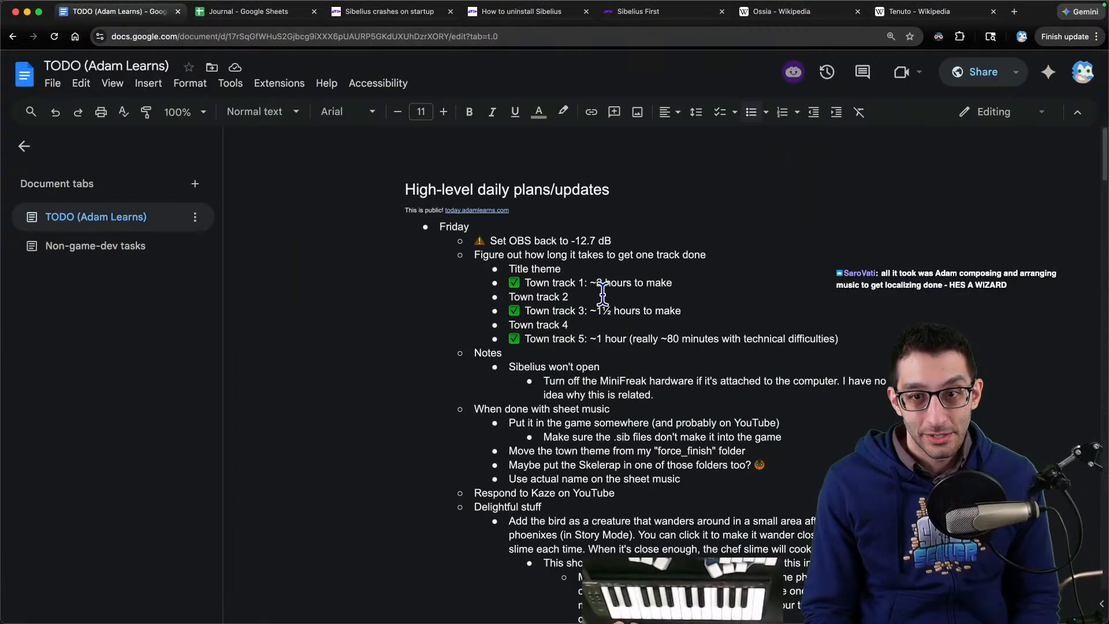
key("Up")
key("Up")
key("Up")
key("Home")
key("Return")
key("Up")
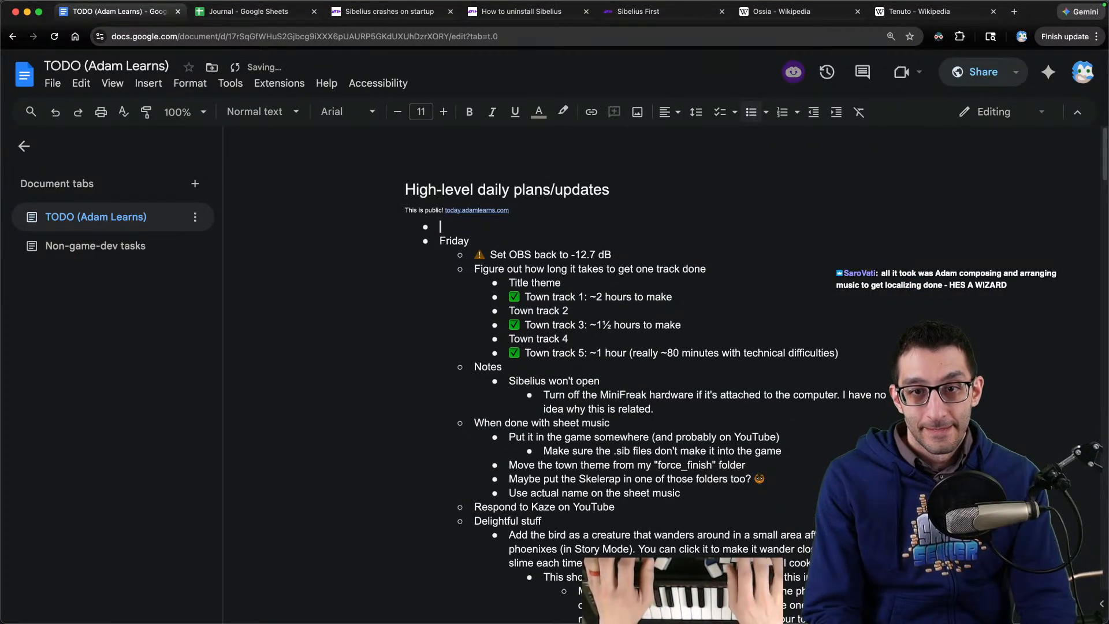
type("WEEKEND")
Step: Add a sub-bullet under WEEKEND reading "Need to publish a new release version with updated translations so that the Spanish guy on"
key("Return")
key("Tab")
type("Ne")
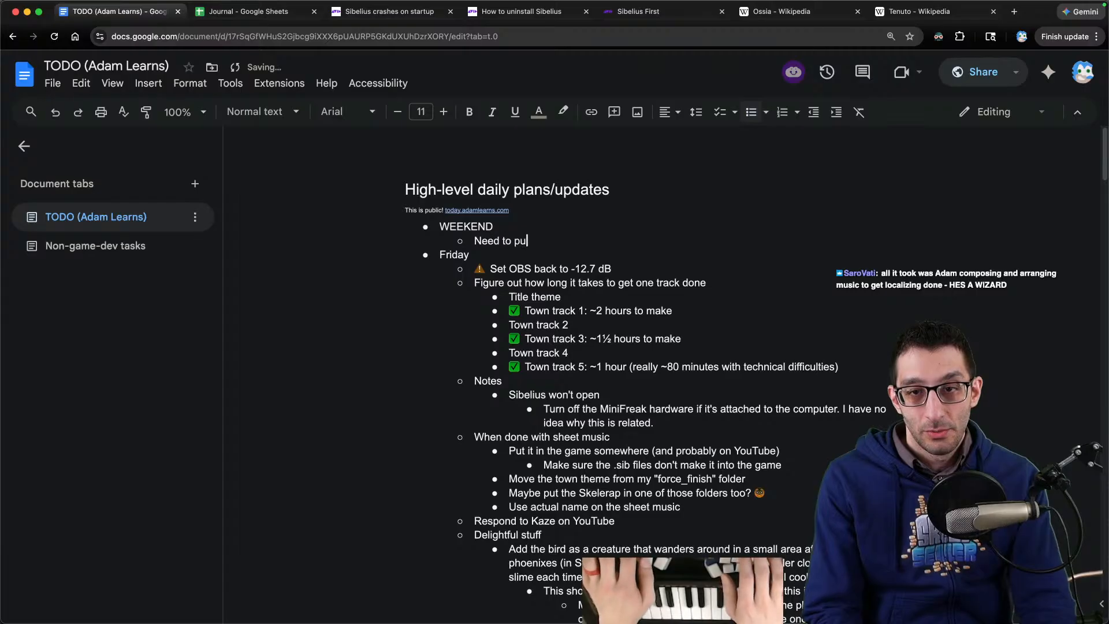
type("ed to publish a new release vers")
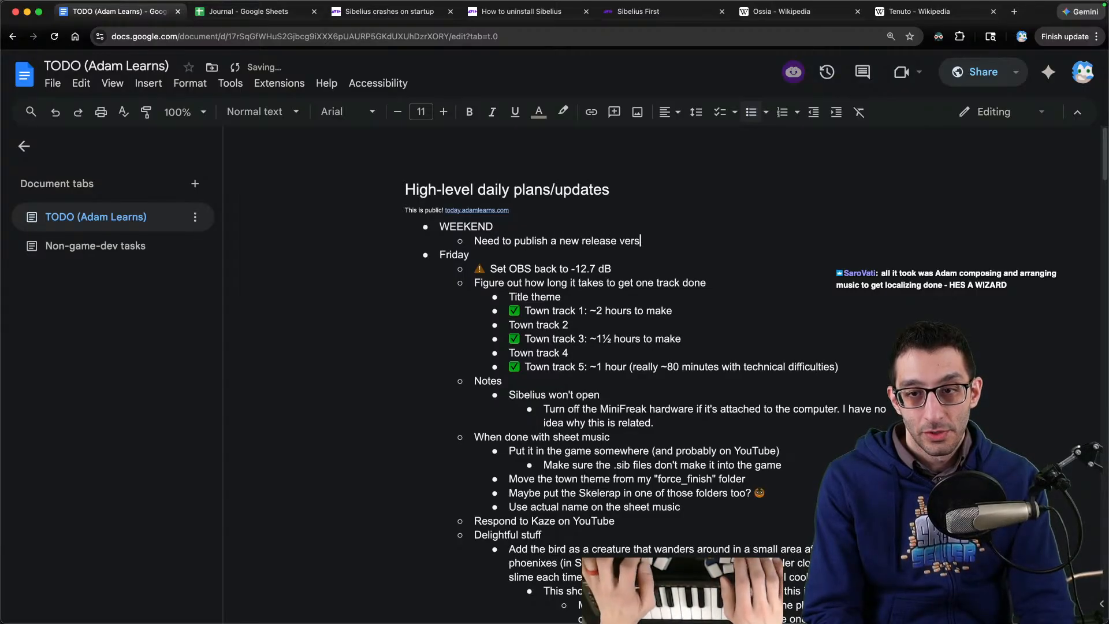
type("ion with updated tr")
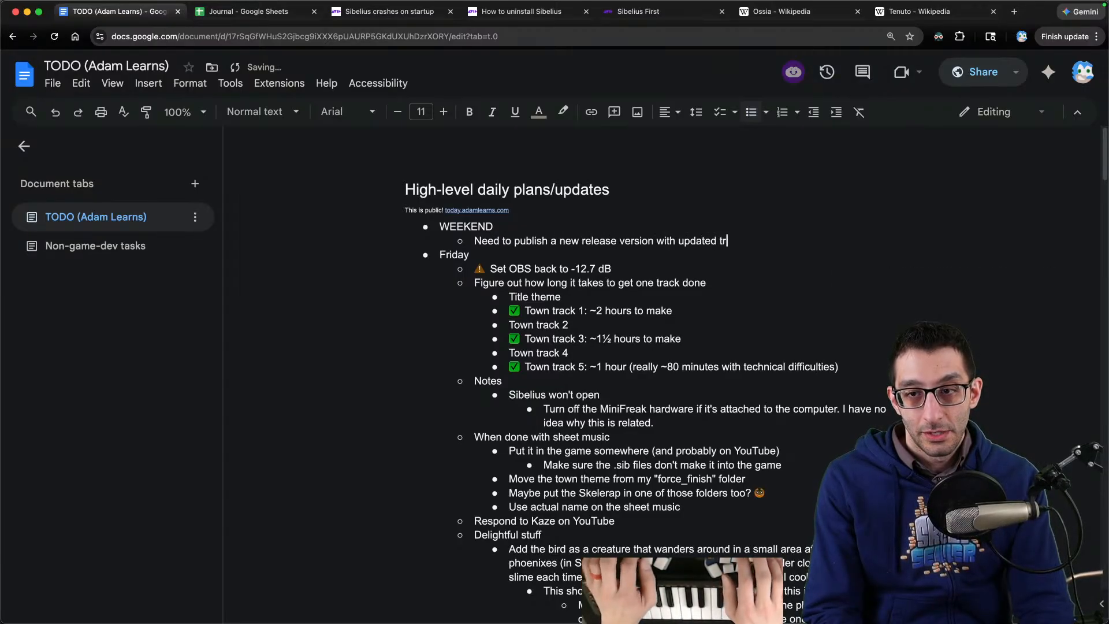
type("anslations so that the S")
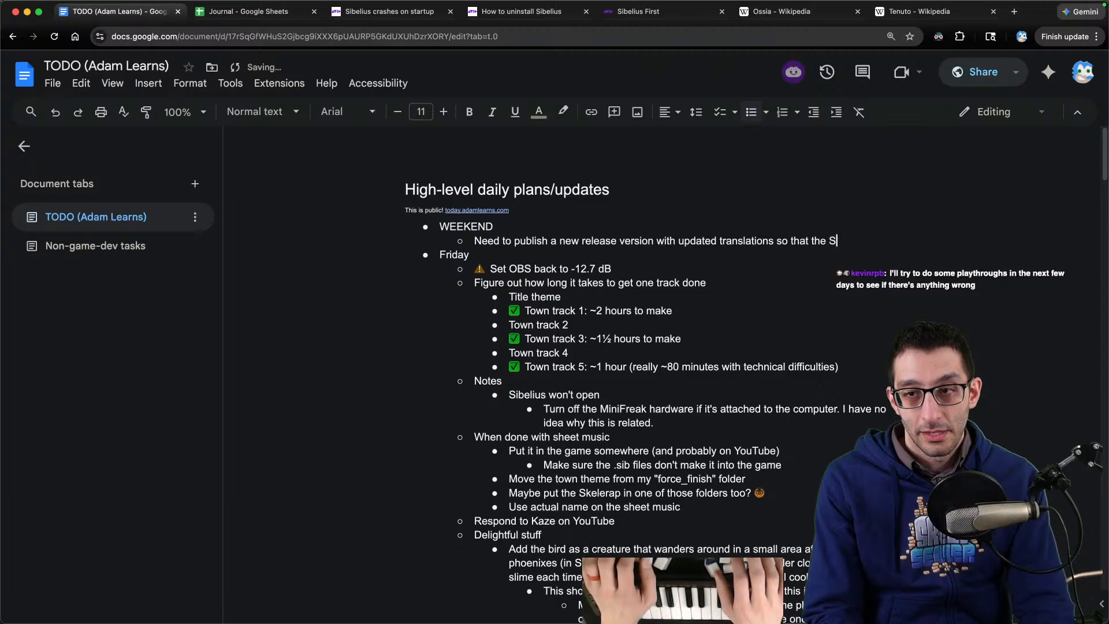
type("panish guy on")
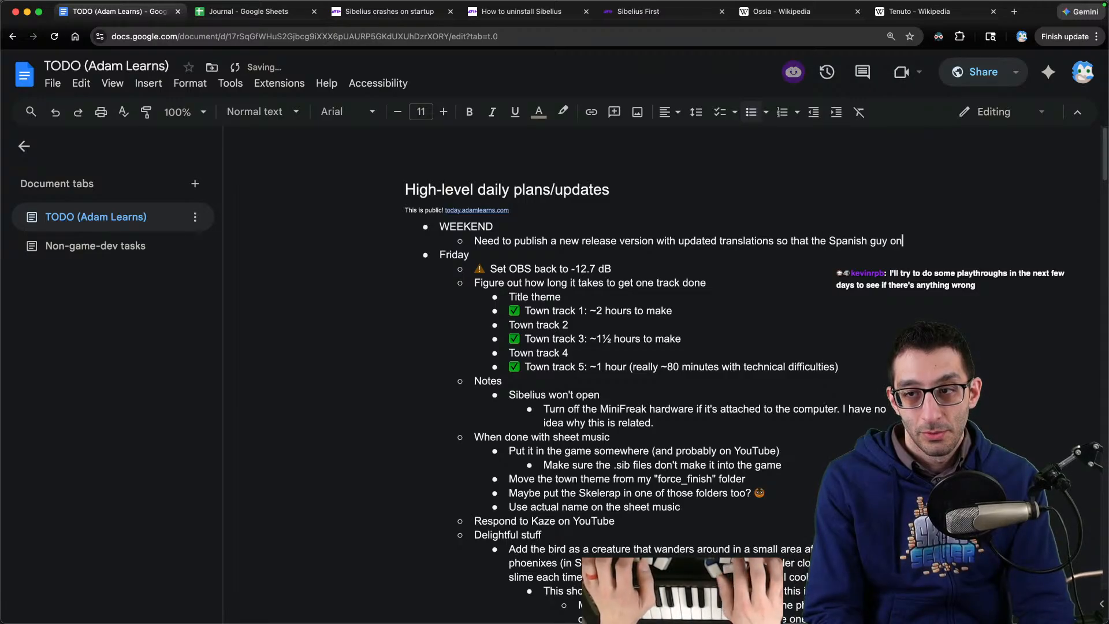
Step: Finish the WEEKEND to-do so it ends "on YouTube won't have any English words in the game"
type(" YouTube won't have a")
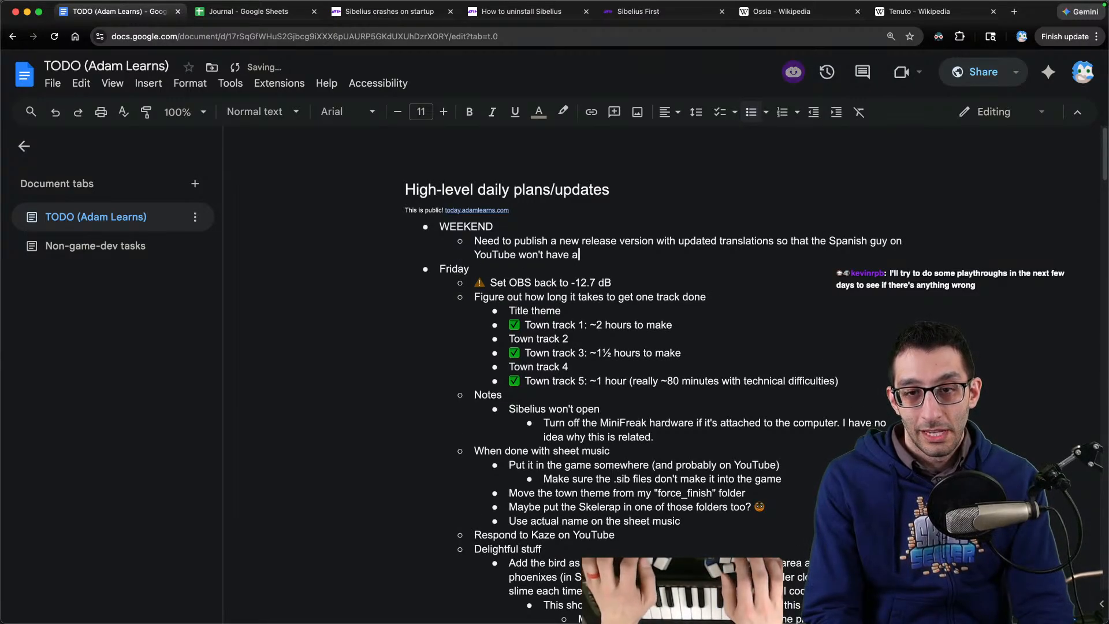
type("ny English words in the game")
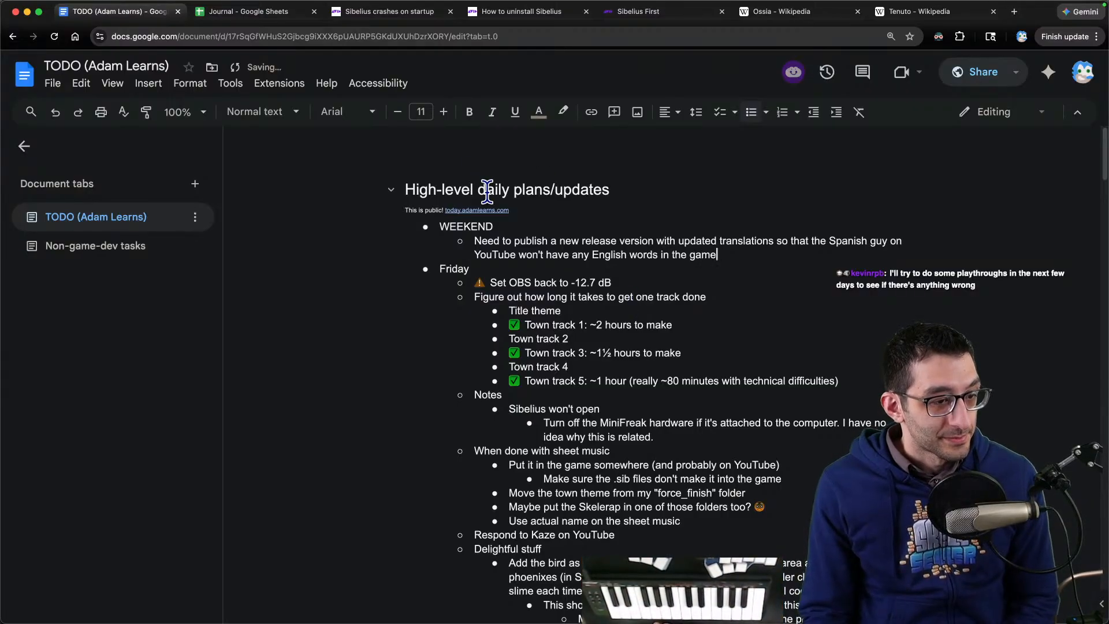
mouse_move(617, 594)
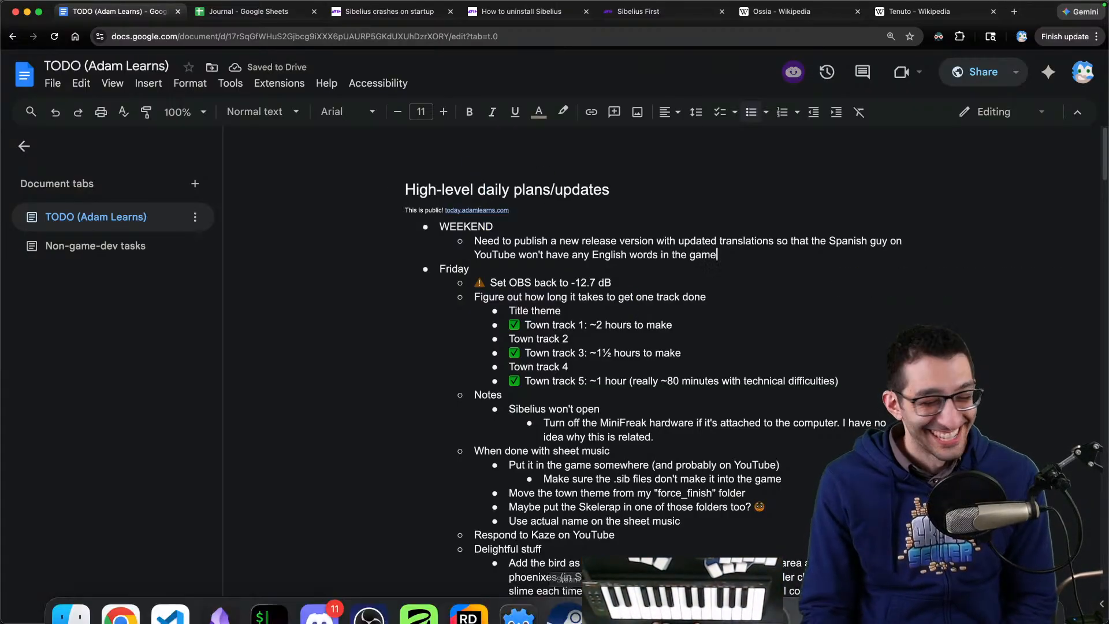
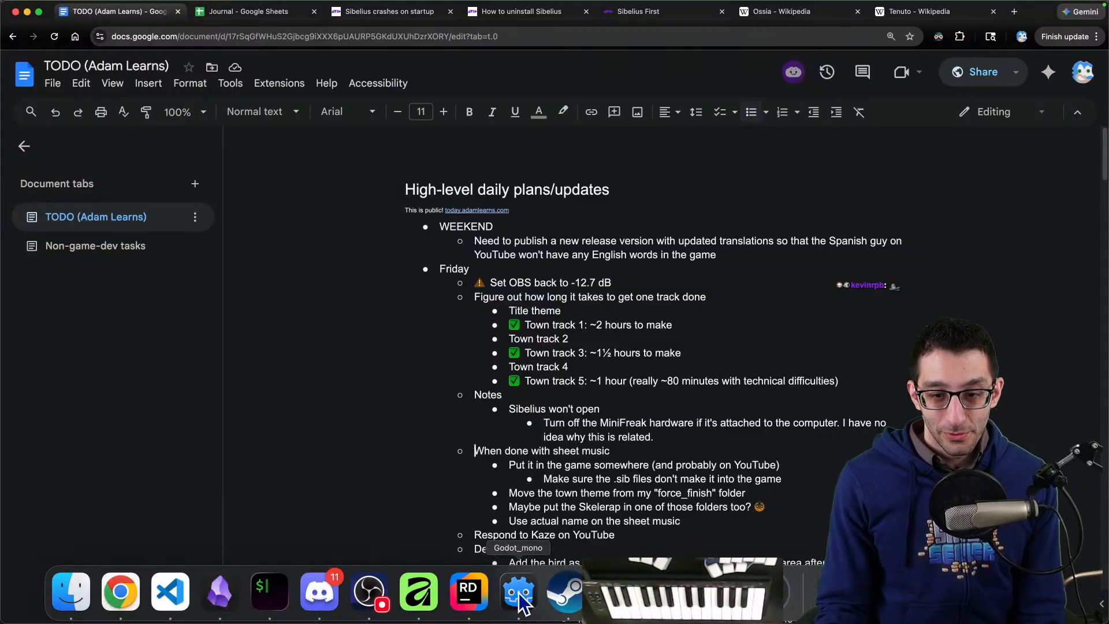
Step: Switch to the "Skeleseller Title Screen" score in Sibelius and bring bar 11 into view
left_click(349, 595)
left_click(521, 354)
mouse_move(667, 595)
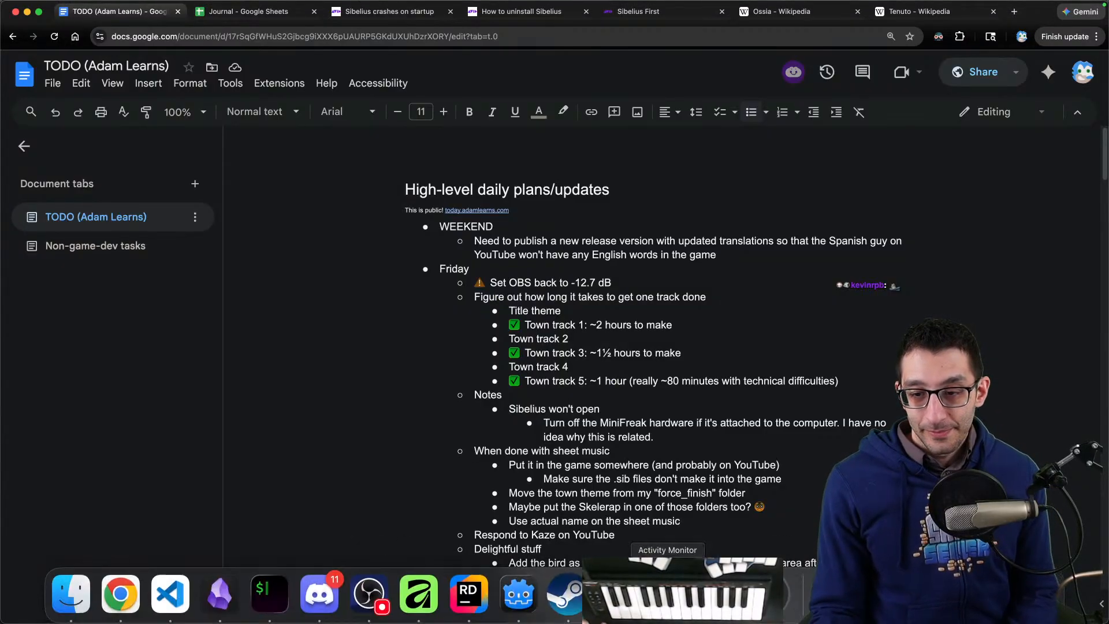
left_click(617, 595)
left_click_drag(299, 308, 336, 316)
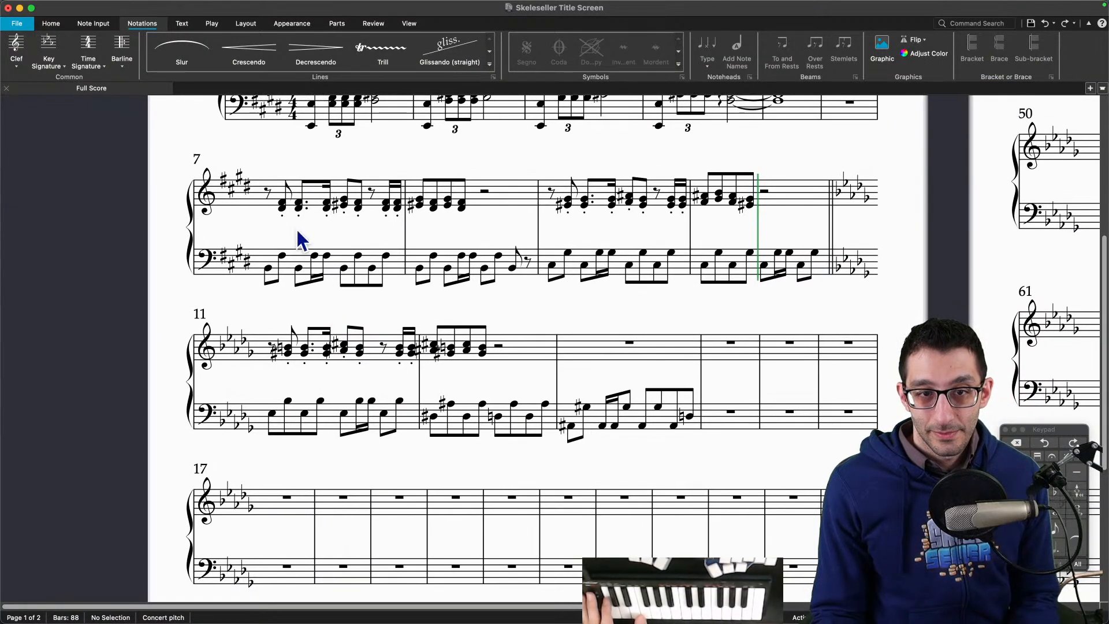
Step: Re-enter the treble chords of bars 11 and 12 with flat spellings, based on Ab4 and Cb5
left_click(288, 355)
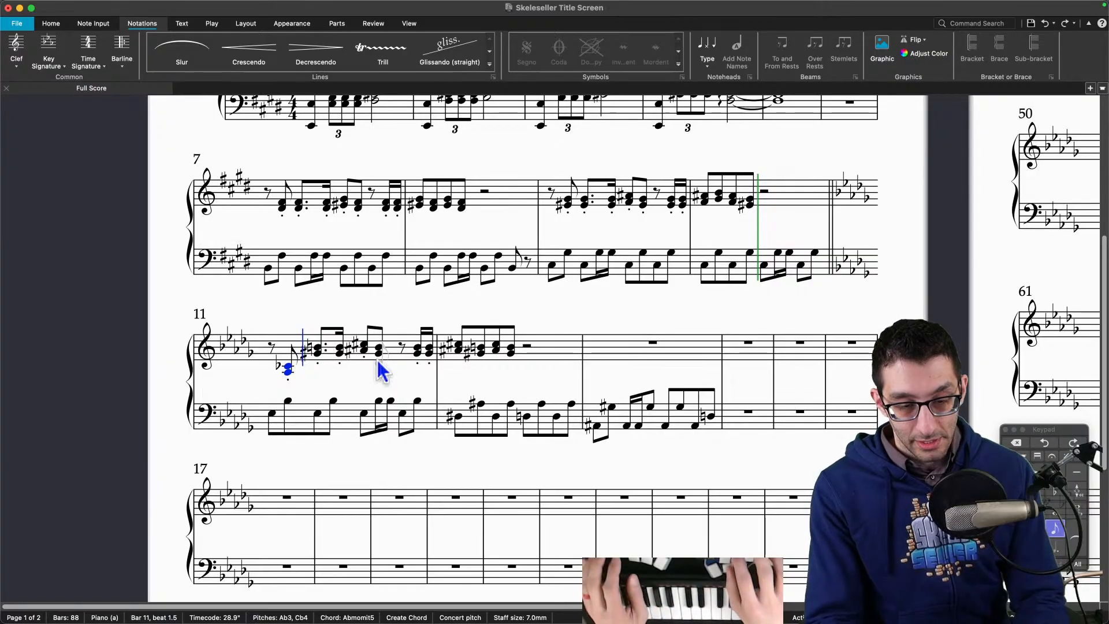
key("super+z")
key("Left")
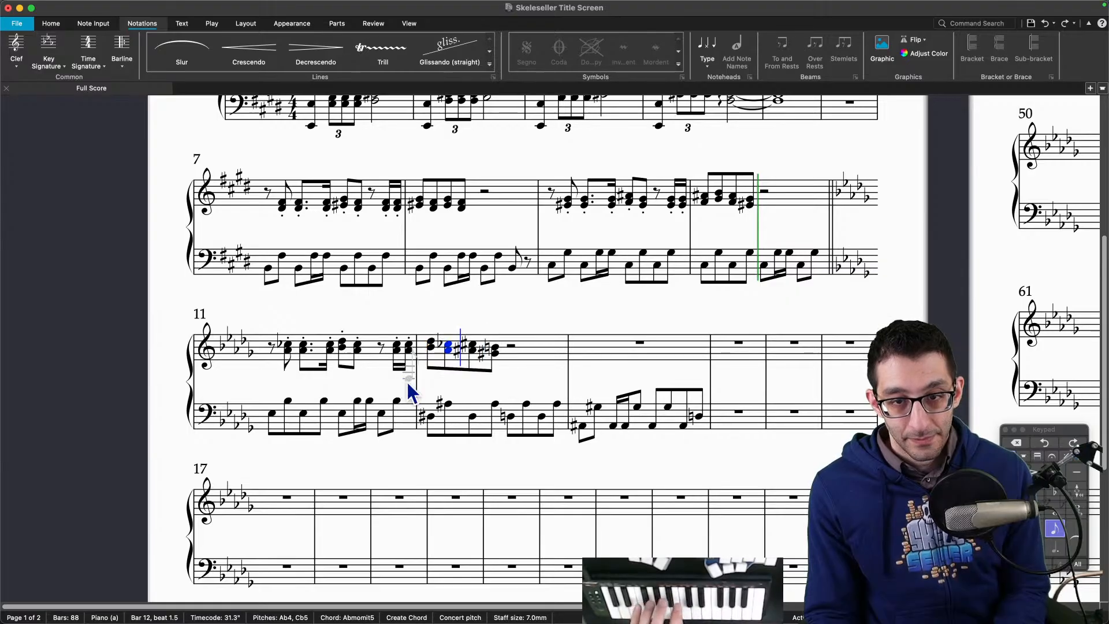
key("Escape")
key("Escape")
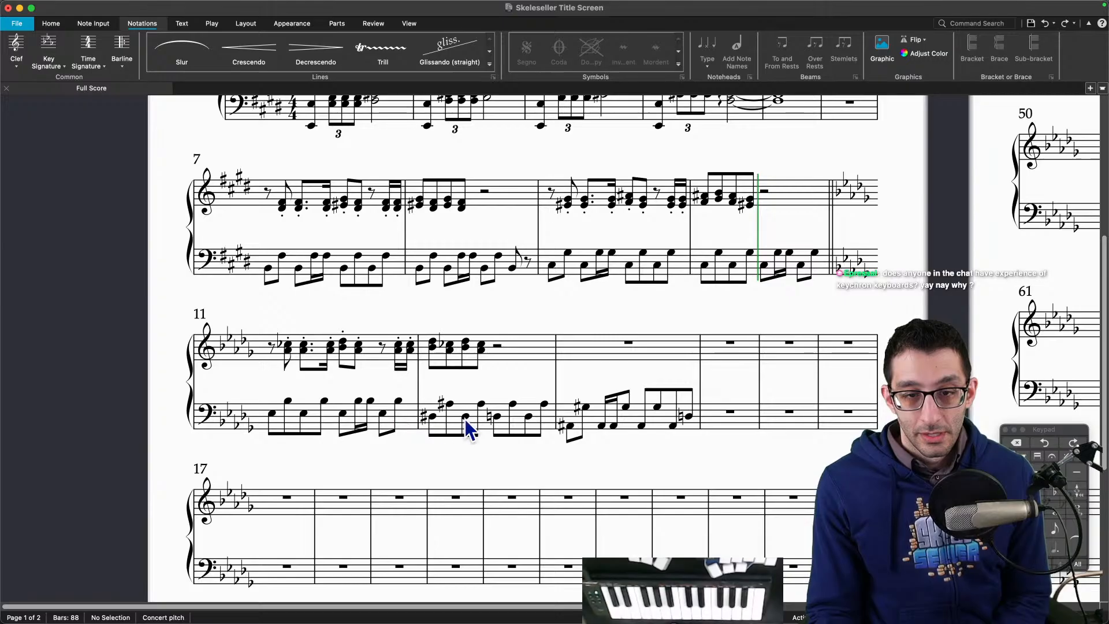
Step: Re-enter the bass line of bar 12 as alternating Eb3 and Bb3 notes, keeping the eighth-note rhythm
left_click(433, 417)
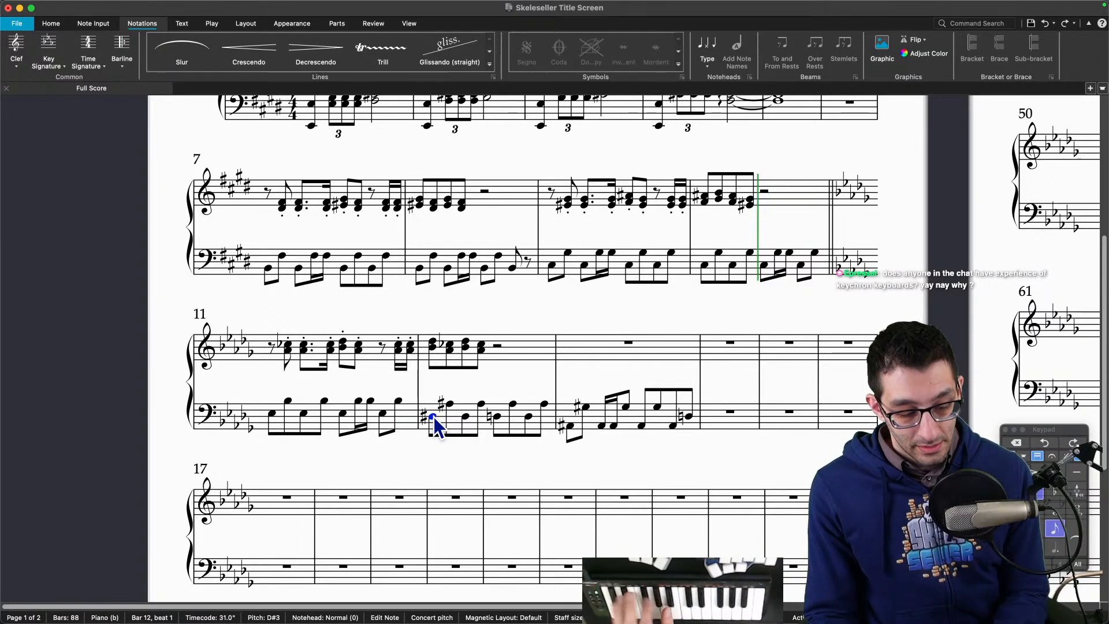
key("n")
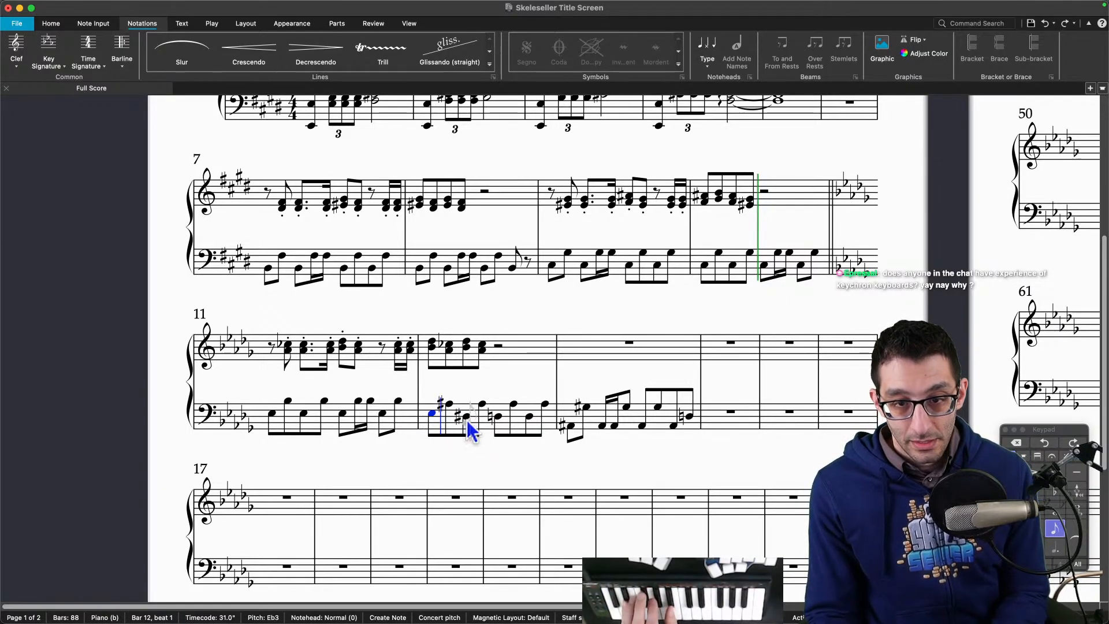
key("Right")
key("Up")
key("Right")
key("Up")
key("Right")
key("Up")
key("Right")
key("Up")
key("Right")
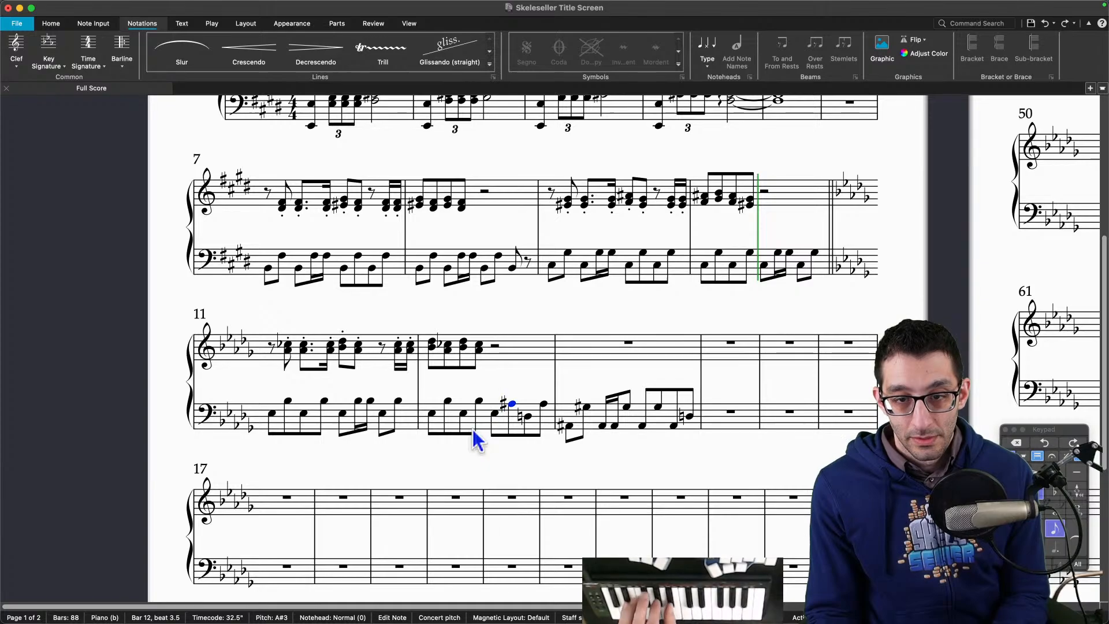
key("Up")
key("Right")
key("Up")
key("Right")
key("Right")
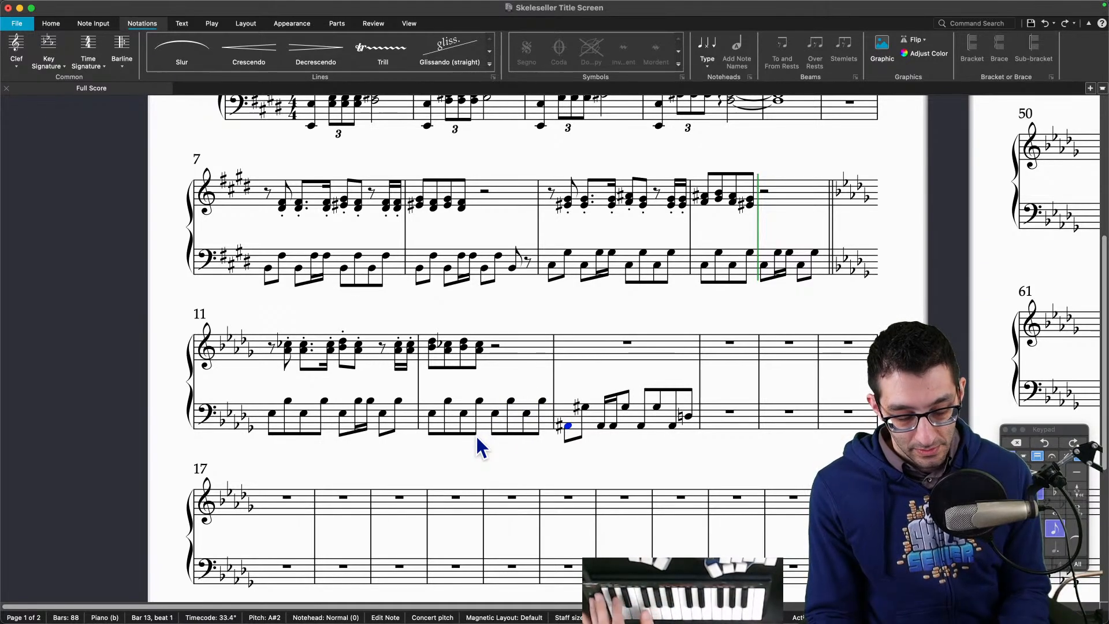
Step: Respell the bass notes of bar 13 before the final one with flats, as Bb2 and Ab3
key("Up")
key("Right")
key("Up")
key("Right")
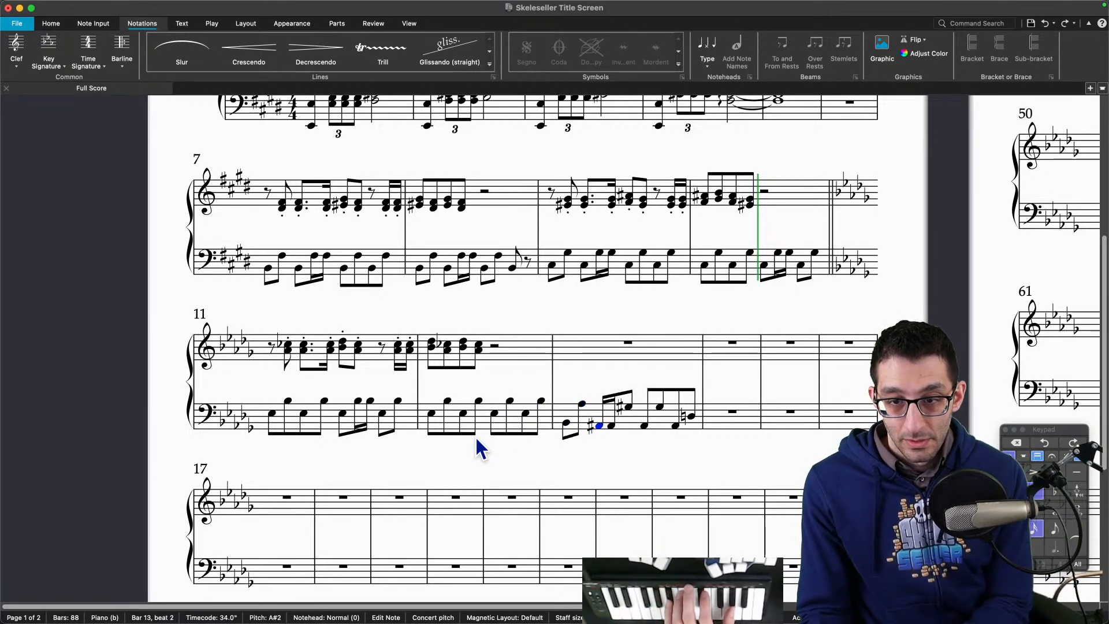
key("Up")
key("Right")
key("Up")
key("Right")
key("Up")
key("Right")
key("Up")
key("Right")
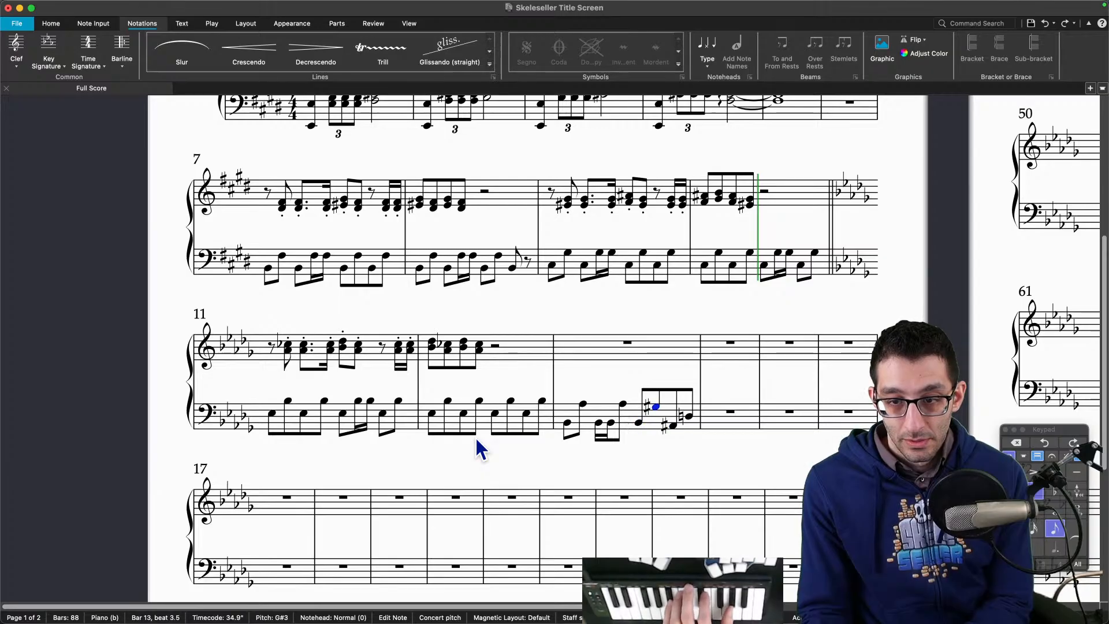
key("Up")
key("Right")
key("Up")
key("Right")
key("n")
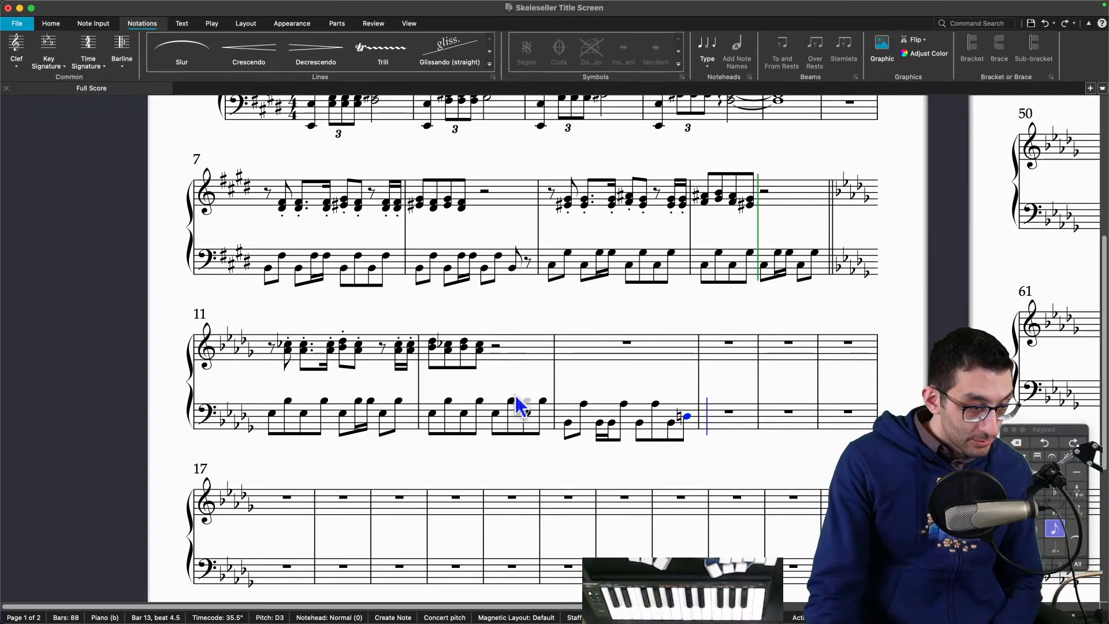
key("Escape")
key("Escape")
Step: Play back the score from the first bass note of bar 7 into bar 11
left_click_drag(558, 309, 501, 437)
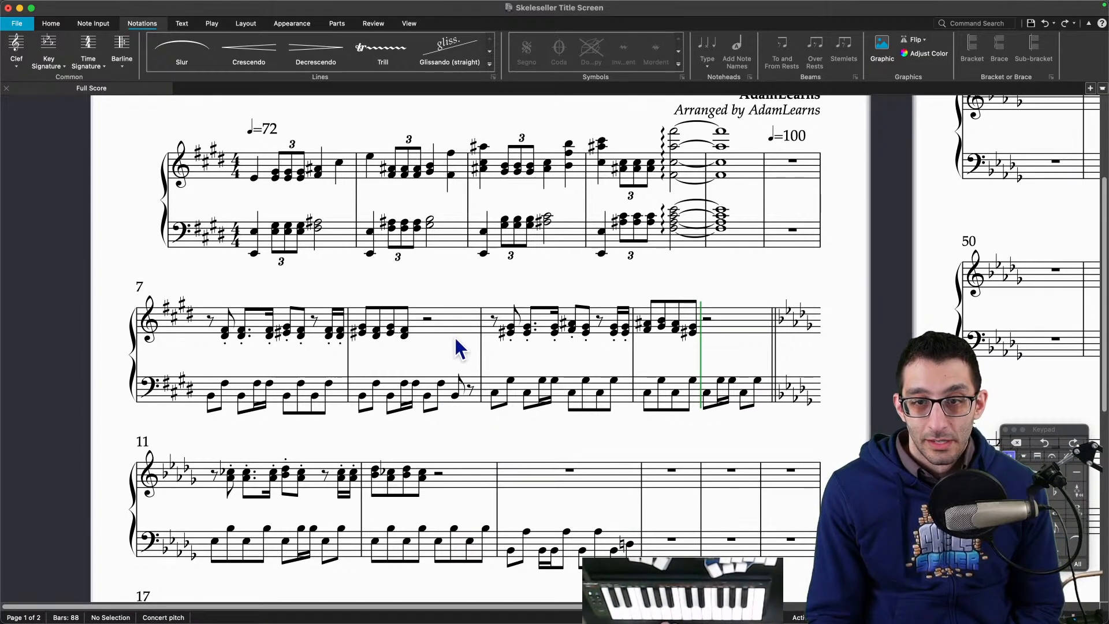
left_click(226, 334)
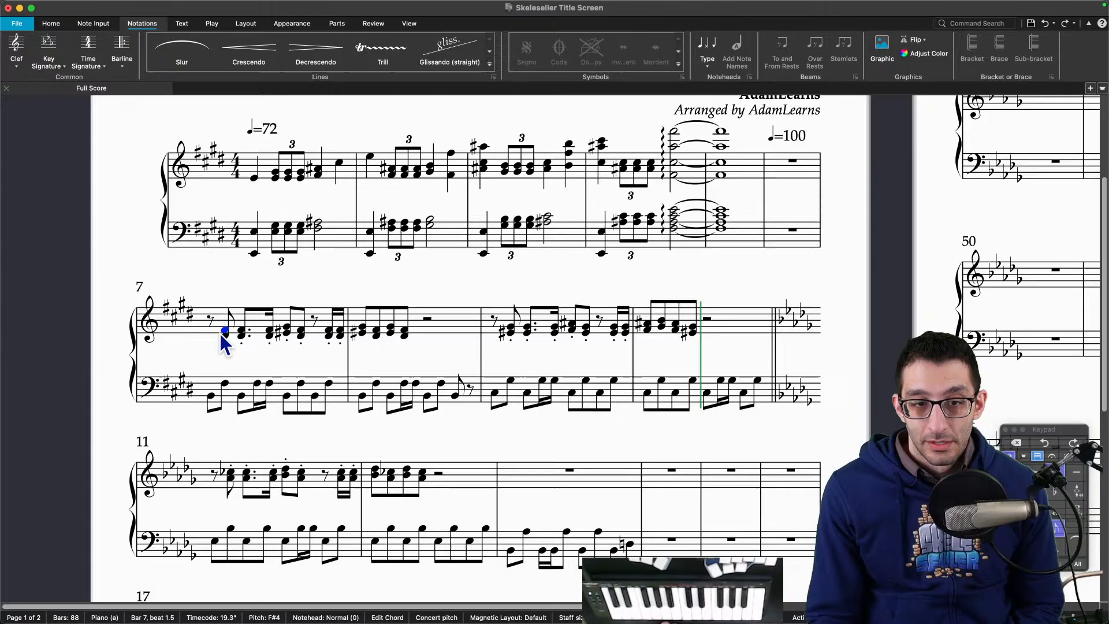
left_click(211, 396)
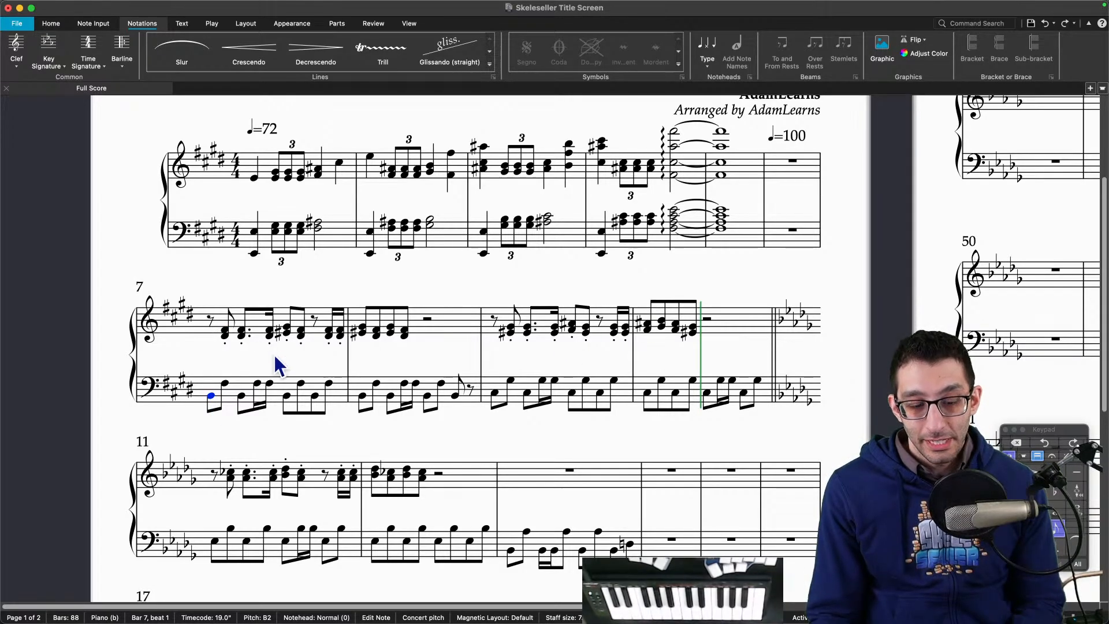
key("p")
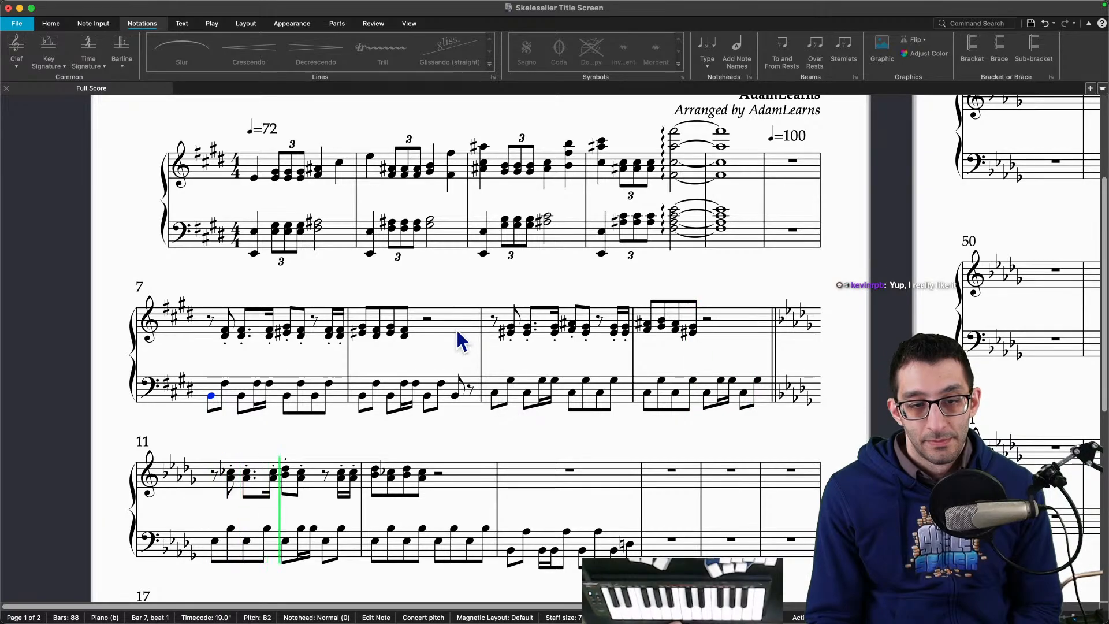
key("space")
Step: Replace the treble chords of bars 11 and 12 with lower chords based on G3 and Bb3, keeping their rhythm
left_click_drag(330, 430, 399, 285)
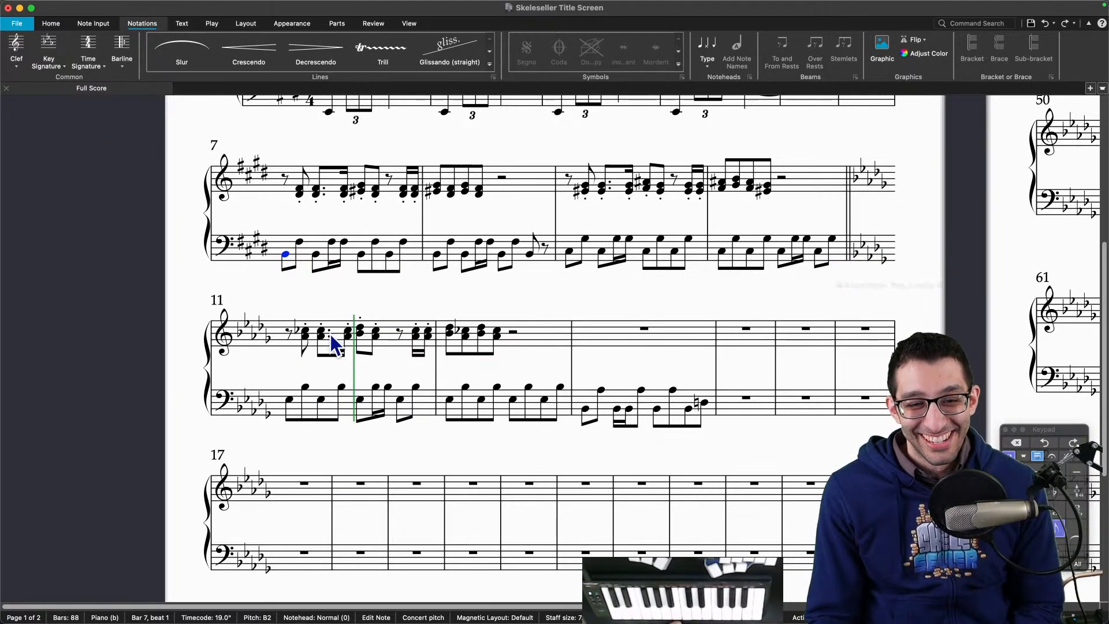
key("Escape")
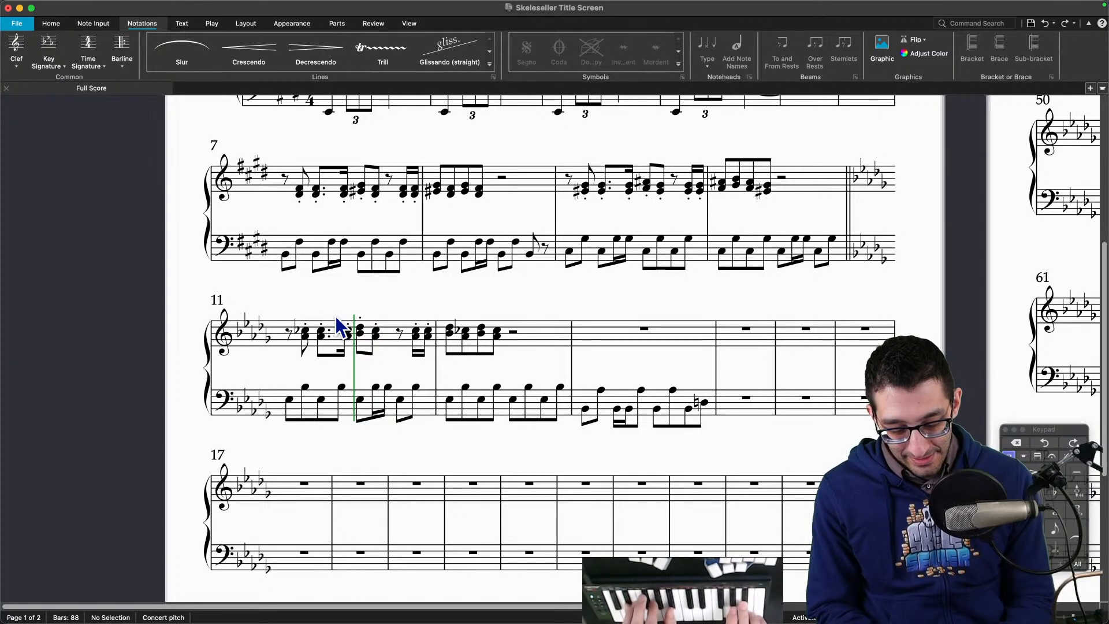
left_click(306, 338)
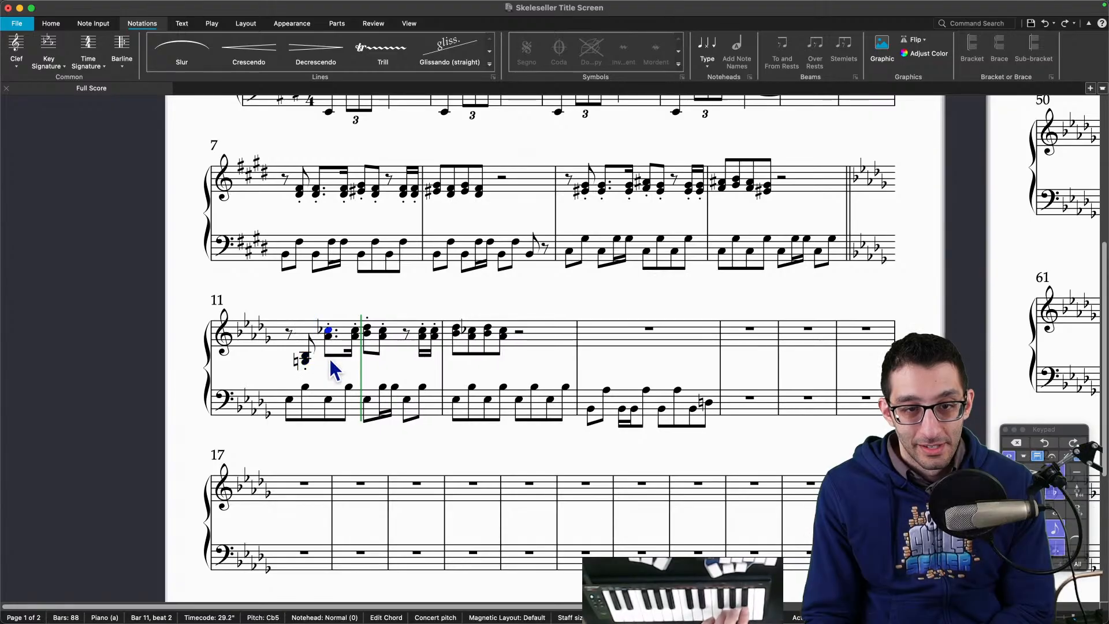
key("Right")
key("Right")
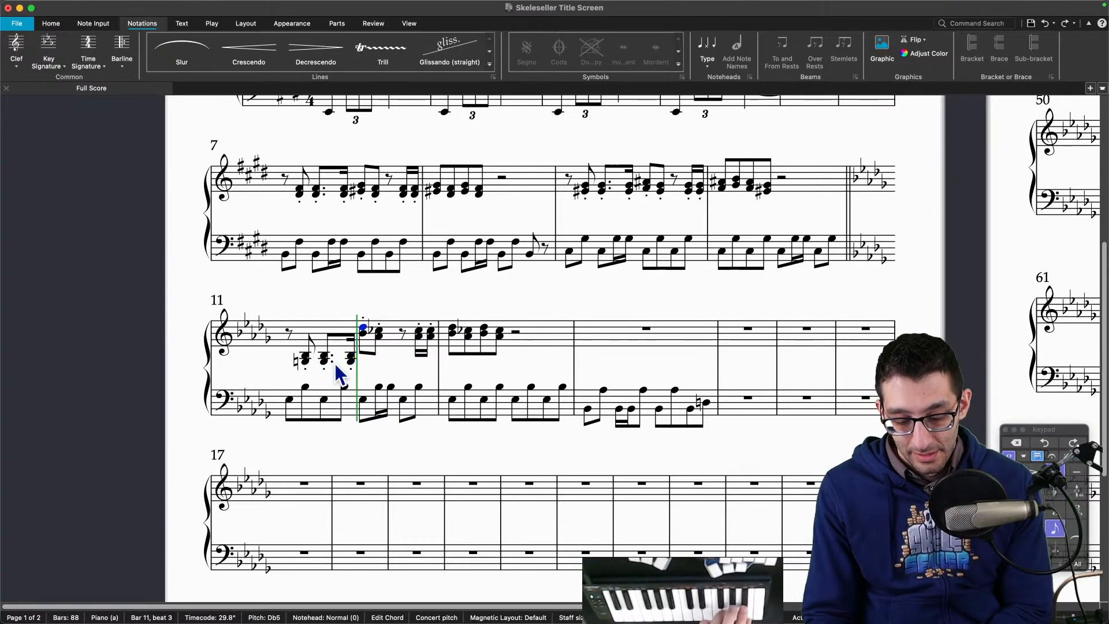
key("Left")
key("Right")
key("Right")
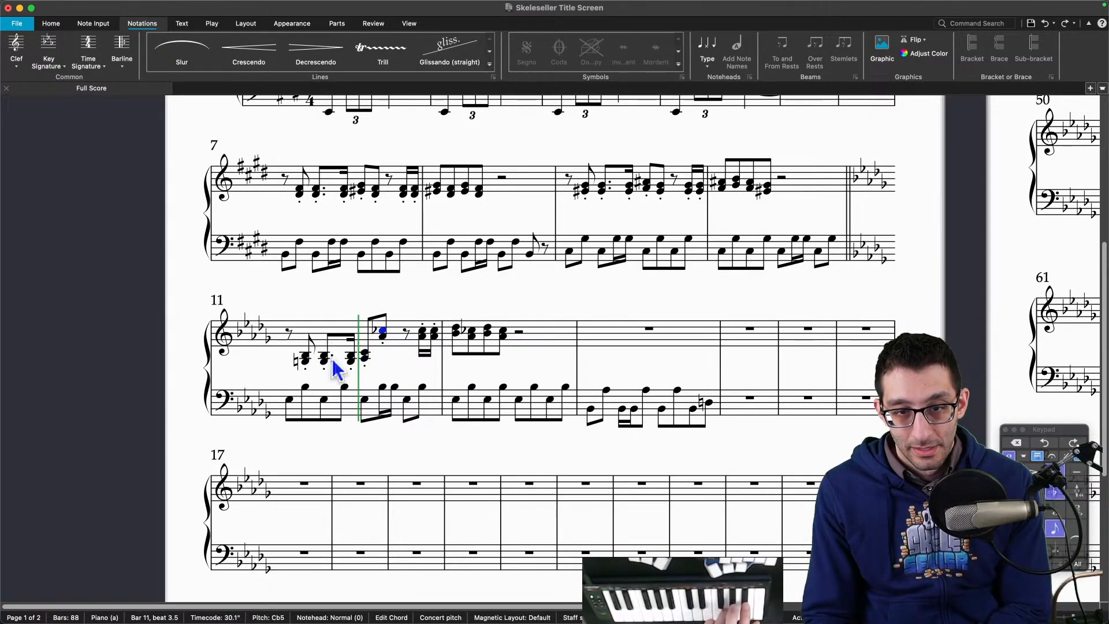
key("Right")
key("Right")
key("Right")
key("Right")
key("Right")
key("Right")
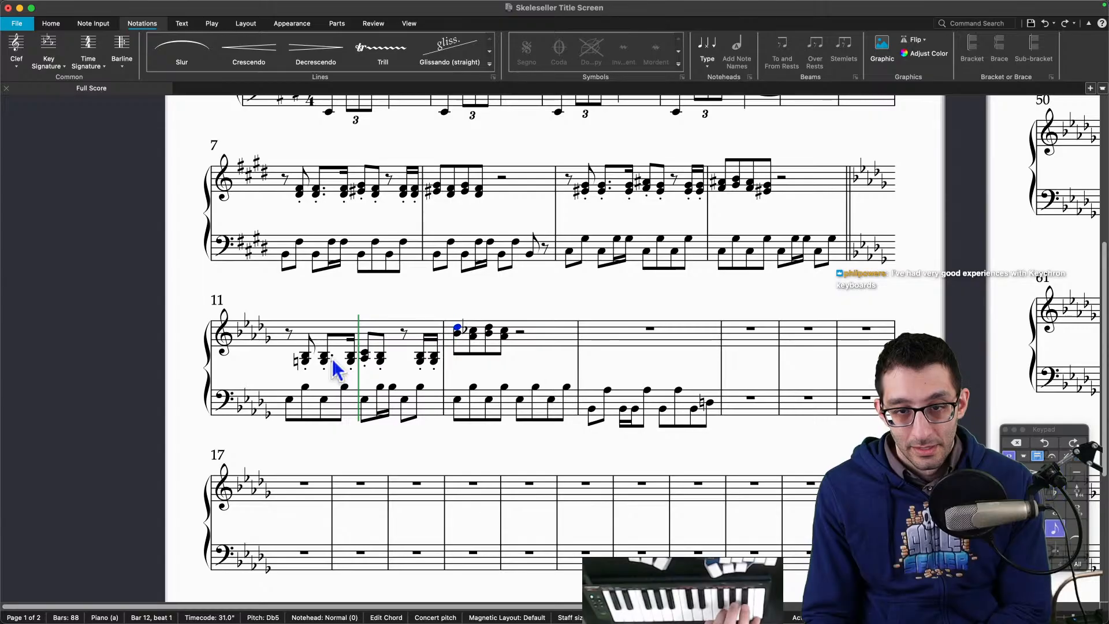
key("Right")
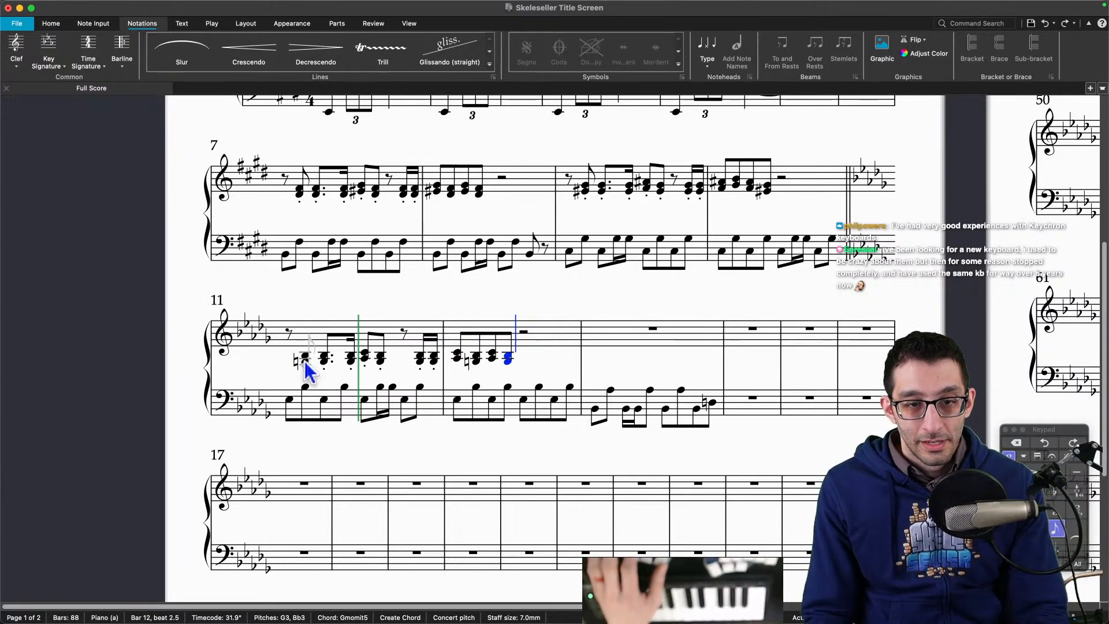
key("Escape")
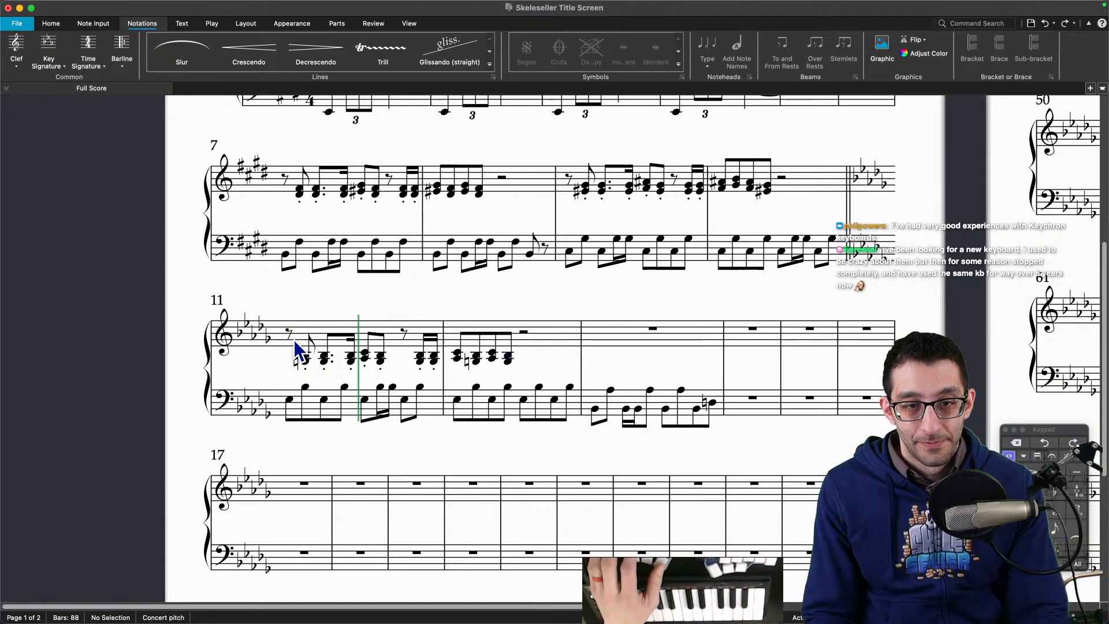
Step: Transpose the treble passage from the first chord of bar 11 to the last chord of bar 12 up one octave
left_click(306, 358)
left_click(511, 359, "shift")
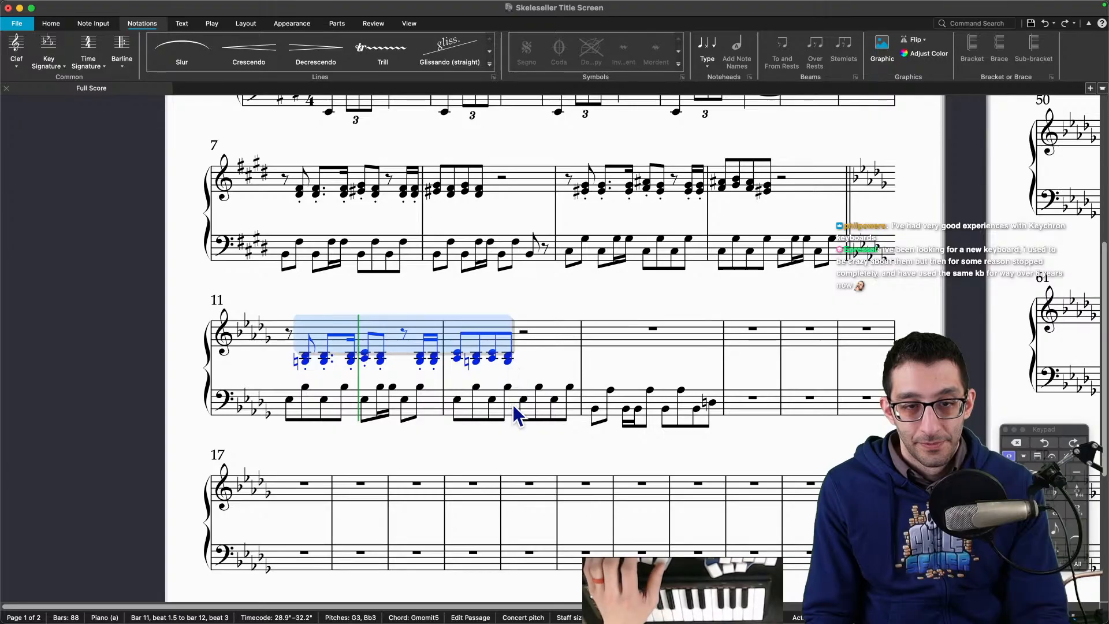
key("ctrl+Up")
Step: Play back the passage twice from the first bass note of bar 11, and switch to the title theme's piano roll in FL Studio
left_click(290, 401)
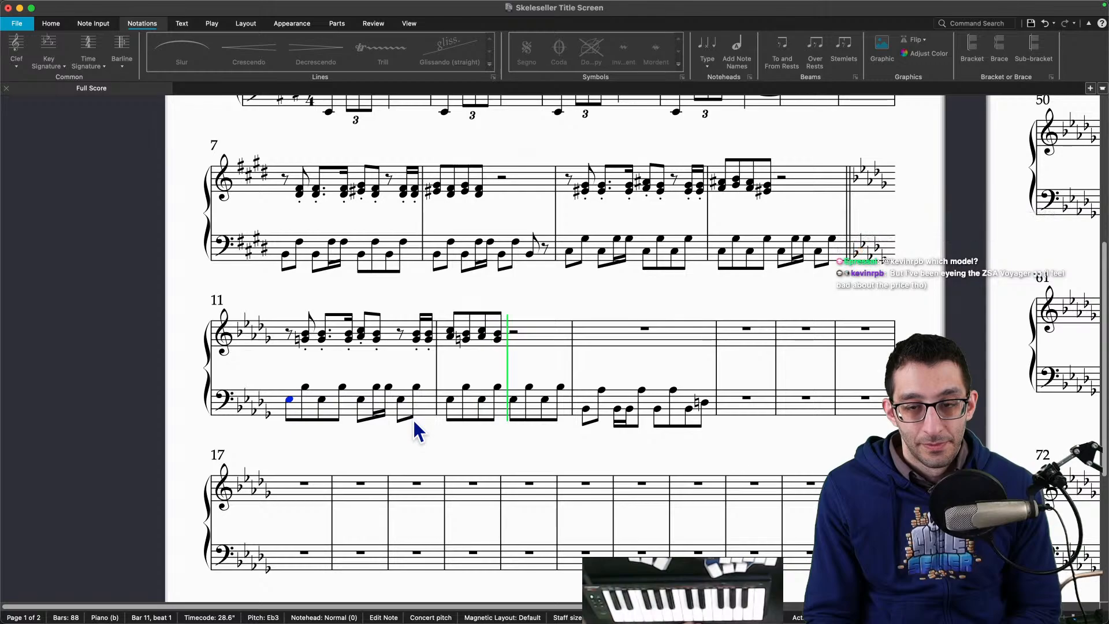
key("space")
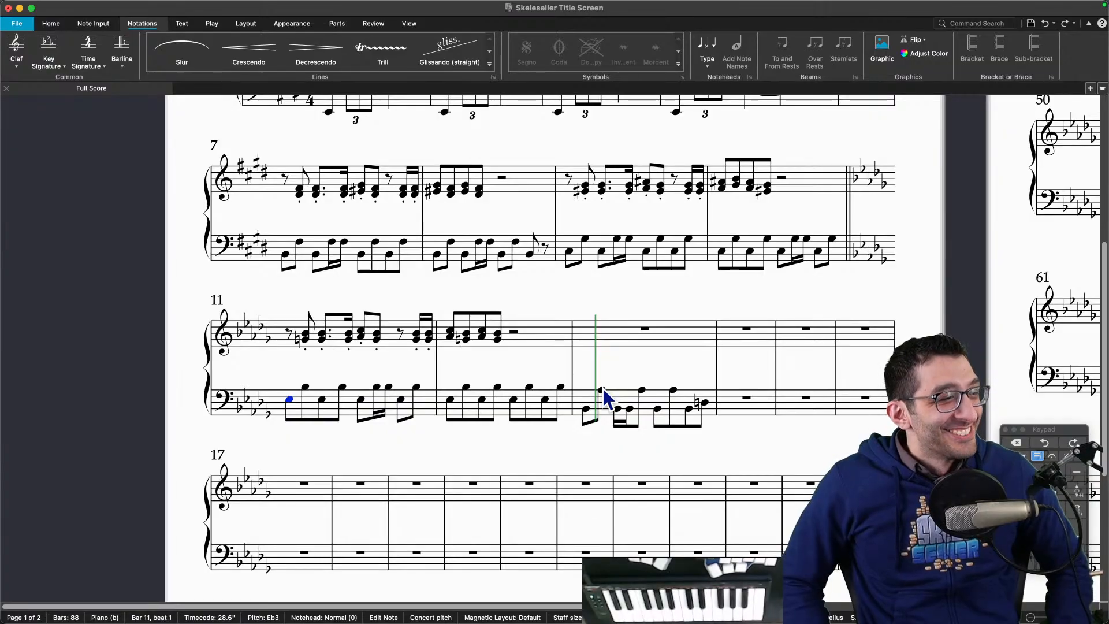
mouse_move(667, 619)
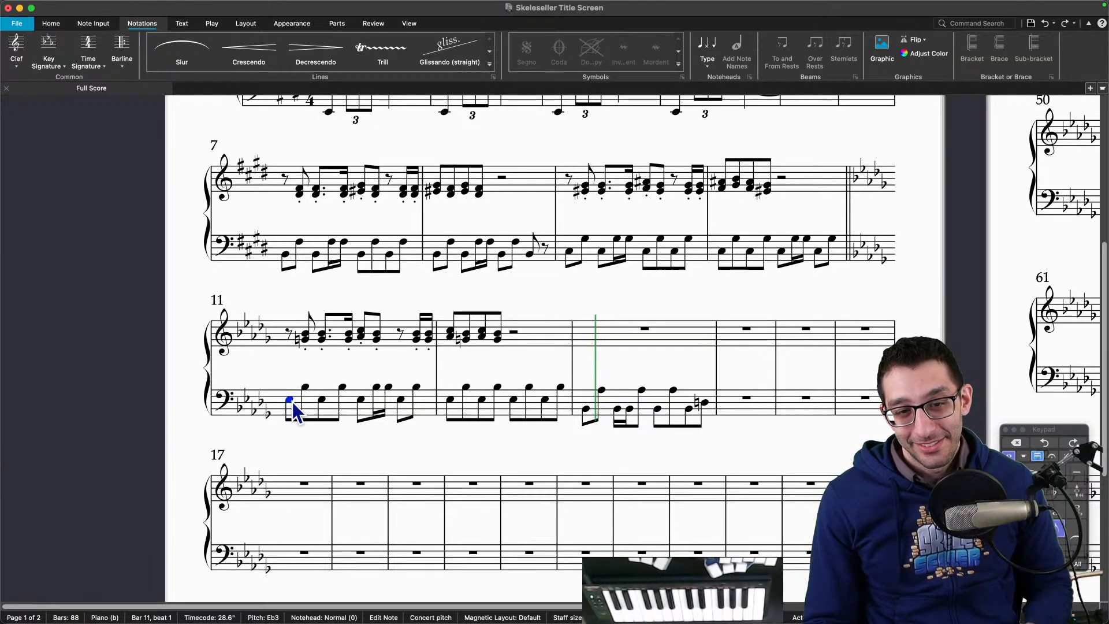
key("p")
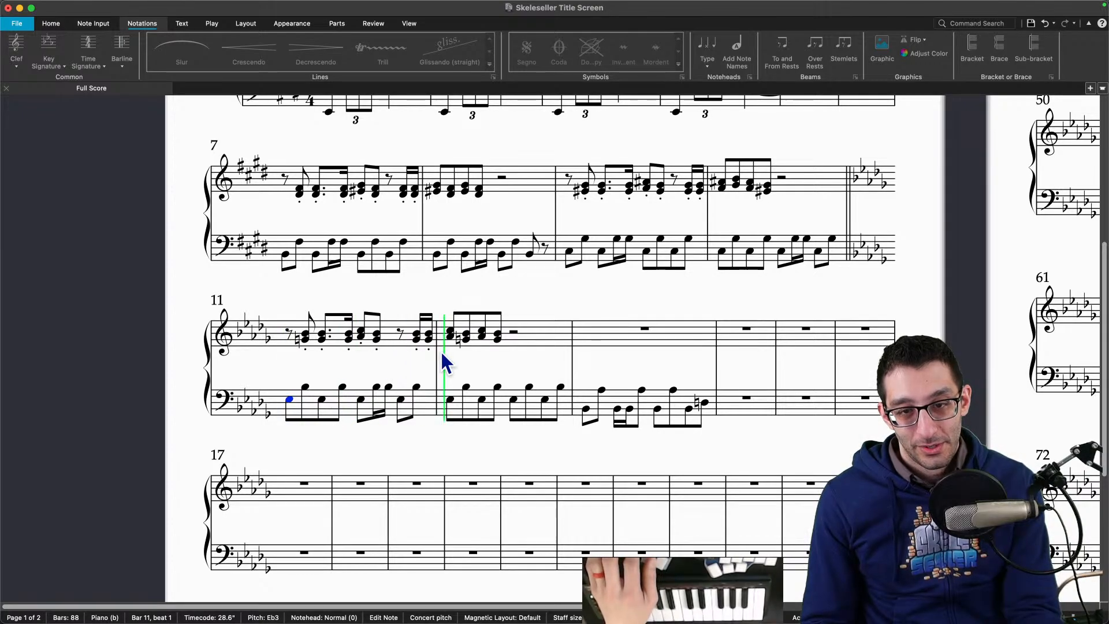
key("space")
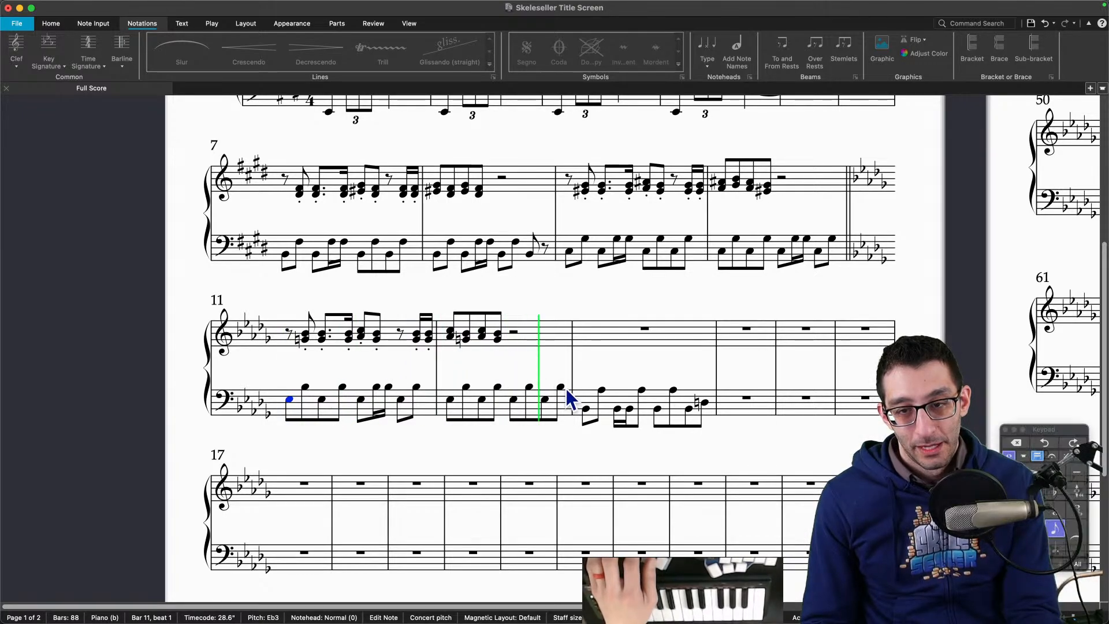
mouse_move(716, 606)
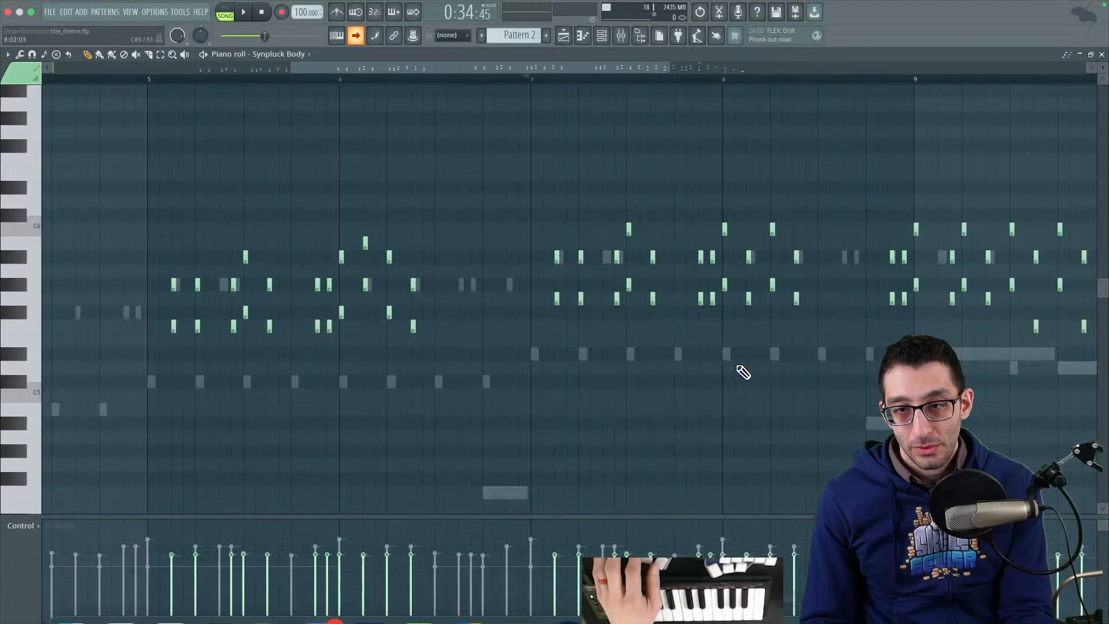
Step: Play back the title theme from bar 6 into bar 9, replay the stretch before bar 9, and switch back to Sibelius
left_click(371, 79)
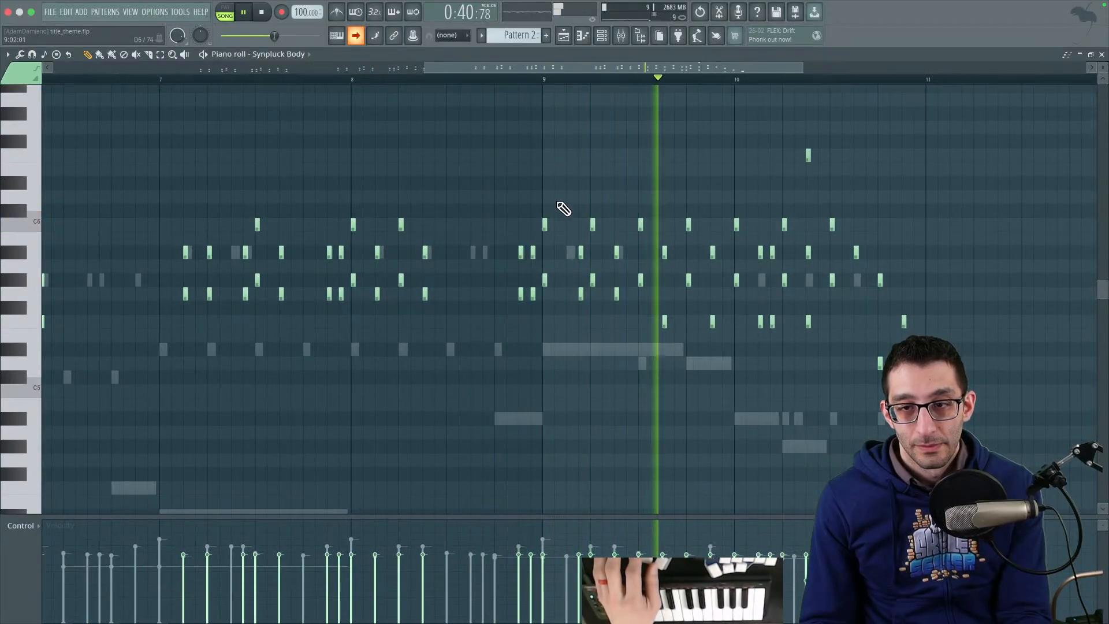
key("space")
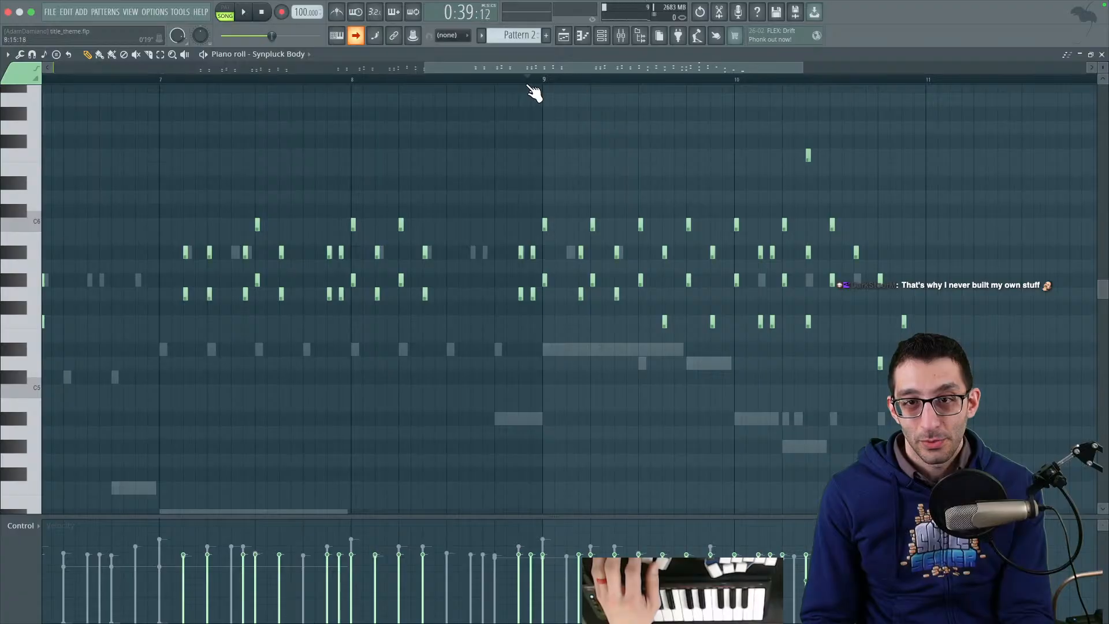
key("space")
key("space")
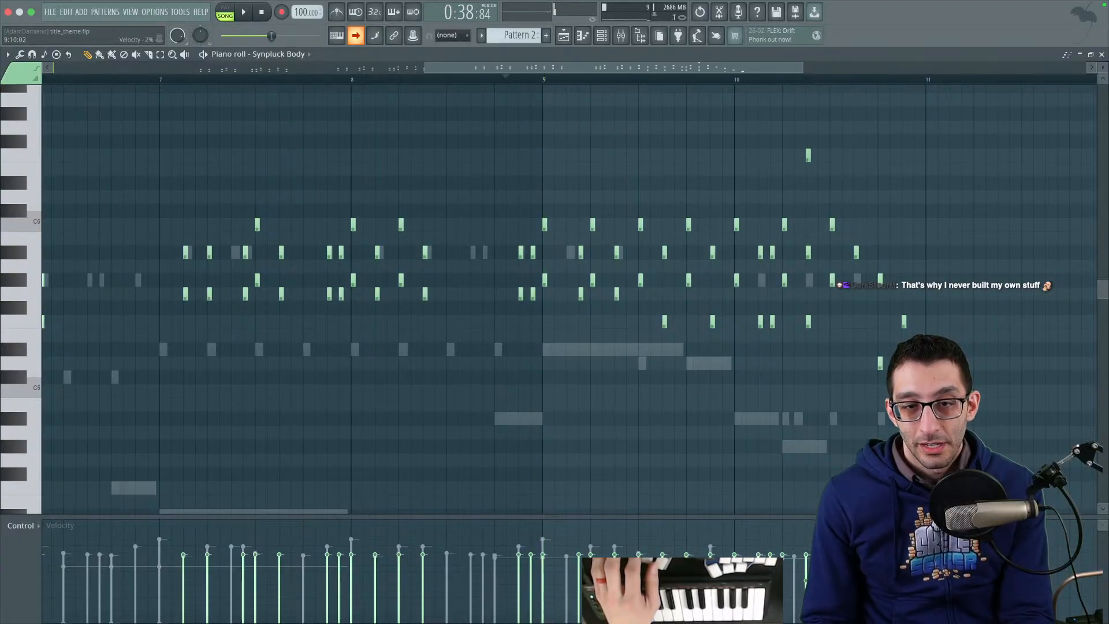
left_click(569, 591)
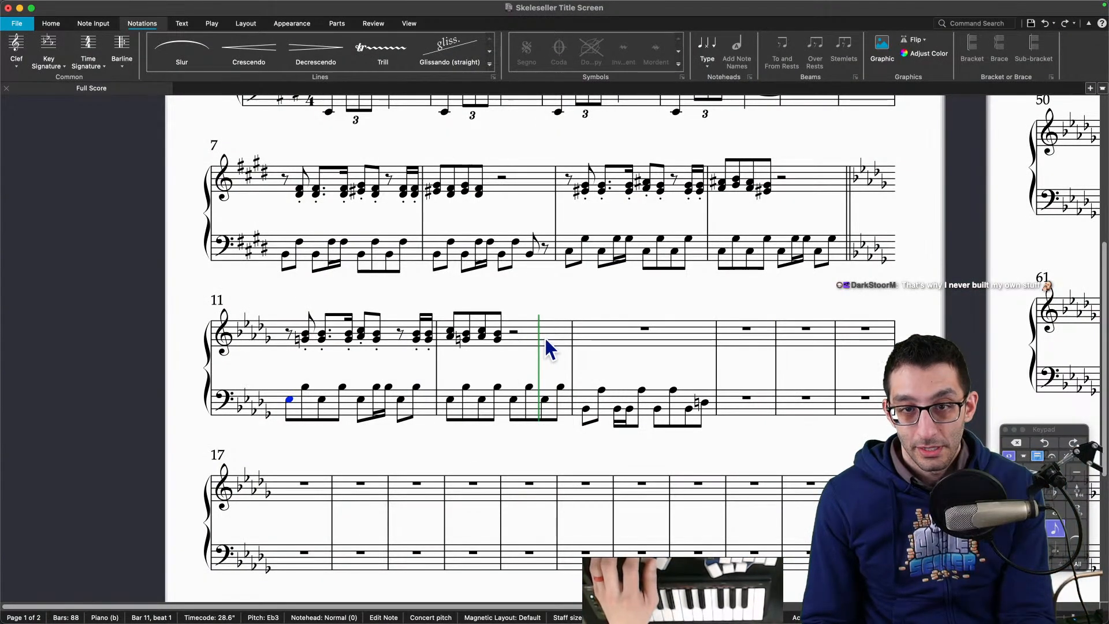
Step: Split the half rest at the end of bar 12's treble staff into a quarter rest and two eighth rests
left_click(514, 332)
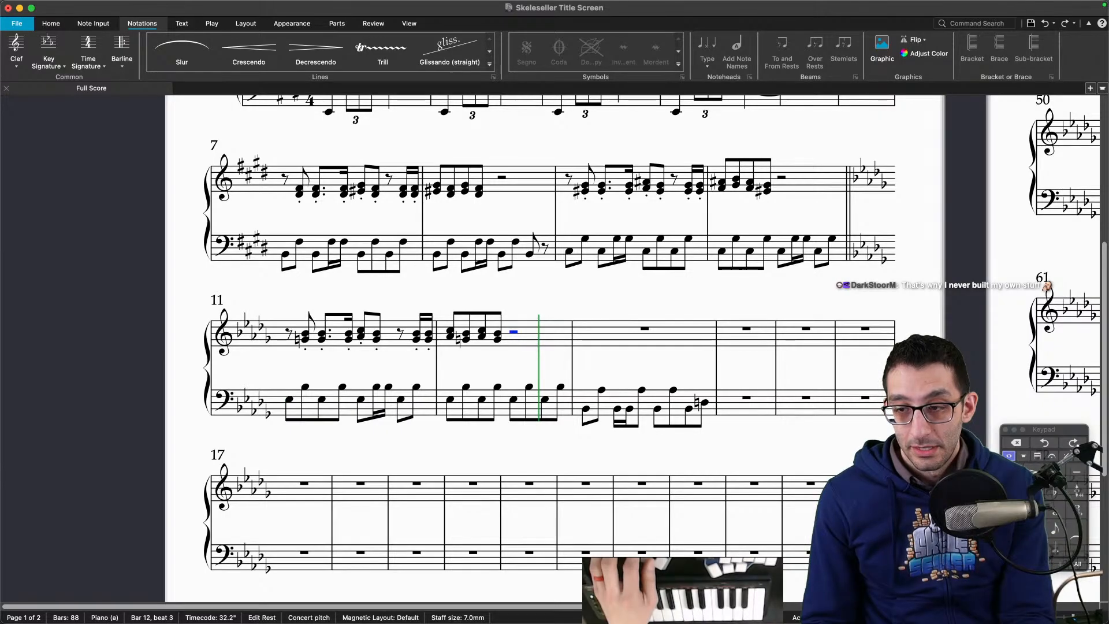
key("Right")
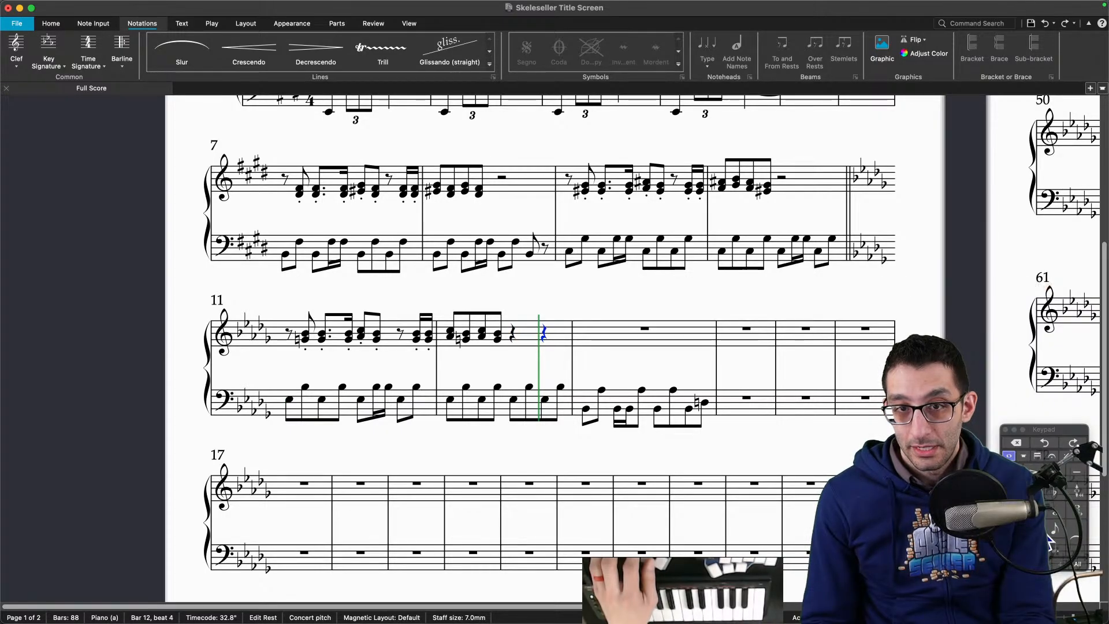
key("3")
key("Right")
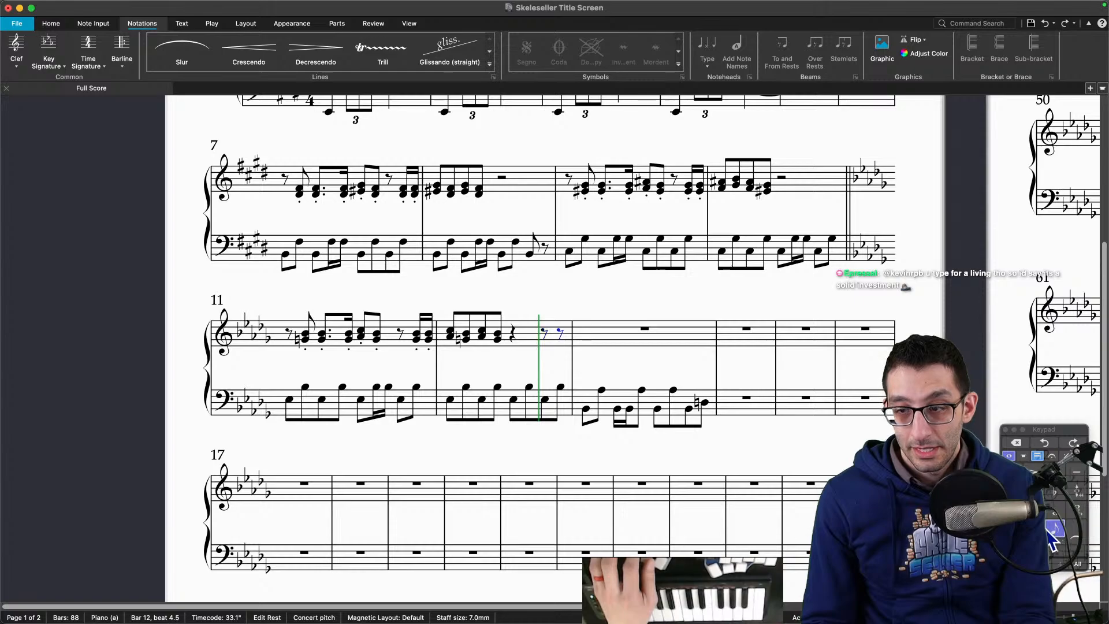
Step: Replace the last eighth rest of bar 12's treble staff with two sixteenth-note chords of G4 and Bb4
key("2")
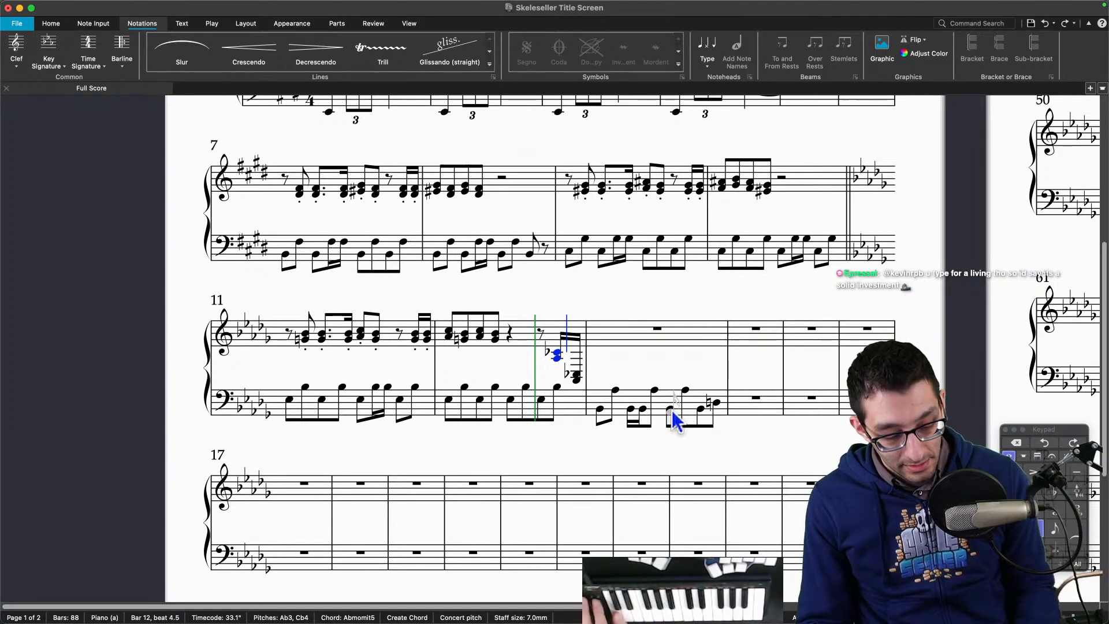
key("Left")
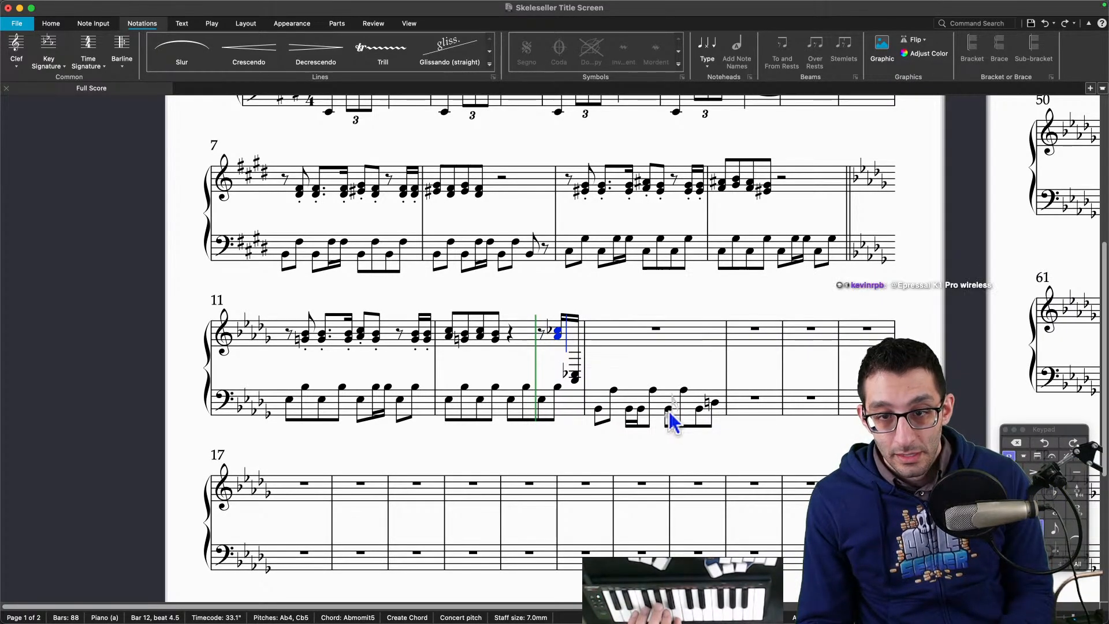
key("Left")
key("Right")
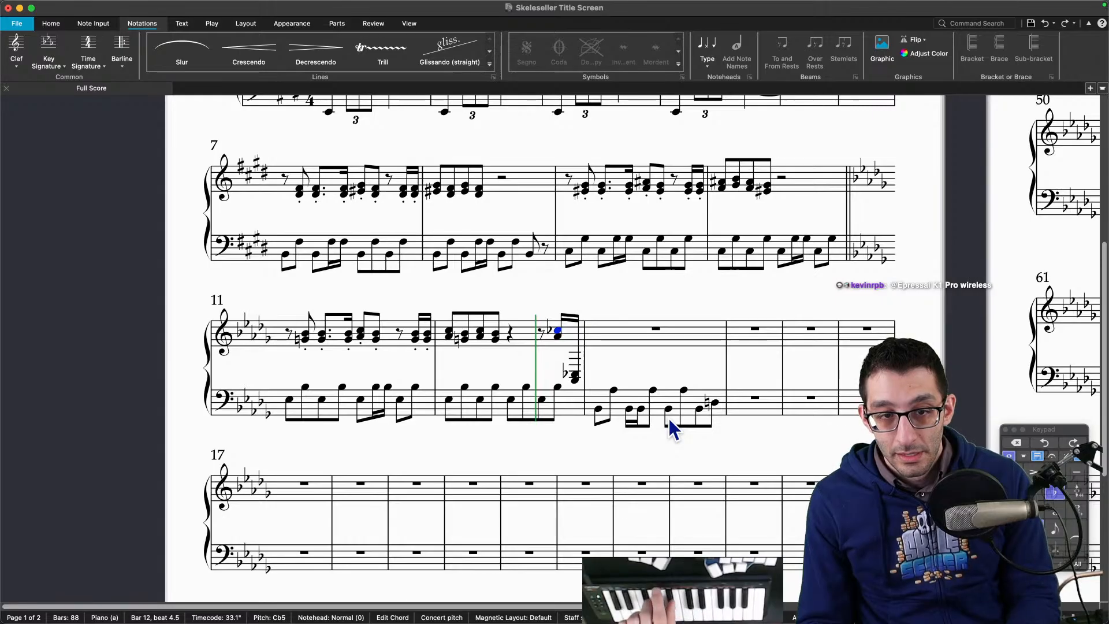
key("Escape")
key("Escape")
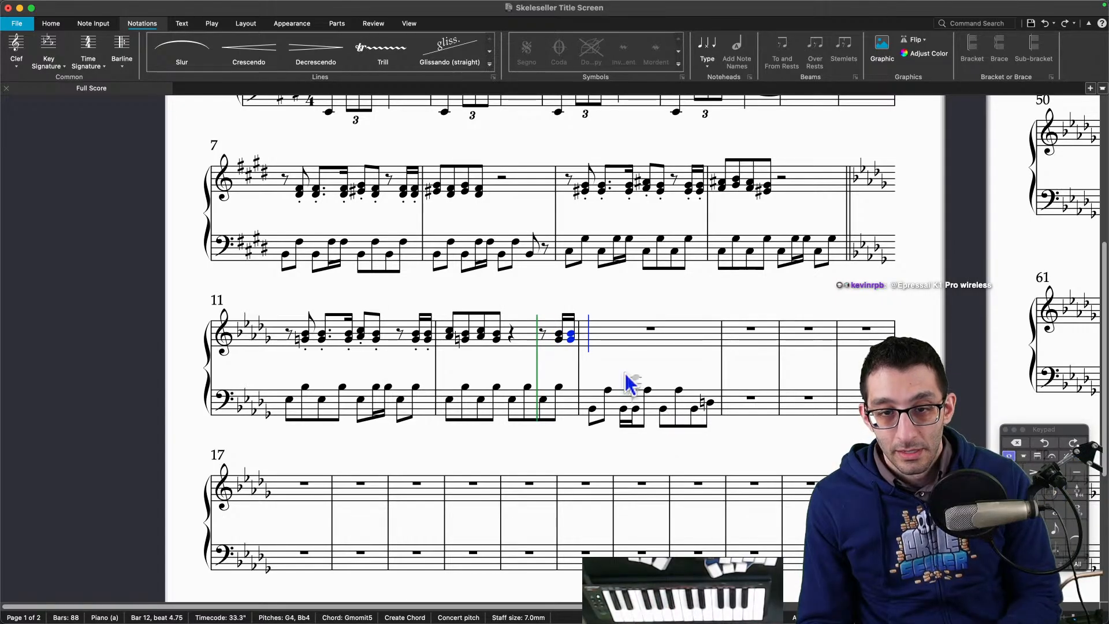
Step: Switch to FL Studio, play back the title theme from just before bar 9, and return to Sibelius
mouse_move(564, 595)
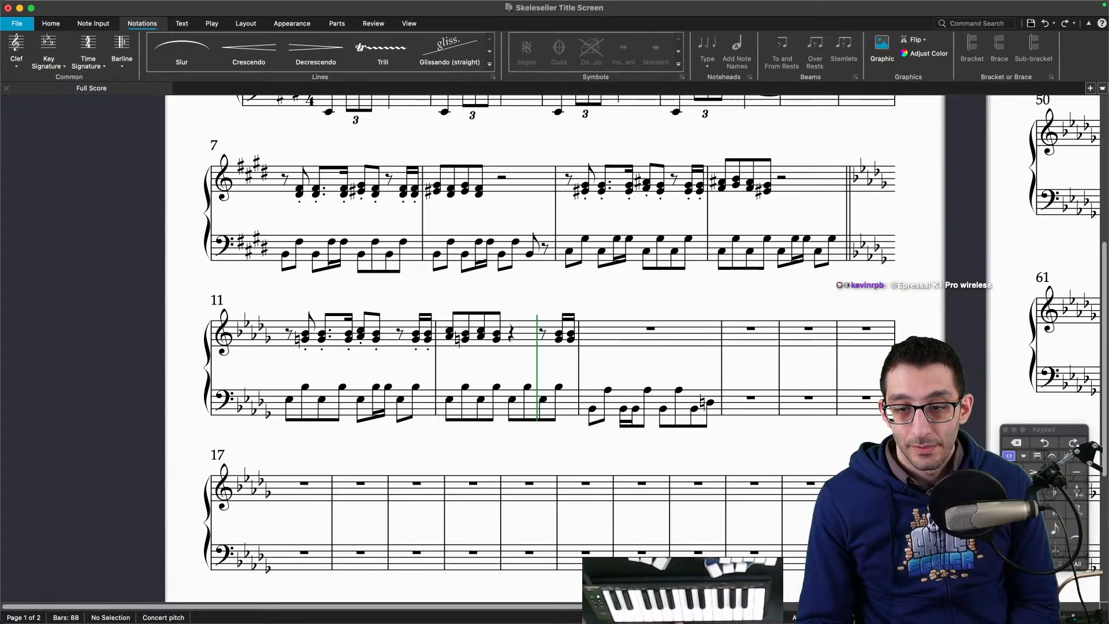
left_click(715, 592)
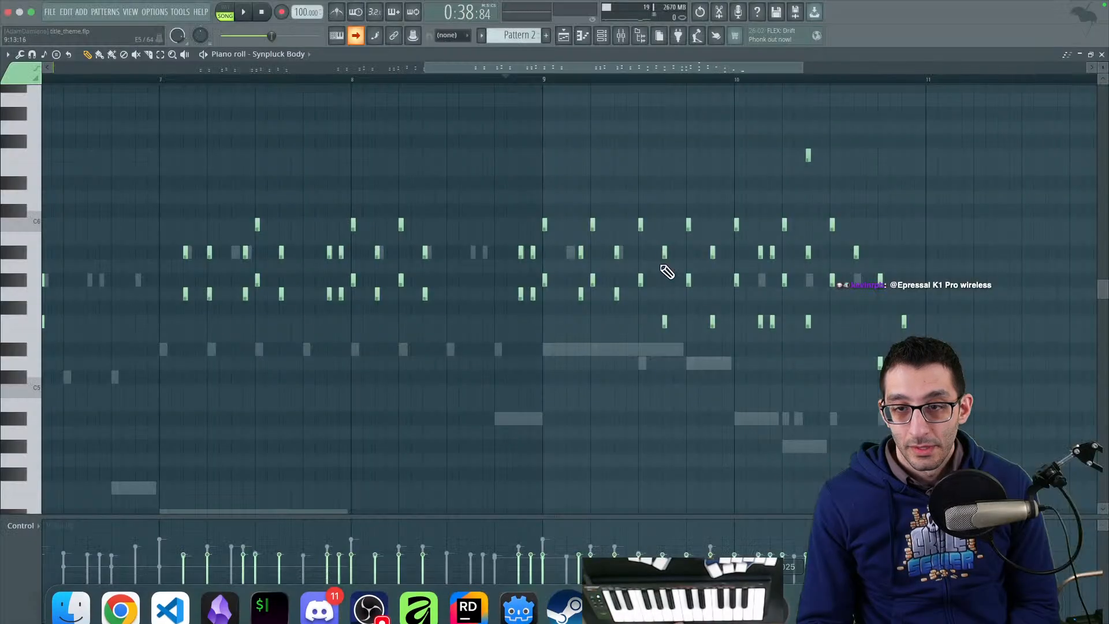
left_click(514, 81)
key("space")
key("space")
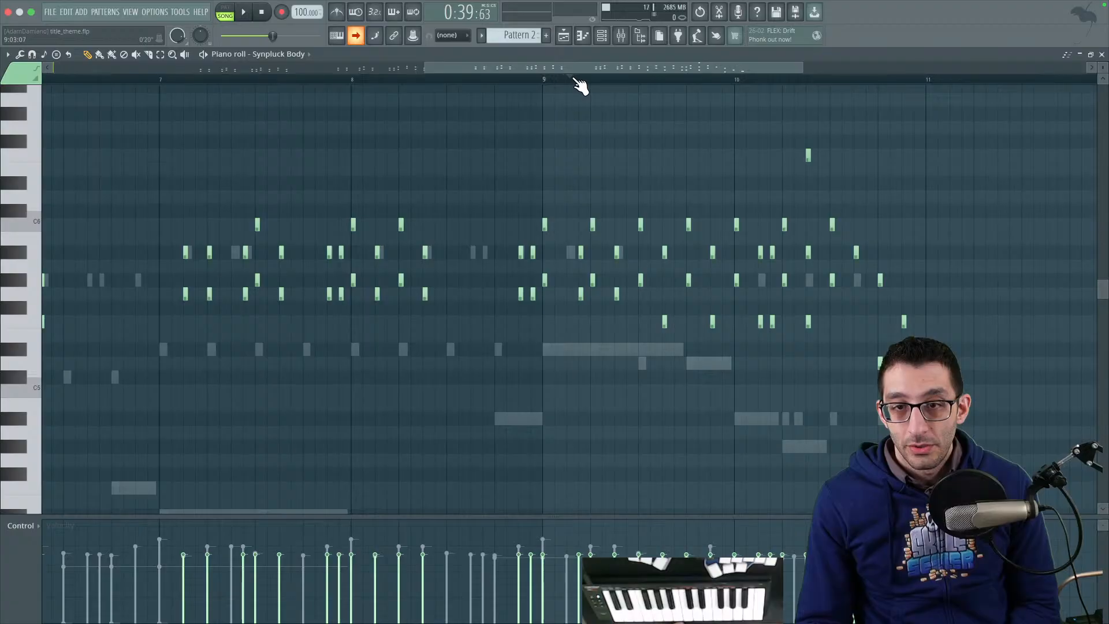
mouse_move(617, 622)
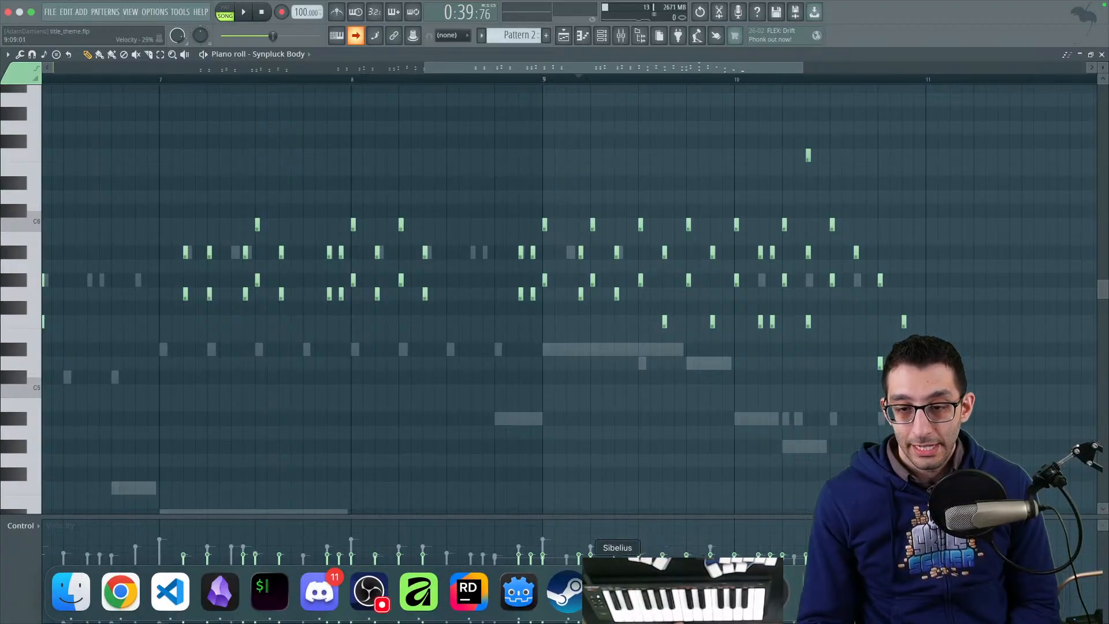
left_click(617, 591)
Step: Enter a dotted-eighth Ab4–C5 chord, a sixteenth G4–Bb4 chord and another Ab4–C5 chord on beat 2 in bar 13's treble staff
left_click(592, 341)
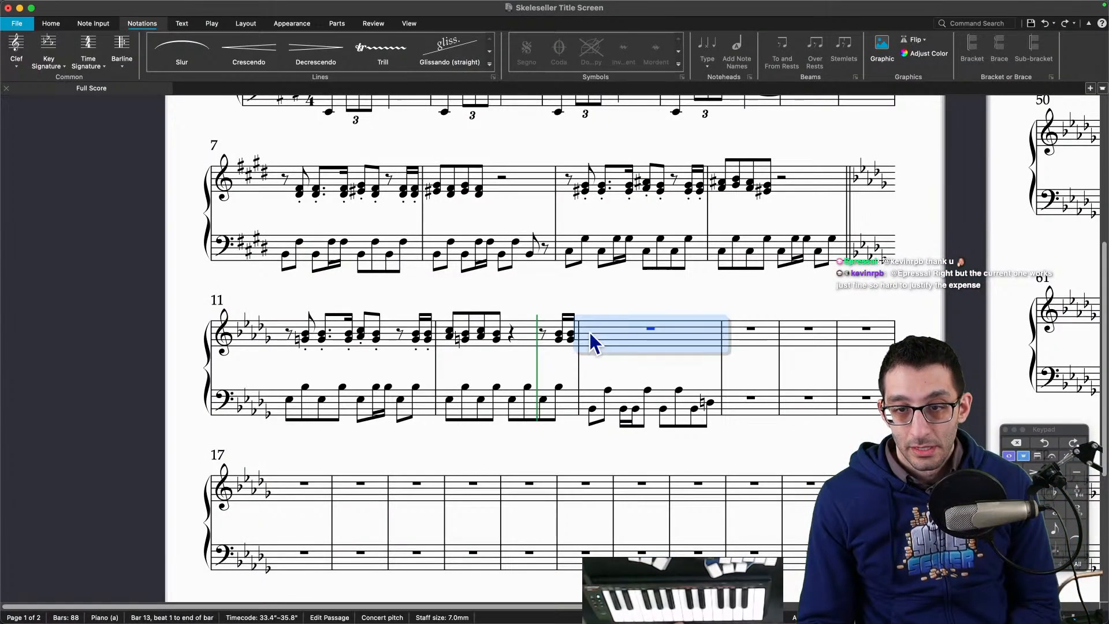
left_click(1055, 530)
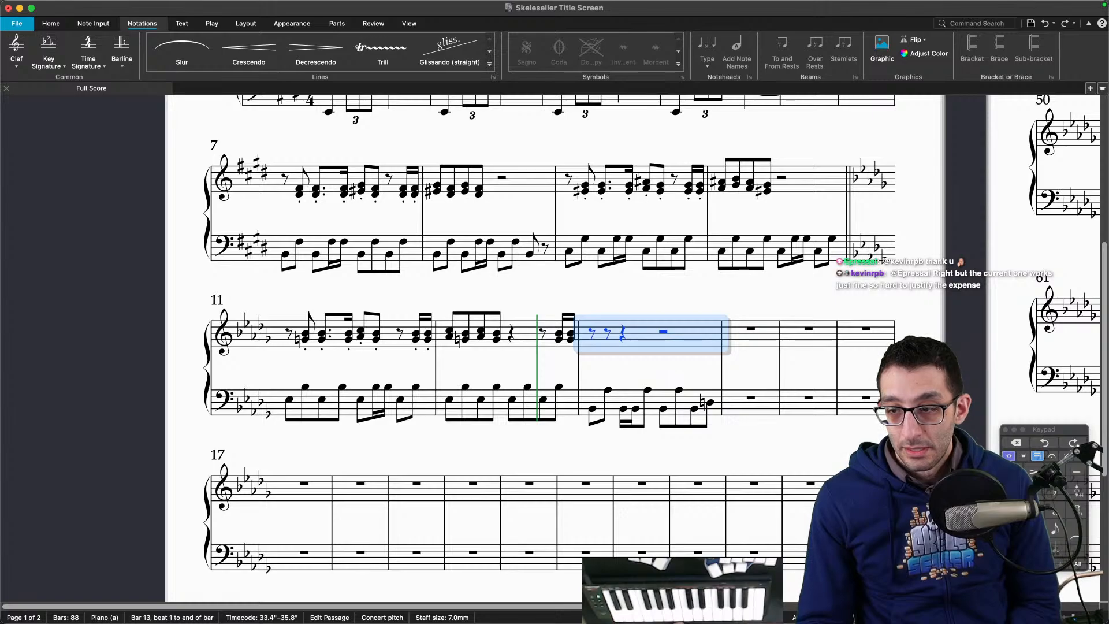
key("Left")
key("period")
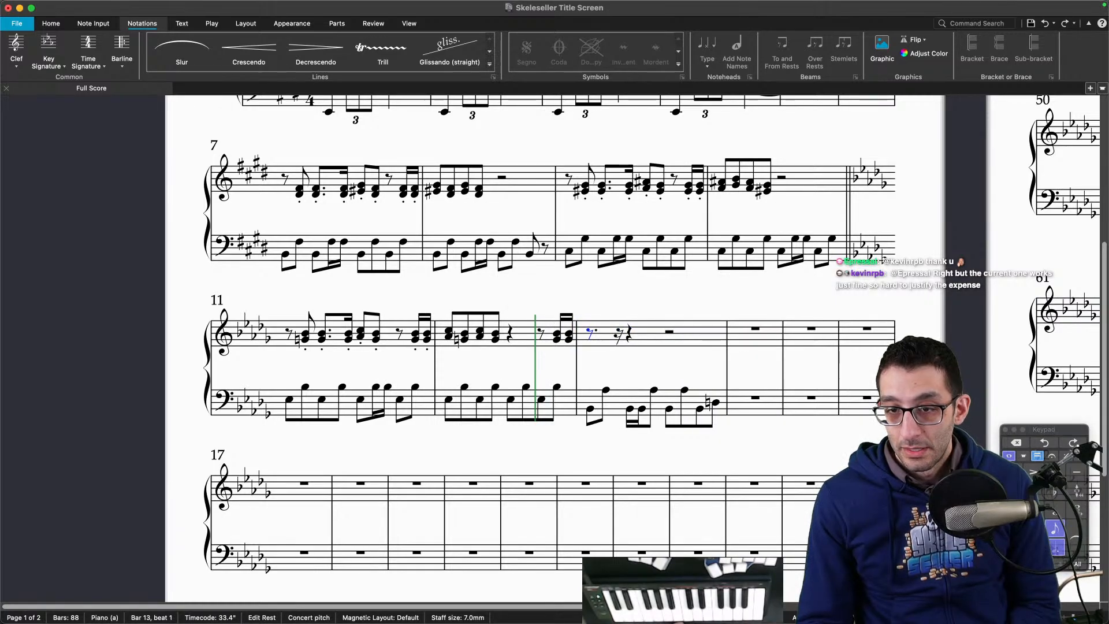
key("Right")
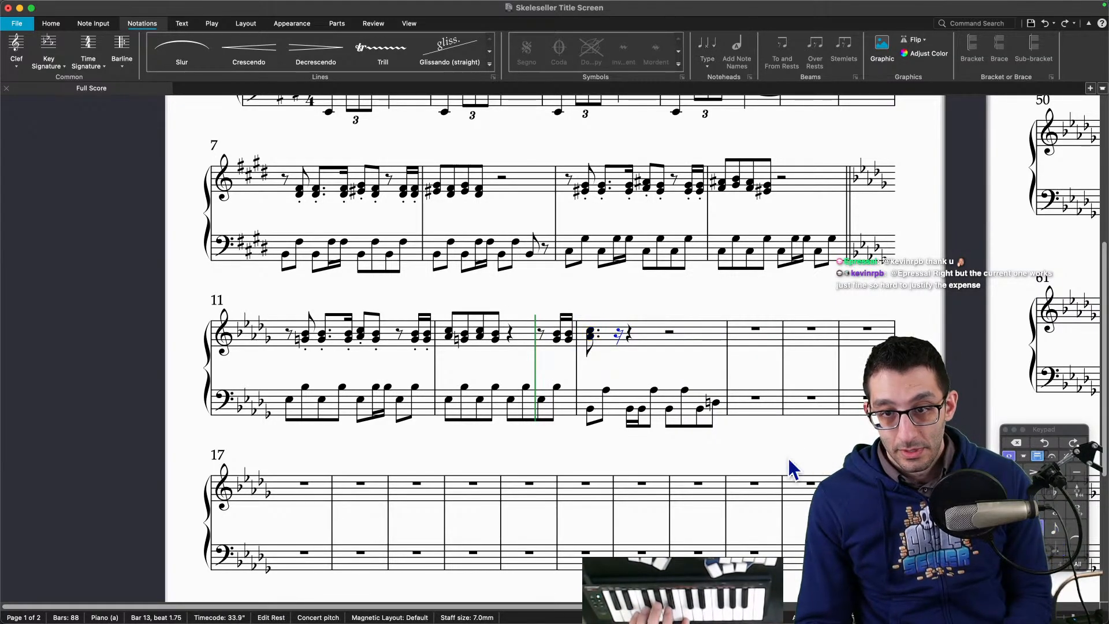
key("Right")
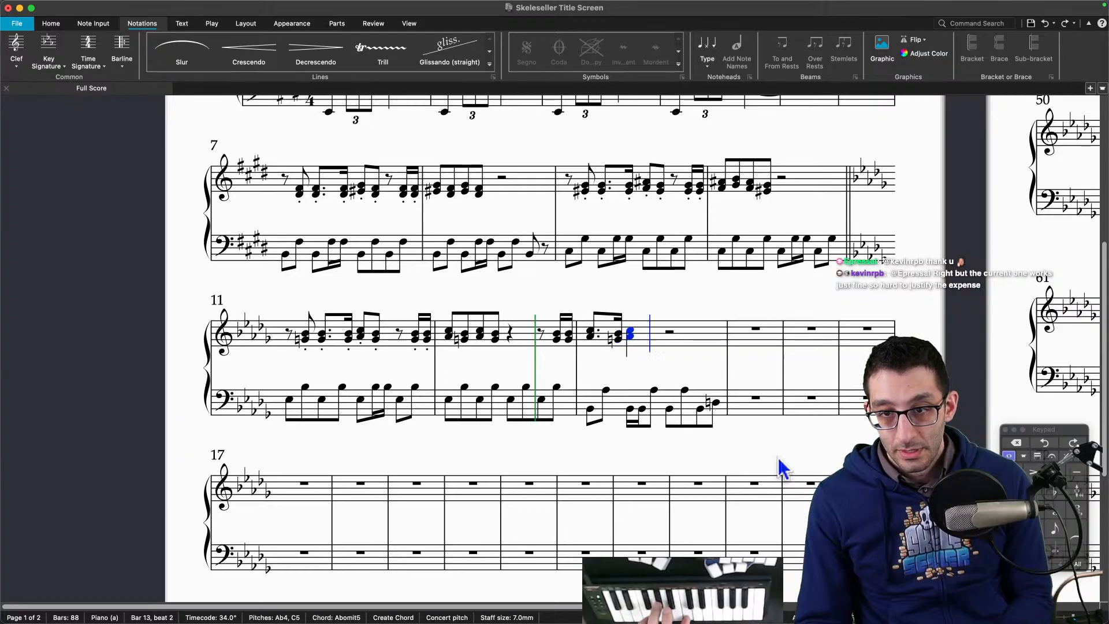
Step: Switch to FL Studio and compare the piano-roll notes from bar 9 to bar 11 with the Sibelius score
left_click(767, 591)
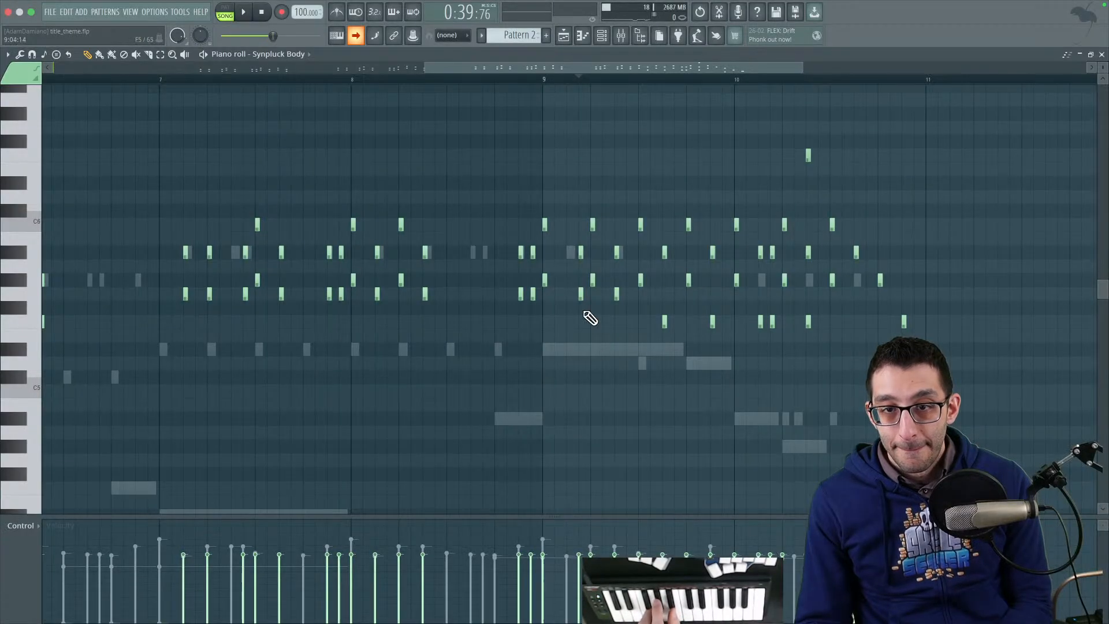
left_click_drag(621, 311, 527, 314)
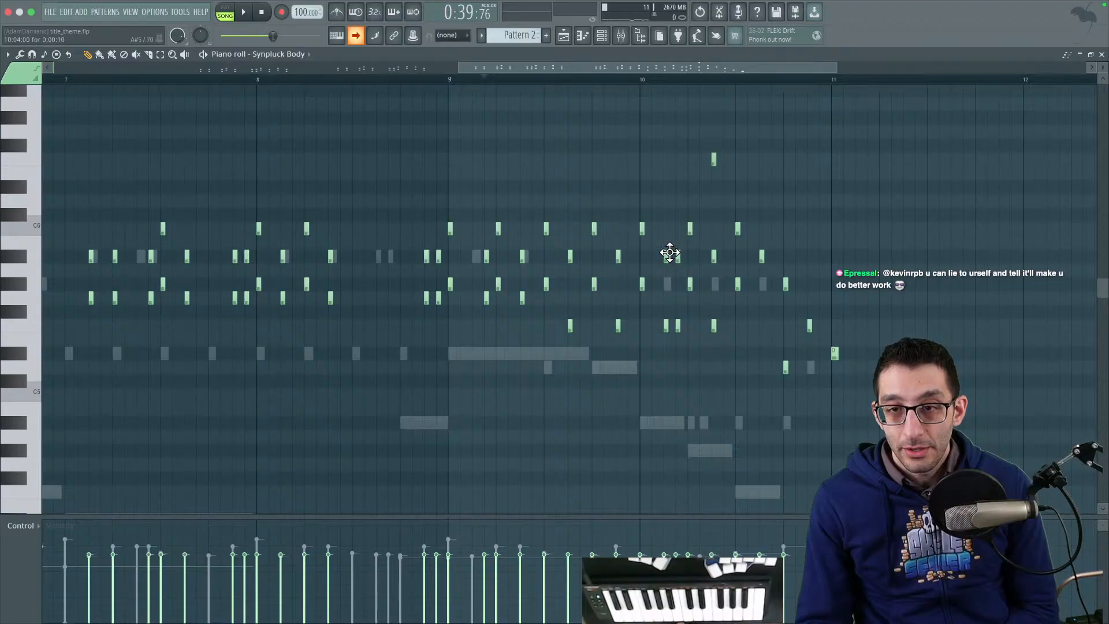
mouse_move(669, 620)
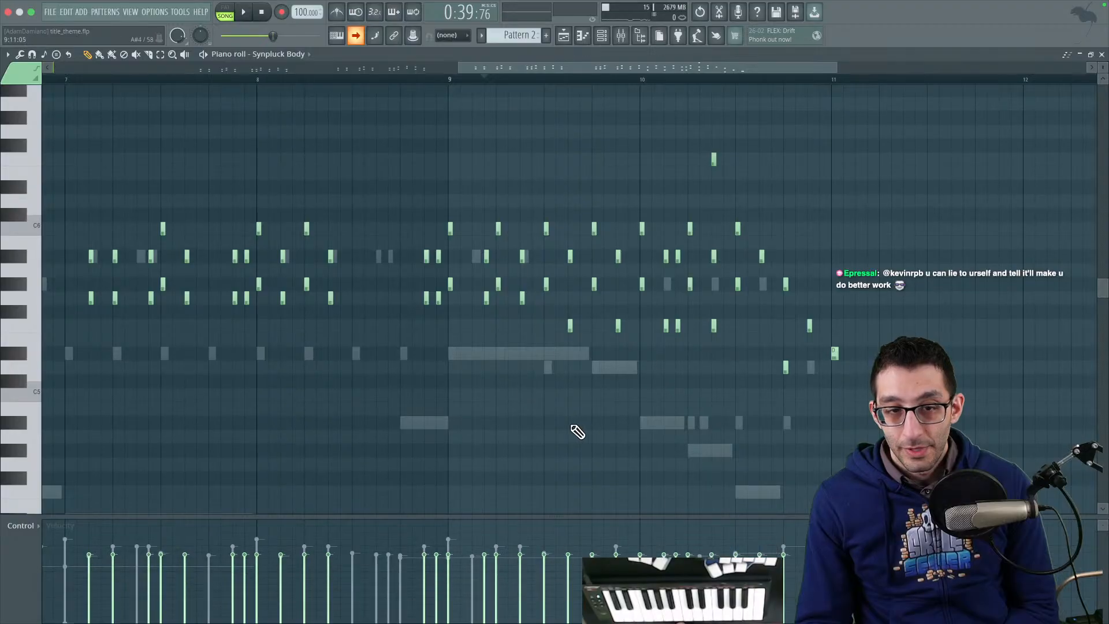
key("super+Tab")
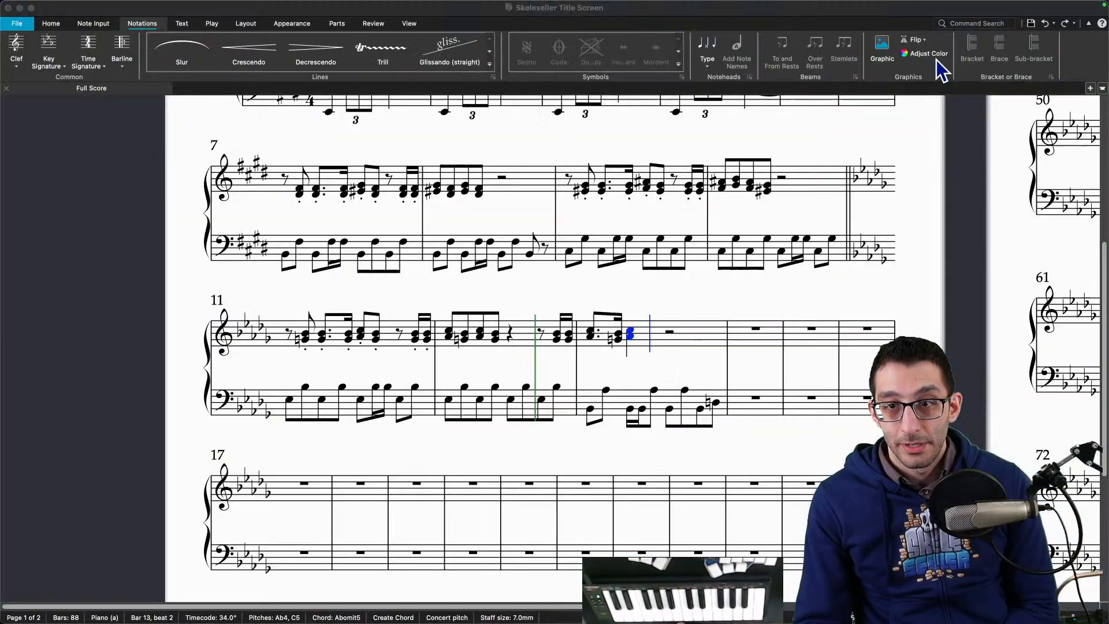
key("super+Tab")
key("super+Tab")
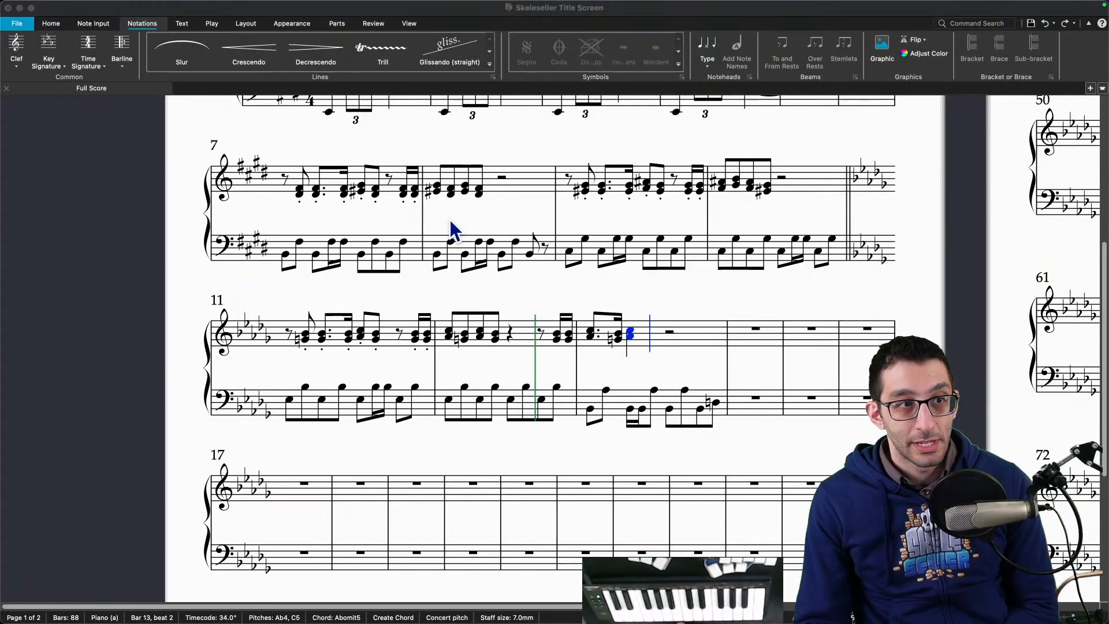
key("super+Tab")
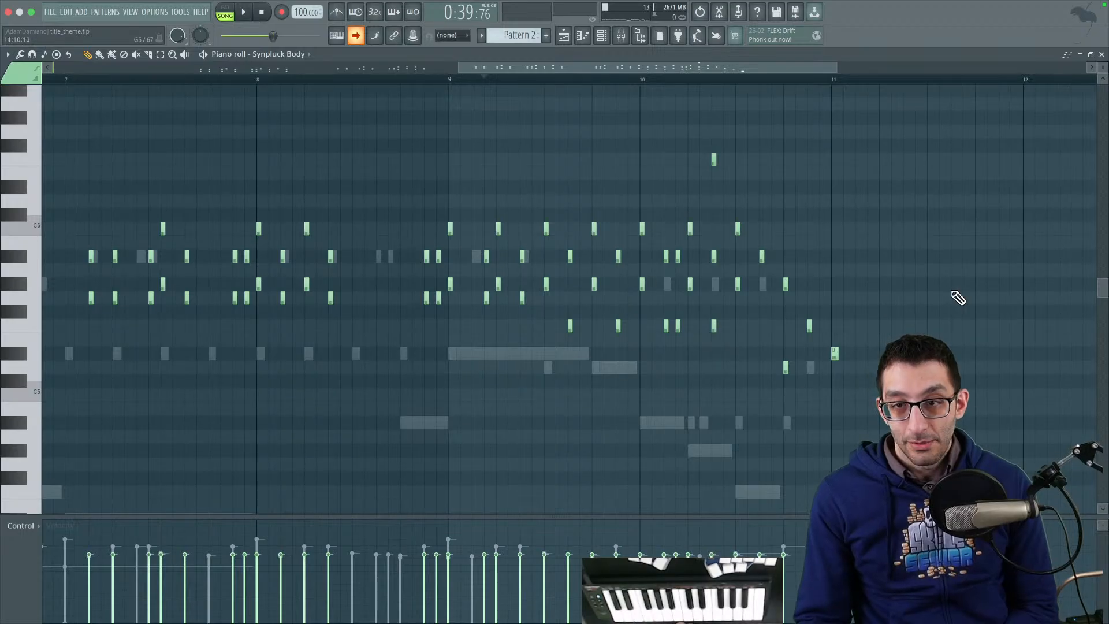
Step: Capture the piano-roll notes from just before bar 9 to bar 11 in Shottr and tile the title screen score beside the capture
key("super+shift+2")
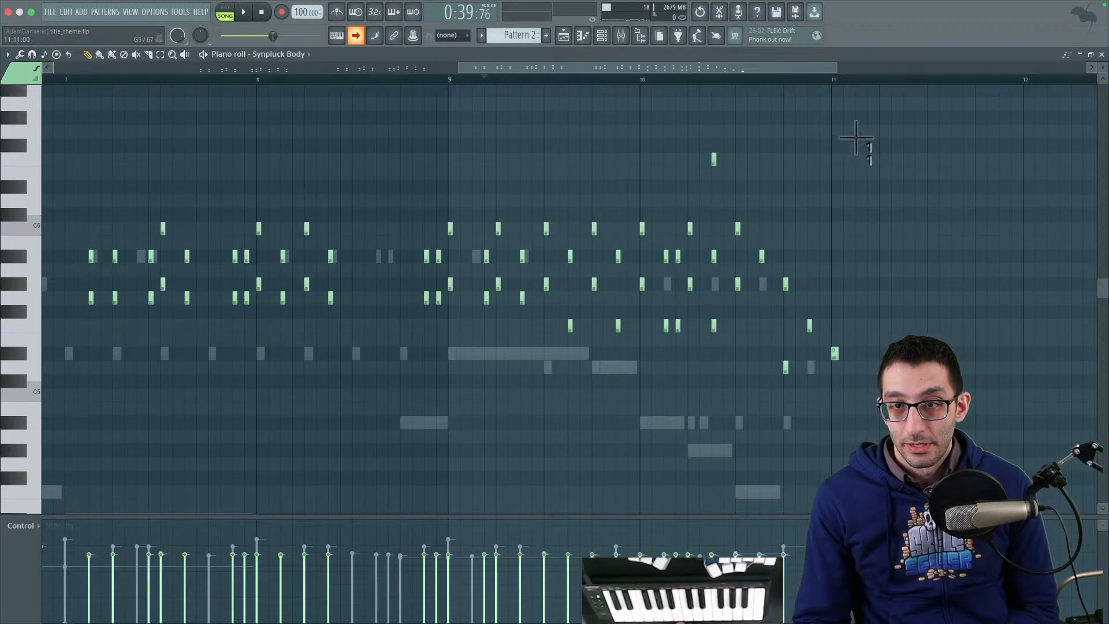
left_click_drag(857, 139, 390, 432)
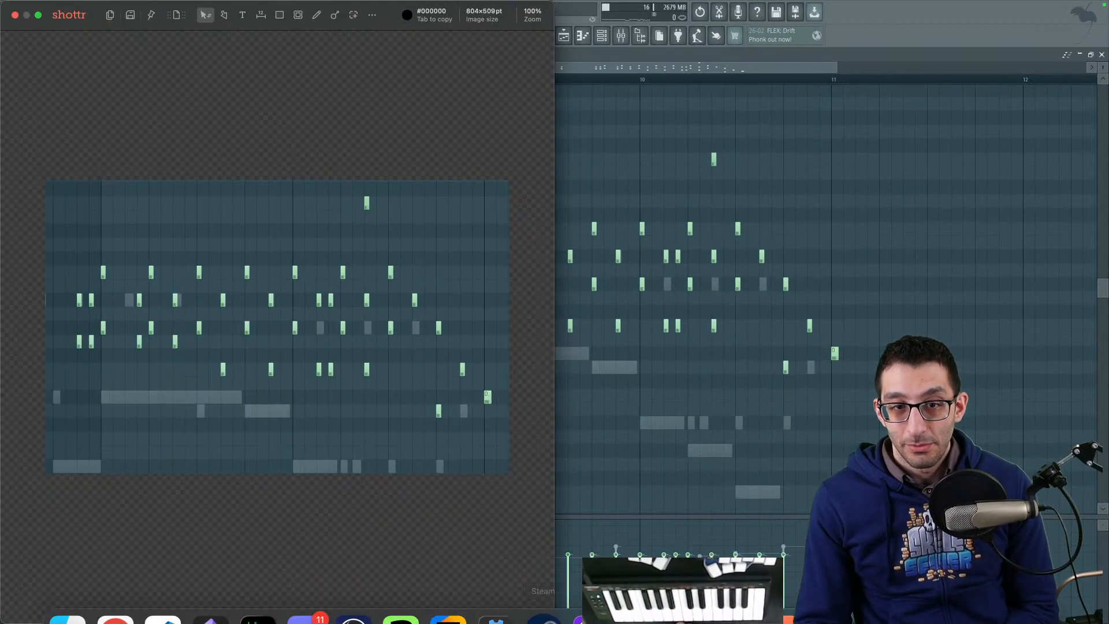
left_click(591, 591)
key("ctrl+alt+Right")
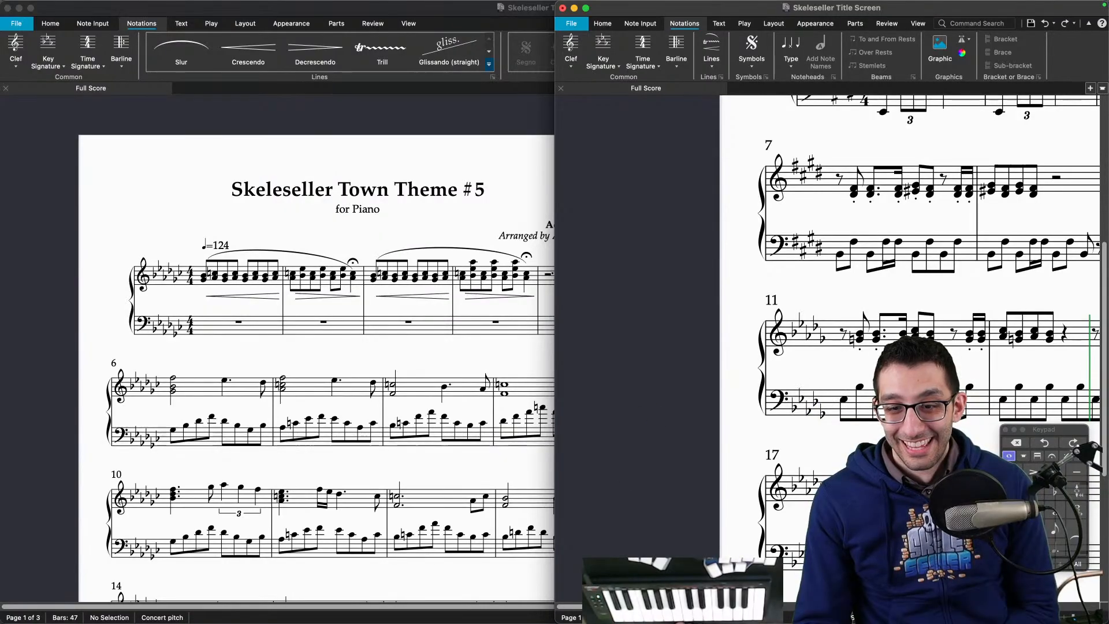
left_click(782, 593)
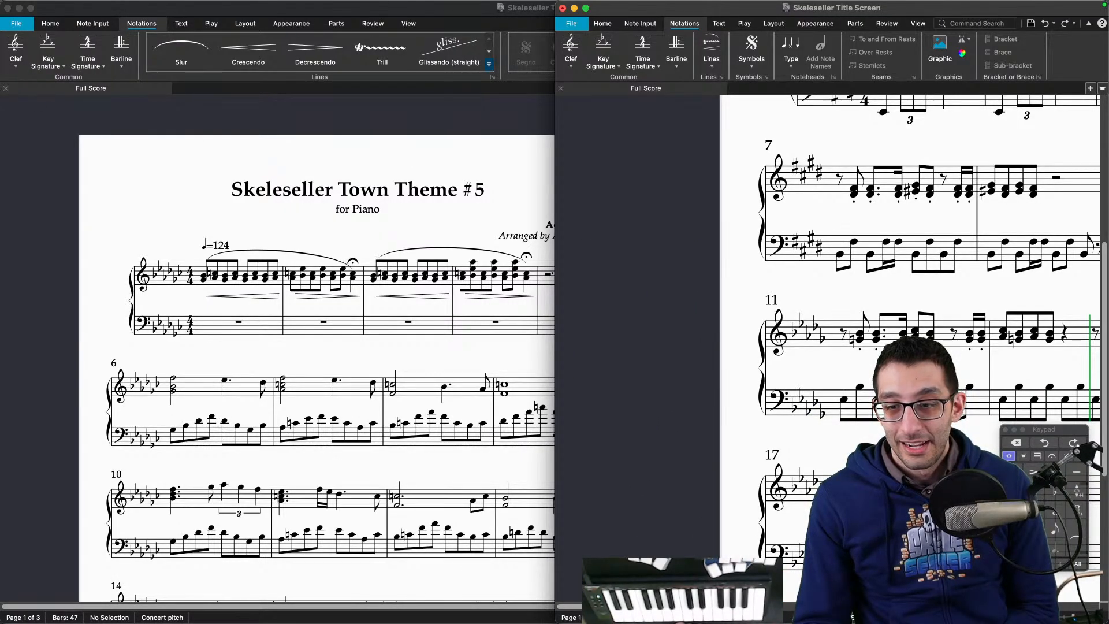
left_click(779, 593)
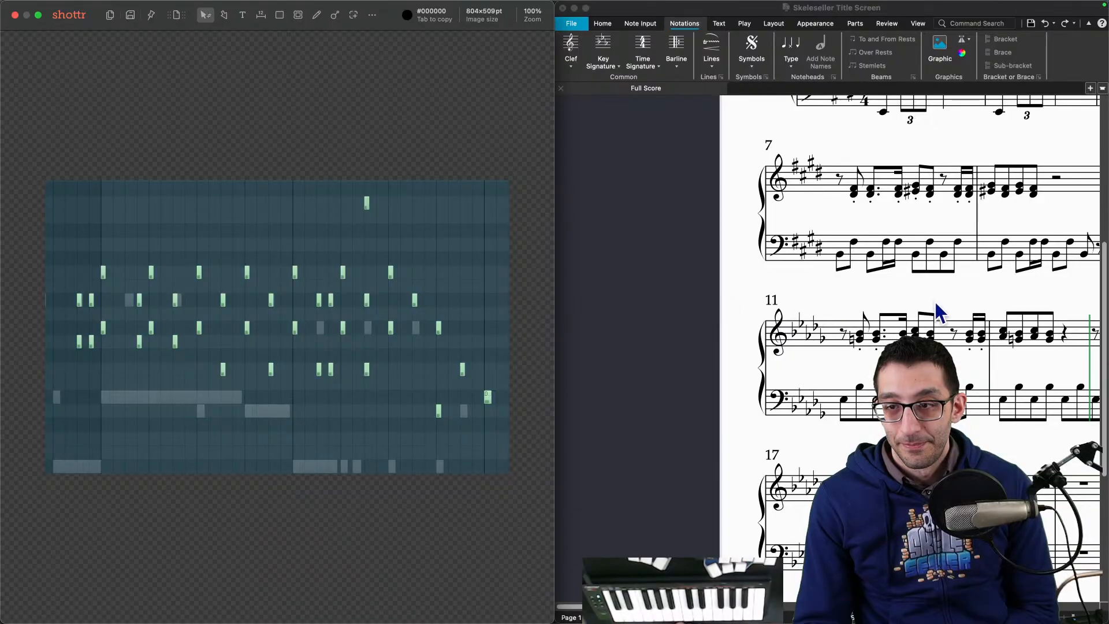
Step: Tile the Shottr piano-roll capture beside the title screen score, moving the other Sibelius score windows out of its way
key("Escape")
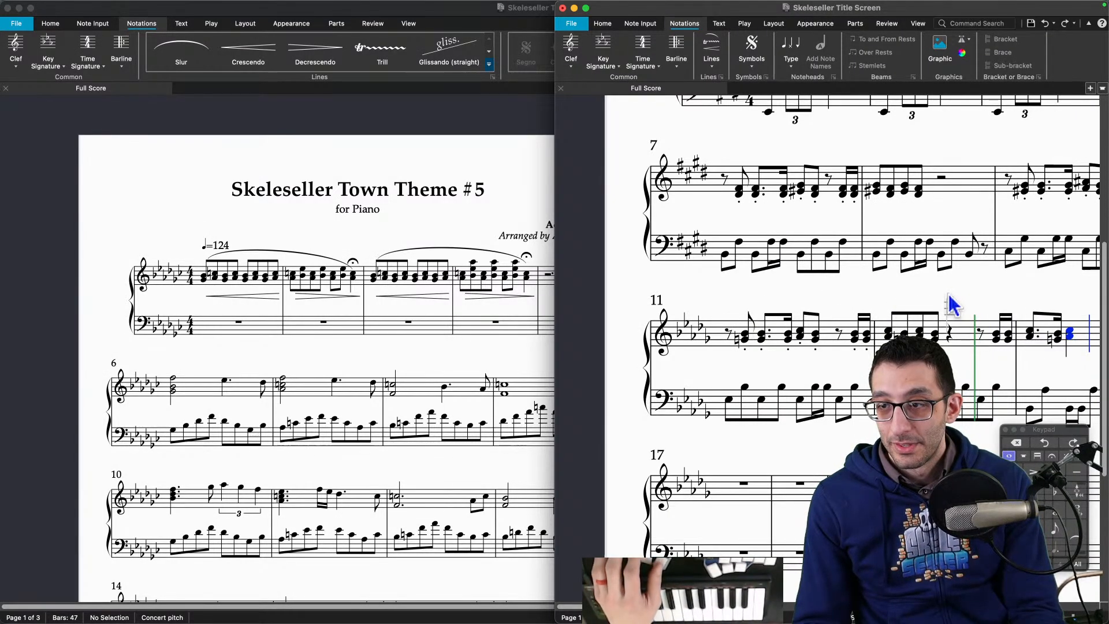
left_click_drag(972, 300, 668, 247)
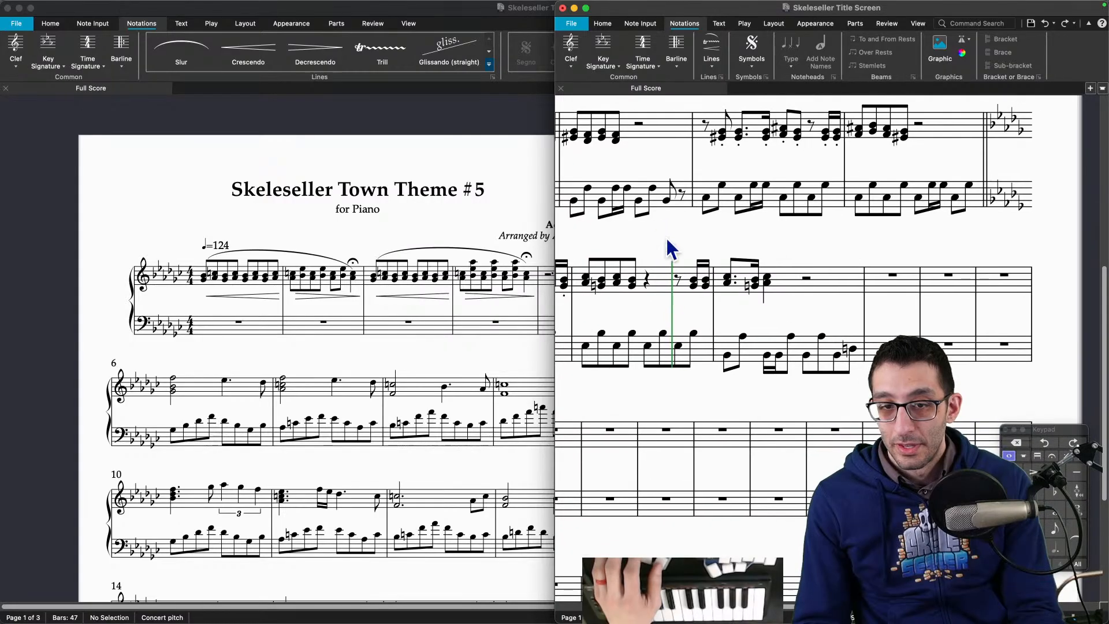
key("super+Tab")
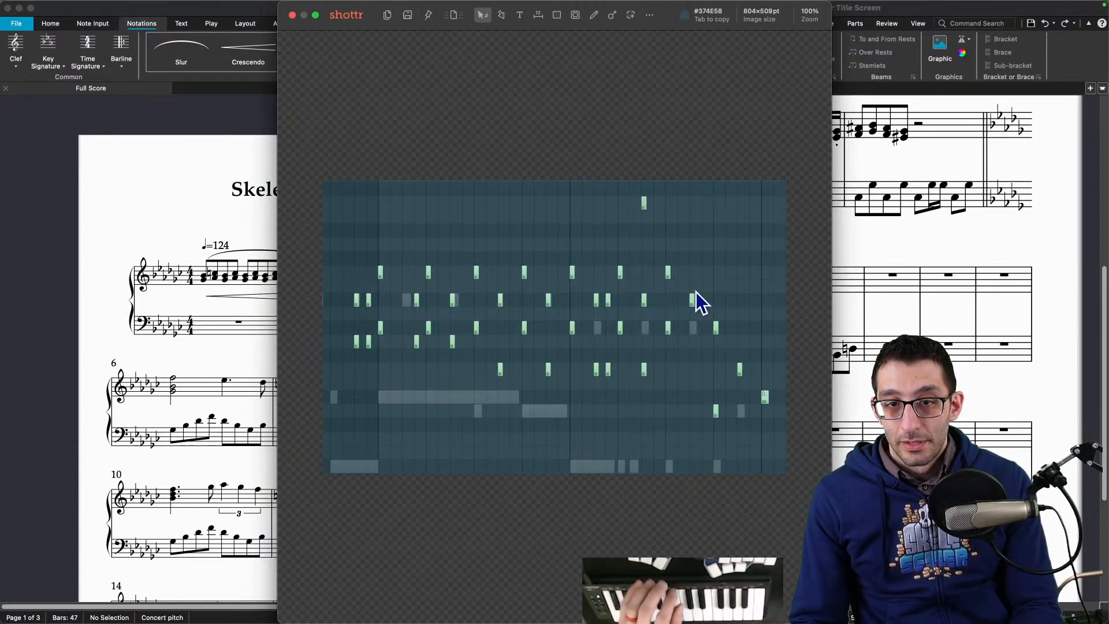
key("ctrl+alt+Left")
key("Escape")
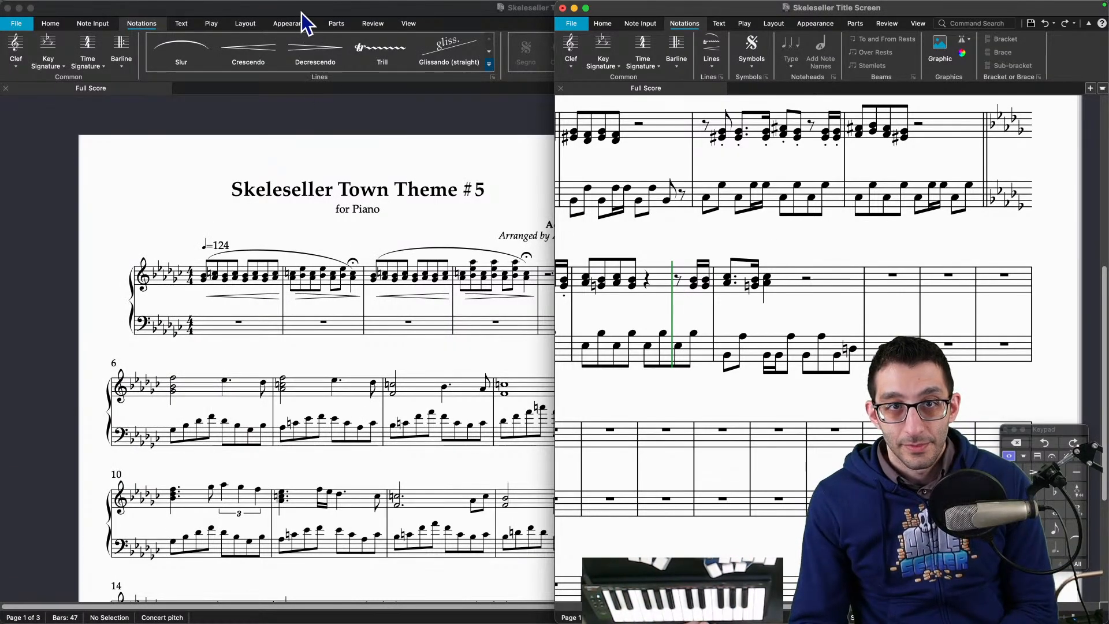
left_click_drag(301, 11, 868, 365)
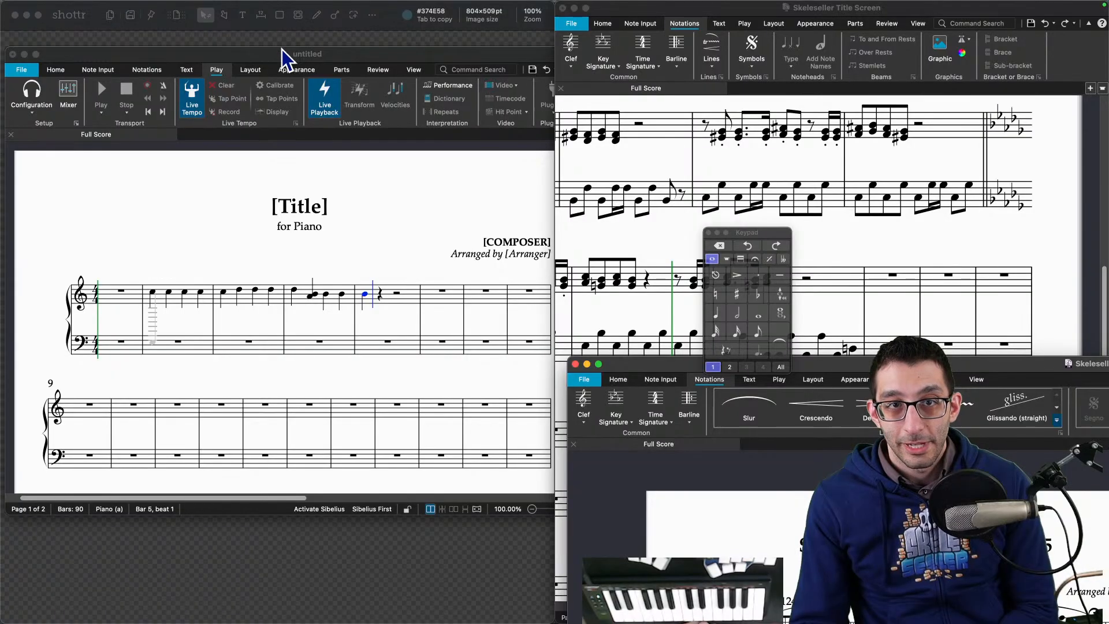
left_click_drag(284, 55, 888, 350)
left_click(993, 257)
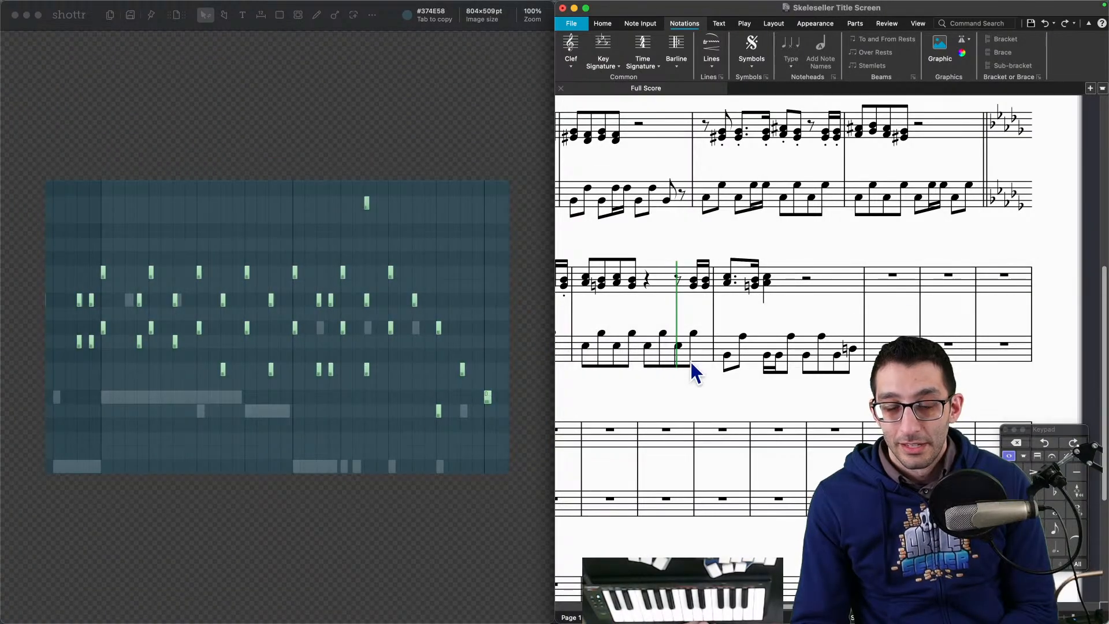
Step: Shorten bar 13's beat-2 treble chord to an eighth and add eighth chords G4–Bb4 and Ab4–C5 up to beat 3
left_click_drag(693, 372, 621, 404)
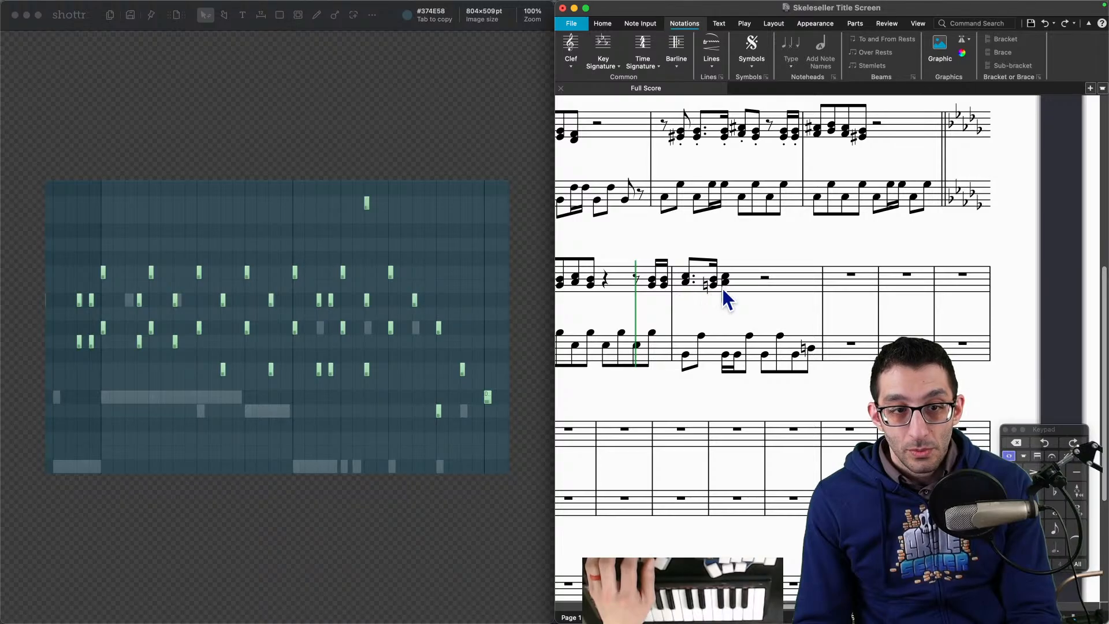
left_click(1051, 534)
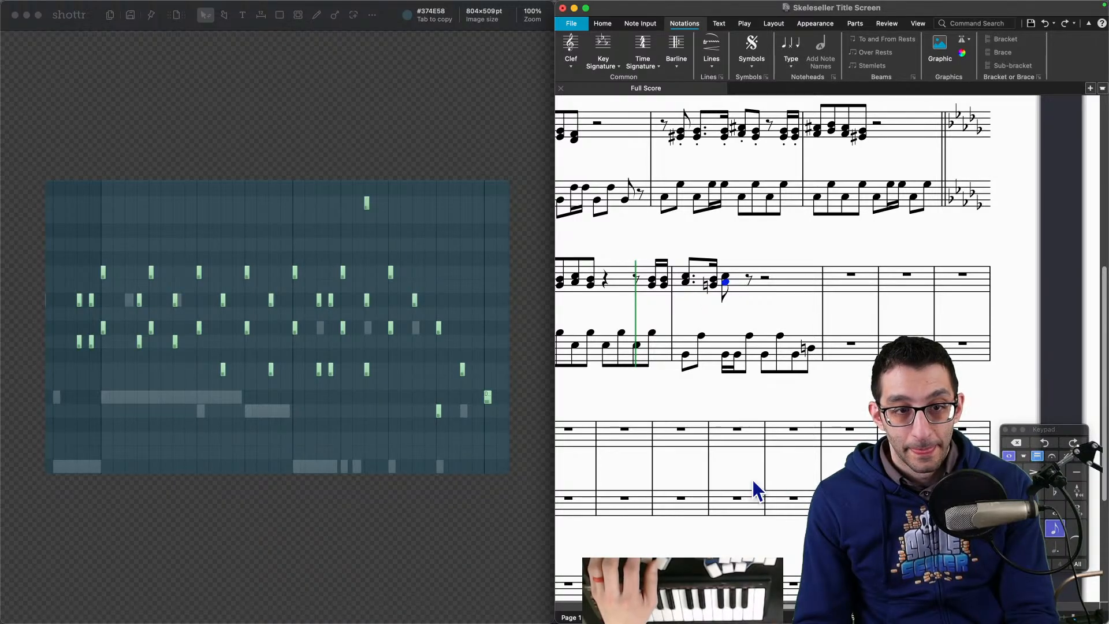
key("Right")
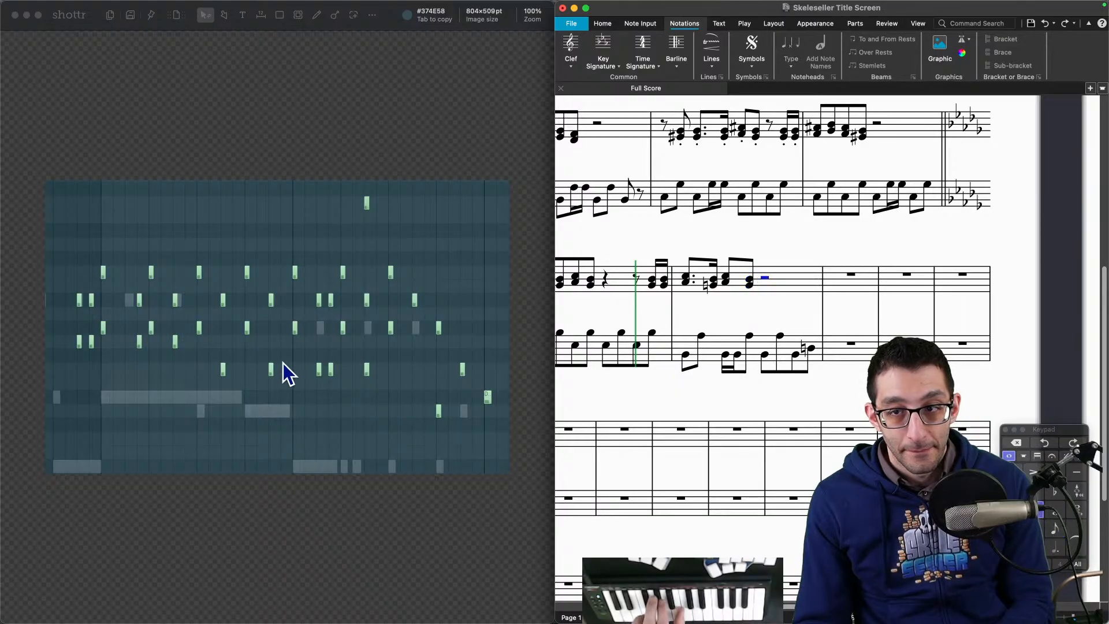
left_click(1054, 534)
left_click(1055, 534)
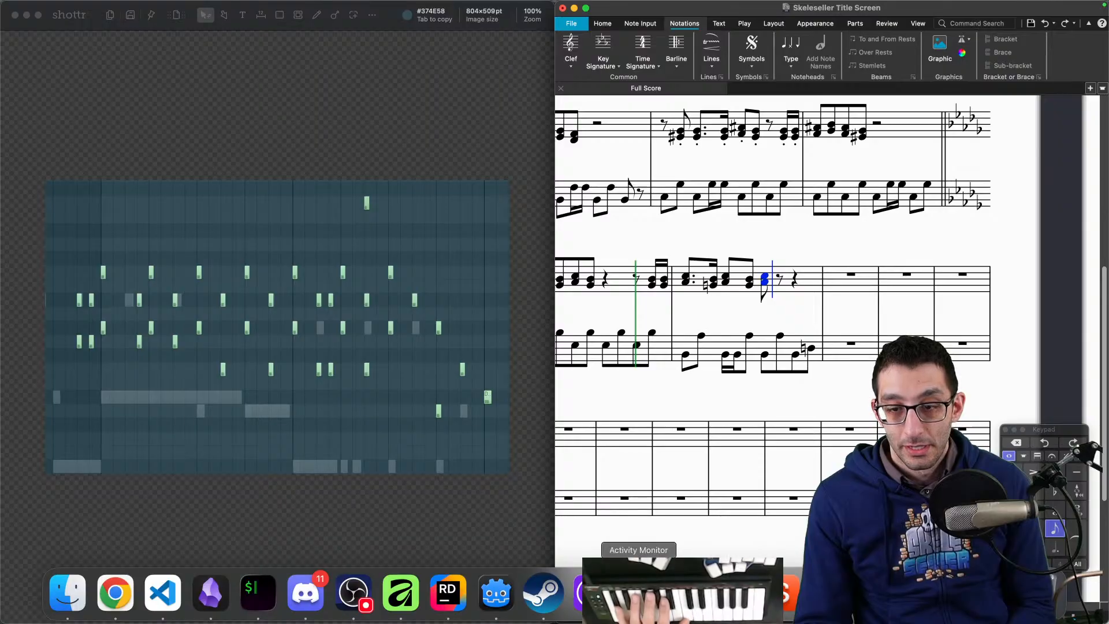
Step: Switch to FL Studio, audition the chord after beat 3 of bar 9, and return to Sibelius with the Shottr capture
left_click(734, 603)
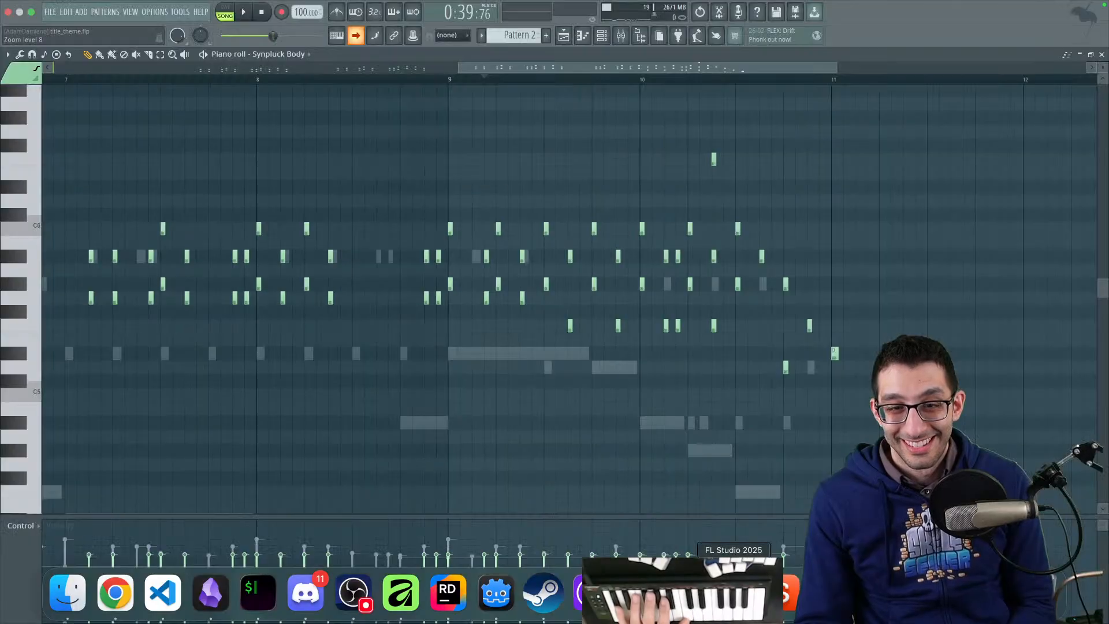
right_click(516, 306, "alt")
left_click_drag(516, 306, 566, 315)
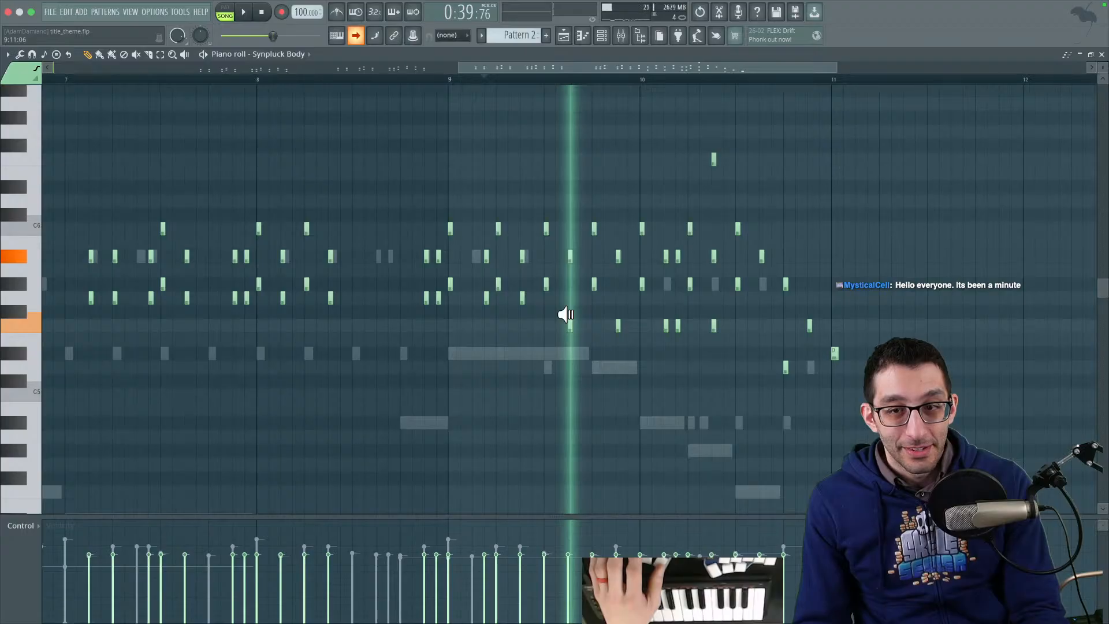
mouse_move(565, 315)
left_mouse_down()
mouse_move(555, 312)
mouse_move(564, 315)
left_mouse_up()
mouse_move(684, 615)
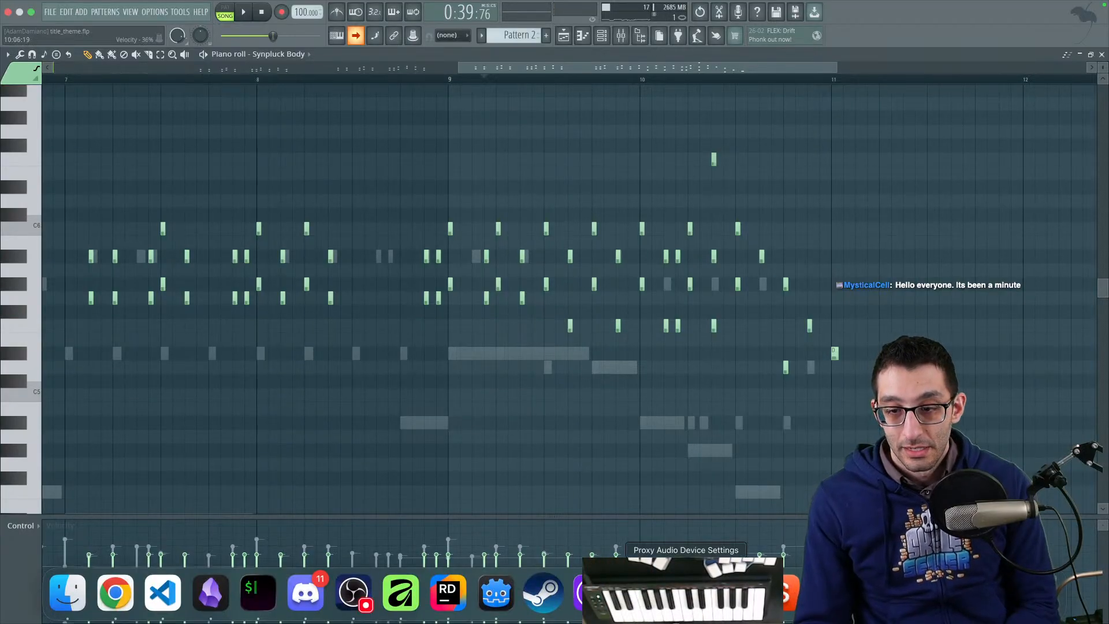
left_click(591, 593)
left_click(780, 593)
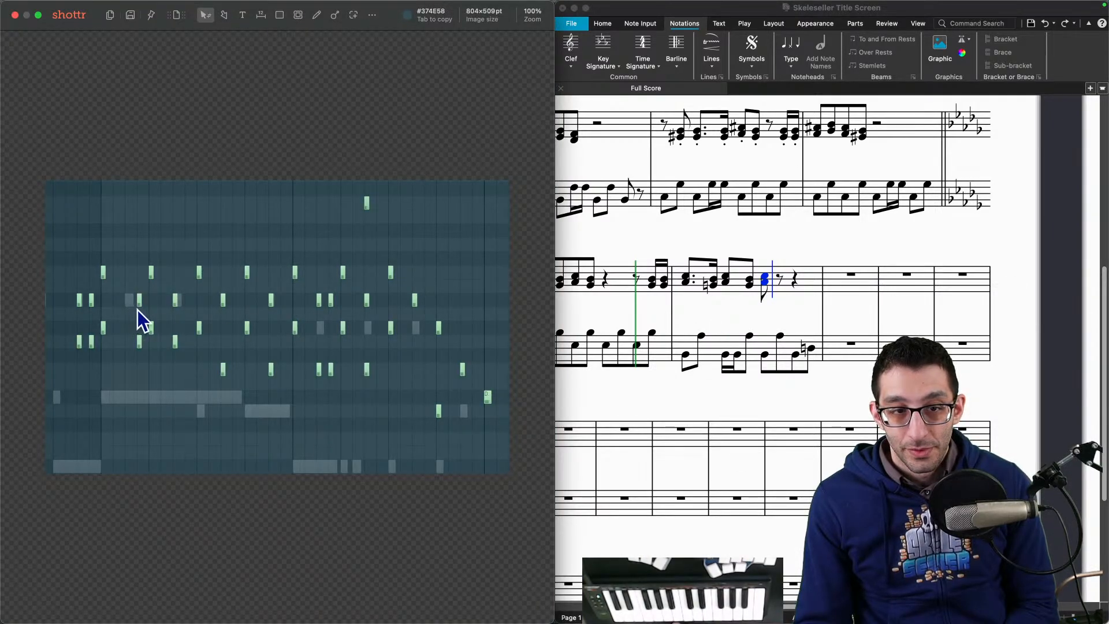
Step: Enter an eighth C5 after beat 3 in bar 13's treble staff and lower the chord after beat 2 to F4–Ab4
left_click(786, 289)
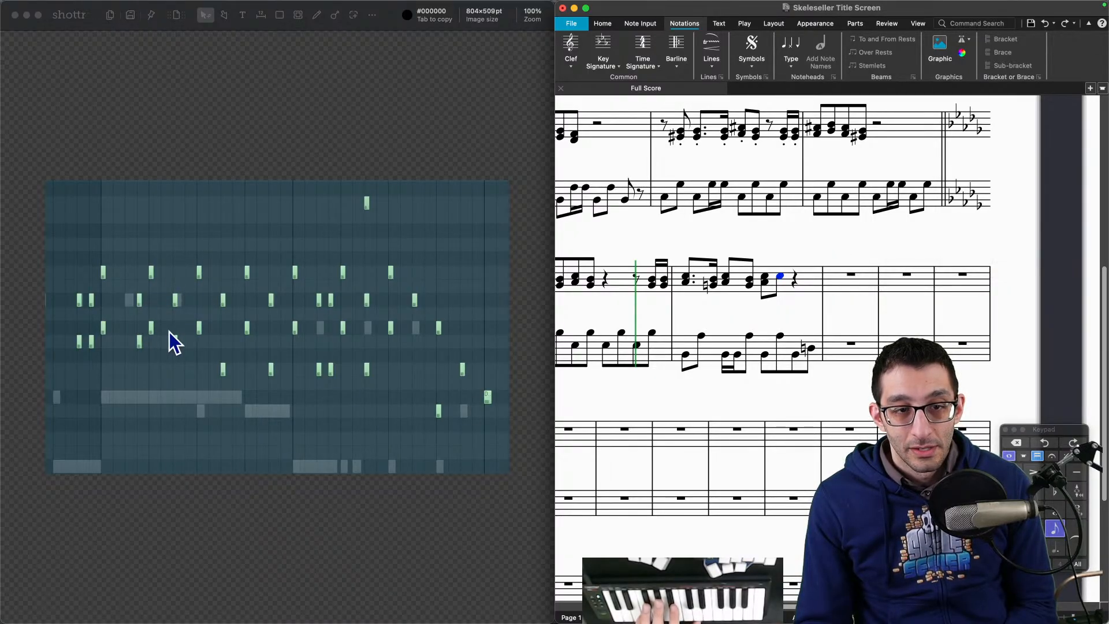
left_click(750, 282)
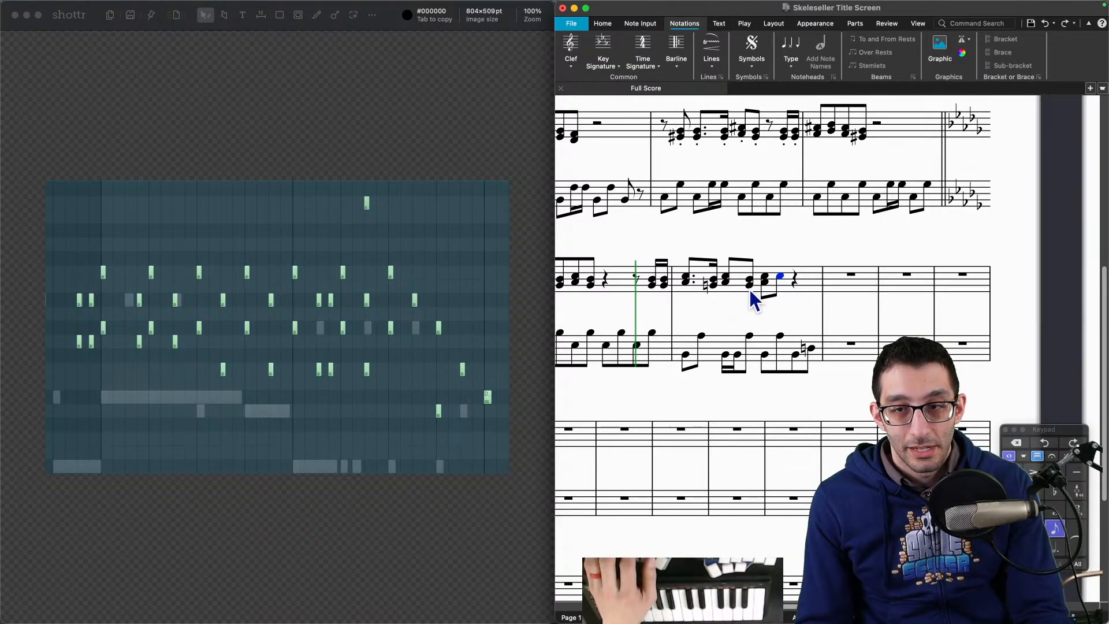
key("n")
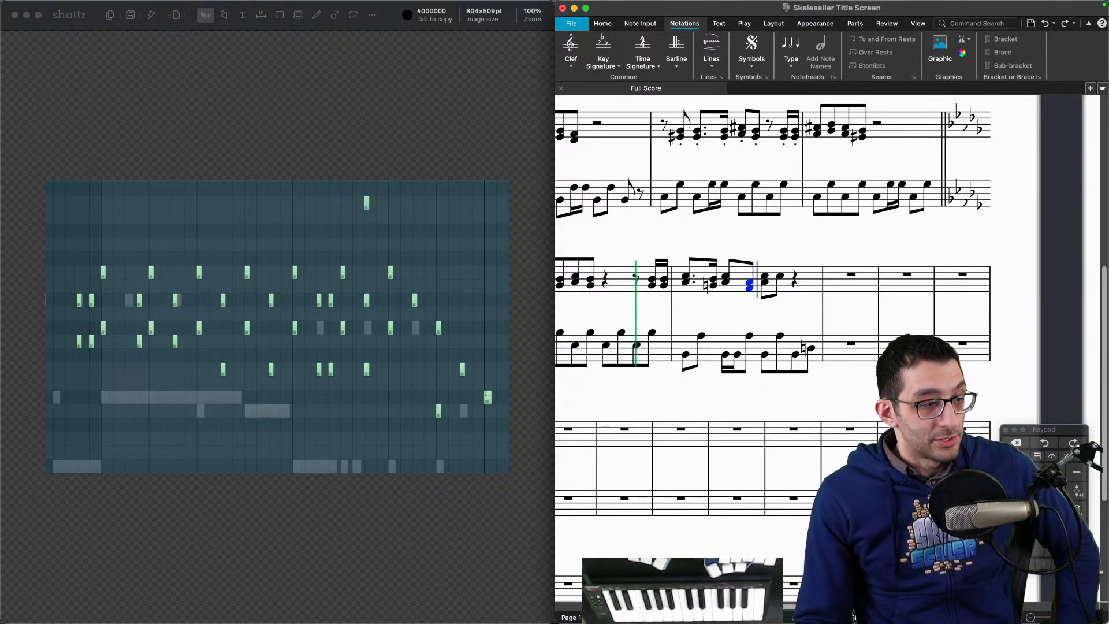
Step: Audition bar 9's chords in FL Studio and change the Sibelius chord after beat 2 of bar 13 to F4–Bb4
left_click(733, 601)
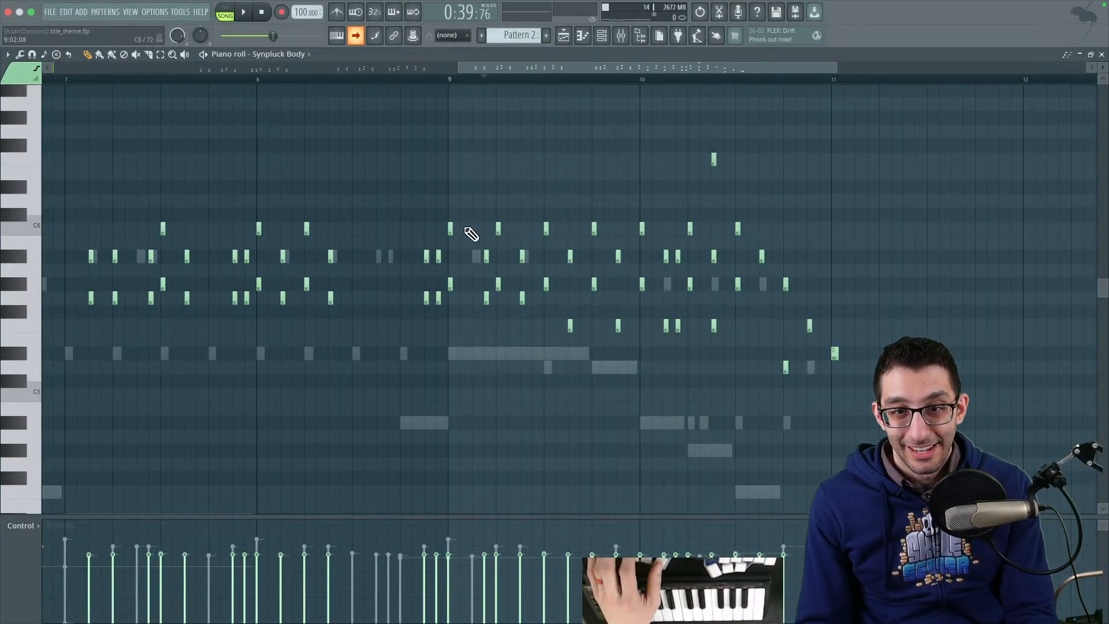
key("y")
left_click_drag(446, 232, 540, 239)
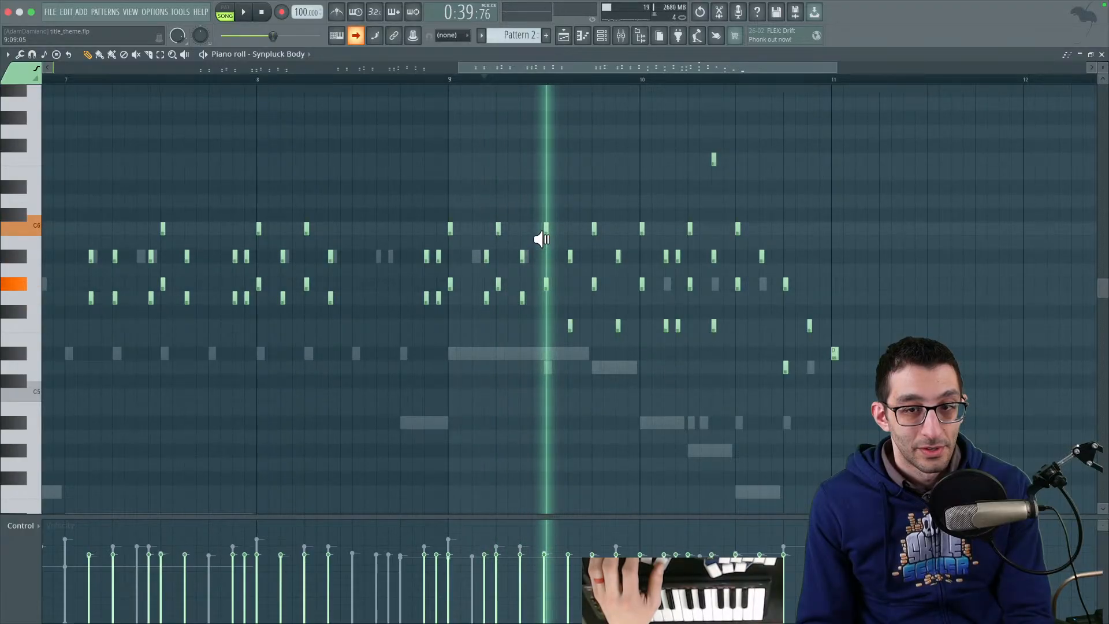
left_click_drag(541, 239, 571, 249)
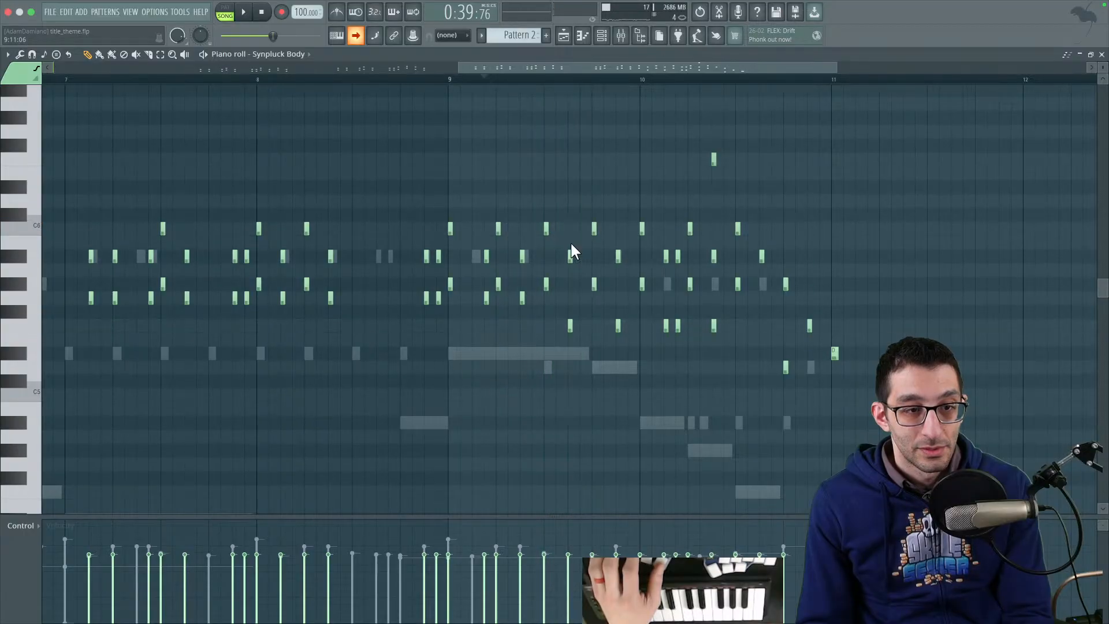
left_click(591, 592)
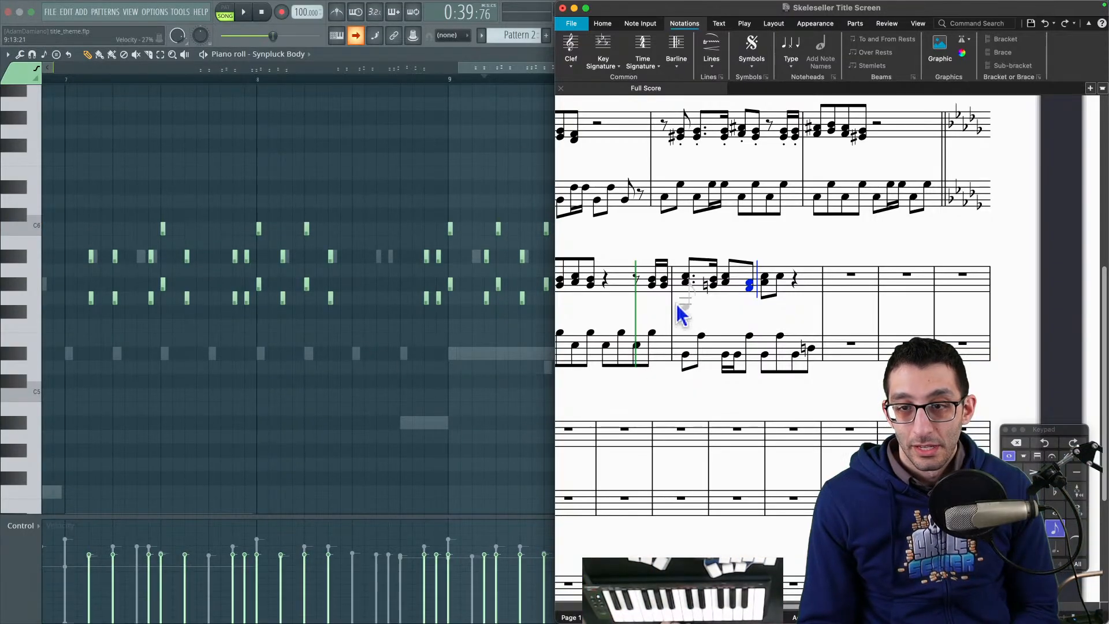
key("Escape")
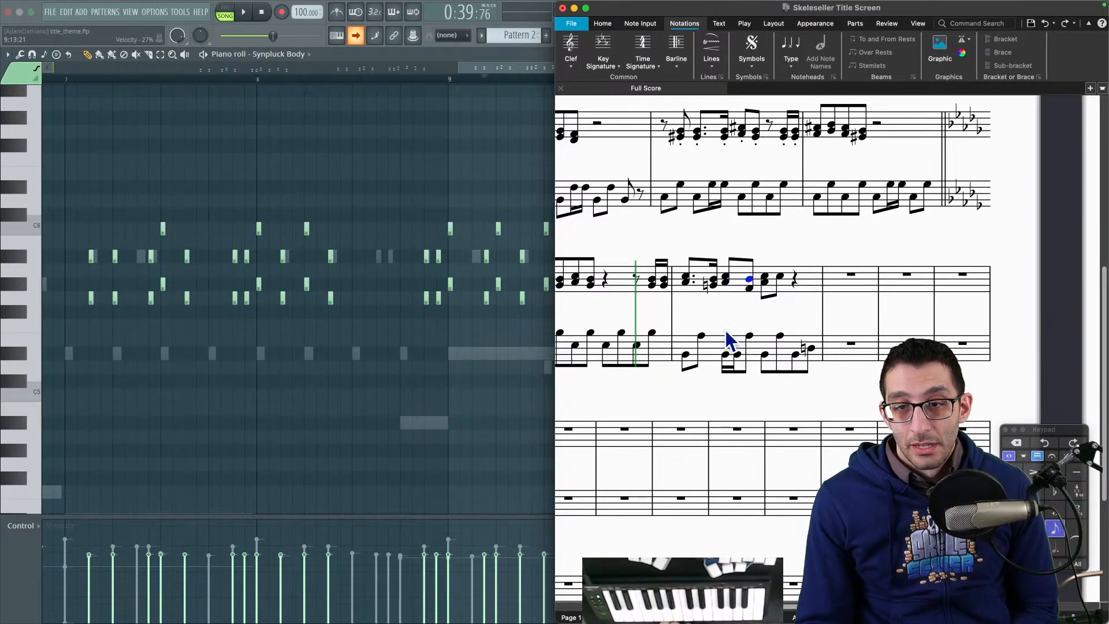
Step: Bring the Shottr capture back beside the score with bars 13 and 14 in view
key("super+shift+4")
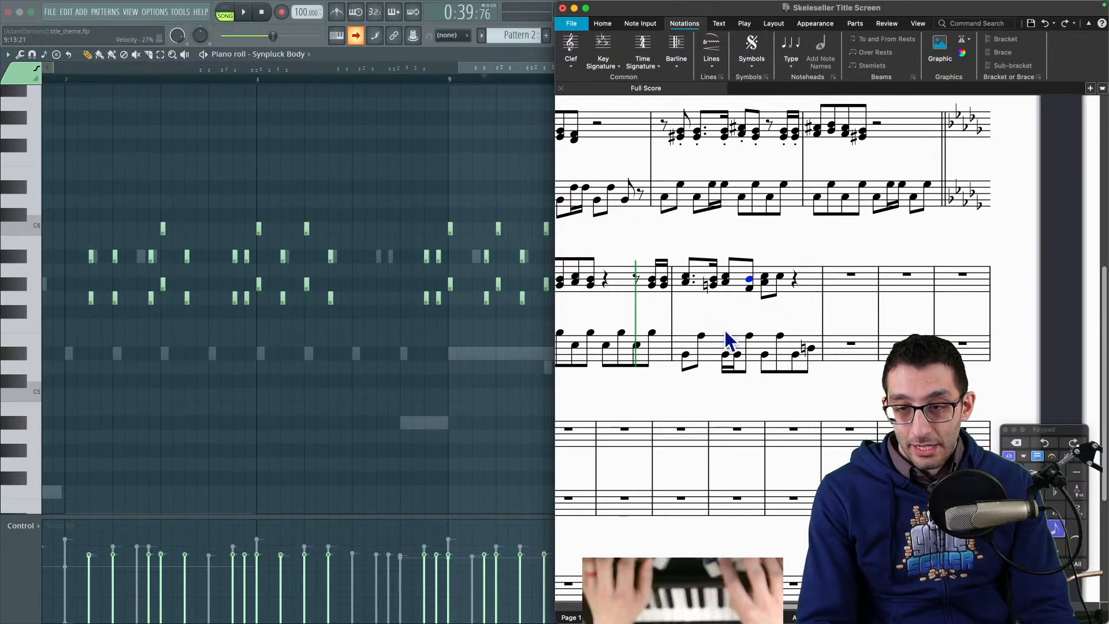
key("super+Tab")
key("ctrl+alt+Left")
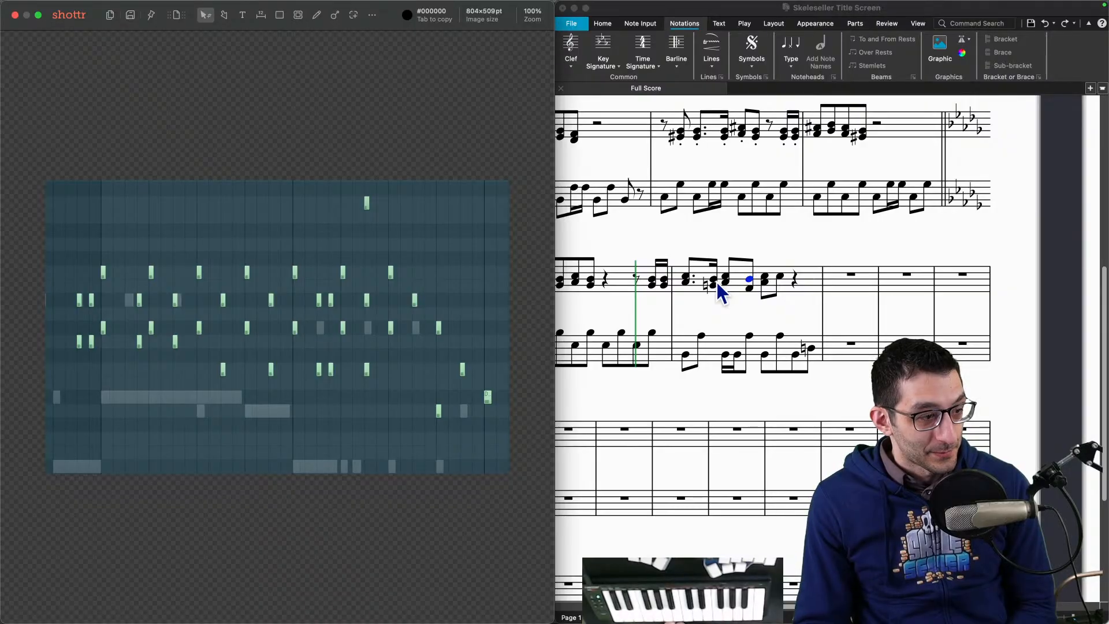
left_click(821, 244)
left_click_drag(806, 249, 764, 238)
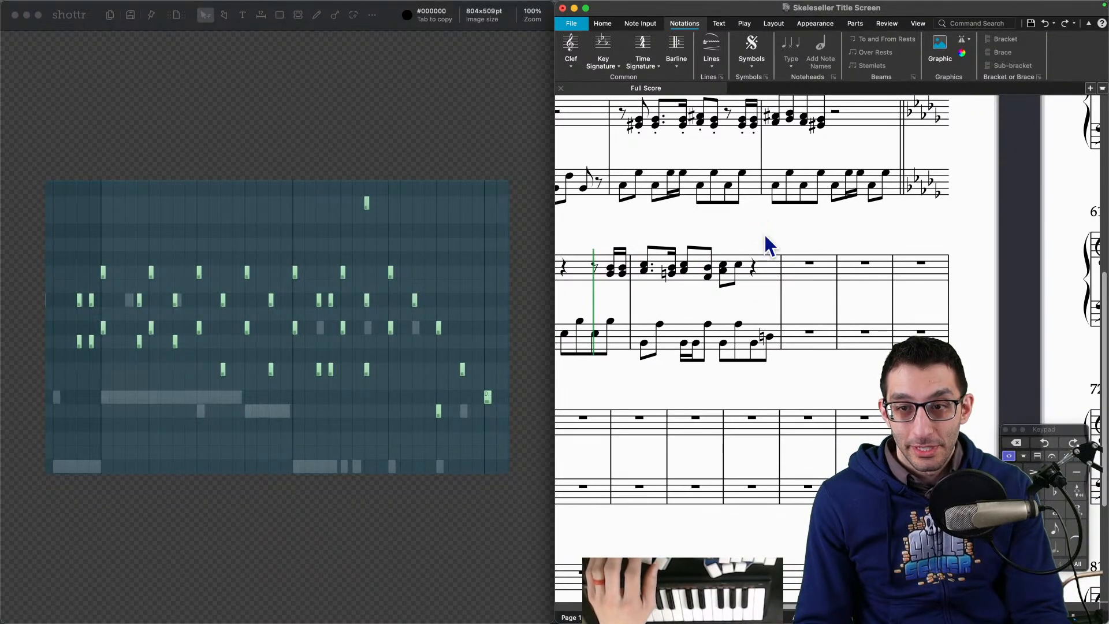
Step: Check bar 13's chords against the capture and enter eighth chords F4–Bb4 after beat 3 and Ab4–C5 on beat 4
left_click(610, 269)
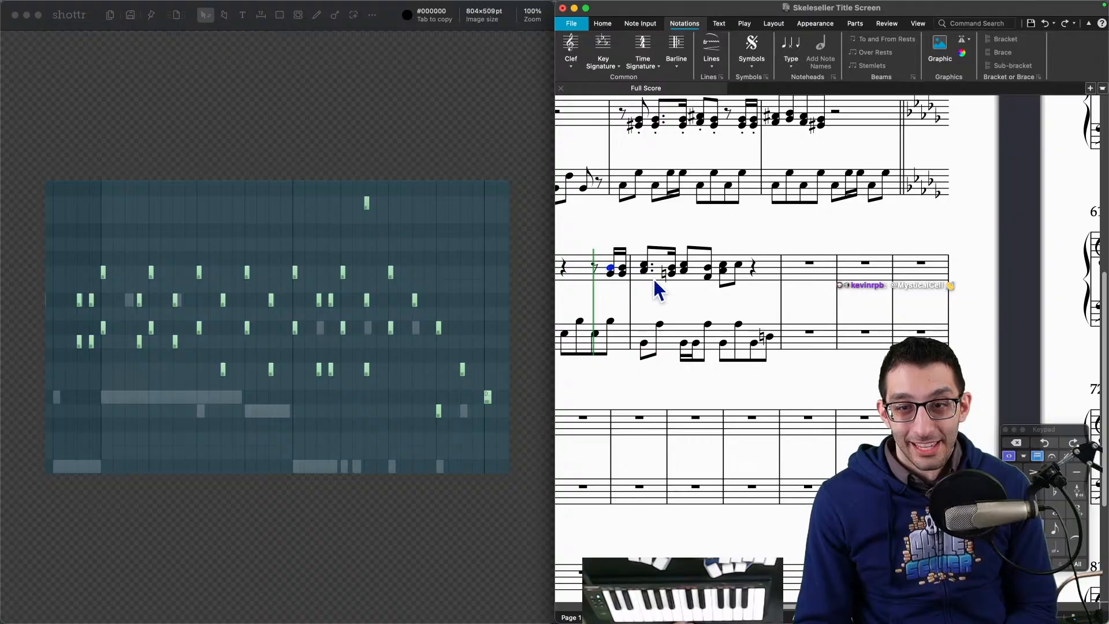
key("Right")
key("Right")
key("Right")
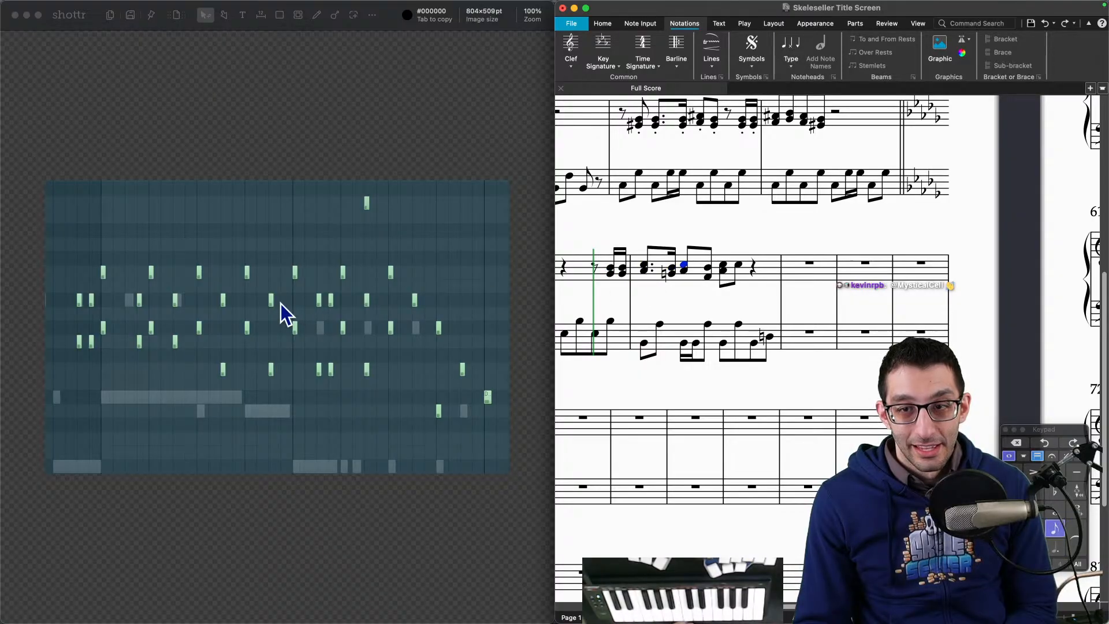
key("Right")
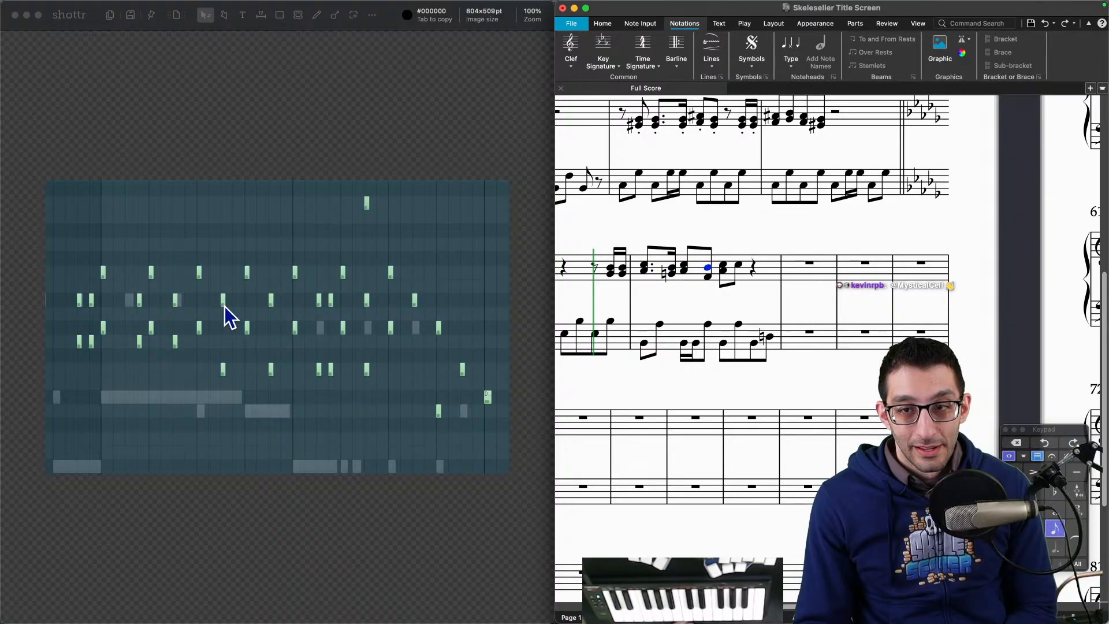
key("Right")
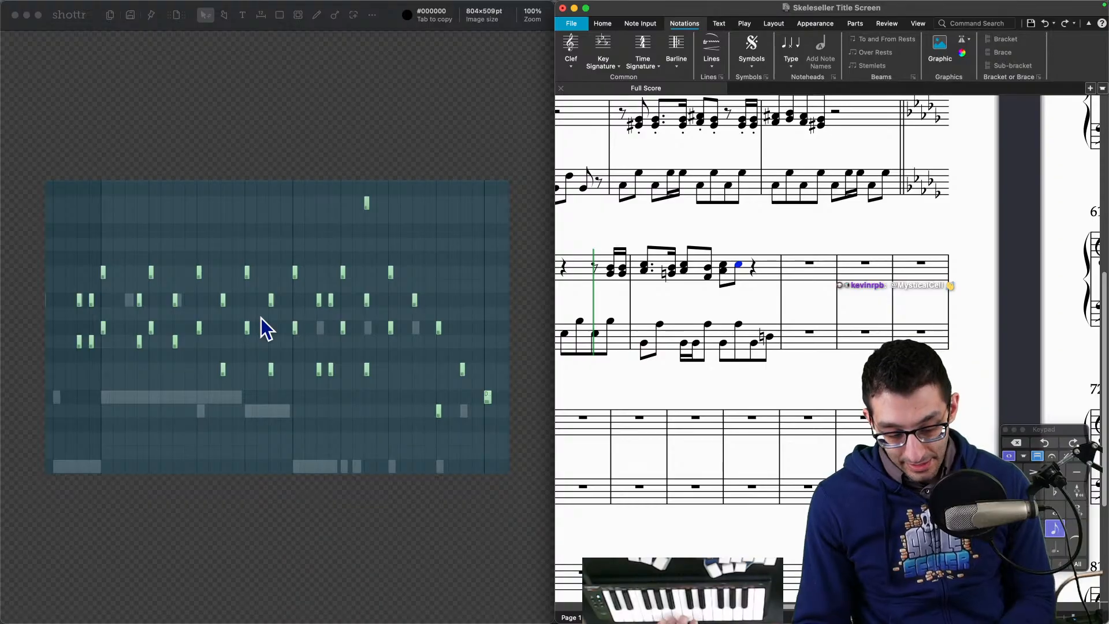
key("Right")
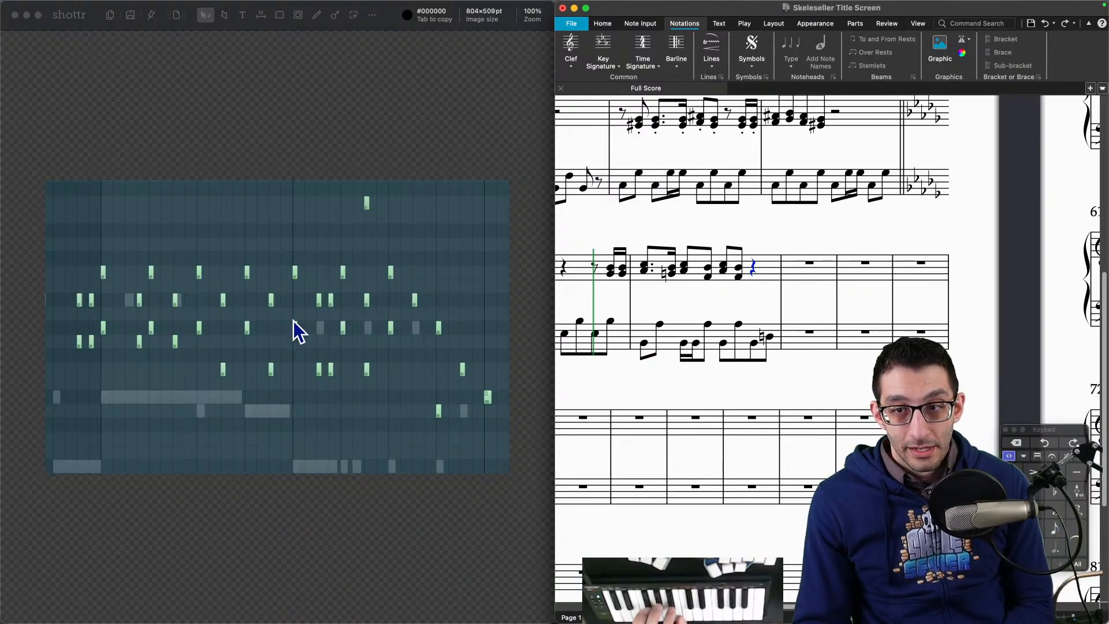
left_click(1056, 529)
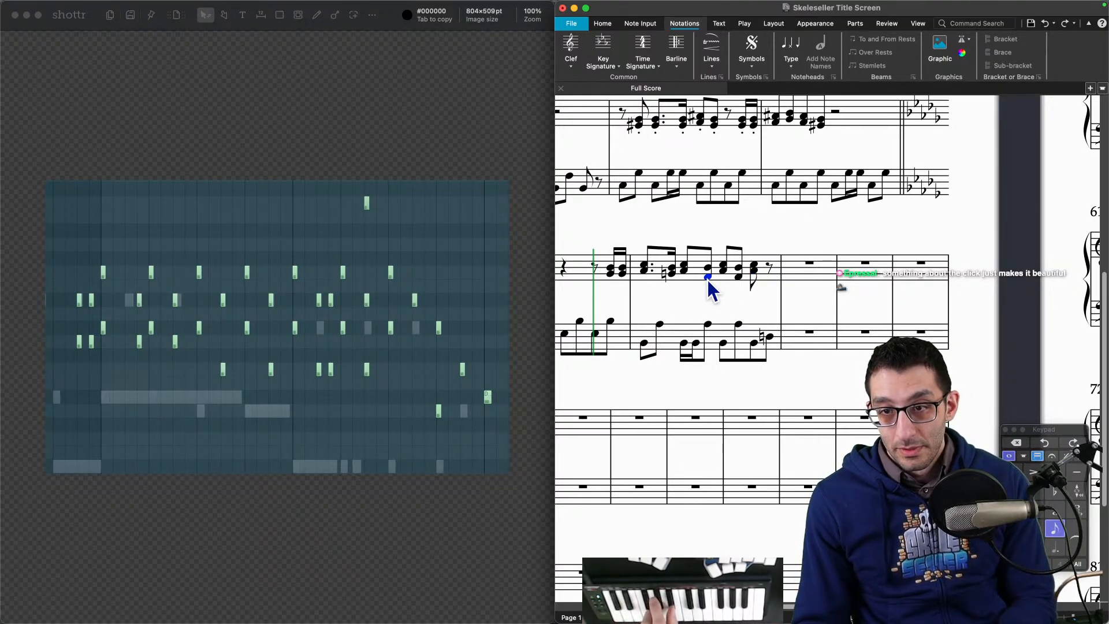
Step: Correct the chord after beat 2 of bar 13 to G4–Bb4 and fill the bar's last eighth with F4–Bb4
key("Right")
key("Right")
key("Right")
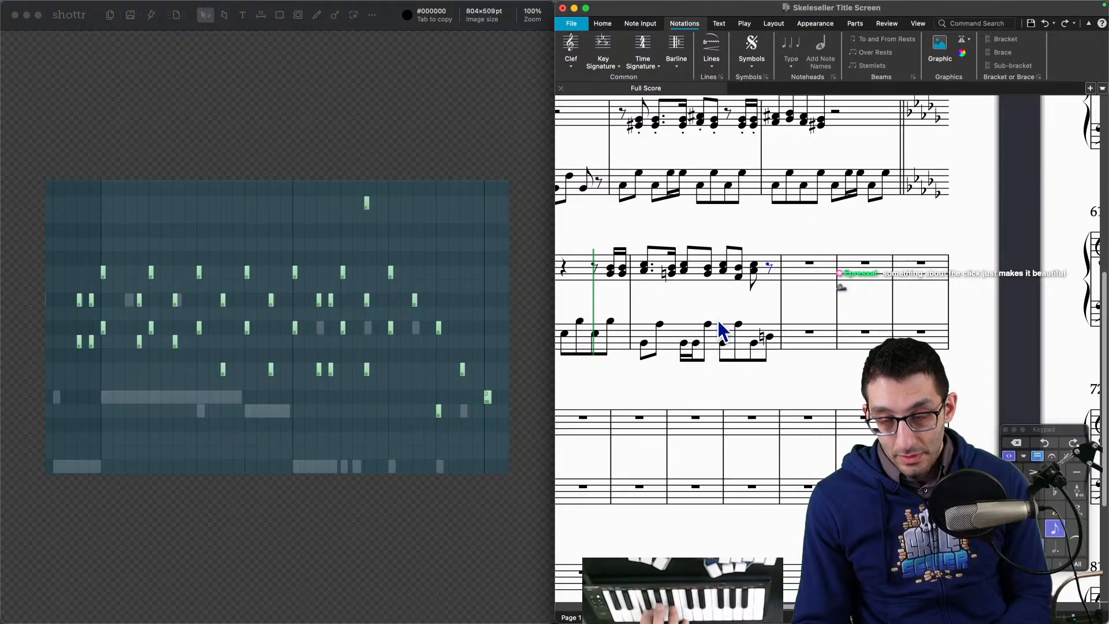
key("Right")
Step: Start bar 14's treble with eighth Ab4–C5, two F4–Bb4 sixteenths, then eighths Ab4–C5 and F4–Bb4–F5
left_click(1062, 532)
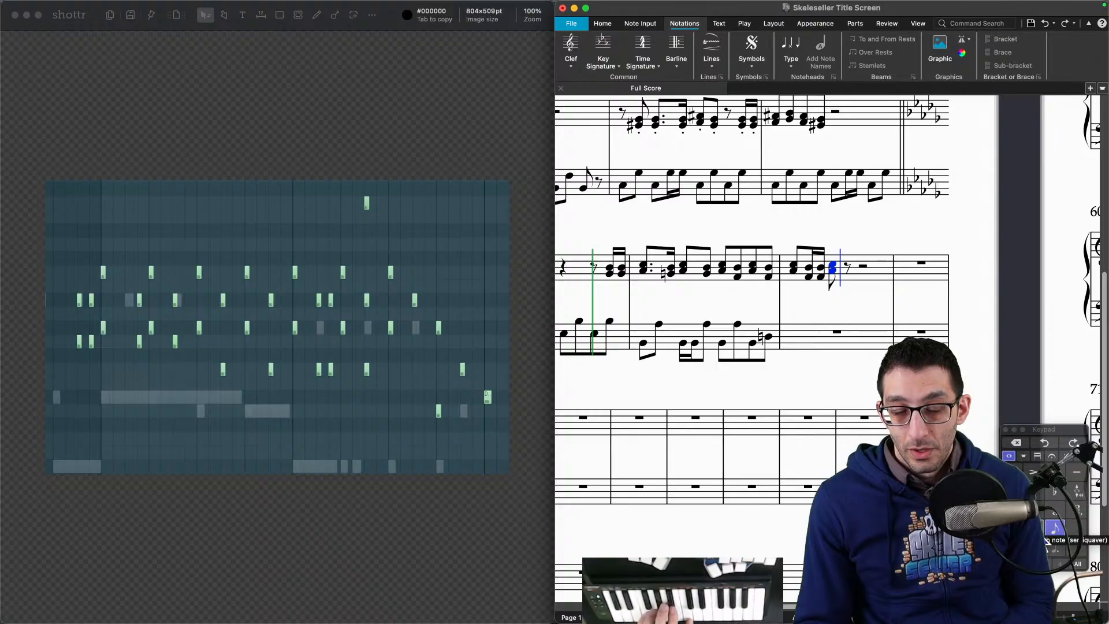
key("Right")
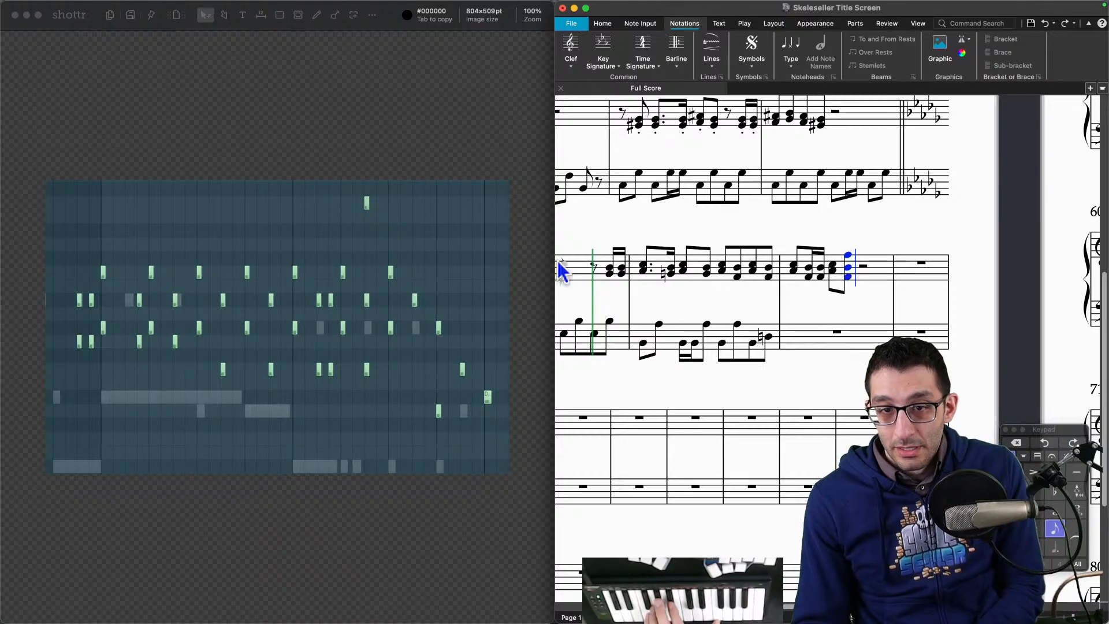
Step: Complete bar 14's treble with eighths Ab4–C5, Bb4, D natural 4–Ab4 and F4, and enter an eighth note at bar 15's start
key("Right")
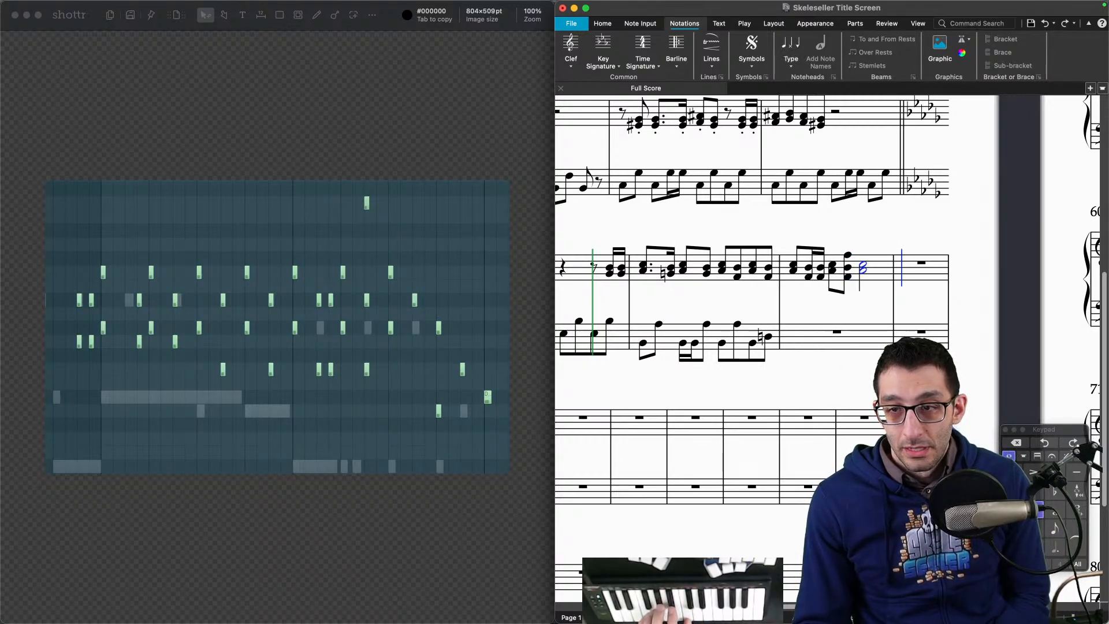
key("3")
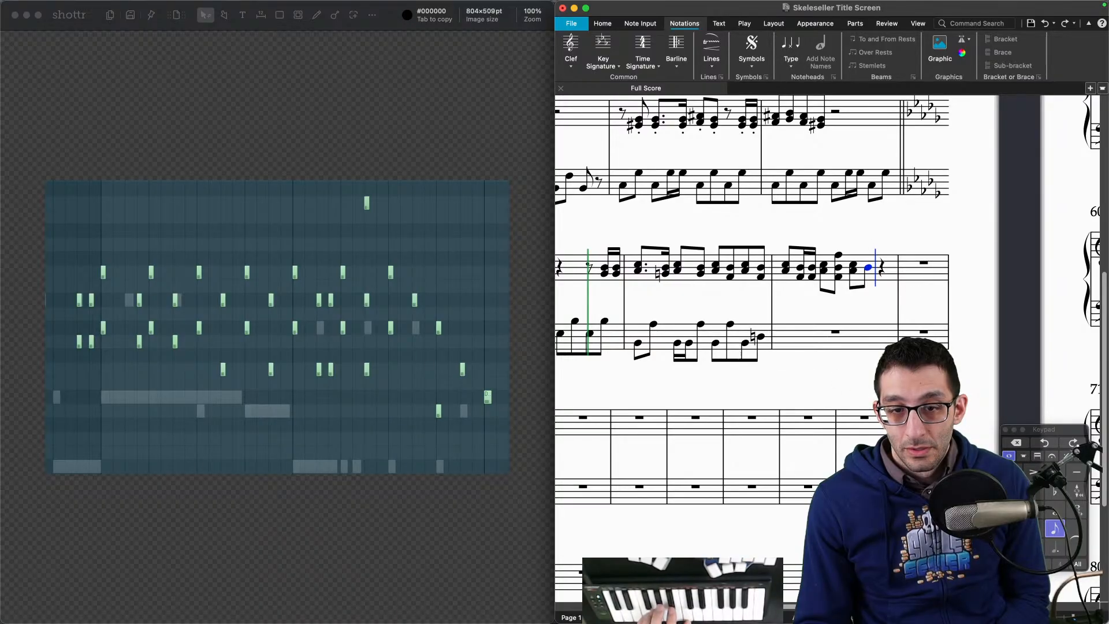
key("Right")
left_click(1057, 526)
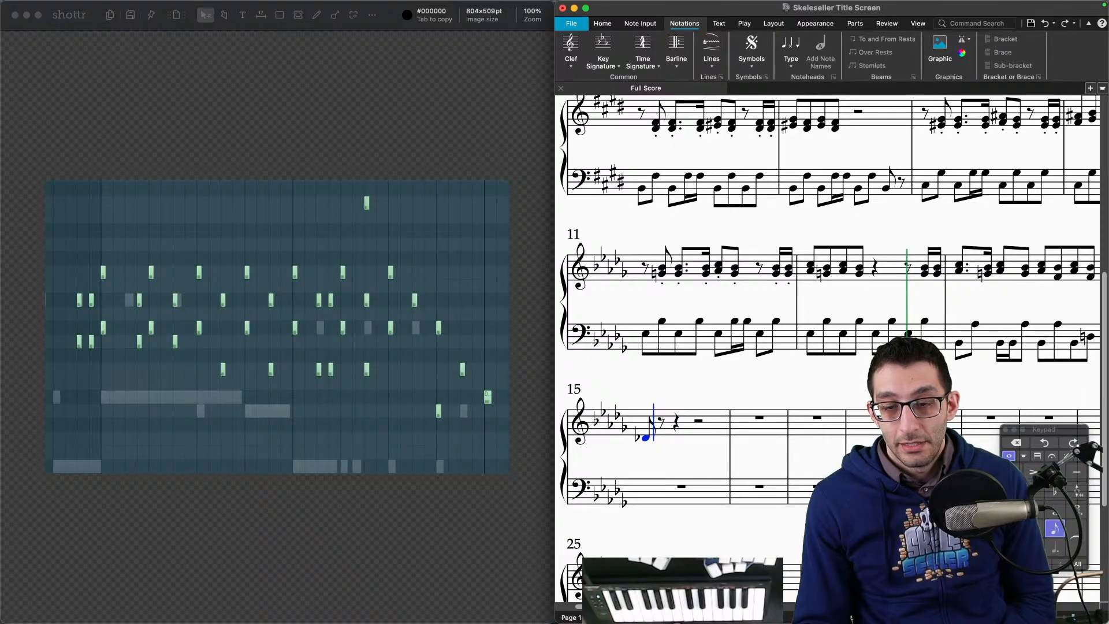
Step: Audition the note at bar 11 in FL Studio, correct bar 15's first treble note to Eb4 in Sibelius, and restore the score to full width
mouse_move(777, 622)
left_click(731, 598)
right_click(824, 342, "alt")
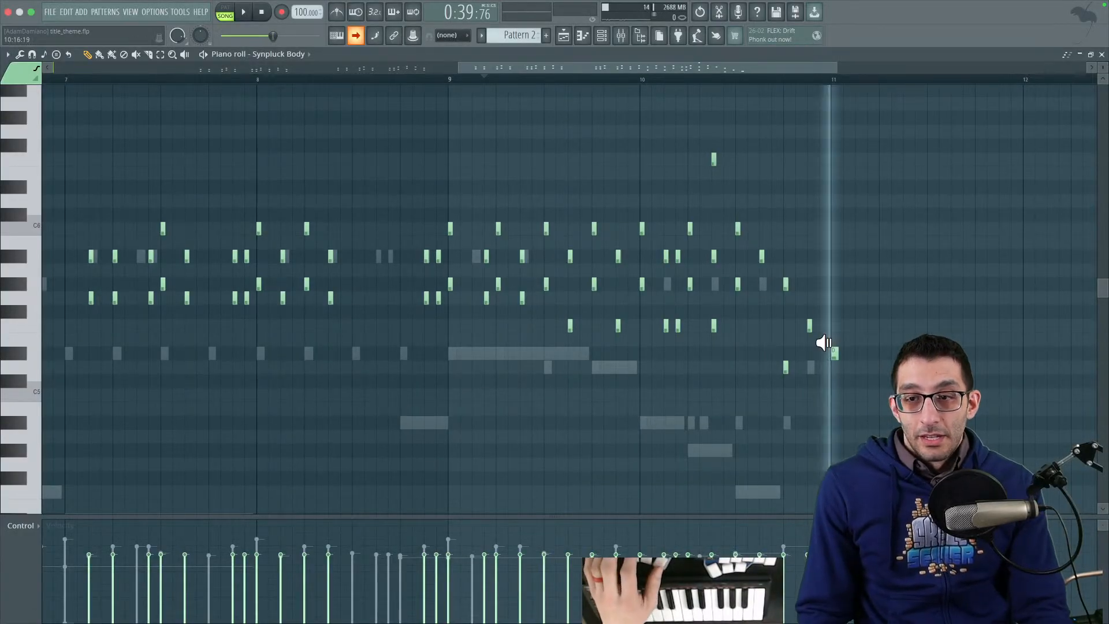
mouse_move(780, 620)
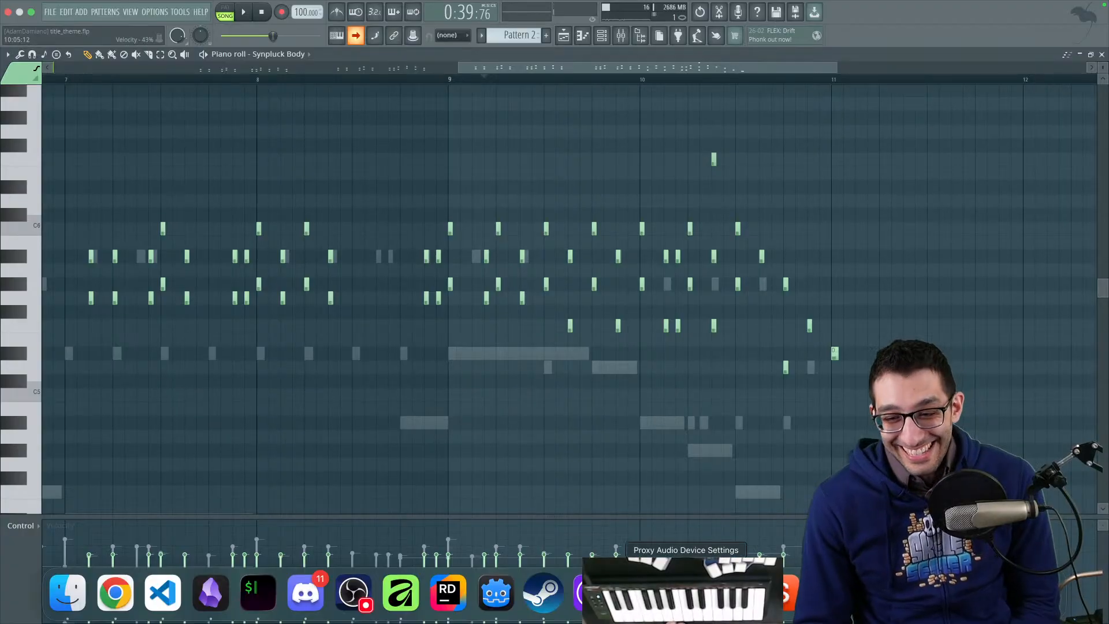
left_click(590, 593)
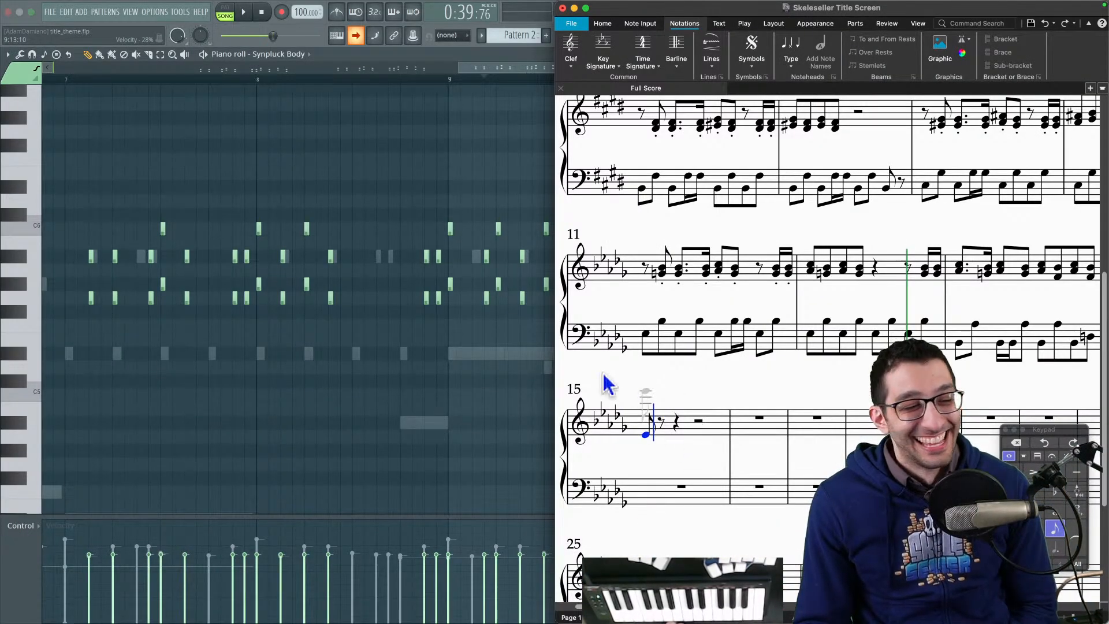
key("Escape")
key("ctrl+alt+Return")
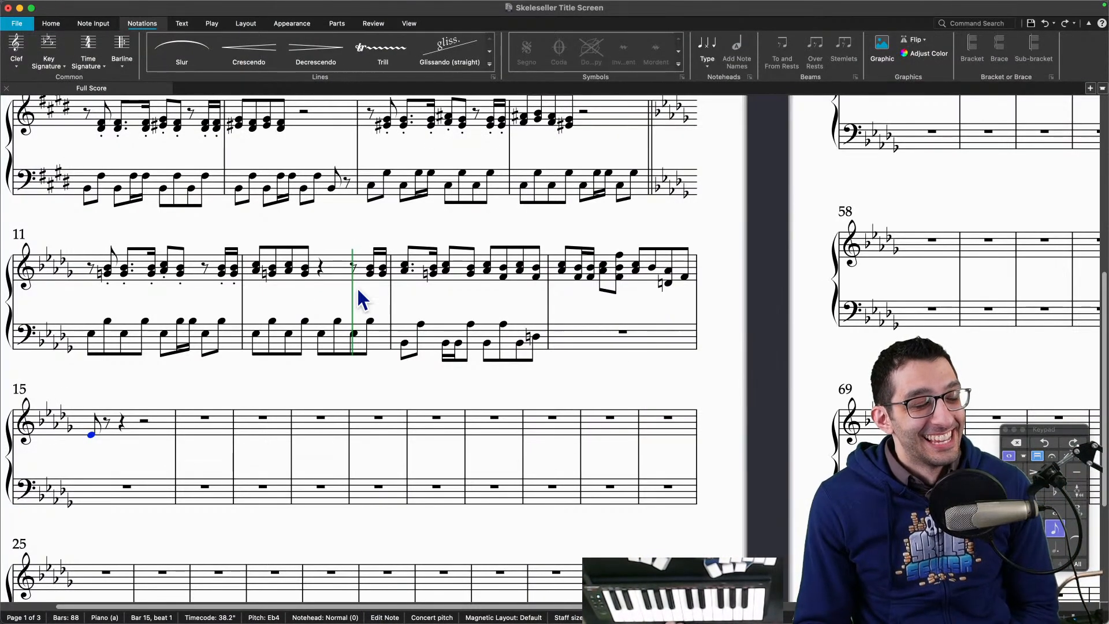
key("Escape")
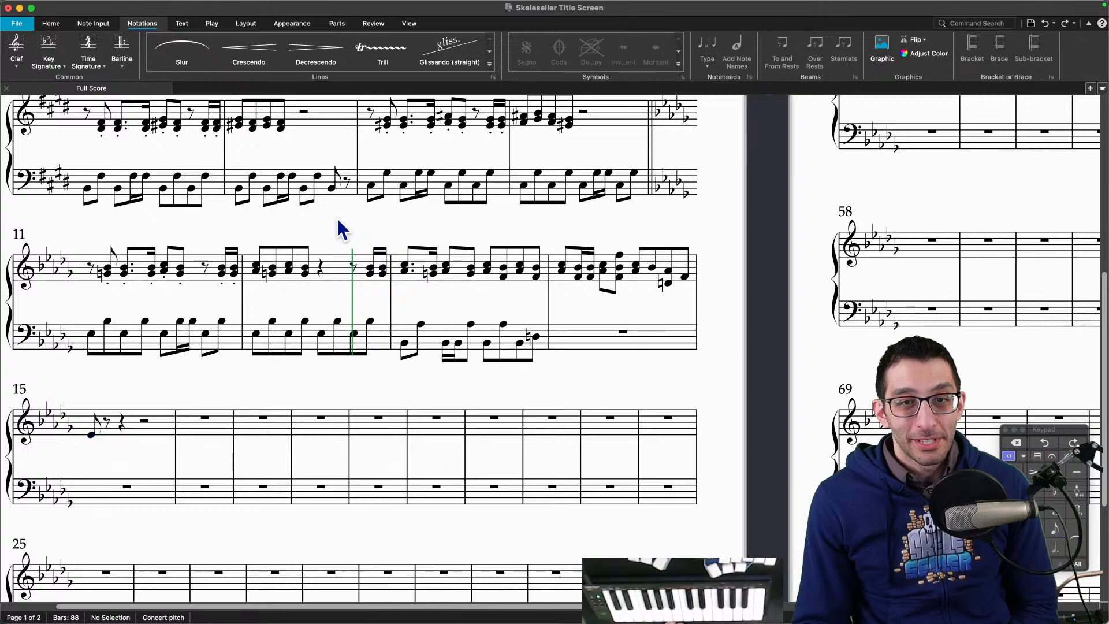
Step: Review the written score from the opening through bar 15
left_click_drag(339, 228, 414, 493)
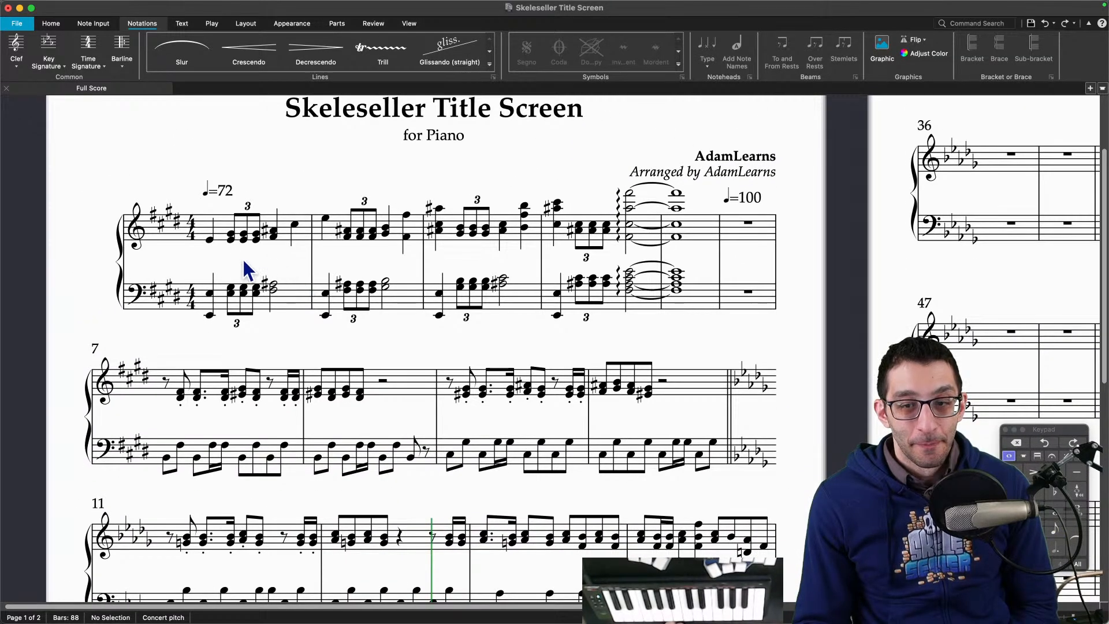
left_click_drag(750, 371, 746, 317)
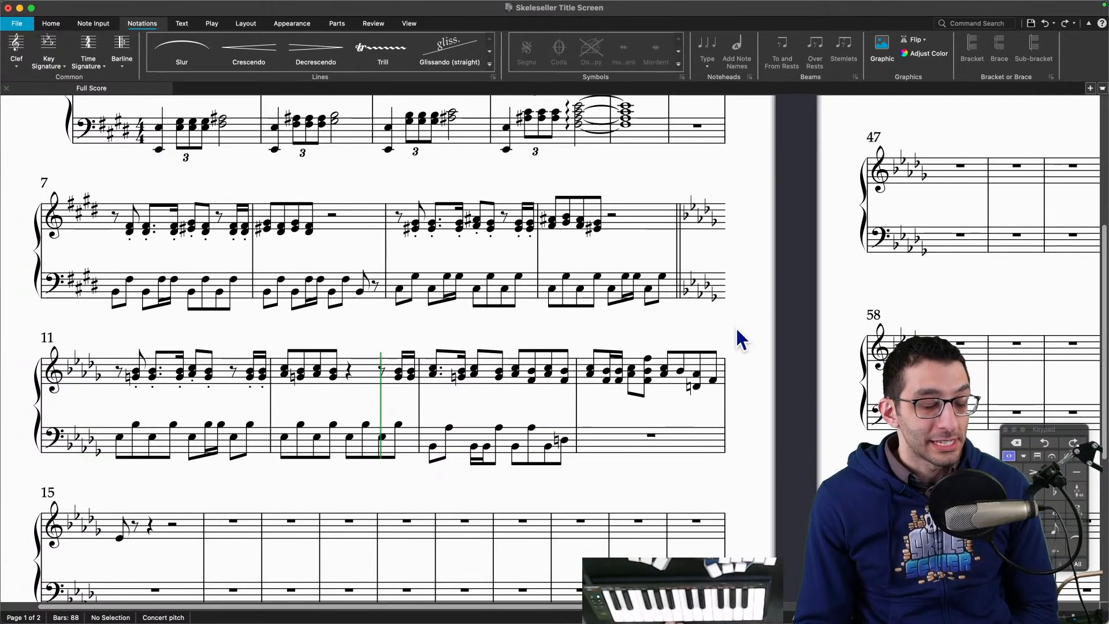
left_click_drag(462, 335, 414, 349)
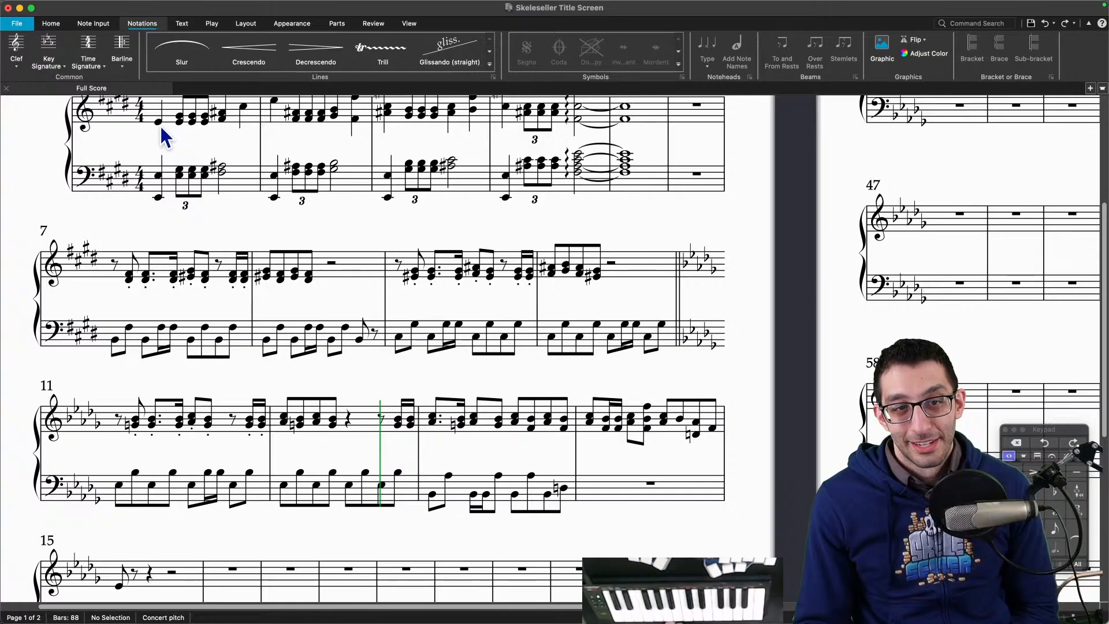
scroll(597, 462, "down", 5)
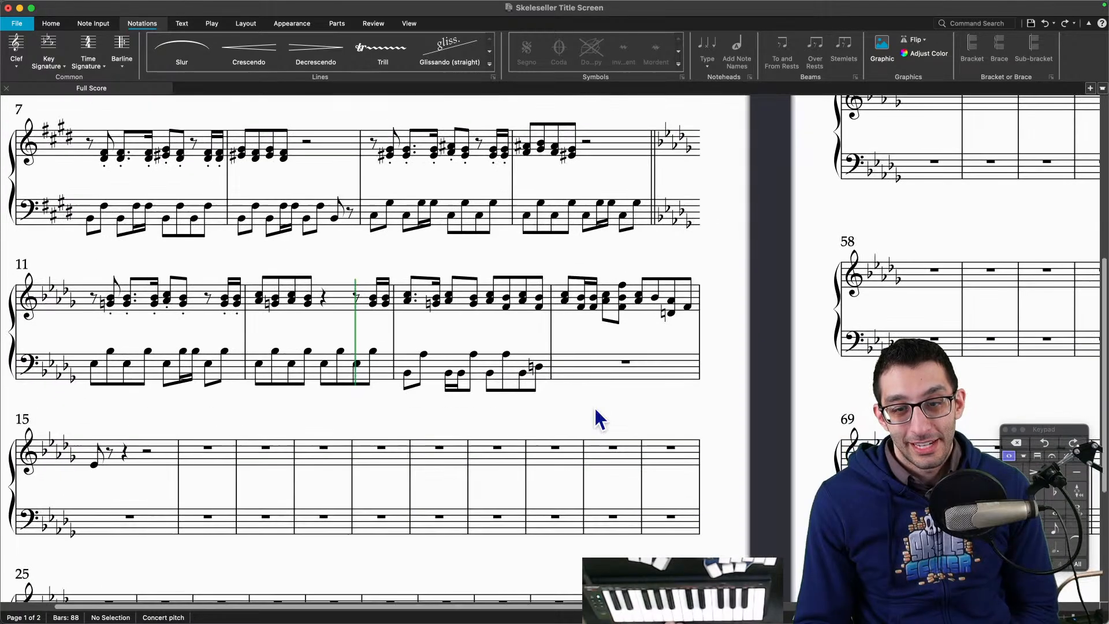
Step: Switch to FL Studio's Xylophone piano roll and bring bars 7 to 11 into view
mouse_move(785, 594)
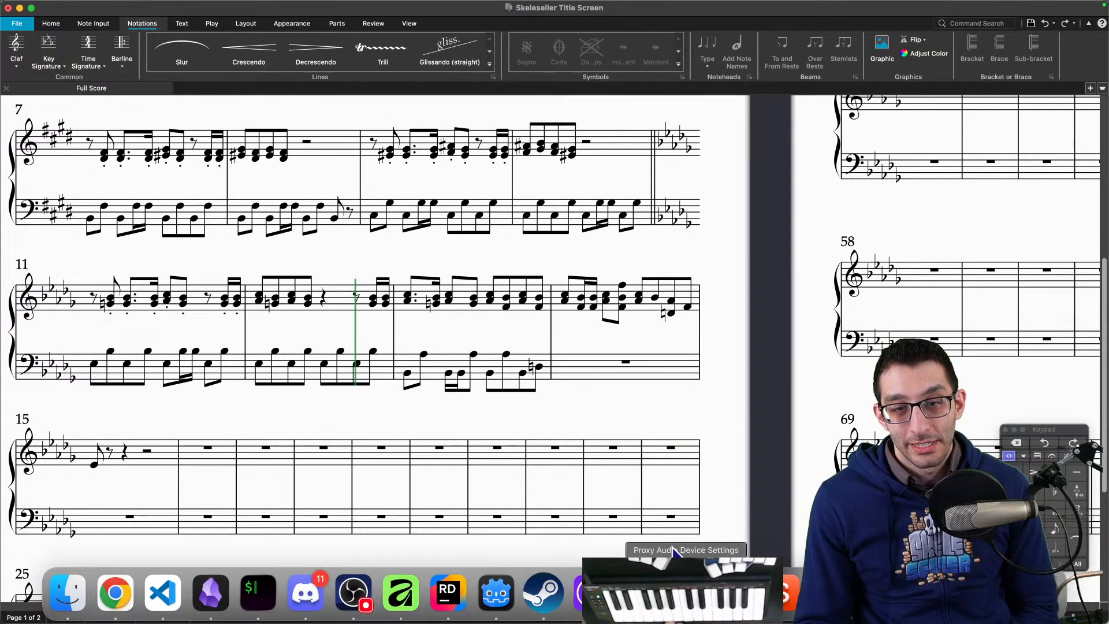
left_click(734, 598)
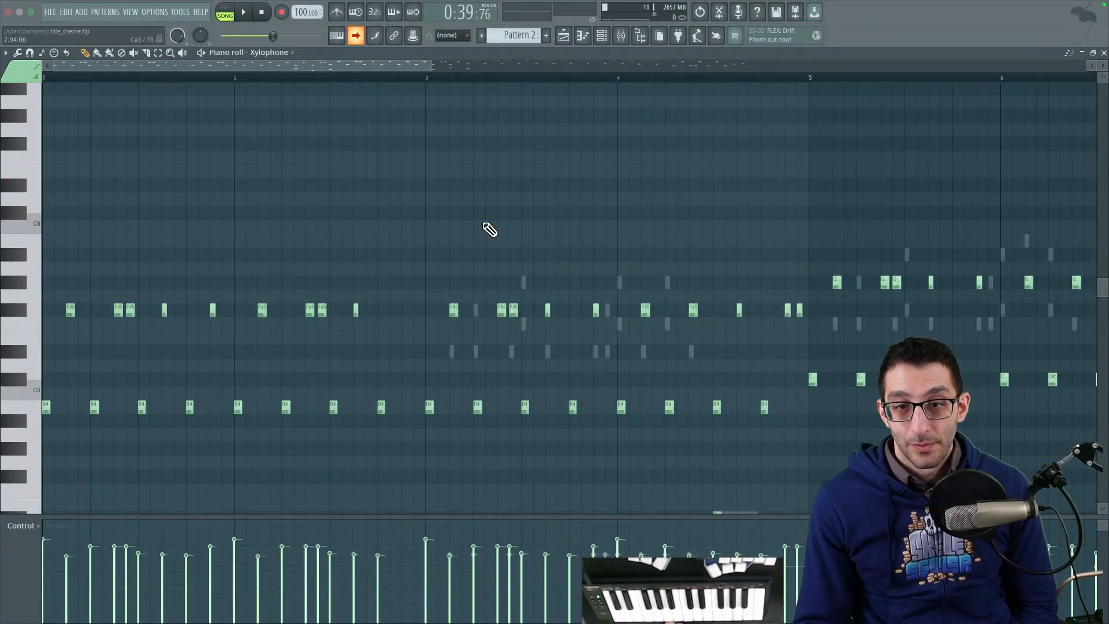
left_click_drag(739, 231, 145, 207)
left_click_drag(528, 174, 179, 164)
left_click_drag(488, 163, 511, 180)
Step: Compare the Xylophone bass pattern in FL Studio's bars 7 to 10 with the Sibelius bass staff from bar 11 onward
mouse_move(639, 618)
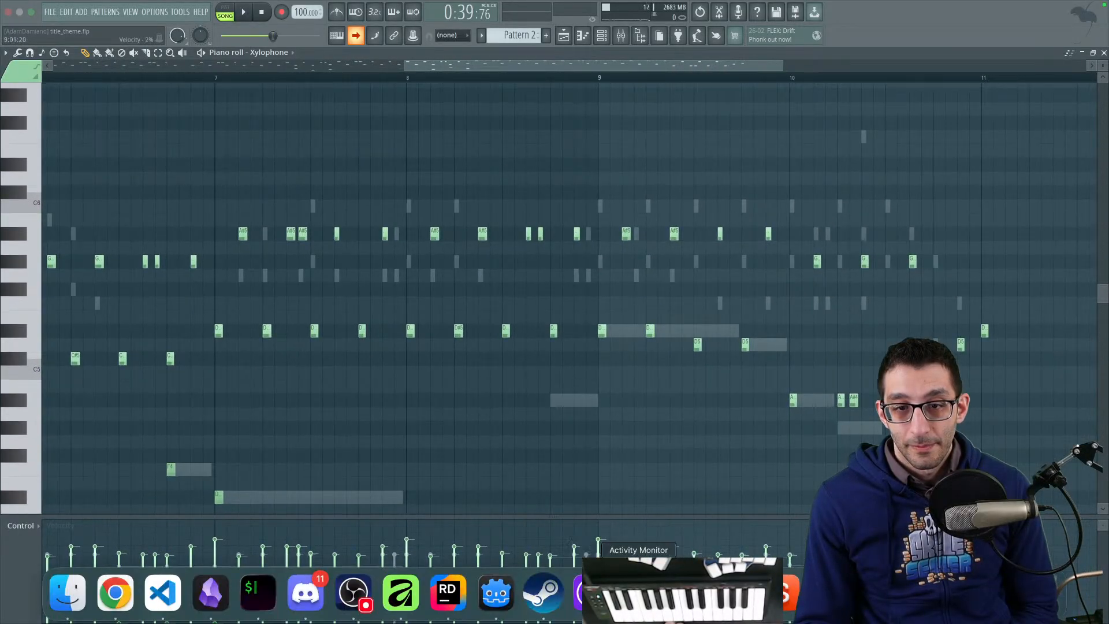
left_click(588, 595)
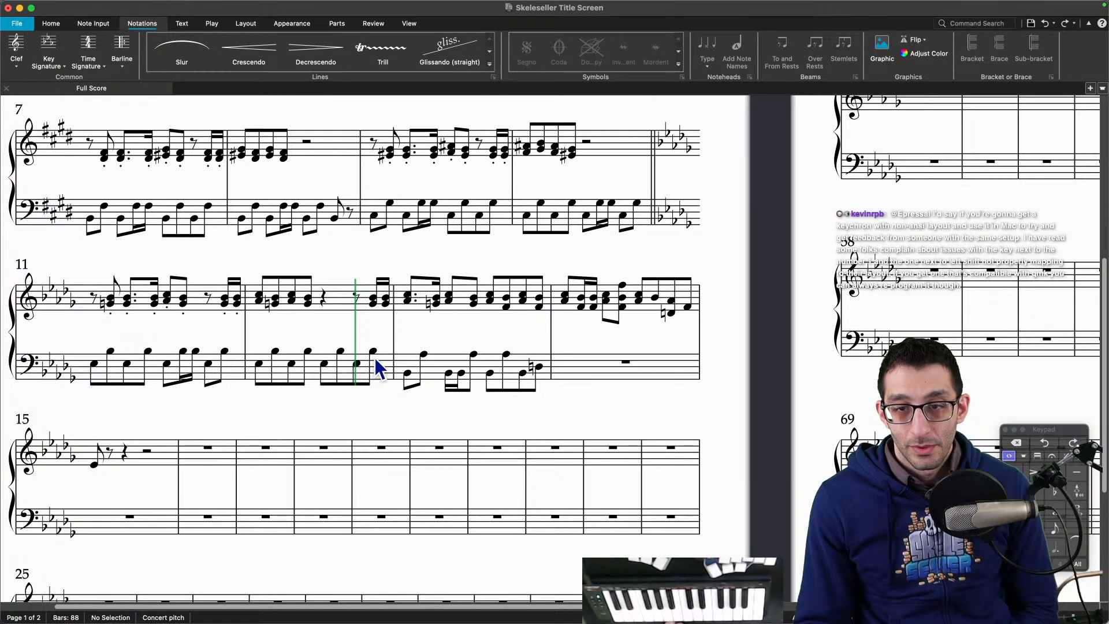
mouse_move(716, 618)
left_click(737, 595)
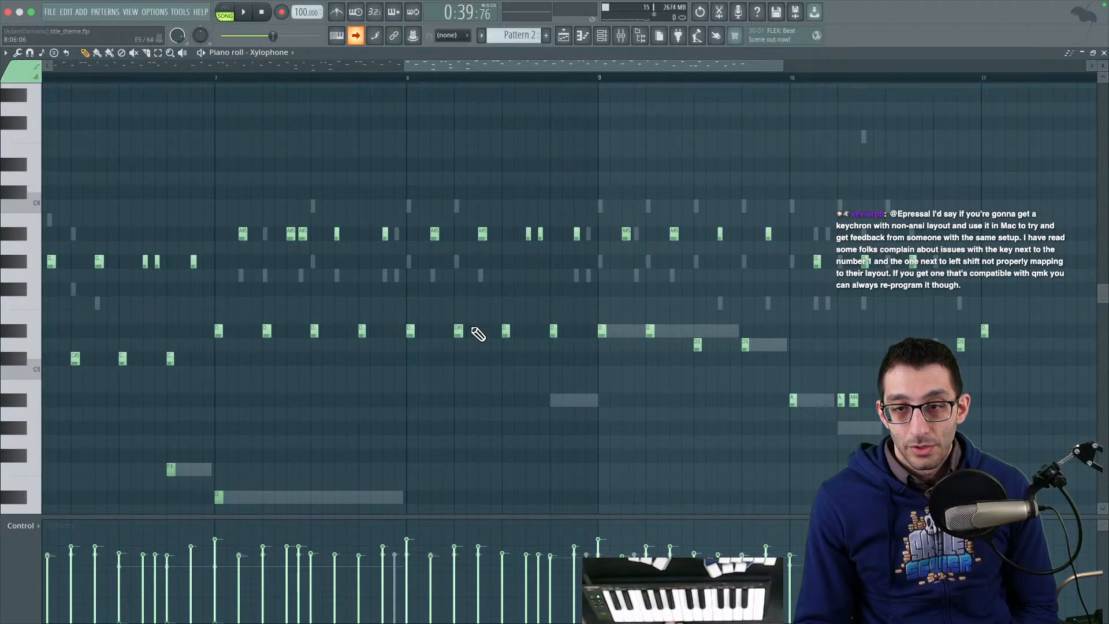
mouse_move(780, 618)
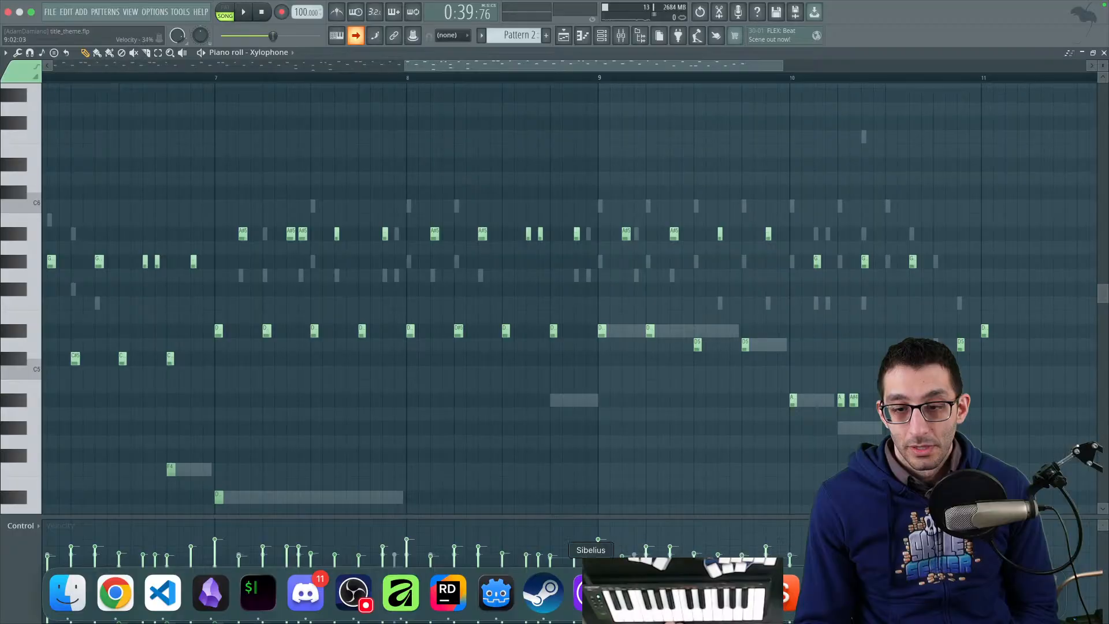
left_click(588, 594)
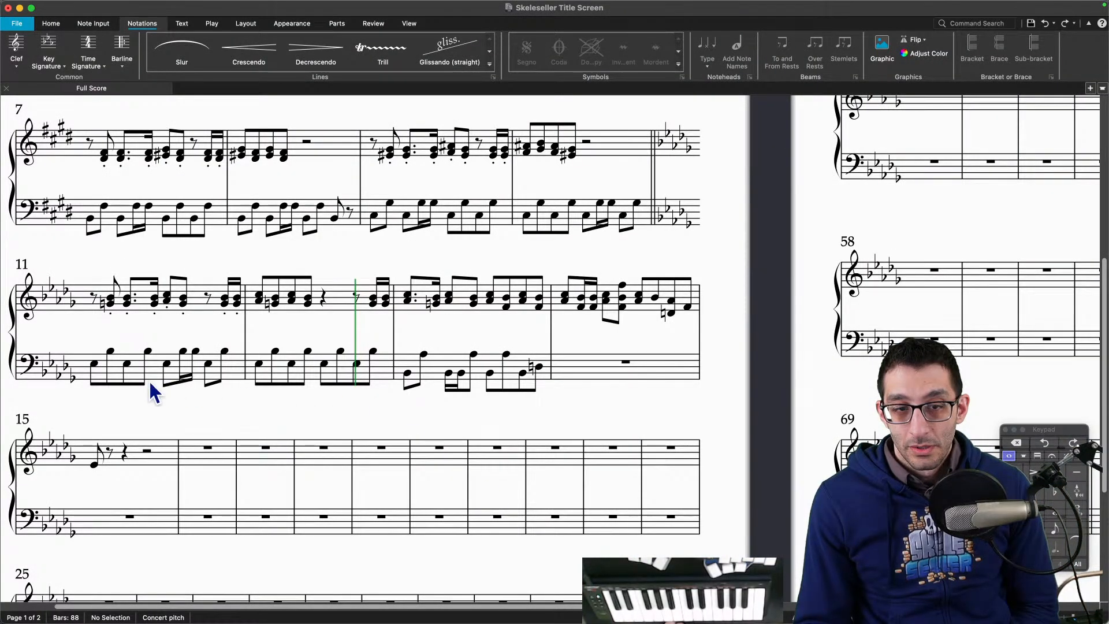
mouse_move(495, 612)
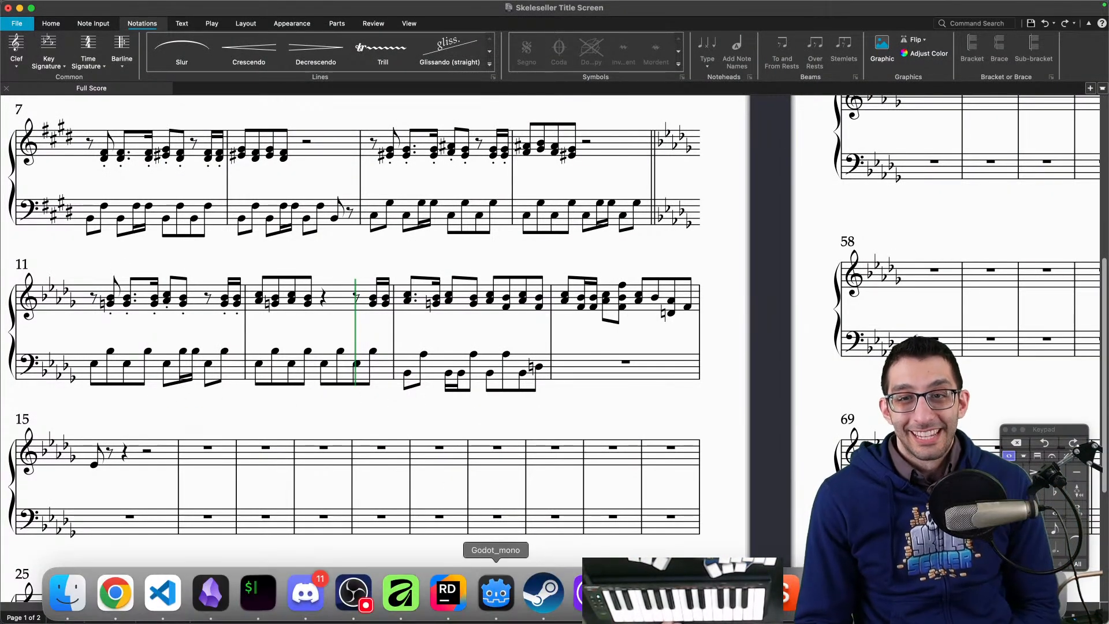
left_click(734, 592)
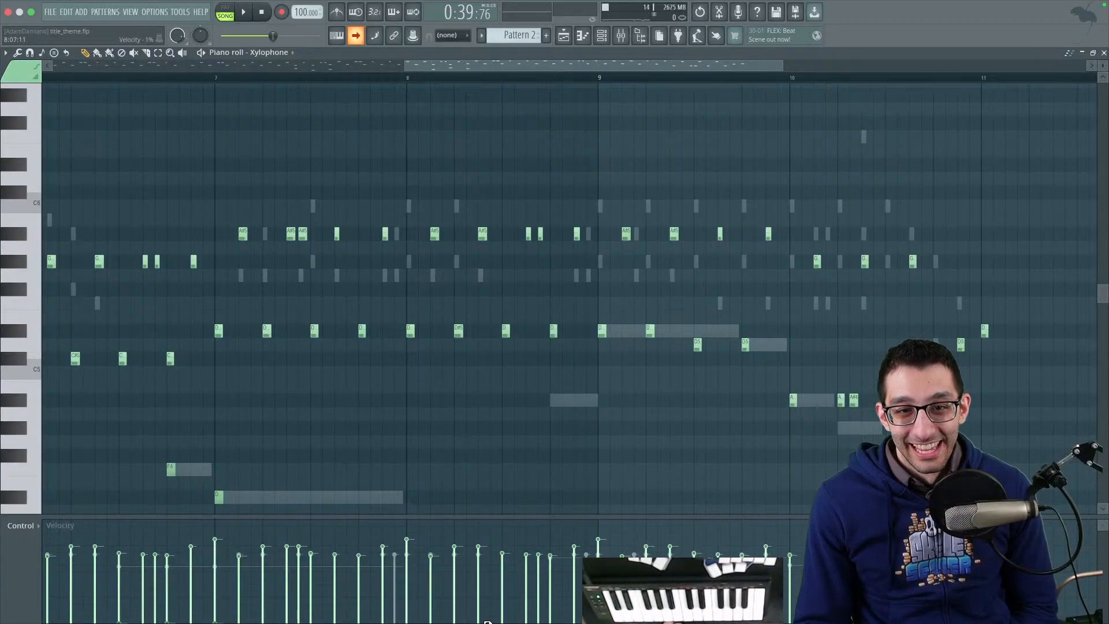
mouse_move(497, 612)
left_click(589, 595)
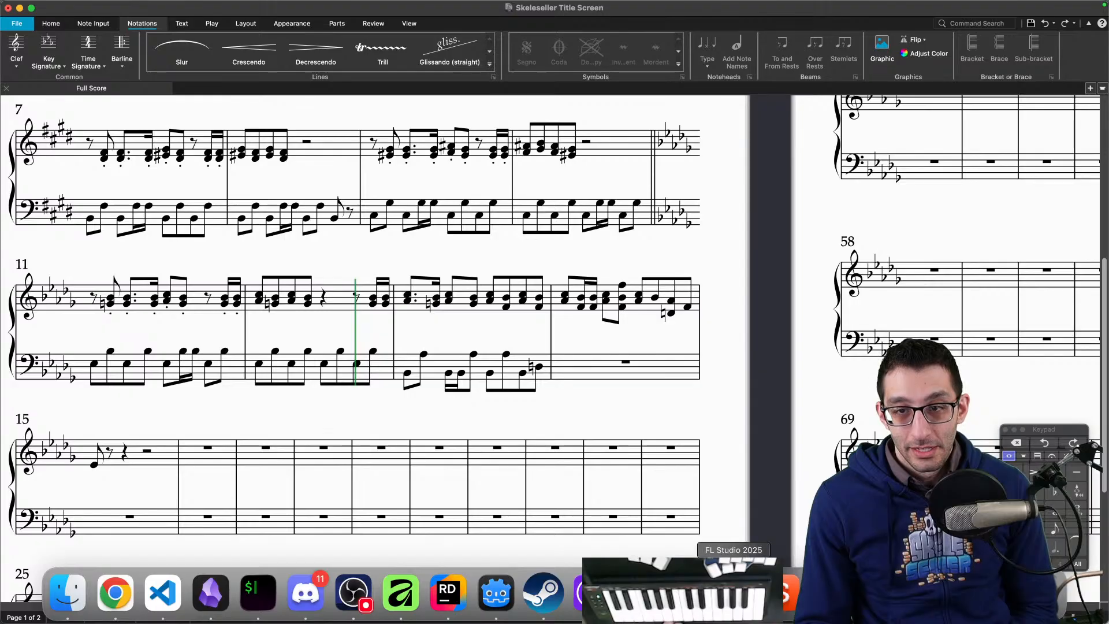
left_click(733, 591)
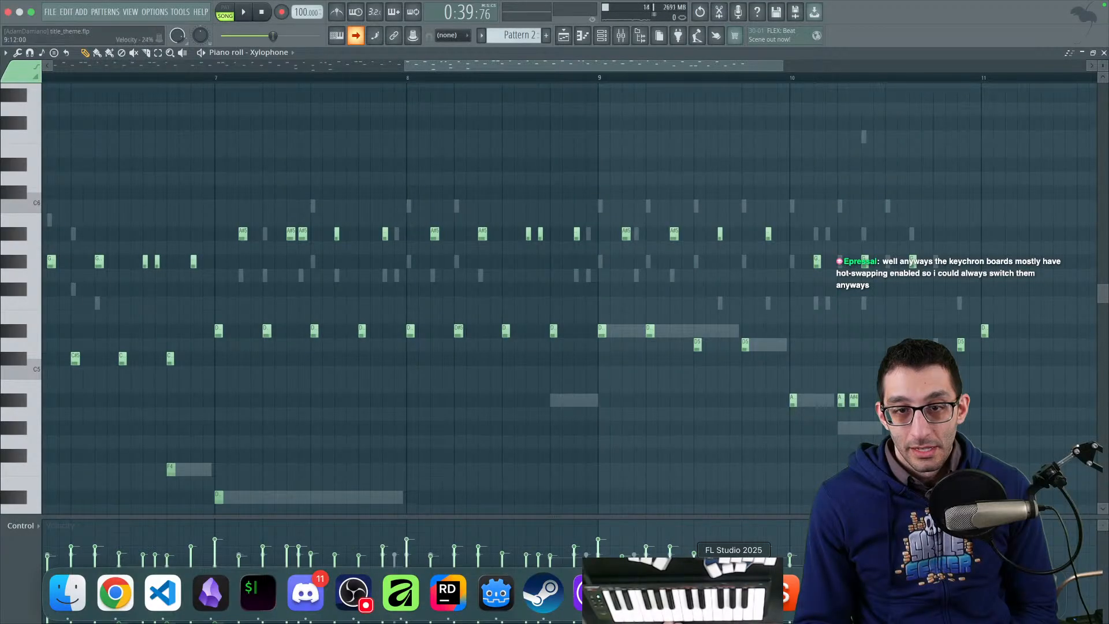
Step: In Sibelius, copy the bass passage of bars 11–13 and paste it one bar later, starting at bar 12
left_click(686, 592)
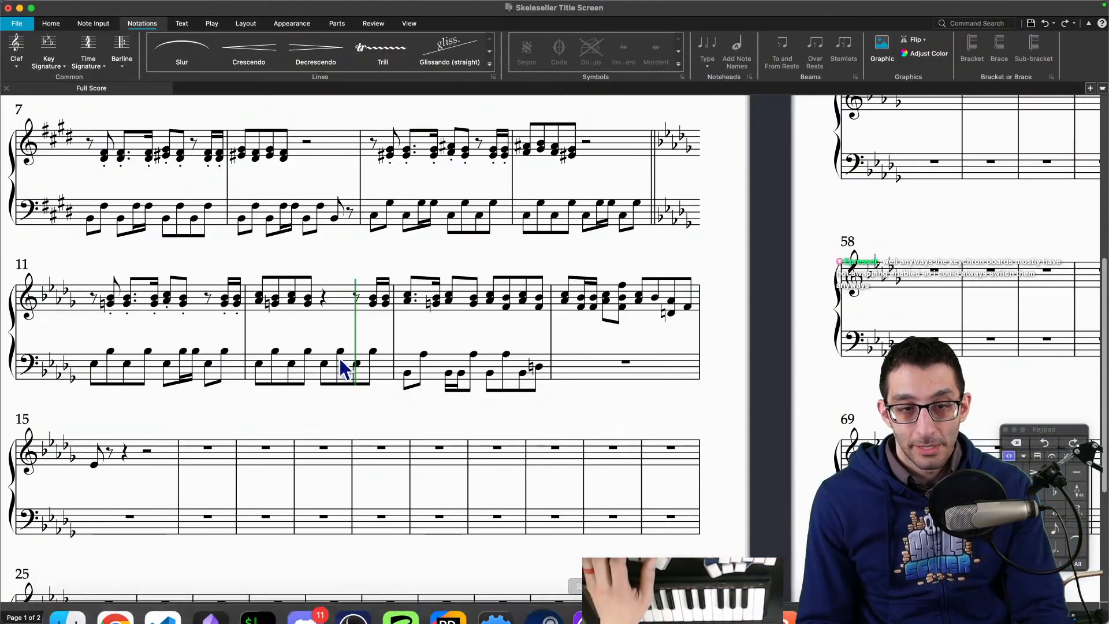
left_click(236, 370)
left_click(527, 367, "shift")
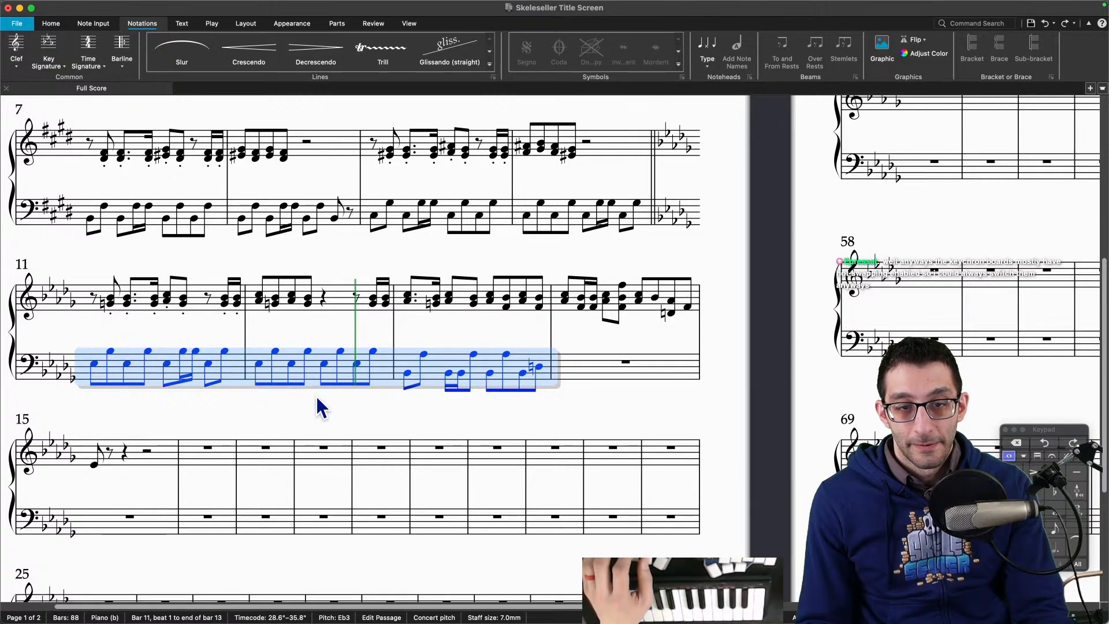
key("Escape")
left_click(311, 378)
key("super+v")
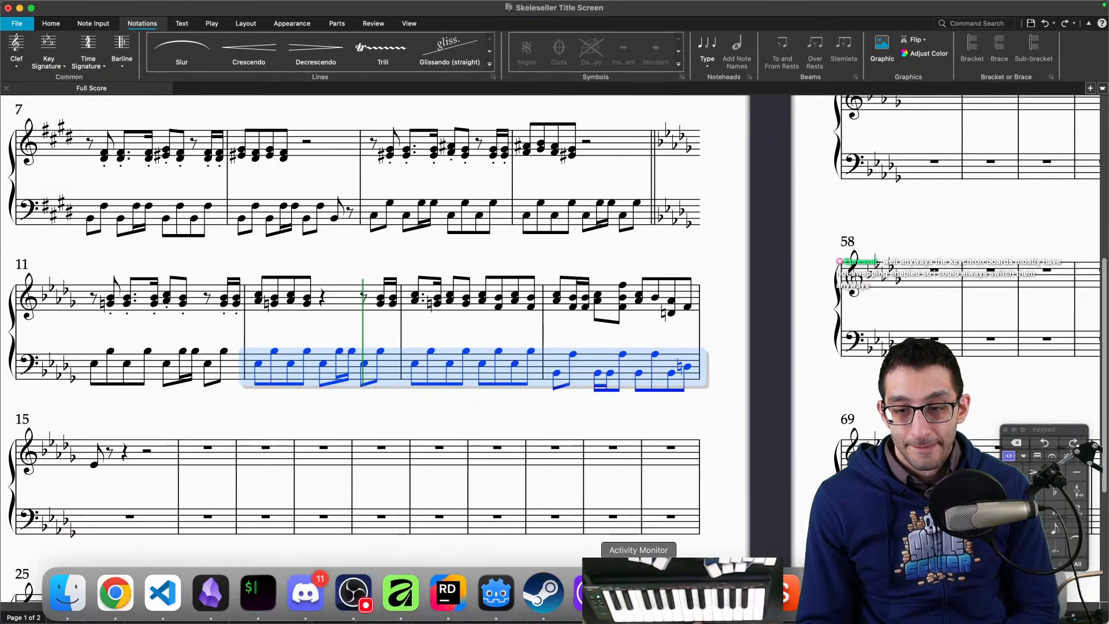
Step: Check the Xylophone rhythm in FL Studio and replace the bass eighth after beat 2 of Sibelius bar 11 with two Bb3 sixteenths
left_click(733, 591)
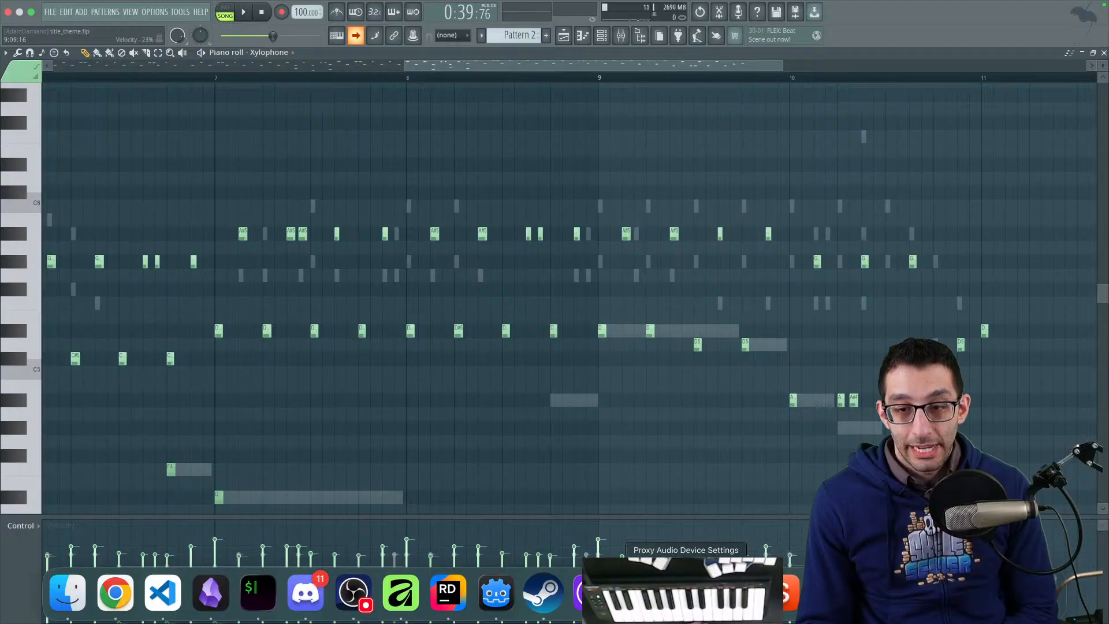
left_click(590, 592)
left_click(147, 351)
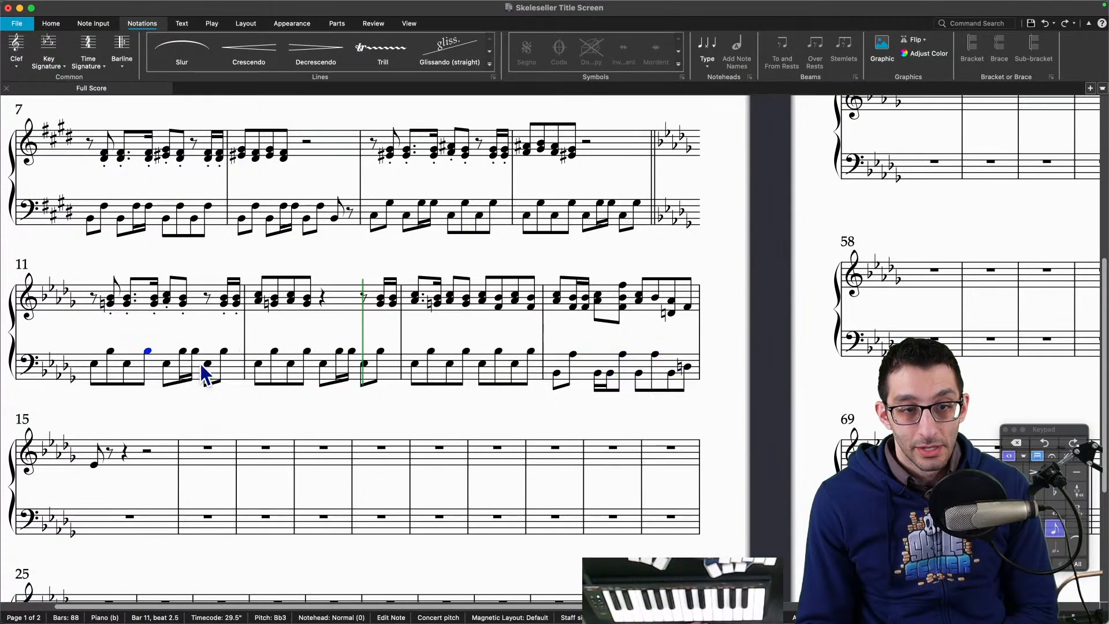
left_click(1045, 531)
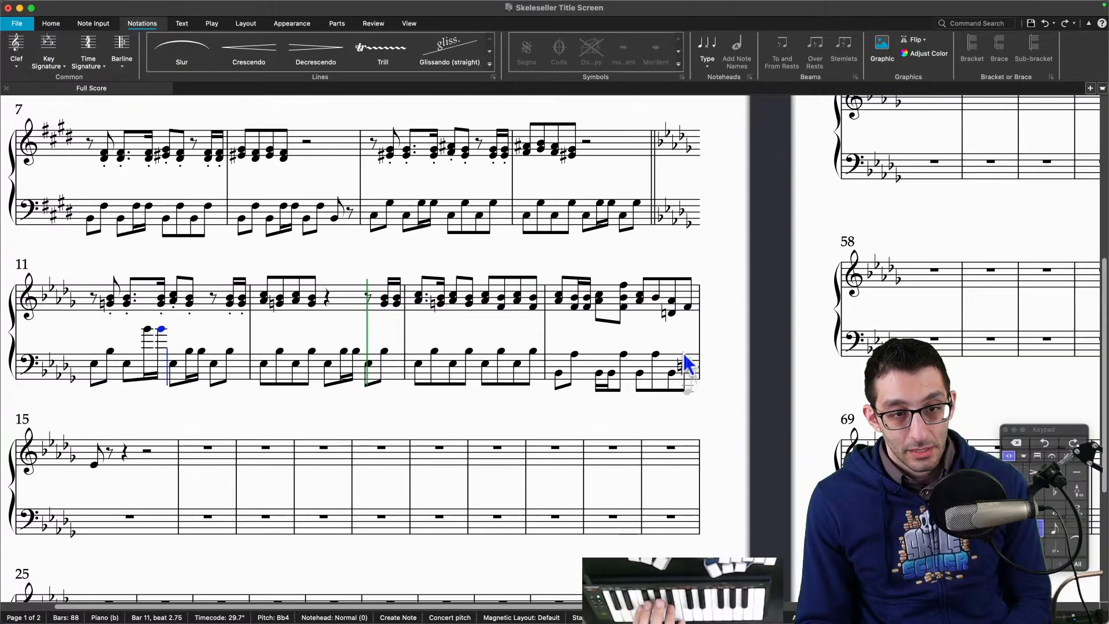
key("shift+Left")
key("super+Down")
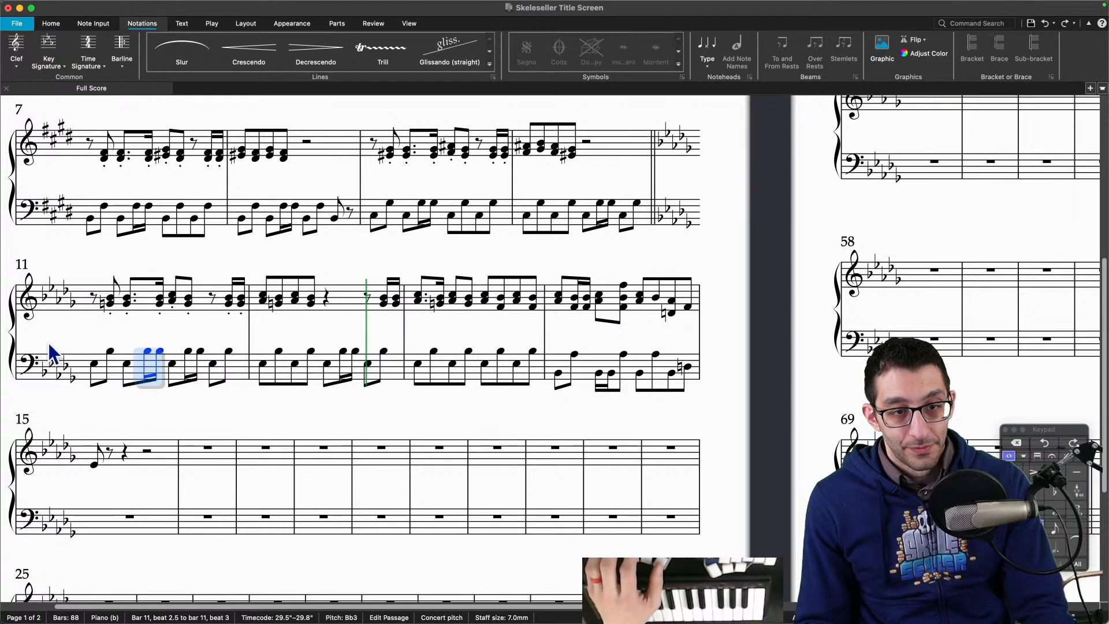
Step: Replace the two bass sixteenths after beat 3 of bar 11 with a single Bb3 eighth
key("Right")
key("Right")
left_click(1063, 531)
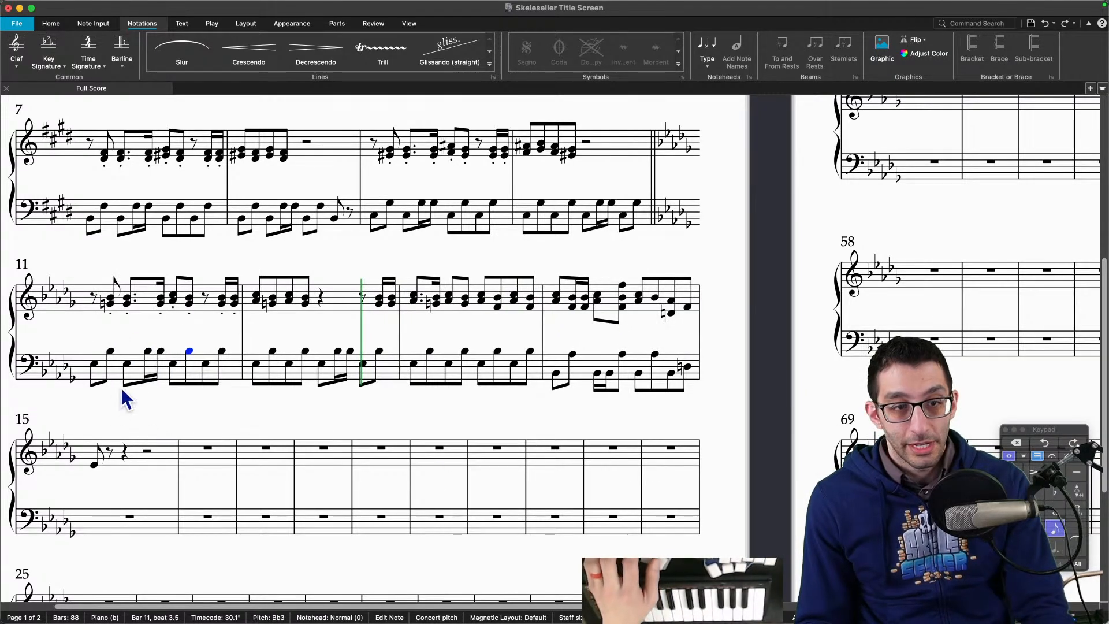
Step: Play the score back from the start of bar 11 into bar 14
left_click(96, 364)
key("space")
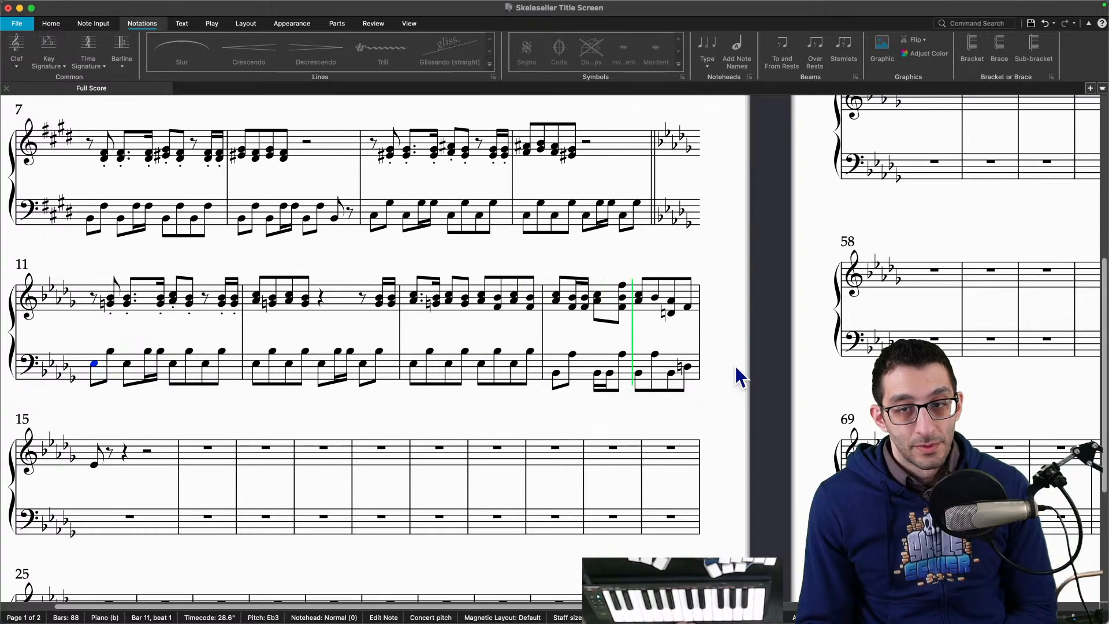
key("space")
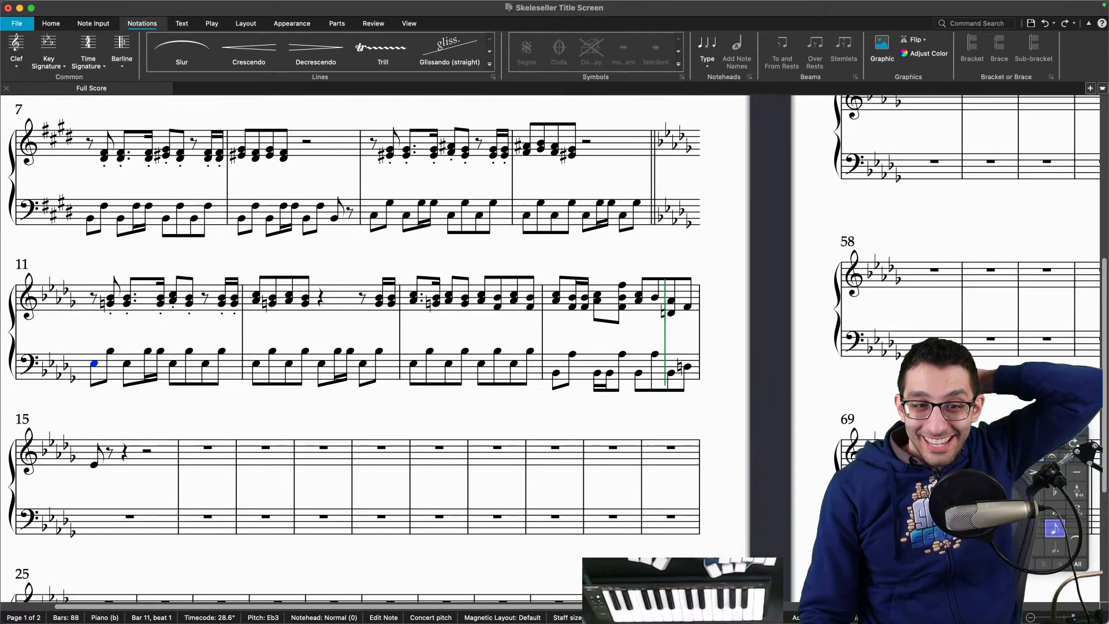
Step: Check the Xylophone notes in FL Studio and change the bass eighths on beats 3 and 4 of Sibelius bar 13 to D natural
left_click(656, 594)
mouse_move(460, 389)
left_mouse_down()
mouse_move(532, 388)
mouse_move(186, 371)
mouse_move(234, 378)
left_mouse_up()
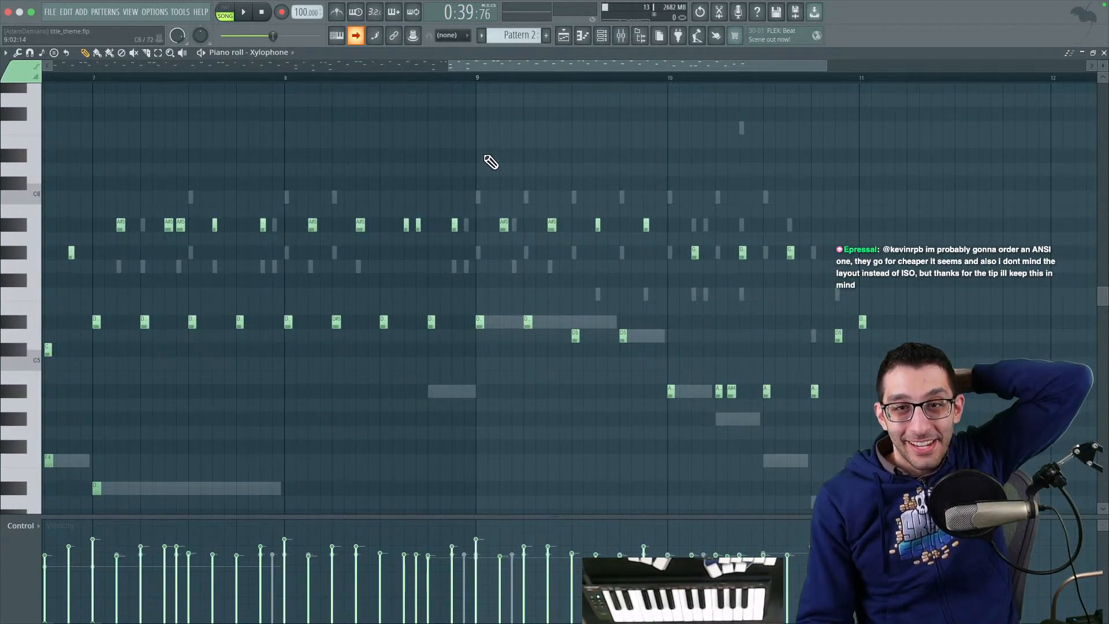
left_click(688, 595)
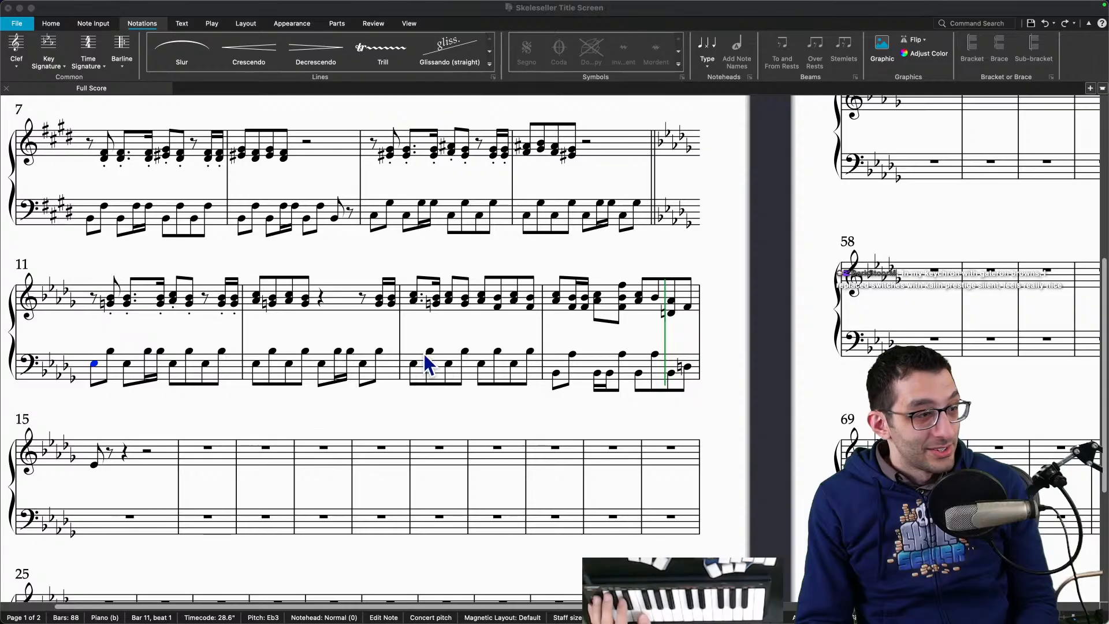
left_click(484, 369)
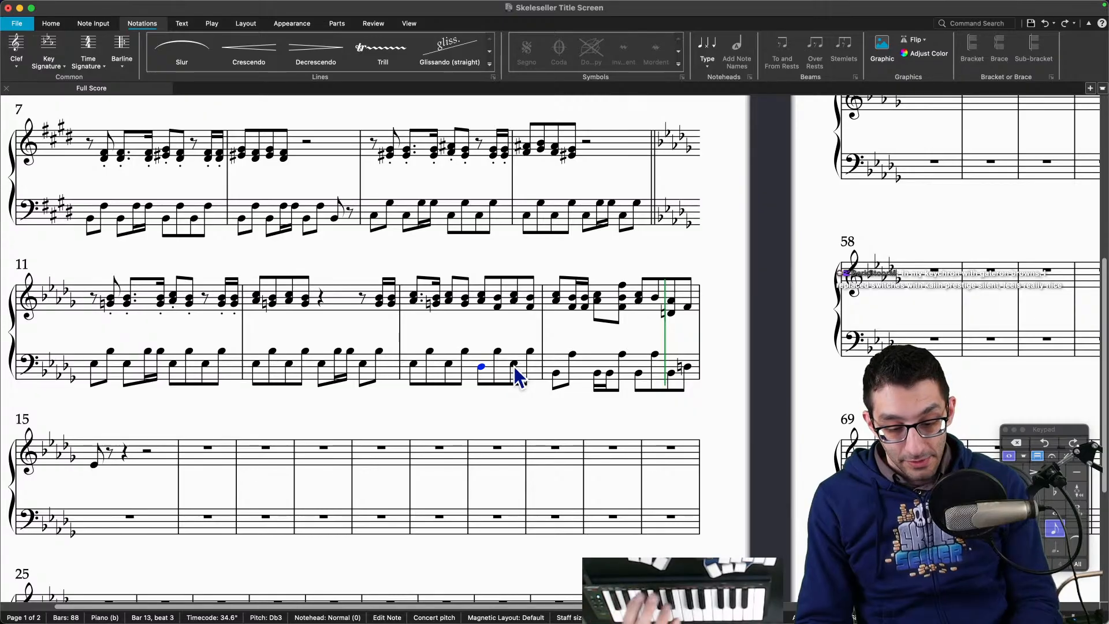
key("Up")
key("Right")
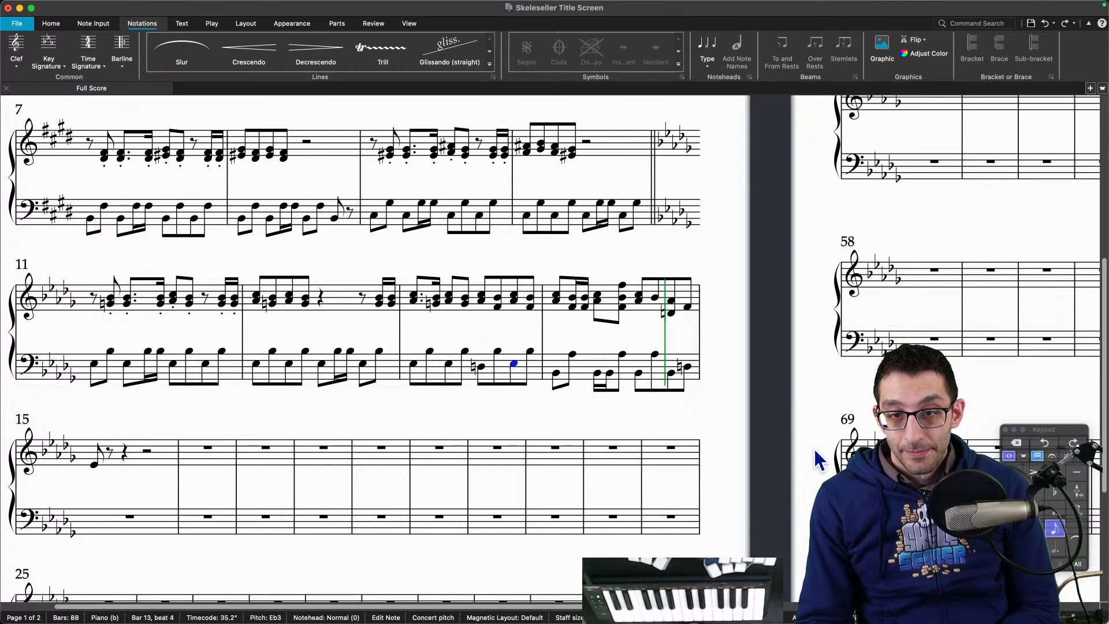
key("Right")
key("Right")
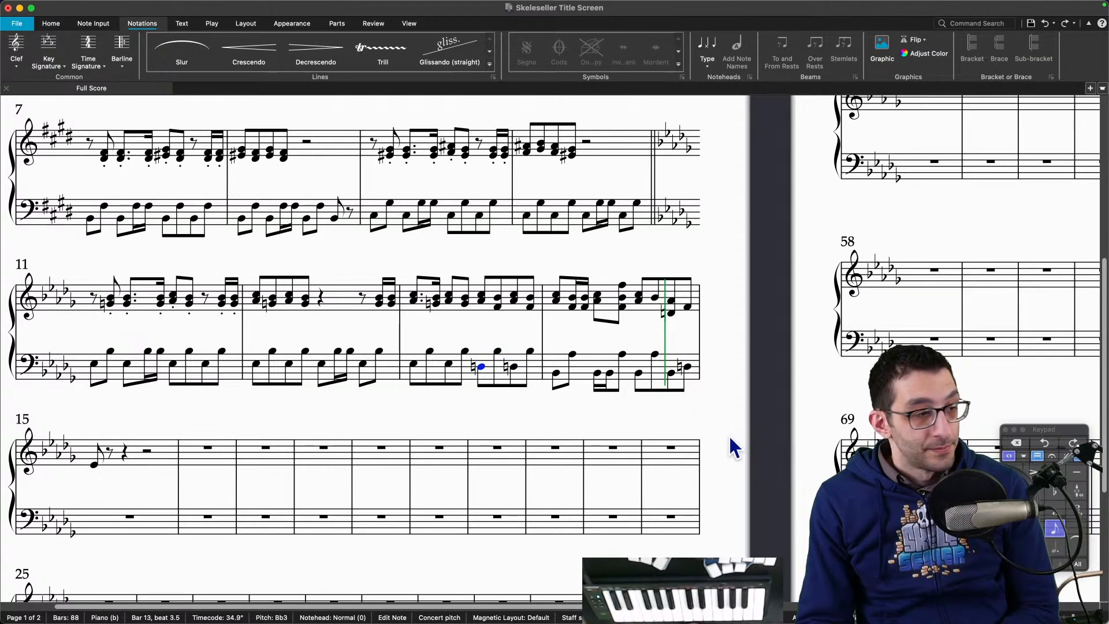
Step: Step through the bass notes from bar 13 beat 3.5 to bar 14 beat 3.5 to check their pitches
key("Right")
key("Right")
key("Right")
key("Right")
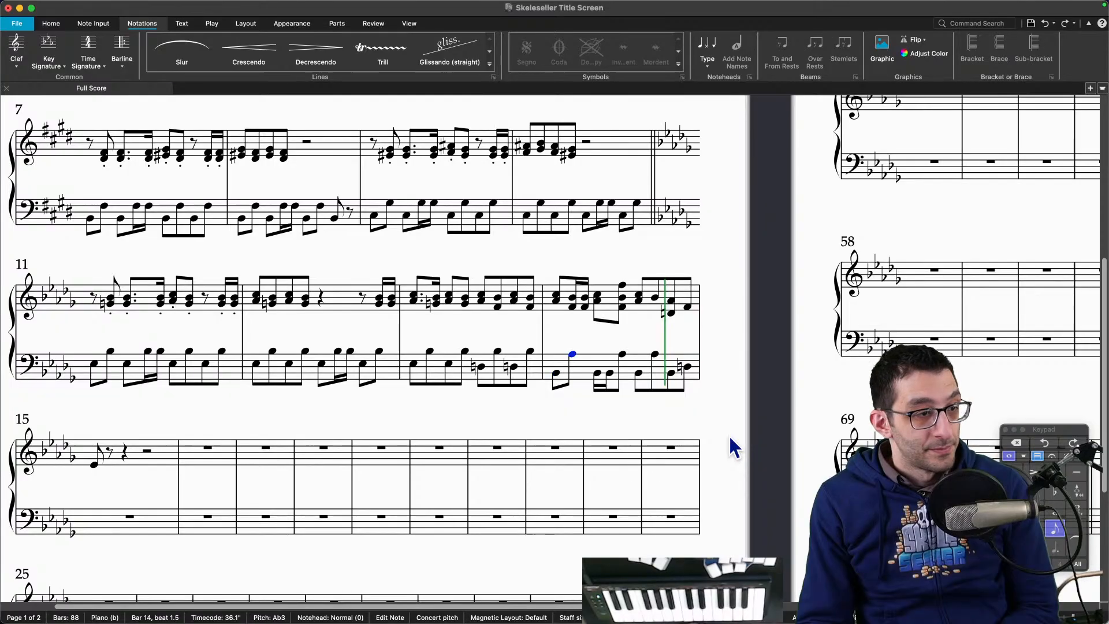
key("Right")
key("Right")
key("Right")
key("Right")
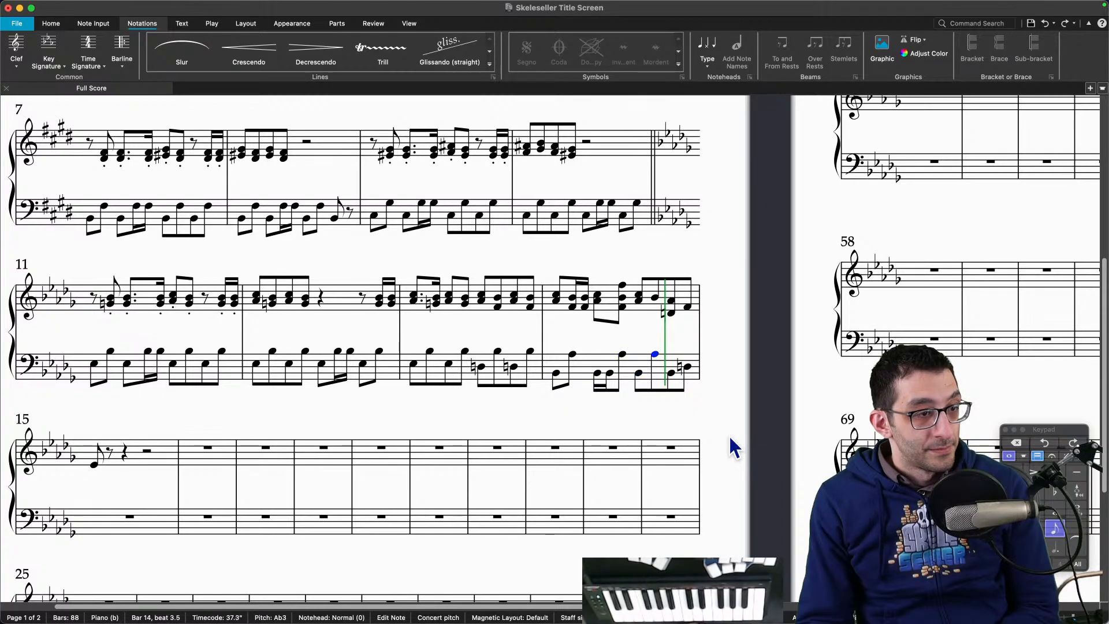
key("Escape")
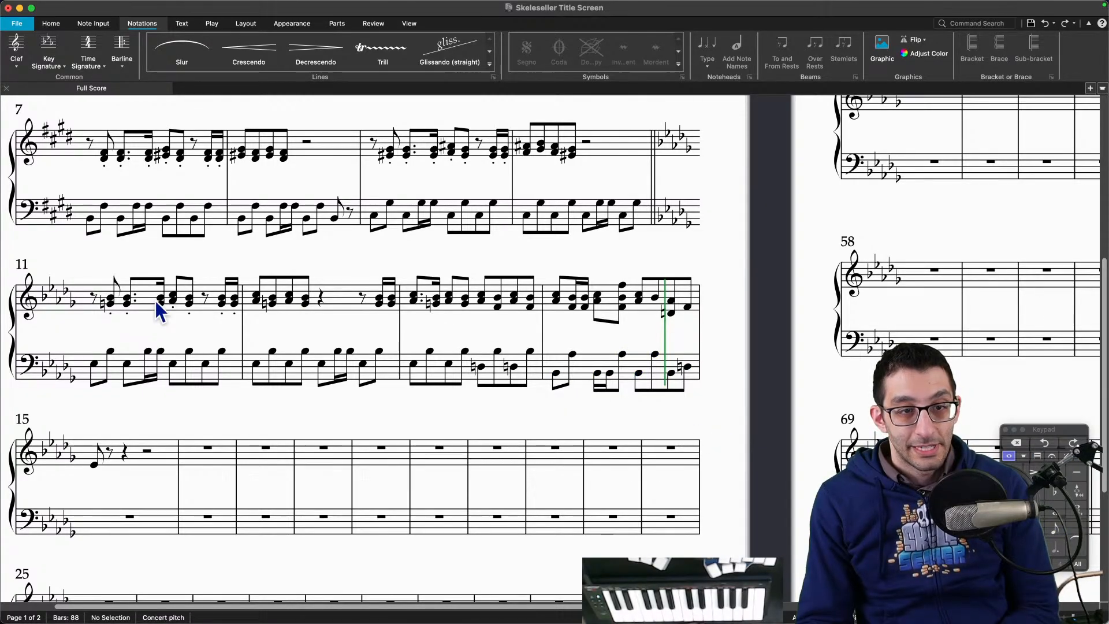
Step: Play the score back from the first bass note of bar 11 into bar 15
left_click(94, 363)
key("space")
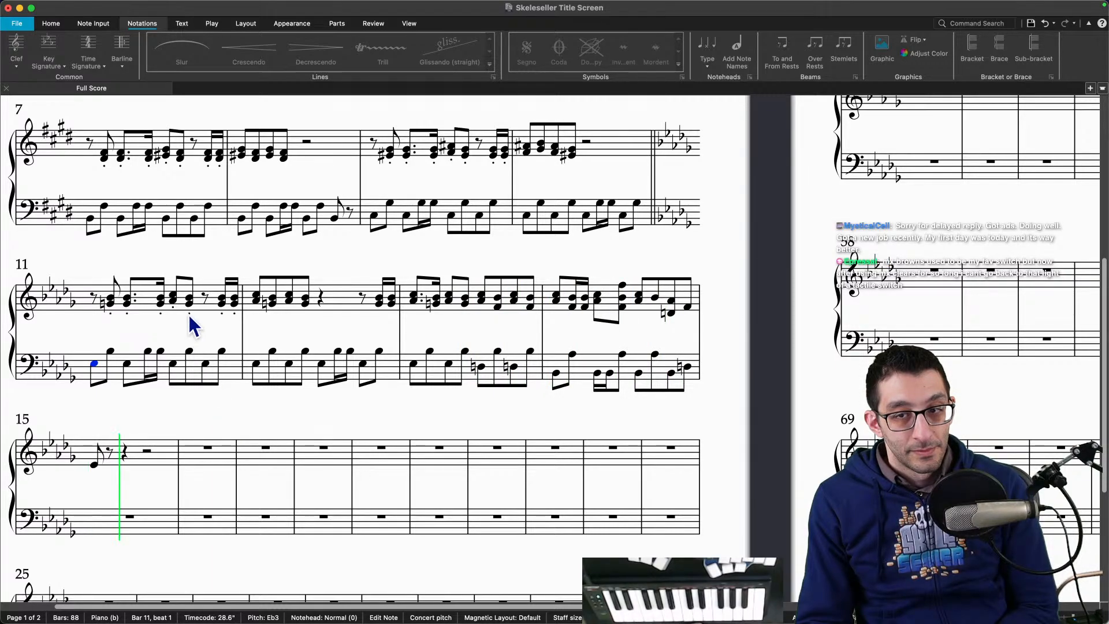
key("space")
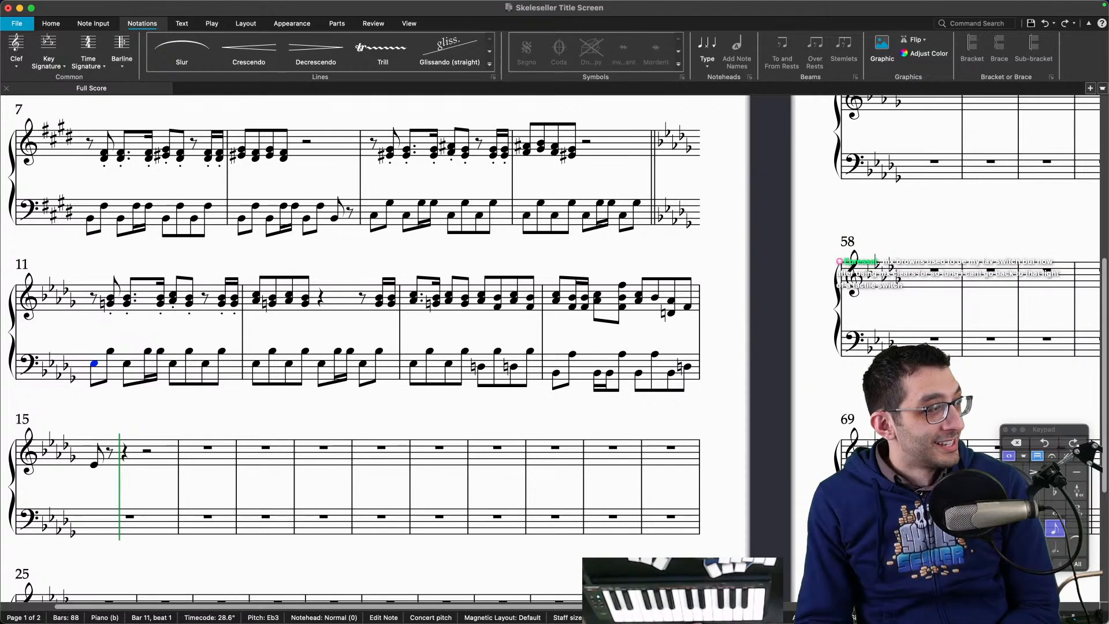
Step: Add an F4 below the treble Bb4 on beat 3.5 of bar 14
key("super+Tab")
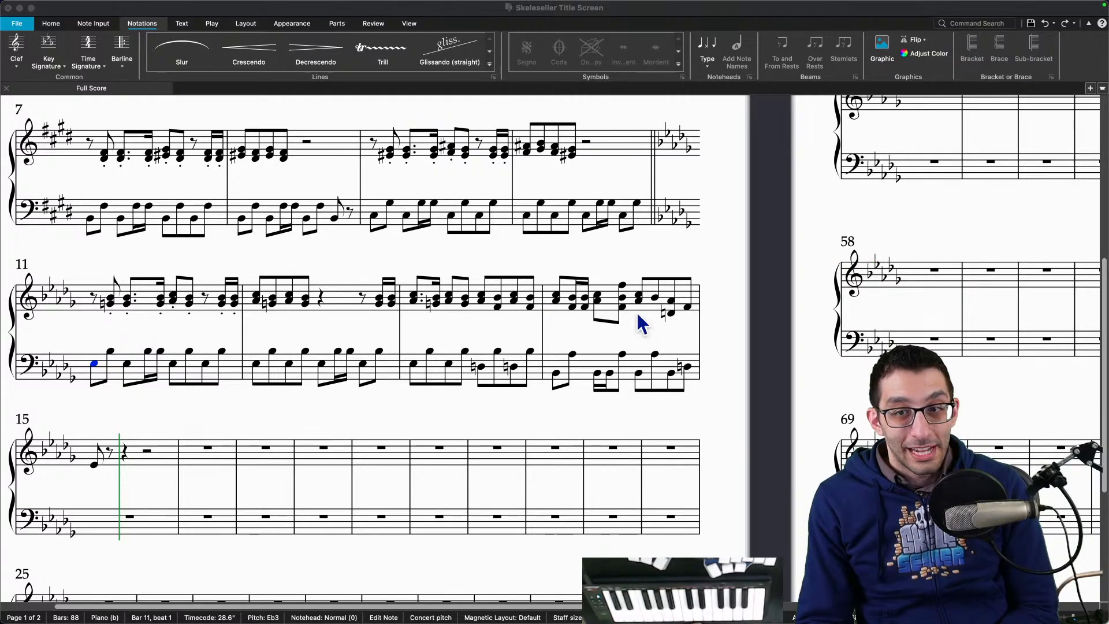
left_click(655, 298)
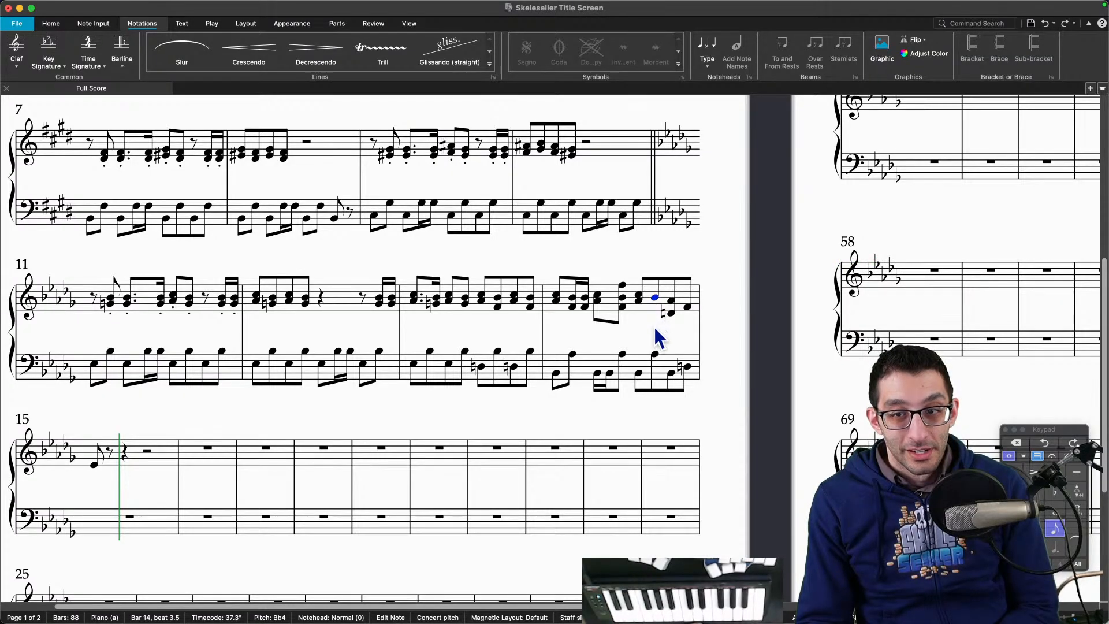
key("f")
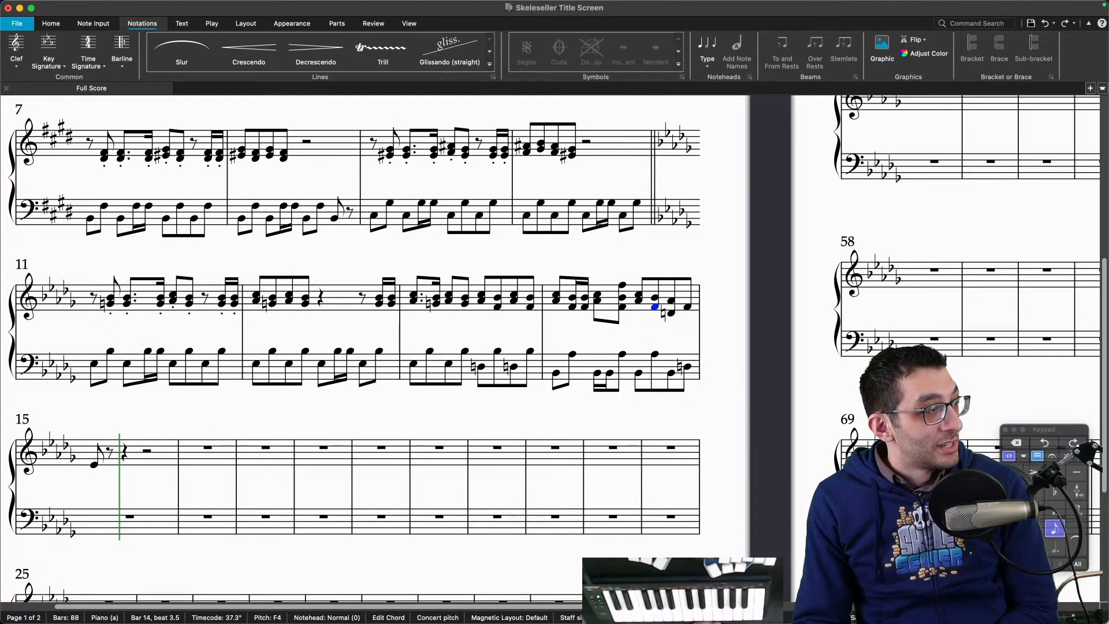
Step: Play the score back from the first bass note of bar 1 into bar 8
key("super+Tab")
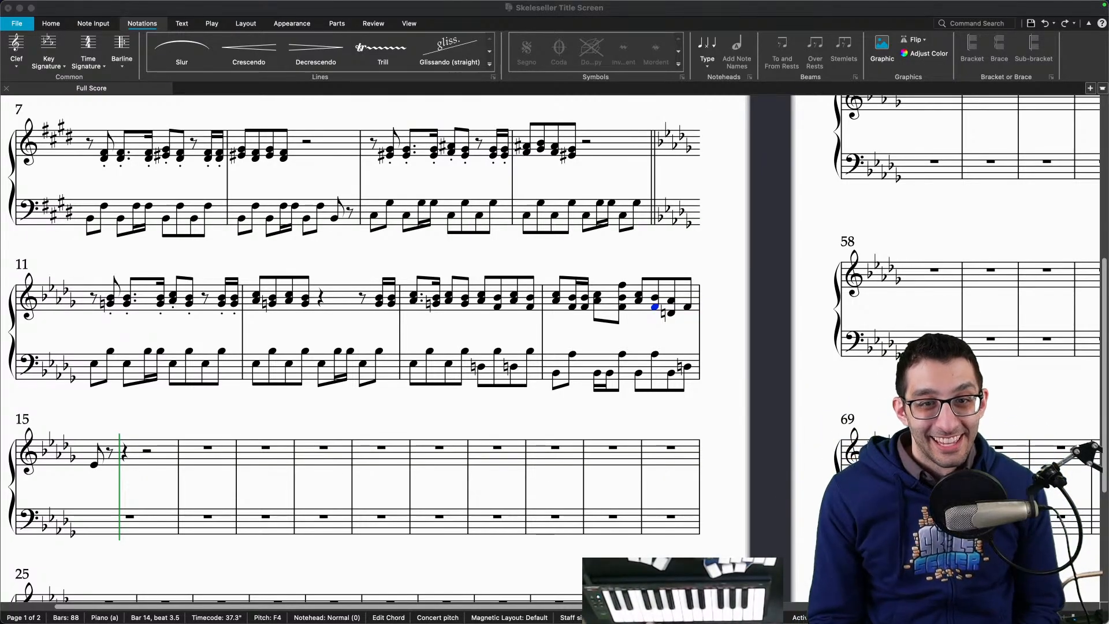
left_click(644, 267)
scroll(644, 267, "up", 5)
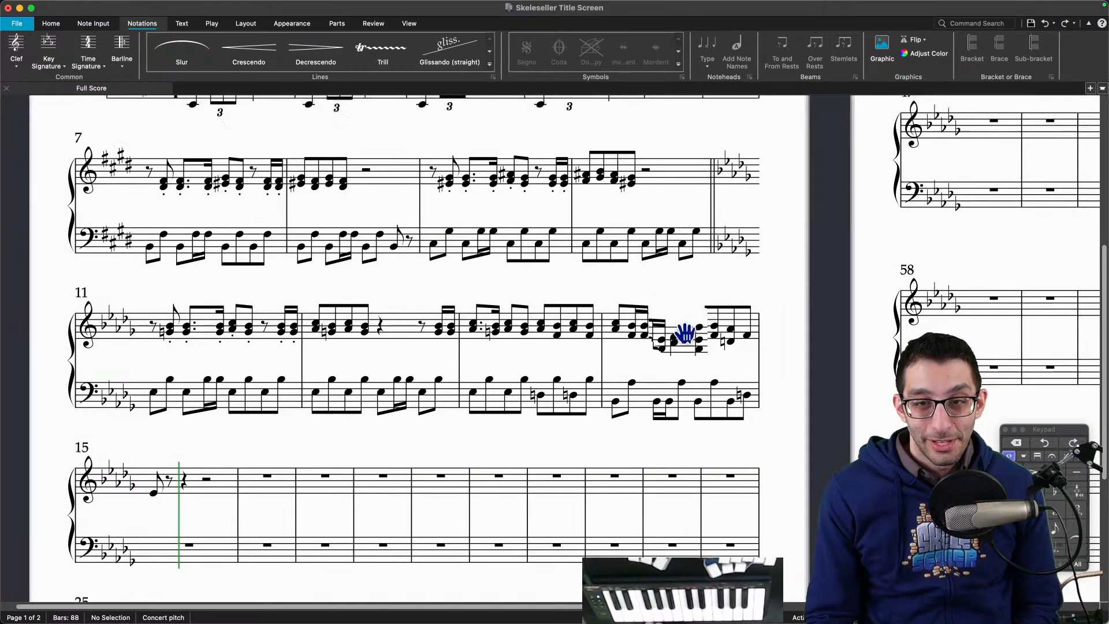
left_click(311, 285)
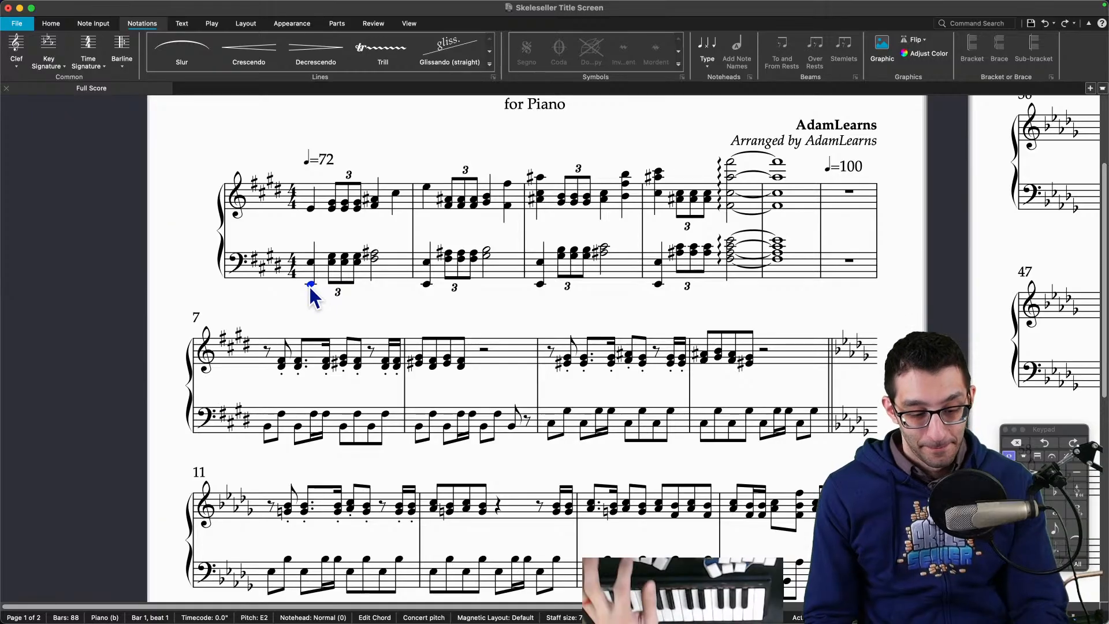
key("space")
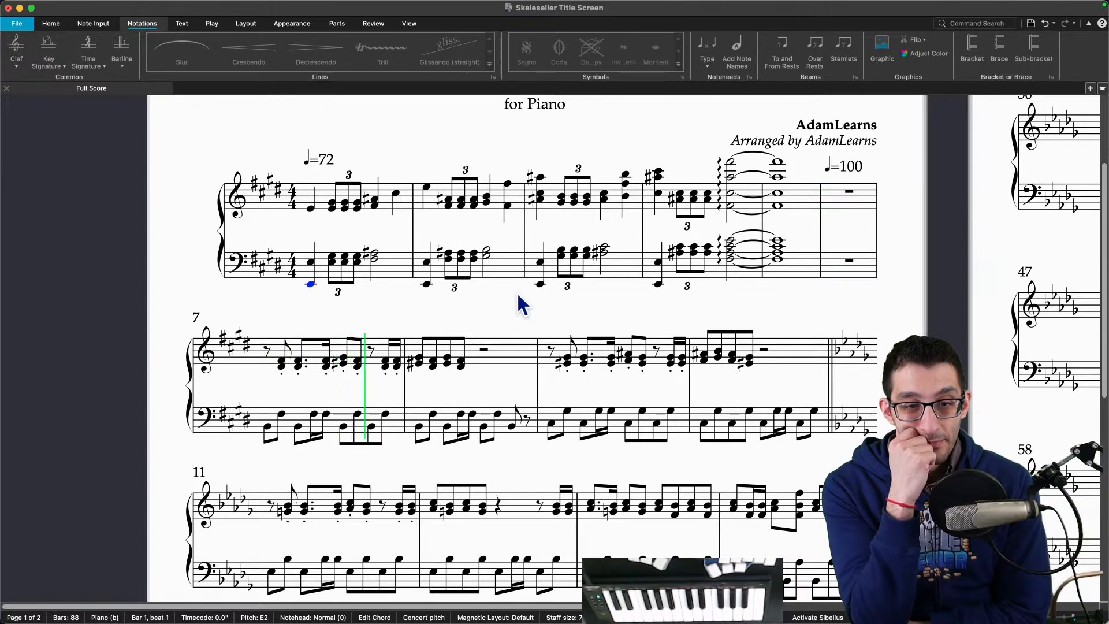
key("space")
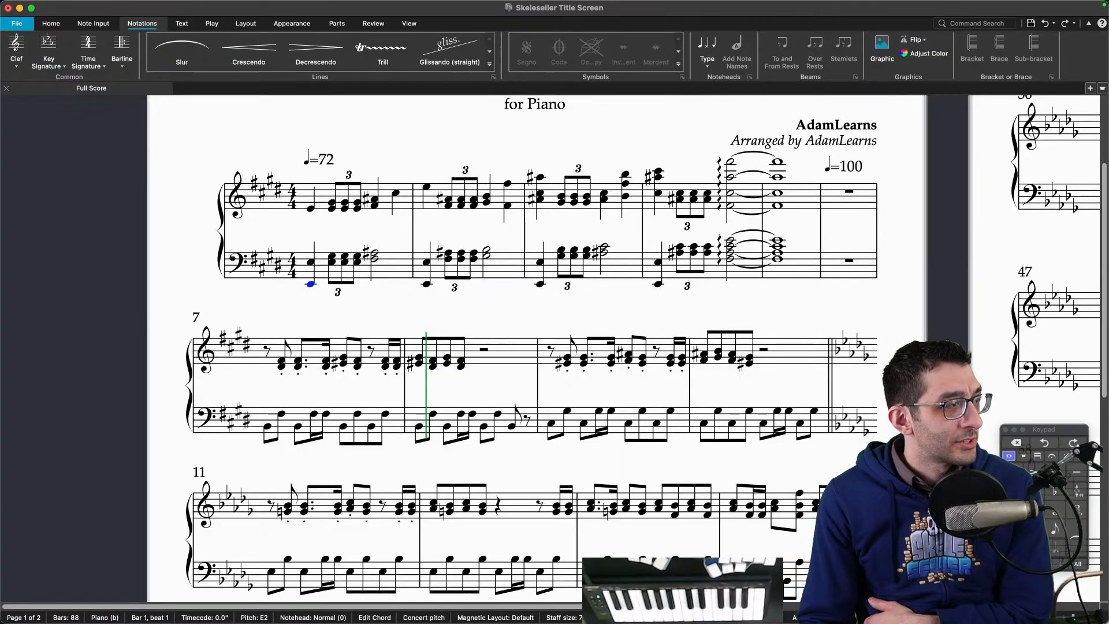
Step: Copy the bass passage of bars 7–8 and insert two single empty bars directly after bar 6
key("super+Tab")
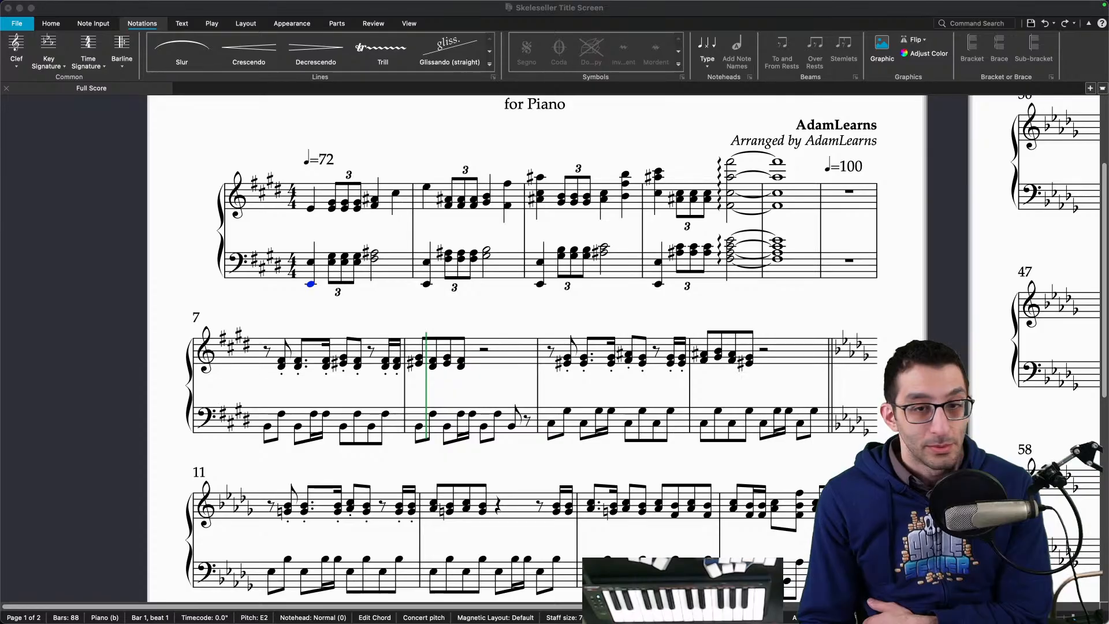
left_click(411, 430)
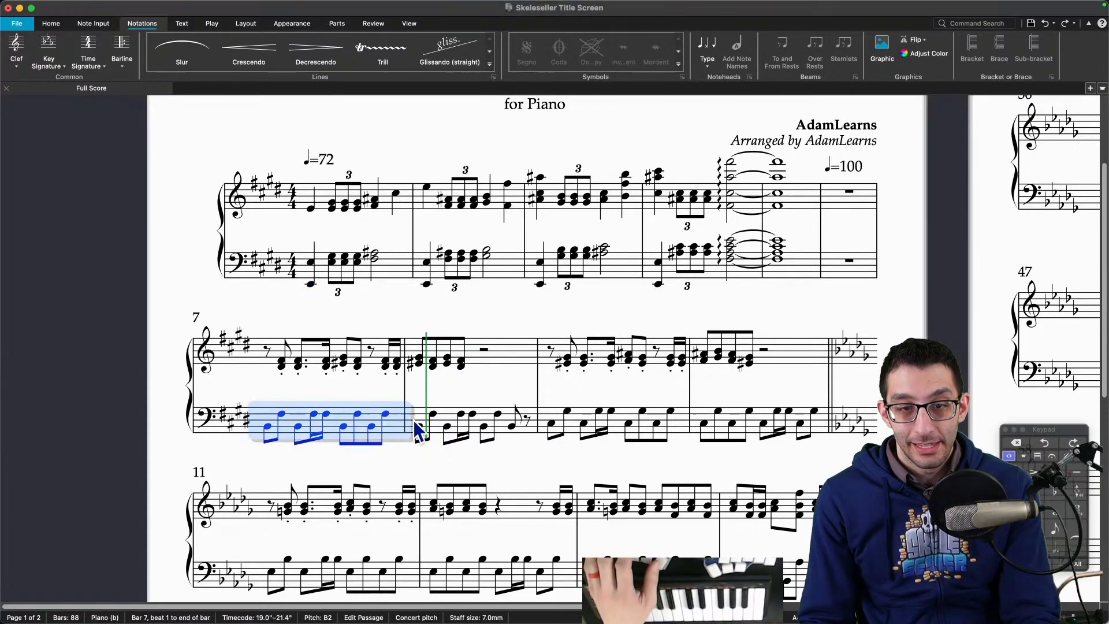
left_click(524, 429, "shift")
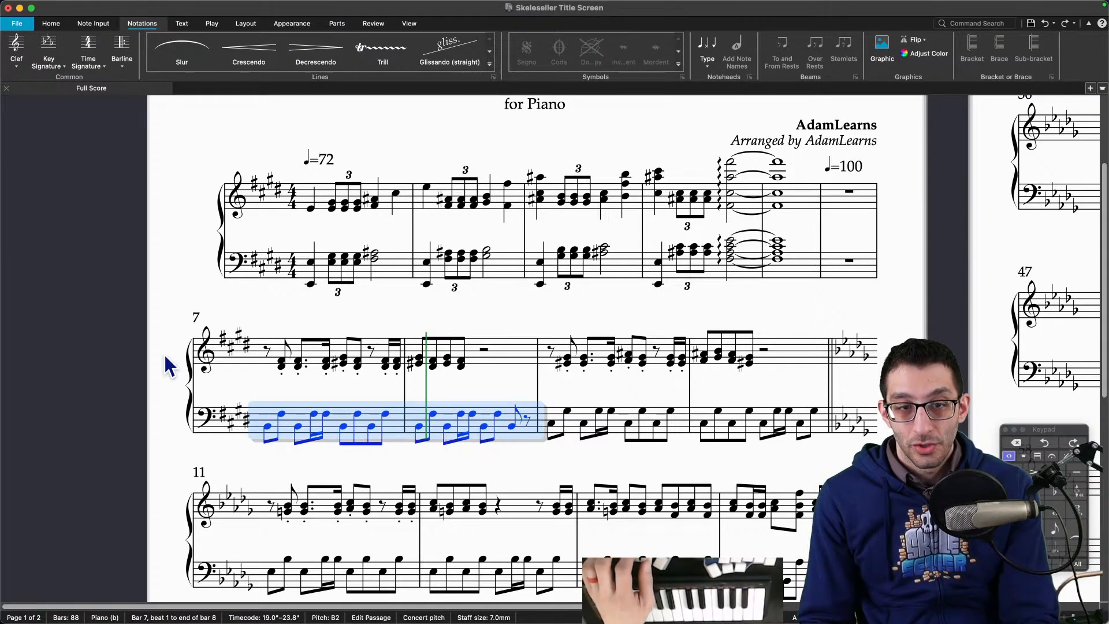
left_click(873, 277)
left_click(865, 270)
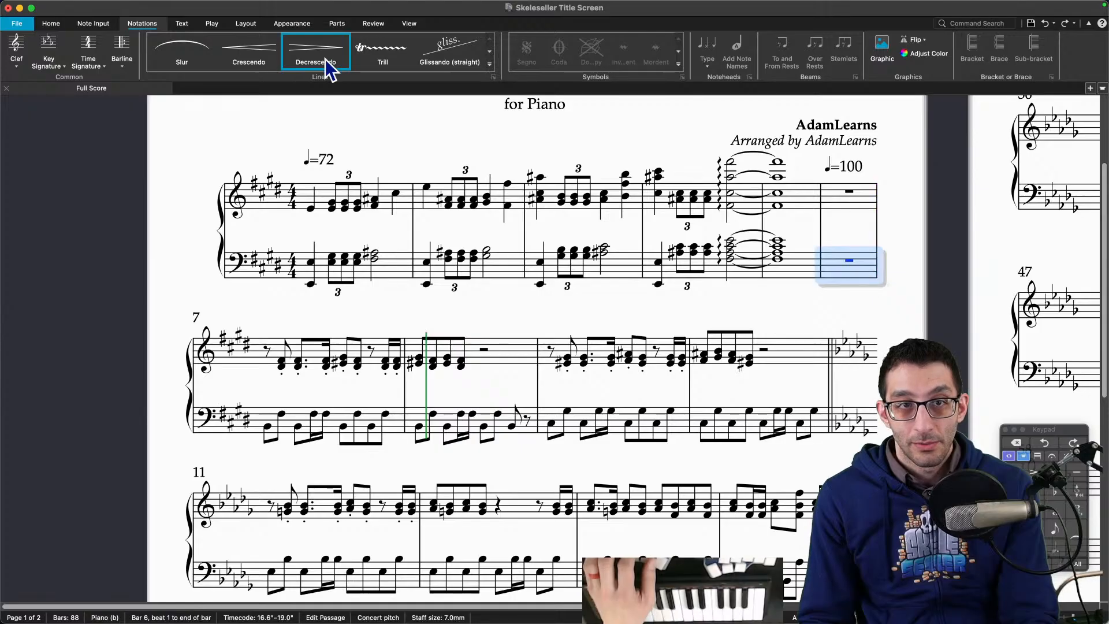
left_click(51, 23)
left_click(318, 67)
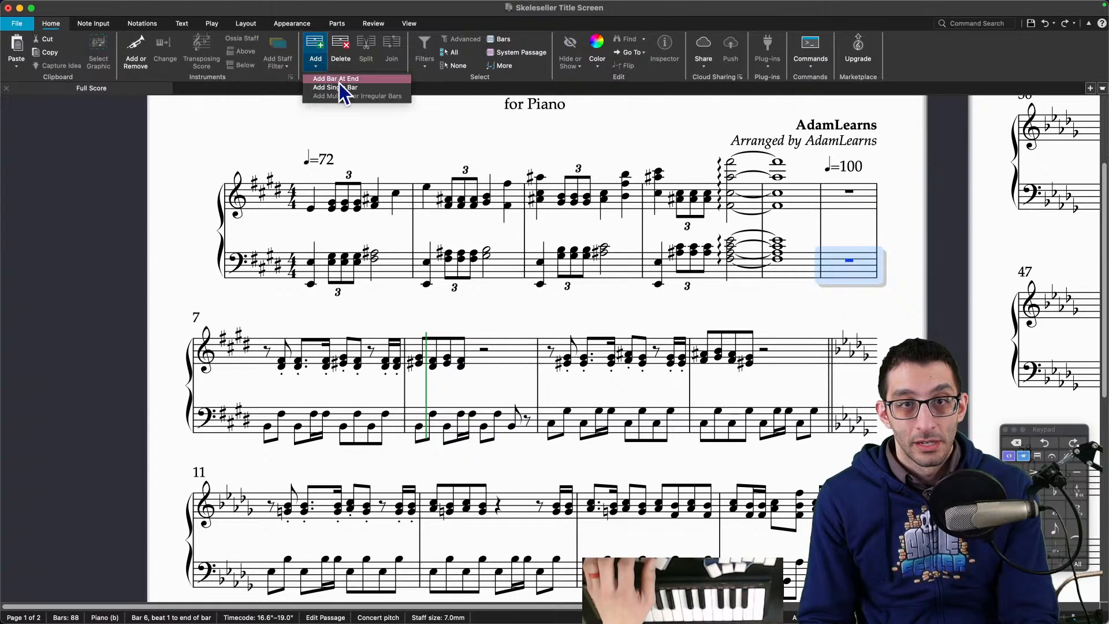
left_click(338, 87)
left_click(316, 63)
left_click(332, 88)
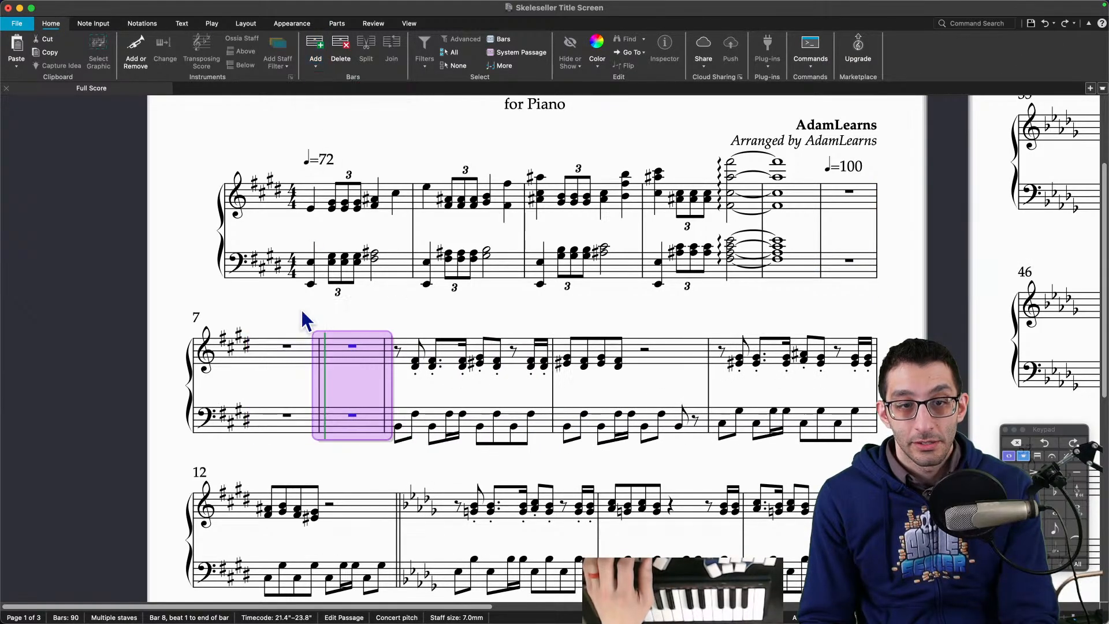
Step: Paste the copied bass passage into the bass staff of the new empty bars 7–8
left_click(271, 359)
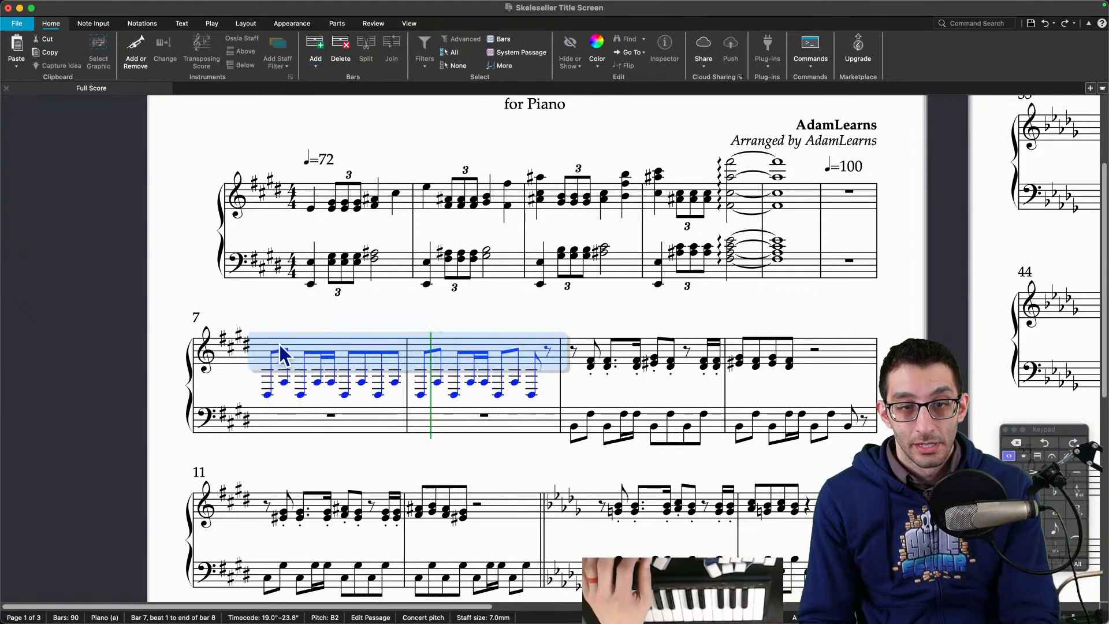
left_click(279, 413)
key("super+v")
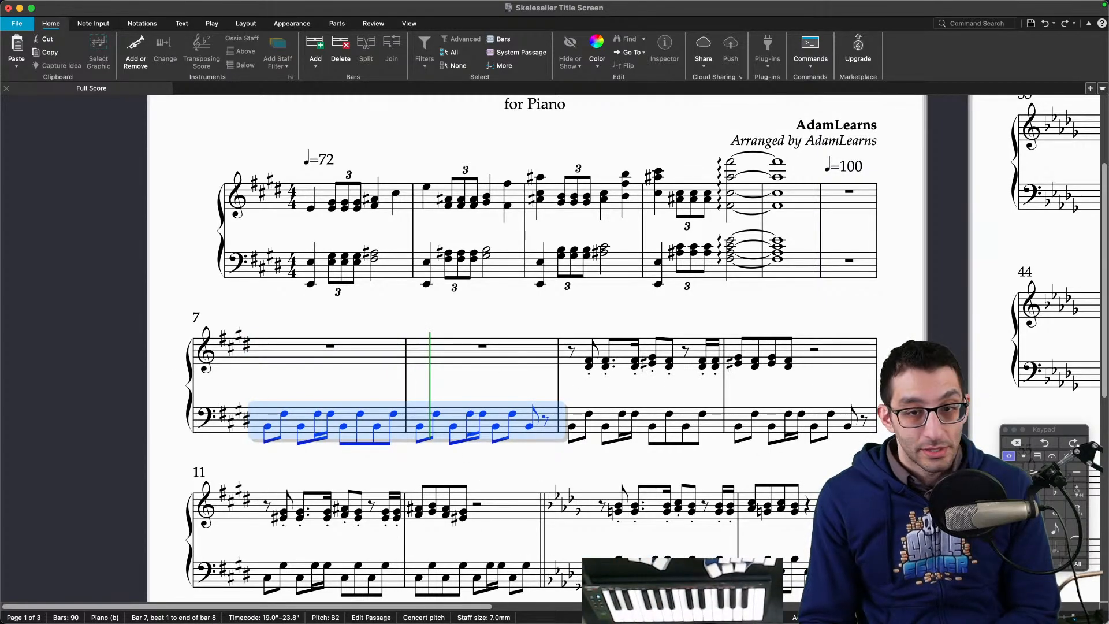
left_click(690, 348)
key("super+v")
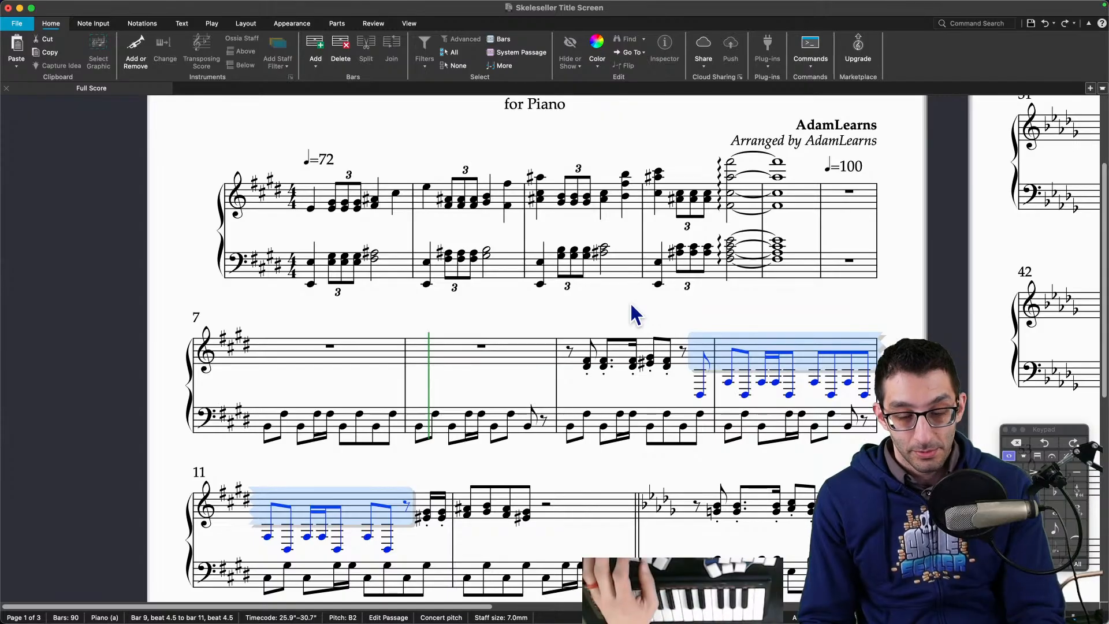
key("super+z")
key("Escape")
Step: Replace the eighth rest at the end of bar 10's bass line with two F#3 sixteenths
left_click_drag(583, 309, 475, 254)
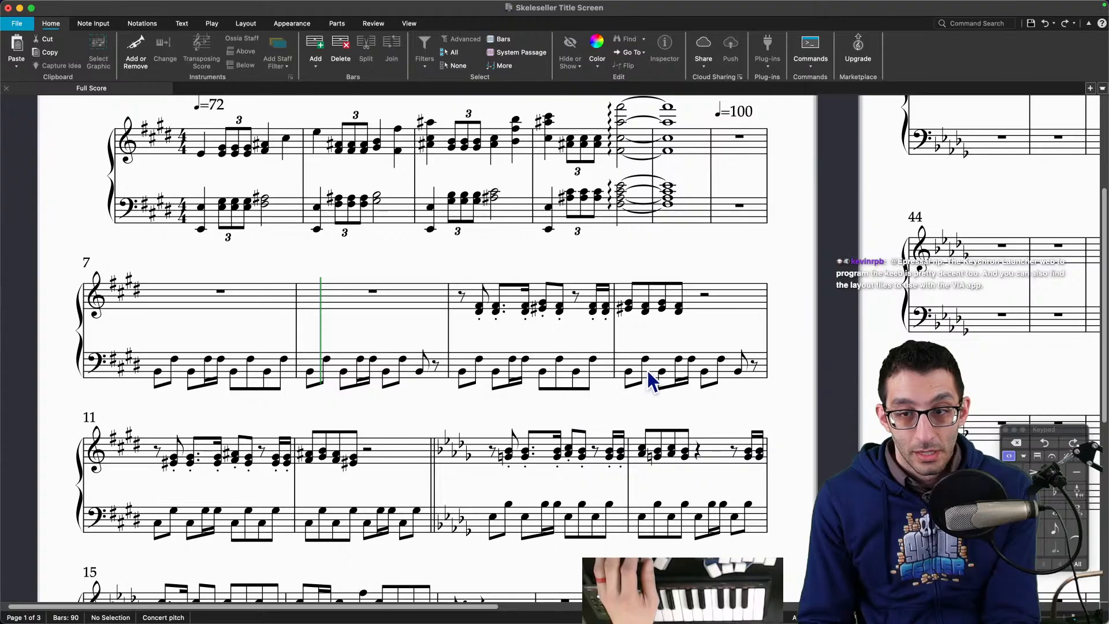
left_click(738, 373)
left_click(752, 365)
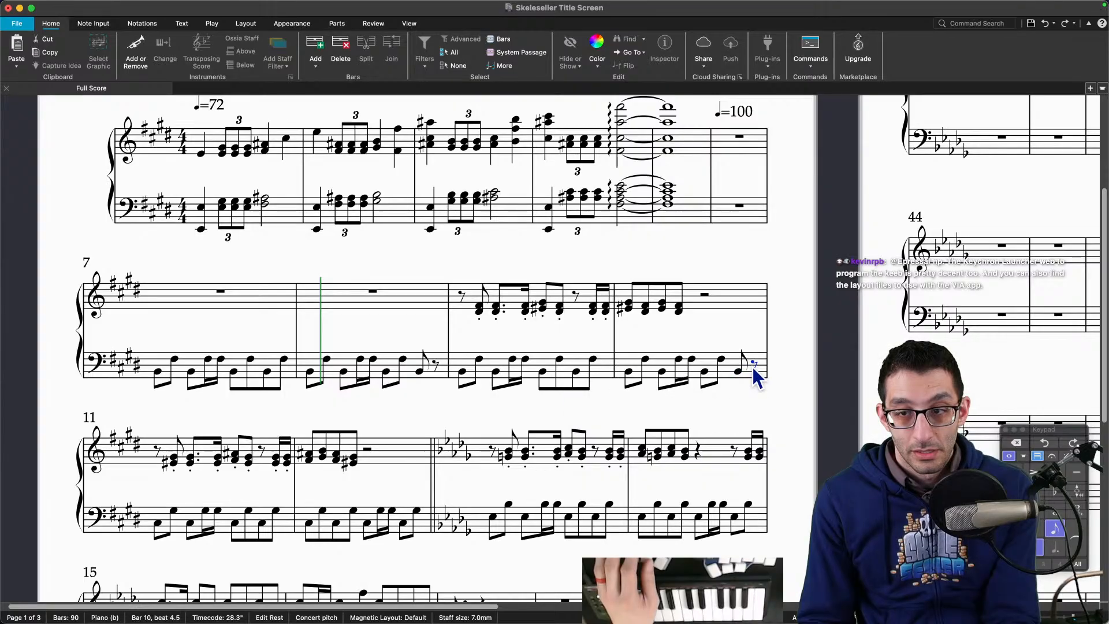
left_click(1037, 531)
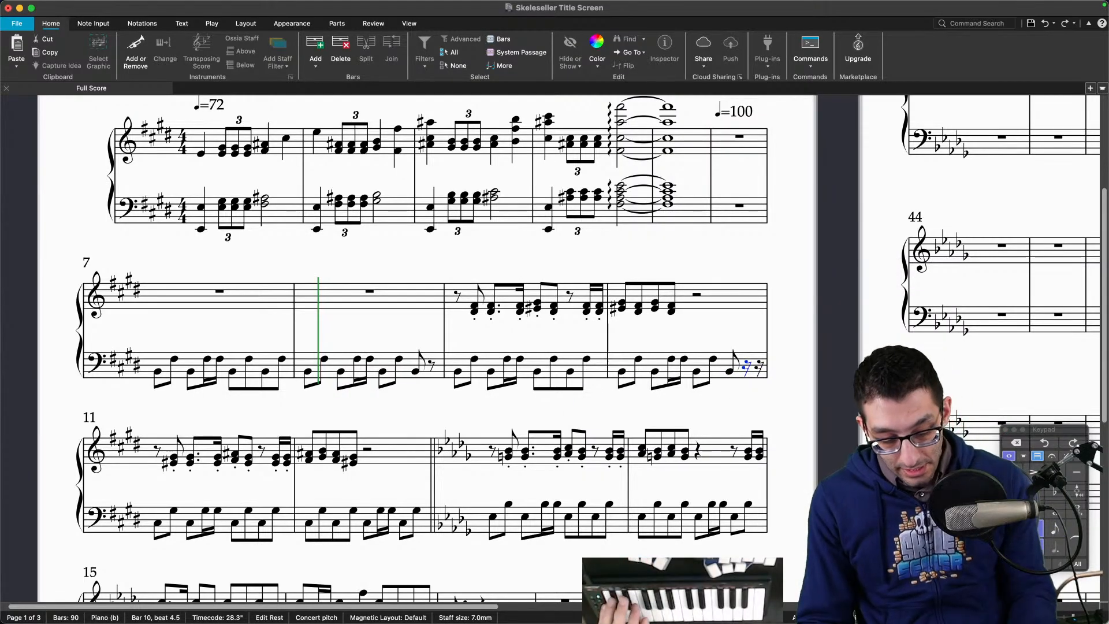
key("shift+Left")
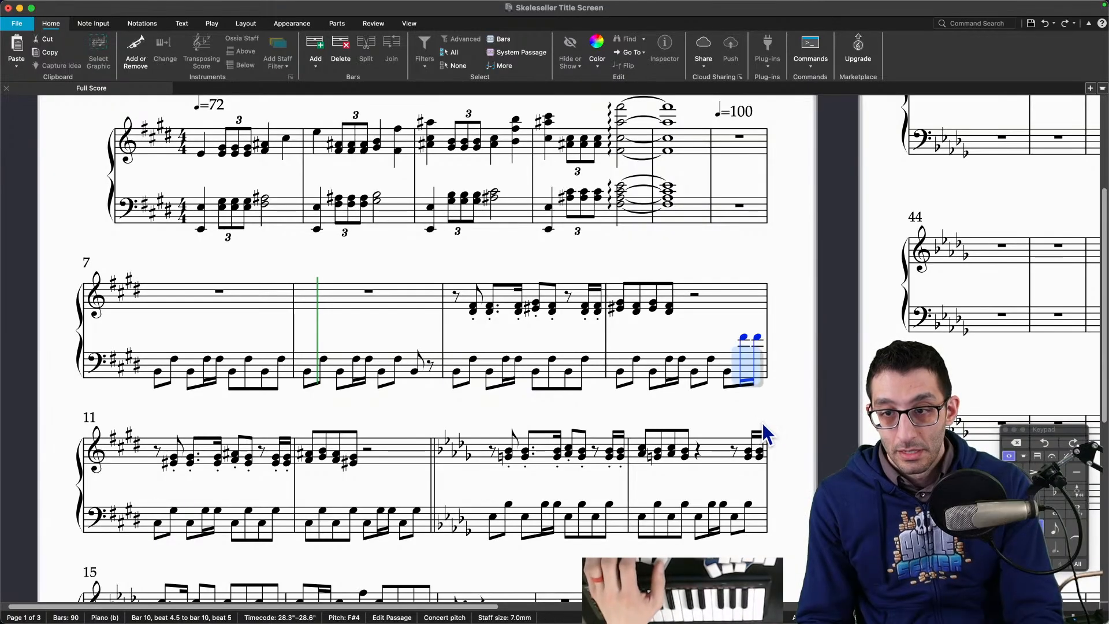
key("super+Down")
key("Escape")
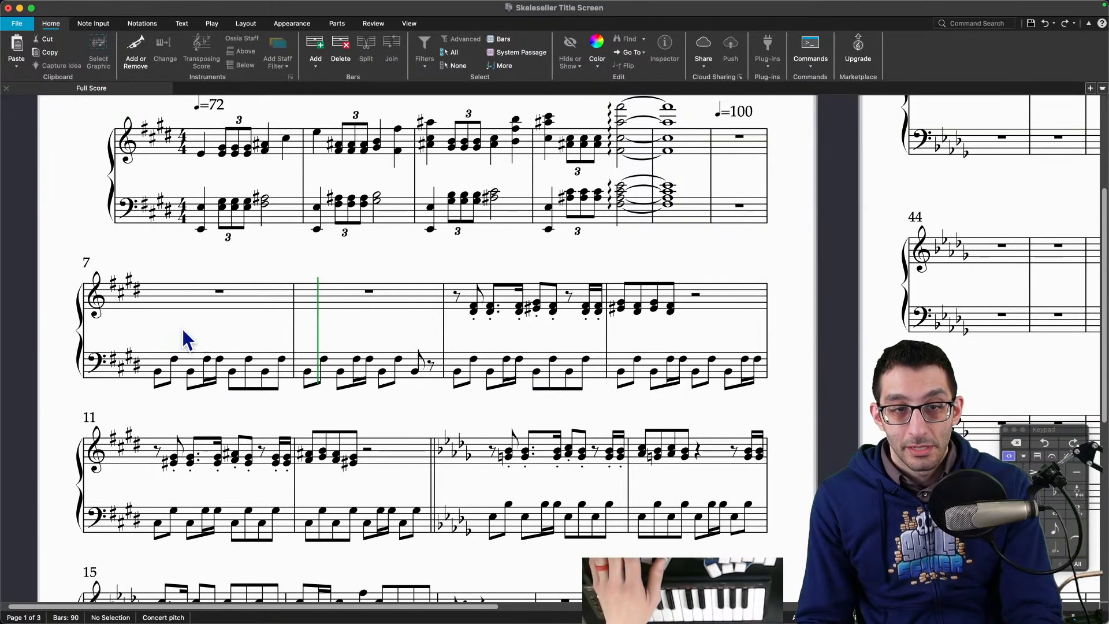
Step: Play the score back from the first bass note of bar 7 into bar 11
left_click(156, 373)
key("p")
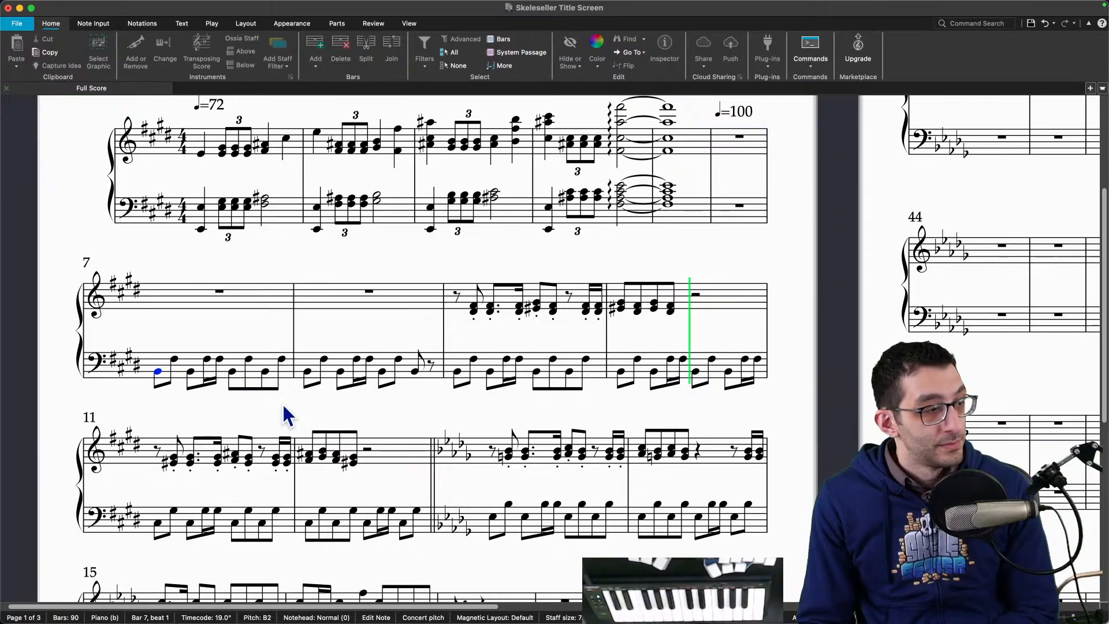
key("space")
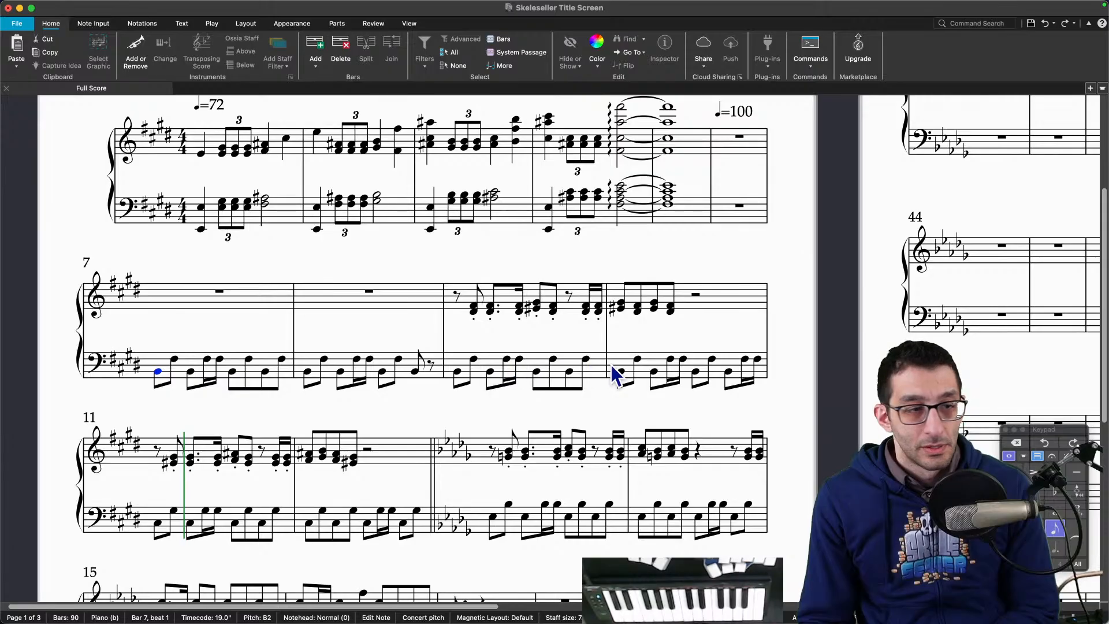
Step: Replace the two F#3 sixteenths at beat 2.5 of bar 10's bass line with a single F#3 eighth
left_click(670, 360)
key("4")
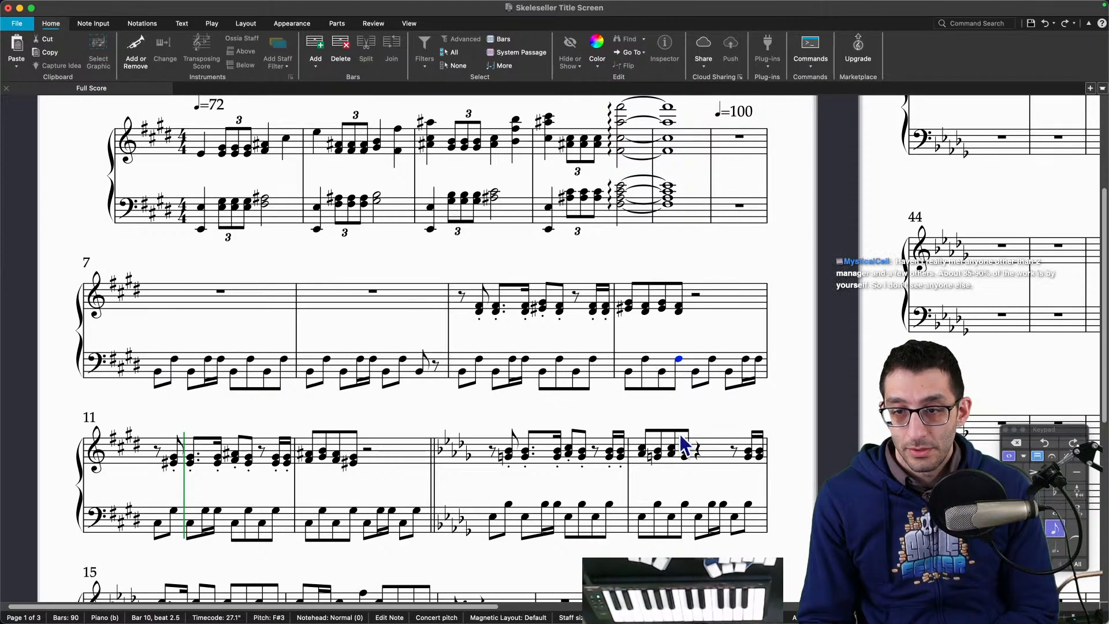
Step: Play the score back from the first bass note of bar 9 through bar 10
left_click(465, 373)
left_click(462, 372)
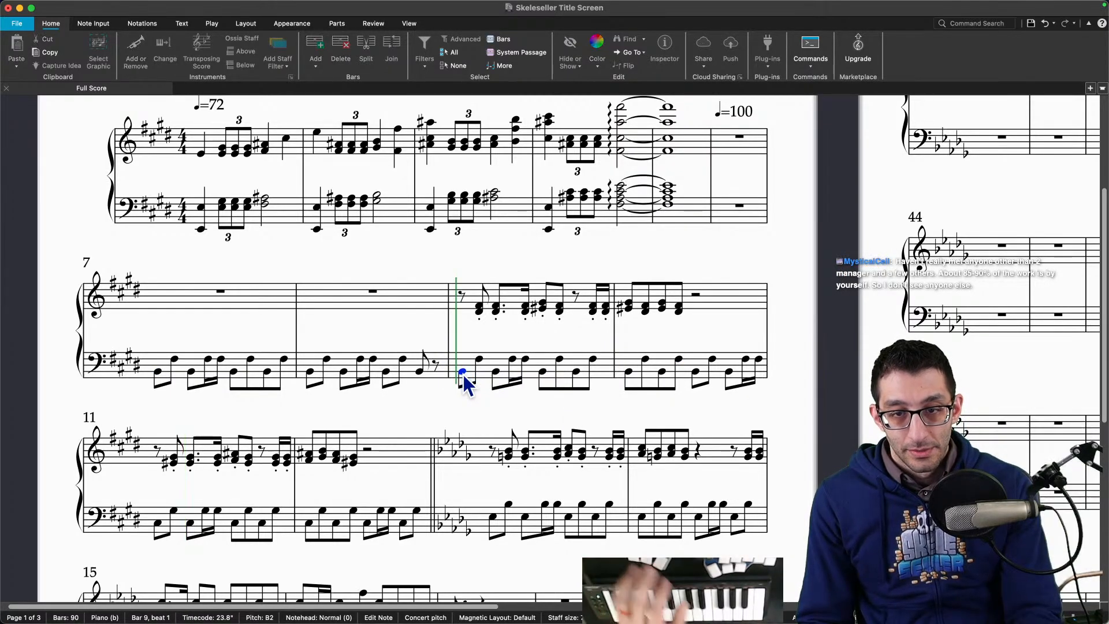
key("p")
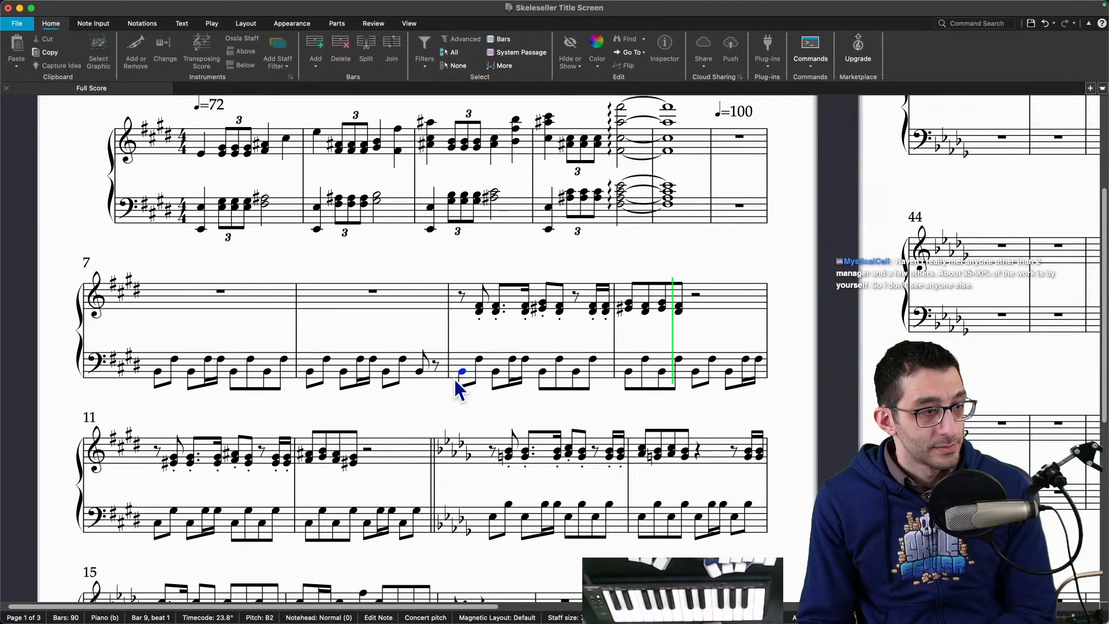
key("space")
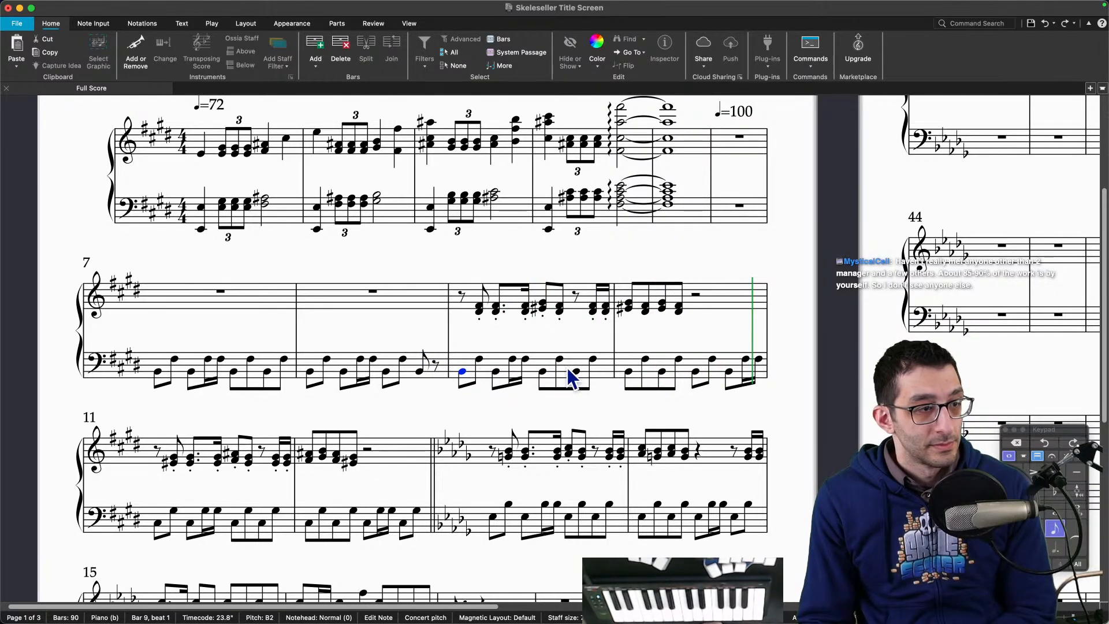
Step: Split the F#3 at beat 3.5 of bar 10's bass line into two sixteenths and make beat 4.5 a single F#3 eighth
left_click(712, 359)
left_click(1059, 538)
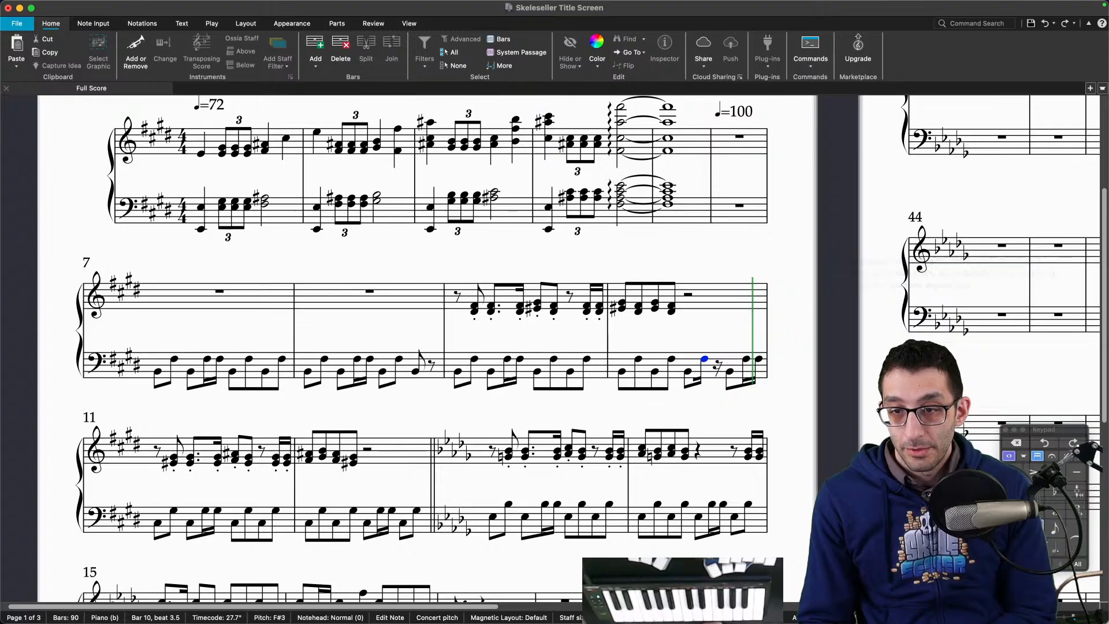
key("ctrl+Up")
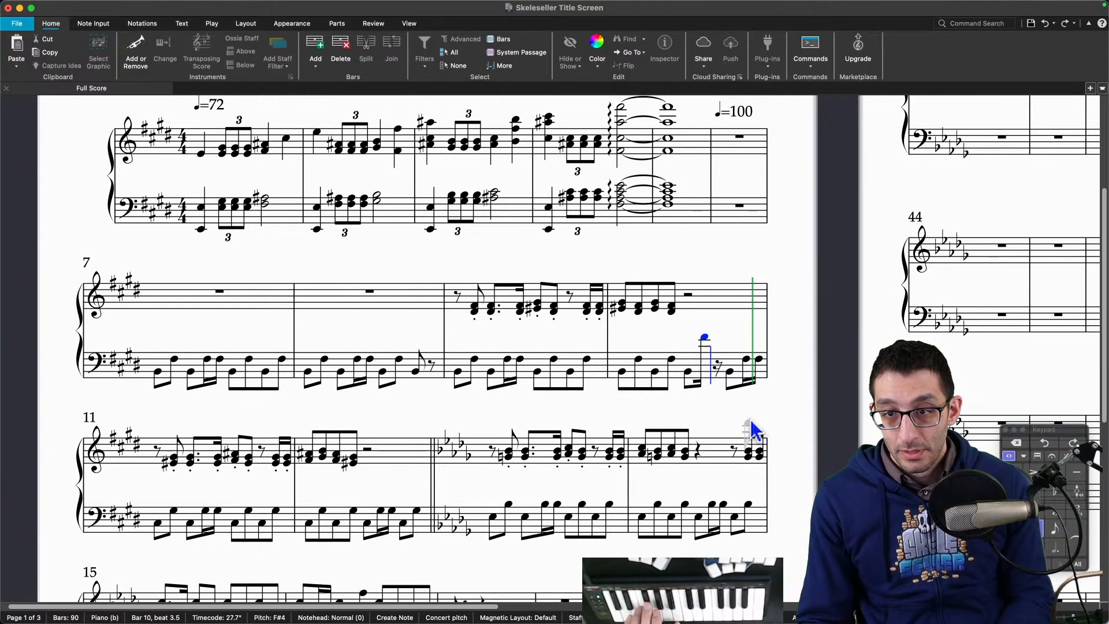
key("Left")
key("Right")
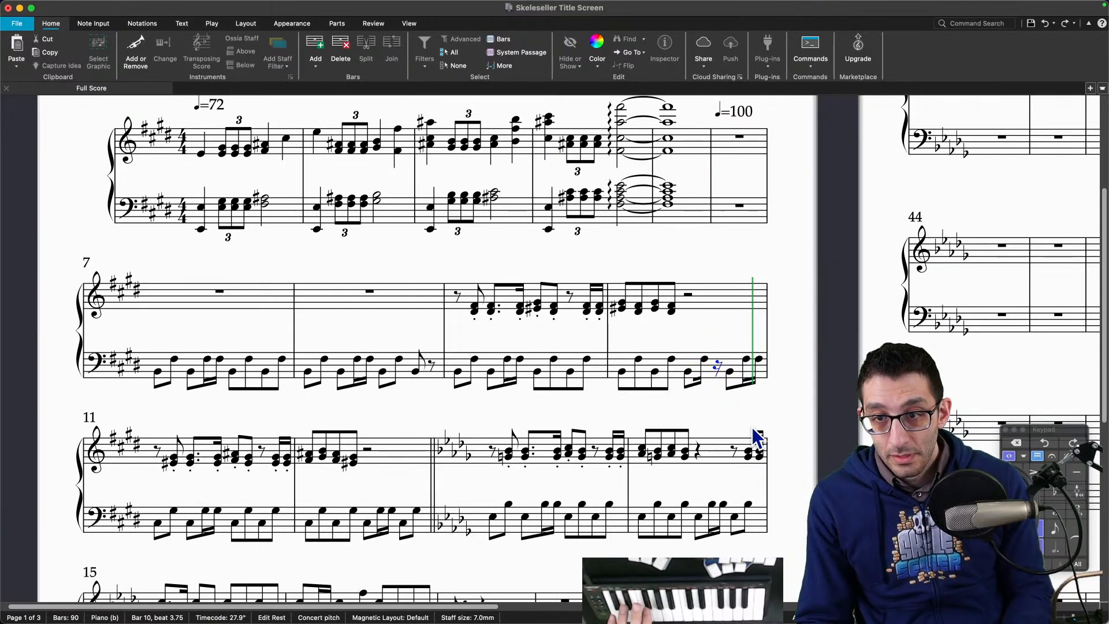
key("Right")
key("Right")
left_click(1047, 526)
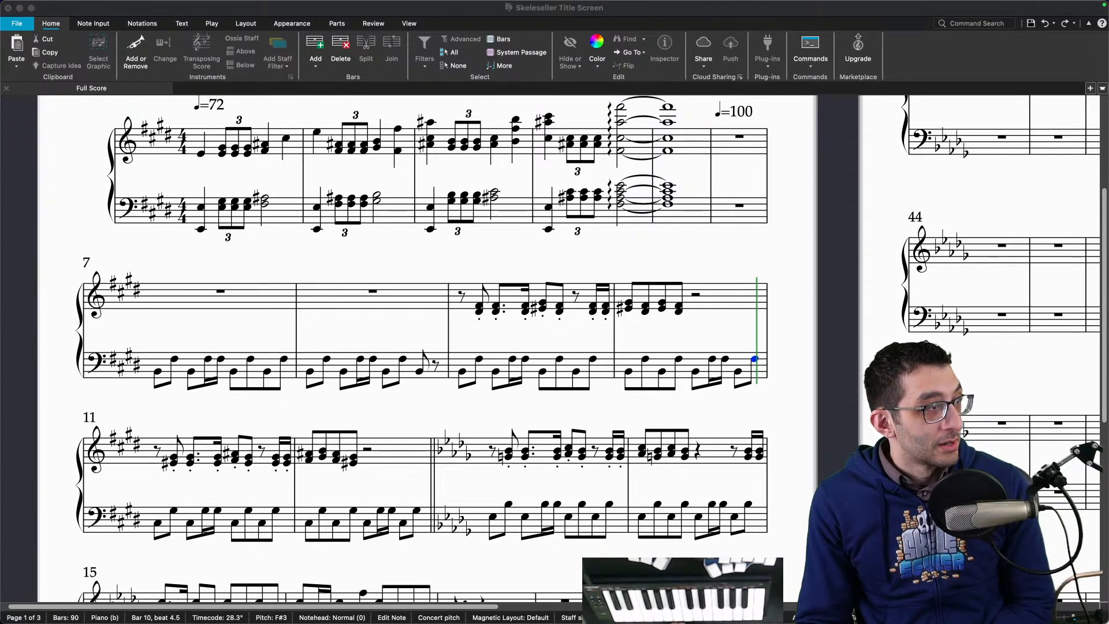
Step: Play the bass lead-in back from the first note of bar 7 into bar 8
left_click_drag(455, 265, 458, 297)
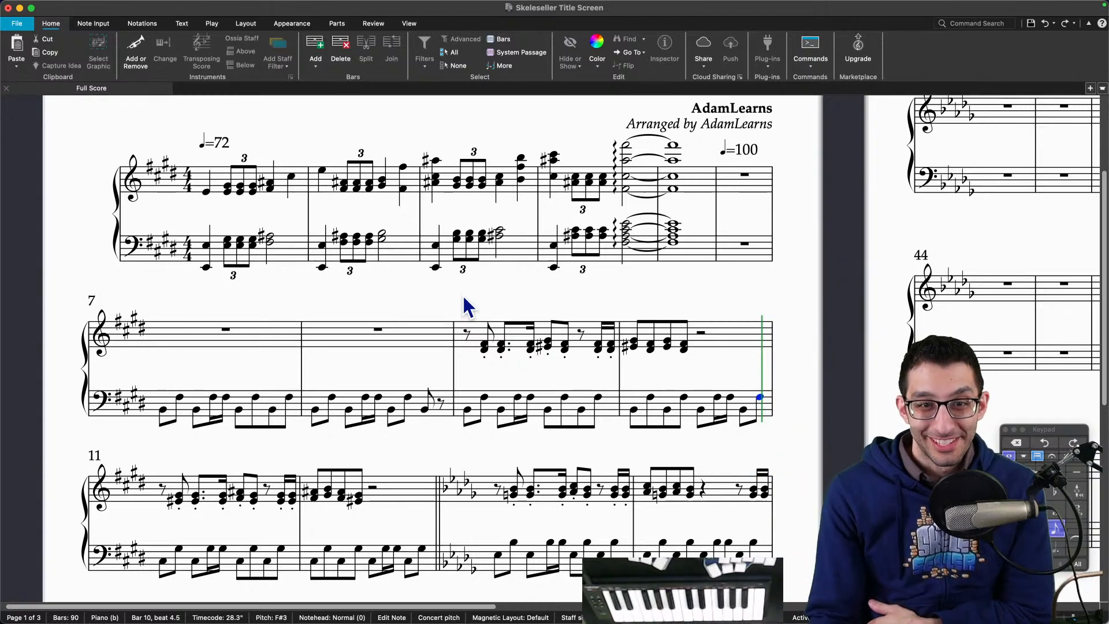
left_click_drag(408, 317, 411, 254)
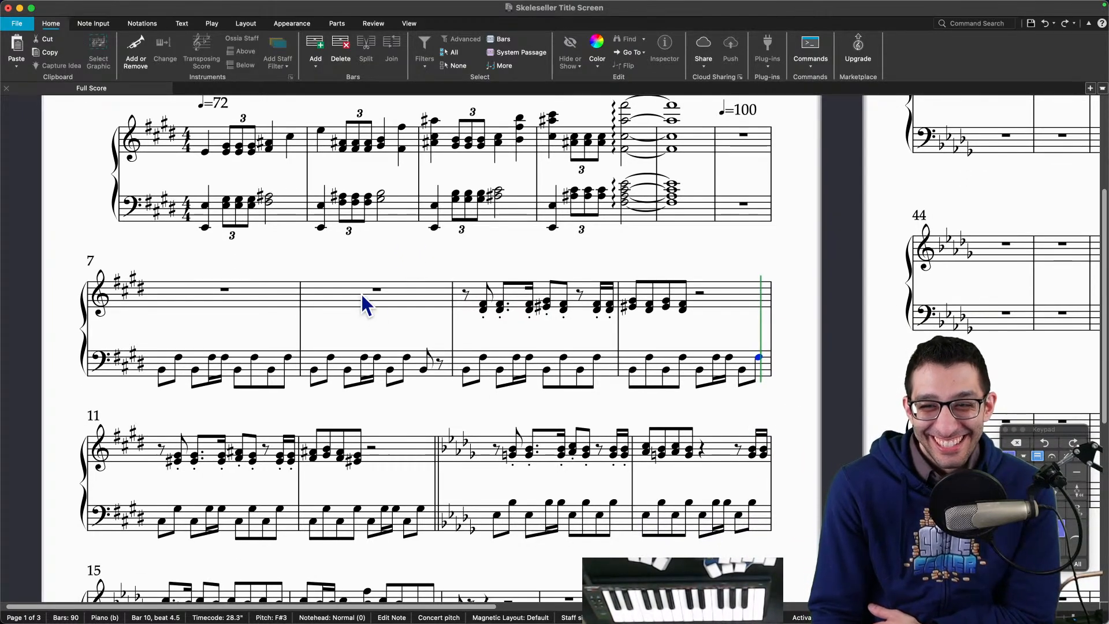
left_click(161, 371)
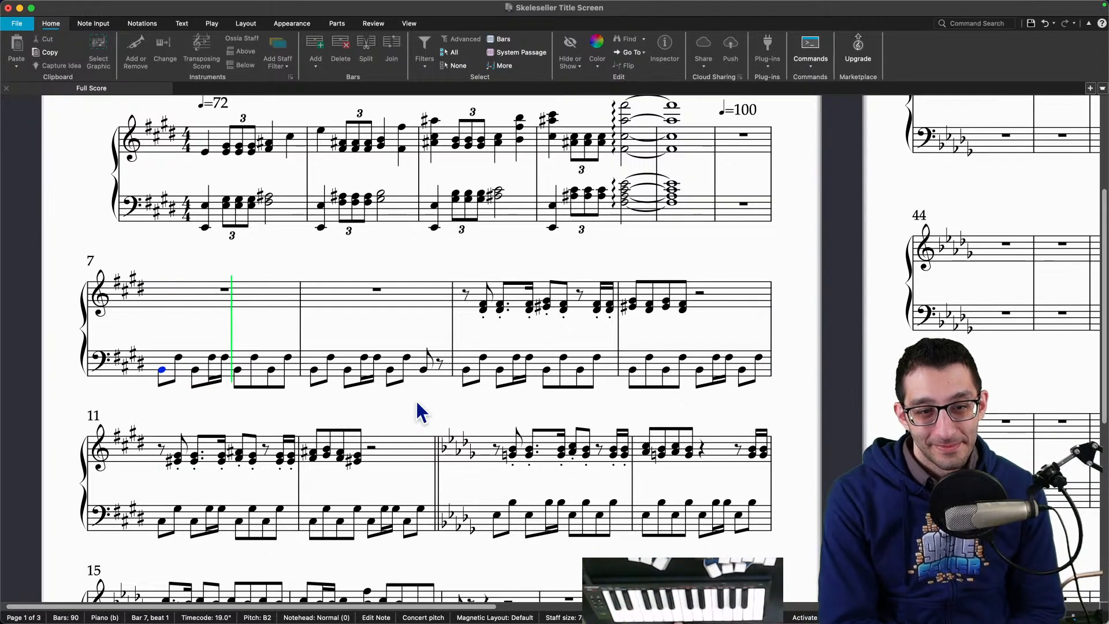
key("space")
key("Escape")
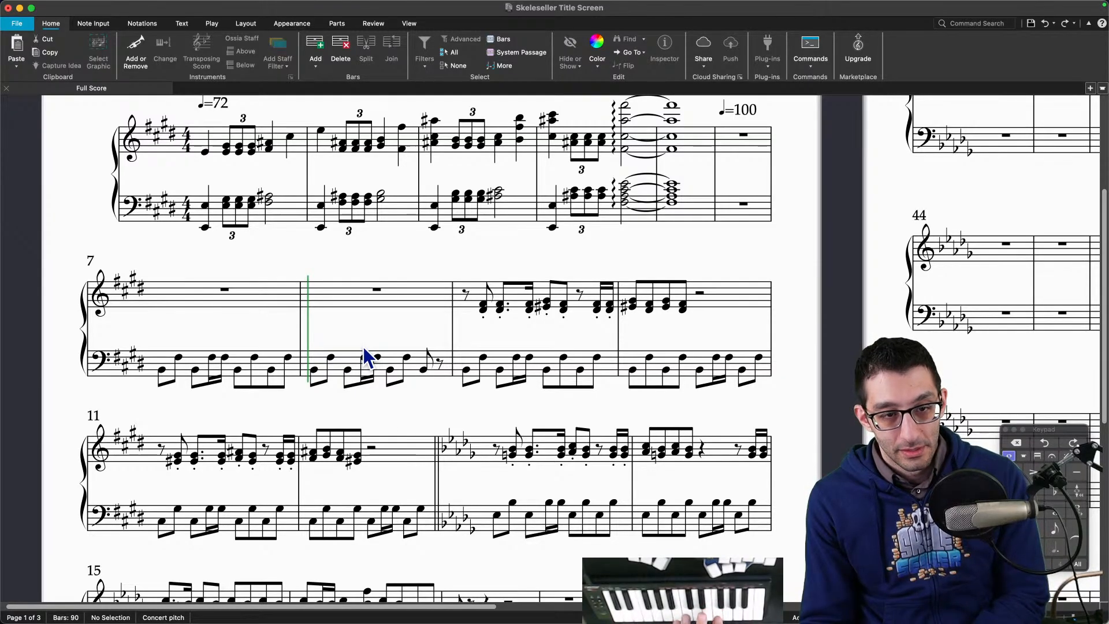
Step: Add staccato articulations to all the F#3 bass notes in bars 7 and 8
left_click(179, 358)
left_click(213, 358, "super")
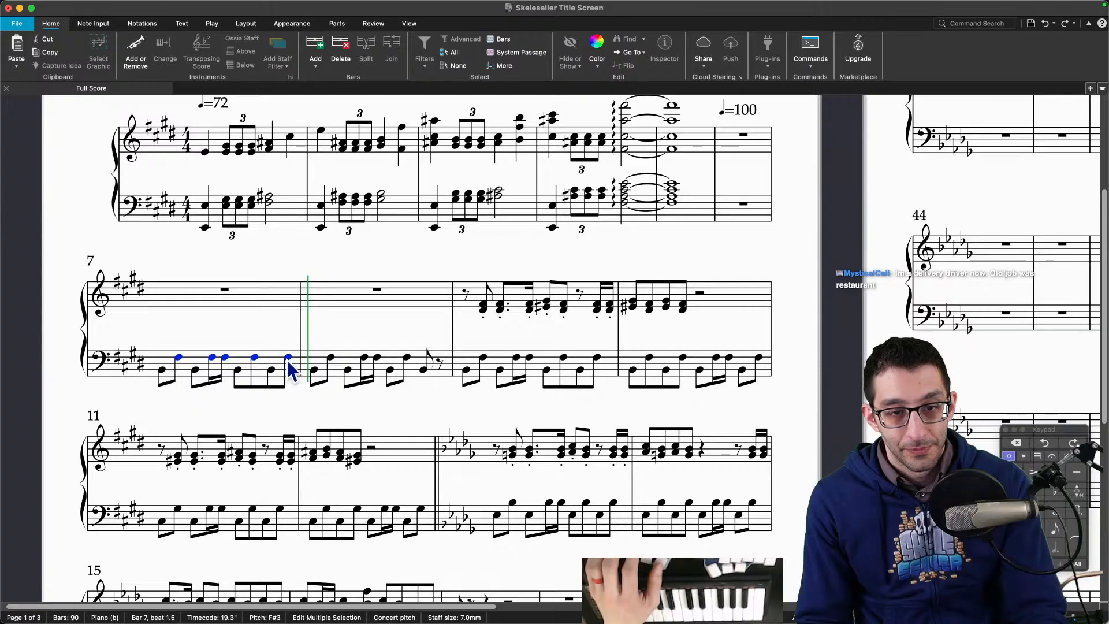
left_click(331, 358, "super")
left_click(364, 358, "super")
left_click(376, 358, "super")
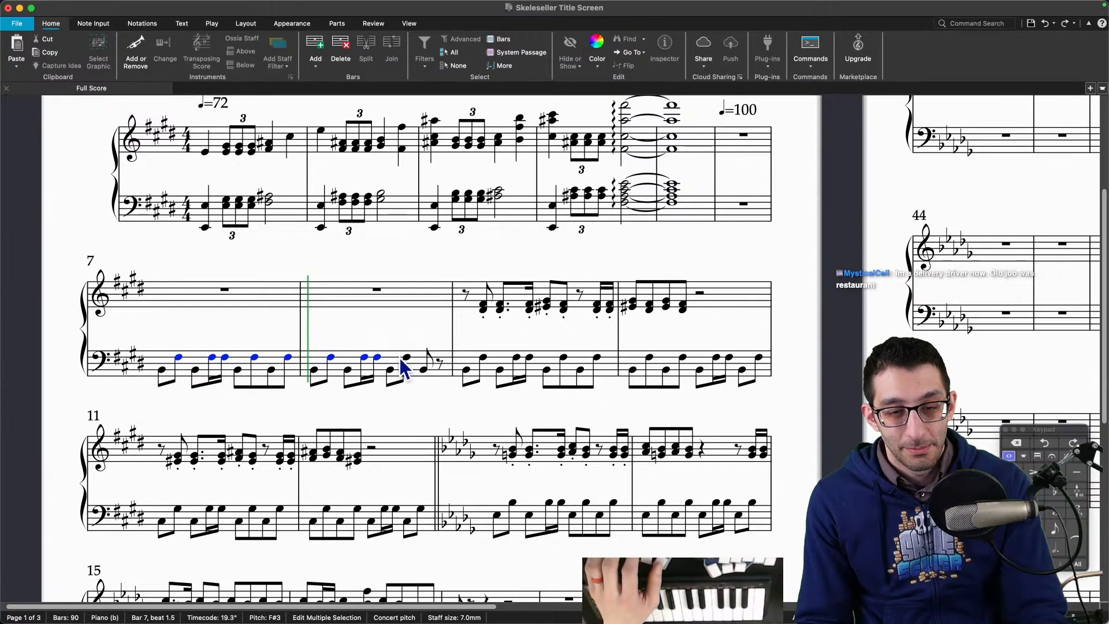
key("period")
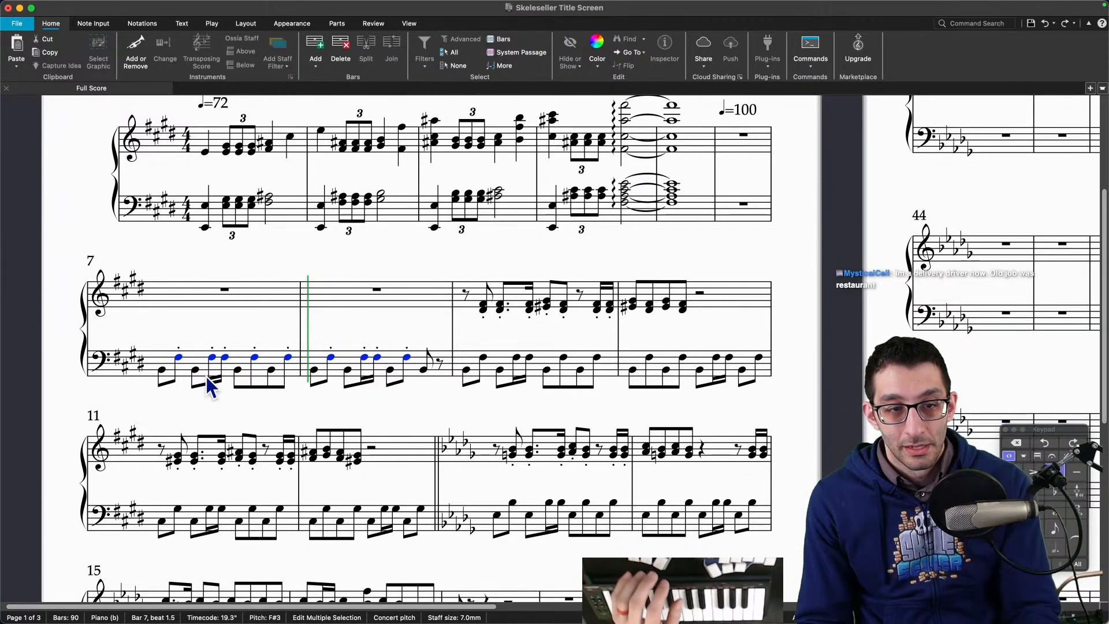
Step: Play bar 7's bass line from beat 1 and select the F#3 at beat 3.5
left_click(163, 372)
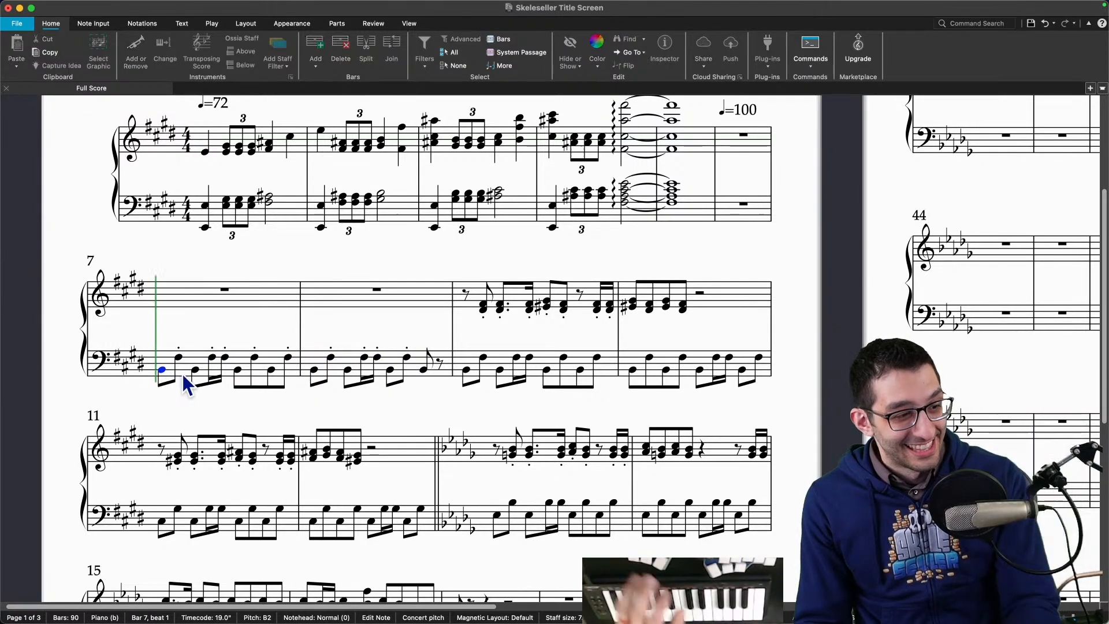
key("space")
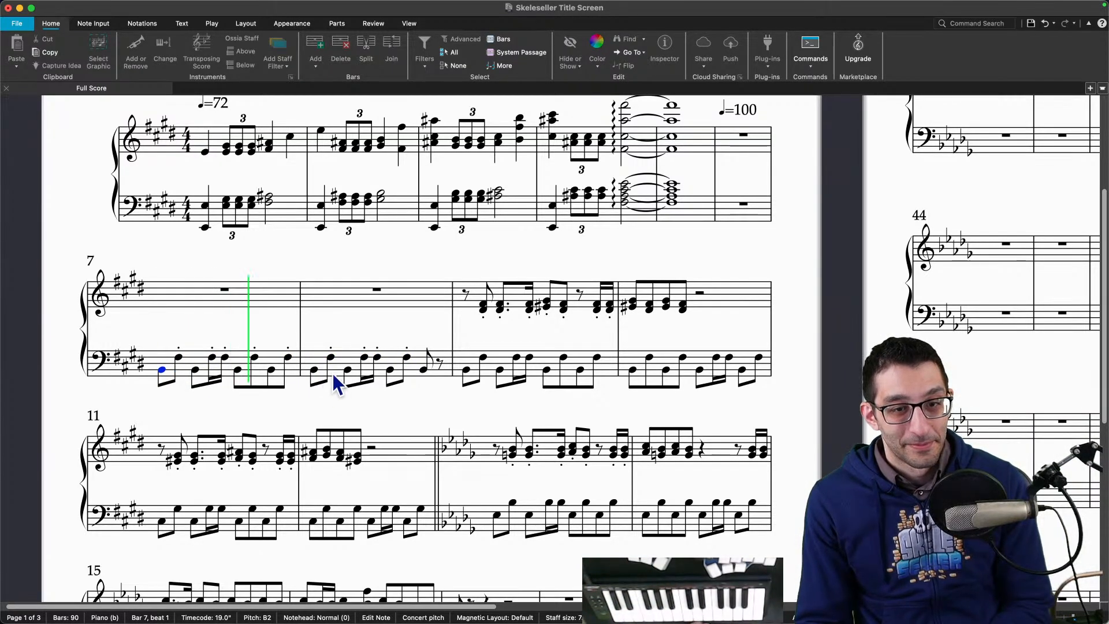
left_click(254, 357)
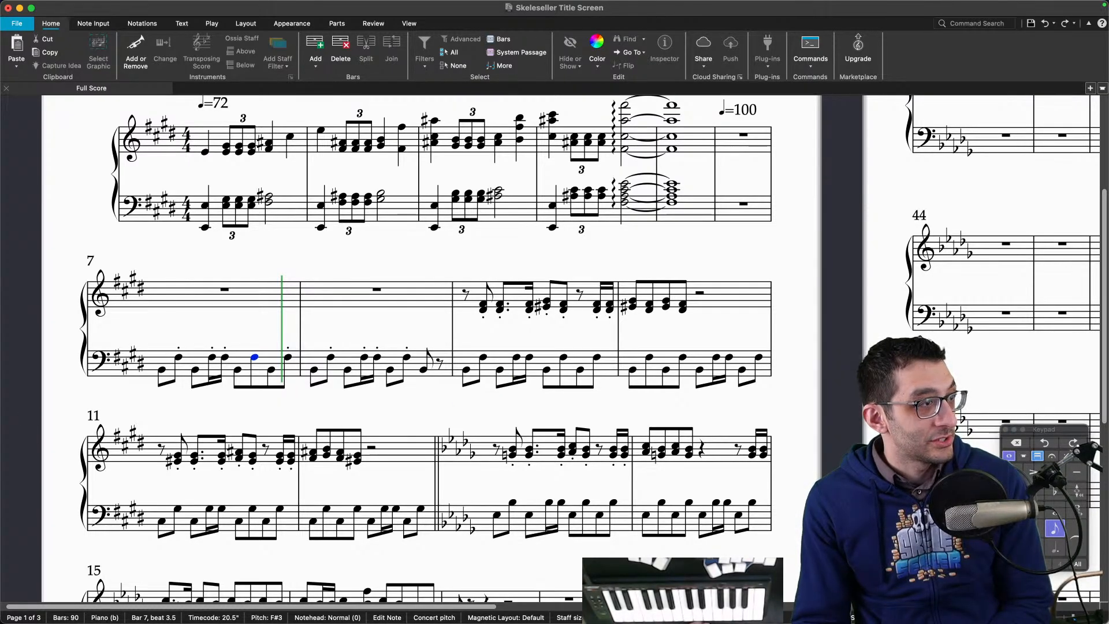
Step: Switch to FL Studio and play the Xylophone pattern from bar 1 into bar 2 as a reference
key("super+Tab")
key("super+Tab")
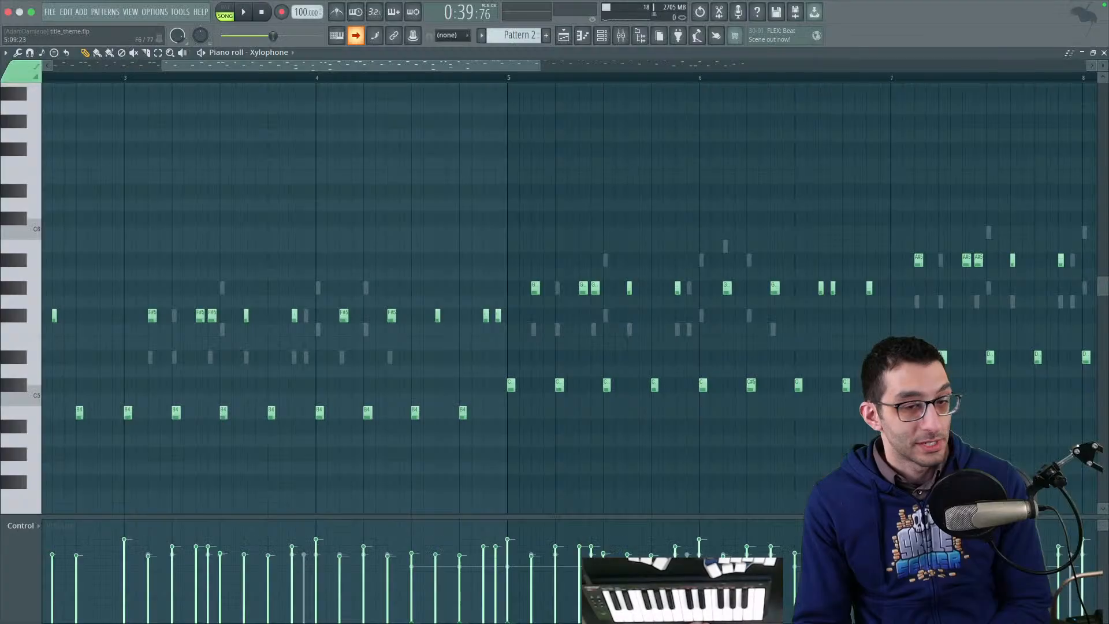
scroll(295, 254, "left", 5)
scroll(564, 265, "down", 2)
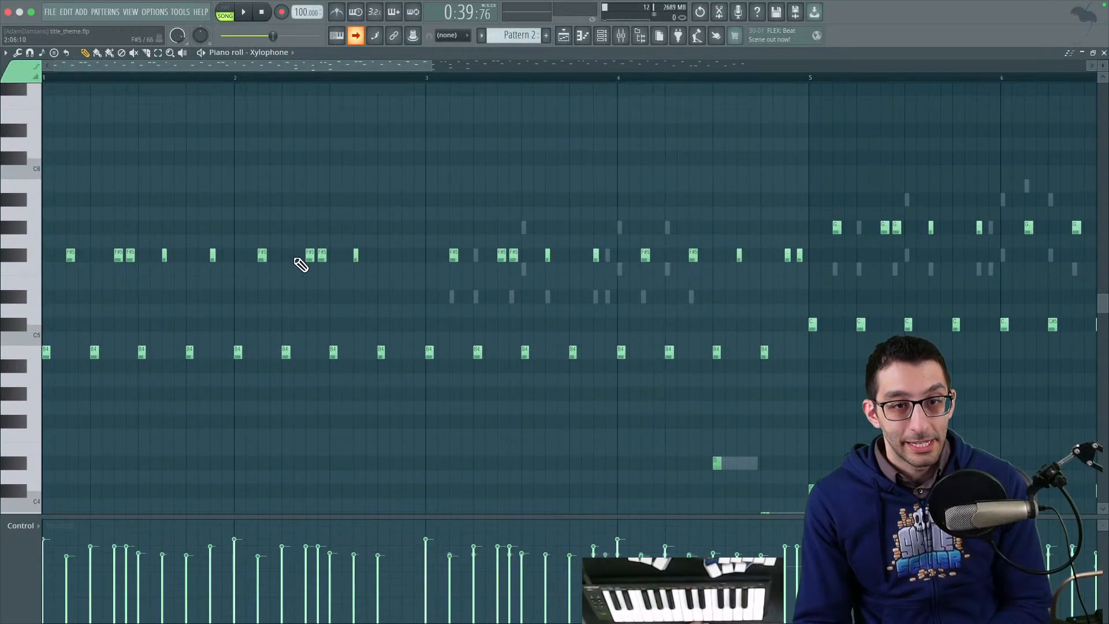
left_click_drag(94, 78, 44, 77)
key("space")
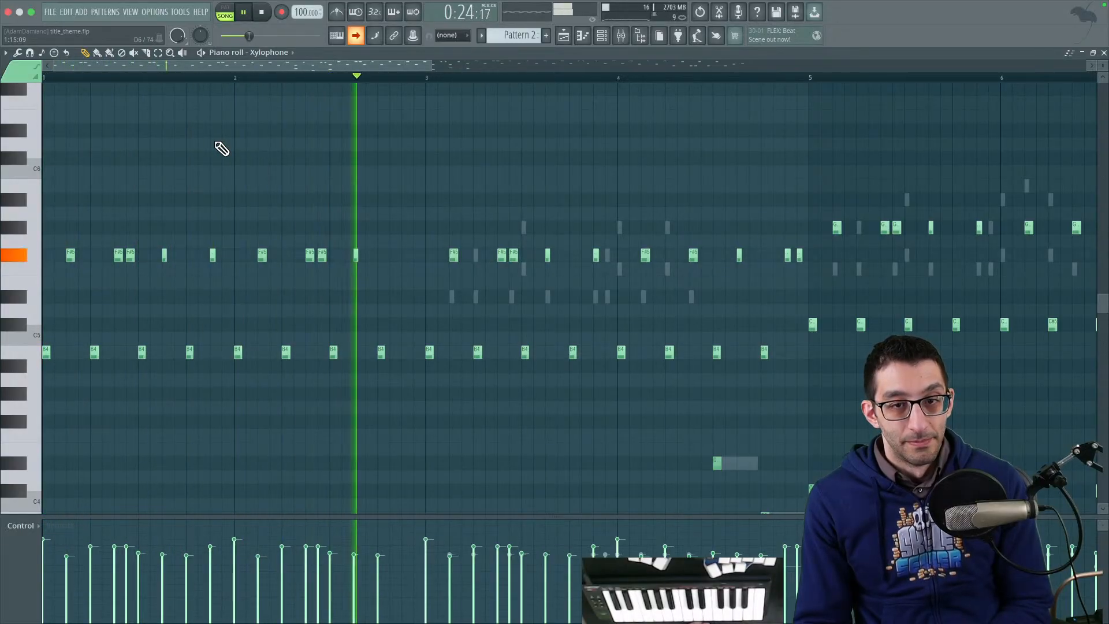
key("space")
Step: Switch back to Sibelius and play the bass lead-in from bar 7 to compare its articulation with the original
mouse_move(781, 595)
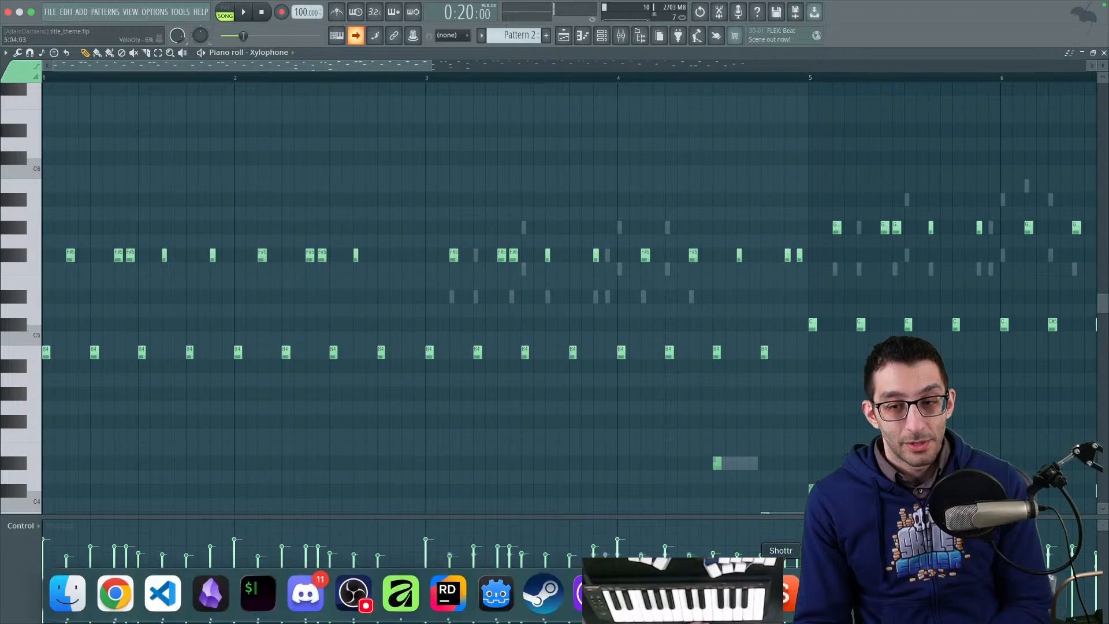
left_click(595, 593)
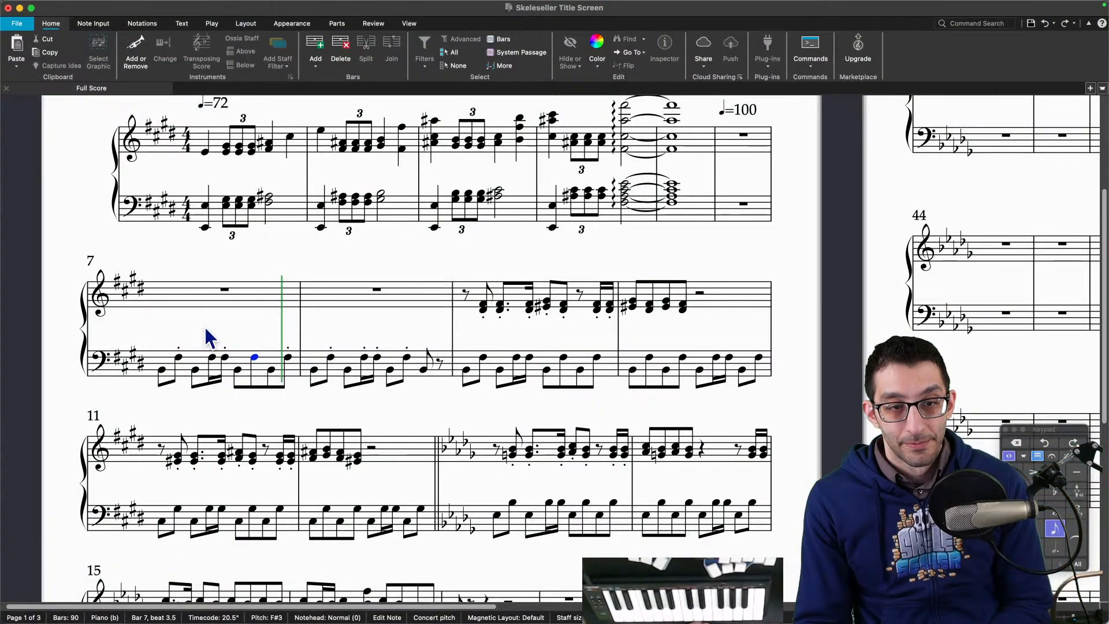
left_click(163, 371)
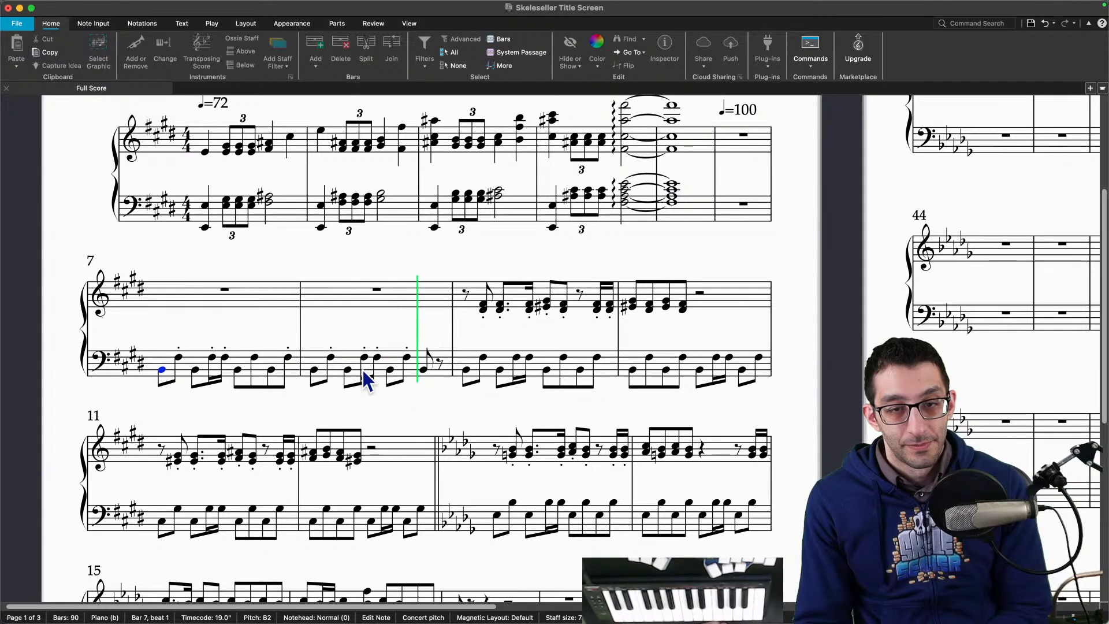
left_click(255, 358)
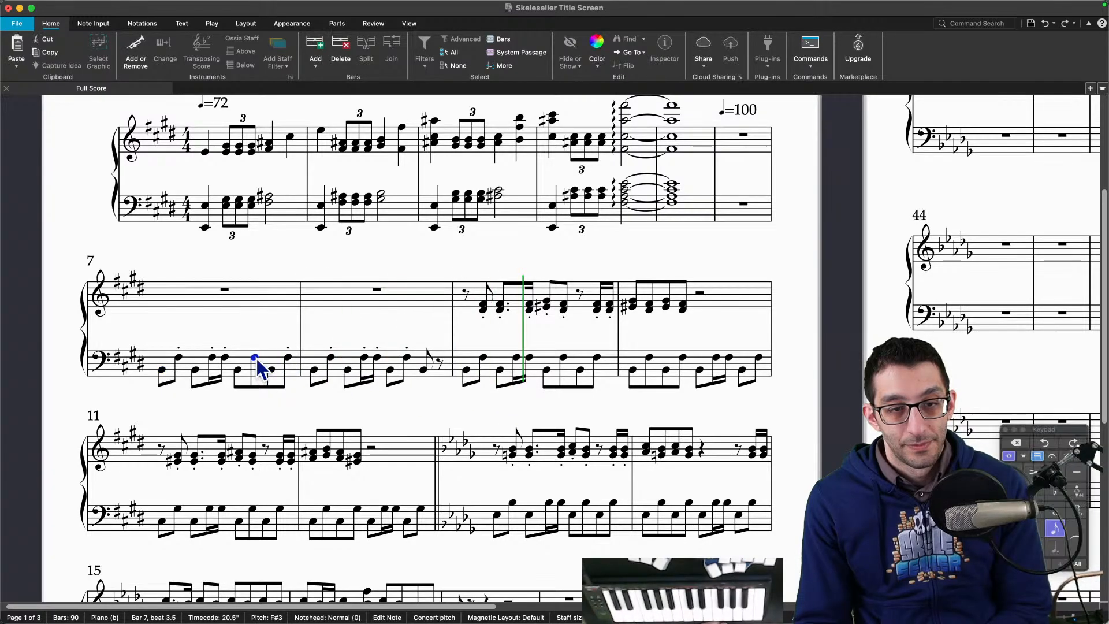
left_click(164, 370)
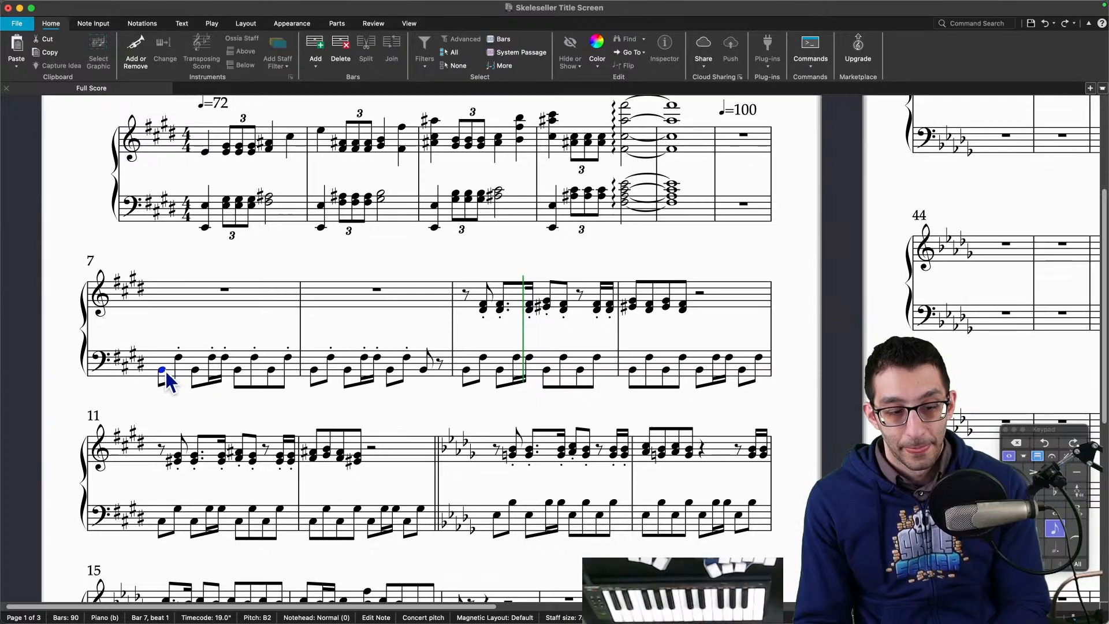
key("p")
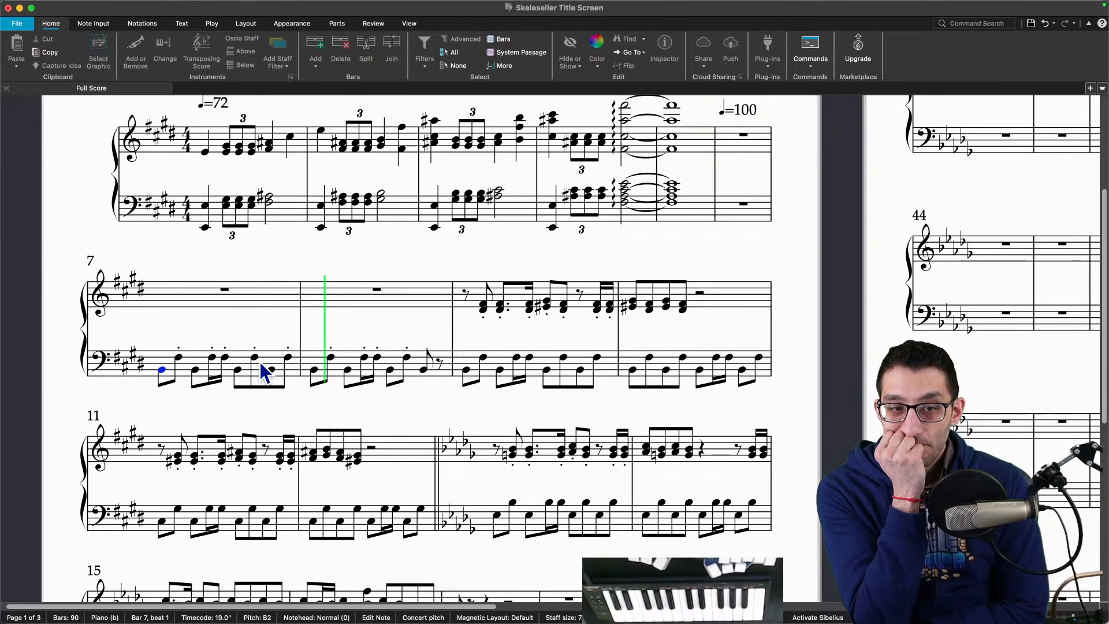
key("Escape")
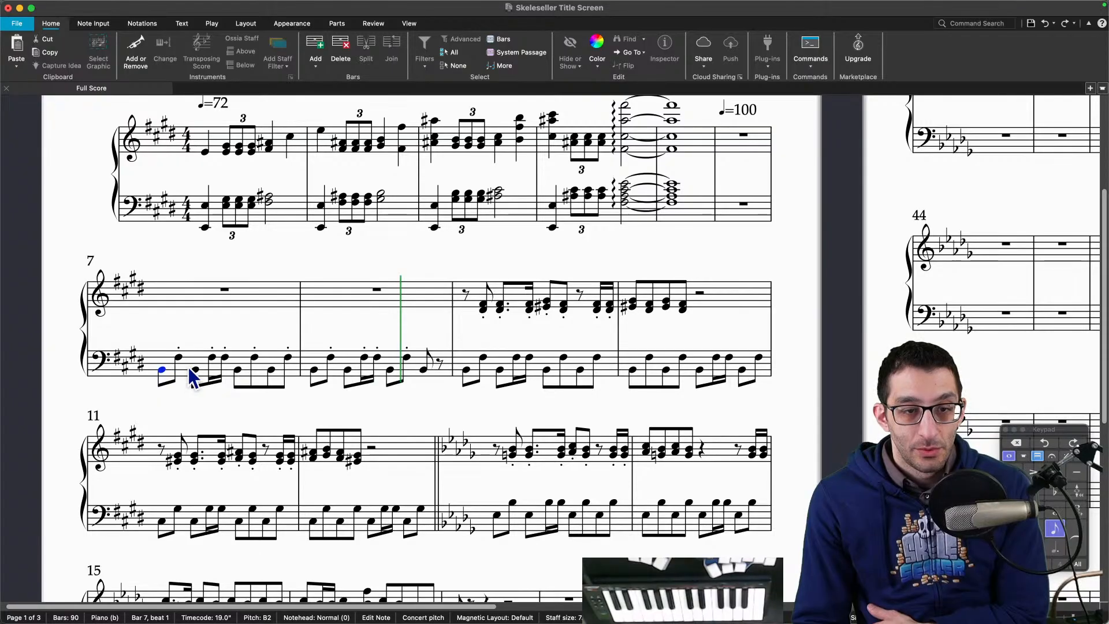
Step: Add staccato to the B2 bass notes on beats 3 and 4 of bars 7 and 8, and play back from bar 7
left_click(238, 370)
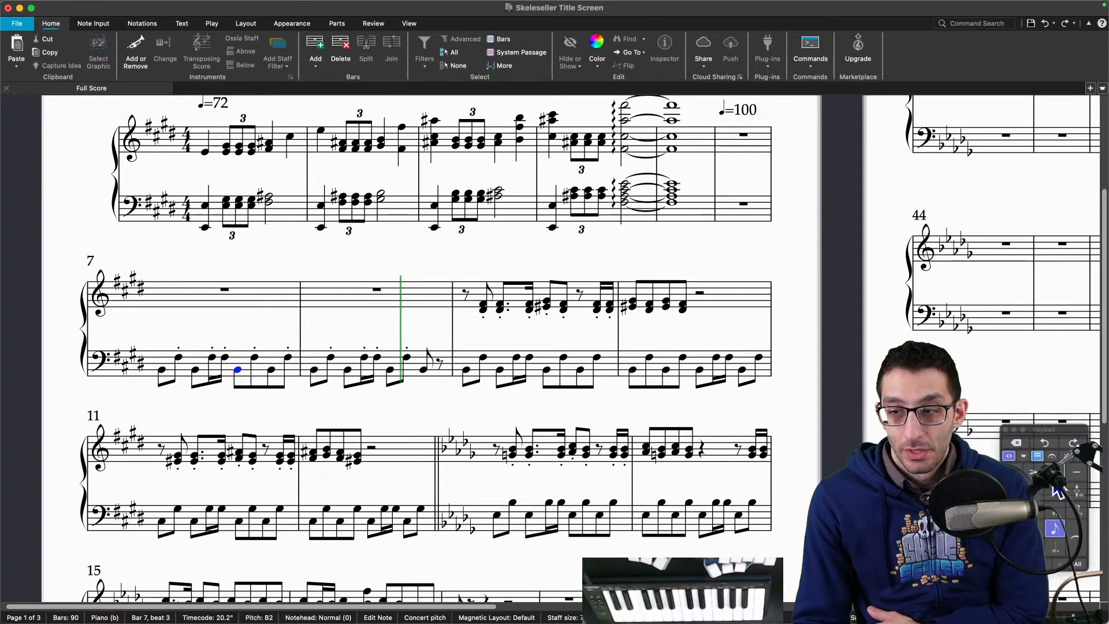
left_click(271, 369, "super")
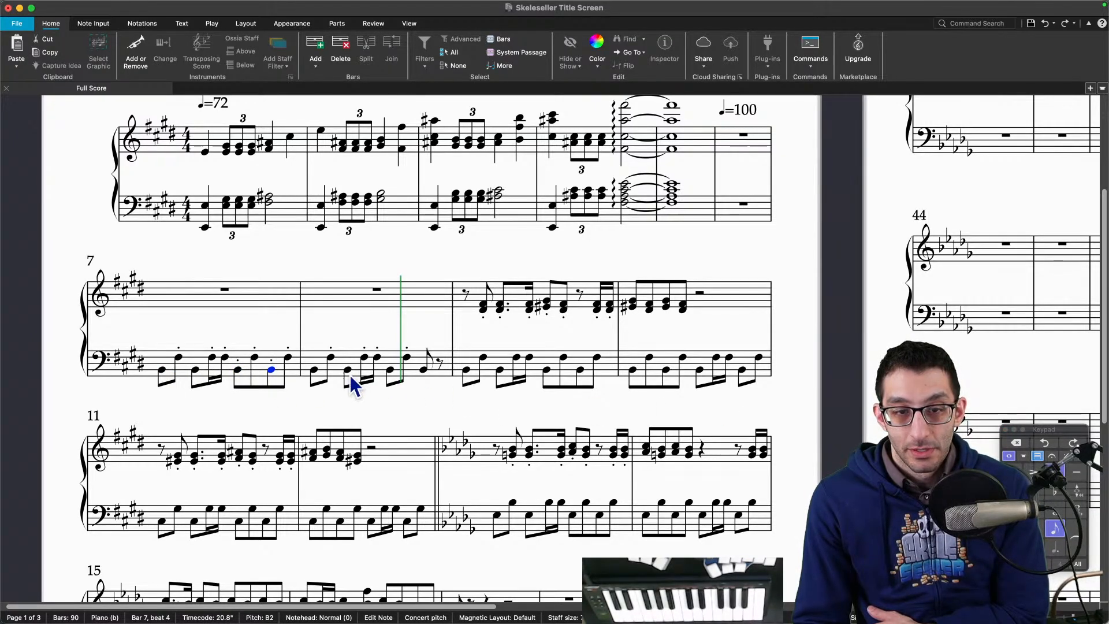
left_click(389, 370)
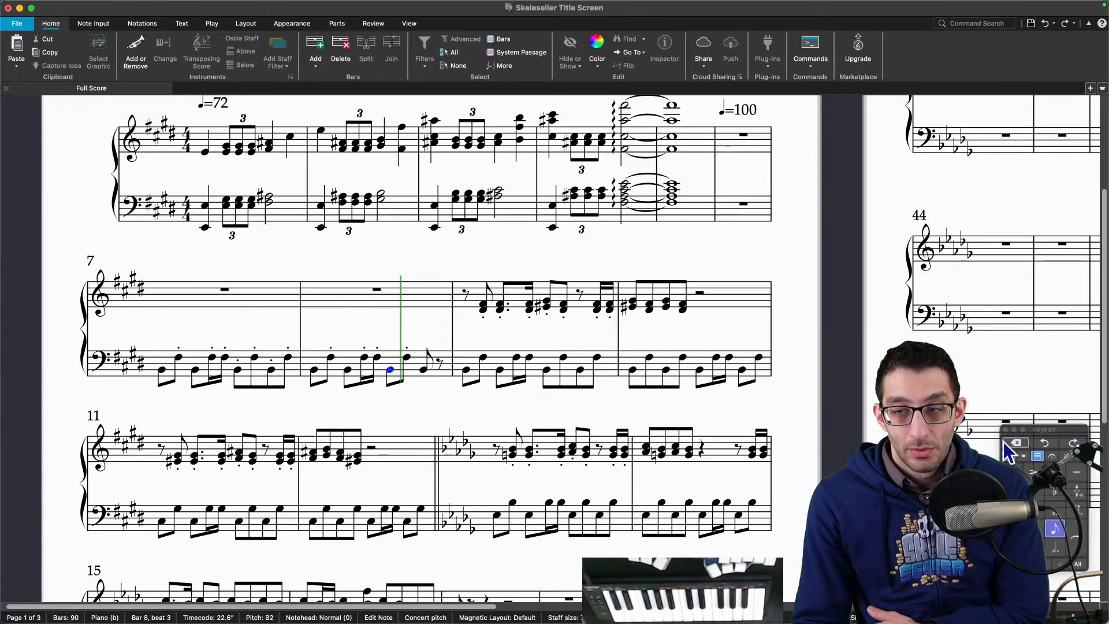
left_click(425, 369)
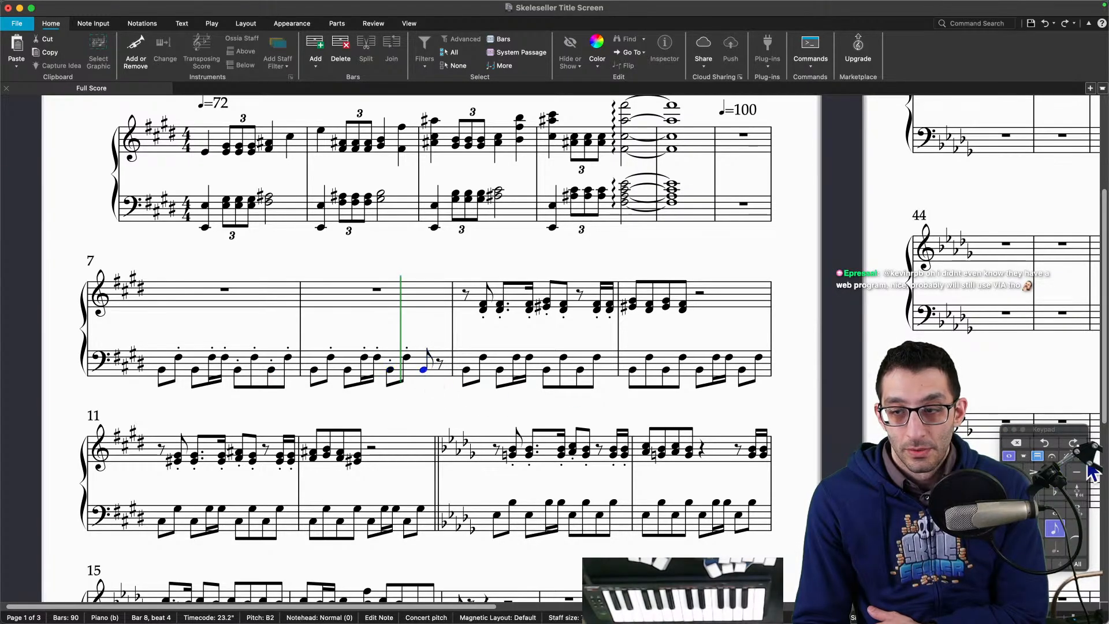
left_click(163, 371)
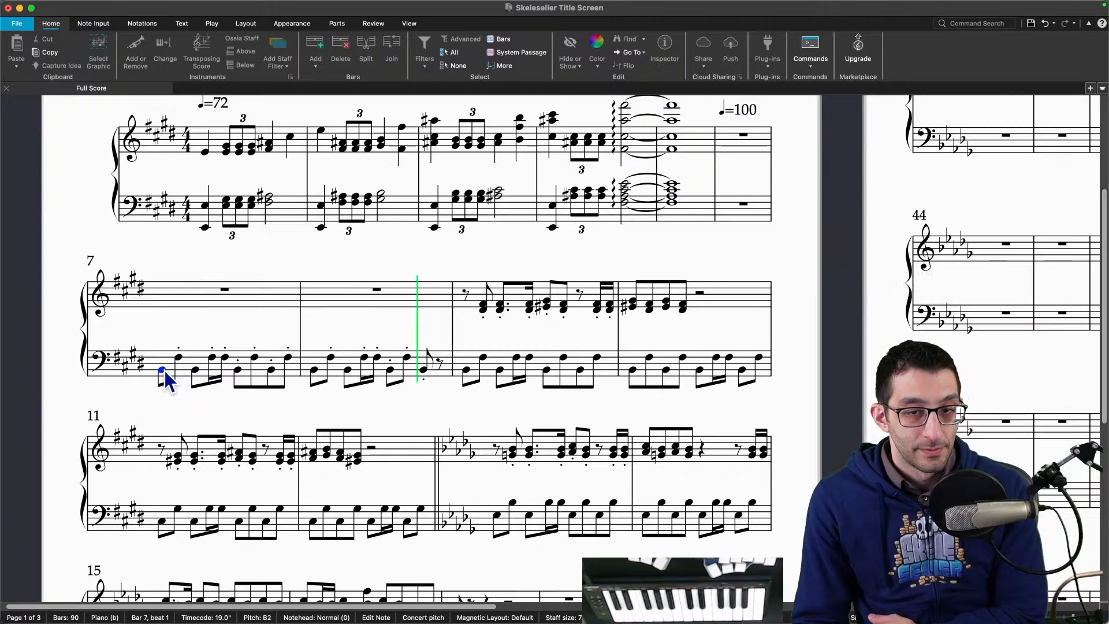
key("space")
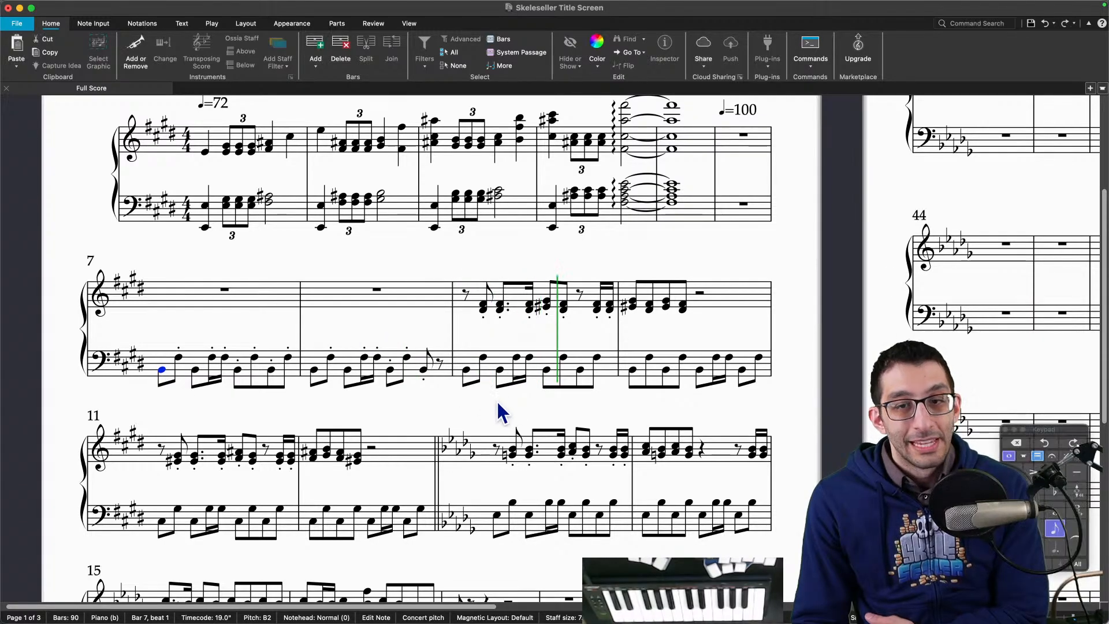
Step: Add staccato to every bass note from bar 9 beat 1.5 to the end of bar 16
left_click_drag(506, 398, 445, 359)
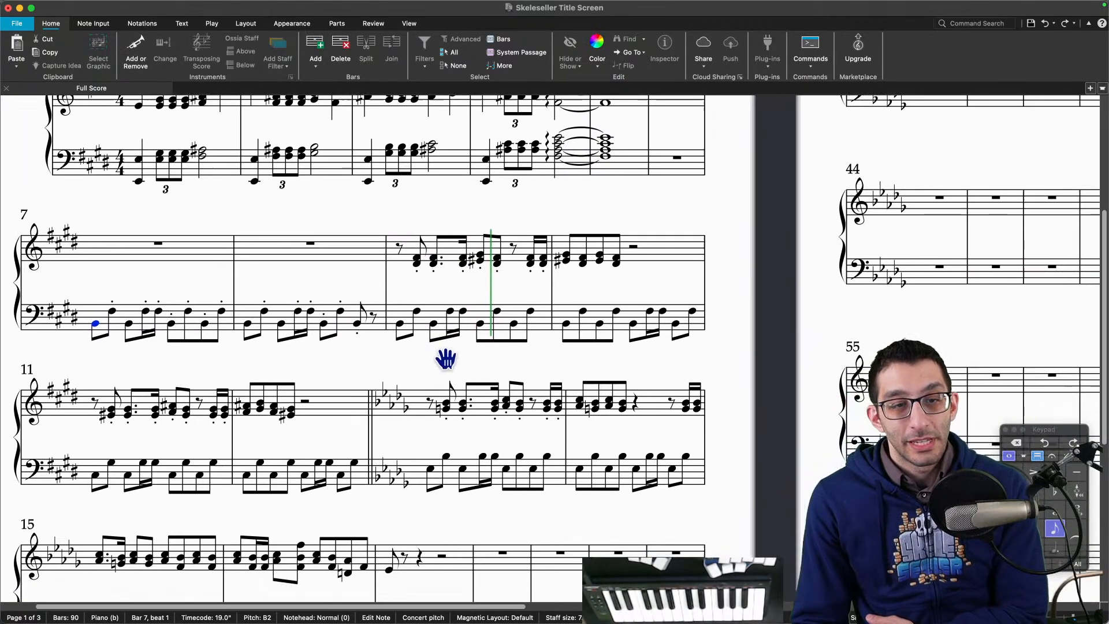
left_click(416, 312)
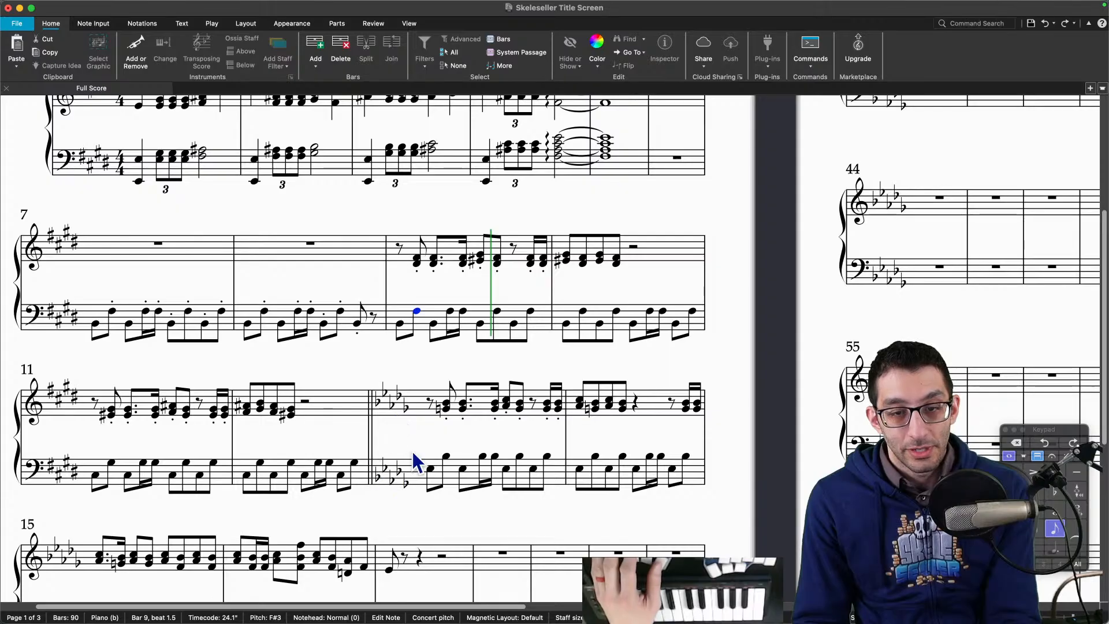
left_click_drag(415, 410, 399, 302)
left_click(352, 528, "shift")
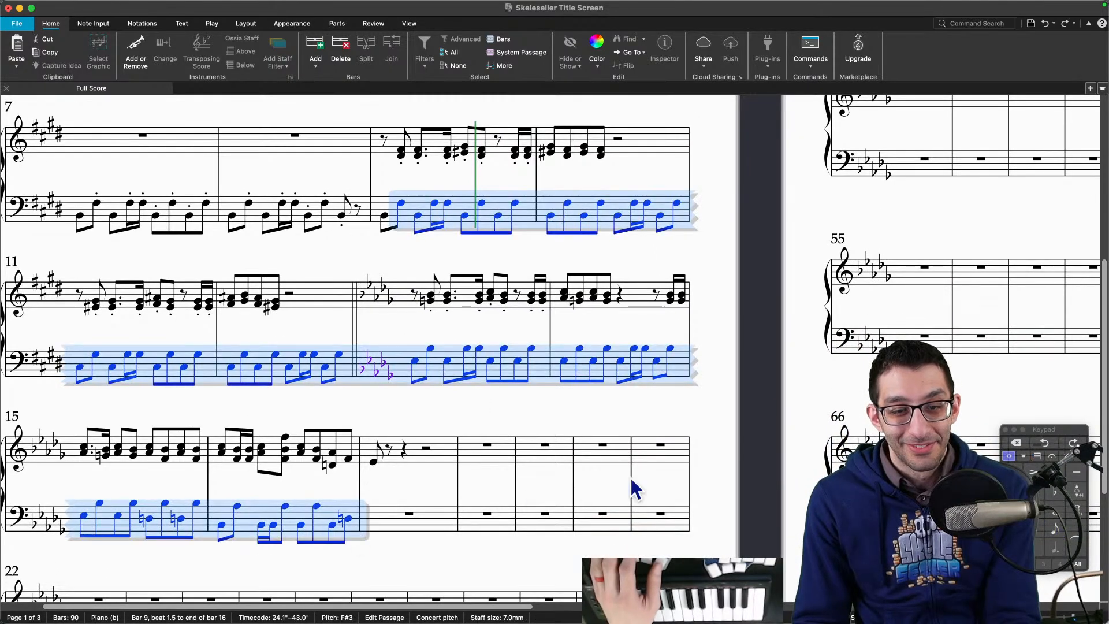
left_click_drag(466, 416, 498, 444)
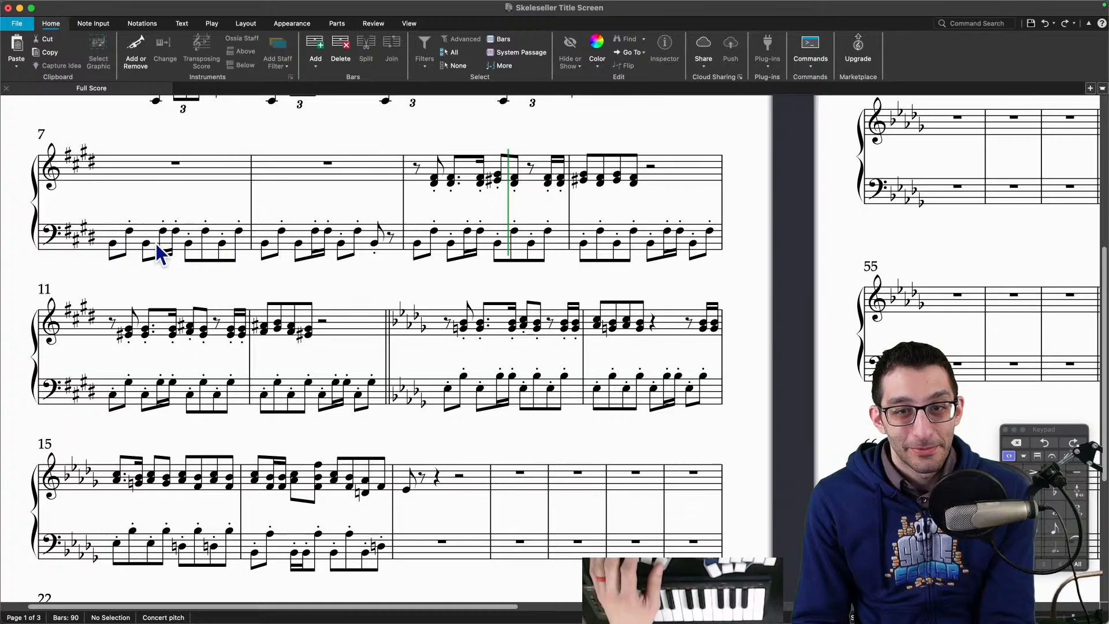
Step: Remove the staccato from the B2 bass notes on beat 2 of bar 9 and beats 1 and 2 of bar 10
left_click(451, 244)
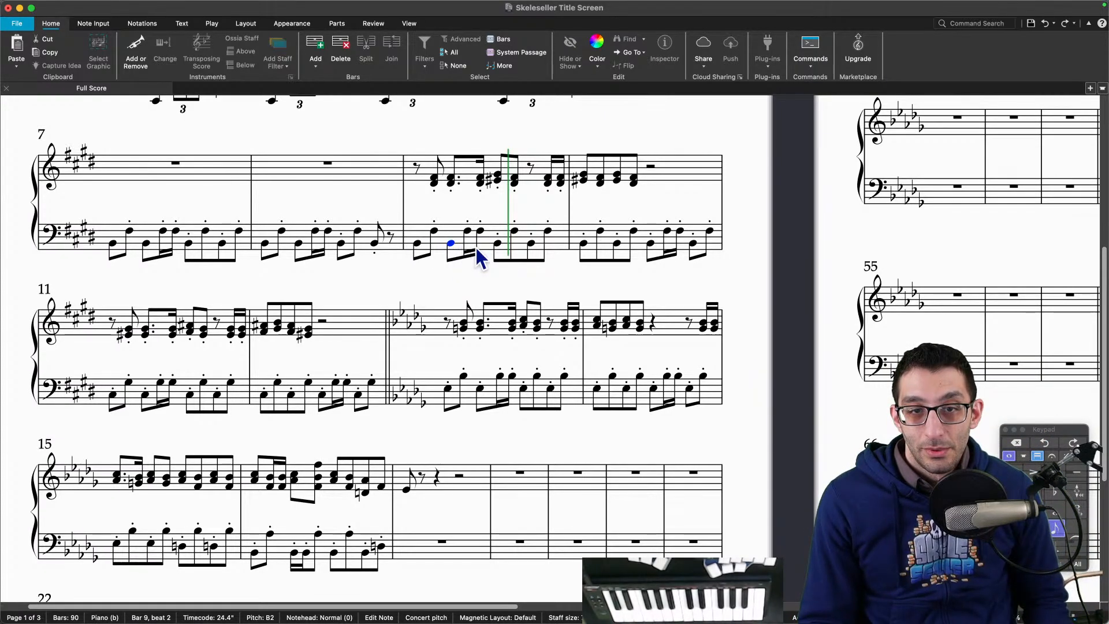
left_click(584, 244)
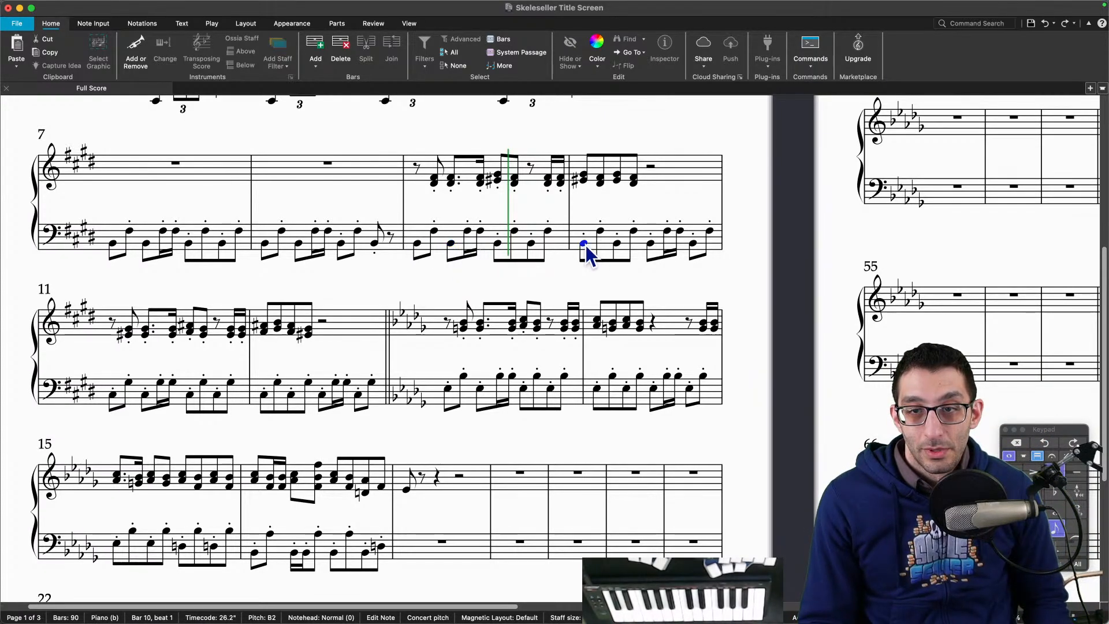
left_click(616, 244)
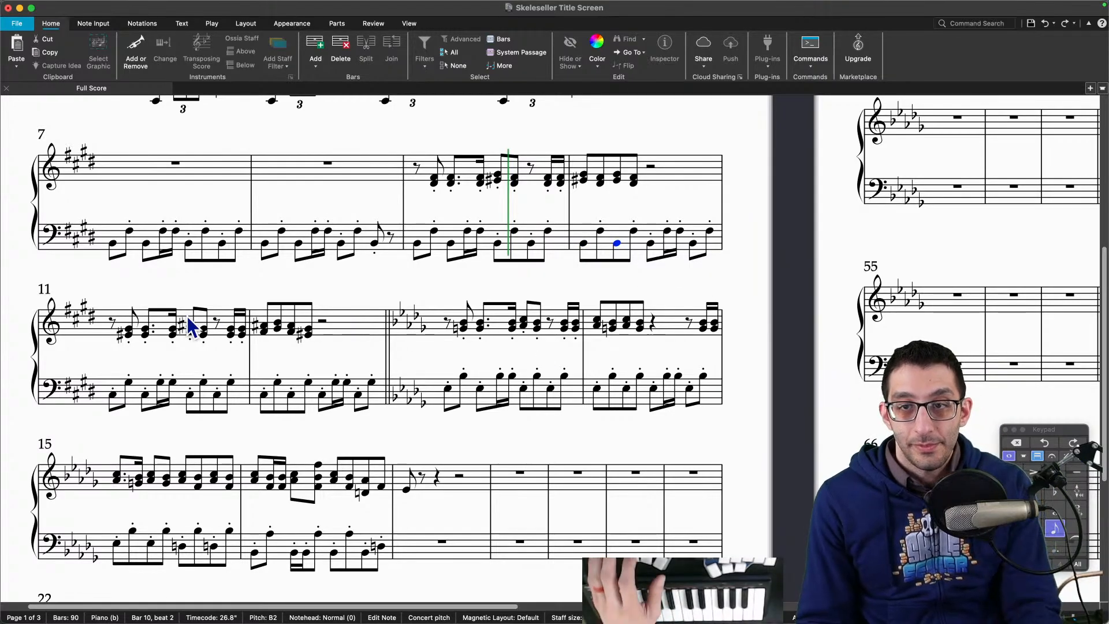
Step: Remove the staccato from the bass notes on beats 1 and 2 of bars 11 to 15 and beat 1 of bar 16
left_click(113, 396)
left_click(145, 396, "super")
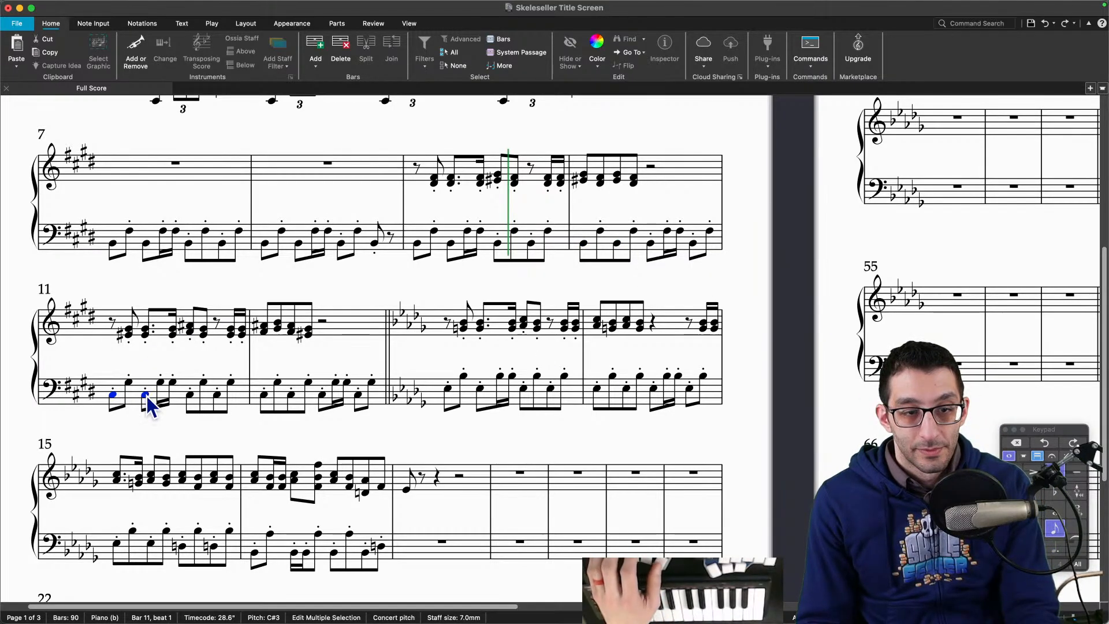
left_click(263, 396, "super")
left_click(291, 395, "super")
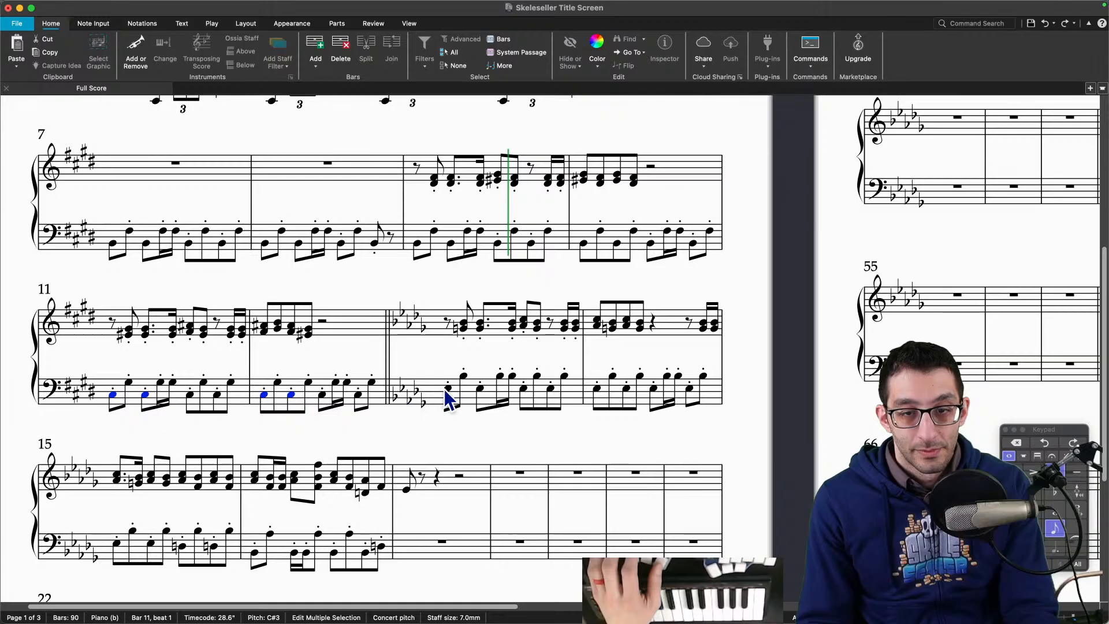
left_click(480, 388, "super")
left_click(597, 389, "super")
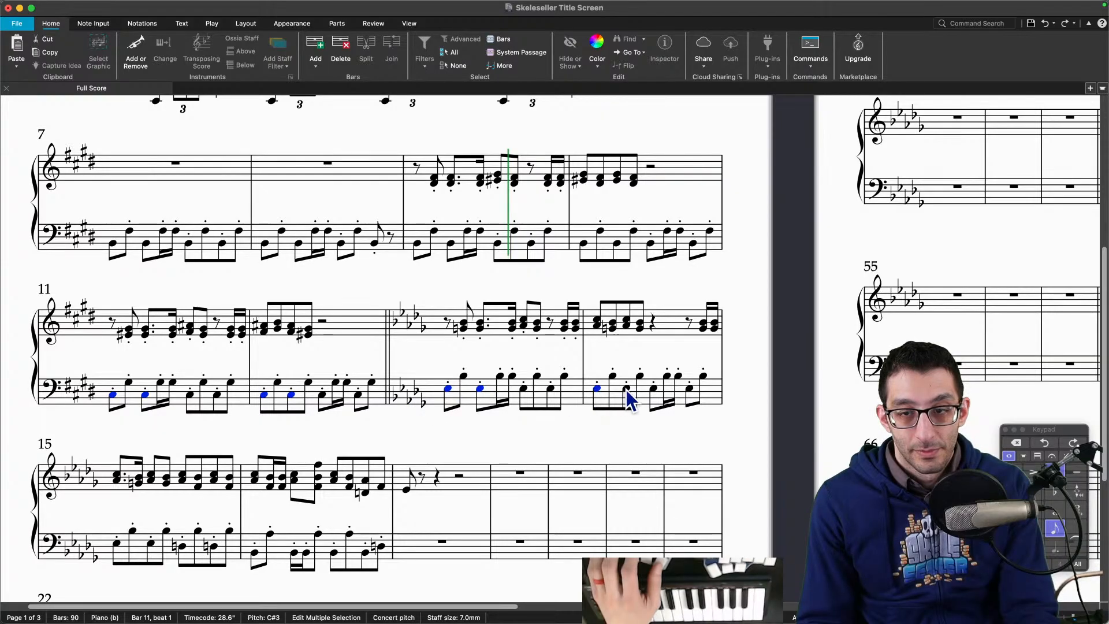
left_click(118, 543, "super")
left_click(151, 542, "super")
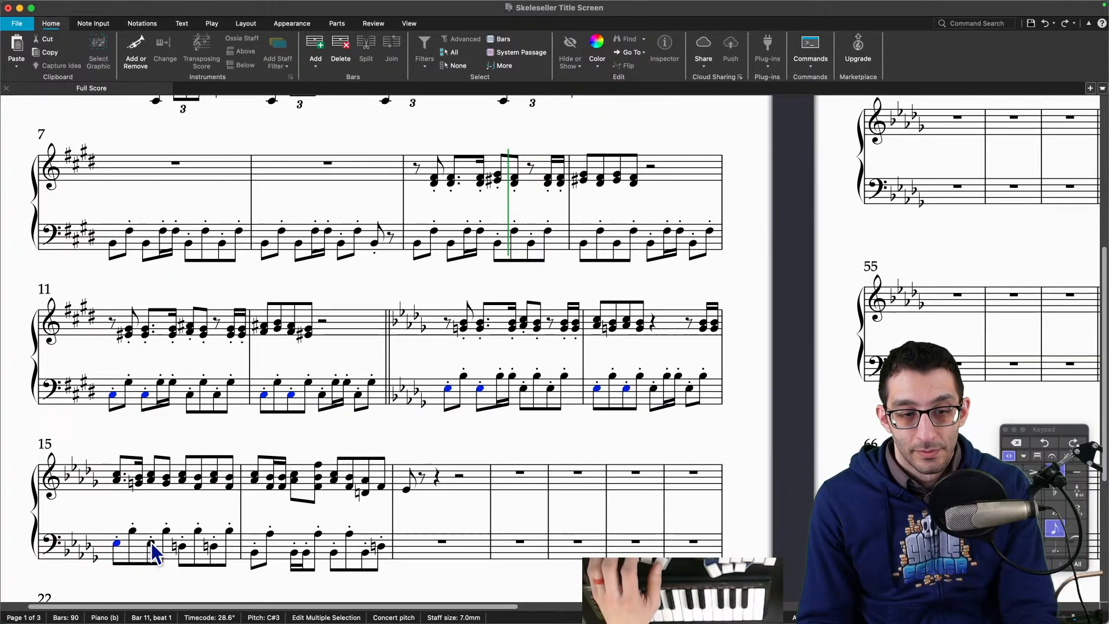
left_click(255, 554, "super")
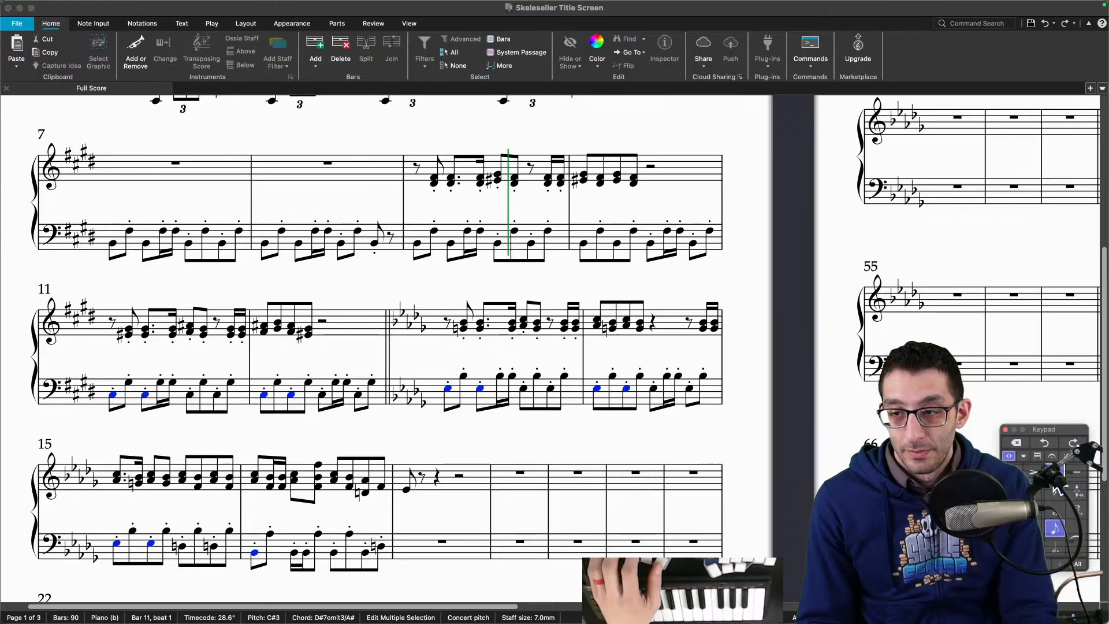
Step: Play the score from bar 1 into bar 15 to check the bass articulation and right-hand chords
left_click_drag(263, 149, 300, 444)
left_click(193, 321)
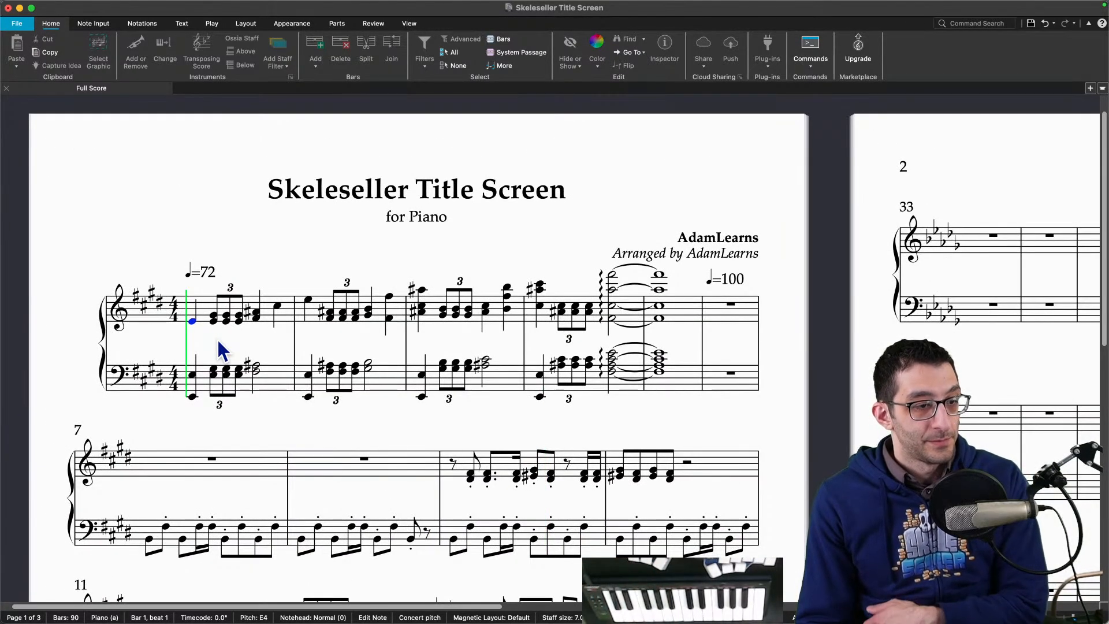
key("space")
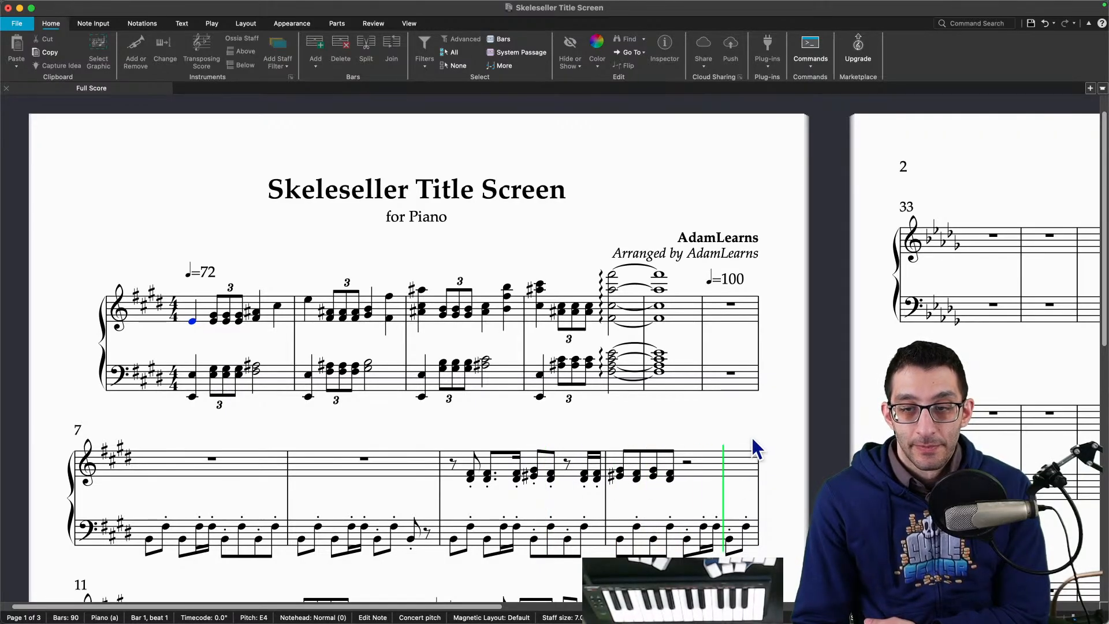
left_click_drag(754, 448, 735, 264)
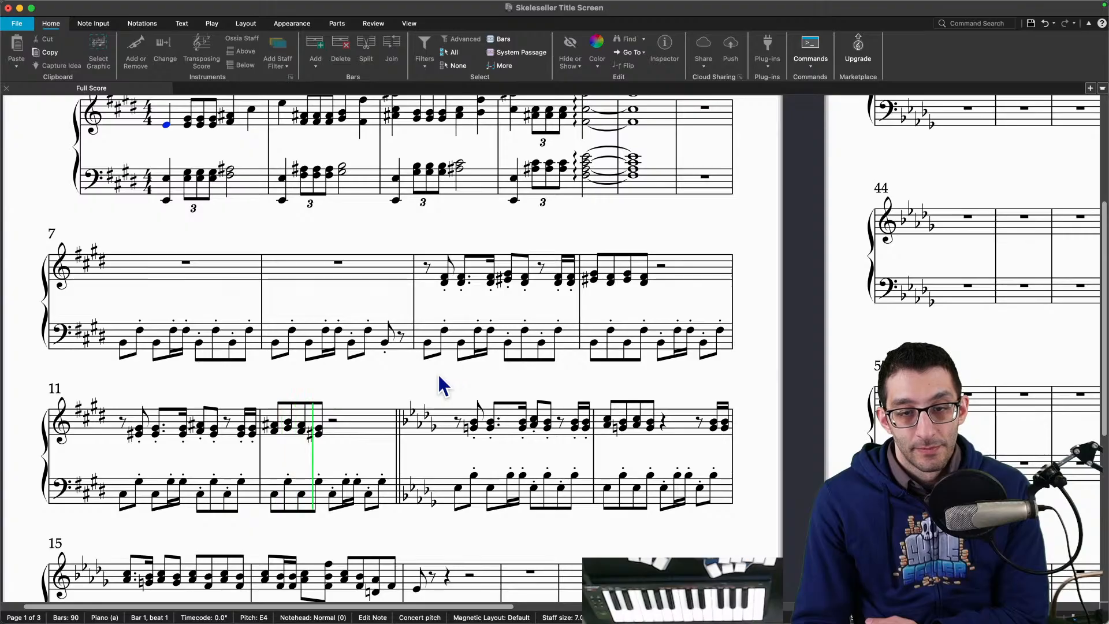
left_click_drag(438, 384, 428, 252)
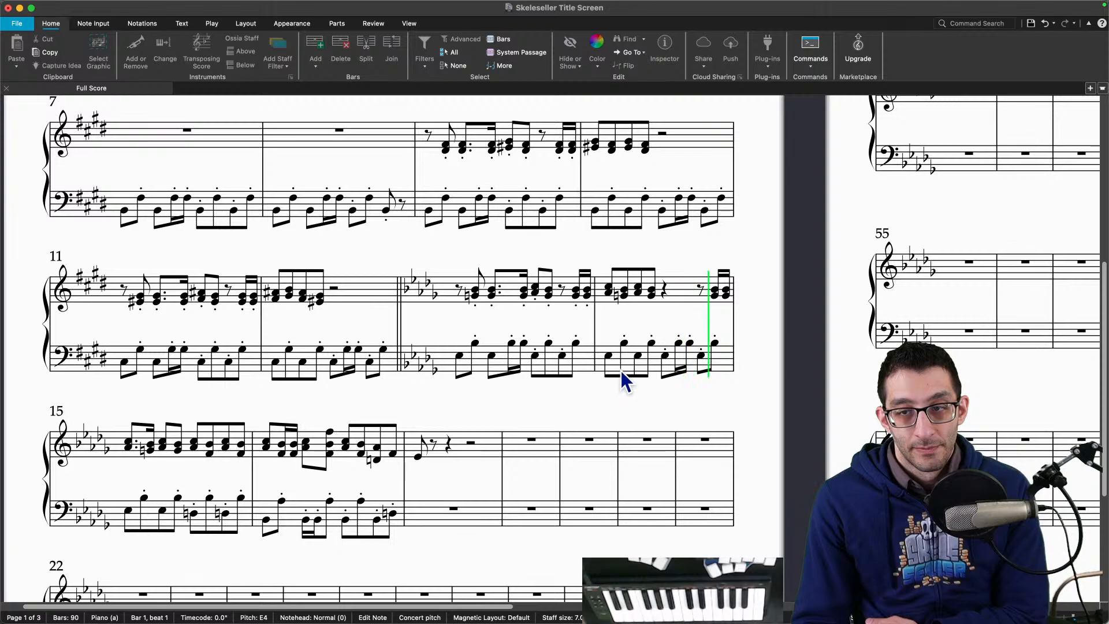
key("space")
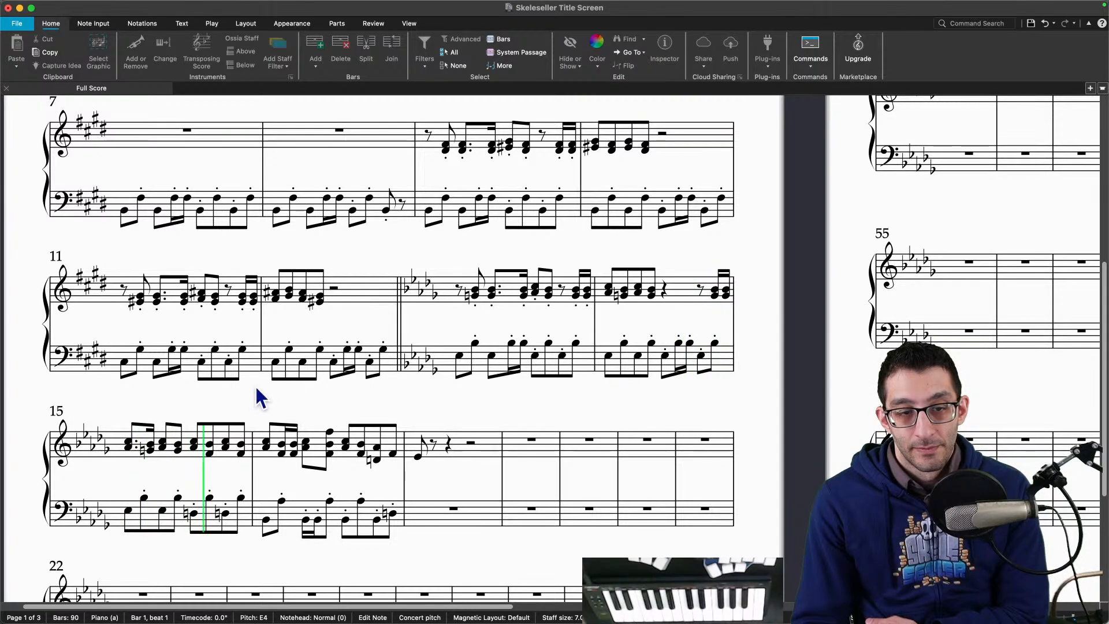
Step: Add staccato to the right-hand chords from bar 15 beat 2 to the end of bar 16, with a playback check from bar 14 beat 4.5
left_click(162, 445)
left_click(178, 446, "shift")
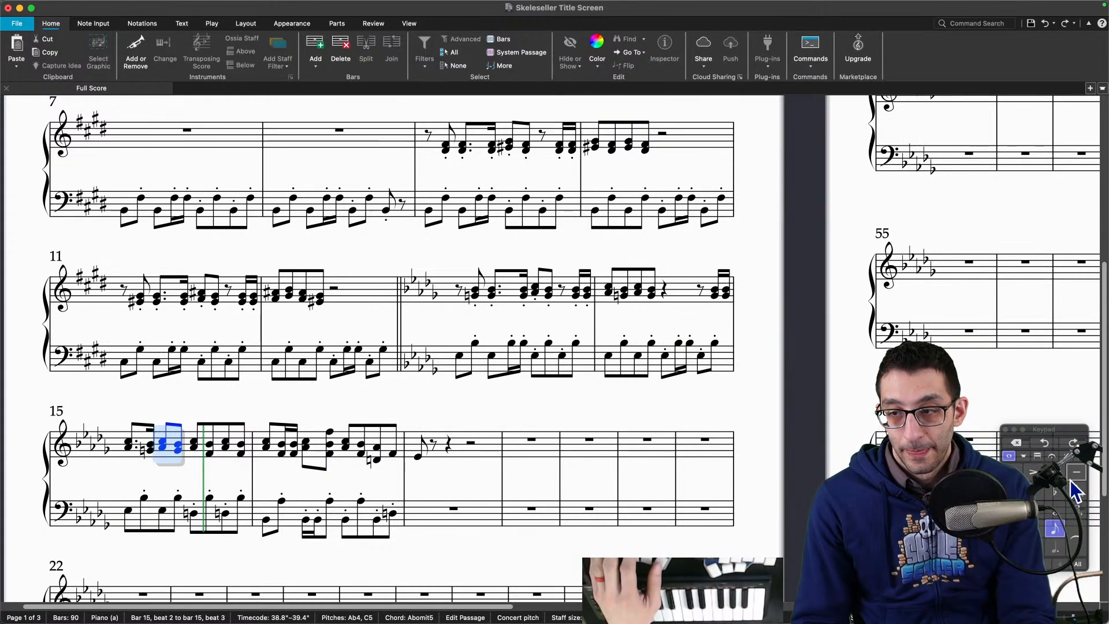
left_click(715, 290)
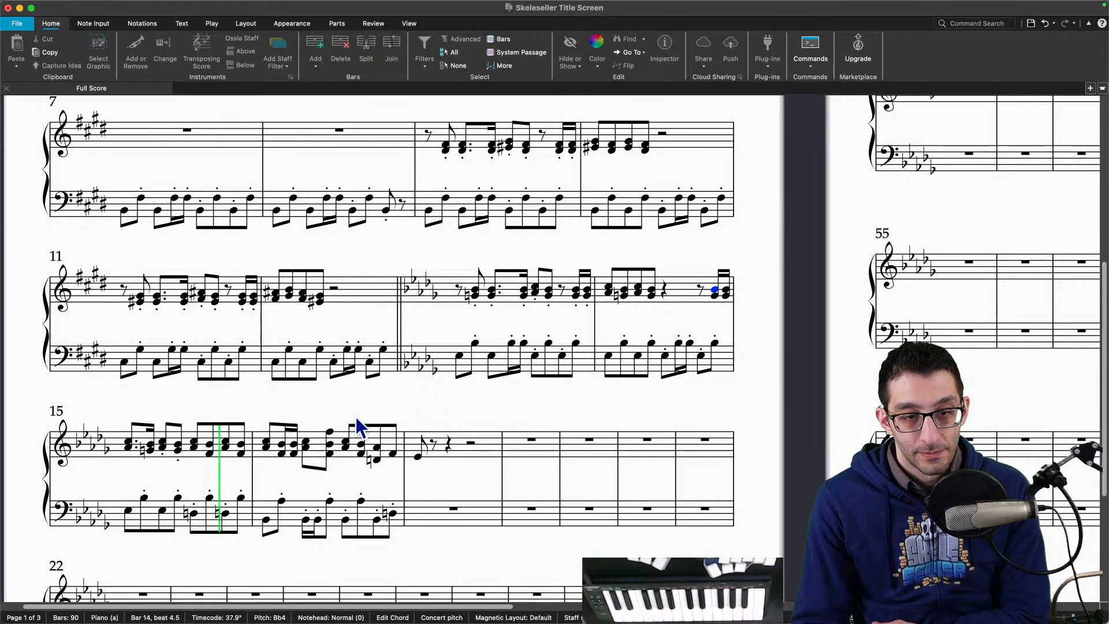
key("space")
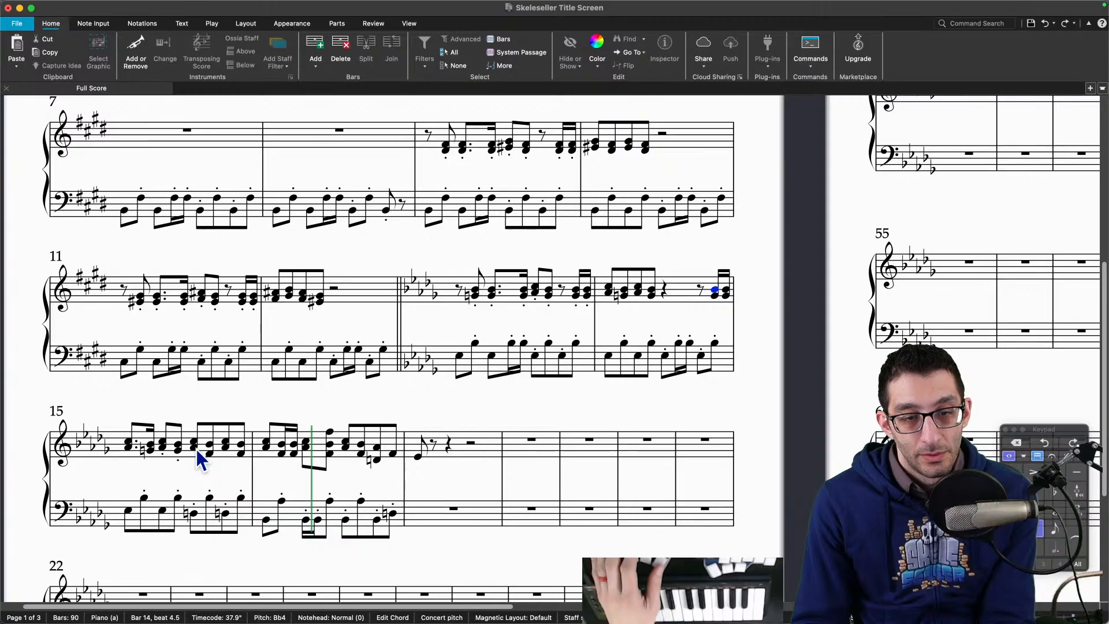
left_click(196, 449)
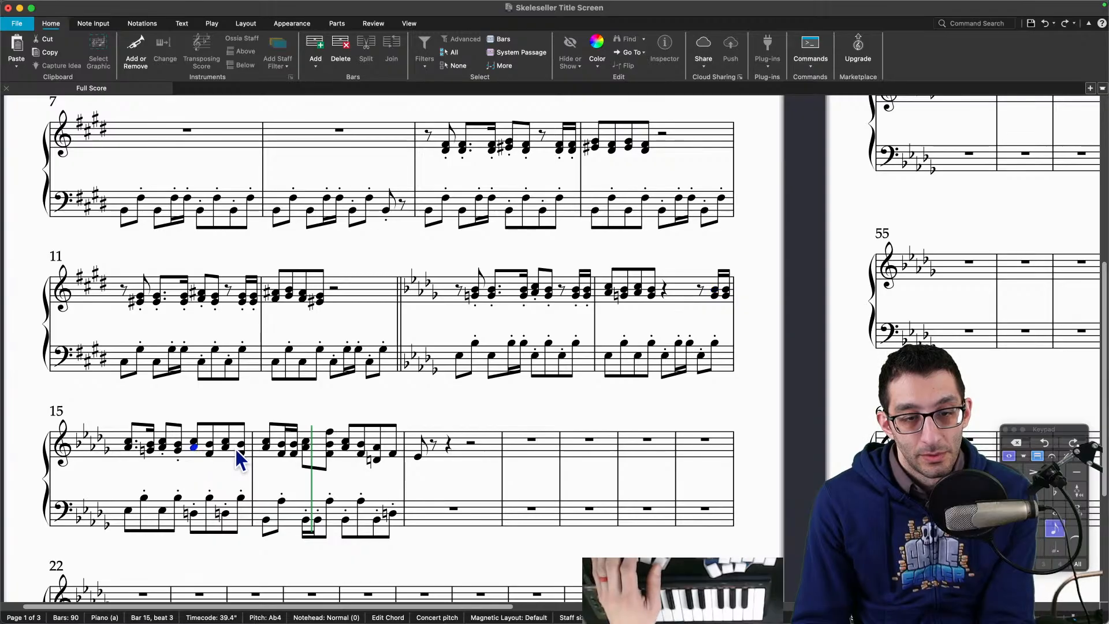
left_click(397, 459, "shift")
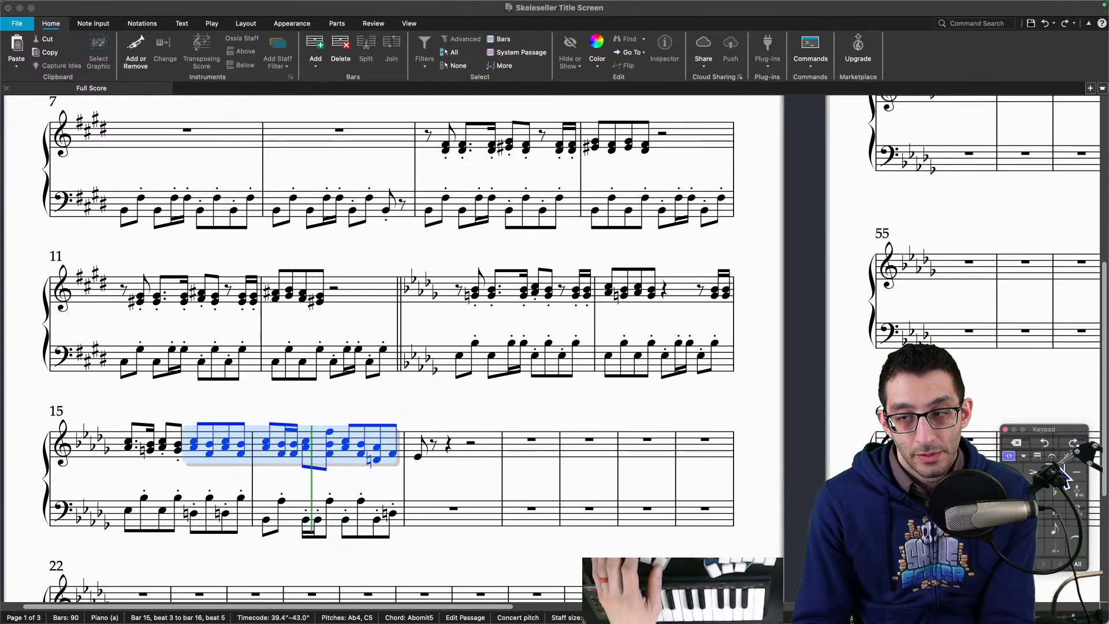
Step: Play back from bar 15 and drop the high F5 from the right-hand chord at bar 16 beat 2.5, keeping the F4
left_click(128, 442)
key("space")
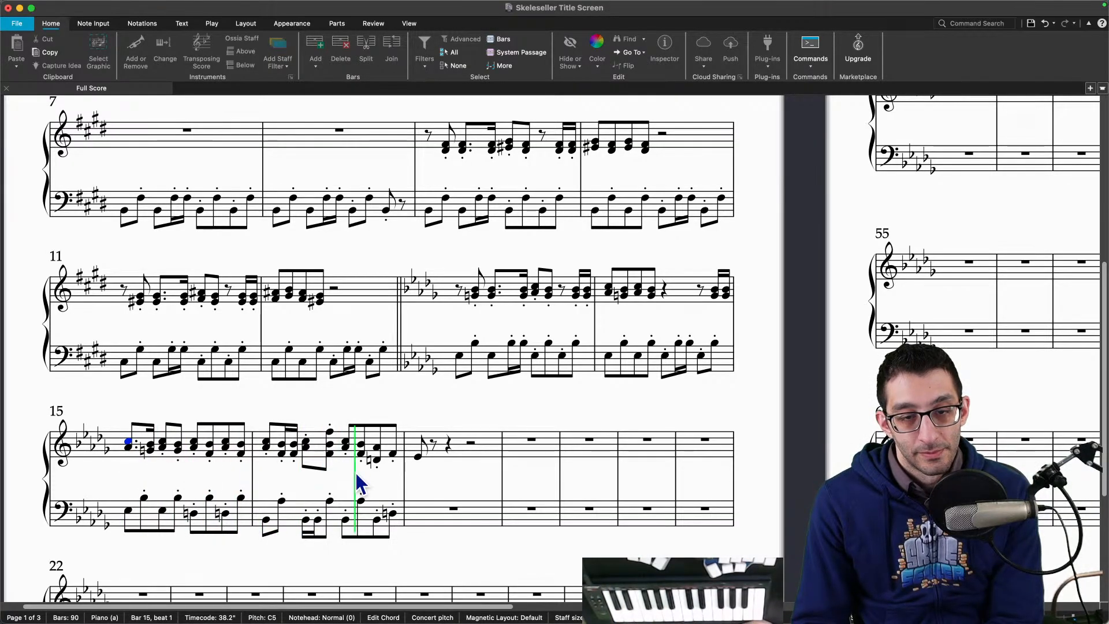
key("space")
left_click(330, 454)
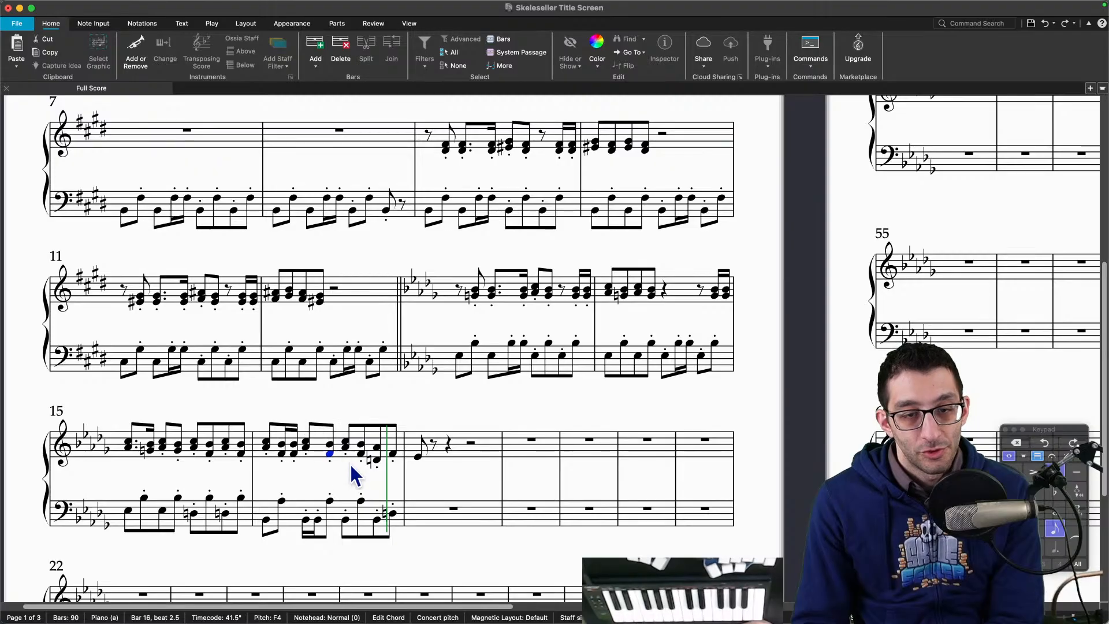
left_click_drag(488, 396, 483, 448)
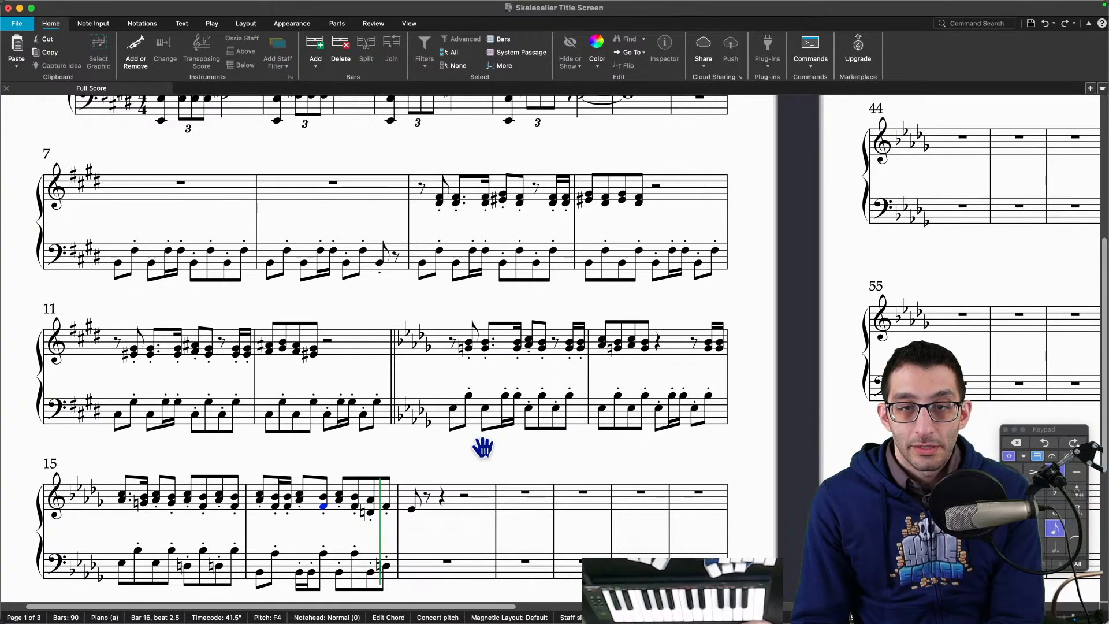
Step: Switch to FL Studio and play the low Xylophone notes at the end of bar 4 leading into bar 5
left_click(735, 597)
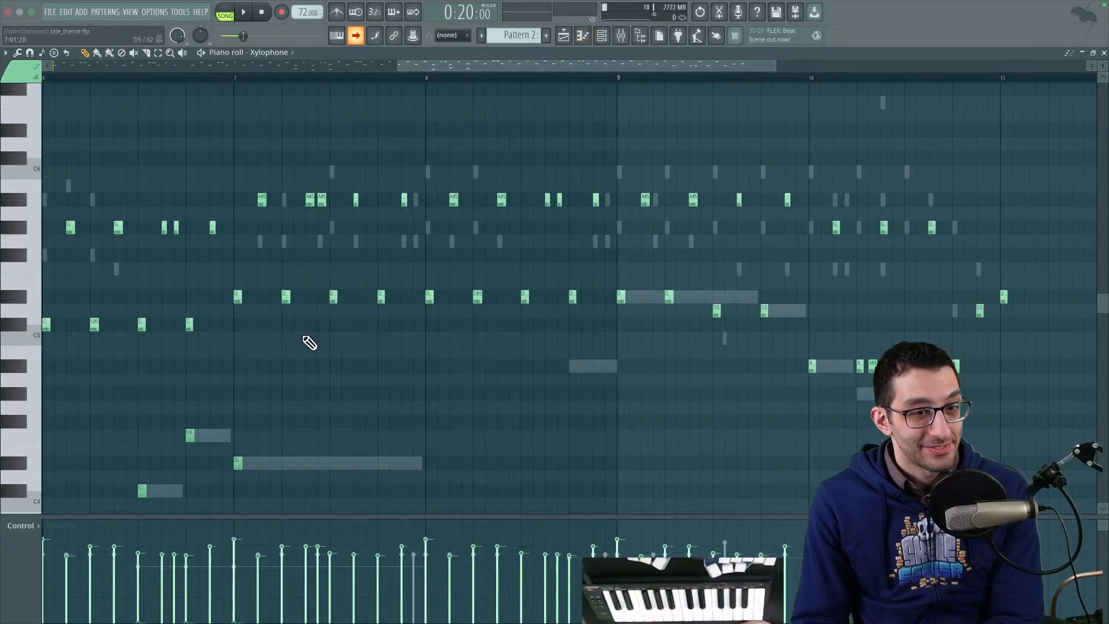
scroll(493, 260, "right", 6)
scroll(492, 259, "down", 3)
mouse_move(386, 219)
left_mouse_down()
mouse_move(489, 218)
mouse_move(547, 276)
mouse_move(640, 282)
mouse_move(533, 329)
mouse_move(542, 433)
mouse_move(503, 336)
left_mouse_up()
right_click(549, 277, "alt")
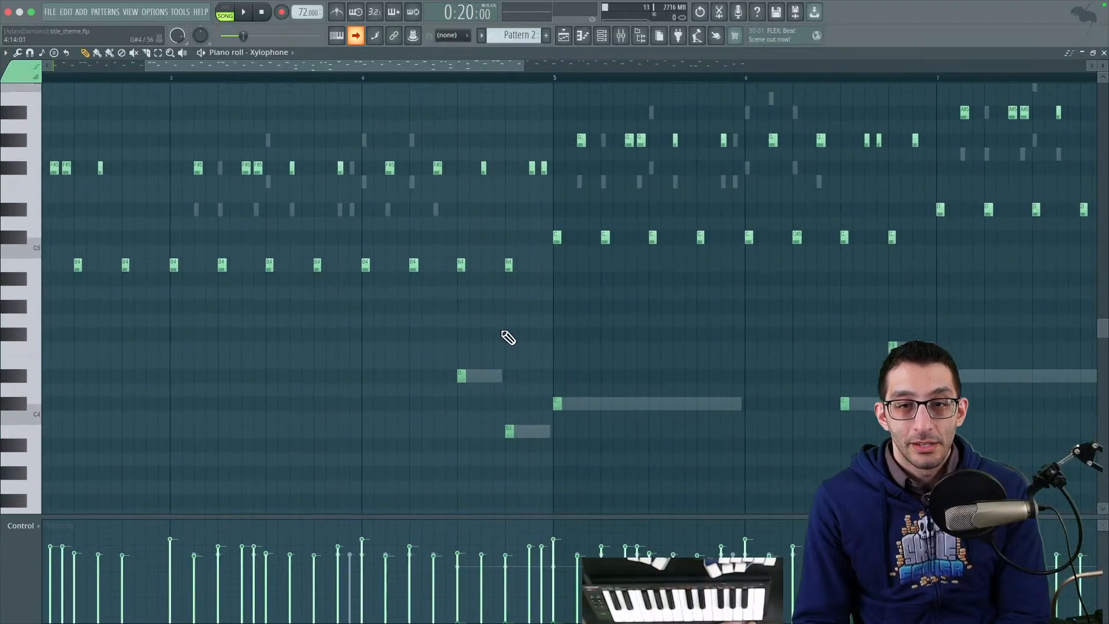
right_click(458, 392, "alt")
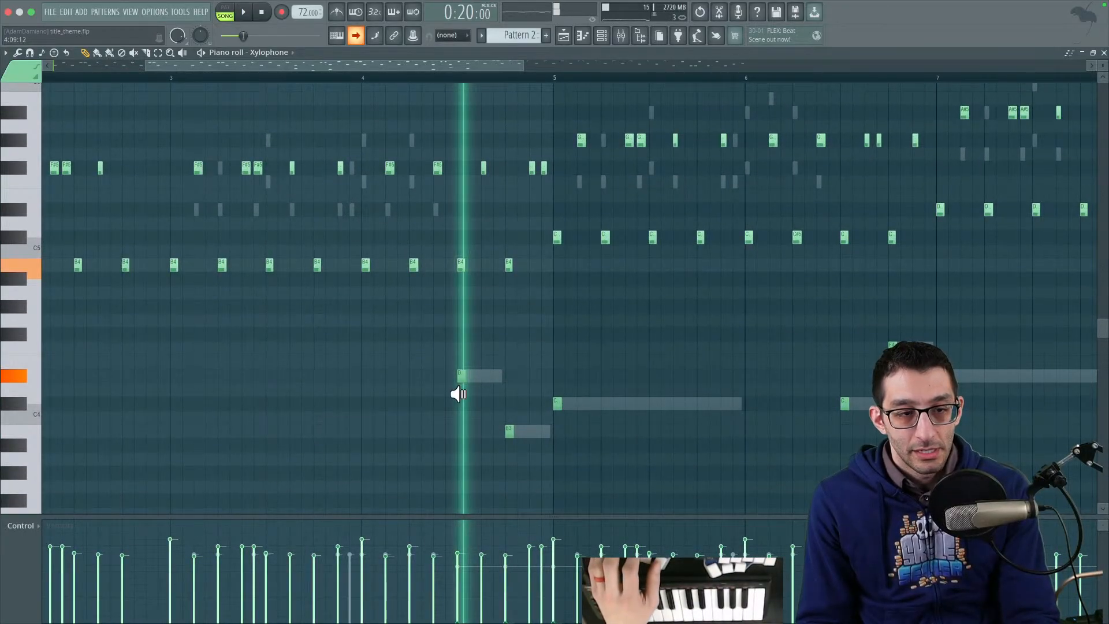
left_click_drag(457, 394, 549, 401)
mouse_move(639, 613)
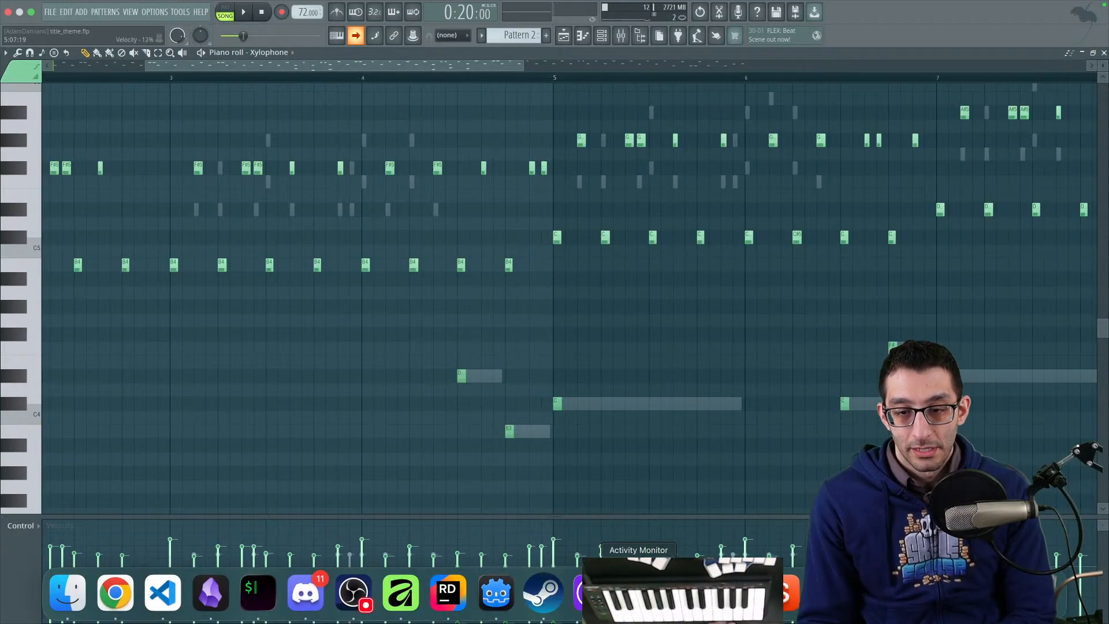
Step: Switch back to Sibelius and replace bar 10's treble half rest with quarter notes D#2 and B1 on beats 3 and 4
left_click(588, 594)
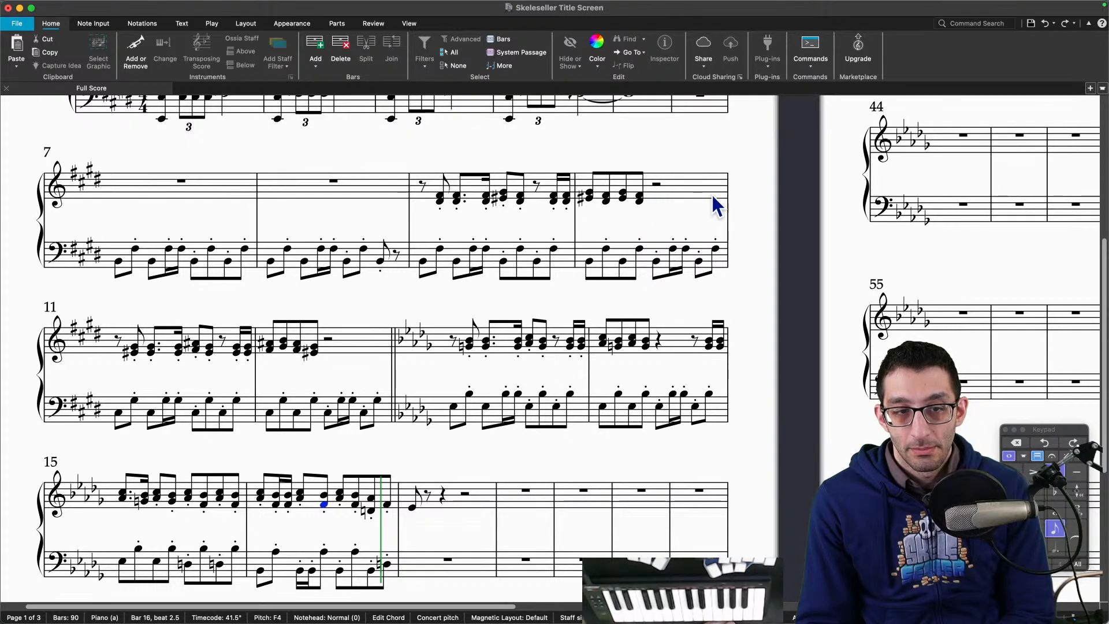
left_click(657, 185)
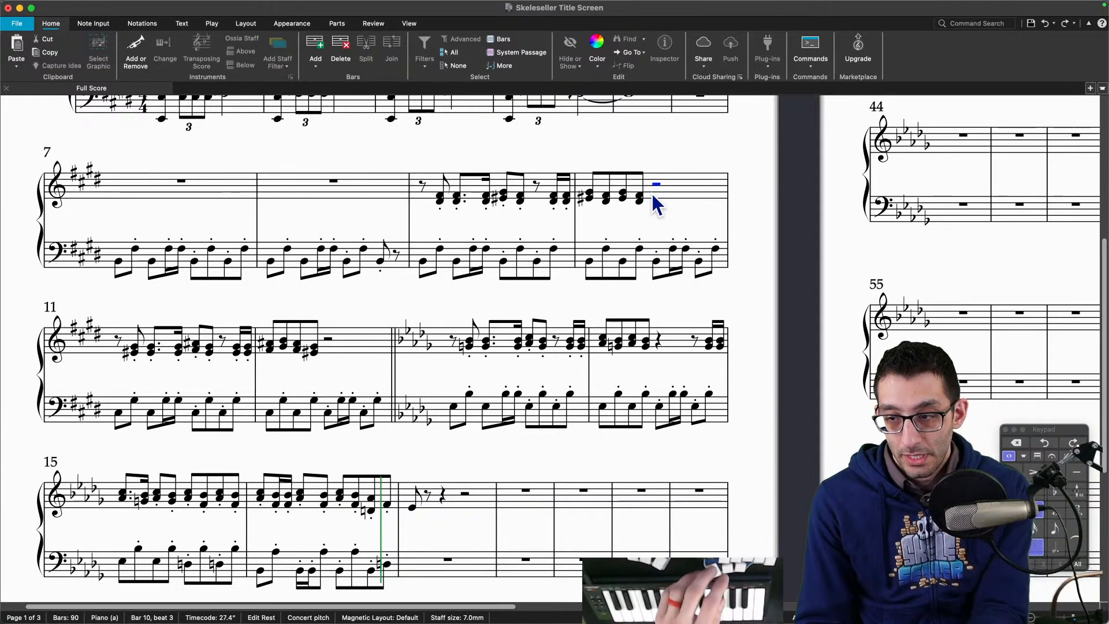
key("n")
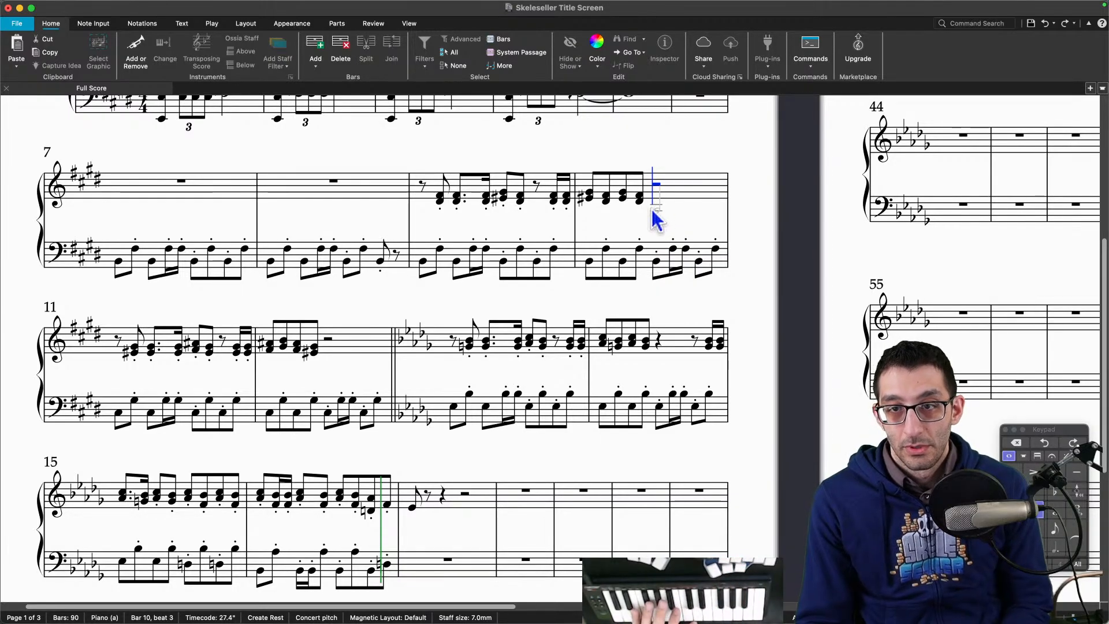
key("Escape")
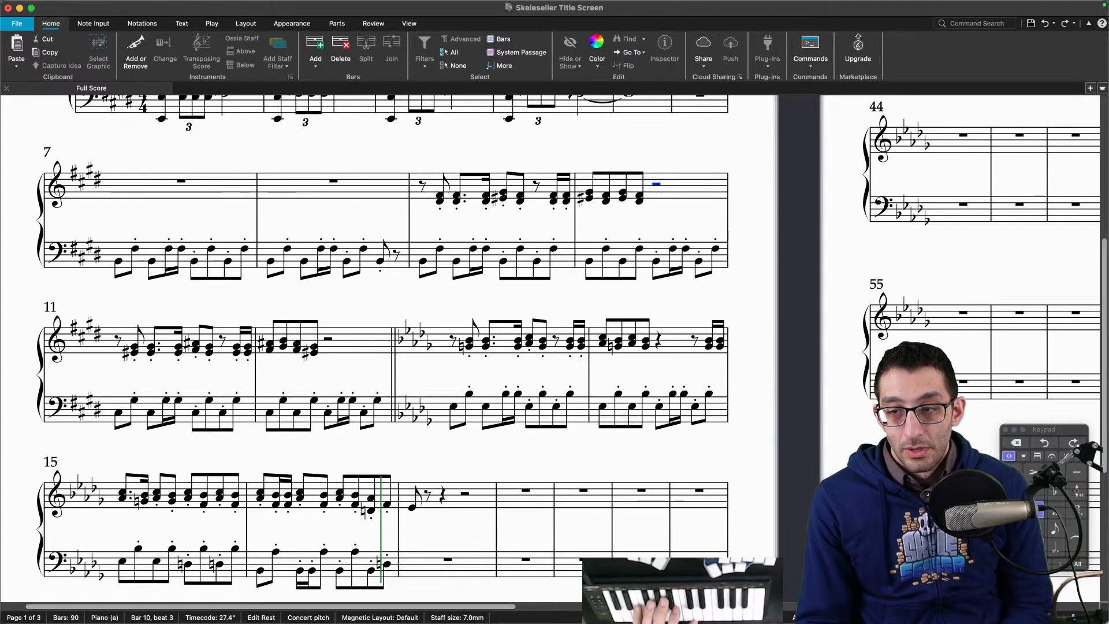
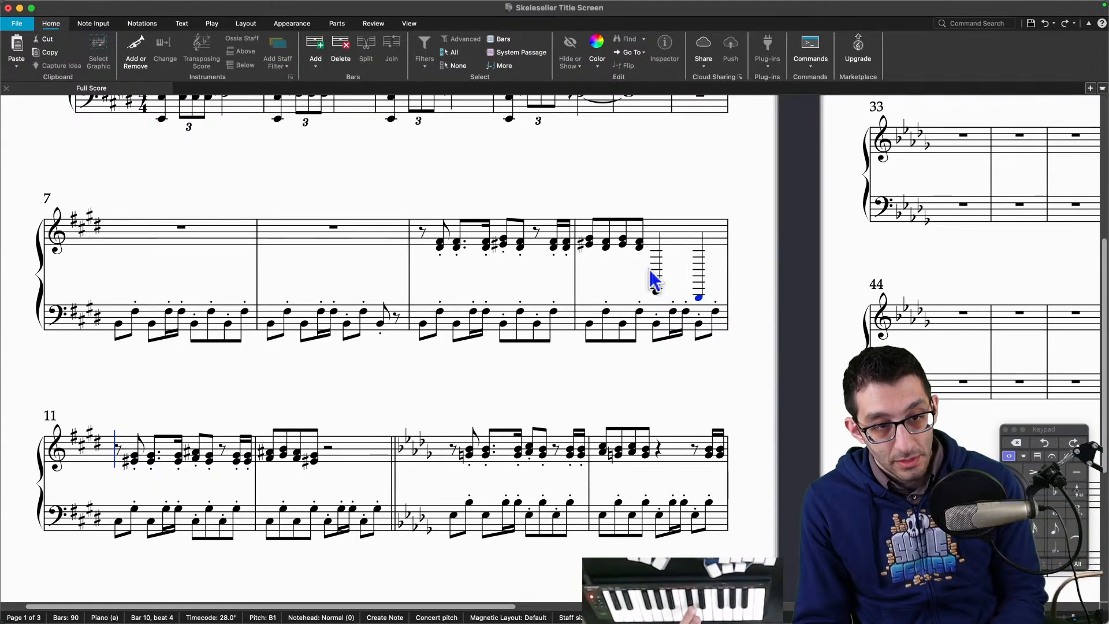
scroll(649, 271, "up", 5)
scroll(649, 270, "down", 5)
scroll(642, 273, "down", 2)
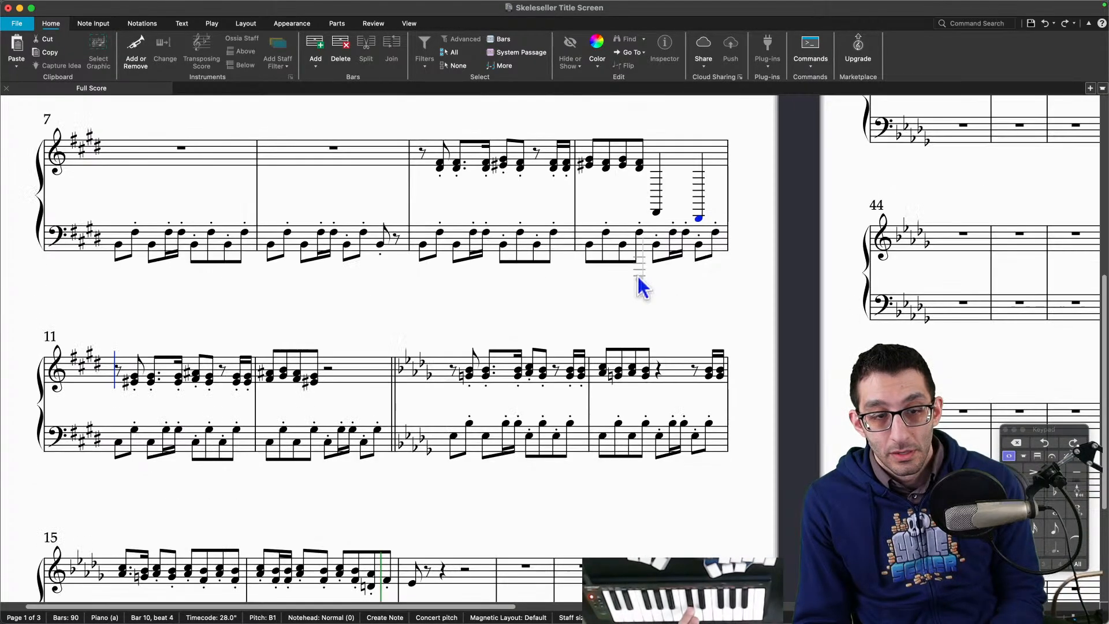
Step: Enter an eighth note C#2 on beat 1 of bar 11 in the right hand and end note input
key("Escape")
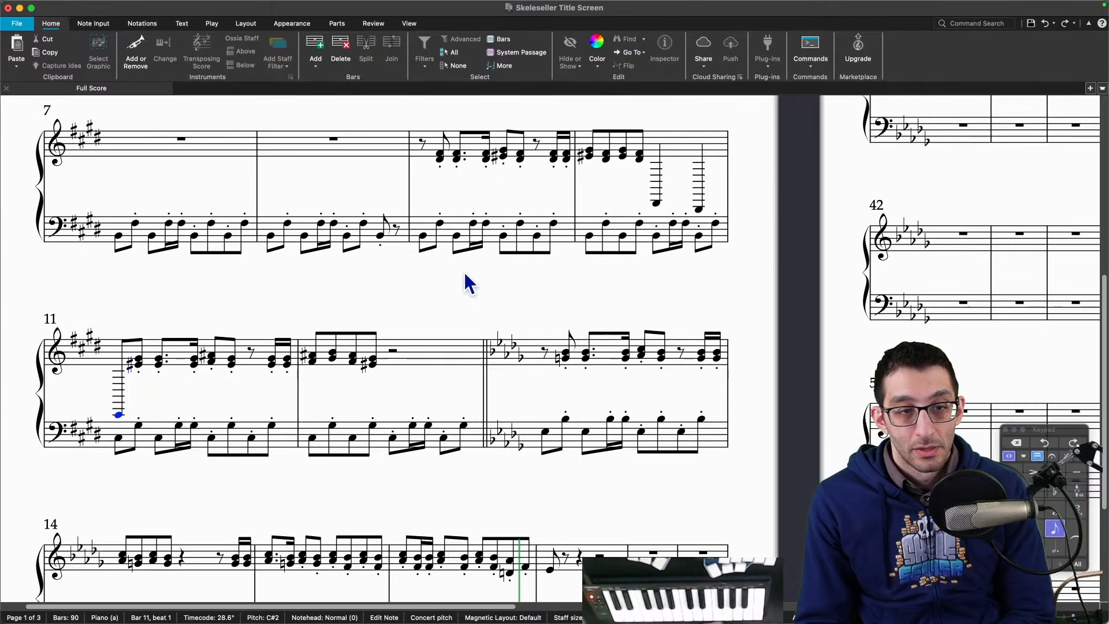
Step: Try placing a bass clef around the low notes at the end of bar 10, and undo it
left_click(656, 203)
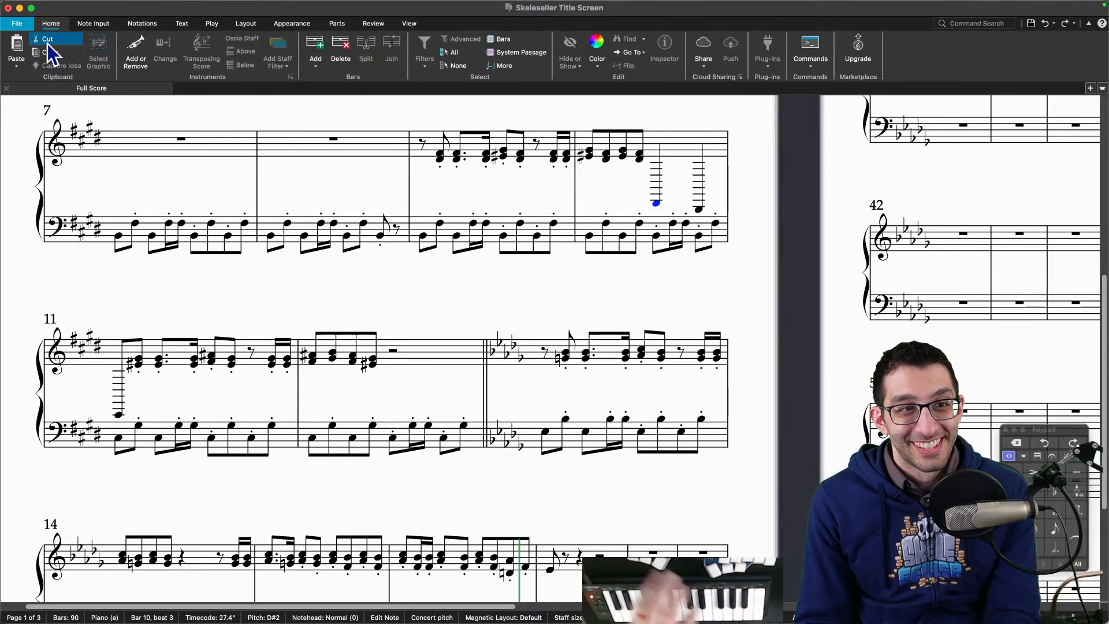
left_click(93, 23)
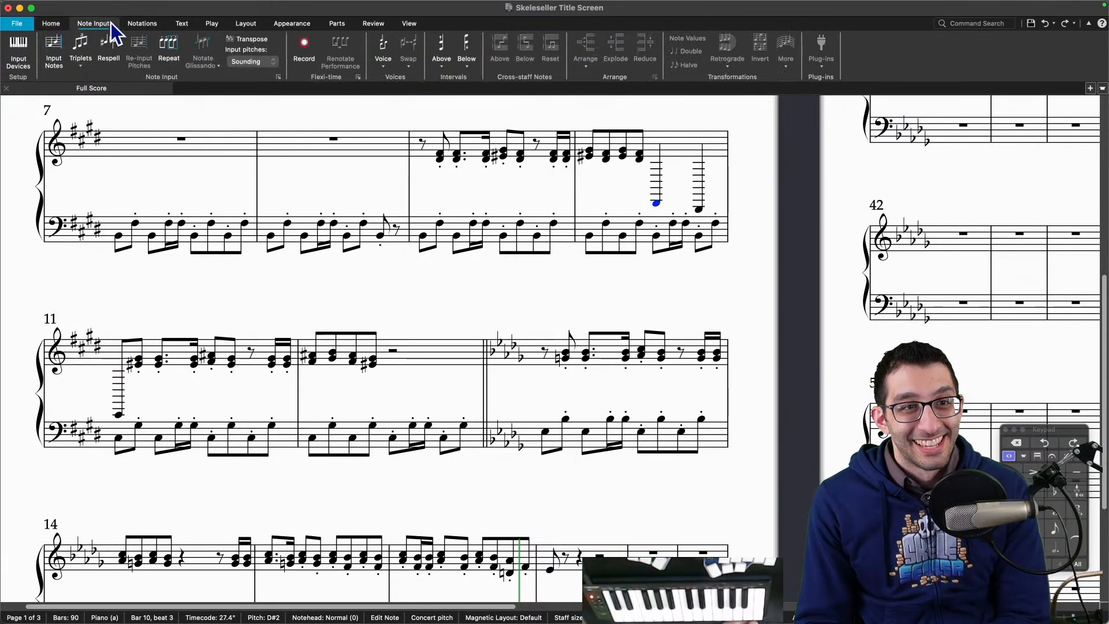
left_click(142, 23)
left_click(17, 61)
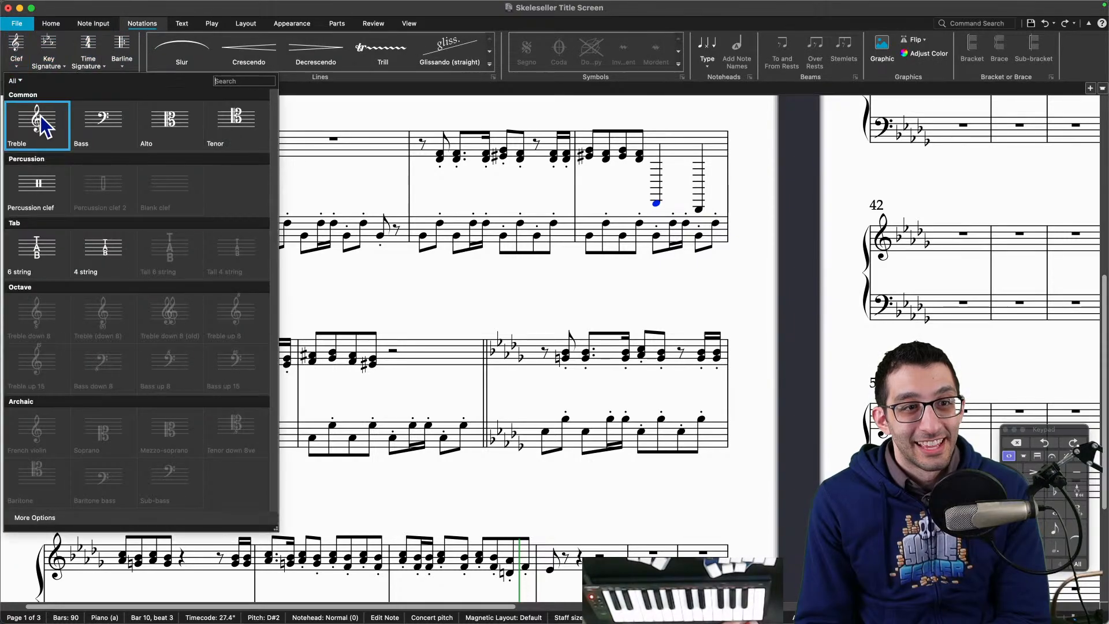
left_click(91, 130)
left_click(765, 213)
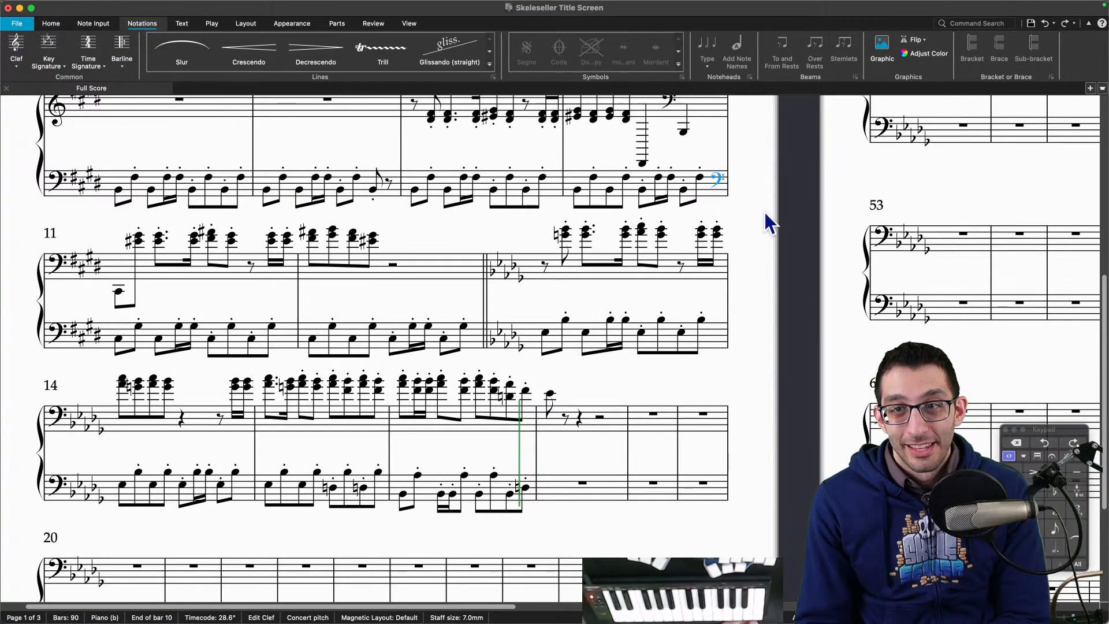
key("super+z")
left_click_drag(762, 221, 762, 254)
key("Delete")
left_click(658, 281)
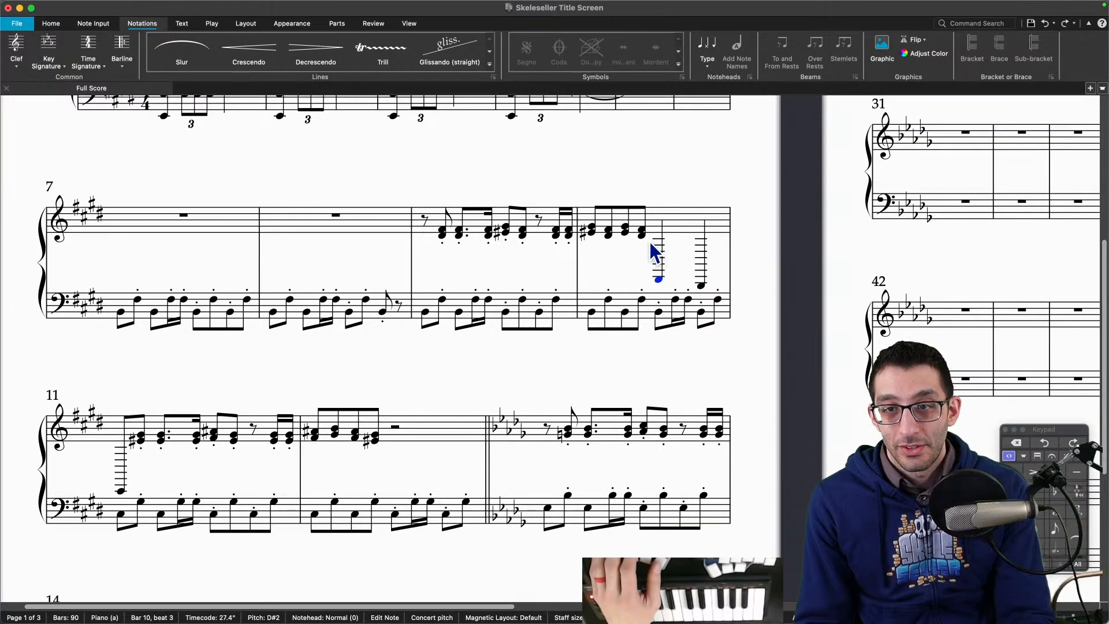
left_click(652, 233)
key("Escape")
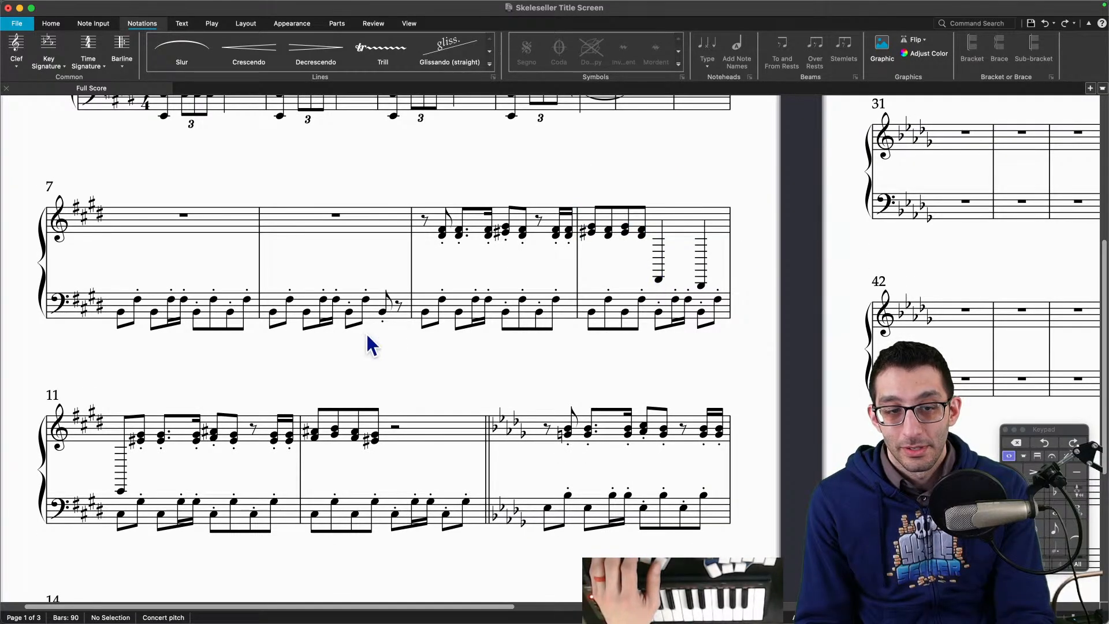
Step: Apply a bass clef to the right-hand passage from bar 10 beat 3 through bar 11's low C#2, and play back from bar 9
left_click(658, 280)
left_click(121, 491, "shift")
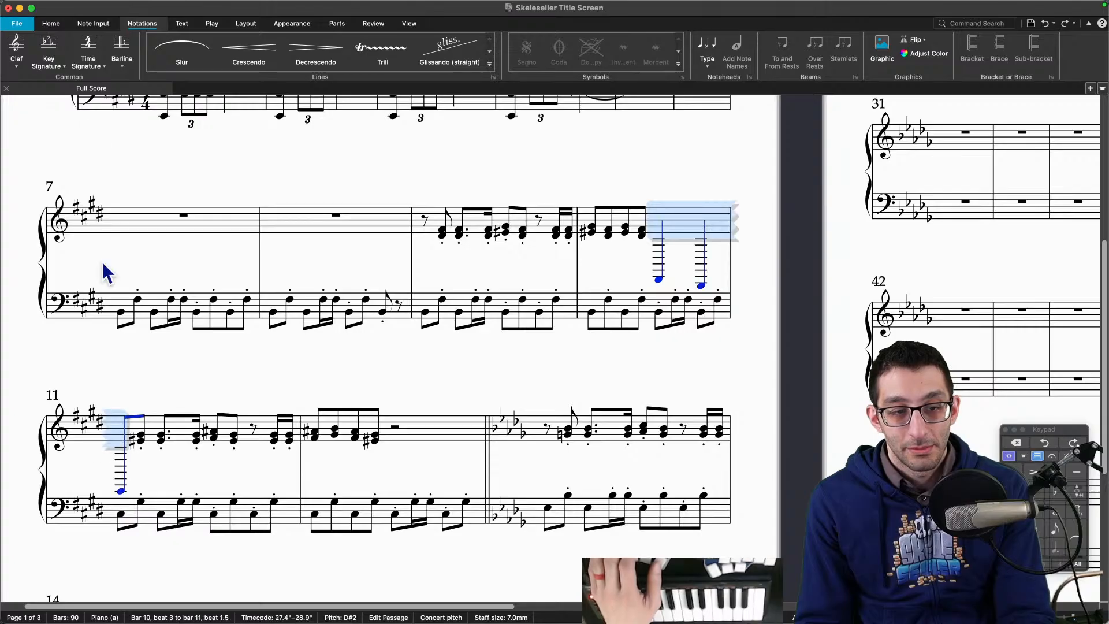
left_click(17, 61)
left_click(81, 129)
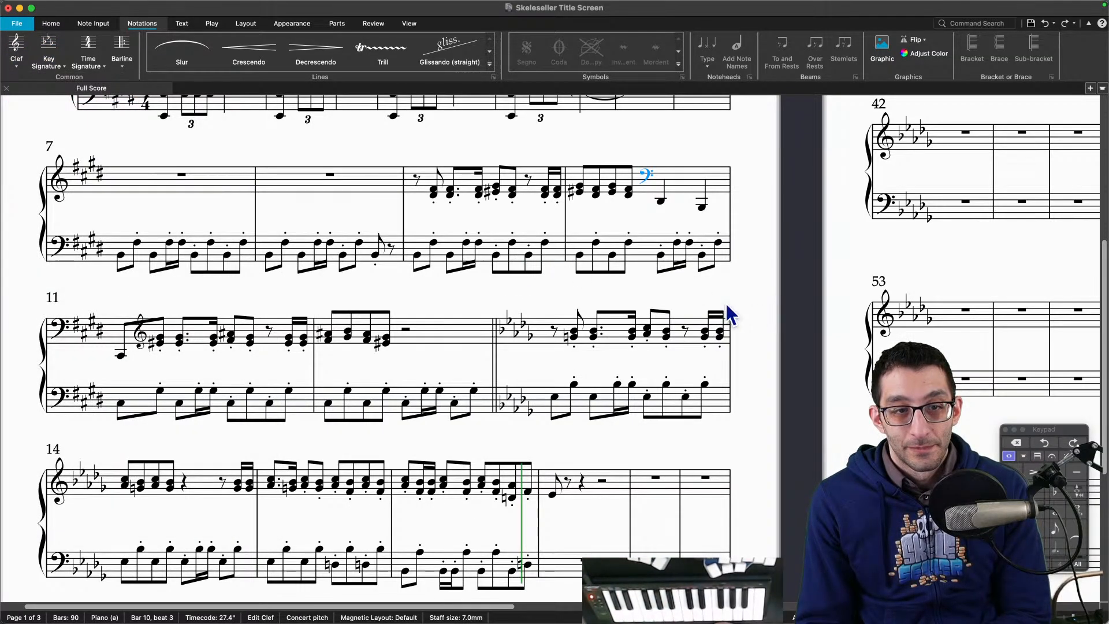
left_click_drag(175, 306, 200, 273)
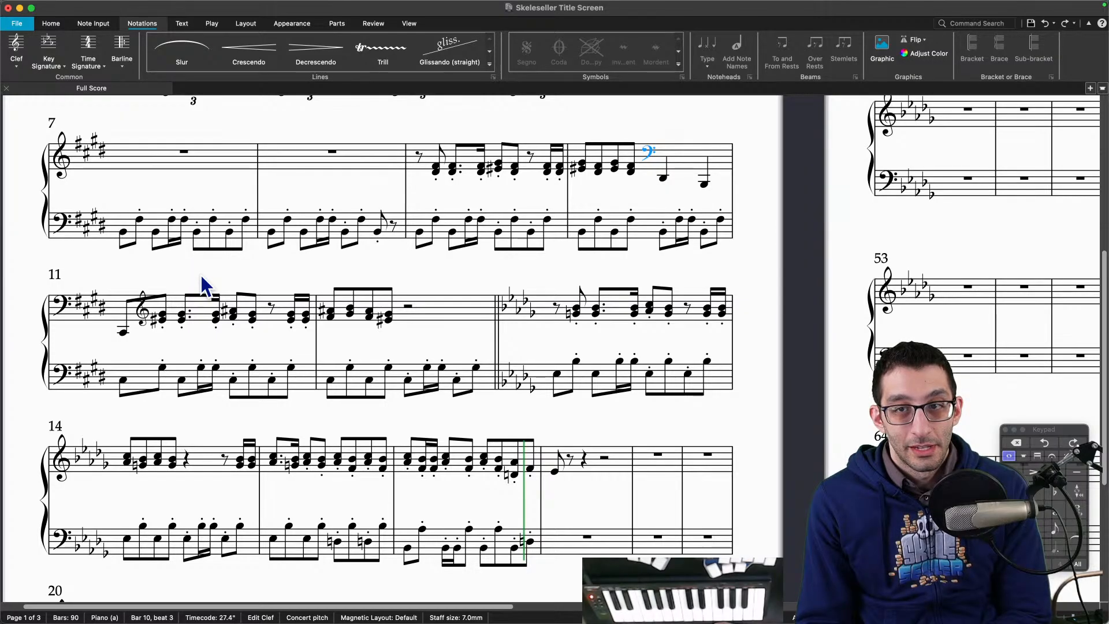
left_click(436, 168)
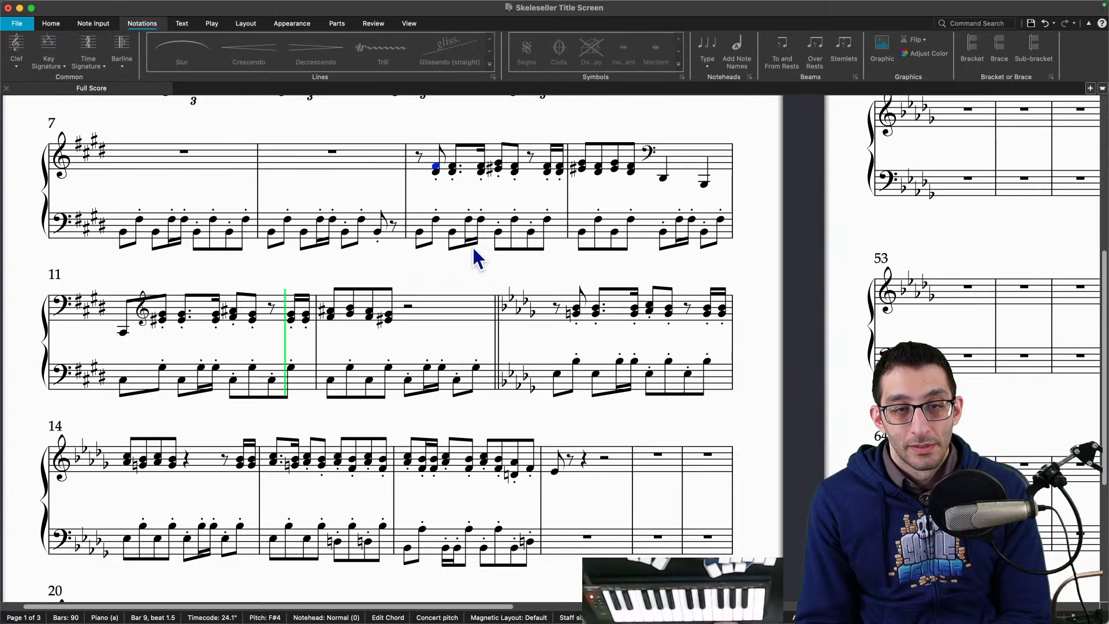
key("space")
Step: Switch to FL Studio and examine the low Xylophone notes at the end of bar 6 leading into bar 7
mouse_move(545, 622)
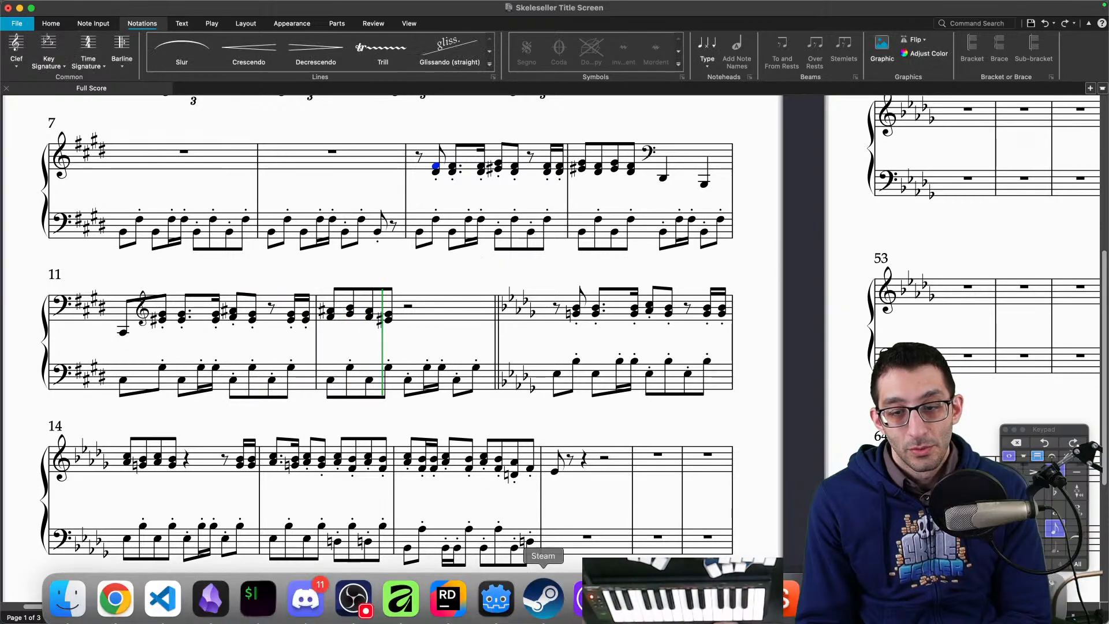
left_click(733, 593)
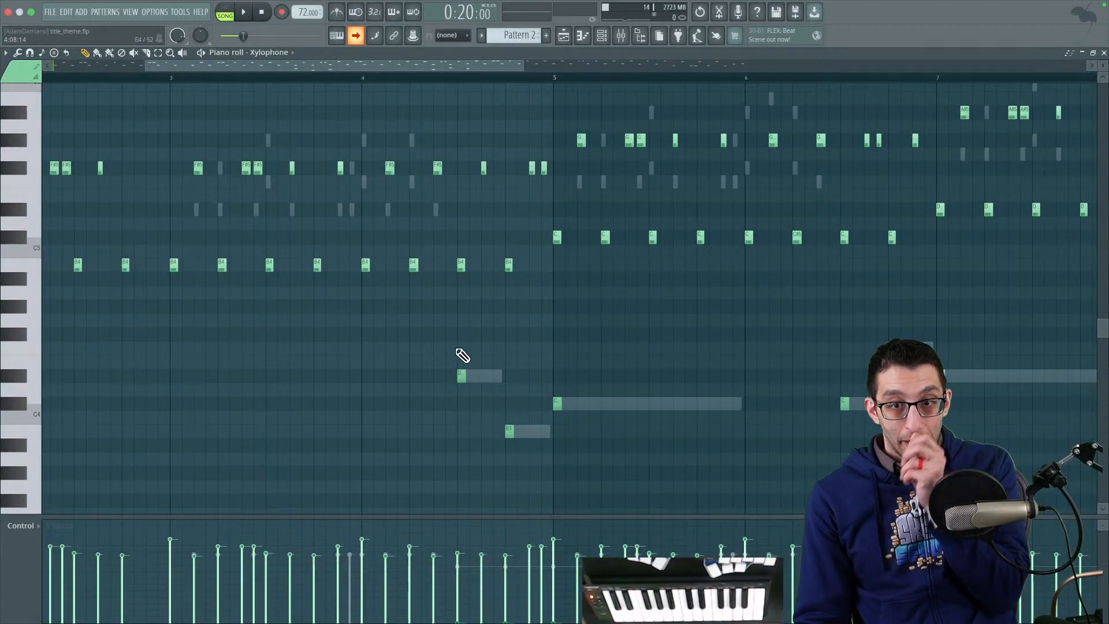
left_click_drag(690, 331, 410, 335)
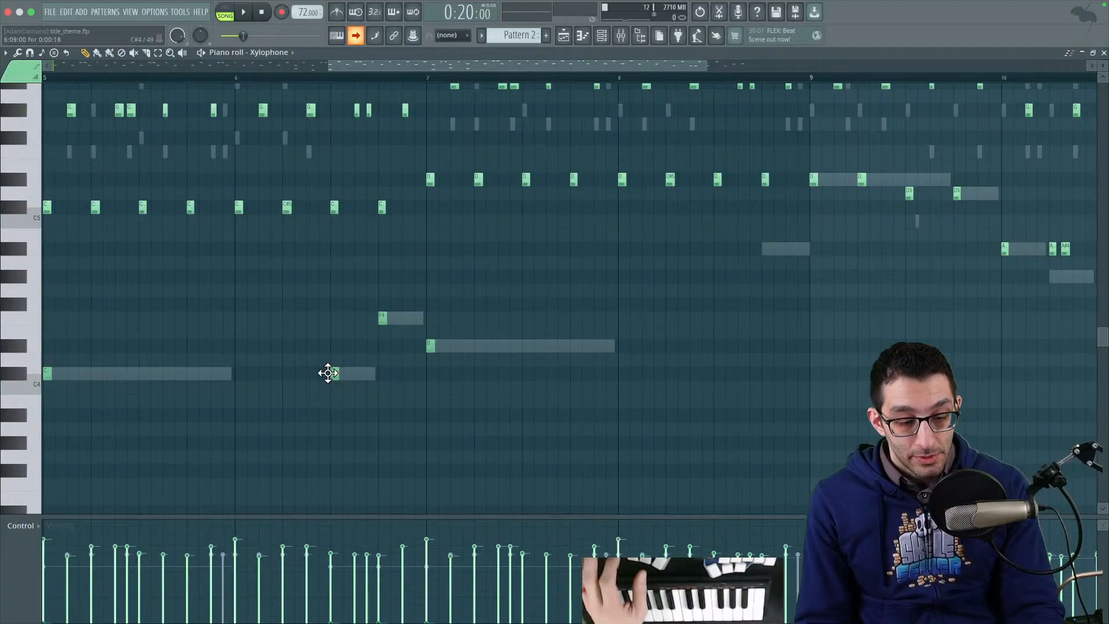
right_click(332, 374, "alt")
left_click_drag(337, 375, 423, 376)
Step: Switch back to Sibelius and undo the stray note placed on beat 3 of bar 12
mouse_move(535, 616)
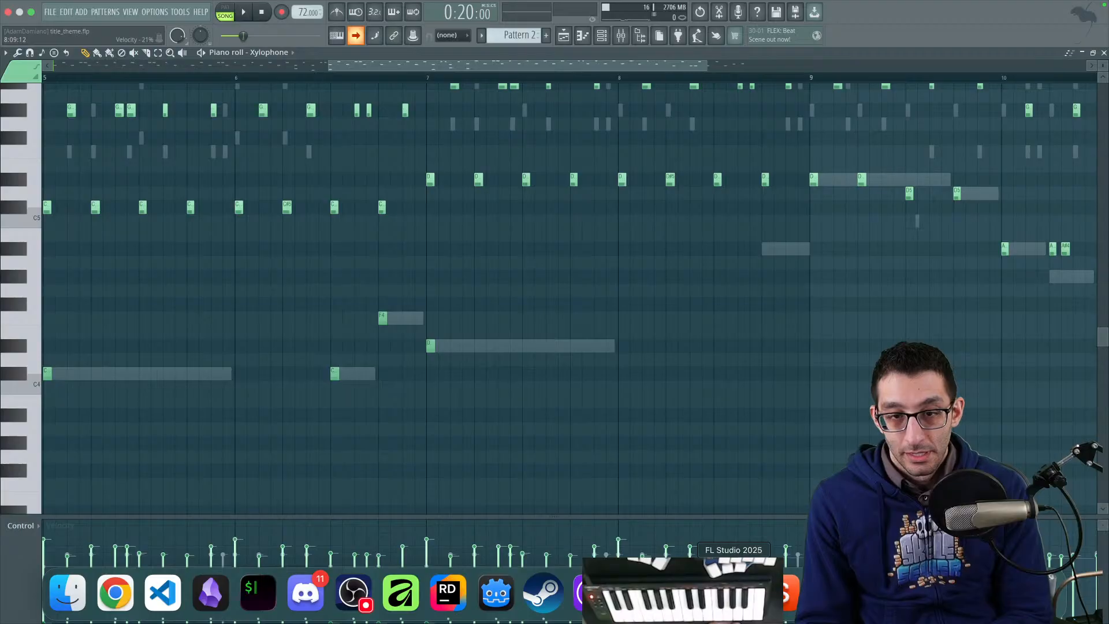
mouse_move(624, 621)
left_click(589, 594)
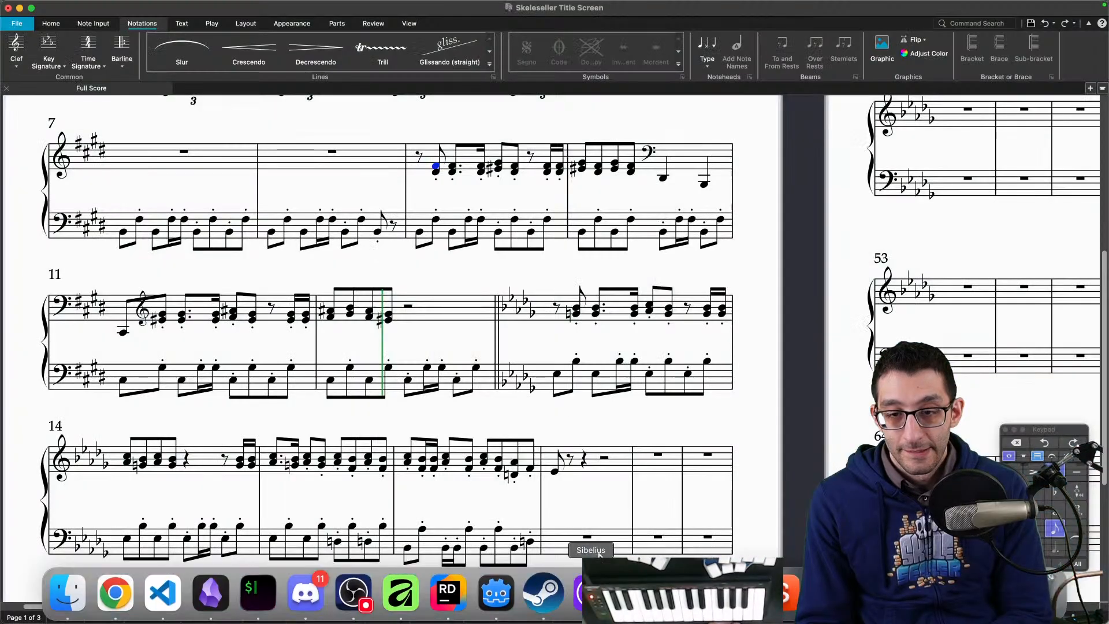
left_click(410, 276, "alt")
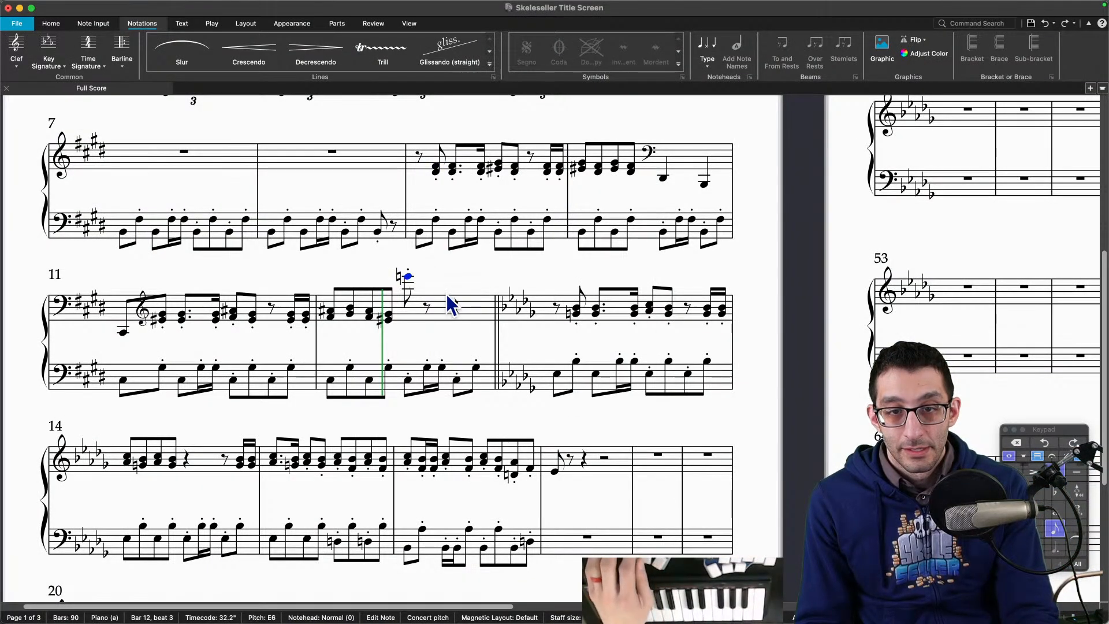
key("super+z")
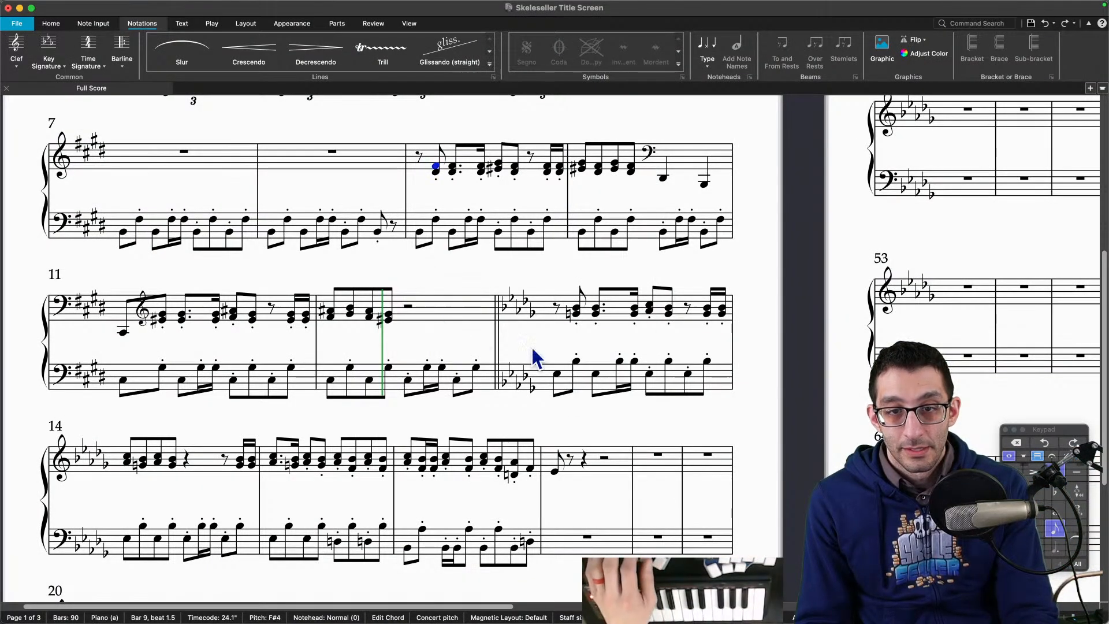
Step: Enter right-hand quarter notes C#1 and E#1 on beats 3 and 4 of bar 12 and Eb1 on bar 13 beat 1, in bass clef
left_click(409, 306)
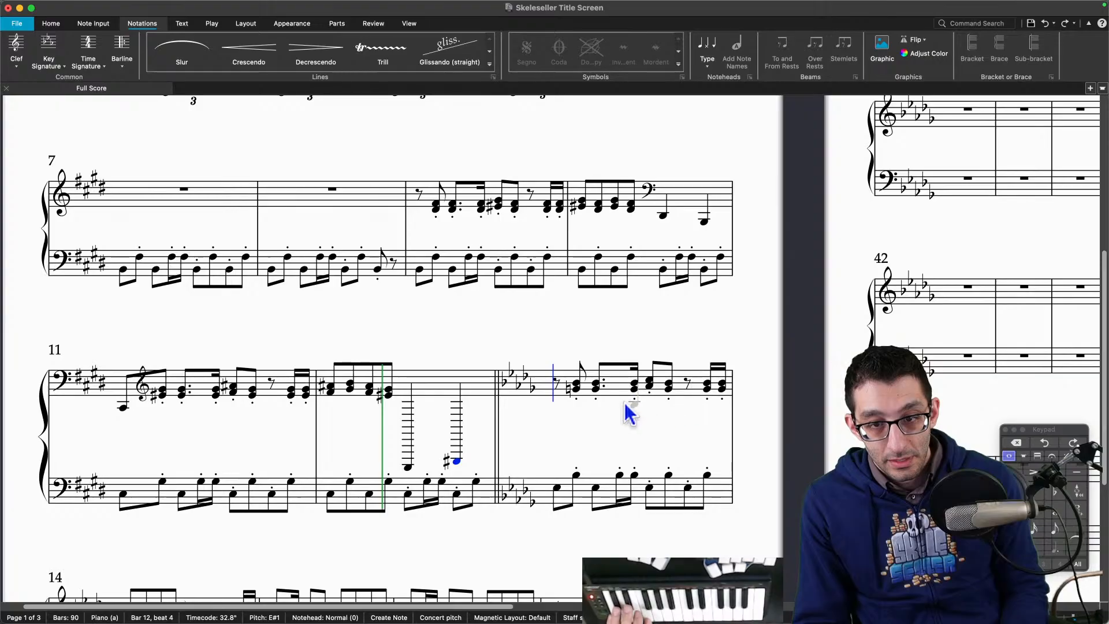
left_click(408, 466, "shift")
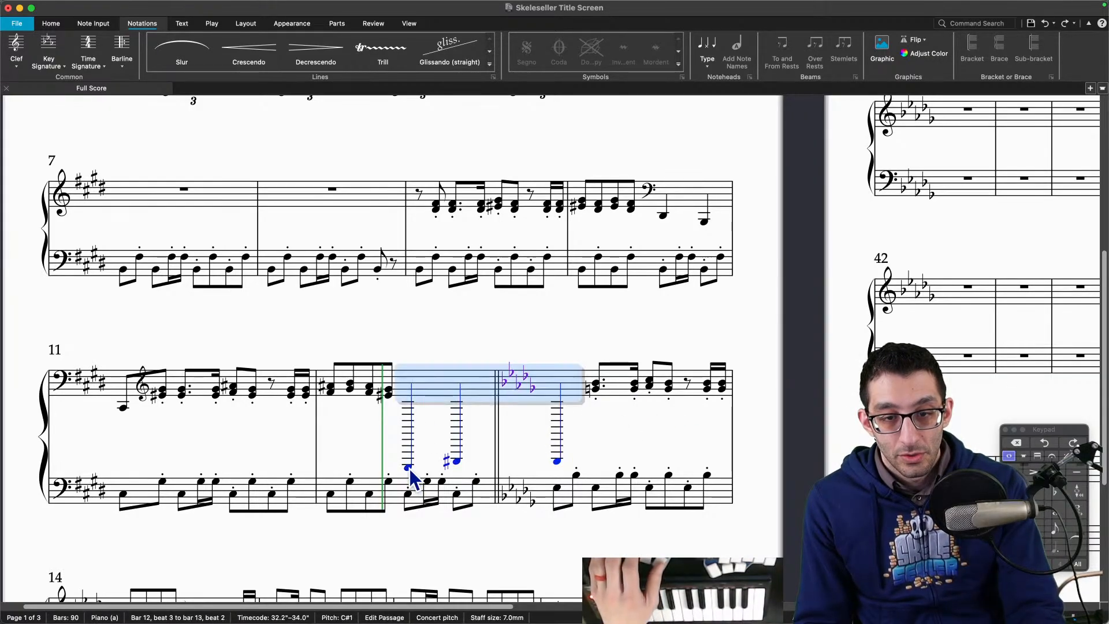
left_click(27, 69)
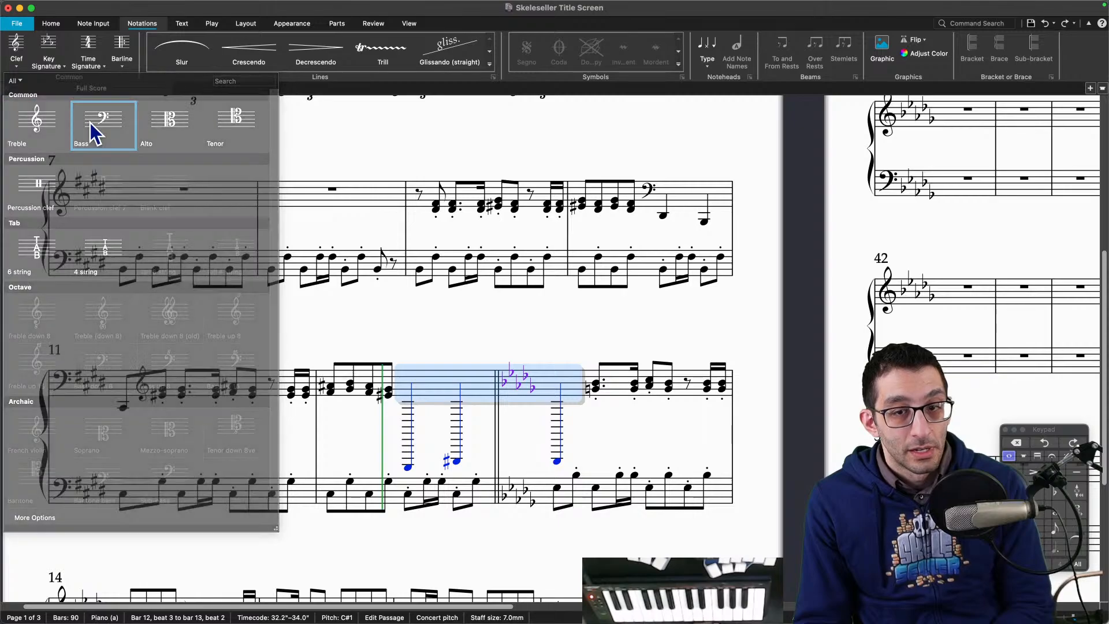
left_click(92, 126)
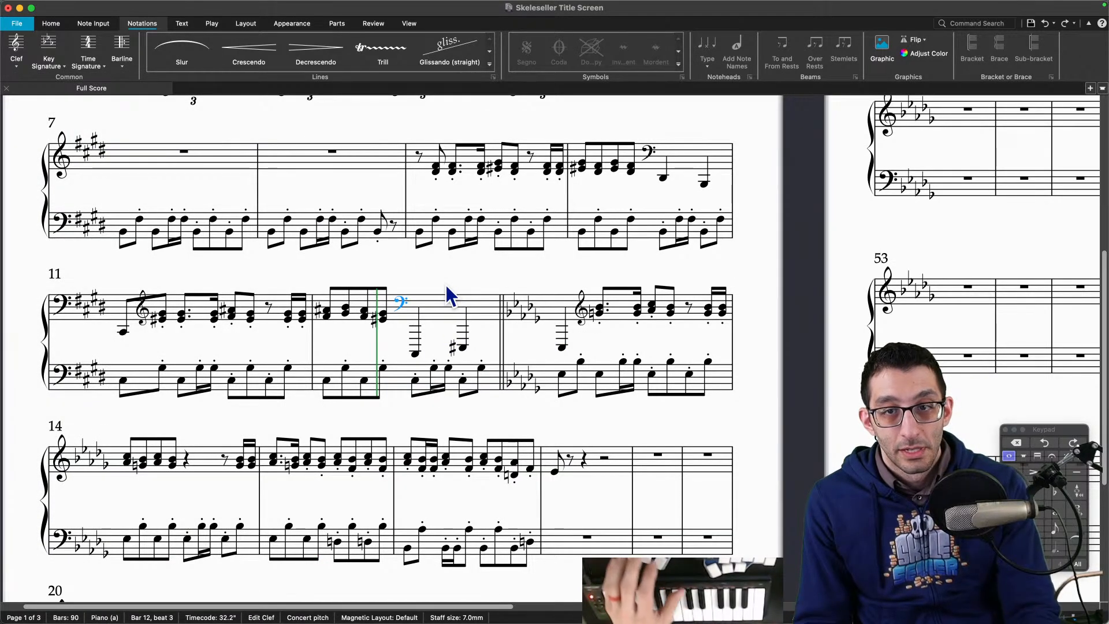
Step: Raise the three low fill notes across bars 12 and 13 by an octave, and play back from bar 9
left_click(415, 354)
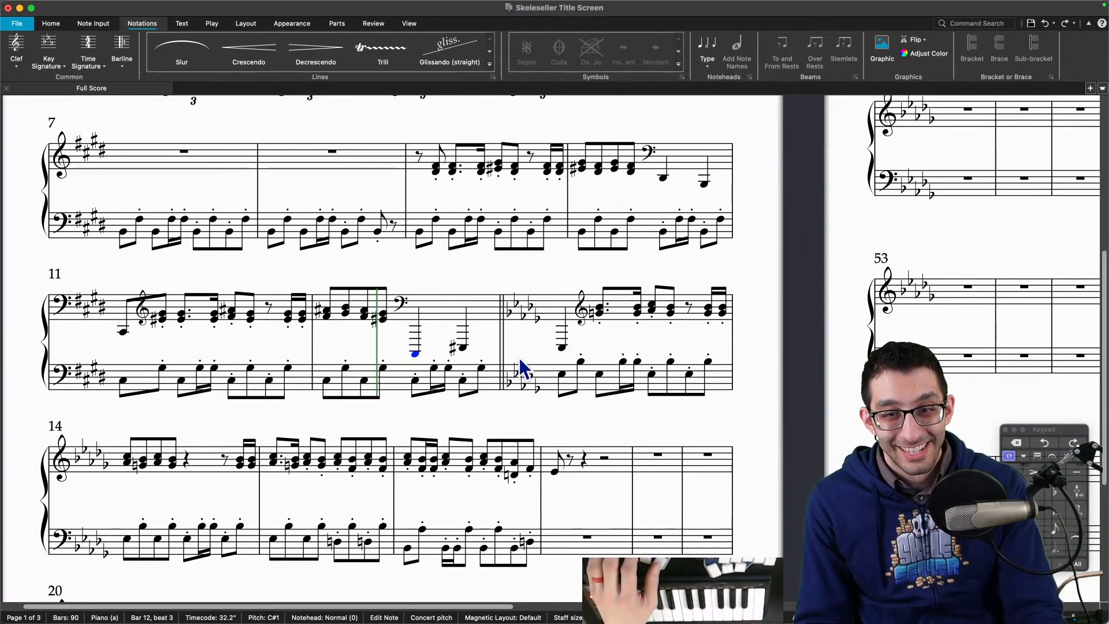
left_click(561, 350, "shift")
key("super+Up")
key("Escape")
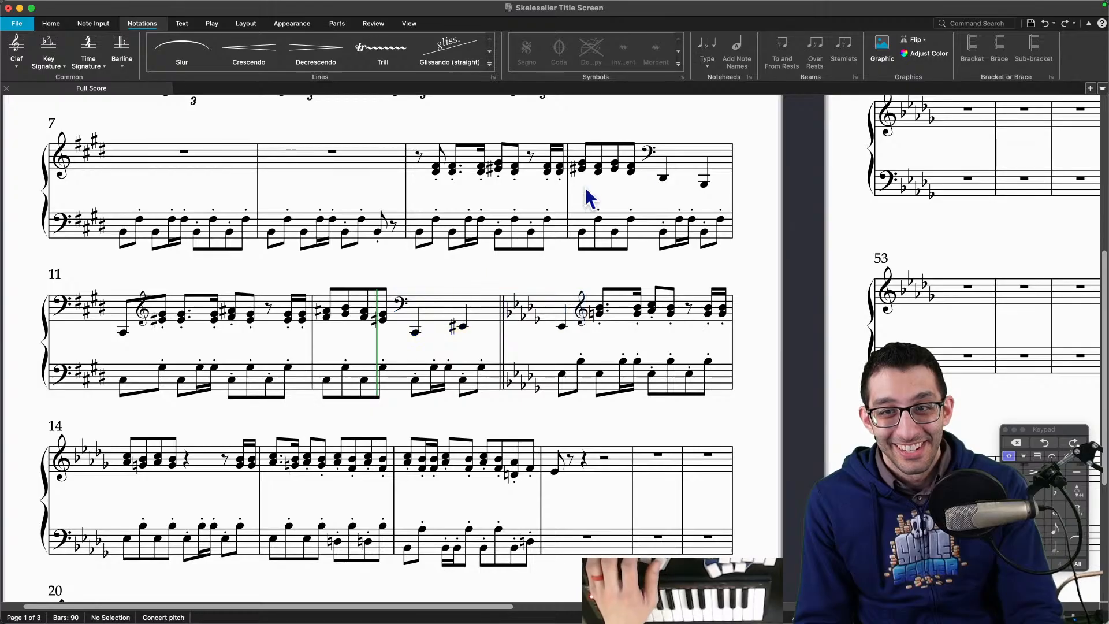
left_click(436, 170)
key("p")
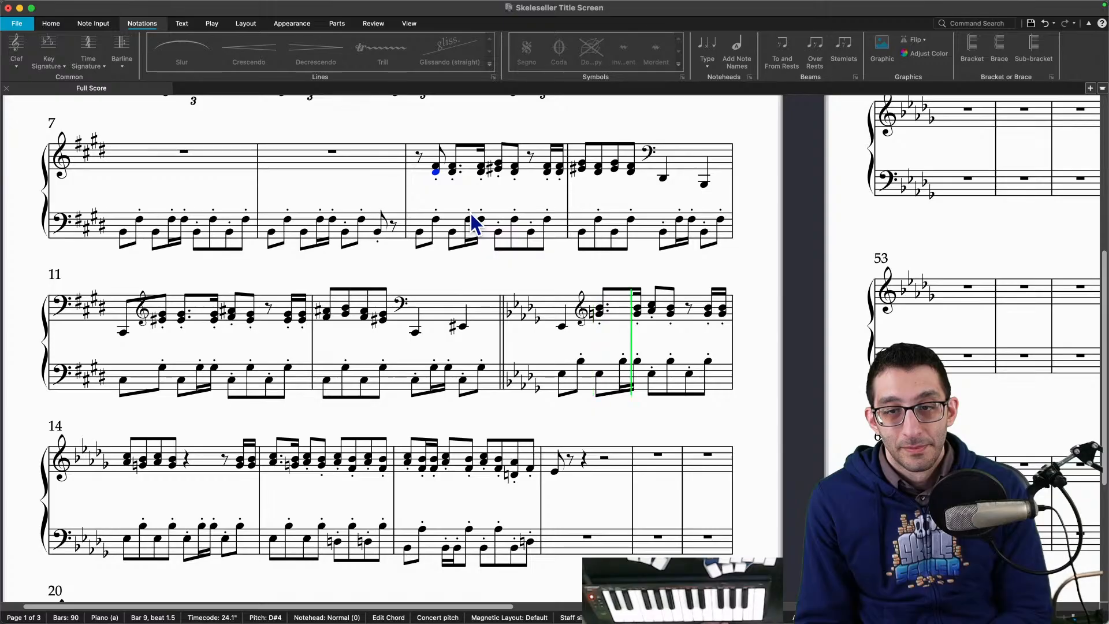
key("space")
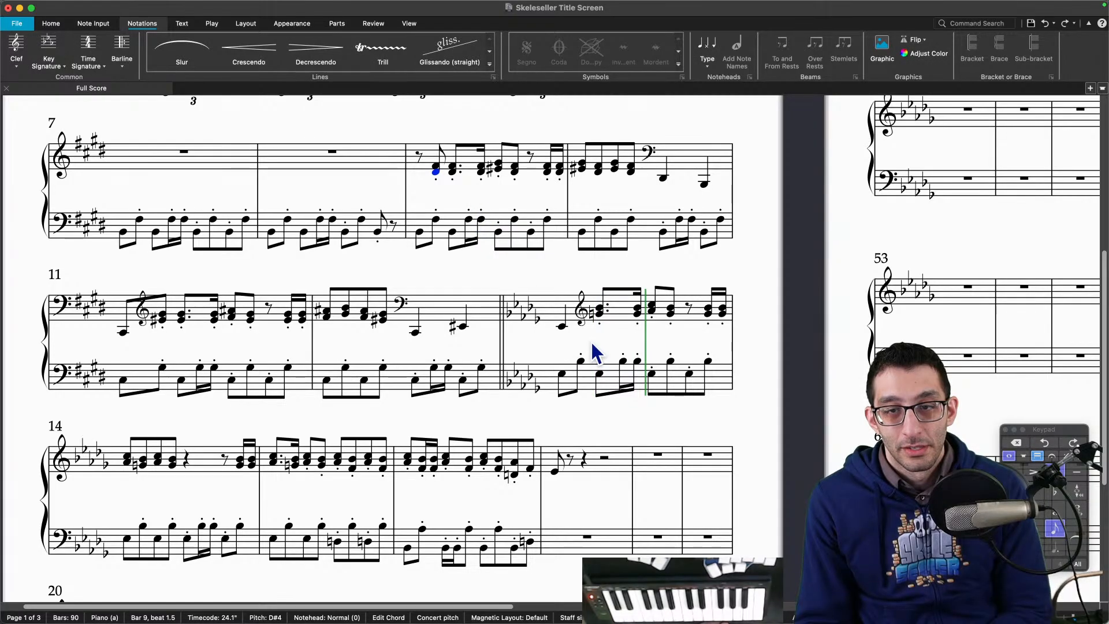
left_click(563, 276)
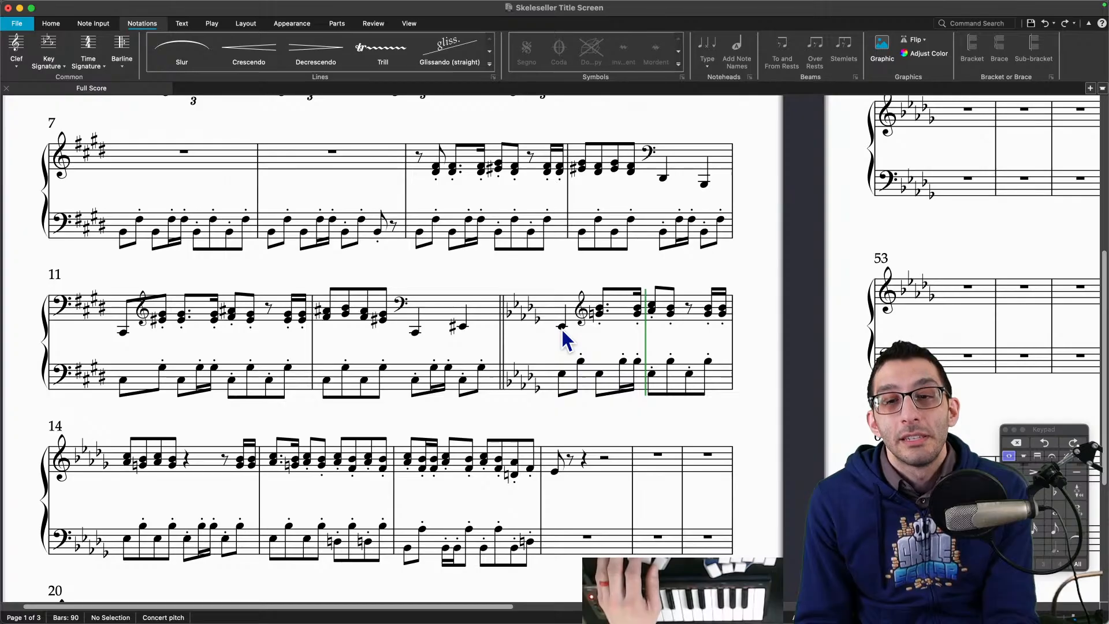
Step: Undo the octave shift, the bass clef and the last two fill notes, keeping only the low note on bar 12 beat 3
key("super+z")
key("super+z")
key("super+z")
key("super+z")
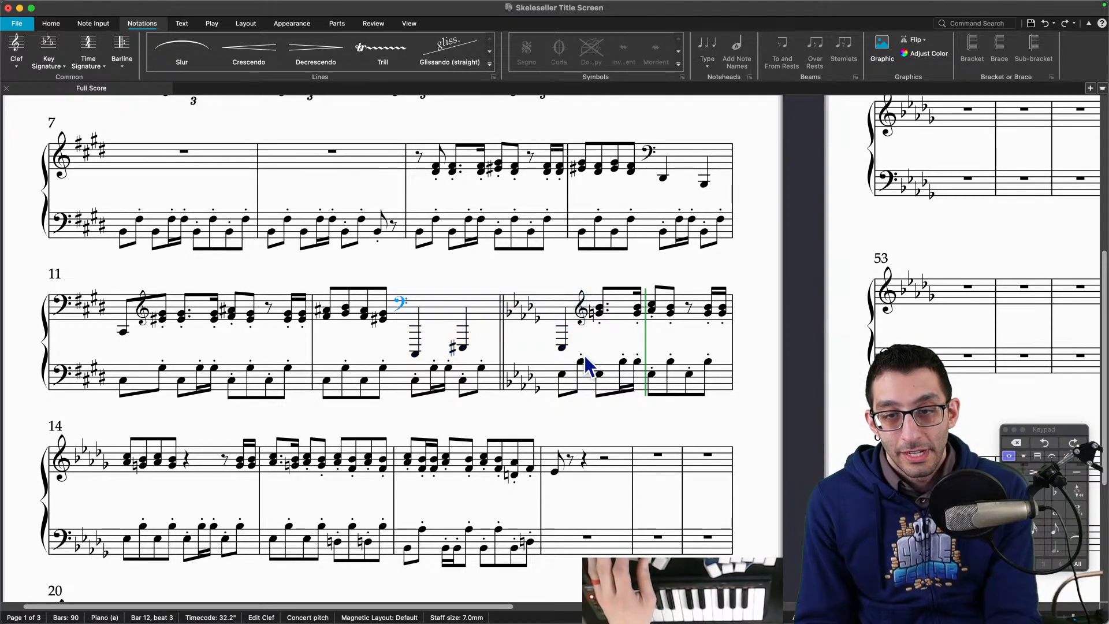
key("super+z")
key("super+z")
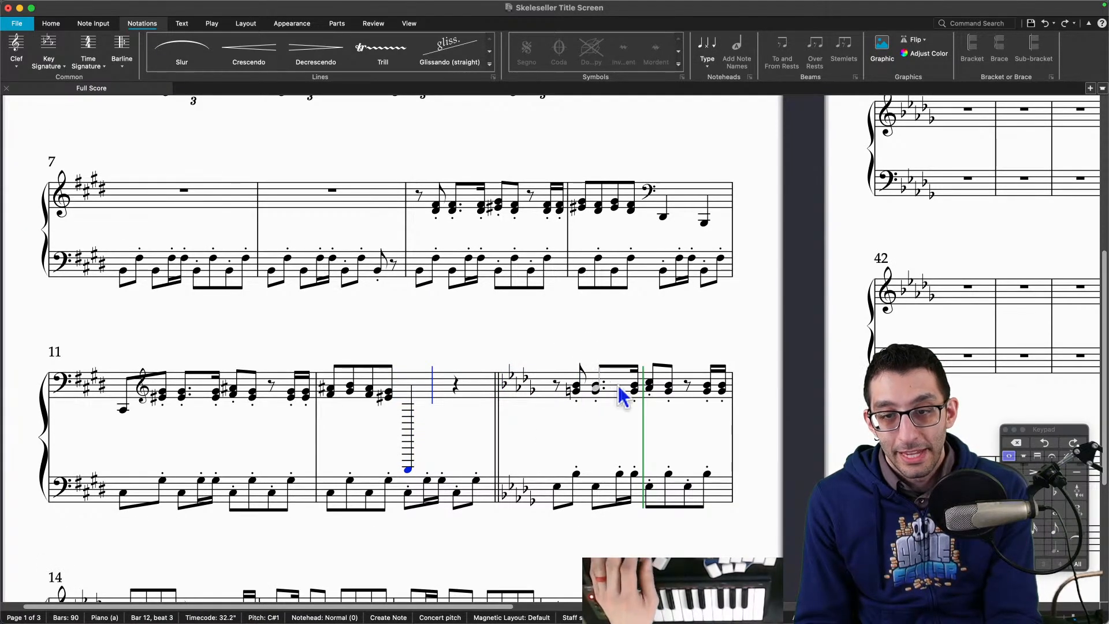
Step: Play back from the right-hand chord at bar 13 beat 1.5
left_click(576, 393)
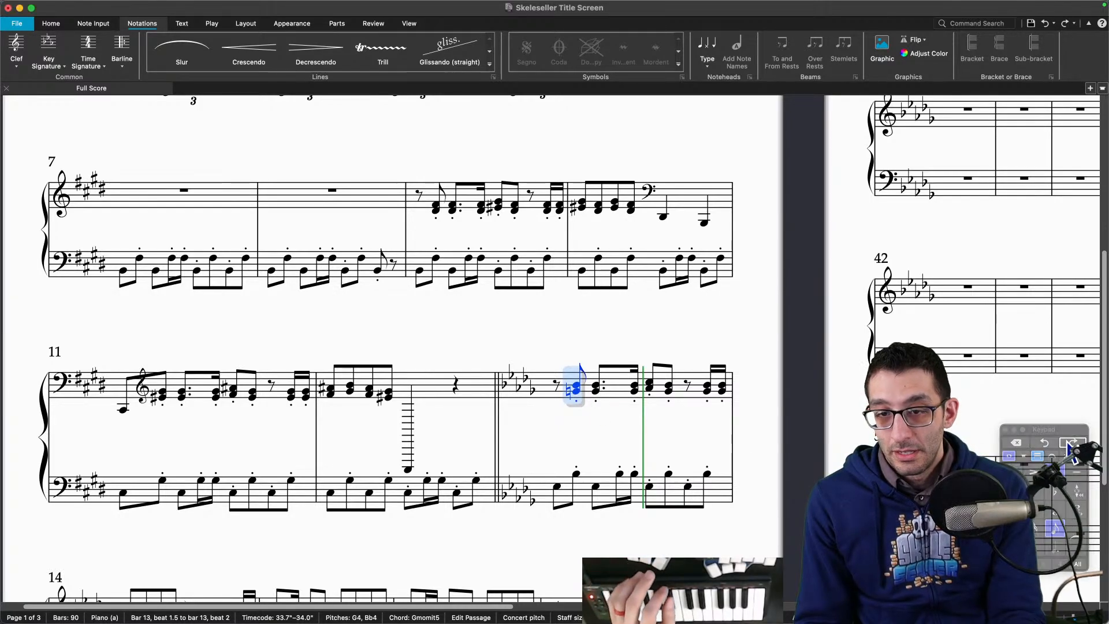
key("p")
key("space")
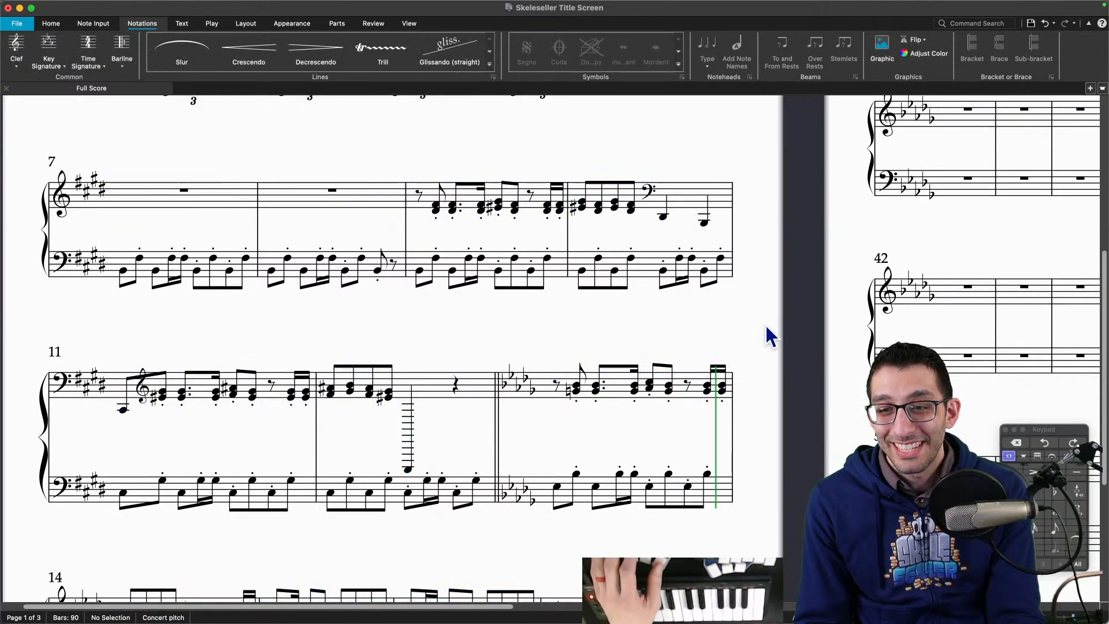
key("[")
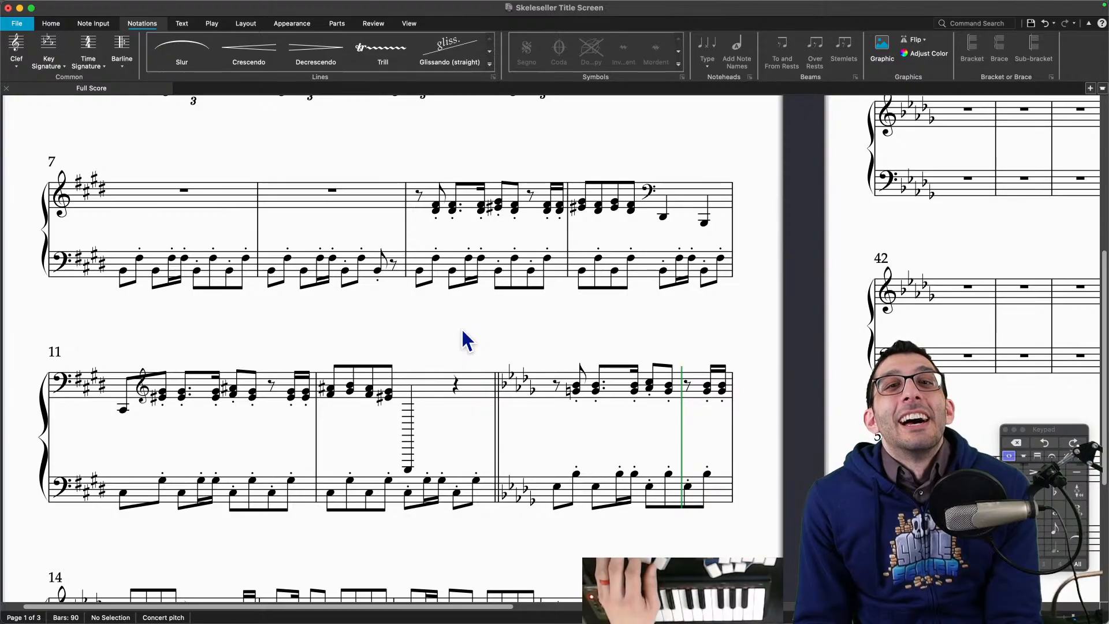
Step: Enter the right-hand fill notes C#2 and E#2 on beats 3 and 4 of bar 12 and Eb2 on bar 13 beat 1, in bass clef
left_click(408, 470)
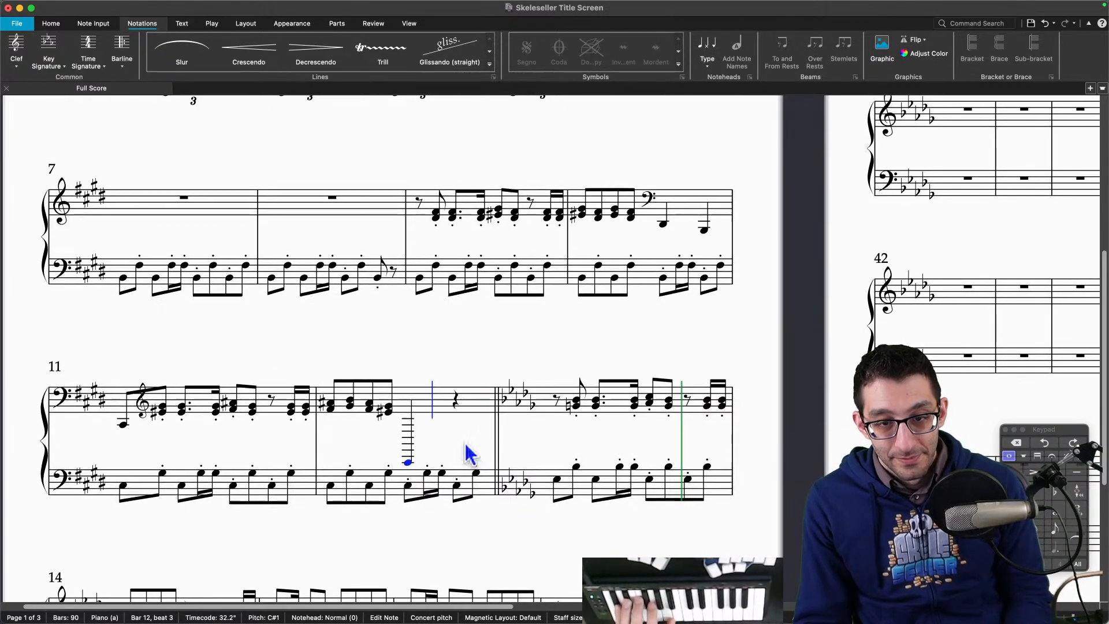
key("Right")
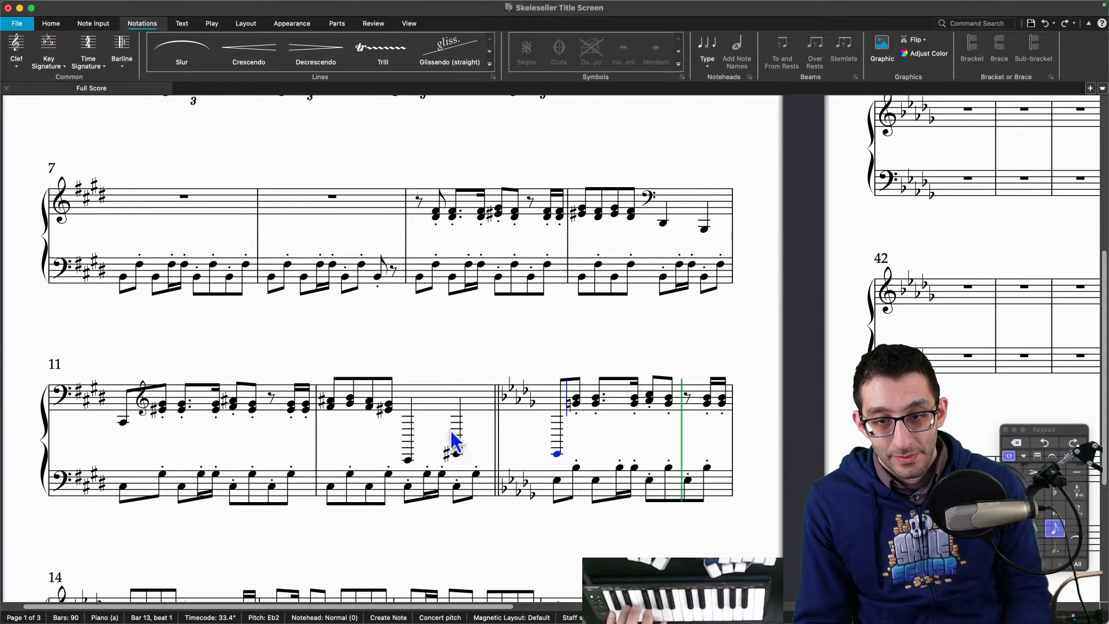
left_click(407, 460, "shift")
left_click(16, 49)
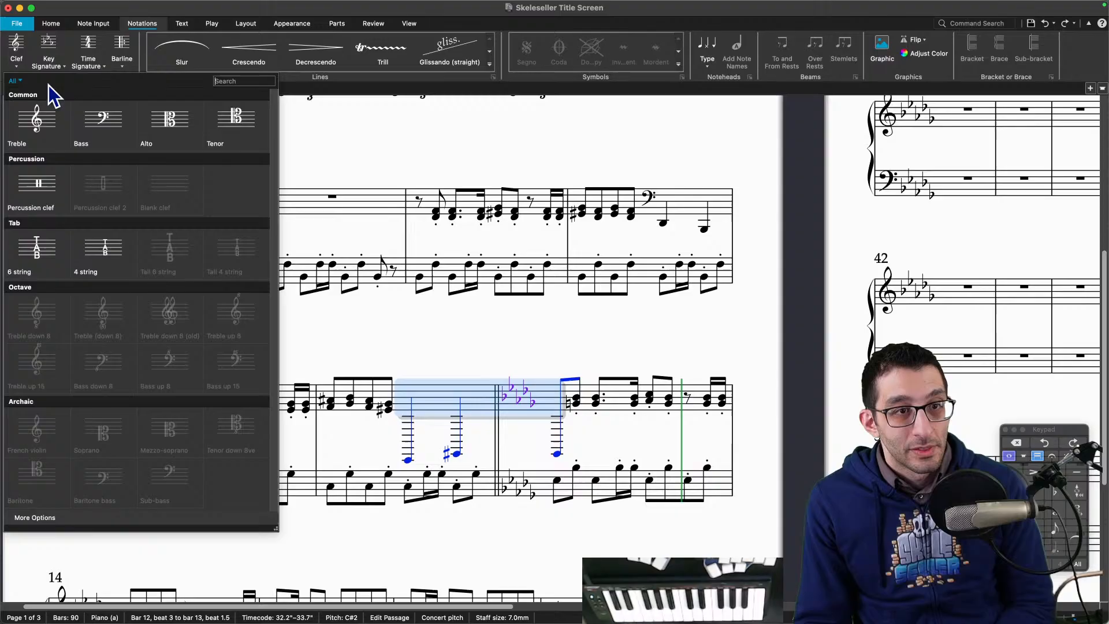
left_click(88, 123)
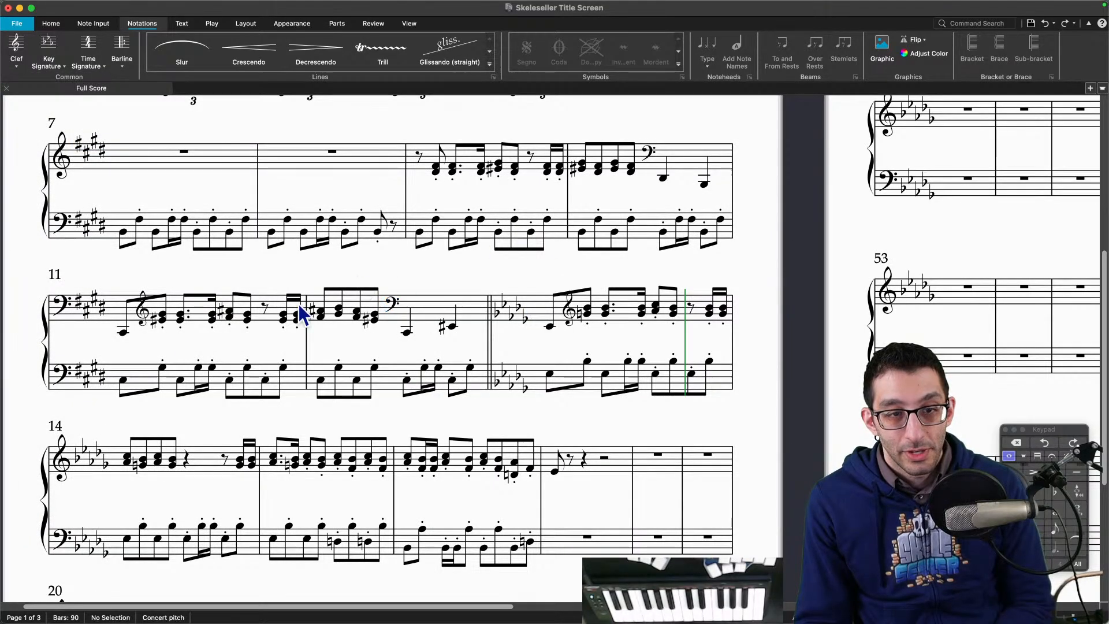
Step: Play back the score from the low right-hand note on bar 11 beat 1, and clear the selection
left_click(123, 333)
key("p")
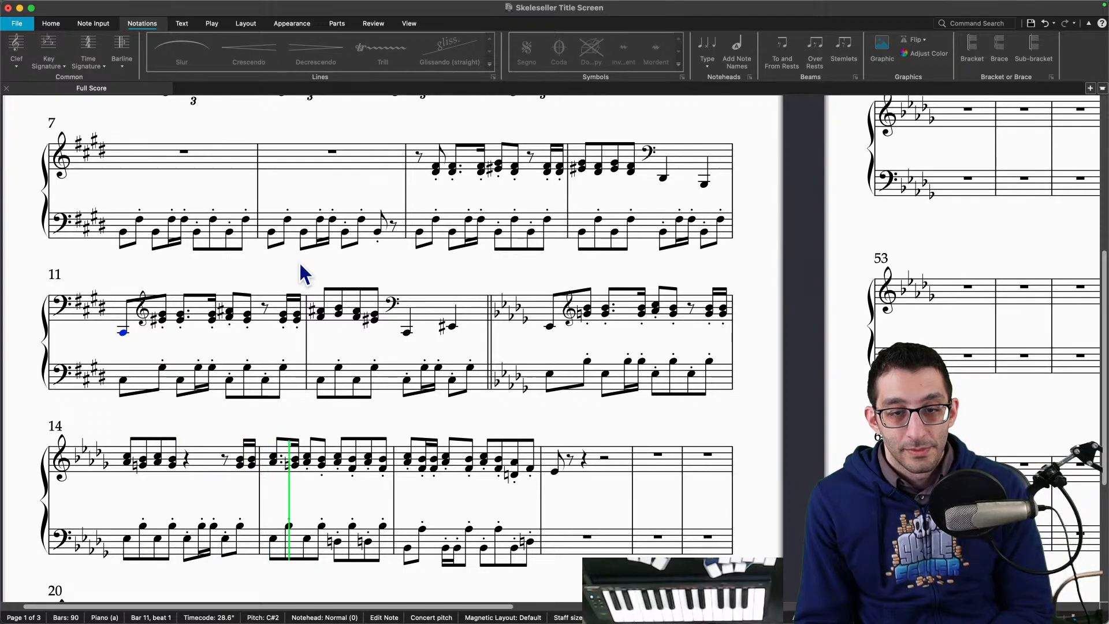
key("space")
key("Escape")
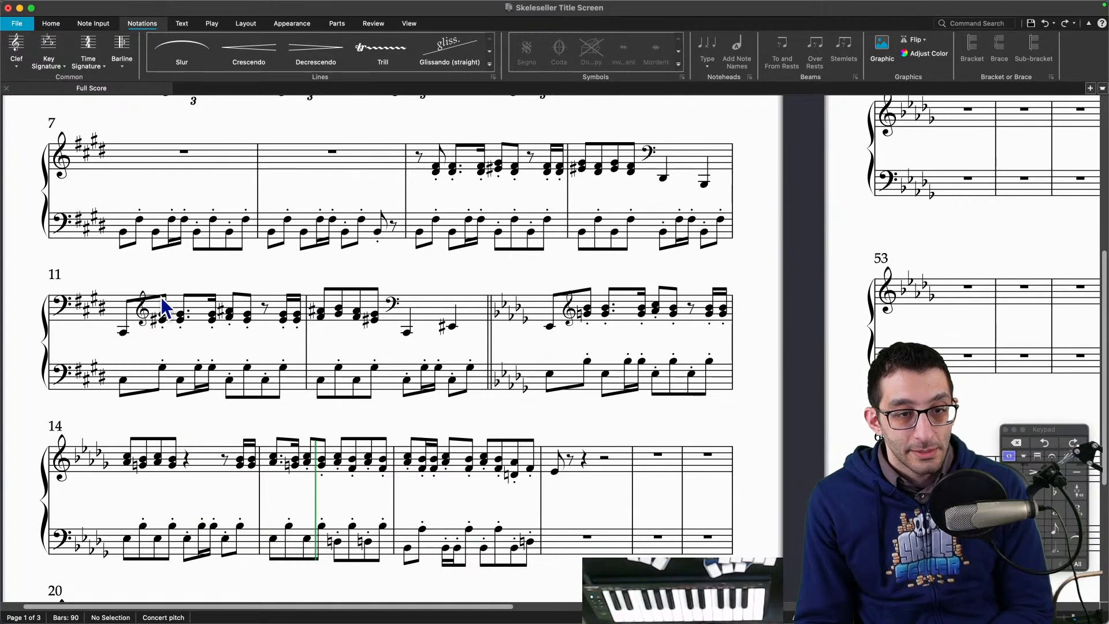
Step: Raise the right-hand beams on beat 1 of bars 11 and 13 so they clear the mid-bar treble clefs
left_click(160, 298)
left_click_drag(160, 298, 161, 289)
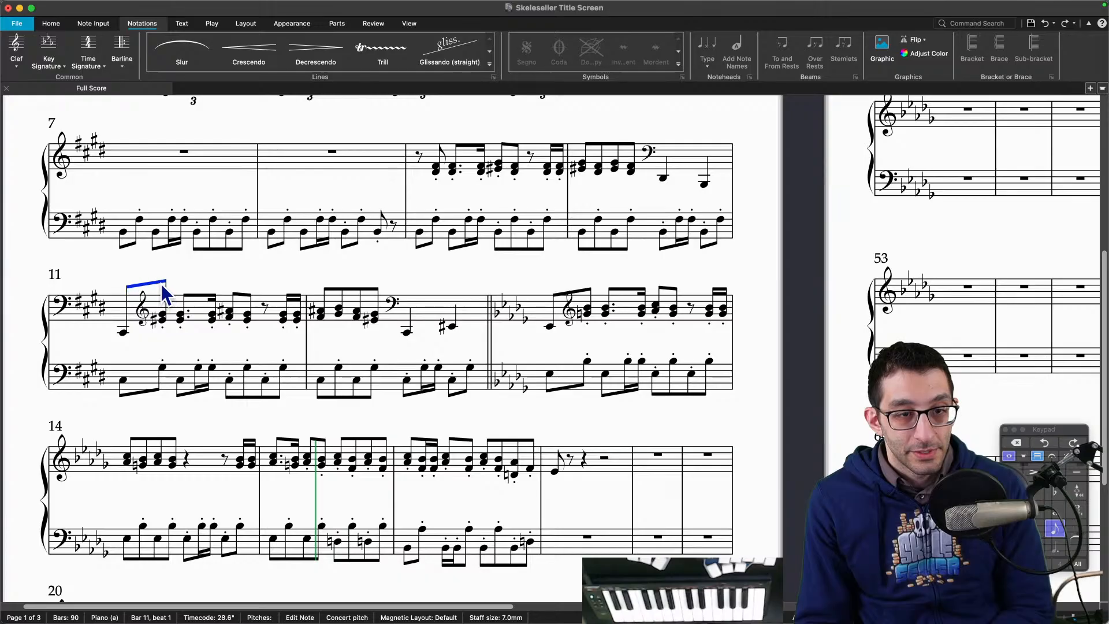
left_click(386, 279)
left_click(582, 303)
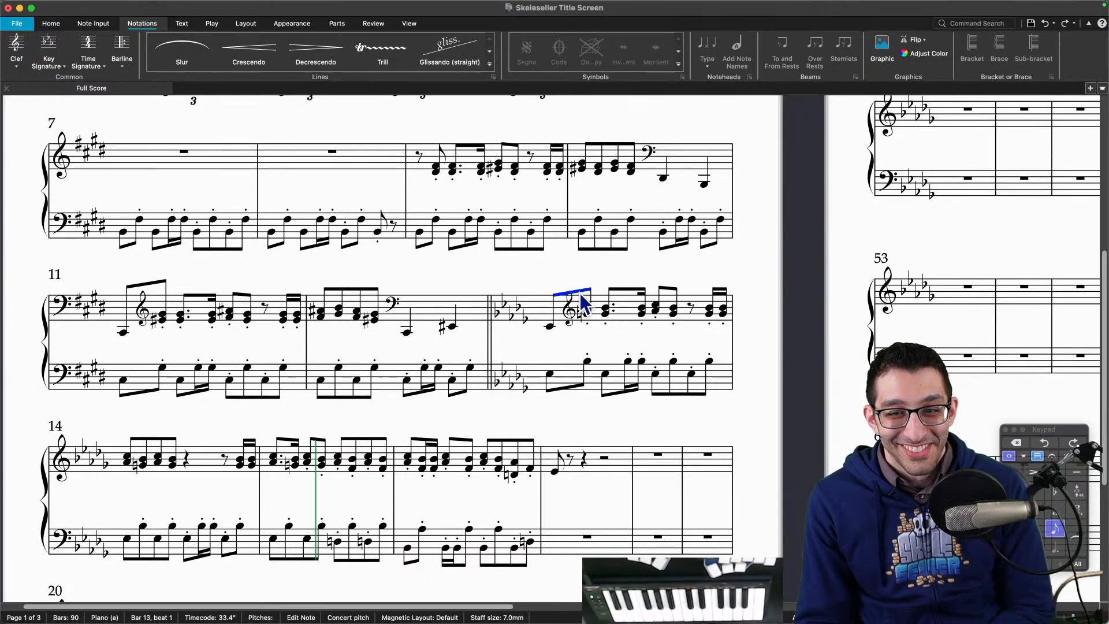
left_click(615, 276)
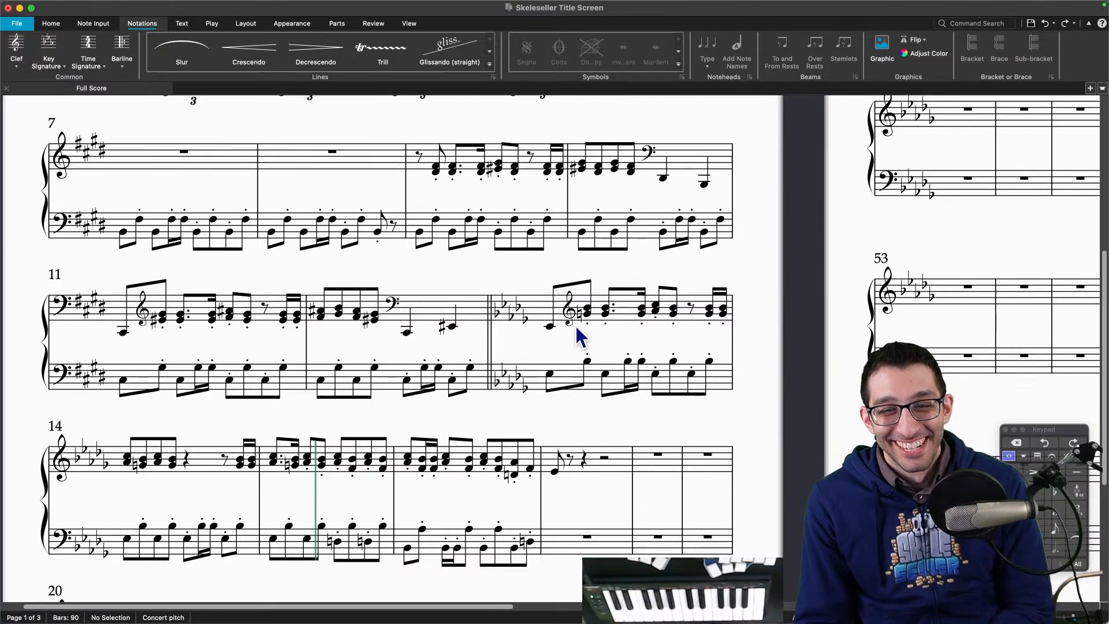
Step: Play back the score from the low right-hand note on bar 13 beat 1
left_click(550, 327)
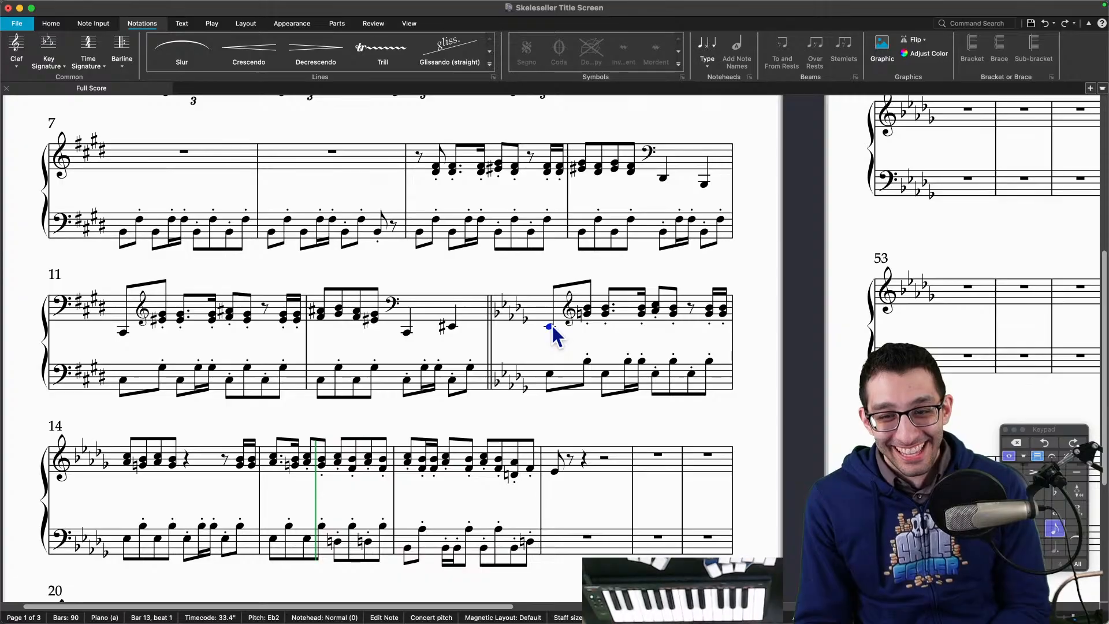
key("p")
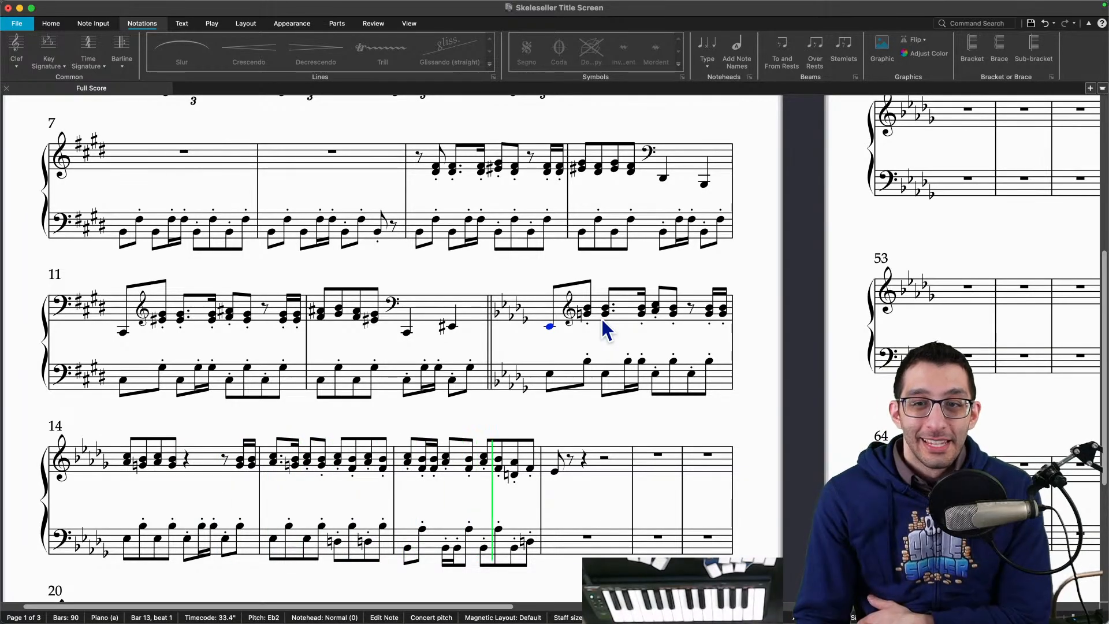
key("space")
left_click(575, 284)
key("Left")
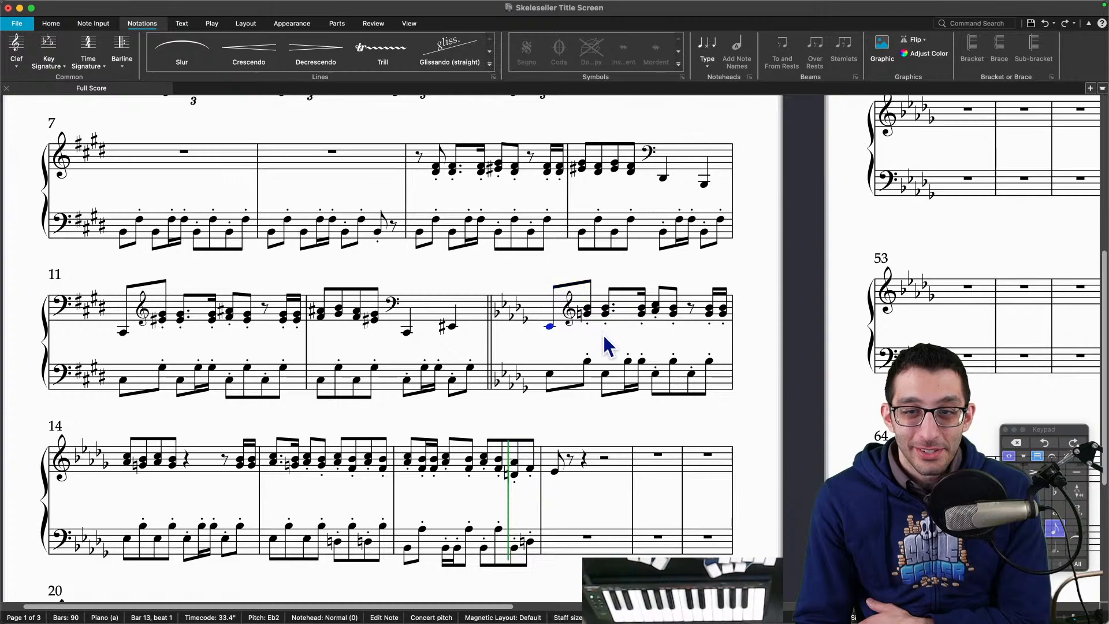
left_click(576, 288)
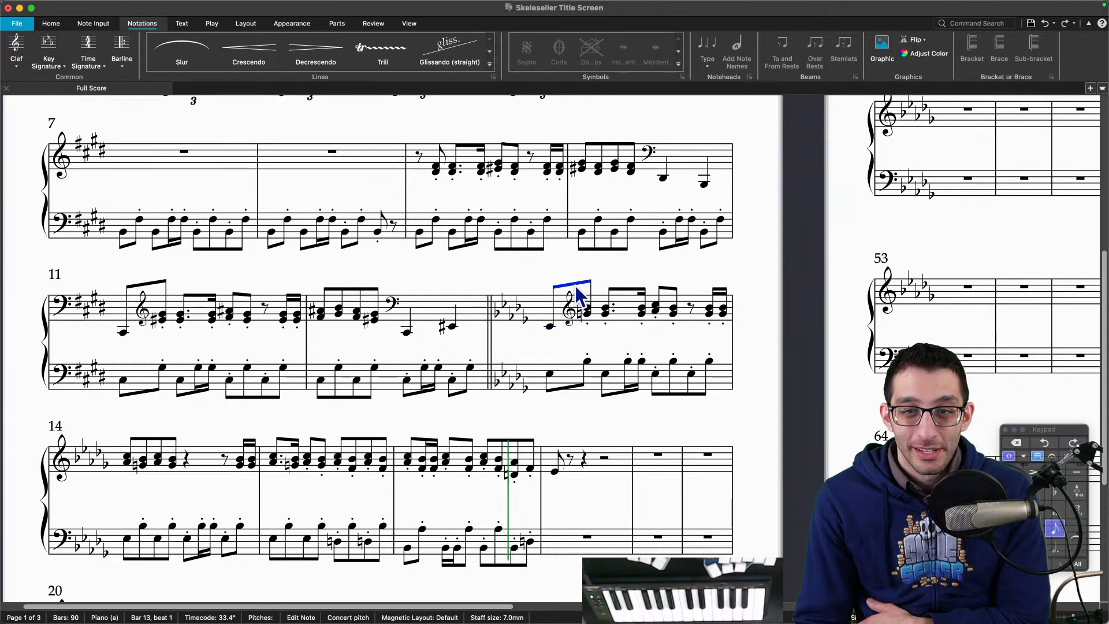
right_click(578, 295)
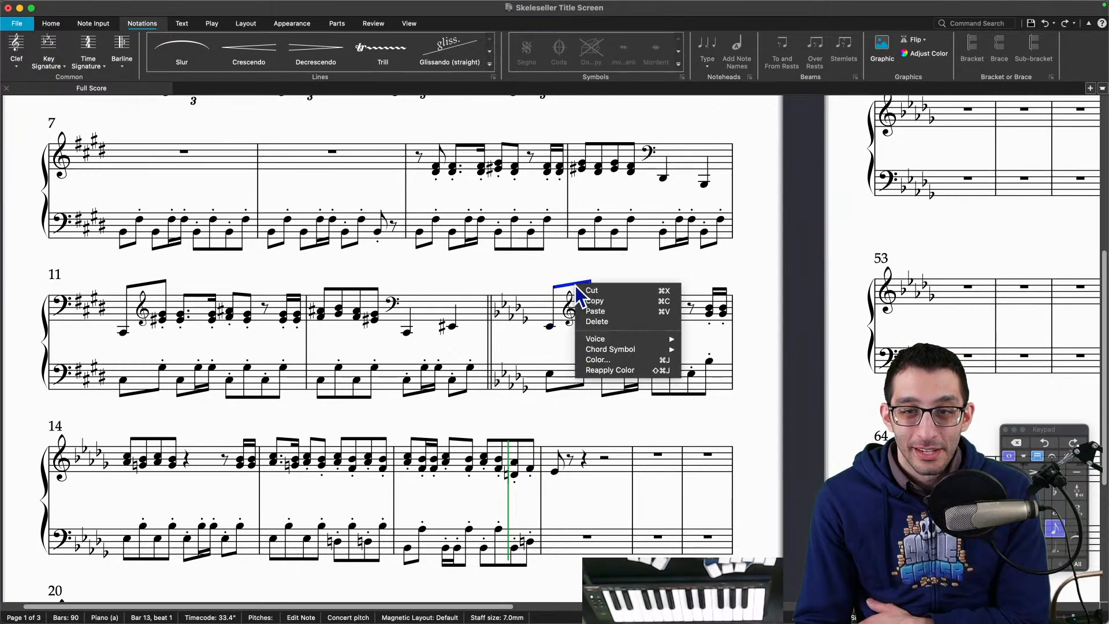
left_click(544, 279)
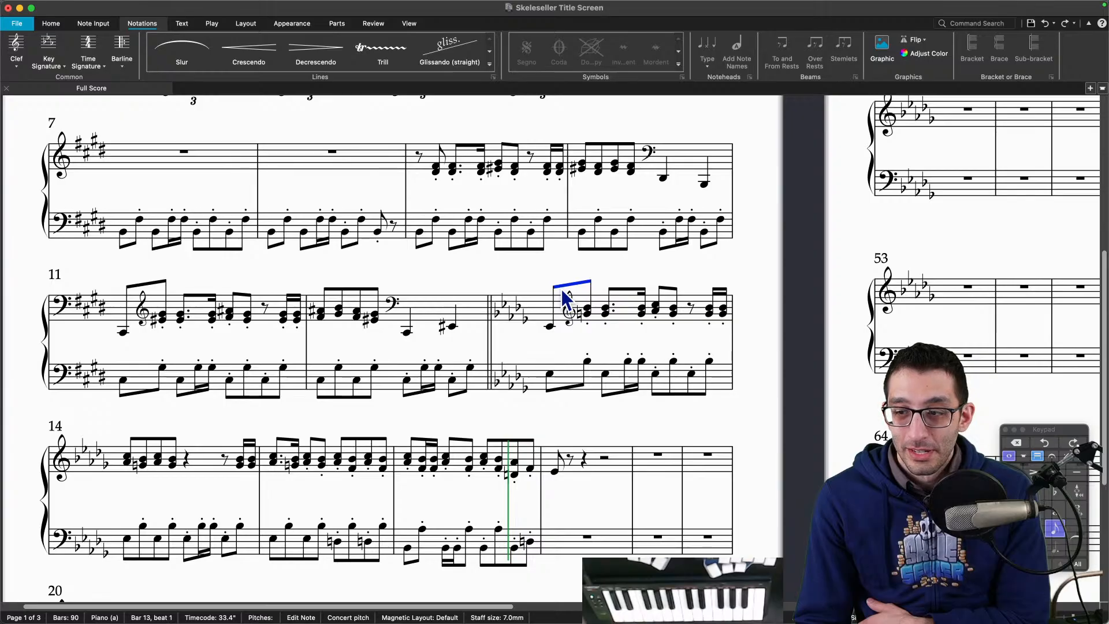
key("Escape")
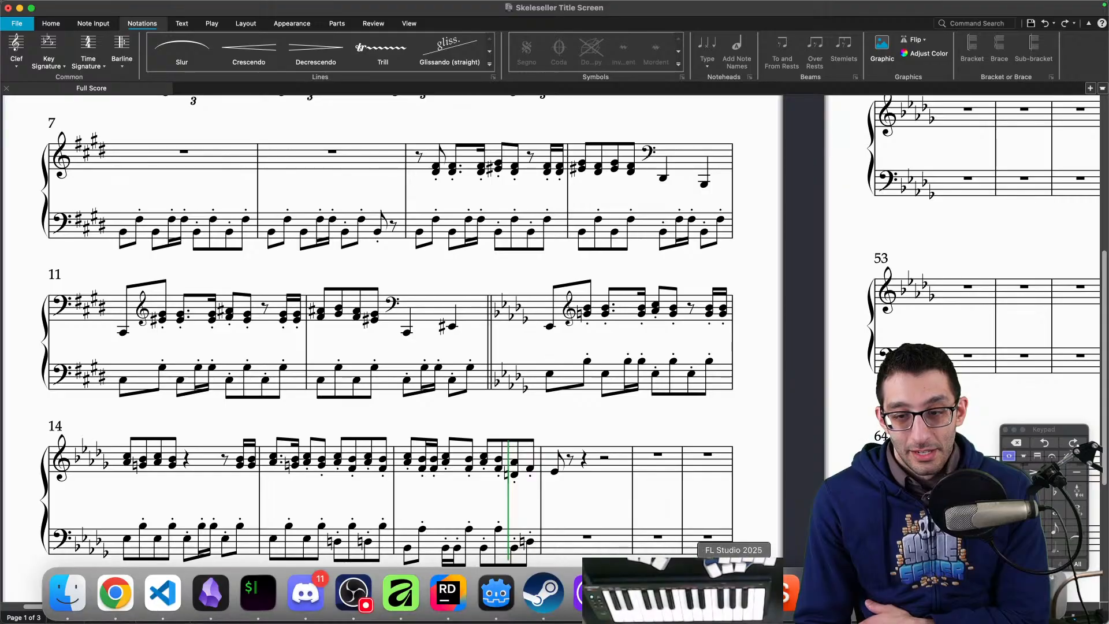
Step: Switch to FL Studio and look over the Xylophone notes in Pattern 2 and the Close Grand notes in Pattern 3
left_click(735, 595)
scroll(749, 284, "right", 4)
scroll(748, 285, "up", 2)
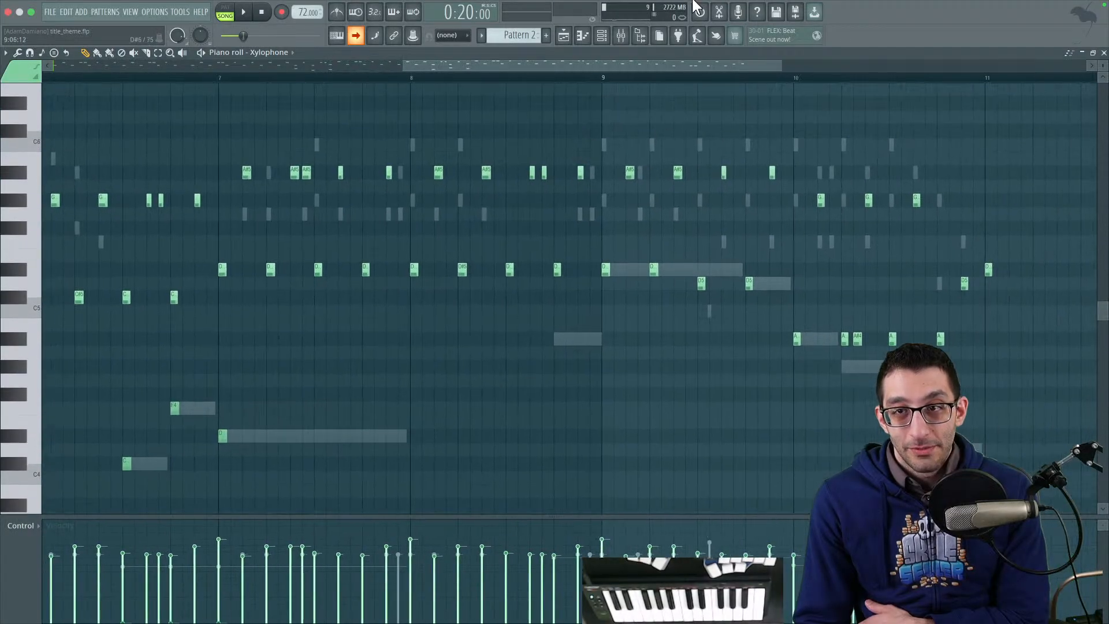
mouse_move(873, 11)
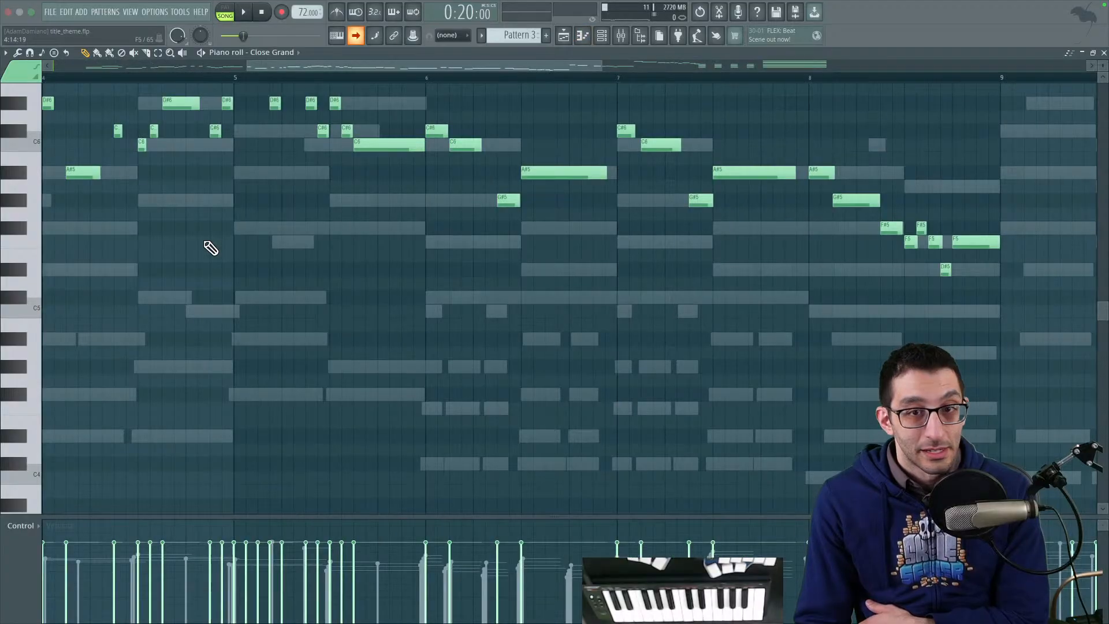
left_click_drag(210, 245, 614, 391)
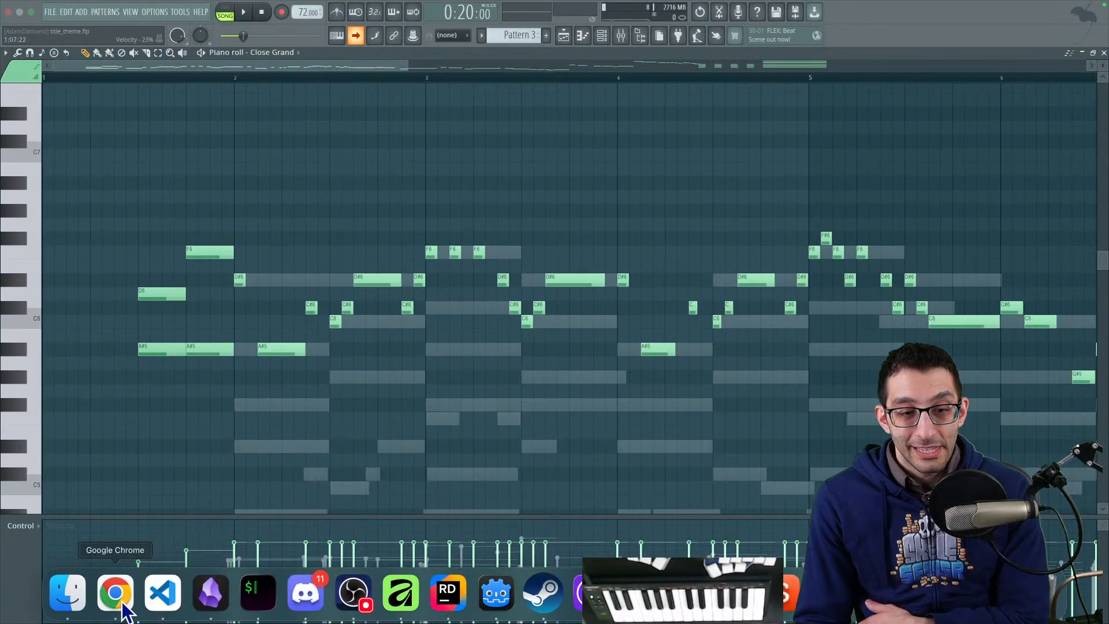
Step: Switch to Chrome and review the TODO document's list of music tracks and how long town track 1 takes to make
left_click(116, 613)
left_click_drag(509, 338, 570, 364)
mouse_move(638, 606)
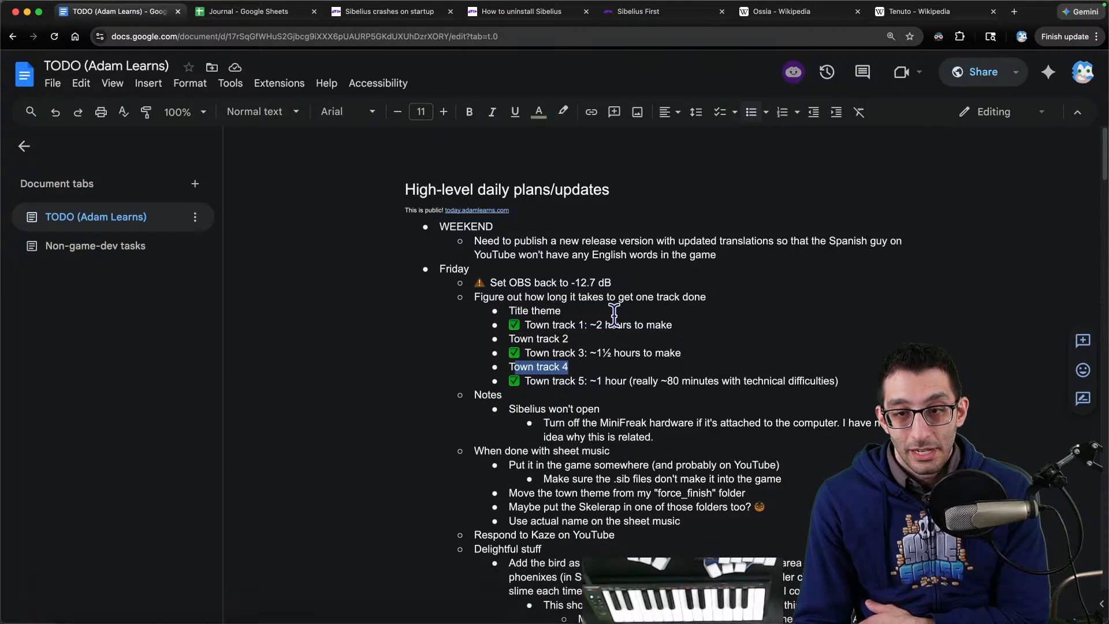
left_click_drag(587, 325, 709, 332)
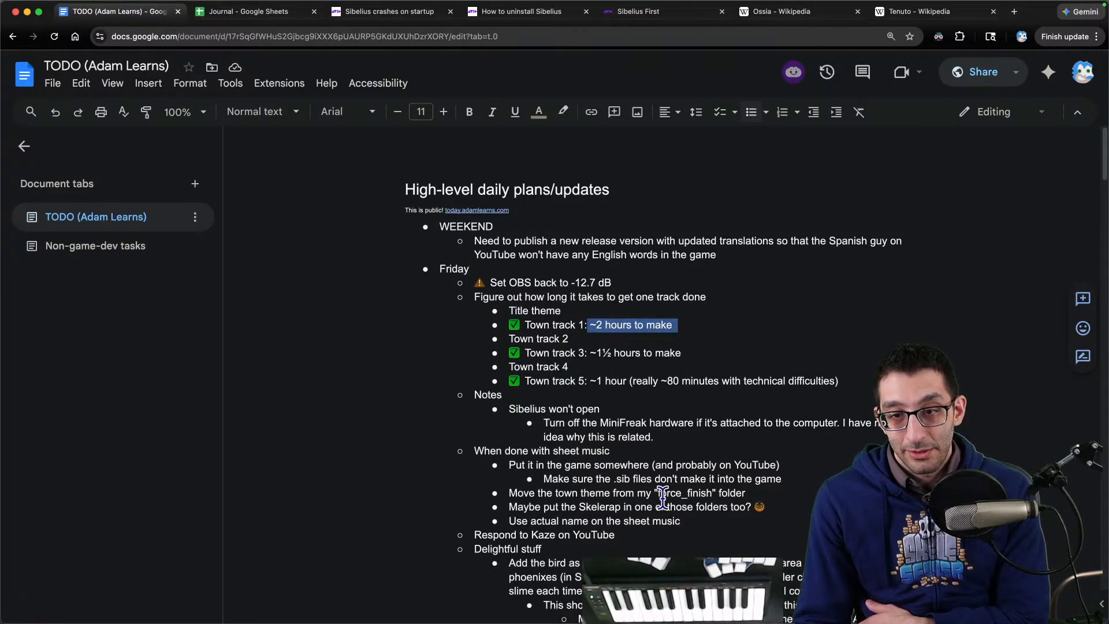
mouse_move(638, 603)
left_click(734, 592)
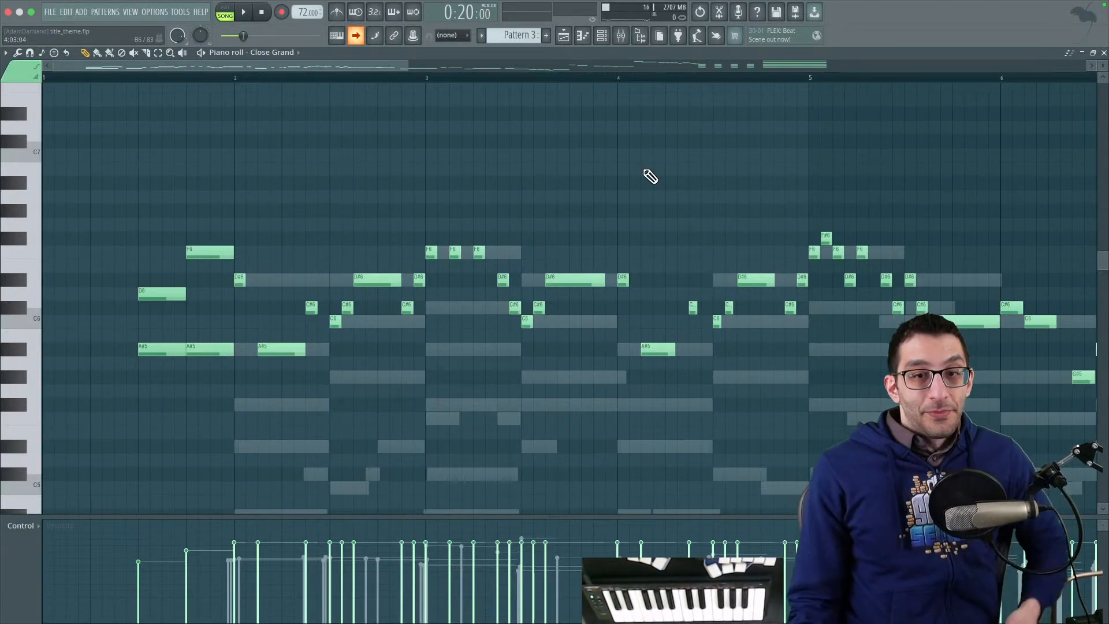
mouse_move(495, 615)
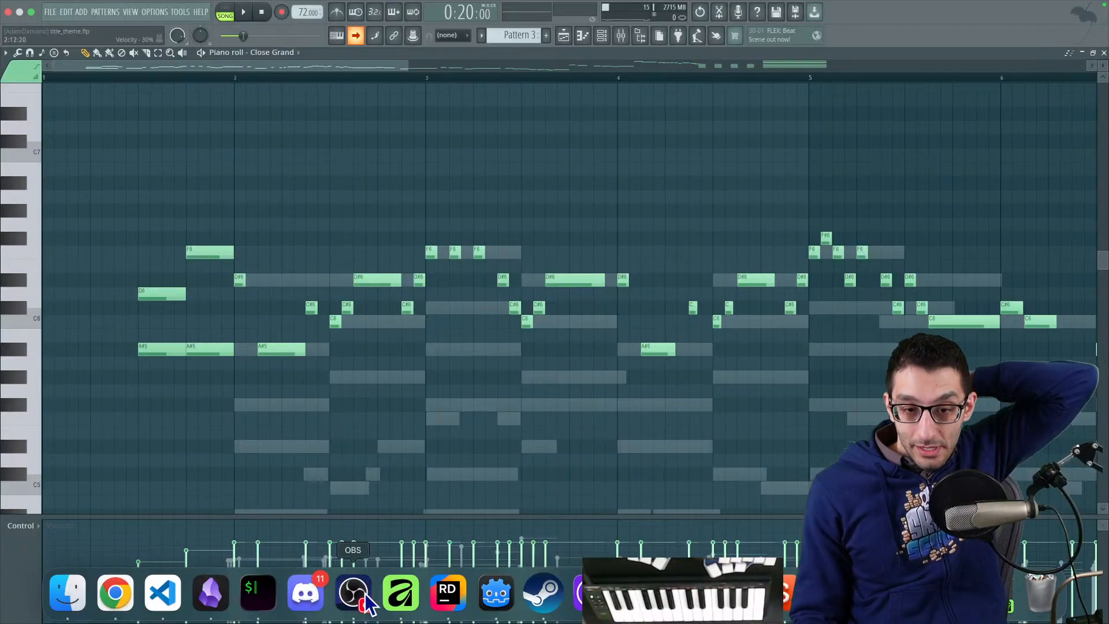
left_click(126, 598)
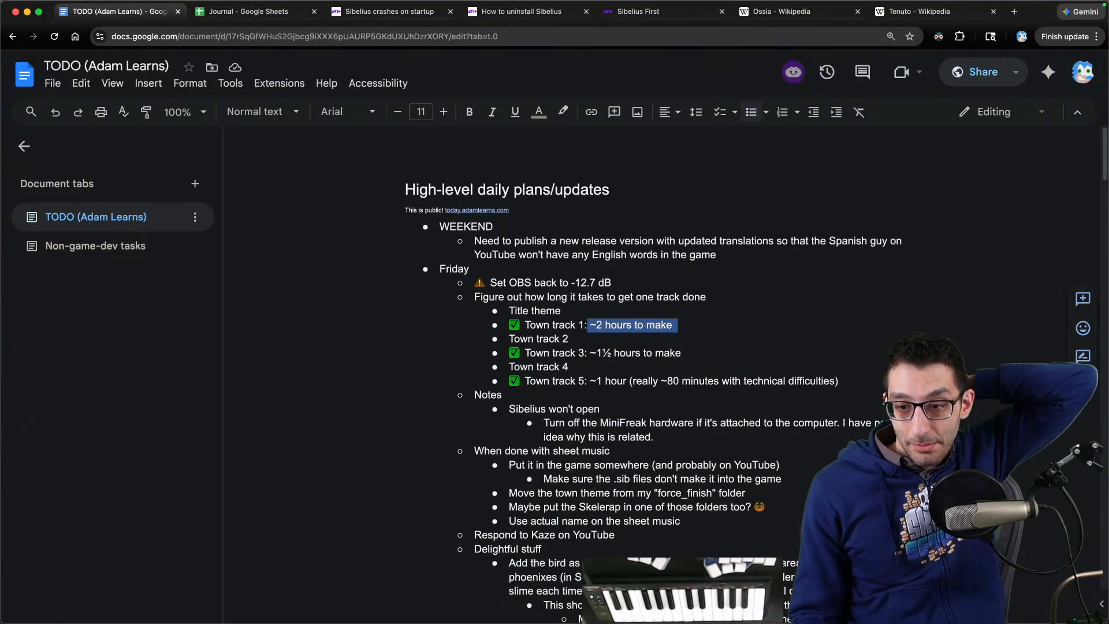
Step: Switch to FL Studio and look through the Close Grand part in Pattern 3, checking the tempo of that section
left_click(733, 595)
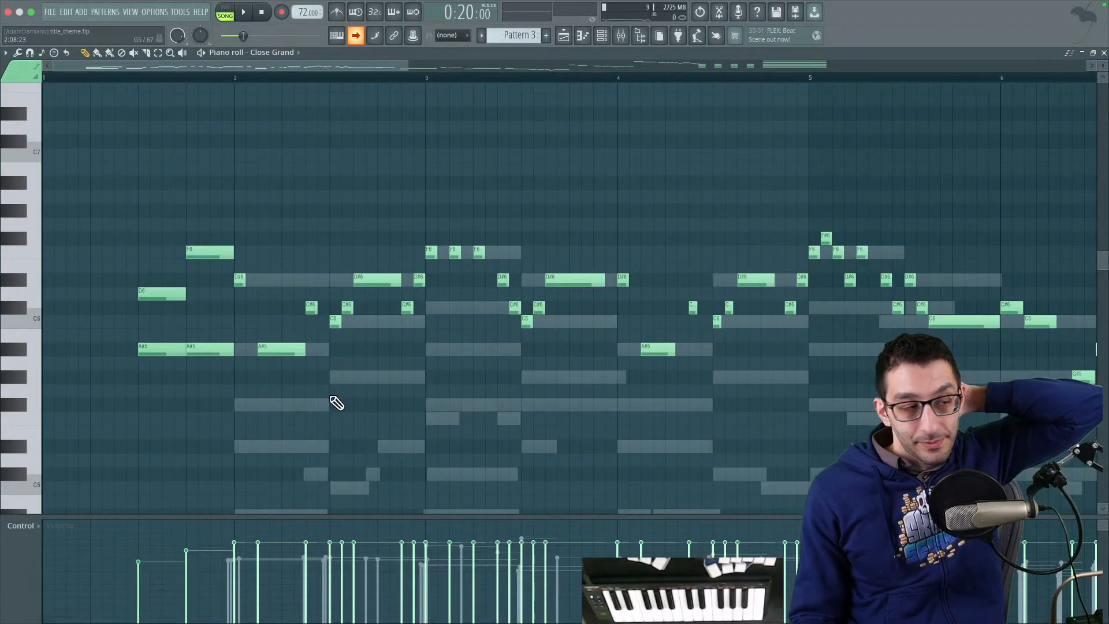
scroll(135, 262, "right", 4)
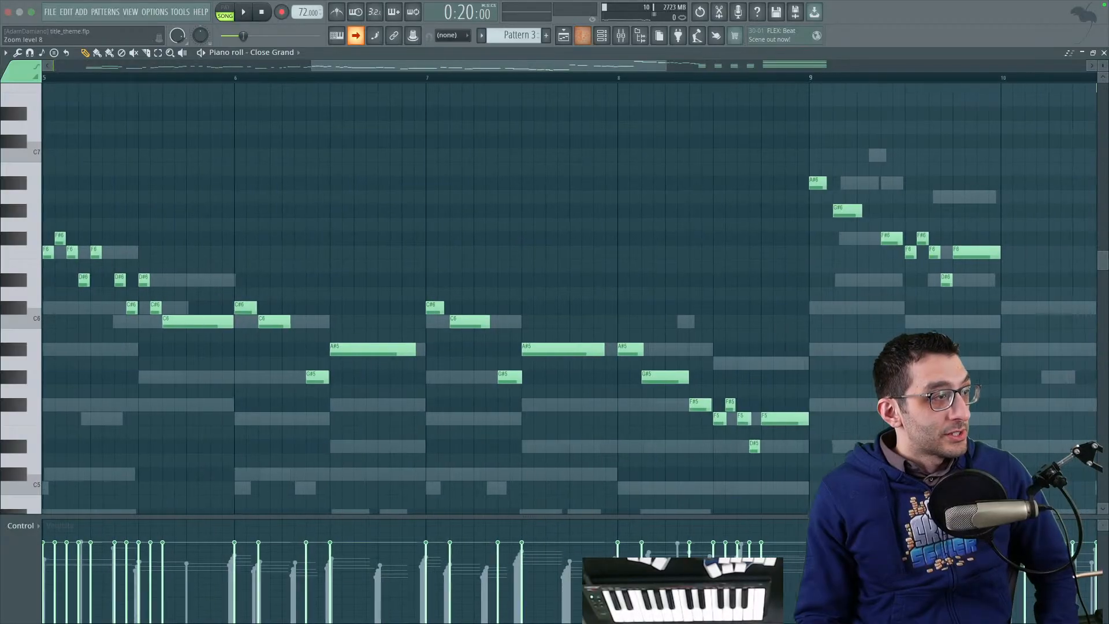
left_click_drag(259, 306, 837, 203)
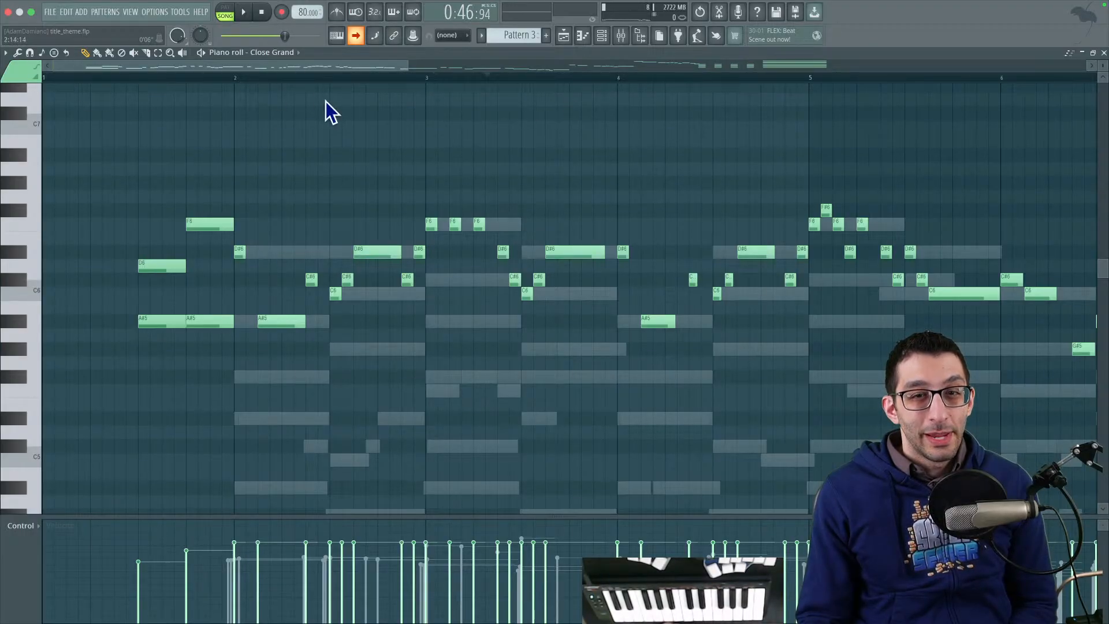
key("space")
mouse_move(735, 606)
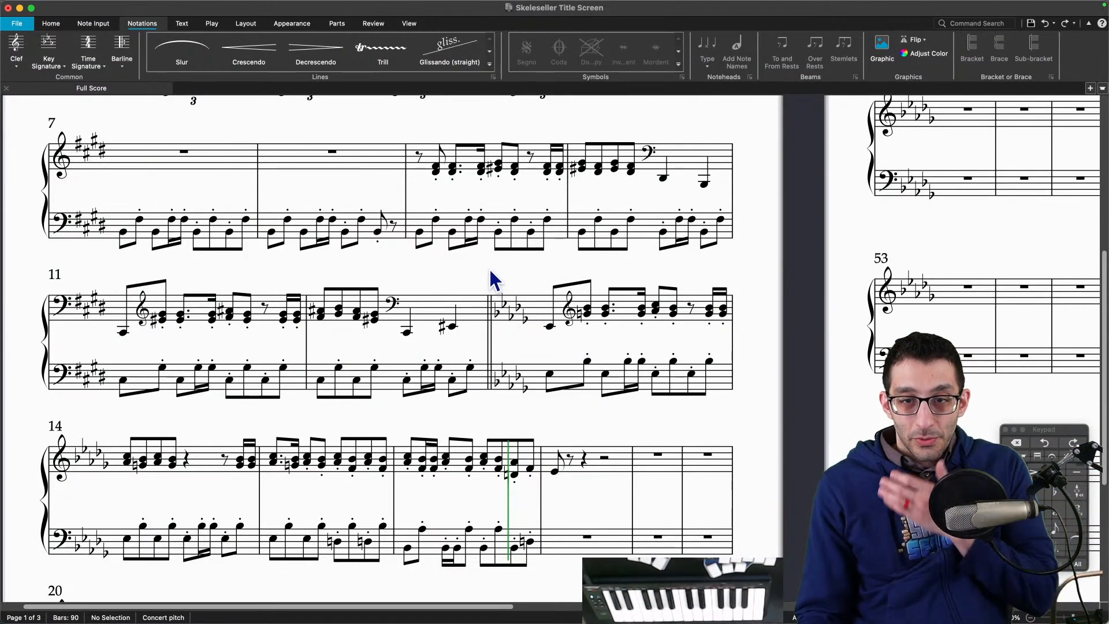
Step: In Sibelius, copy the quarter-note tempo mark from bar 6 to the start of bar 17 and set it to 80
left_click_drag(489, 277, 471, 417)
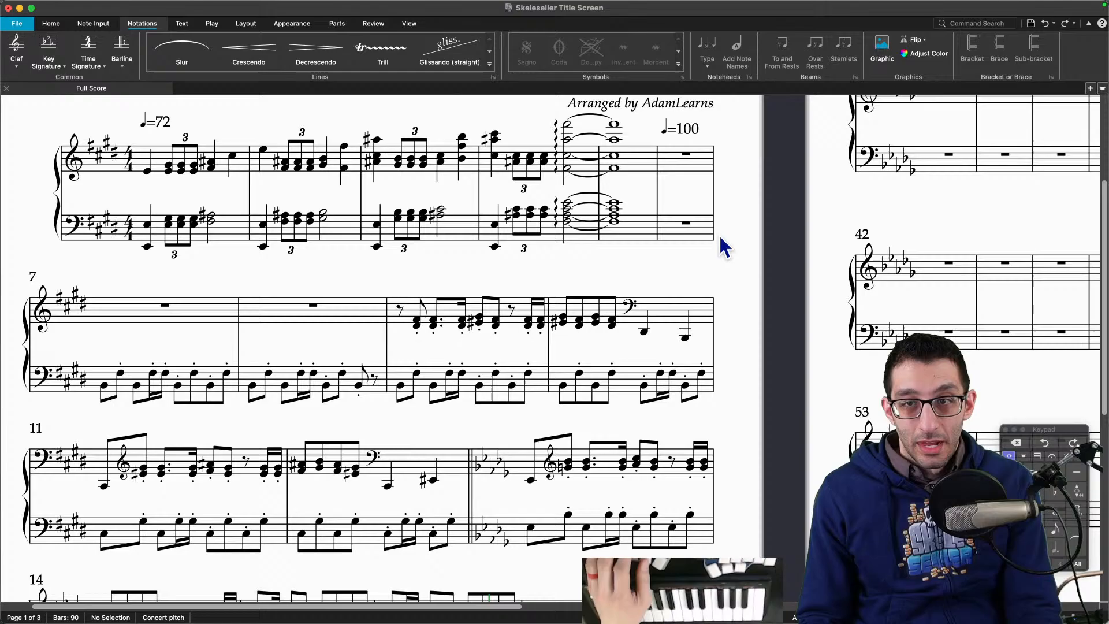
left_click(687, 137)
scroll(745, 404, "down", 5)
scroll(734, 380, "down", 3)
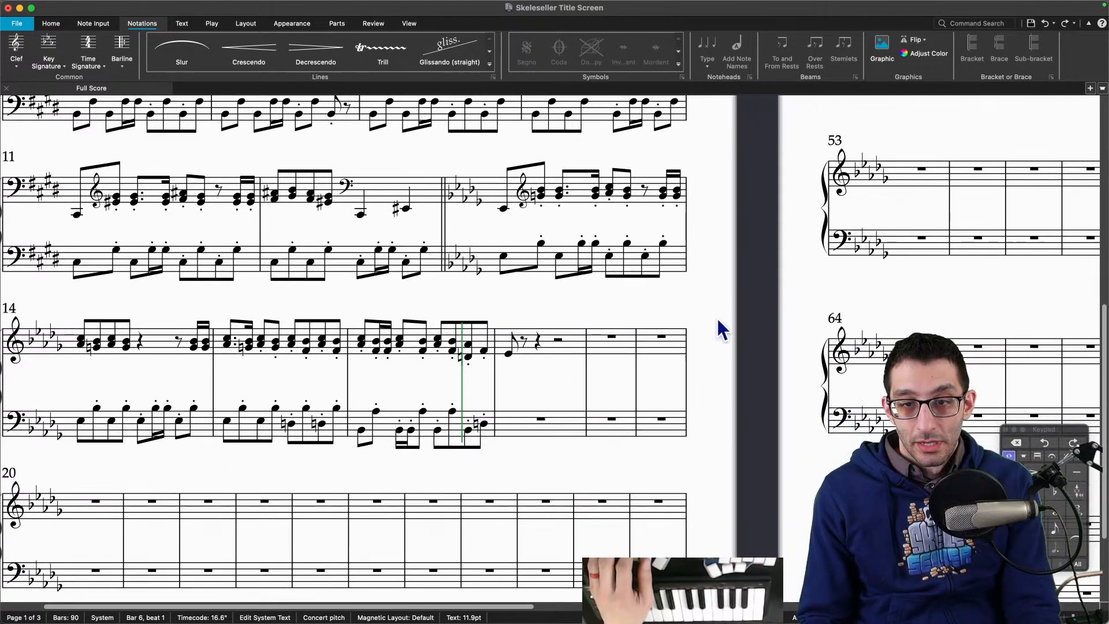
key("Escape")
key("super+v")
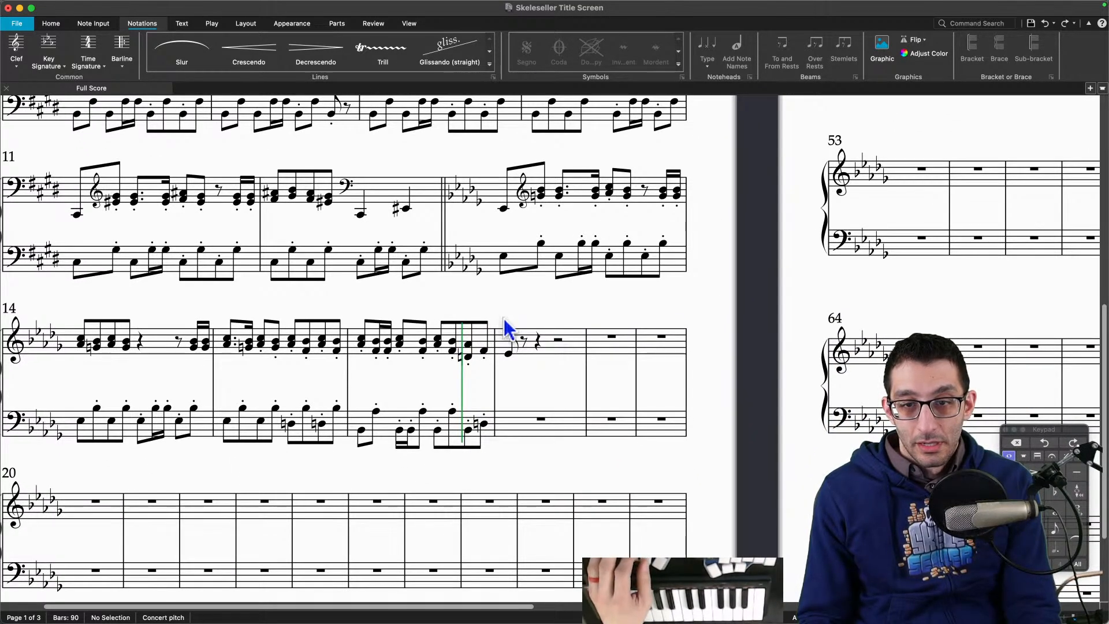
left_click(503, 318)
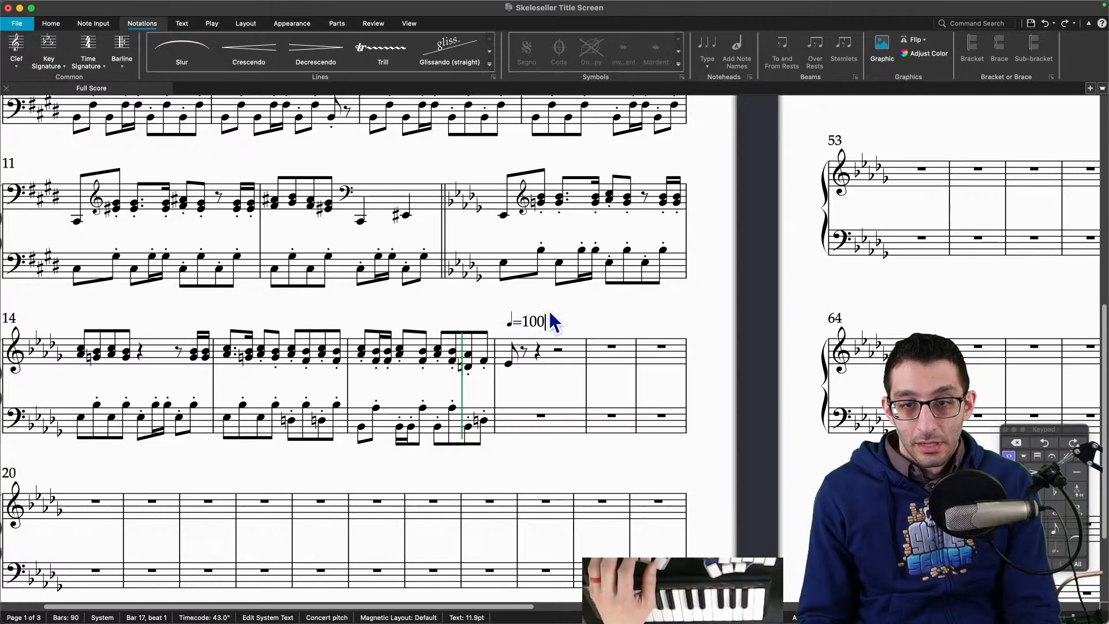
key("Escape")
key("Escape")
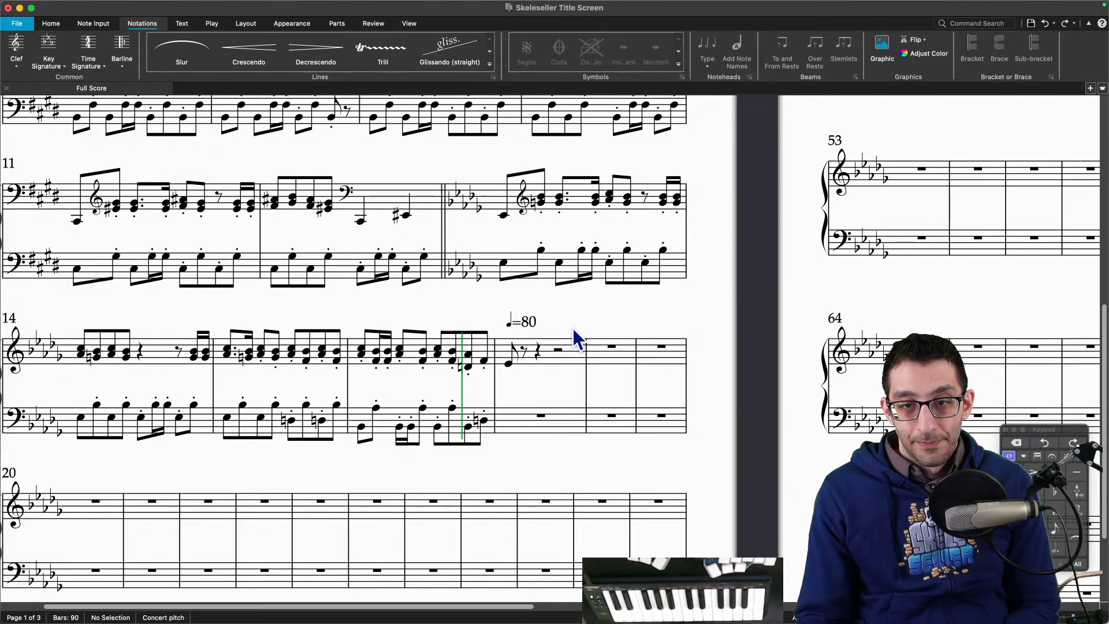
Step: Add a rit. line over the right-hand notes of bar 16 and play the score back from bar 15
left_click(195, 353)
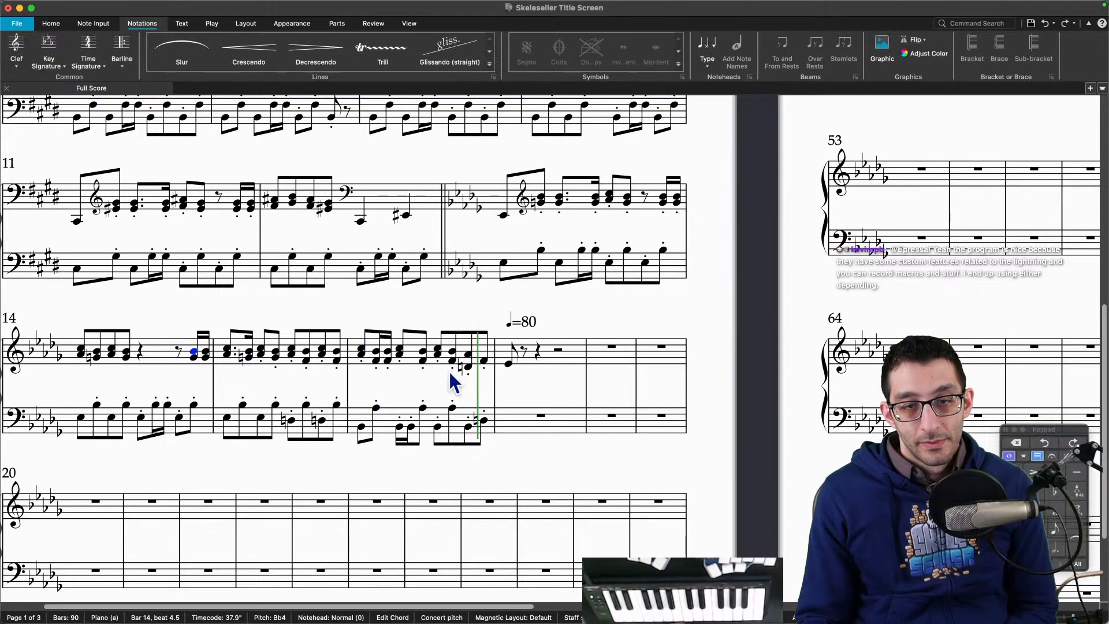
left_click(356, 352)
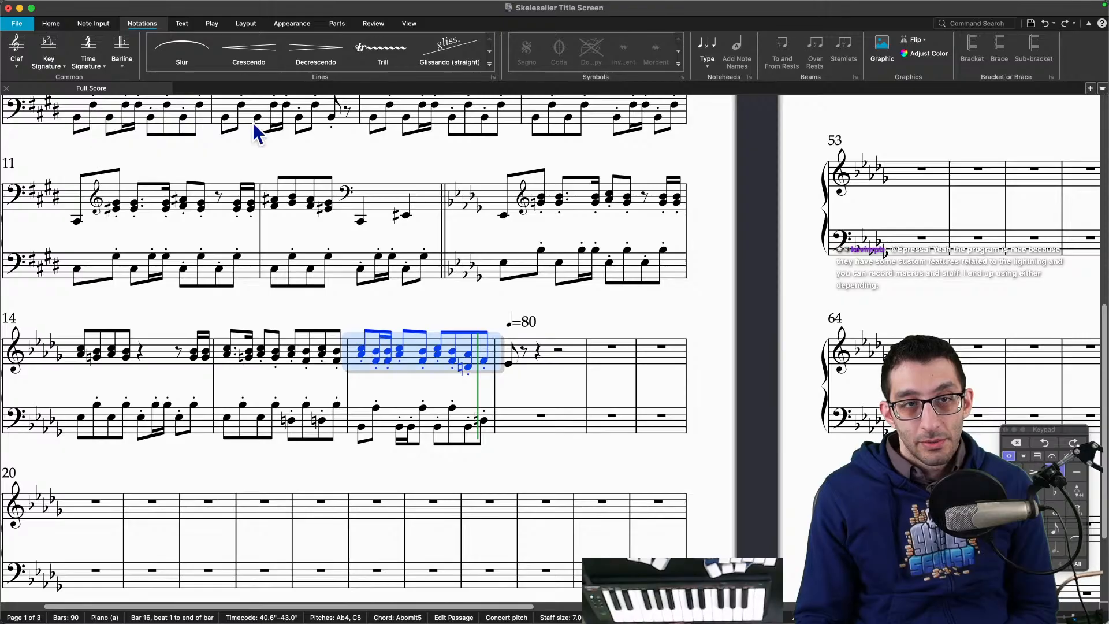
left_click(490, 66)
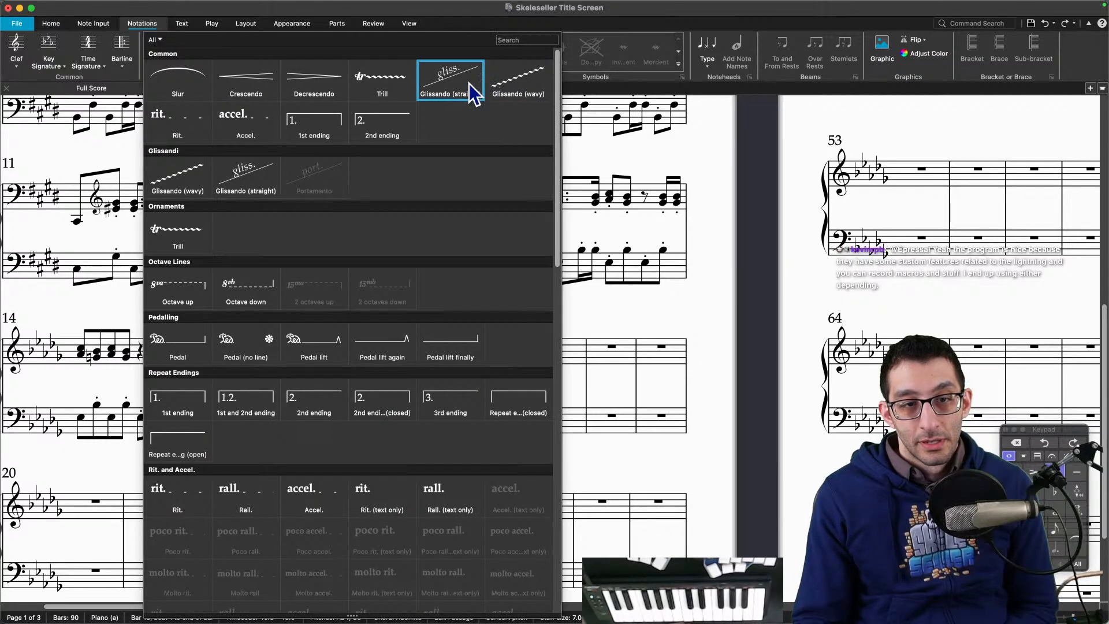
left_click(198, 141)
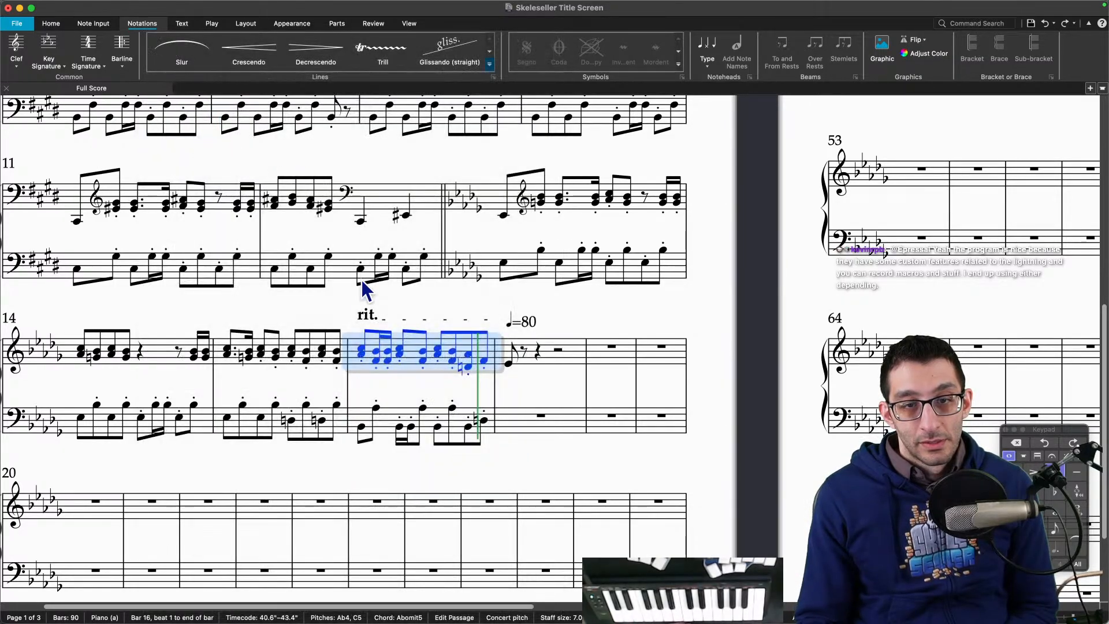
left_click(229, 357)
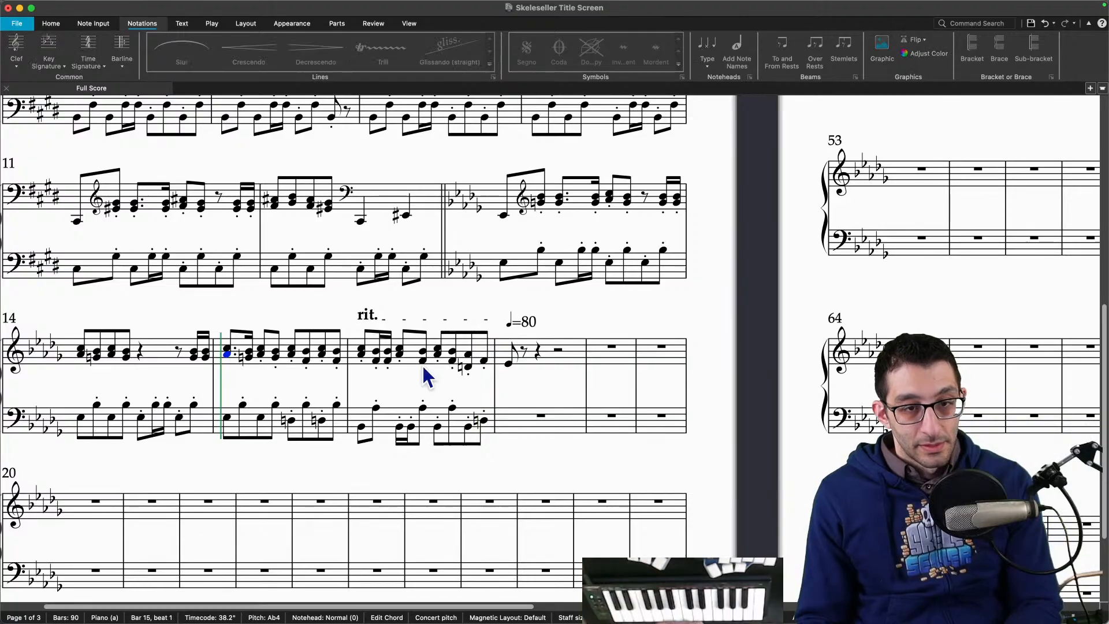
key("space")
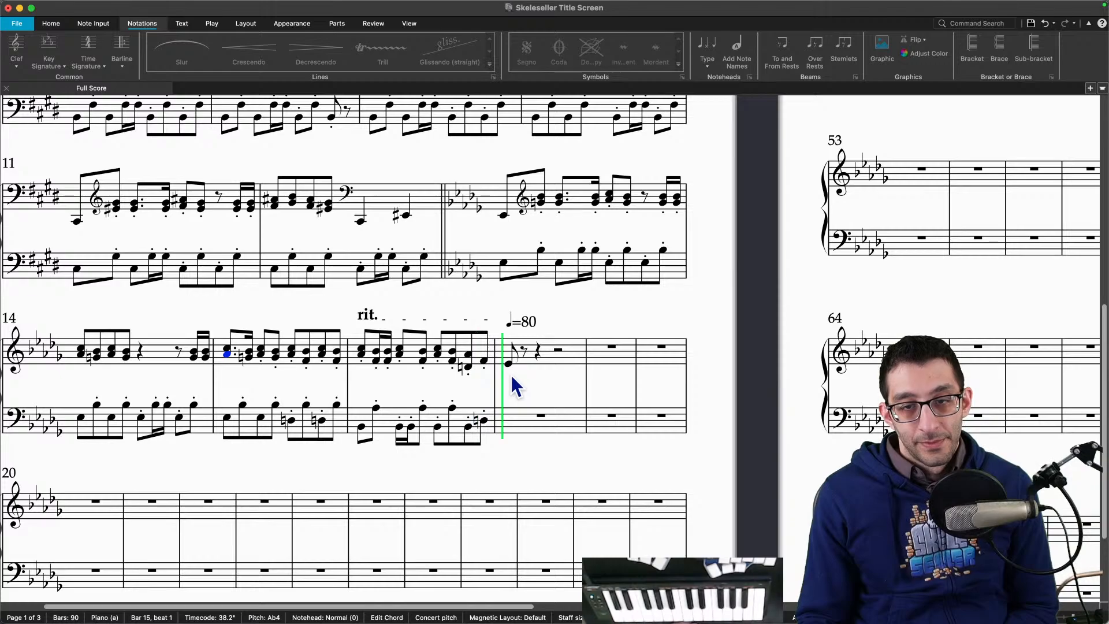
key("space")
Step: Switch to FL Studio and listen to the opening Close Grand notes of Pattern 3 from just before bar 2
mouse_move(684, 612)
left_click(735, 596)
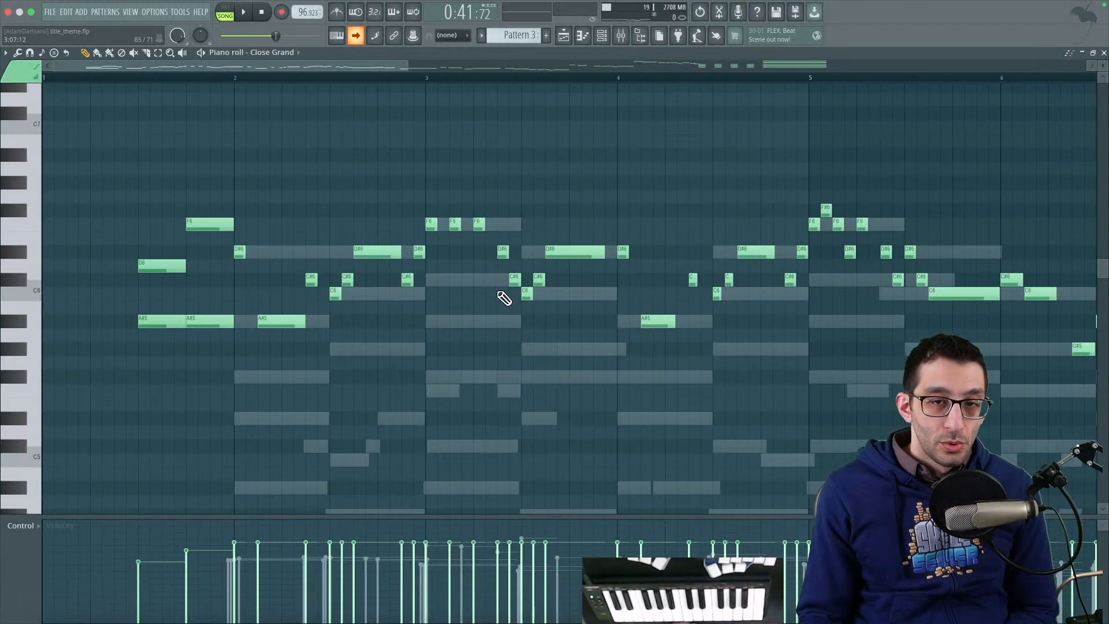
scroll(300, 225, "down", 1)
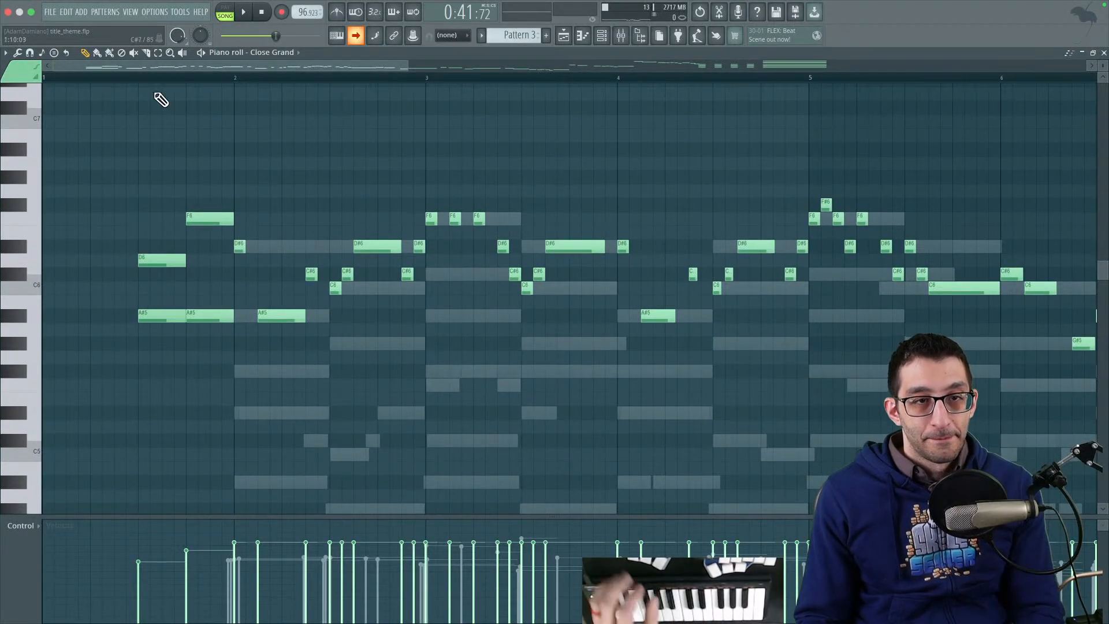
left_click(138, 78)
key("space")
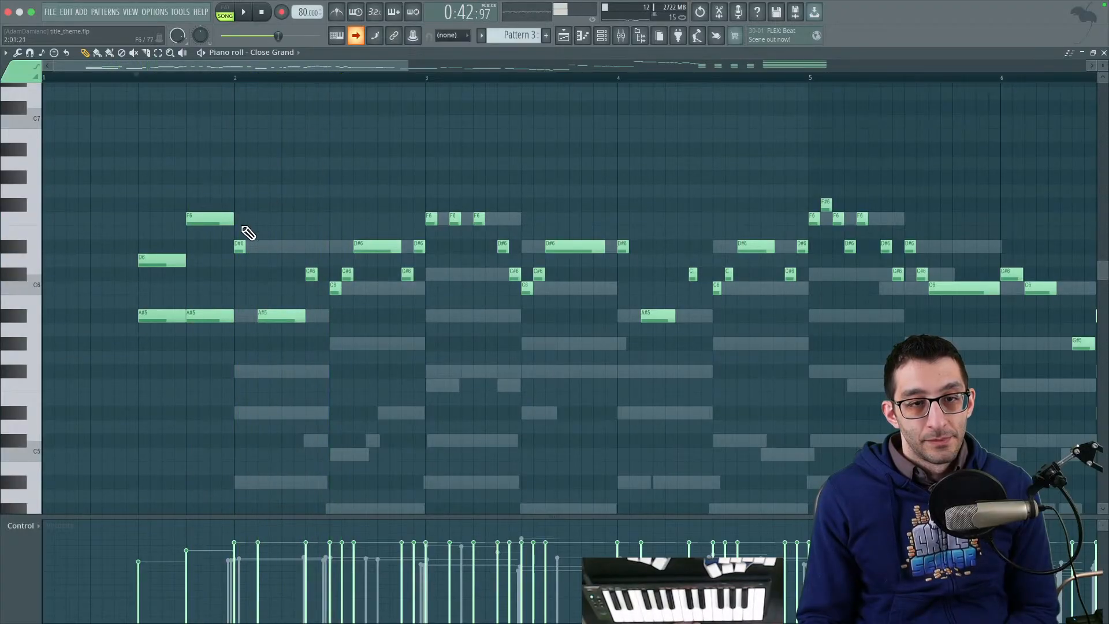
key("space")
left_click(245, 79)
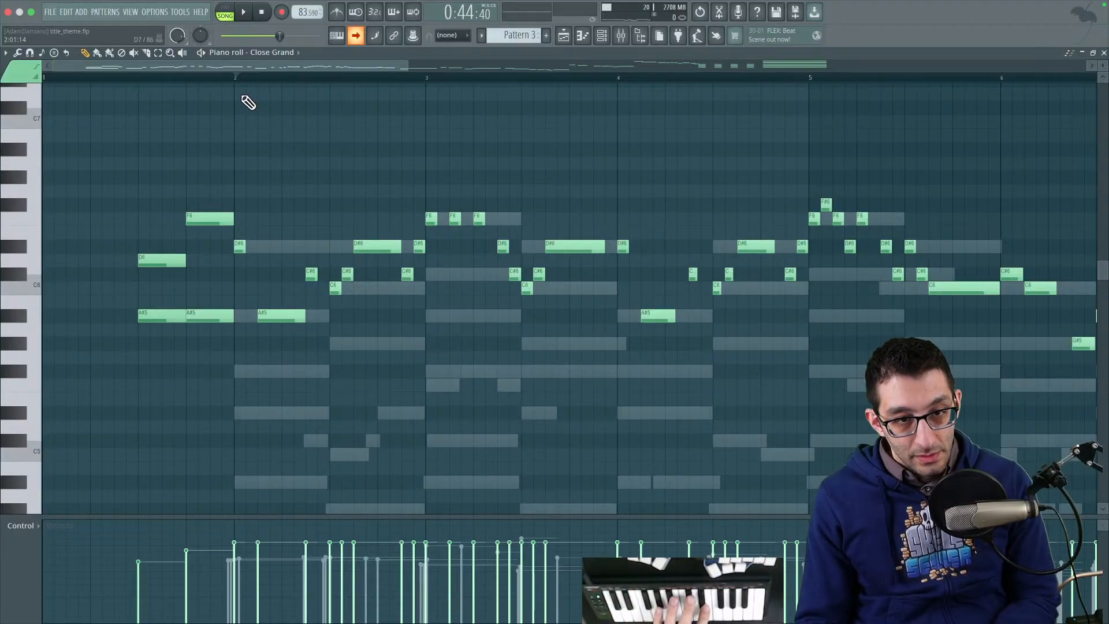
key("space")
key("space")
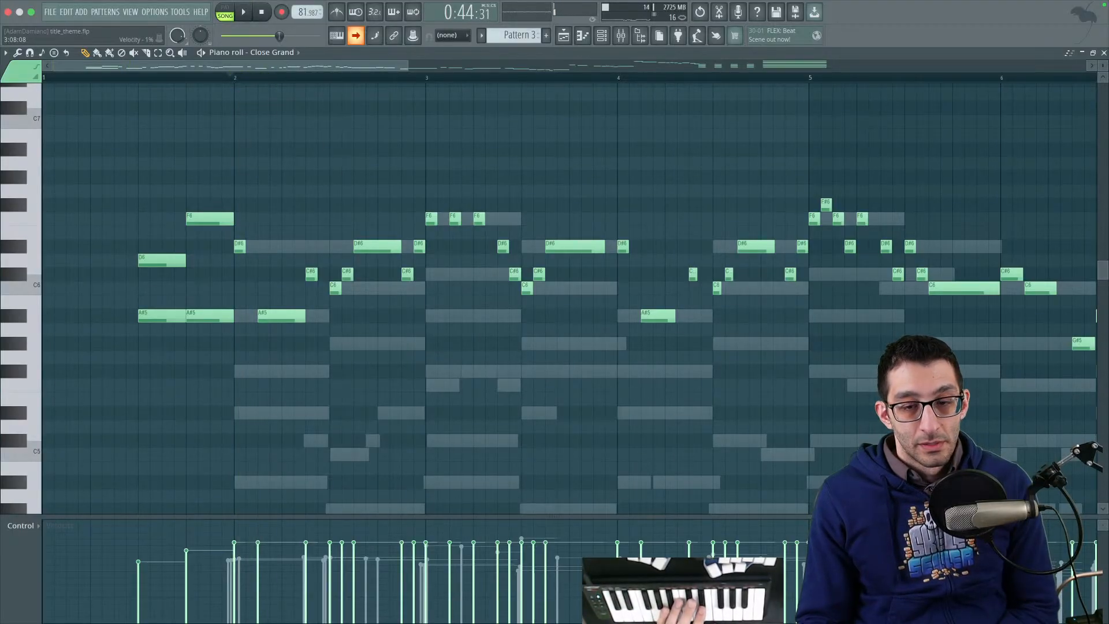
Step: In Sibelius, fill bar 17 of the right hand with a quarter-note Eb5, a half-note Bb4 and a quarter-note Db5
mouse_move(638, 613)
left_click(590, 596)
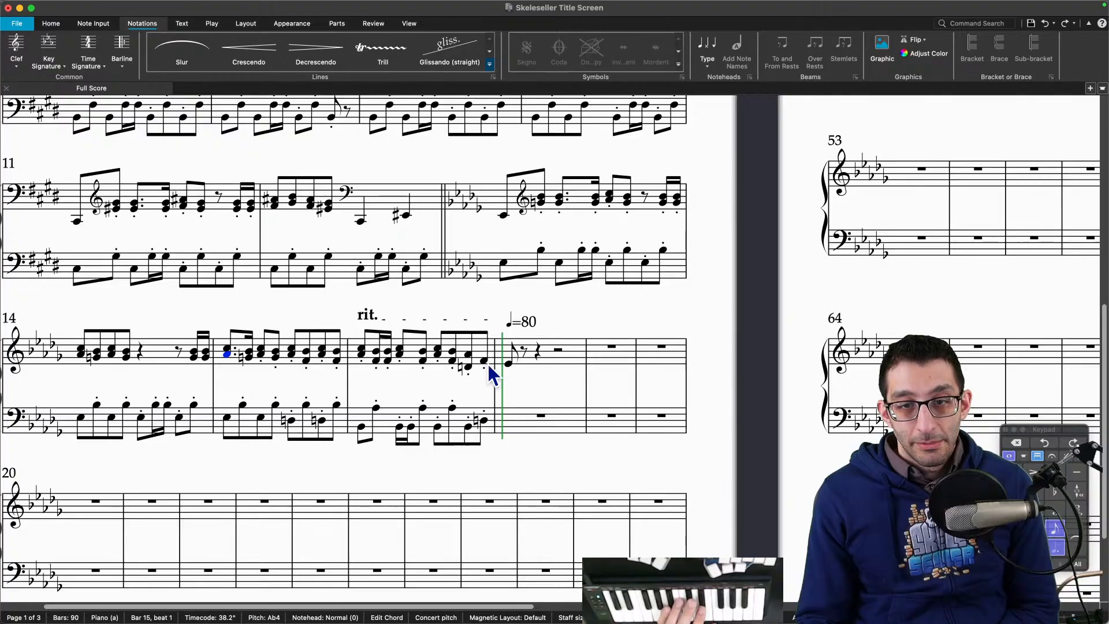
left_click(509, 363)
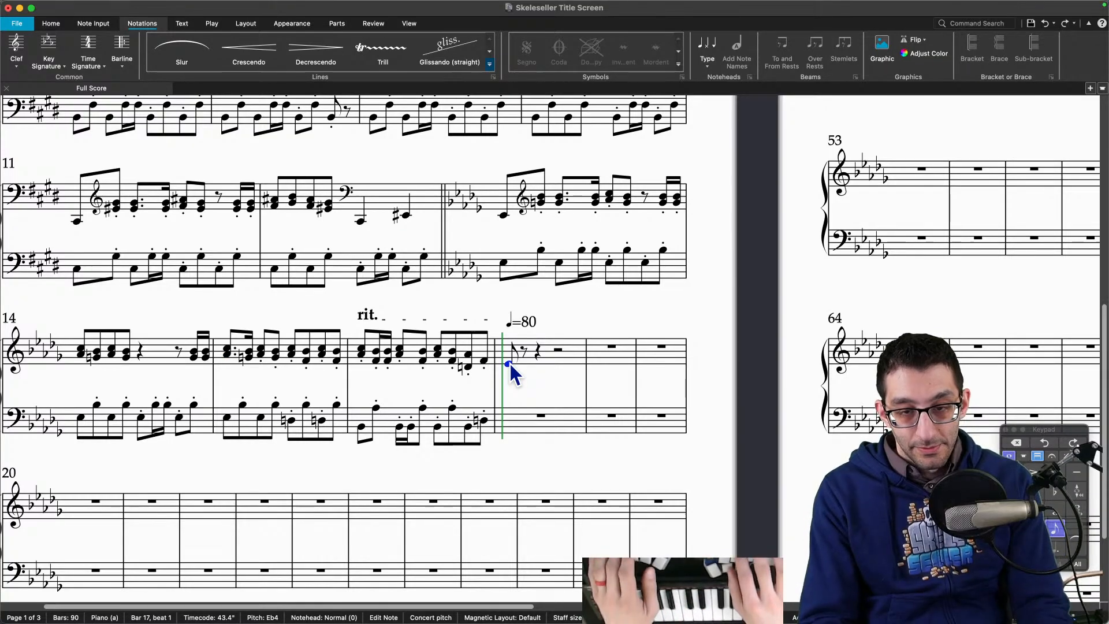
key("Right")
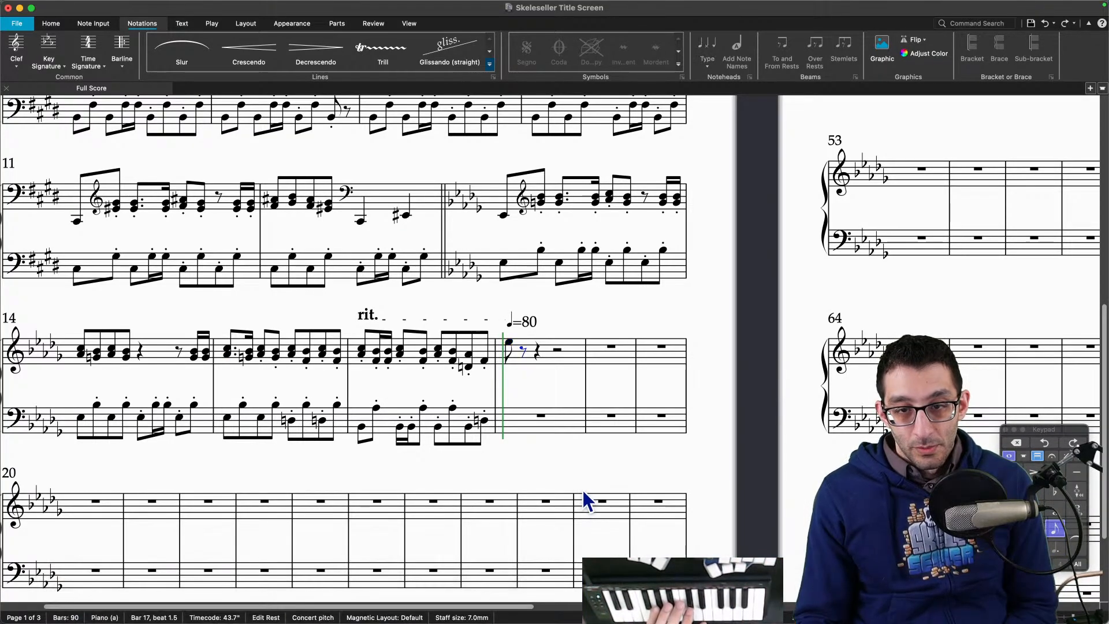
key("Delete")
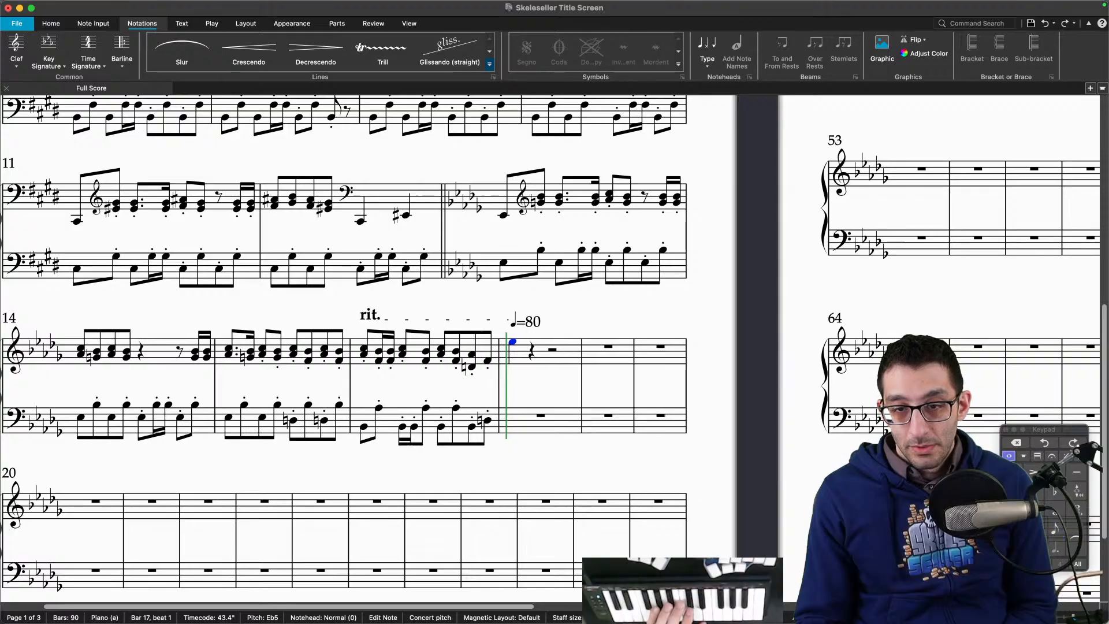
key("b")
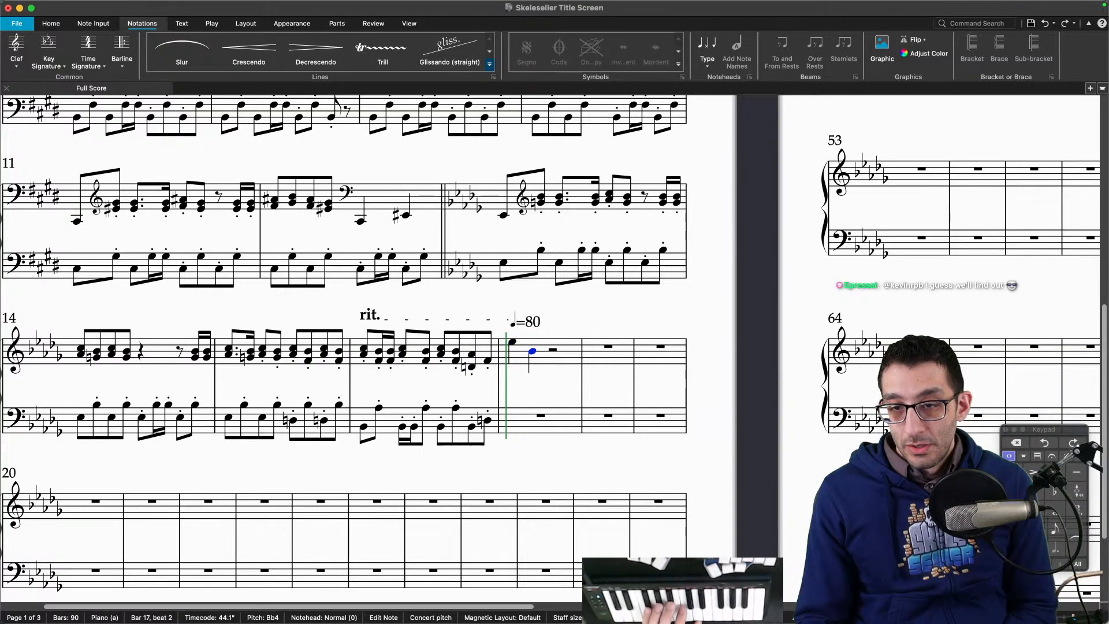
key("7")
key("Right")
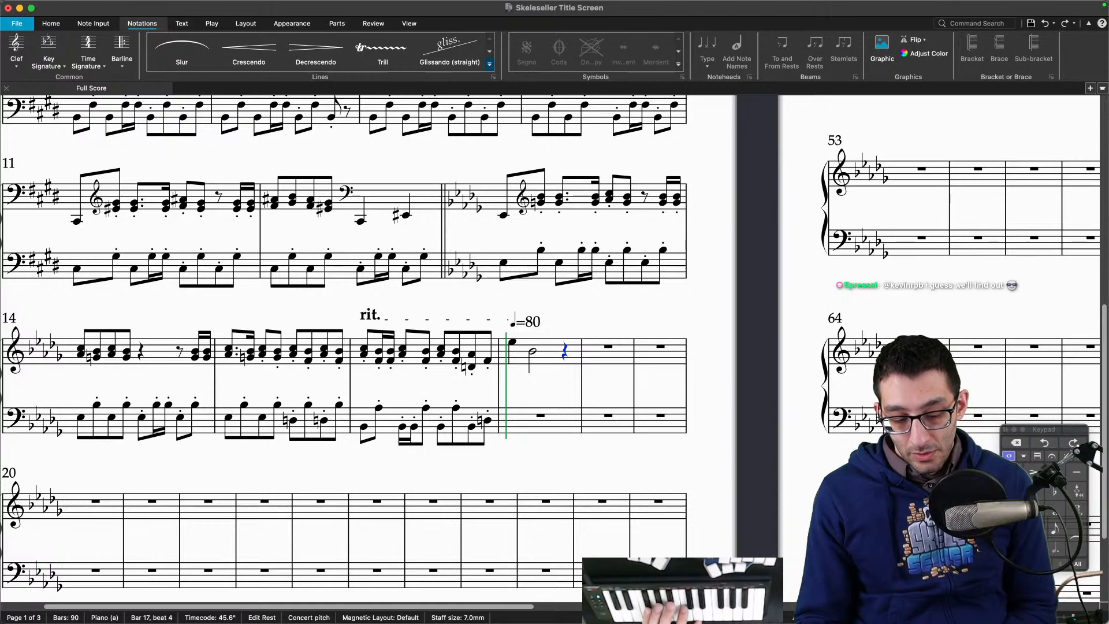
key("d")
key("Right")
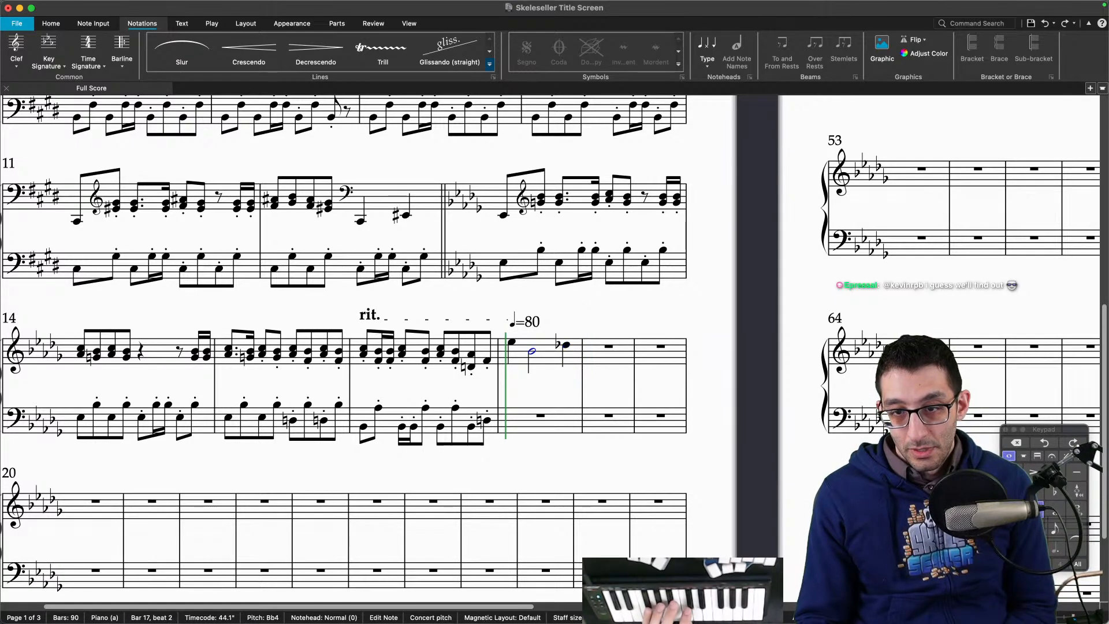
Step: Fill bar 18 of the right hand with eighth notes C5 and Db5, a half-note Eb5, and eighth notes Db5 and Eb5
key("4")
key("c")
key("d")
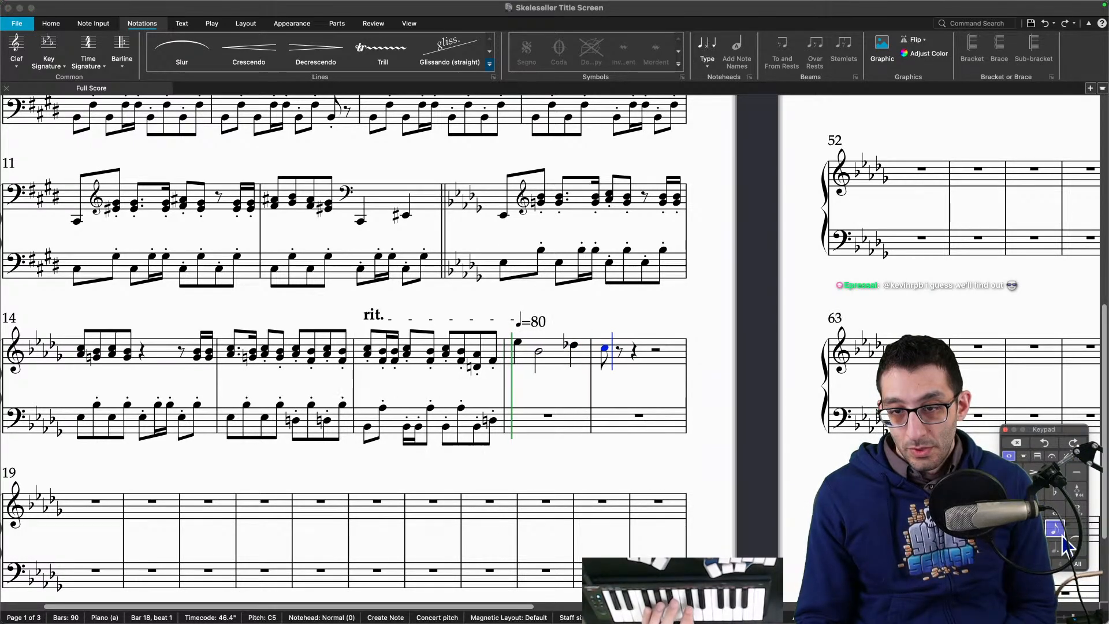
key("6")
key("e")
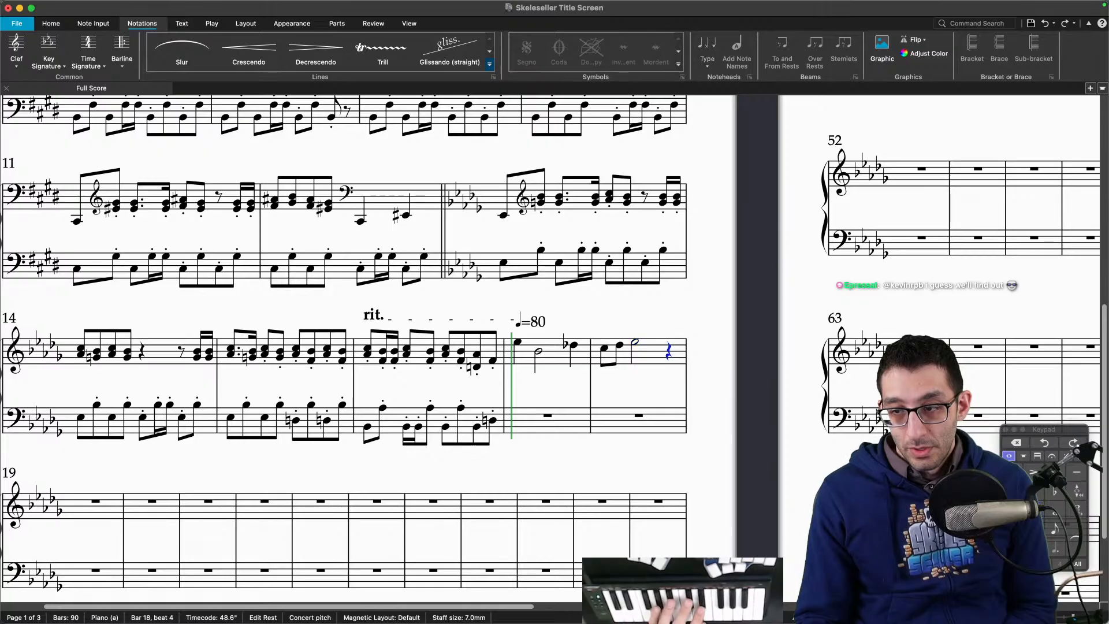
left_click(1052, 530)
key("d")
key("e")
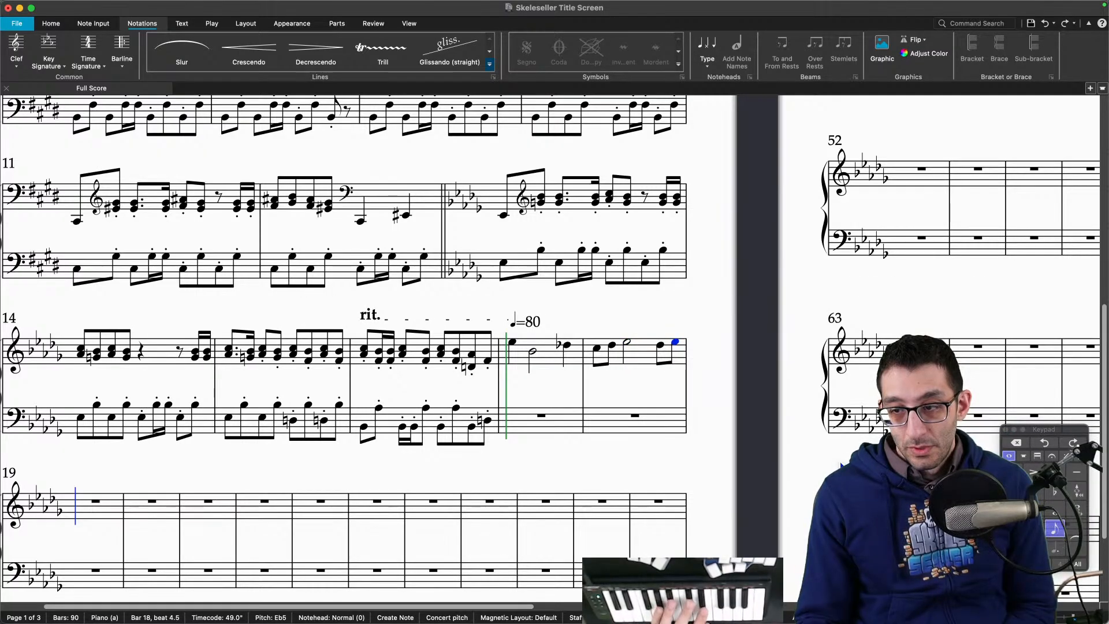
Step: Fill bar 19 of the right hand with three quarter-note F5s followed by eighth notes Eb5 and Db5
key("Escape")
key("4")
key("f")
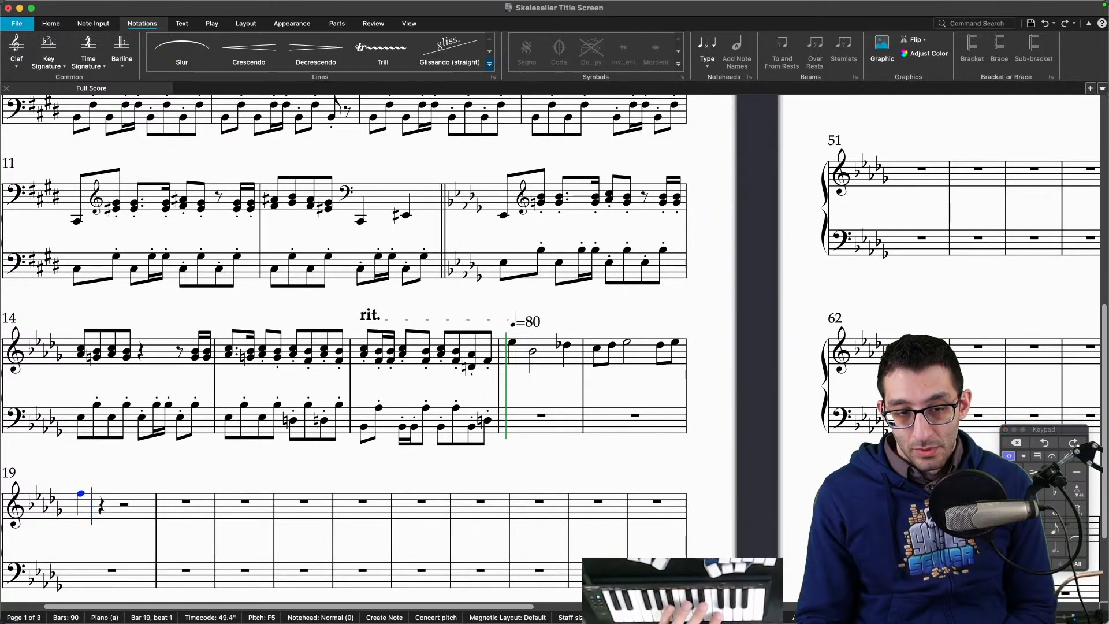
key("f")
key("f")
left_click(1053, 528)
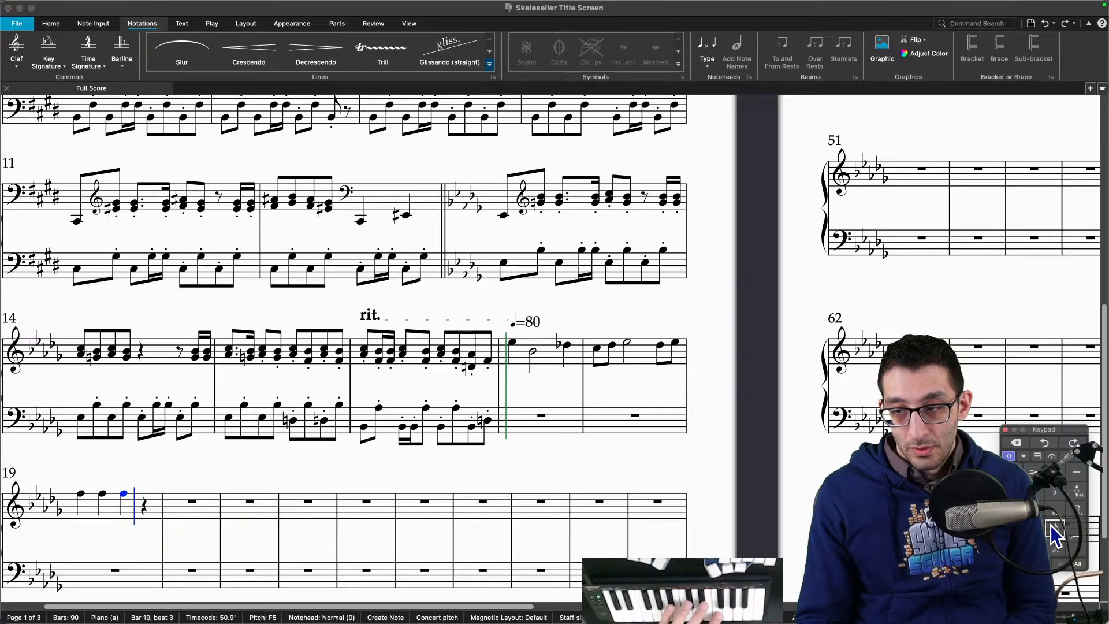
key("e")
key("d")
Step: Fill bar 20 of the right hand with eighth notes C5 and Db5 and a dotted half-note Eb5
key("c")
key("d")
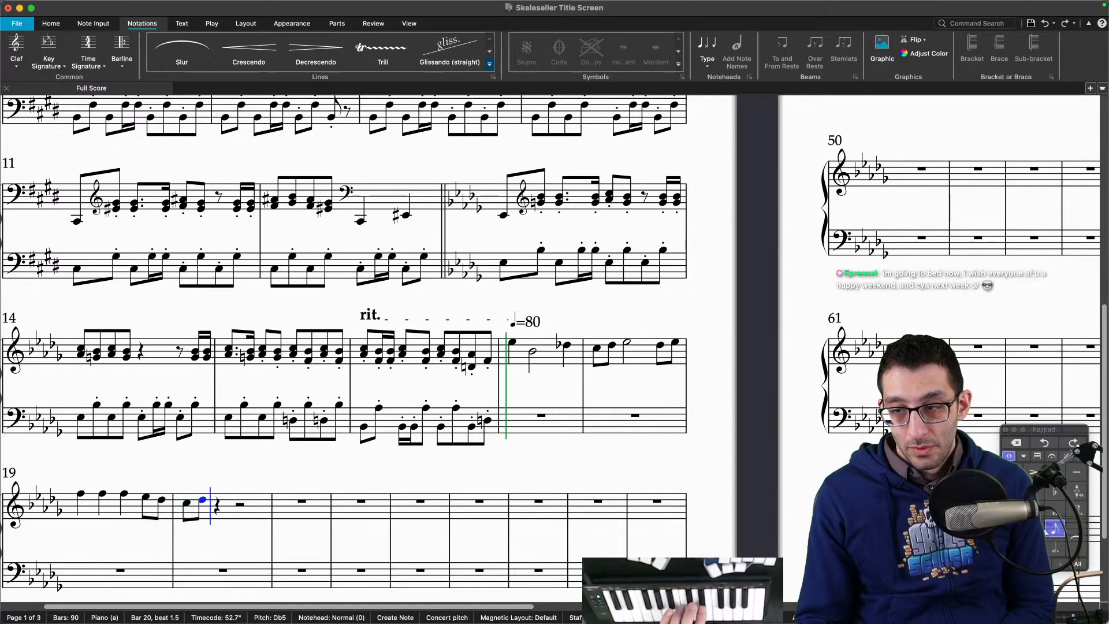
key("e")
key("Left")
key("Right")
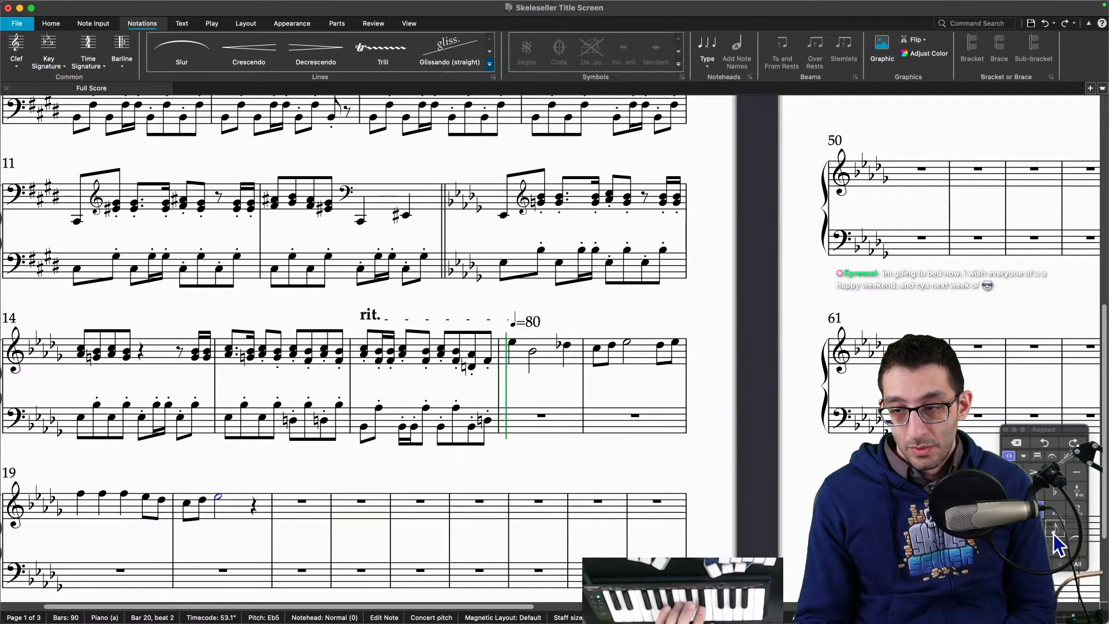
left_click(1055, 546)
key("Right")
left_click_drag(725, 477, 725, 381)
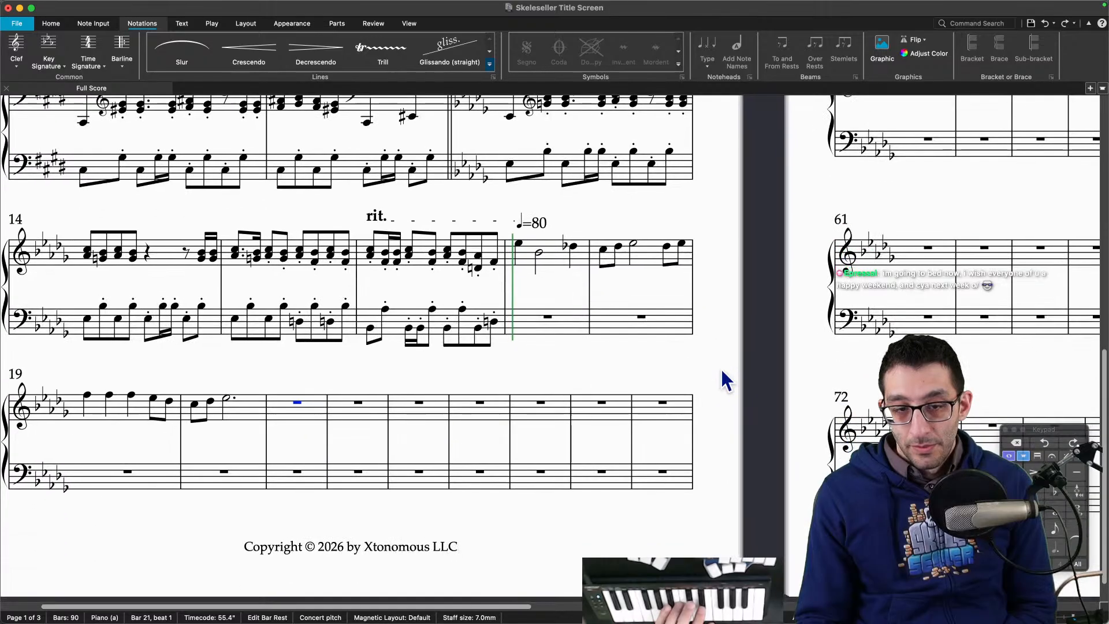
Step: Play the score back from the first note of bar 13 to check the transition into the slower section
mouse_move(590, 595)
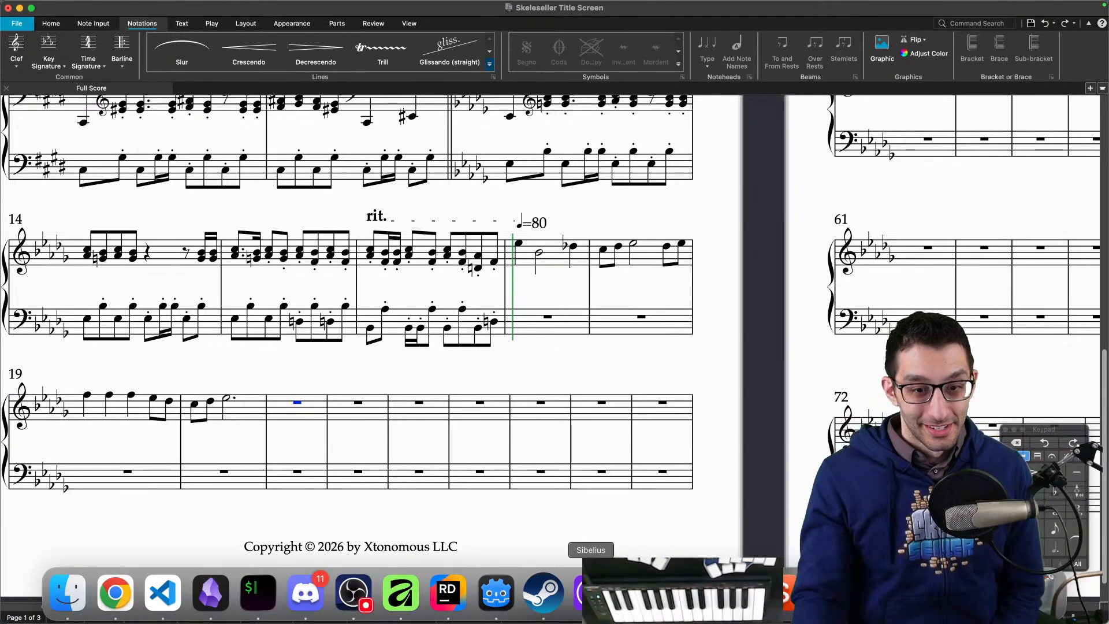
key("Escape")
left_click_drag(431, 379, 511, 404)
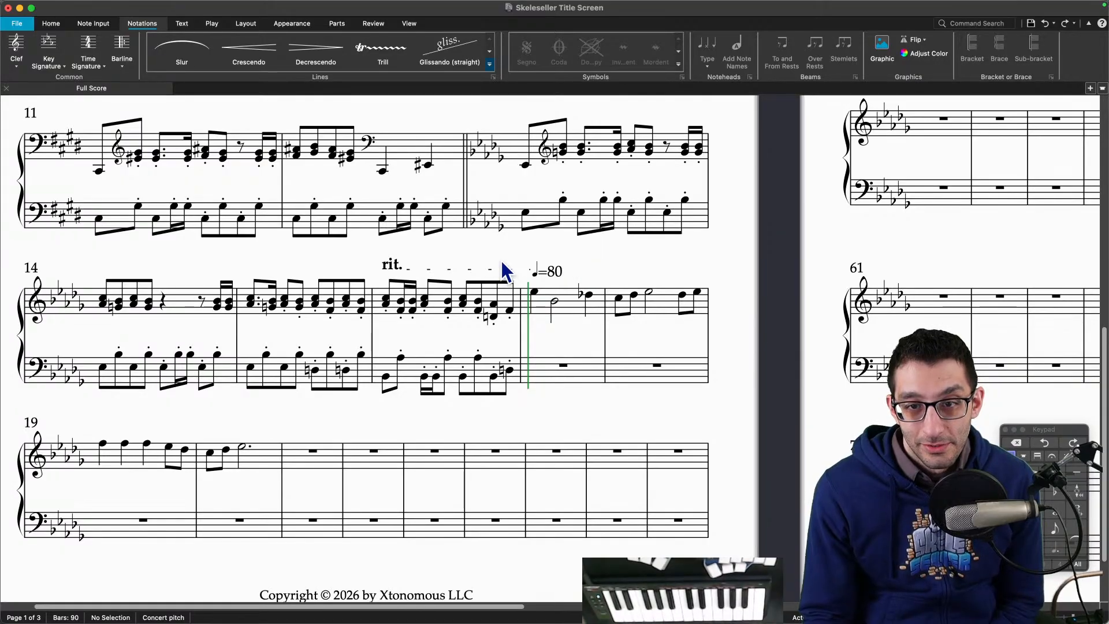
left_click_drag(503, 252, 512, 289)
left_click(532, 202)
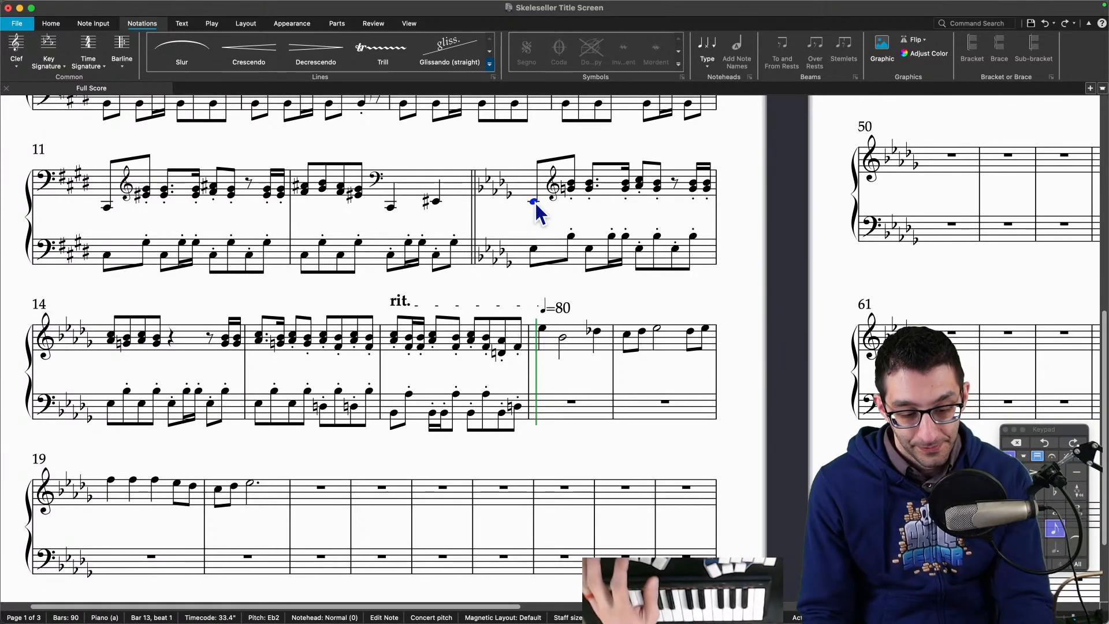
key("p")
key("space")
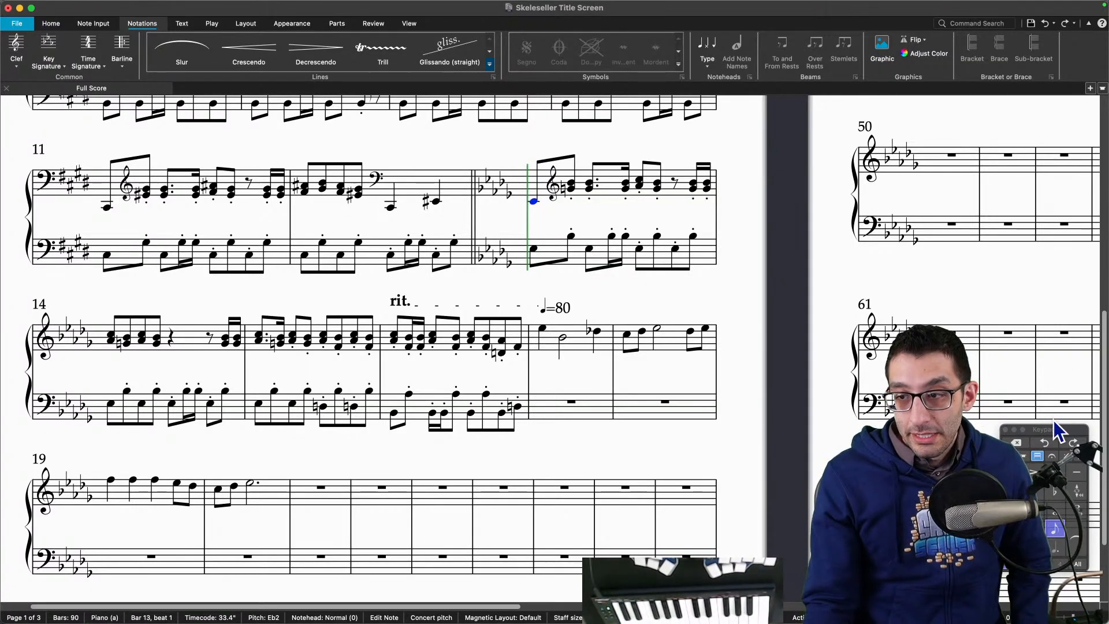
Step: Move the floating Keypad off the bars being edited to the area over the second page
left_click_drag(1051, 432, 444, 196)
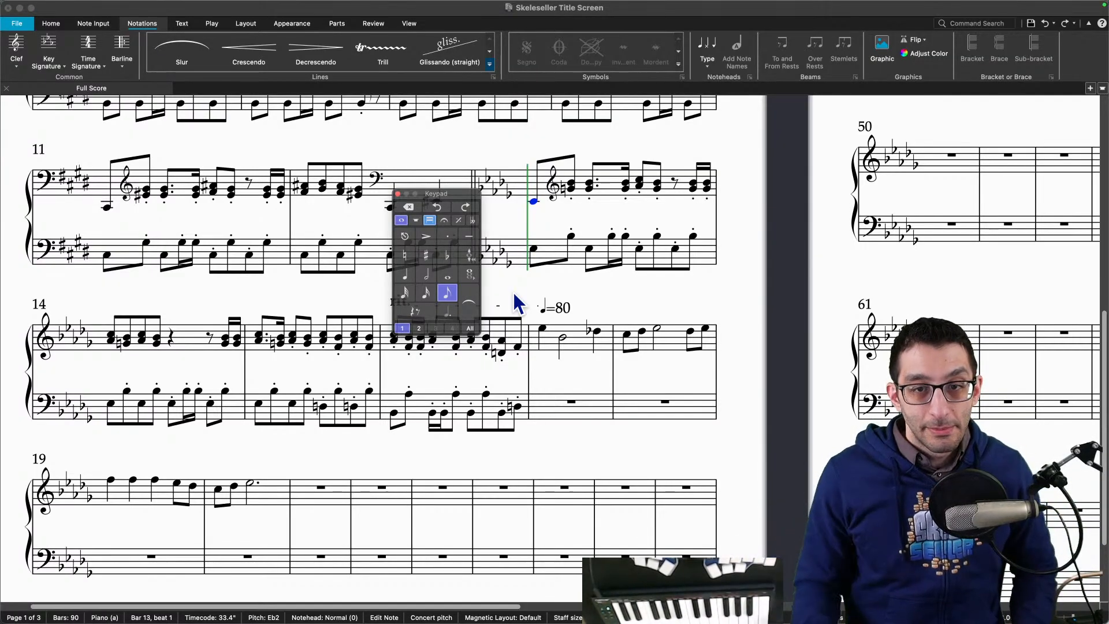
left_click_drag(456, 194, 896, 357)
left_click_drag(741, 415, 706, 357)
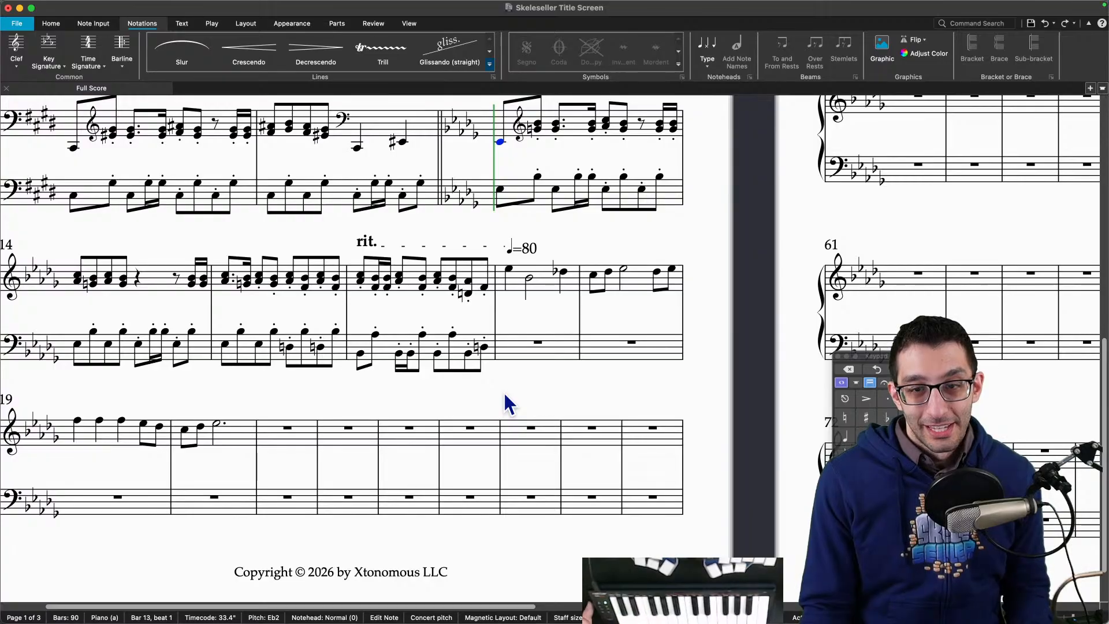
left_click_drag(504, 394, 511, 398)
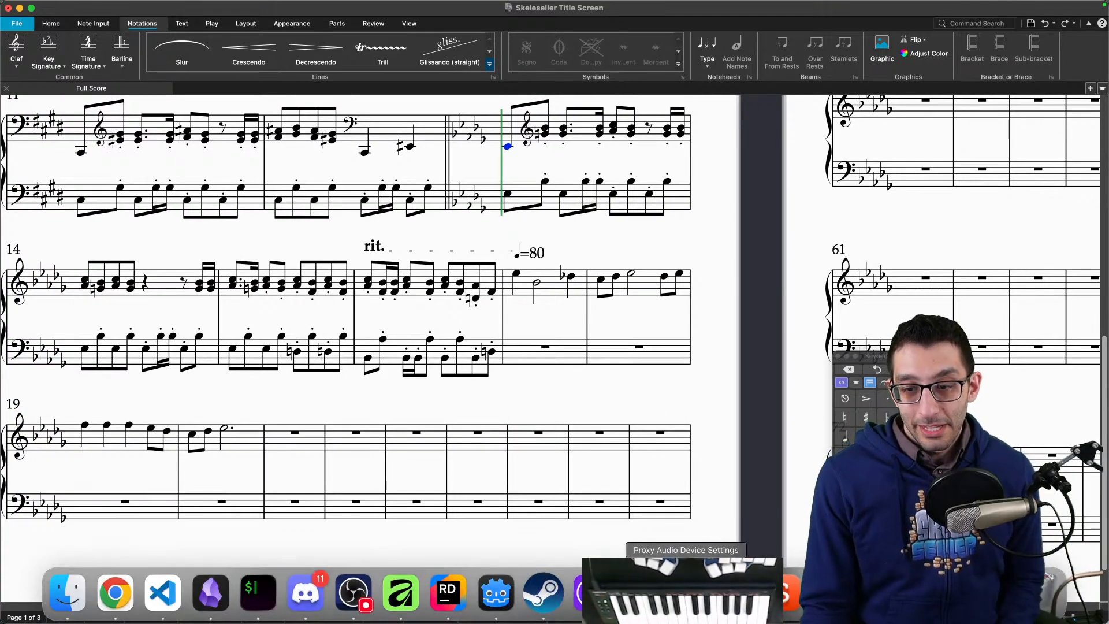
Step: Switch to FL Studio and look through the Close Grand notes in Pattern 3 around bars 2 to 9
left_click(685, 600)
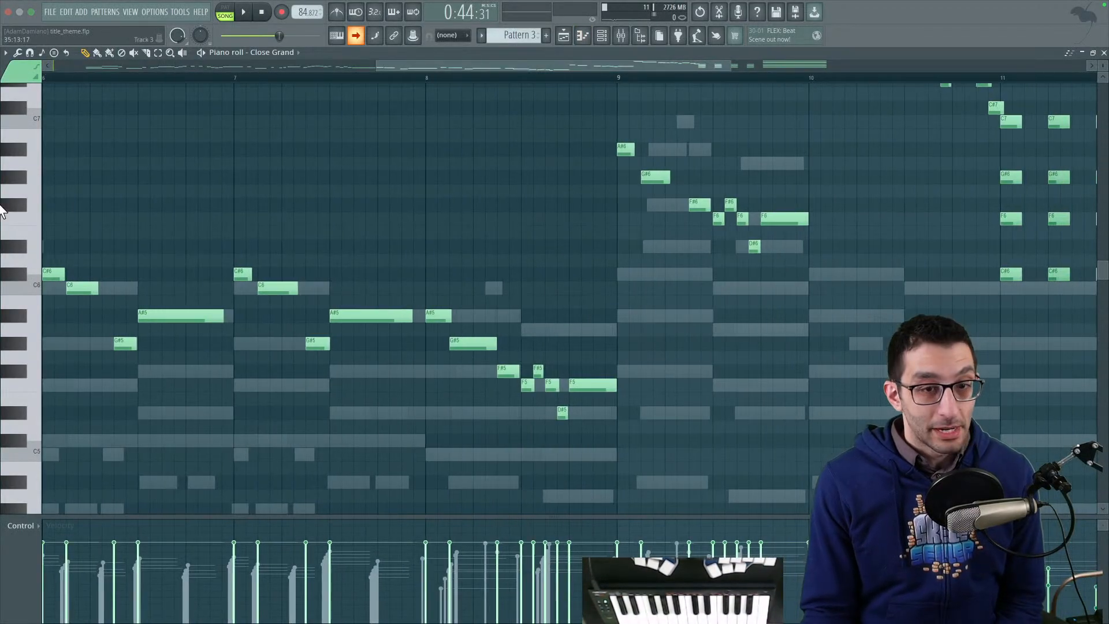
left_click_drag(356, 240, 532, 184)
left_click_drag(335, 338, 567, 315)
left_click_drag(225, 324, 504, 348)
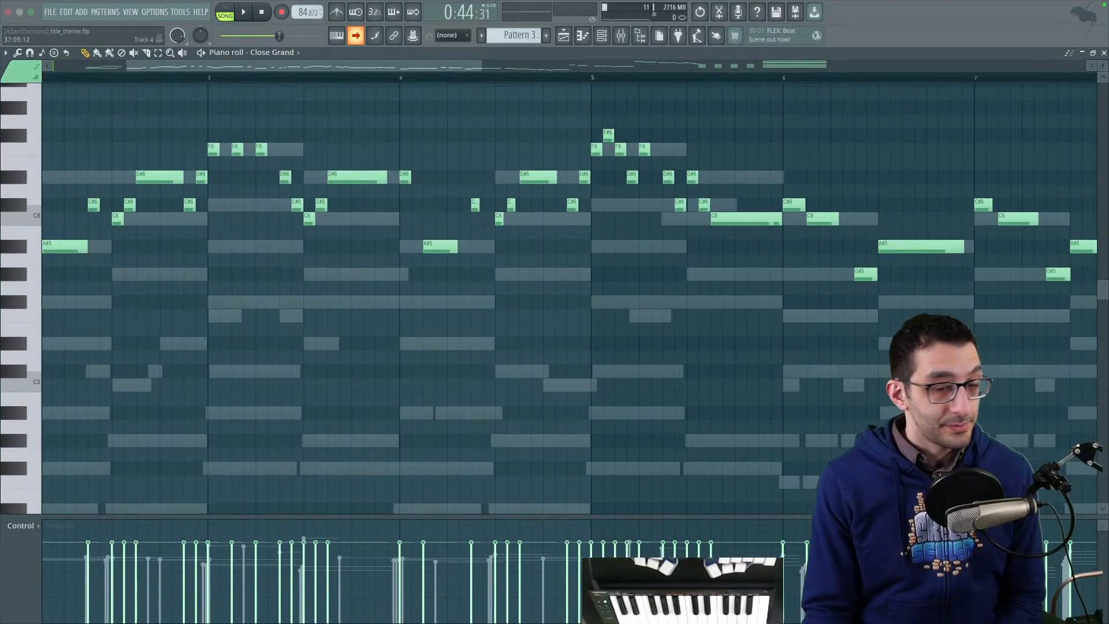
Step: Examine the Synpluck Cube chords in the opening bars of Pattern 3 and compare them with the Sibelius score around bar 17
left_click_drag(193, 353, 410, 245)
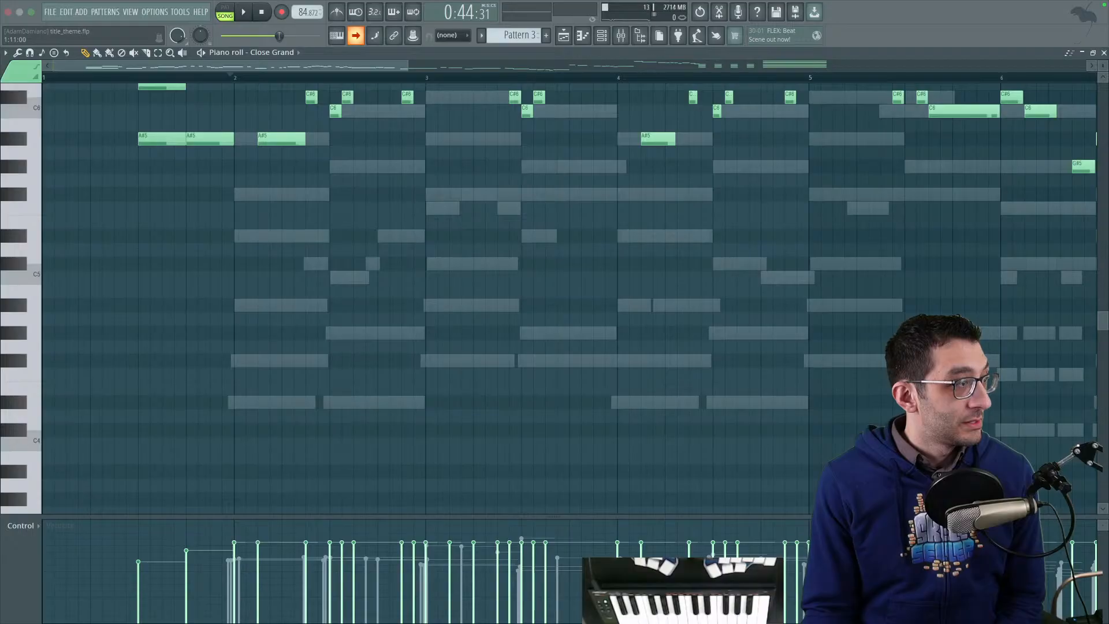
key("Down")
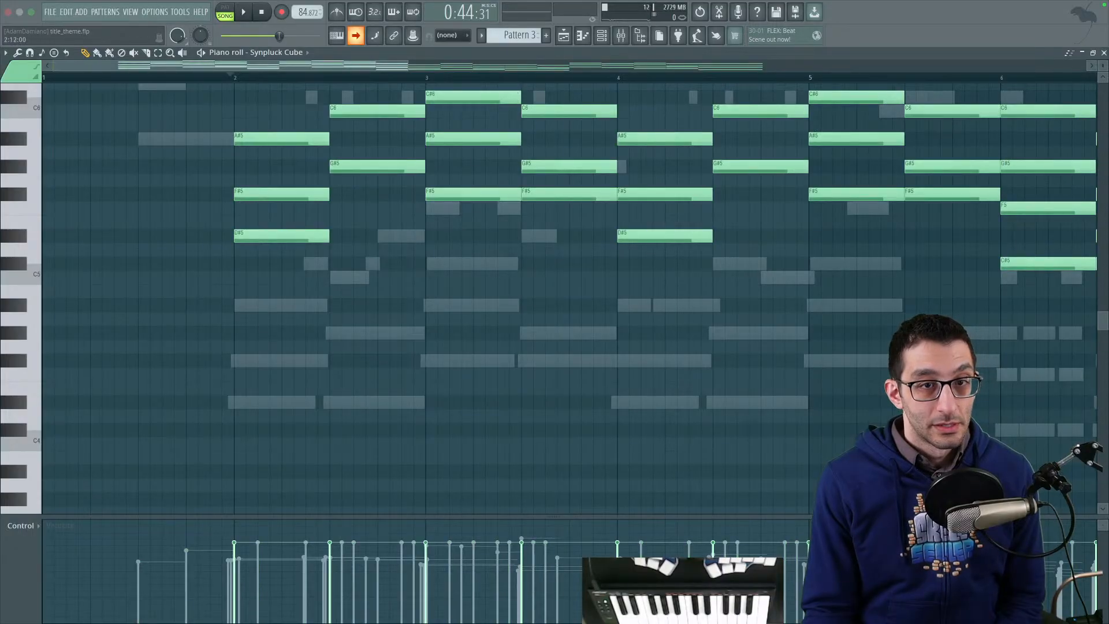
scroll(87, 248, "up", 3)
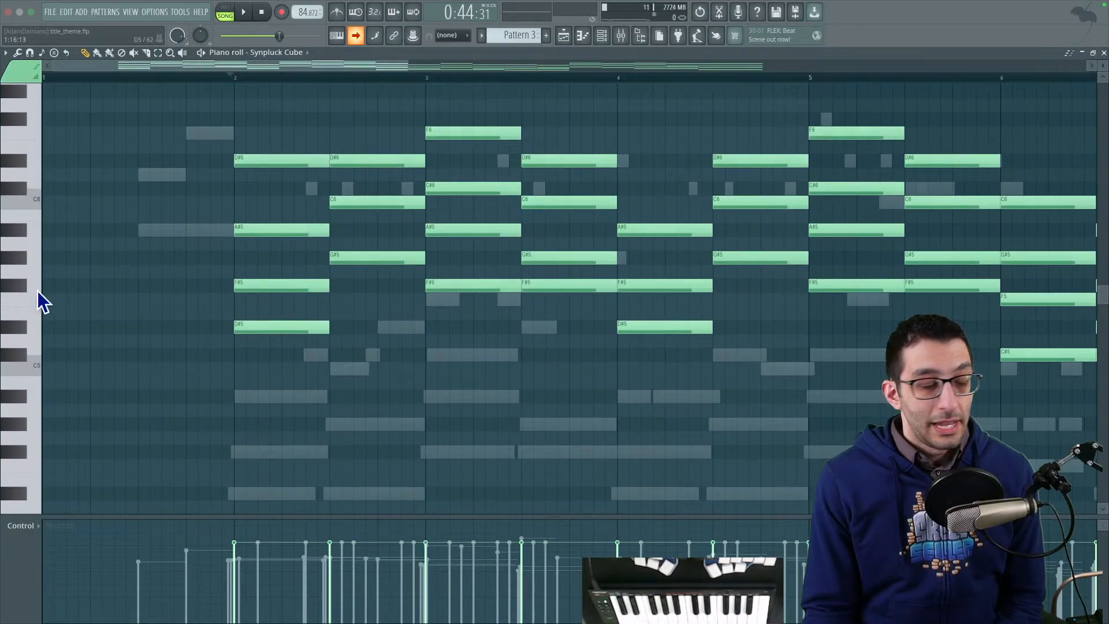
mouse_move(686, 619)
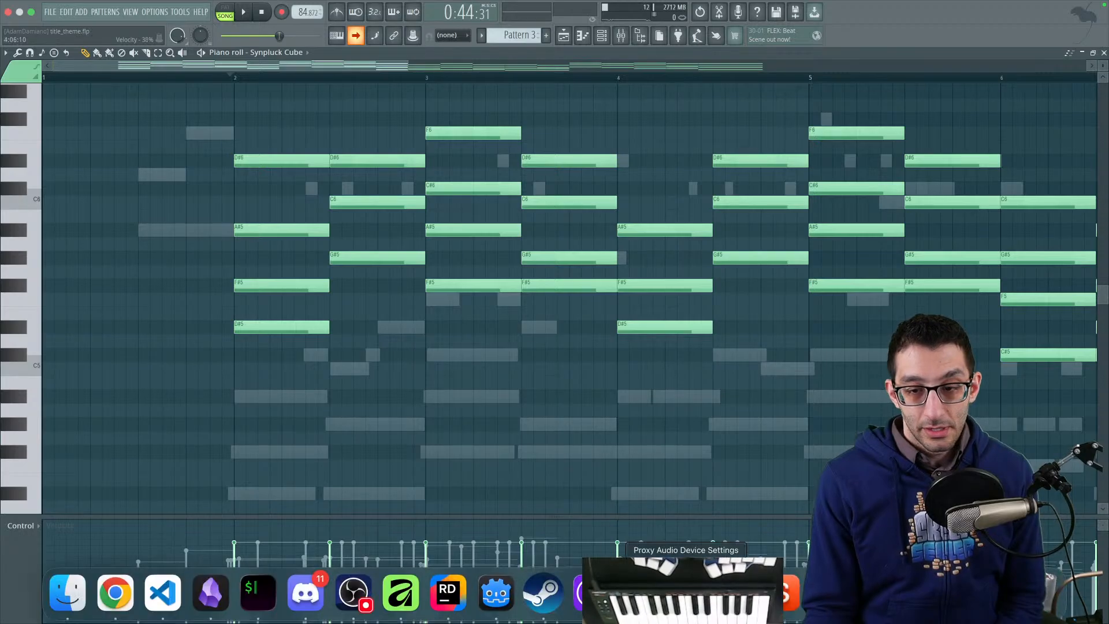
left_click(591, 593)
left_click(543, 321)
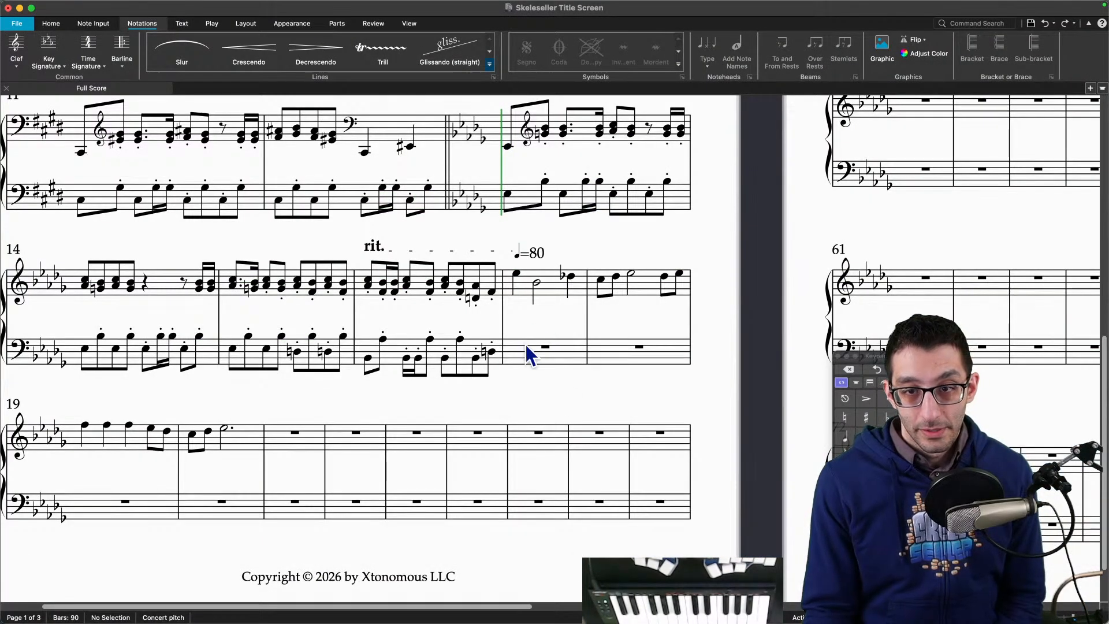
Step: Switch to FL Studio and play the song from just before bar 2 of Pattern 3
left_click(743, 597)
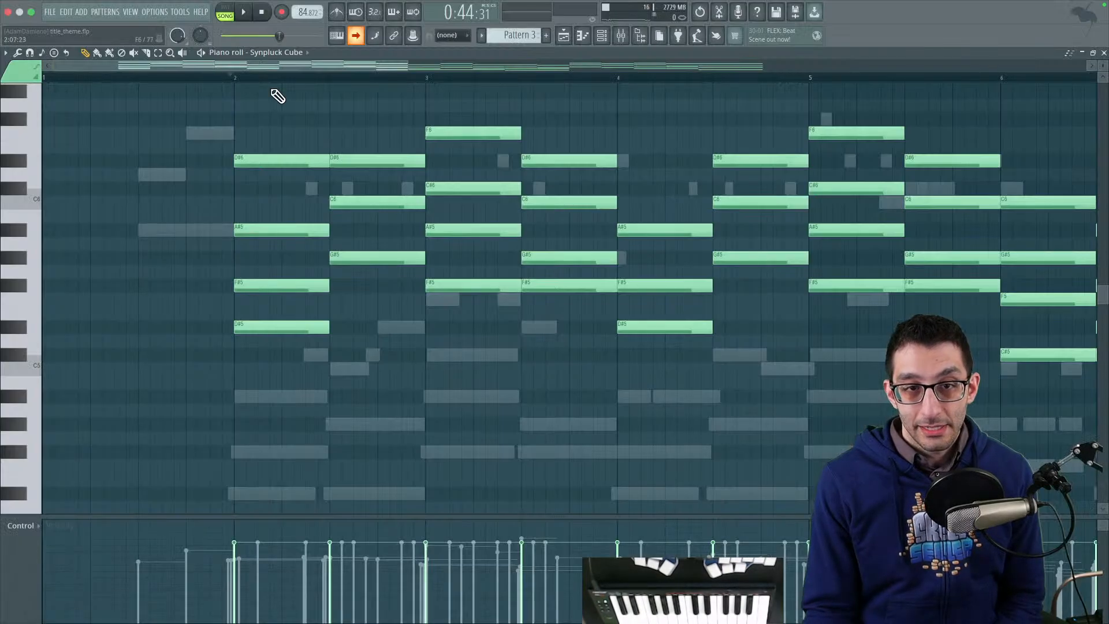
left_click(162, 76)
key("space")
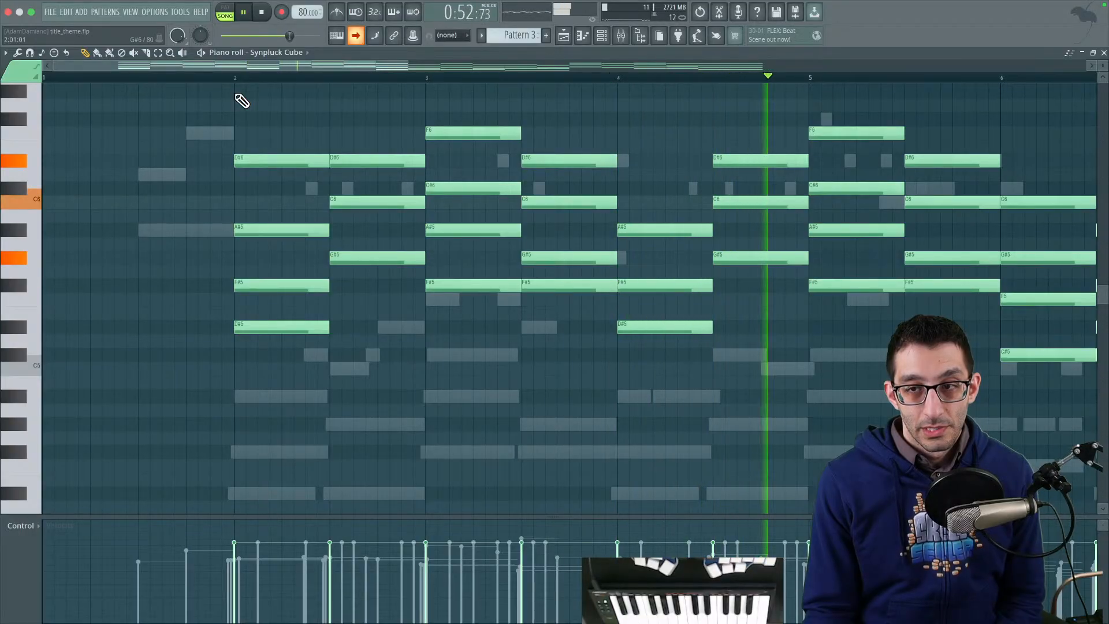
key("space")
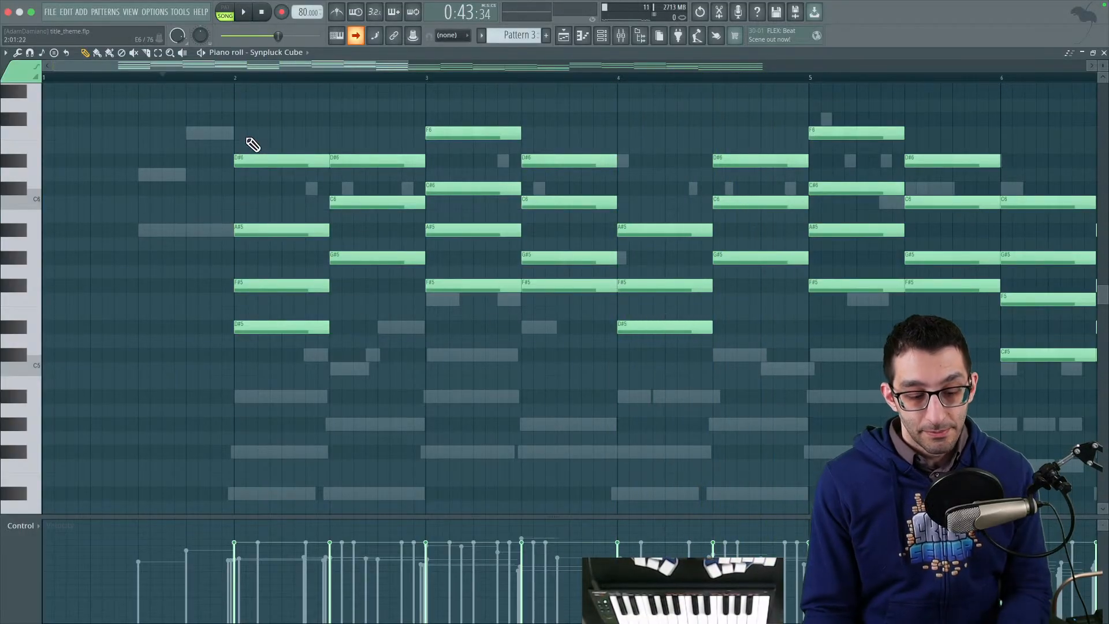
Step: Audition the Synpluck Cube chords across bars 2 and 3 by scrubbing over them
right_click(246, 188, "alt")
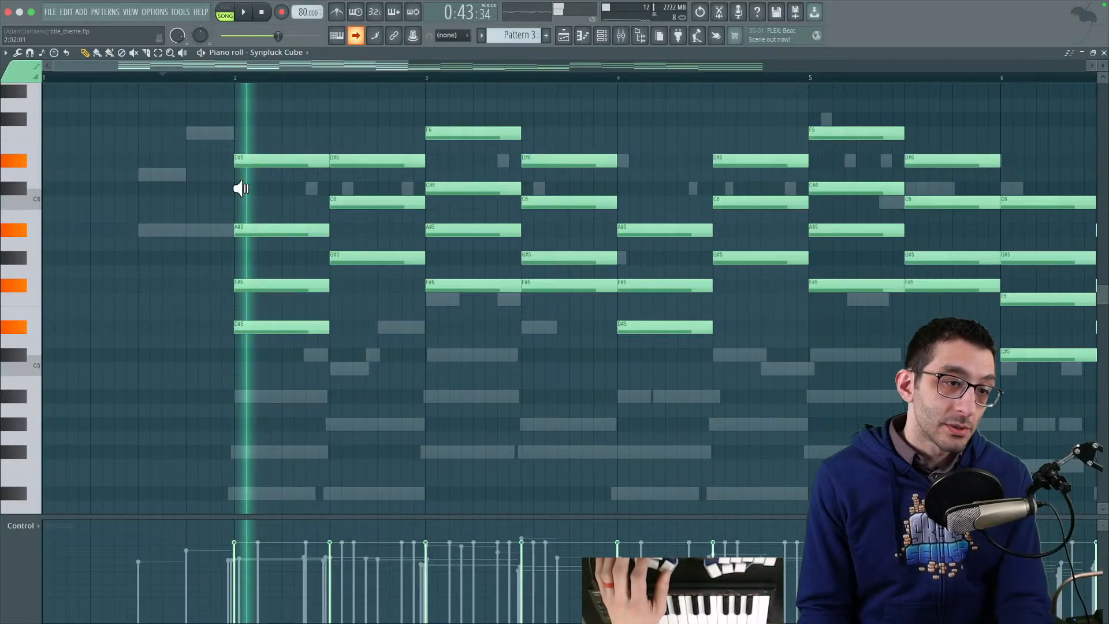
right_click(335, 203, "alt")
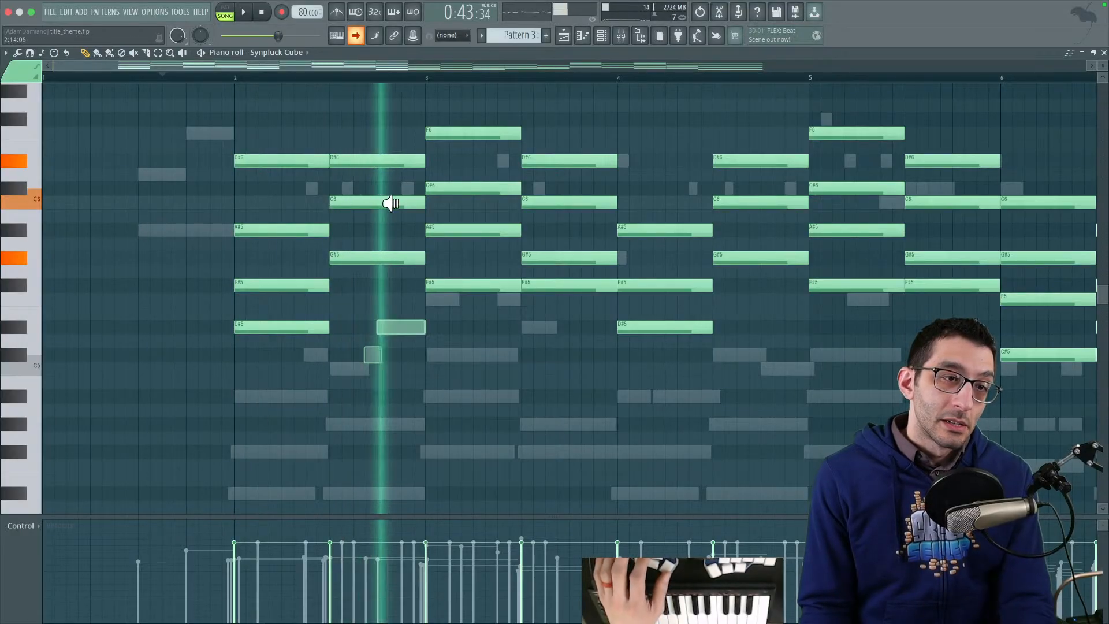
left_click_drag(382, 203, 575, 212)
Step: Switch to Sibelius and show the Transport panel
mouse_move(734, 613)
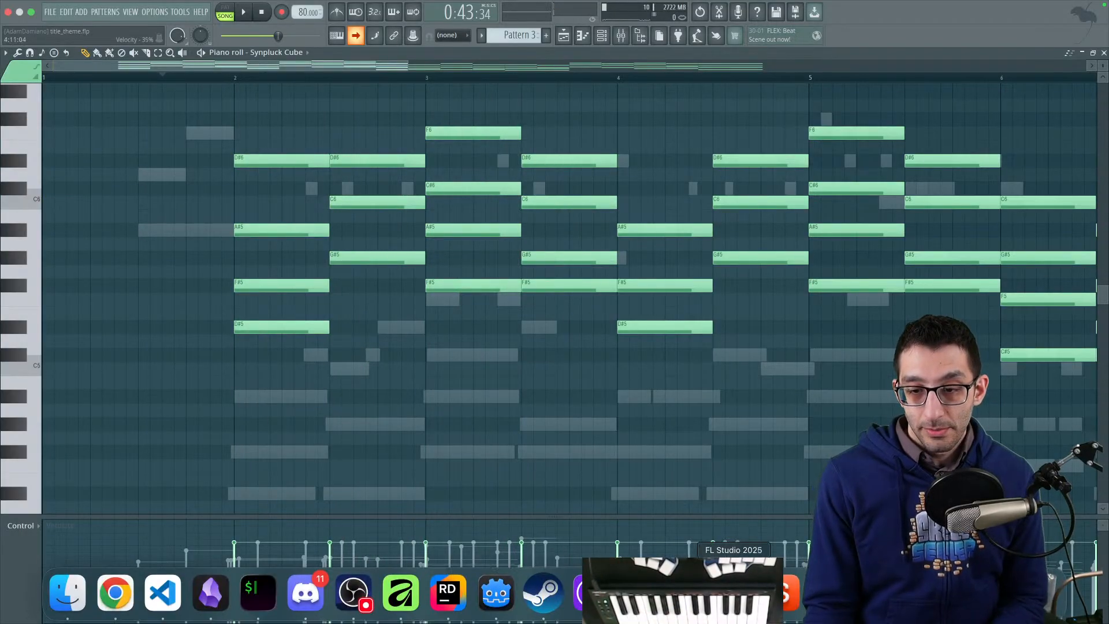
left_click(591, 592)
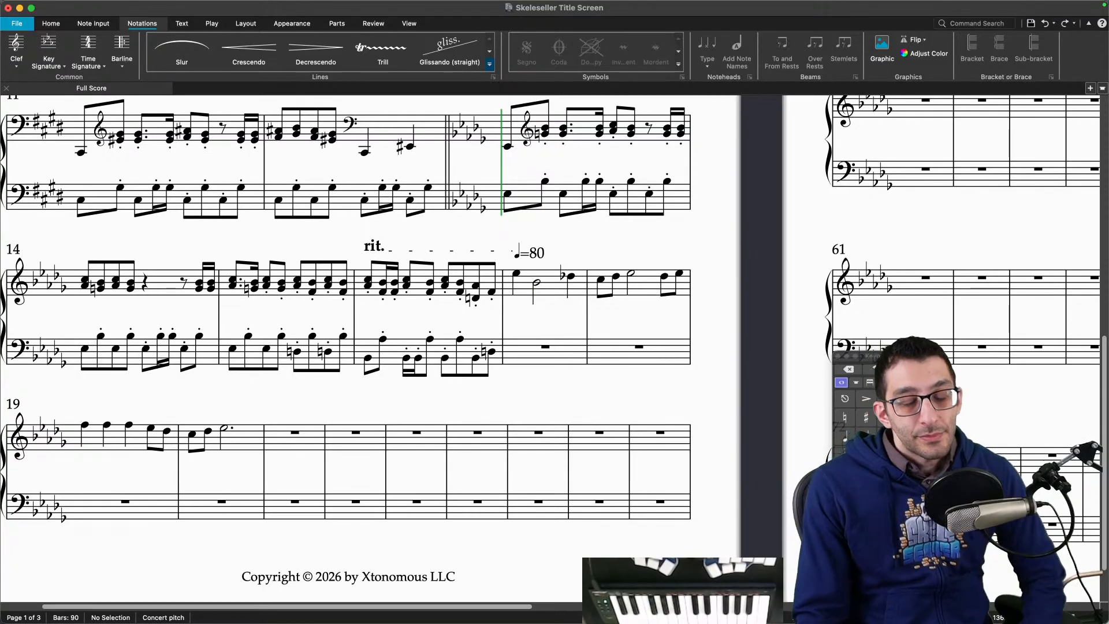
mouse_move(508, 401)
left_mouse_down()
mouse_move(609, 527)
mouse_move(534, 494)
mouse_move(527, 478)
mouse_move(540, 450)
left_mouse_up()
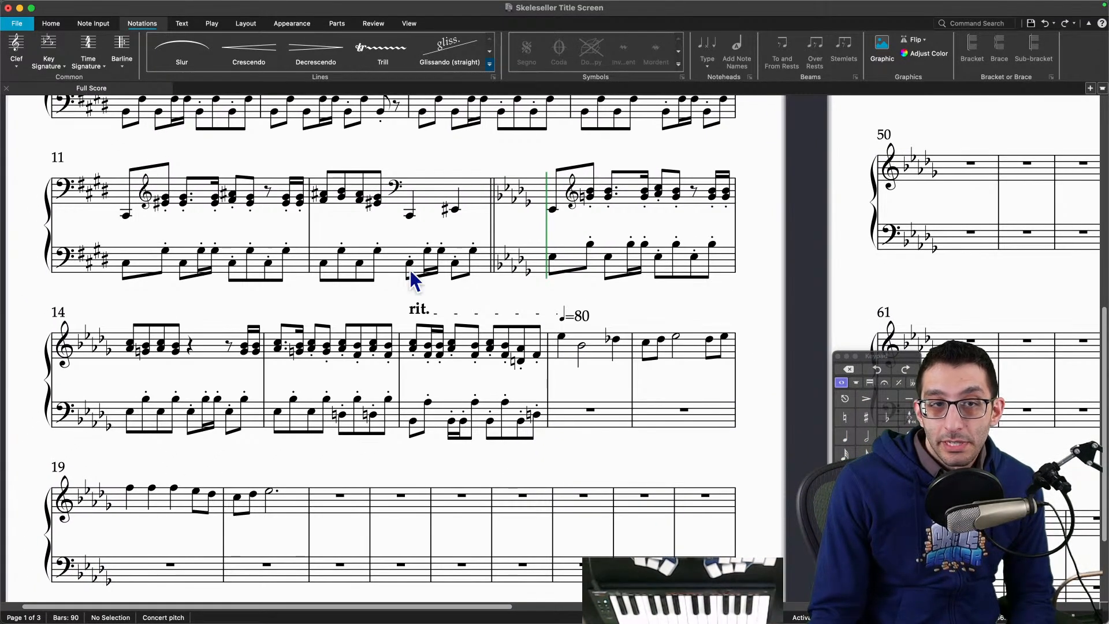
left_click(62, 23)
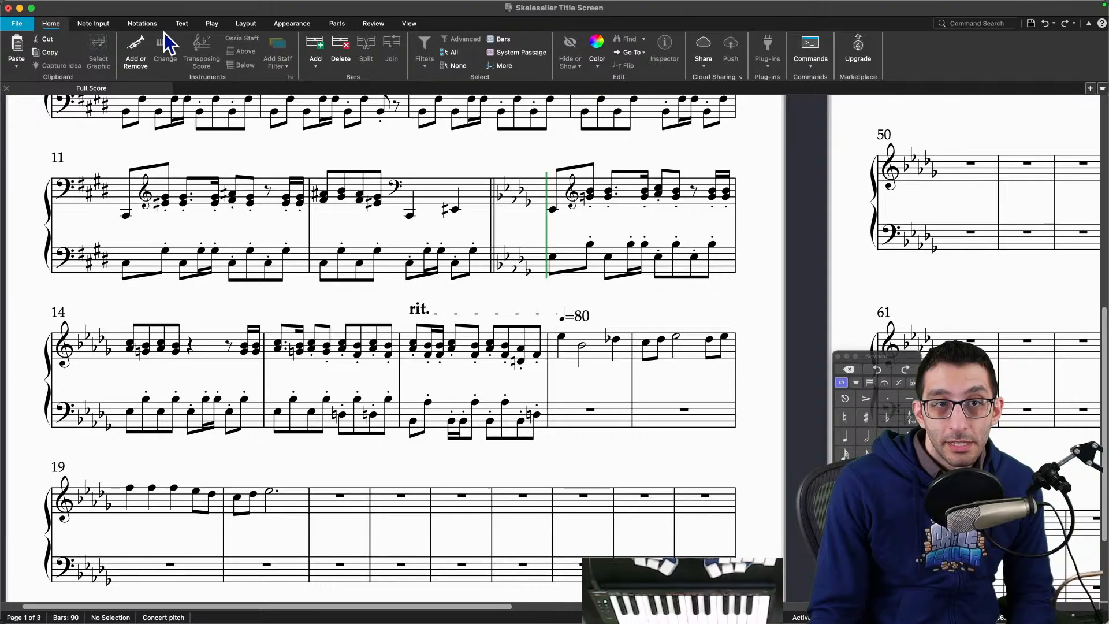
left_click(102, 25)
left_click(142, 24)
left_click(51, 24)
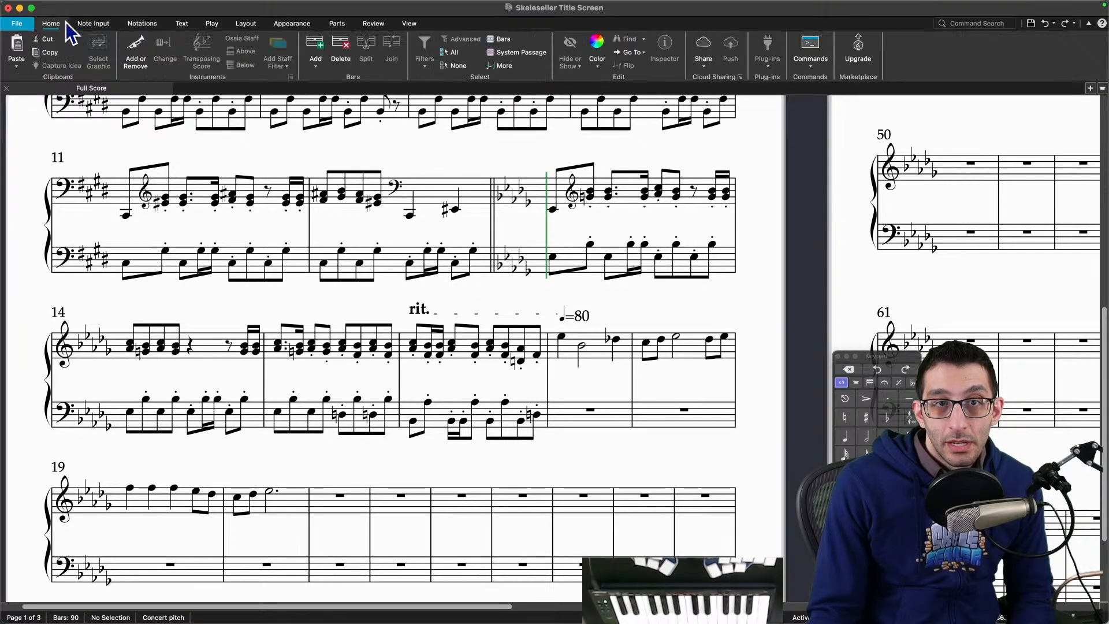
left_click(409, 25)
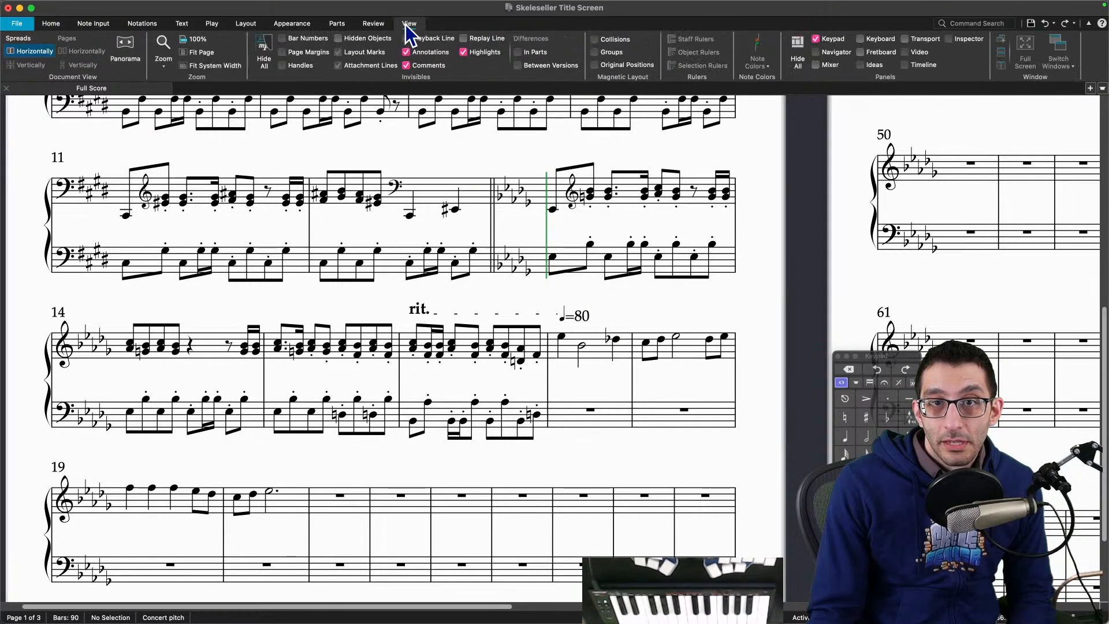
left_click(817, 52)
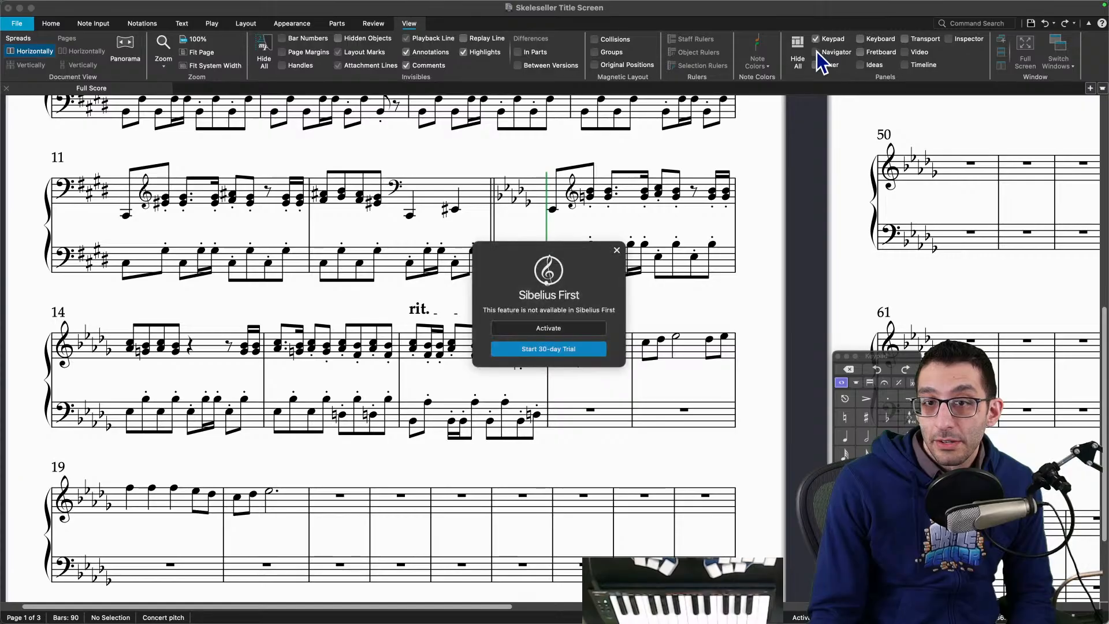
left_click(616, 250)
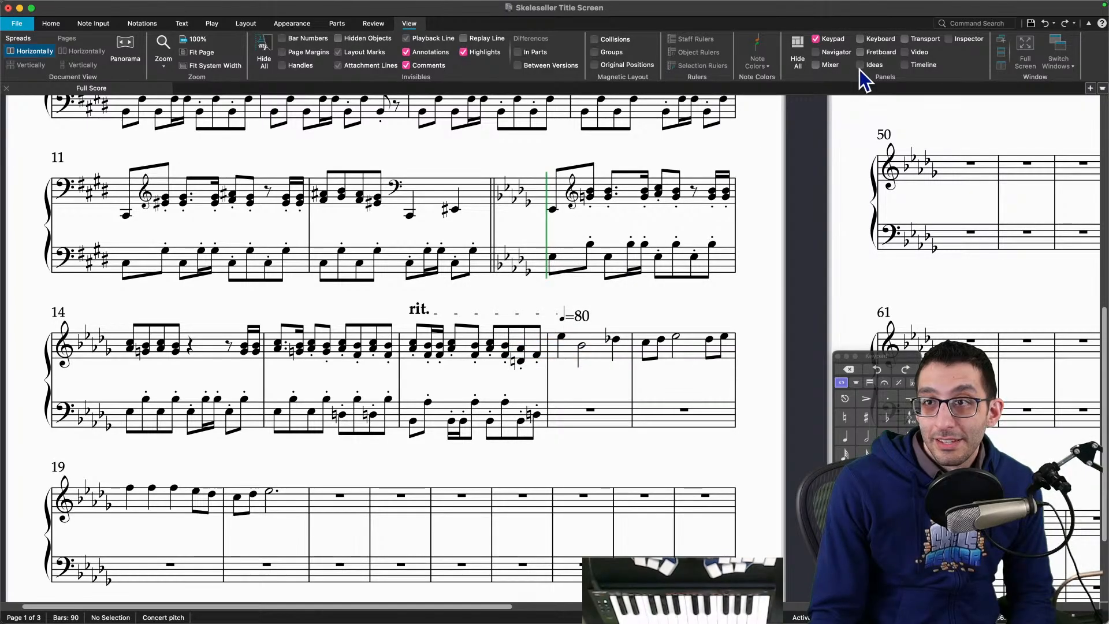
left_click(907, 38)
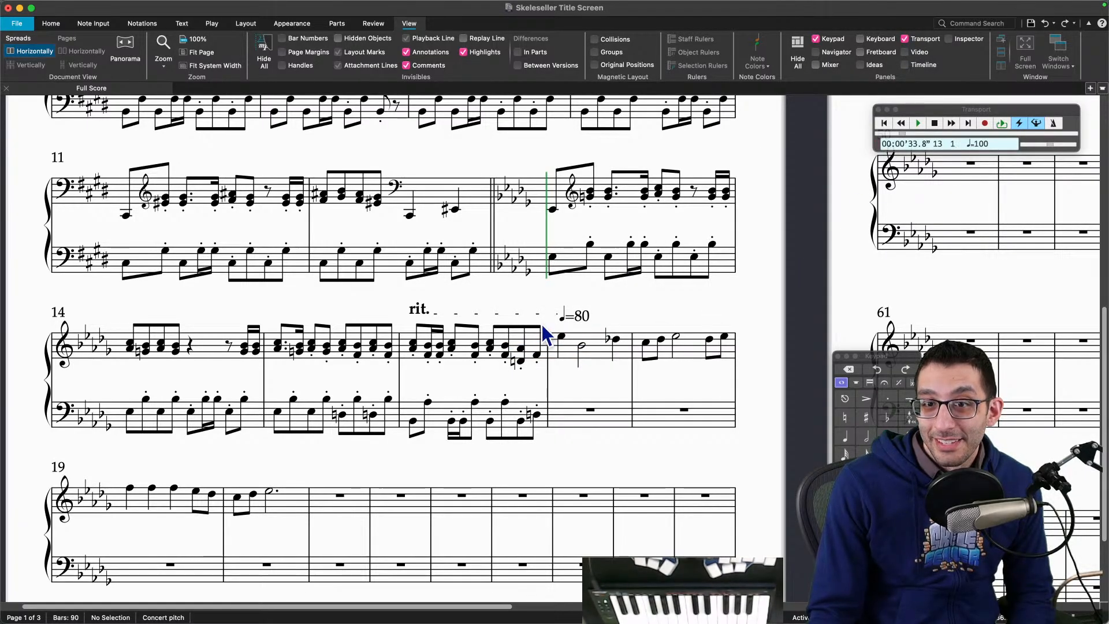
Step: Select bar 17 of the right hand and play briefly from there to read its start time
left_click(562, 338)
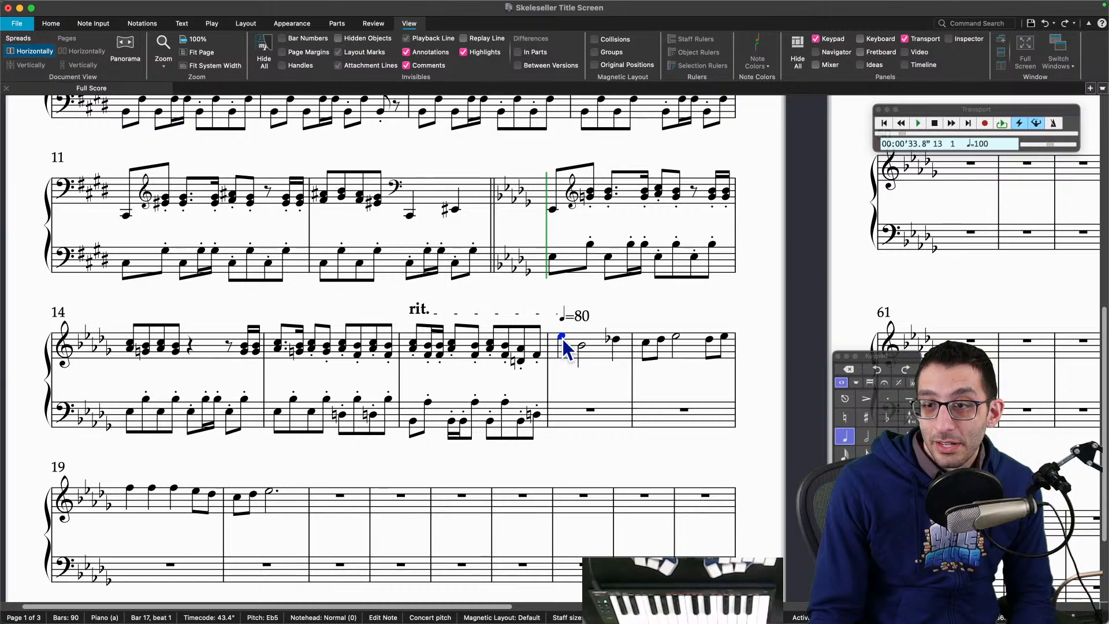
left_click(555, 359)
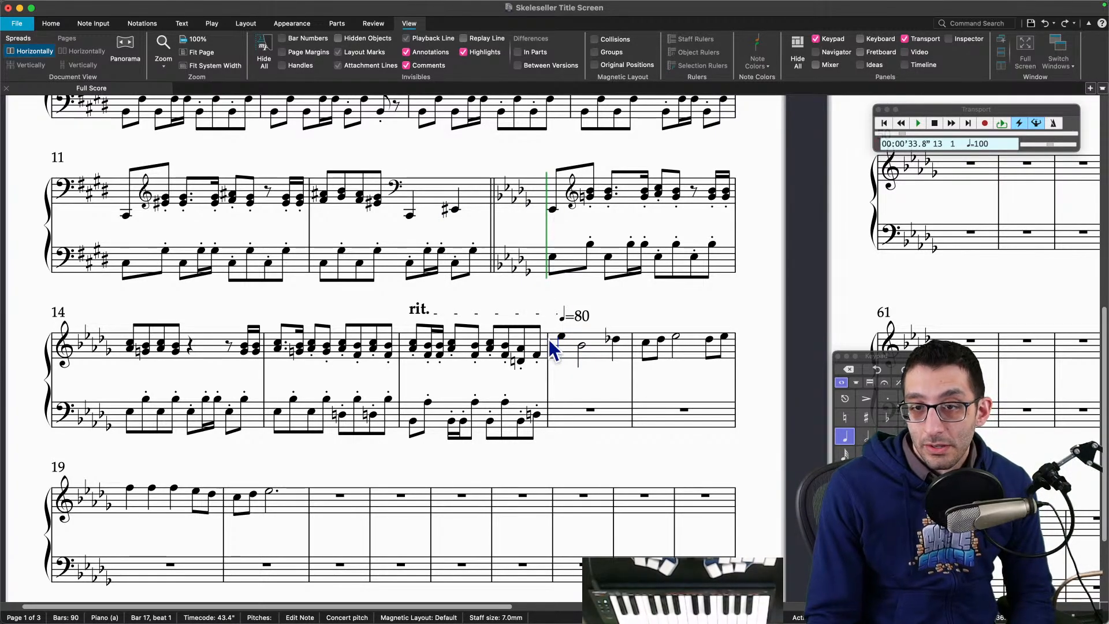
left_click(573, 351)
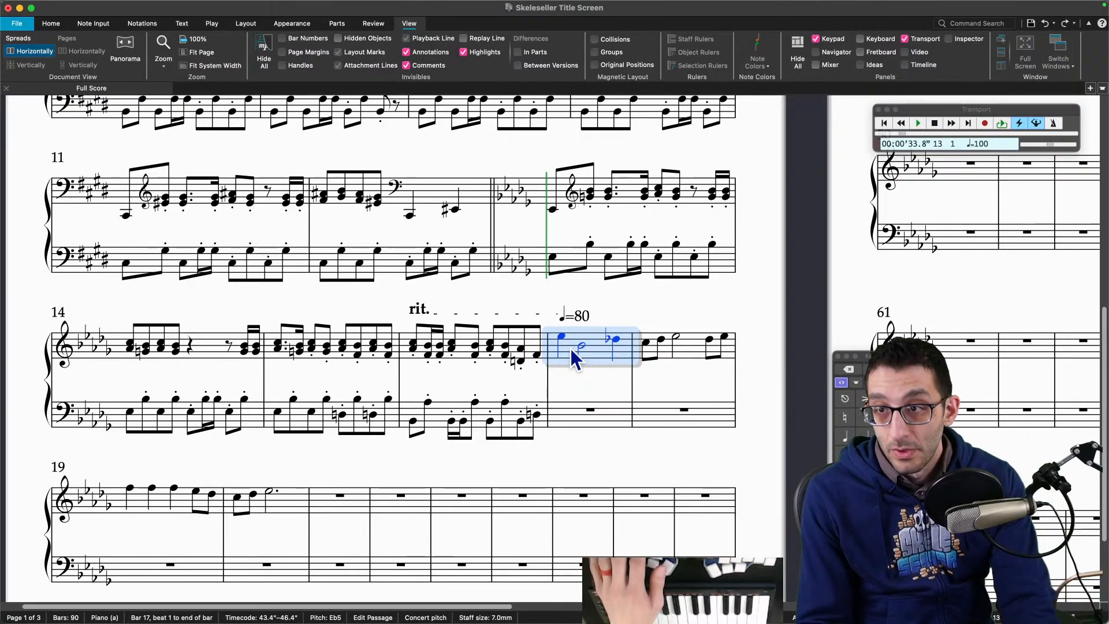
key("p")
key("space")
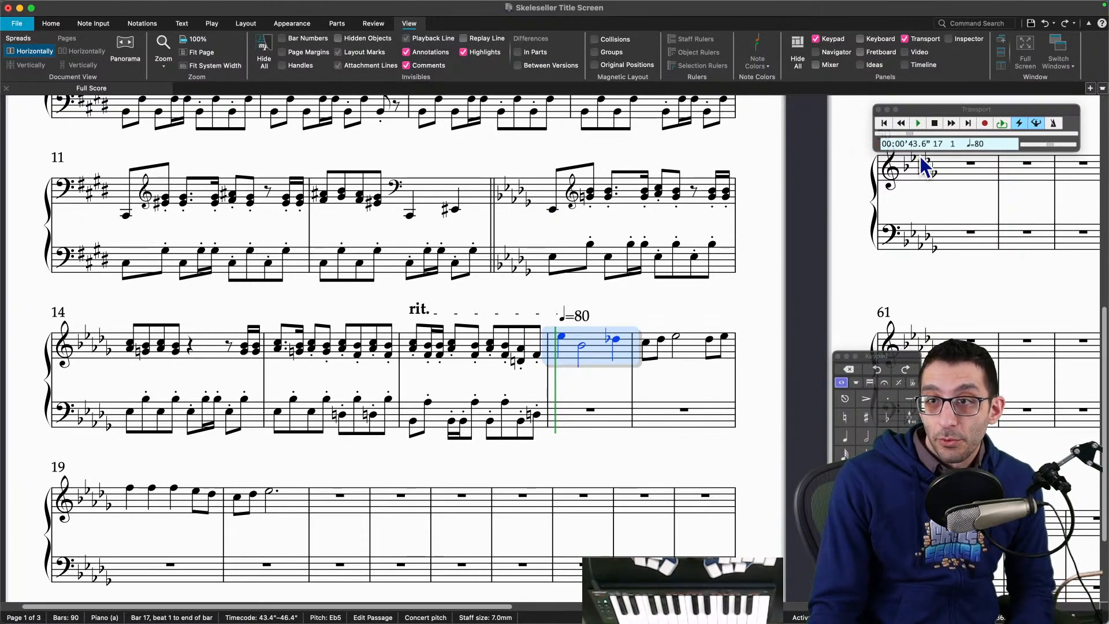
Step: Switch to FL Studio and check the song time at the start of bar 2 and at bar 12 of Pattern 3
left_click(734, 603)
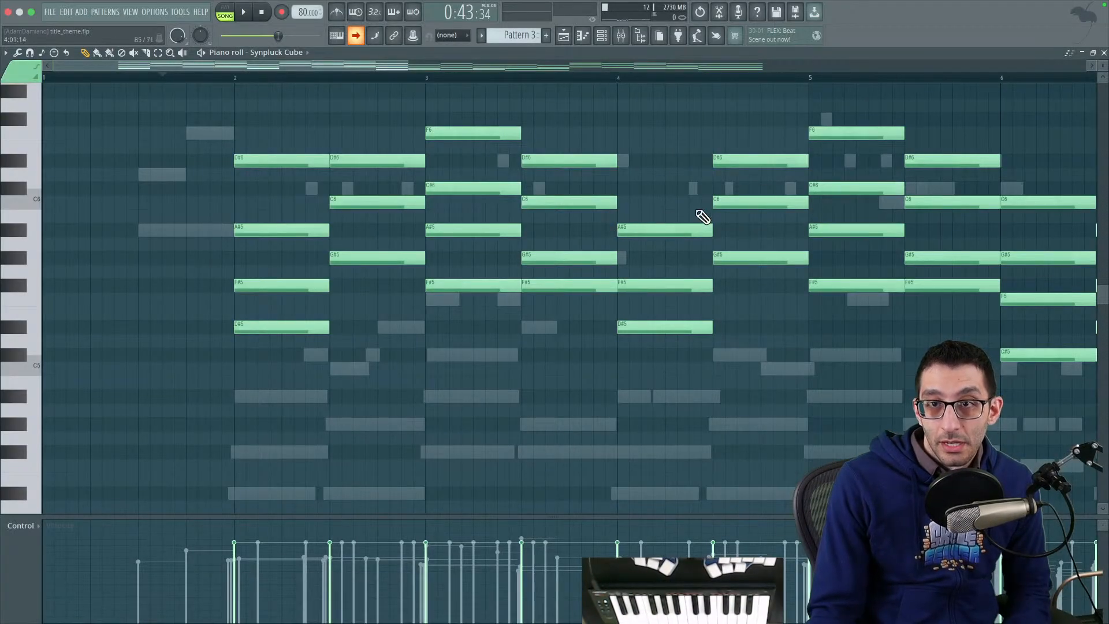
left_click_drag(744, 192, 574, 196)
left_click_drag(698, 206, 853, 215)
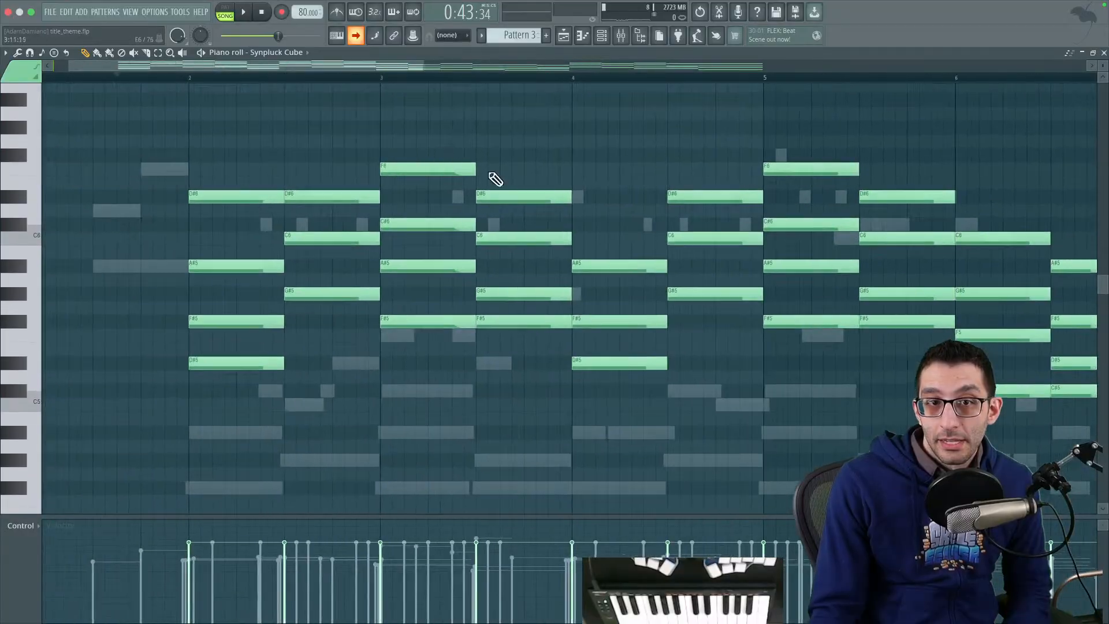
left_click(190, 77)
scroll(421, 185, "right", 10)
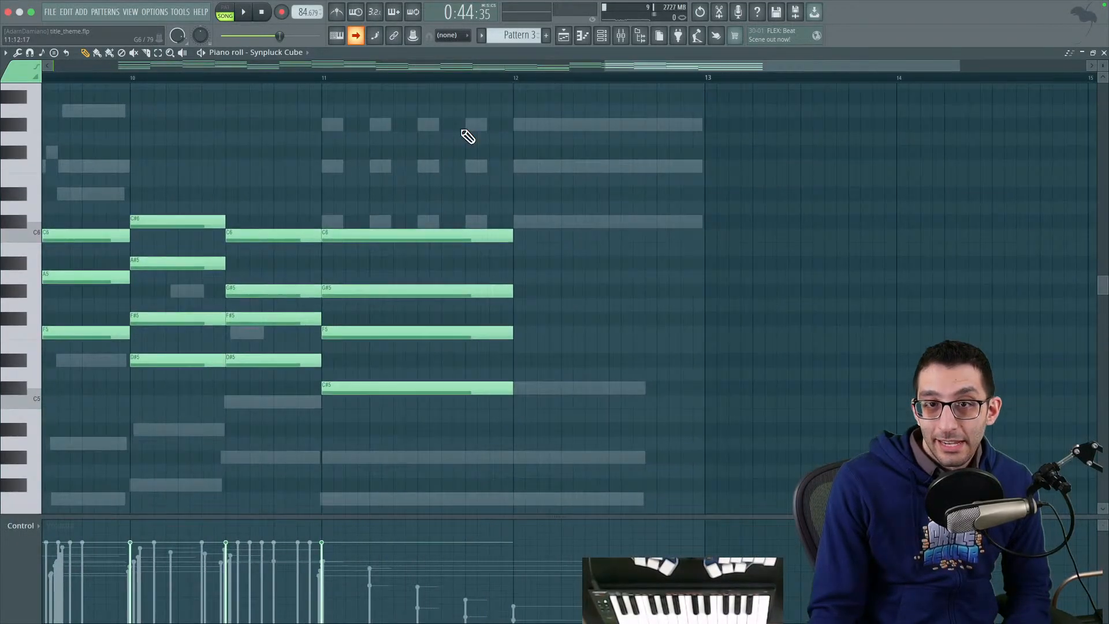
left_click(517, 80)
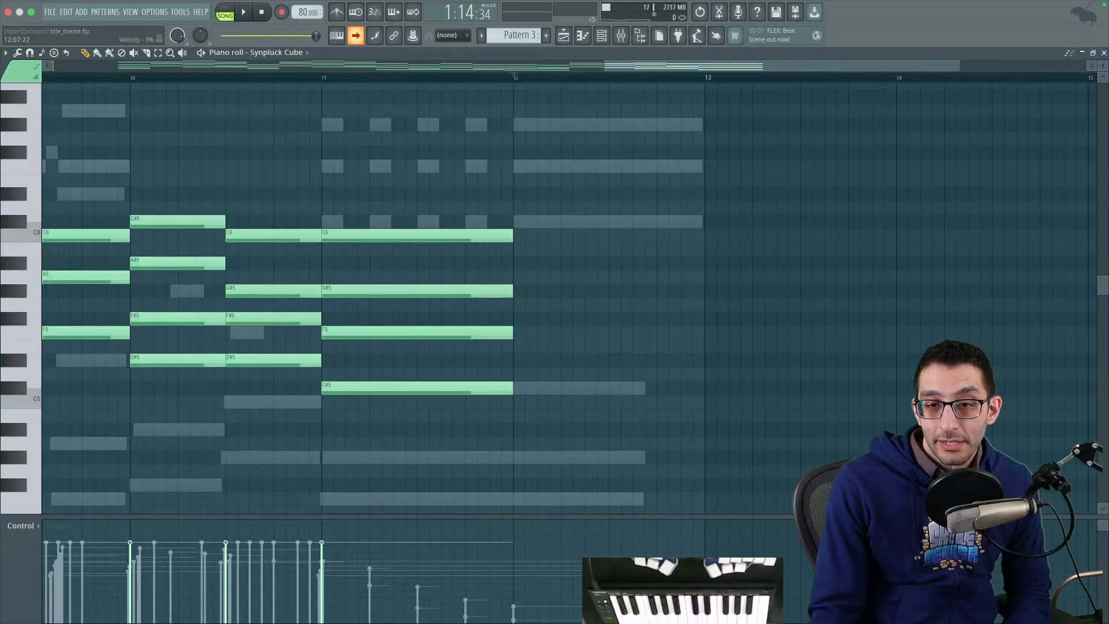
Step: Switch to Sibelius and review the score from its opening bars
left_click(592, 592)
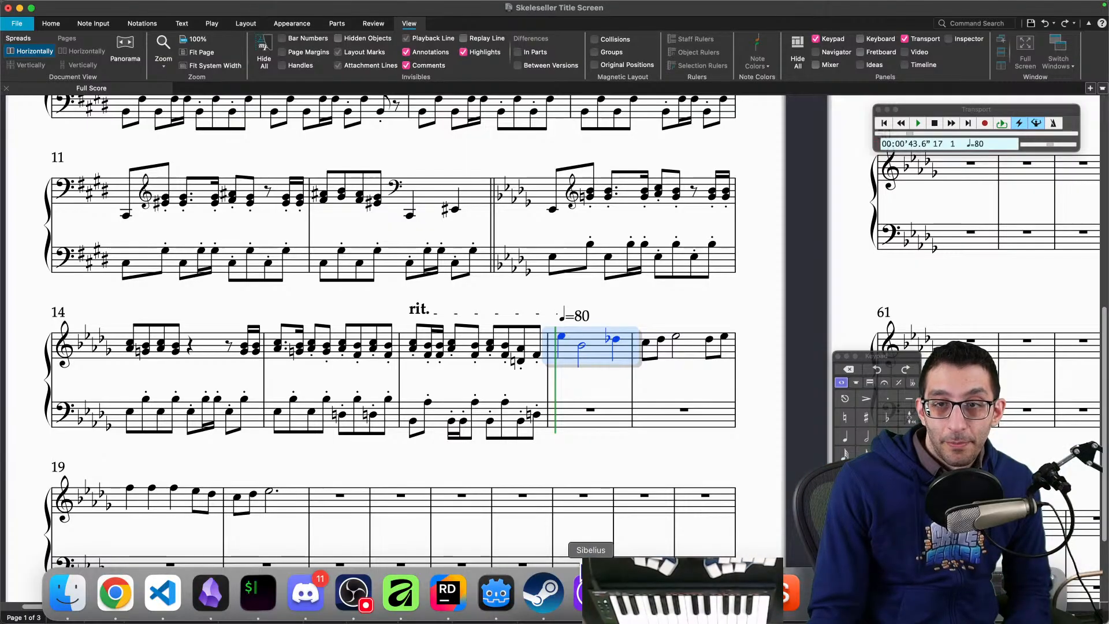
scroll(615, 407, "up", 10)
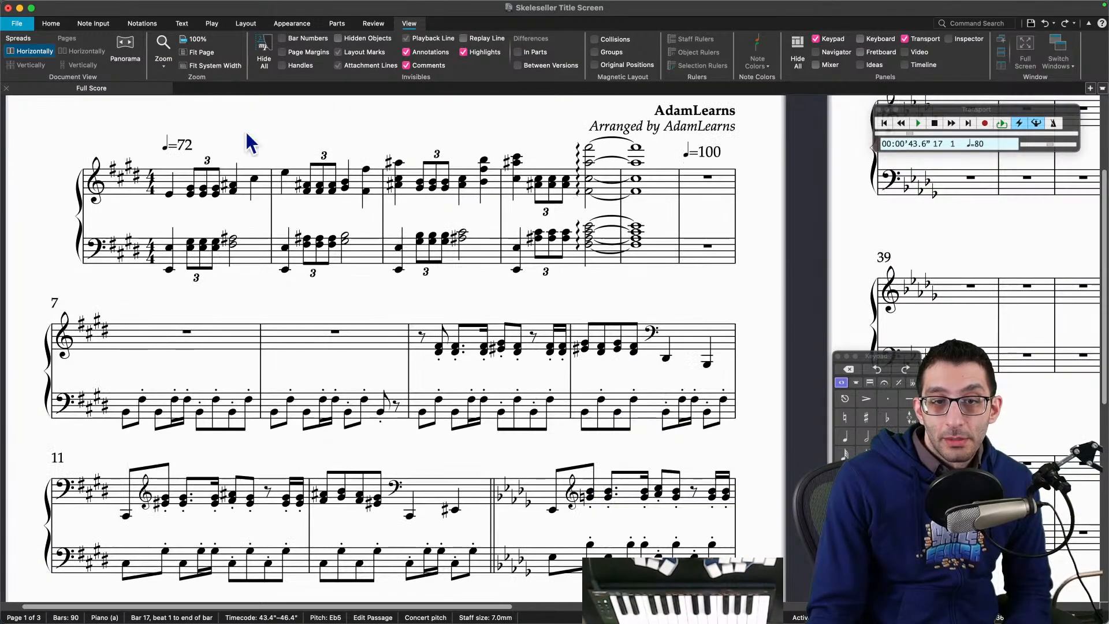
left_click(17, 23)
key("Escape")
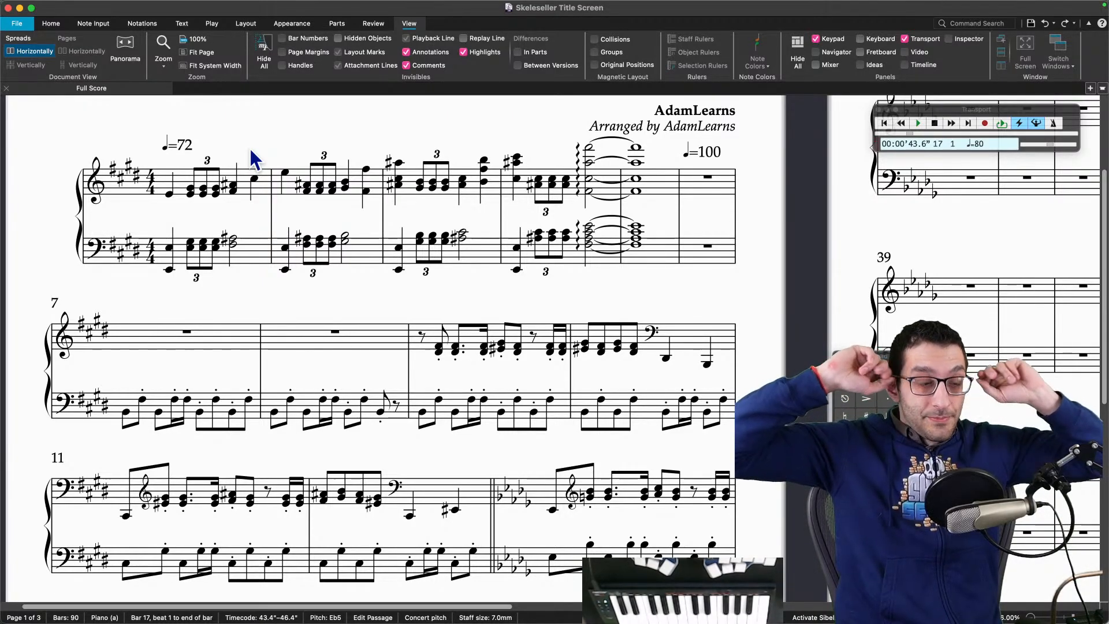
Step: Switch to the TODO document in Chrome and add the WEEKEND sub-bullet "I should make a short about how I'm including sheet music into the game."
key("super+Tab")
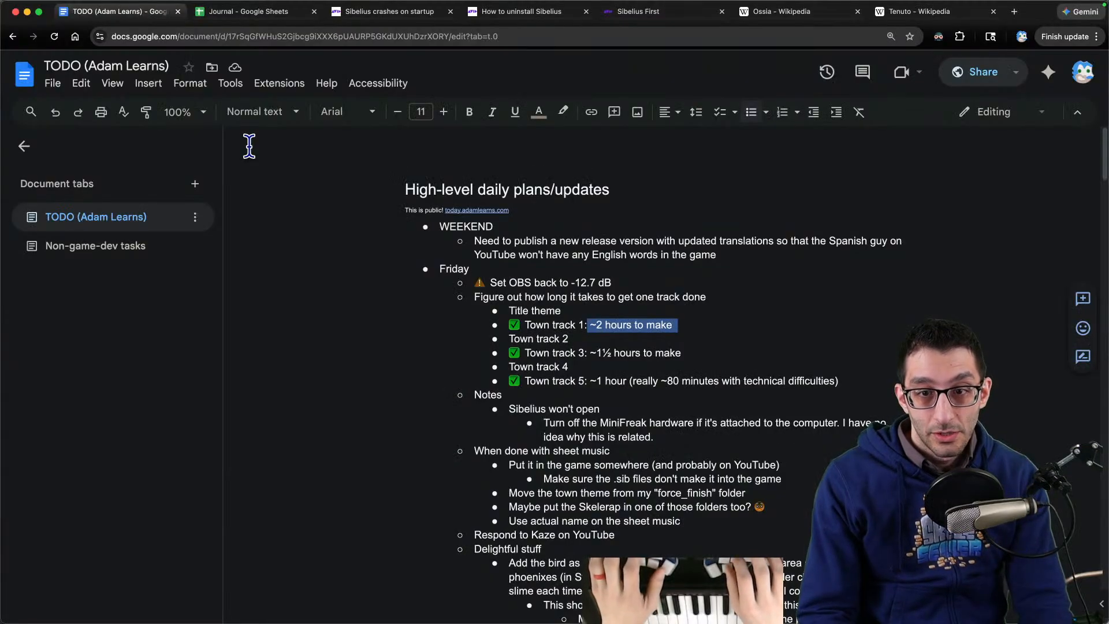
scroll(676, 251, "down", 15)
scroll(671, 291, "up", 15)
left_click(694, 266)
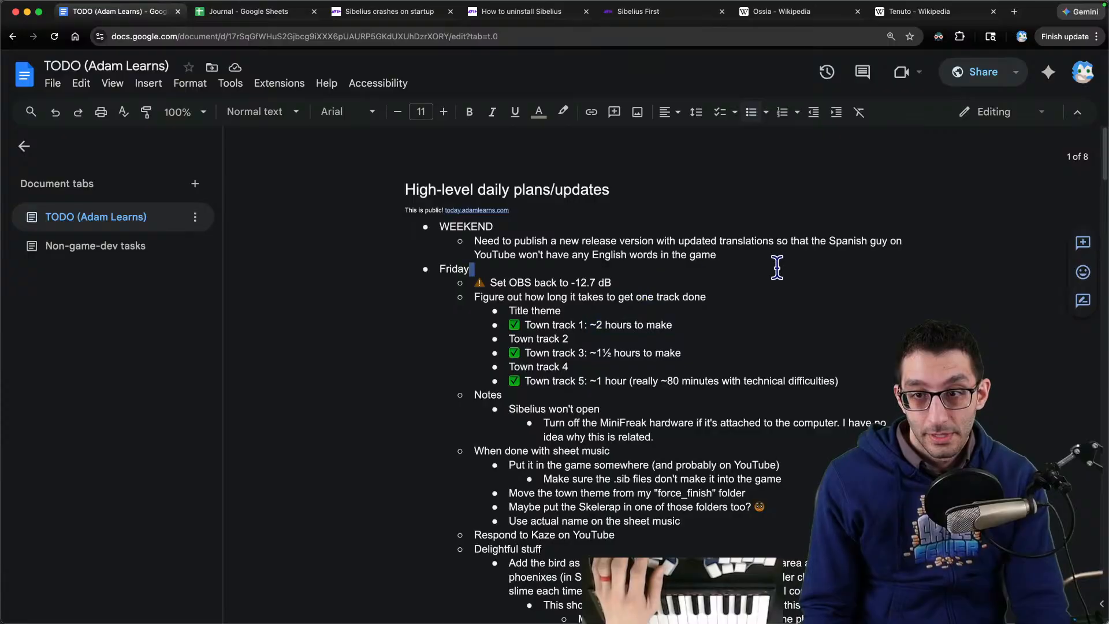
left_click(778, 258)
key("Return")
type("I should")
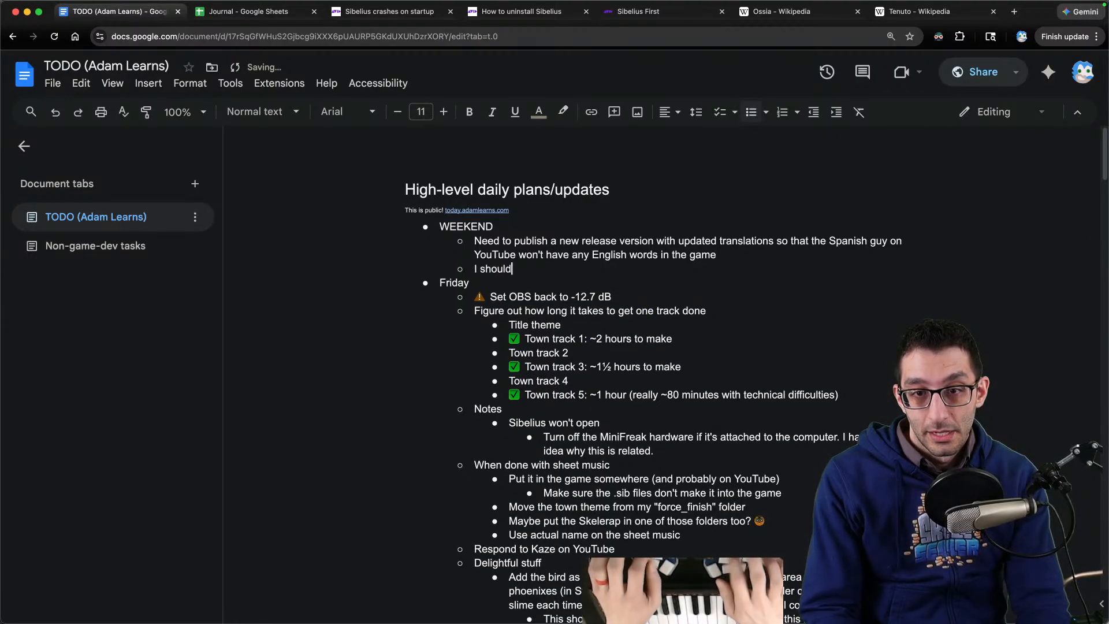
type(" make a short about how I'm")
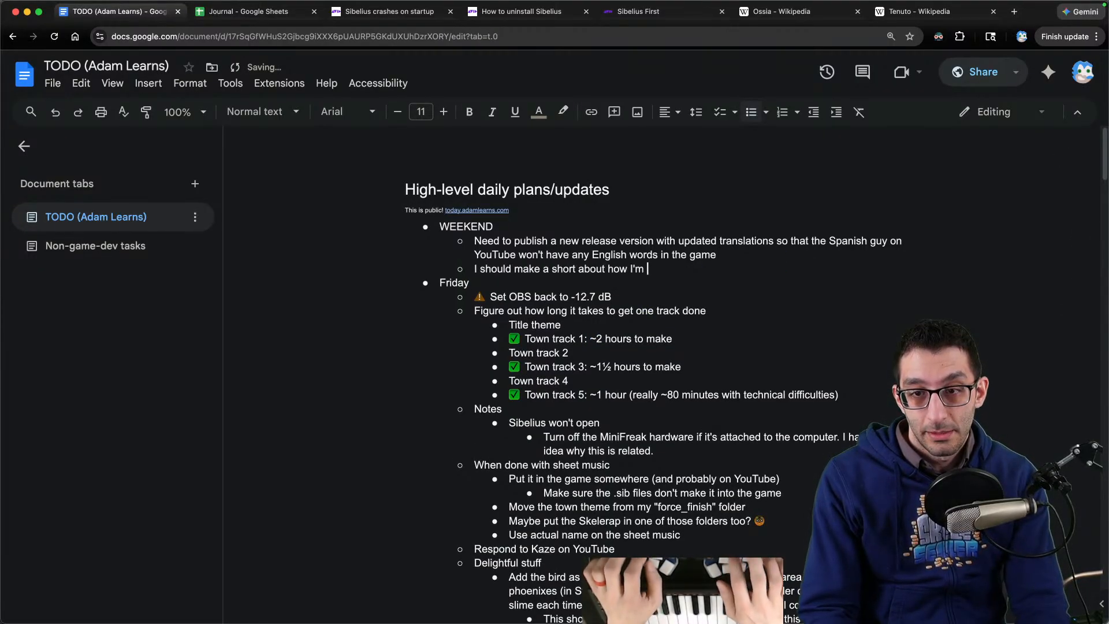
type(" including sheet music int")
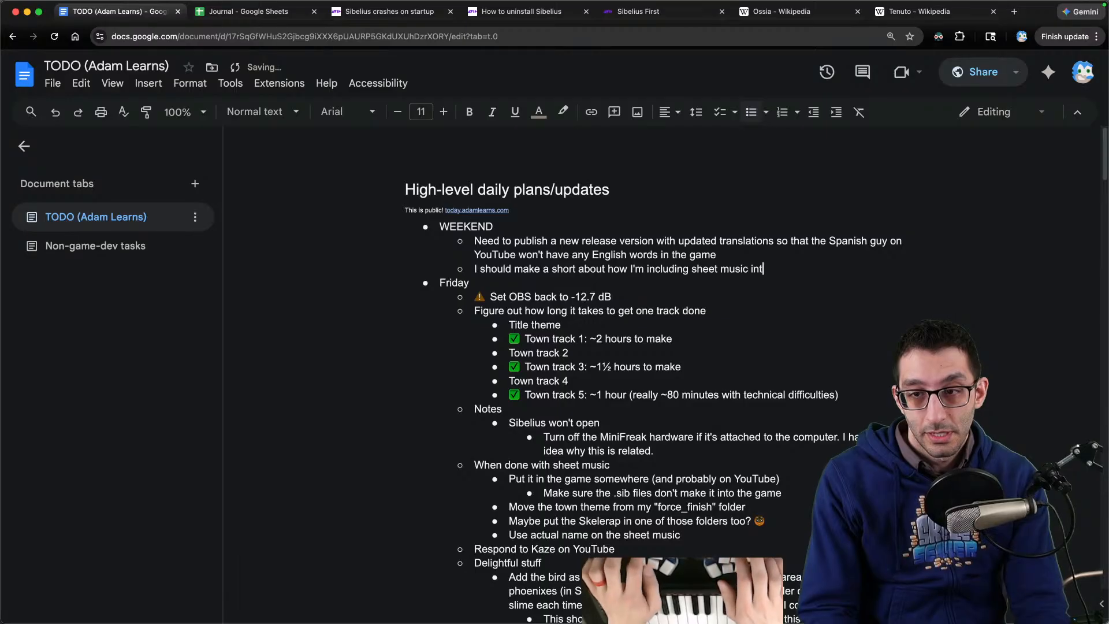
type("o the gam")
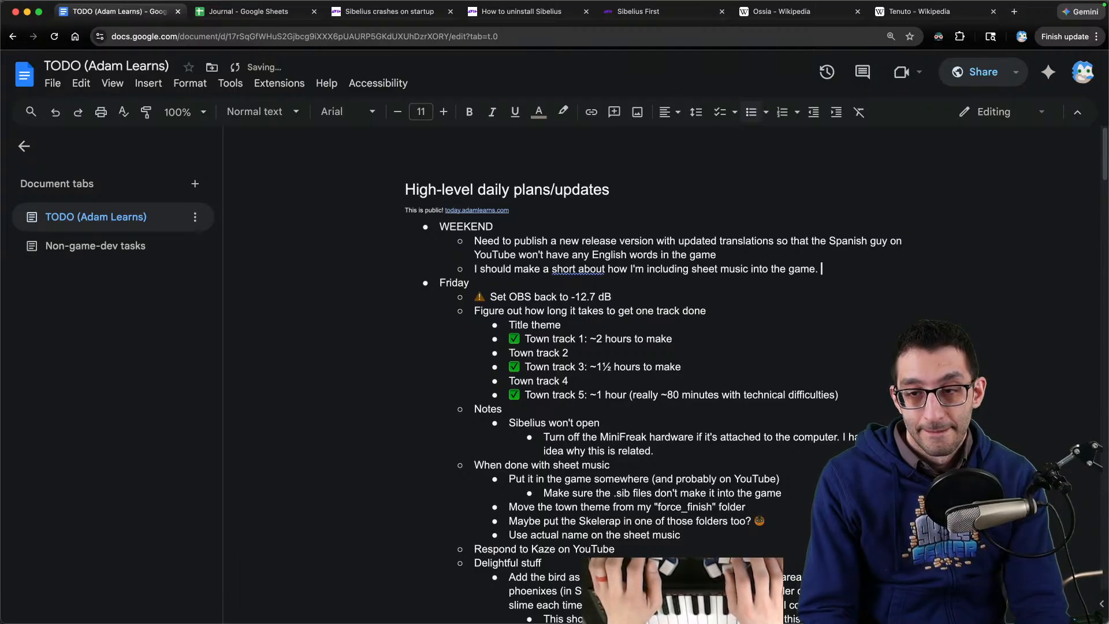
type("e.")
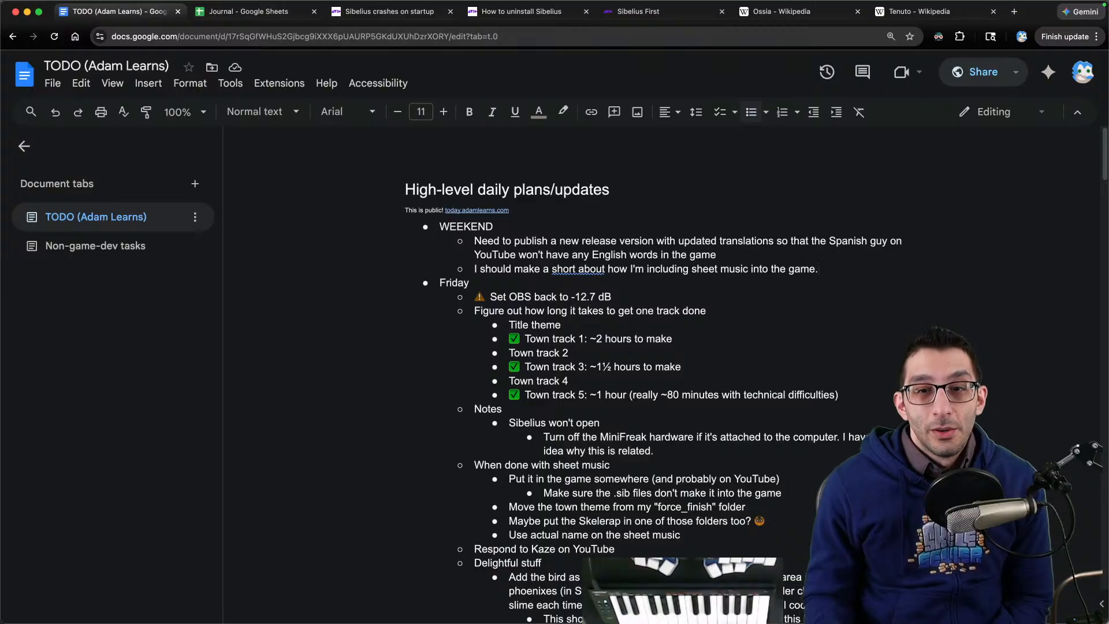
Step: Switch to Finder's Sheet Music folder and preview MainTheme.pdf through to its third page, then close the preview
left_click(90, 613)
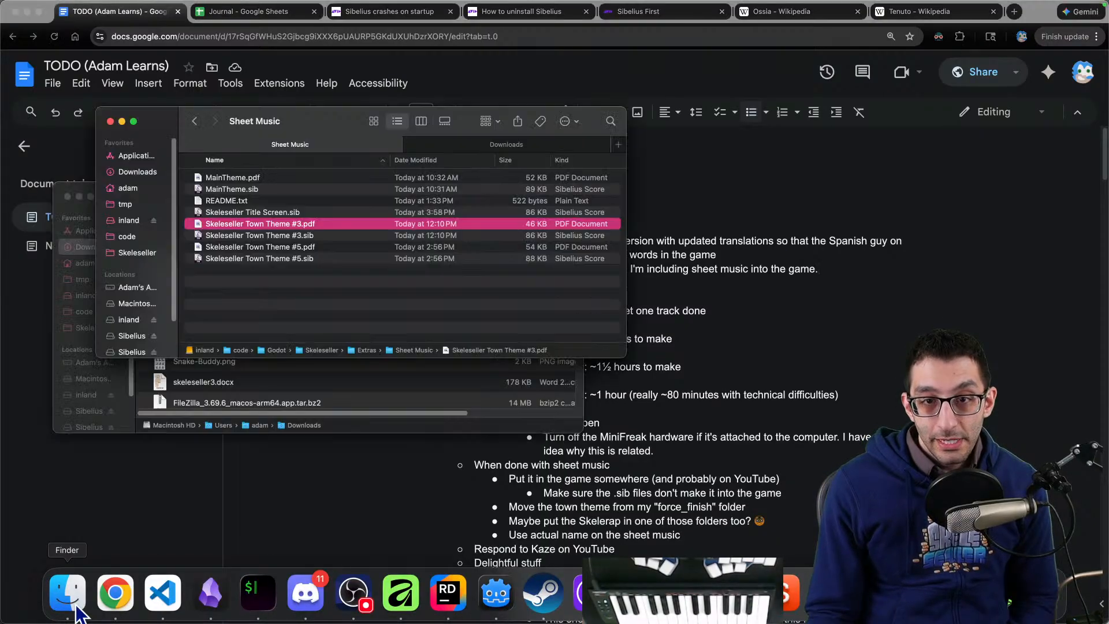
left_click(251, 179)
key("space")
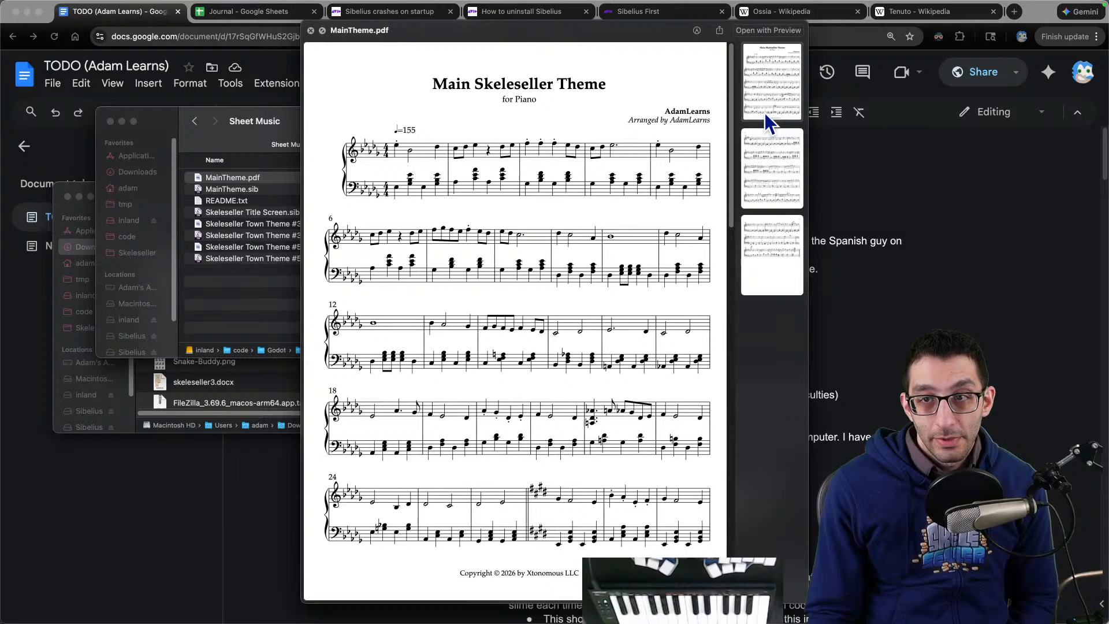
left_click(766, 154)
left_click(774, 258)
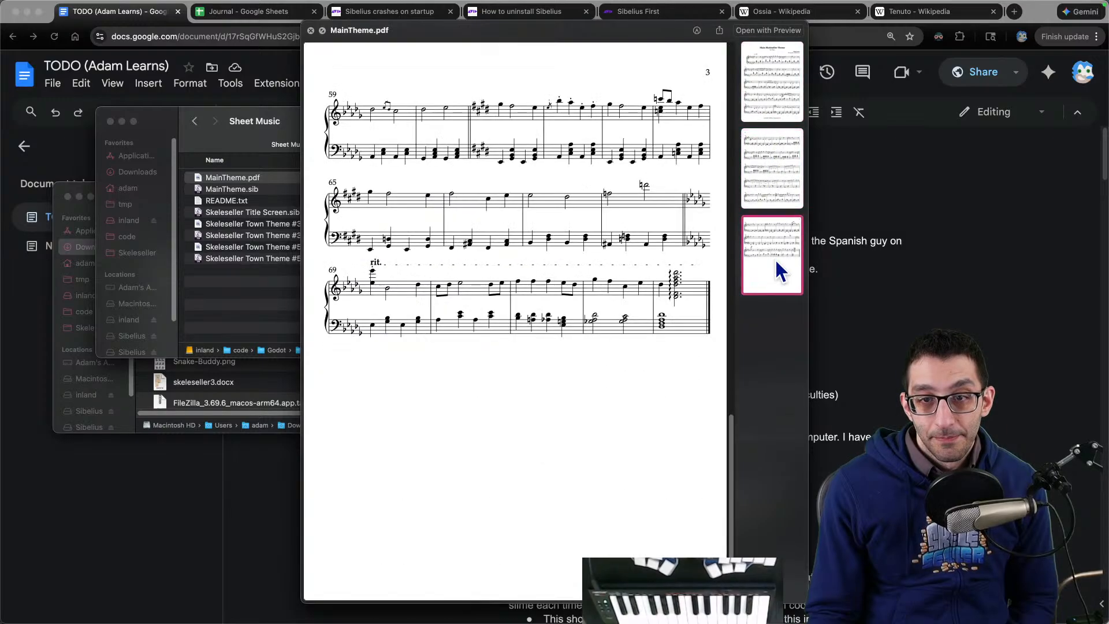
left_click(310, 31)
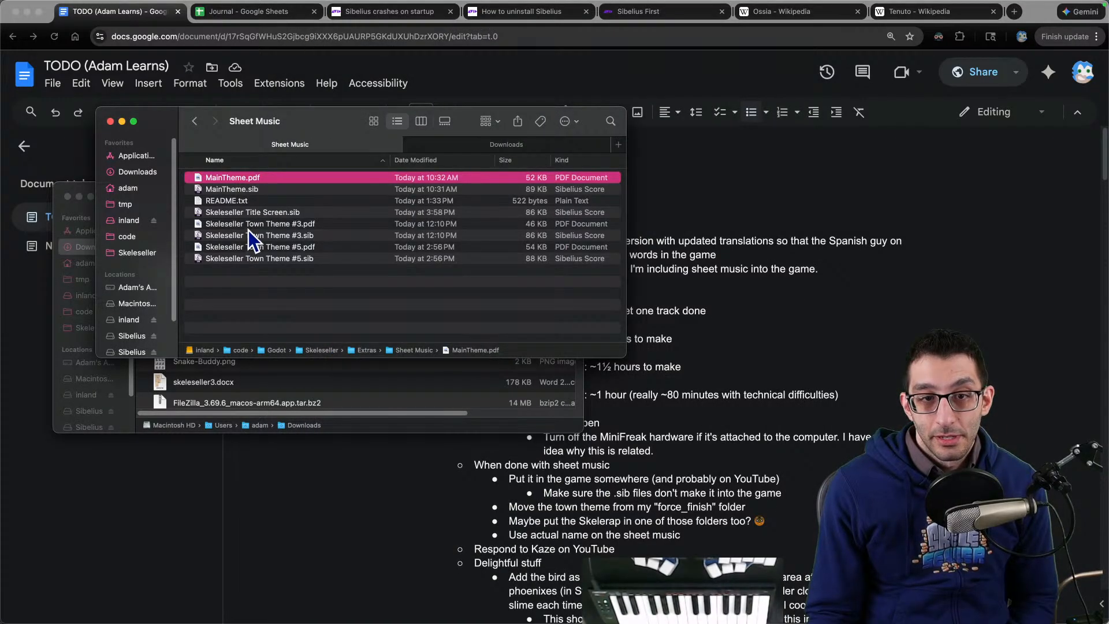
Step: Preview both pages of Skeleseller Town Theme #3.pdf and close the preview
left_click(253, 226)
key("space")
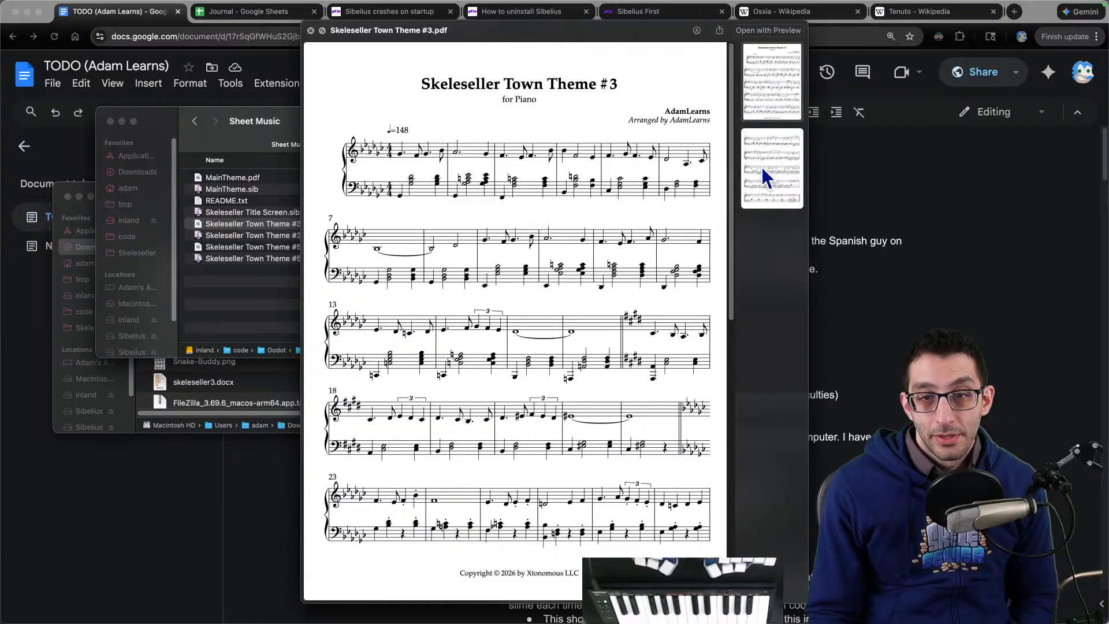
left_click(762, 176)
left_click(310, 31)
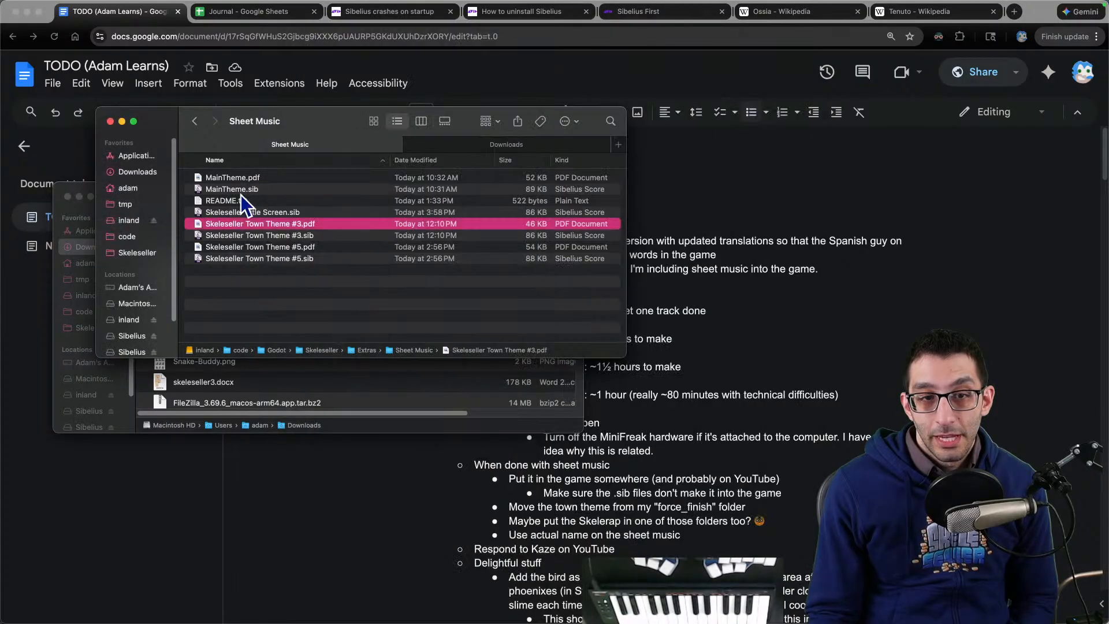
Step: Preview all three pages of Skeleseller Town Theme #5.pdf, close the preview and clear the file selection
left_click(234, 258)
key("space")
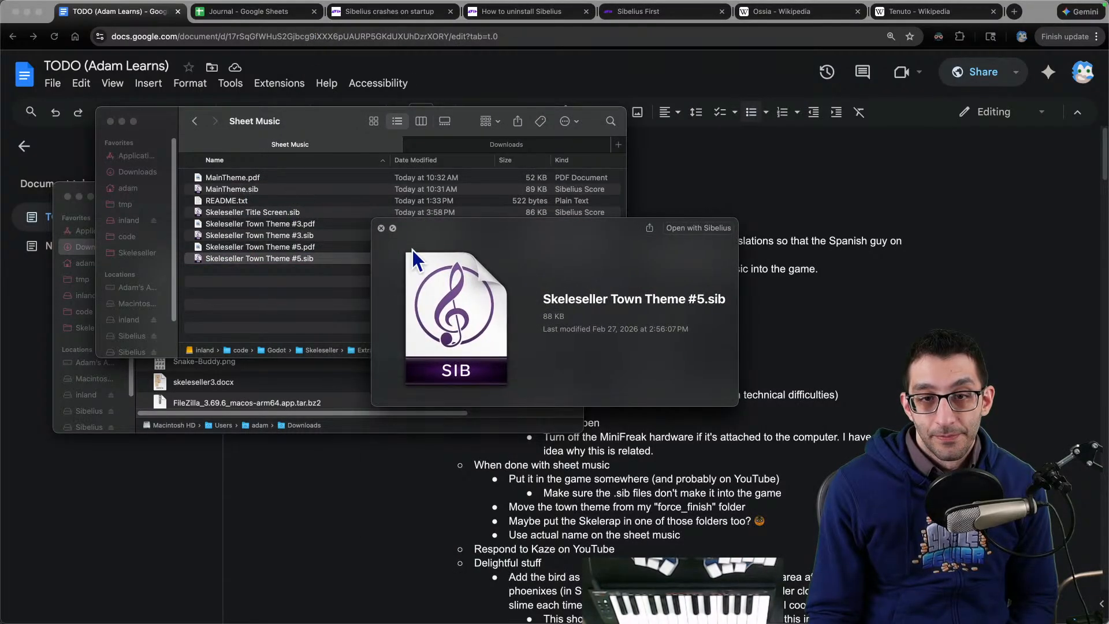
key("space")
left_click(291, 248)
key("space")
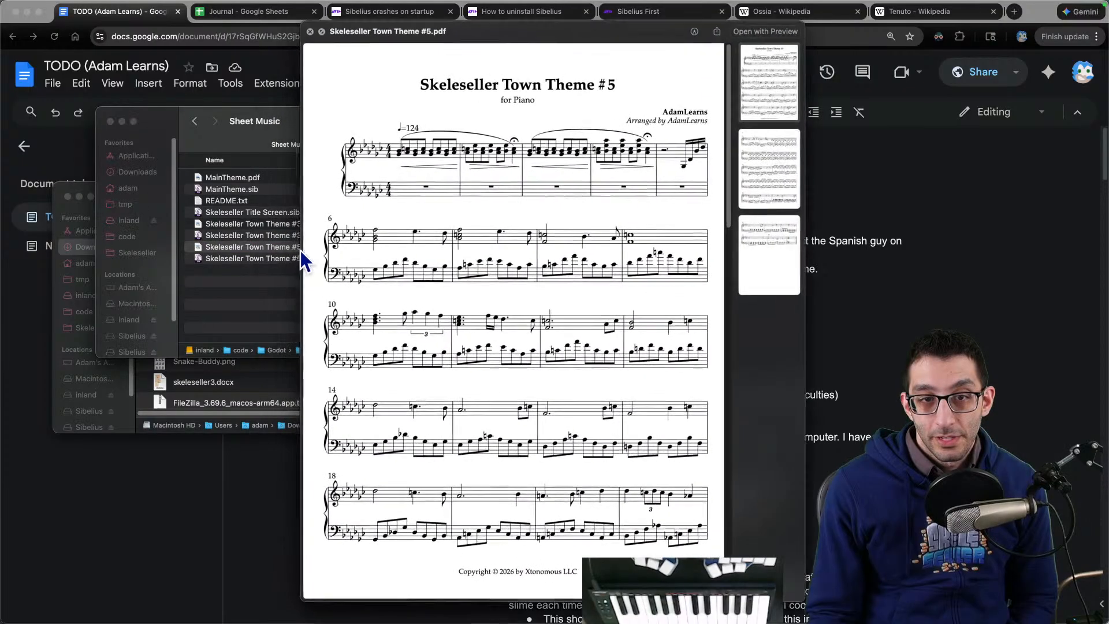
left_click(756, 181)
left_click(757, 237)
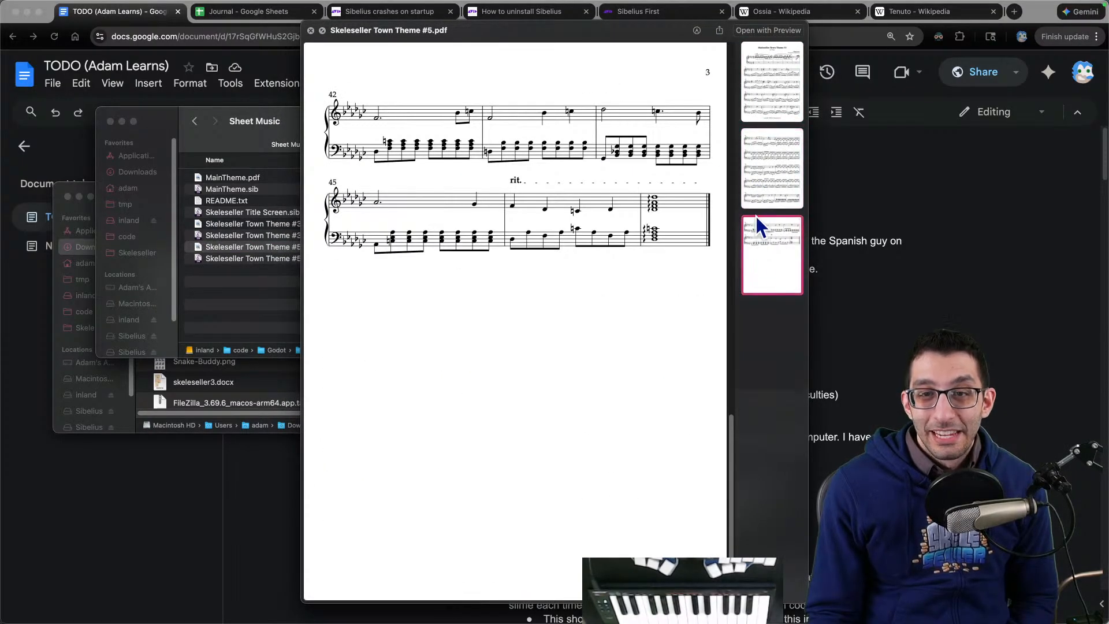
left_click(772, 109)
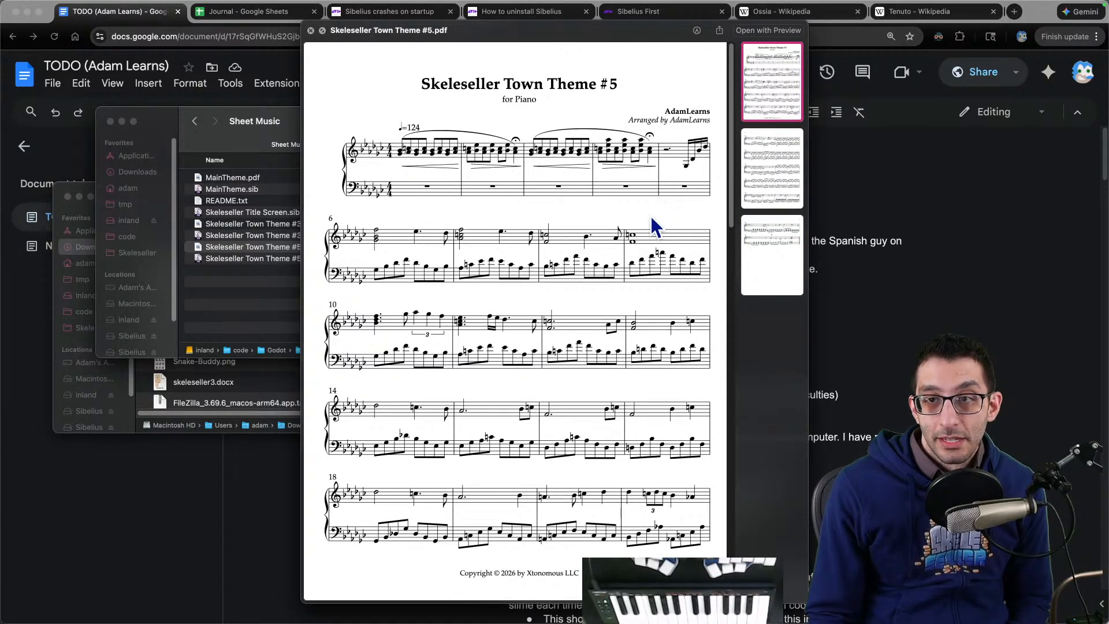
left_click(771, 177)
left_click(776, 238)
left_click(778, 193)
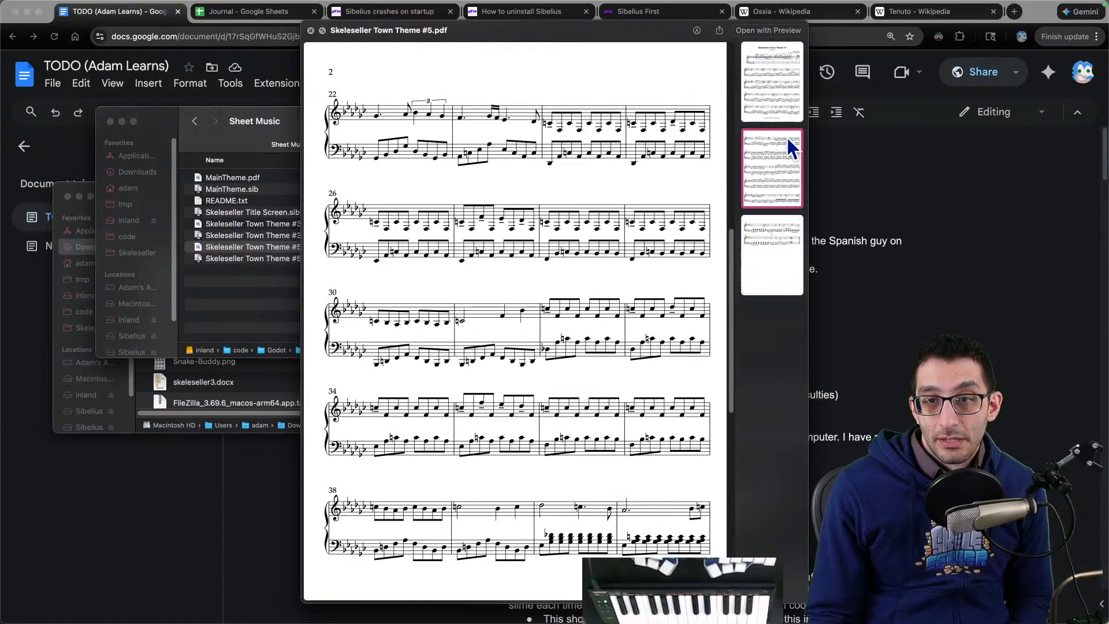
left_click(777, 100)
left_click(310, 31)
left_click(402, 318)
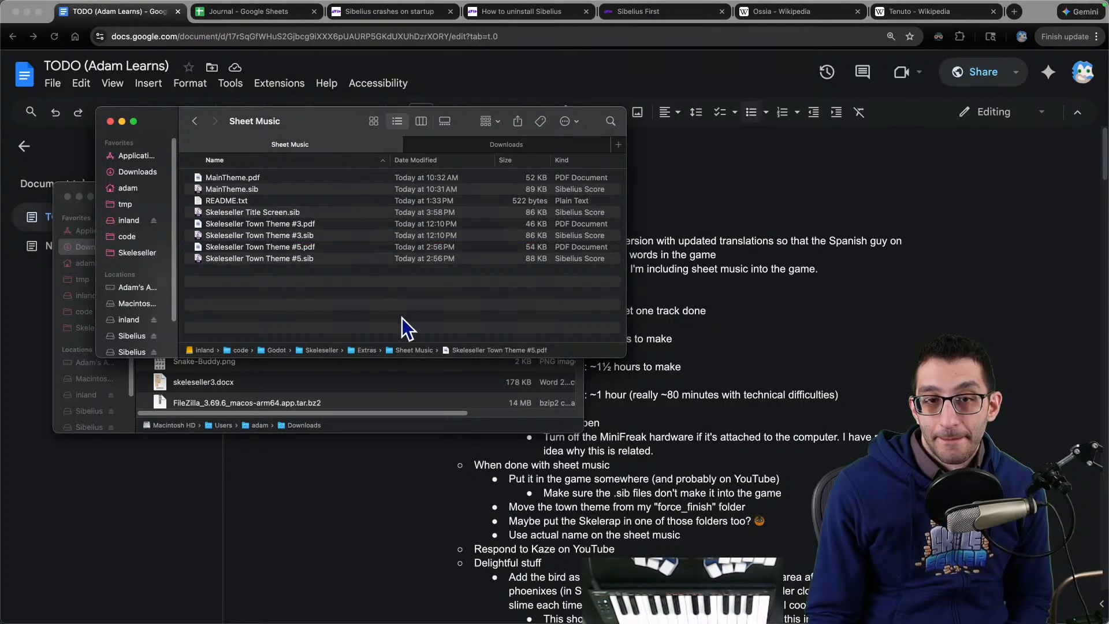
Step: Switch to Chrome and query Wolfram Alpha in a new tab for "days until march 17th", viewing the results down to the calendar
left_click(766, 311)
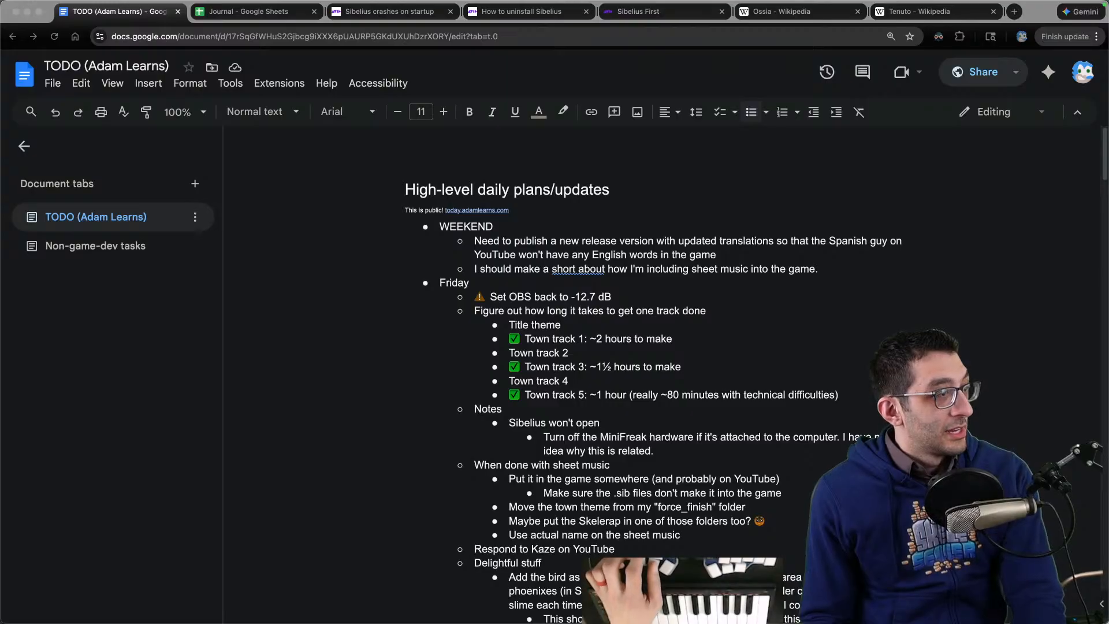
left_click(529, 343)
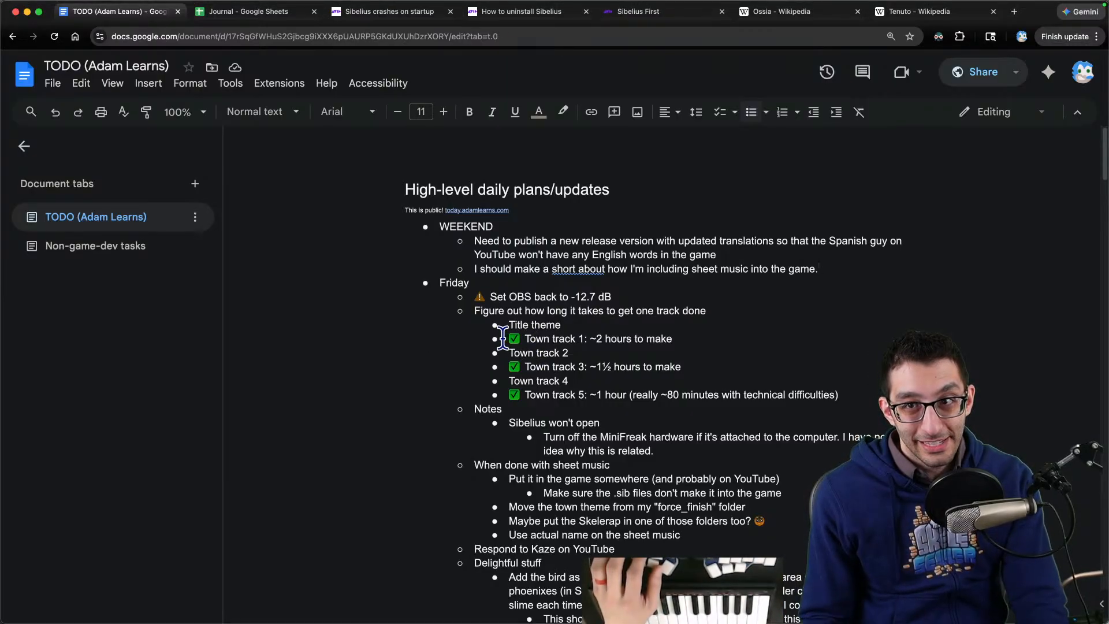
key("super+t")
type("wa days until march 17th")
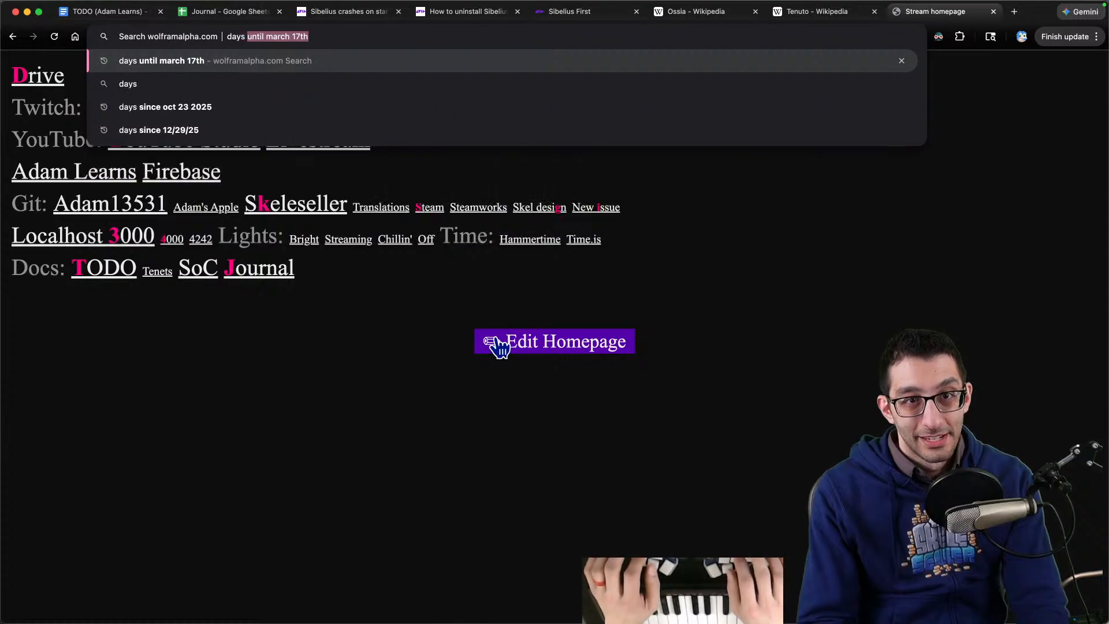
key("Return")
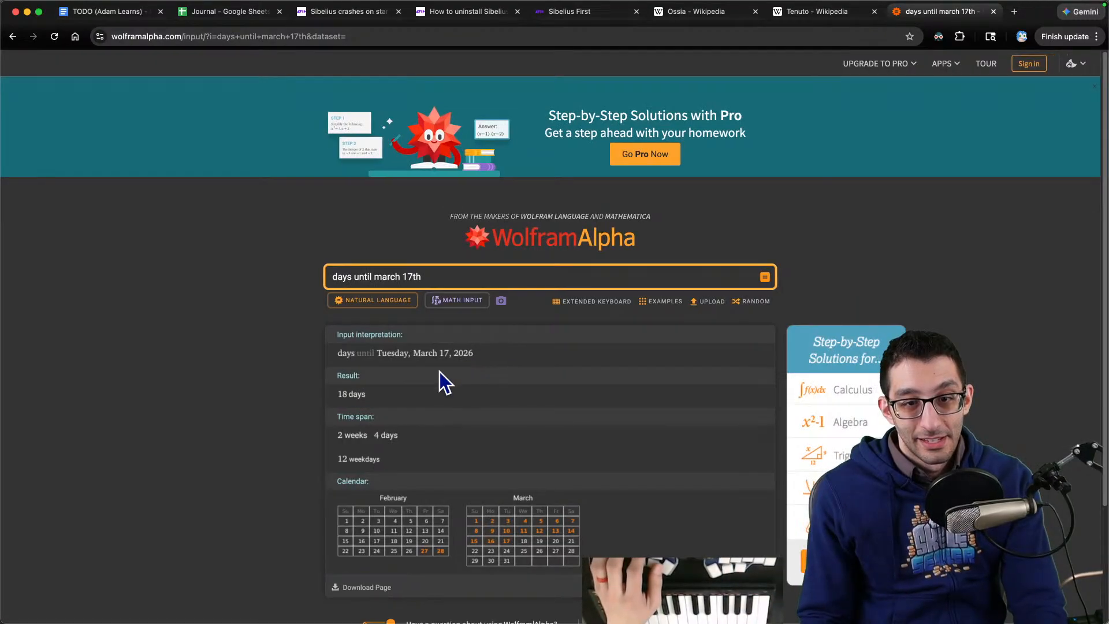
mouse_move(349, 398)
scroll(386, 375, "down", 3)
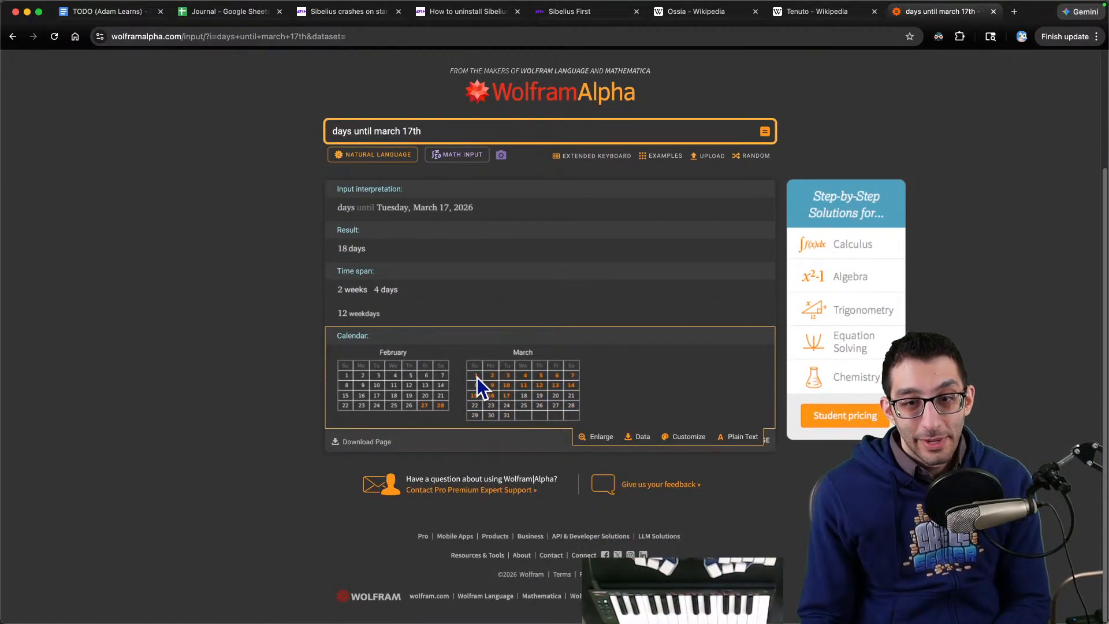